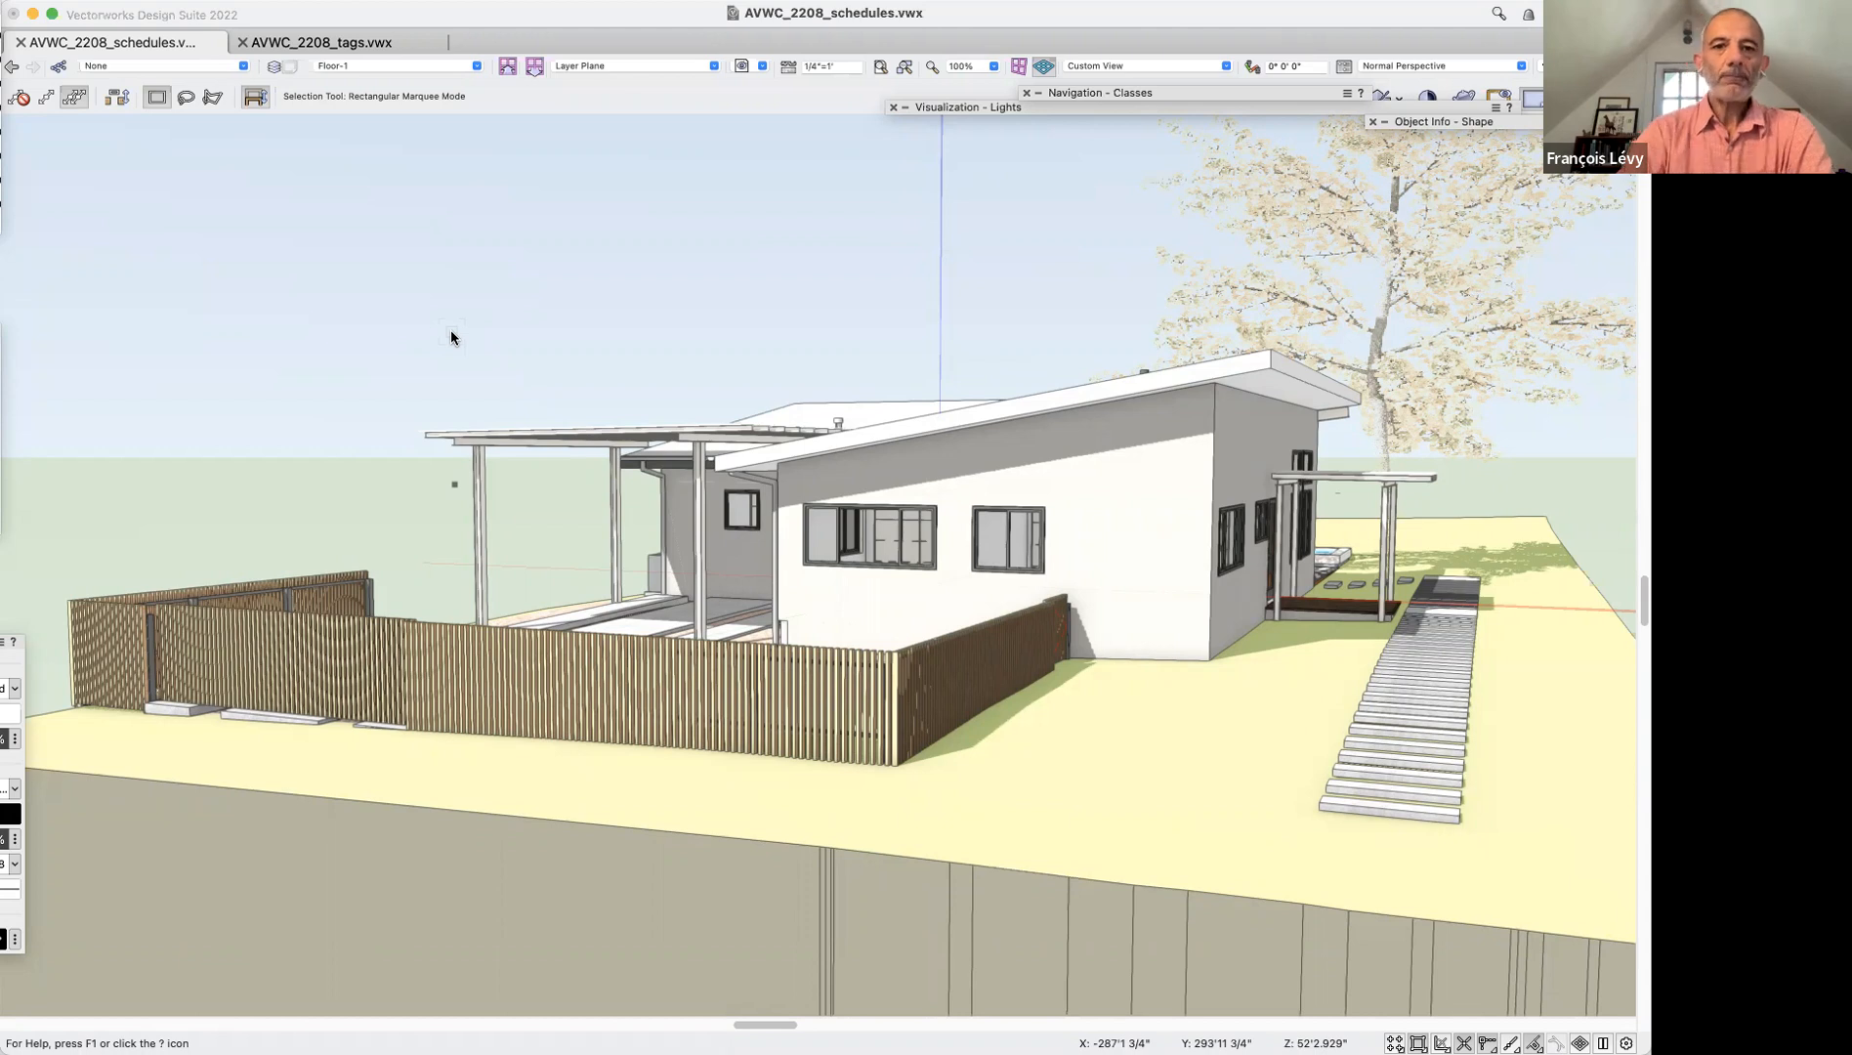
Activate the saved view "1b intro interior" to look at the furnished living room
click(742, 66)
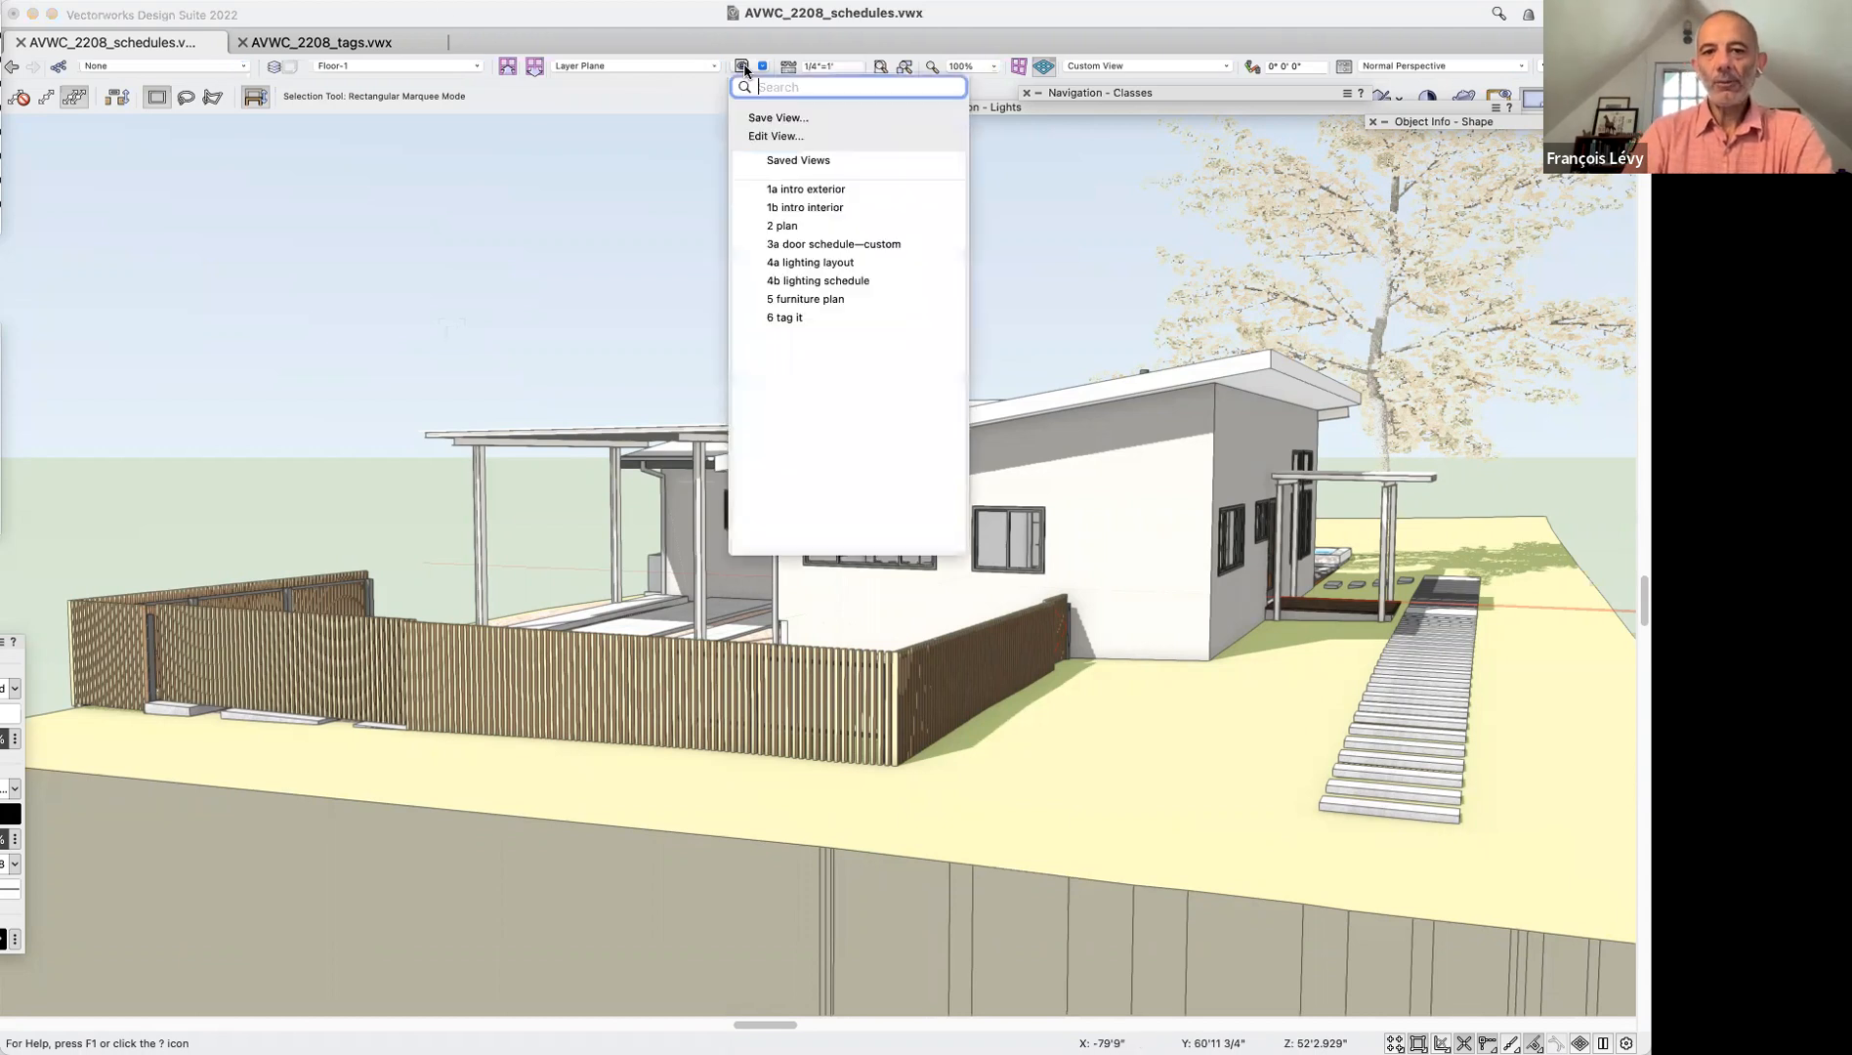
click(788, 207)
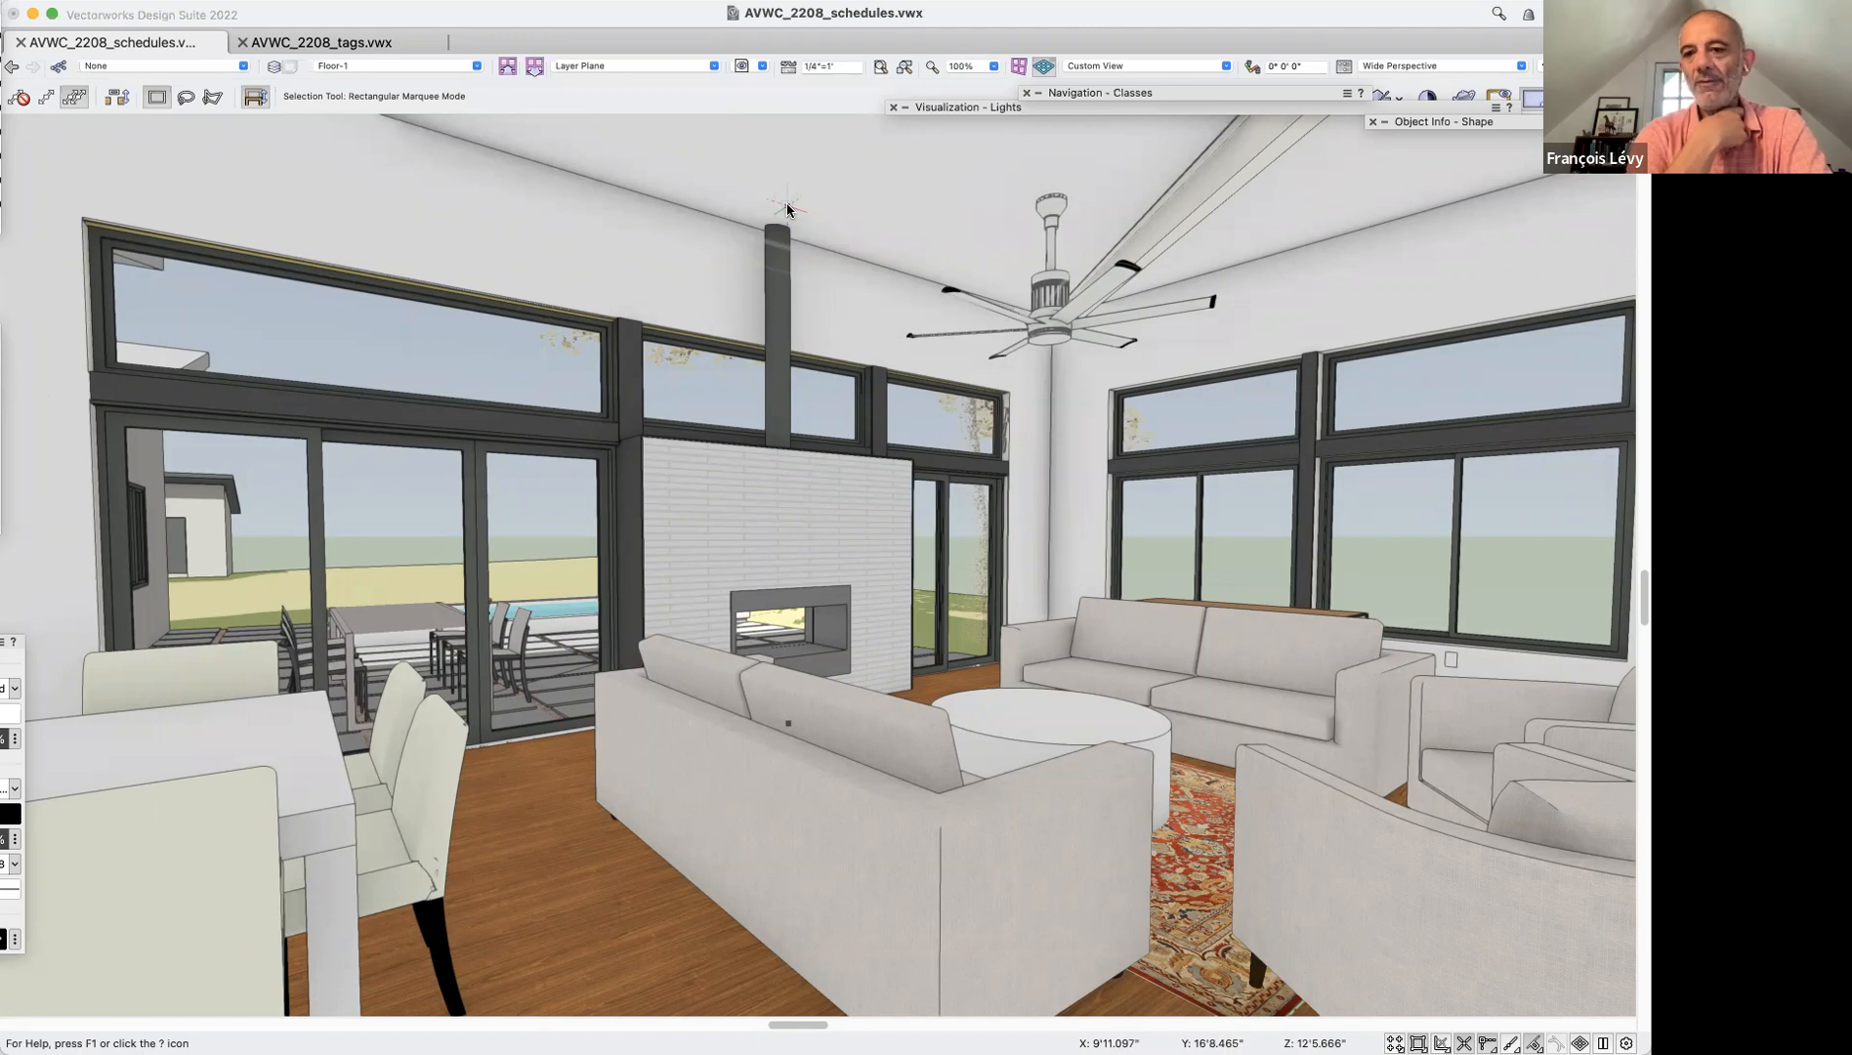
click(491, 223)
click(809, 684)
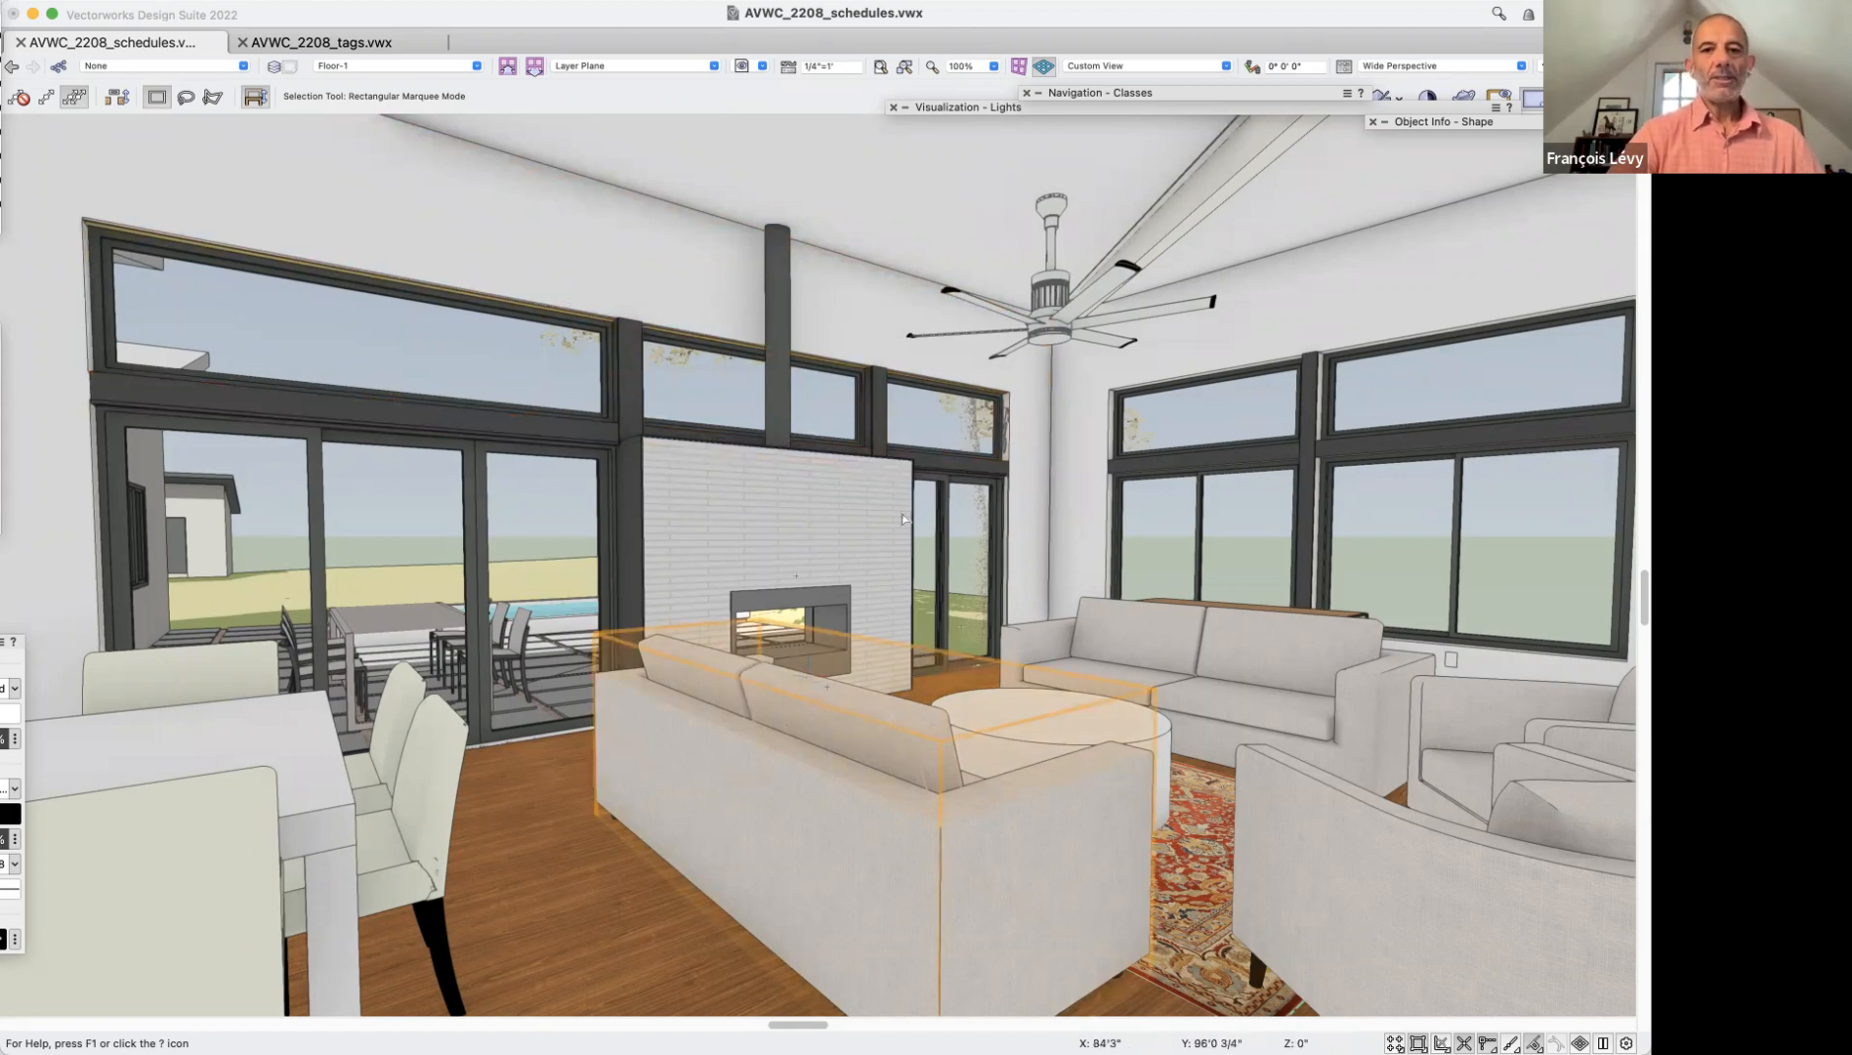
Activate the saved view "2 plan" and select the sliding door in the wall beside the fireplace for a closer look
click(743, 66)
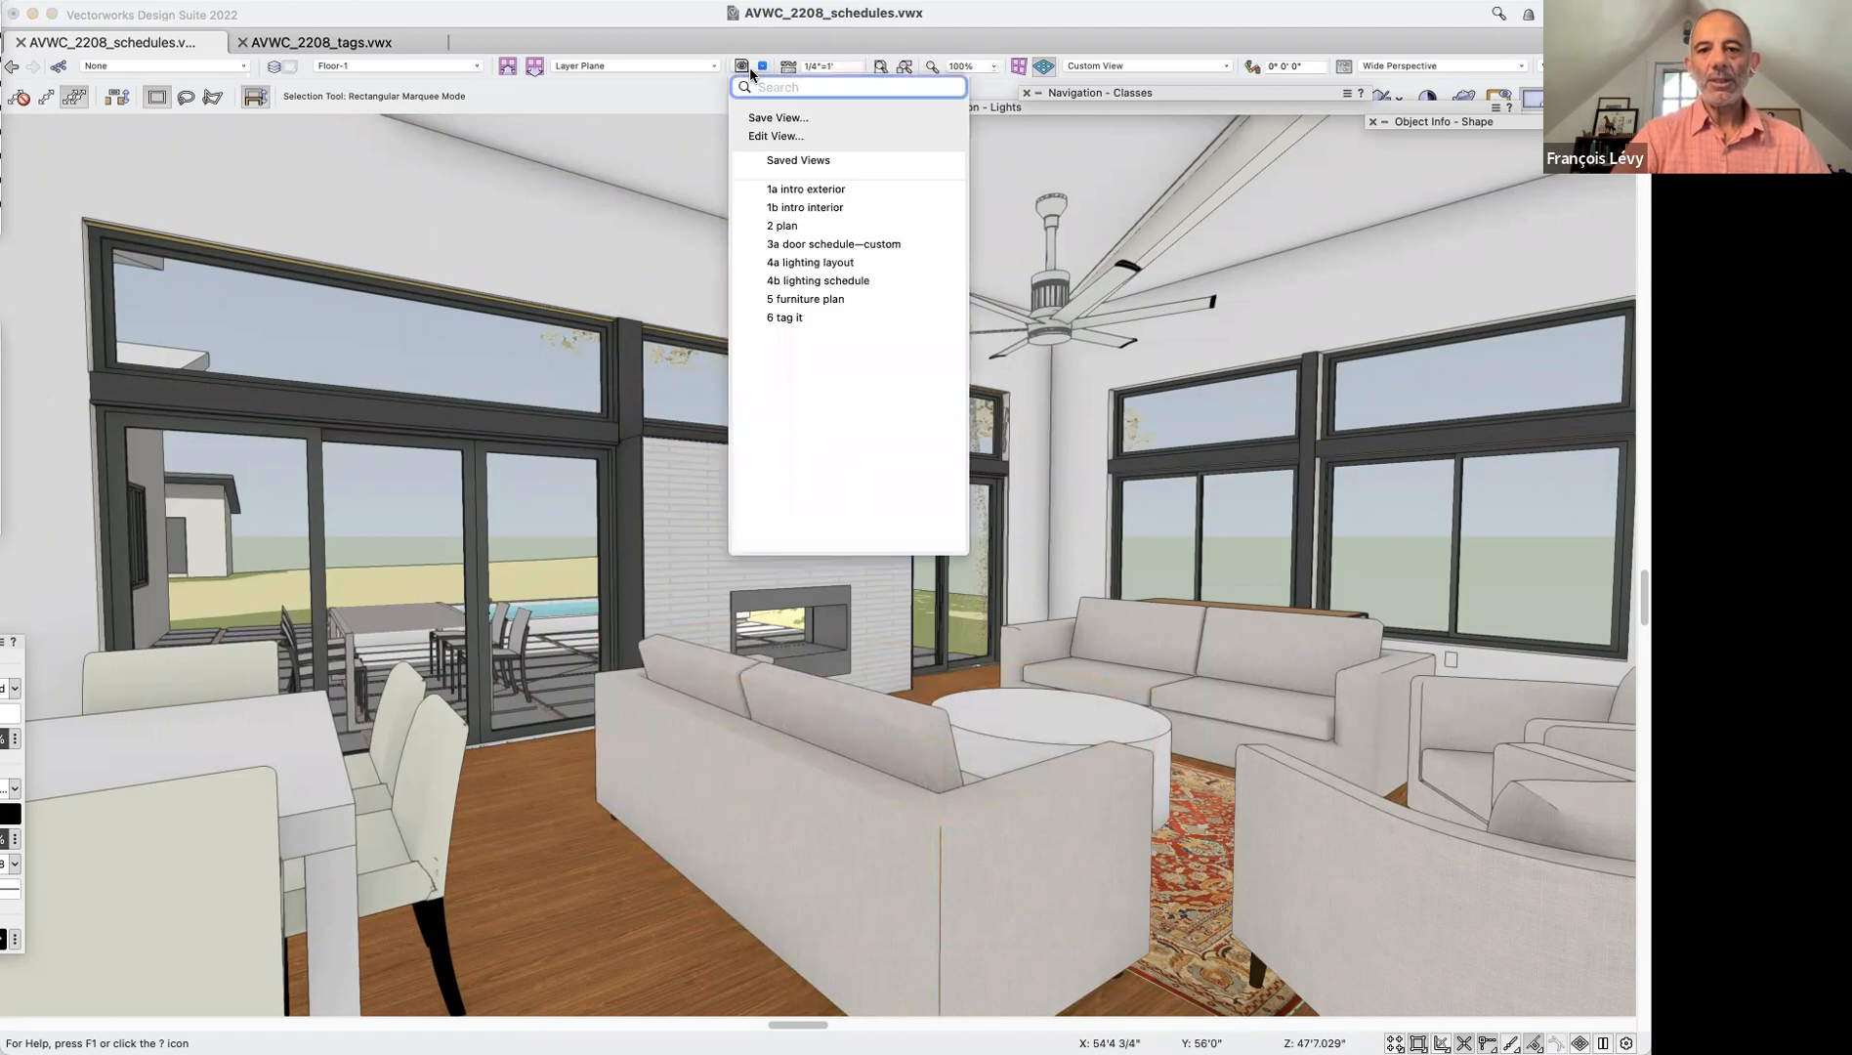
click(780, 225)
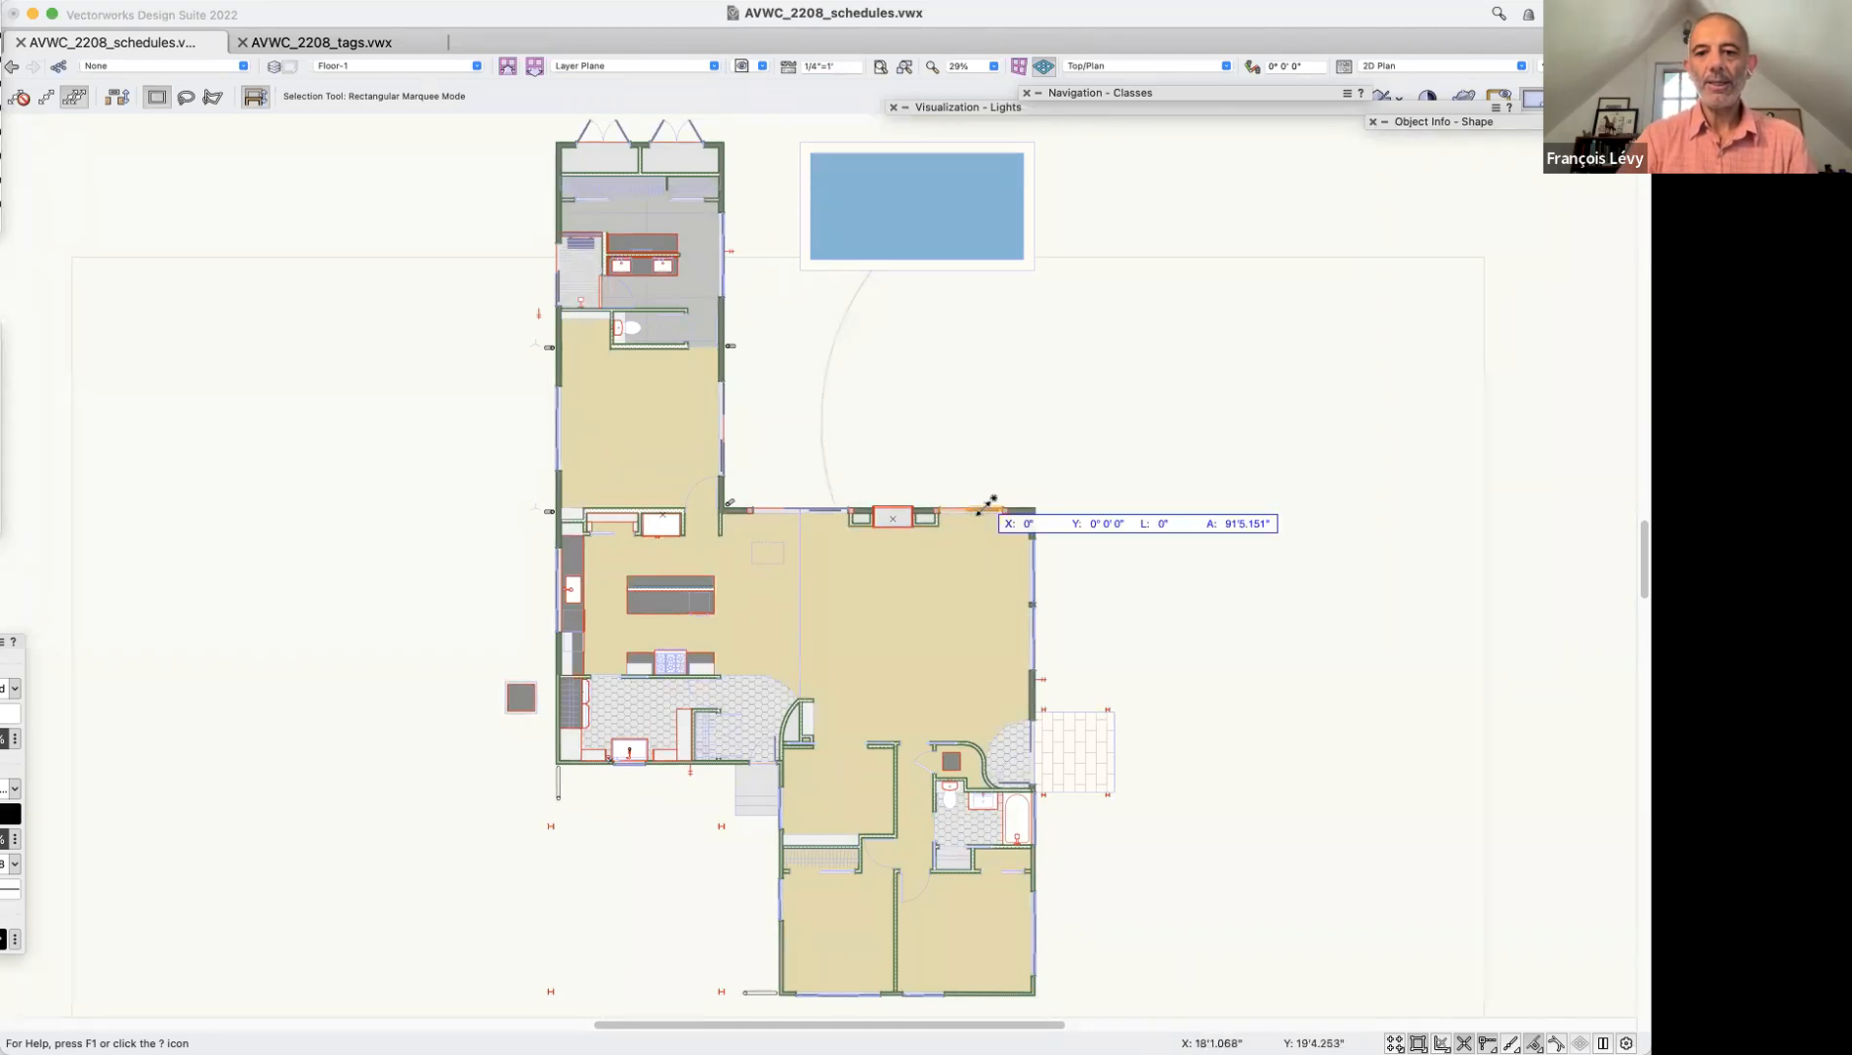
click(984, 512)
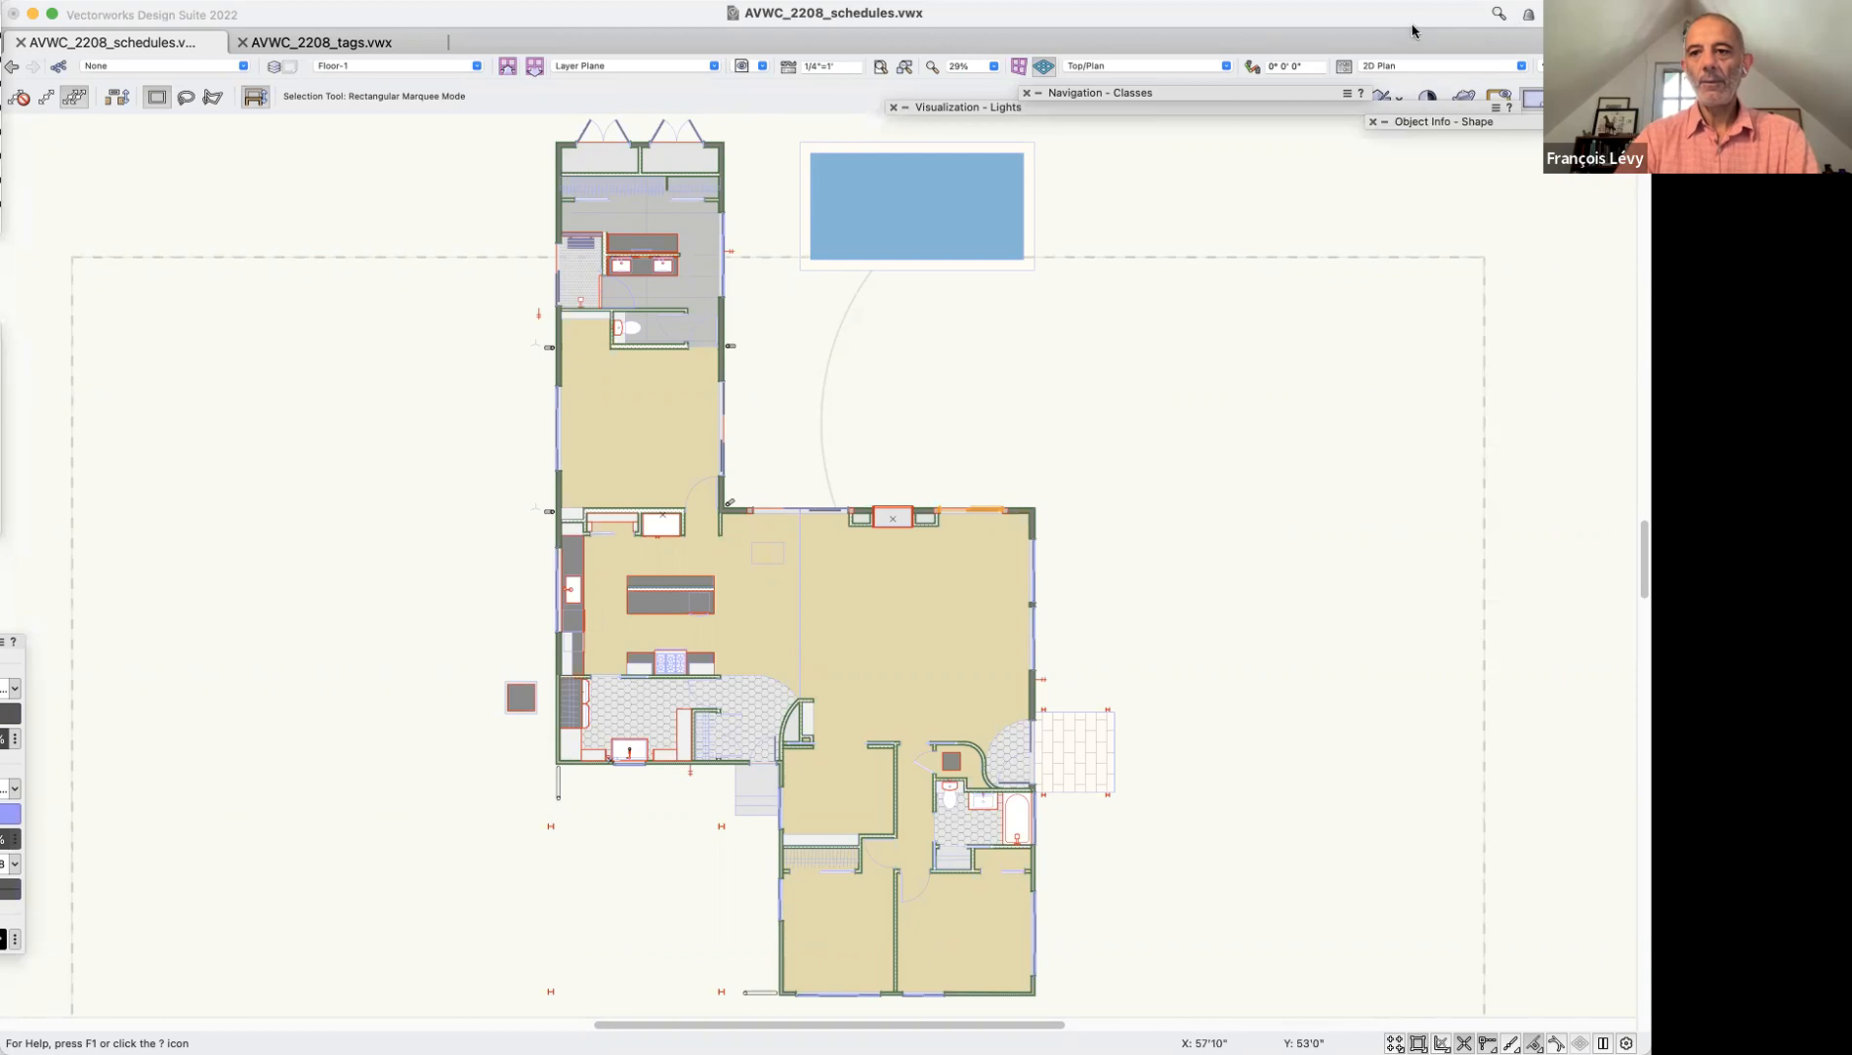
mouse_move(1508, 131)
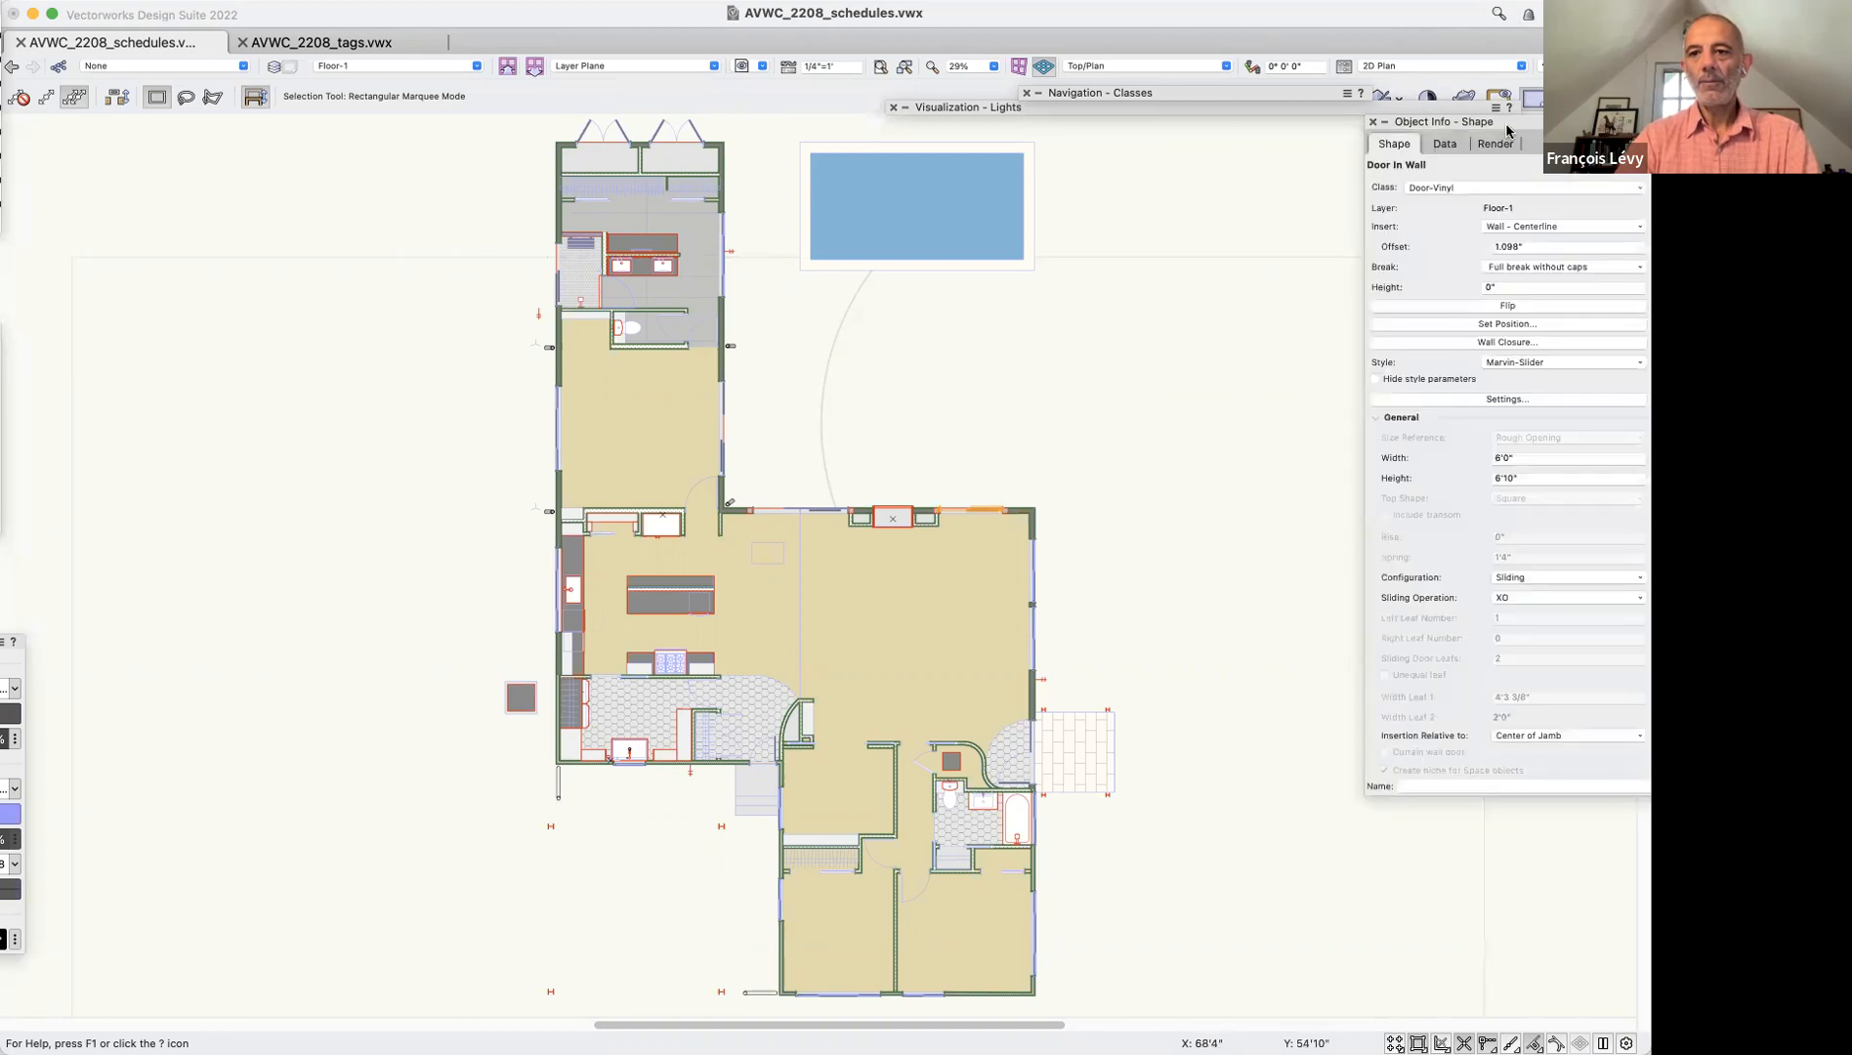
drag(1507, 130, 1470, 147)
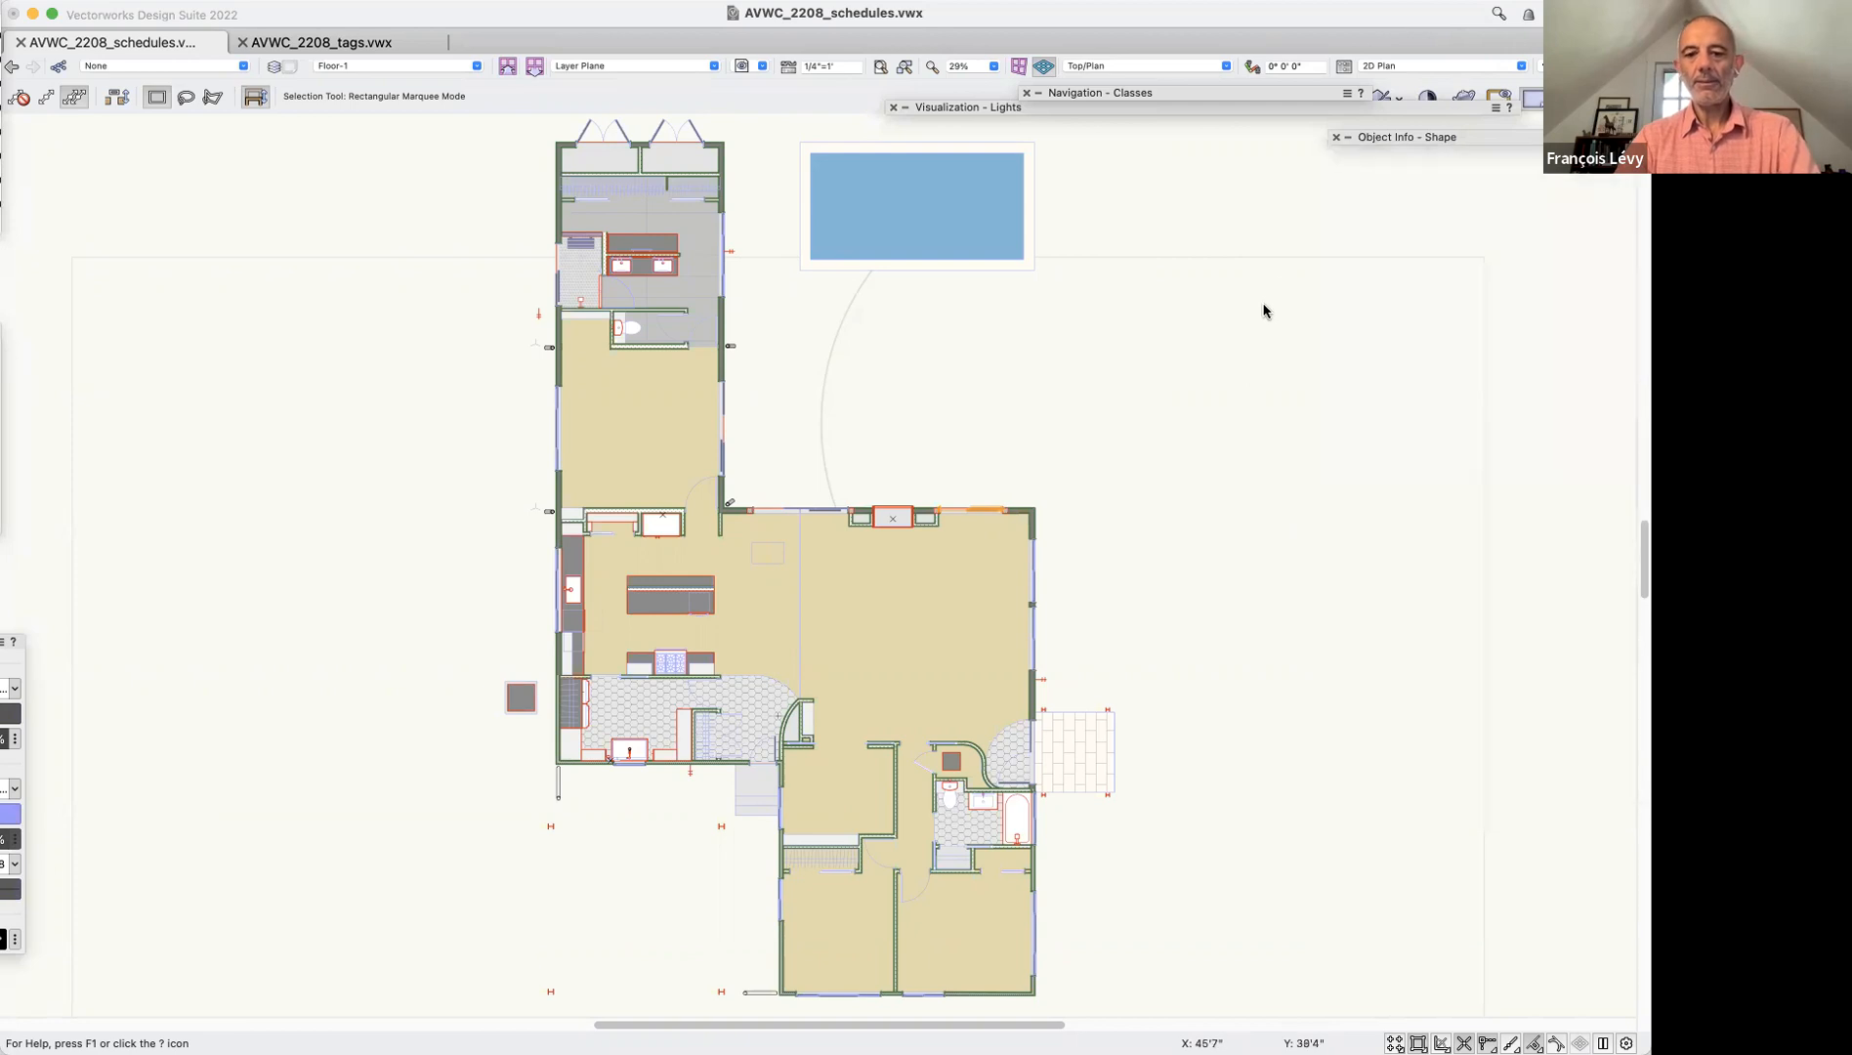
key(super+4)
mouse_move(1421, 141)
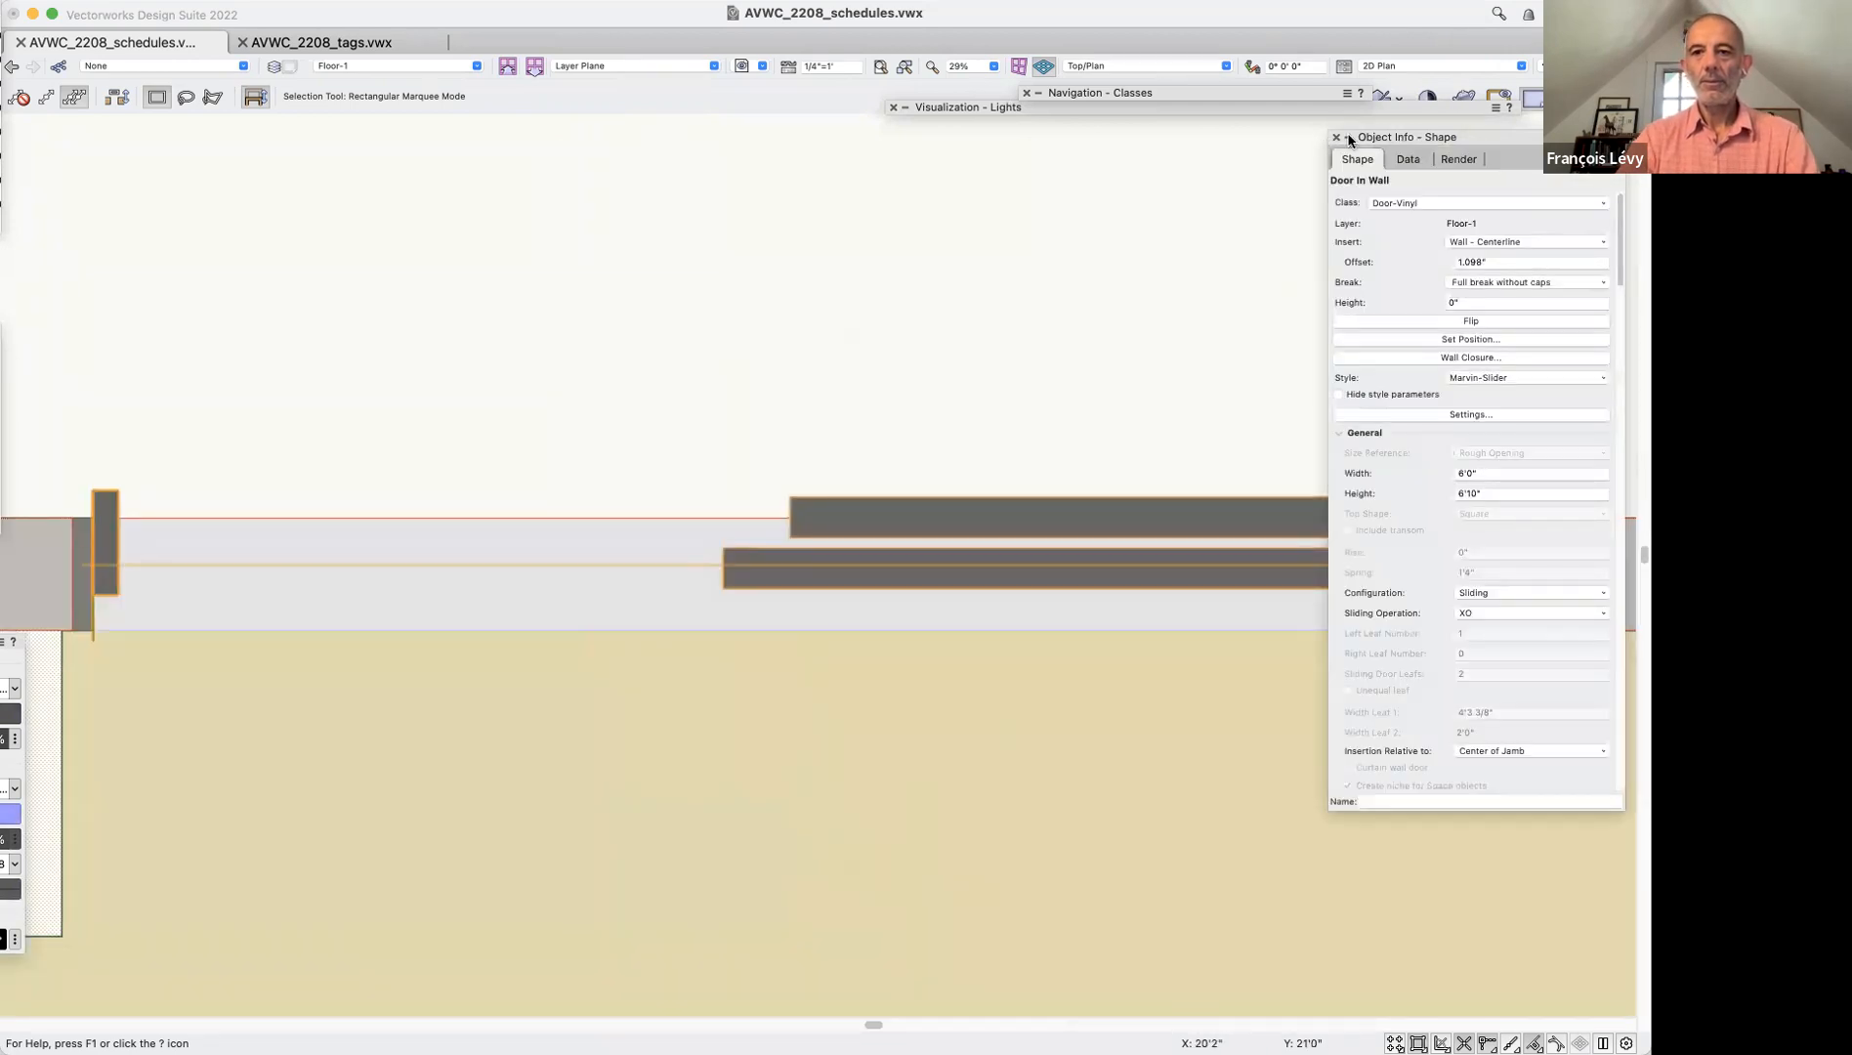
key(super+2)
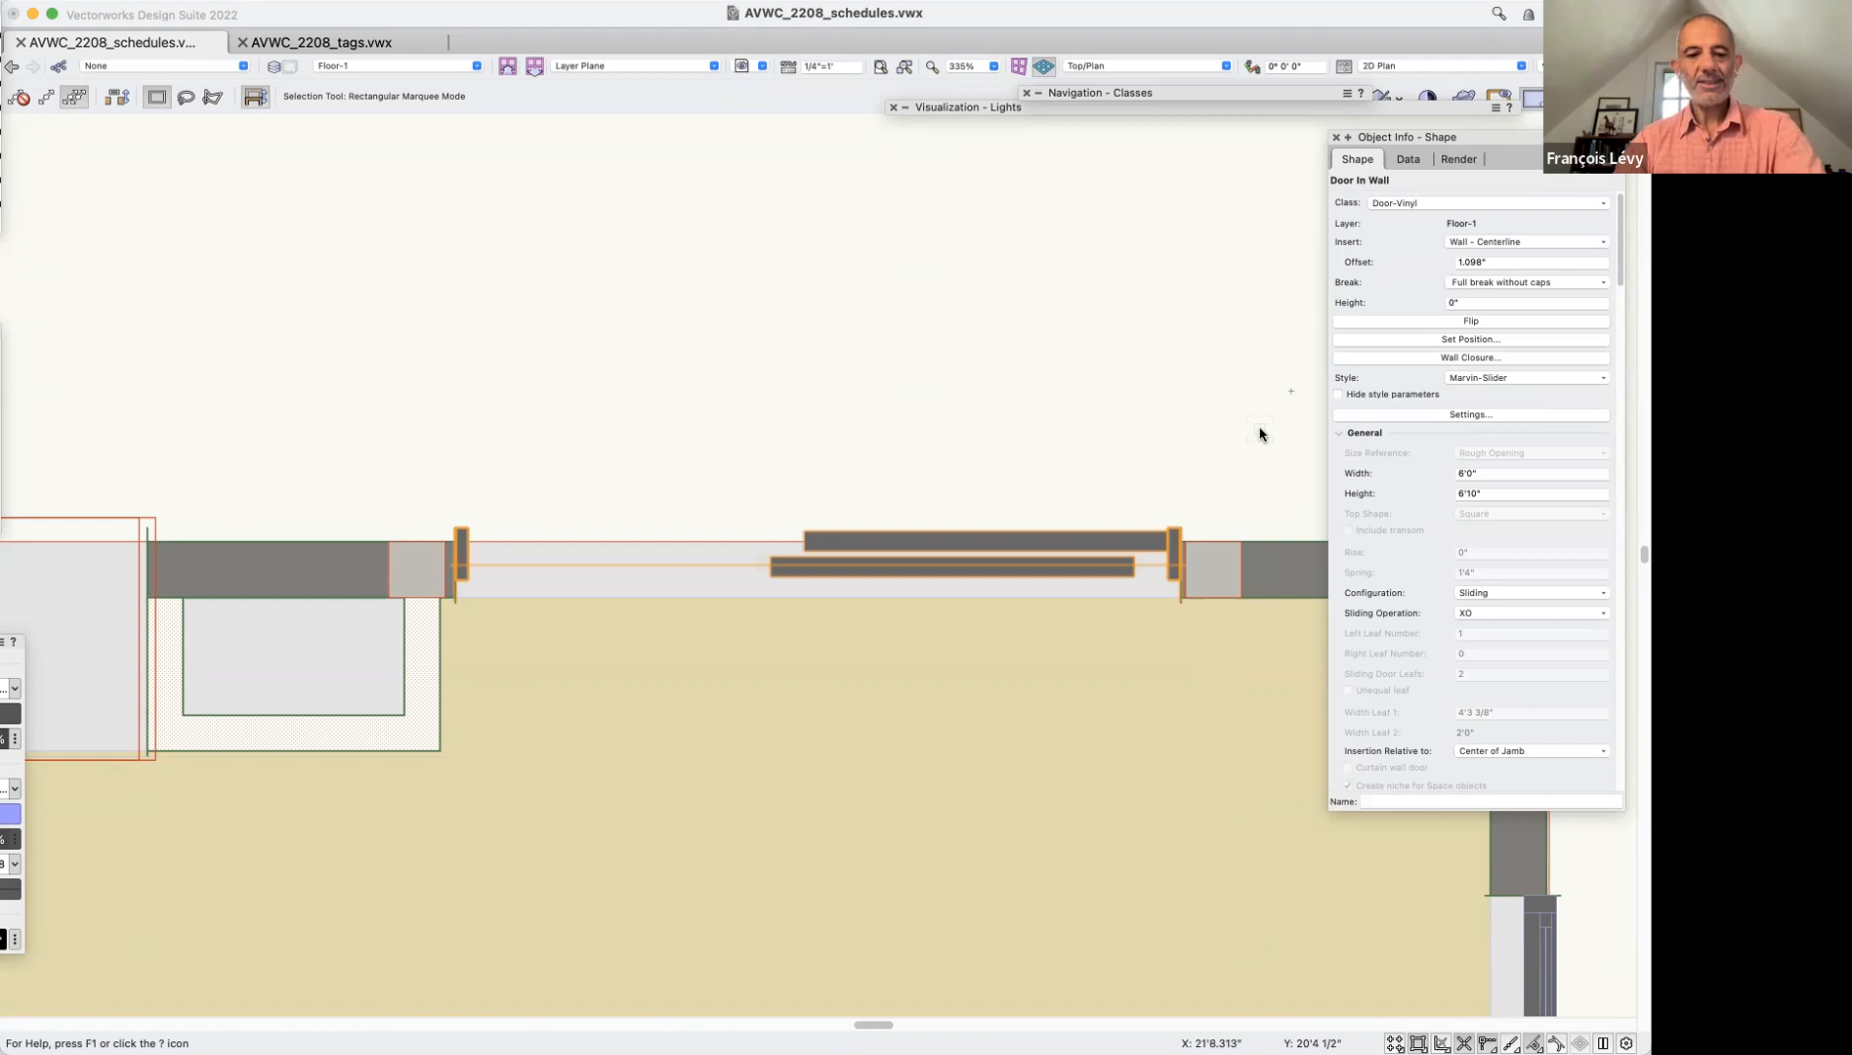
Examine the data fields in the sliding door's settings to see which are controlled by style or by instance
click(1519, 415)
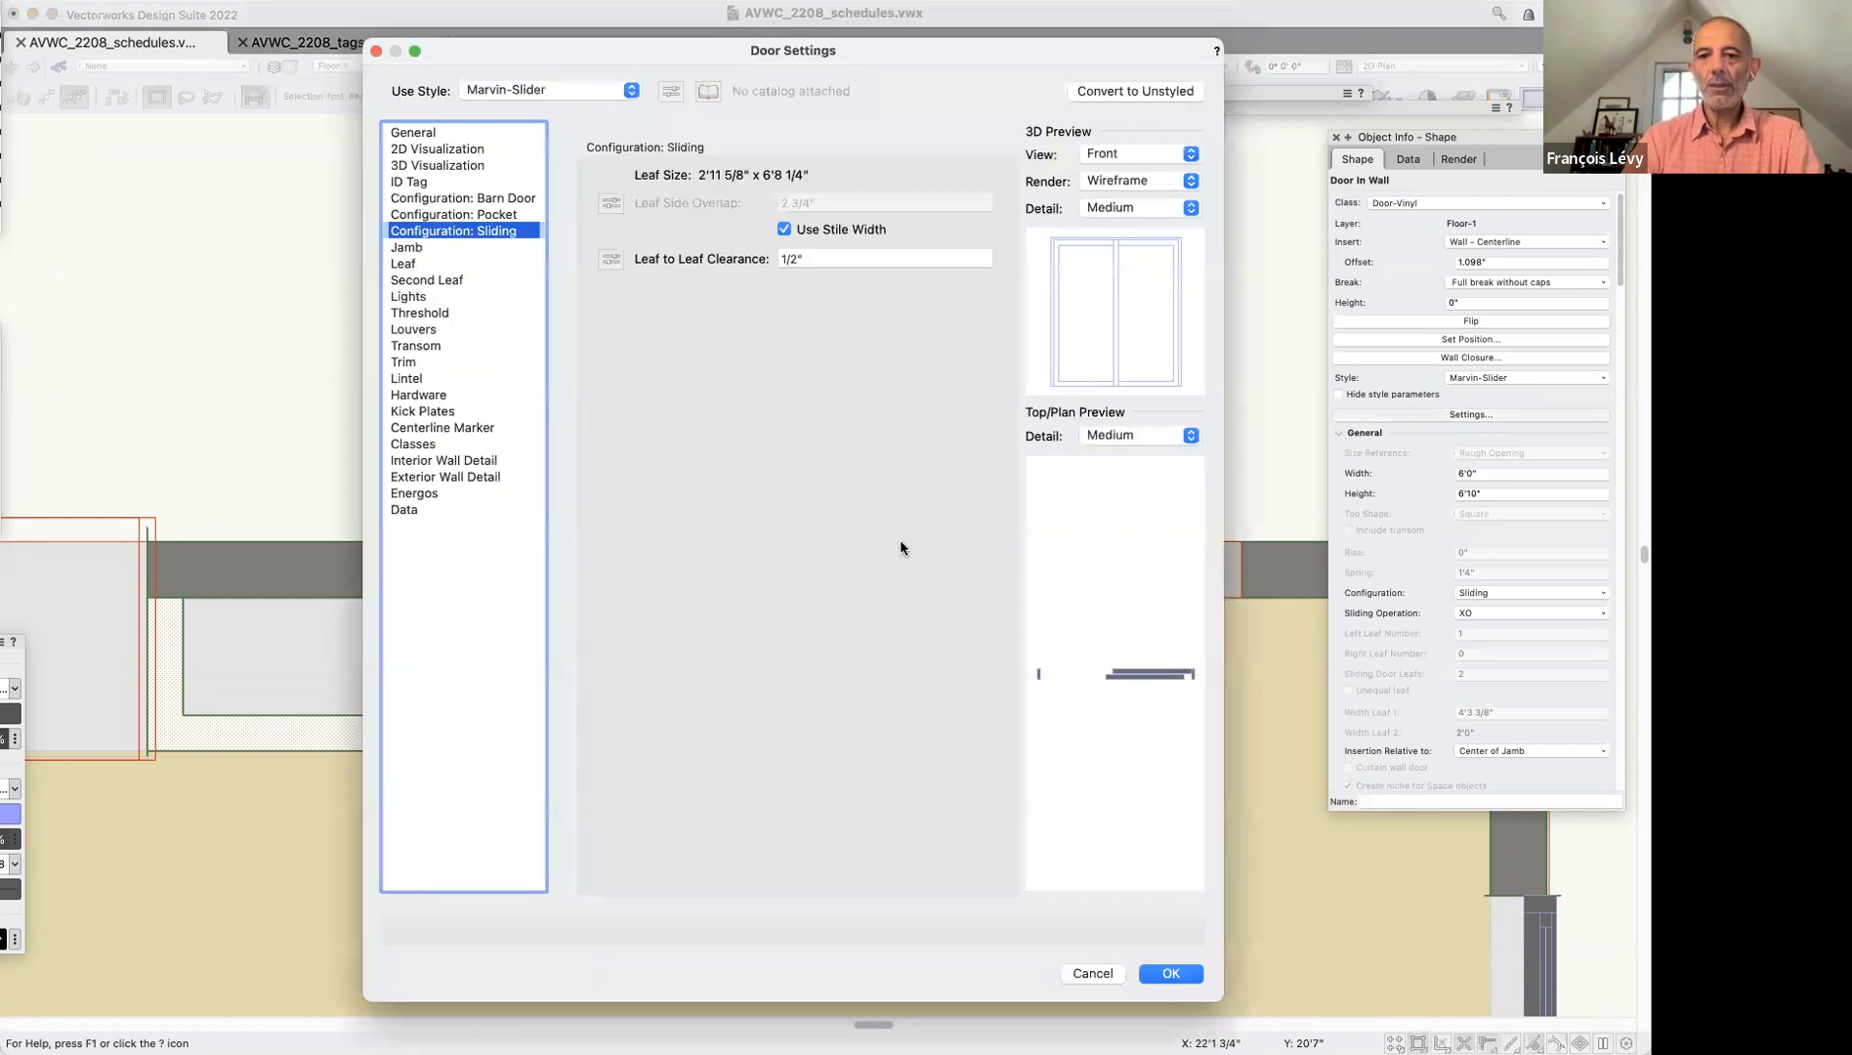
click(411, 512)
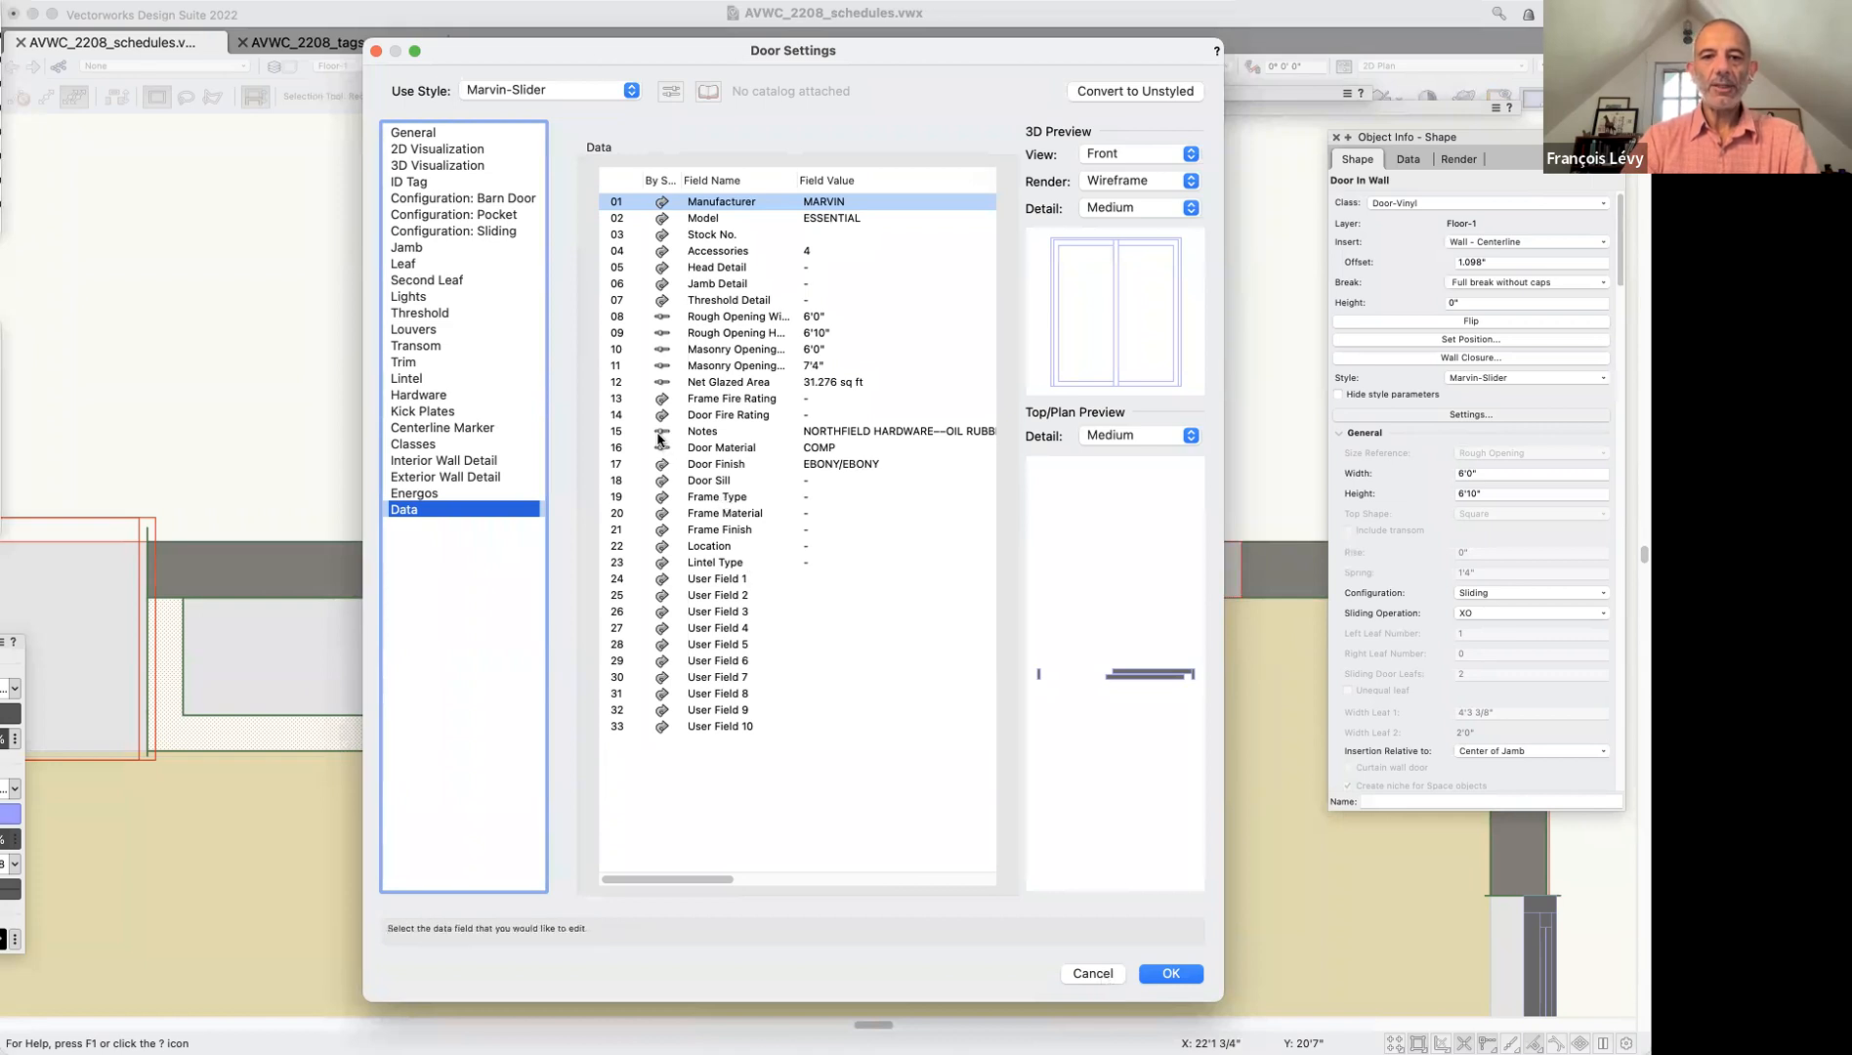
click(660, 438)
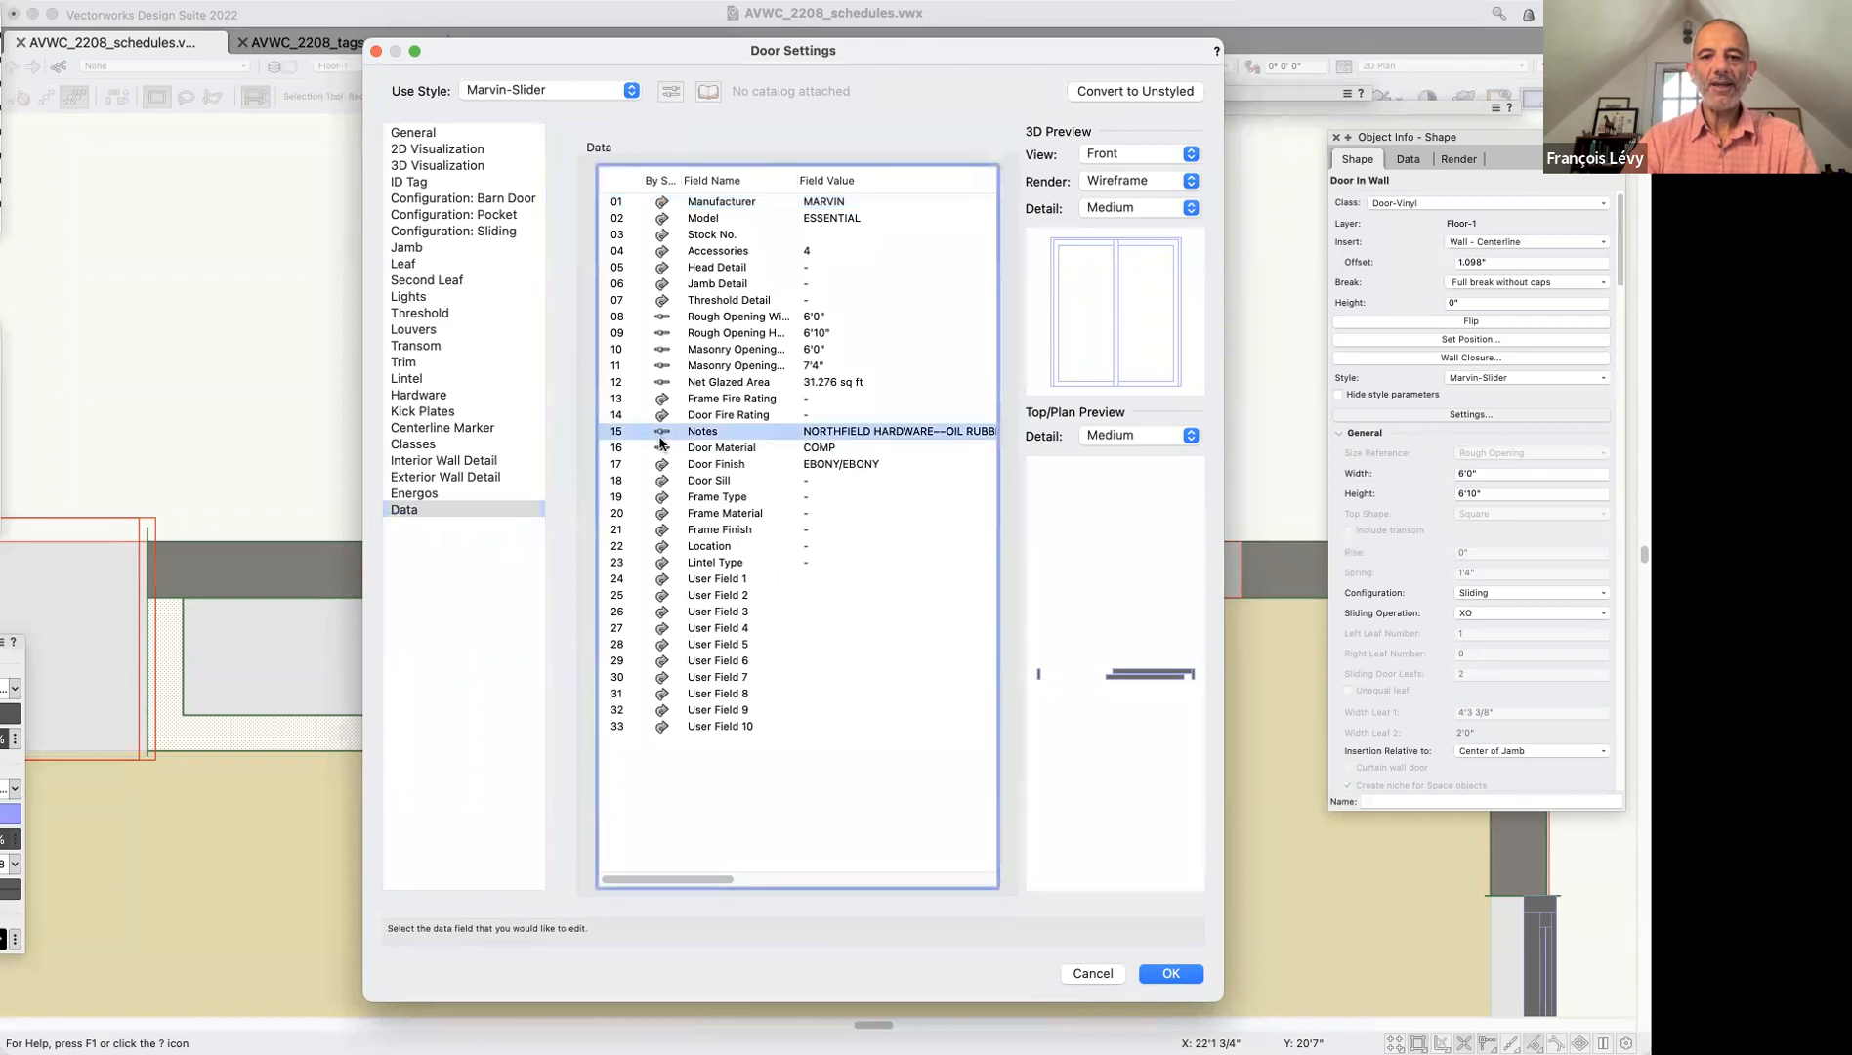
click(658, 450)
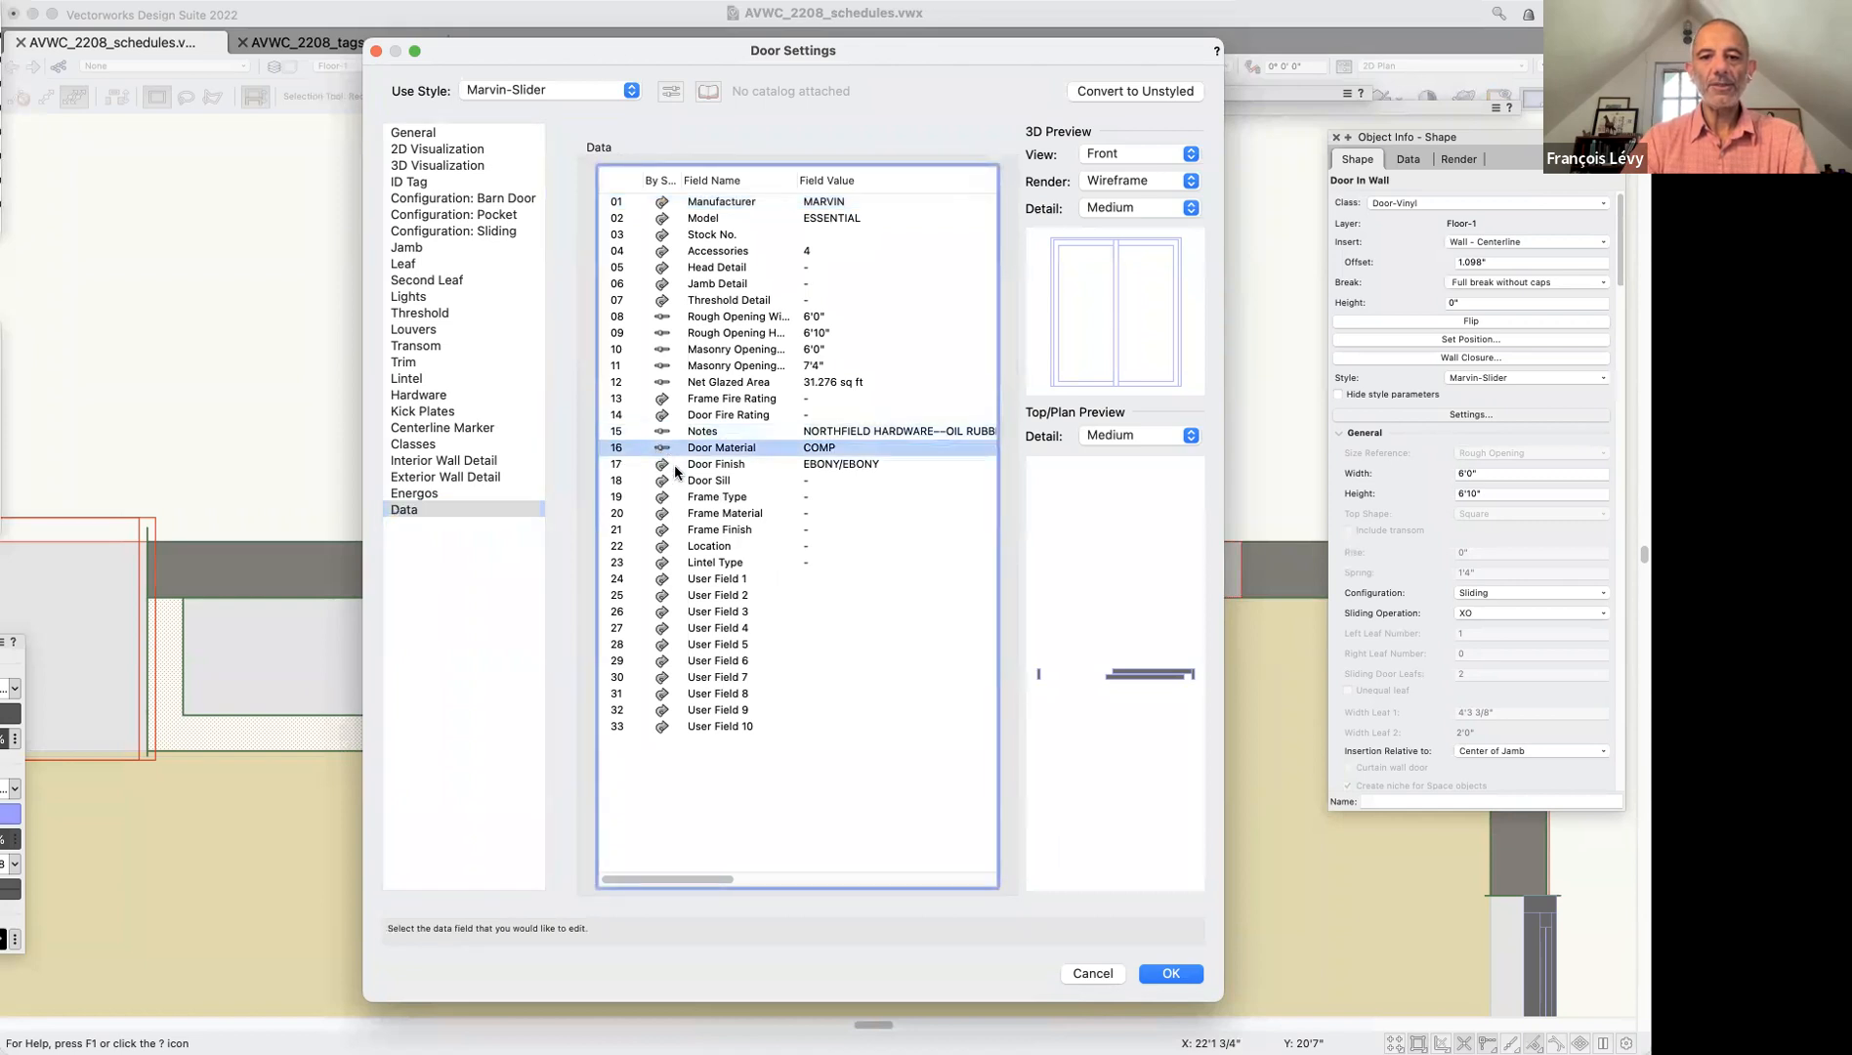
click(663, 434)
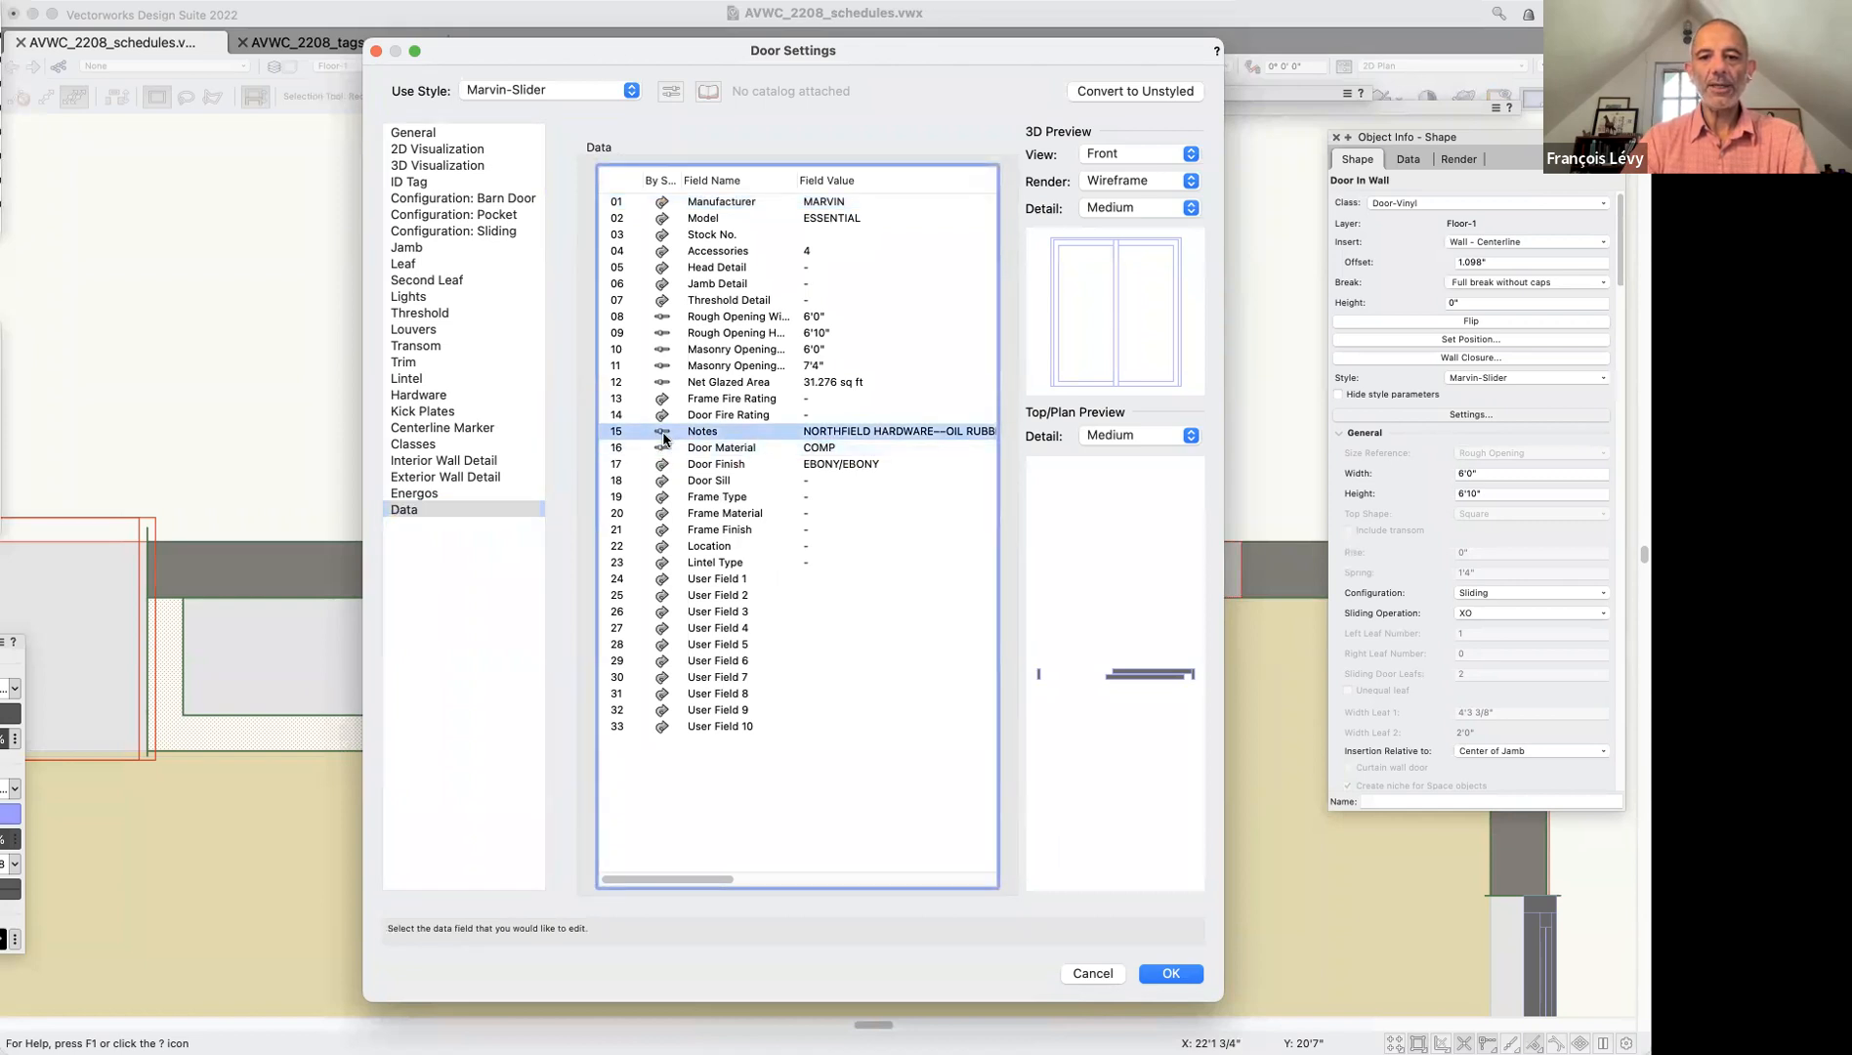
click(660, 368)
click(662, 312)
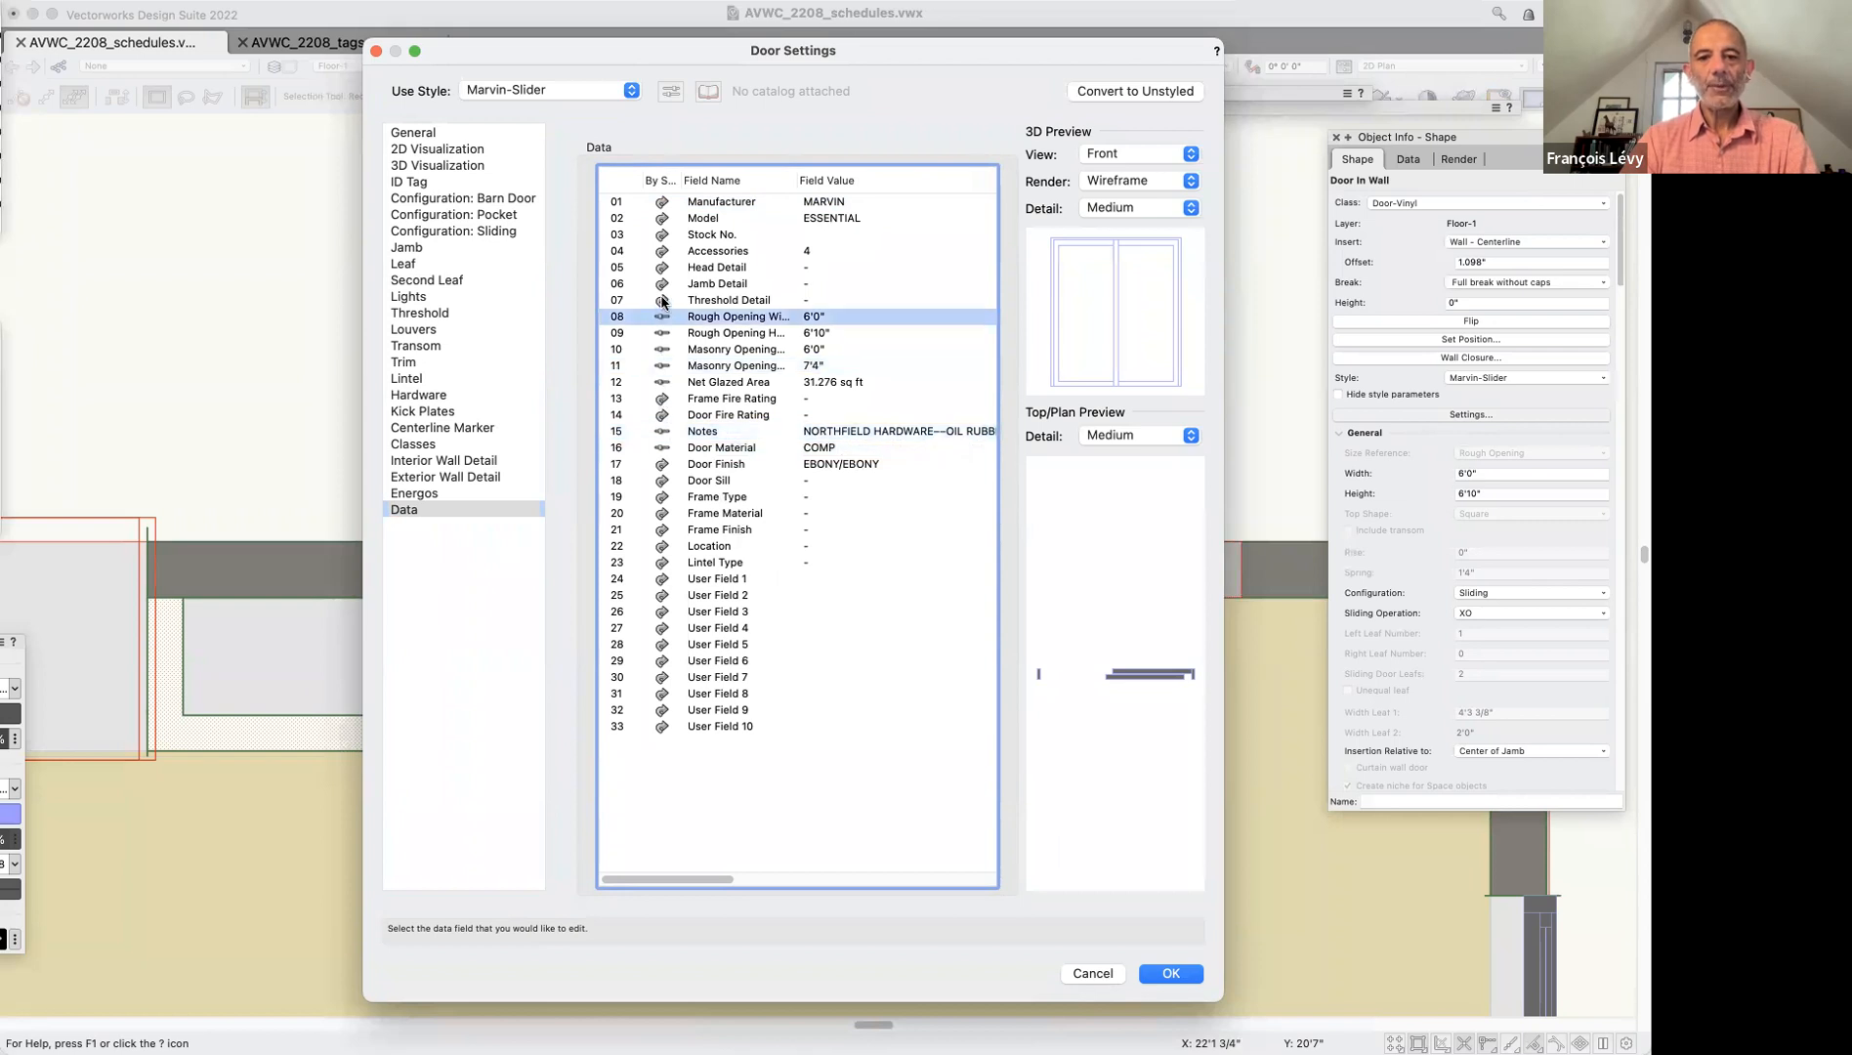
click(662, 300)
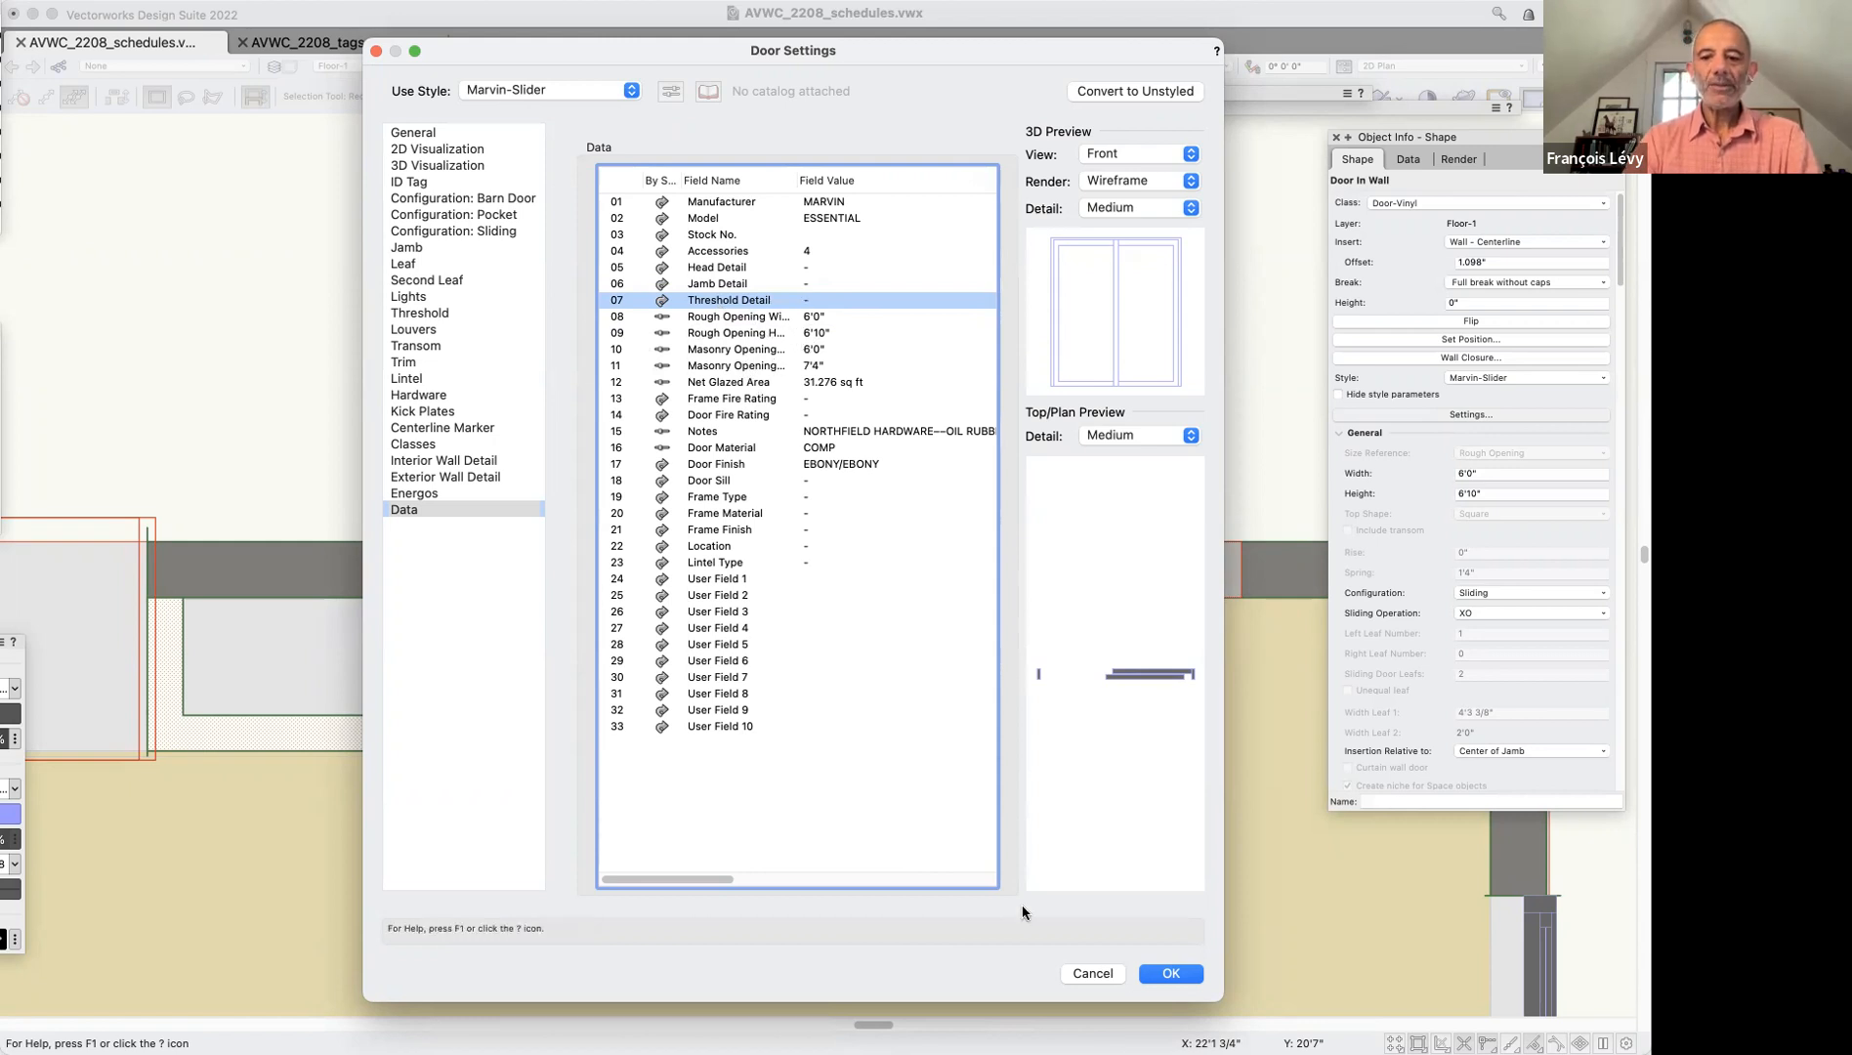
click(1162, 975)
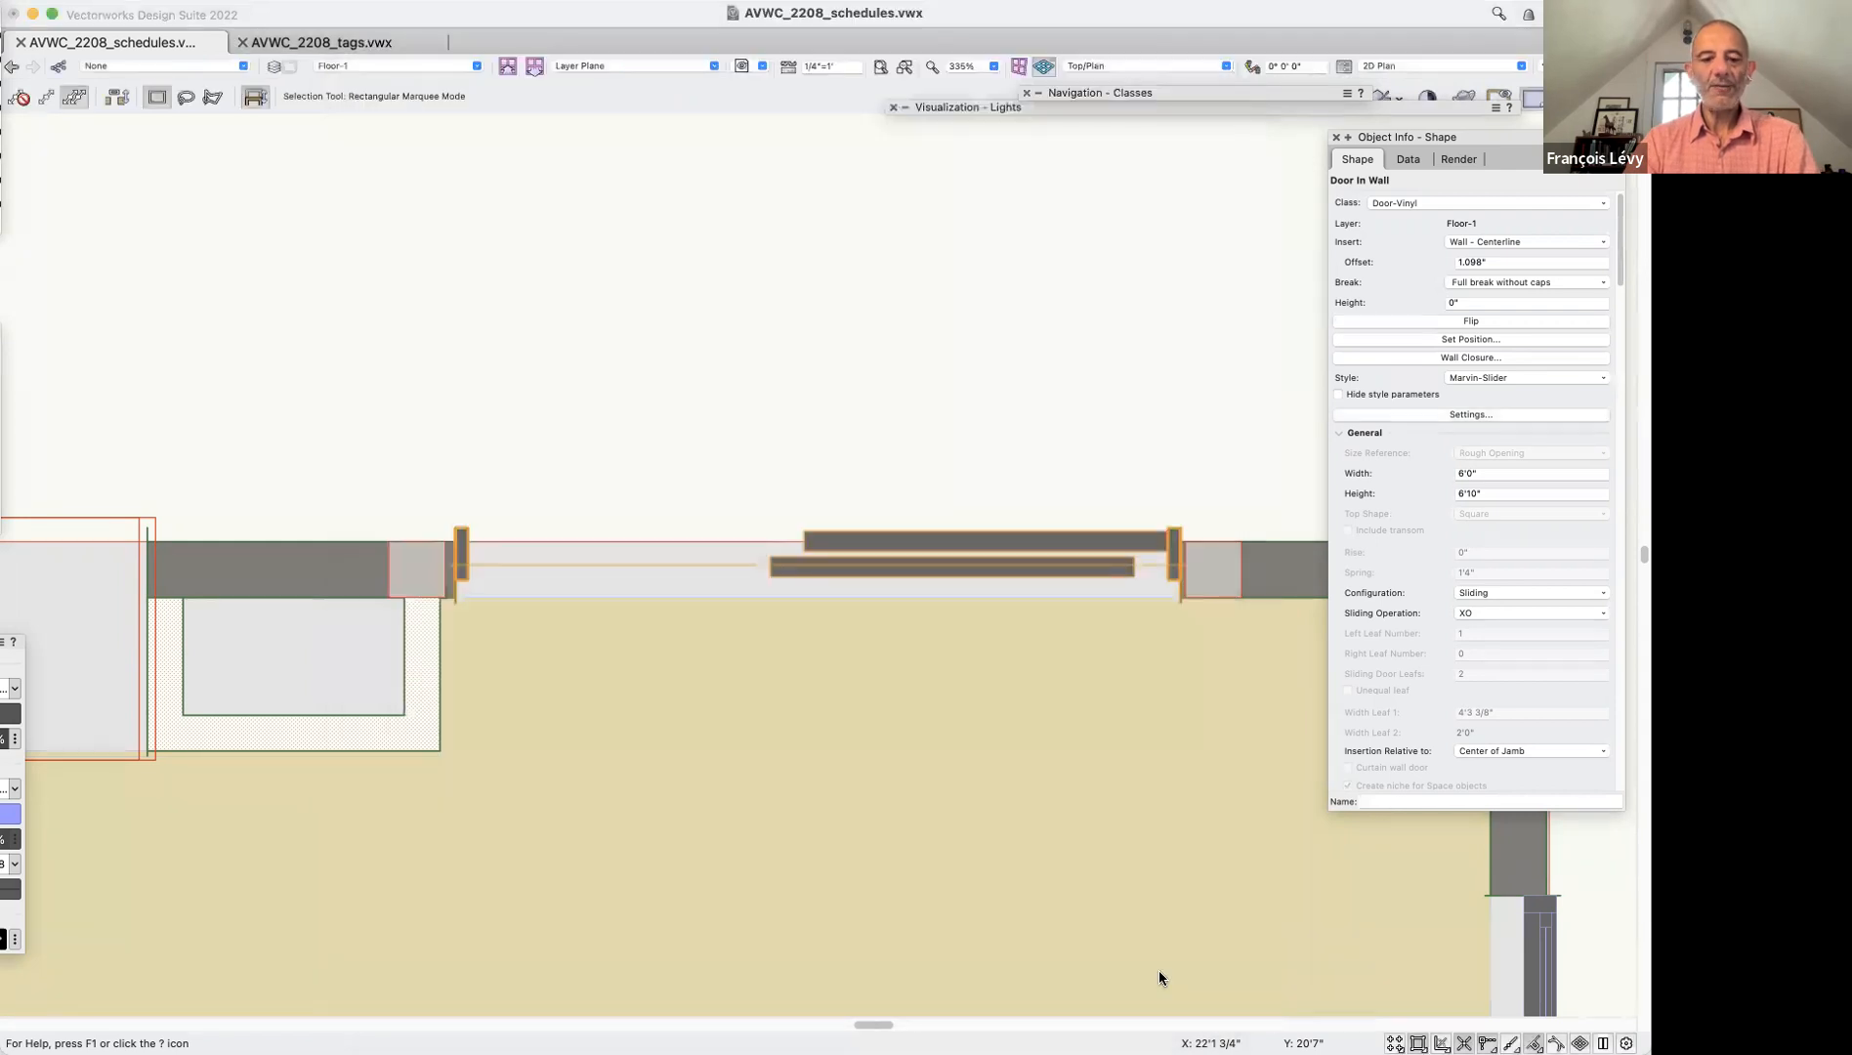
Select the interior swing door near the kitchen and review the data fields in its settings without changing them
key(super+2)
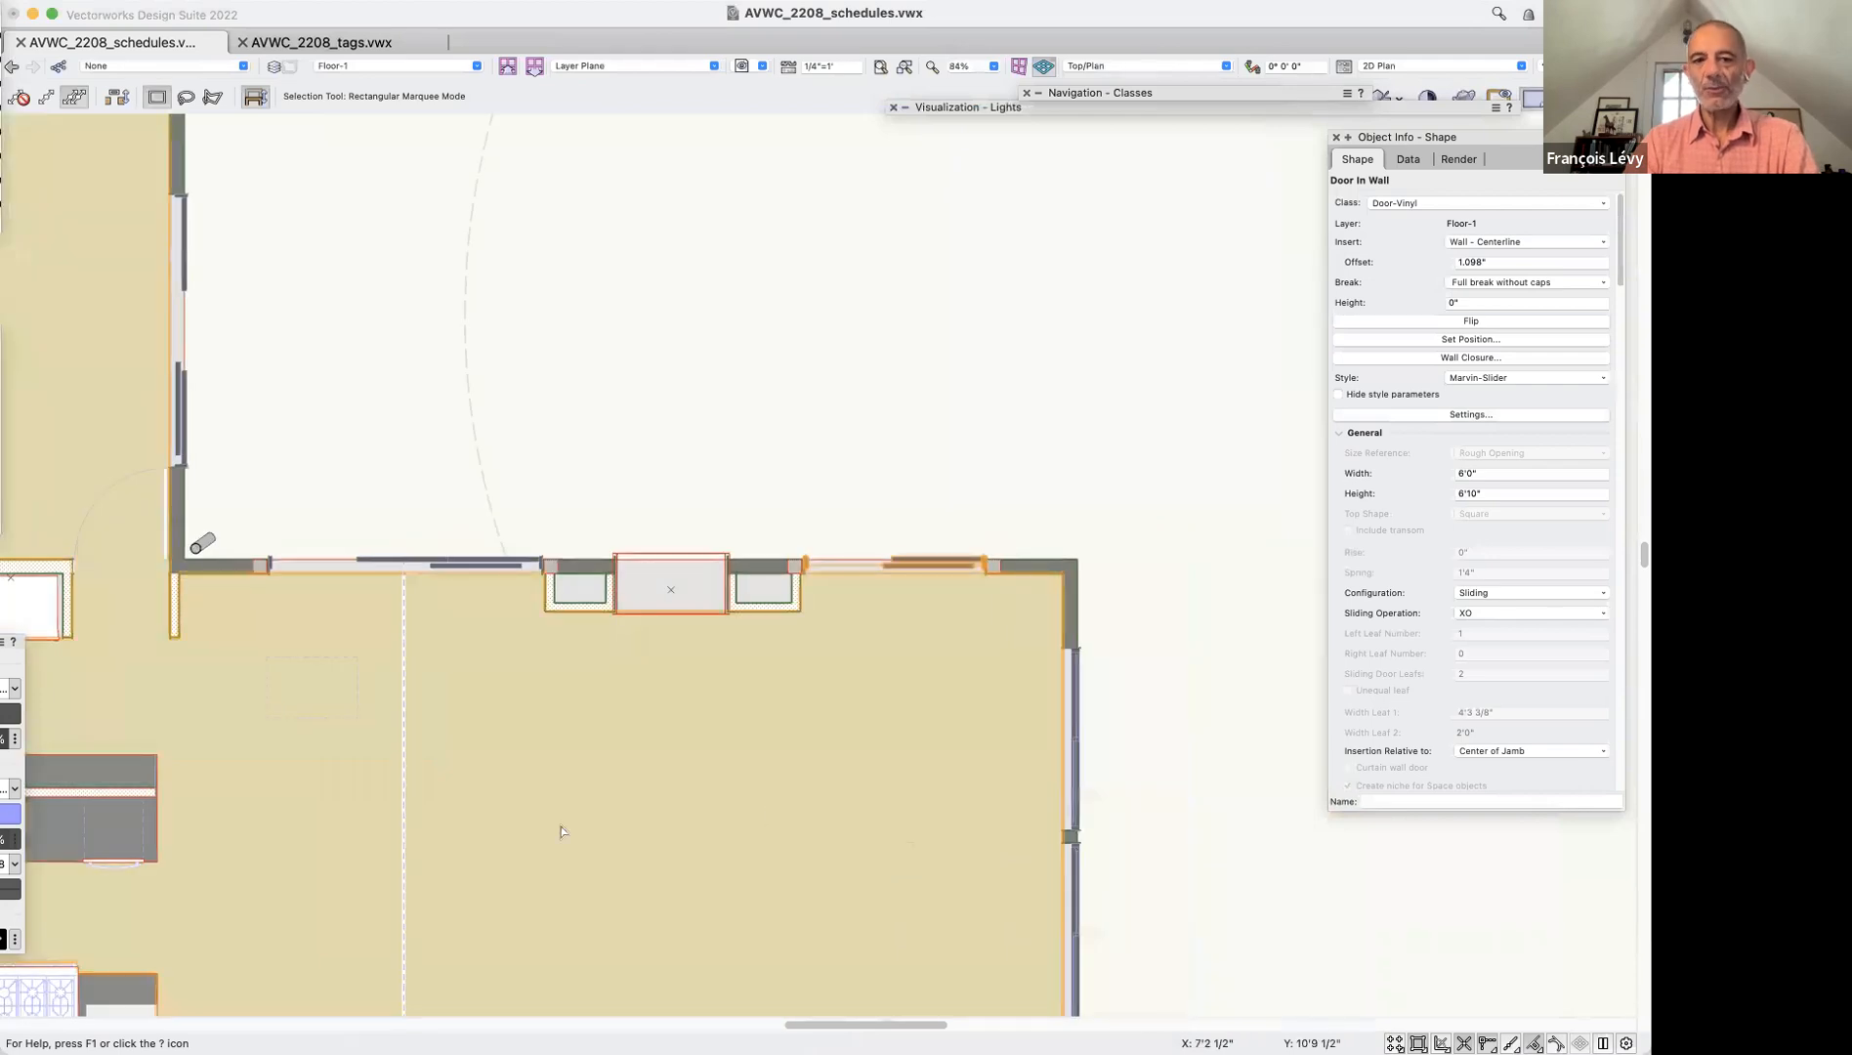
scroll(291, 517, left, 5)
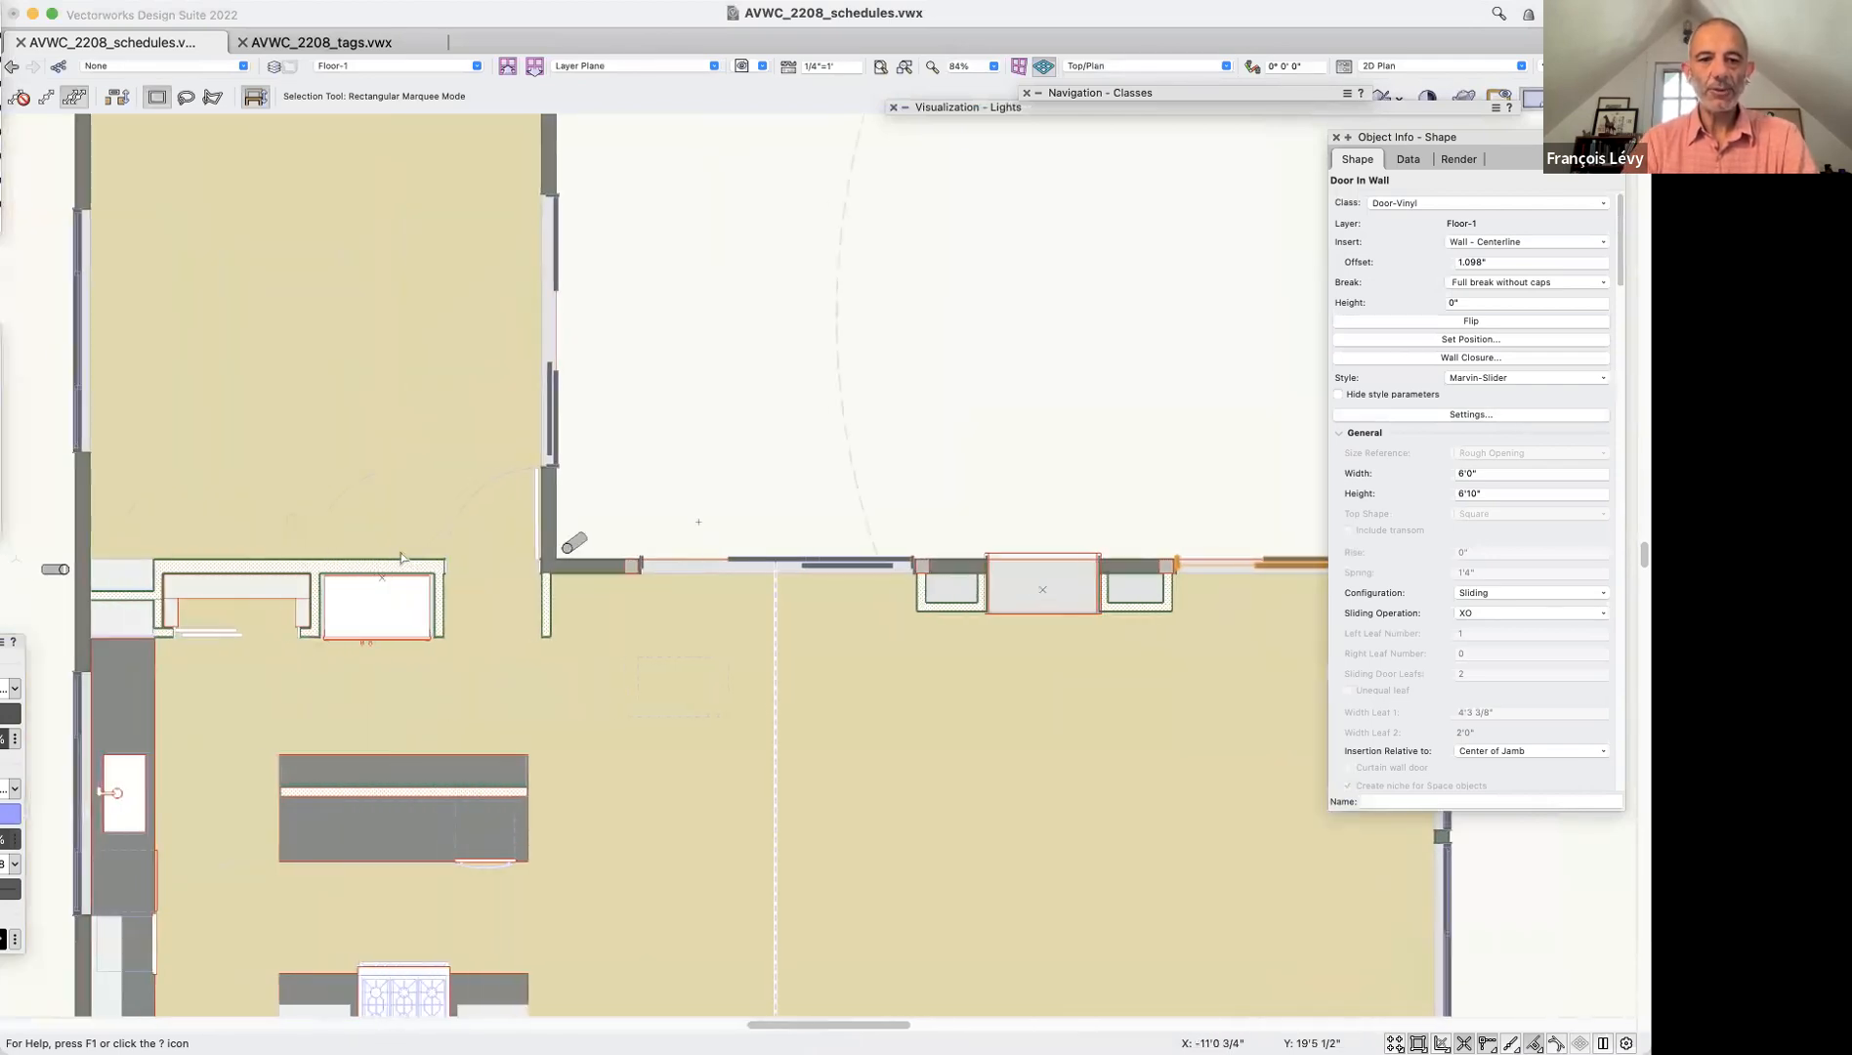
click(465, 494)
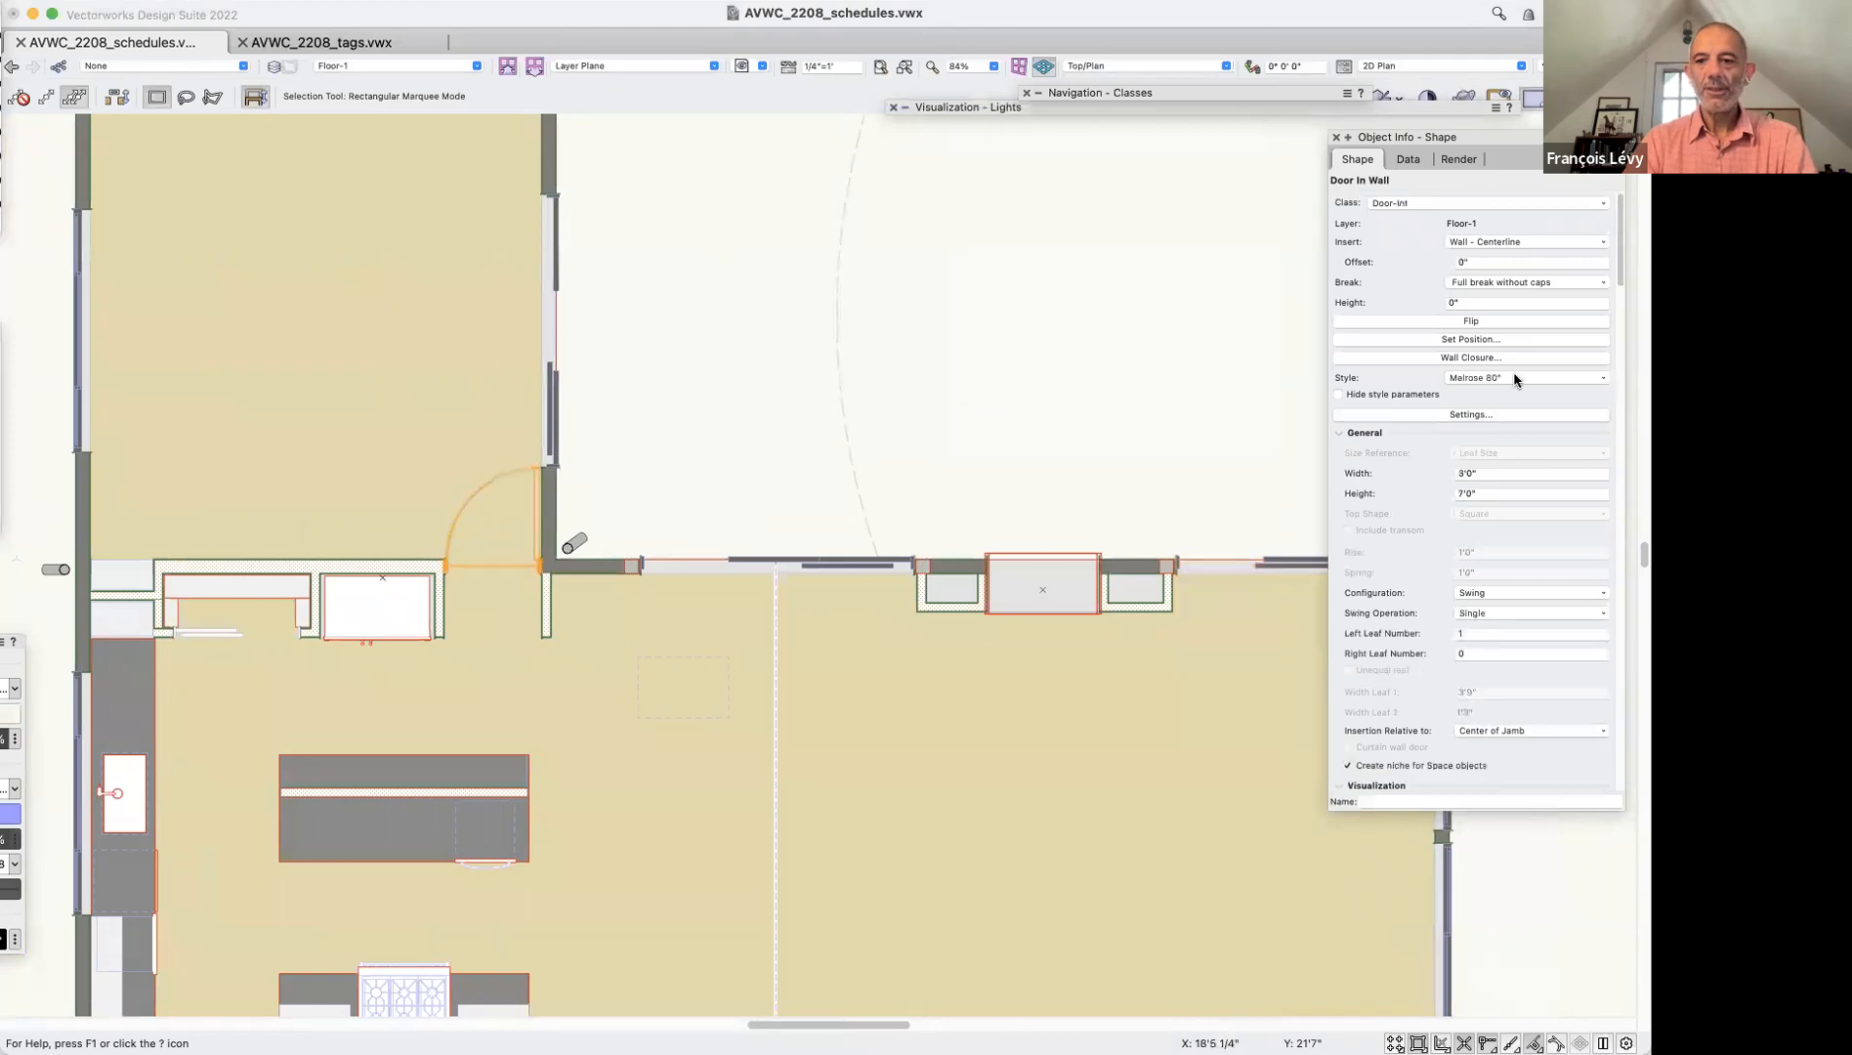
click(1490, 378)
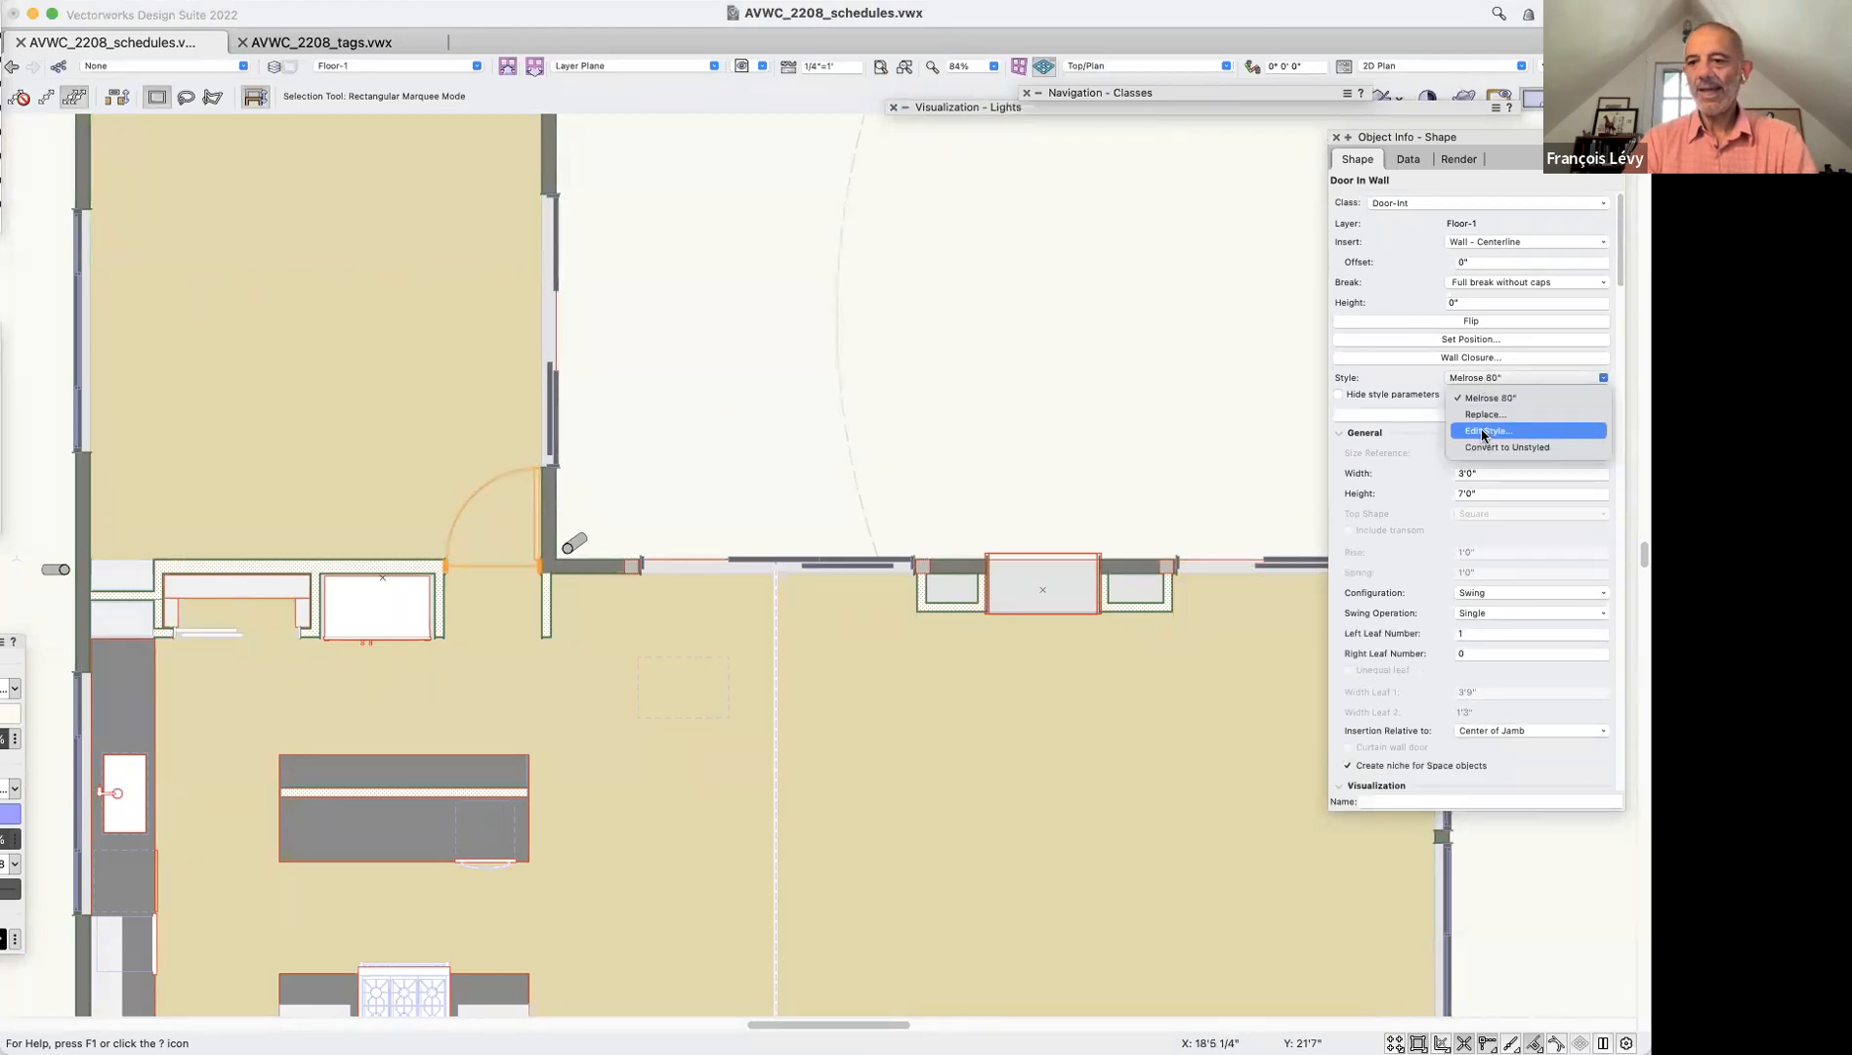
click(1340, 435)
click(1472, 414)
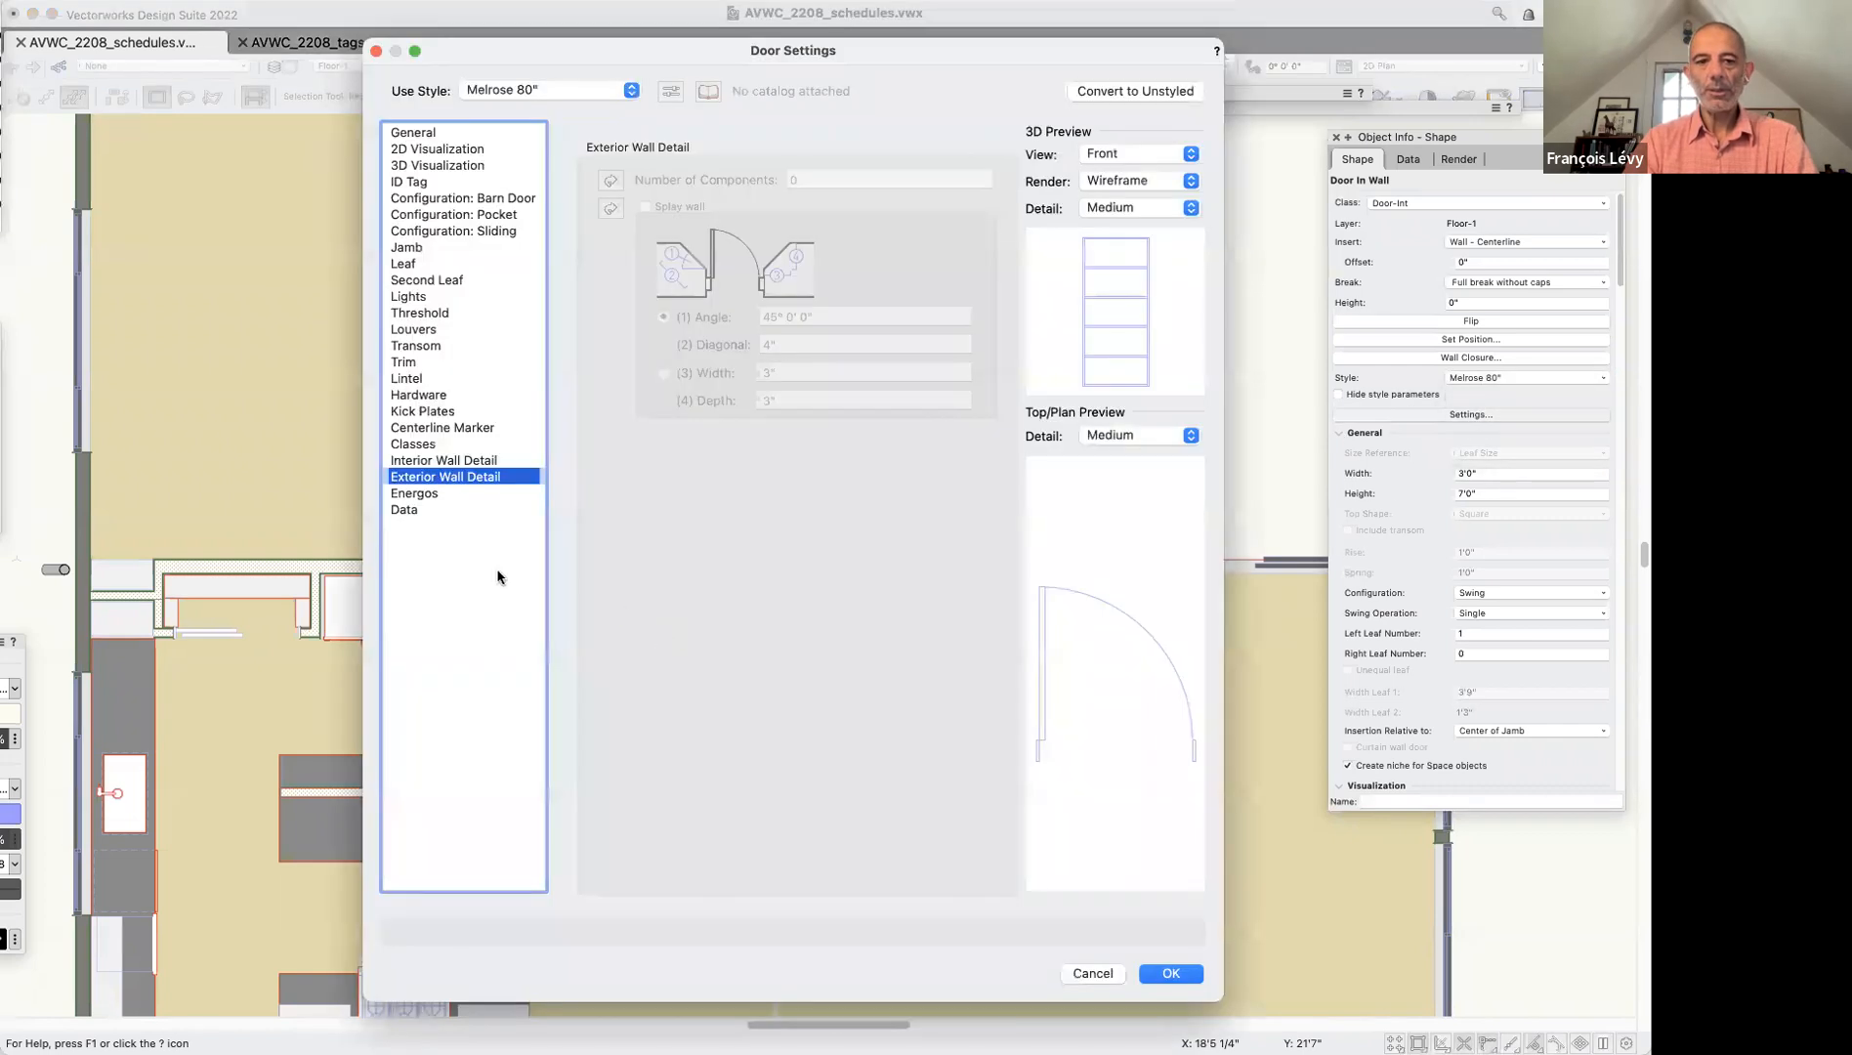
click(426, 509)
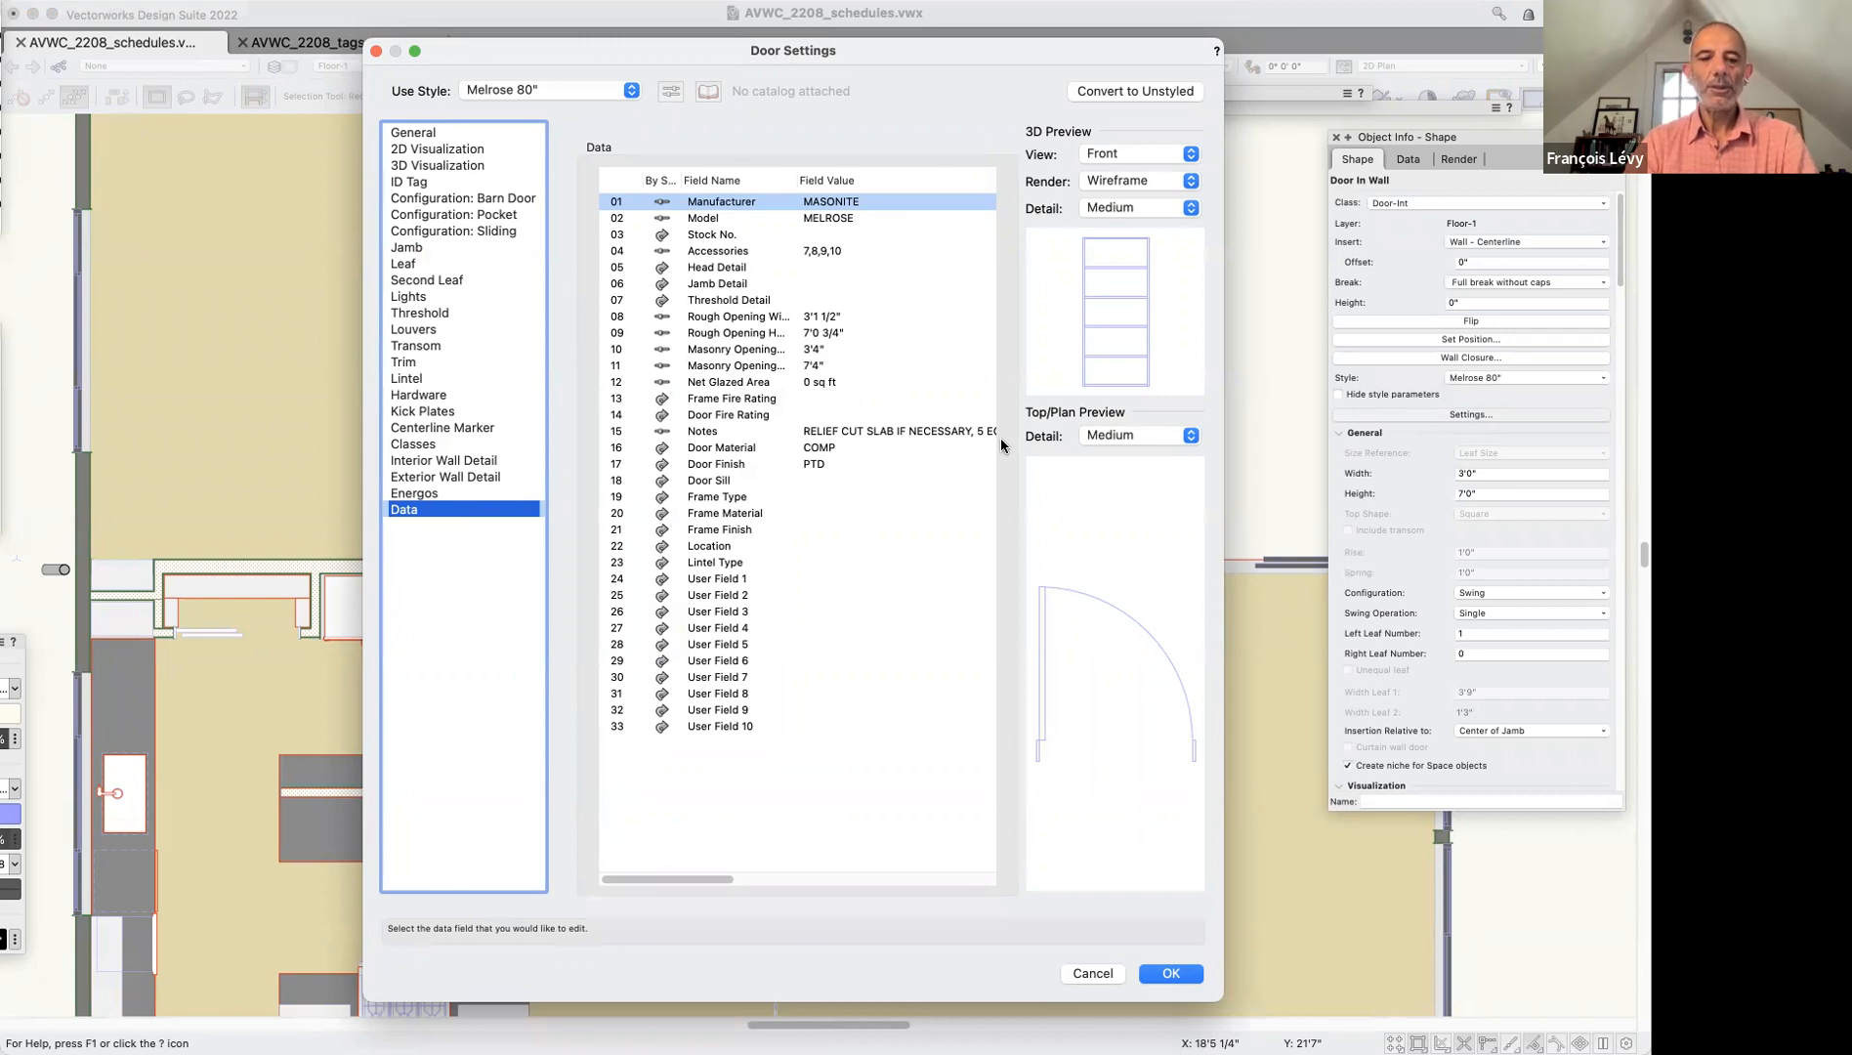
click(1091, 973)
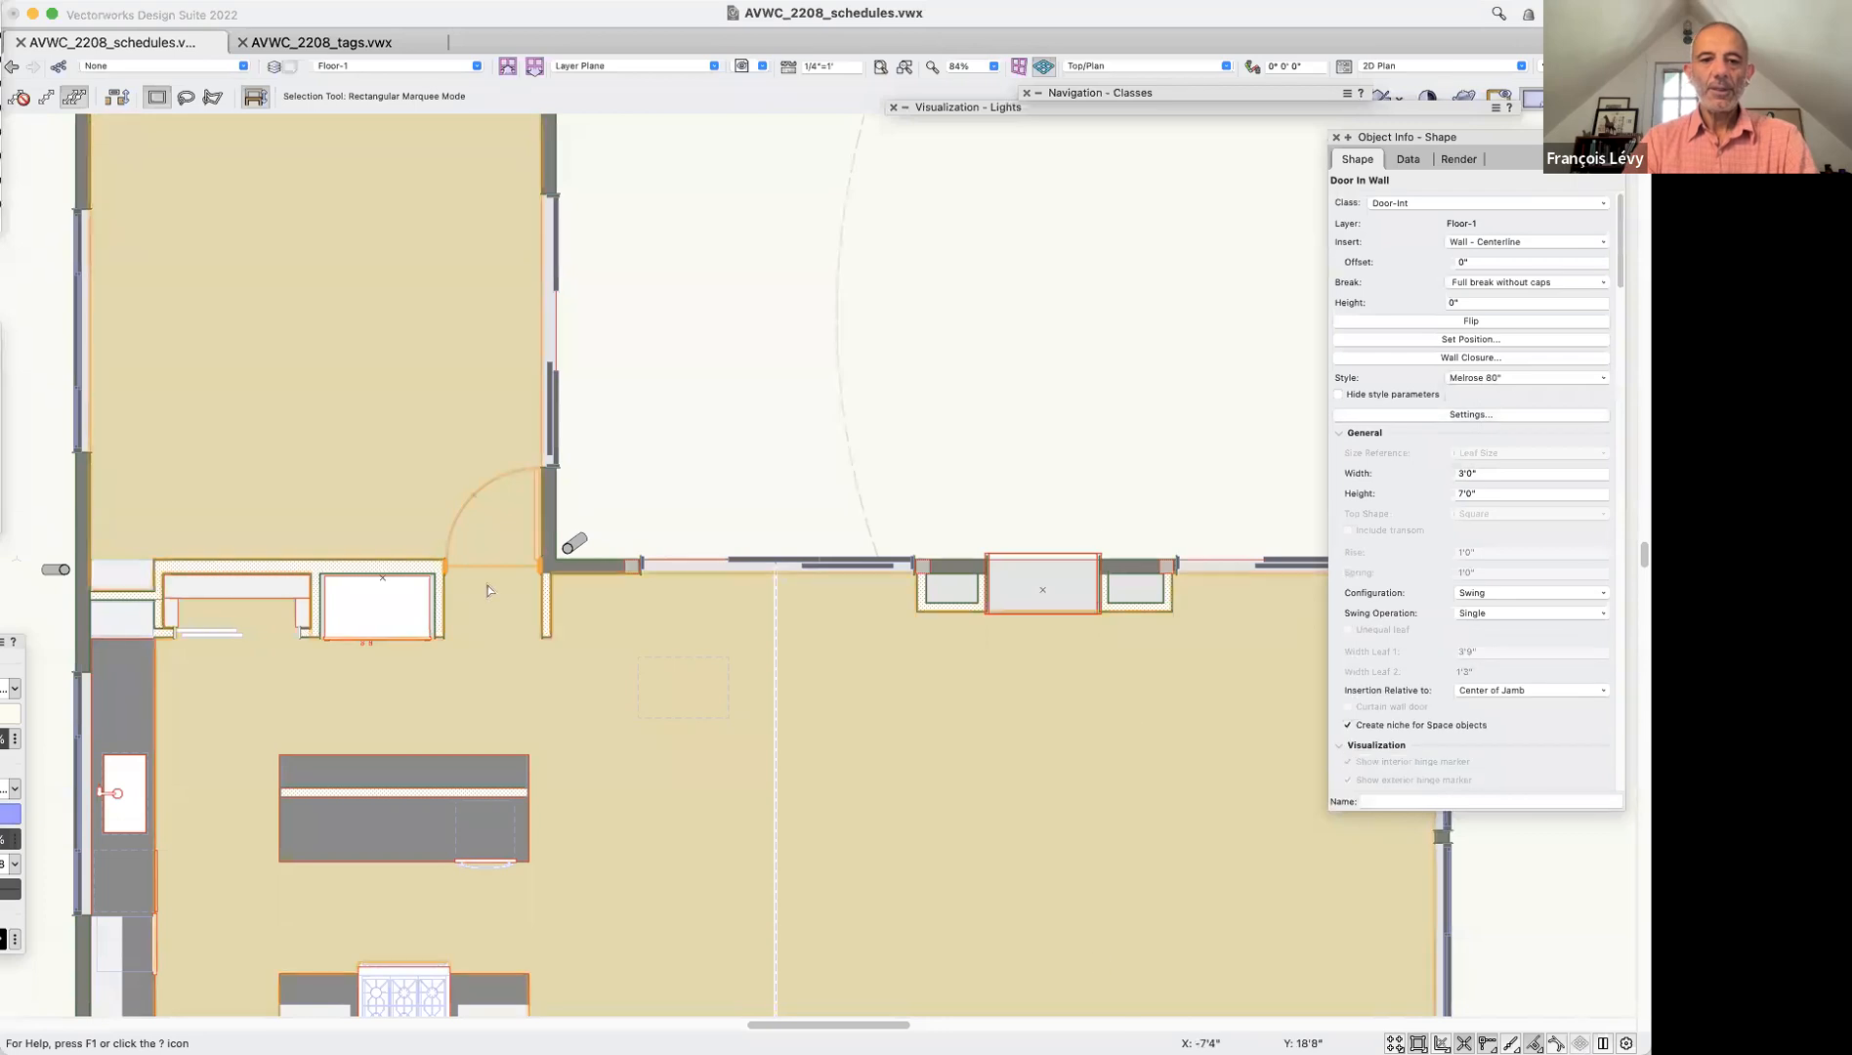
scroll(564, 607, down, 5)
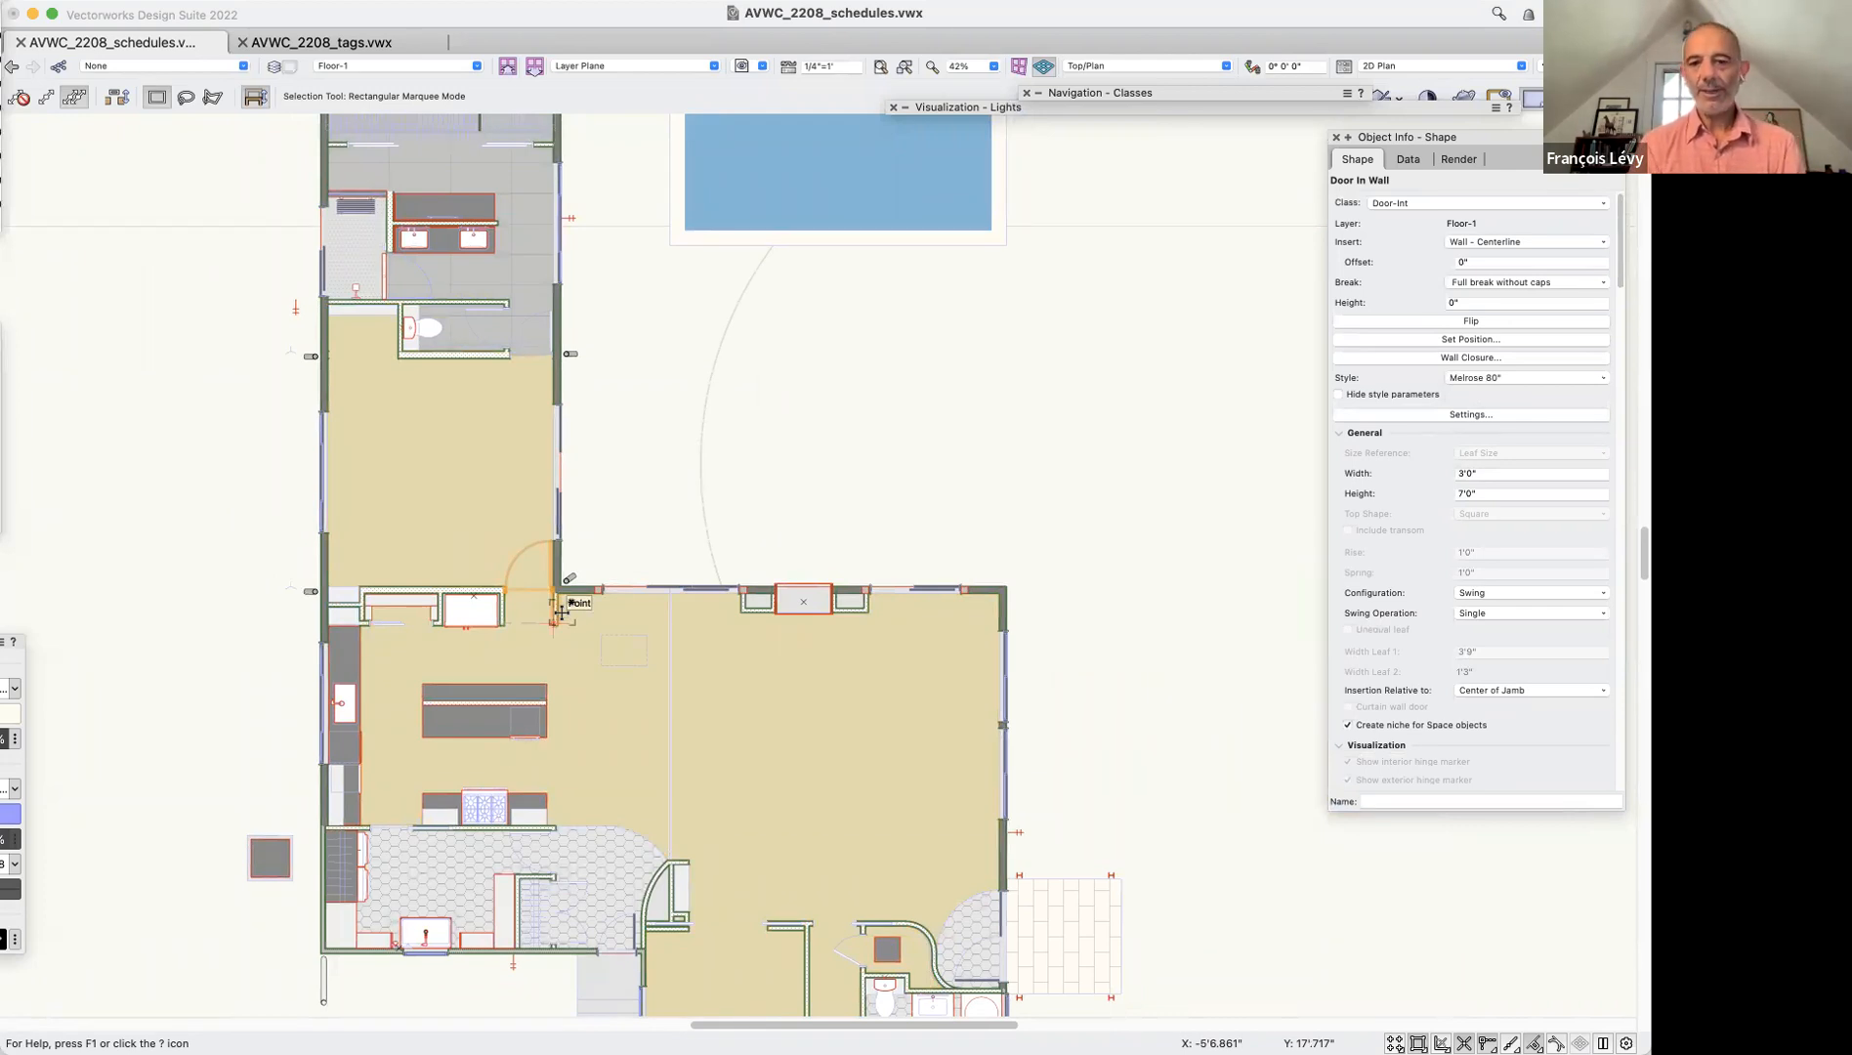
click(381, 12)
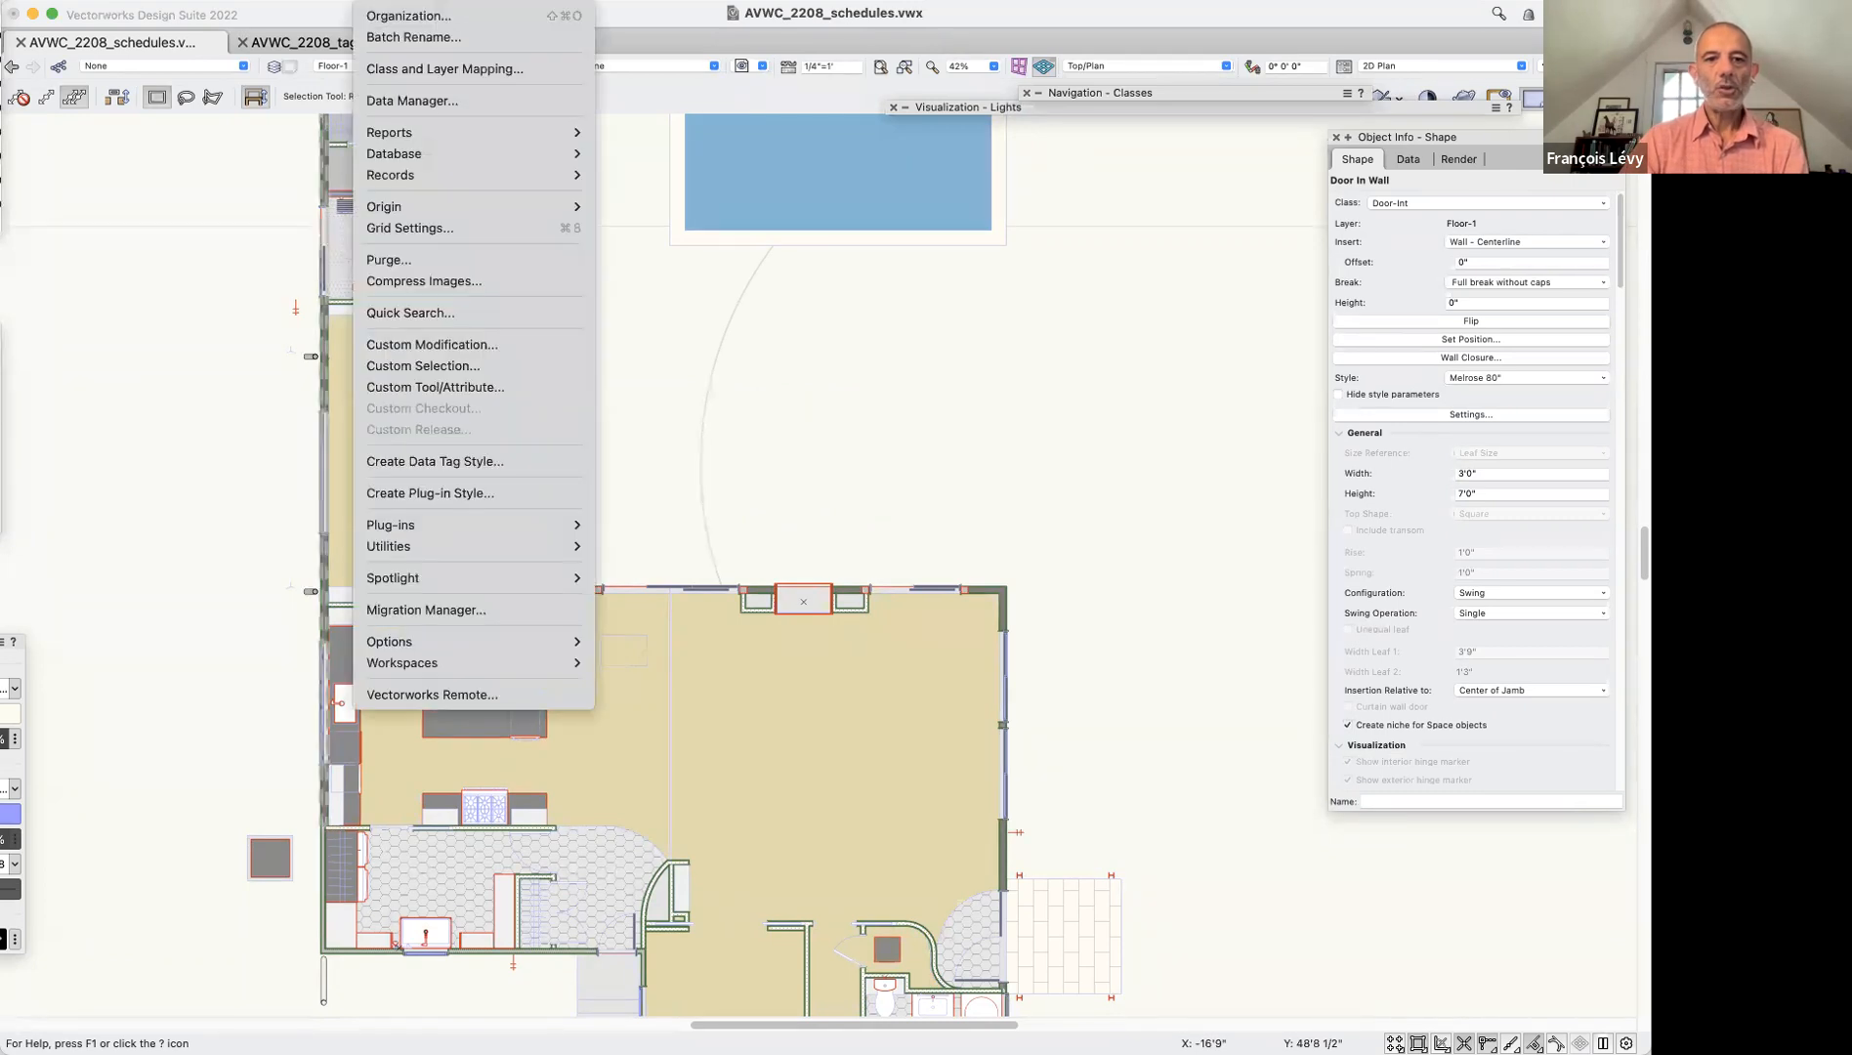
mouse_move(411, 129)
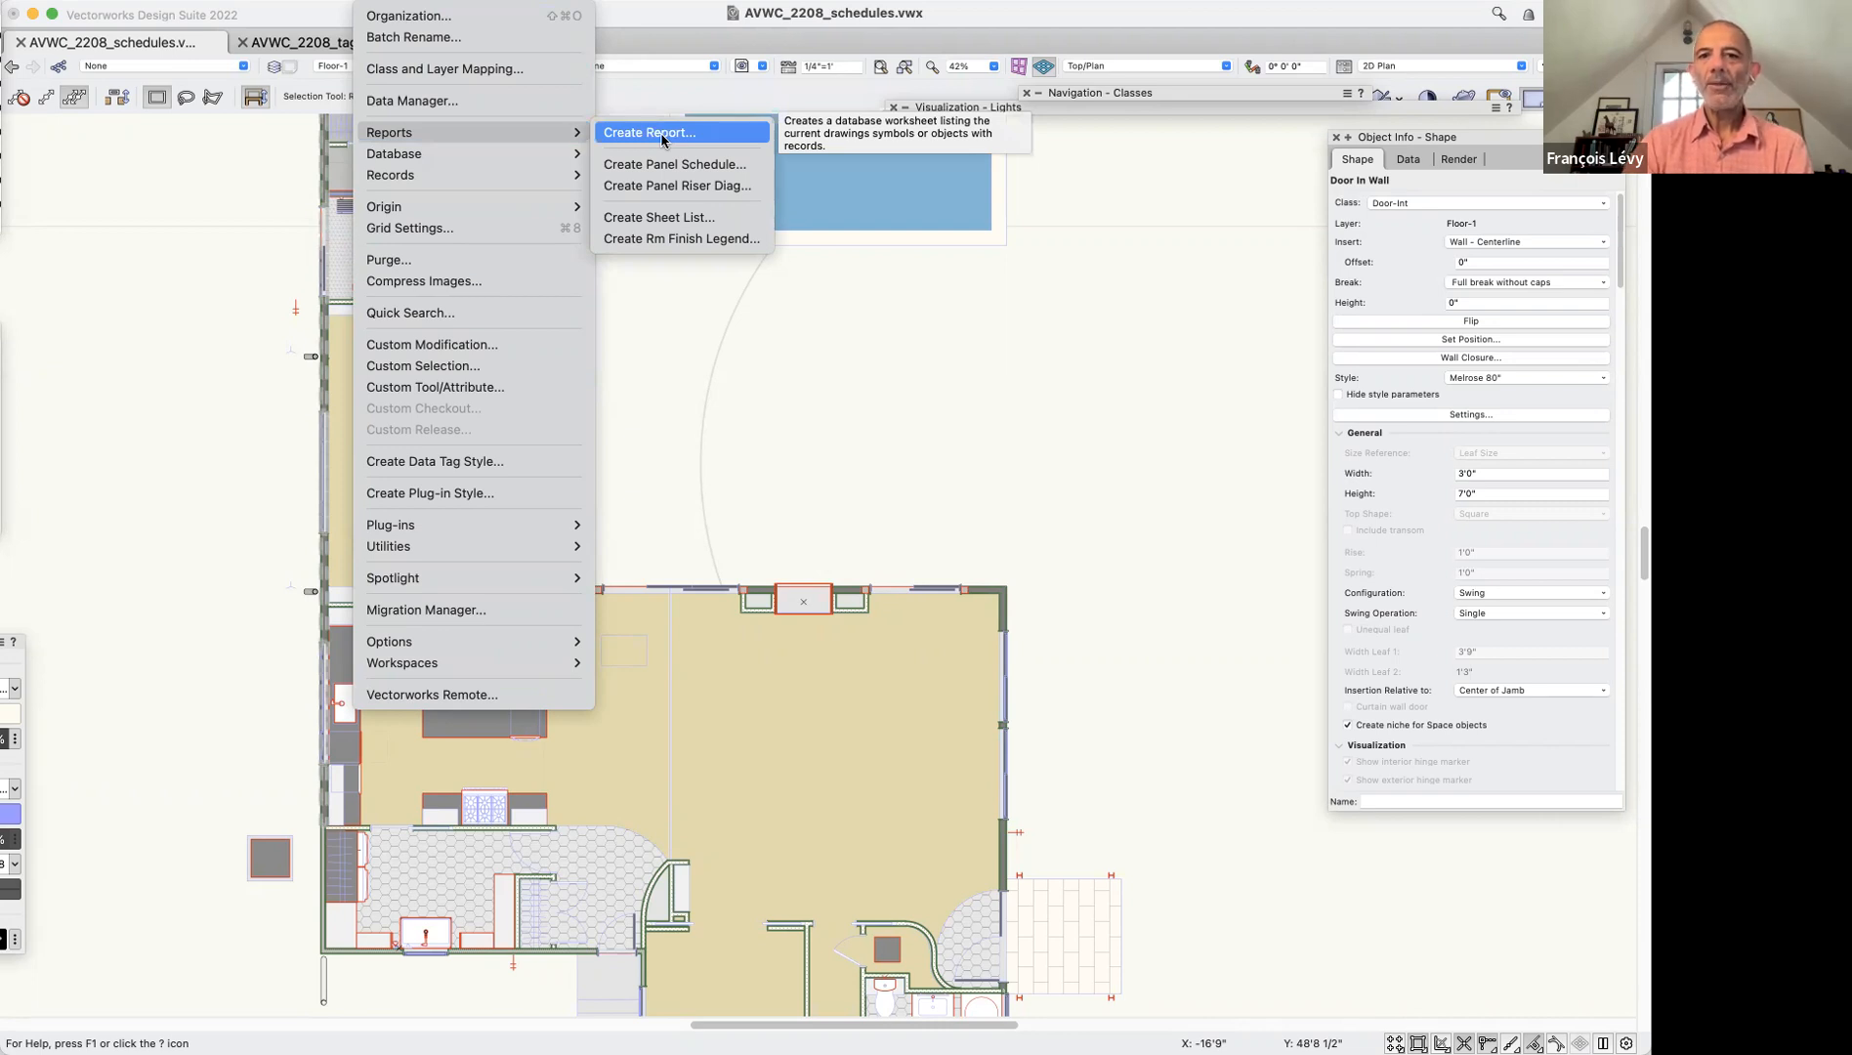
click(1125, 359)
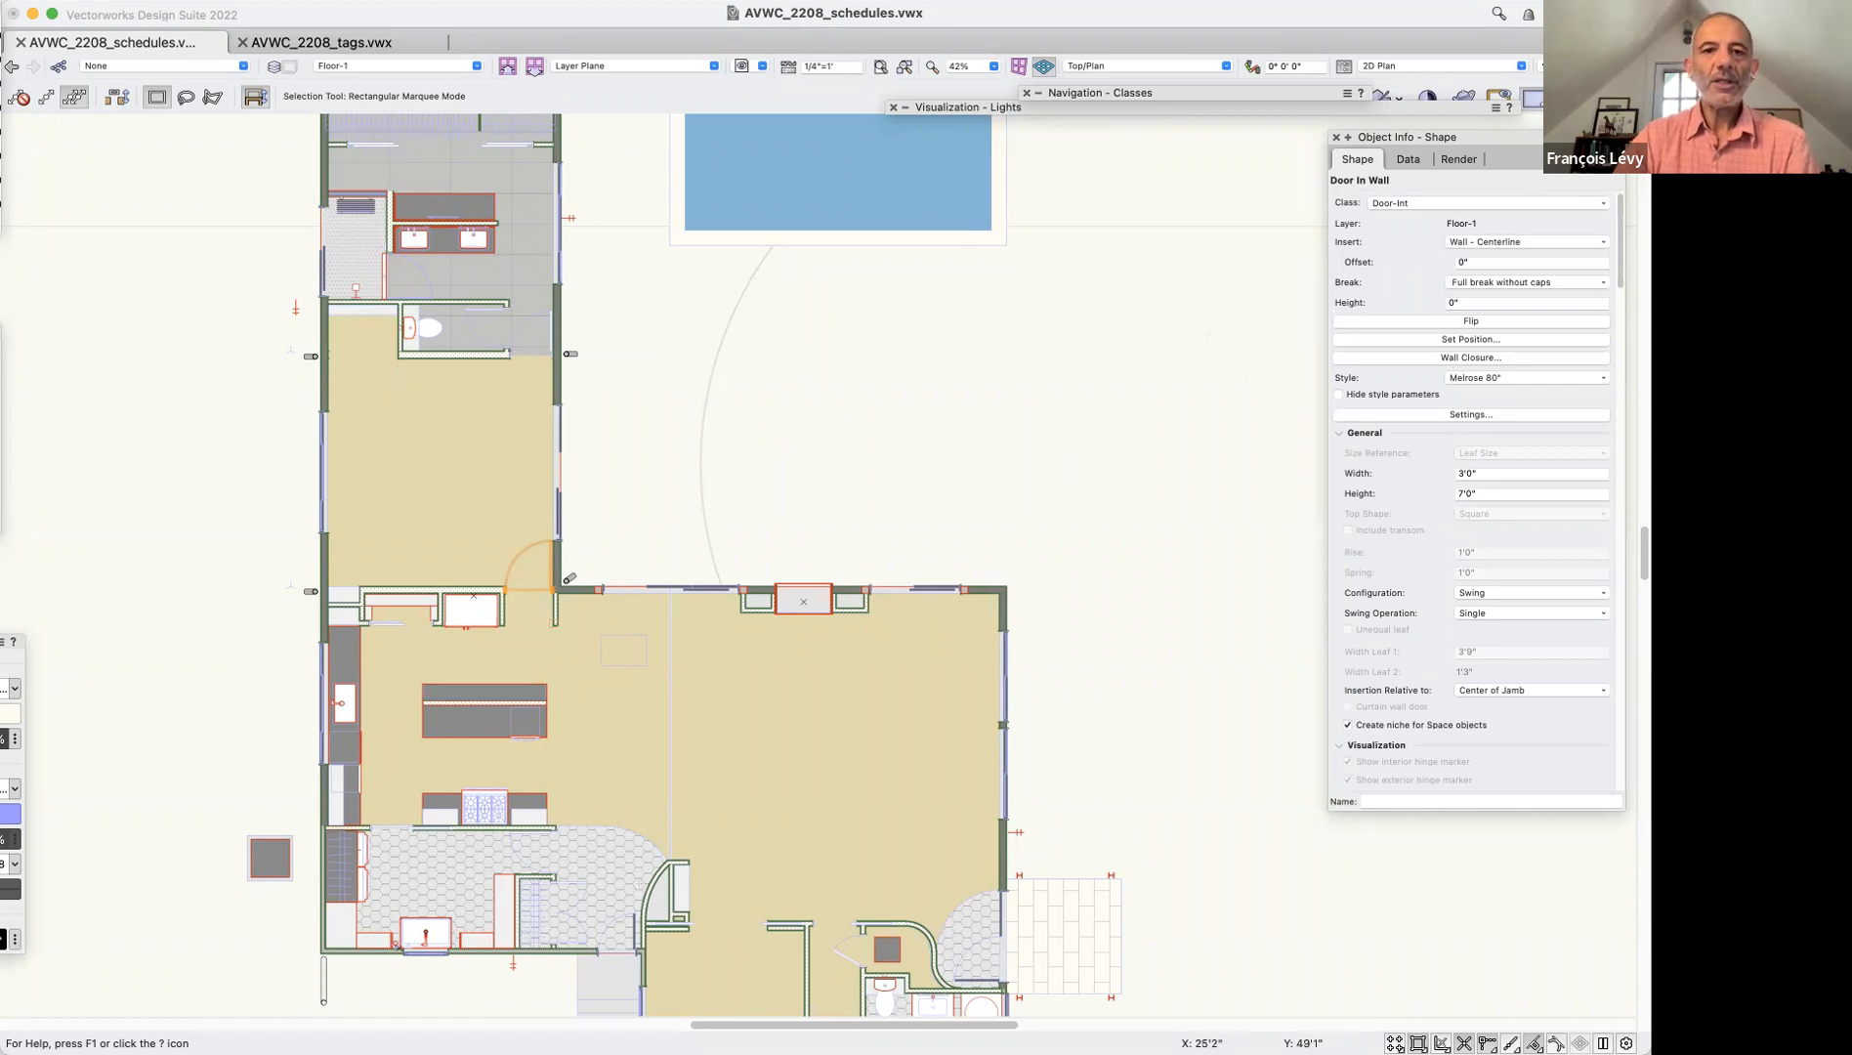
Start creating a new report and set its type to Preformatted Report
click(377, 2)
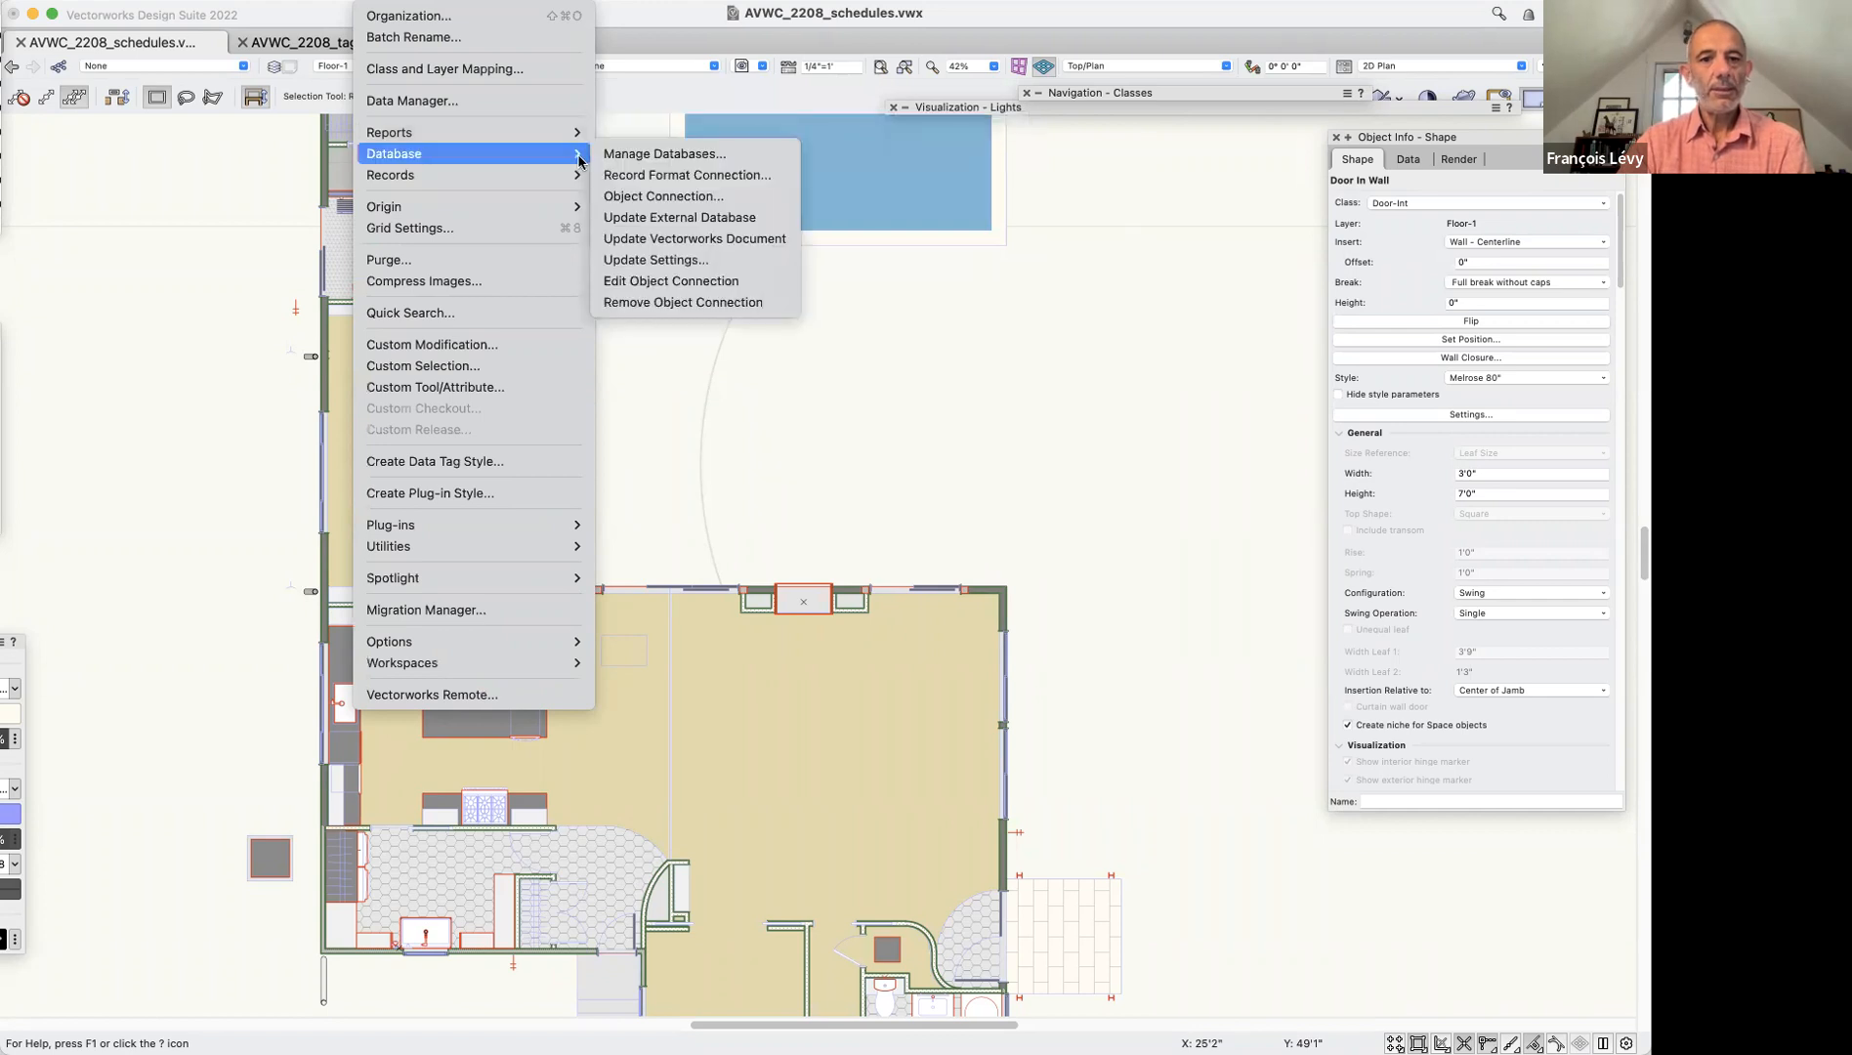
mouse_move(579, 184)
mouse_move(576, 133)
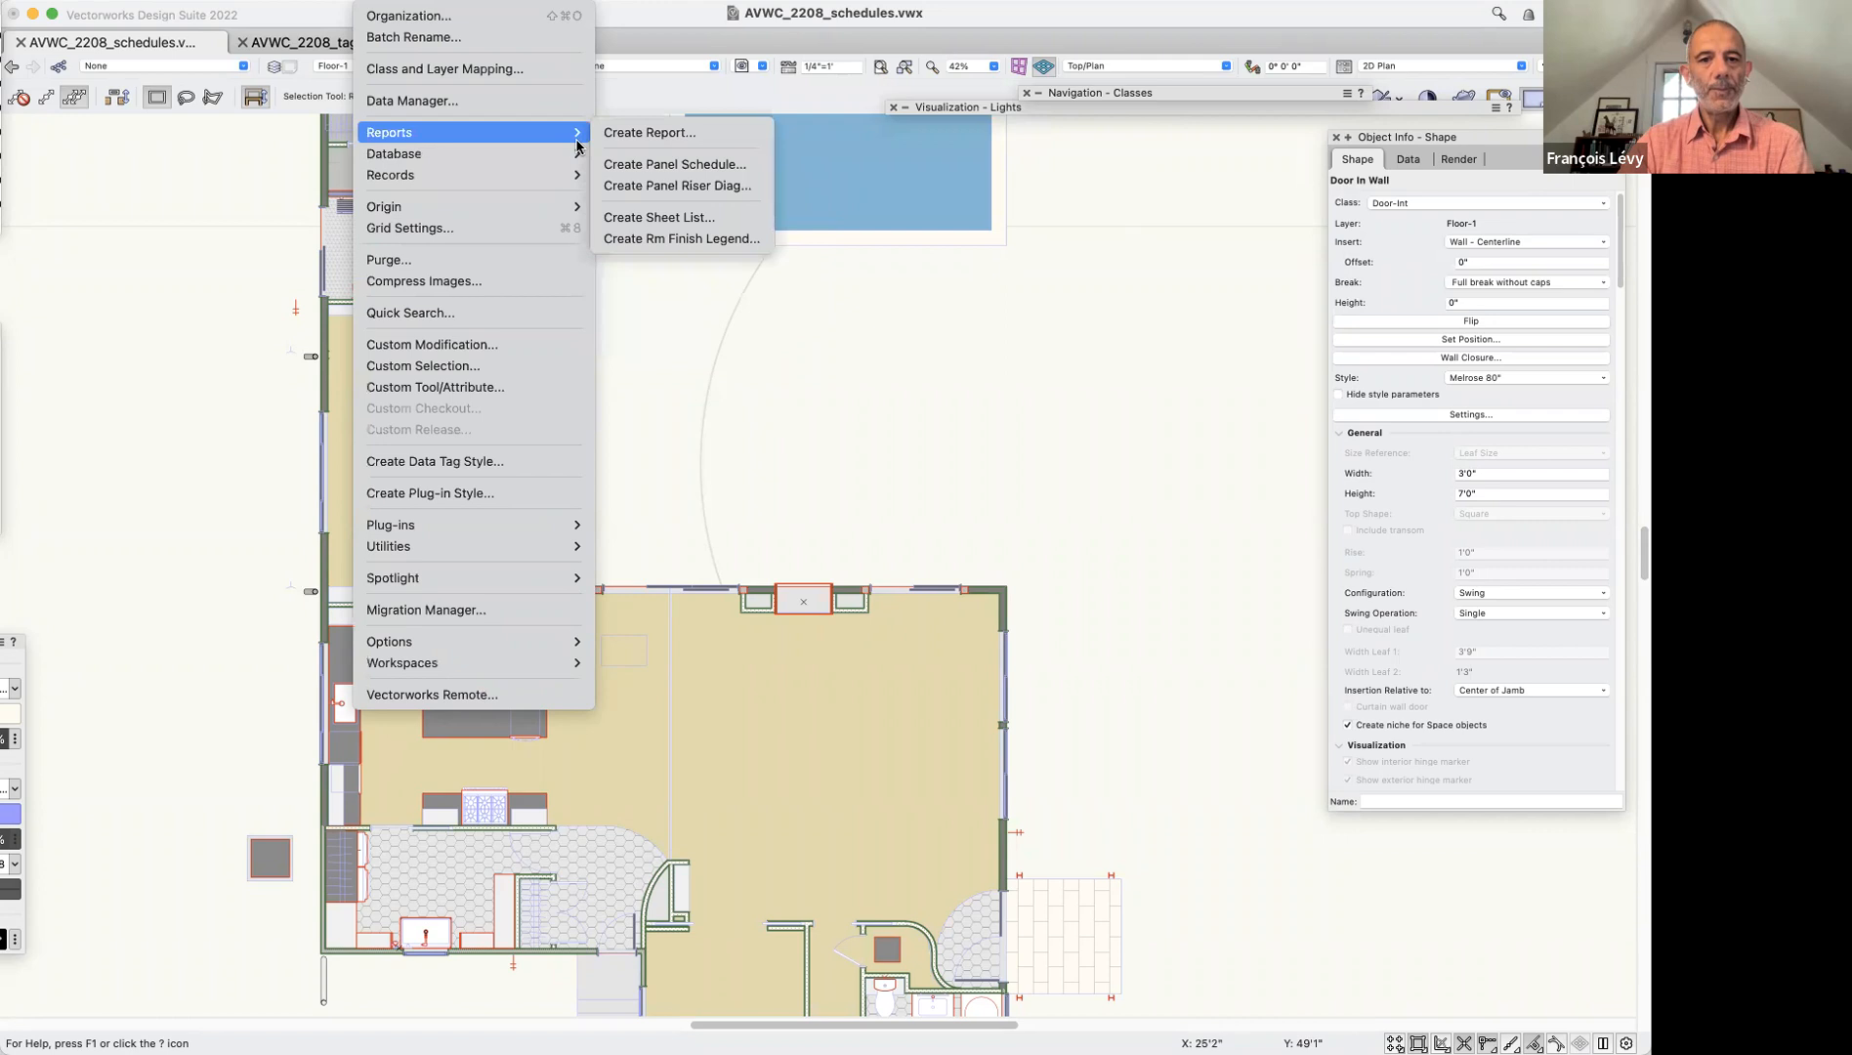
click(645, 135)
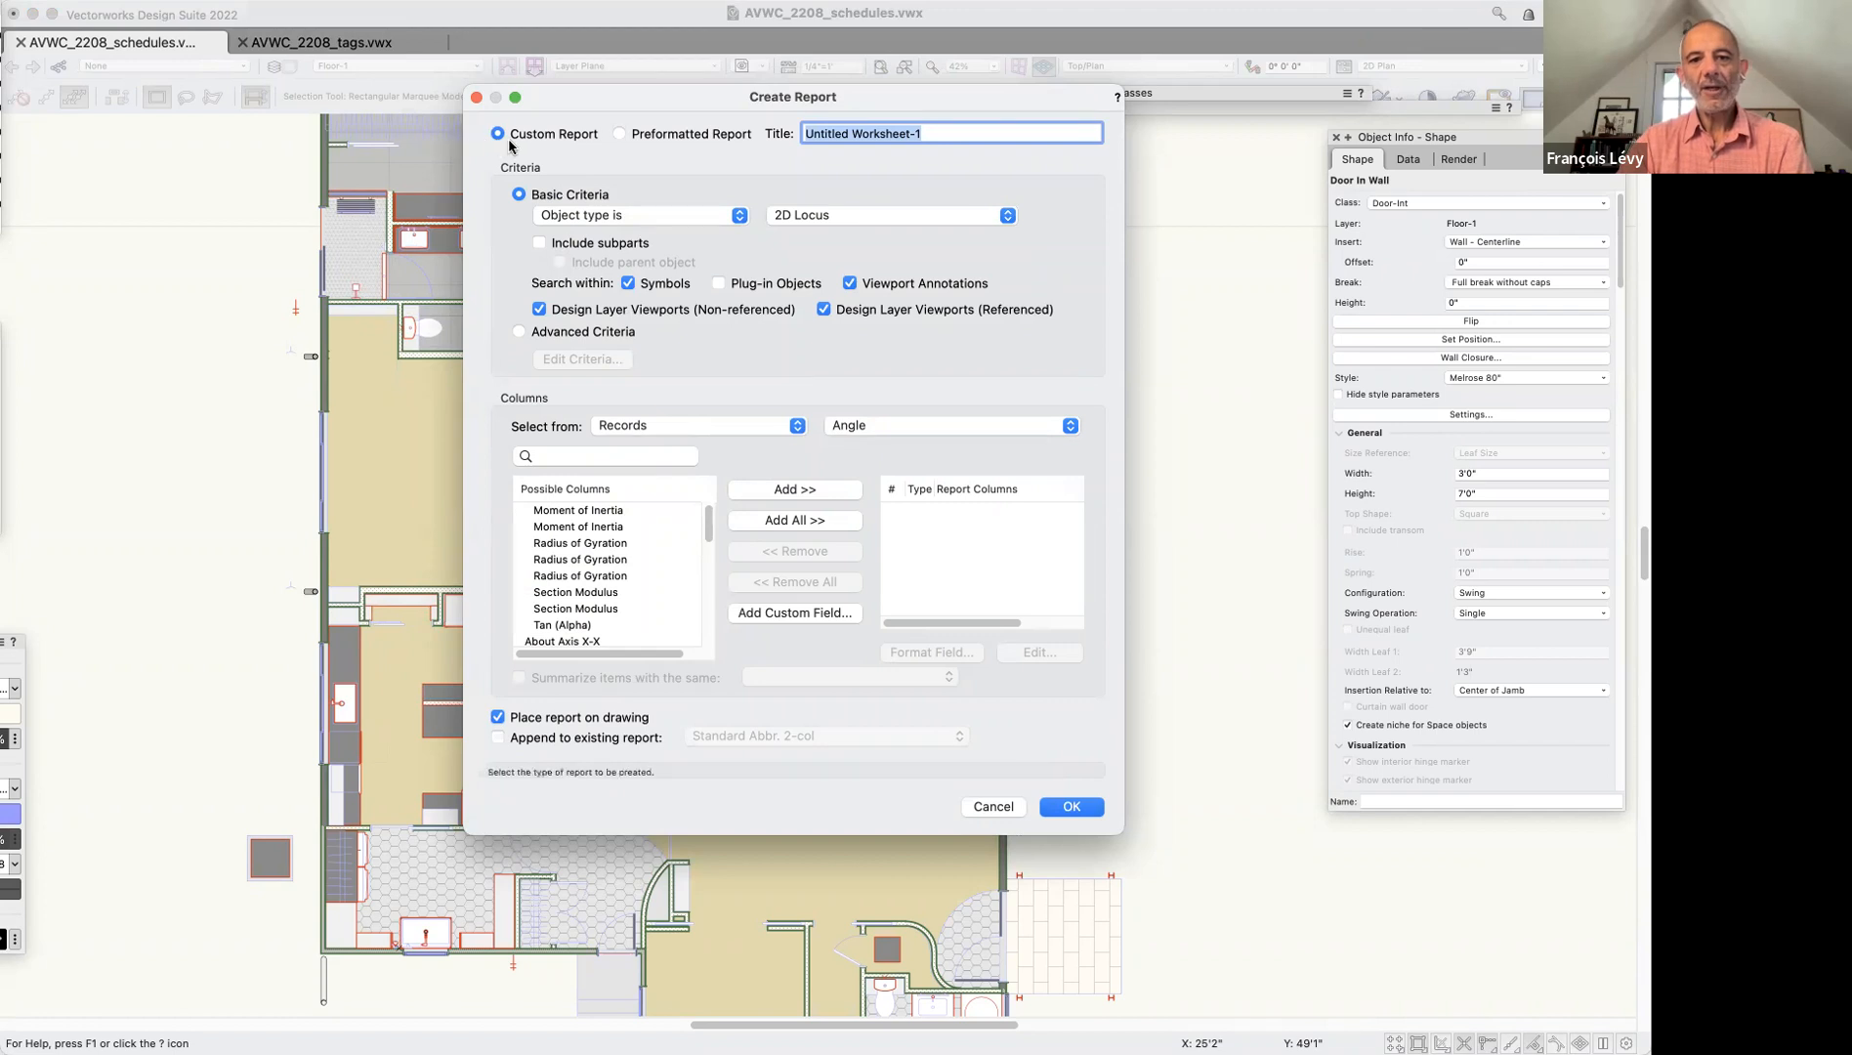
click(672, 136)
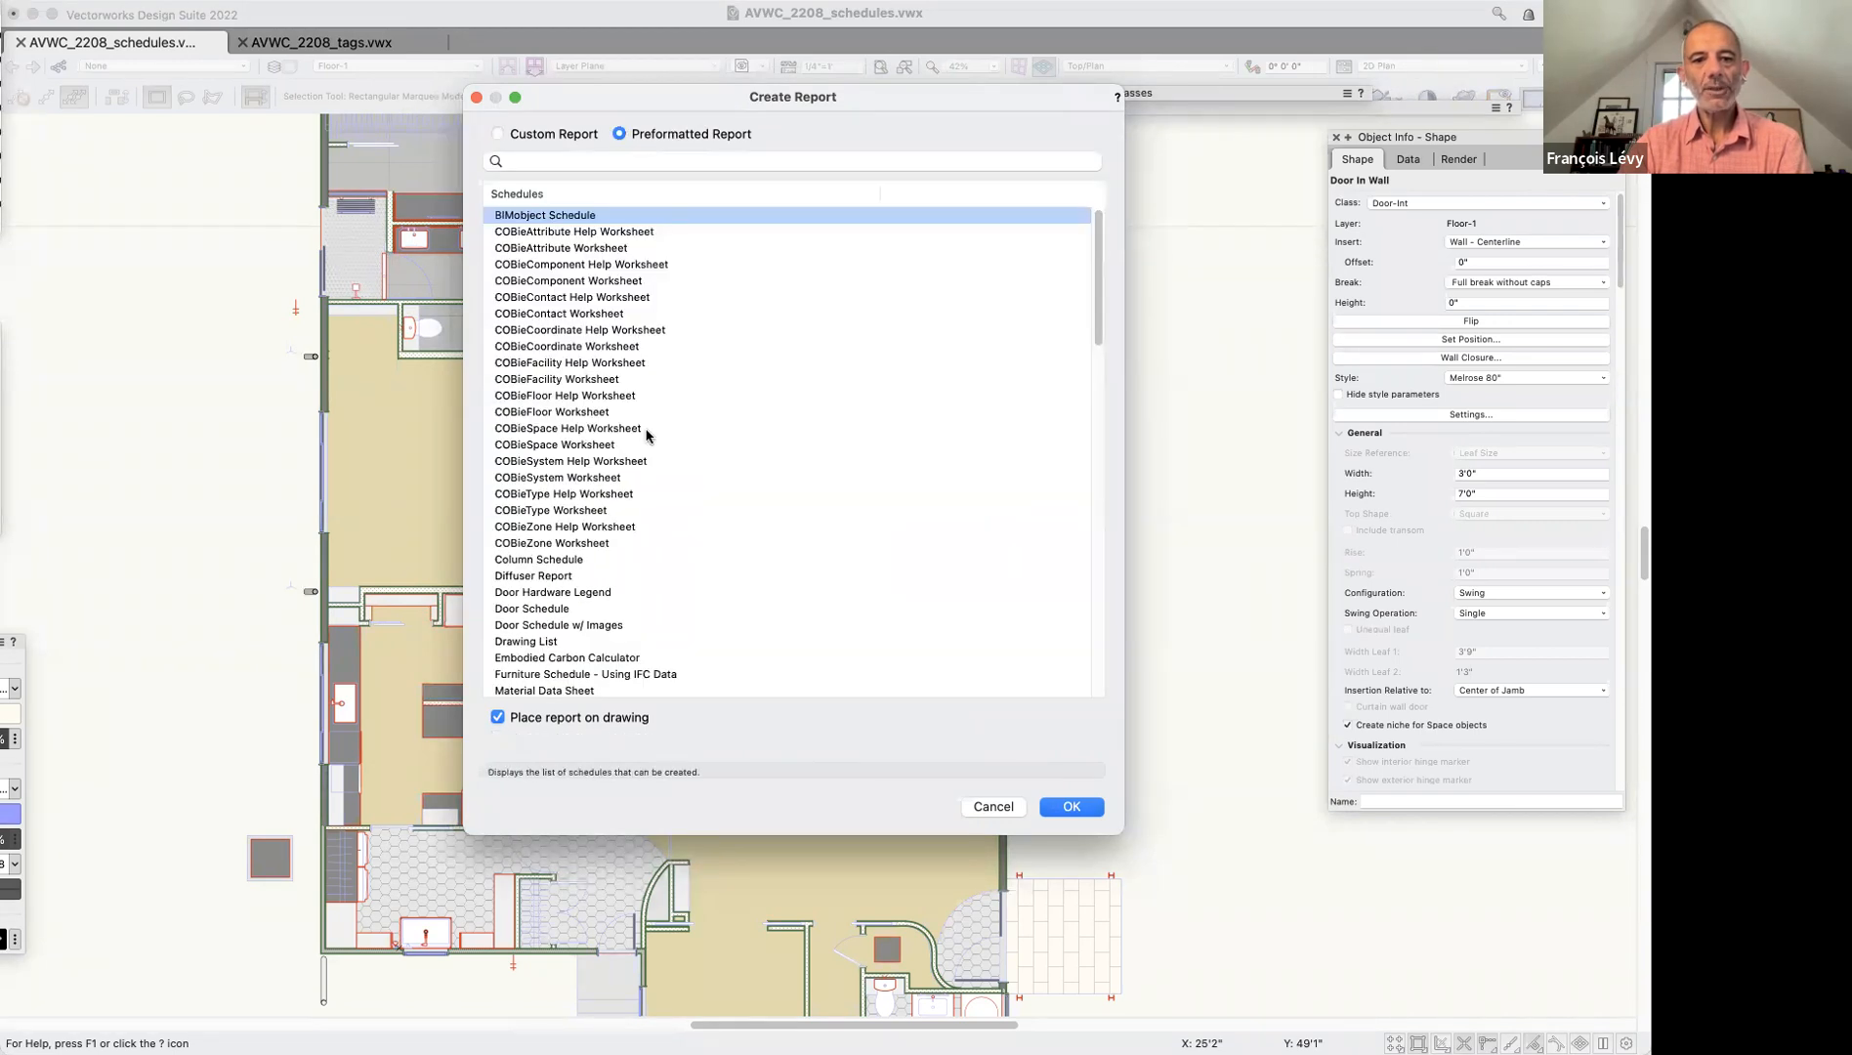
Choose Door Schedule from the preformatted schedules and create the report, keeping it placed on the drawing
scroll(660, 277, down, 20)
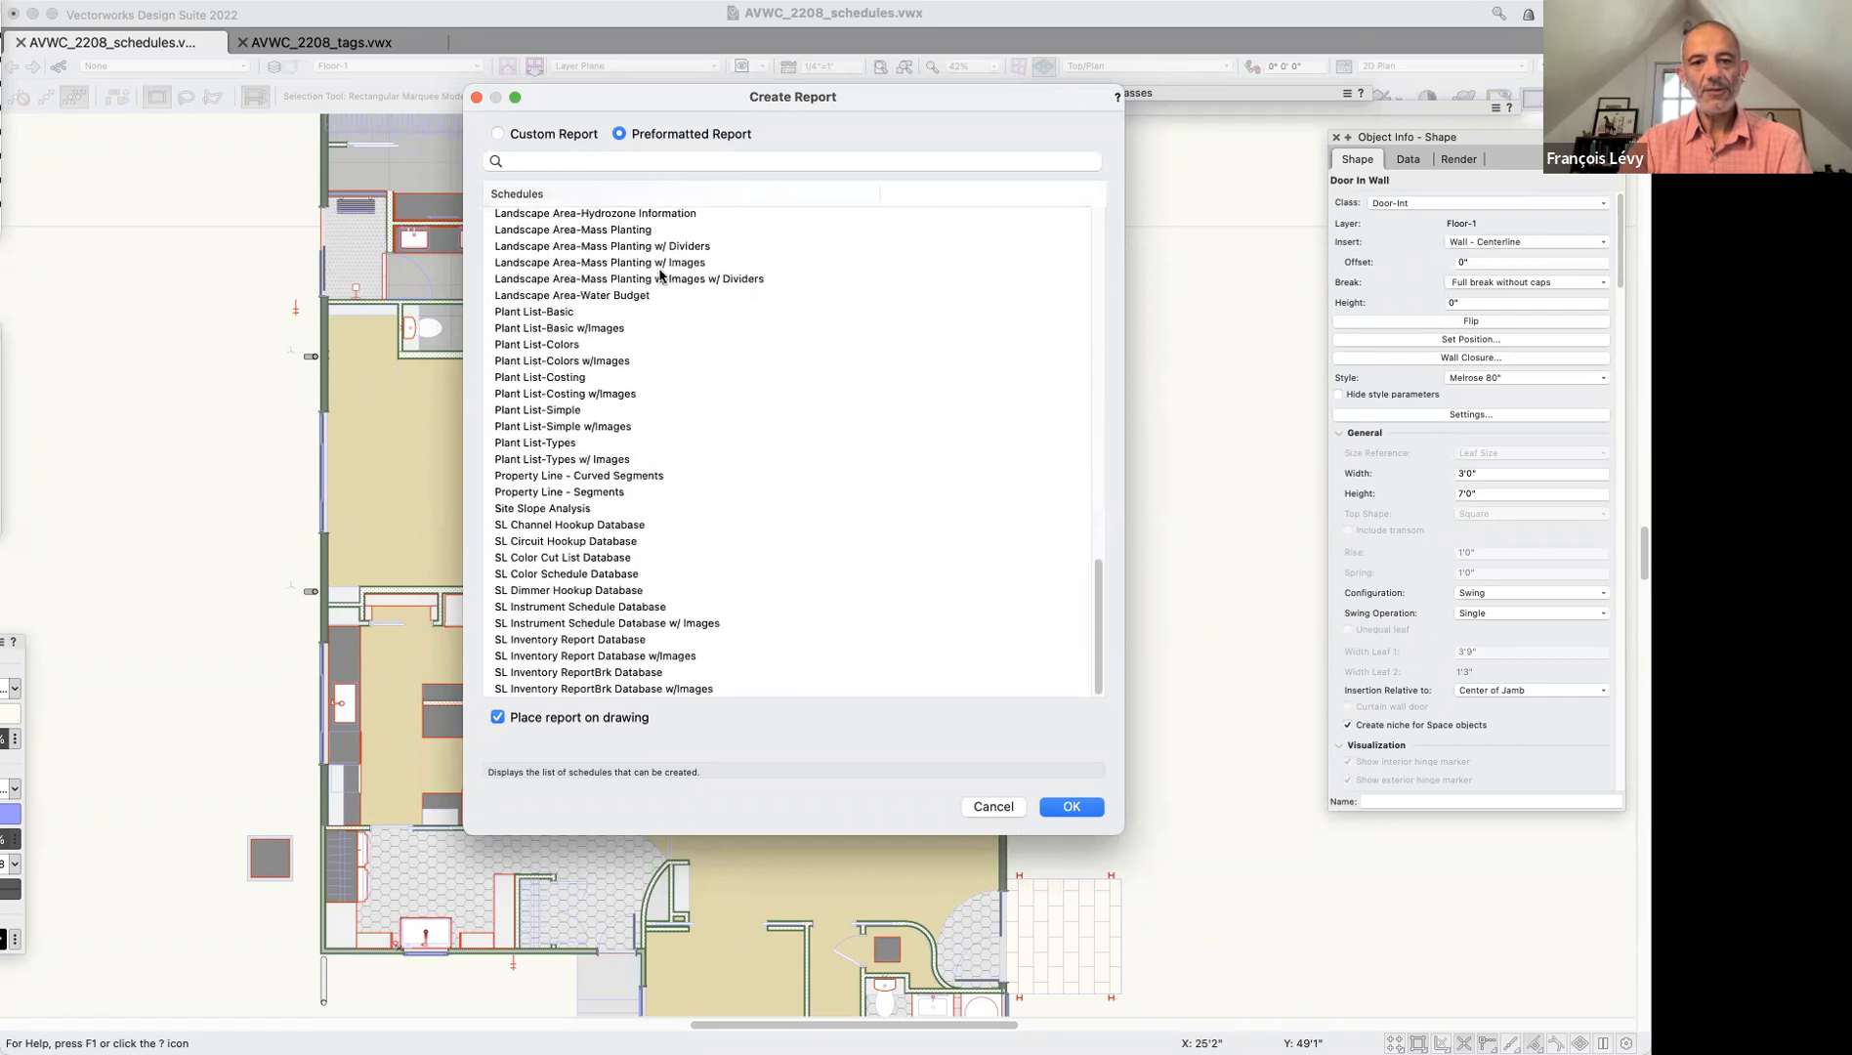
scroll(660, 277, up, 10)
scroll(661, 277, up, 5)
scroll(660, 277, up, 7)
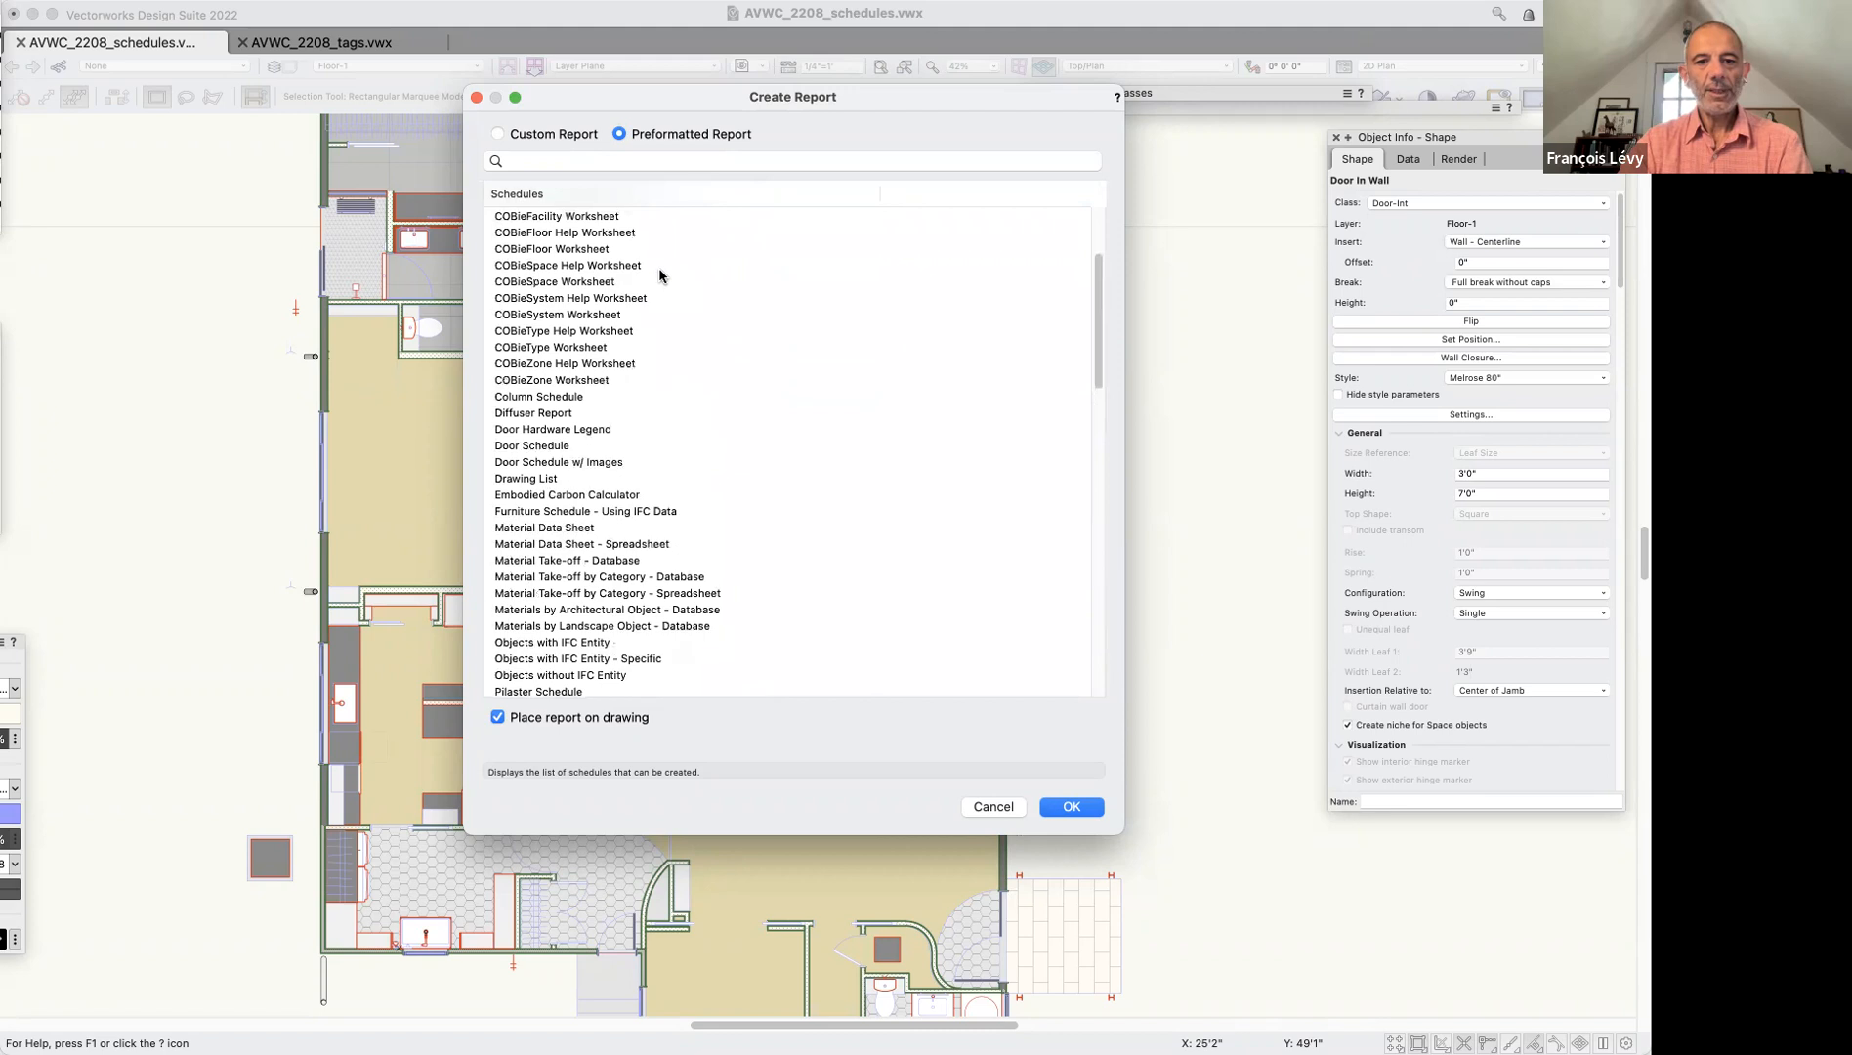
scroll(661, 276, up, 4)
scroll(661, 276, up, 2)
scroll(660, 276, down, 10)
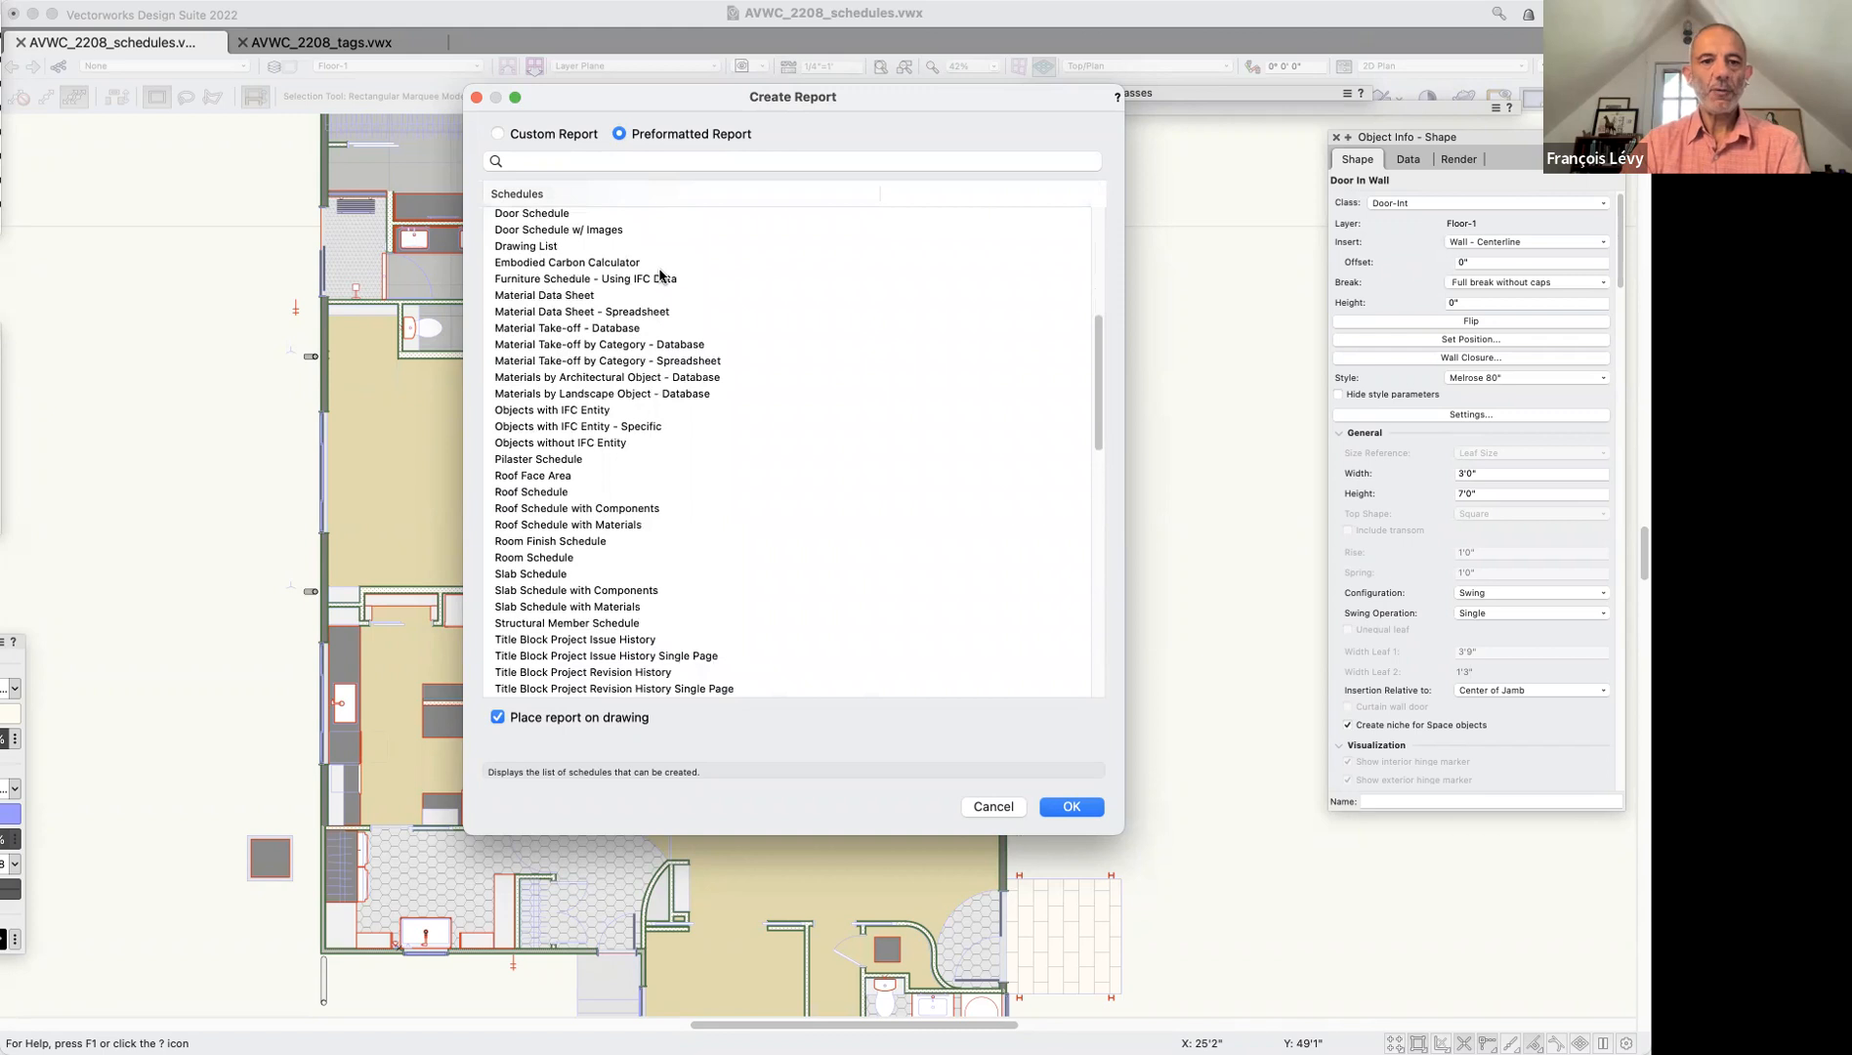
scroll(660, 276, up, 3)
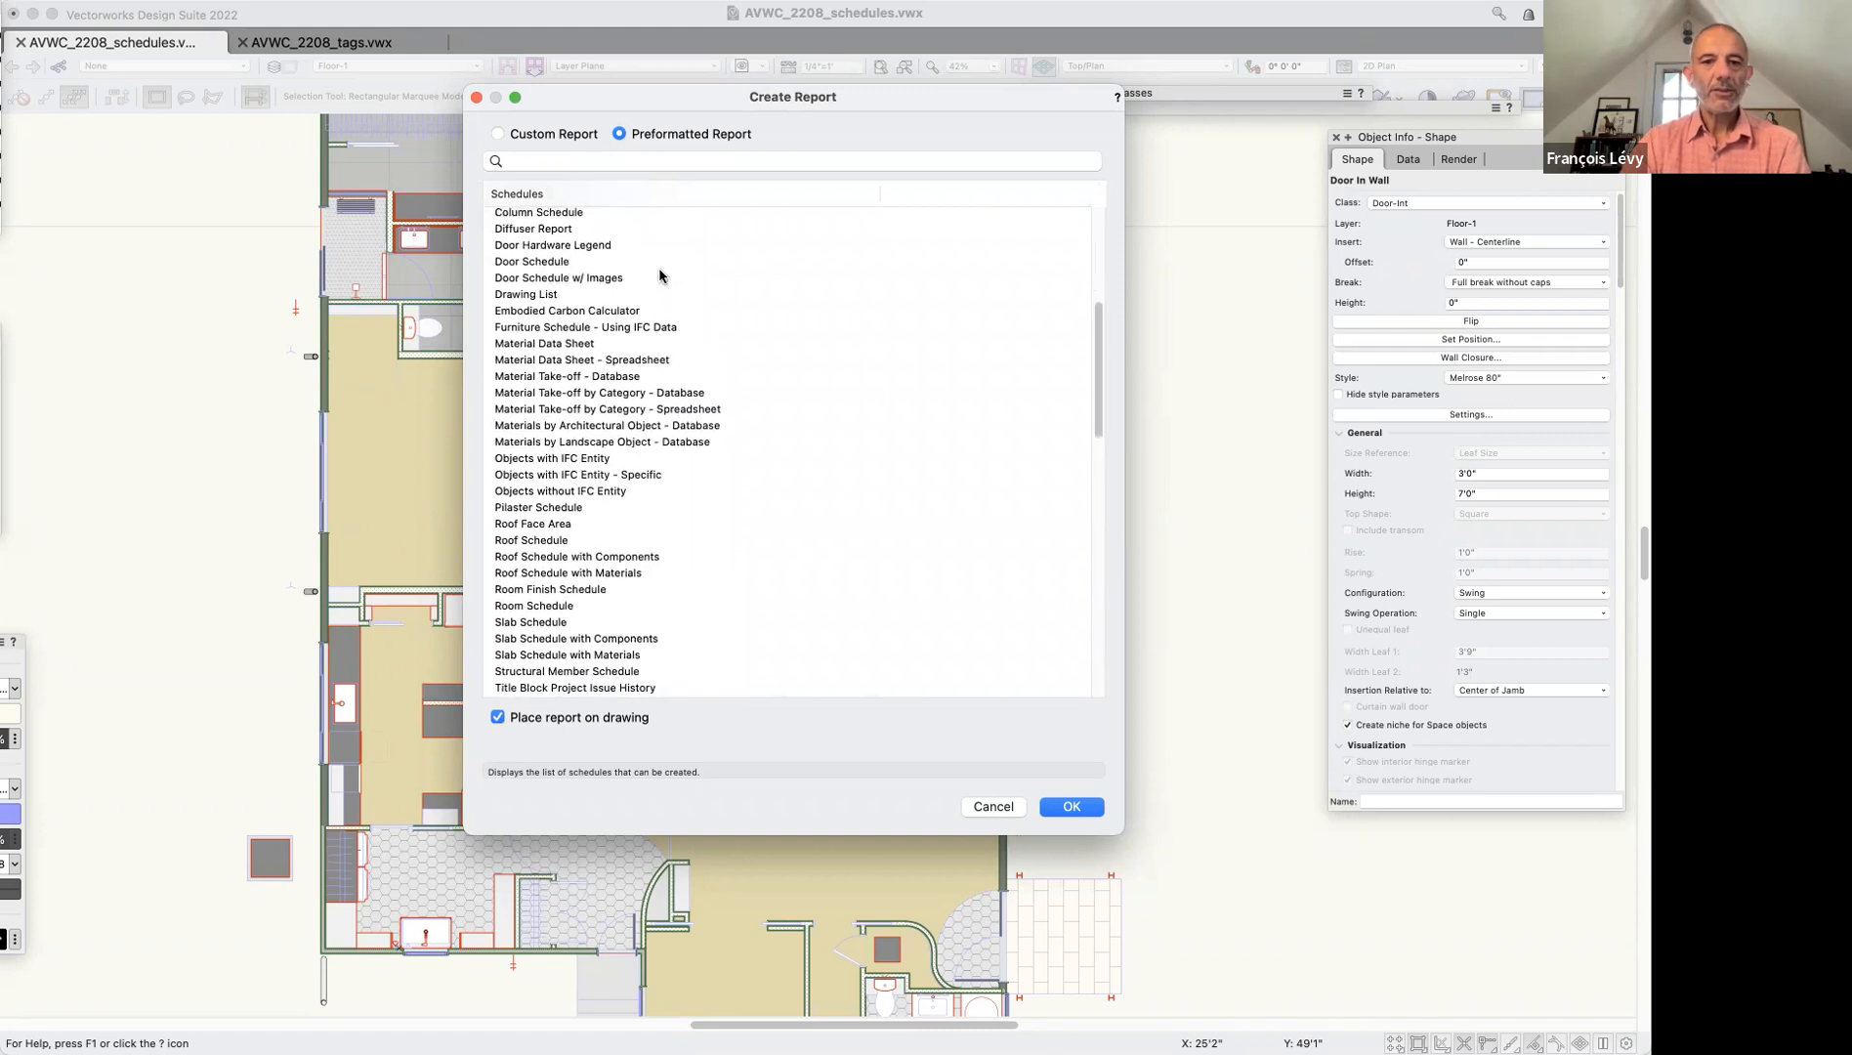
click(584, 265)
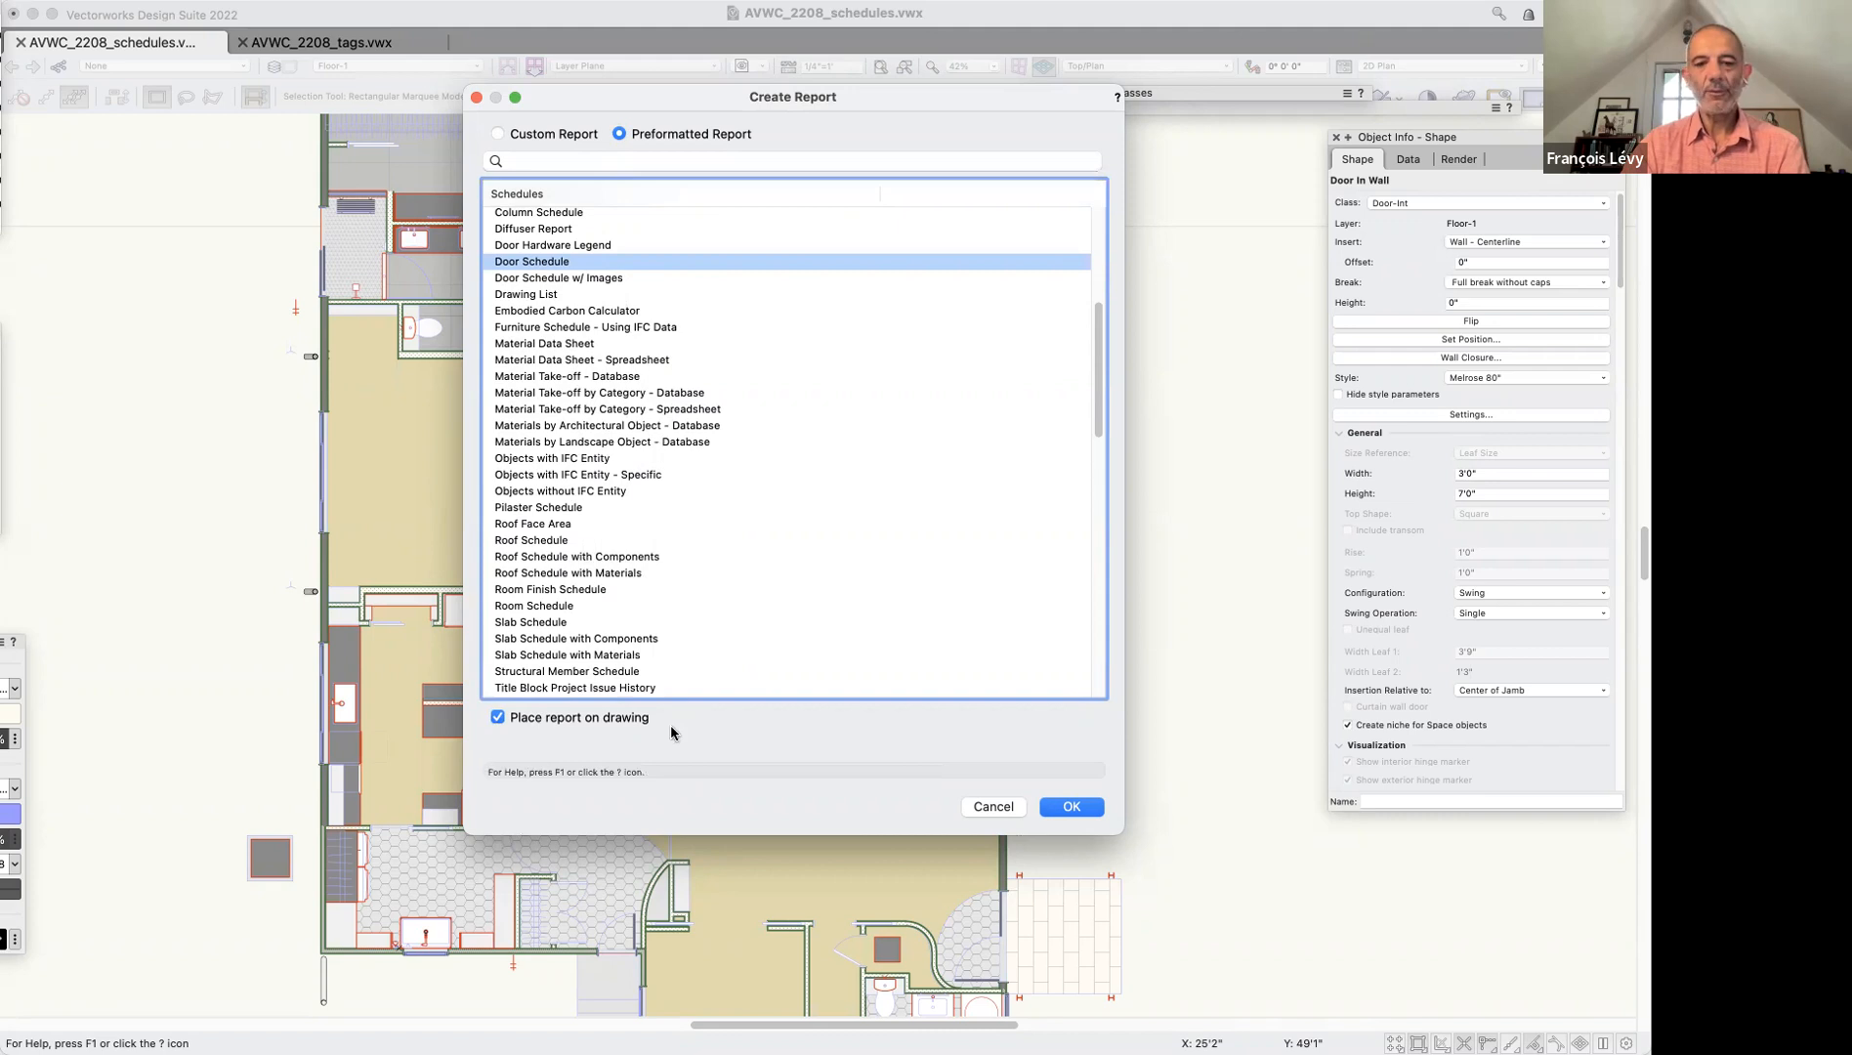
click(1087, 813)
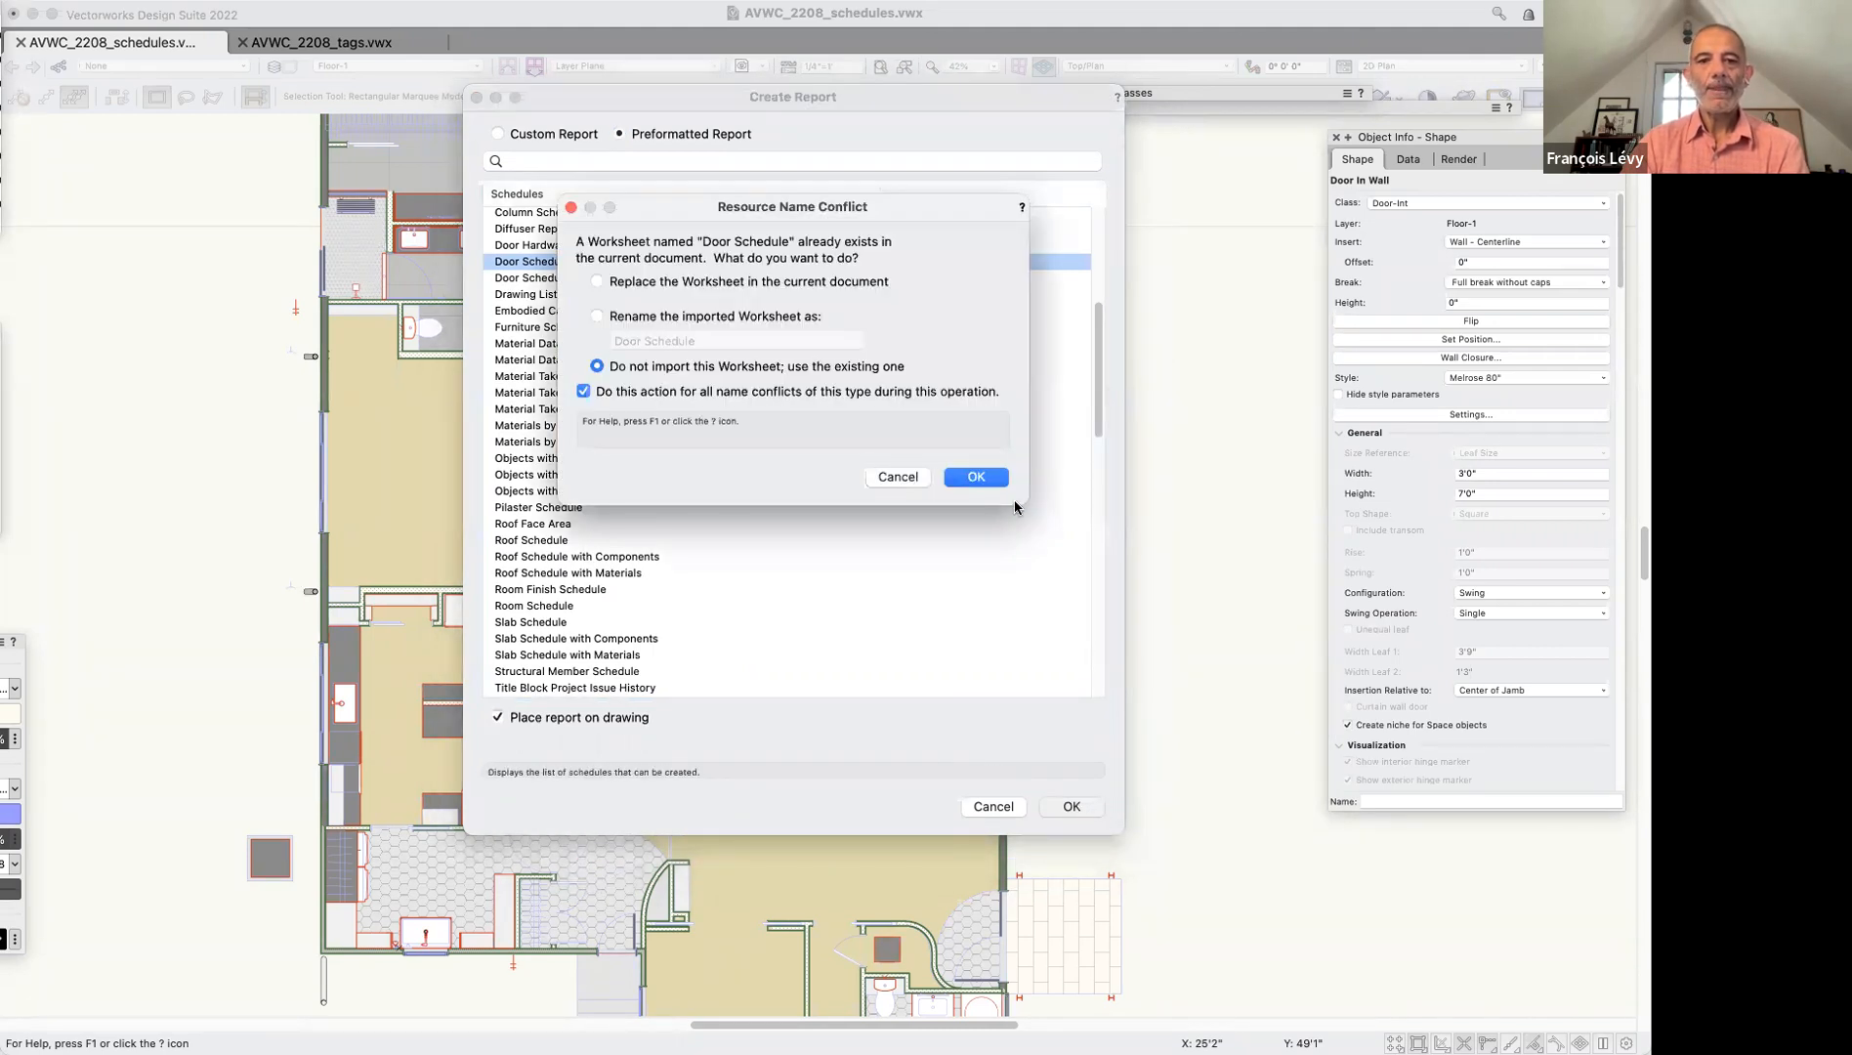
Rename the imported worksheet as "Door Schedule Demonstration" and place it in the empty area east of the house plan
click(741, 314)
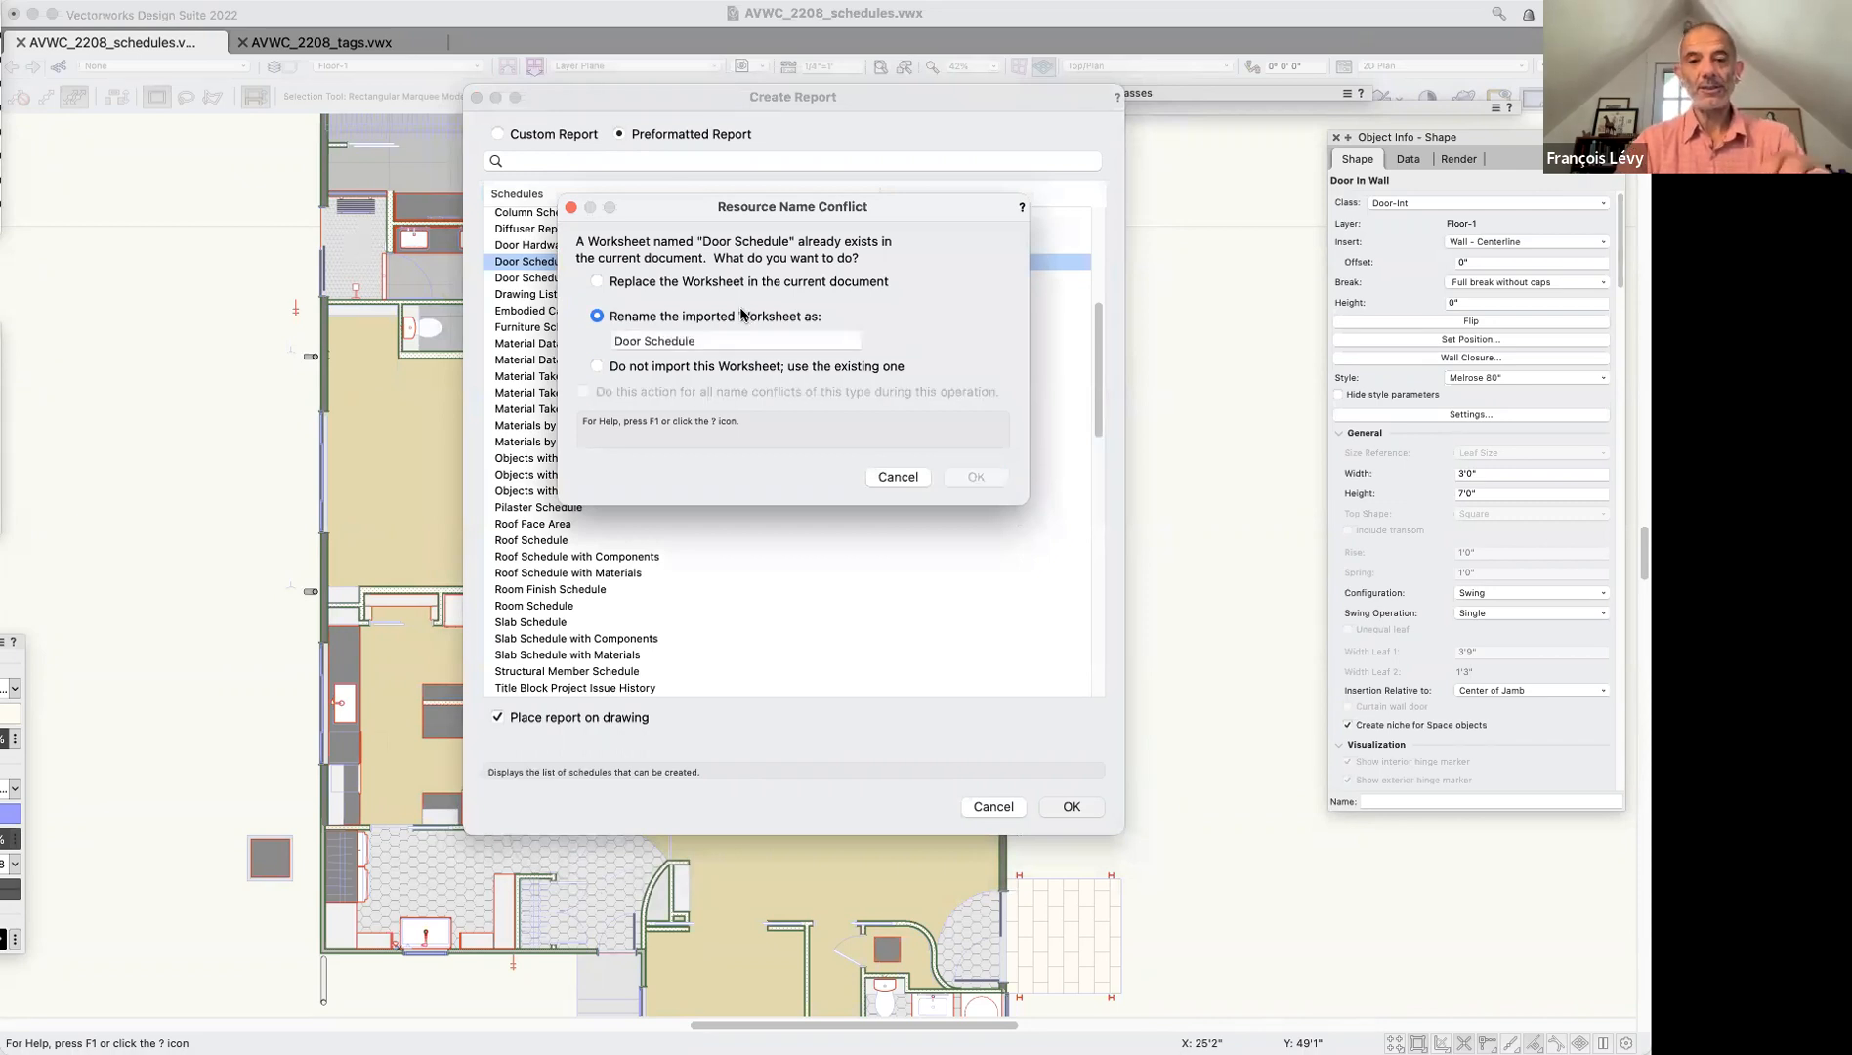
click(740, 335)
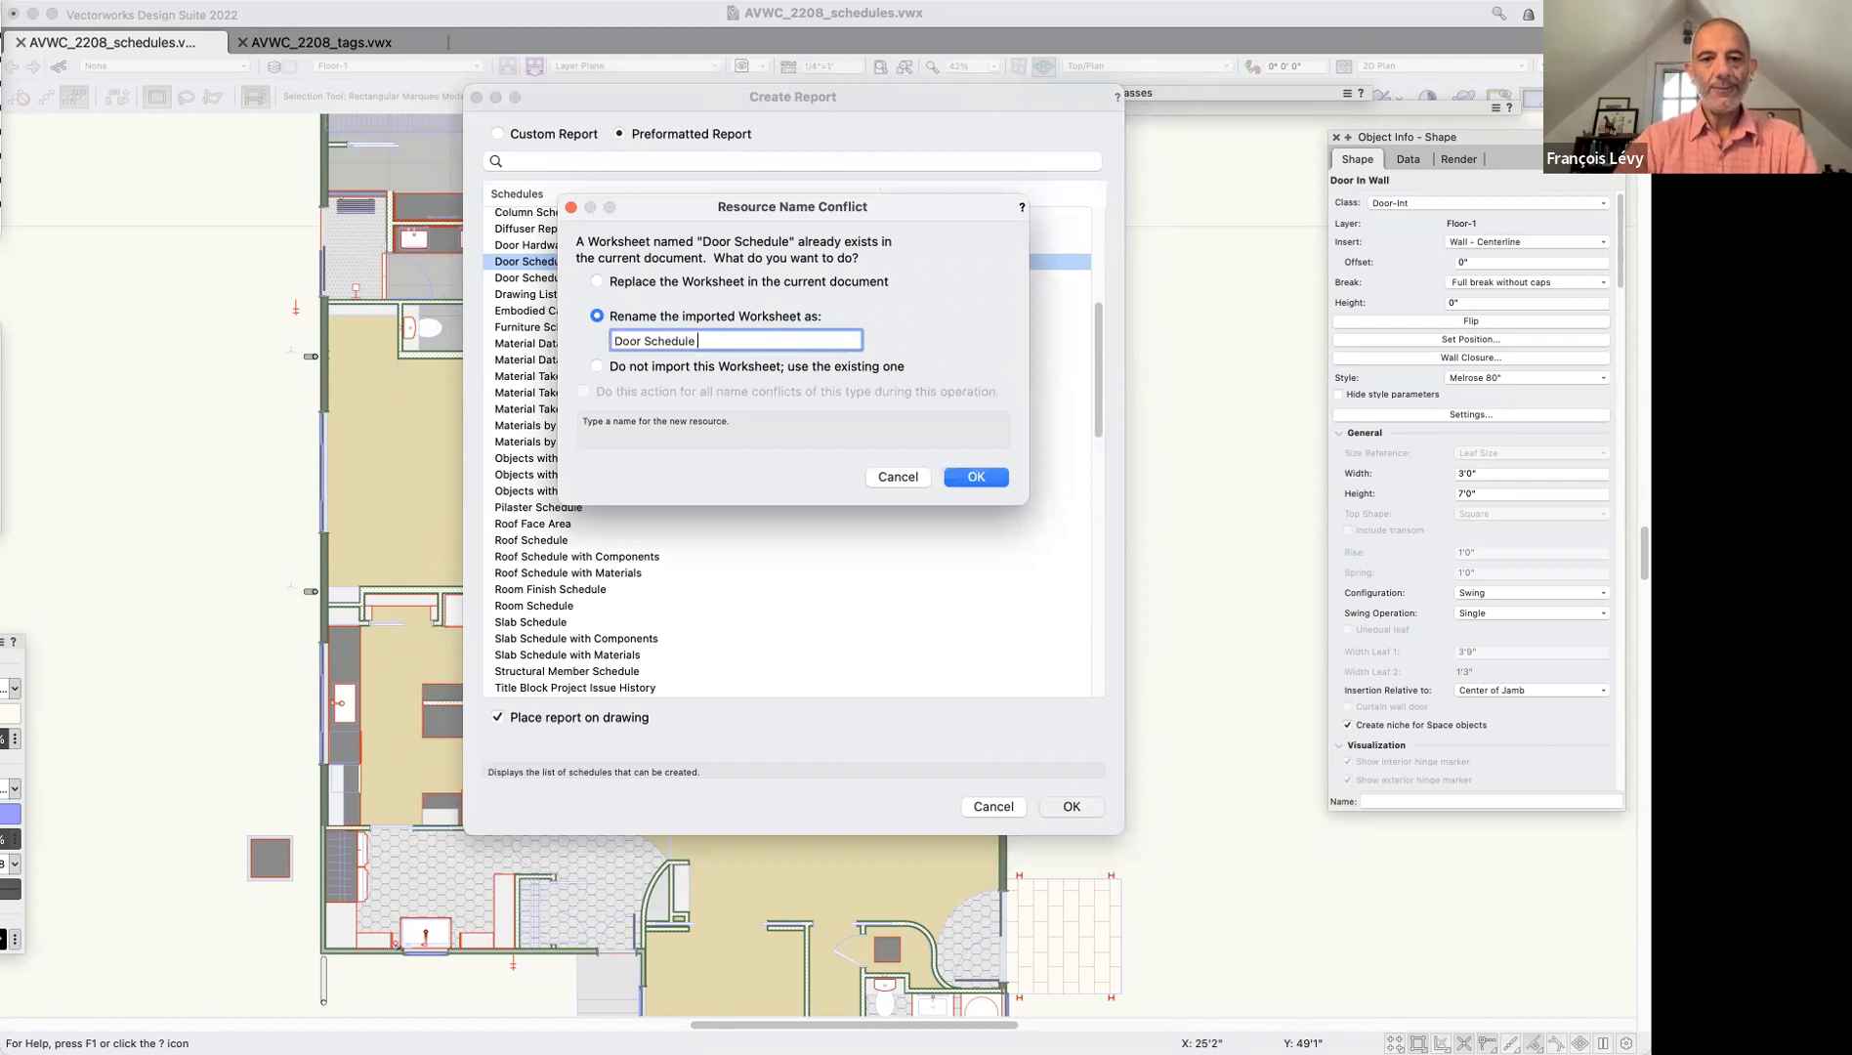
text(Demonstration)
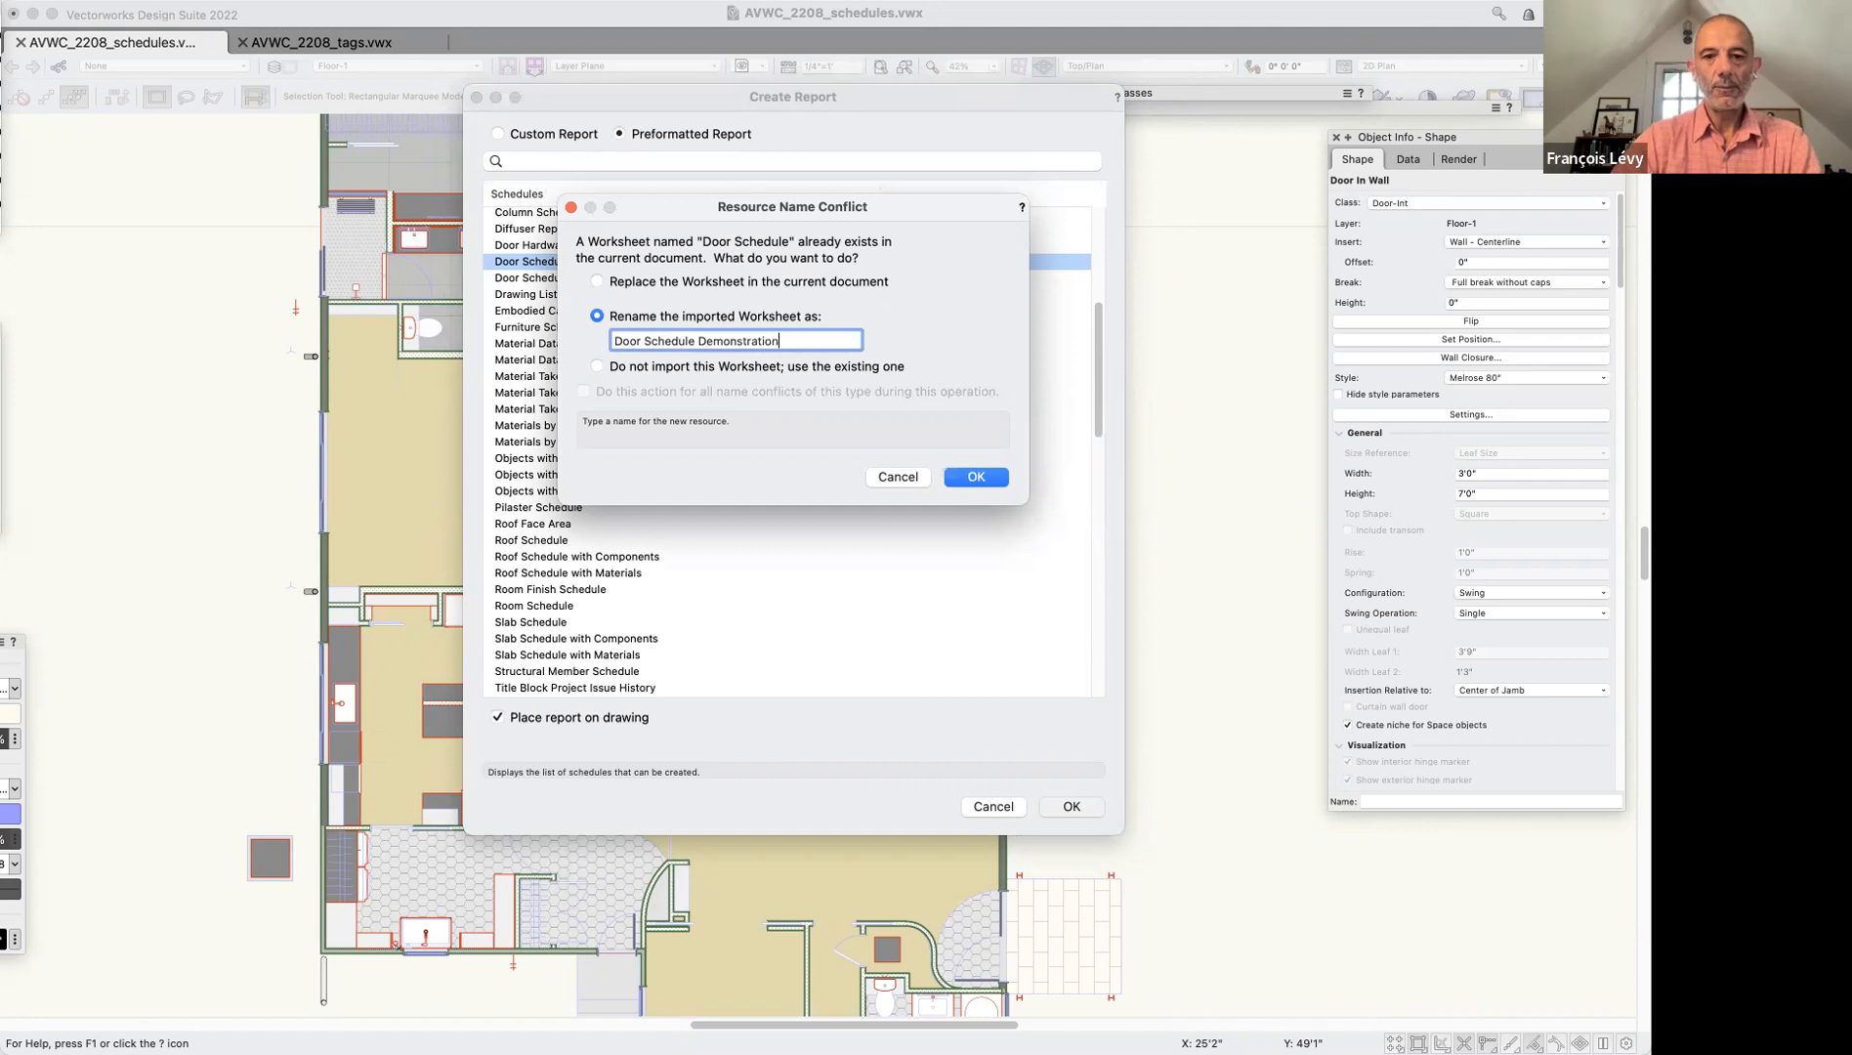
click(972, 476)
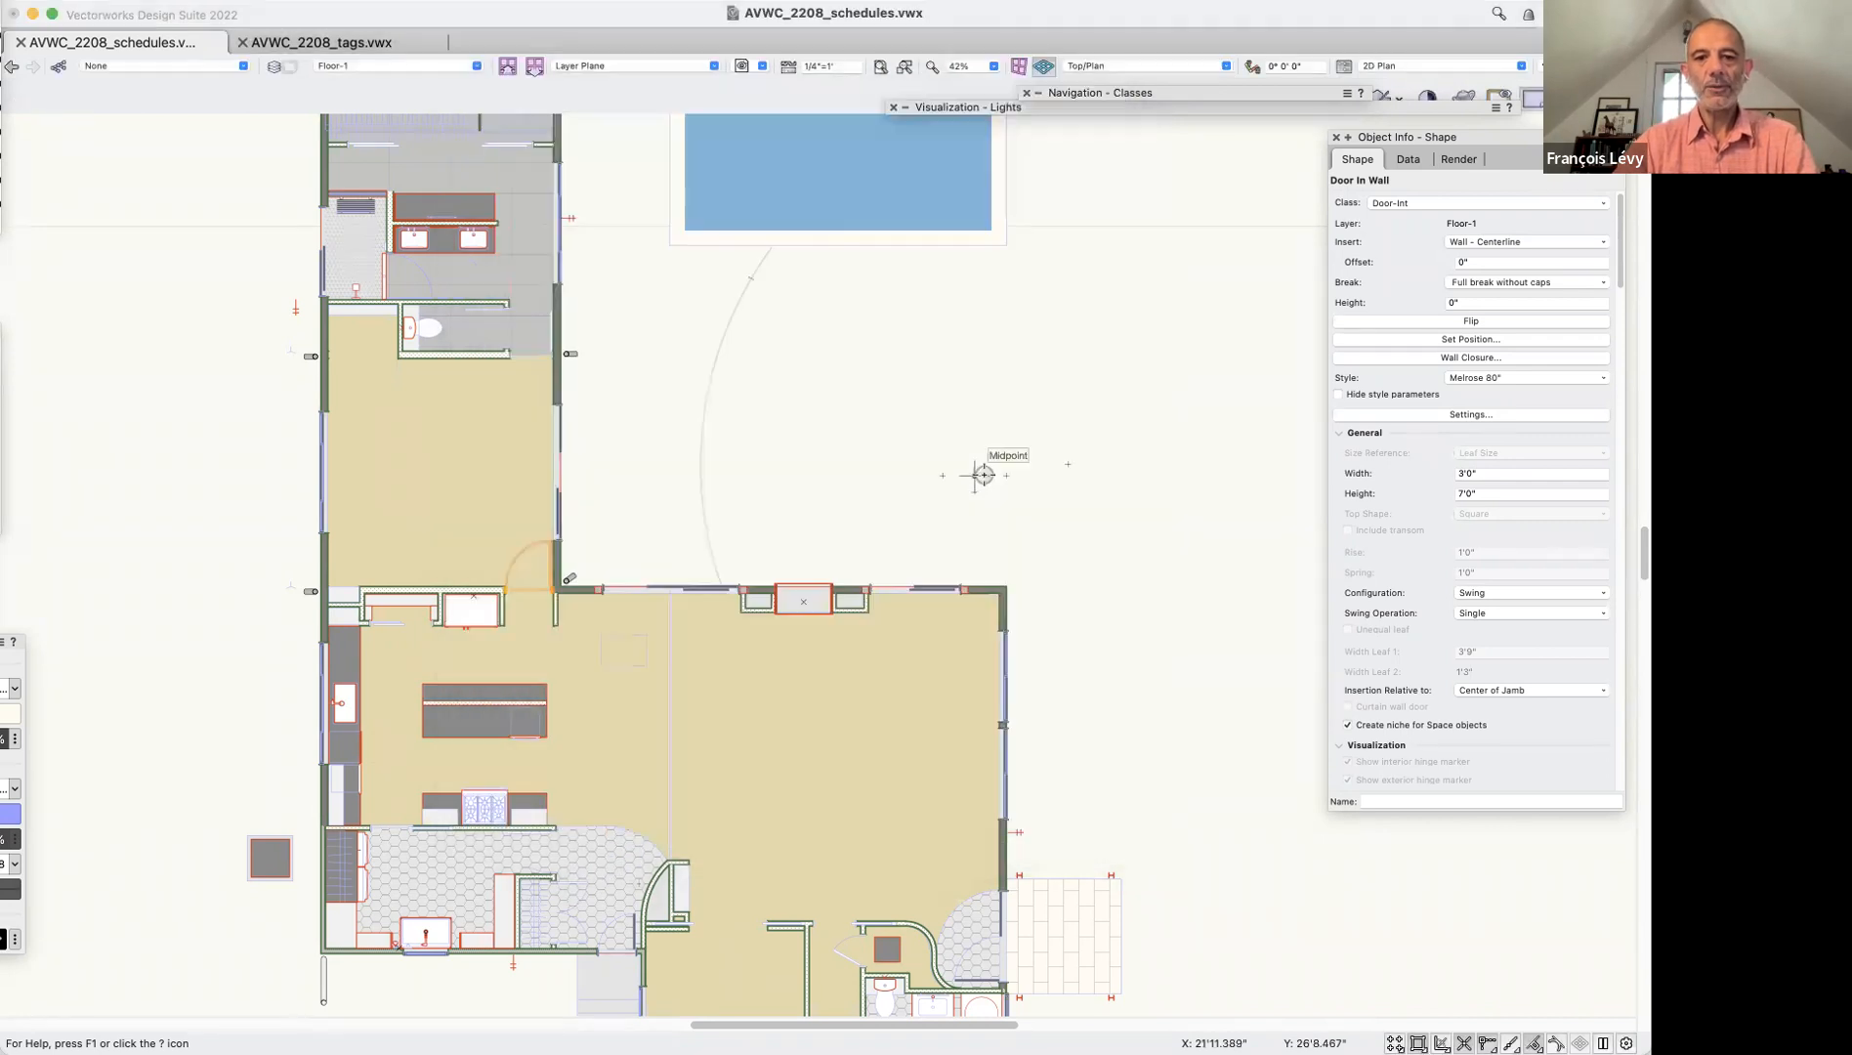
scroll(1043, 402, right, 8)
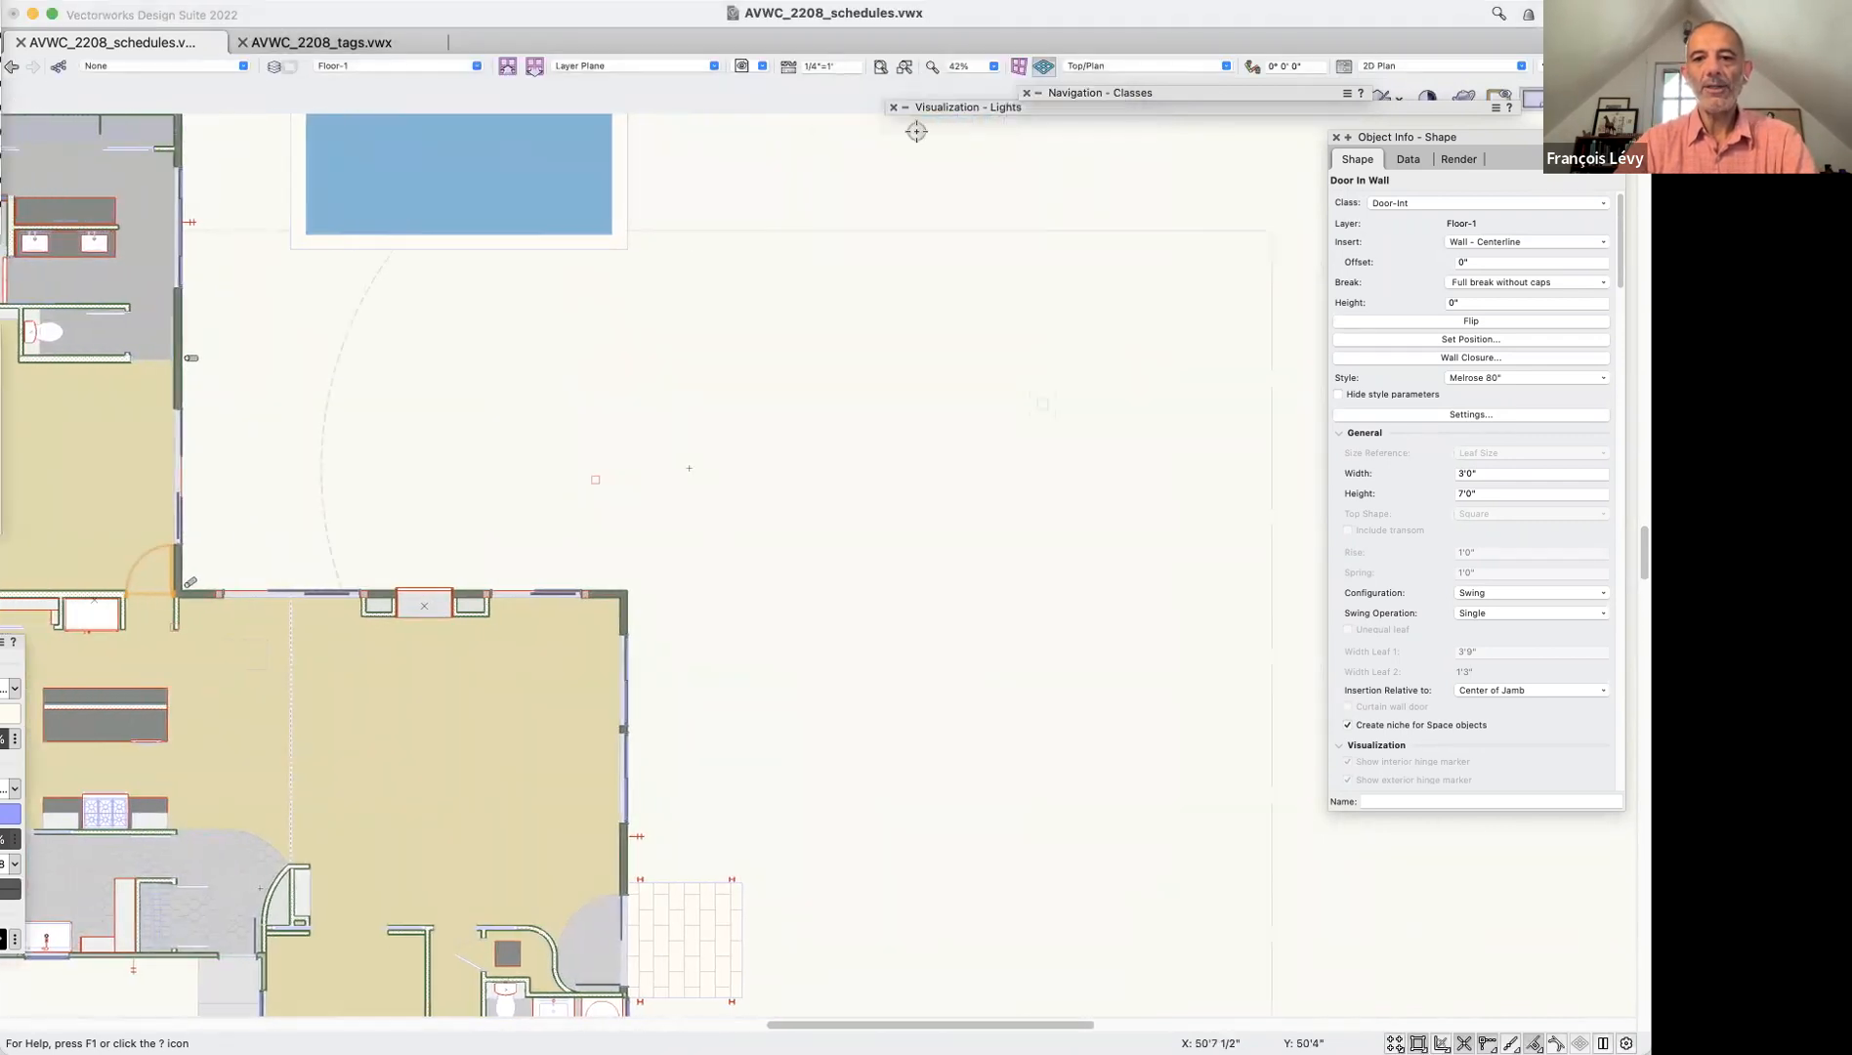
click(726, 329)
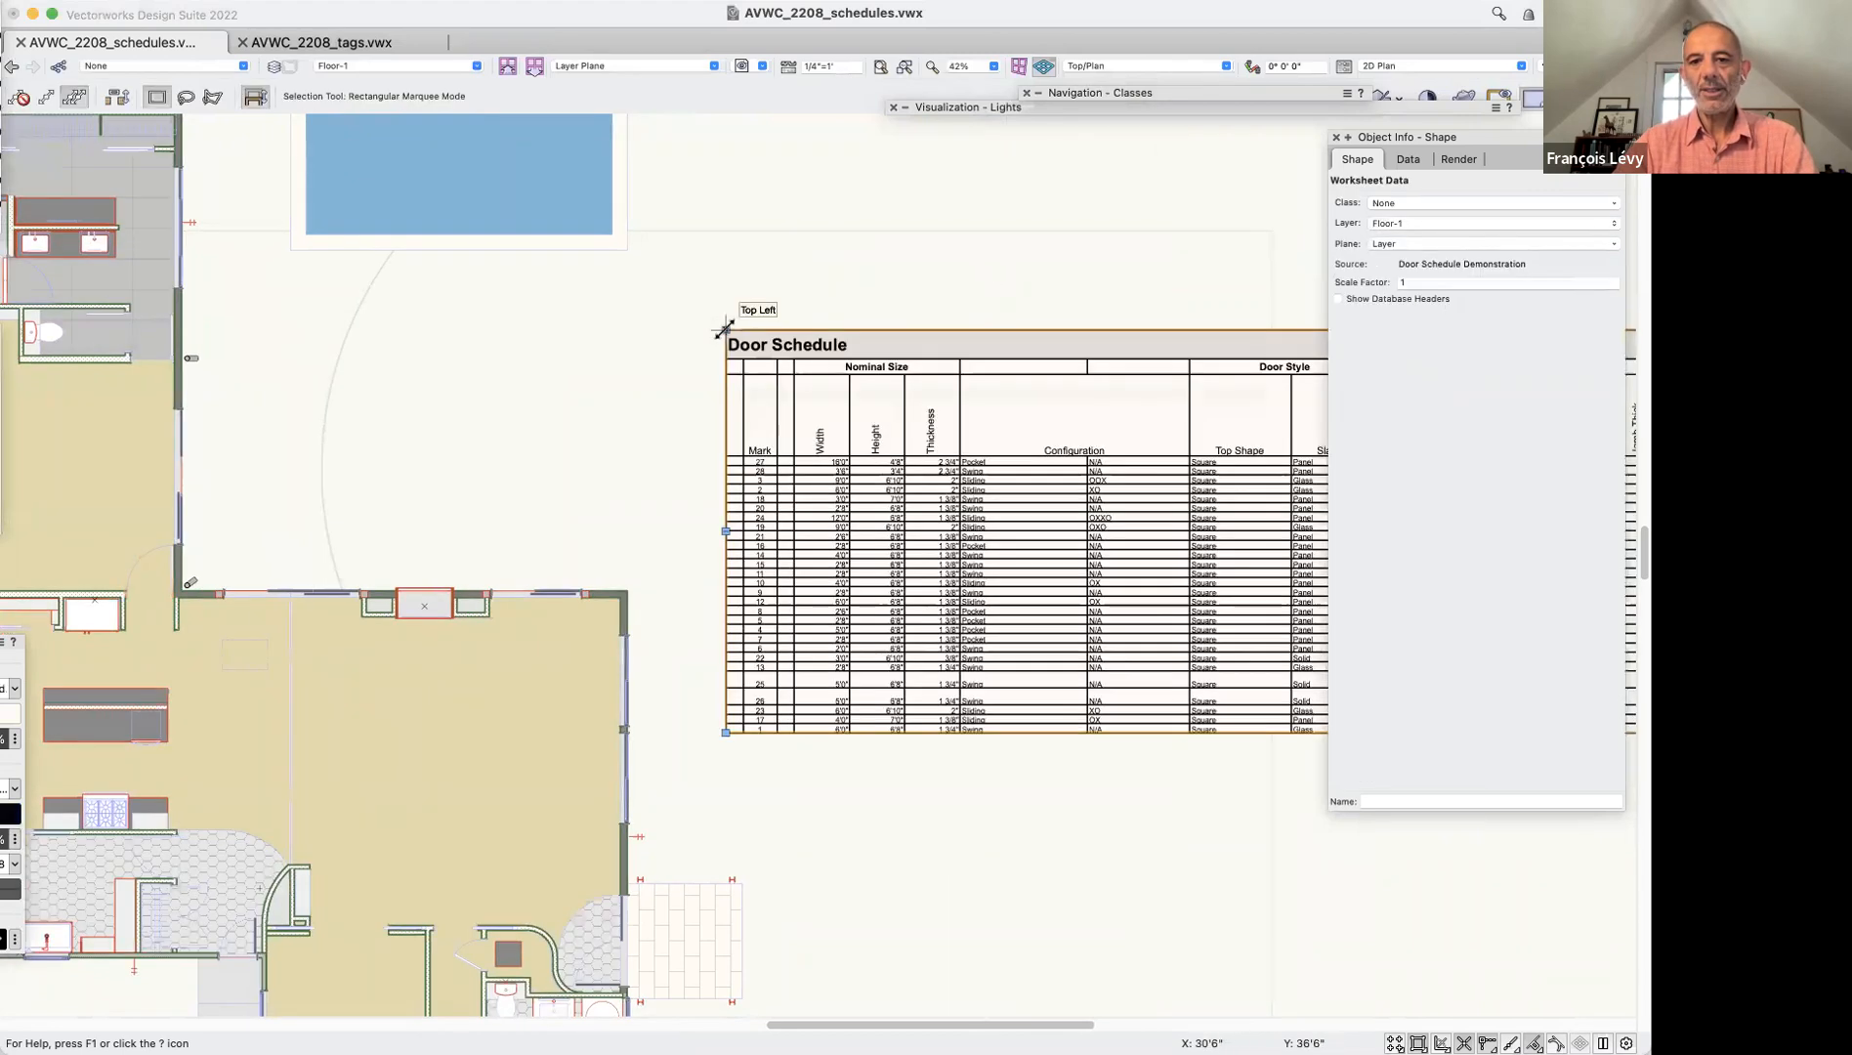
Look over the full extent of the placed door schedule, from the Mark column to the Comments column
scroll(724, 327, right, 2)
scroll(724, 327, right, 10)
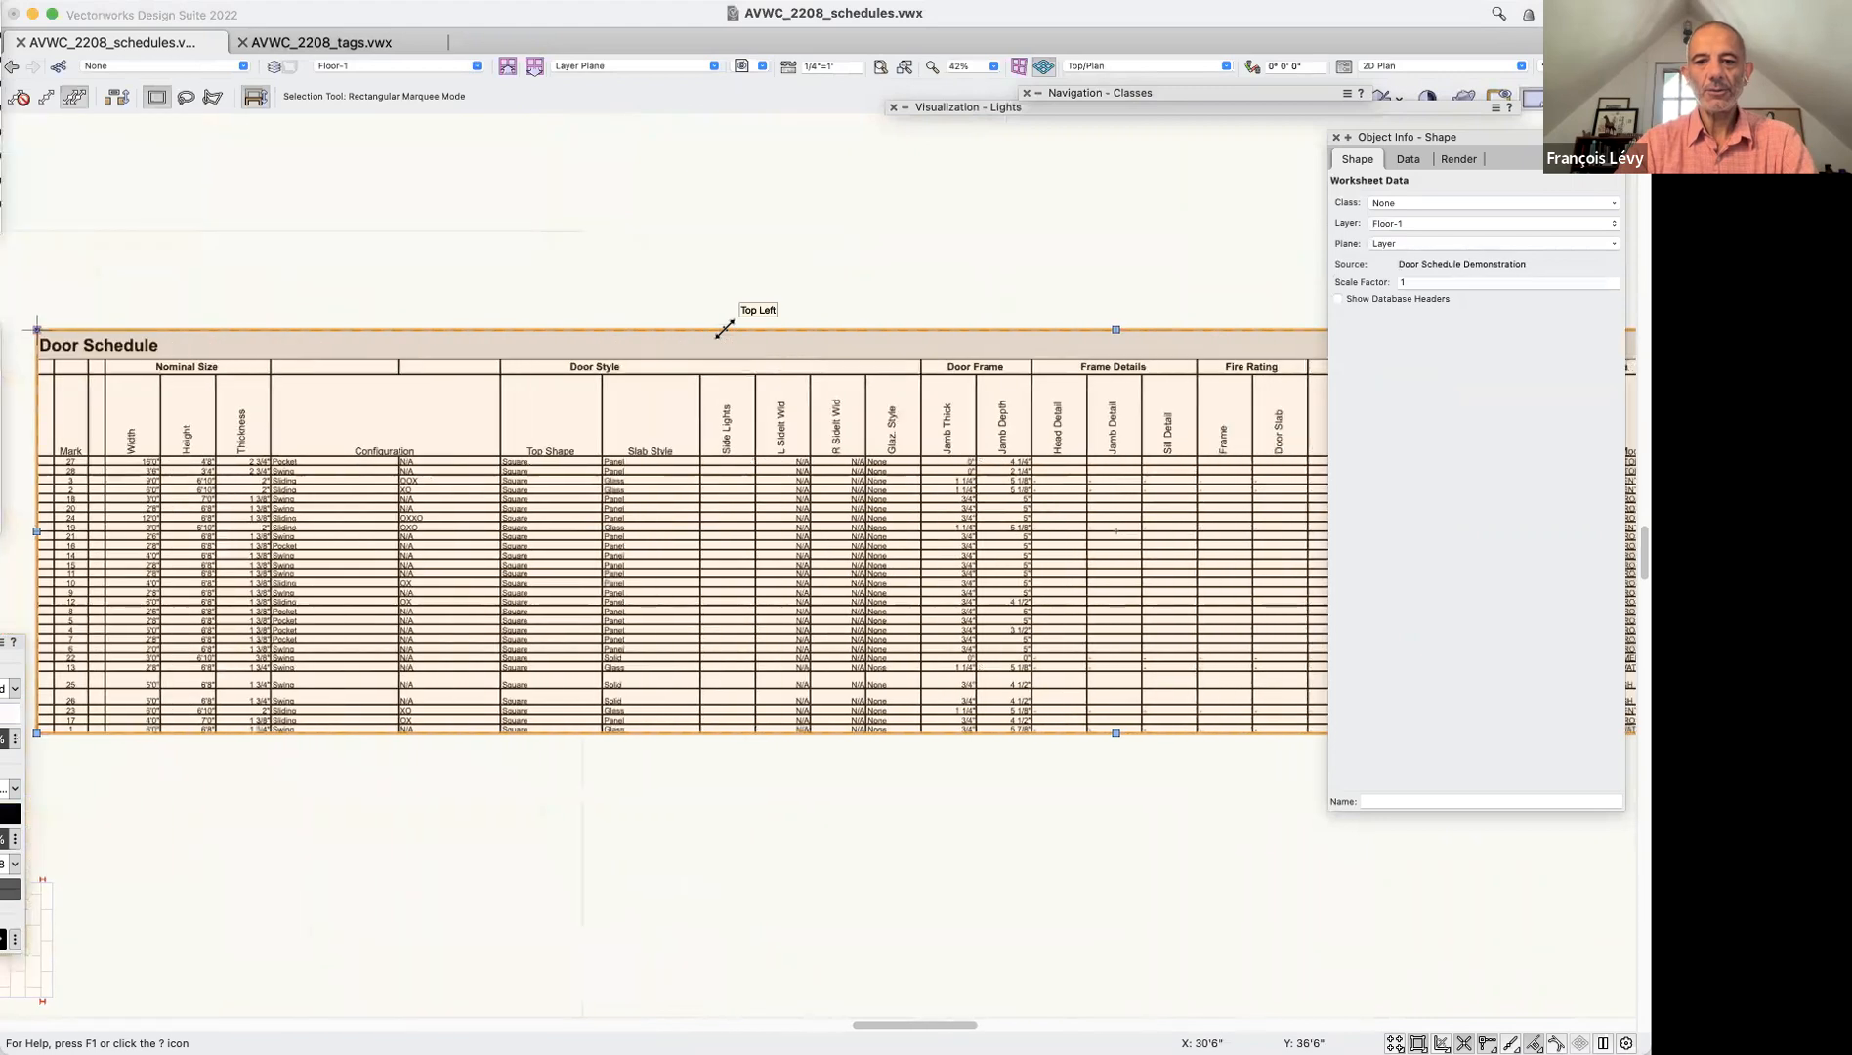
scroll(724, 327, down, 3)
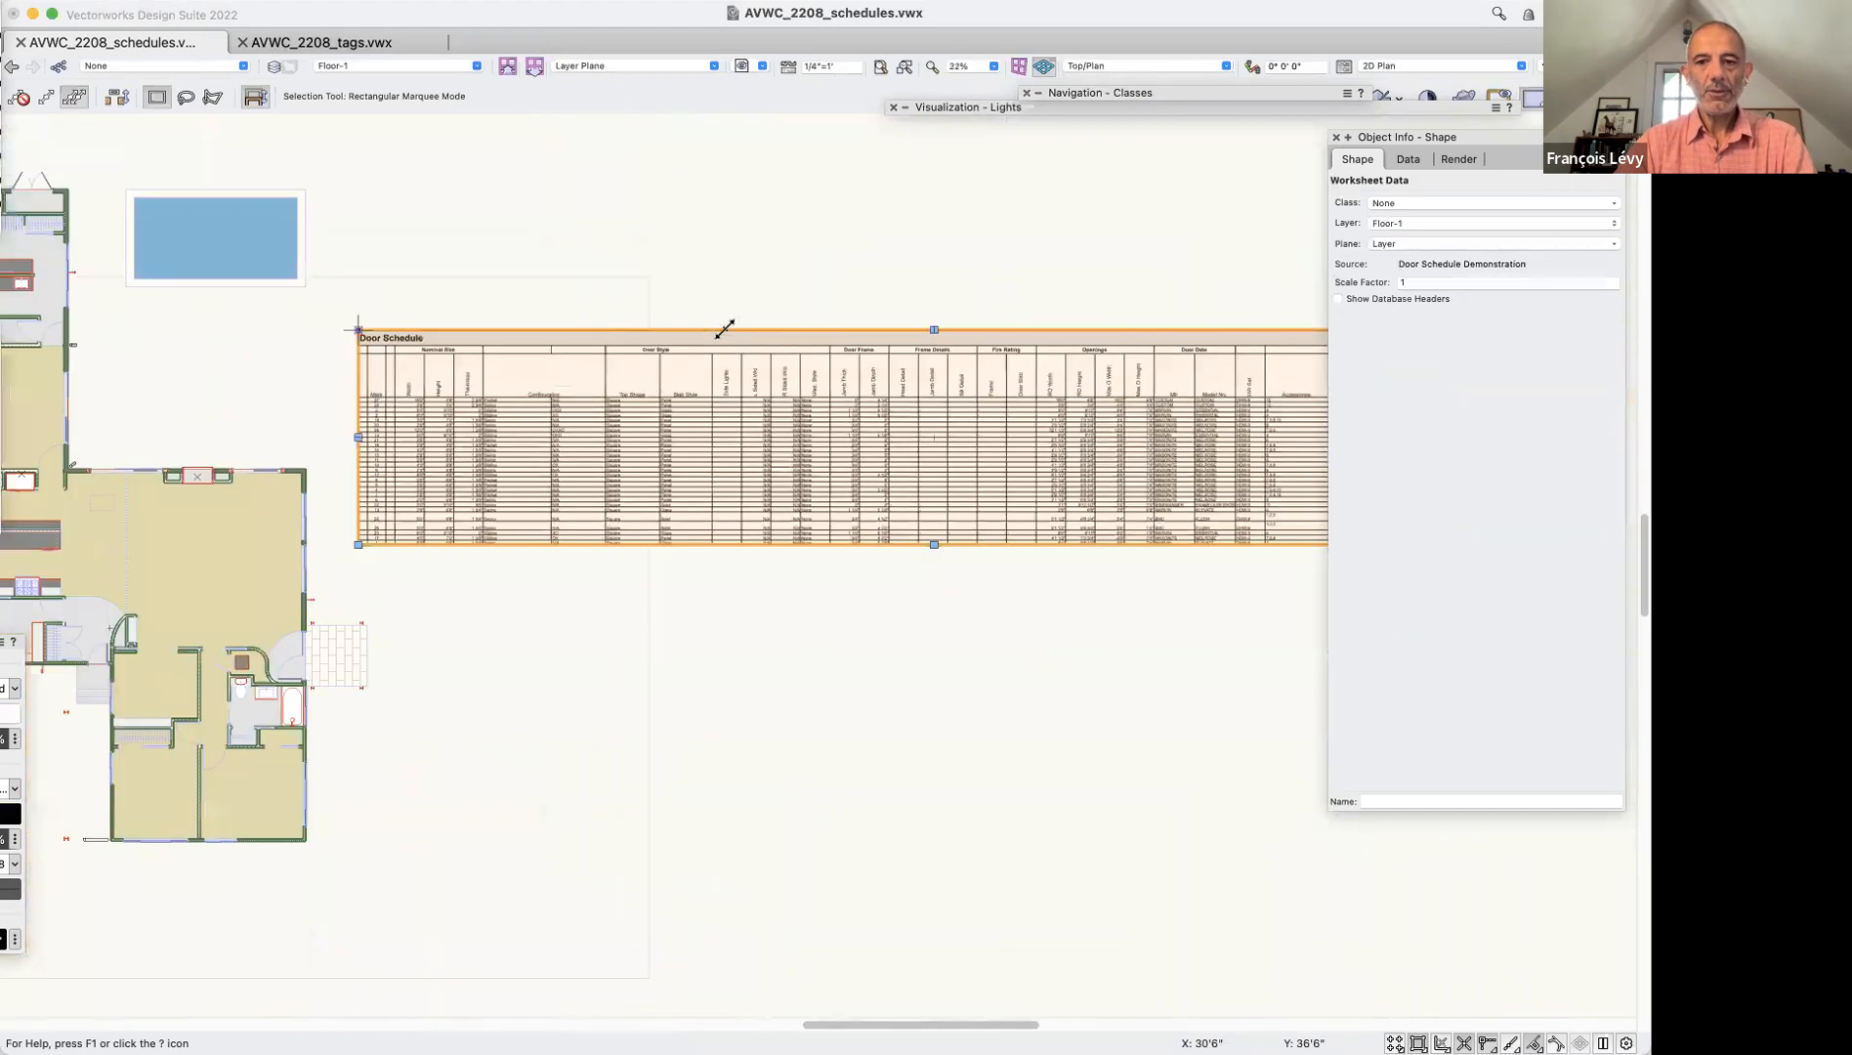
scroll(725, 329, up, 1)
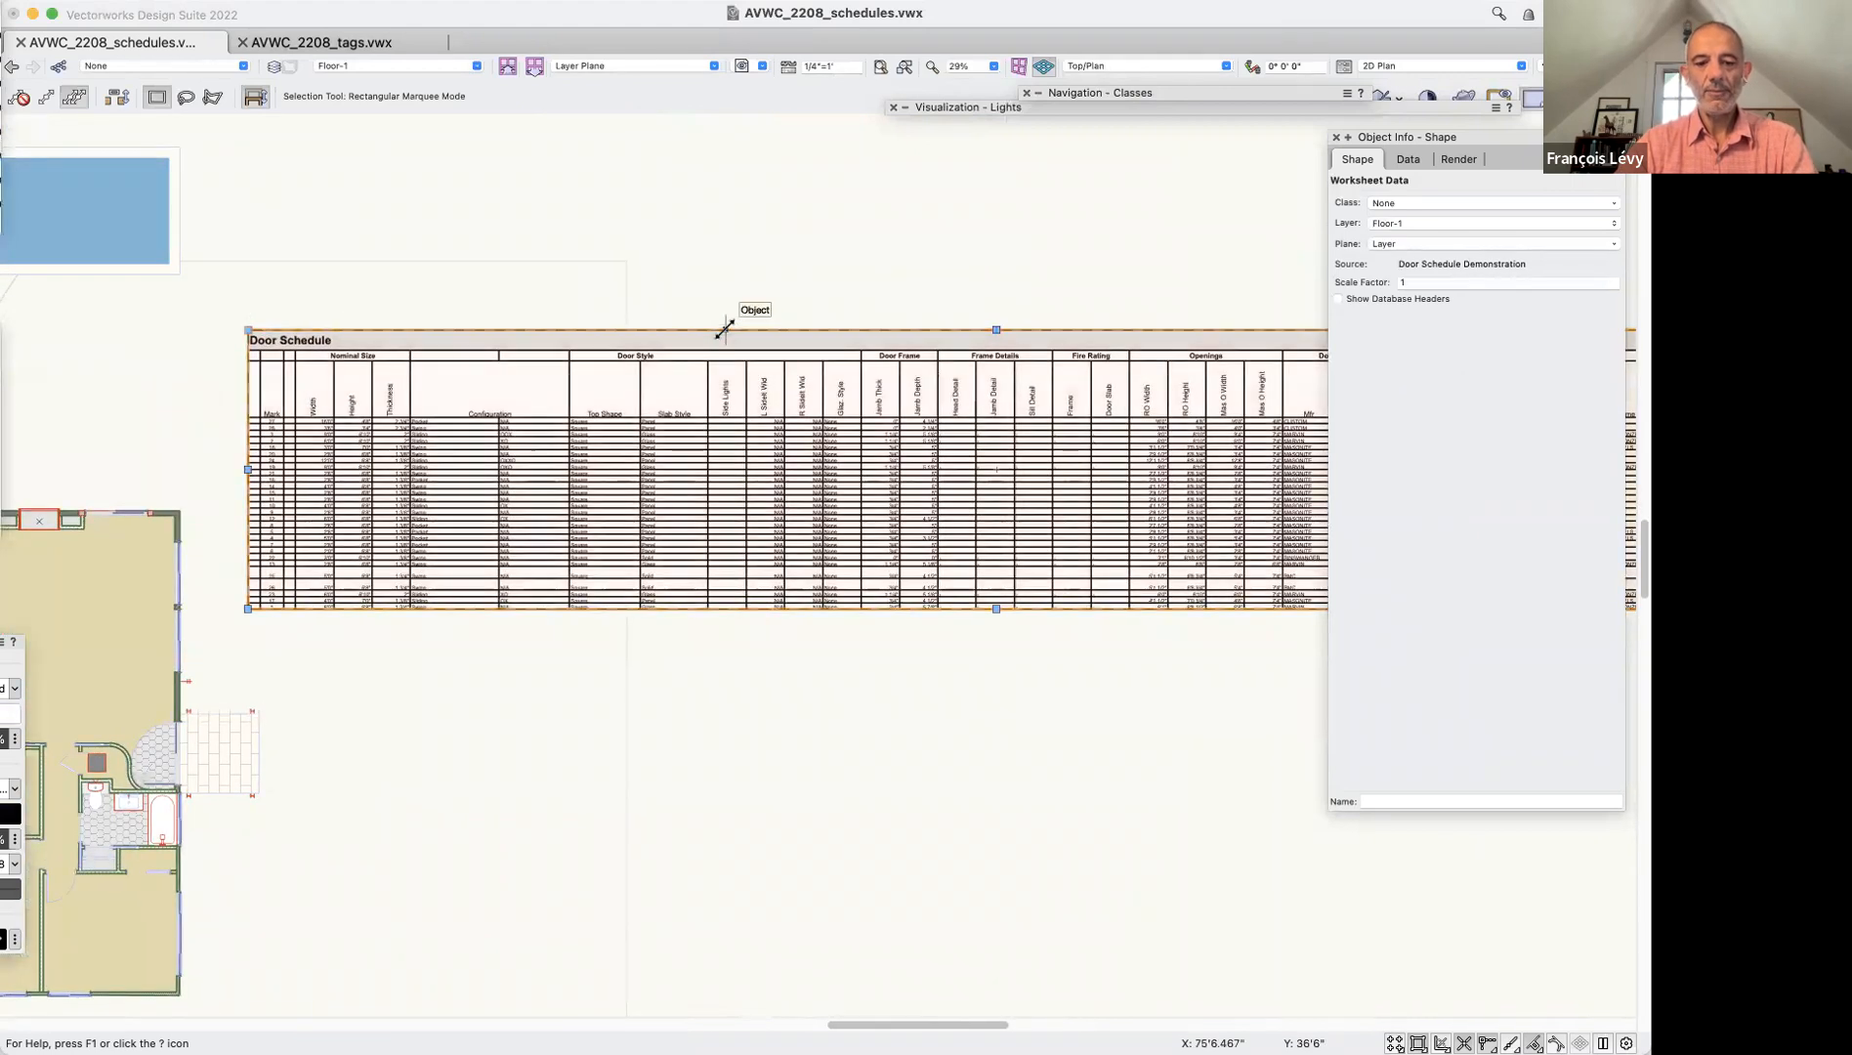
scroll(724, 329, right, 7)
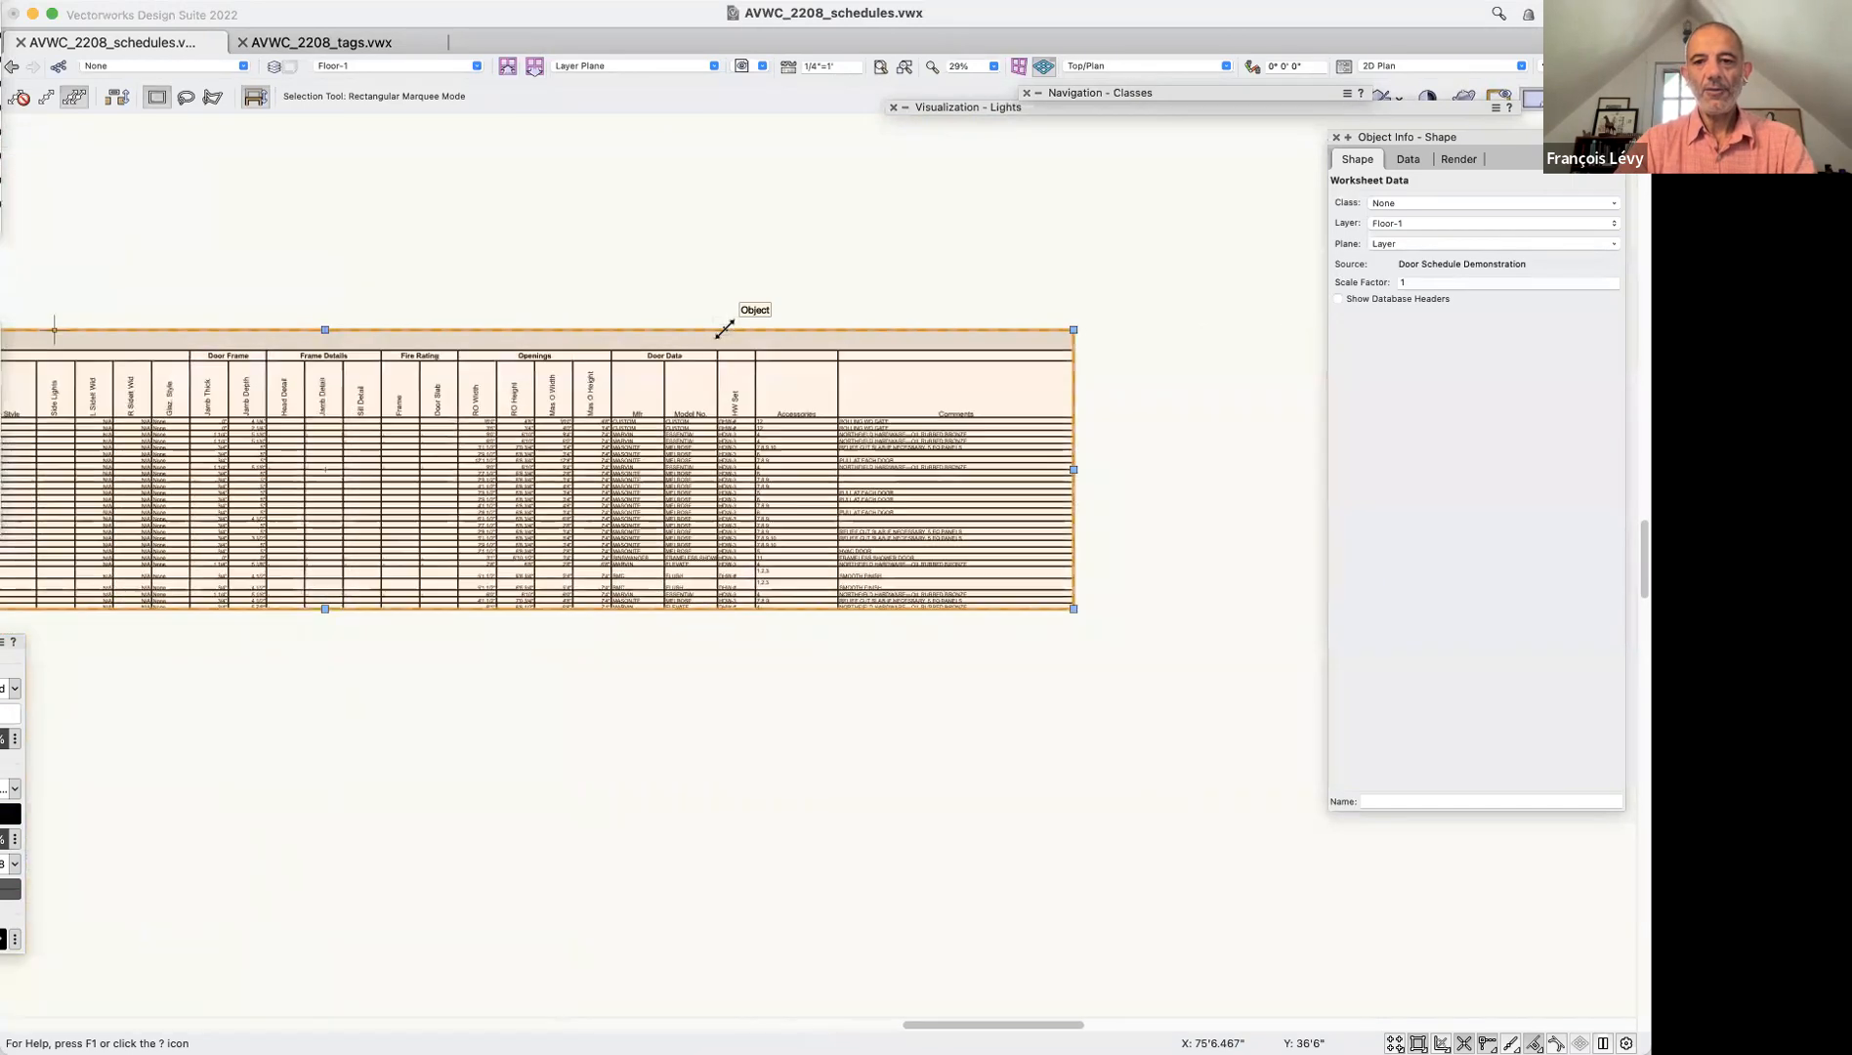
scroll(724, 329, left, 8)
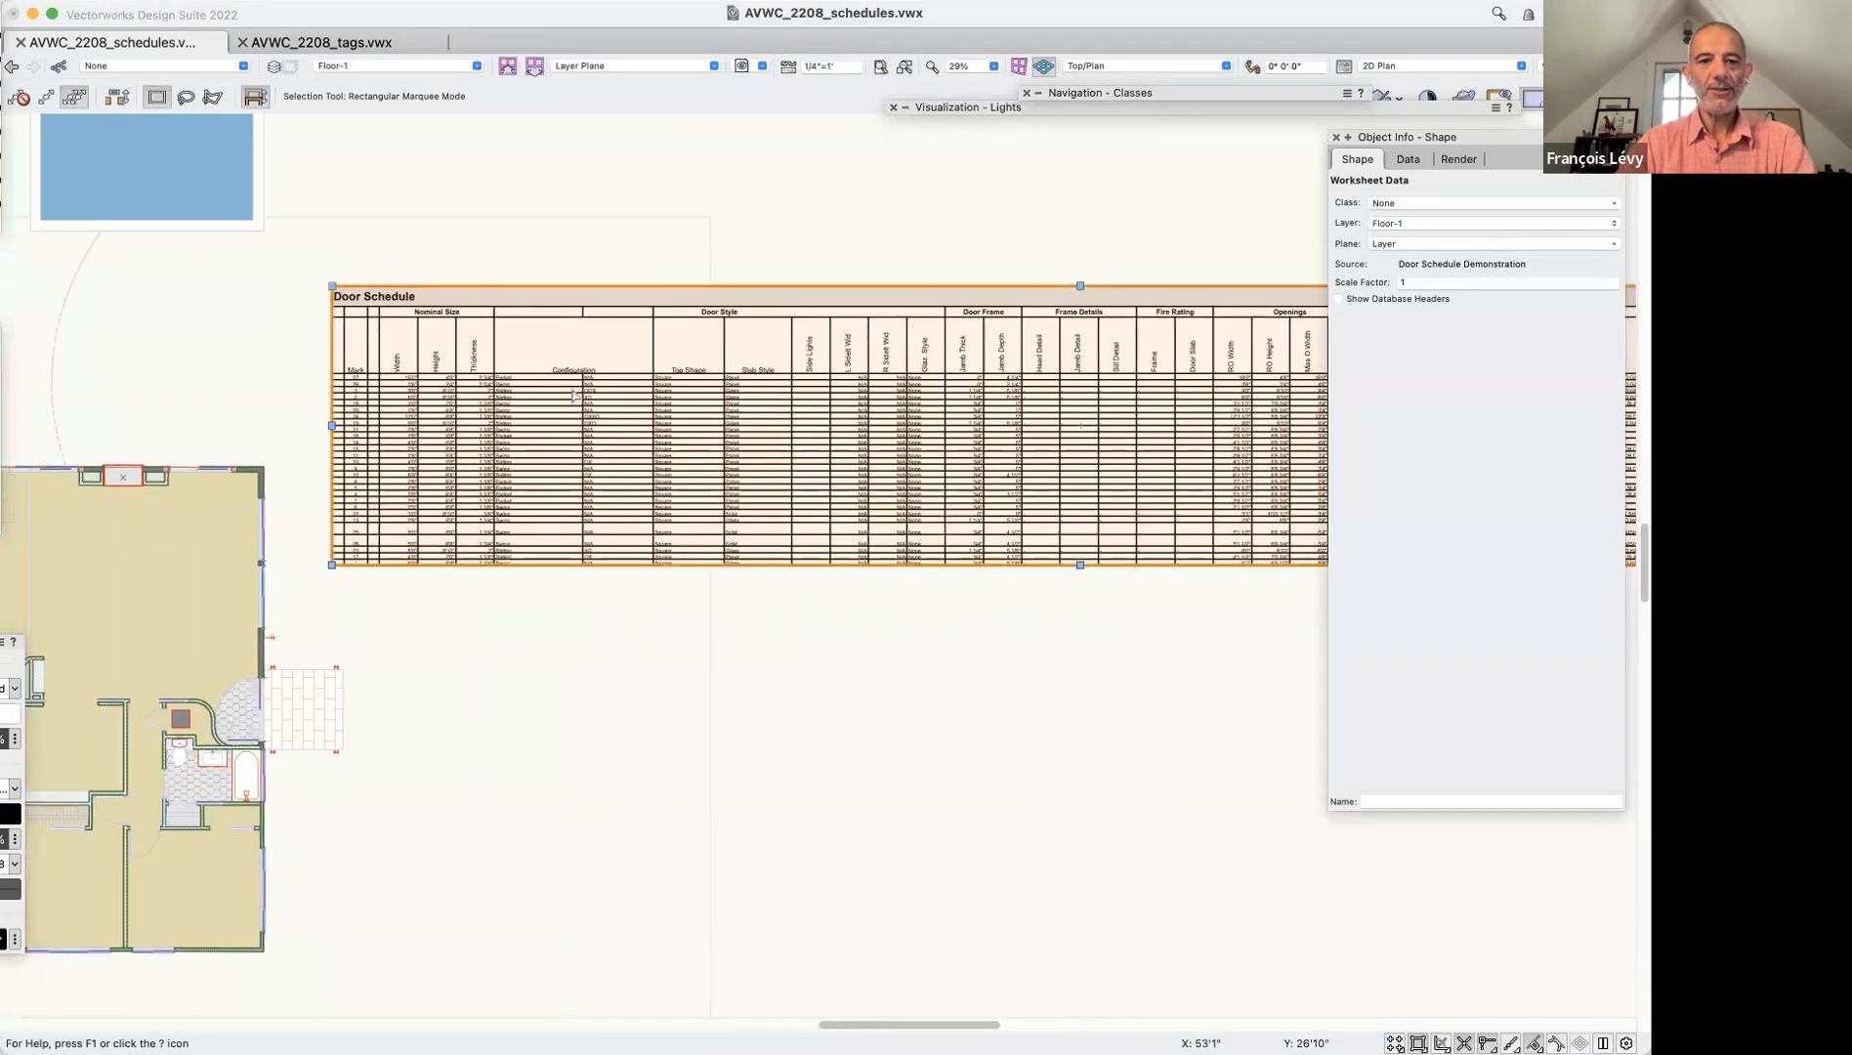
Read the door schedule's columns up close, from mark, nominal size and configuration through frame, openings, hardware, accessories and comments
scroll(483, 373, up, 5)
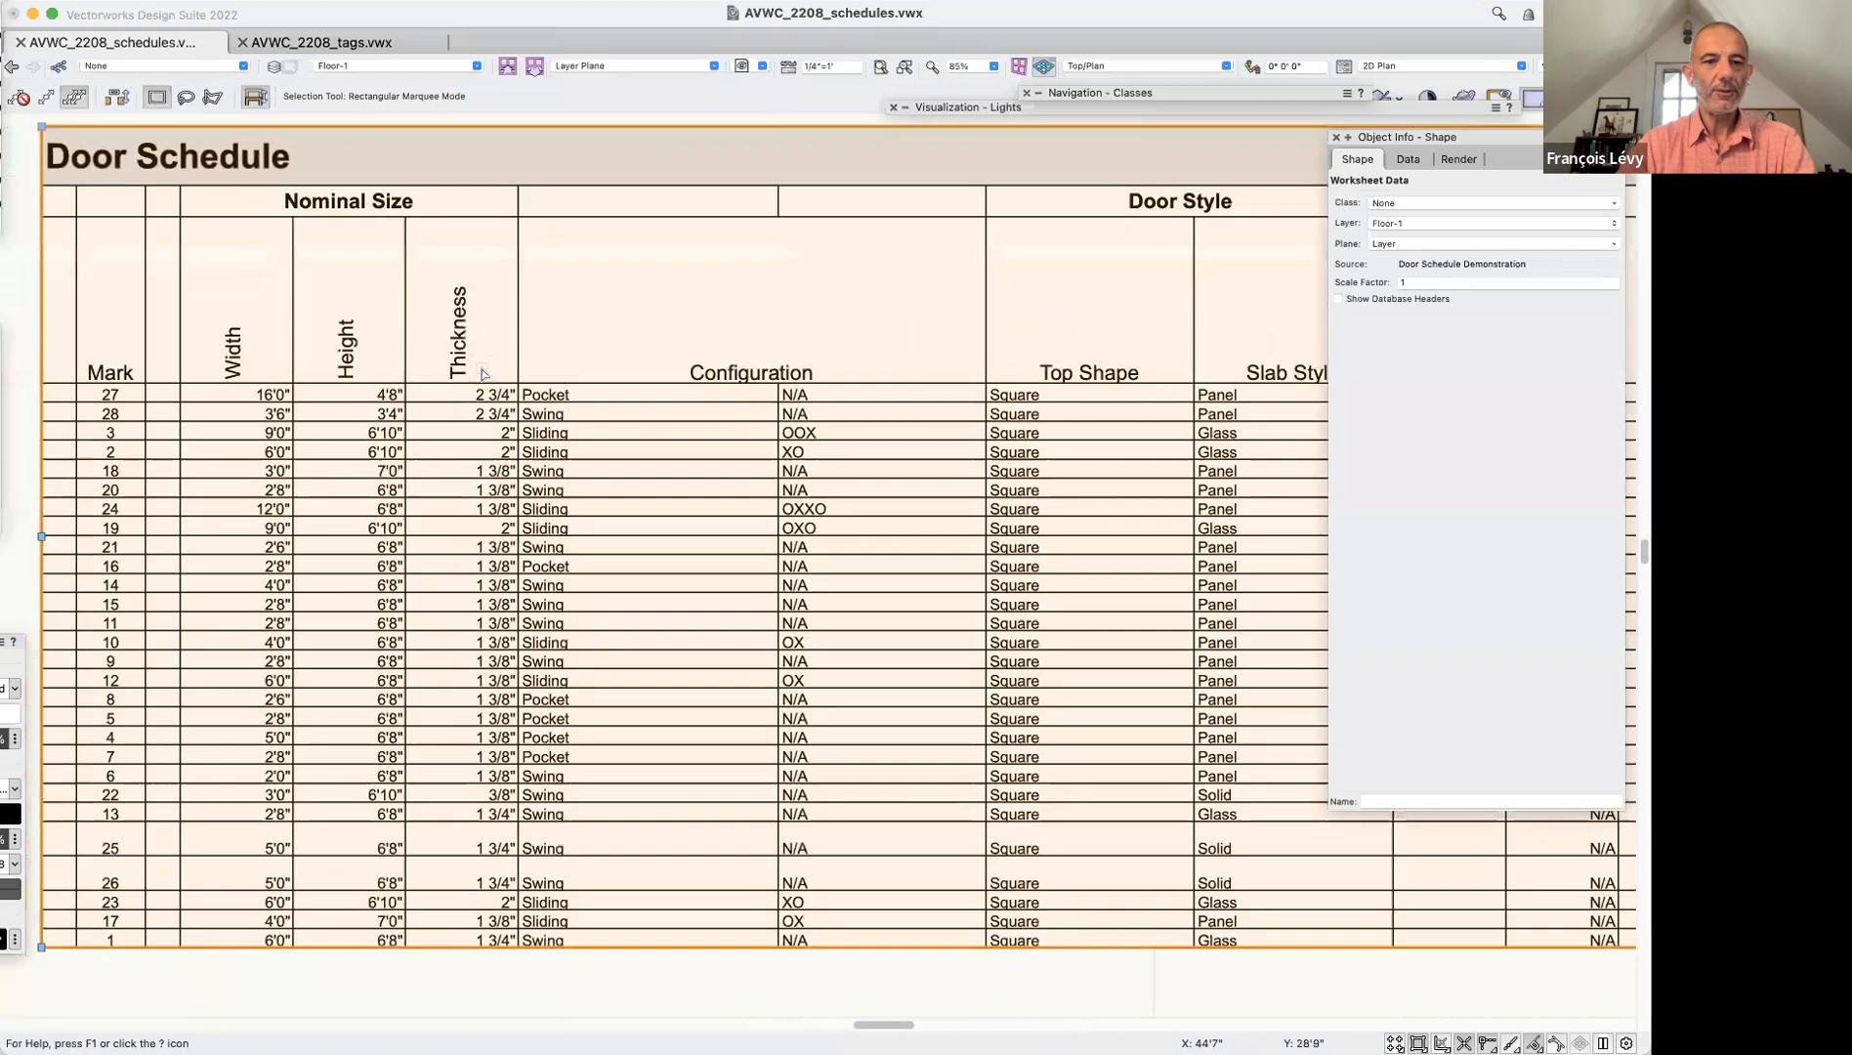
scroll(388, 354, left, 3)
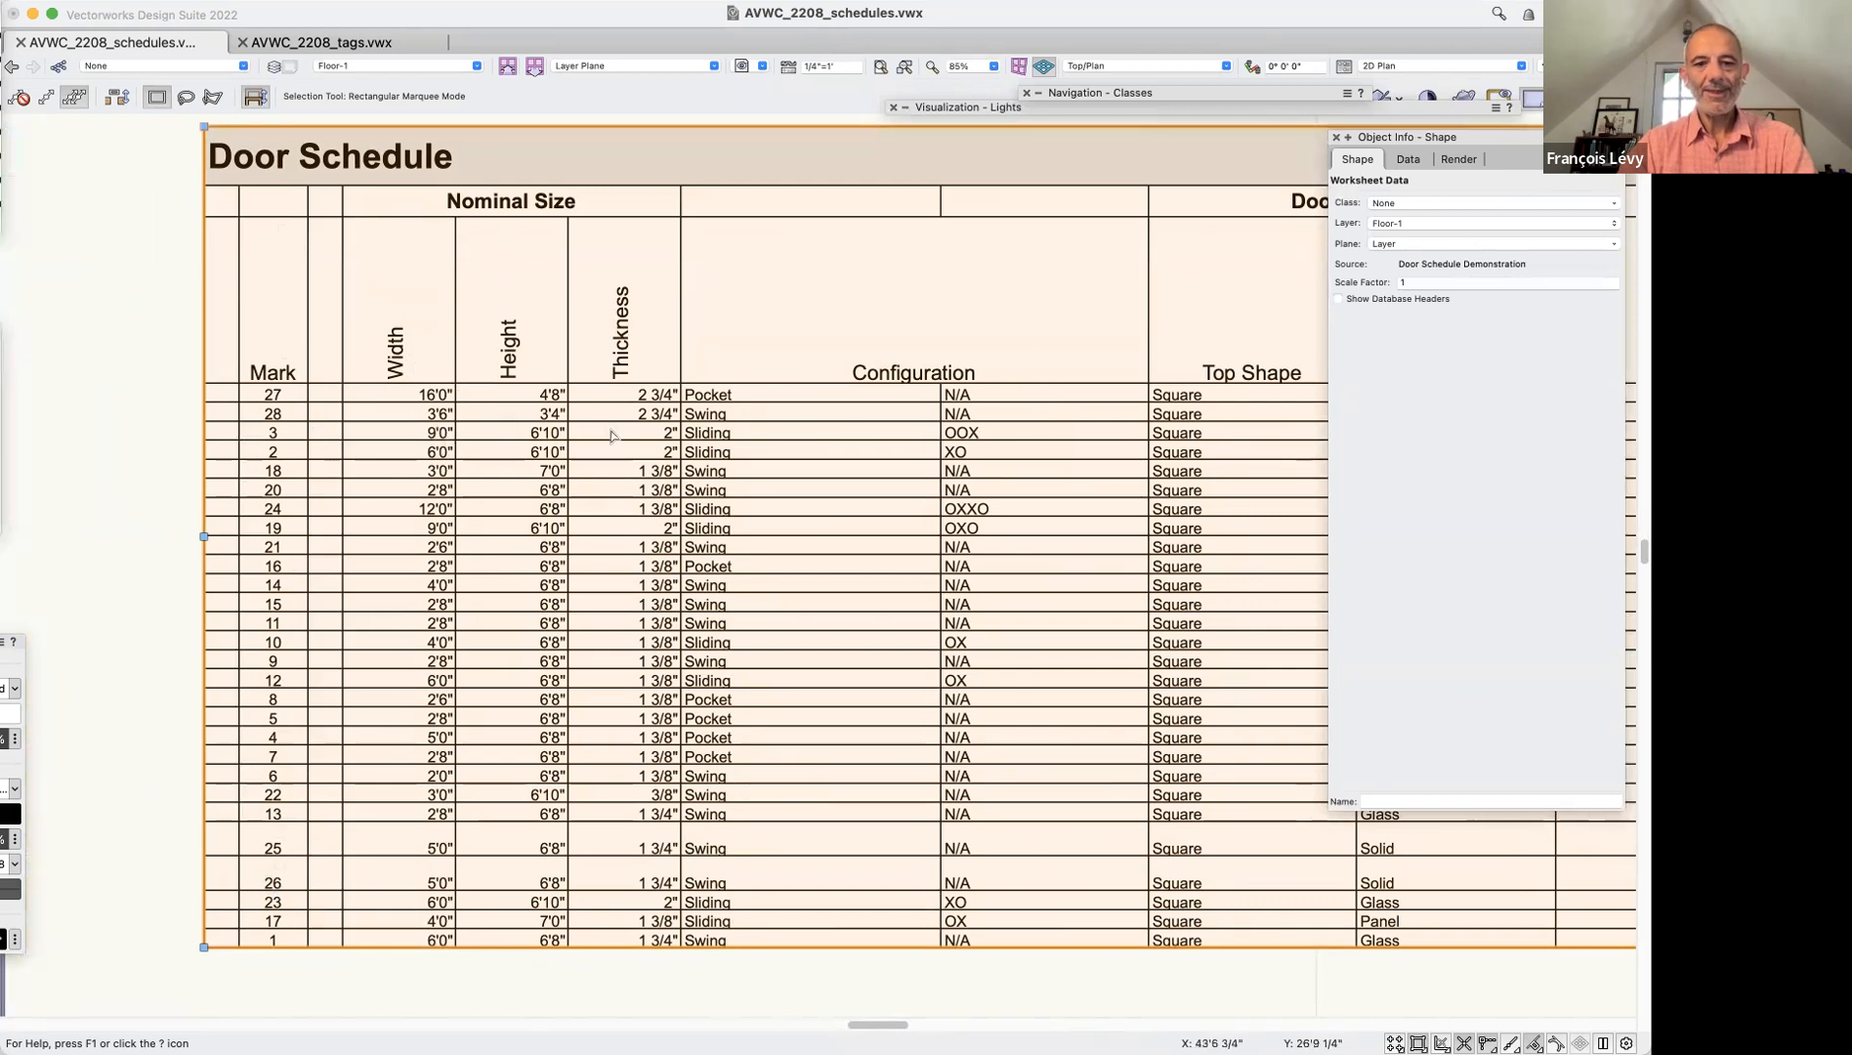
scroll(612, 436, right, 10)
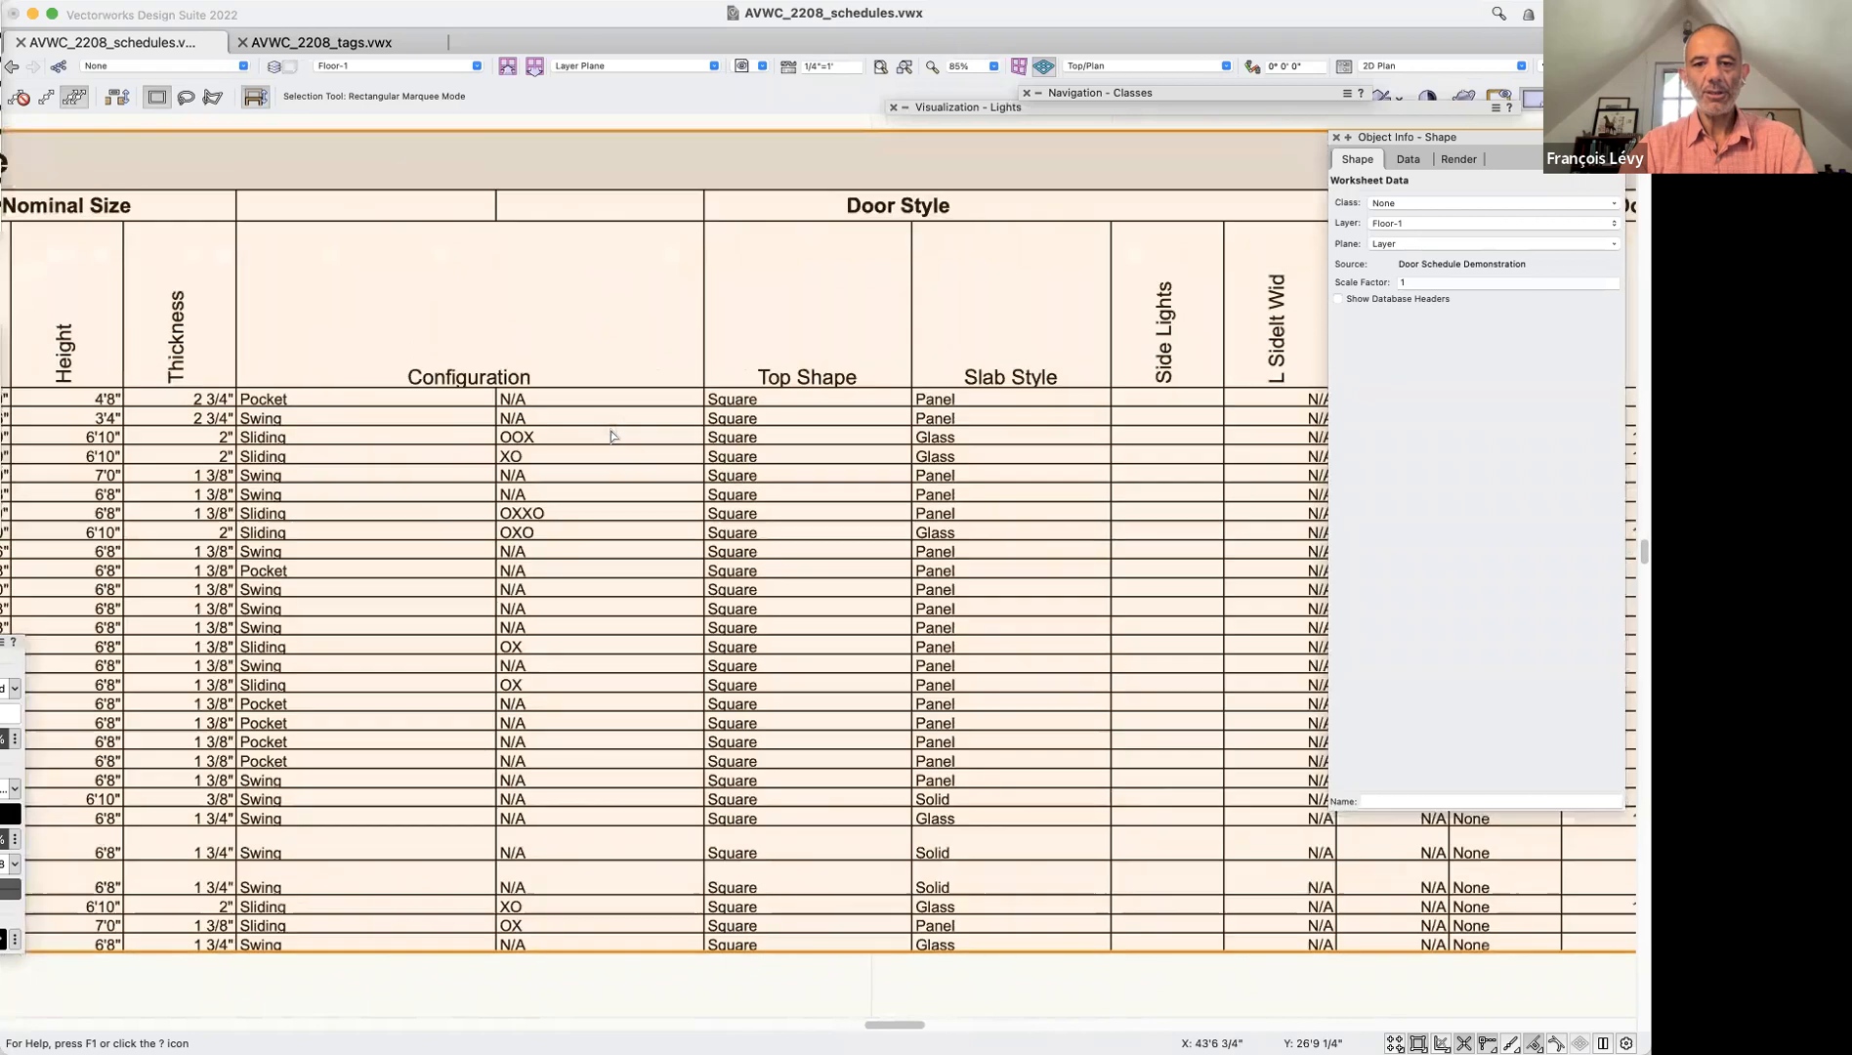
scroll(612, 436, right, 16)
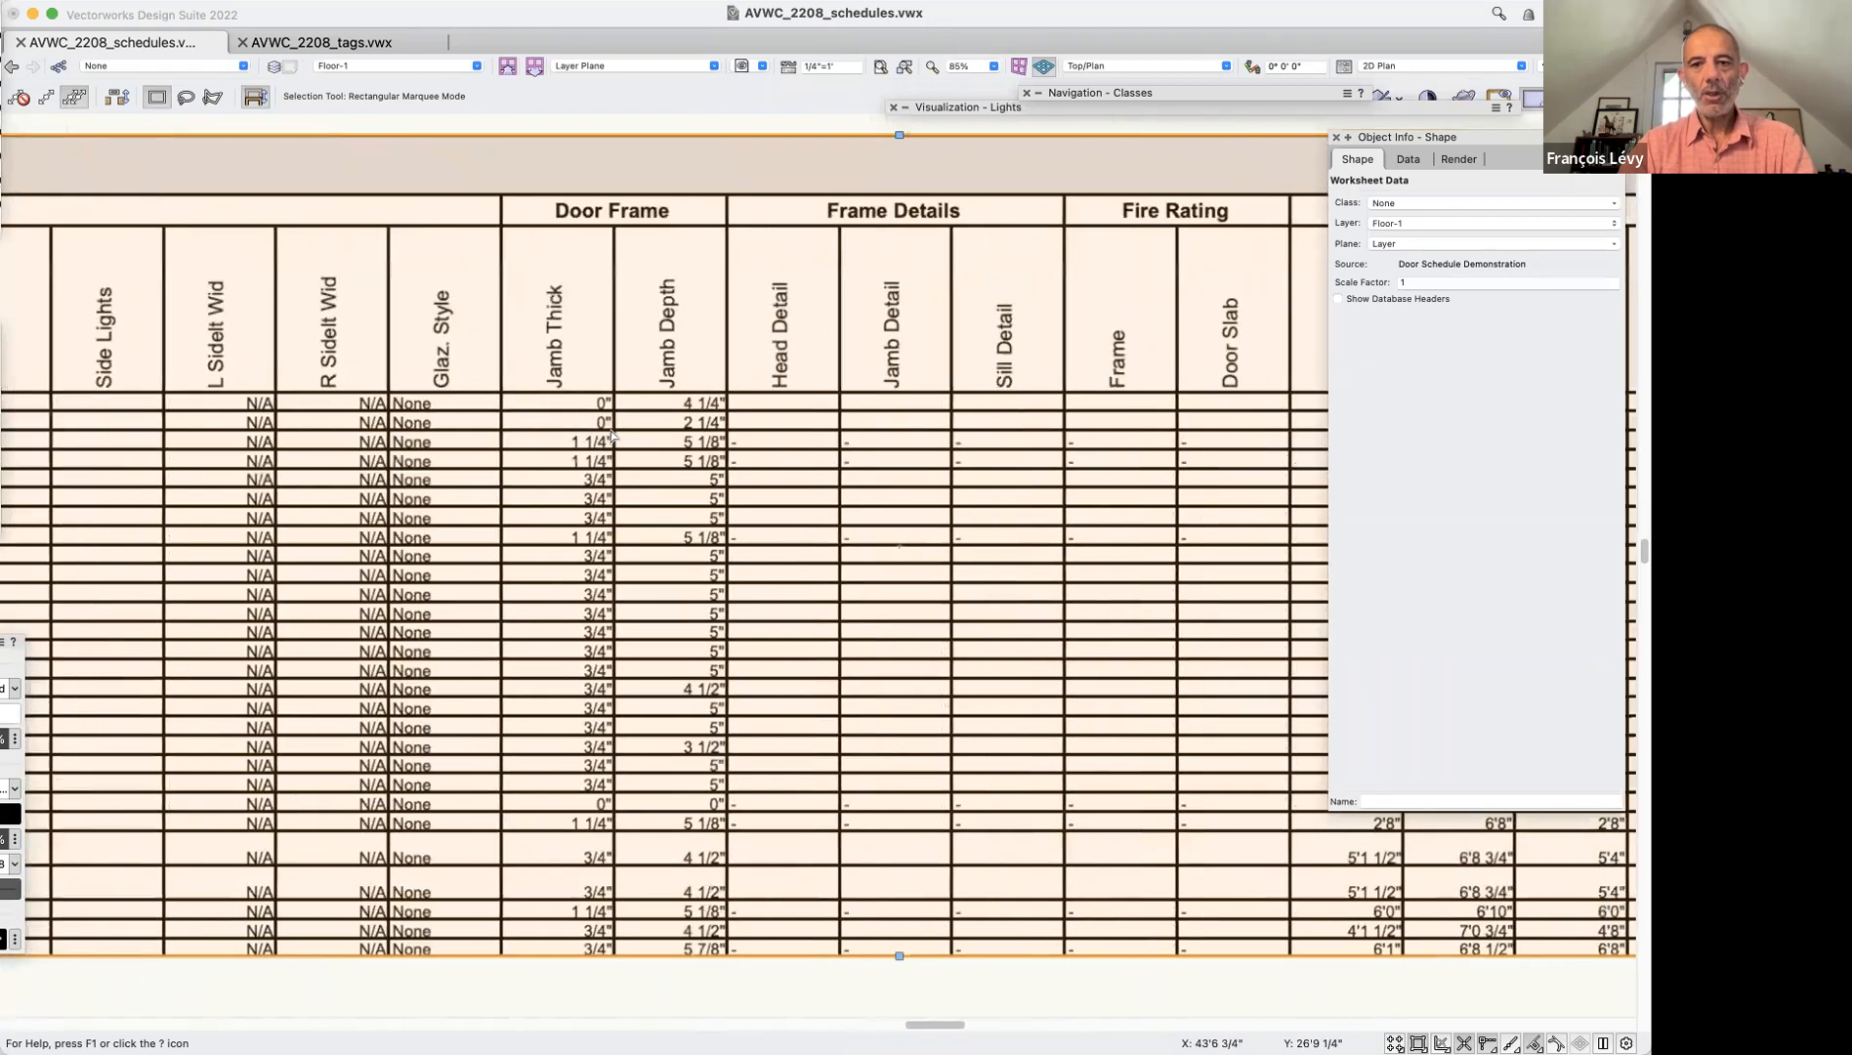
scroll(612, 436, right, 9)
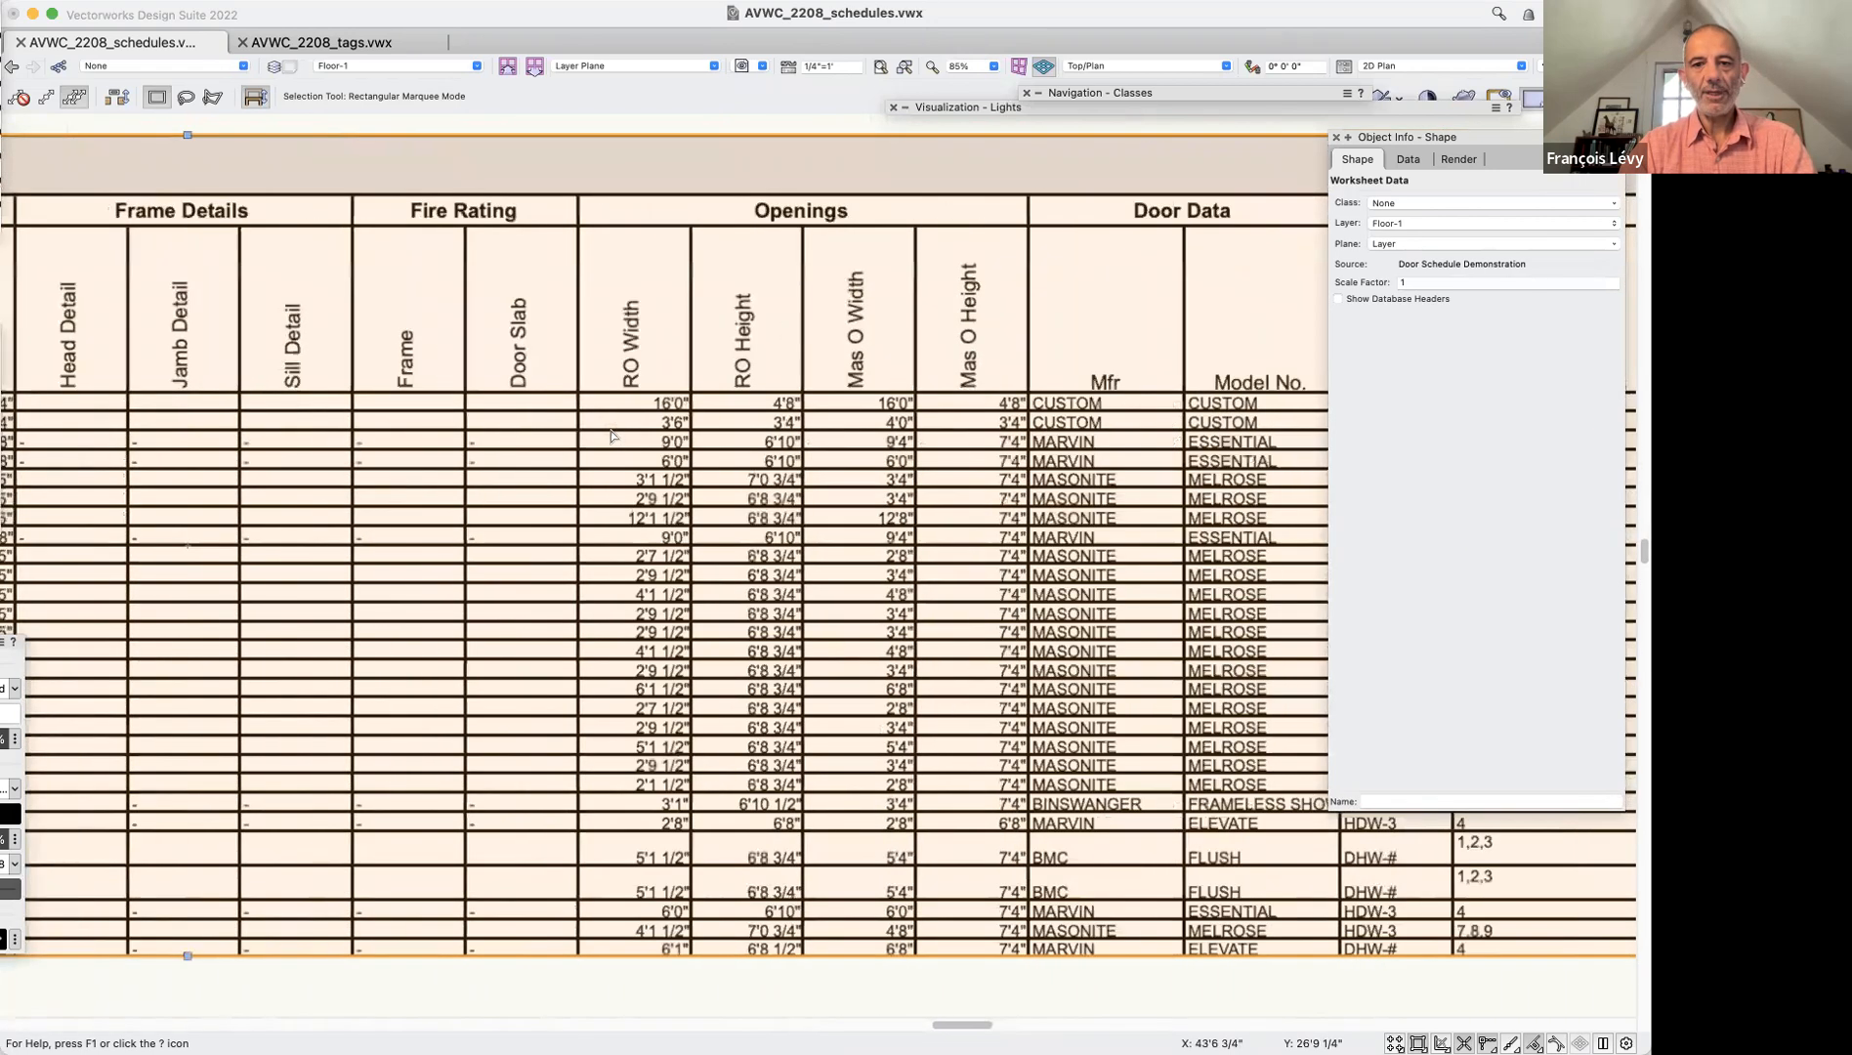
scroll(612, 435, right, 4)
scroll(612, 435, right, 10)
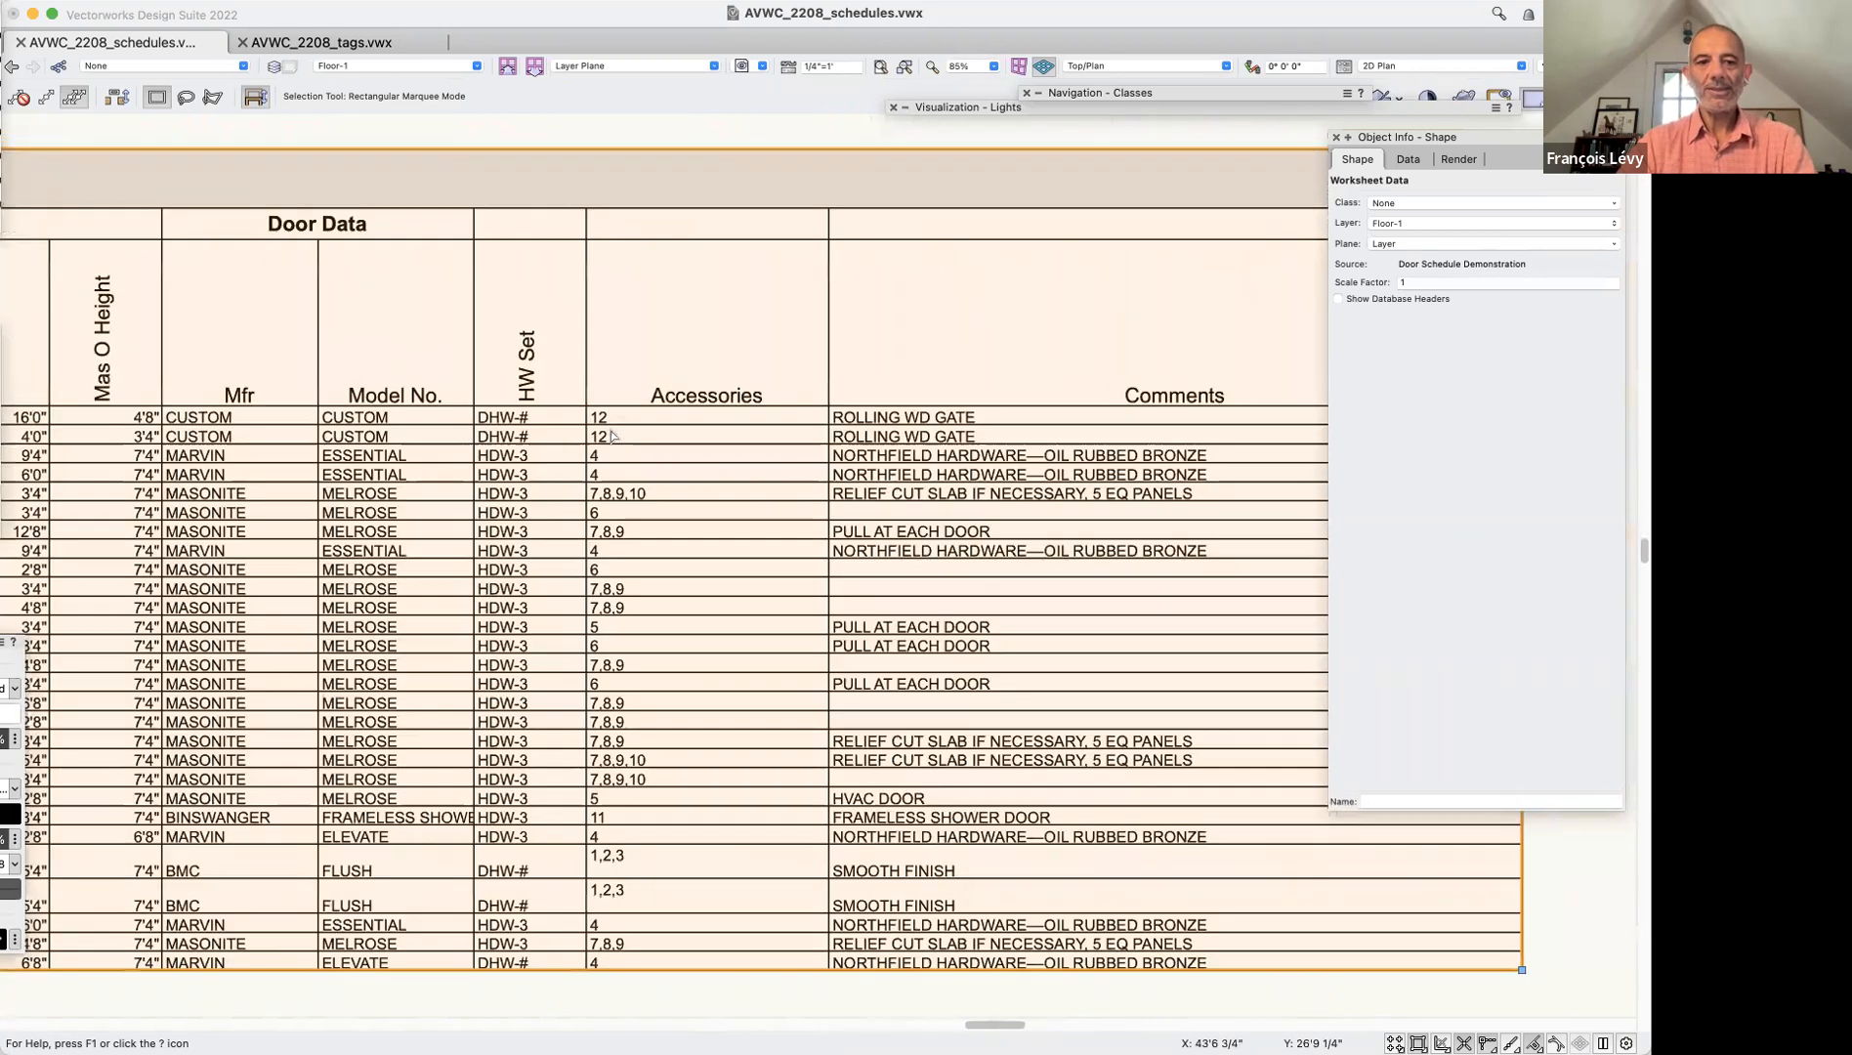
scroll(612, 437, left, 1)
scroll(611, 435, down, 3)
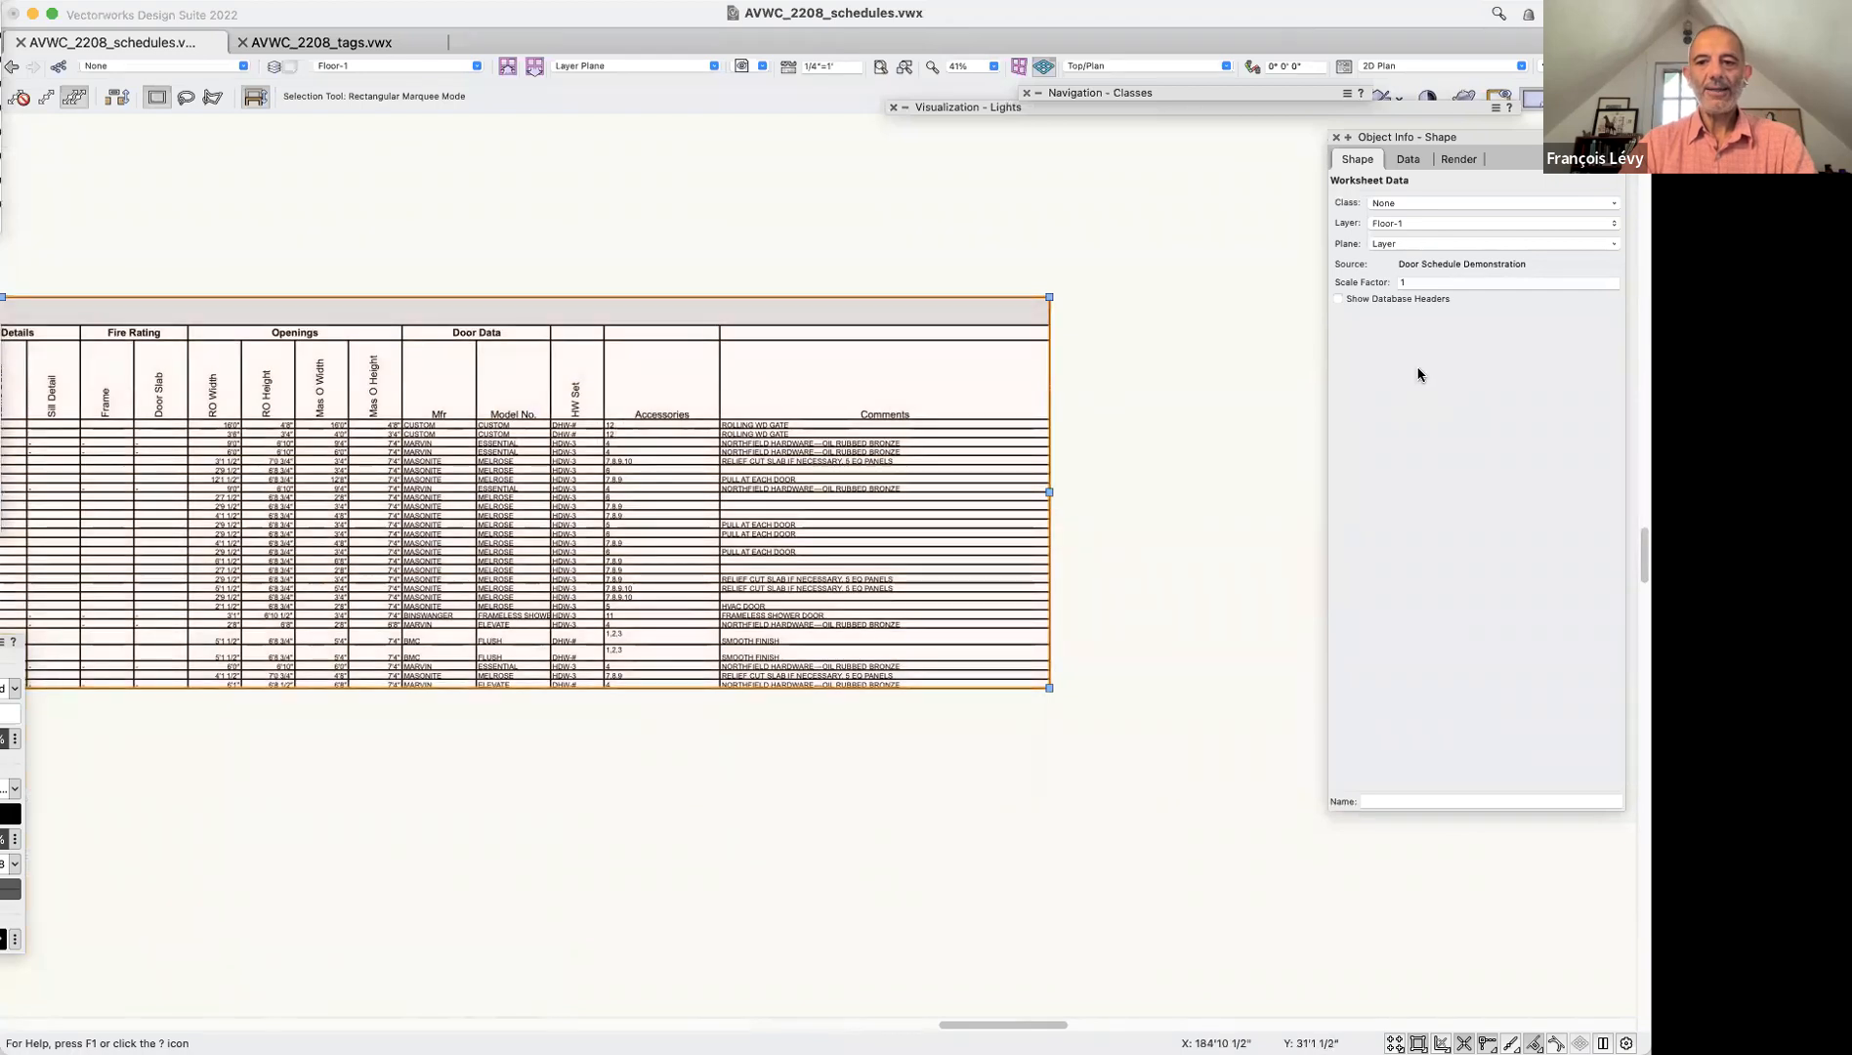
Check the configuration and operation in the general settings of the sliding door east of the fireplace, then cancel
scroll(859, 504, left, 10)
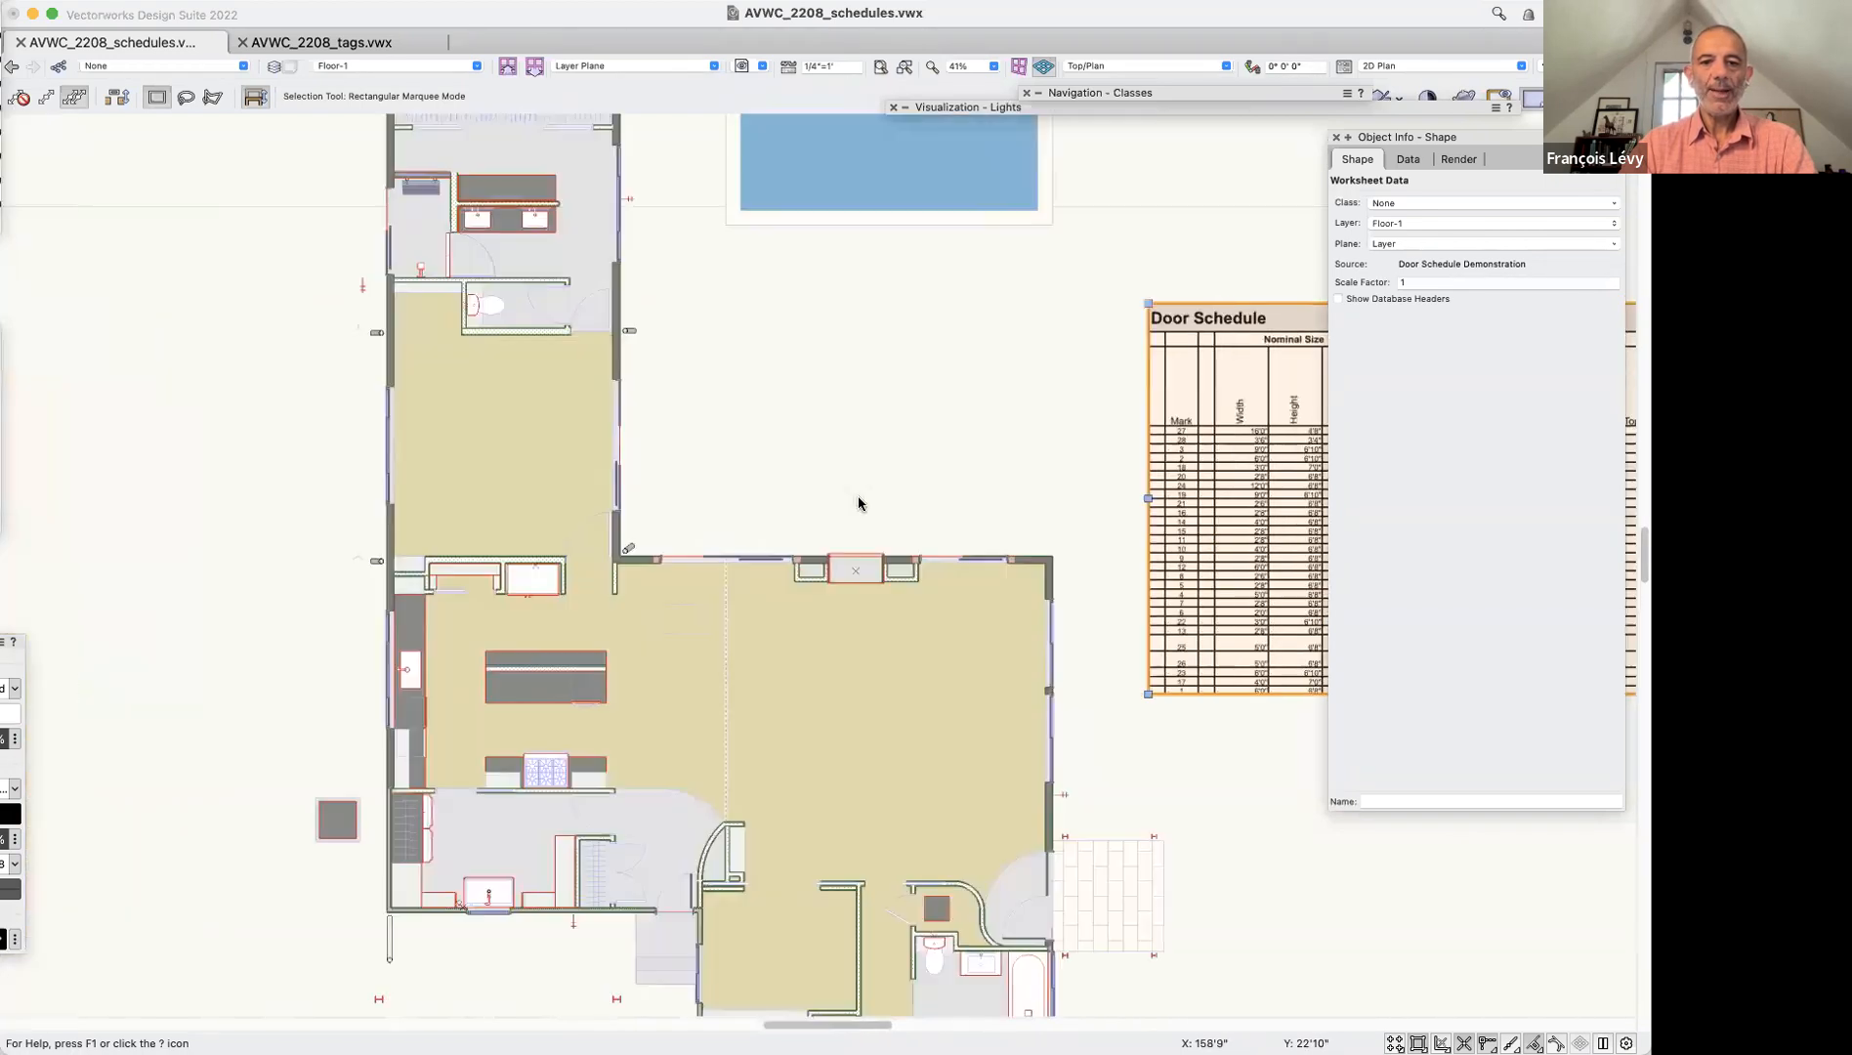
scroll(858, 503, left, 1)
click(992, 559)
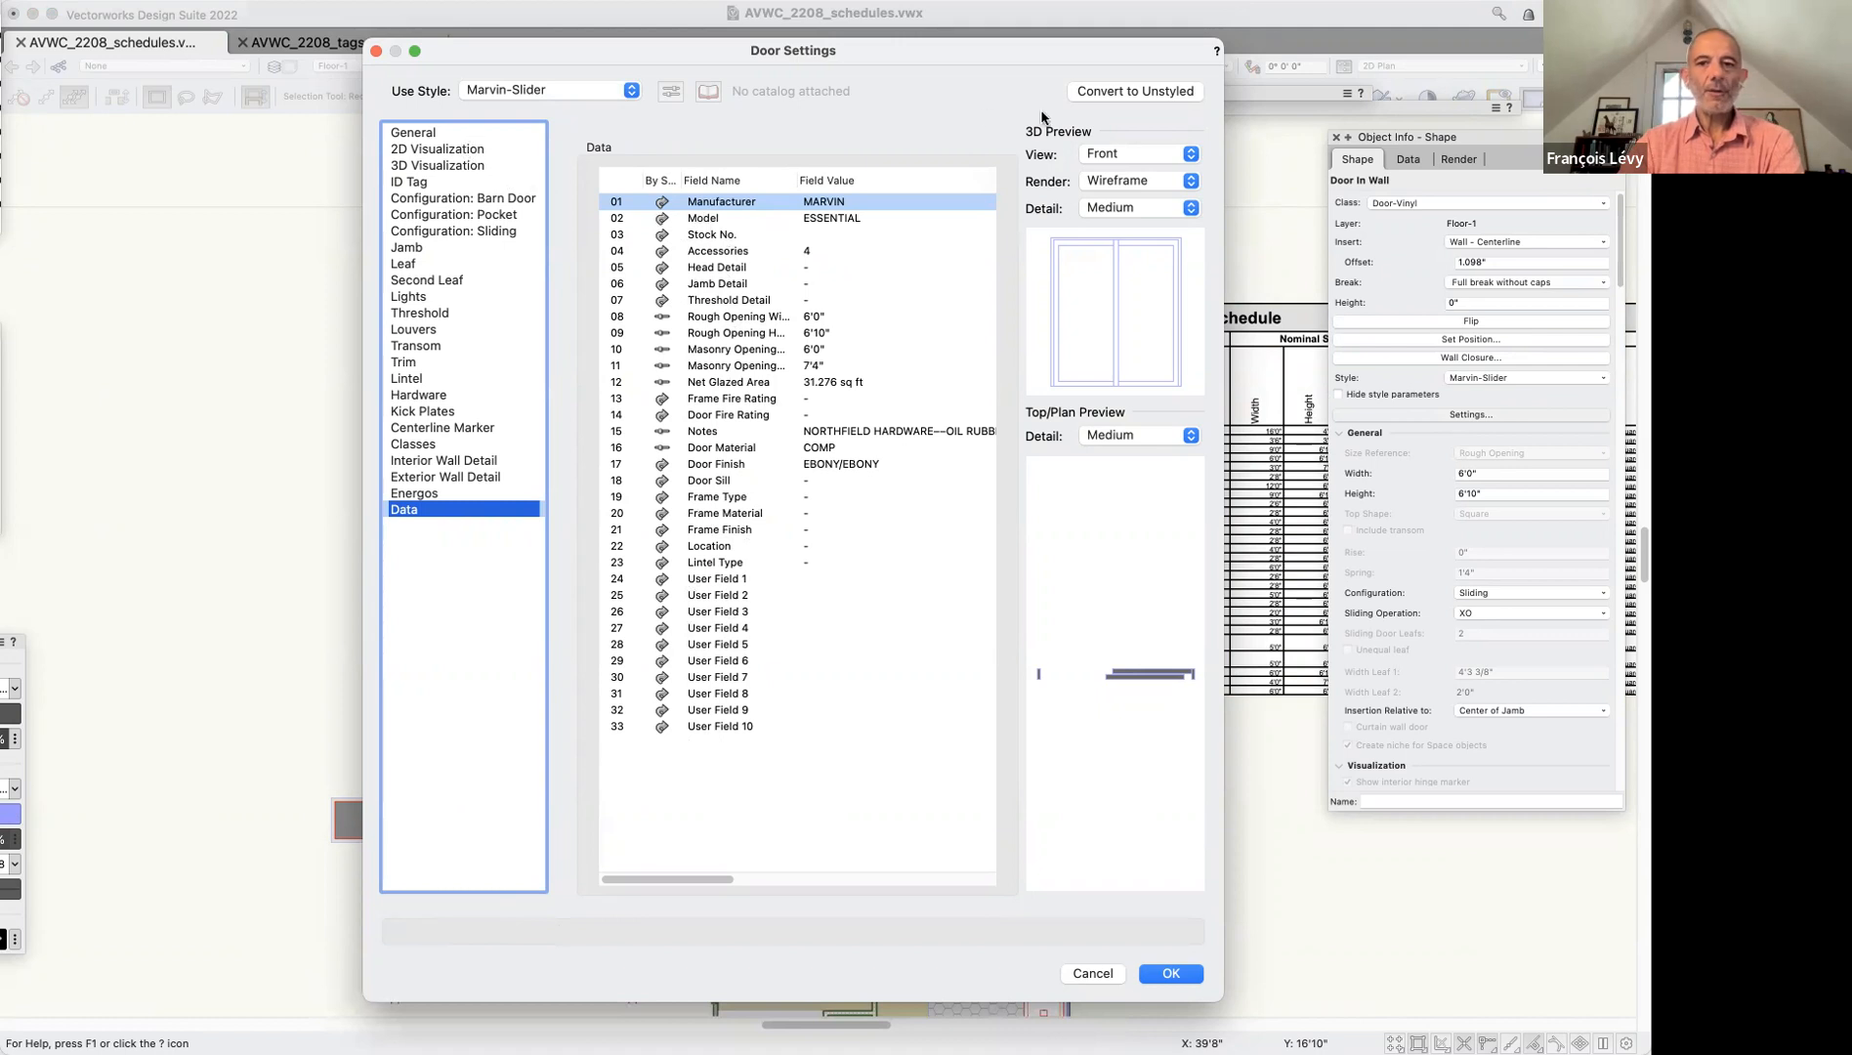
click(477, 131)
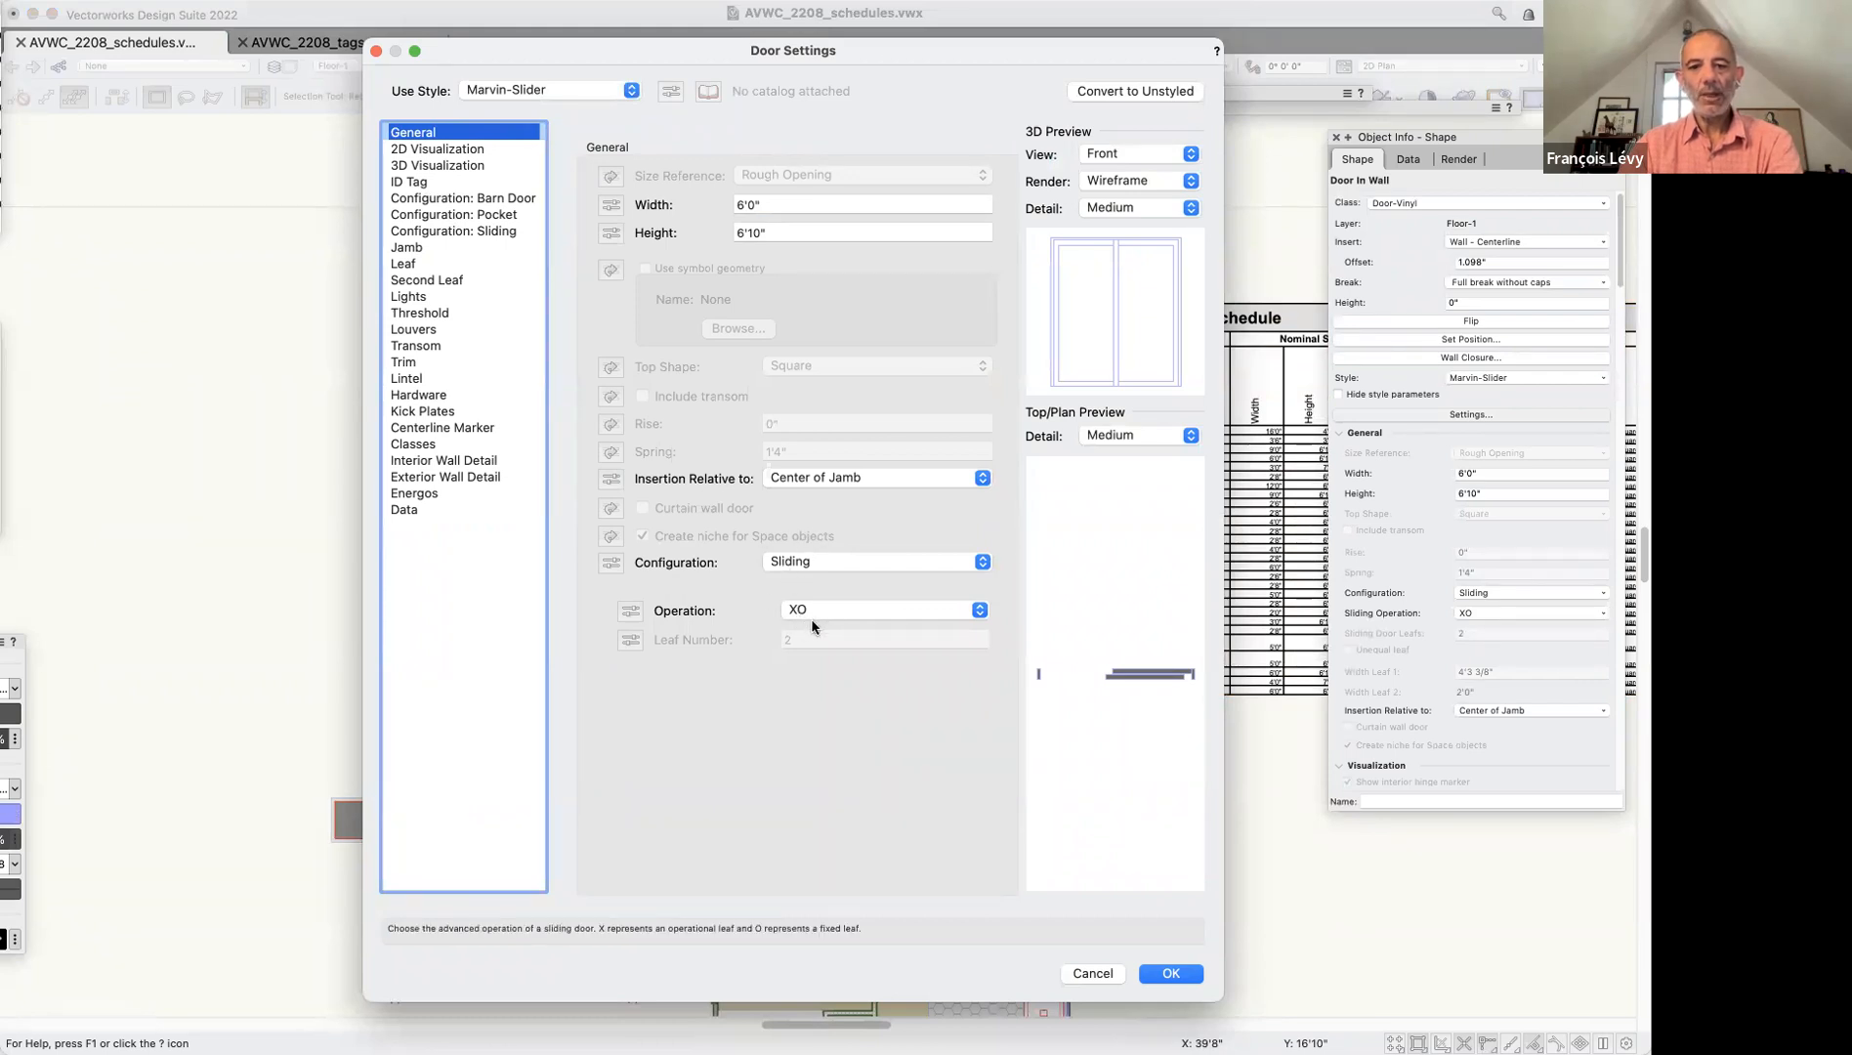
click(1092, 973)
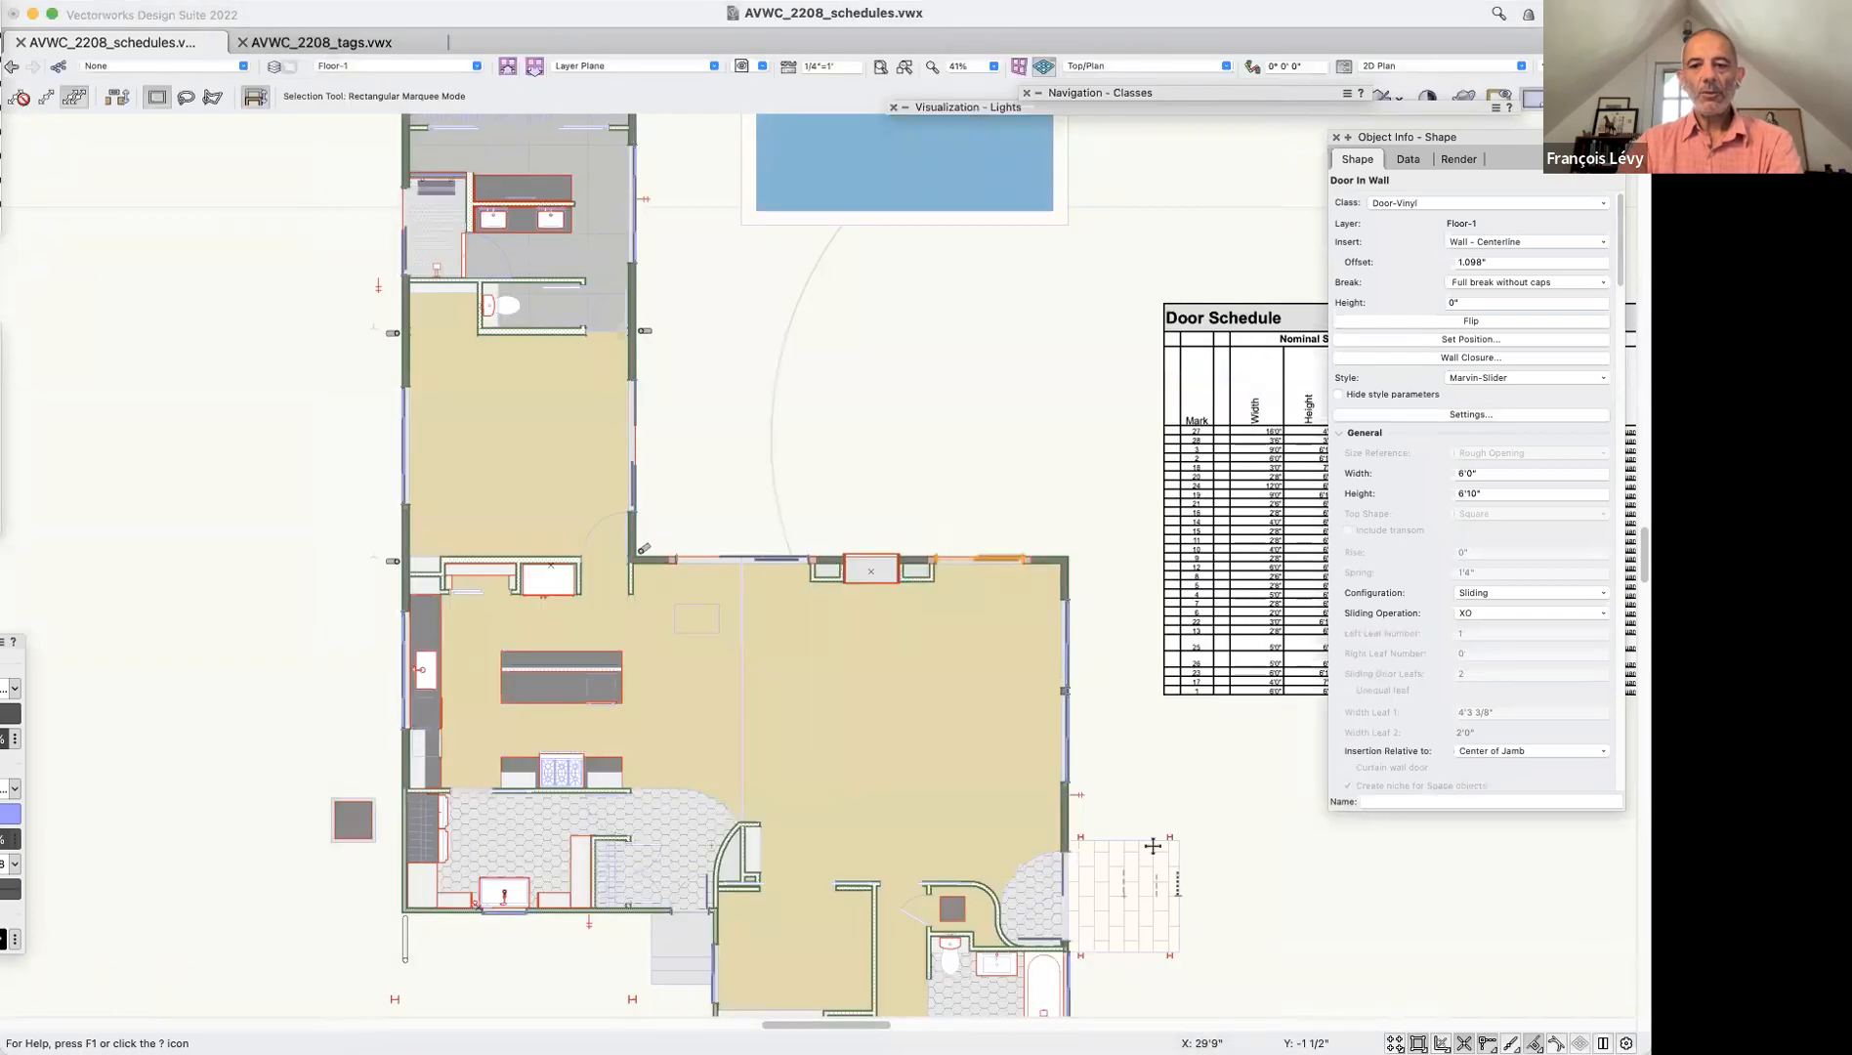
Select the door schedule placed beside the plan and look across its columns again
scroll(1223, 799, right, 15)
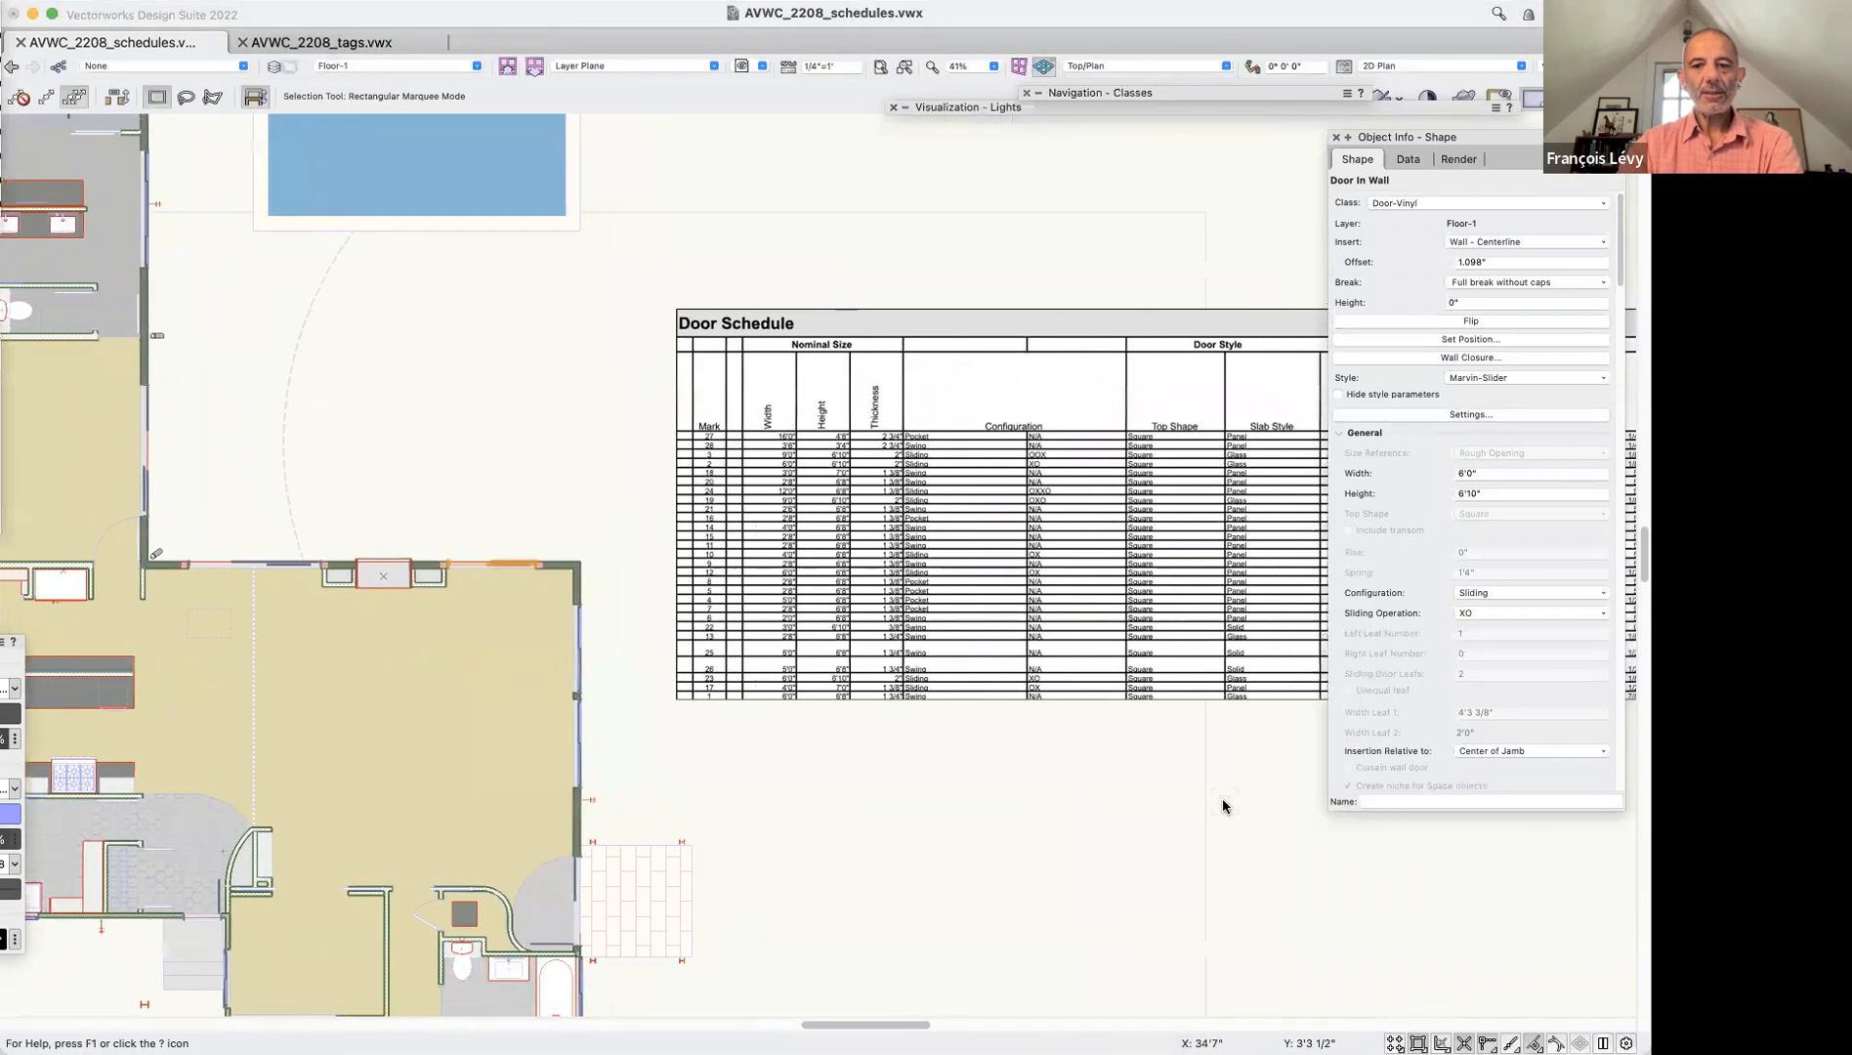
click(1225, 550)
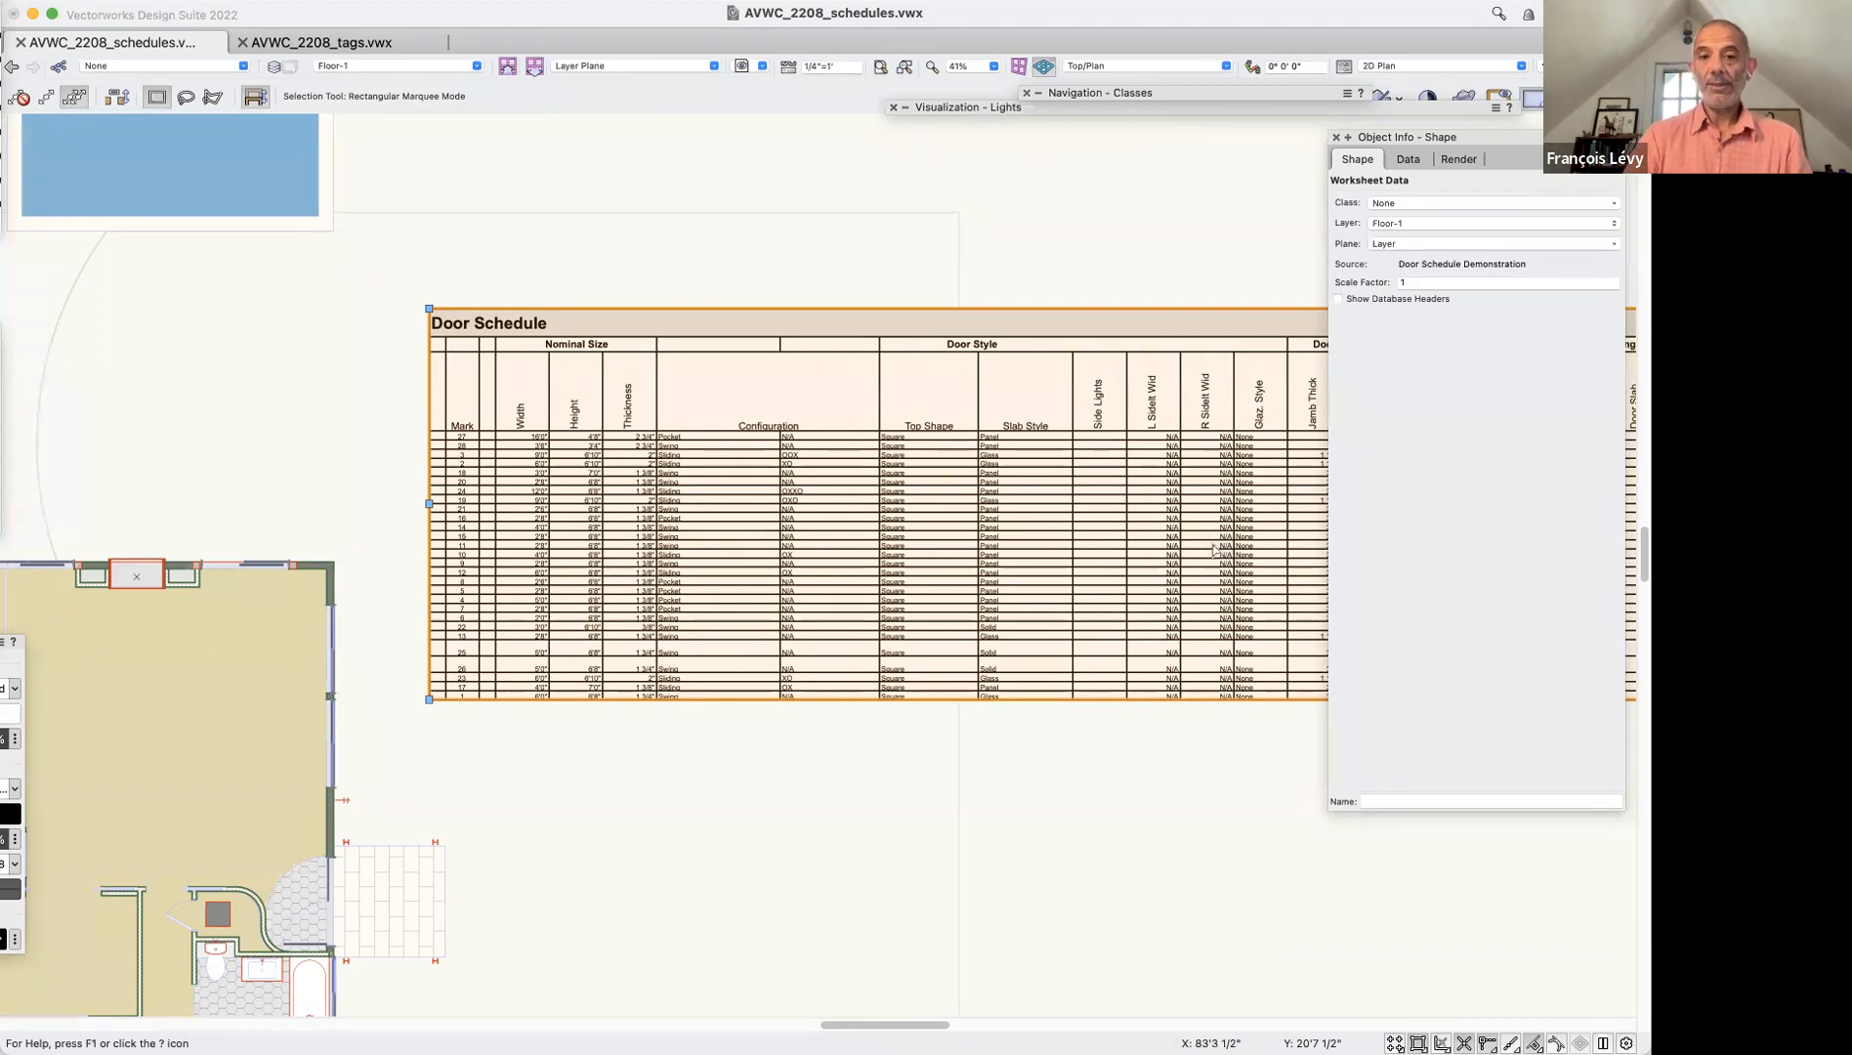
scroll(1215, 550, right, 5)
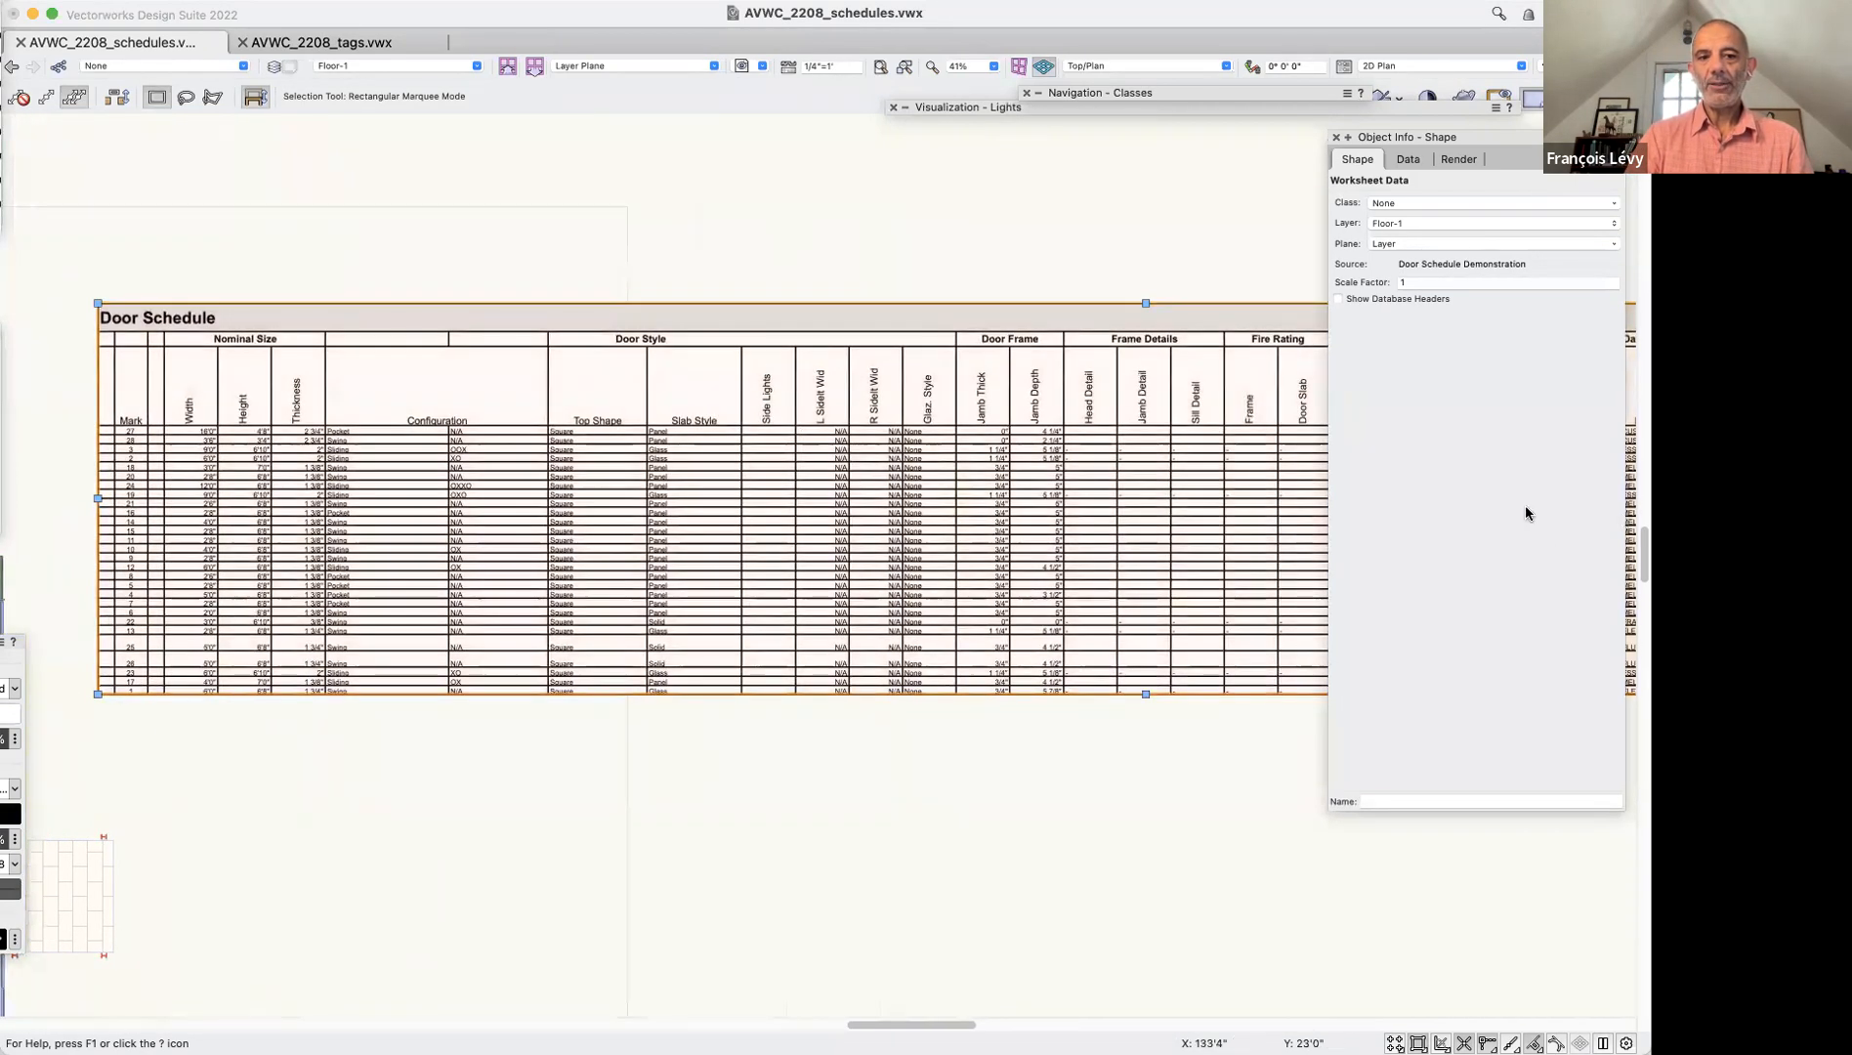
Open the placed door schedule's worksheet for editing and enlarge its window to show more rows and columns
double_click(728, 535)
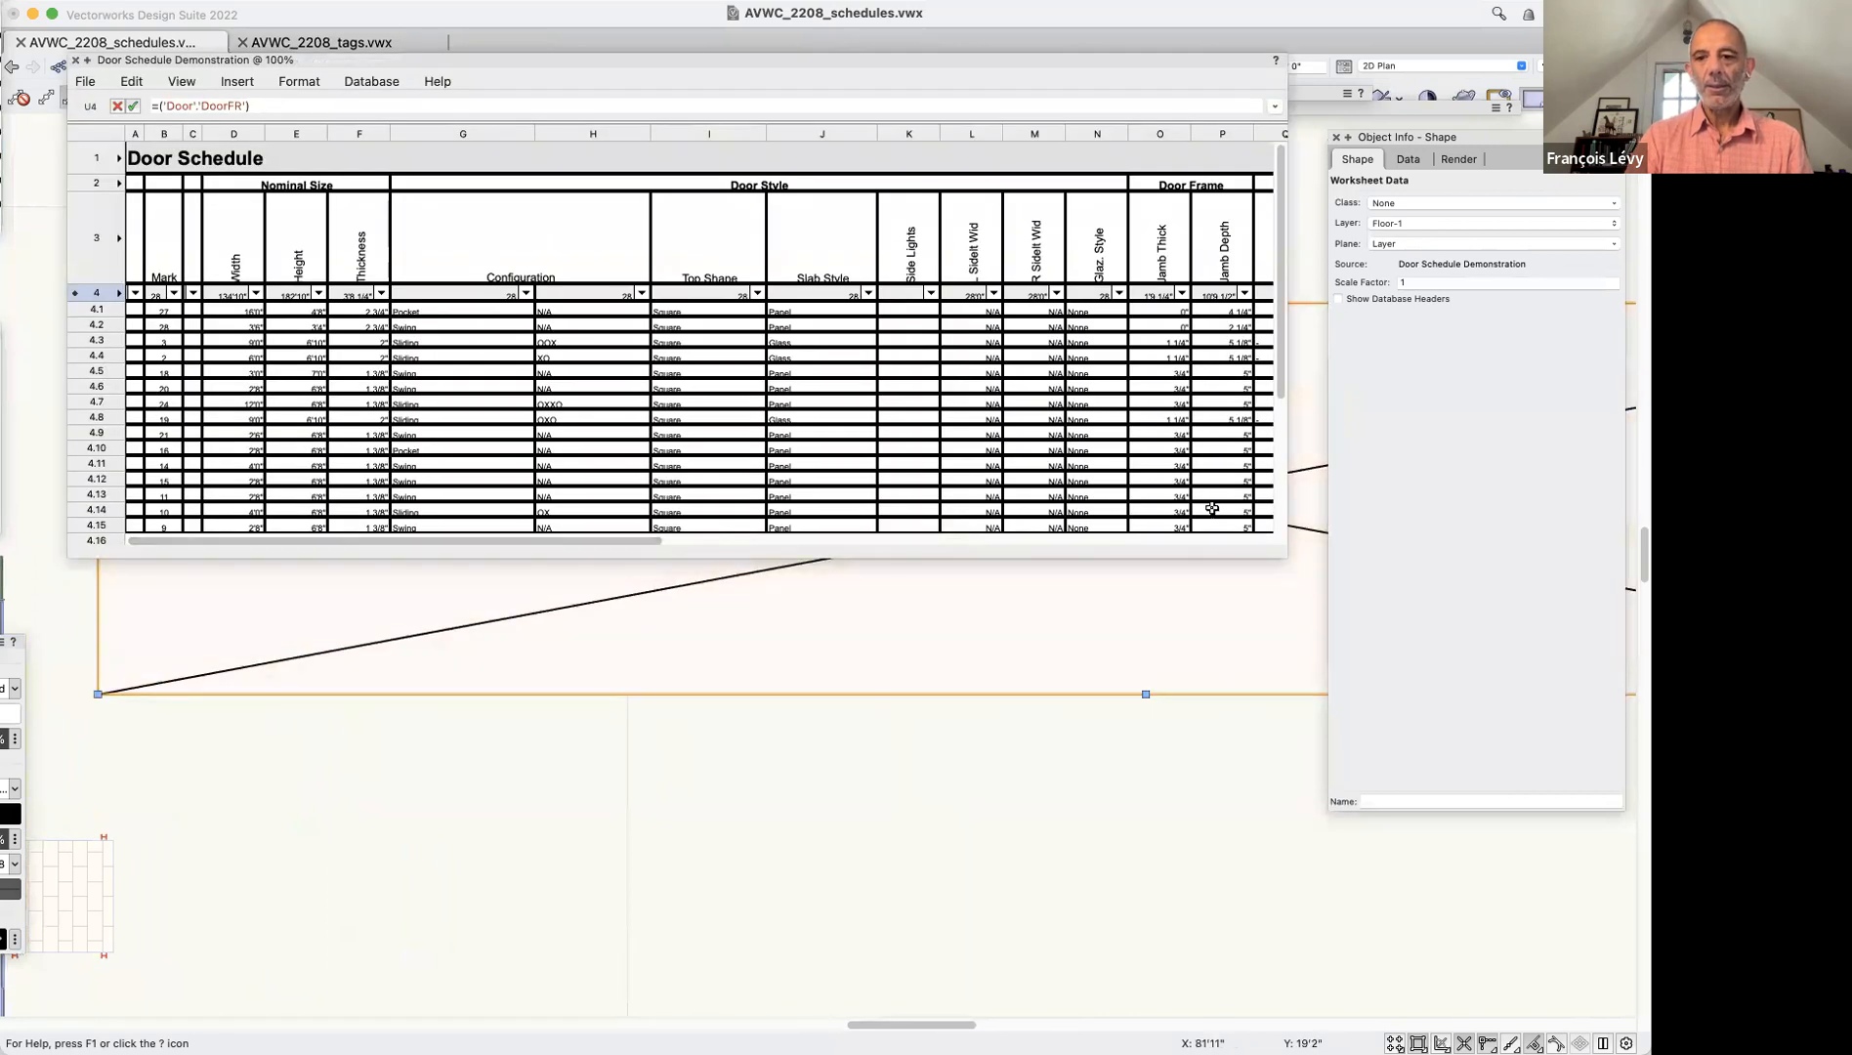
drag(1283, 553, 1636, 914)
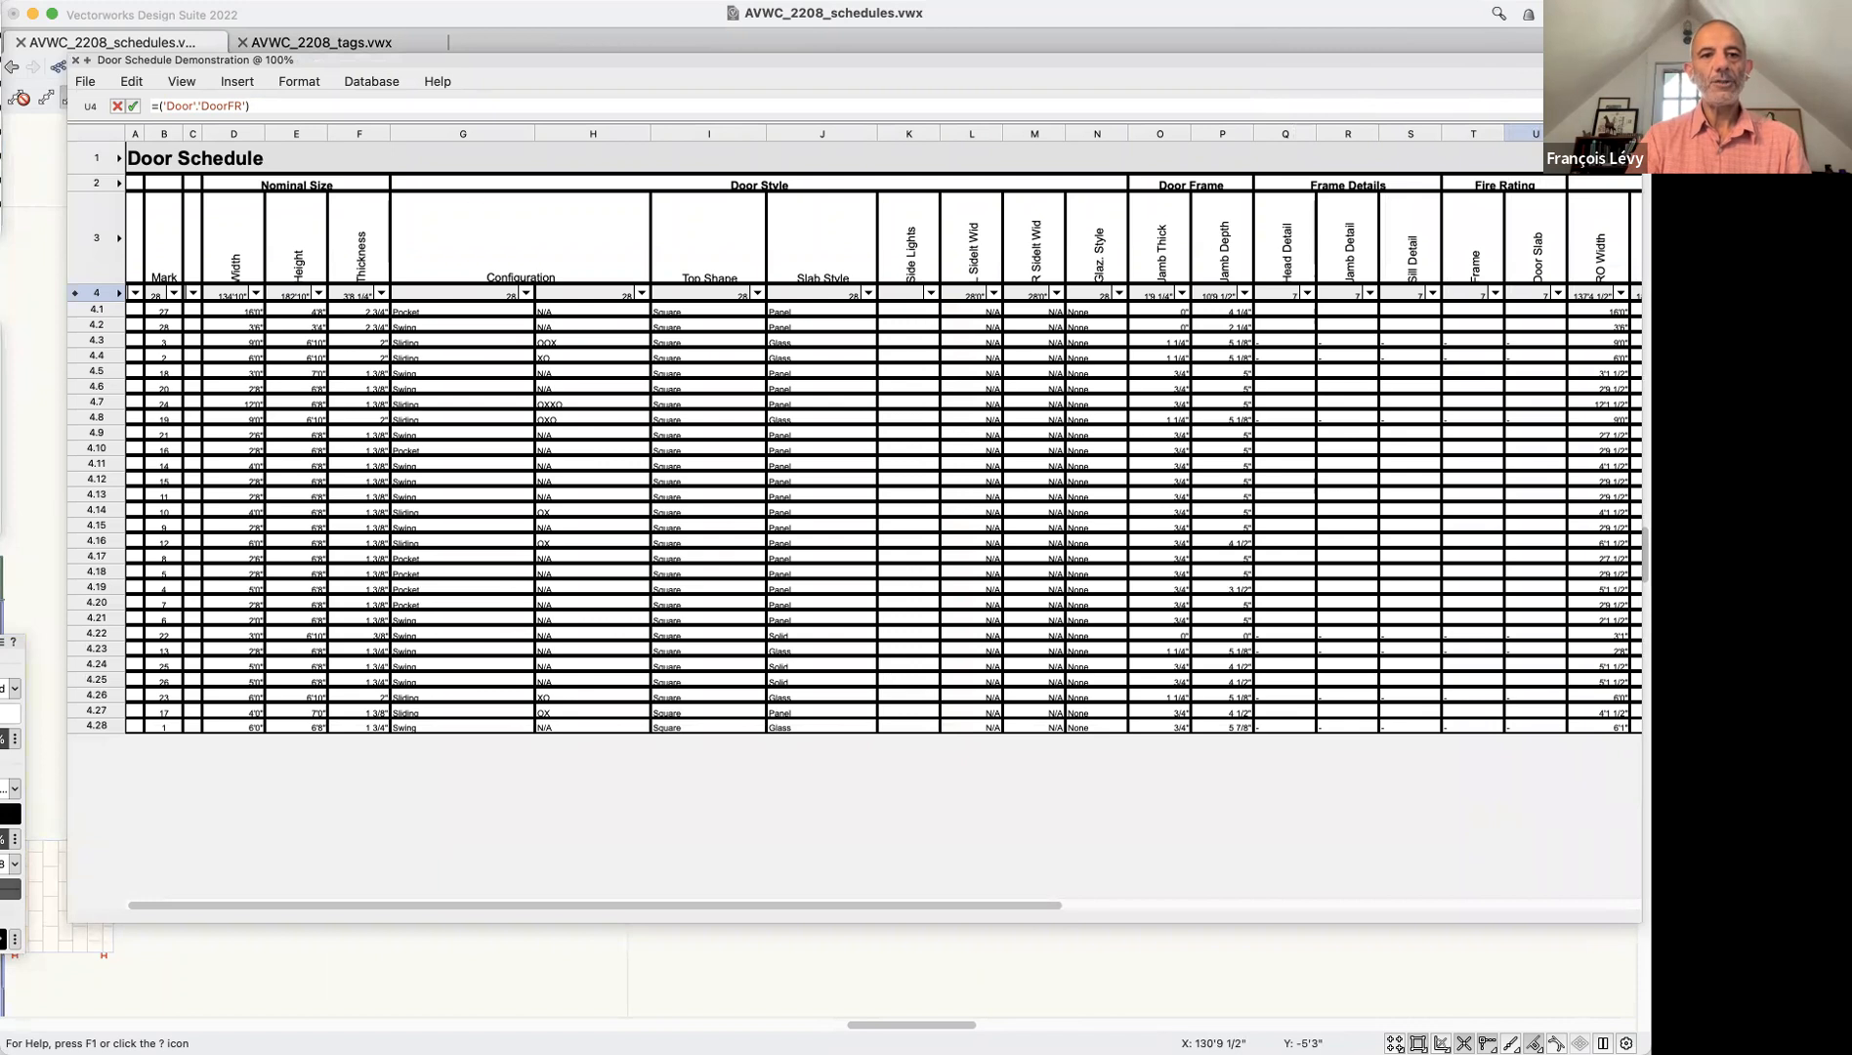
click(379, 1)
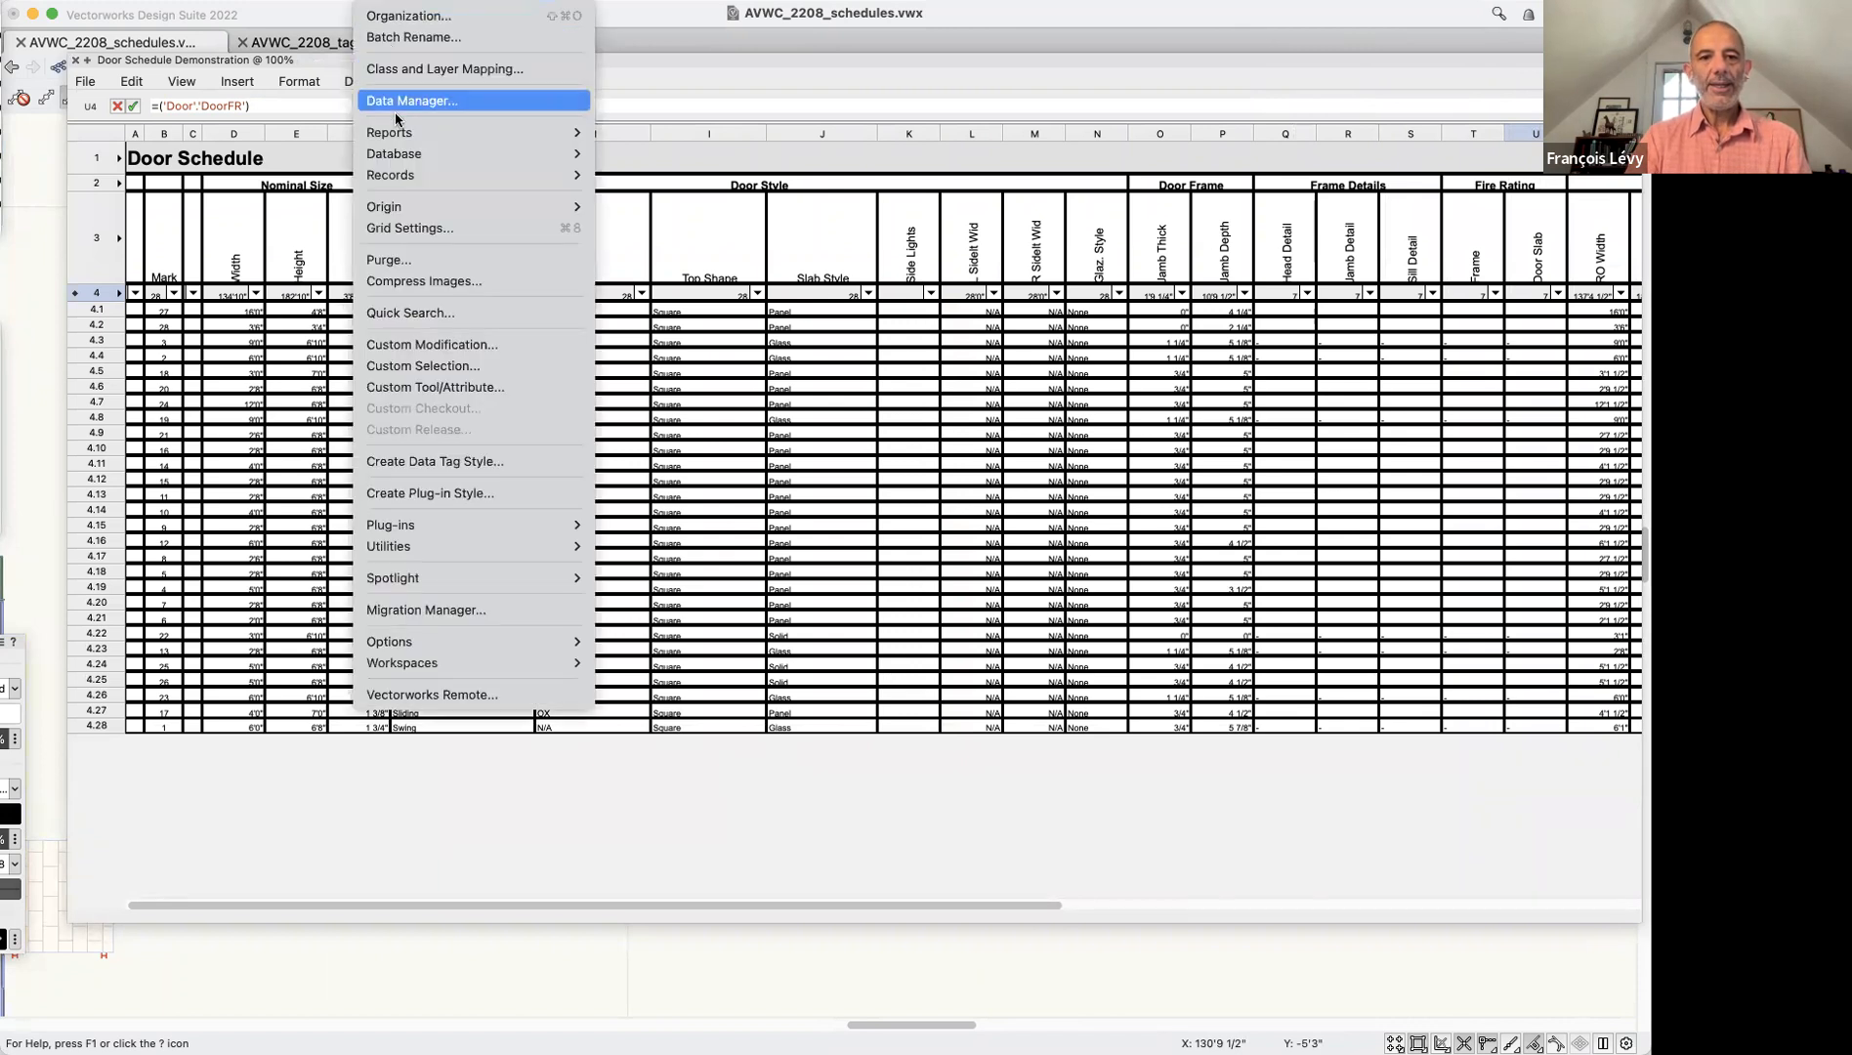
mouse_move(489, 134)
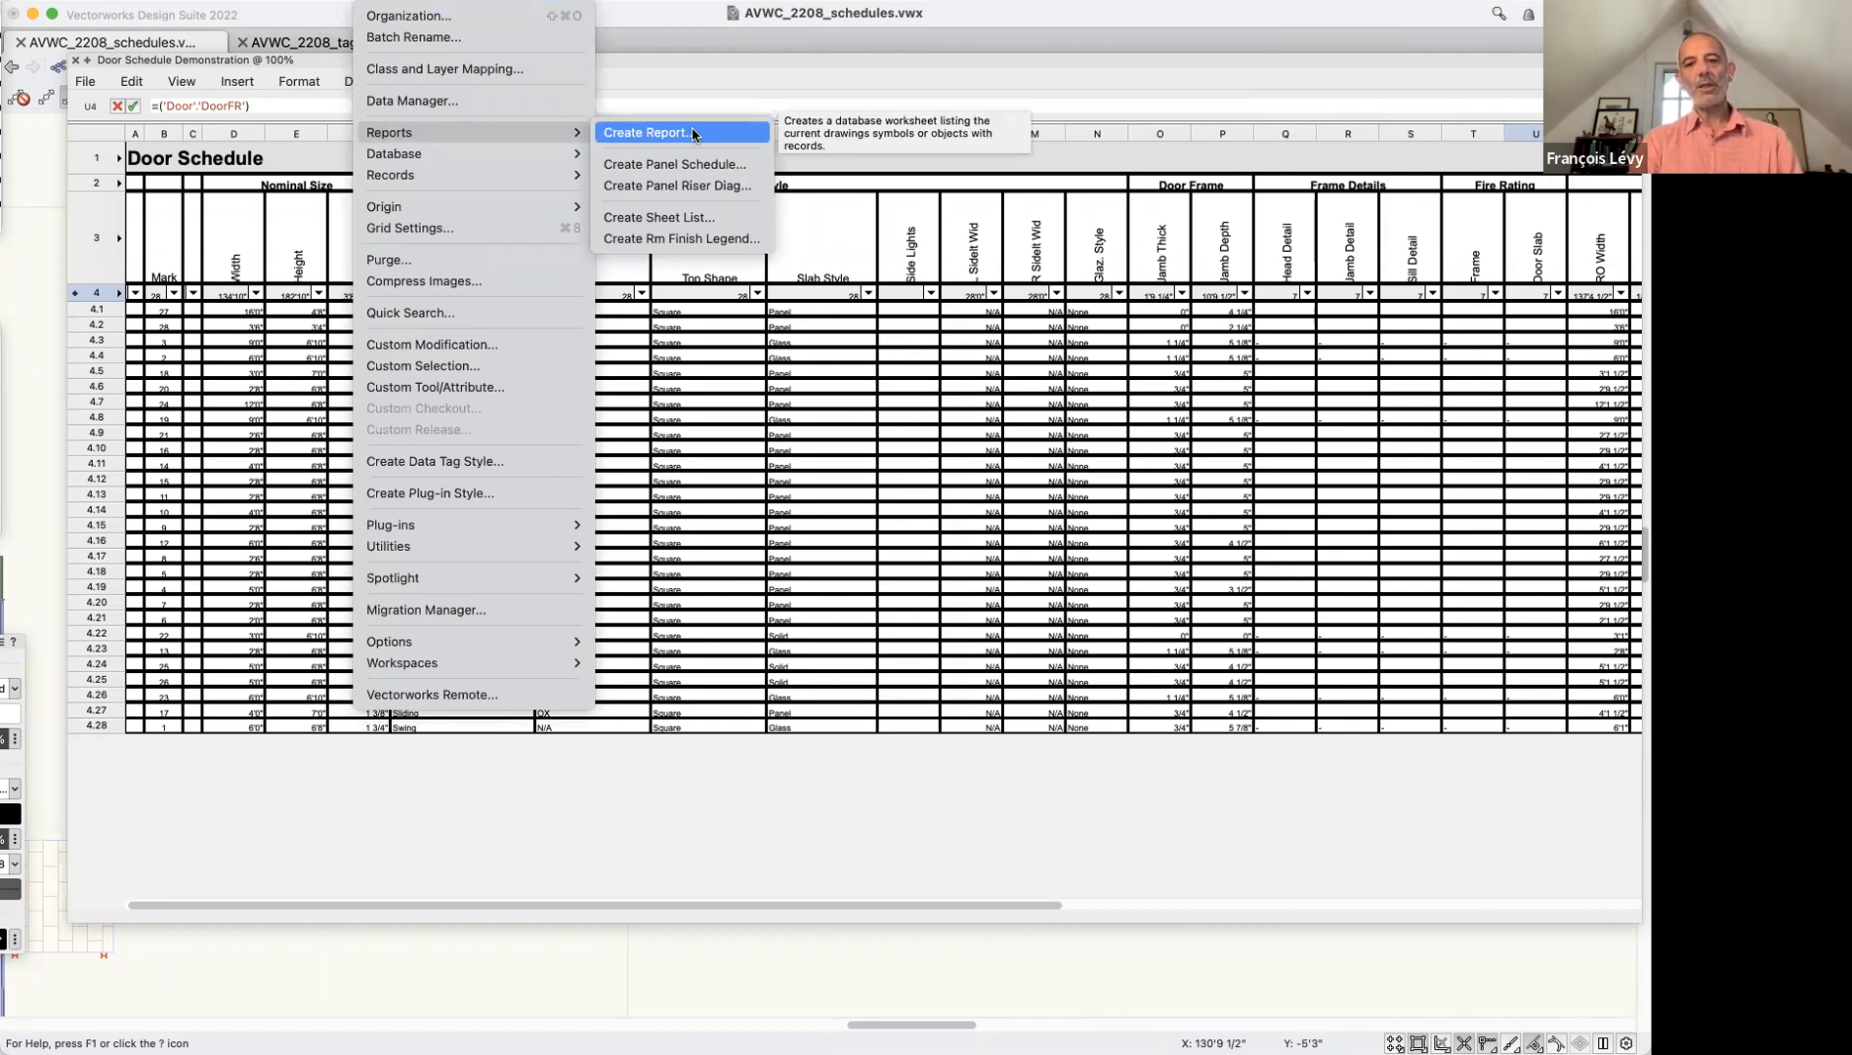
click(743, 73)
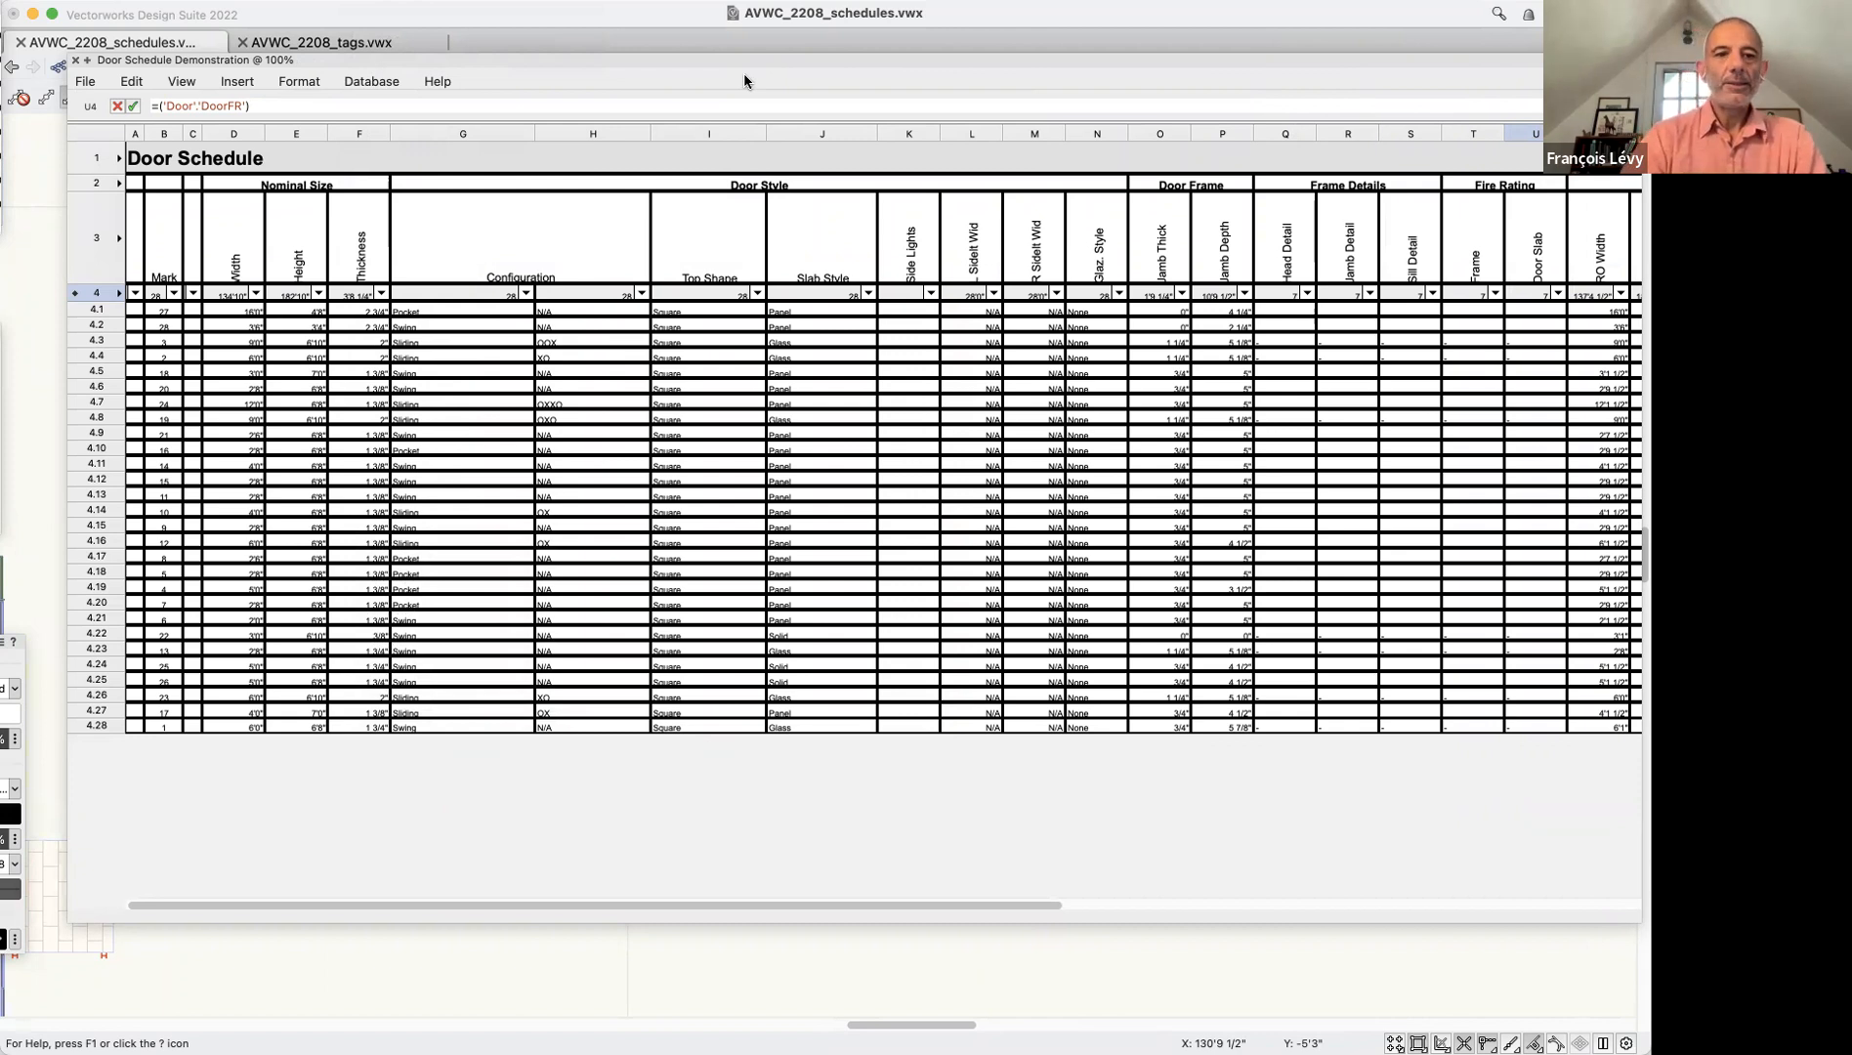
Set the worksheet's display zoom to 200%
click(194, 78)
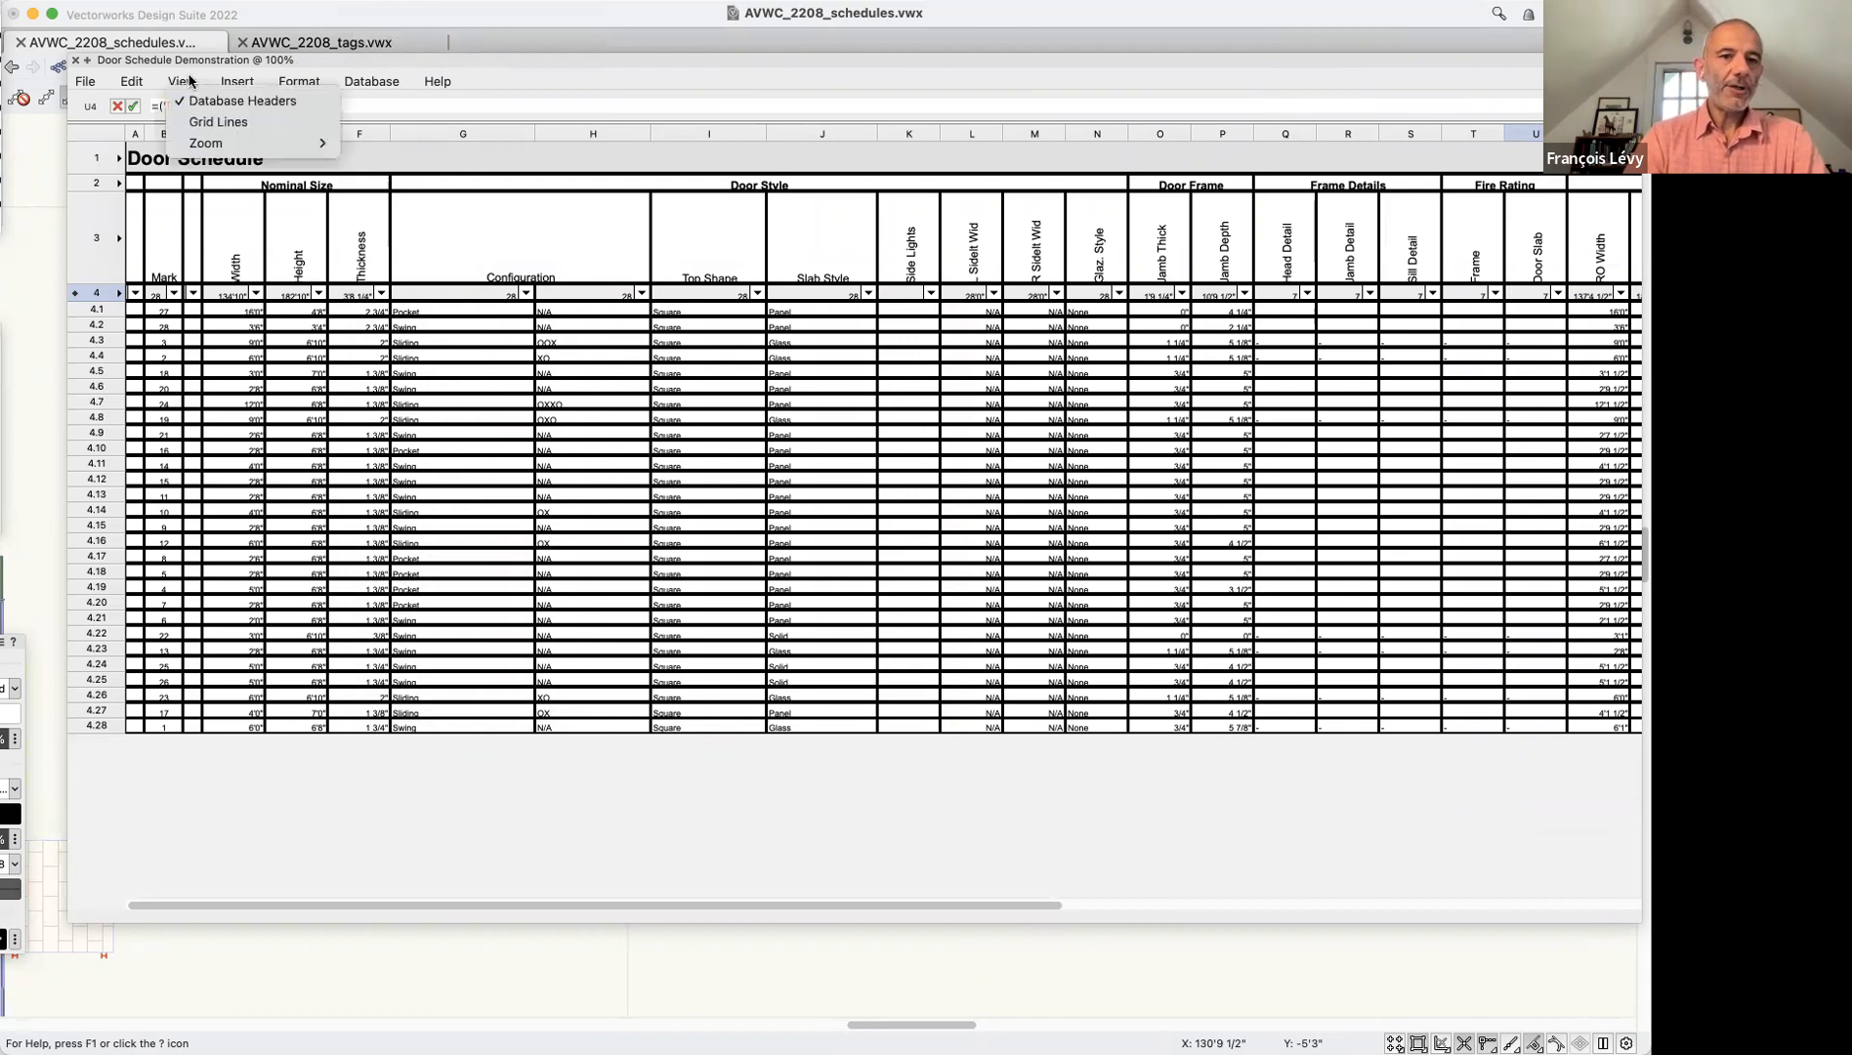
mouse_move(199, 142)
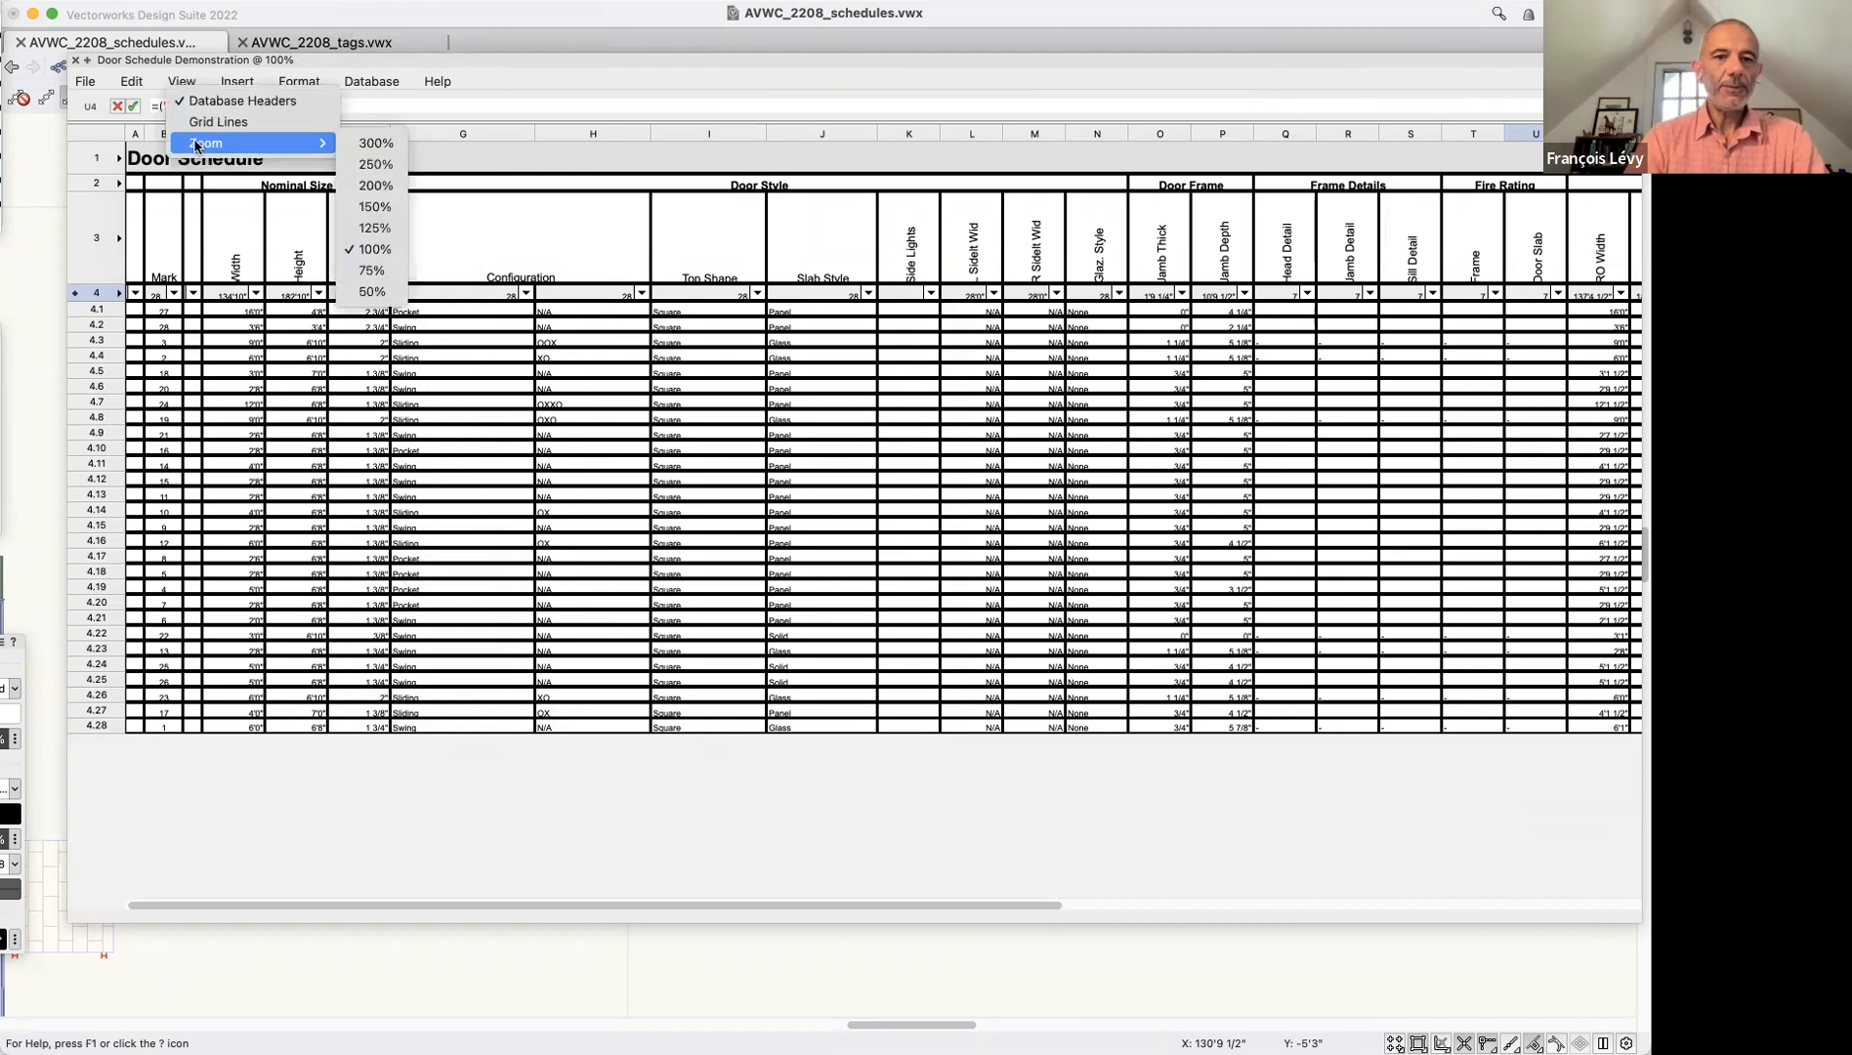
click(388, 207)
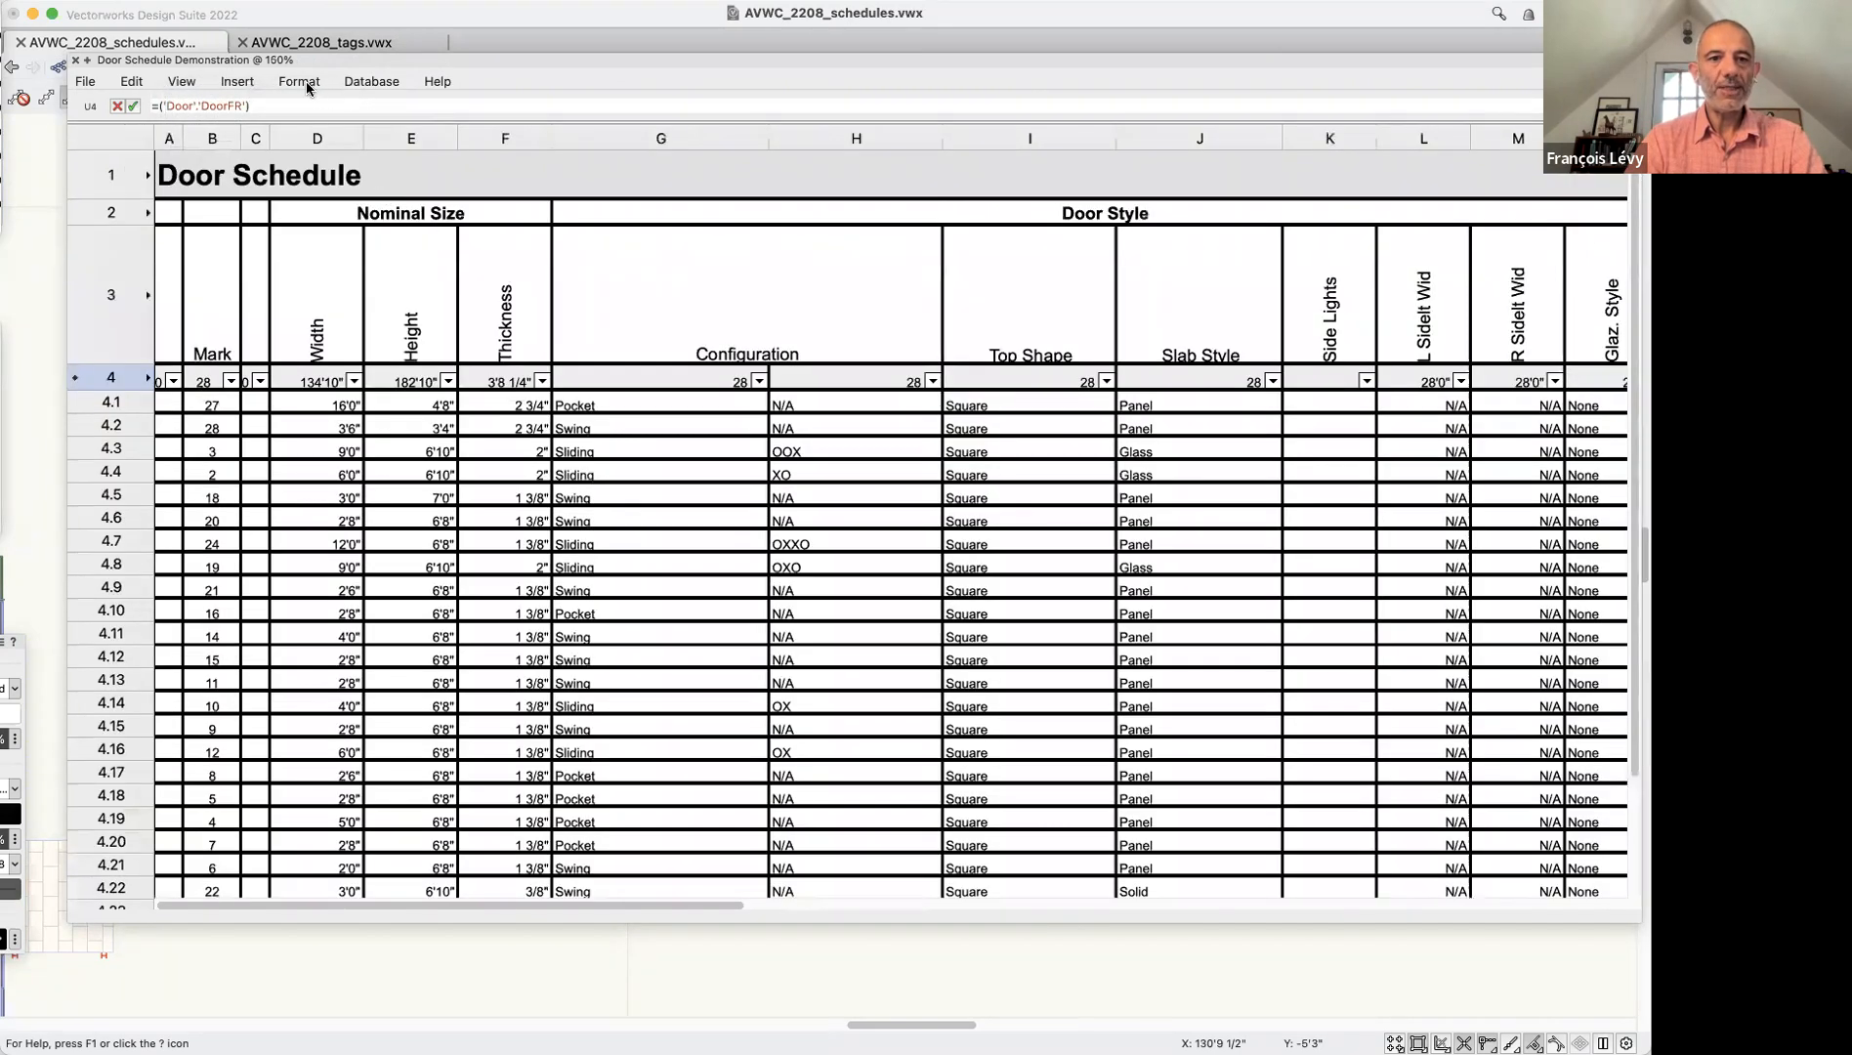
click(186, 84)
mouse_move(205, 142)
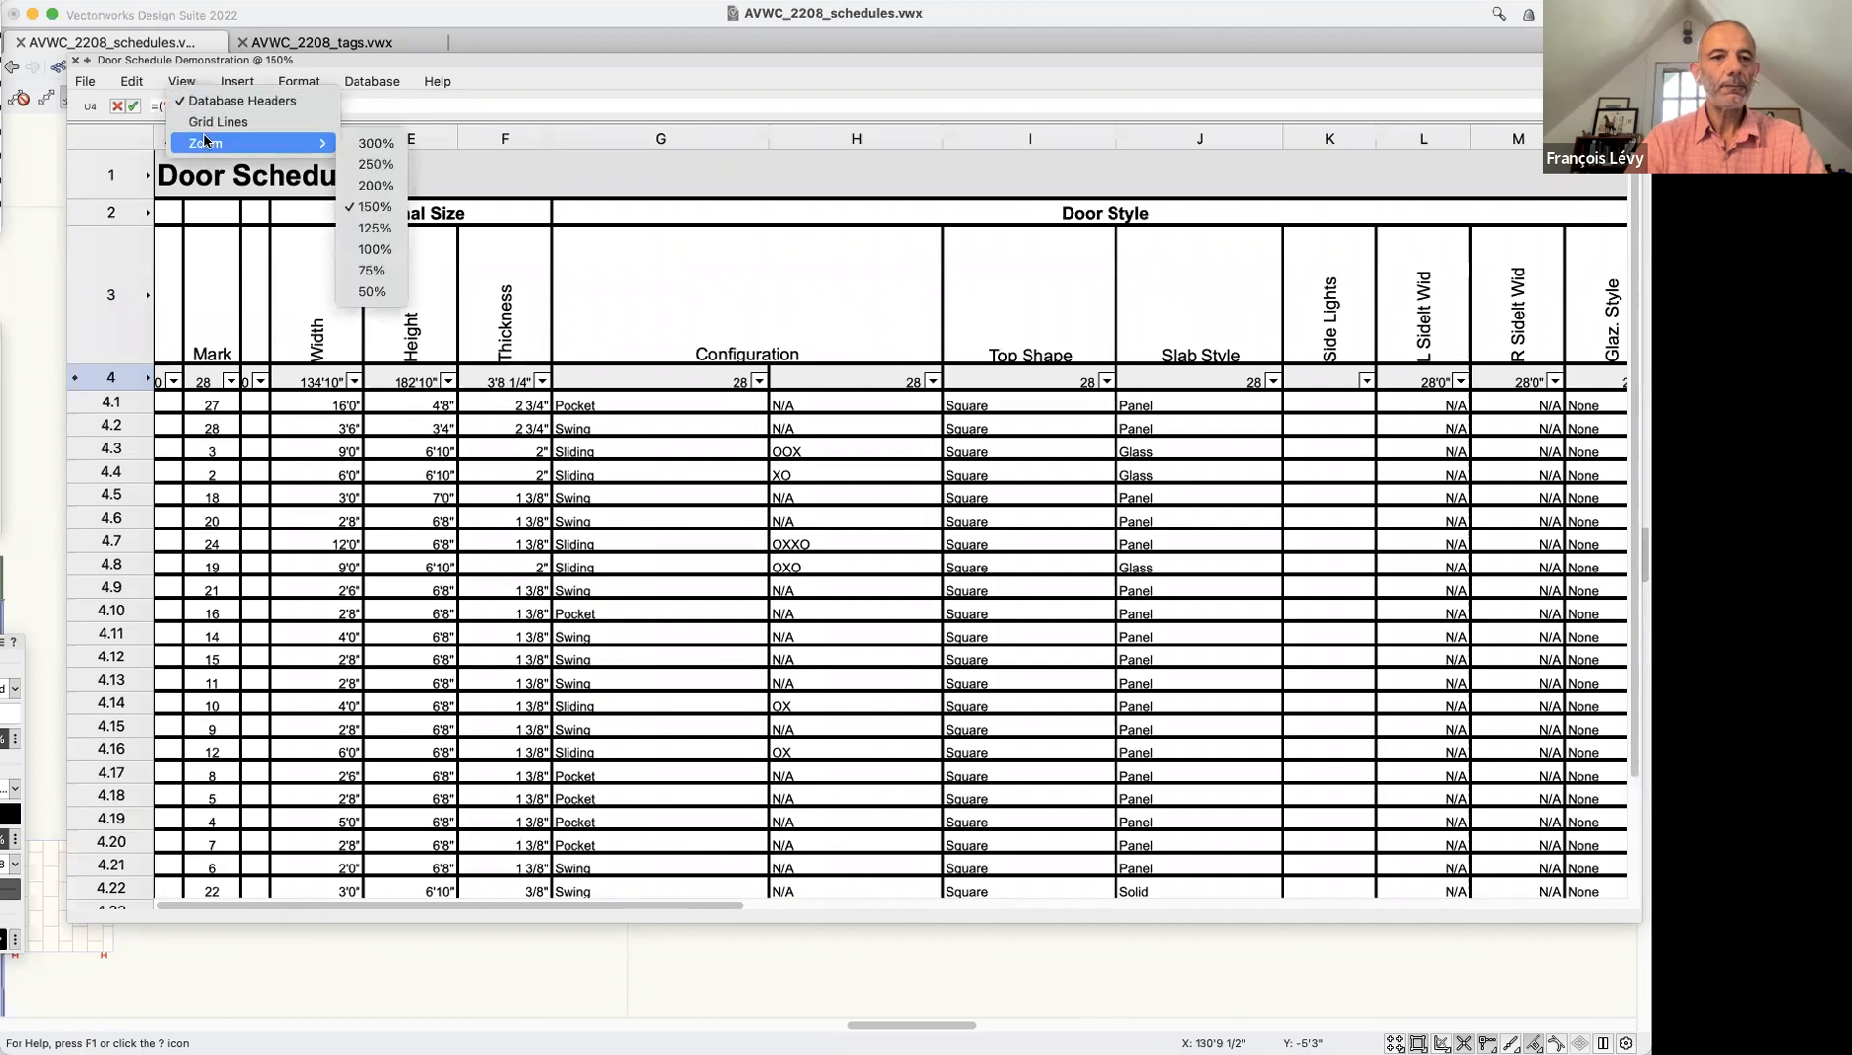
click(375, 185)
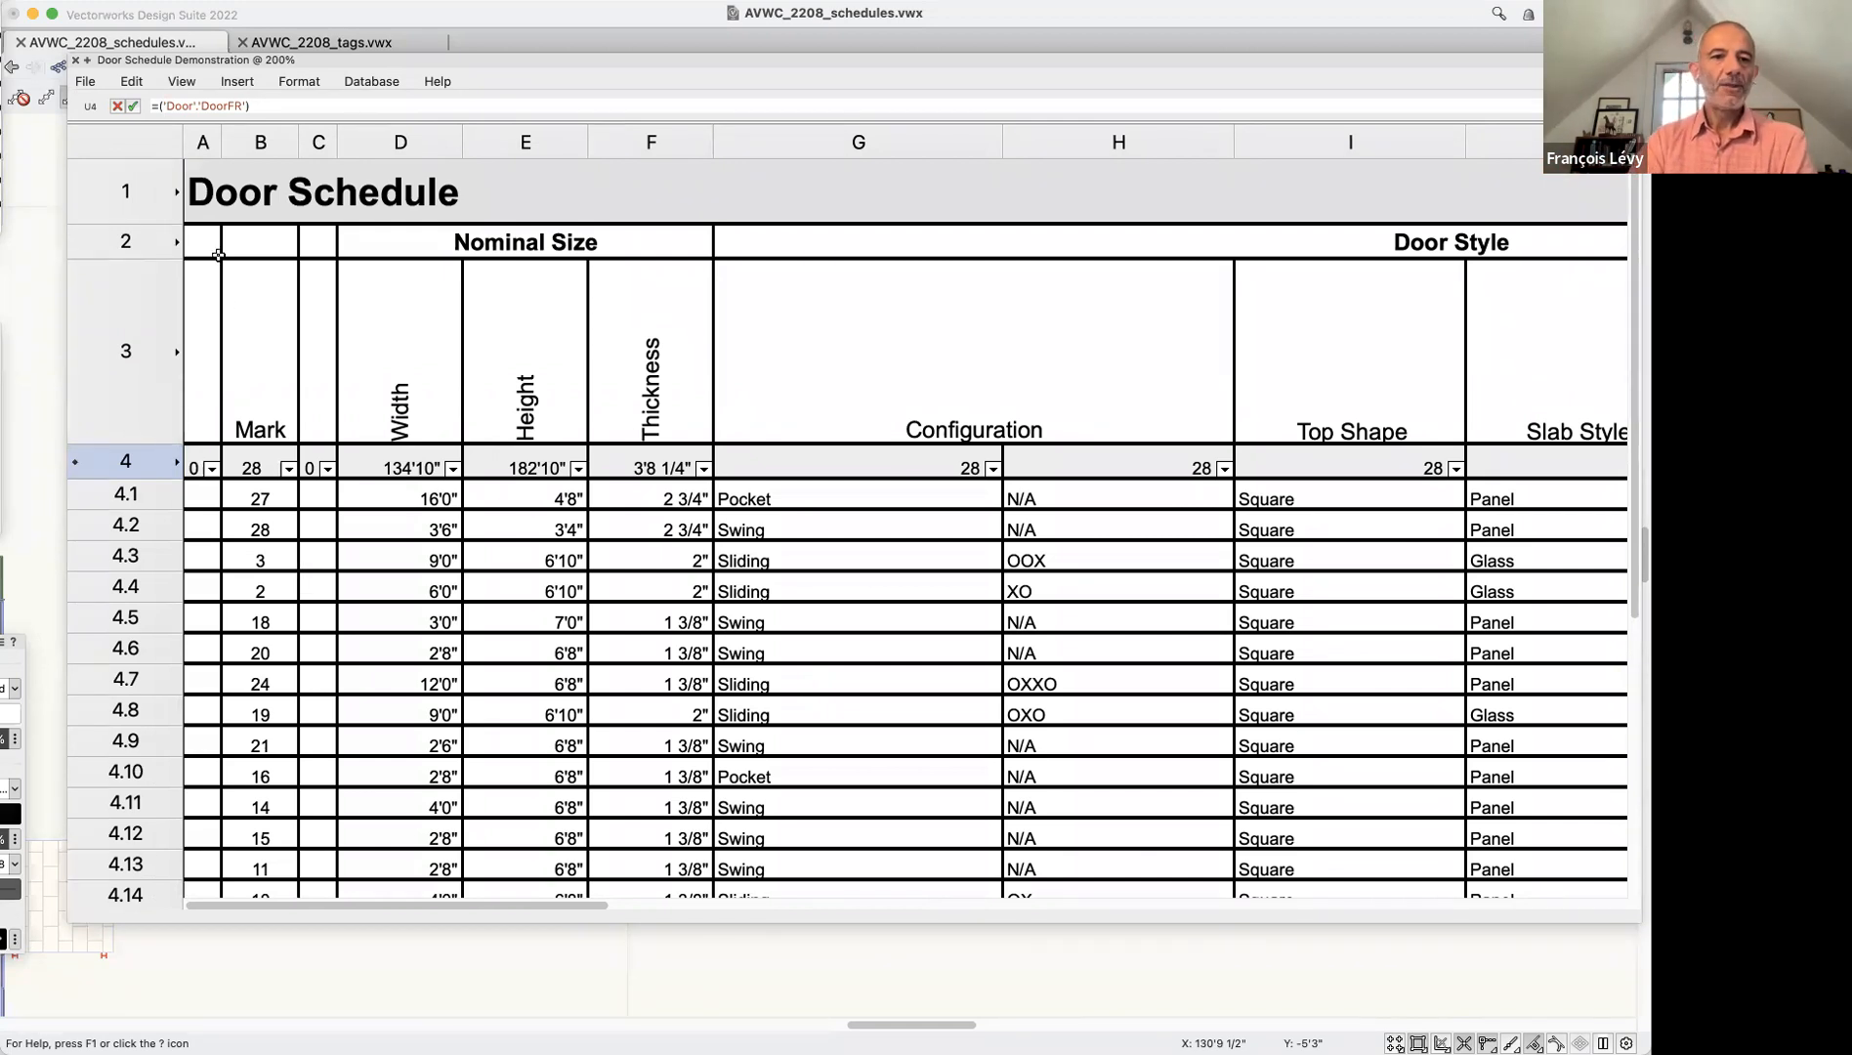
Try to delete the two narrow empty columns on either side of the Mark column
click(207, 143)
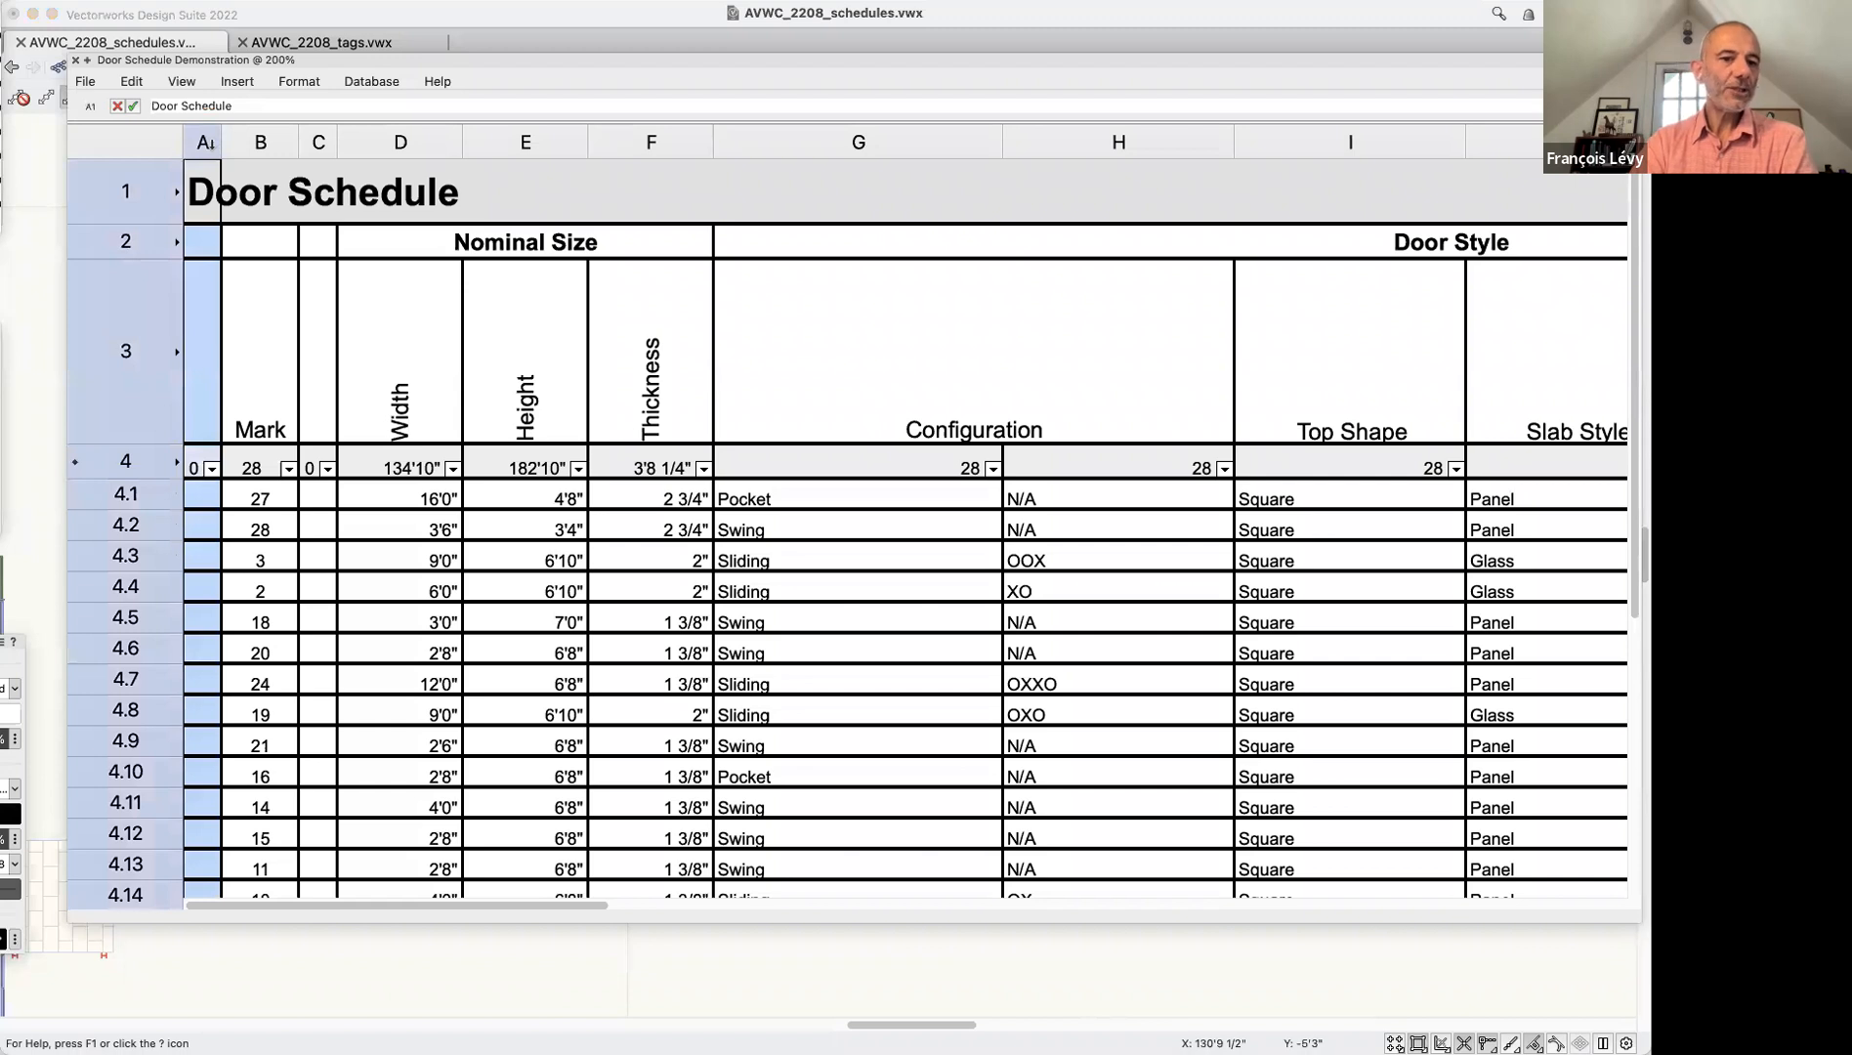
right_click(207, 143)
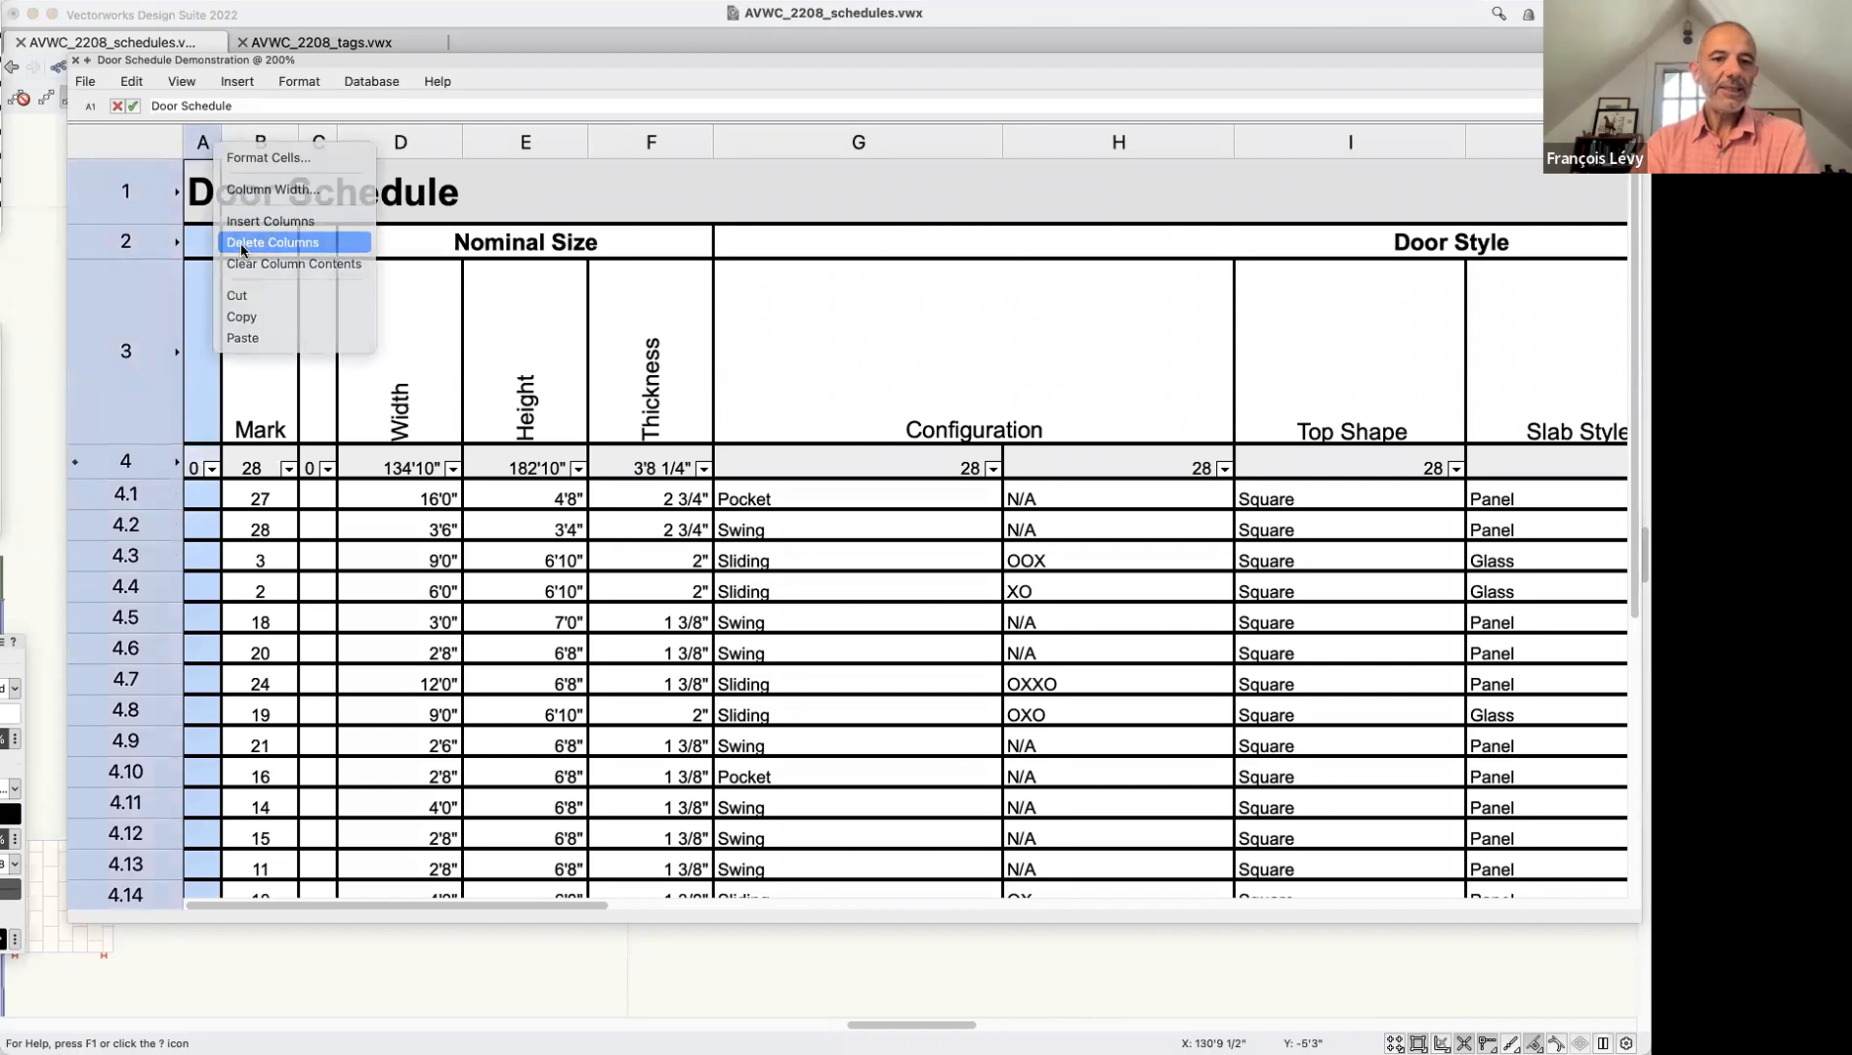
click(283, 241)
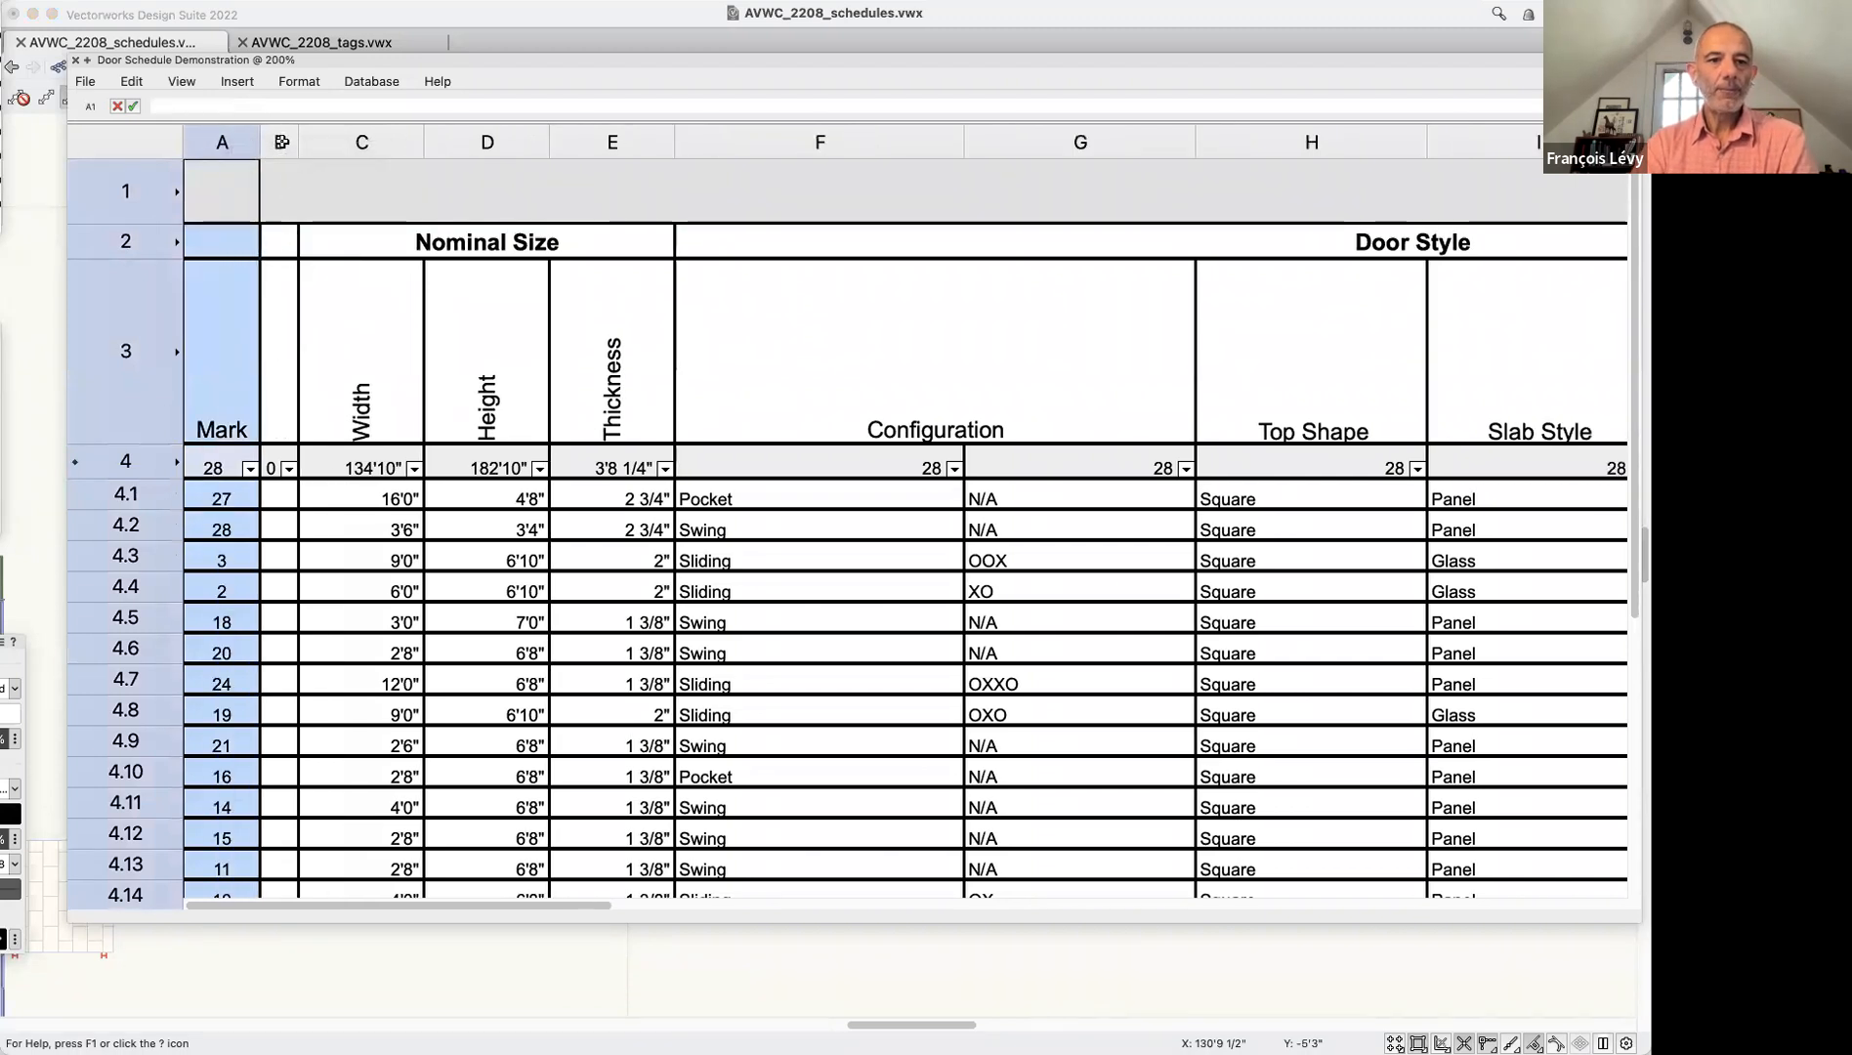
click(283, 142)
right_click(291, 156)
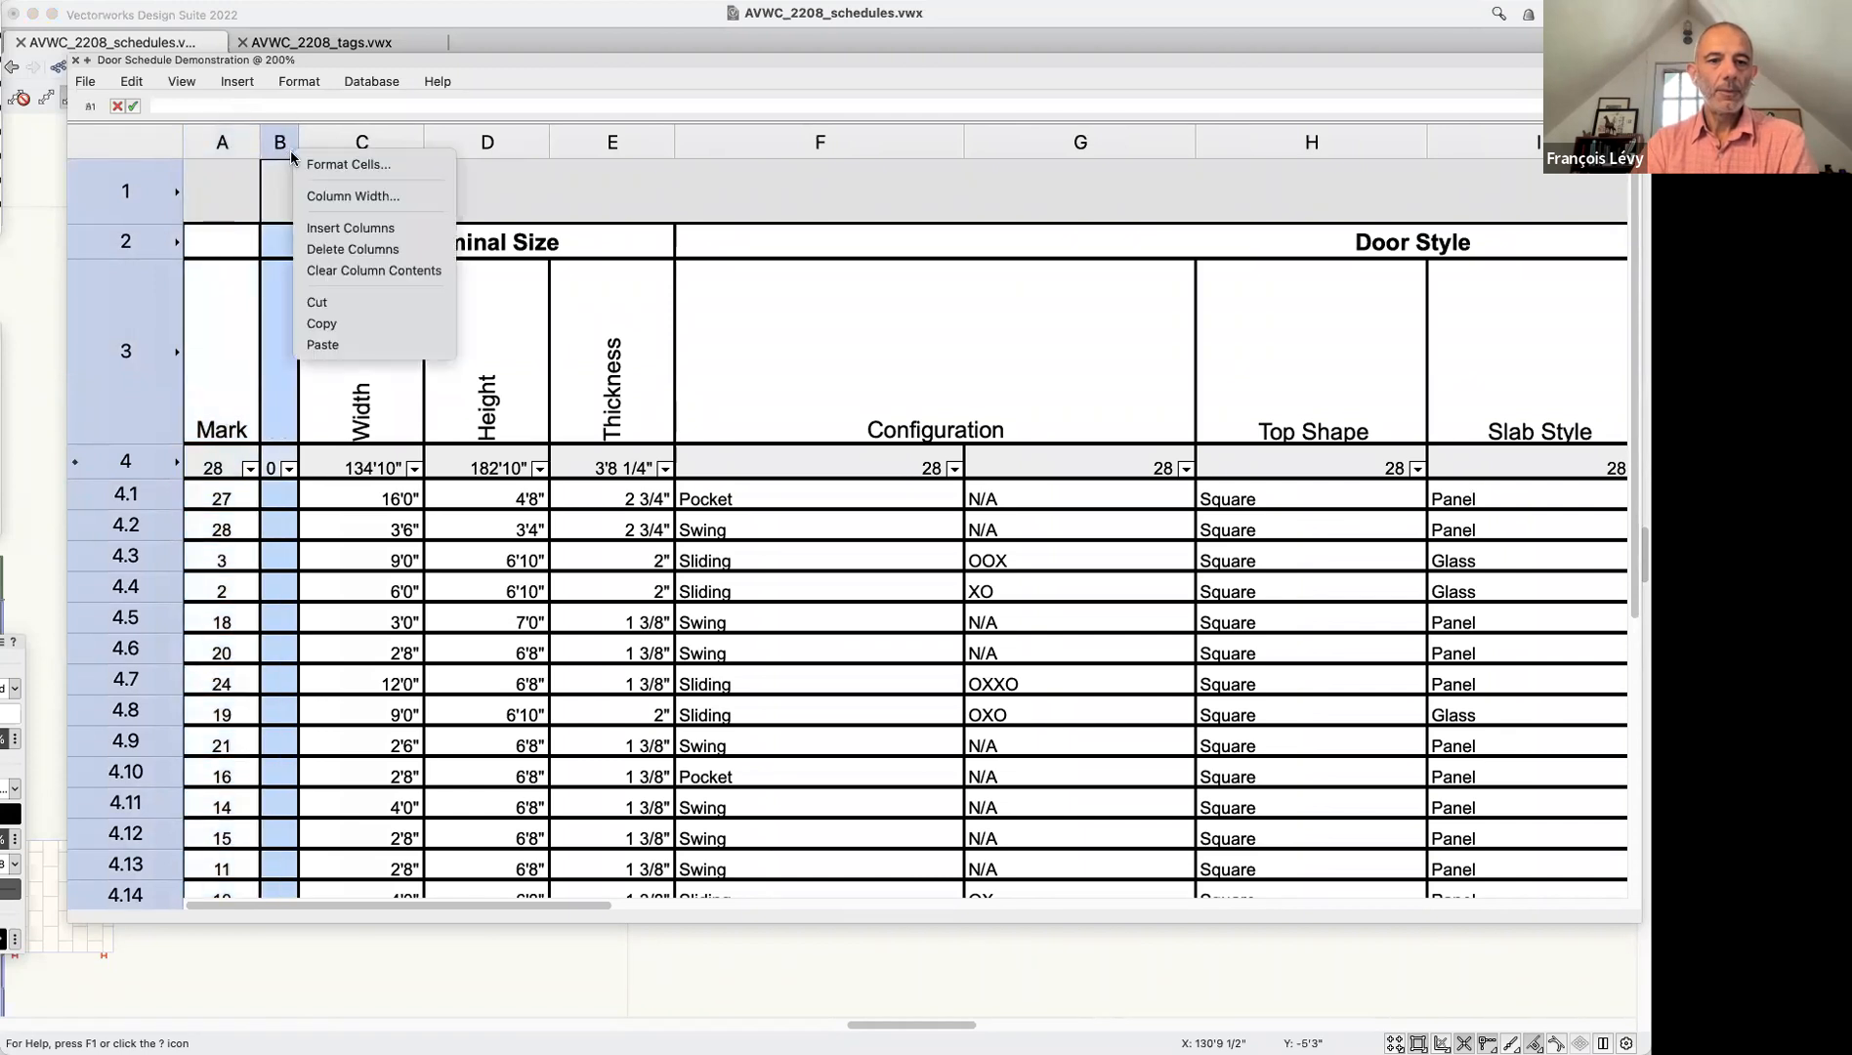
click(356, 250)
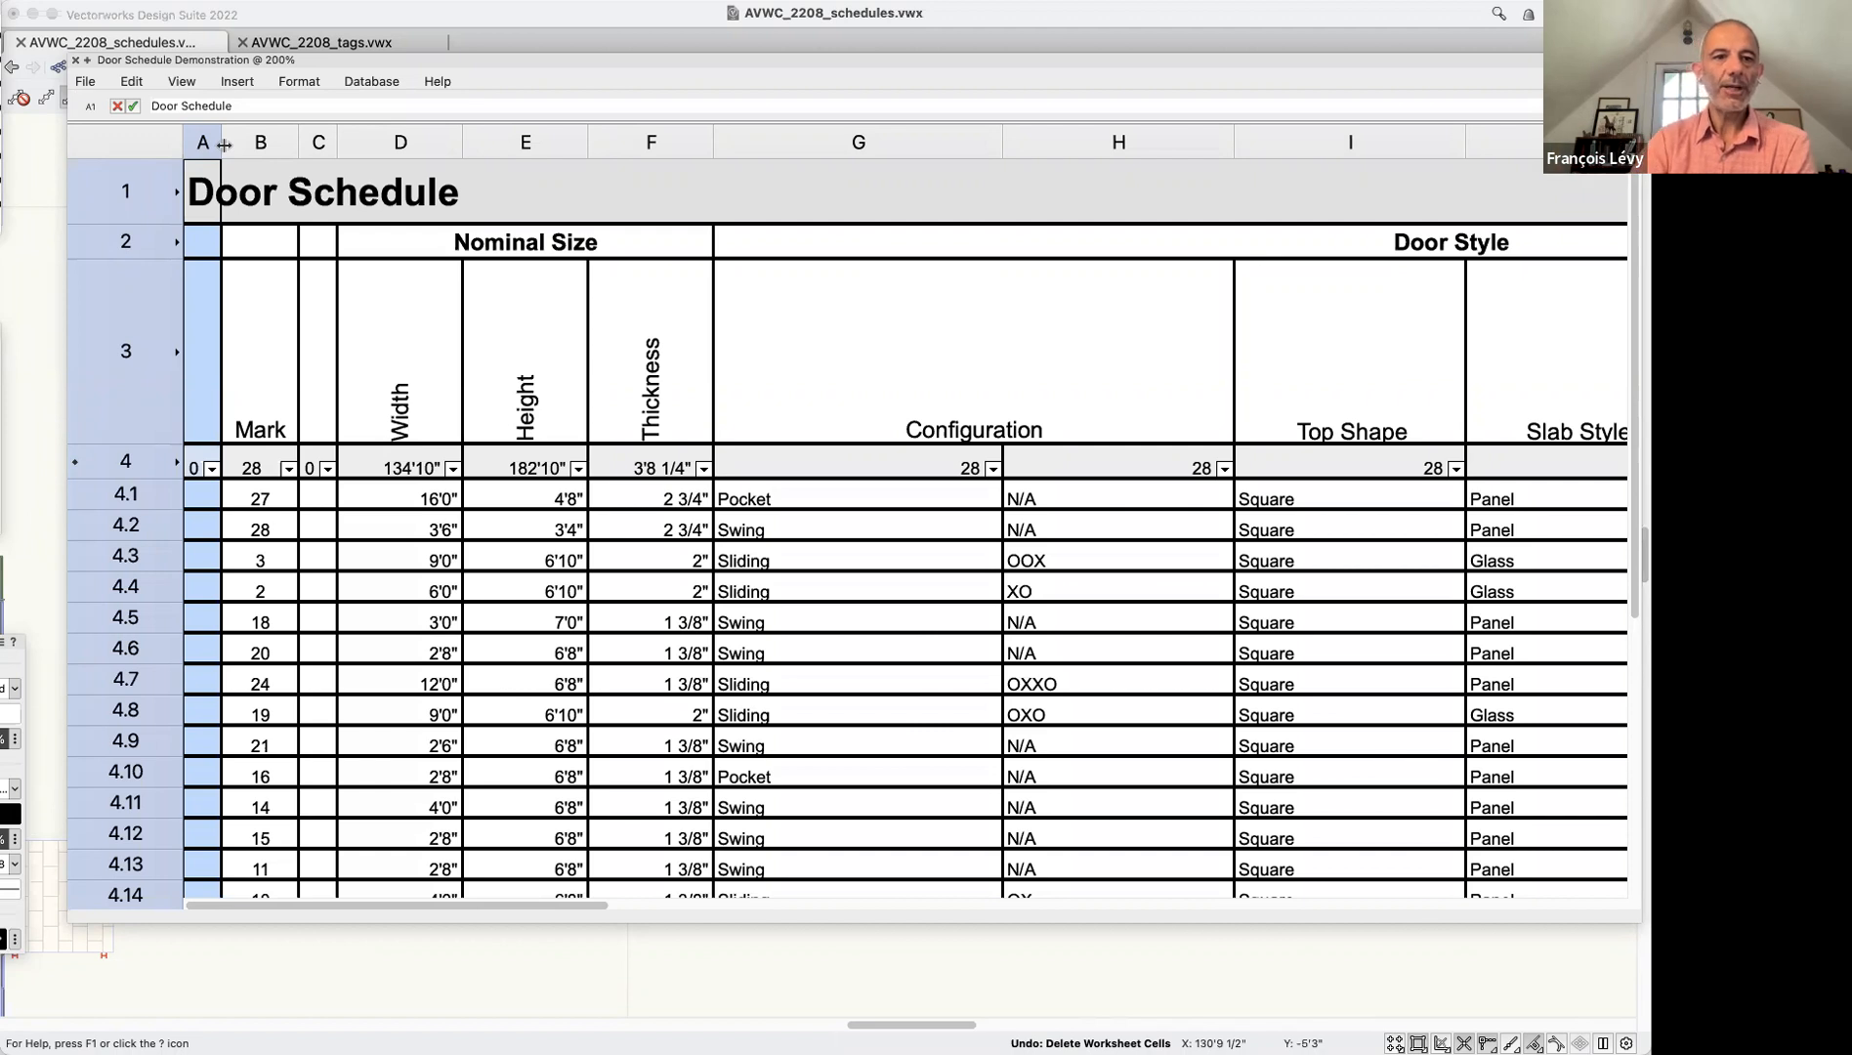
Hide the empty columns A and C beside the Mark column by reducing their widths to nothing
drag(224, 144, 178, 144)
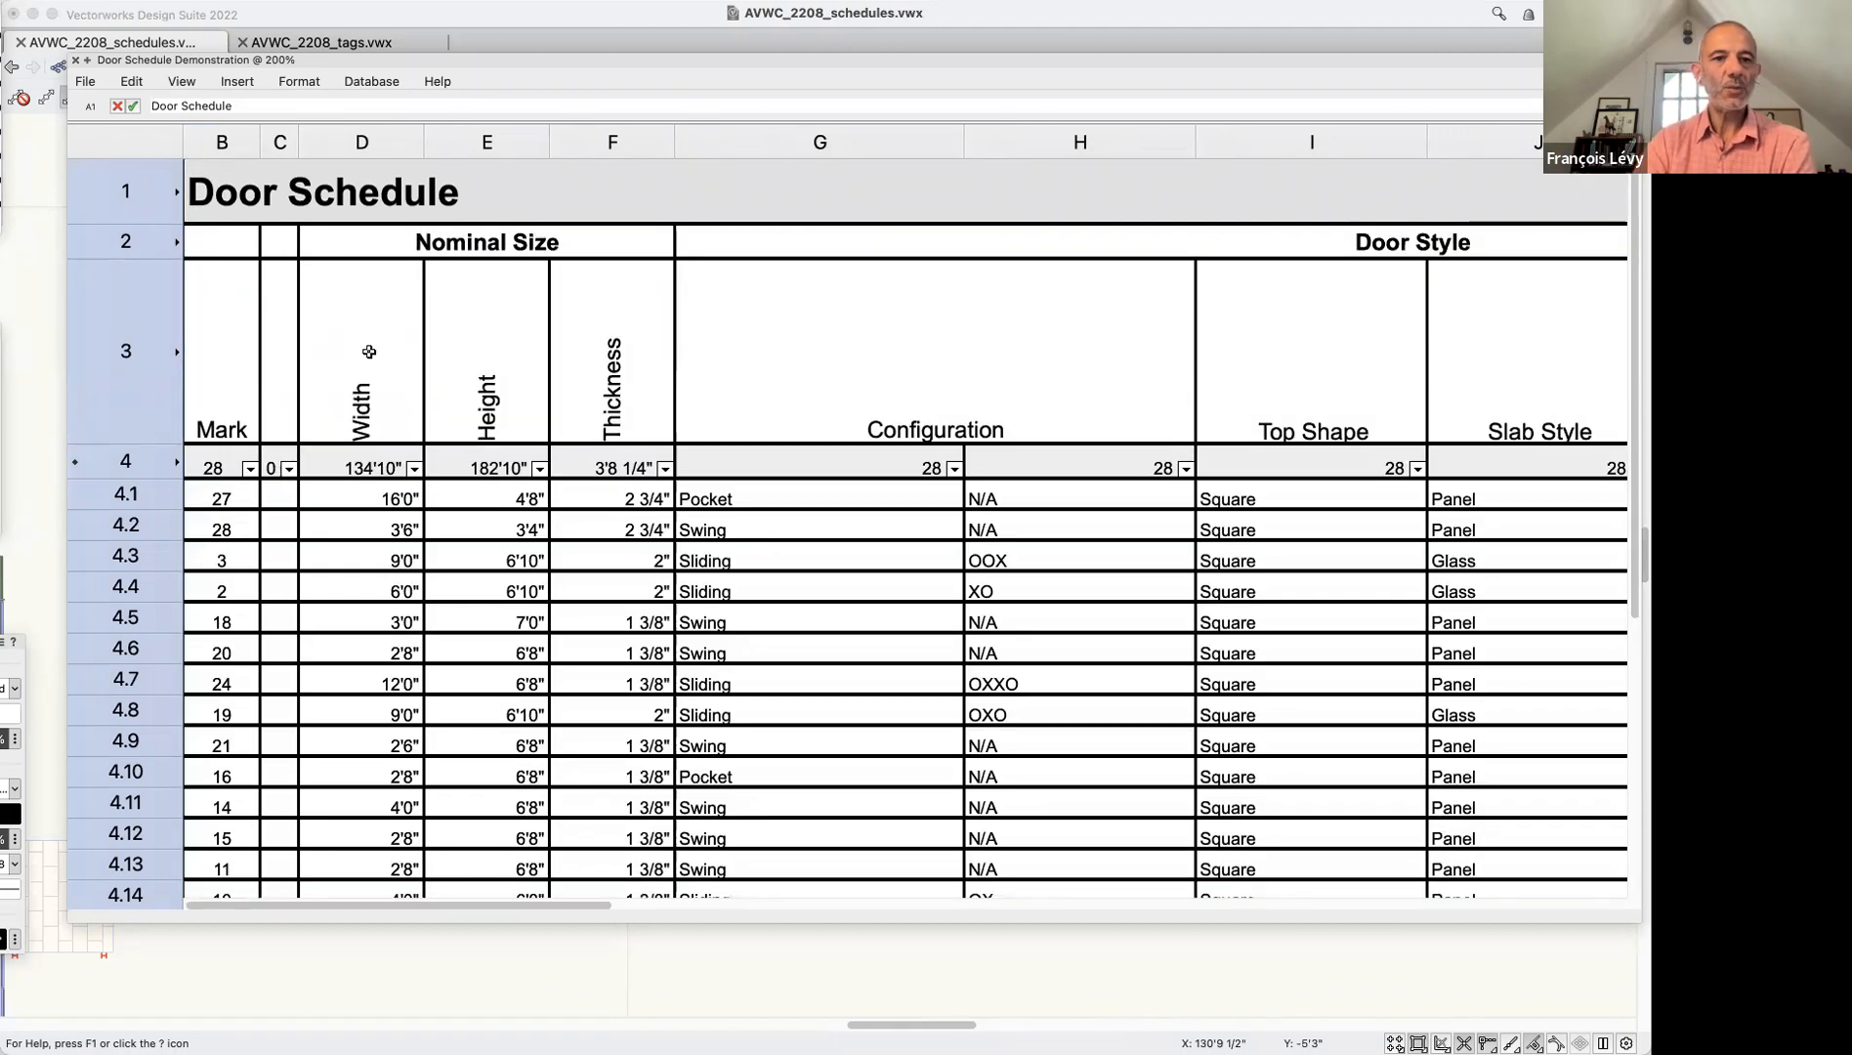
click(279, 142)
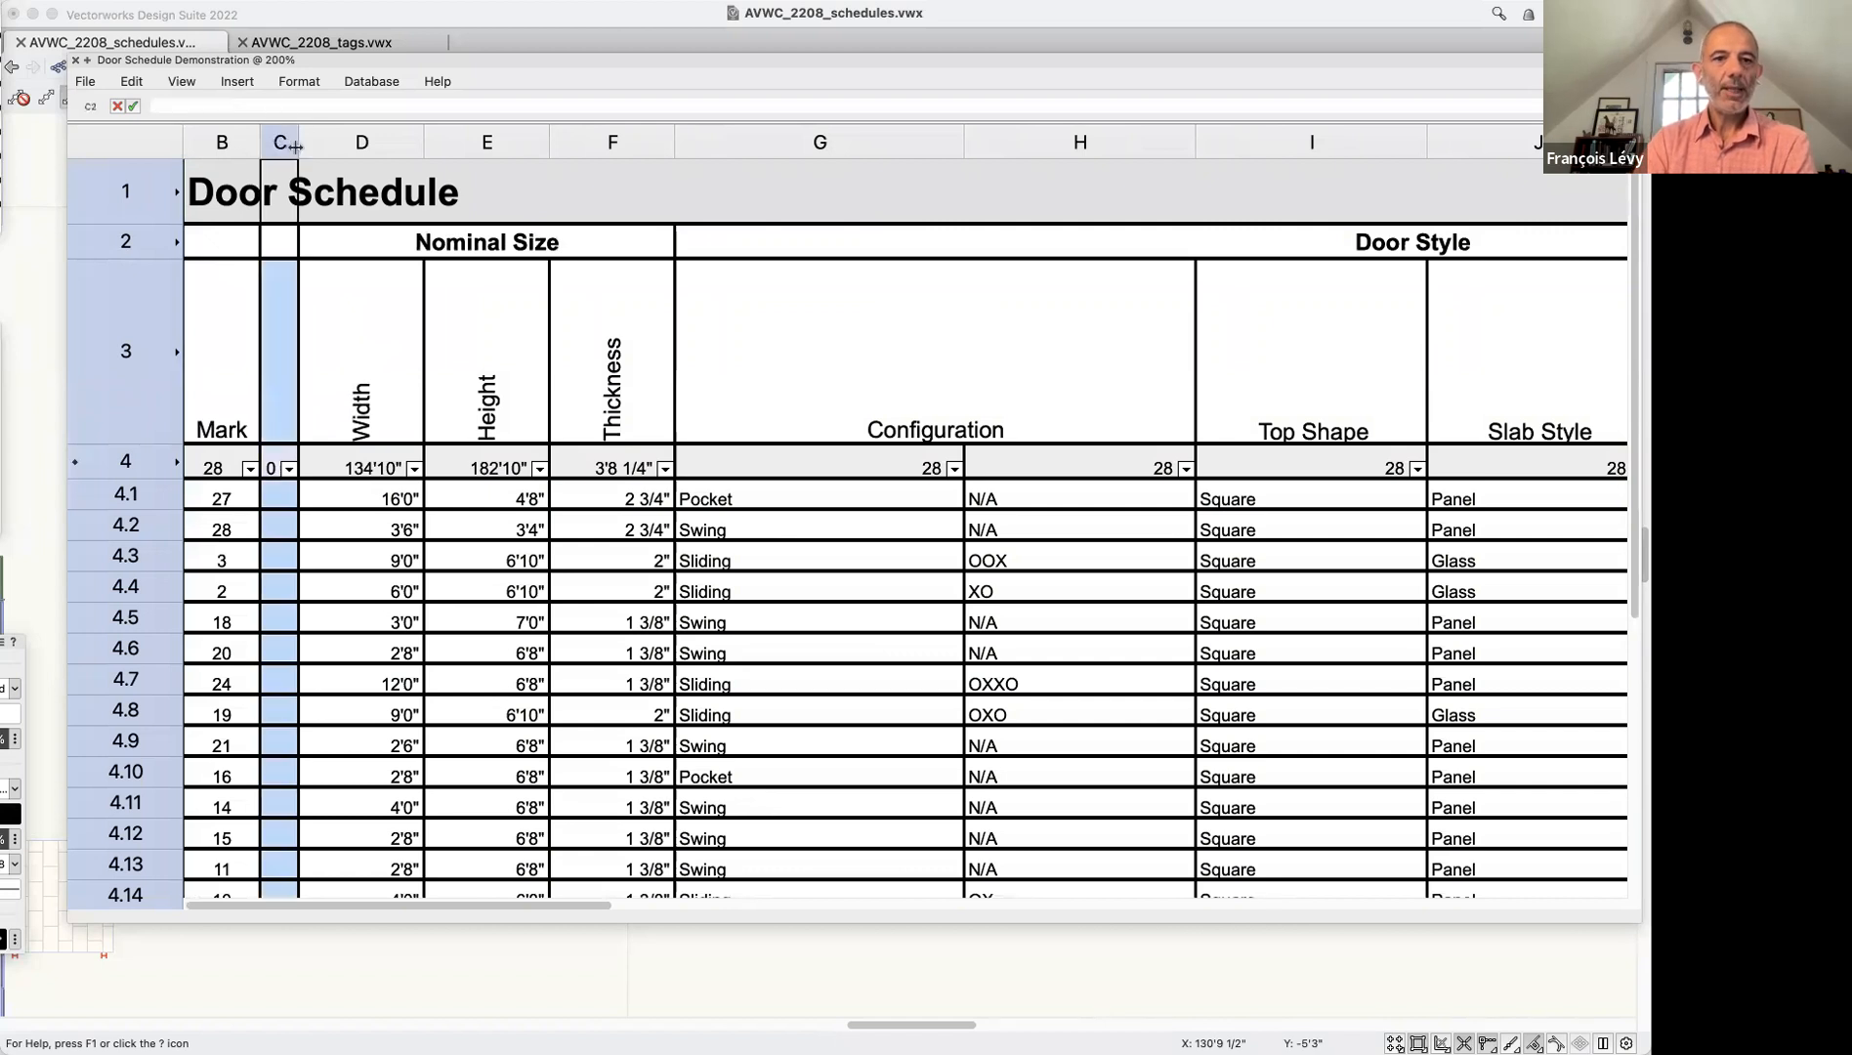
drag(298, 145, 258, 143)
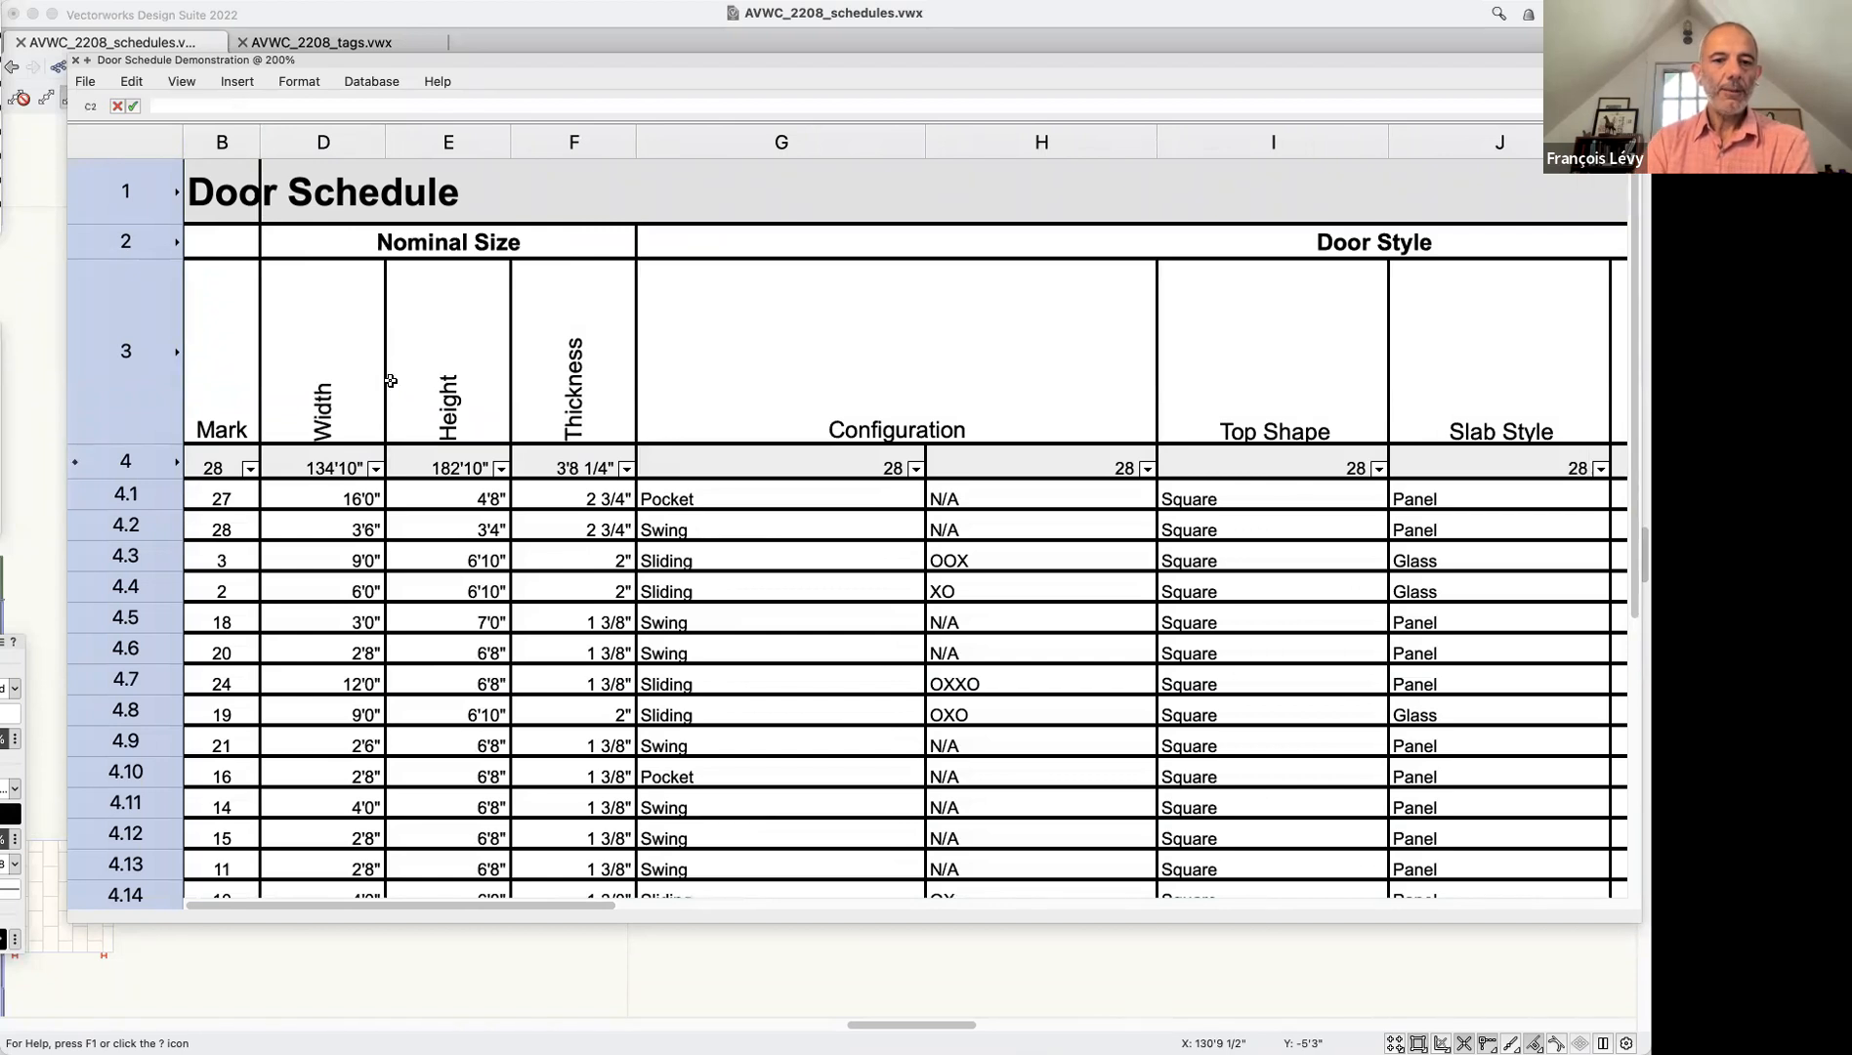
Format the cells of the Width column with Center horizontal alignment
click(325, 142)
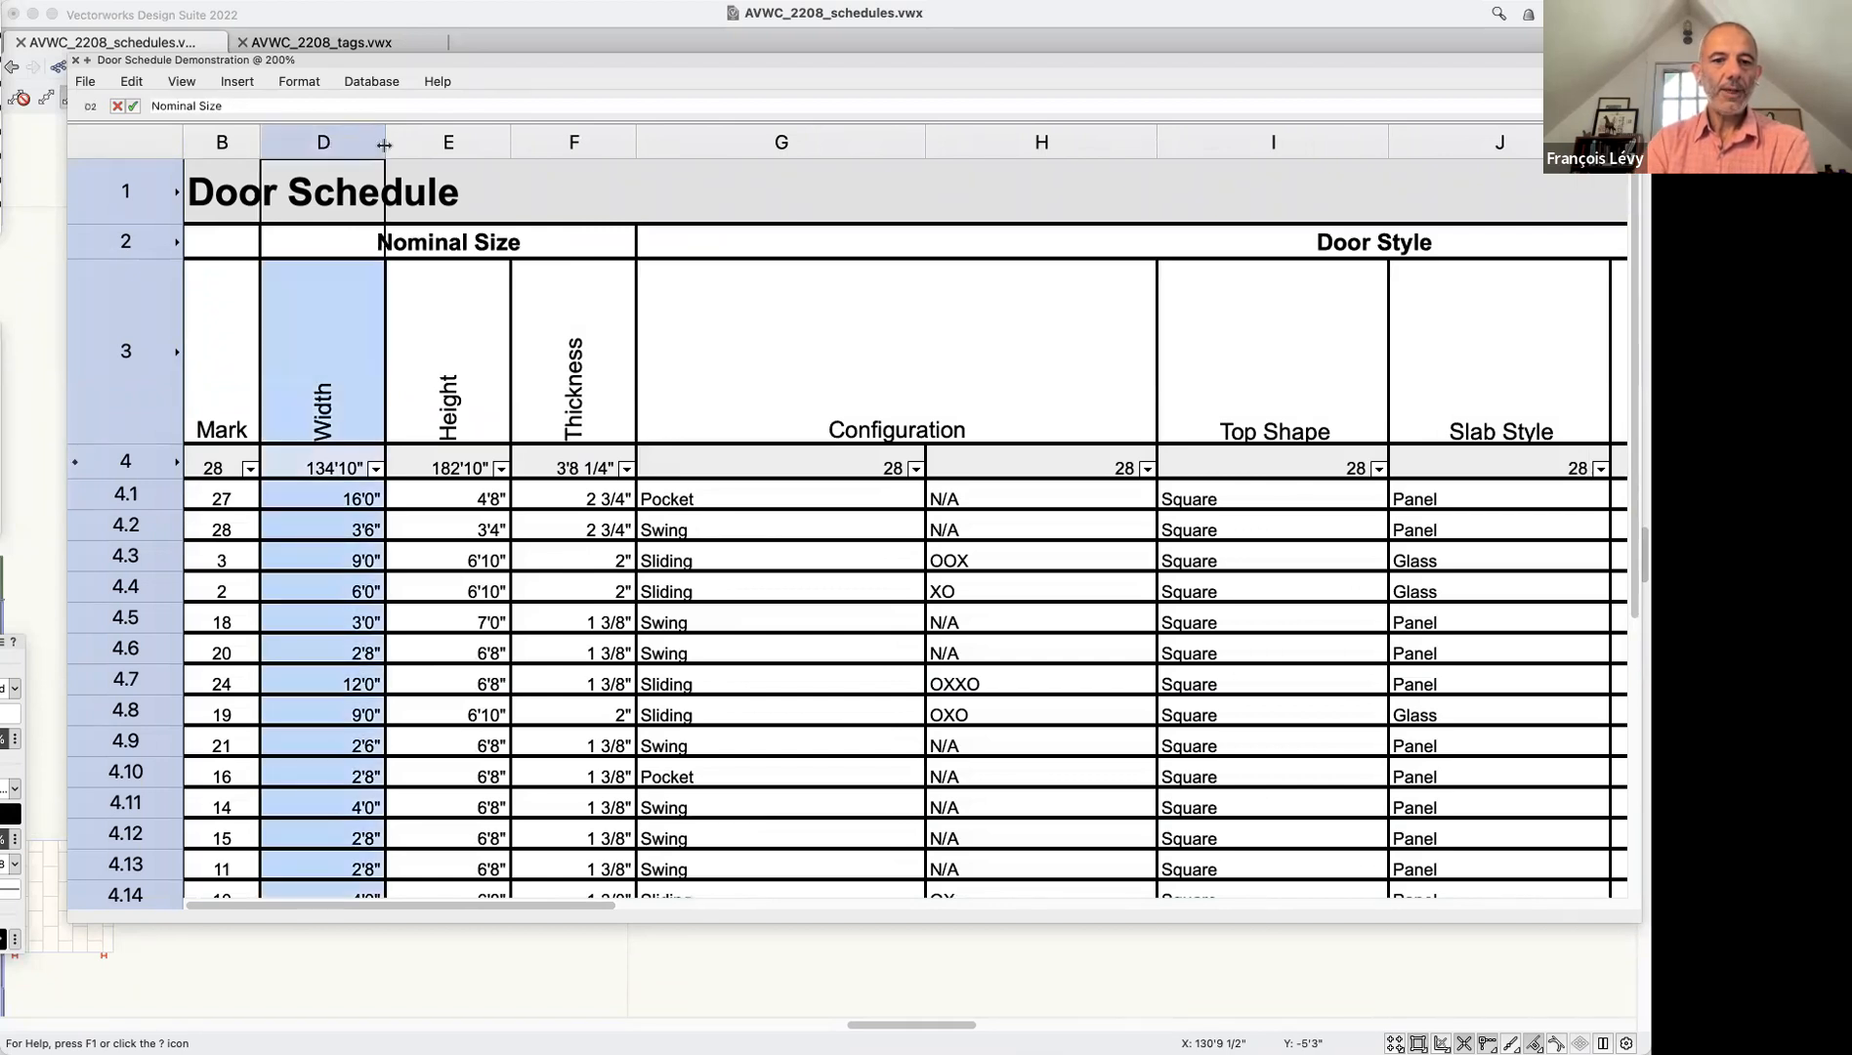
click(299, 81)
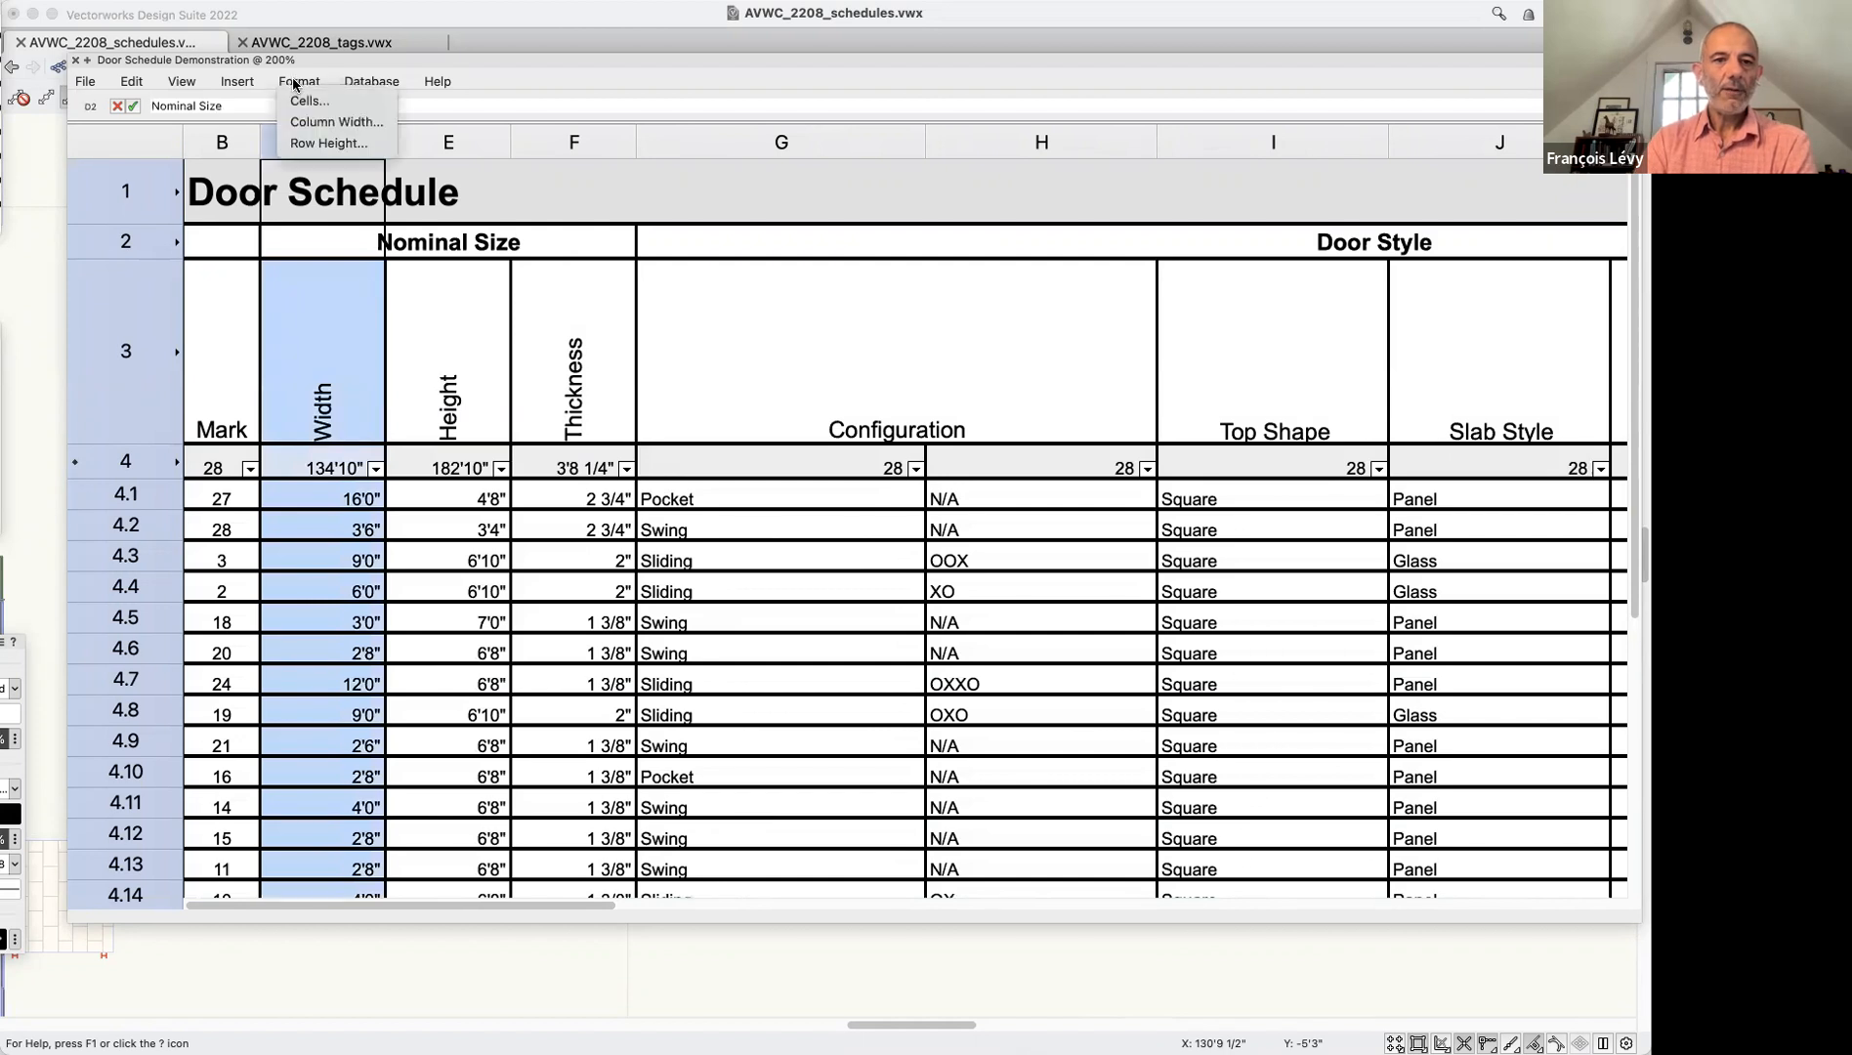
click(307, 101)
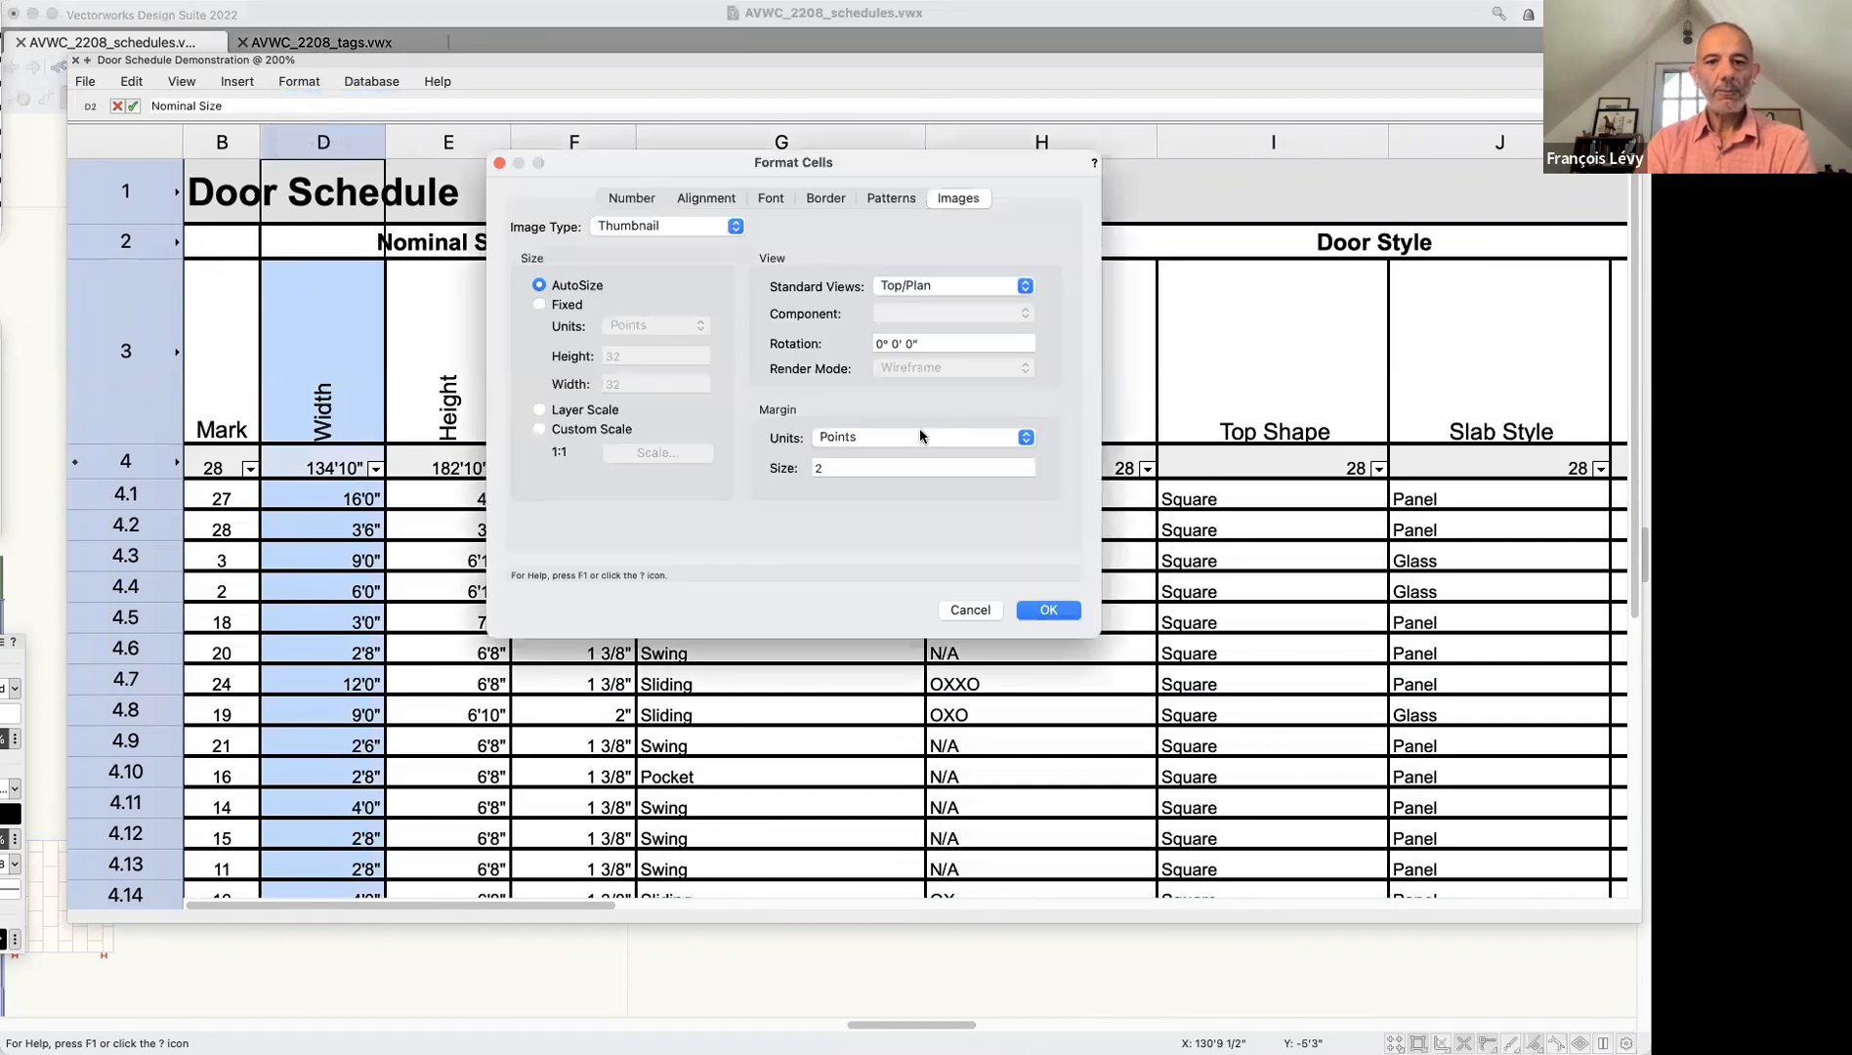
click(694, 198)
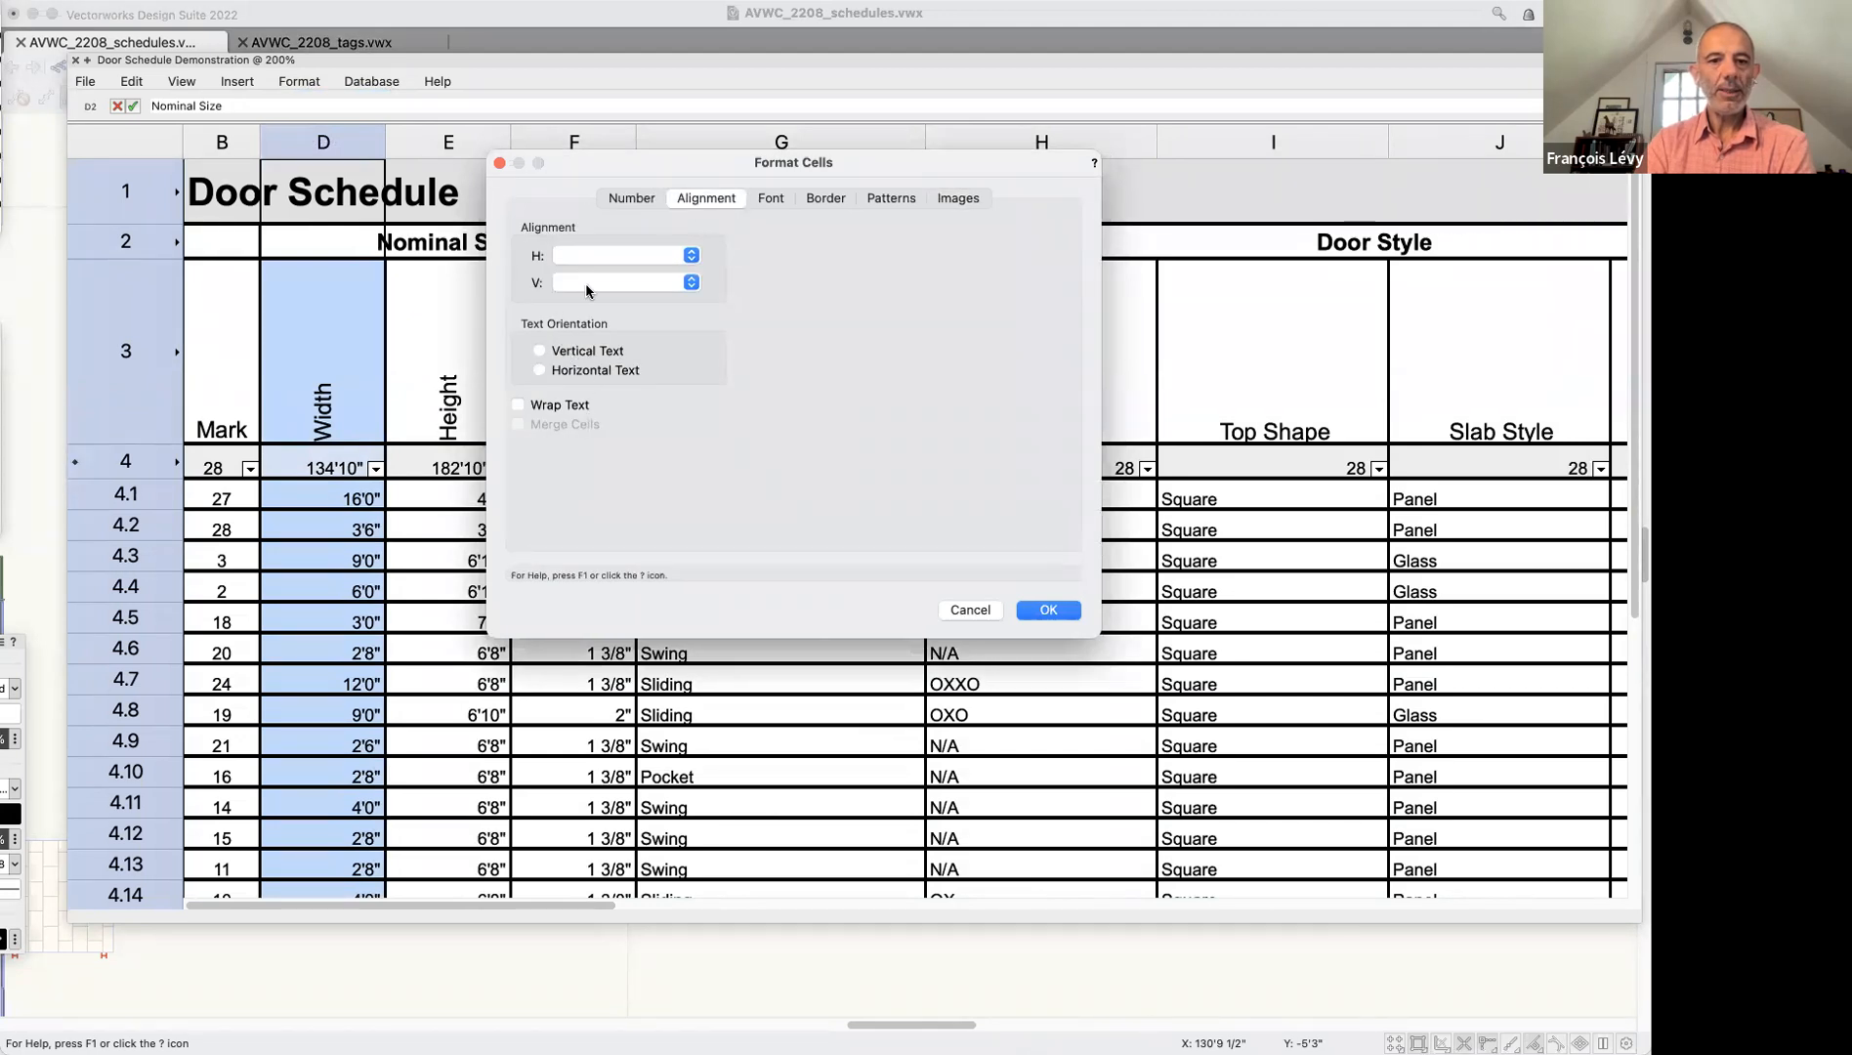
click(587, 256)
click(584, 213)
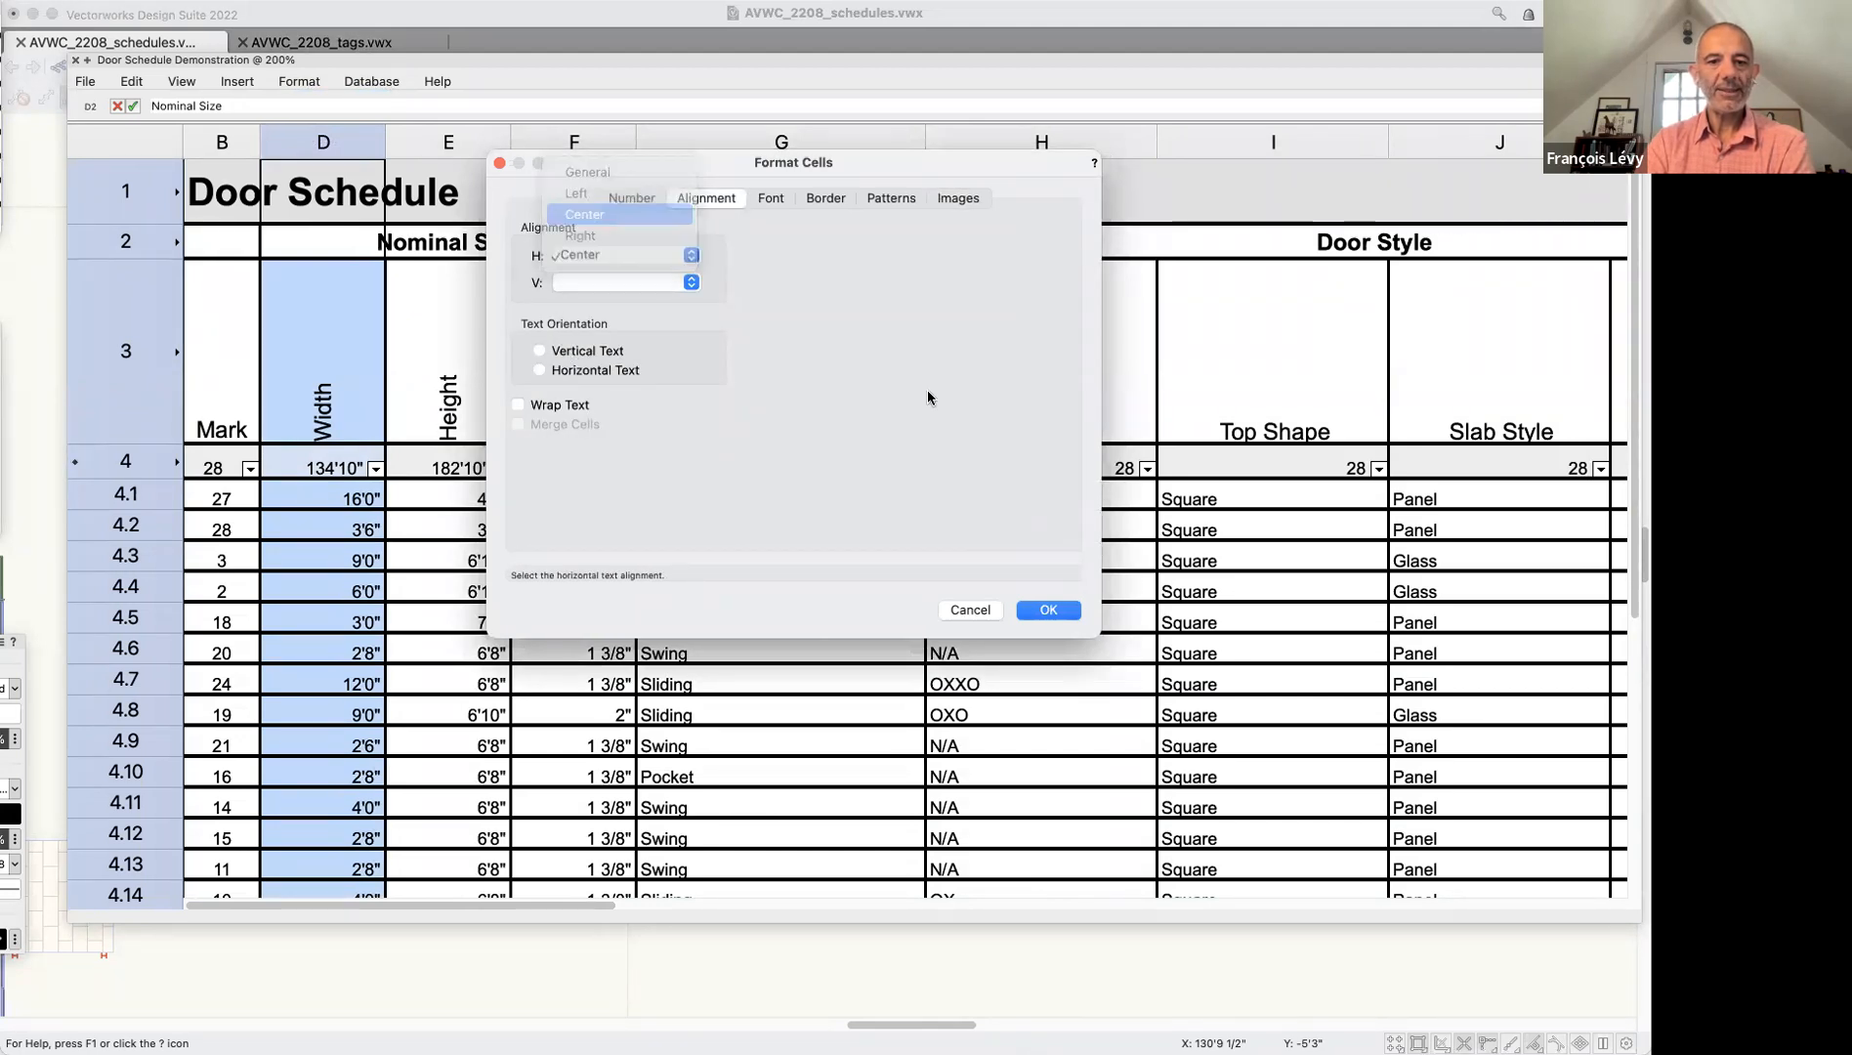
click(1049, 609)
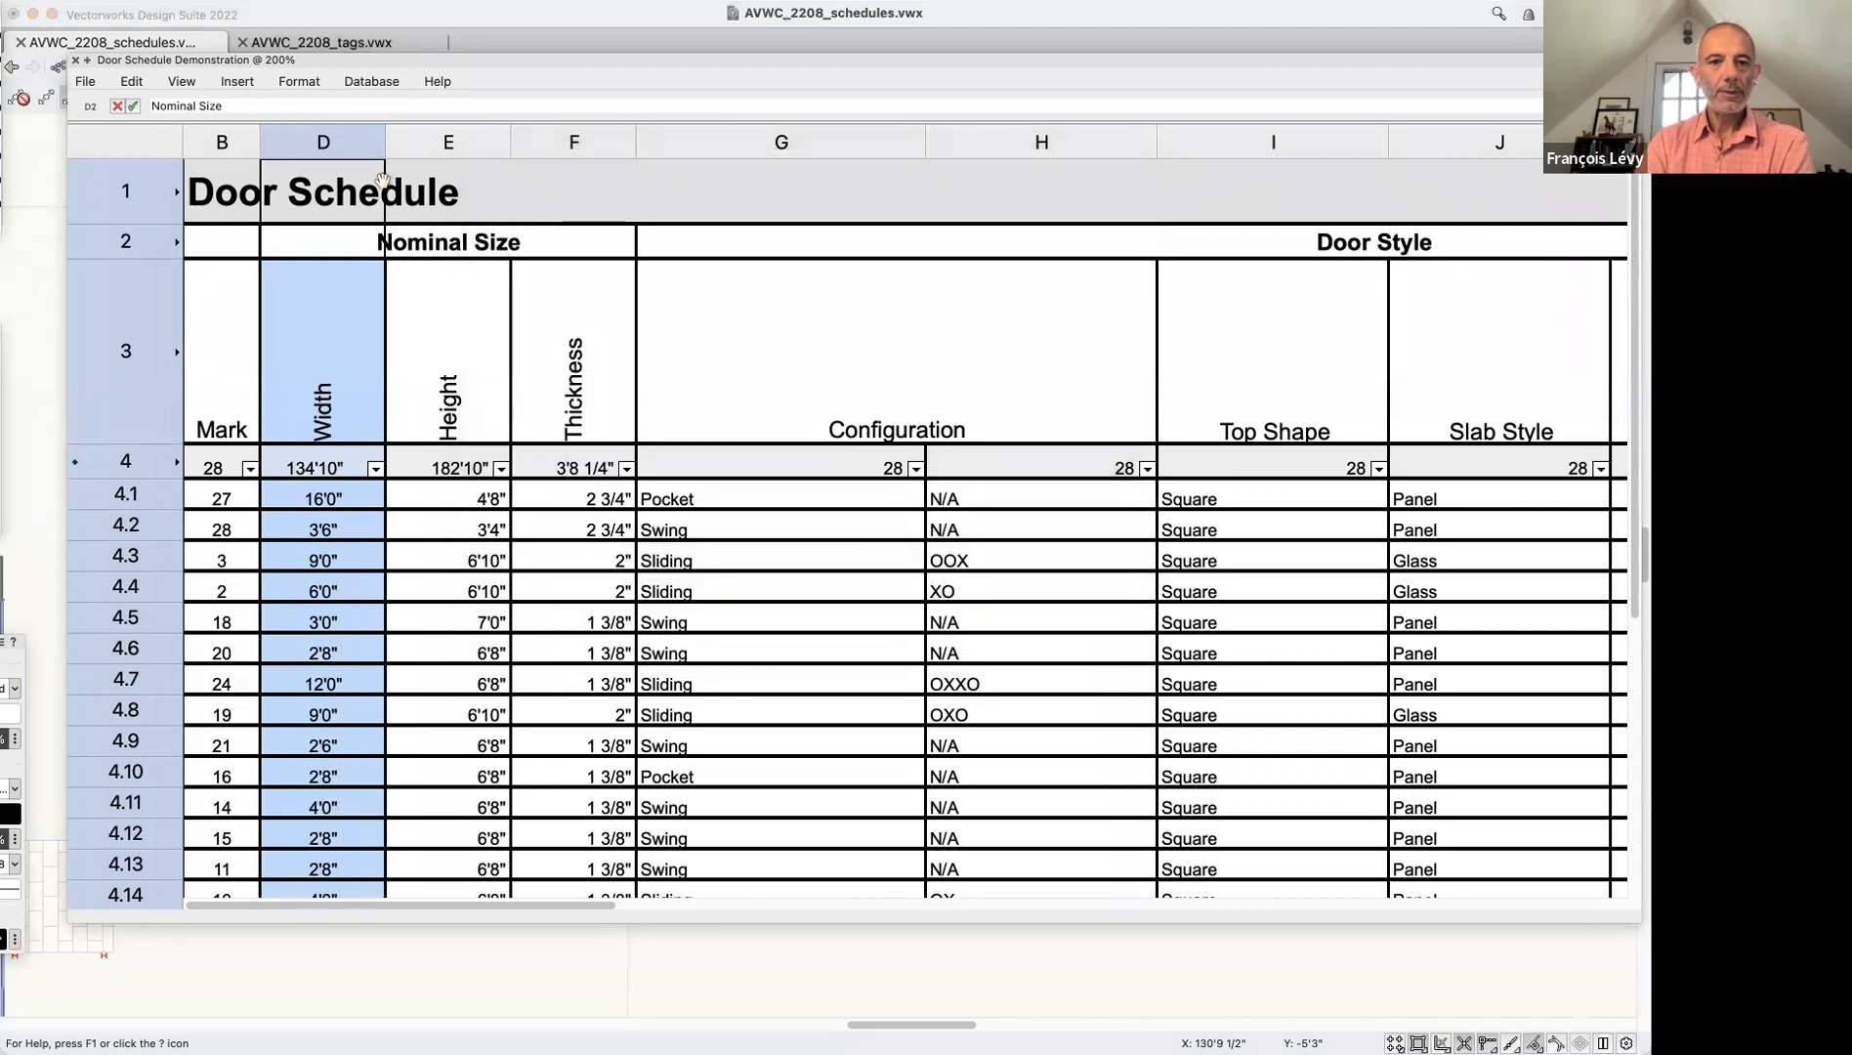
Narrow the Width column so that it closely fits the door widths
drag(384, 142, 333, 143)
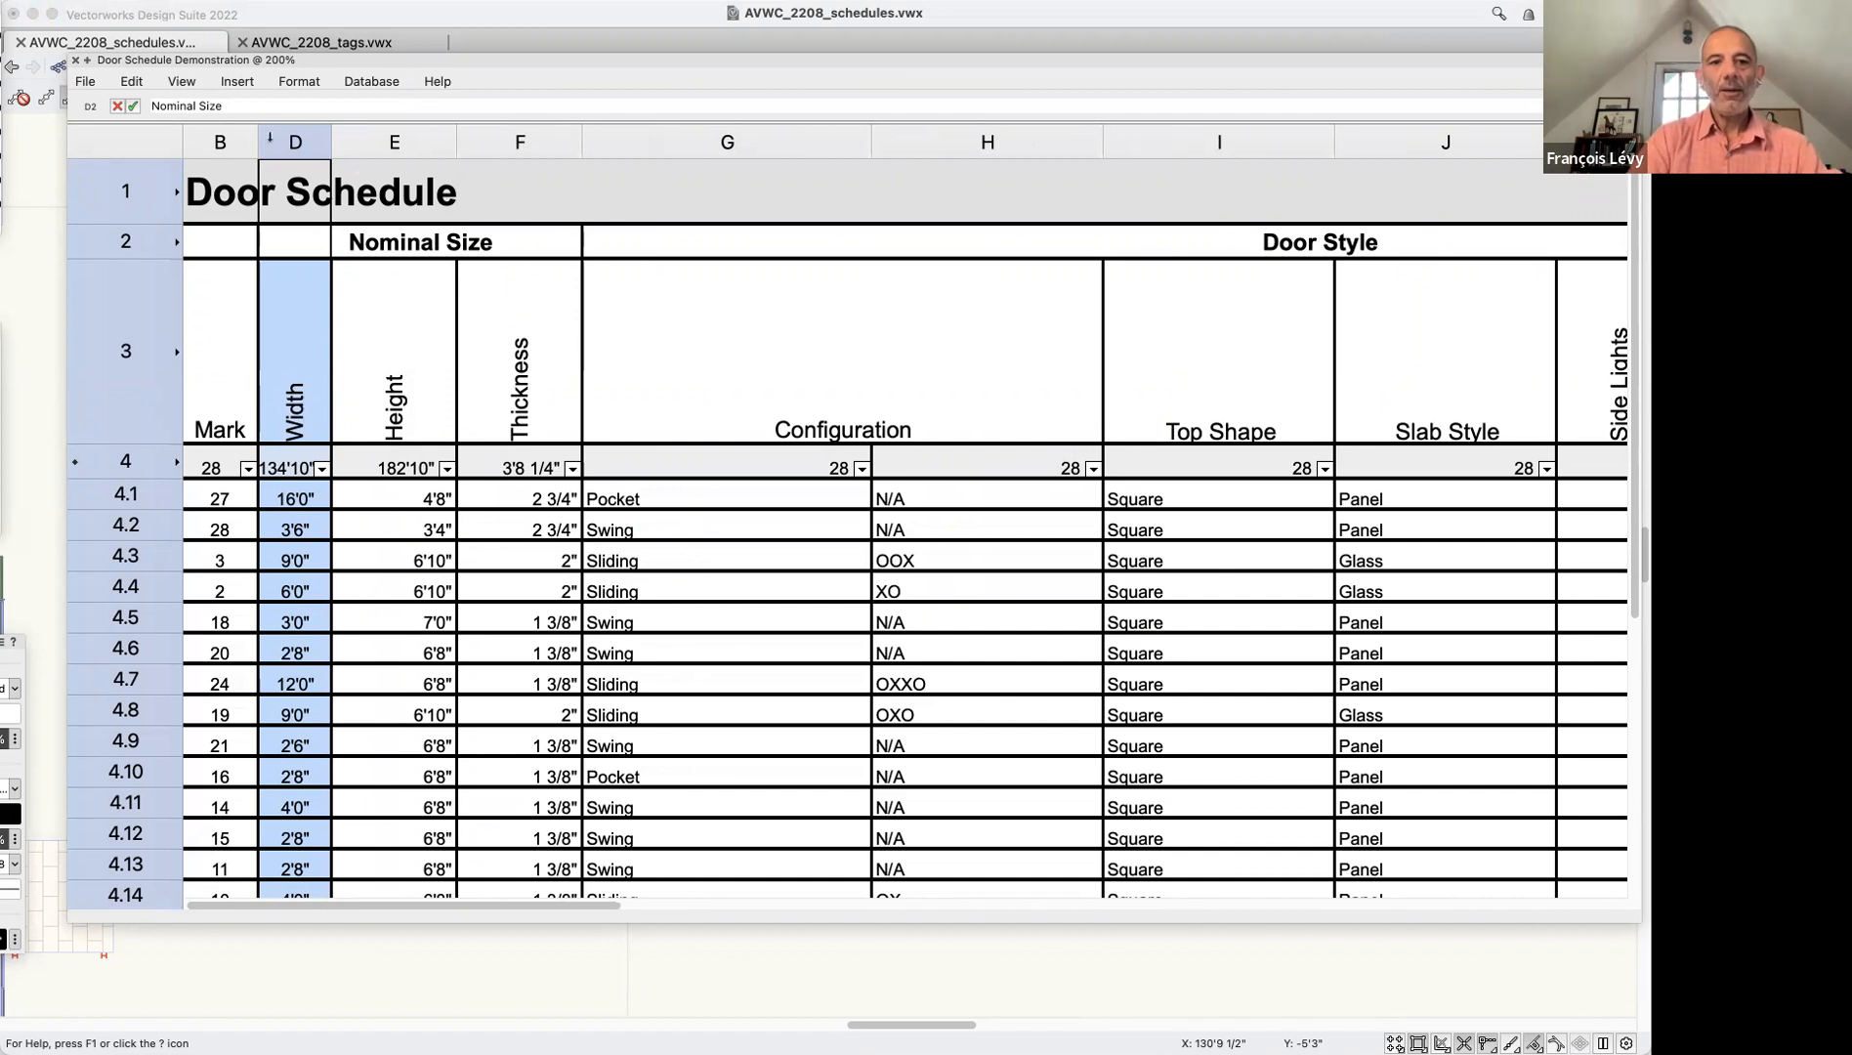
mouse_move(259, 145)
mouse_down()
mouse_move(294, 144)
mouse_move(258, 155)
mouse_up()
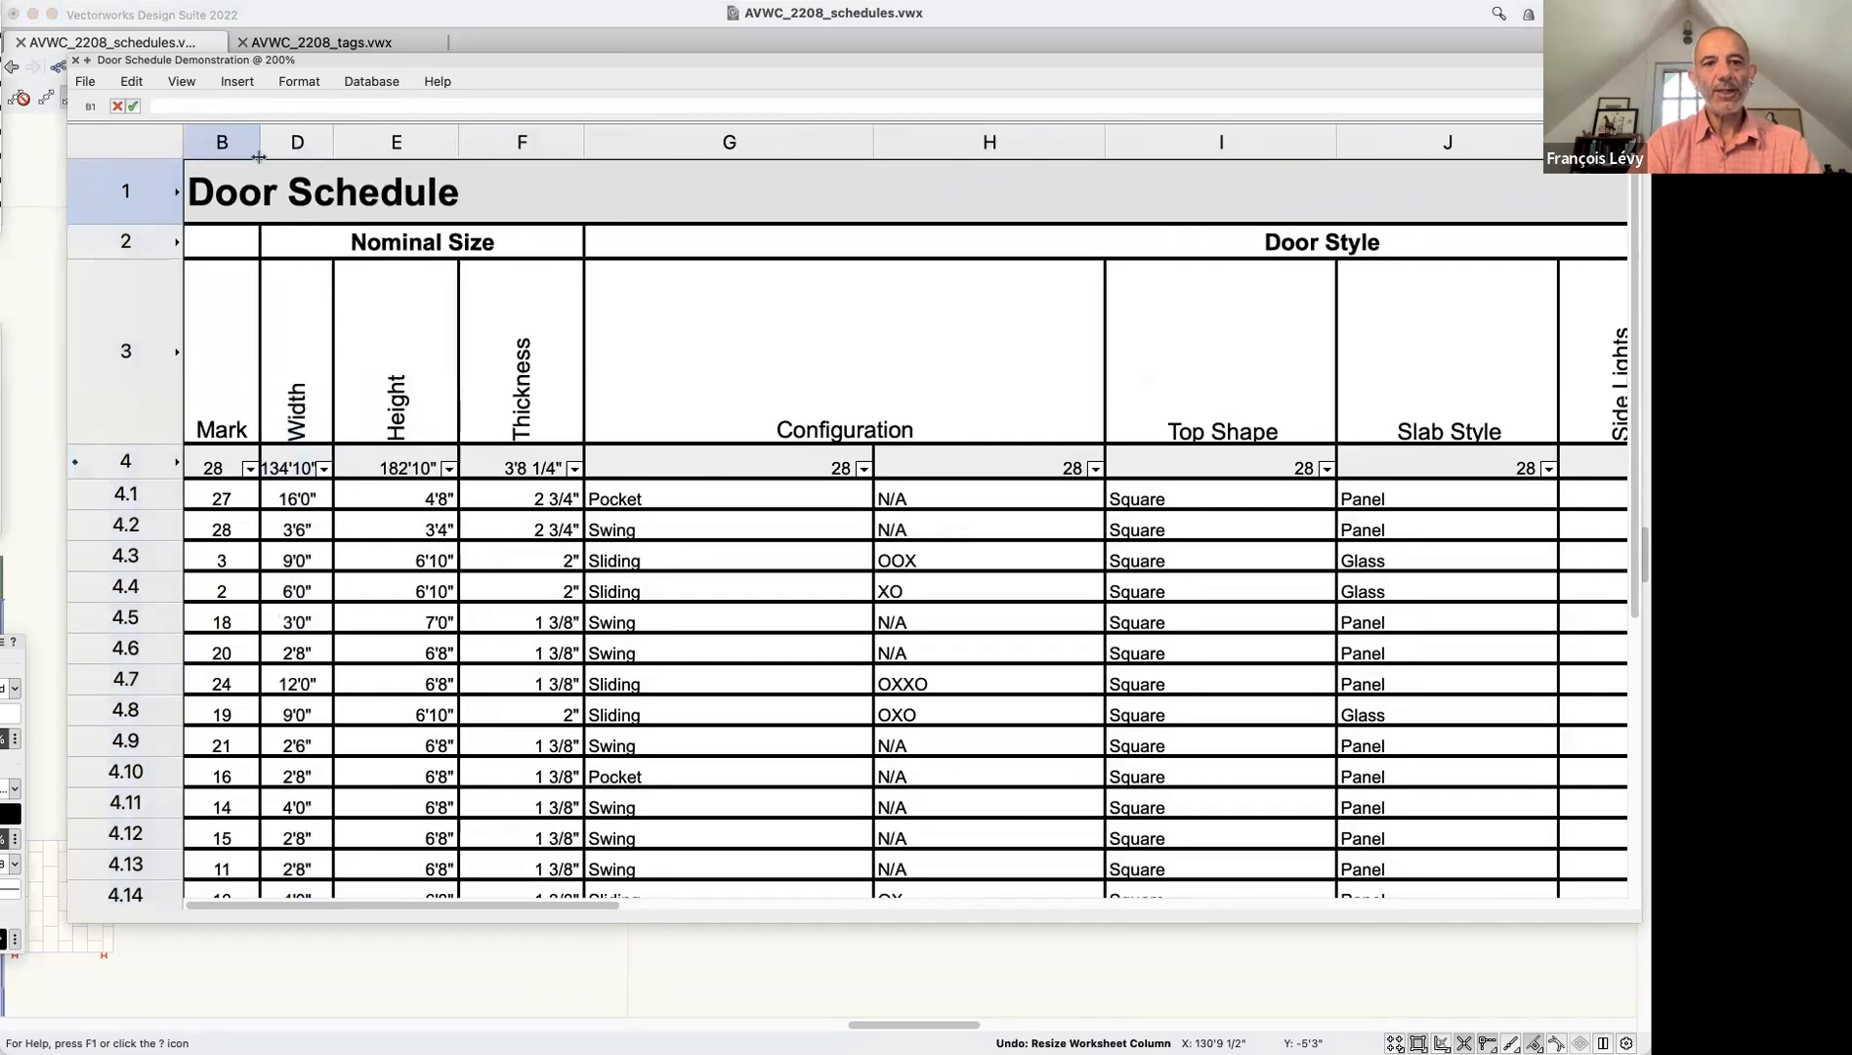
Try a column width of 60 on columns B through D, from Mark to Width, and undo it
click(364, 140)
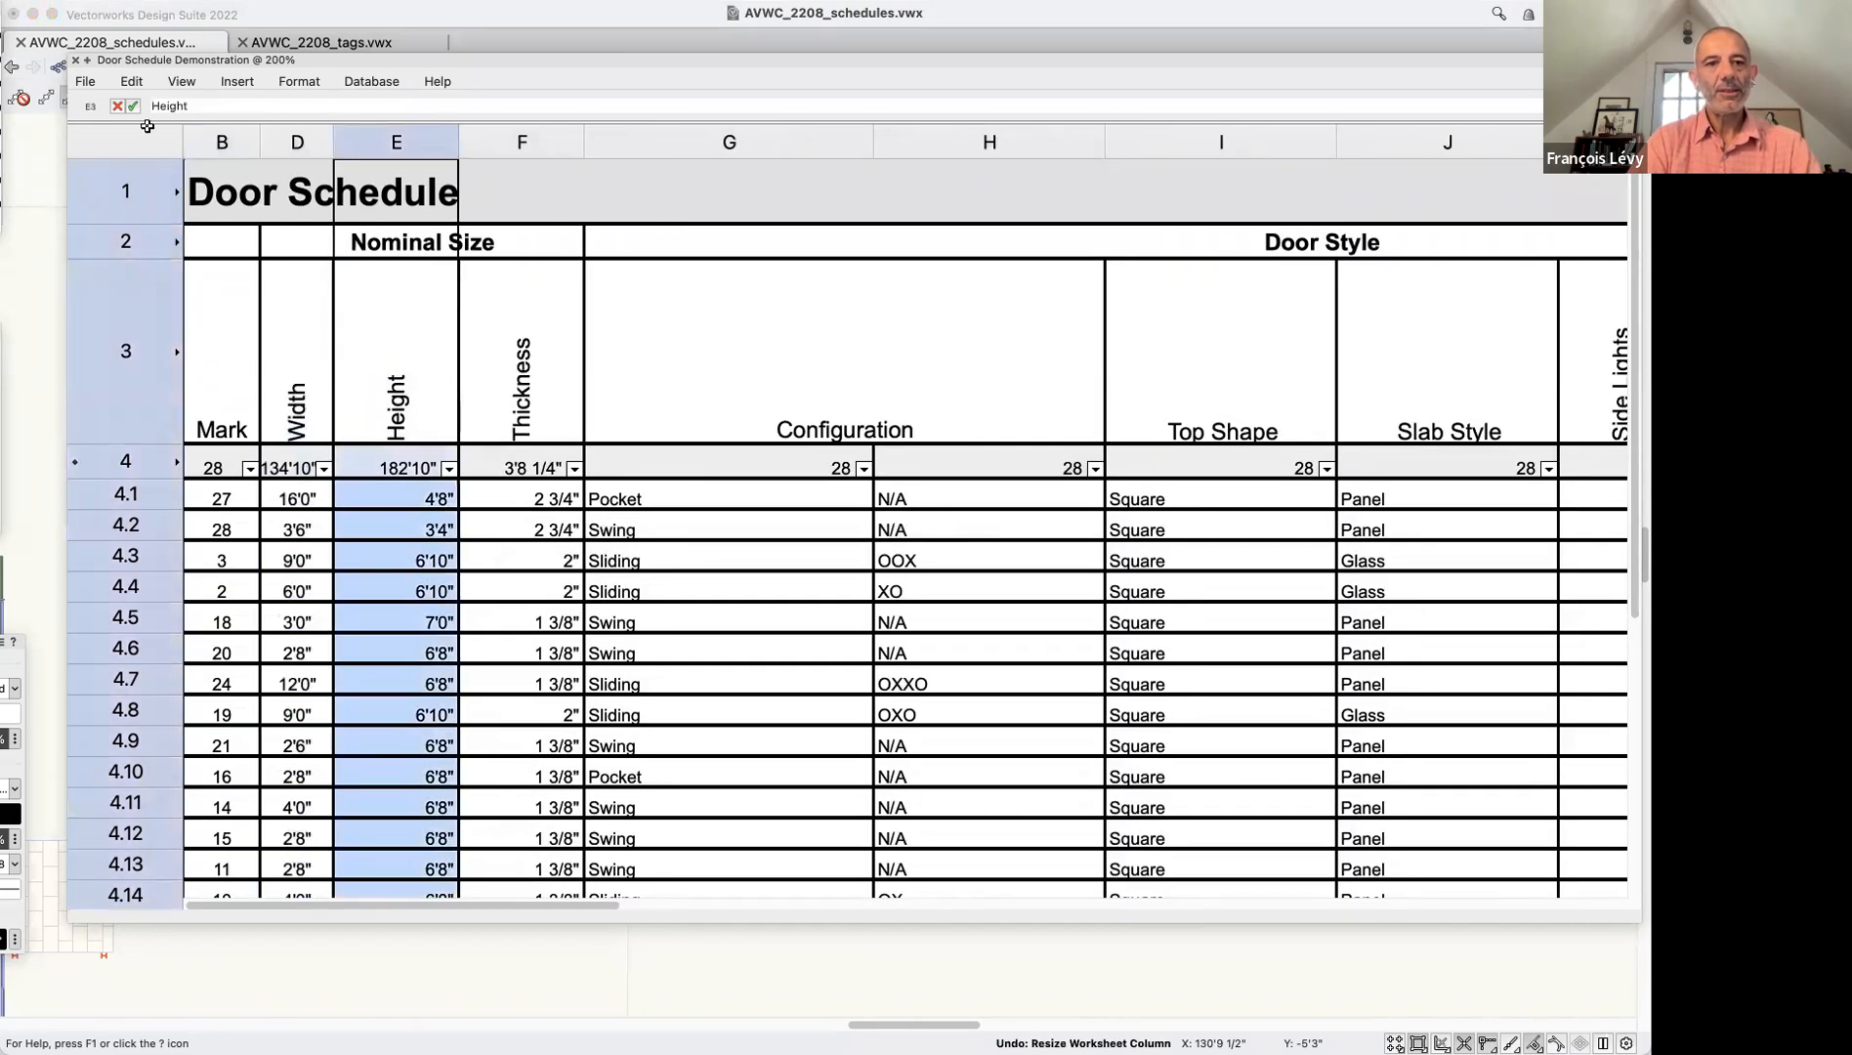
drag(223, 146, 286, 147)
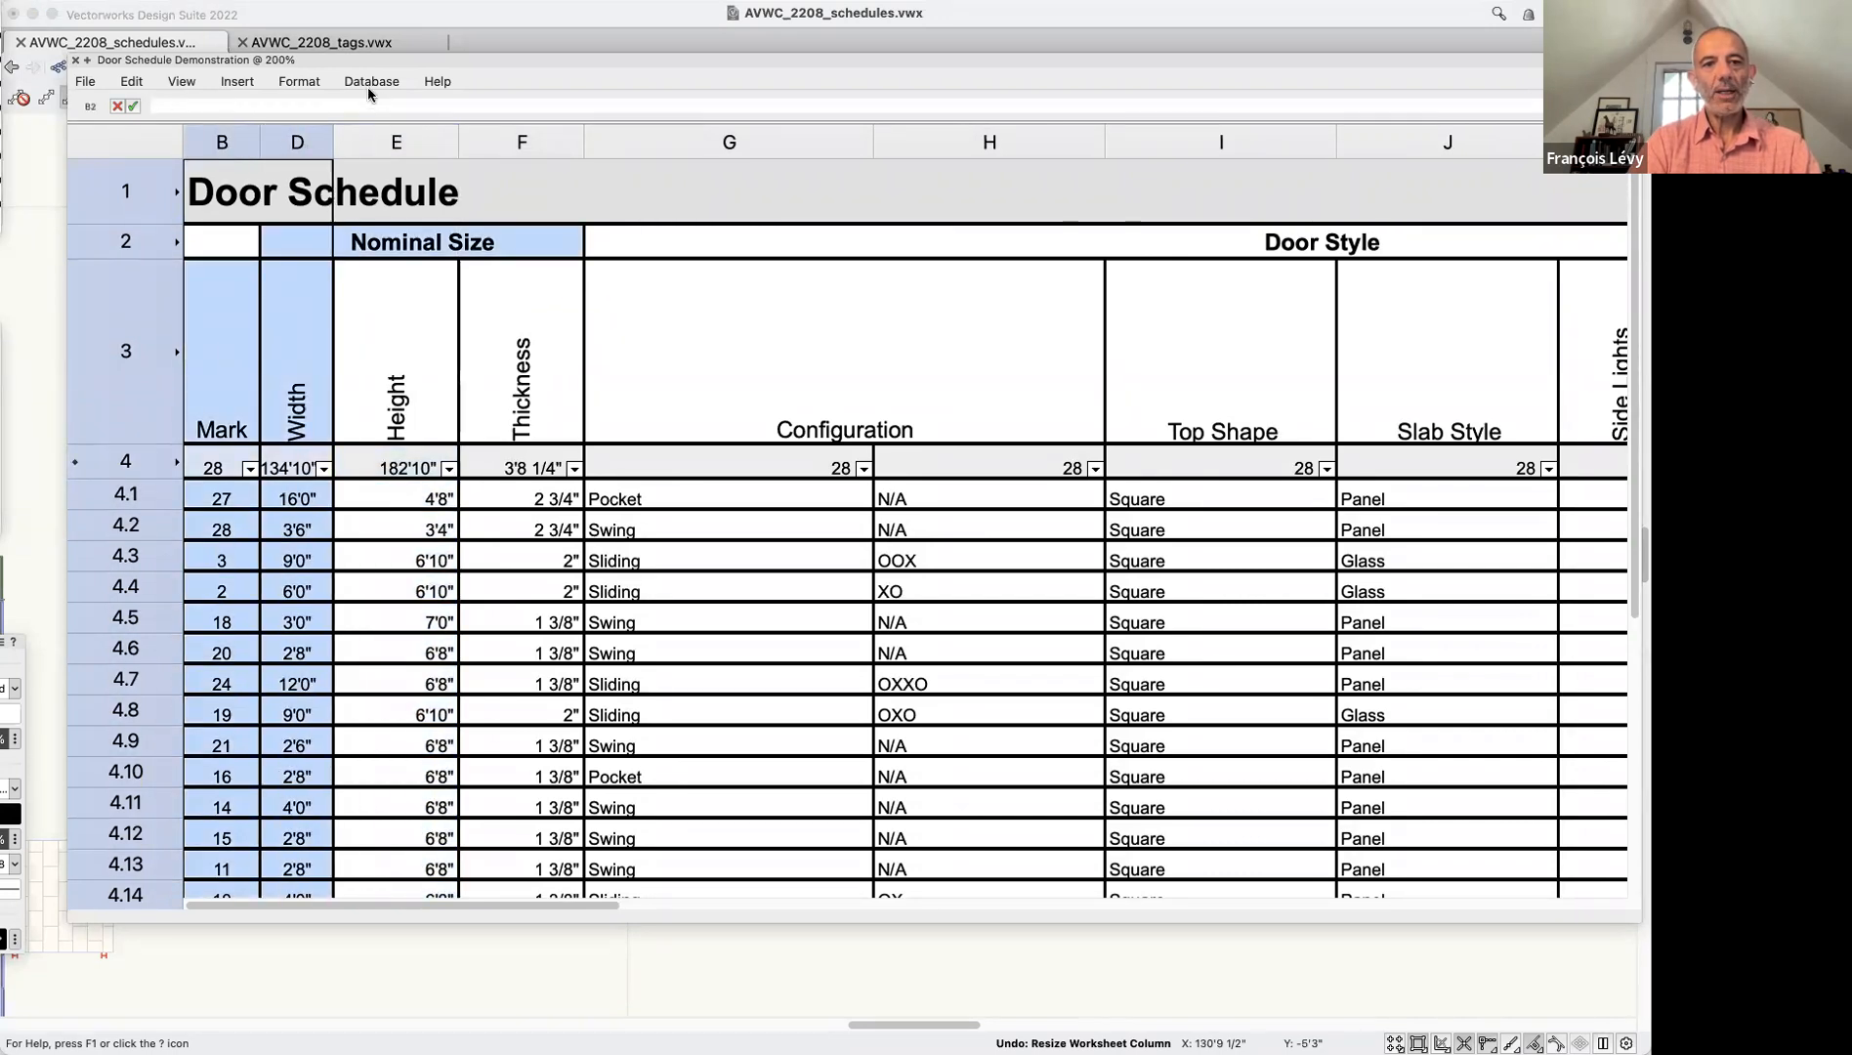
click(290, 84)
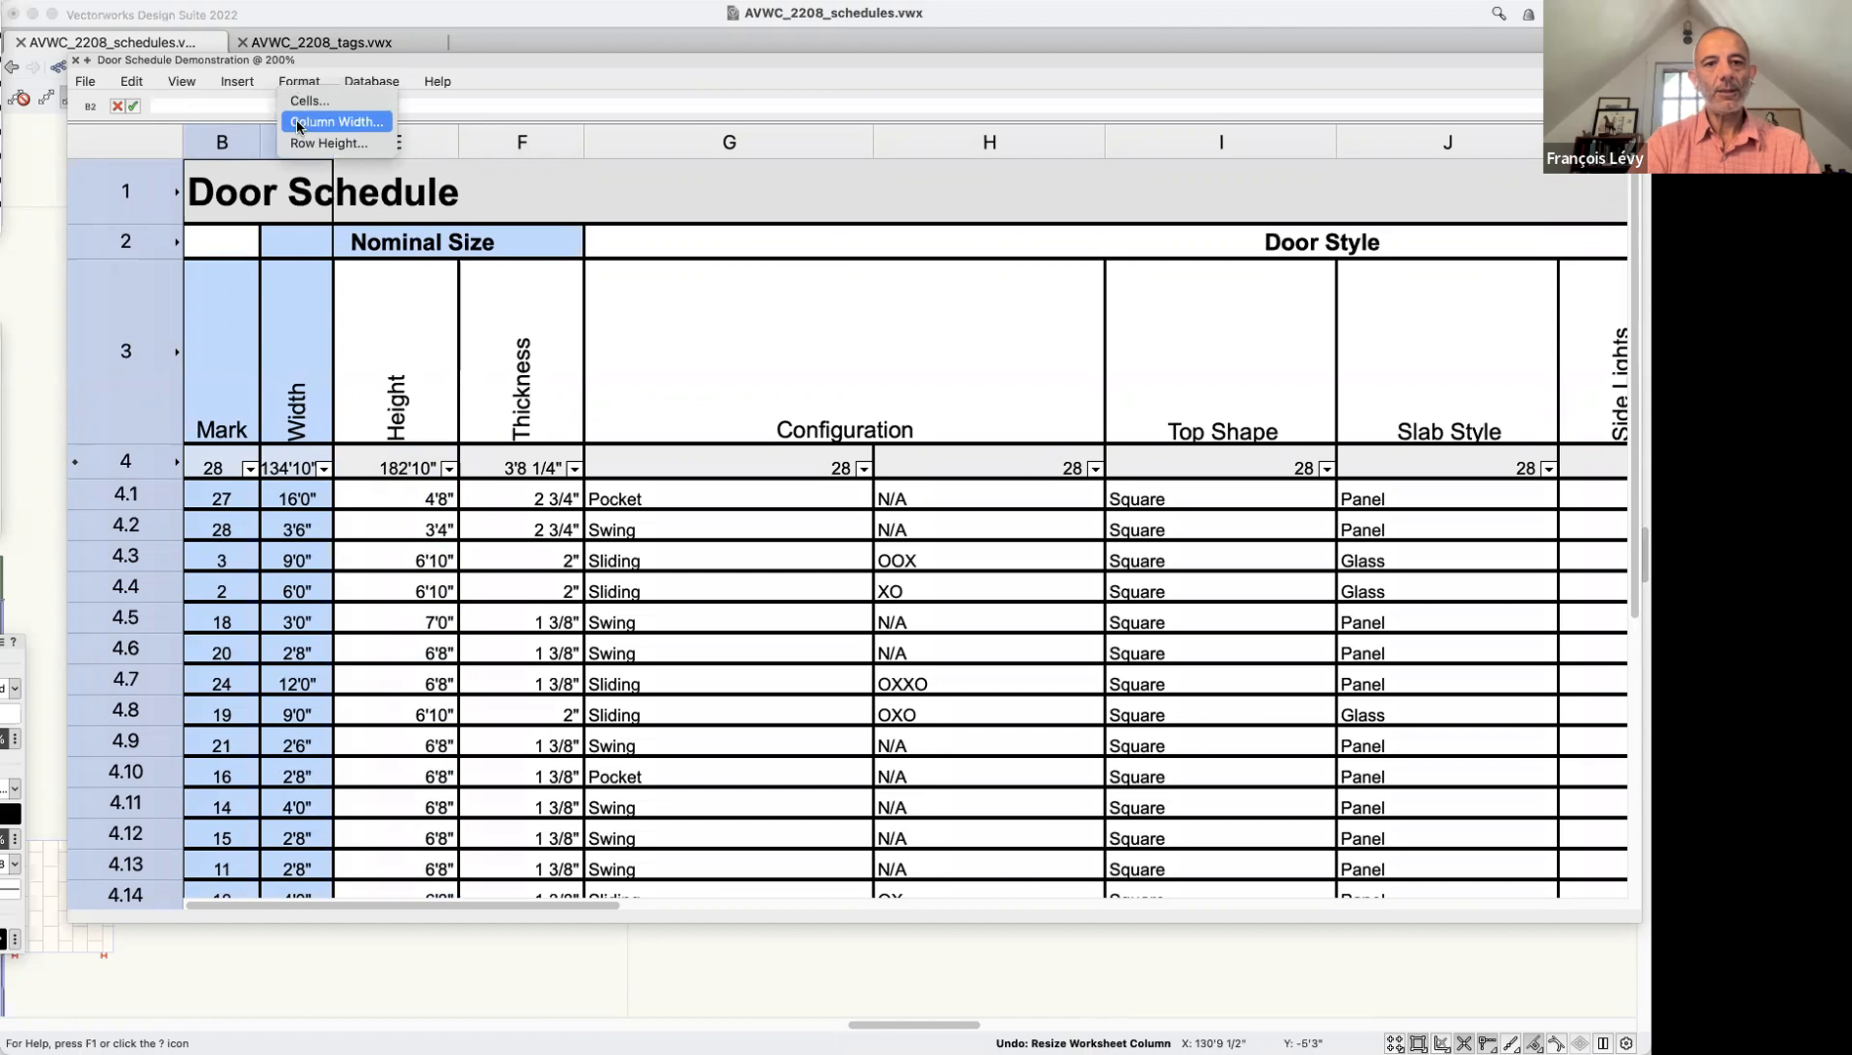
click(301, 122)
text(60)
key(Return)
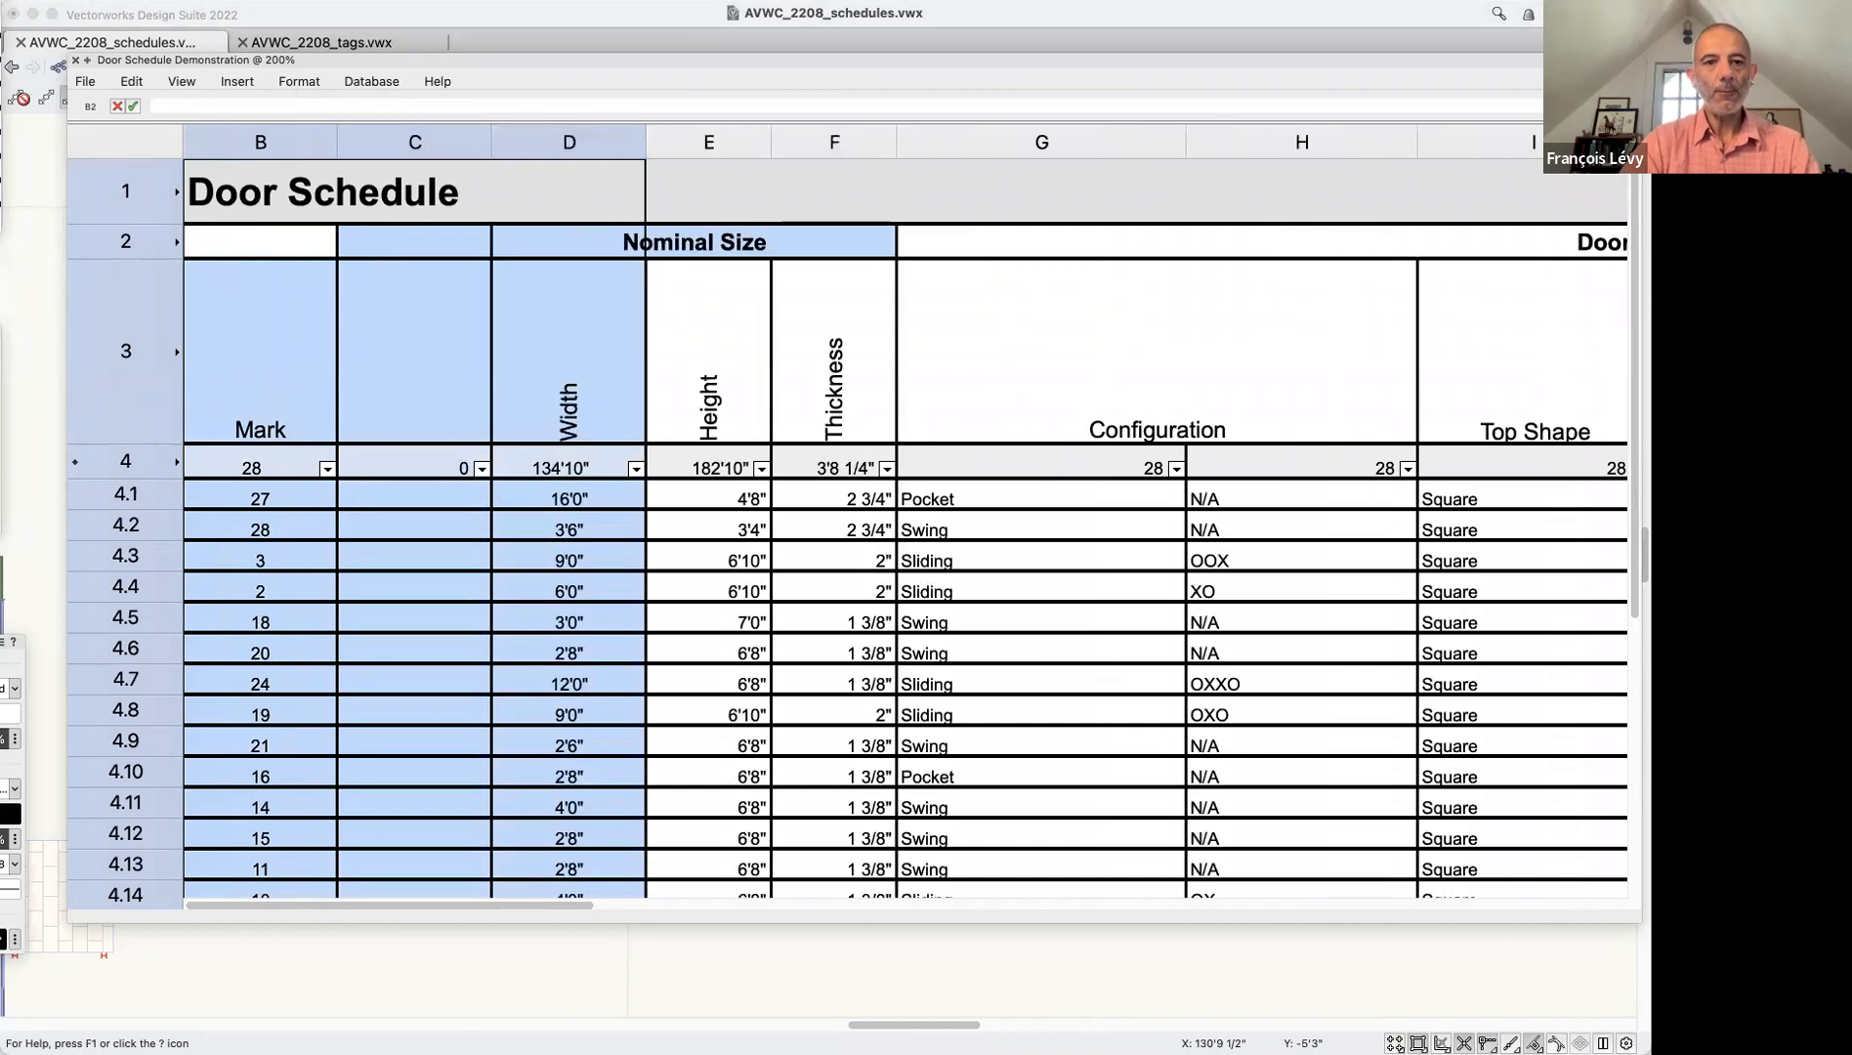
click(443, 133)
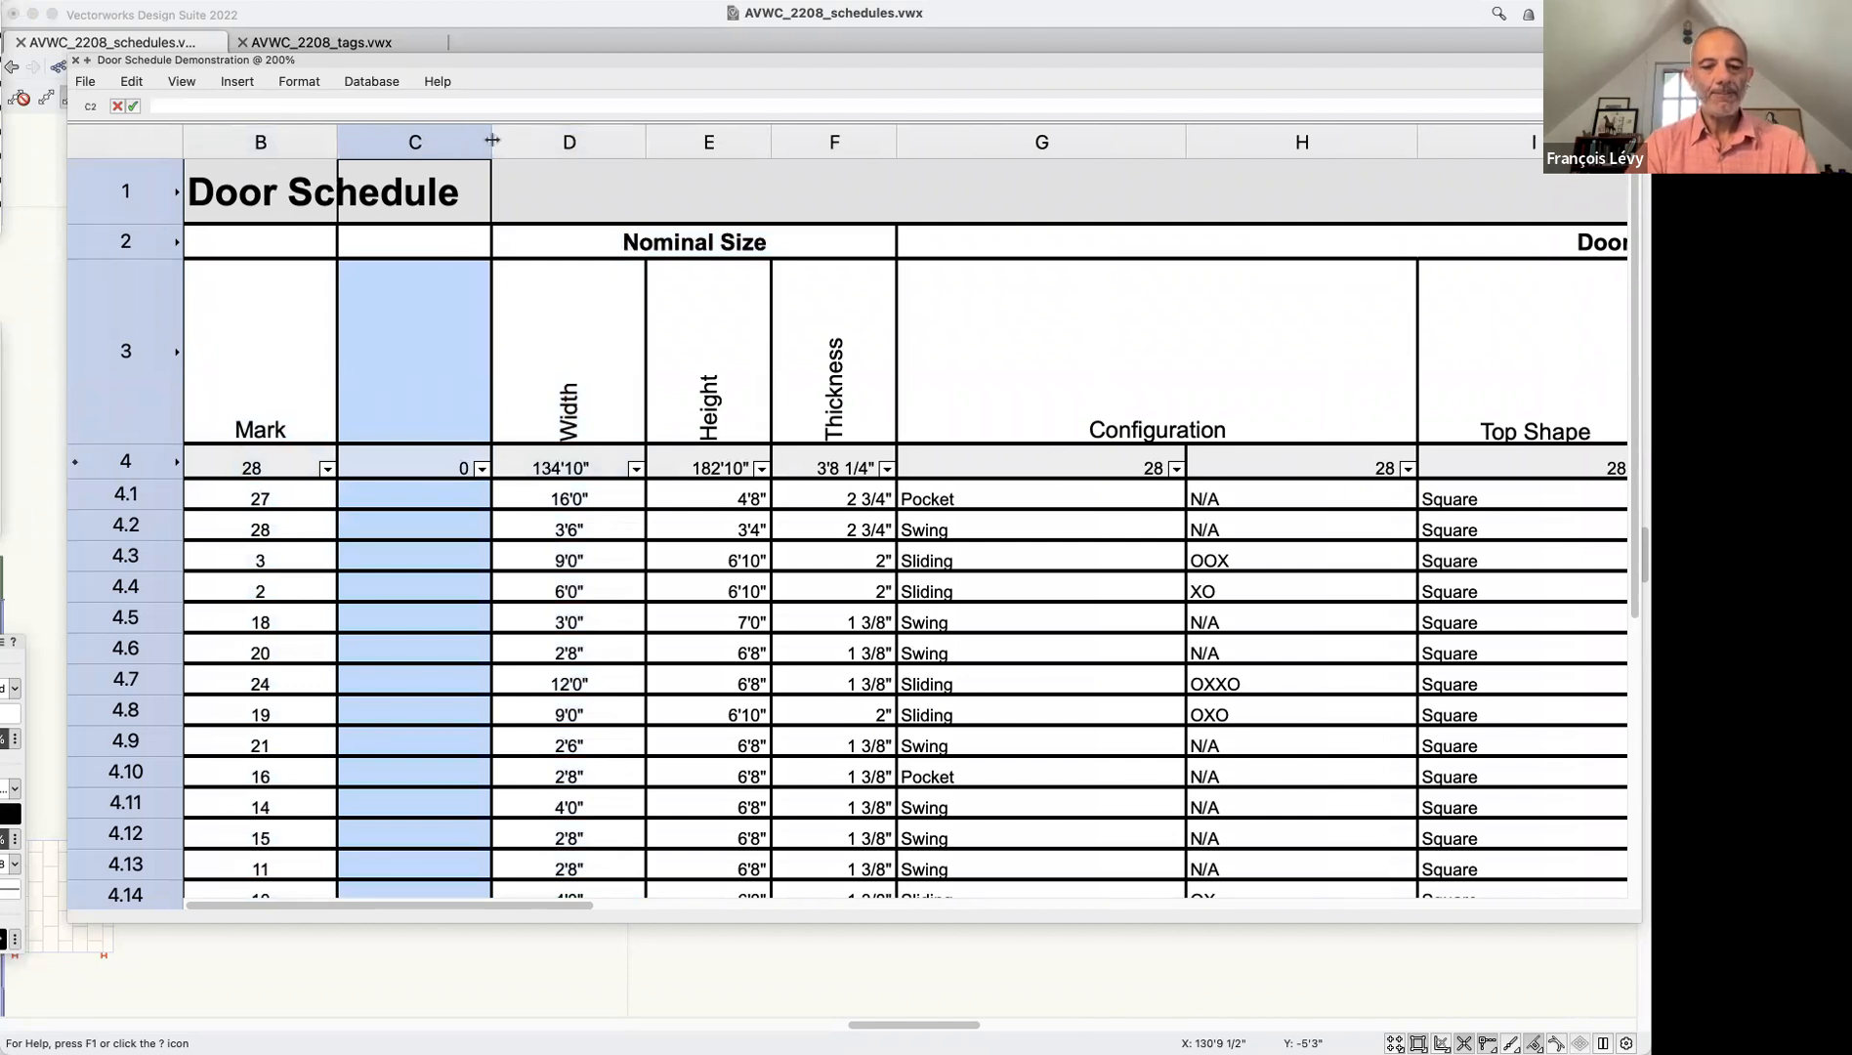
key(super+z)
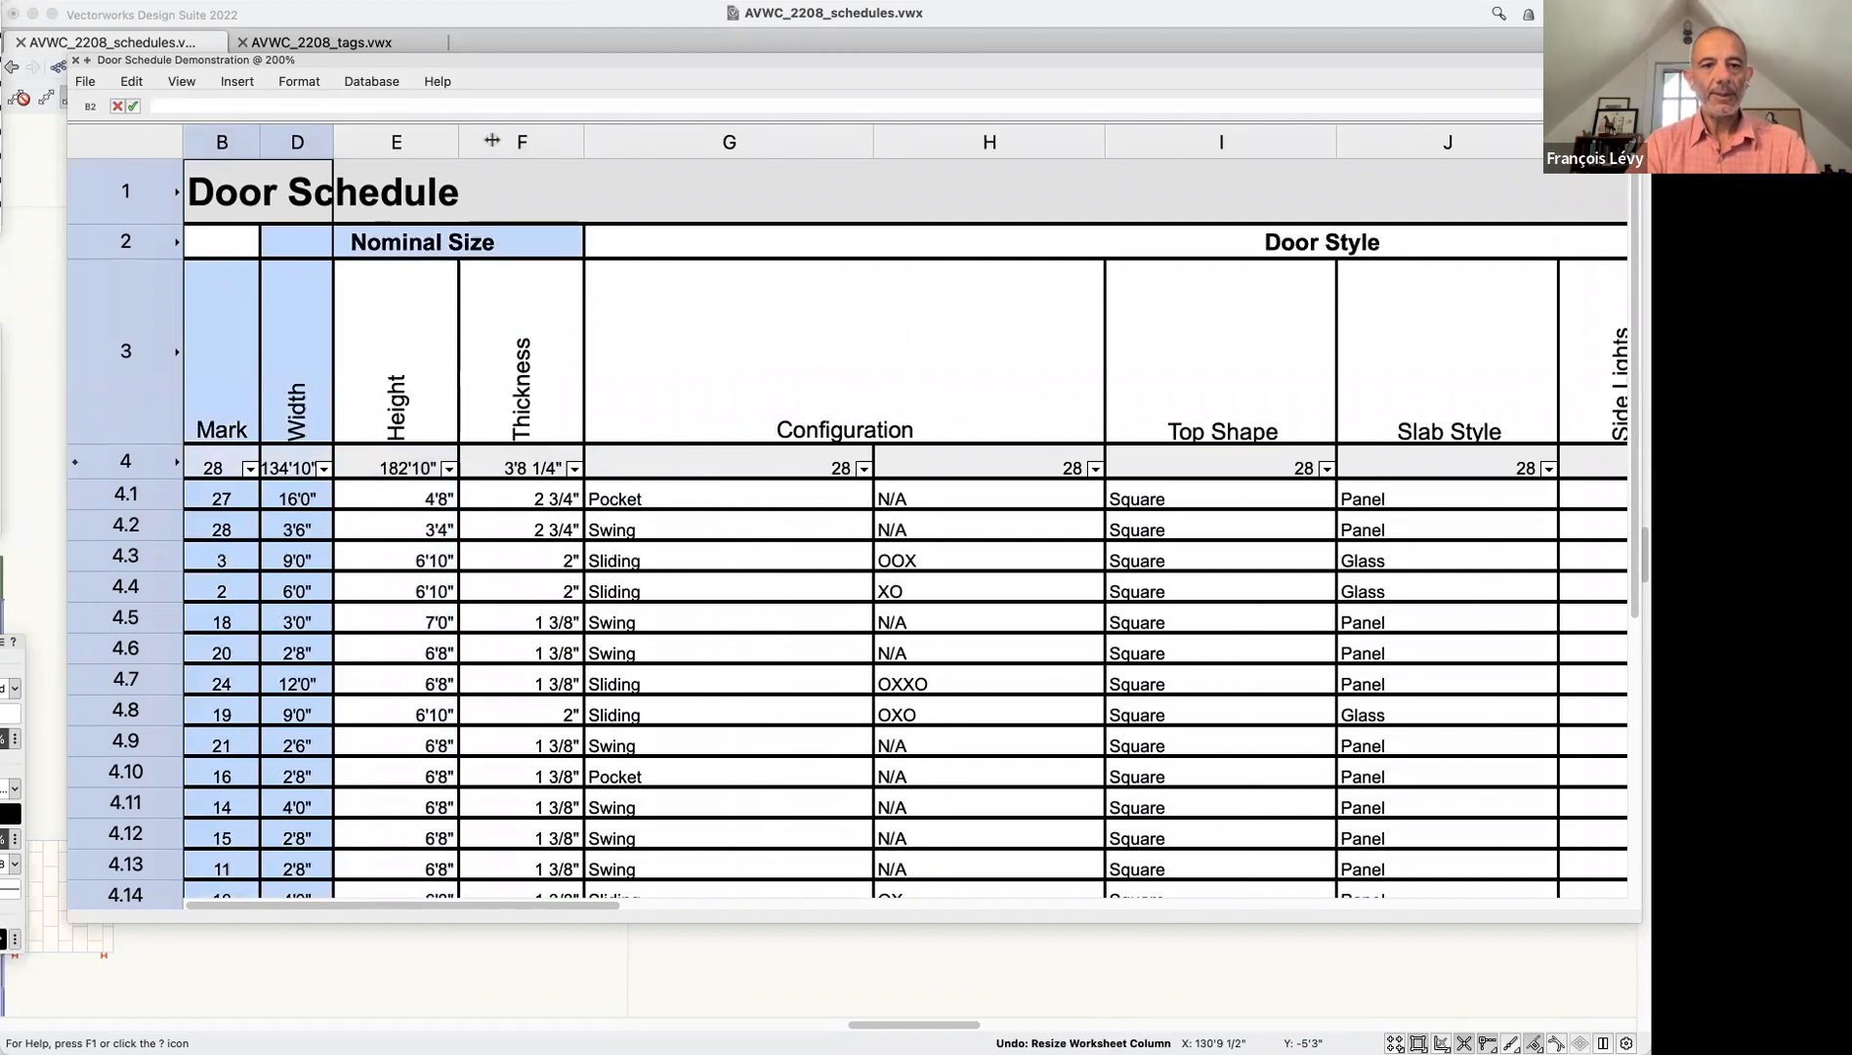
click(145, 144)
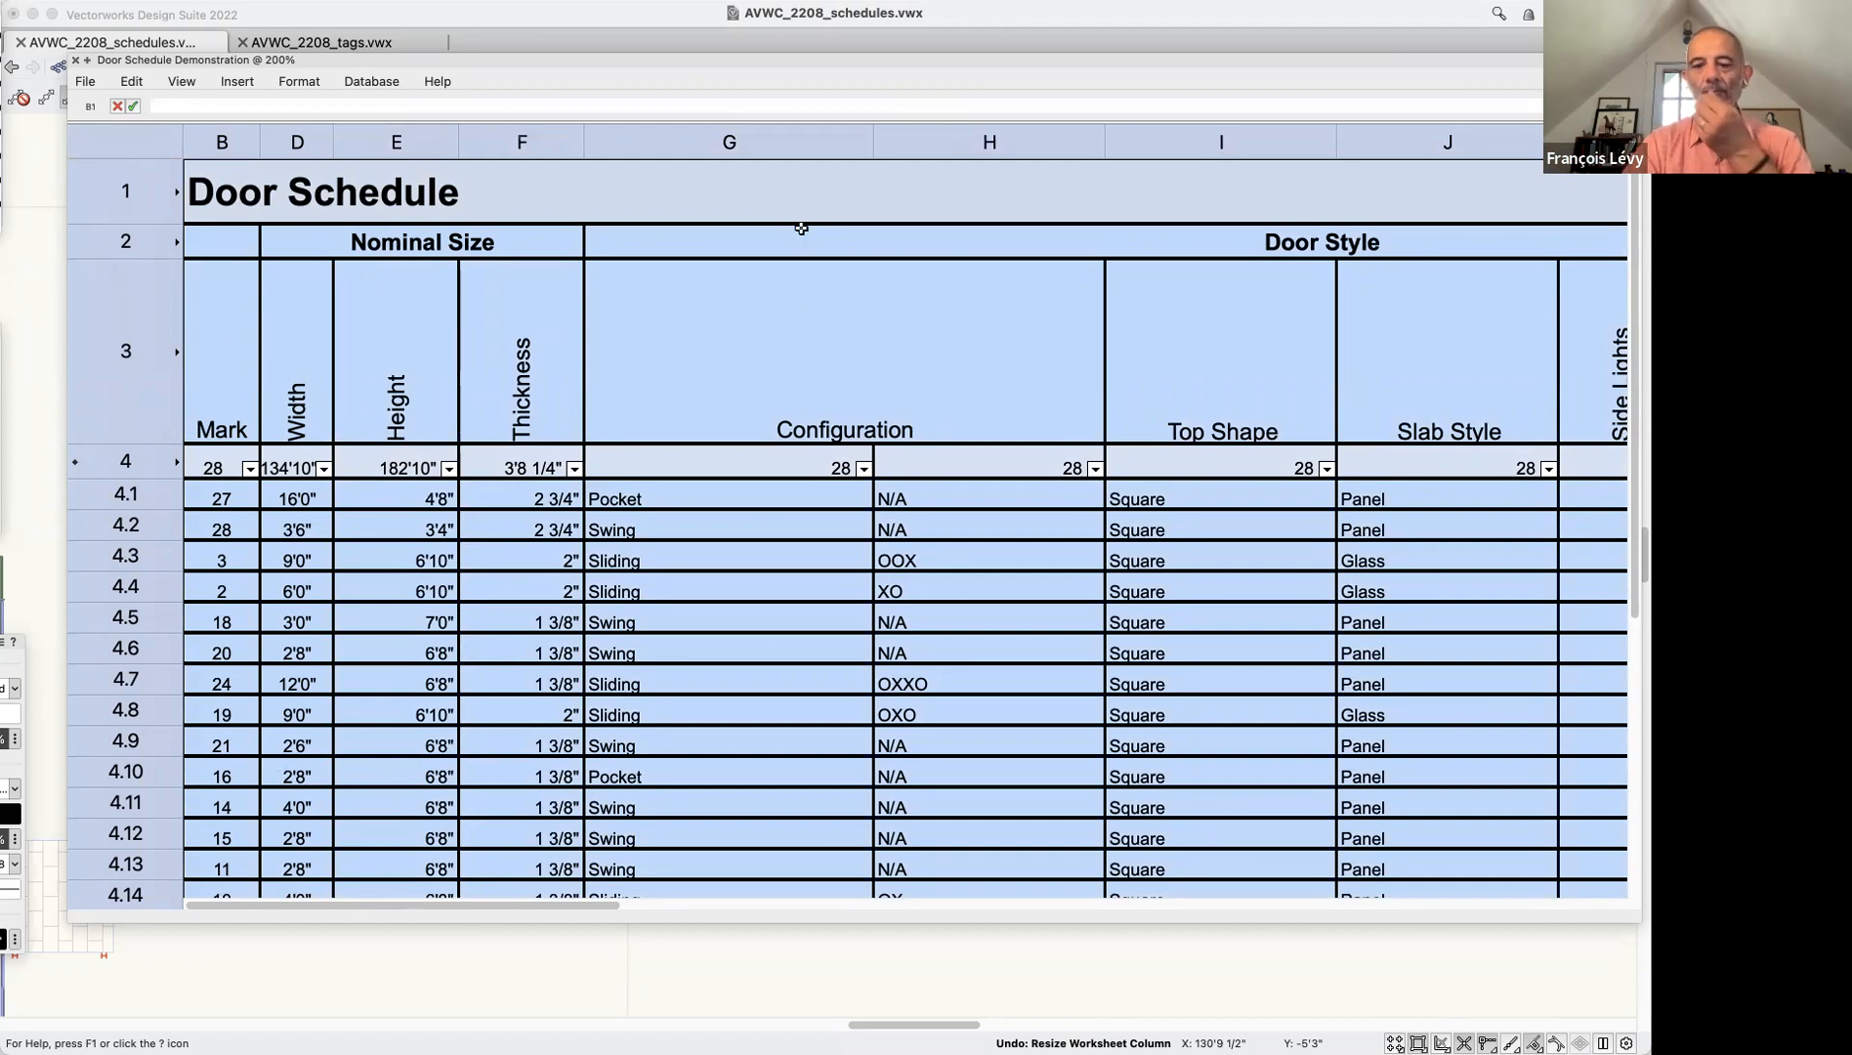
click(549, 190)
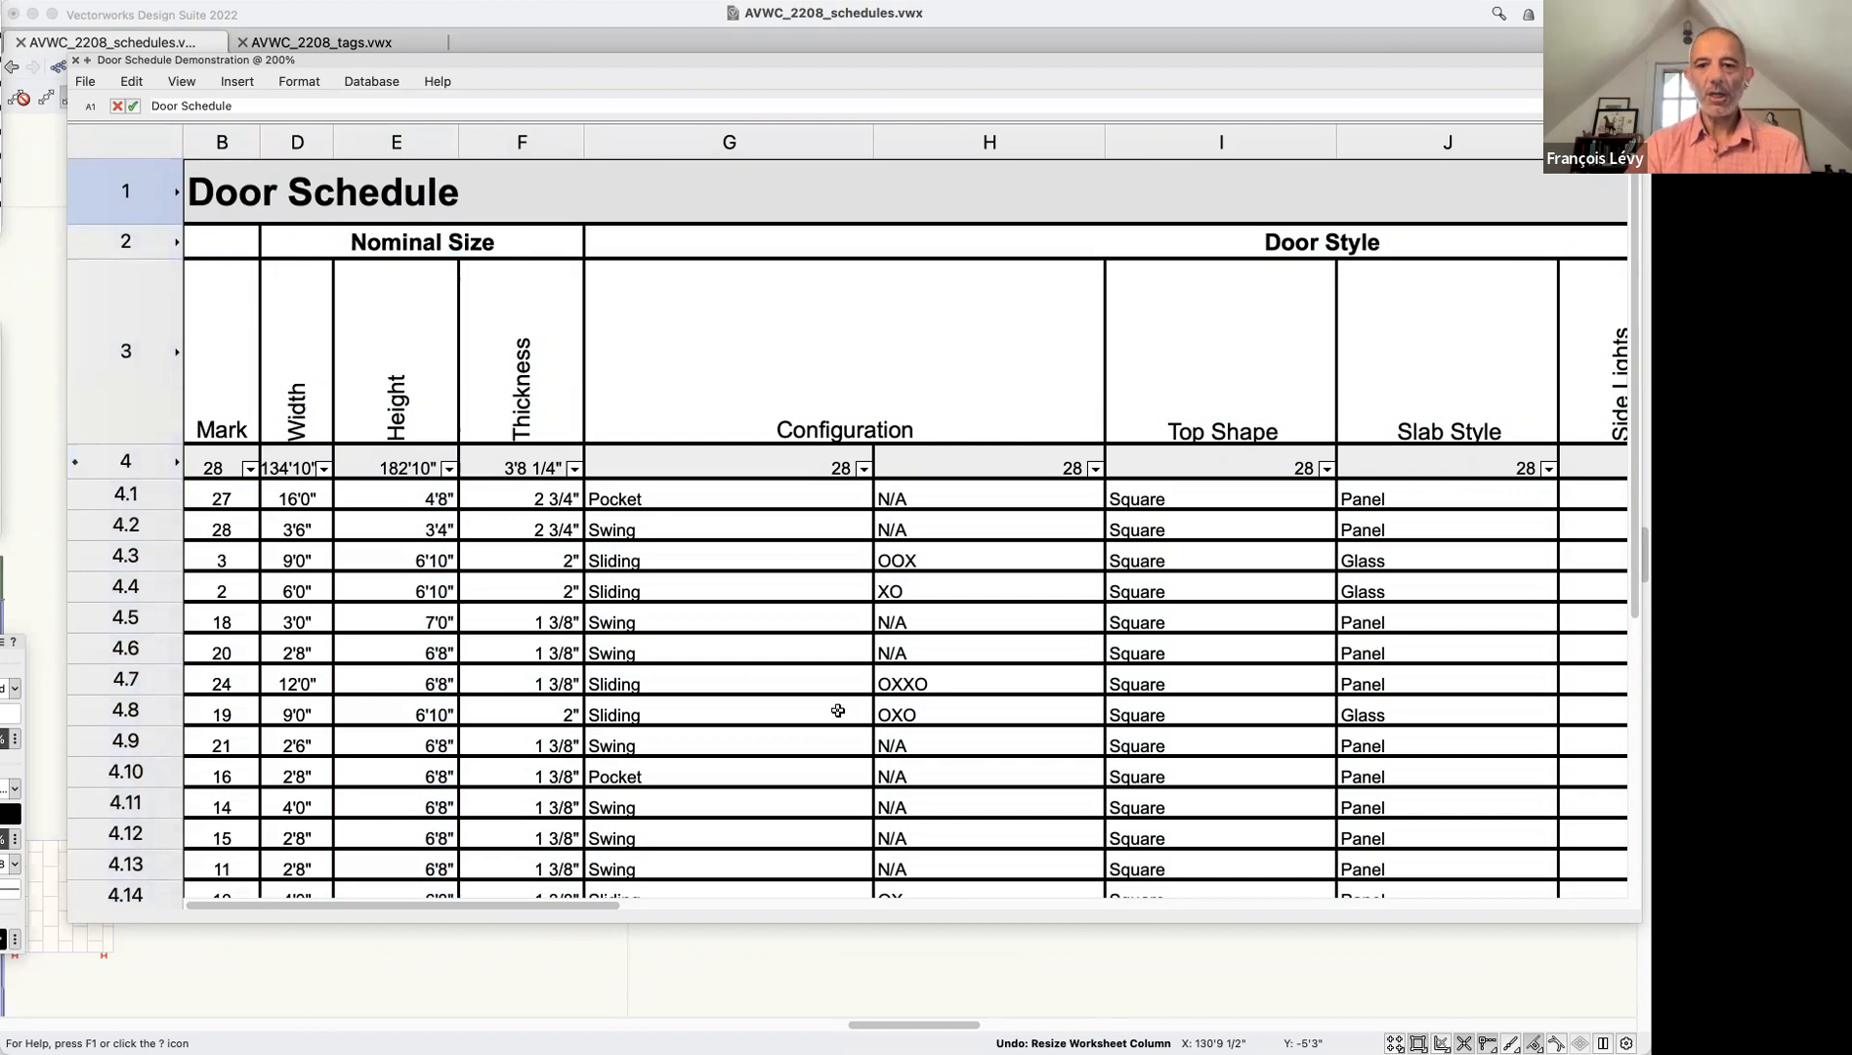
scroll(838, 711, right, 2)
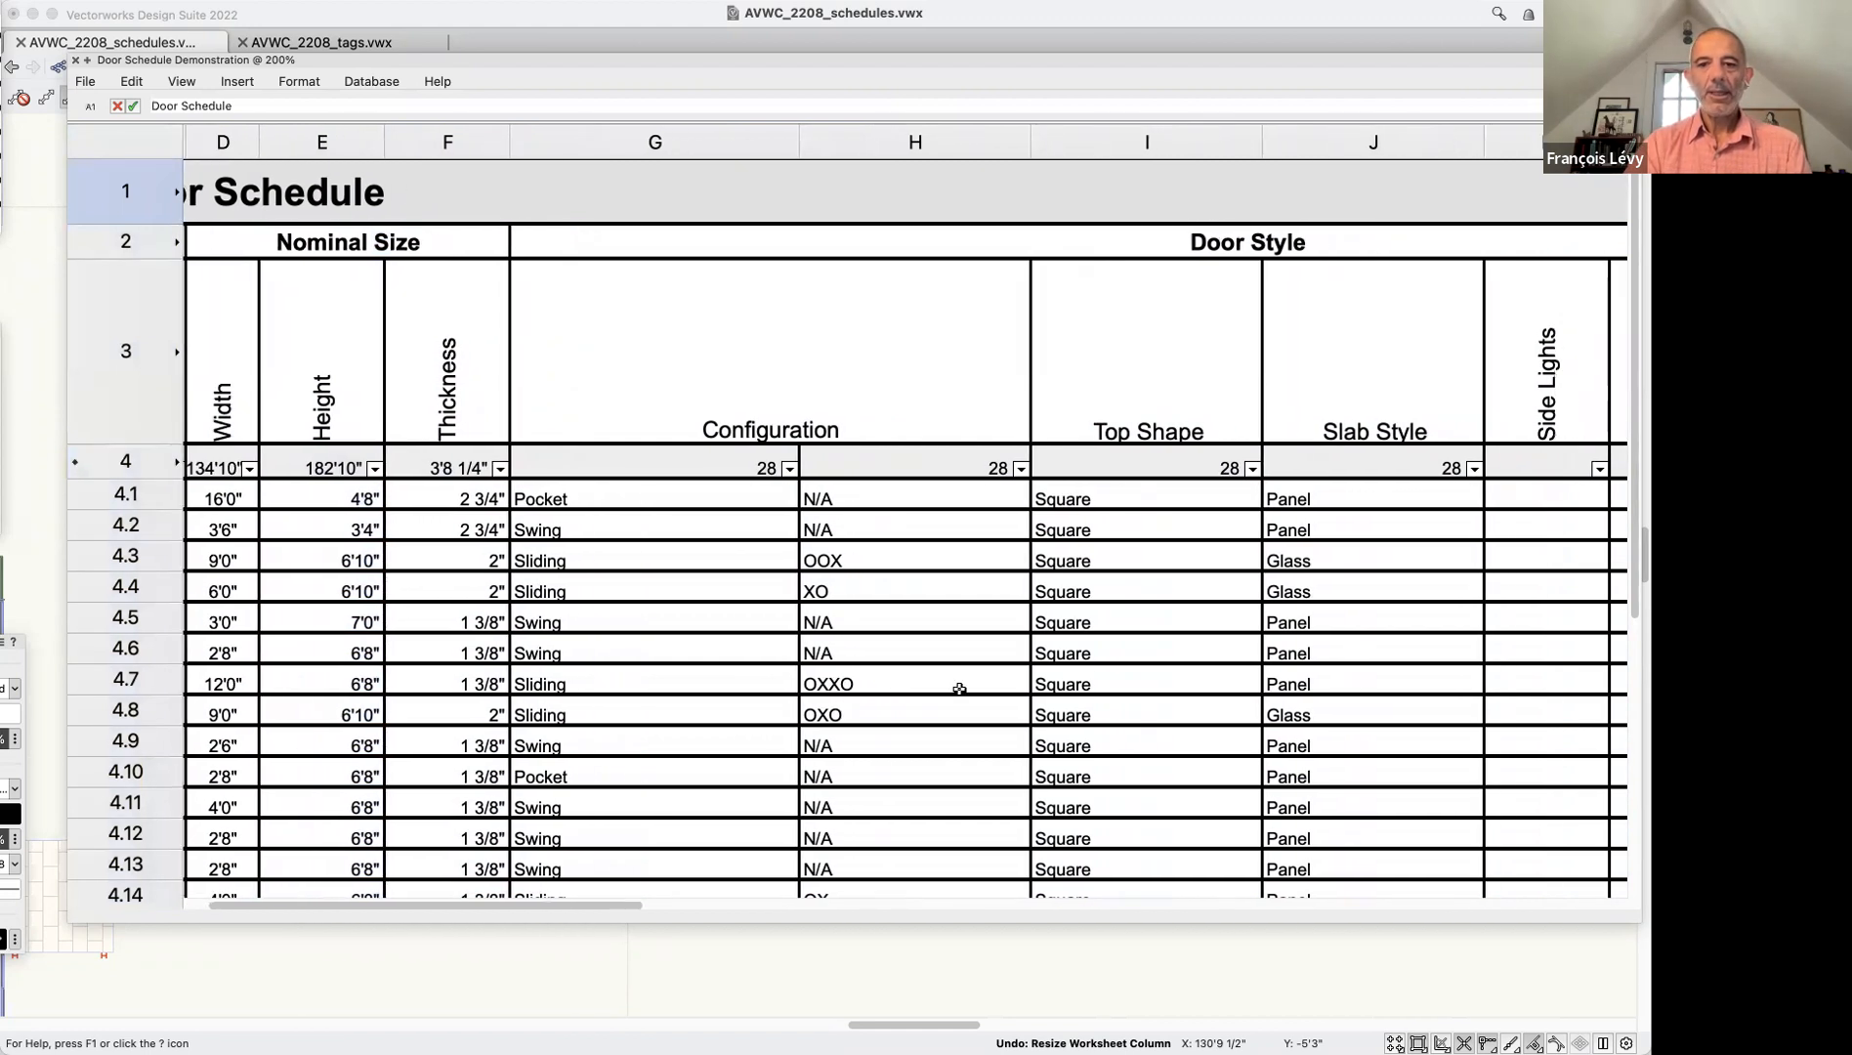
Hide the Top Shape column by reducing its width to nothing
scroll(1124, 543, down, 8)
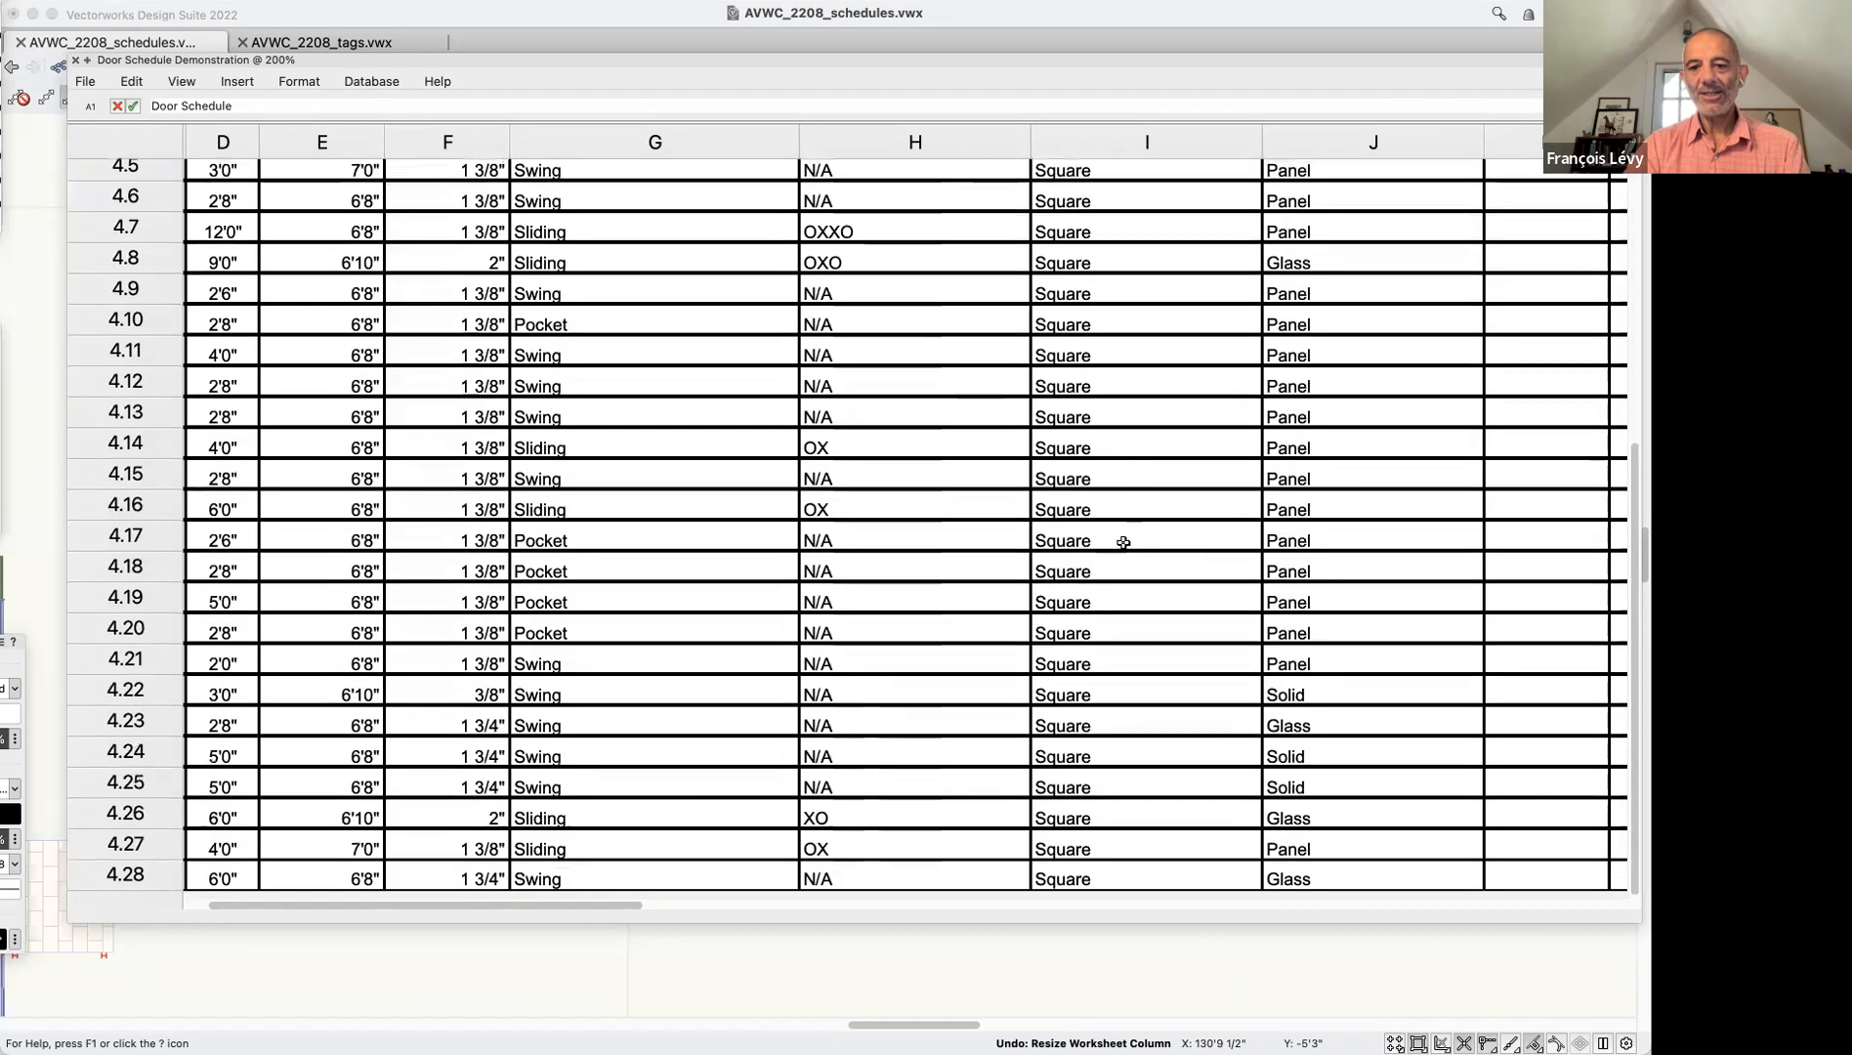
scroll(1123, 539, up, 8)
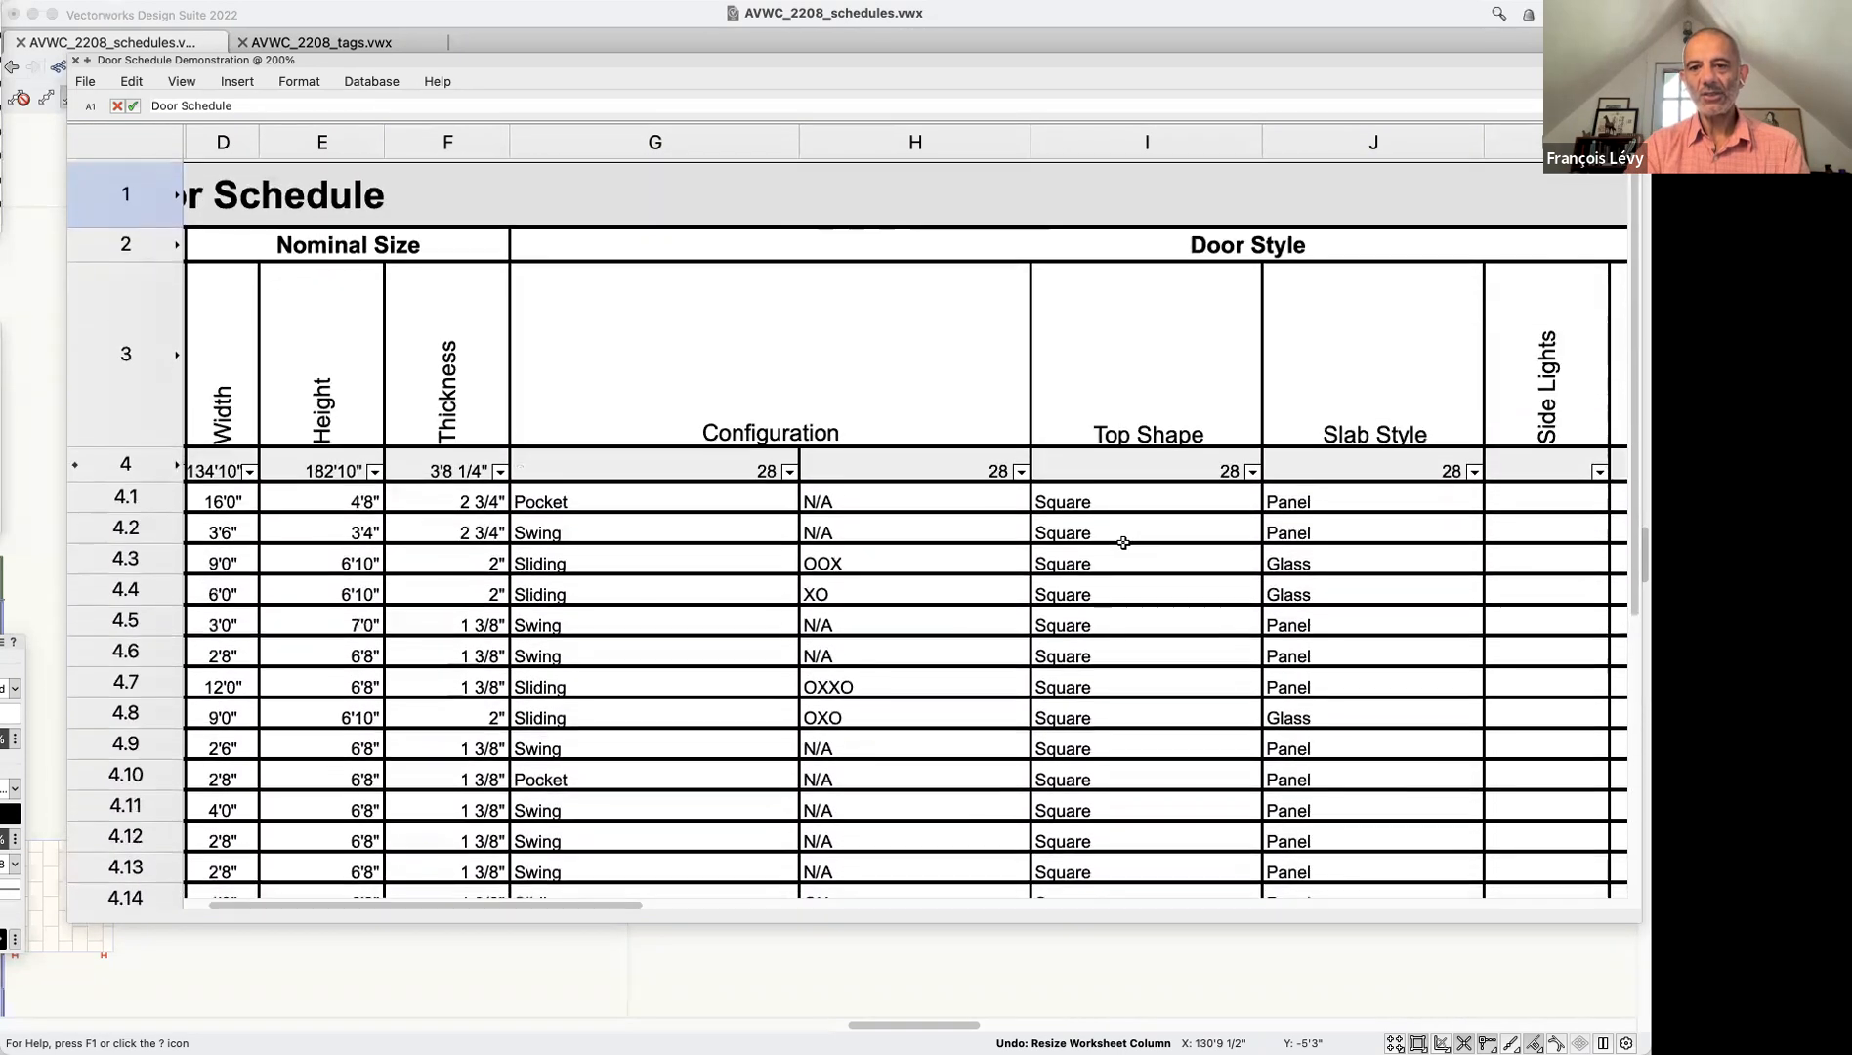
click(1165, 146)
drag(1260, 140, 1006, 140)
Hide the Side Lights, L Sidelt Wid and R Sidelt Wid columns by reducing their widths to nothing
scroll(1010, 140, right, 2)
scroll(1010, 140, right, 4)
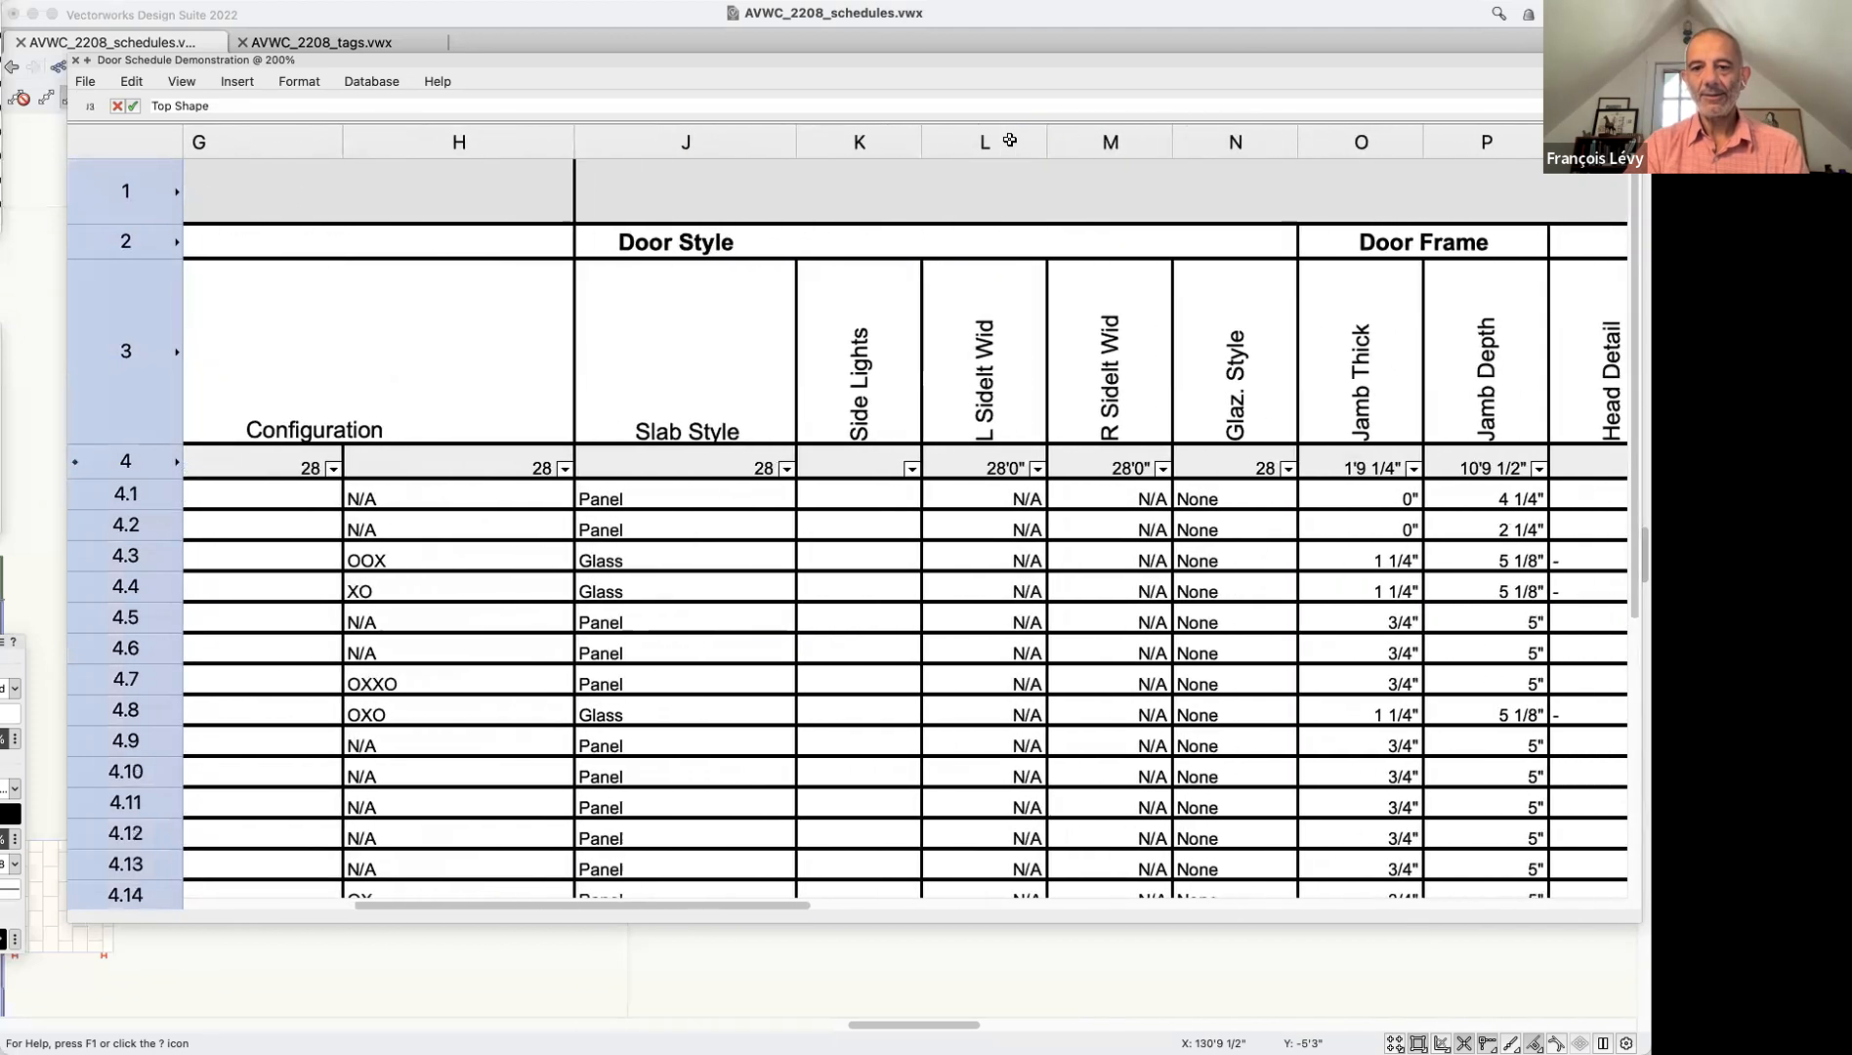
scroll(913, 291, down, 3)
scroll(913, 290, down, 3)
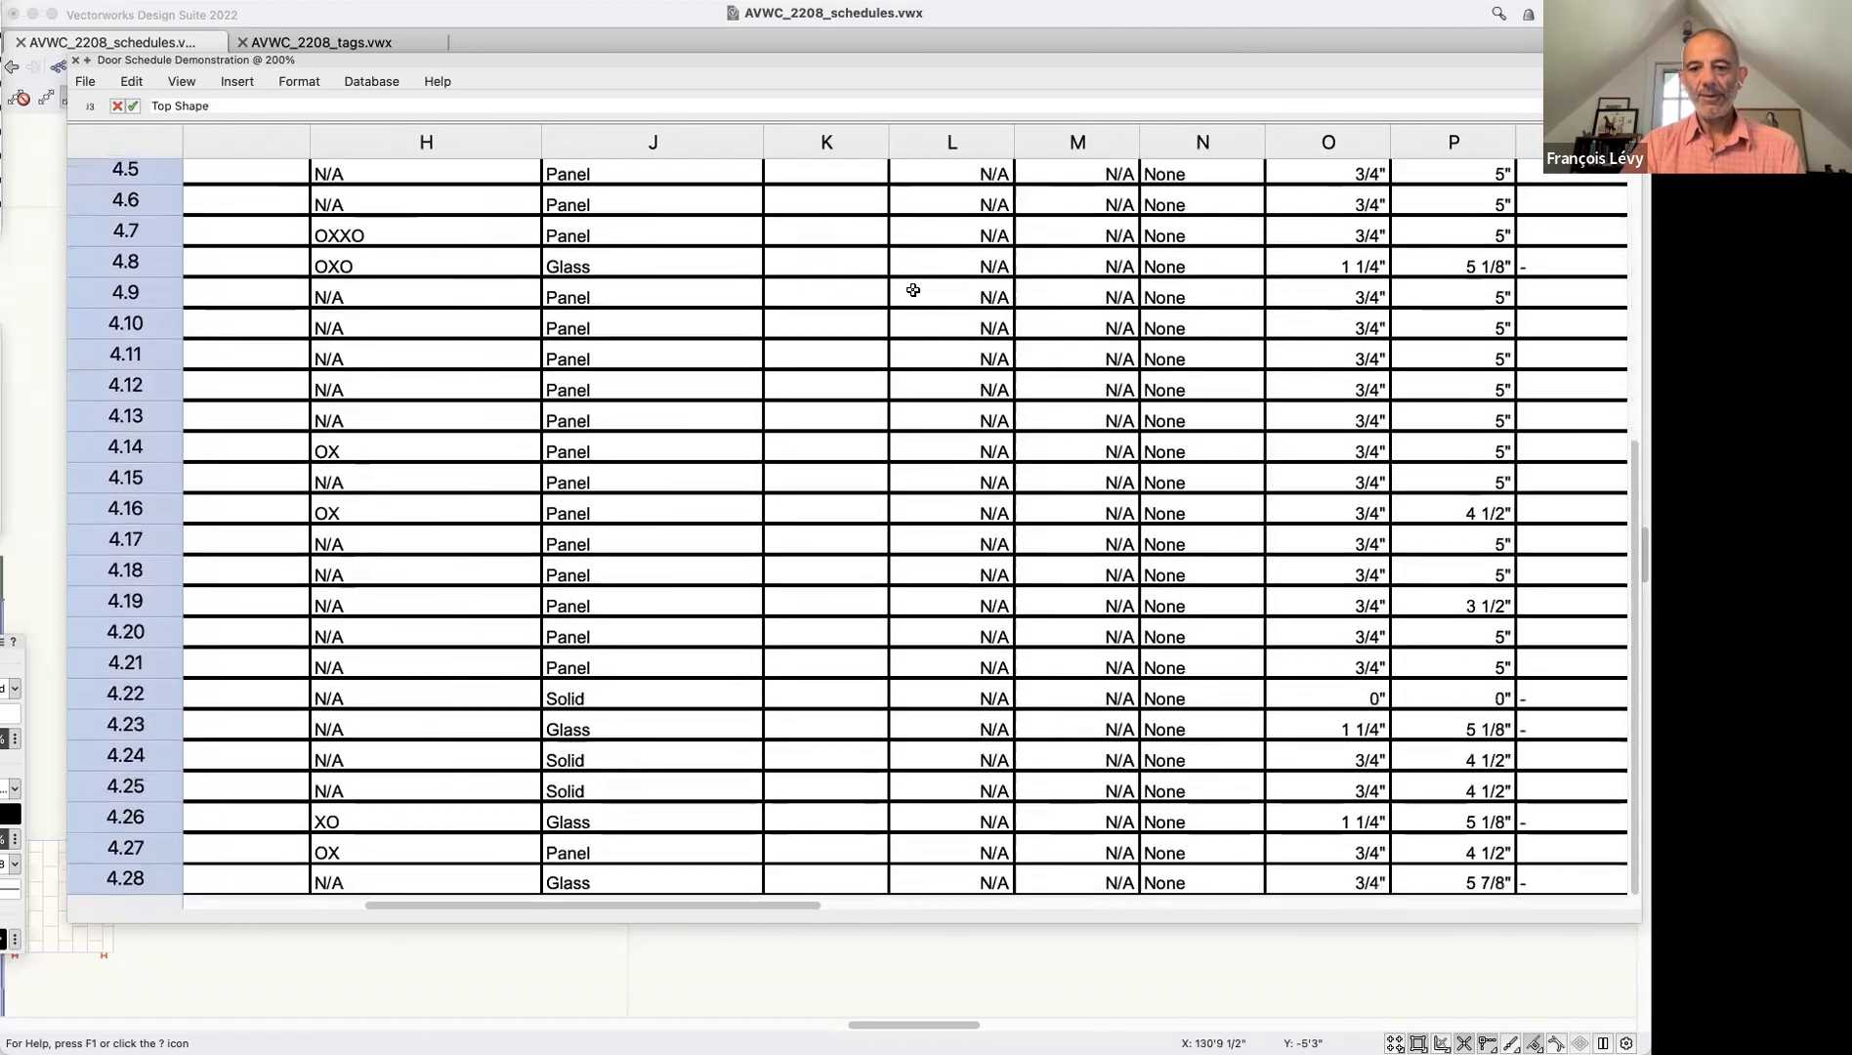
scroll(914, 291, up, 8)
scroll(914, 290, down, 1)
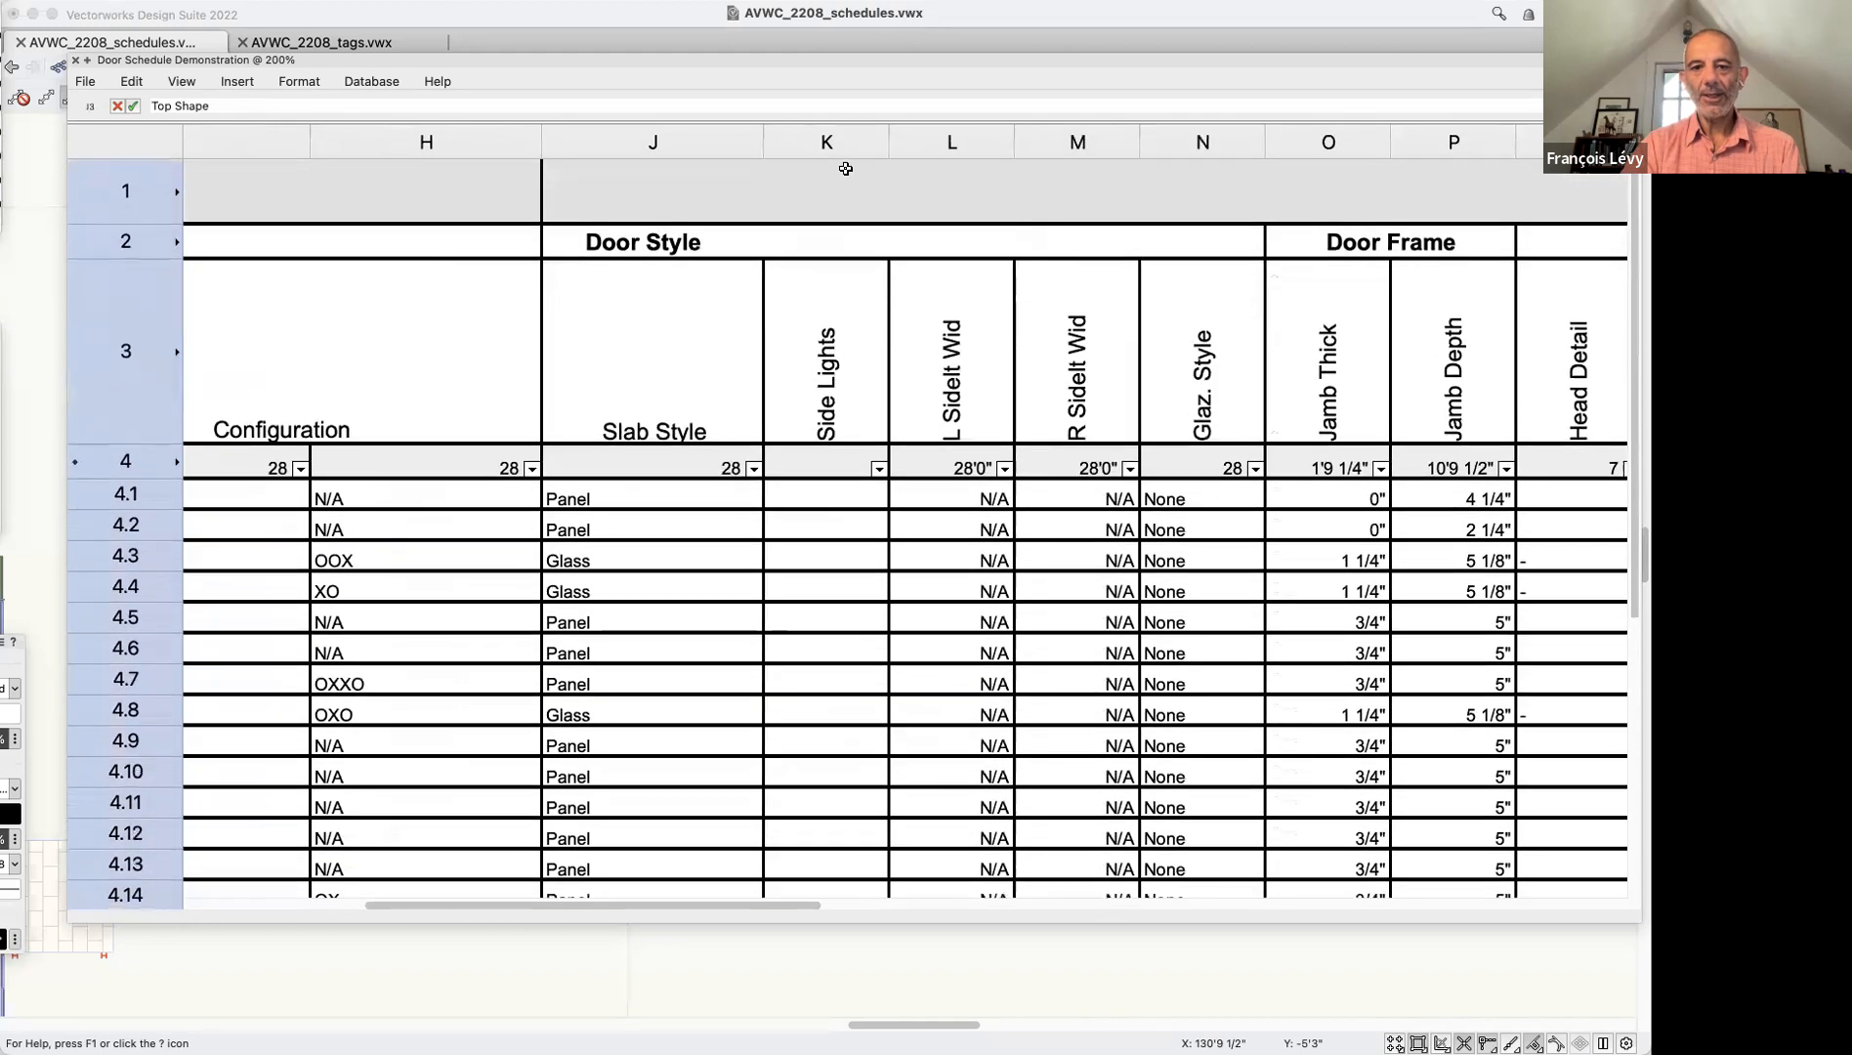
mouse_move(844, 143)
mouse_down()
mouse_move(1058, 133)
mouse_move(879, 136)
mouse_up()
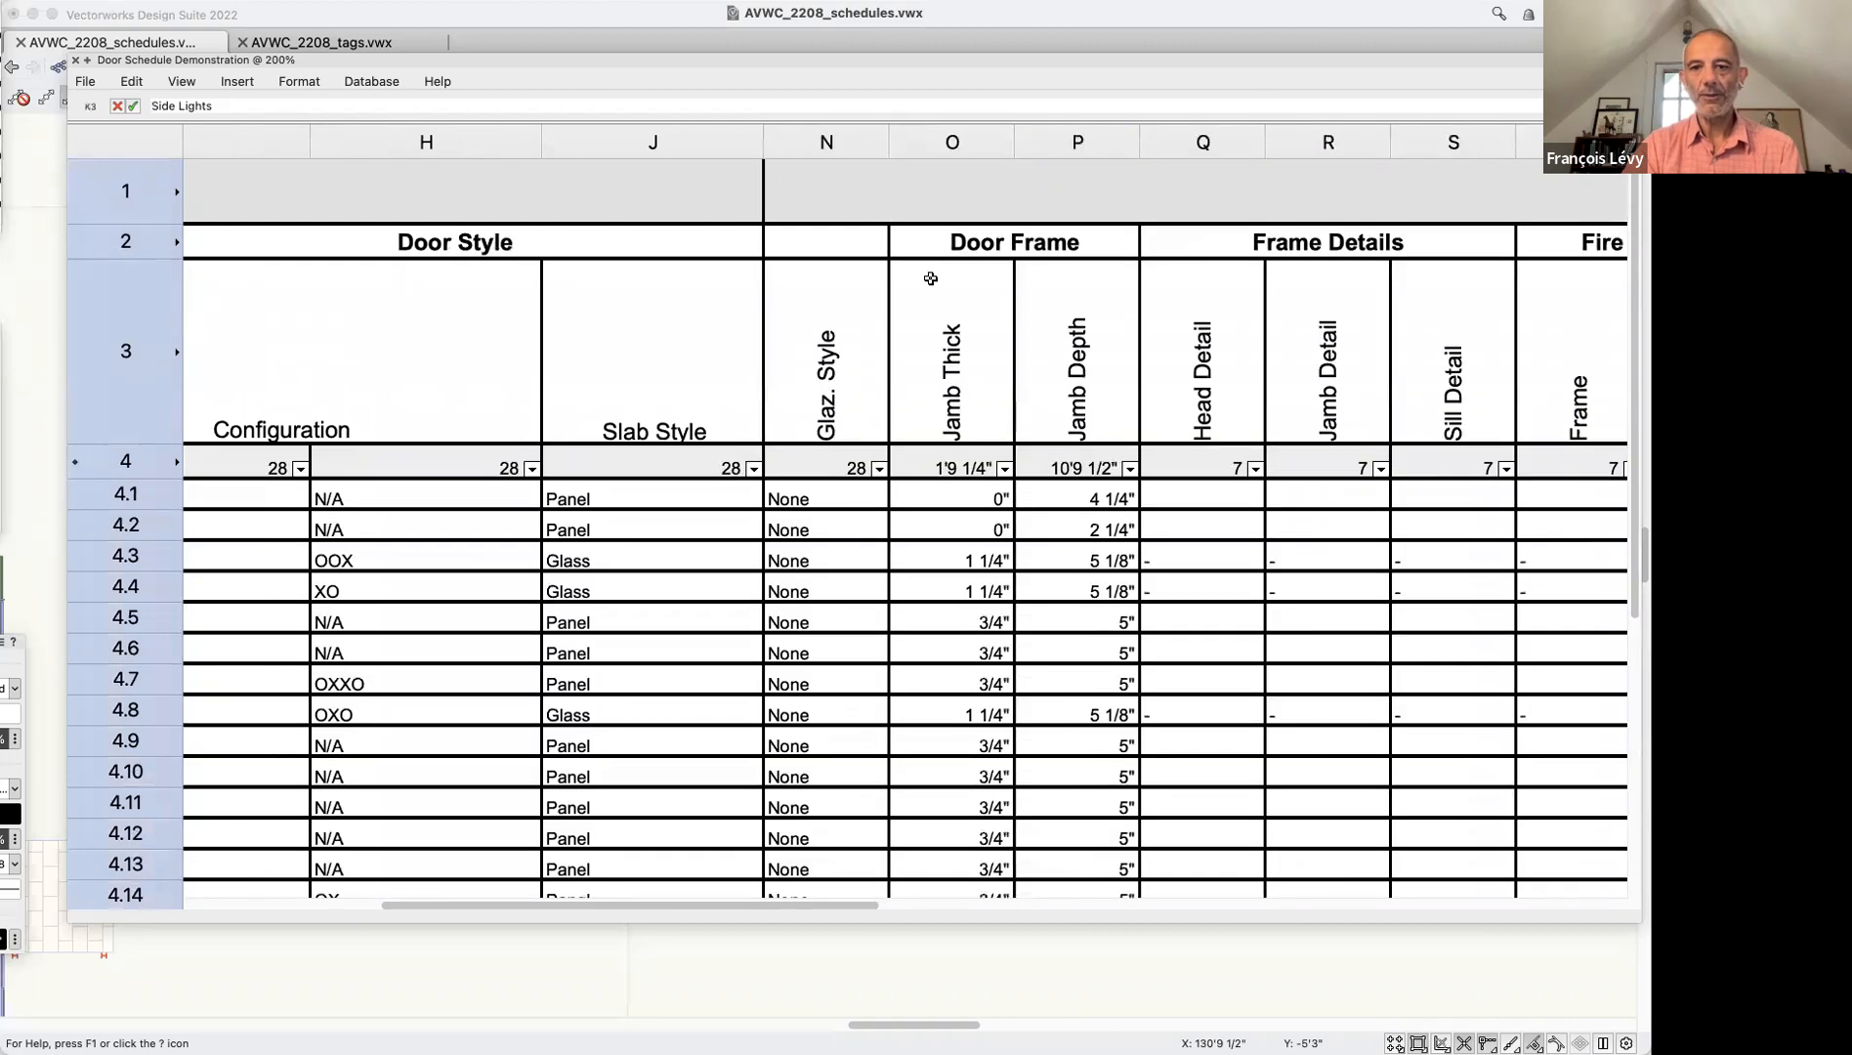
Look through the remaining frame, fire rating and opening columns, and check the order of the door numbers in the Mark column
scroll(836, 573, right, 7)
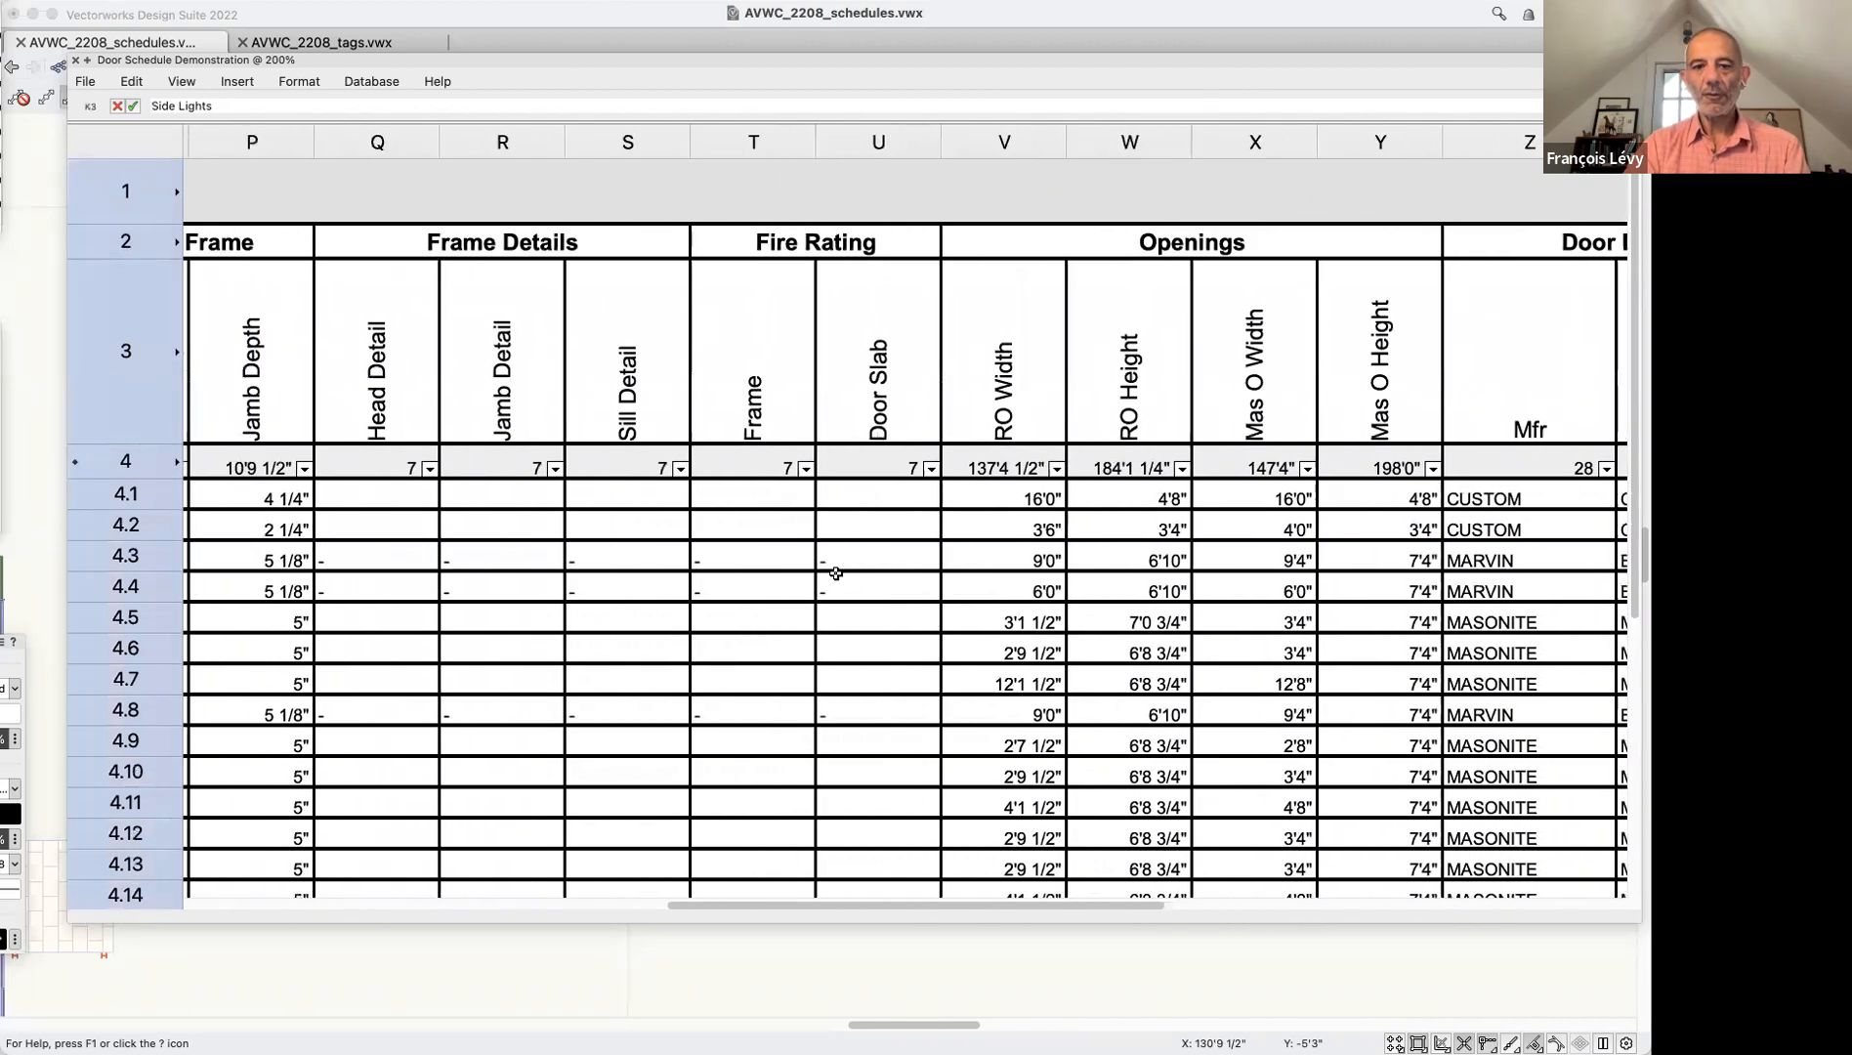
scroll(836, 574, left, 2)
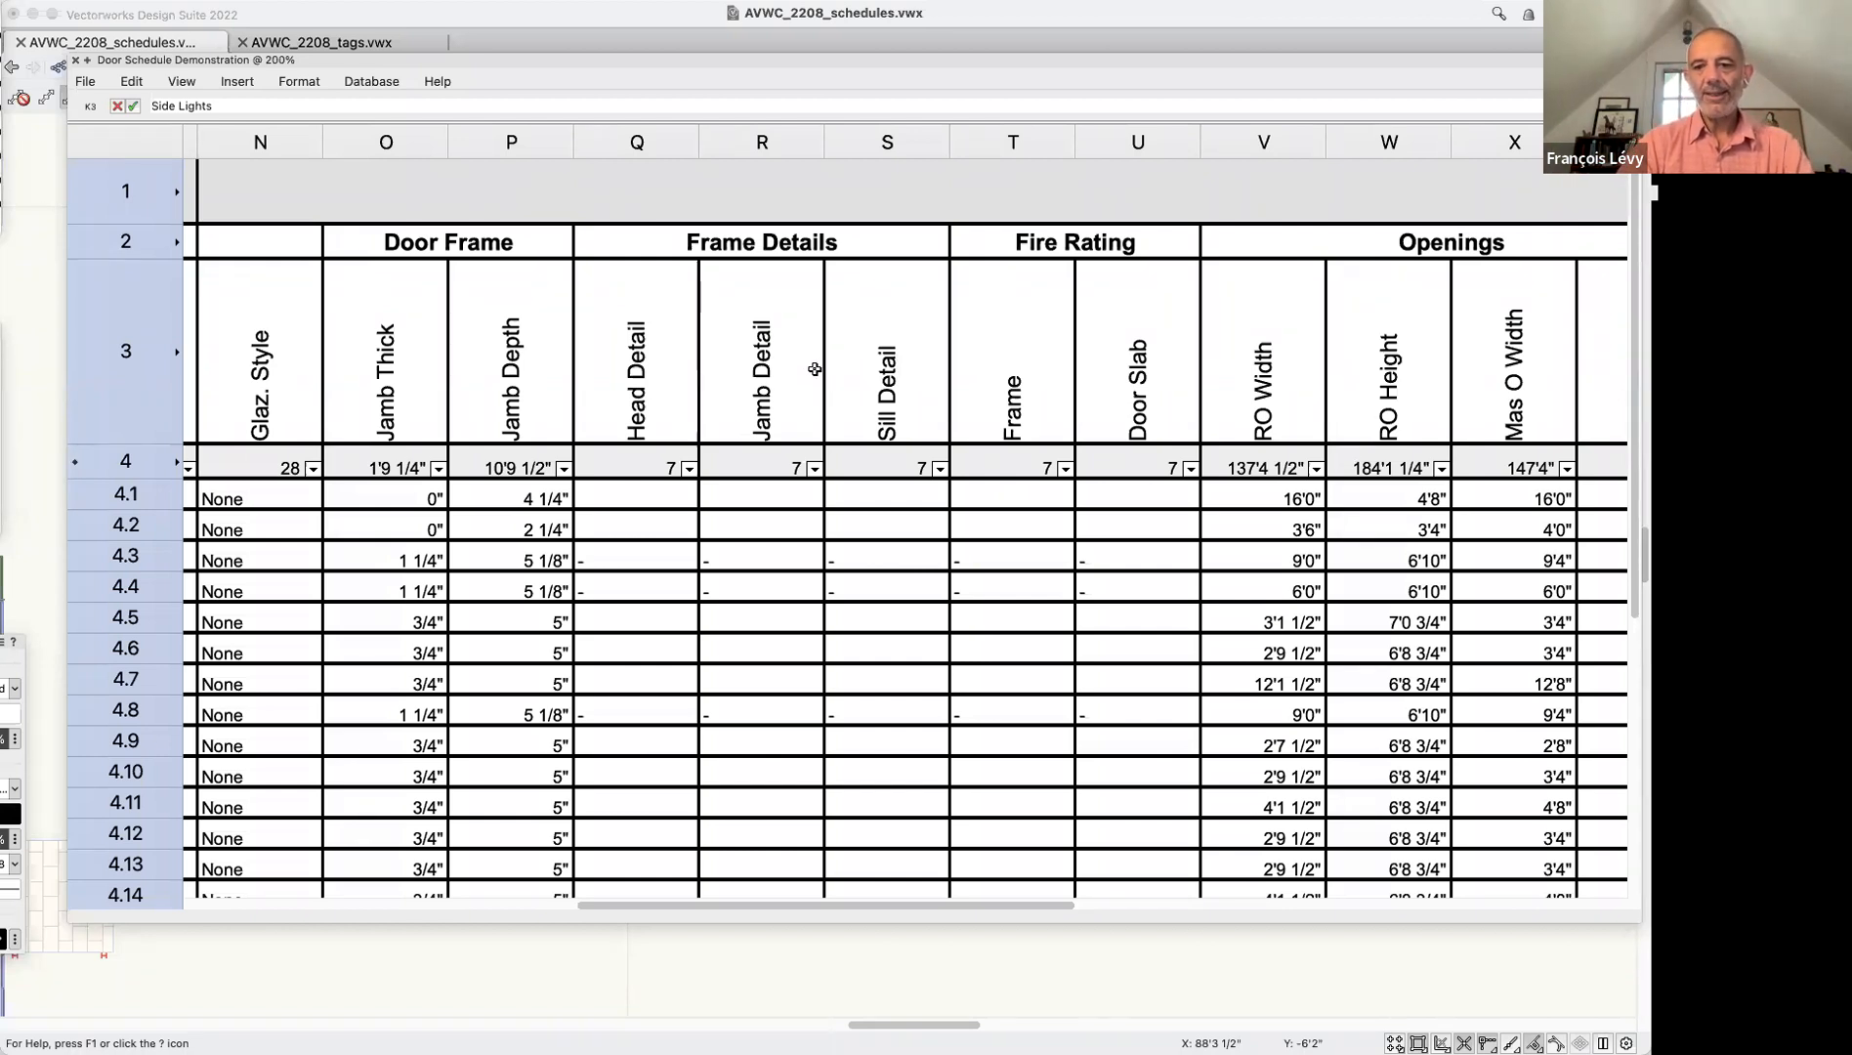
scroll(817, 363, left, 10)
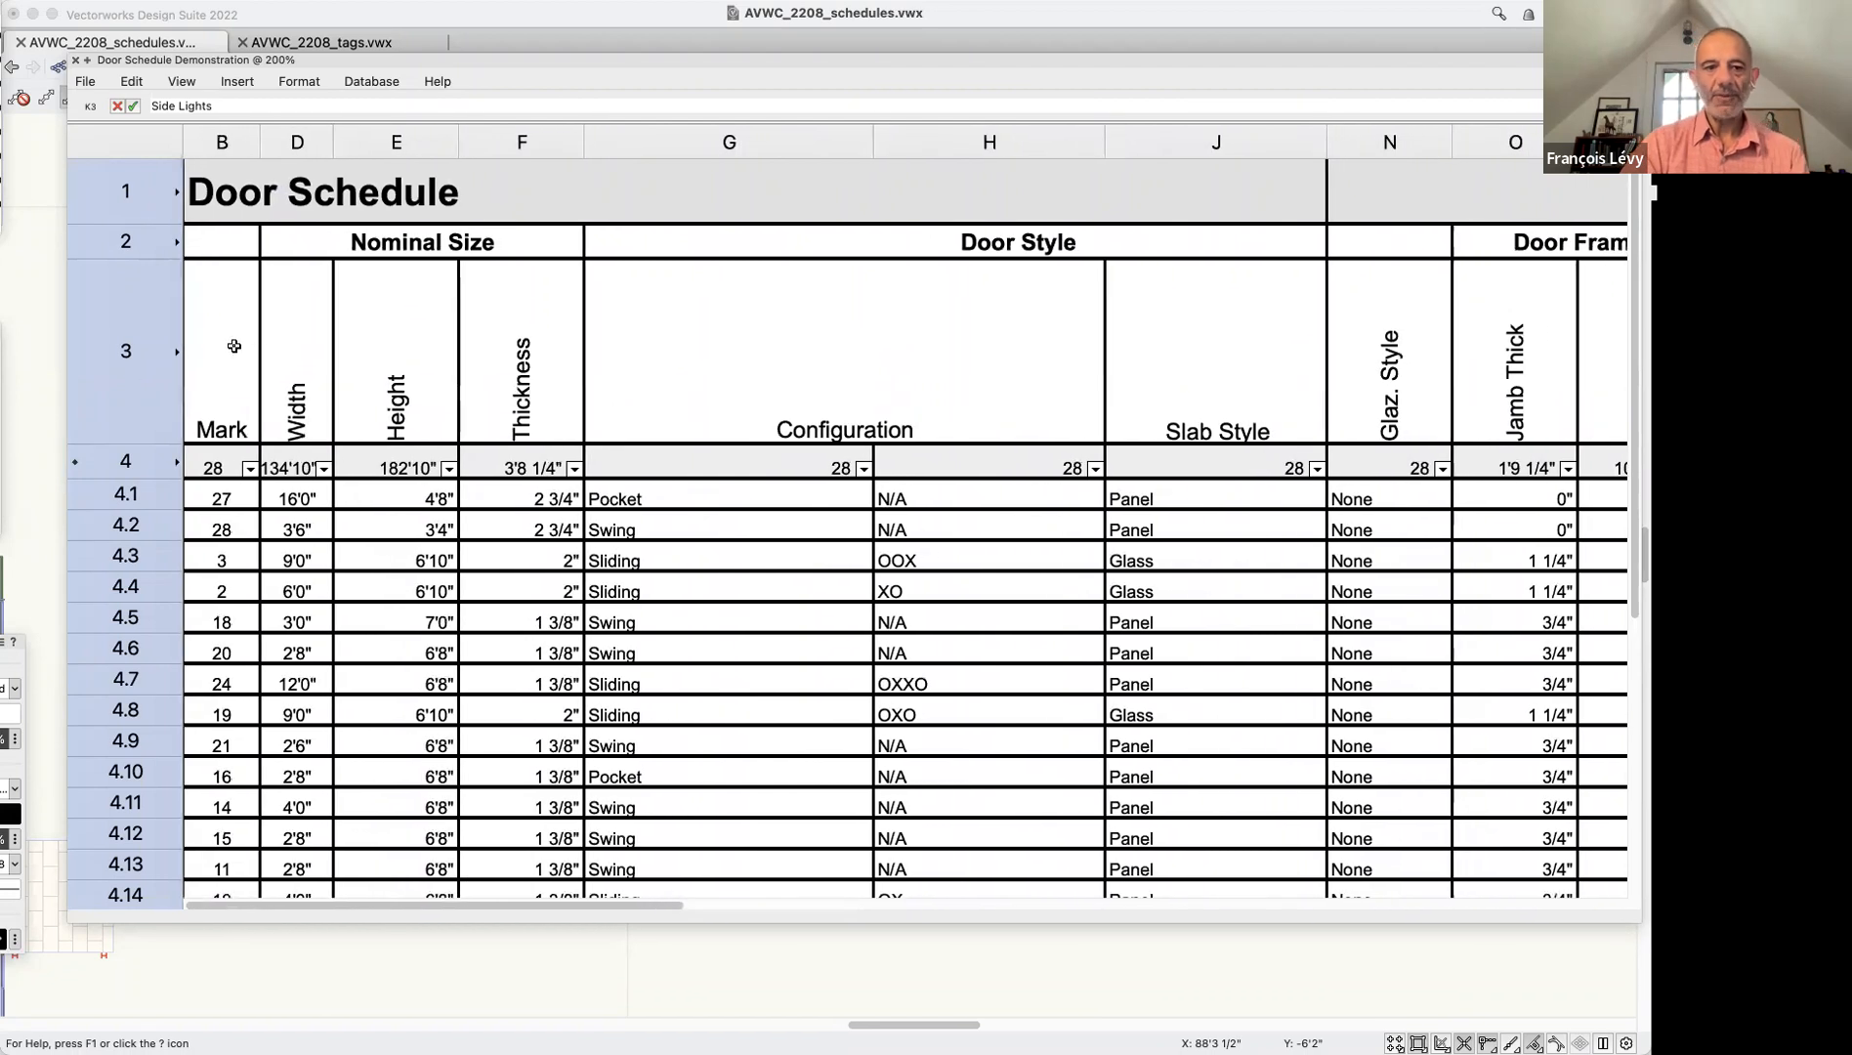
click(232, 142)
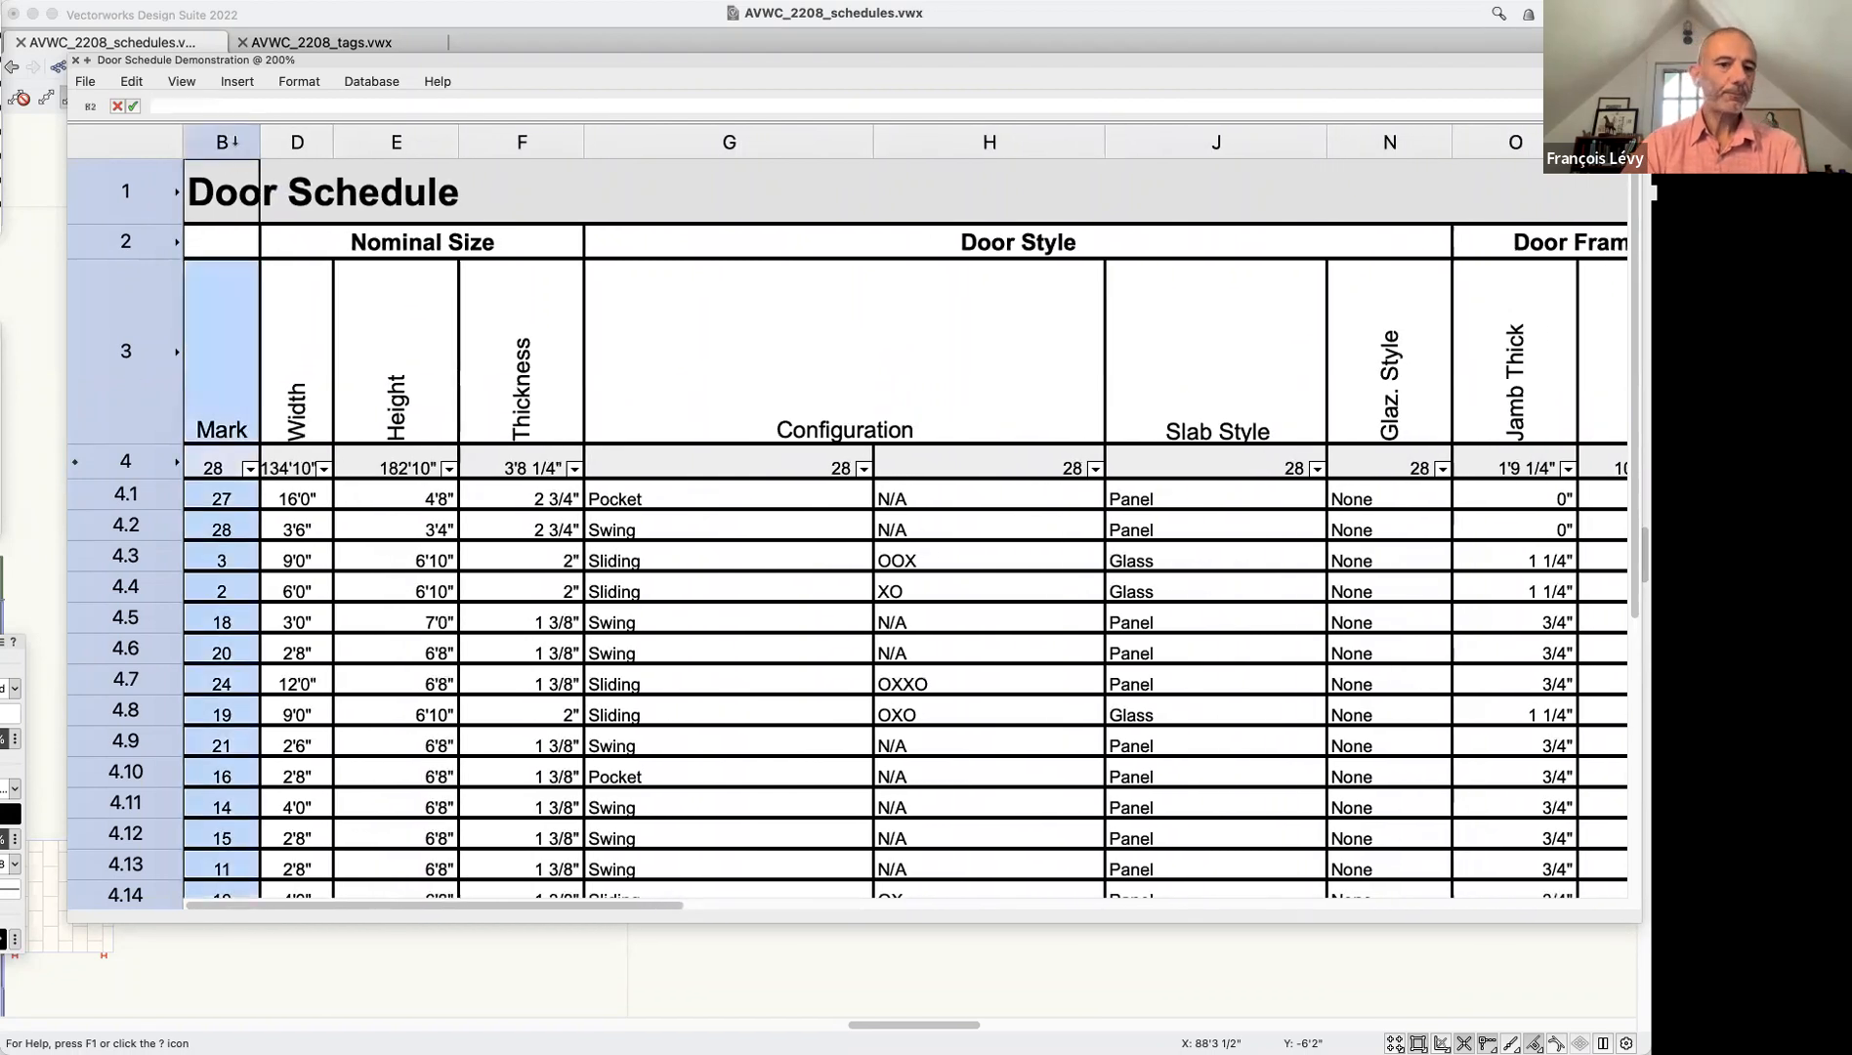
scroll(256, 637, down, 10)
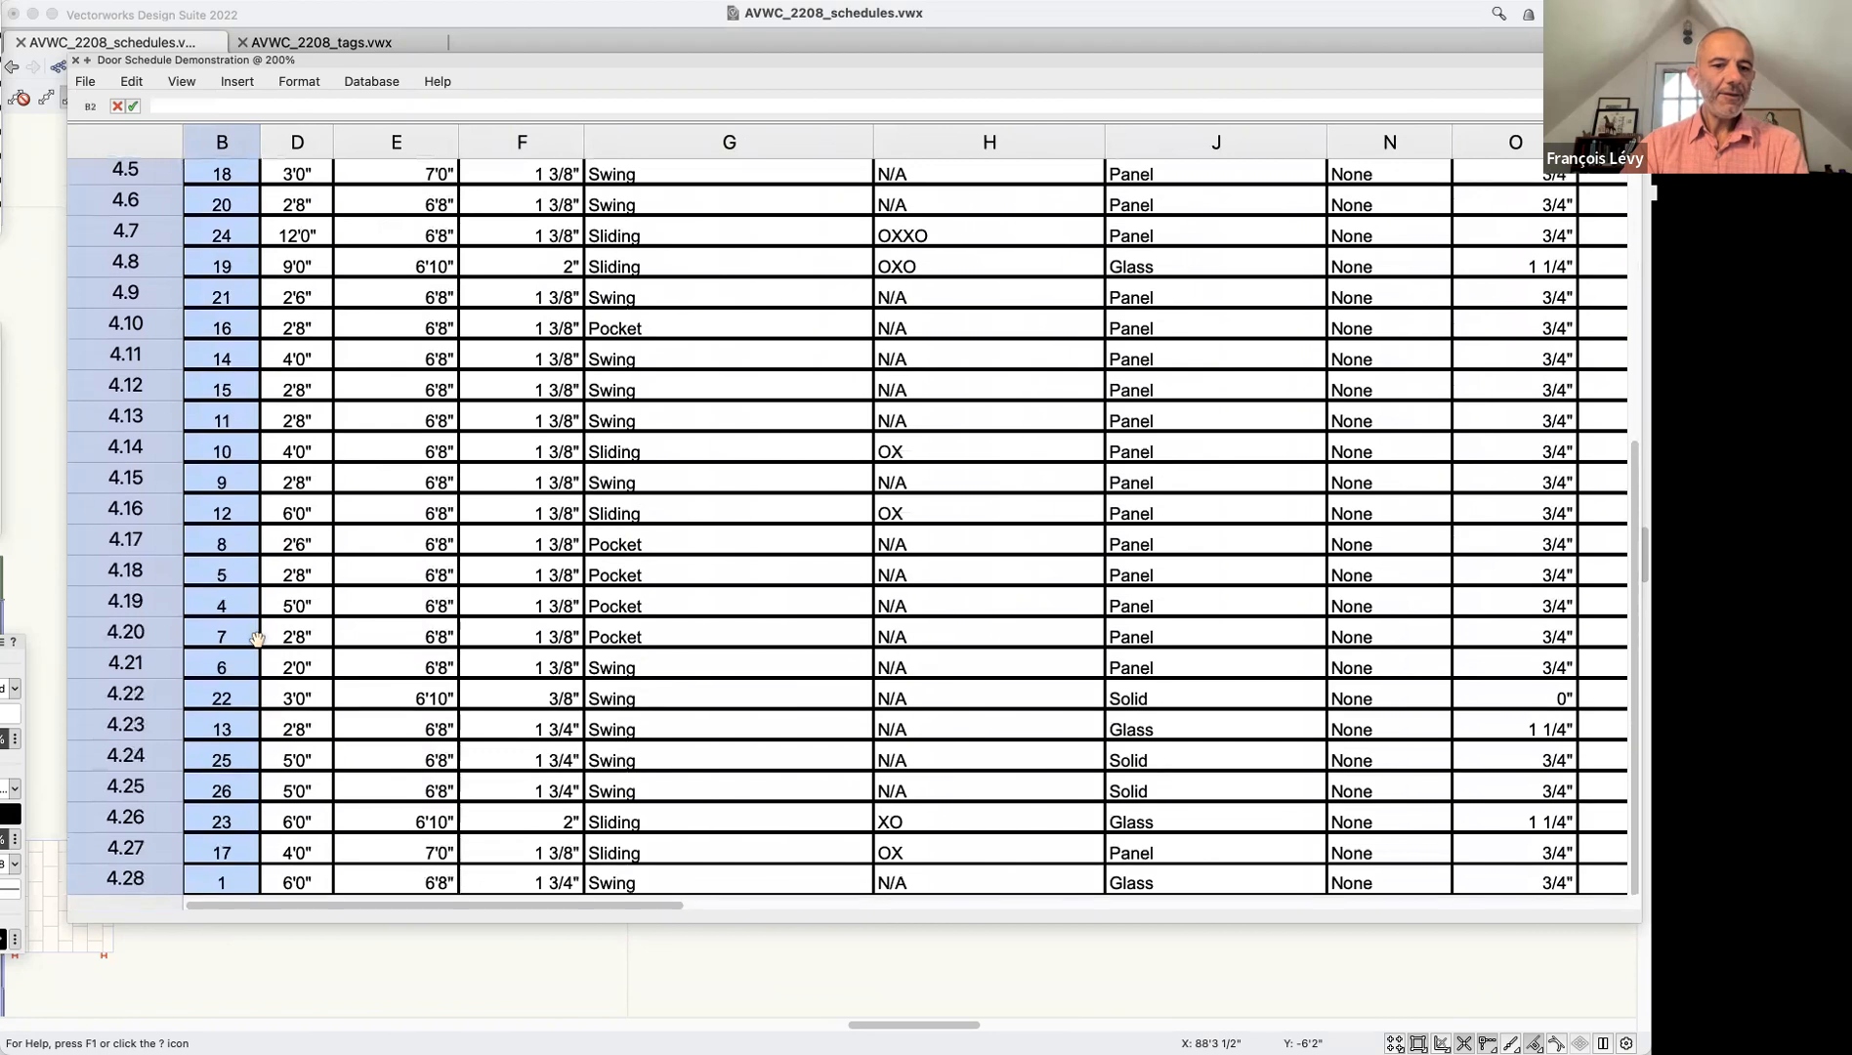
scroll(256, 637, up, 10)
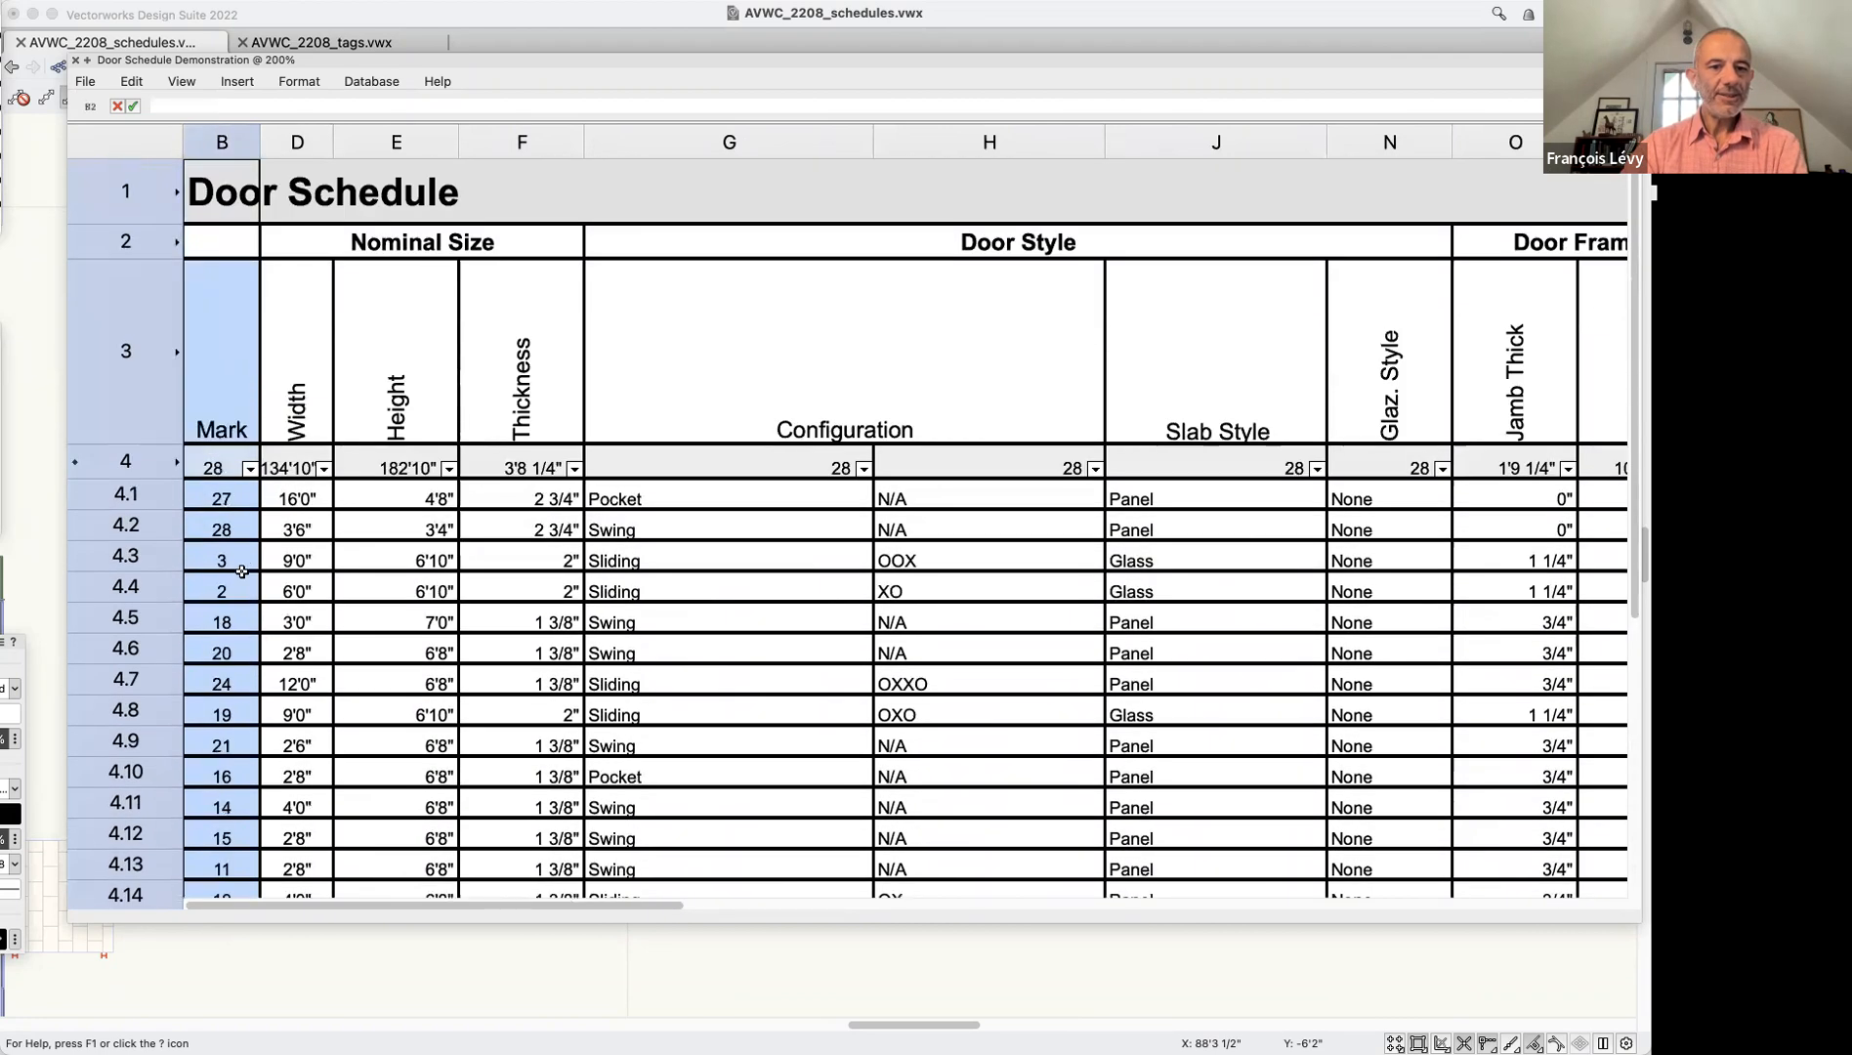
scroll(236, 515, down, 8)
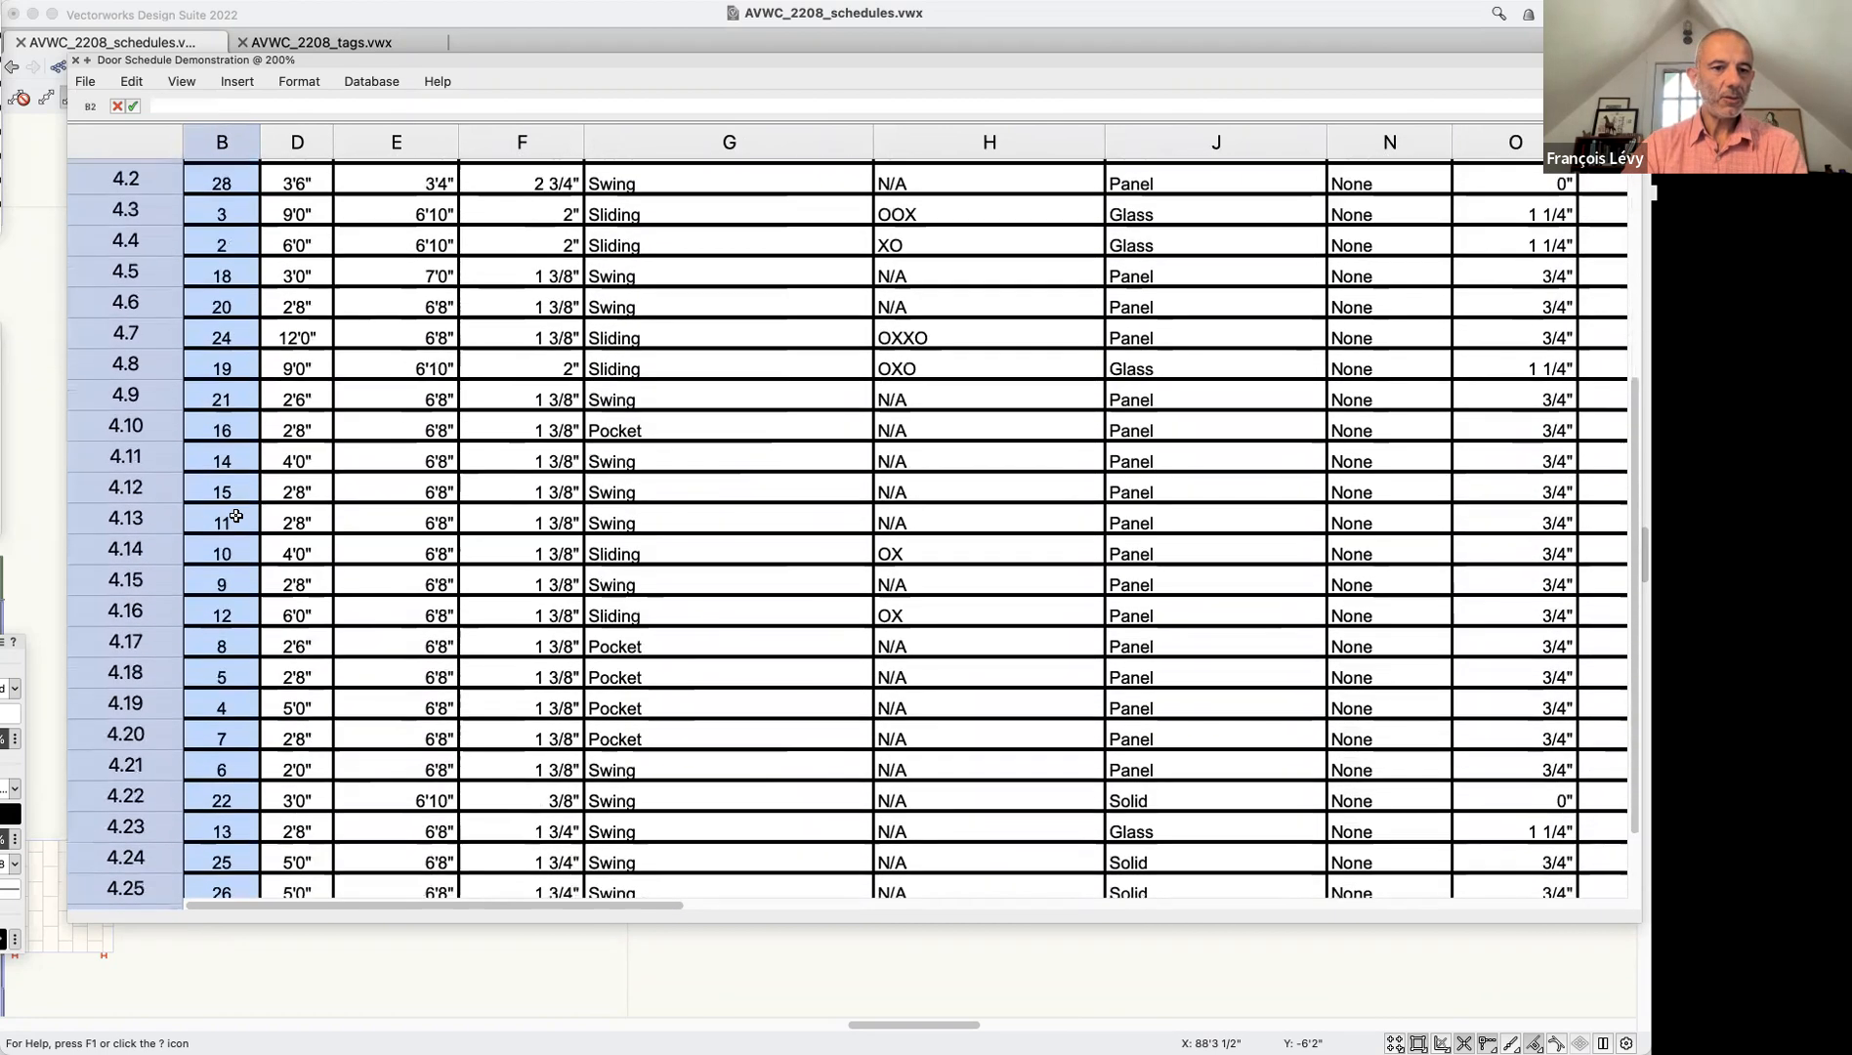
scroll(235, 516, down, 2)
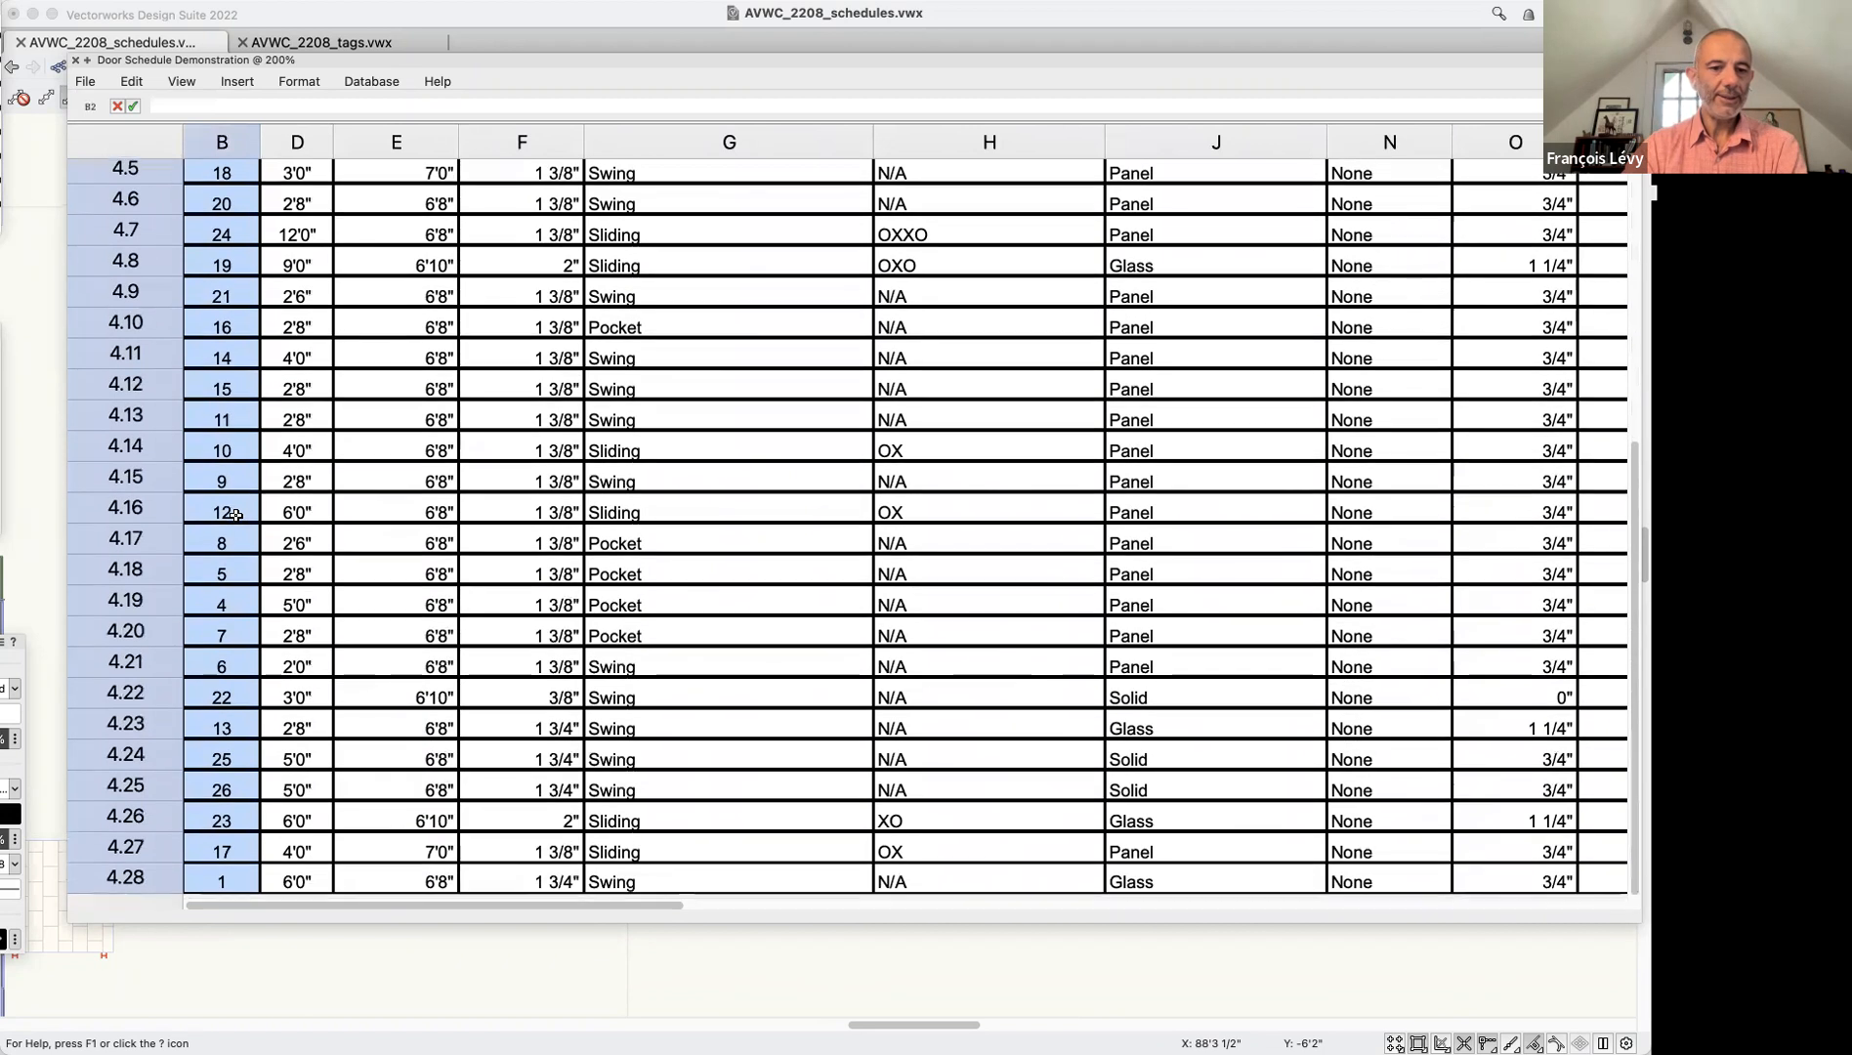
scroll(231, 735, up, 8)
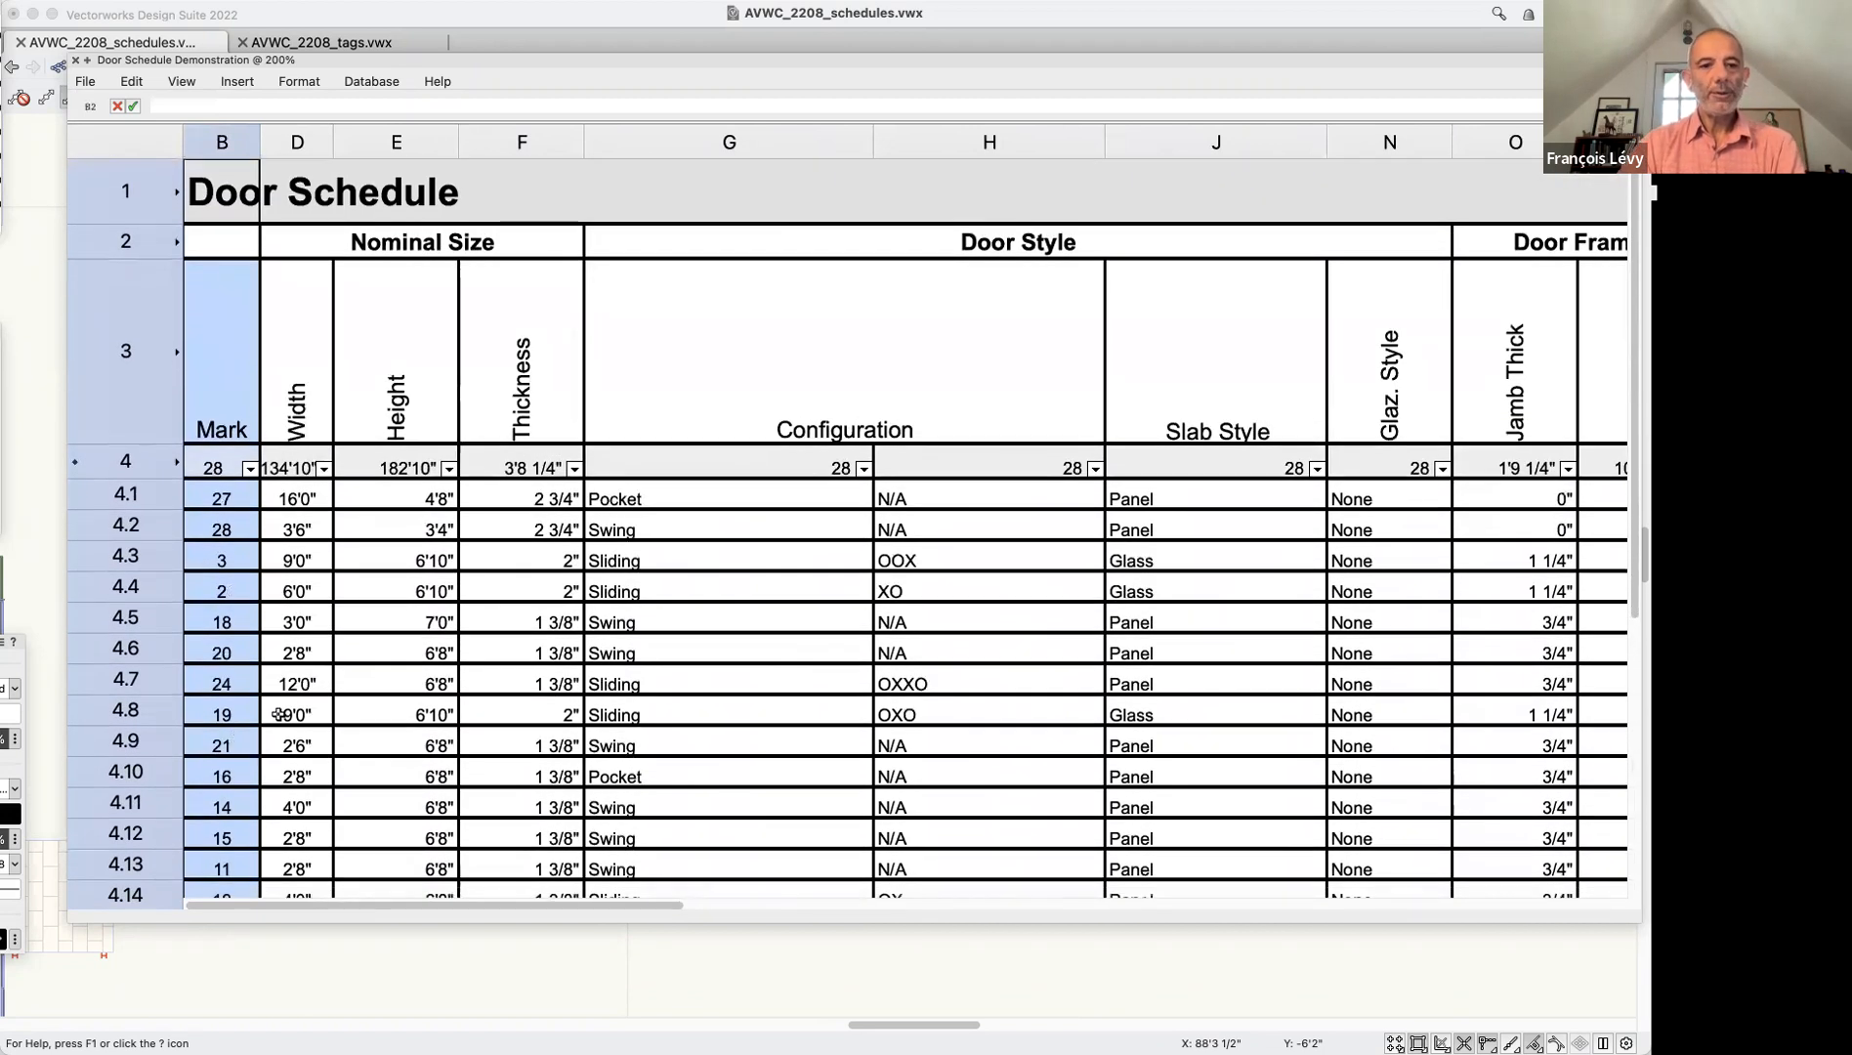
click(250, 470)
drag(116, 490, 344, 567)
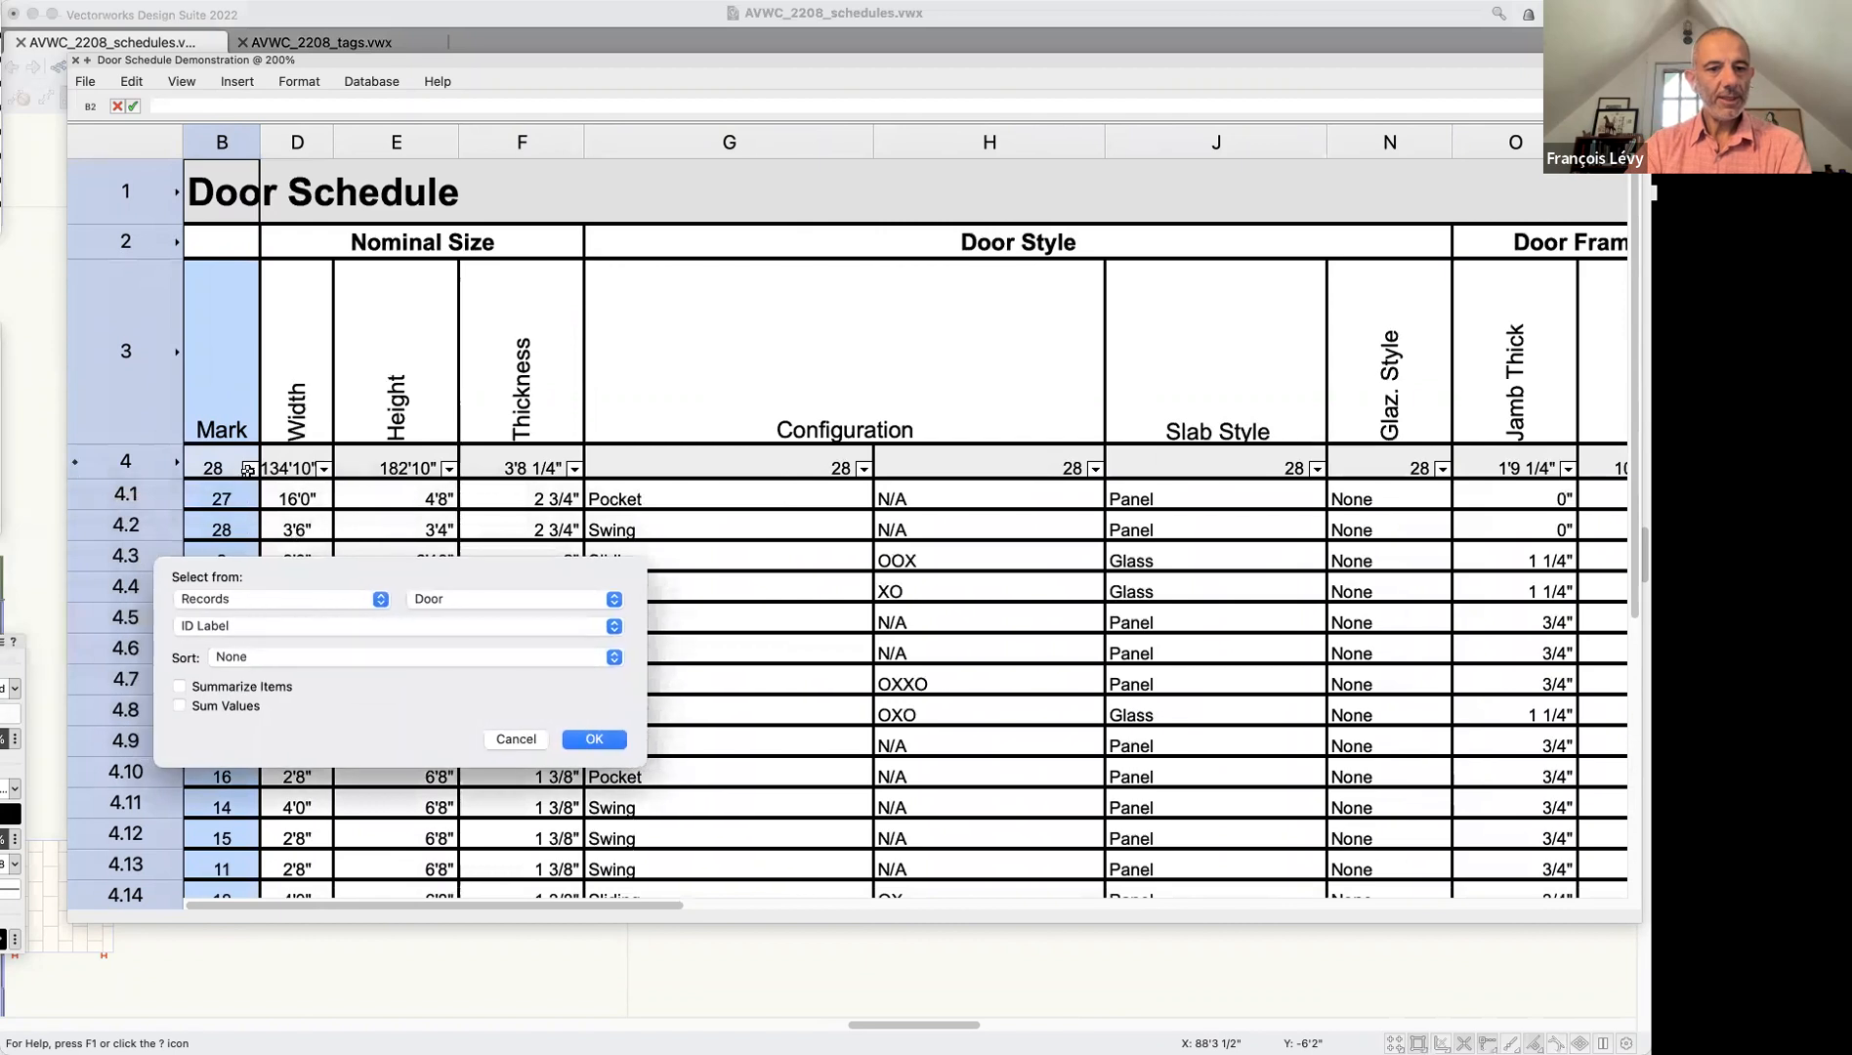
click(530, 744)
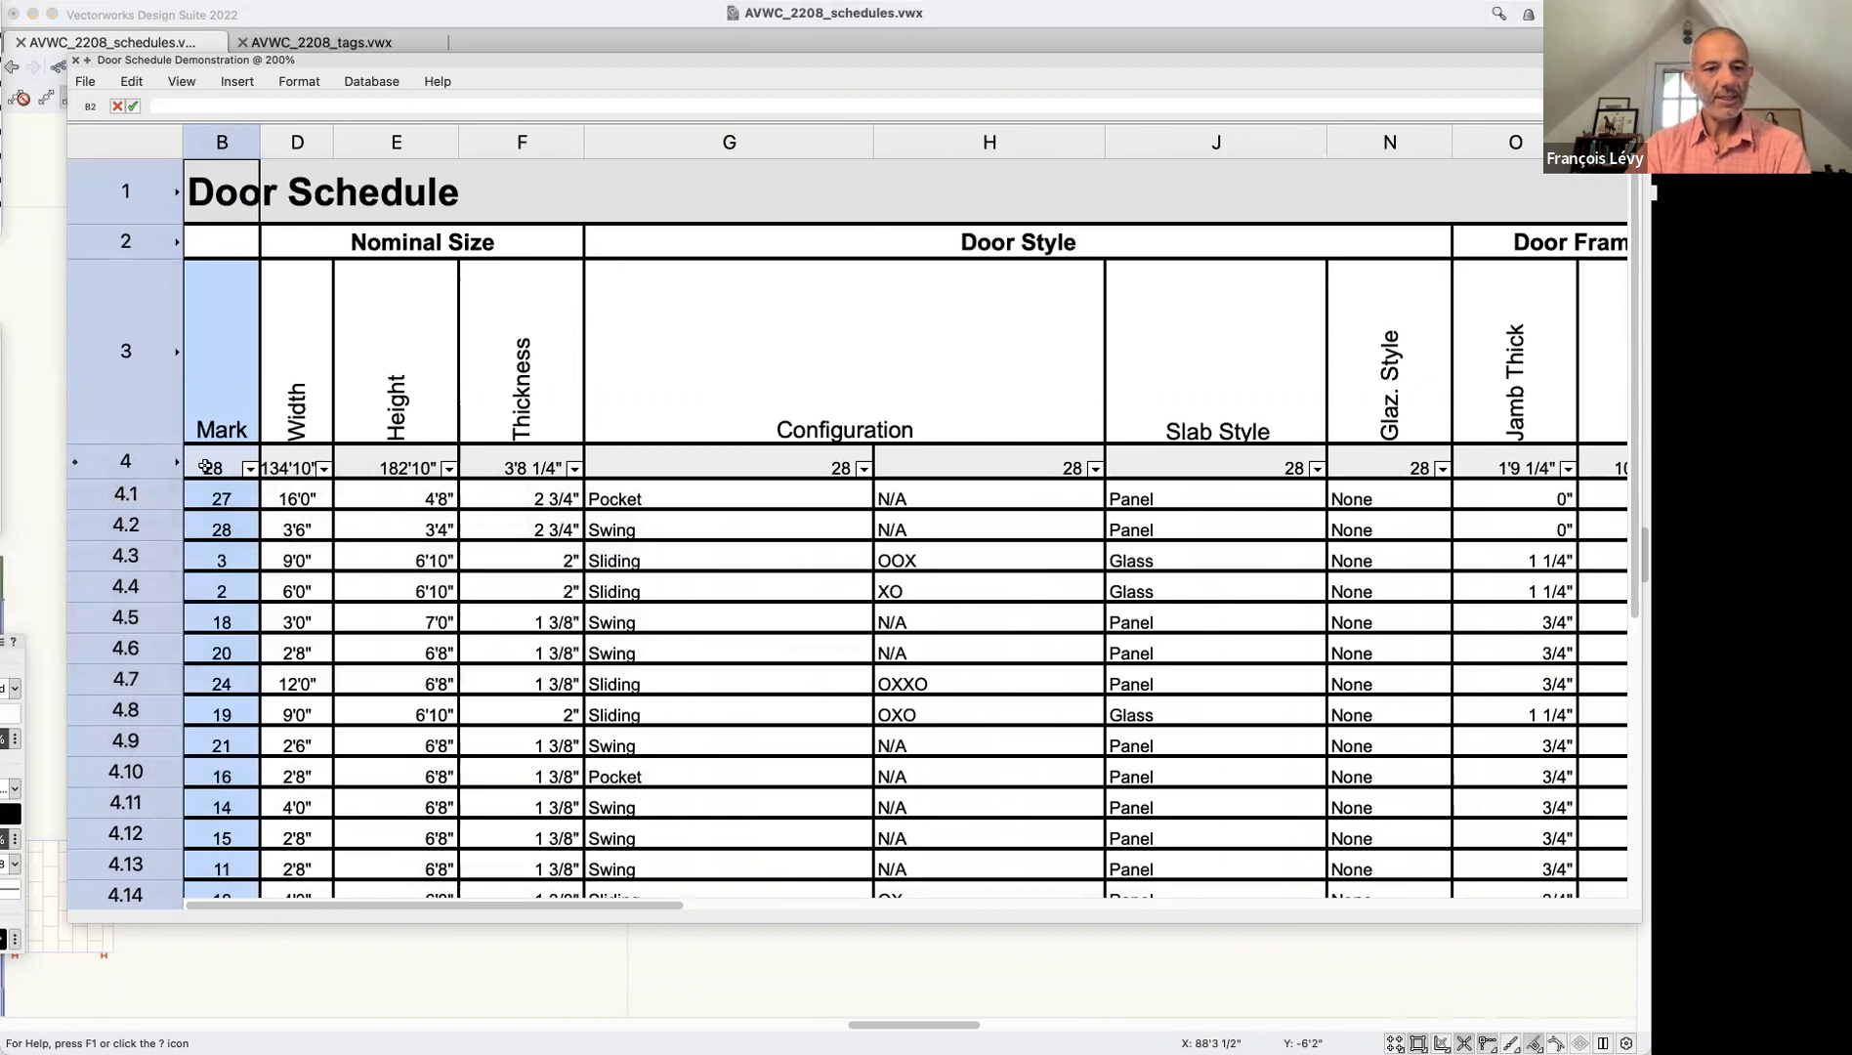
Sort the schedule by the Mark column's ID Label in ascending order and check the order down to the last row
click(205, 467)
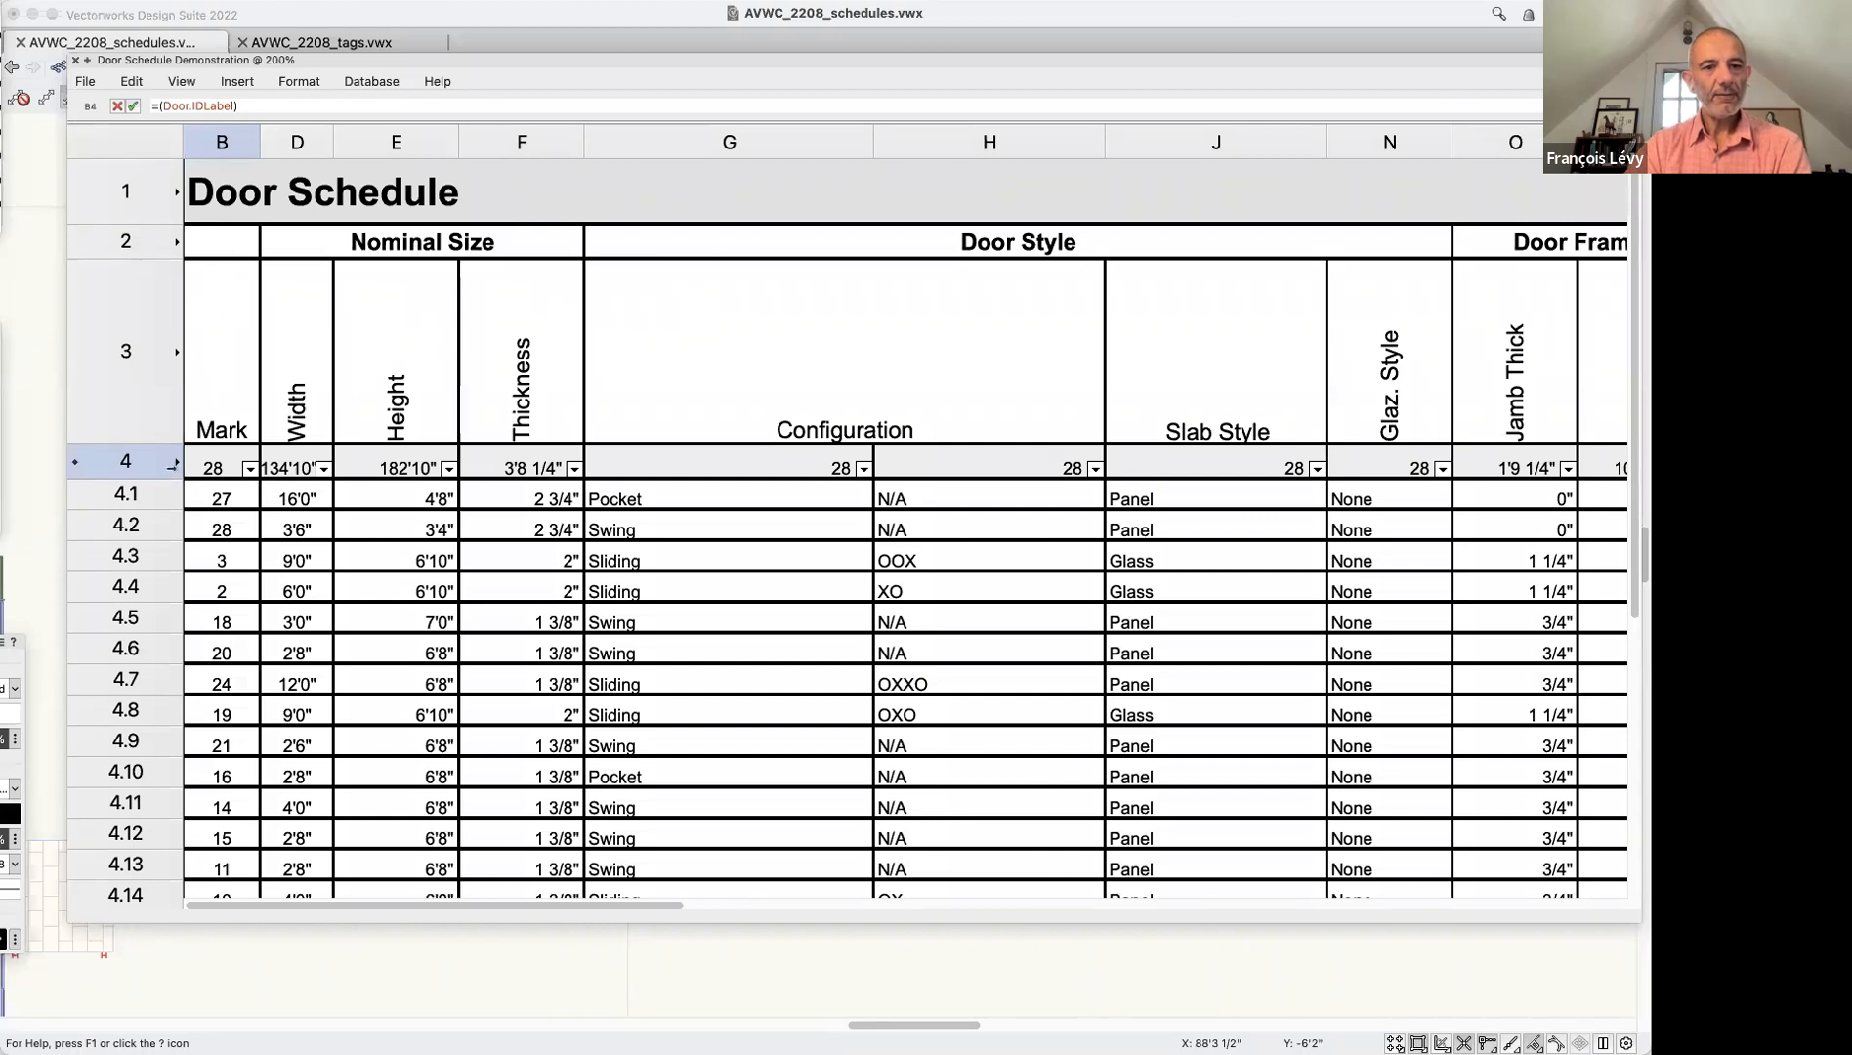
click(250, 470)
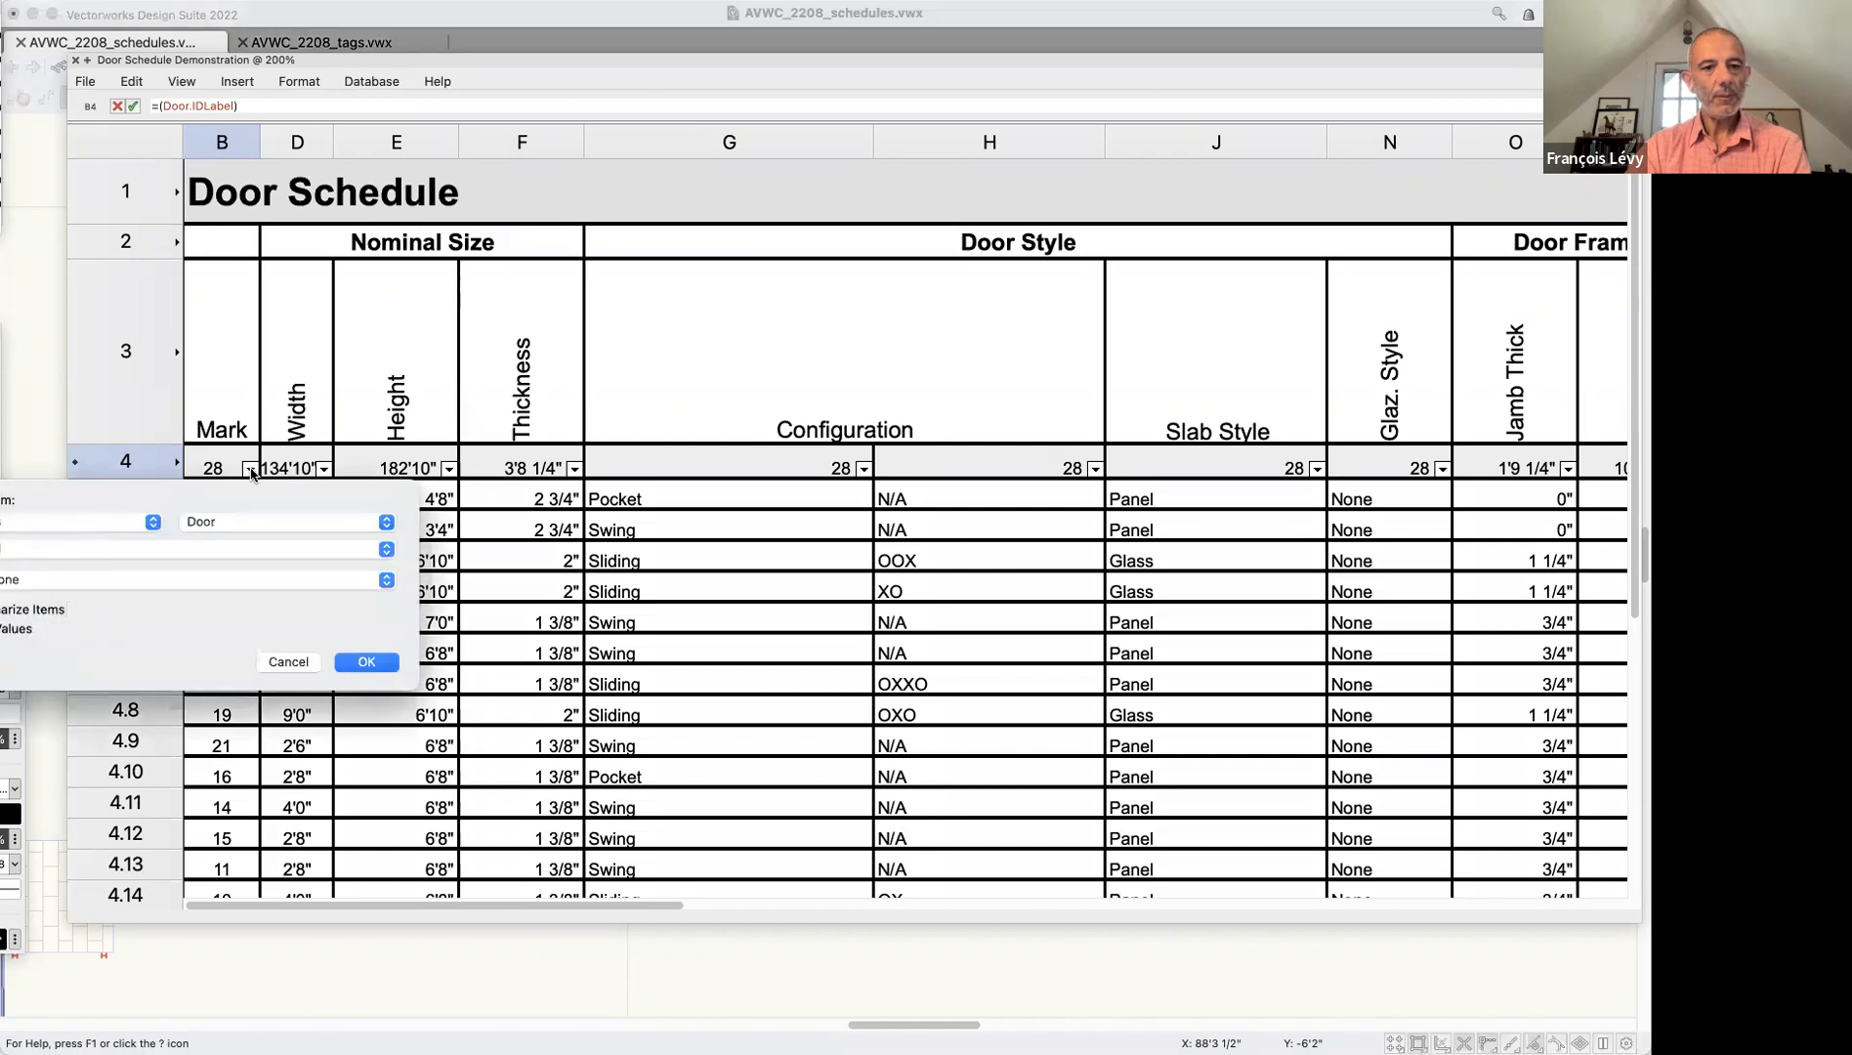
drag(237, 490, 593, 490)
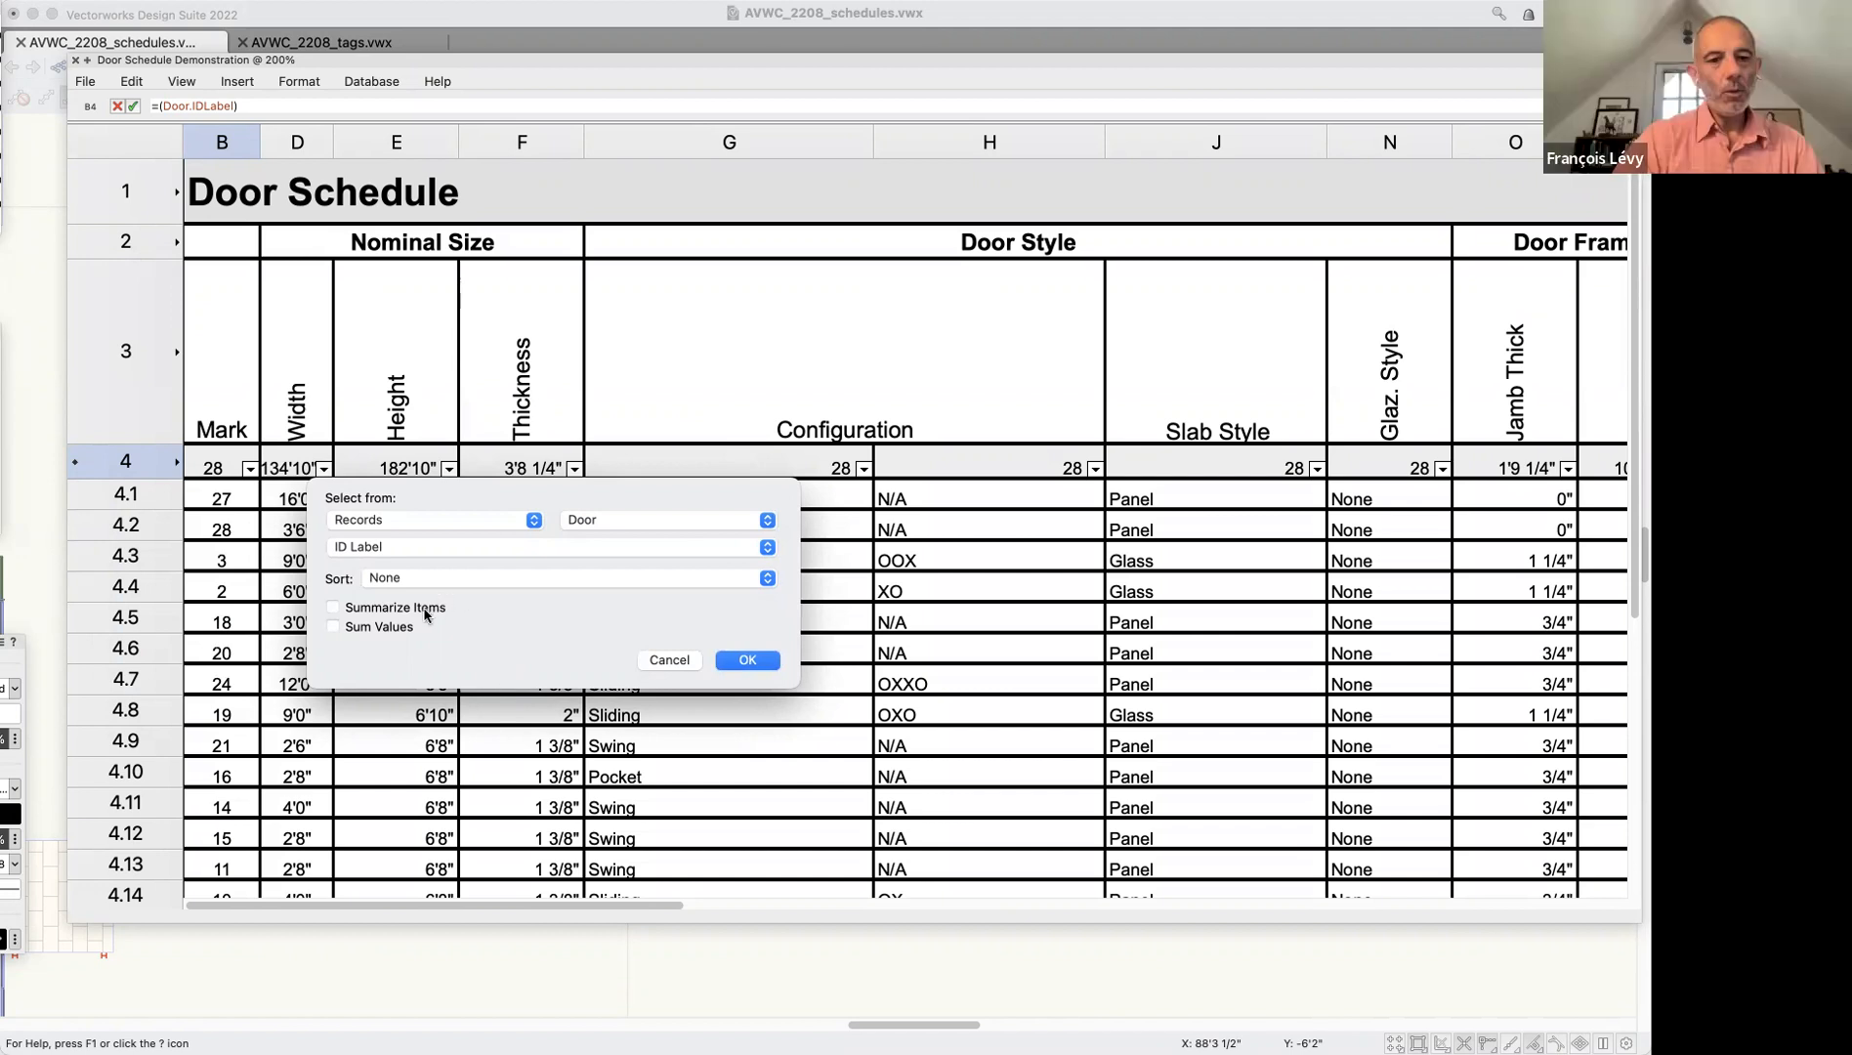
click(455, 582)
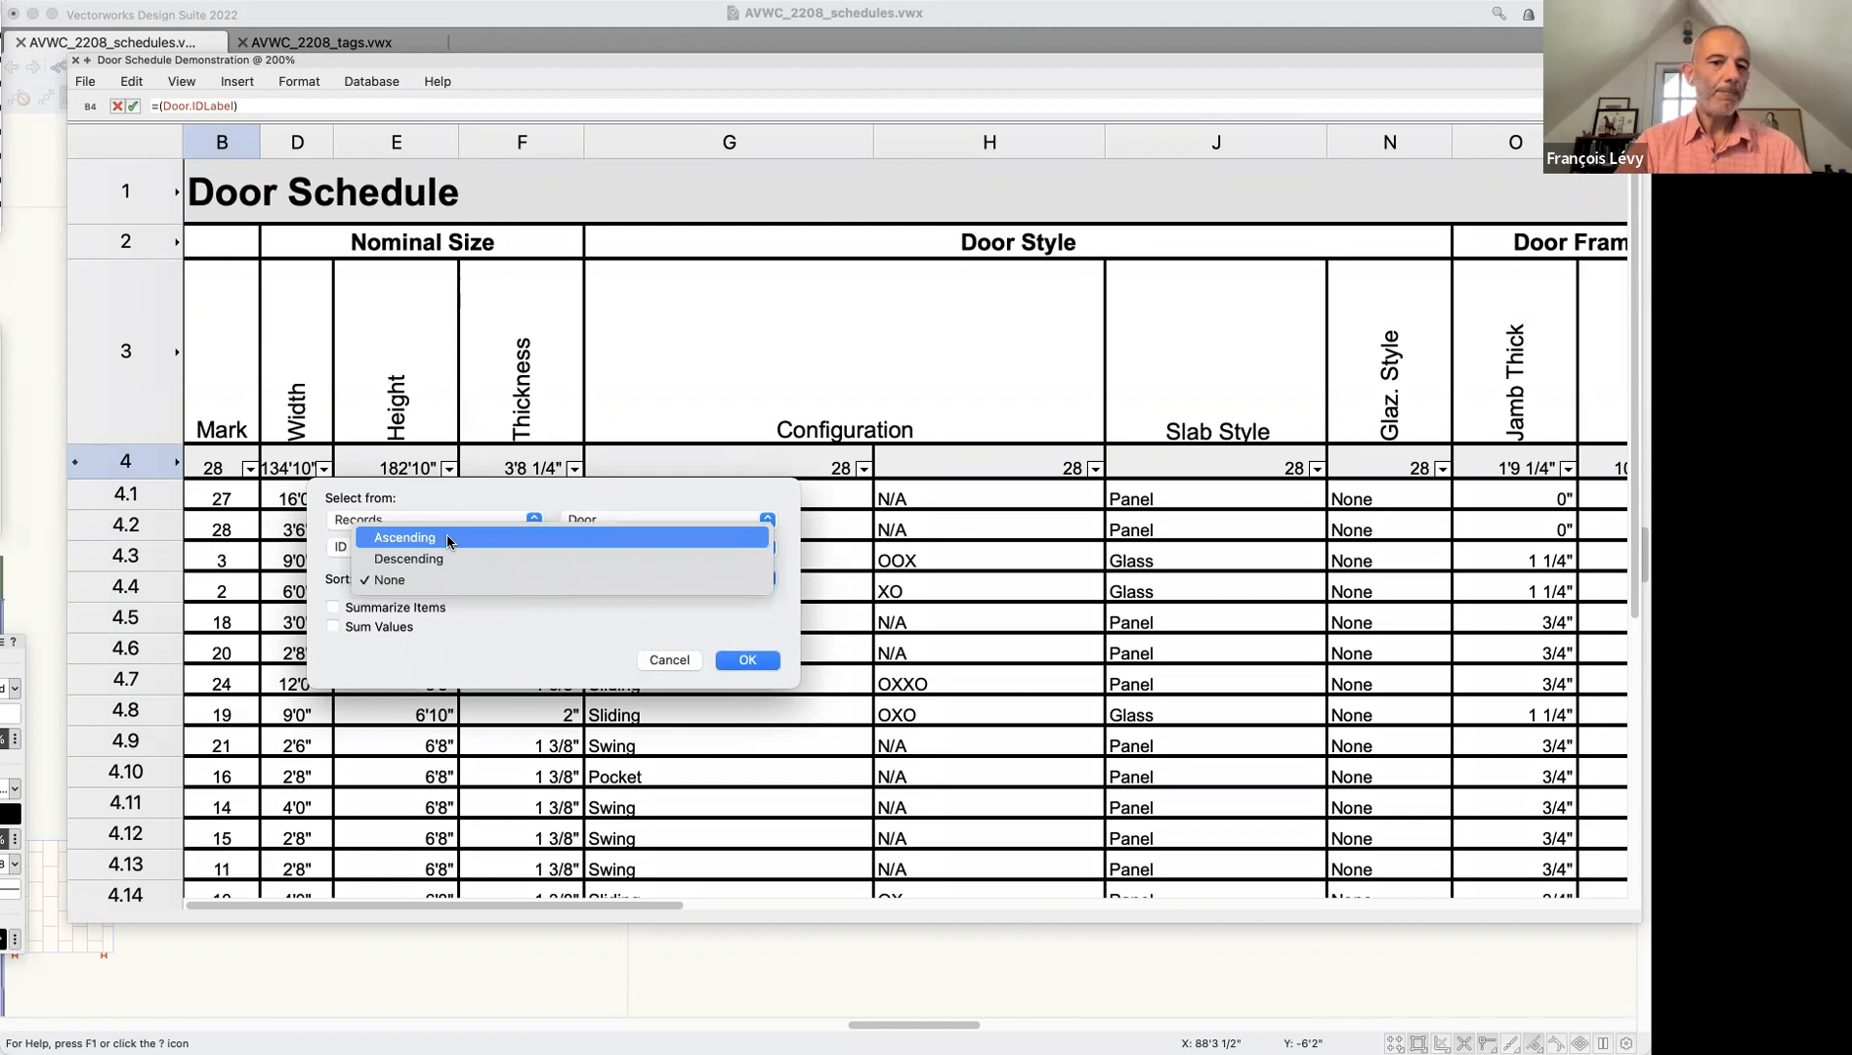
click(449, 538)
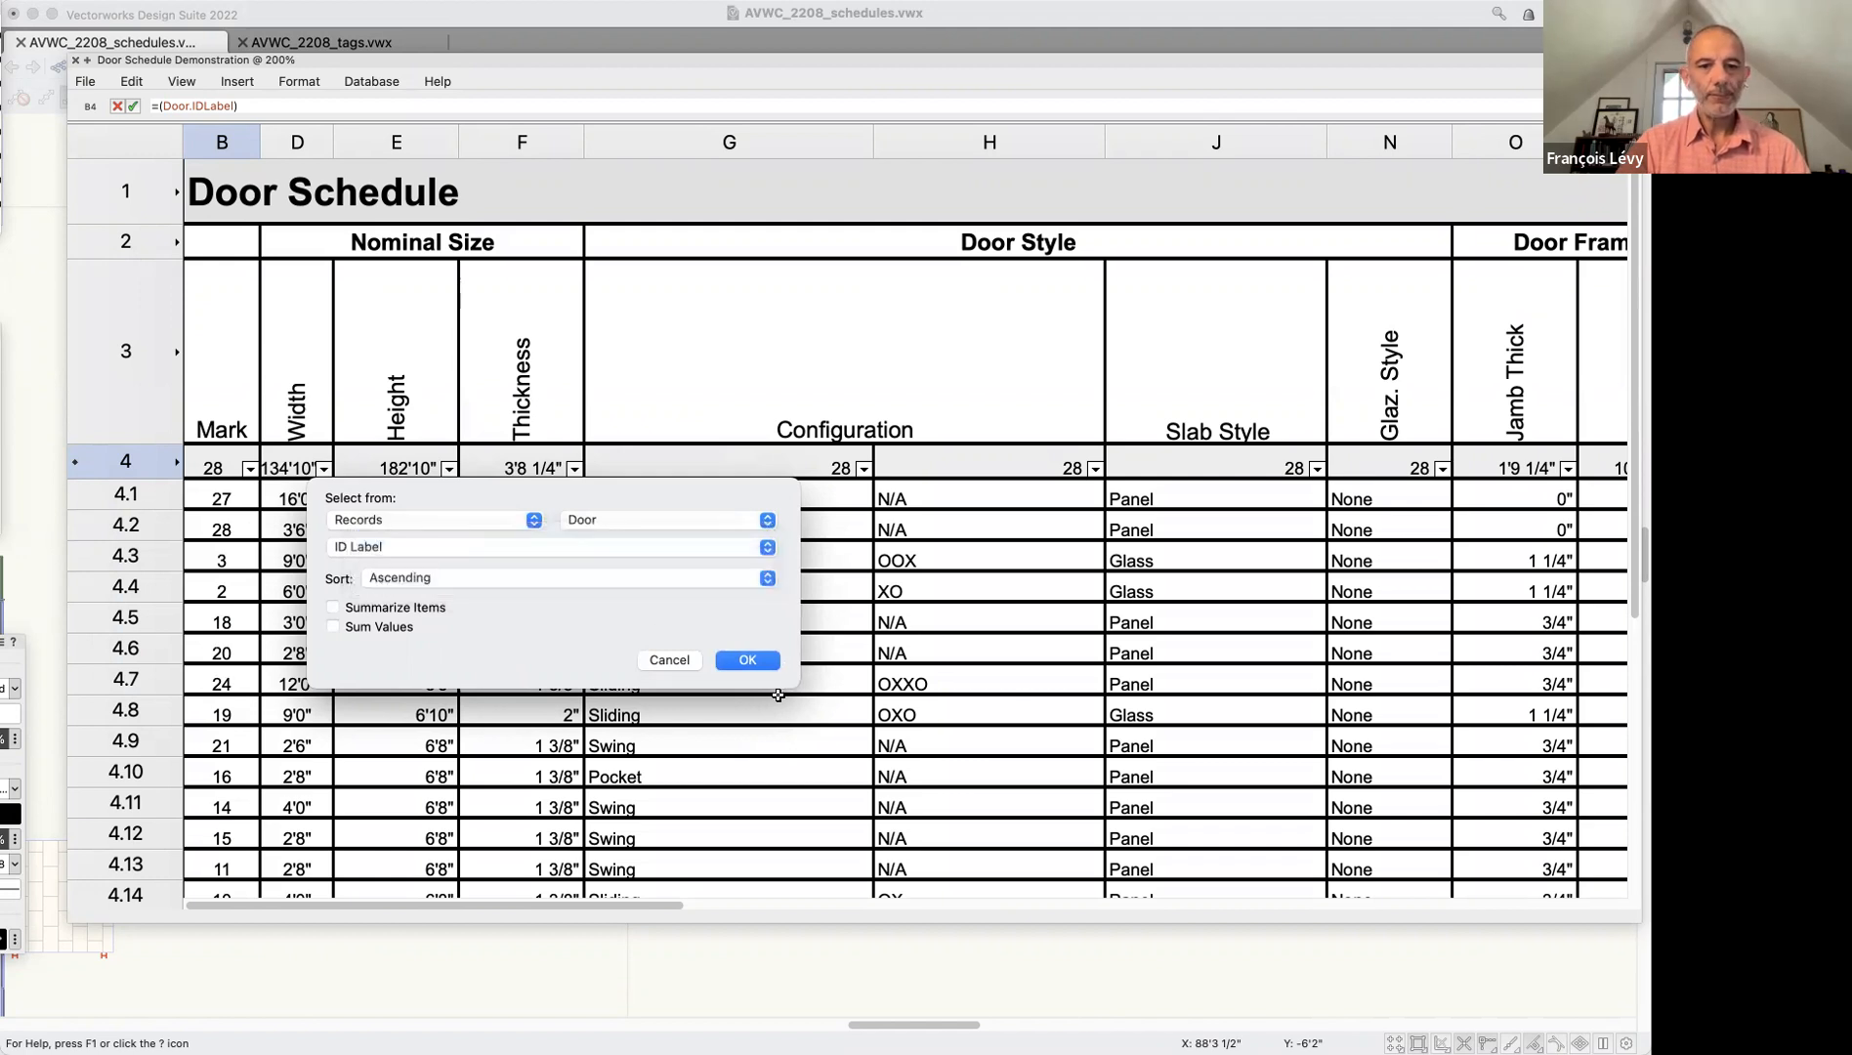
click(763, 661)
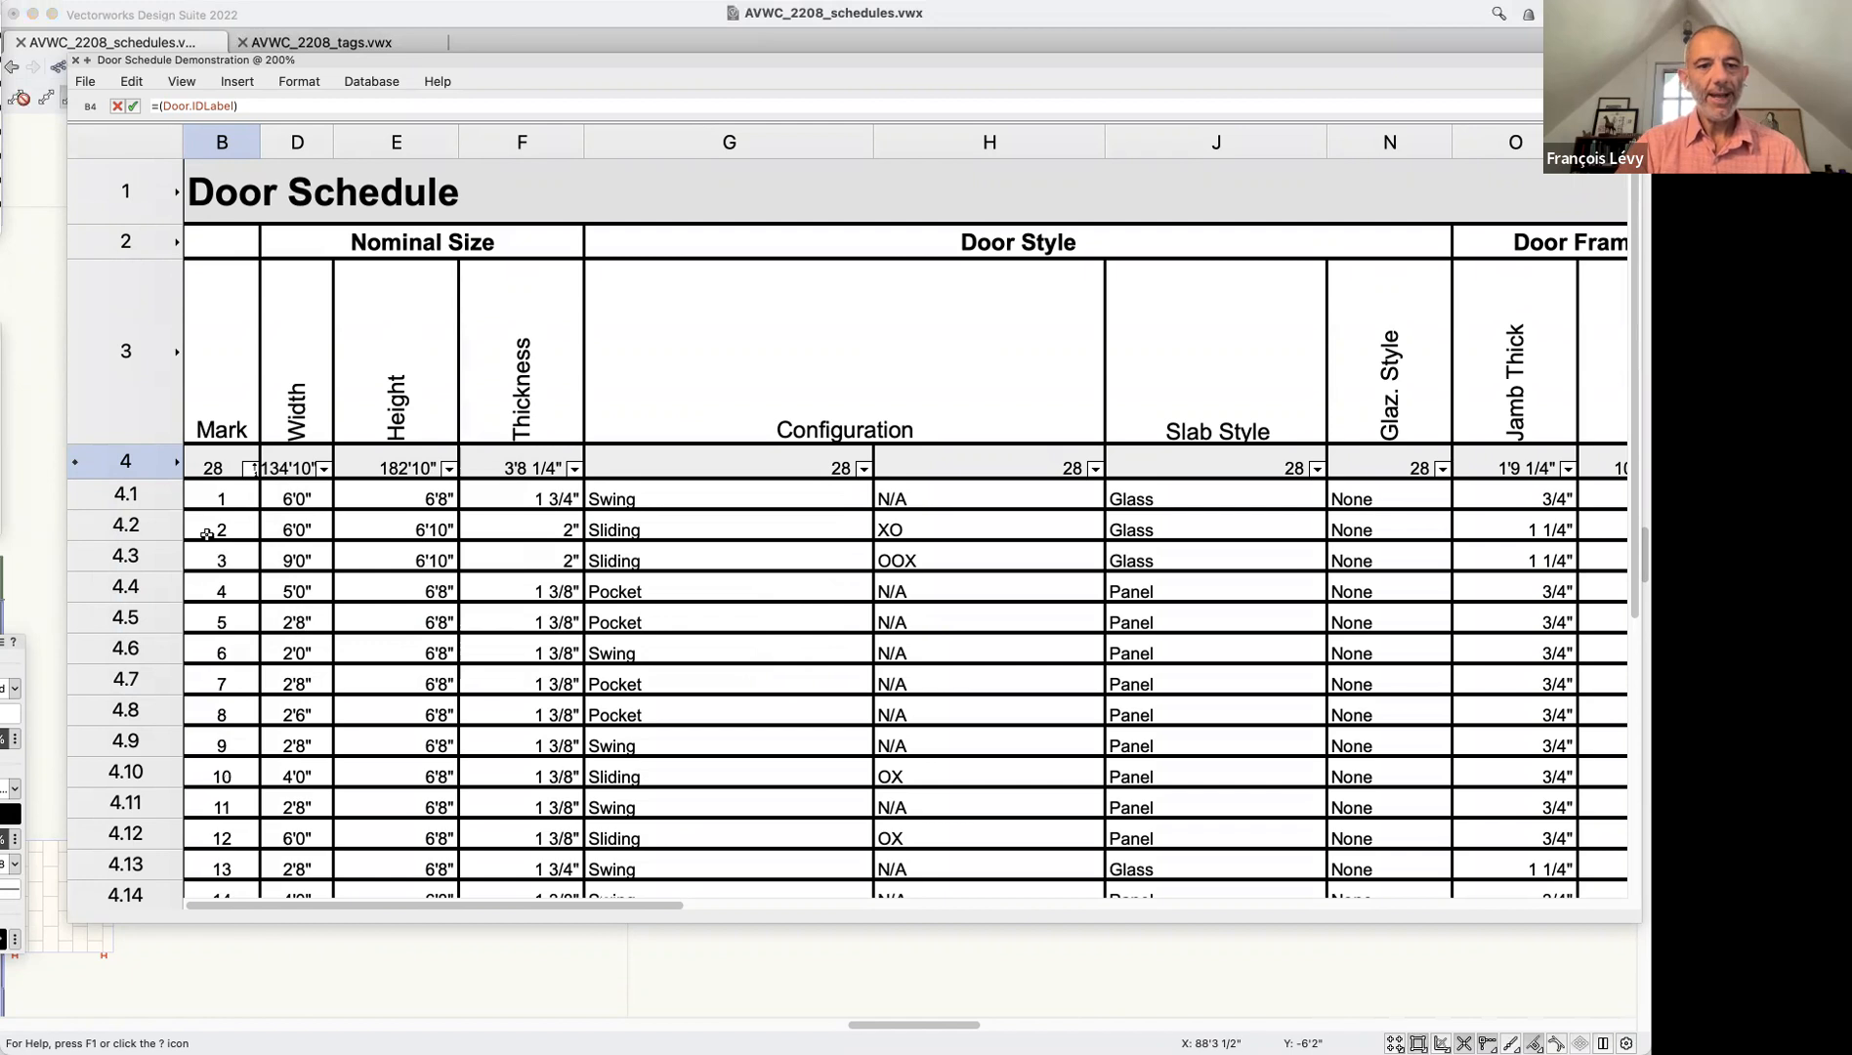
scroll(253, 854, down, 5)
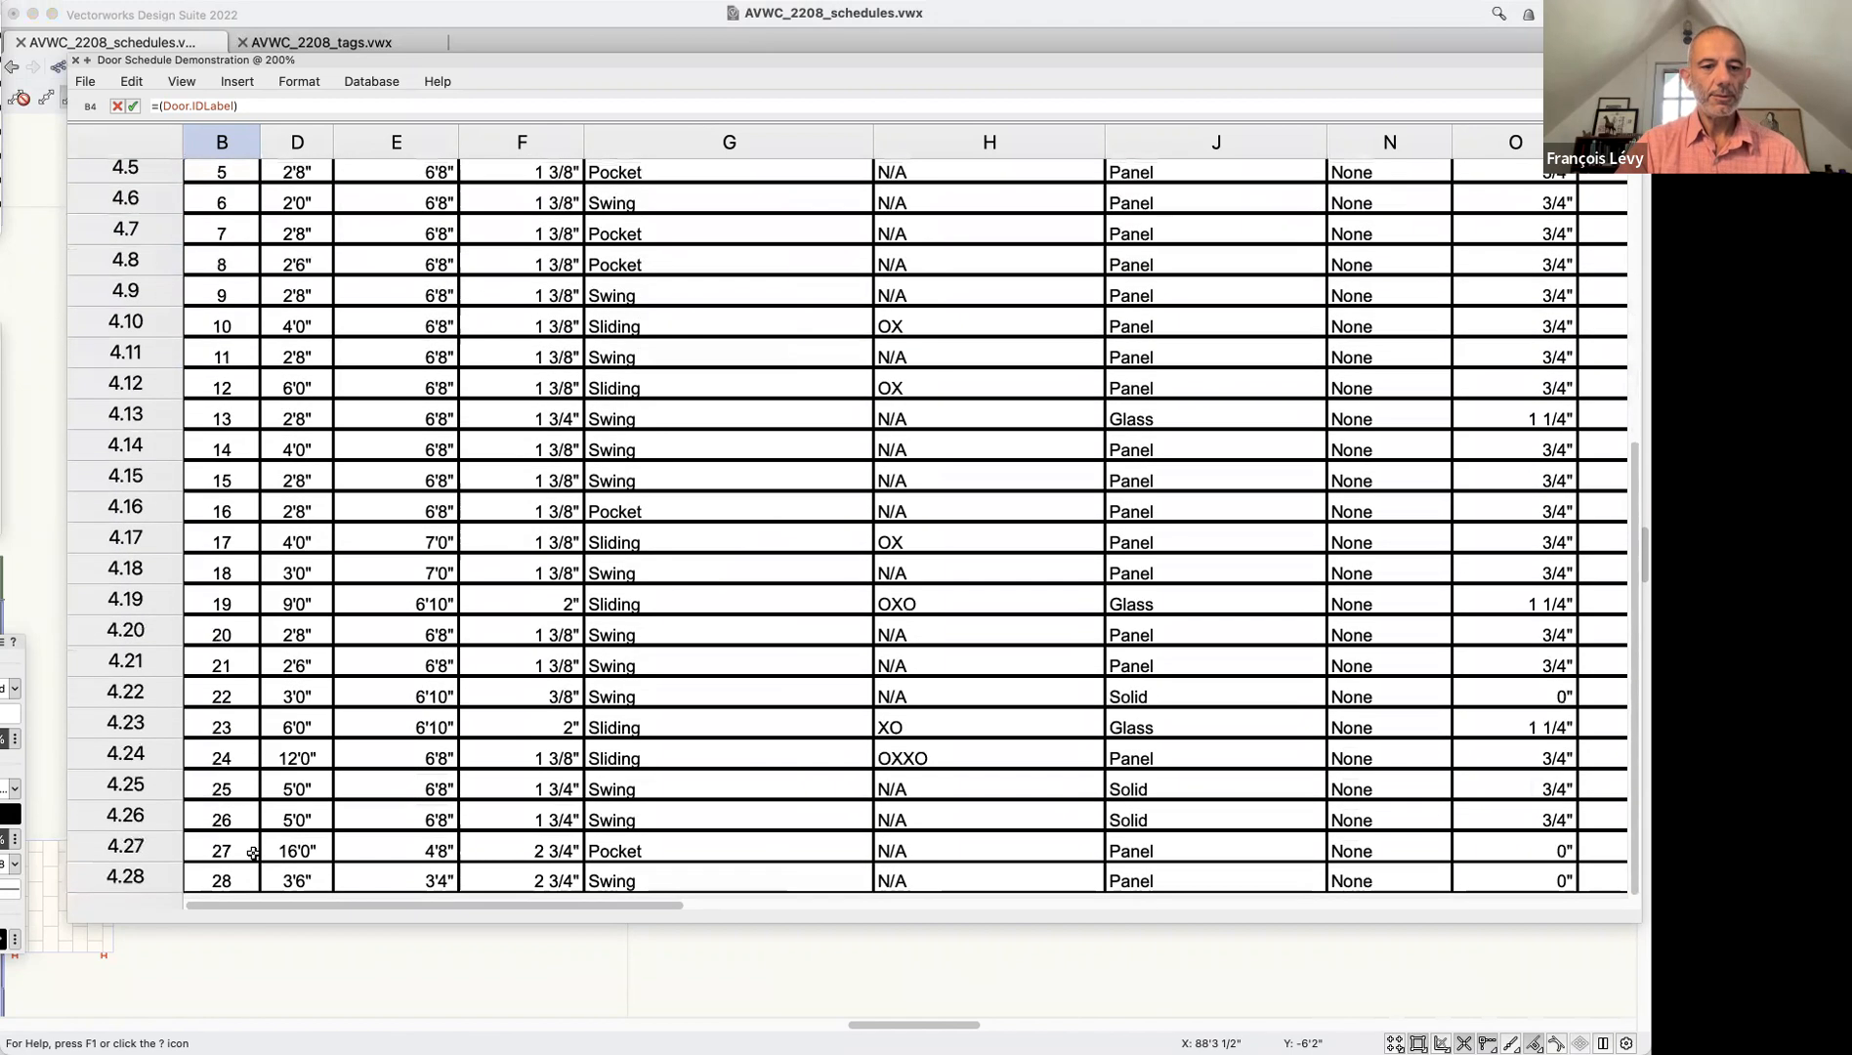
scroll(253, 853, up, 5)
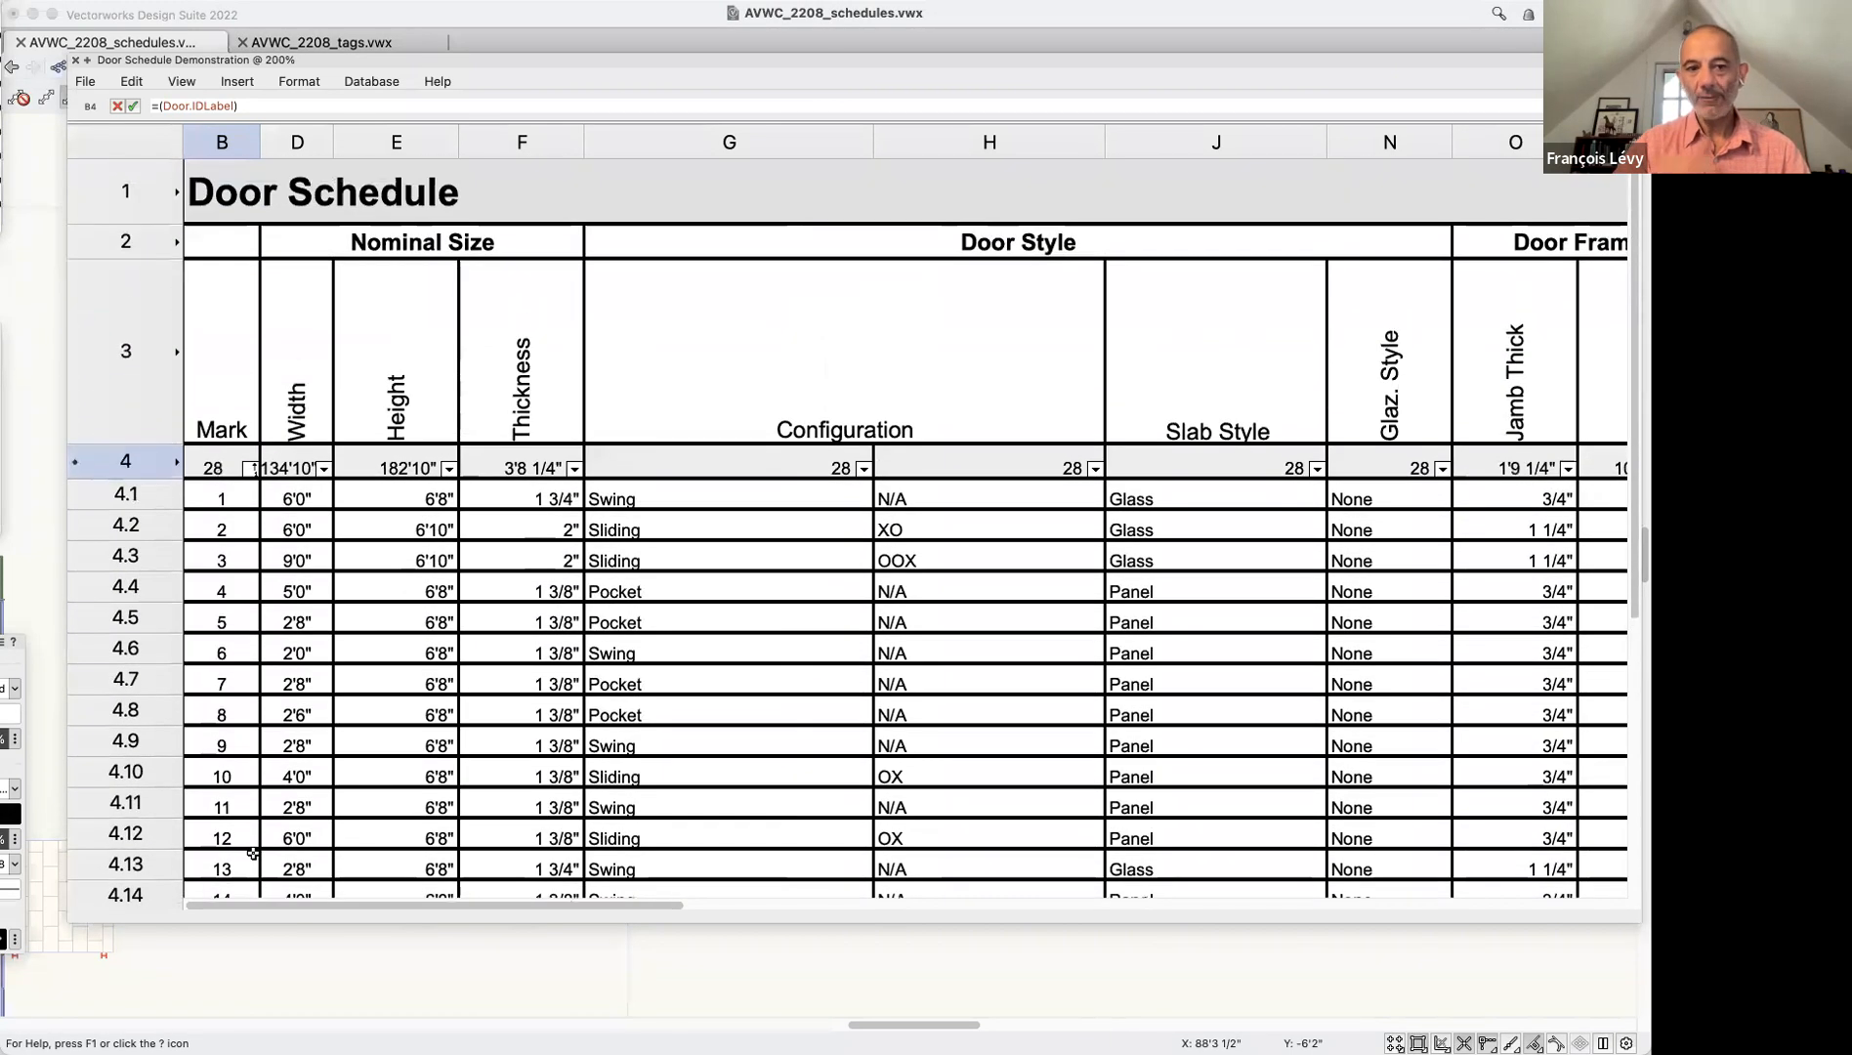
Close the worksheet and look over the full width of the door schedule placed on the drawing
click(85, 61)
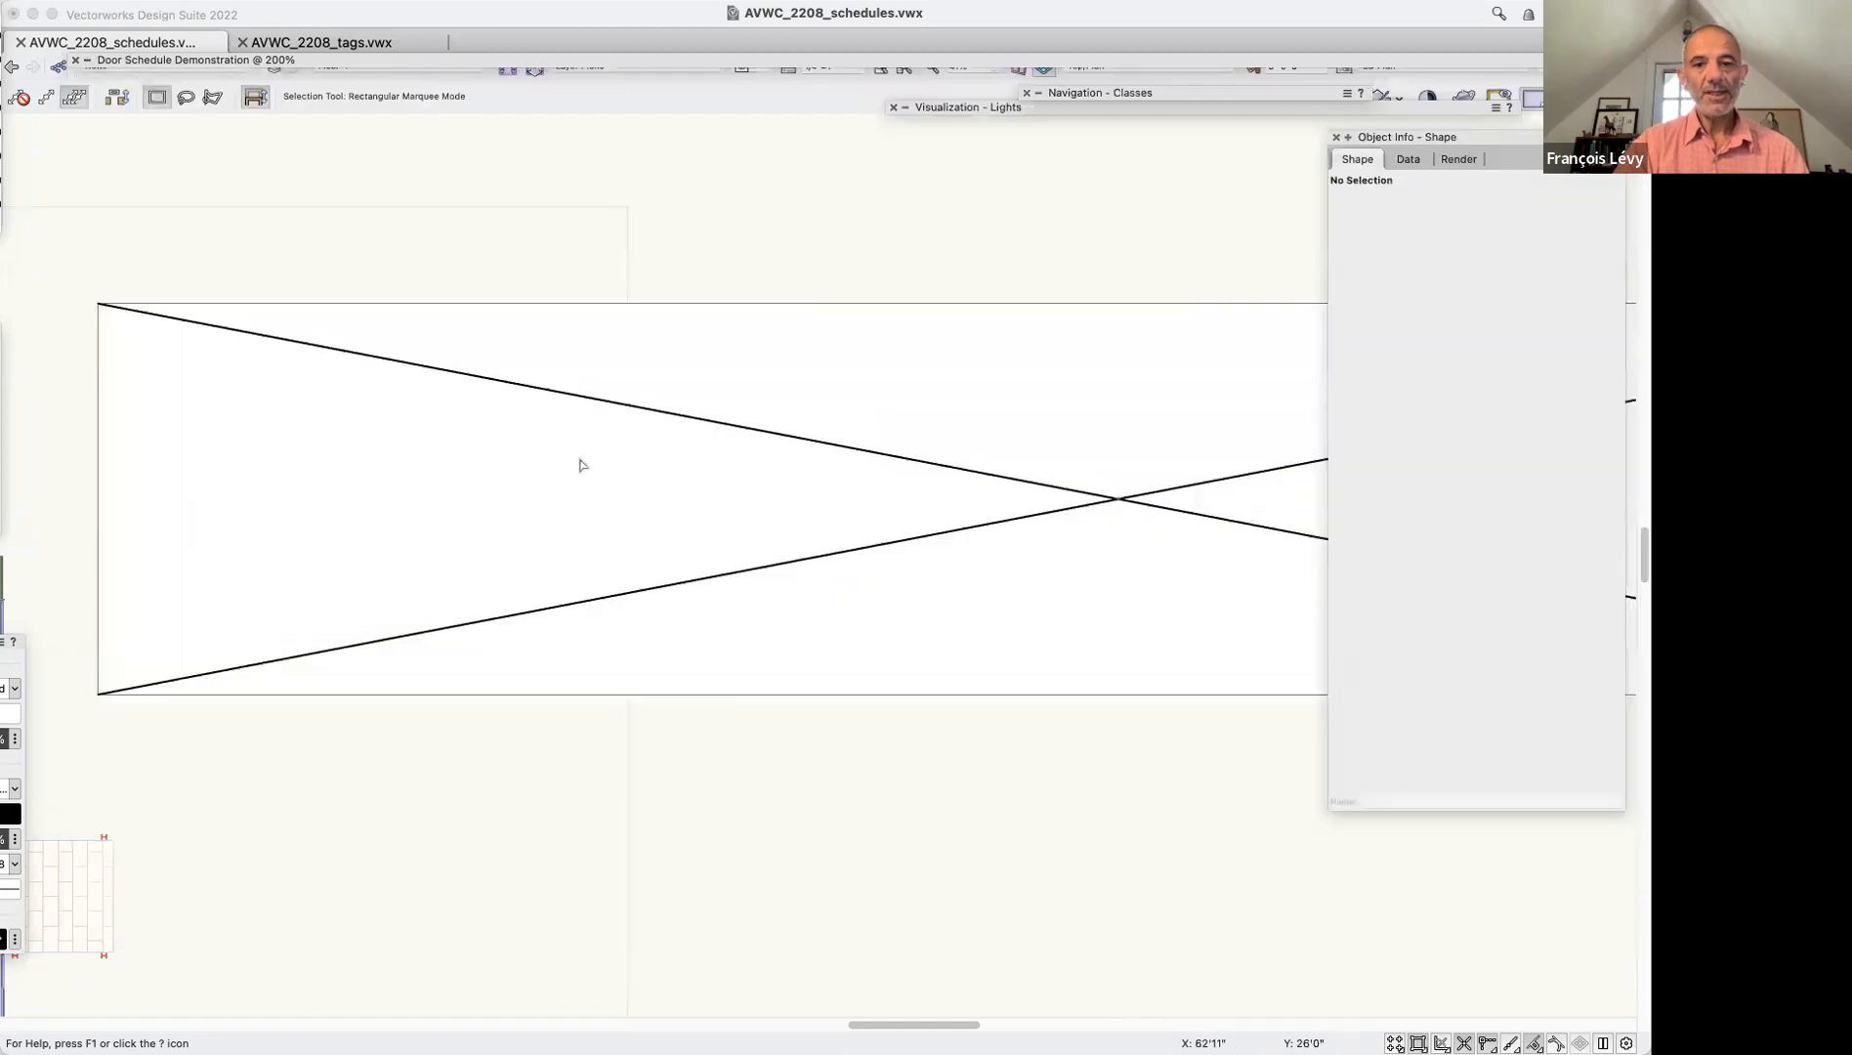
click(87, 61)
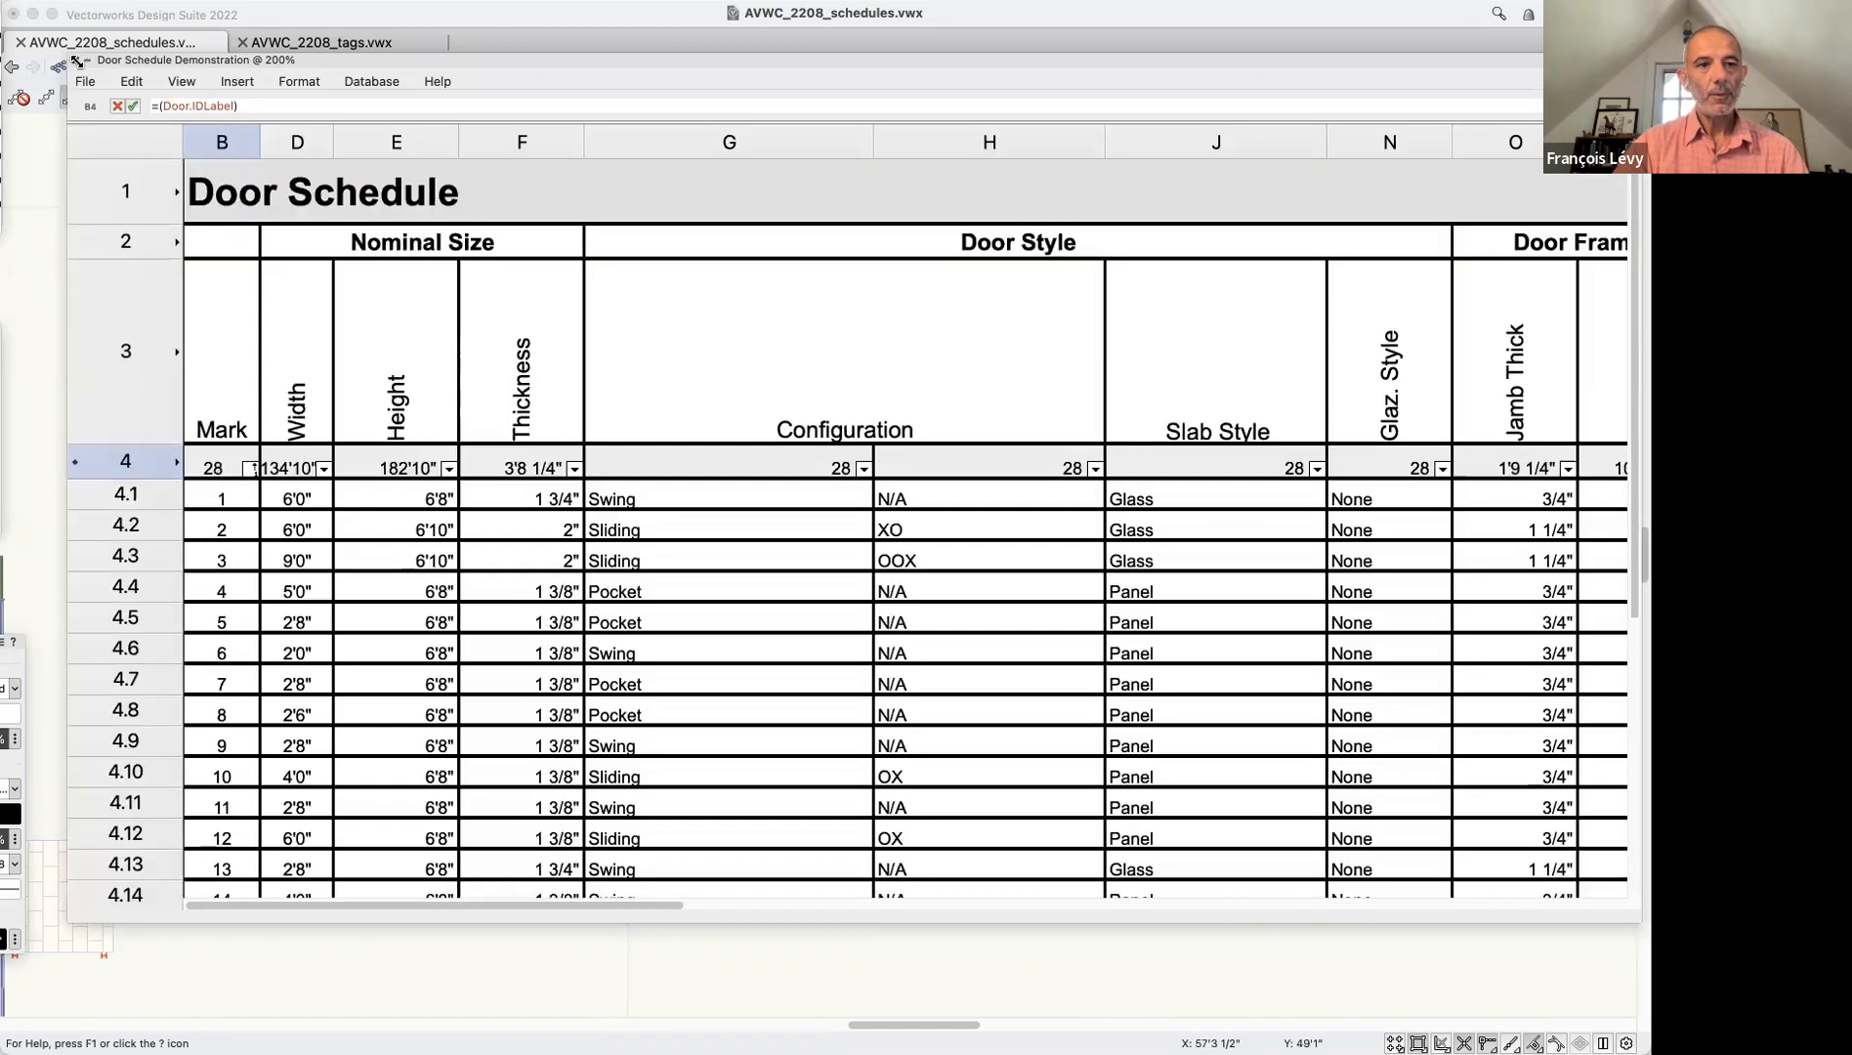
click(75, 61)
scroll(640, 536, right, 5)
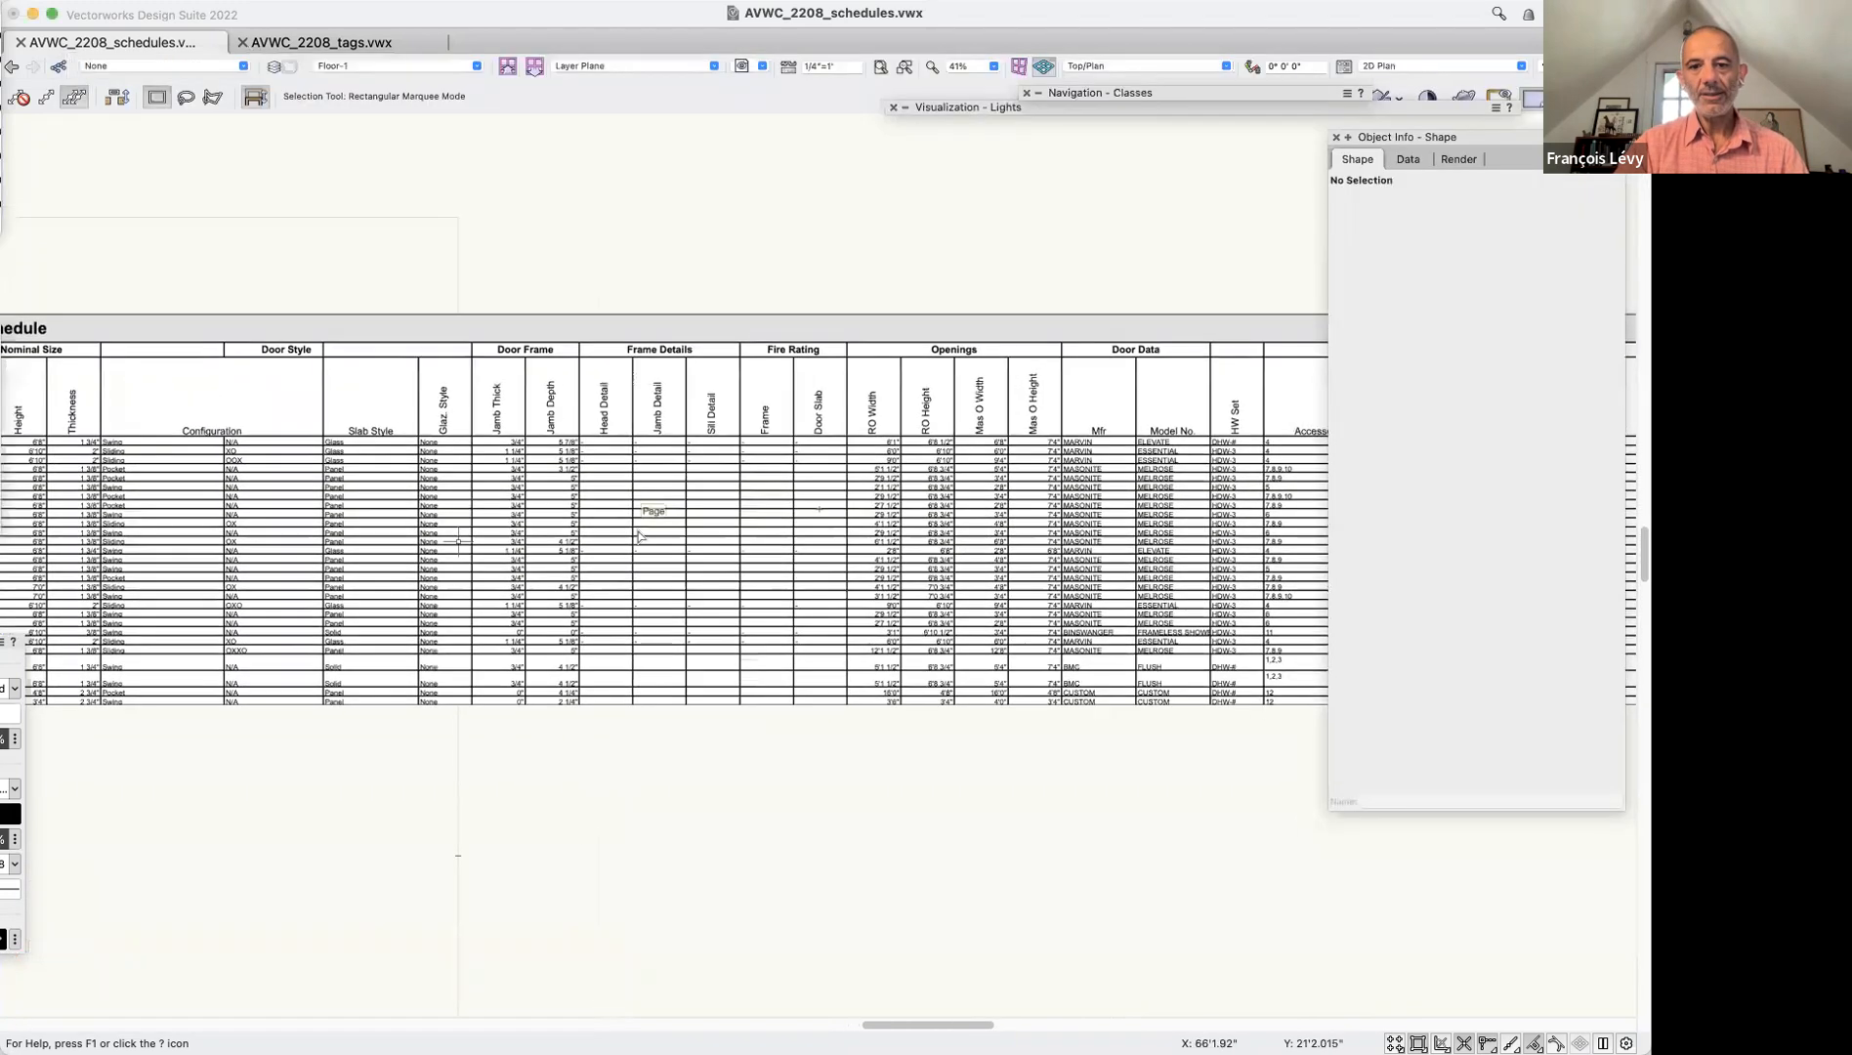
scroll(640, 536, left, 8)
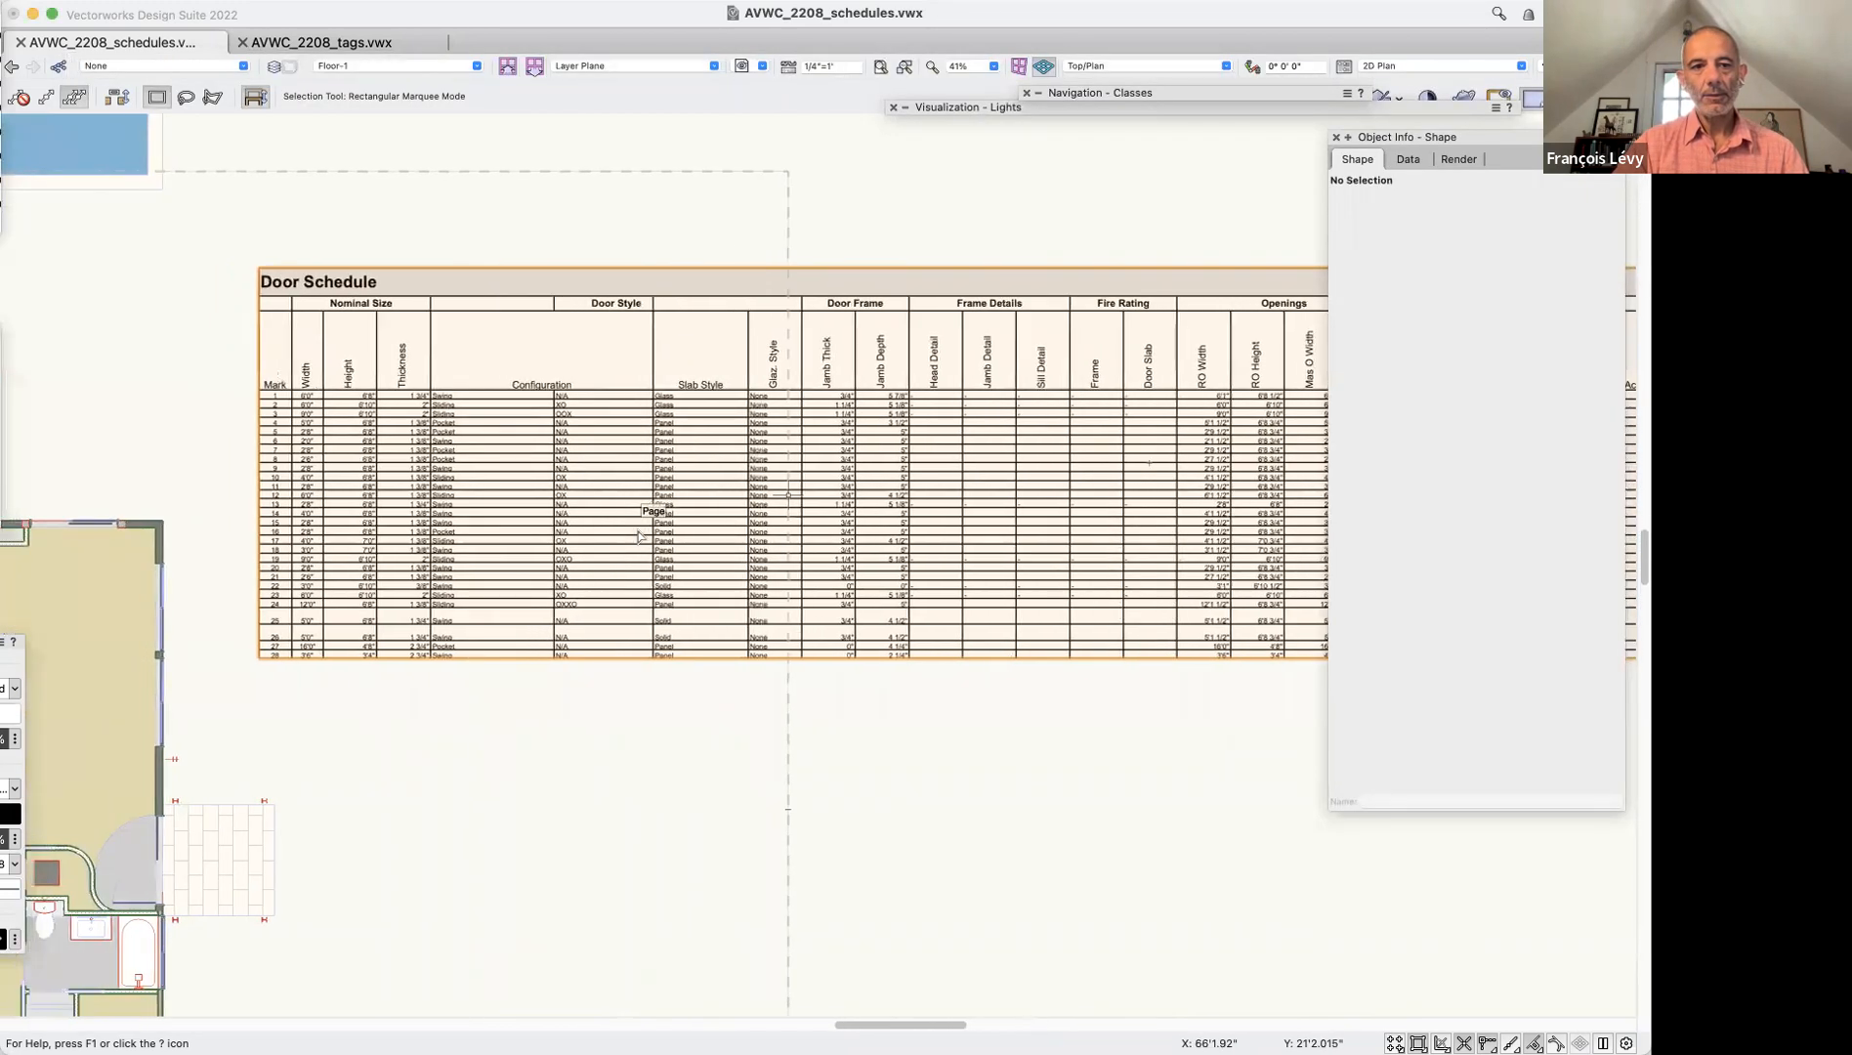
scroll(728, 711, right, 6)
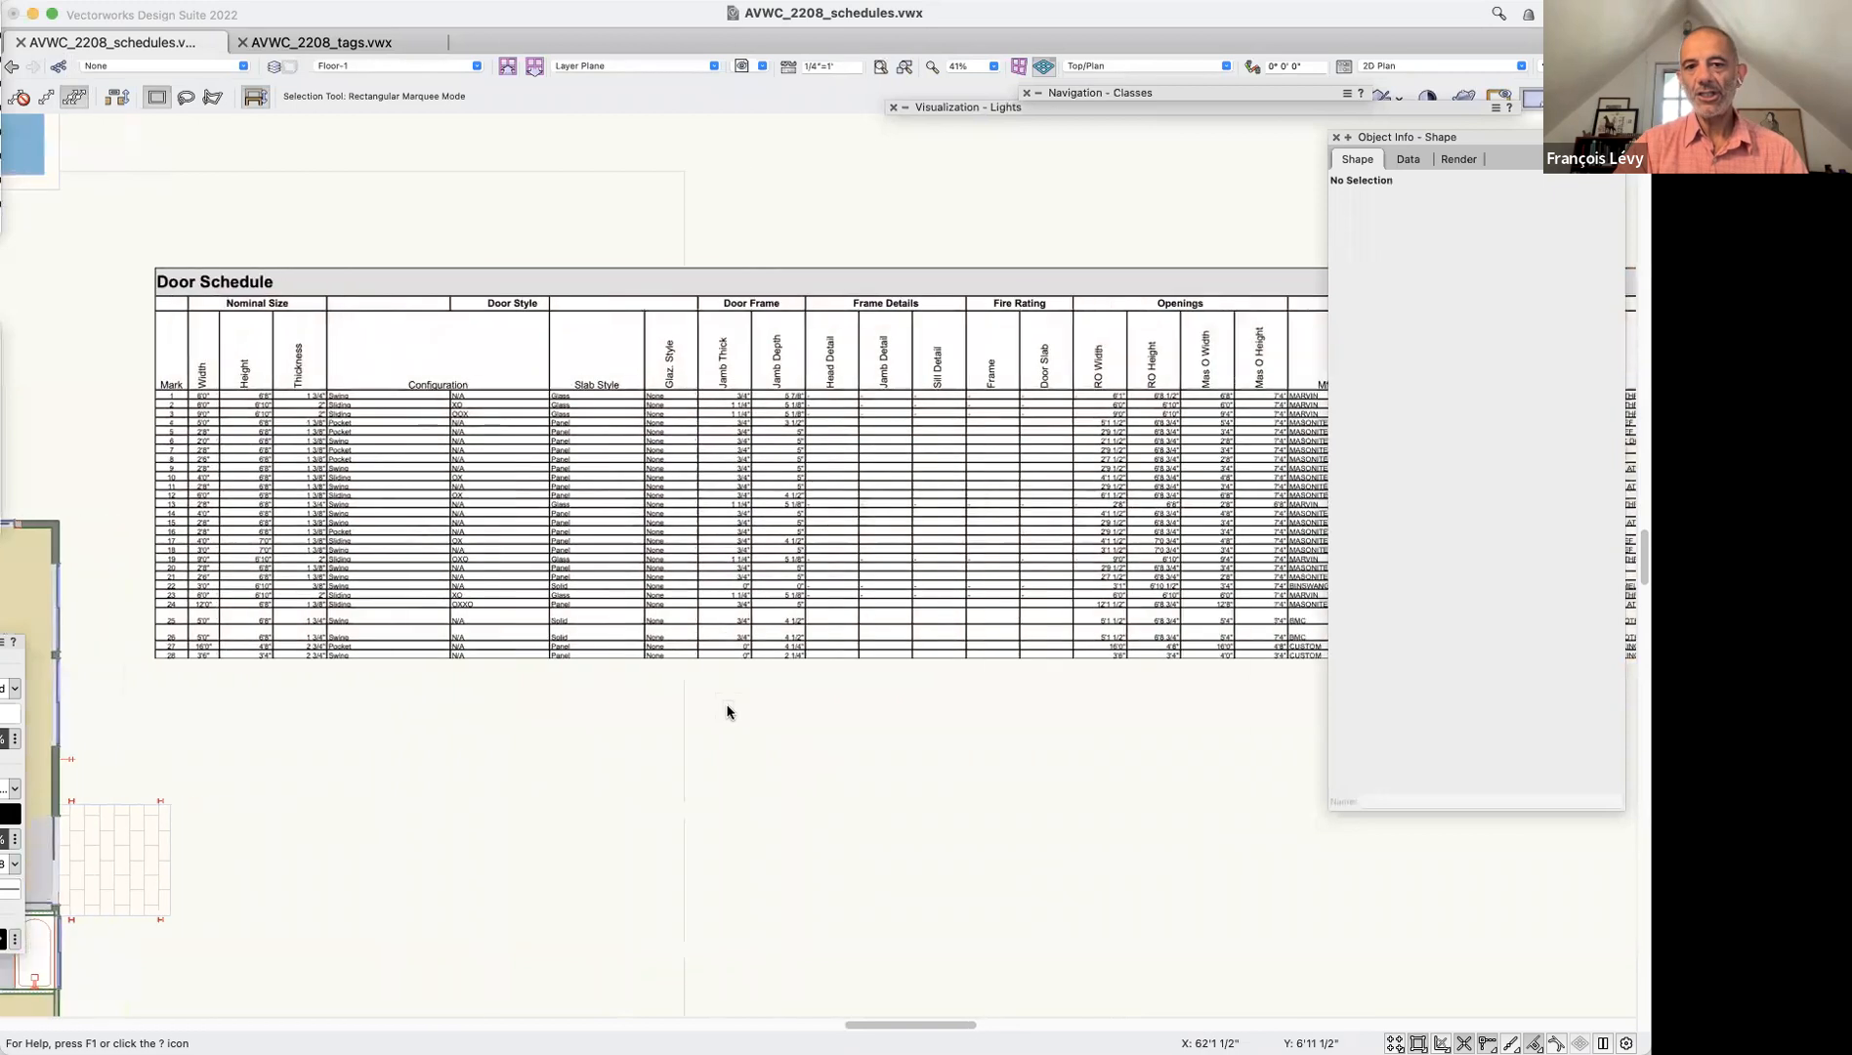
scroll(727, 712, right, 12)
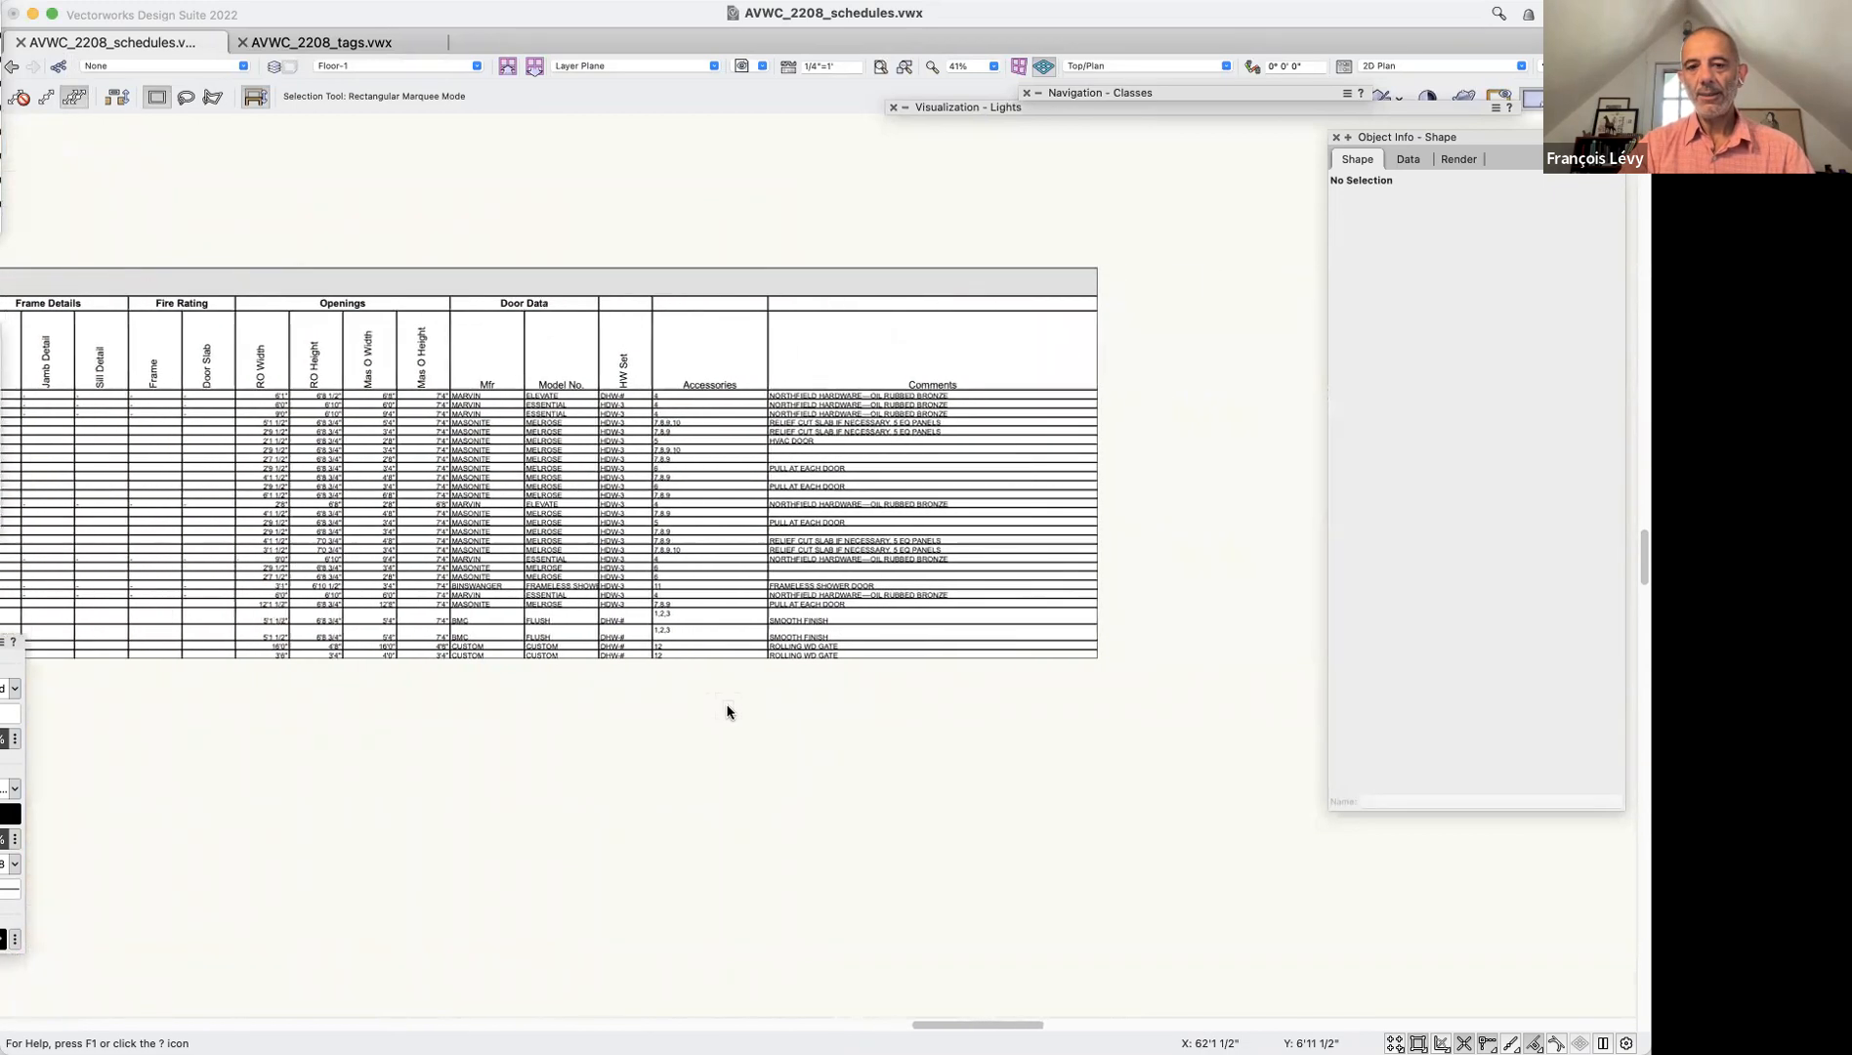
scroll(728, 711, left, 10)
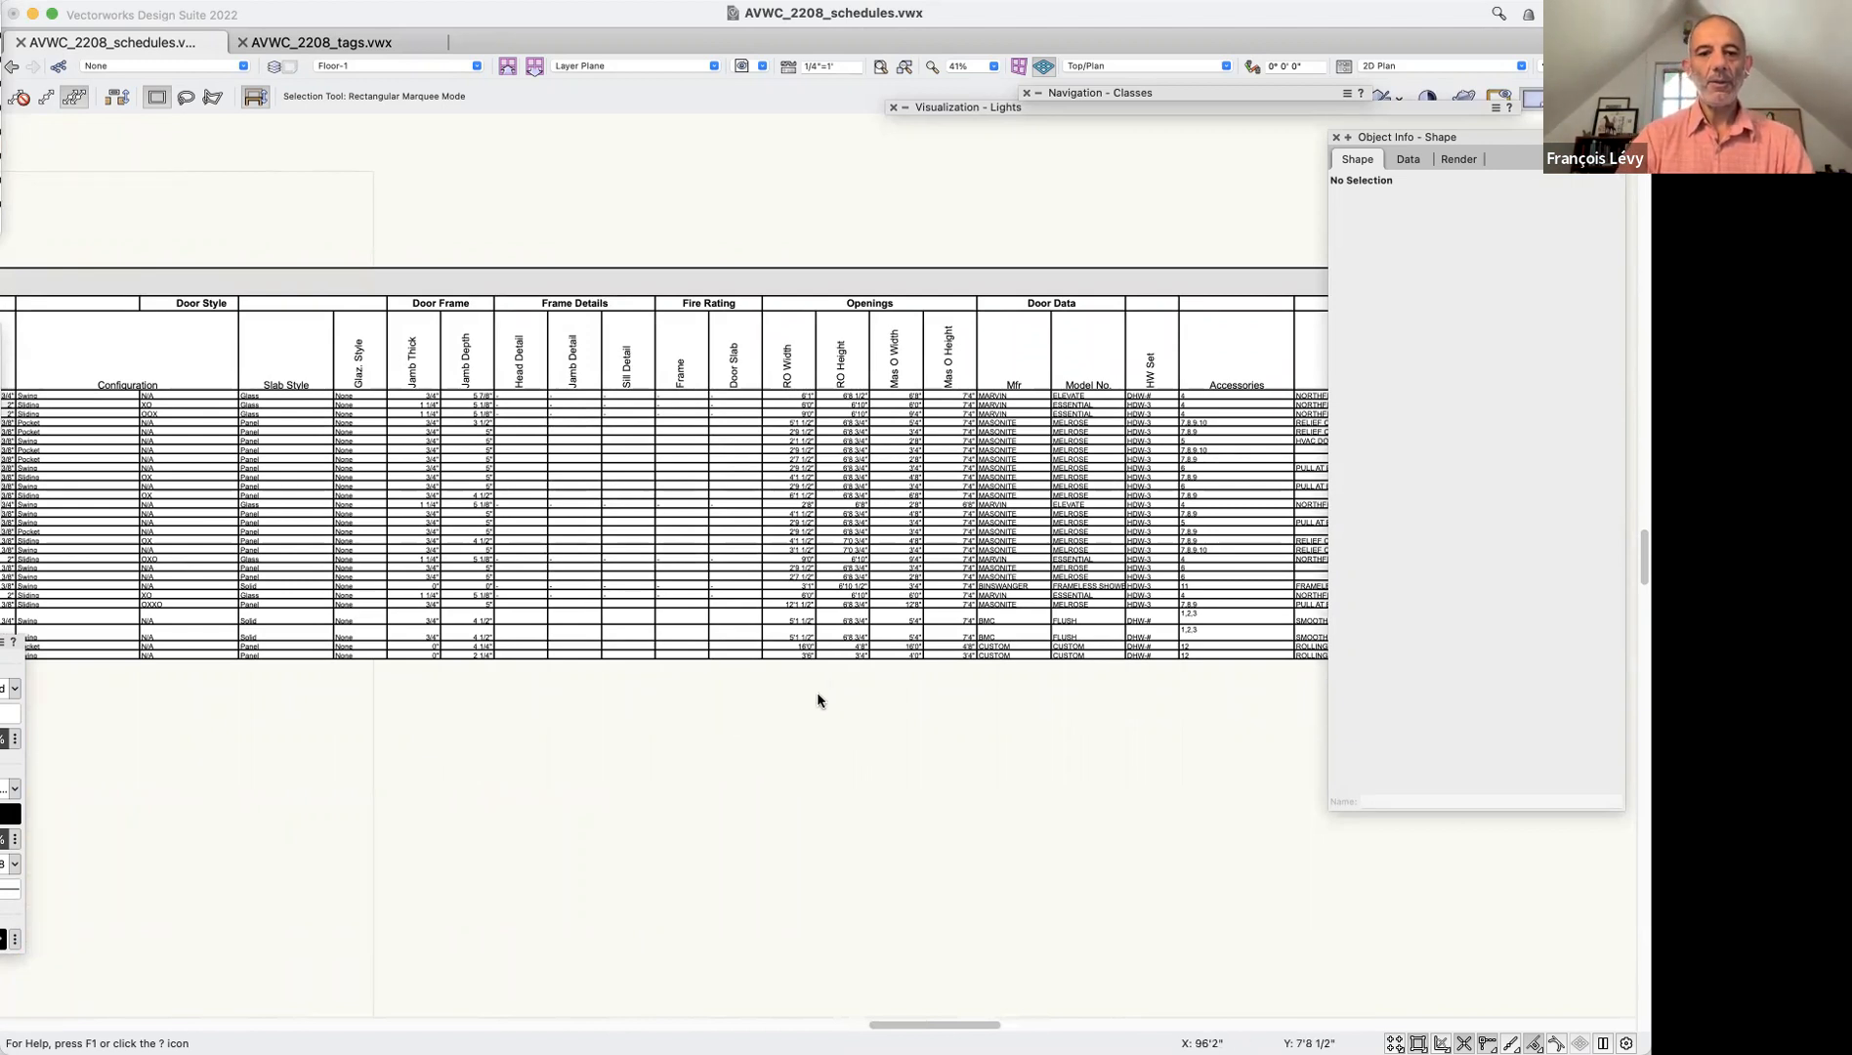
scroll(816, 692, left, 5)
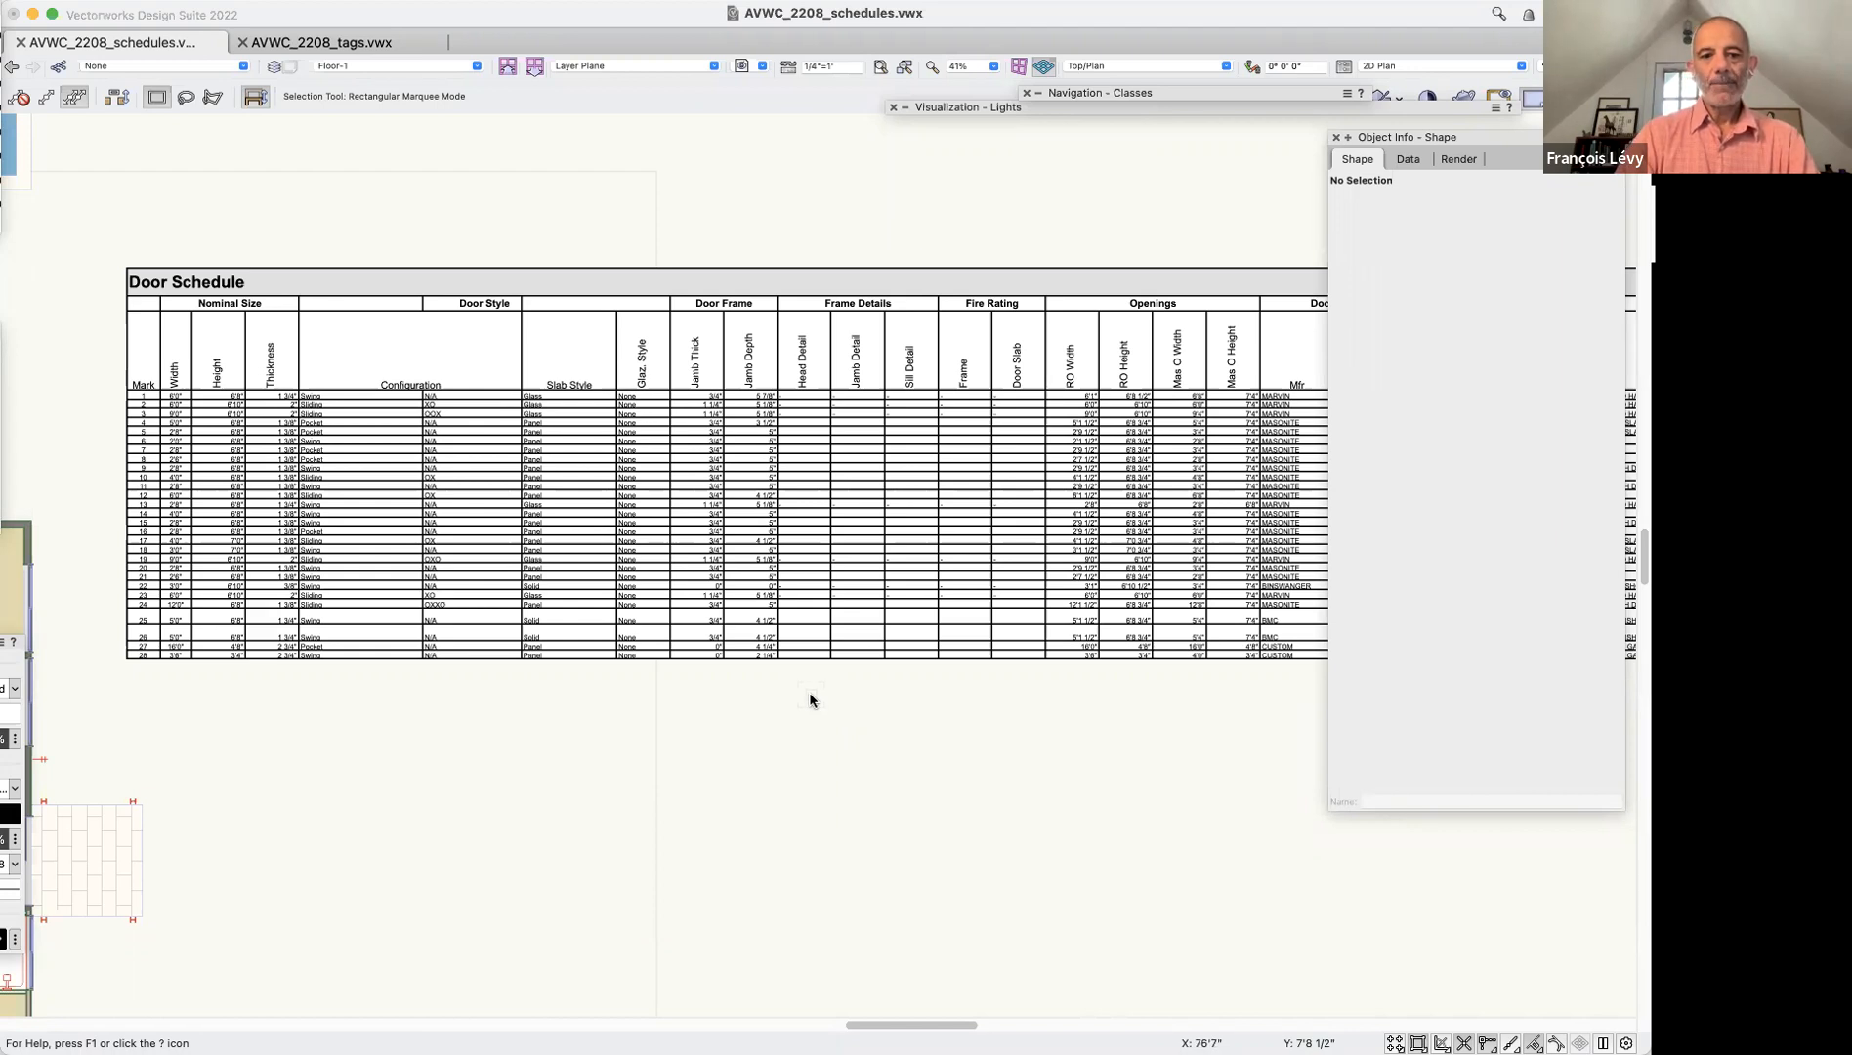
scroll(809, 692, left, 5)
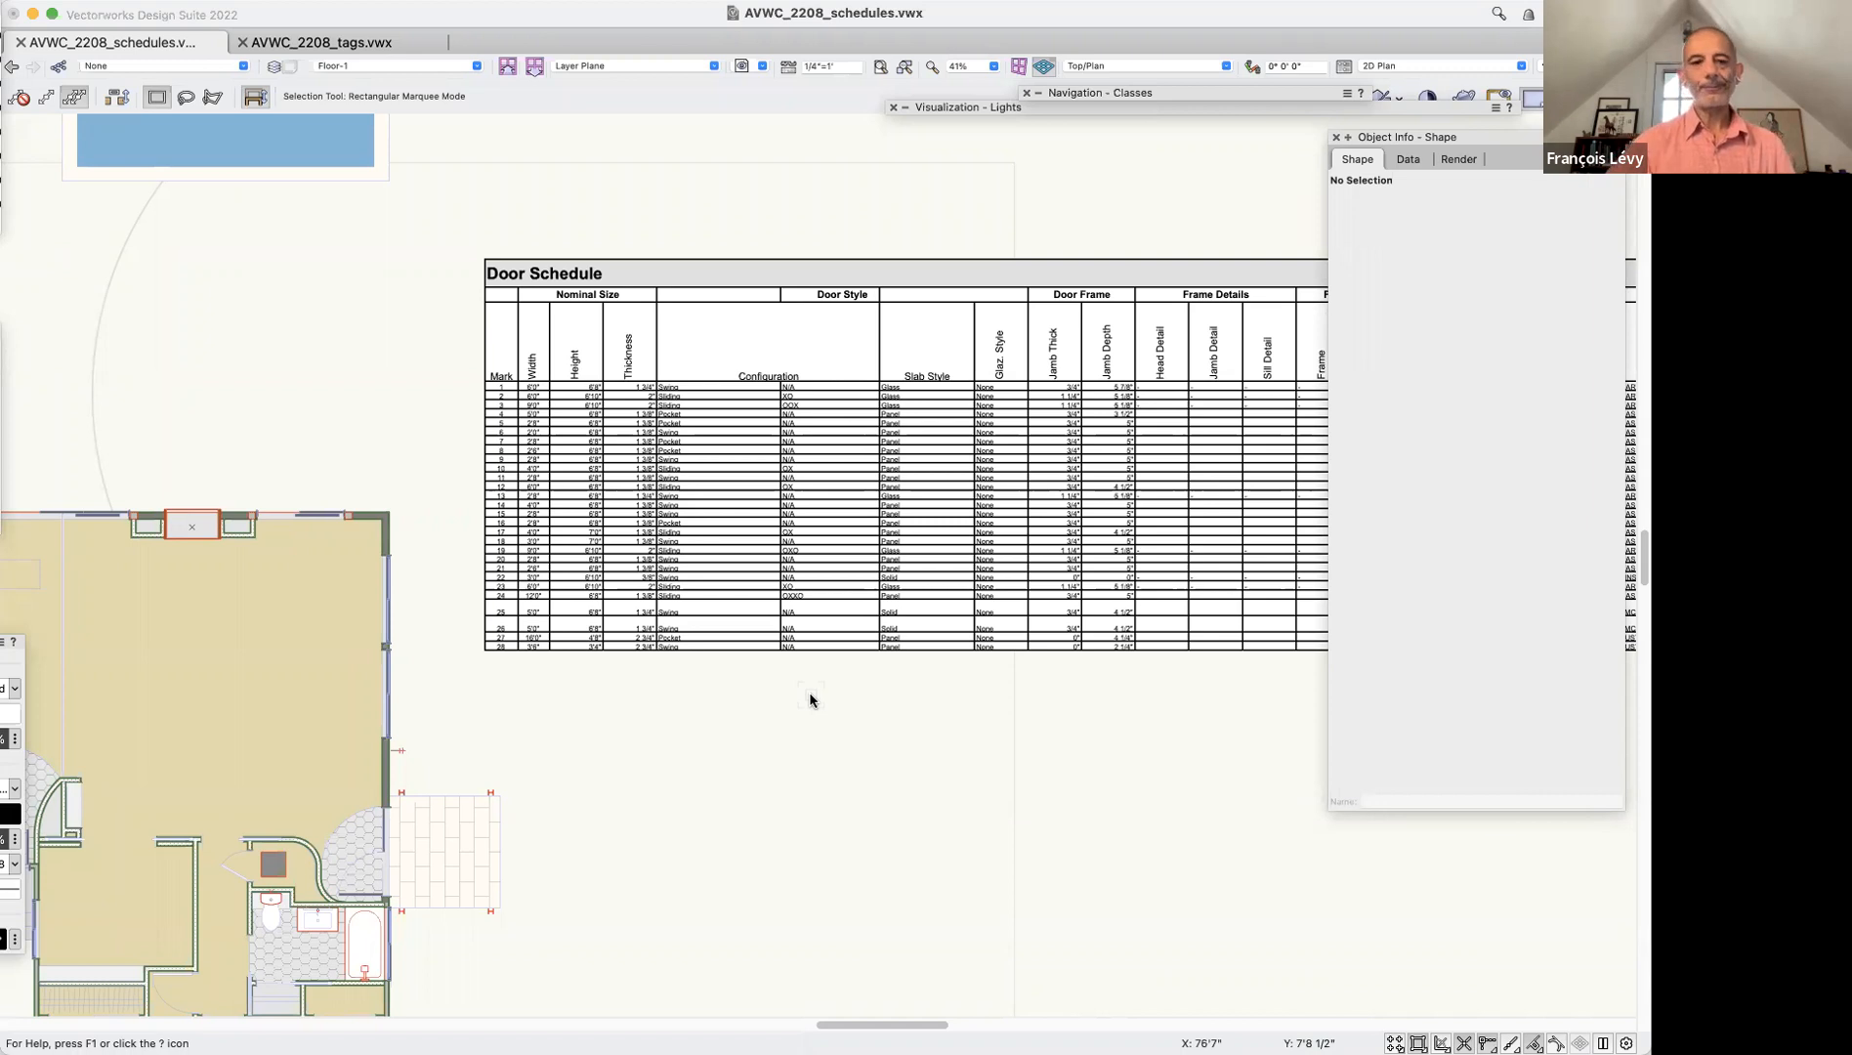
Open the door schedule's worksheet and look through the door rows down to Mark 28
double_click(821, 493)
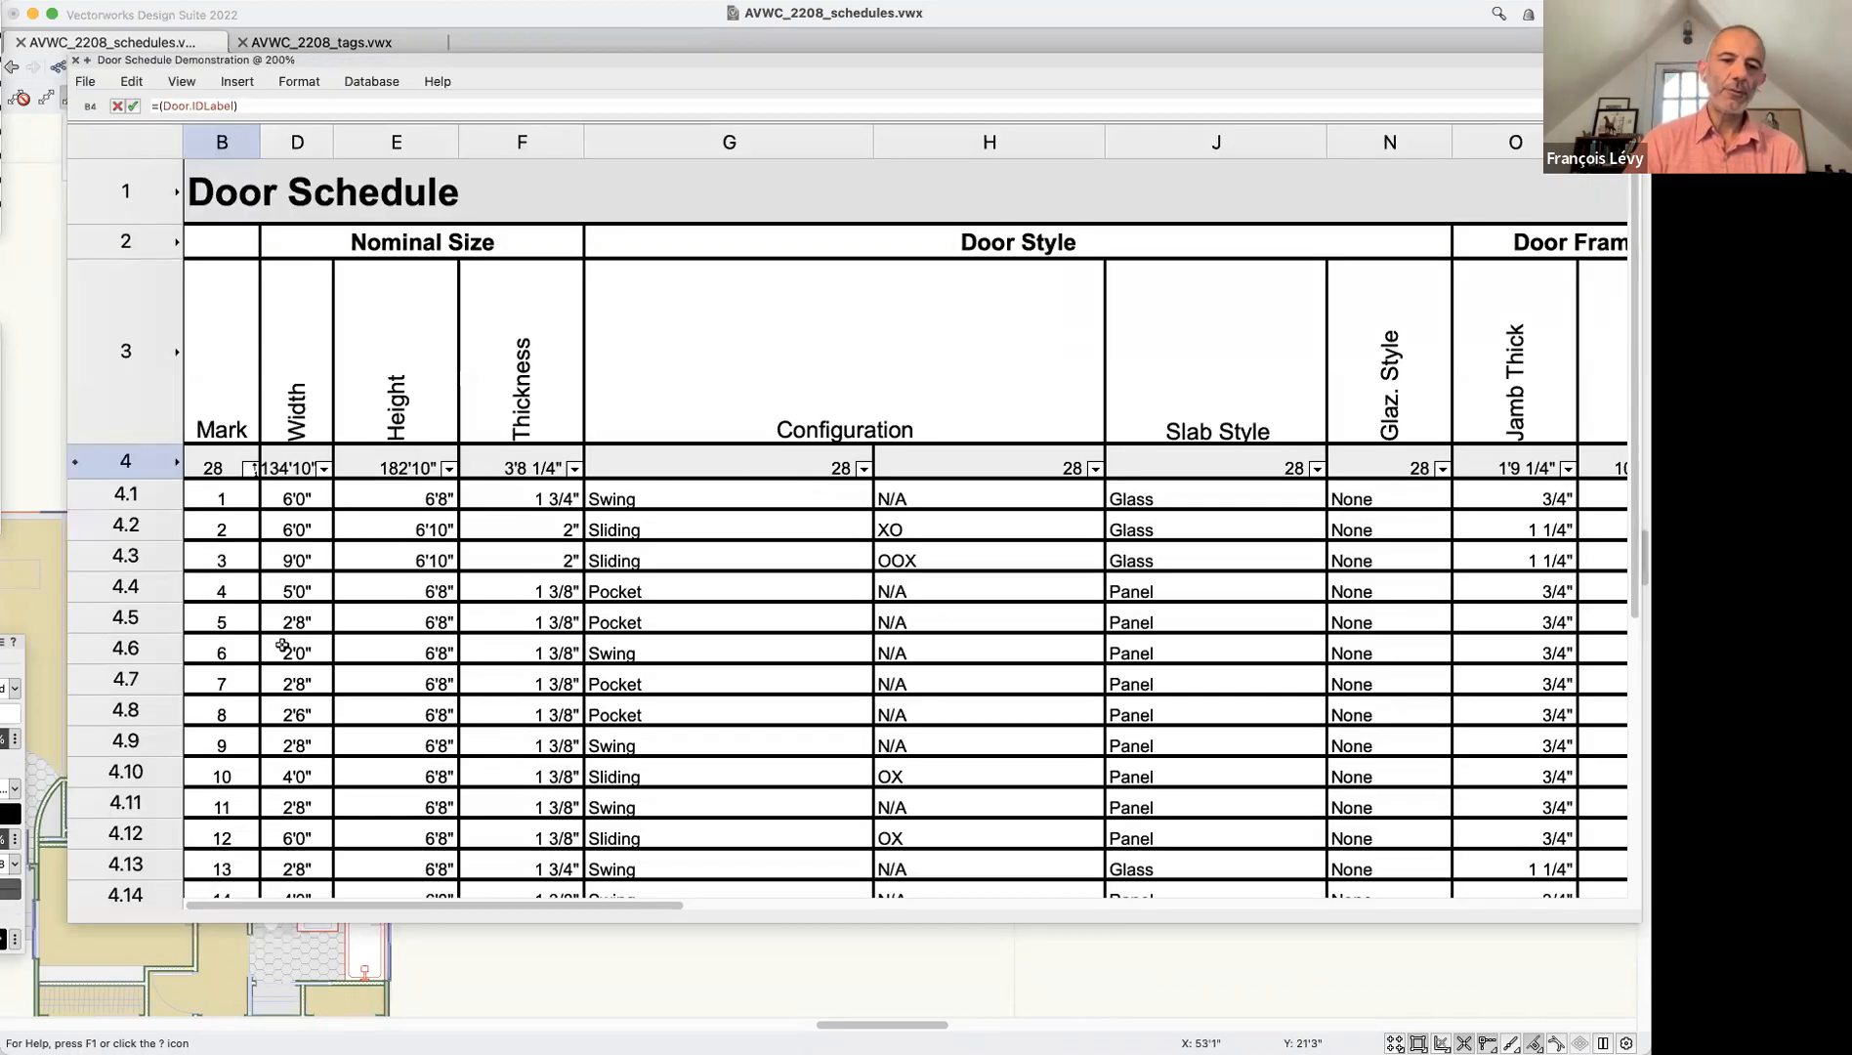
scroll(265, 630, down, 2)
scroll(264, 630, down, 10)
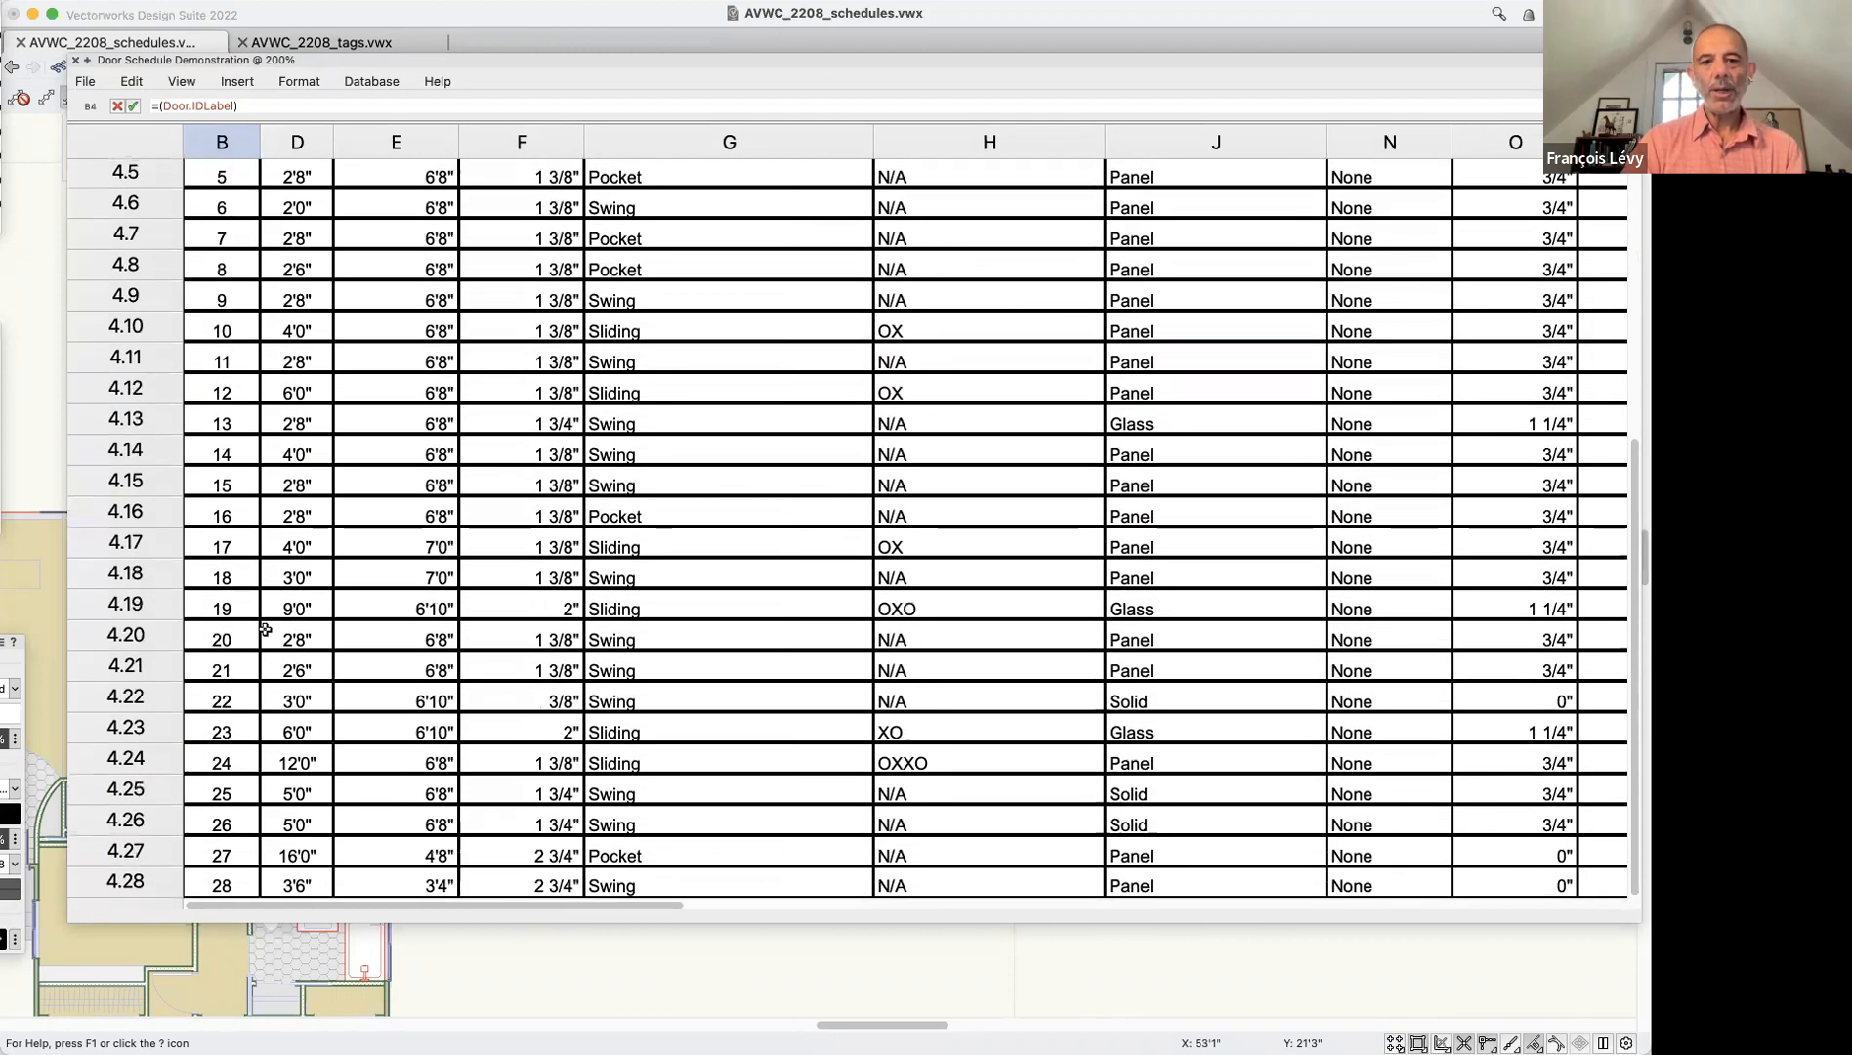
scroll(265, 630, up, 8)
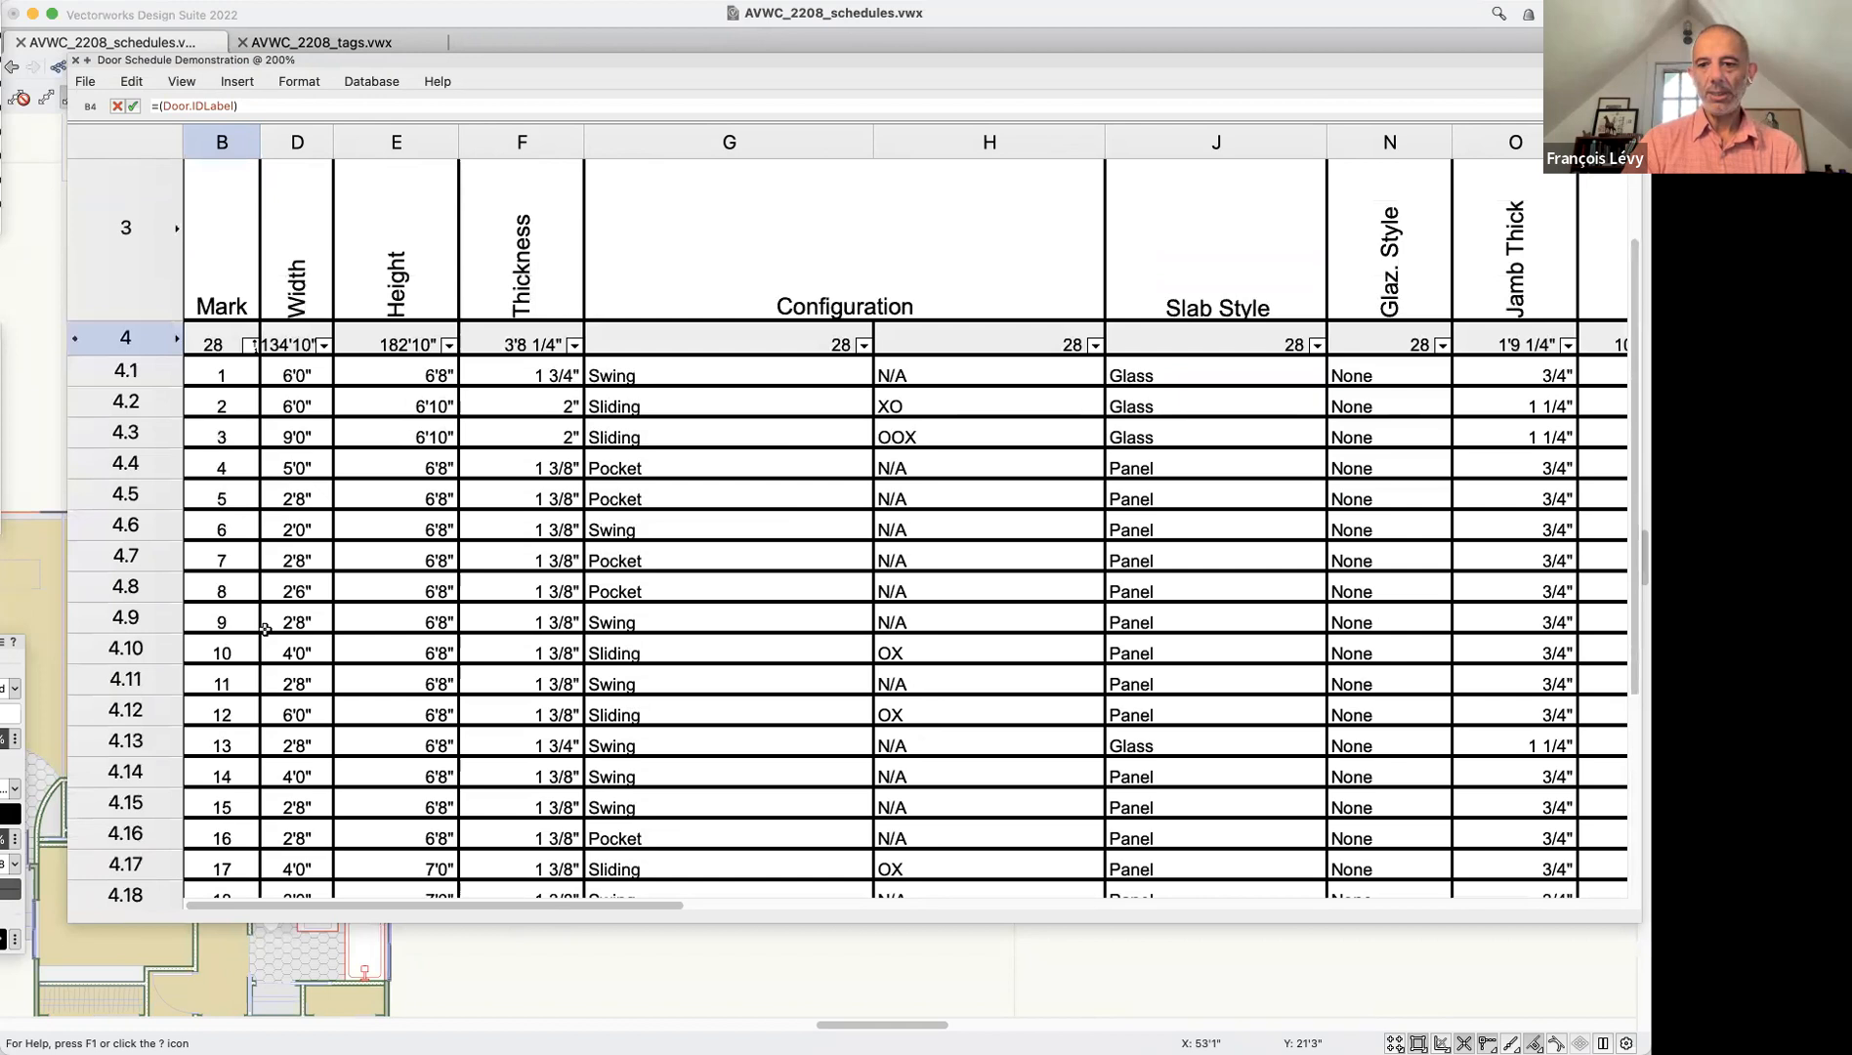
Select the door listed as Mark 10 in the drawing from its worksheet row, and collapse the worksheet to view it
click(150, 648)
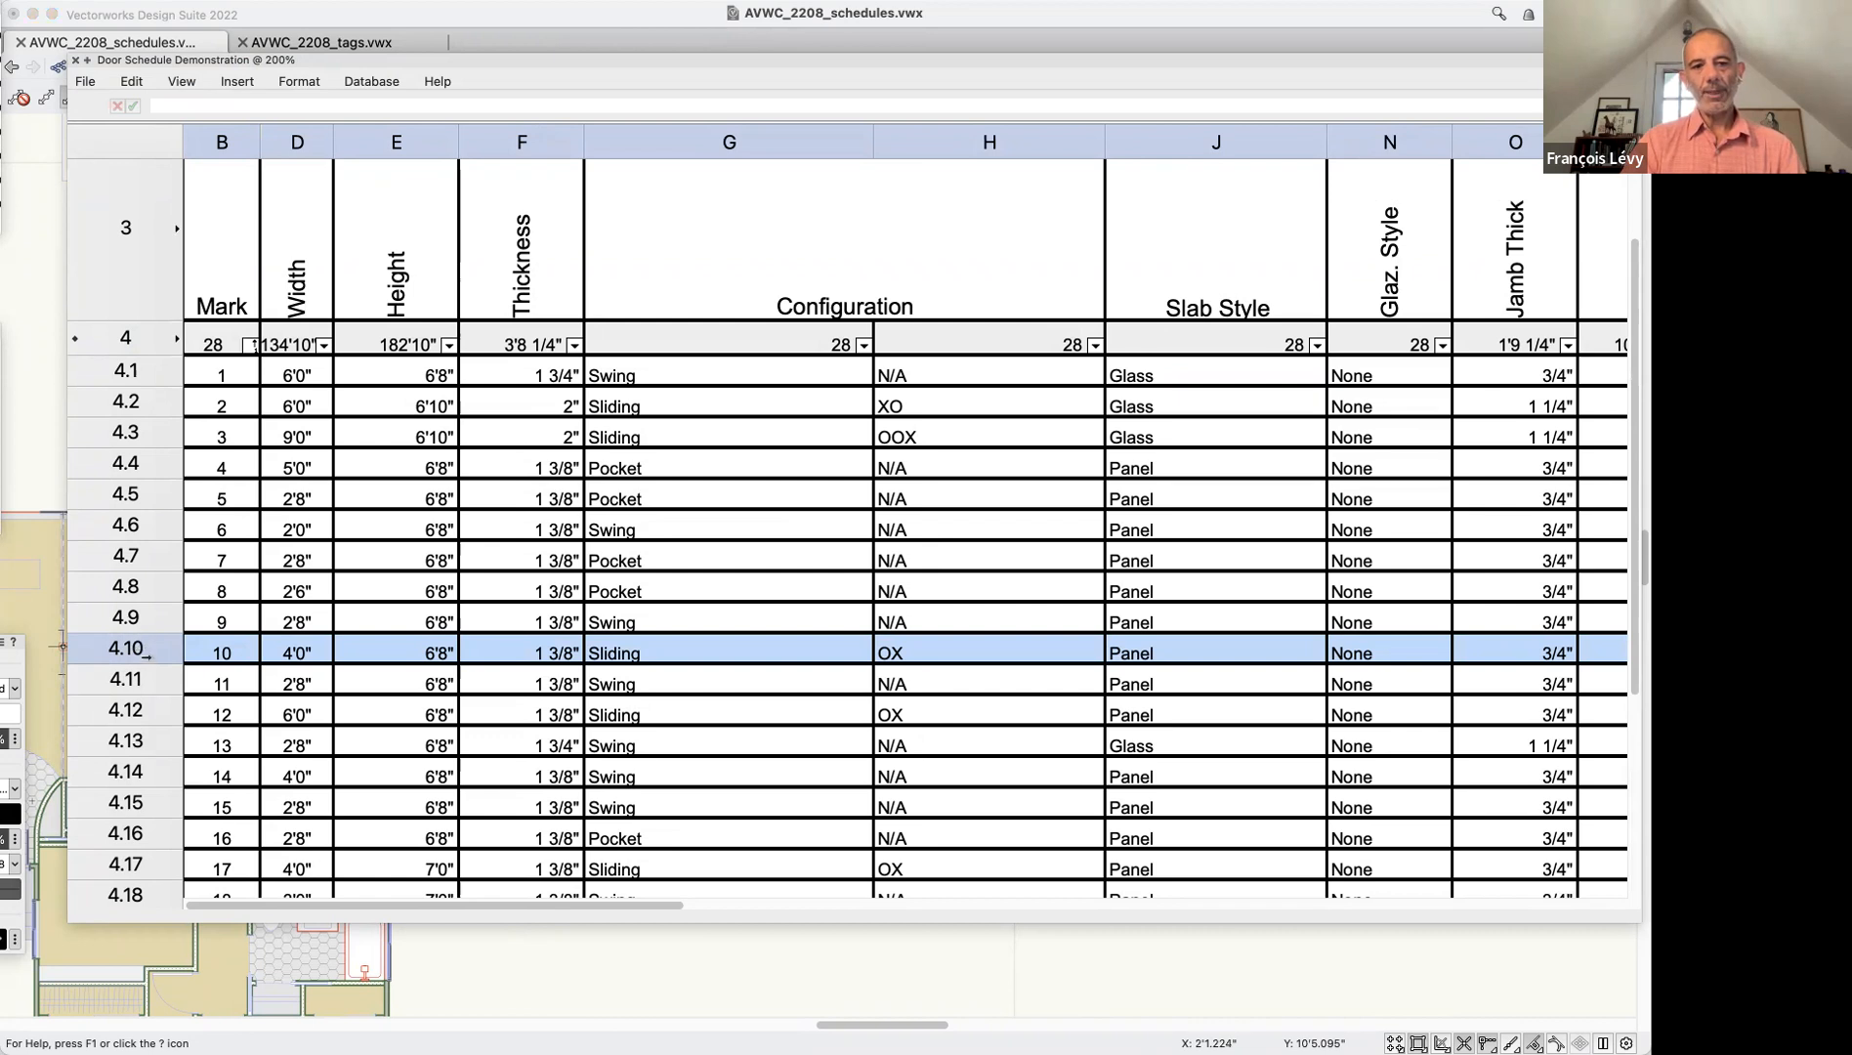
scroll(131, 649, down, 1)
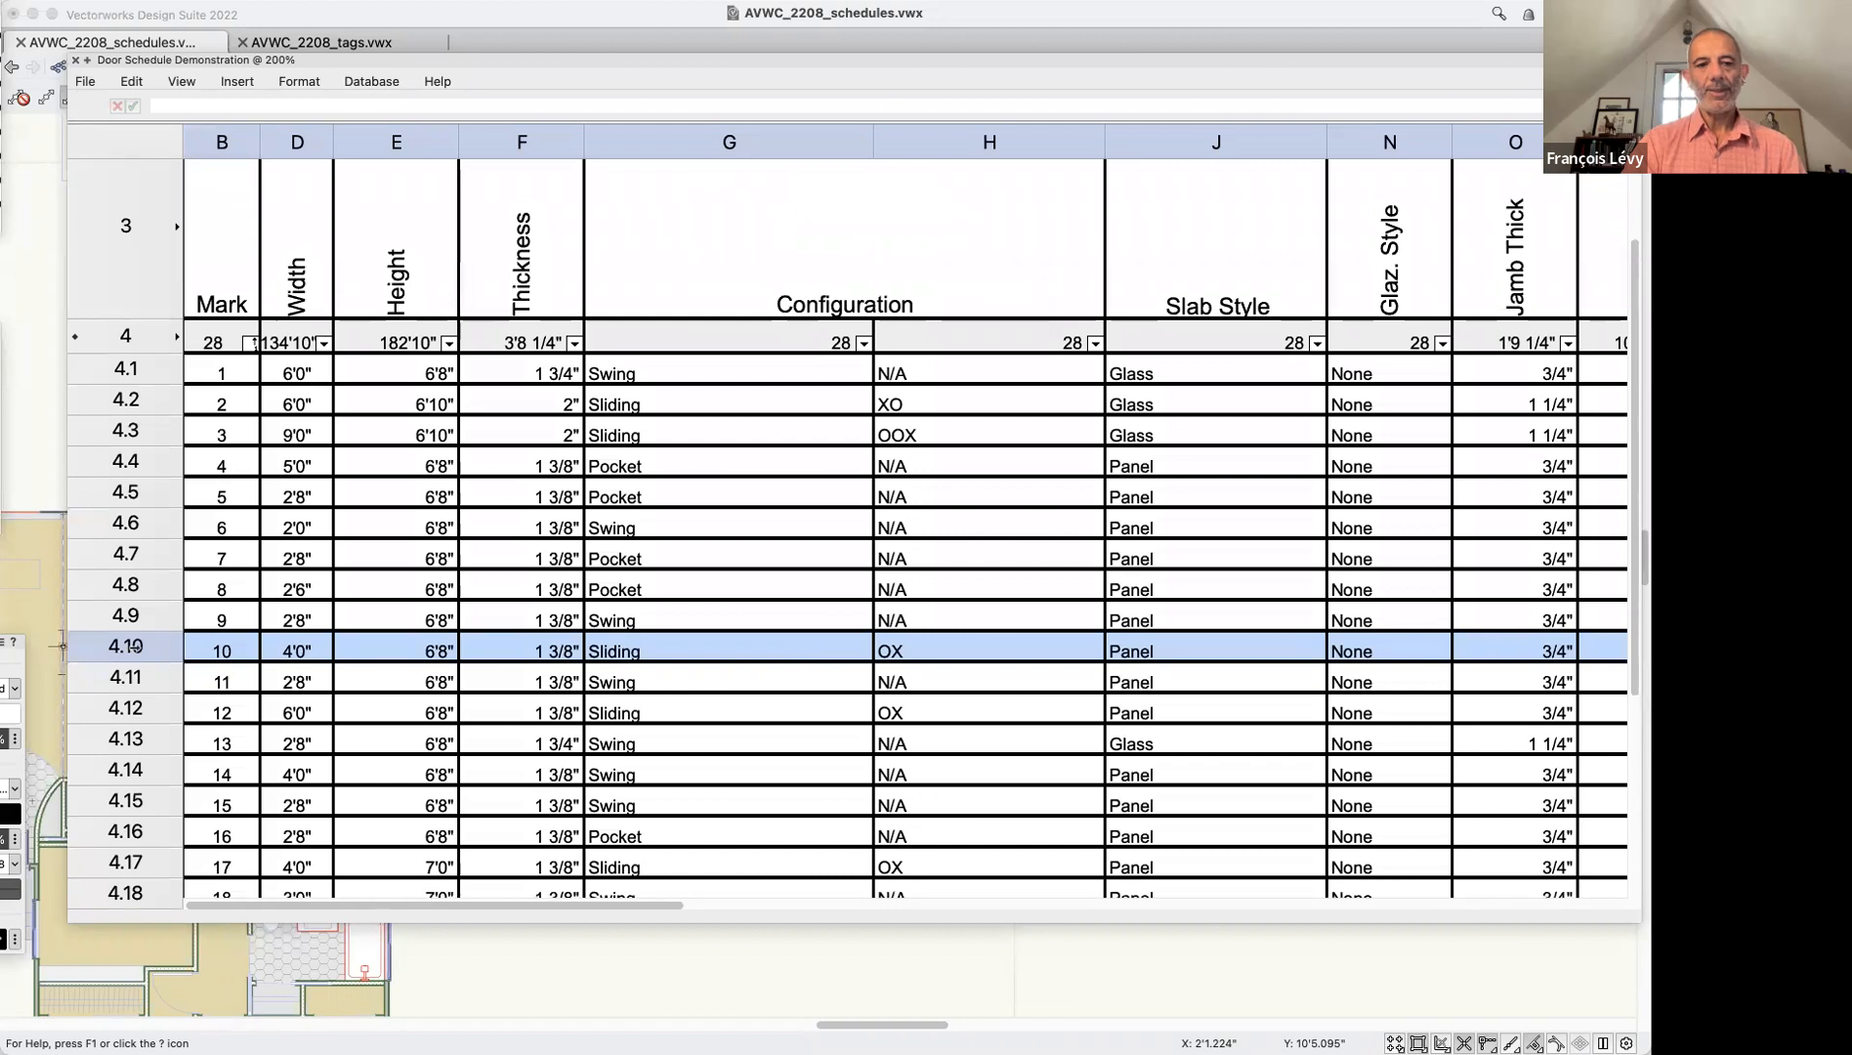
right_click(136, 650)
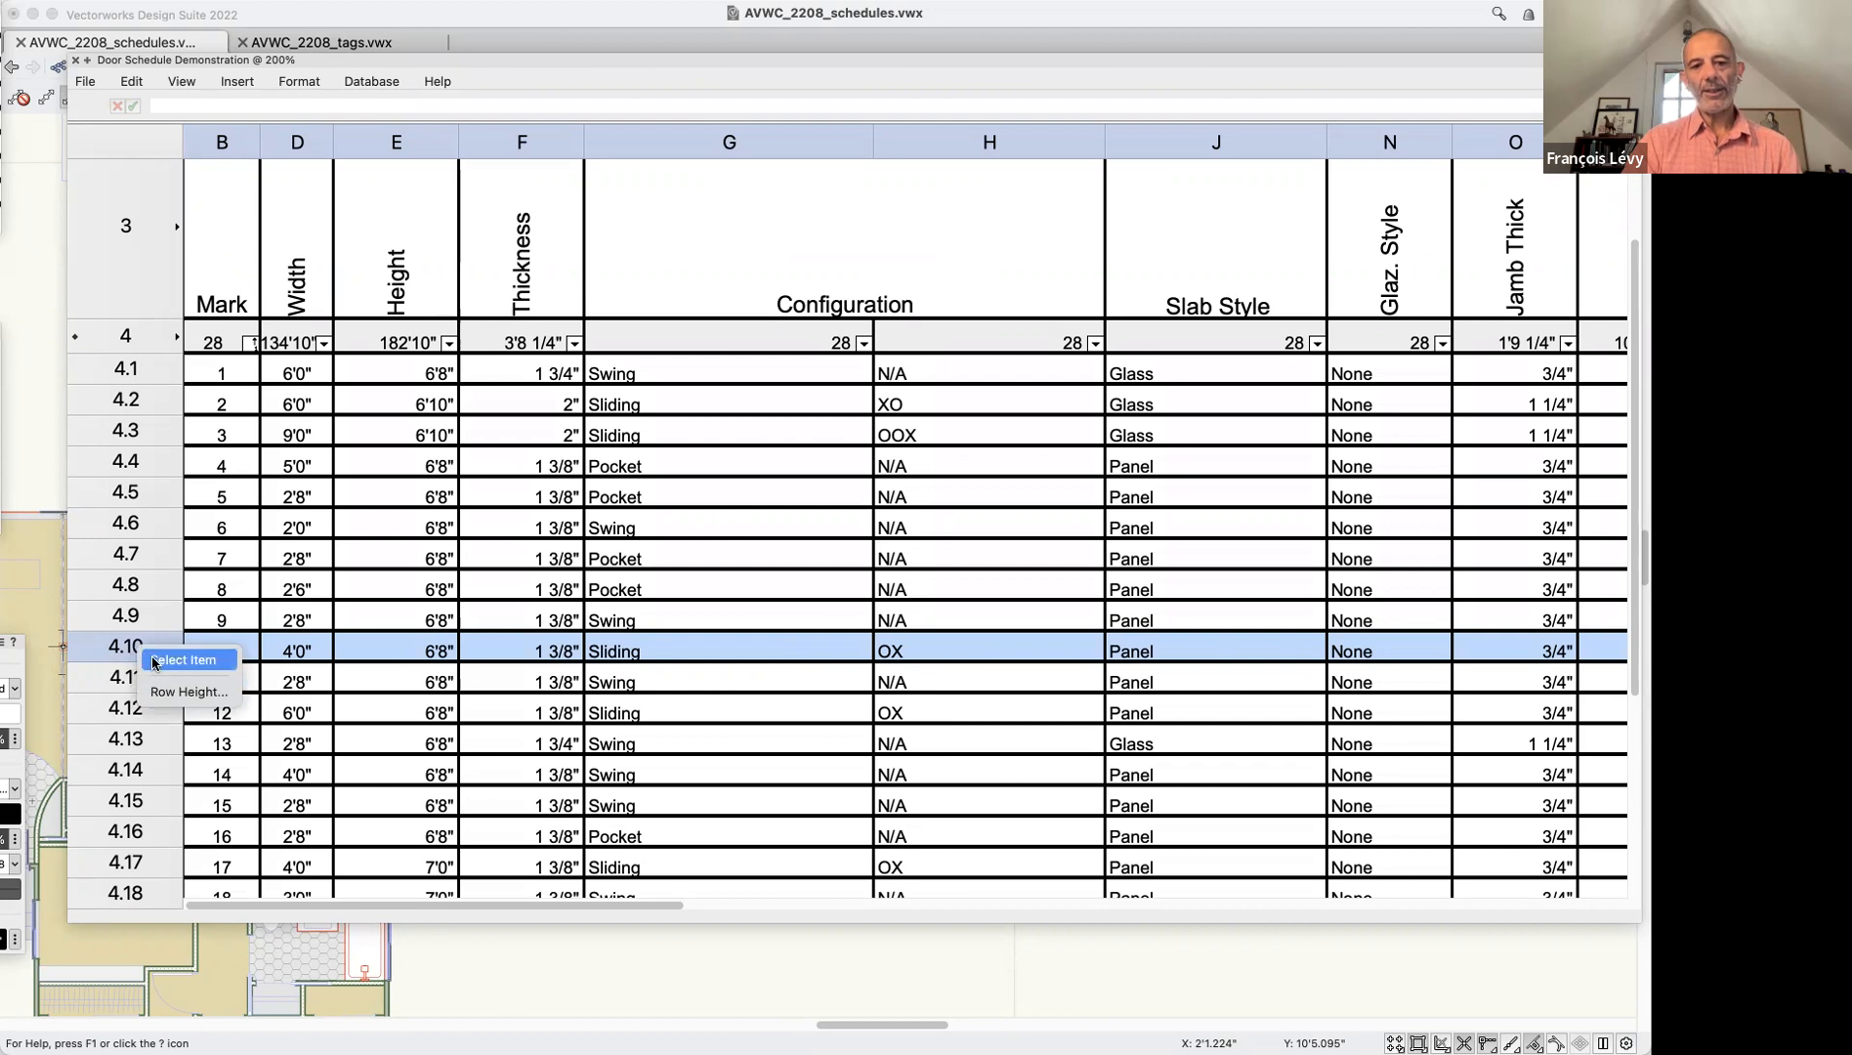
click(156, 661)
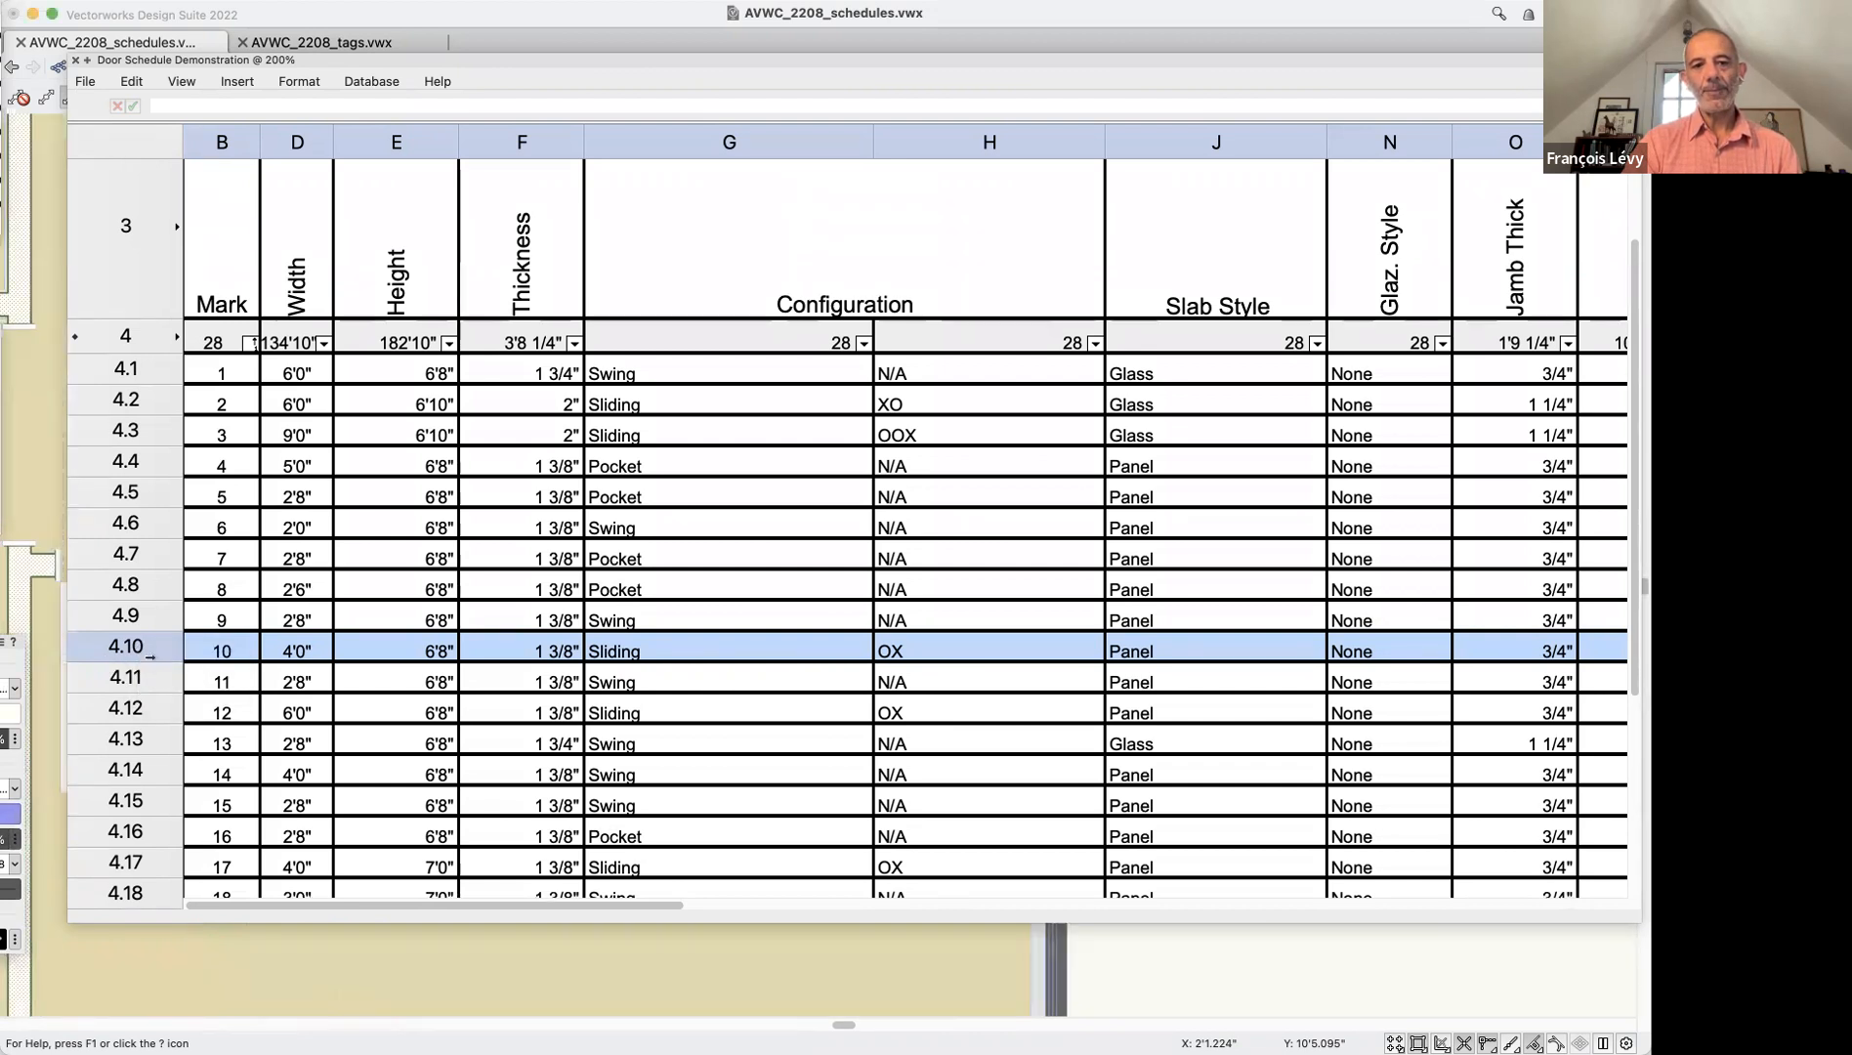
double_click(259, 61)
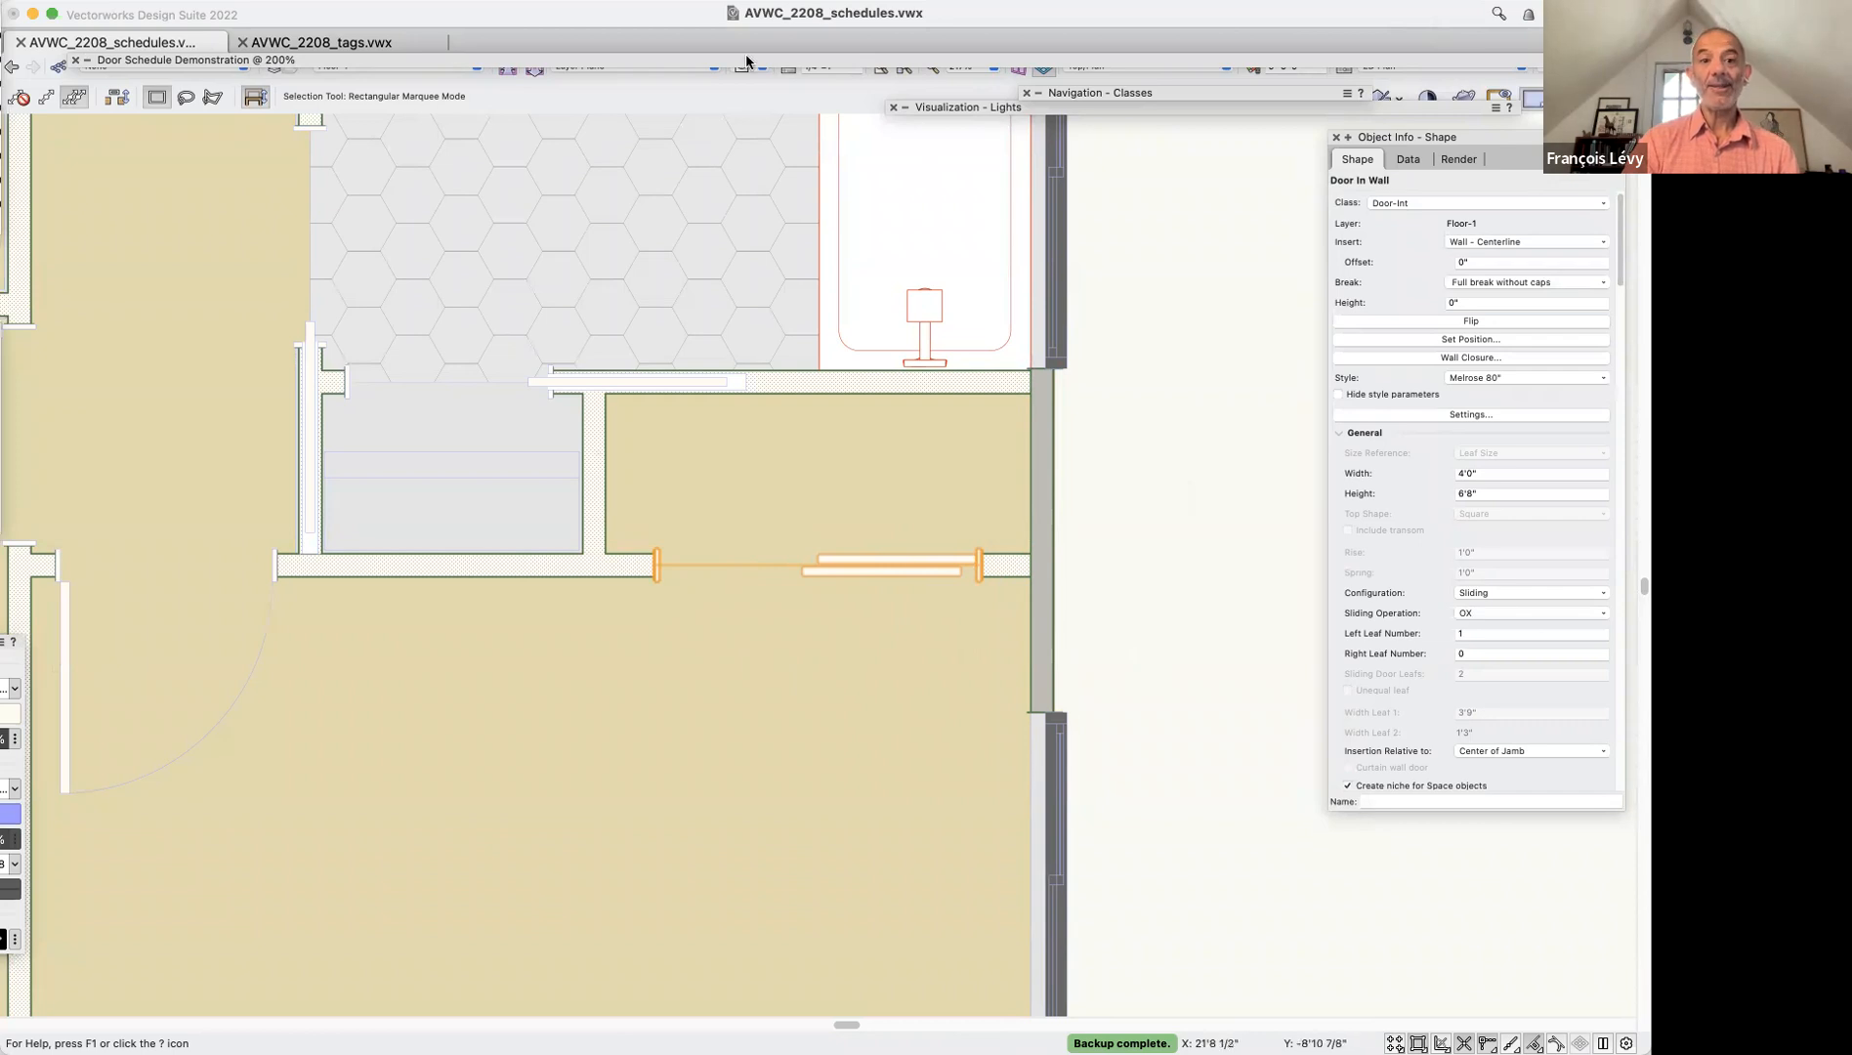
Set the width of door 10 to 4'8" in the expanded worksheet, then collapse it to view the door in the plan
mouse_move(732, 62)
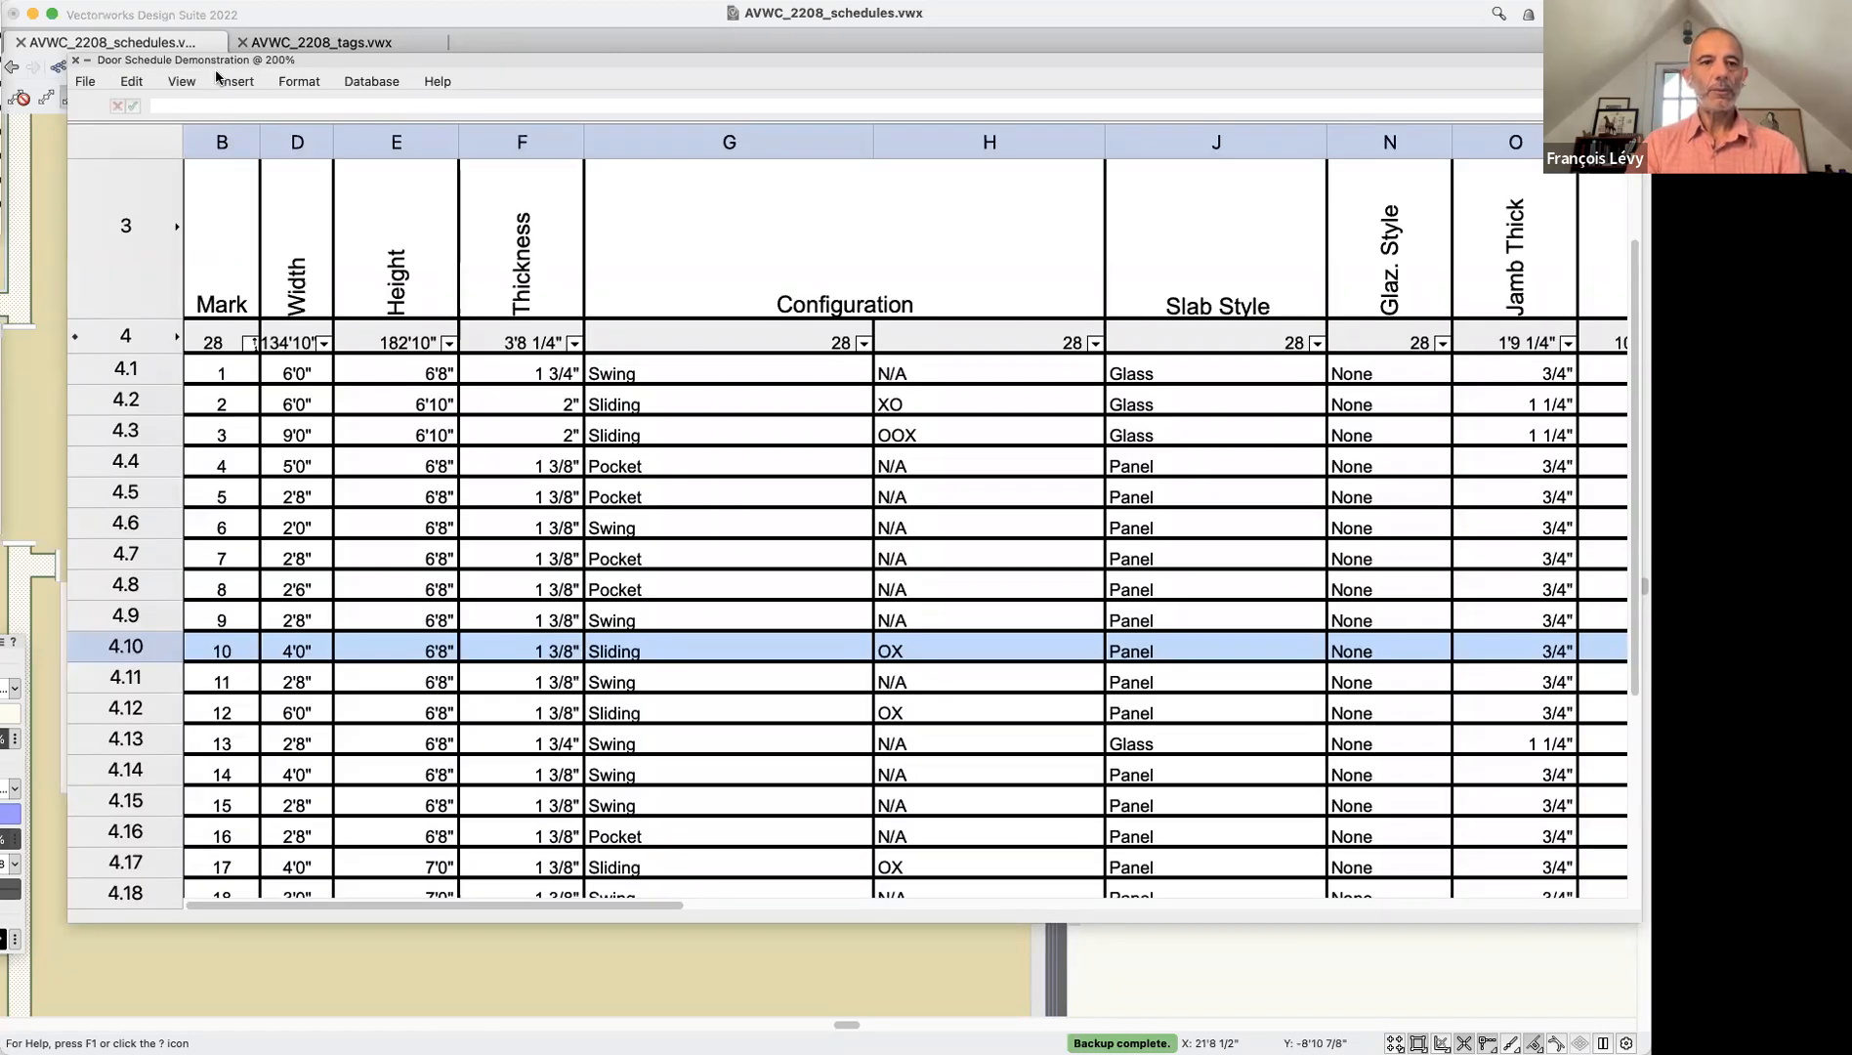
mouse_move(228, 65)
mouse_down()
mouse_move(265, 116)
mouse_move(409, 772)
mouse_move(366, 668)
mouse_move(326, 119)
mouse_move(397, 614)
mouse_move(439, 725)
mouse_move(422, 36)
mouse_up()
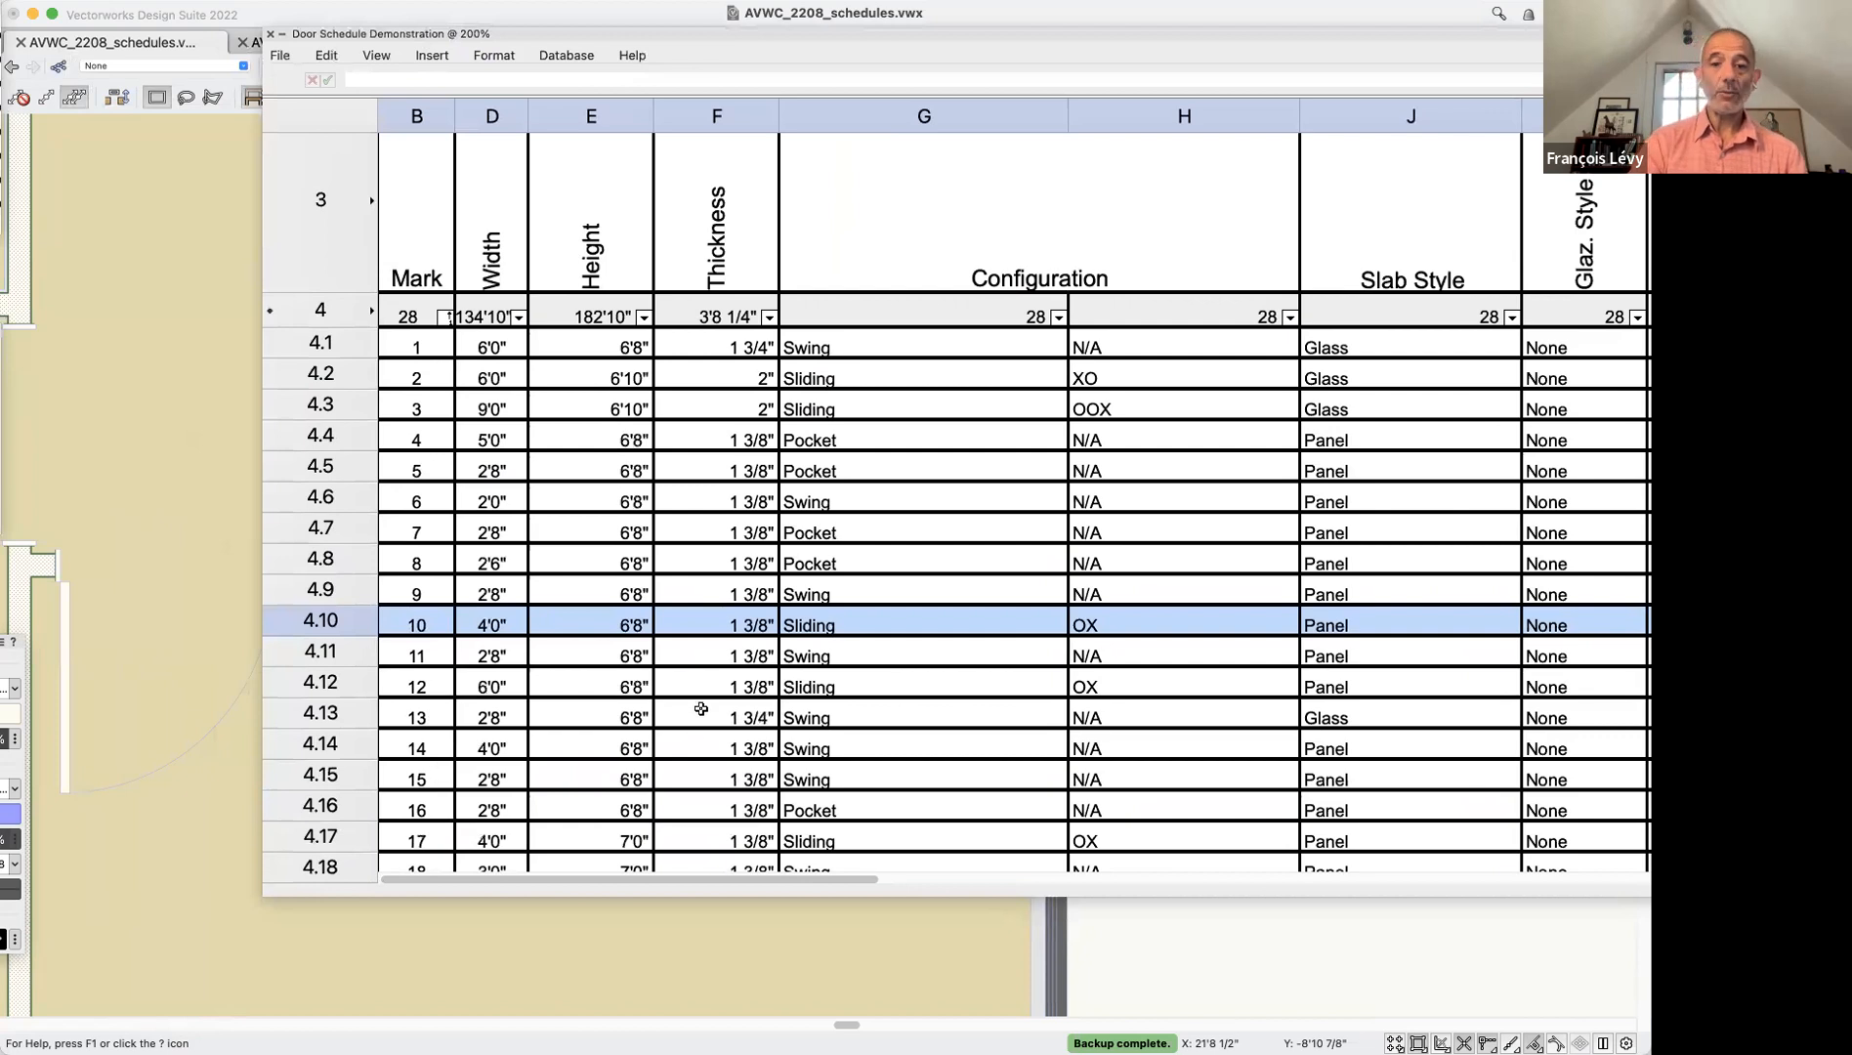
click(508, 626)
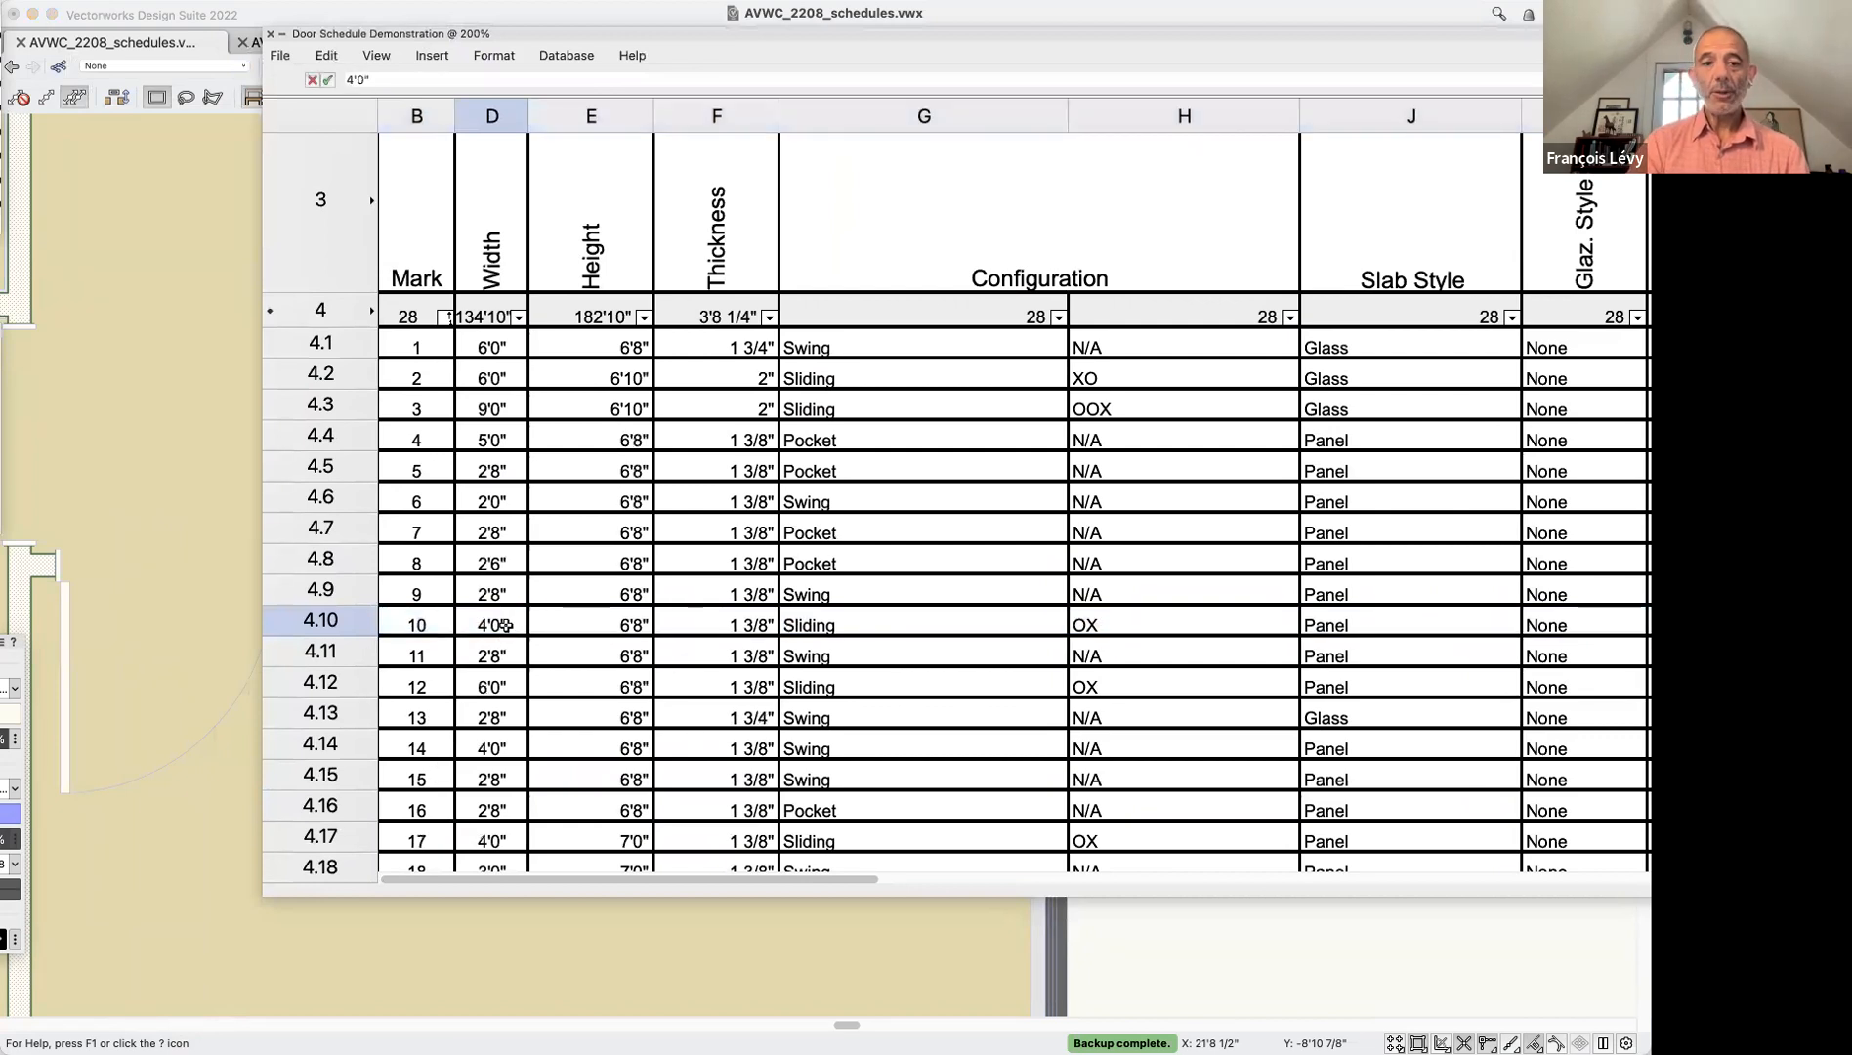
double_click(506, 623)
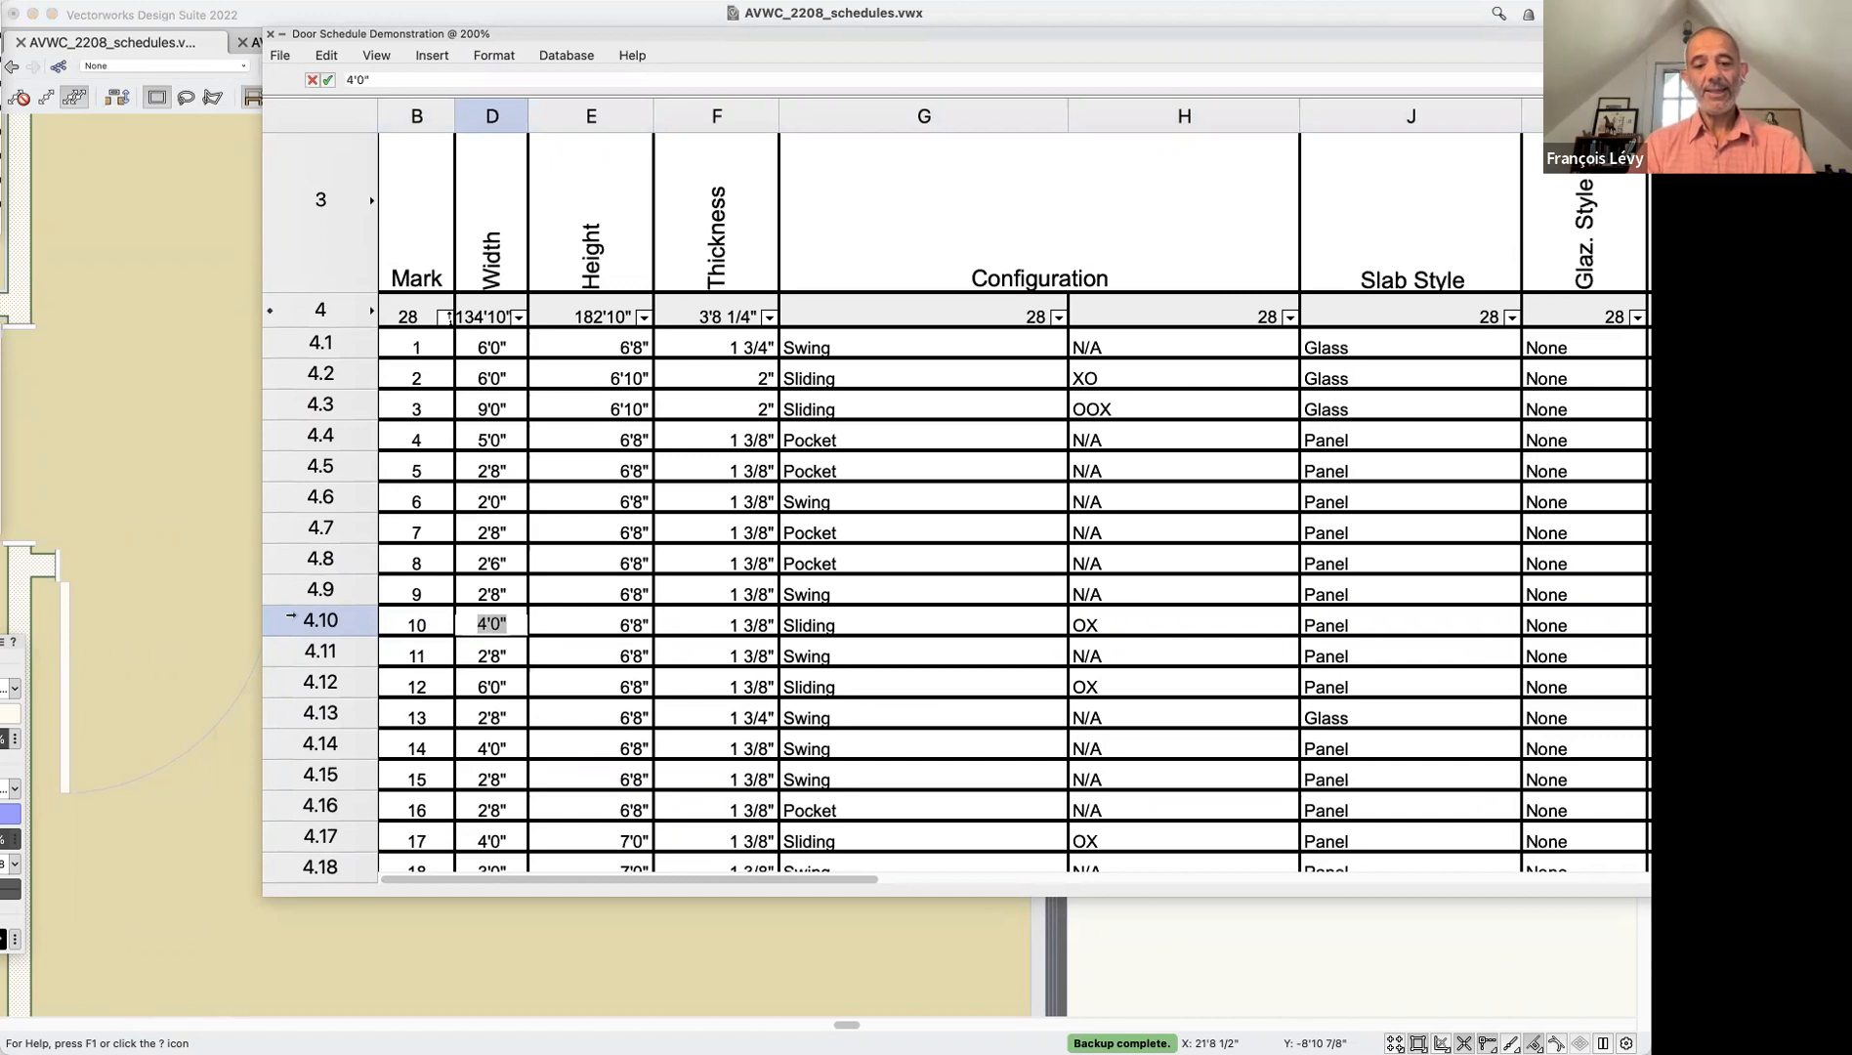
text(4'8)
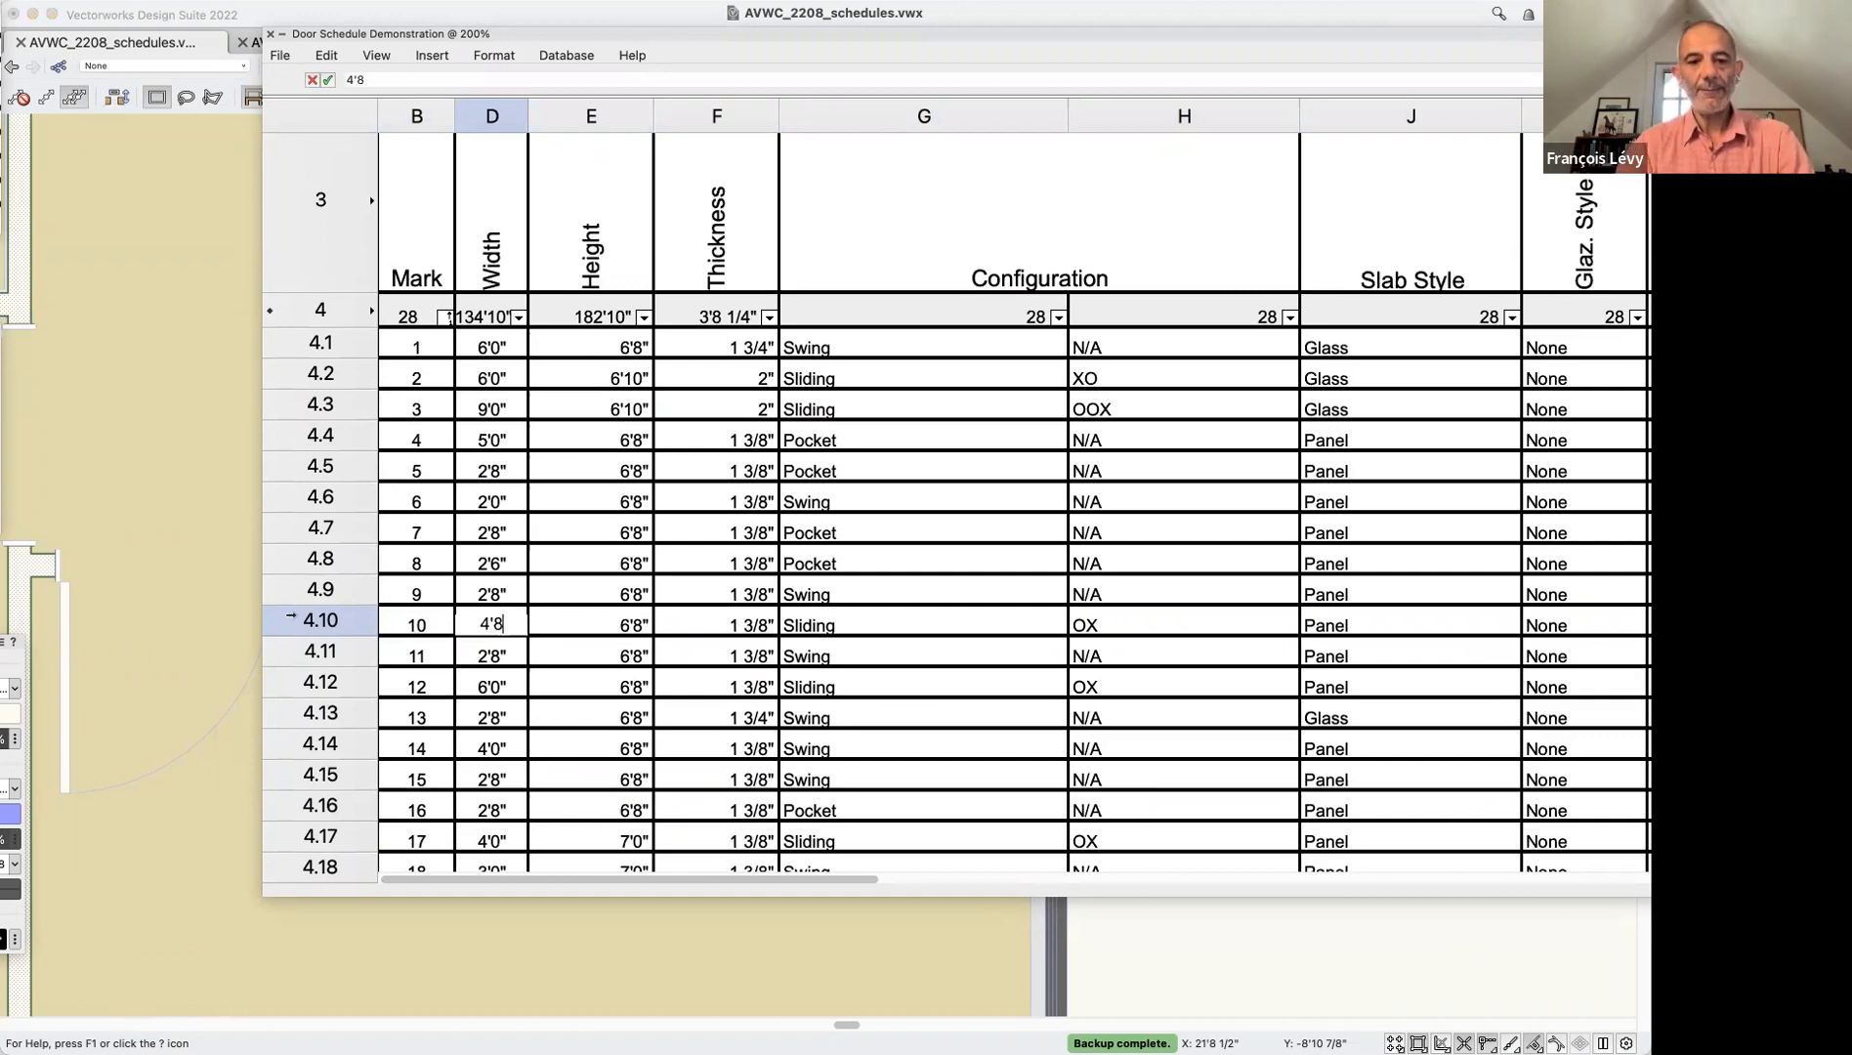
key(Return)
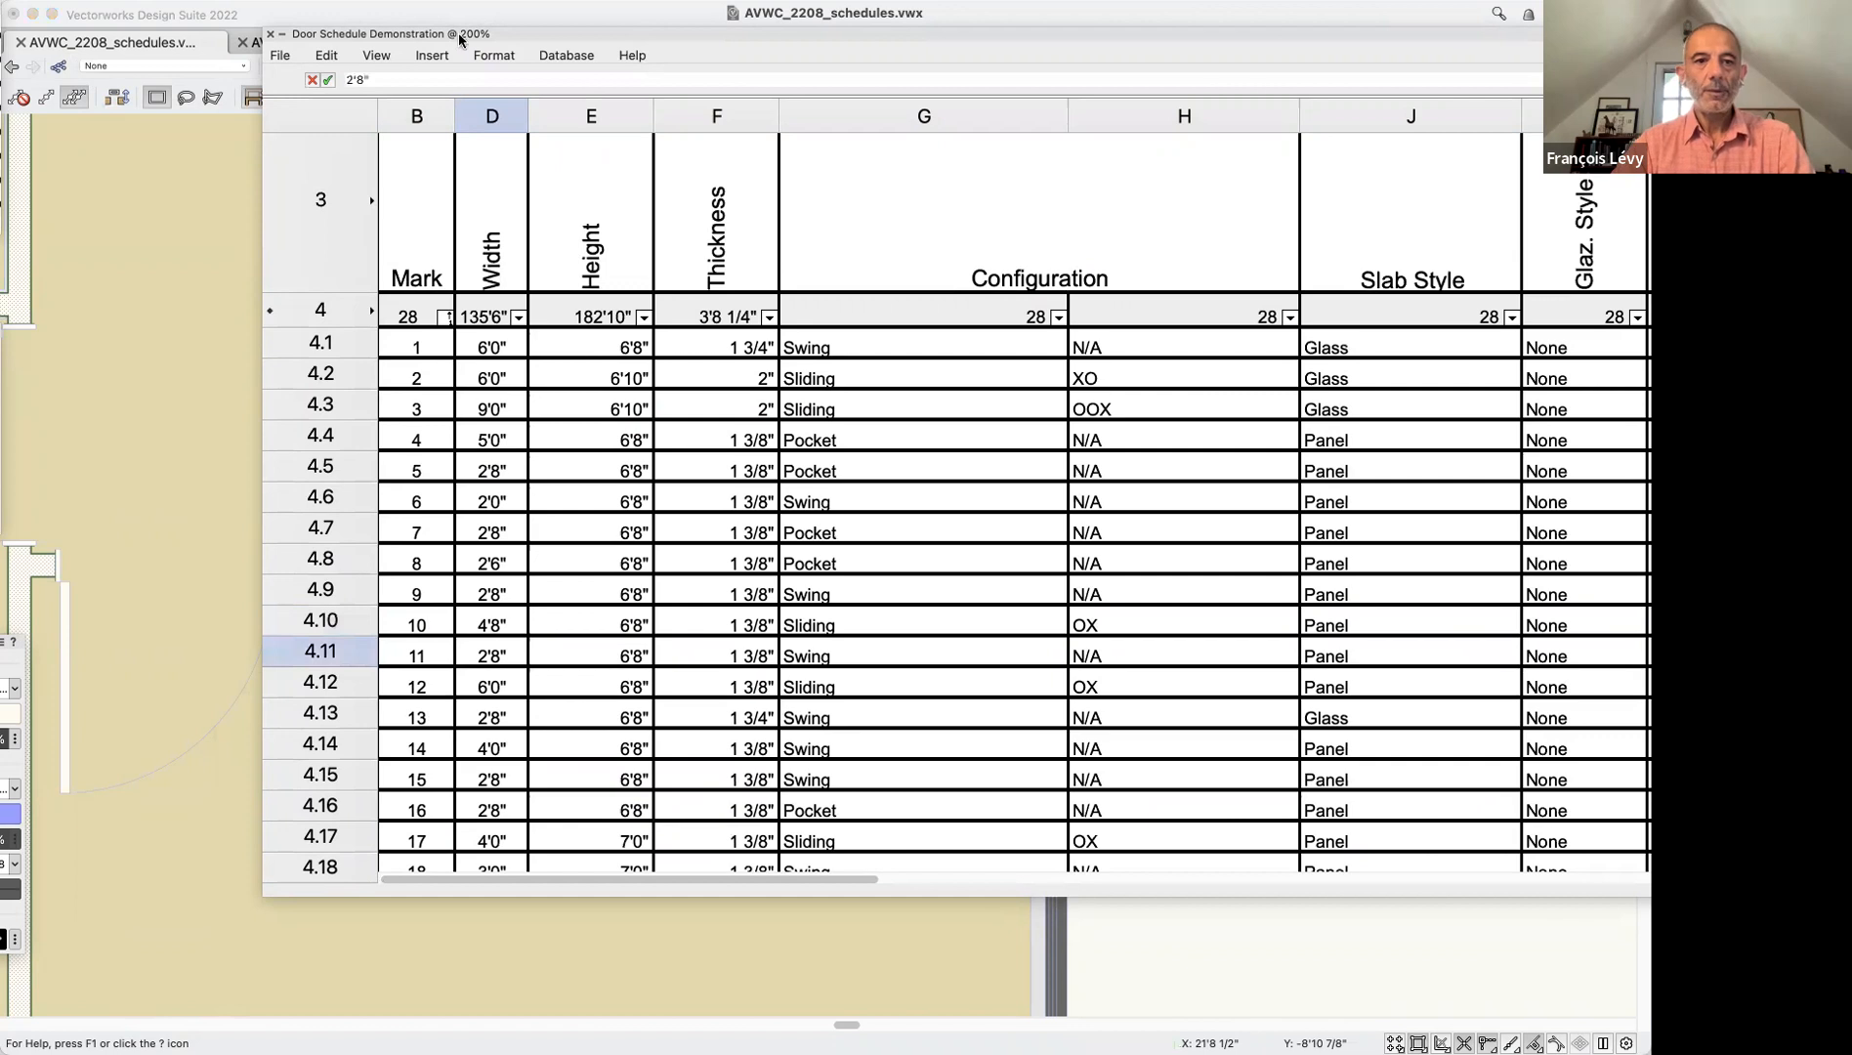
double_click(483, 37)
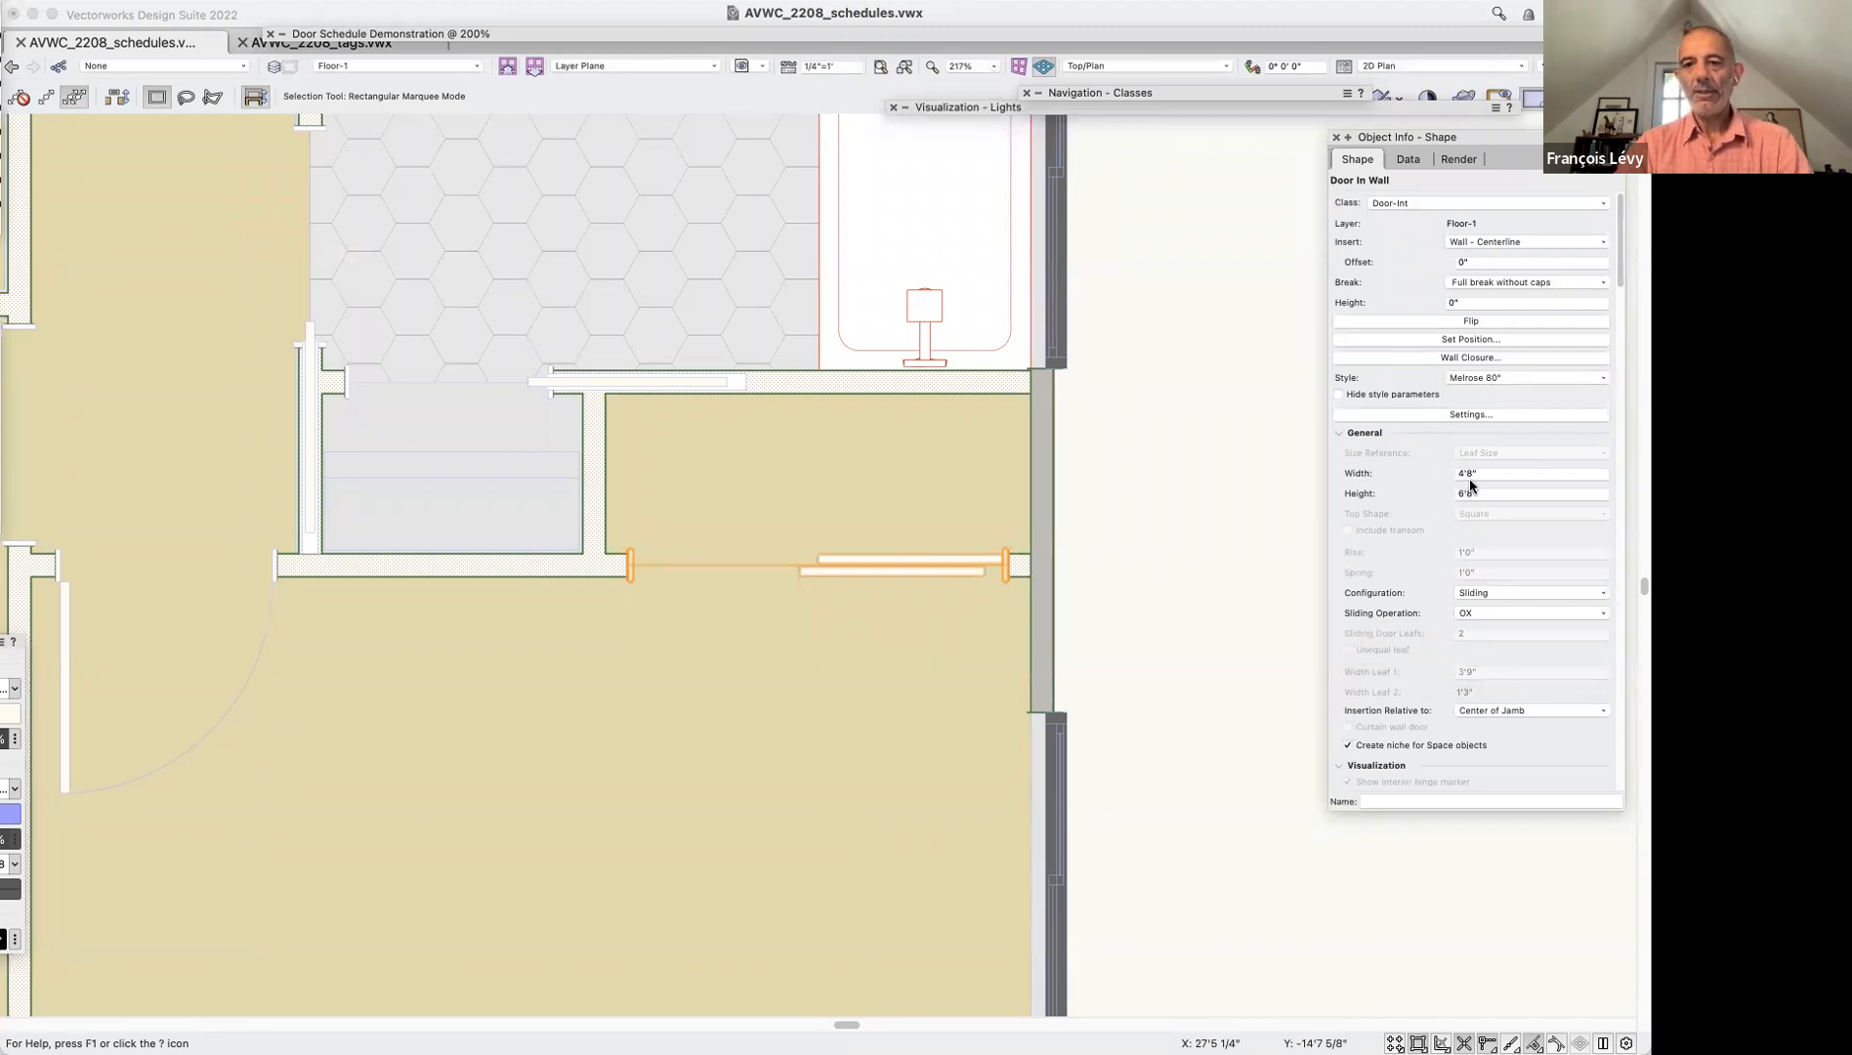
Undo the last door width edit and check door 10's row in the worksheet
click(1179, 596)
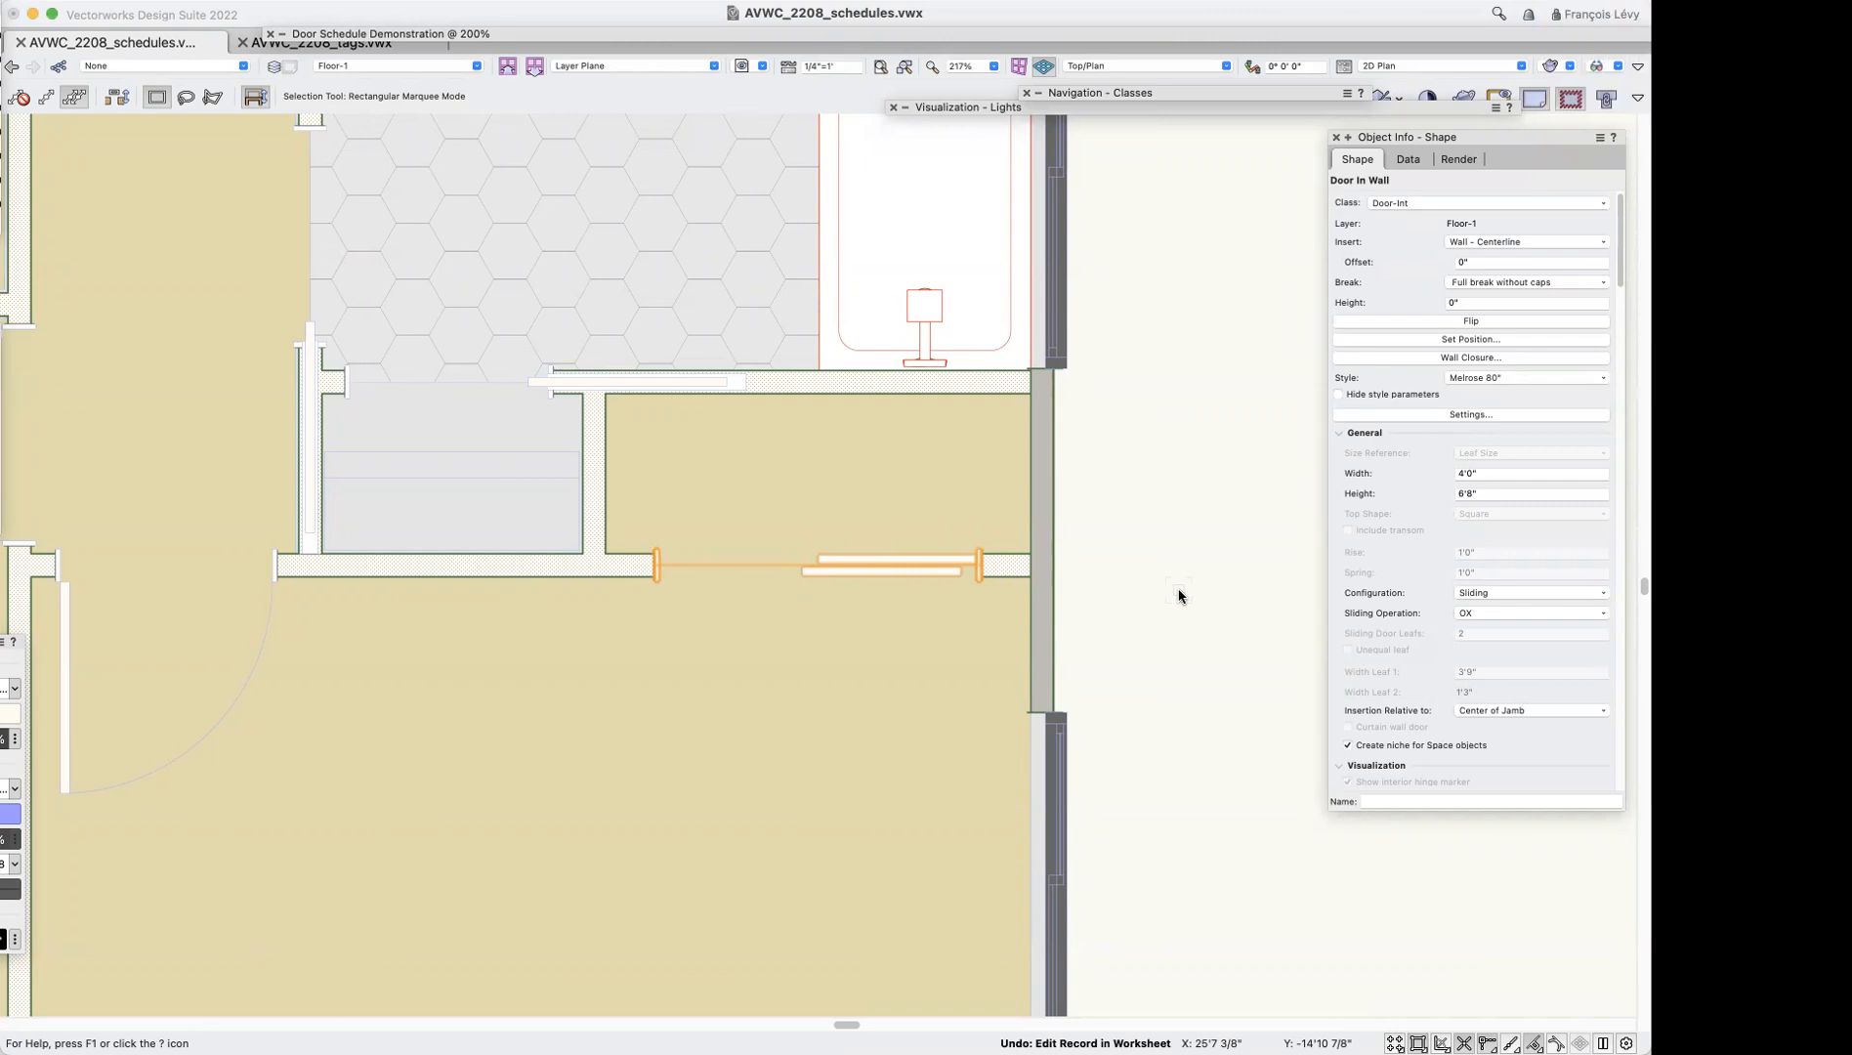
drag(896, 32, 774, 110)
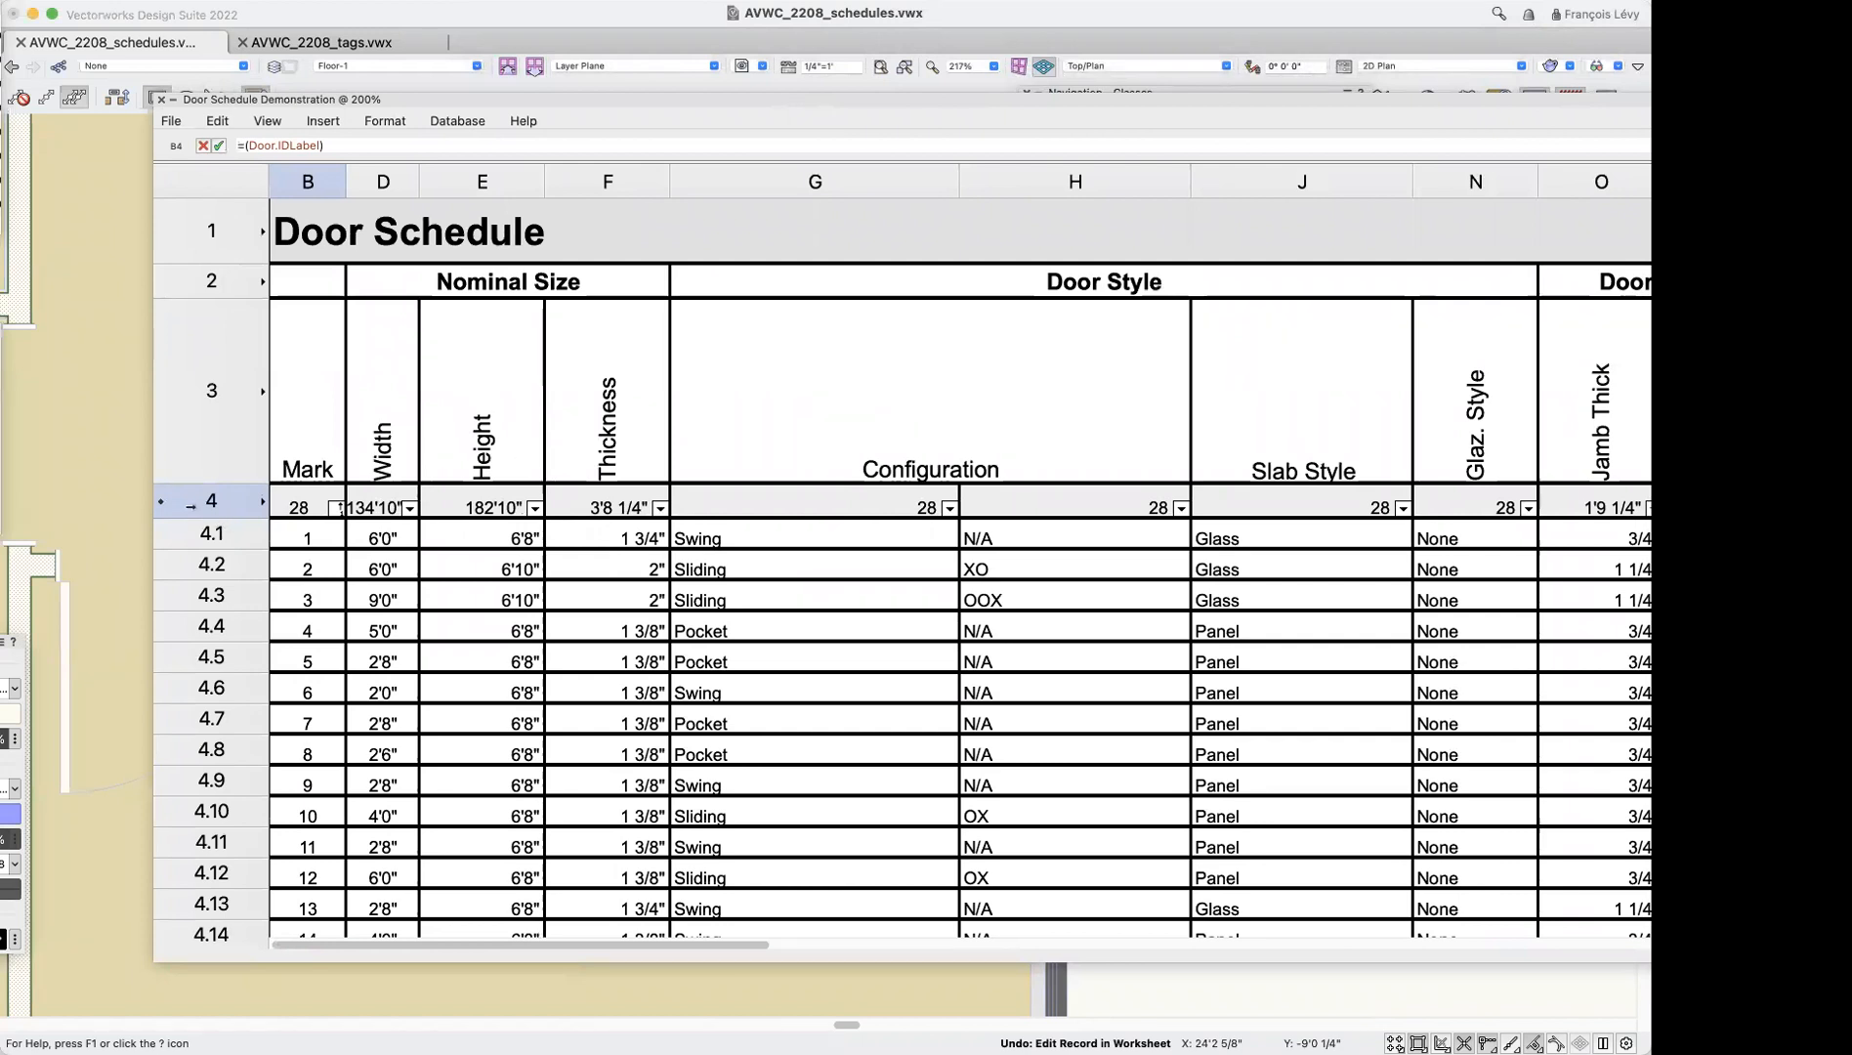
double_click(525, 100)
Close the worksheet and zoom in on the door schedule placed beside the floor plan
scroll(1174, 427, down, 5)
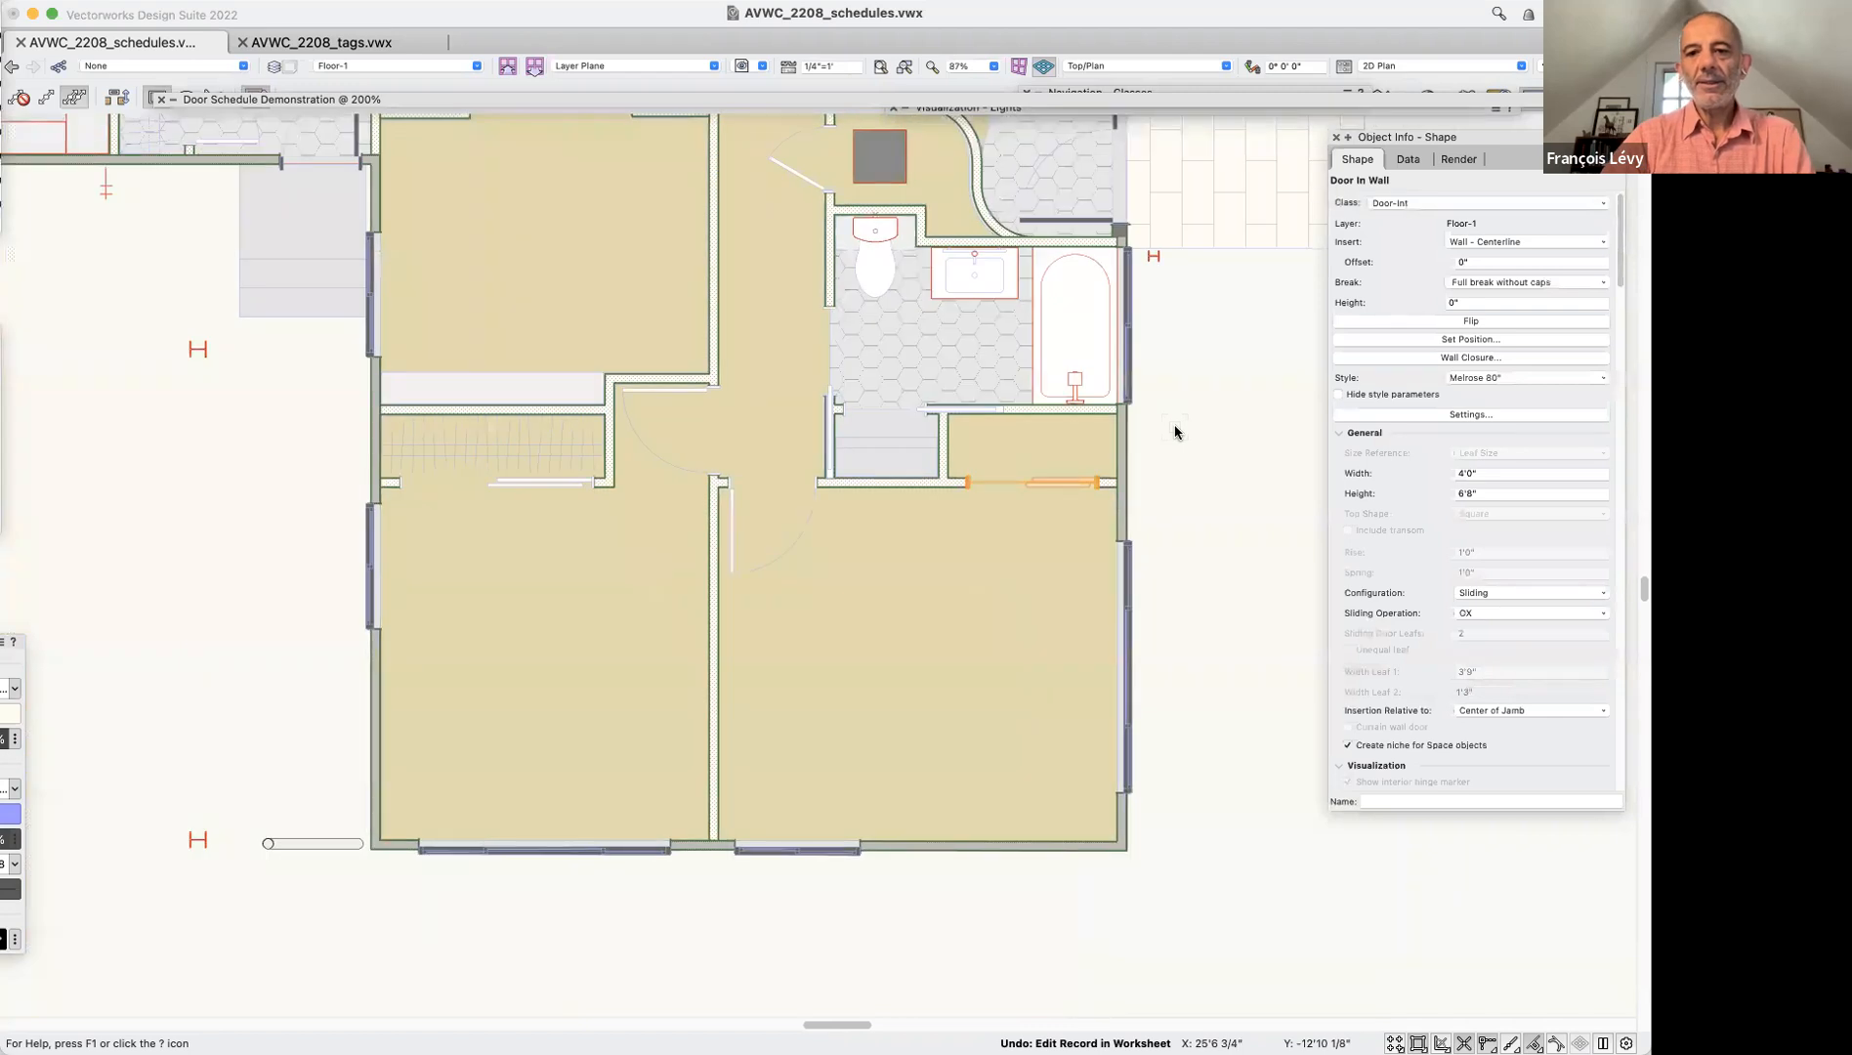
scroll(1174, 426, right, 10)
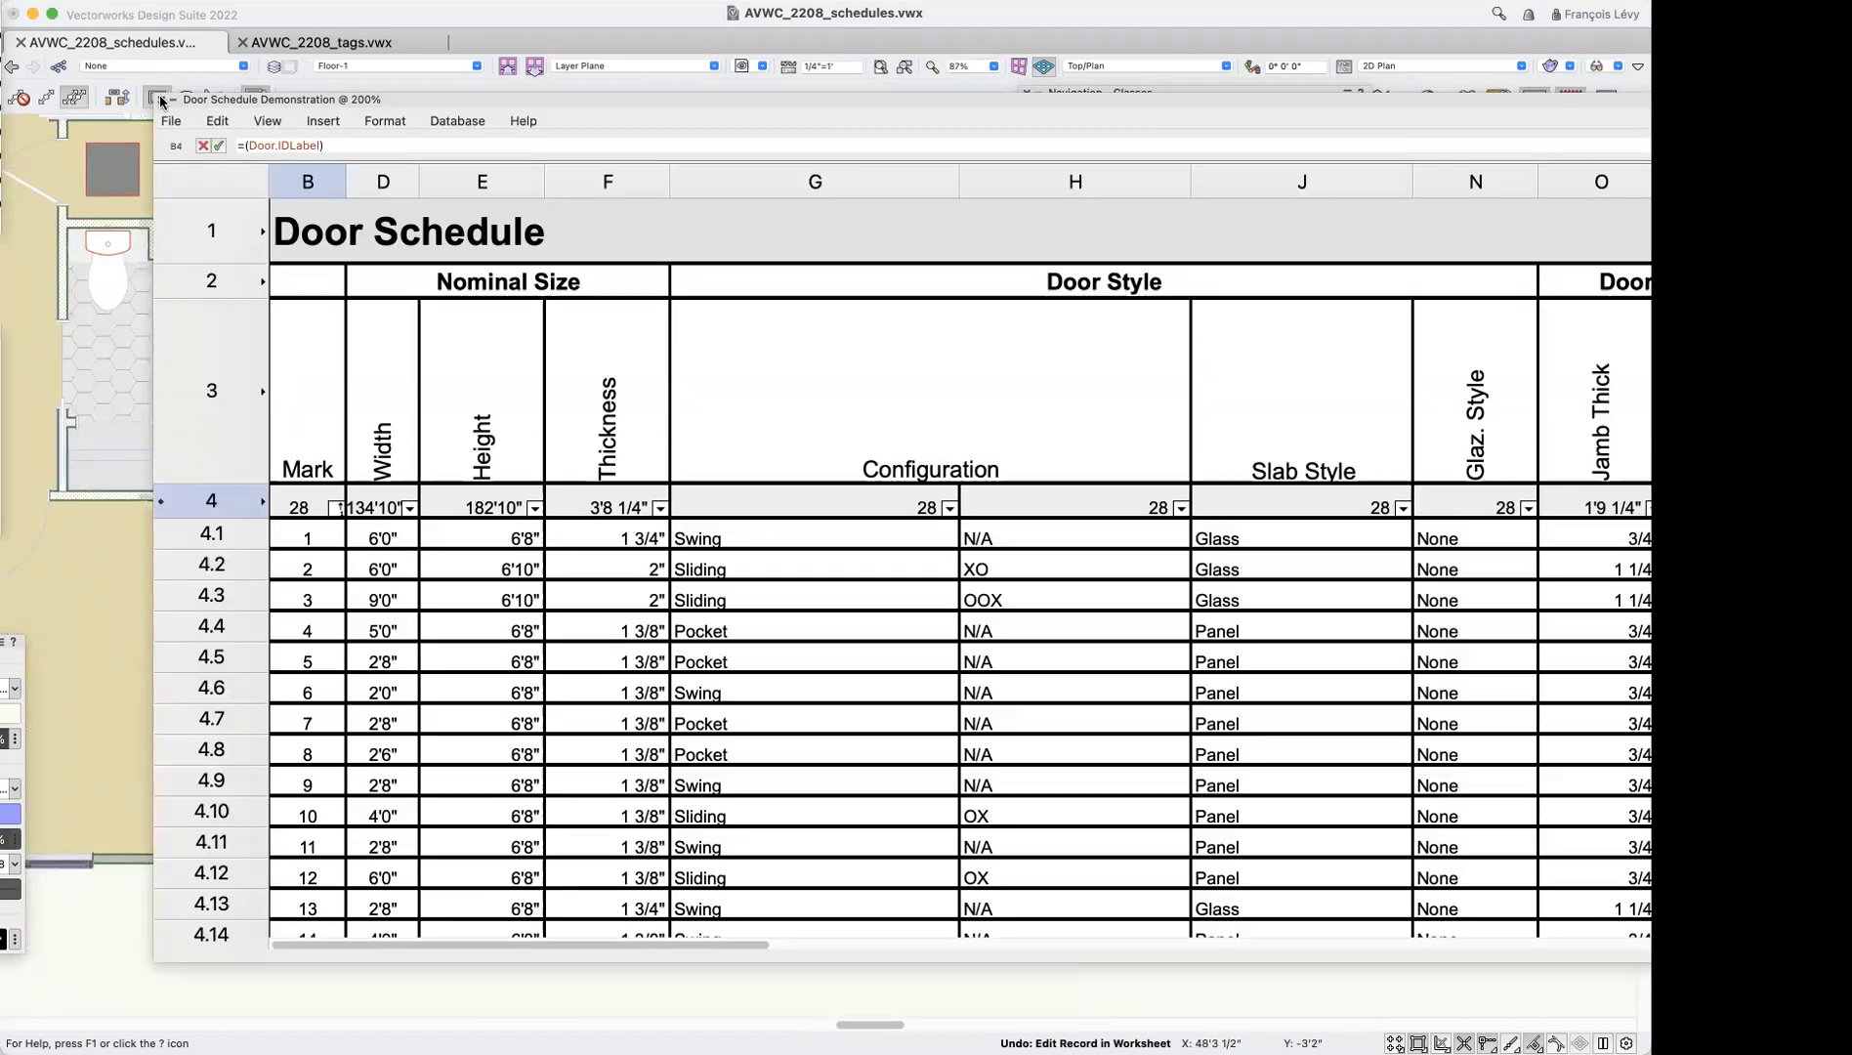
click(159, 98)
scroll(1109, 427, right, 8)
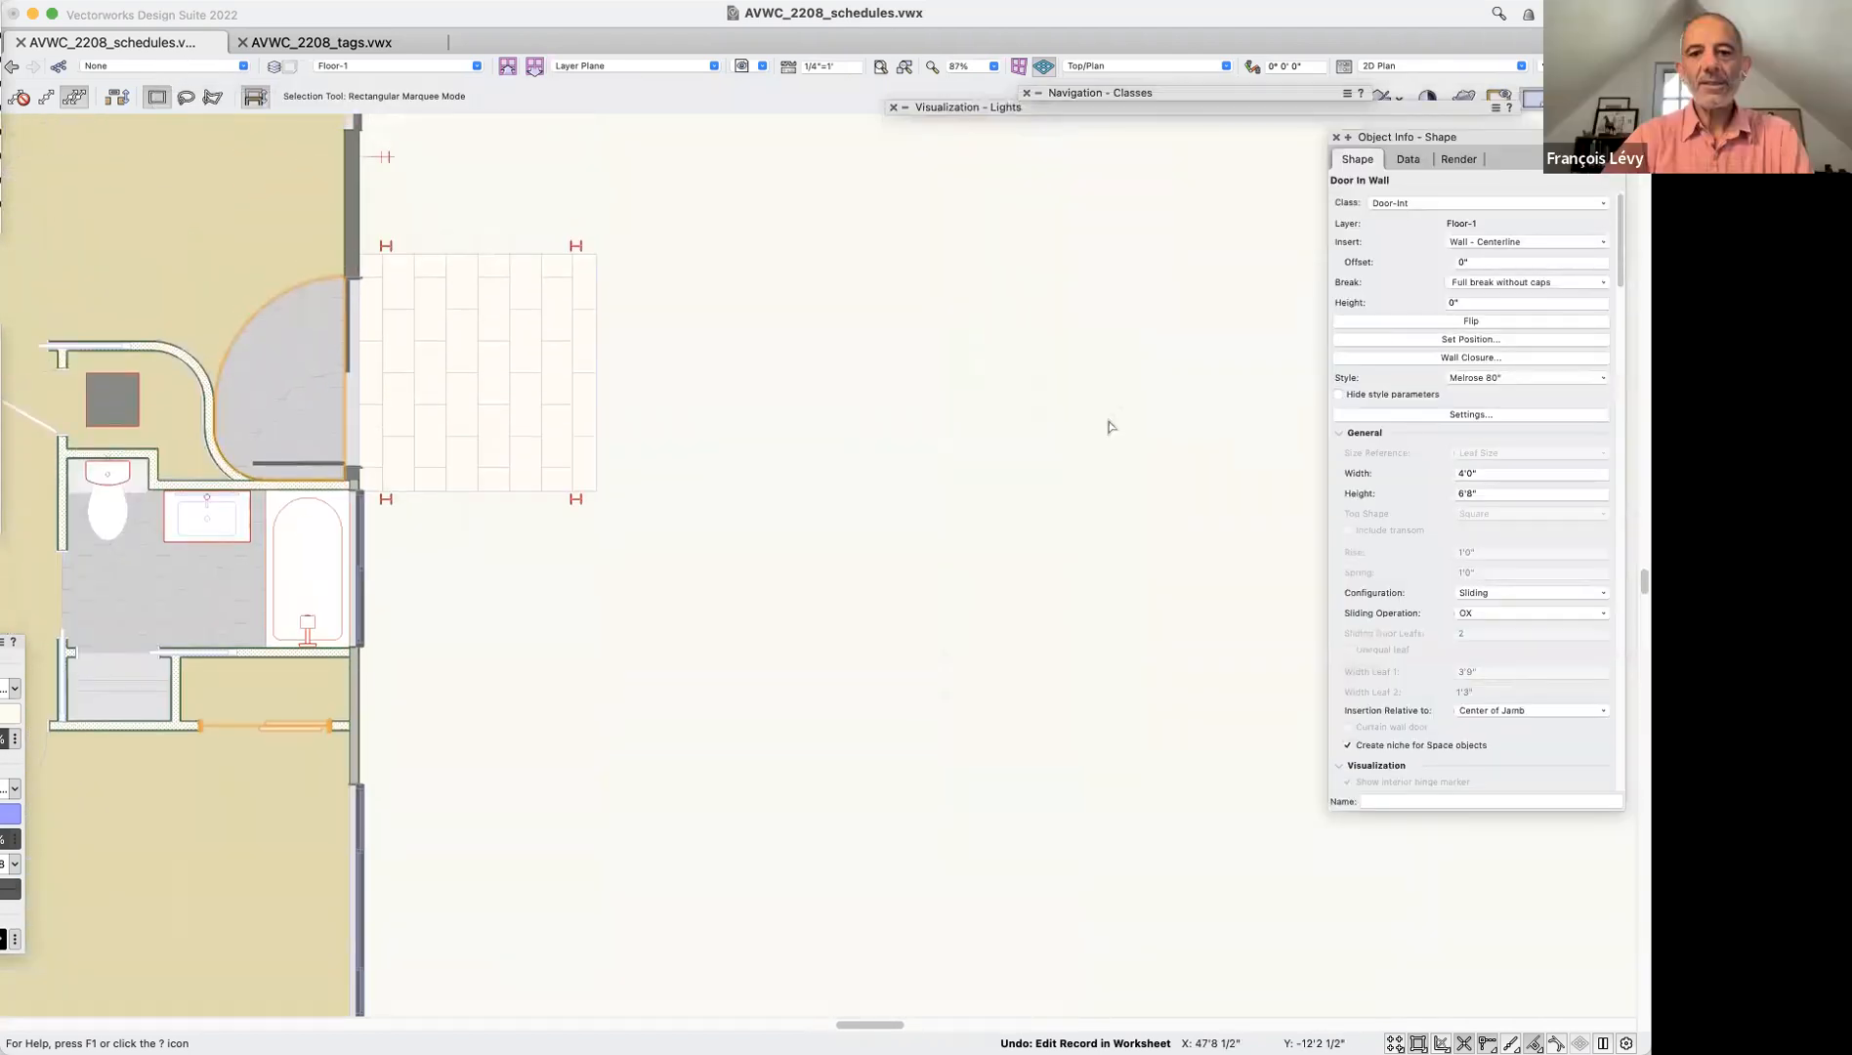
scroll(1109, 427, right, 15)
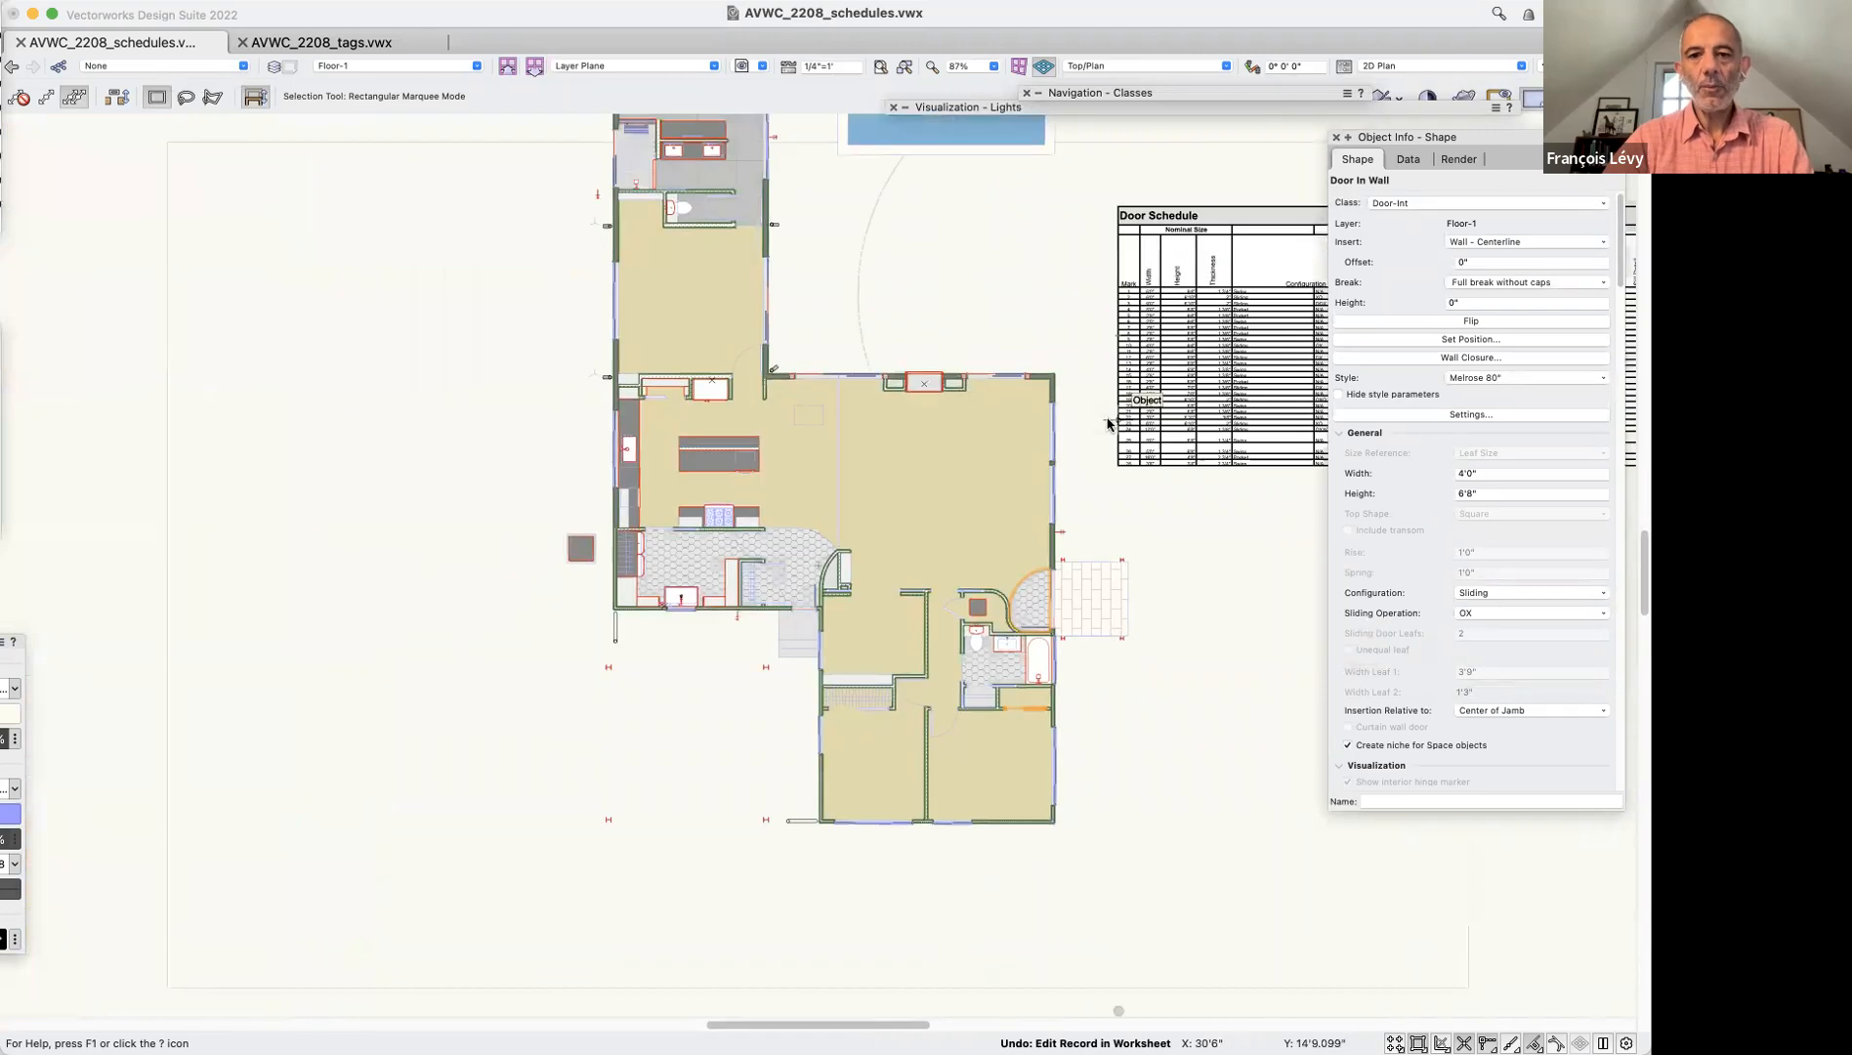
key(c)
drag(657, 196, 879, 559)
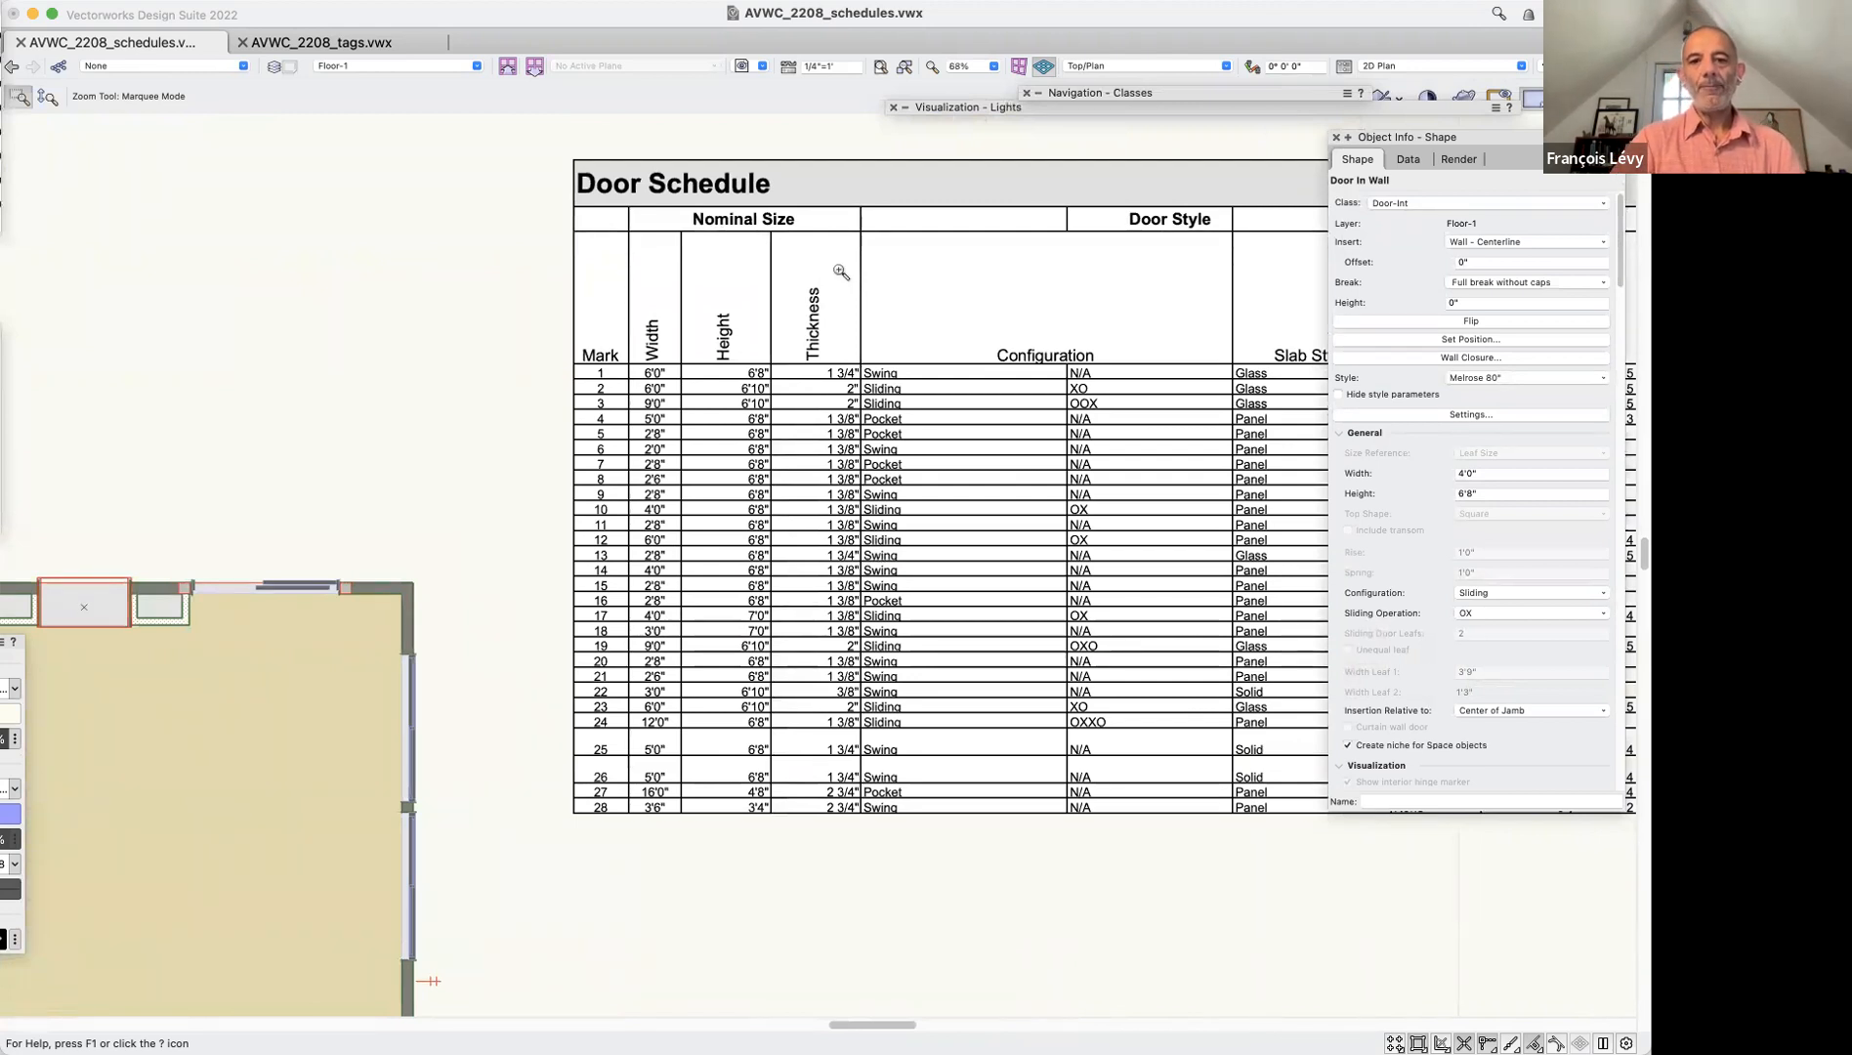
Reopen the schedule's worksheet, hide its database headers and show them again
key(x)
click(844, 295)
double_click(844, 295)
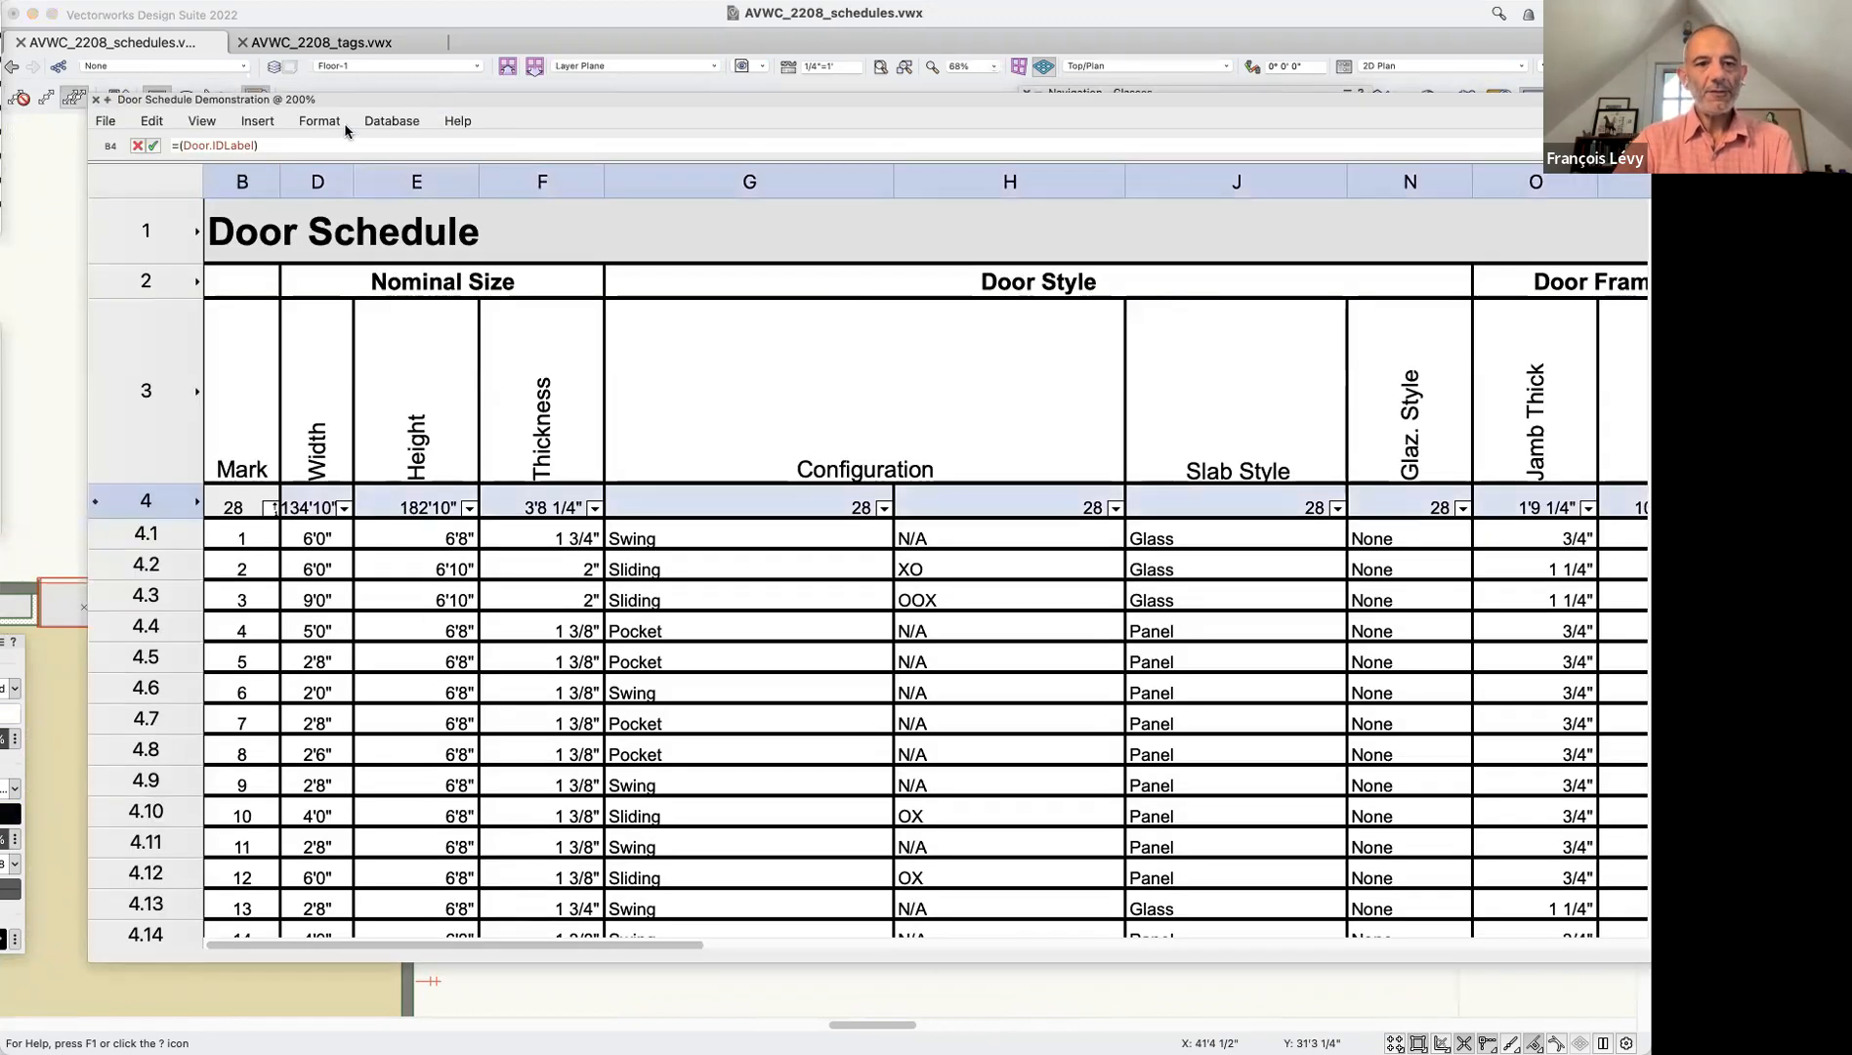
click(201, 125)
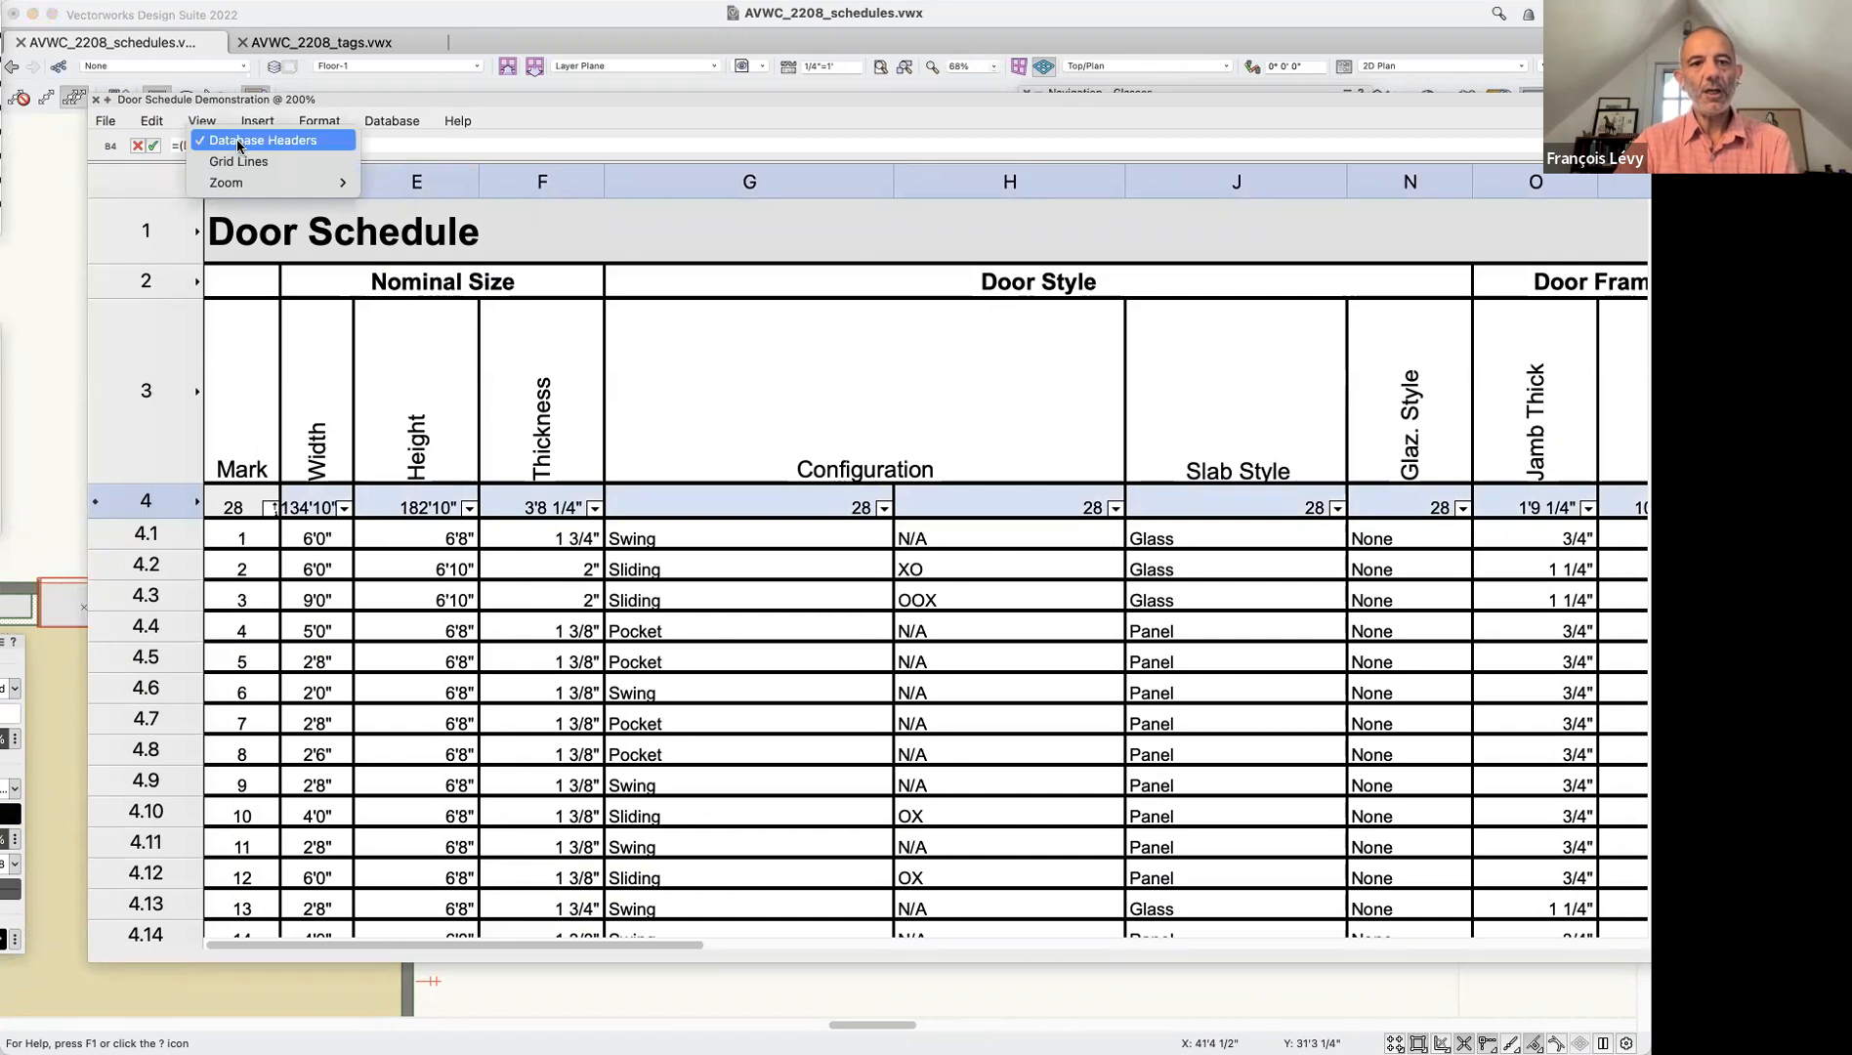
click(237, 141)
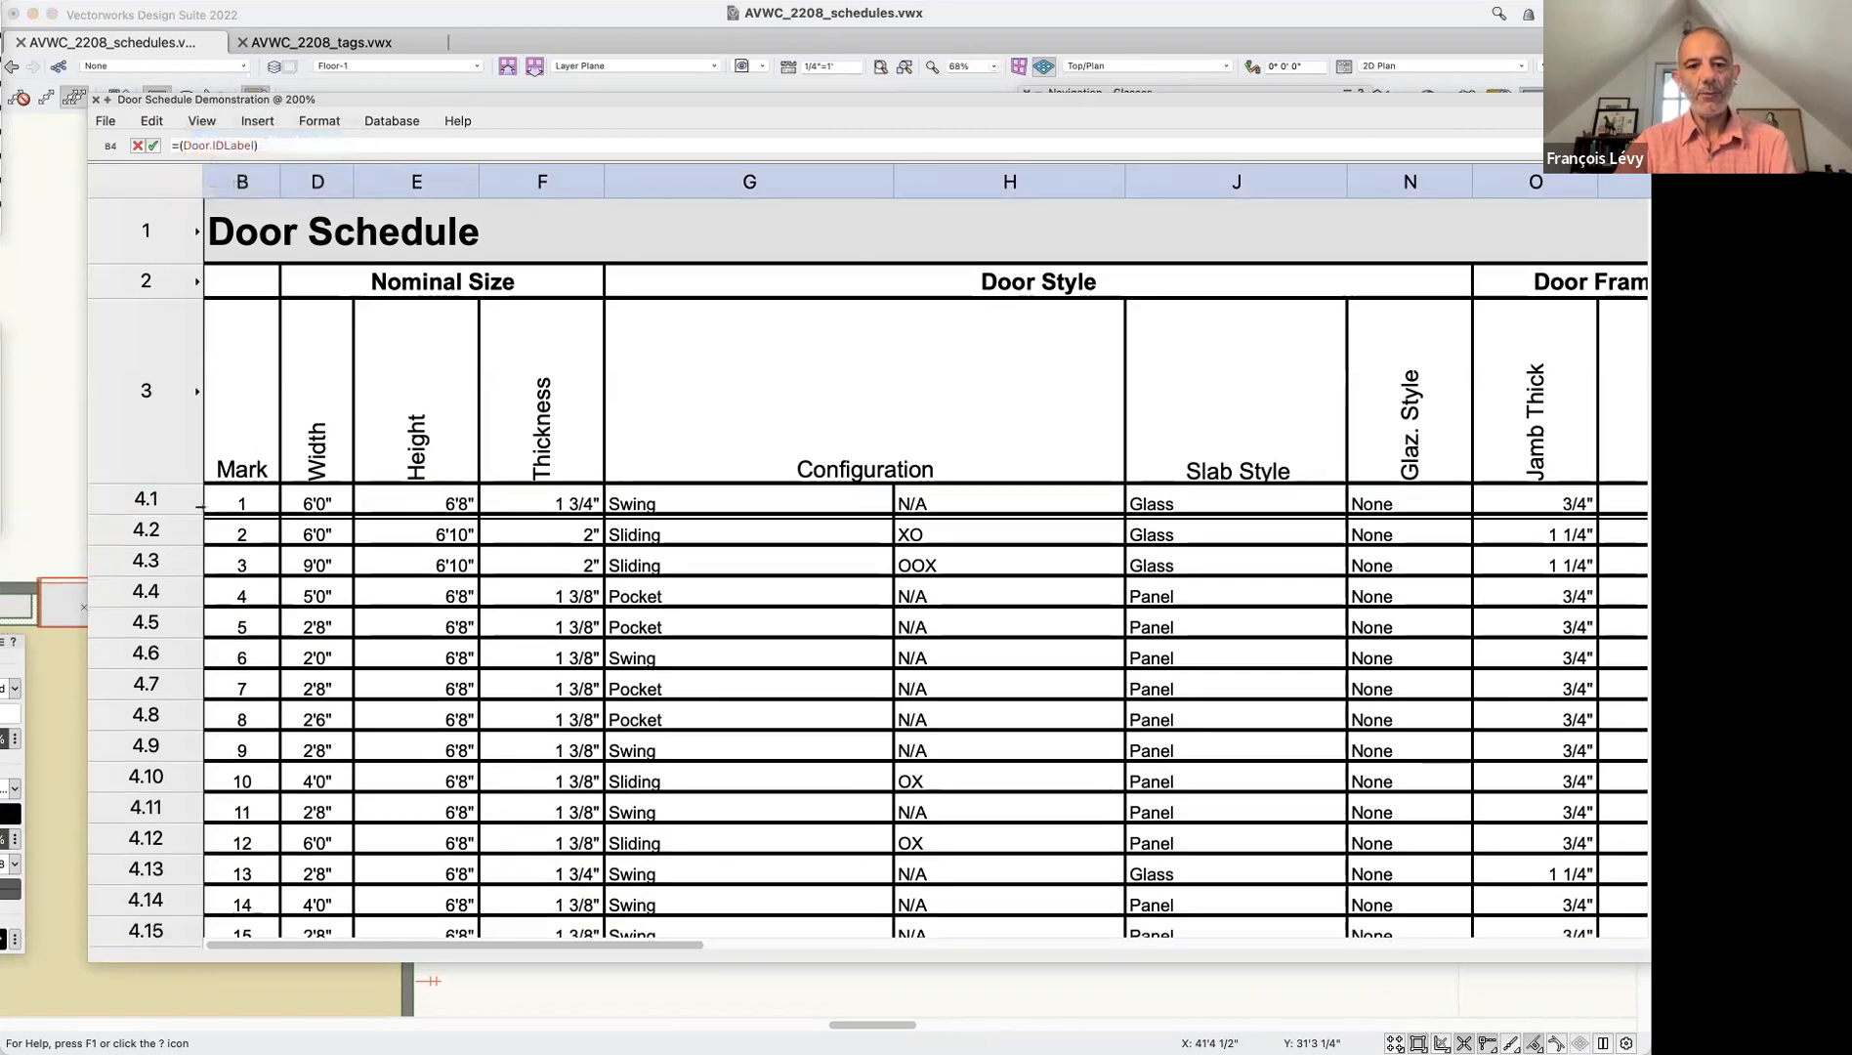
click(259, 122)
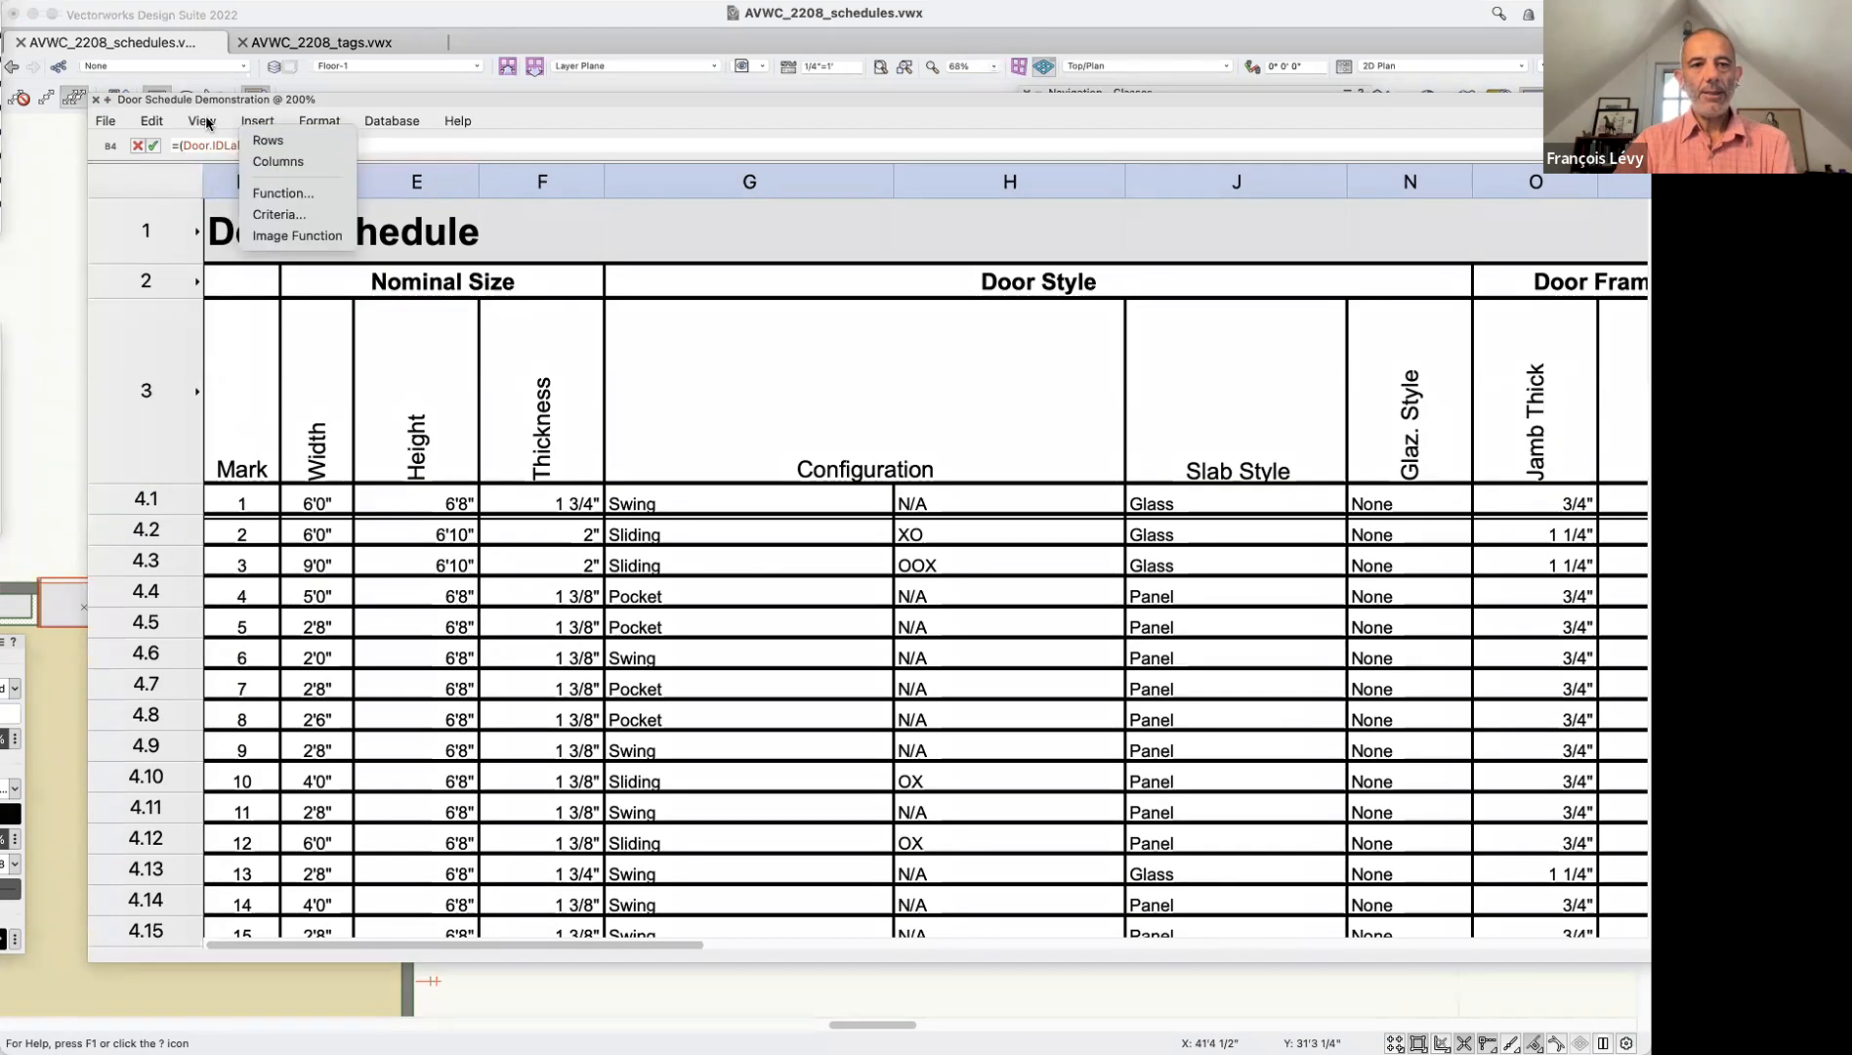
click(227, 139)
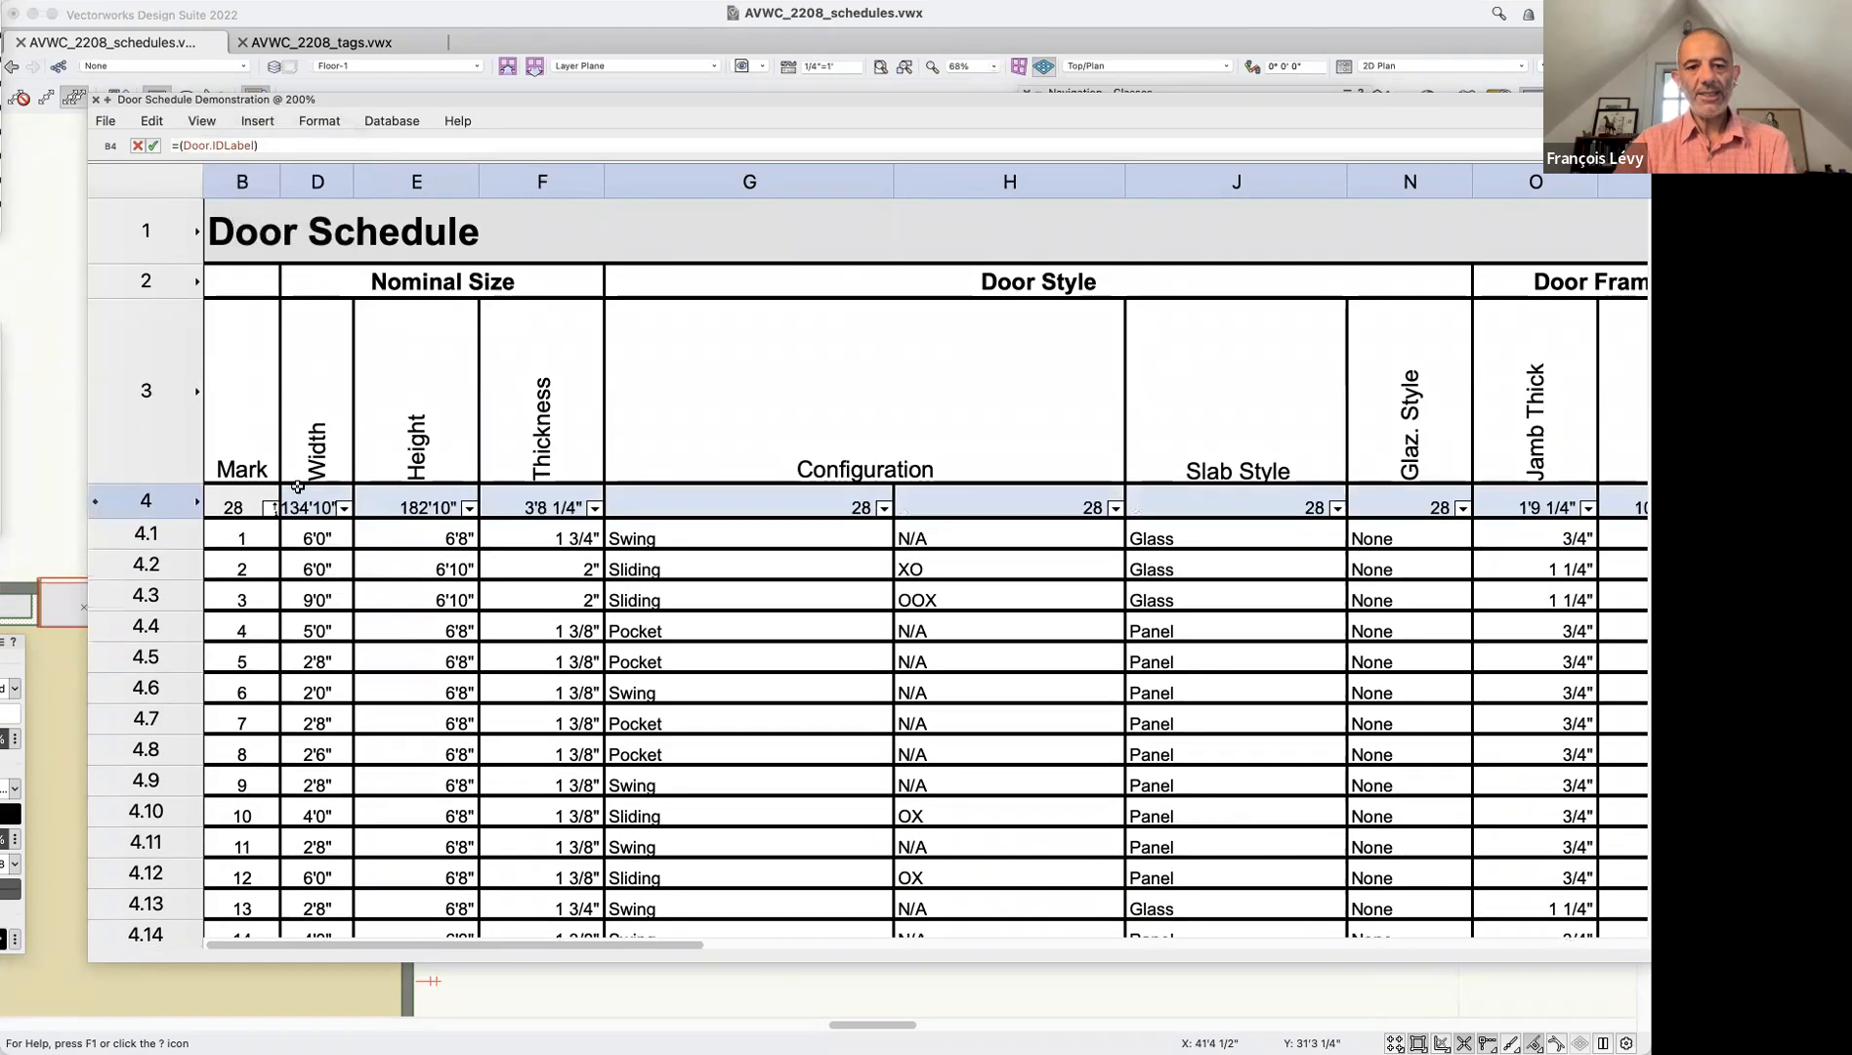
Close the worksheet and deselect the schedule to view it on the drawing
double_click(425, 97)
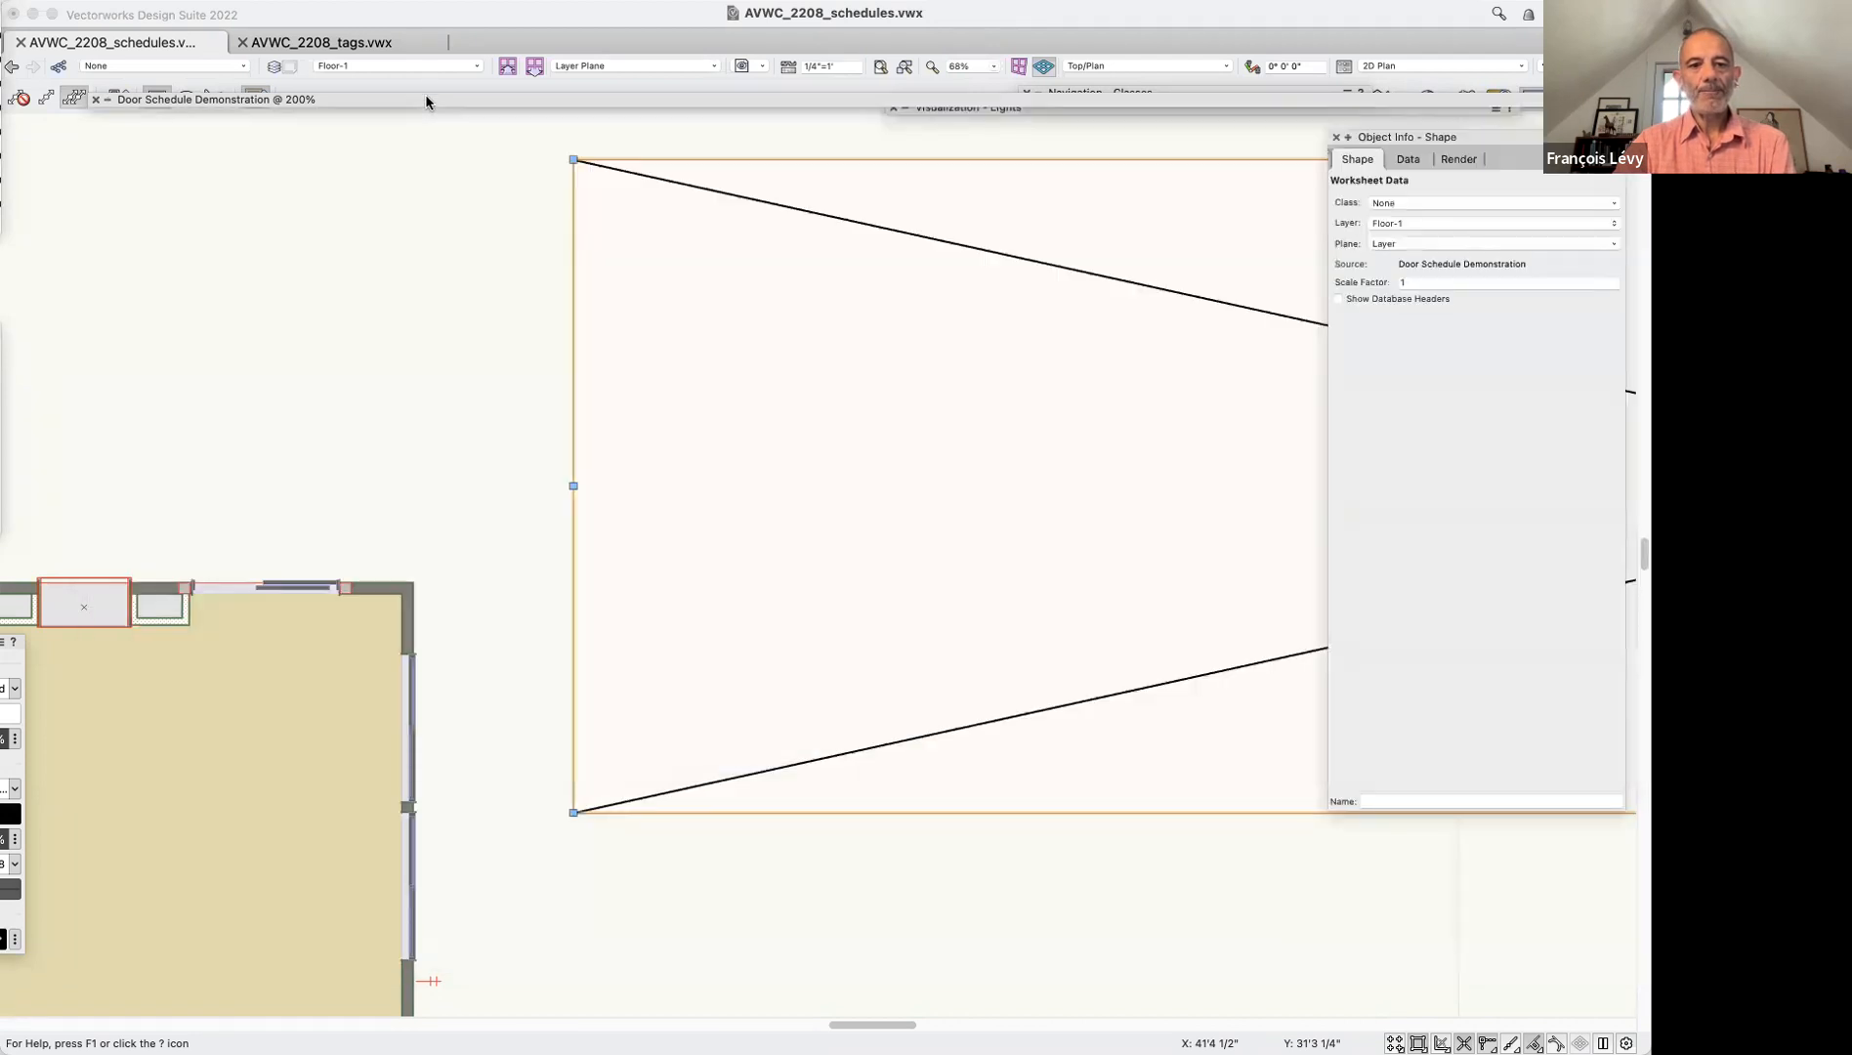
click(96, 98)
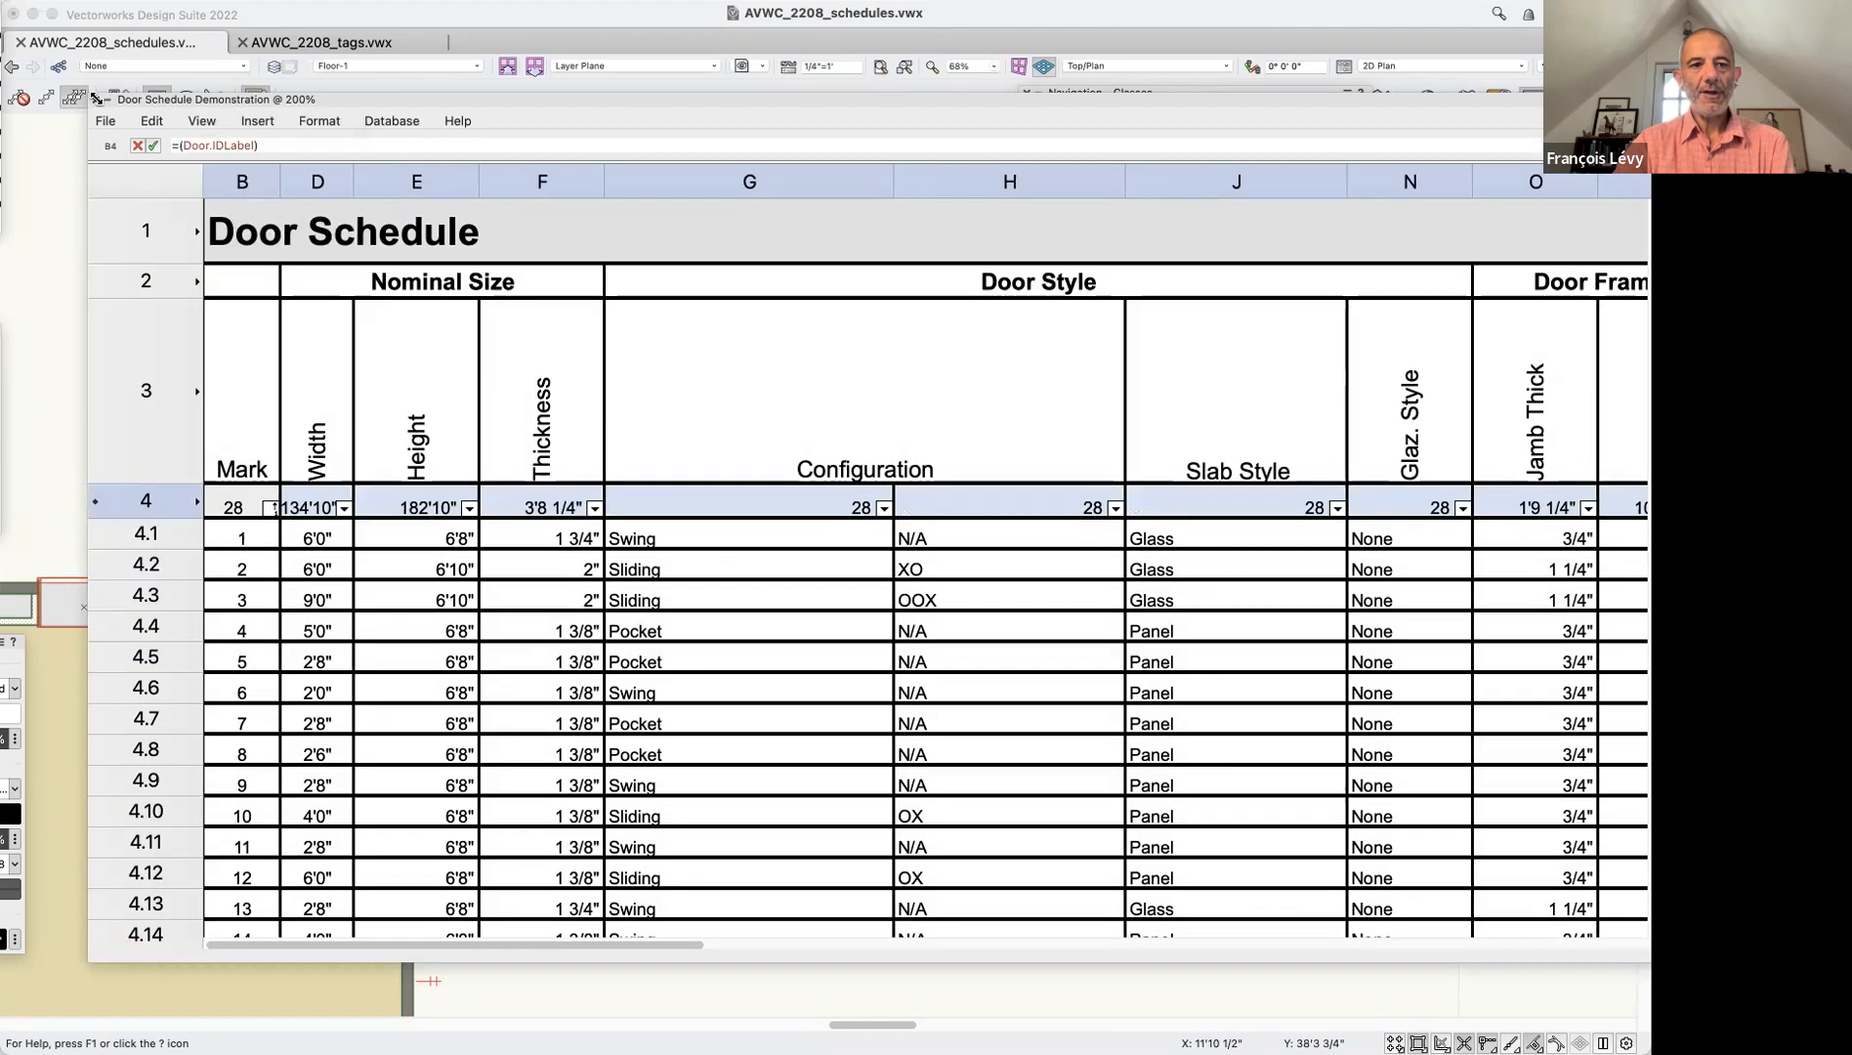
click(348, 324)
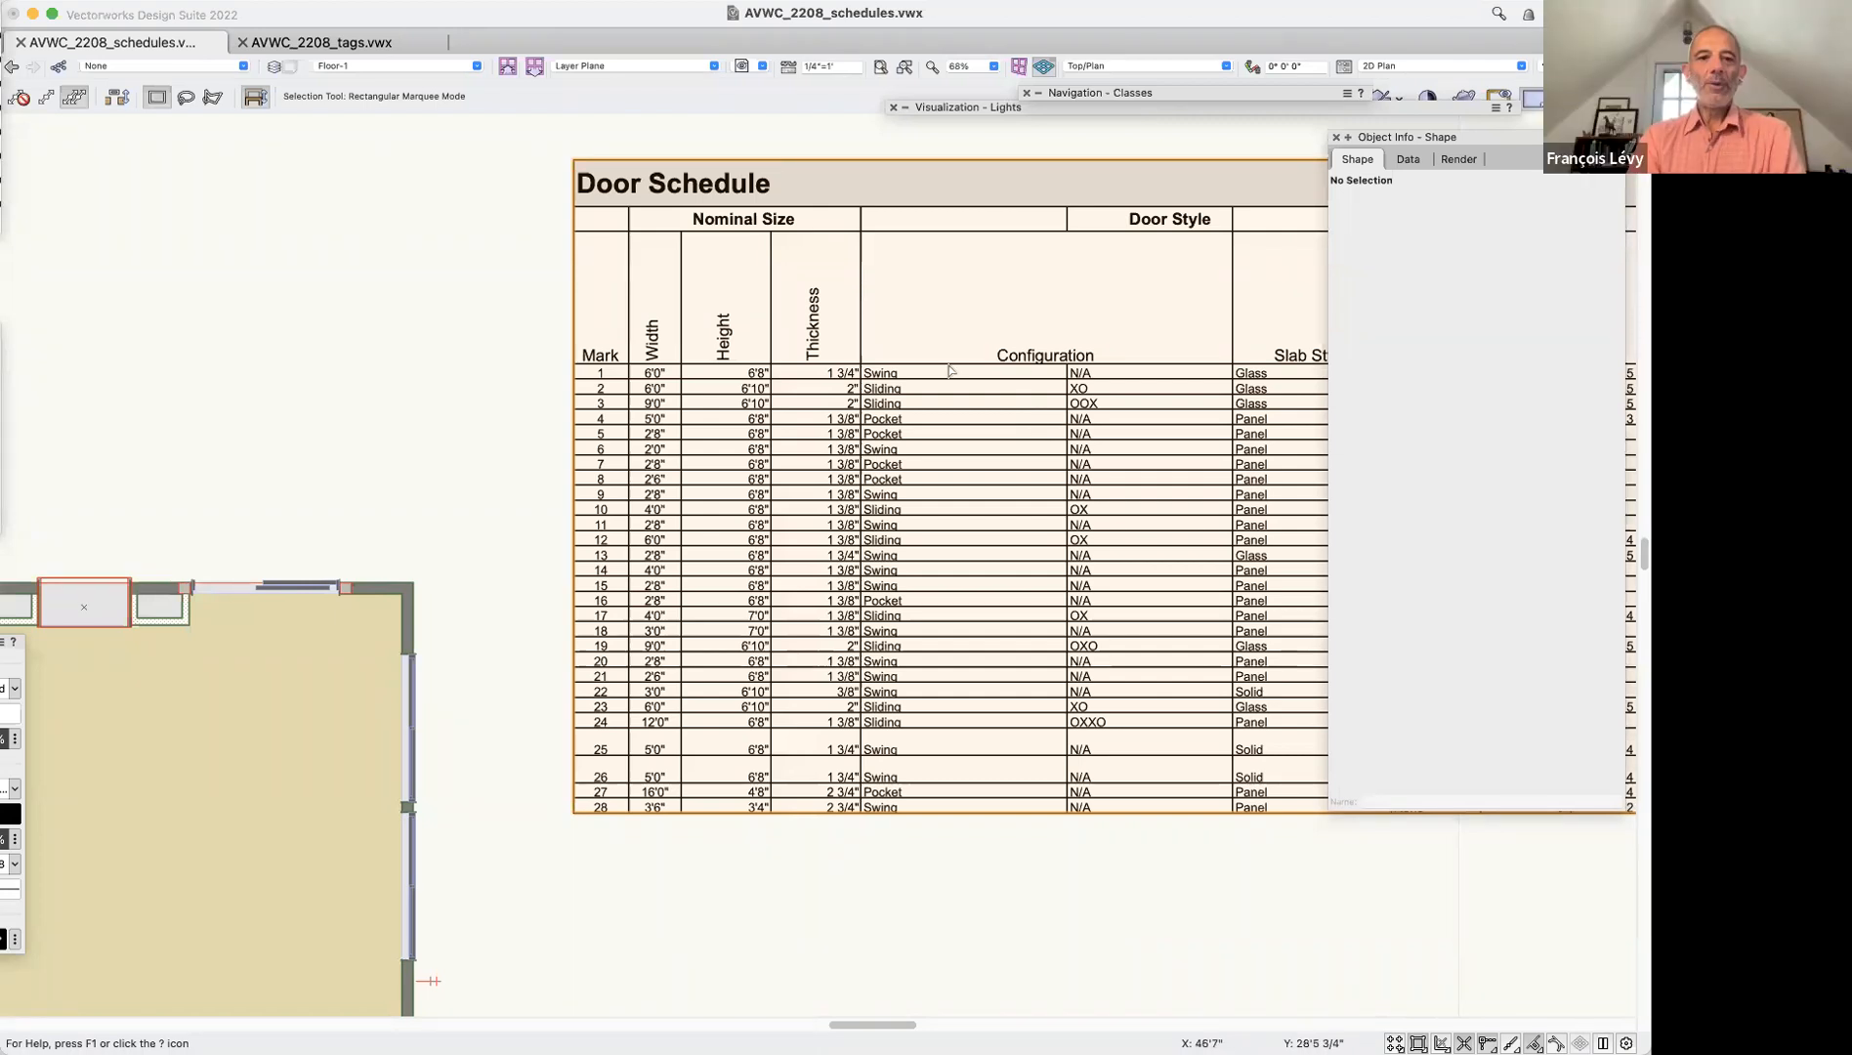
Open the door schedule's worksheet and examine the formula of the Mark column in database row 4
double_click(614, 169)
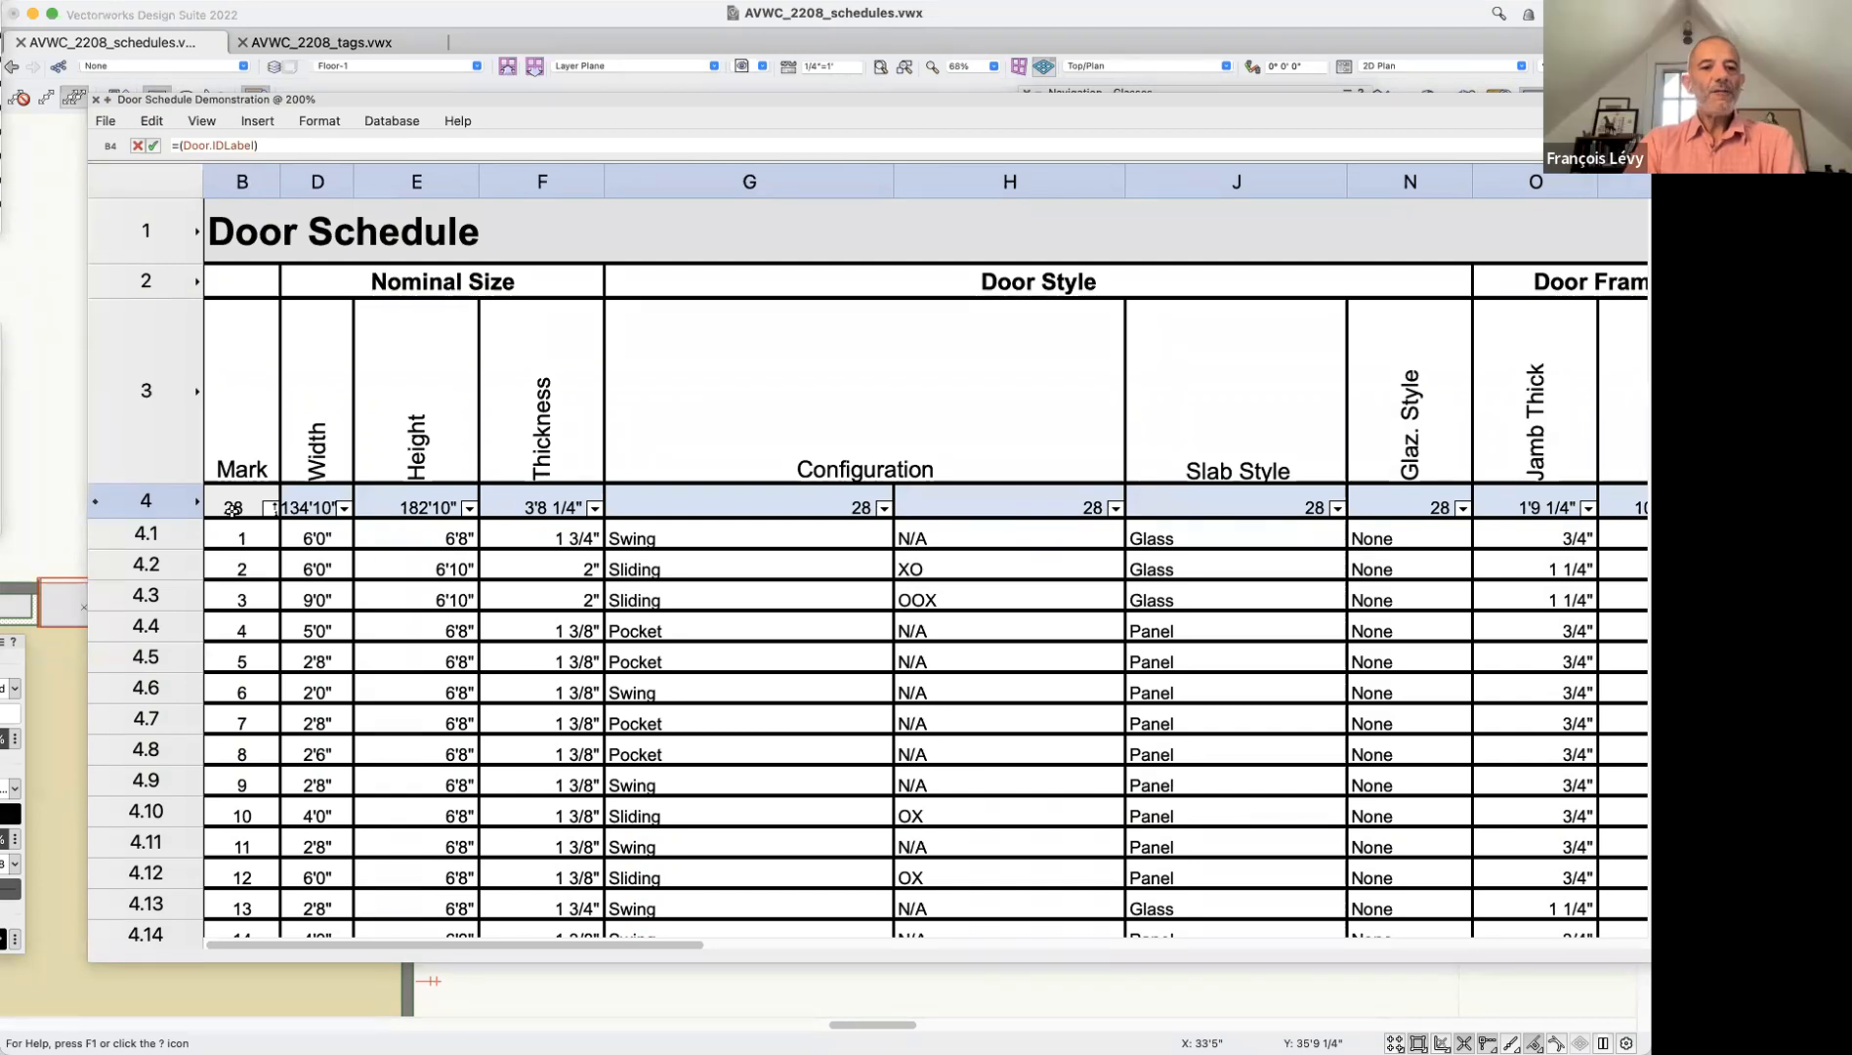
click(230, 510)
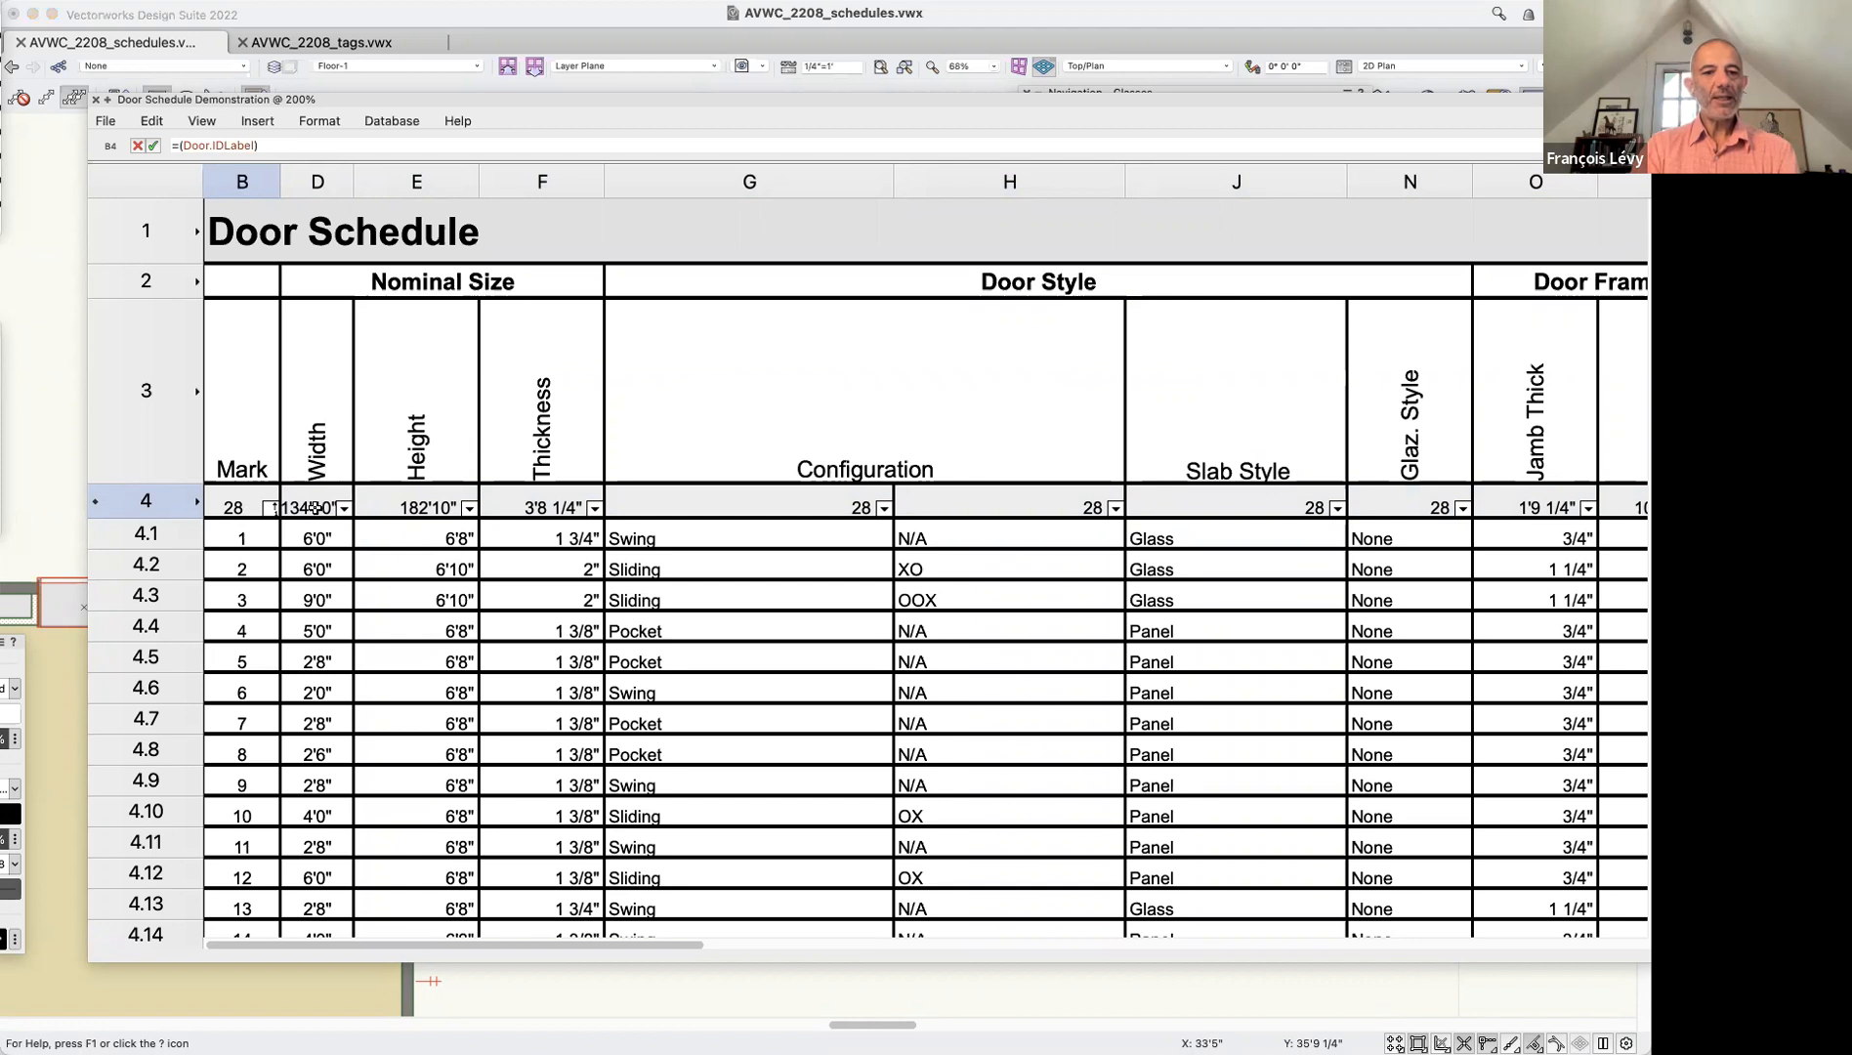
right_click(180, 180)
click(160, 170)
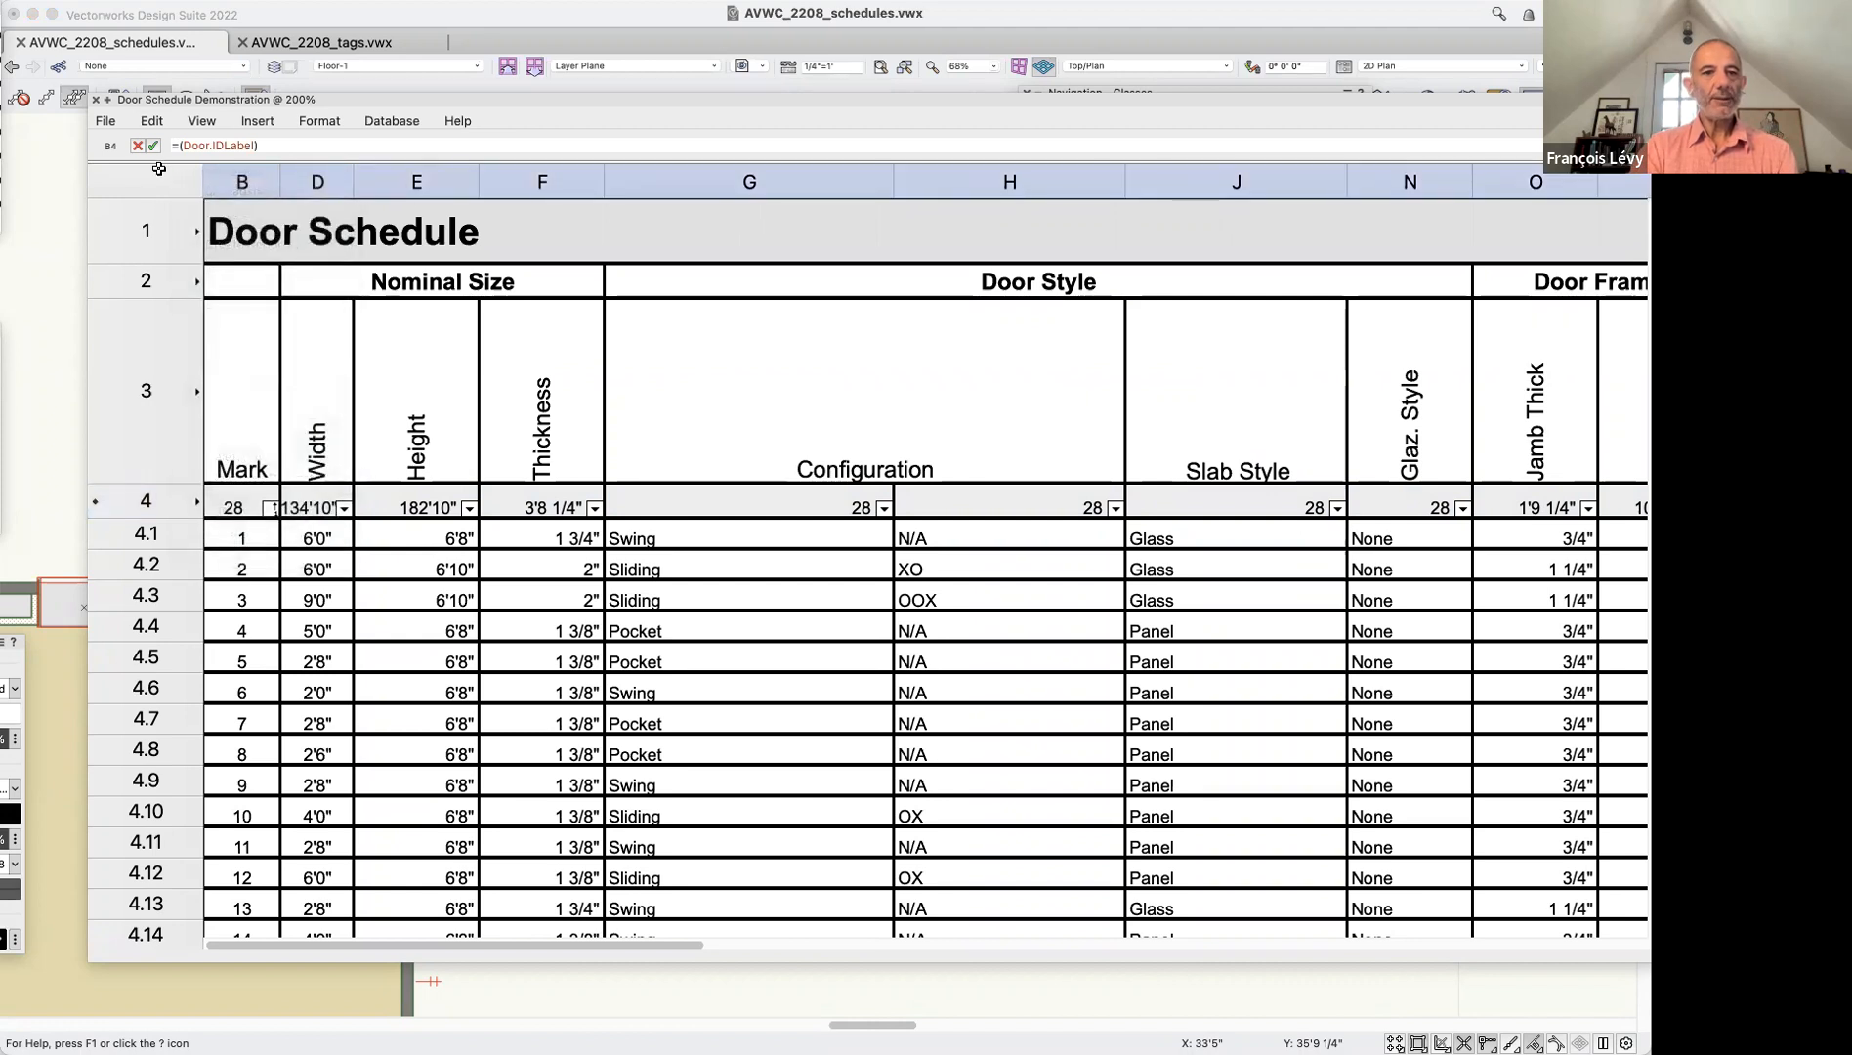
click(251, 497)
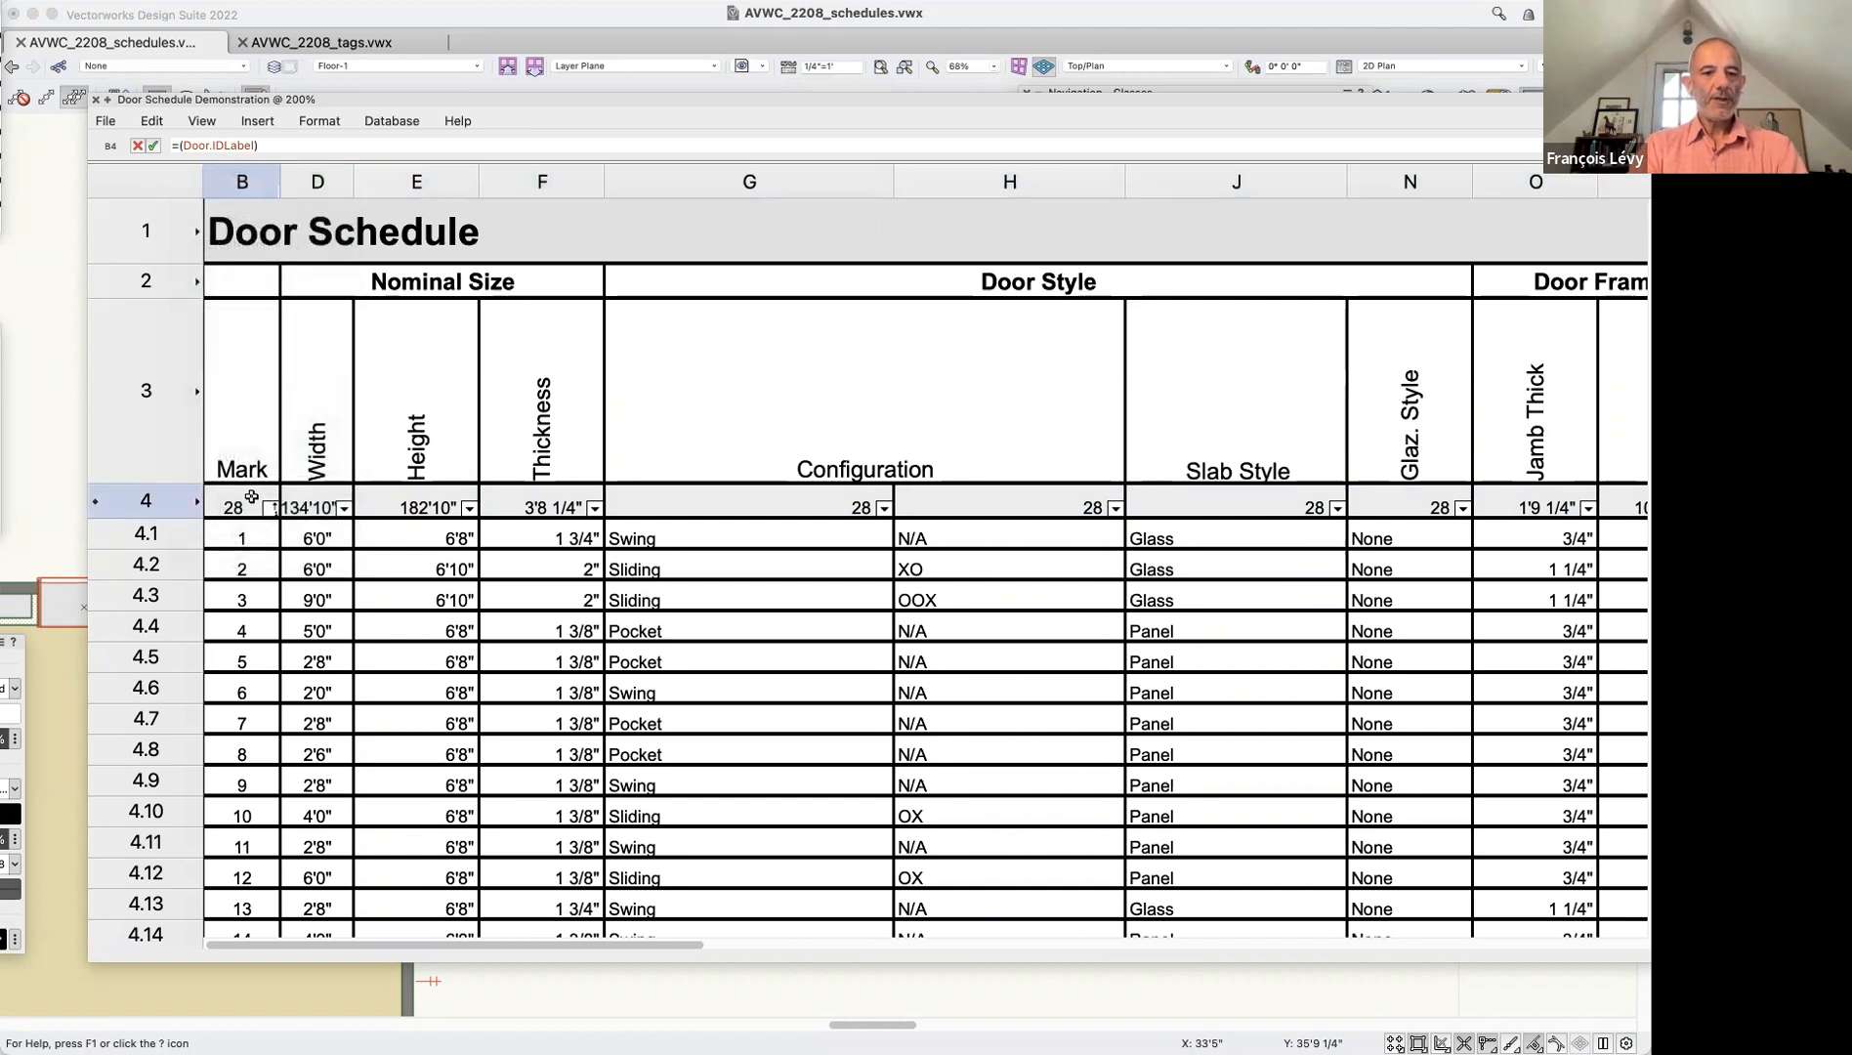
click(268, 147)
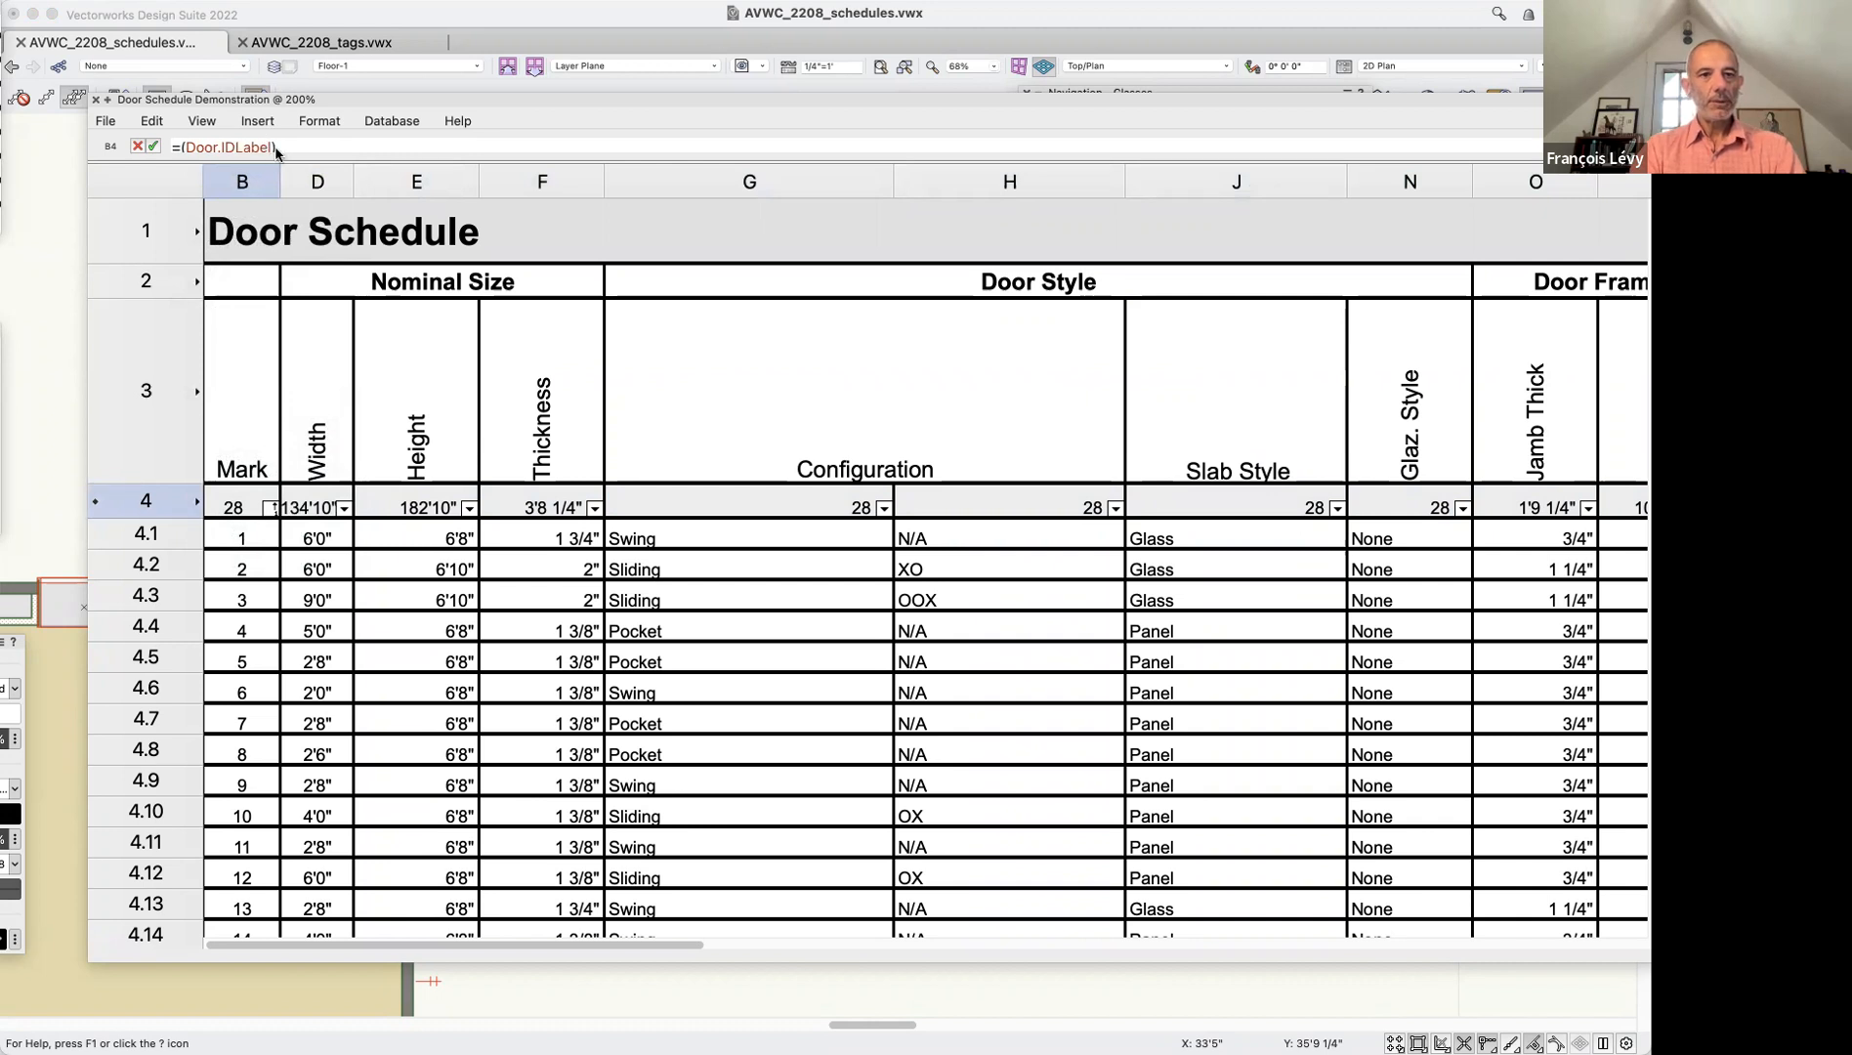
Compare the database row formulas of the Mark, Width, Height and Thickness columns
click(251, 504)
click(322, 504)
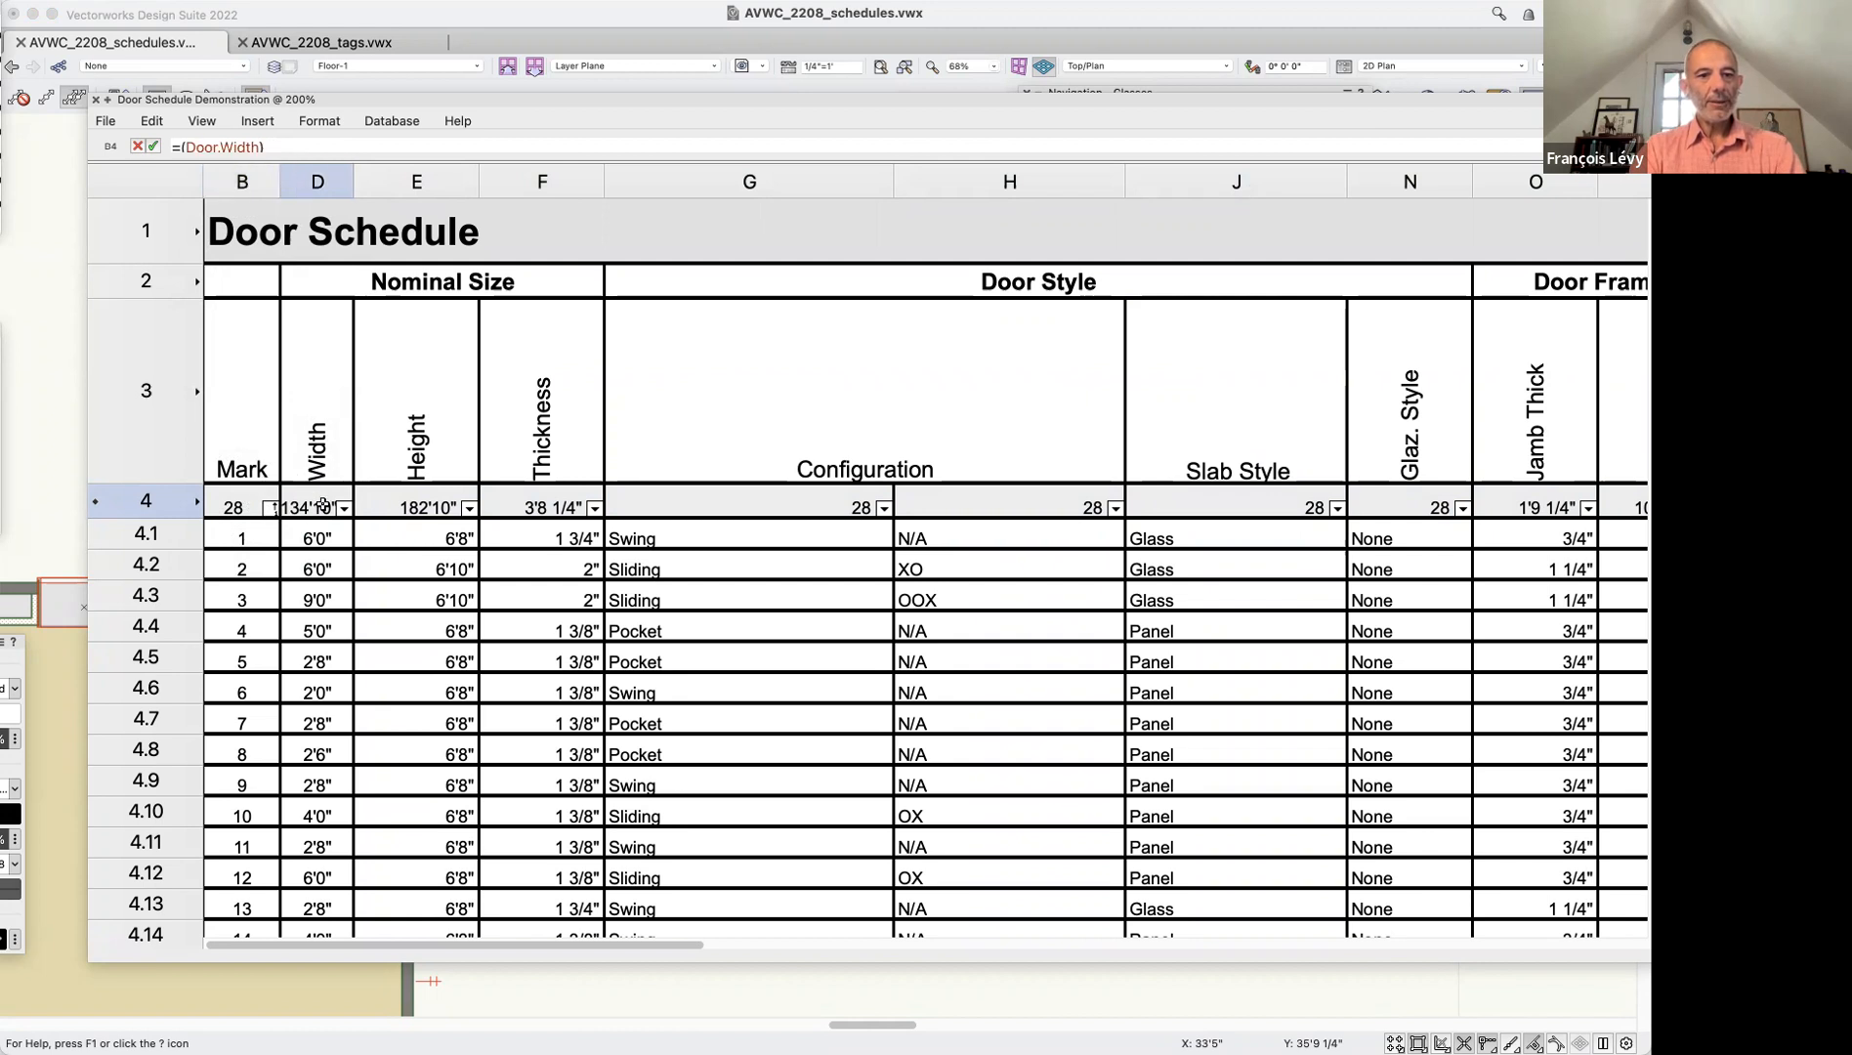
click(248, 506)
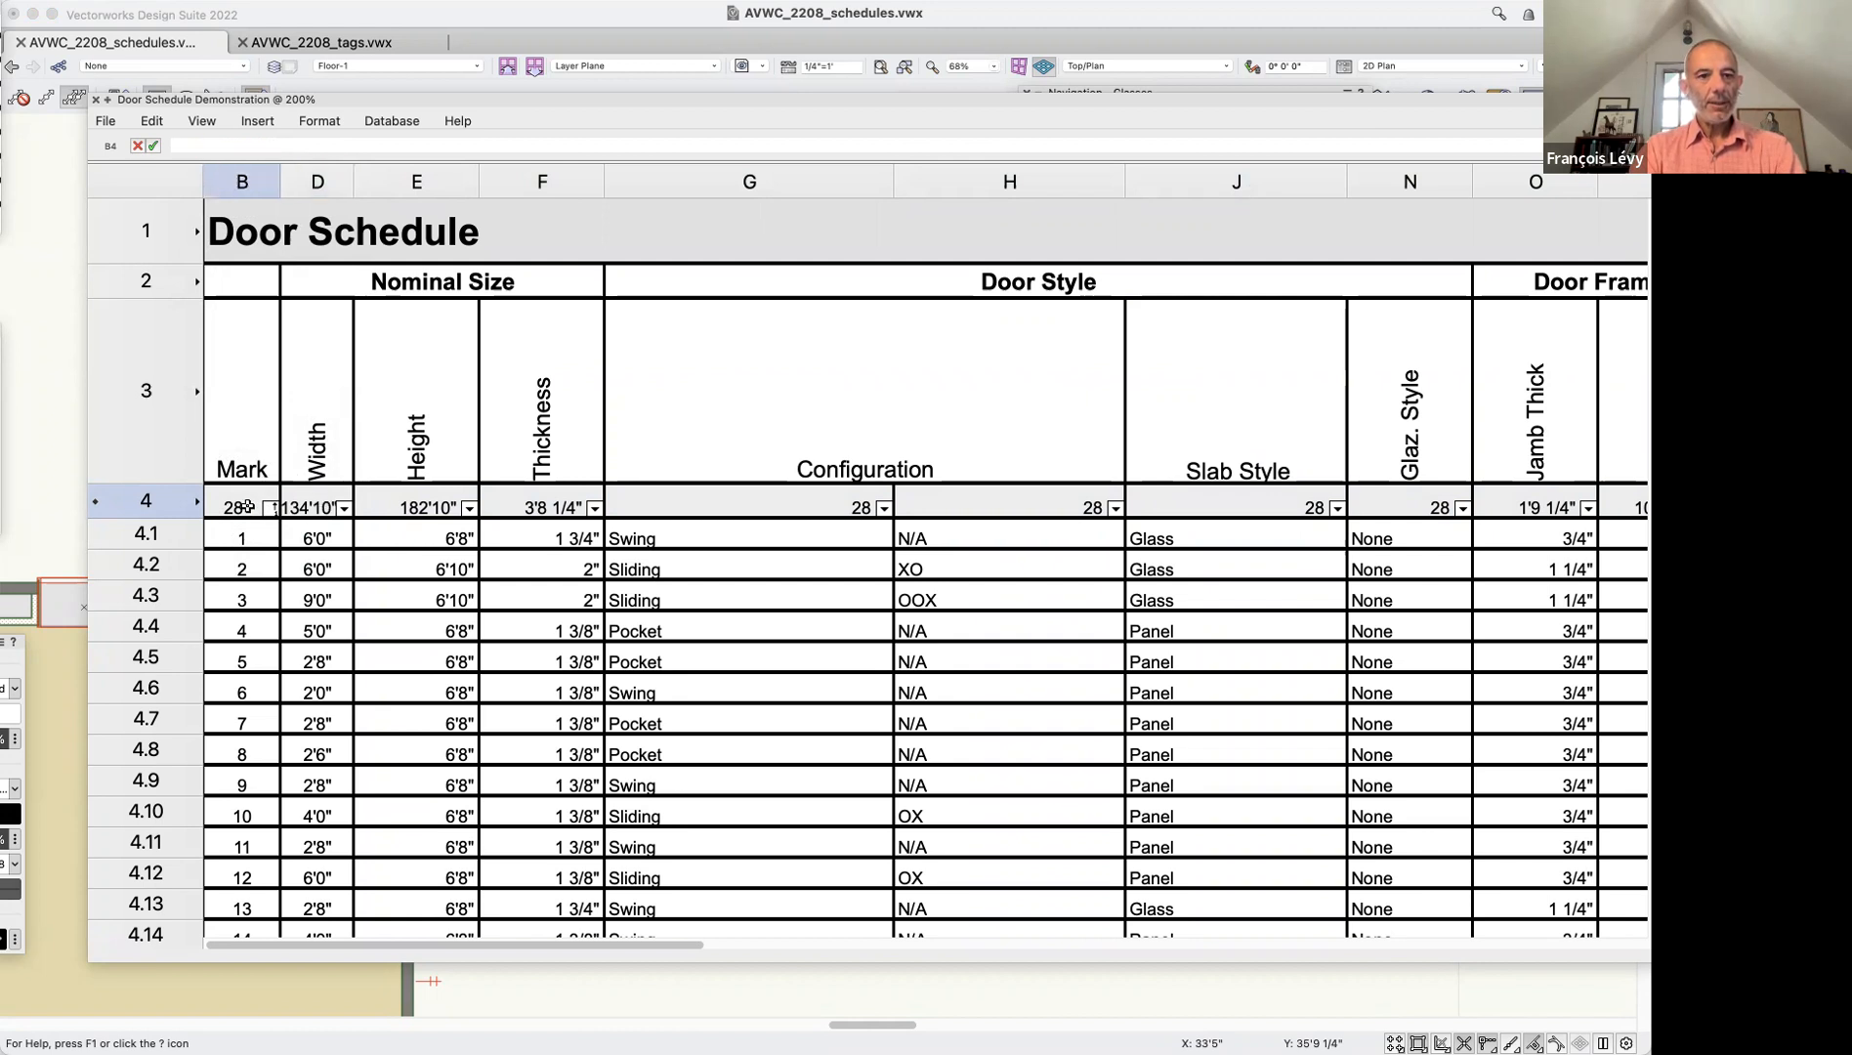
click(318, 500)
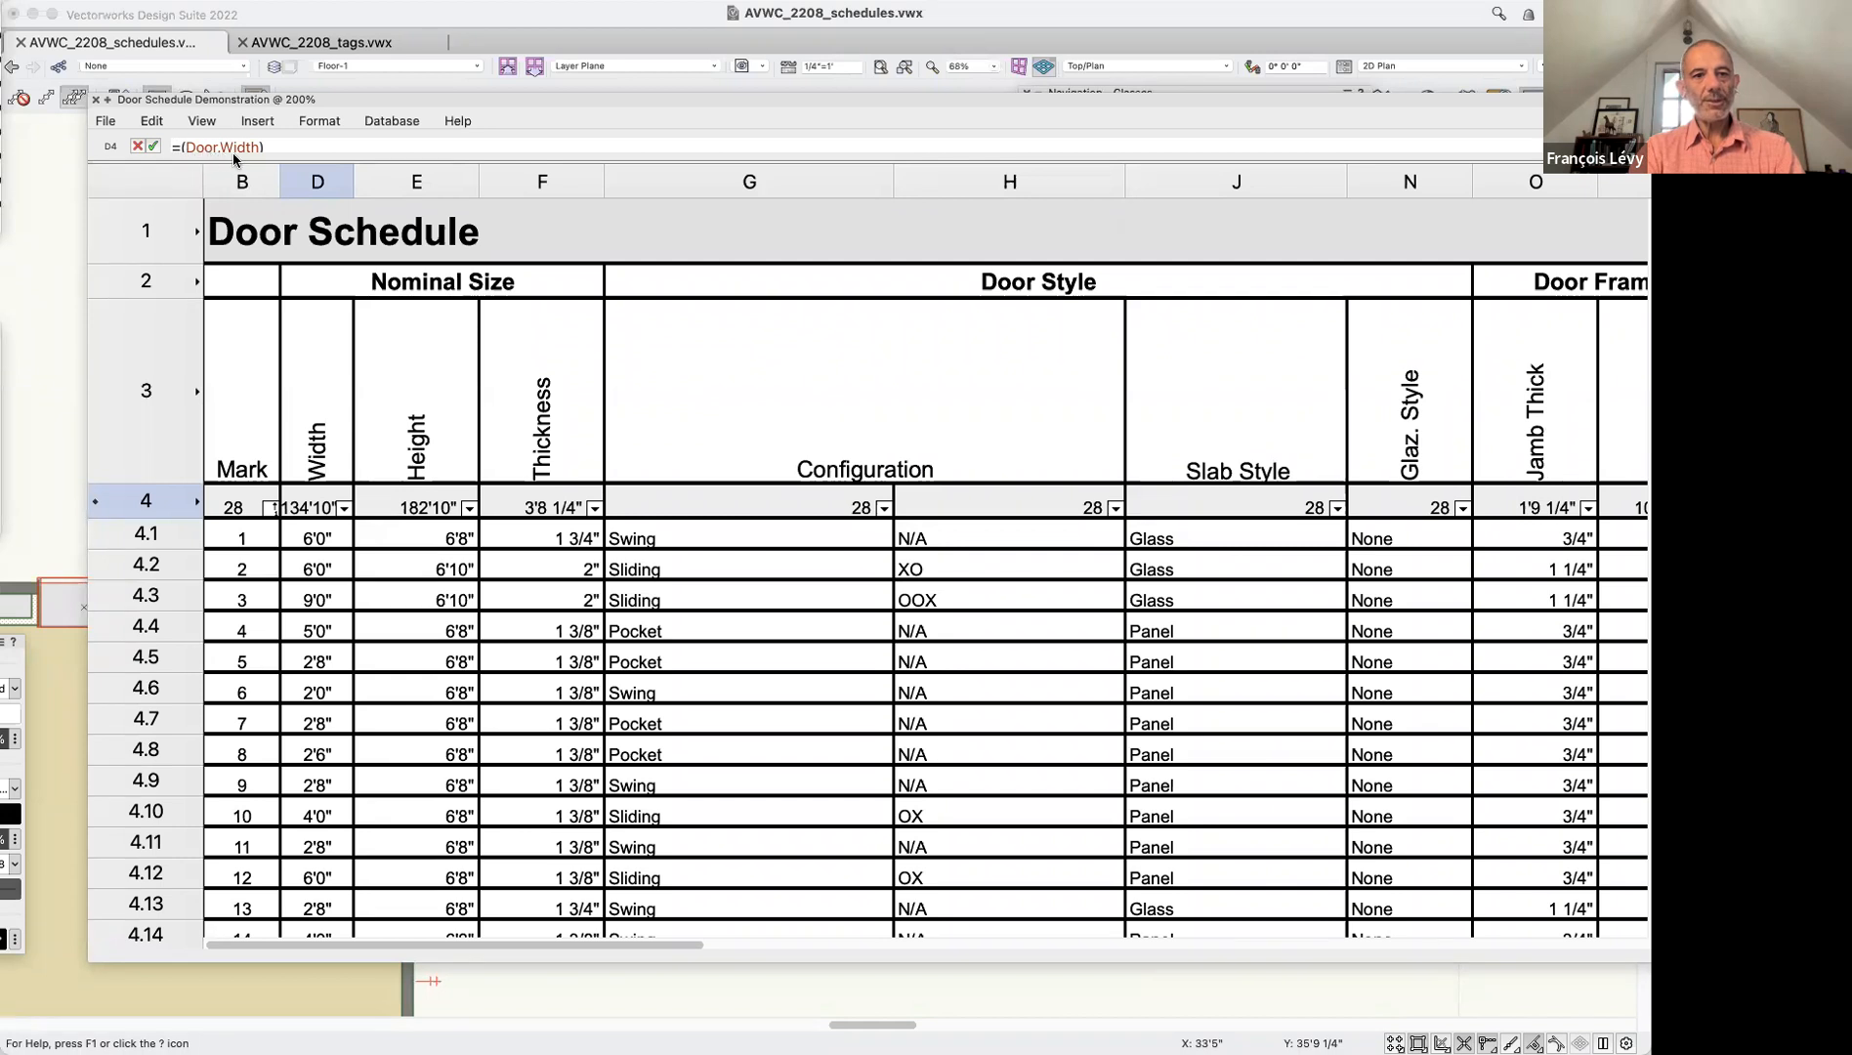
click(440, 505)
click(537, 508)
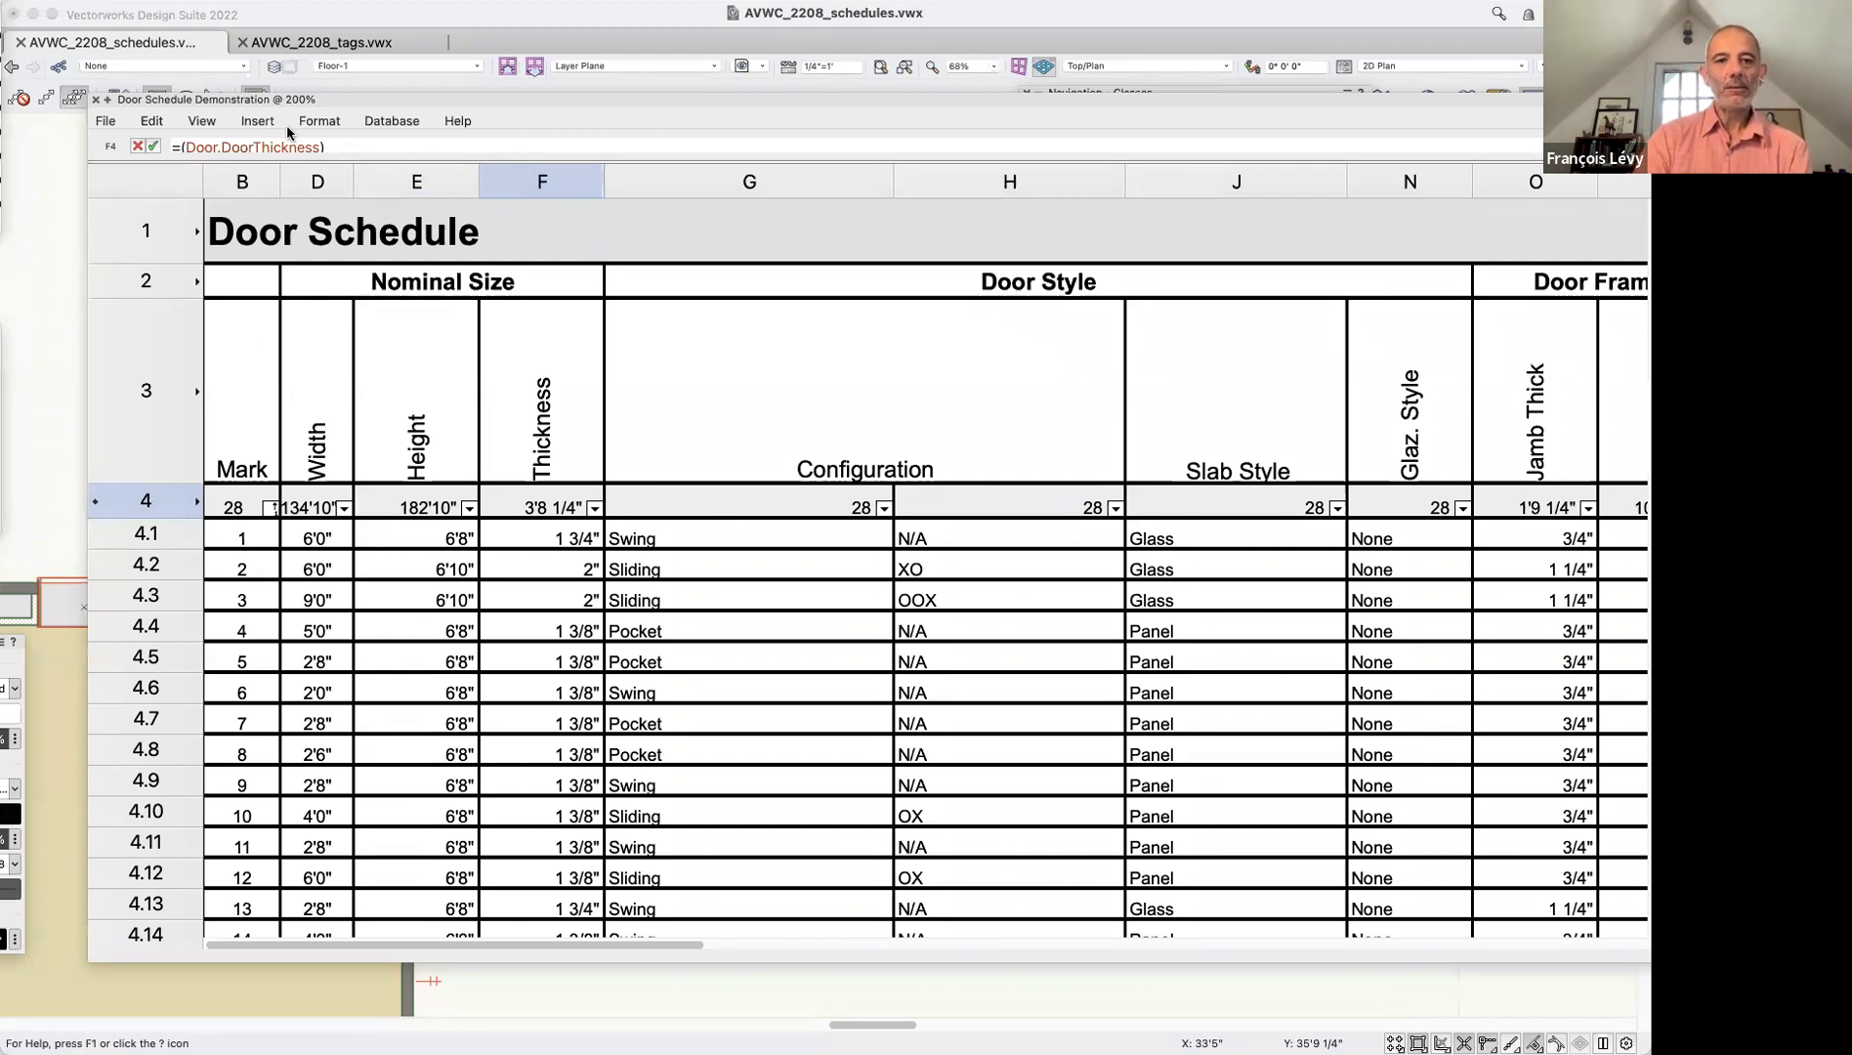
Hide the worksheet's database headers and check the mark, width and height cells of door 1
click(201, 121)
click(209, 161)
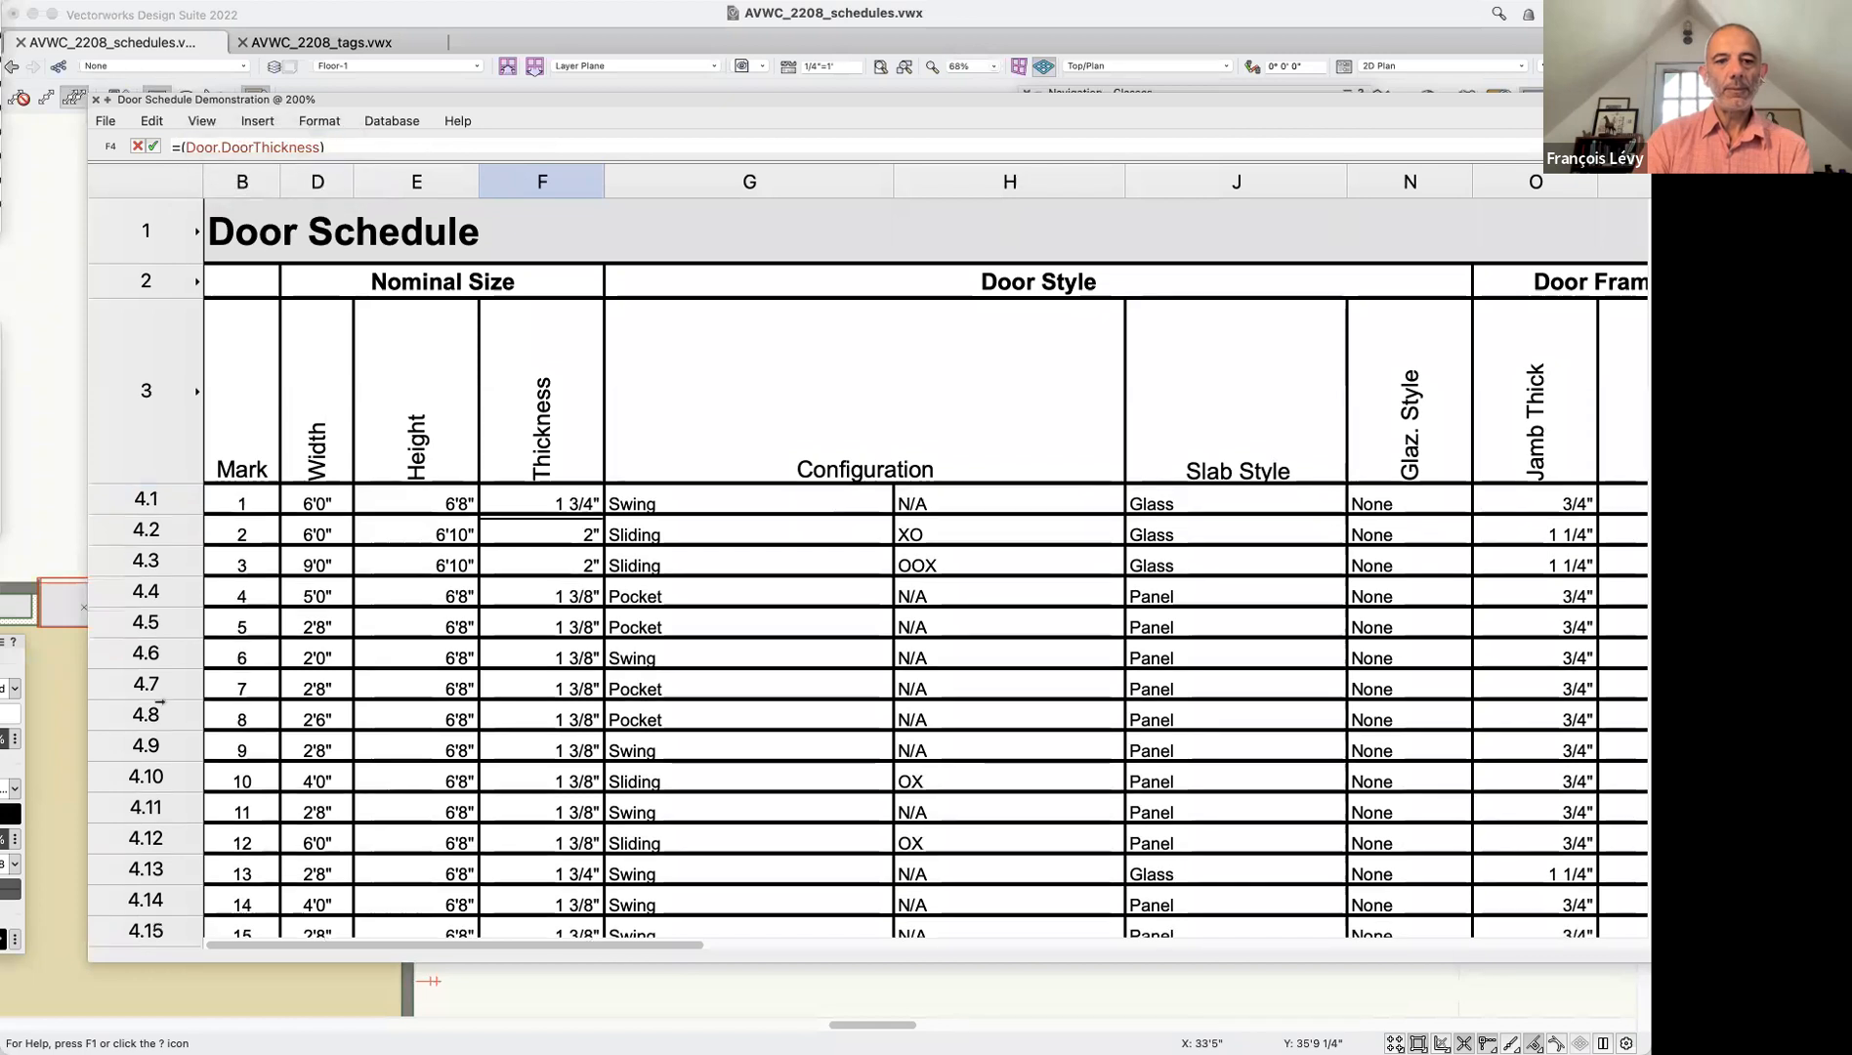
click(305, 205)
click(271, 495)
click(324, 498)
click(430, 500)
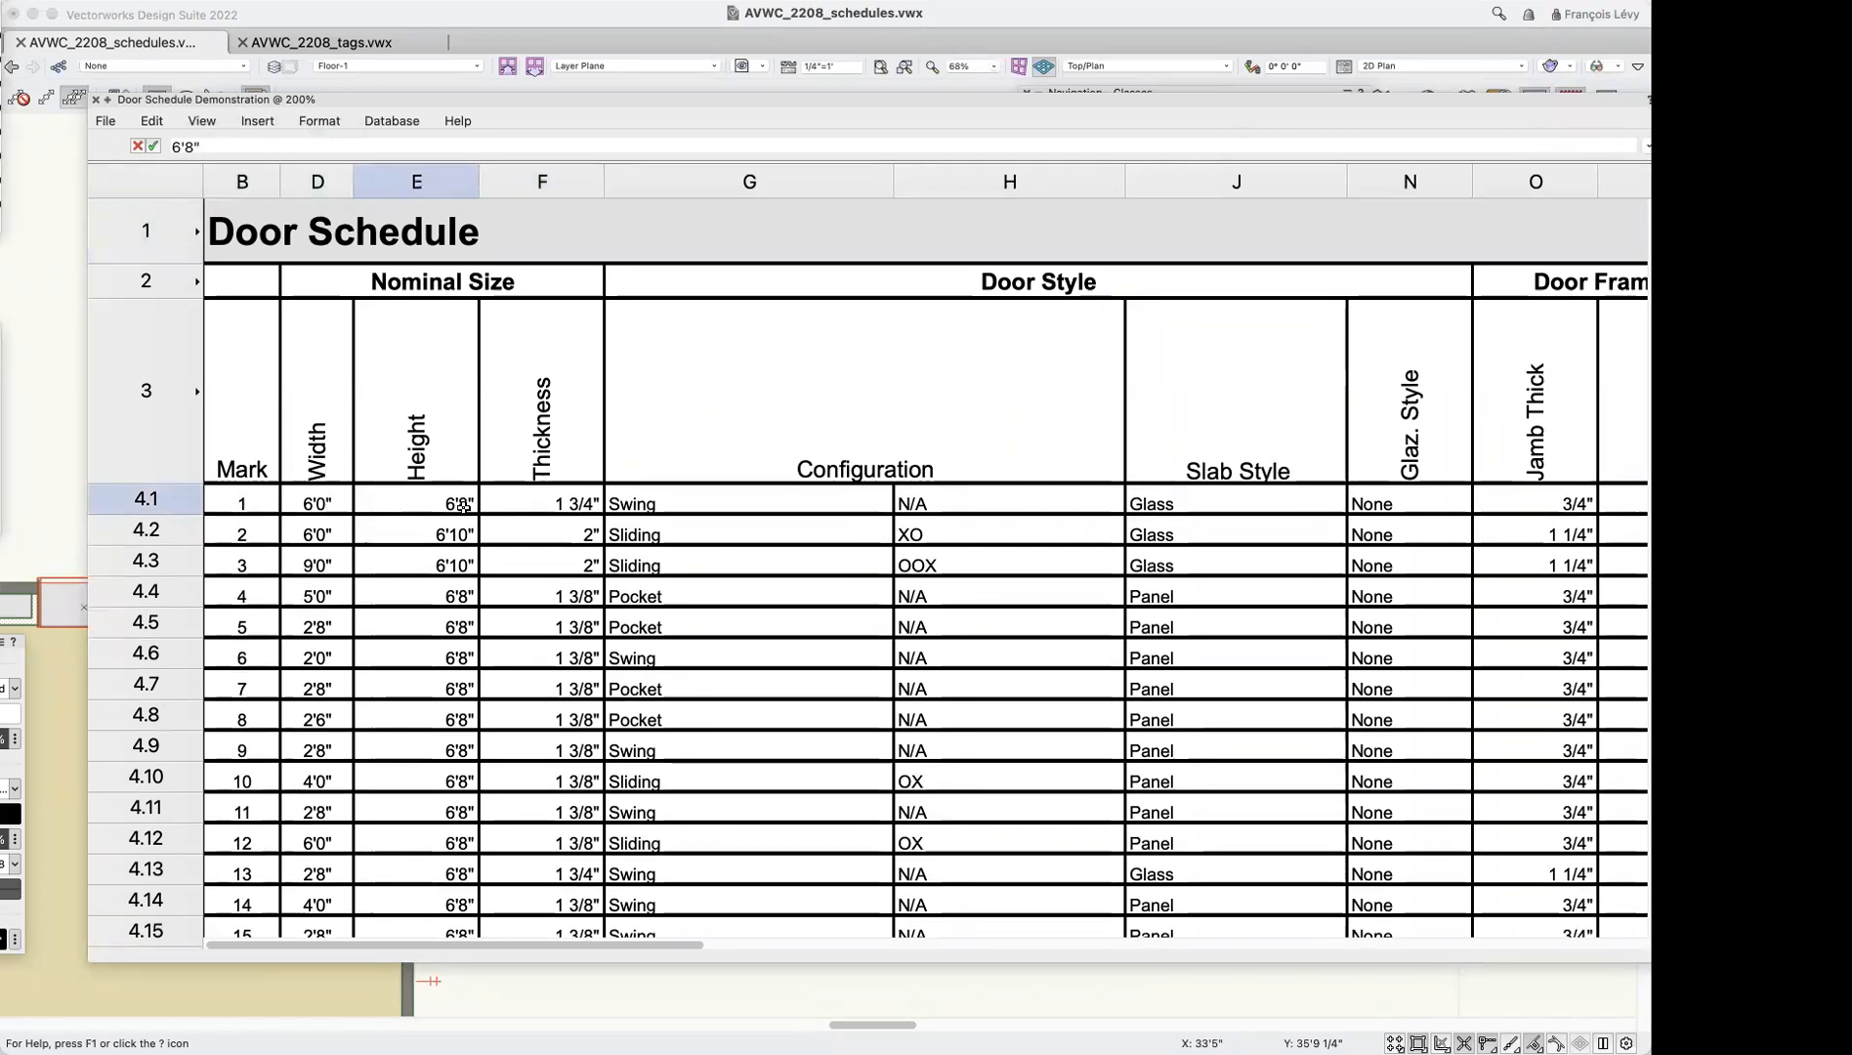
Check the mark, height, configuration and slab style cells of door 3, and show the database headers again
click(234, 559)
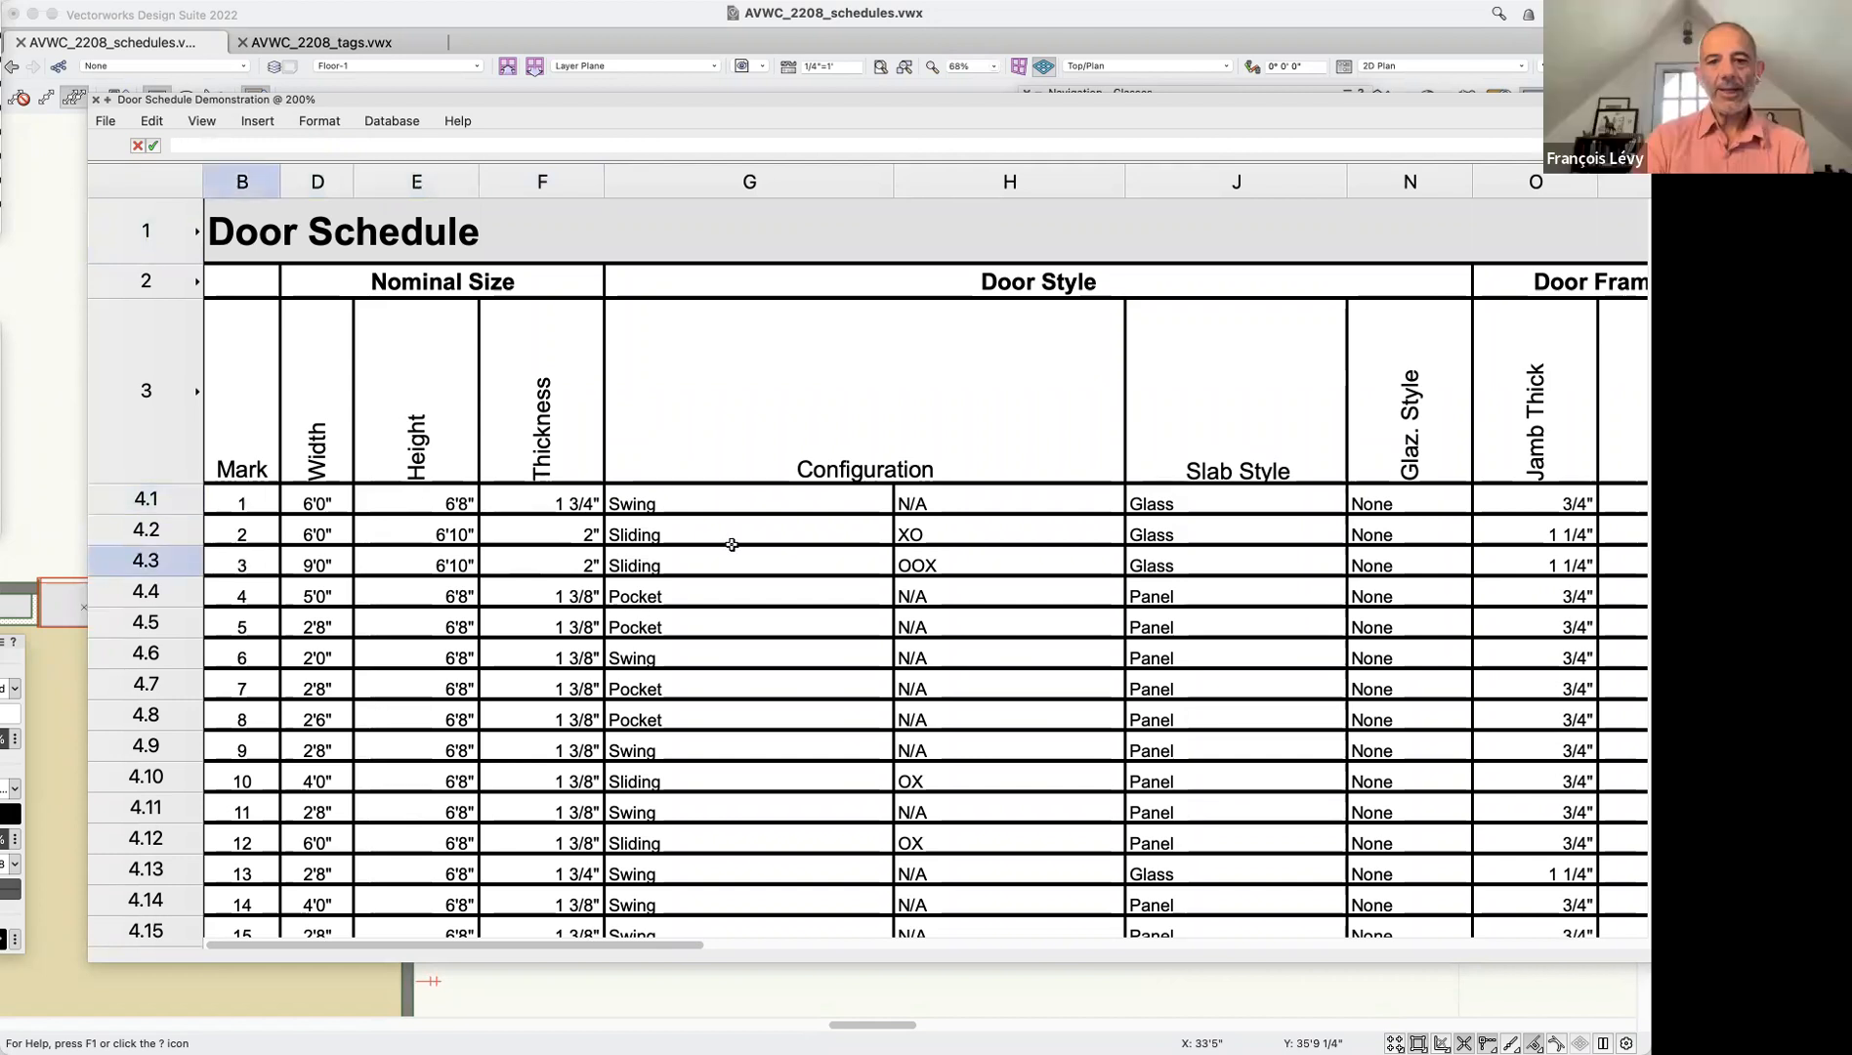
click(418, 575)
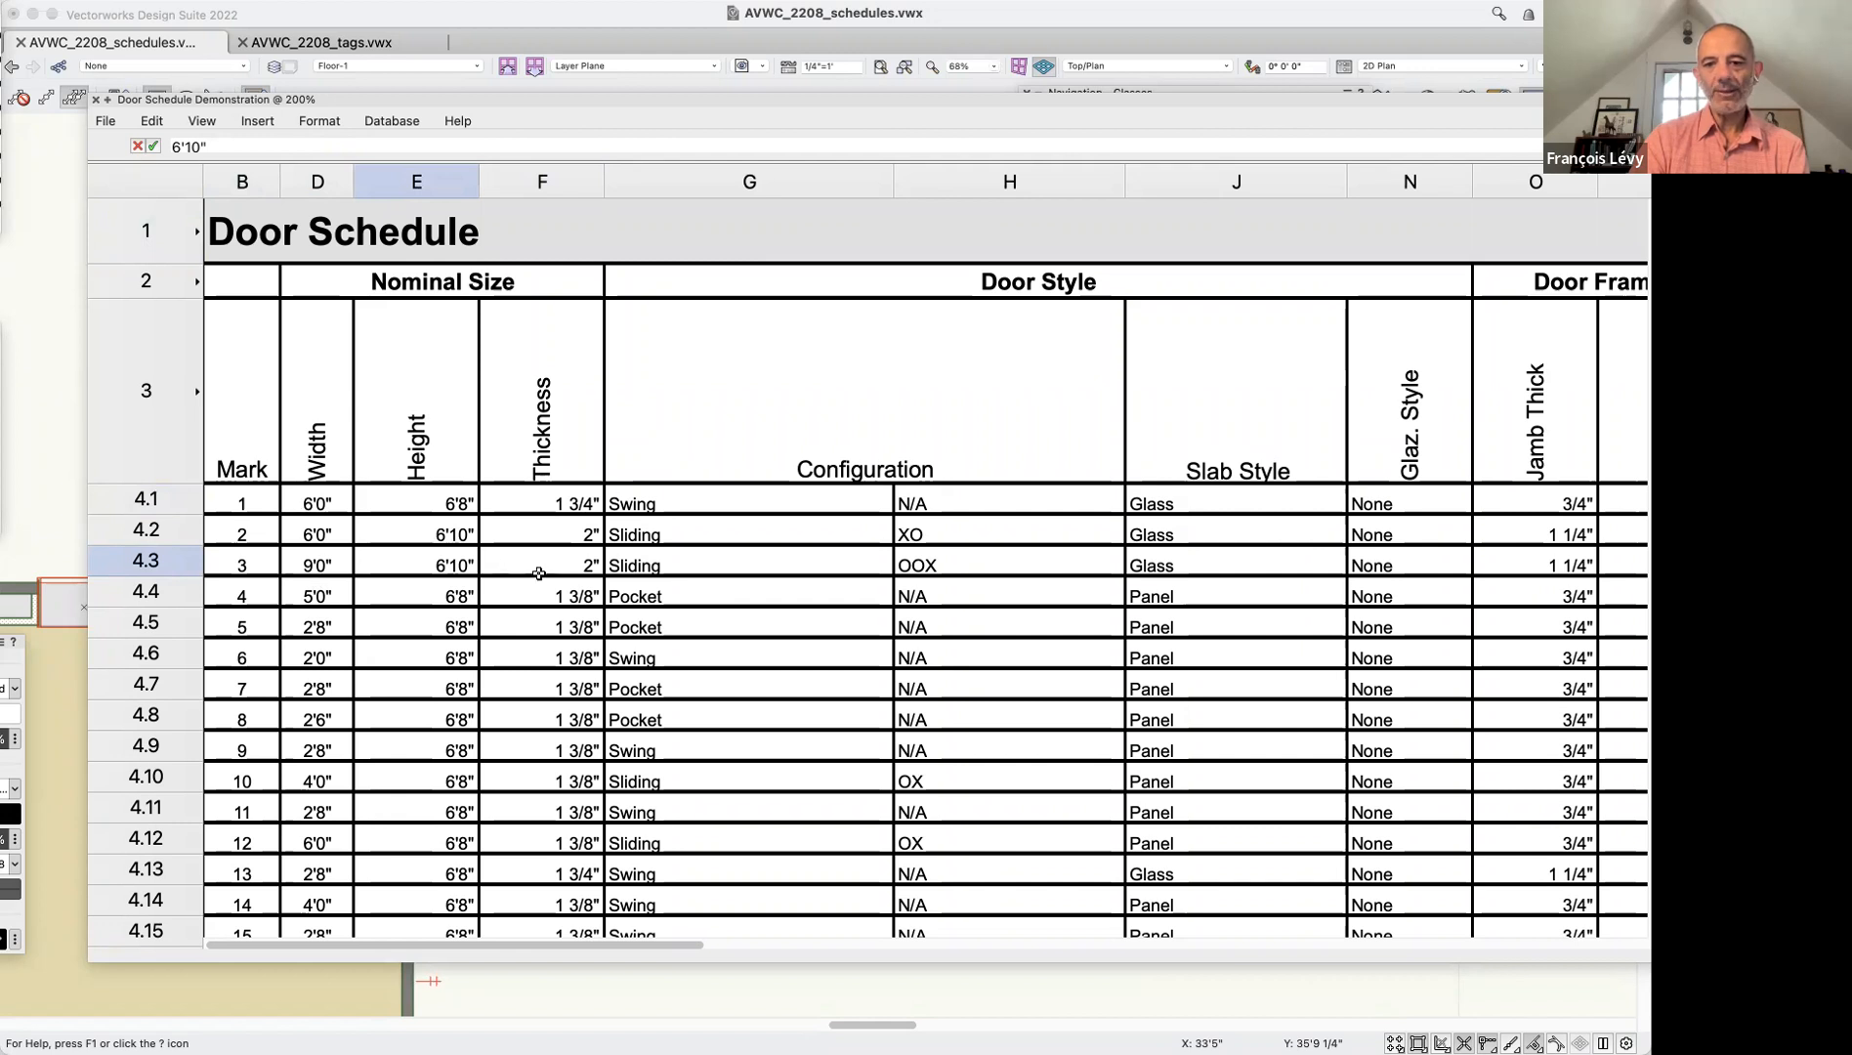
click(977, 565)
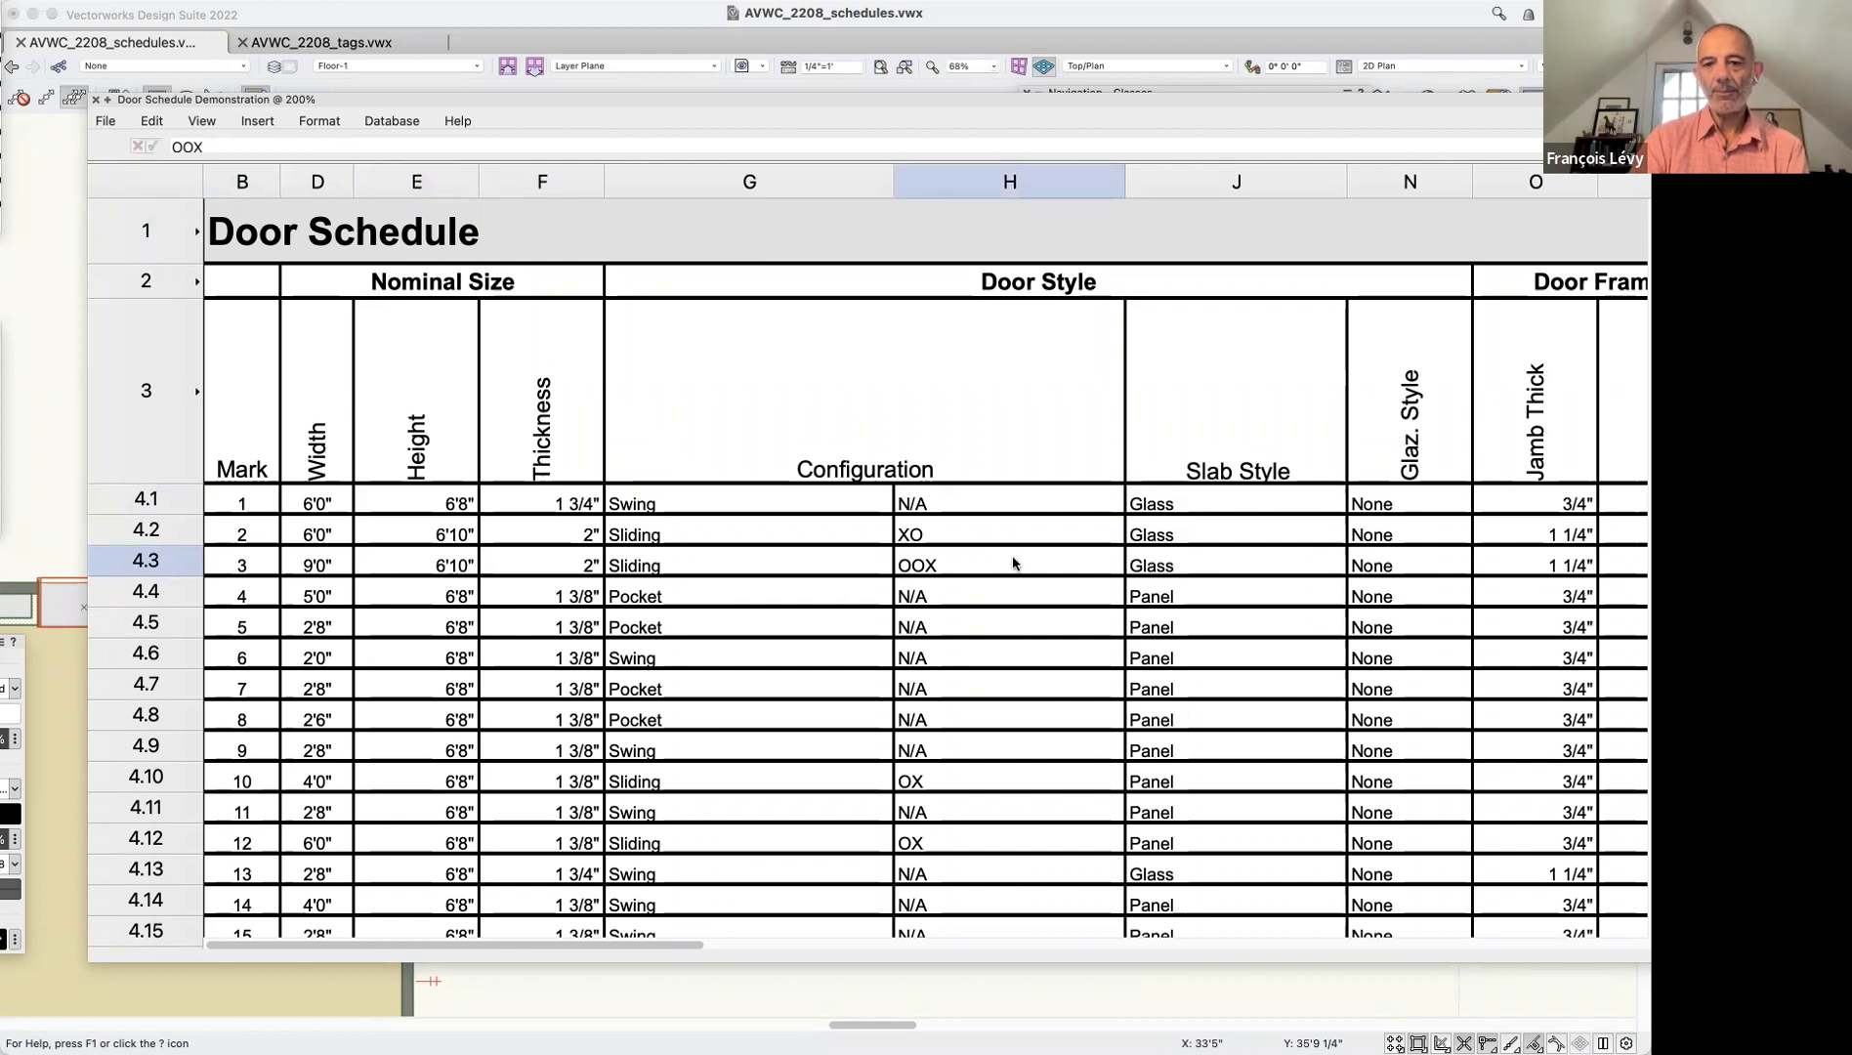
click(1161, 557)
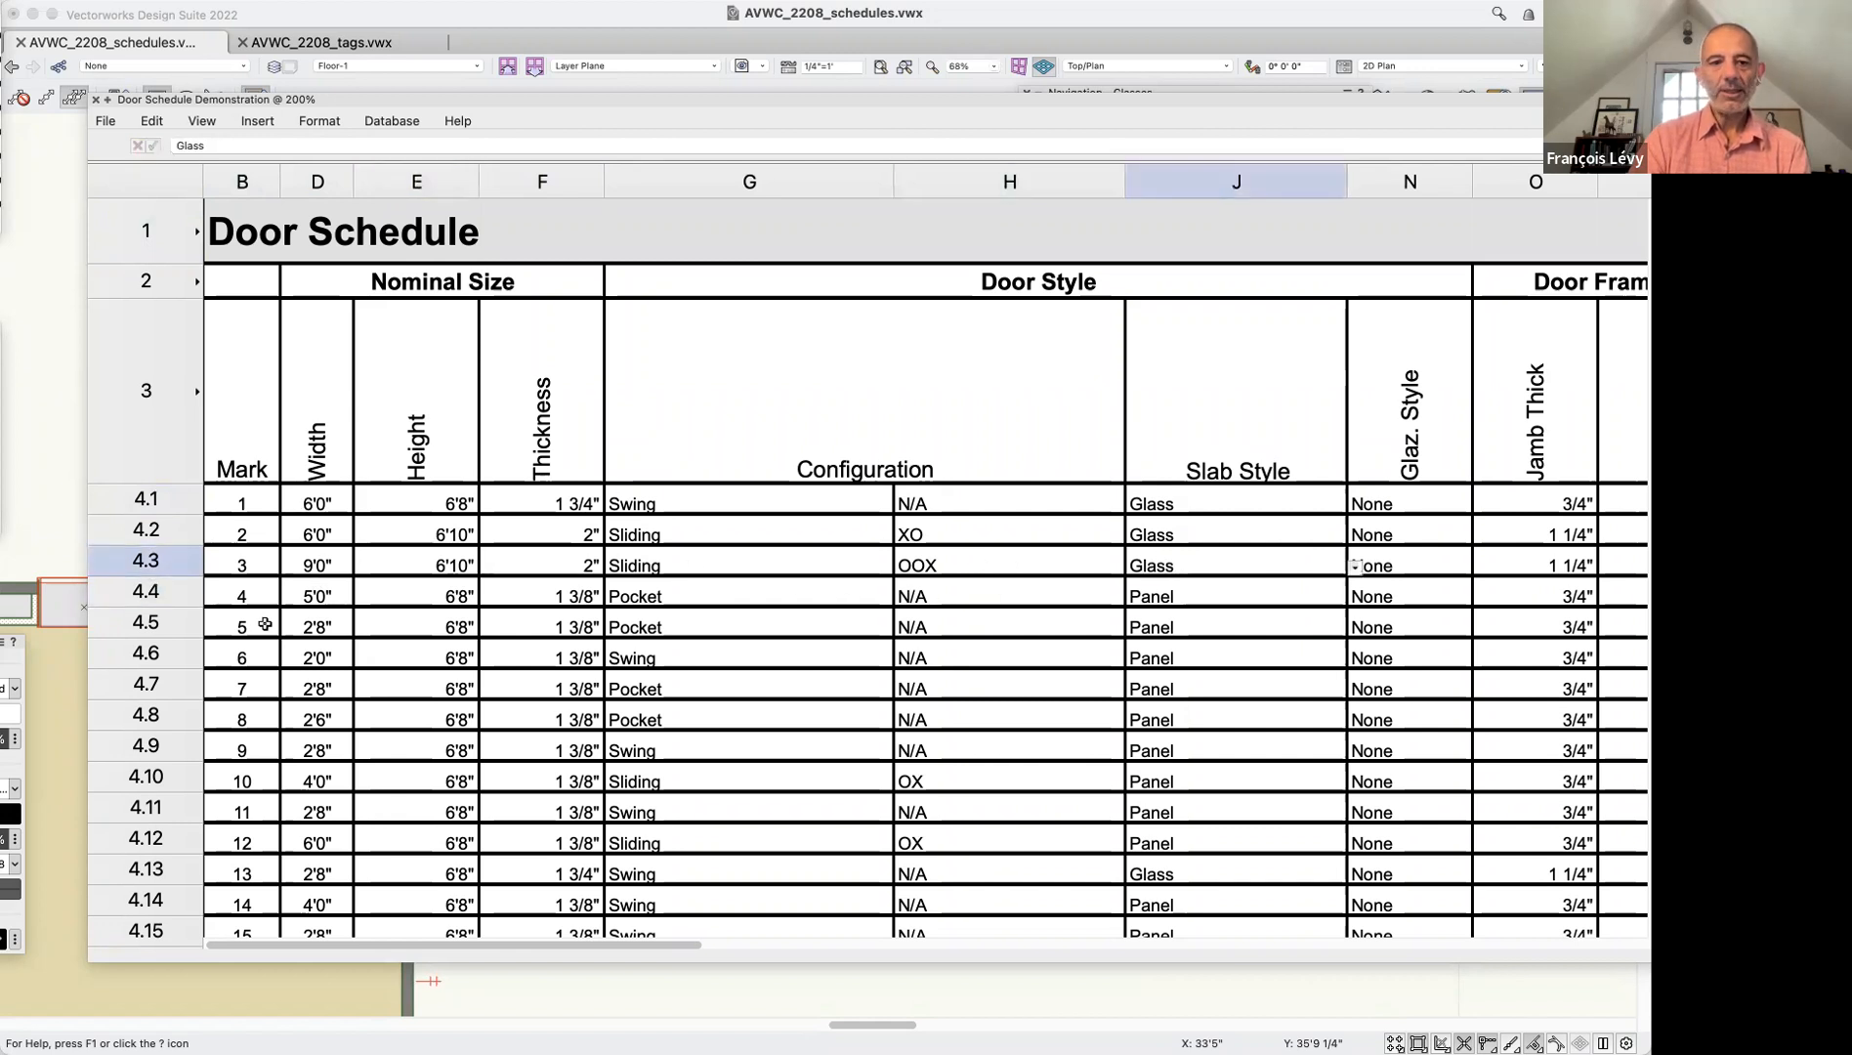
click(201, 121)
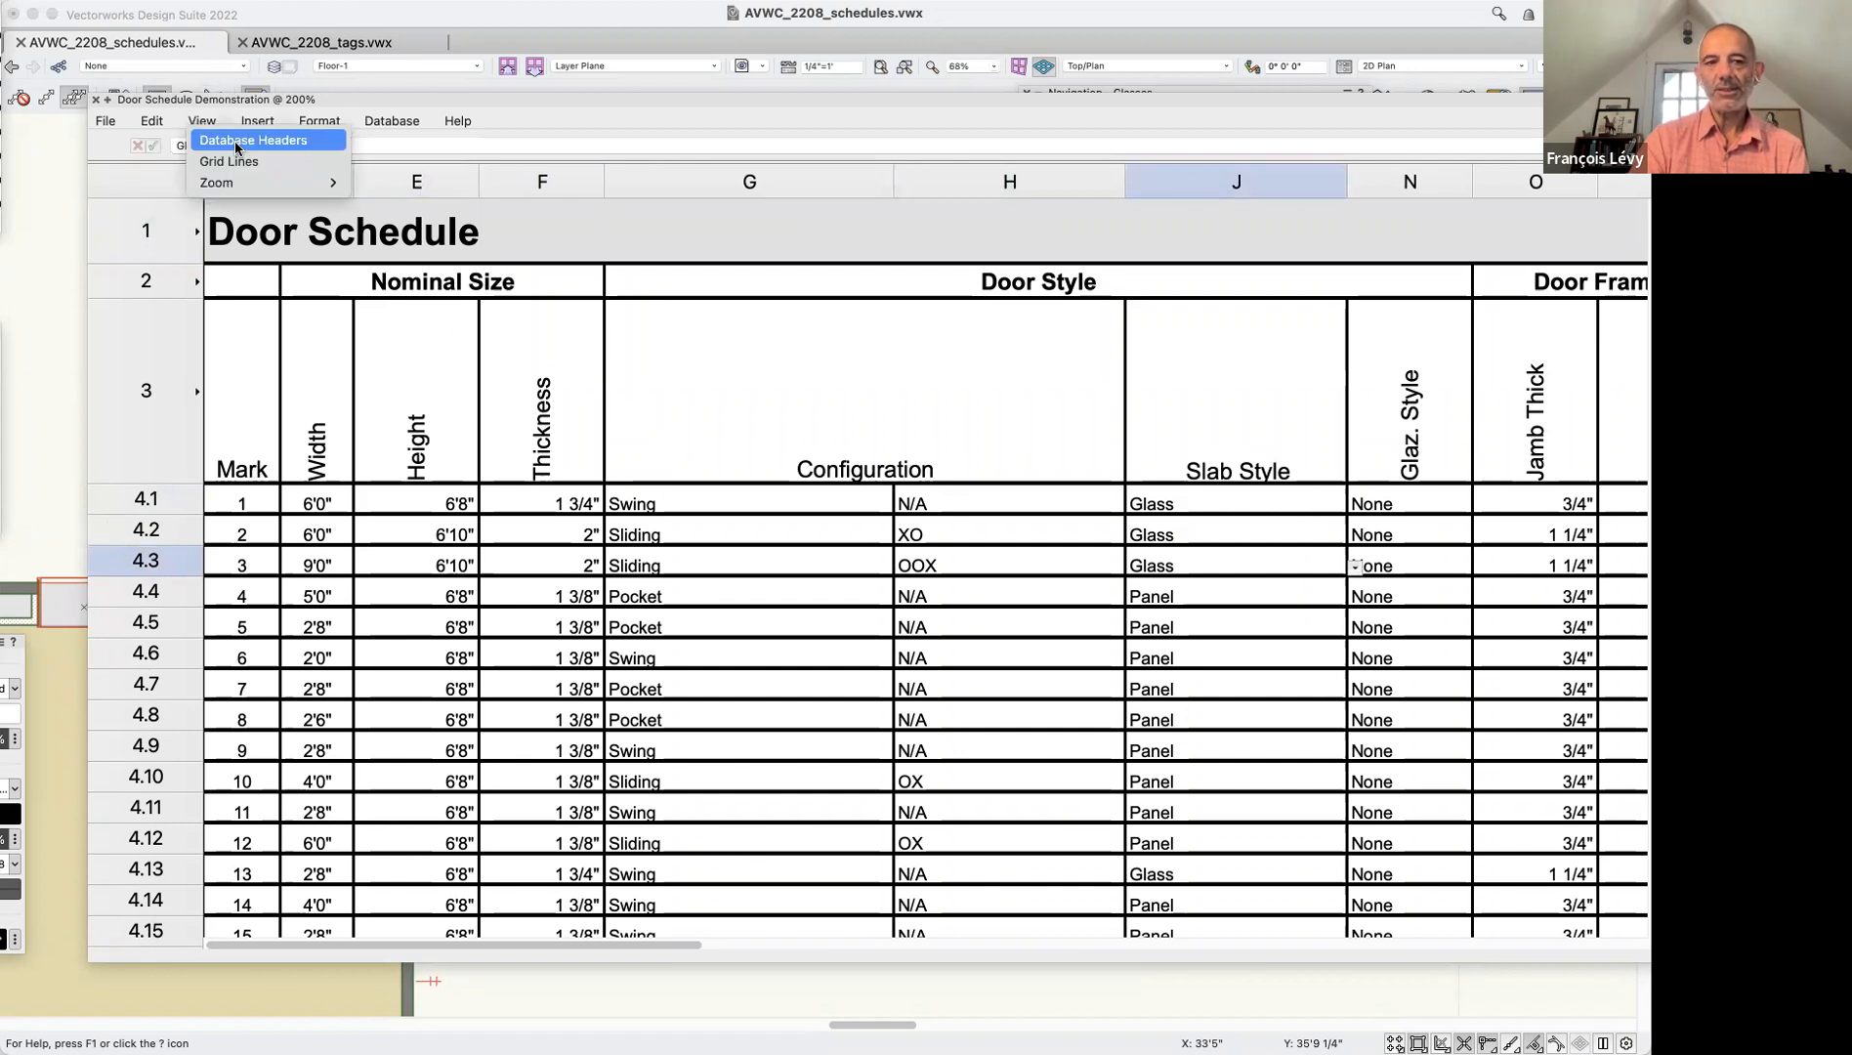
click(234, 140)
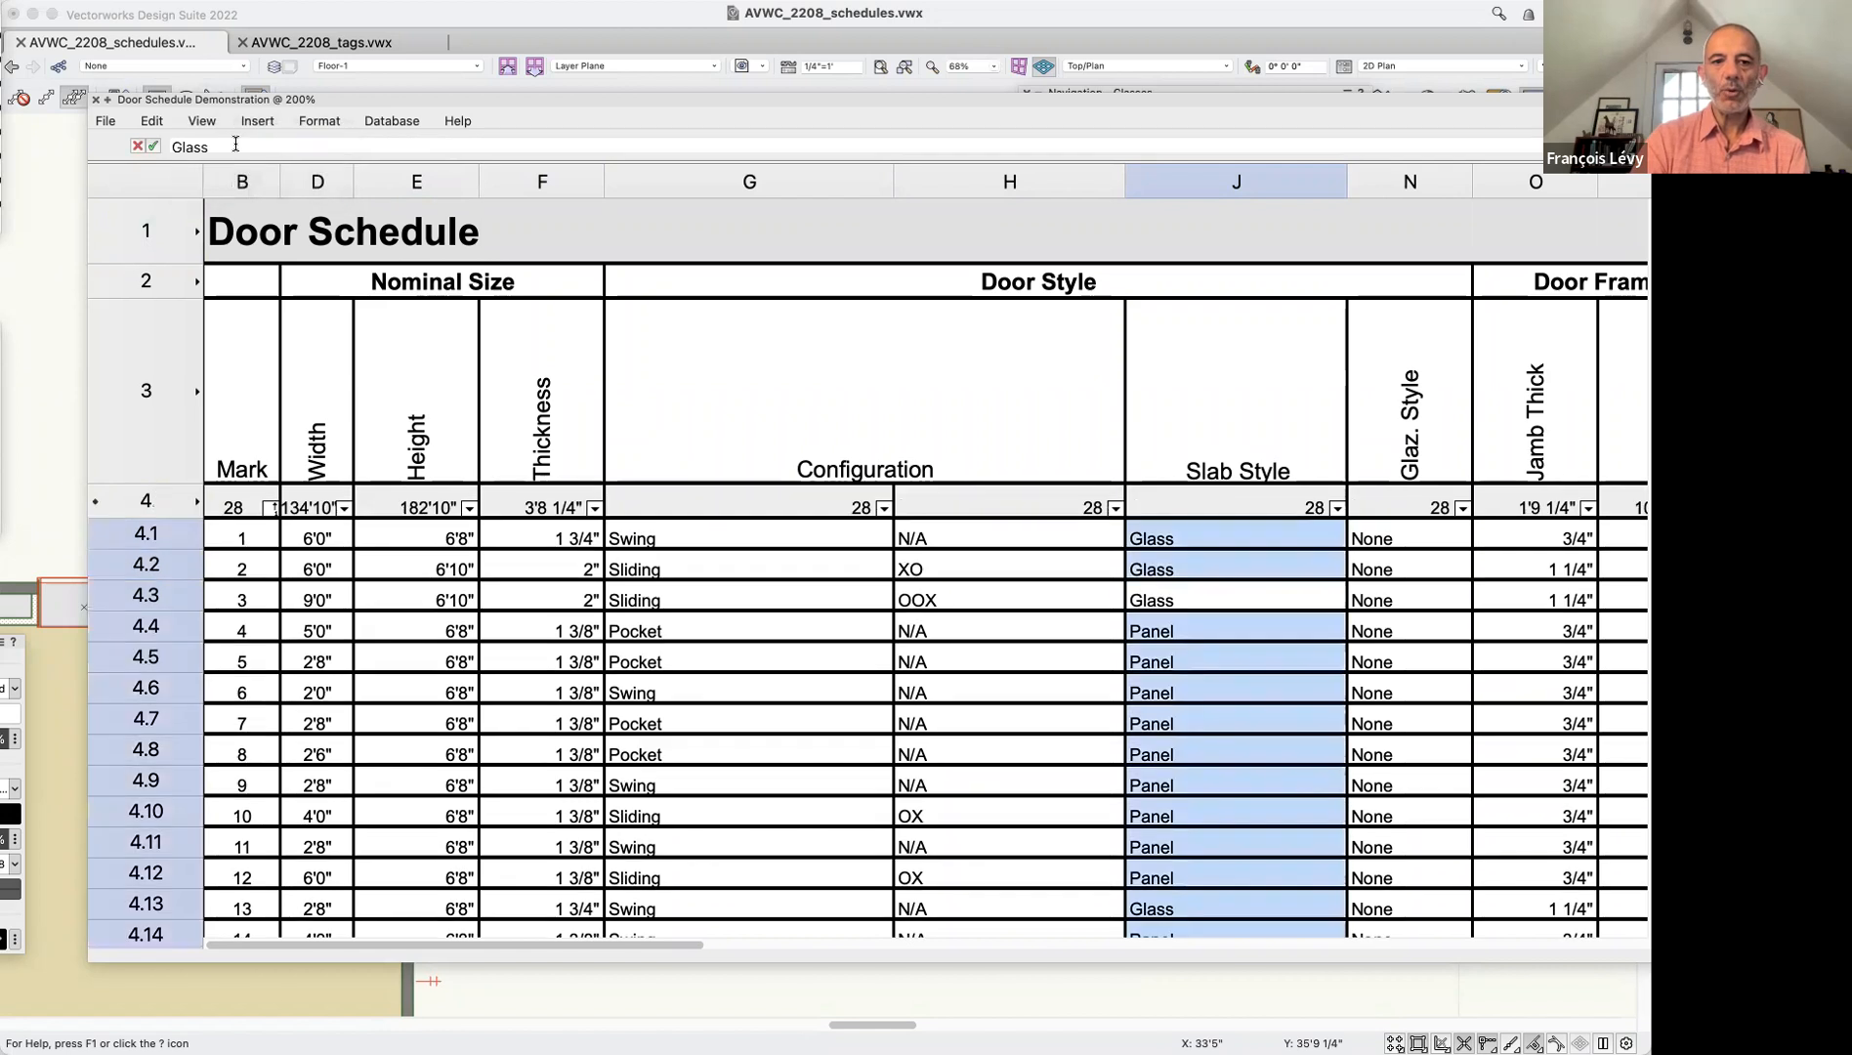
Review the criteria of database row 4, including the Door record and On Schedule conditions, and leave them unedited
click(157, 501)
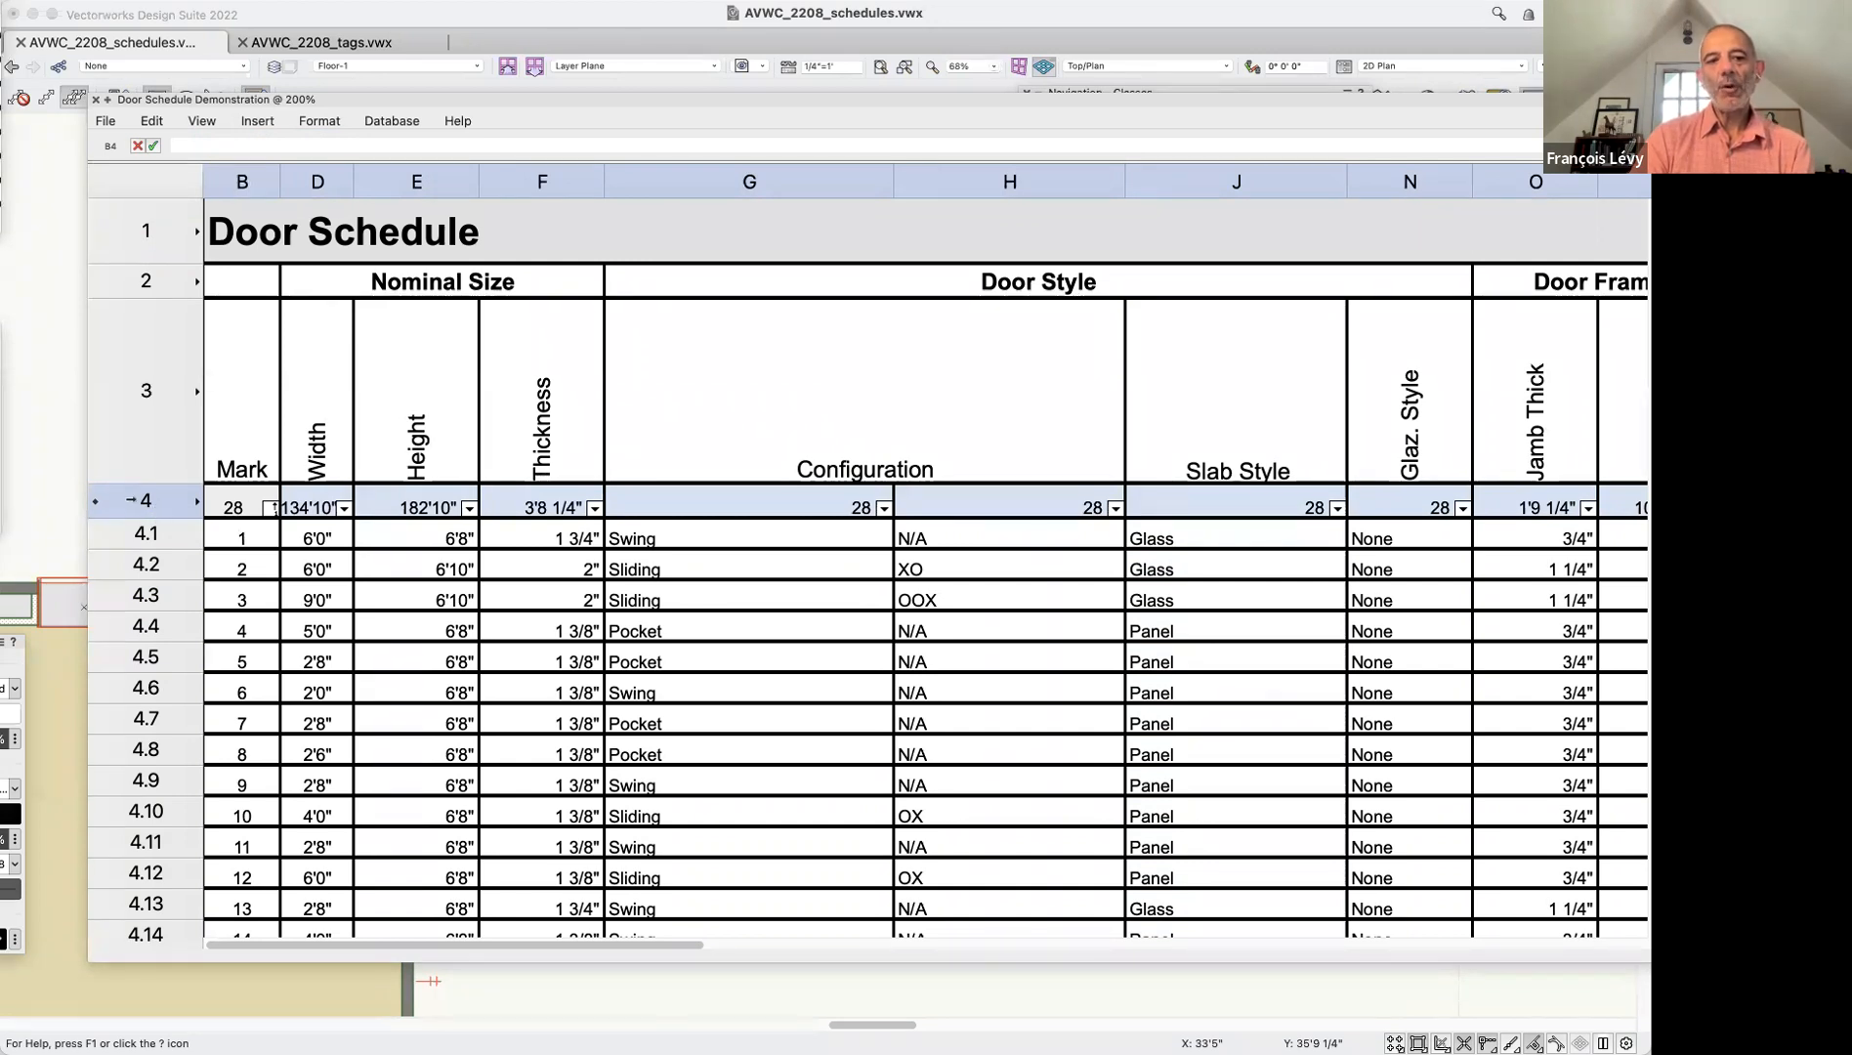
right_click(134, 502)
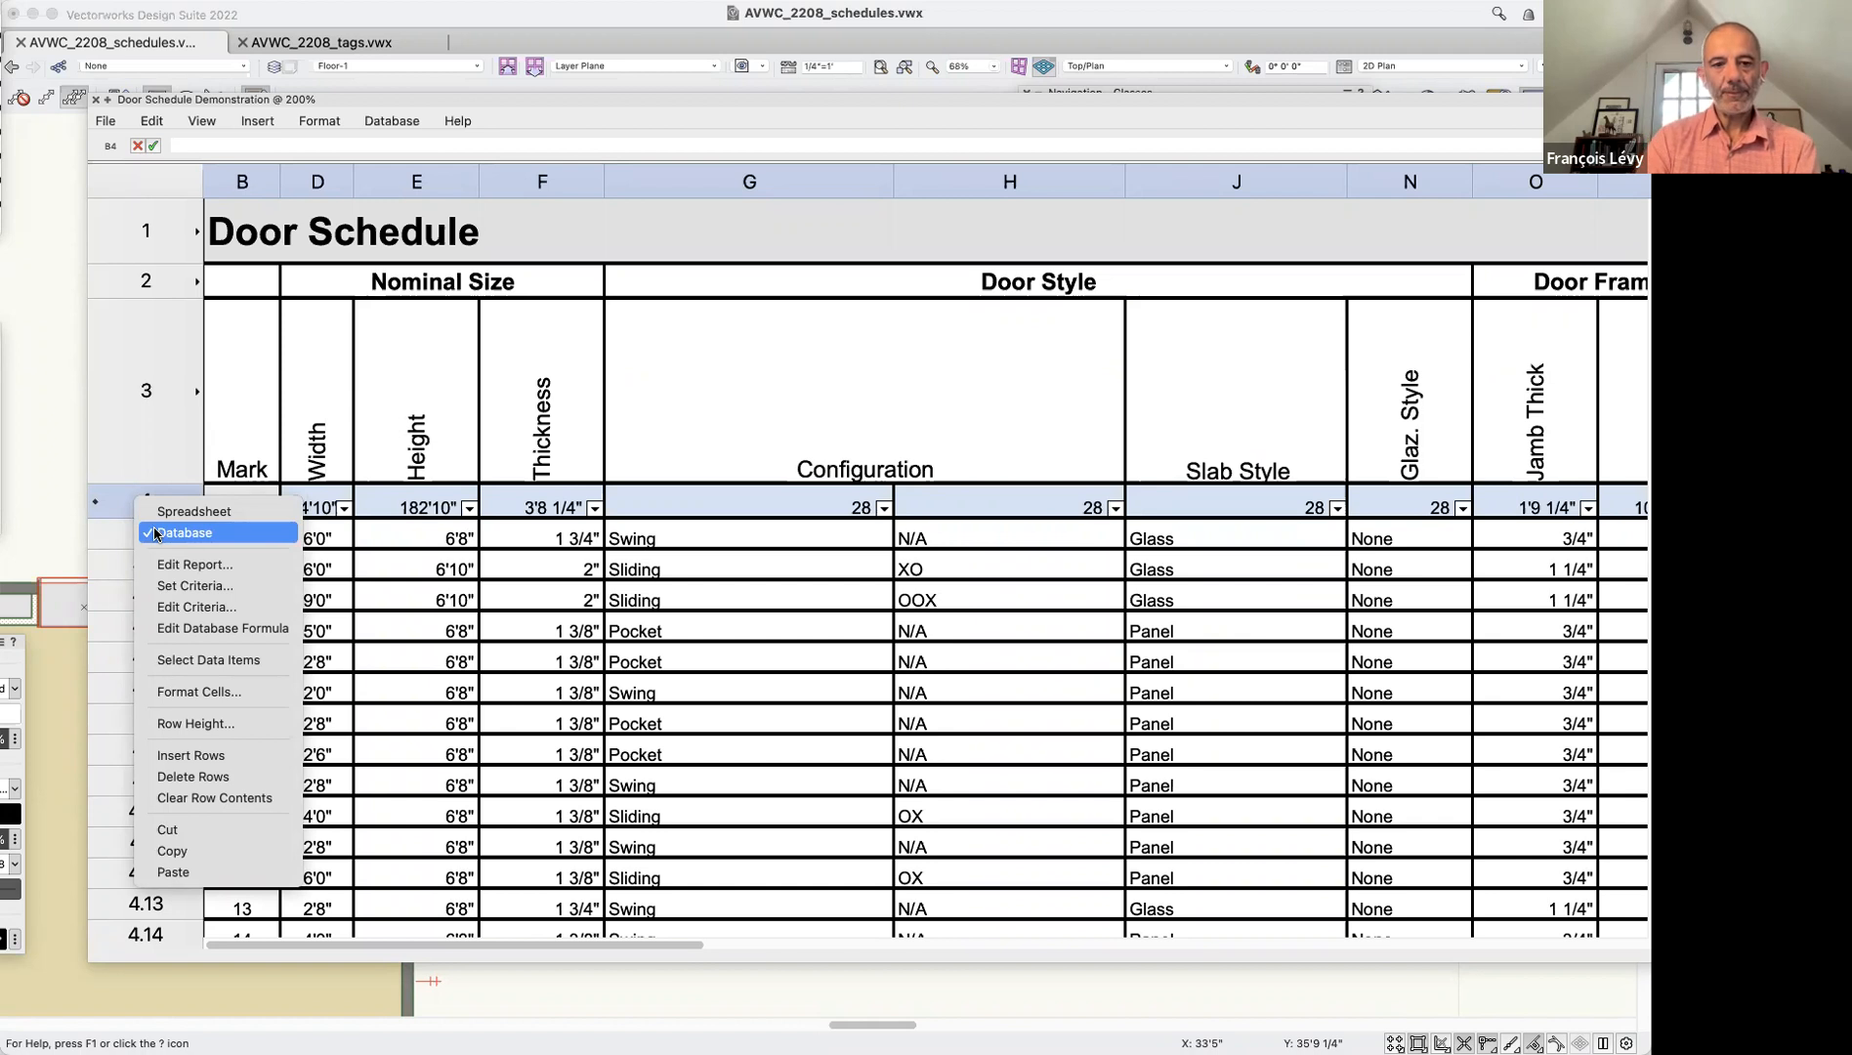
click(180, 607)
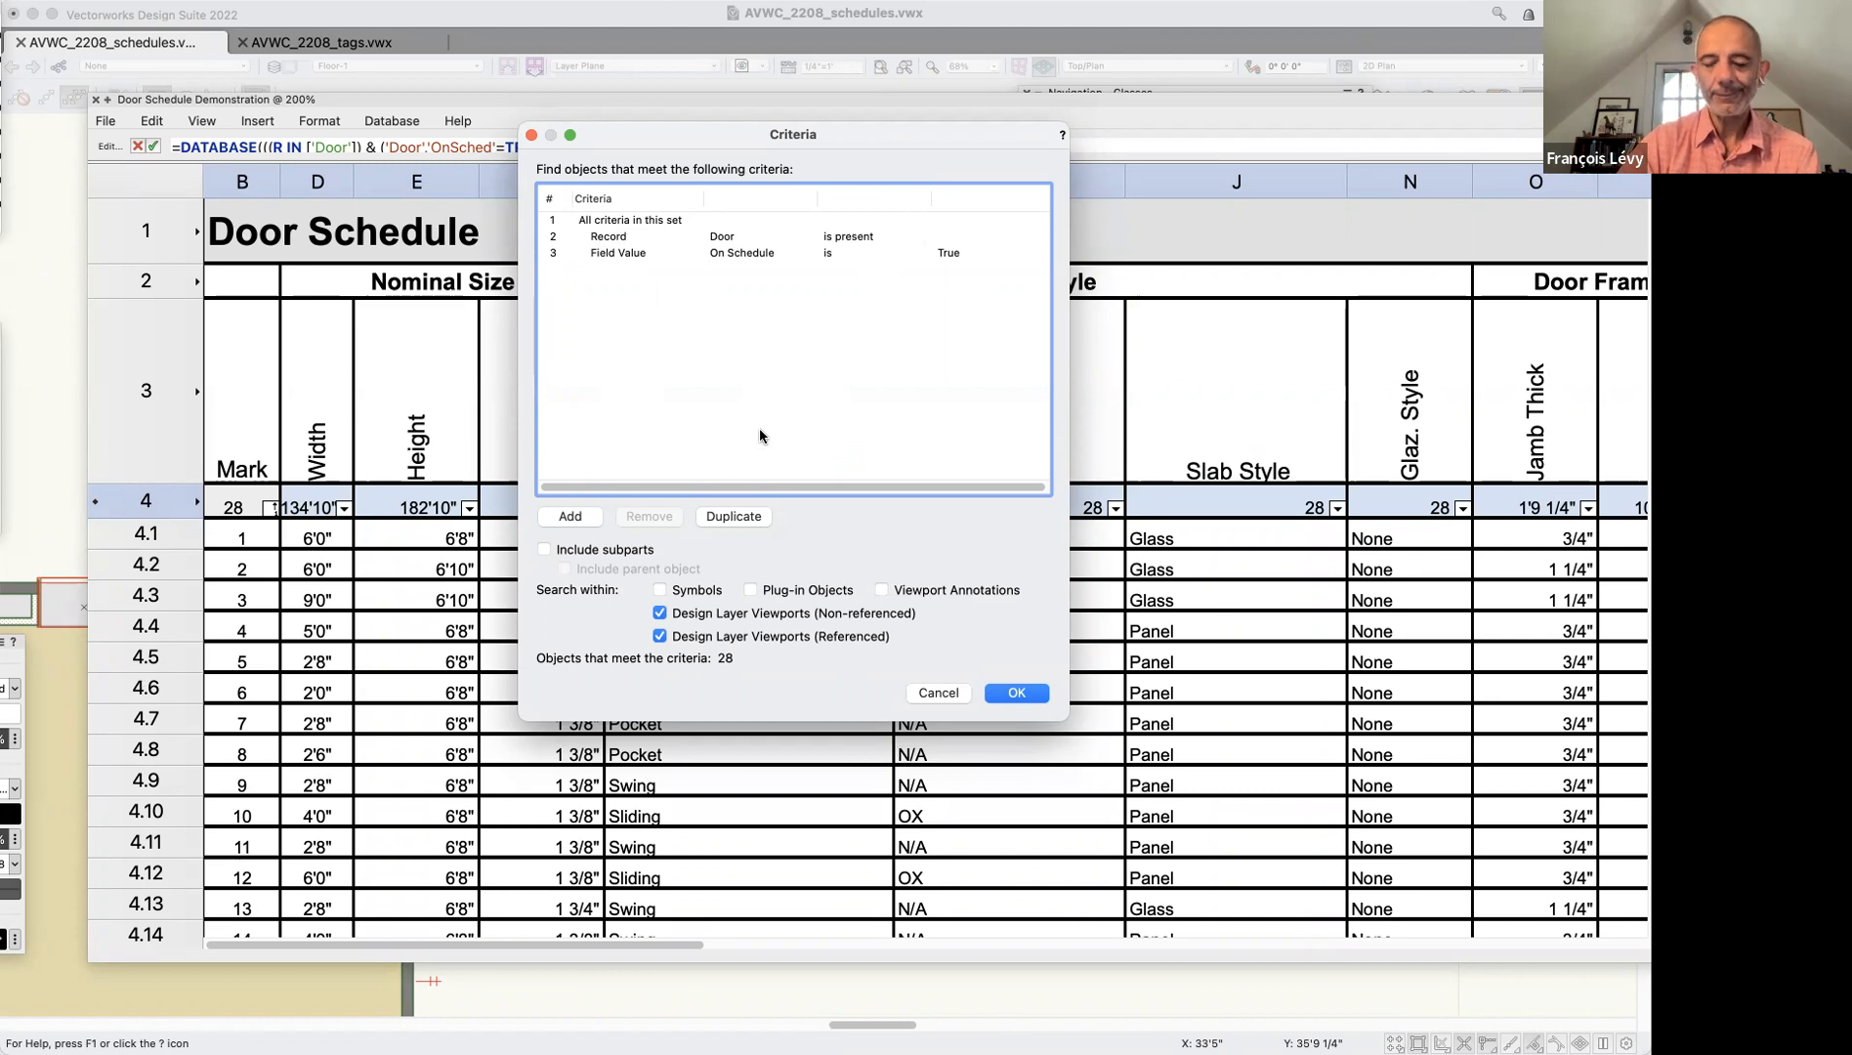
click(608, 239)
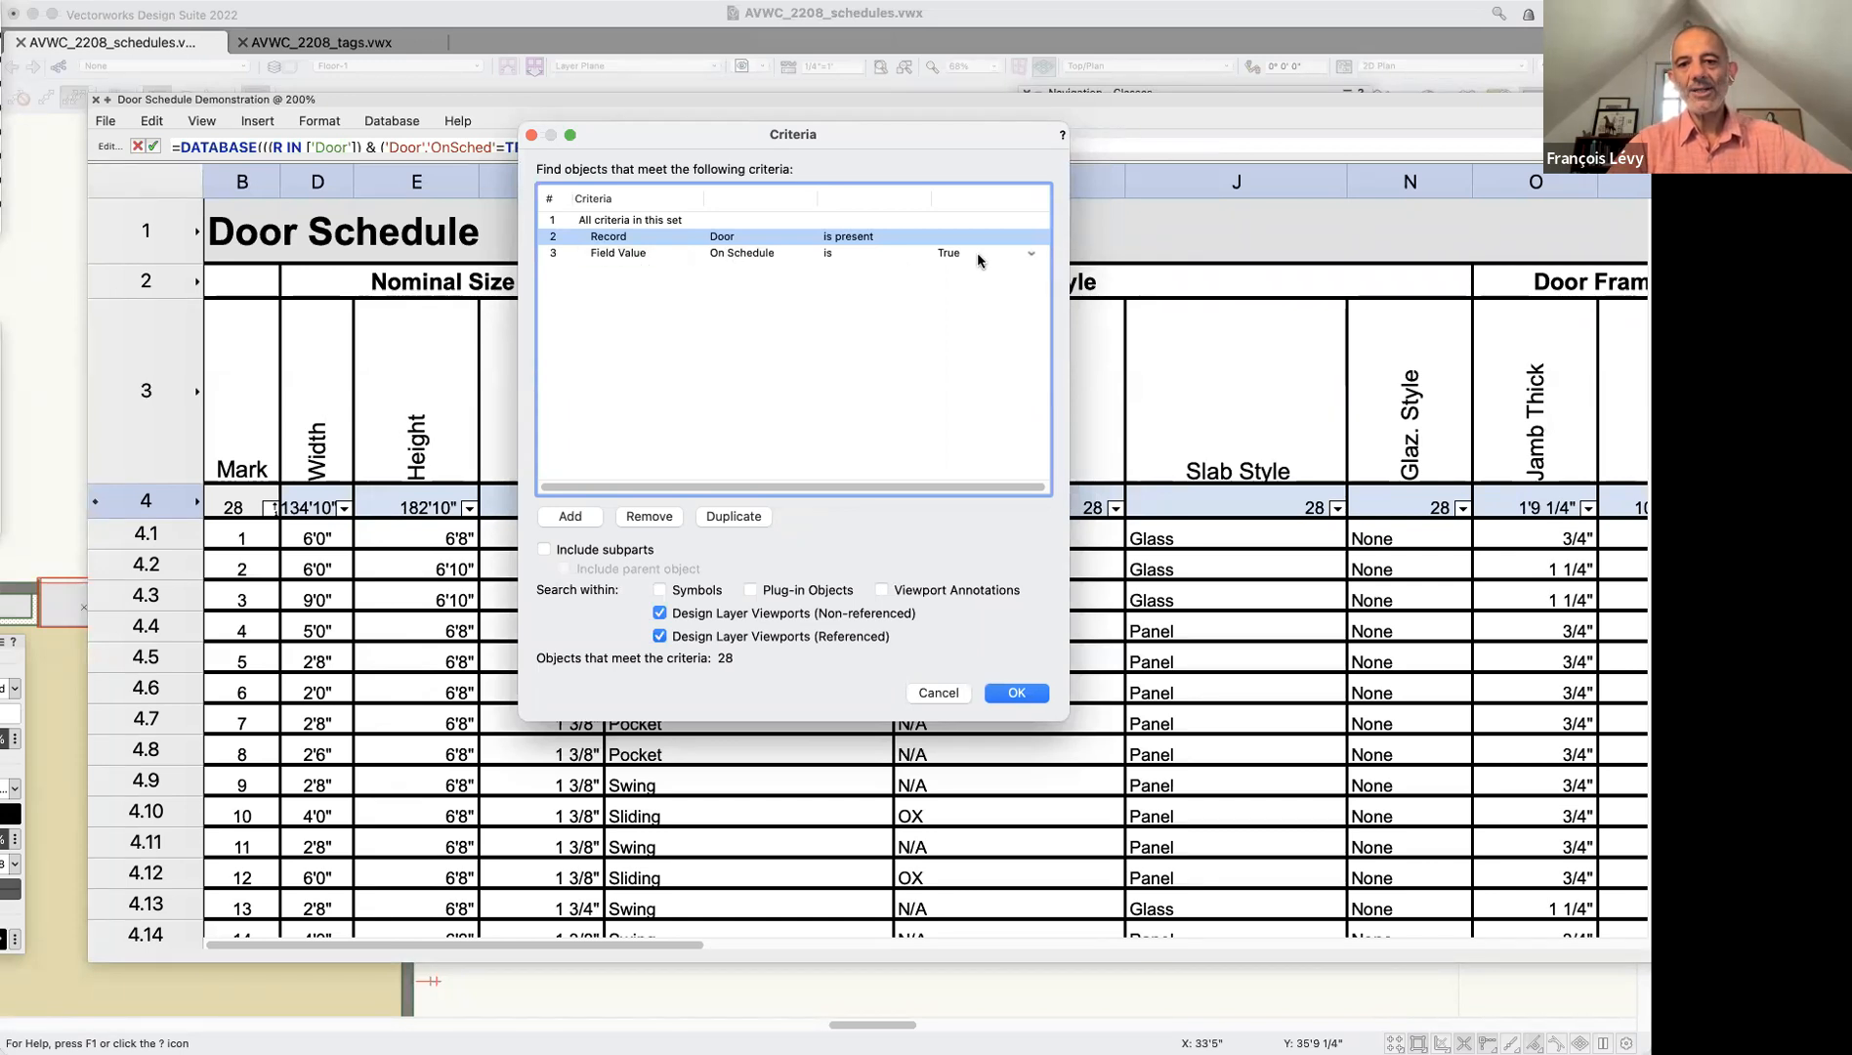
click(945, 696)
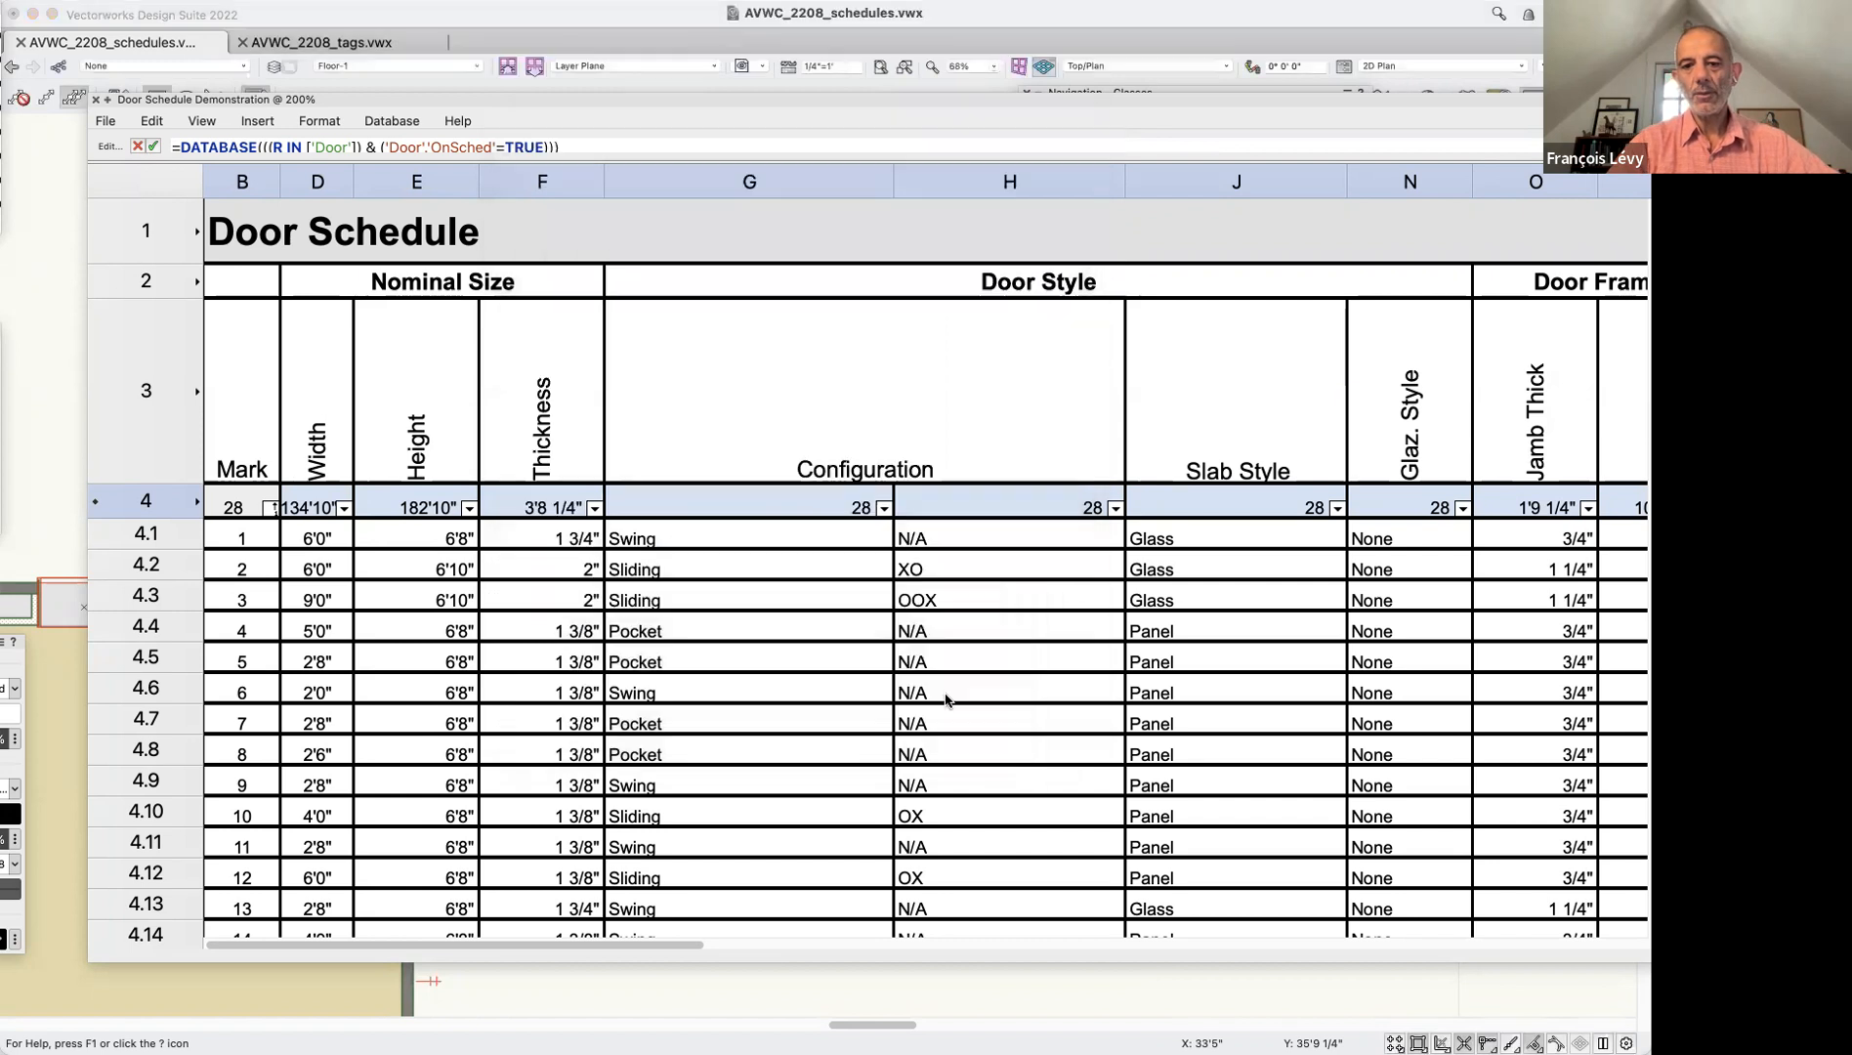
Collapse the worksheet window and select the door opening in the wall line beside the toilet room
double_click(669, 94)
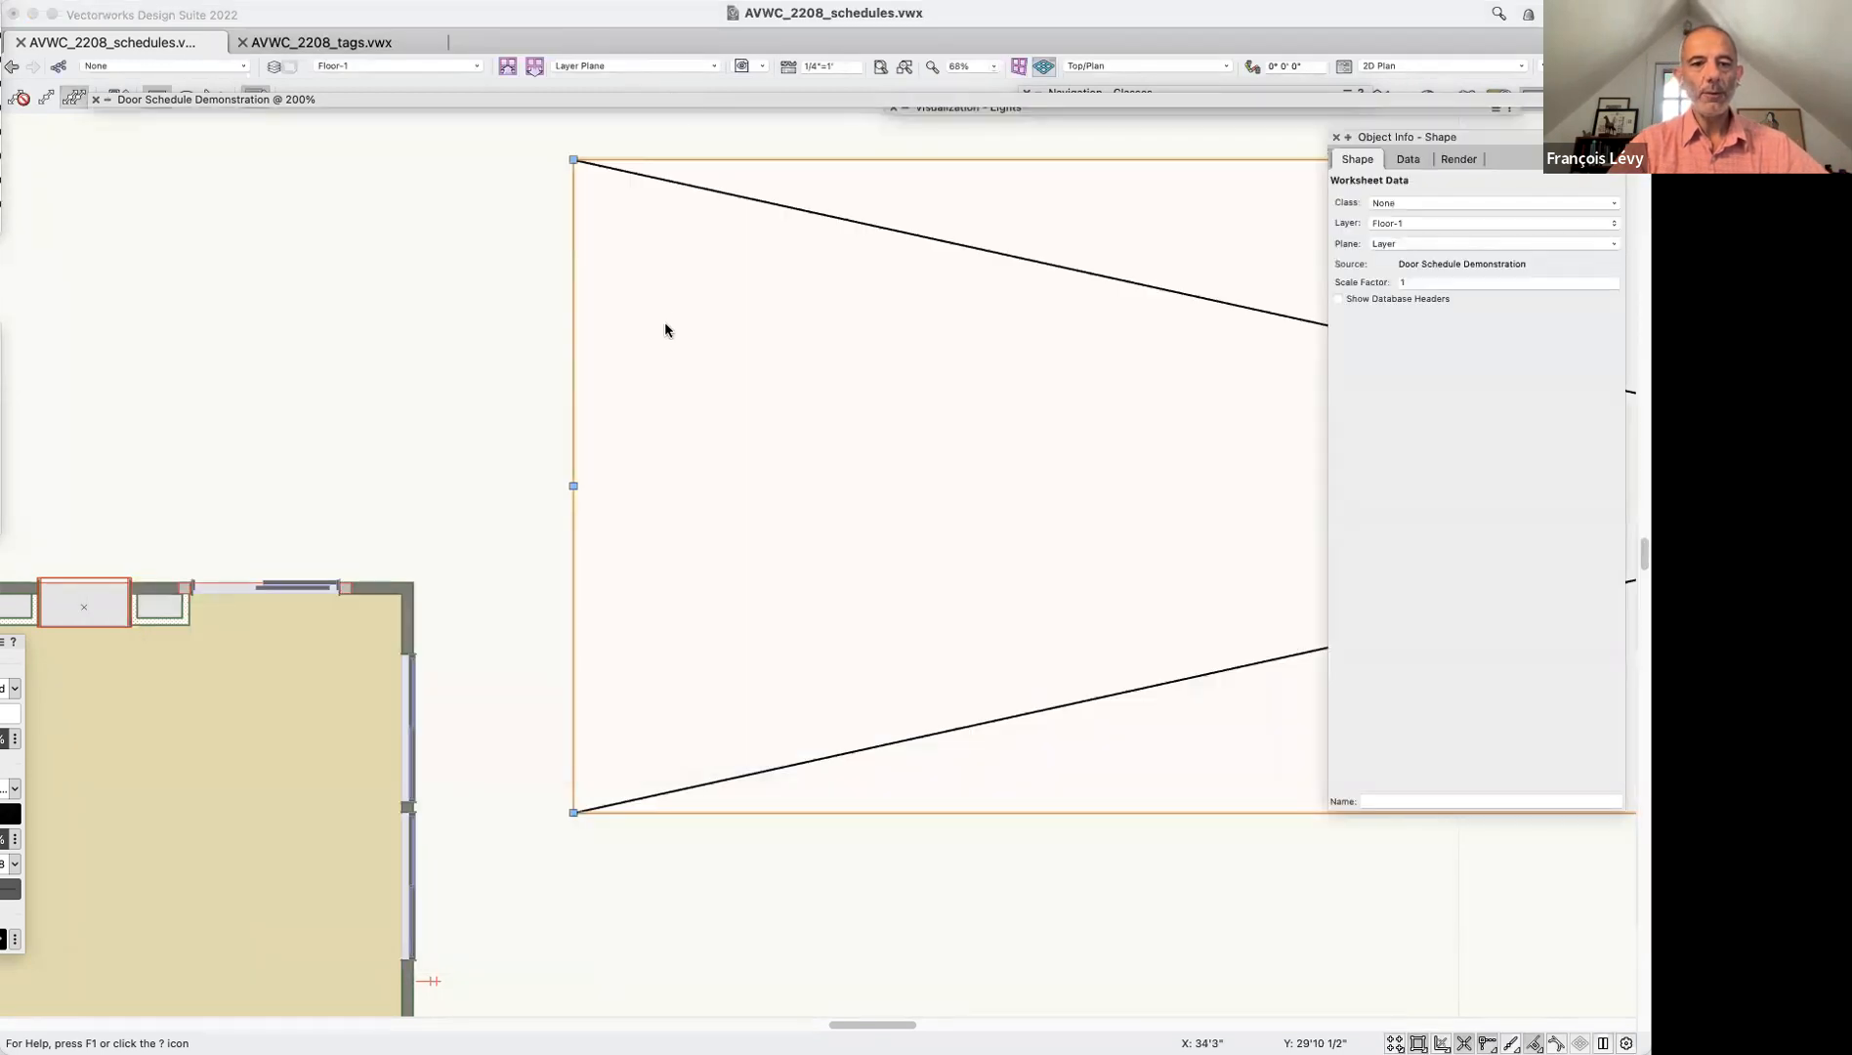
scroll(540, 469, left, 10)
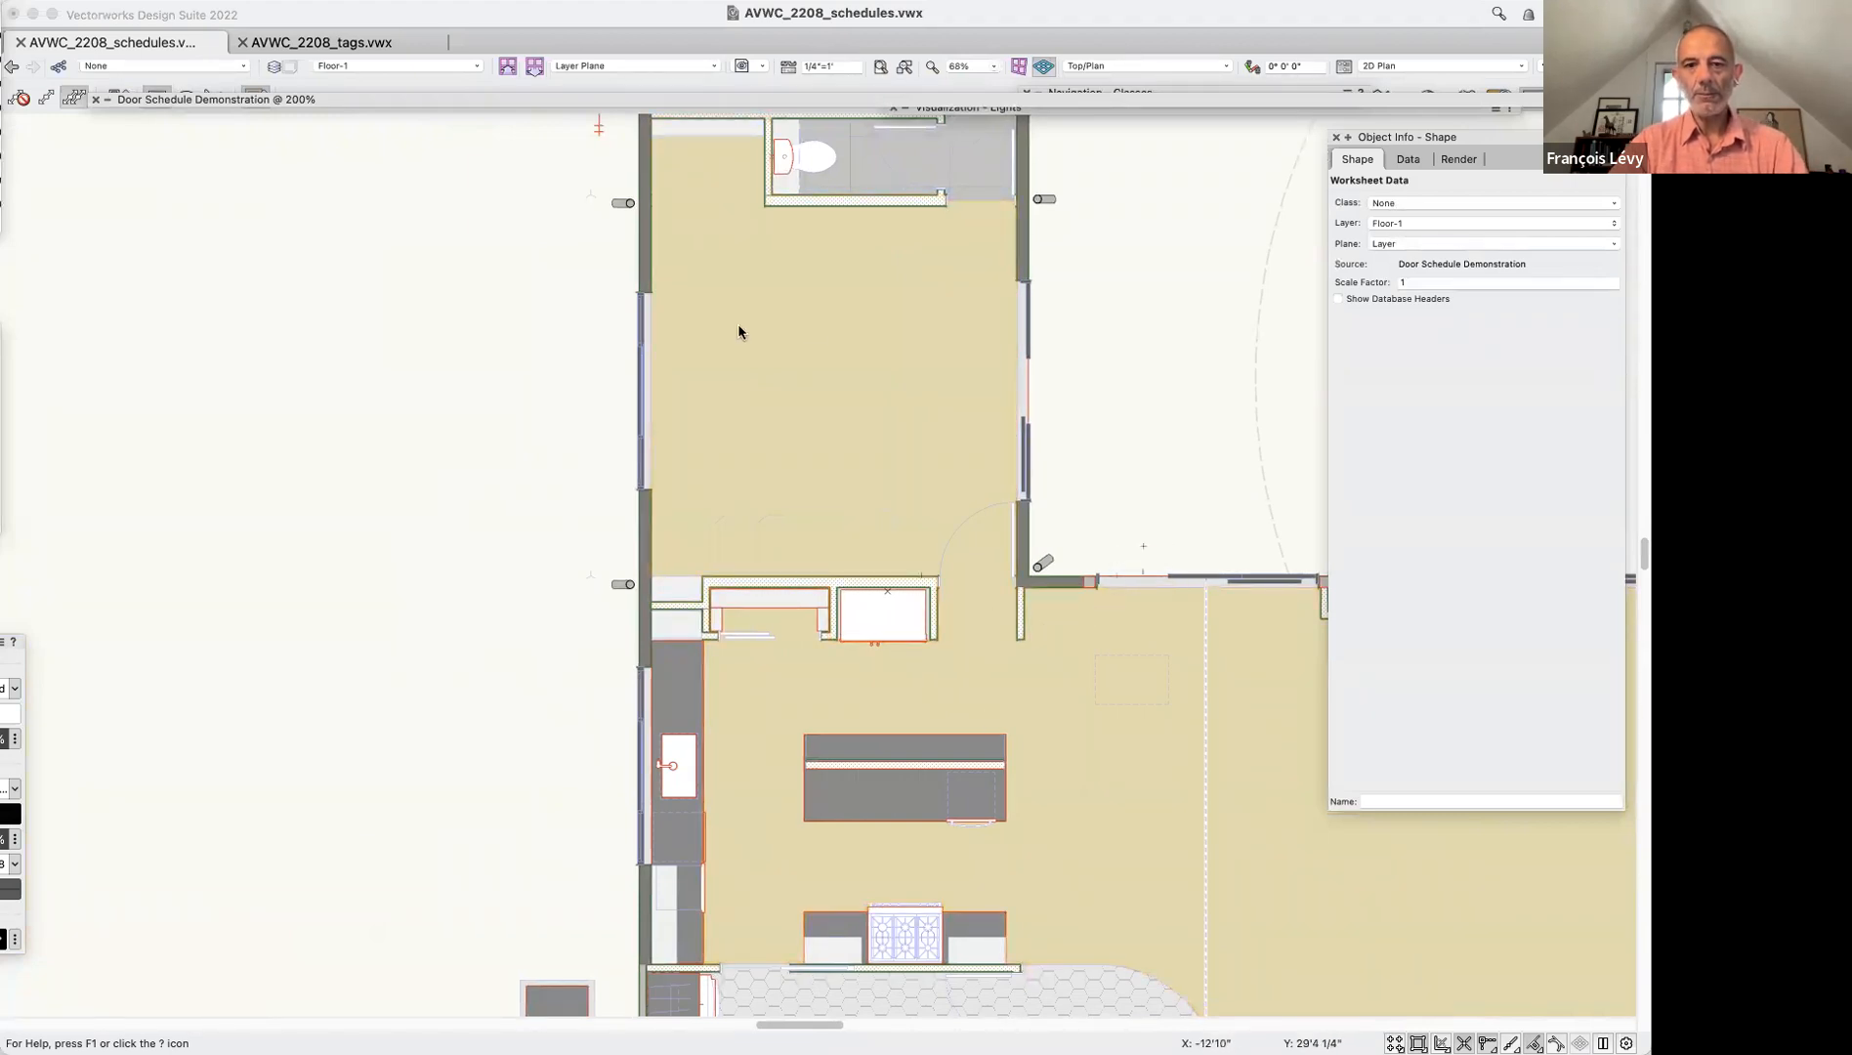
click(736, 201)
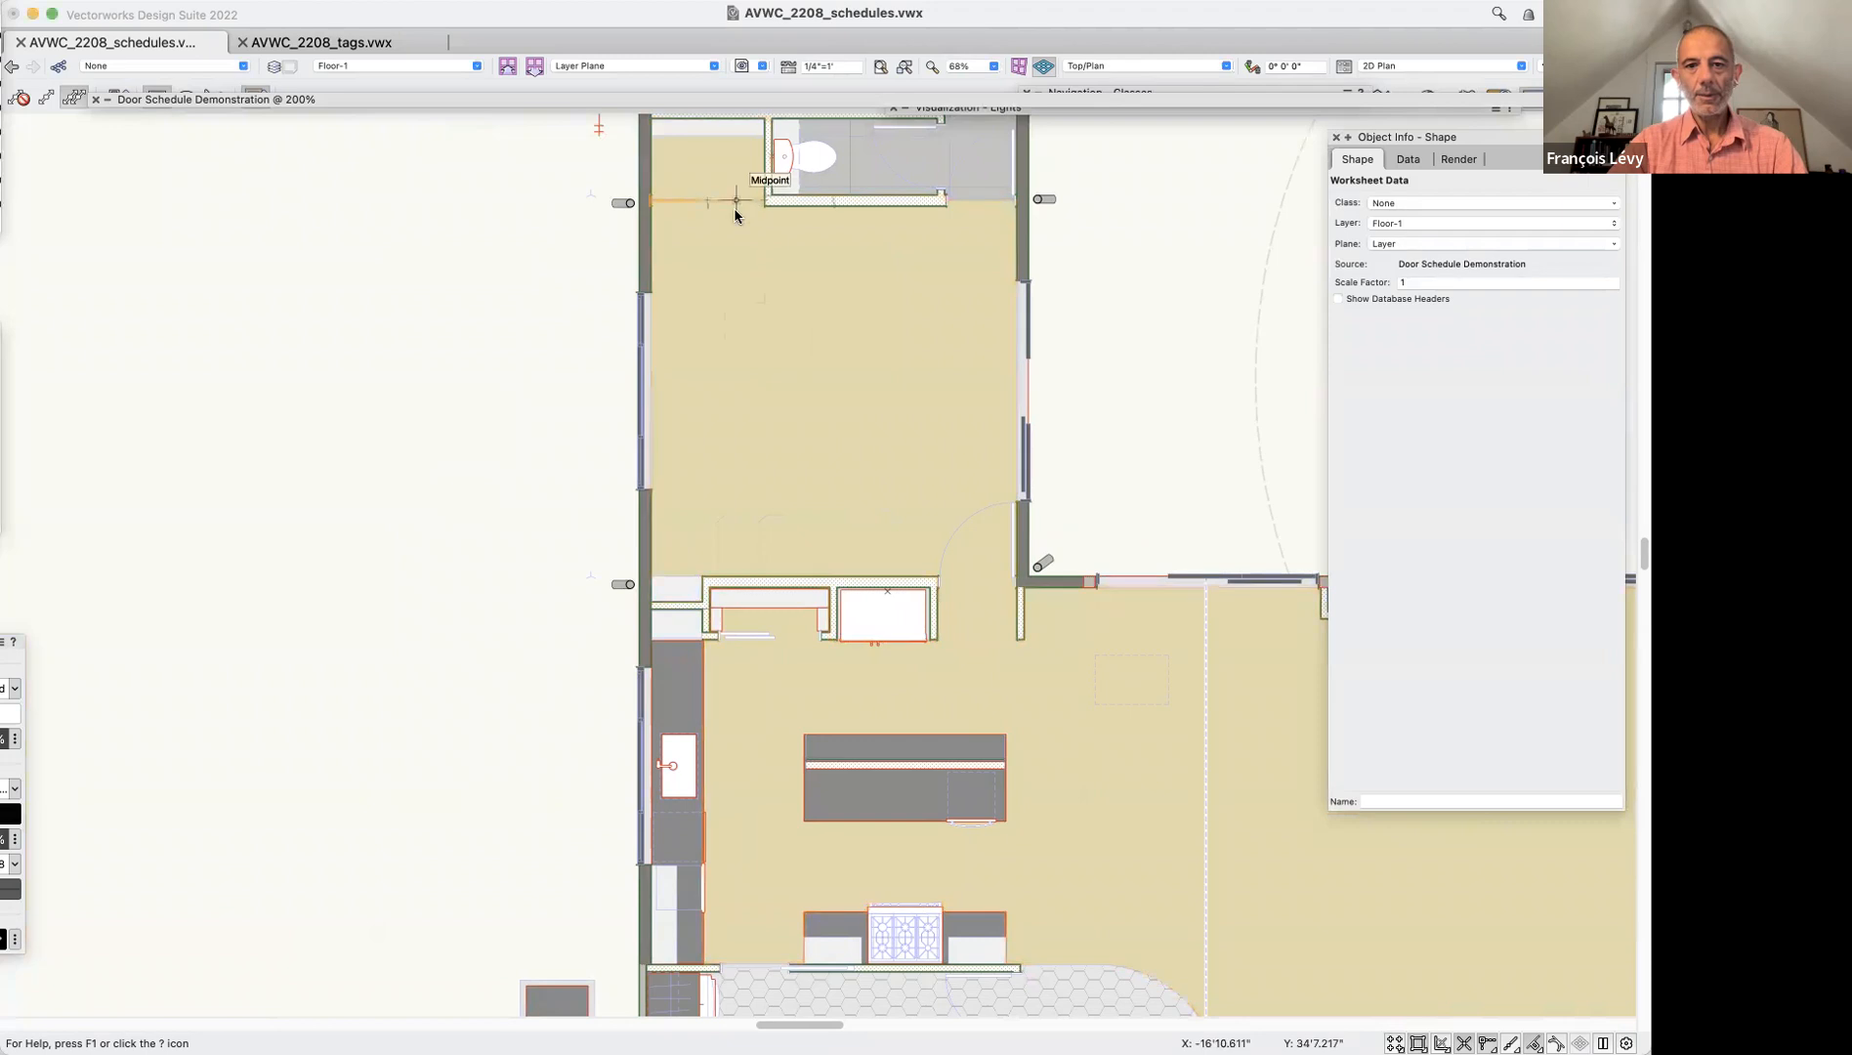
key(c)
drag(625, 164, 838, 245)
scroll(869, 679, down, 2)
key(x)
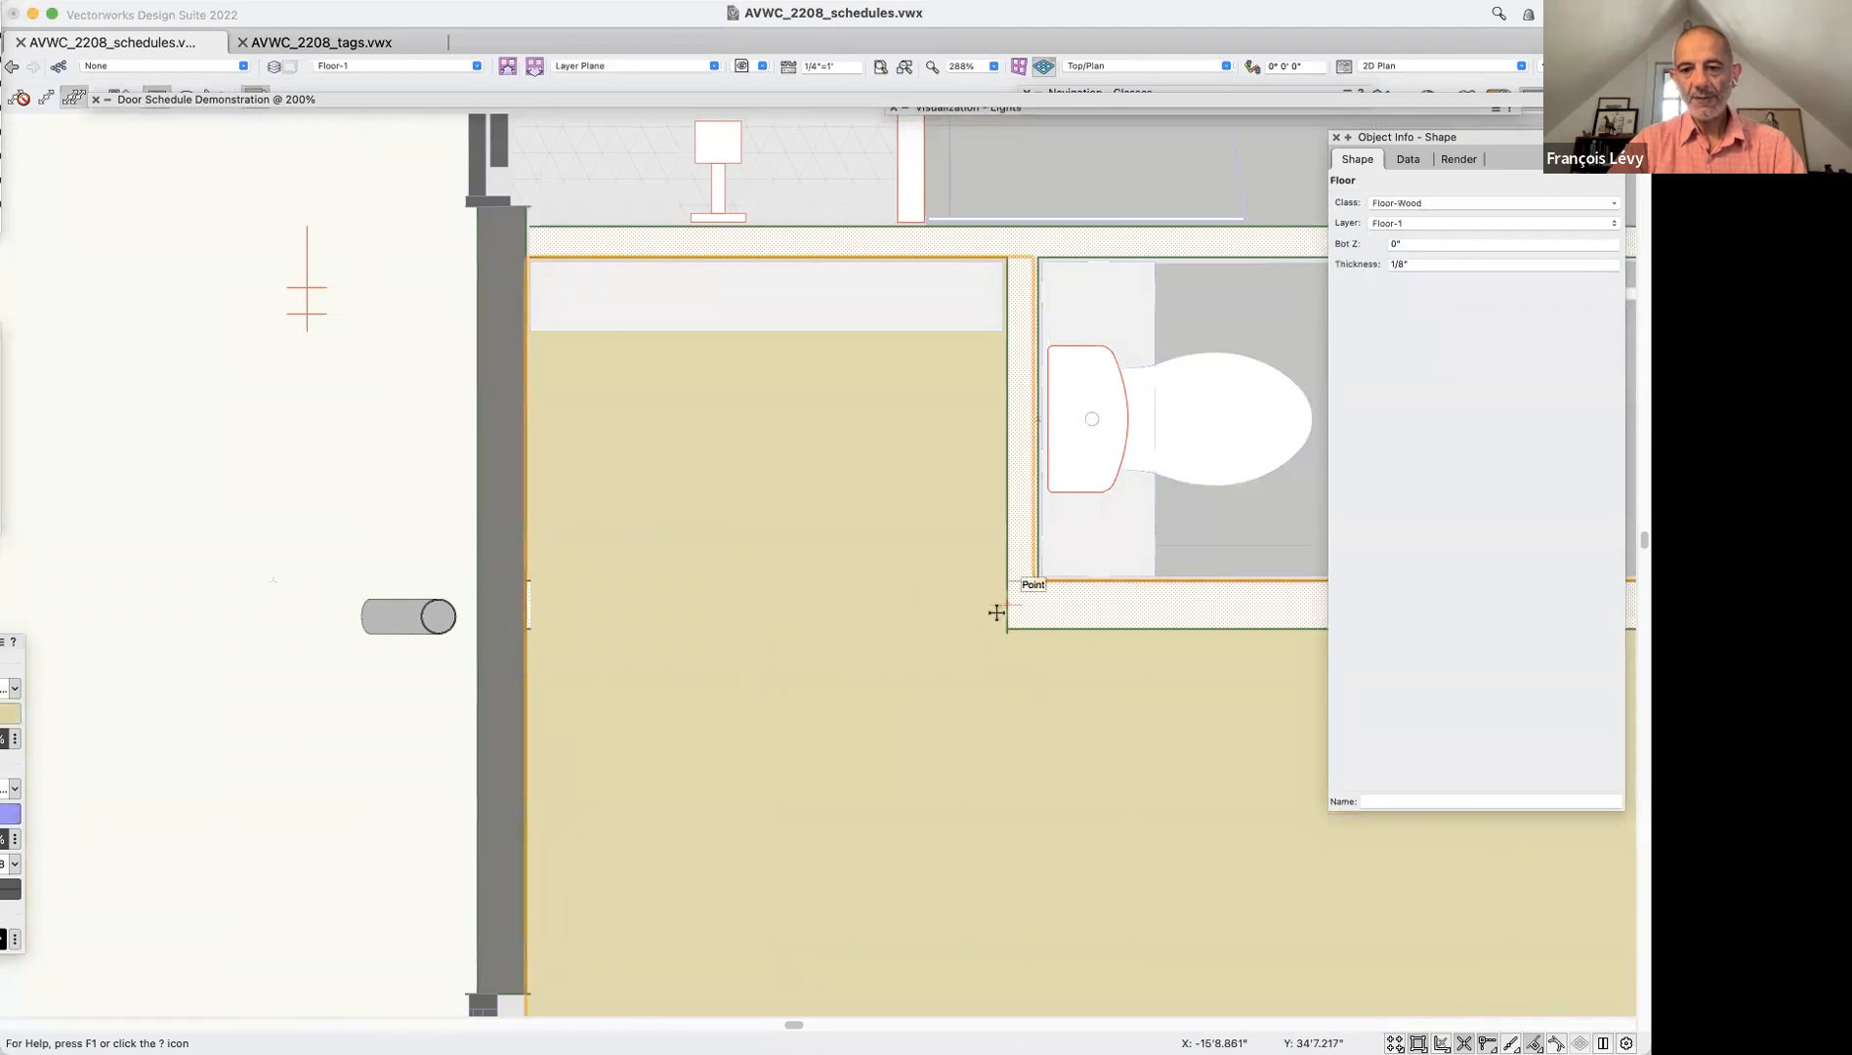
click(1007, 627)
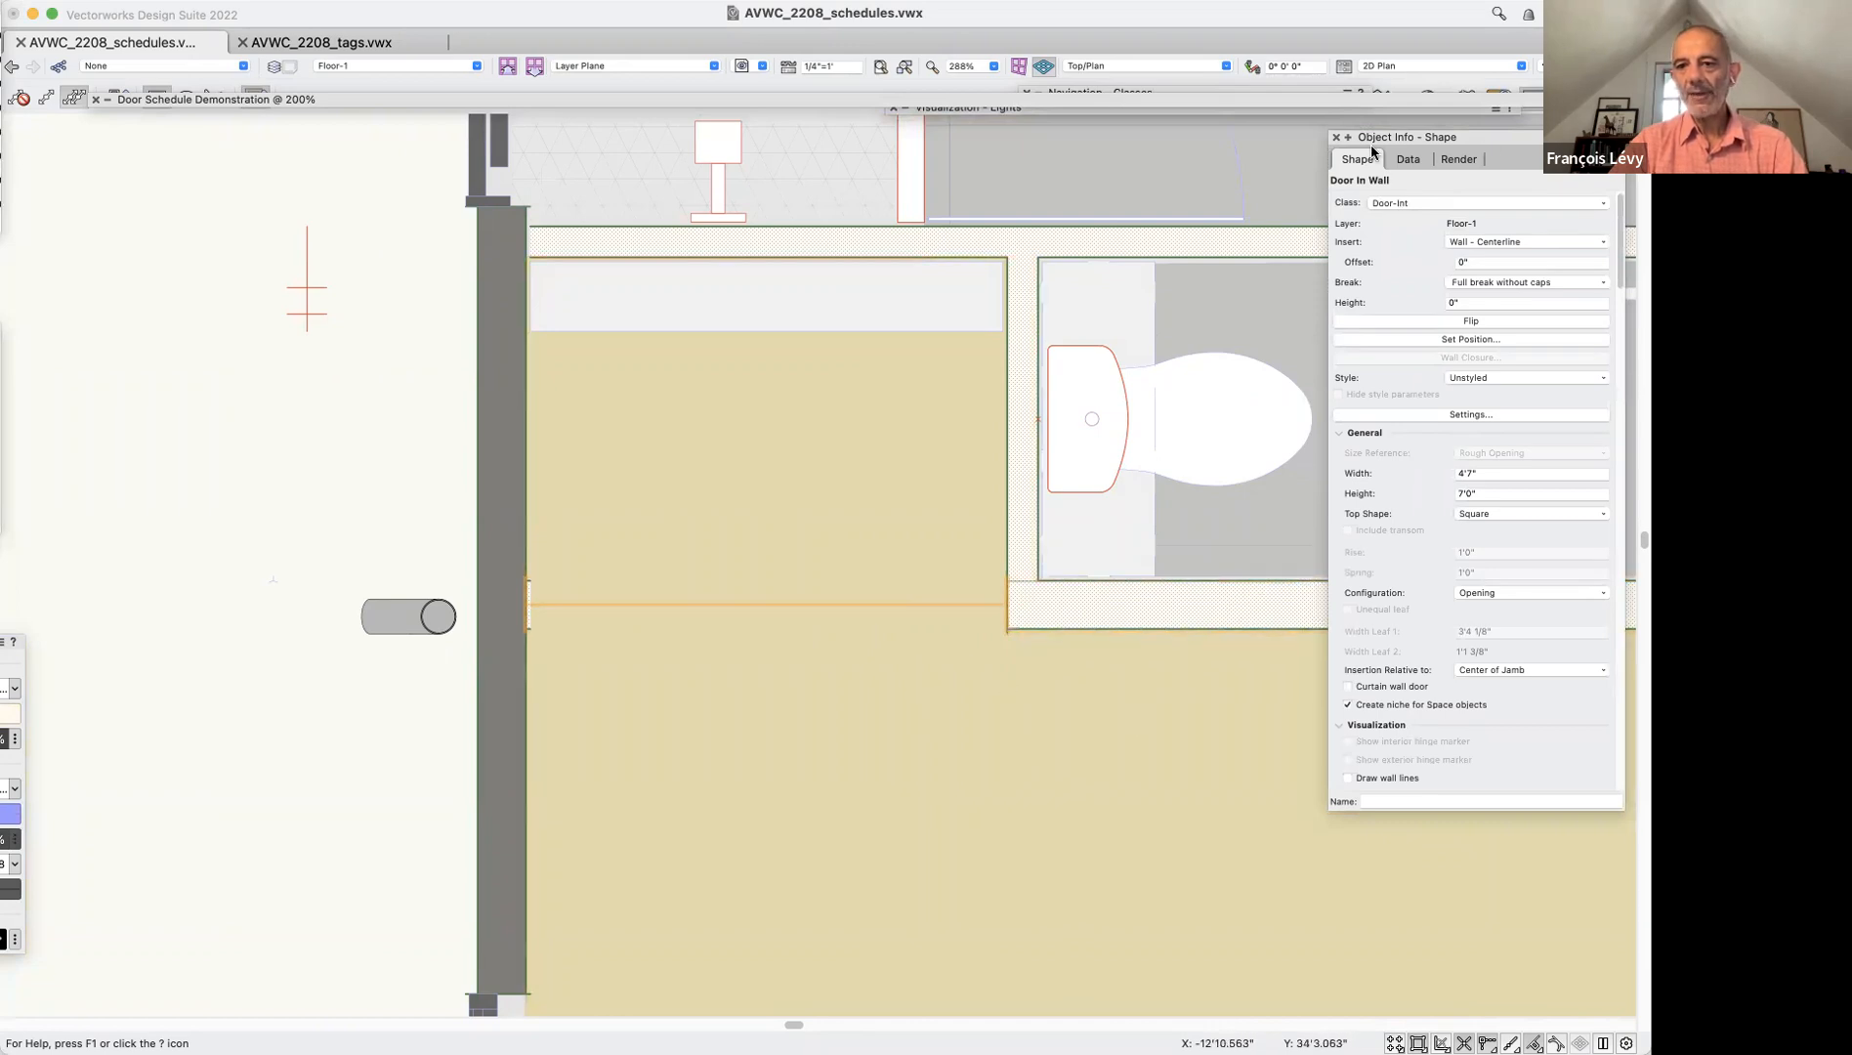
Move the object properties palette clear of the webcam area, delete the door opening from the wall, and undo the deletion
drag(1370, 136, 1373, 332)
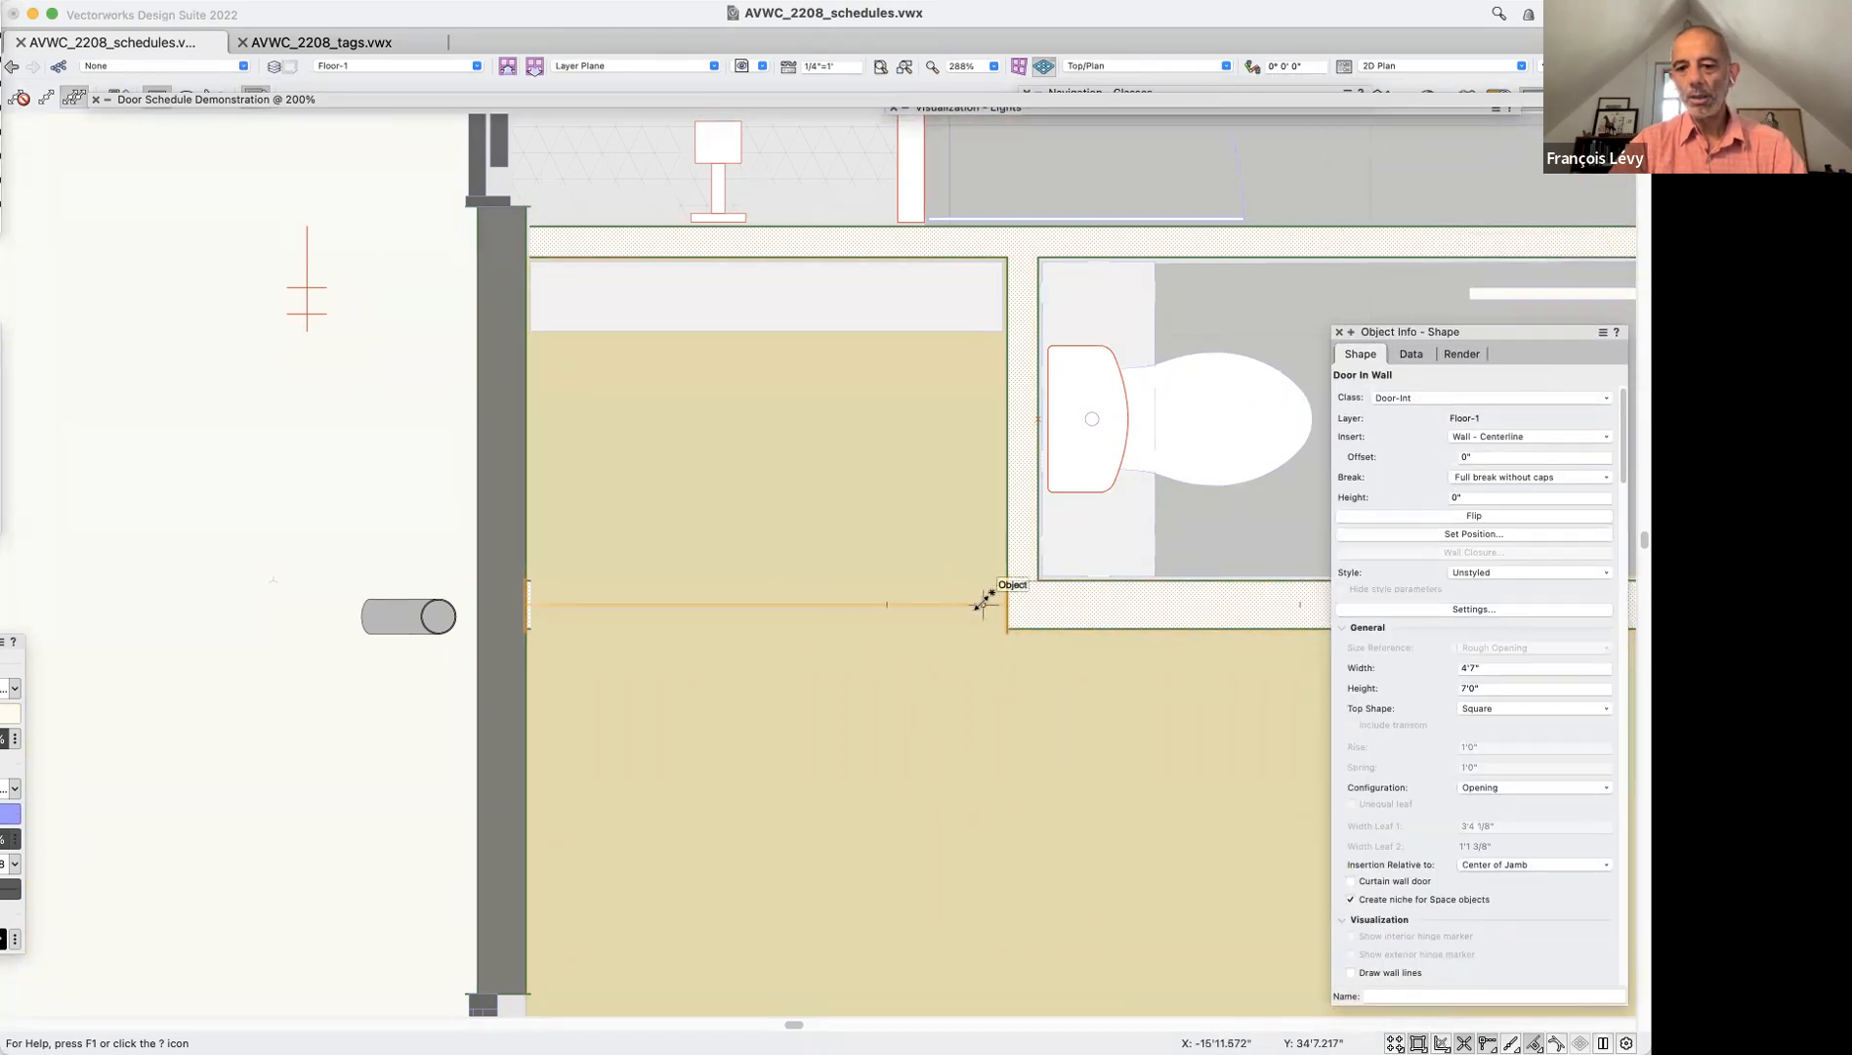
key(Delete)
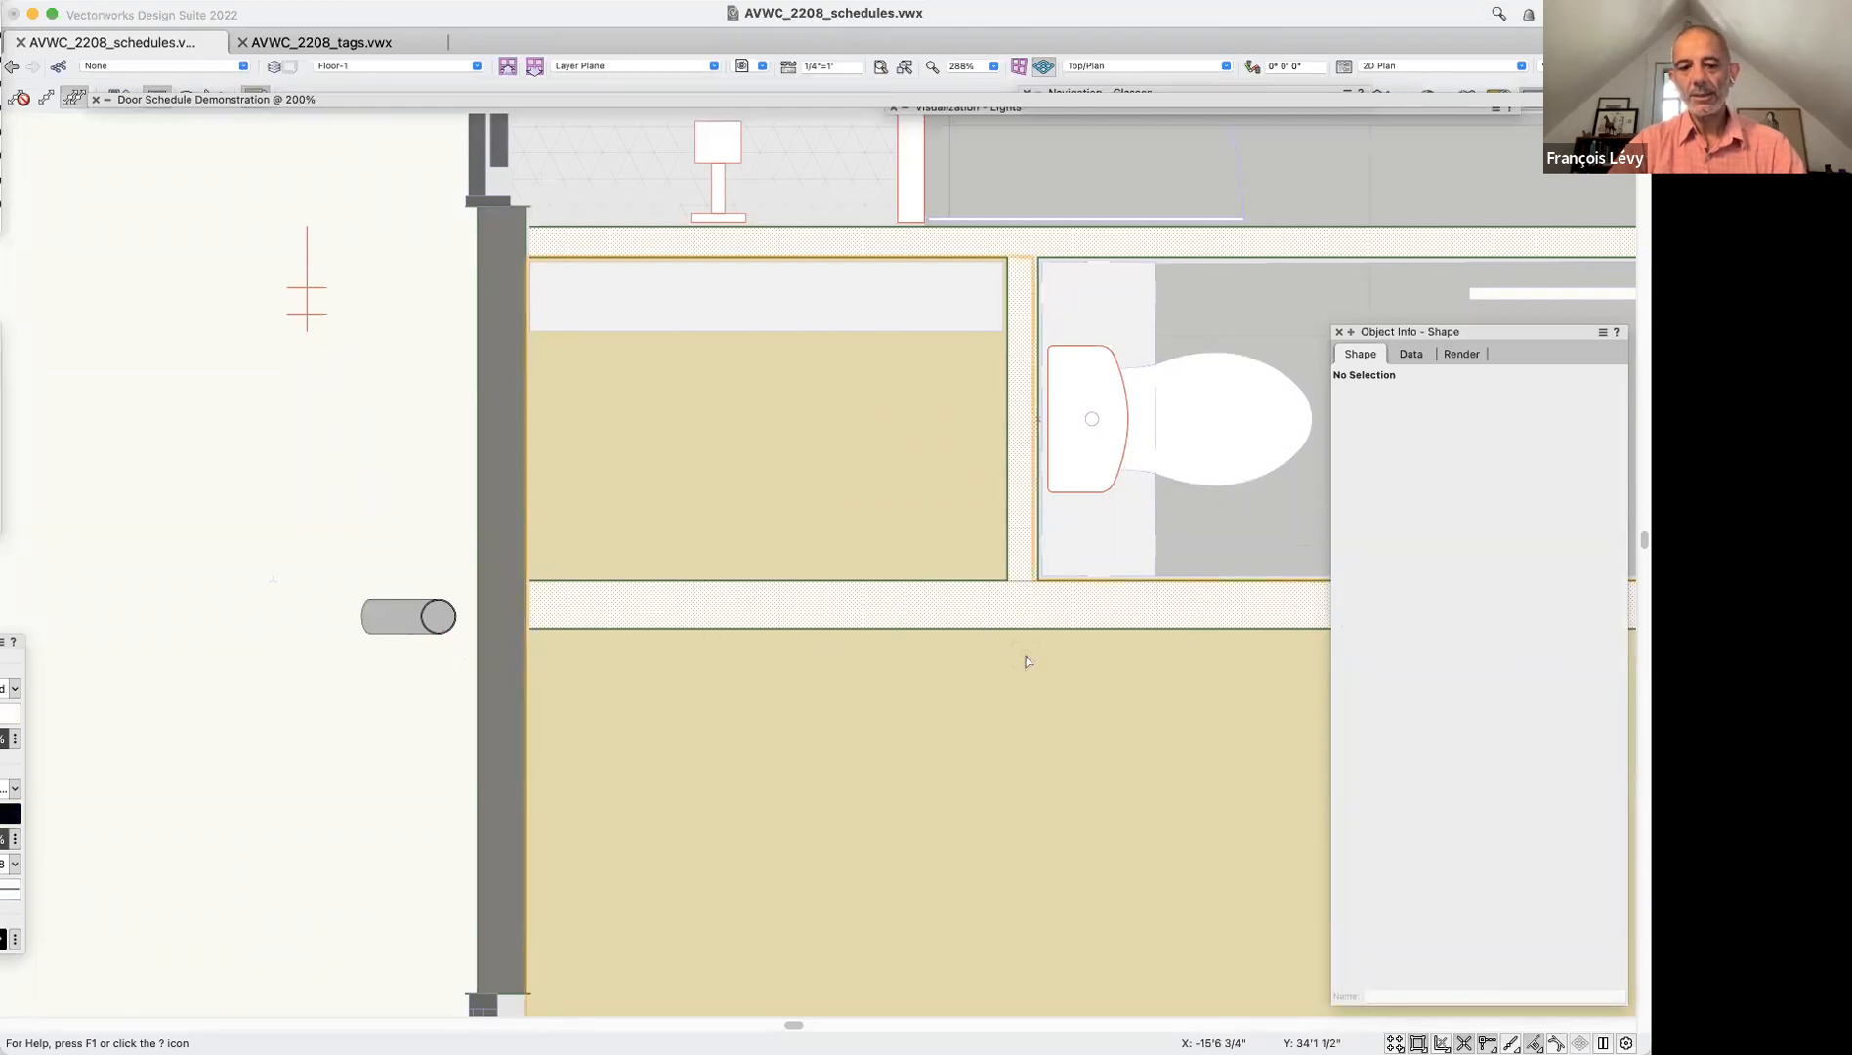
key(super+z)
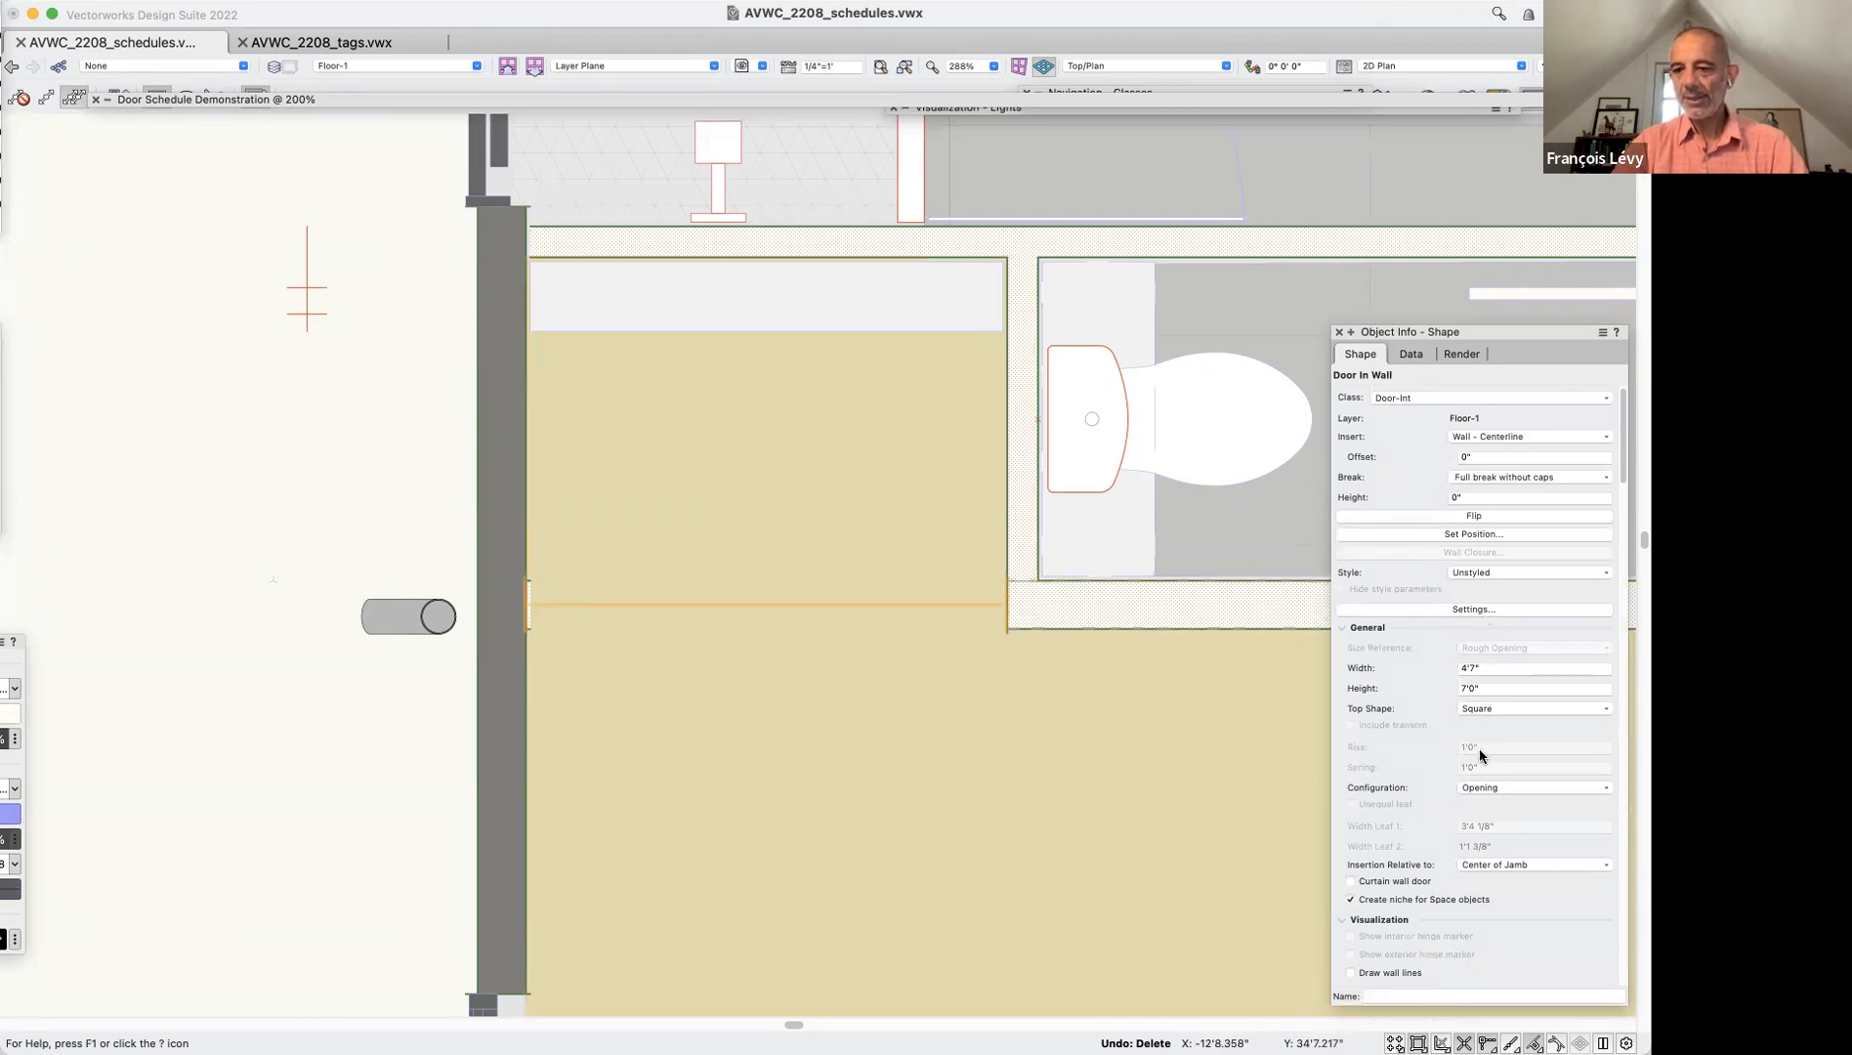
Review the opening's configuration choices and its ID Tag setting for inclusion on the schedule, and expand the worksheet again
click(1477, 789)
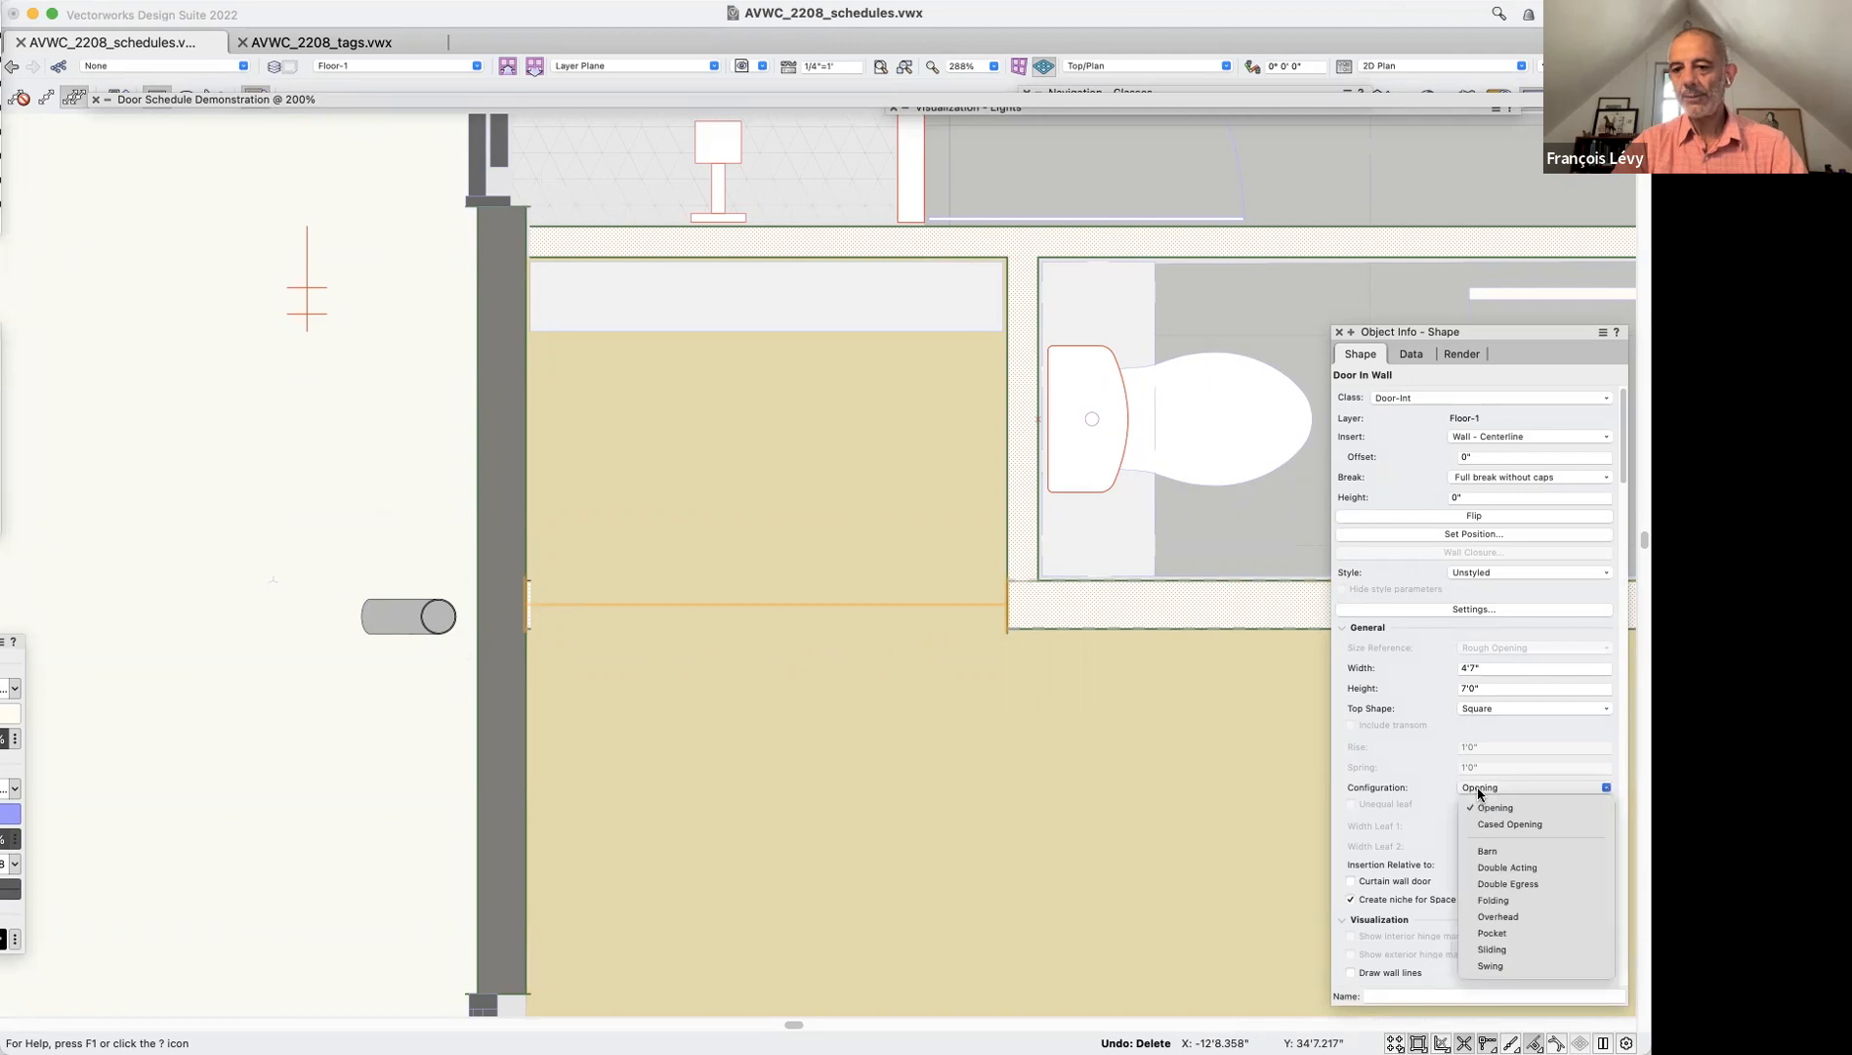
click(1477, 786)
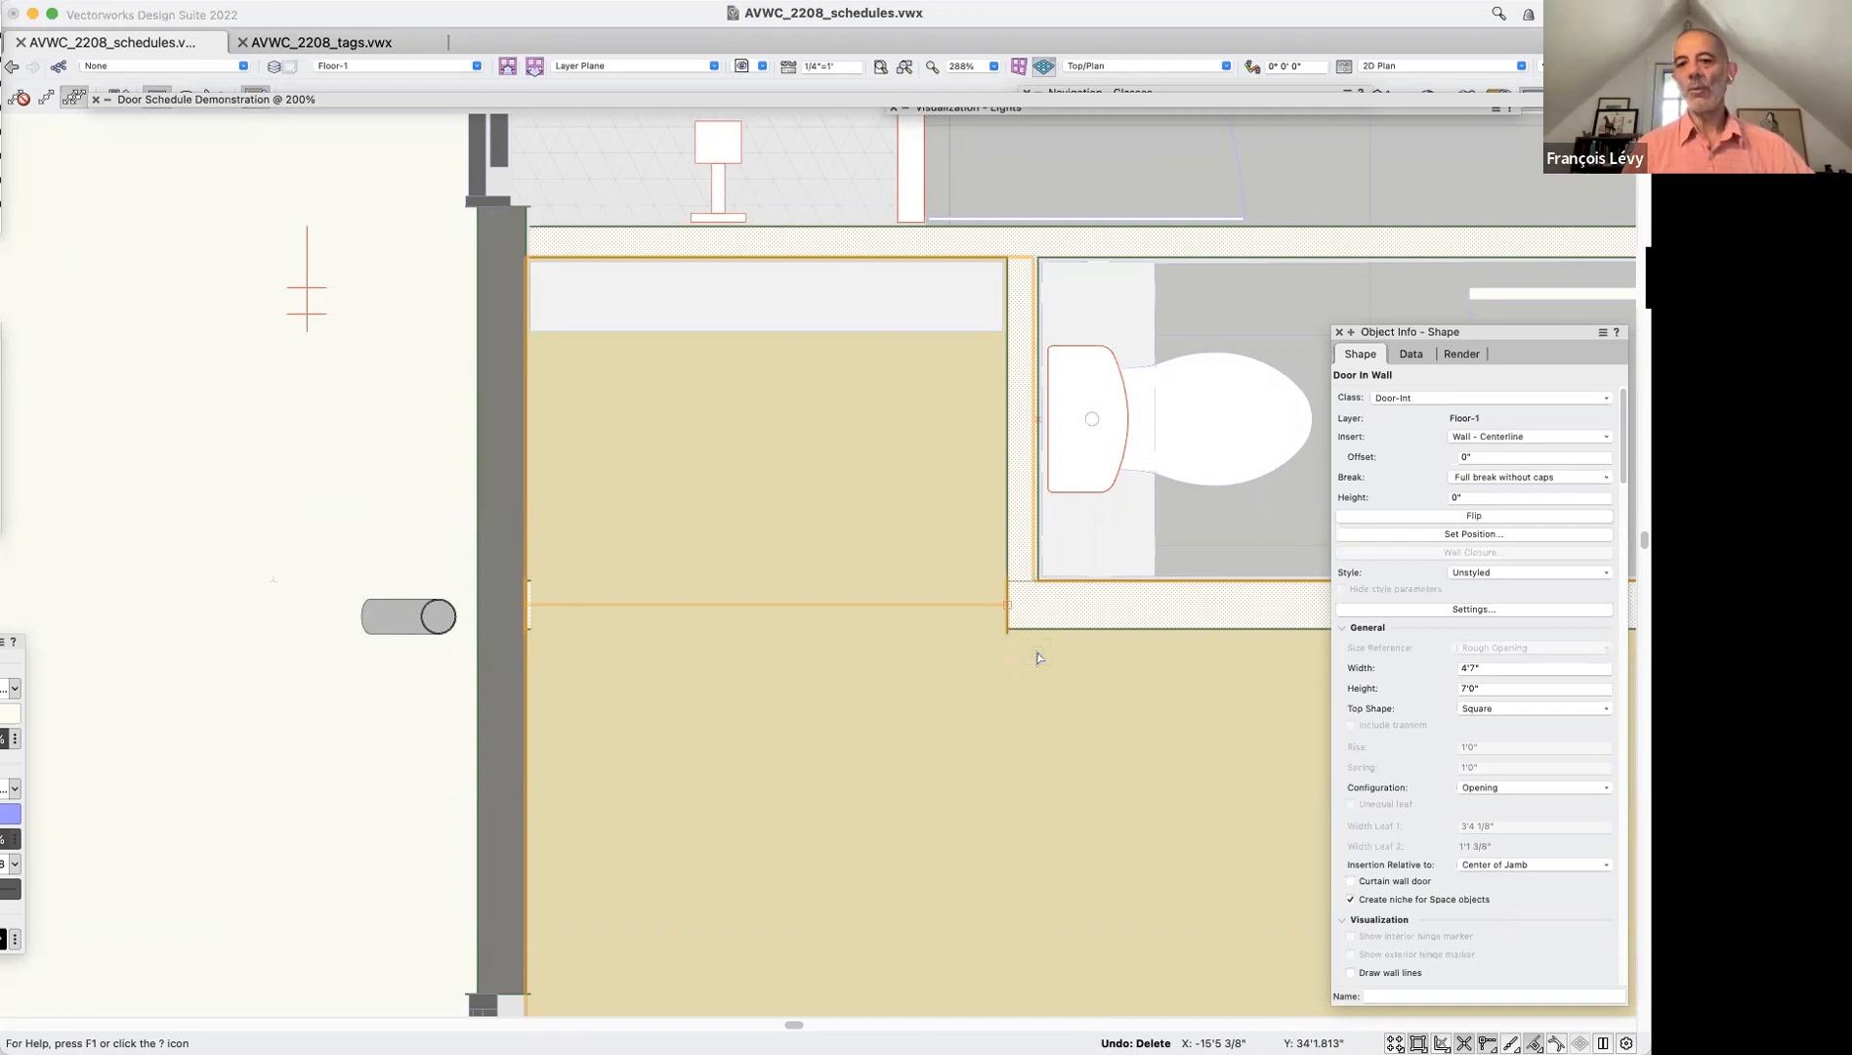
scroll(1432, 773, down, 5)
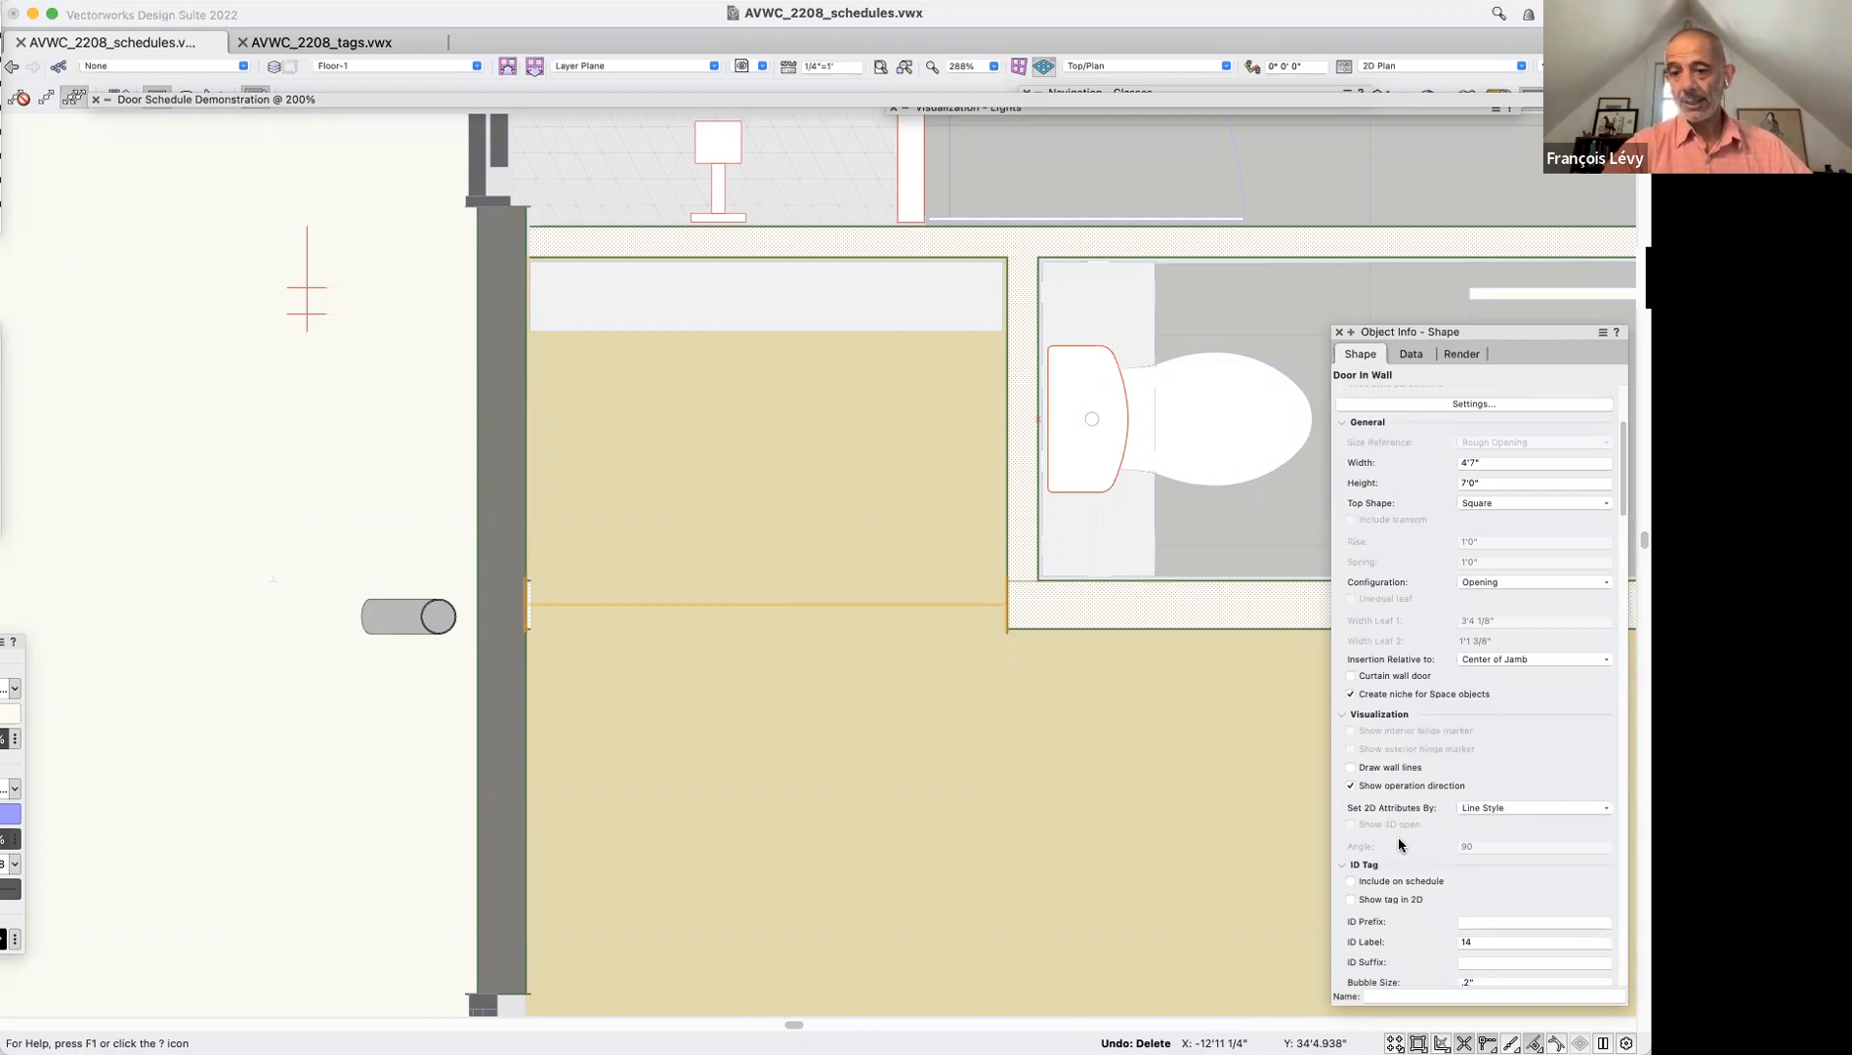
scroll(1398, 838, down, 1)
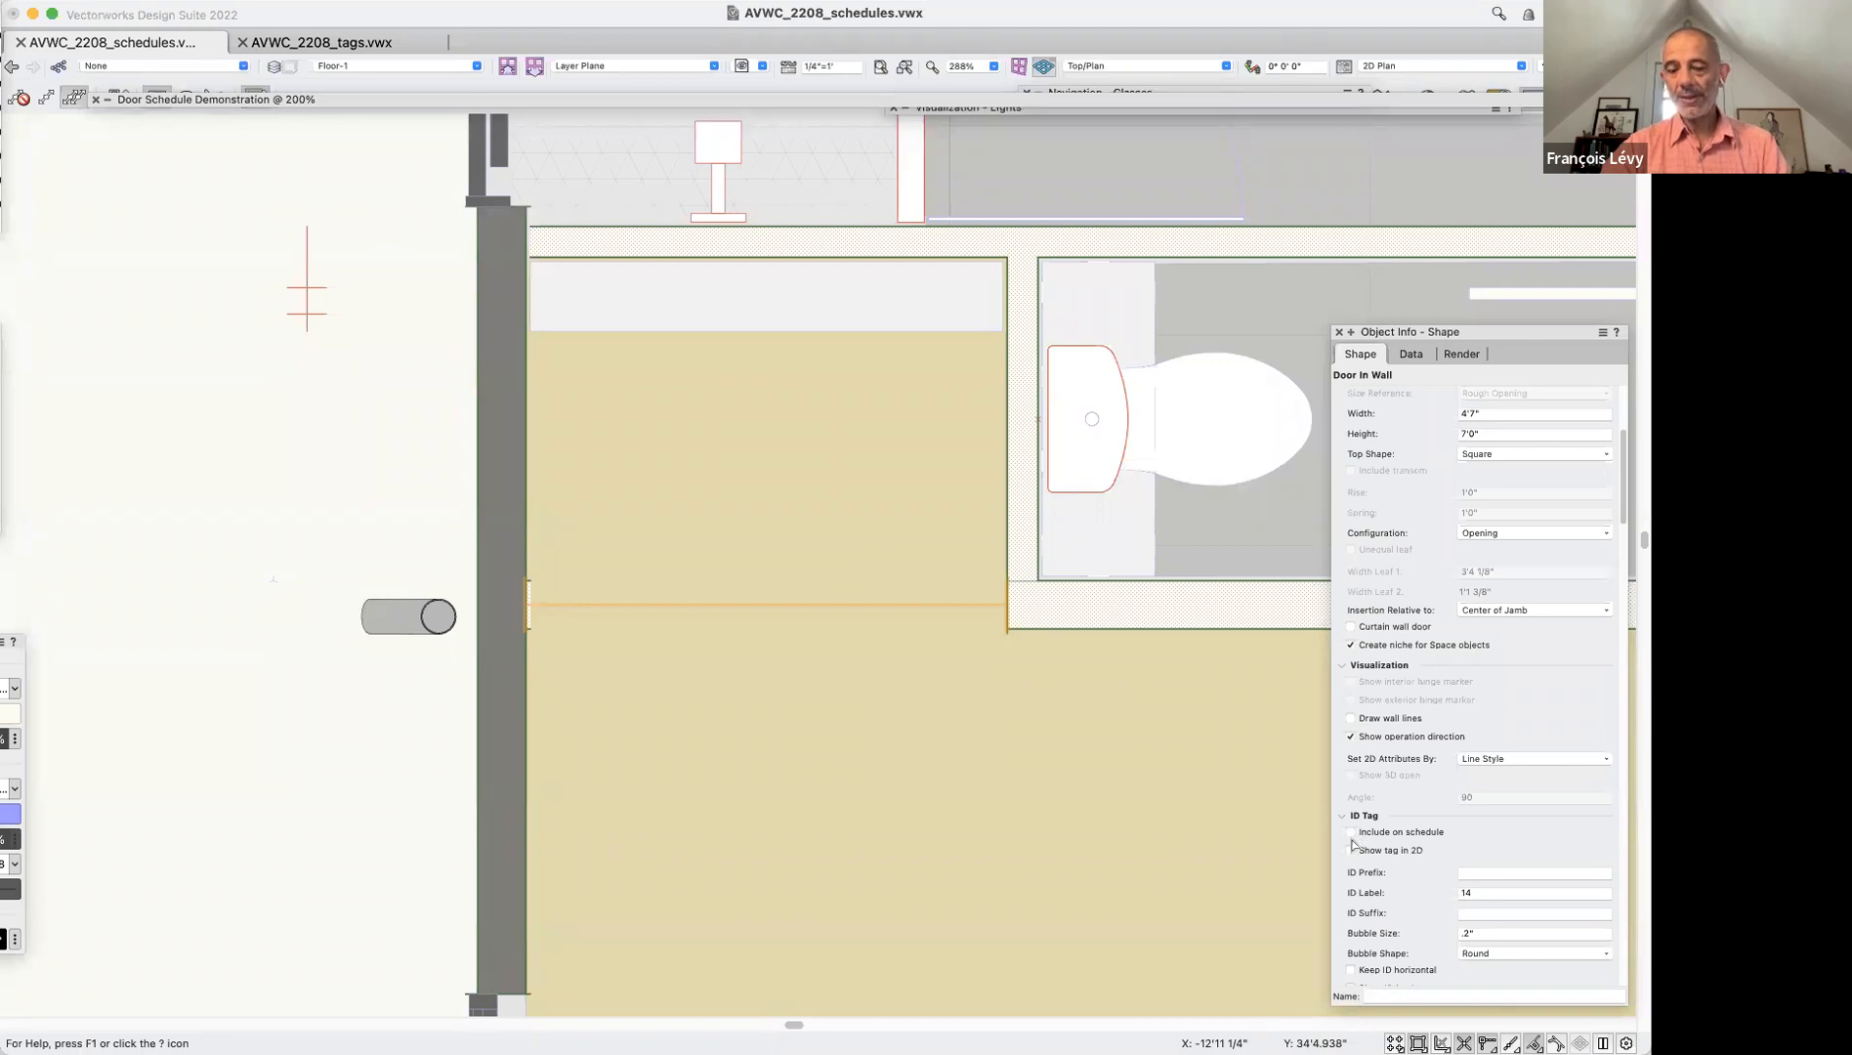
double_click(889, 101)
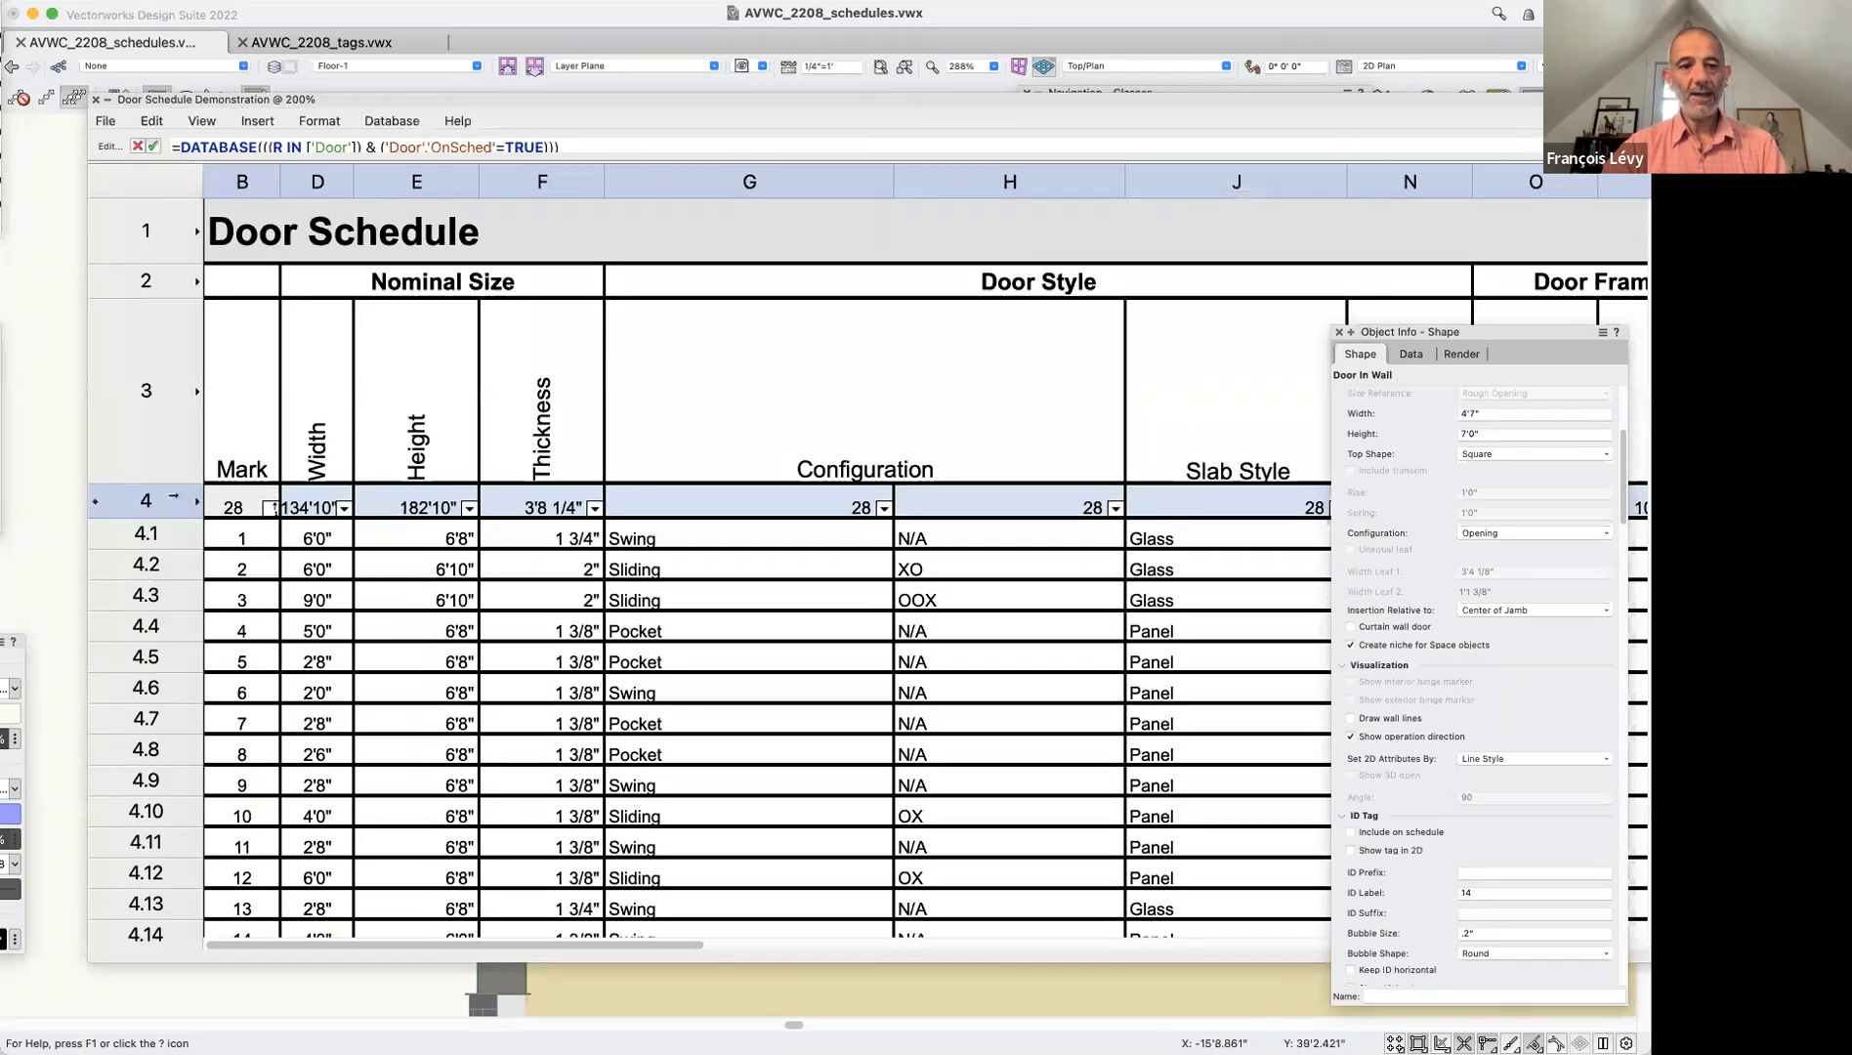
Review the On Schedule criterion of database row 4, leave it unedited, and briefly collapse the worksheet to view the door opening
right_click(175, 499)
click(200, 602)
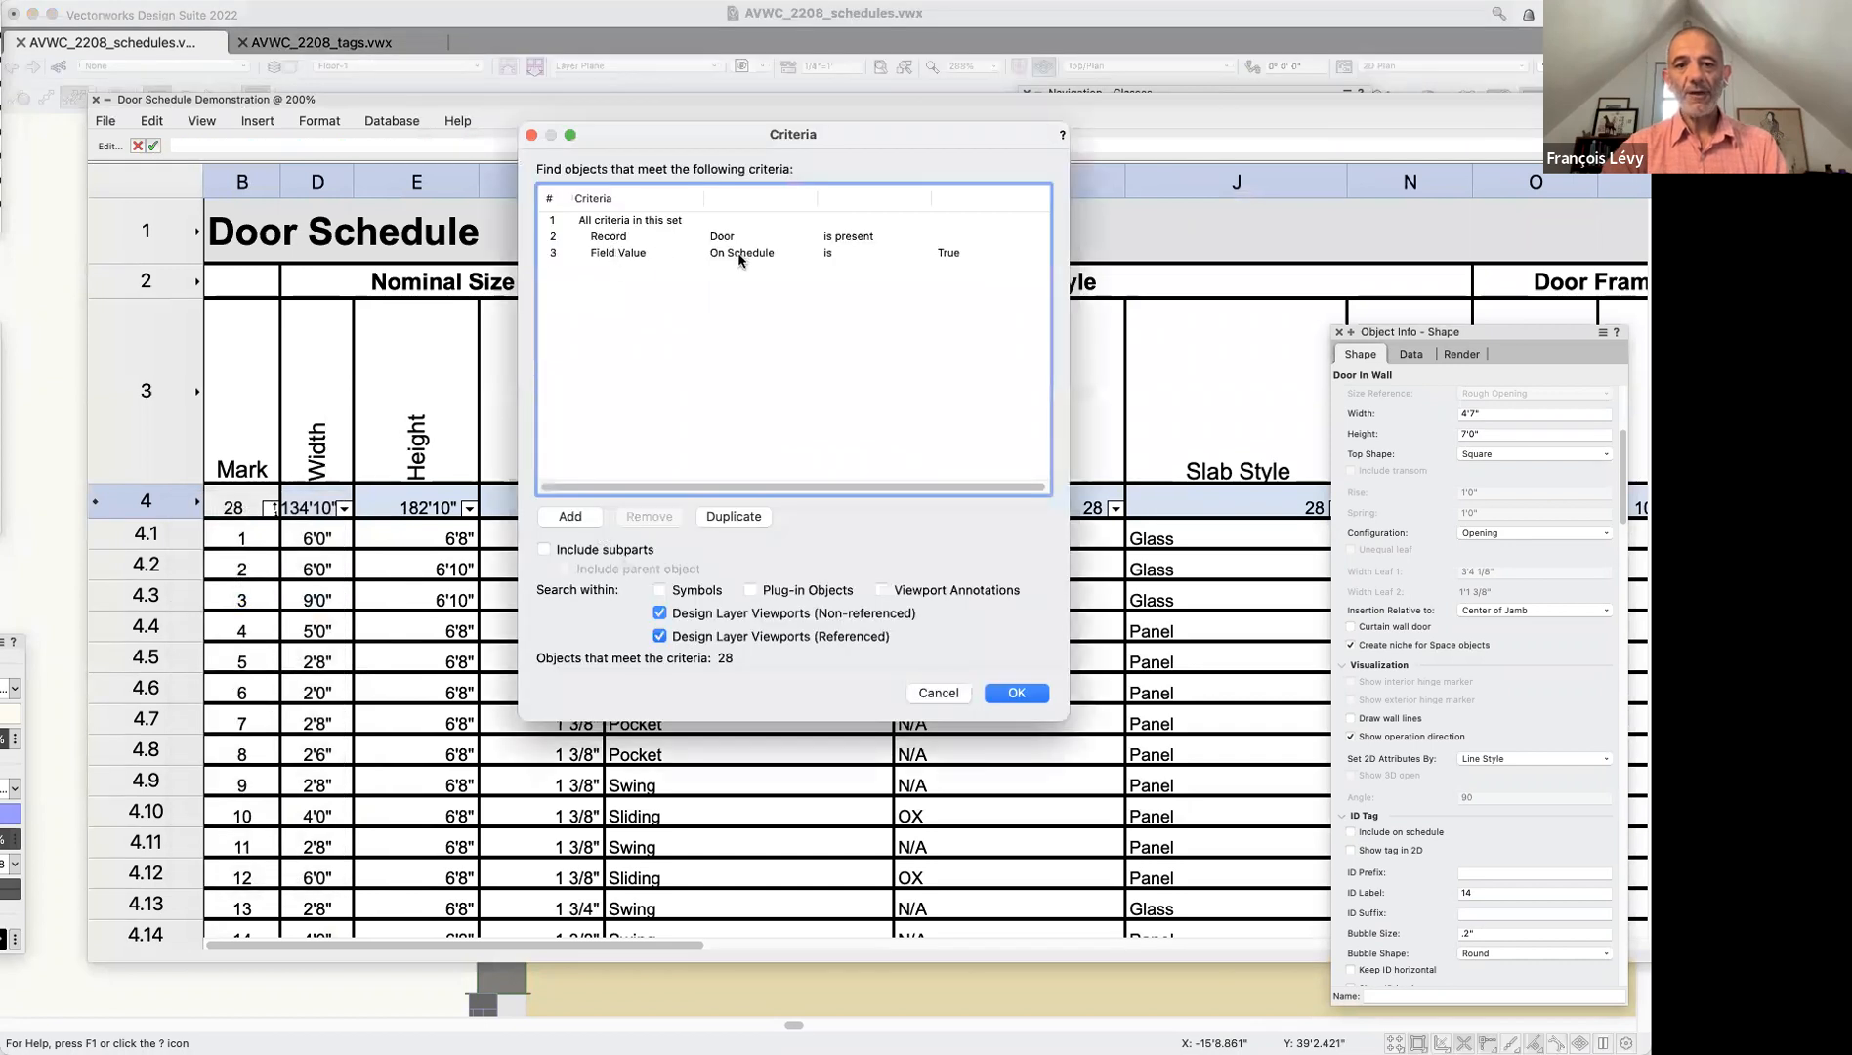
click(950, 253)
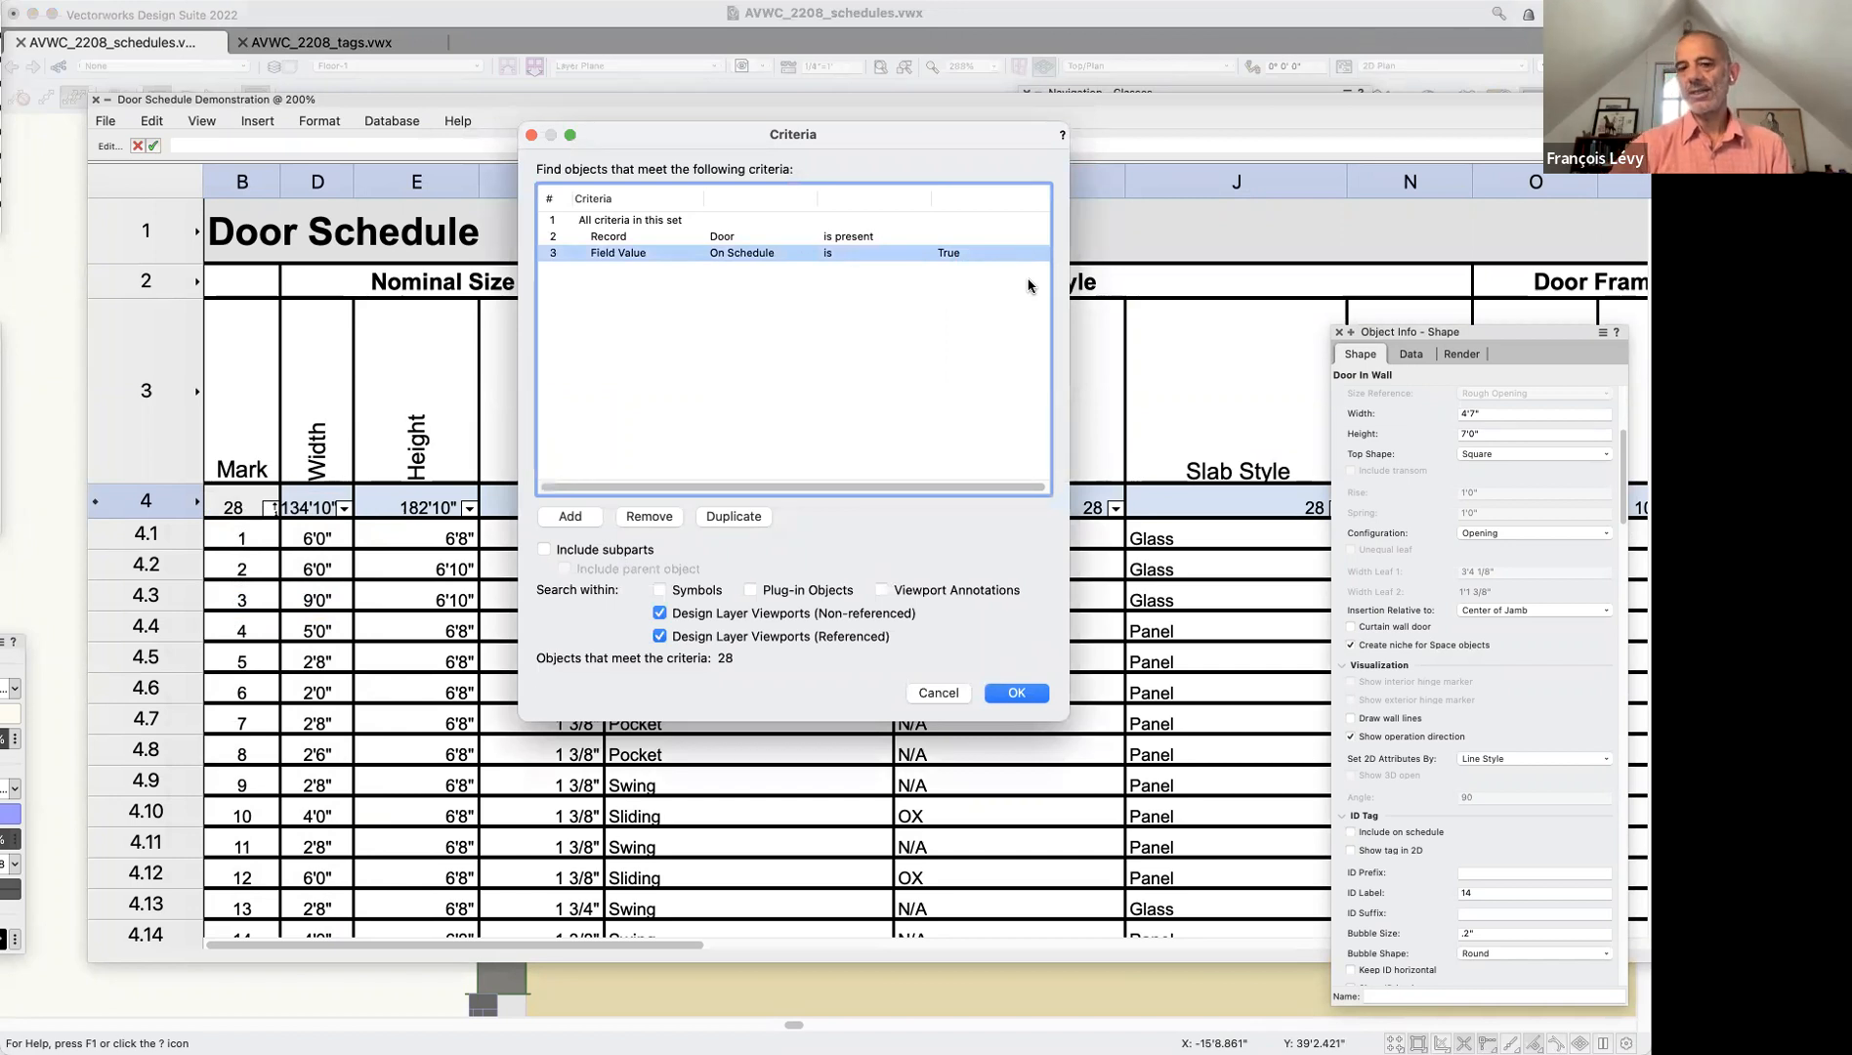
click(956, 695)
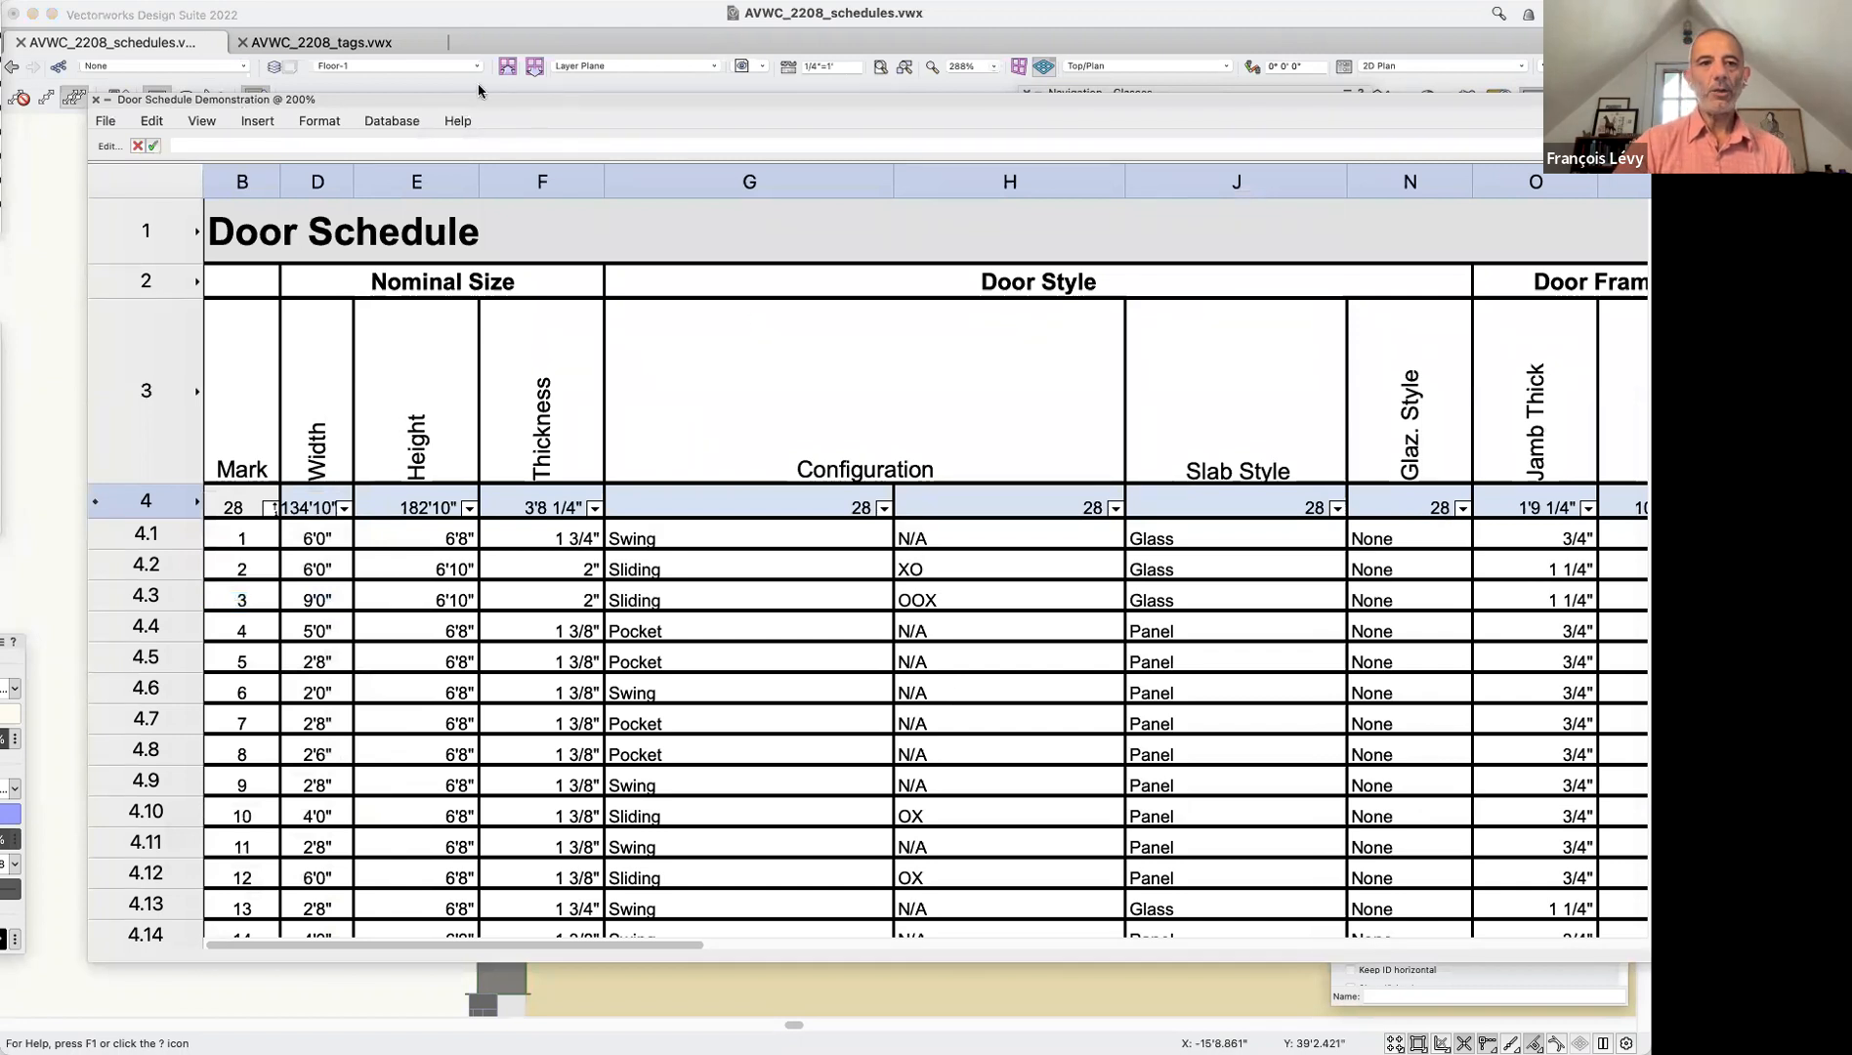
double_click(434, 98)
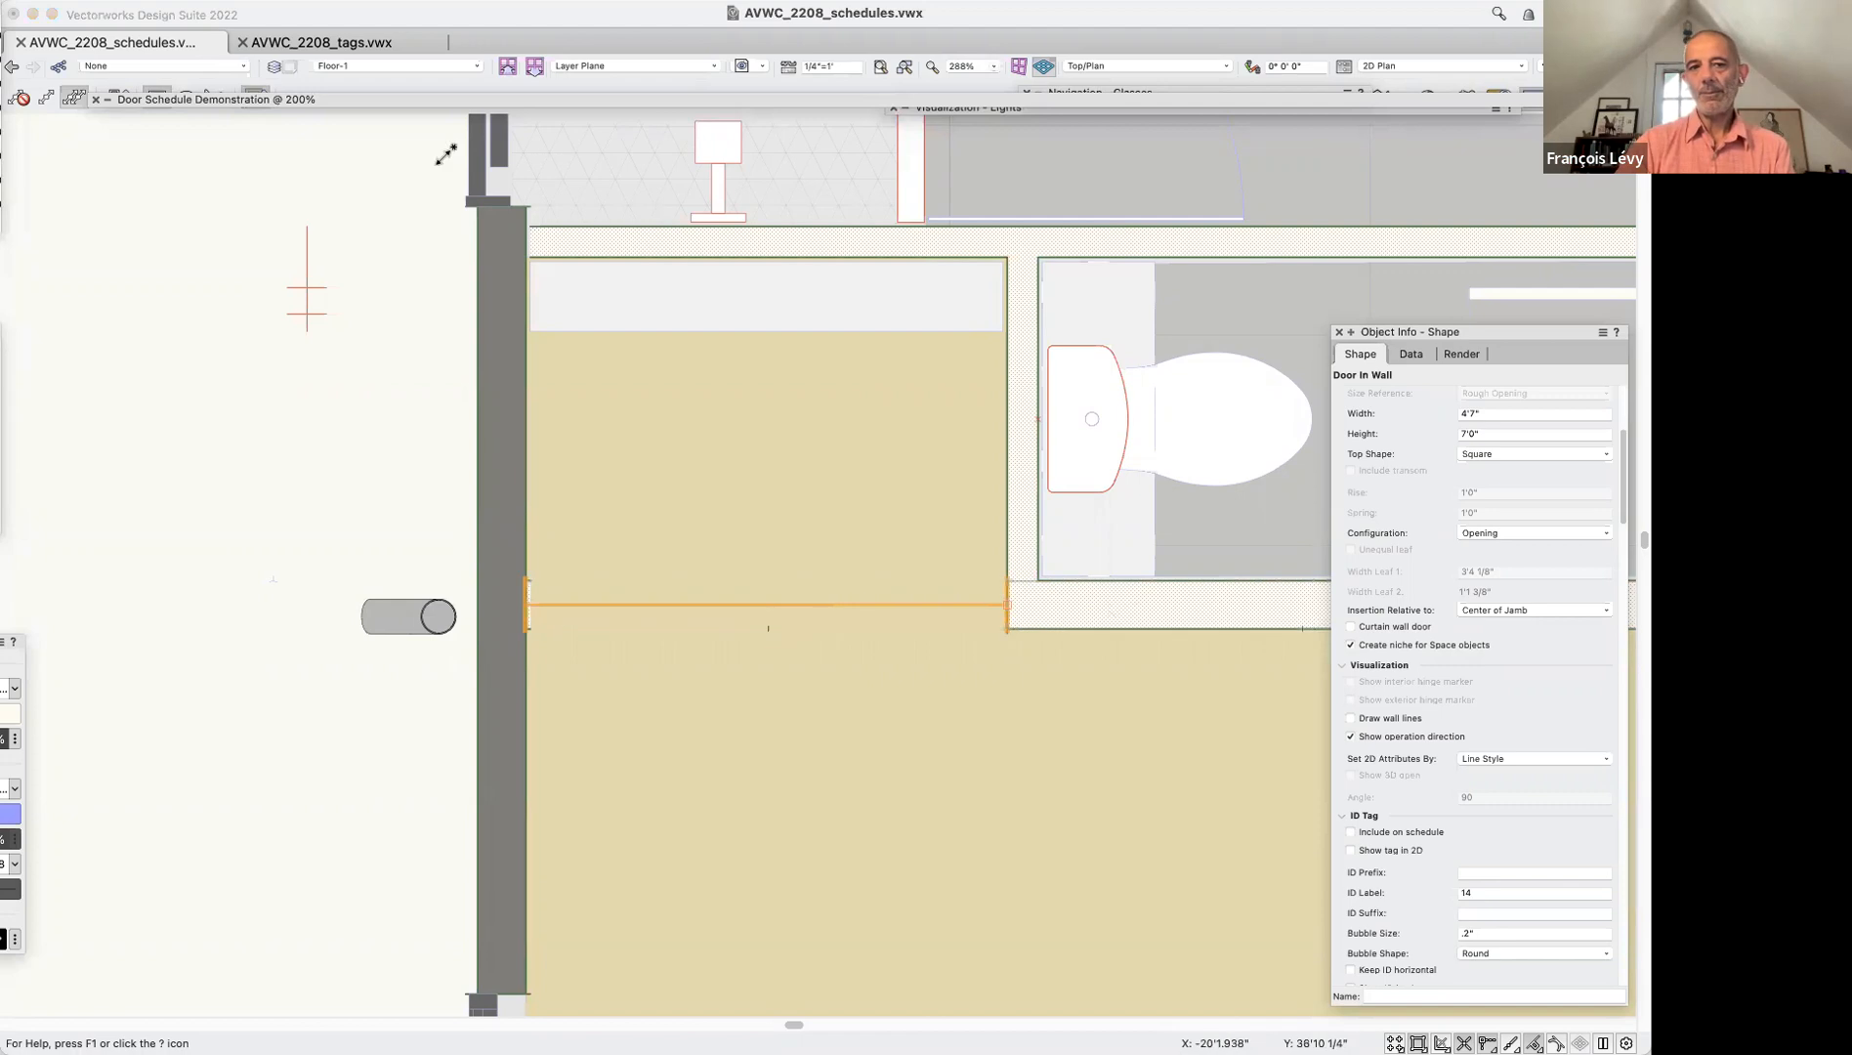
double_click(400, 99)
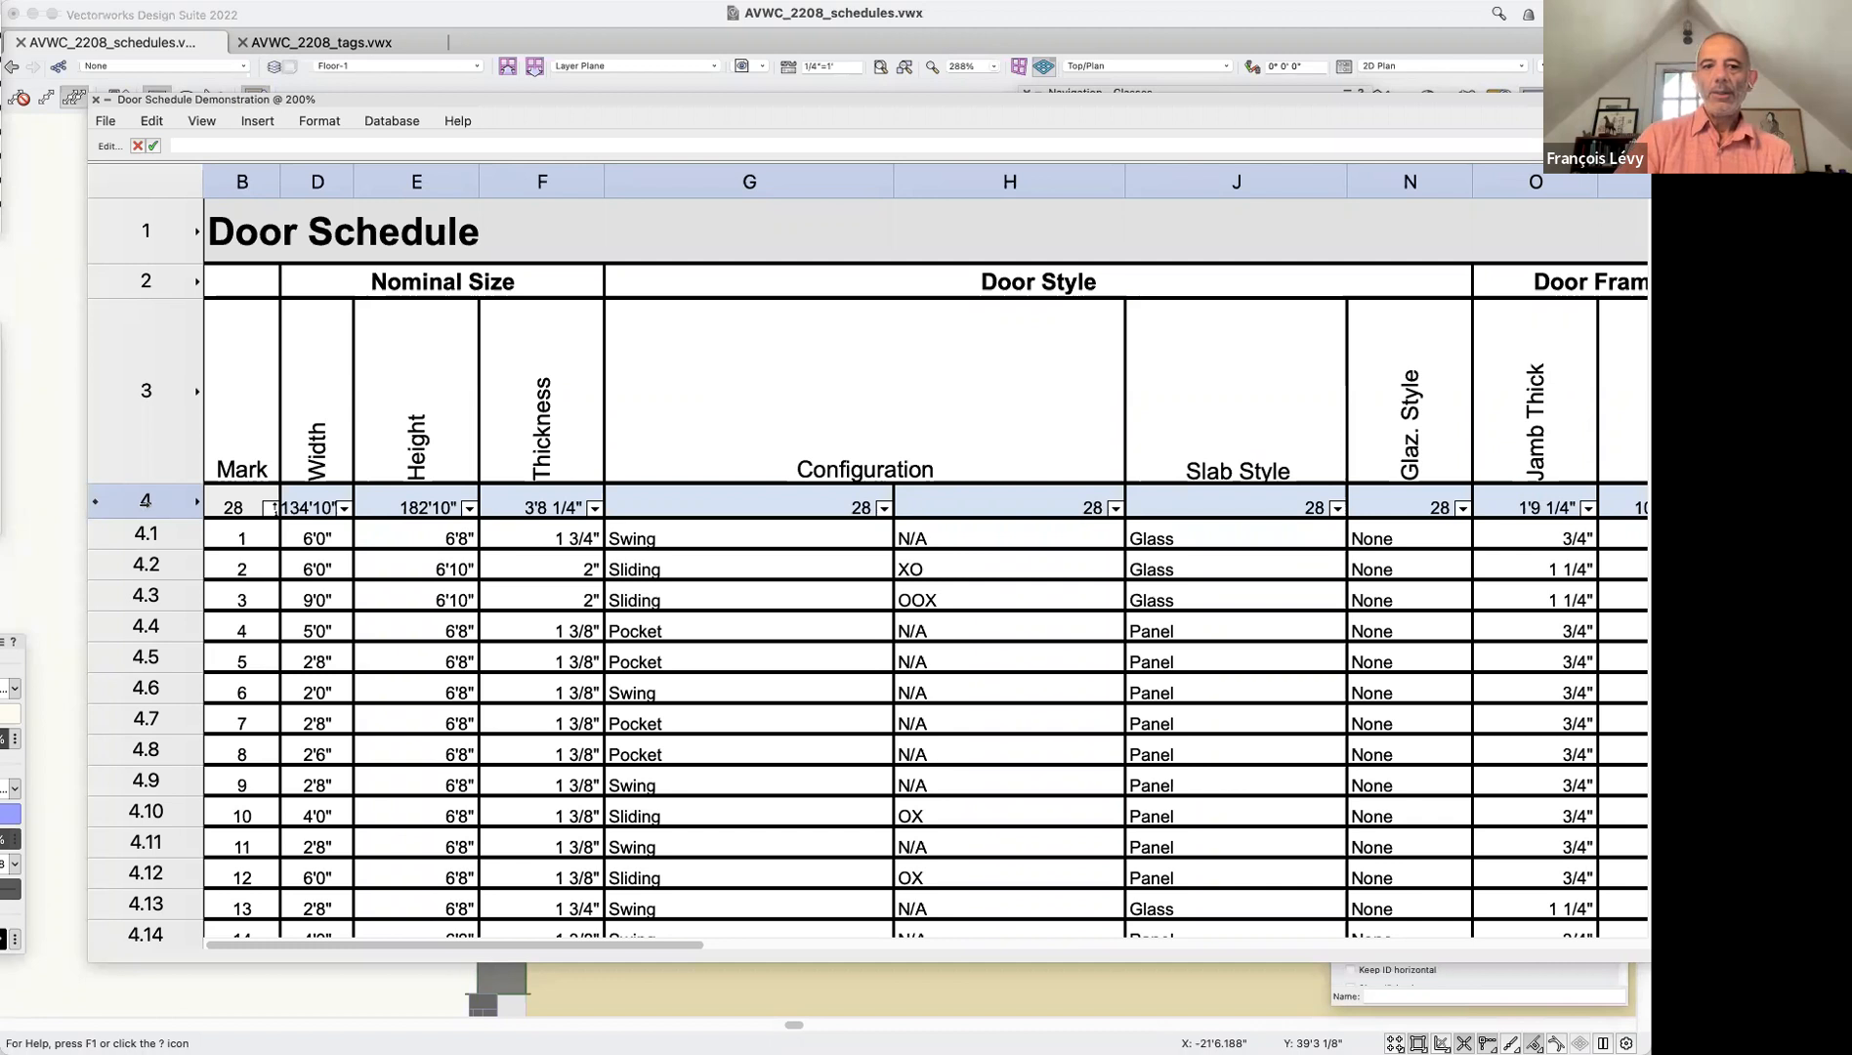
Try adding a Layer is Floor-1 condition to the criteria of database row 4, remove it, and cancel the criteria edit
right_click(156, 499)
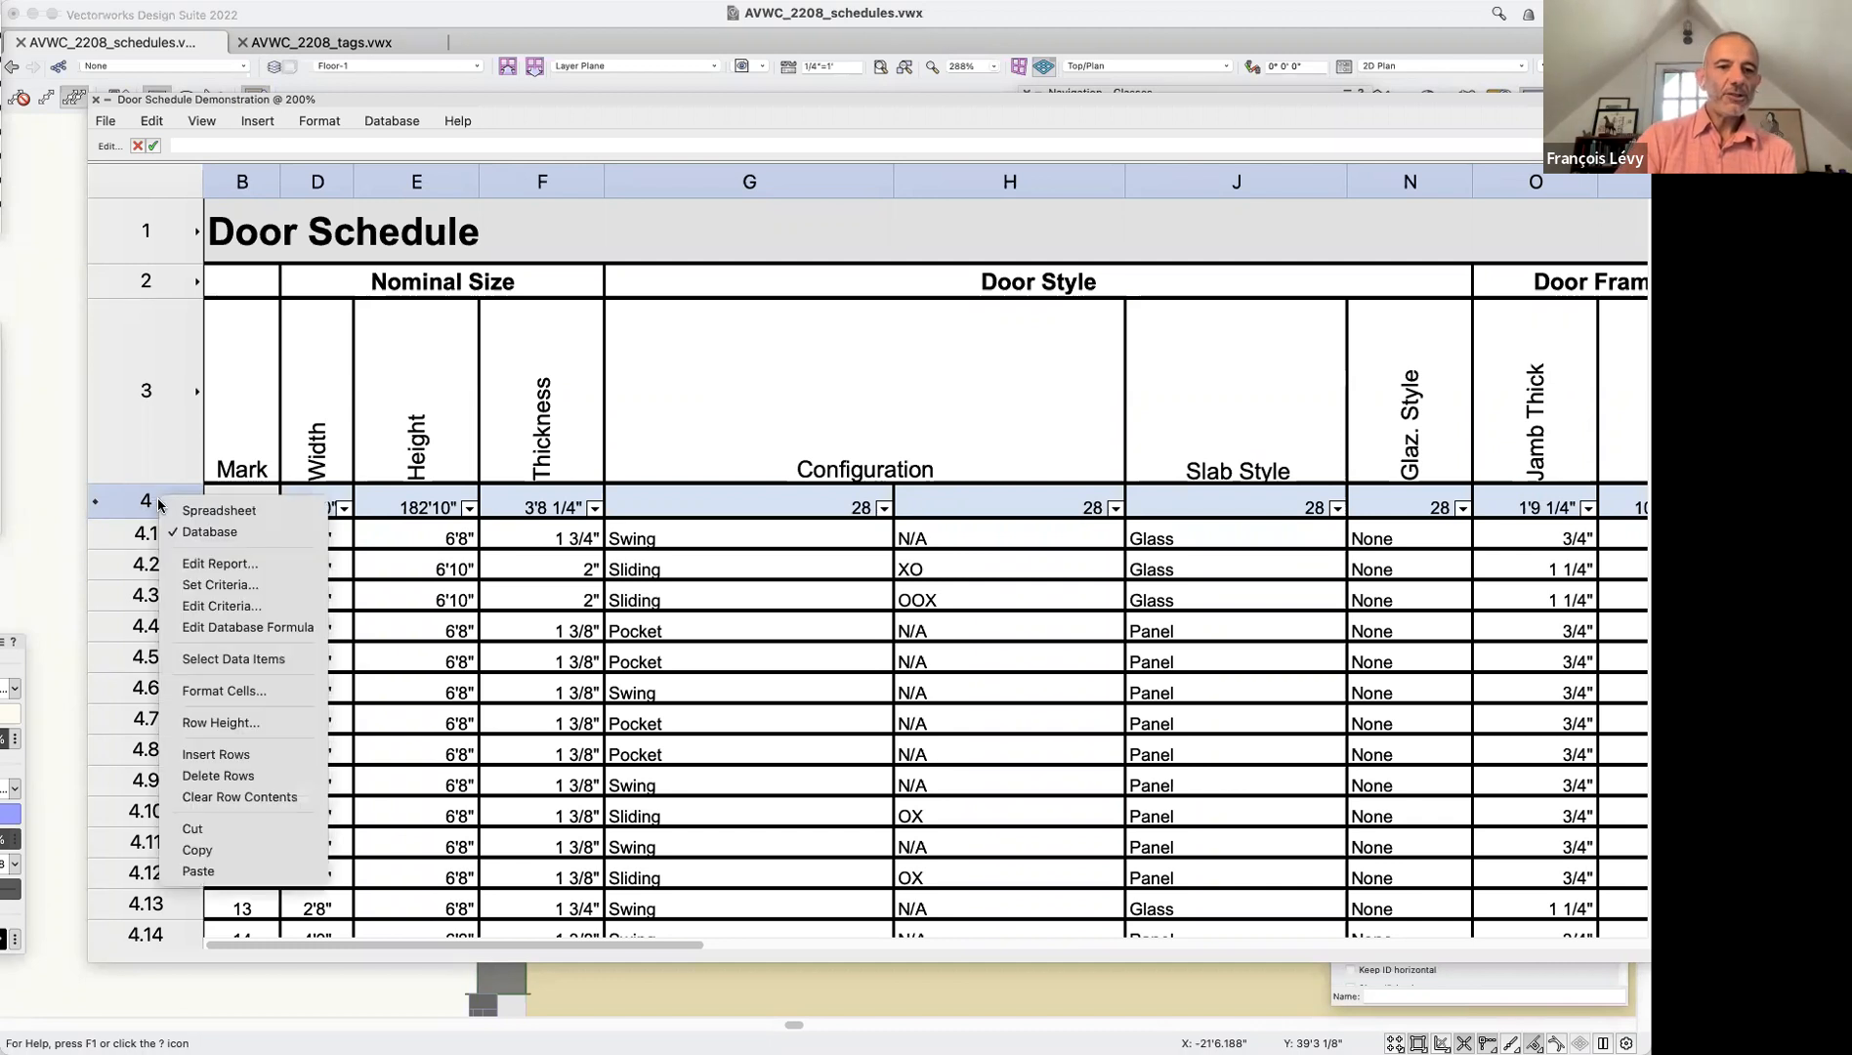
click(217, 606)
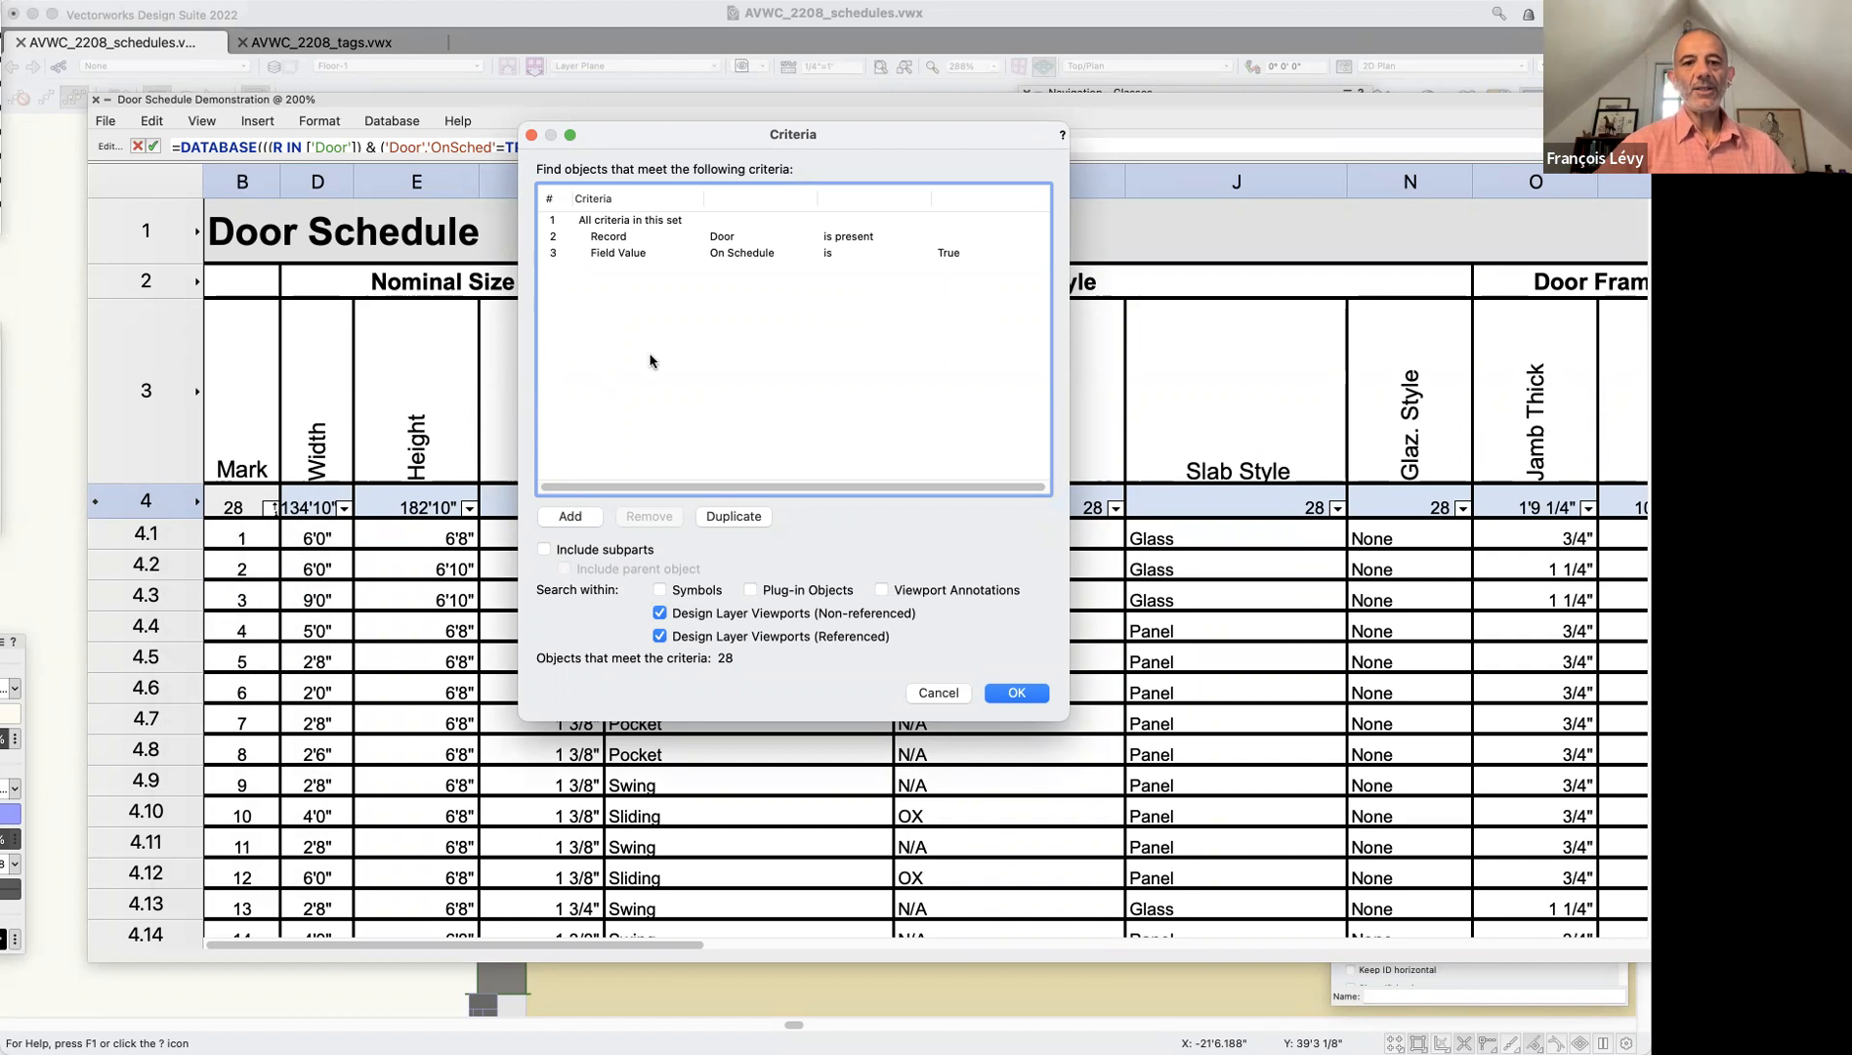
click(567, 521)
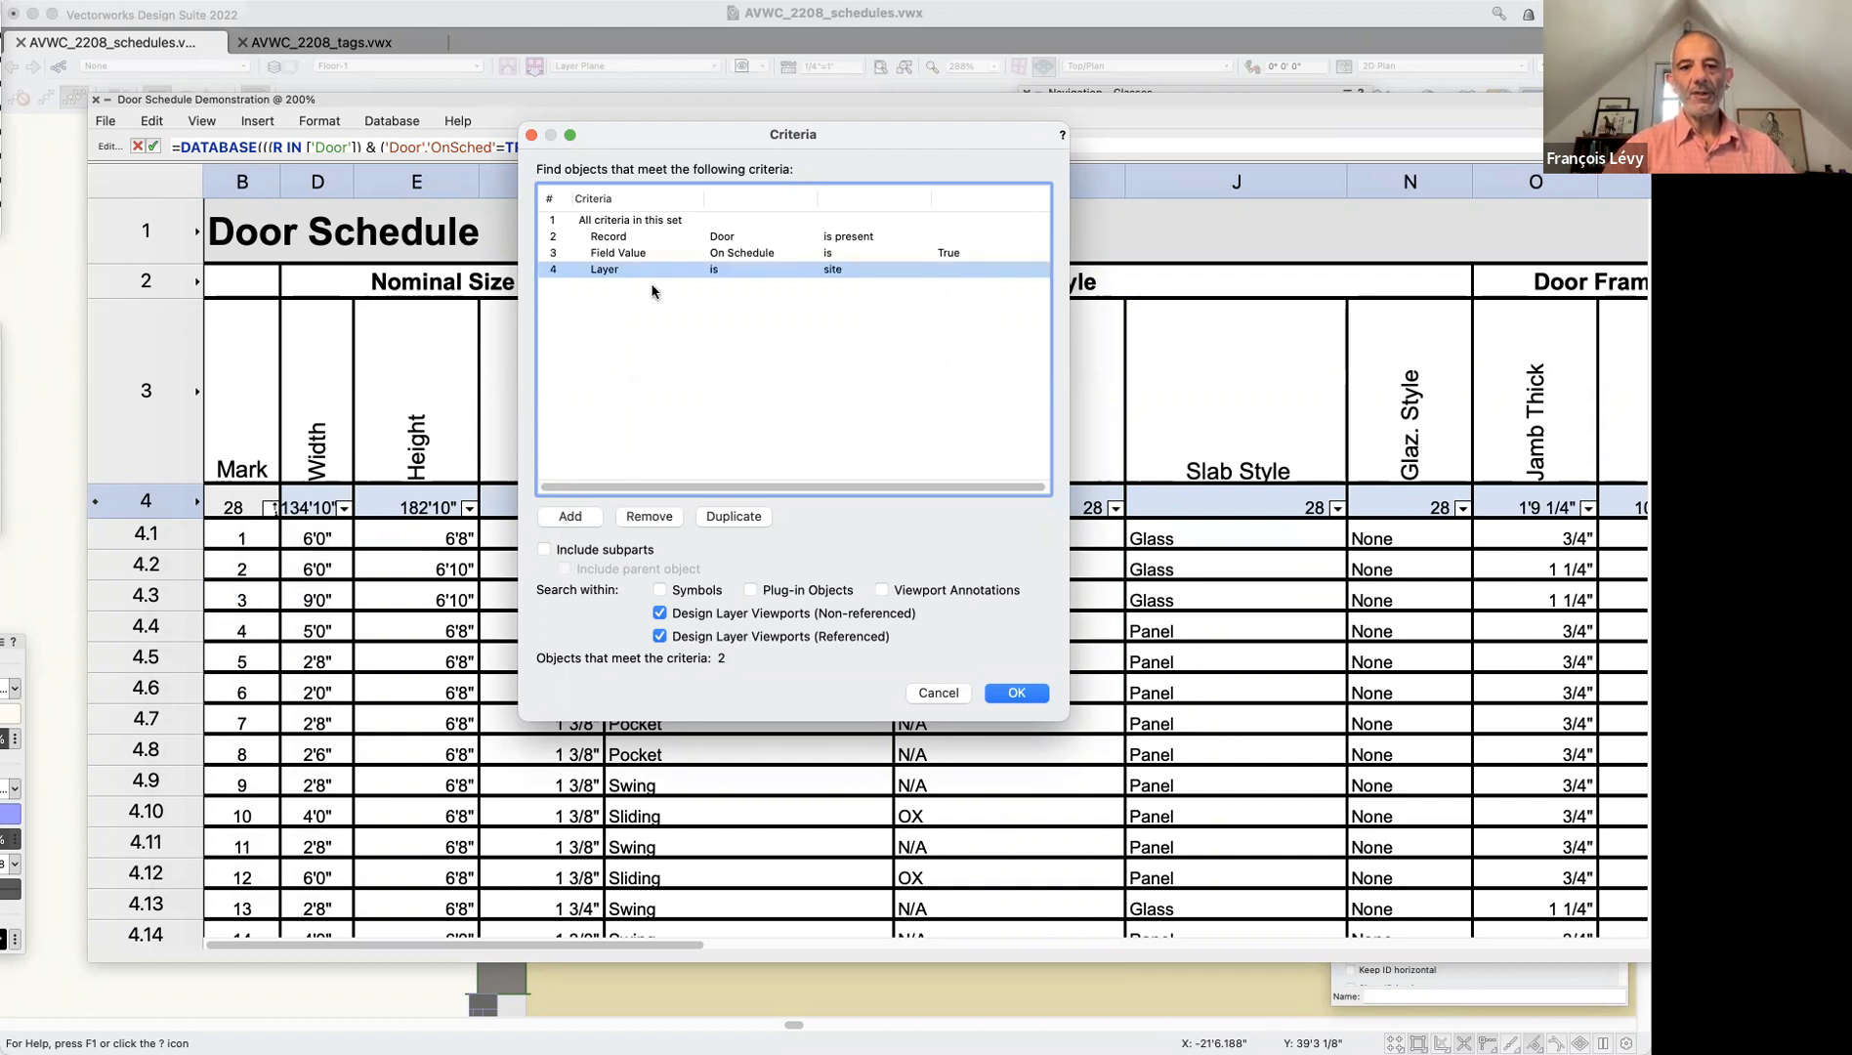
click(864, 270)
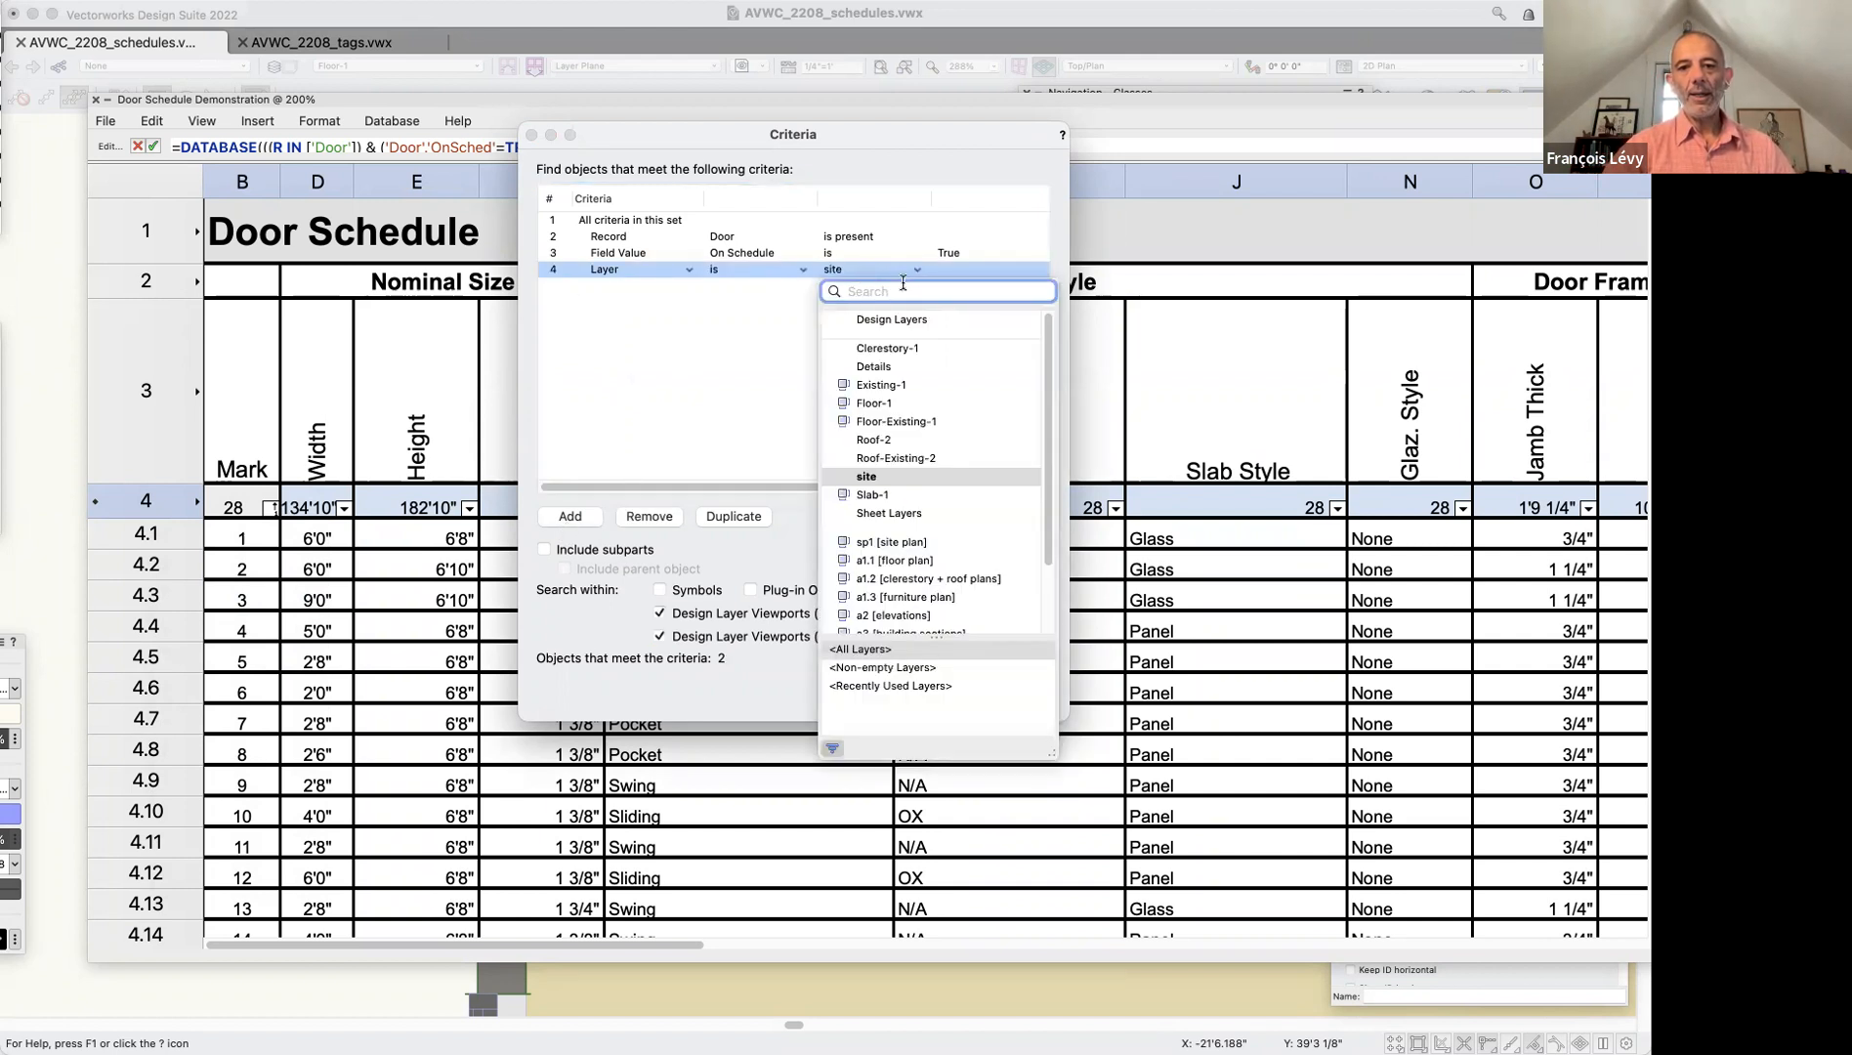
click(900, 404)
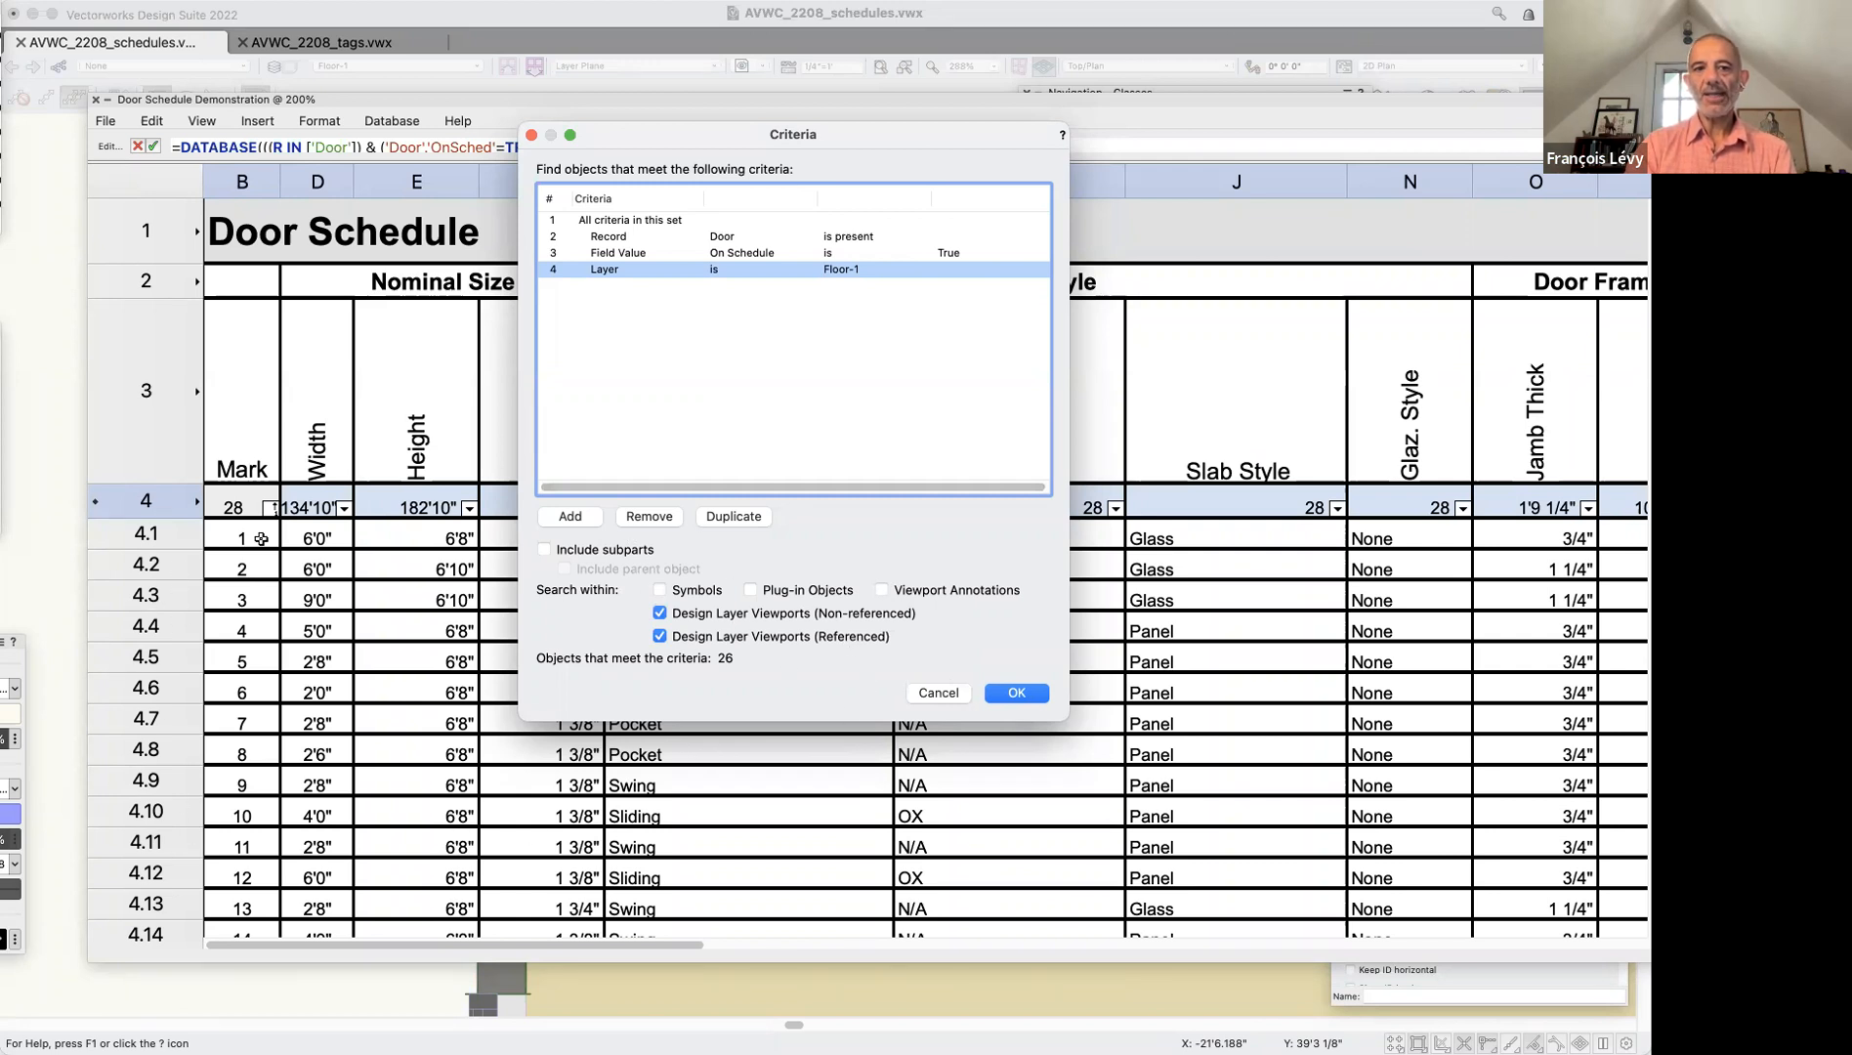
click(666, 520)
click(950, 694)
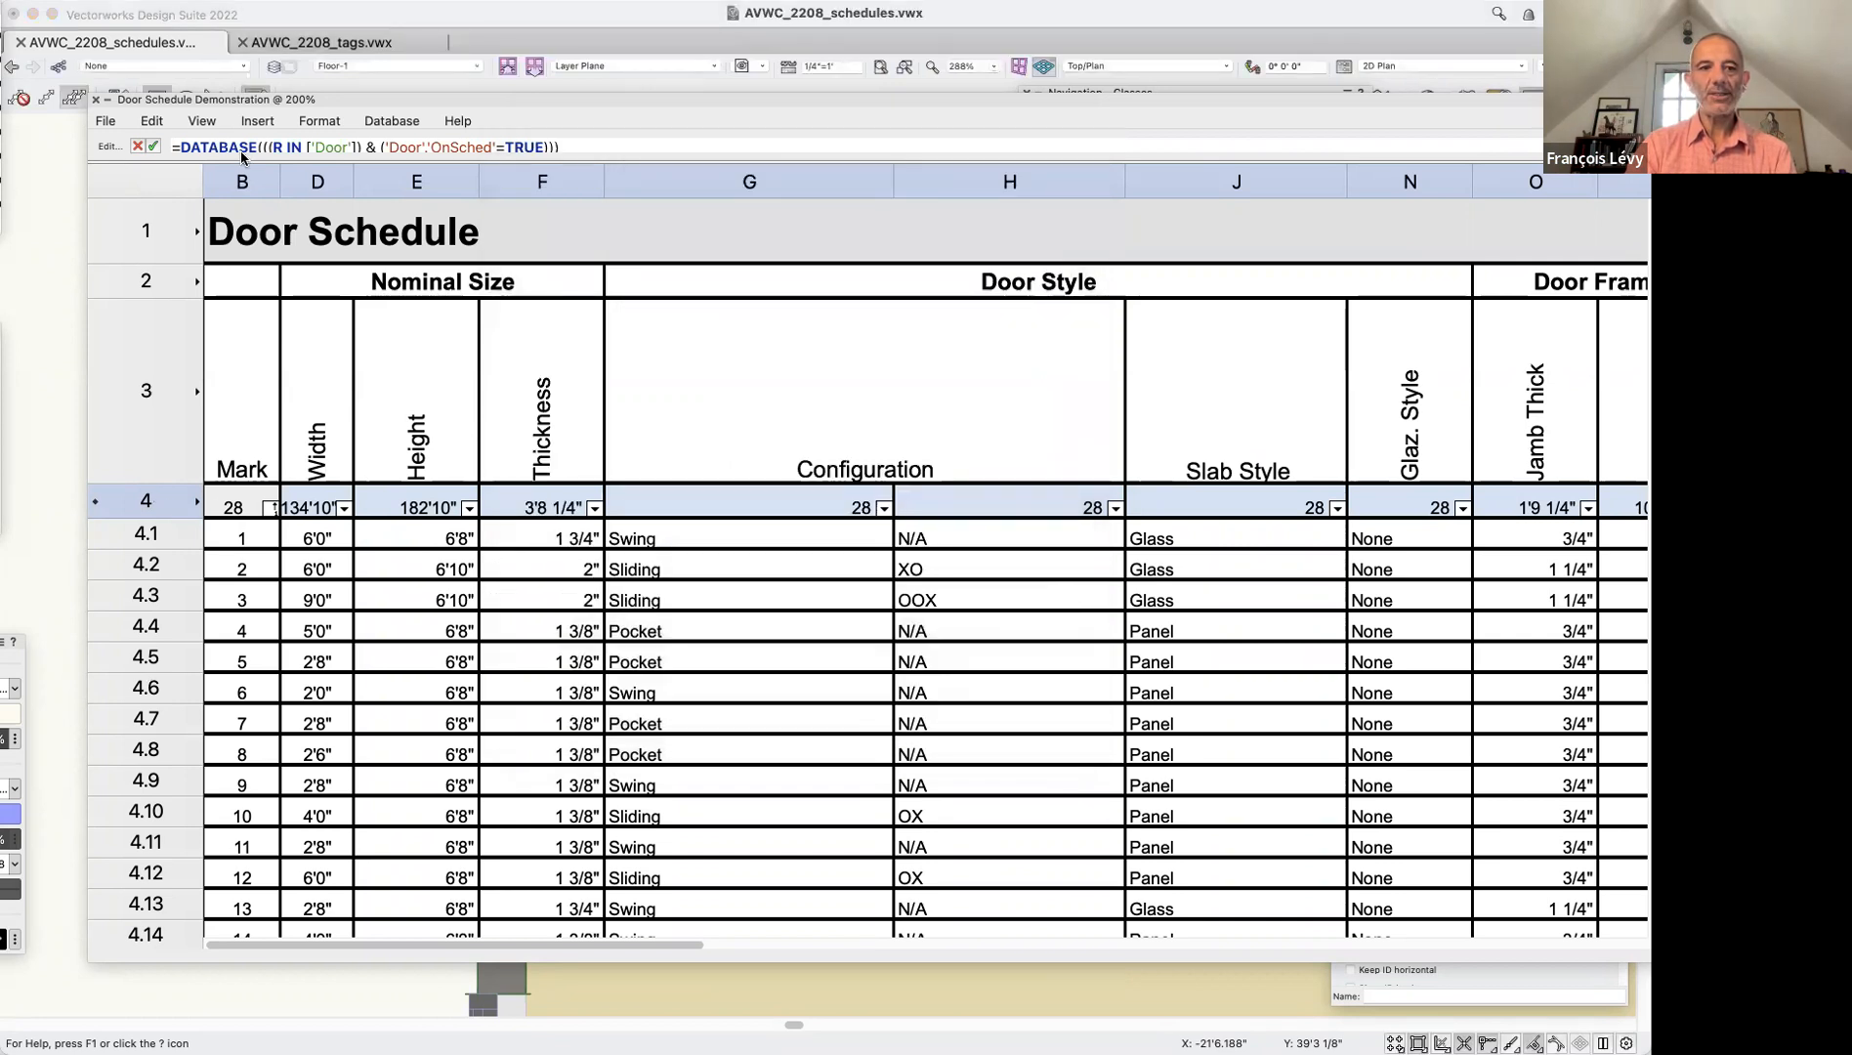
click(213, 123)
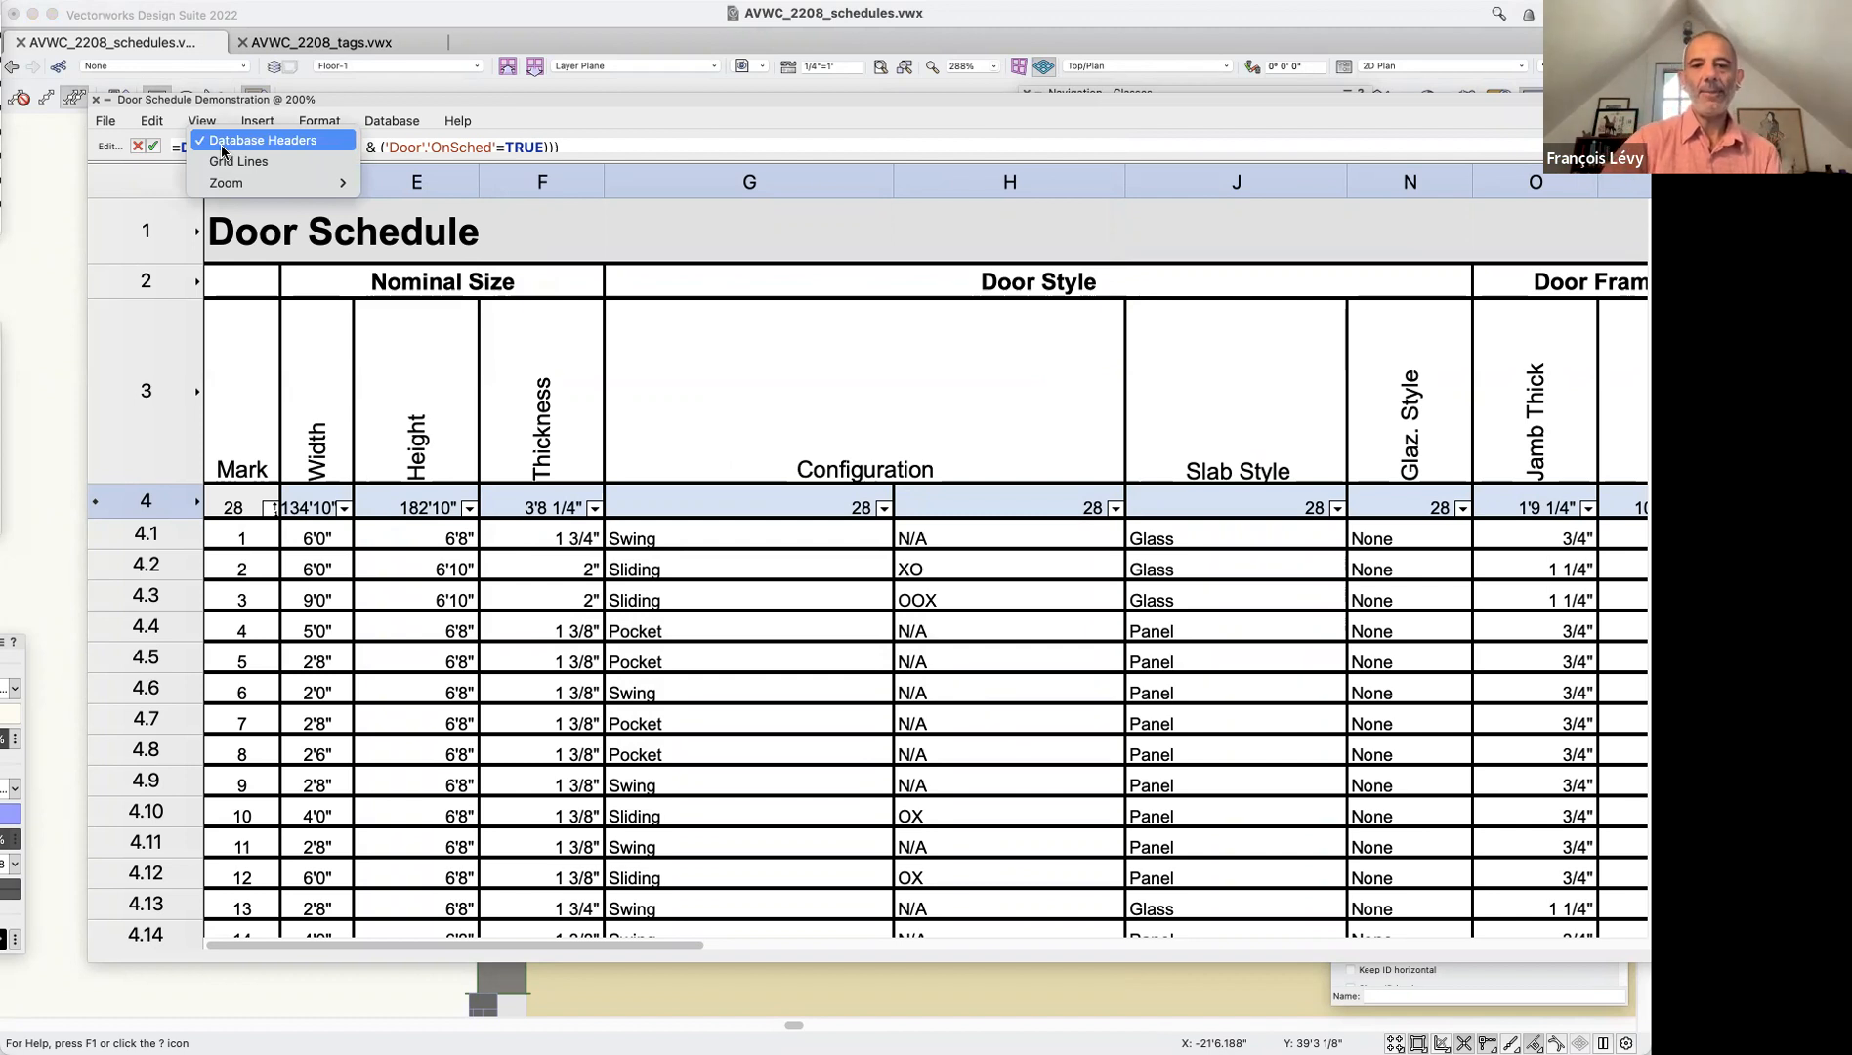
click(162, 191)
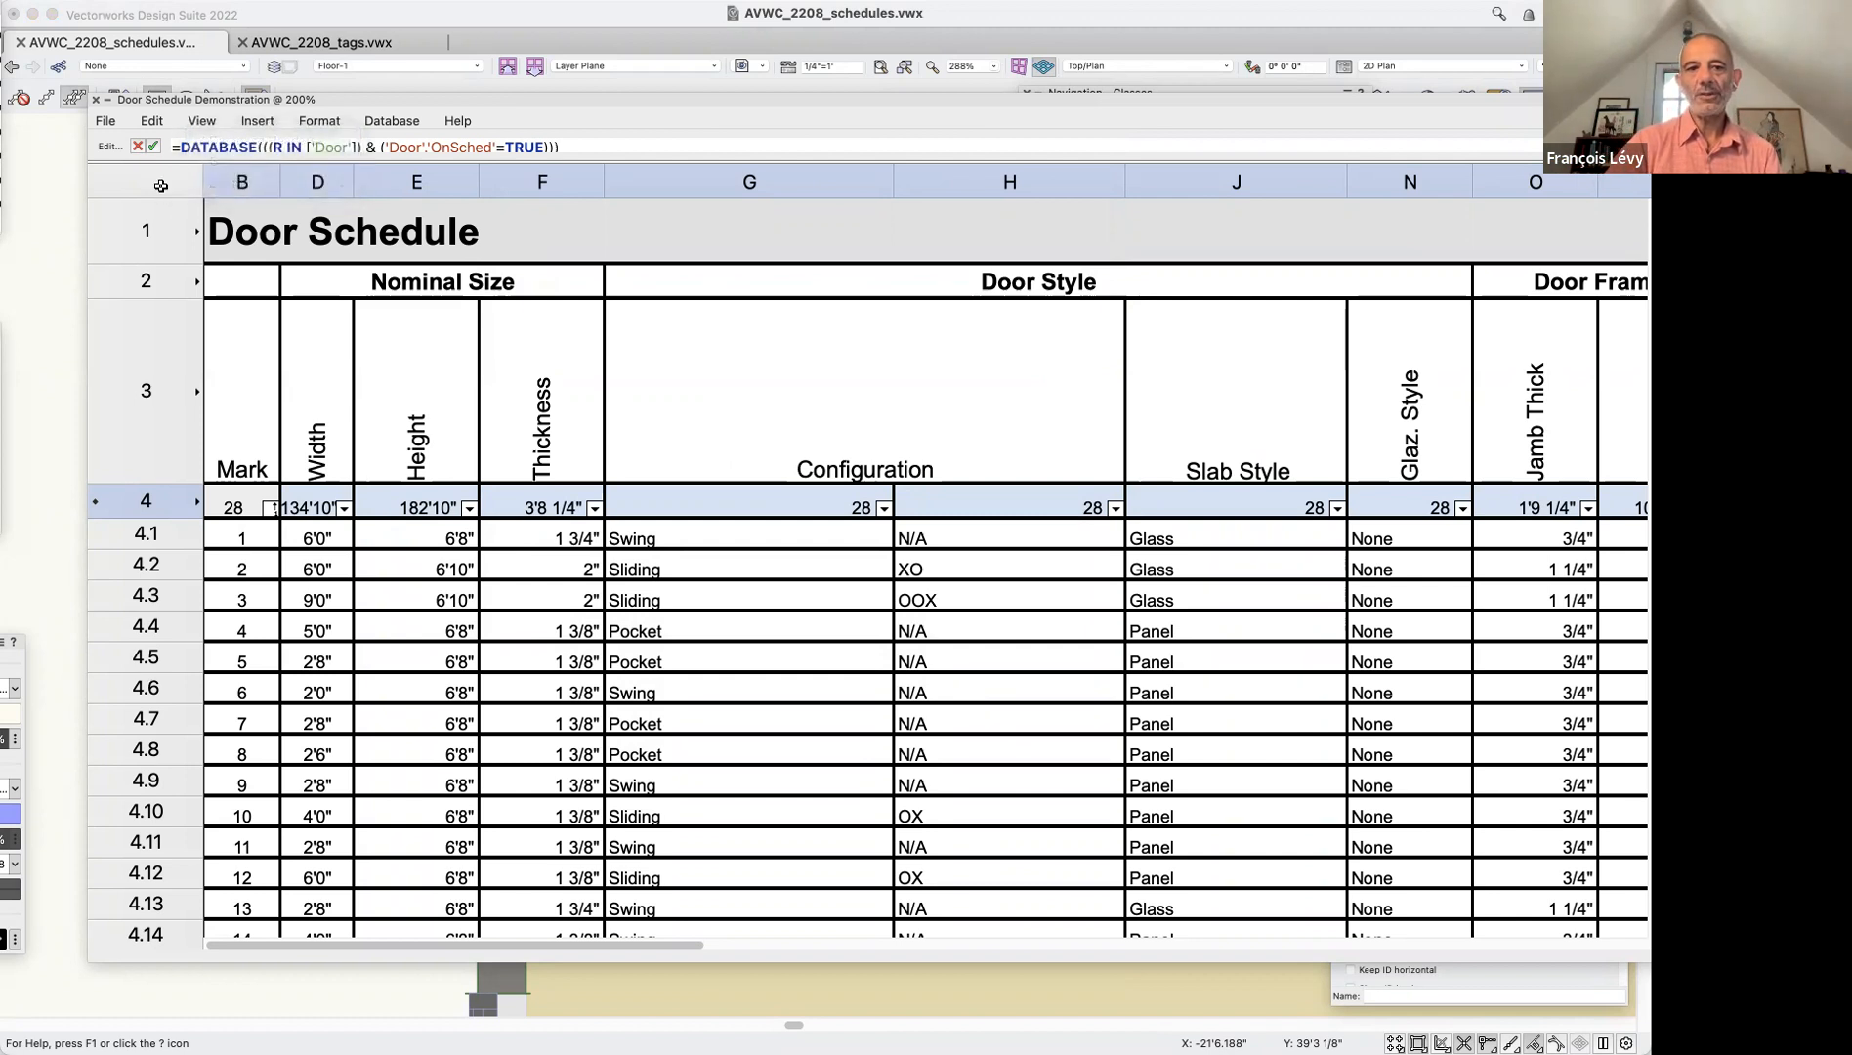
right_click(153, 506)
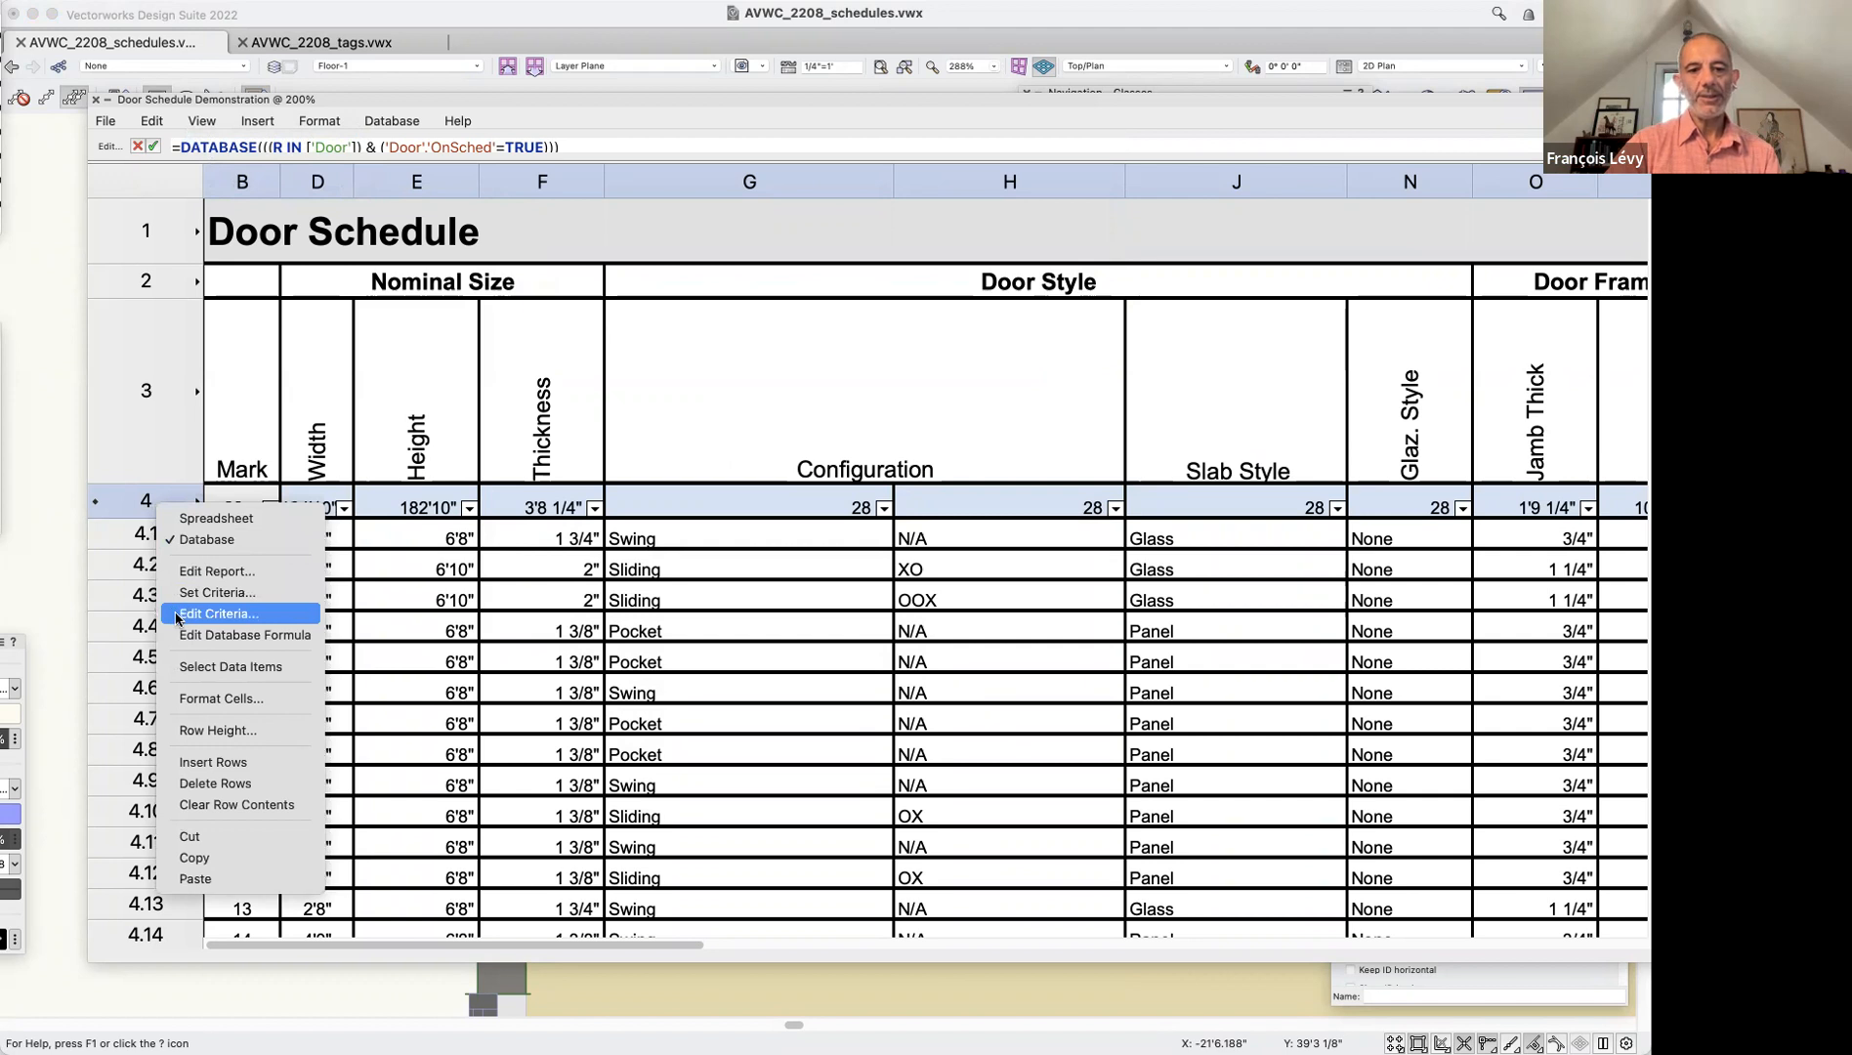
click(123, 421)
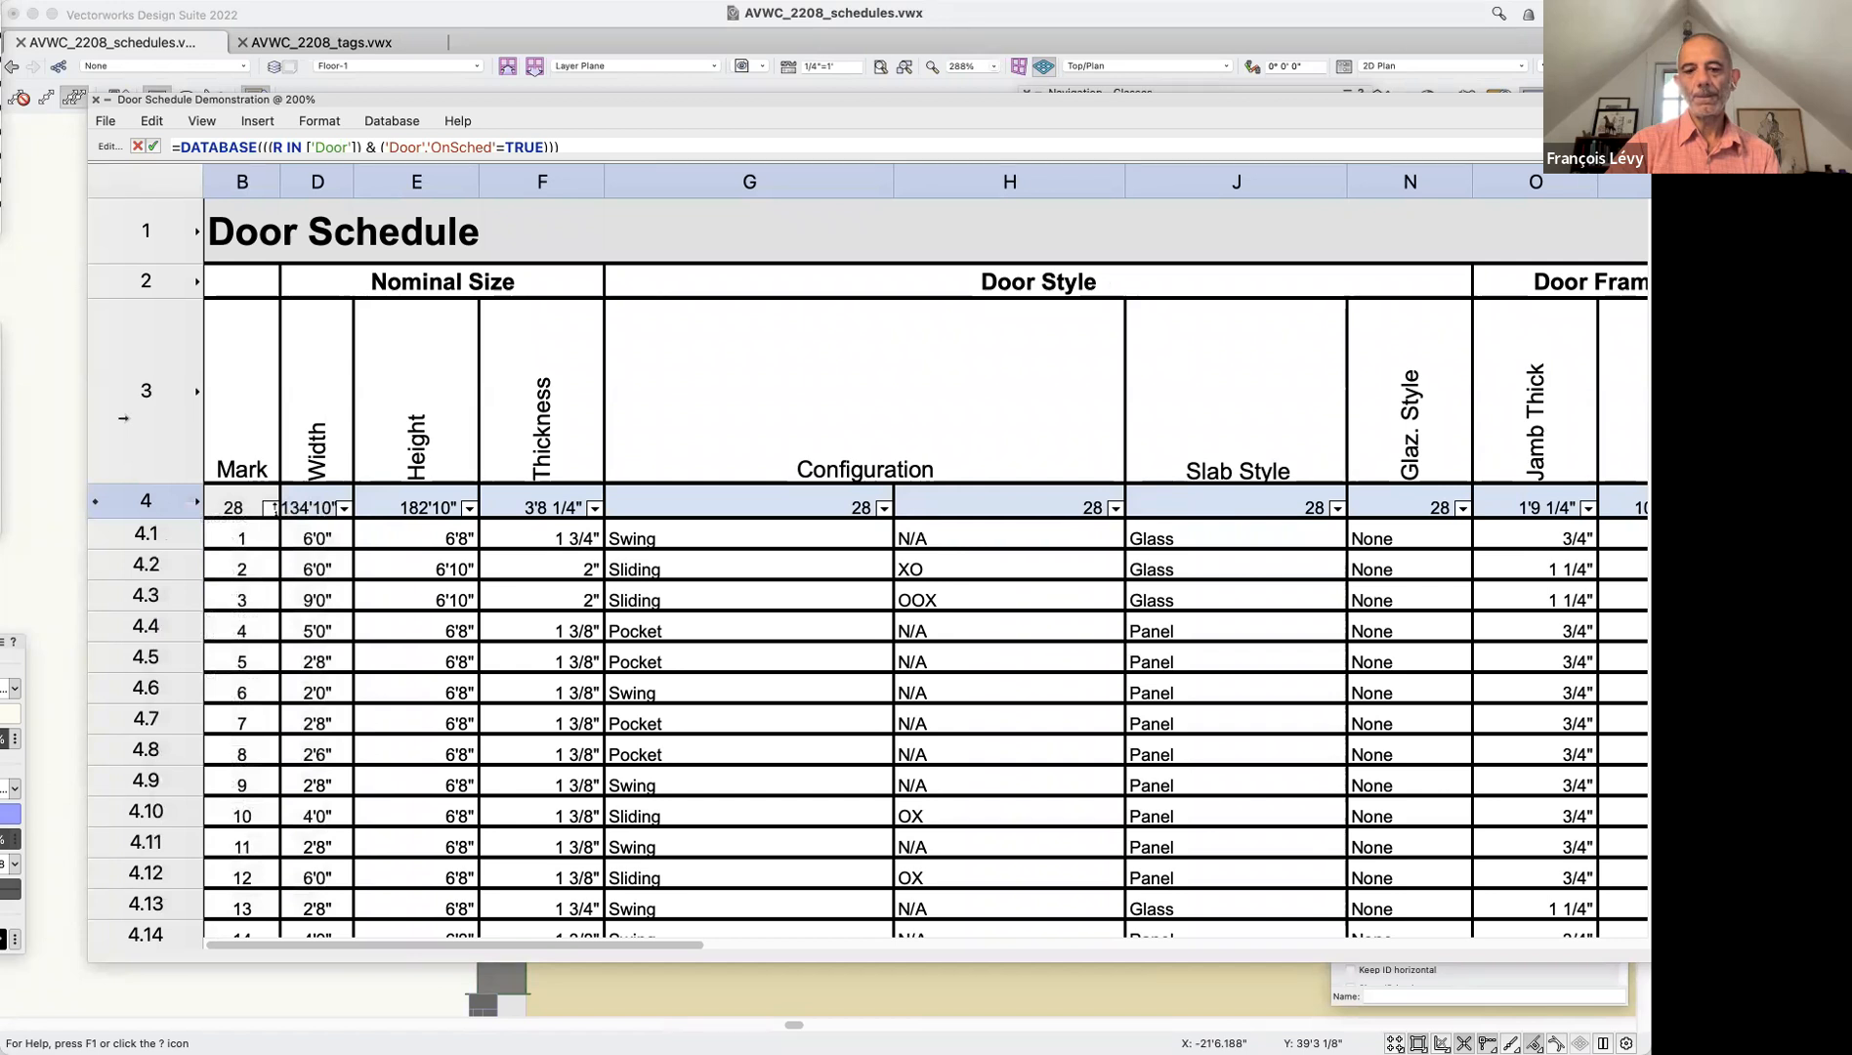
click(587, 1011)
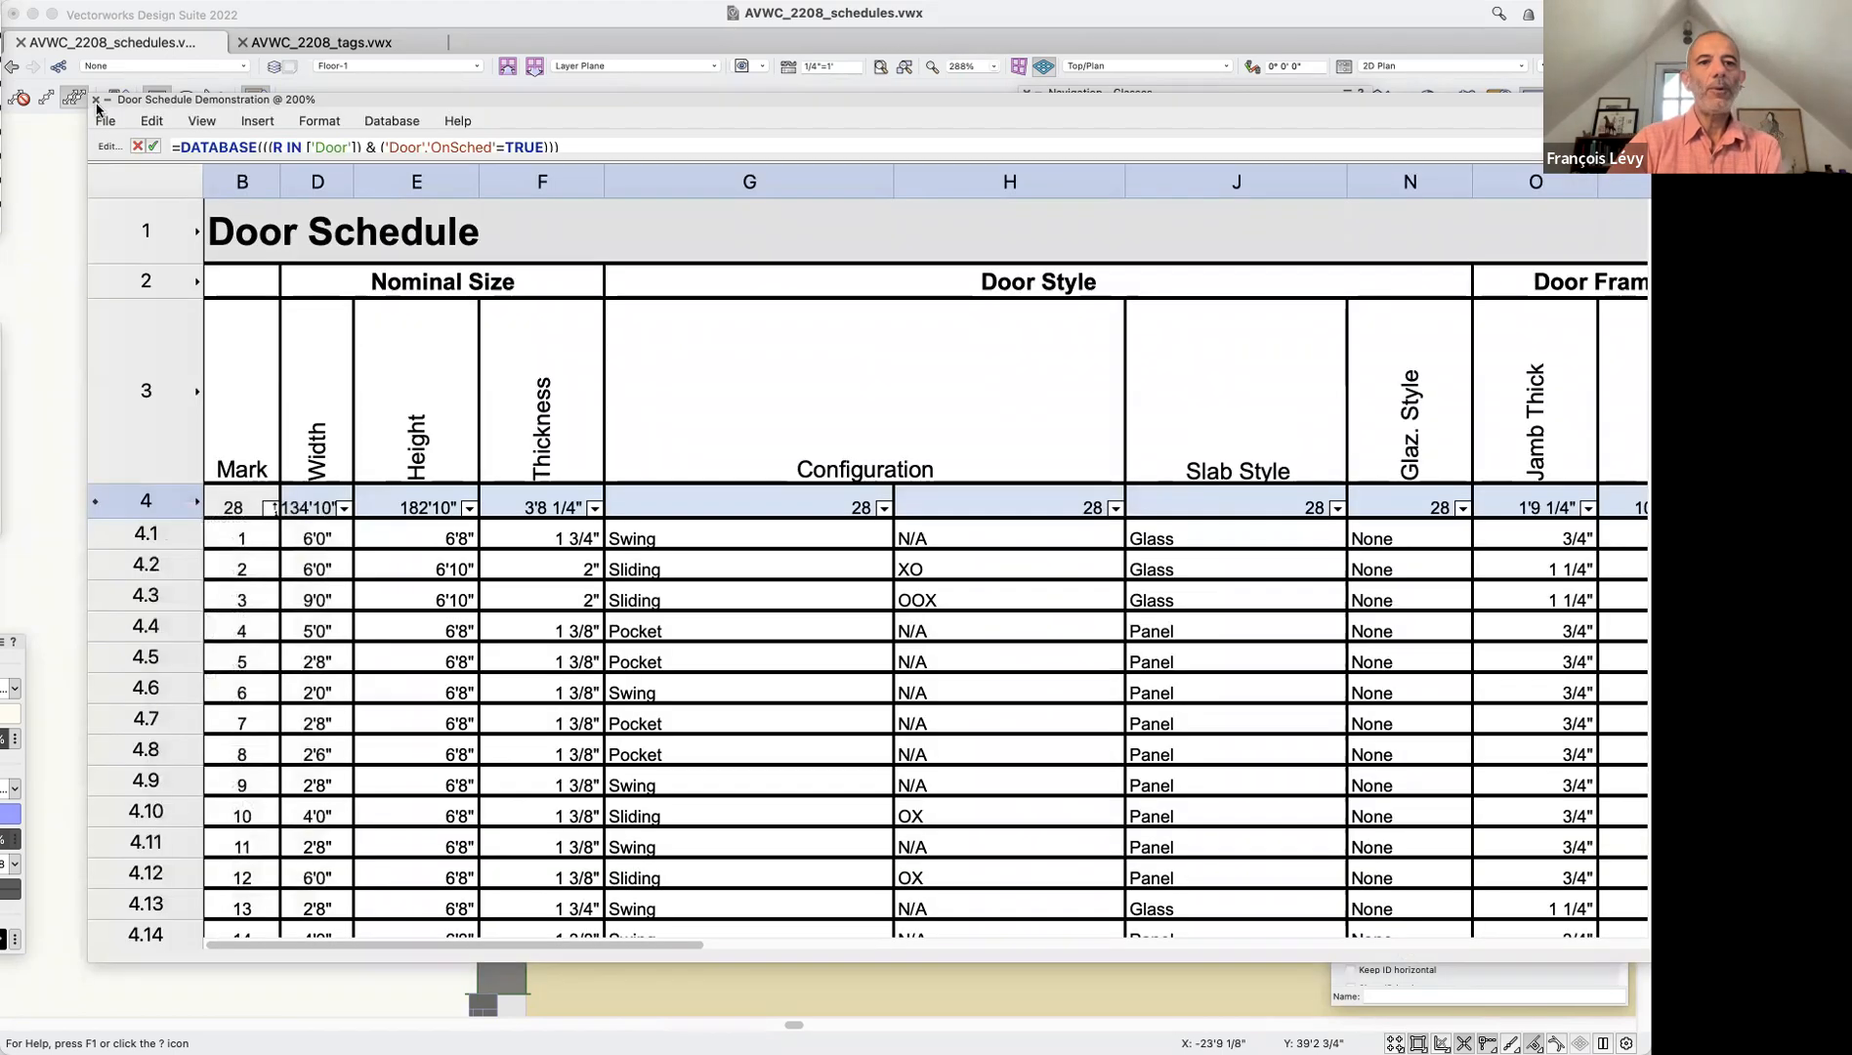
Close the worksheet, fit the floor plan in view, and delete the Door Schedule worksheet placed beside it
click(95, 99)
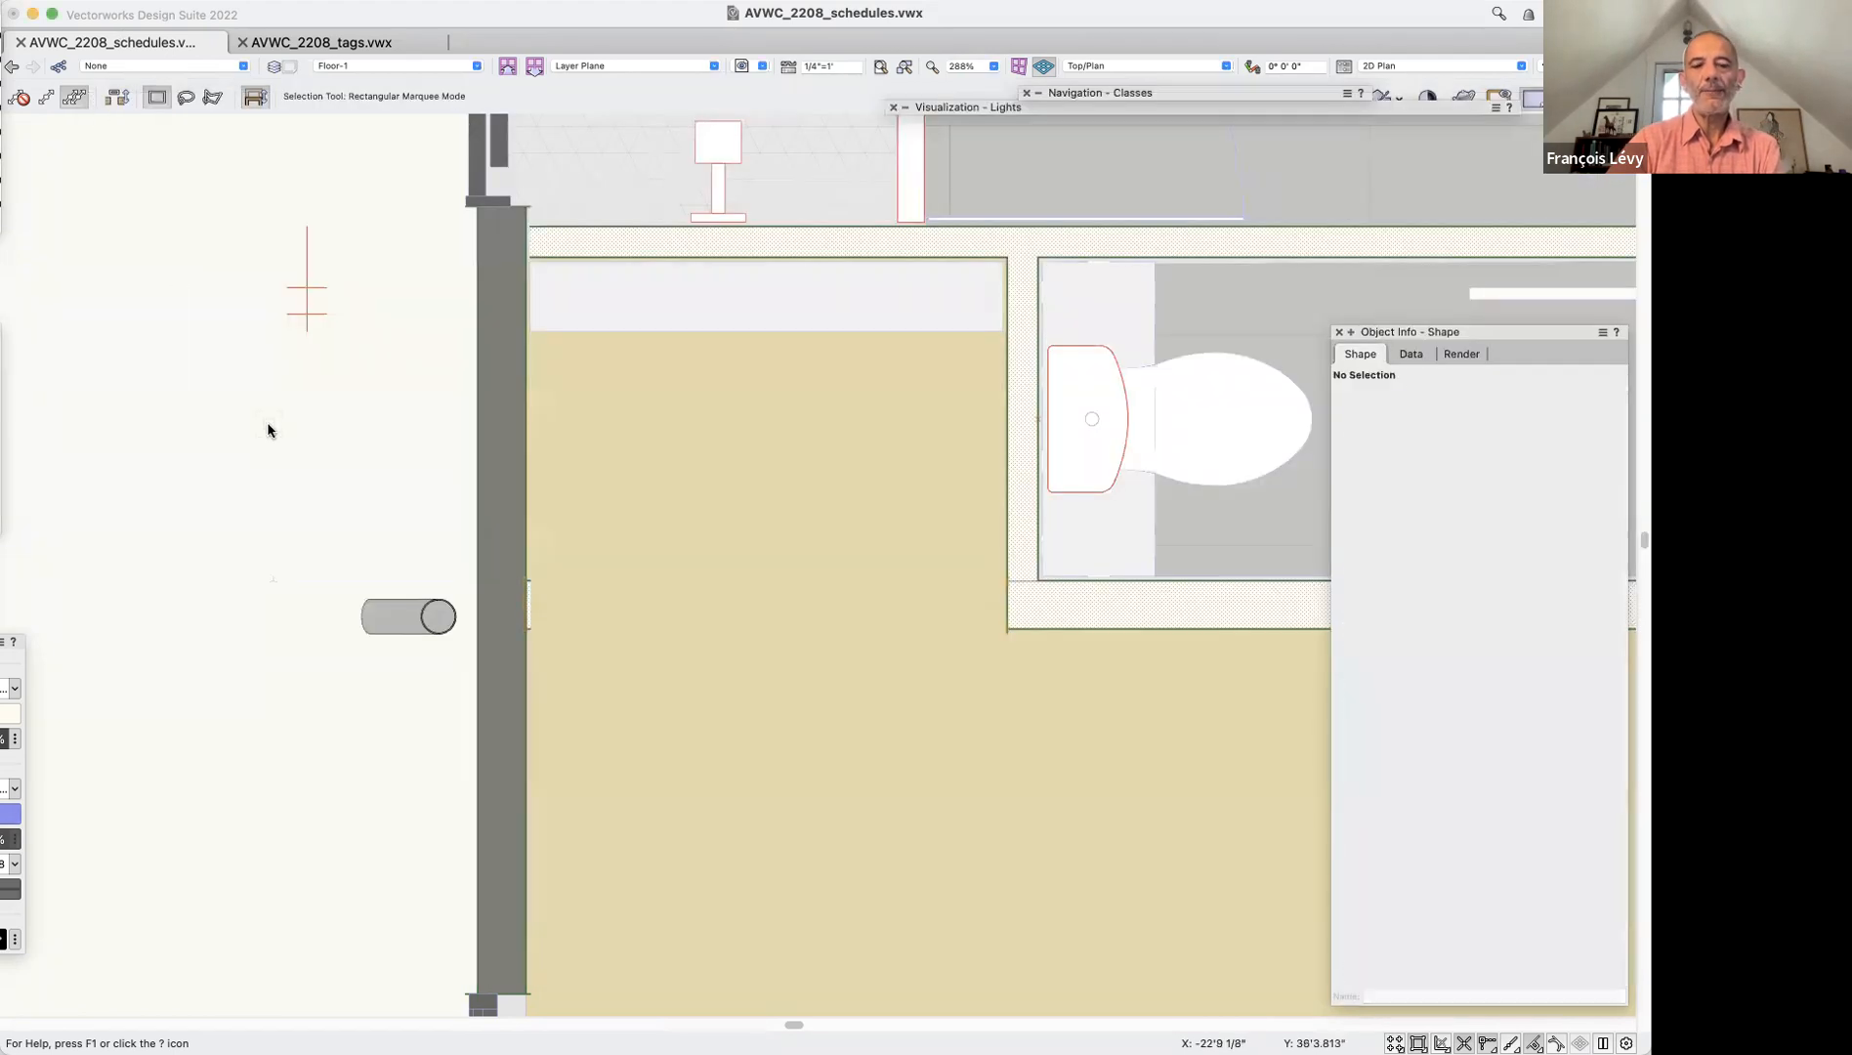
key(super+4)
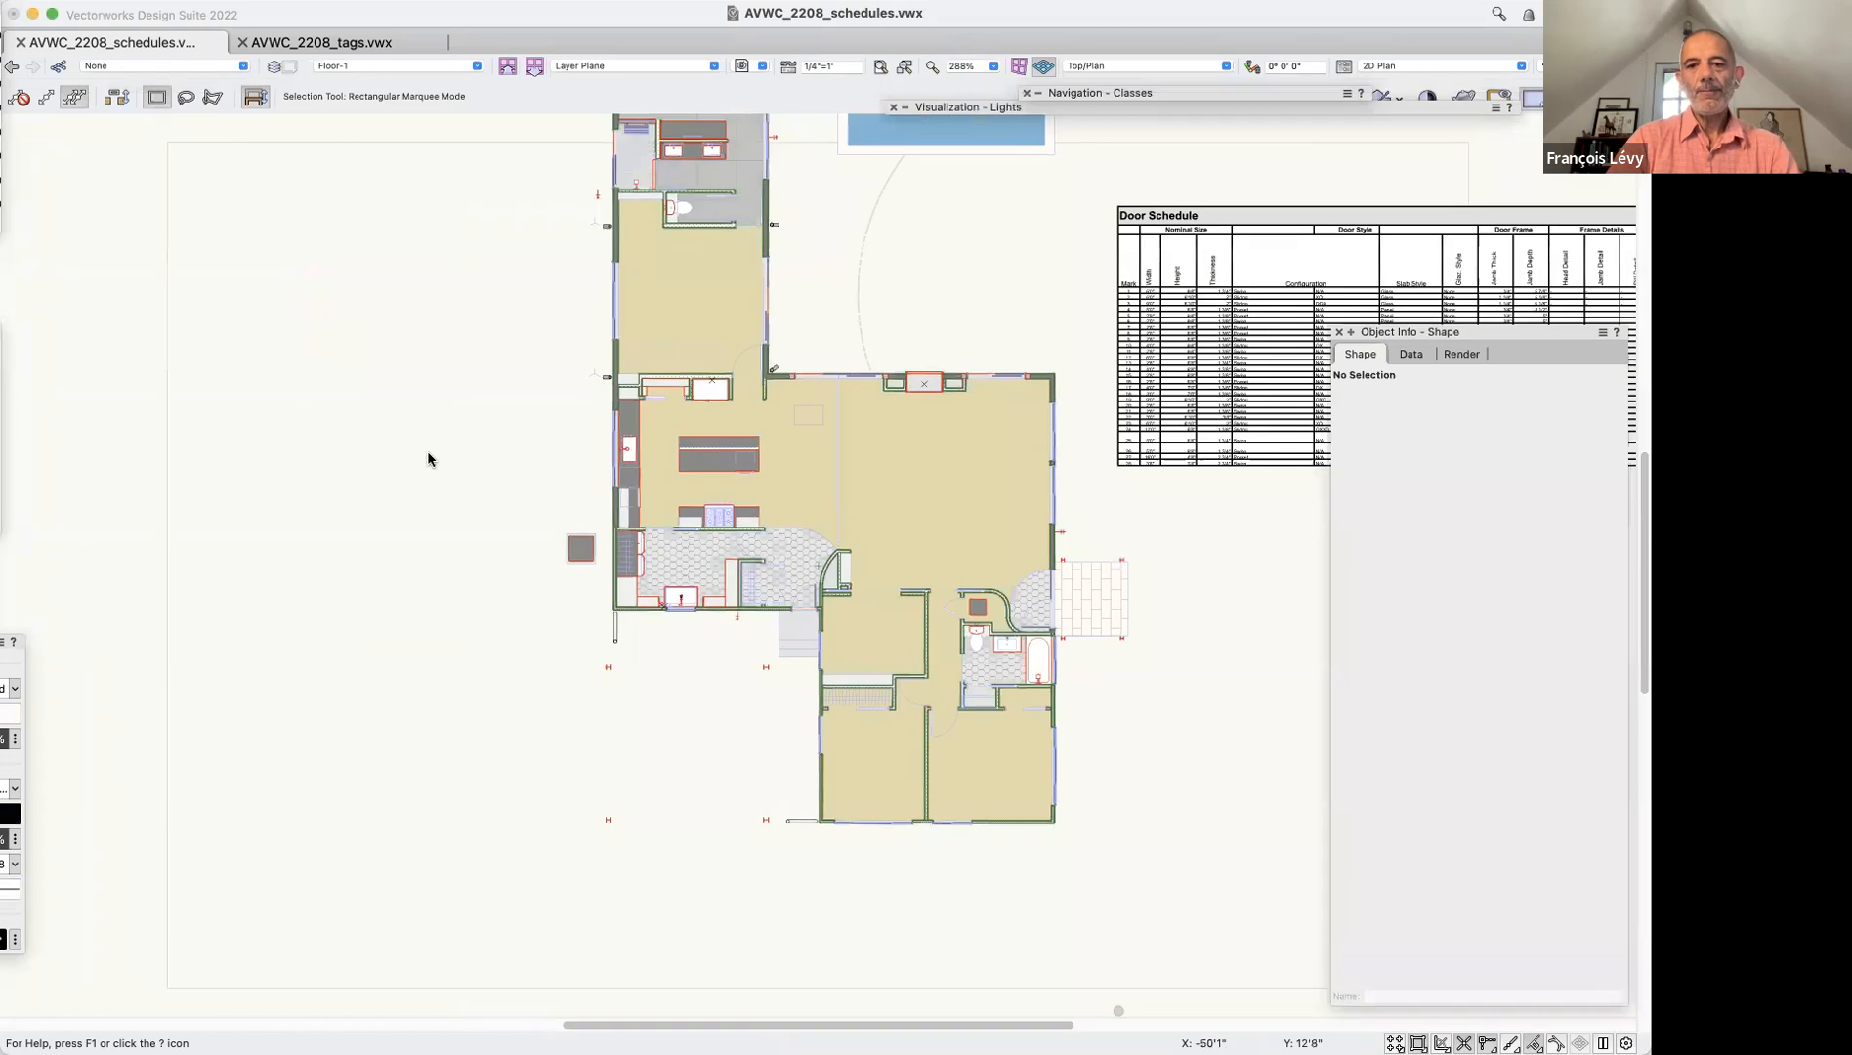
click(1260, 323)
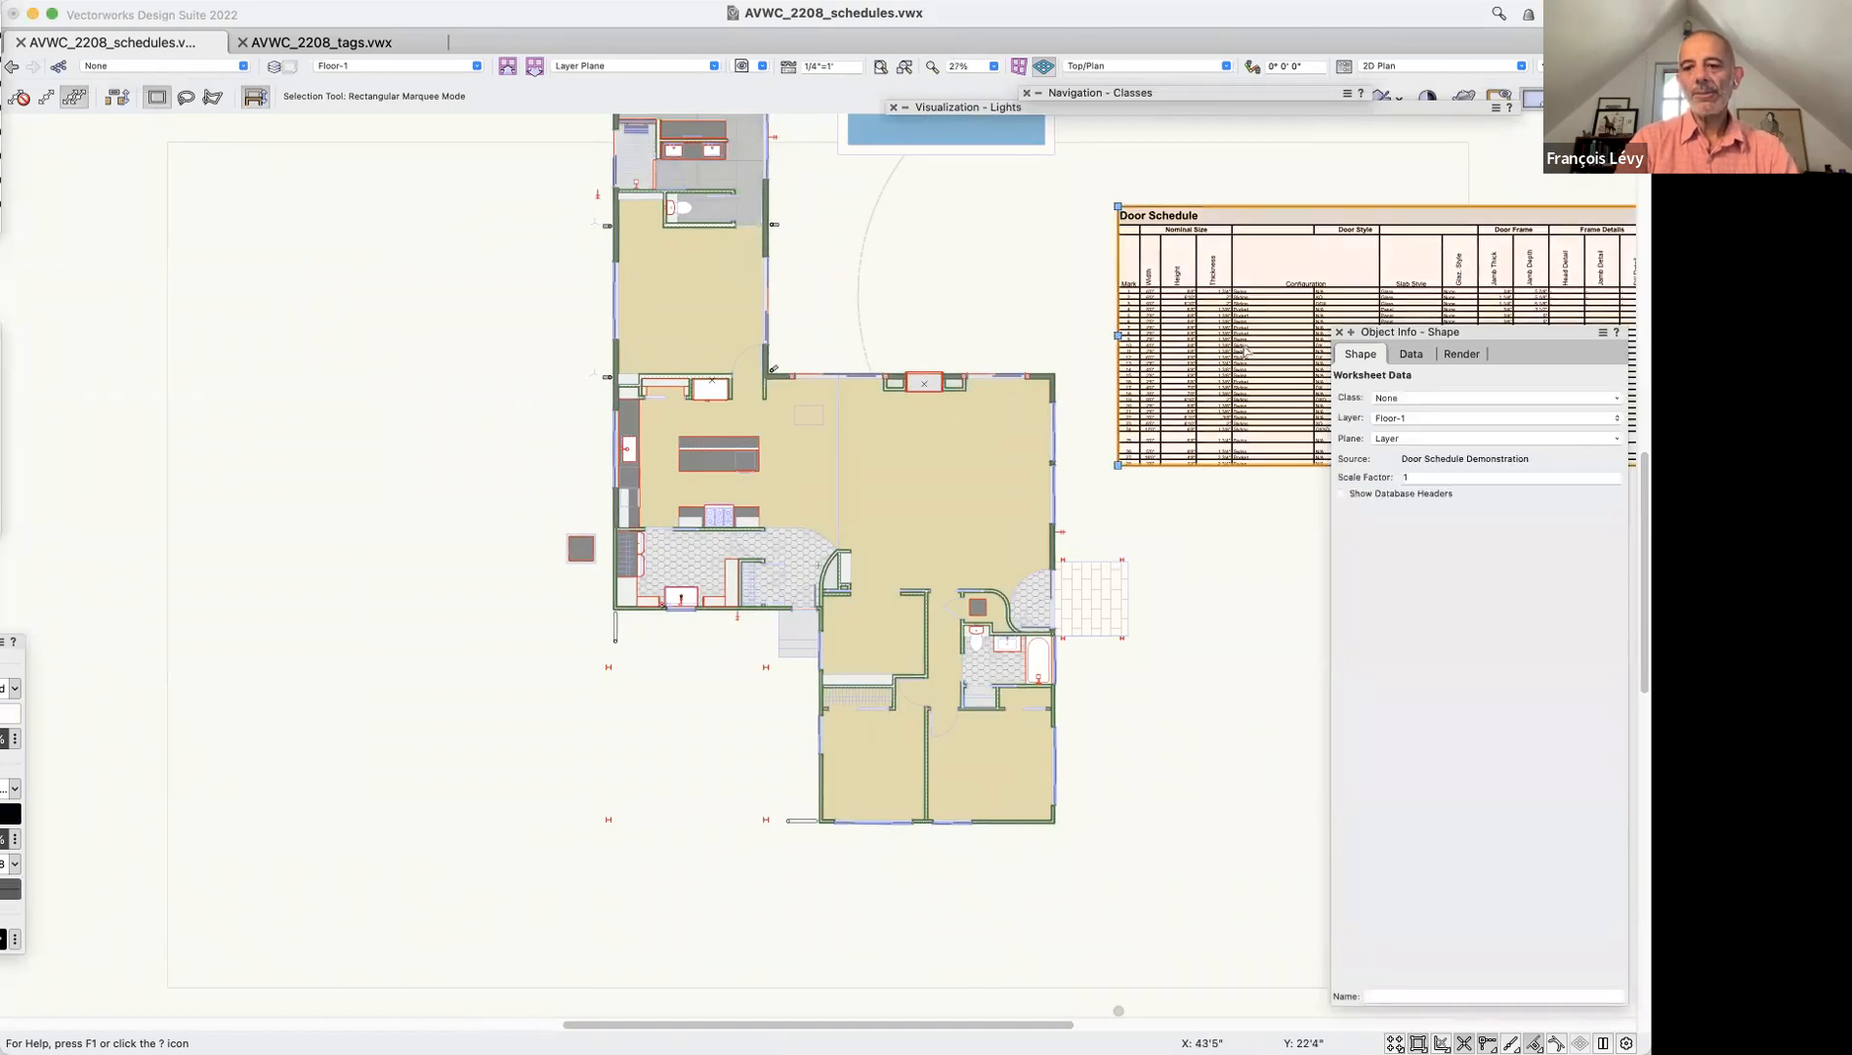
key(Delete)
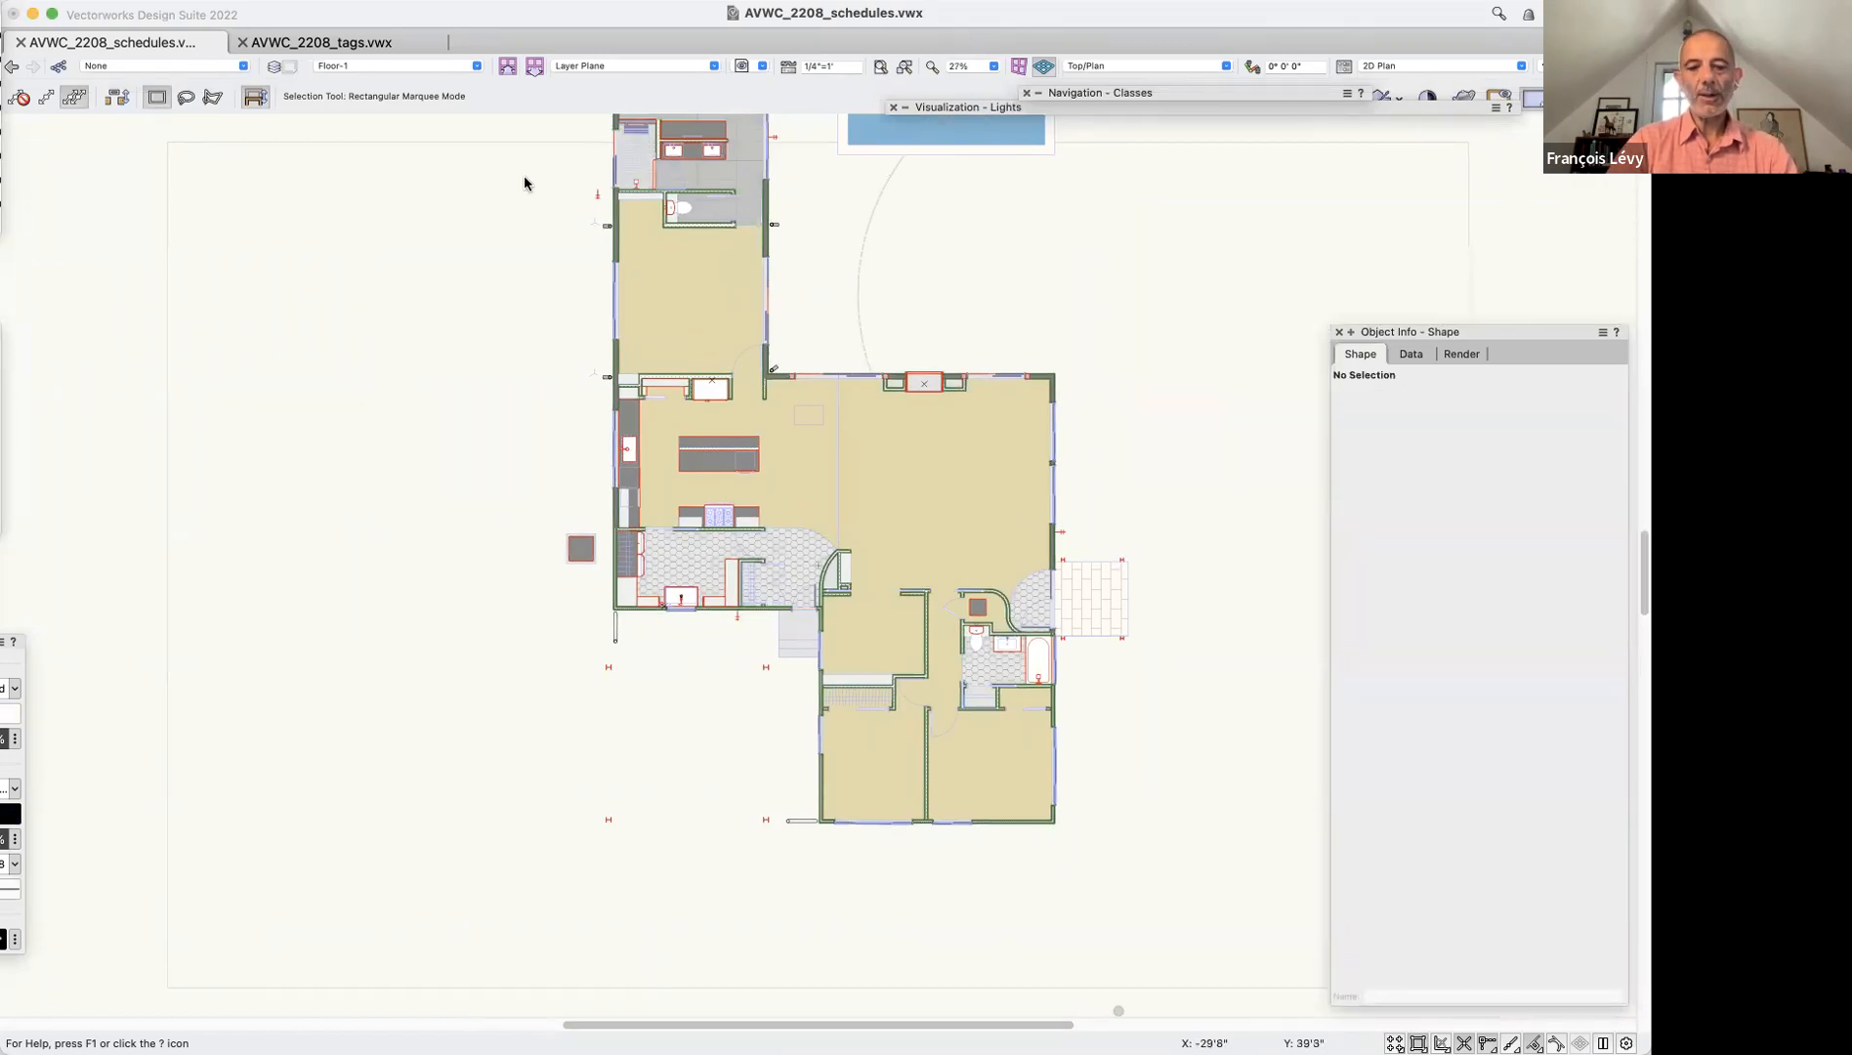
Open the Resource Manager and list the Worksheets resources of AVWC_2208_schedules.vwx
key(super+r)
drag(373, 524, 343, 124)
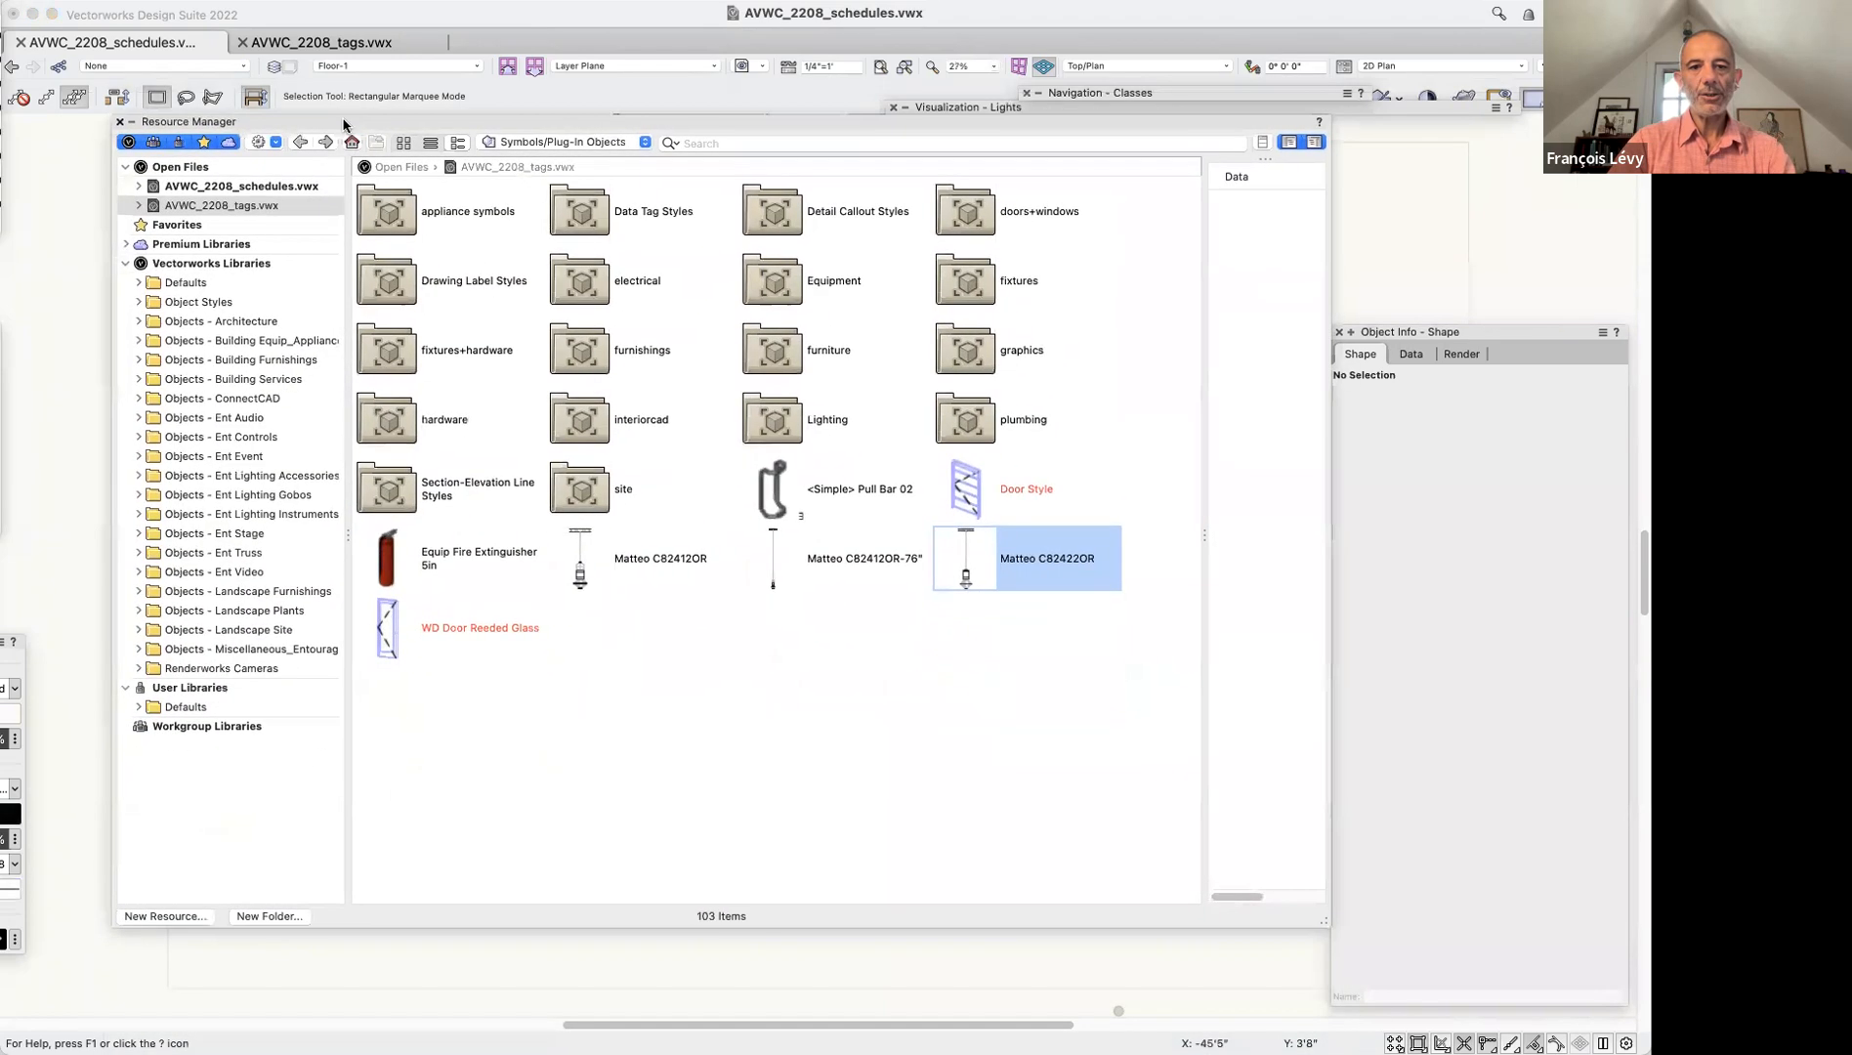
click(507, 144)
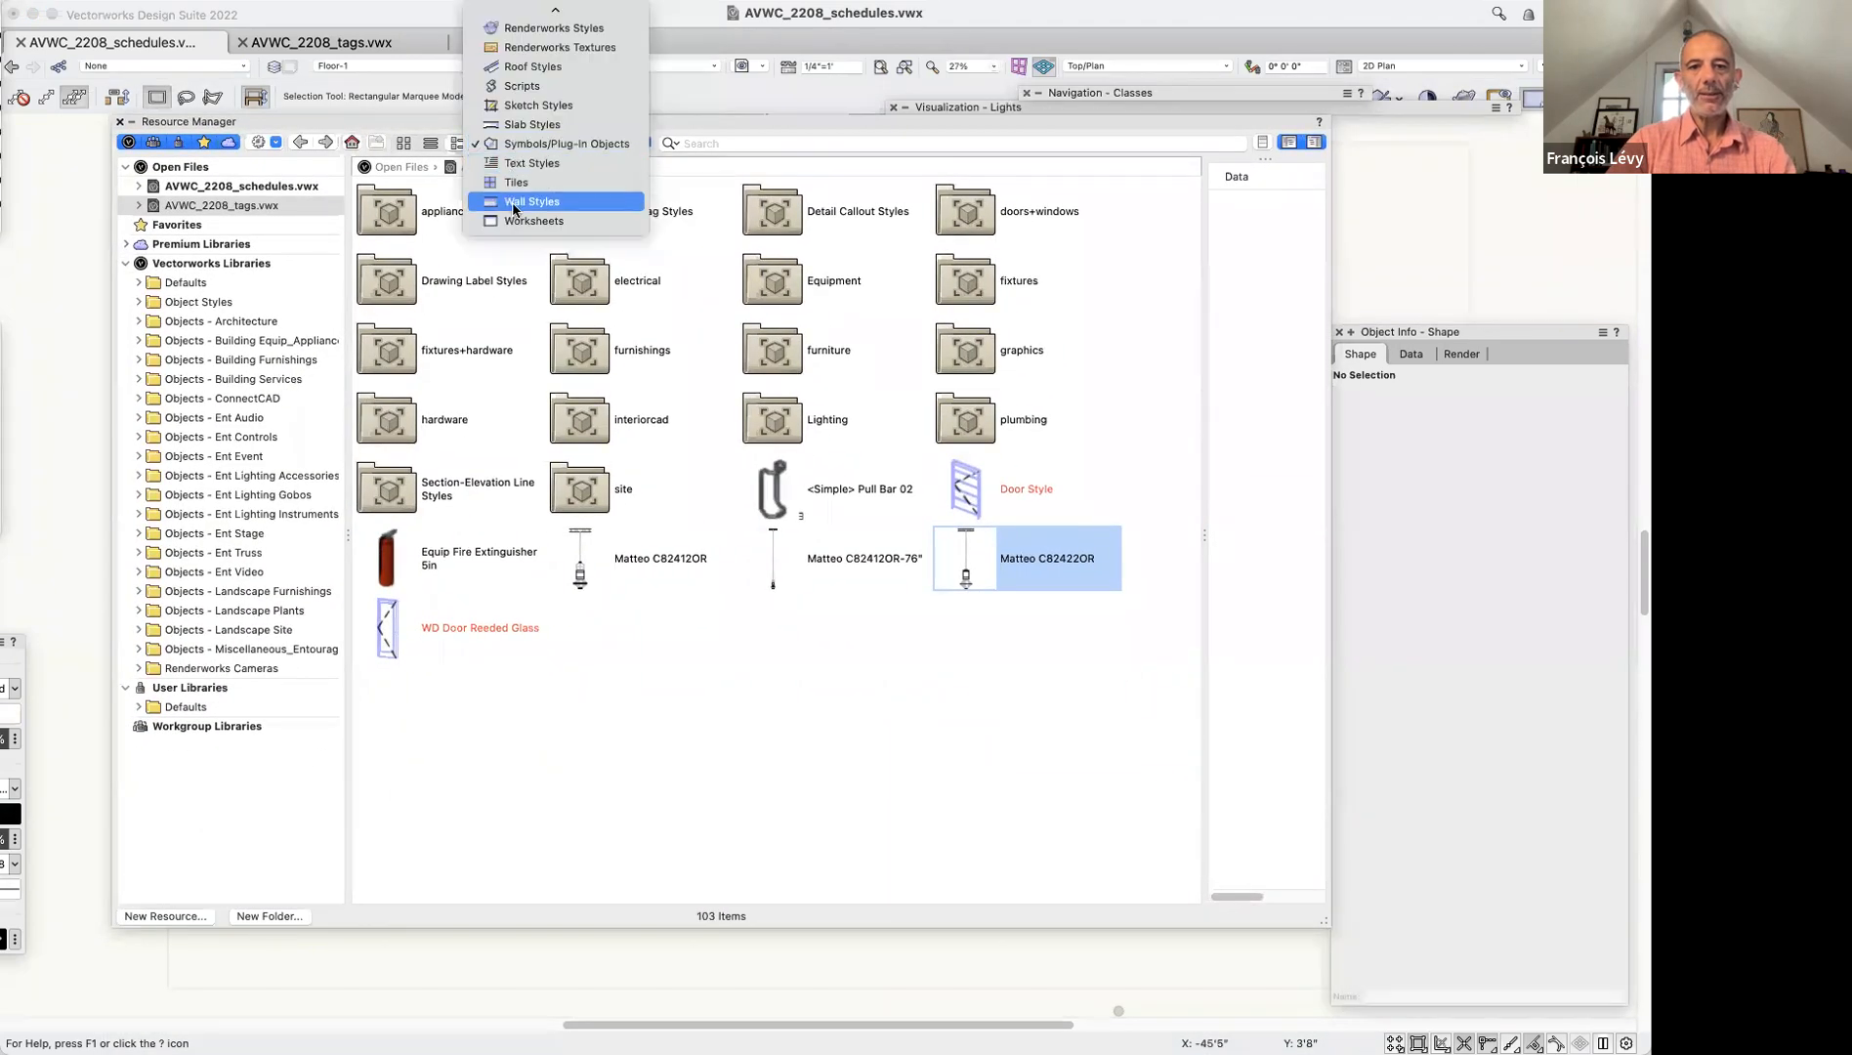
click(518, 223)
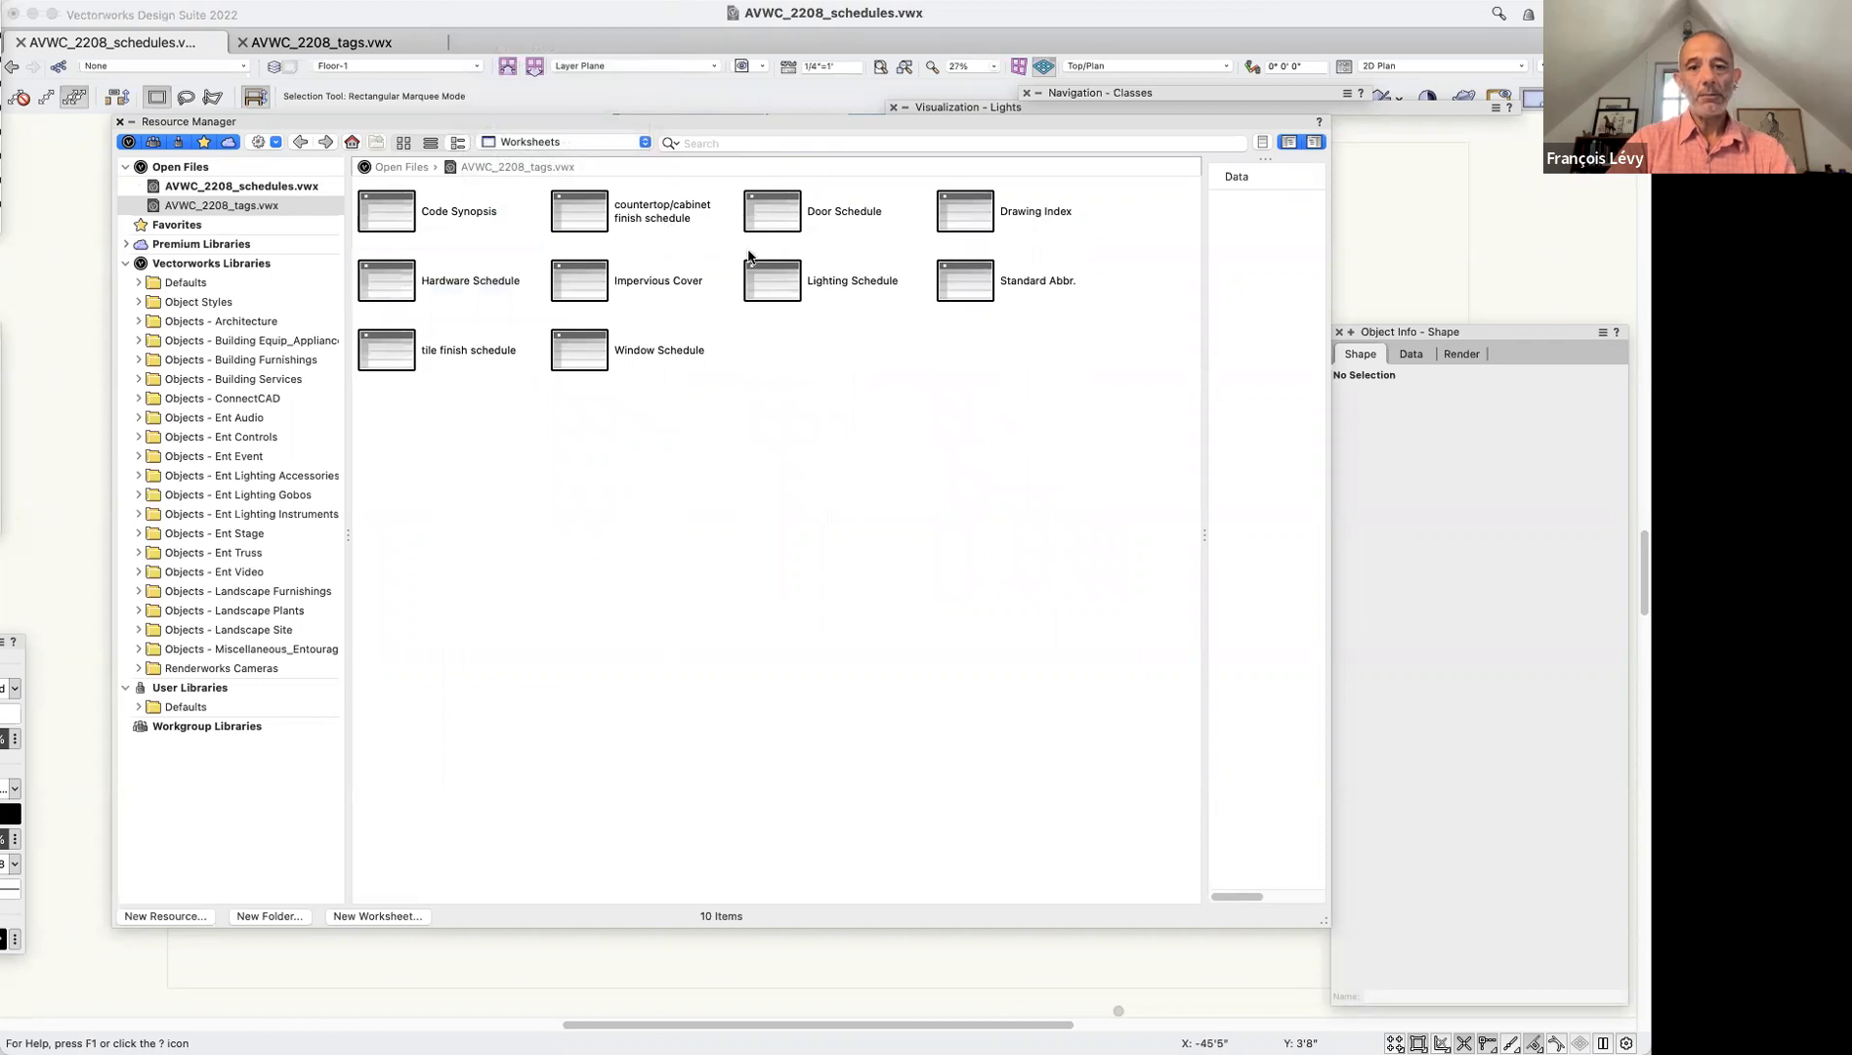
click(260, 191)
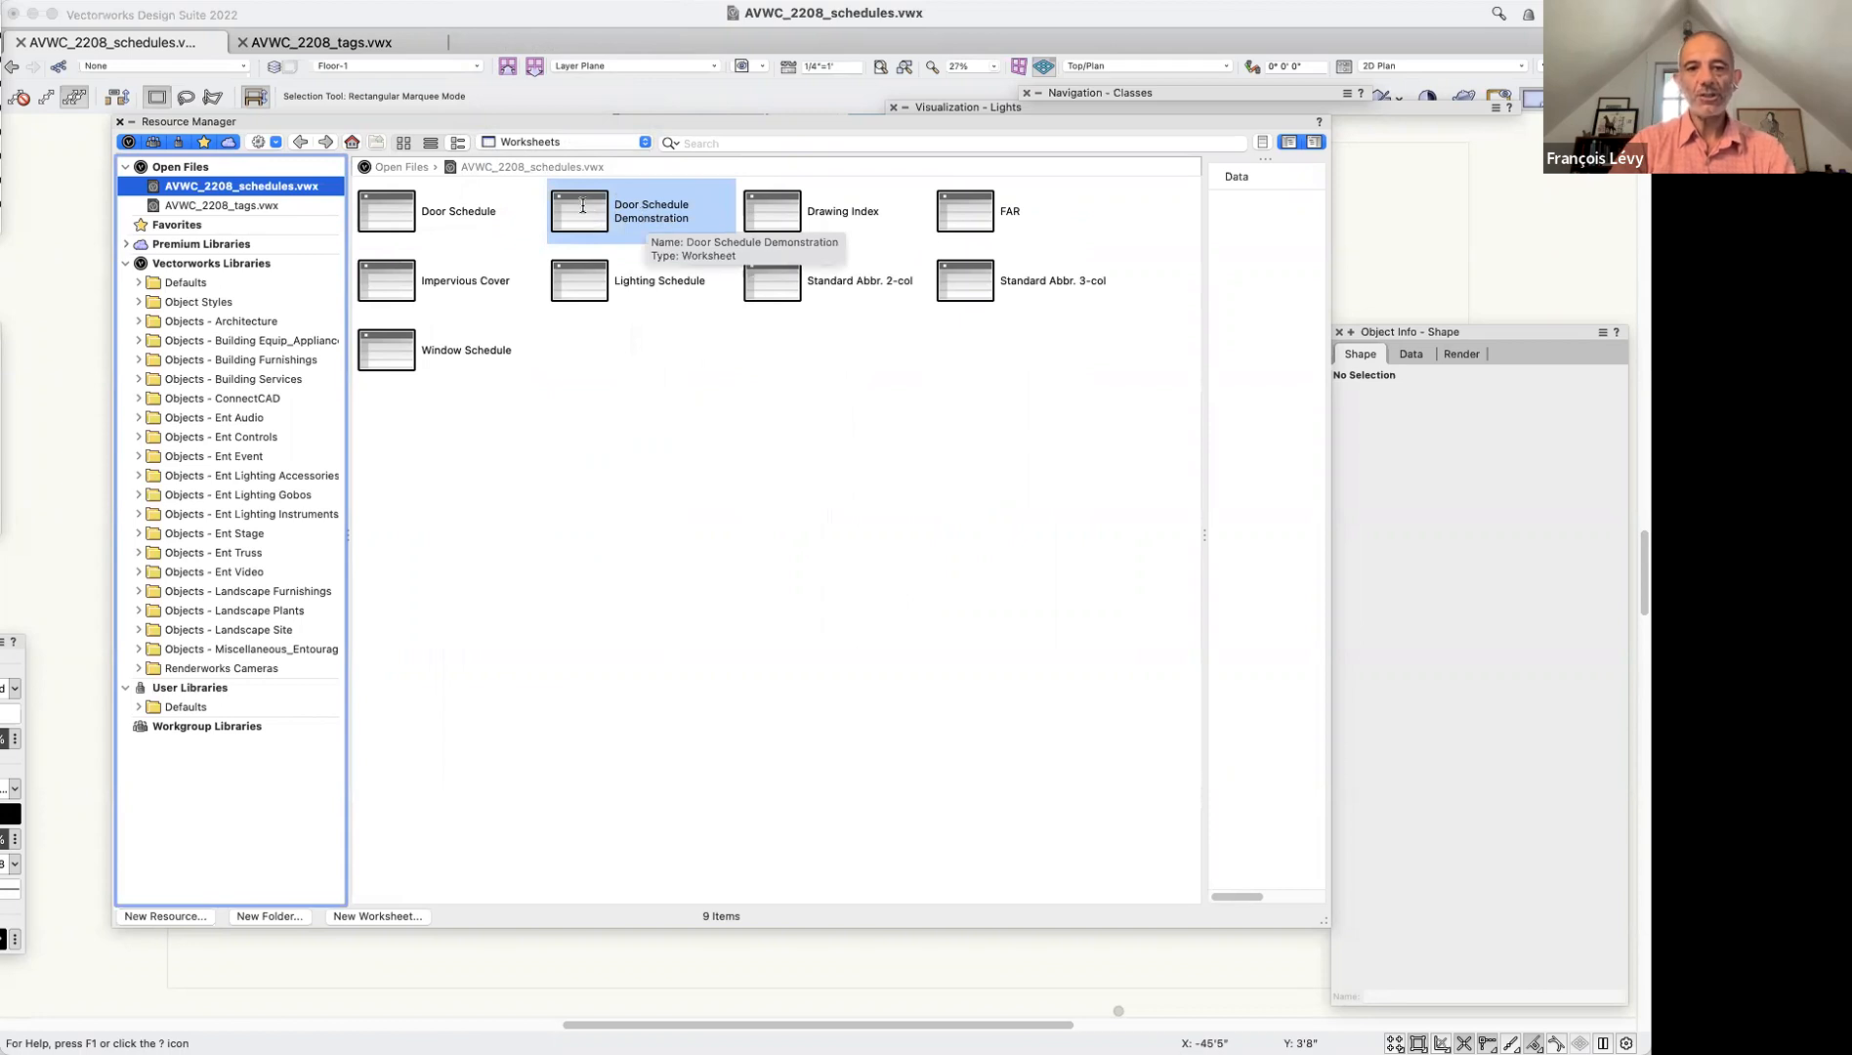
Place the Door Schedule Demonstration worksheet on the drawing below the floor plan and delete it again
drag(444, 124, 1040, 80)
mouse_move(1196, 171)
mouse_down()
mouse_move(683, 855)
mouse_move(249, 876)
mouse_up()
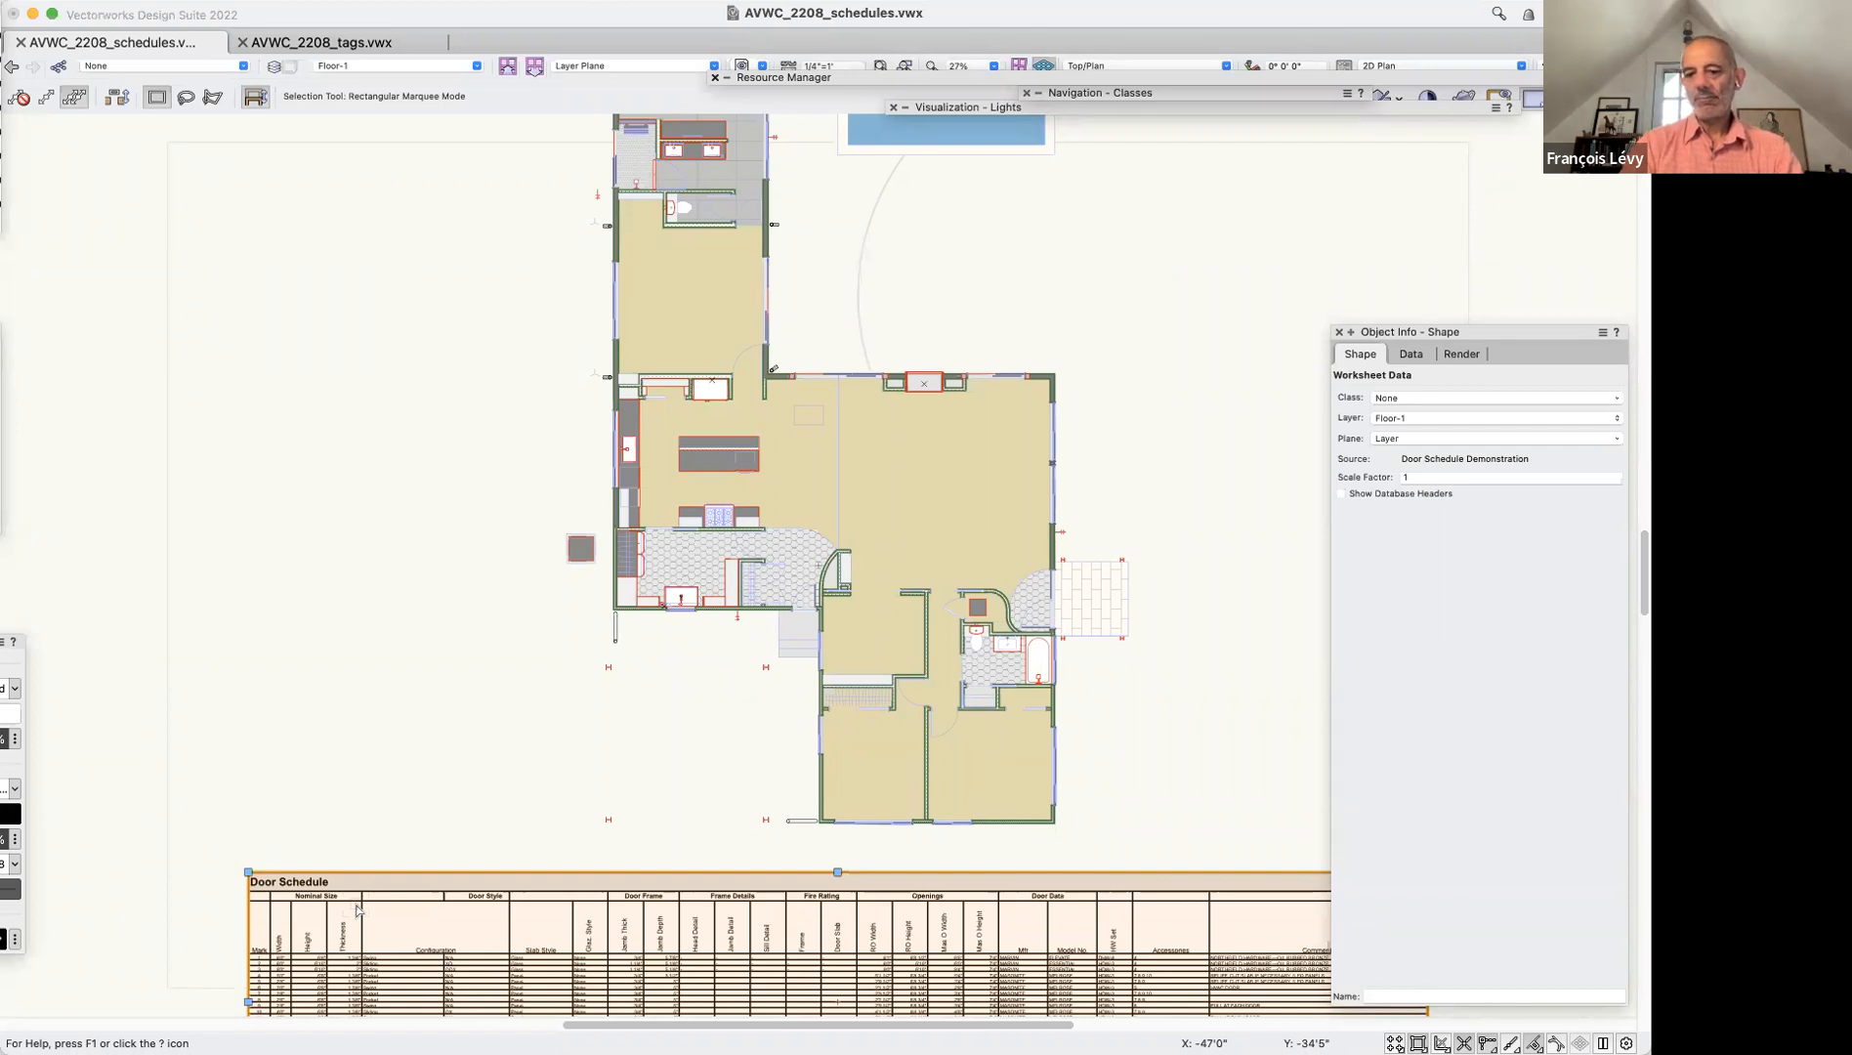
key(Delete)
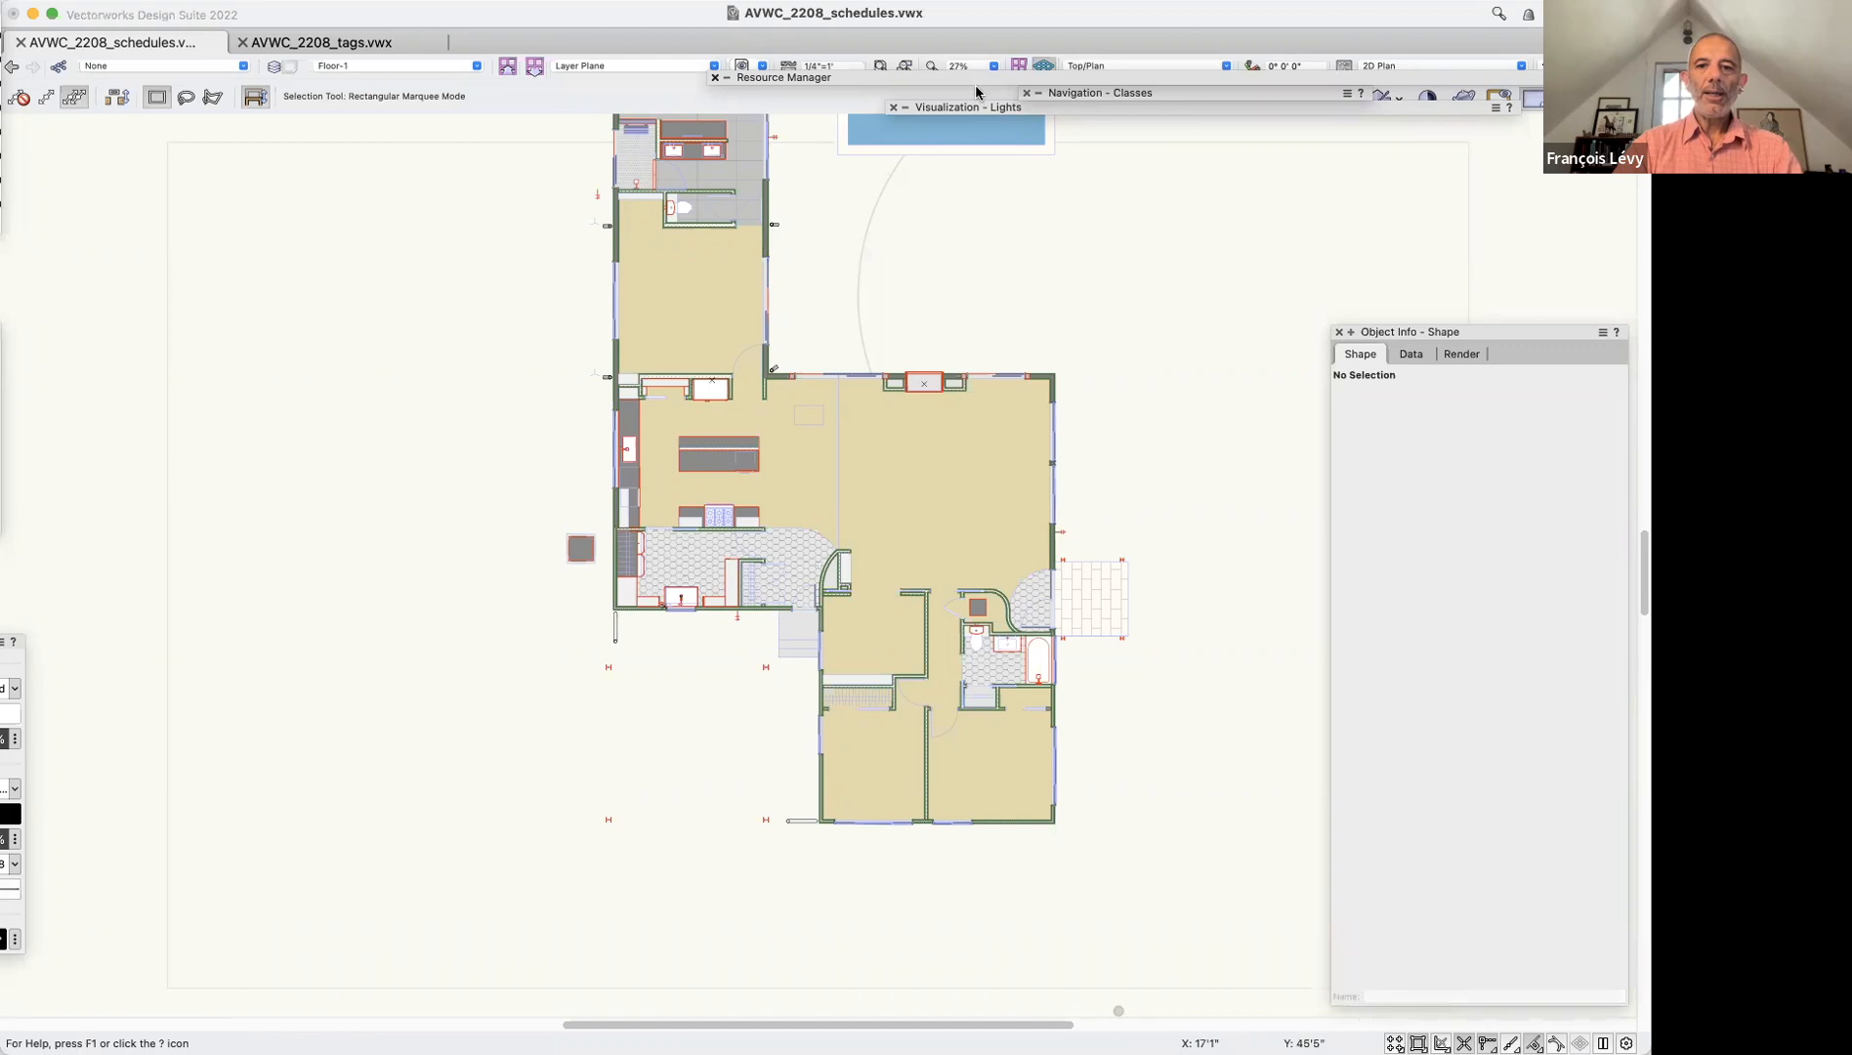
Switch to the saved view "3a door schedule—custom"
click(801, 78)
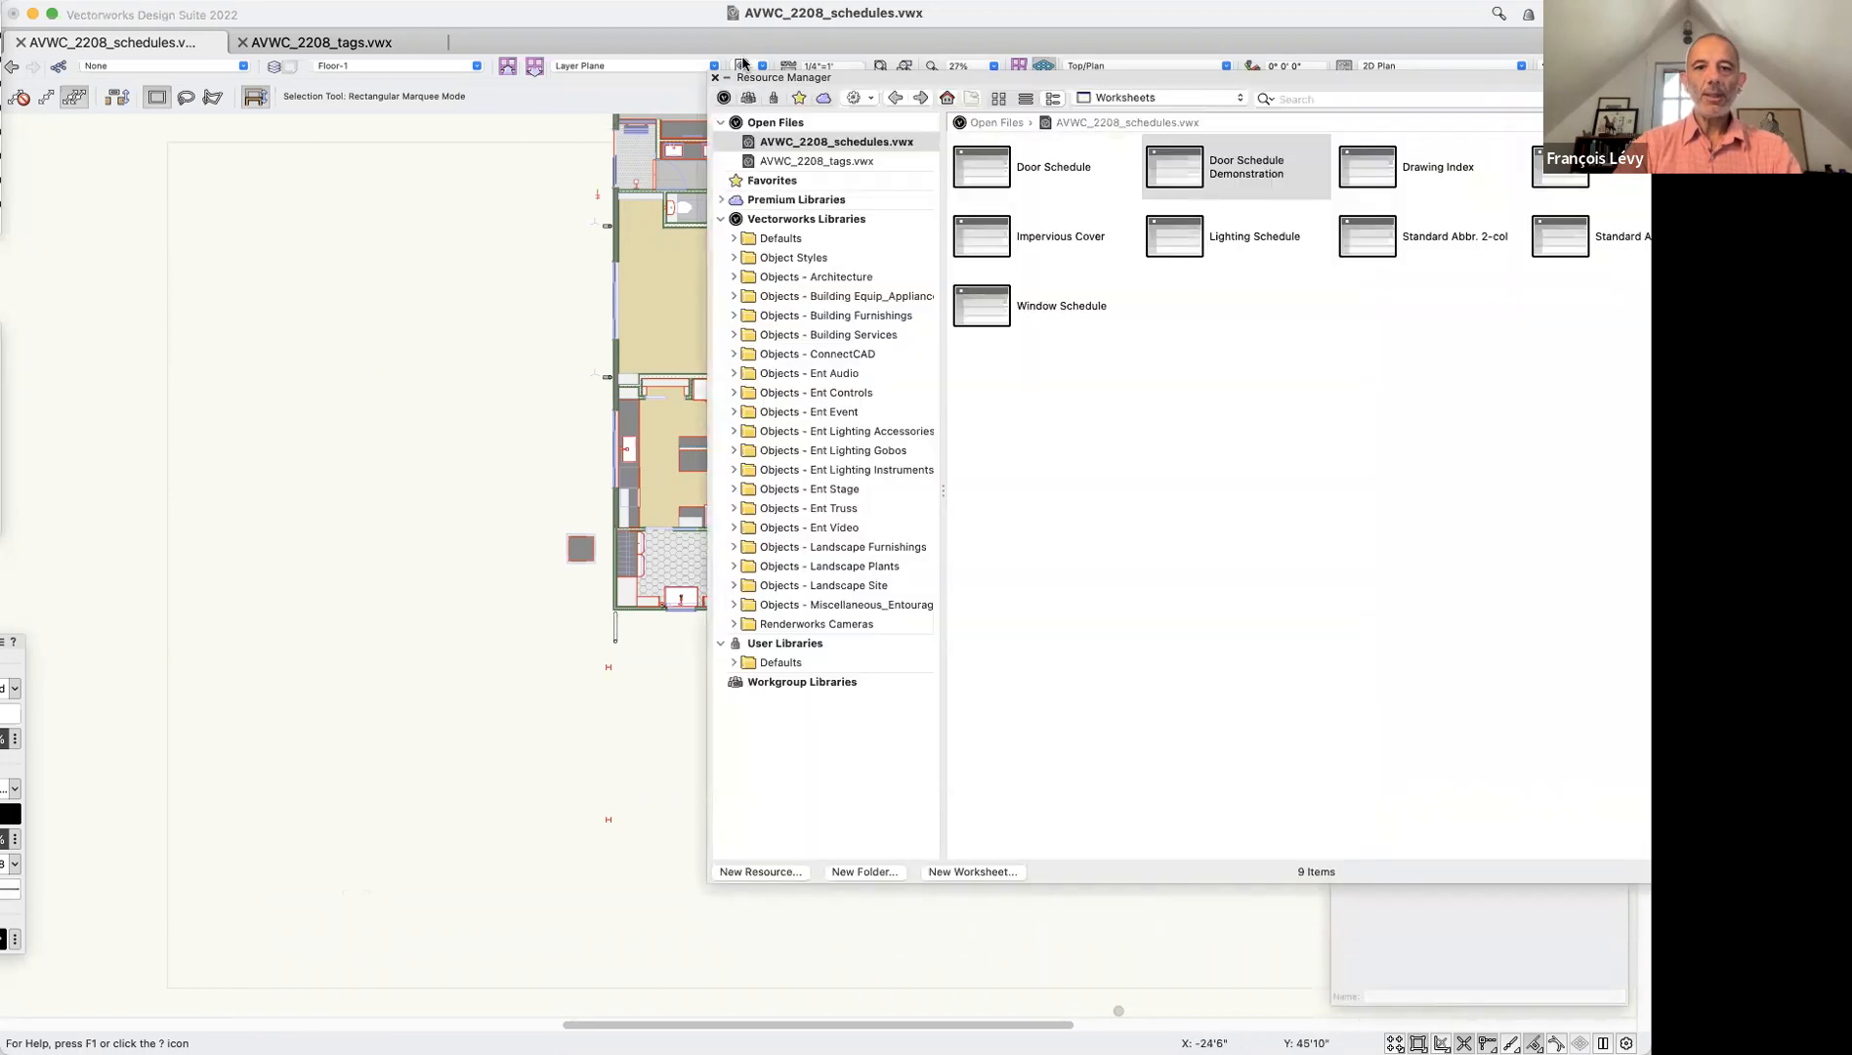
click(743, 66)
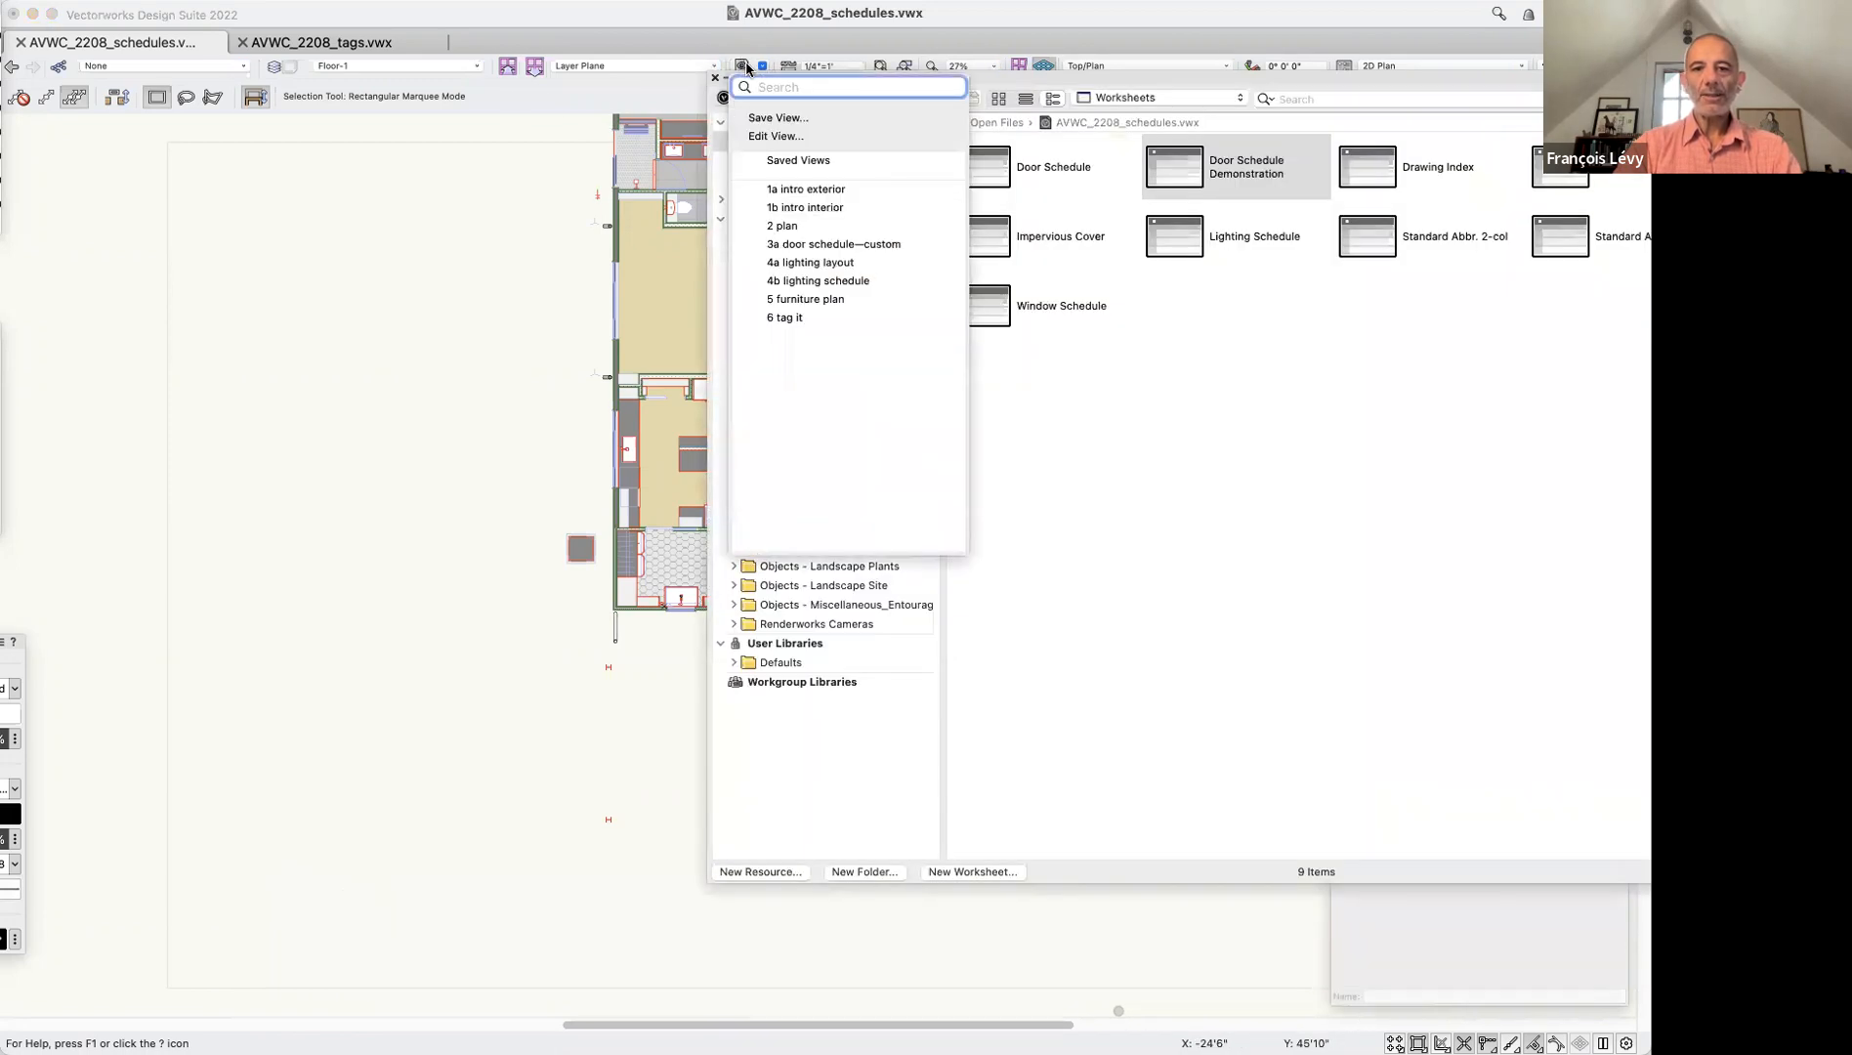
click(810, 246)
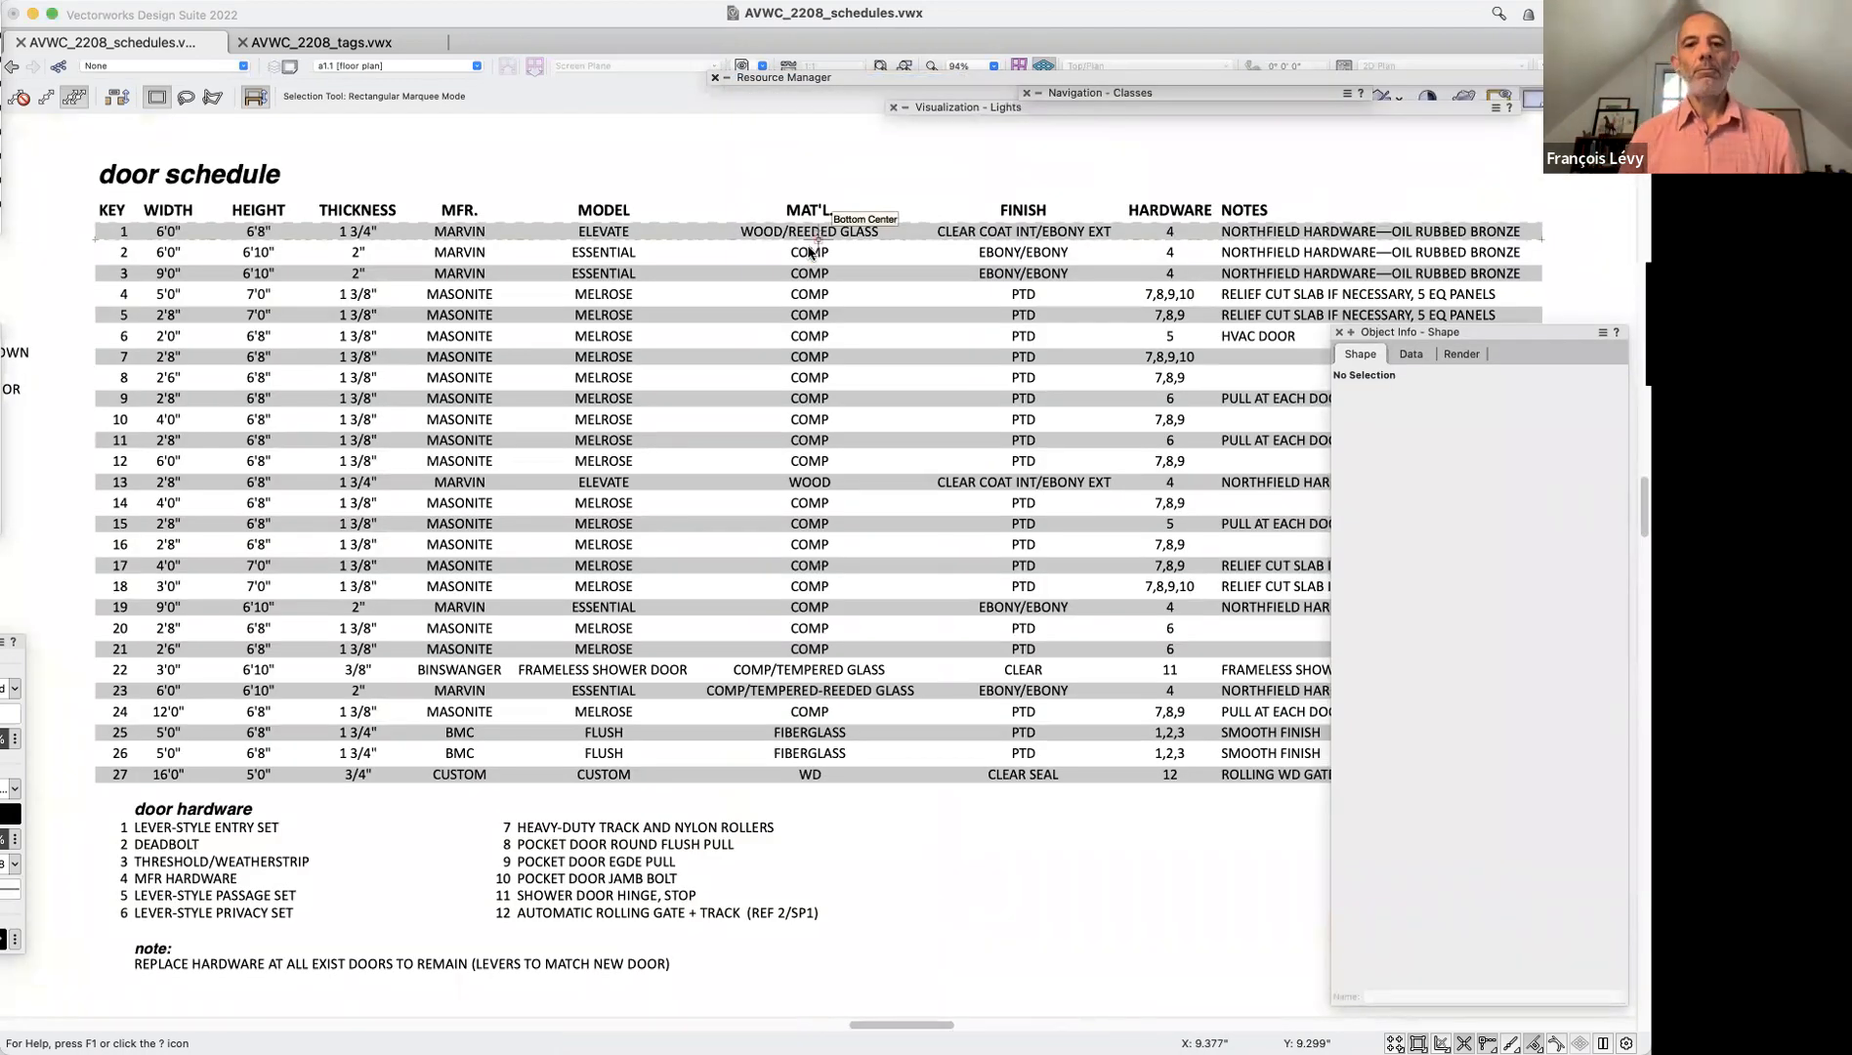
Open the custom door schedule's worksheet for editing, then reposition and enlarge its window to show the door rows
double_click(554, 193)
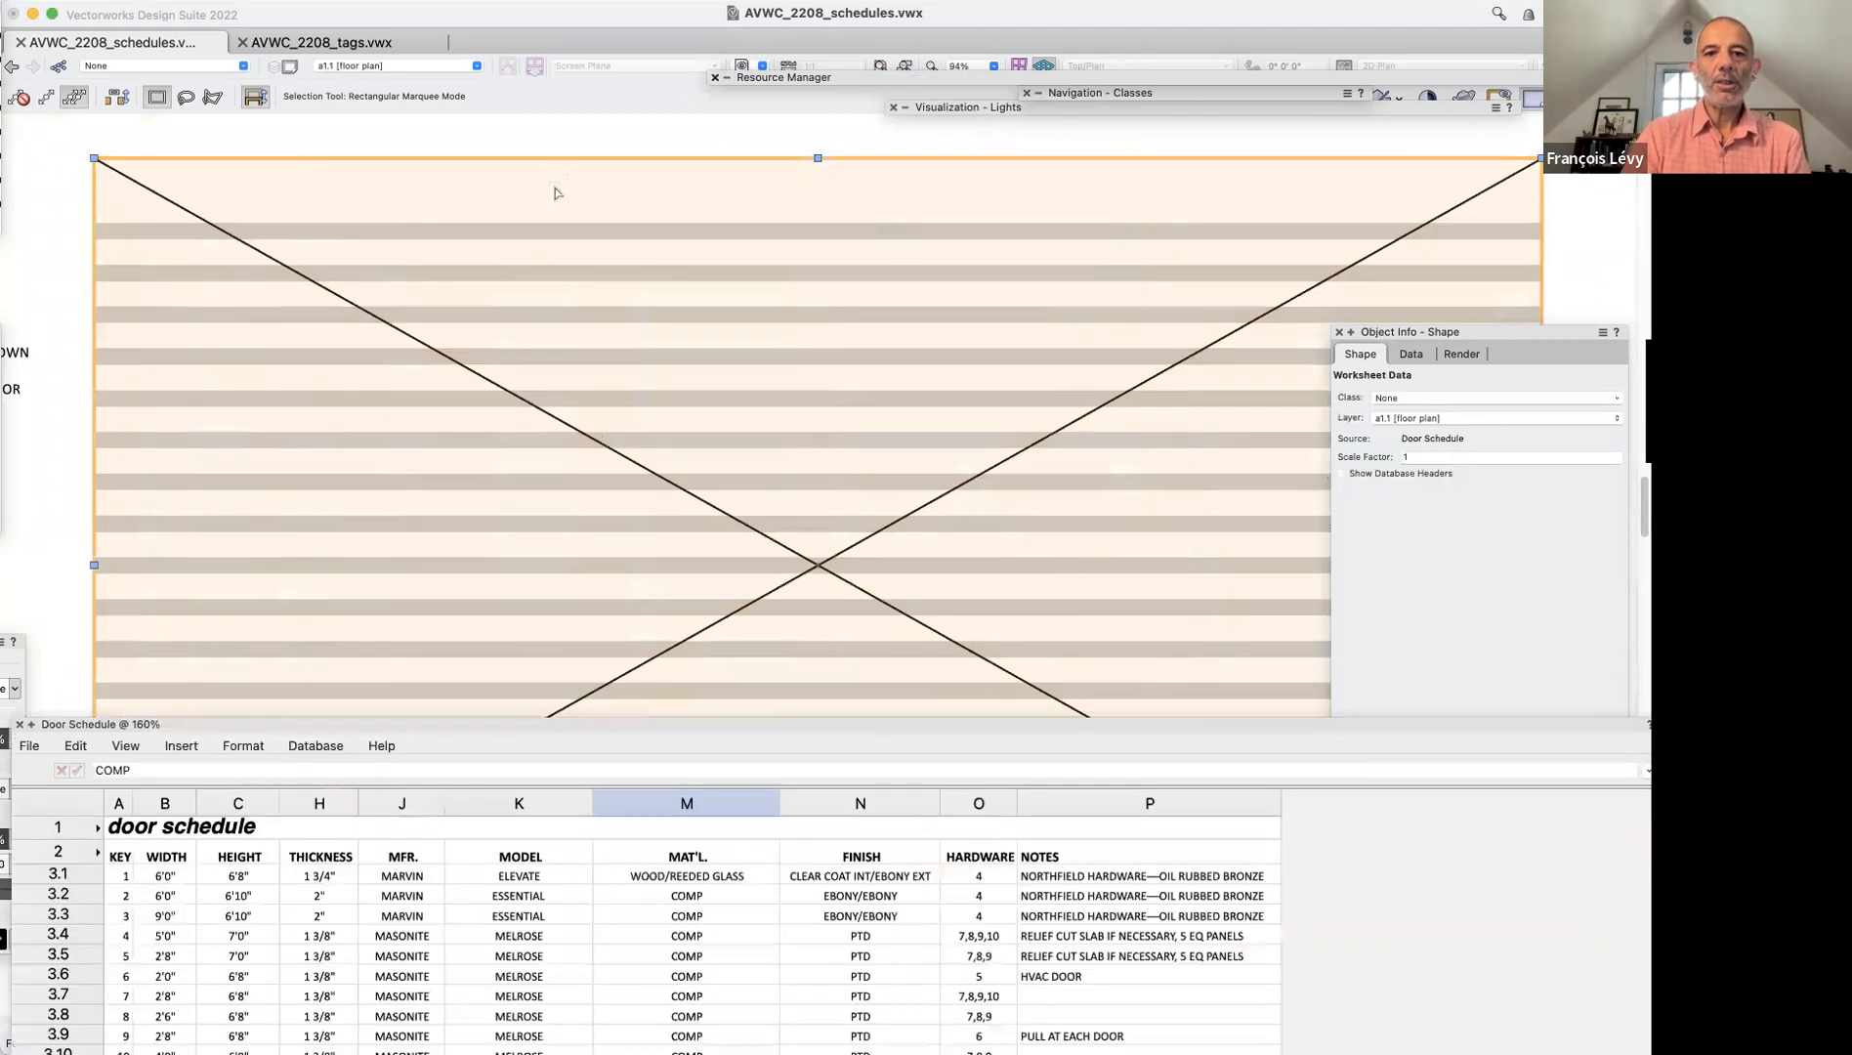
mouse_move(366, 724)
mouse_down()
mouse_move(423, 228)
mouse_move(365, 123)
mouse_up()
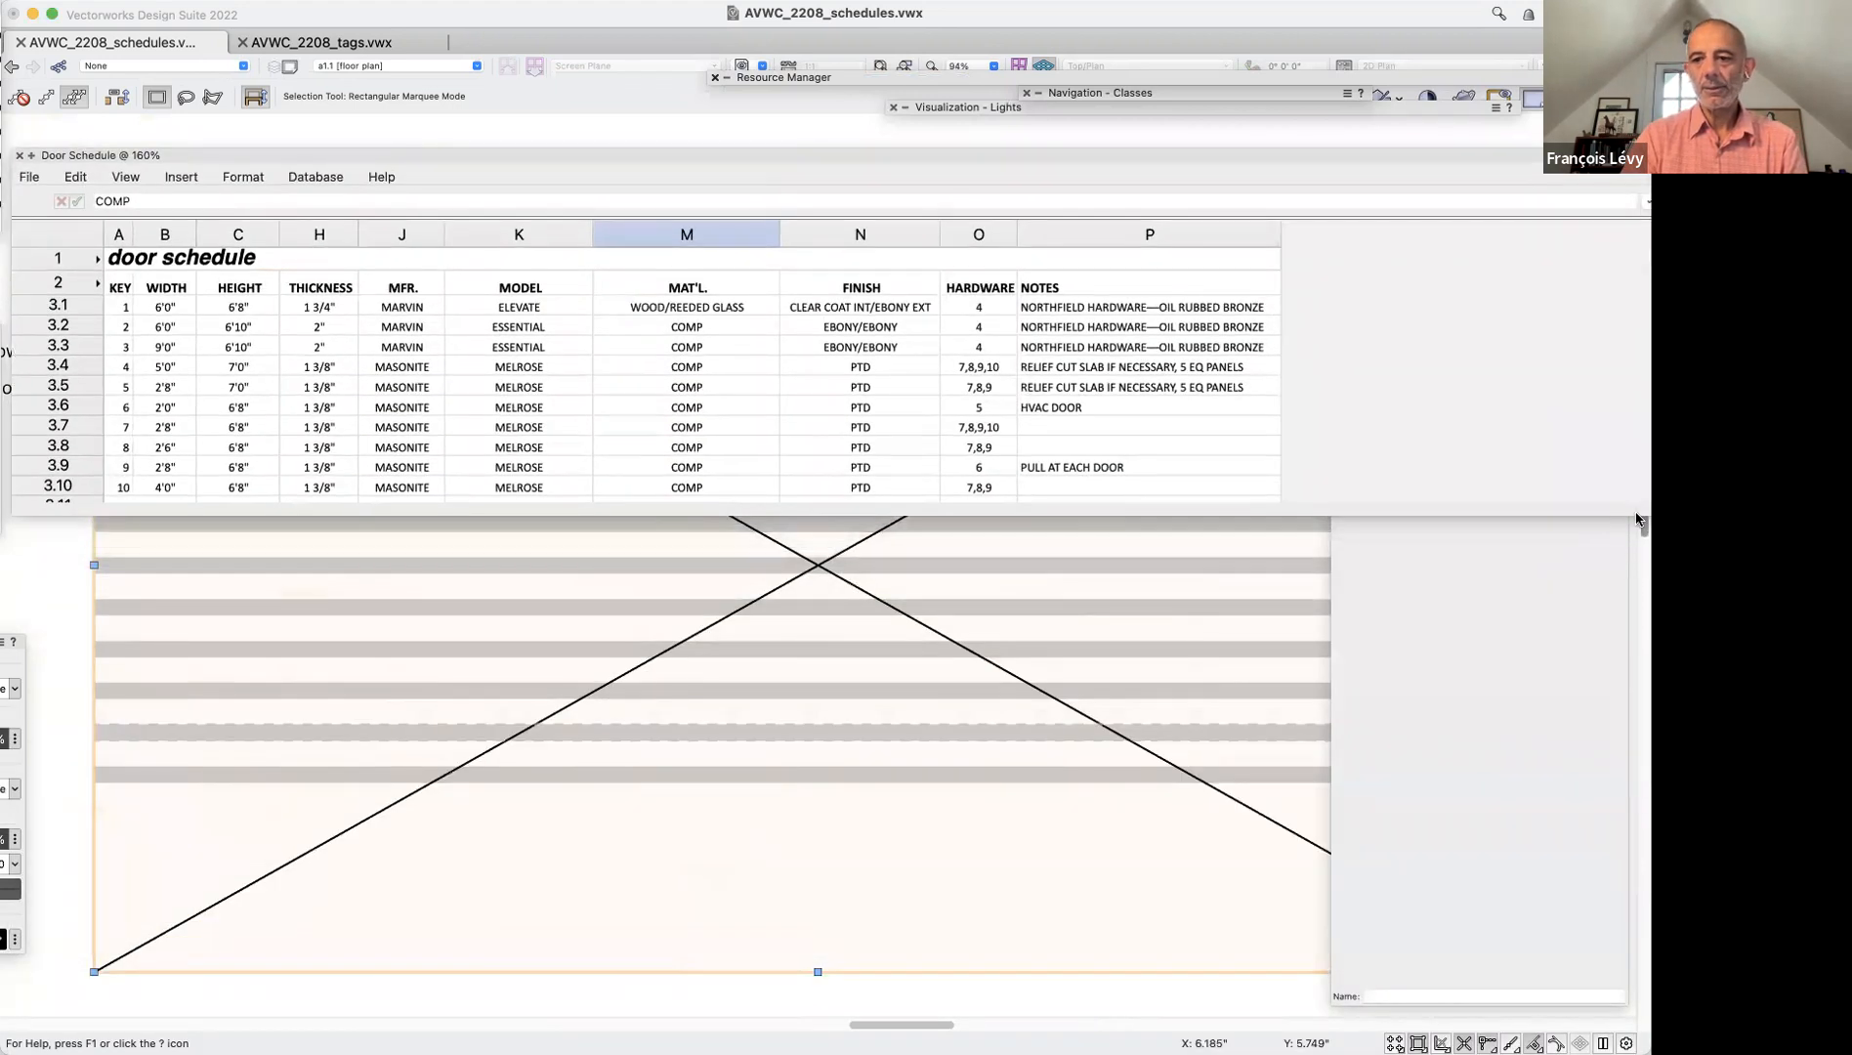
drag(1637, 519, 1374, 1016)
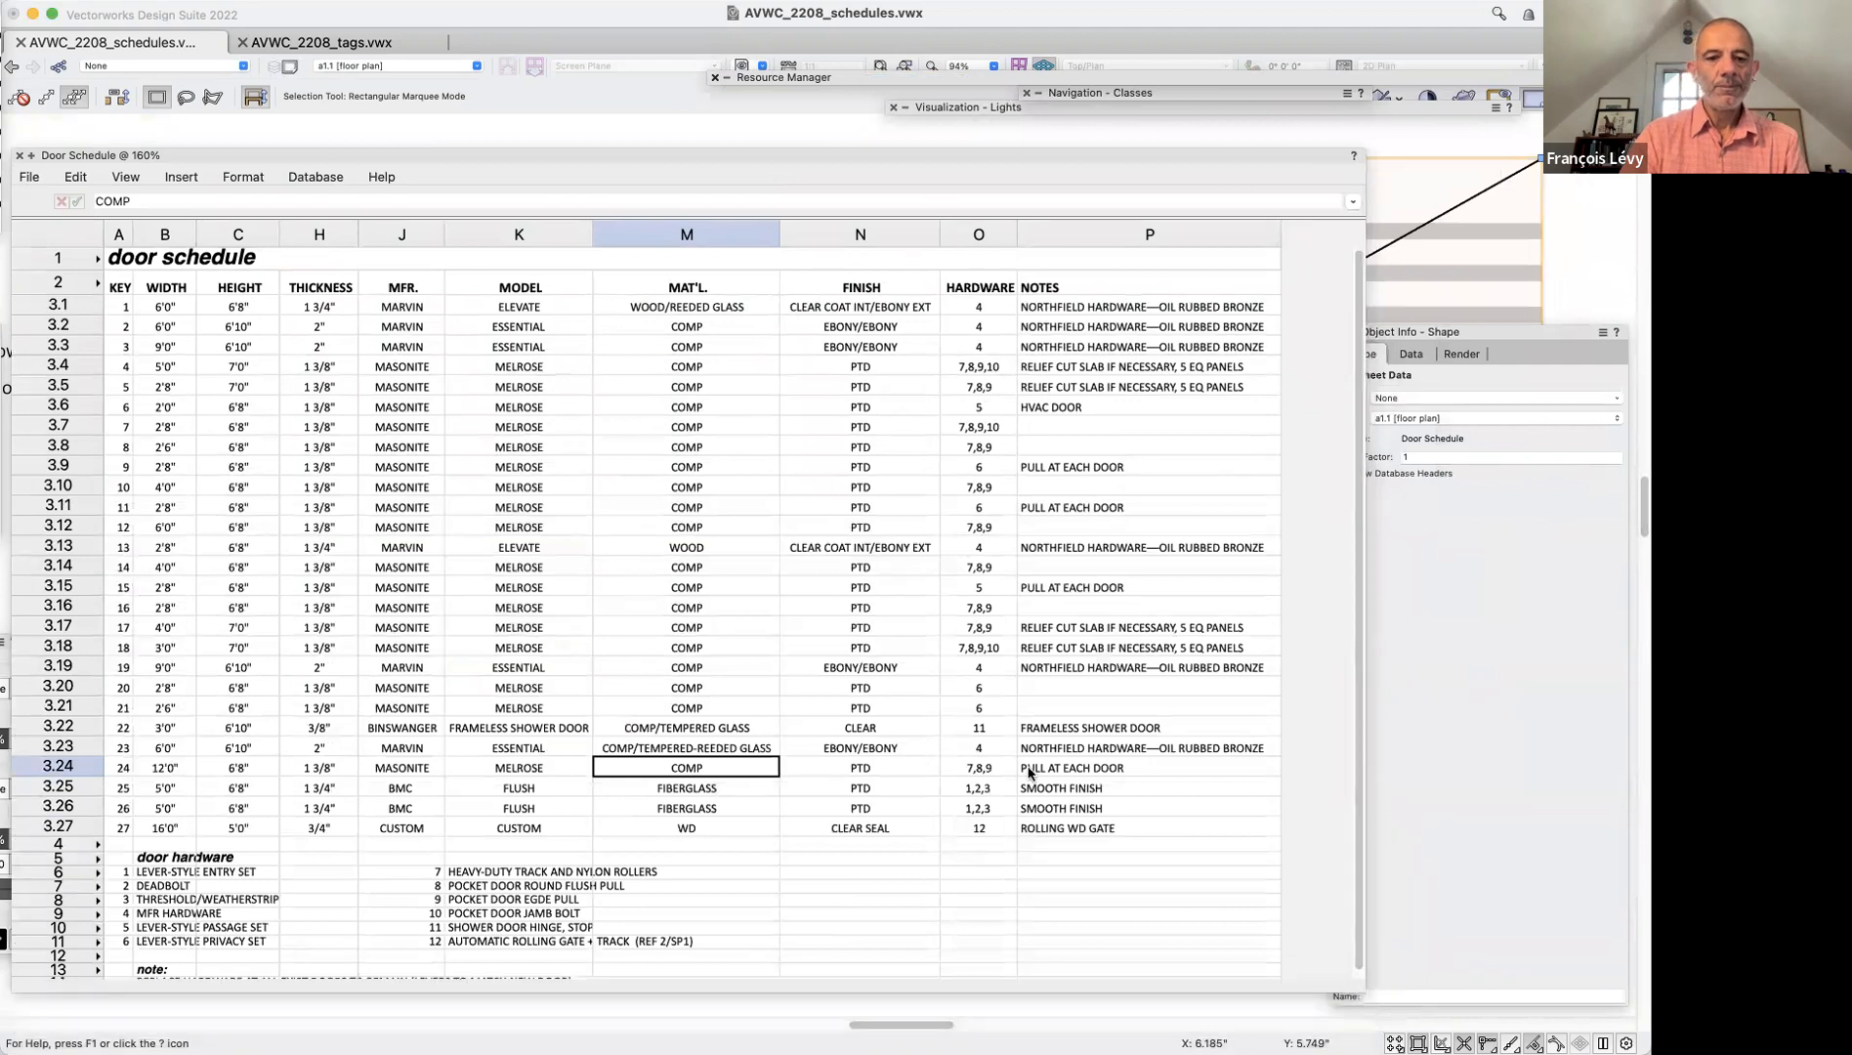
drag(461, 158, 535, 81)
Show the database headers in the Door Schedule worksheet and select database row 3
click(220, 100)
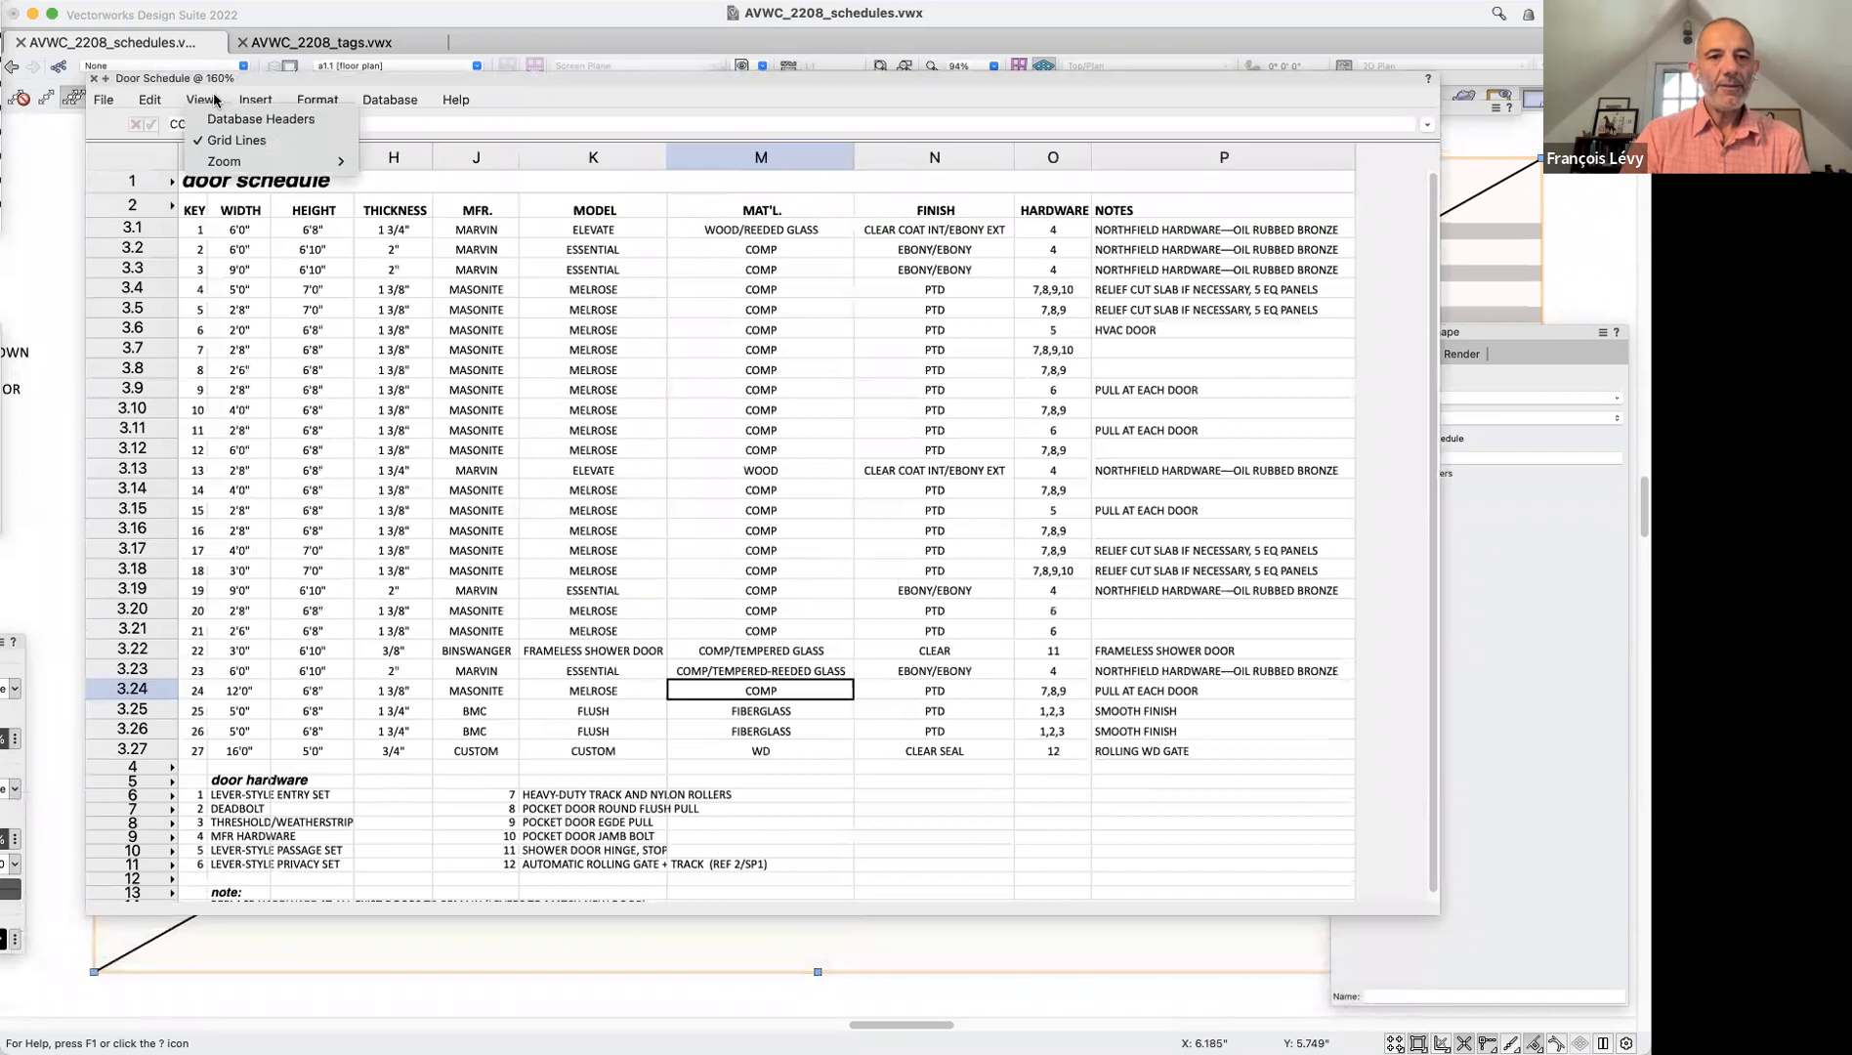
click(215, 122)
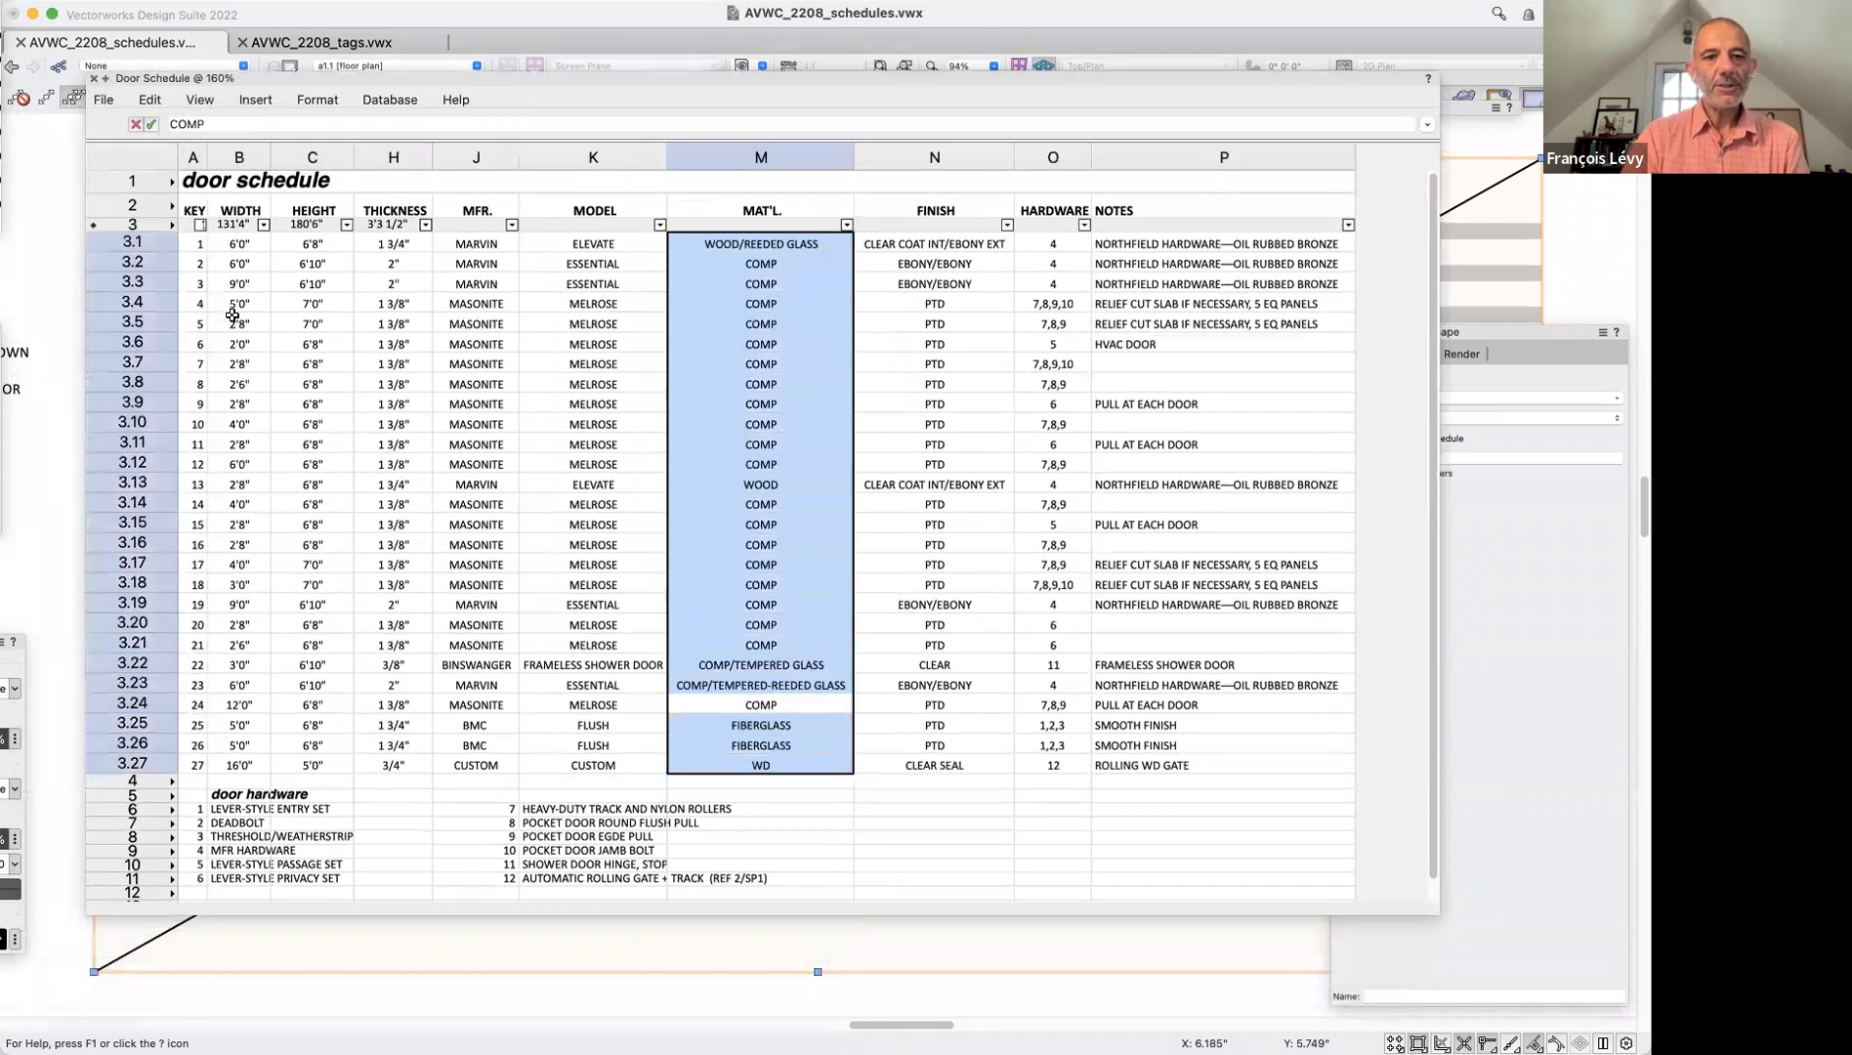
click(154, 223)
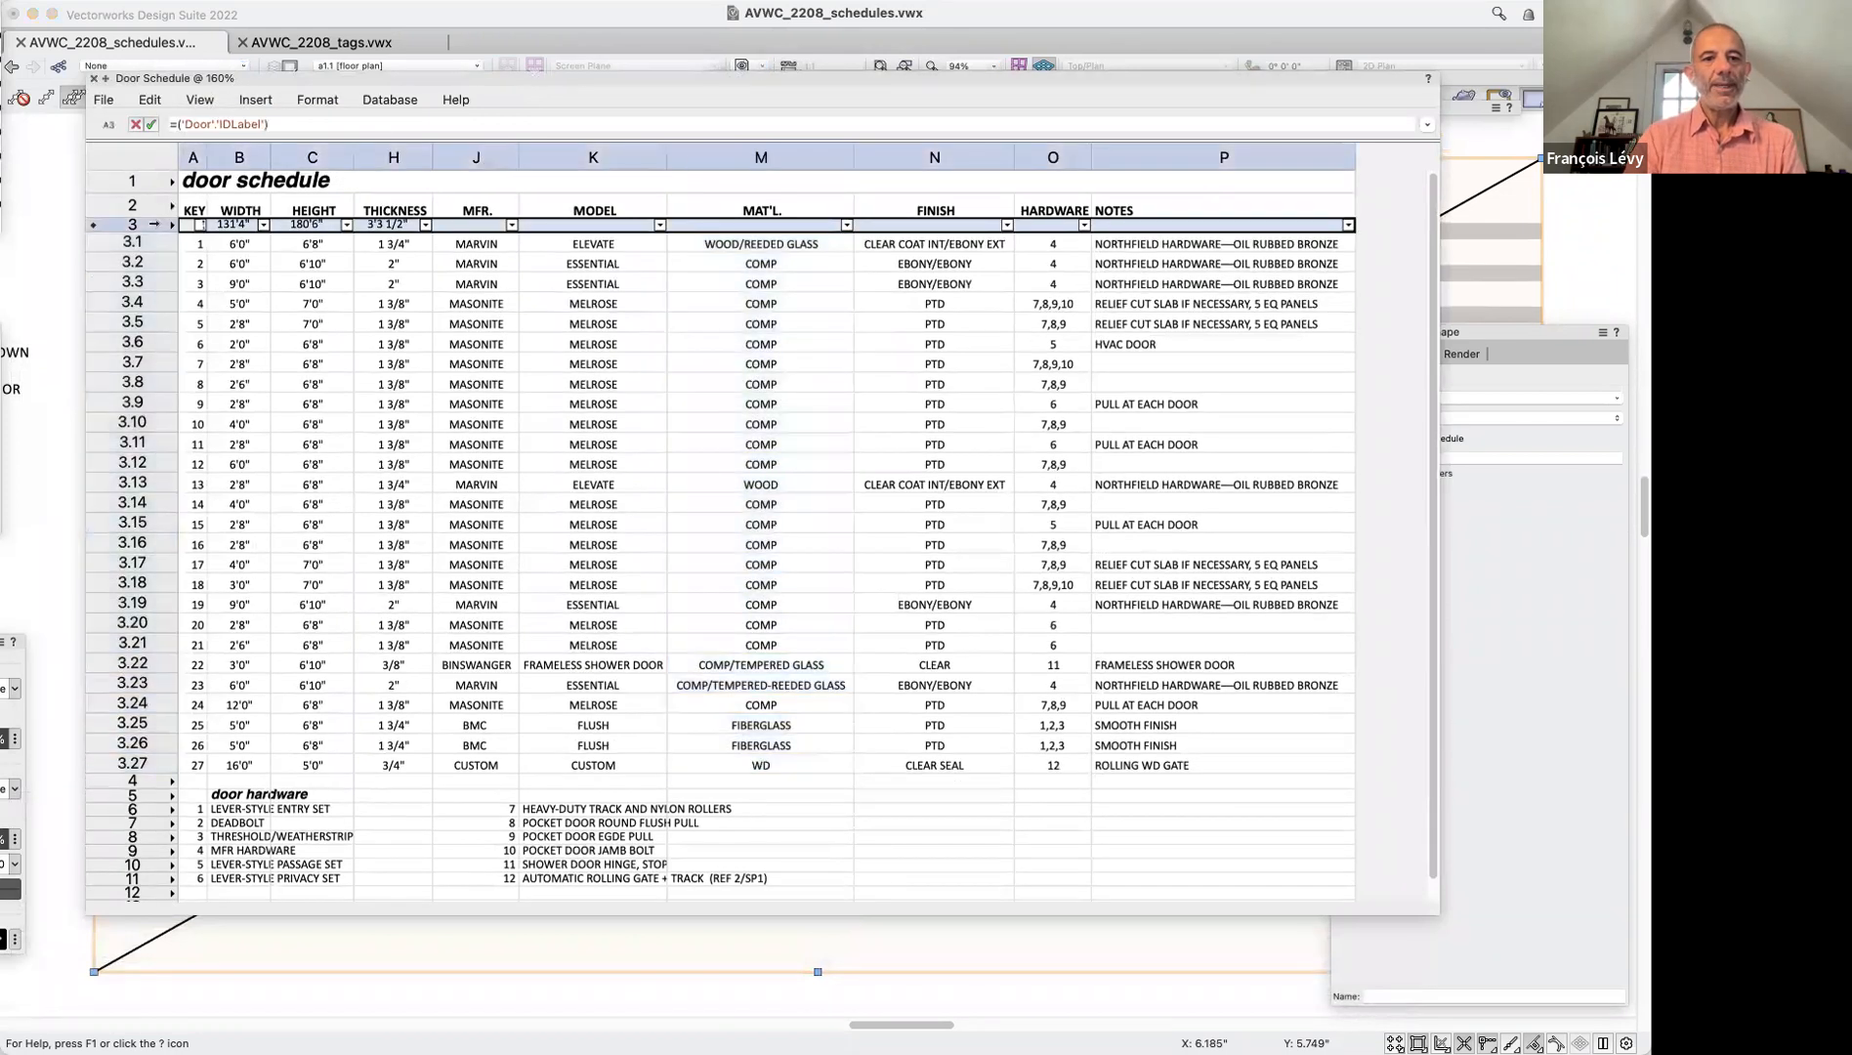
Open the criteria for database row 3 and review the criterion types, keeping Field Value for the On Schedule condition
right_click(155, 223)
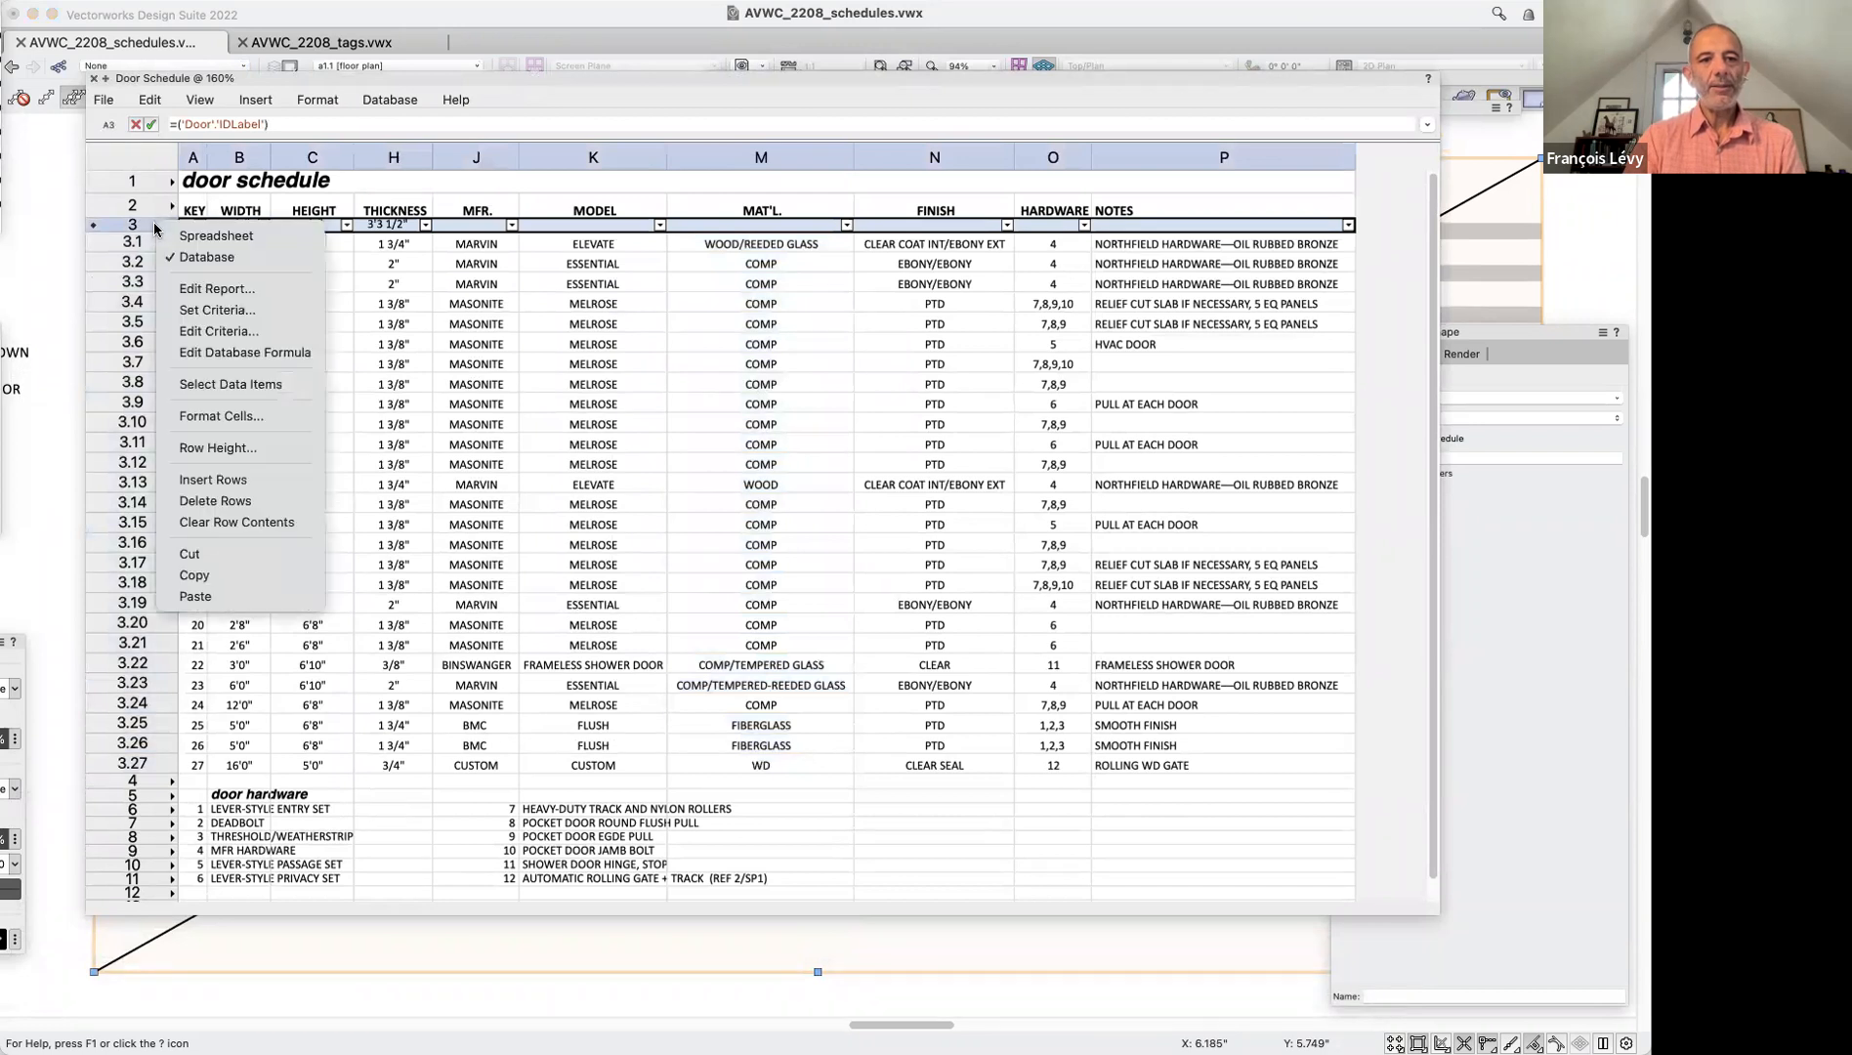
click(177, 325)
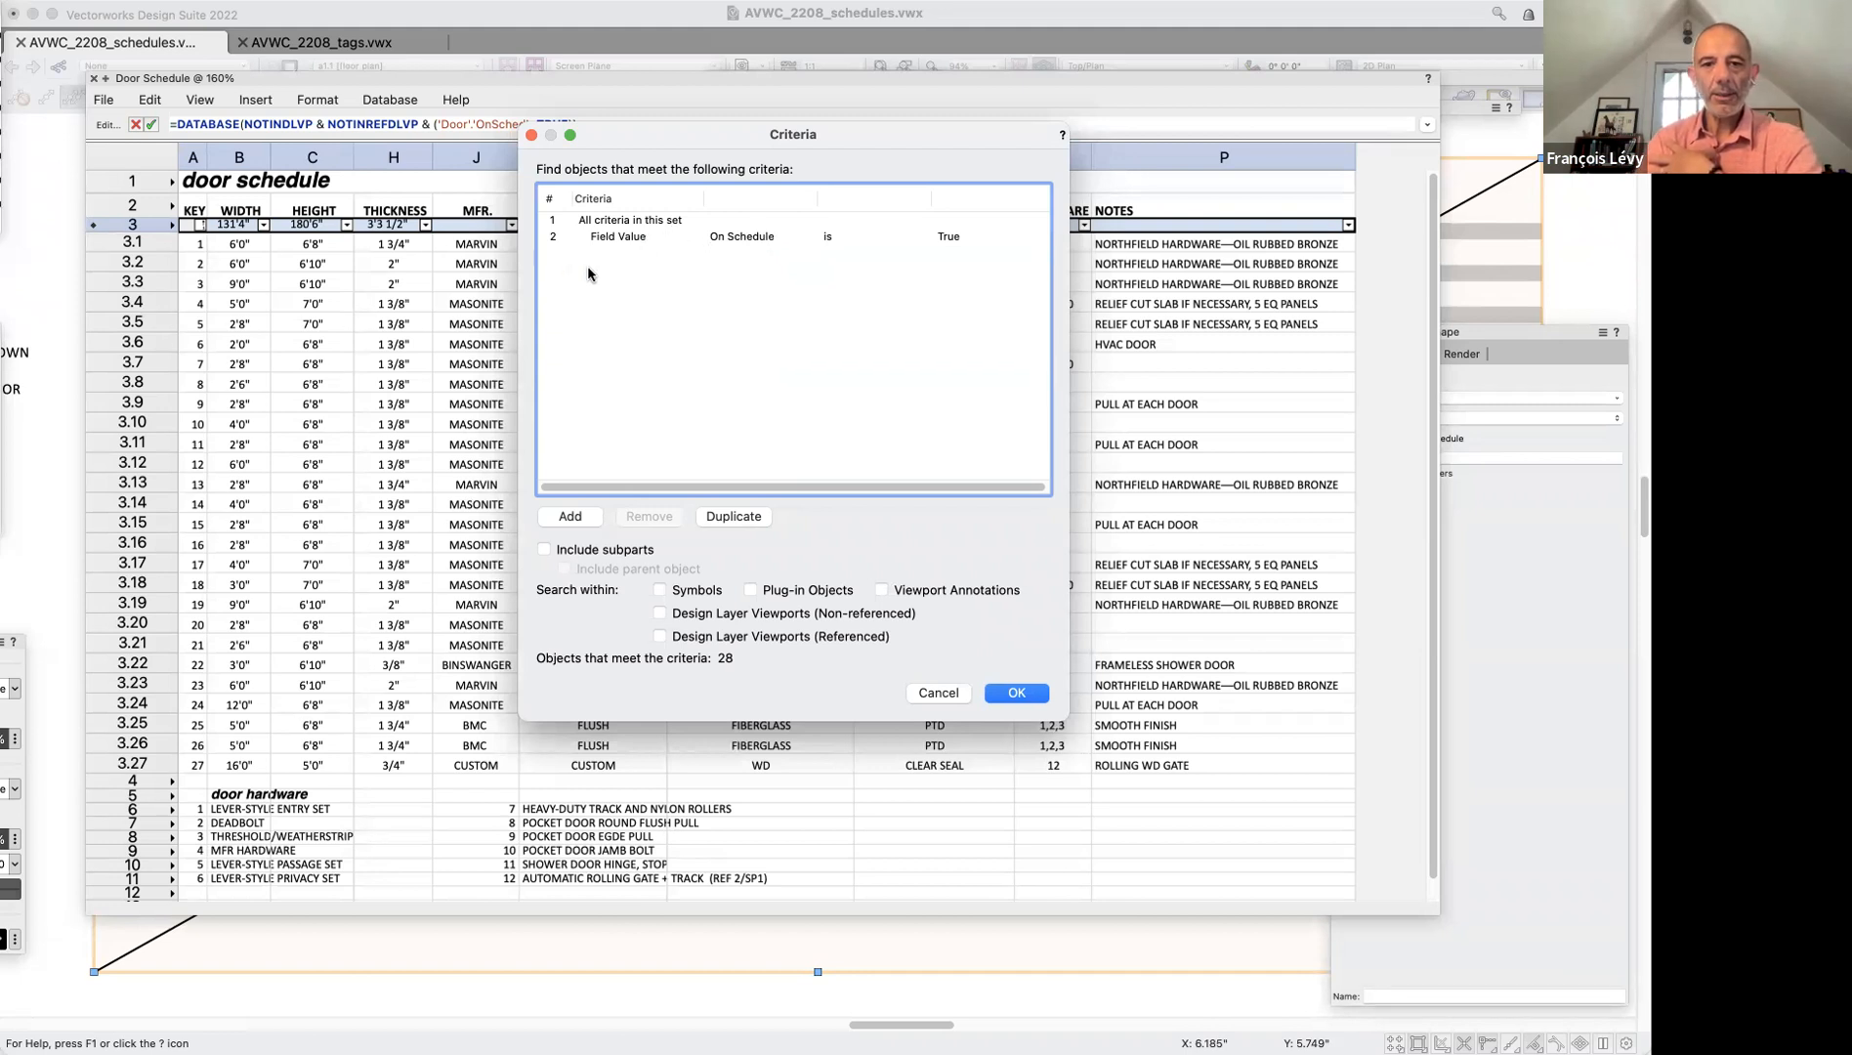
click(636, 238)
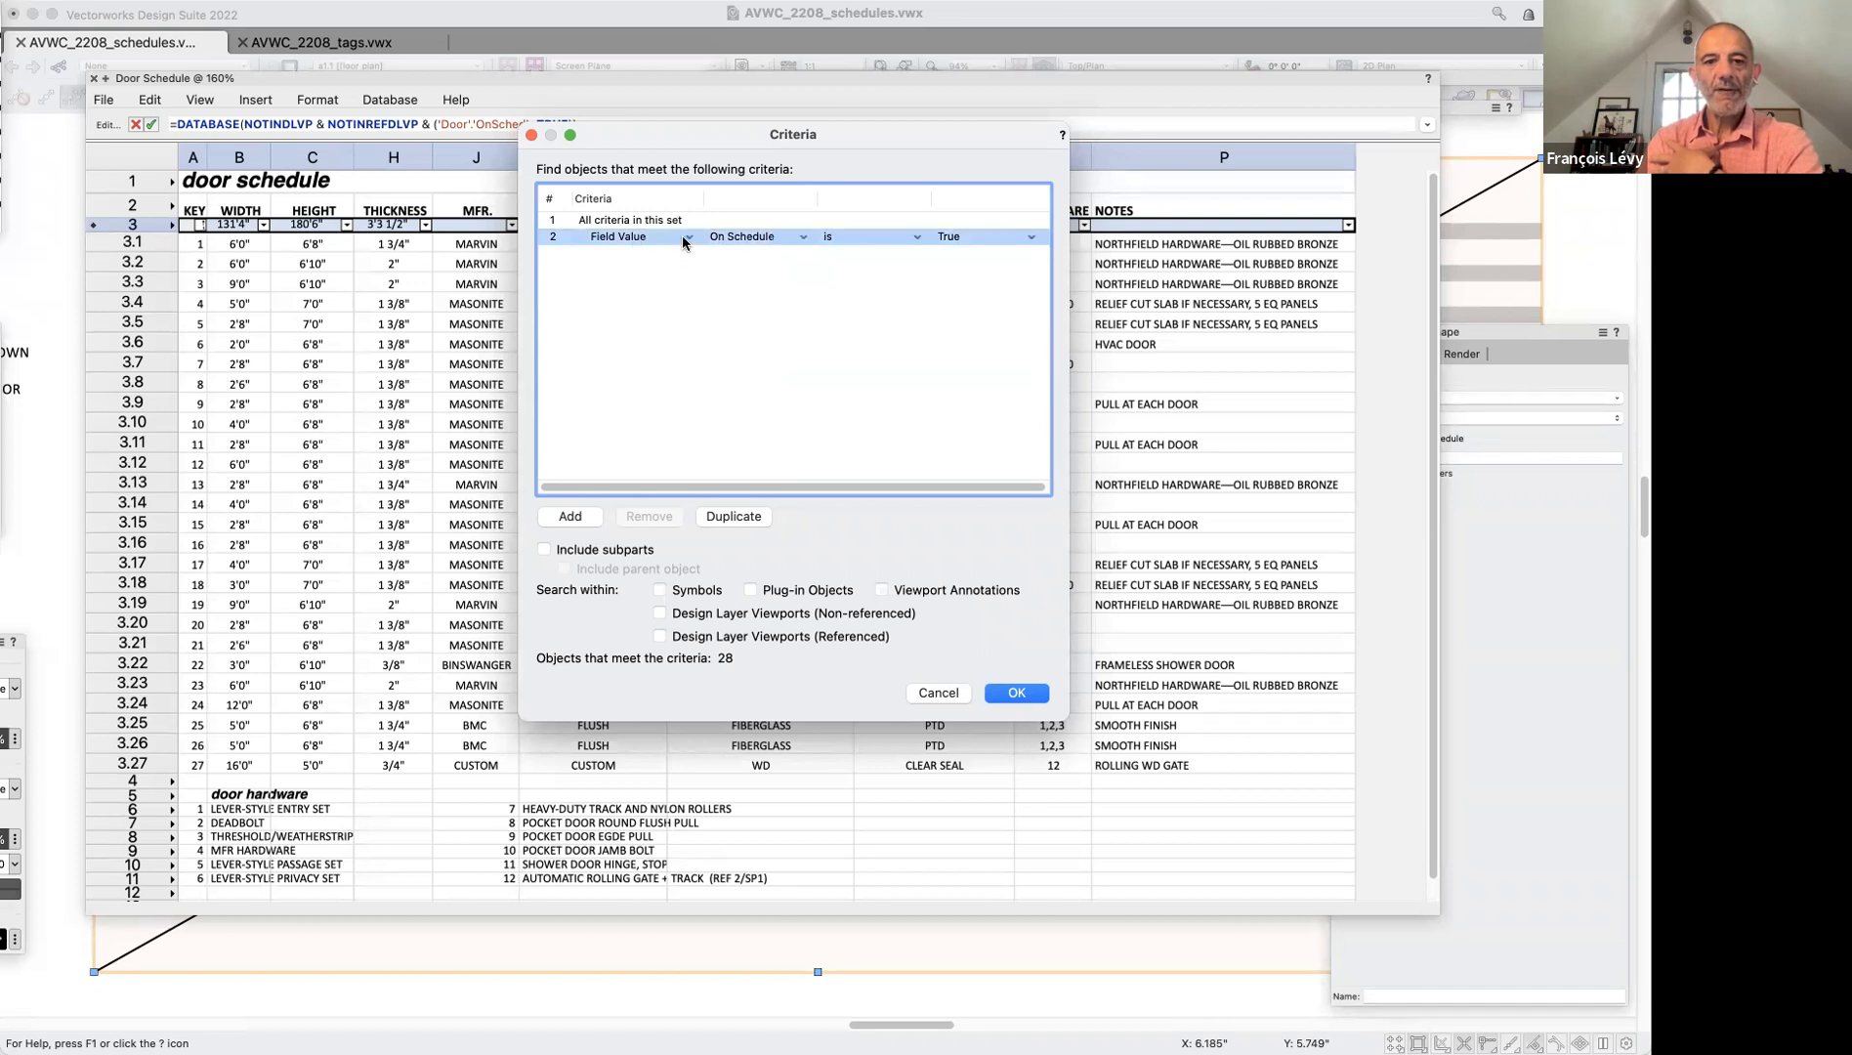
click(683, 238)
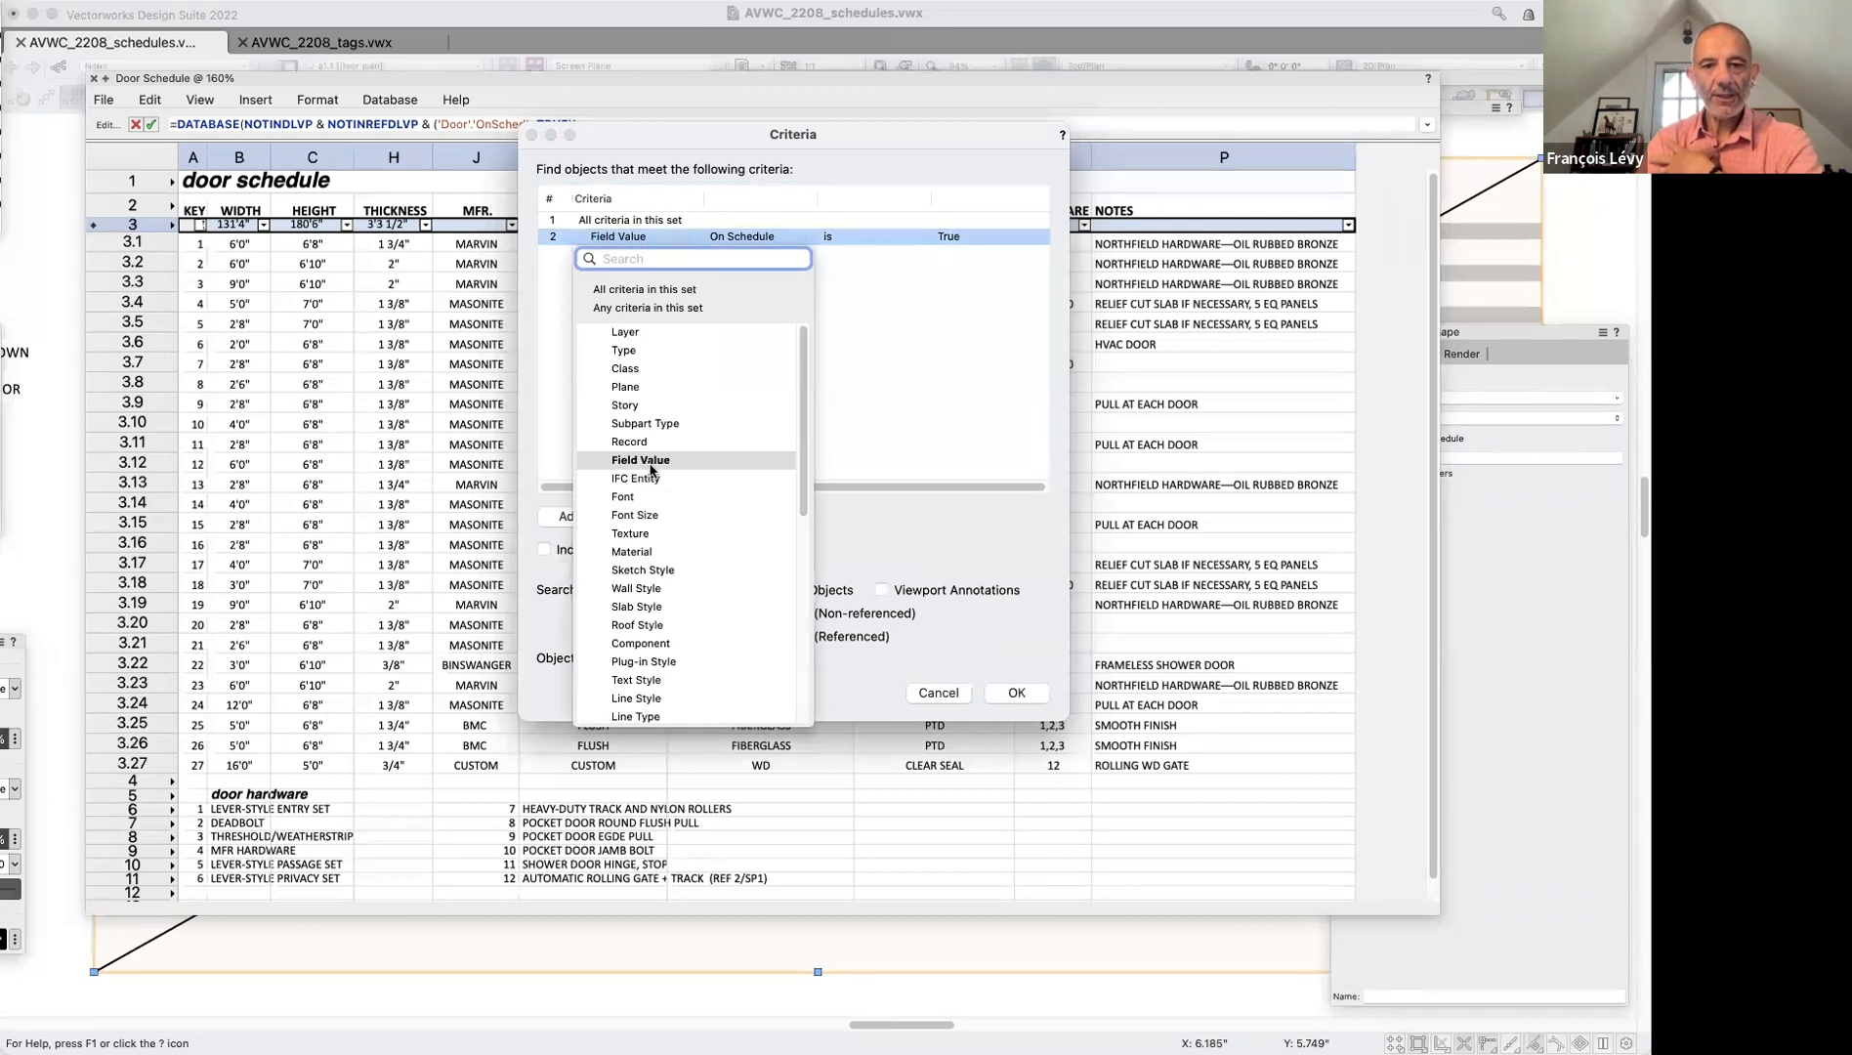
click(711, 459)
Examine the record fields available for the On Schedule criterion, including other object records and the fields listed under Door
click(802, 239)
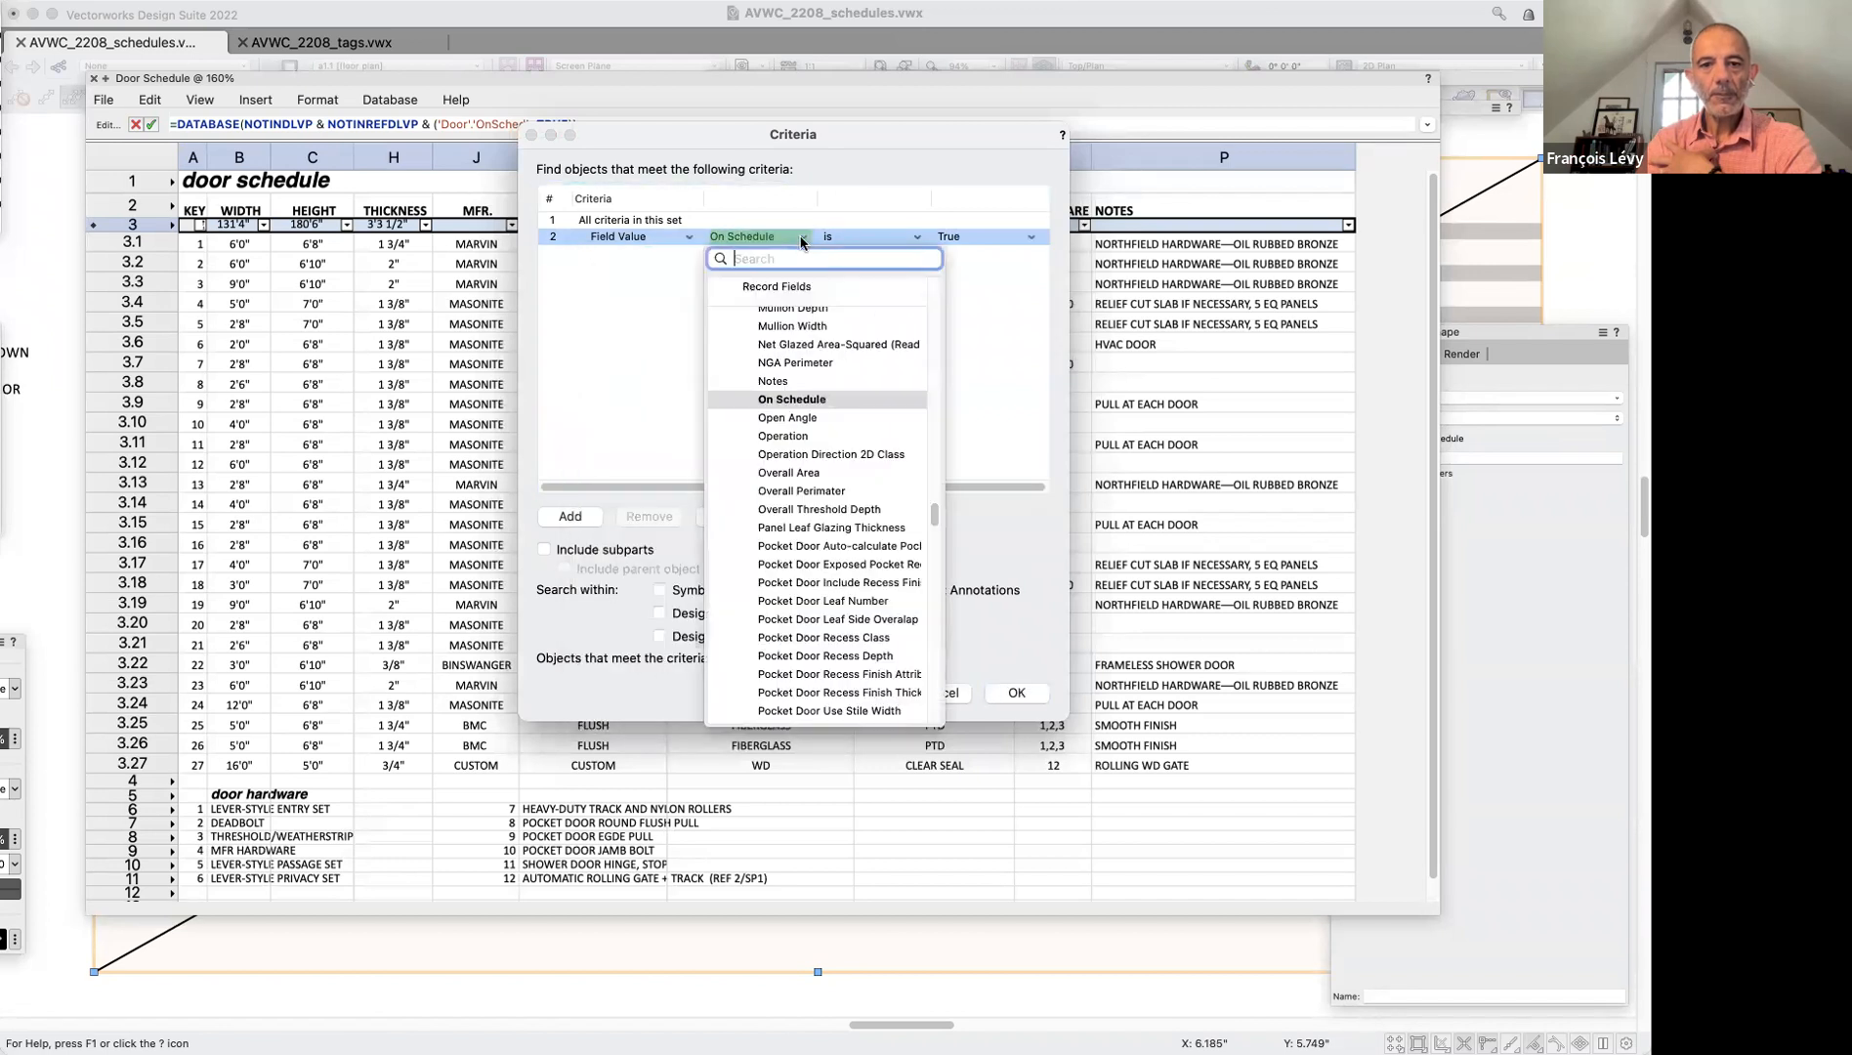
scroll(811, 394, up, 5)
scroll(810, 394, down, 15)
scroll(811, 394, down, 15)
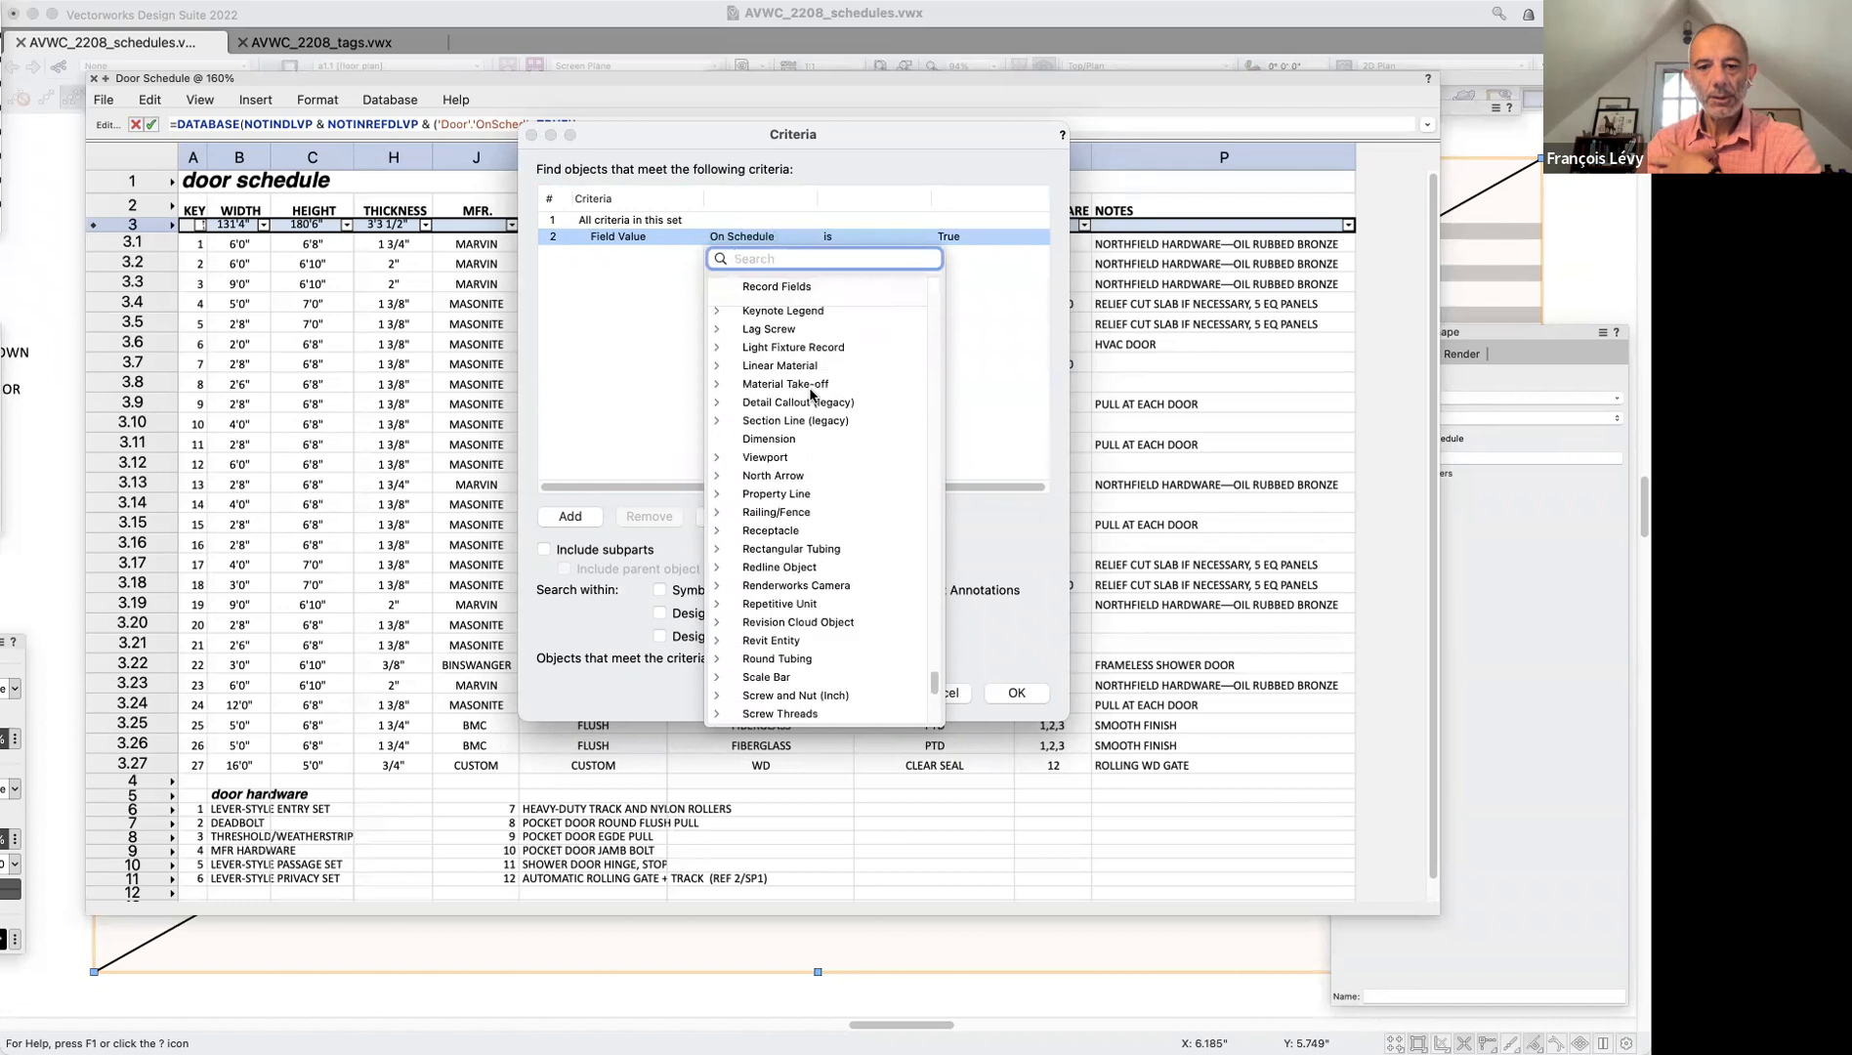
scroll(811, 394, up, 13)
scroll(811, 393, up, 10)
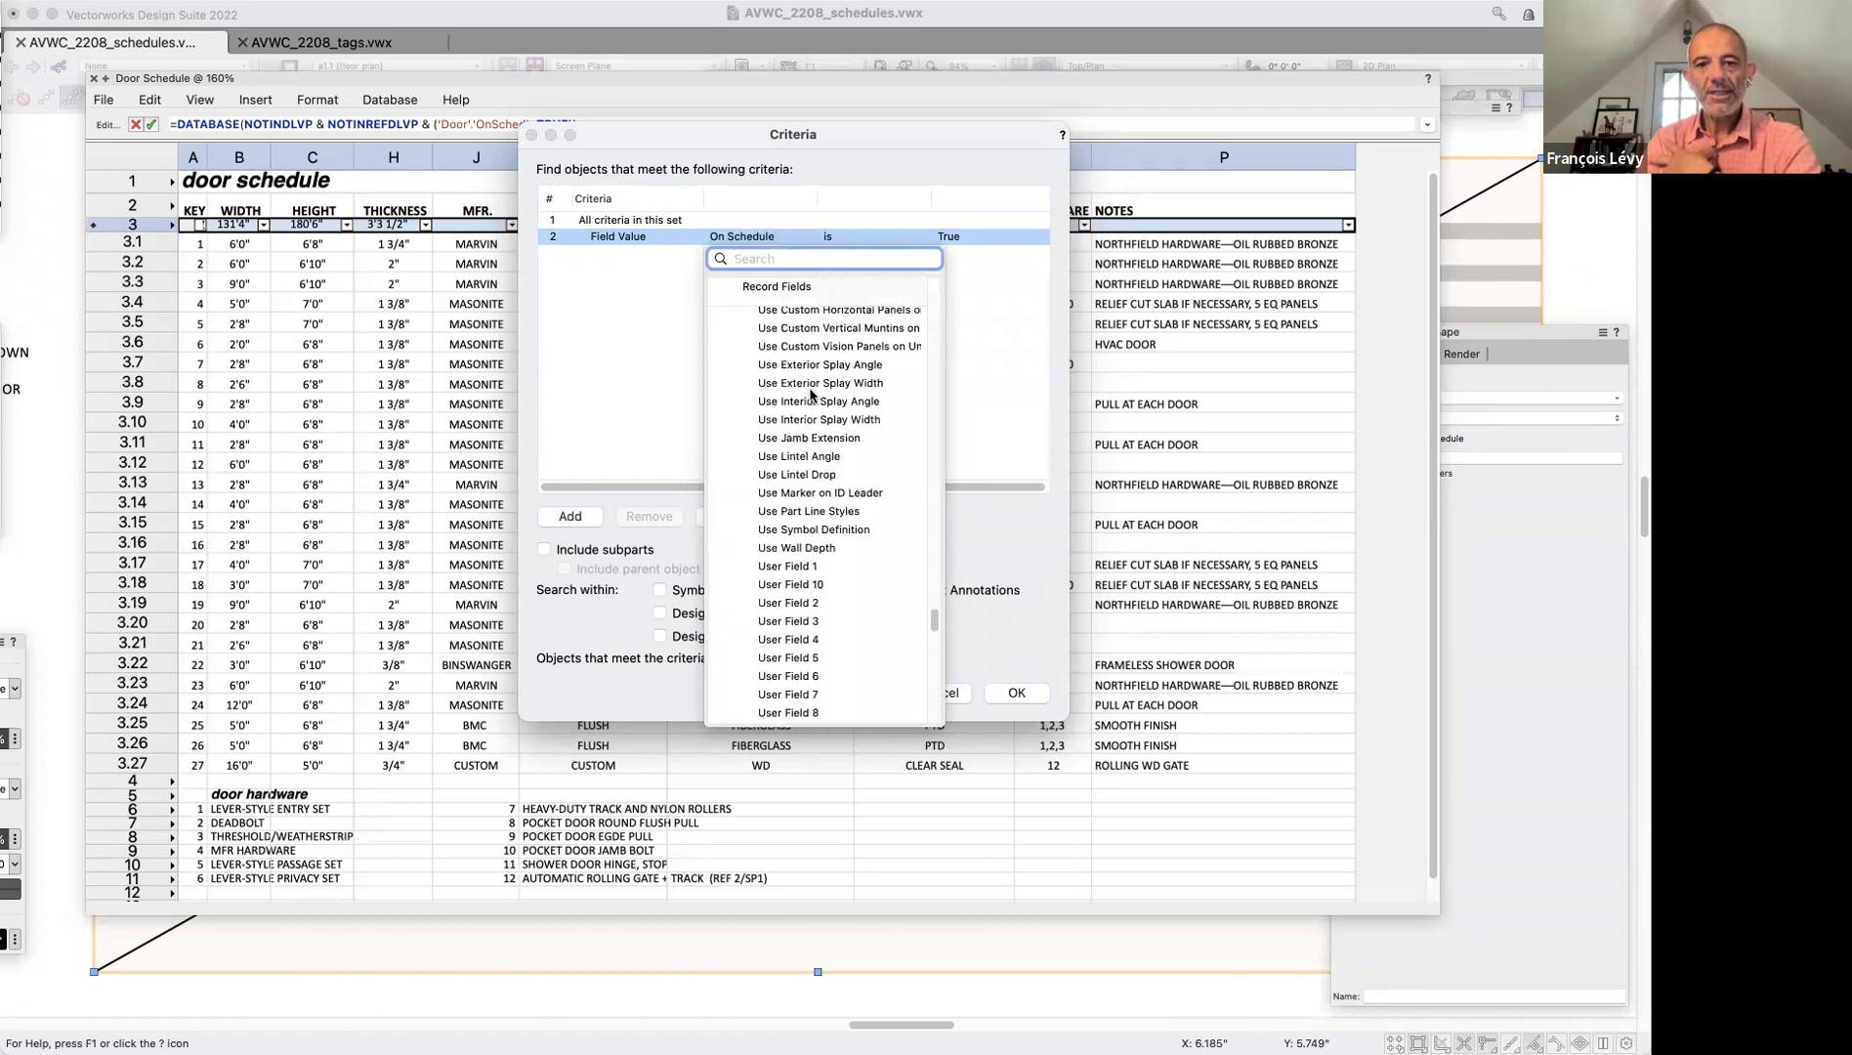
scroll(811, 394, up, 10)
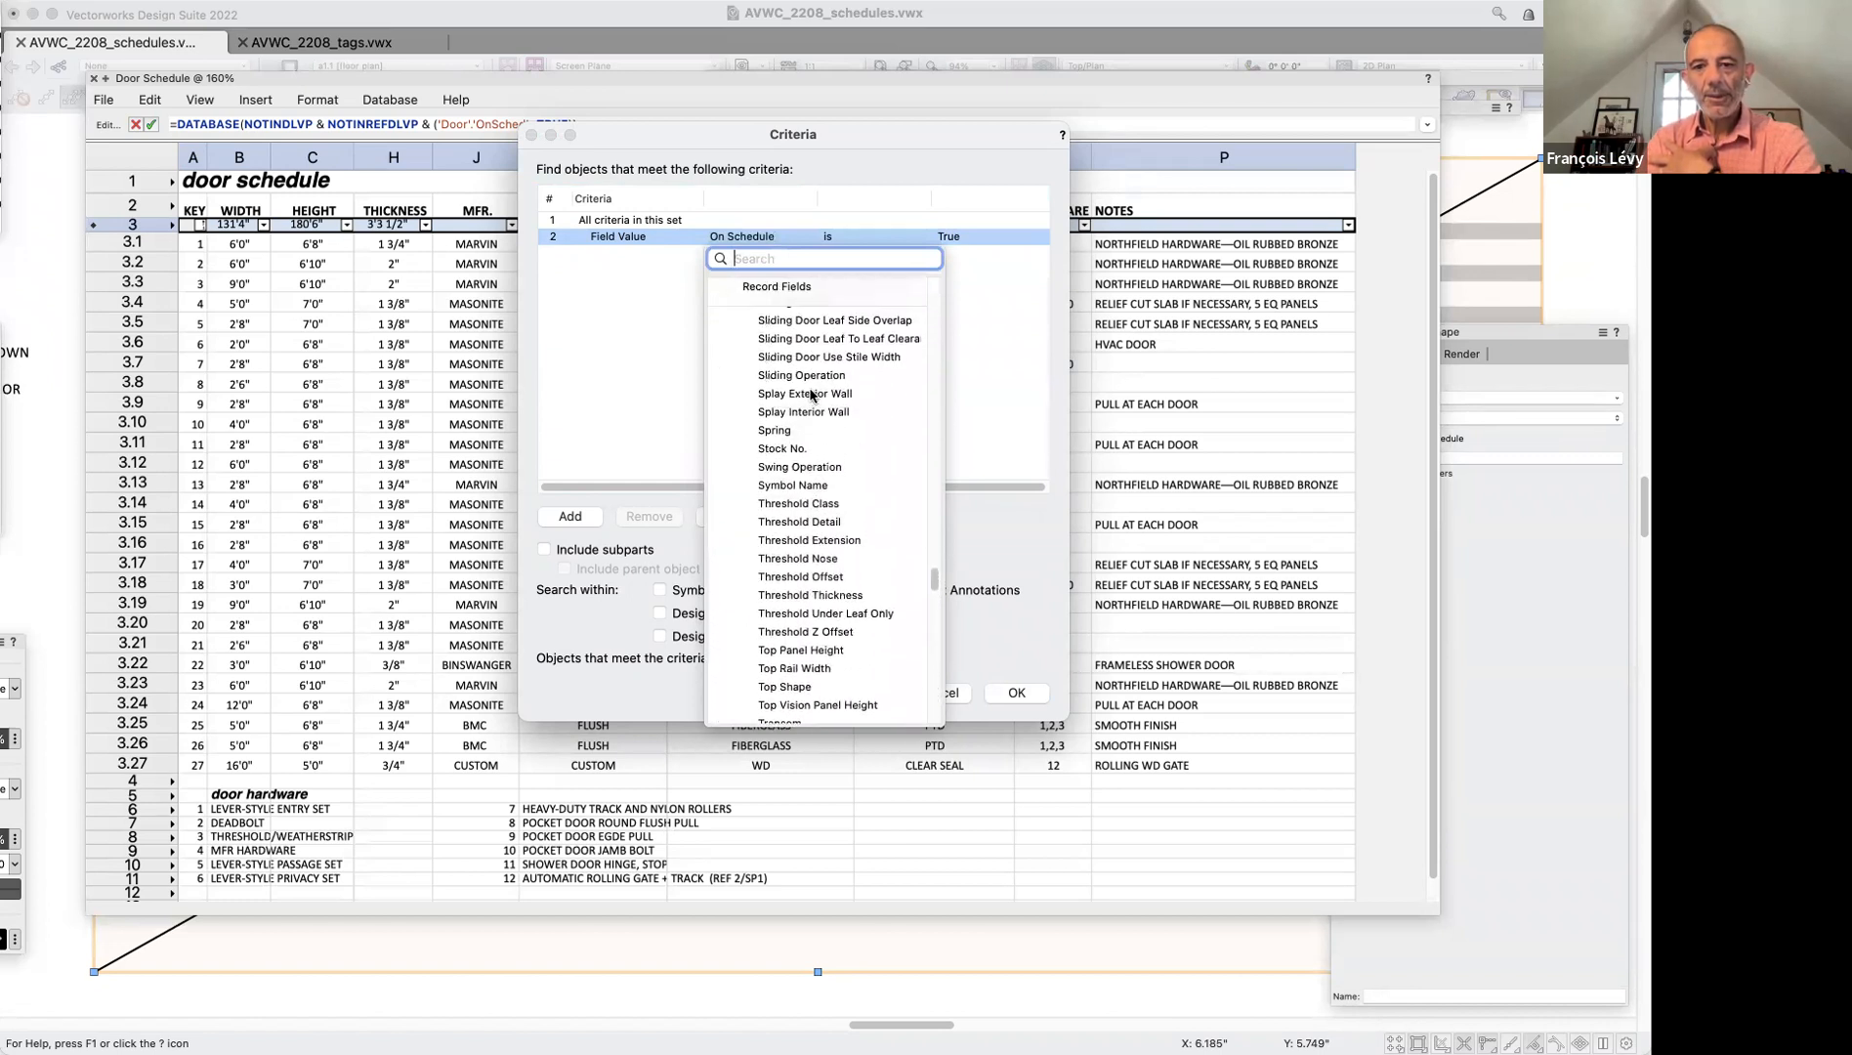
scroll(811, 394, up, 10)
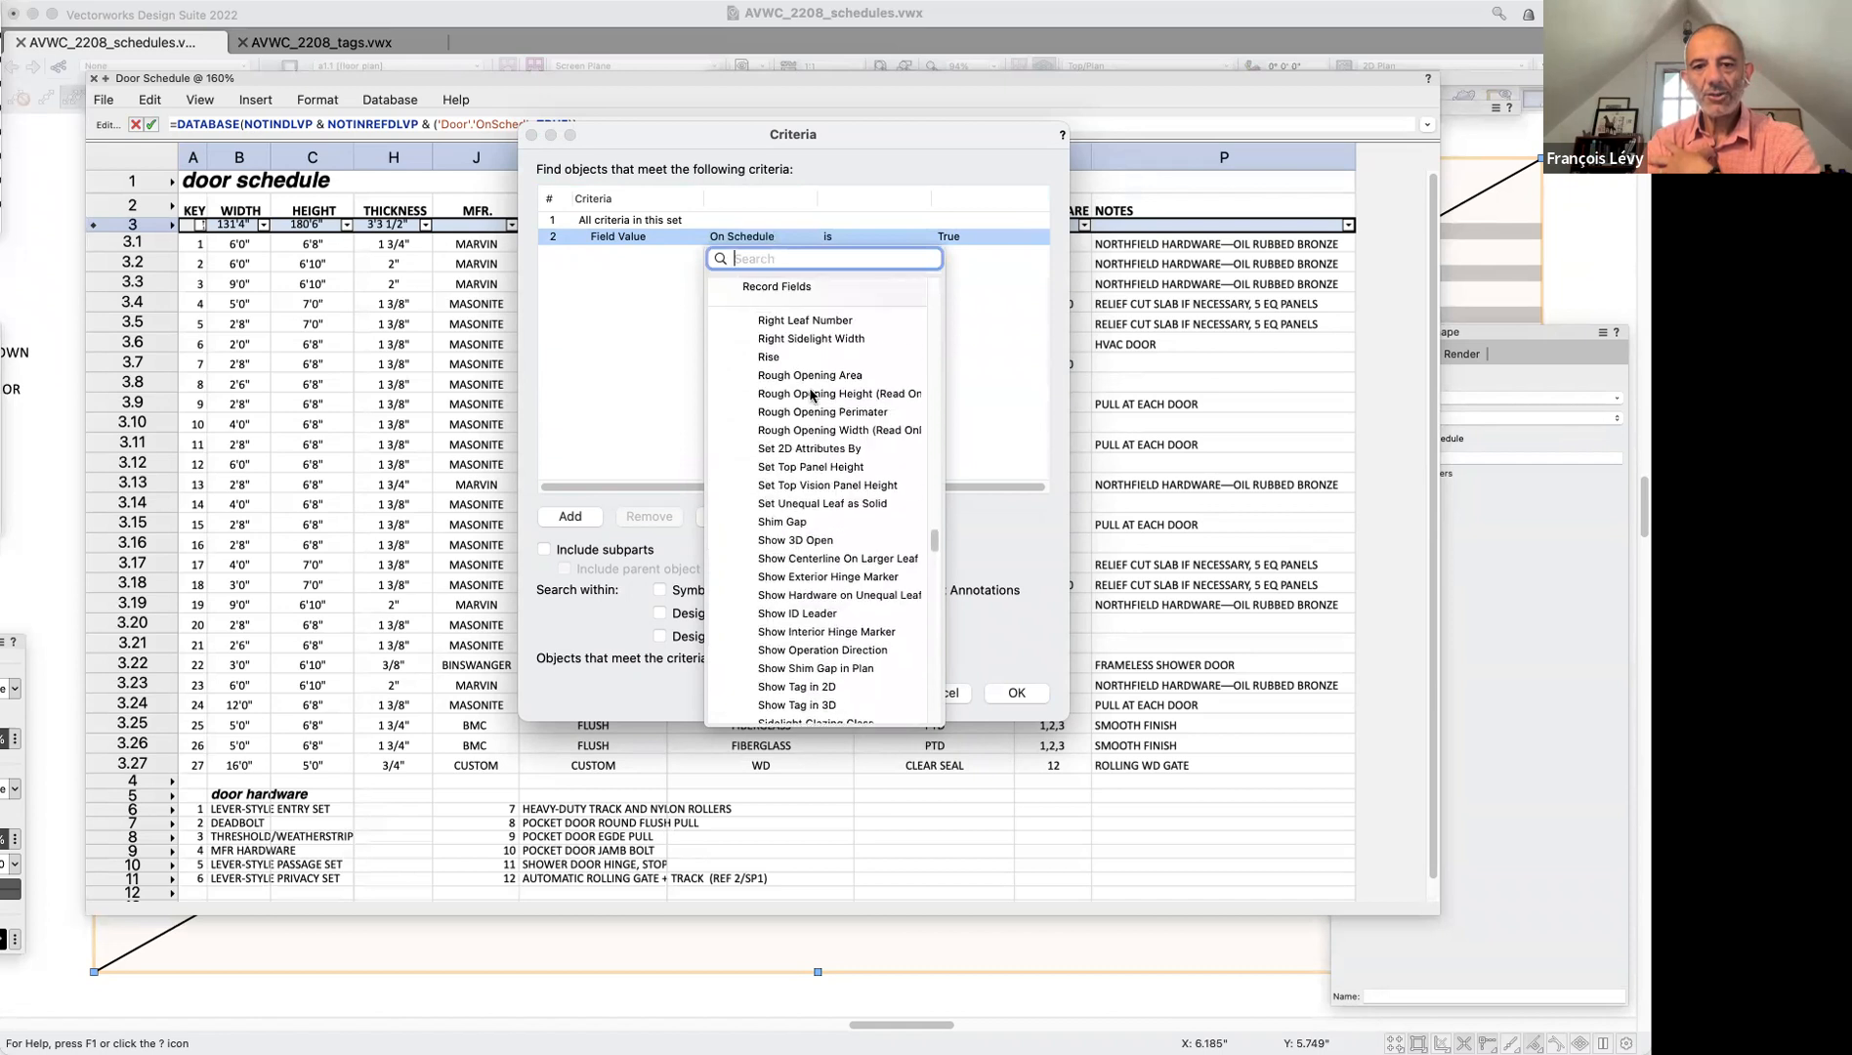
scroll(811, 393, up, 4)
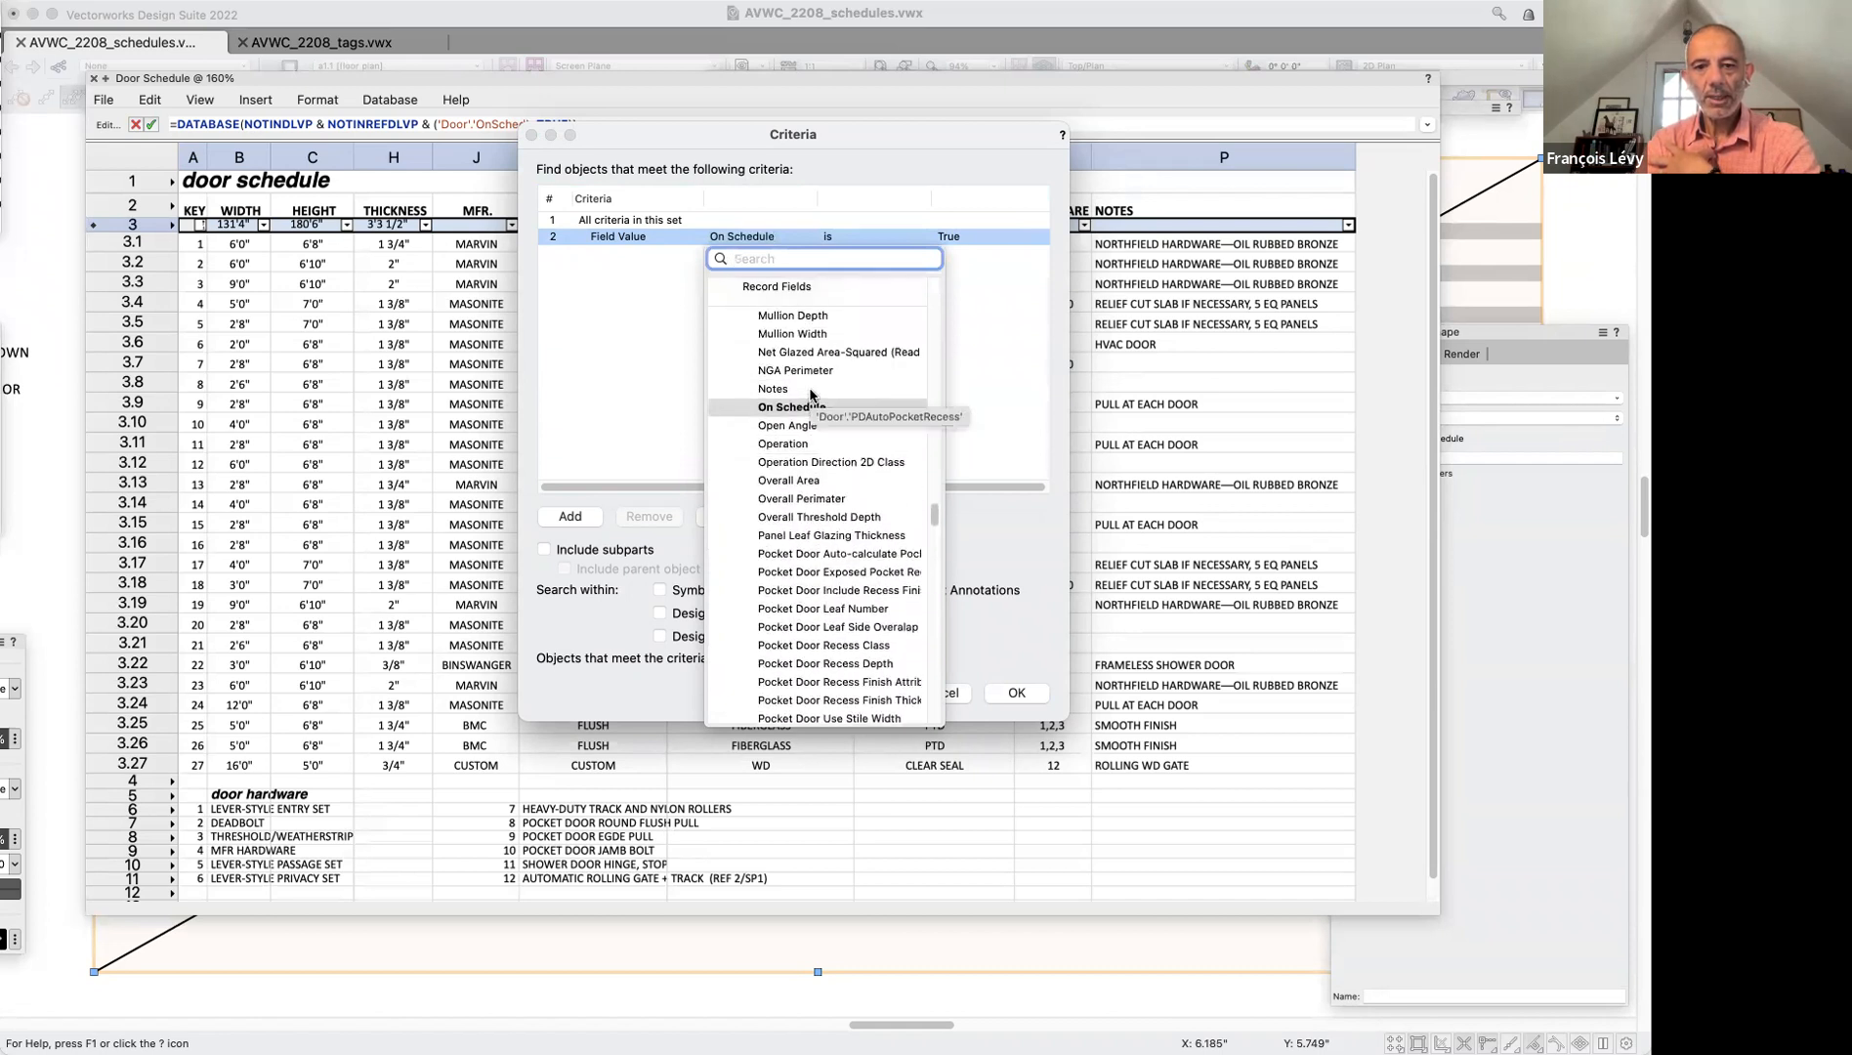
scroll(795, 412, up, 10)
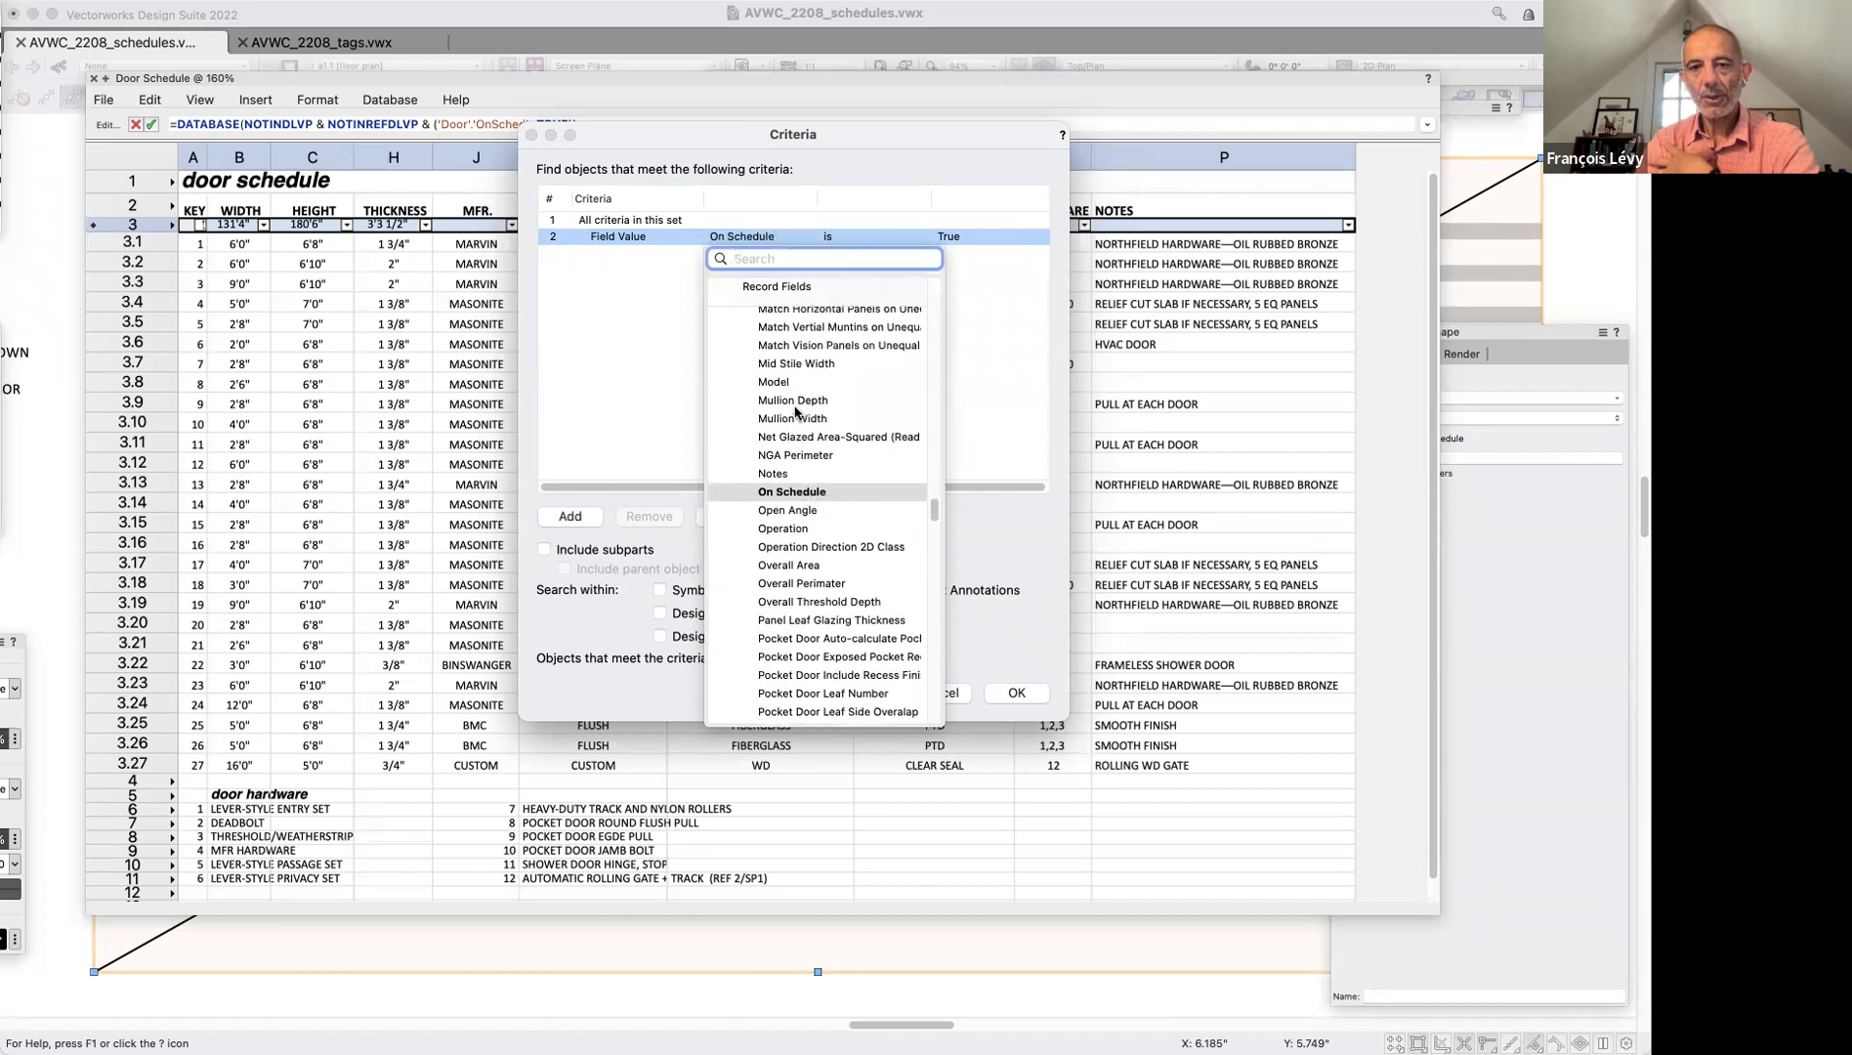
scroll(795, 412, up, 10)
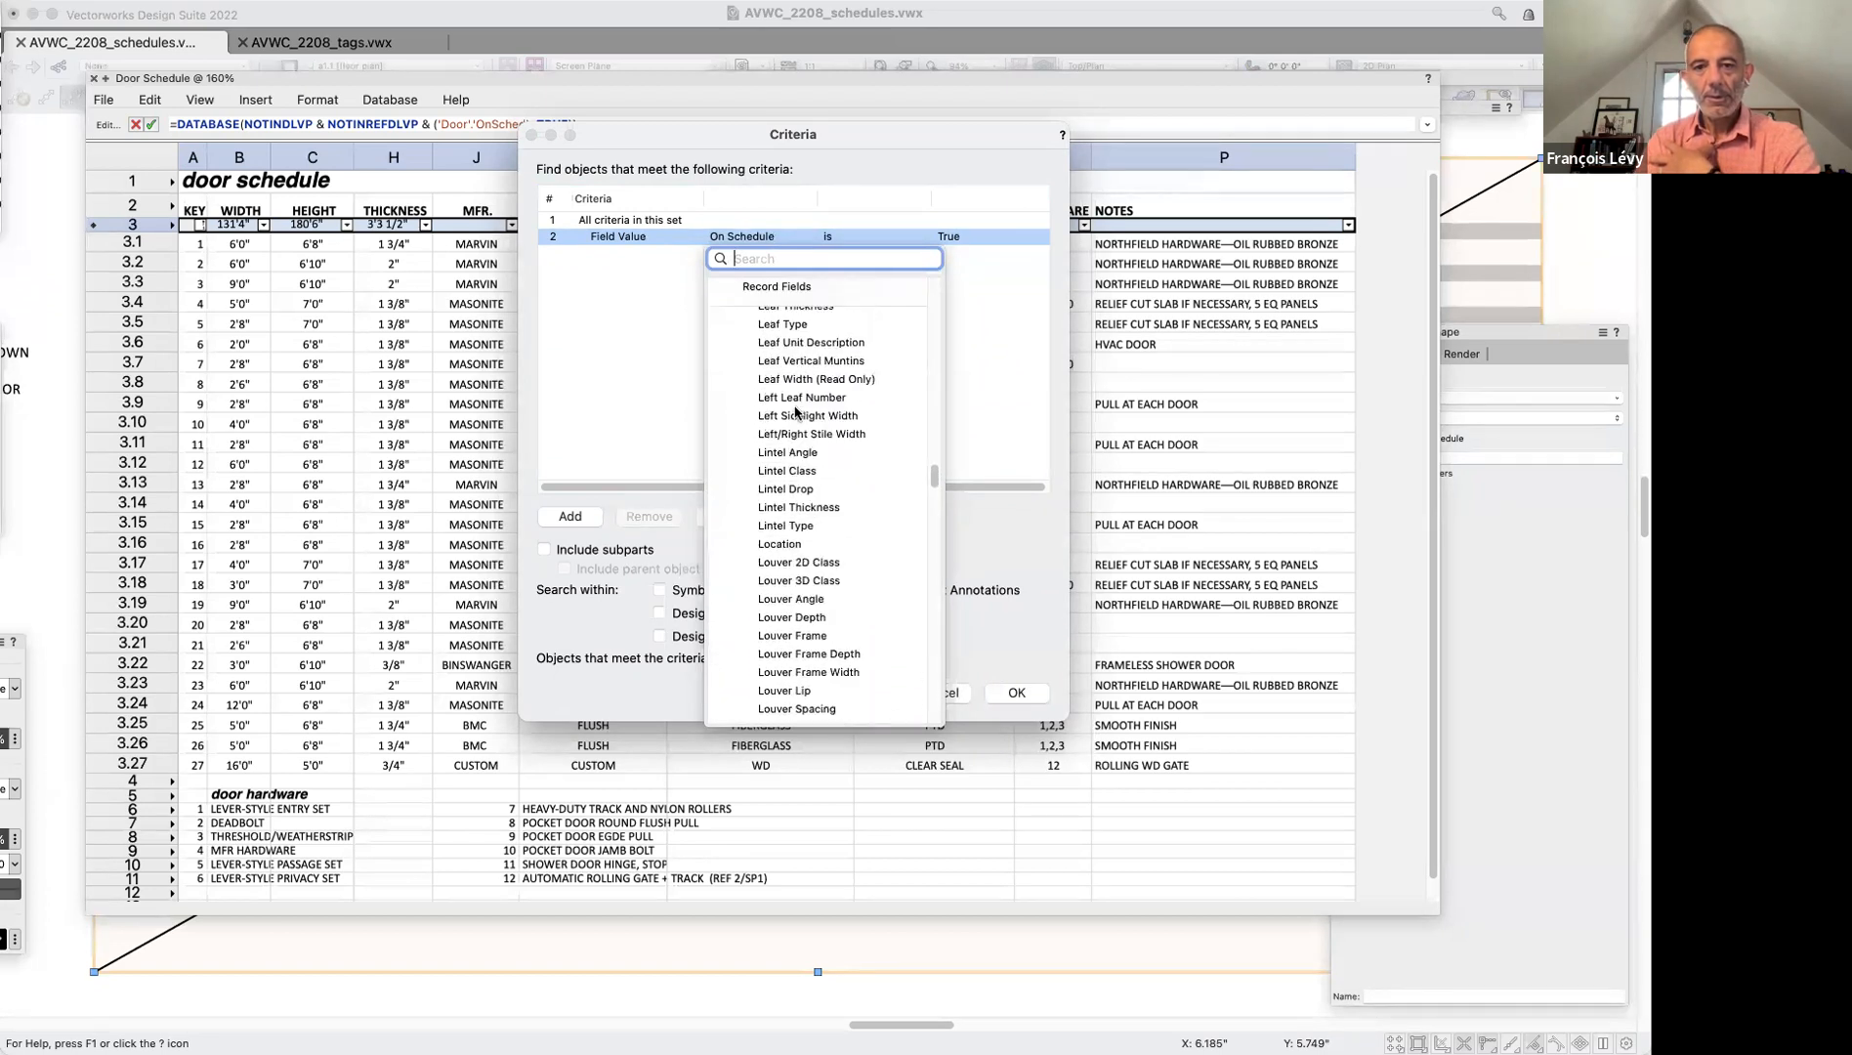
scroll(796, 411, up, 10)
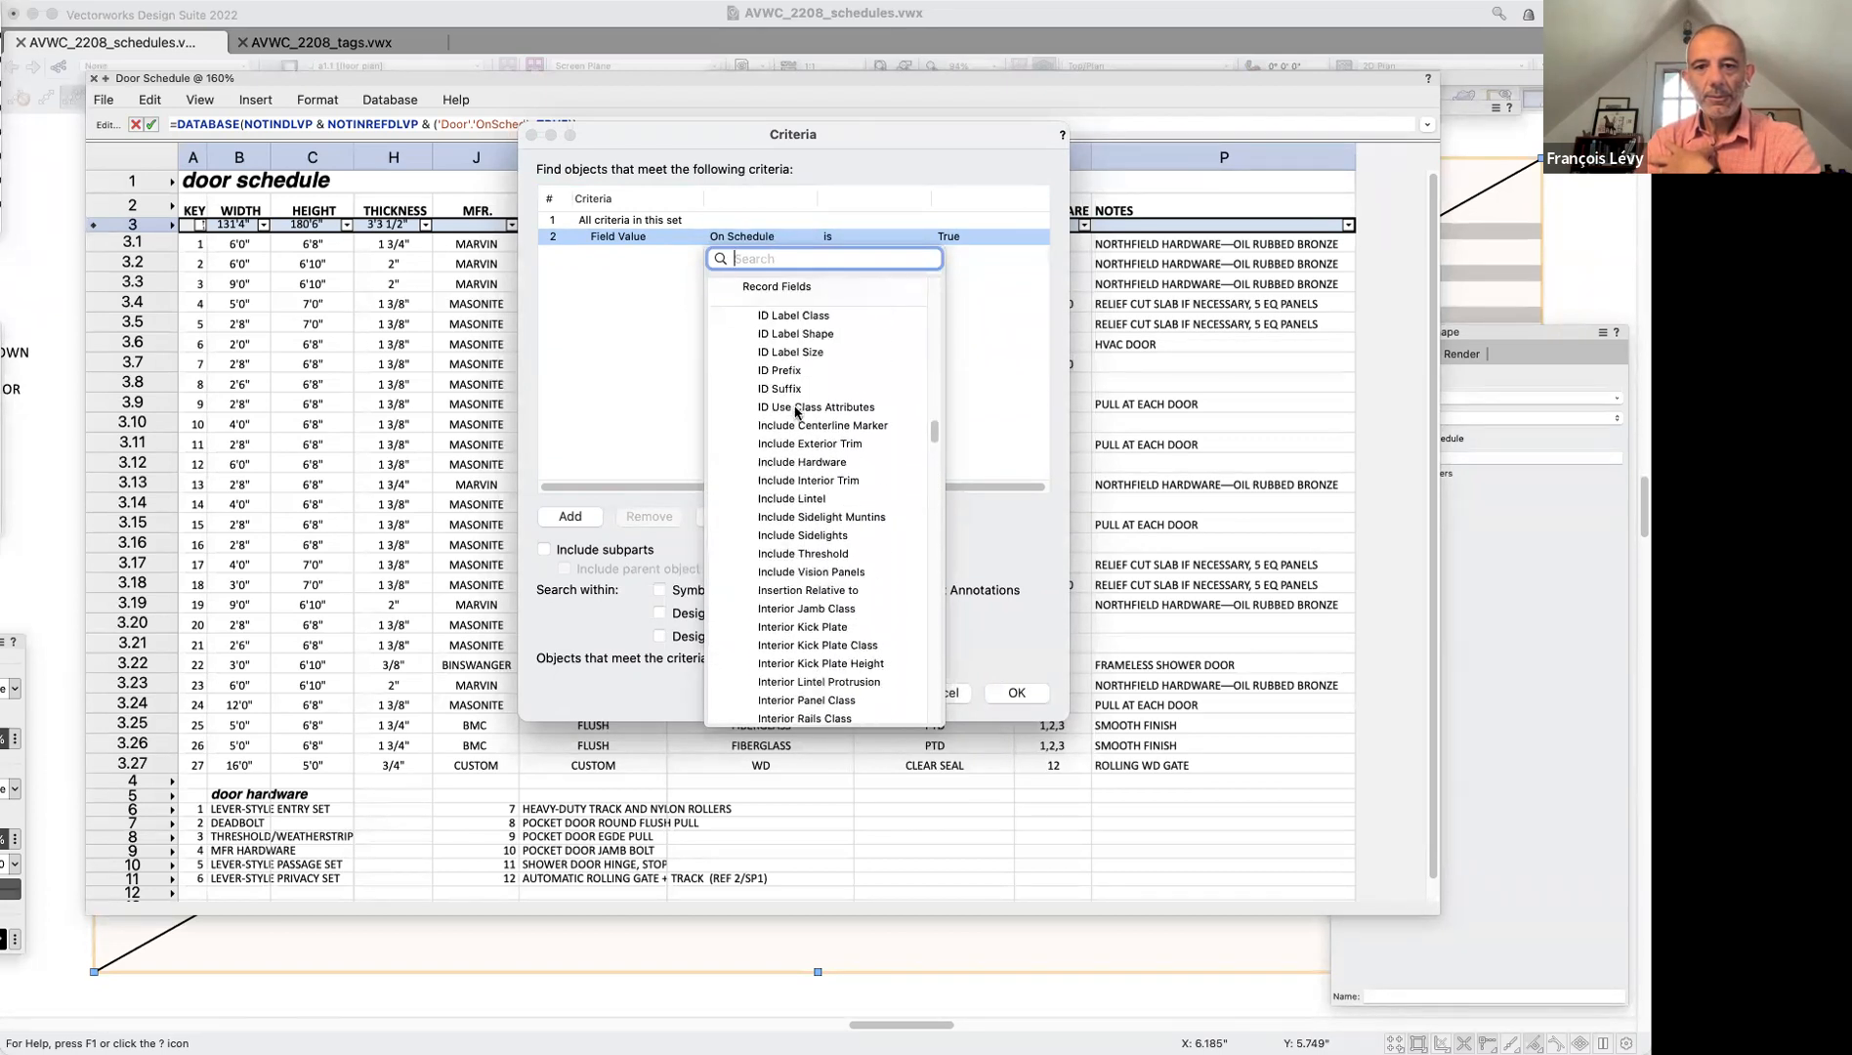
scroll(795, 411, up, 10)
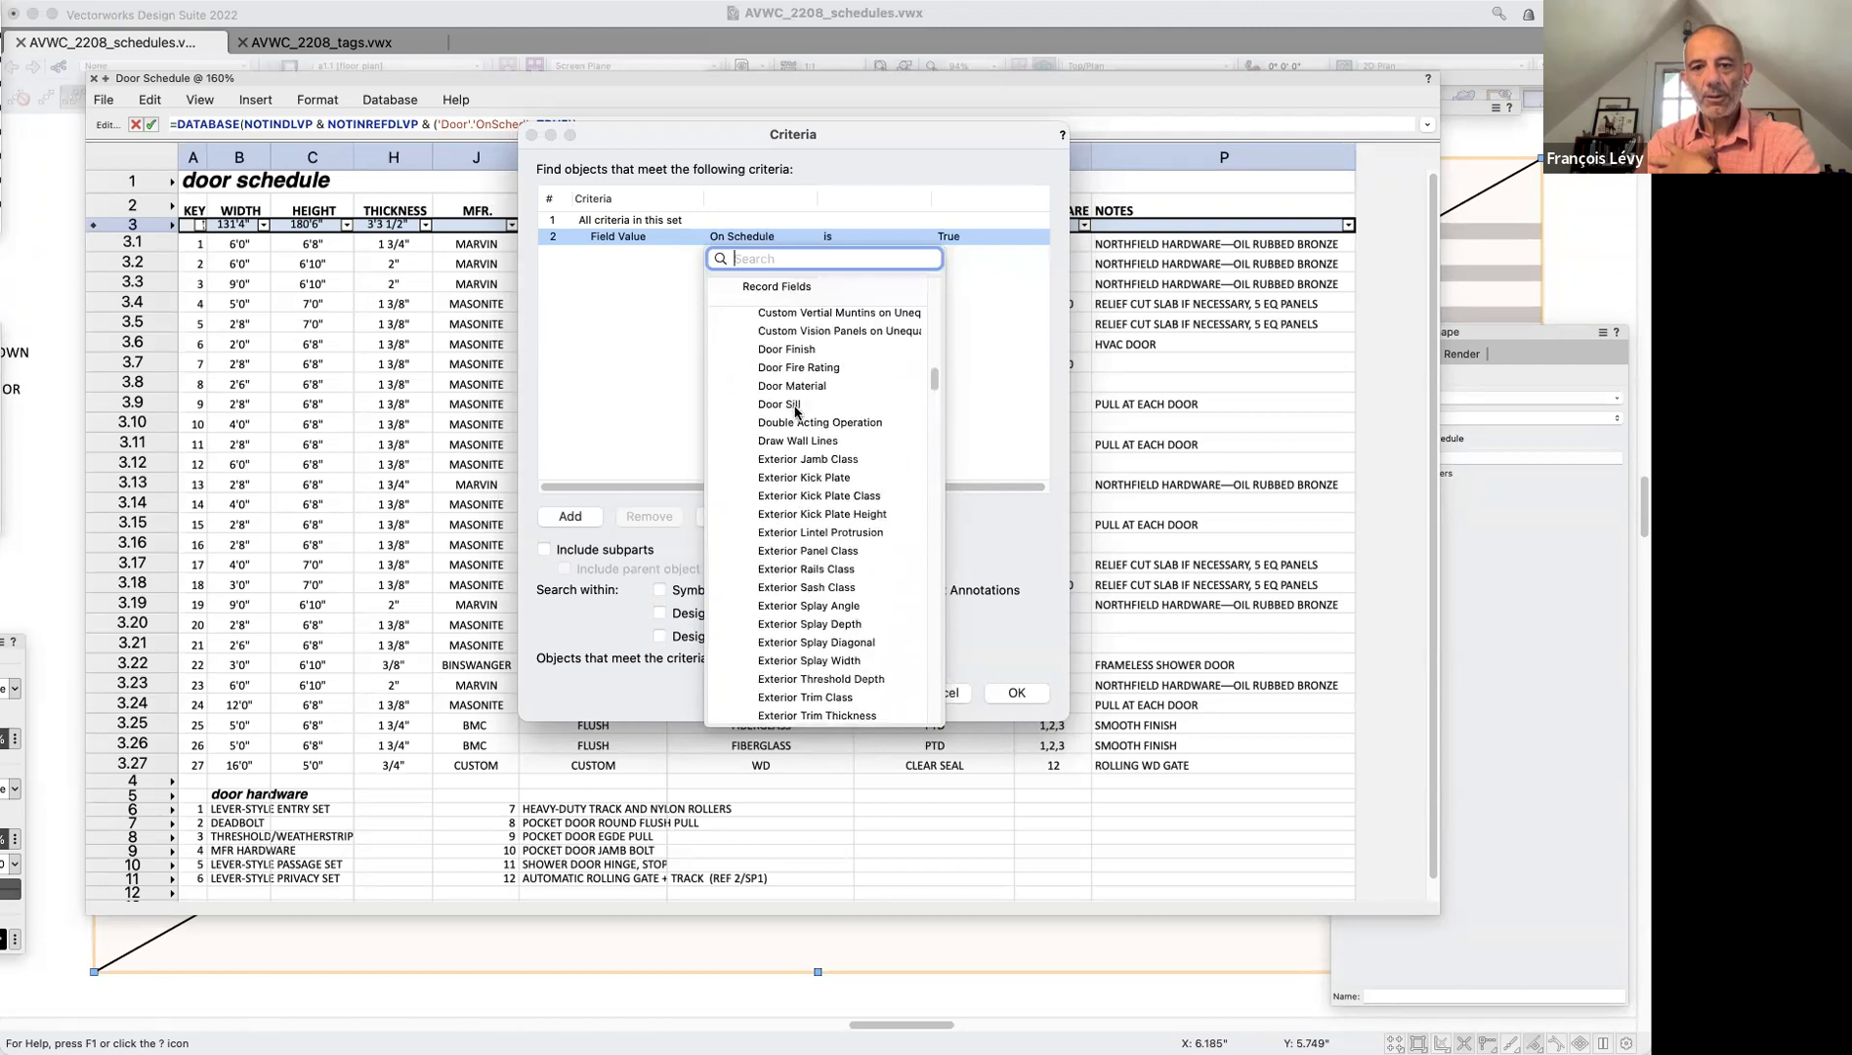
scroll(796, 411, up, 10)
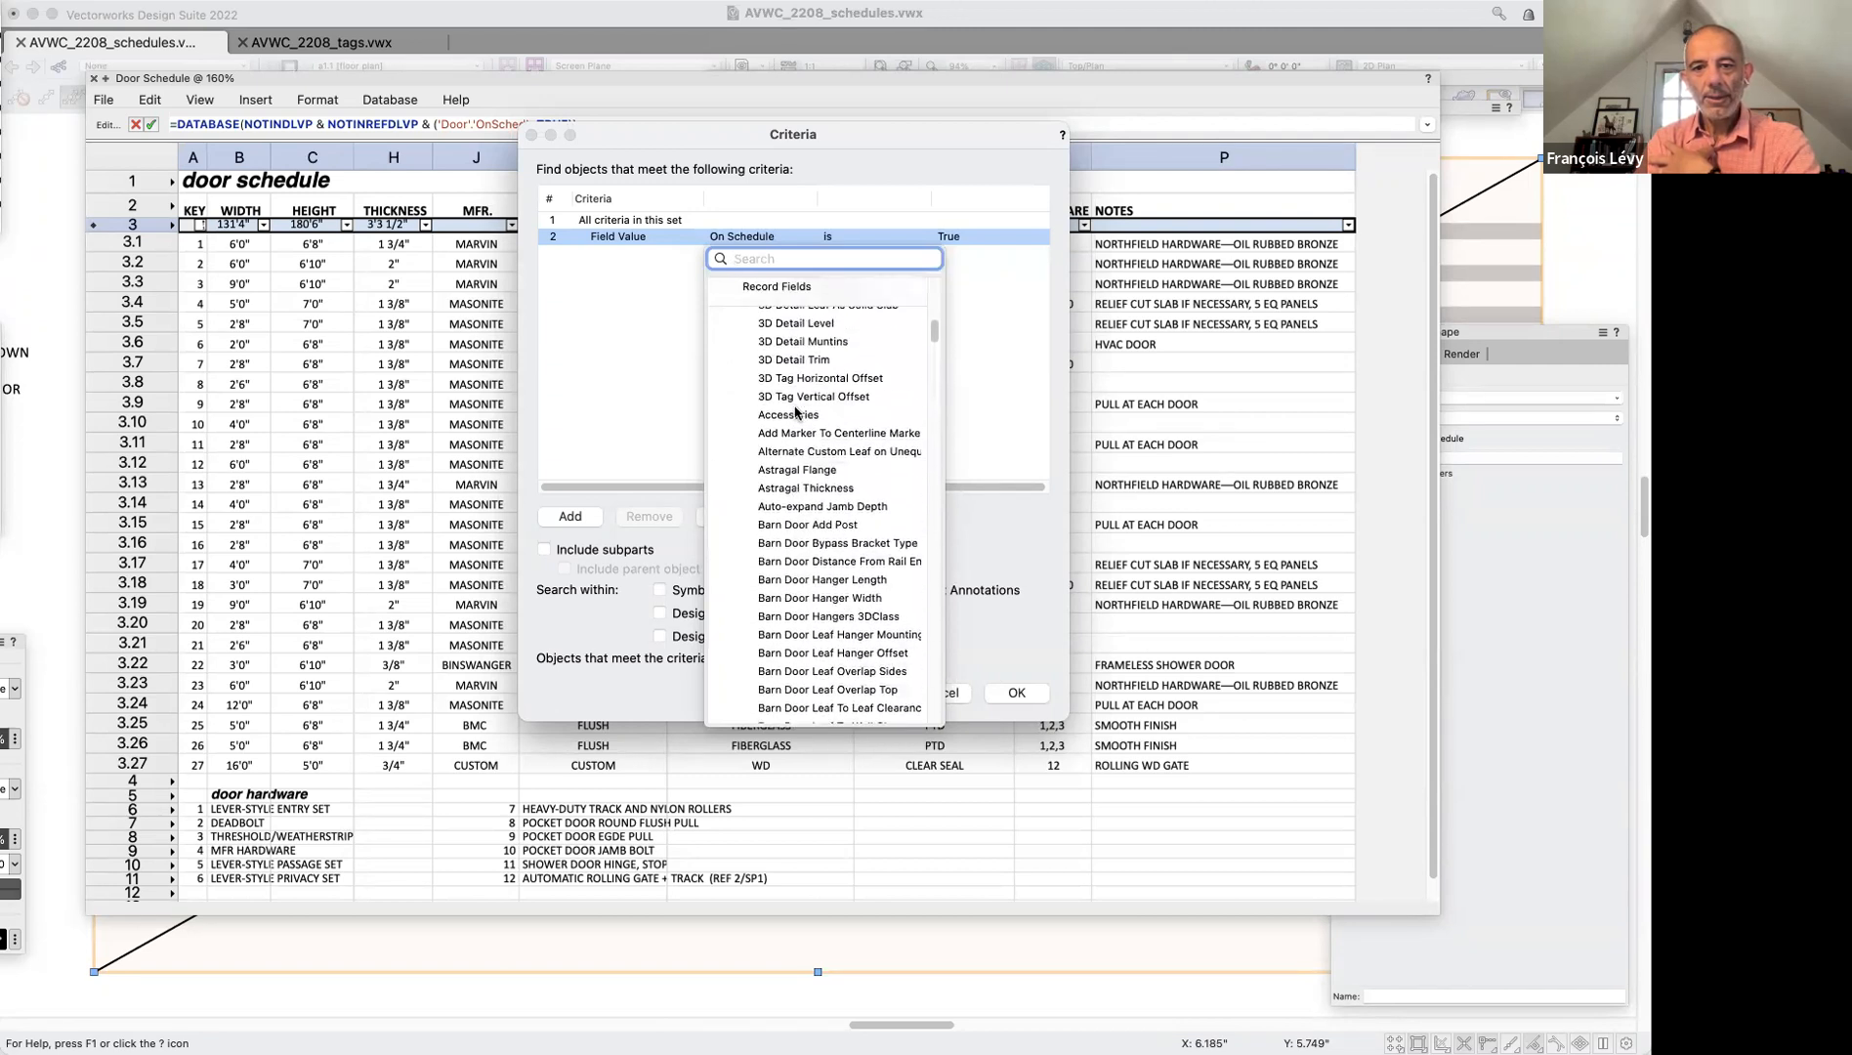
scroll(795, 411, down, 2)
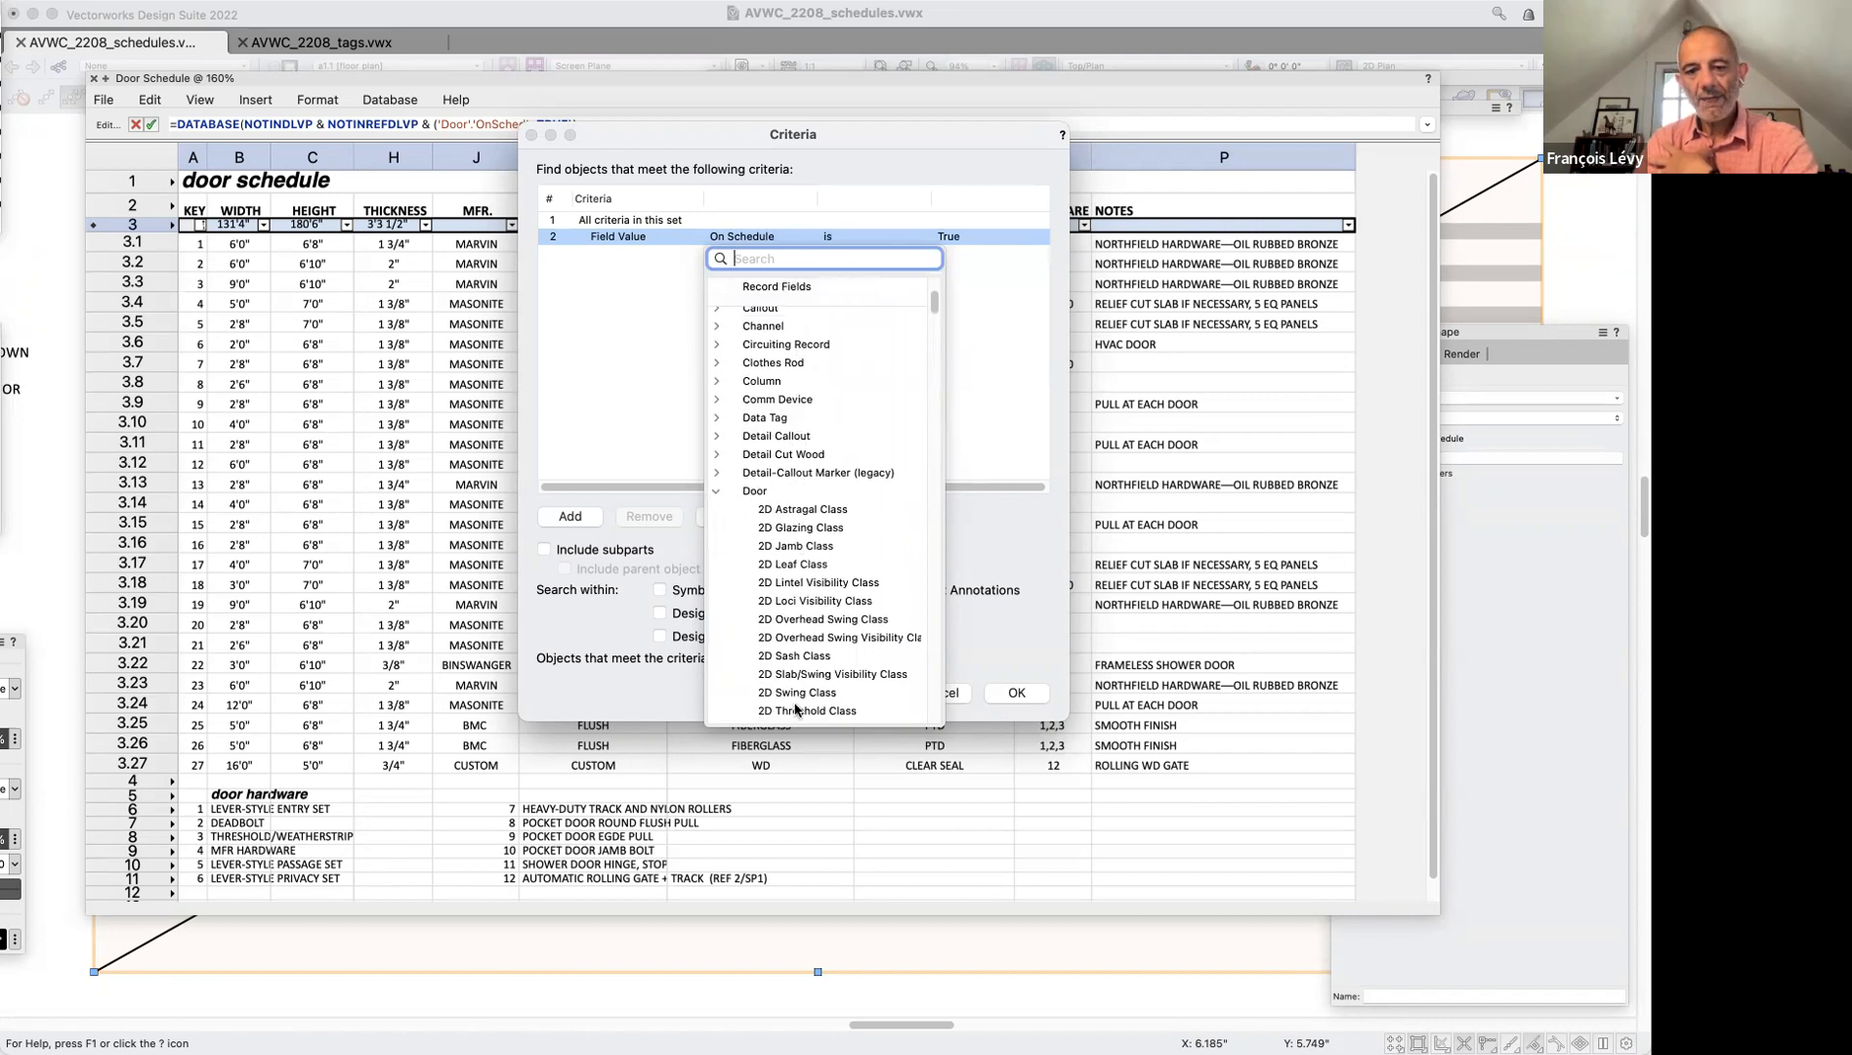
Collapse and re-expand the Door record, look through its fields again, and cancel the criteria without changing them
click(718, 495)
click(717, 495)
scroll(789, 535, down, 15)
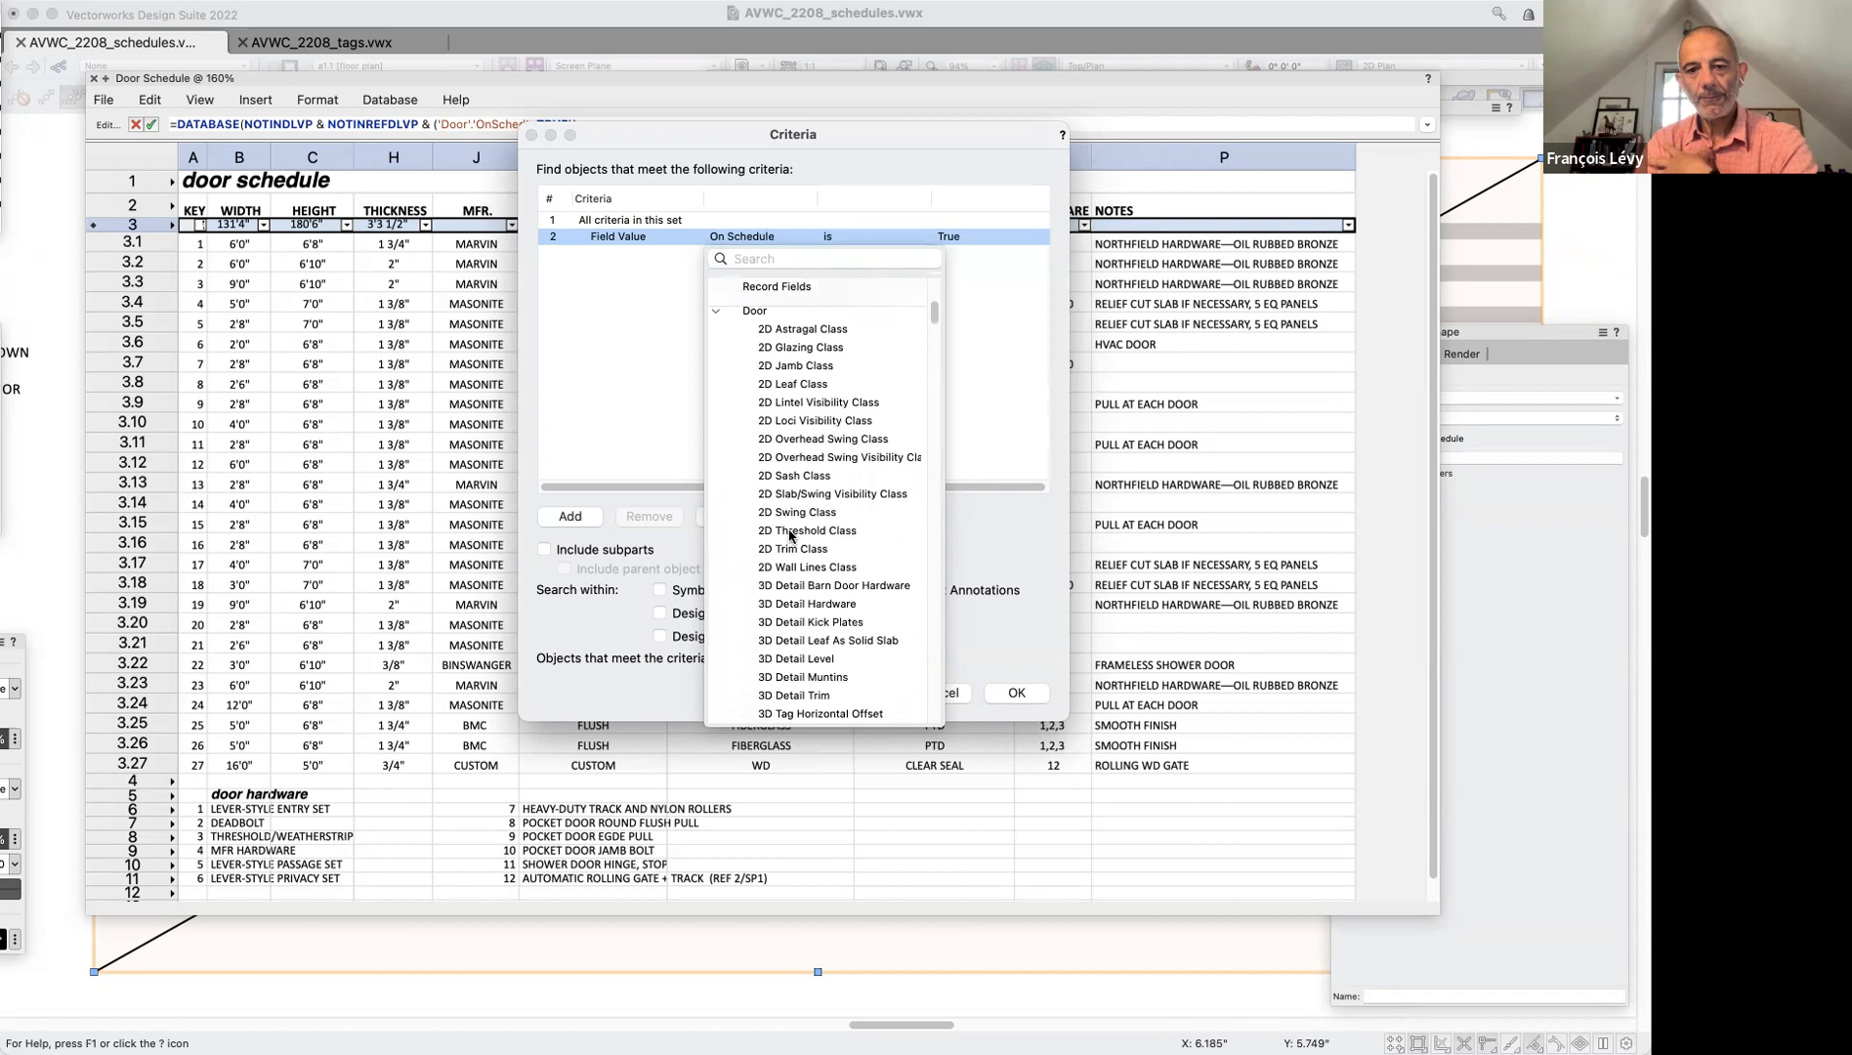
scroll(789, 534, down, 15)
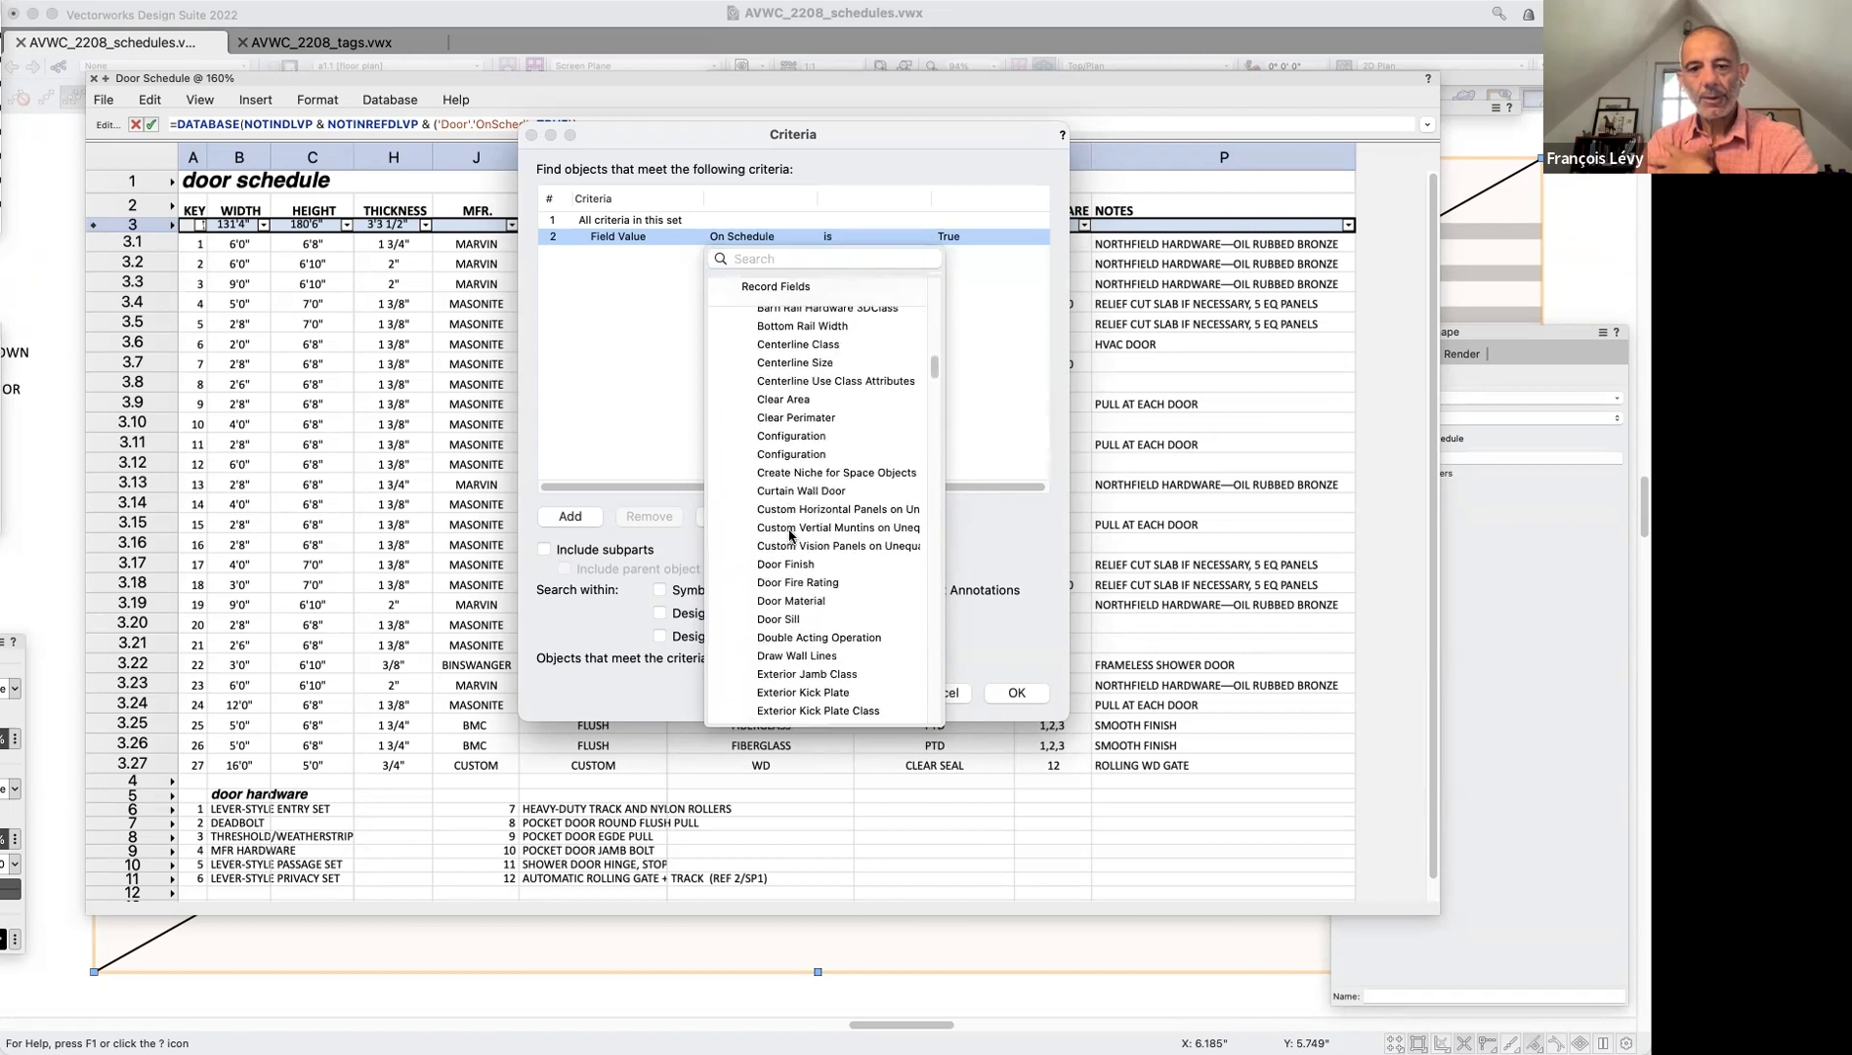
scroll(789, 534, down, 15)
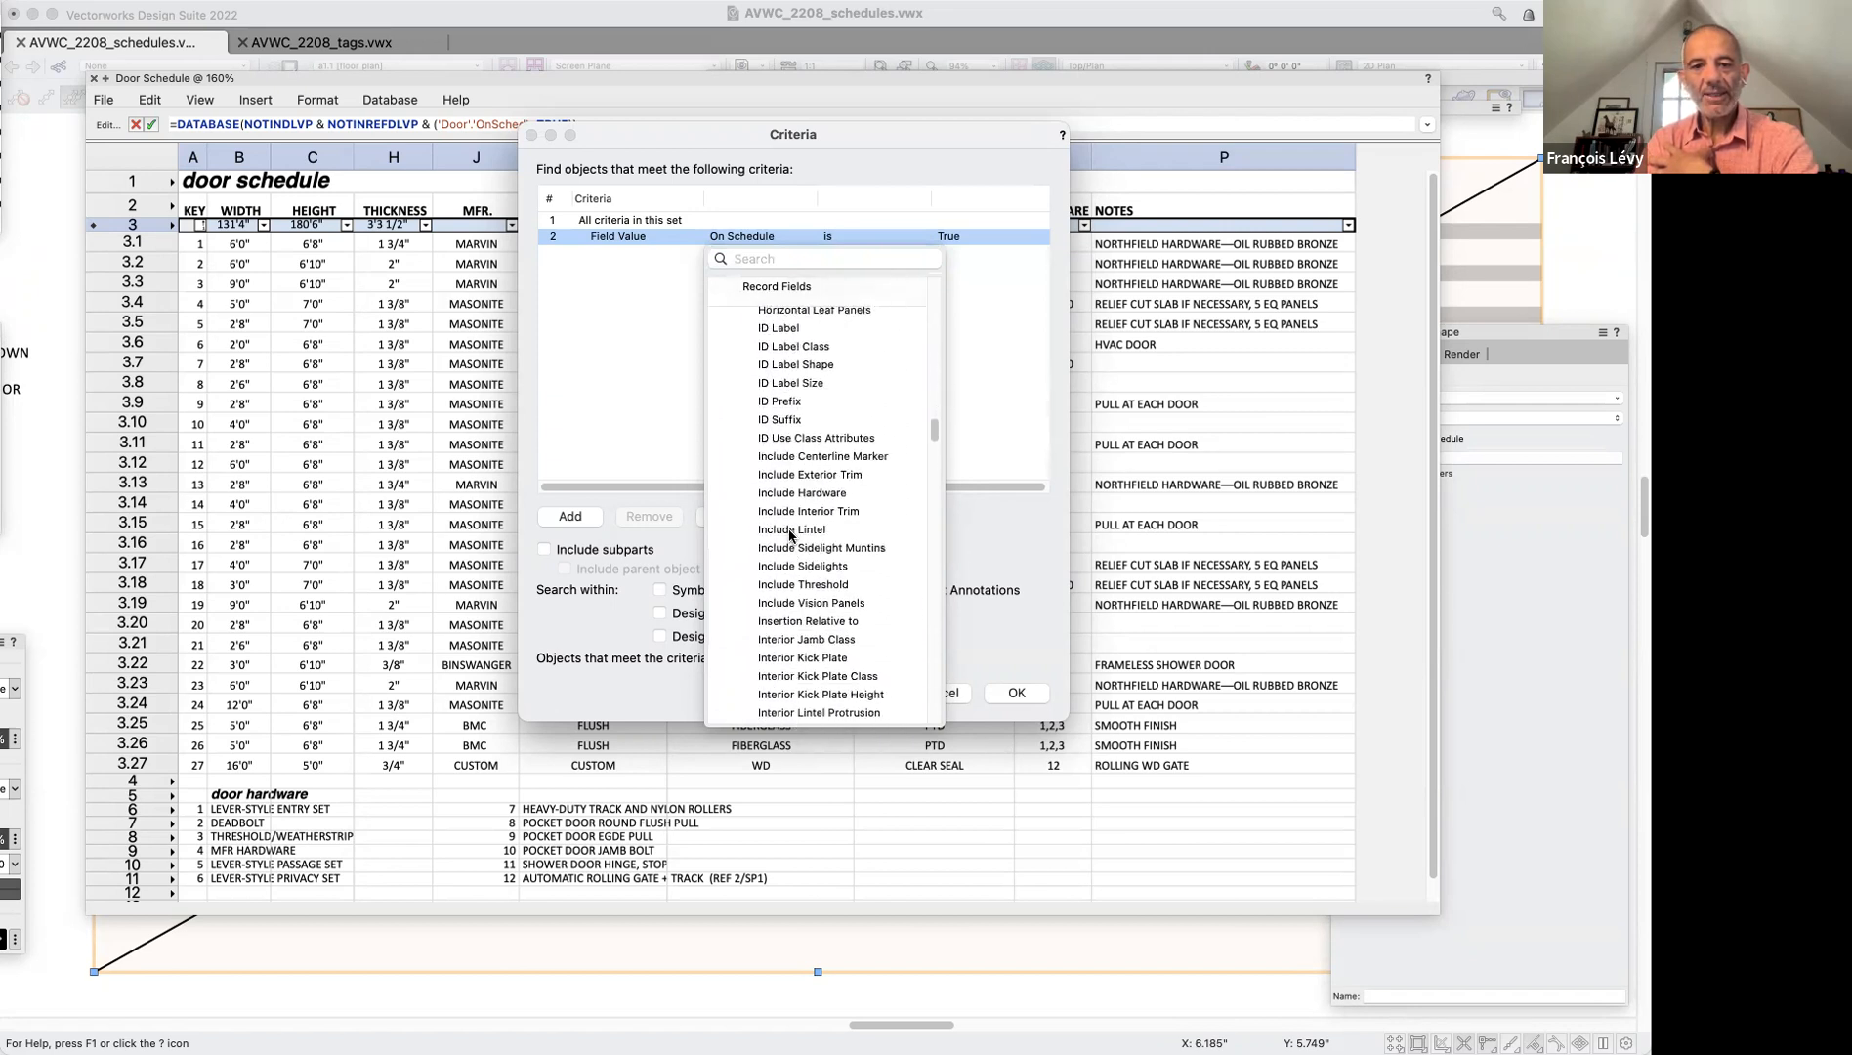
scroll(789, 534, down, 1)
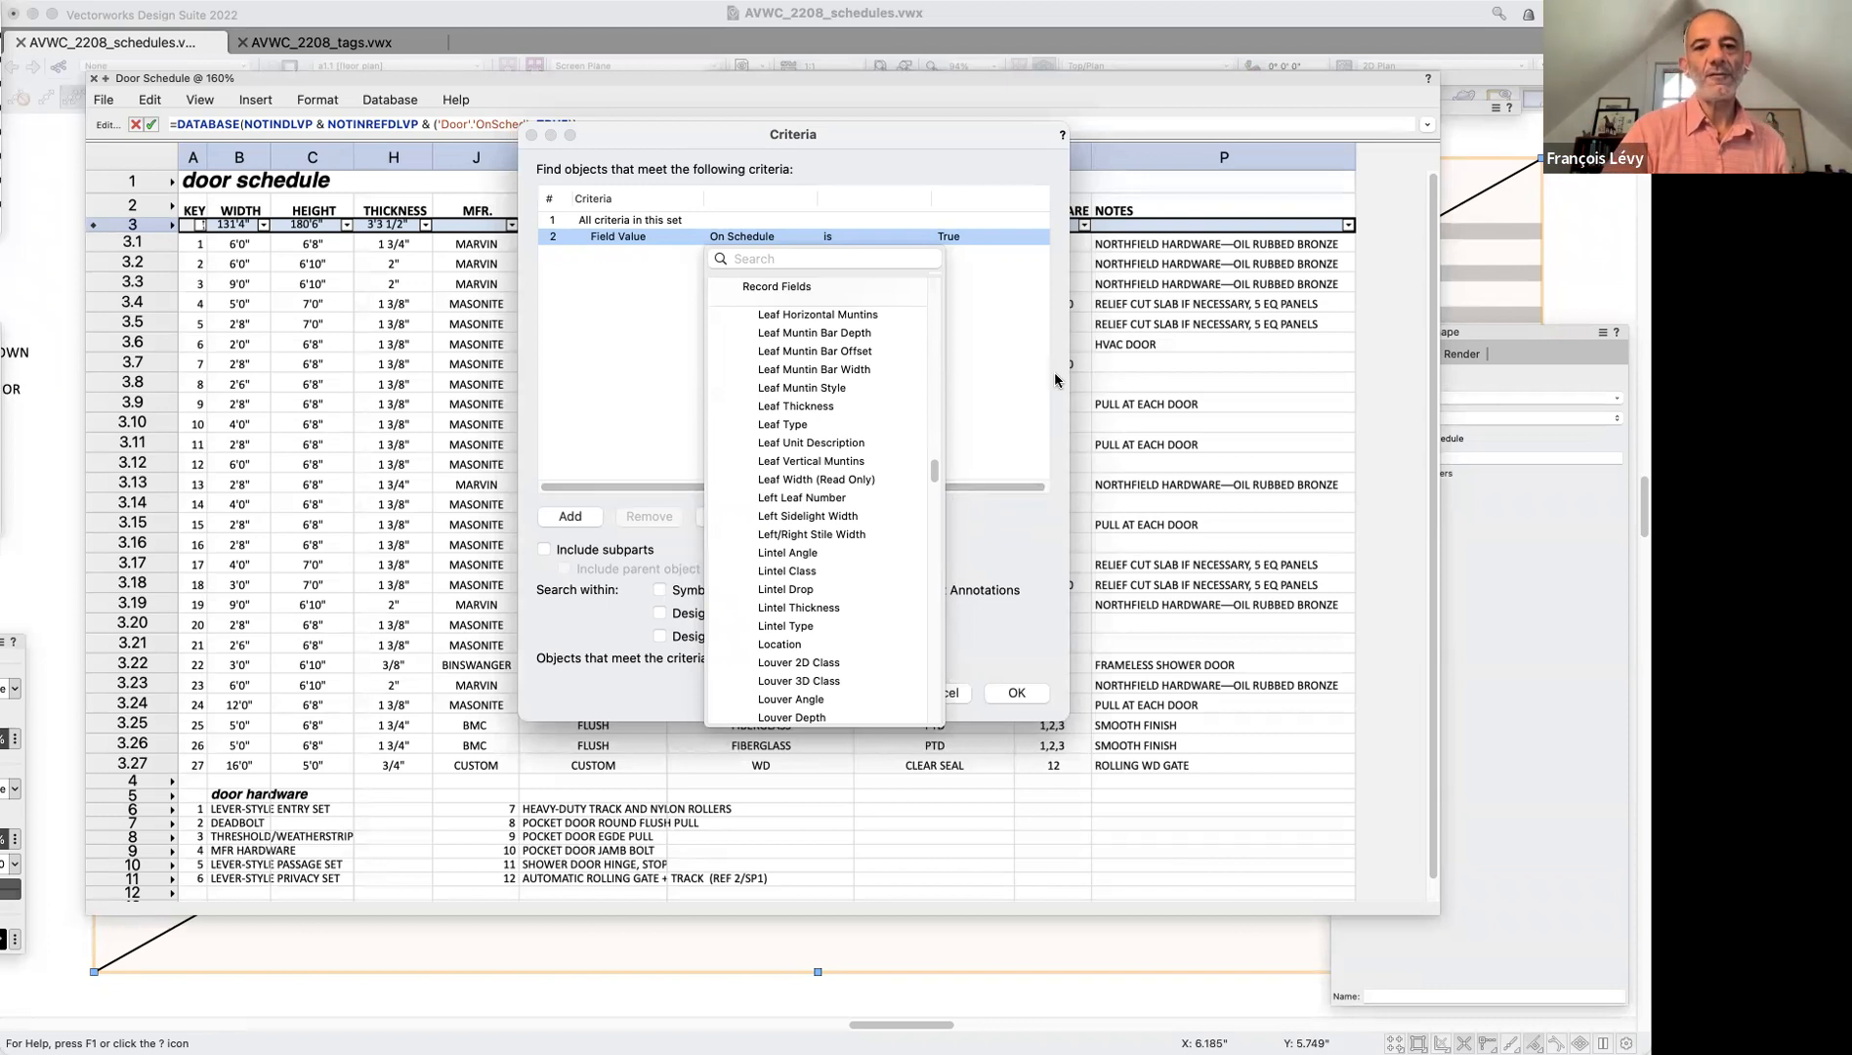
click(992, 418)
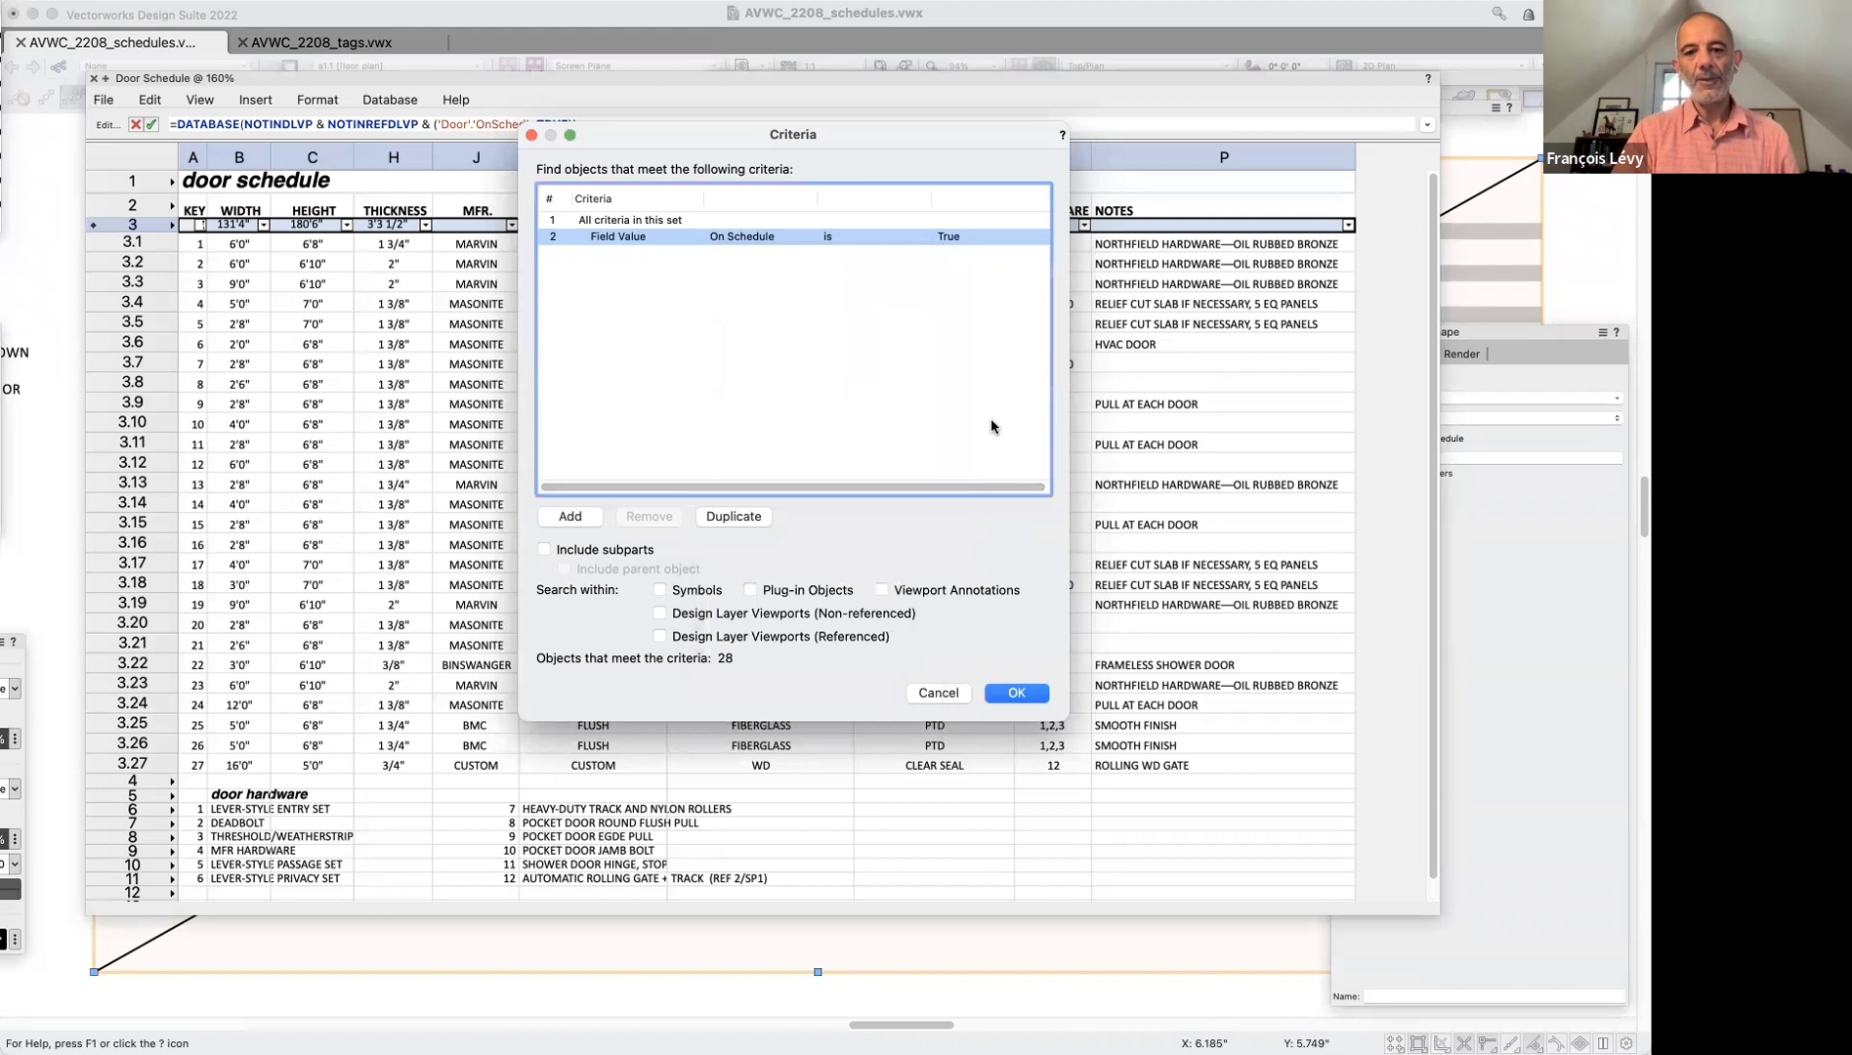
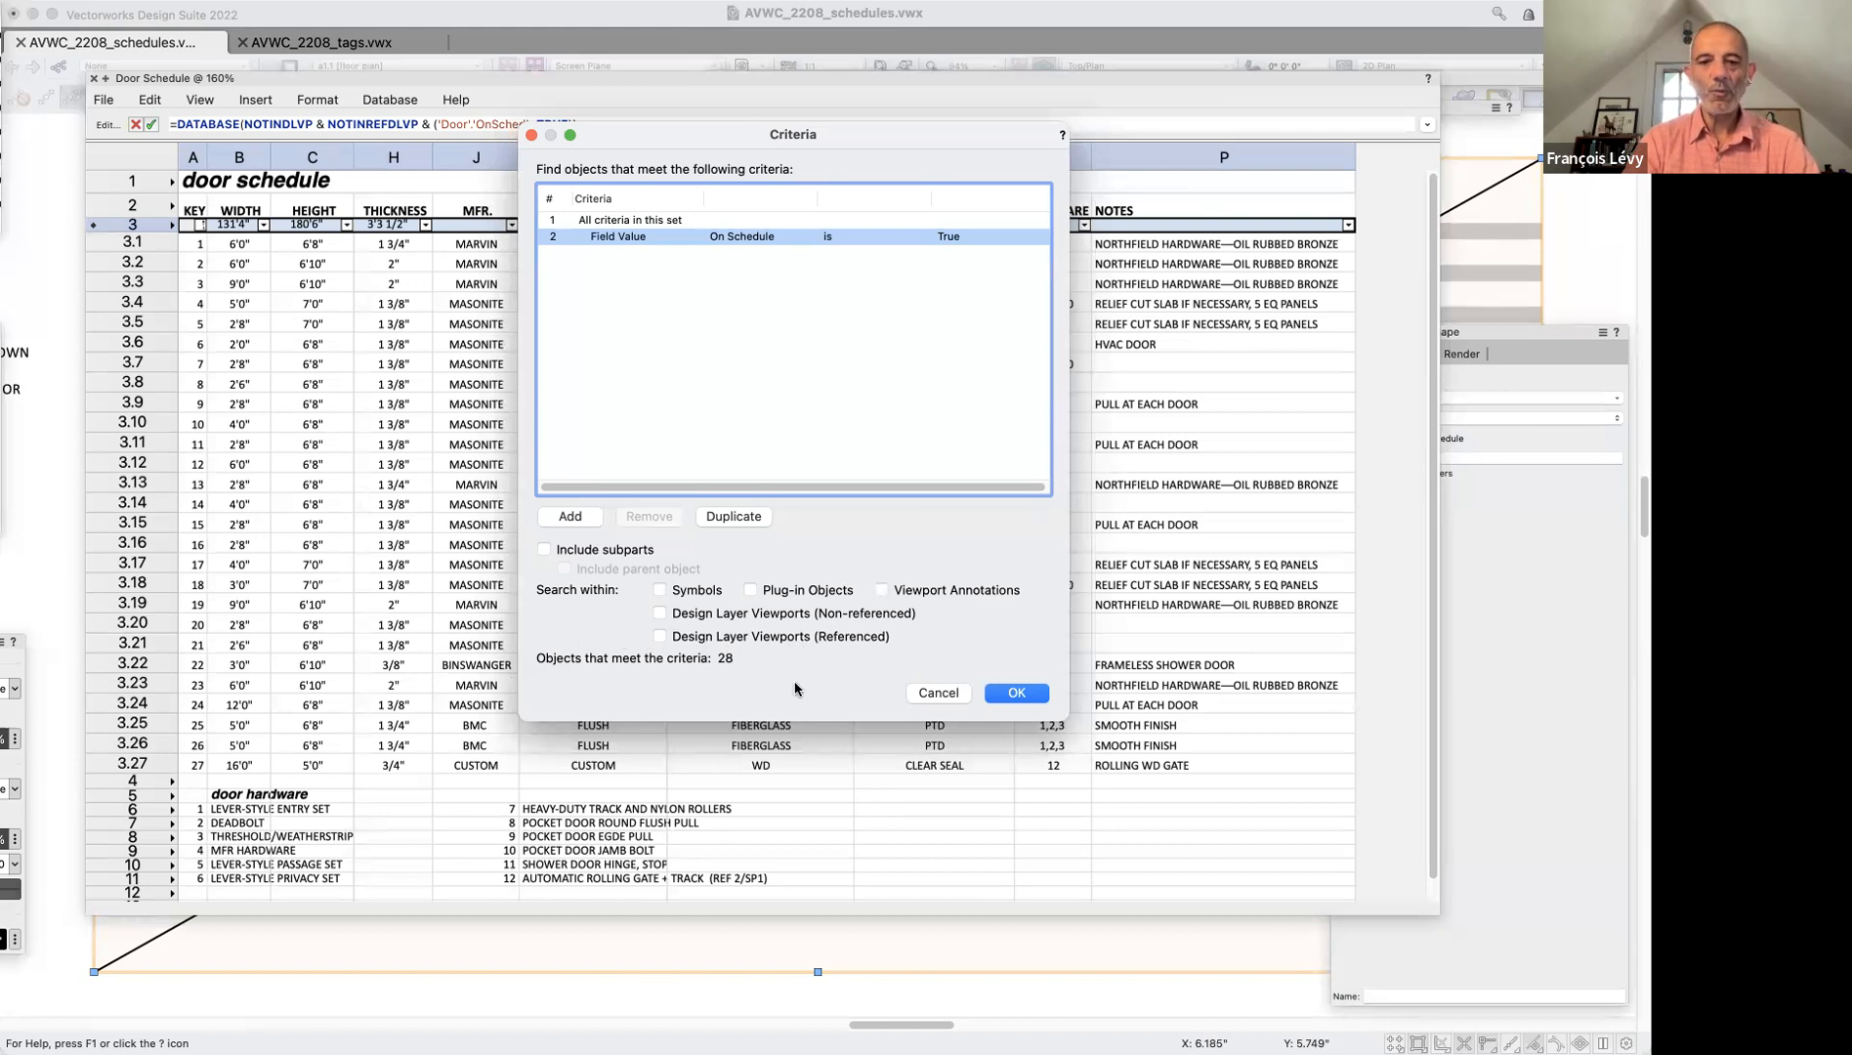
click(929, 696)
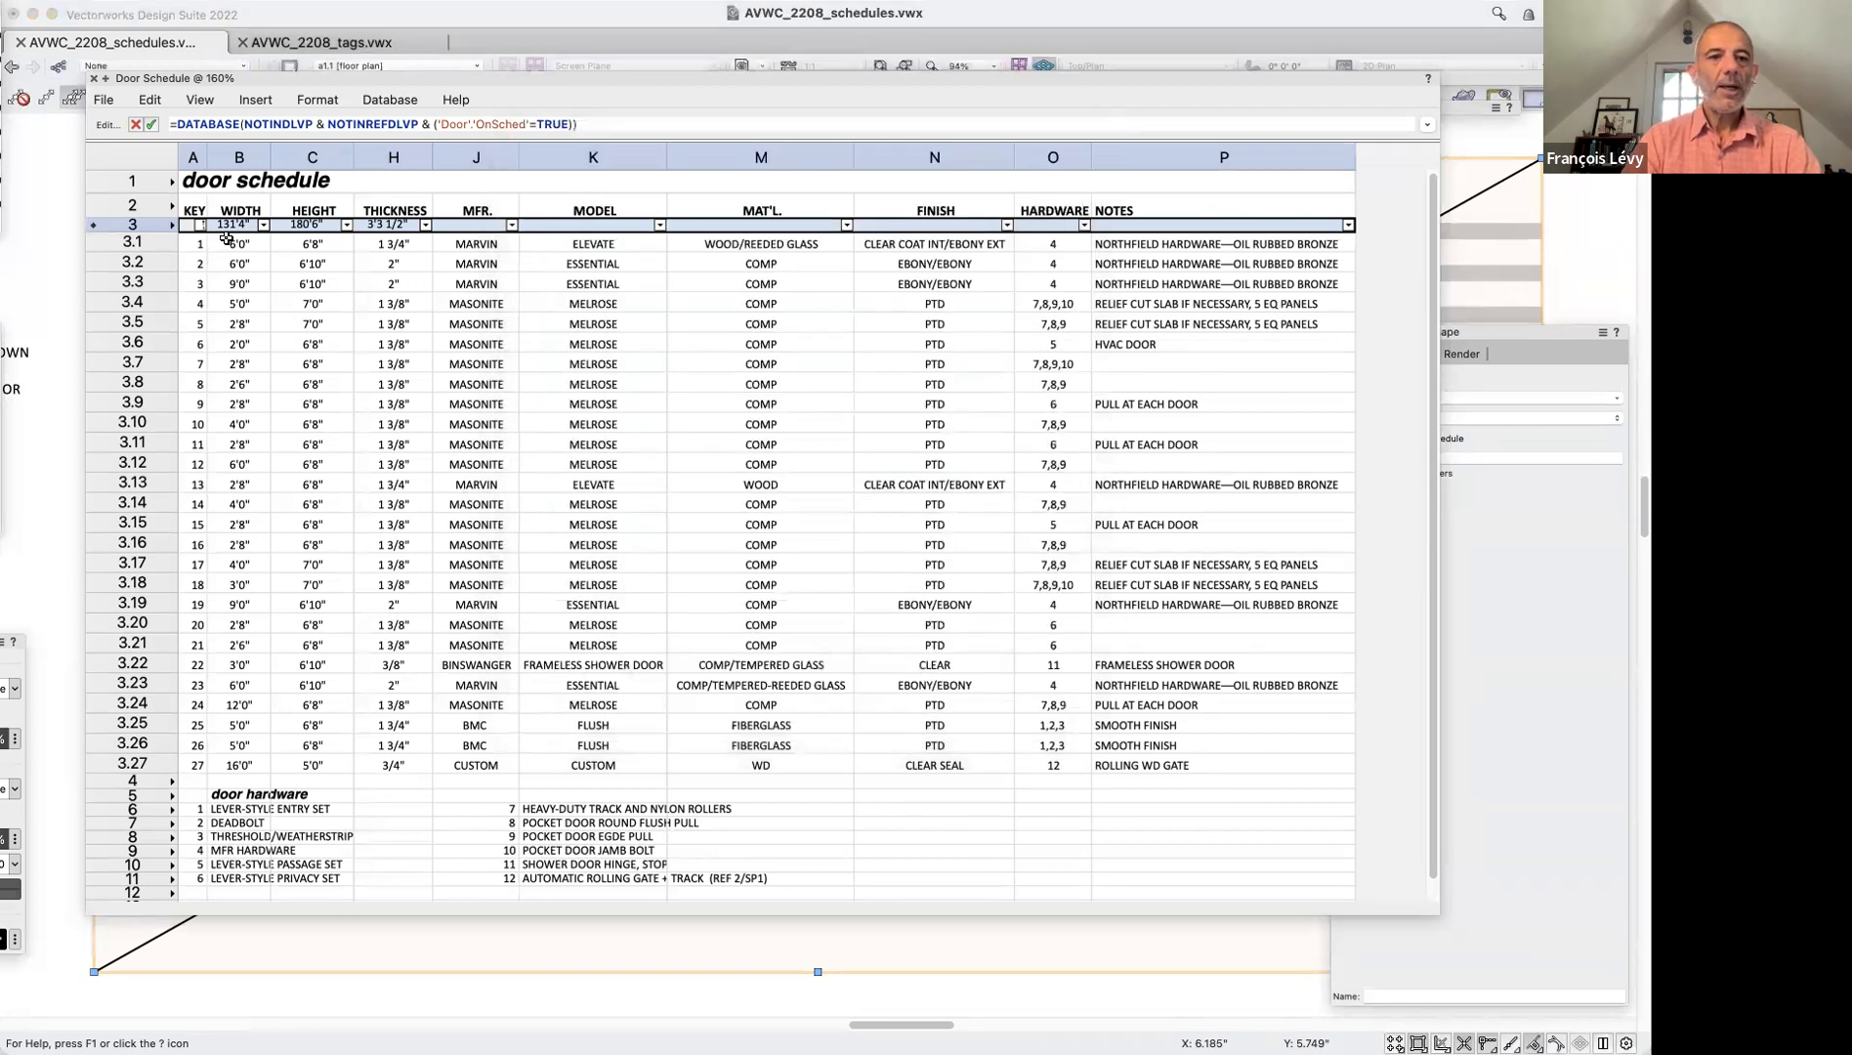
Select the KEY column's database header cell A3 and enlarge the worksheet display to 200%
click(199, 283)
click(196, 226)
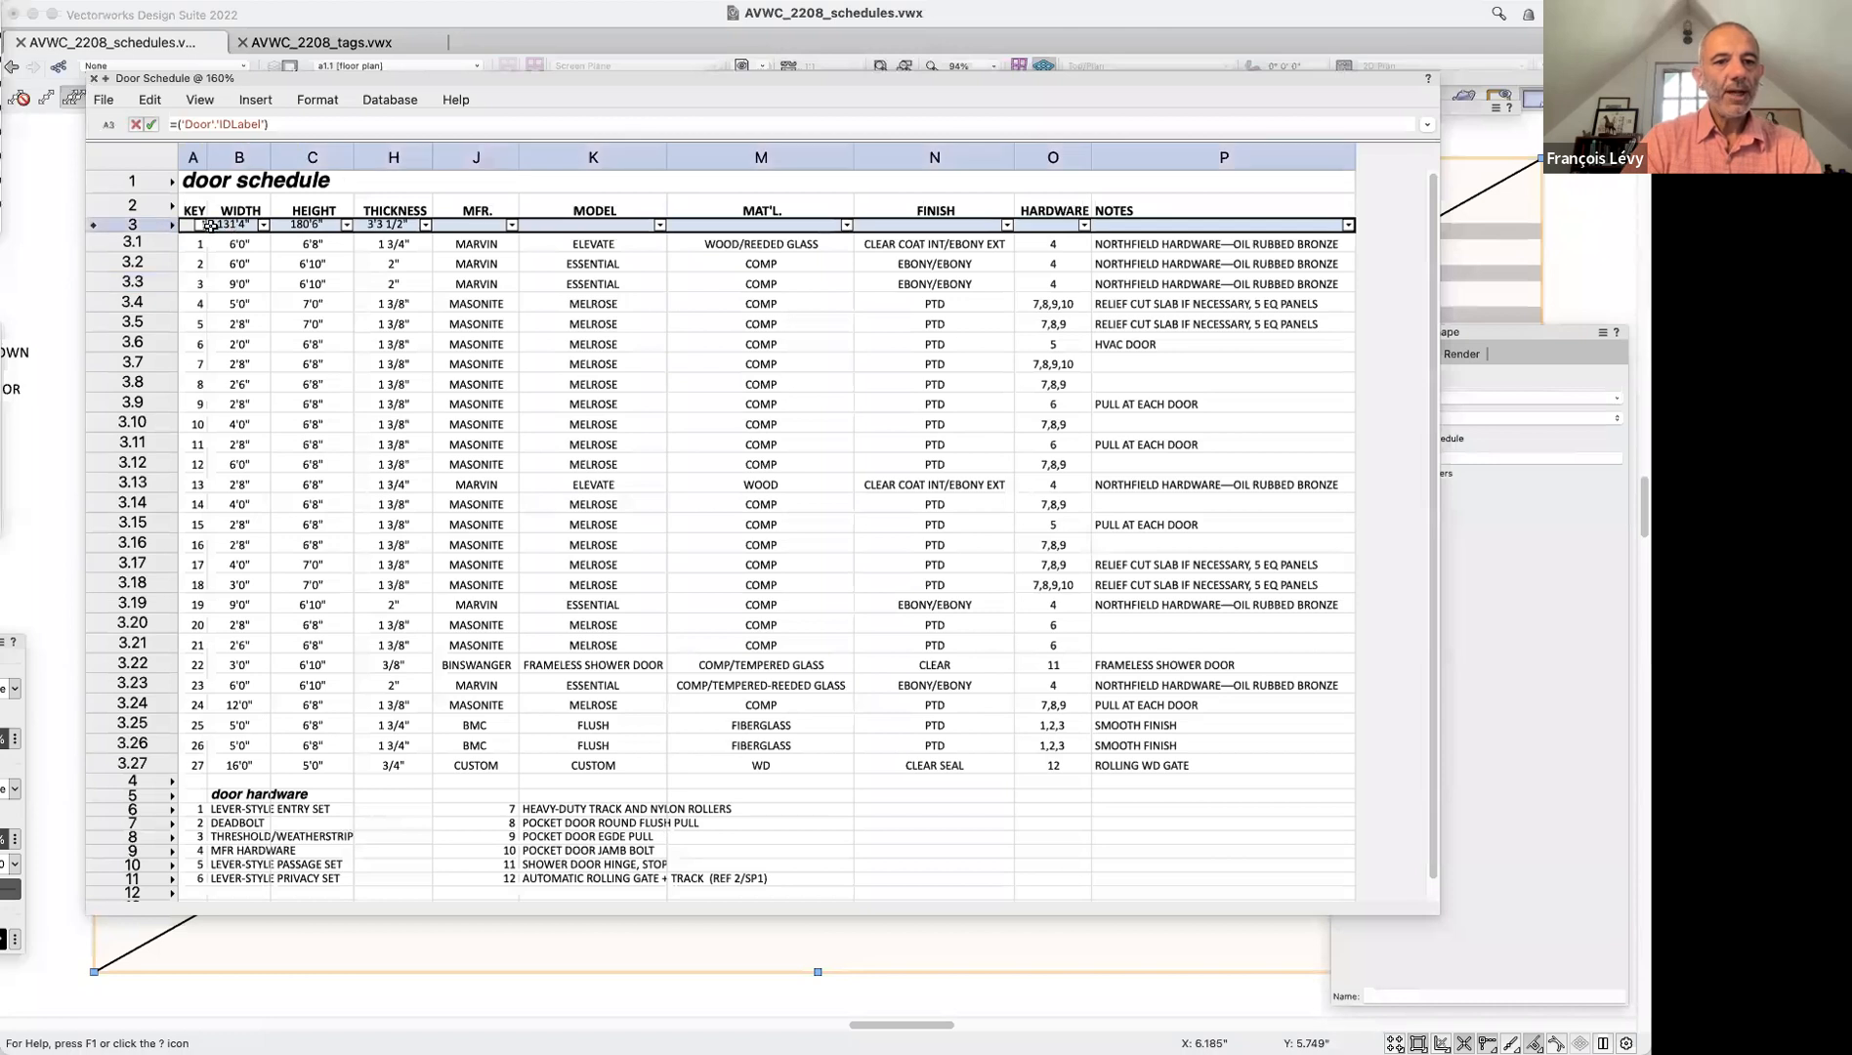
click(195, 225)
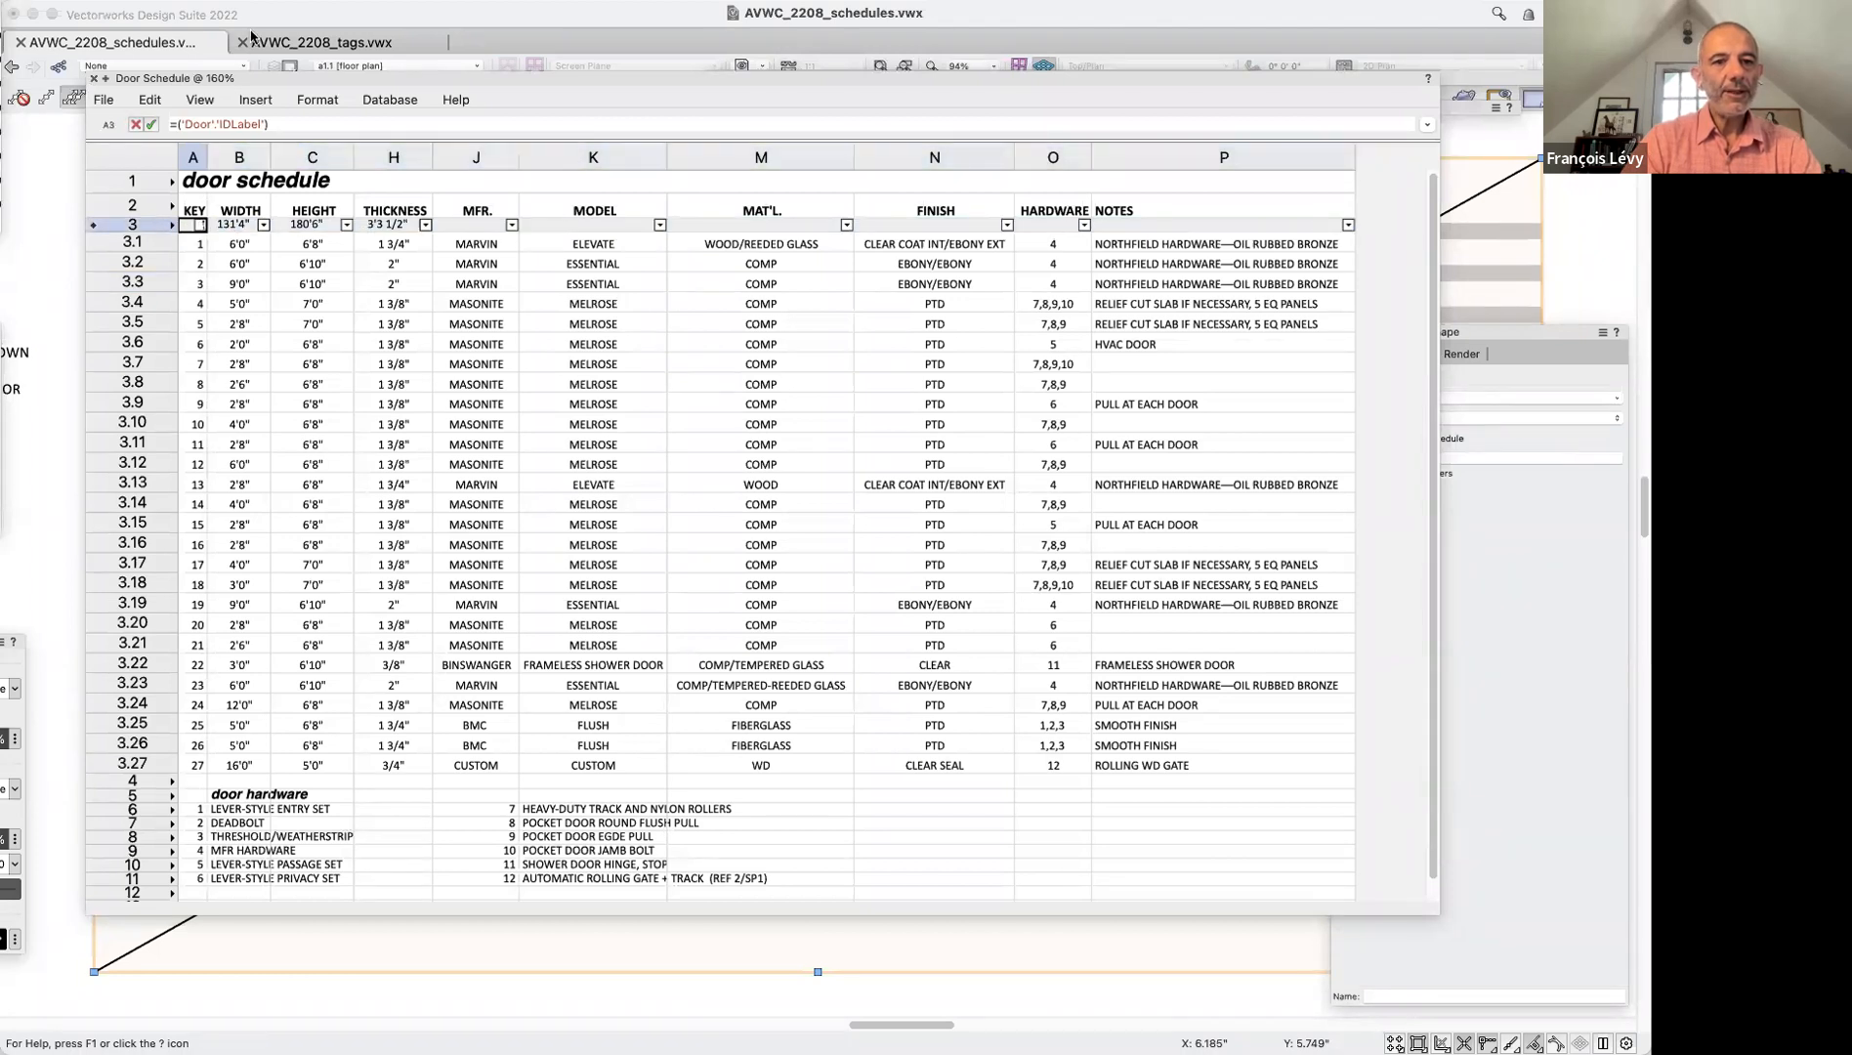
click(202, 99)
mouse_move(224, 168)
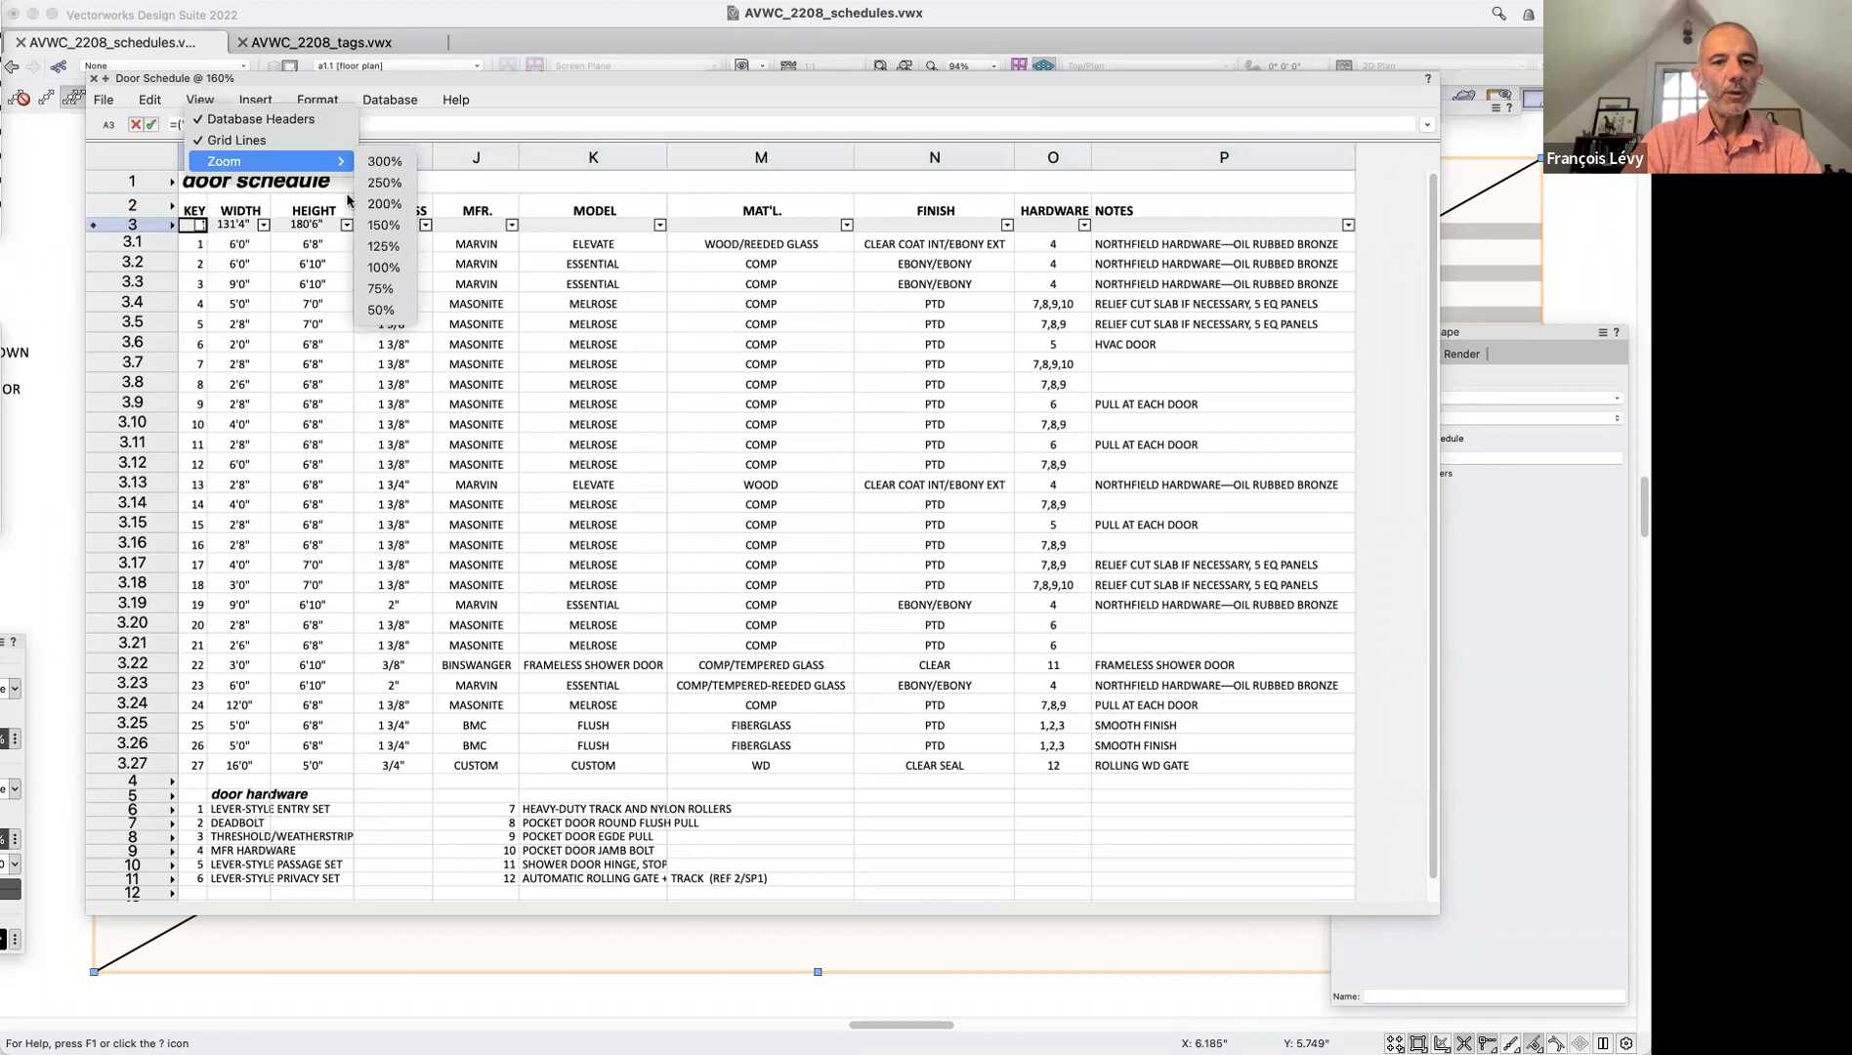
click(379, 203)
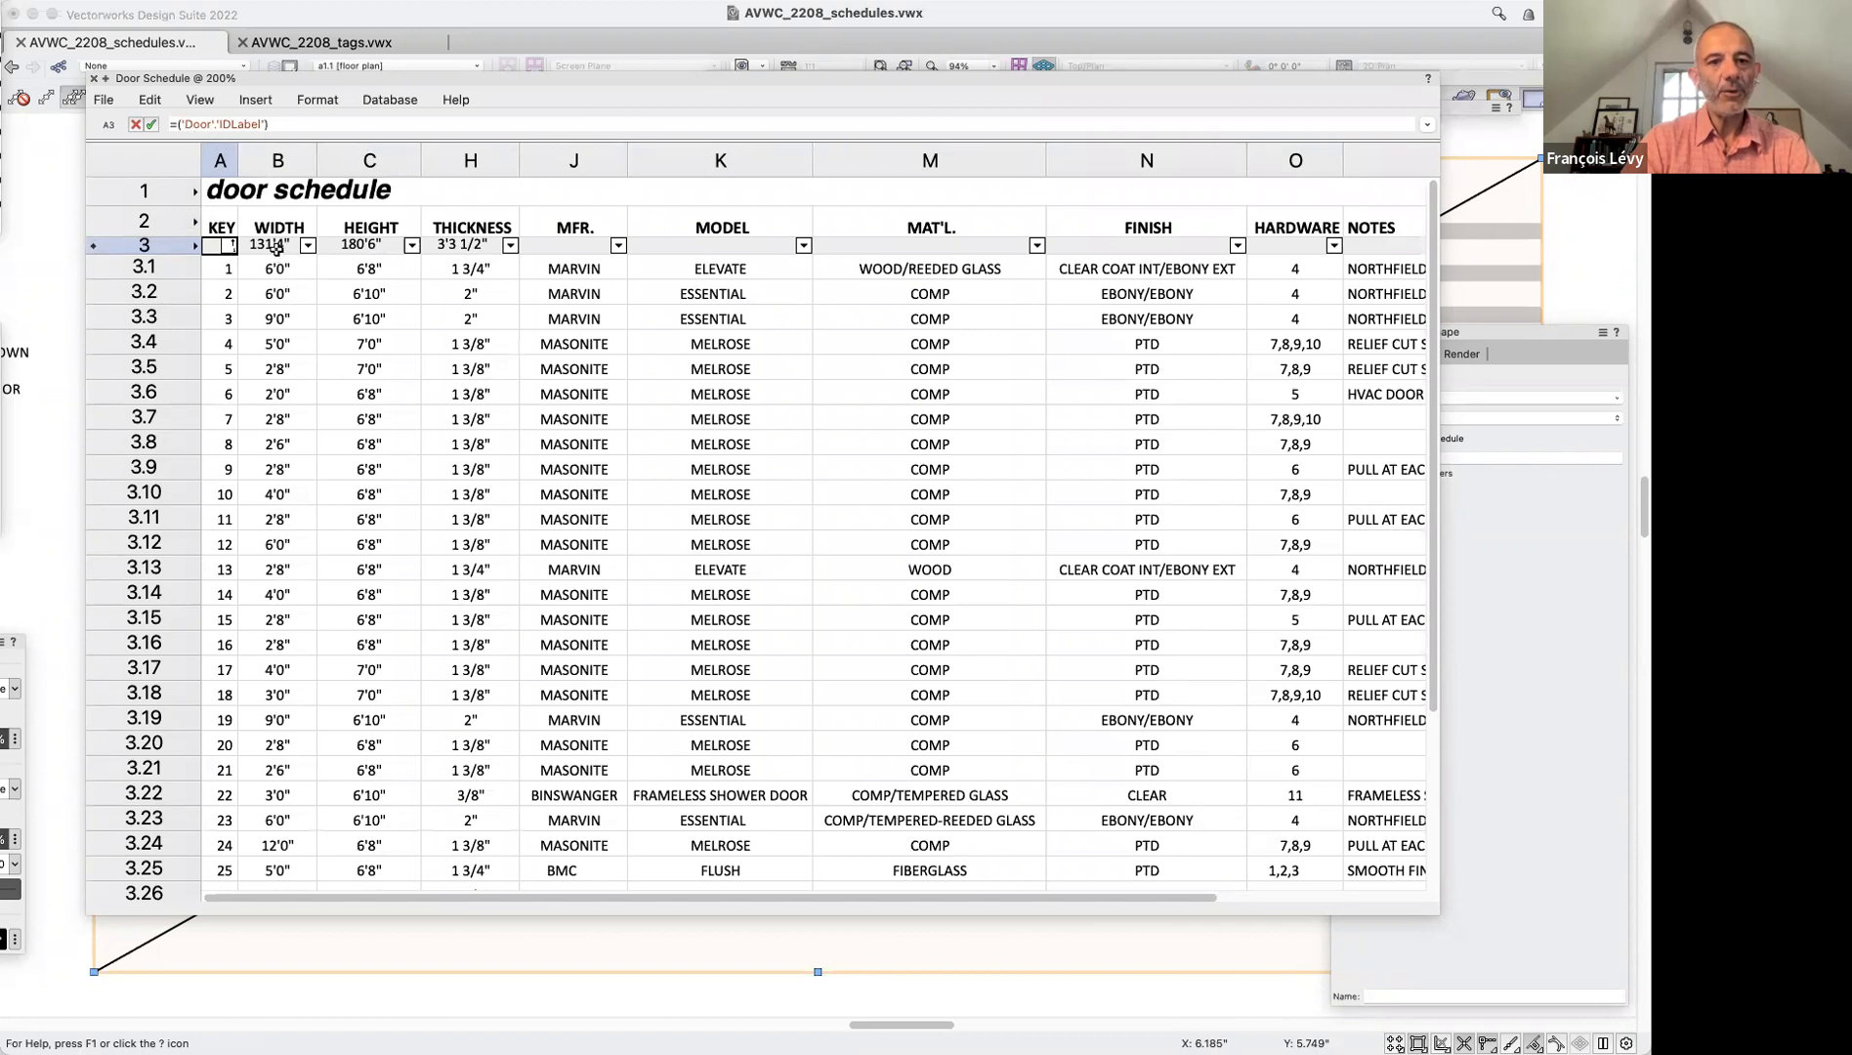
Examine the database header formulas of the WIDTH, HEIGHT, THICKNESS and MFR. columns in row 3
click(277, 247)
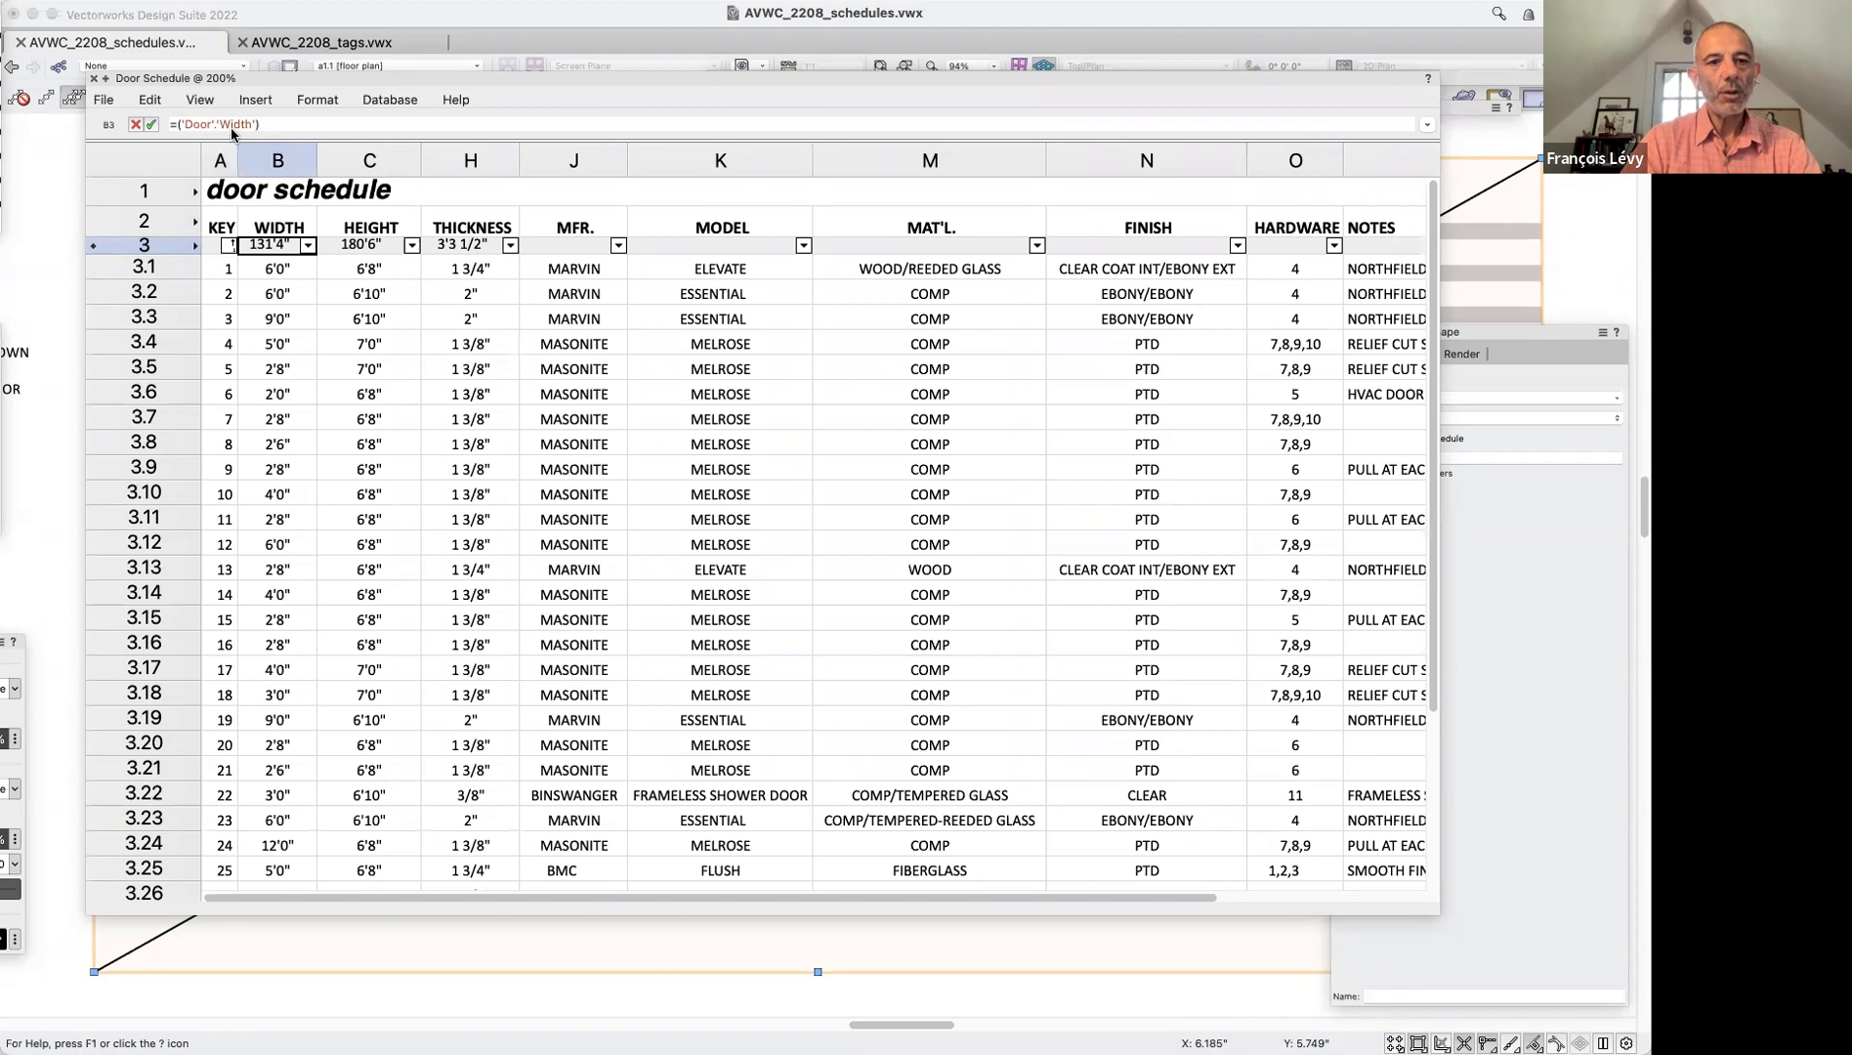
click(359, 247)
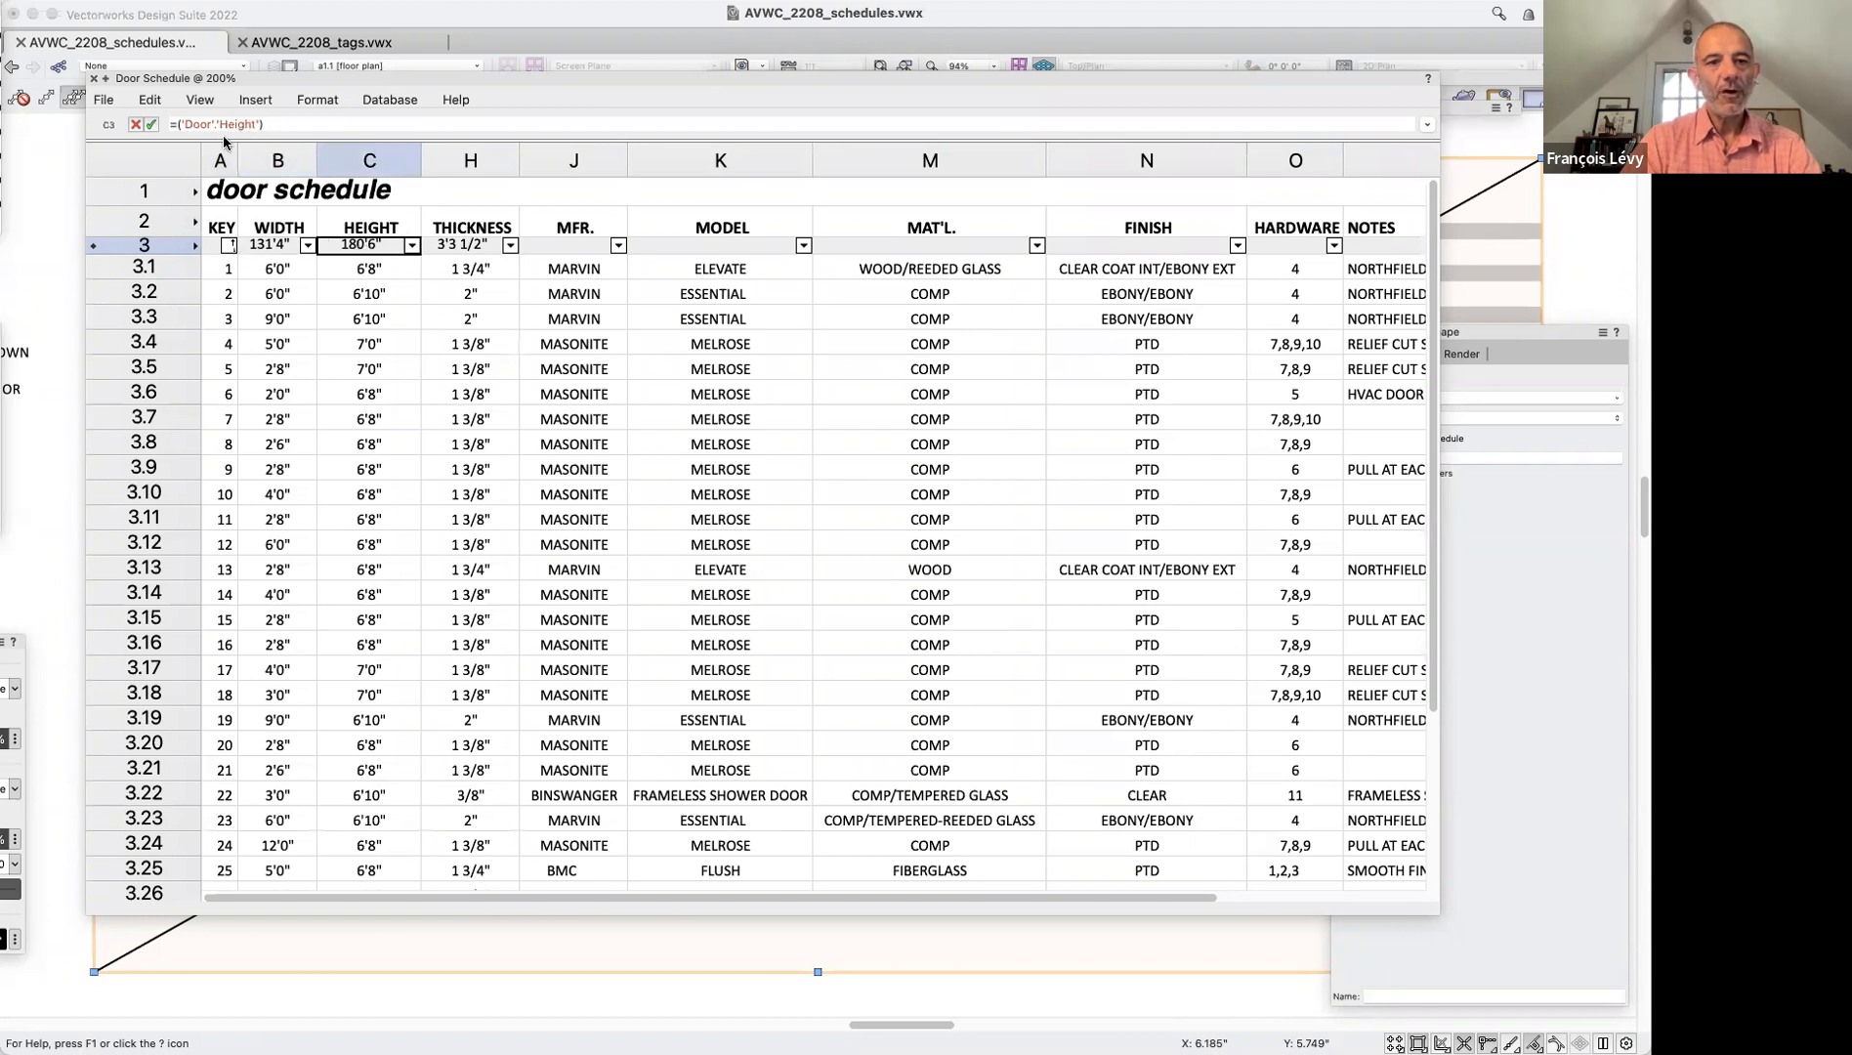
click(470, 246)
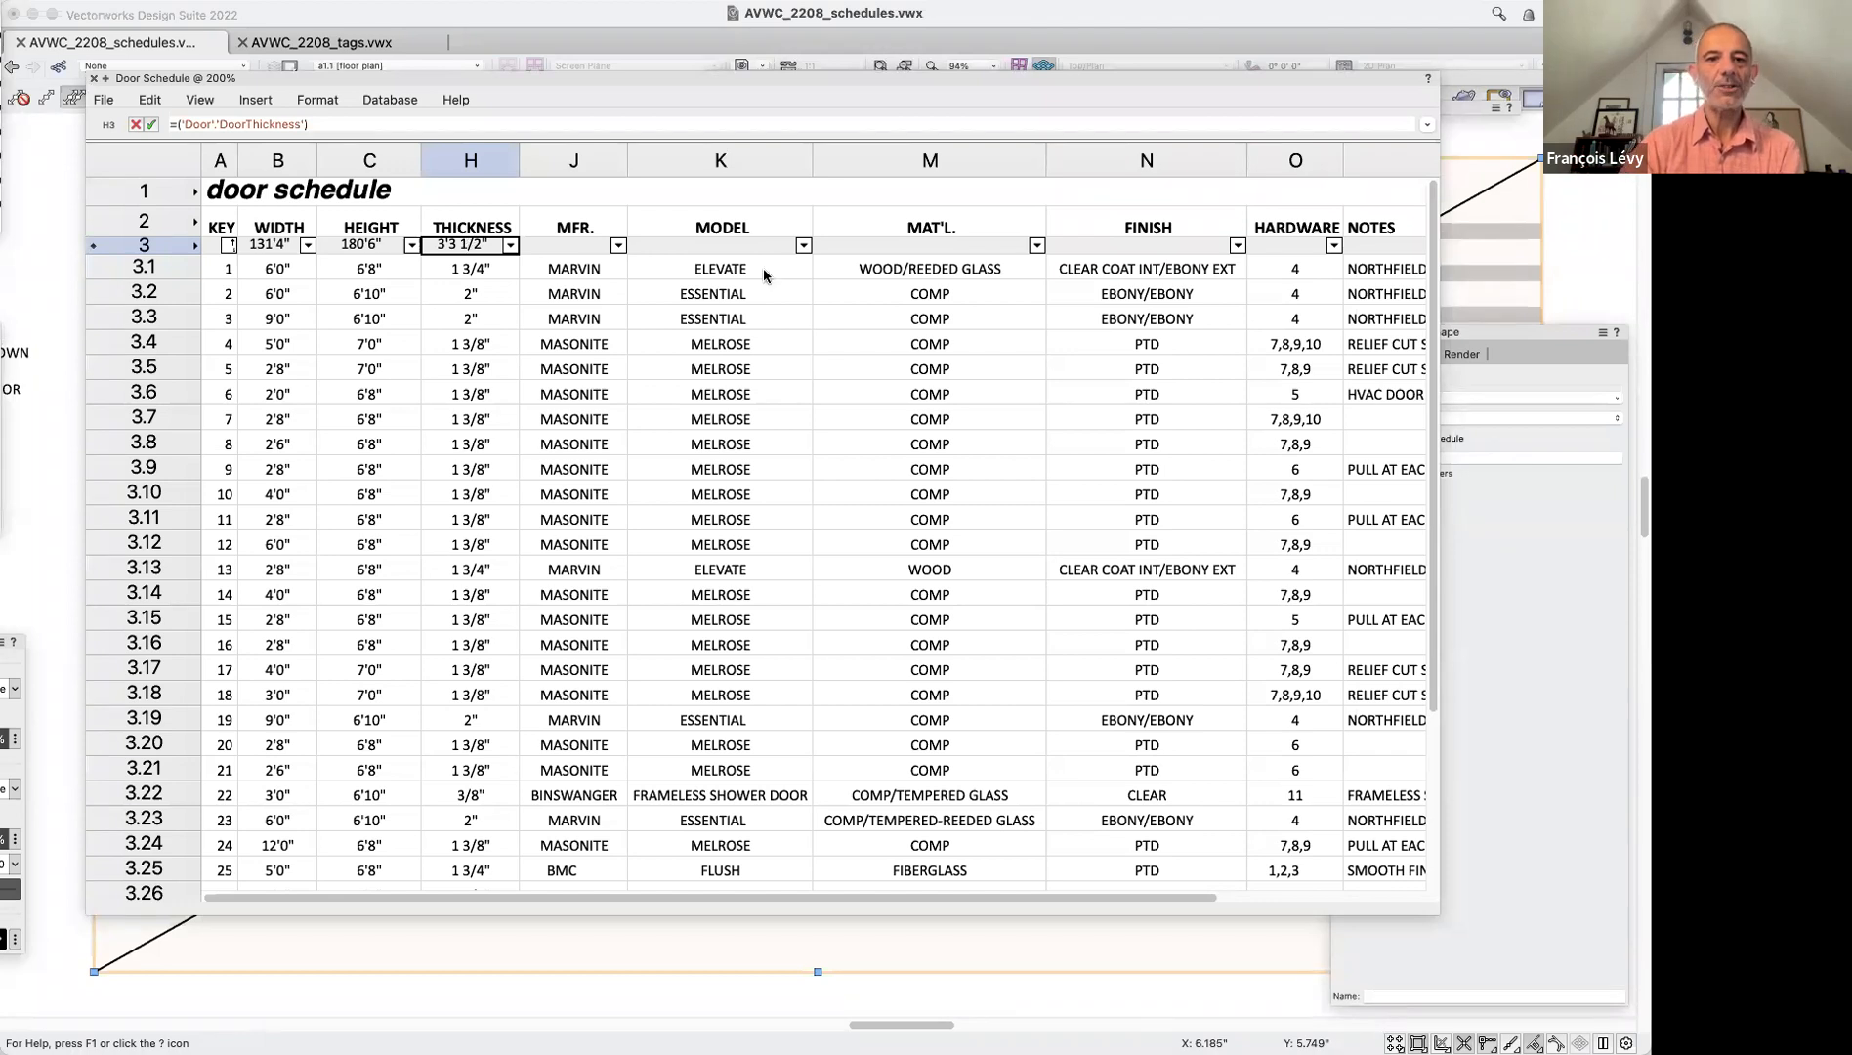
click(575, 251)
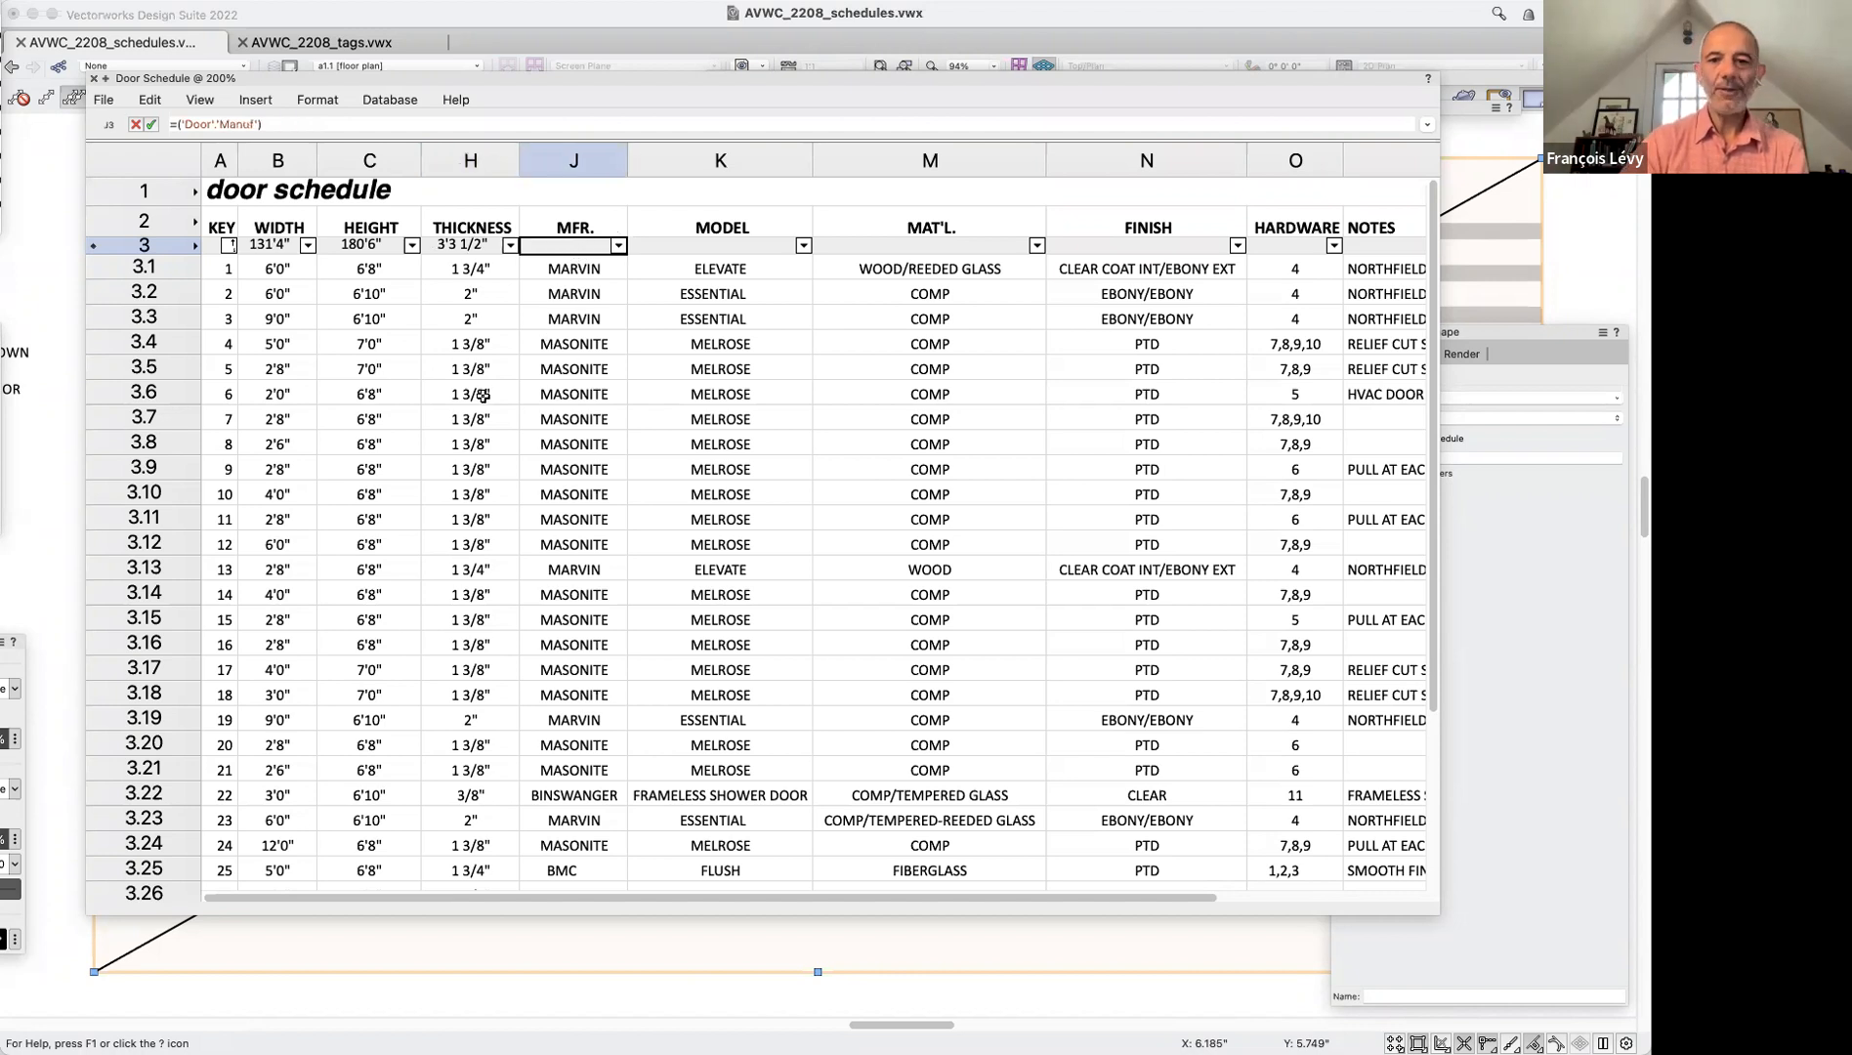
scroll(482, 395, right, 5)
scroll(483, 395, left, 5)
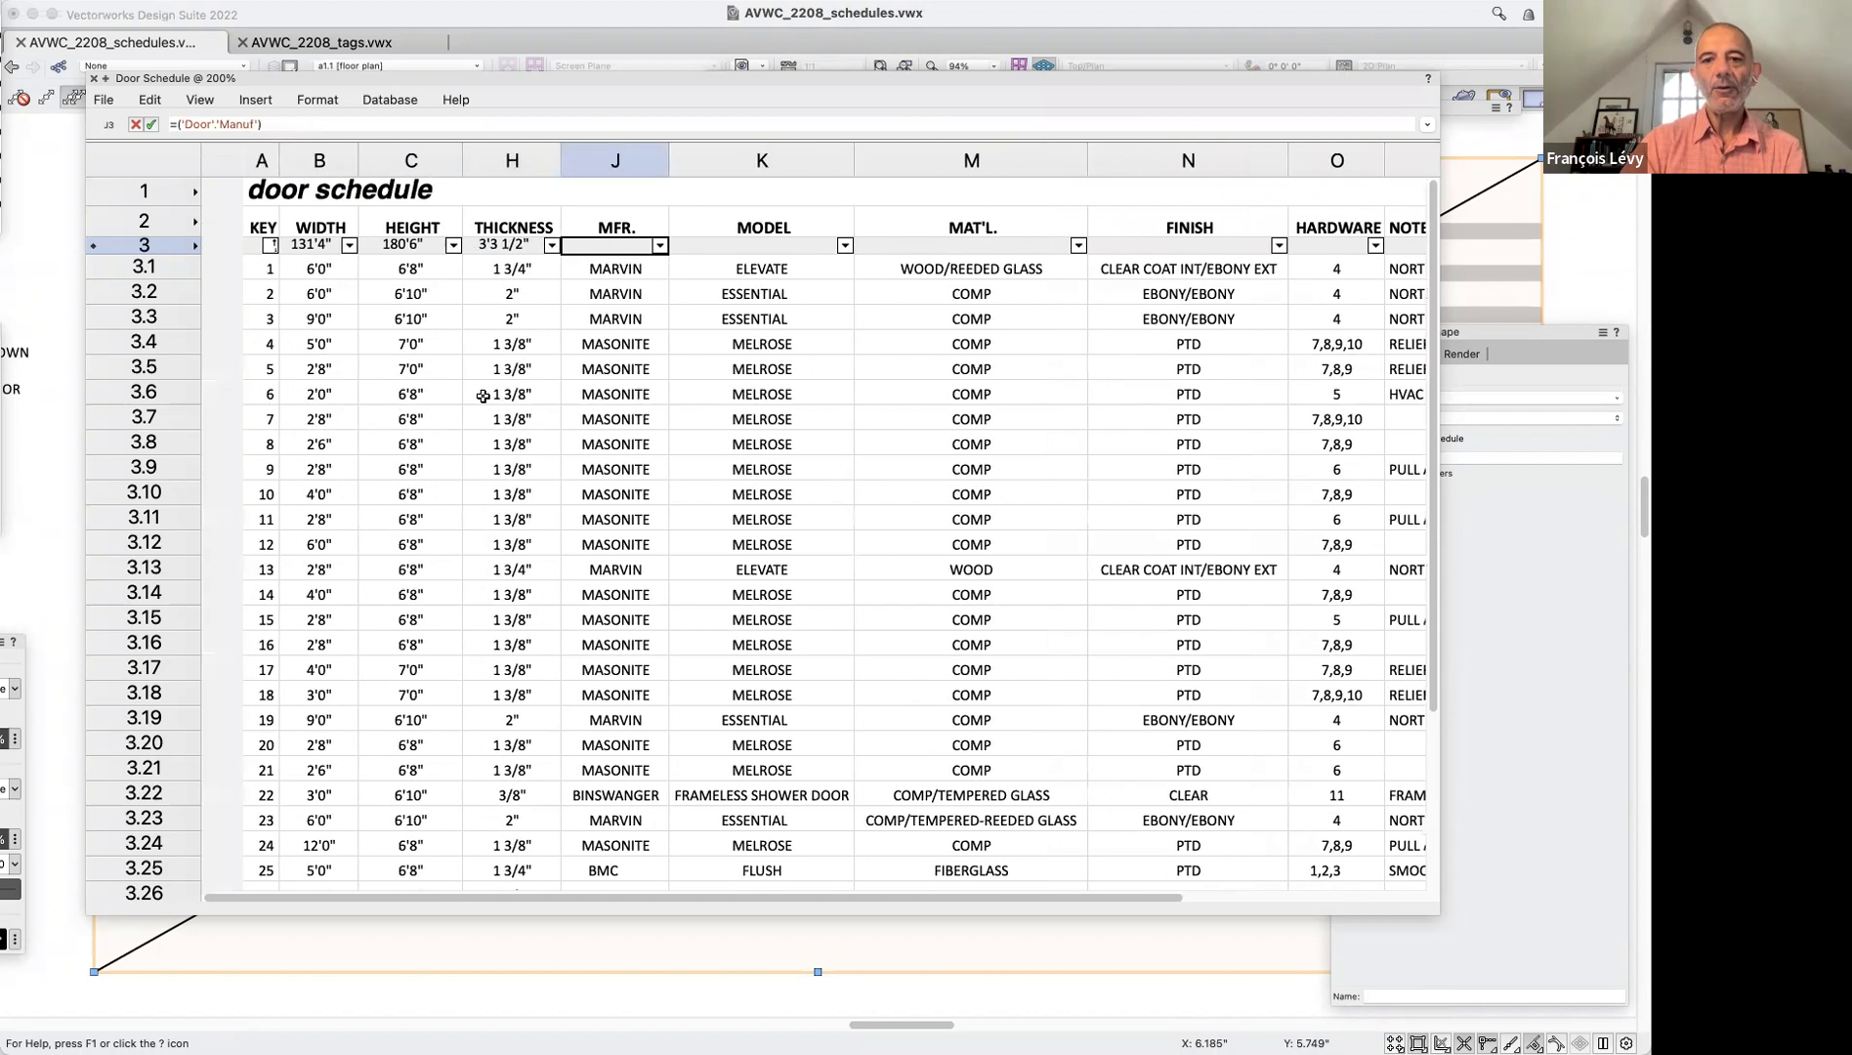
scroll(483, 395, right, 2)
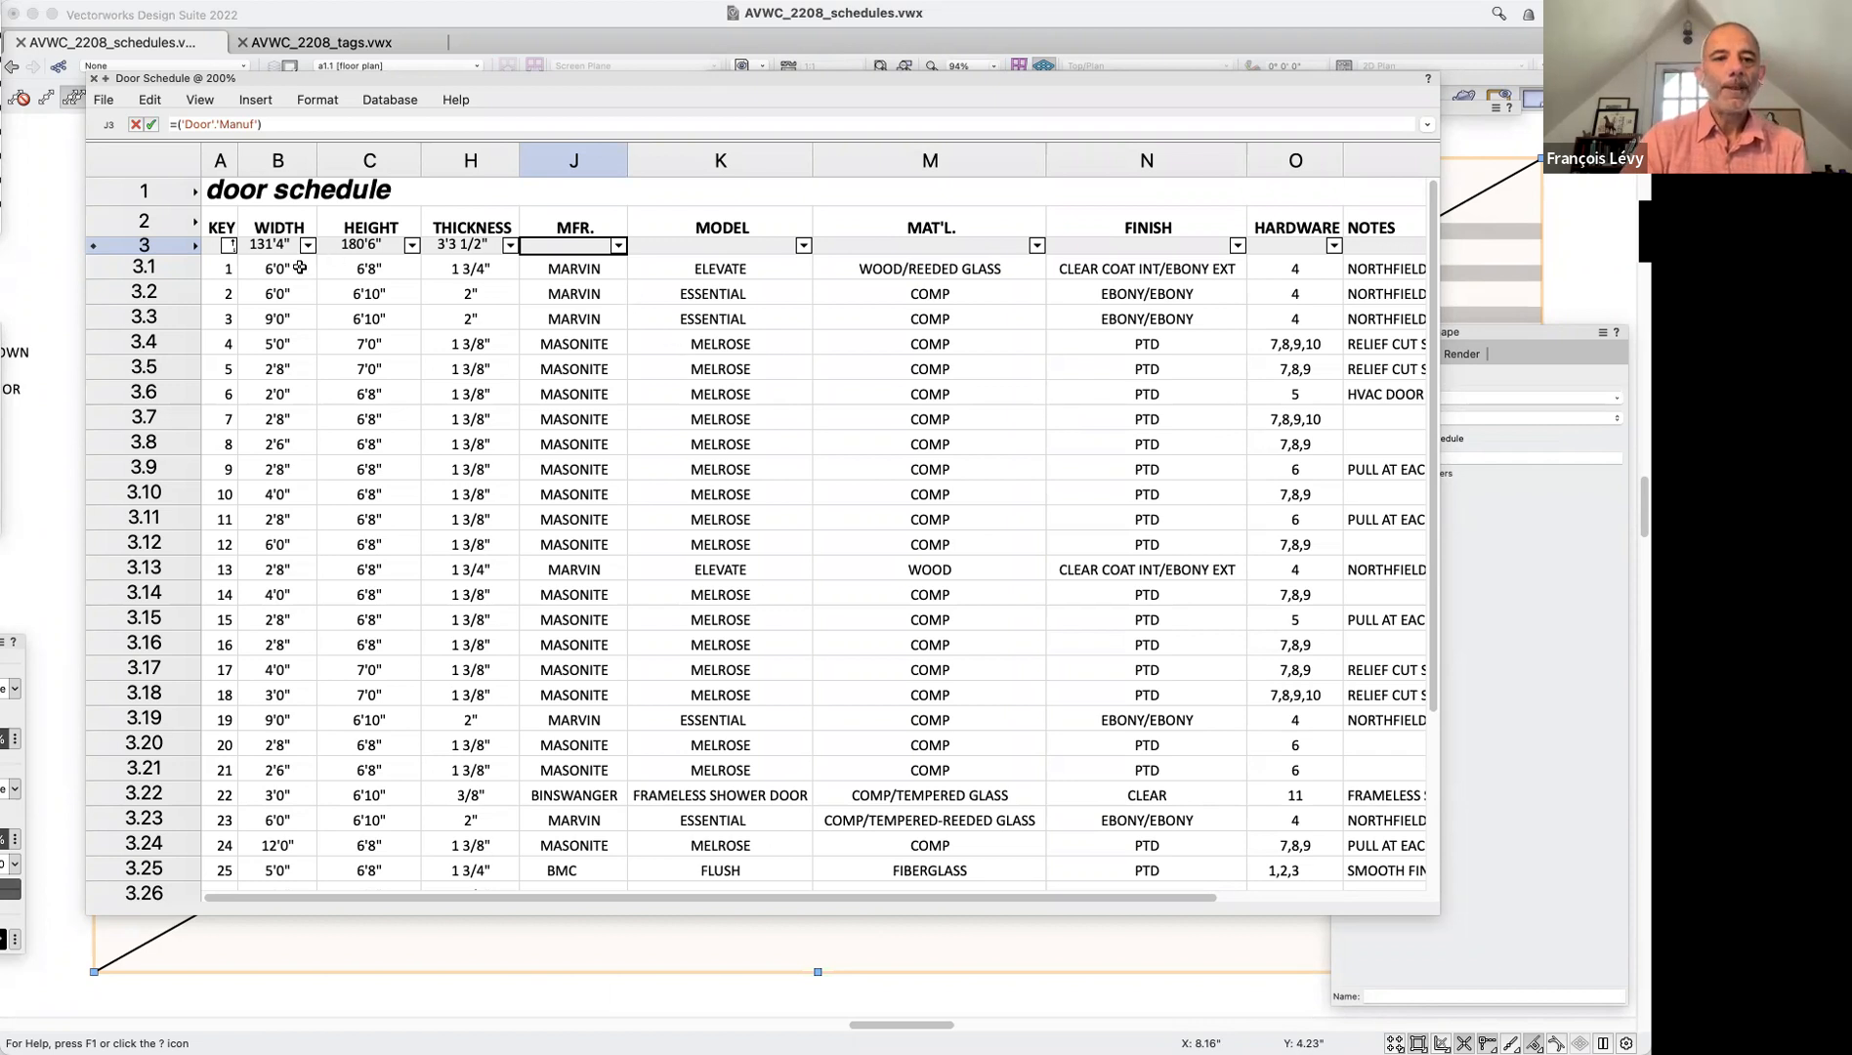
Close the Door Schedule worksheet and deselect the schedule on the drawing
click(93, 79)
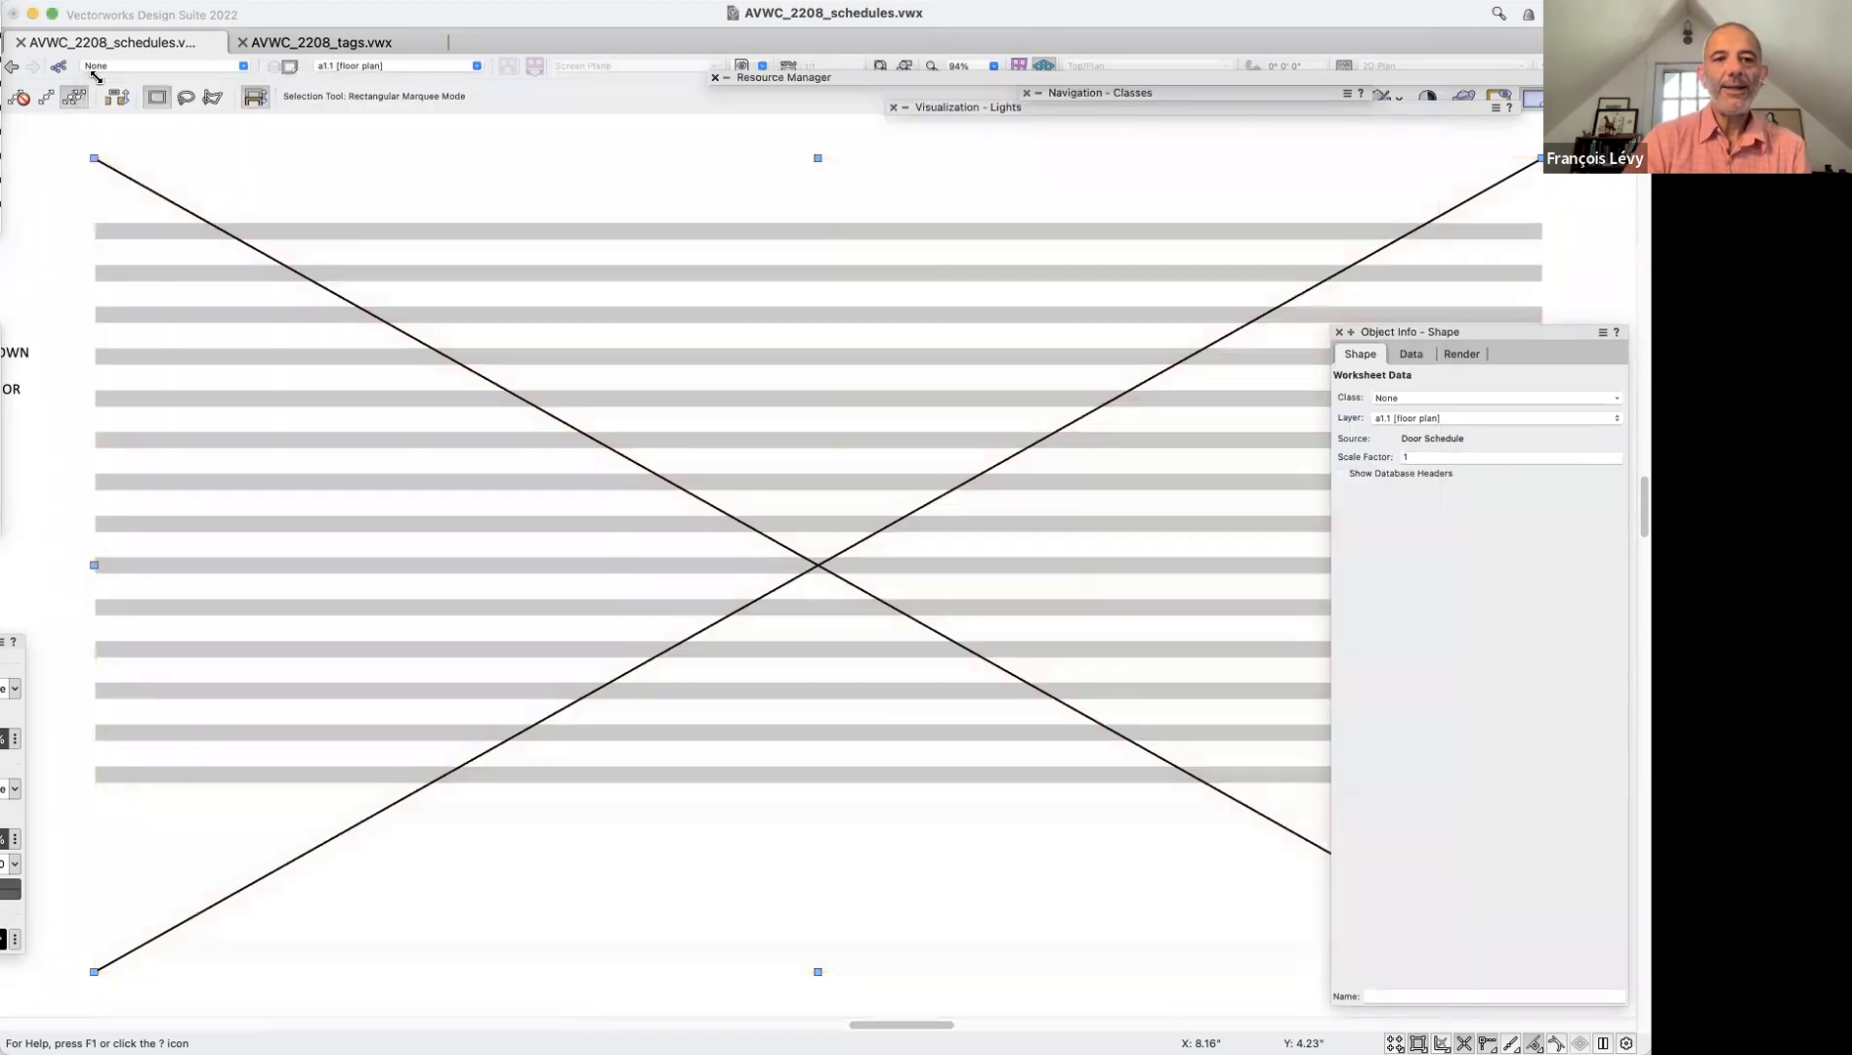
click(65, 219)
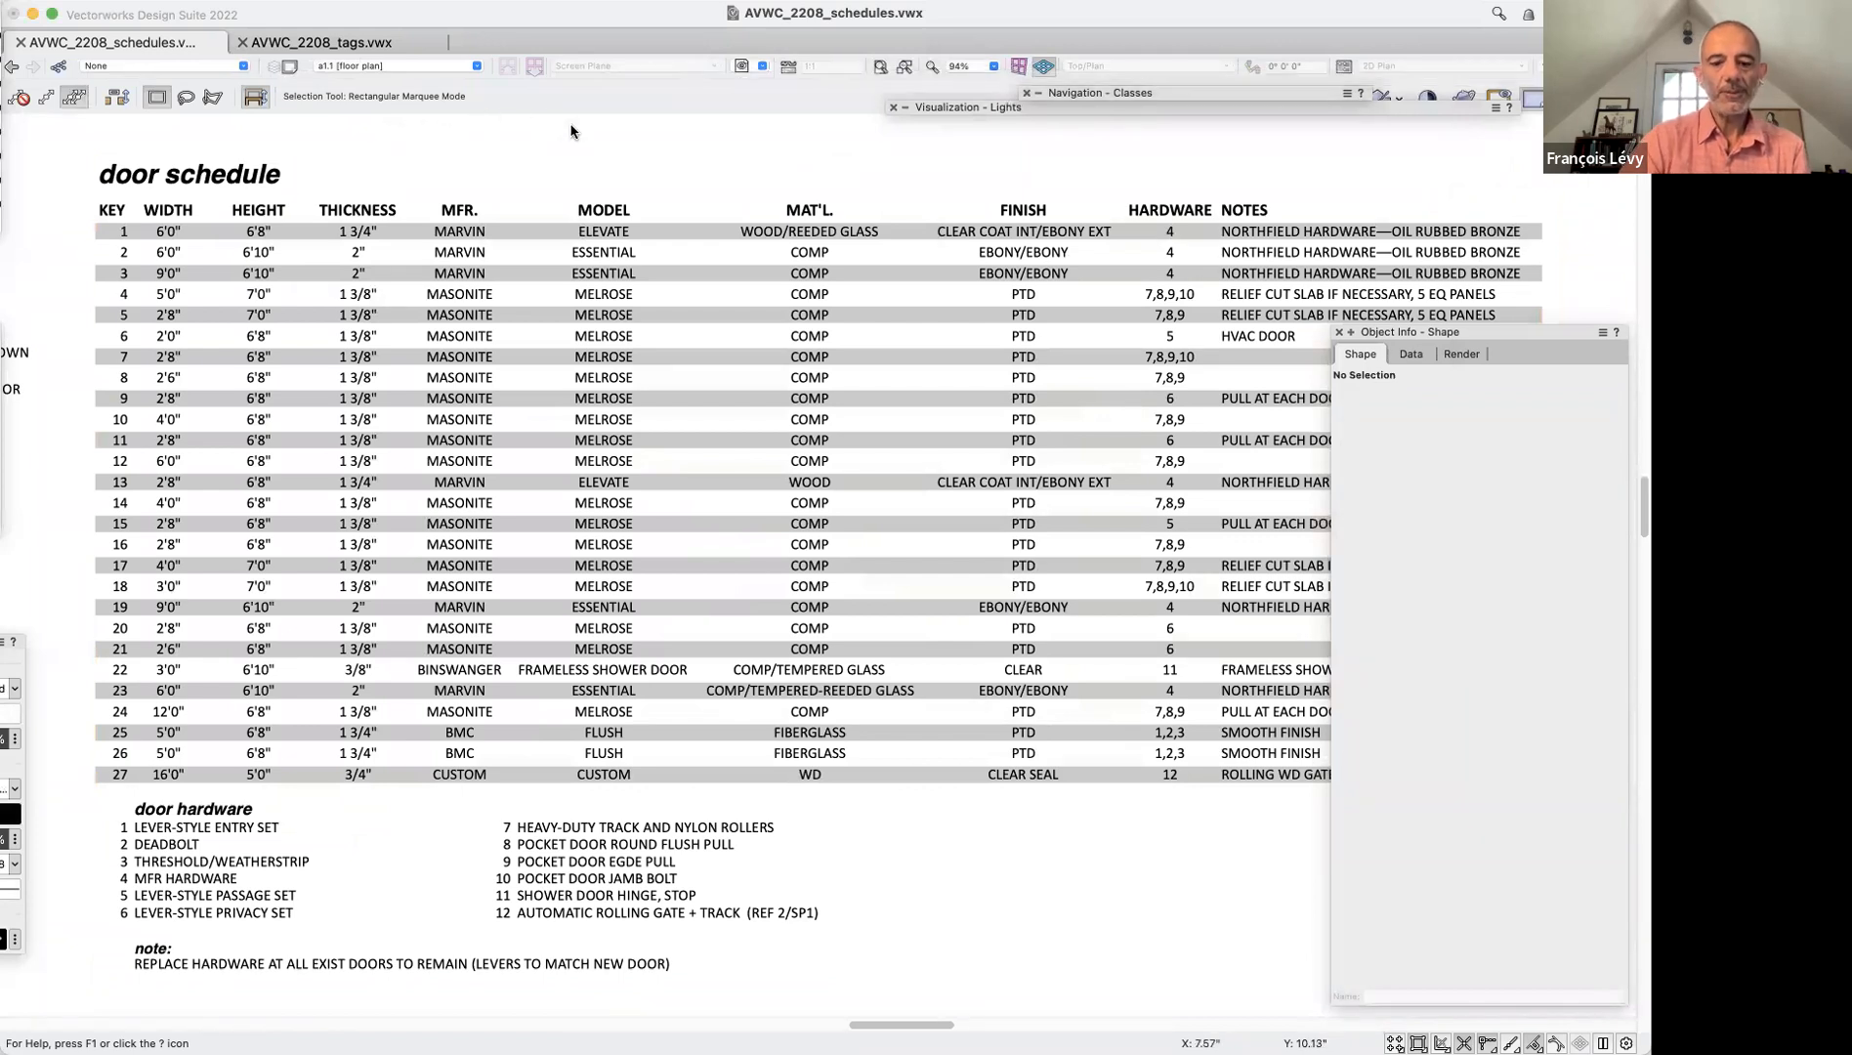
Open the Window Schedule worksheet from the Resource Manager's worksheets and enlarge its window to fit all columns
key(super+r)
mouse_move(954, 77)
drag(954, 77, 721, 118)
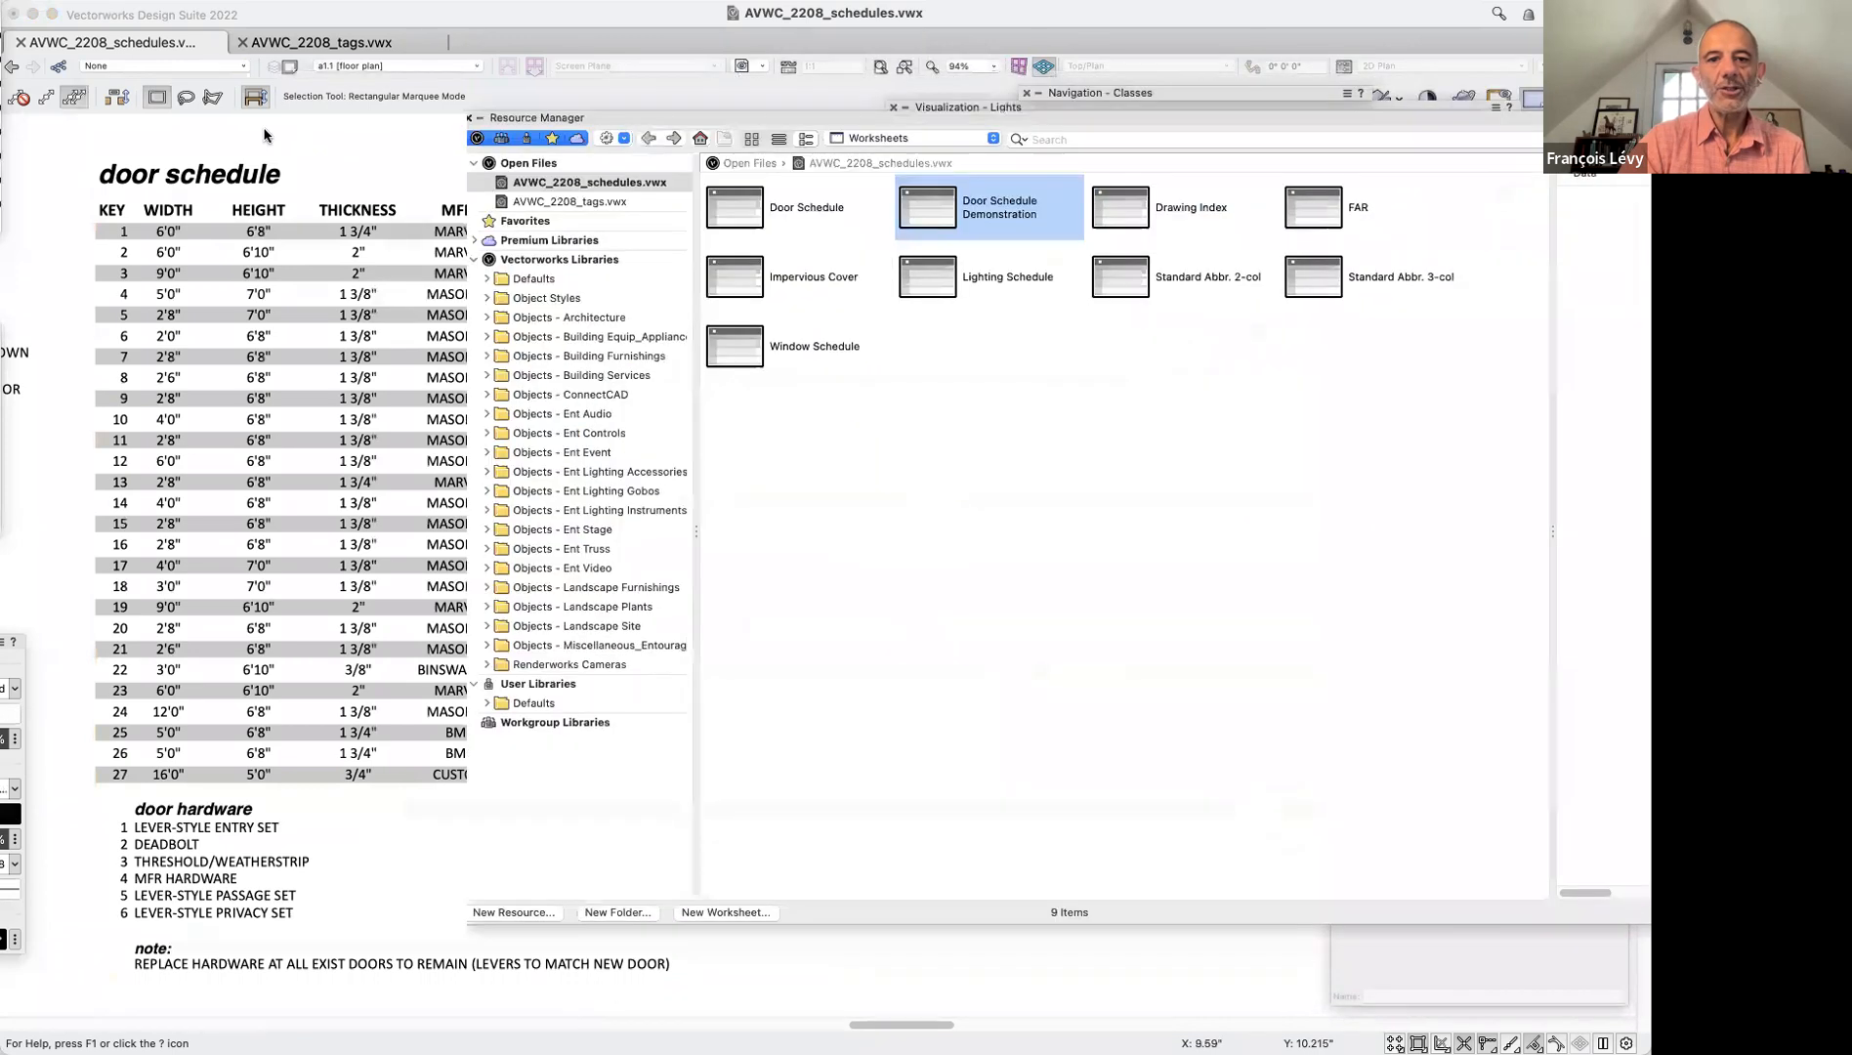
drag(266, 135, 251, 132)
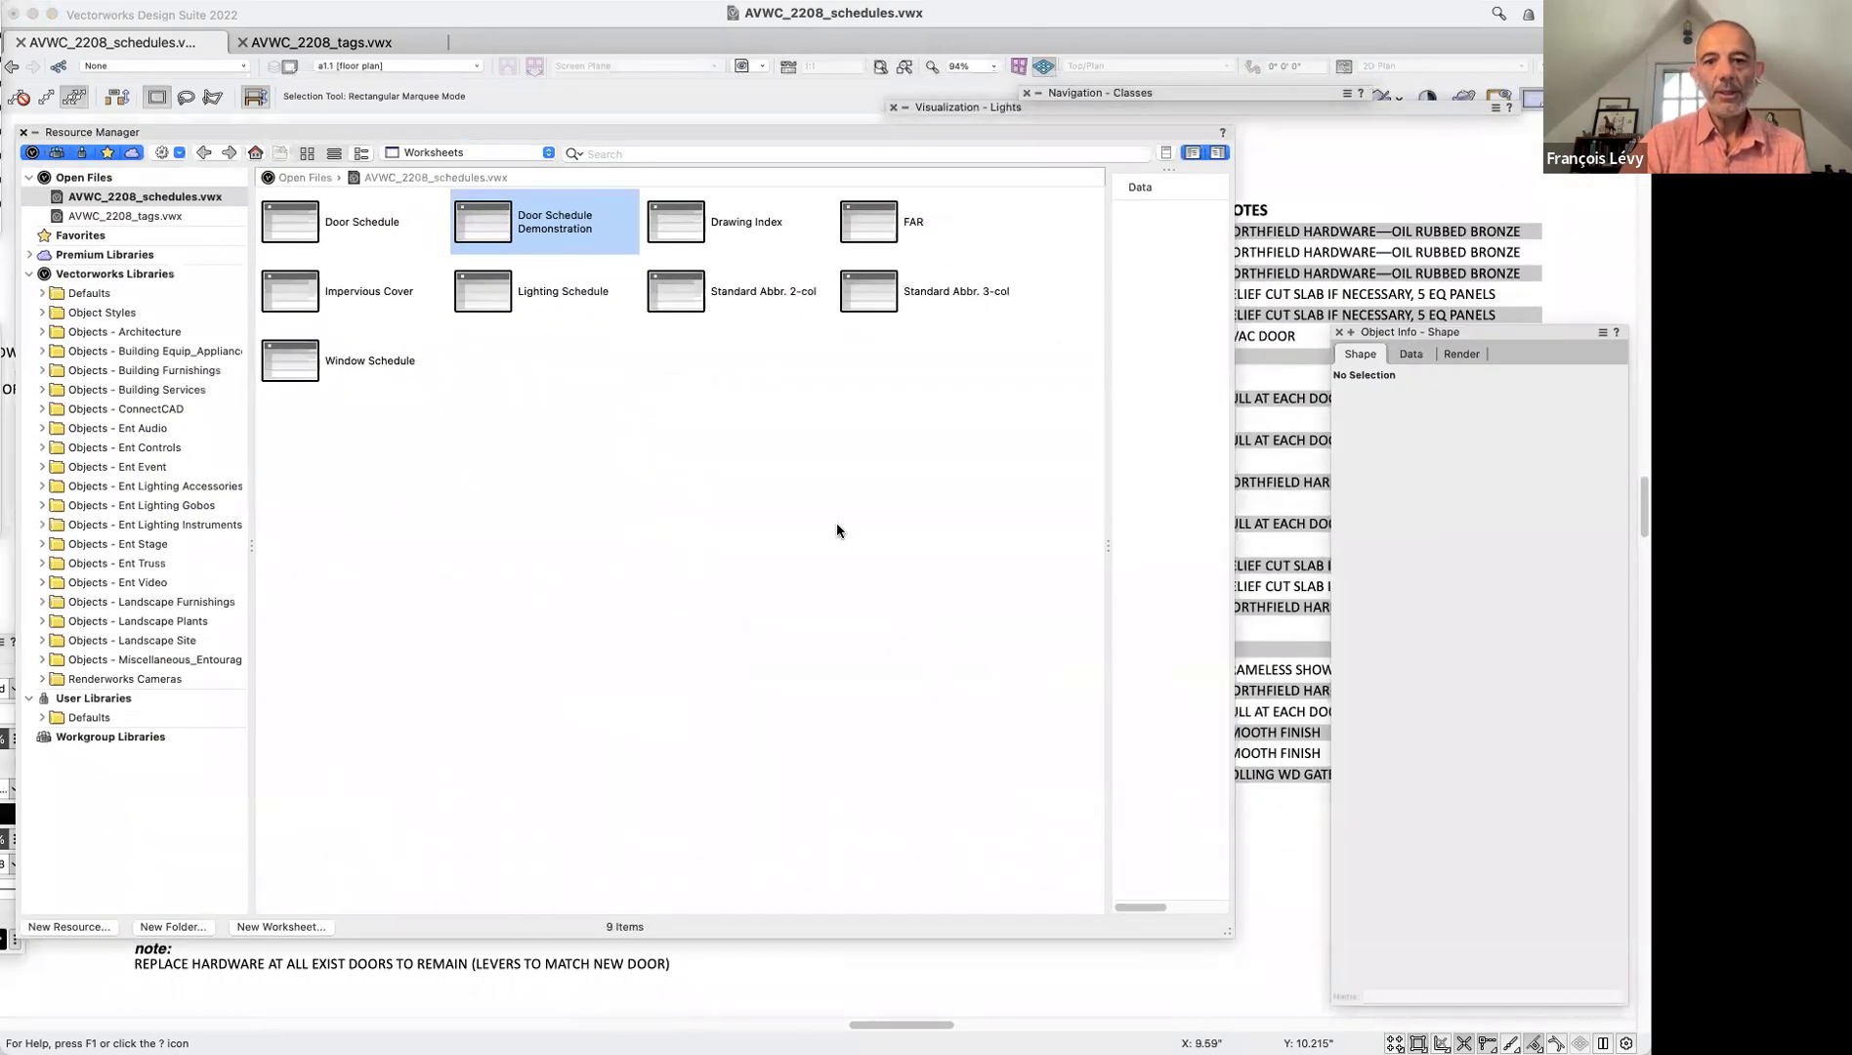
click(290, 372)
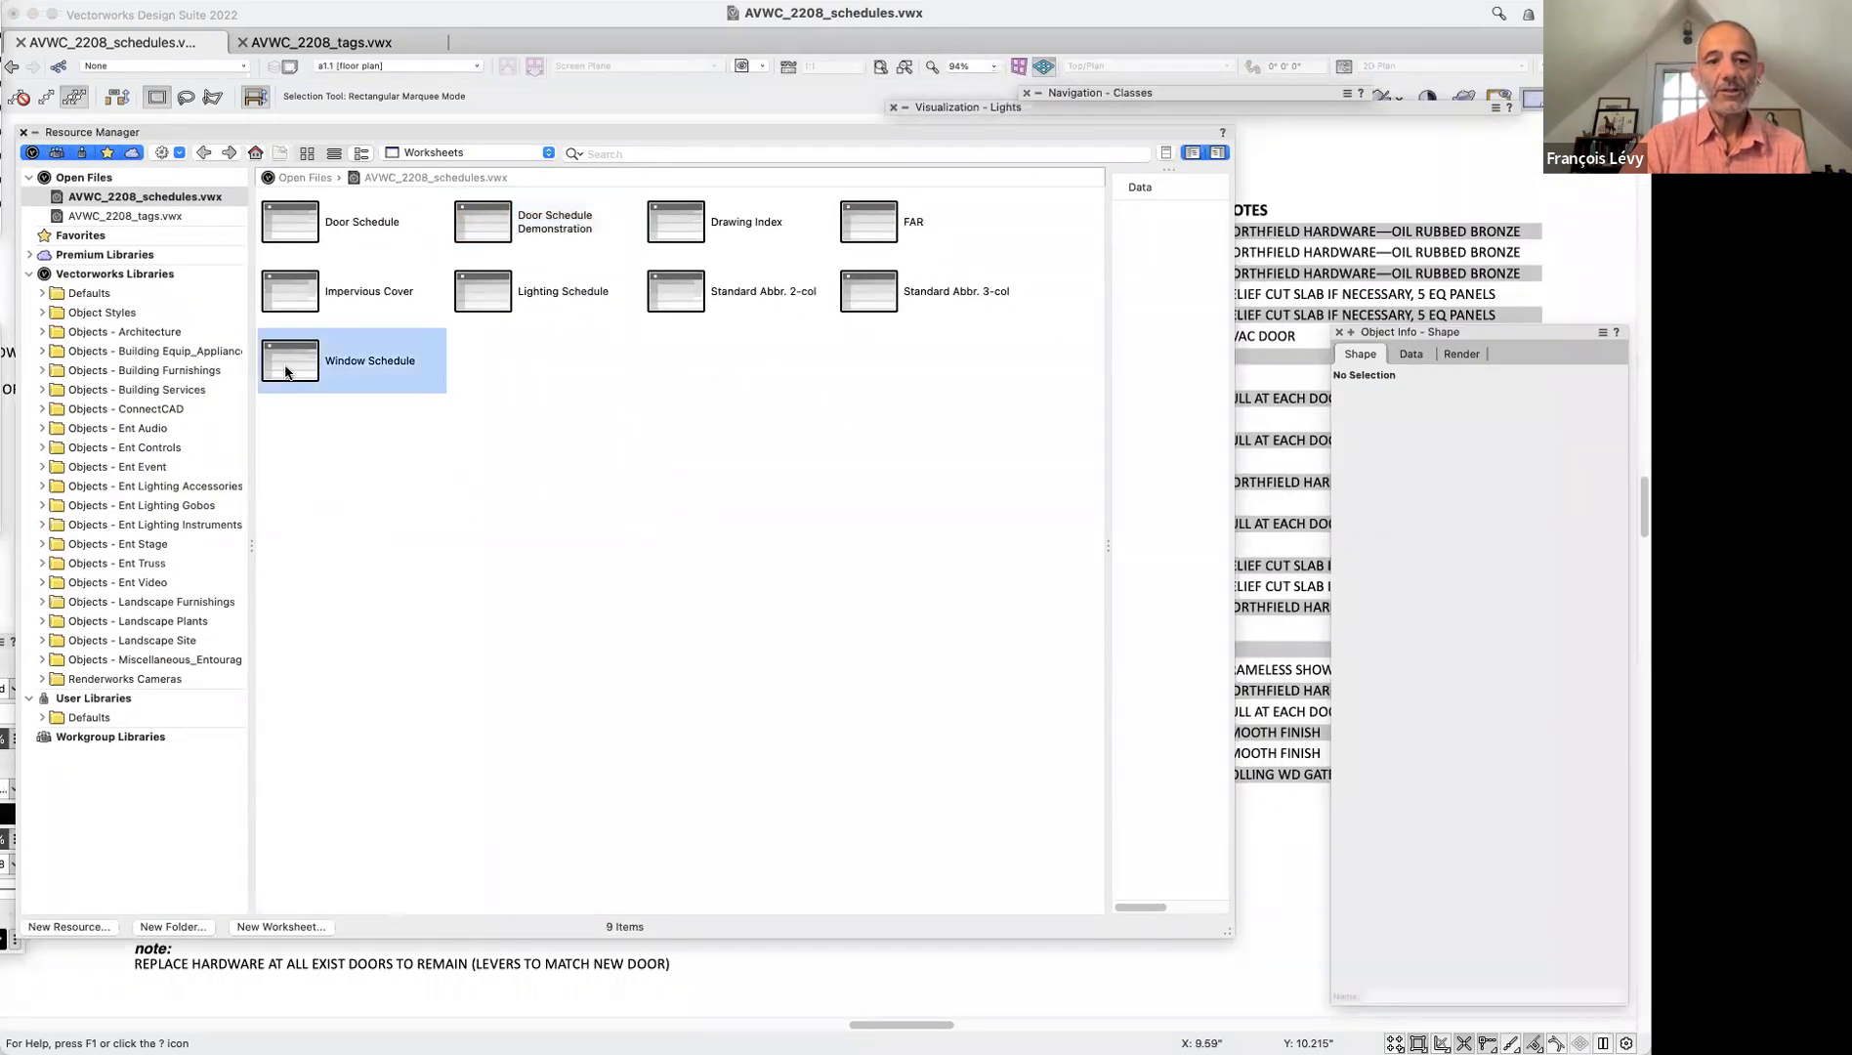
right_click(291, 369)
click(317, 485)
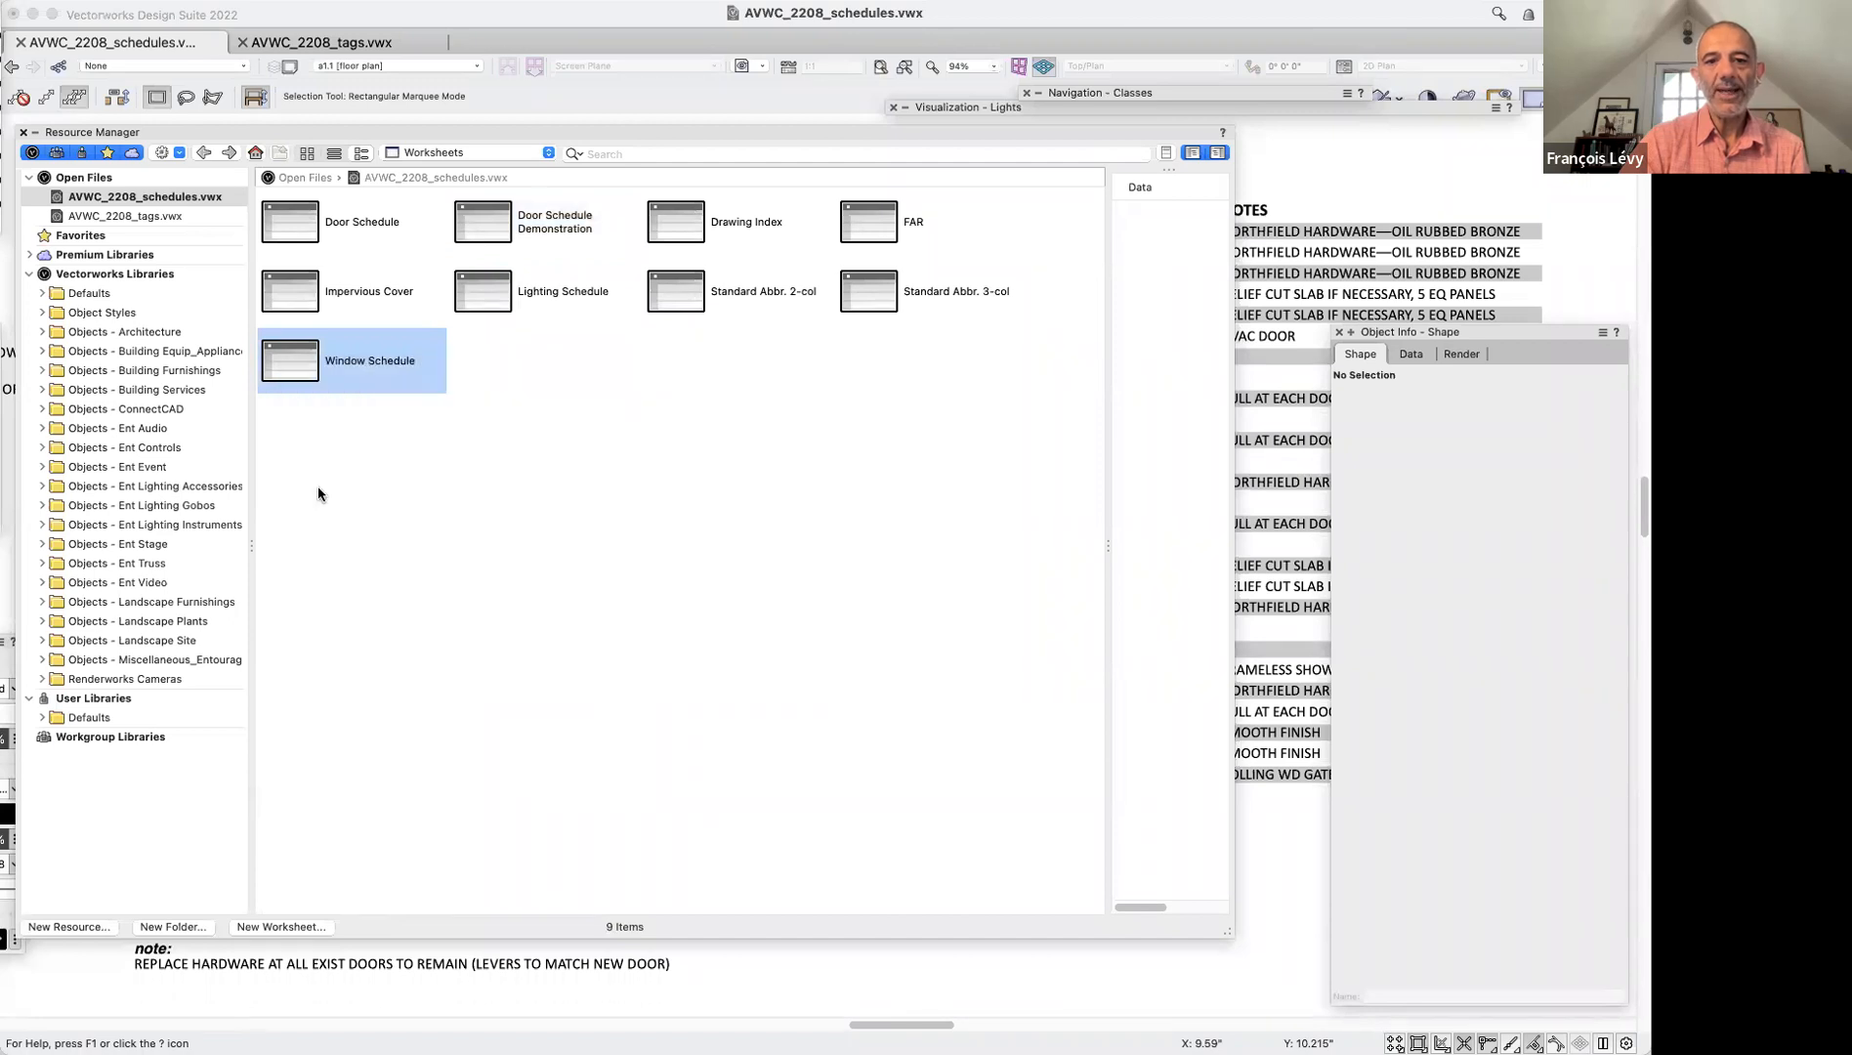
drag(707, 551, 322, 129)
drag(1274, 657, 1511, 955)
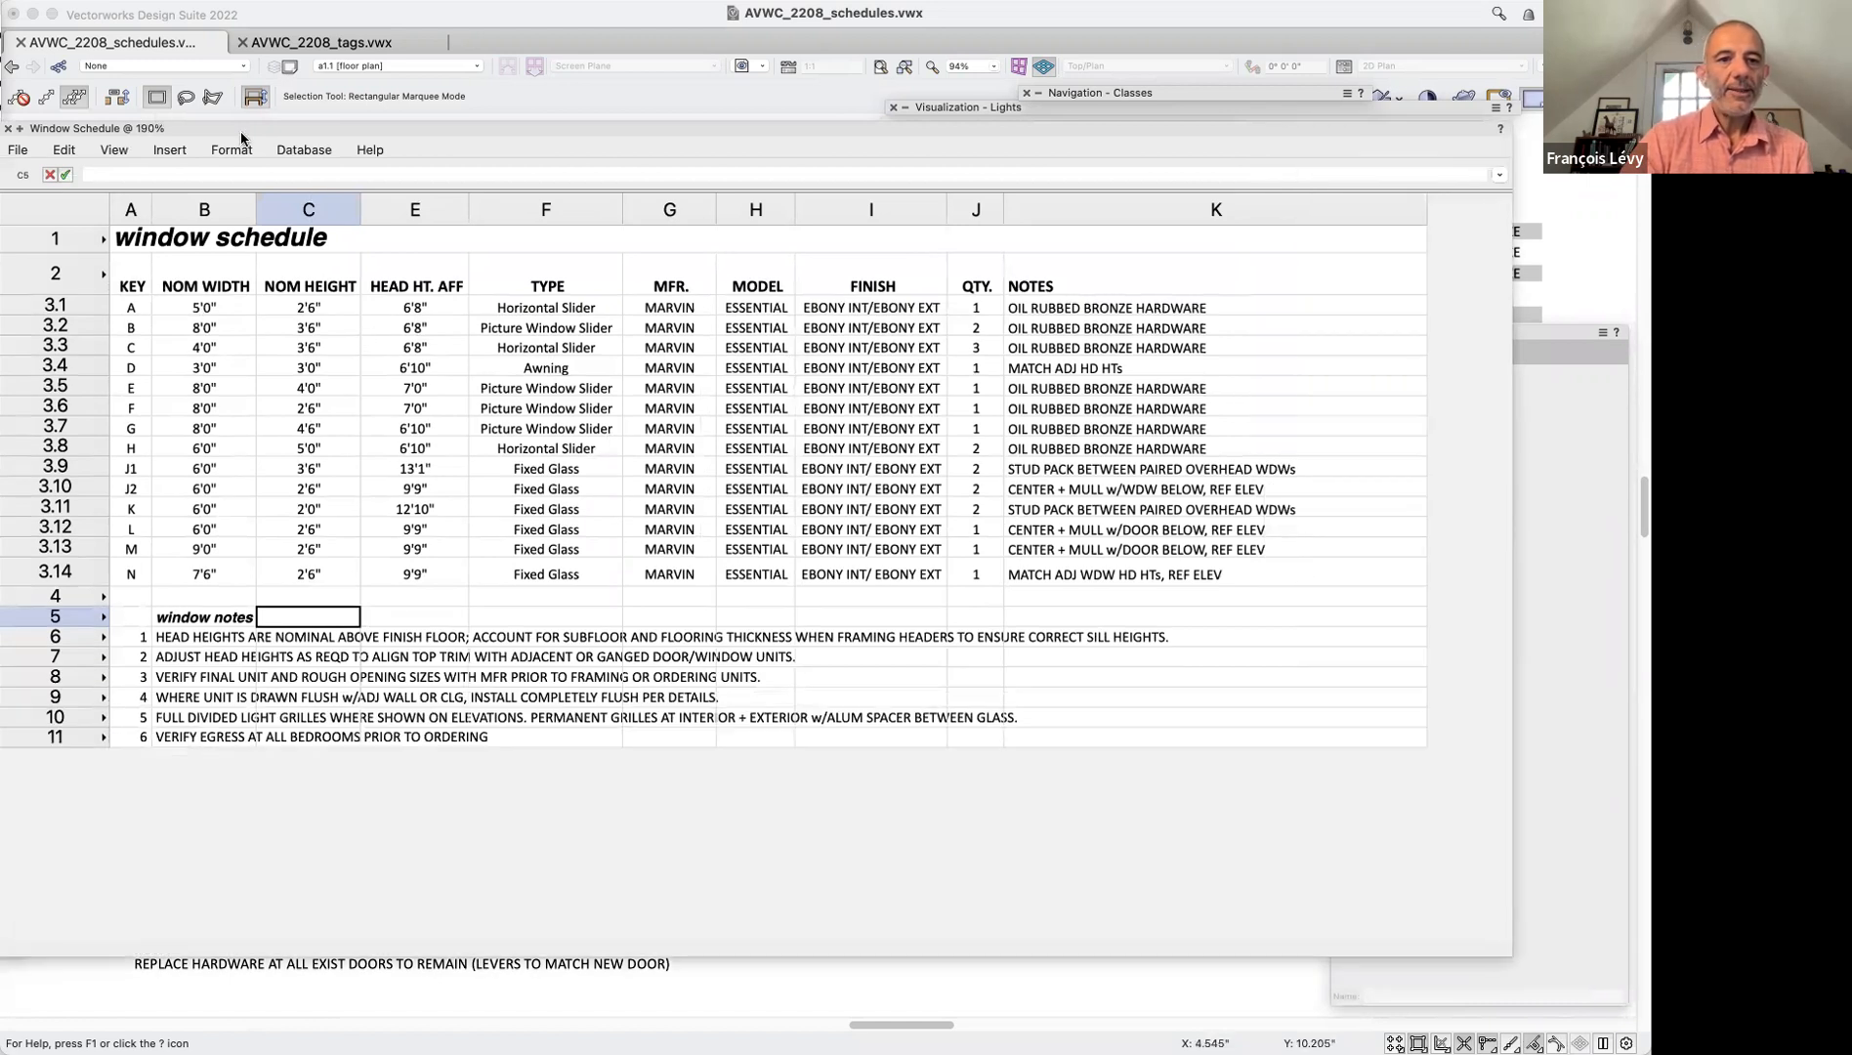
Show the database headers in the Window Schedule worksheet
click(175, 152)
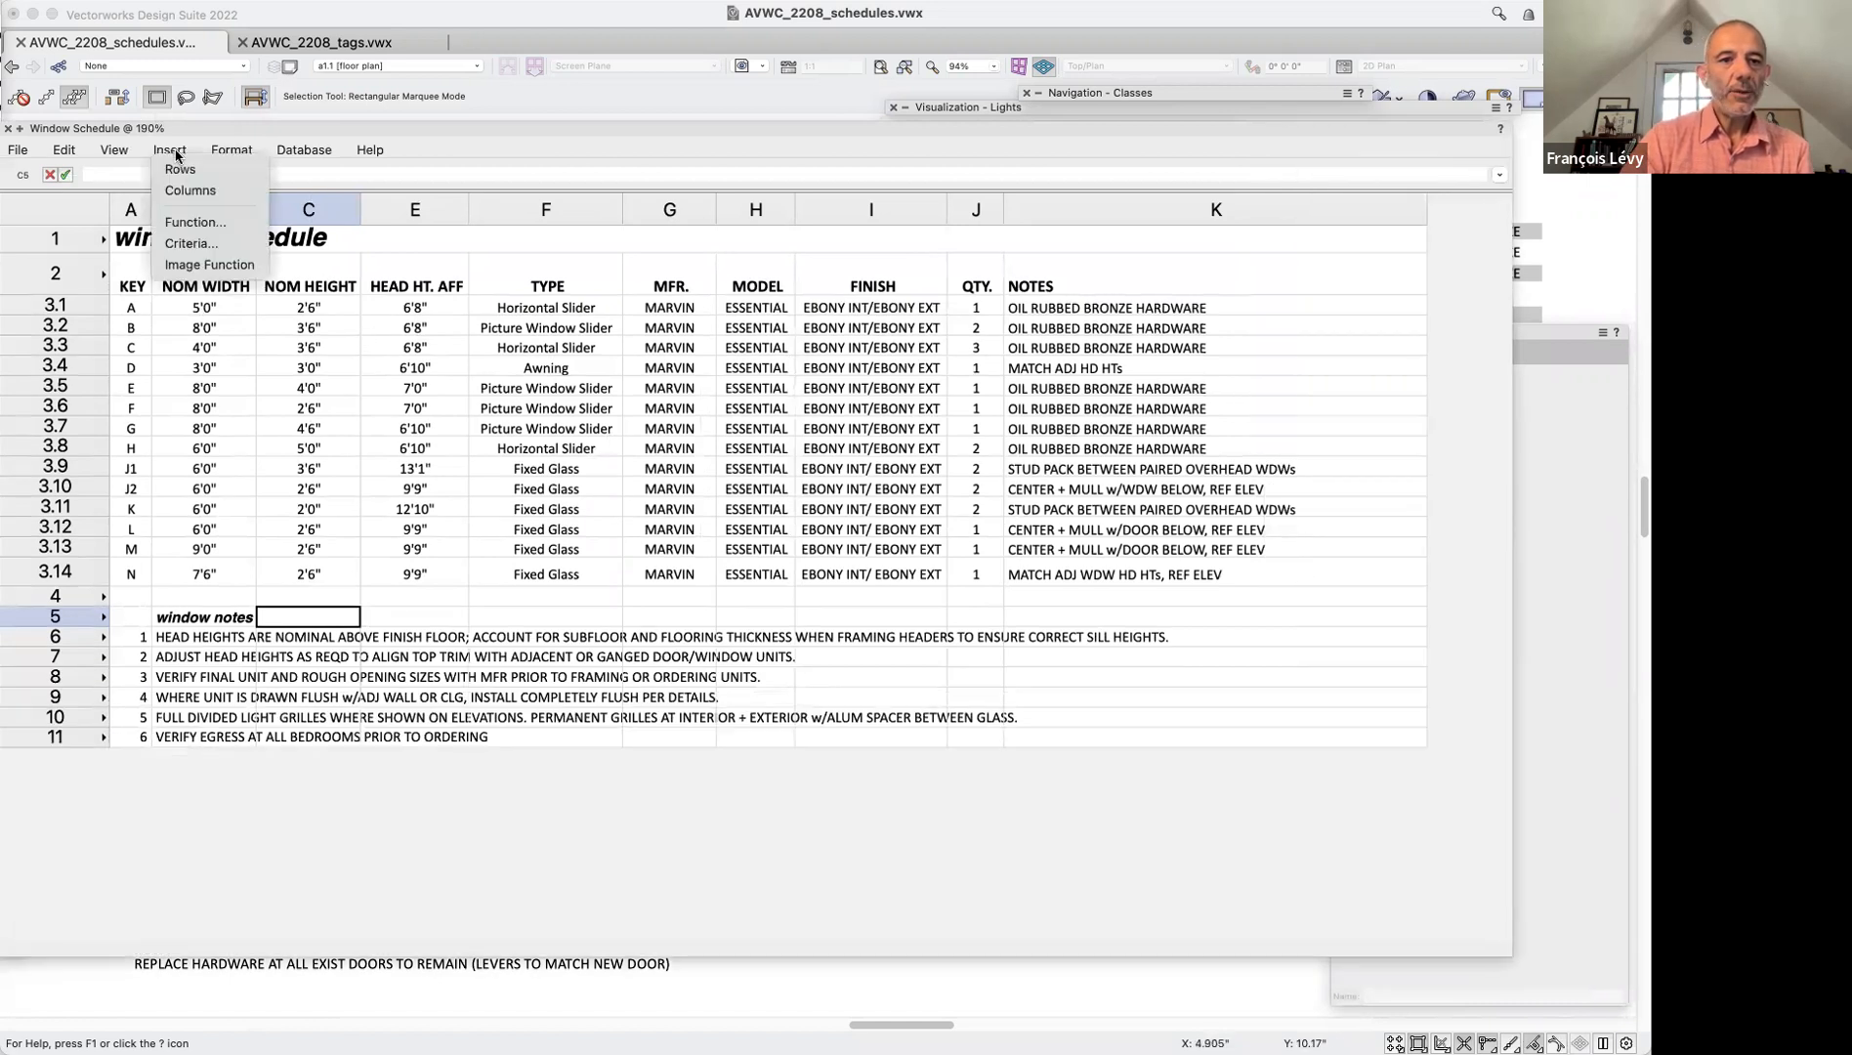
click(114, 152)
click(114, 152)
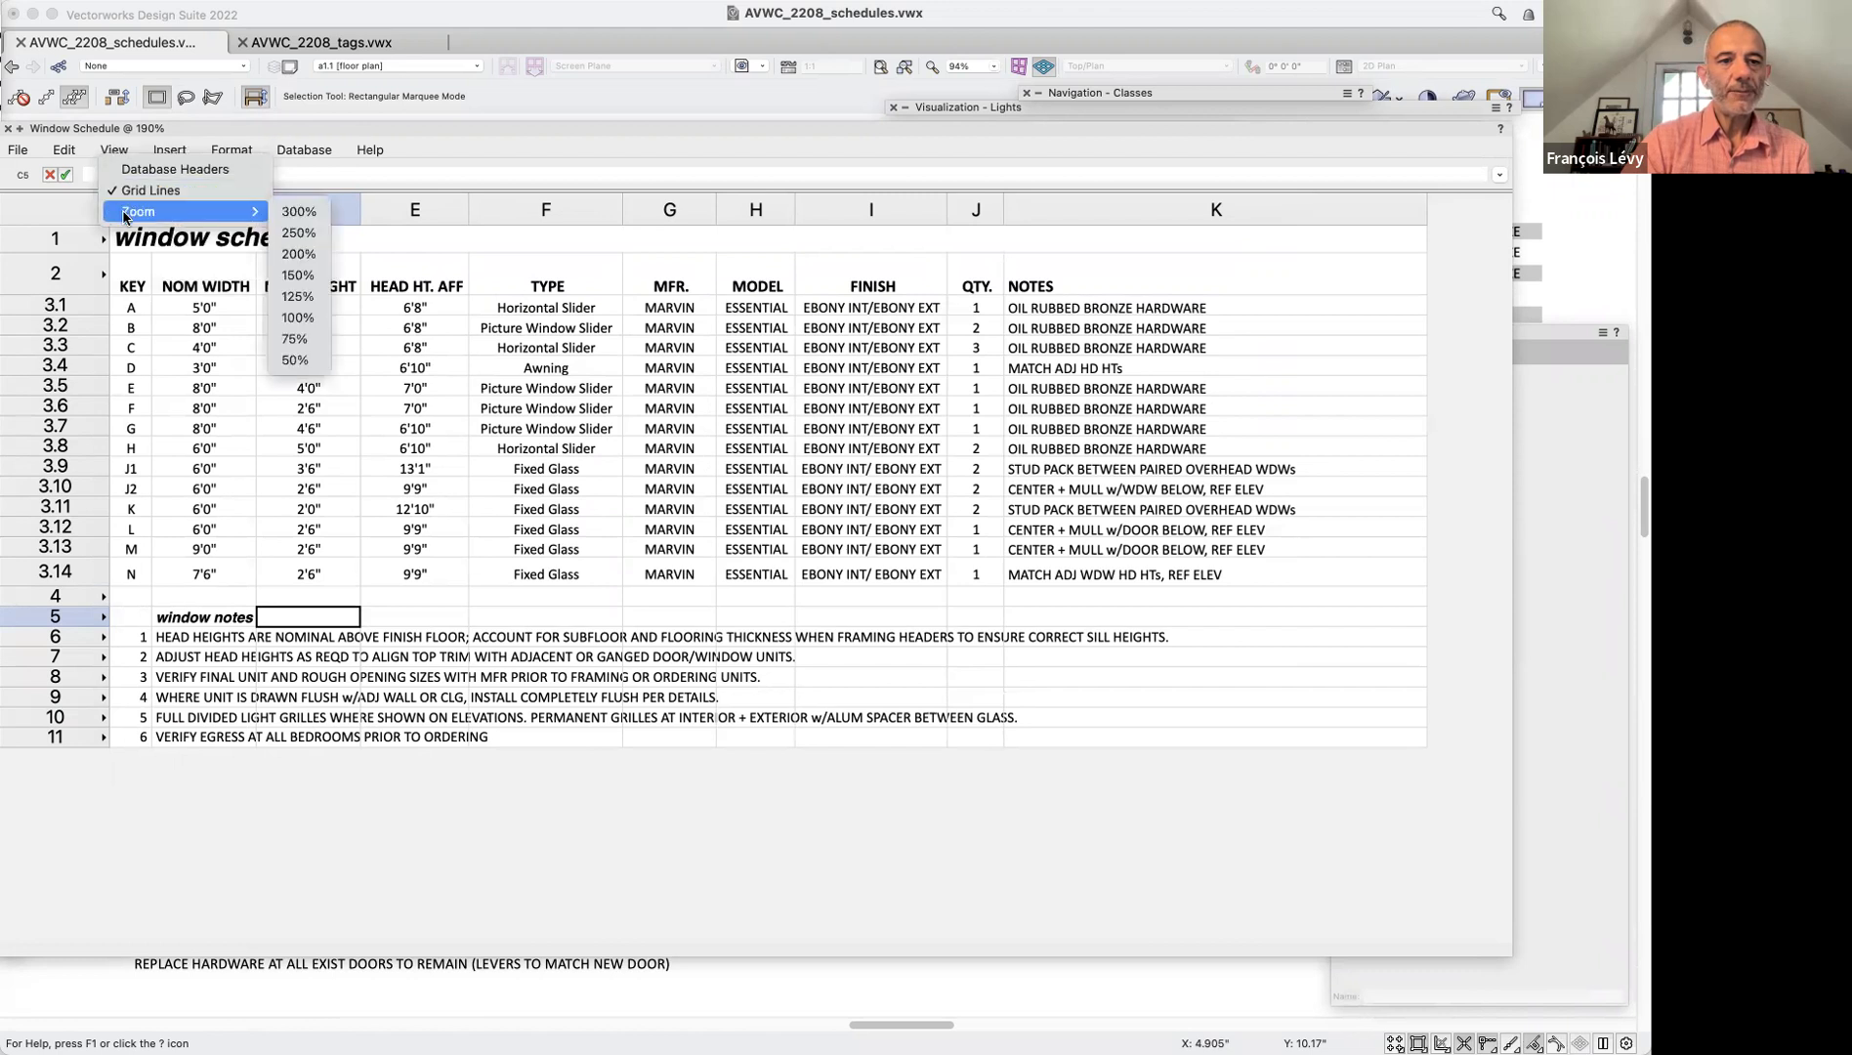
click(175, 170)
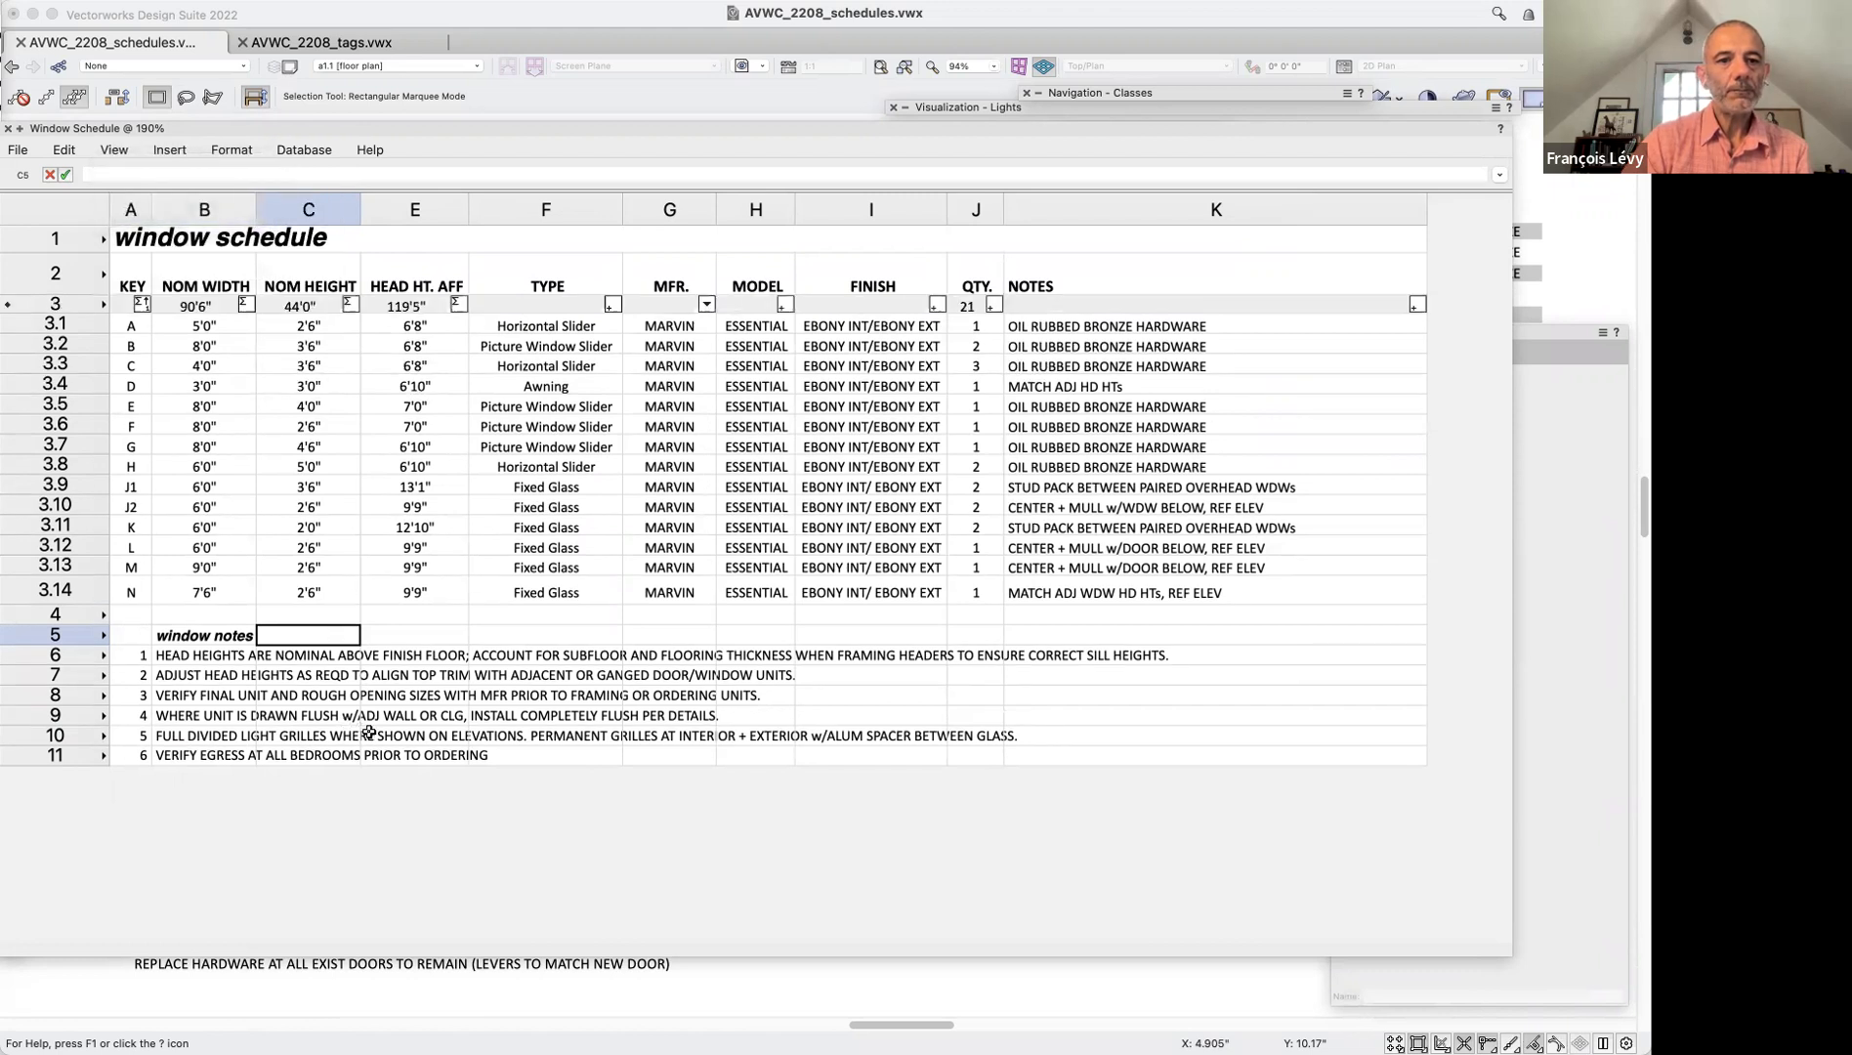
Examine the KEY column's database header formula and its sort and summarize settings, then cancel without changing them
click(122, 306)
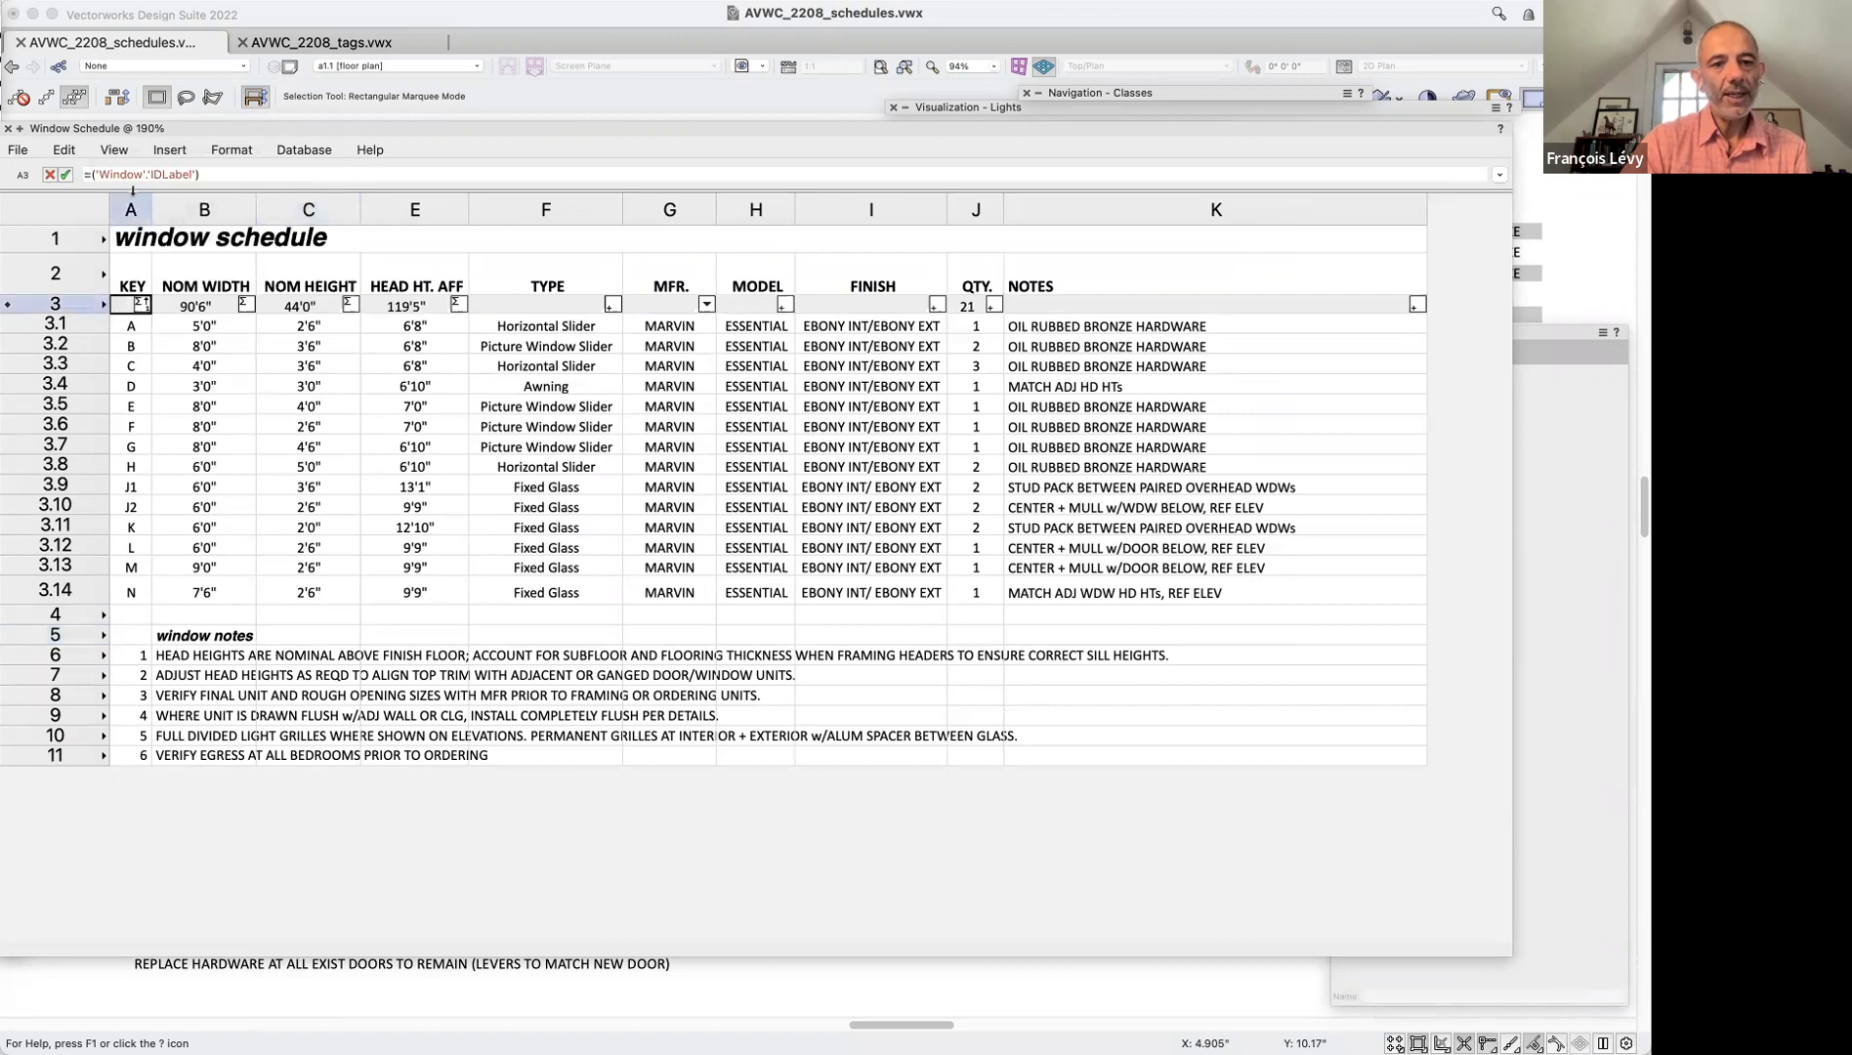
click(144, 309)
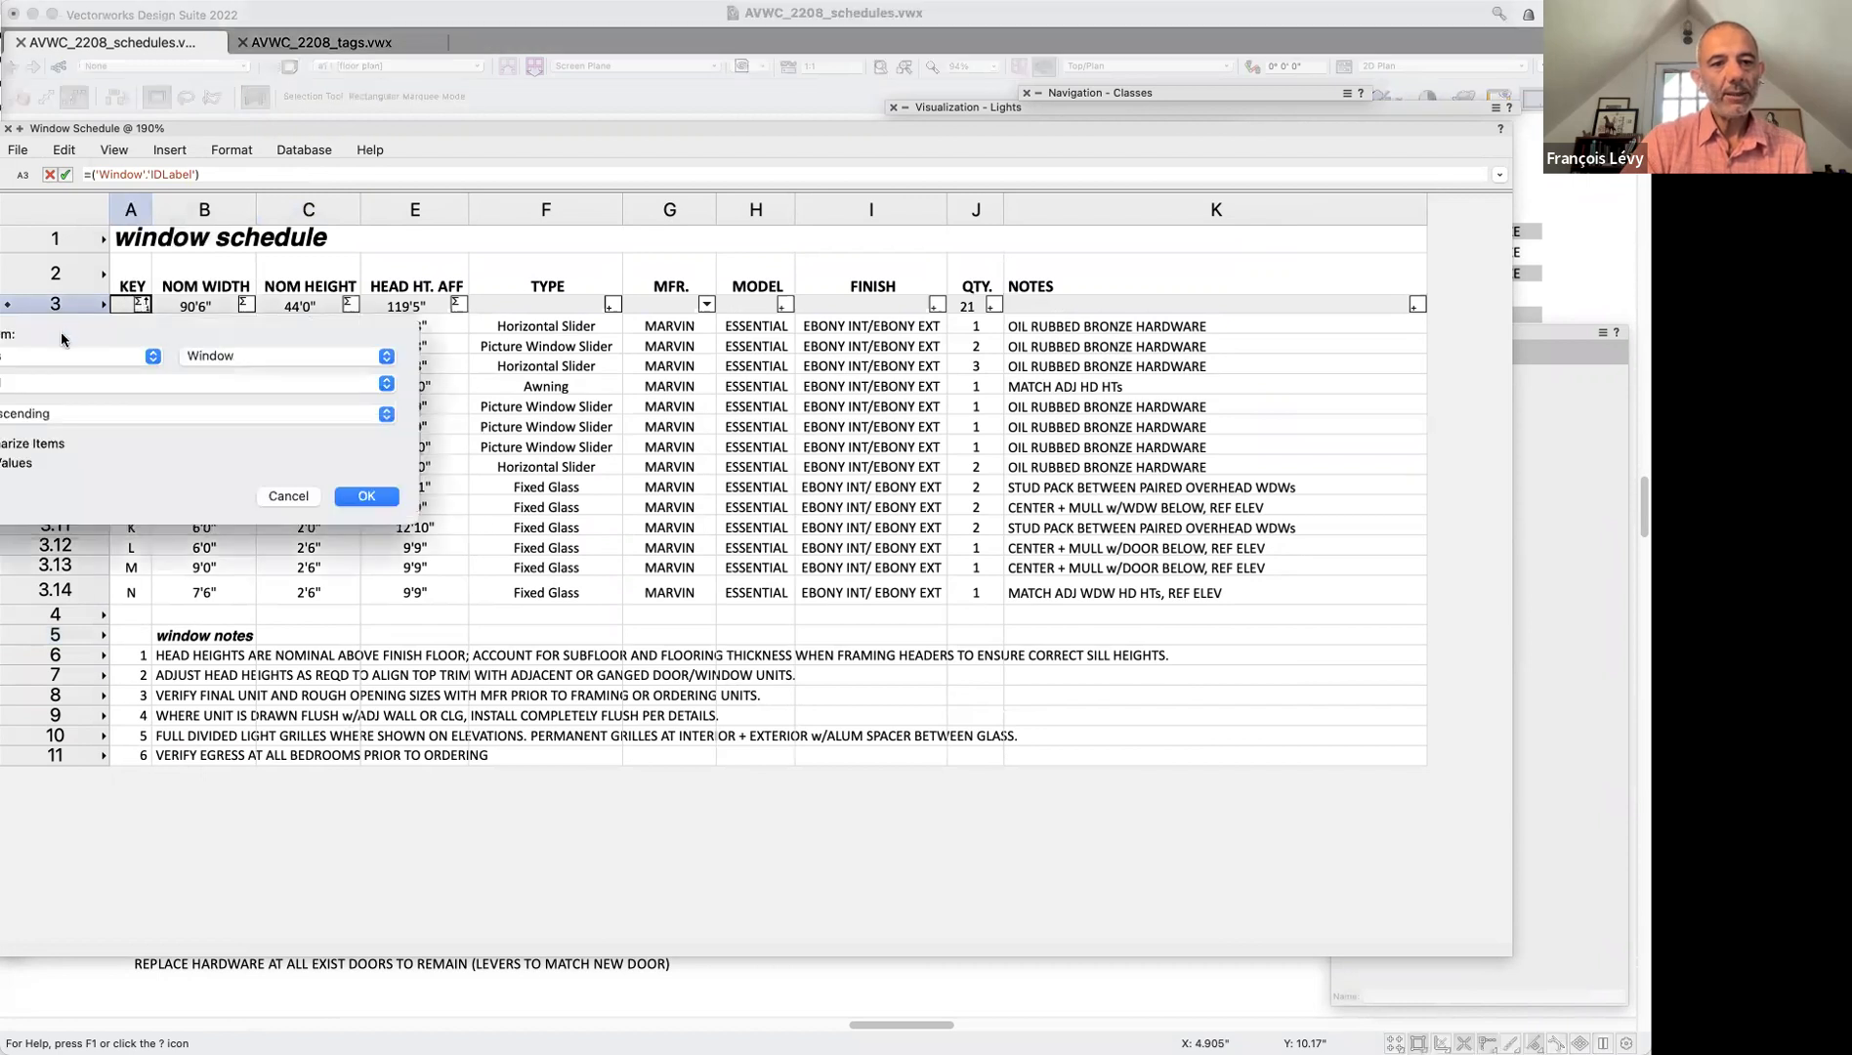
drag(62, 339, 380, 399)
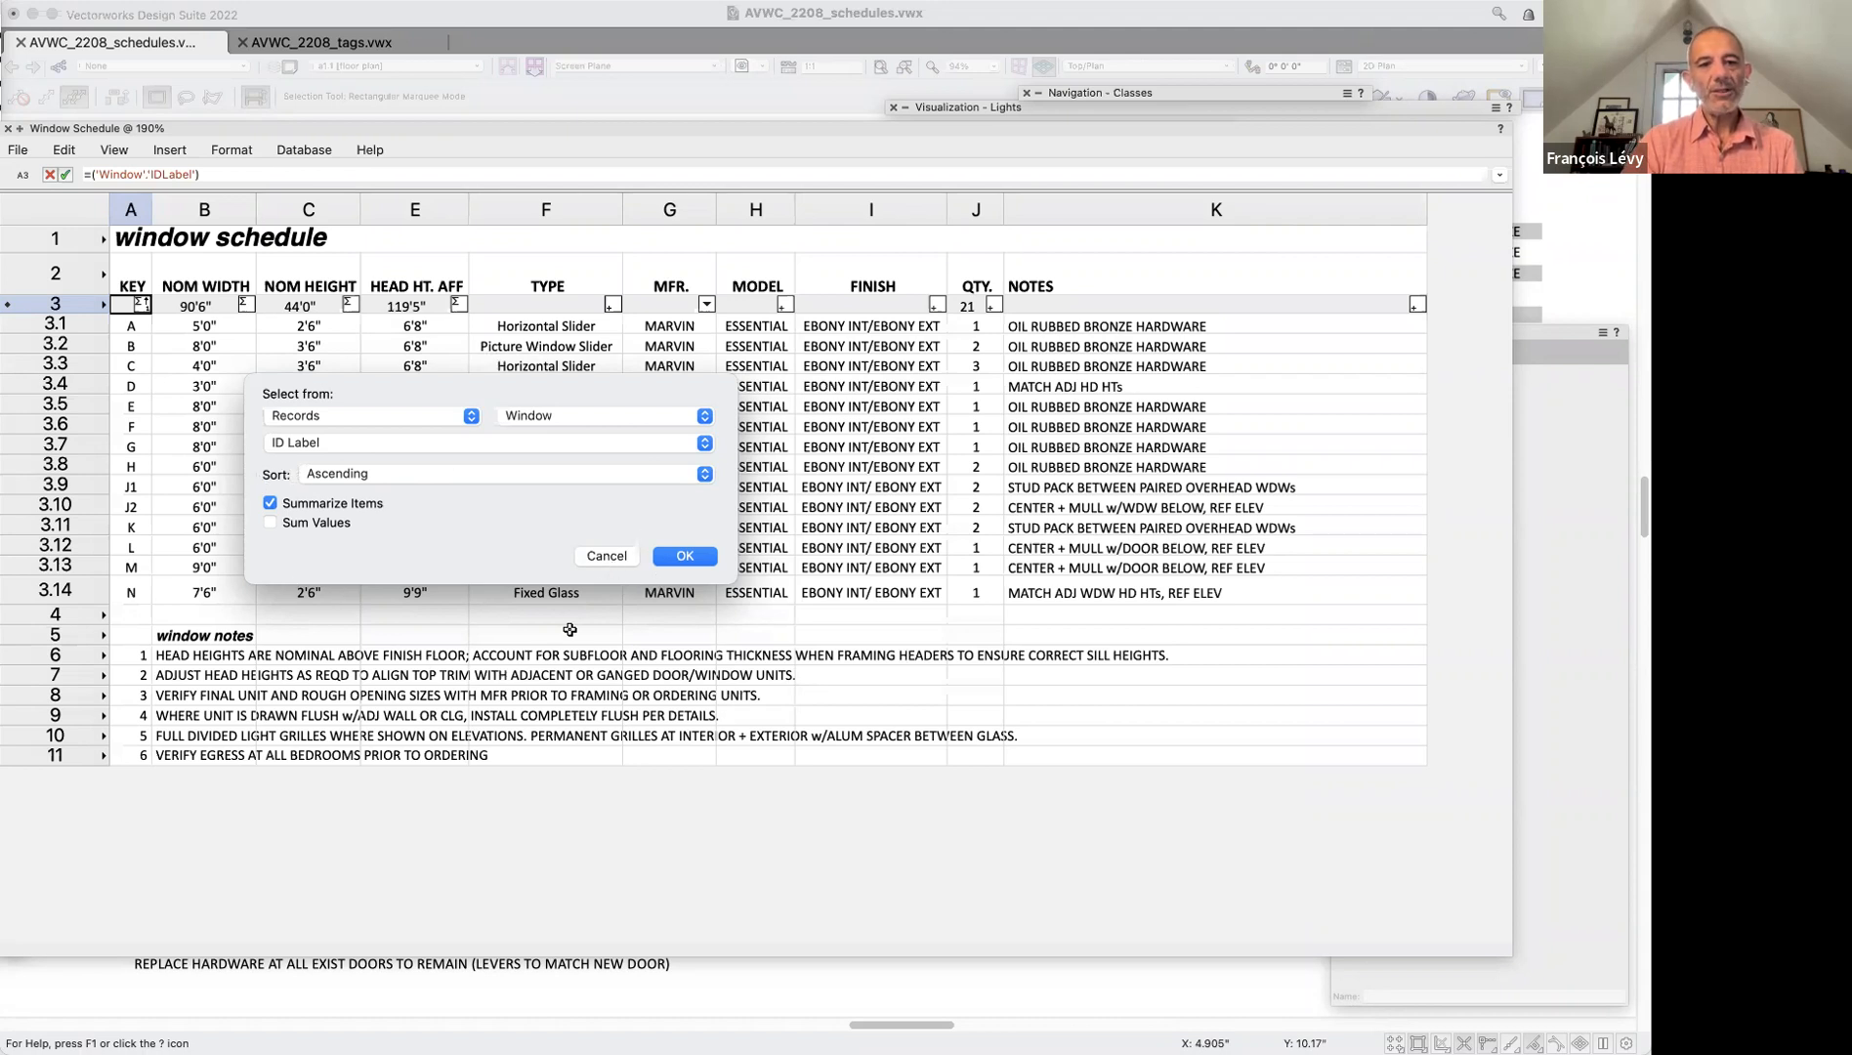
click(607, 556)
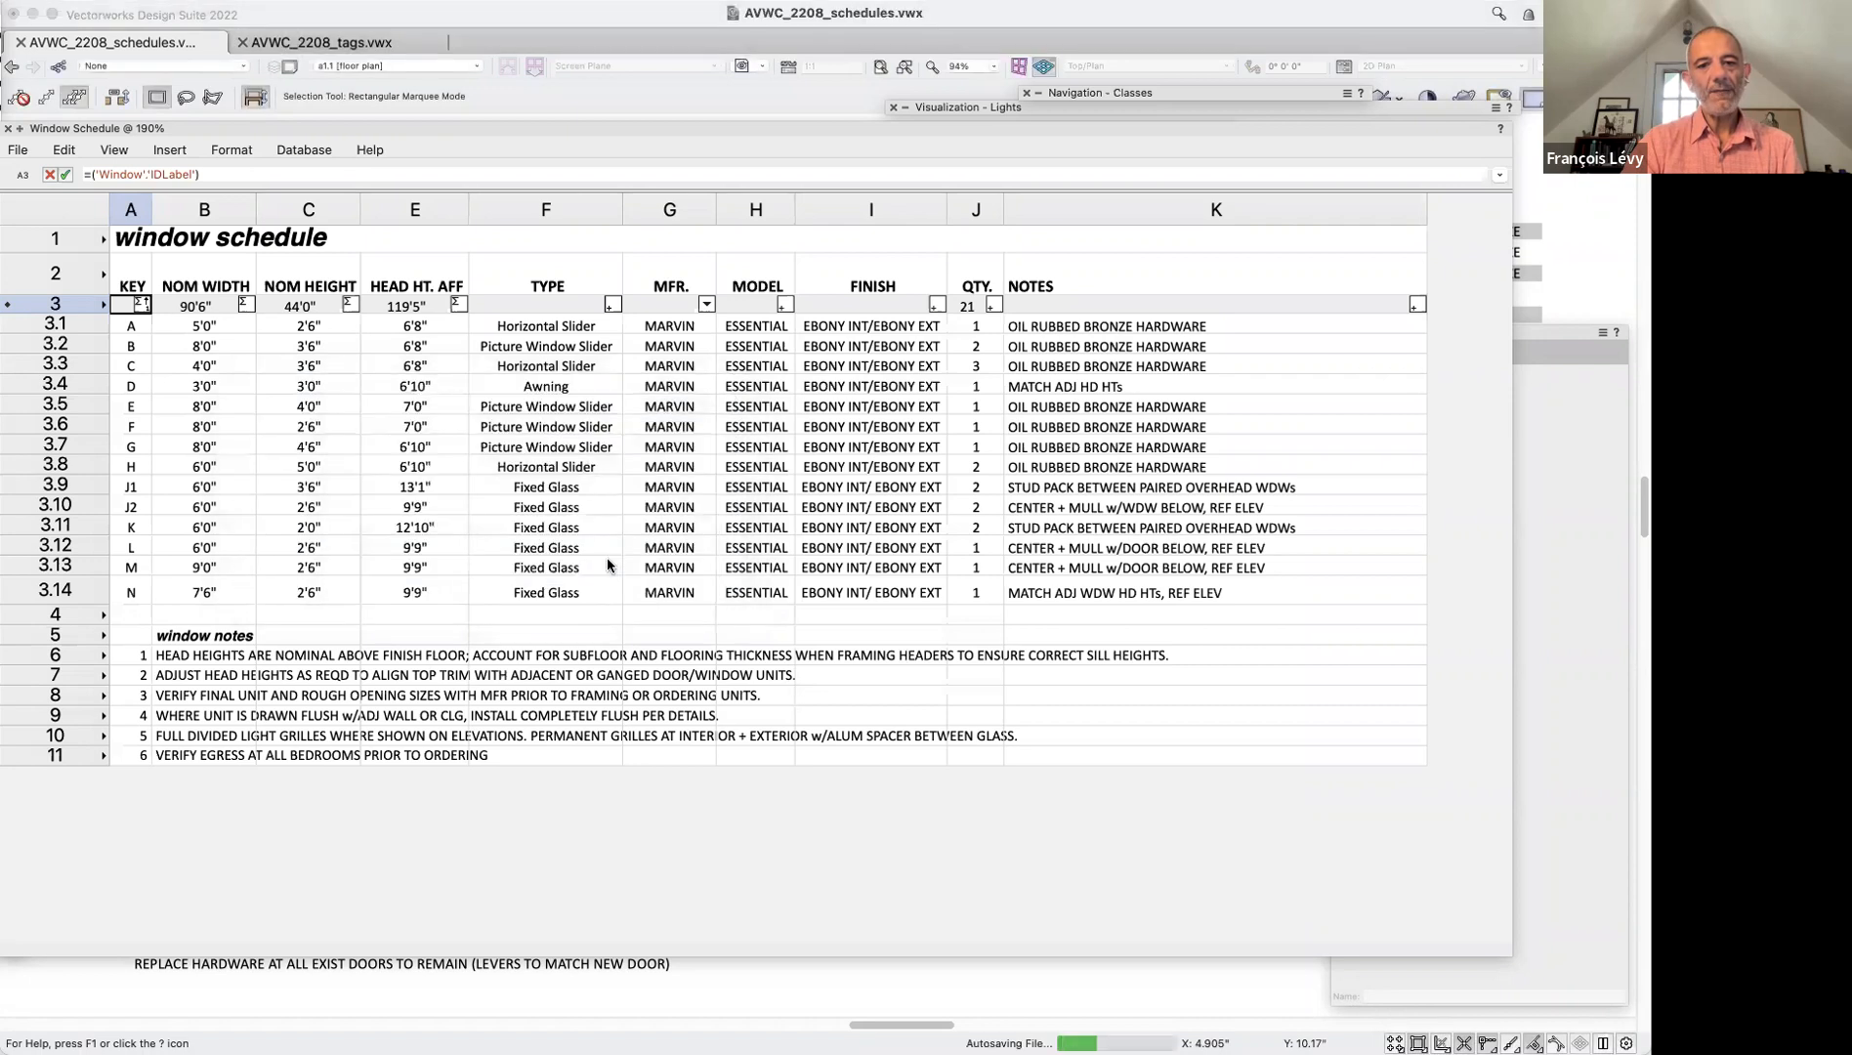
Examine the summarized row for window C and its QTY. cell in the window schedule
click(137, 370)
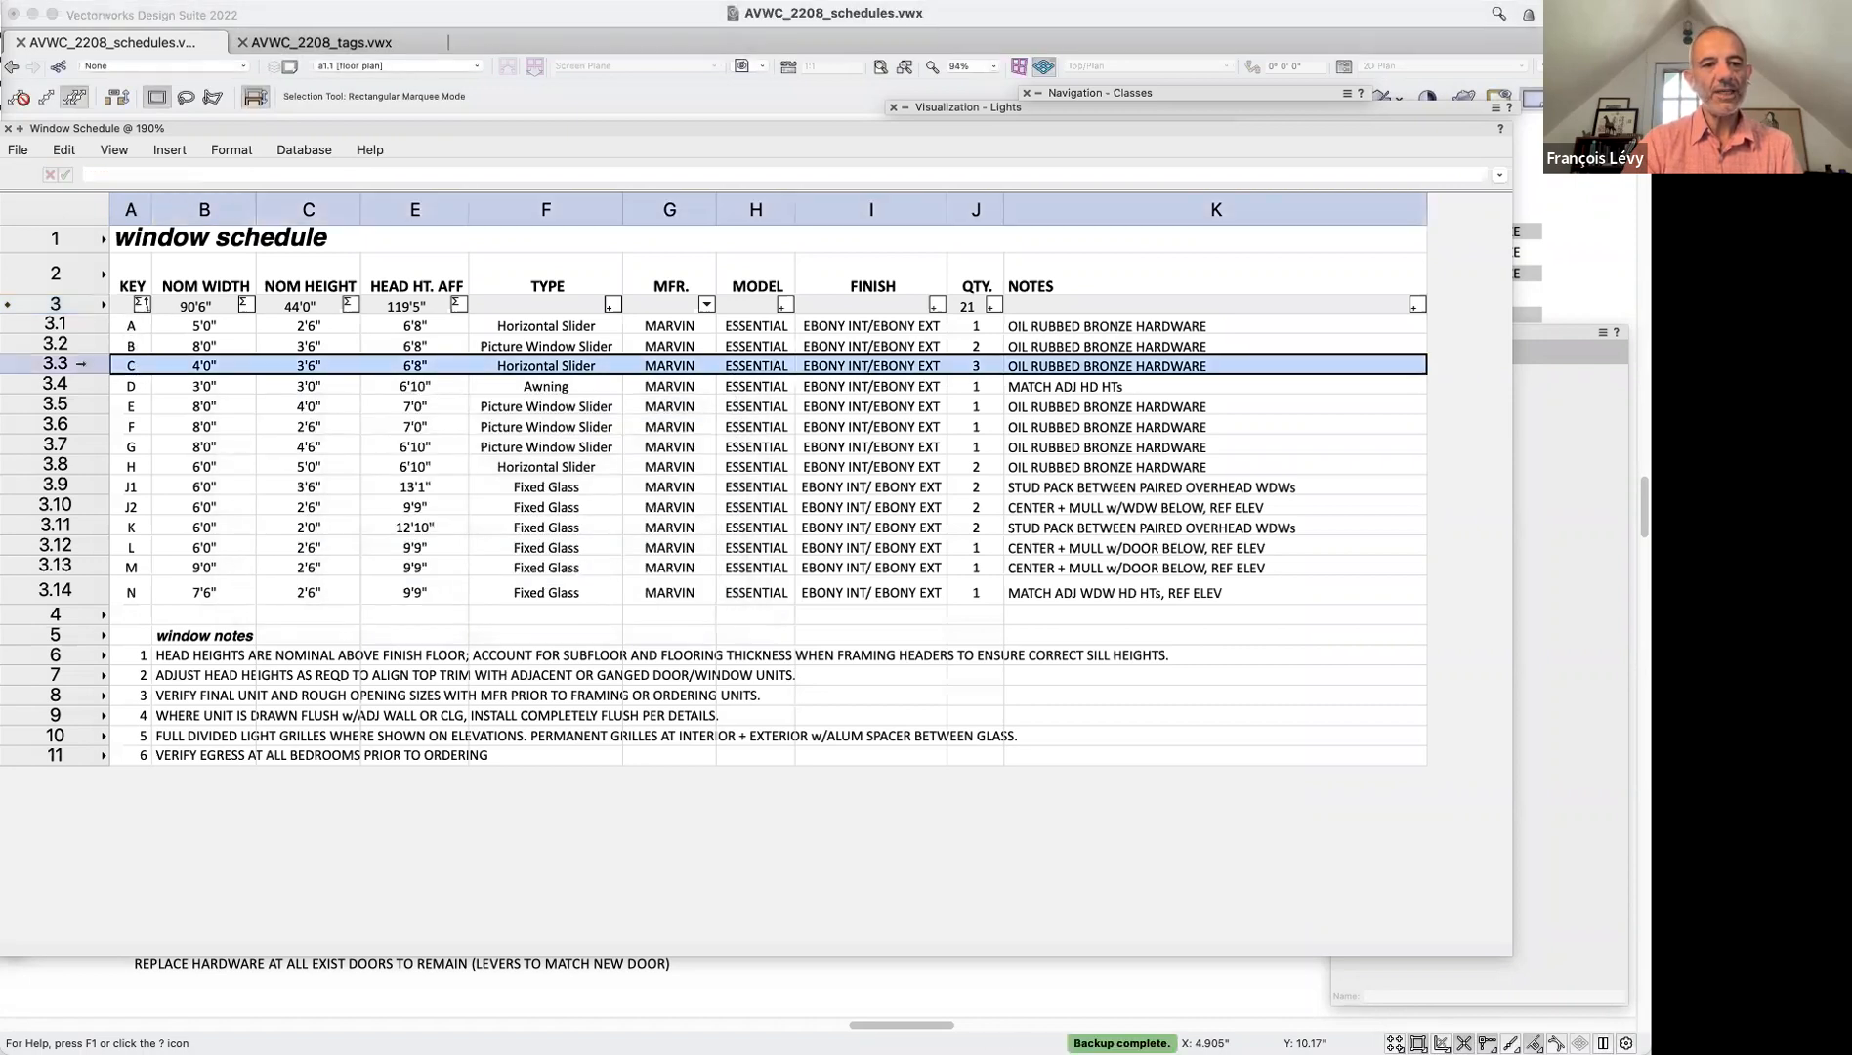
click(987, 370)
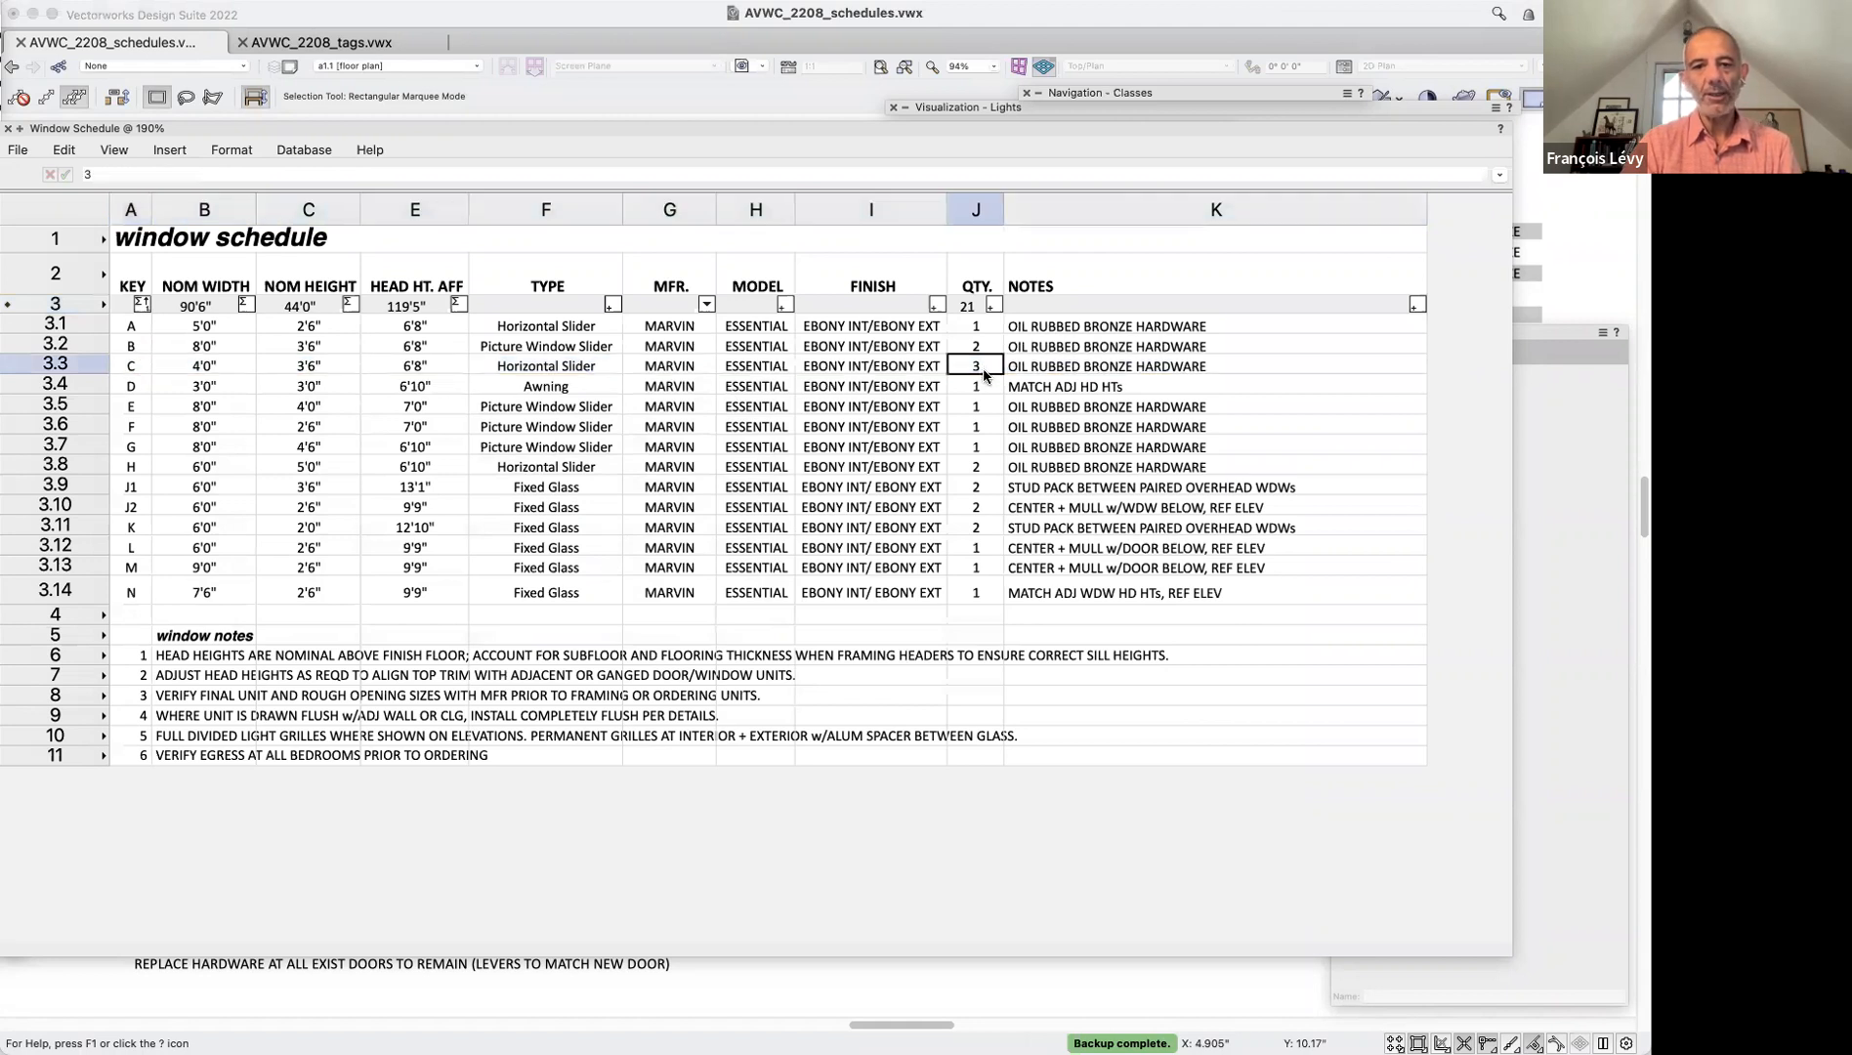
click(81, 365)
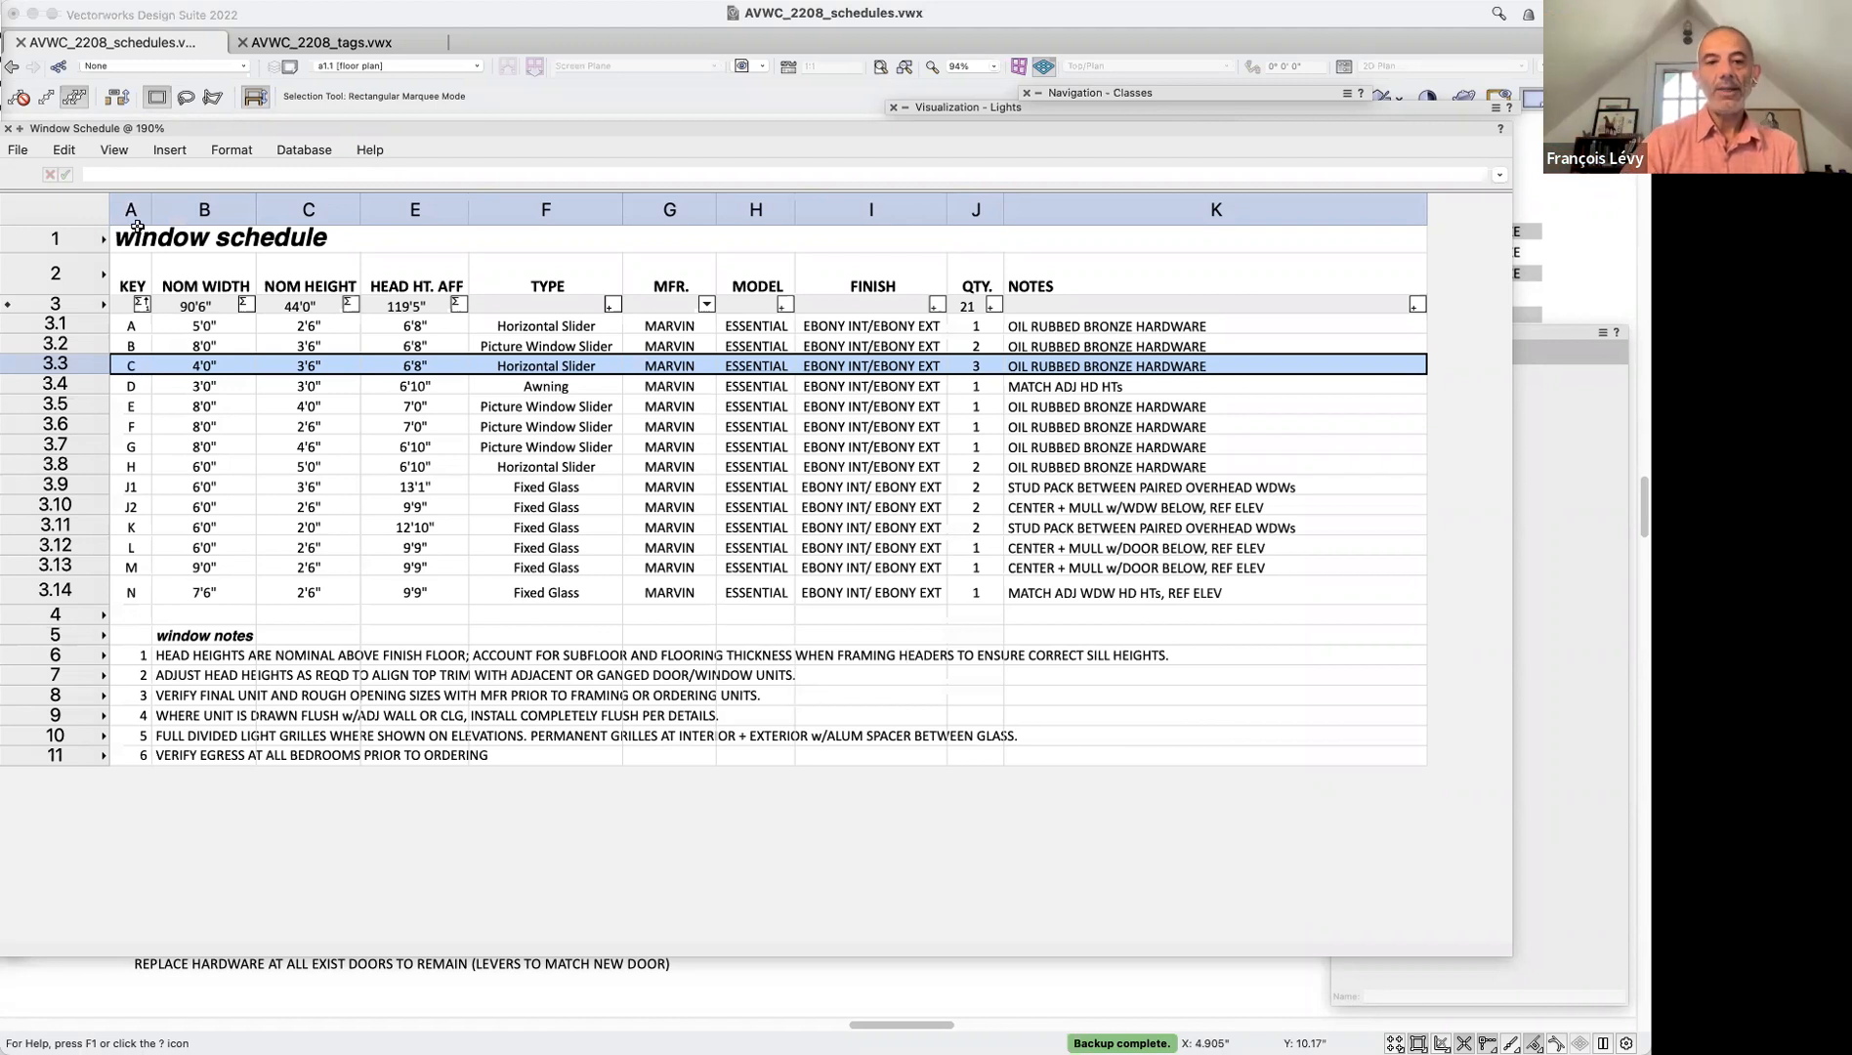
Reopen the sort and summarize settings of the KEY column's database header in cell A3
click(135, 304)
click(142, 306)
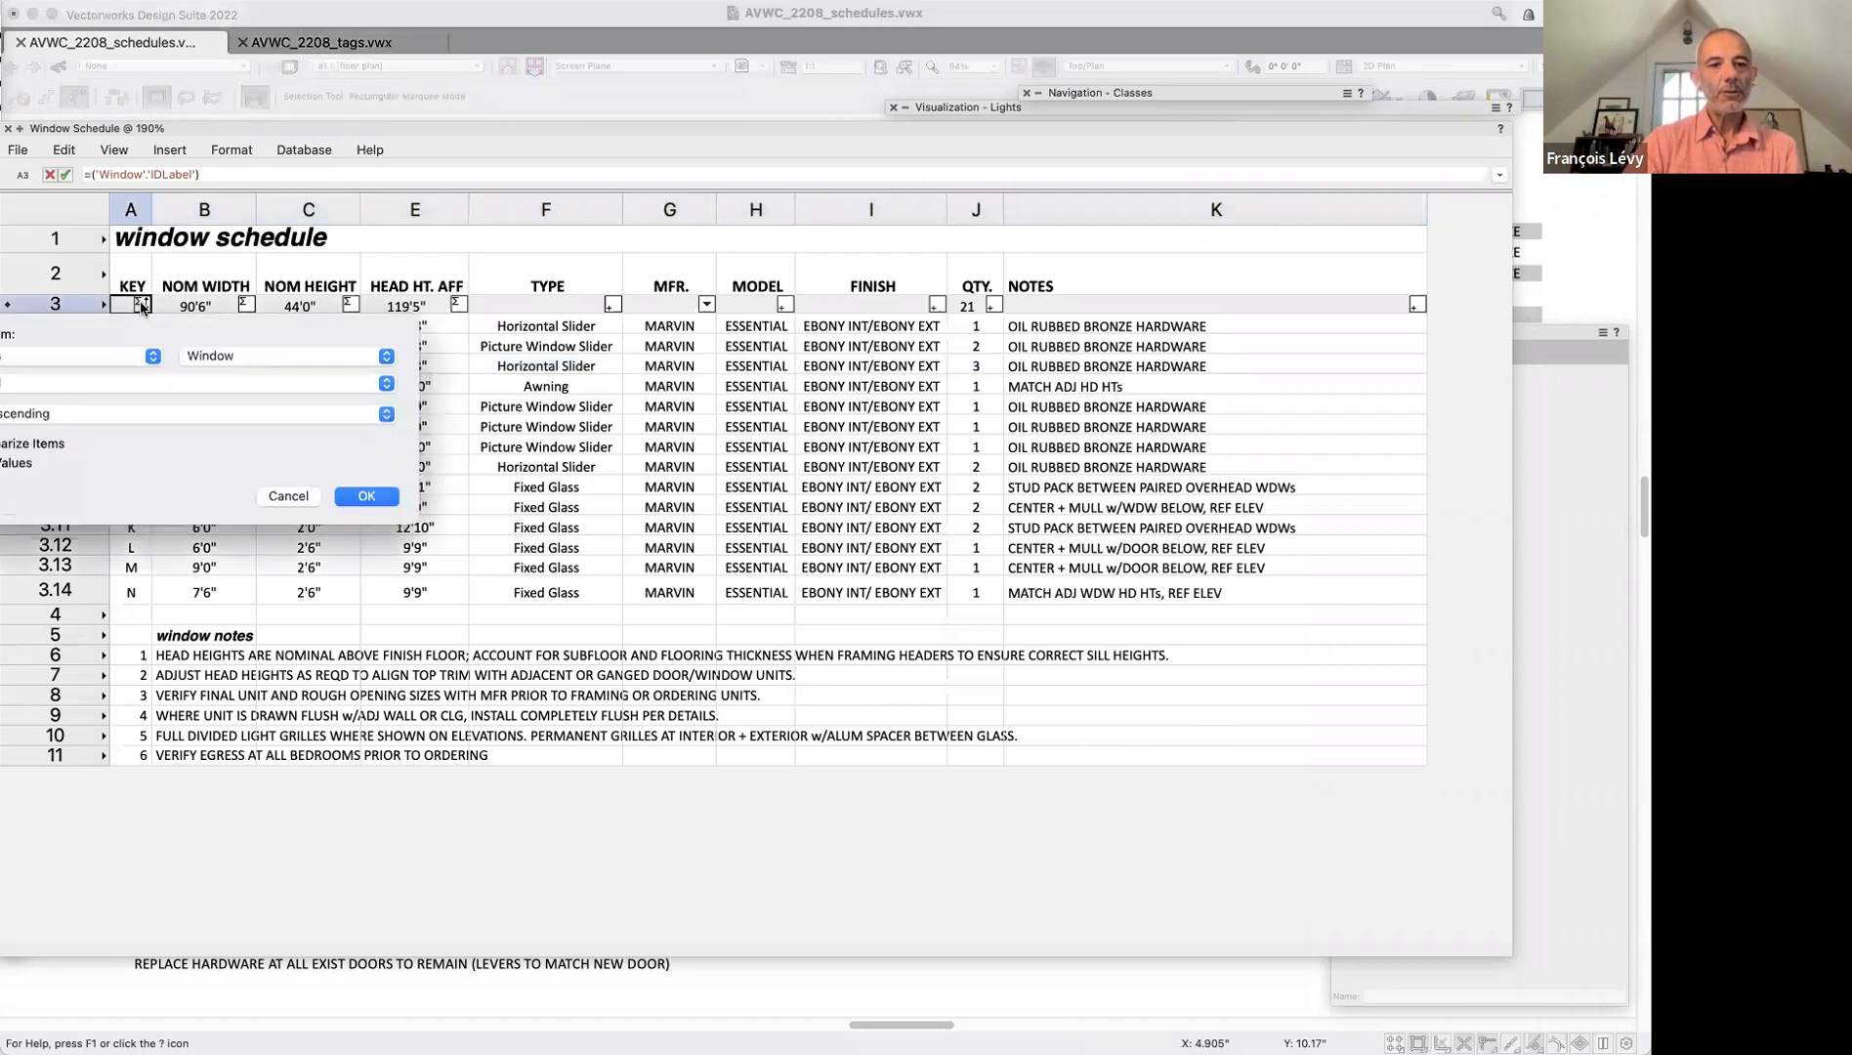
Examine the KEY column's record field, sort and summarize settings, cancel them, and close the window schedule worksheet
drag(169, 302, 668, 395)
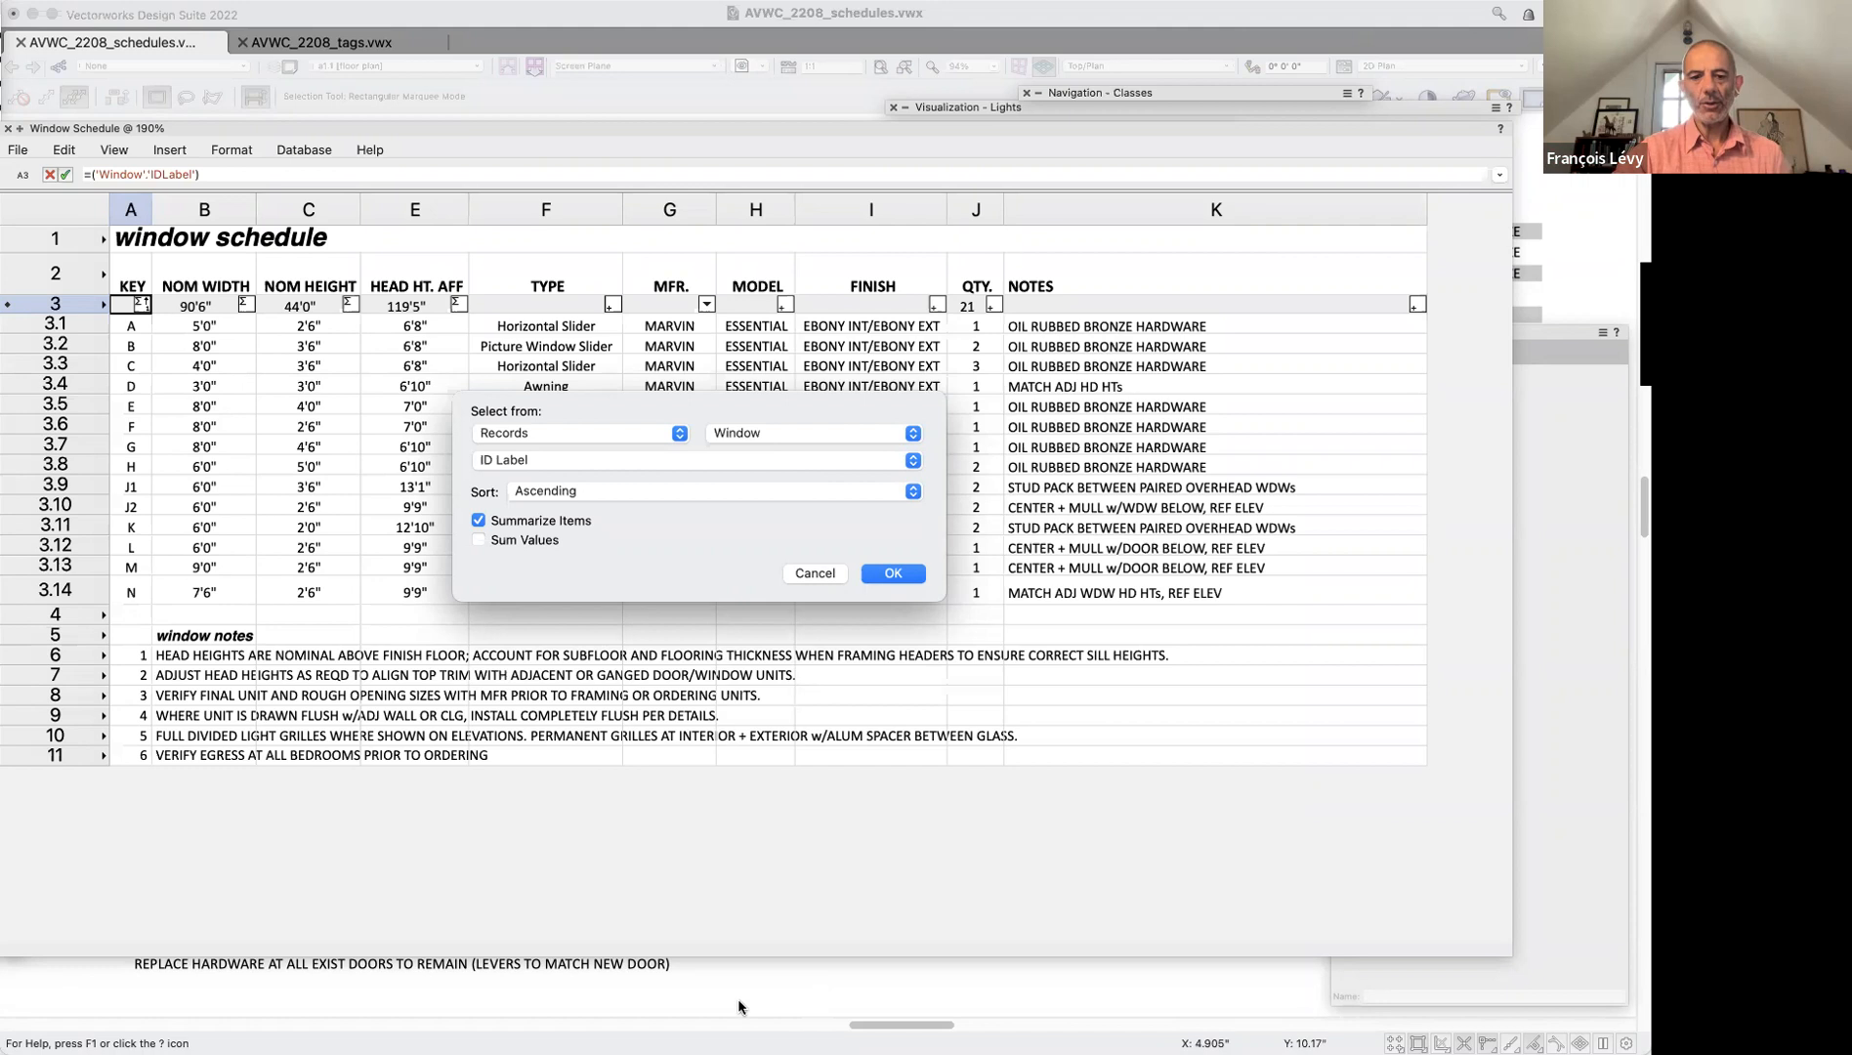
click(564, 1028)
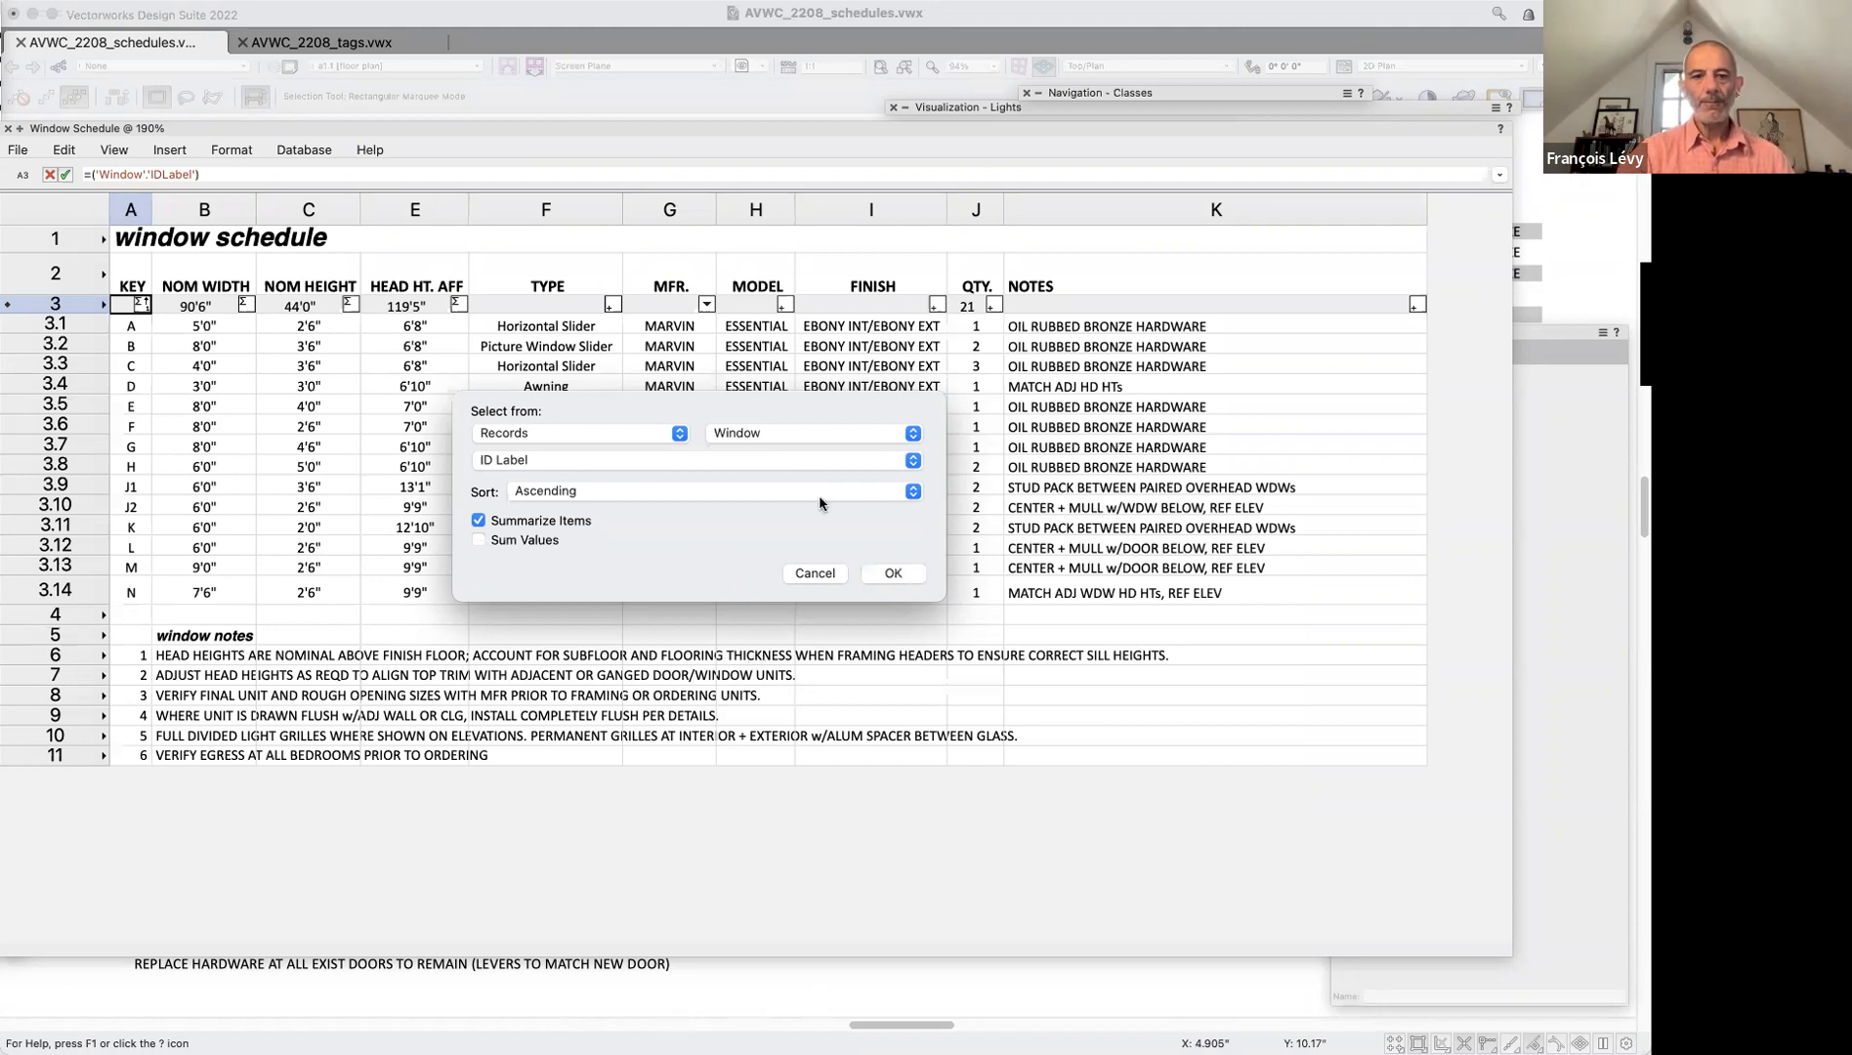
click(627, 186)
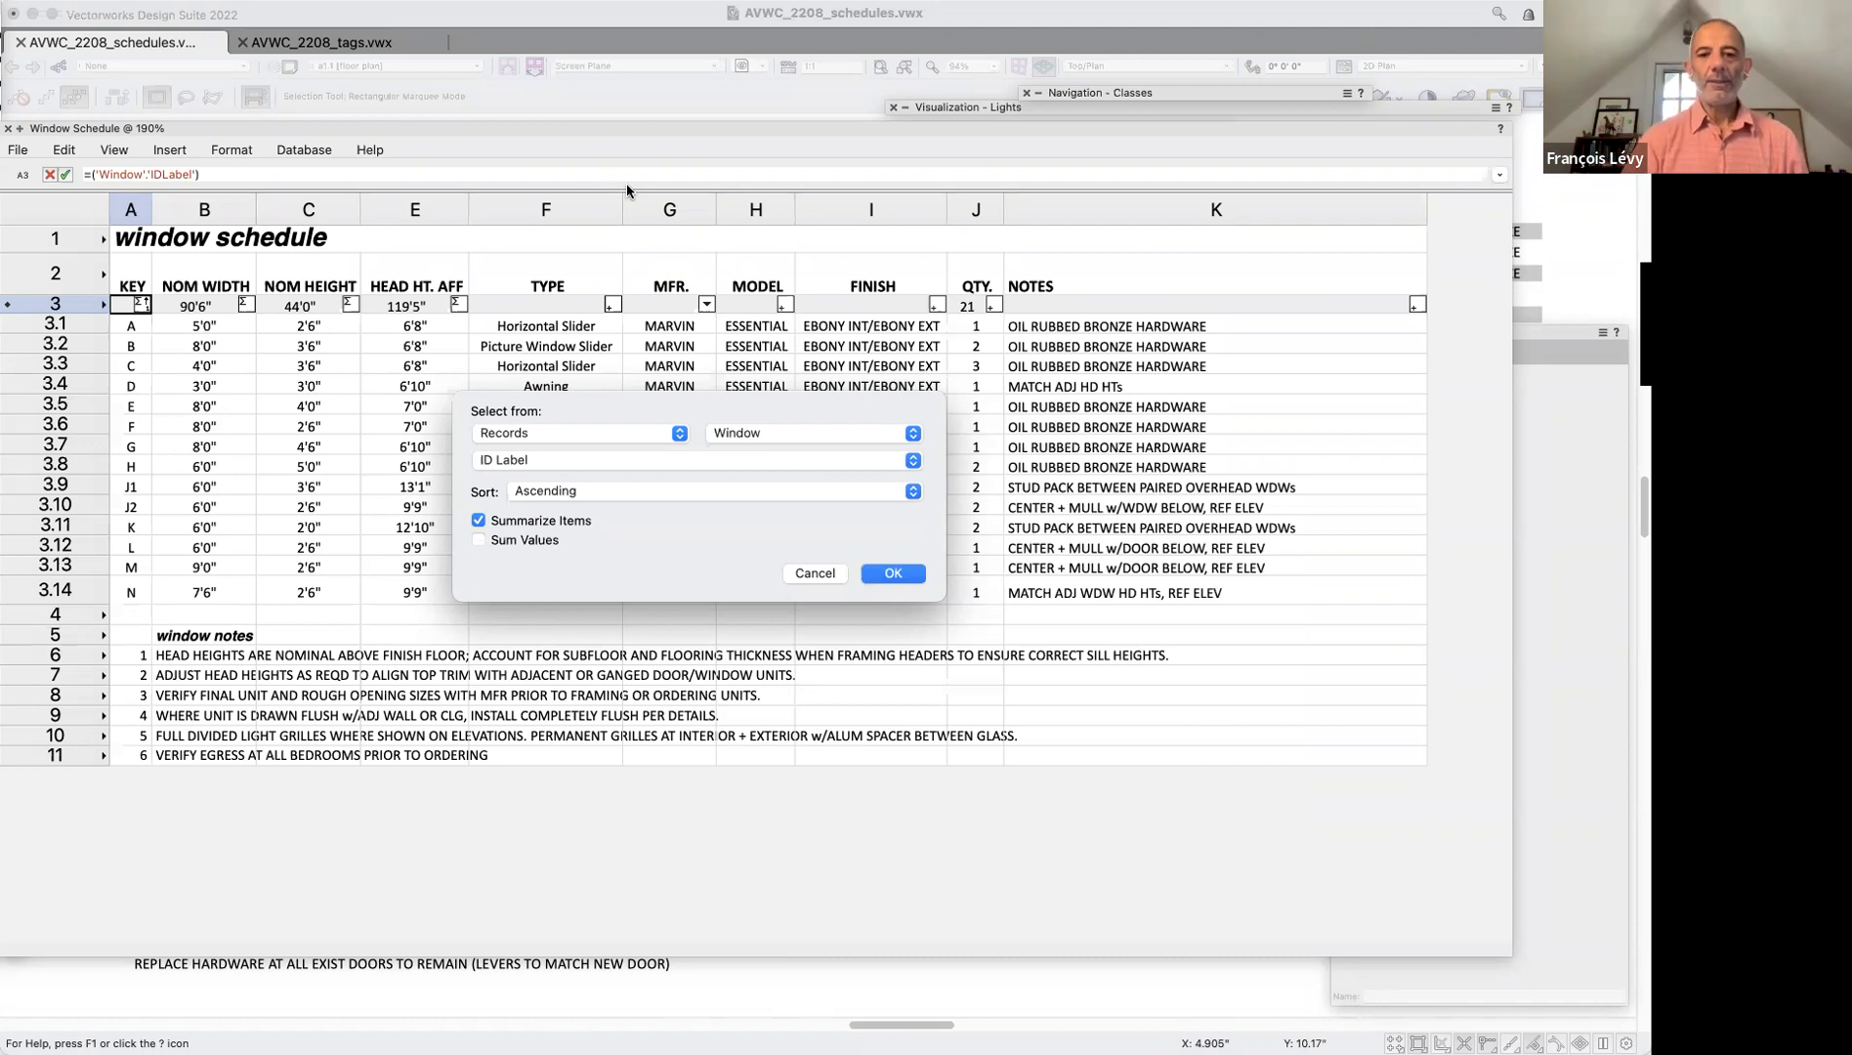
click(833, 576)
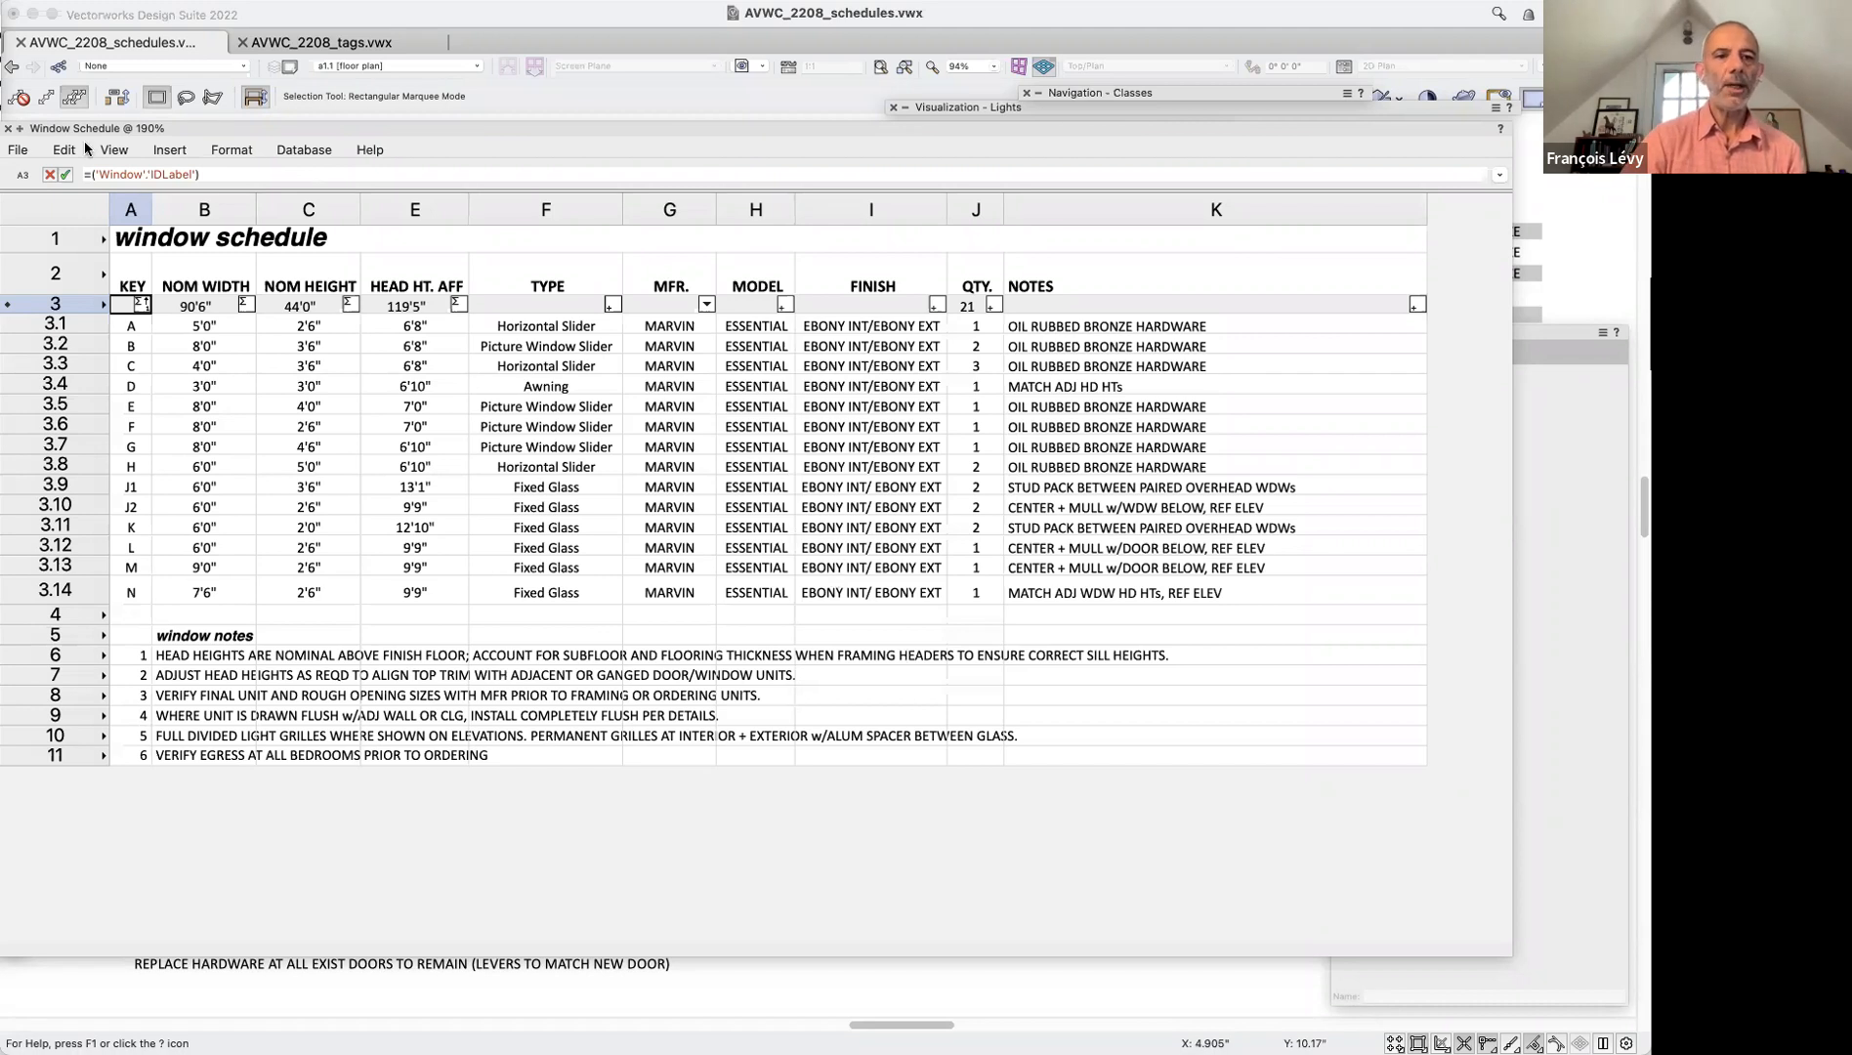
drag(207, 129, 246, 166)
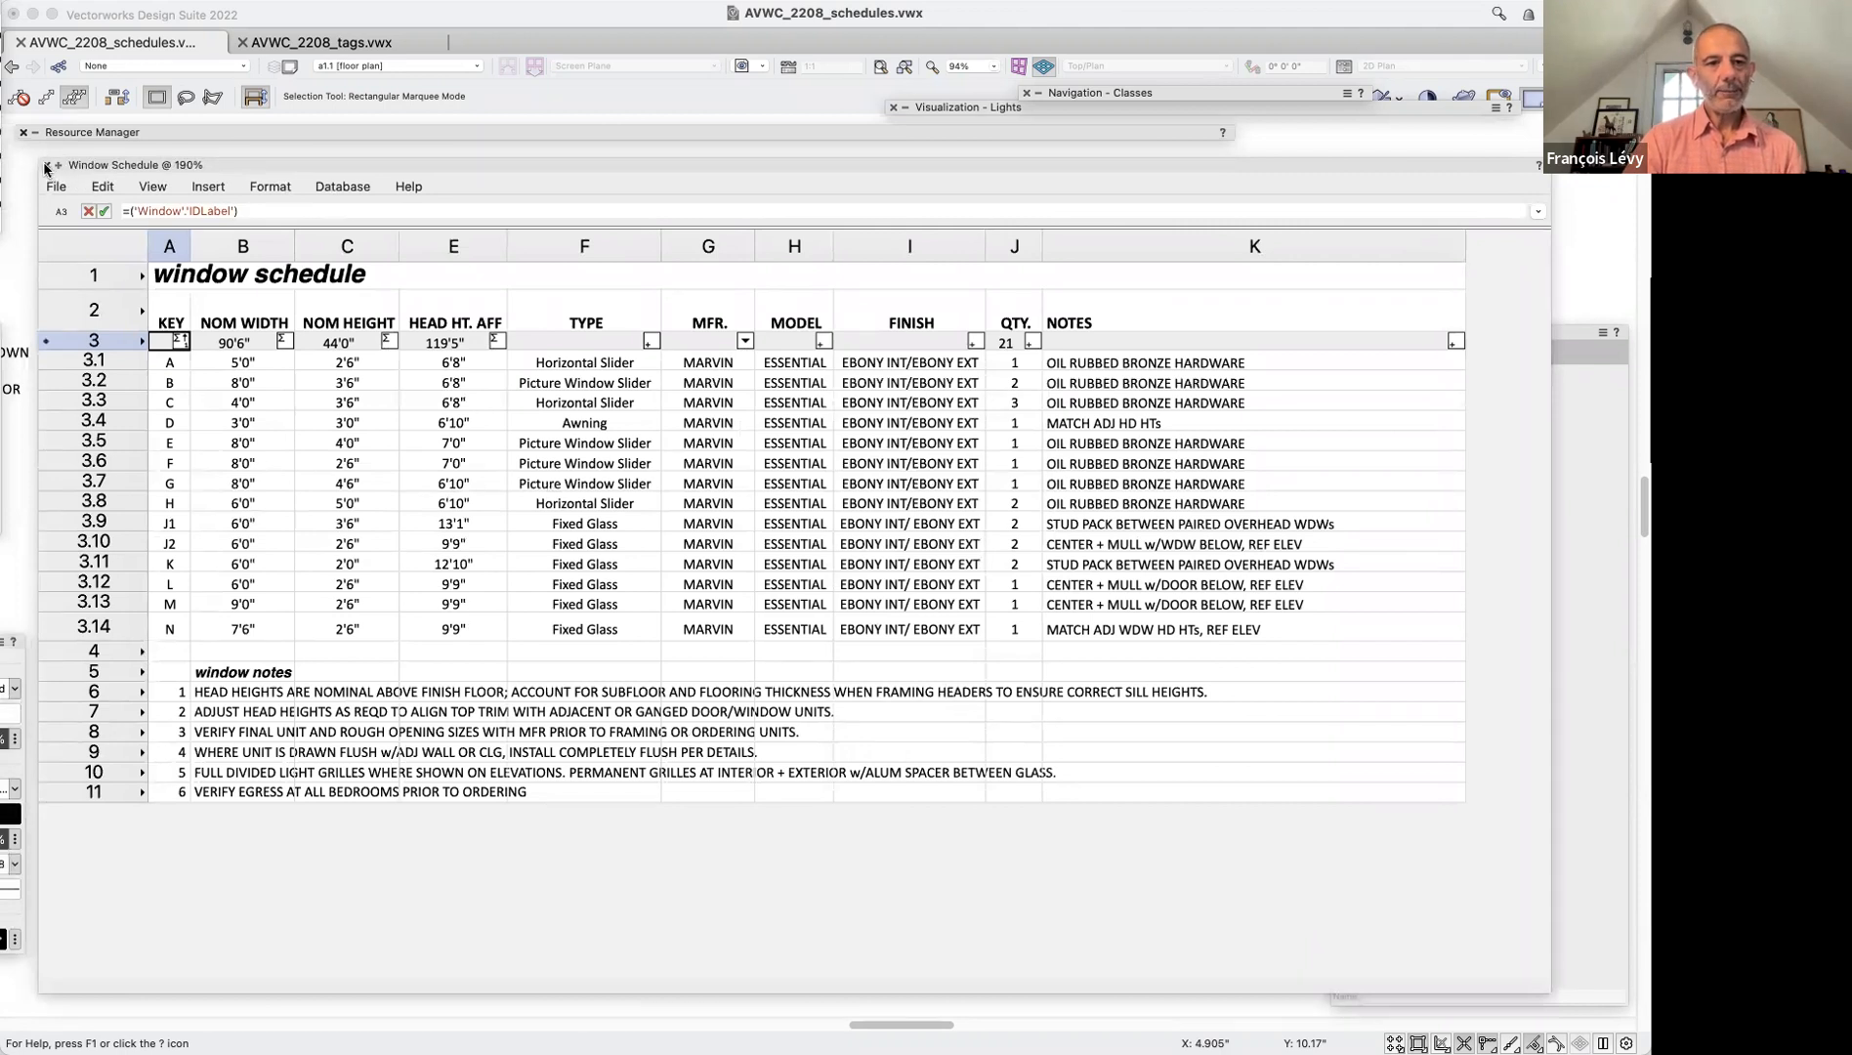
click(46, 167)
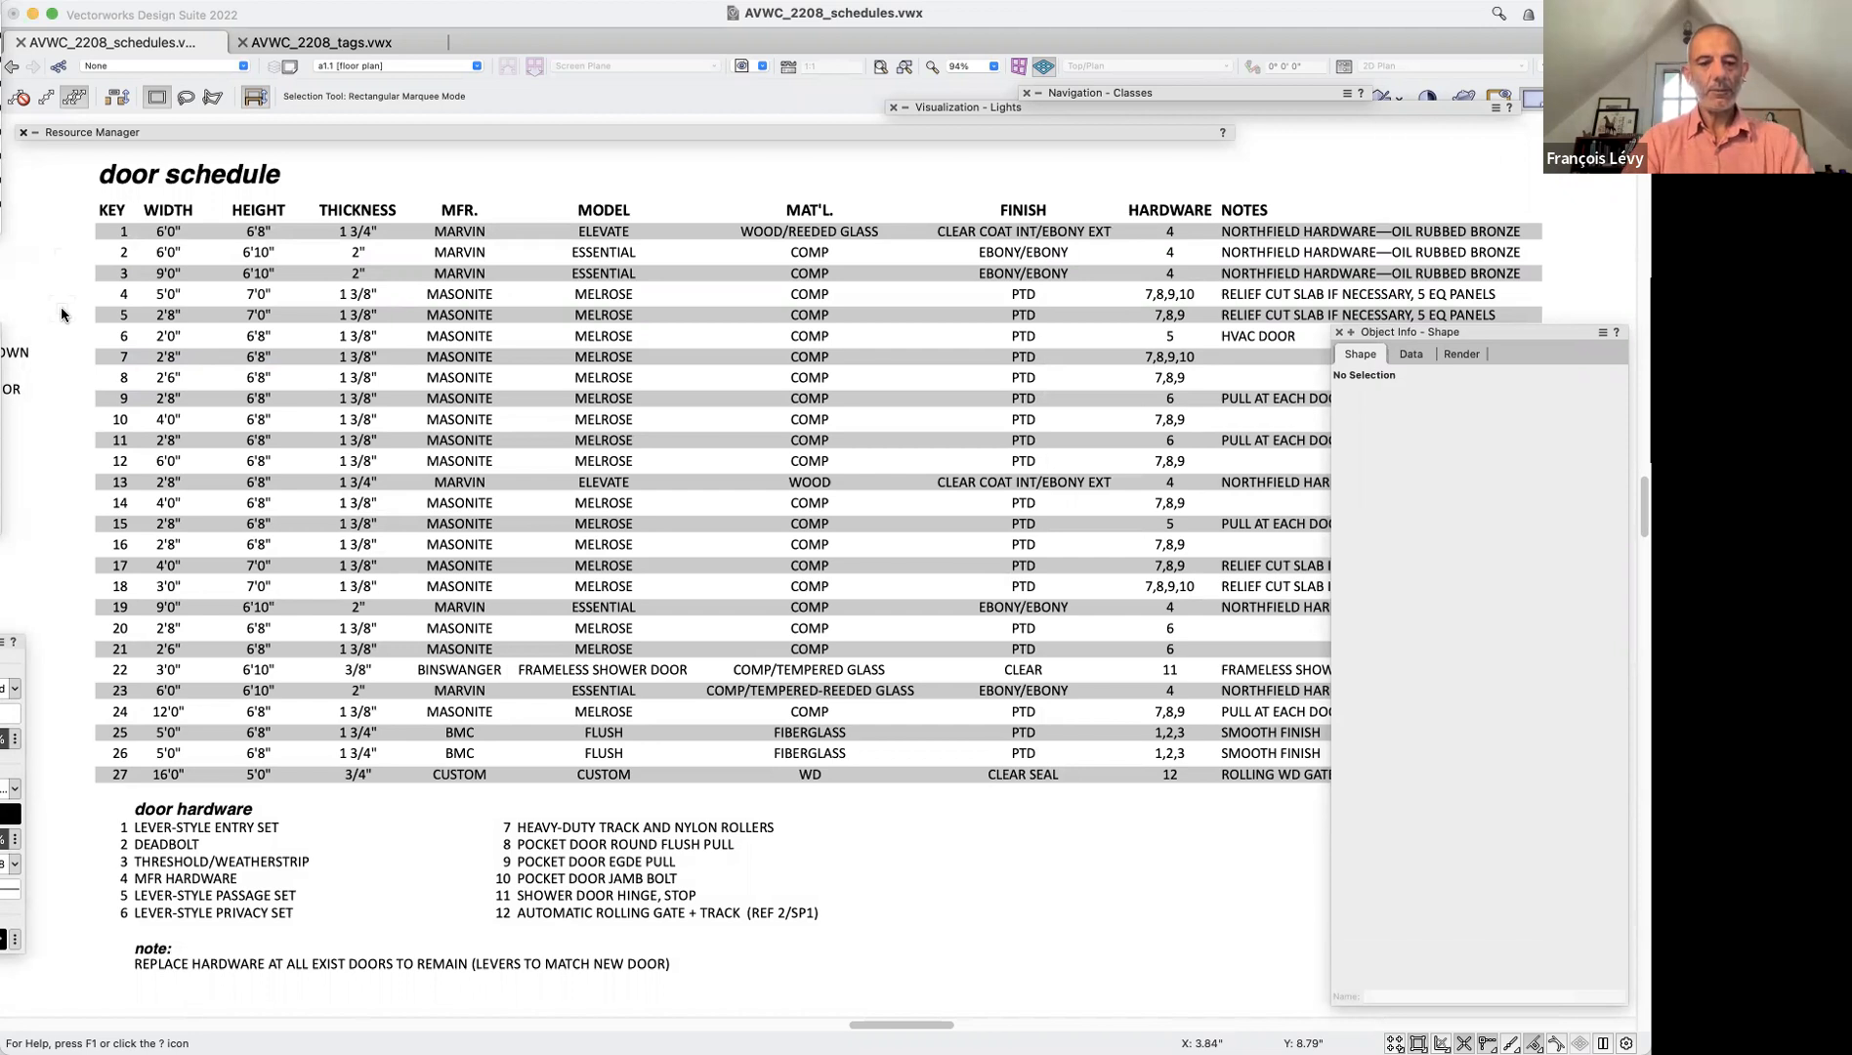
Reopen the window schedule worksheet from its placed table on the floor plan sheet
key(super+2)
scroll(756, 469, down, 5)
double_click(757, 479)
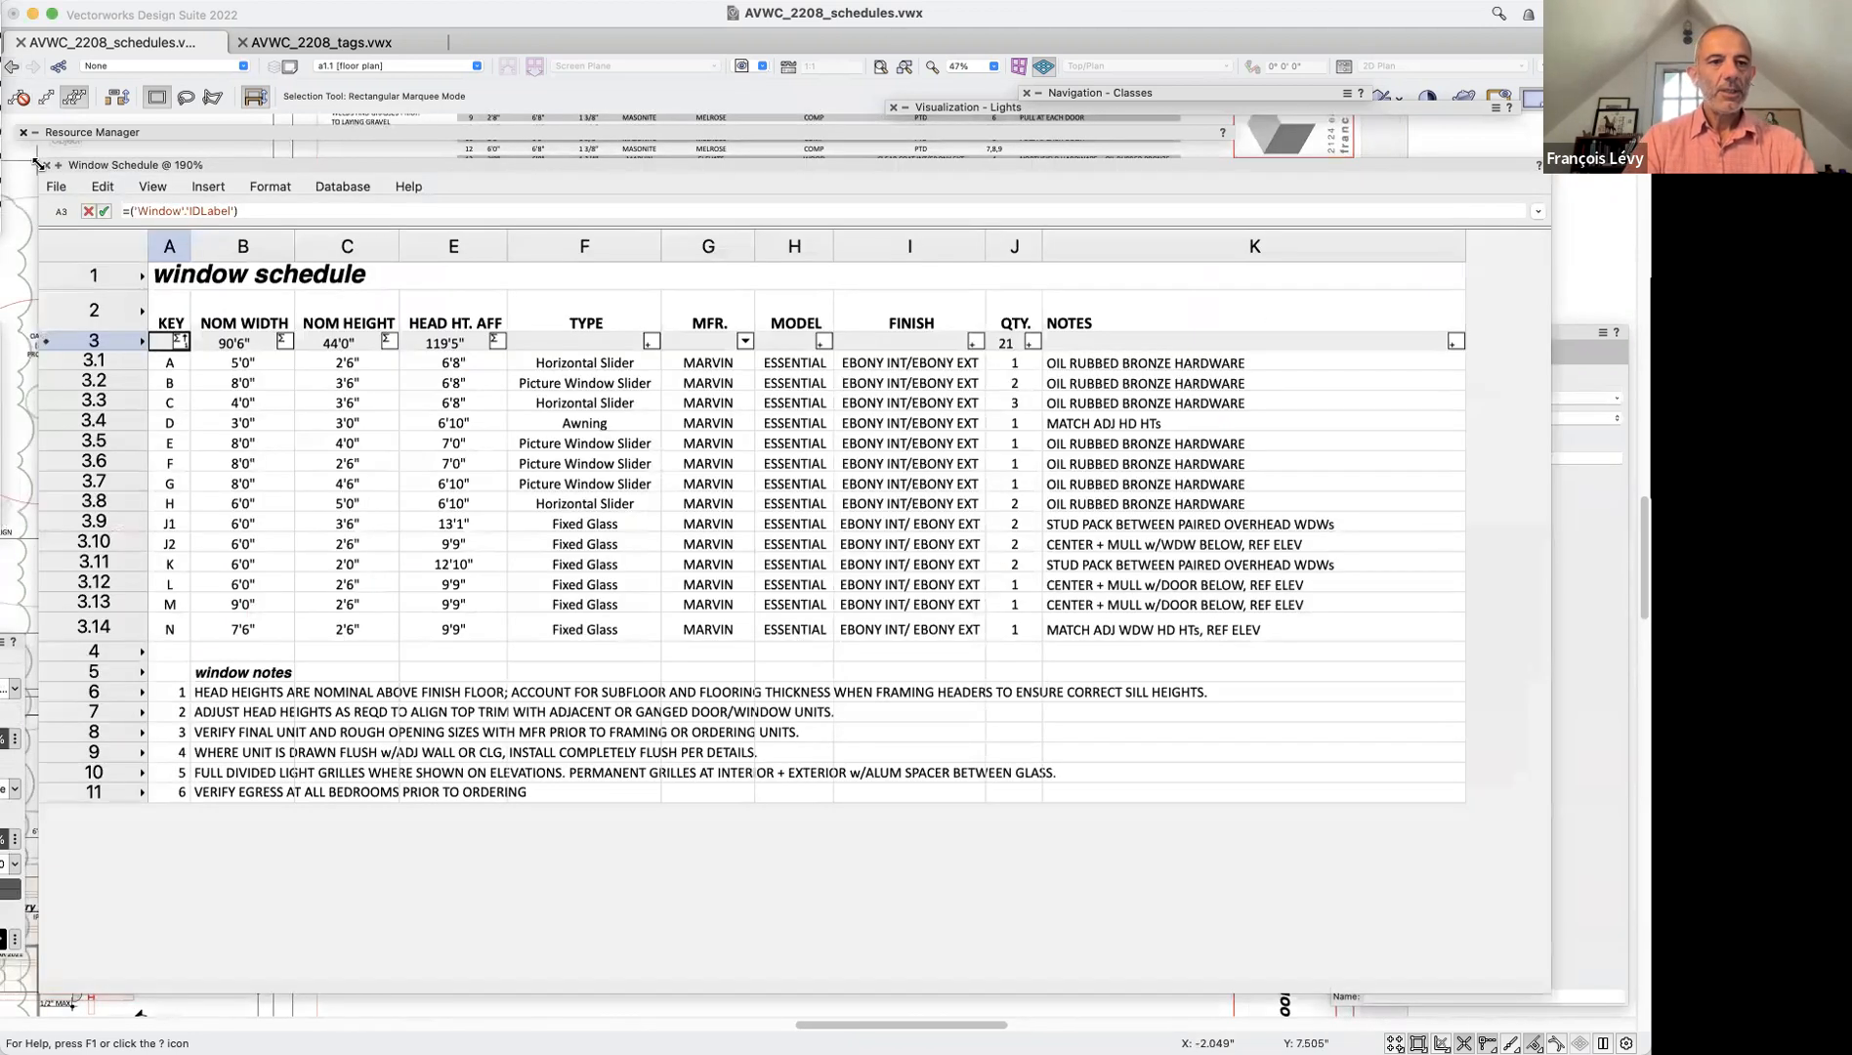
click(46, 165)
scroll(661, 518, down, 3)
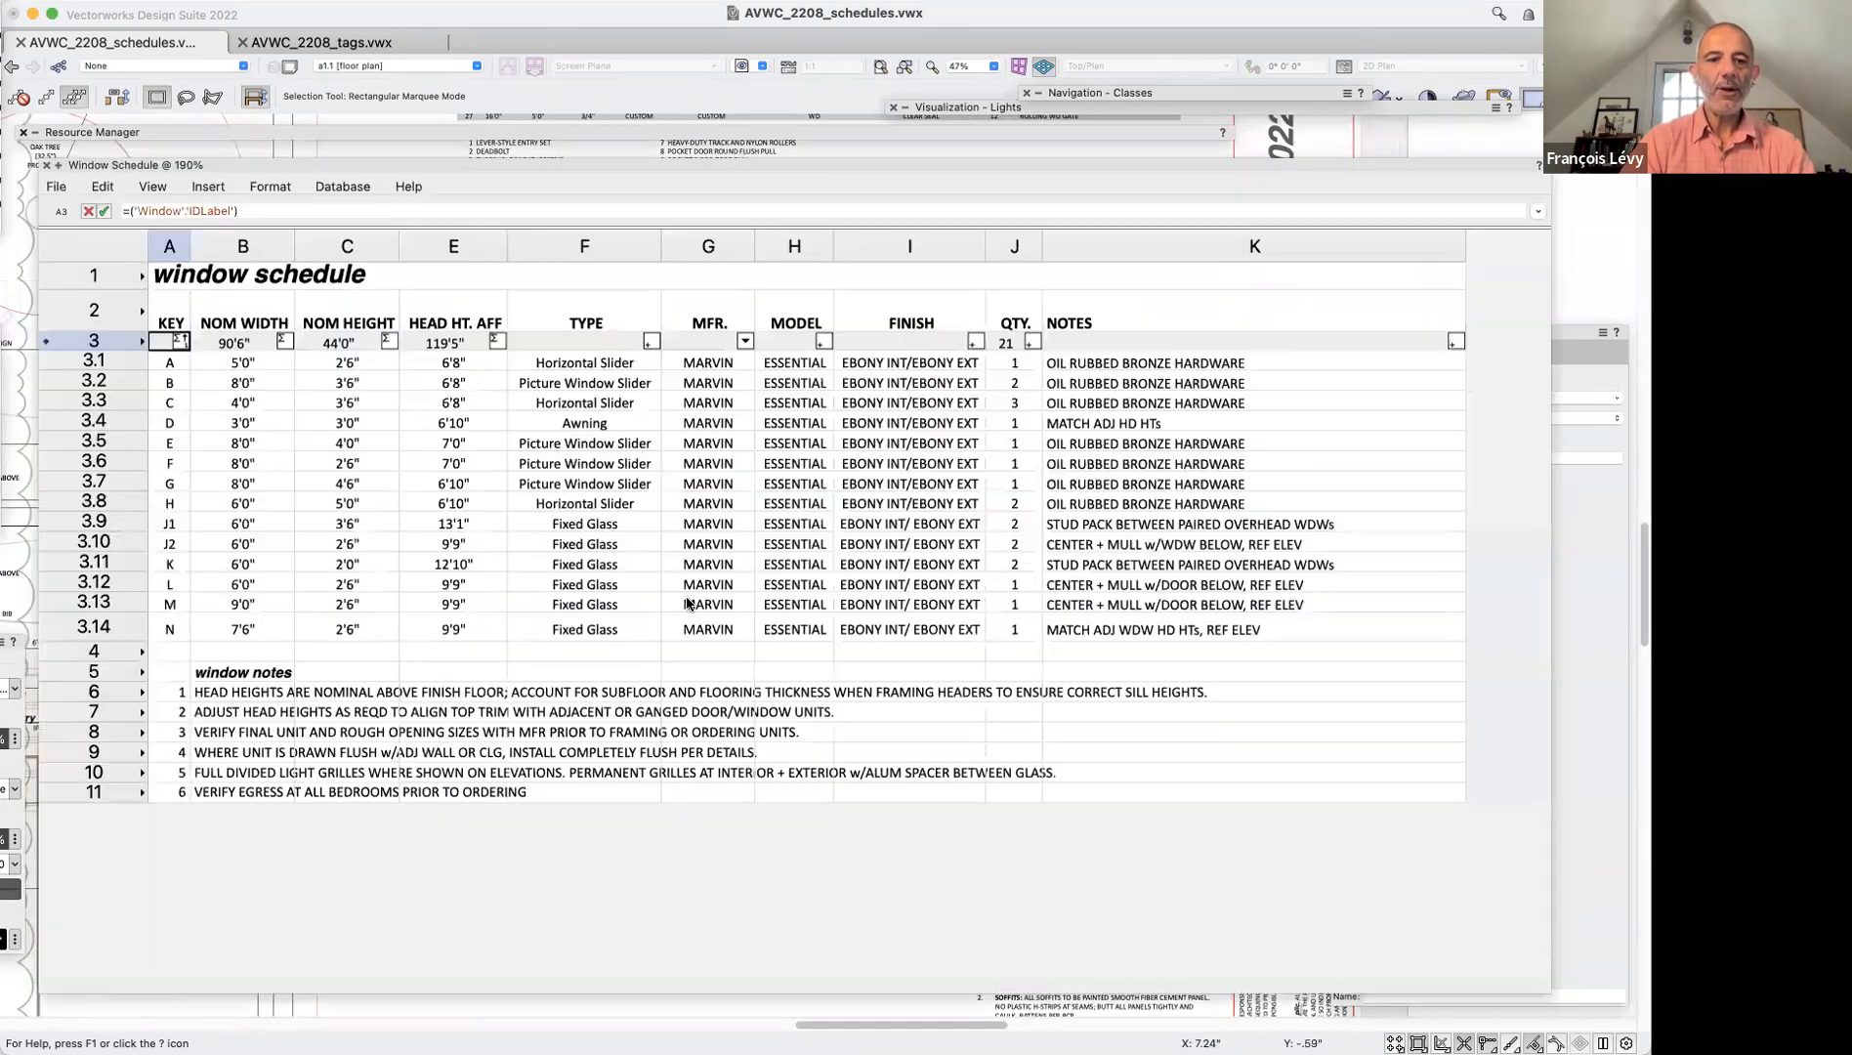
double_click(674, 531)
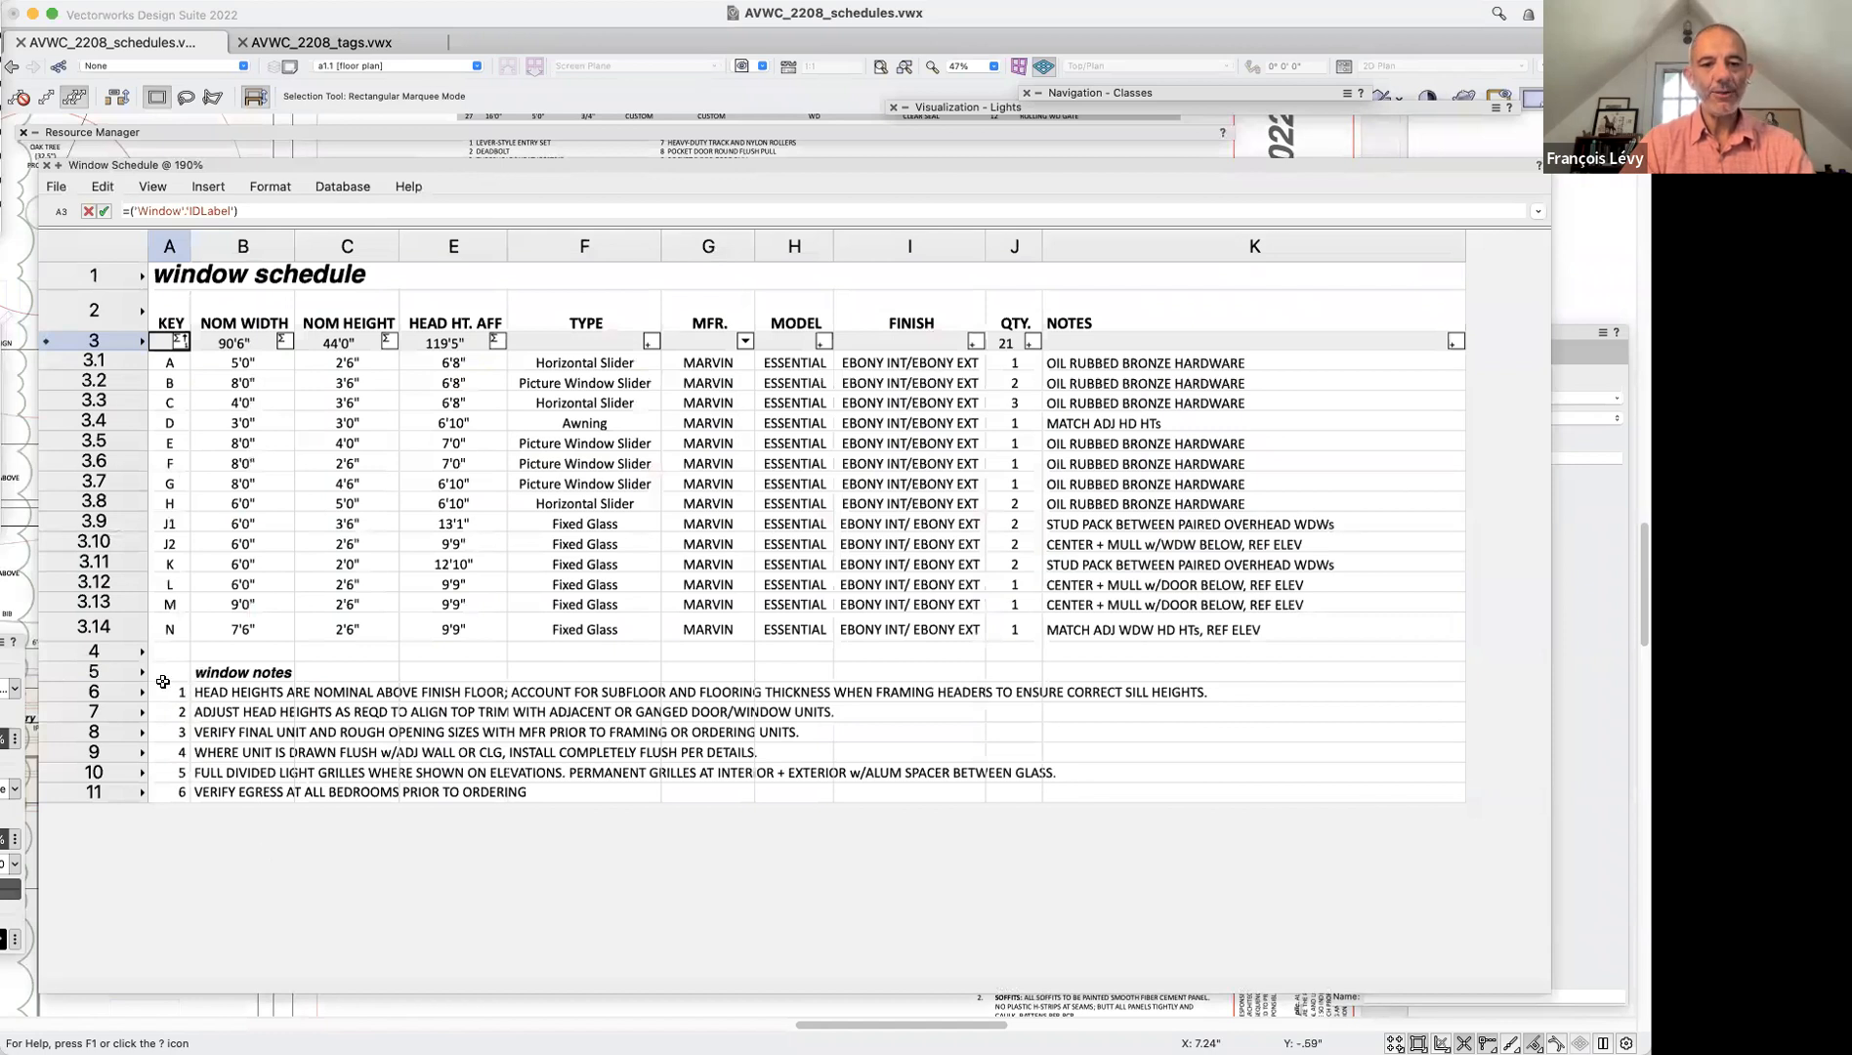
Inspect the first window note and the database row 3 formulas for nominal width, nominal height, head height and type
click(223, 694)
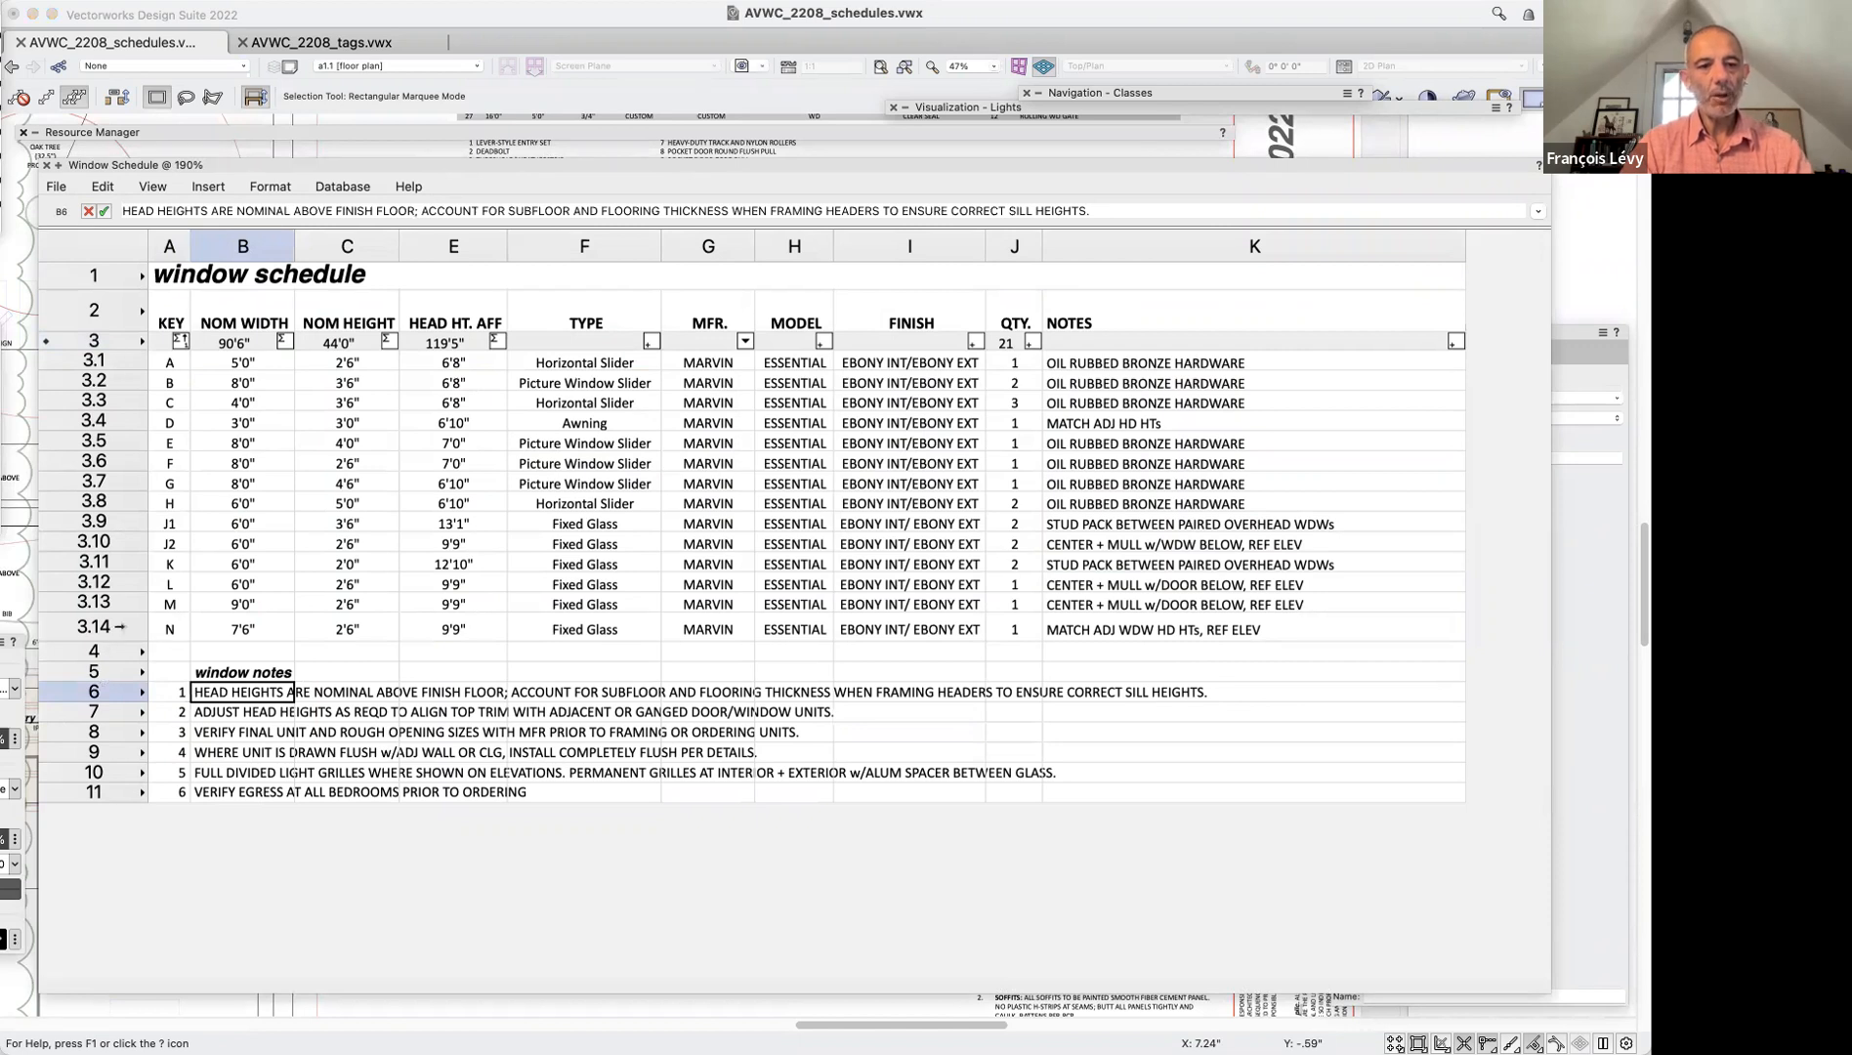
click(116, 344)
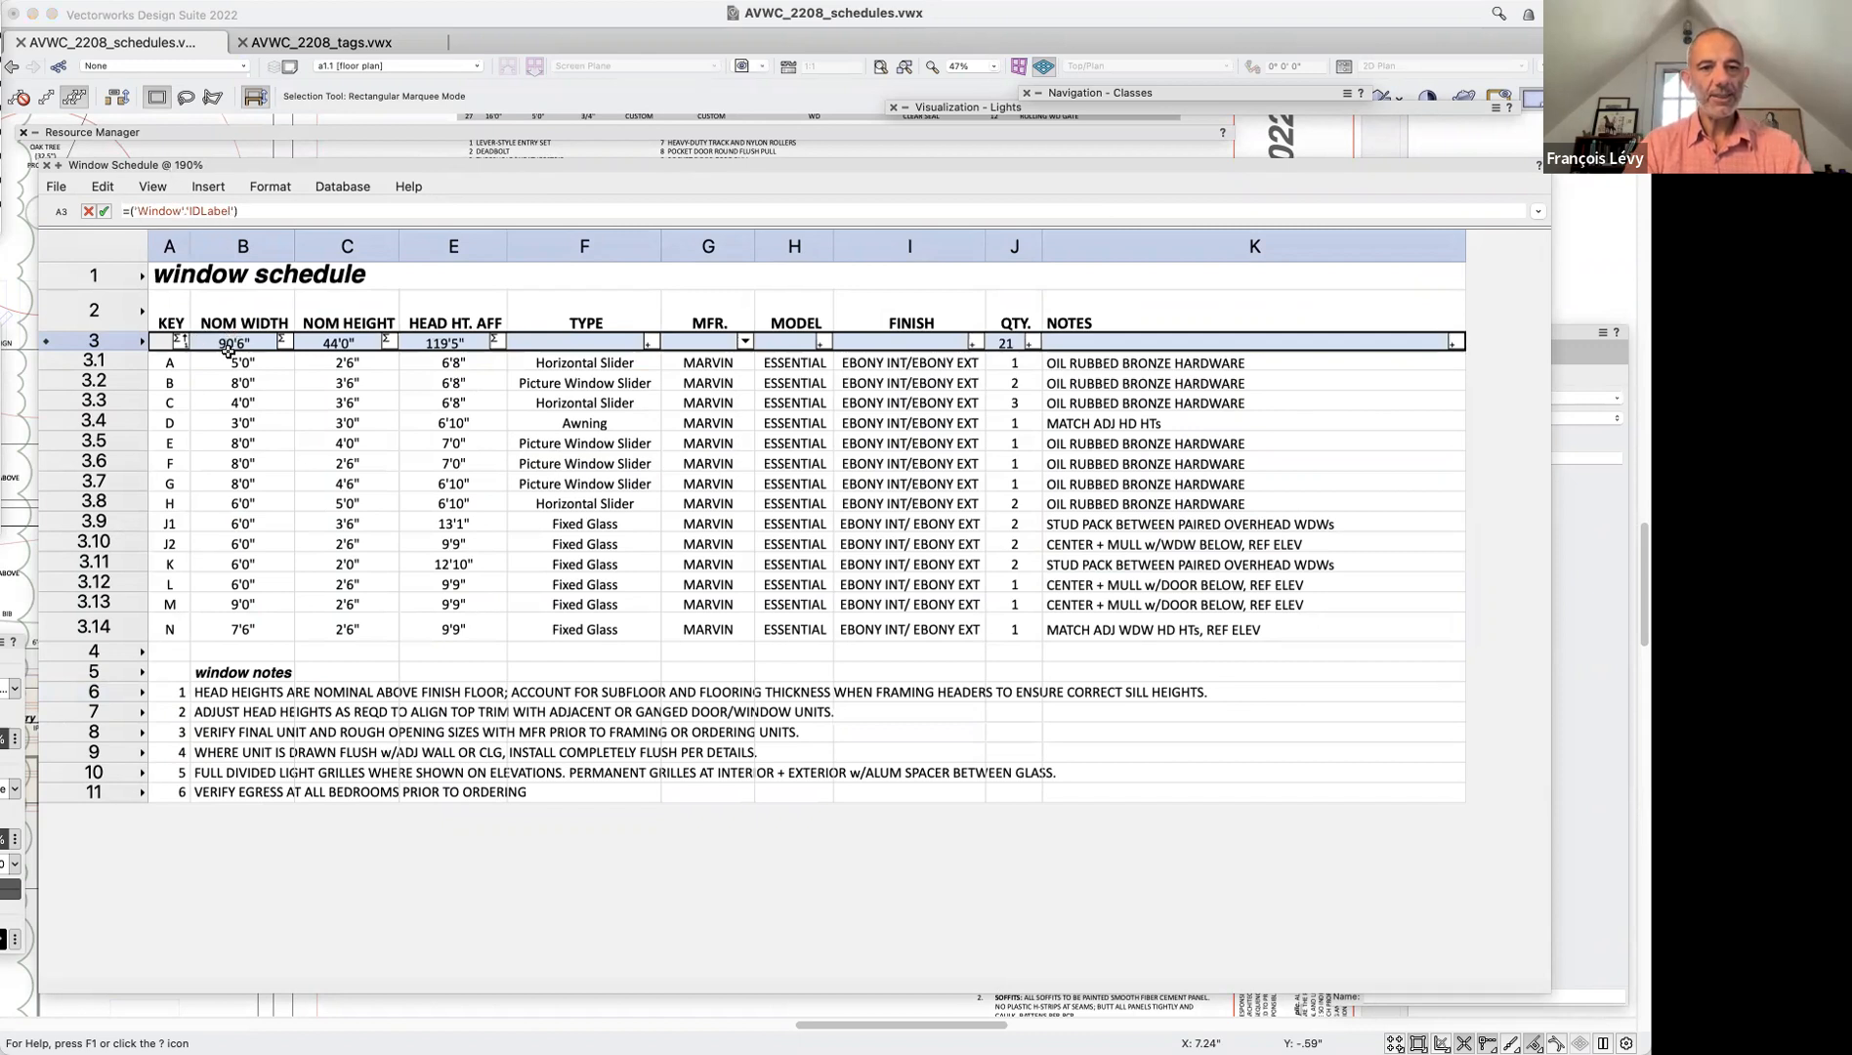
click(234, 356)
click(257, 342)
click(353, 349)
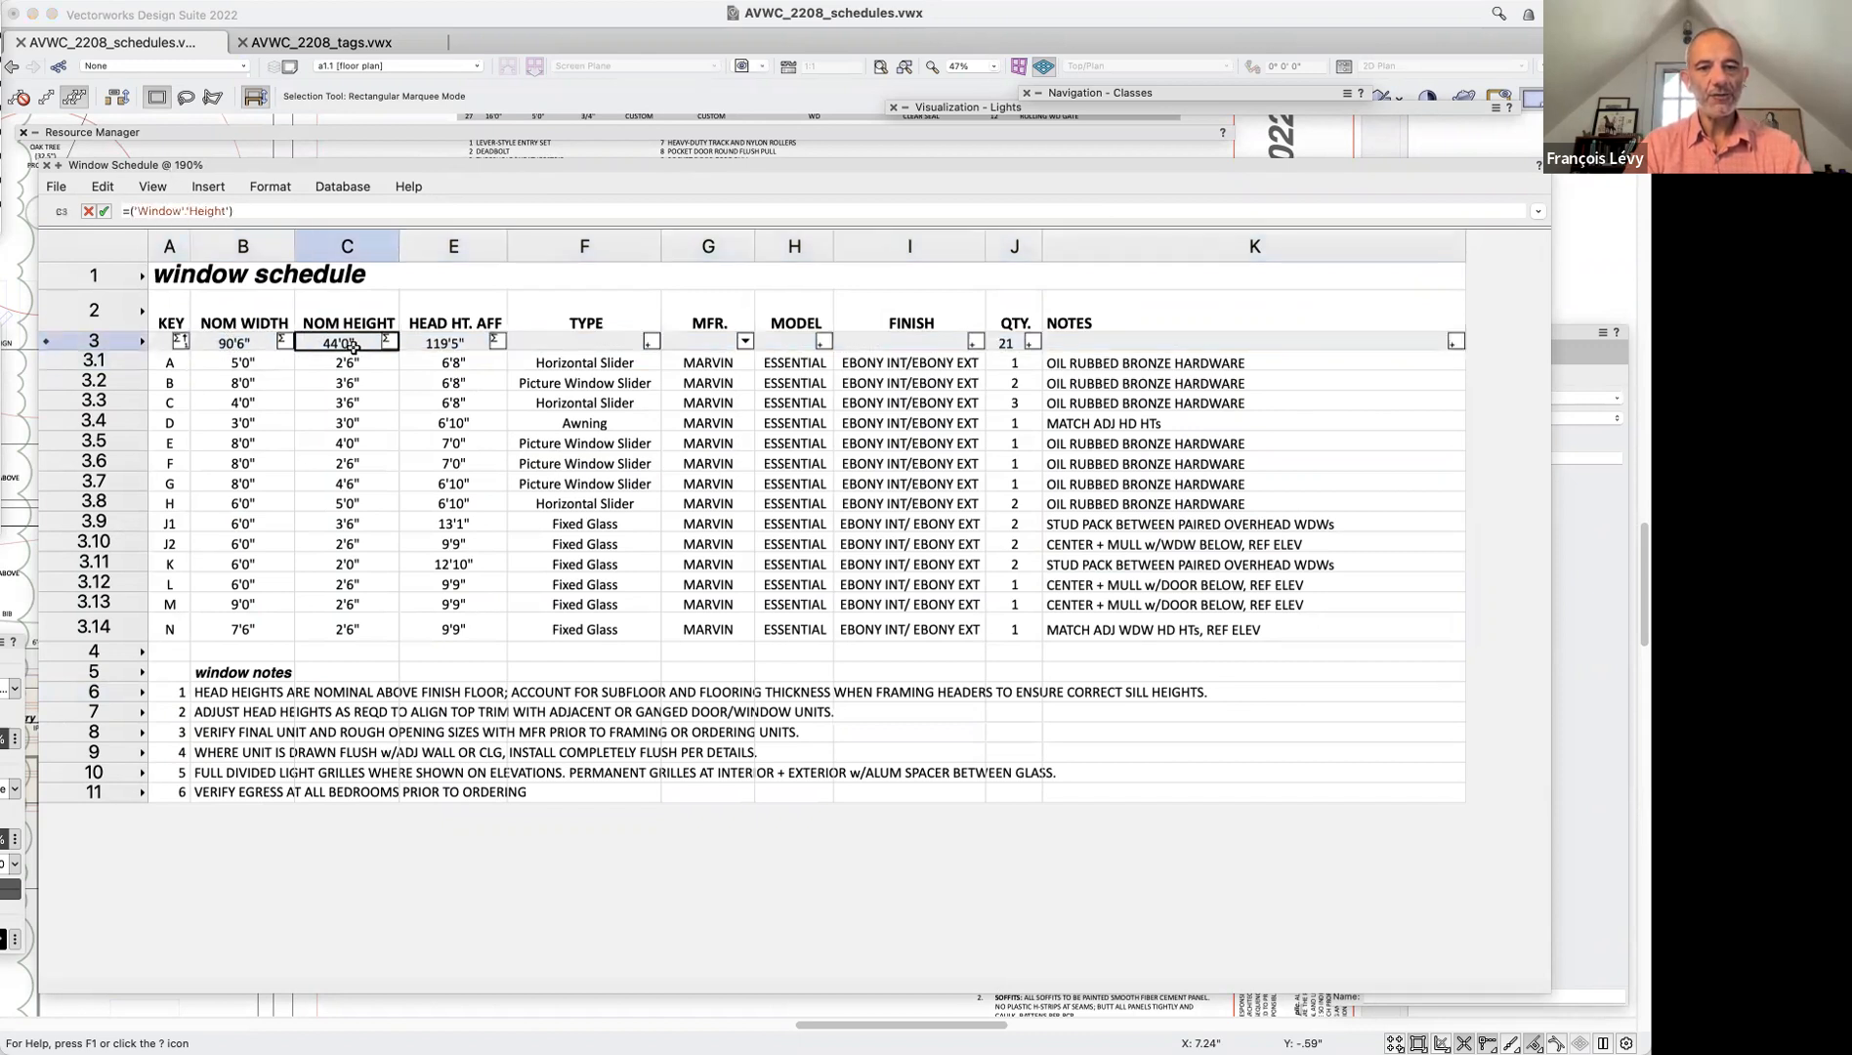
click(465, 356)
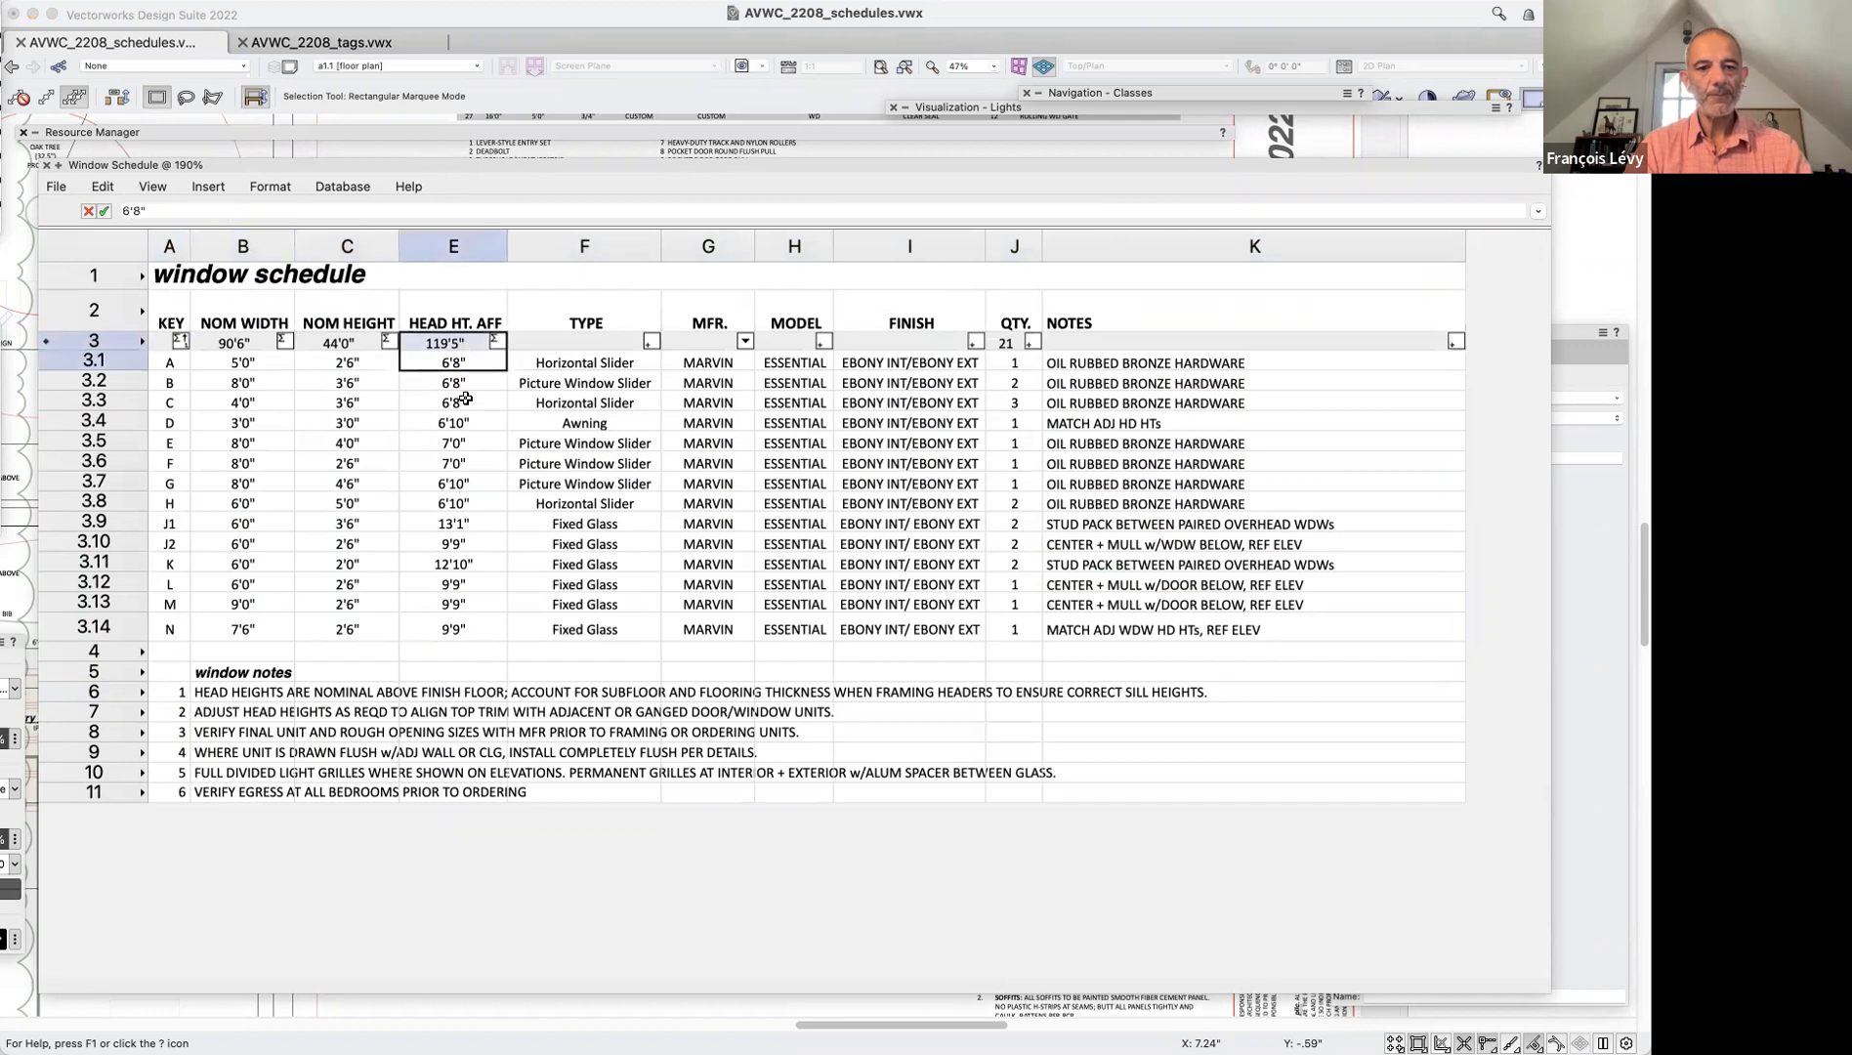
click(555, 342)
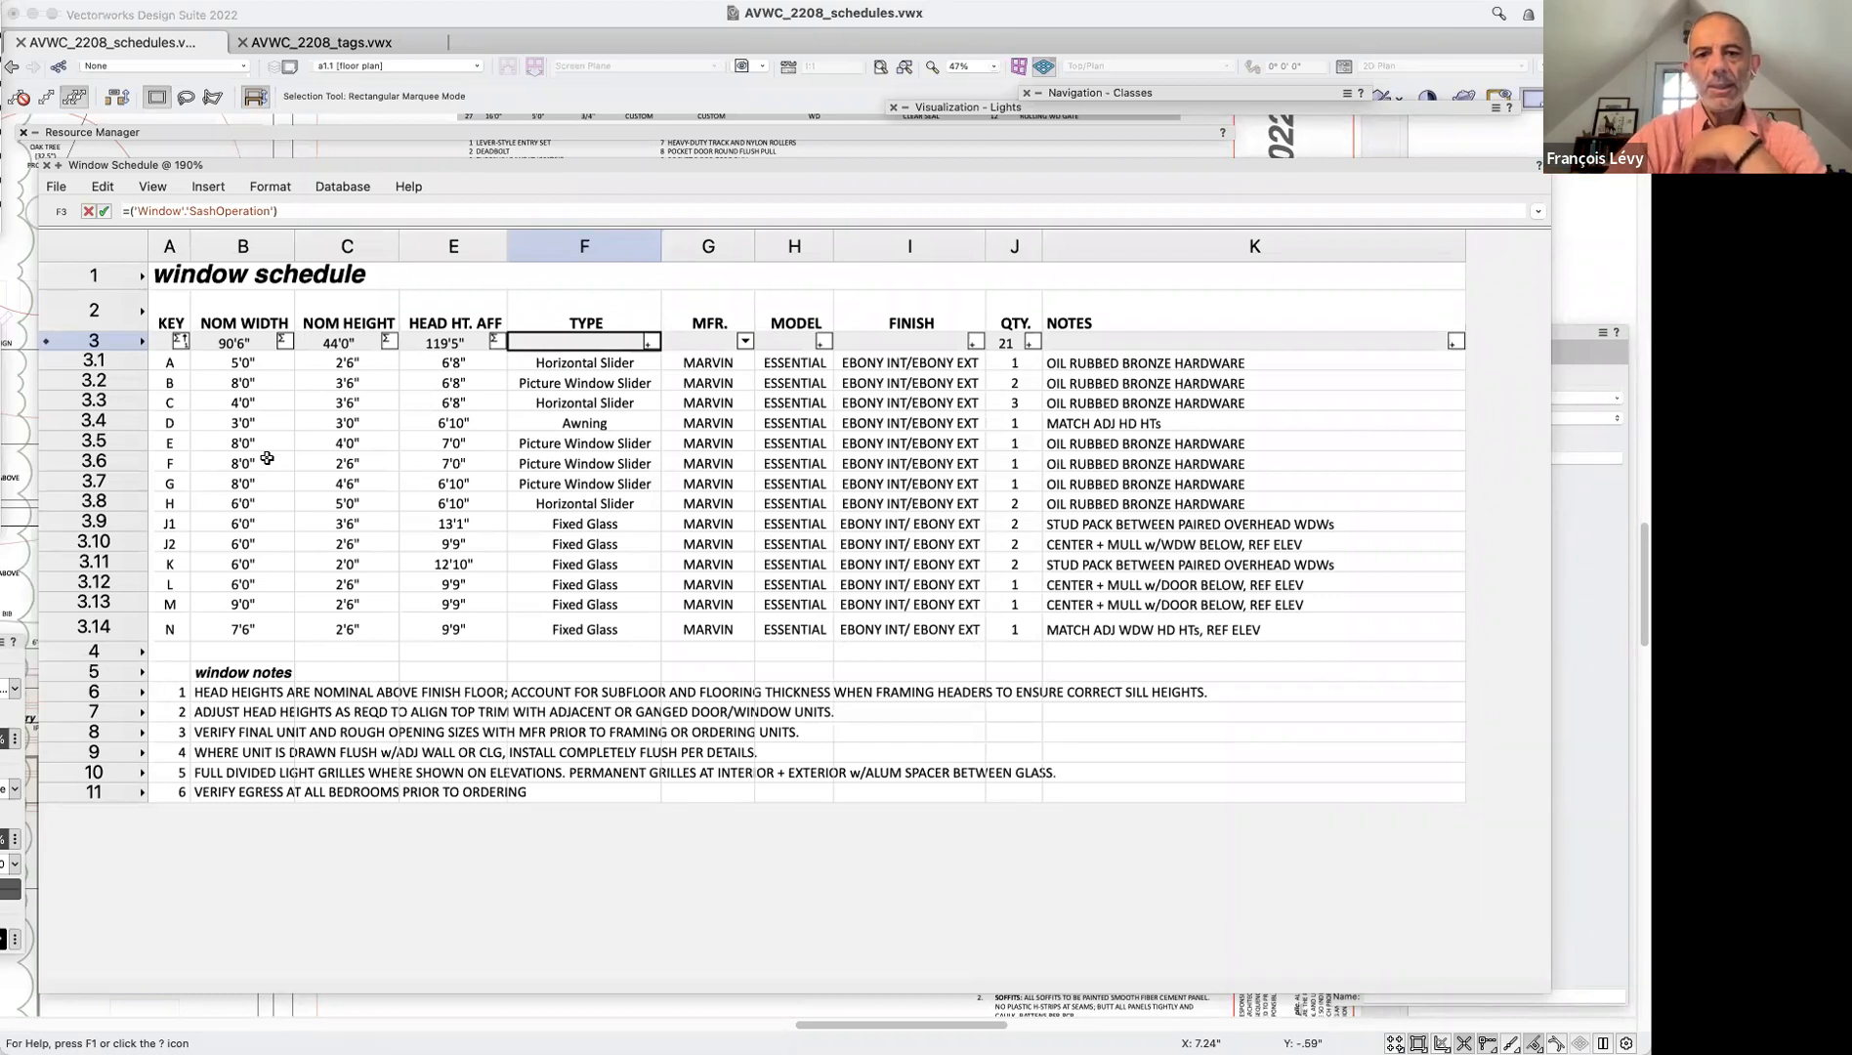
Collapse and close the window schedule worksheet so the placed table displays on the drawing again
double_click(355, 167)
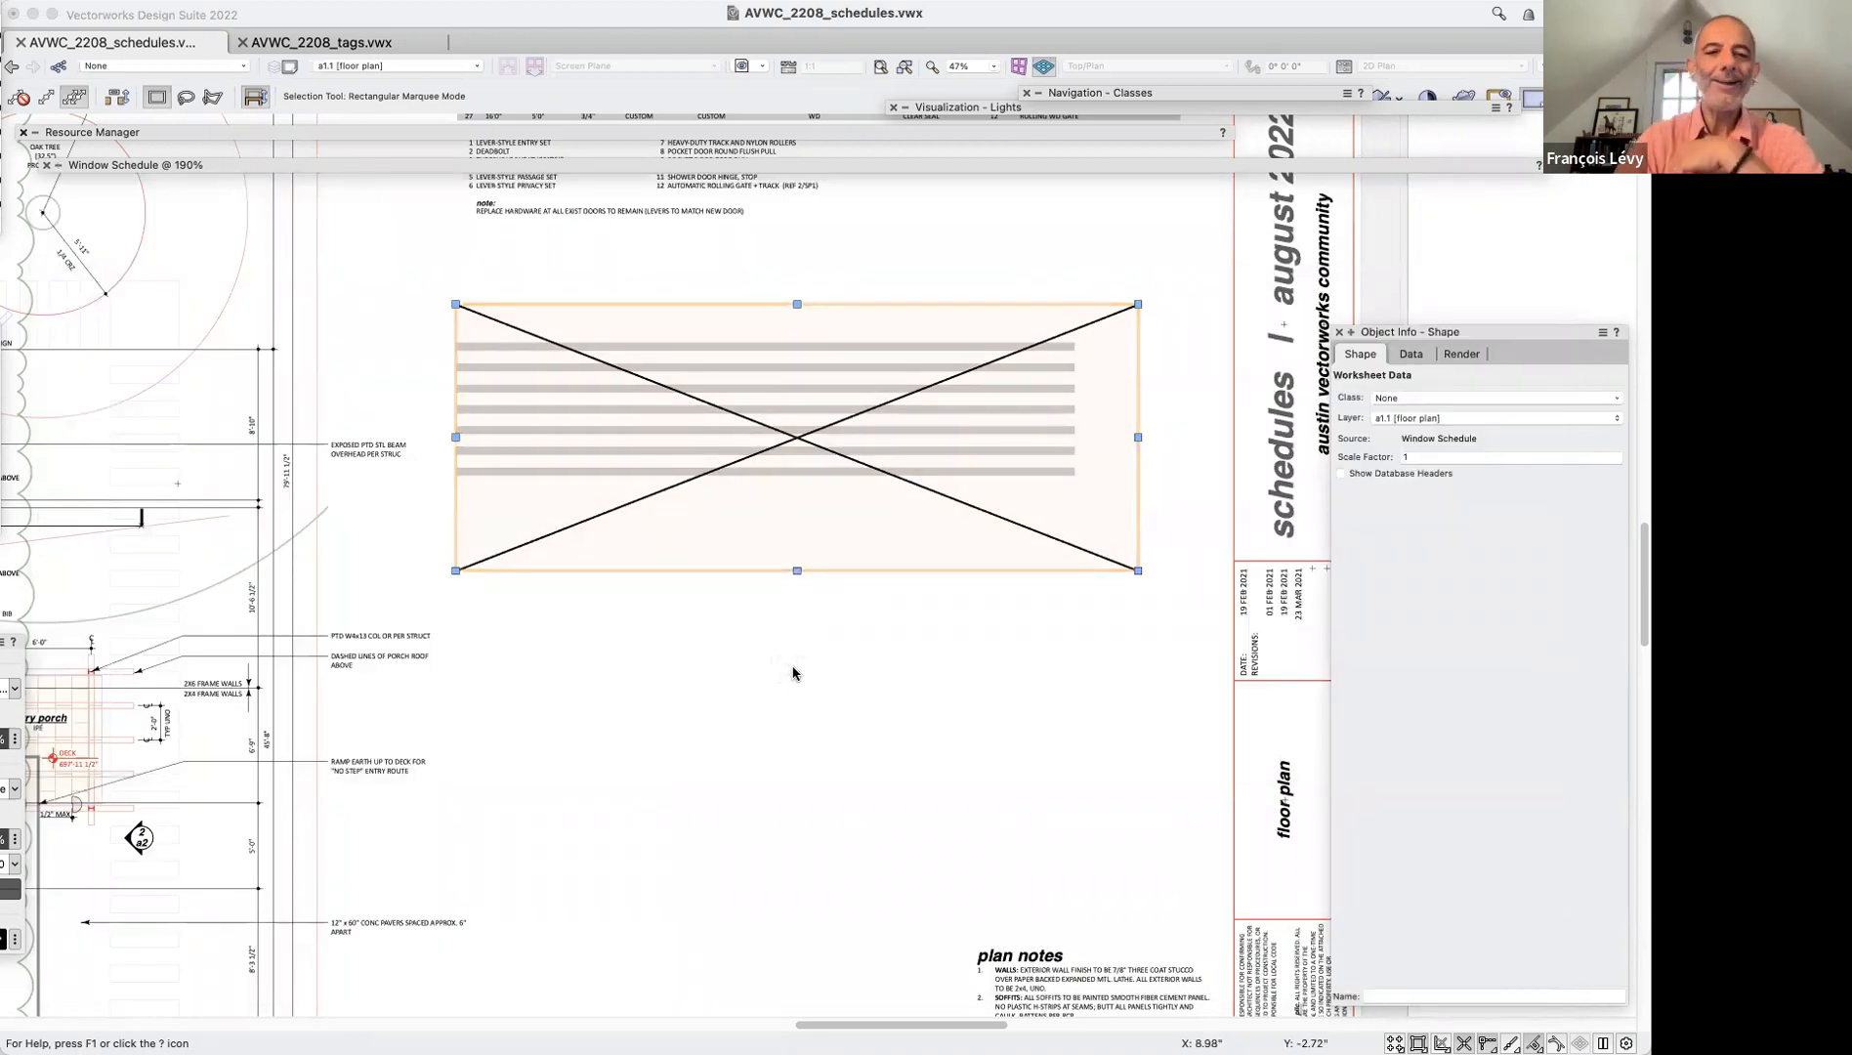
click(840, 677)
scroll(879, 585, up, 4)
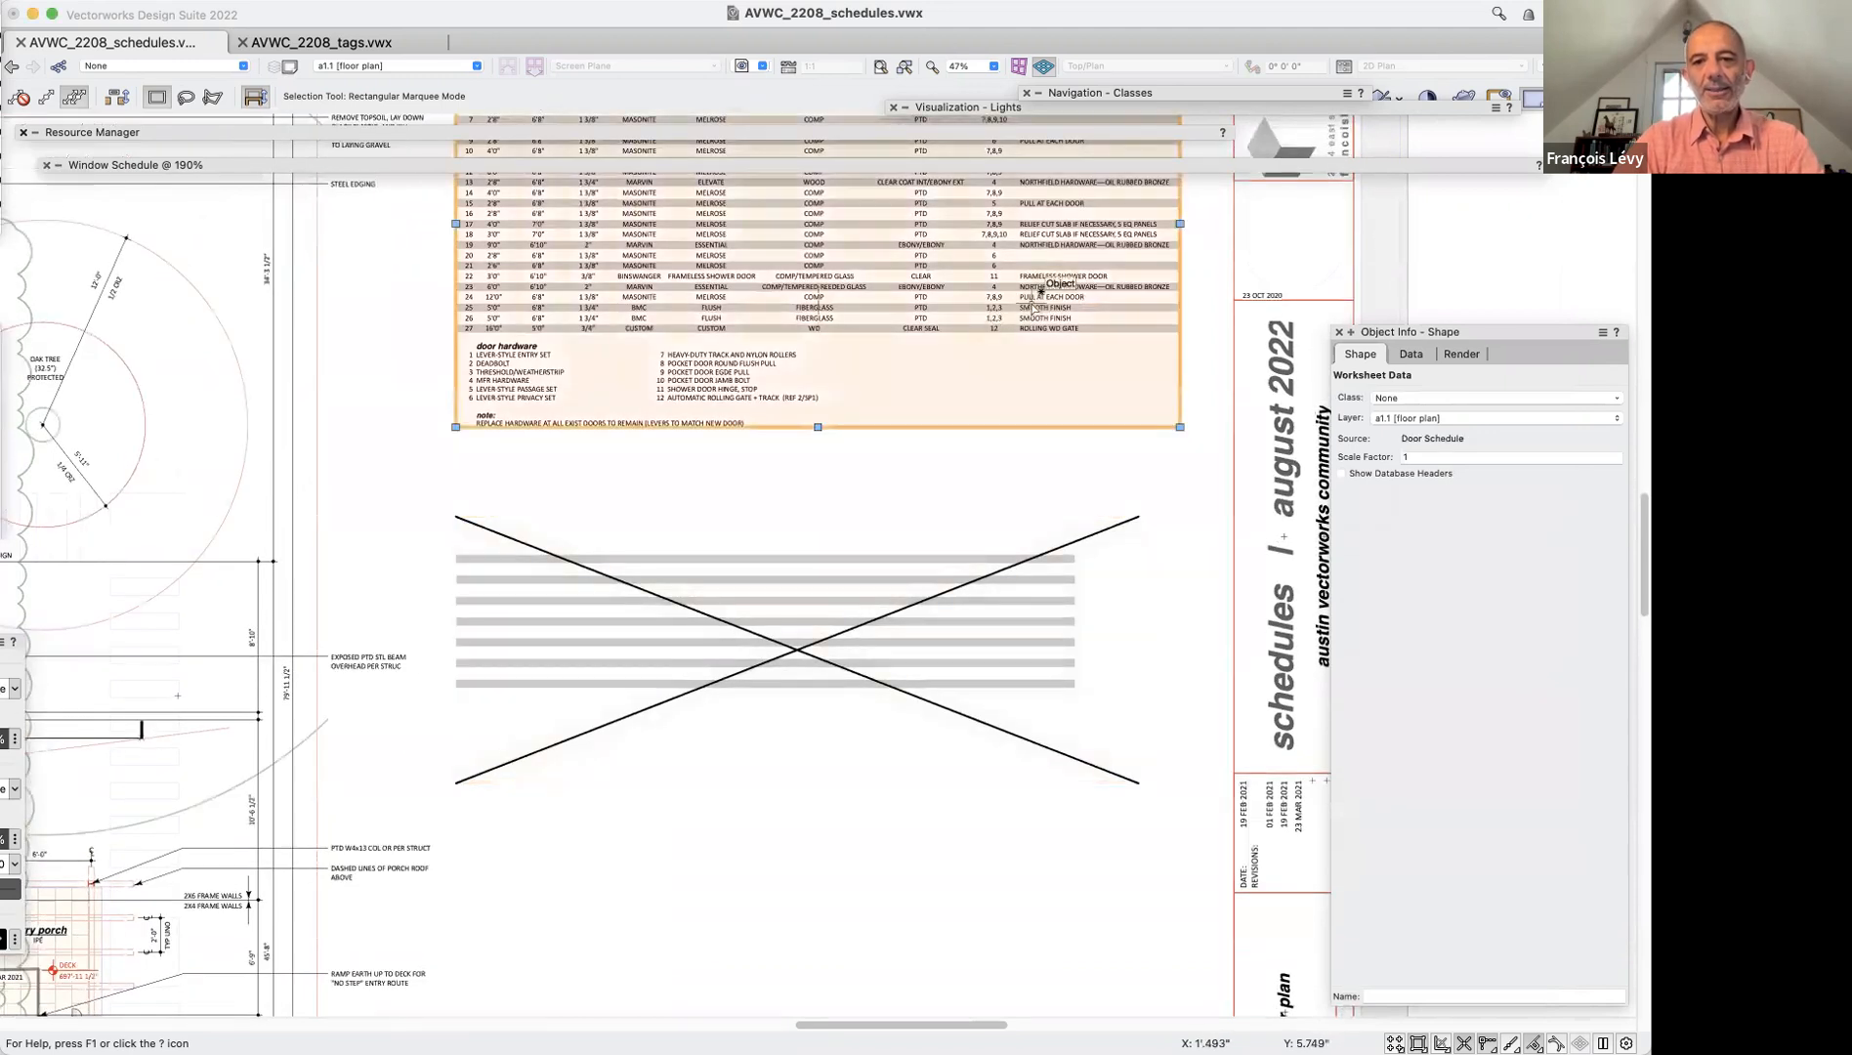
mouse_move(1055, 94)
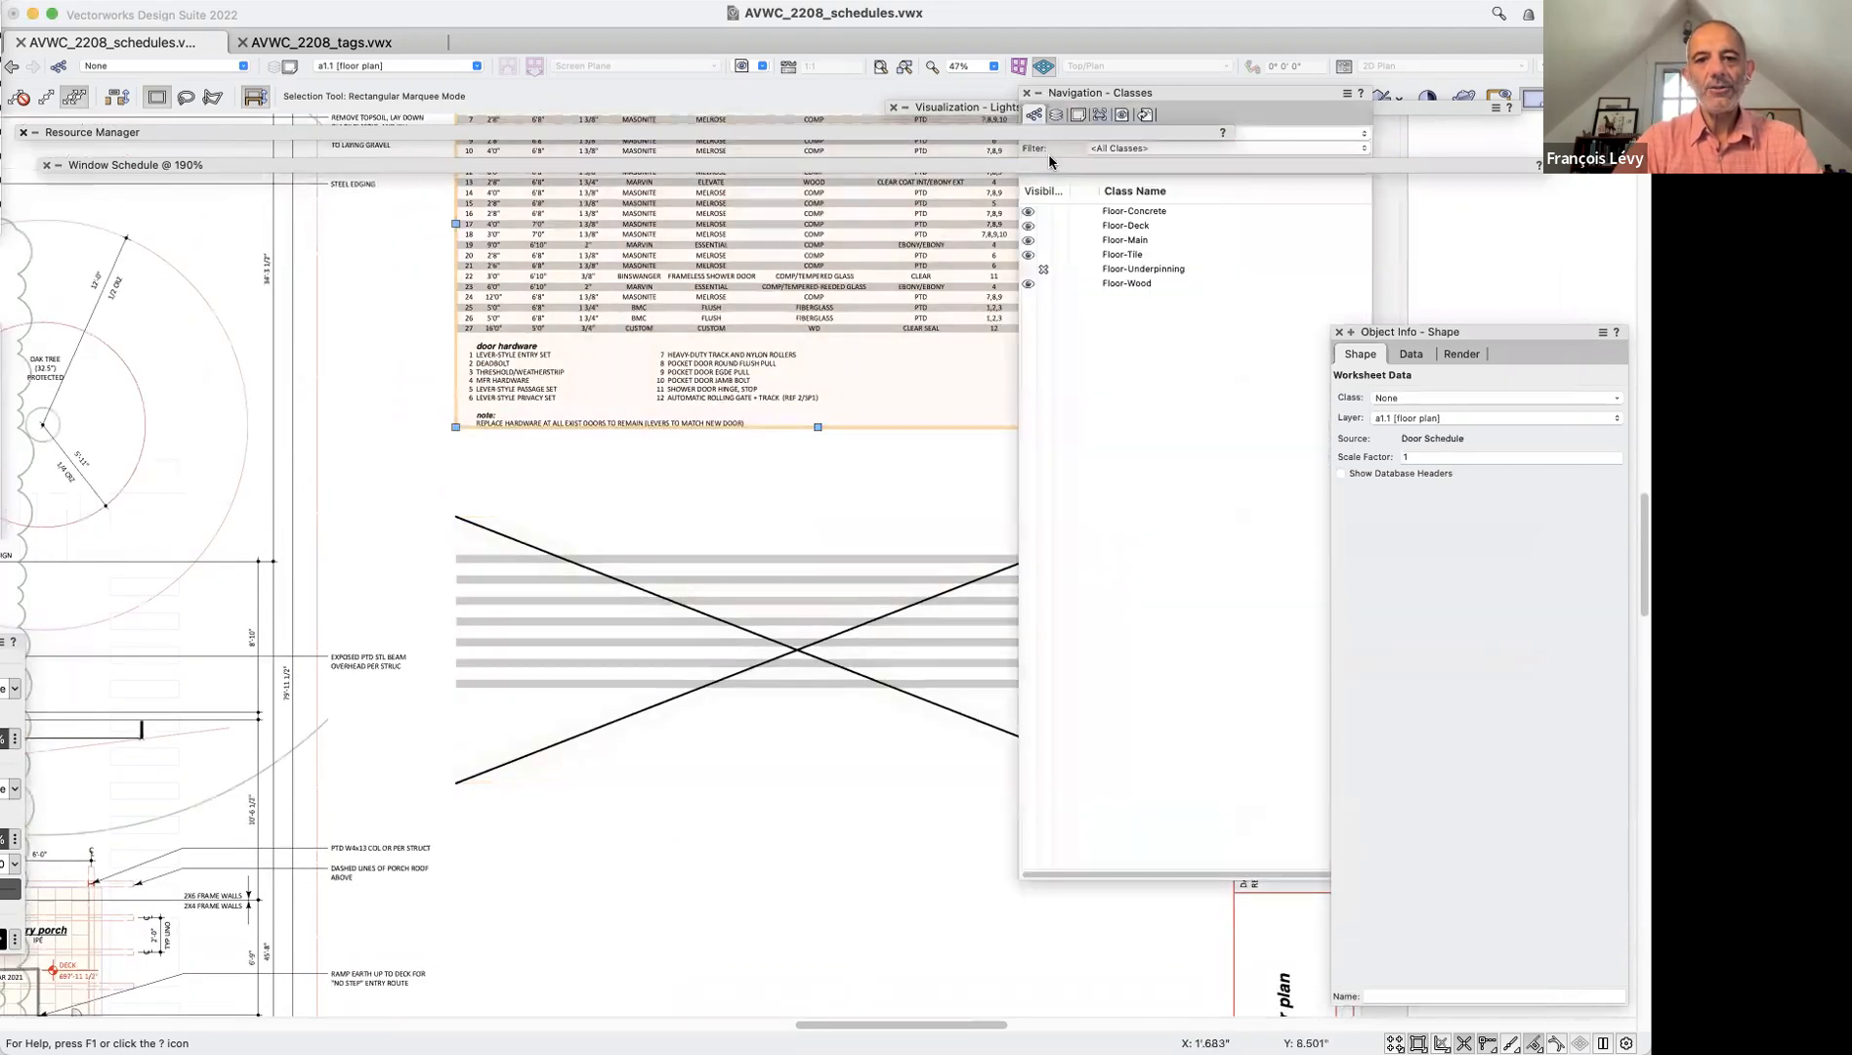
click(46, 165)
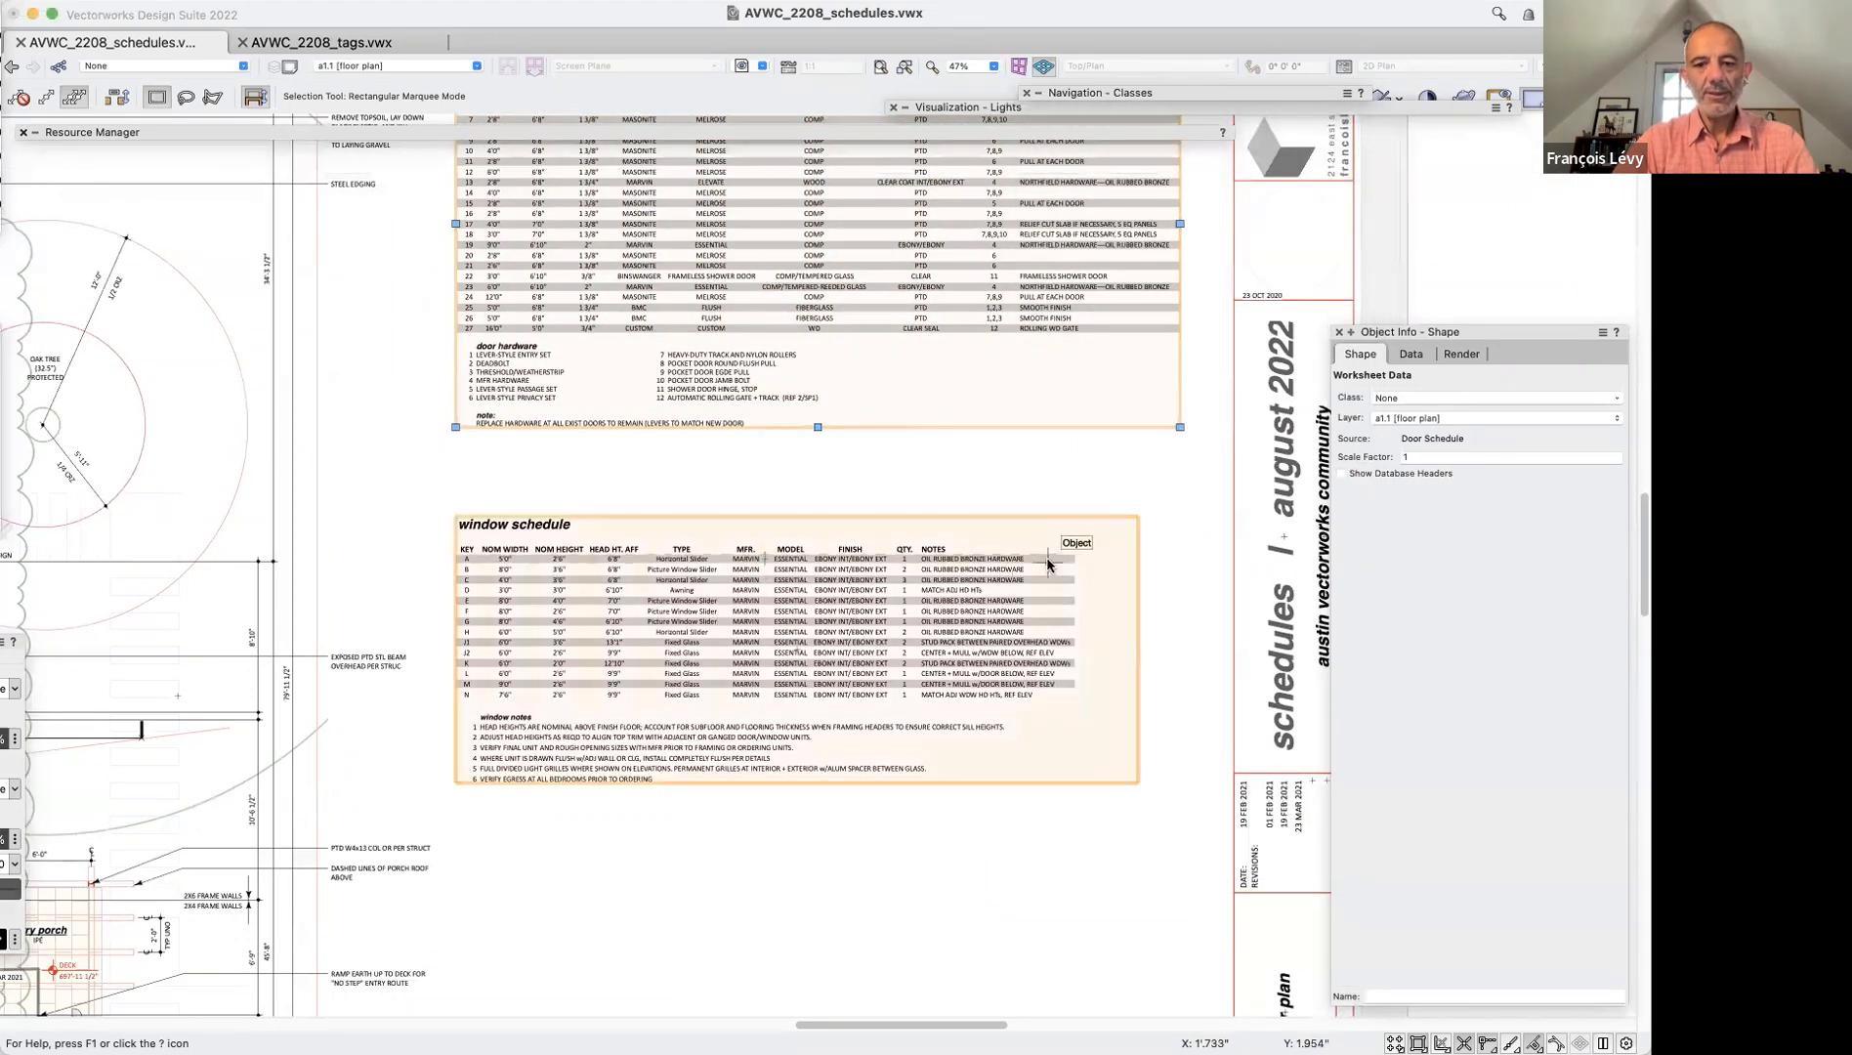
key(super+1)
key(super+1)
key(super+2)
key(super+2)
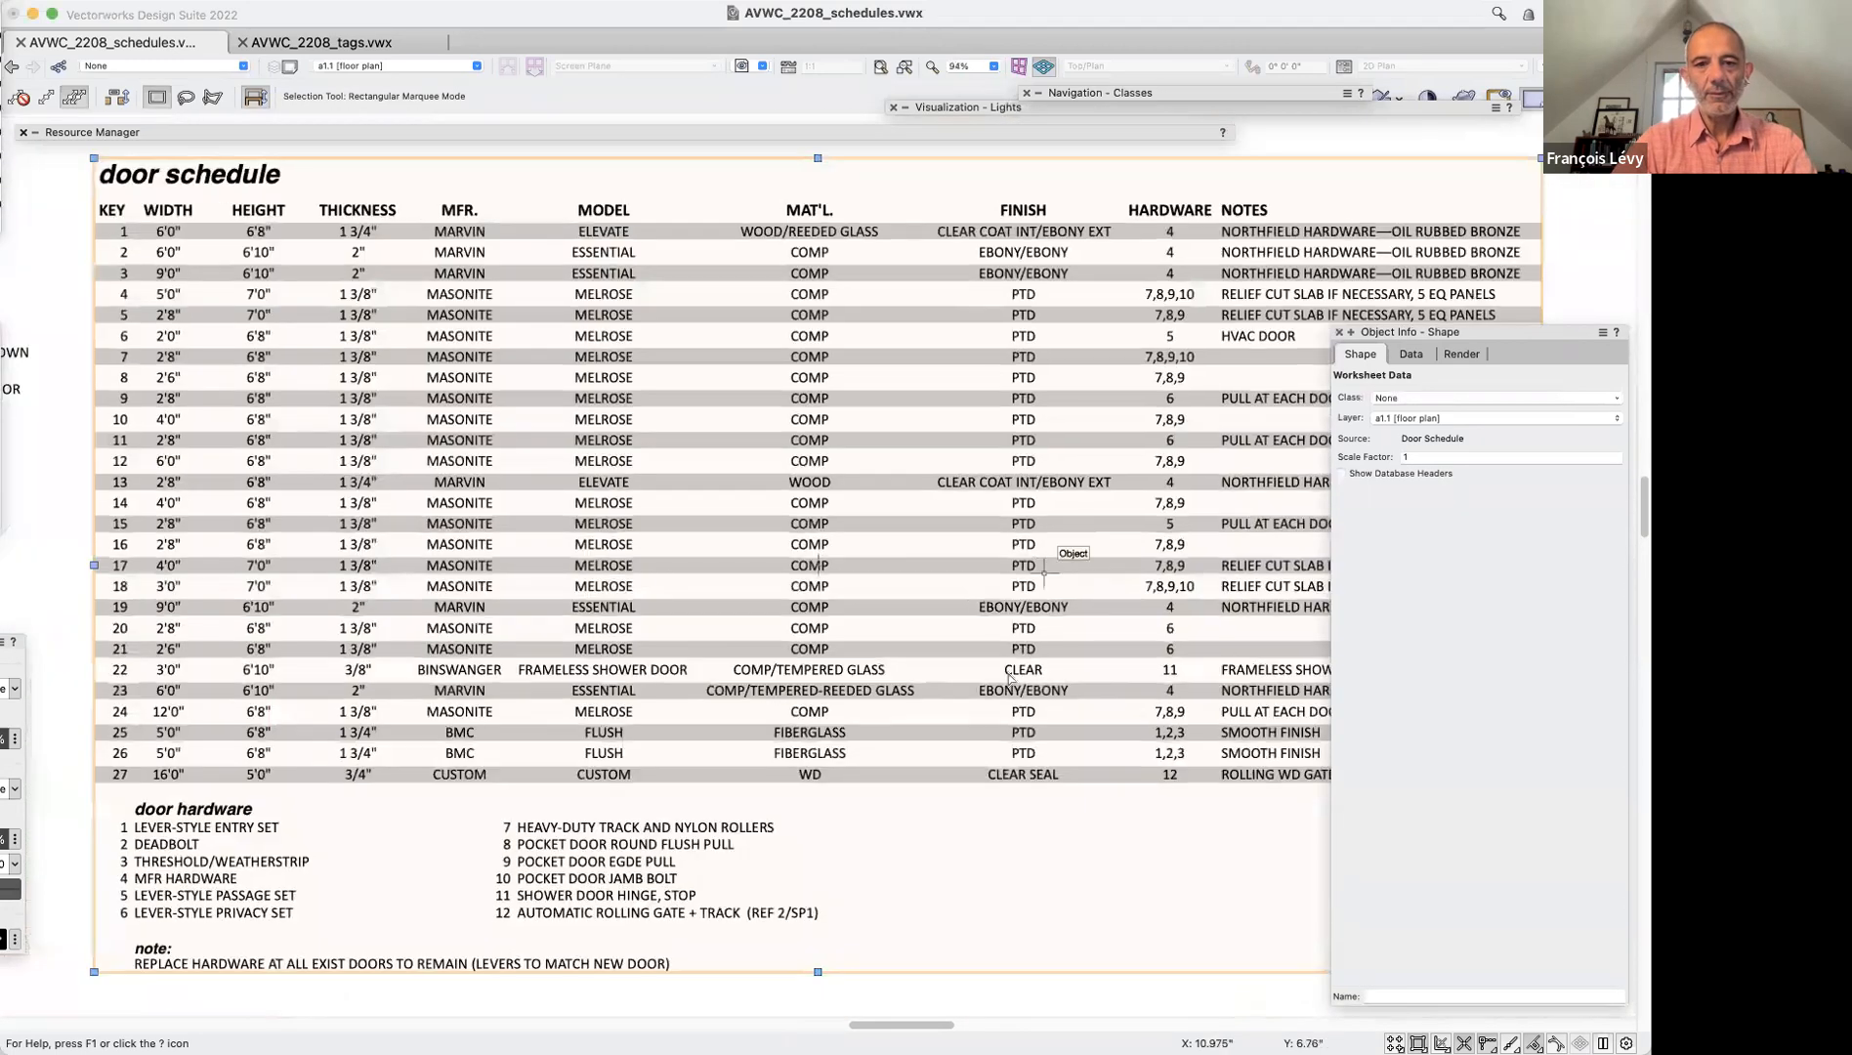
double_click(873, 868)
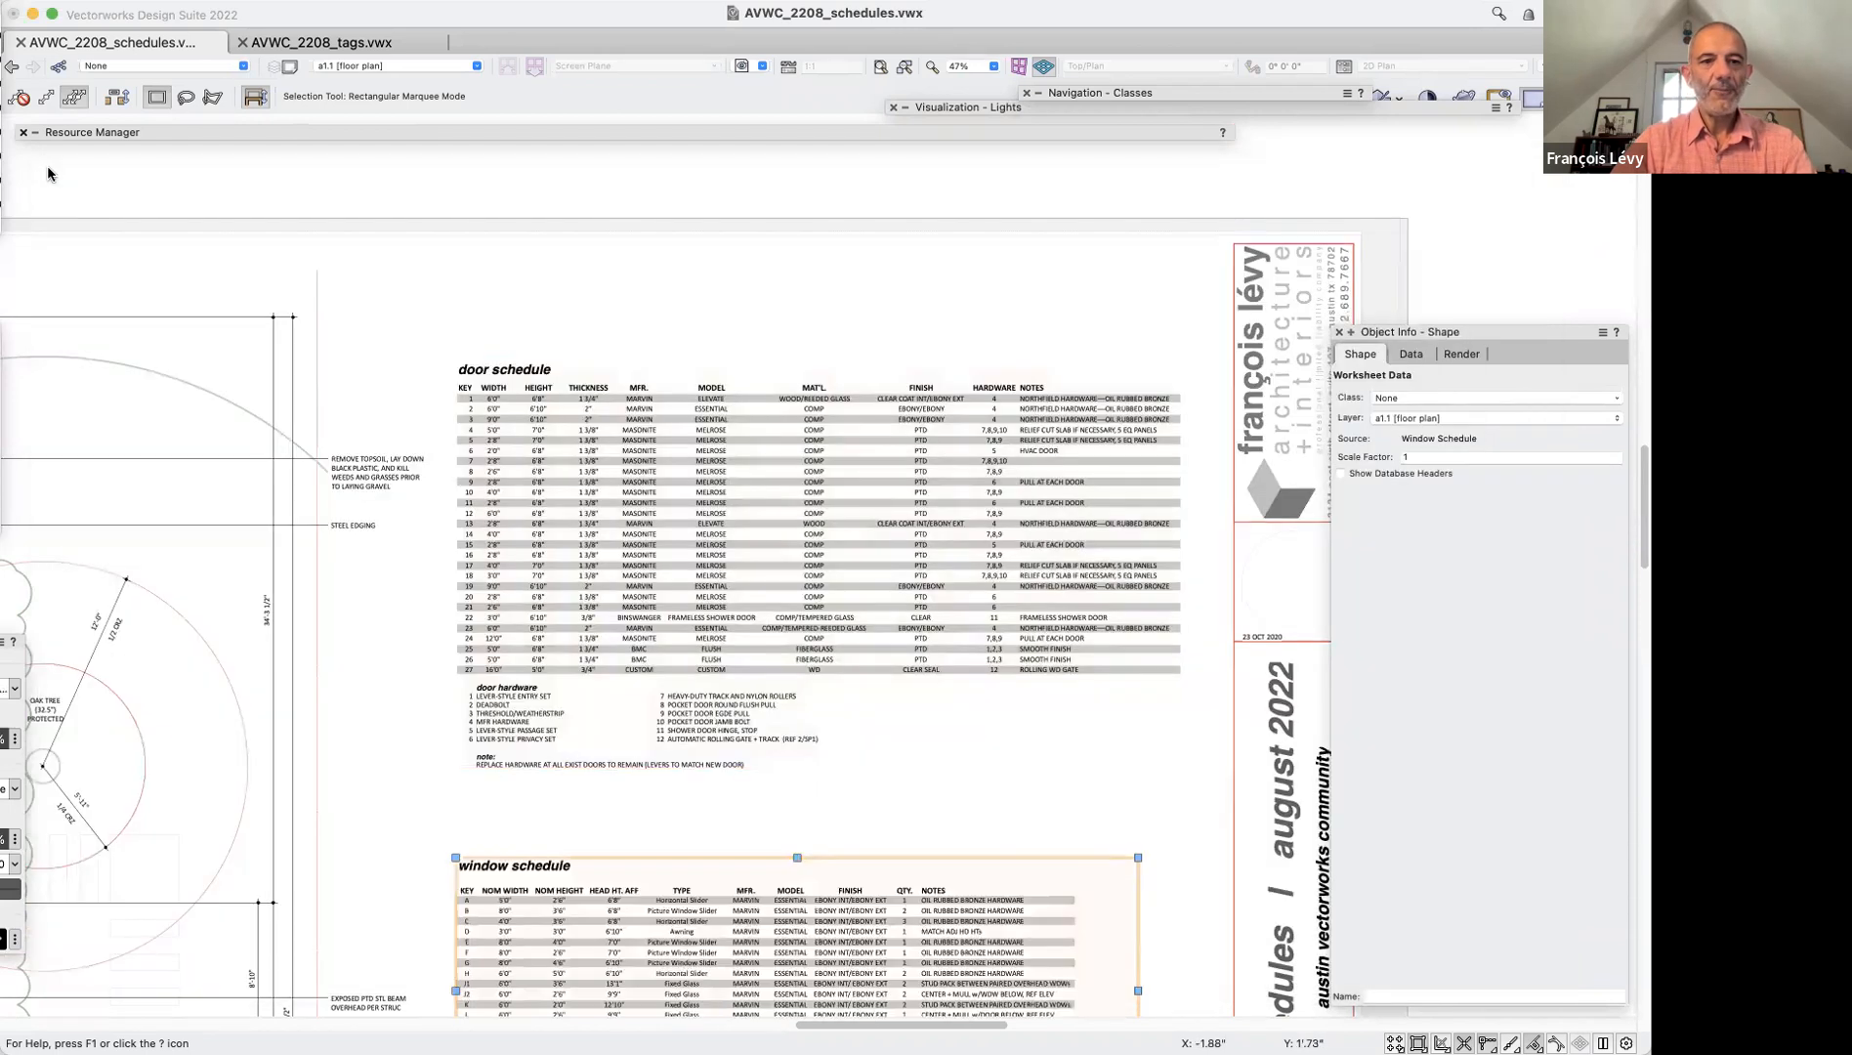
click(46, 165)
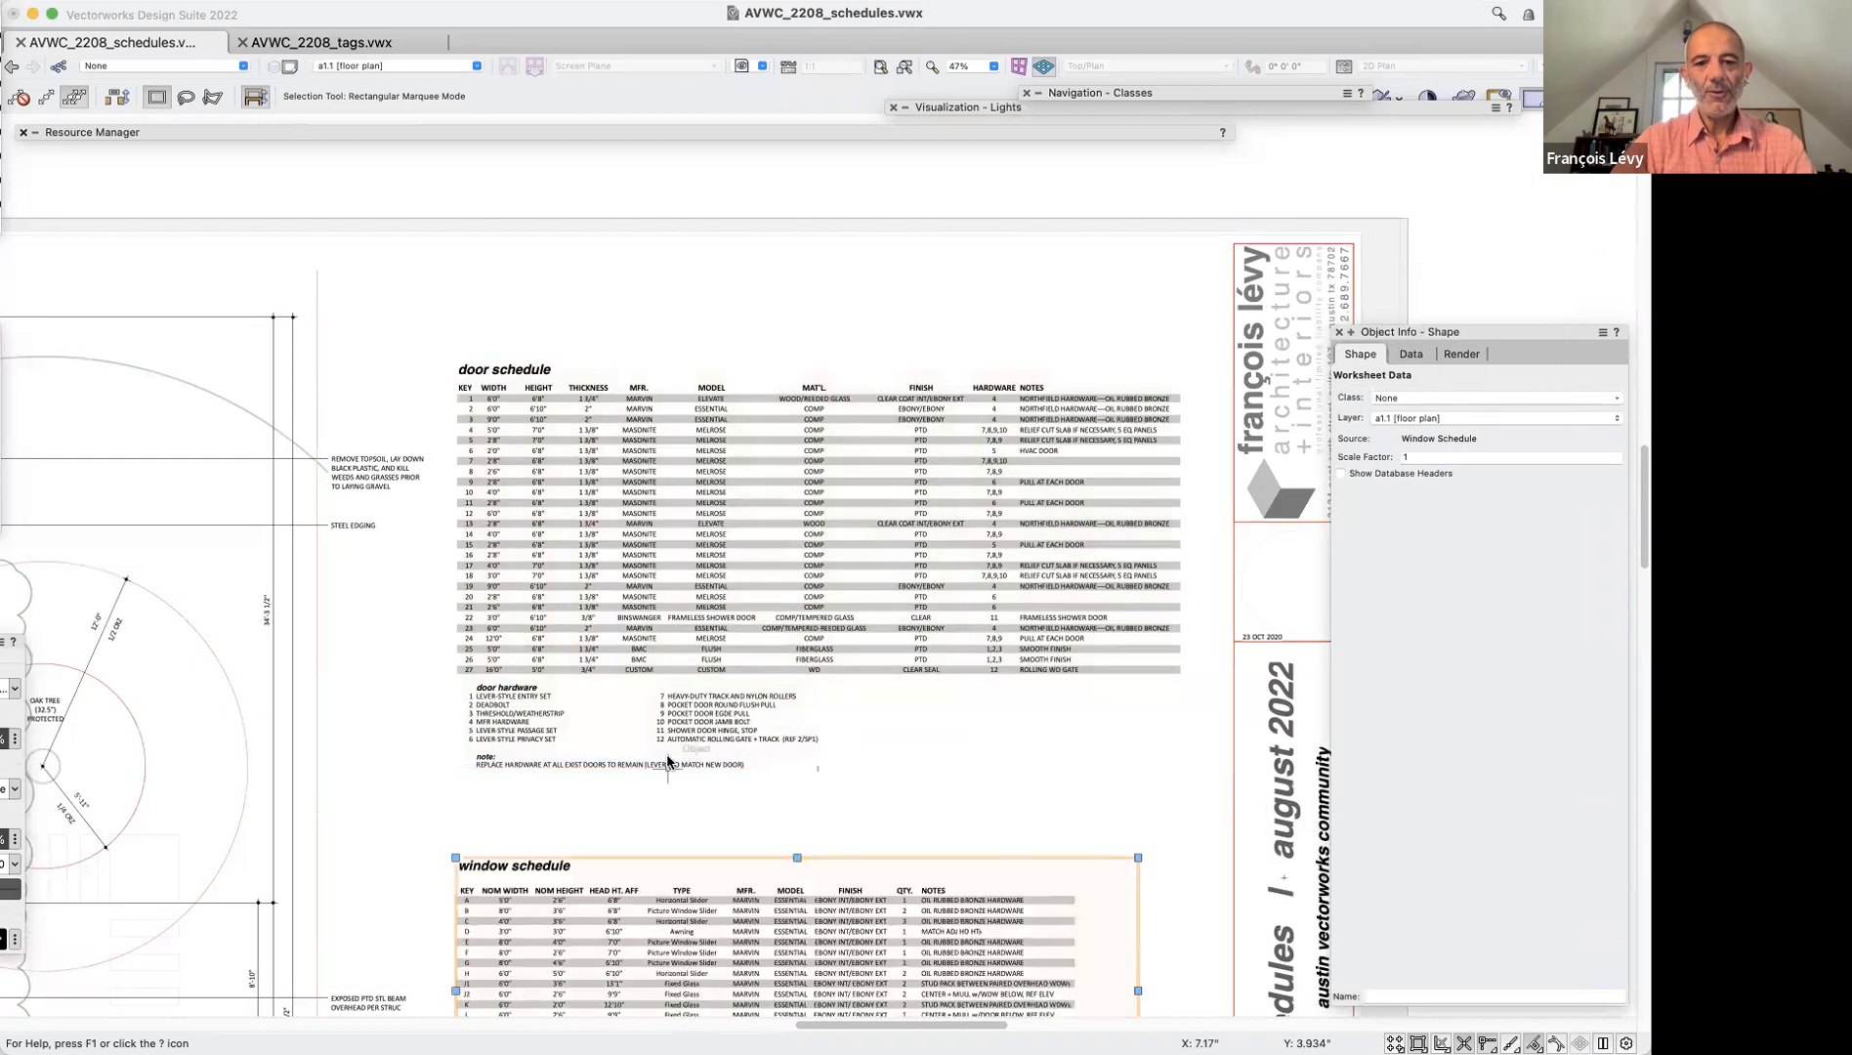
Select the seven gray row-shading rectangles over the window schedule and set their fill opacity to 20%
scroll(668, 762, down, 5)
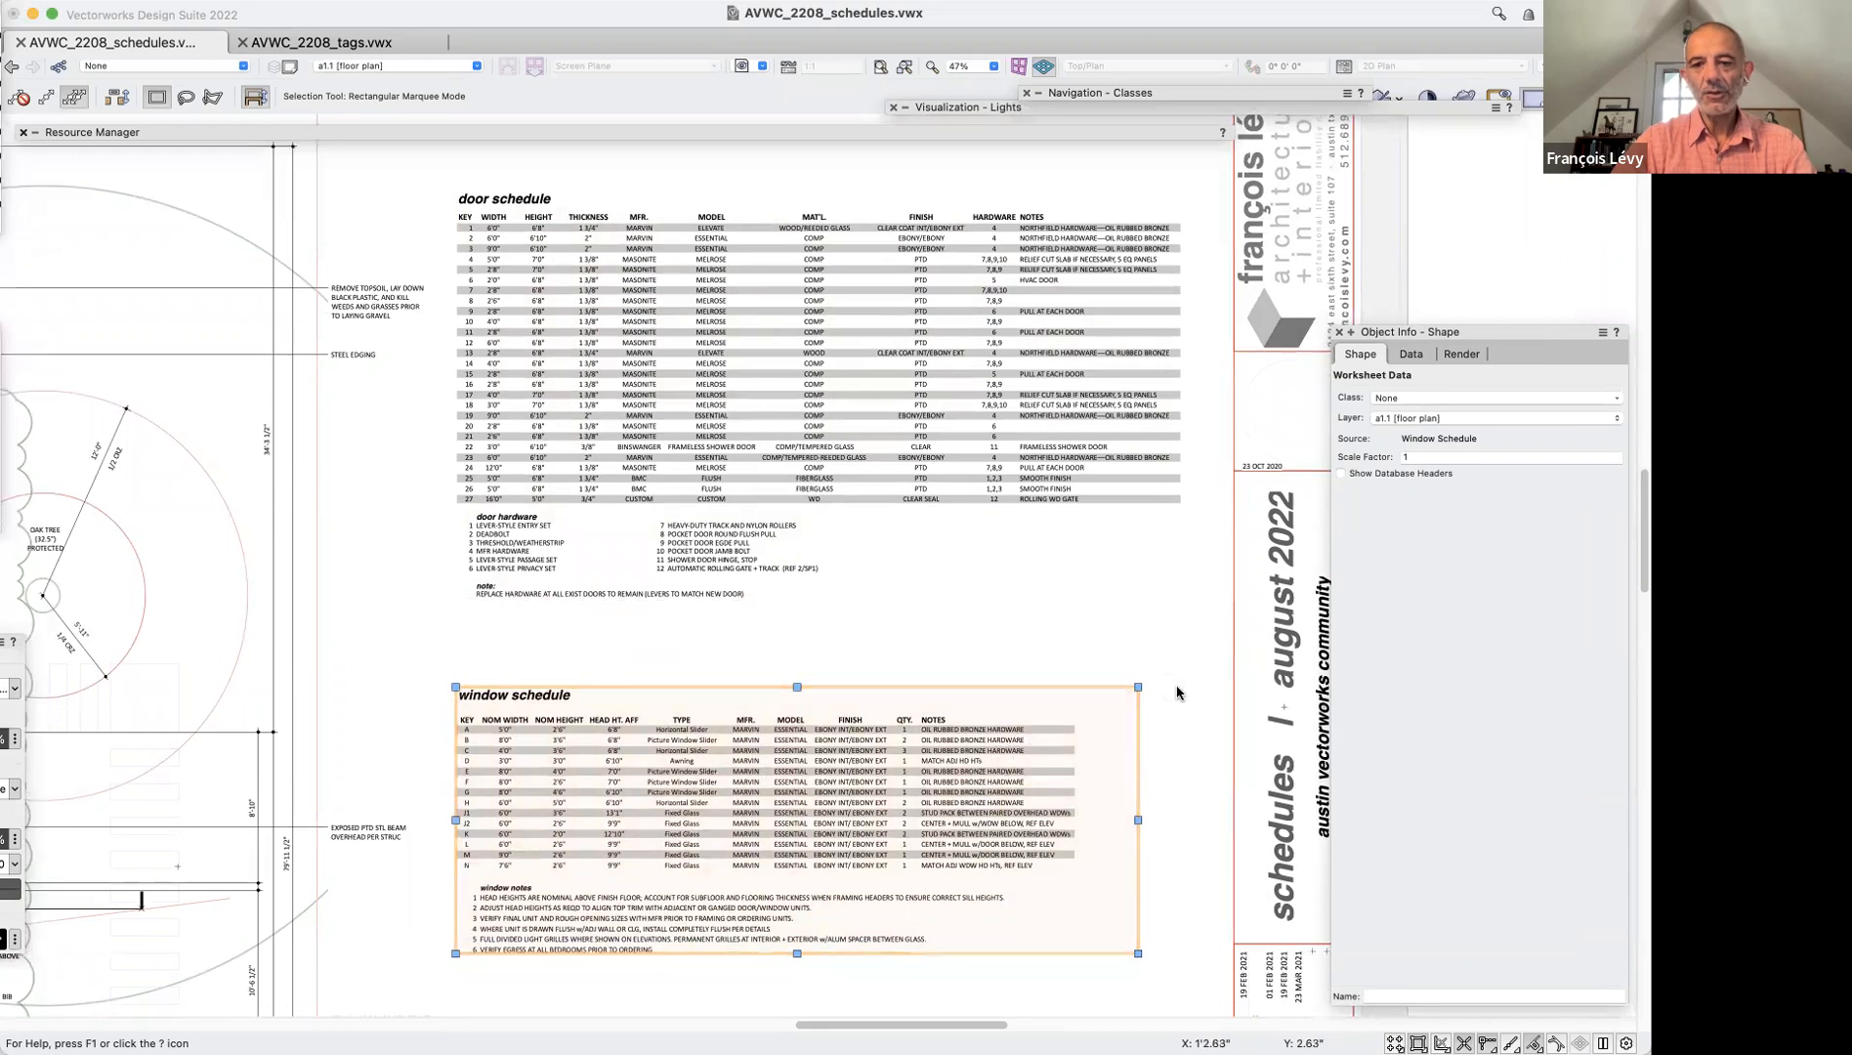
drag(1184, 686, 420, 923)
key(super+1)
key(super+1)
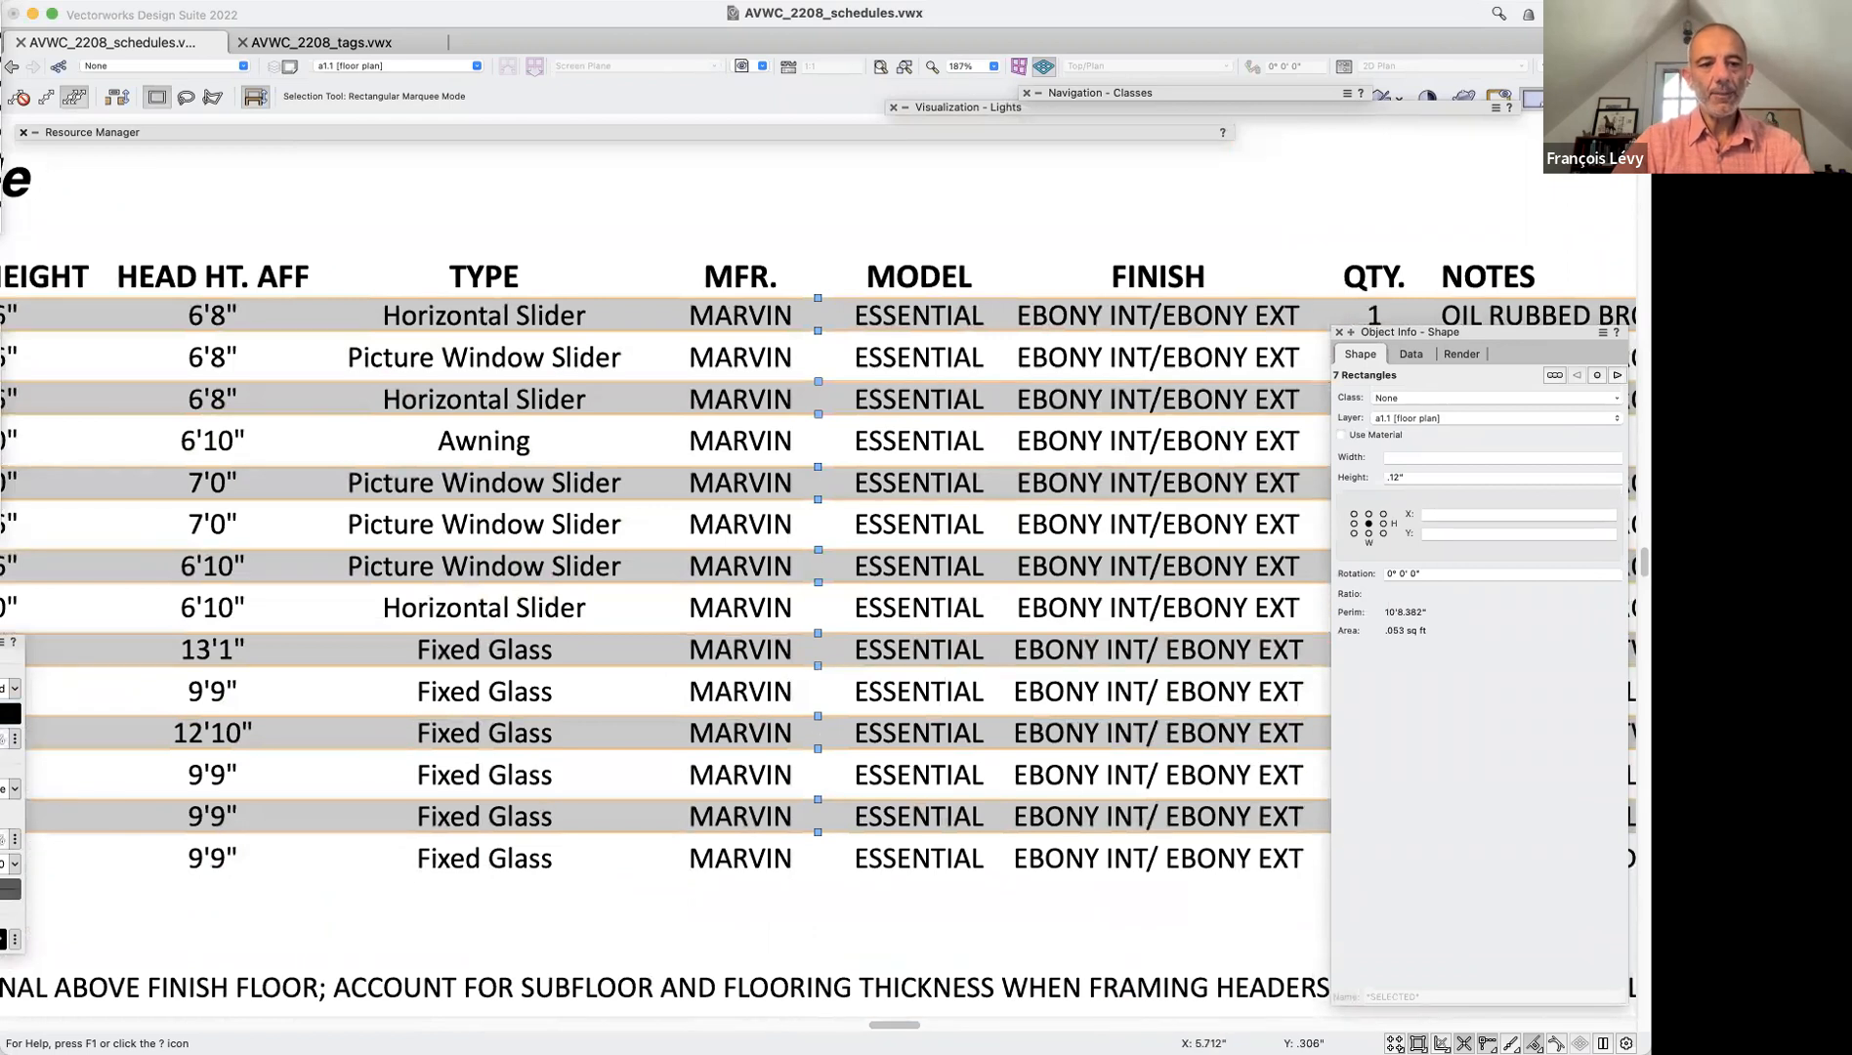
drag(8, 642, 232, 593)
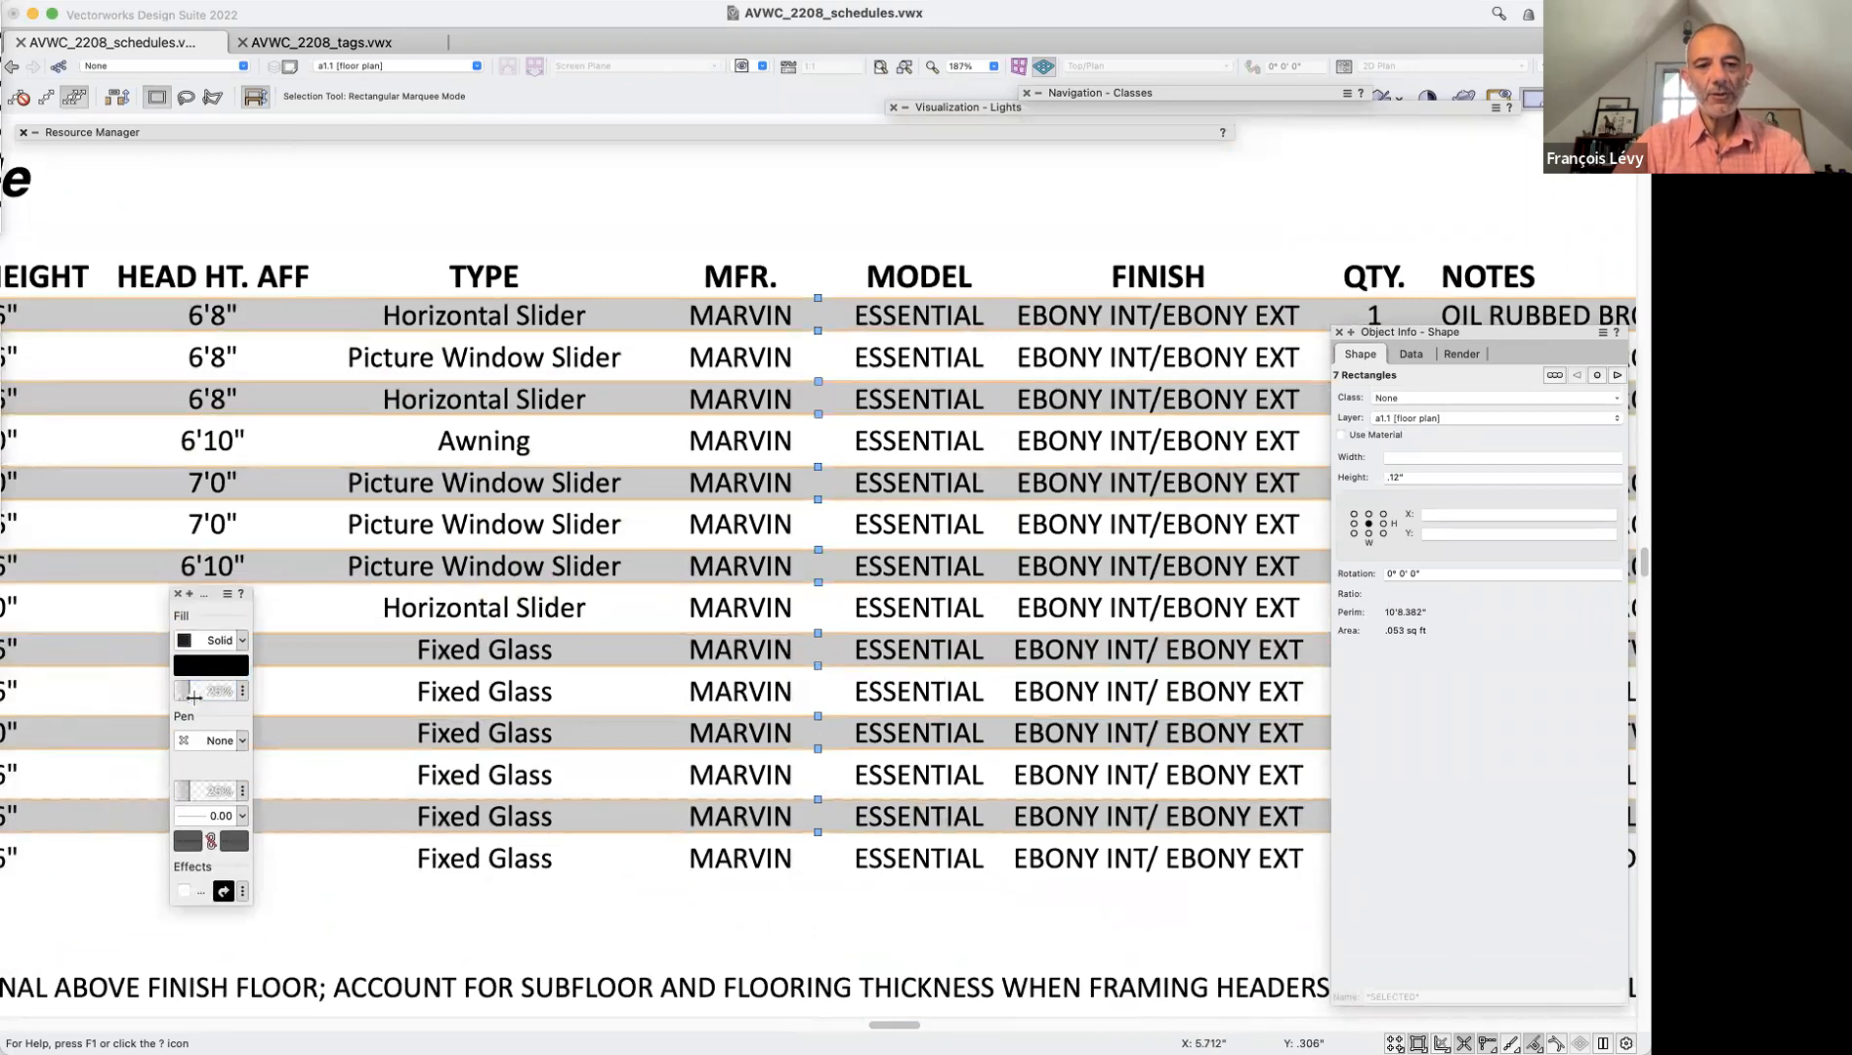
drag(195, 697, 181, 689)
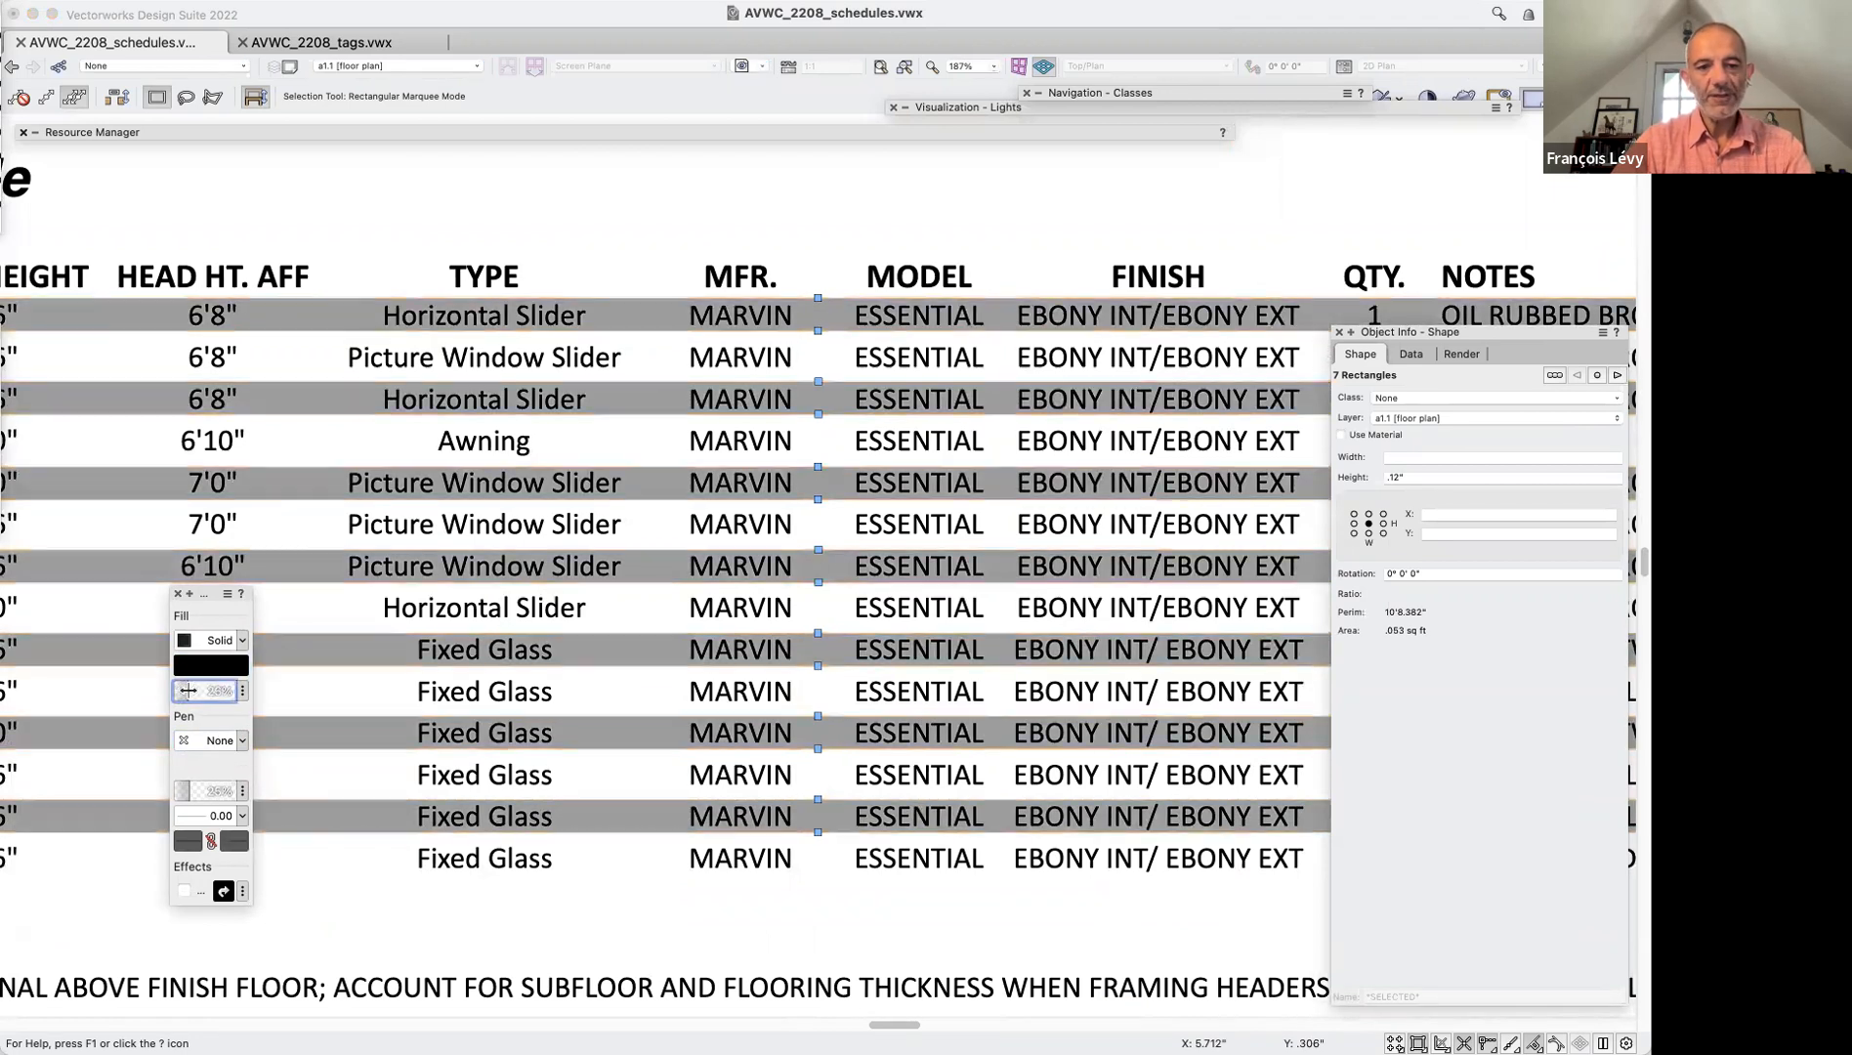
double_click(214, 692)
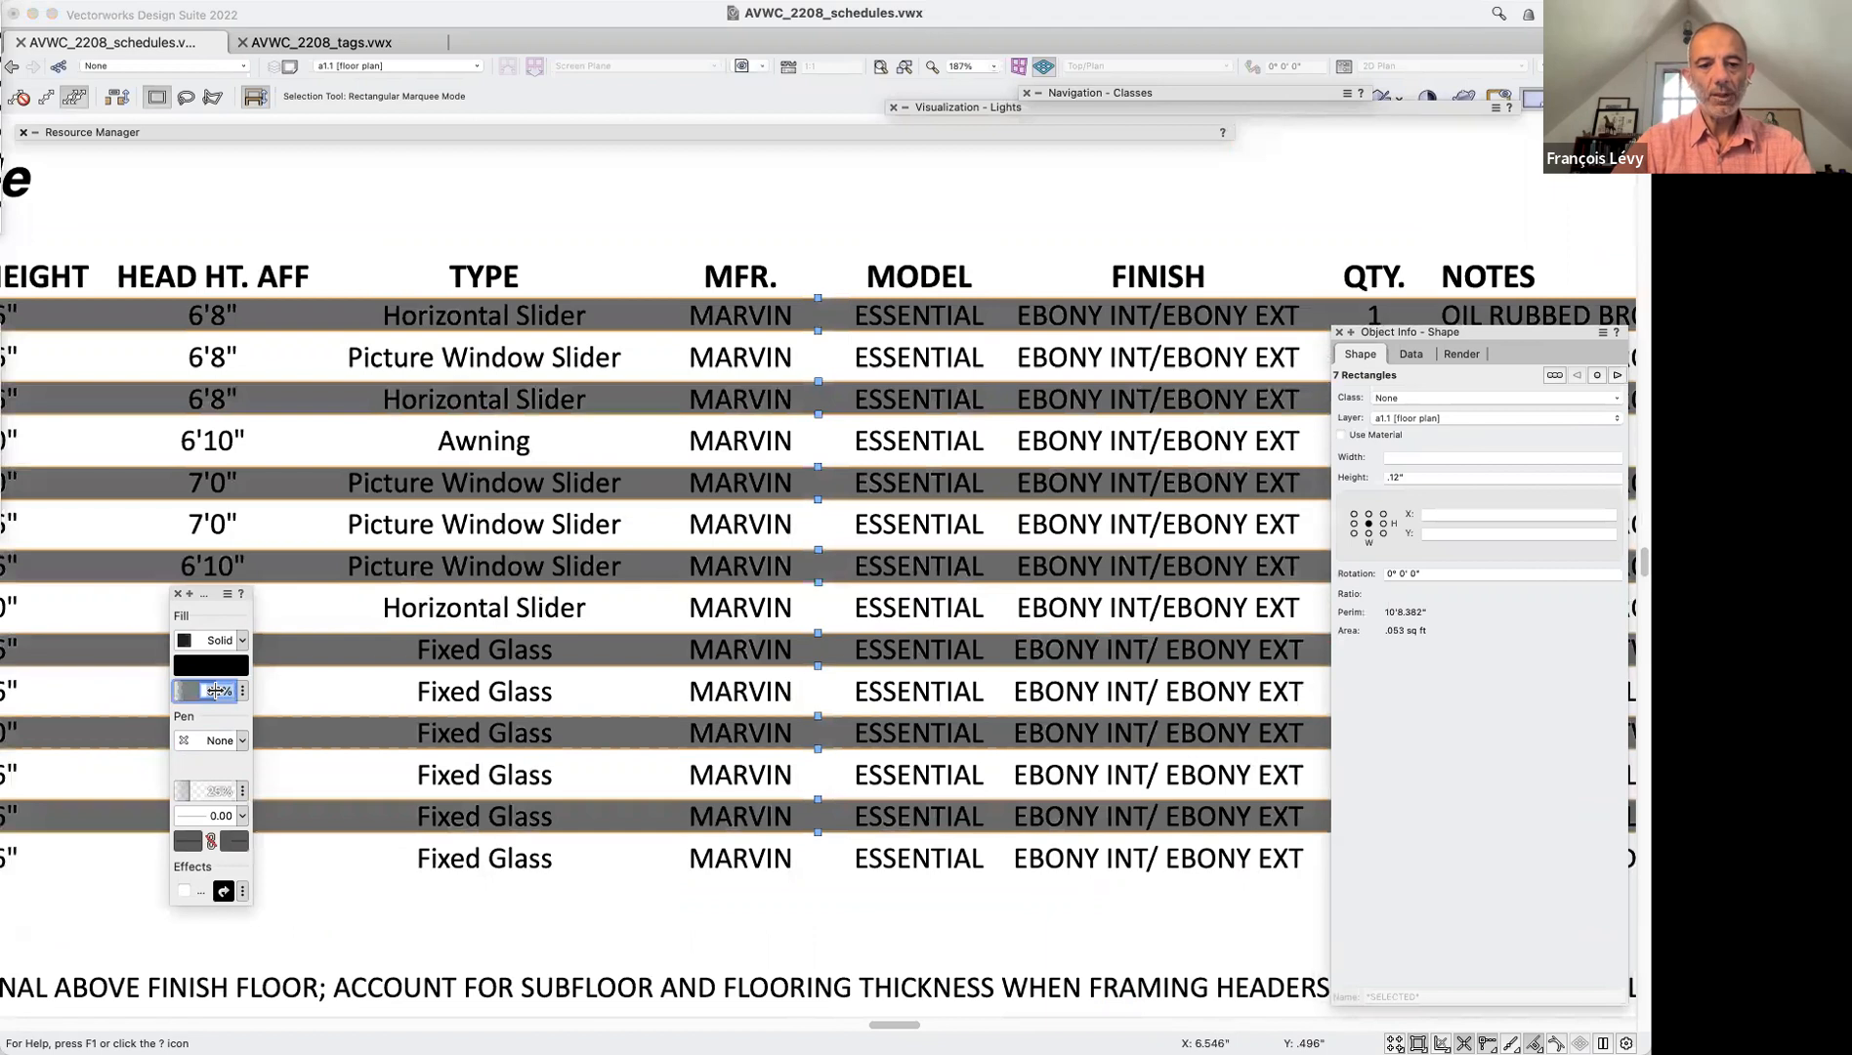
text(20)
key(Return)
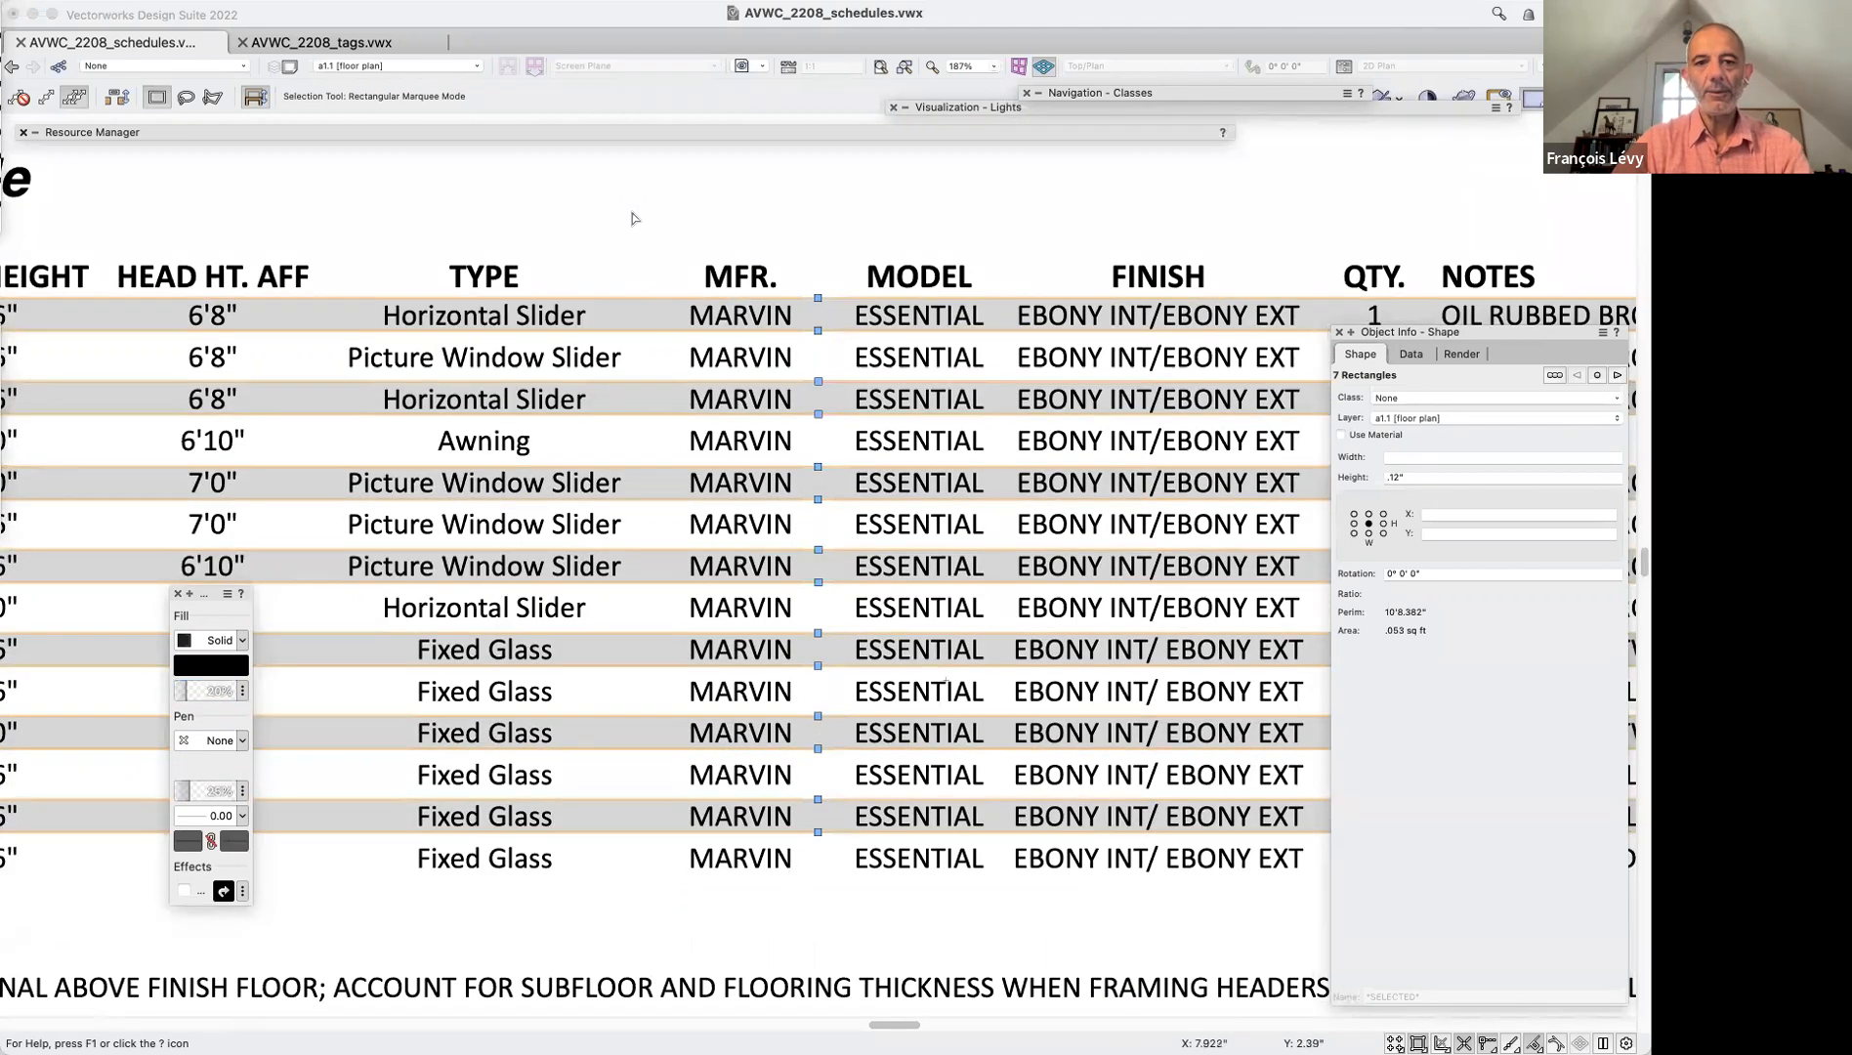
Deselect the shading rectangles and move the fill and pen attributes palette off the window schedule
key(super+2)
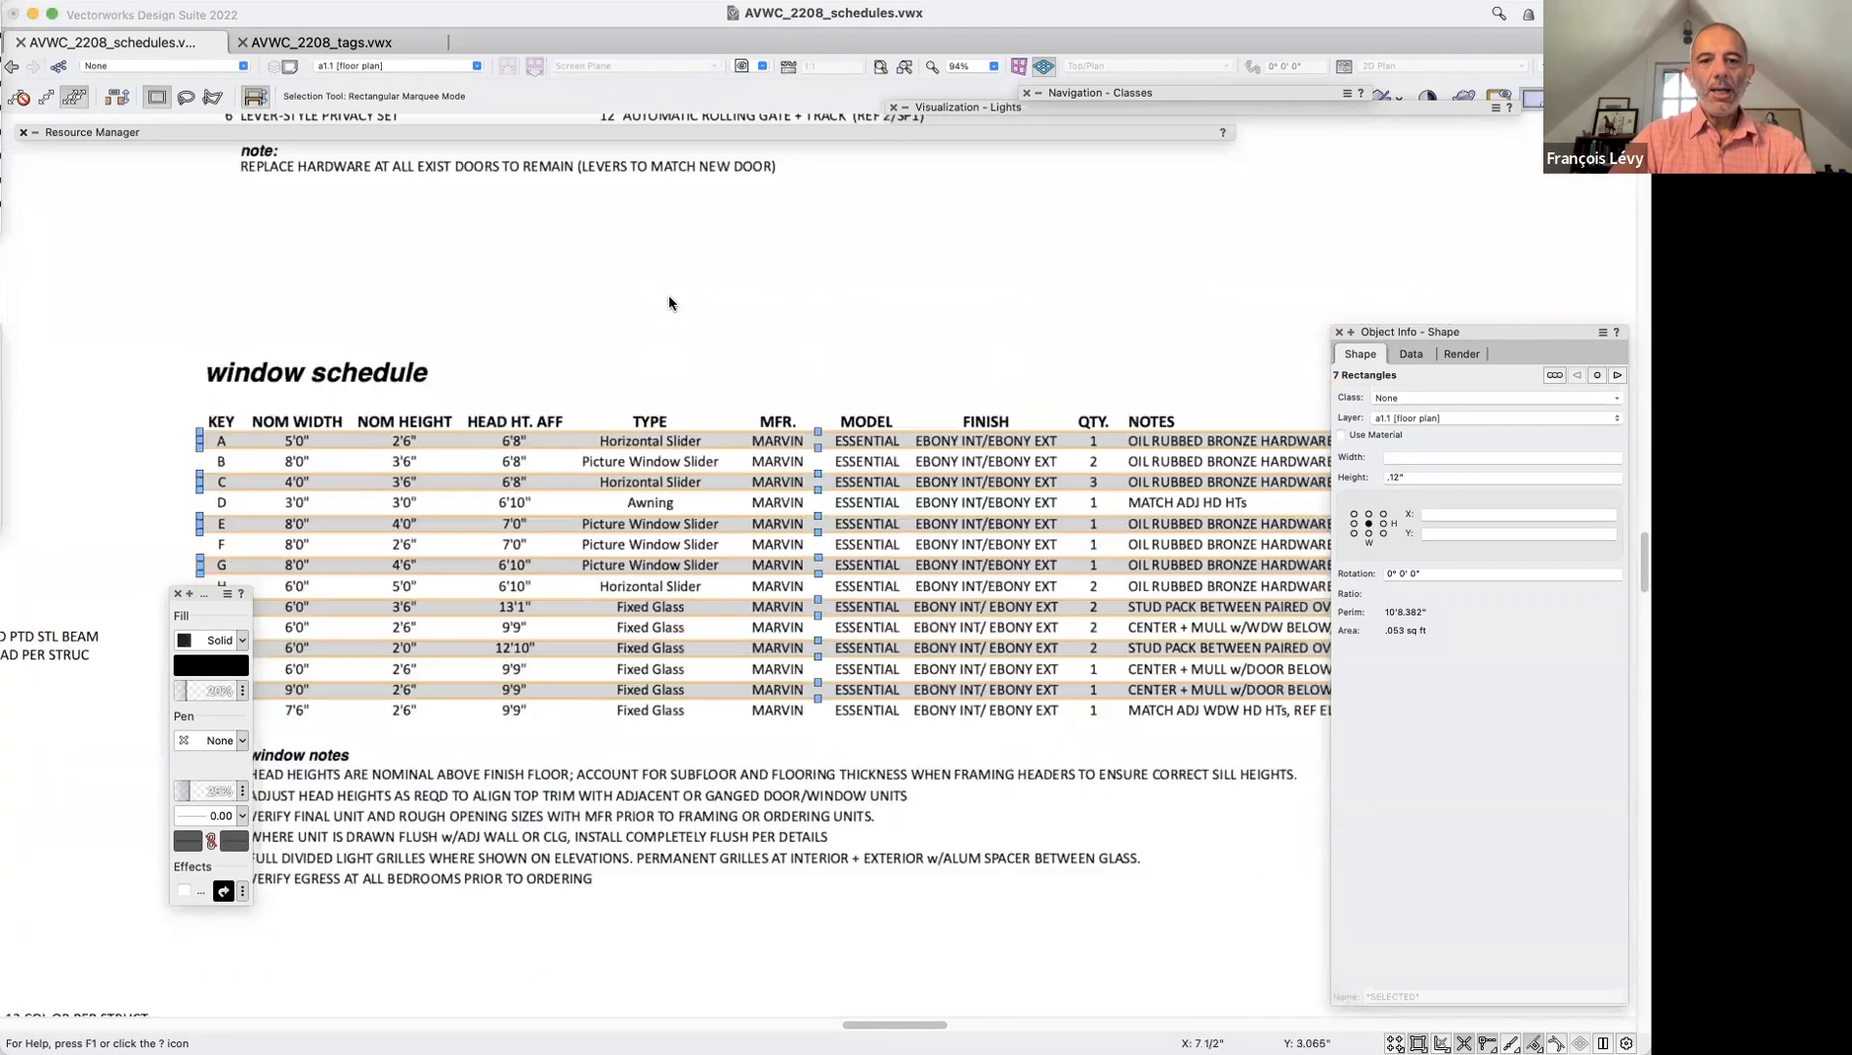
click(671, 298)
drag(213, 594, 43, 581)
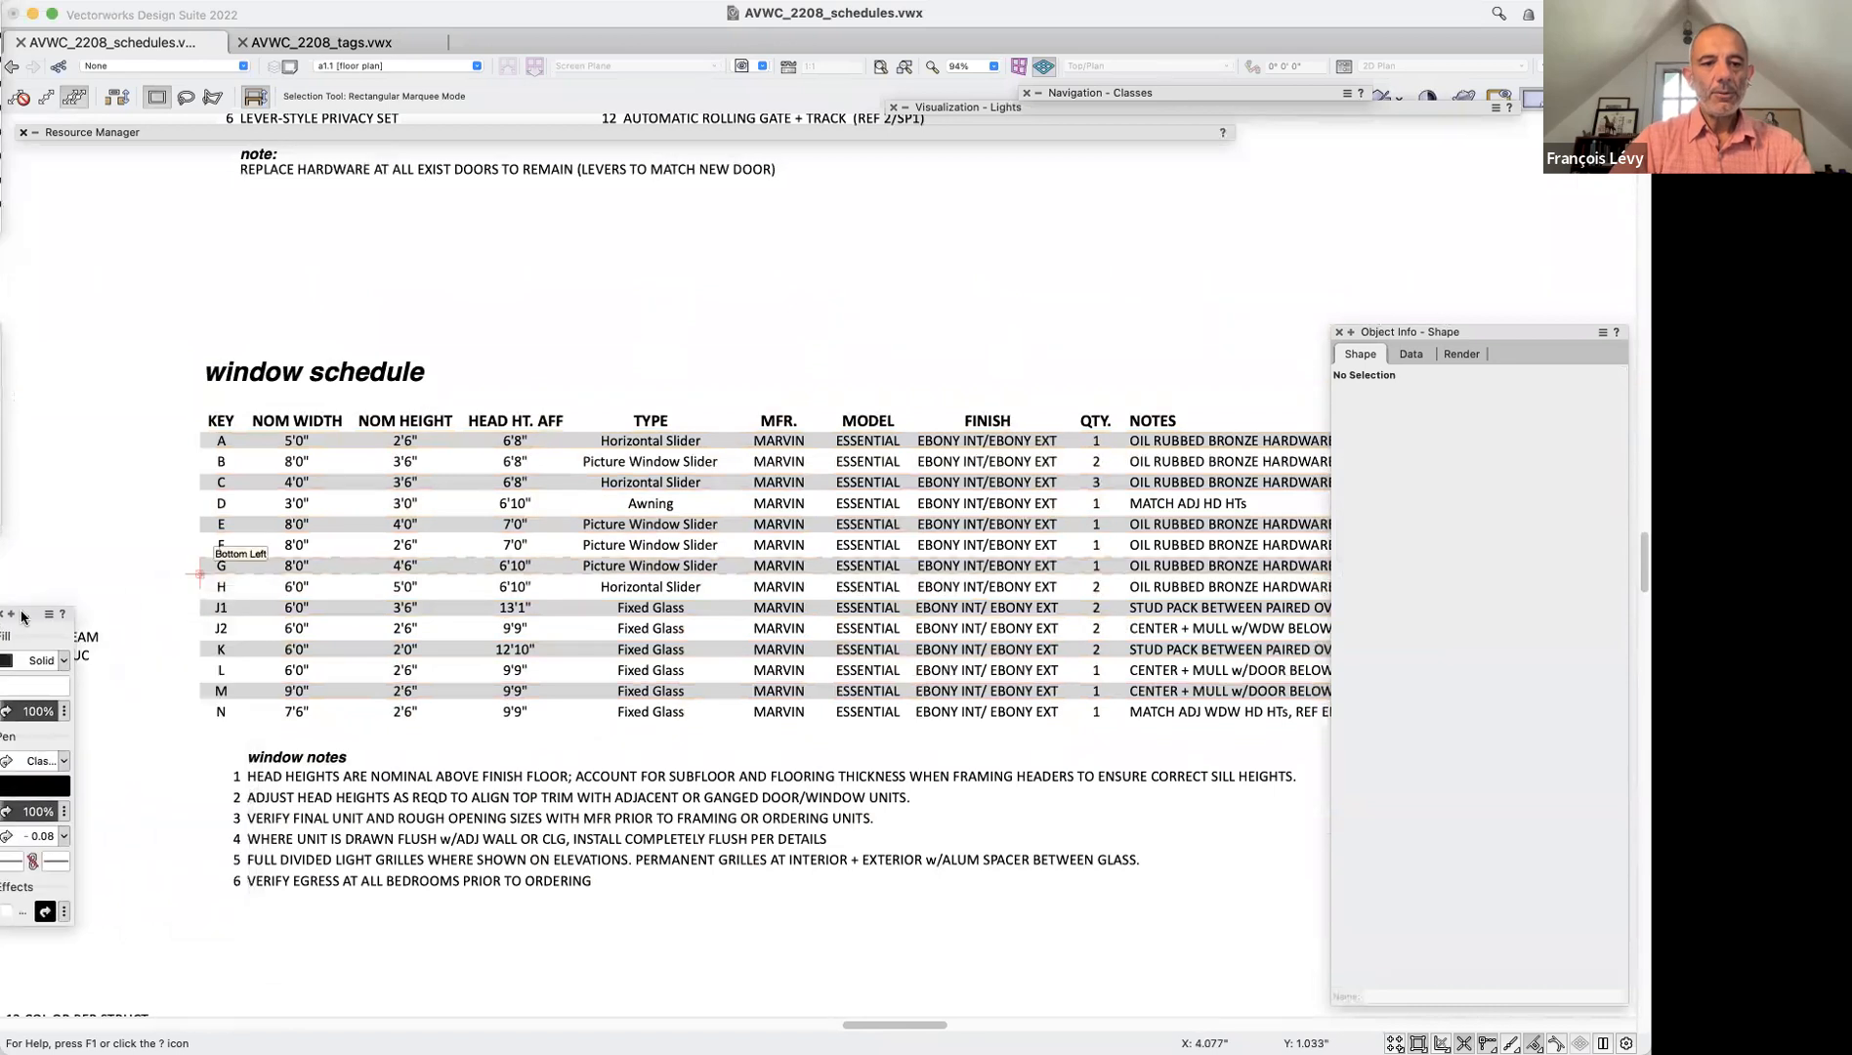
Select the window schedule worksheet and its row A and row M shading rectangles one at a time, and clear the selection
click(264, 435)
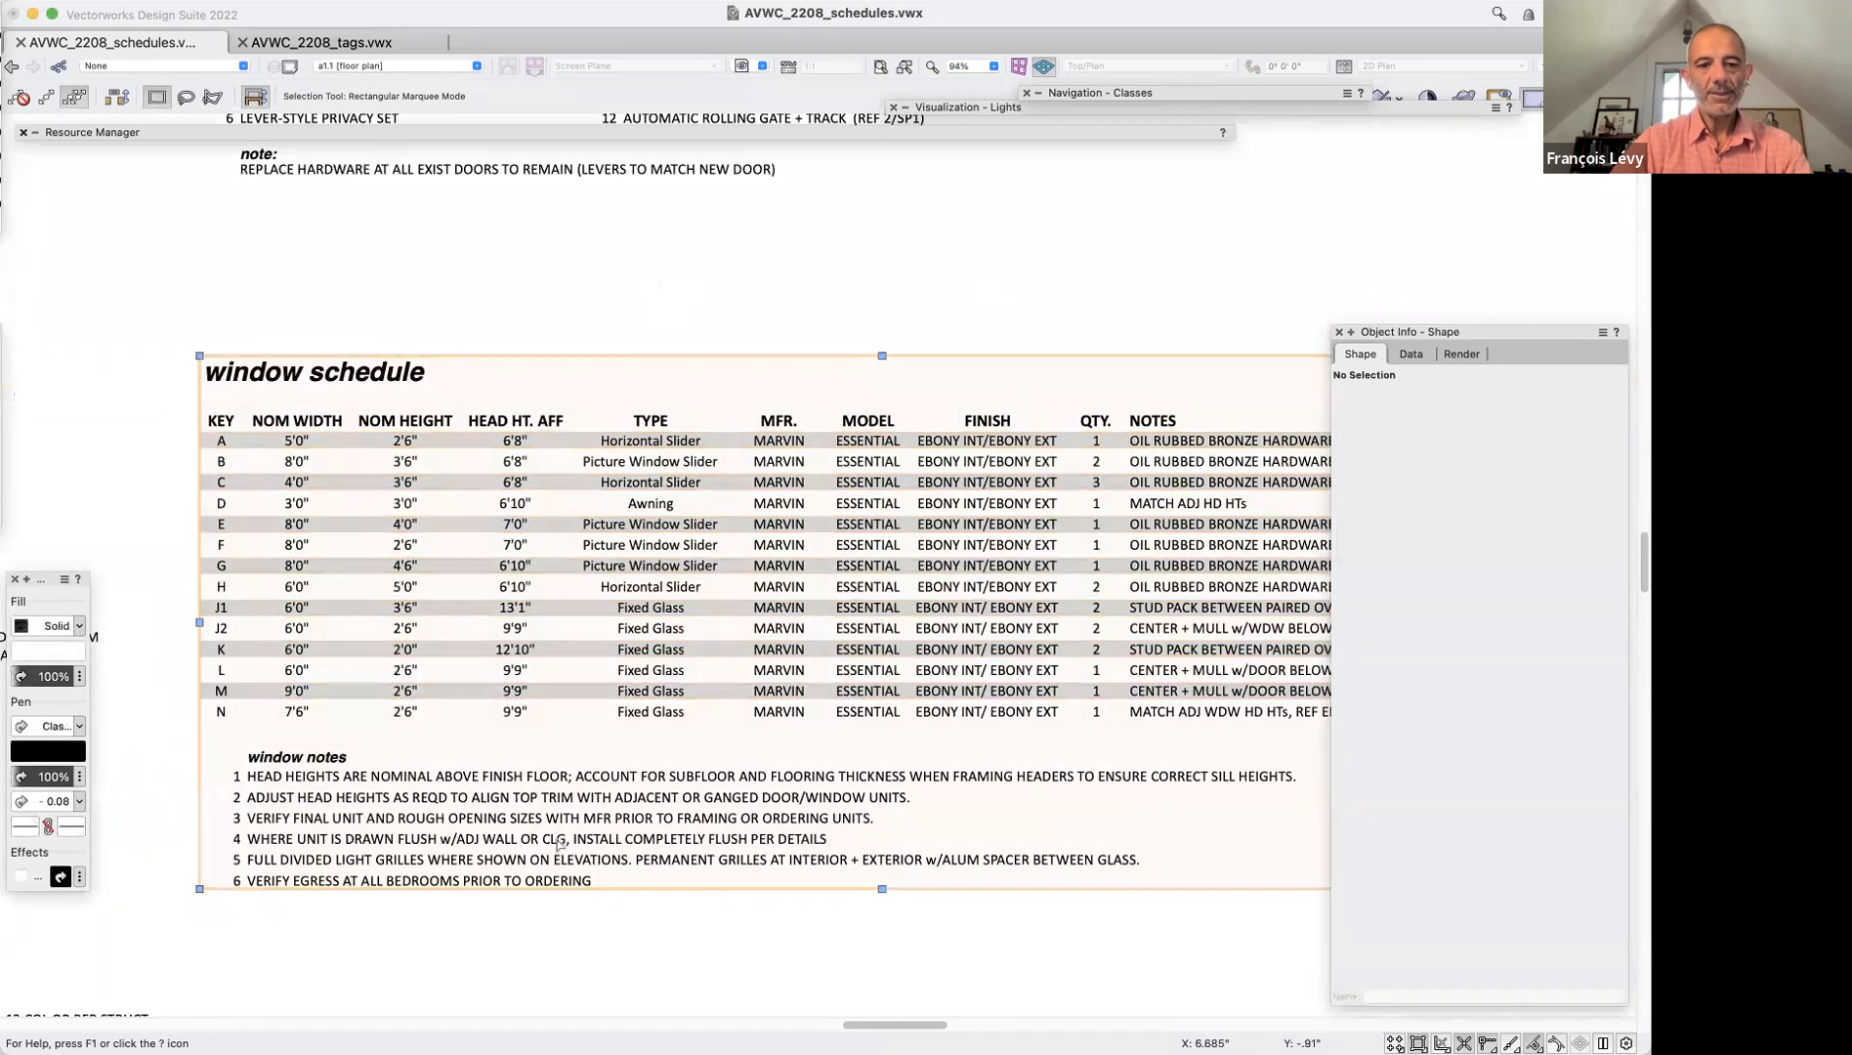
click(252, 442)
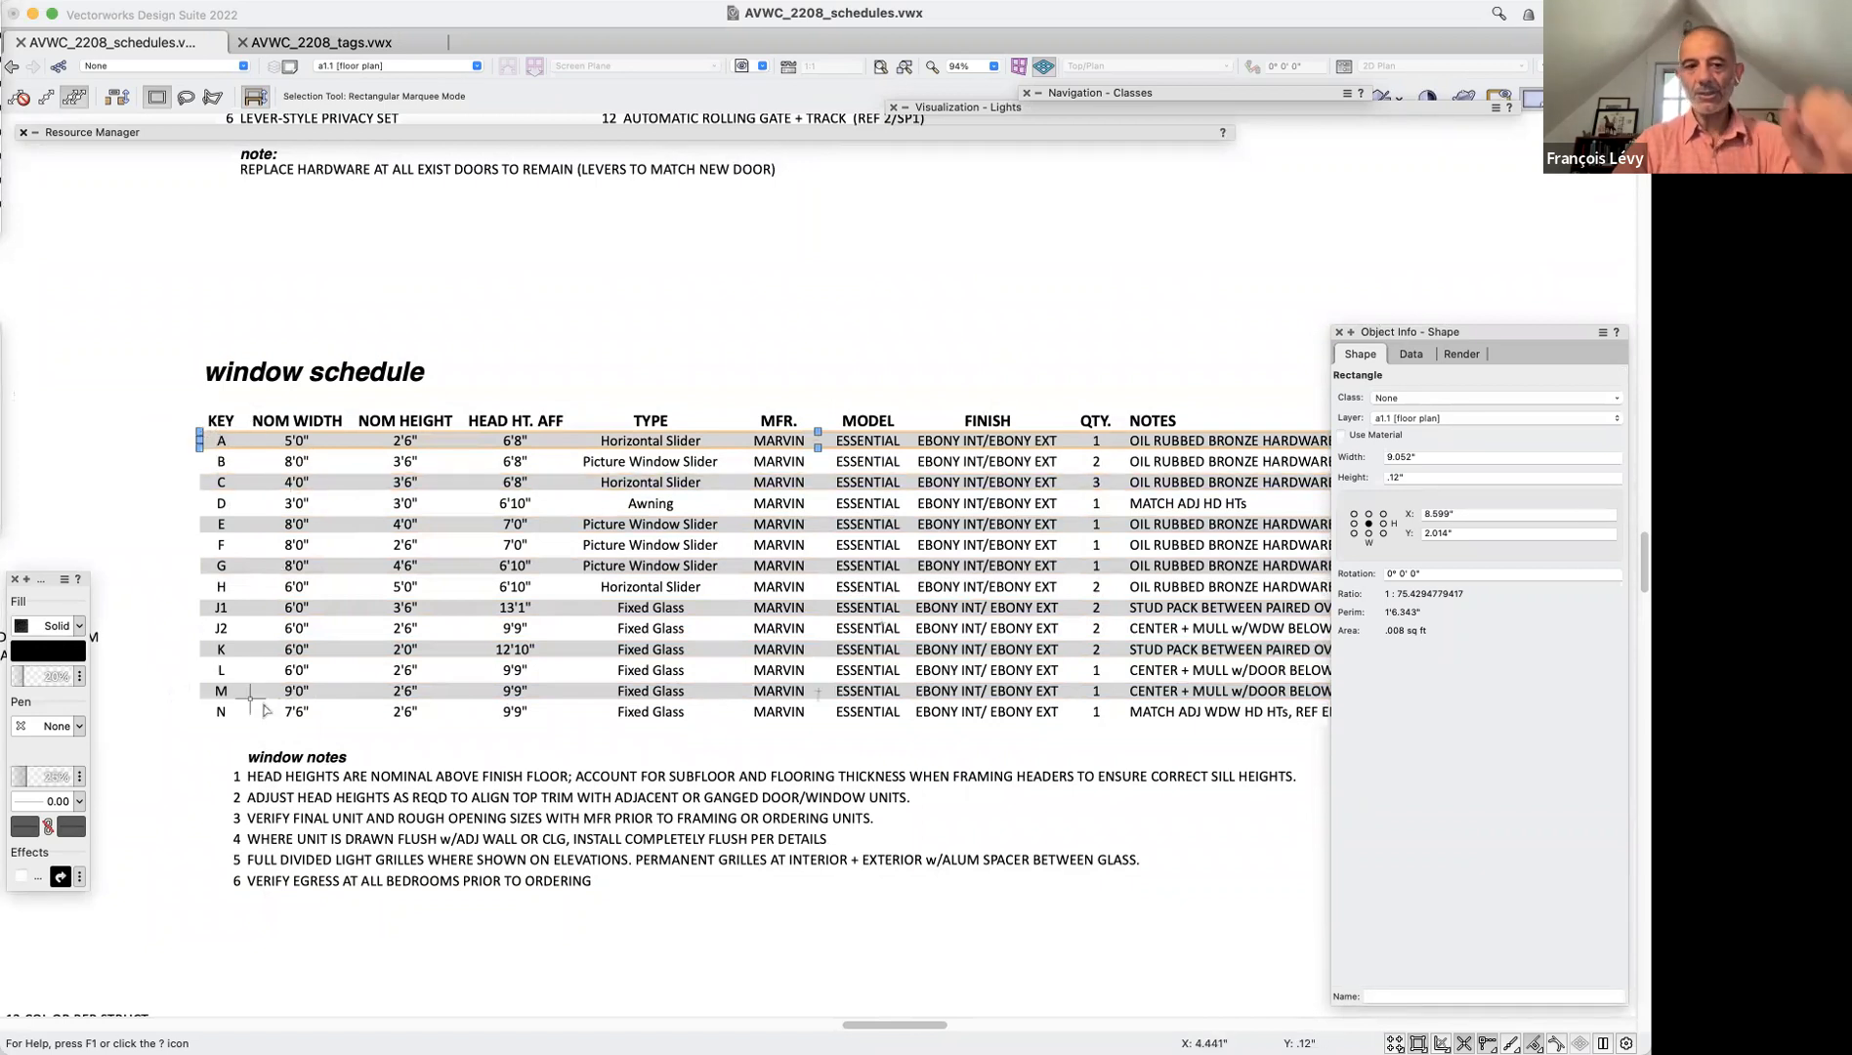
click(250, 698)
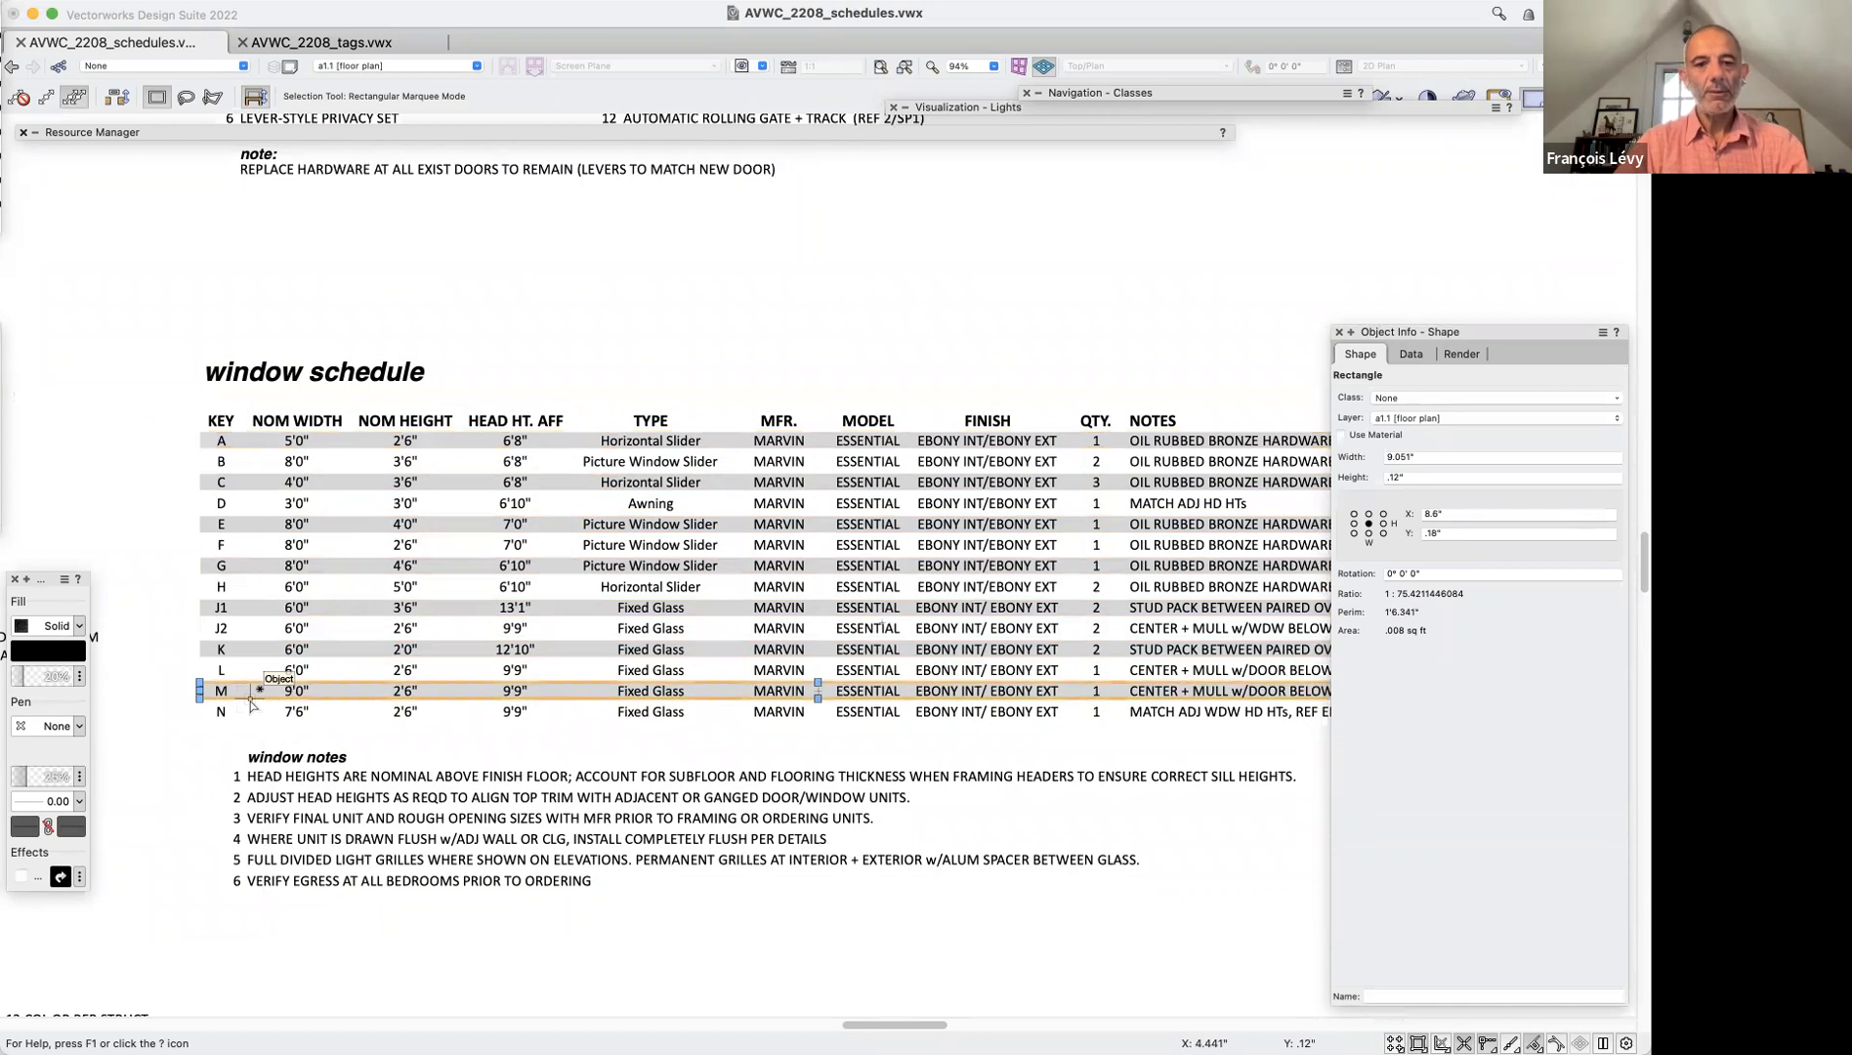
click(172, 426)
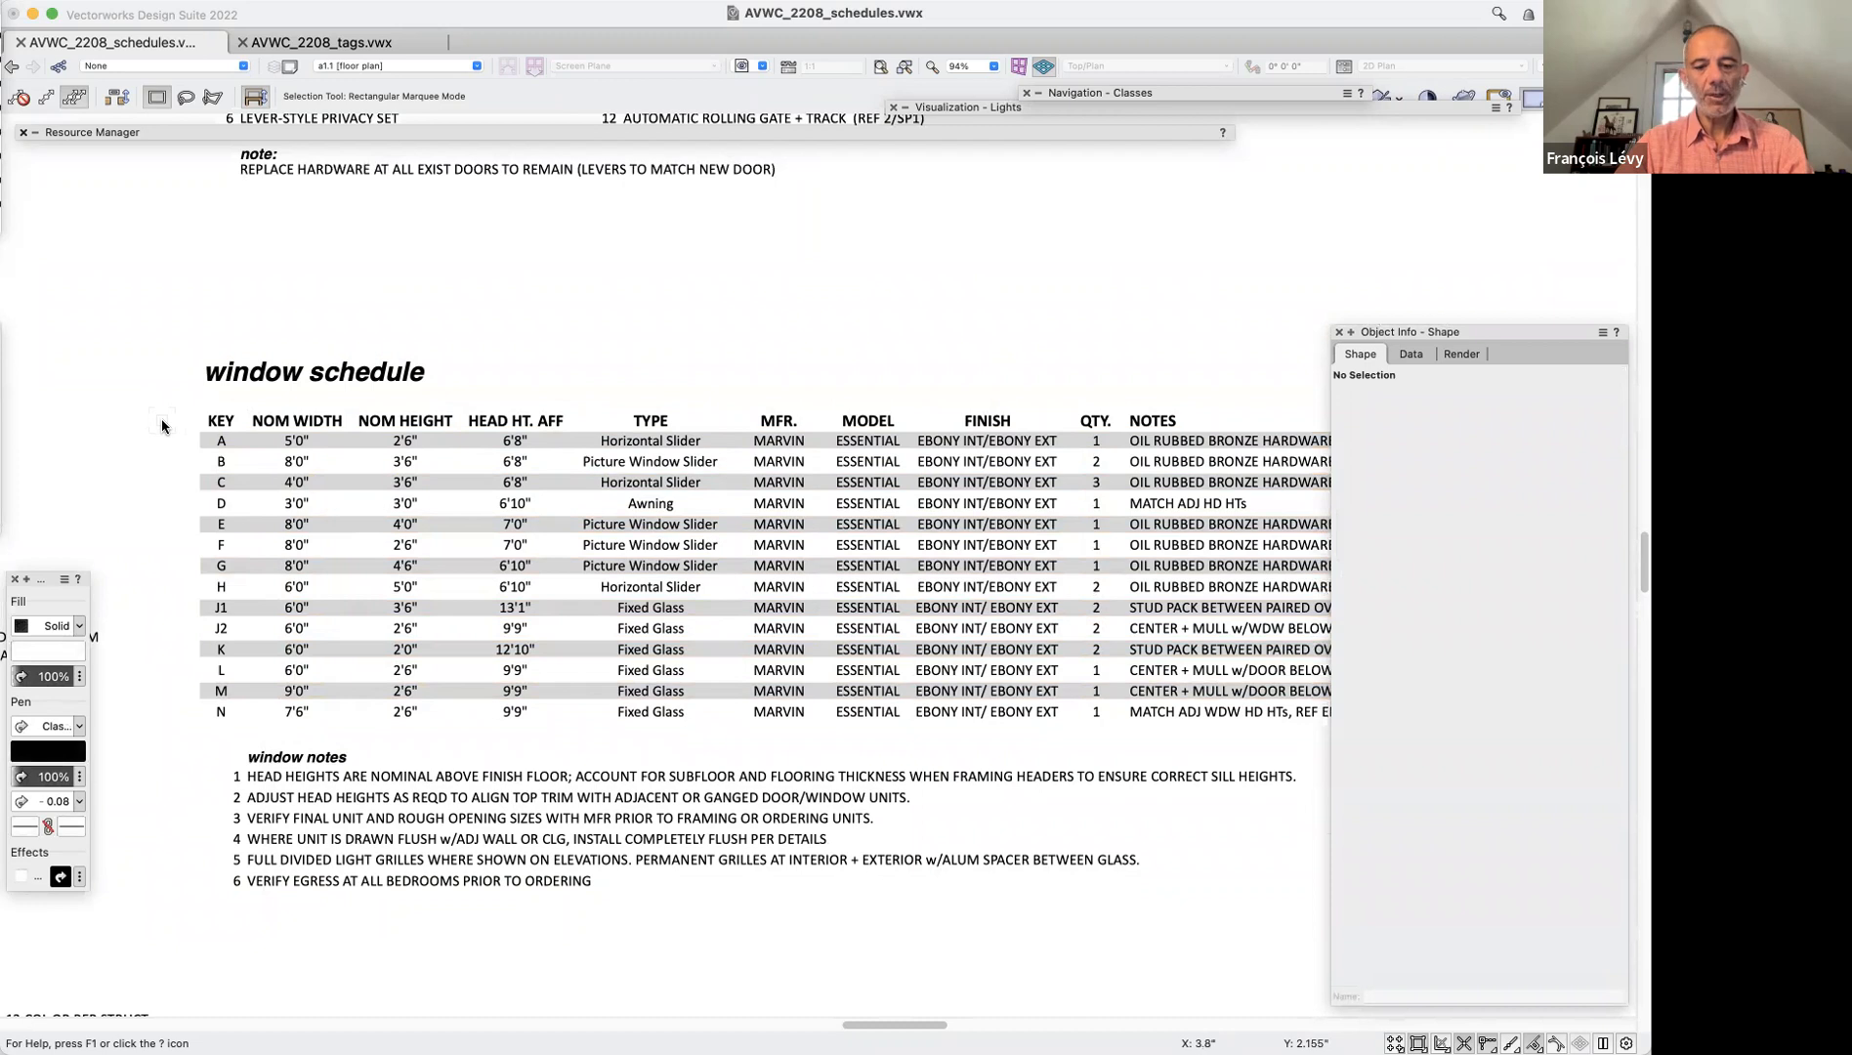
Select all seven shading rectangles of the window schedule together, excluding the worksheet itself
drag(159, 419, 257, 731)
alt+drag(167, 418, 279, 718)
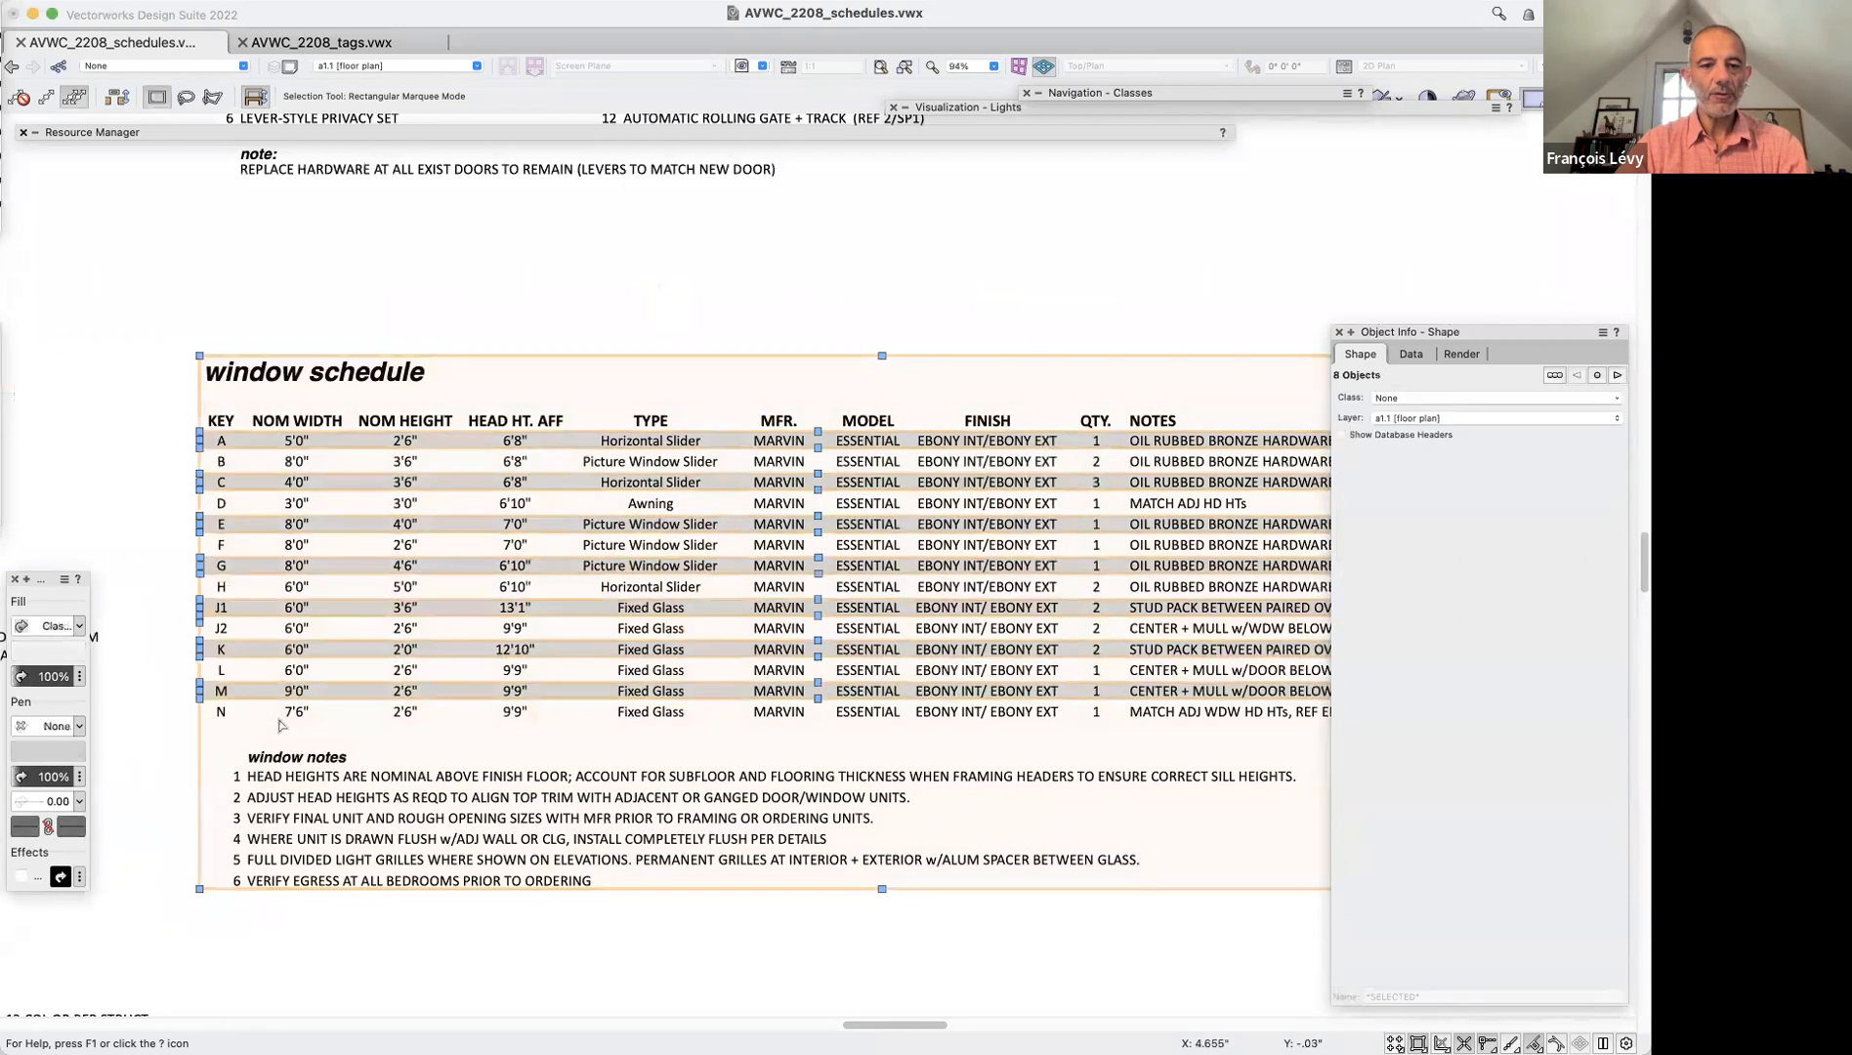
shift+click(325, 763)
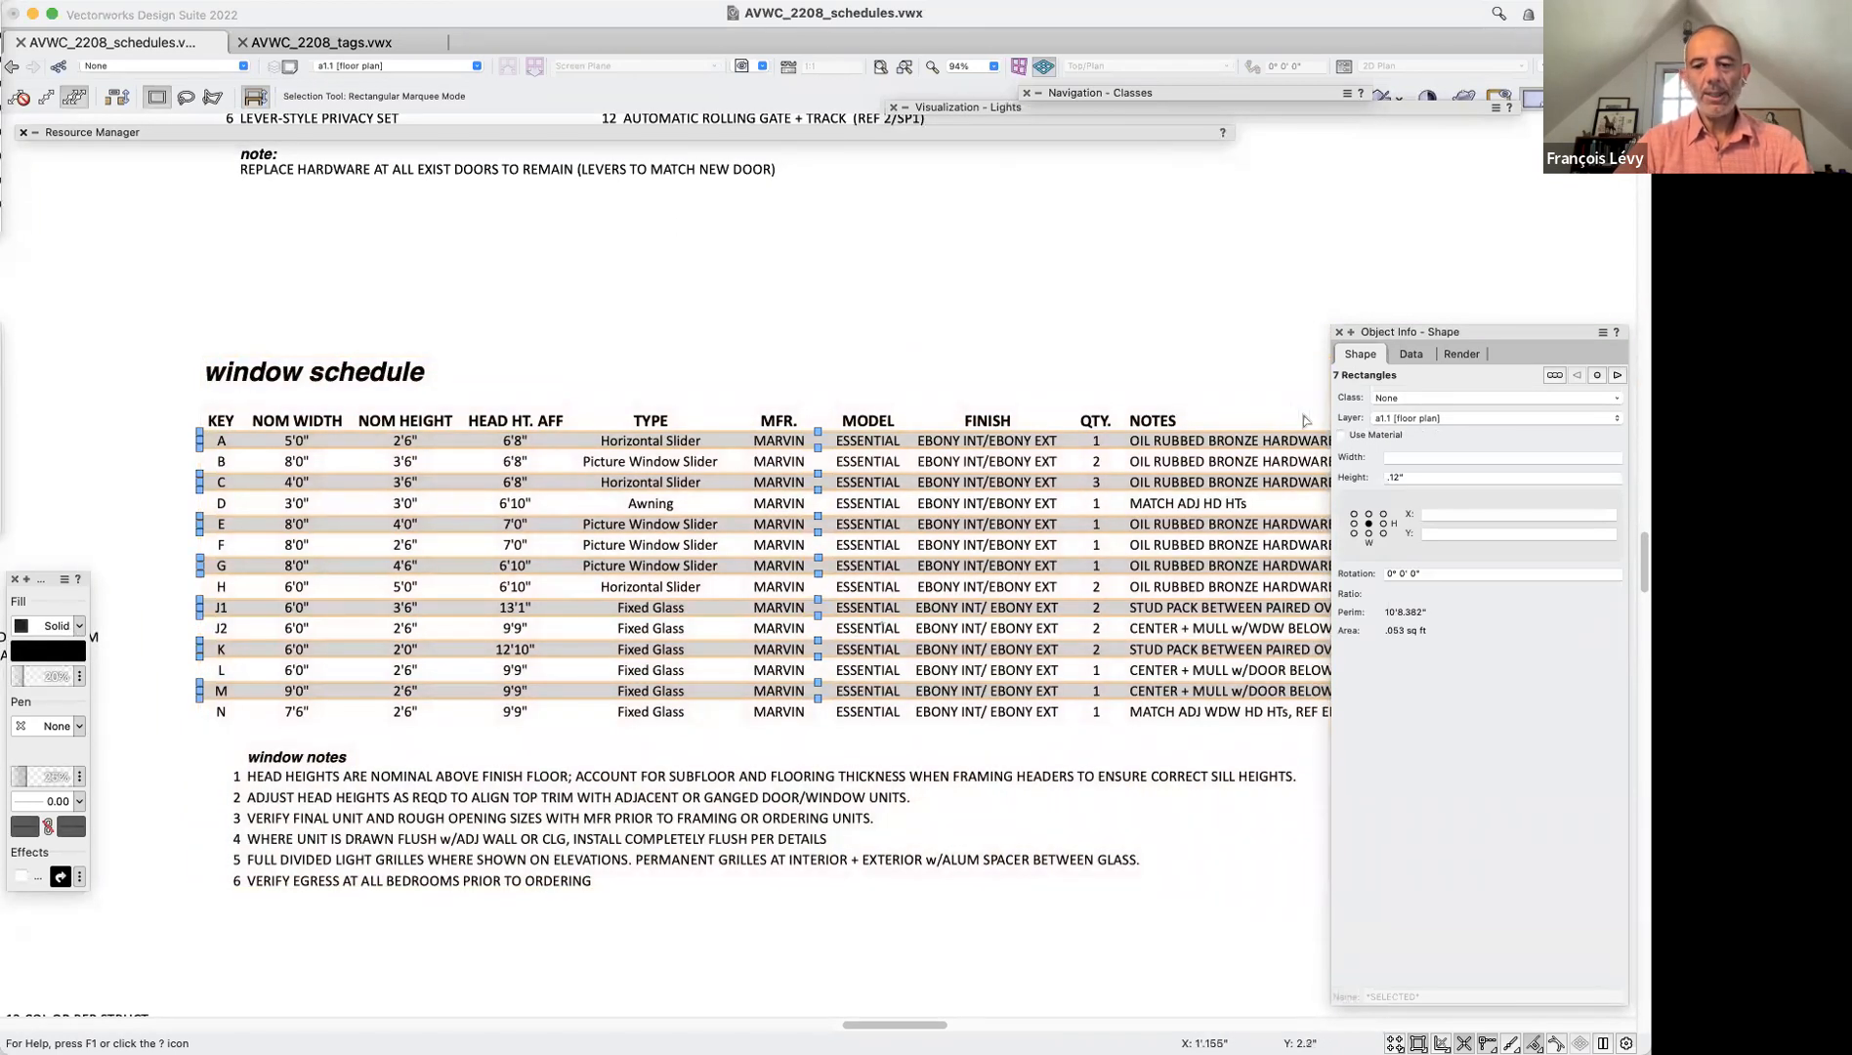
Distribute the seven shading rectangles with equal vertical spacing, align their left edges, and clear the selection
key(super+equal)
click(865, 239)
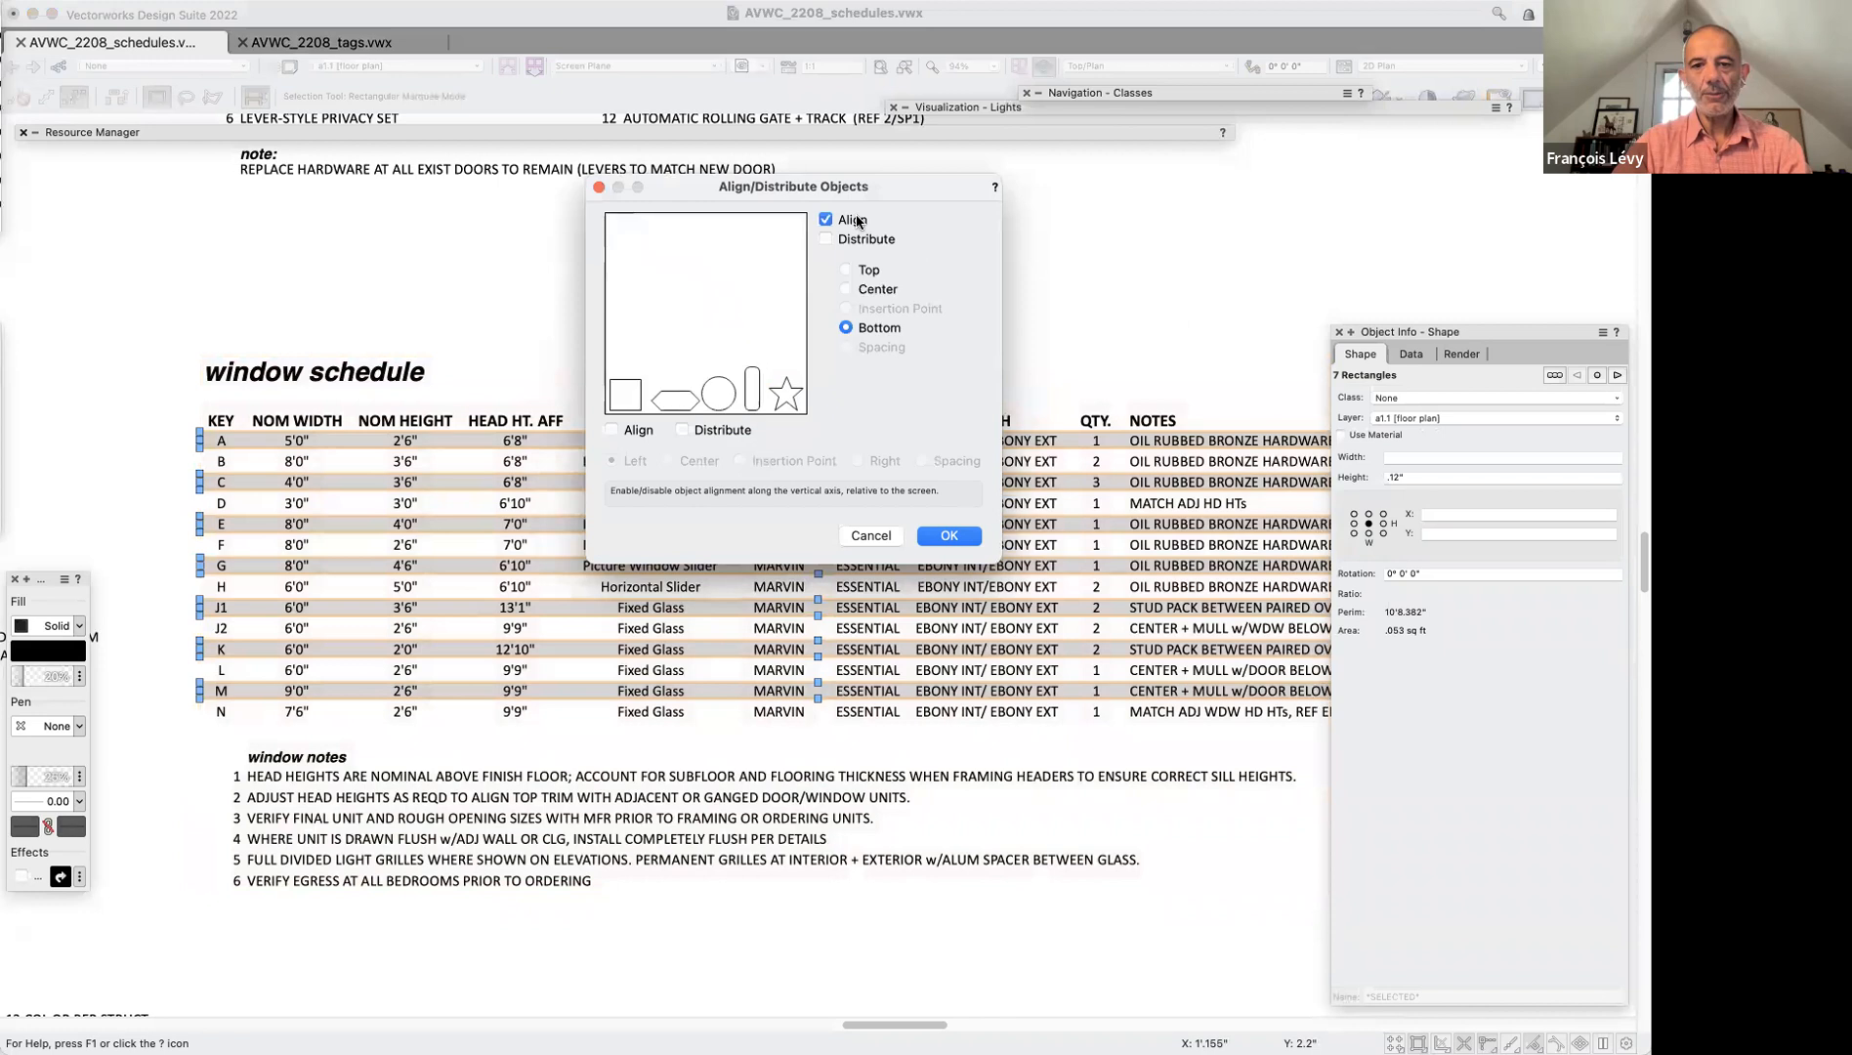
click(877, 347)
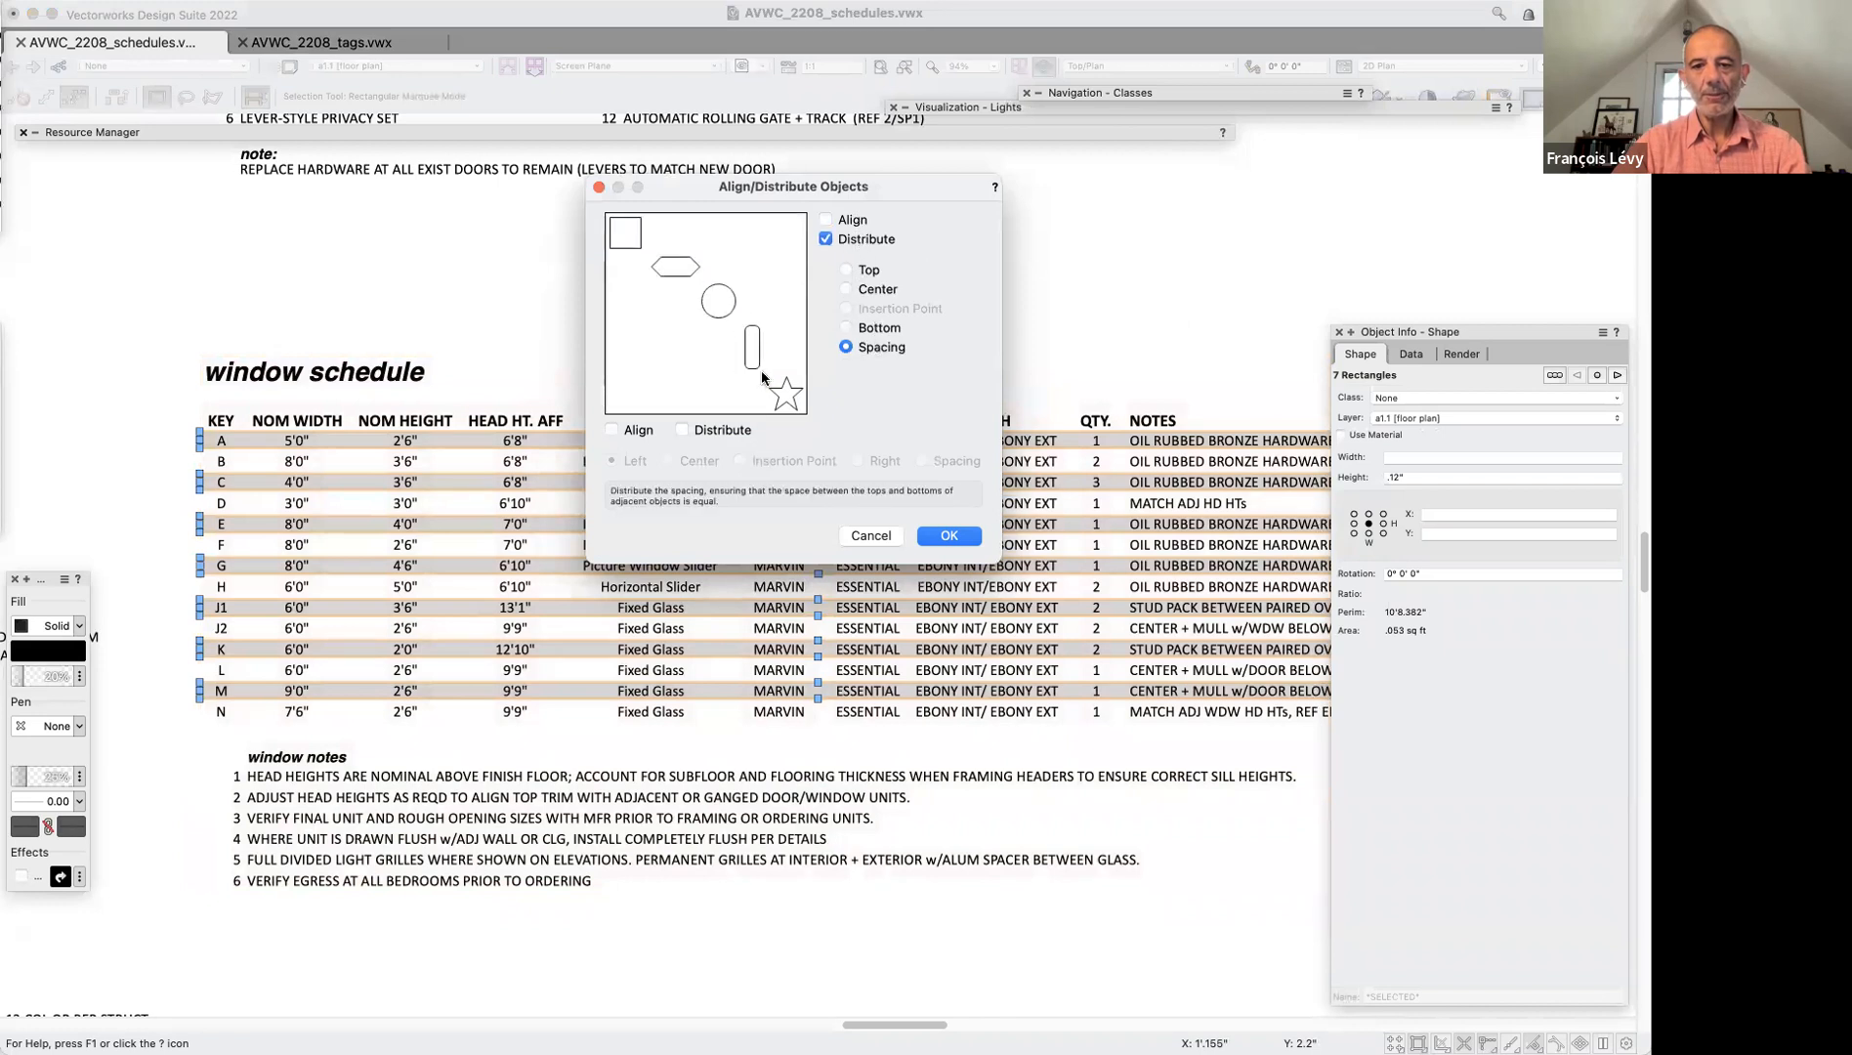
click(625, 433)
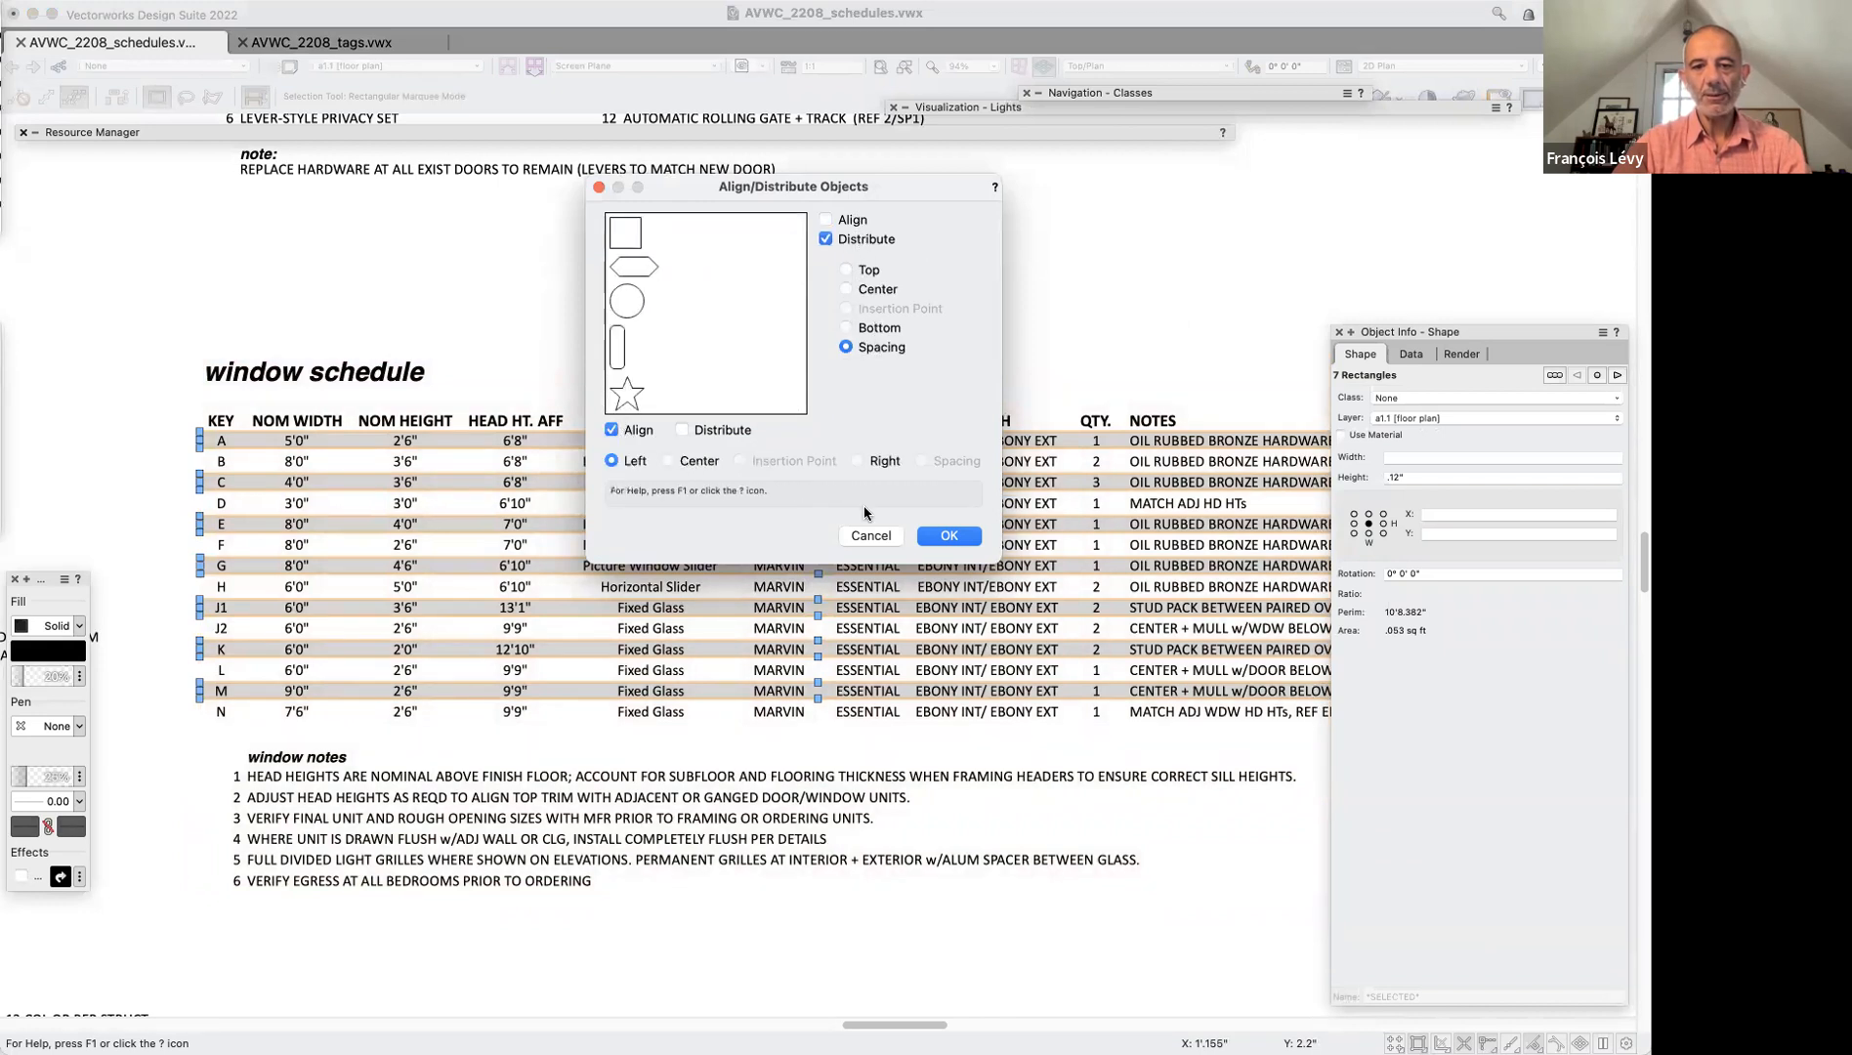
click(965, 550)
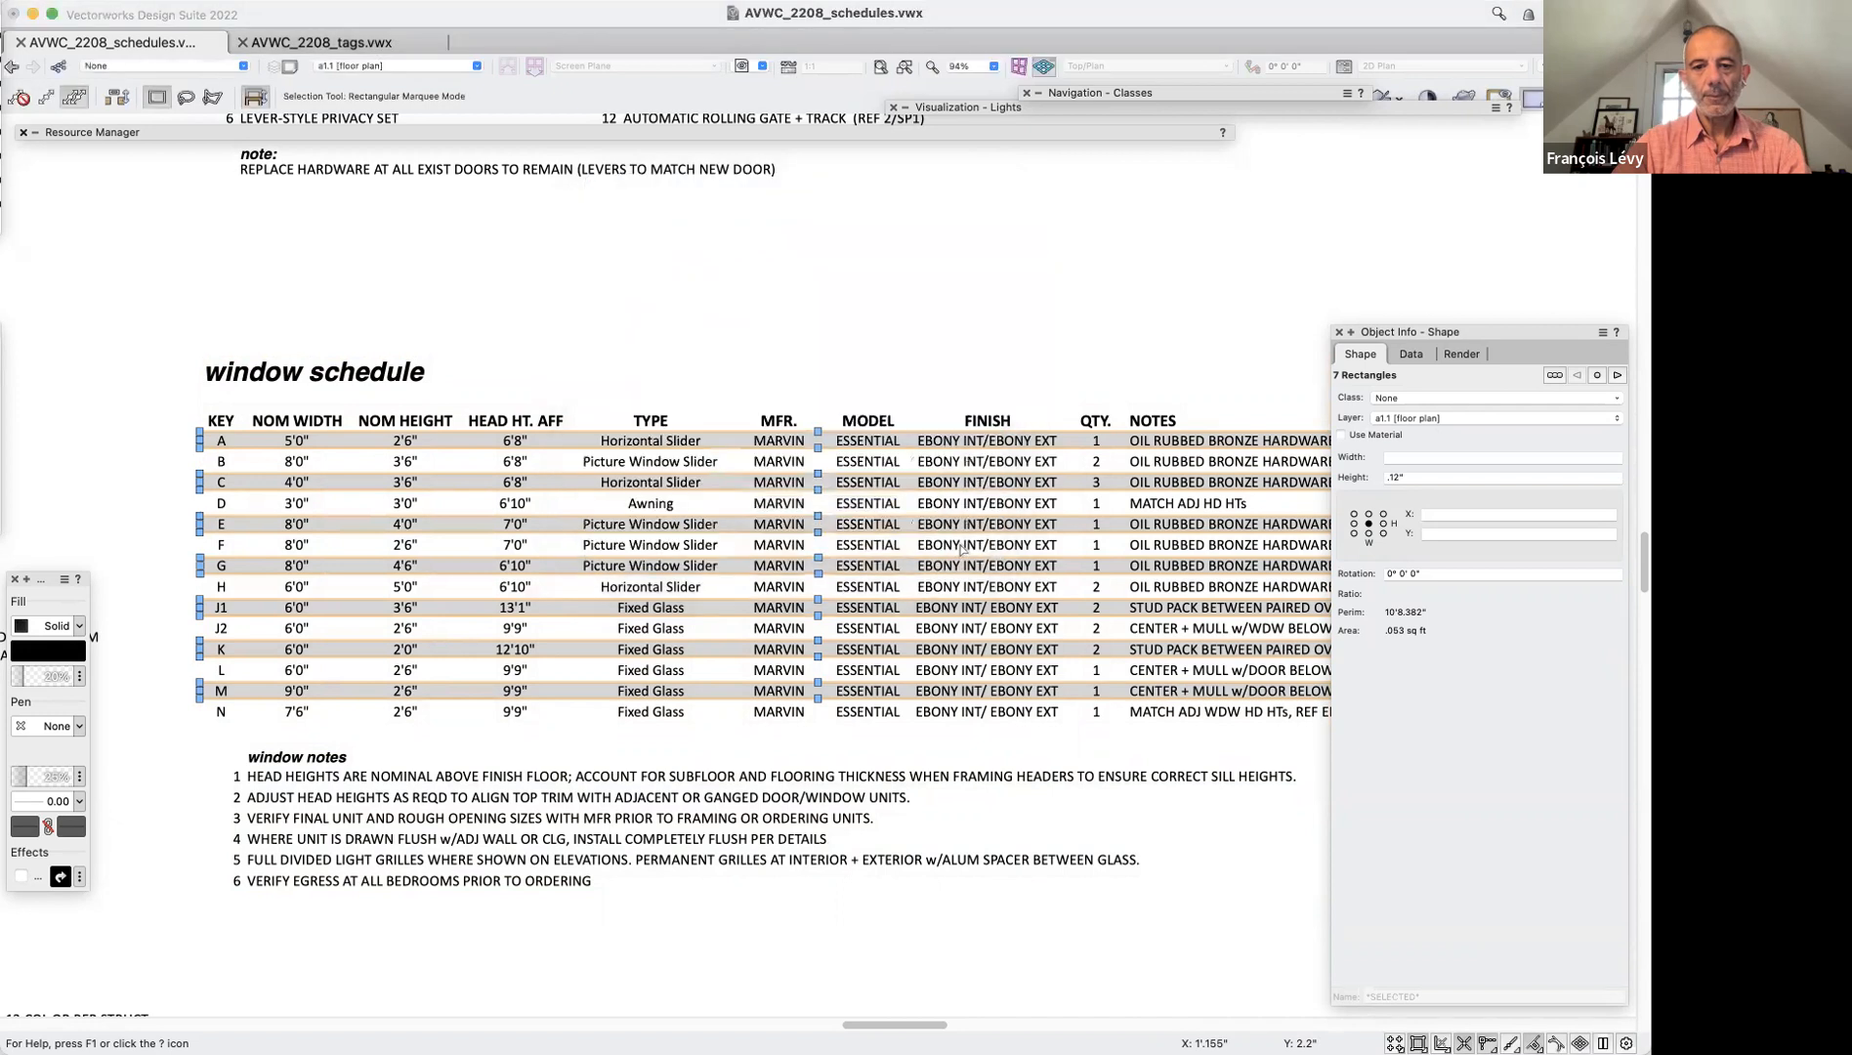
click(890, 339)
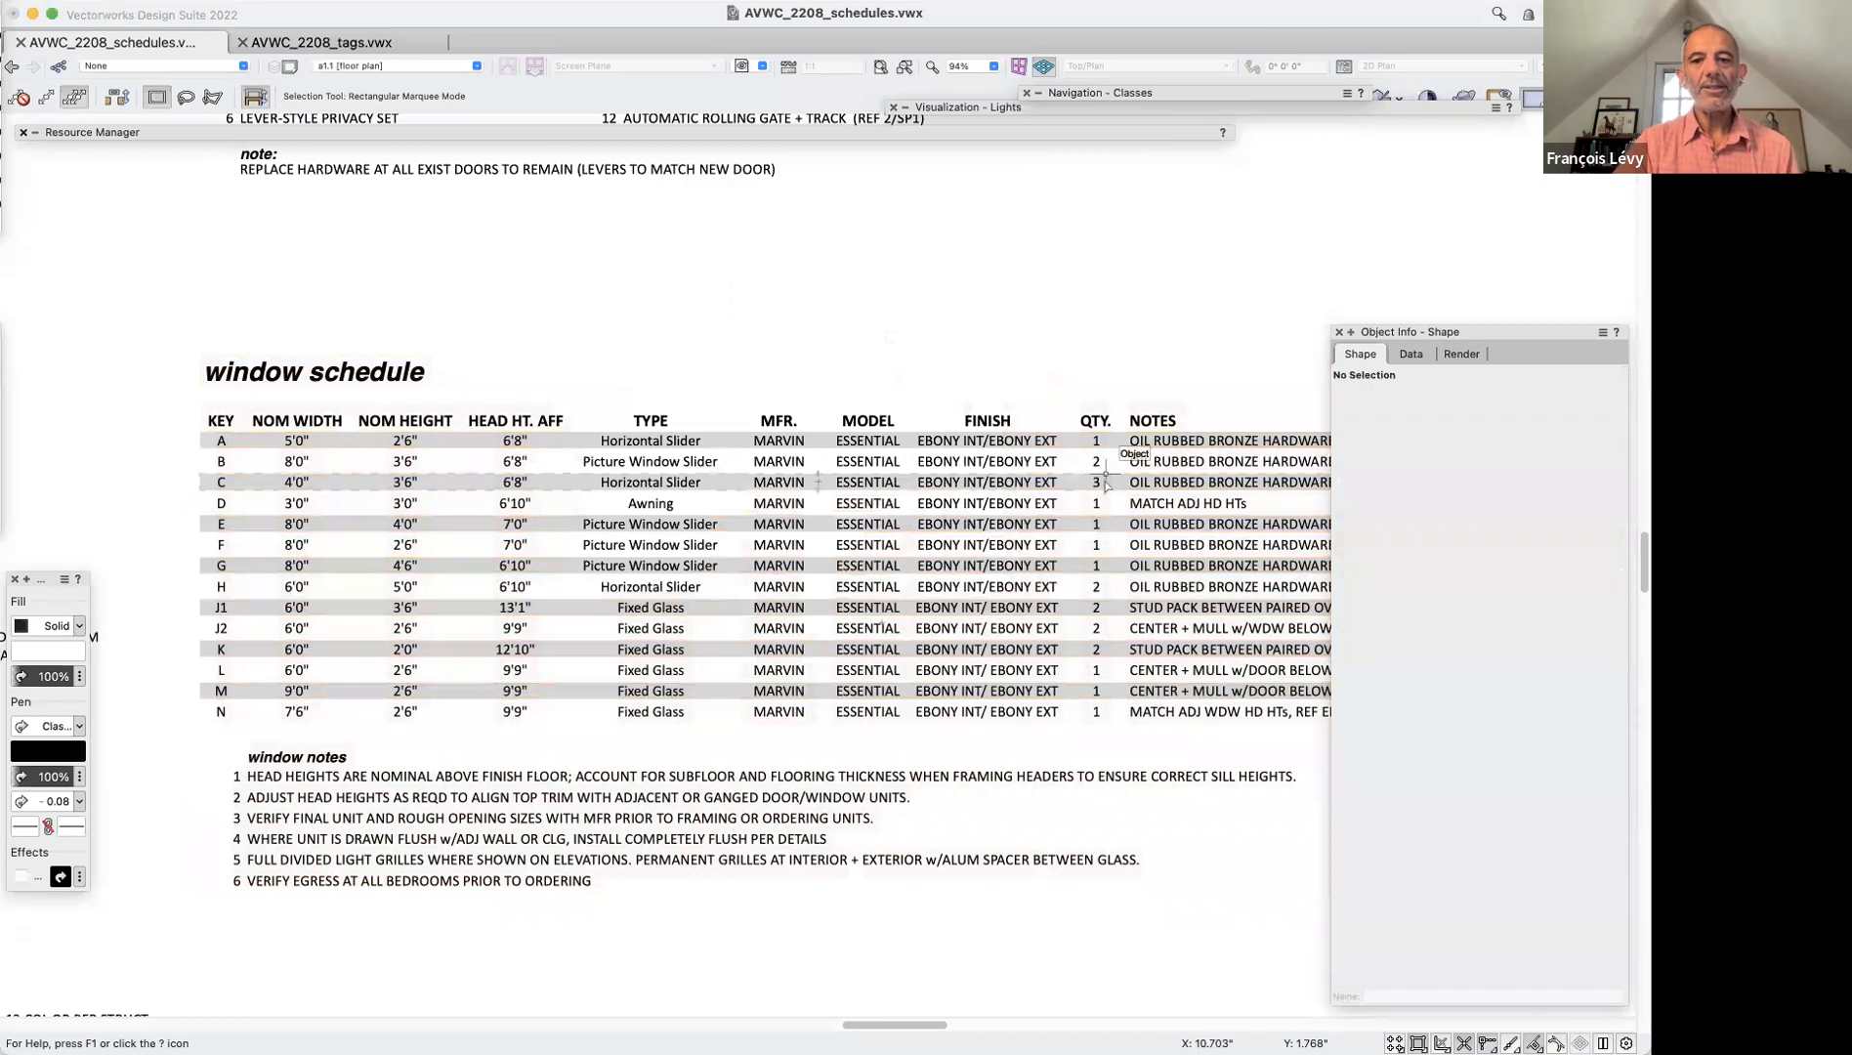
Select the window schedule worksheet, collapse the Object Info palette and move it clear of the schedule, and clear the selection
click(1131, 433)
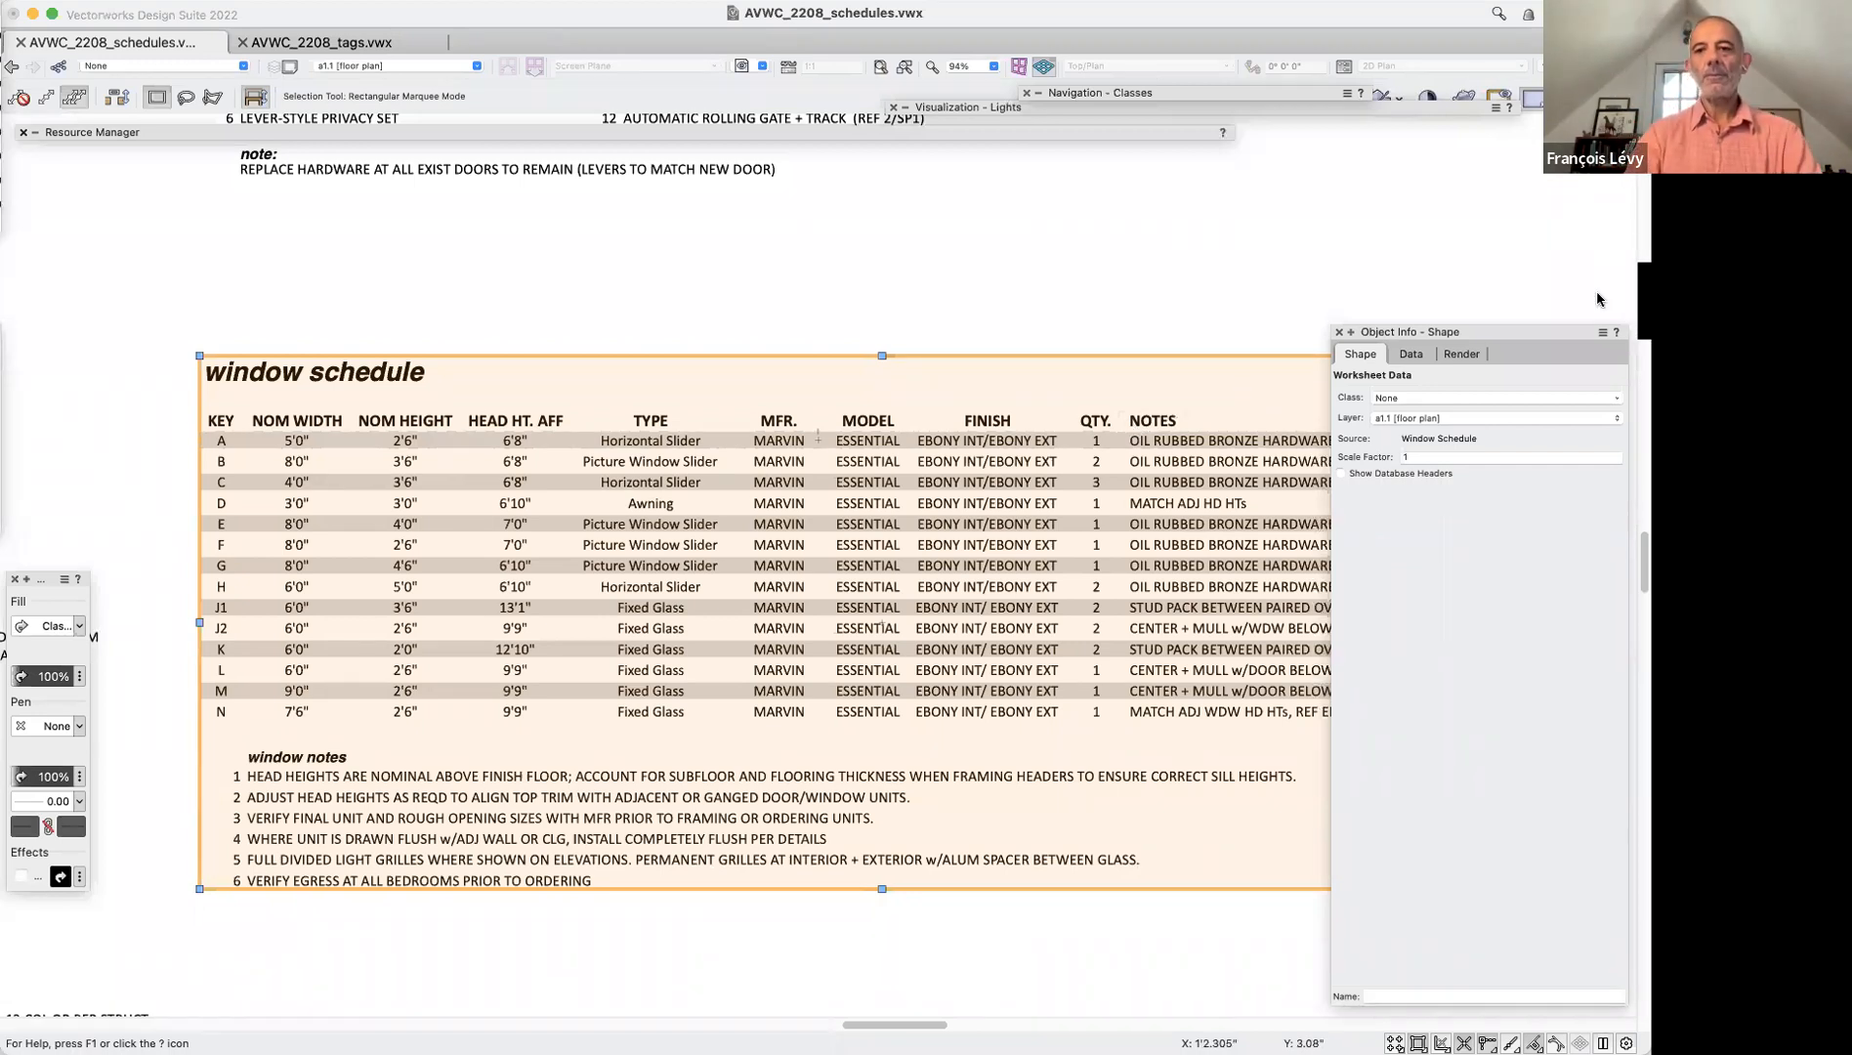
double_click(1568, 333)
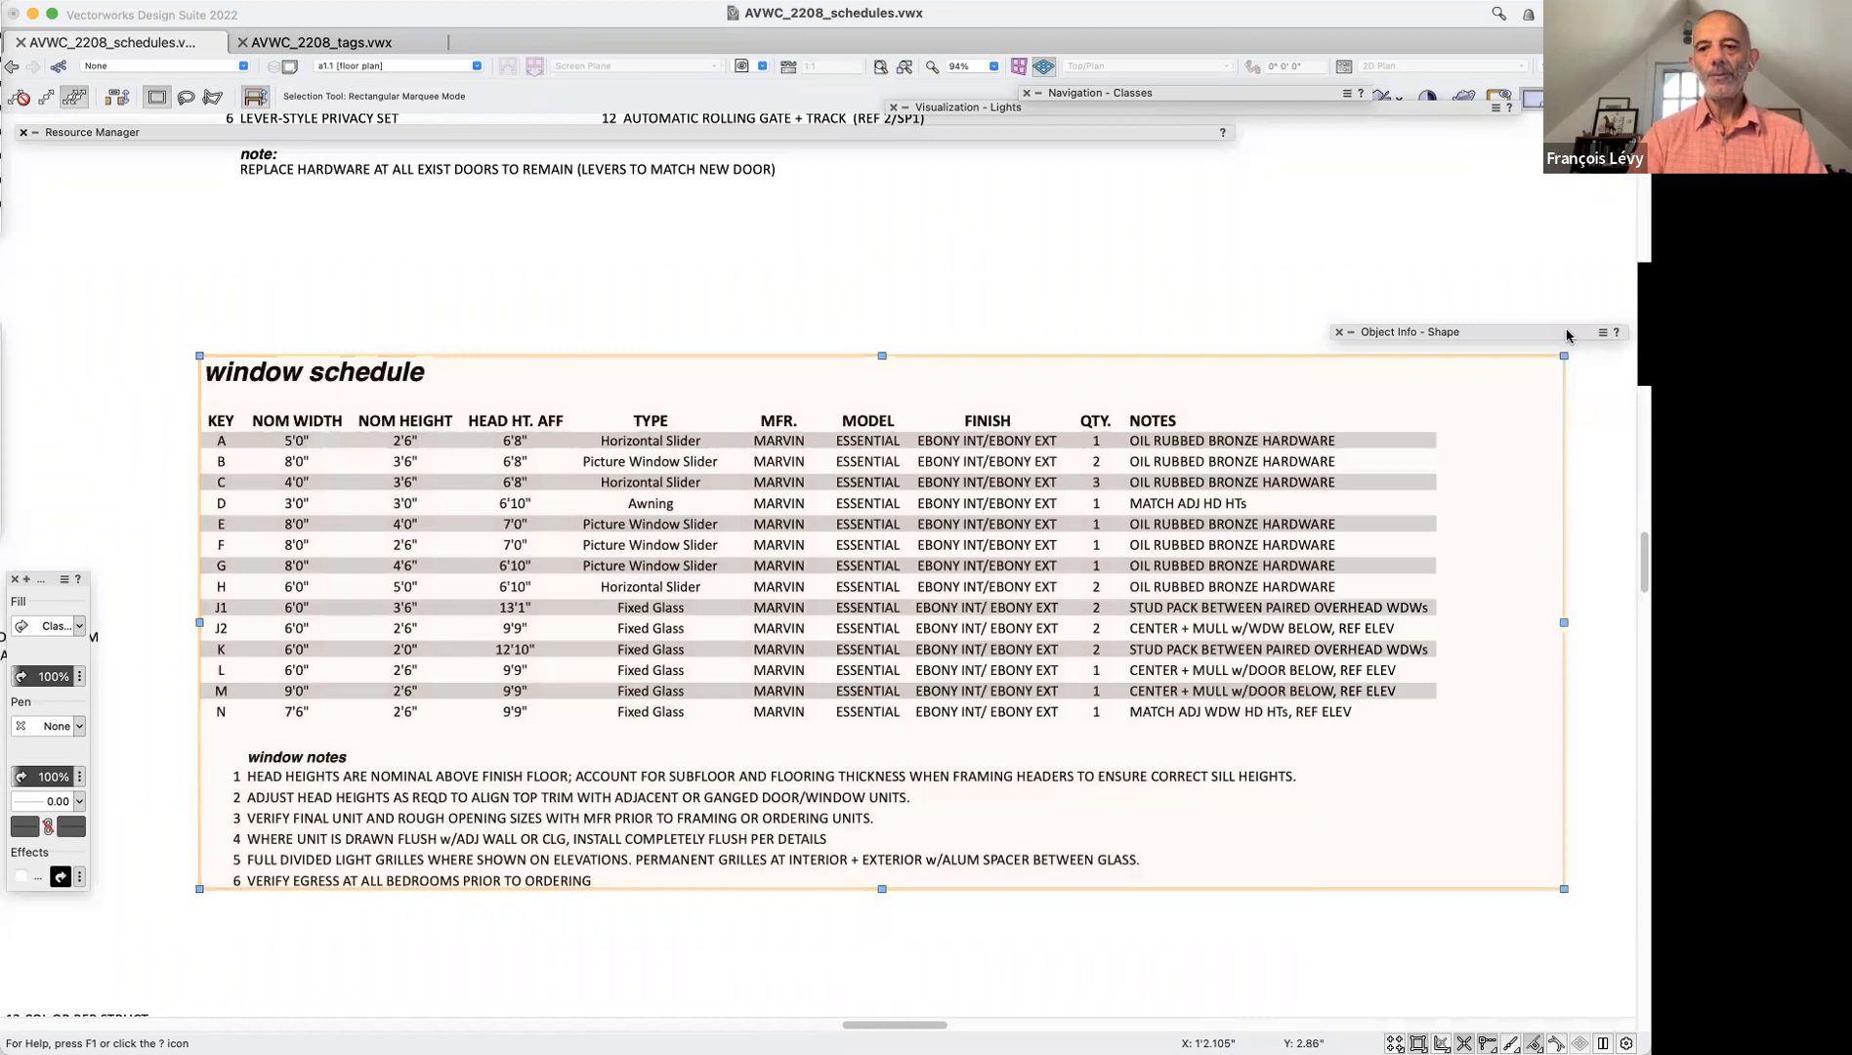
drag(1567, 333, 1576, 241)
click(1259, 288)
Fit the whole floor plan sheet in view and switch to the saved view "4a lighting layout"
key(super+4)
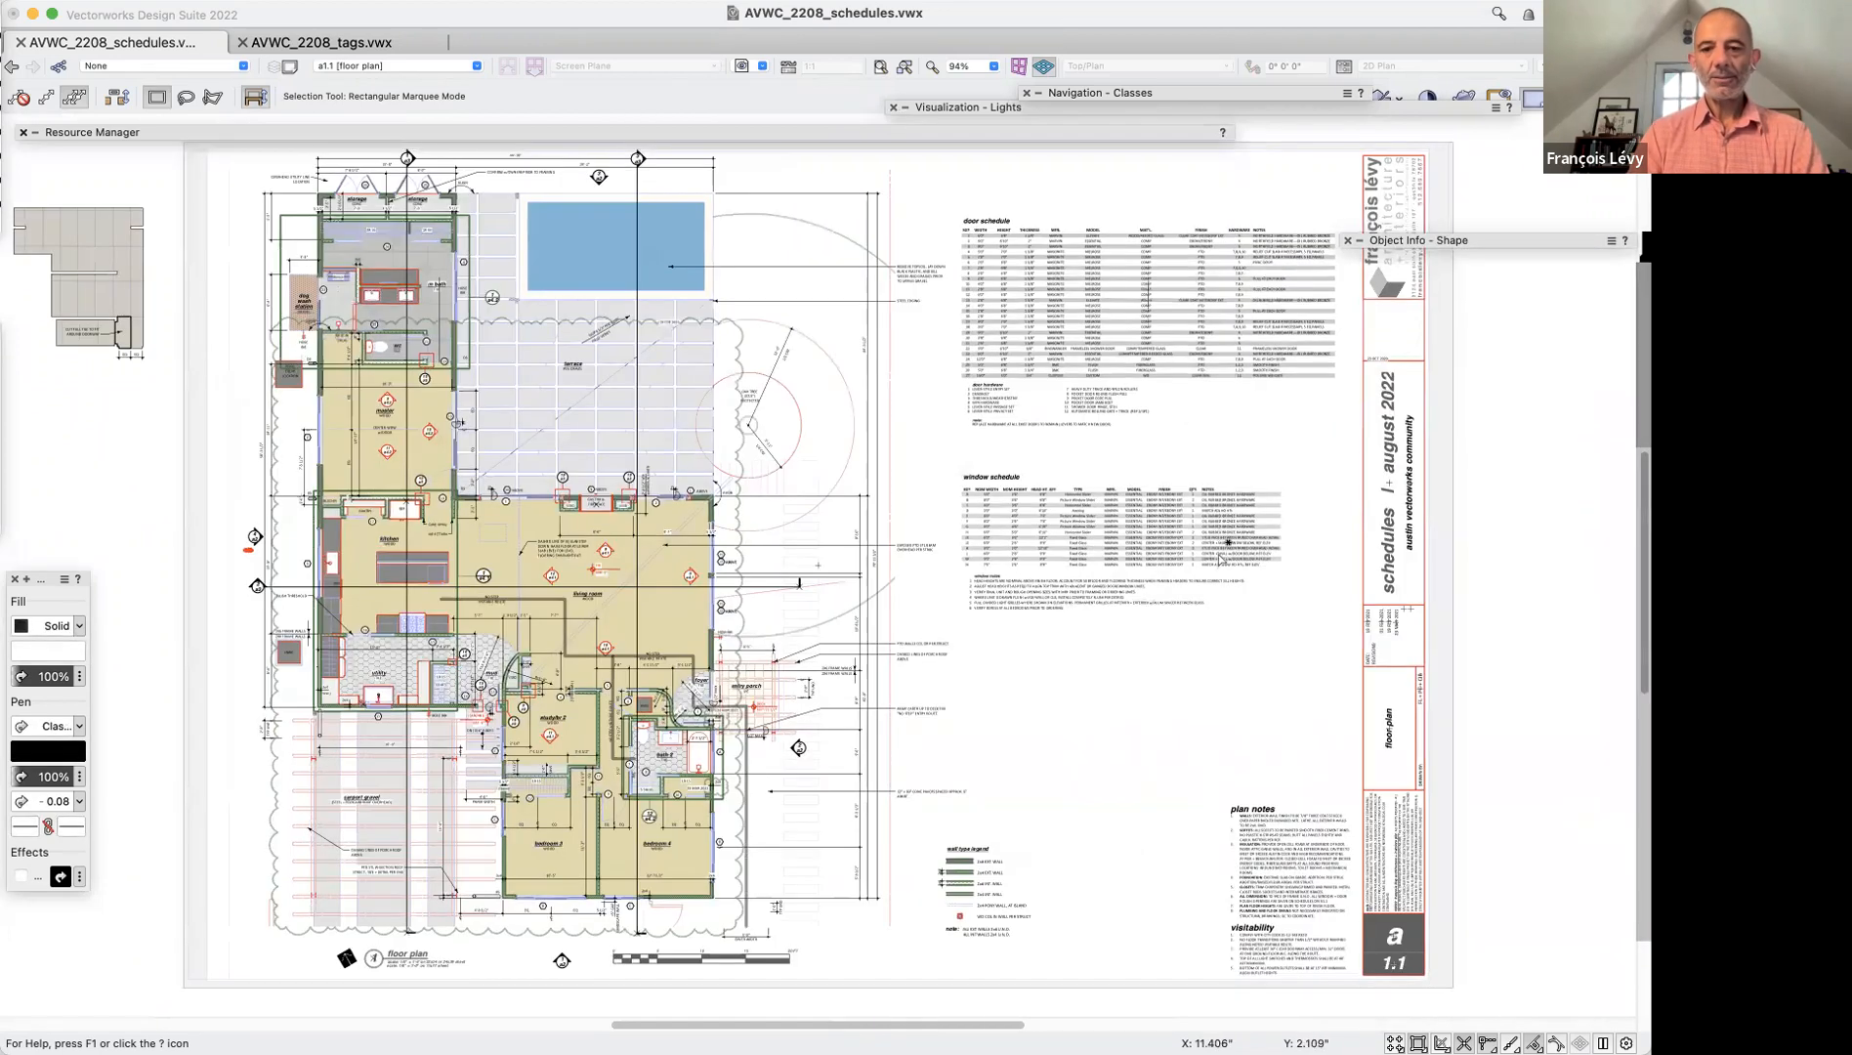
click(420, 68)
click(420, 70)
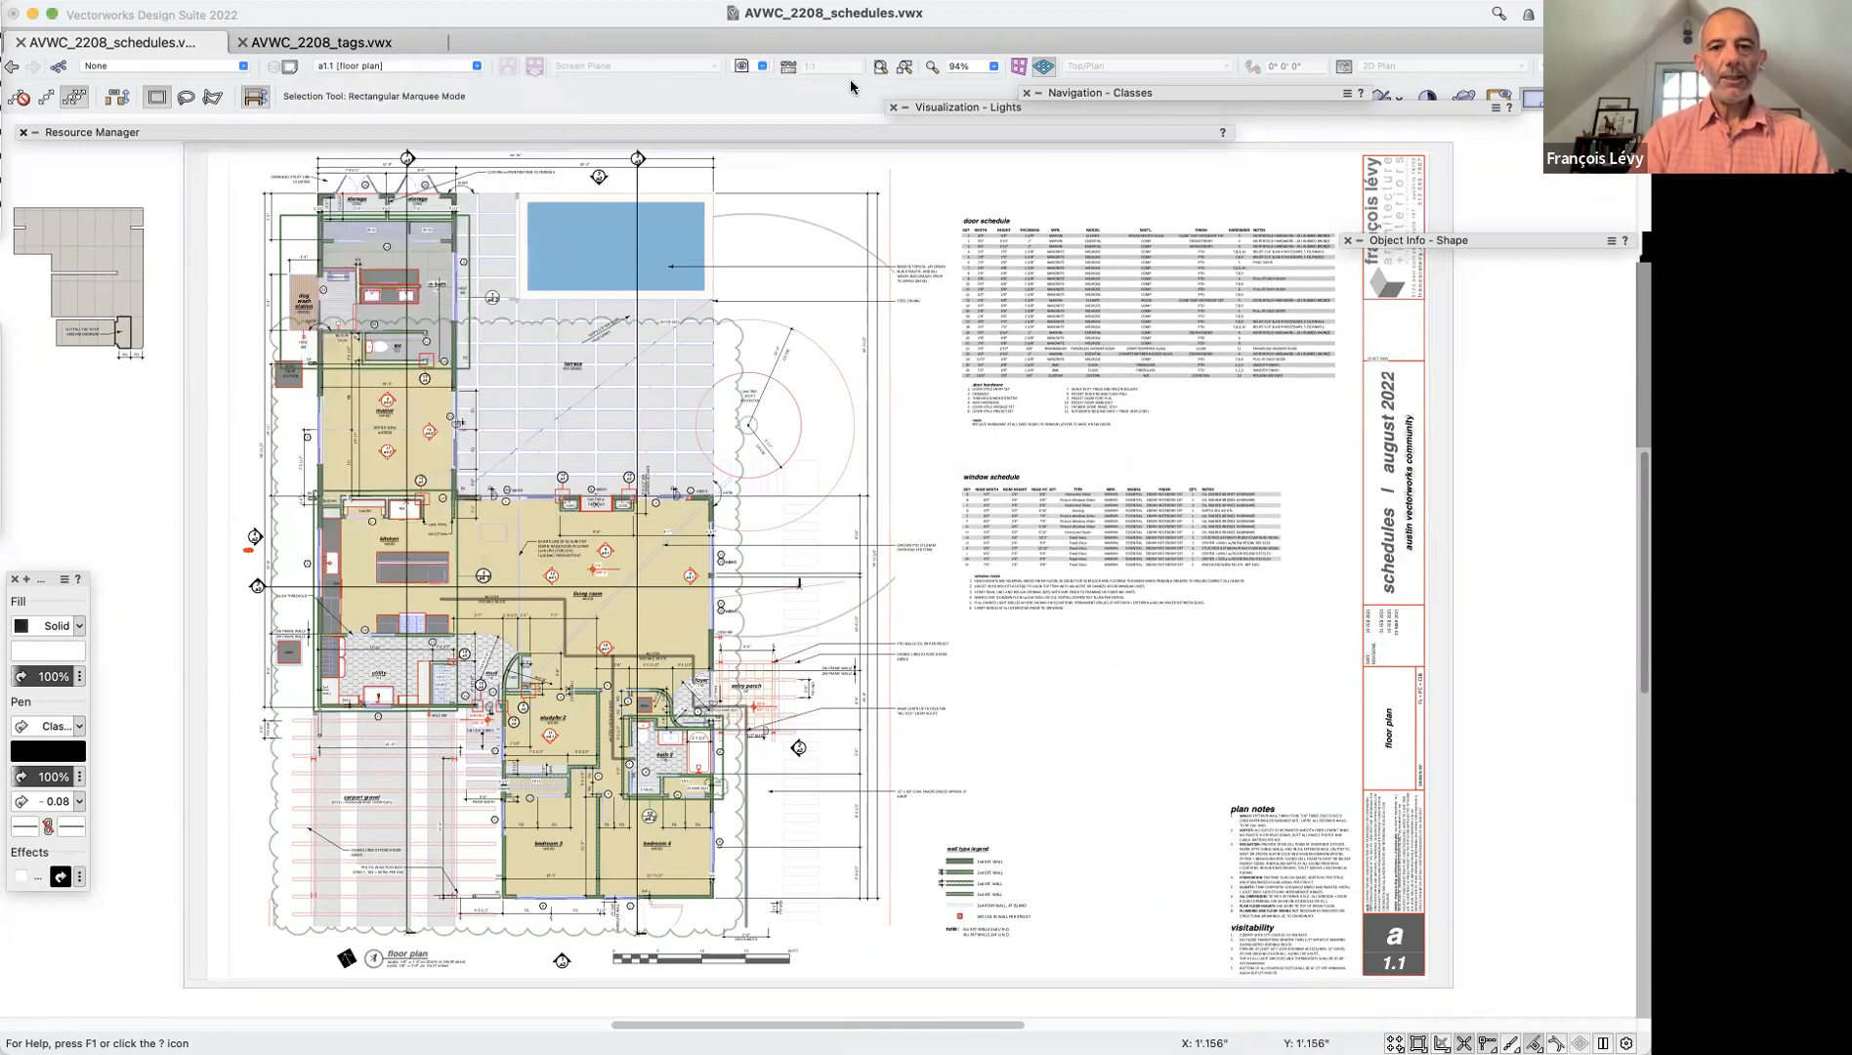
click(742, 67)
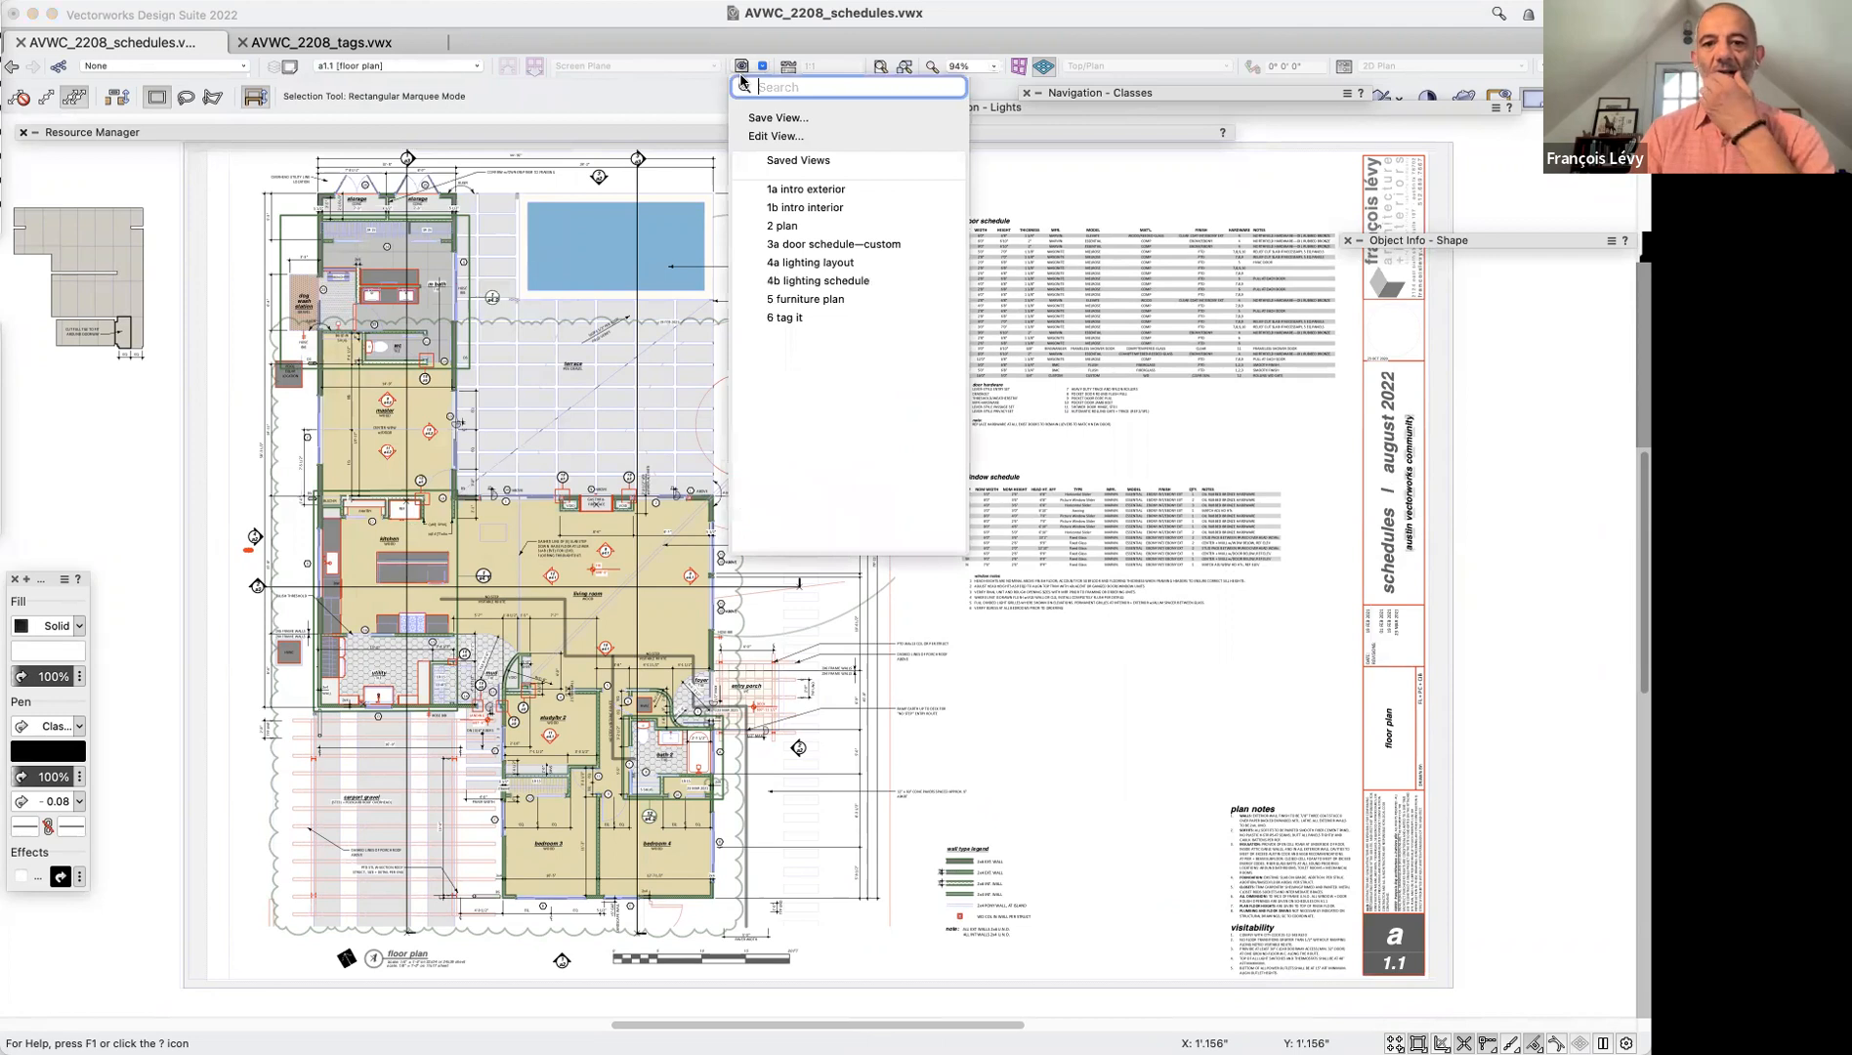
click(771, 260)
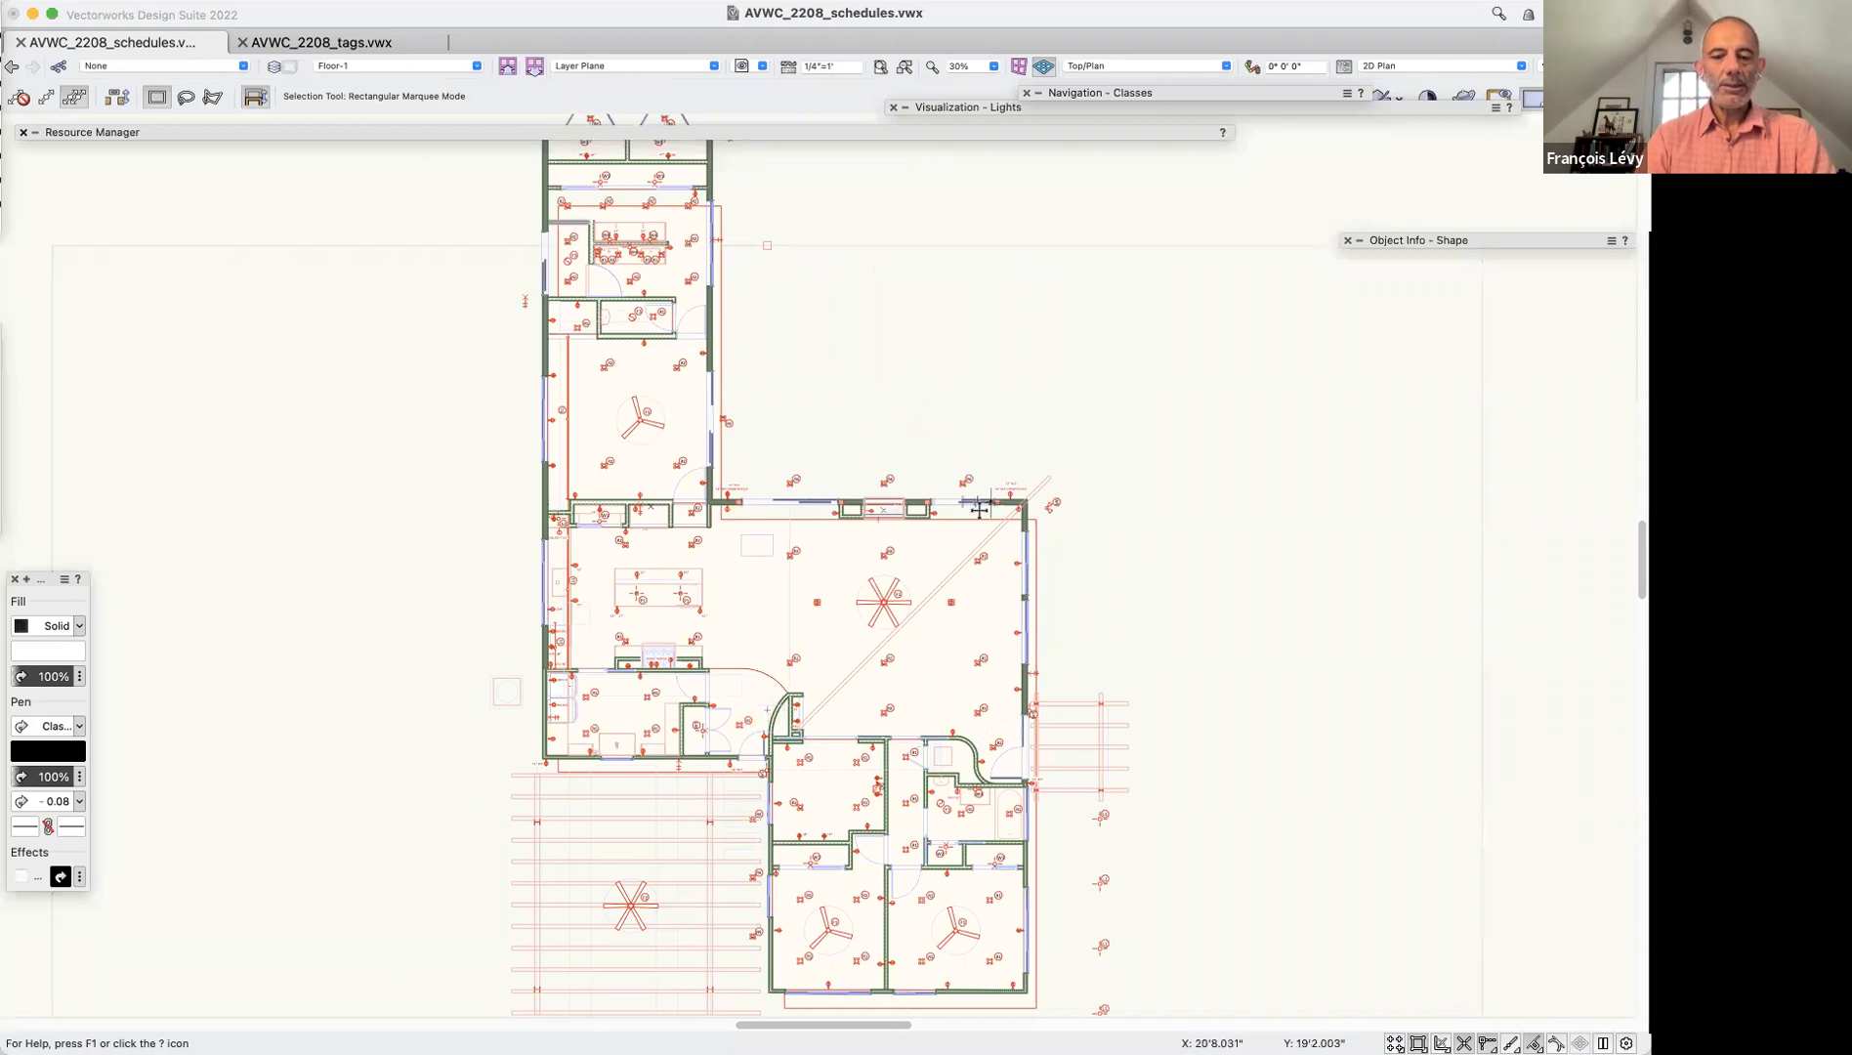
Select the R2 wall washer light above the living room fan and expand the Object Info palette beside it
key(c)
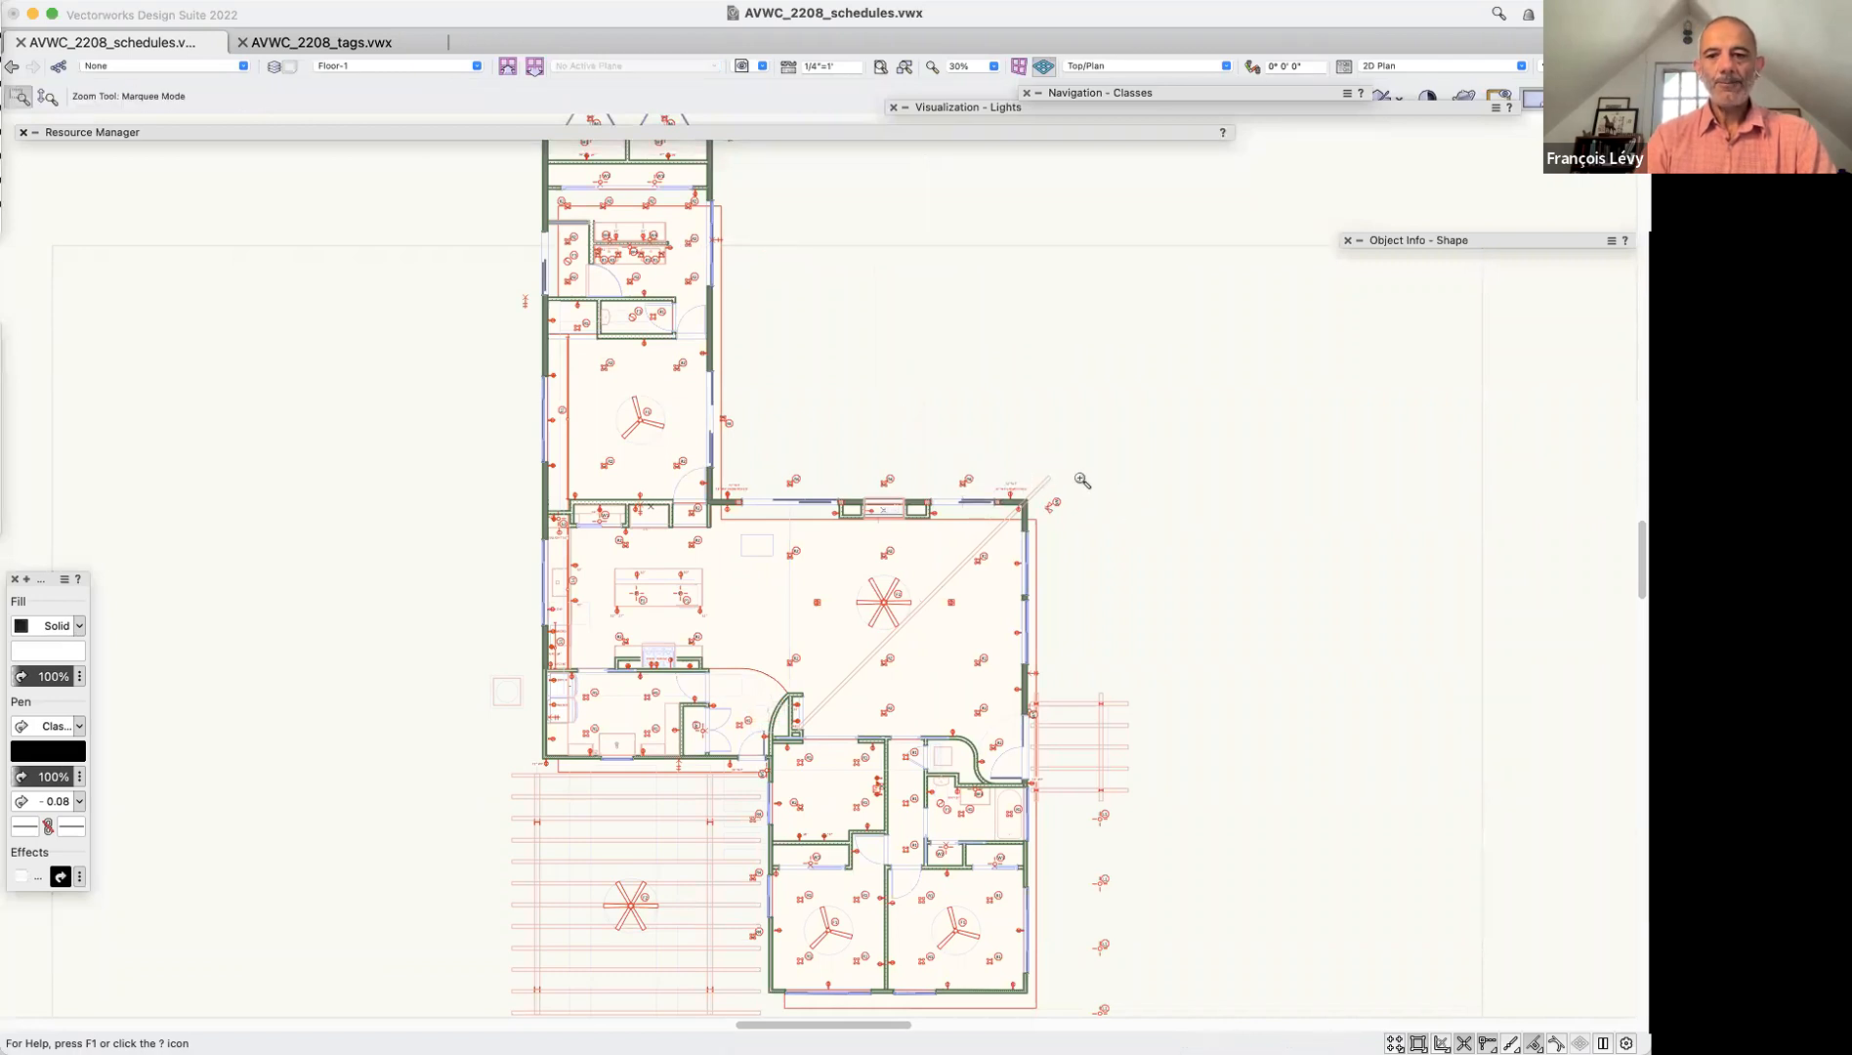
drag(938, 514, 837, 600)
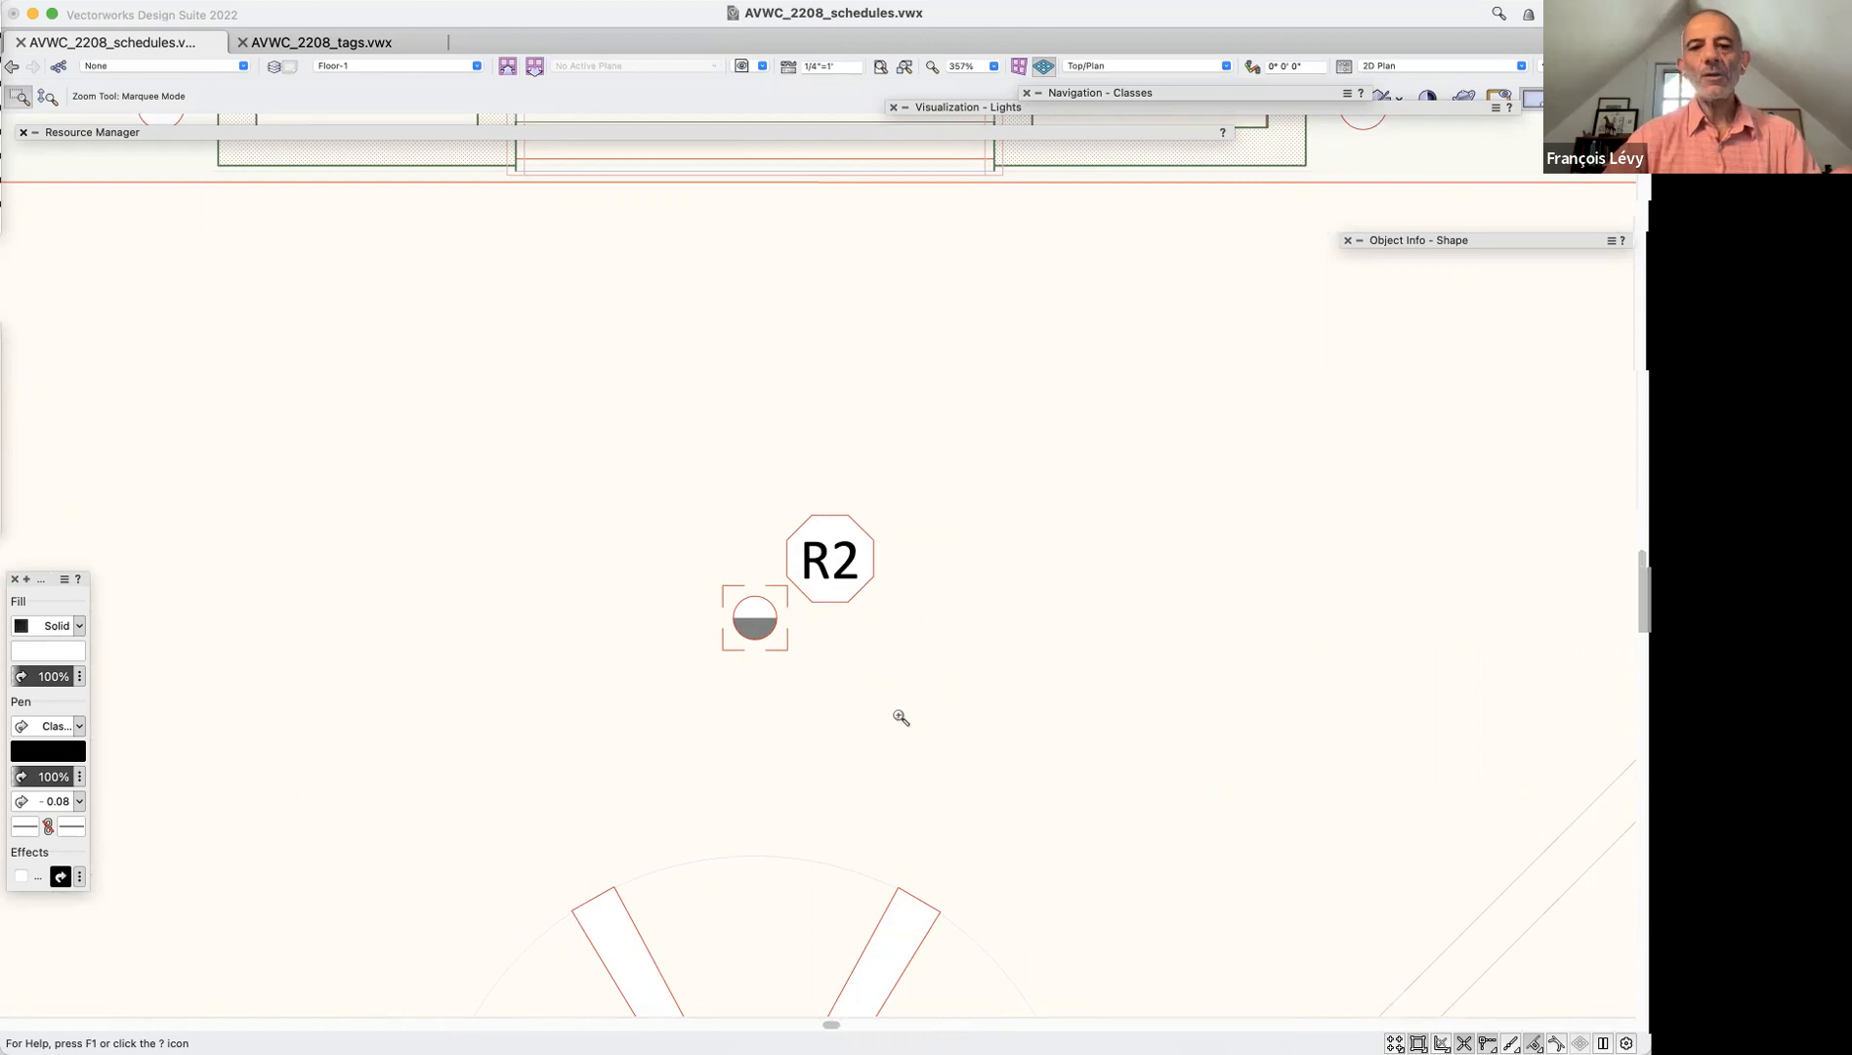
key(x)
key(super+a)
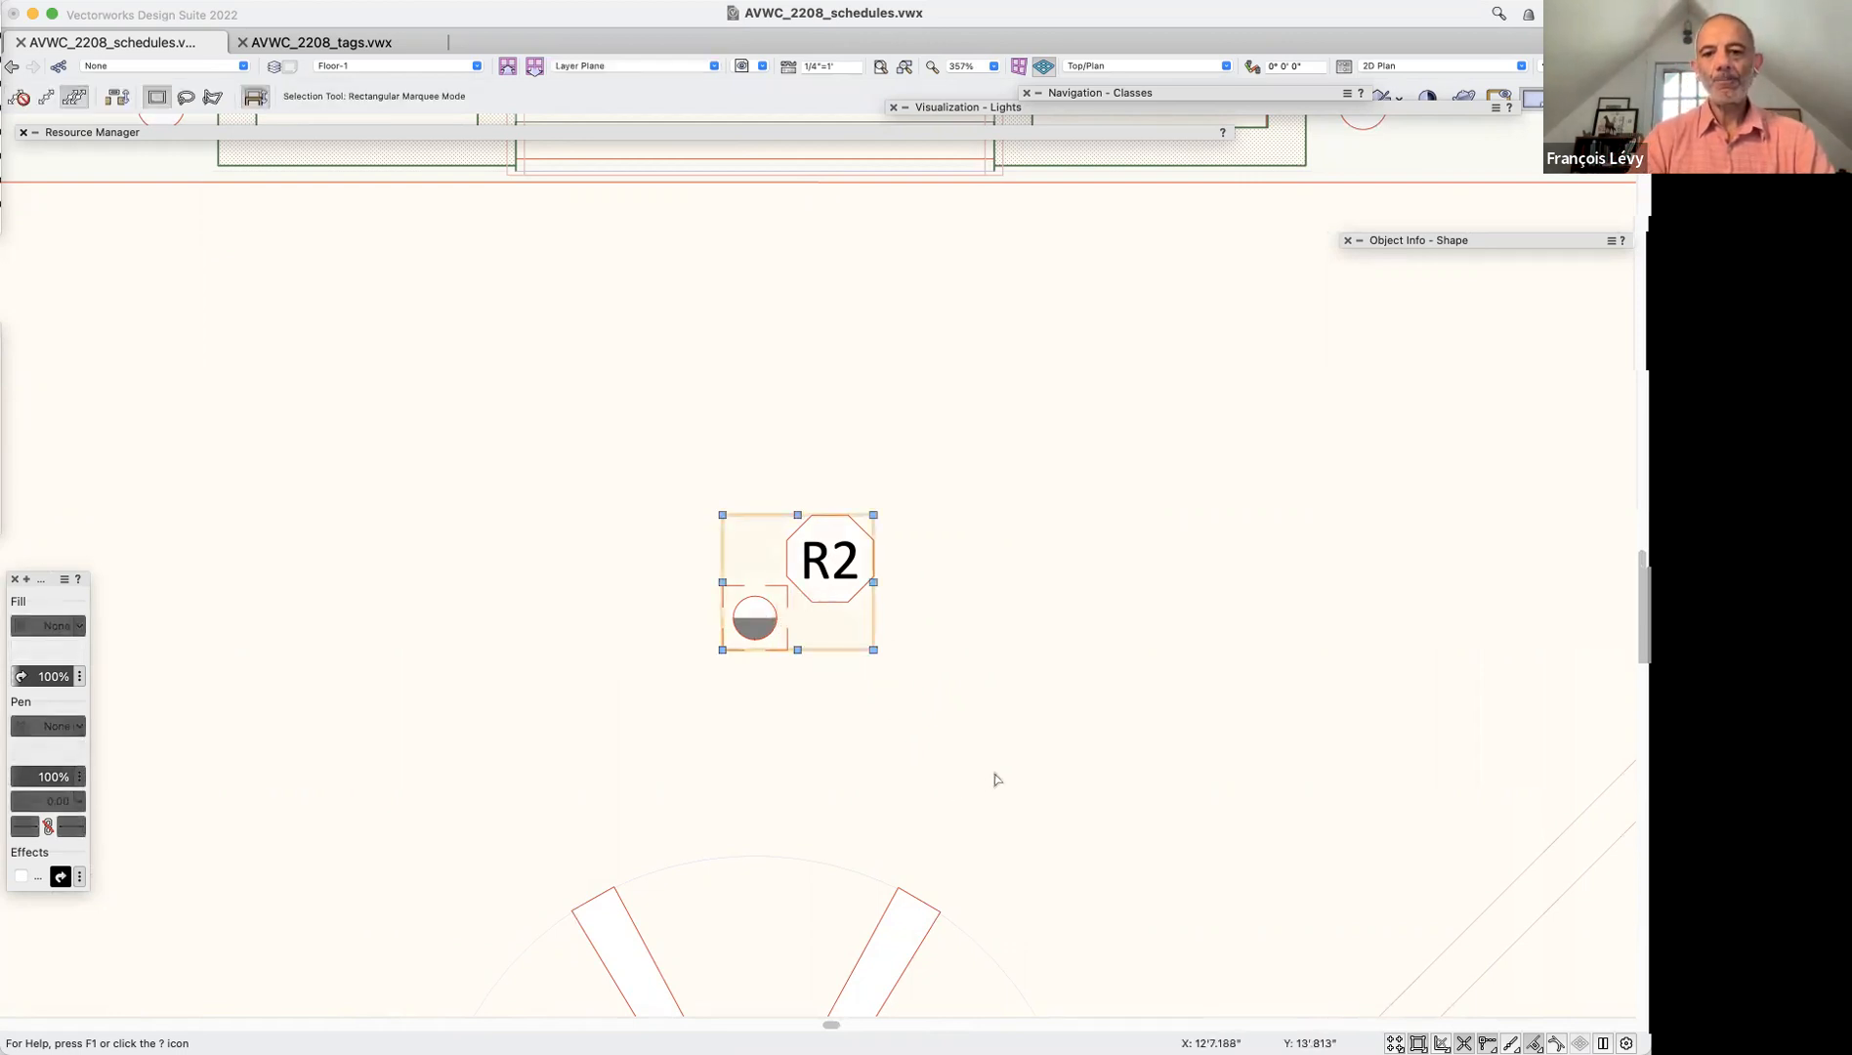
scroll(989, 777, right, 5)
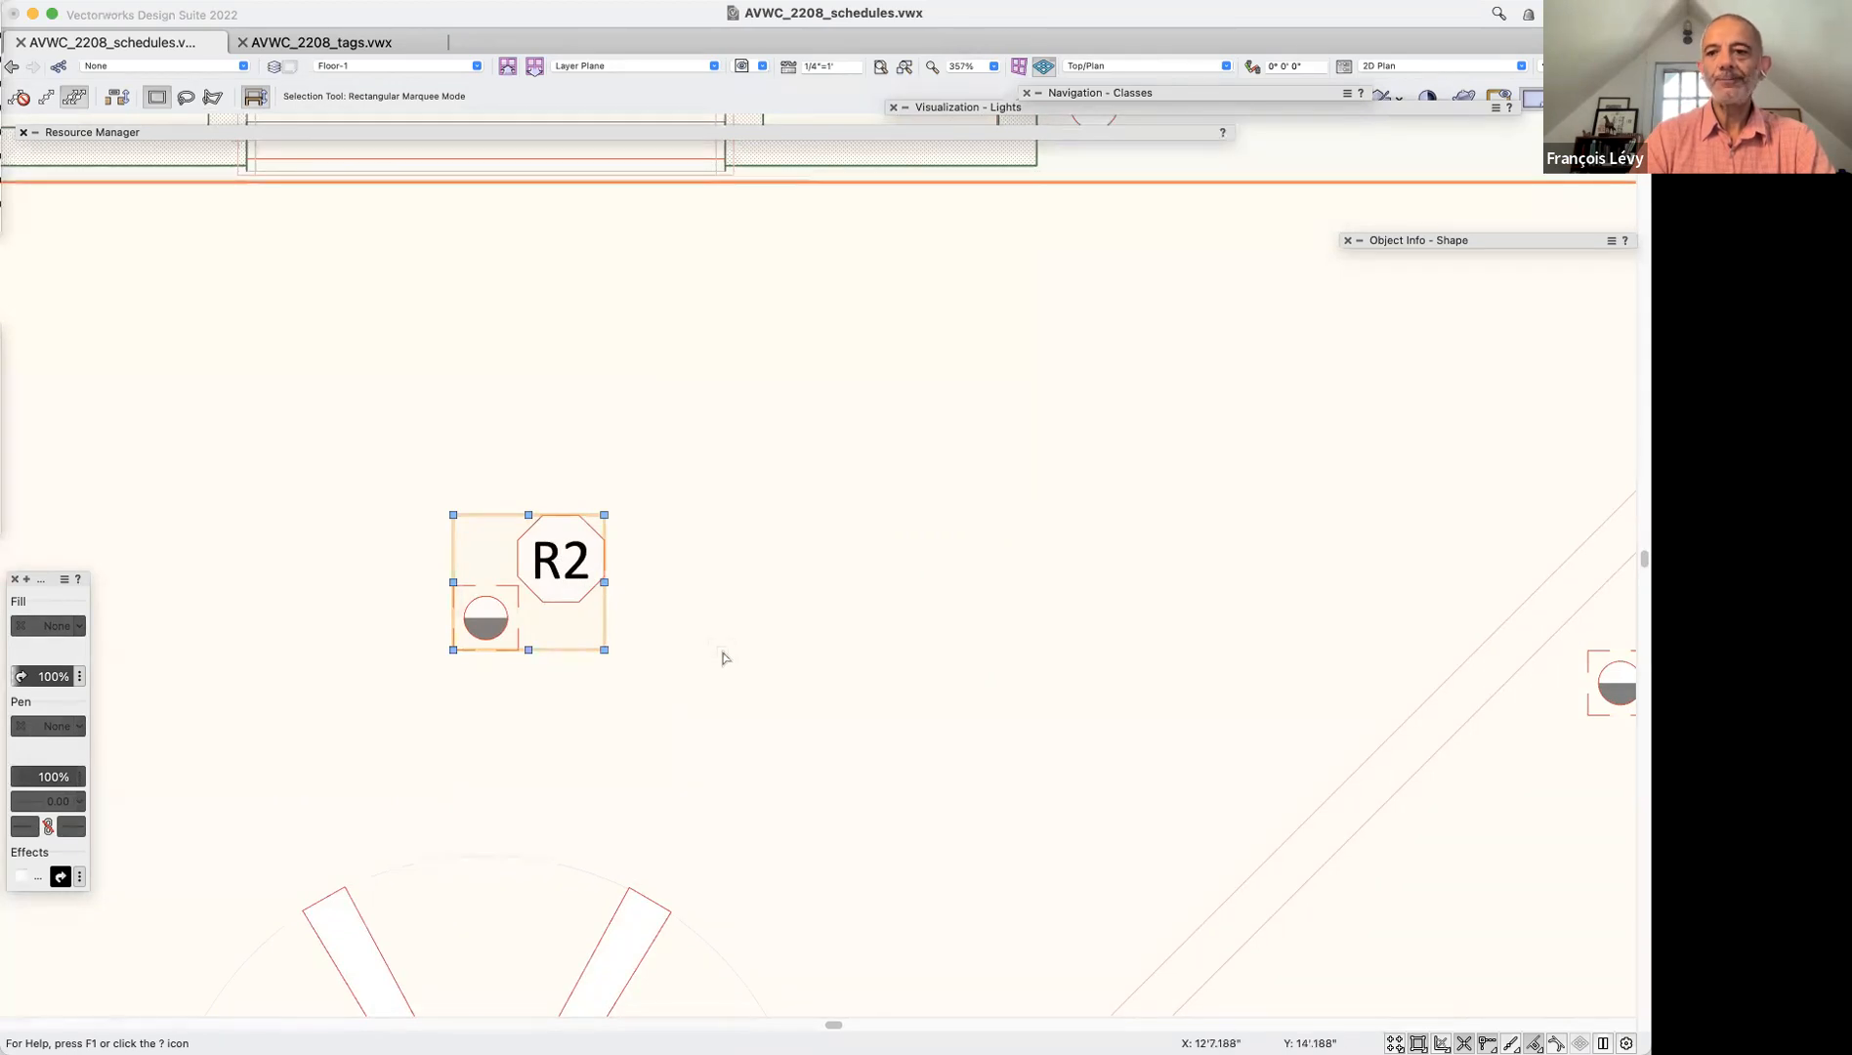
mouse_move(1415, 247)
drag(1415, 246, 1090, 235)
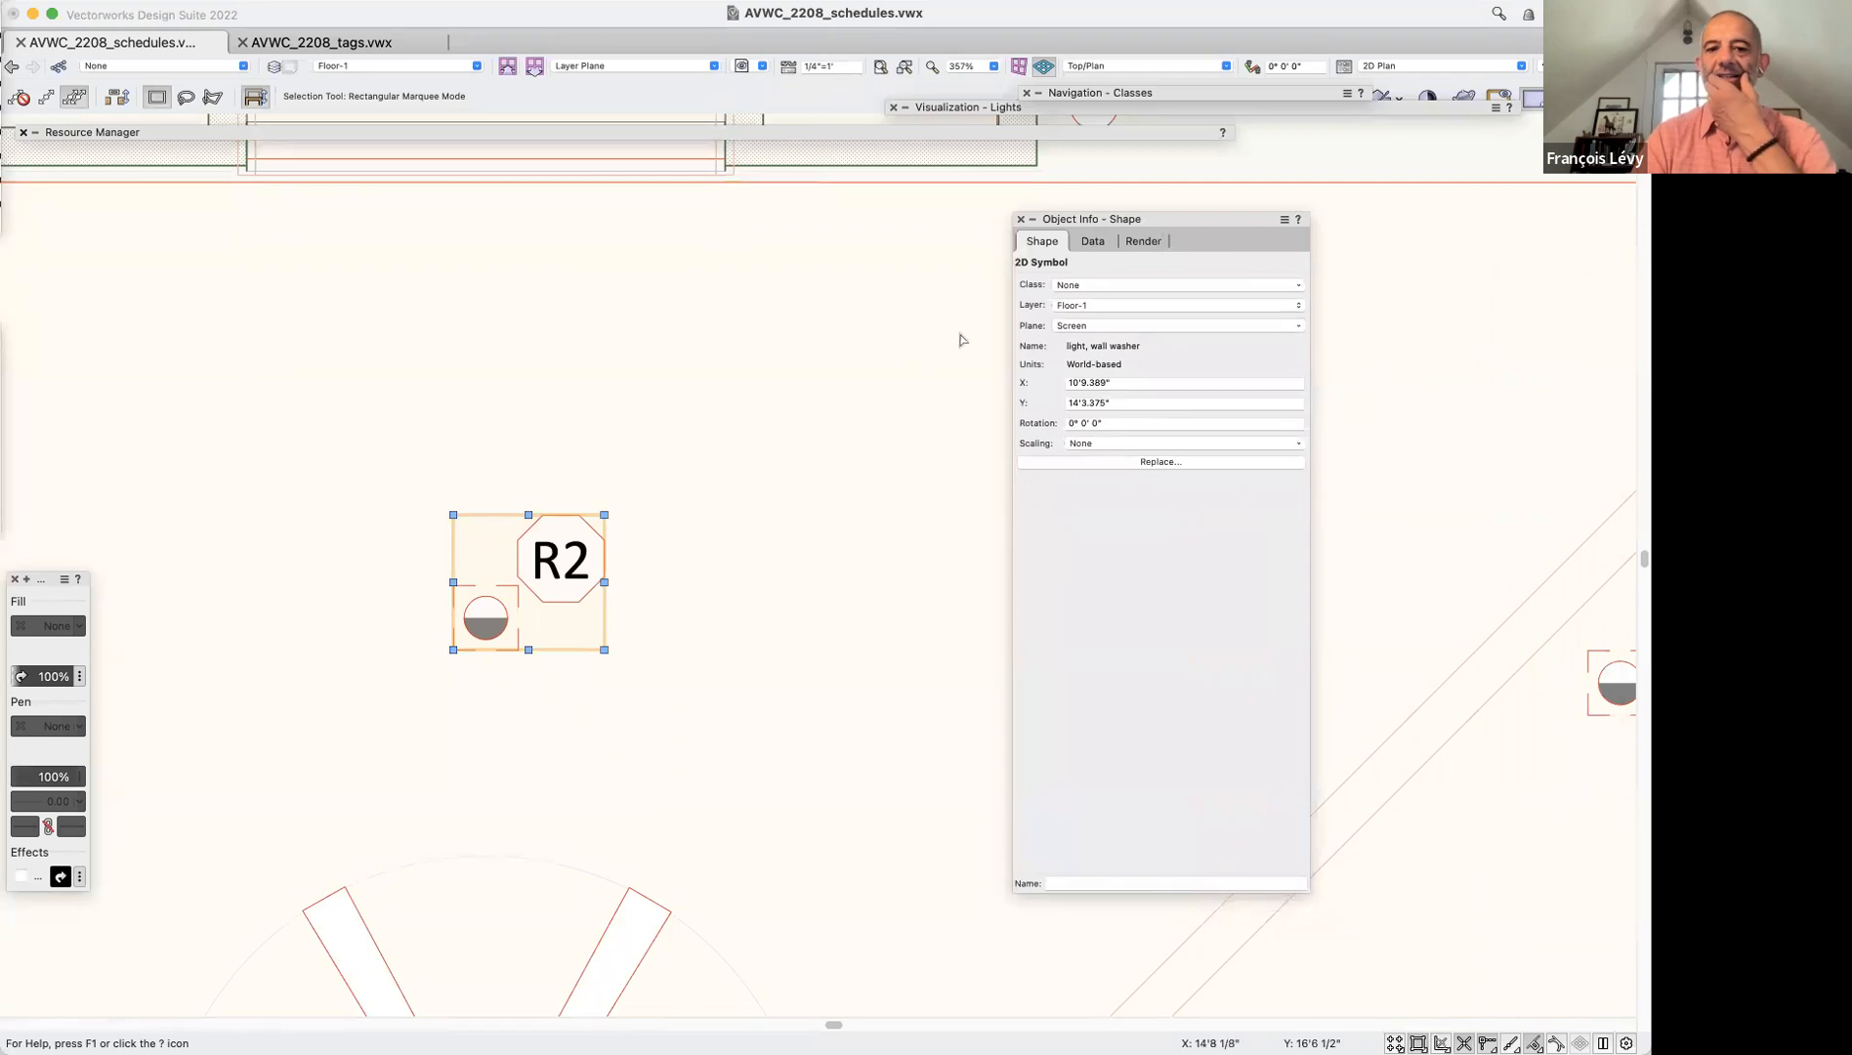
mouse_move(1123, 224)
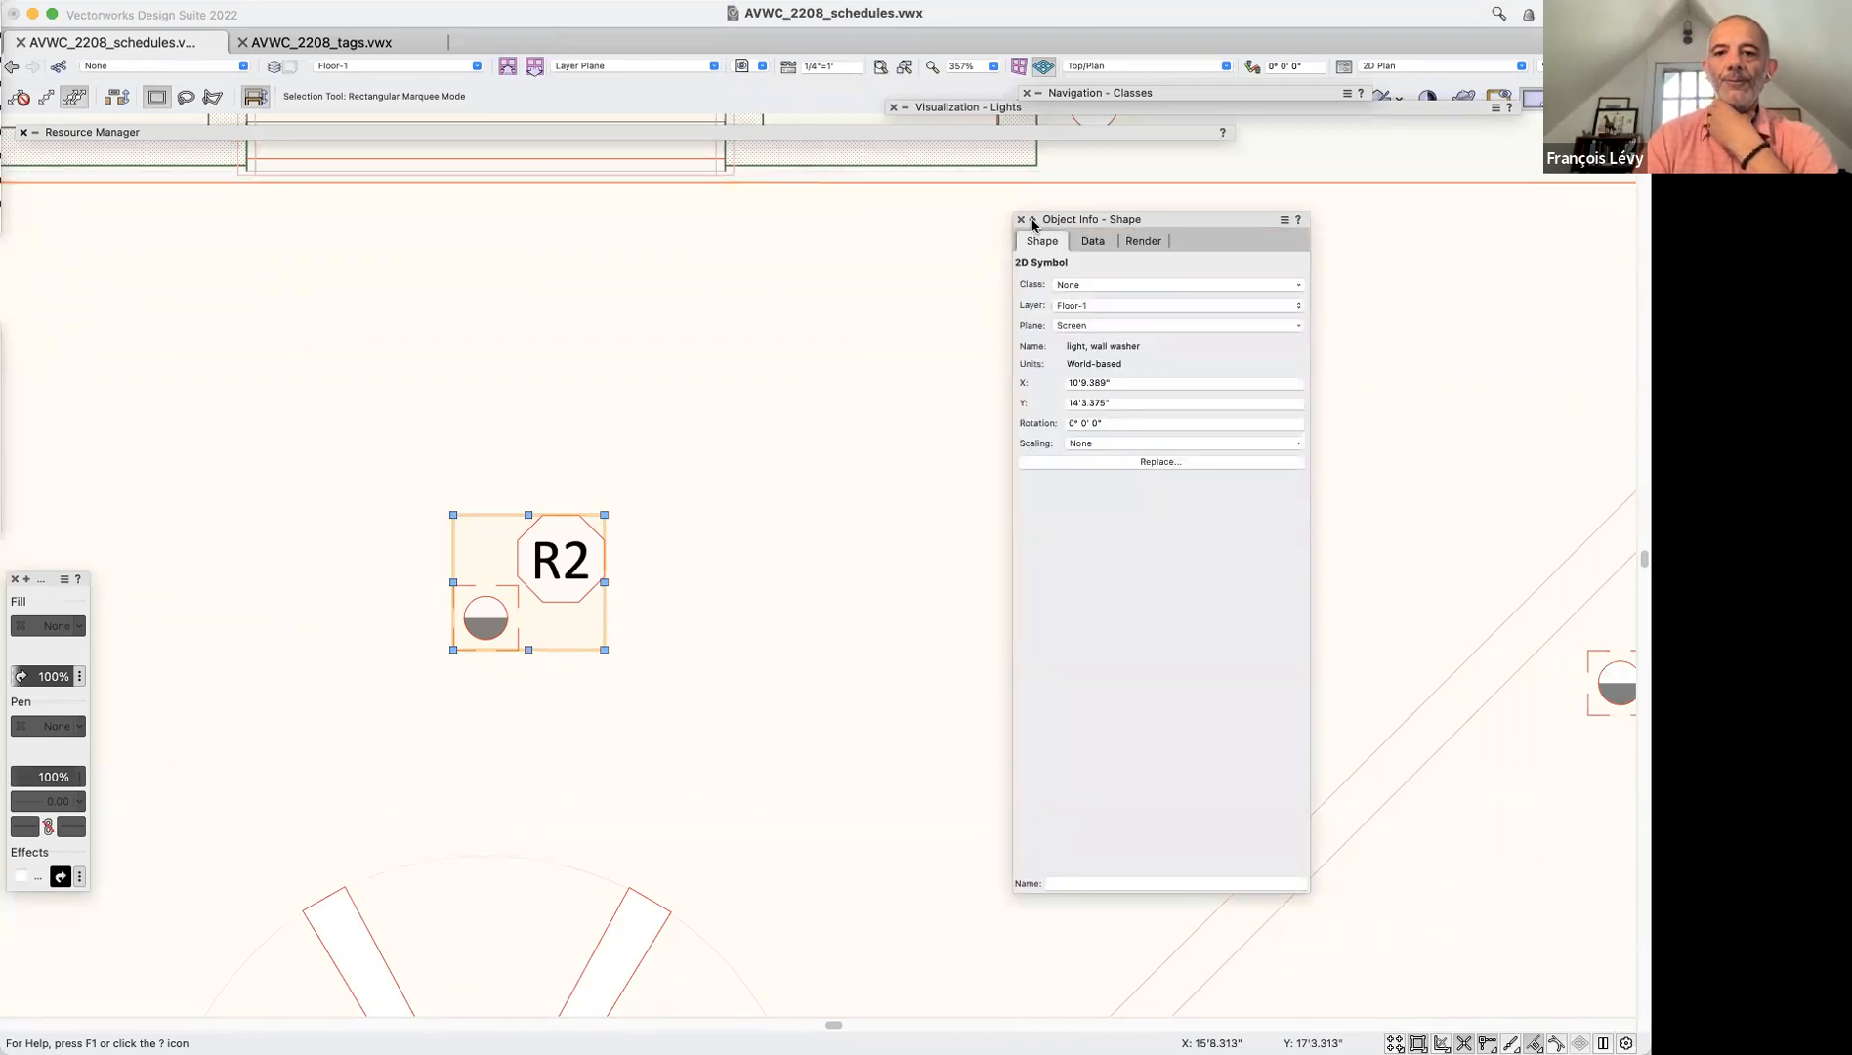
Open the wall washer symbol's 2D components and inspect its corner line, circle and shaded half-circle arc one at a time
double_click(567, 576)
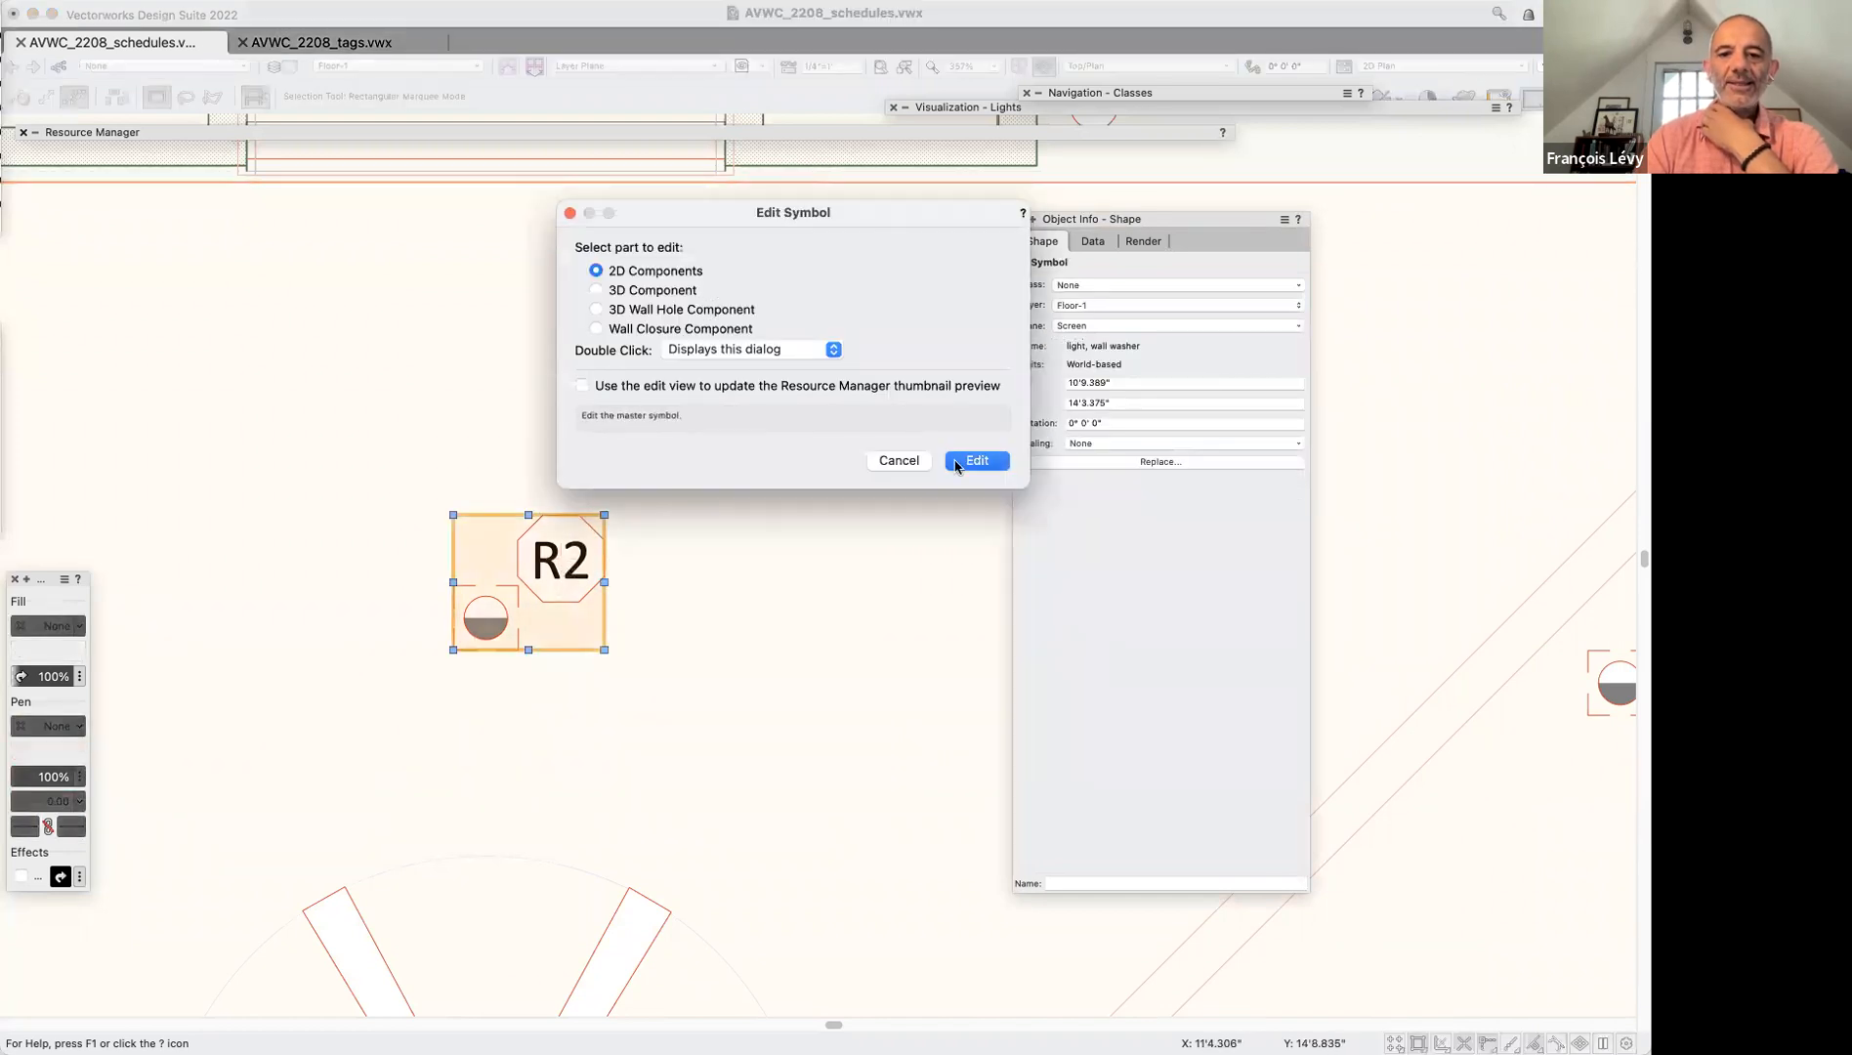
click(977, 460)
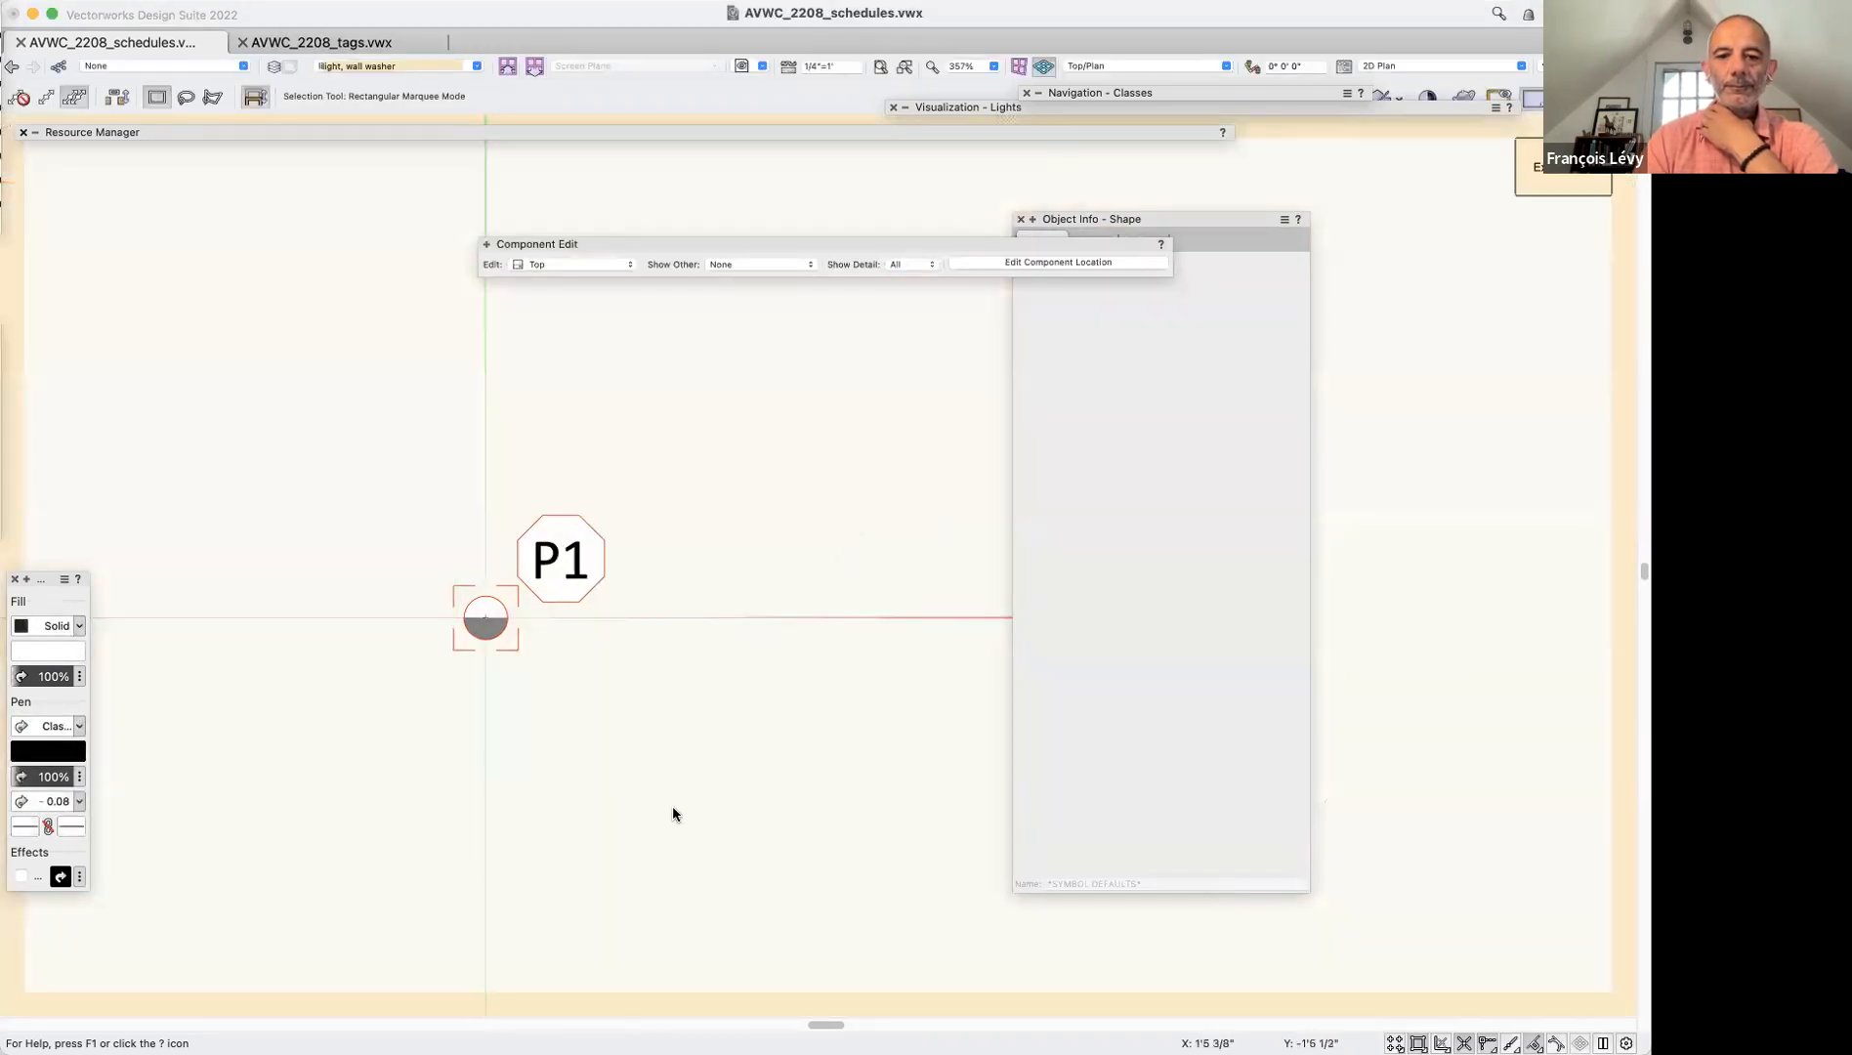
click(514, 643)
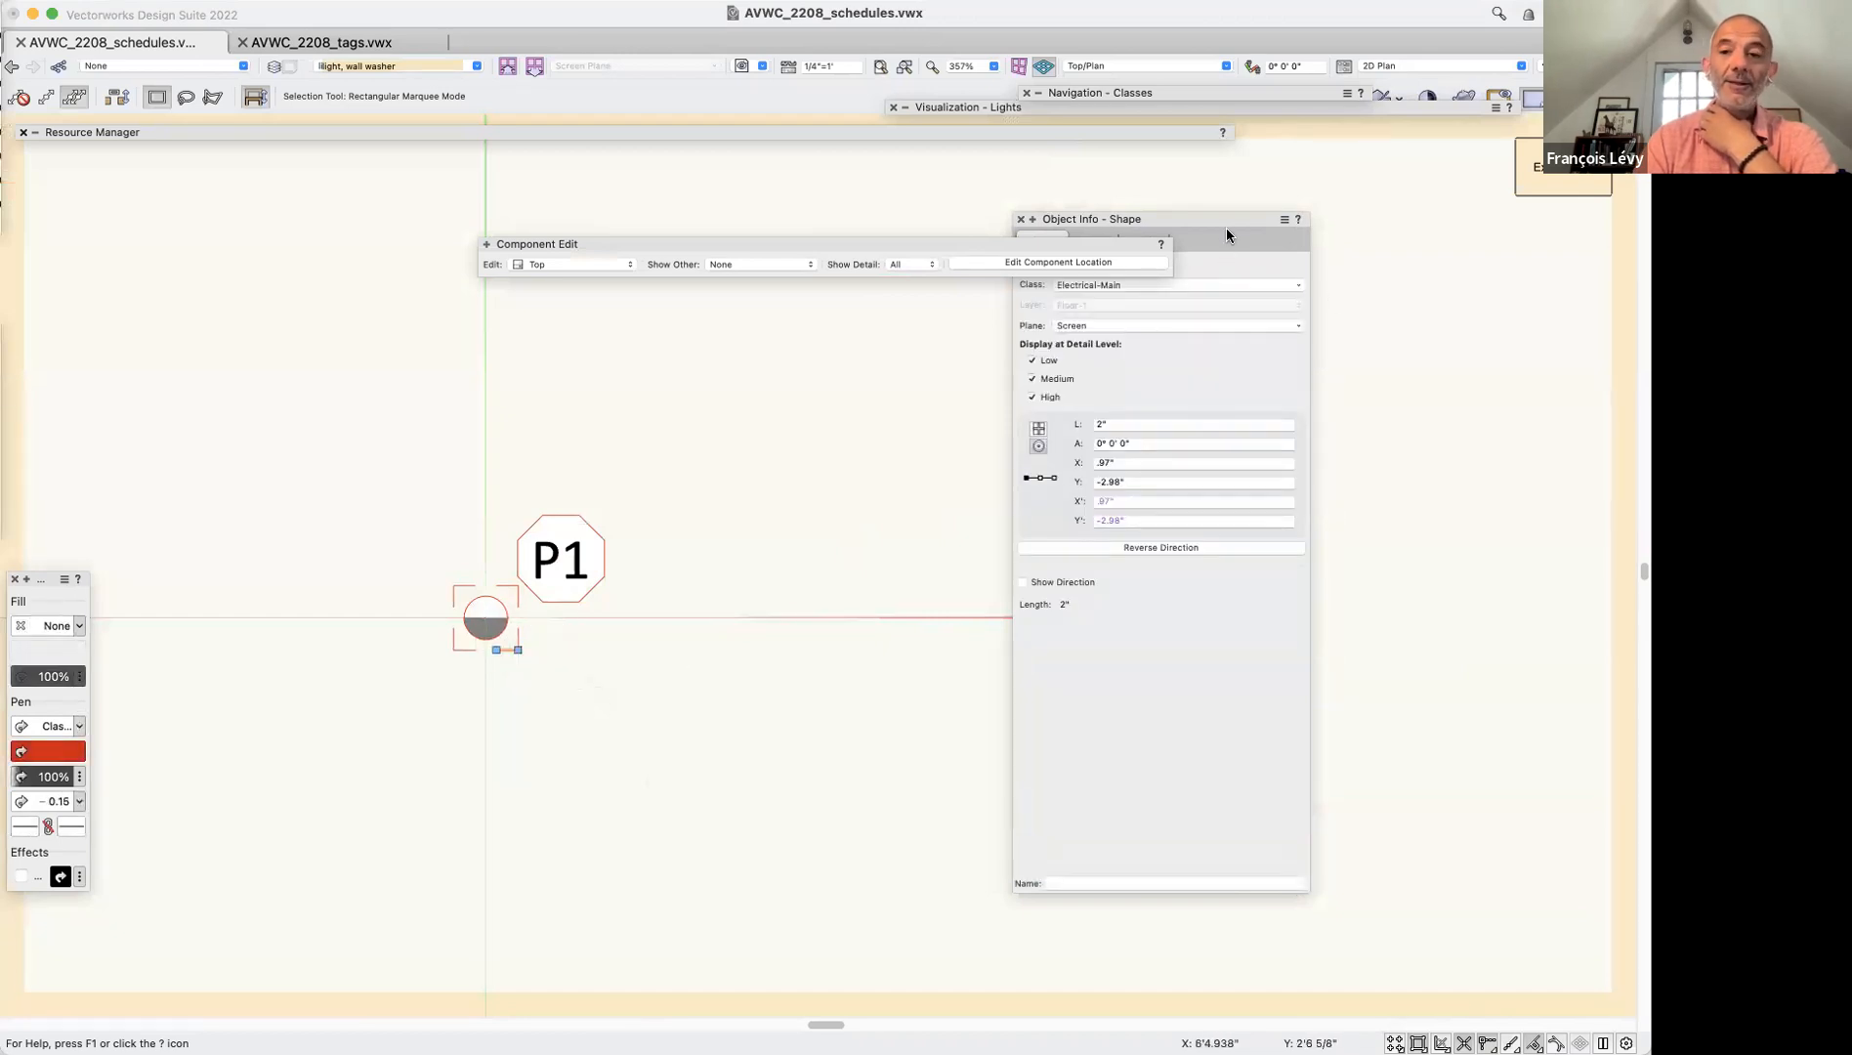
drag(1230, 219, 1341, 249)
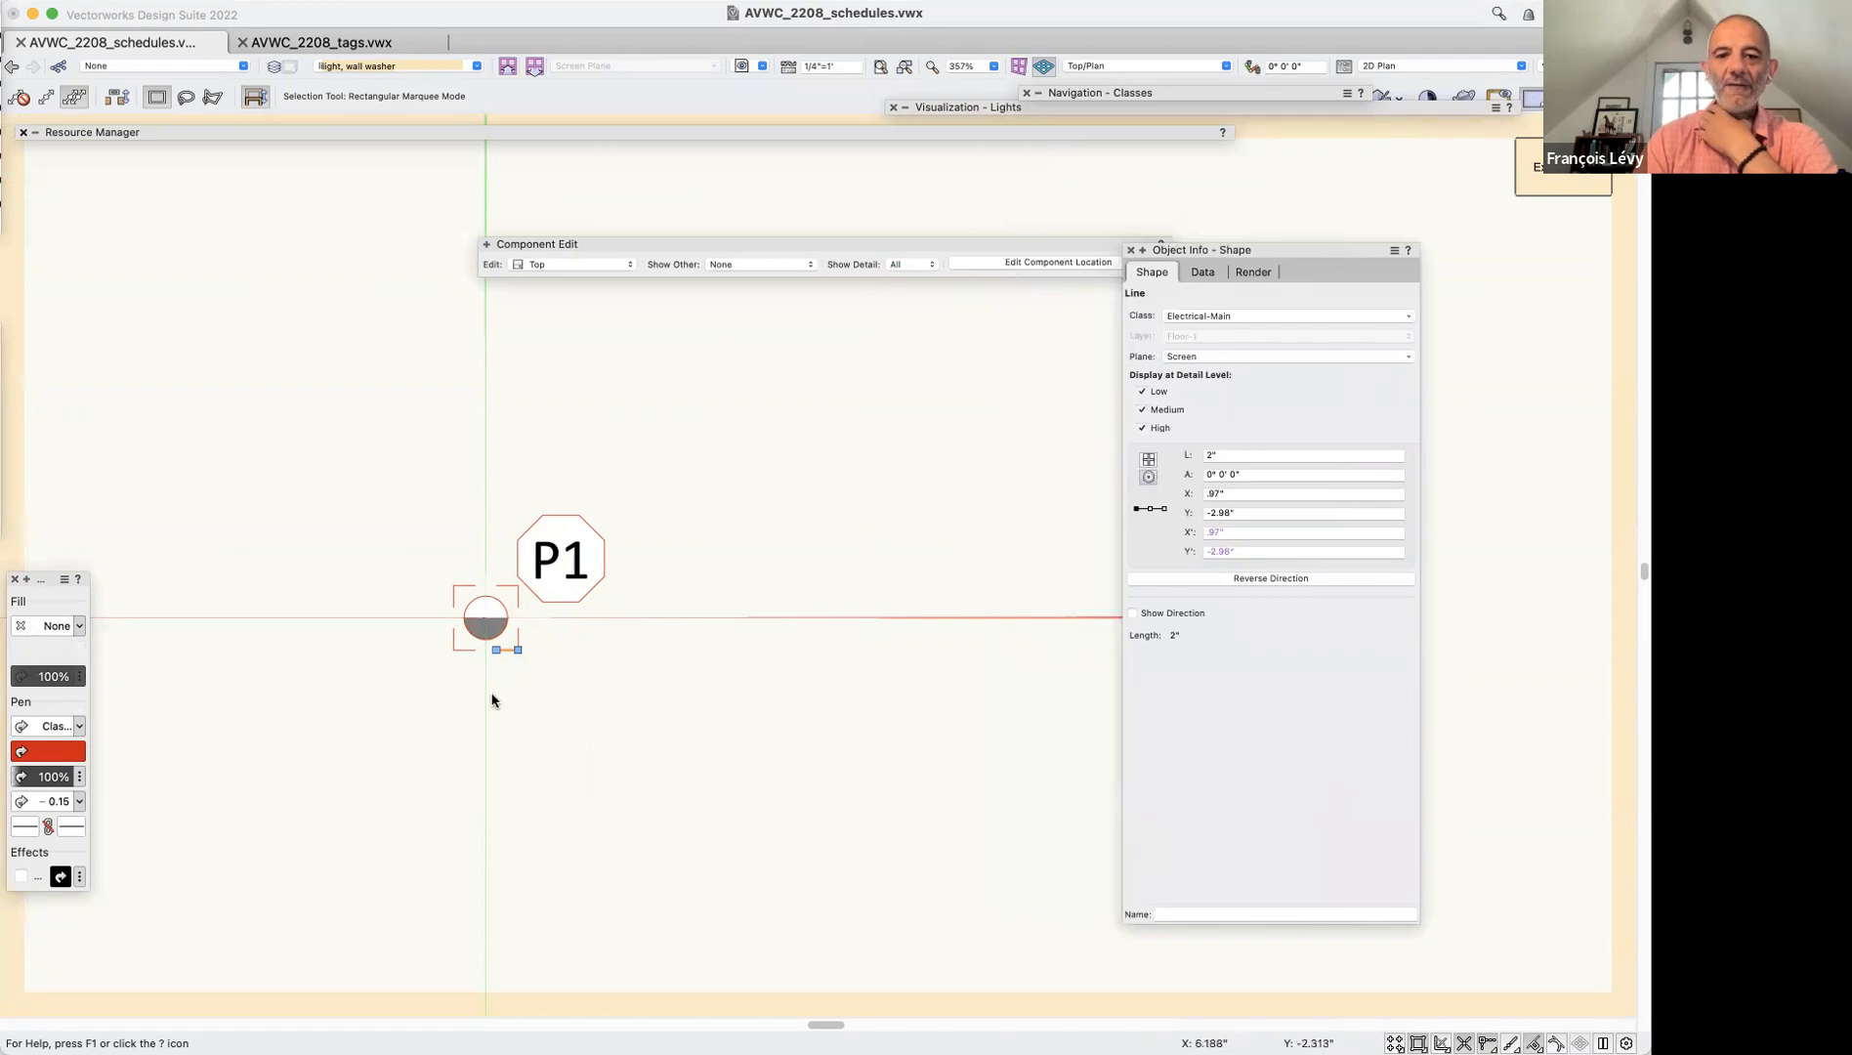
click(507, 627)
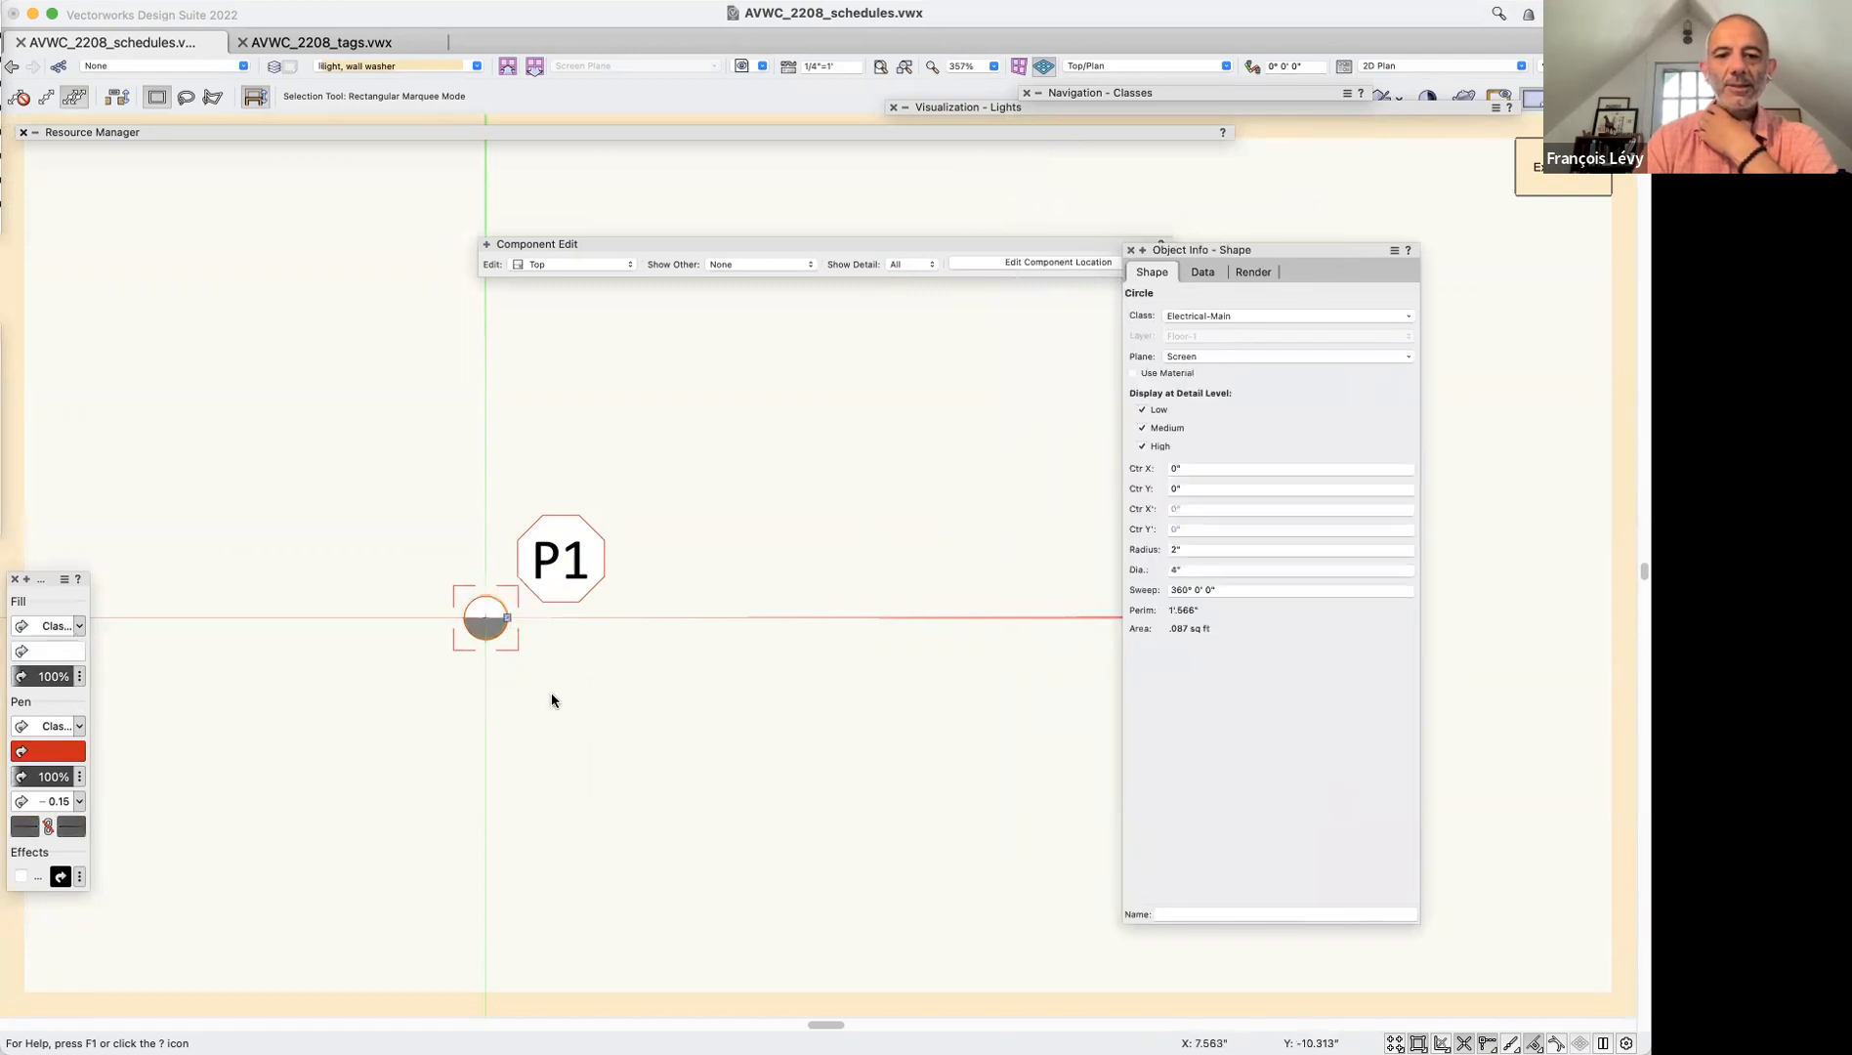
click(474, 628)
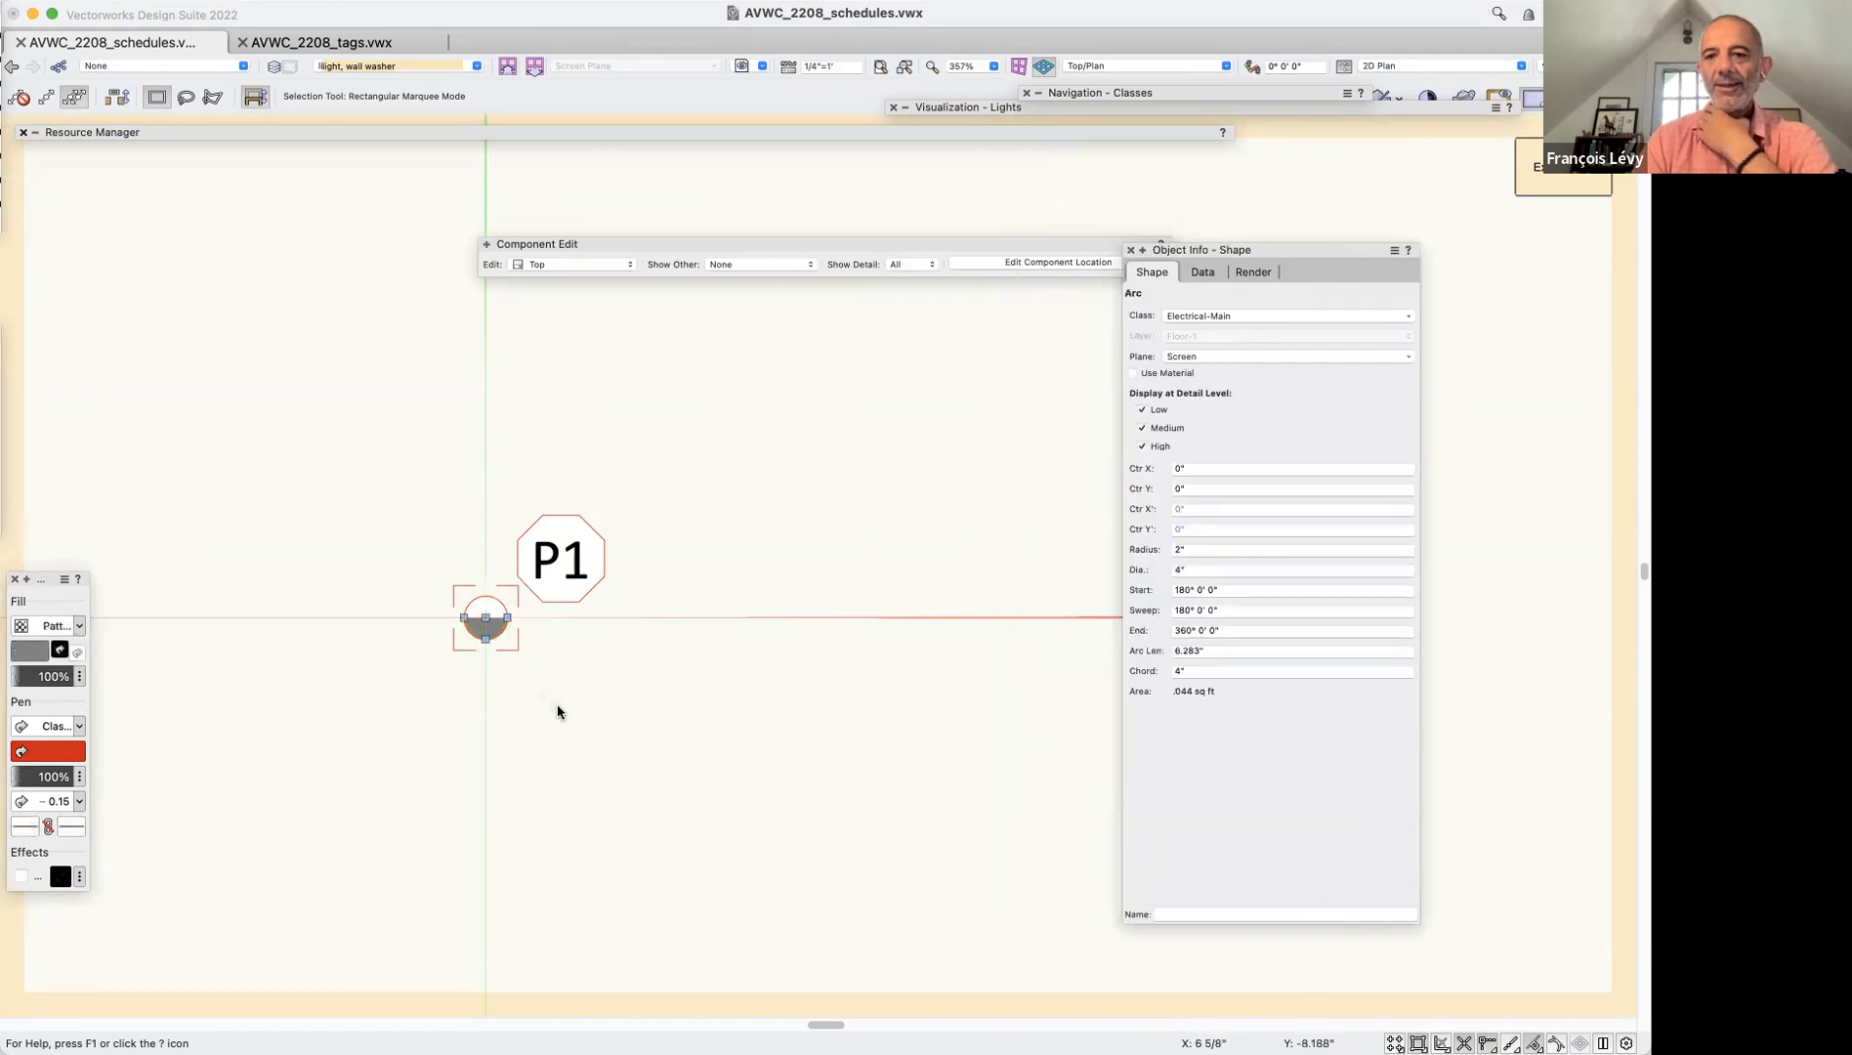
click(499, 592)
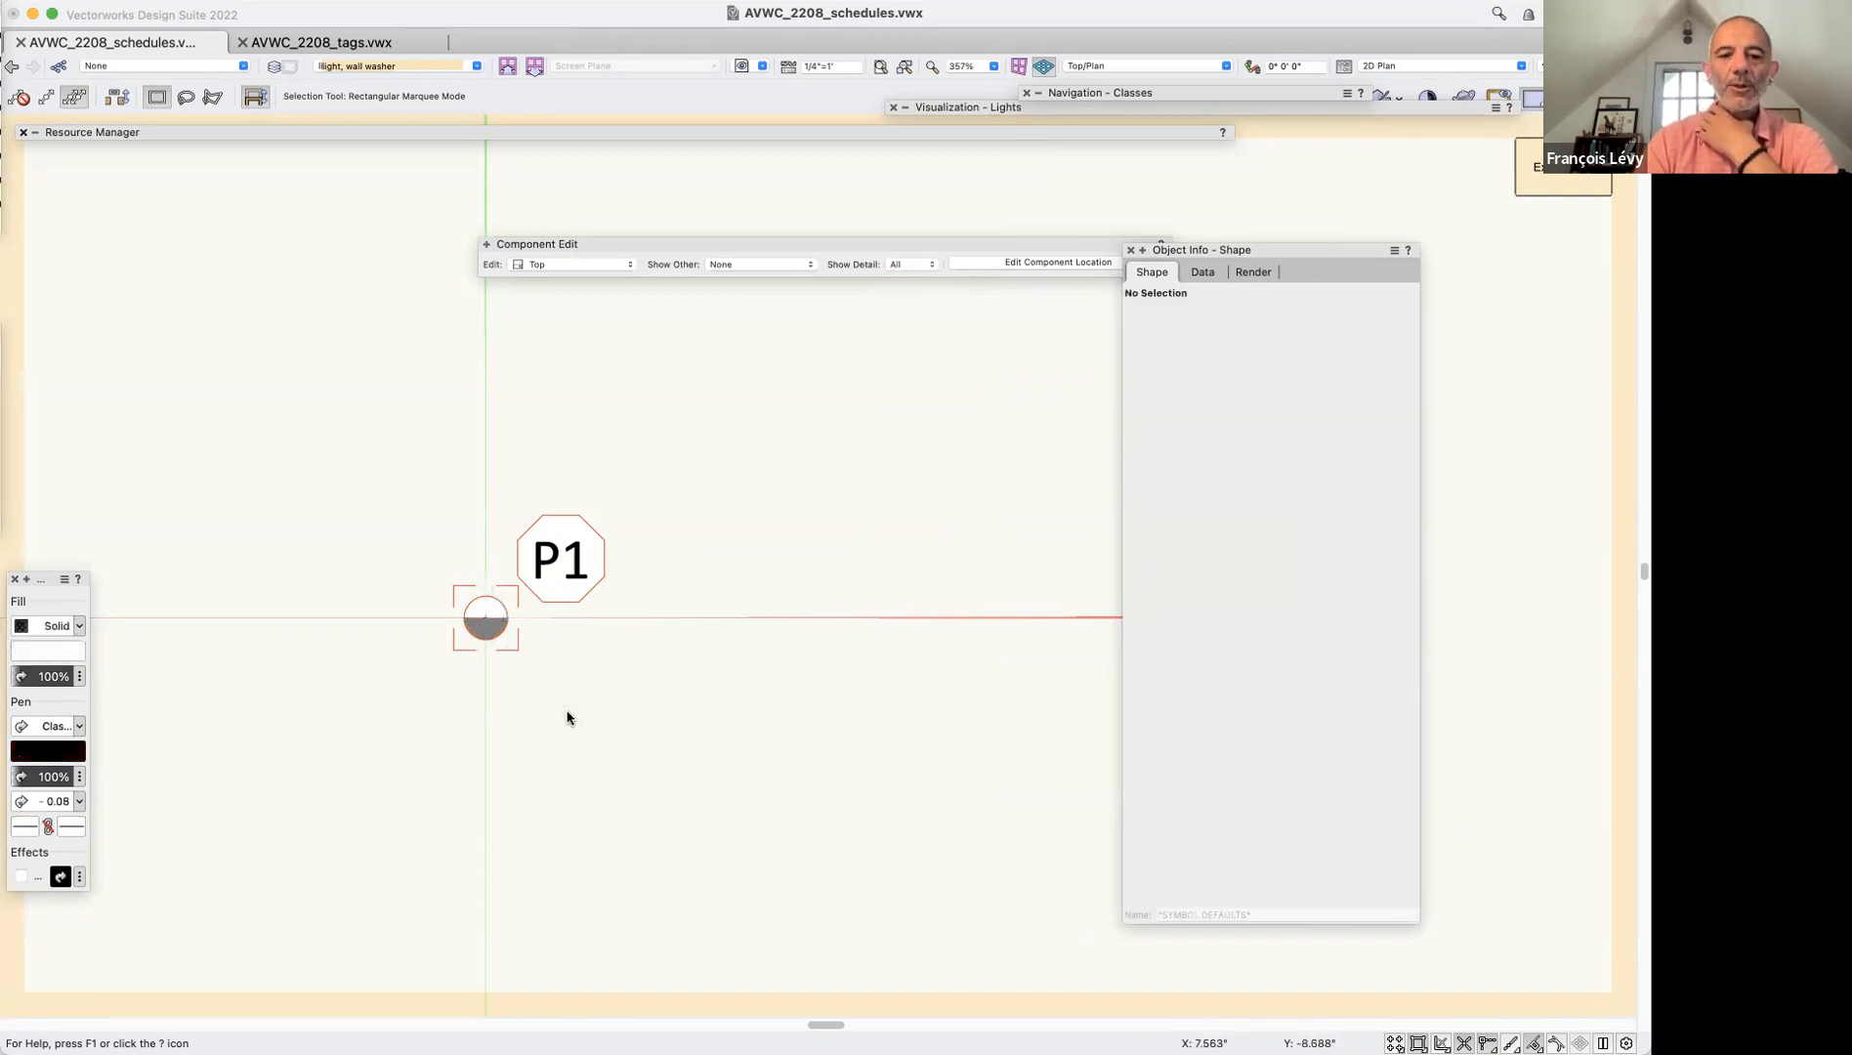
Inspect the symbol's P1 tag text and its octagon outline, and exit the symbol
click(569, 563)
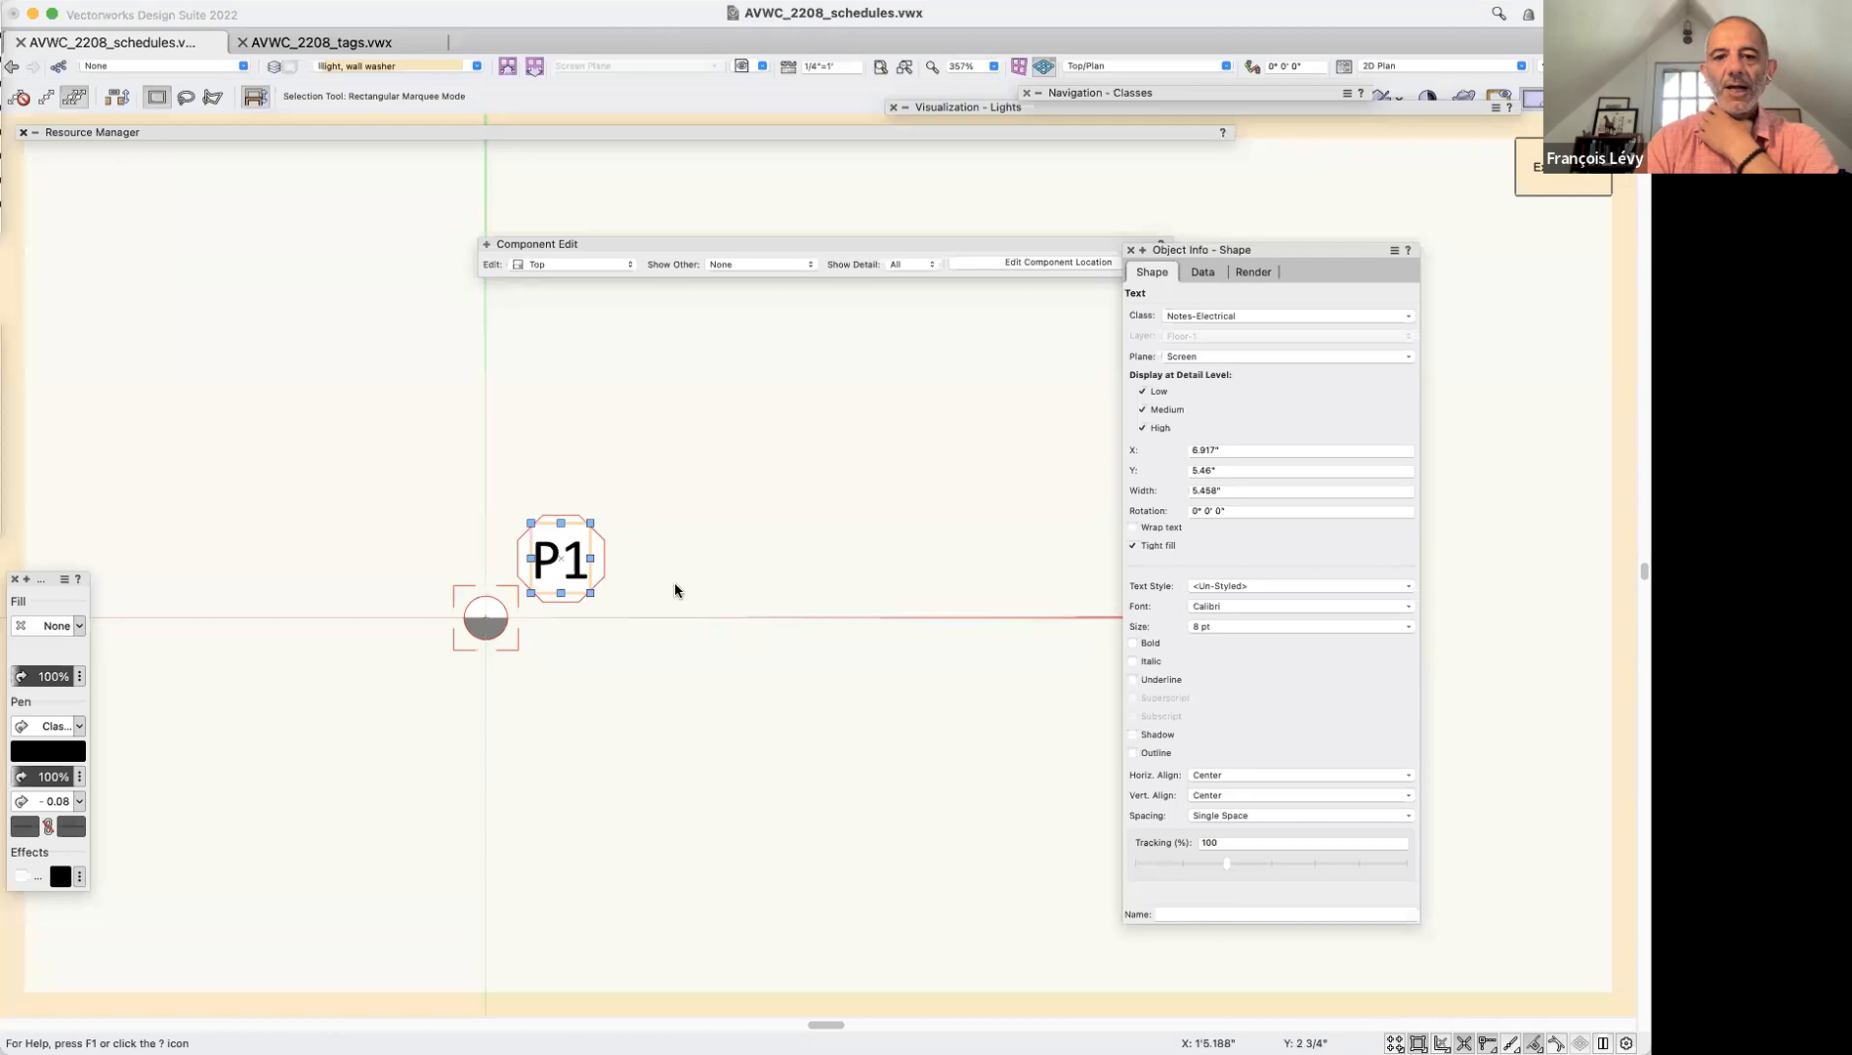
click(589, 520)
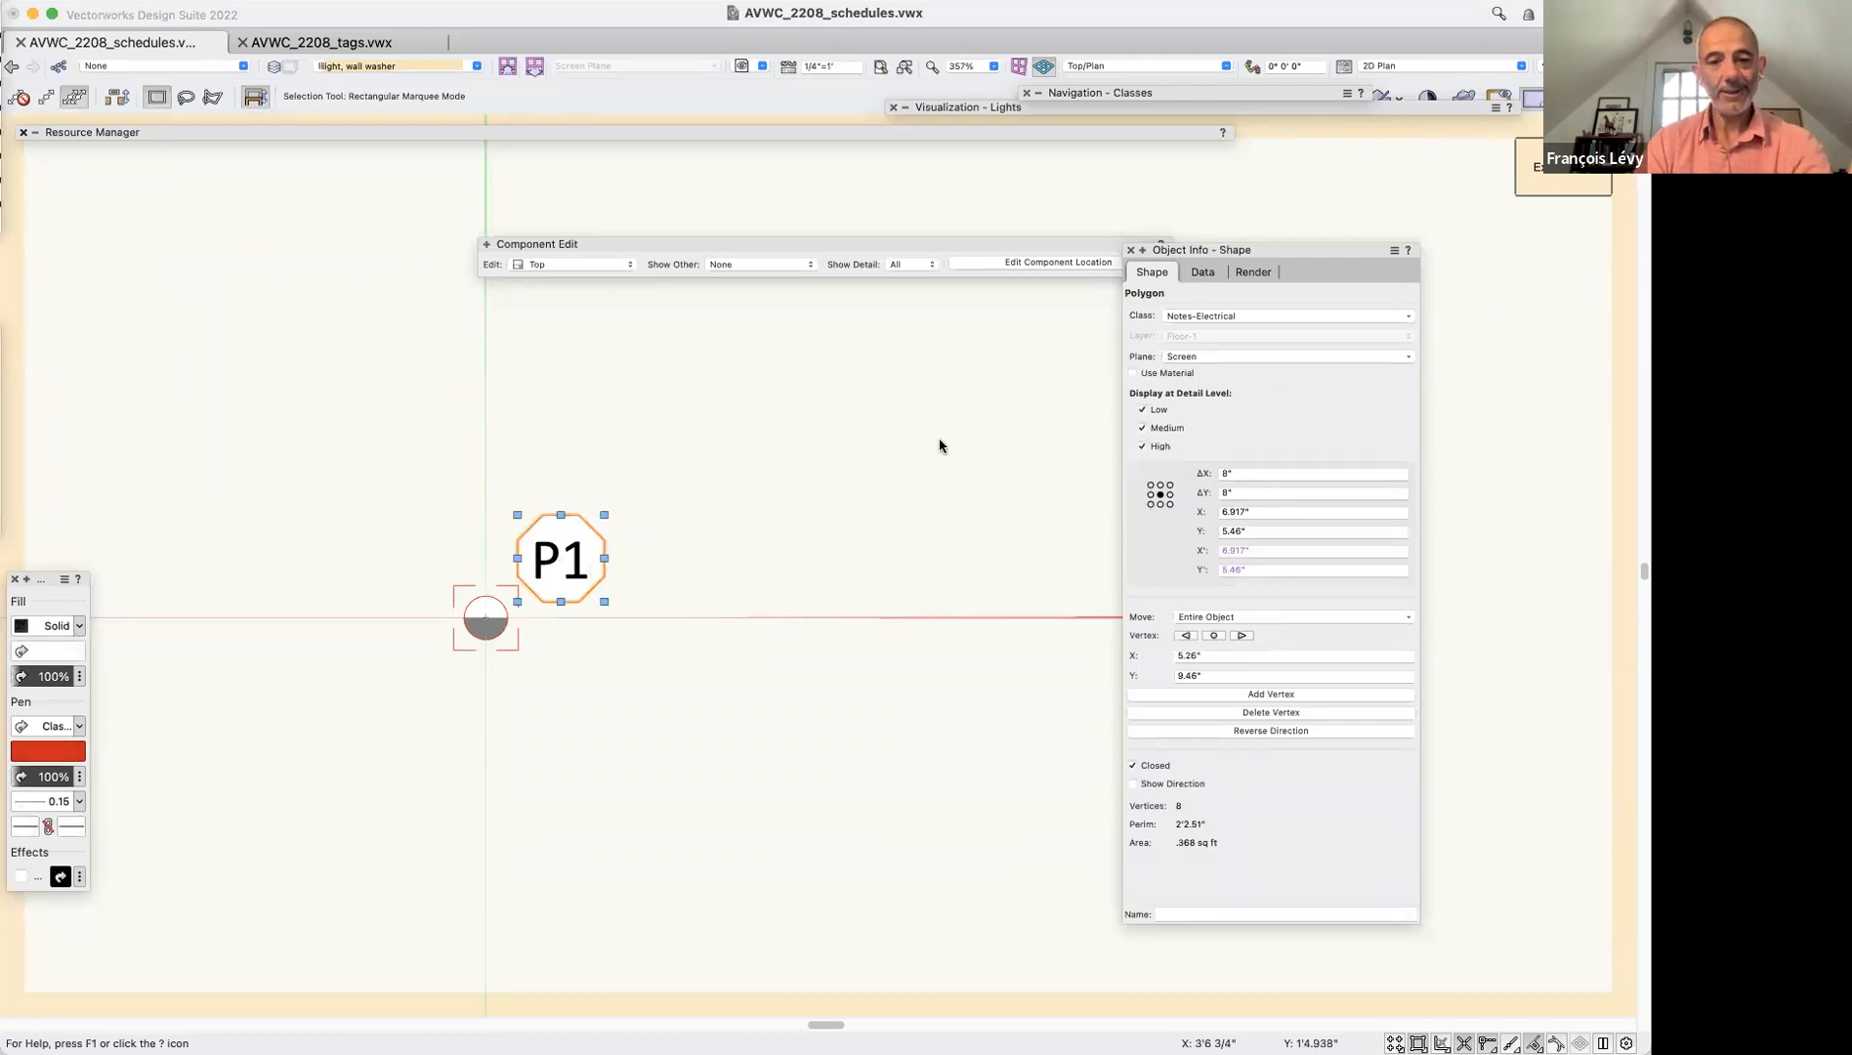
click(585, 549)
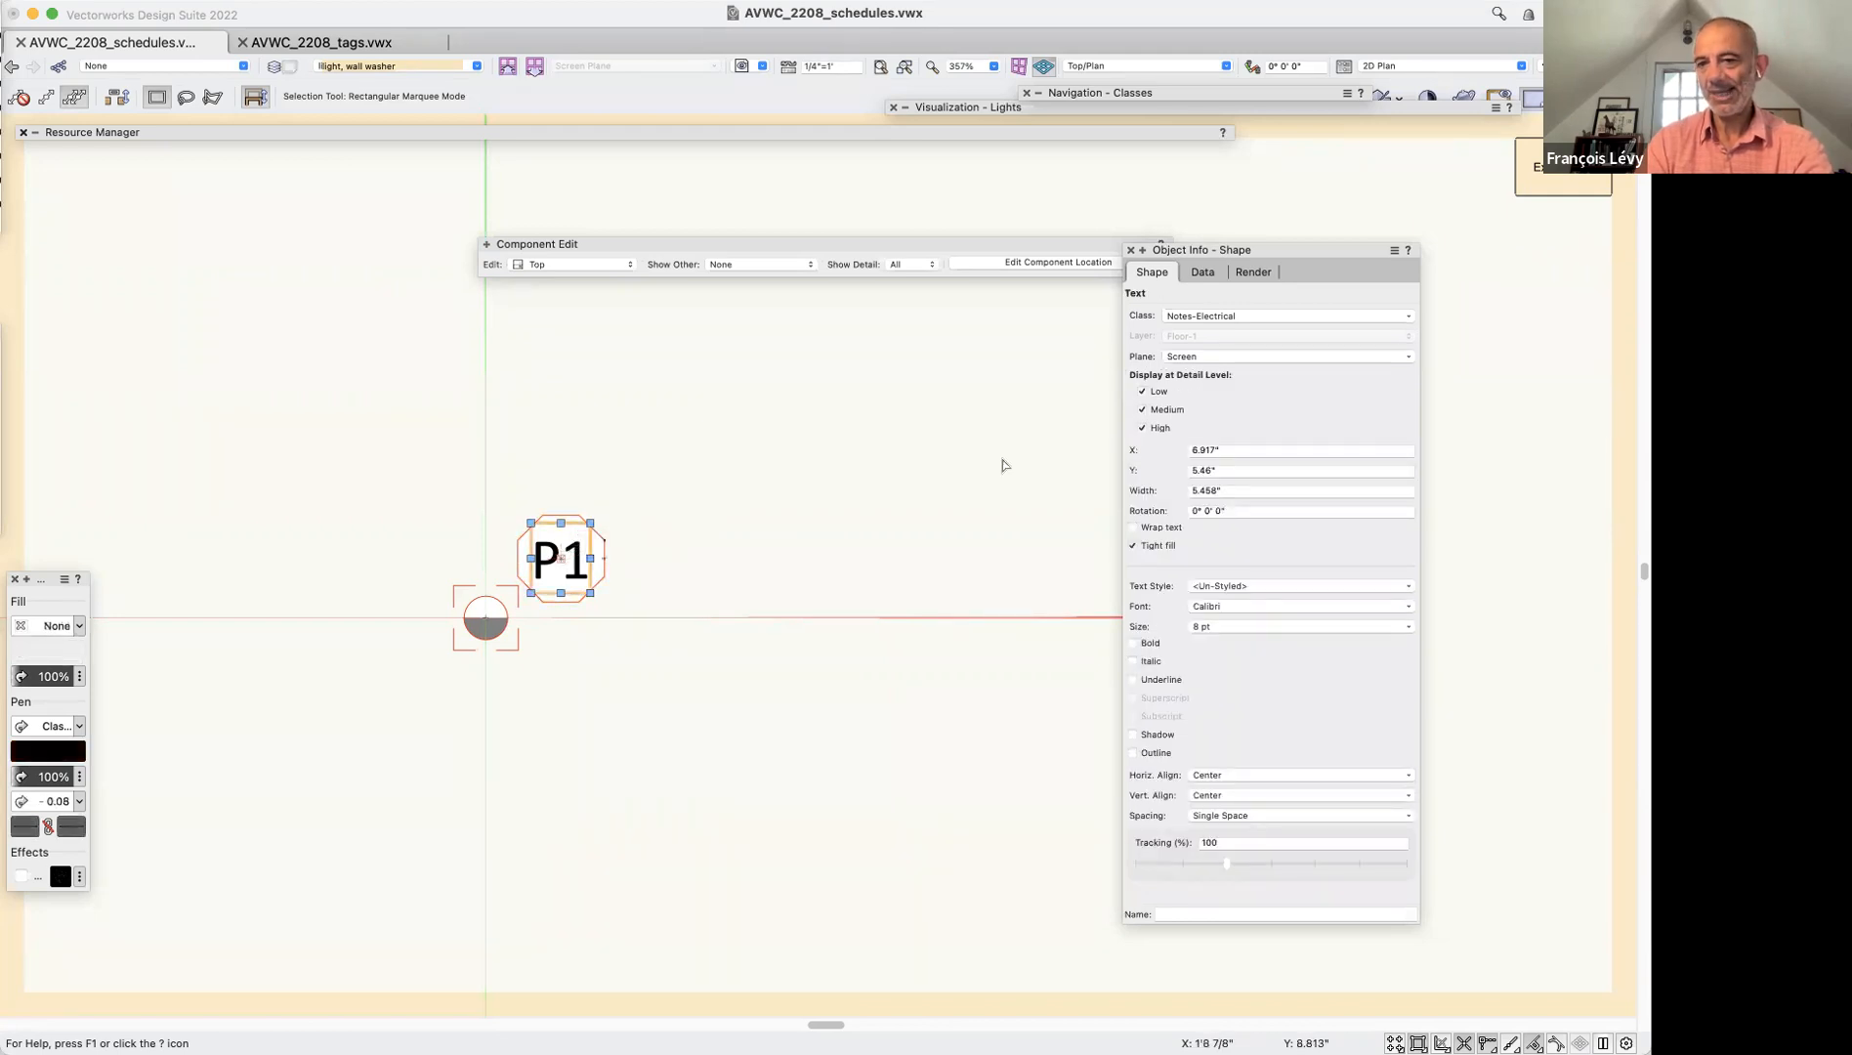
click(1590, 188)
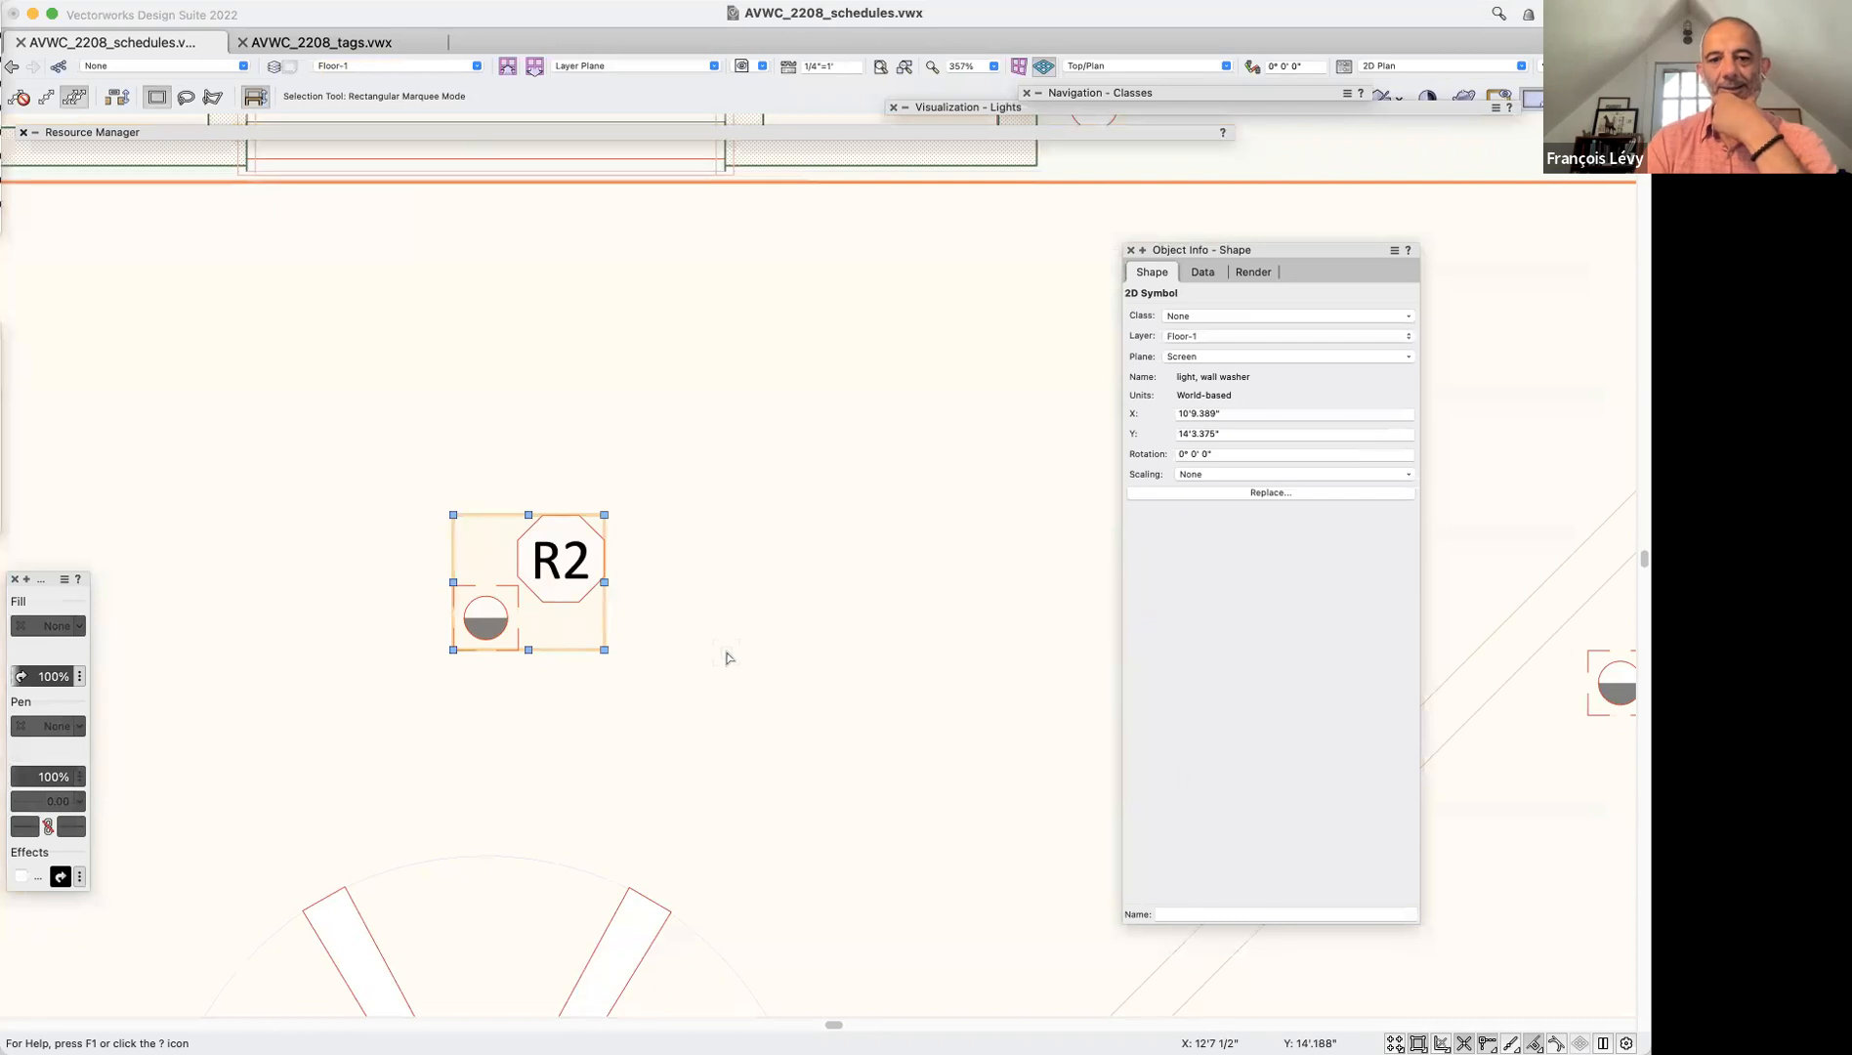
Reopen the R2 light's 2D components, check the properties of the tag text, and exit the symbol
double_click(552, 558)
key(Return)
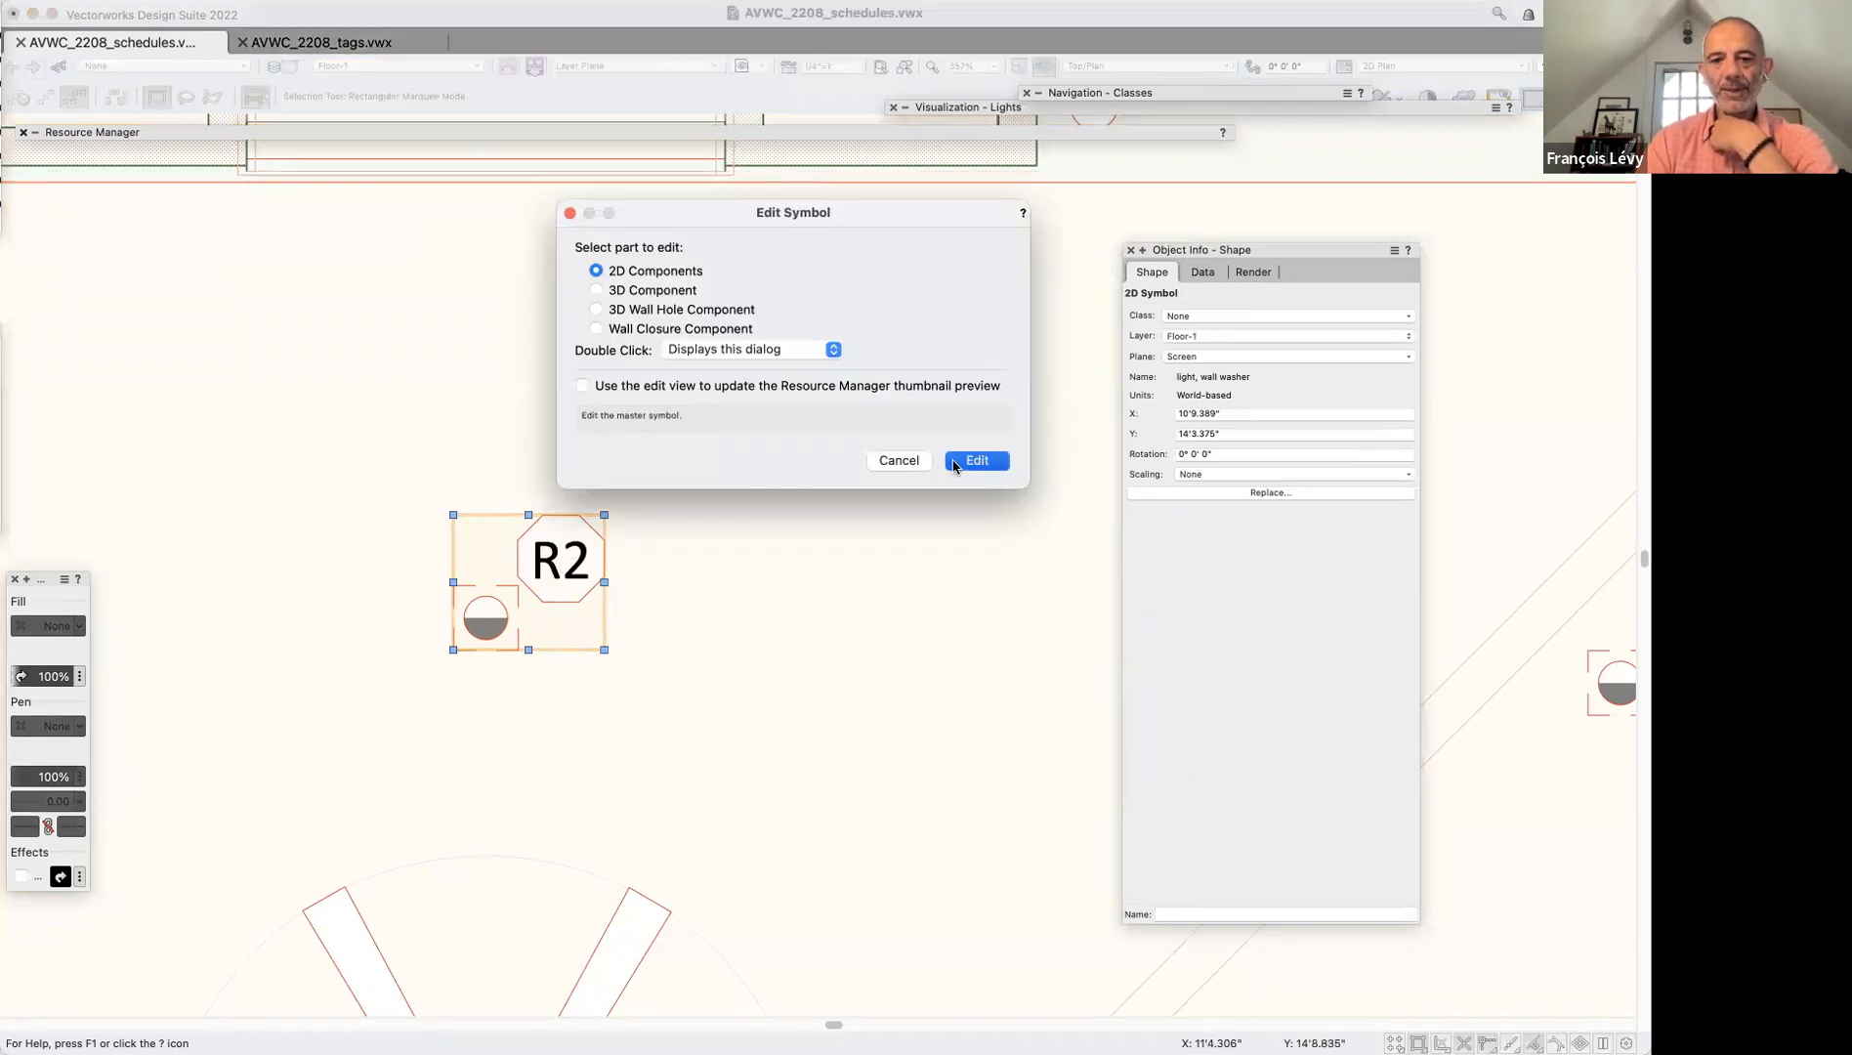
click(670, 569)
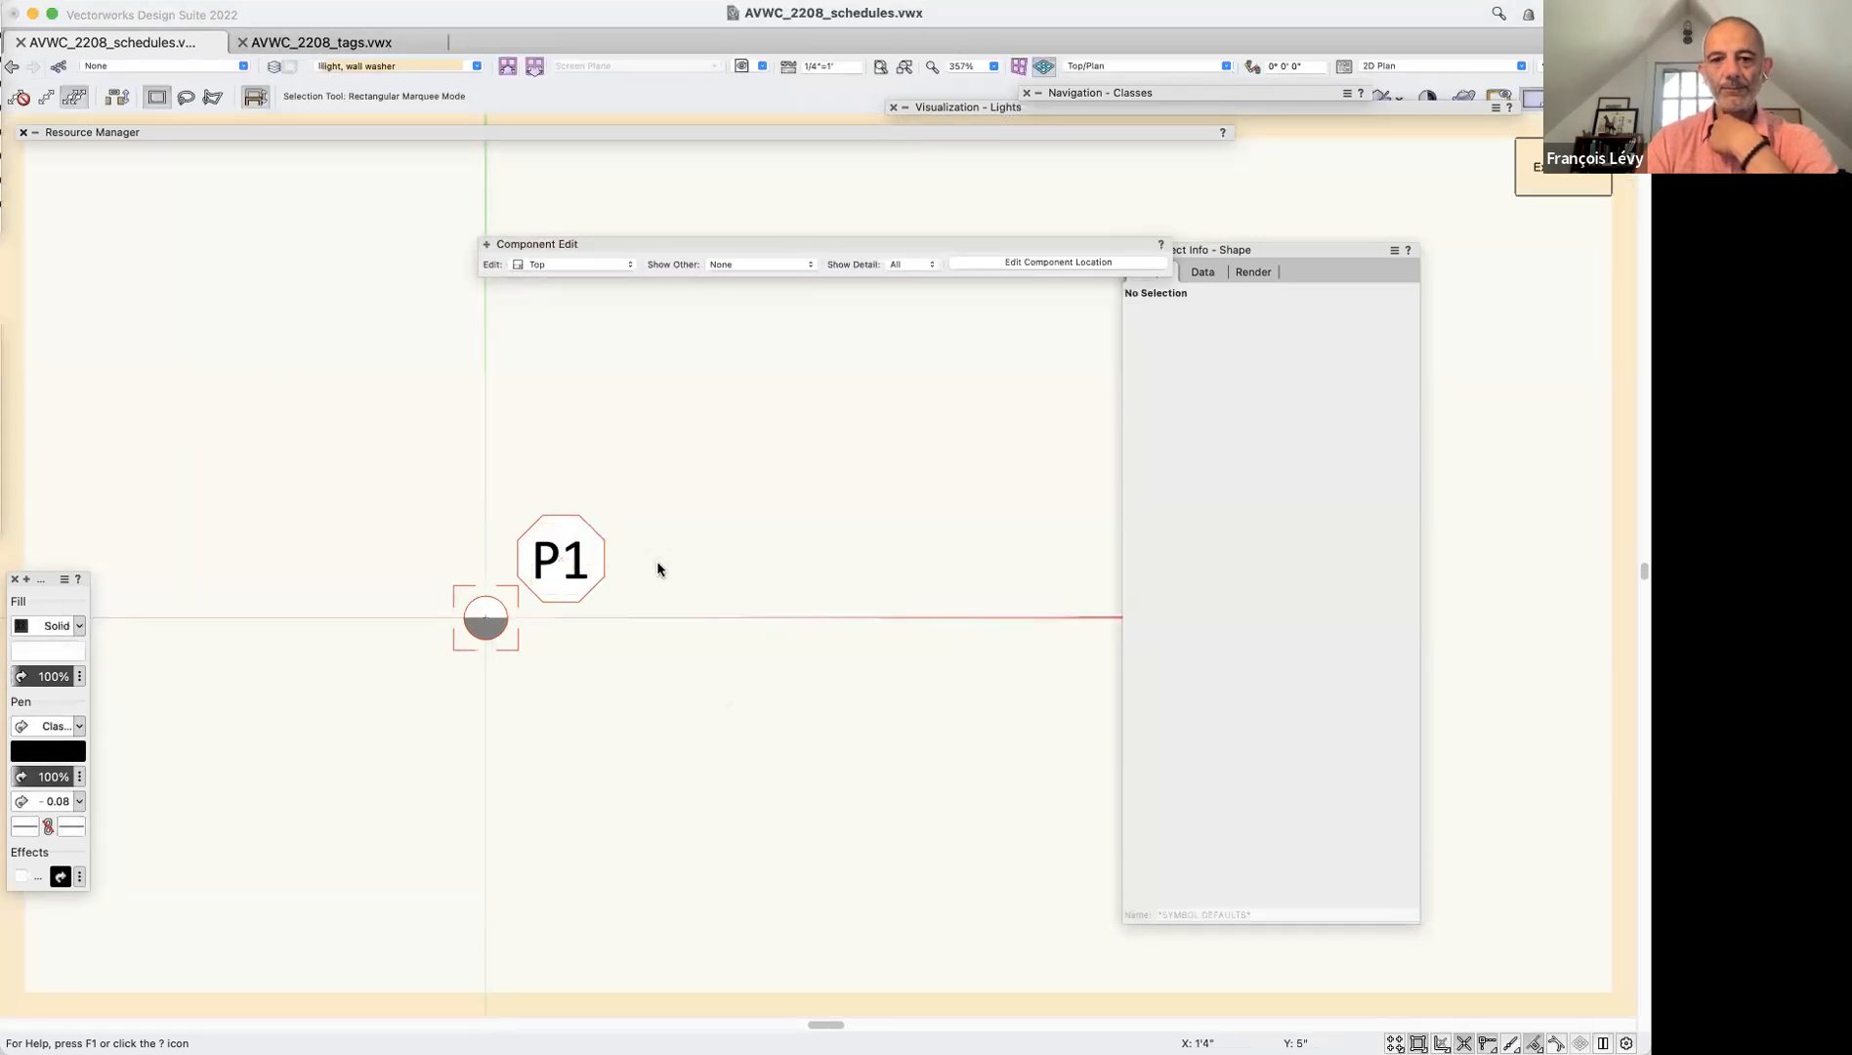
click(547, 565)
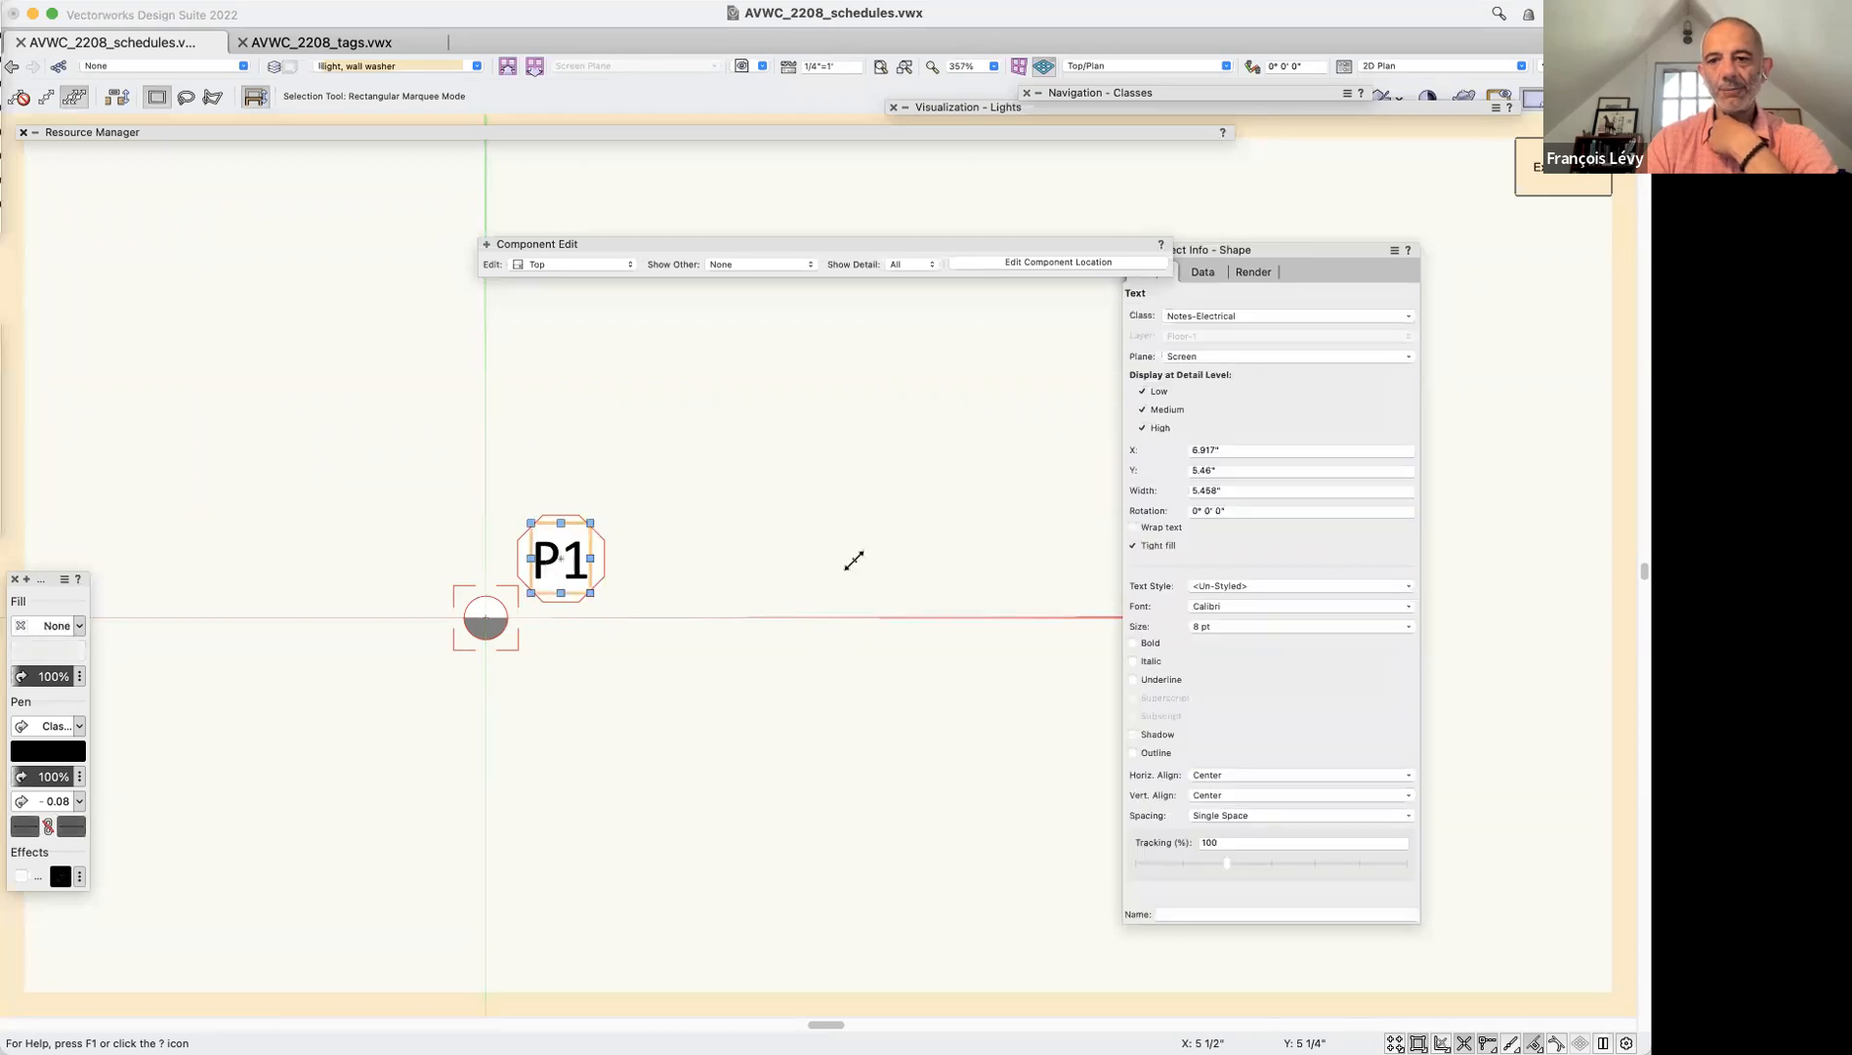
click(1532, 168)
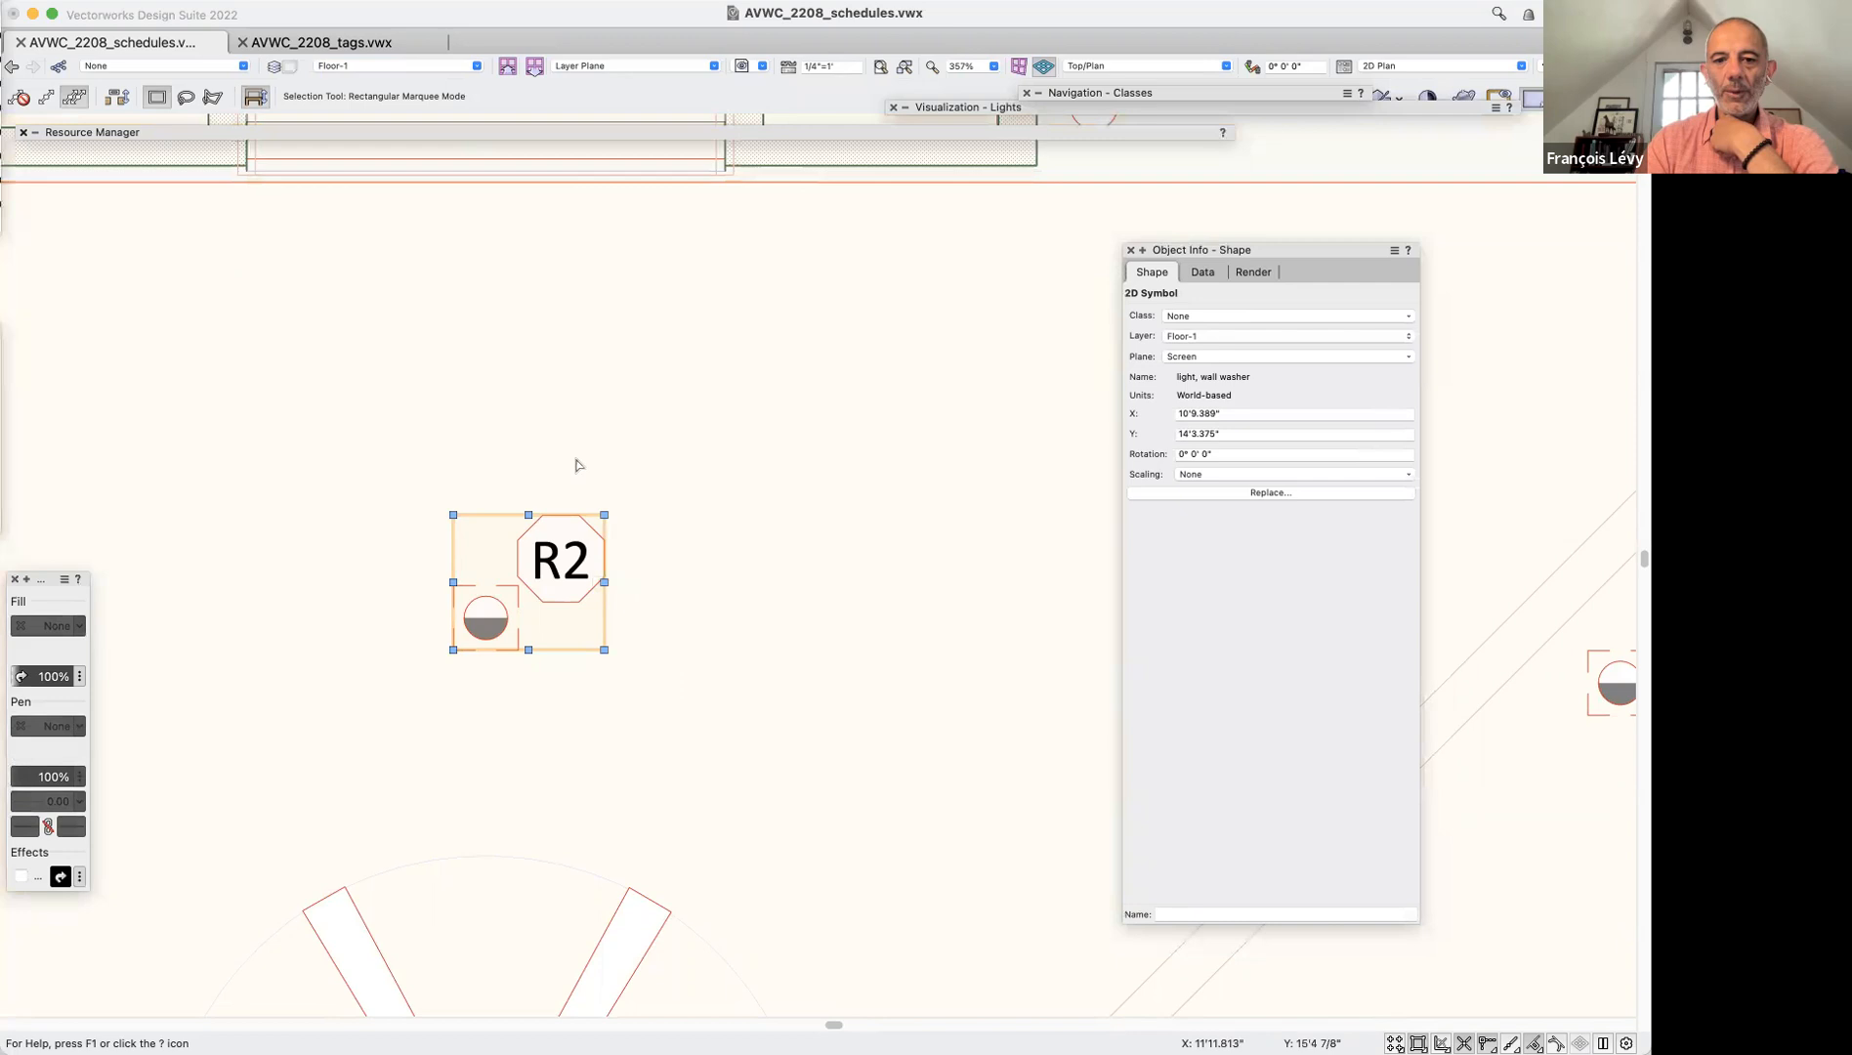
Select the R4 light outside the sliding door to check its symbol name
scroll(723, 557, down, 3)
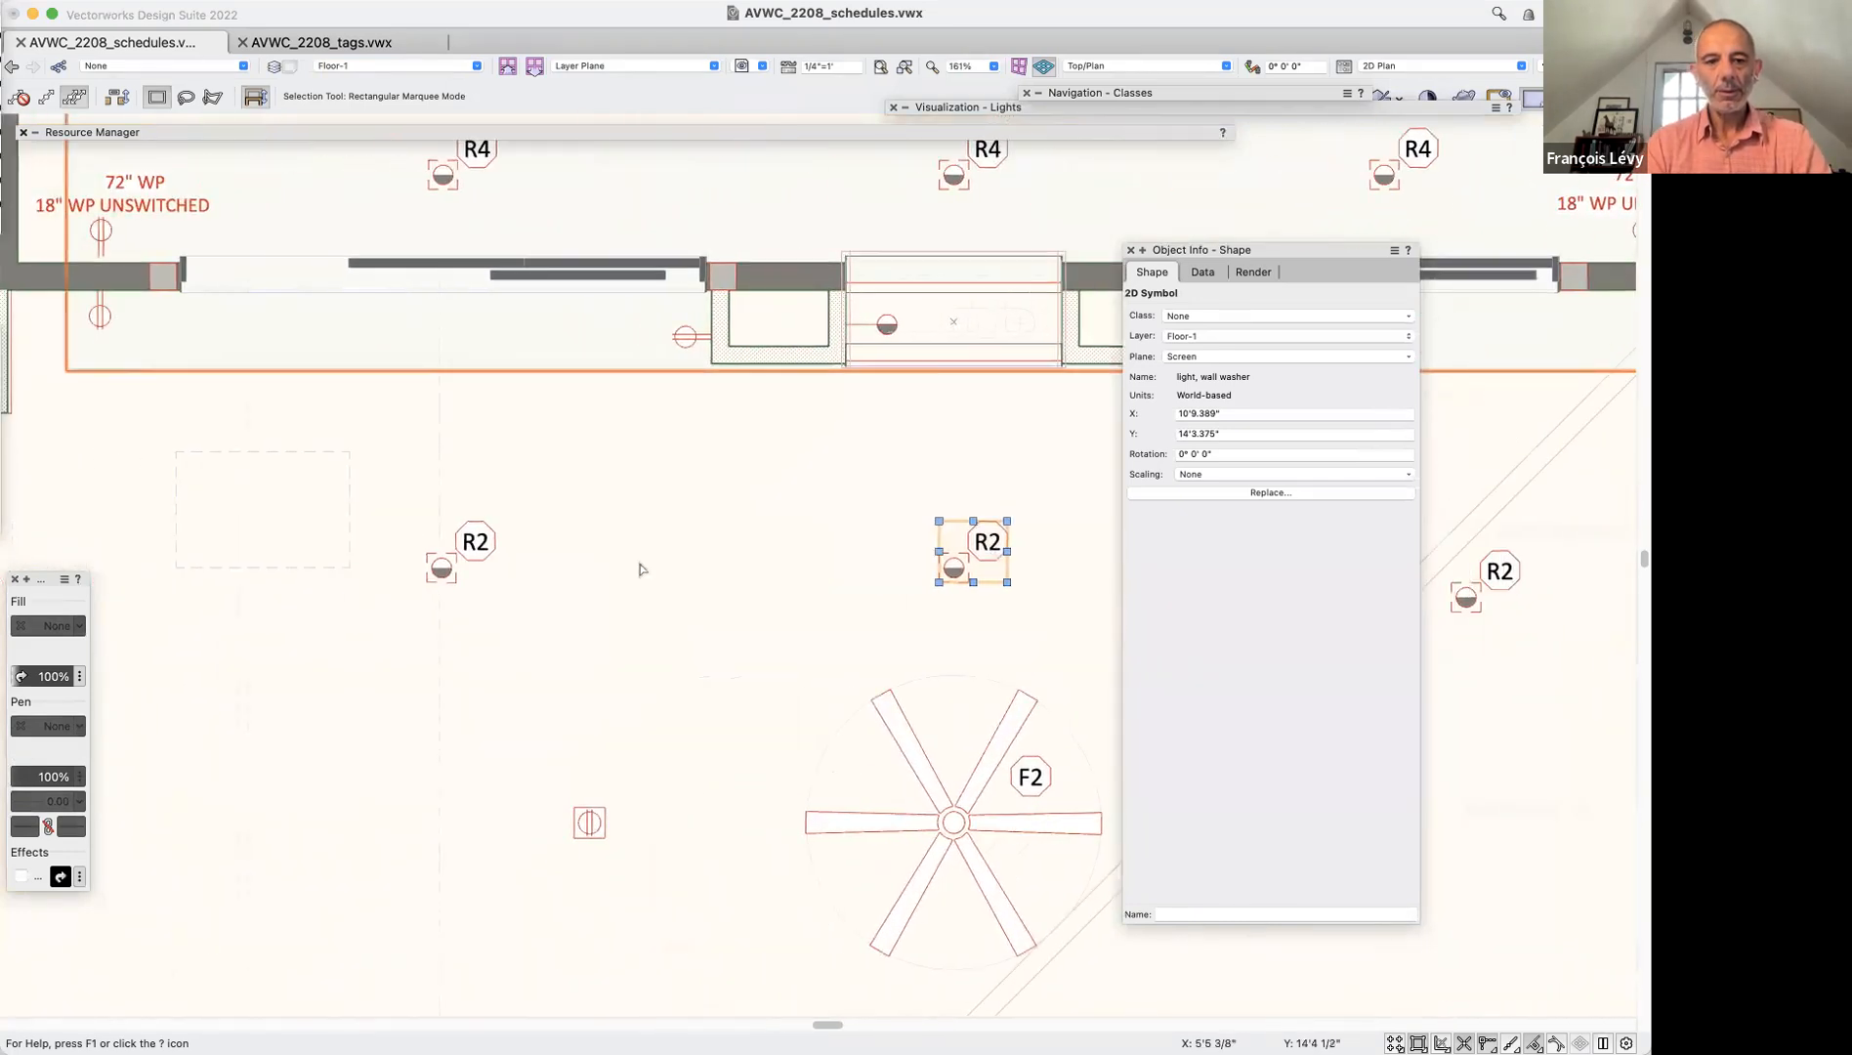
scroll(640, 569, left, 8)
scroll(640, 569, up, 4)
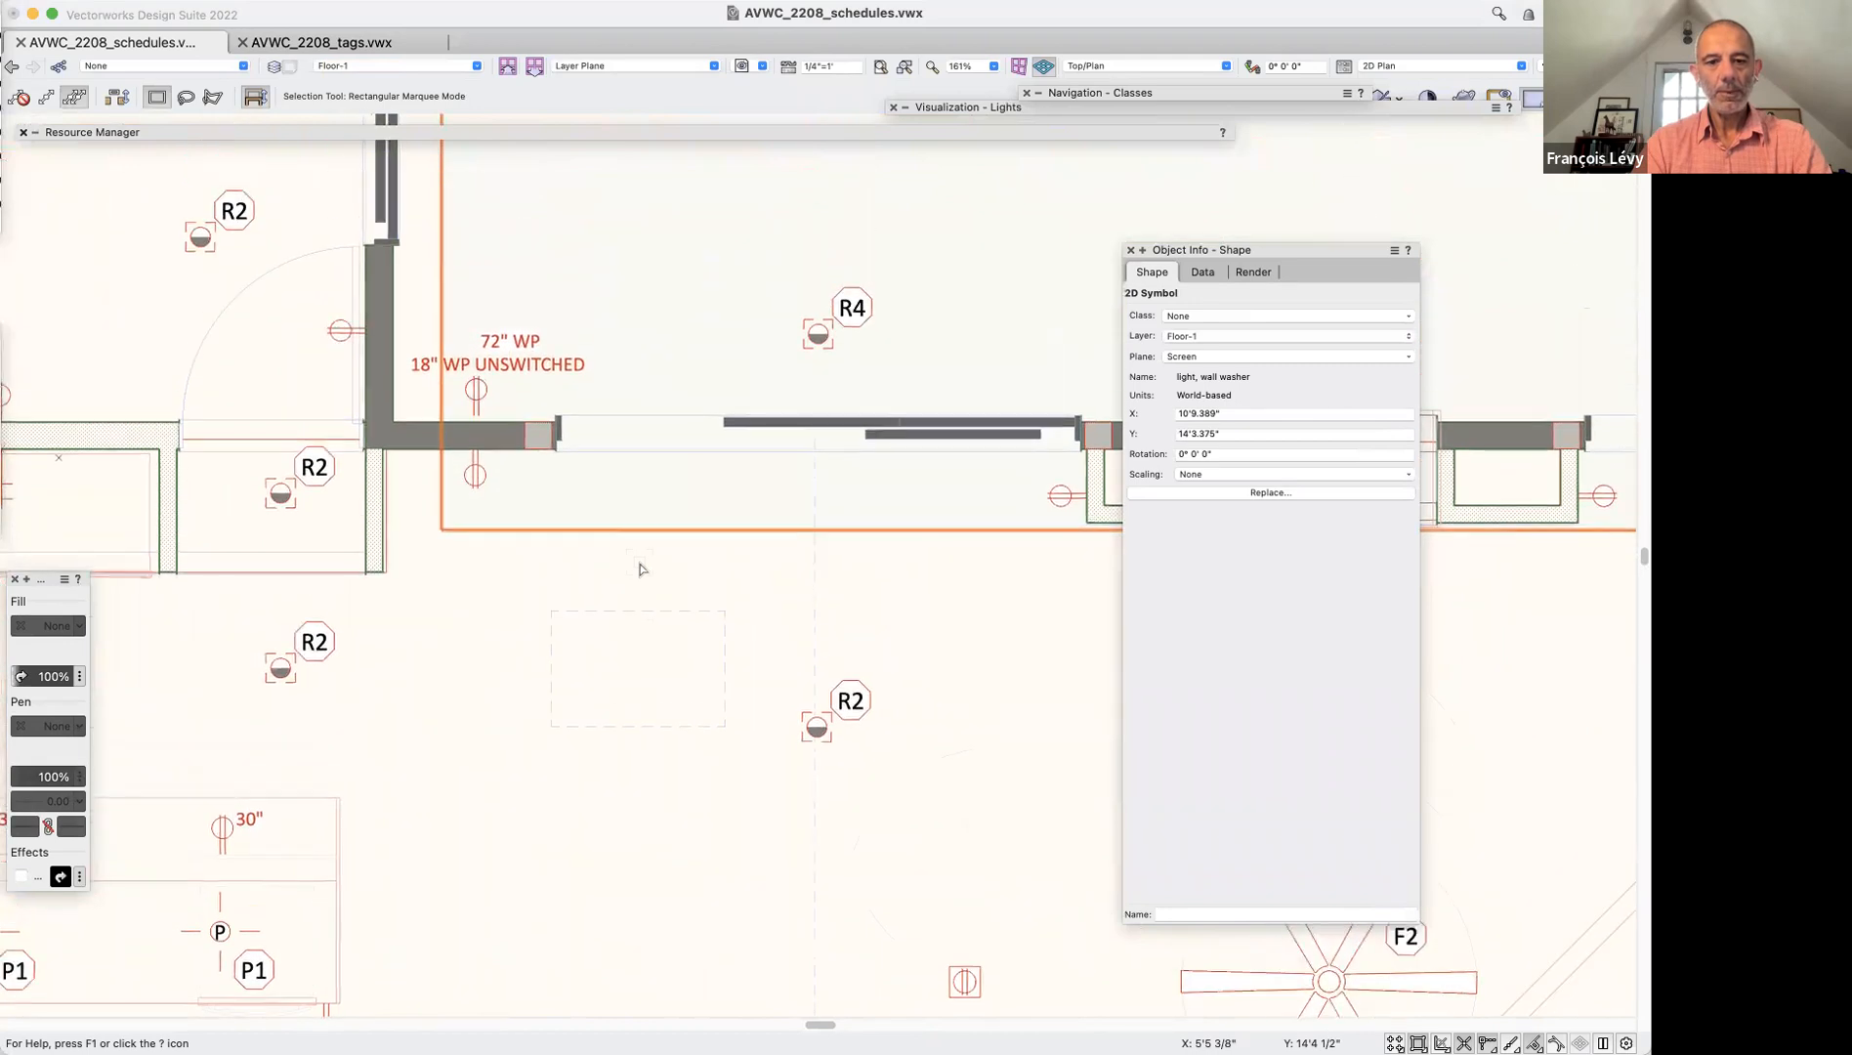
click(846, 314)
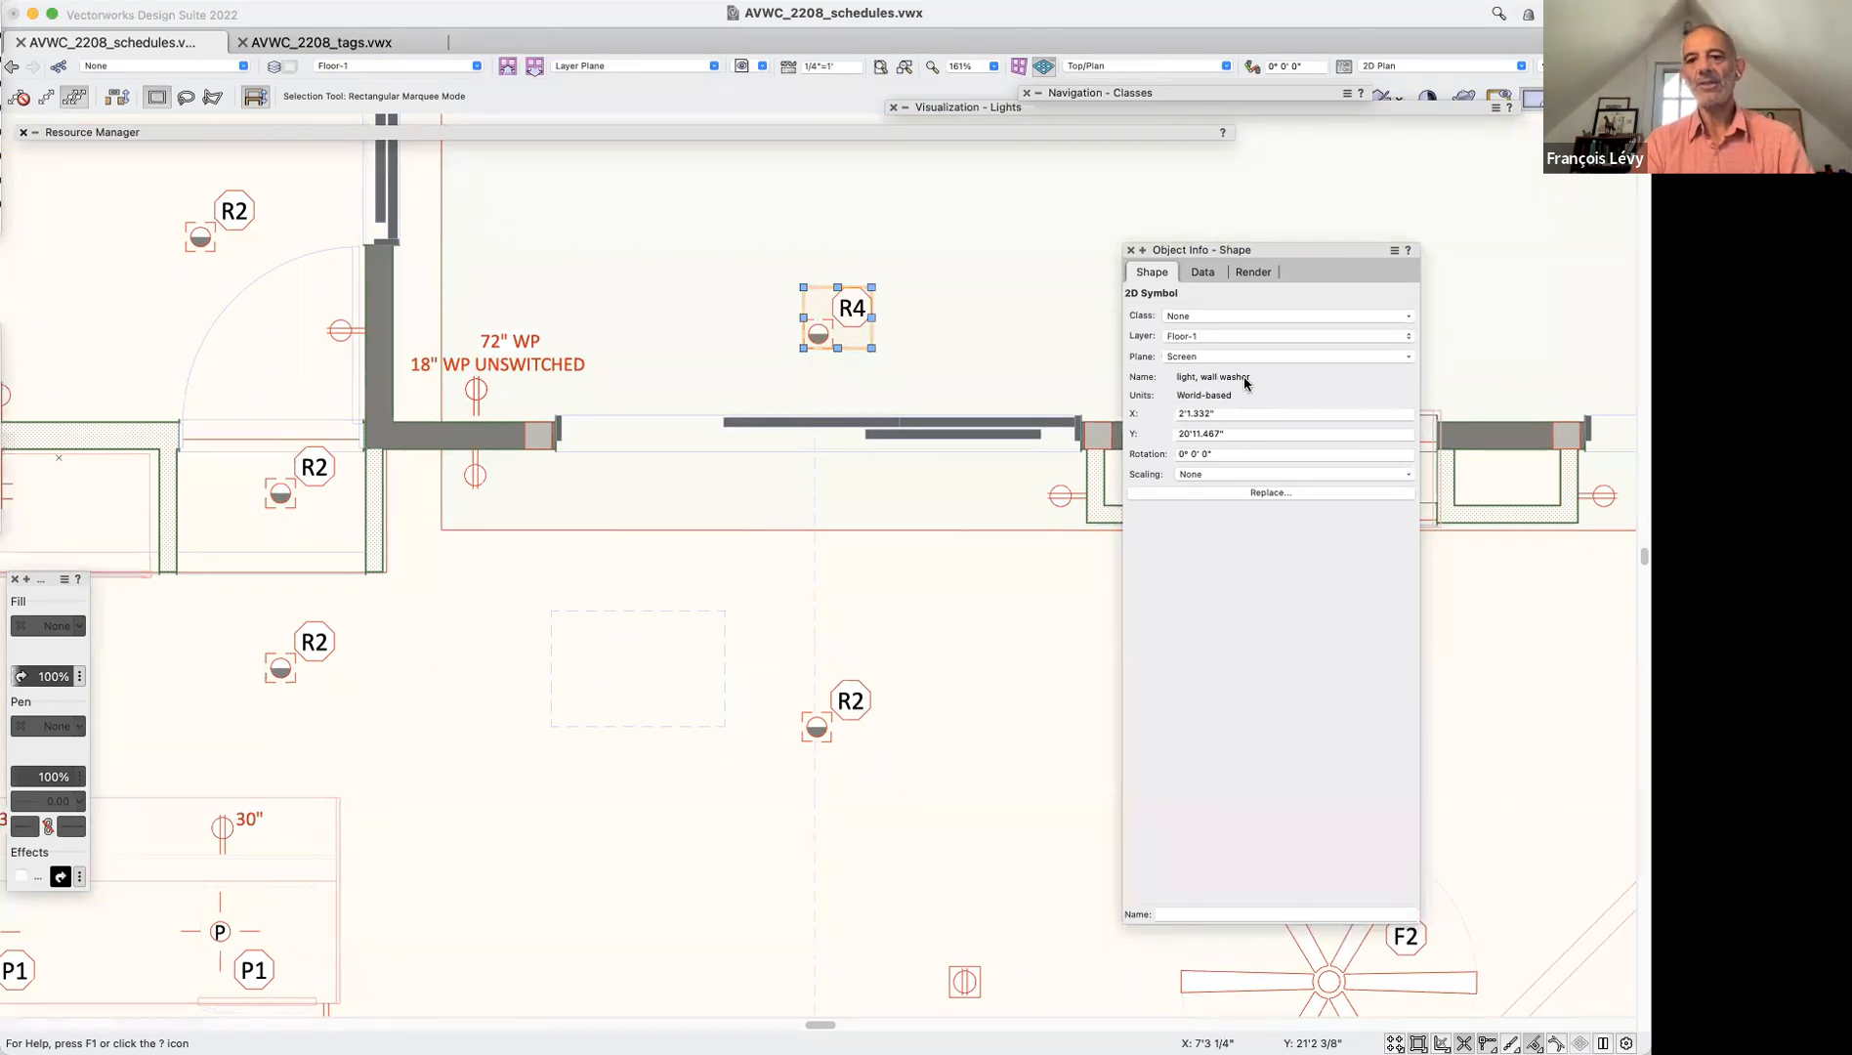
Compare the symbol names of the R2 and R4 lights by the sliding door, and view the R2 light's attached record data
click(854, 707)
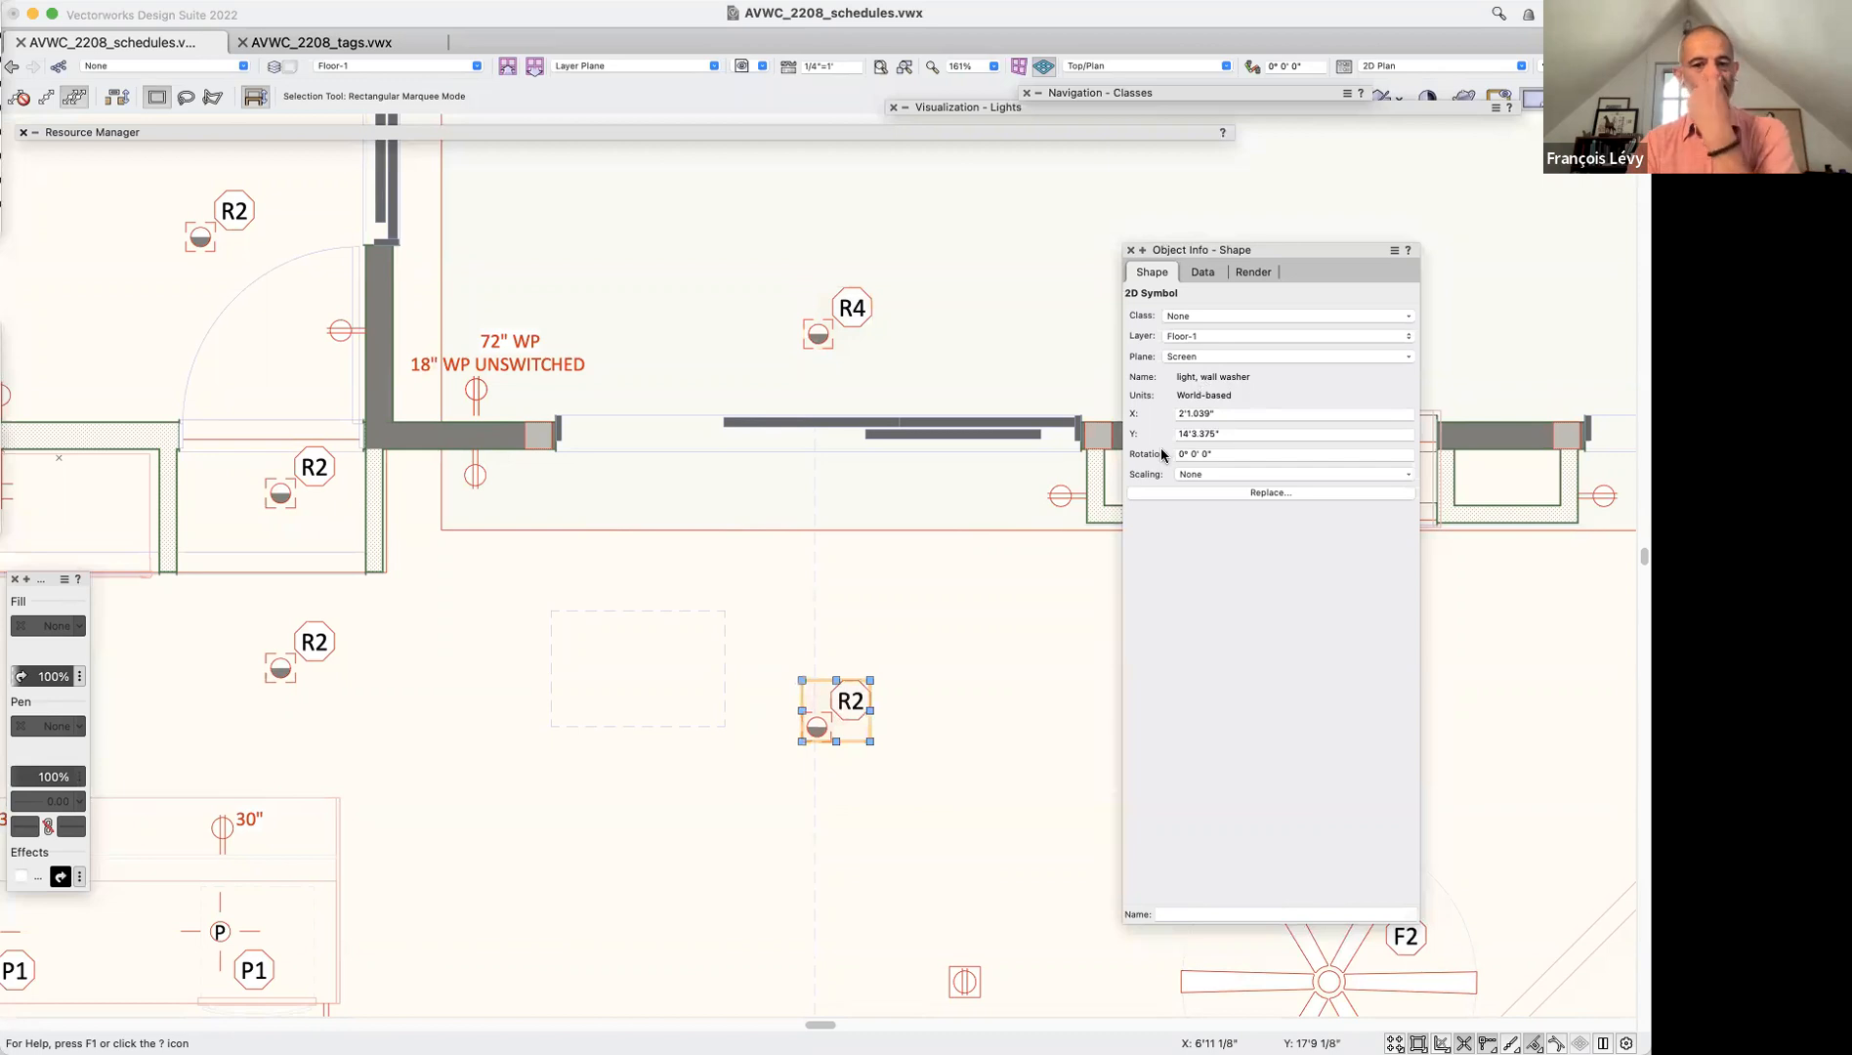
click(860, 305)
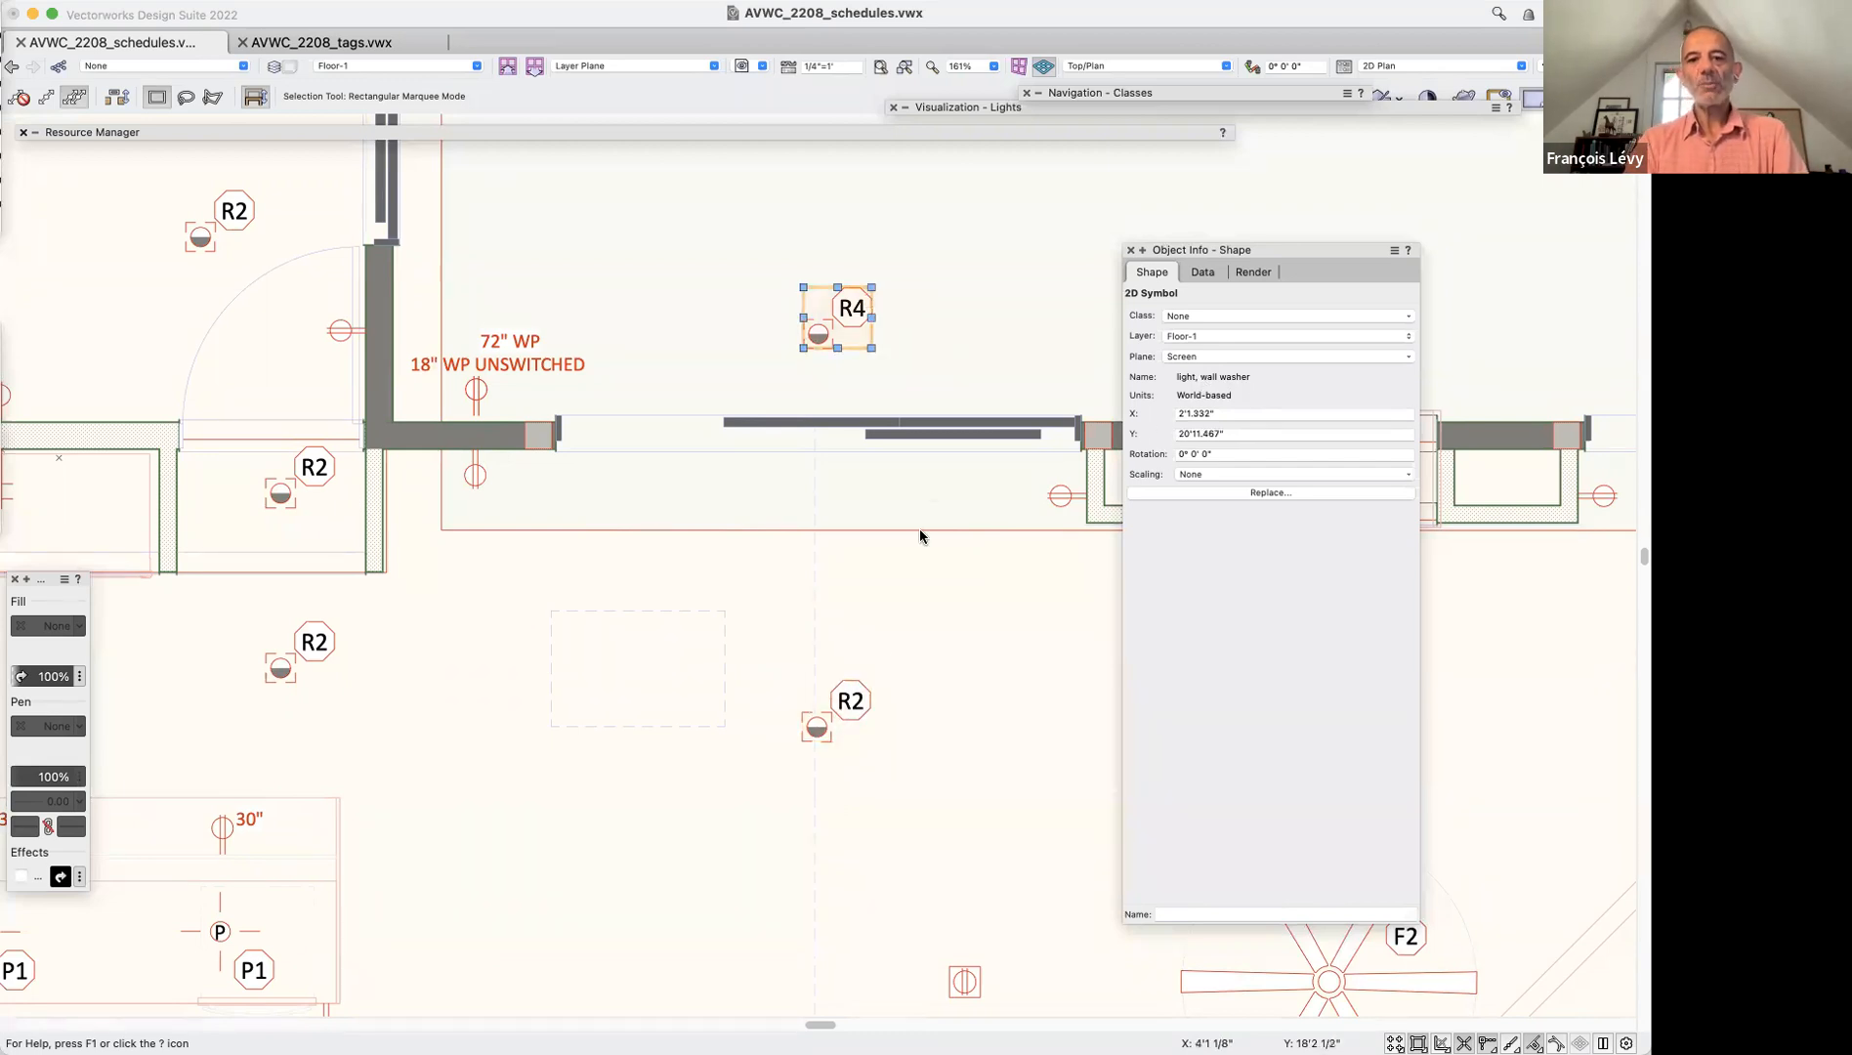
click(875, 707)
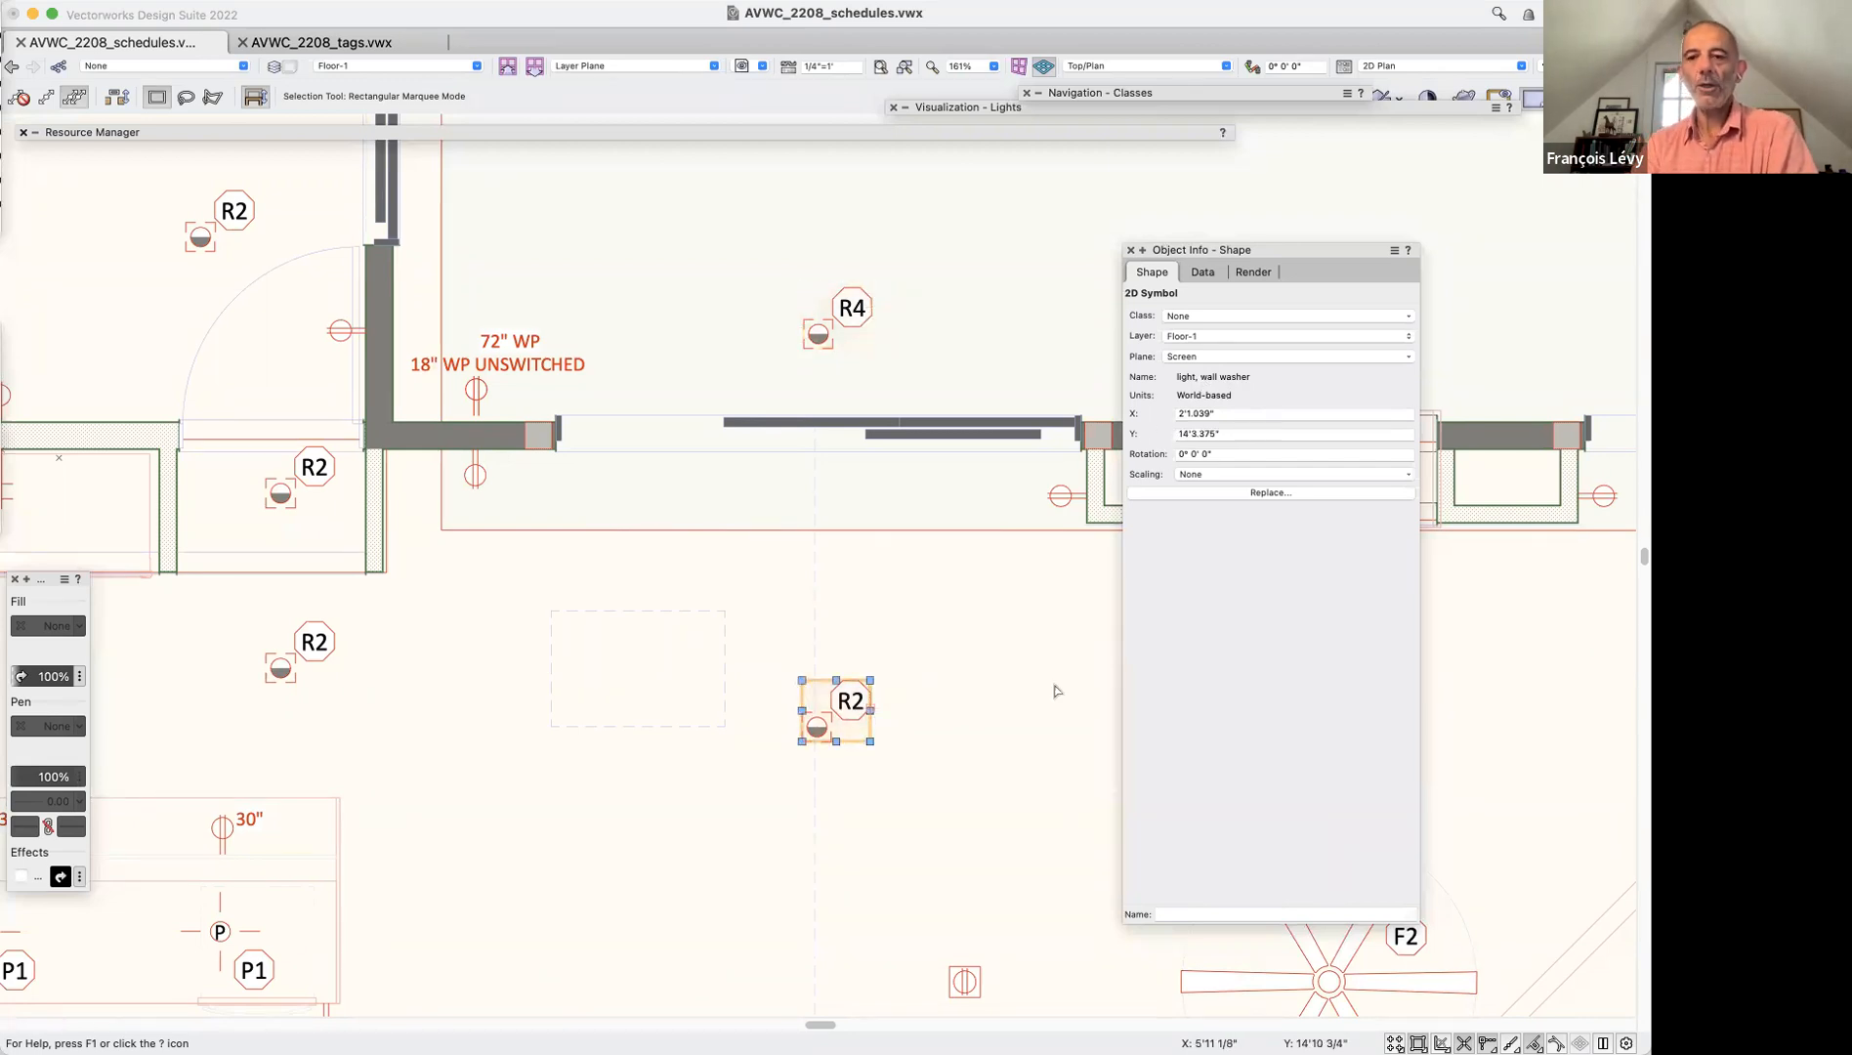
click(1204, 273)
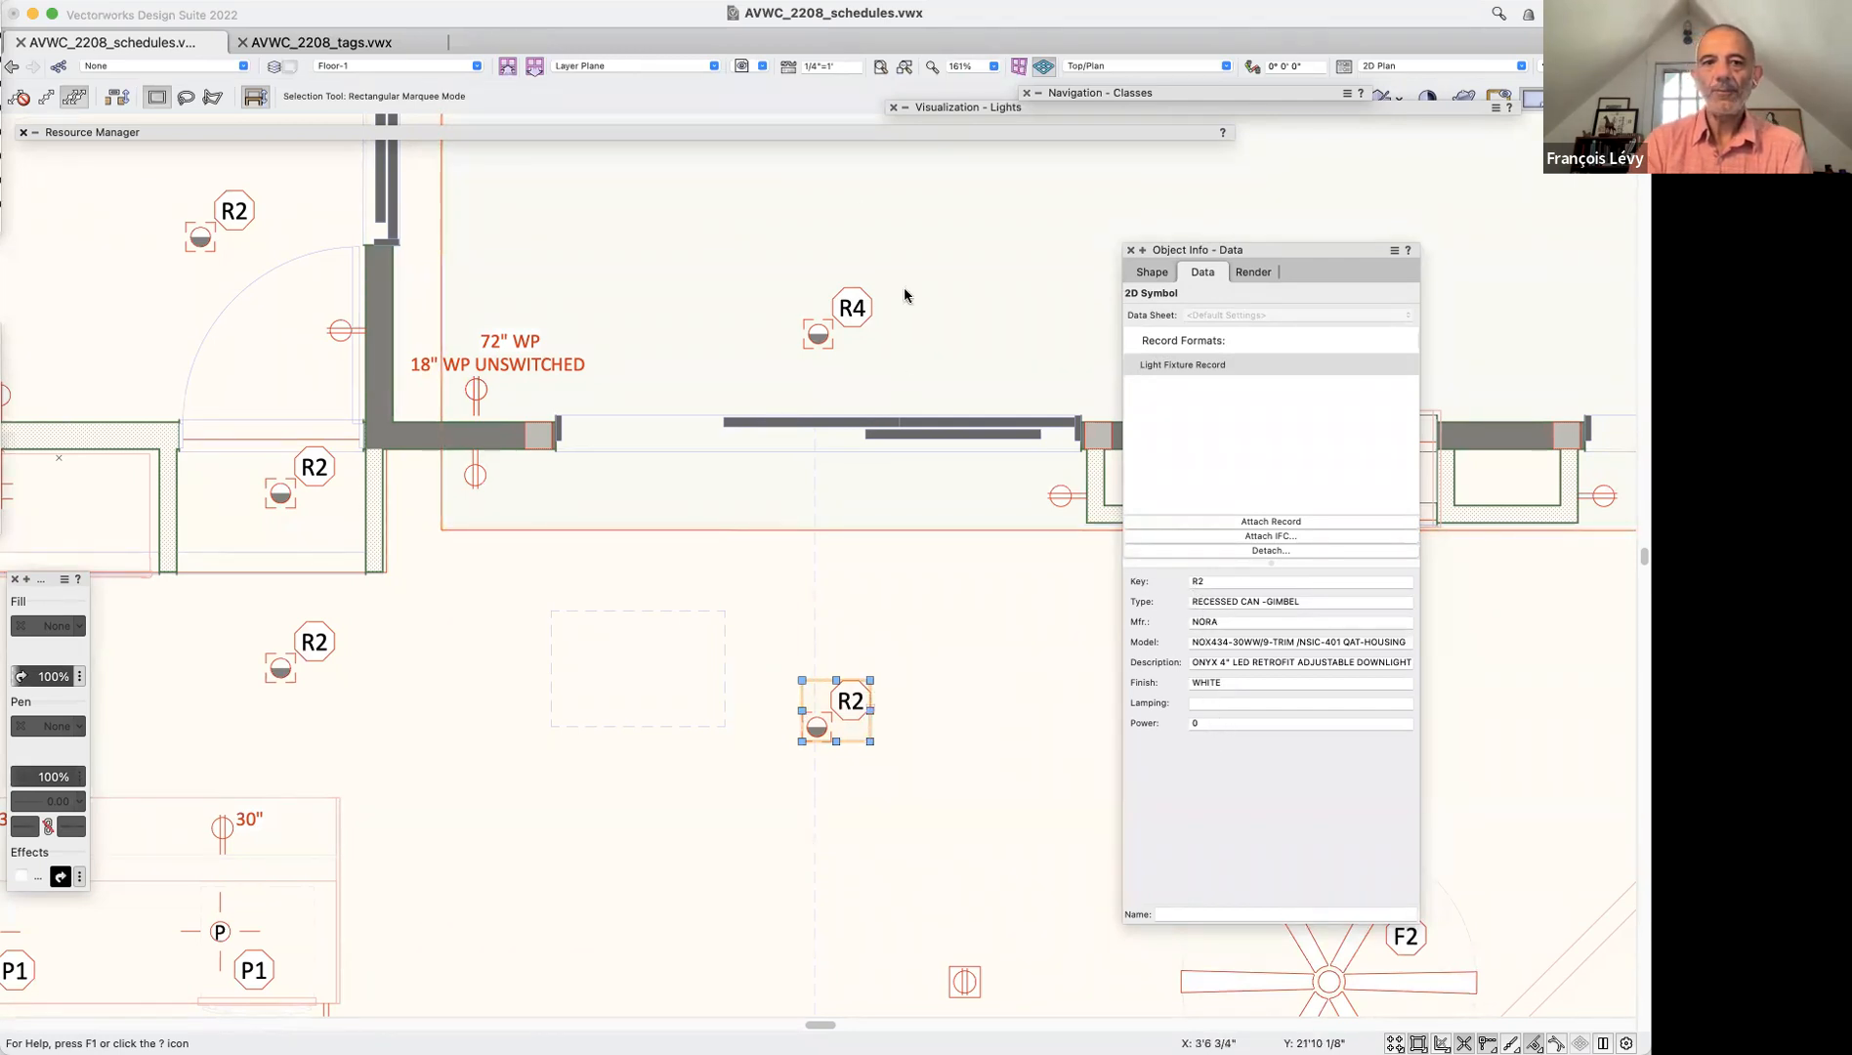
Show the drawing's Record Formats in the Resource Manager instead of its worksheets
double_click(784, 135)
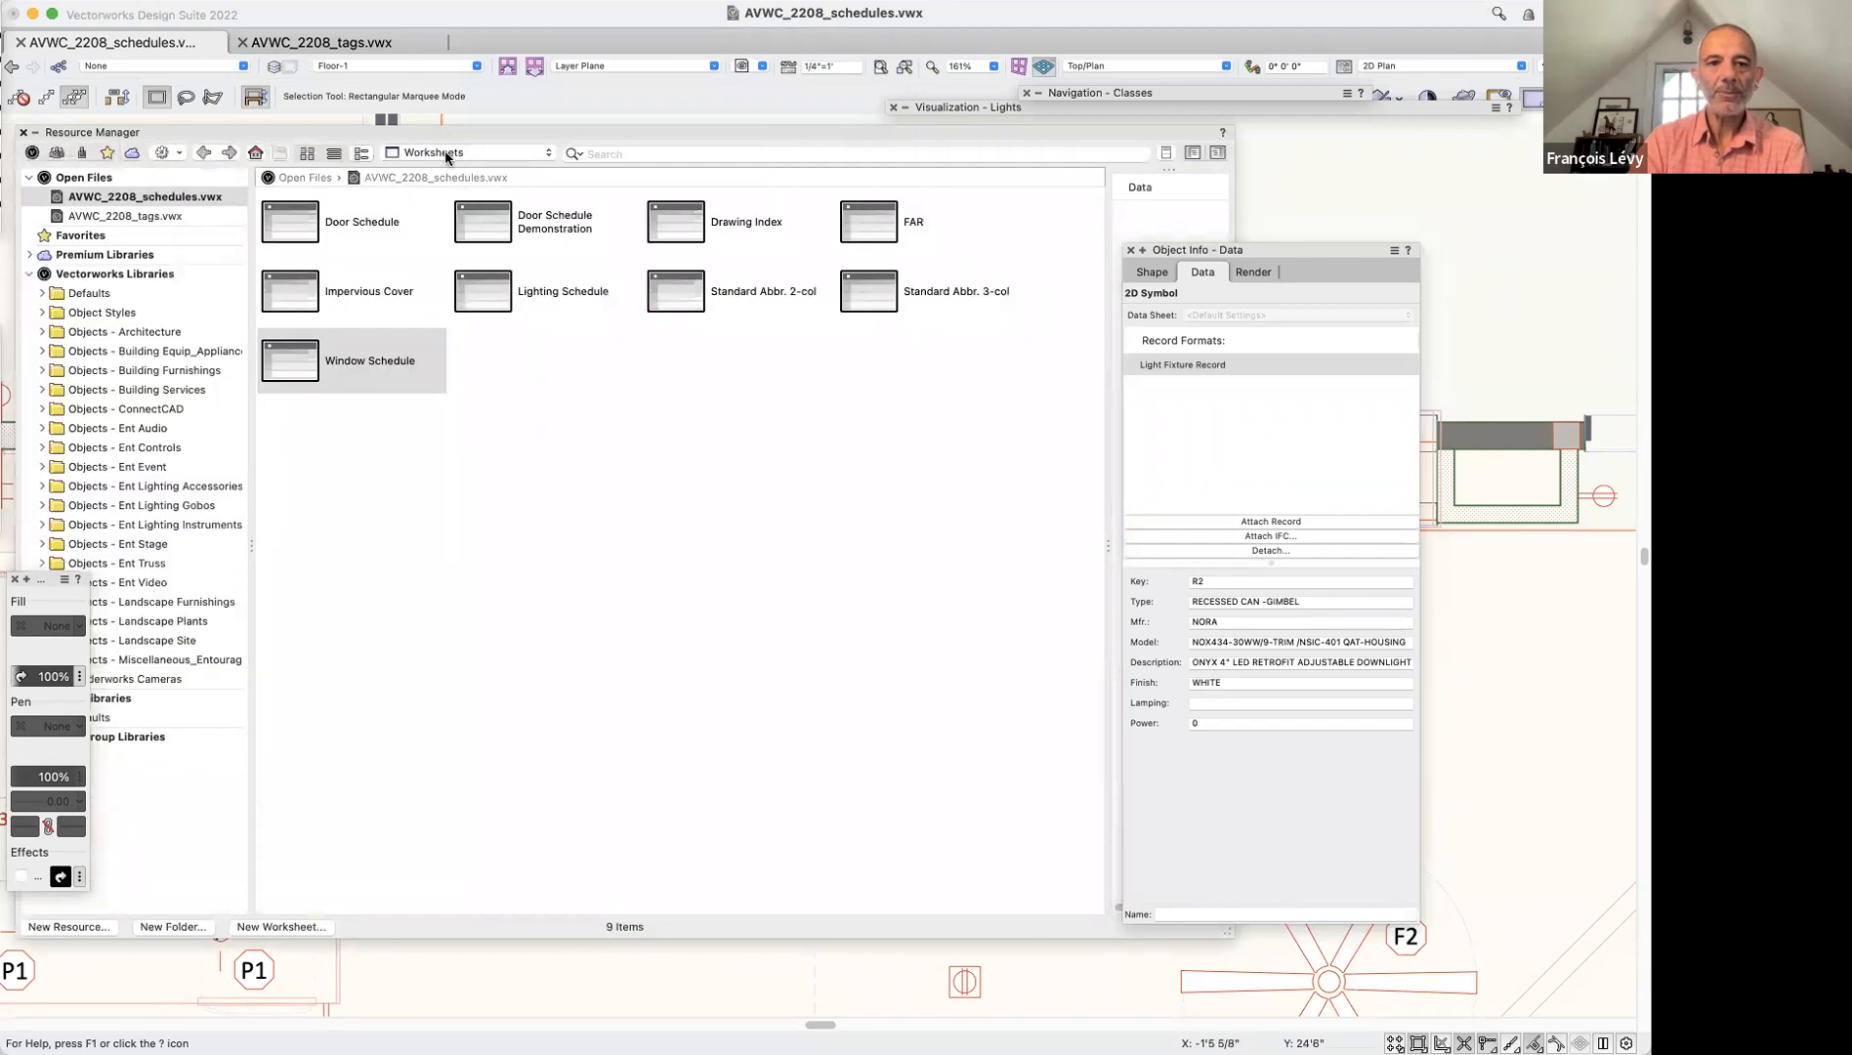
click(447, 153)
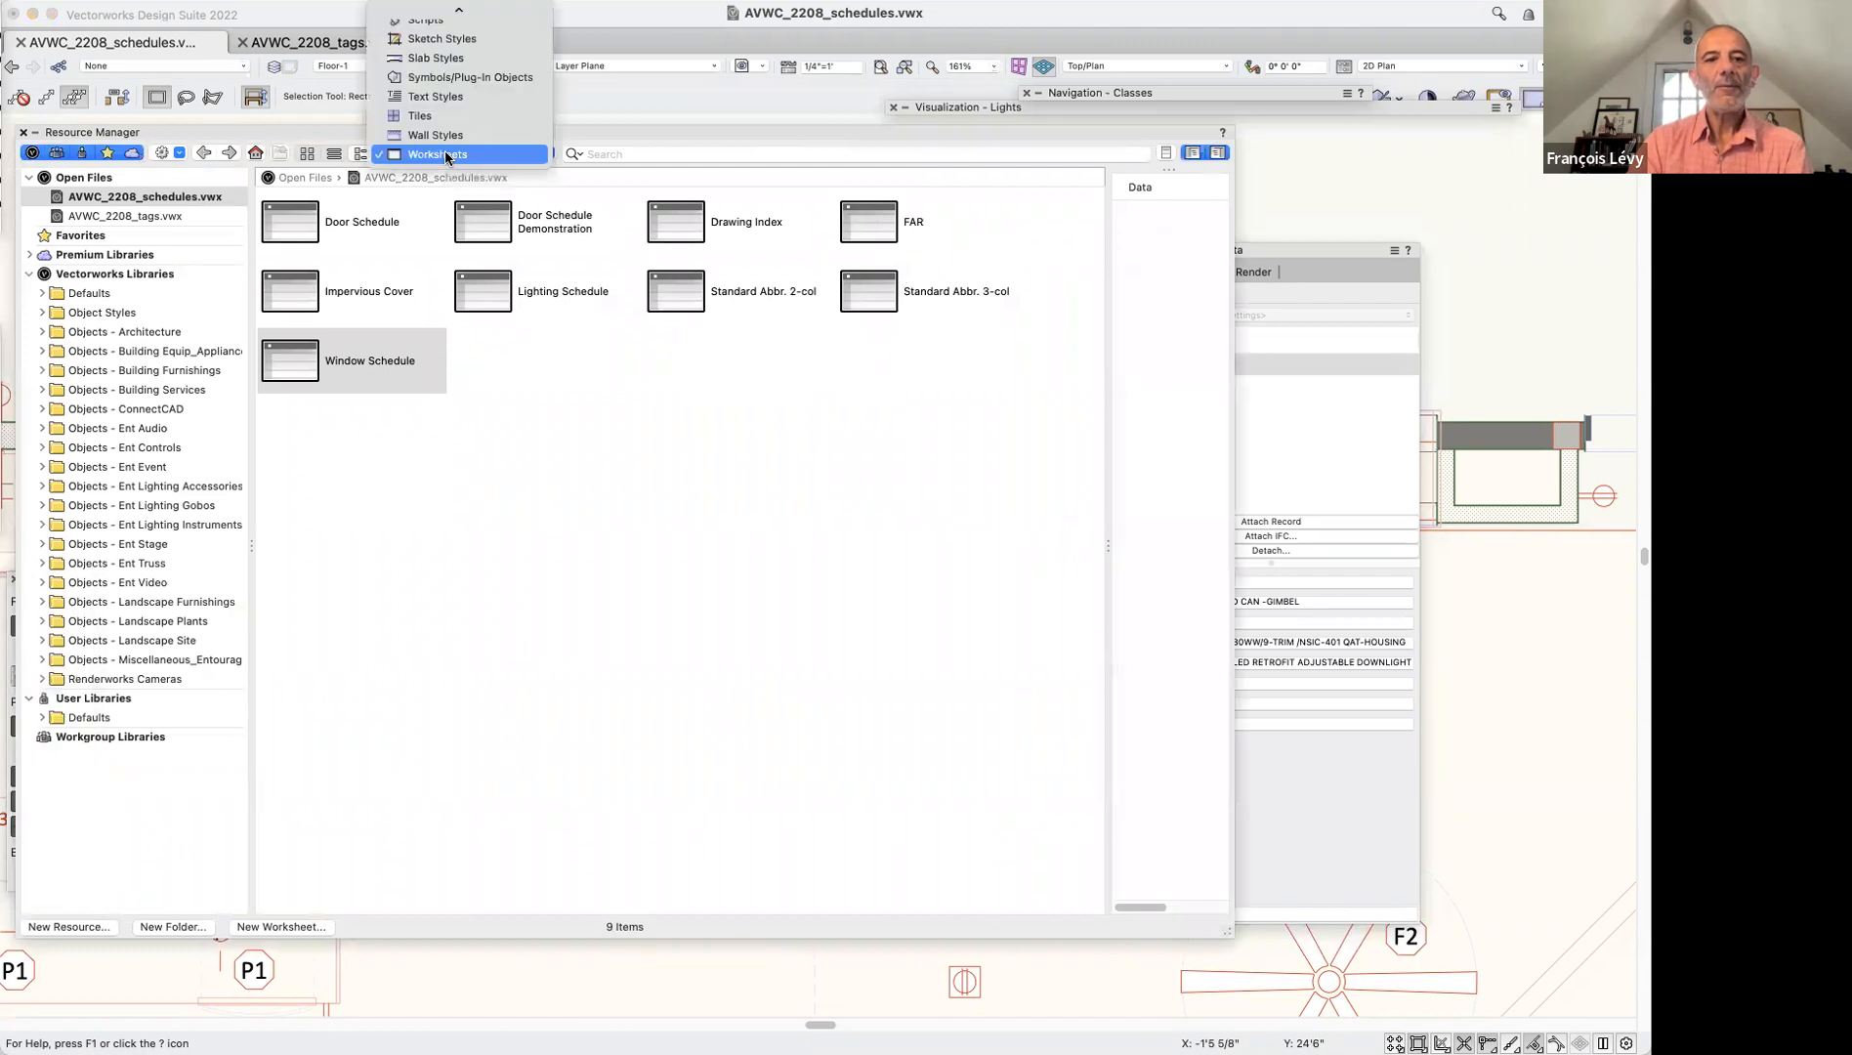
scroll(447, 158, up, 5)
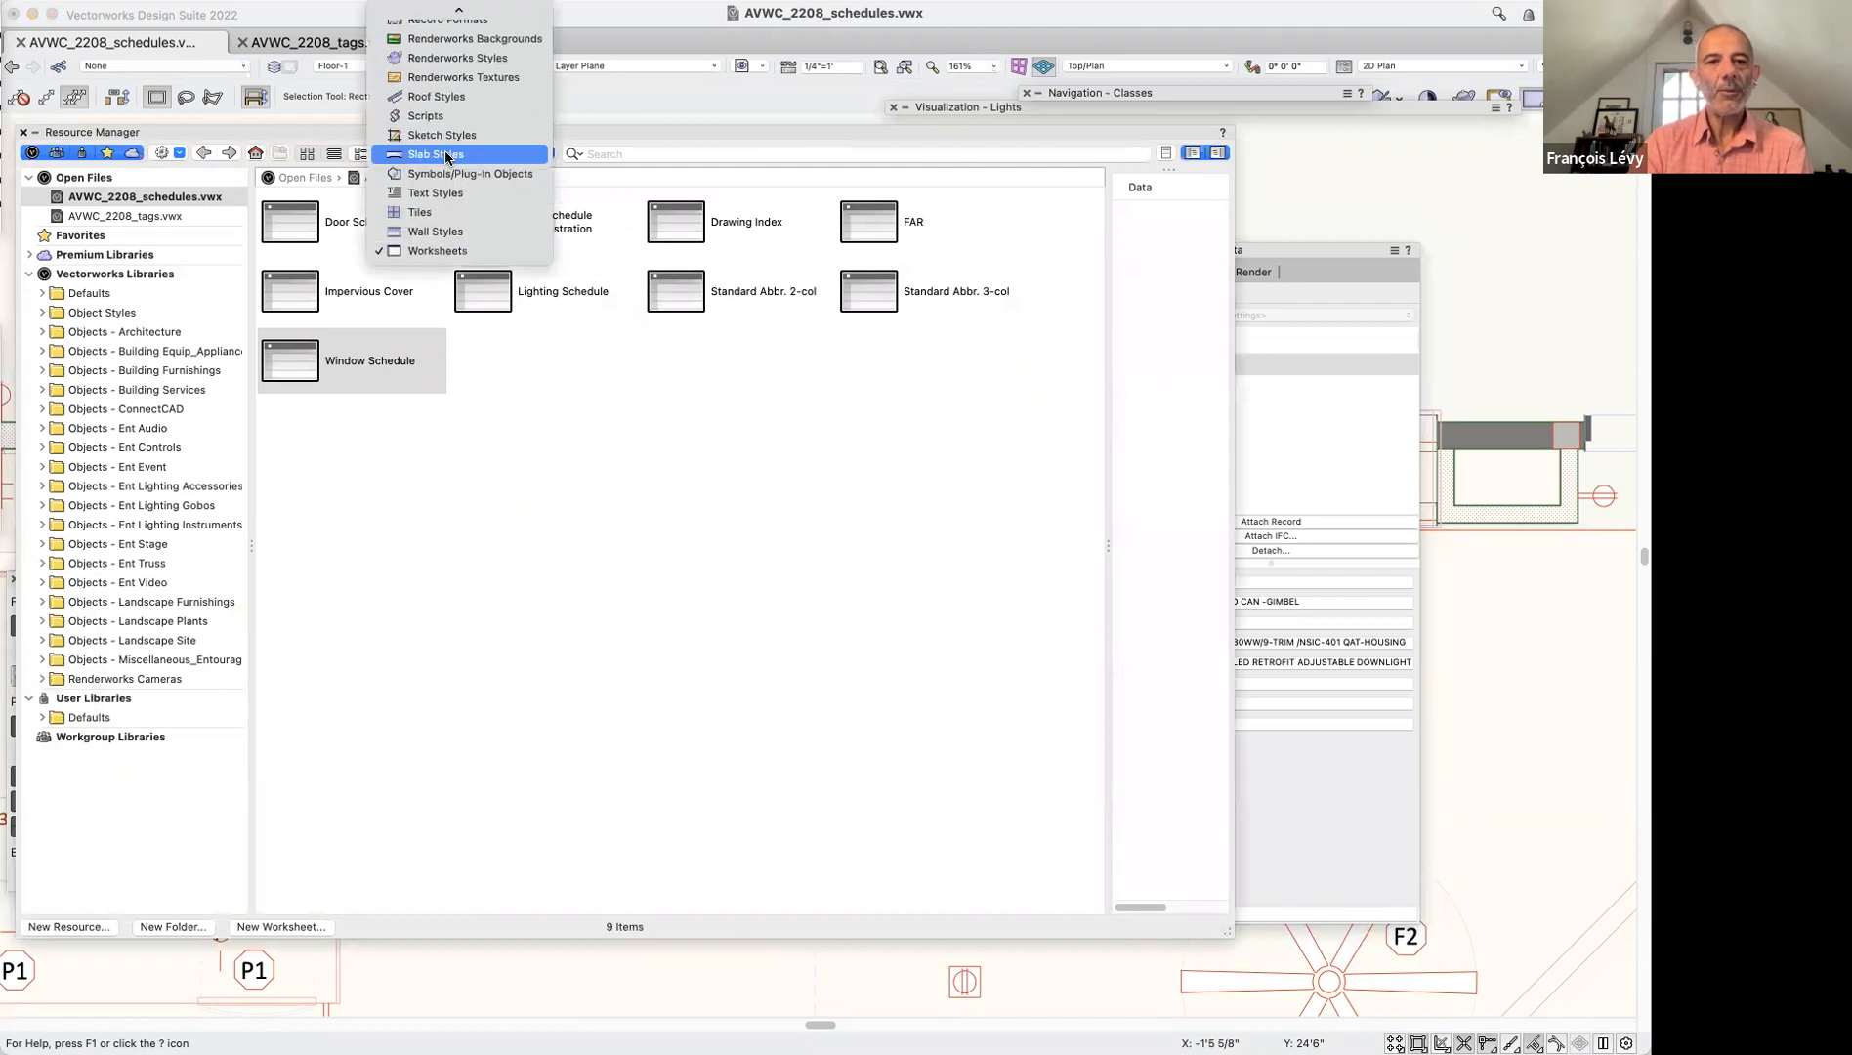
scroll(455, 48, up, 5)
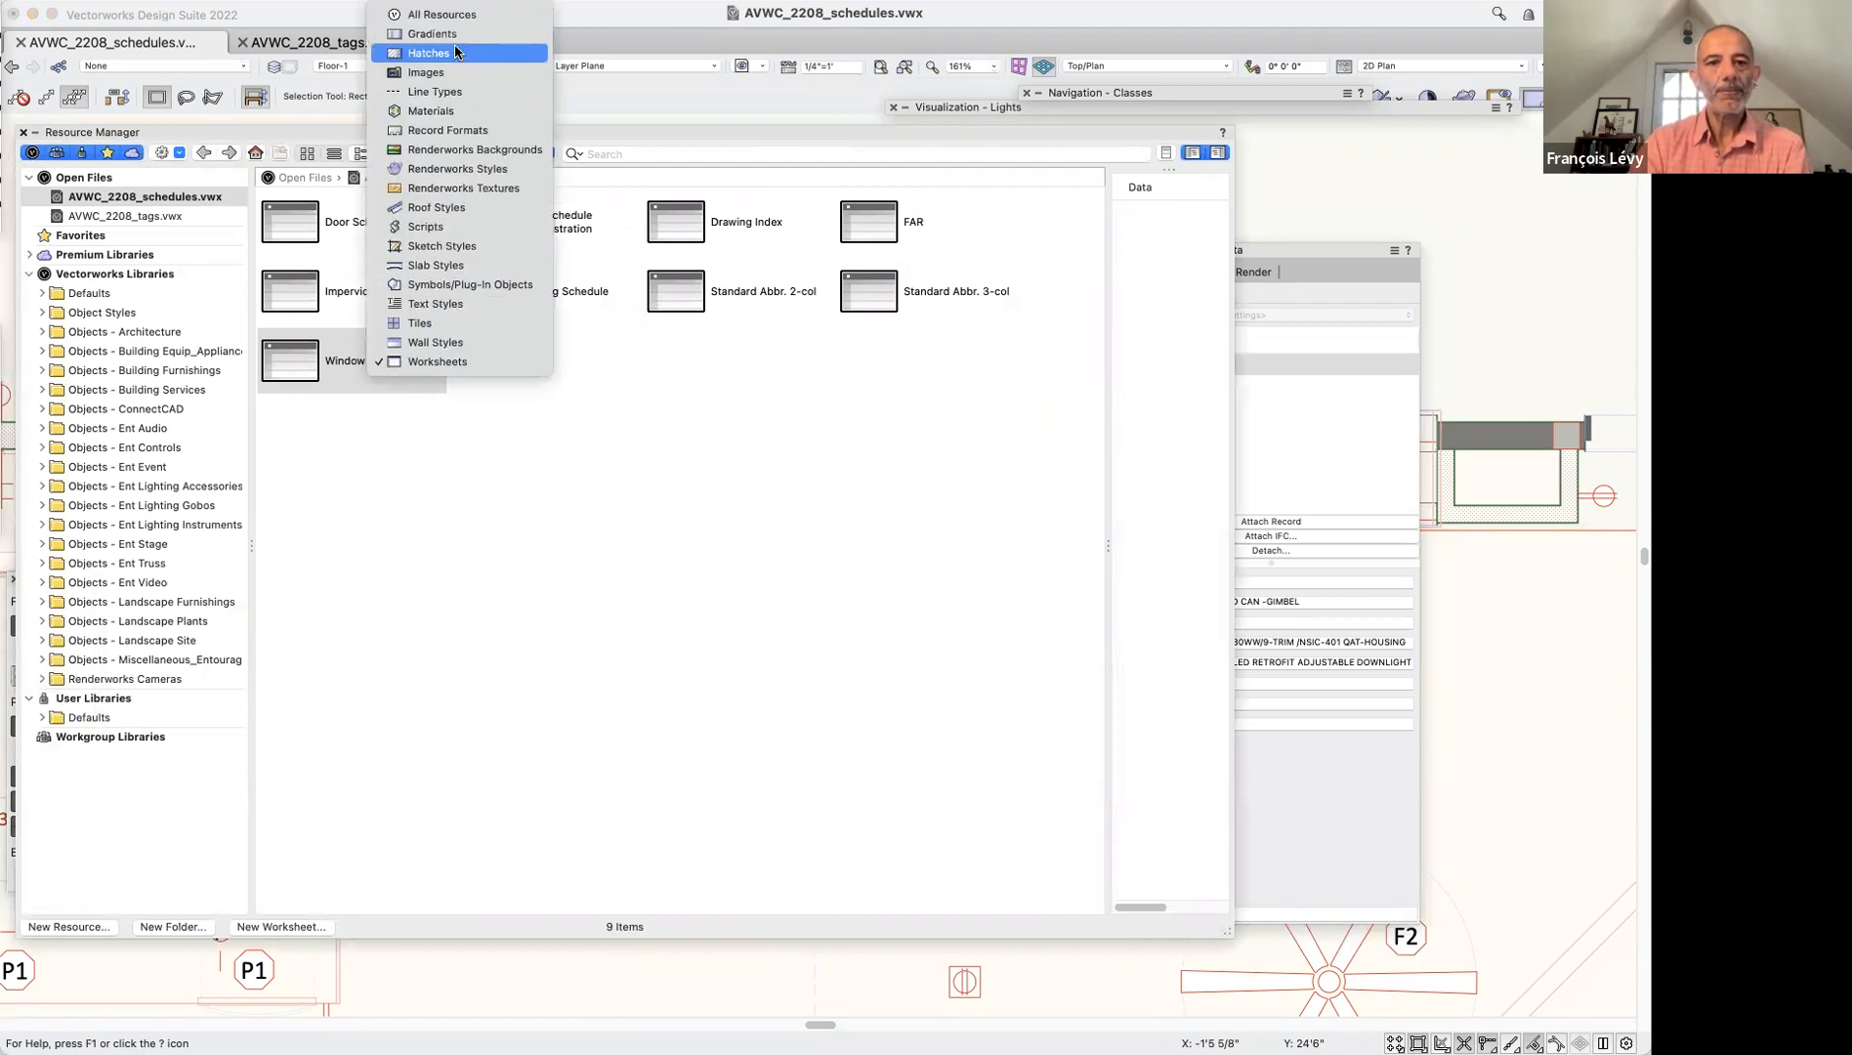
click(450, 130)
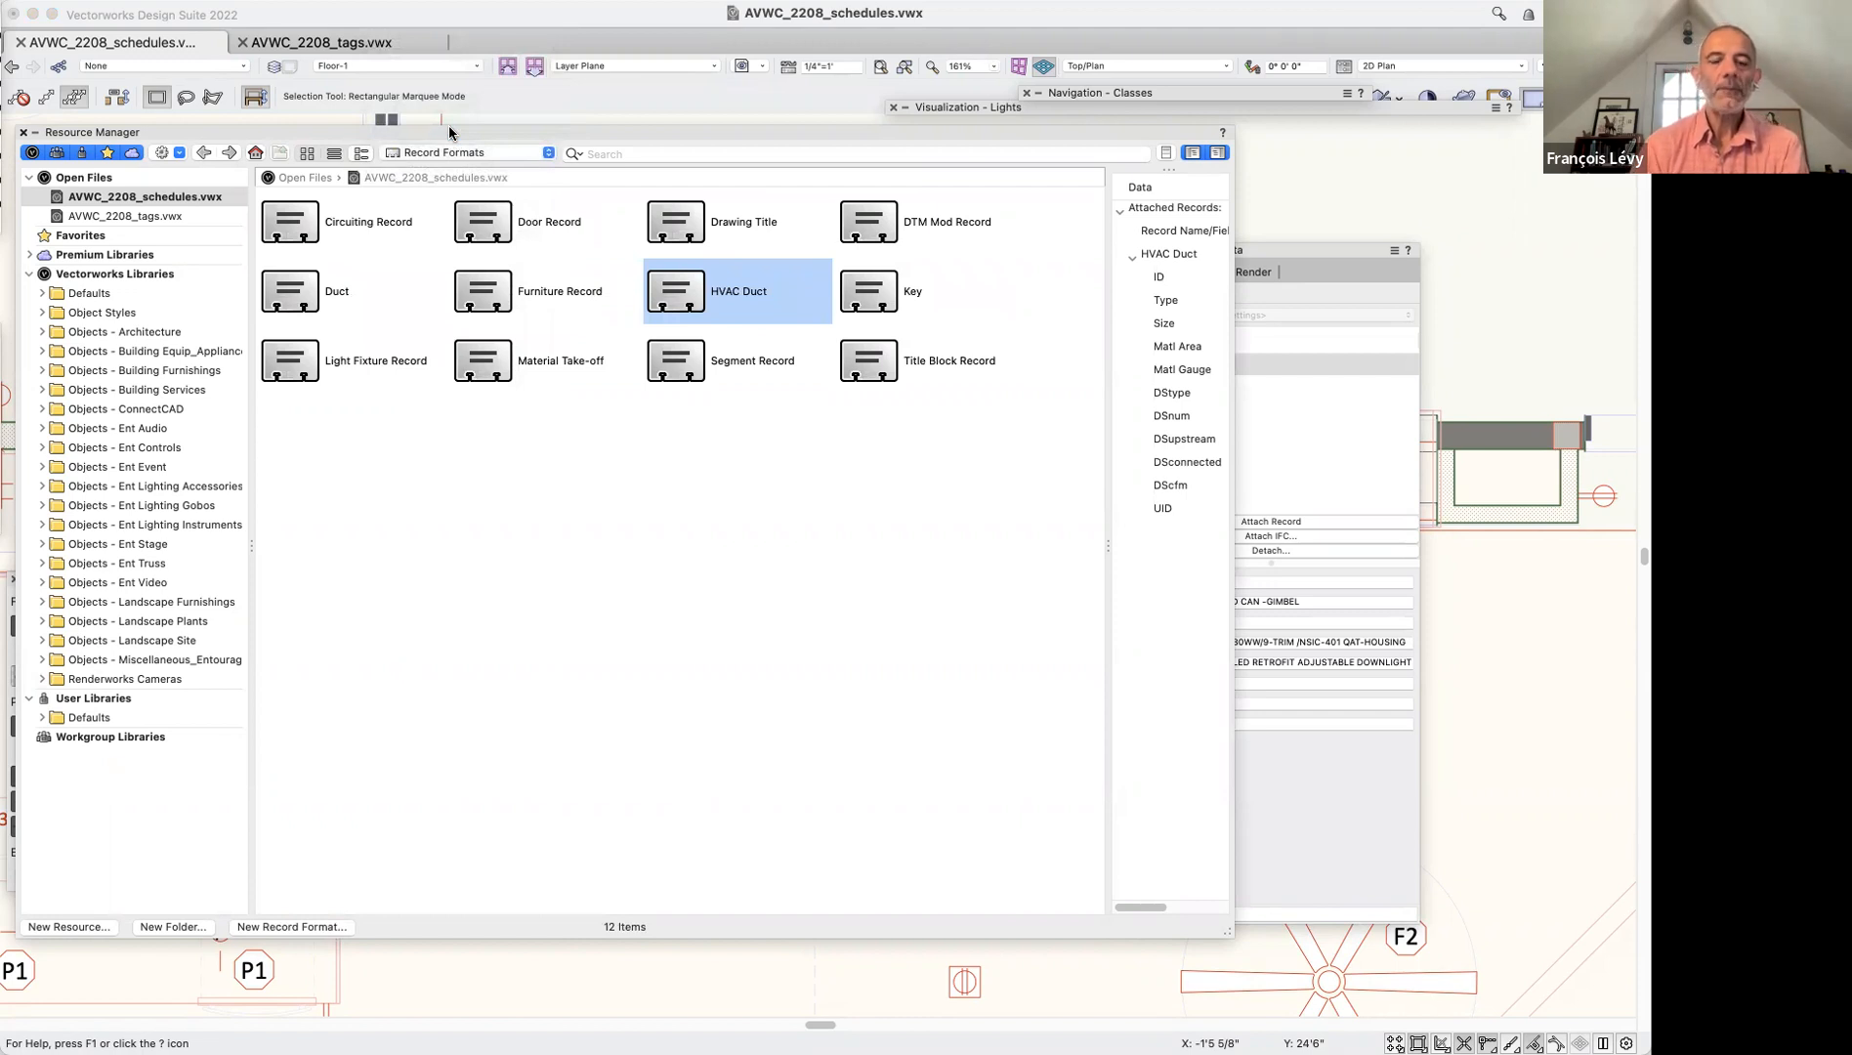
Open the Light Fixture Record format to inspect the Key and Power field types, and check the option for creating a new record format
click(290, 364)
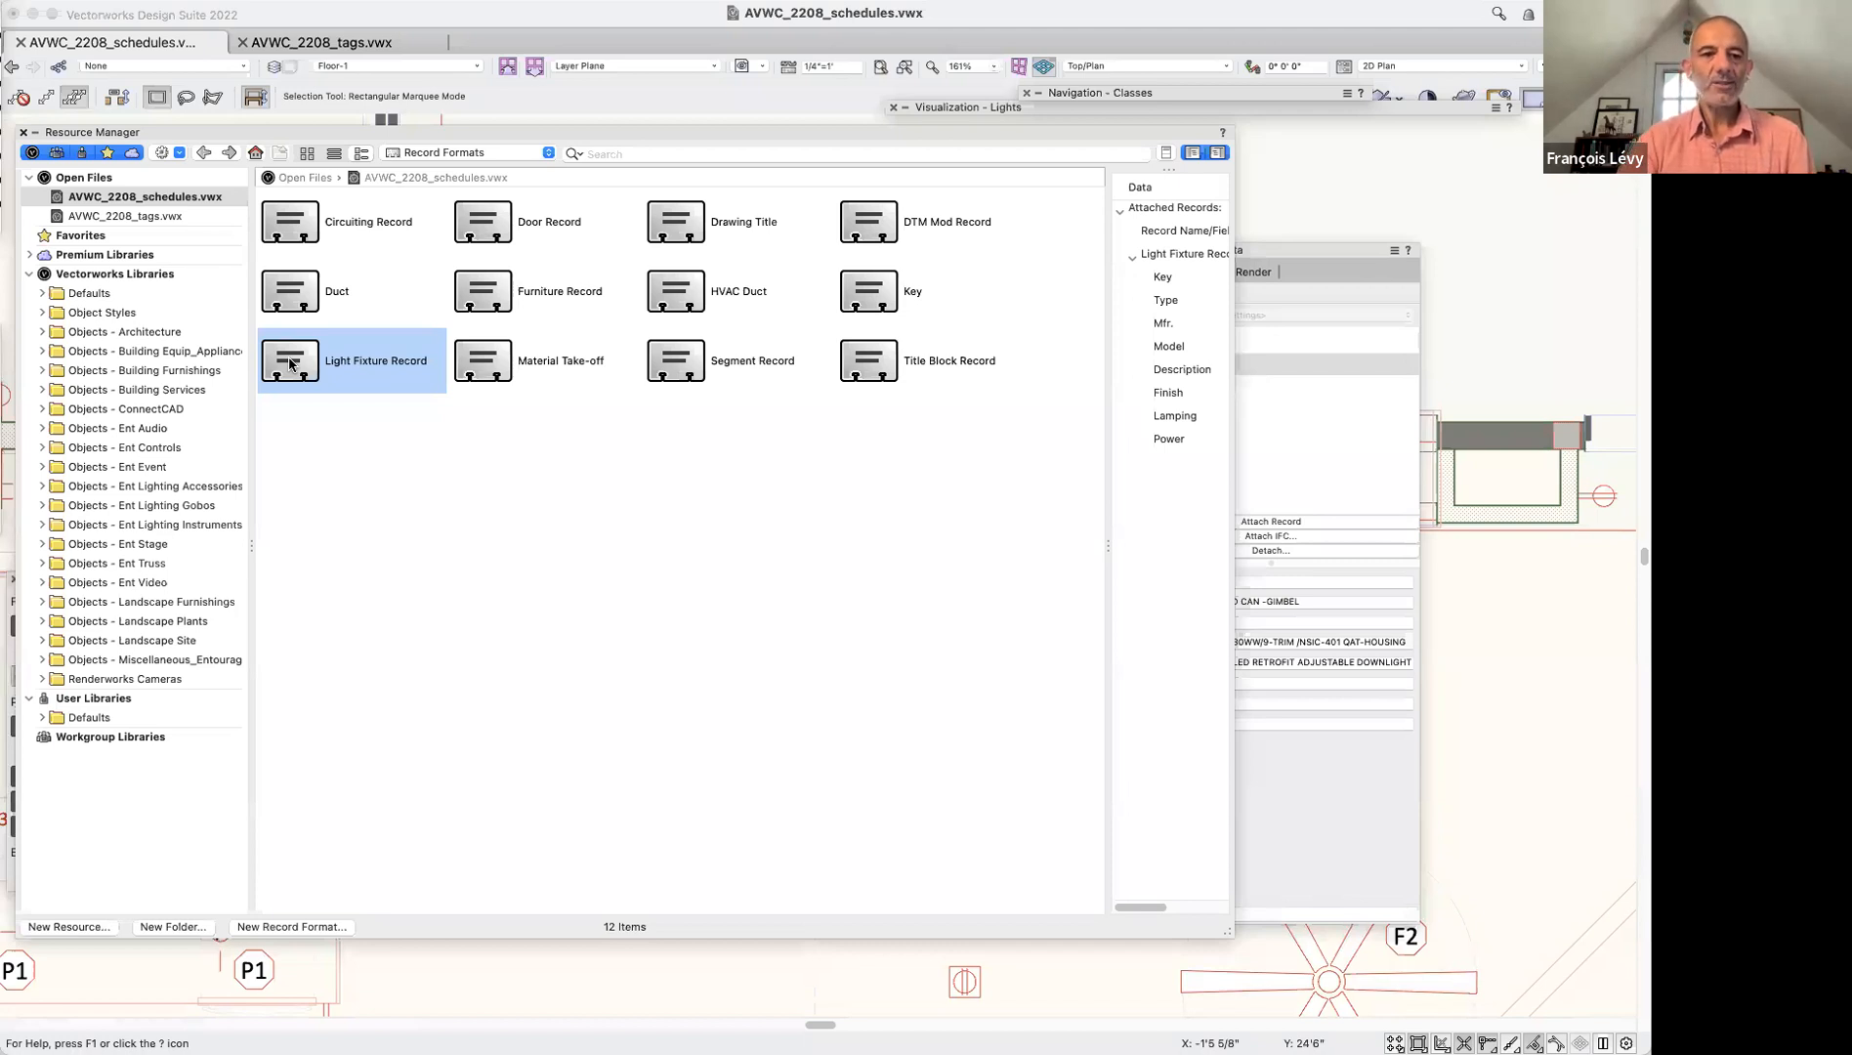
right_click(290, 364)
click(306, 504)
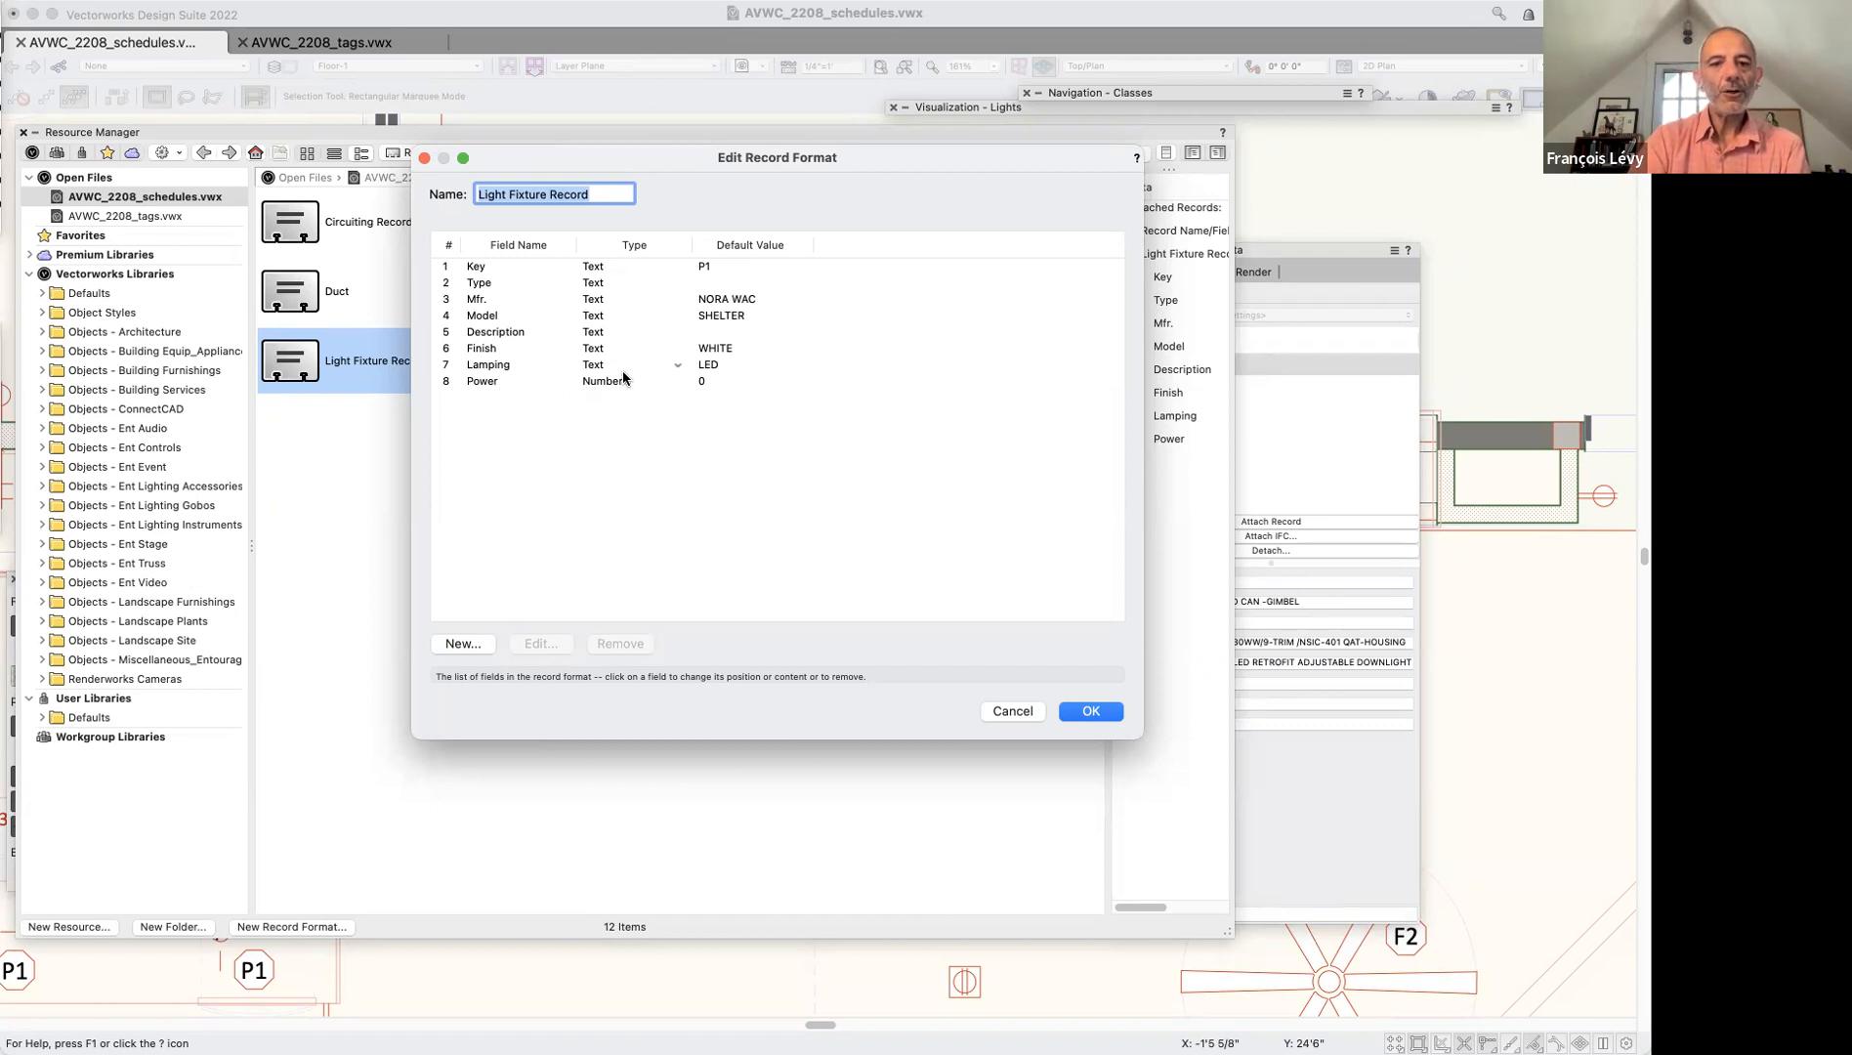
click(664, 268)
click(672, 266)
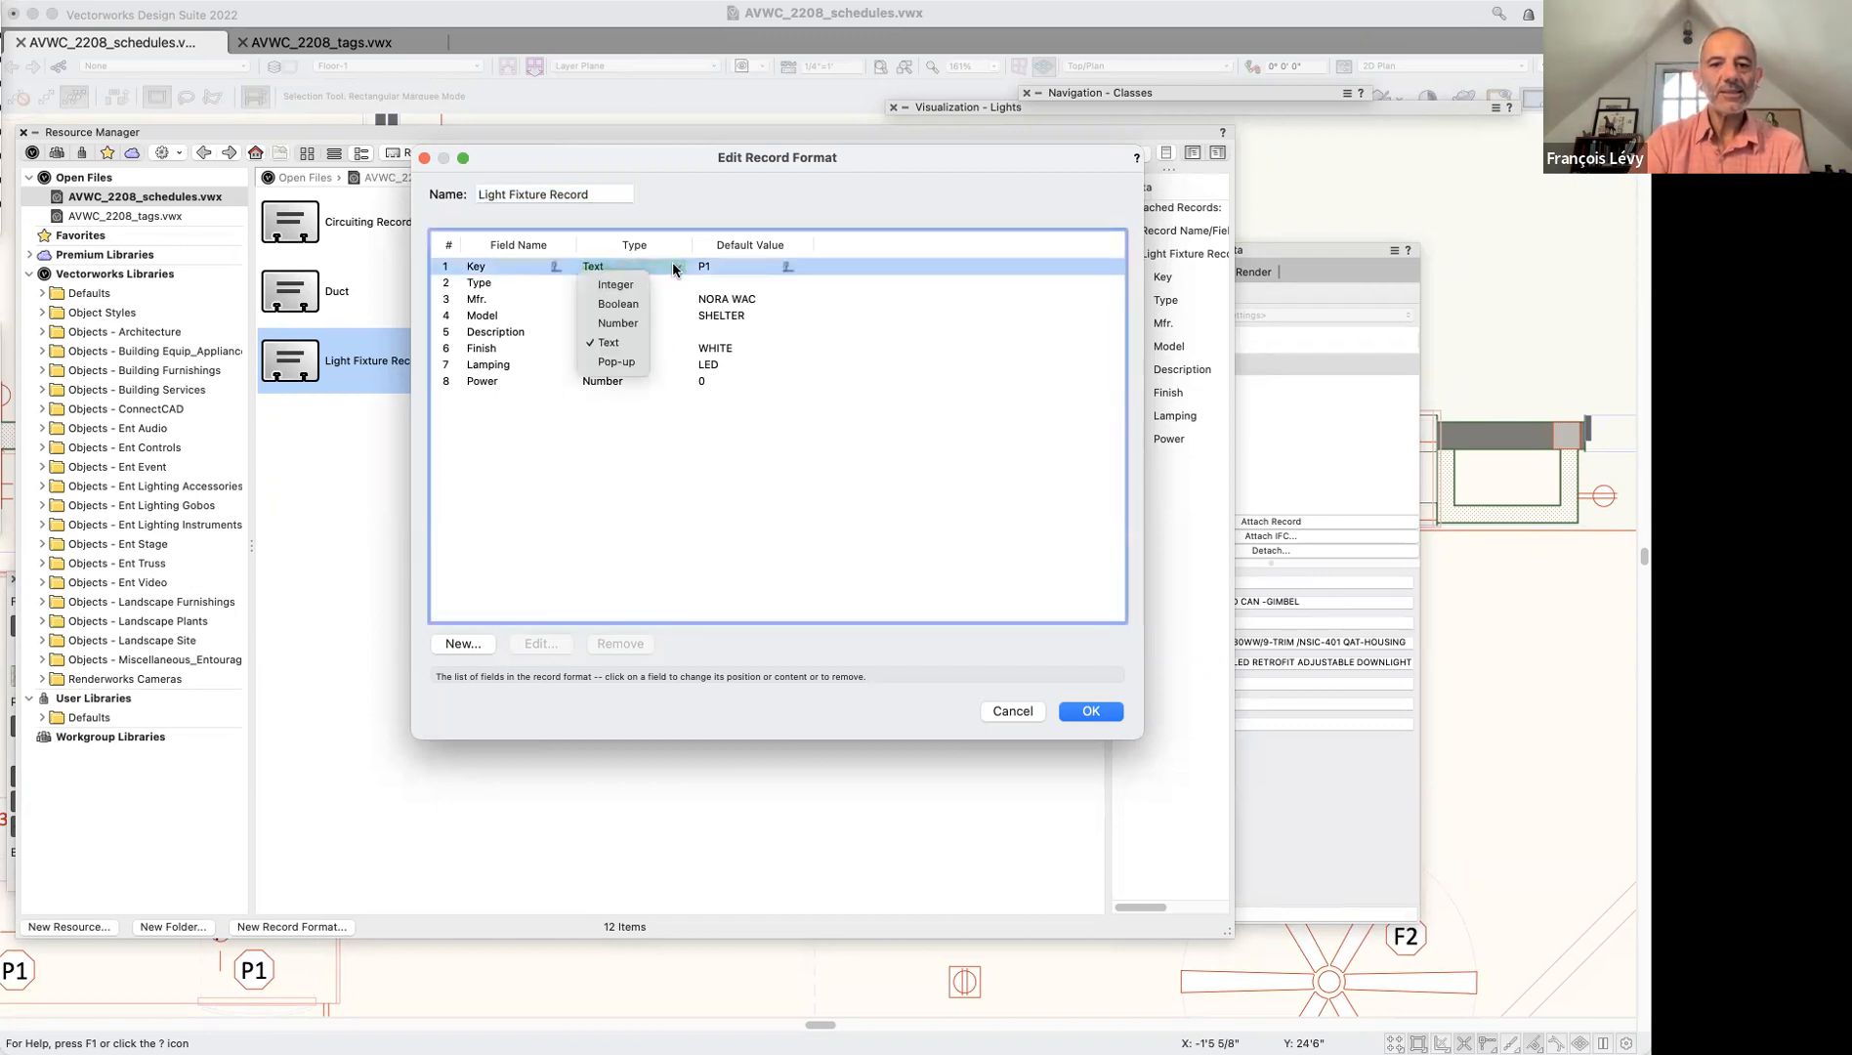
click(674, 567)
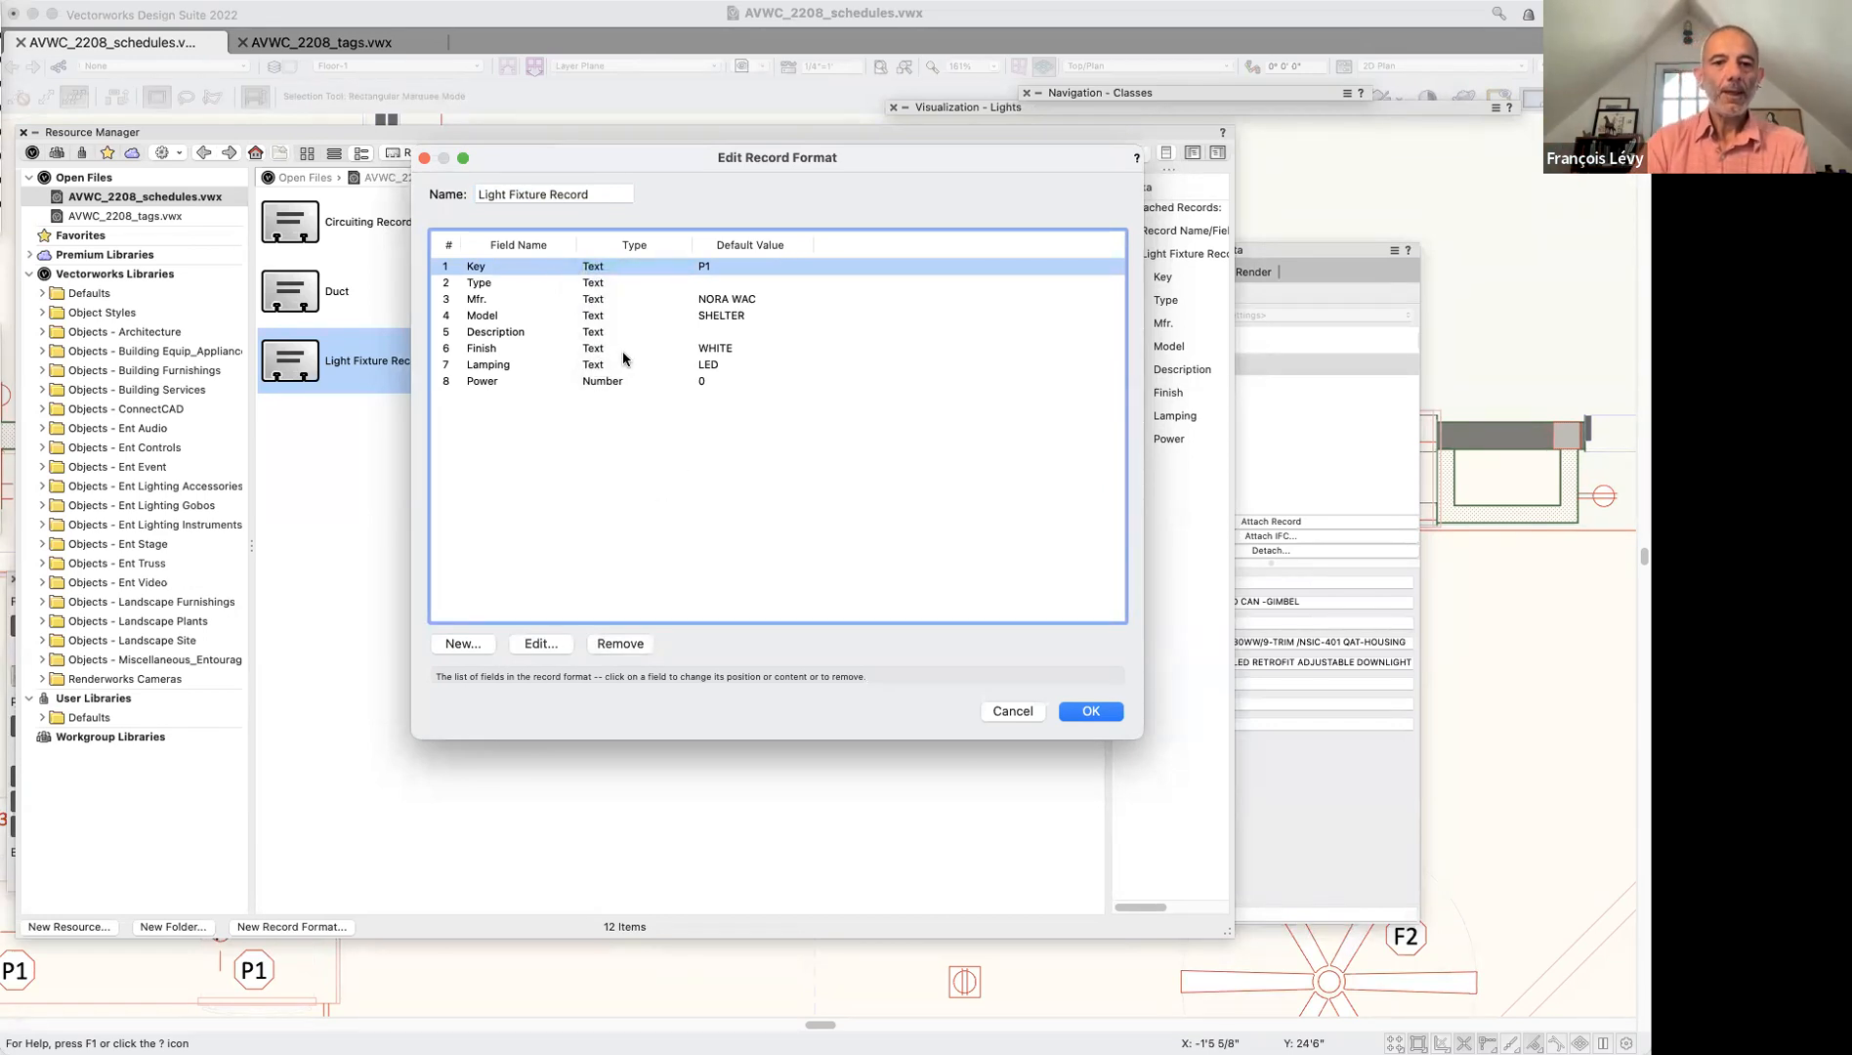
click(640, 382)
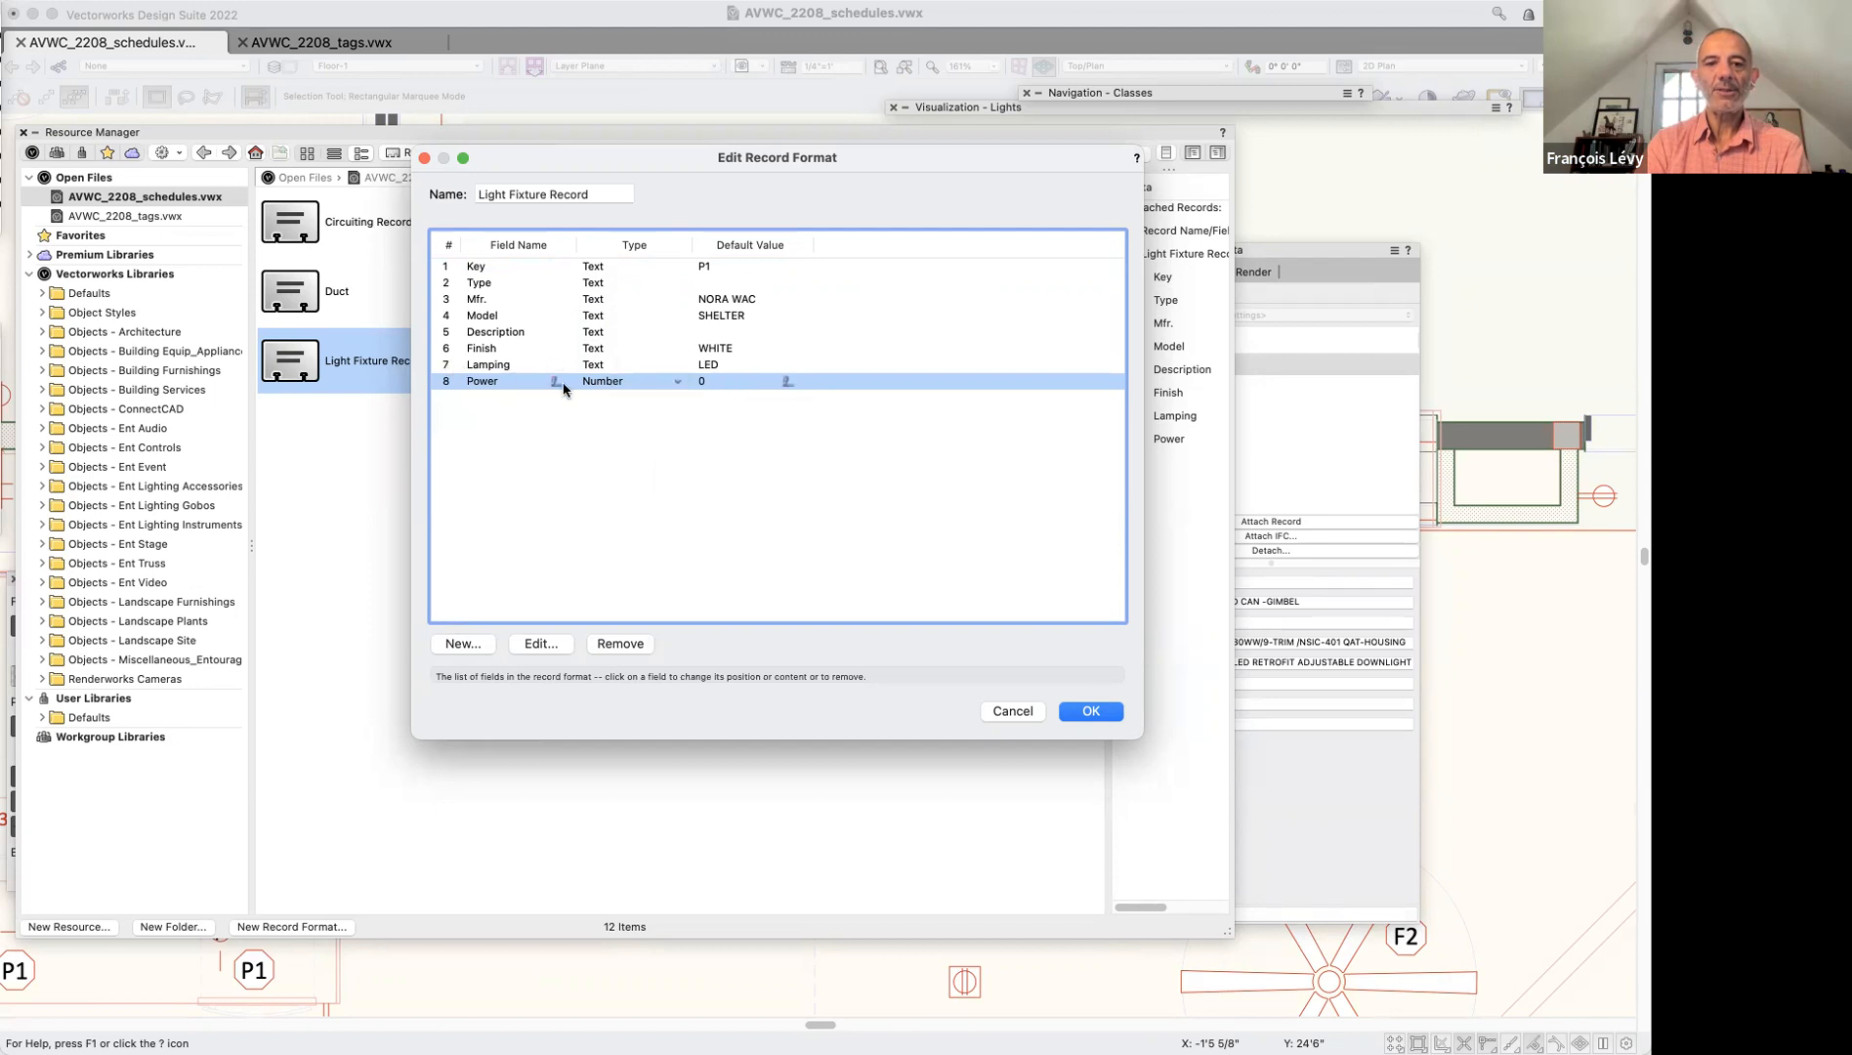
click(1011, 712)
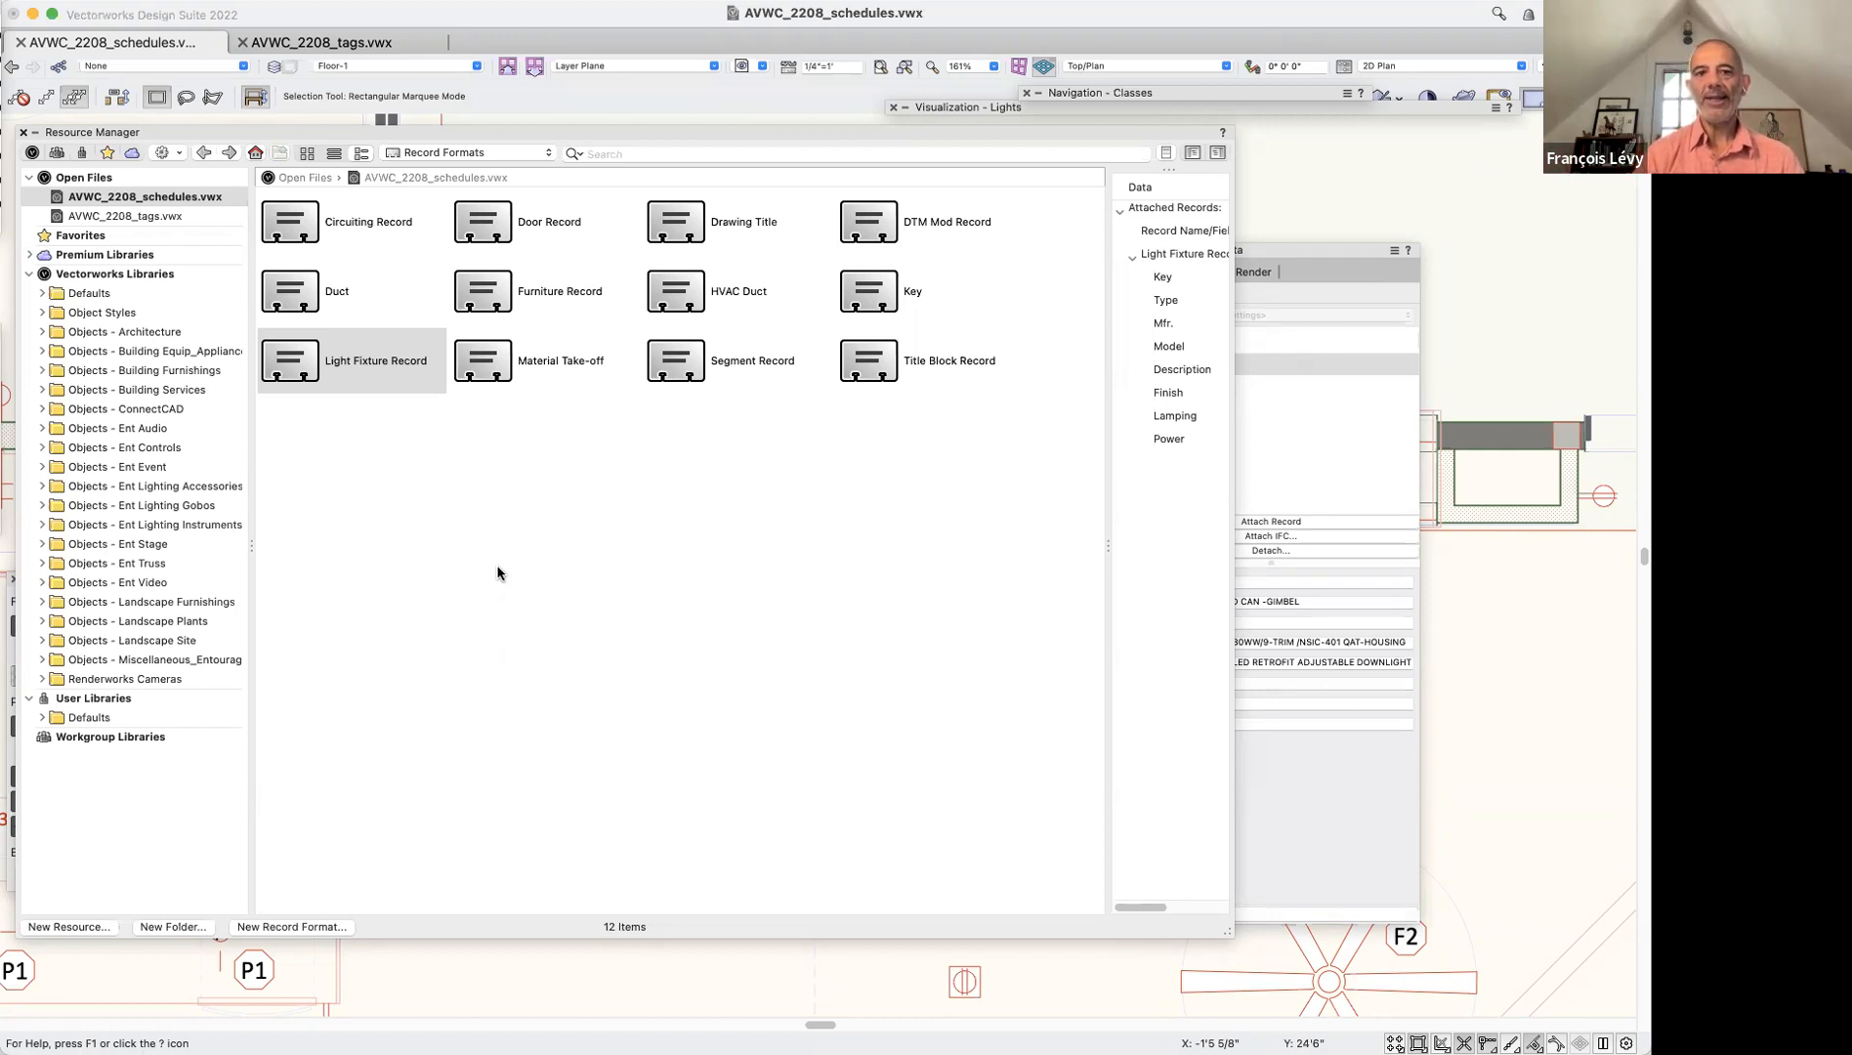
right_click(679, 592)
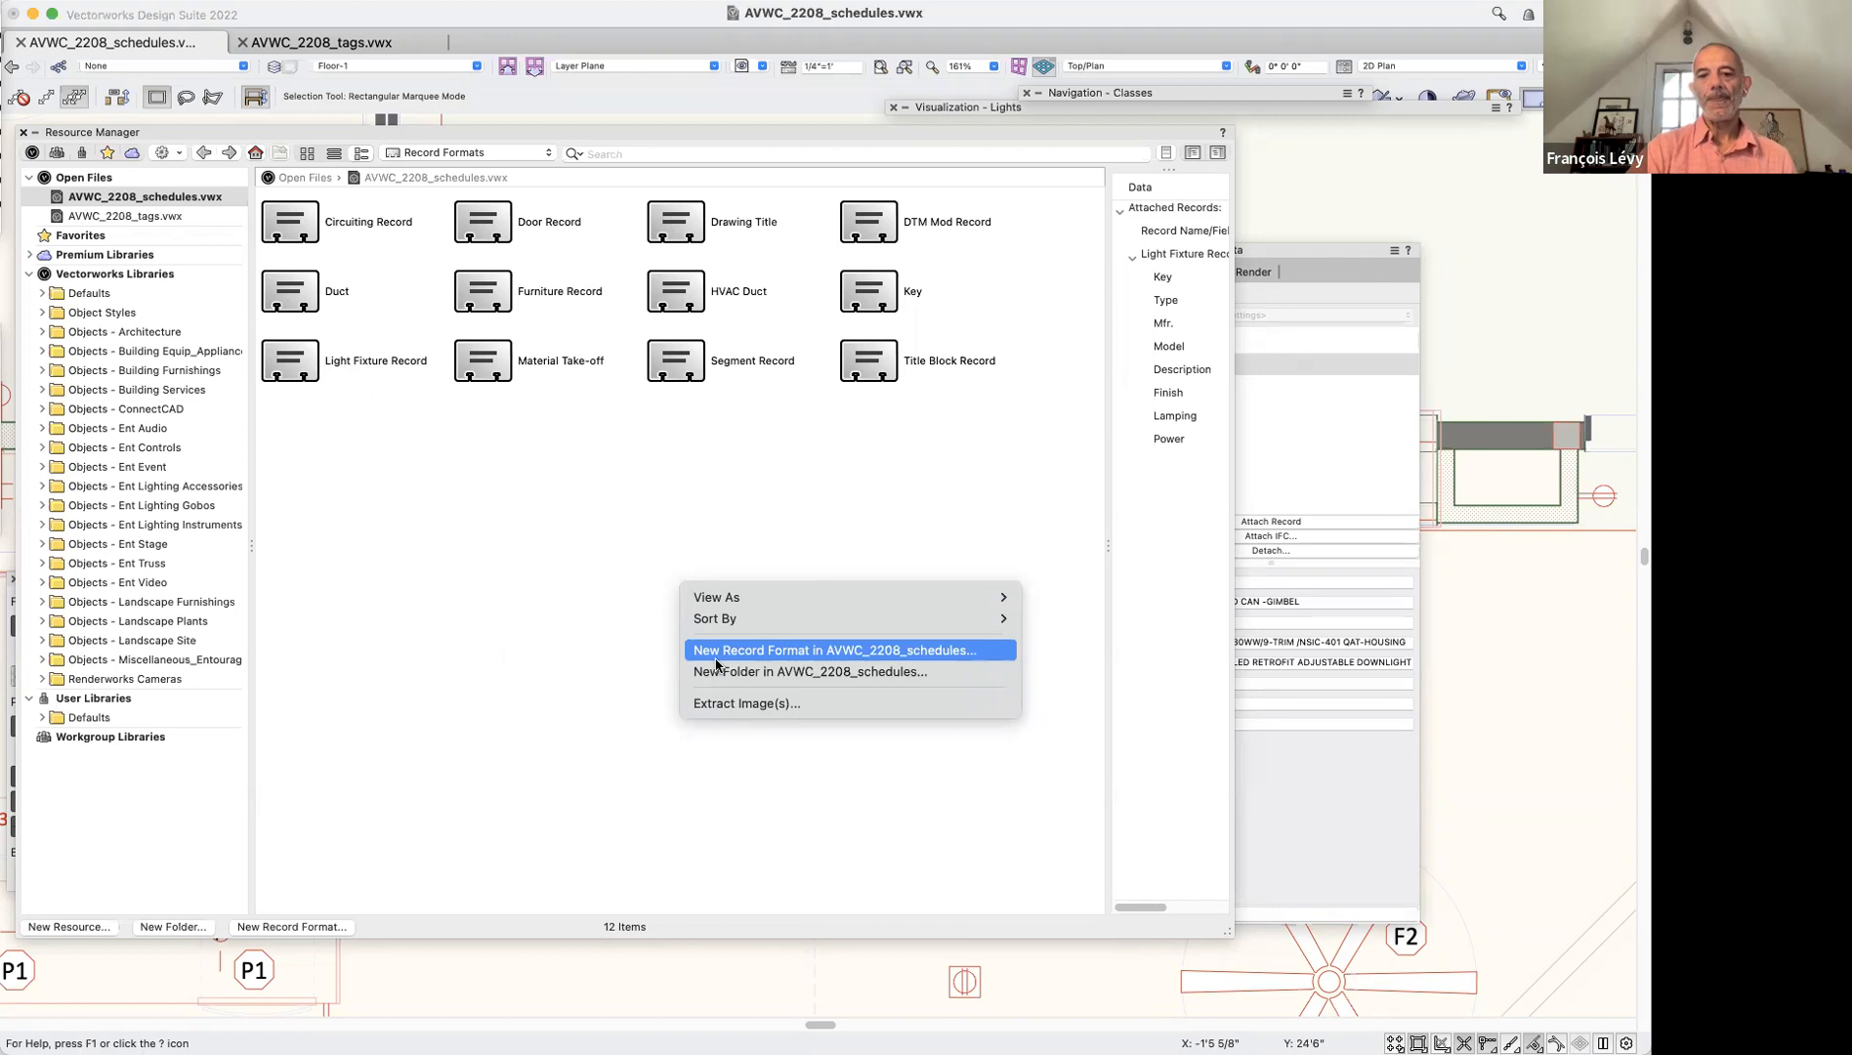
click(681, 553)
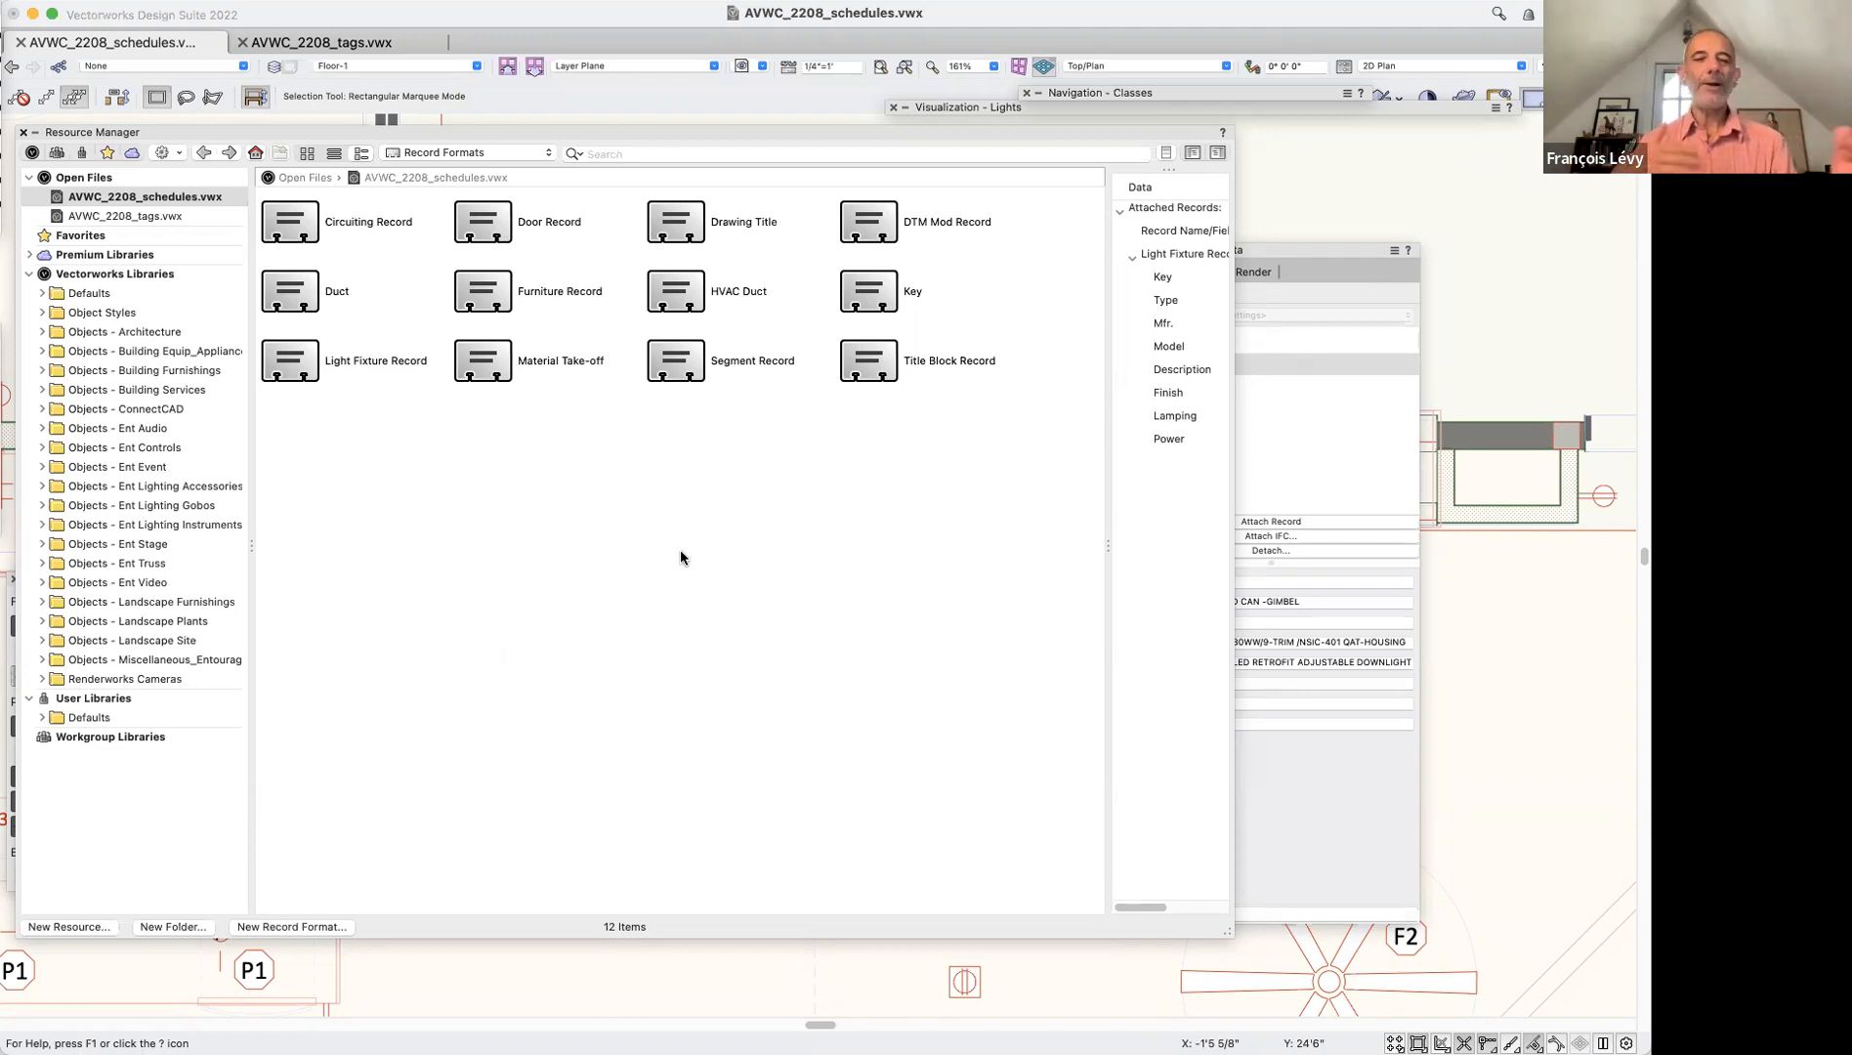
Reopen the Light Fixture Record format, examine the Power field's place in the field order, and return to the plan without changes
click(295, 343)
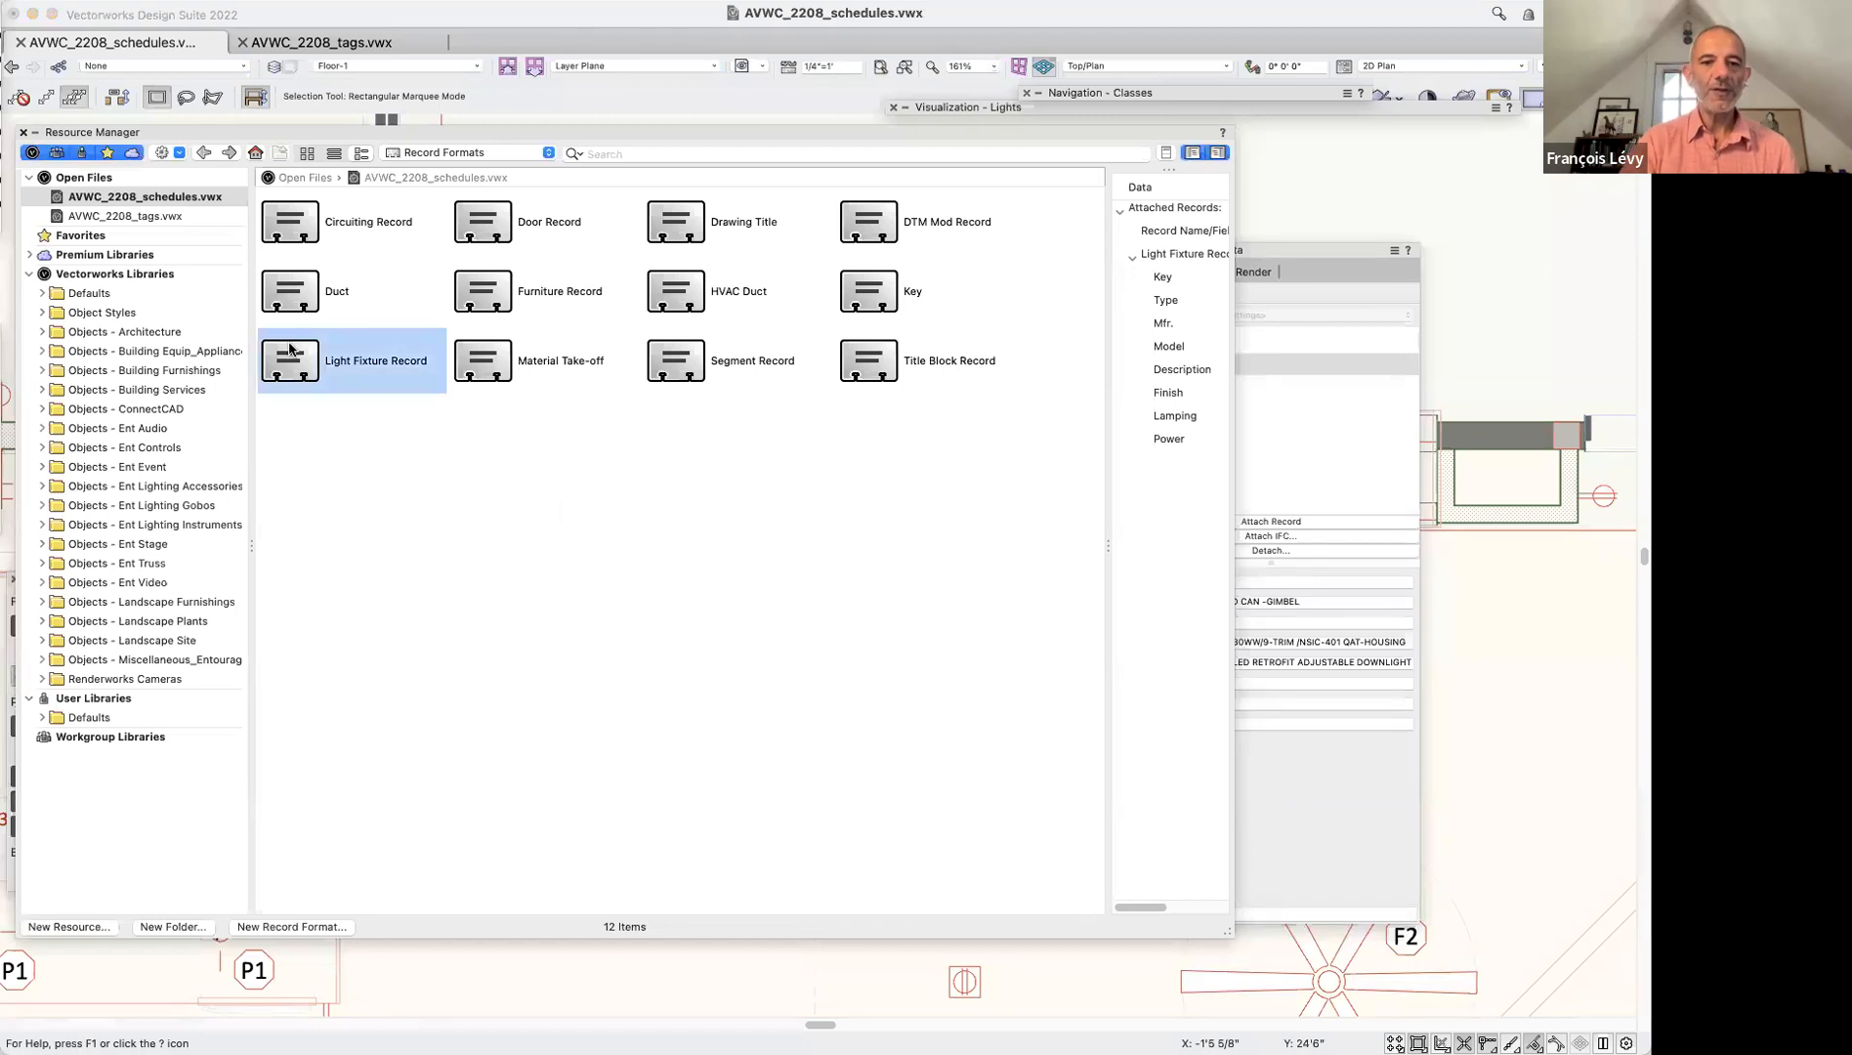
right_click(295, 343)
click(358, 482)
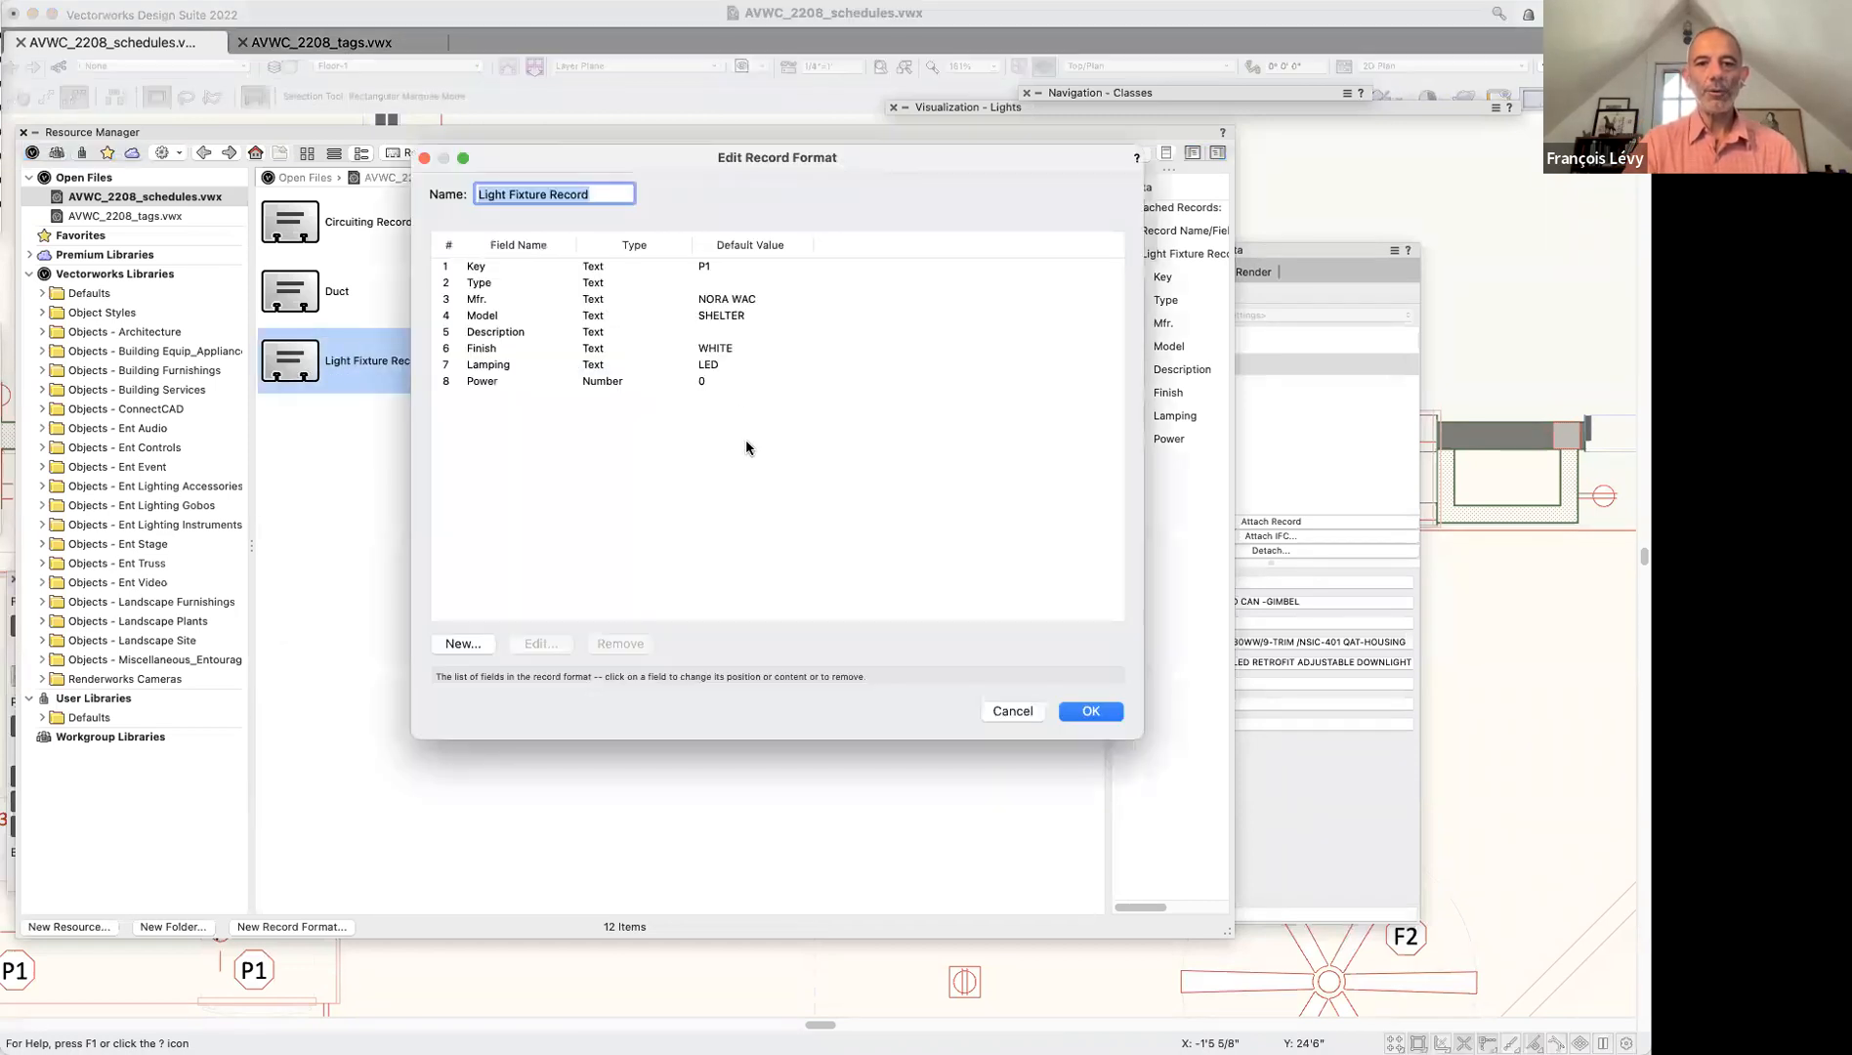
click(445, 382)
mouse_move(446, 384)
mouse_down()
mouse_move(439, 313)
mouse_move(447, 387)
mouse_up()
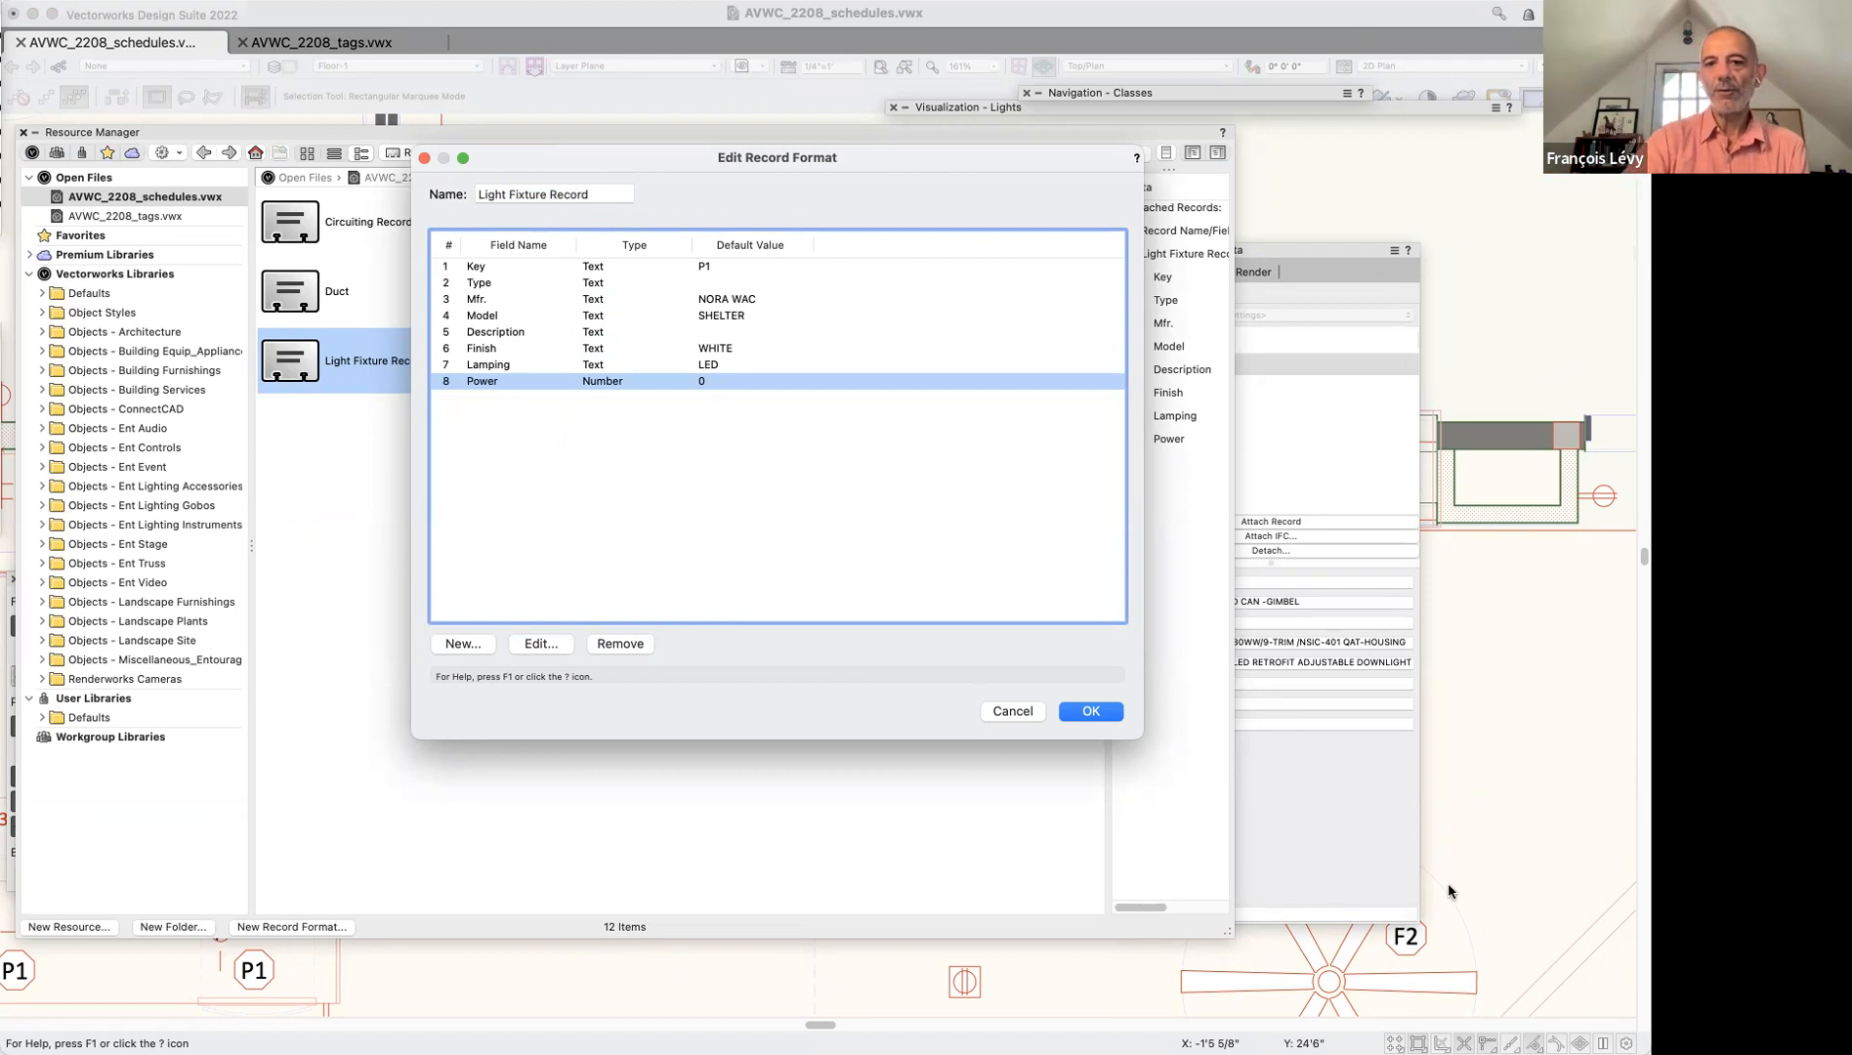
click(1016, 711)
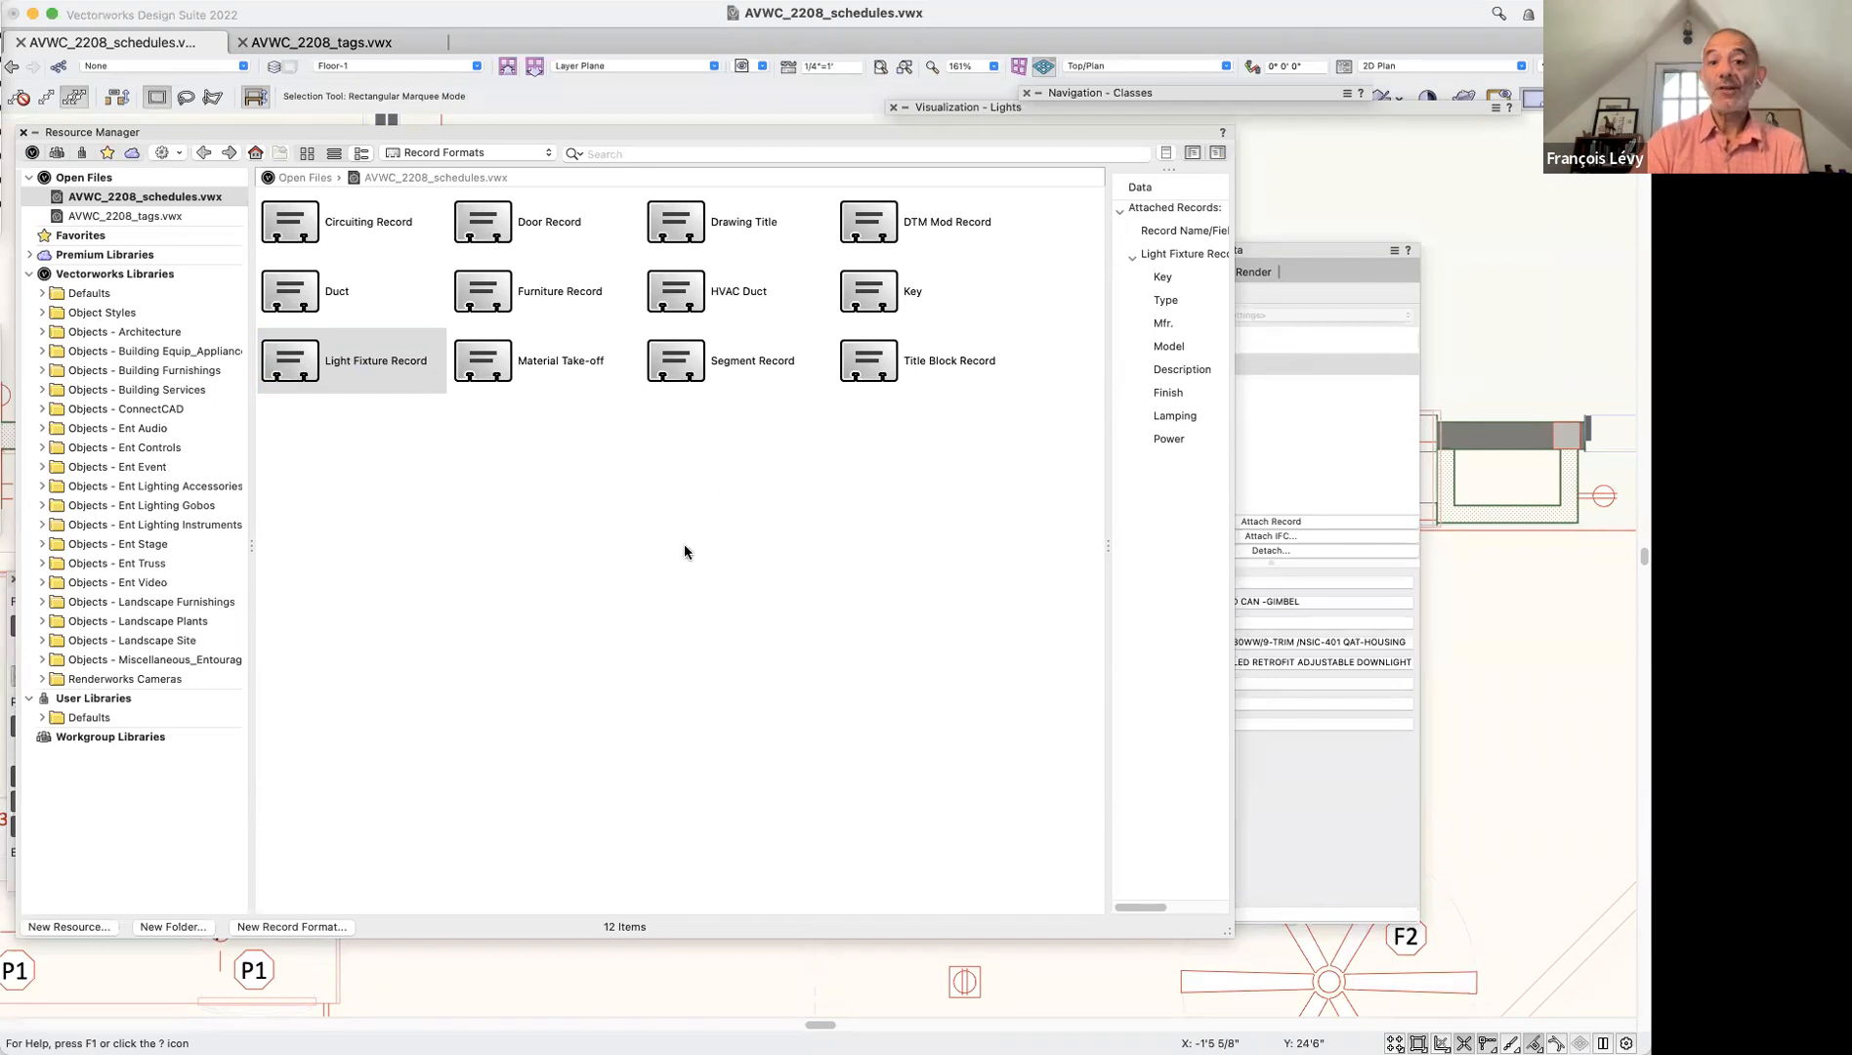
click(314, 138)
double_click(314, 138)
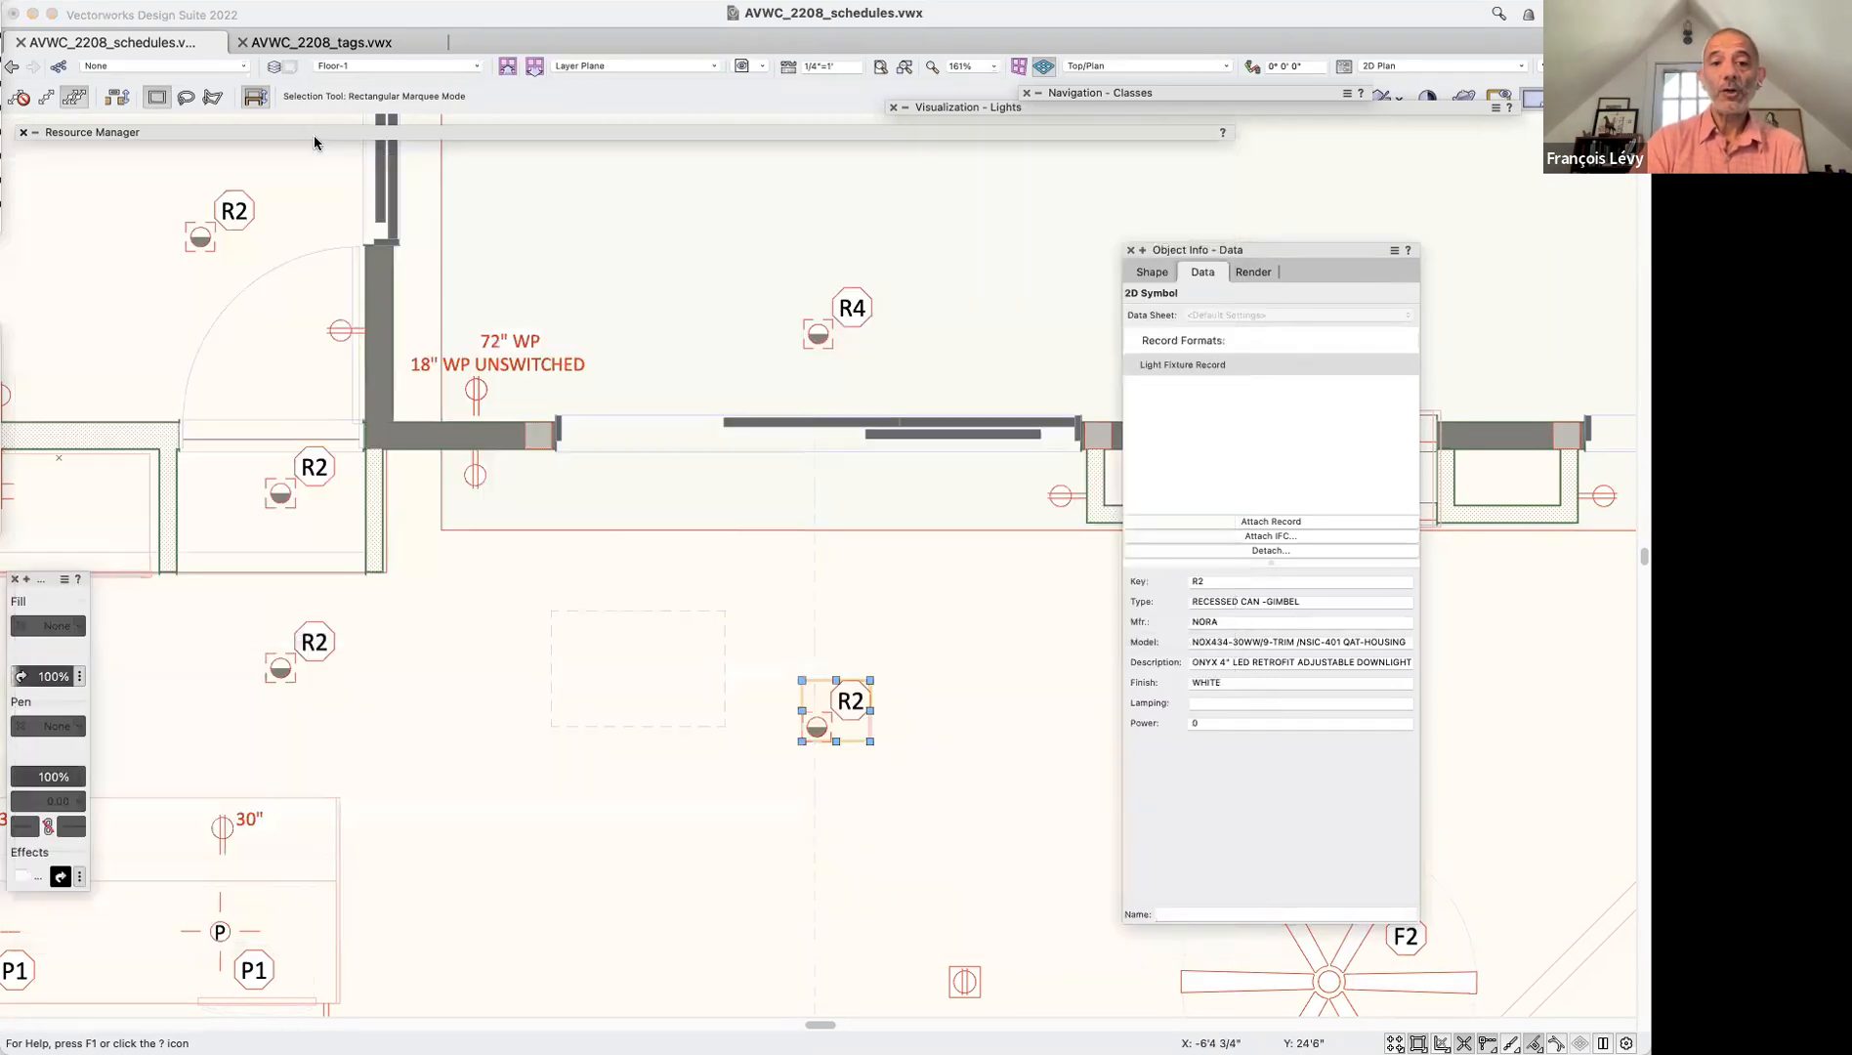
Reselect the R2 light below the sliding door, open its symbol's 2D components, and select the P1 tag text inside the octagon
click(705, 838)
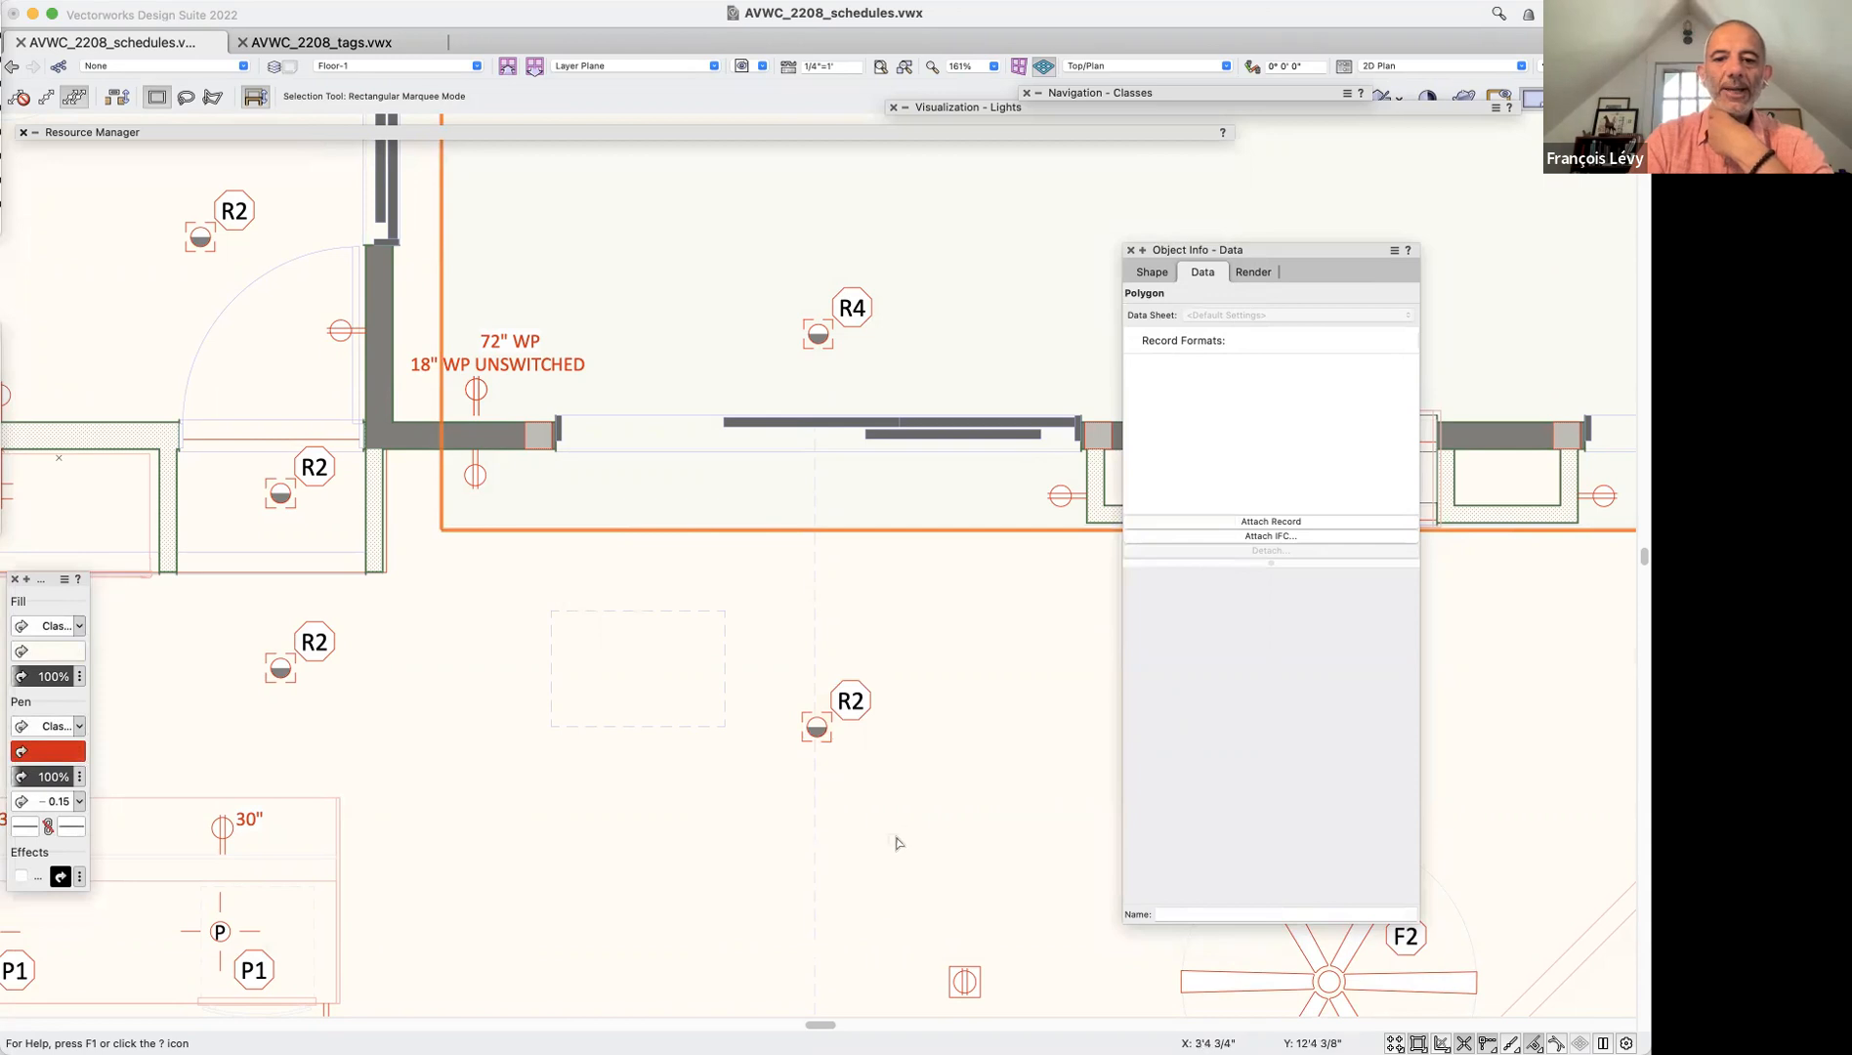
click(858, 706)
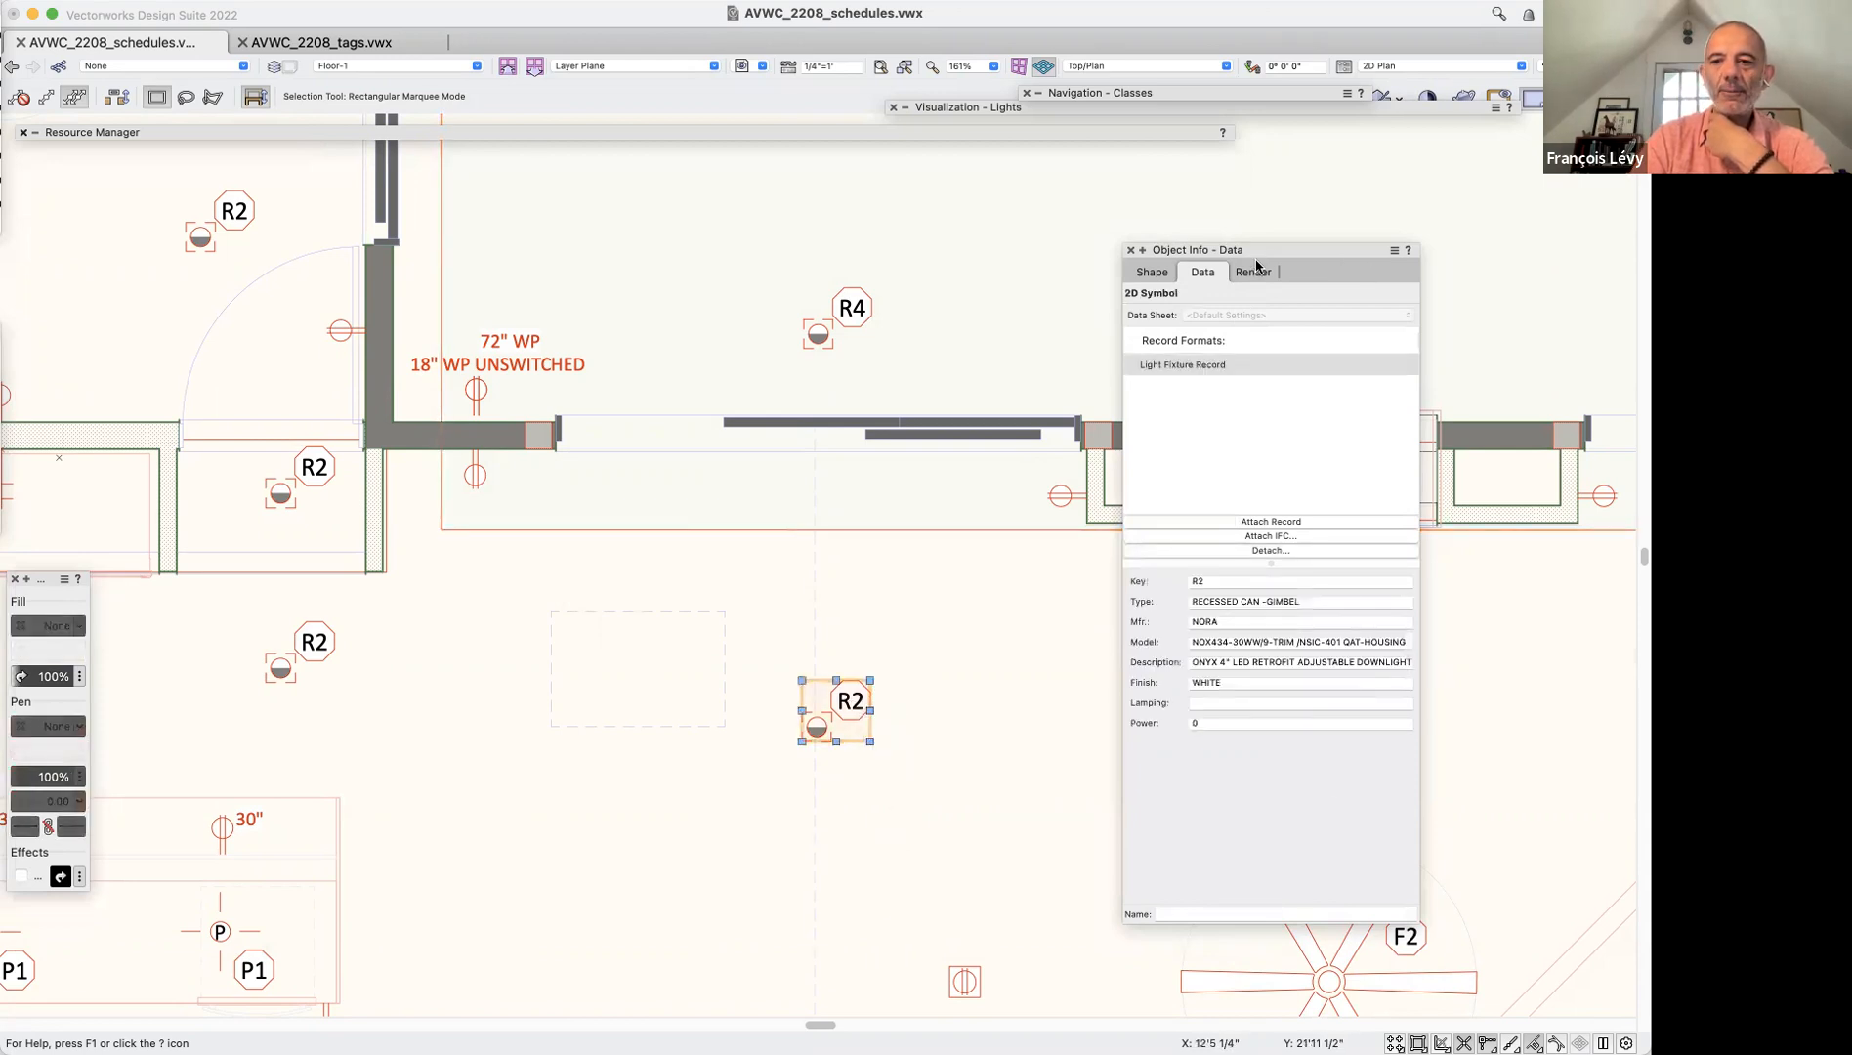
mouse_move(1185, 98)
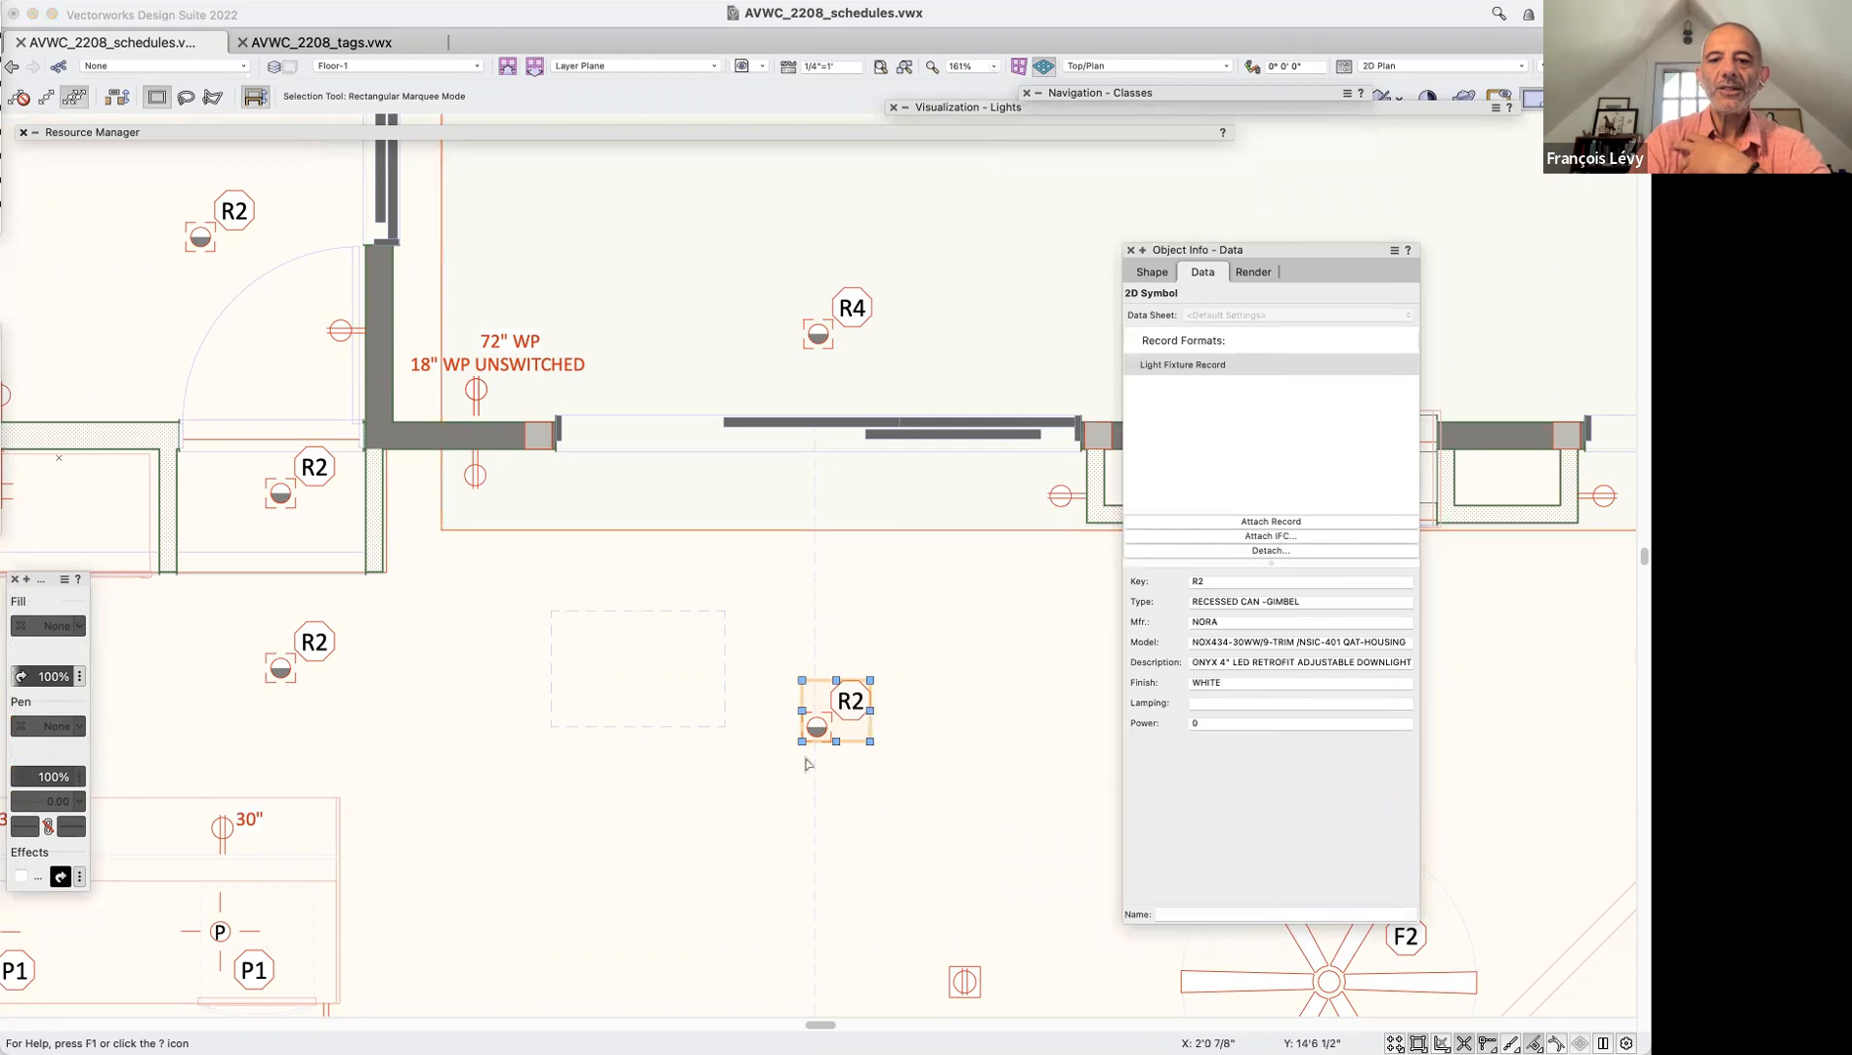
click(857, 709)
double_click(857, 709)
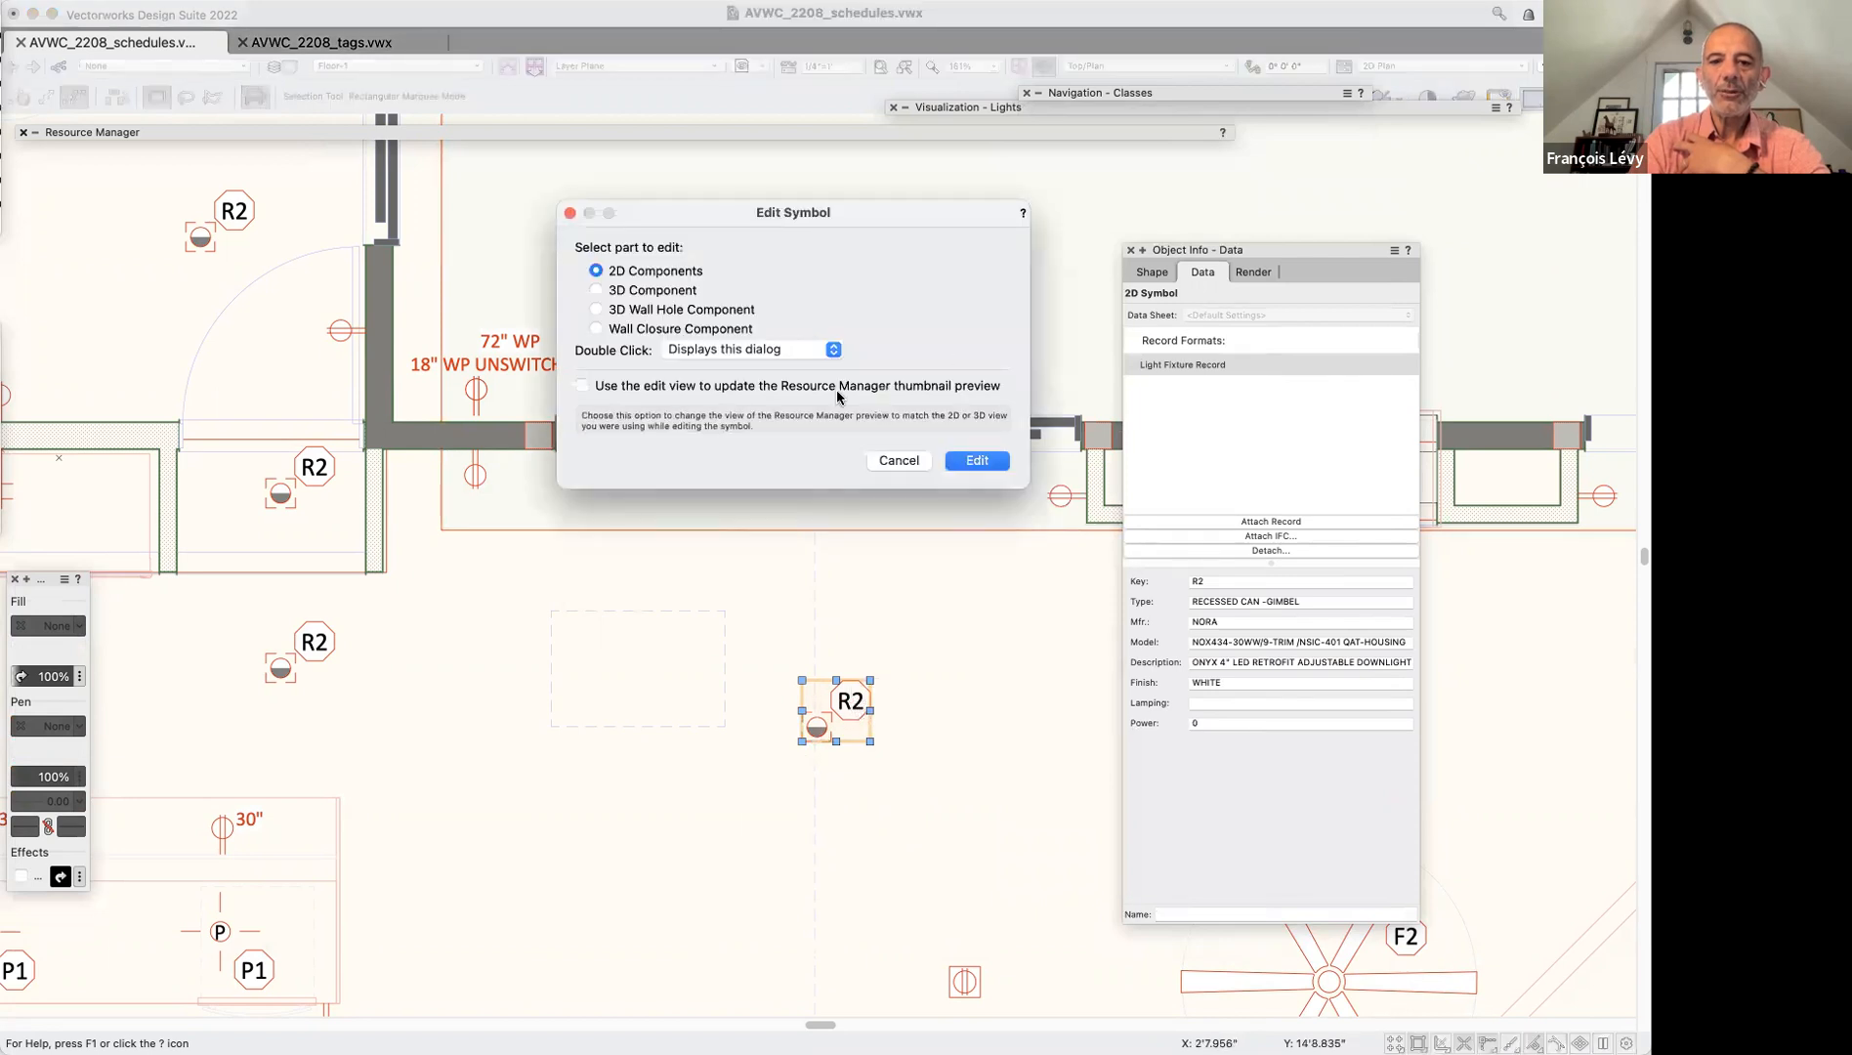
click(973, 459)
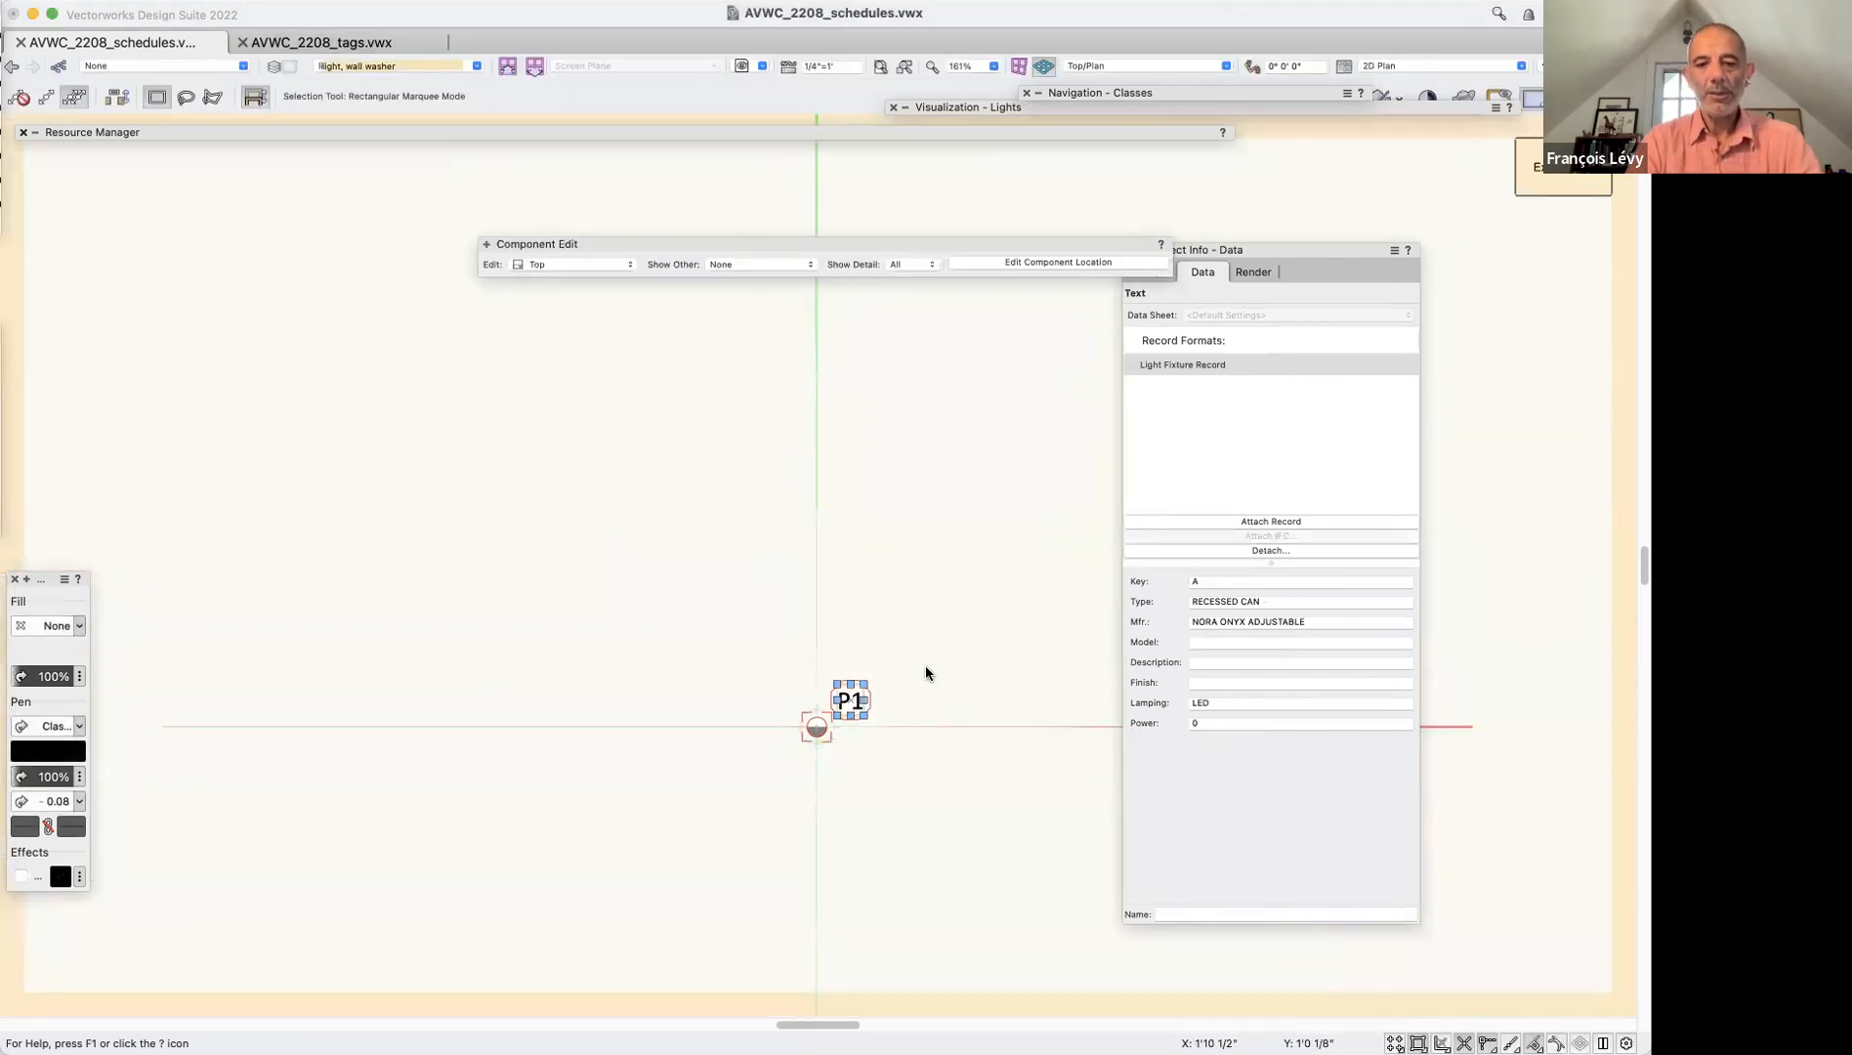
key(super+1)
key(super+1)
click(938, 564)
click(853, 569)
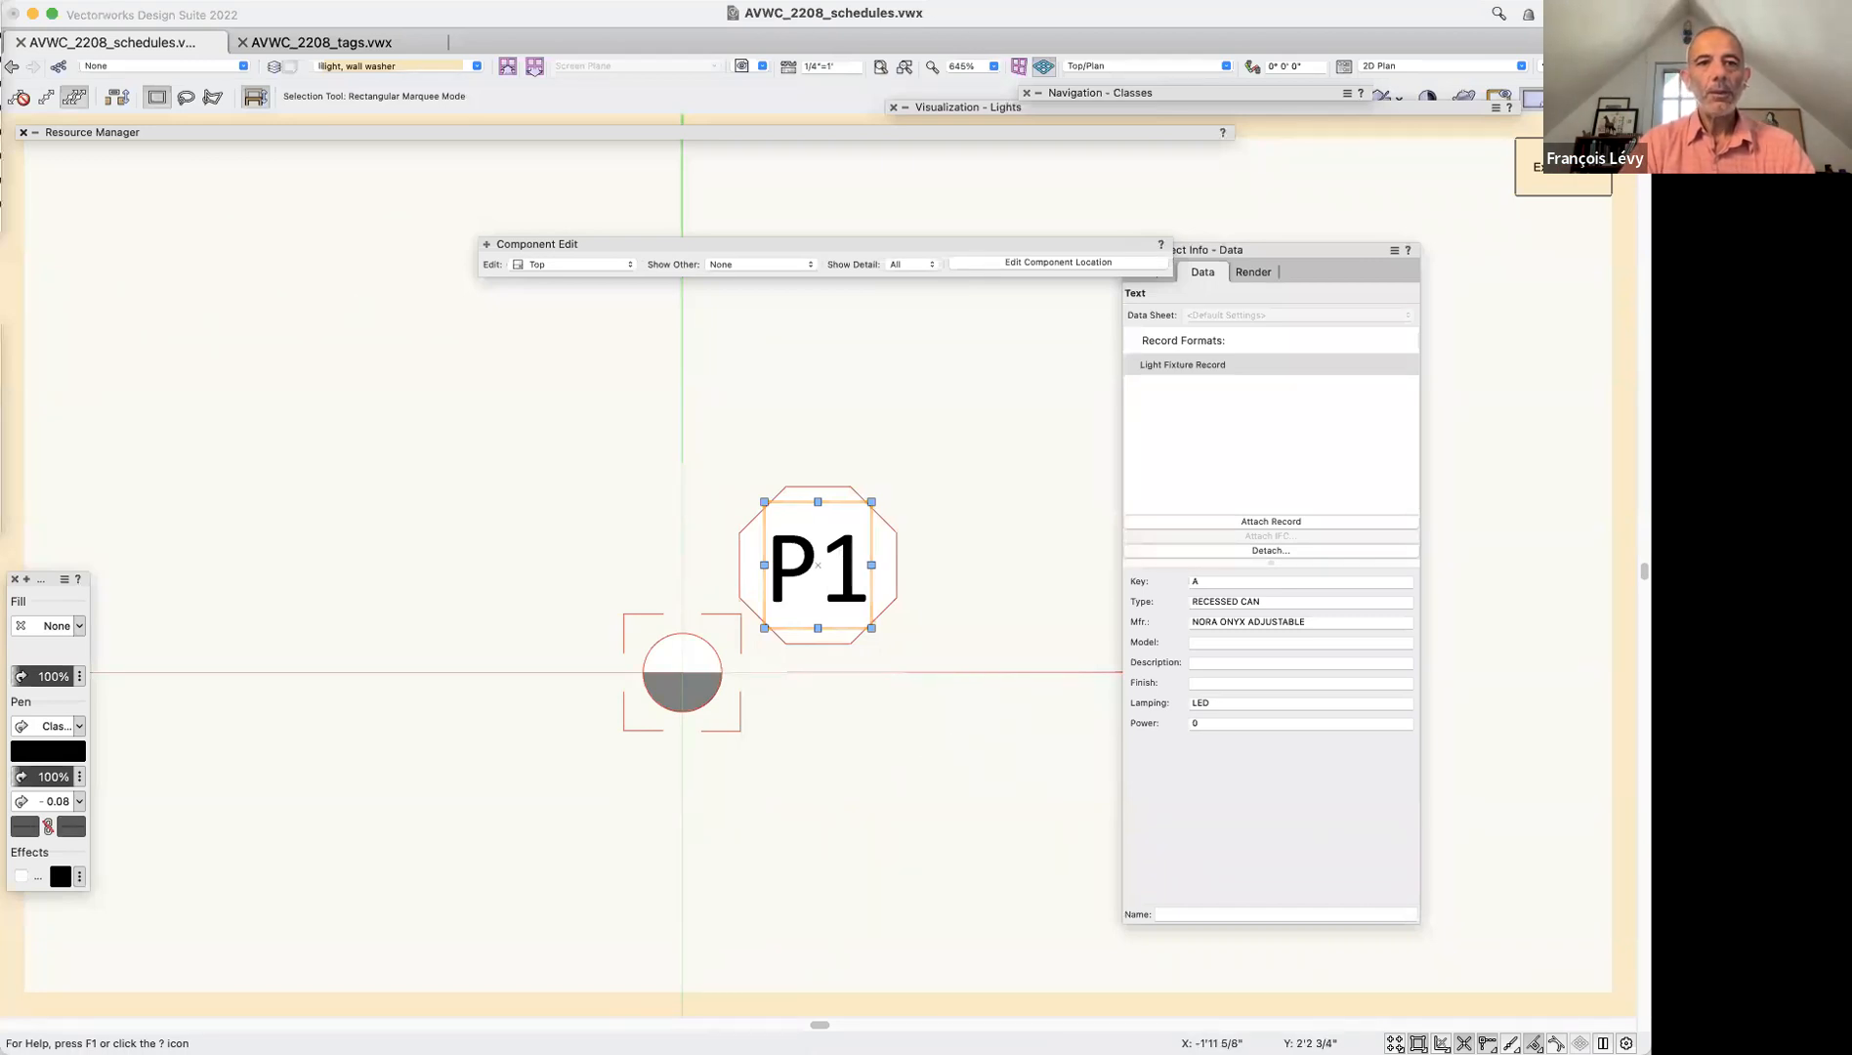
Start linking the P1 tag text to a record, and enlarge the Choose Field dialog to show all formats and fields
click(223, 1)
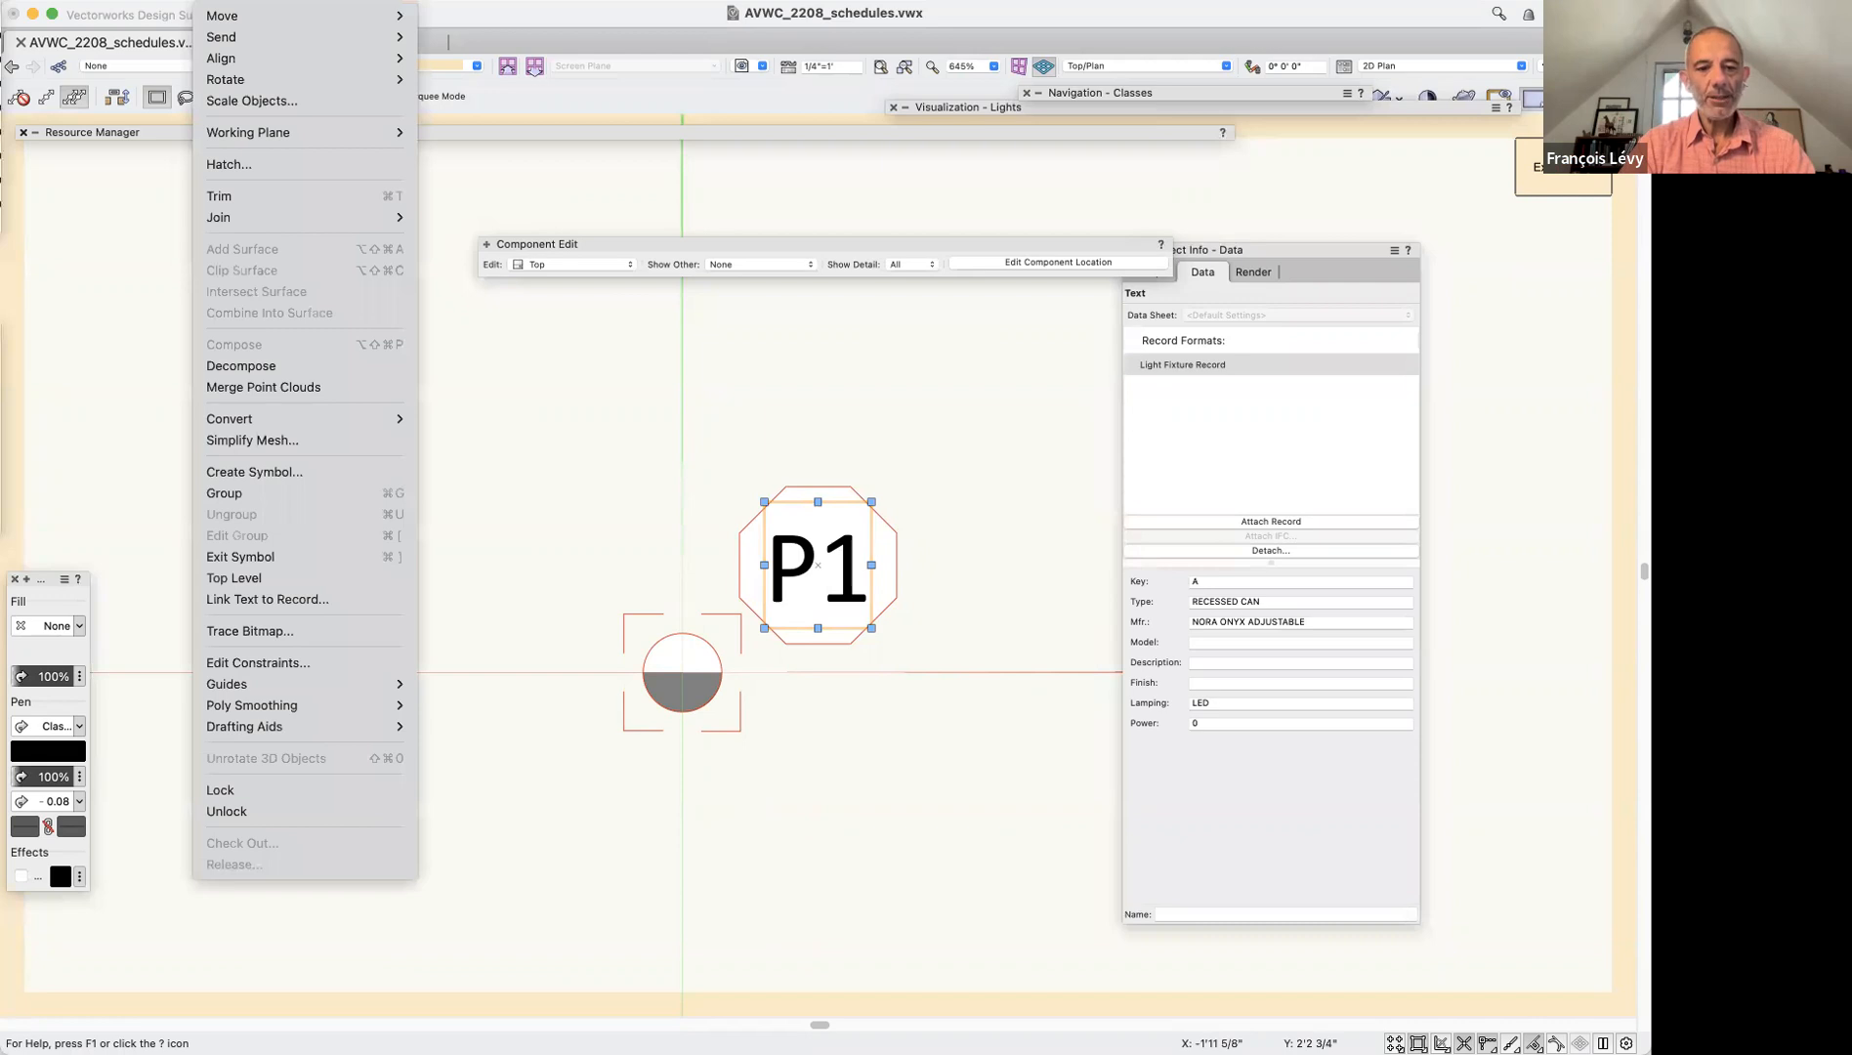
click(341, 600)
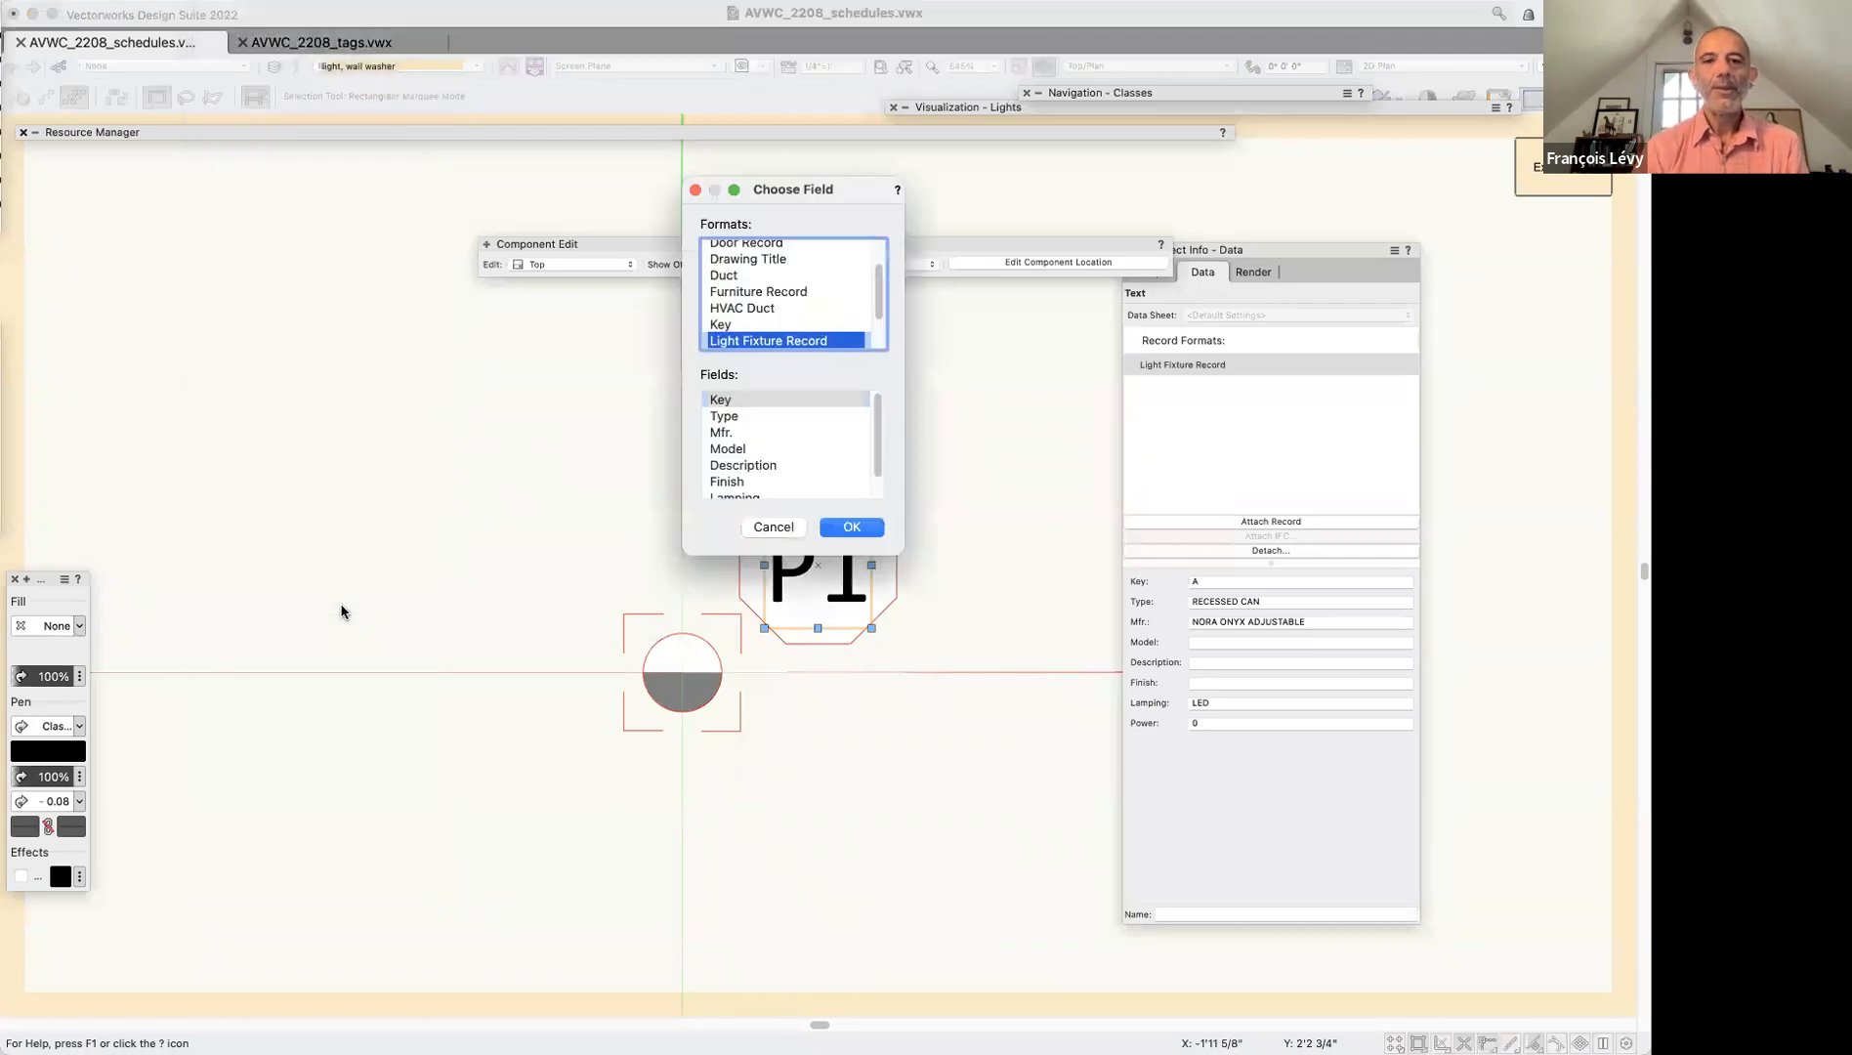
scroll(821, 323, up, 2)
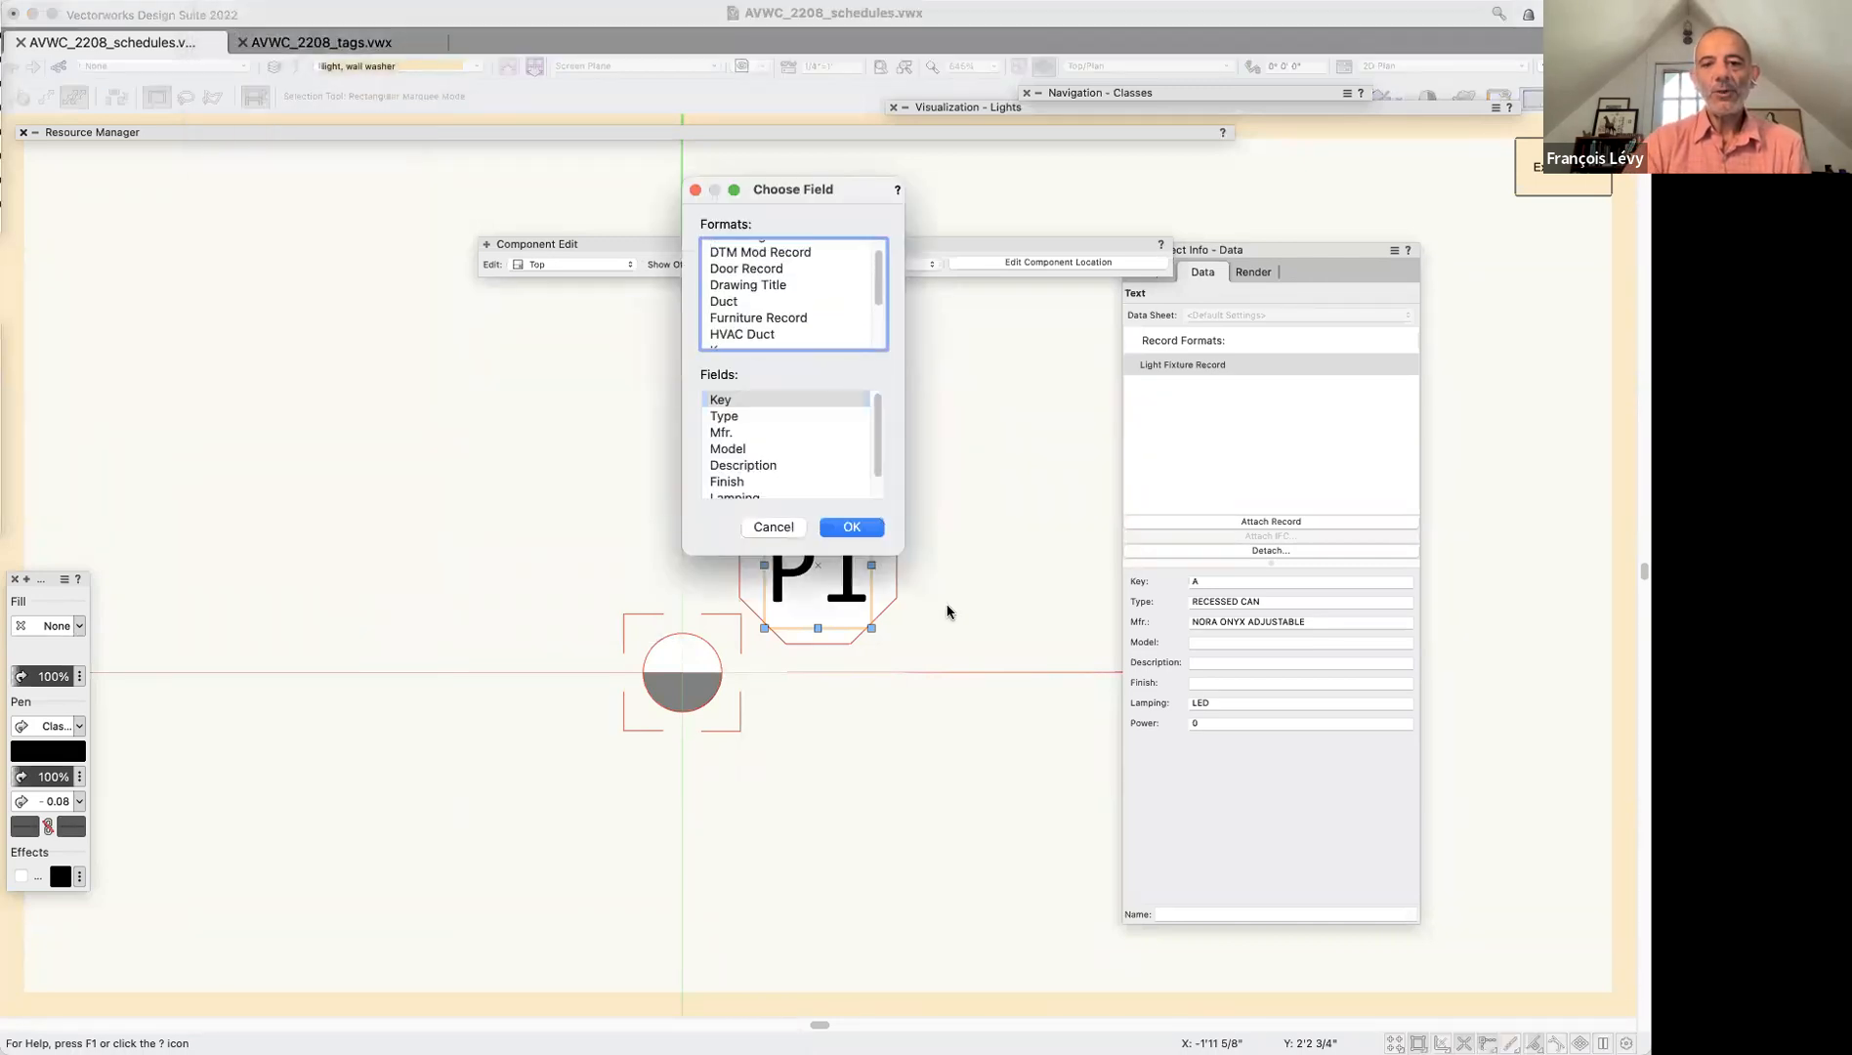
drag(897, 548, 1012, 787)
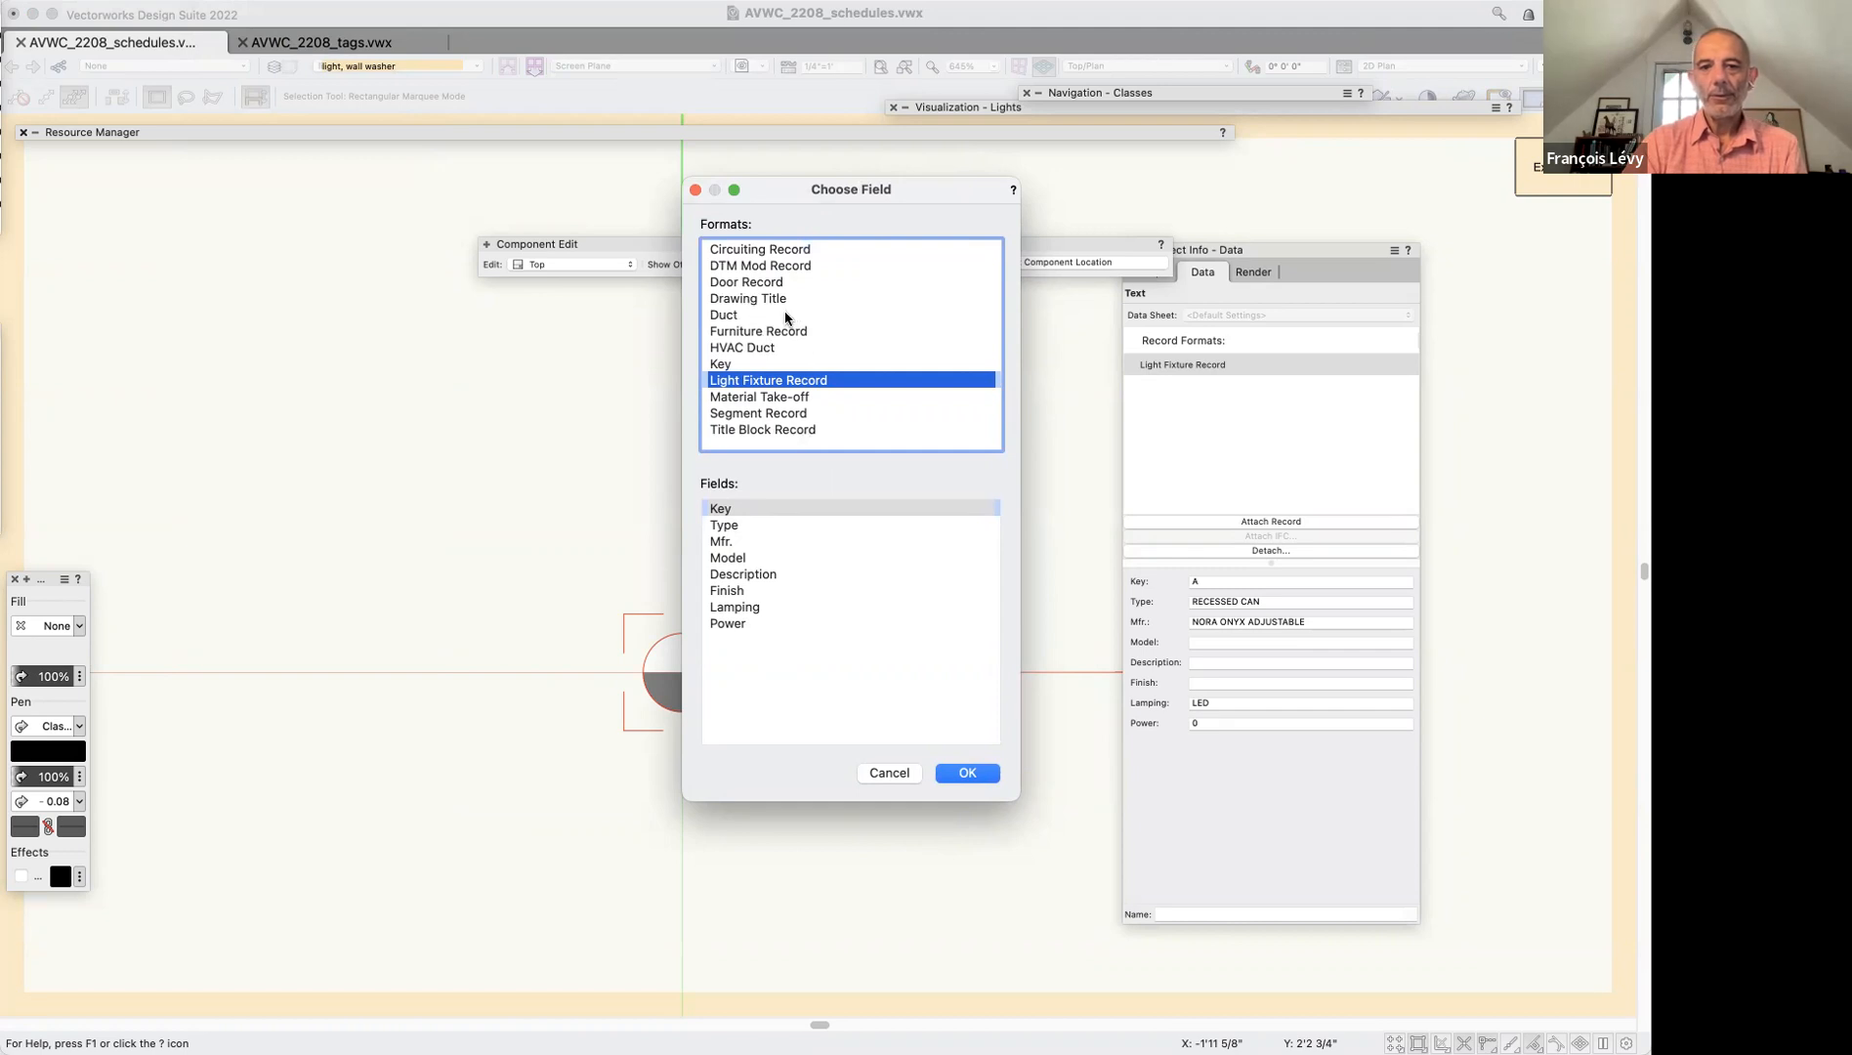
Examine which fields the Door Record format offers for linking text
click(781, 286)
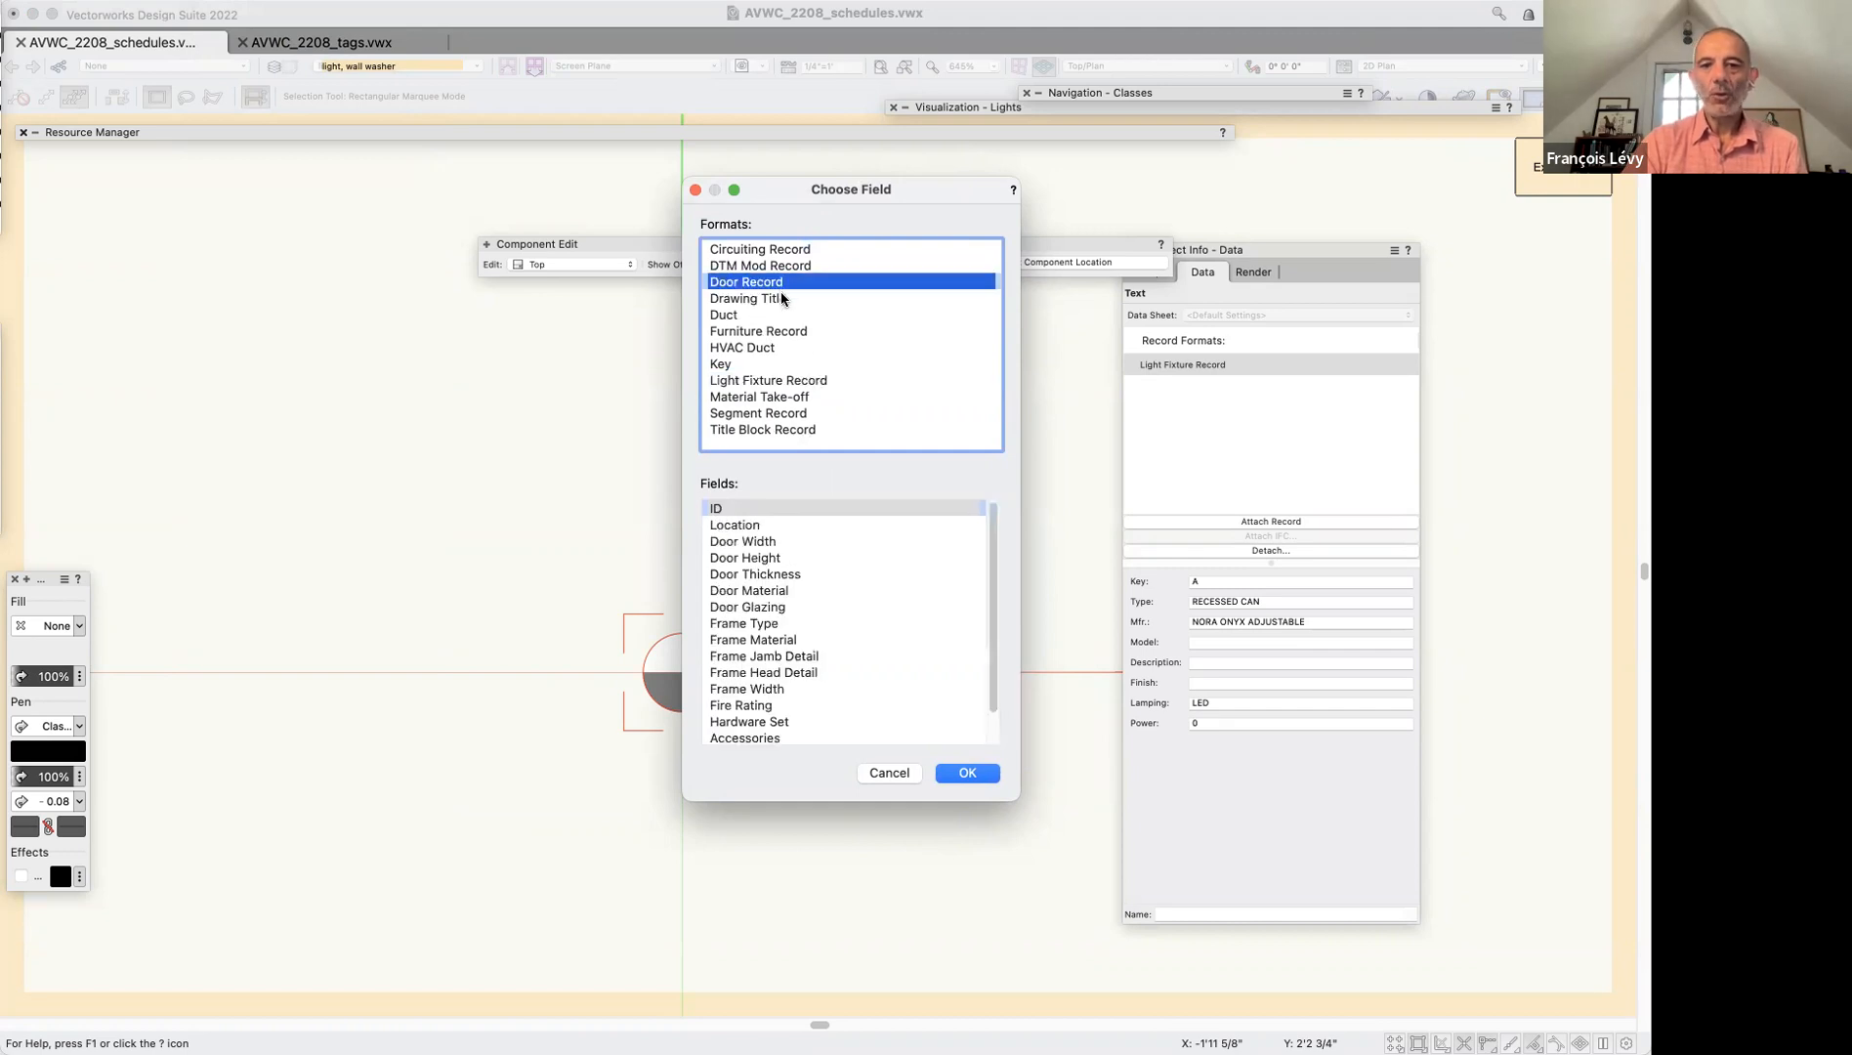
scroll(814, 623, down, 2)
scroll(814, 623, up, 2)
scroll(814, 624, down, 2)
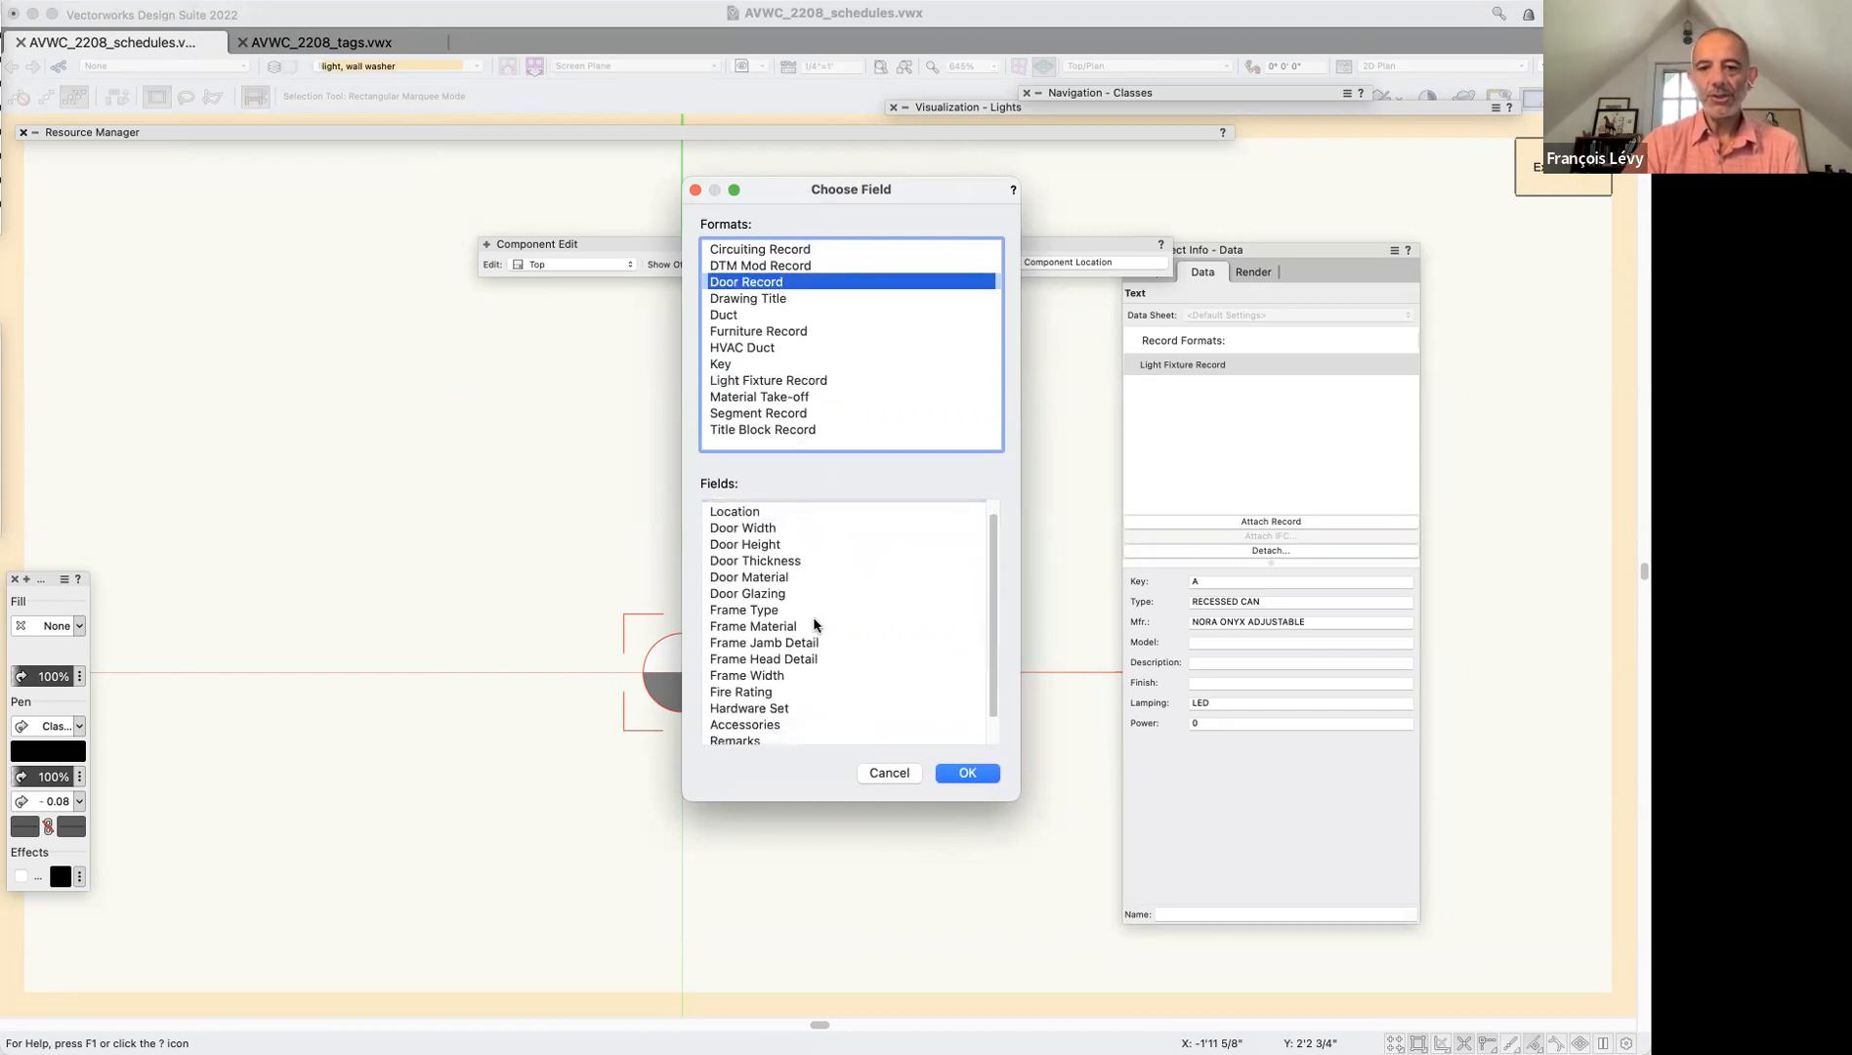
scroll(815, 625, up, 2)
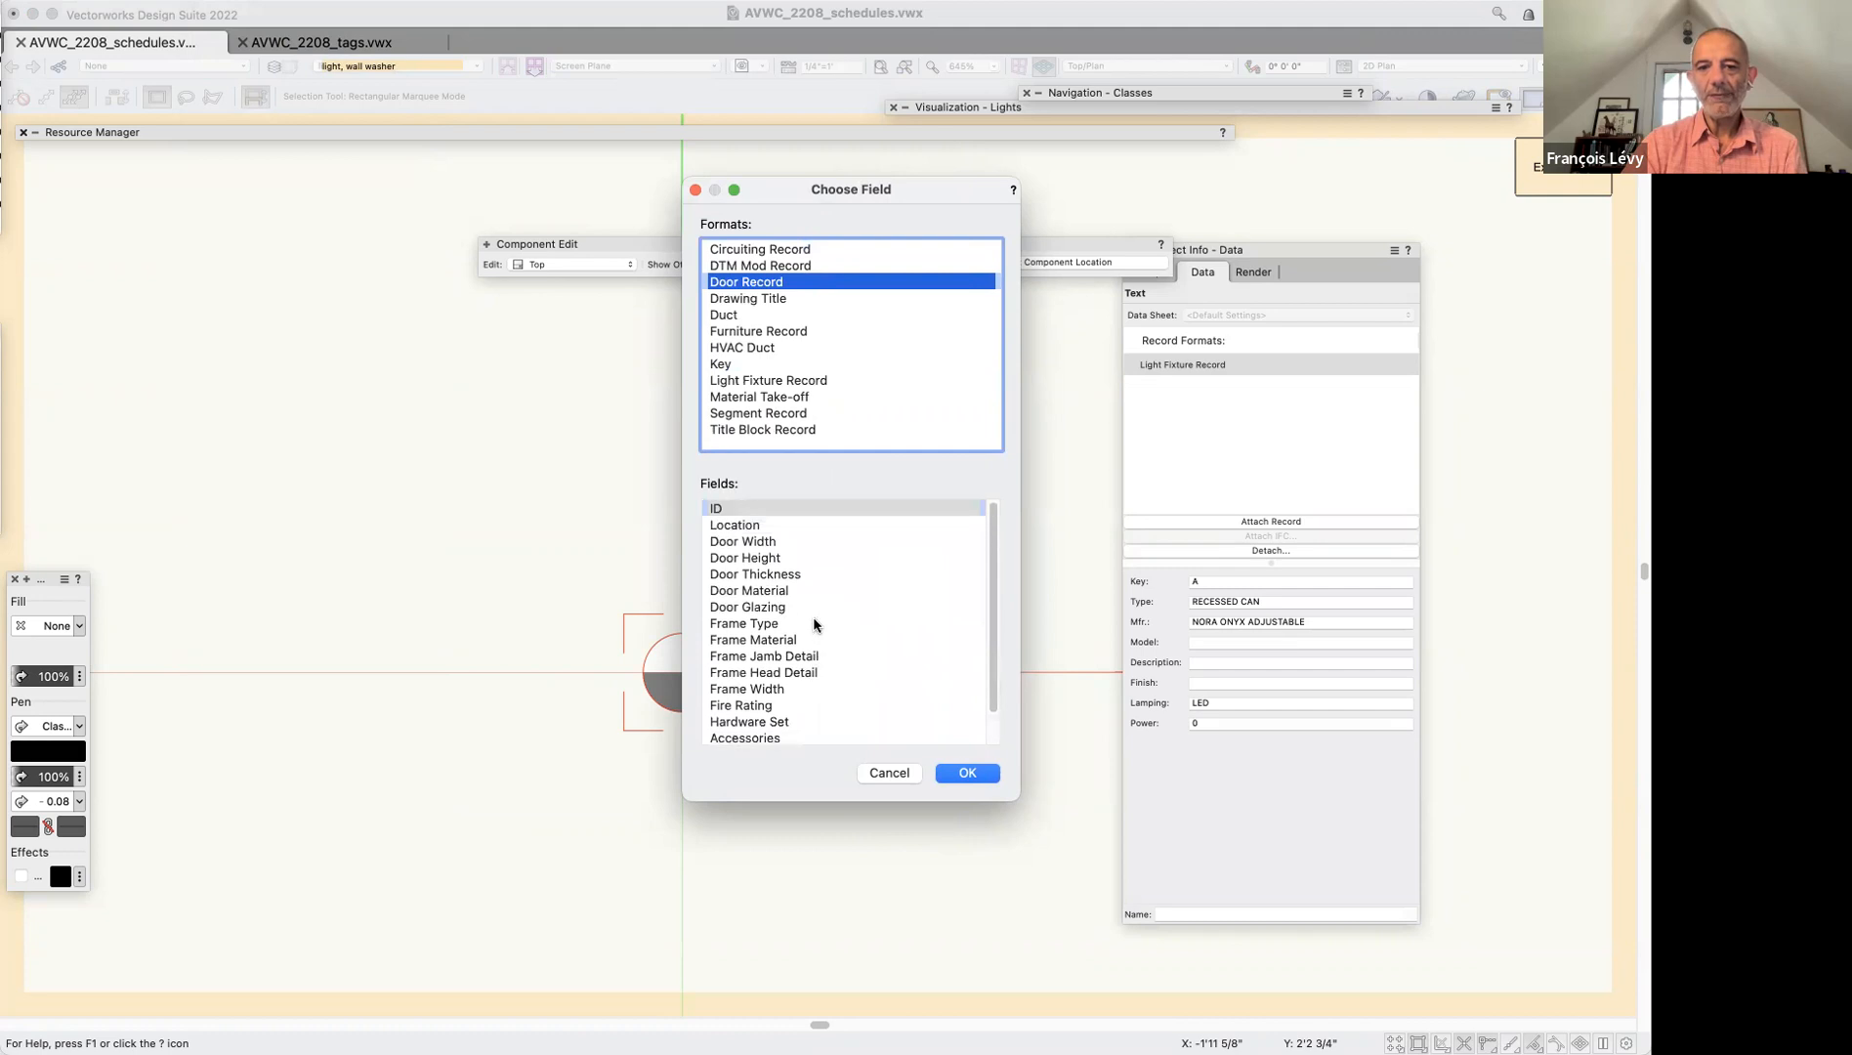
Link the P1 tag text to the Key field of the Light Fixture Record and exit the symbol to the plan
click(791, 381)
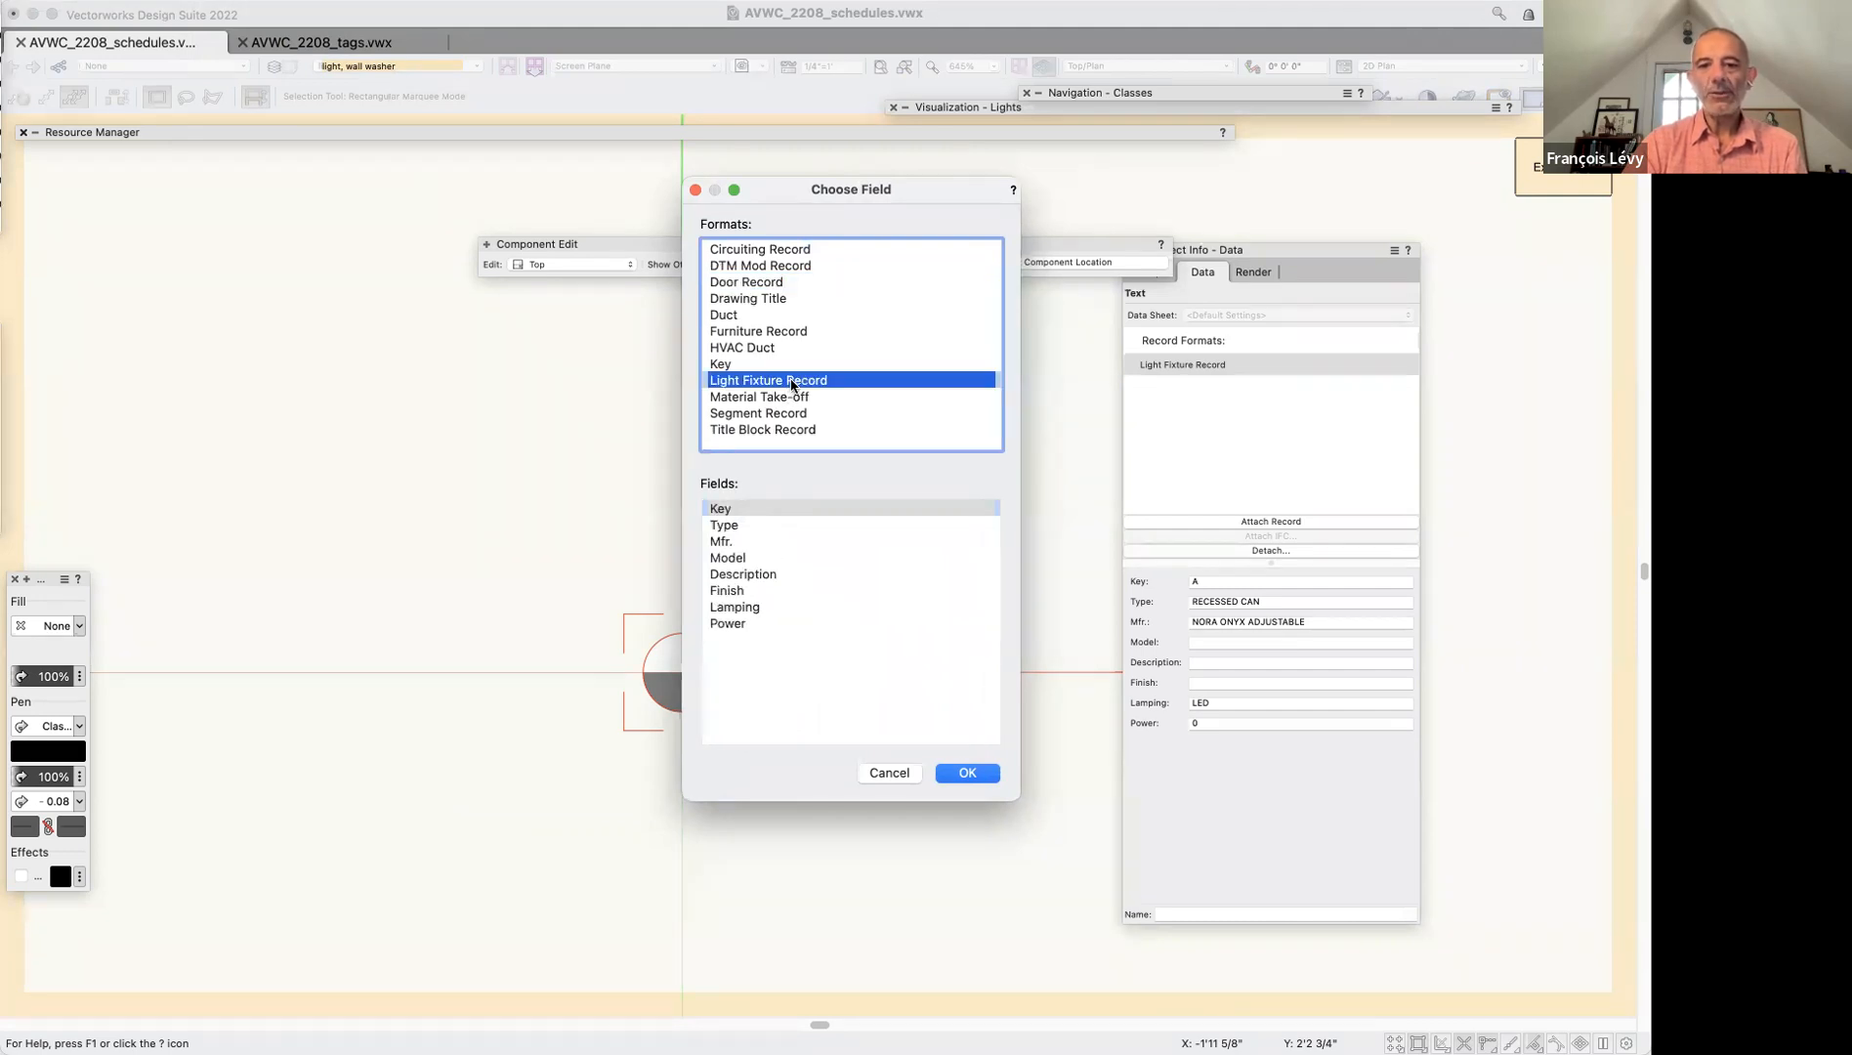
click(735, 512)
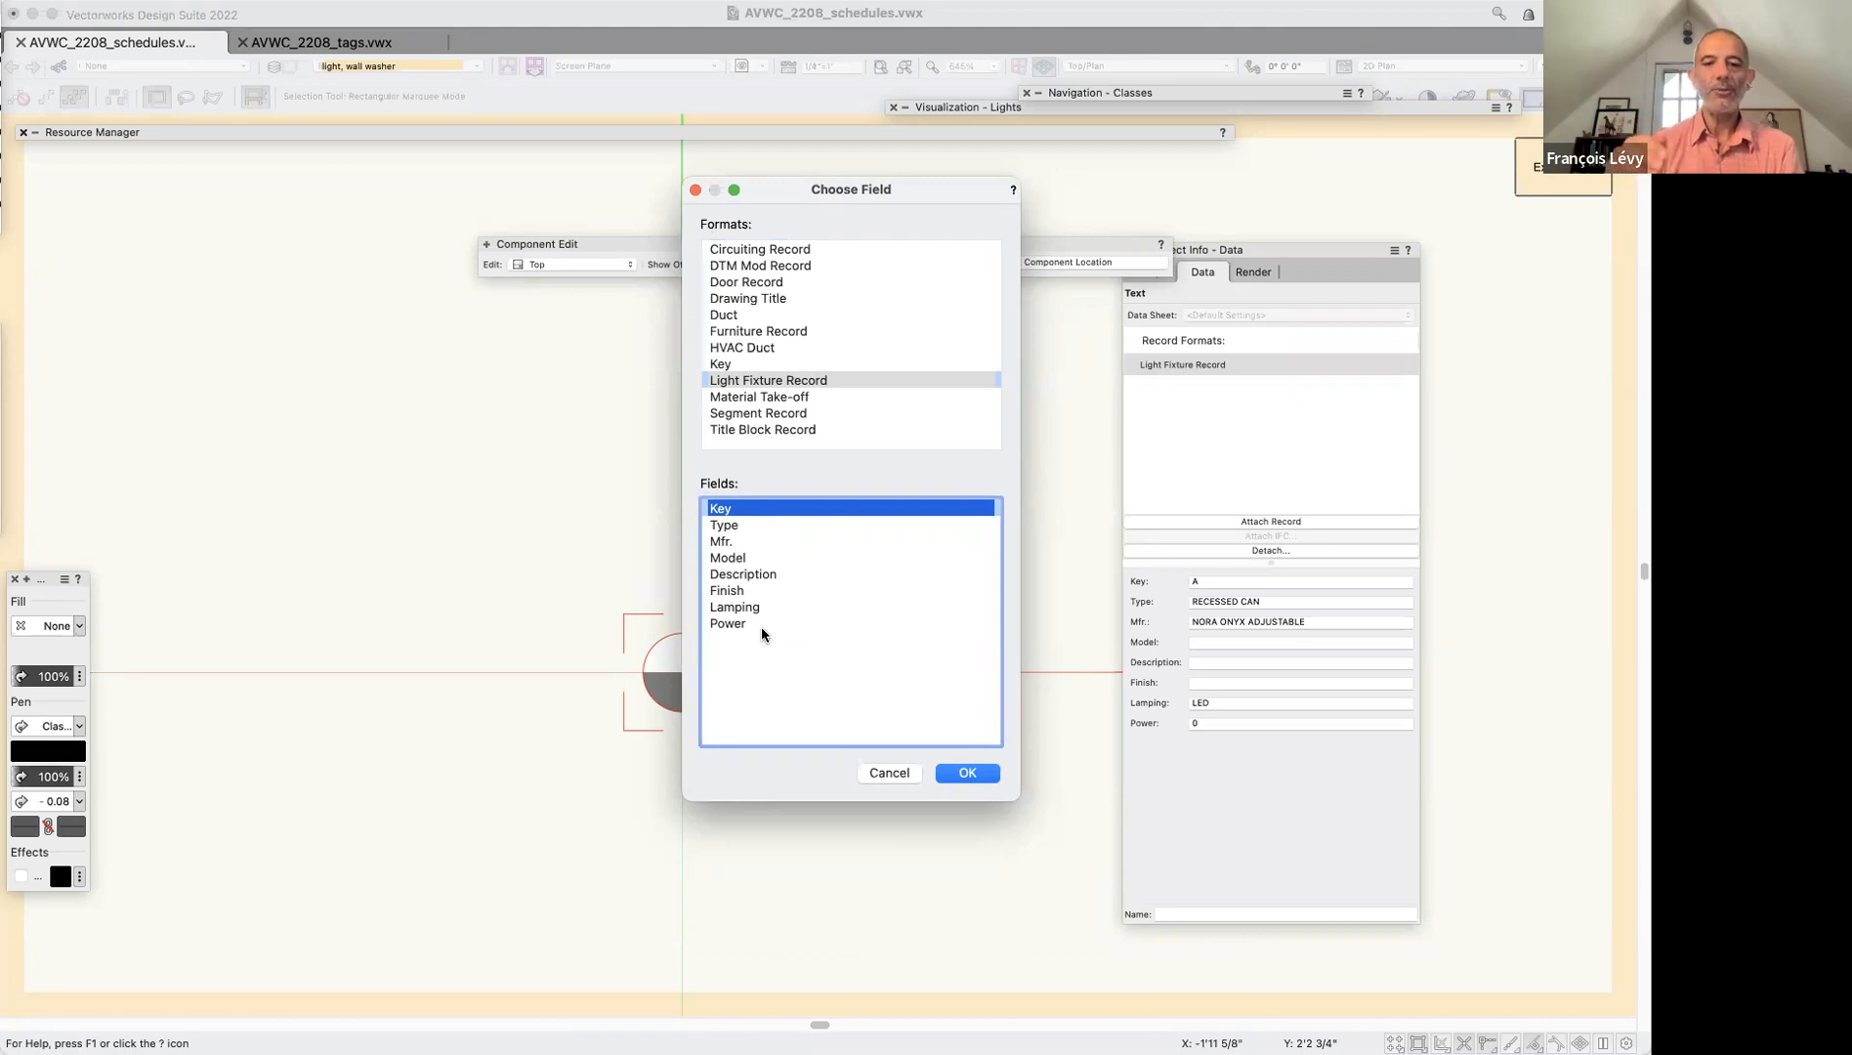
click(981, 772)
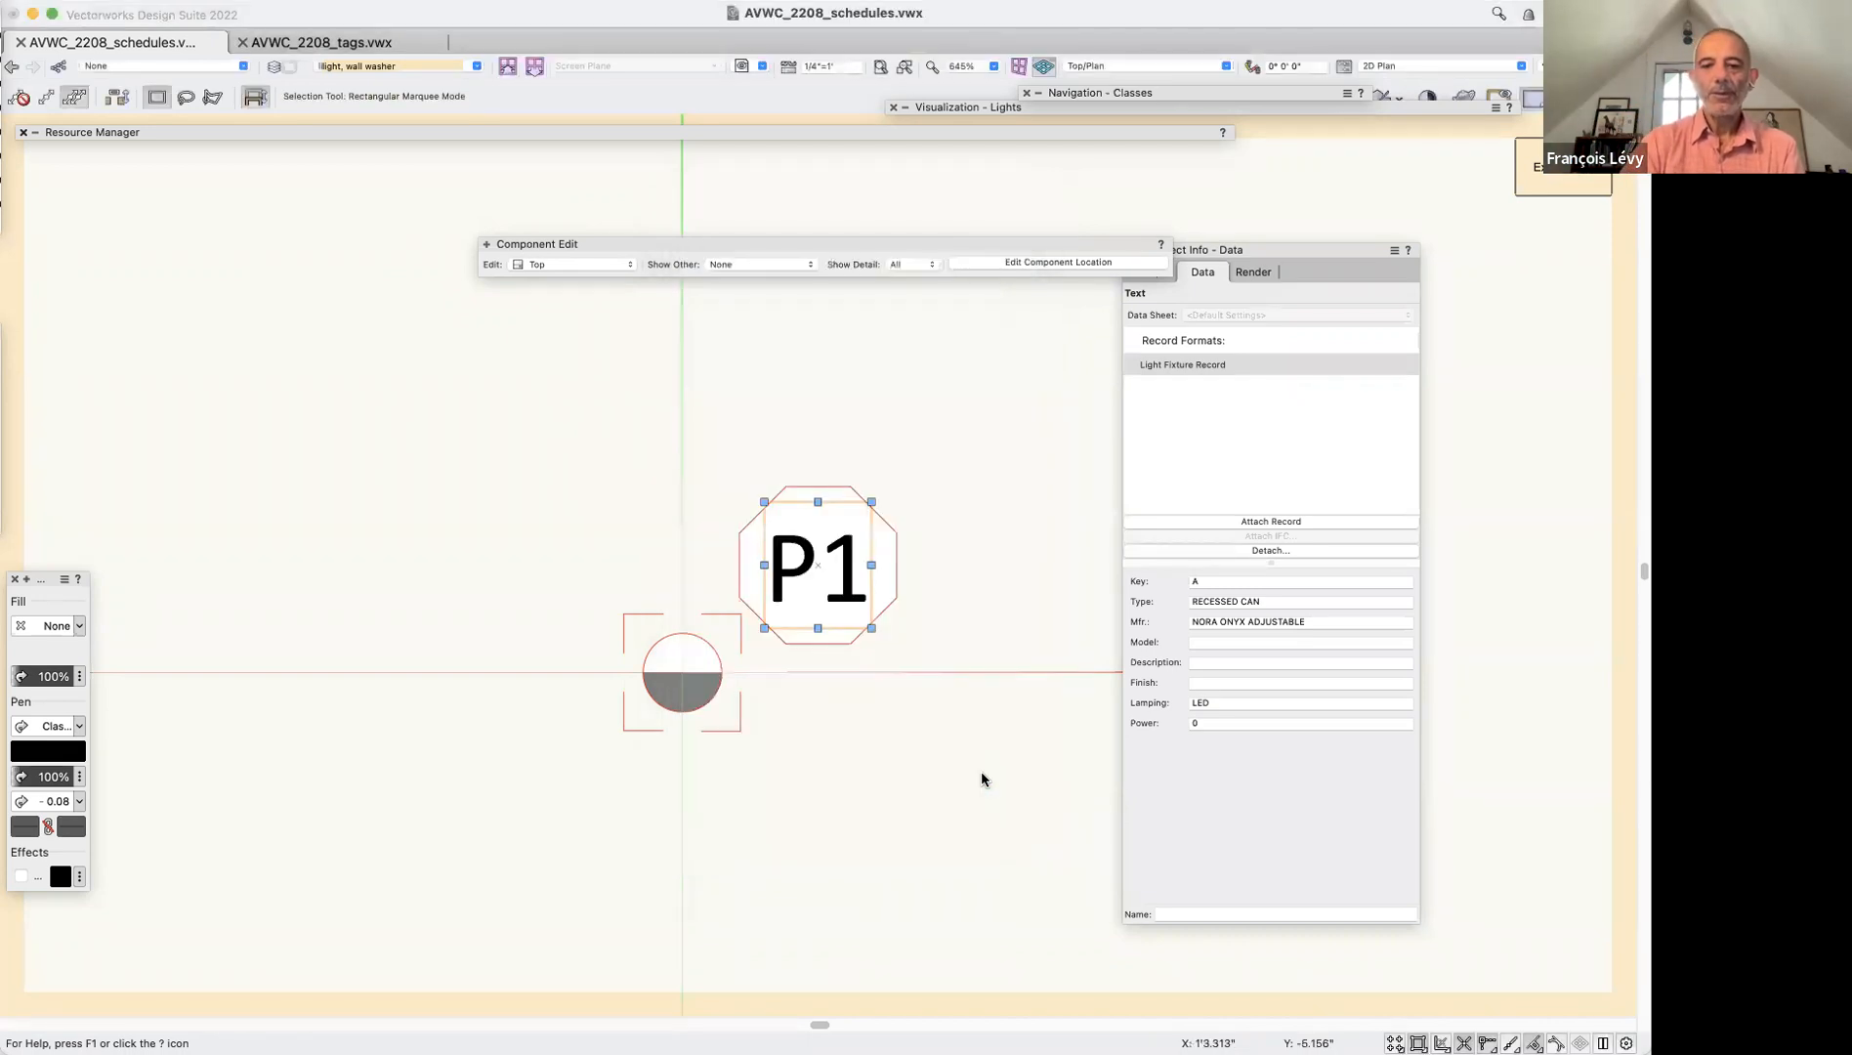
click(1561, 170)
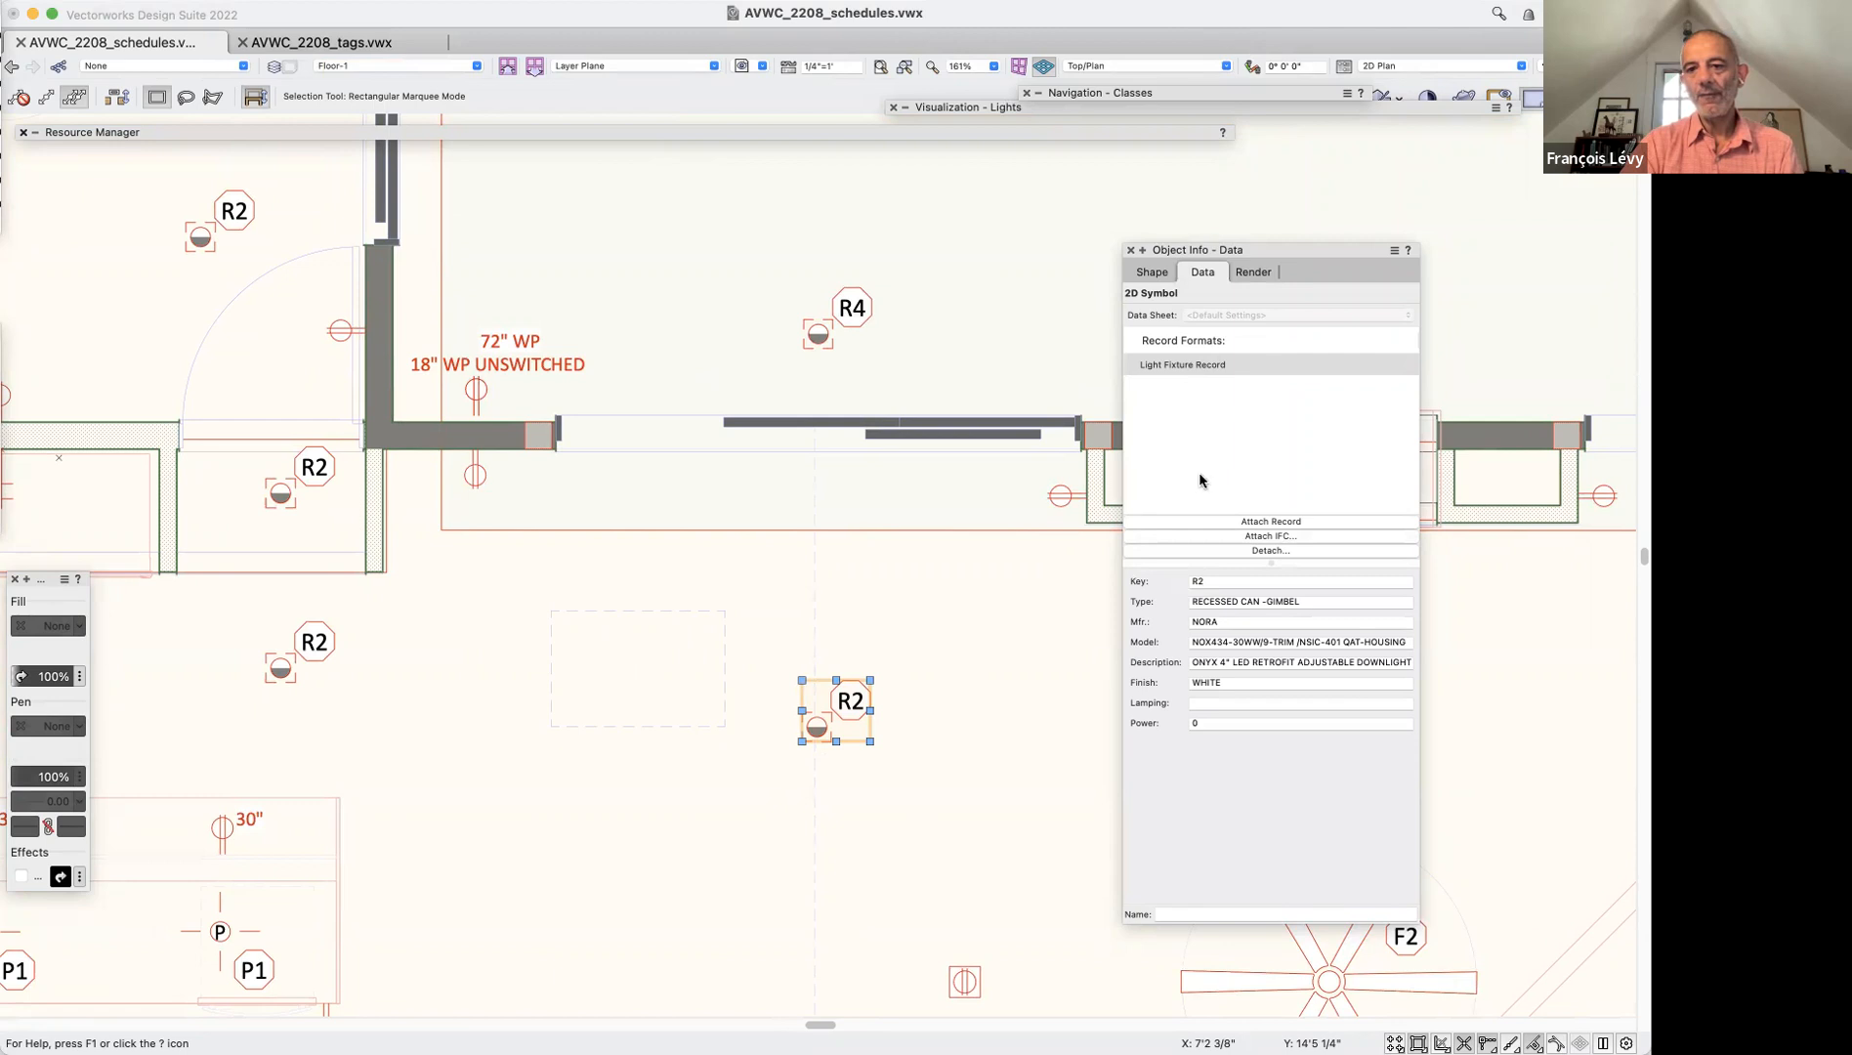
Set the Light Fixture Record's Key to R7 for the R2 light below the sliding door
click(909, 674)
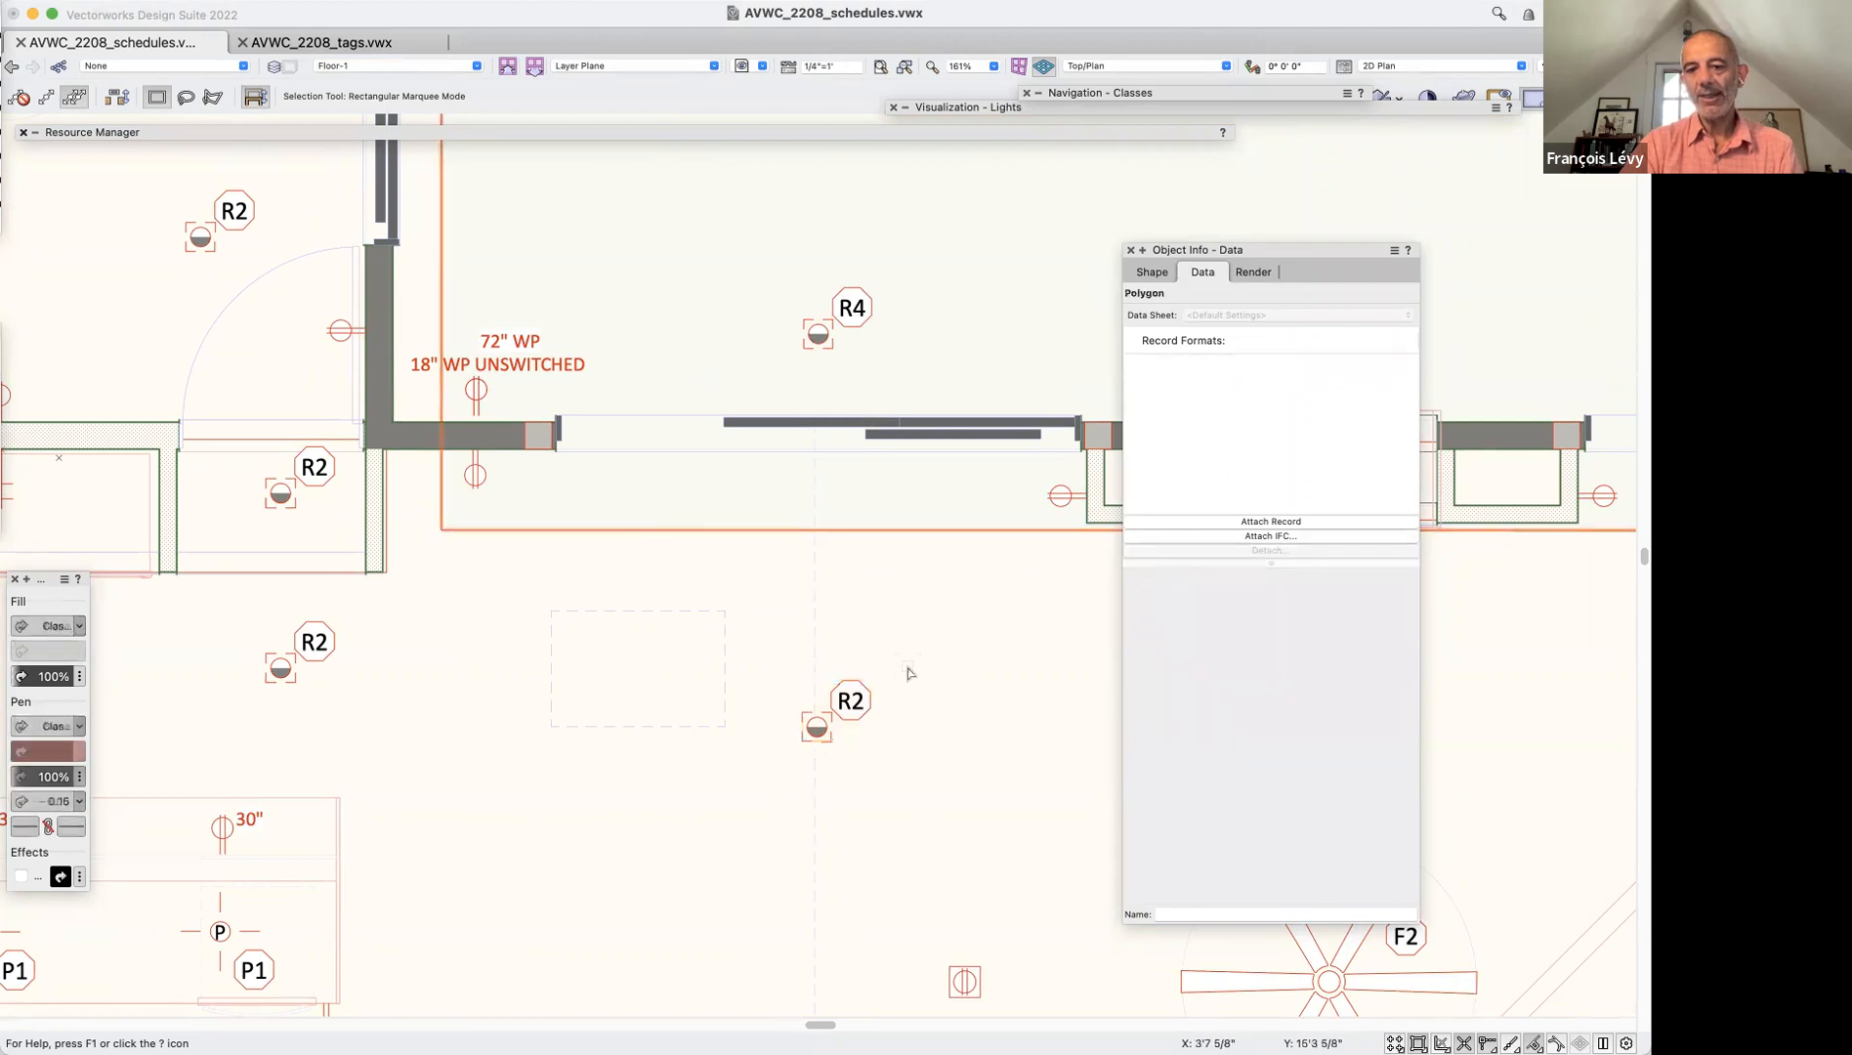
click(840, 721)
click(1219, 582)
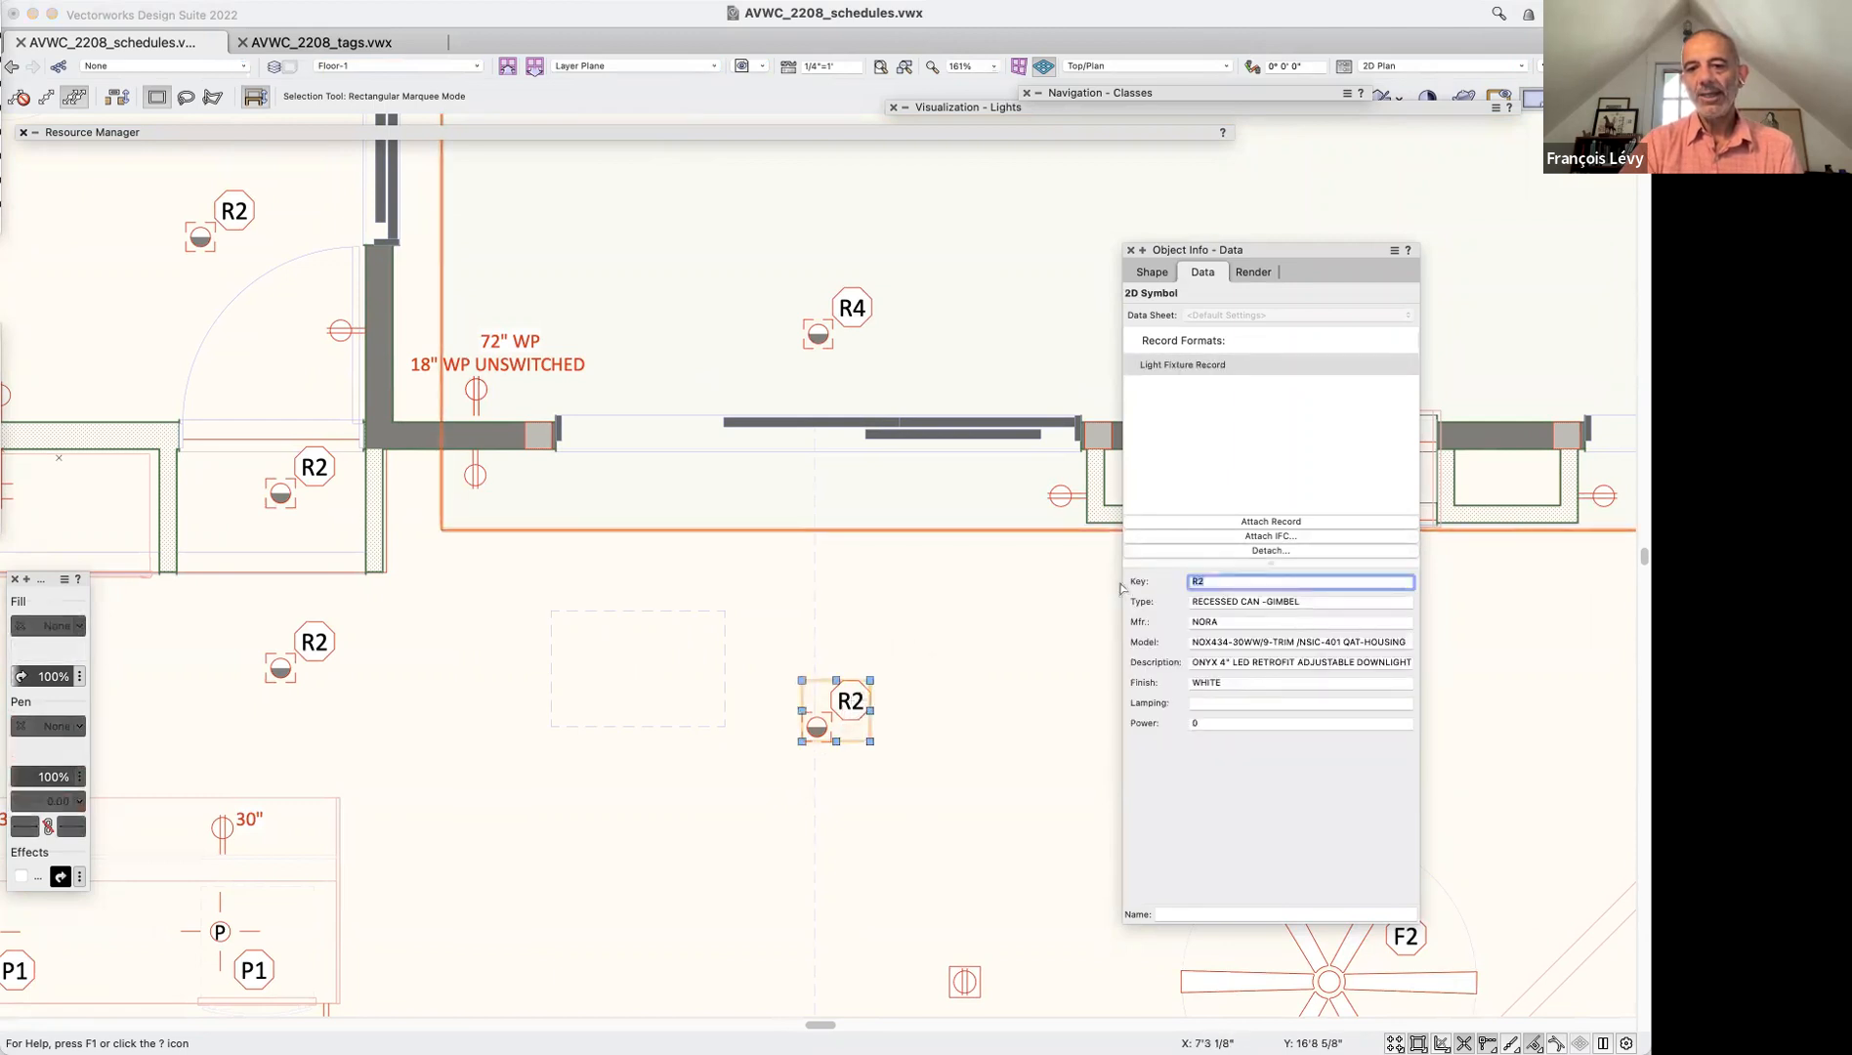
text(R7)
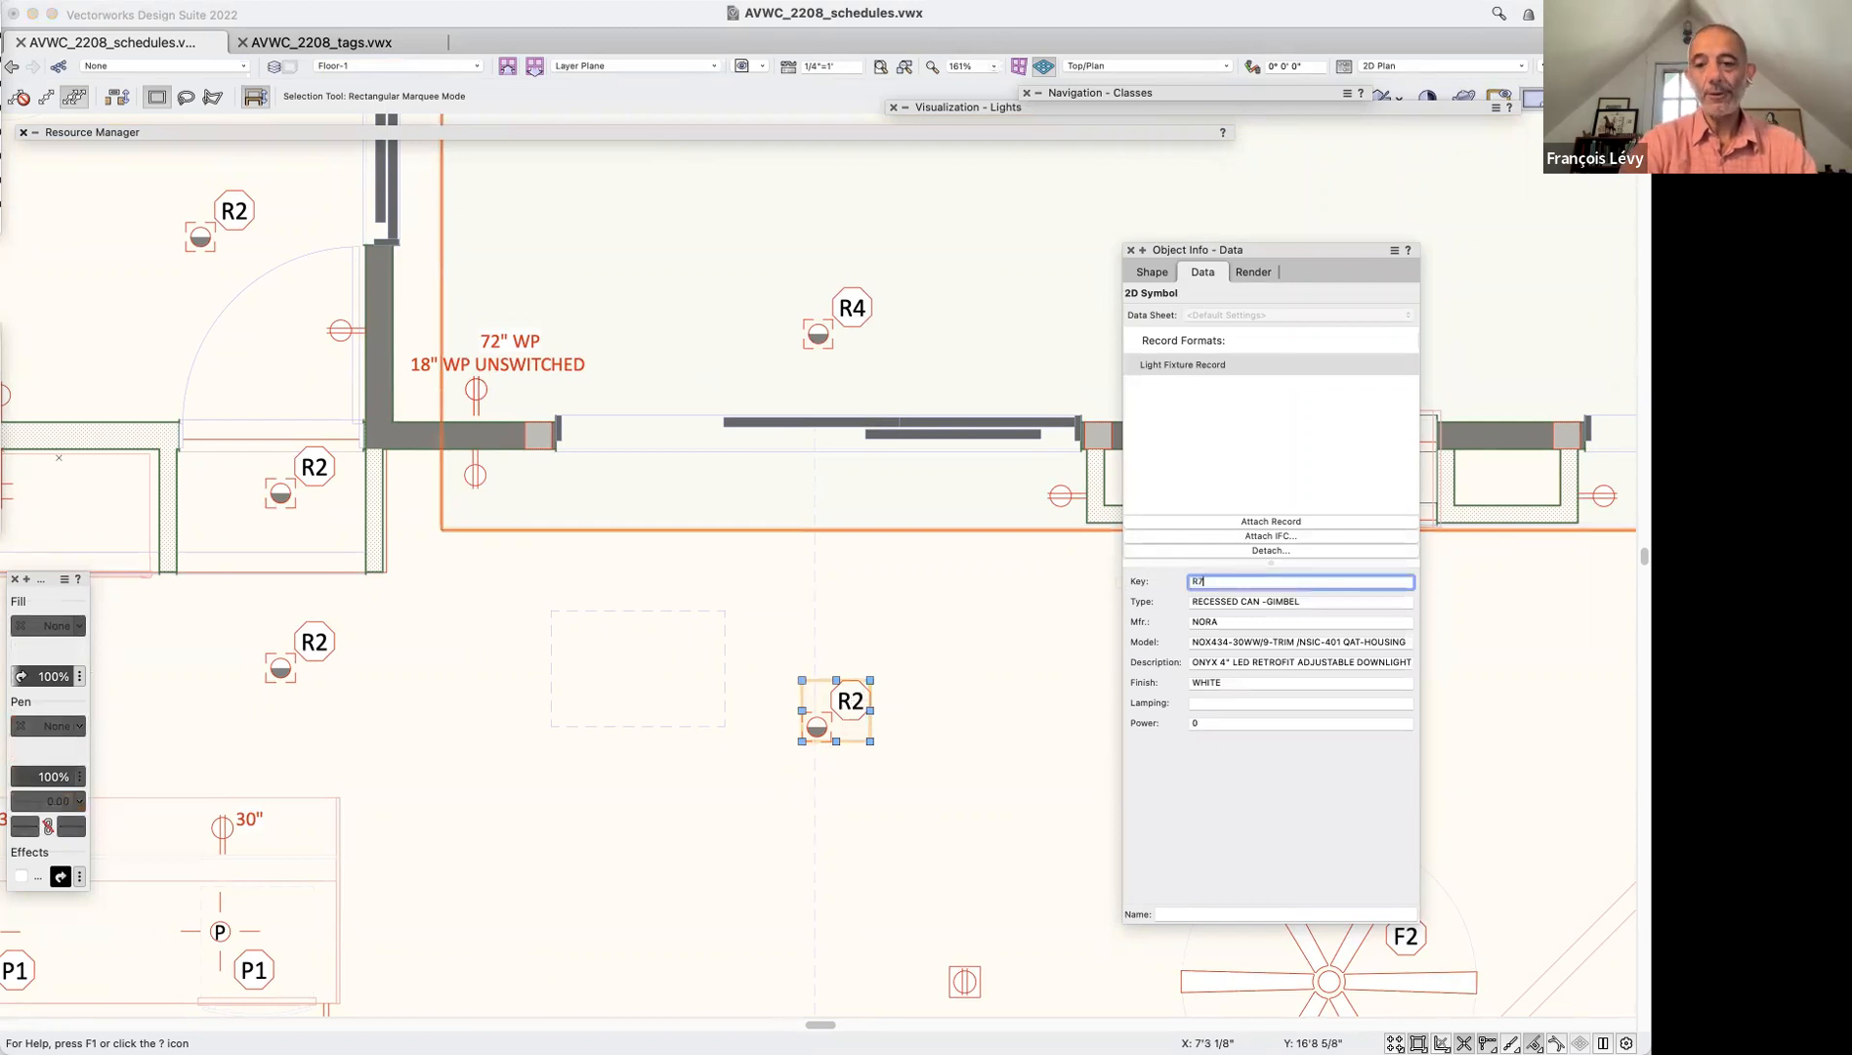
key(Return)
click(854, 765)
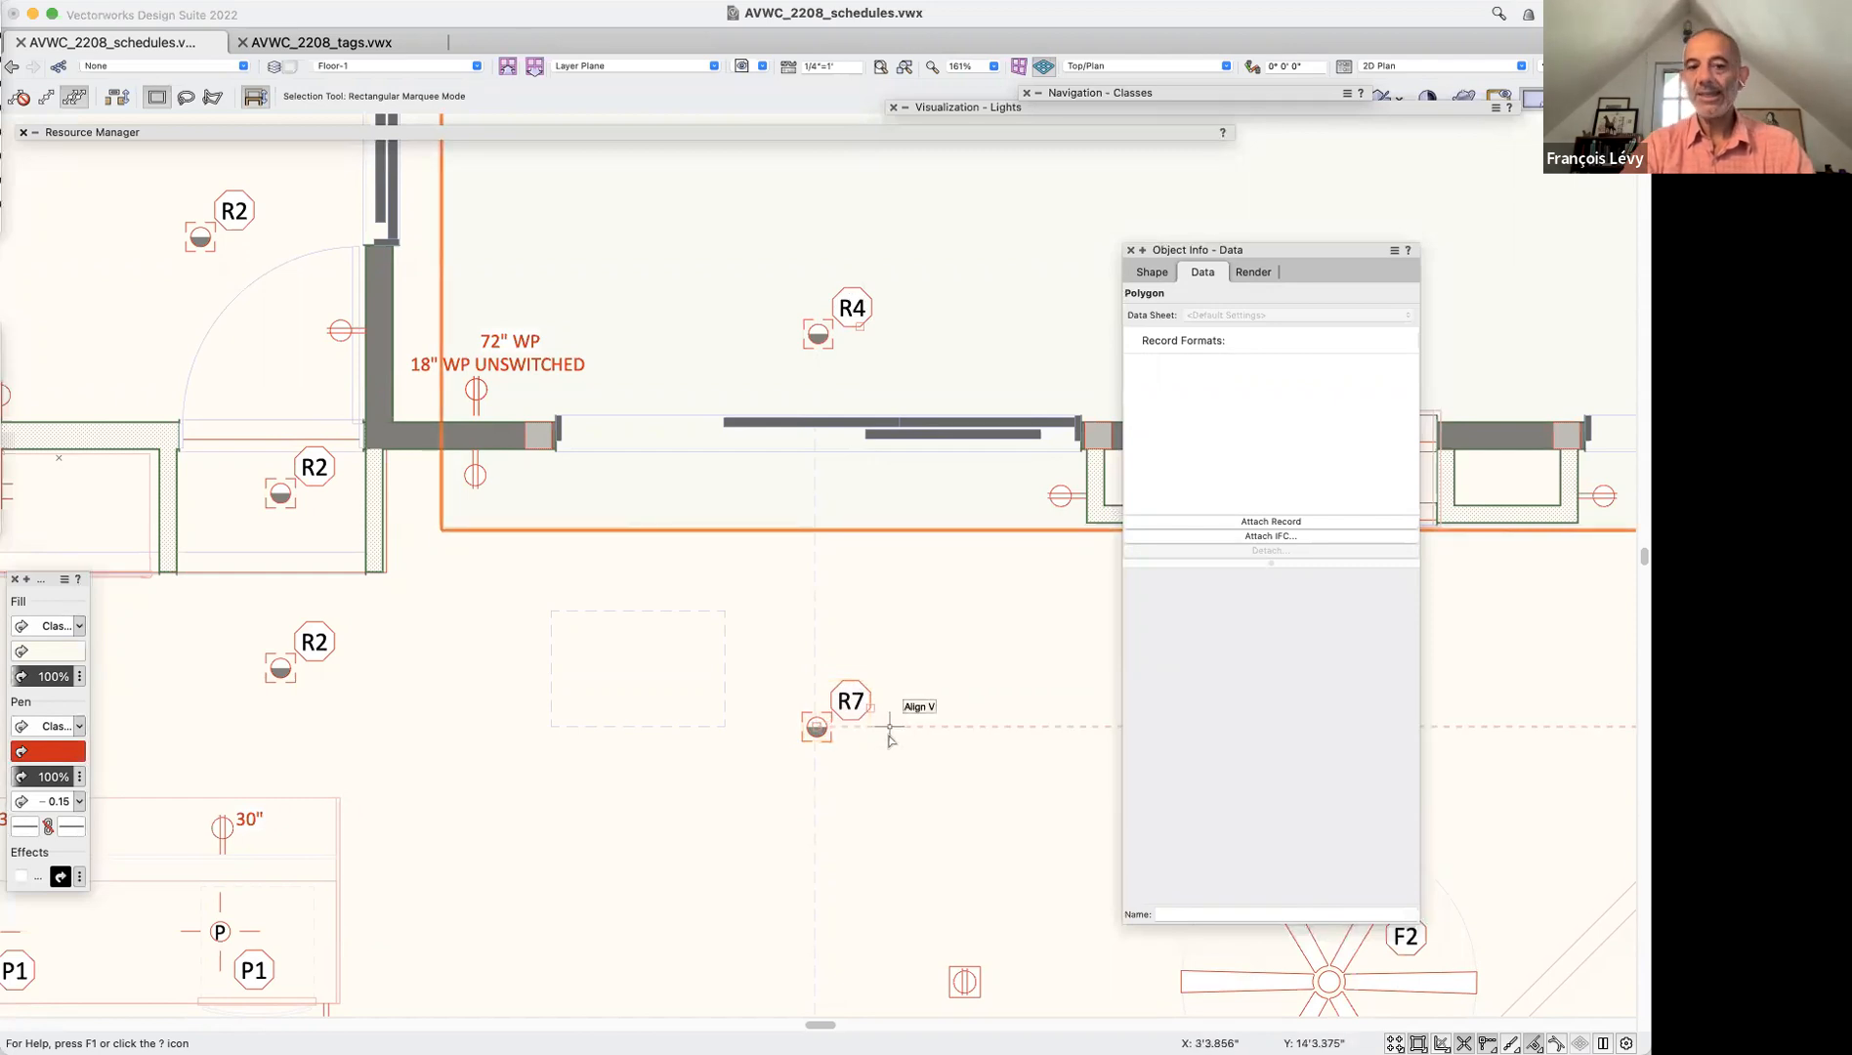
Add plain, unlinked R7 text below the P1 octagon in that light symbol's 2D components and return to the plan
double_click(831, 718)
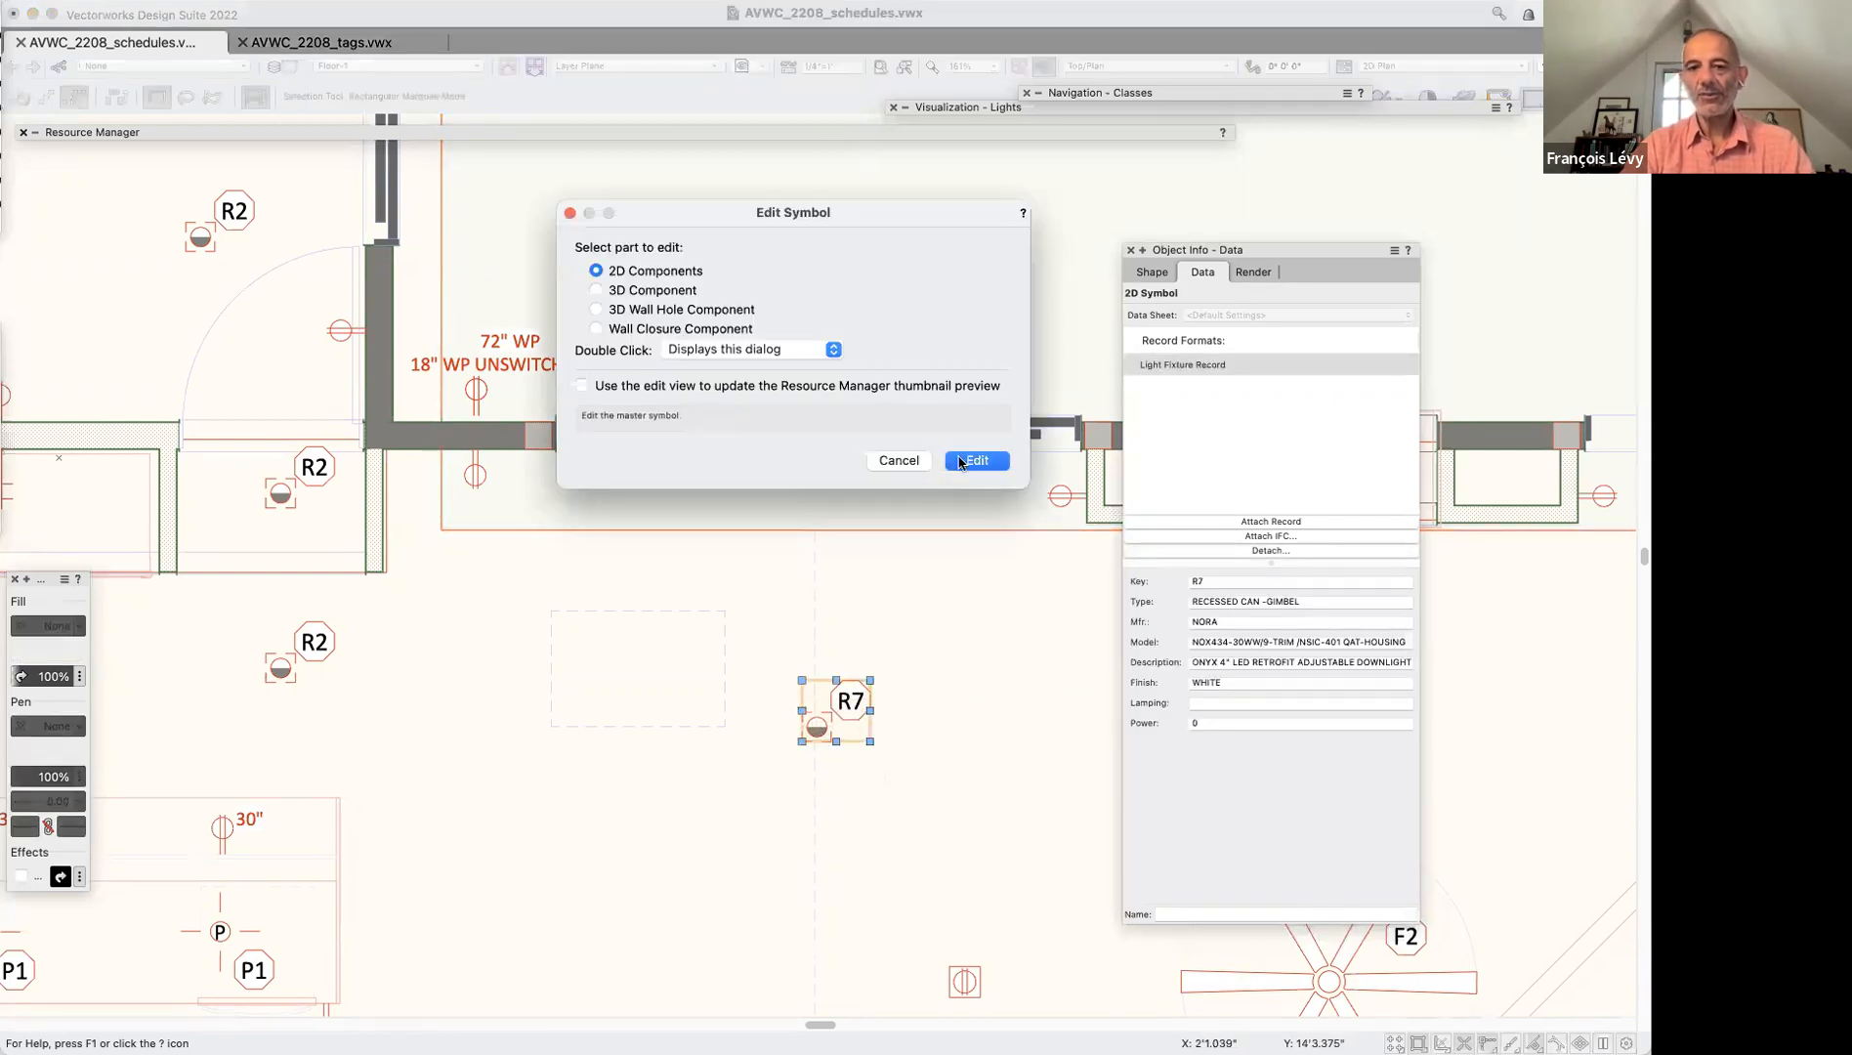
click(974, 461)
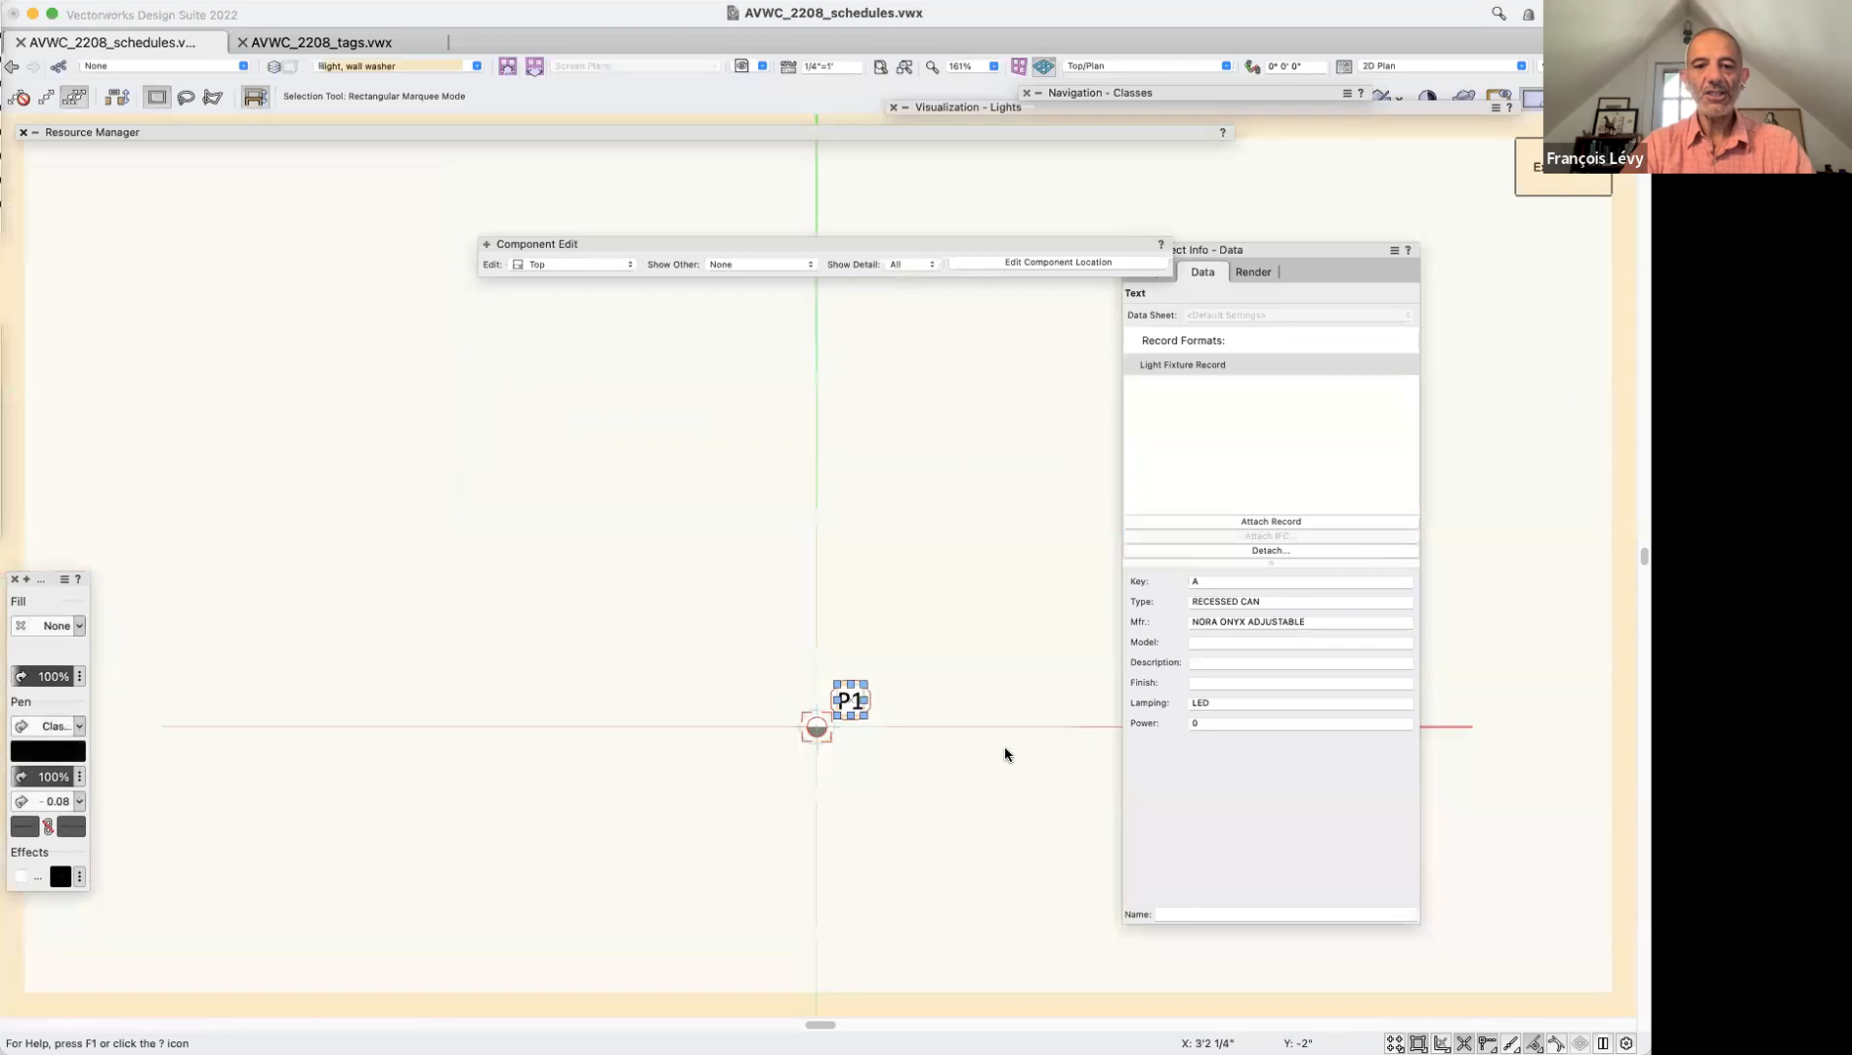
click(4, 135)
click(697, 666)
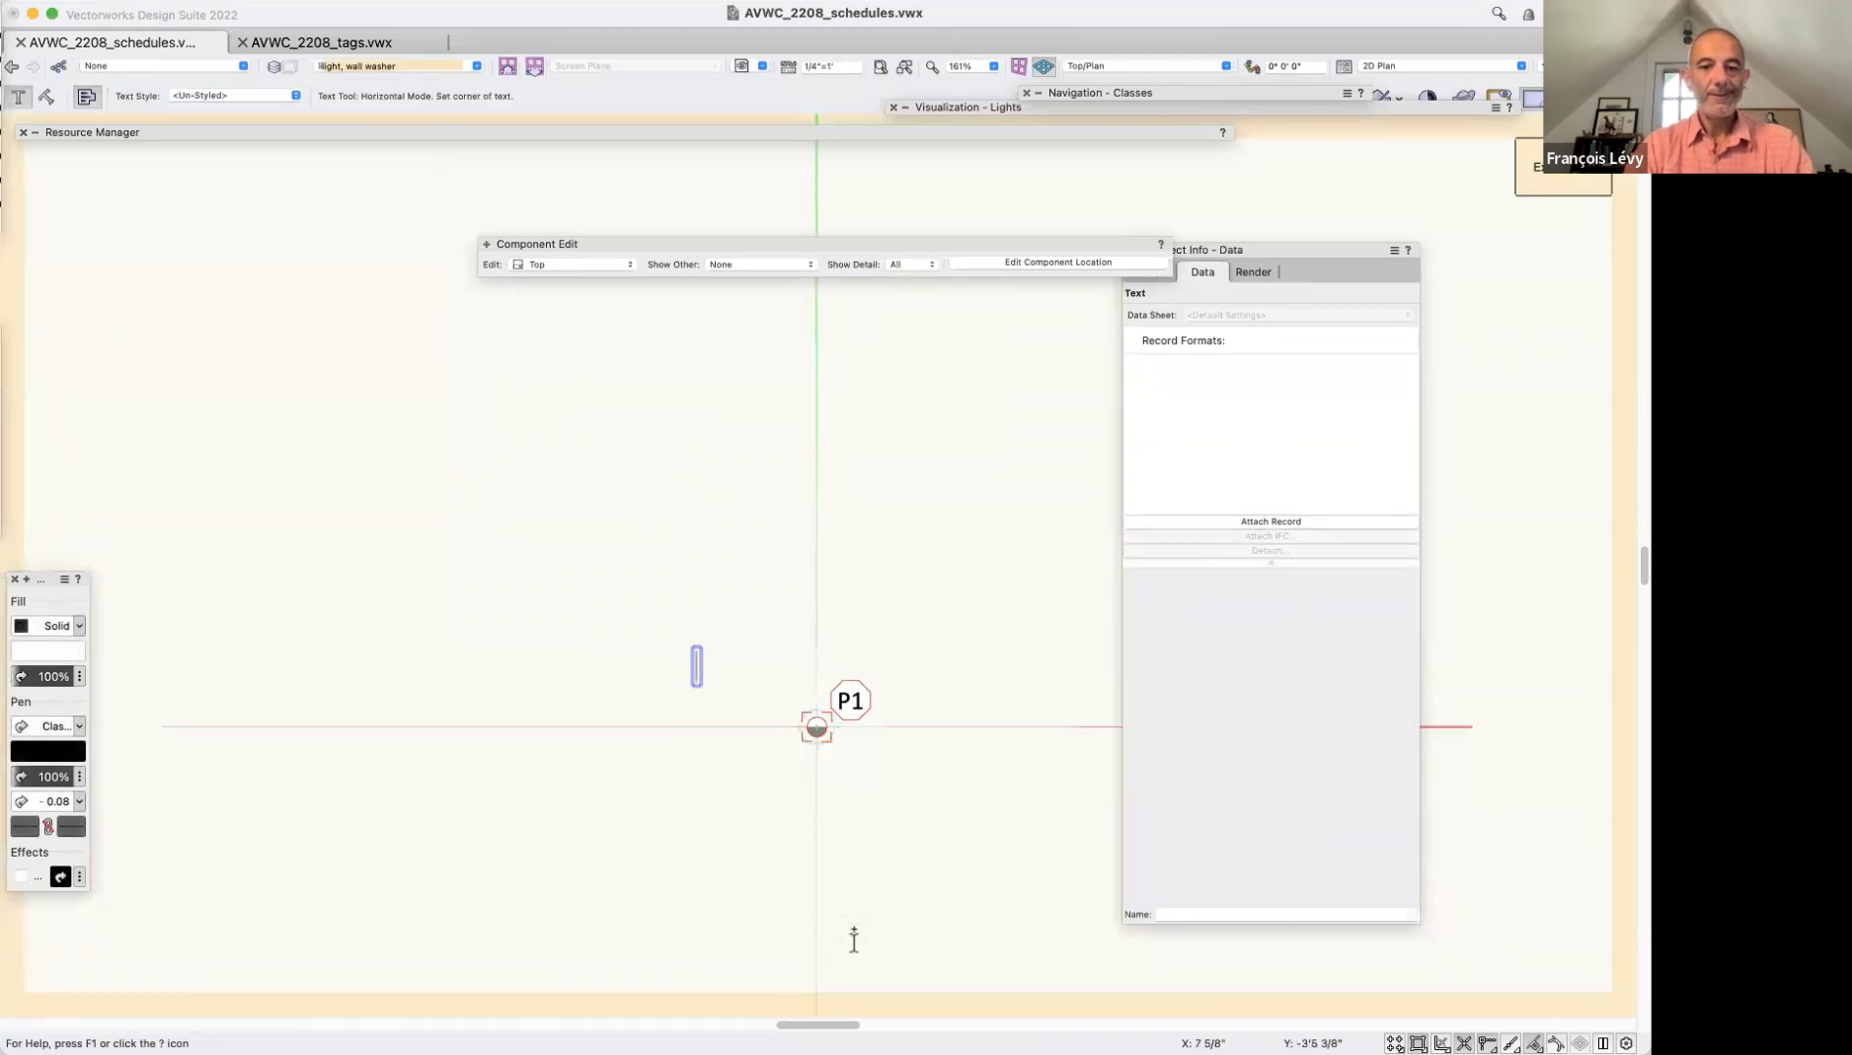
text(R&)
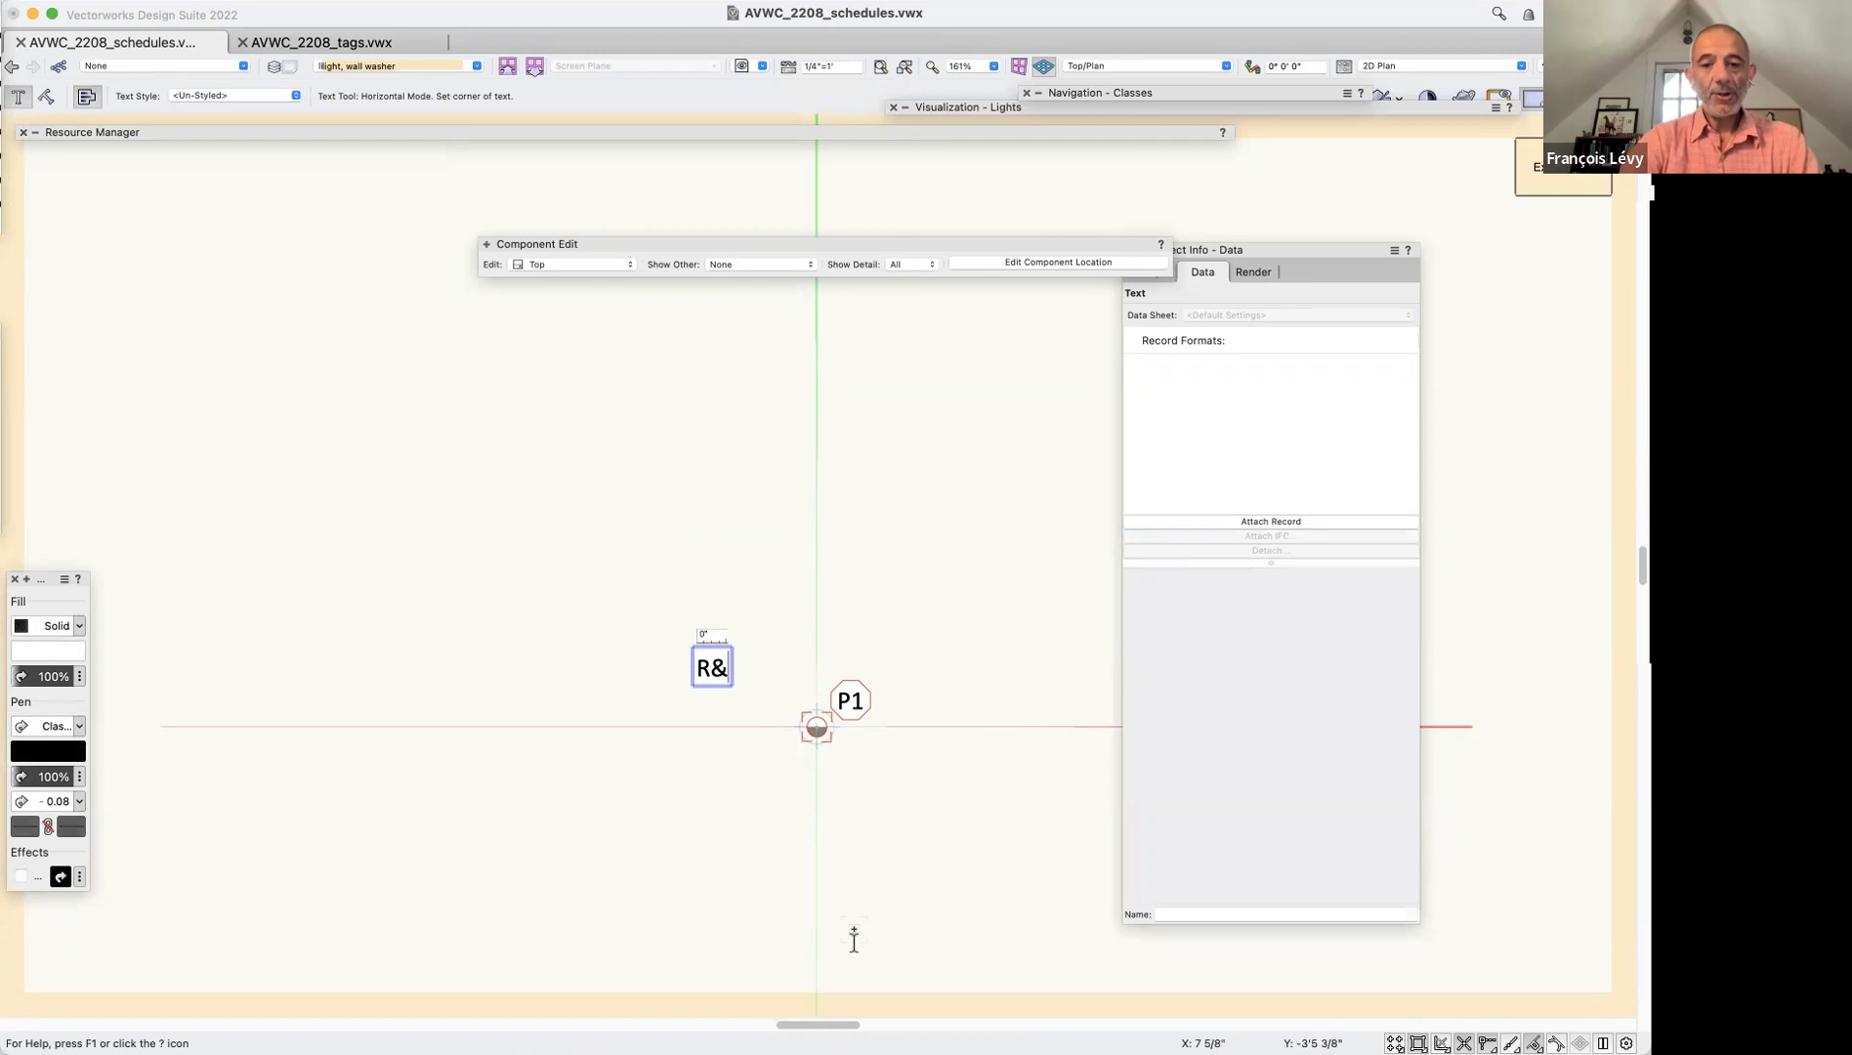
key(BackSpace)
text(7)
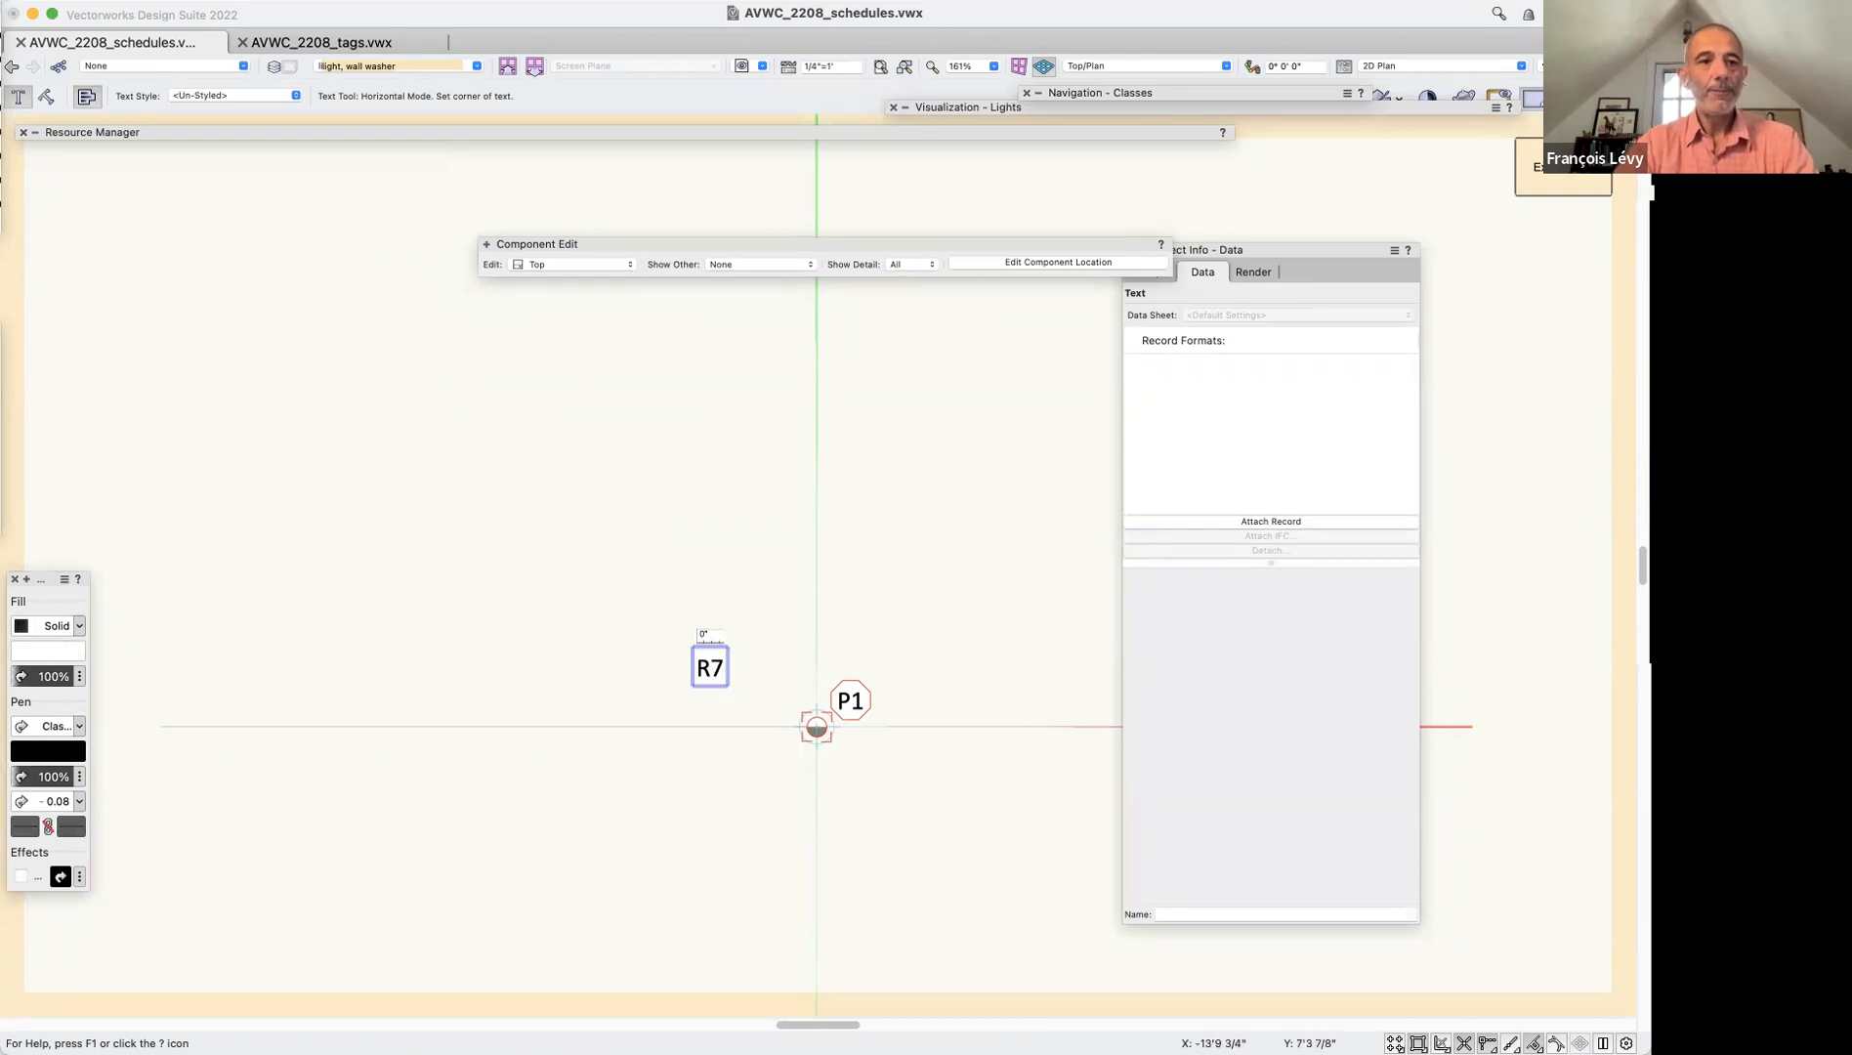
key(Escape)
drag(714, 669, 874, 766)
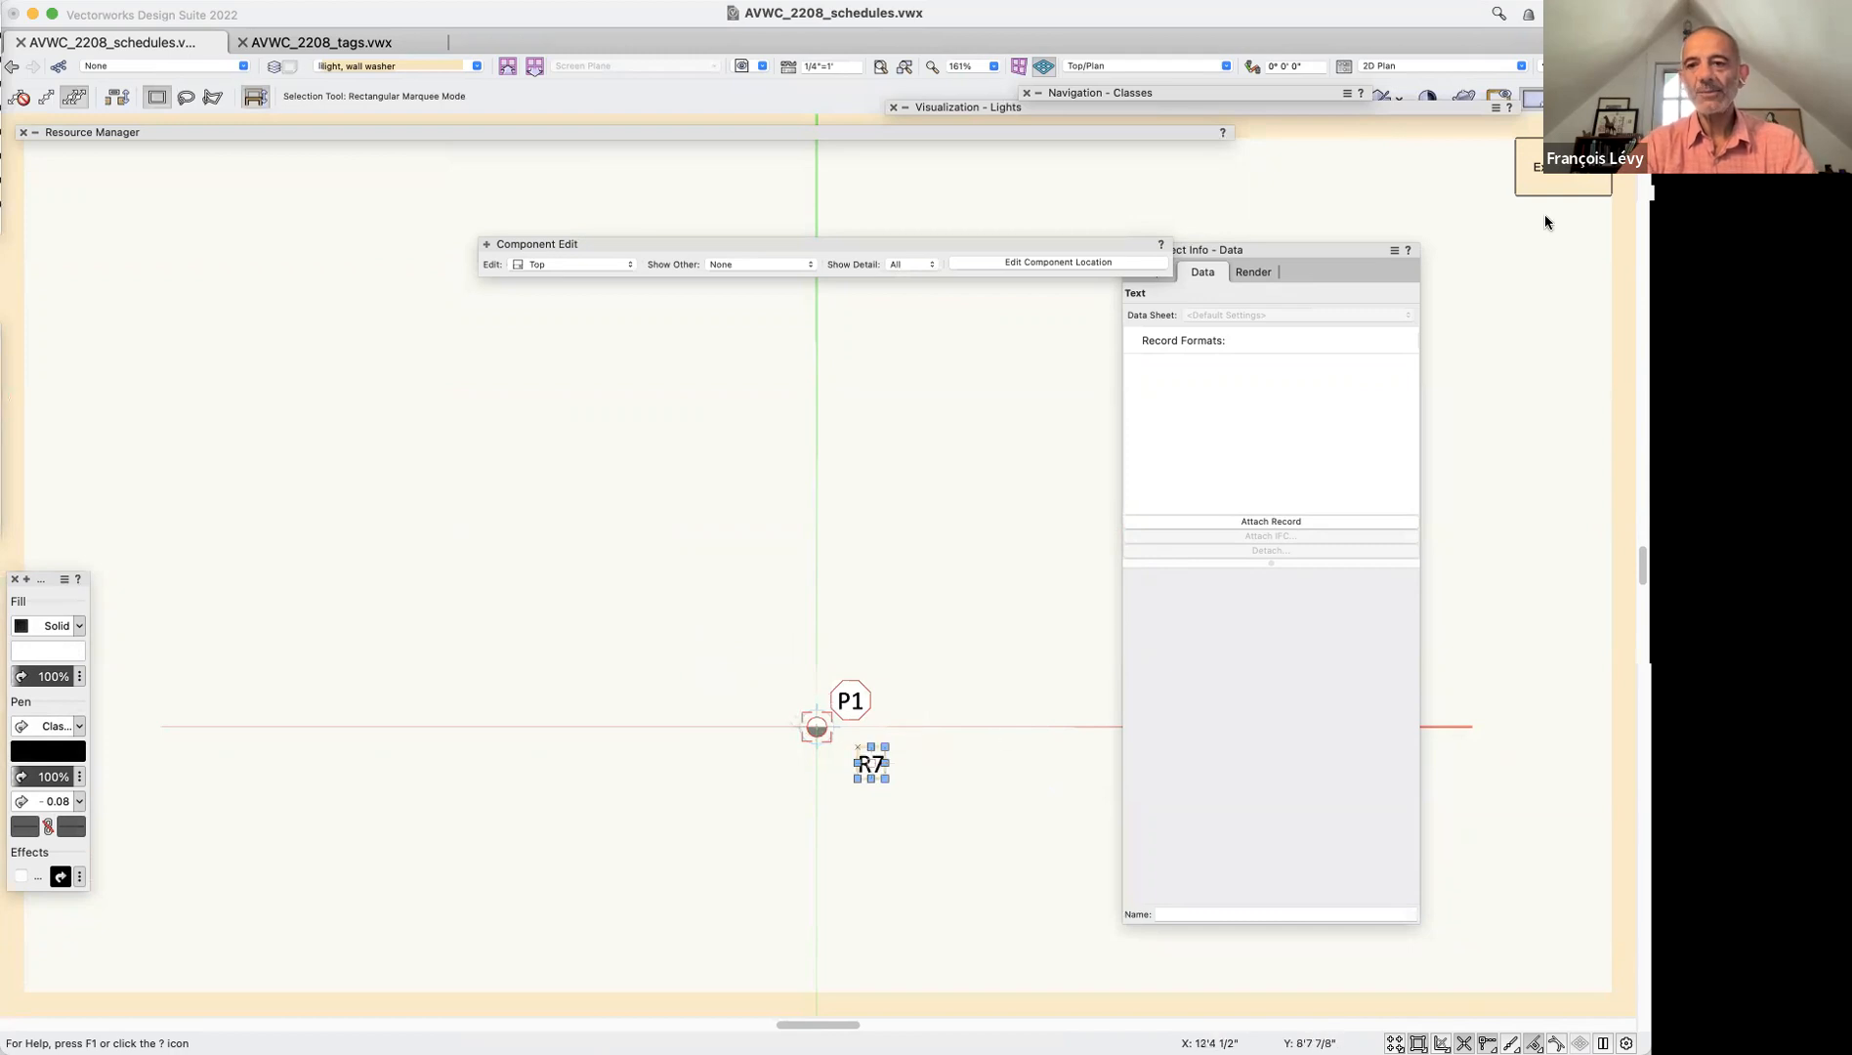
click(1590, 186)
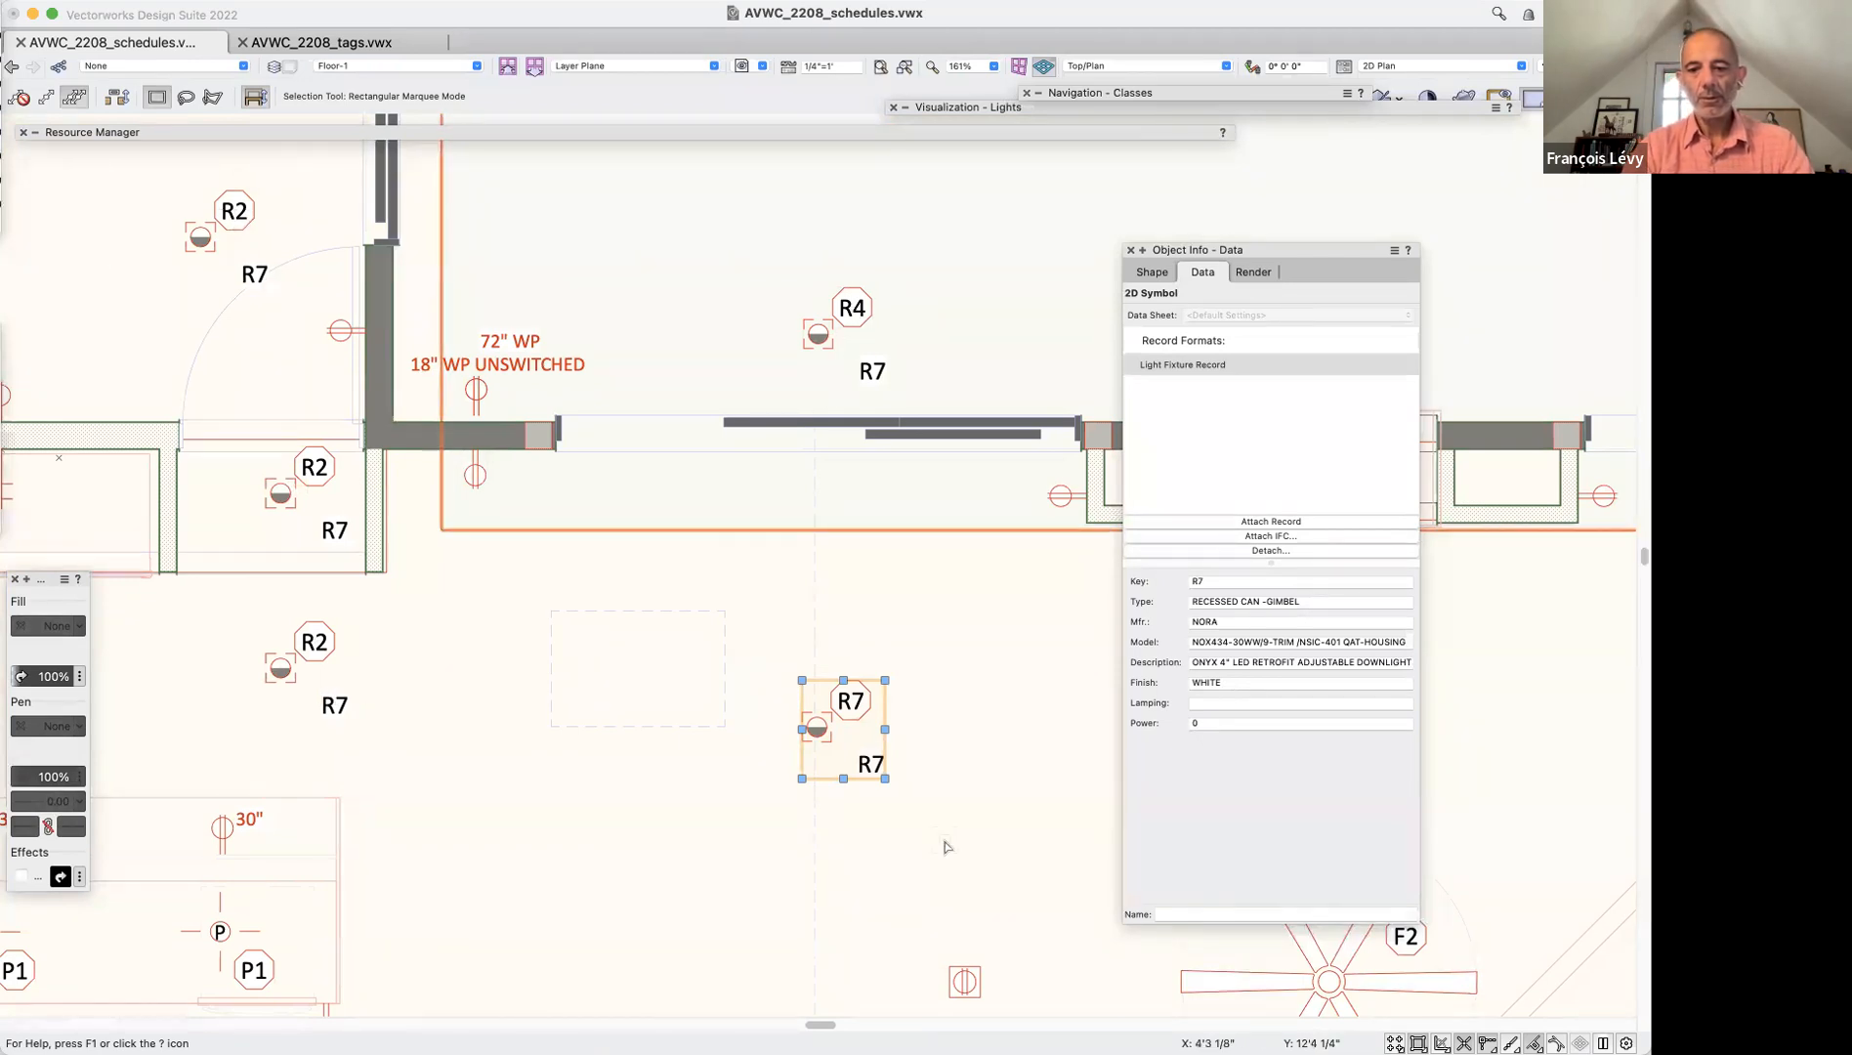
Reopen the light's symbol, delete the plain R7 text below the octagon tag, and return to the plan
key(super+[)
click(915, 767)
click(885, 762)
key(Delete)
click(1561, 182)
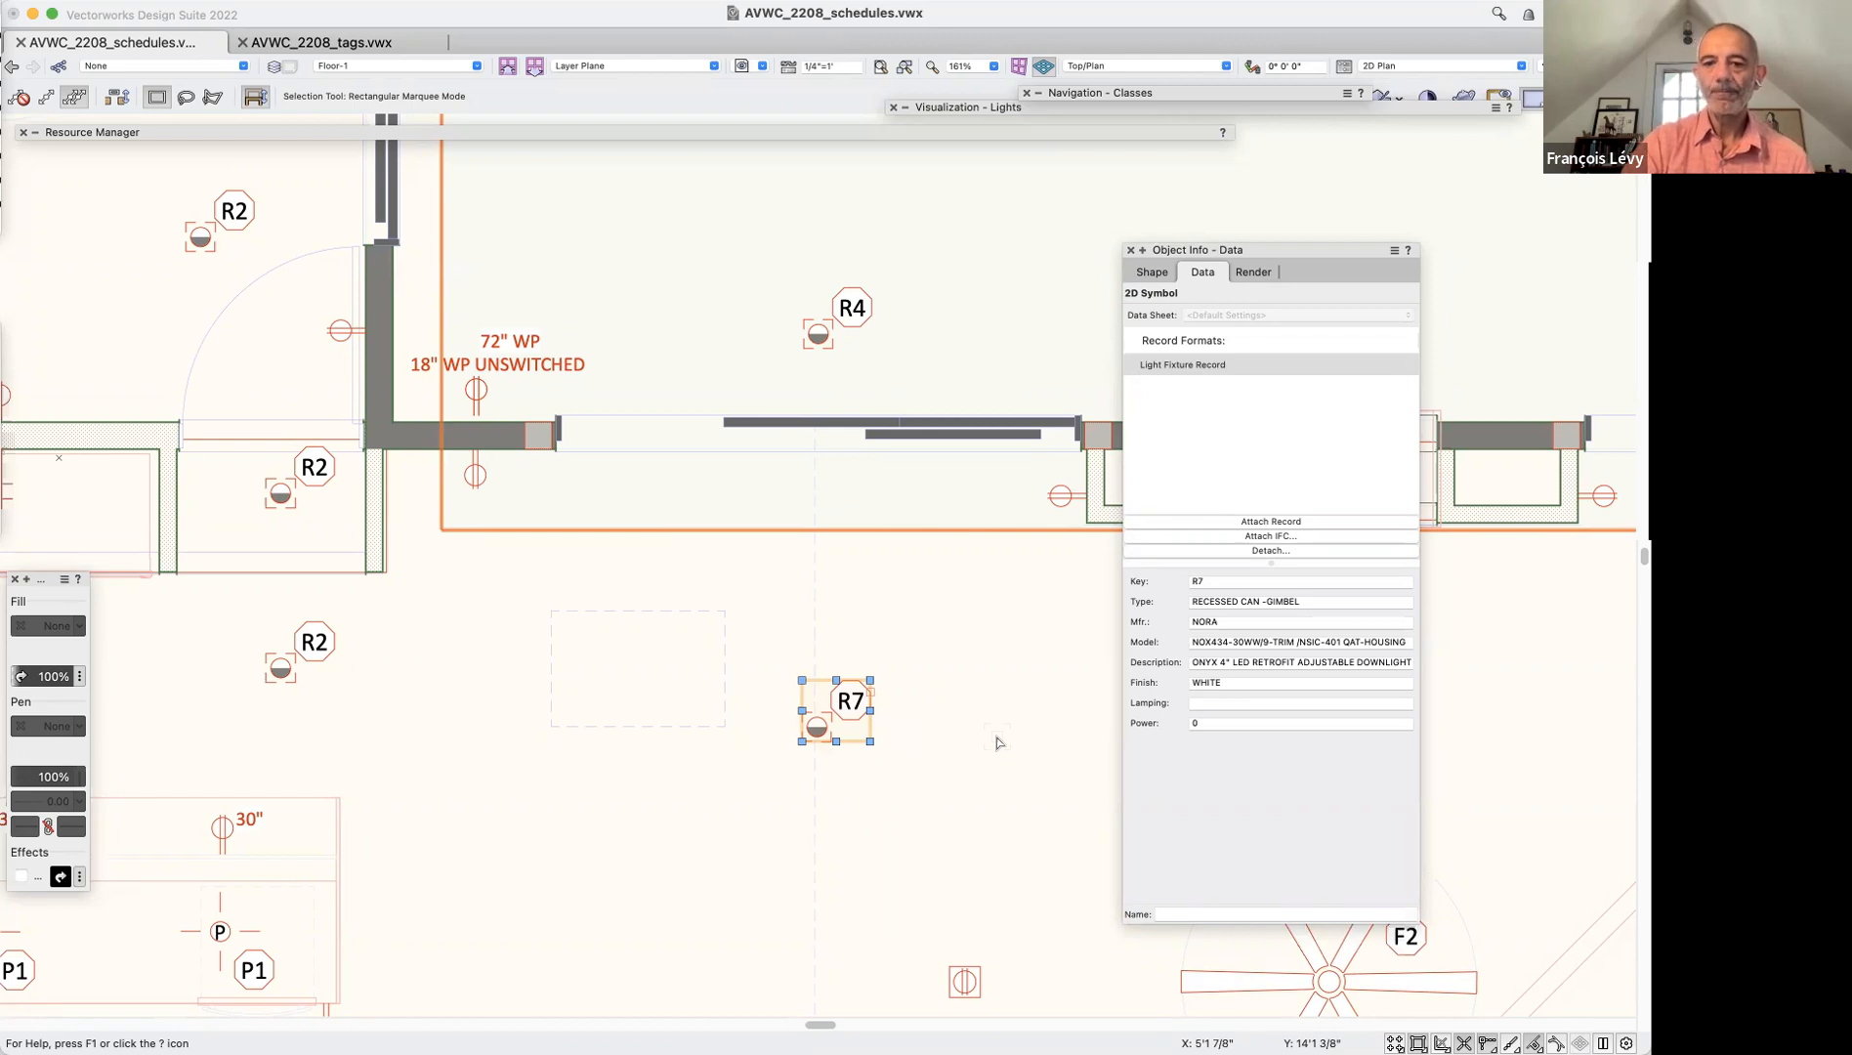
Set the Key of the light below the sliding door back to R2
click(1217, 584)
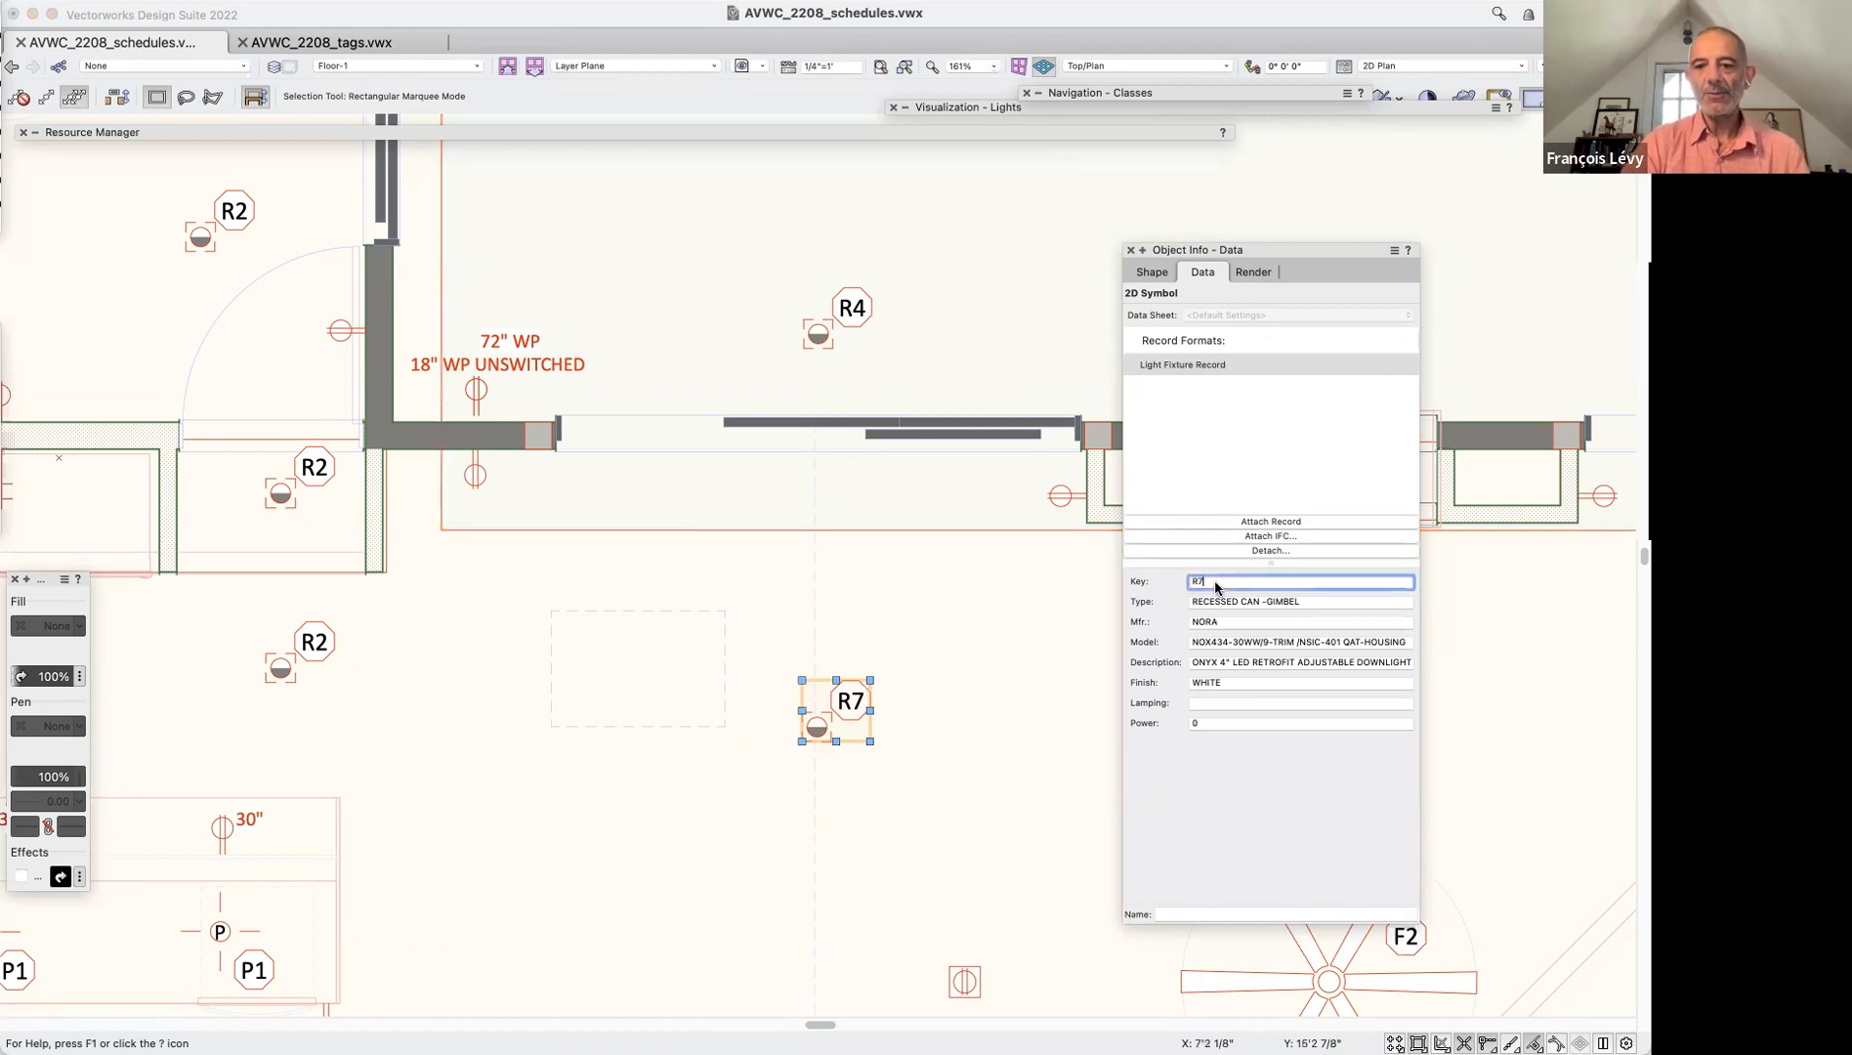
text(2)
key(Return)
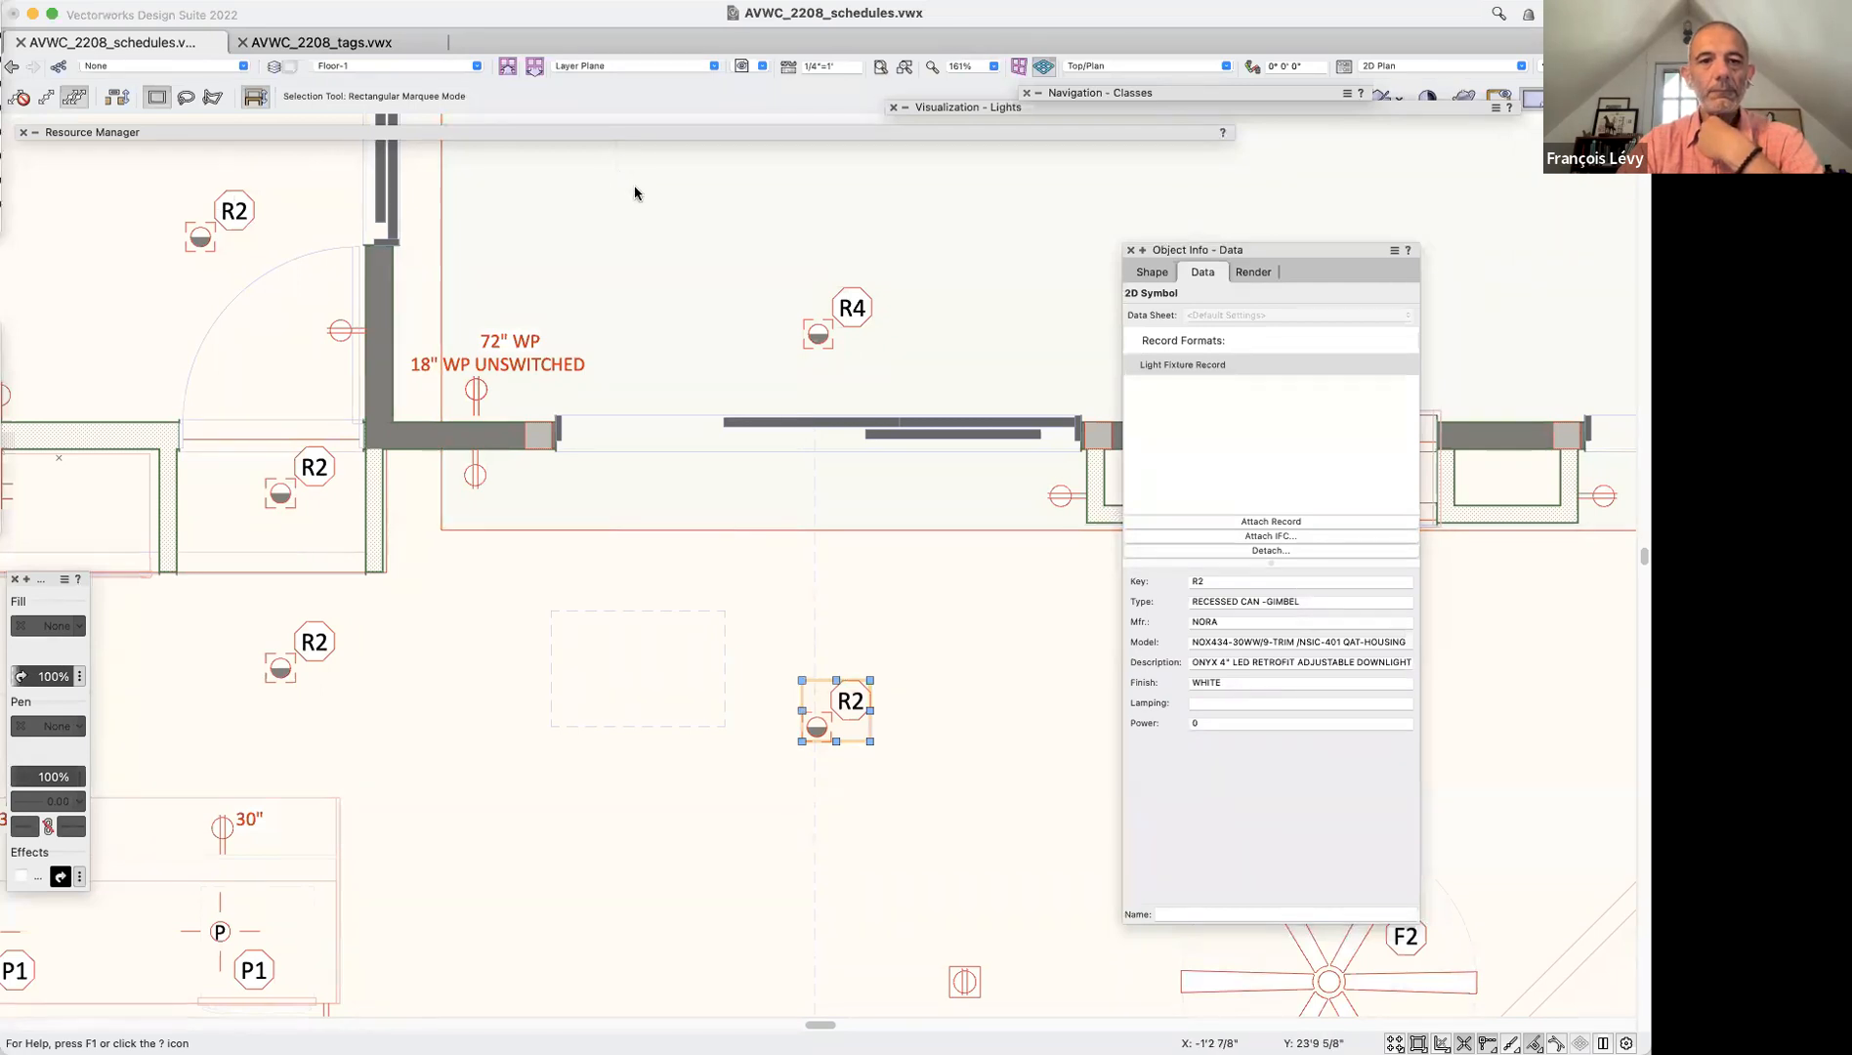
Move the large offset floor polygon so that its corner aligns with the exterior walls, and clear the selection
click(626, 760)
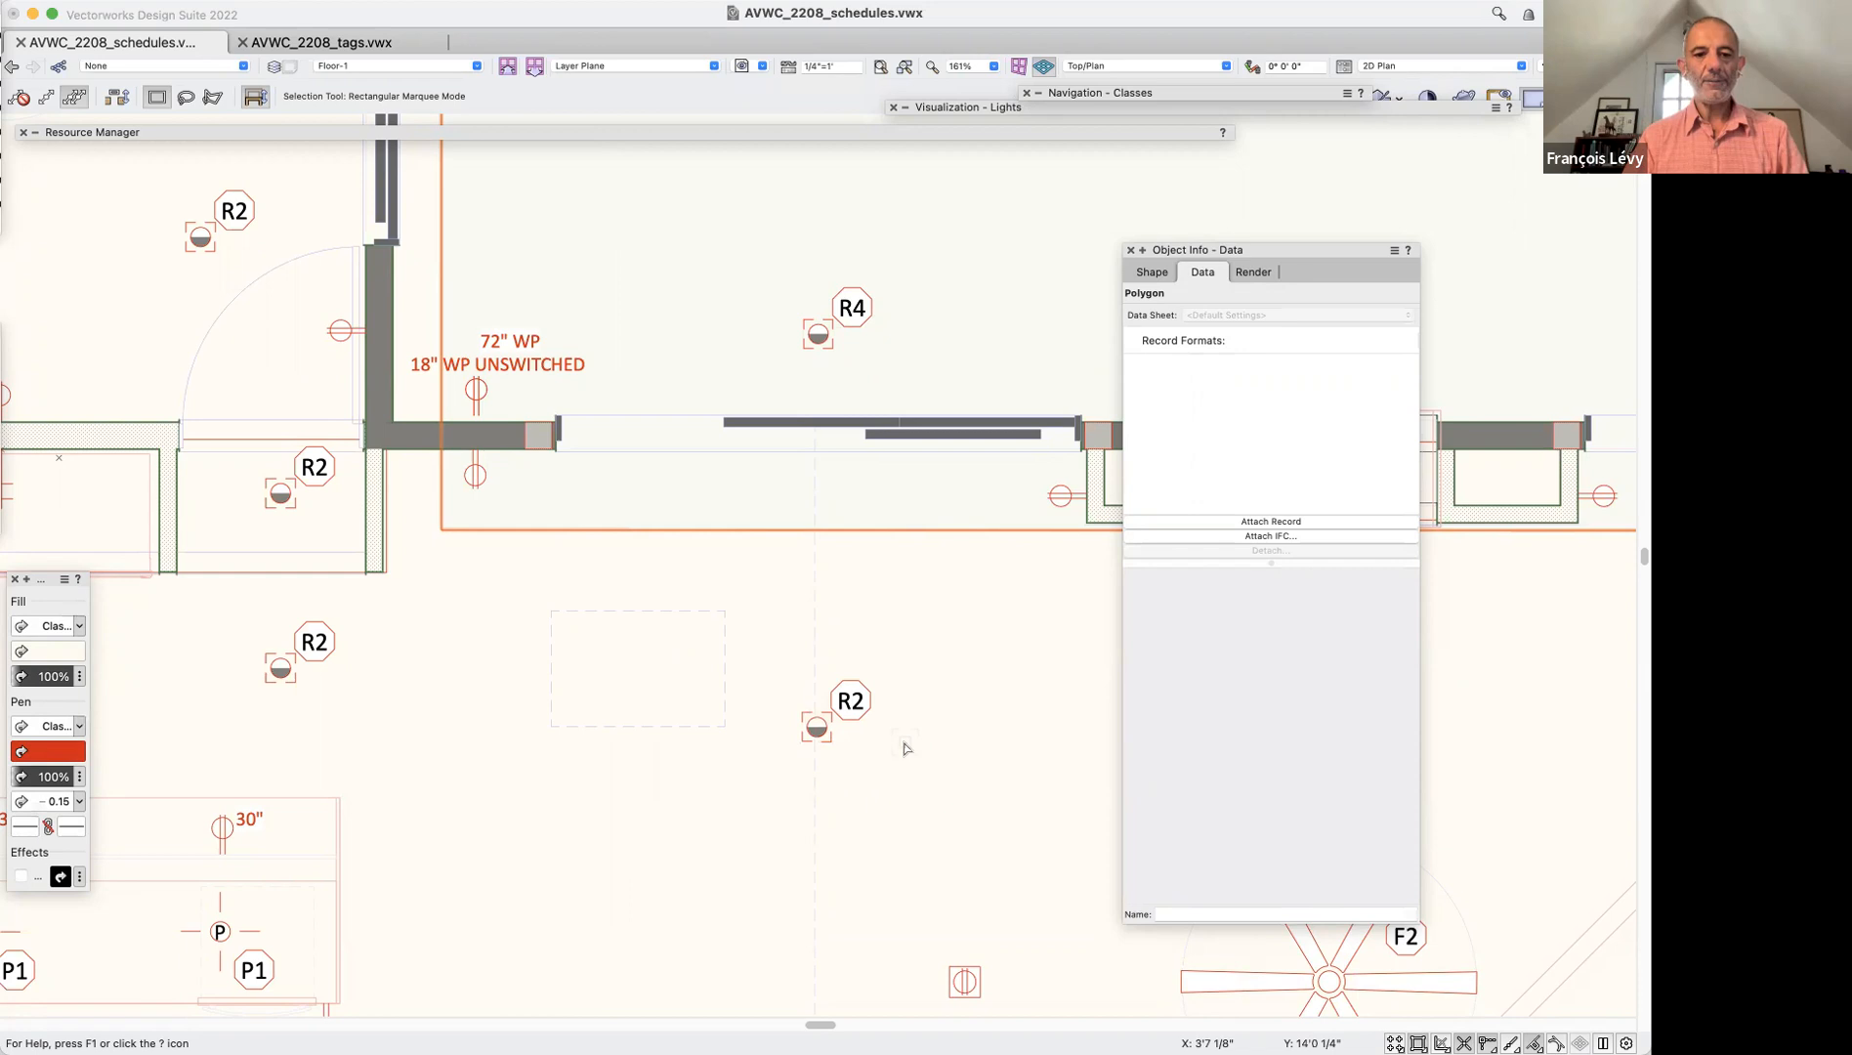
scroll(904, 748, down, 4)
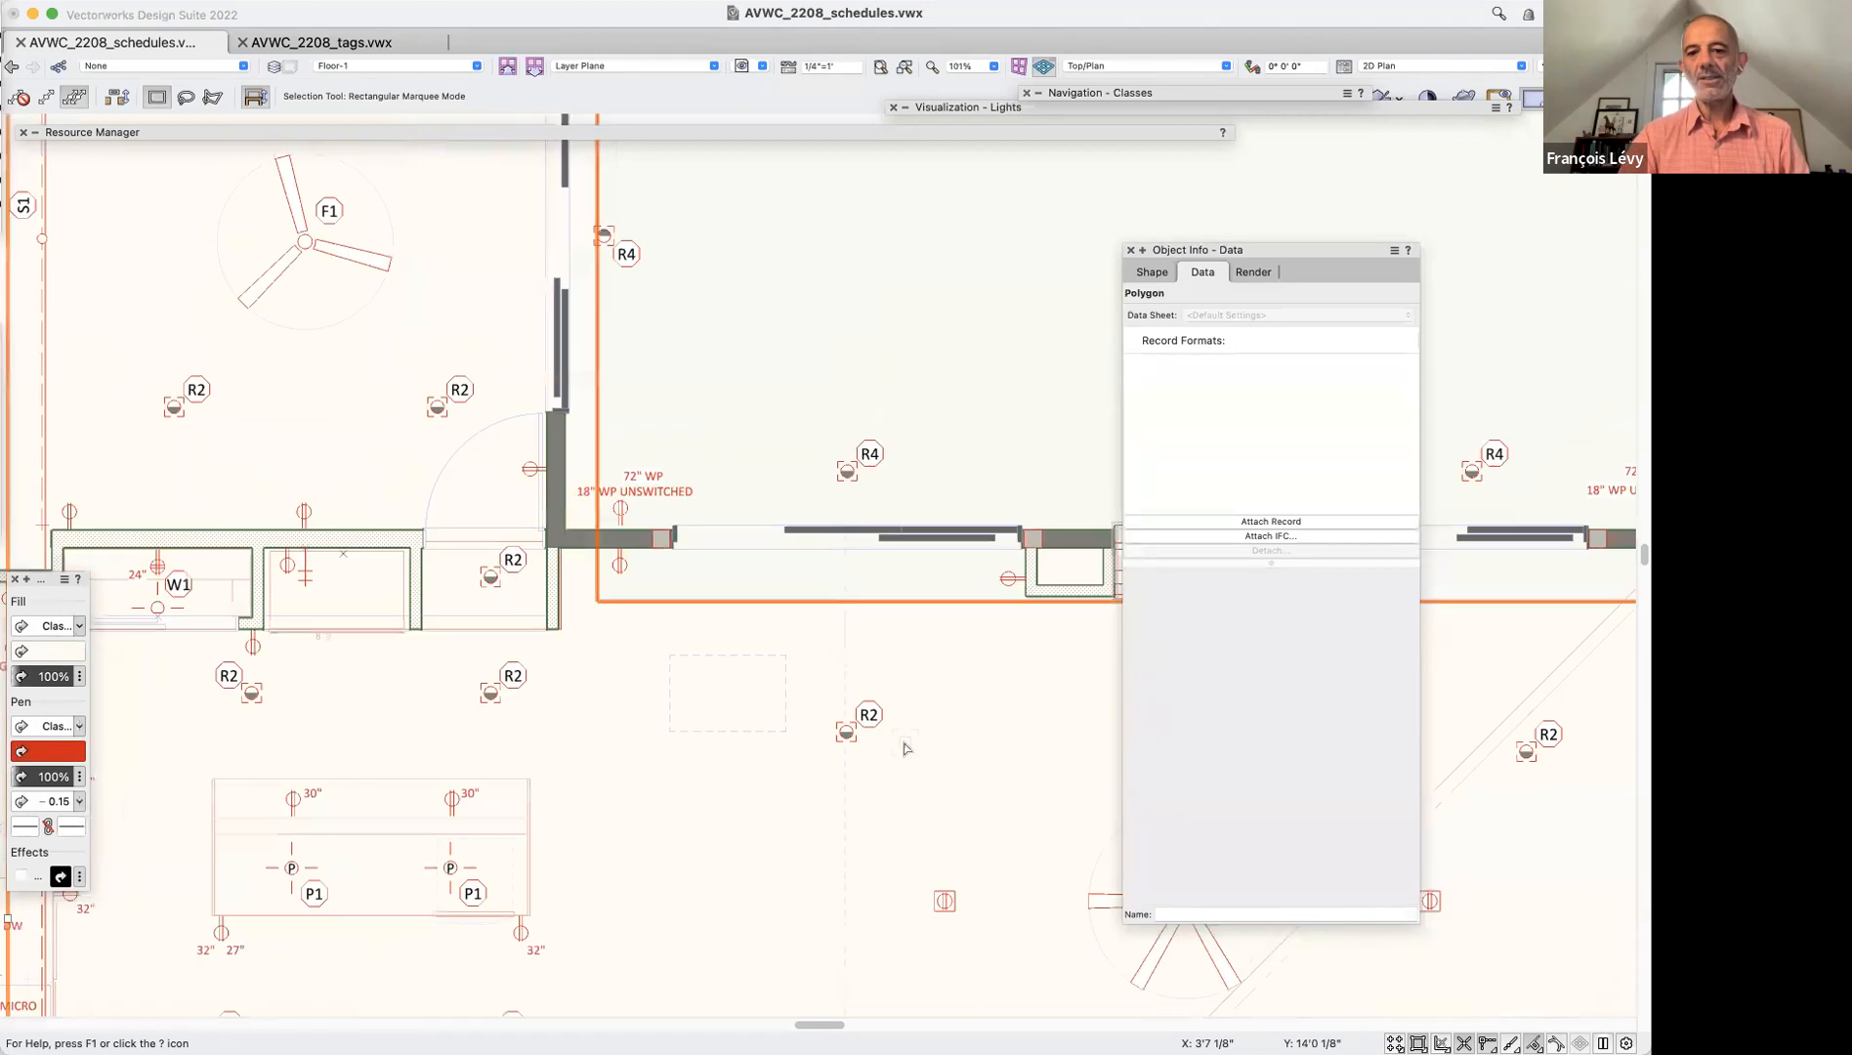
scroll(904, 749, up, 1)
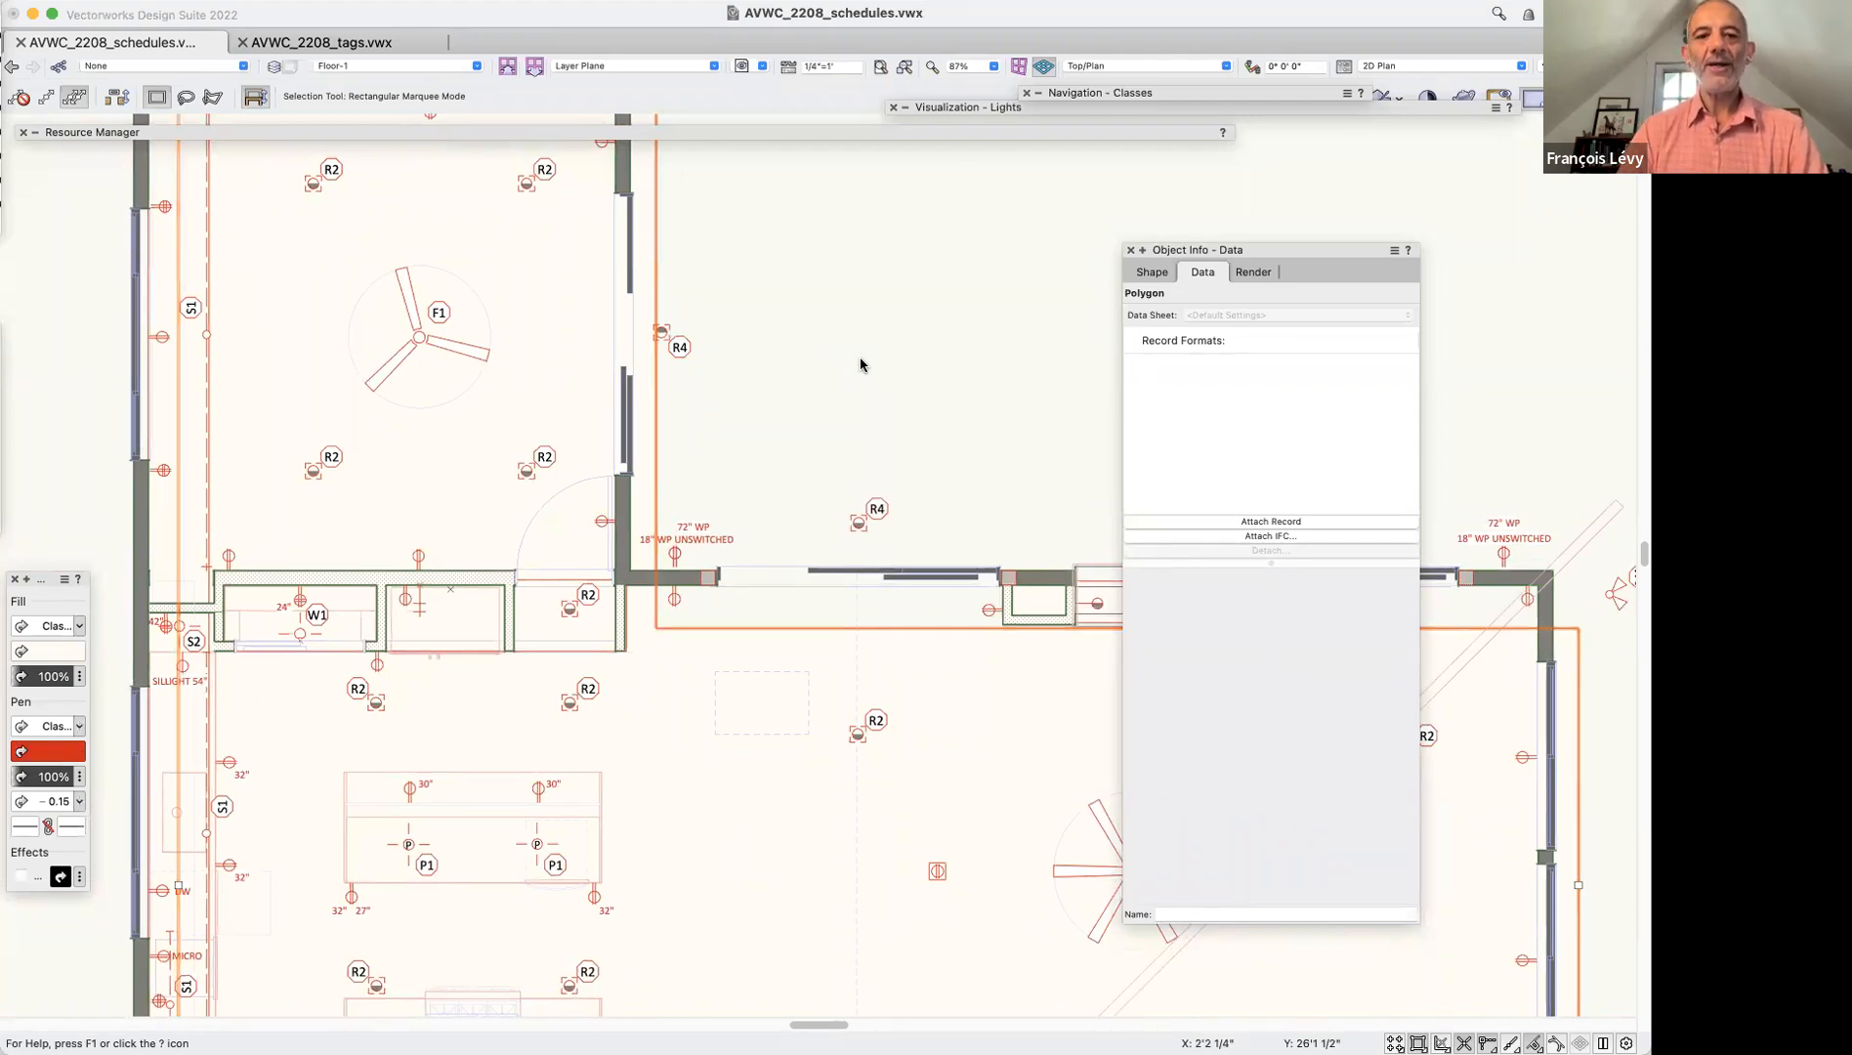
drag(1537, 589, 1538, 586)
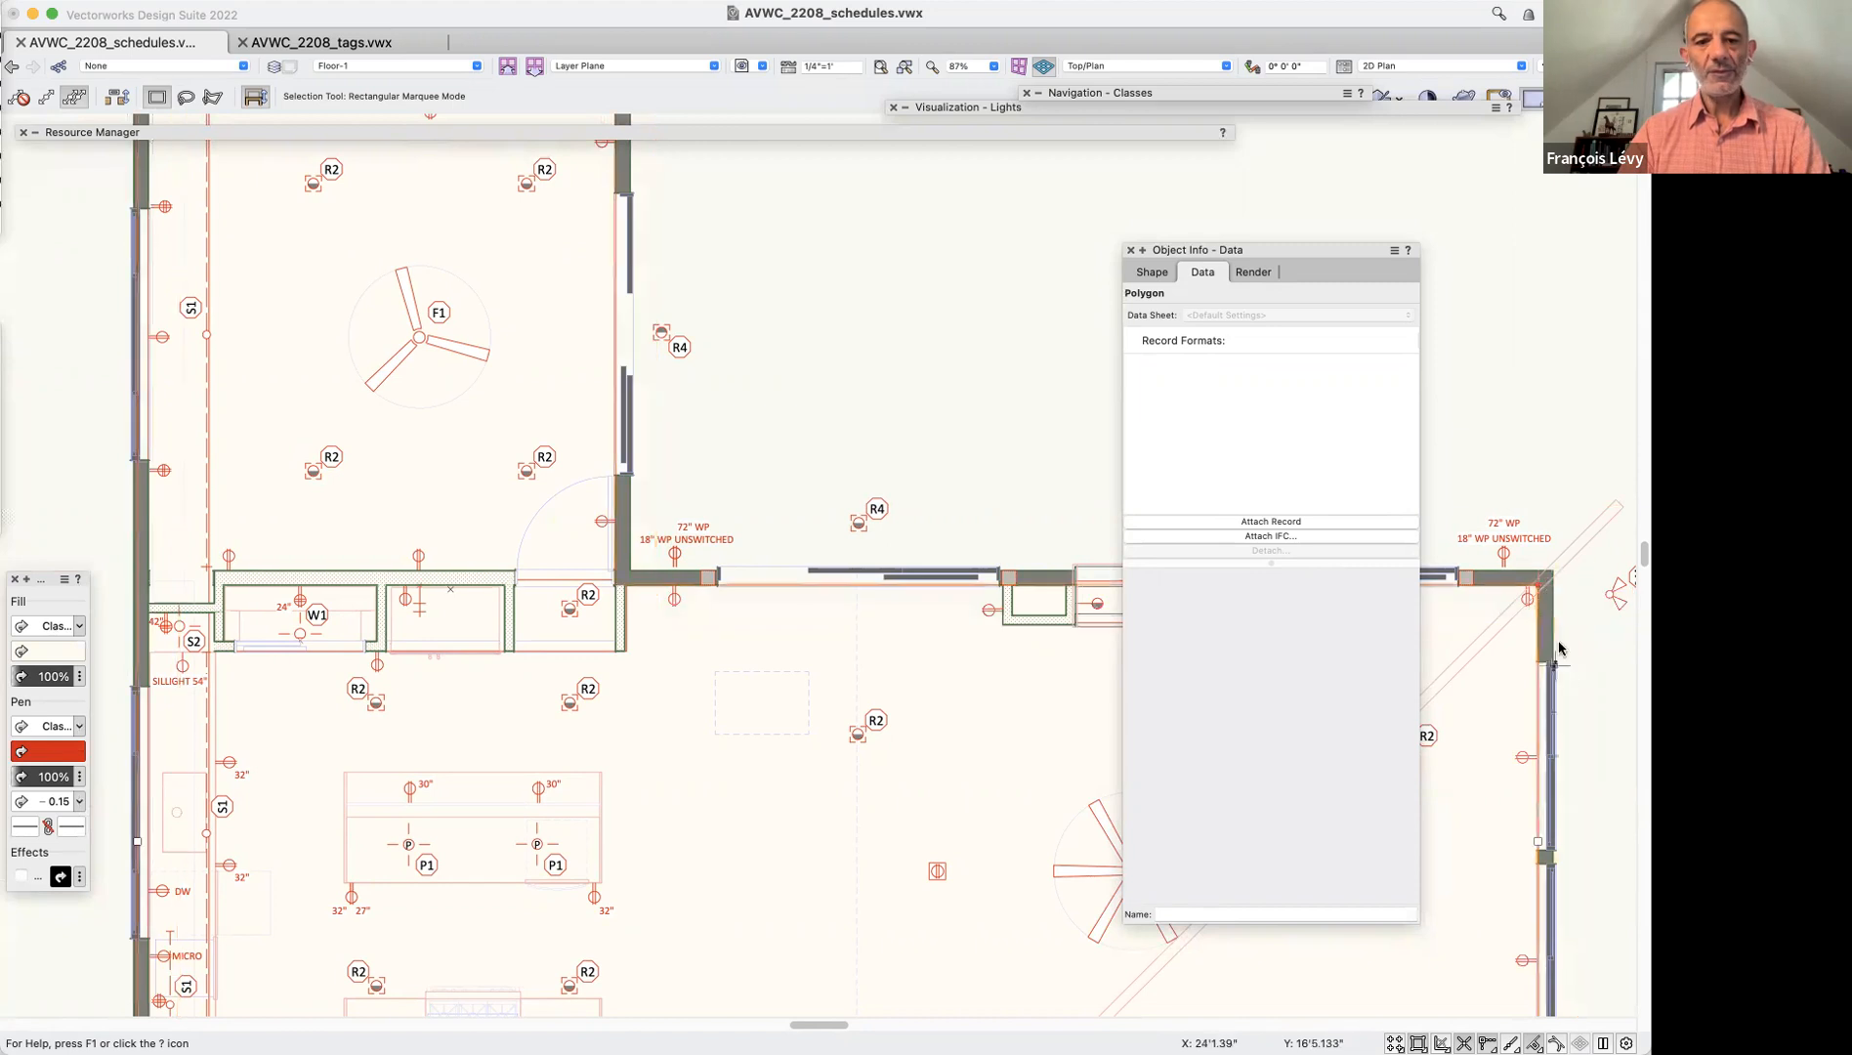
click(1499, 406)
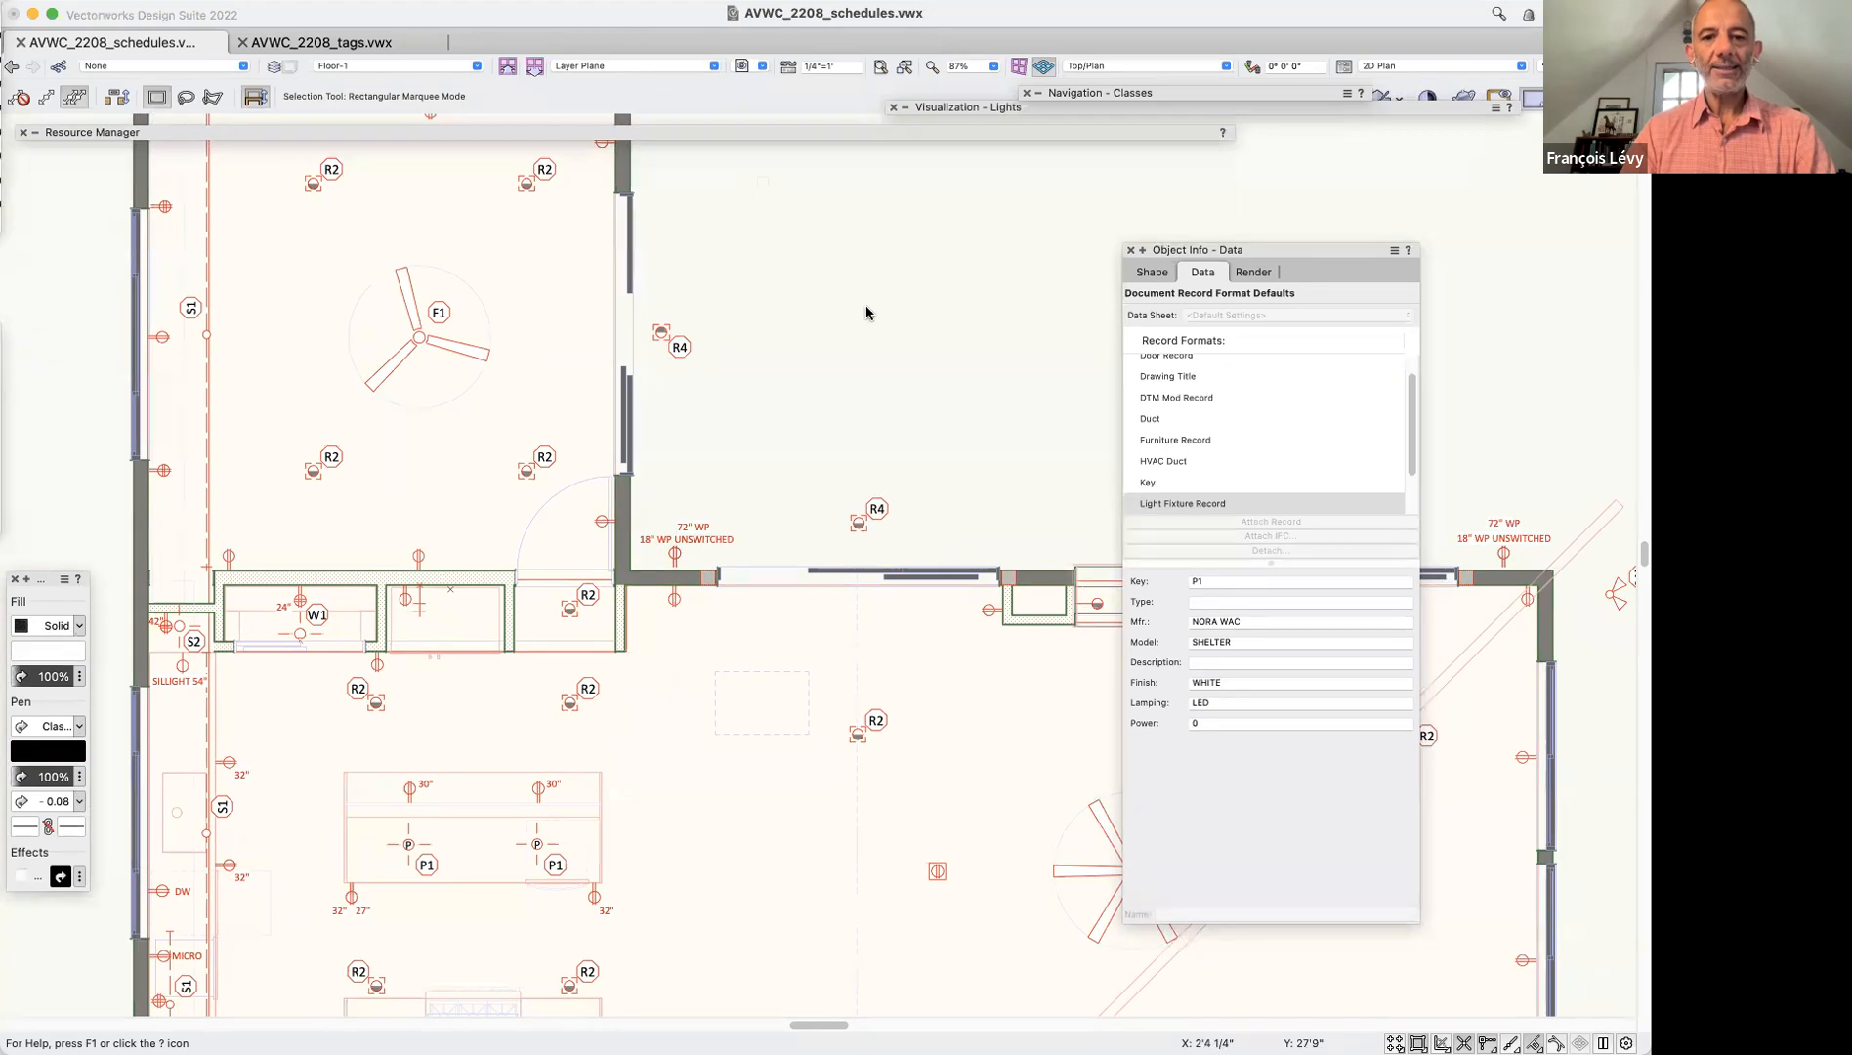
Switch to sheet layer a6 [reflected ceiling plan] and enter the group containing the light fixture schedule
click(402, 64)
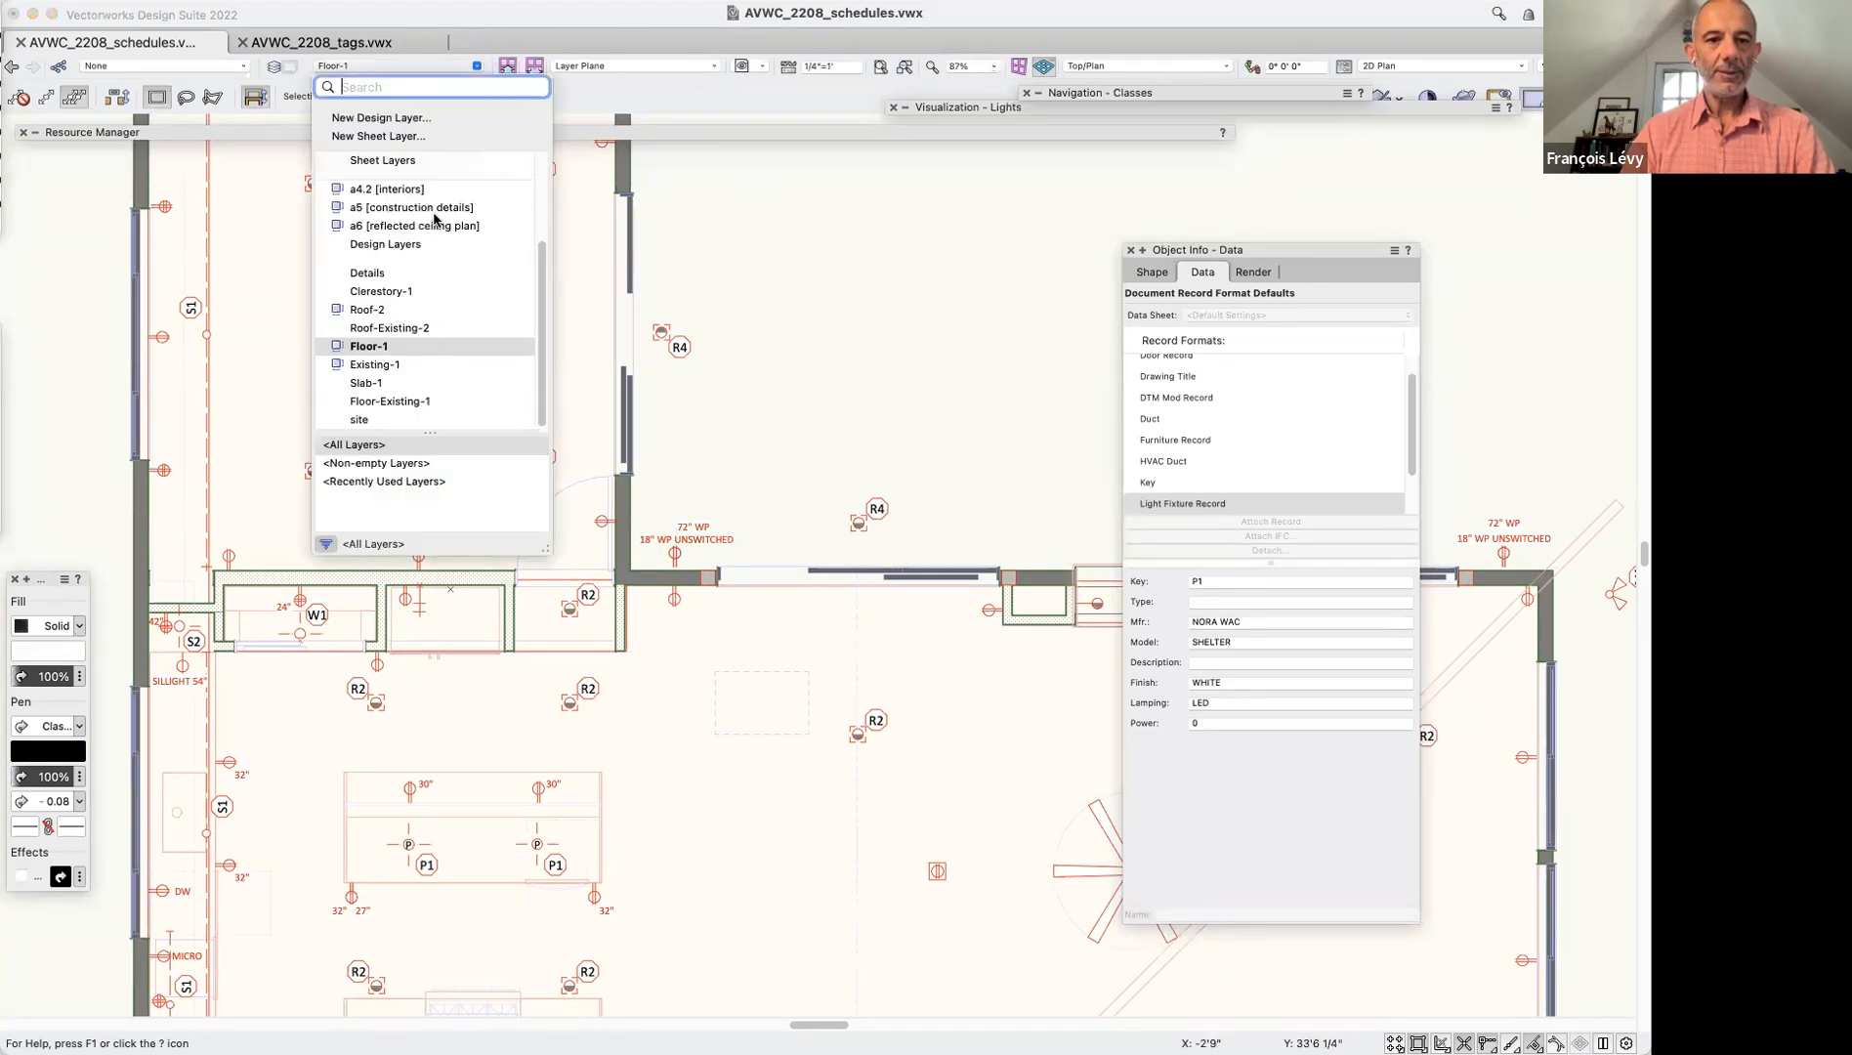
click(449, 237)
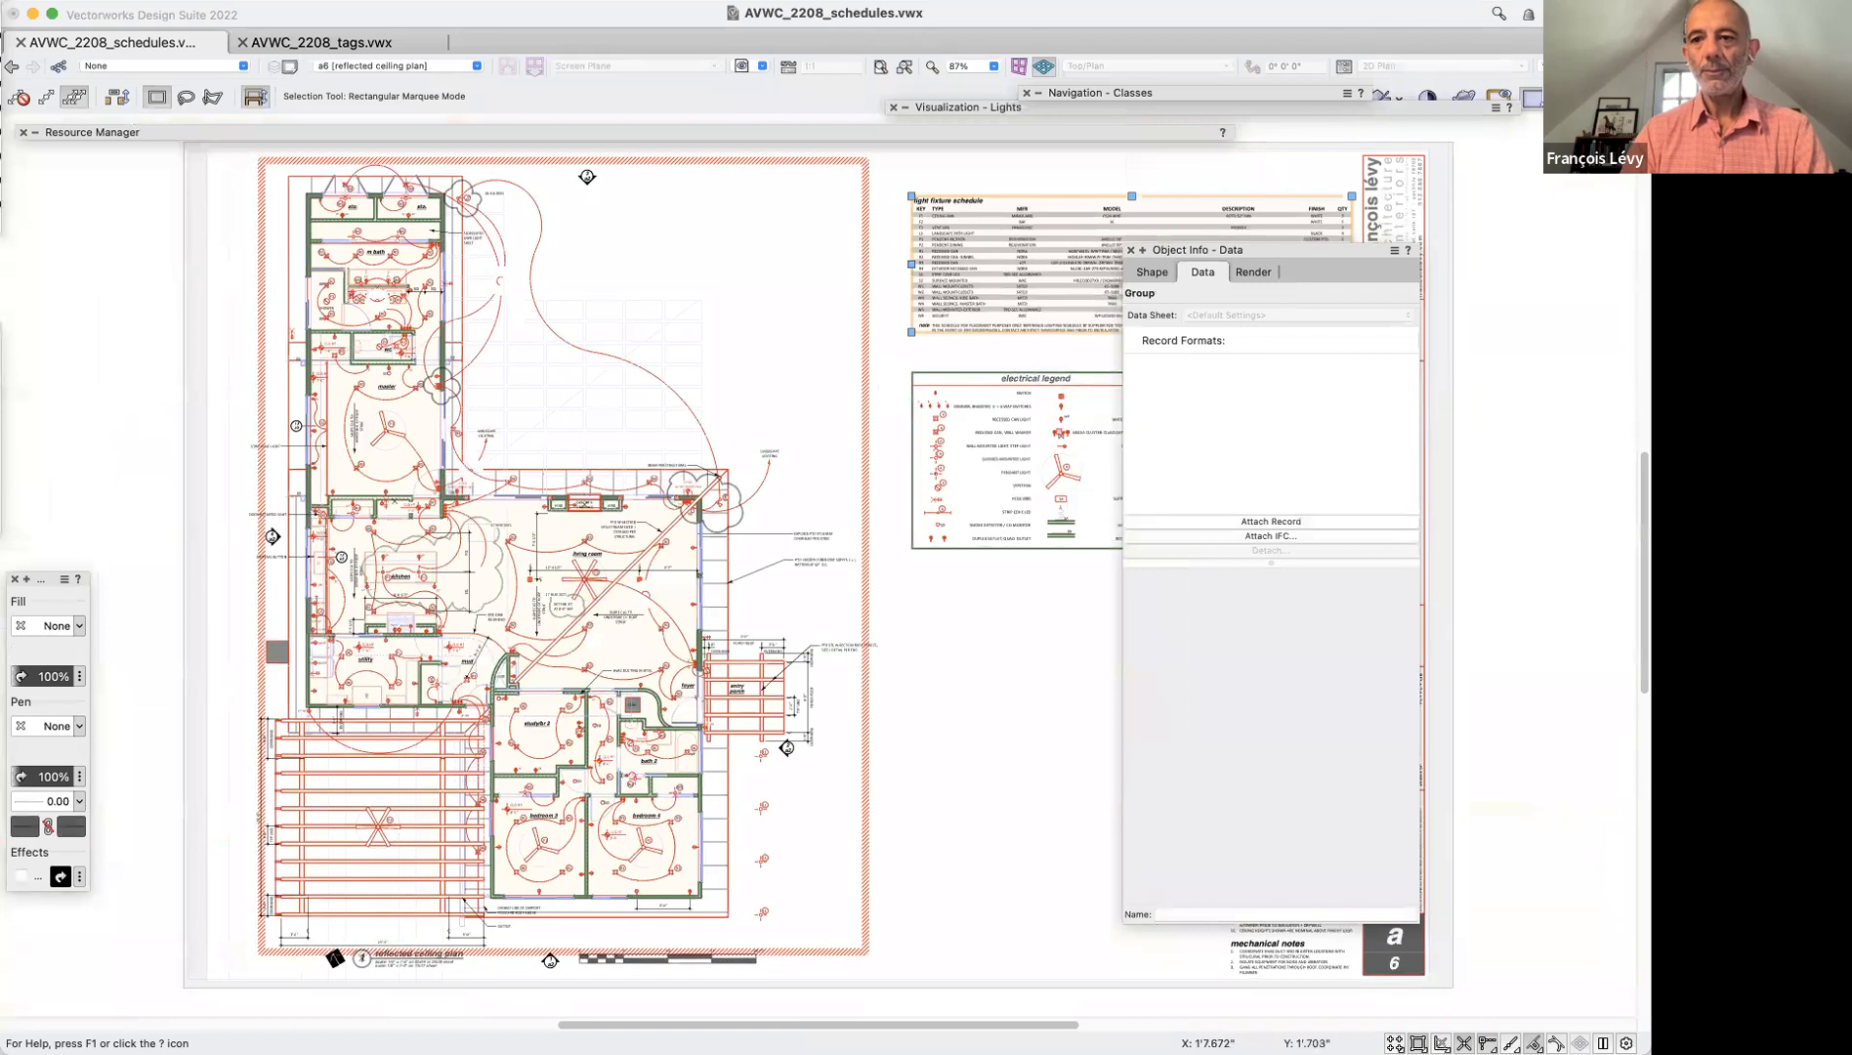
double_click(952, 199)
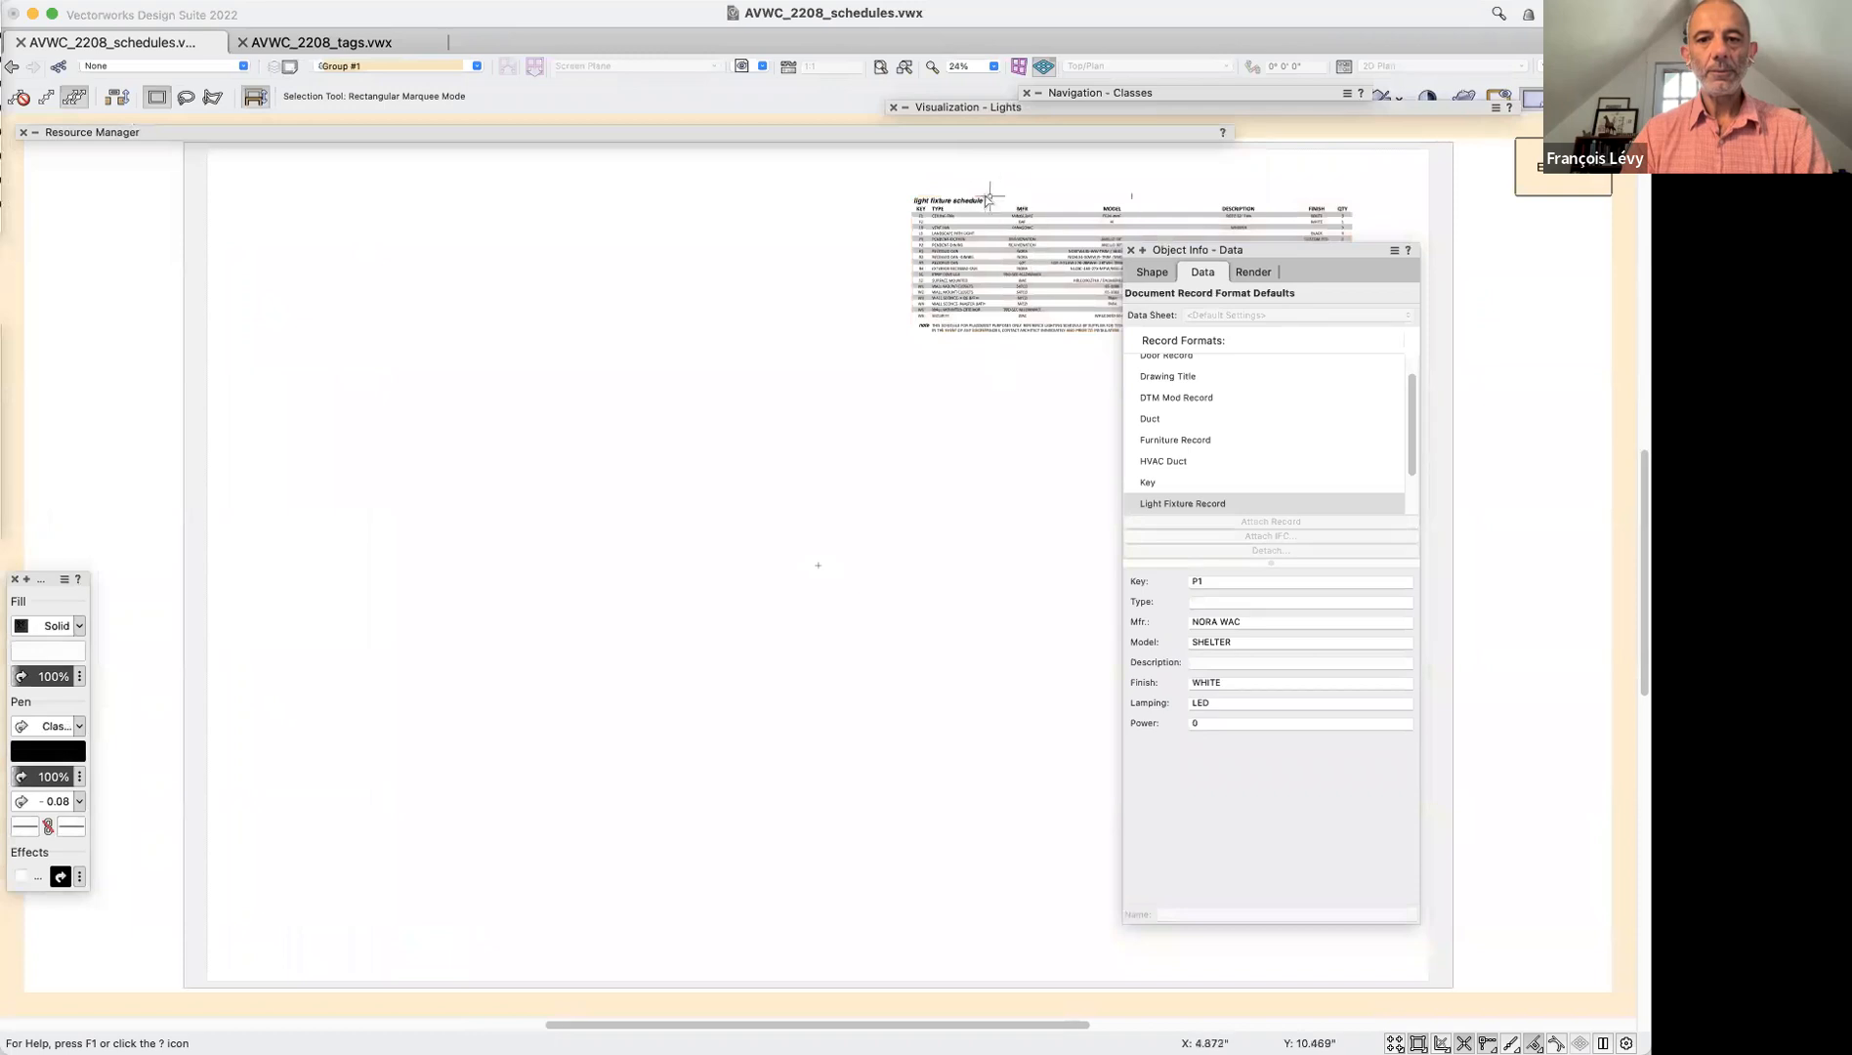
key(super+6)
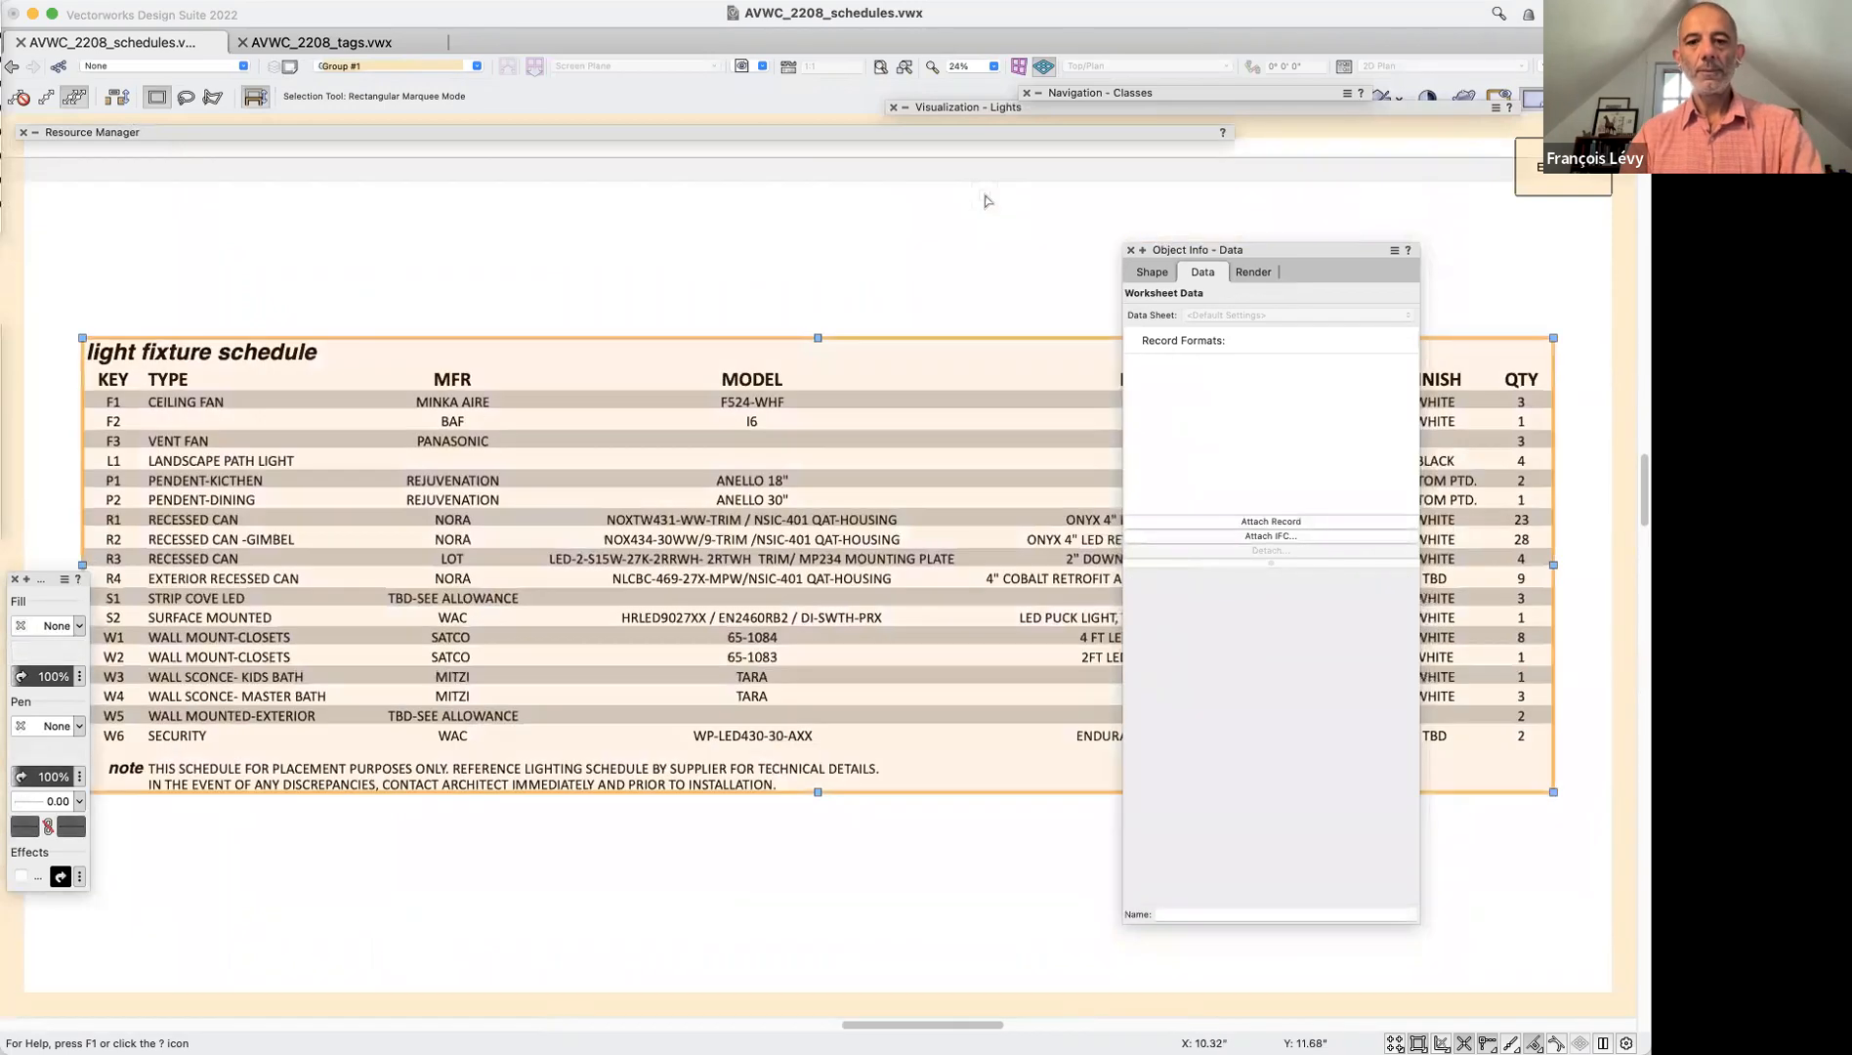
Collapse the Object Info palette and open the light fixture schedule as a worksheet
double_click(1328, 251)
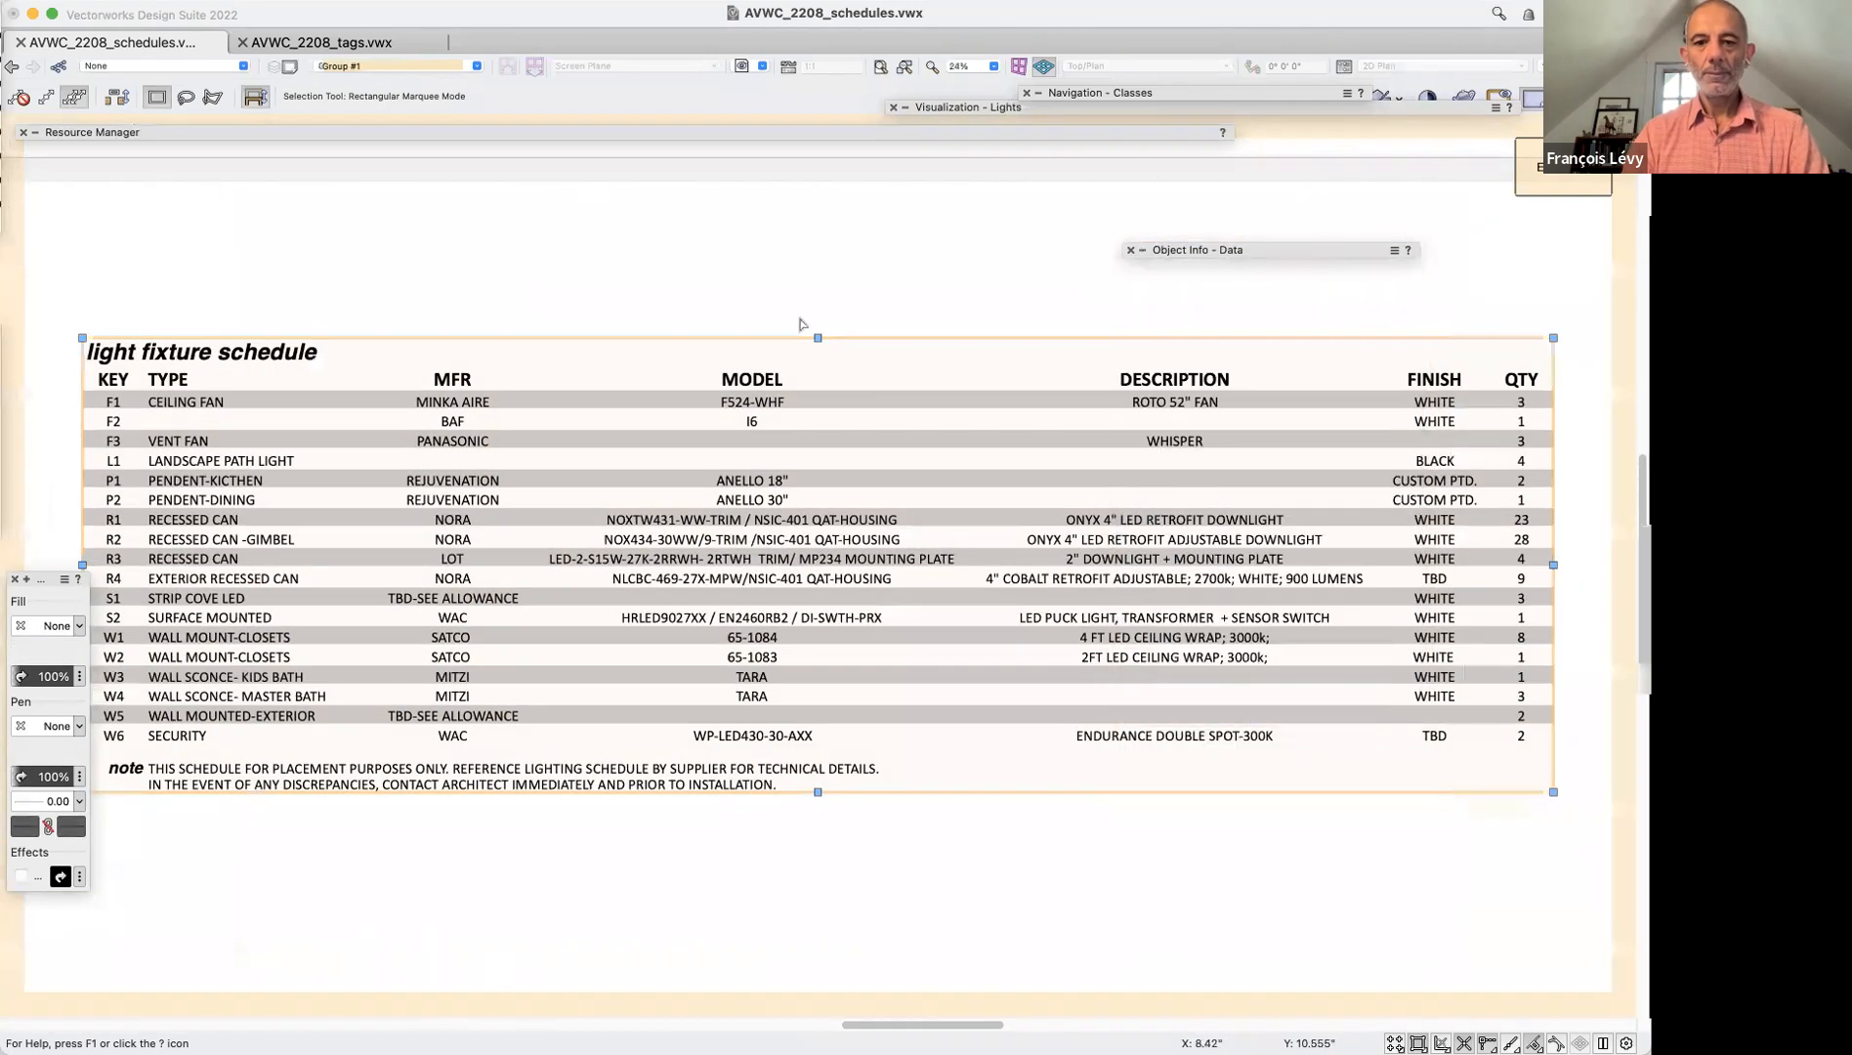
click(574, 303)
double_click(225, 676)
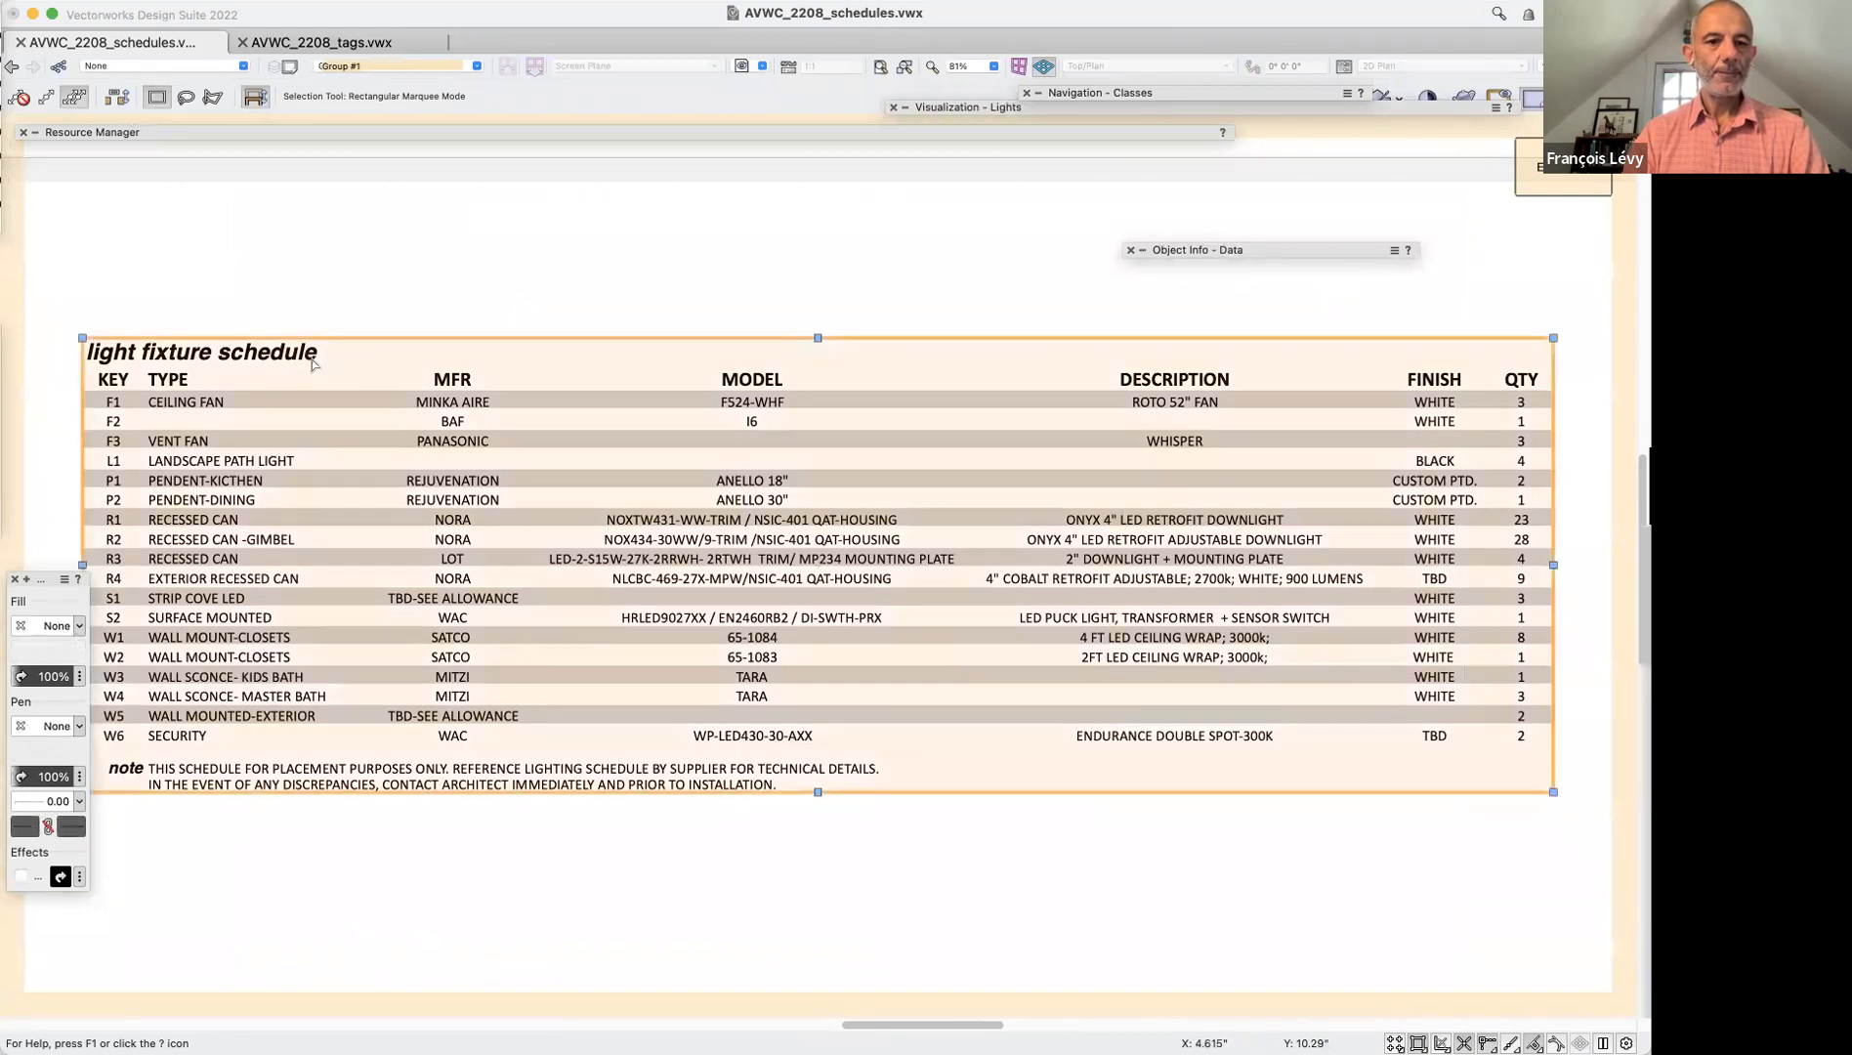
Show the Lighting Schedule worksheet at 200% in a larger window and select the R2 key cell
click(692, 456)
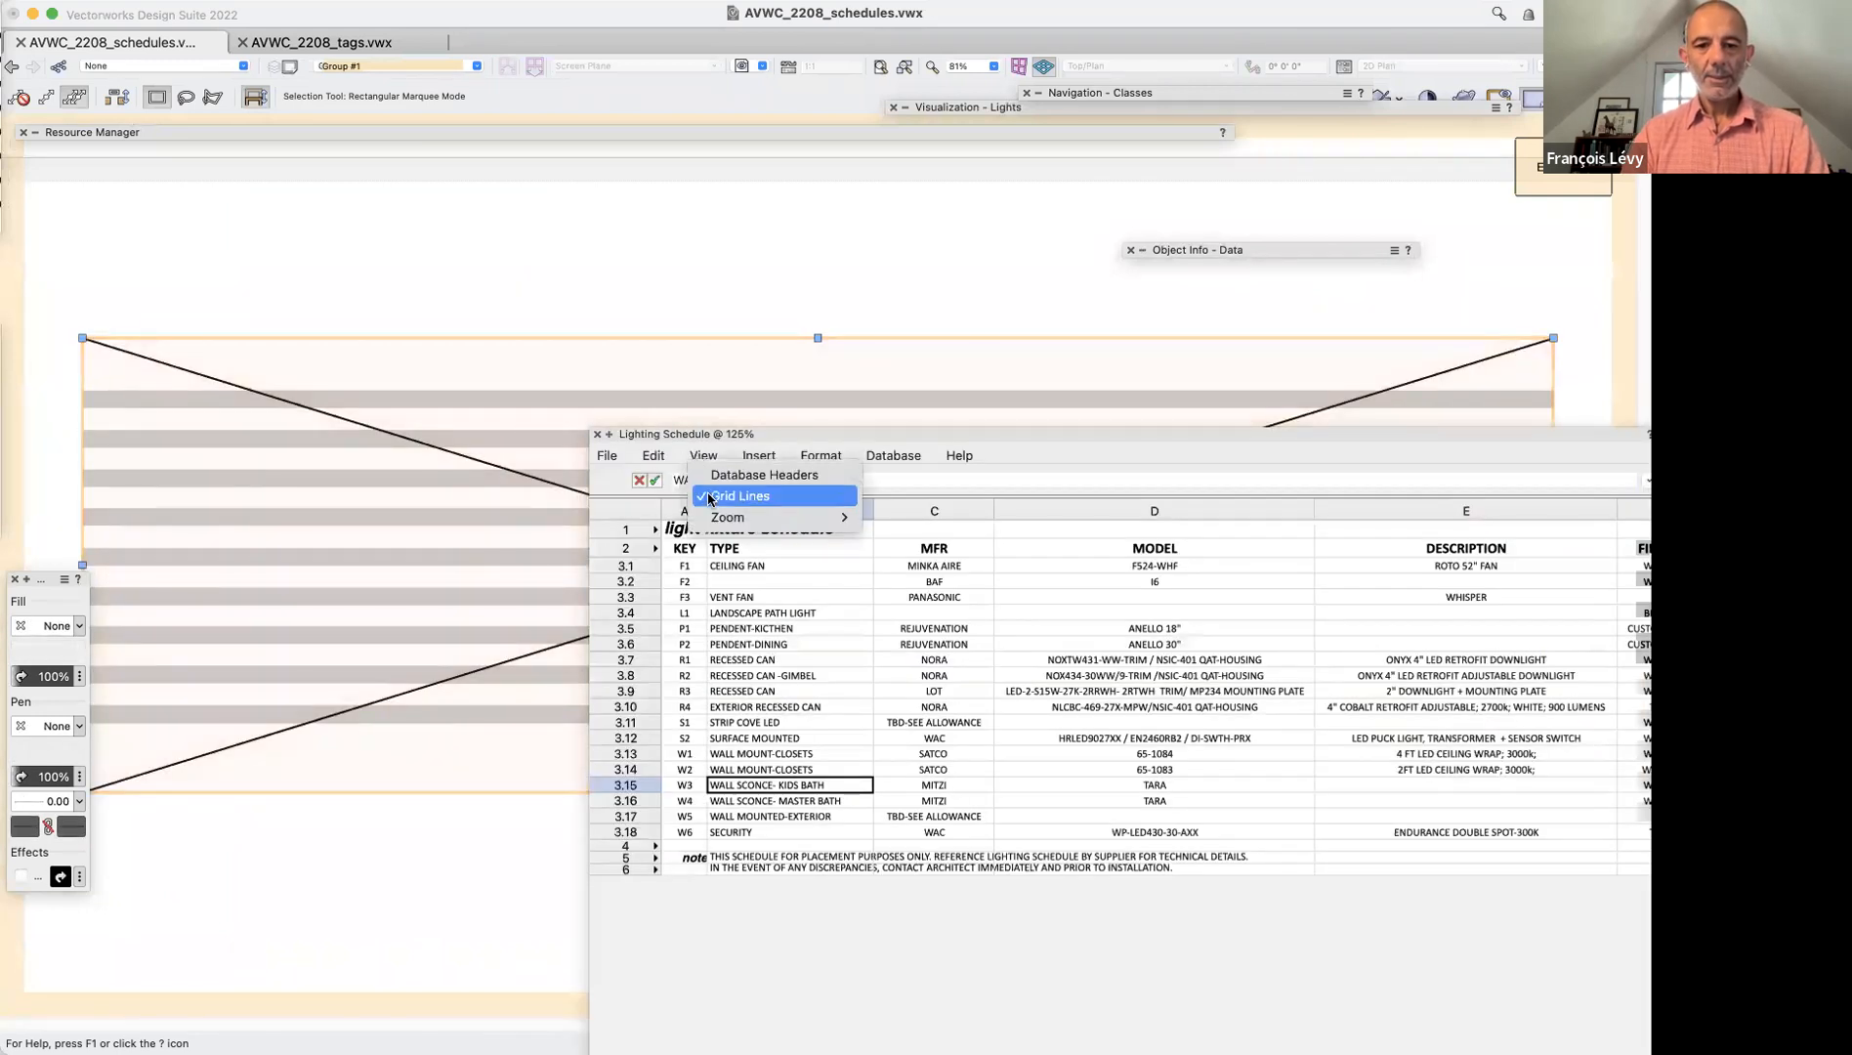
mouse_move(718, 529)
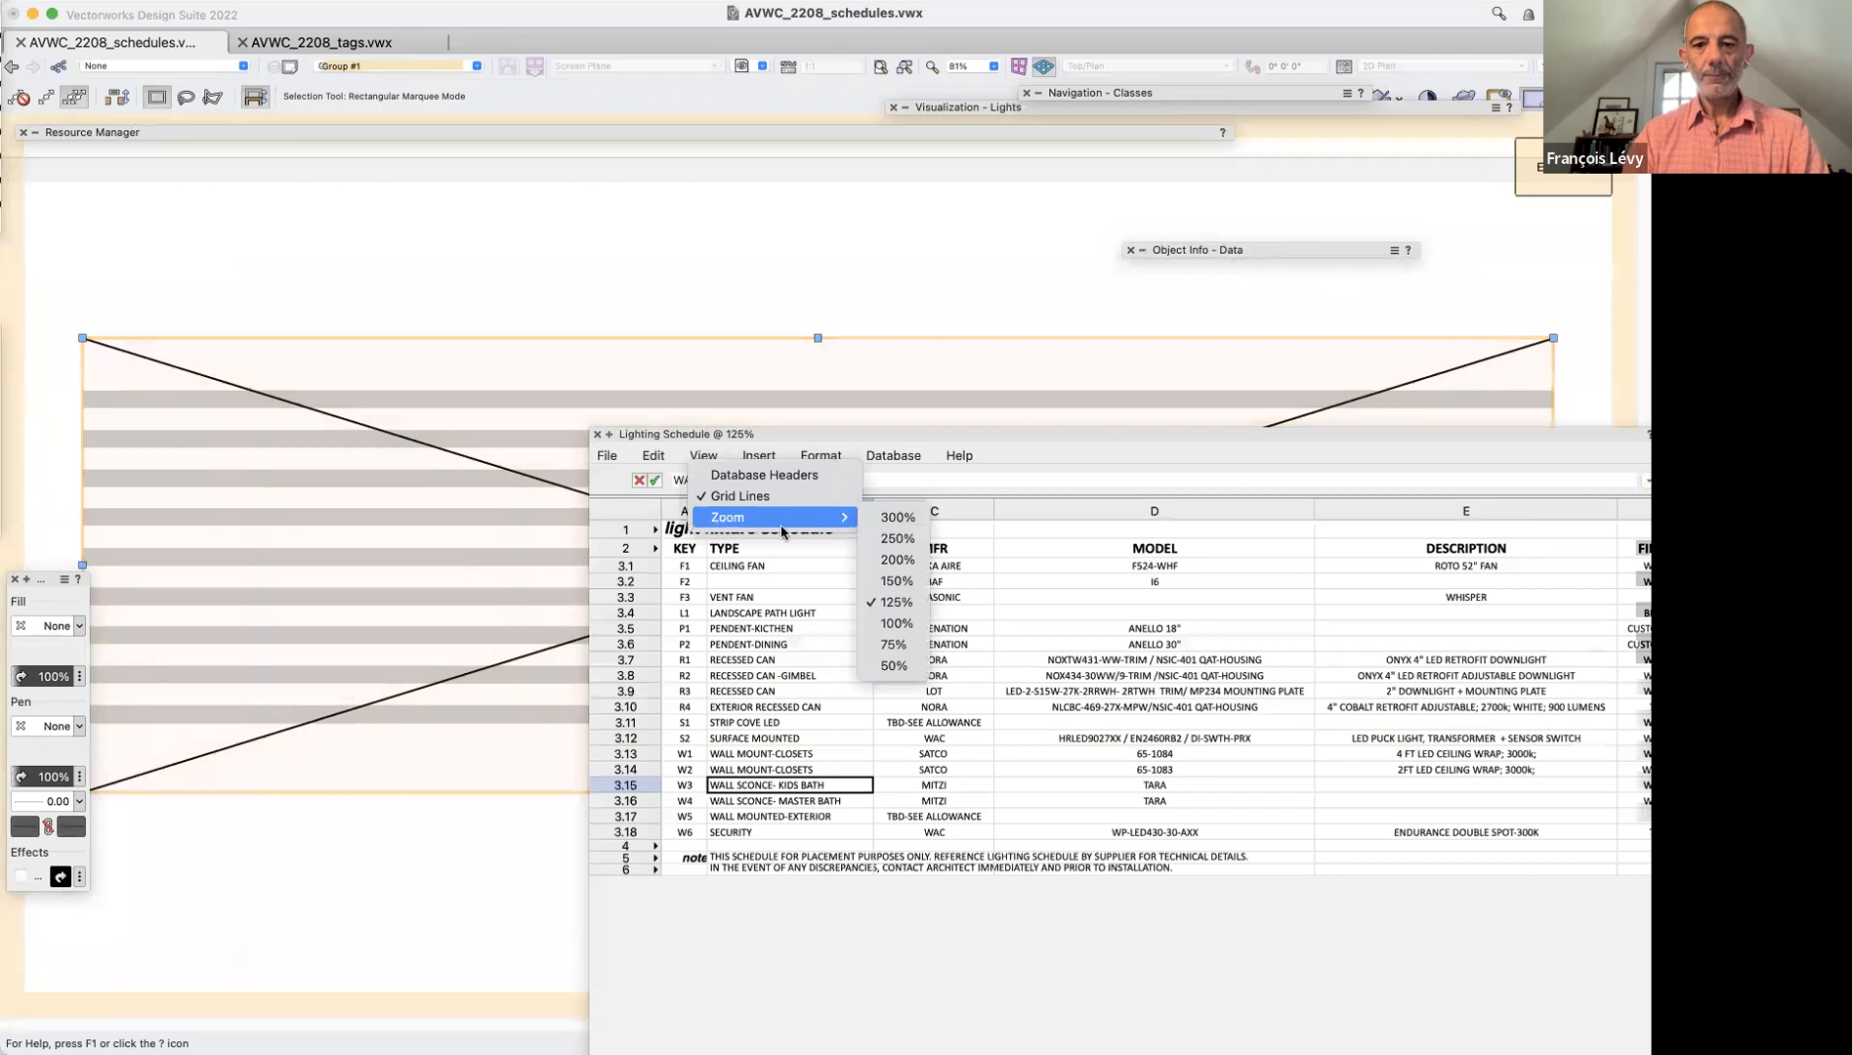
click(897, 560)
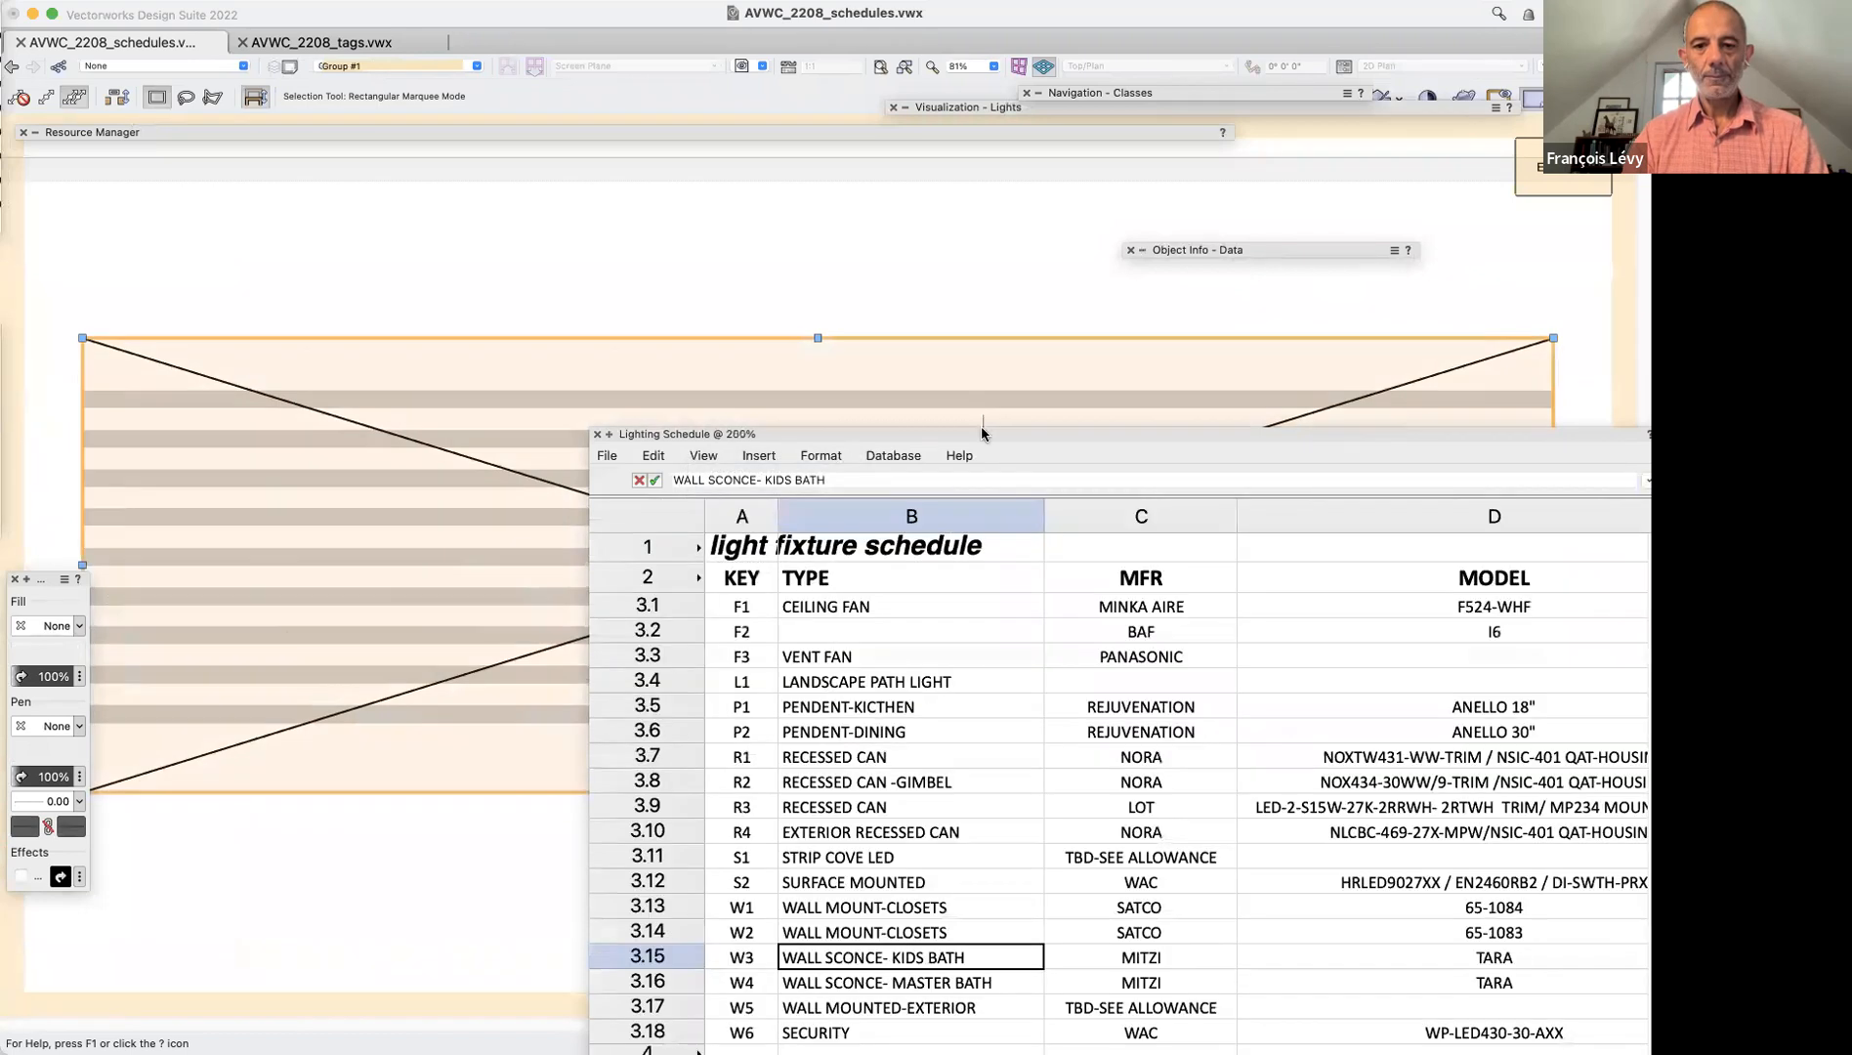
drag(982, 431, 528, 153)
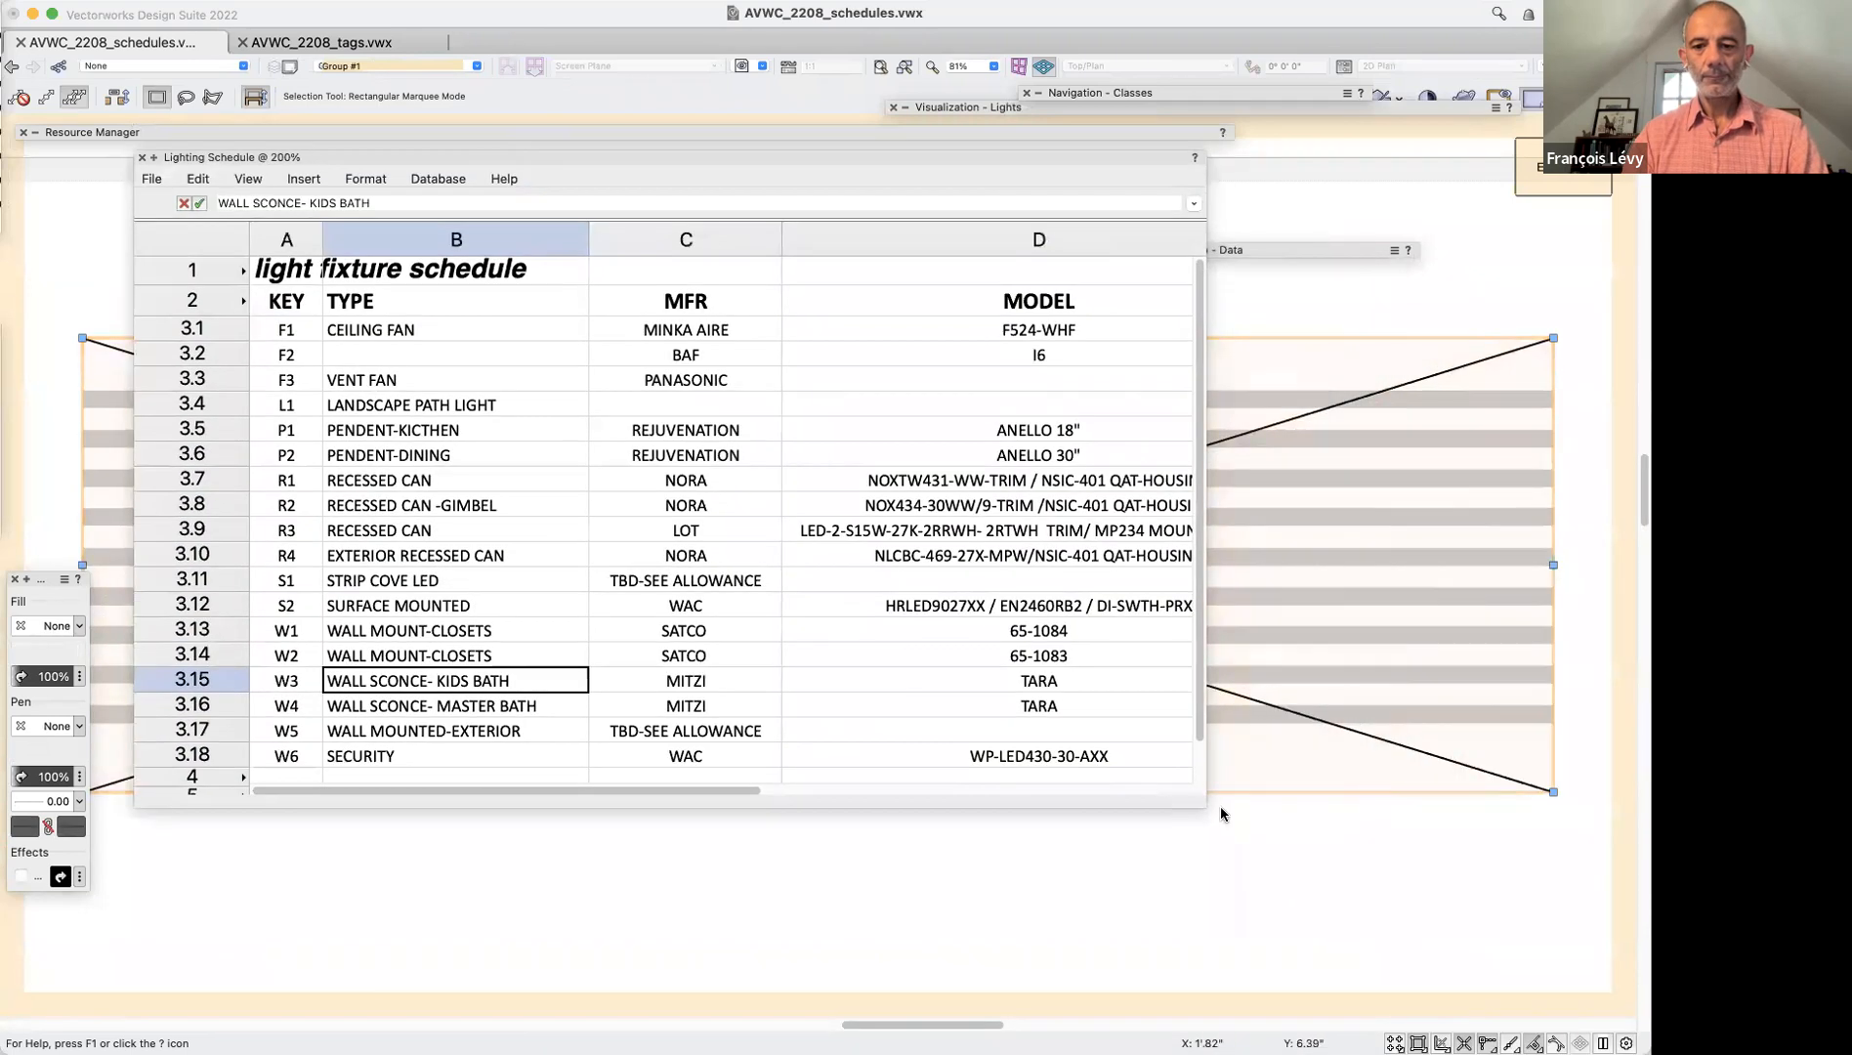
drag(1204, 804, 1631, 940)
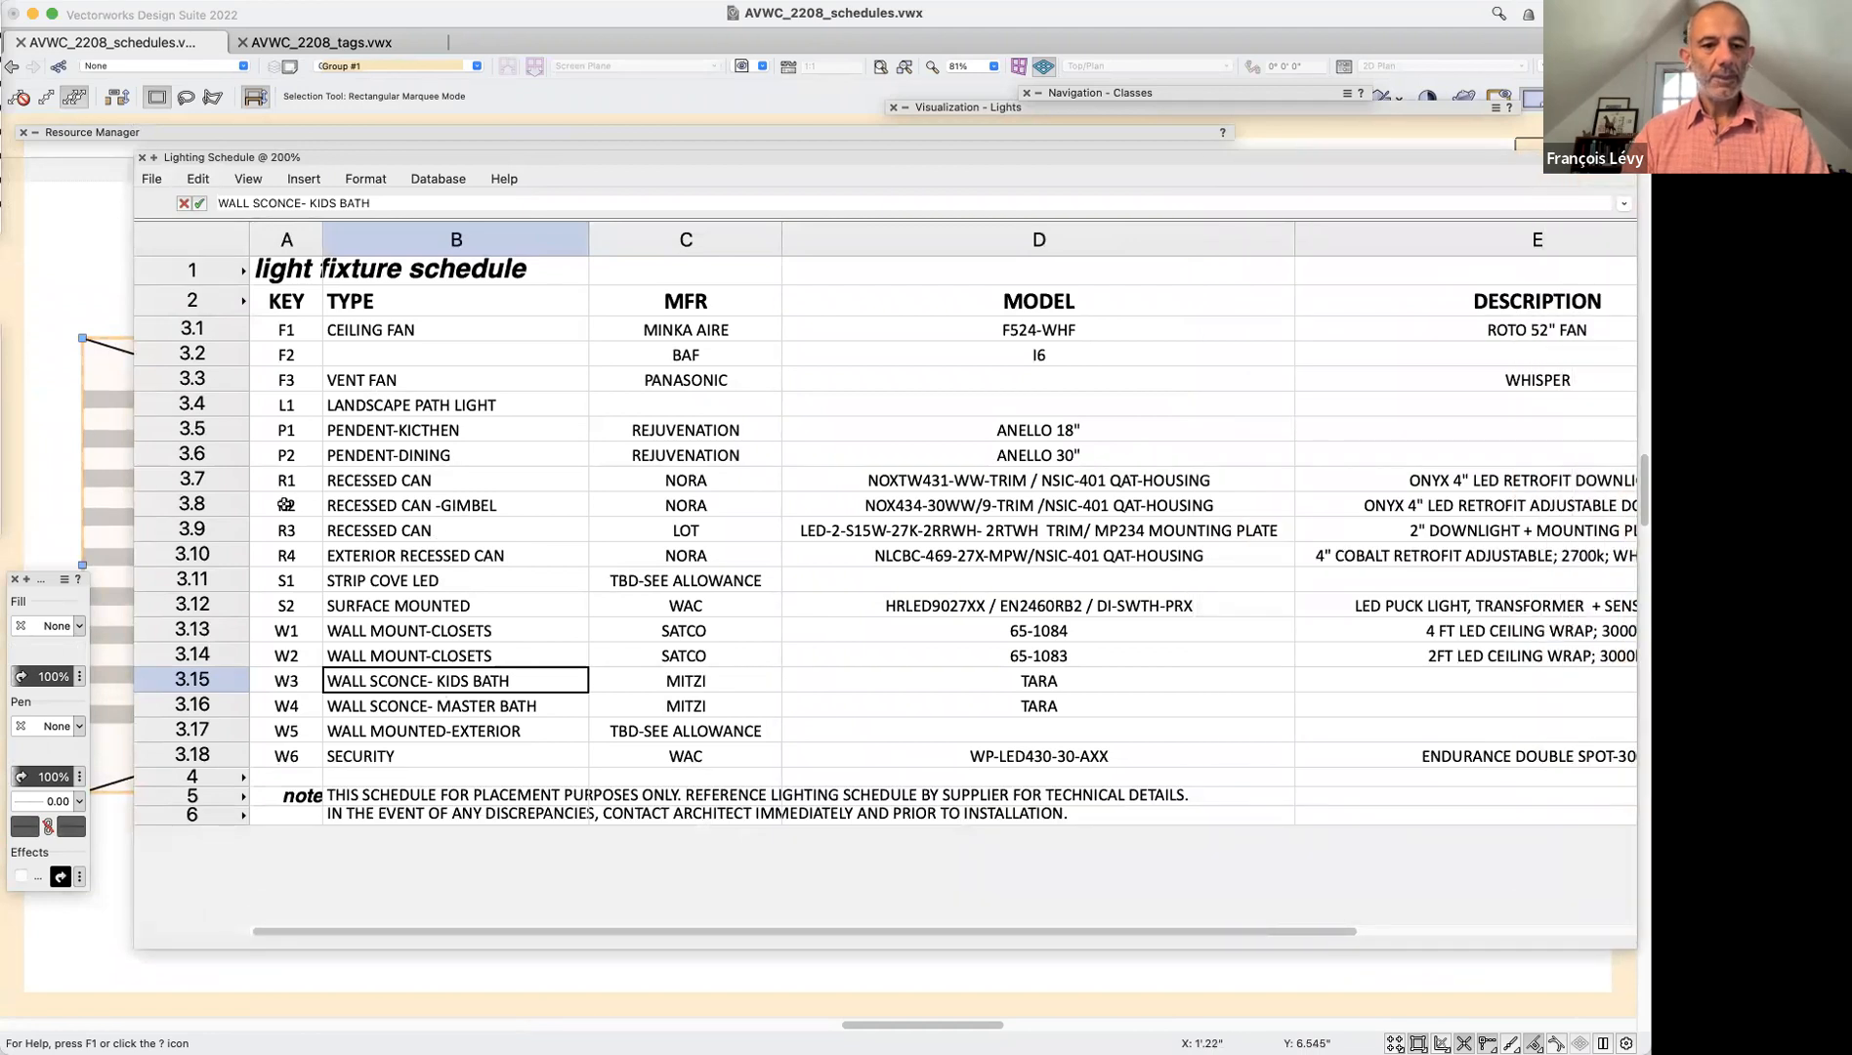
click(285, 504)
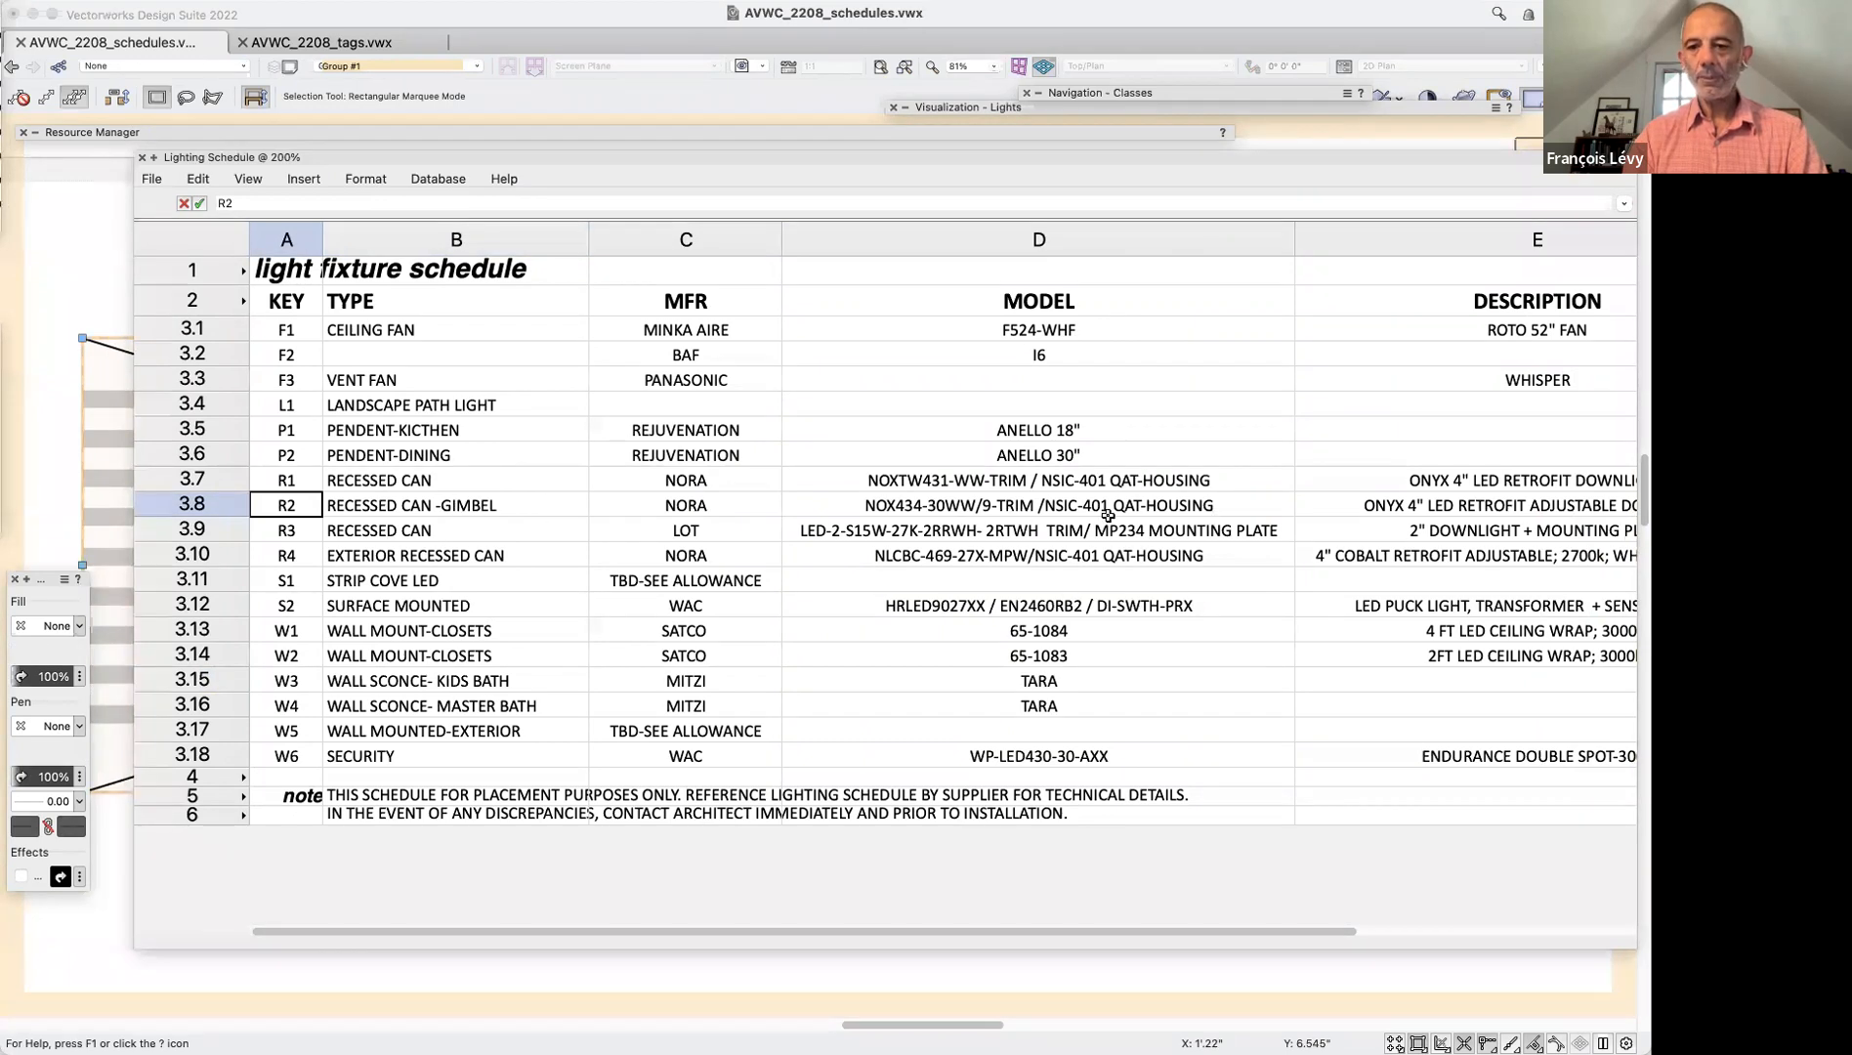
Reposition and widen the Lighting Schedule worksheet window to fit more of the columns through QTY
scroll(1378, 530, right, 3)
scroll(1389, 530, right, 4)
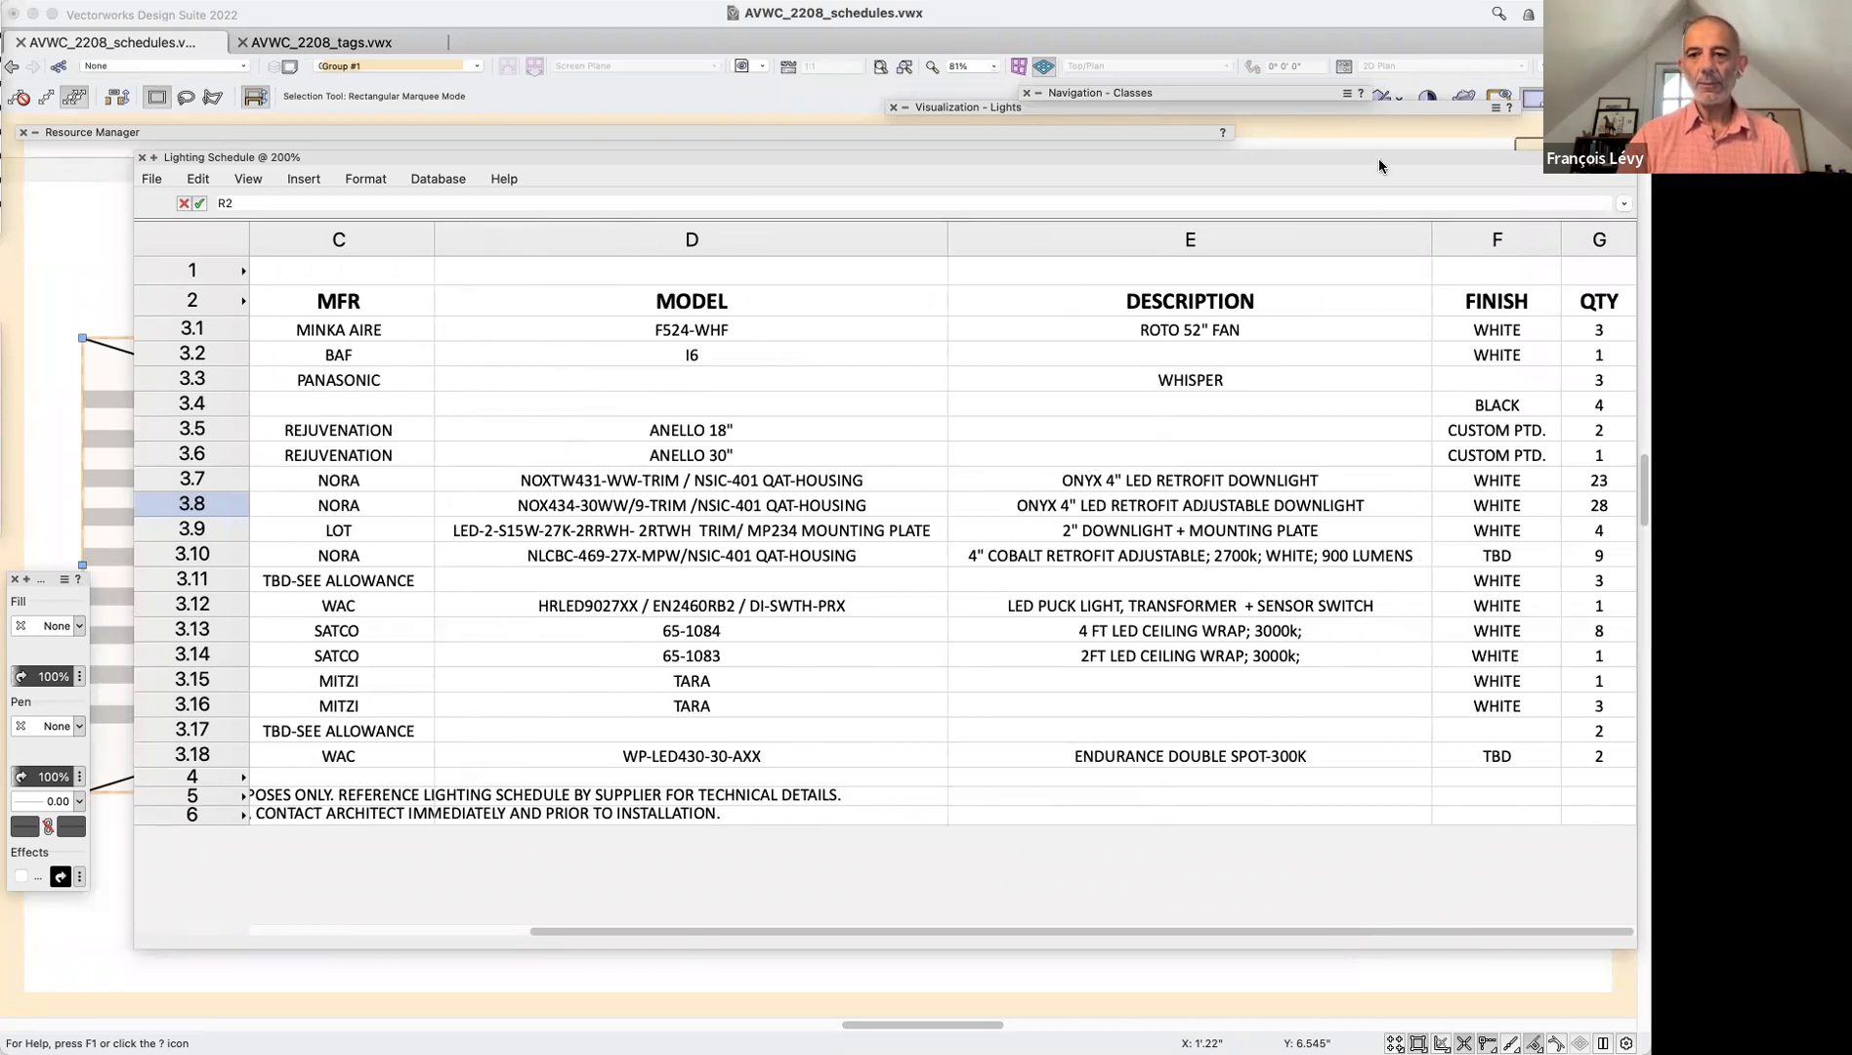
drag(1380, 157, 1230, 148)
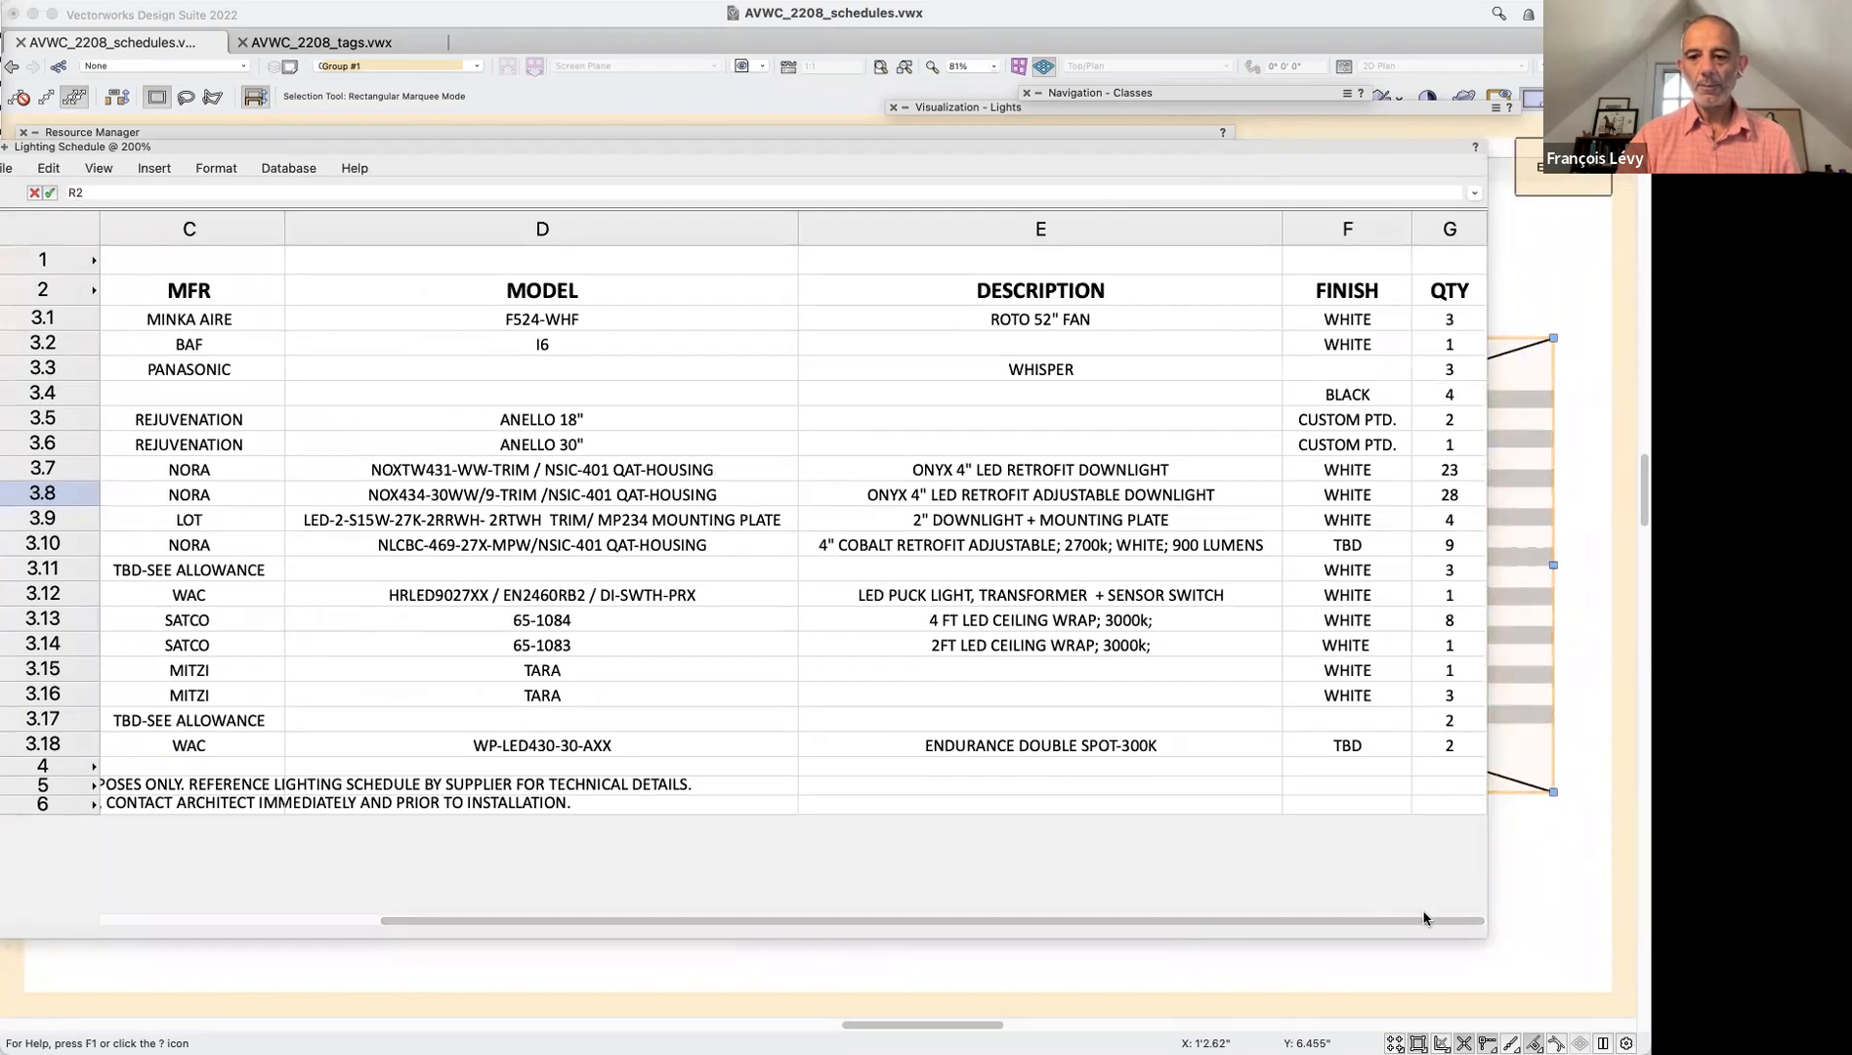
drag(1485, 936, 1631, 869)
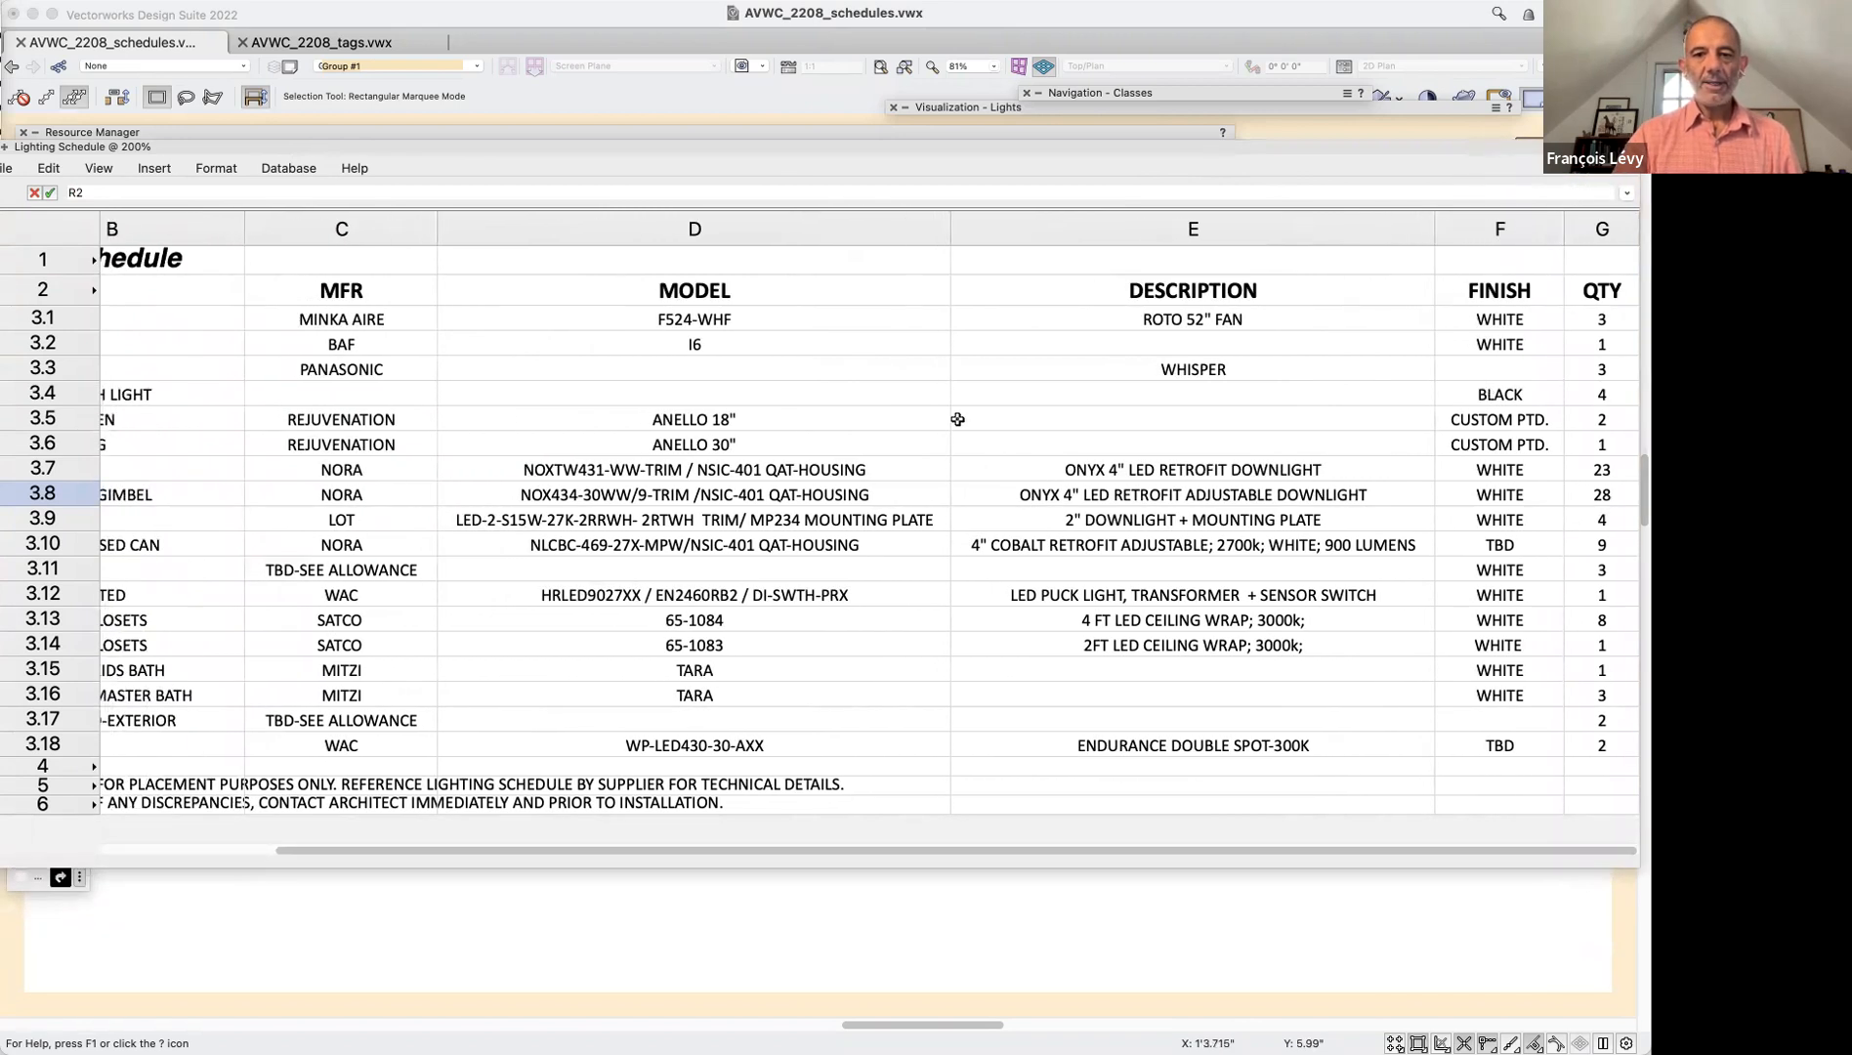
Turn on the database headers in the Lighting Schedule worksheet
scroll(958, 419, left, 5)
mouse_move(195, 136)
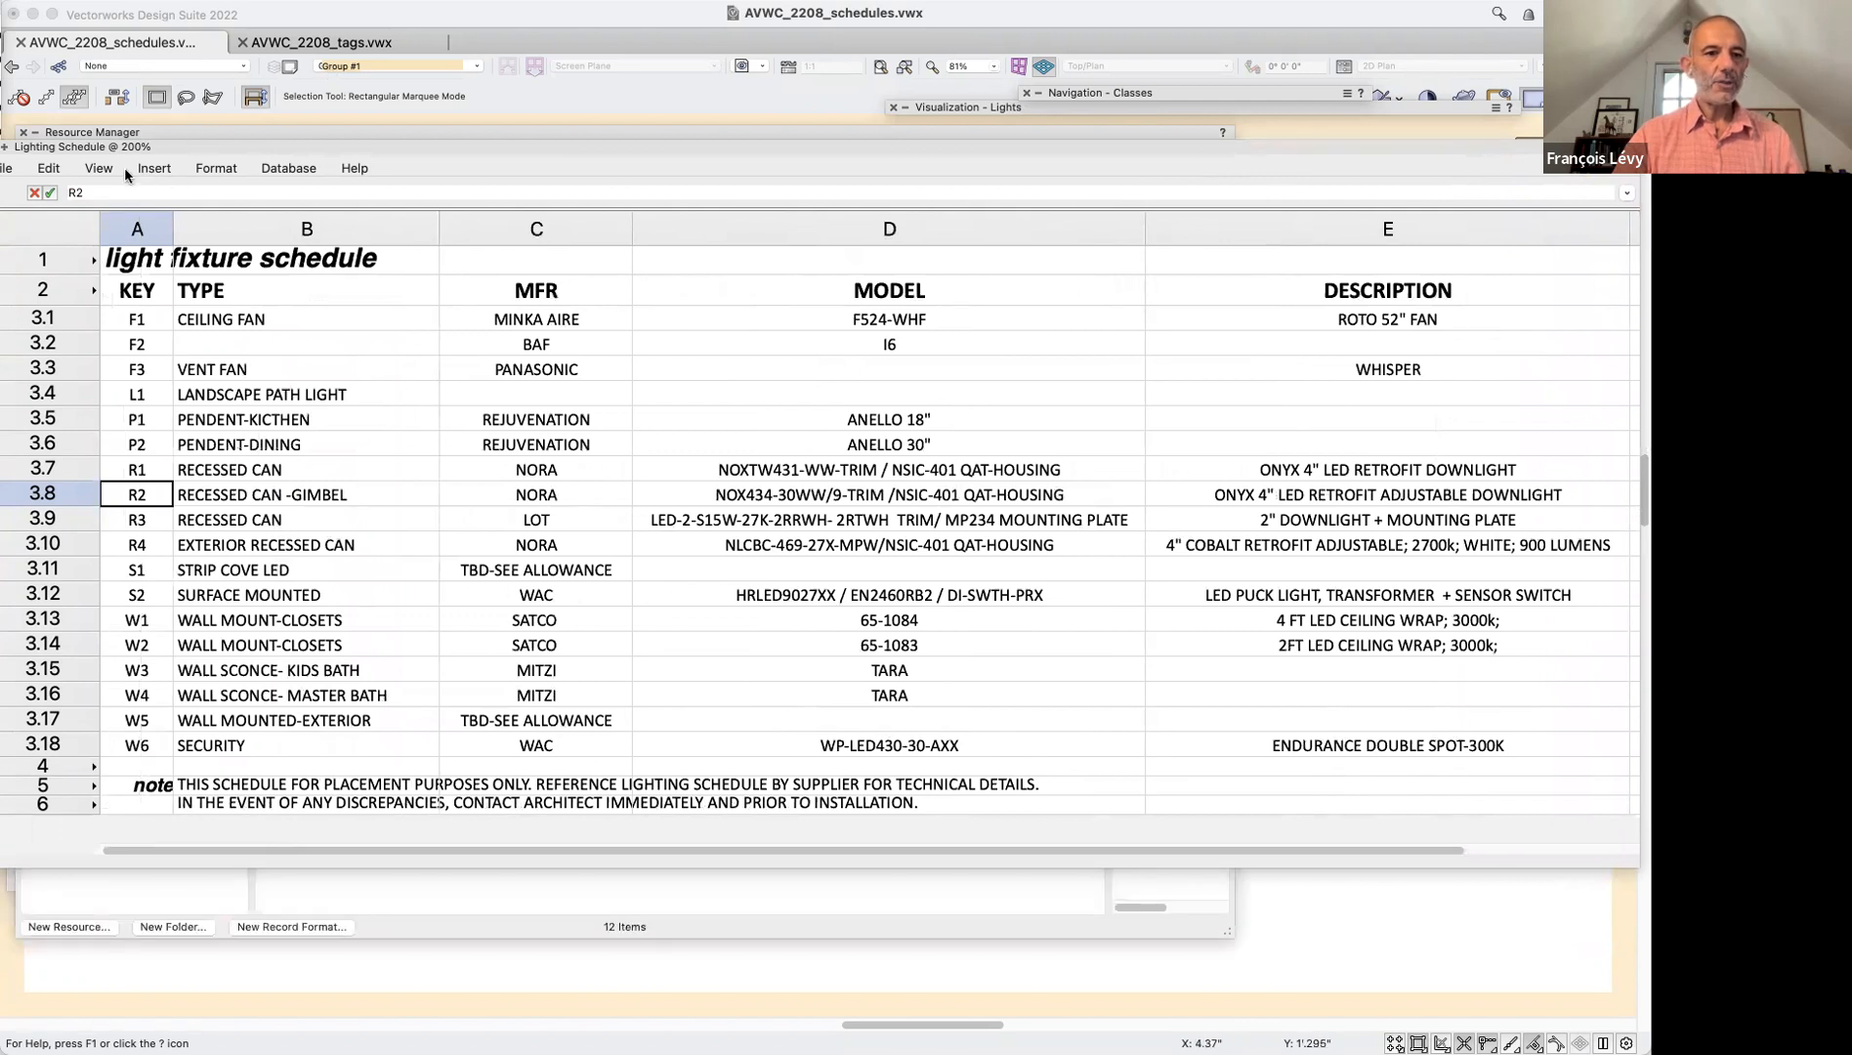
click(99, 168)
click(147, 181)
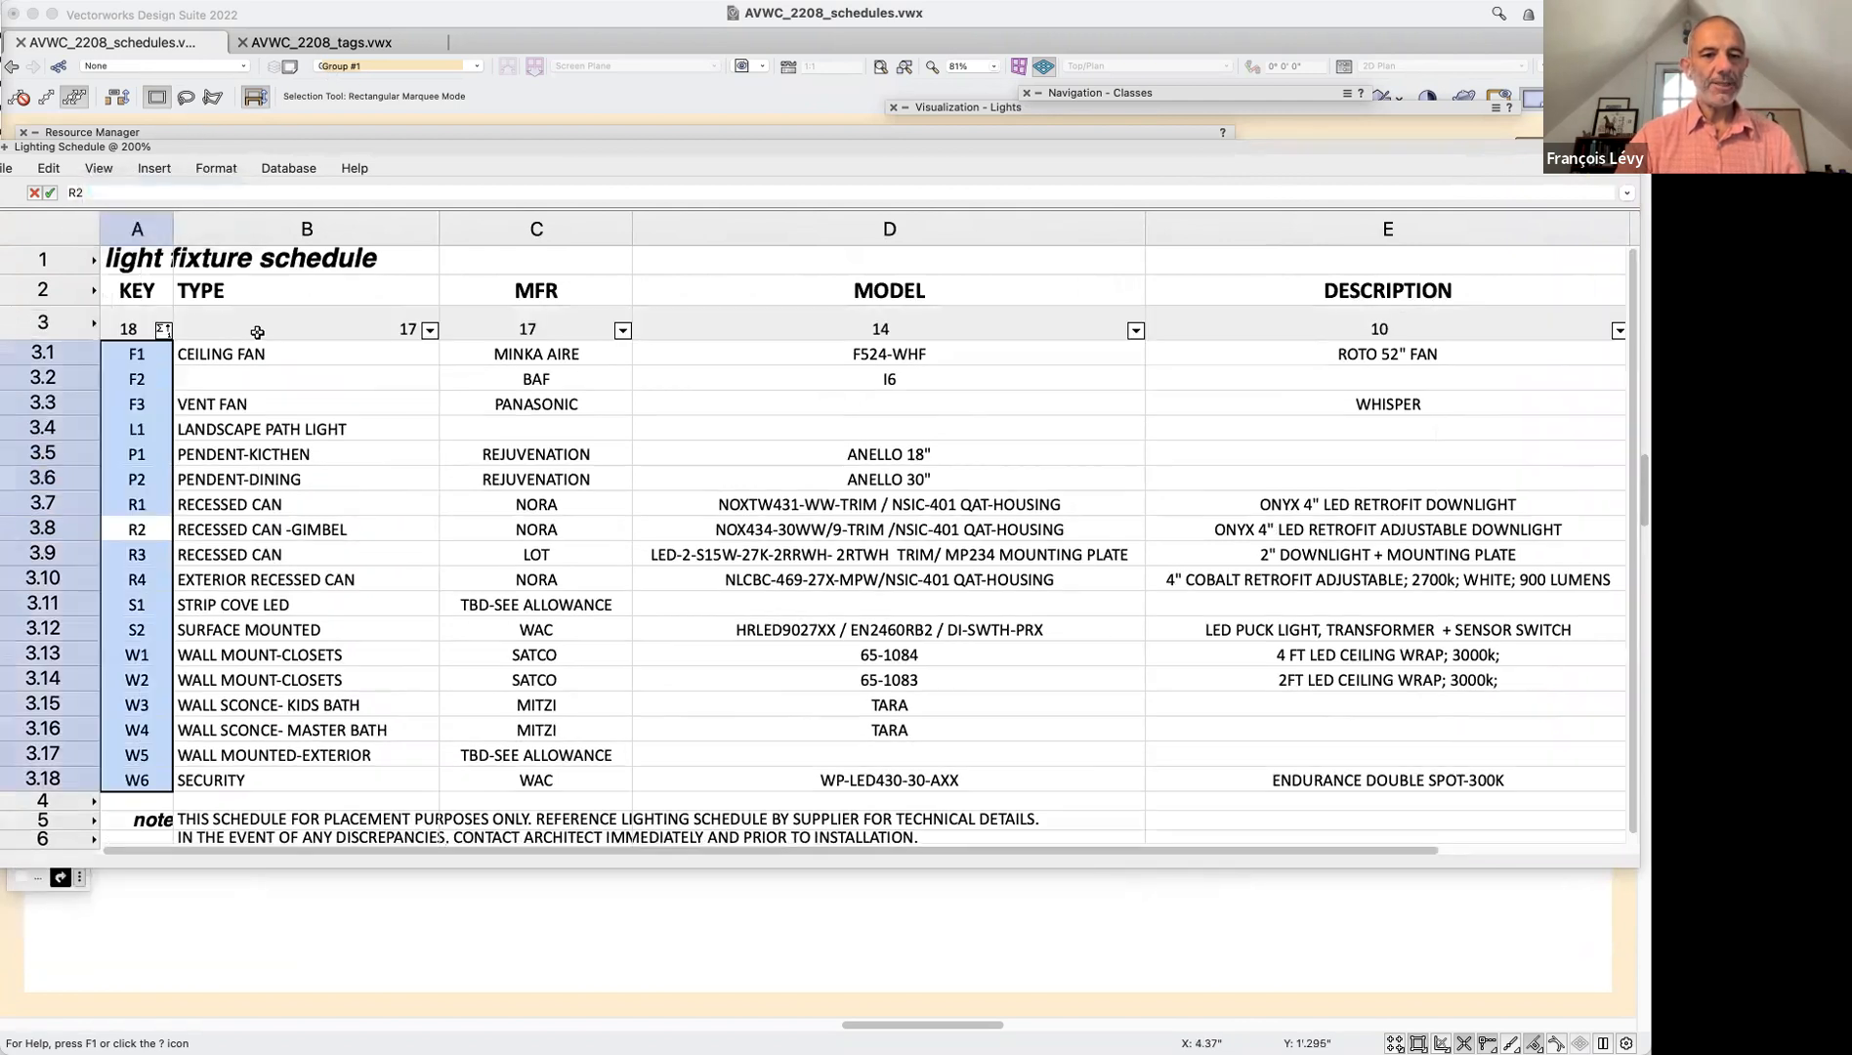
Check the row 3 database formulas behind the KEY, TYPE, MFR, MODEL and DESCRIPTION columns
click(129, 324)
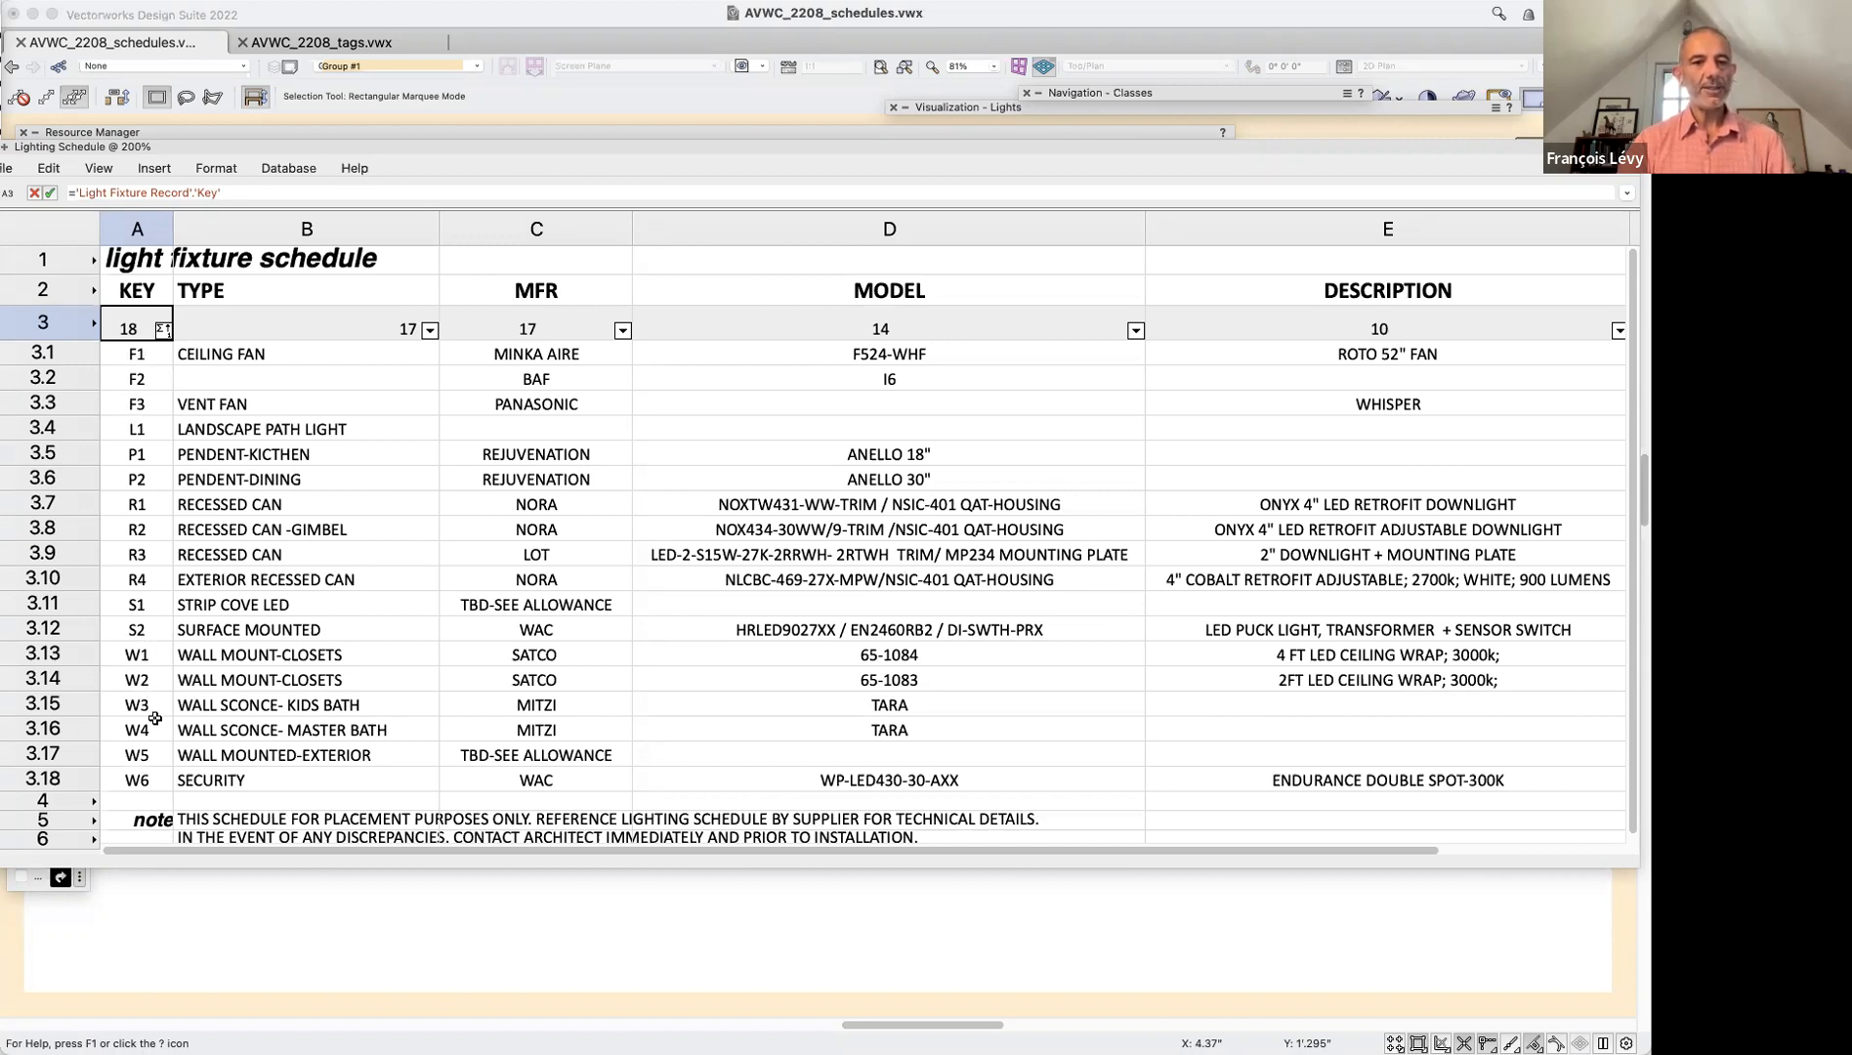
click(275, 325)
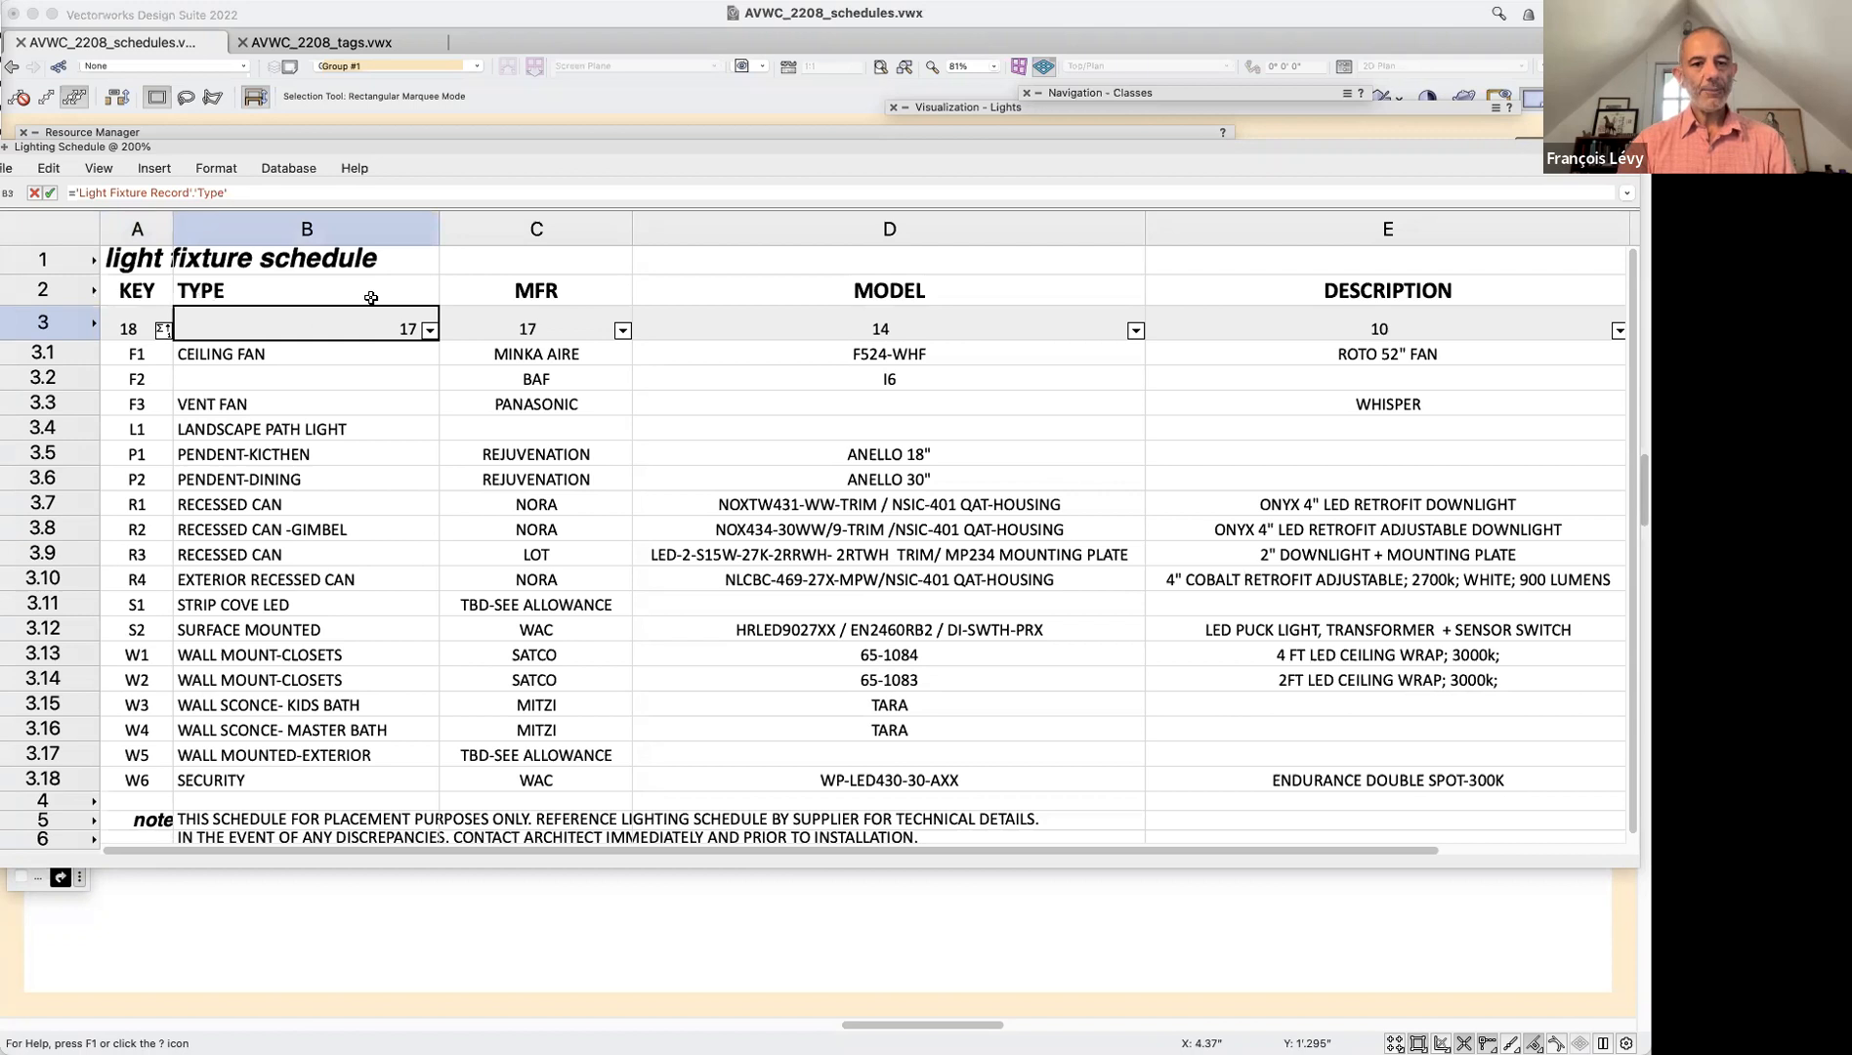
click(517, 322)
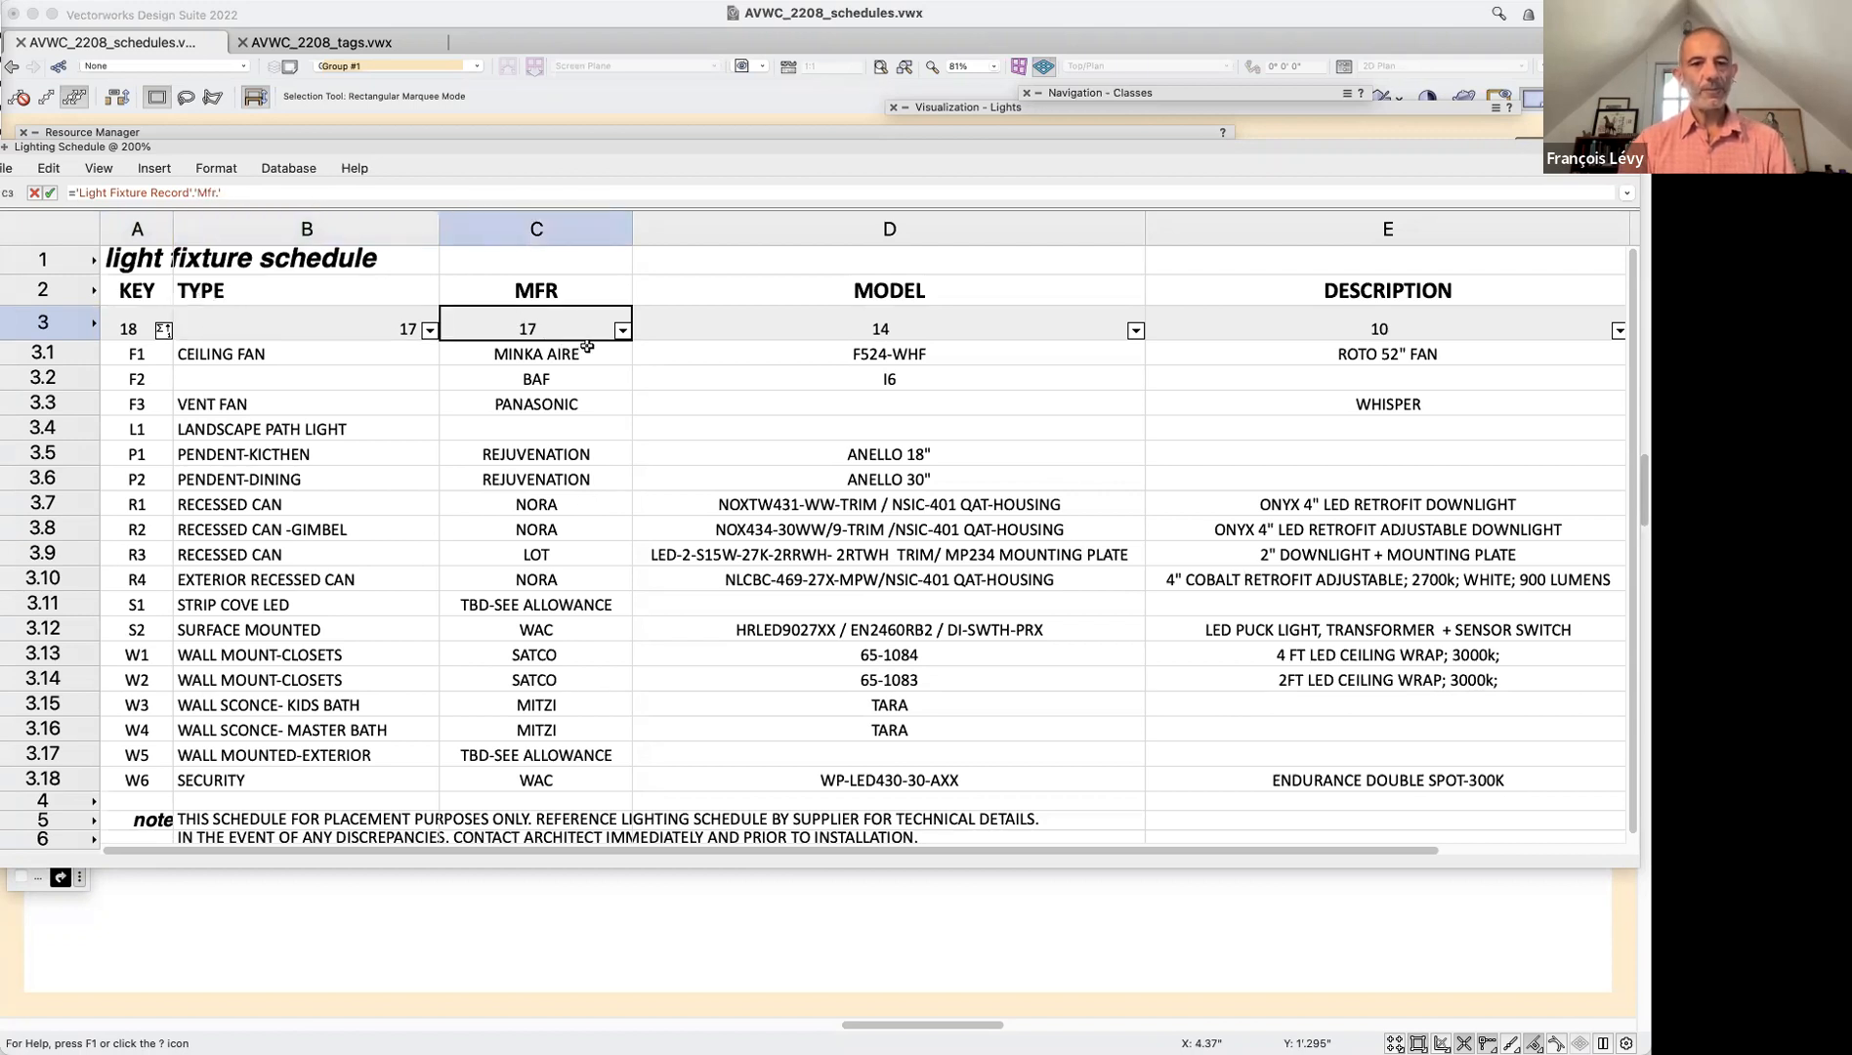
click(762, 324)
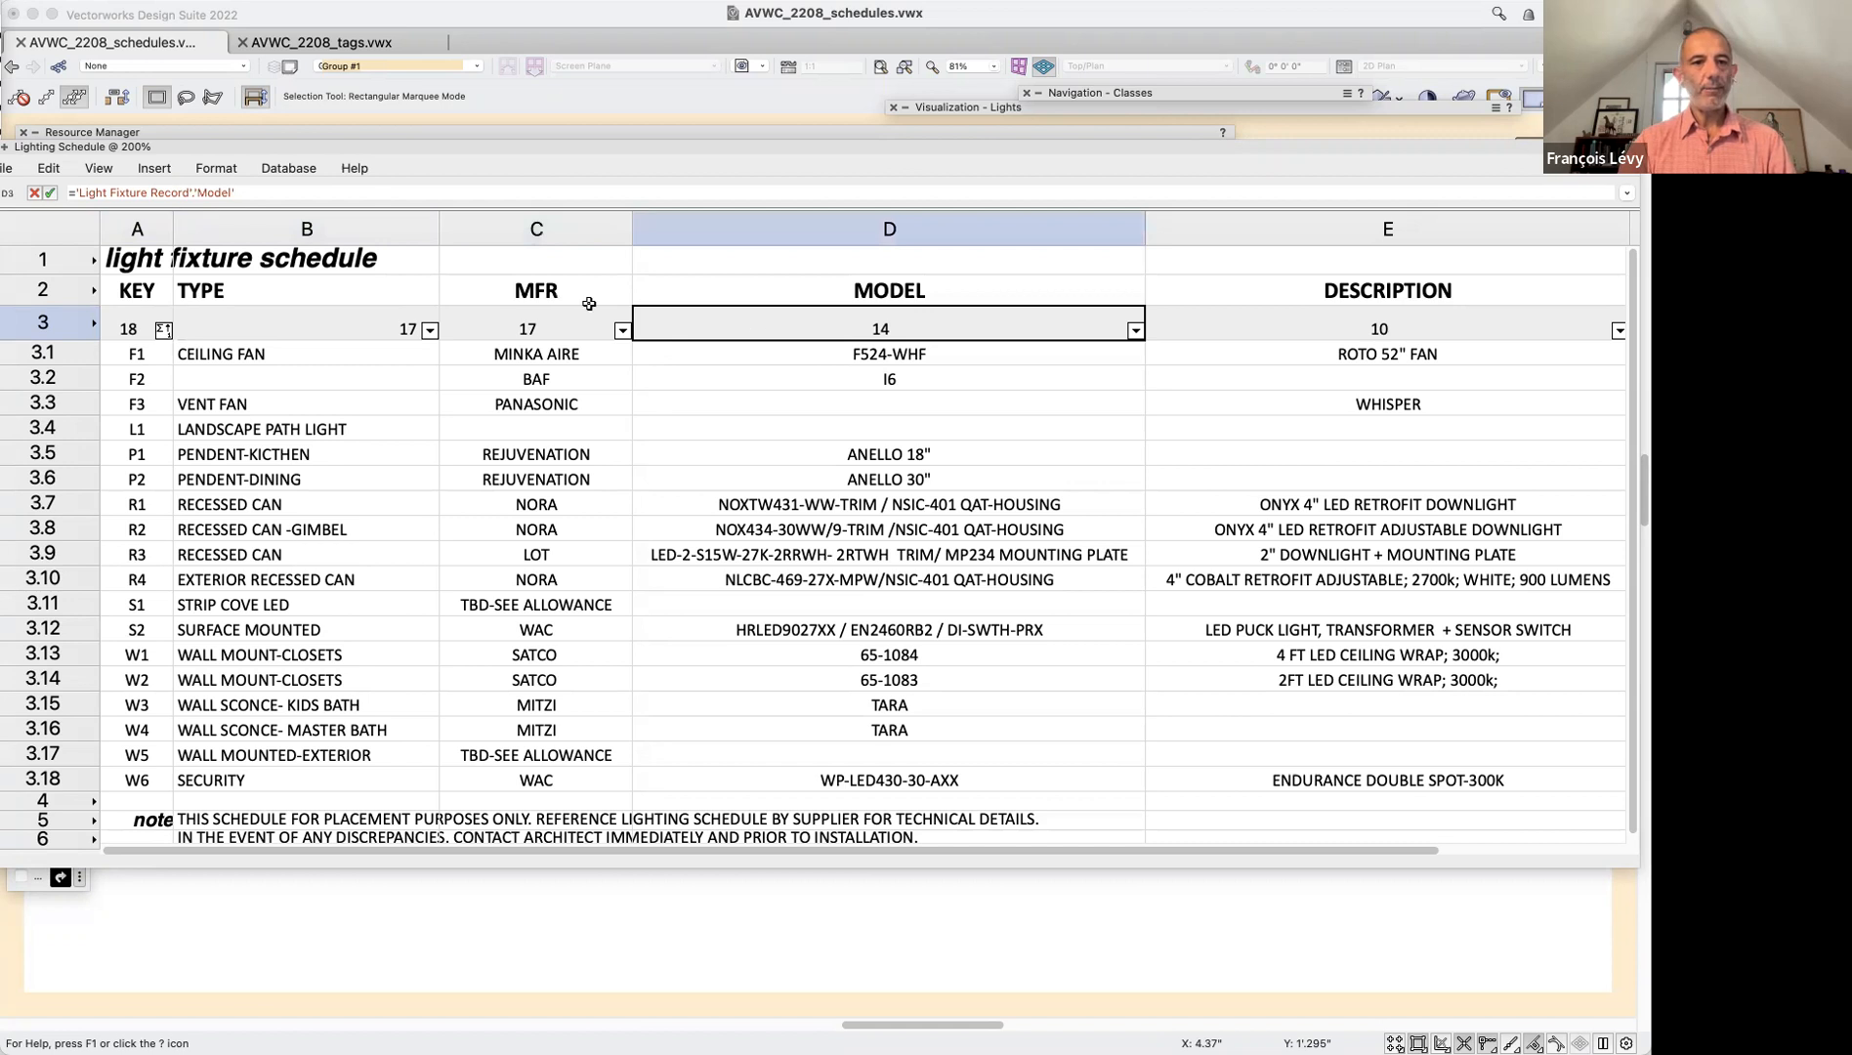
click(1194, 330)
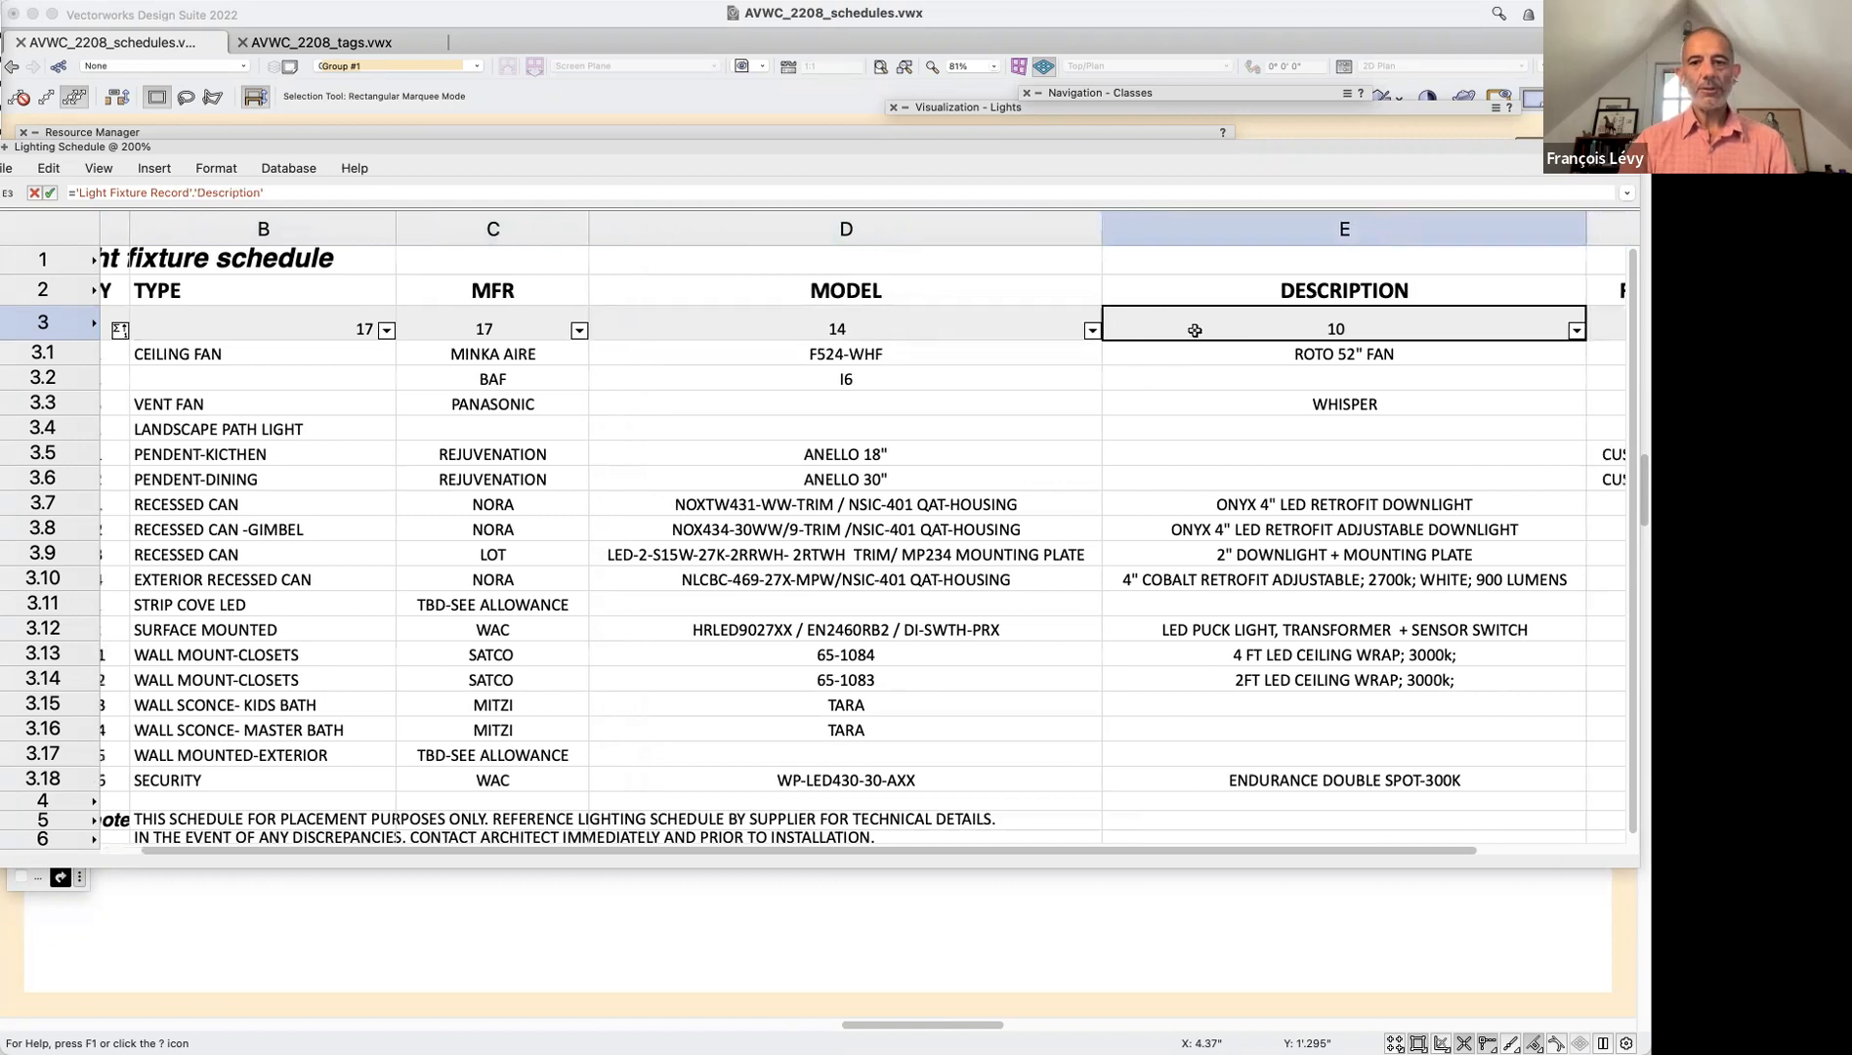
Slightly resize the worksheet window and set the worksheet zoom to 150%
scroll(1194, 330, right, 3)
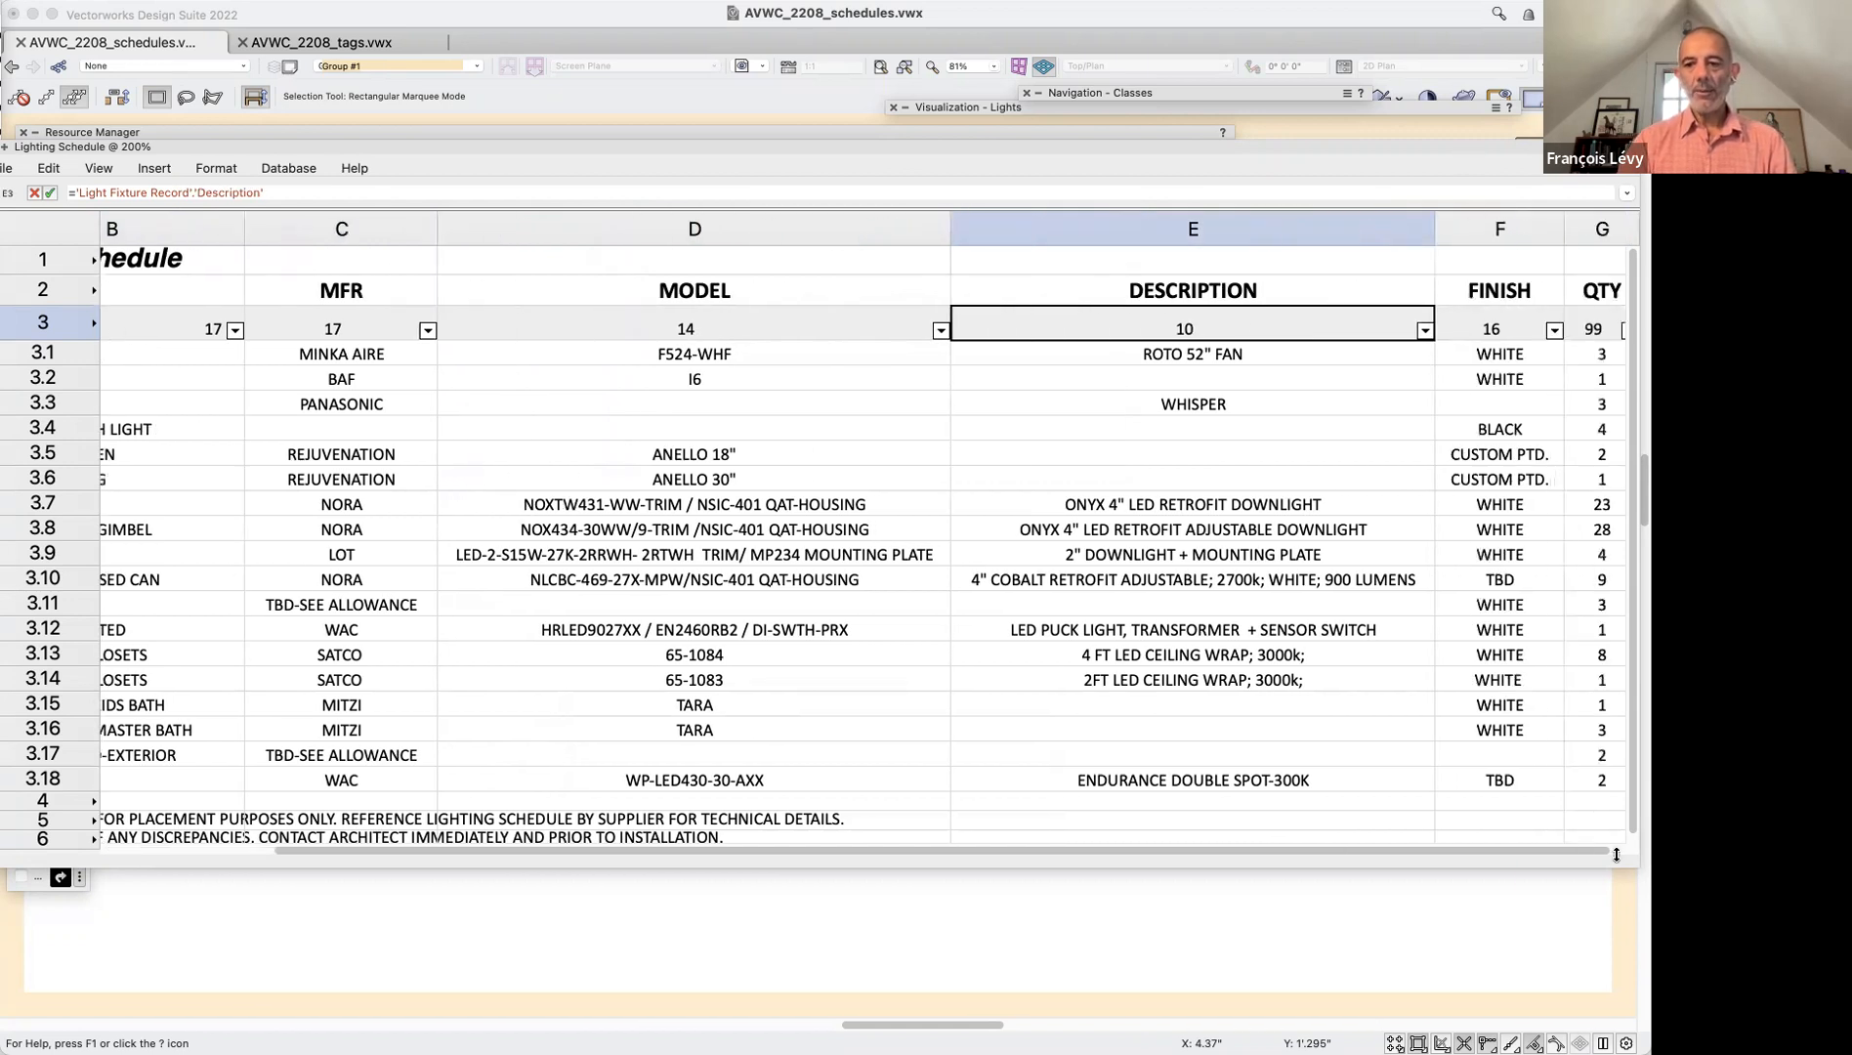
mouse_move(1630, 862)
mouse_down()
mouse_move(1377, 927)
mouse_move(1617, 876)
mouse_up()
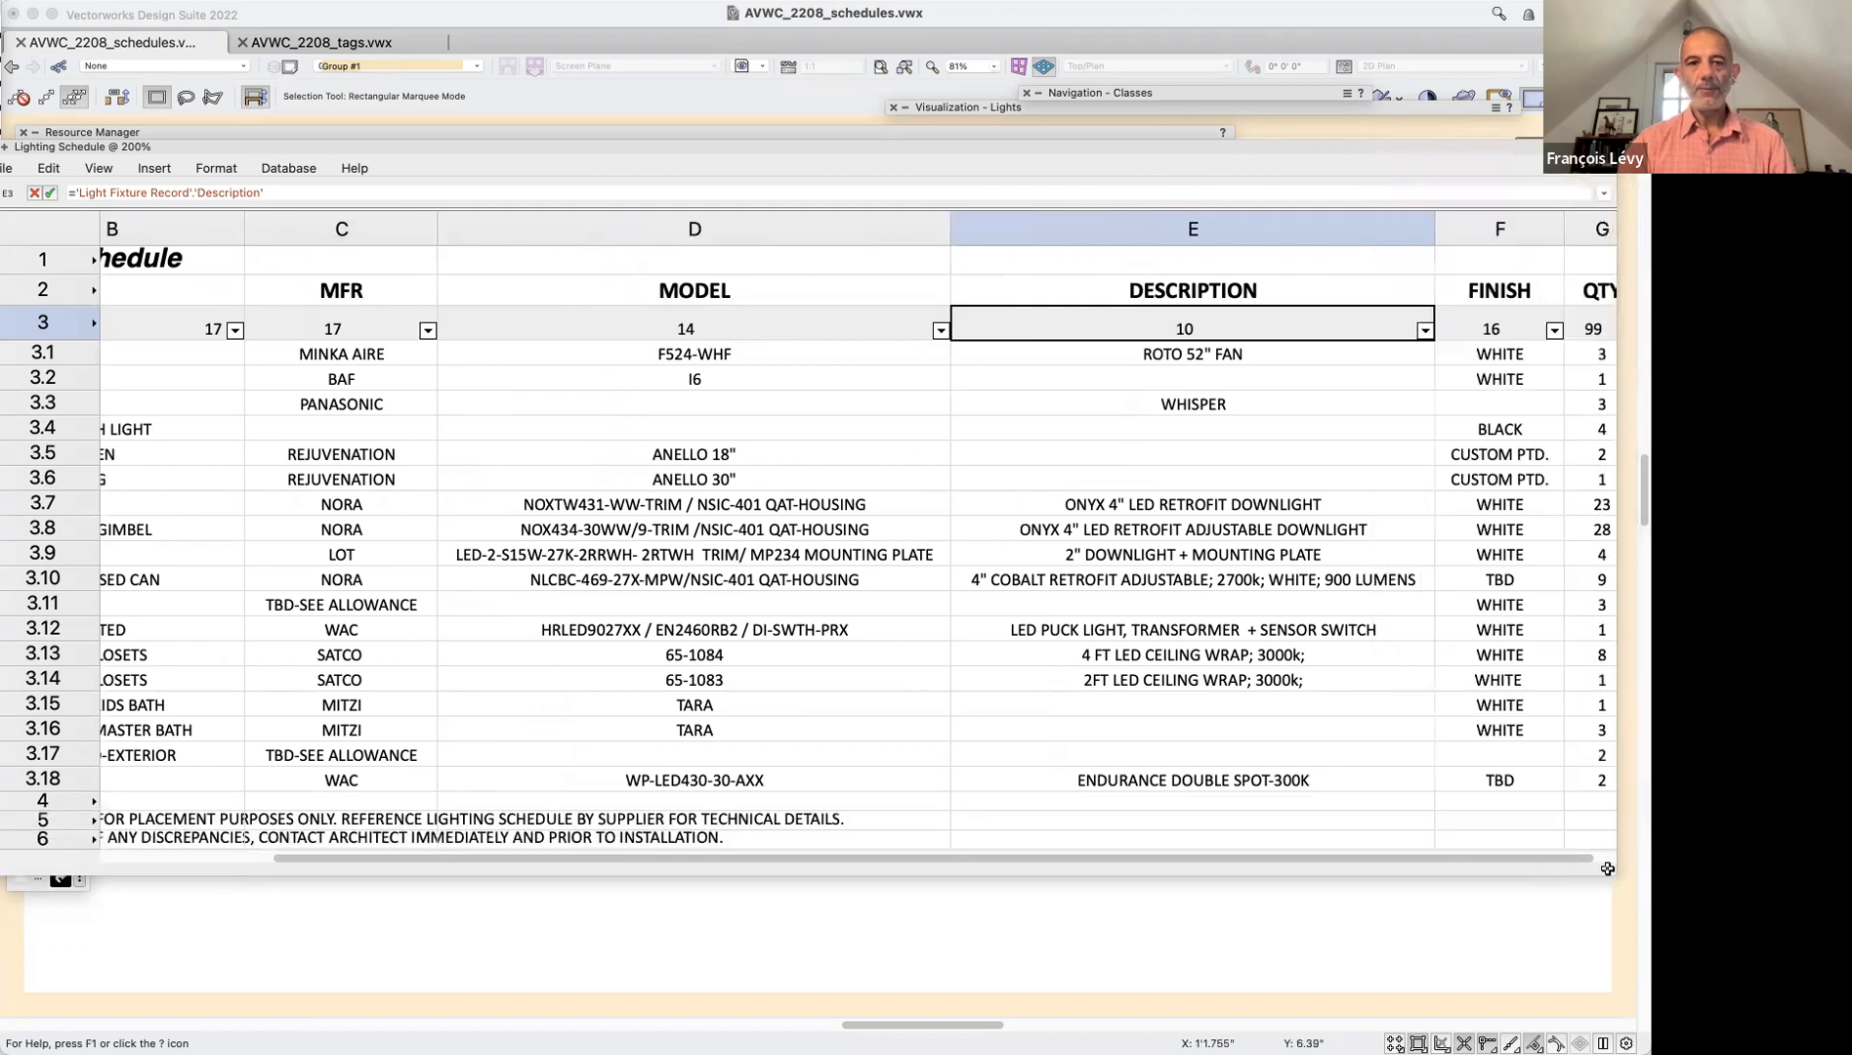
click(96, 169)
mouse_move(106, 233)
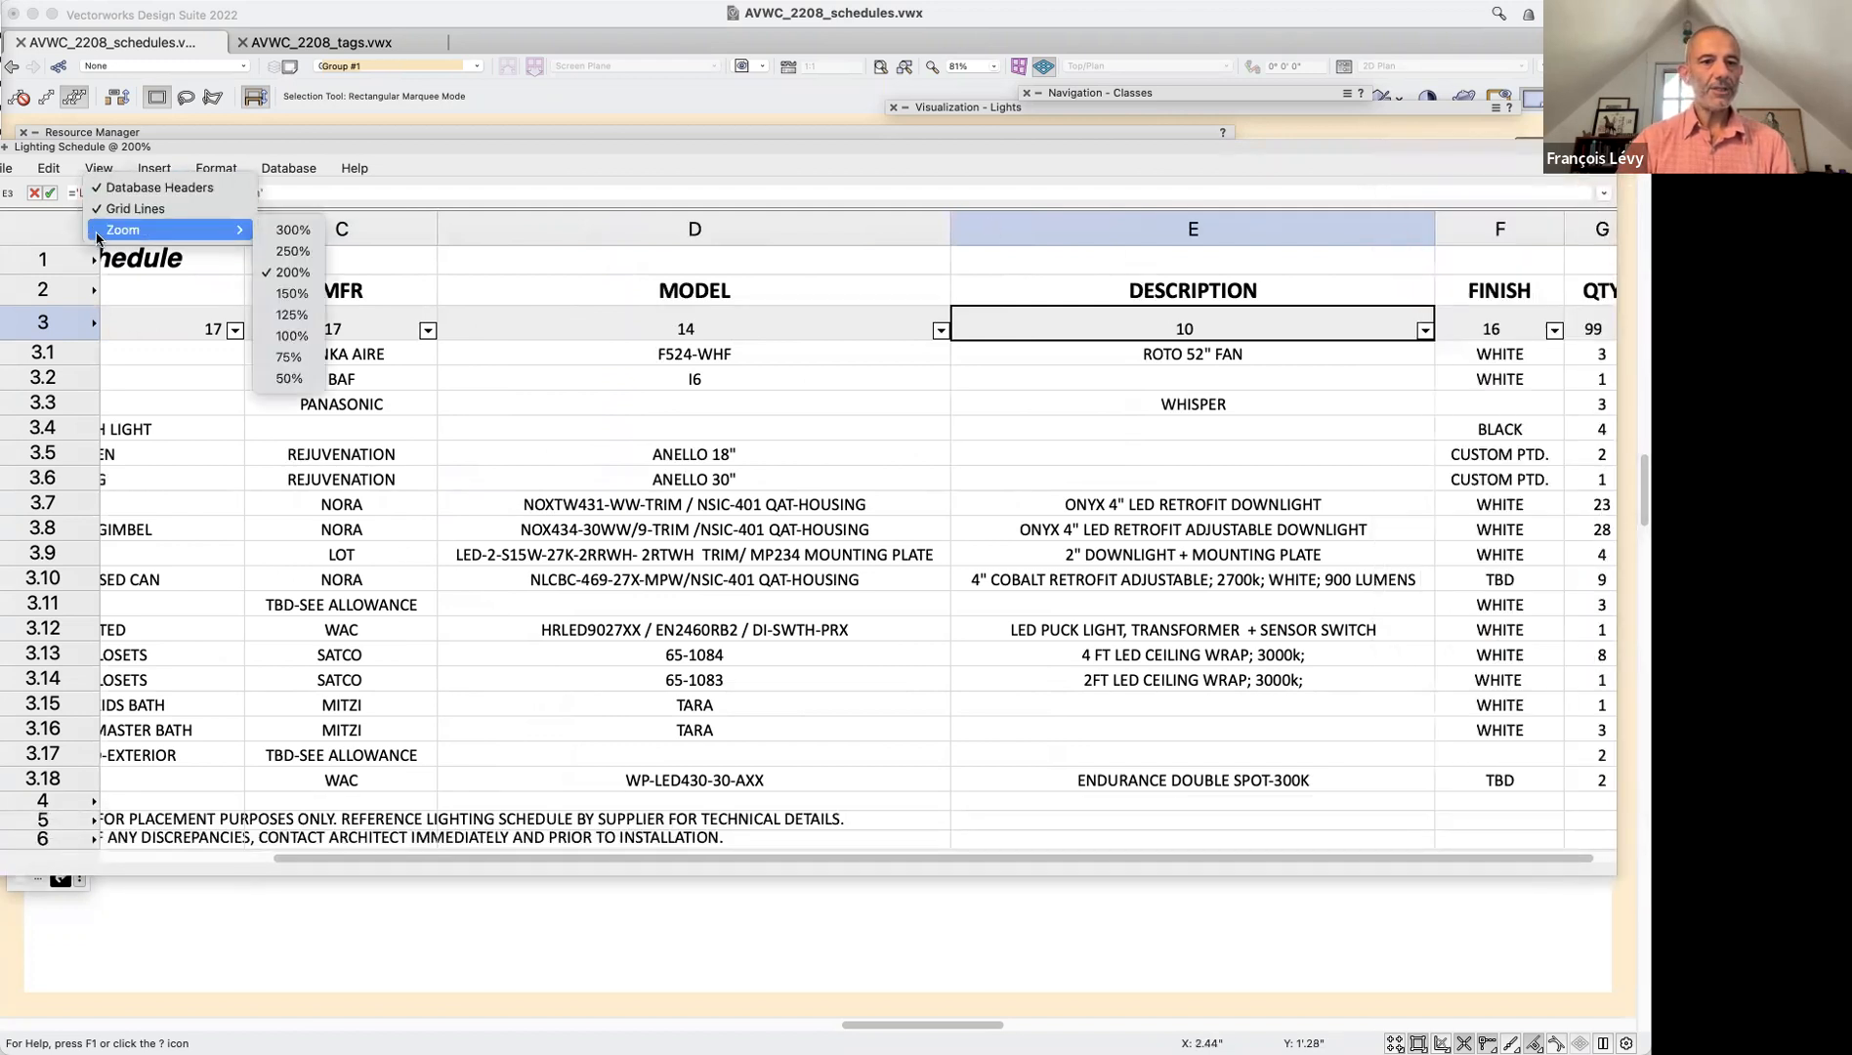
click(281, 296)
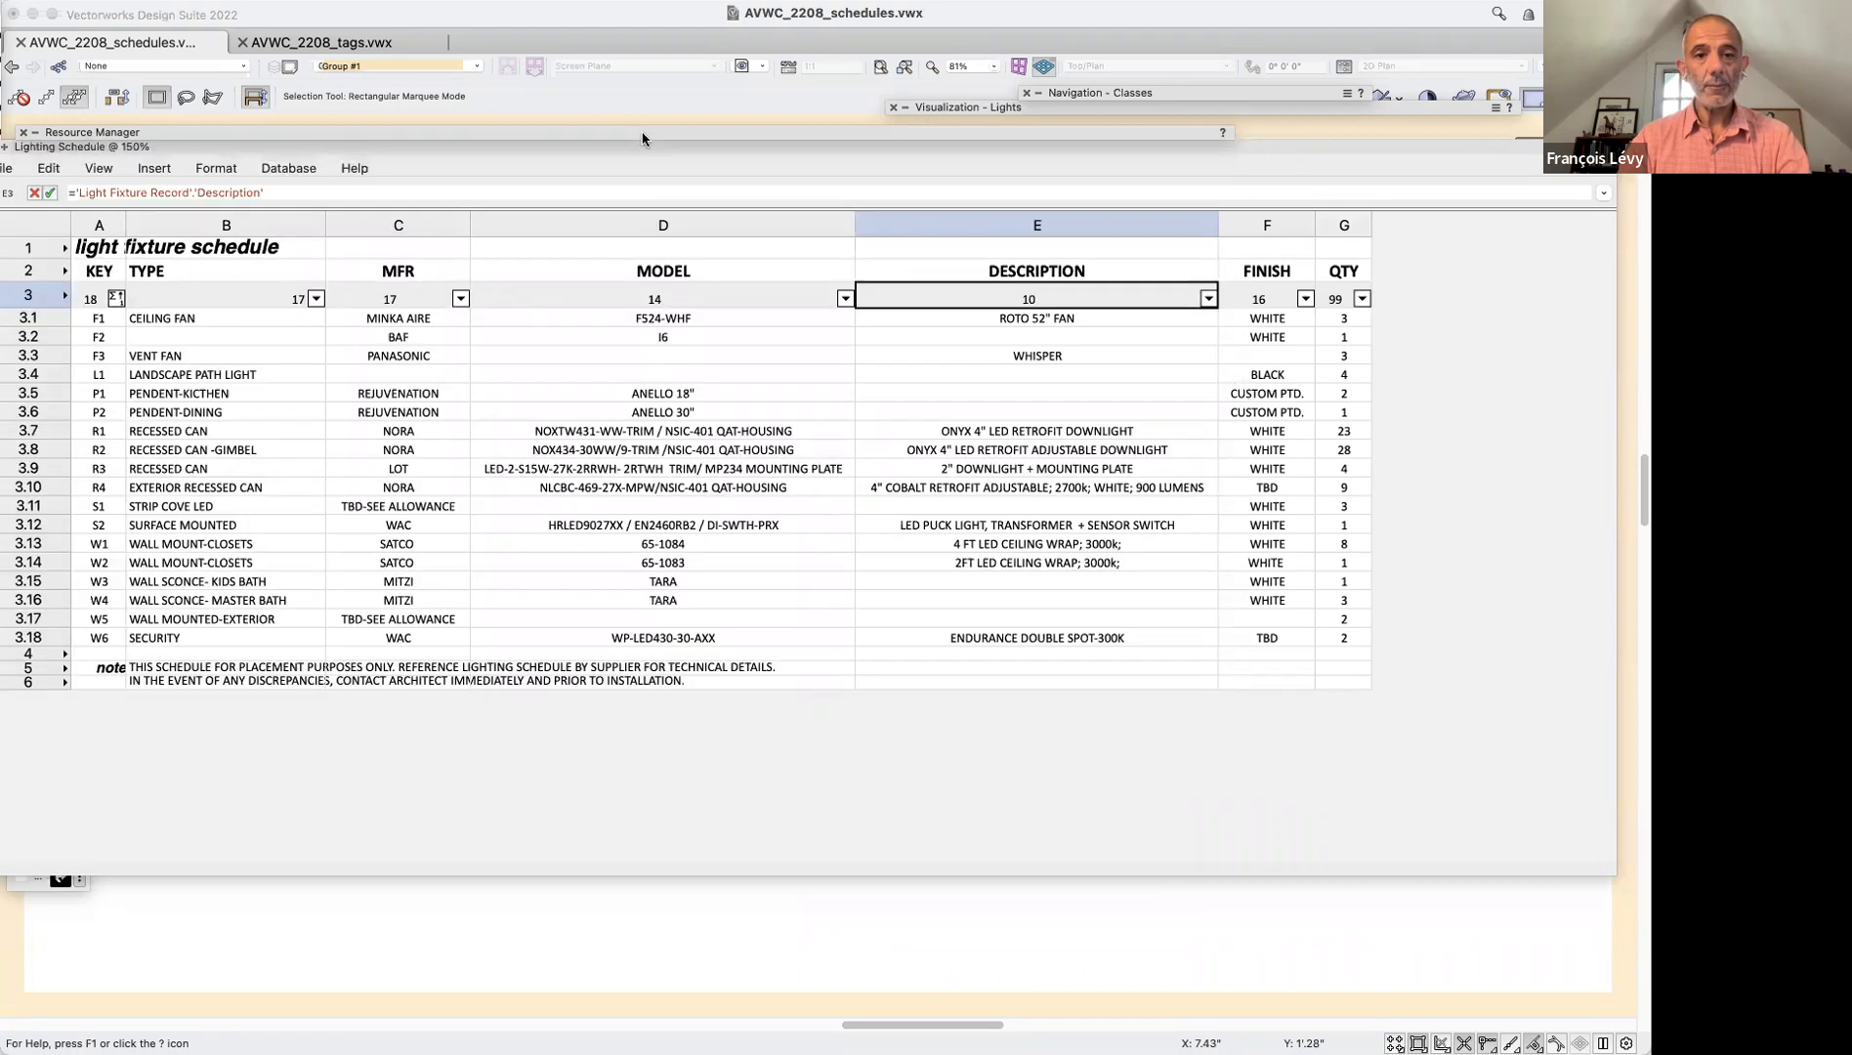
Review the field list of the Light Fixture Record format without changing it, and return to the worksheet
click(641, 138)
right_click(304, 355)
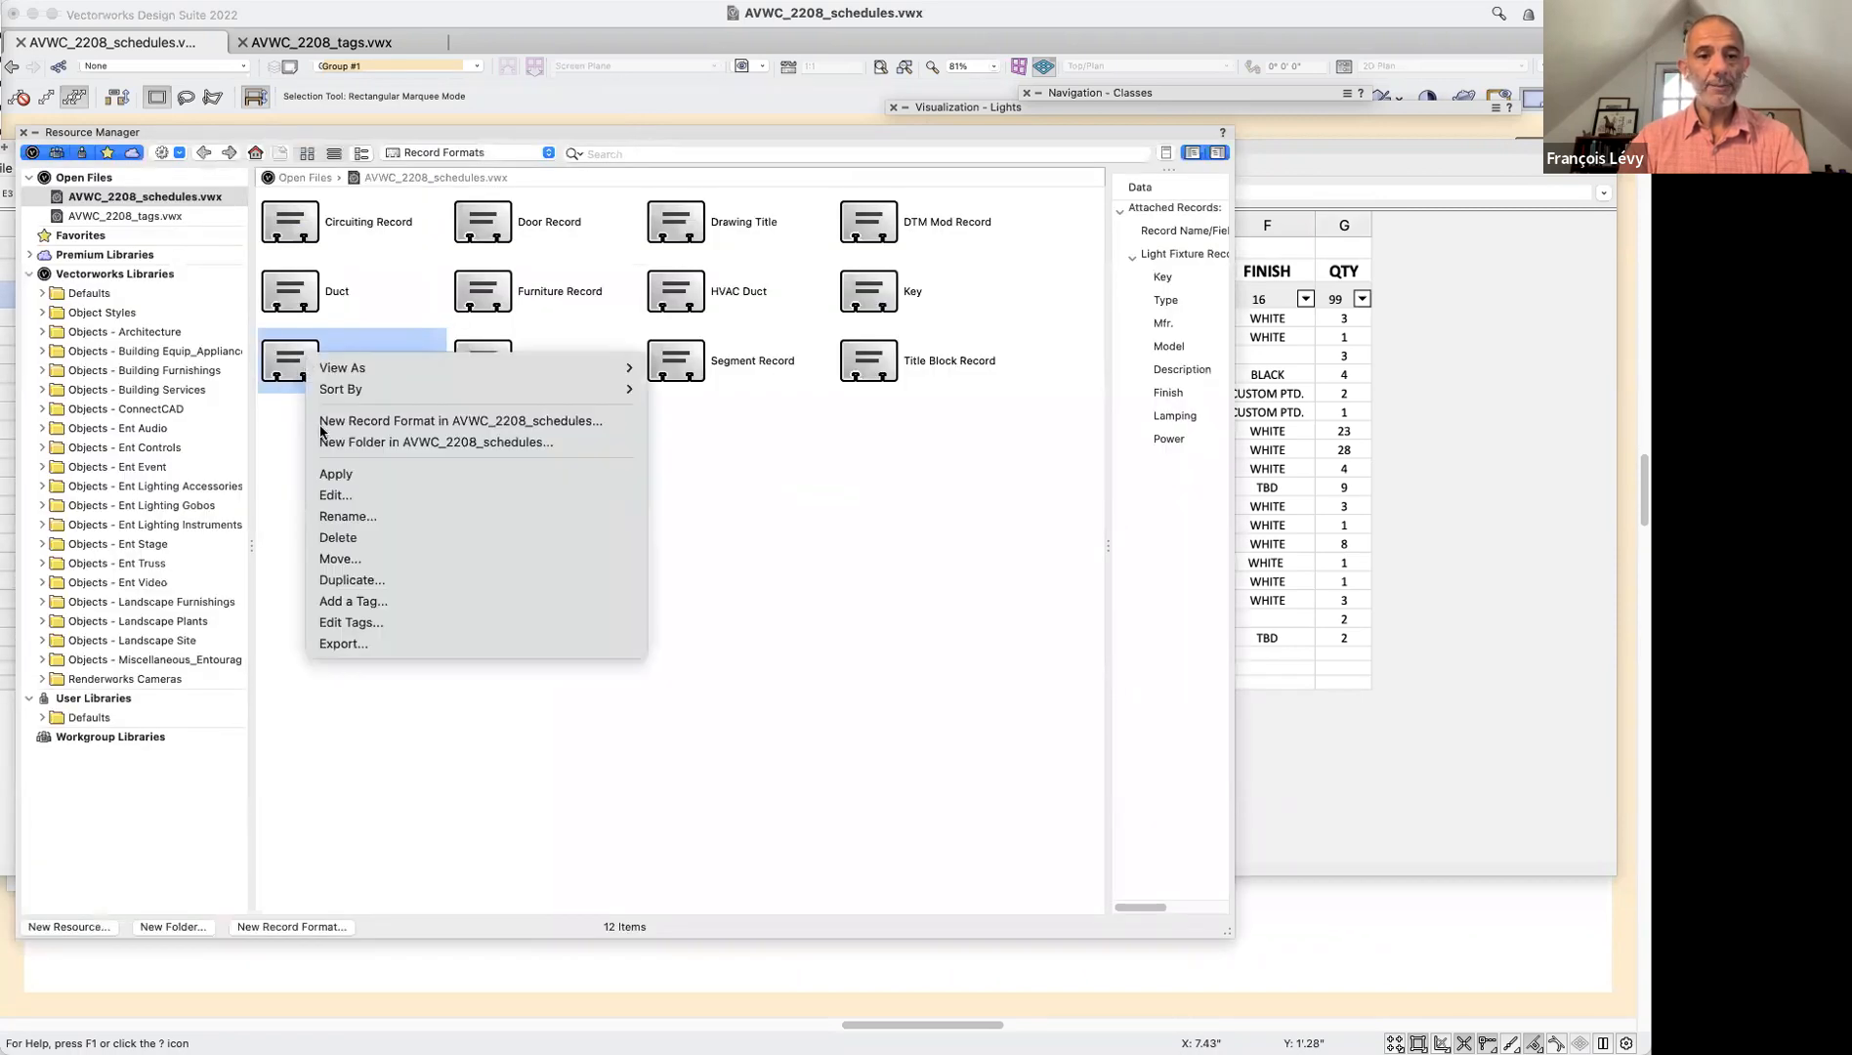
click(359, 498)
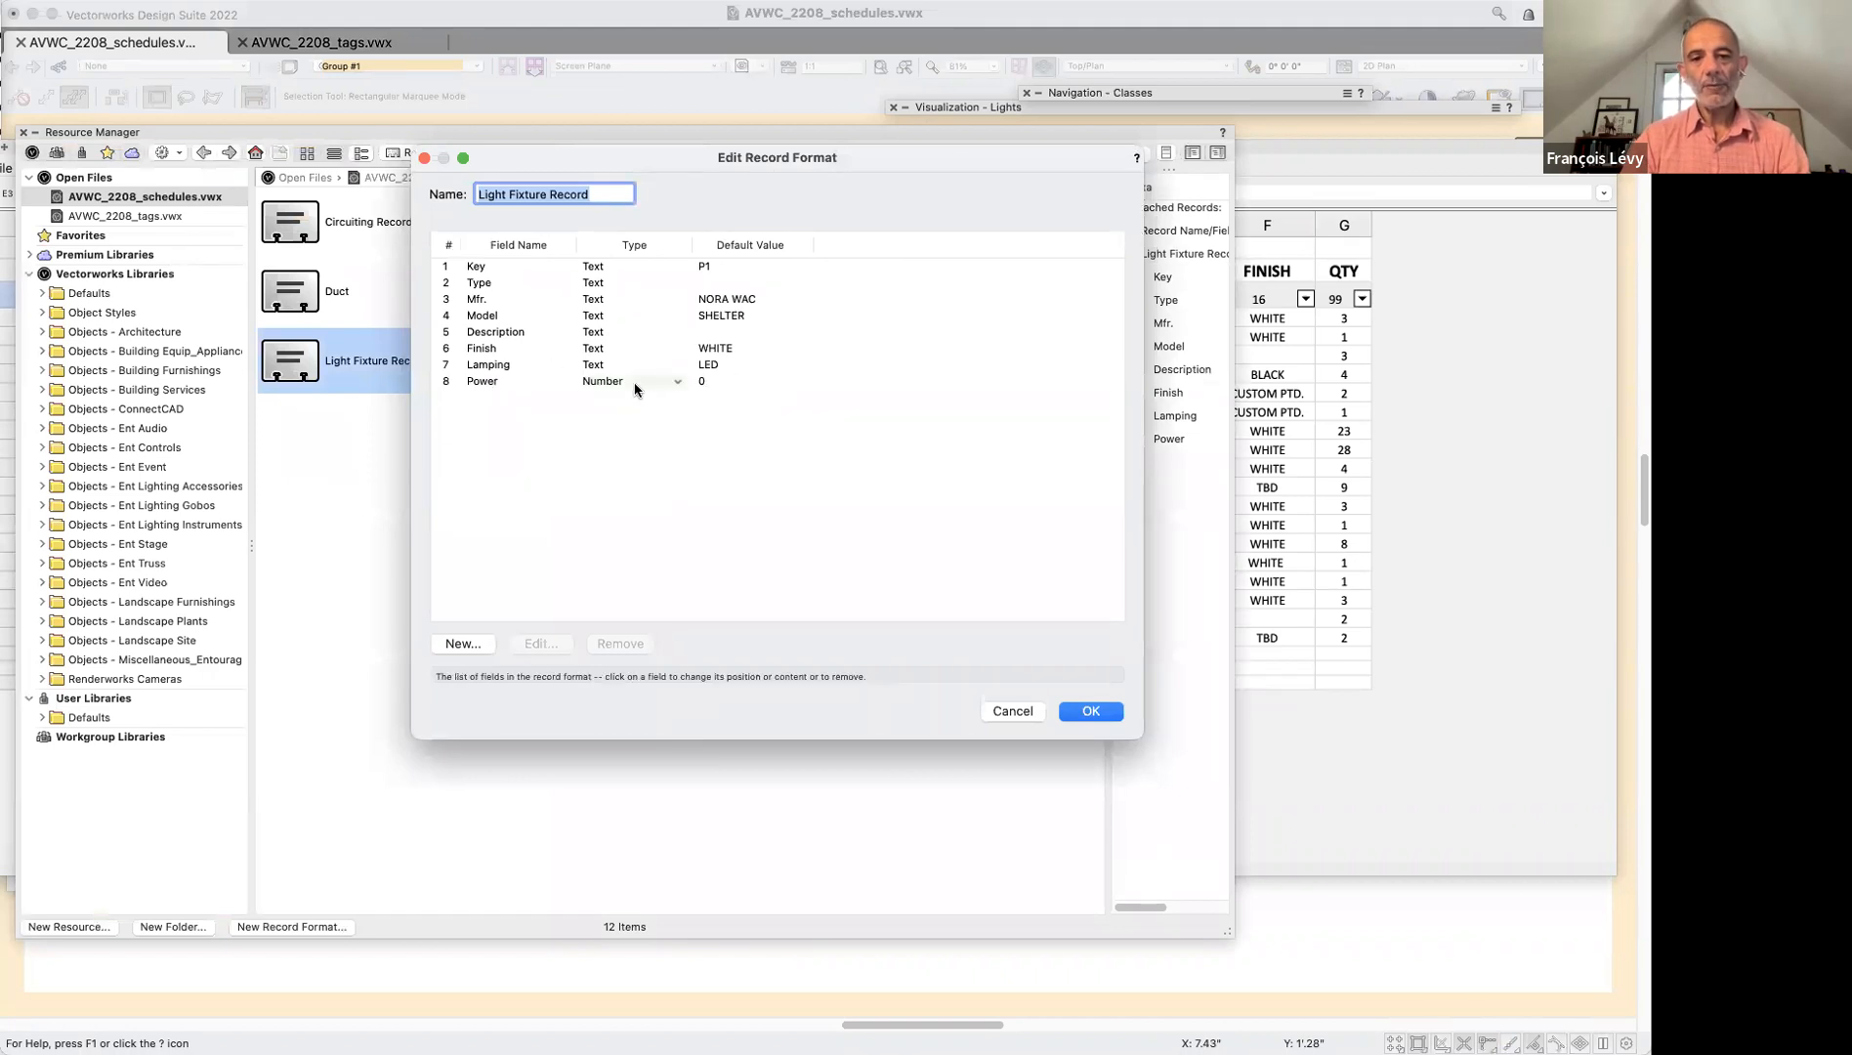
click(1012, 712)
click(1541, 433)
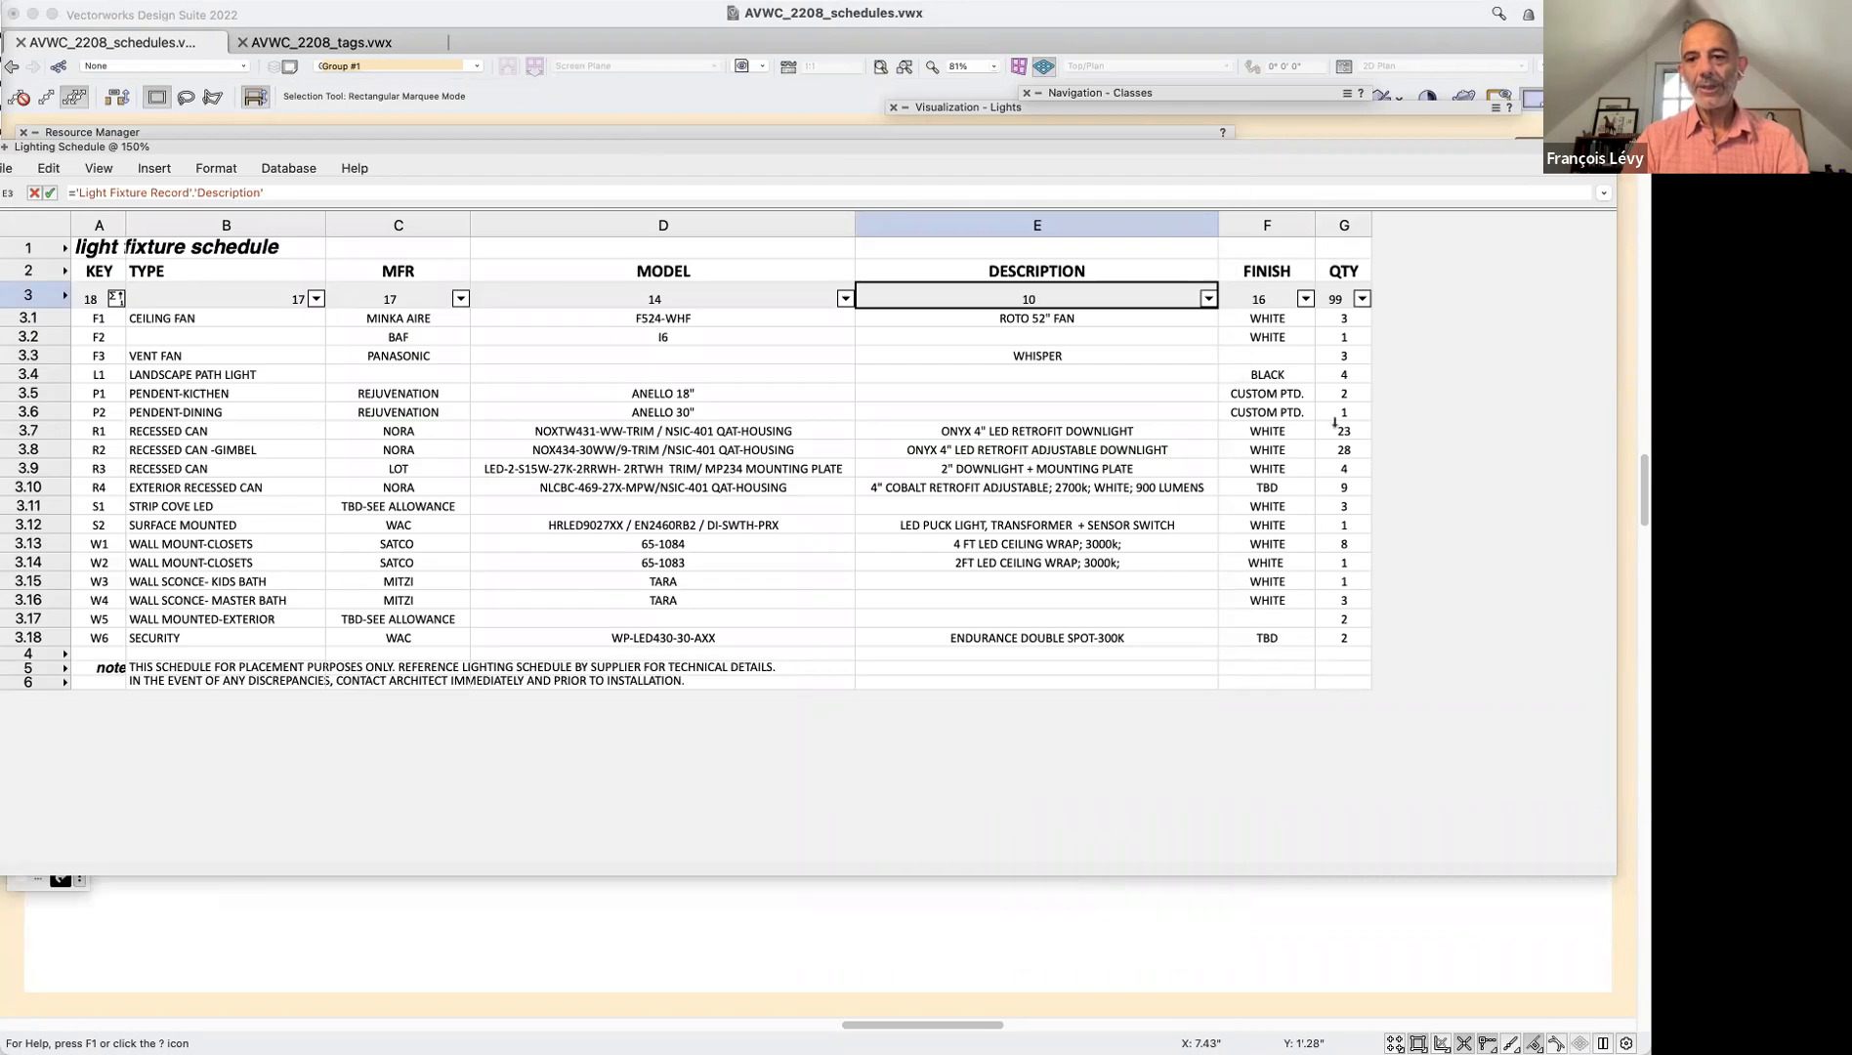
Check the row 3 database formulas behind the QTY and FINISH columns
click(1344, 270)
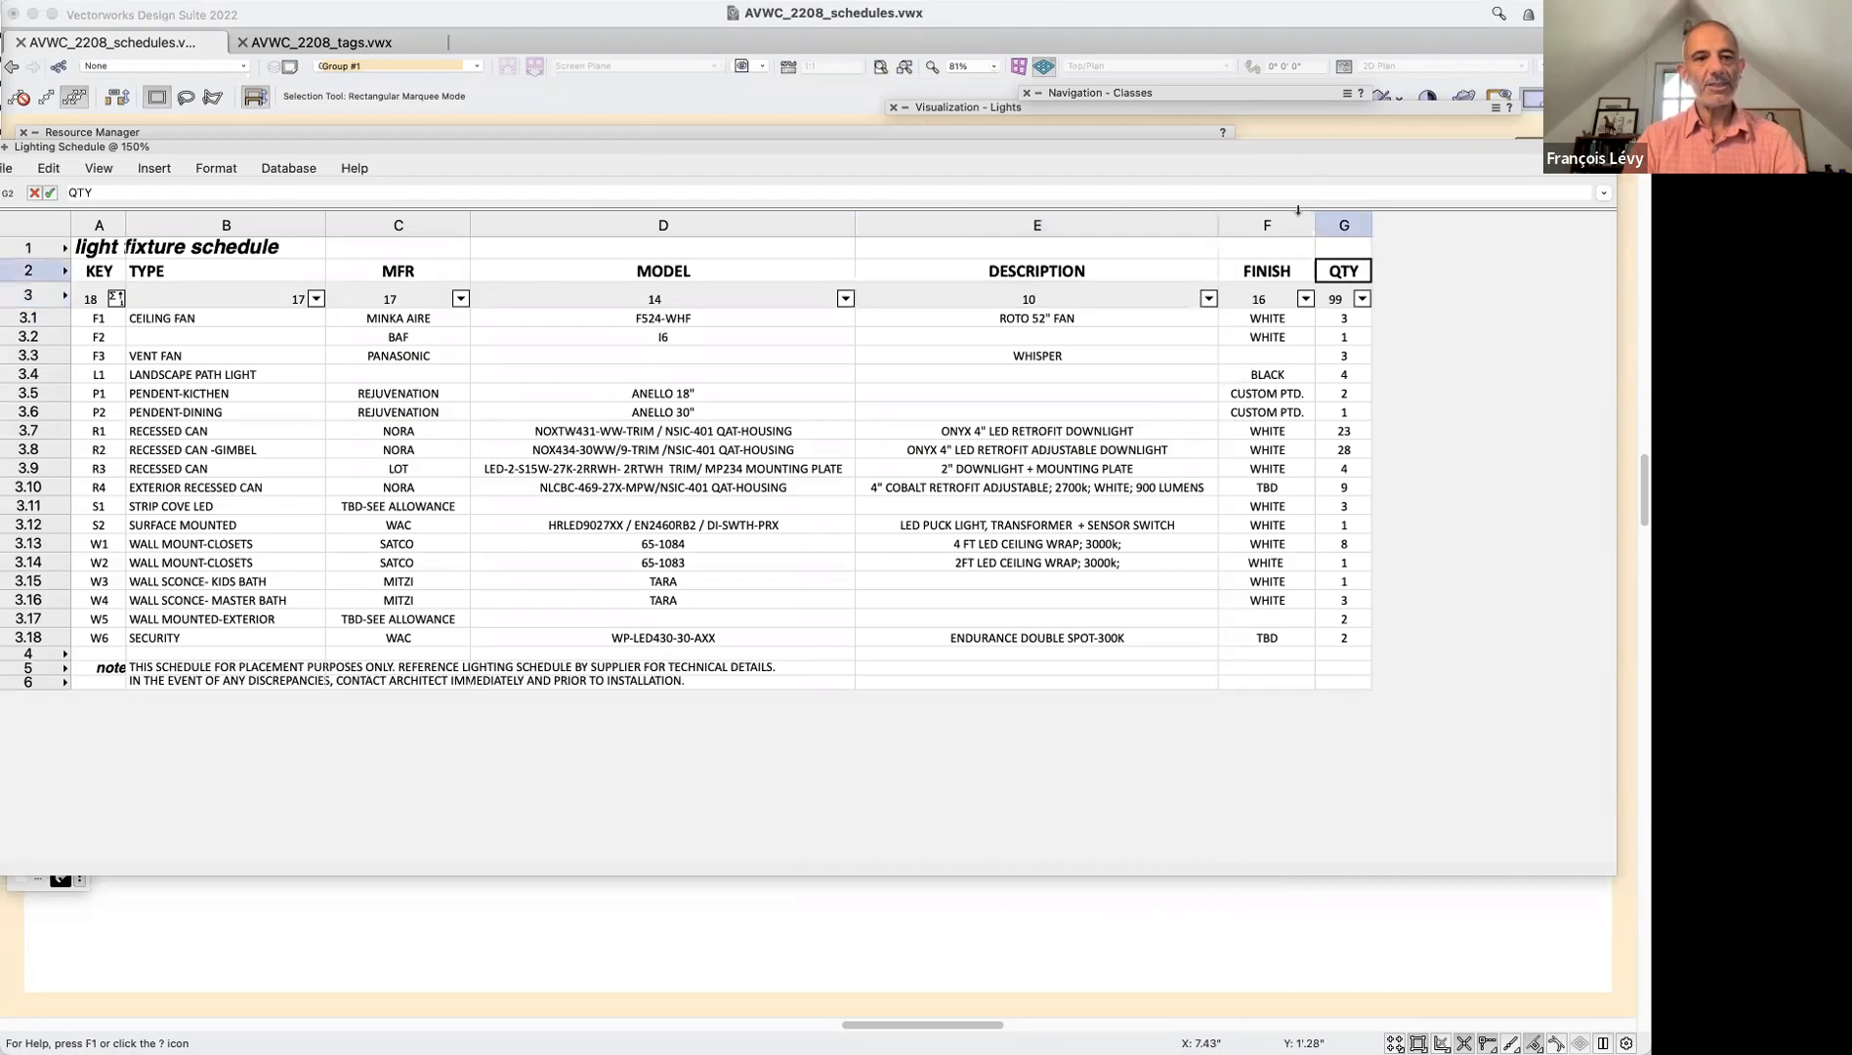
click(1334, 295)
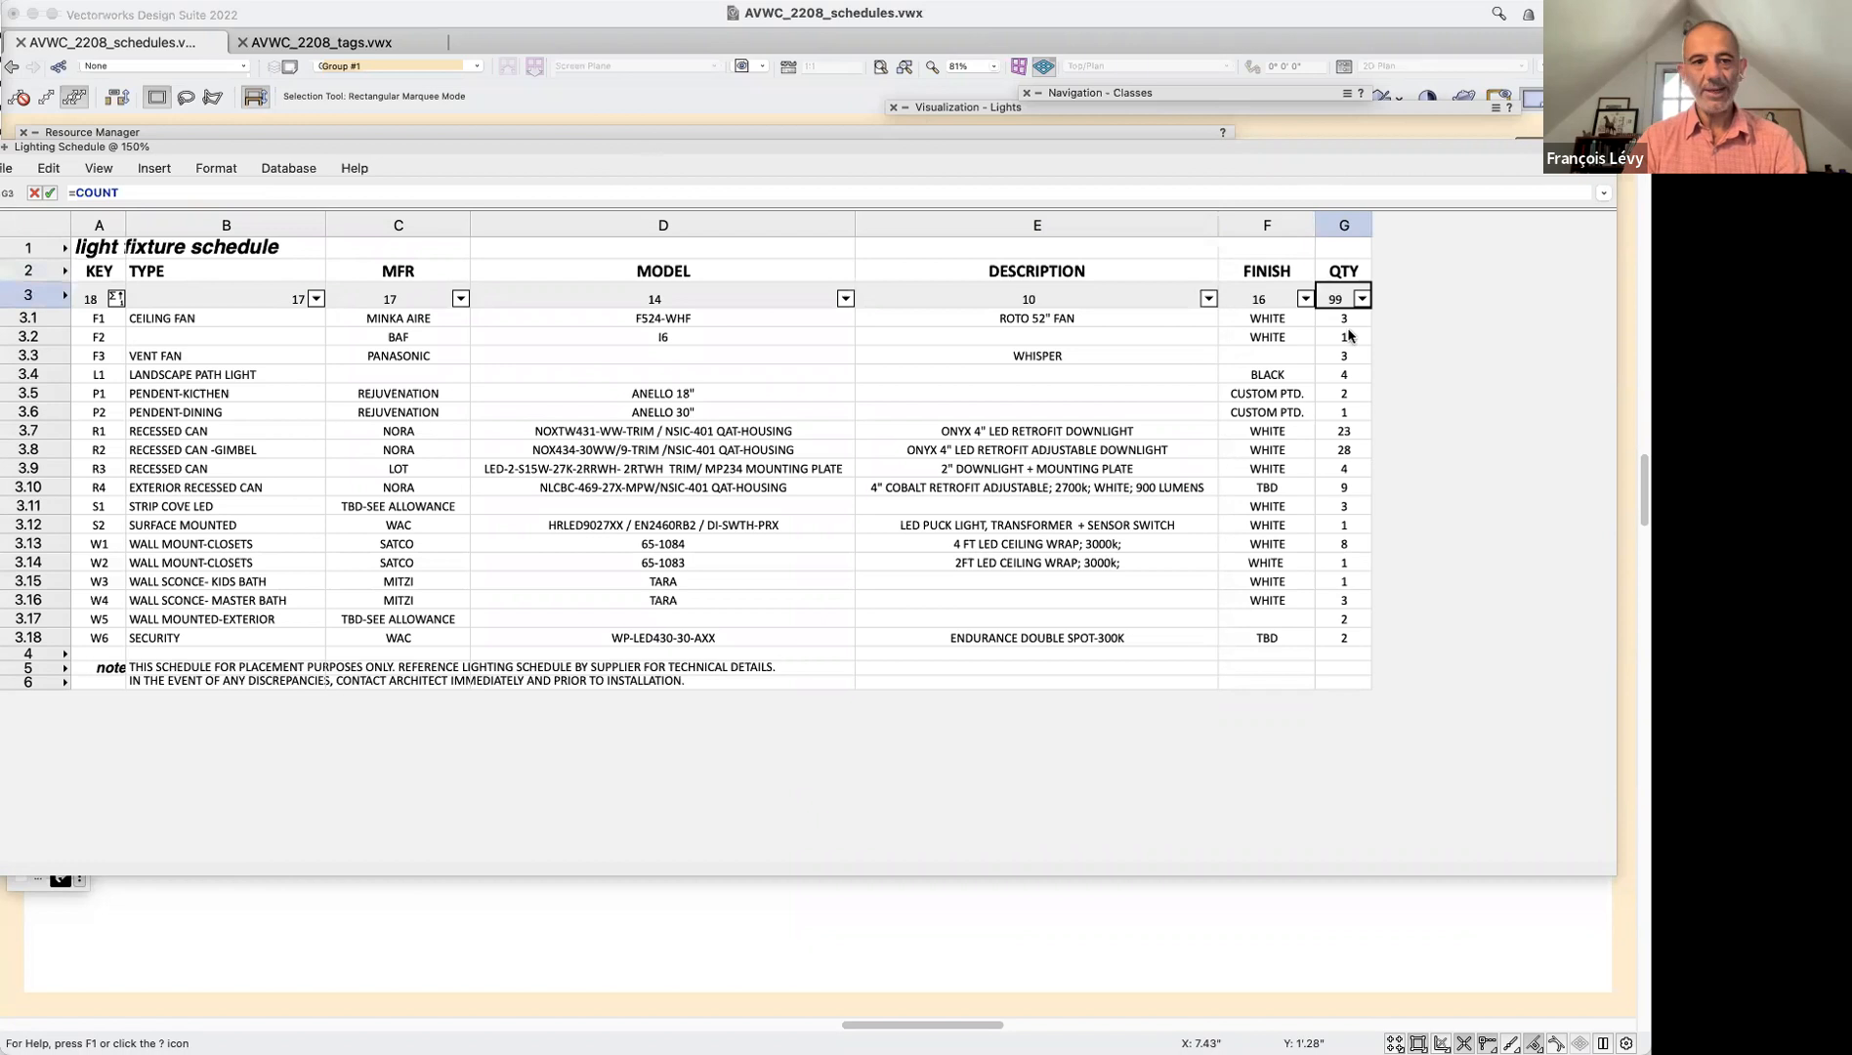
click(1251, 295)
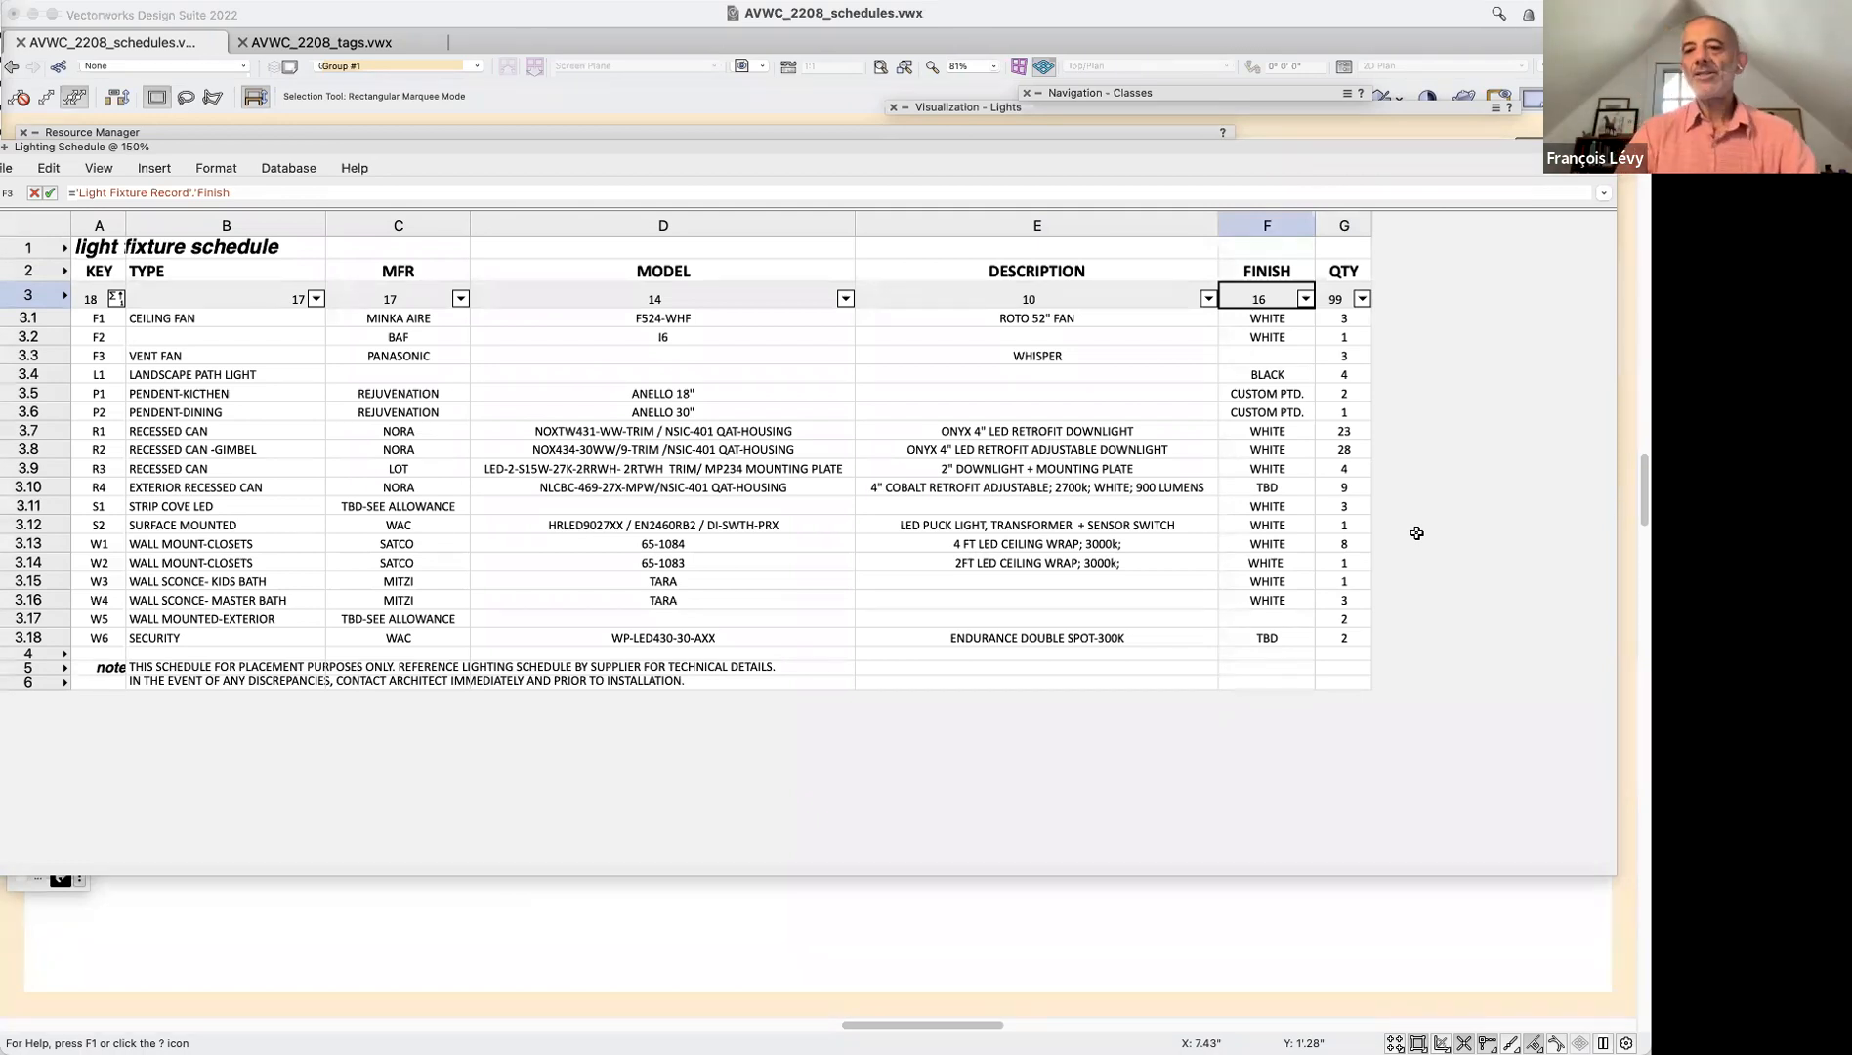
Insert a column before QTY and copy the FINISH heading into it
right_click(1359, 226)
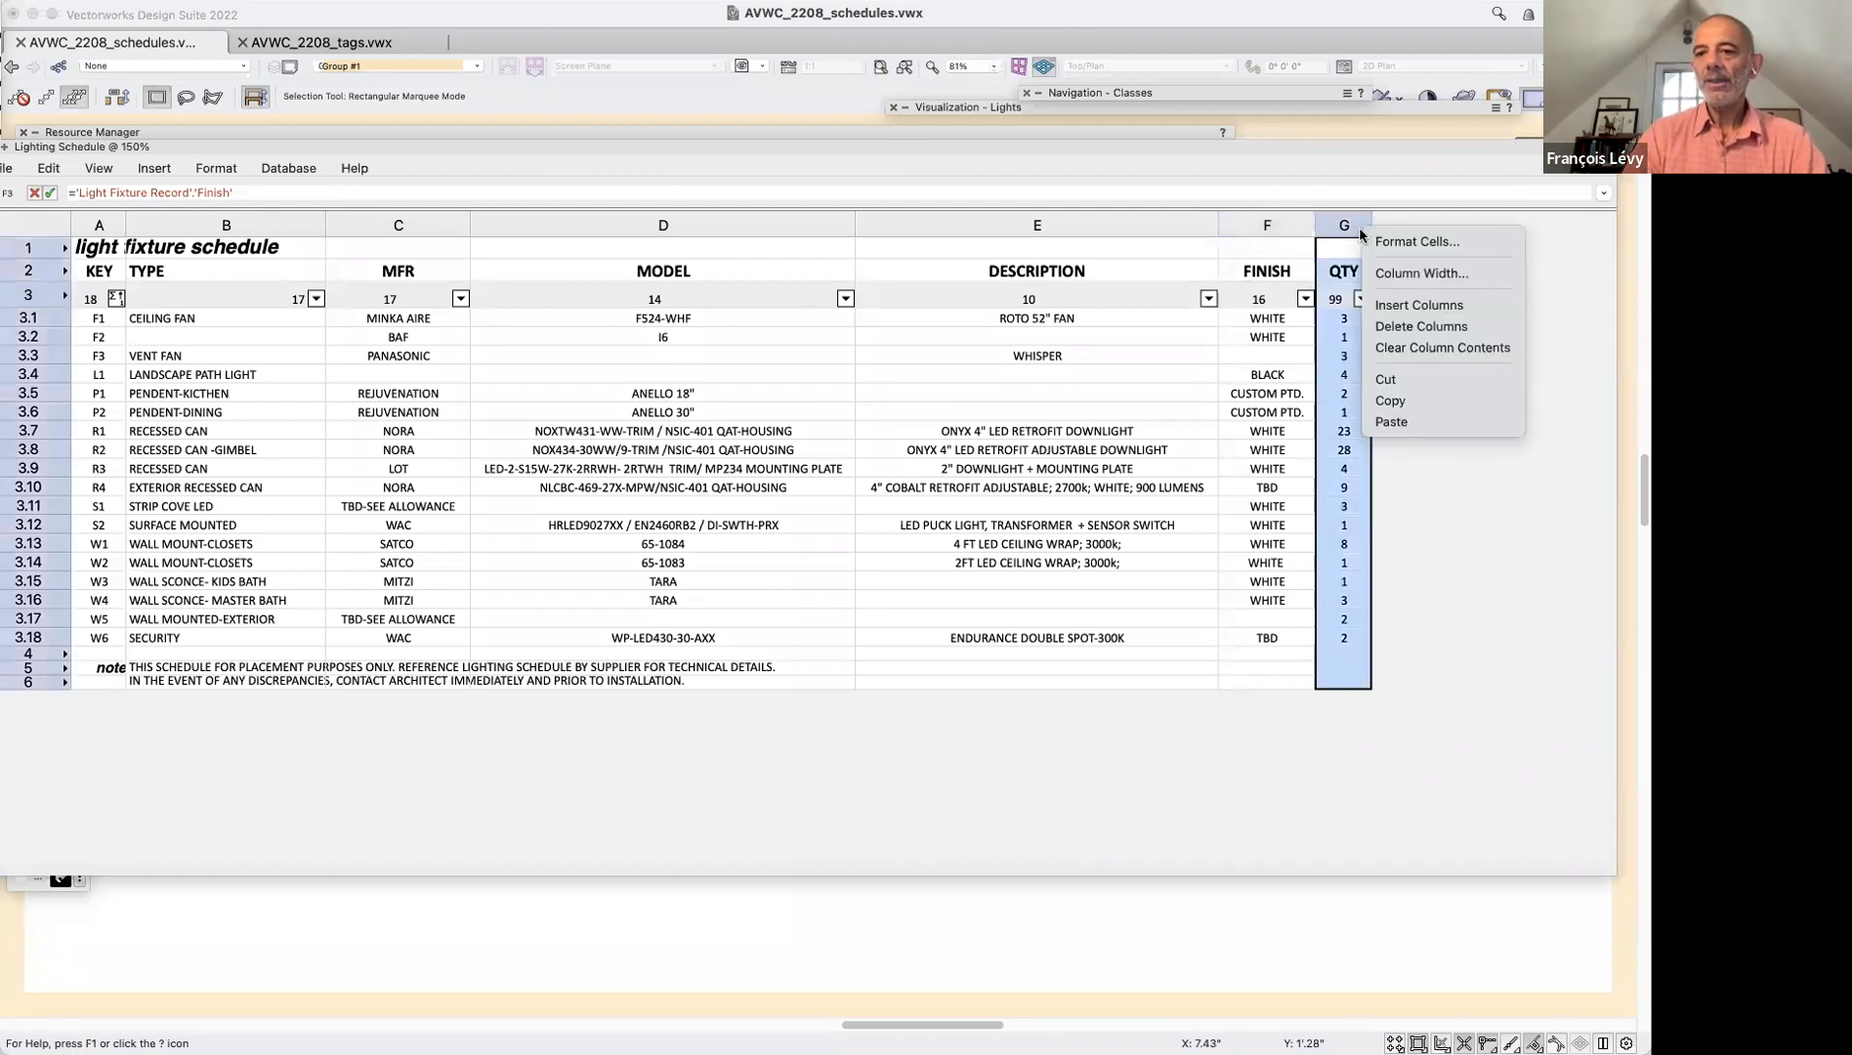
click(1418, 305)
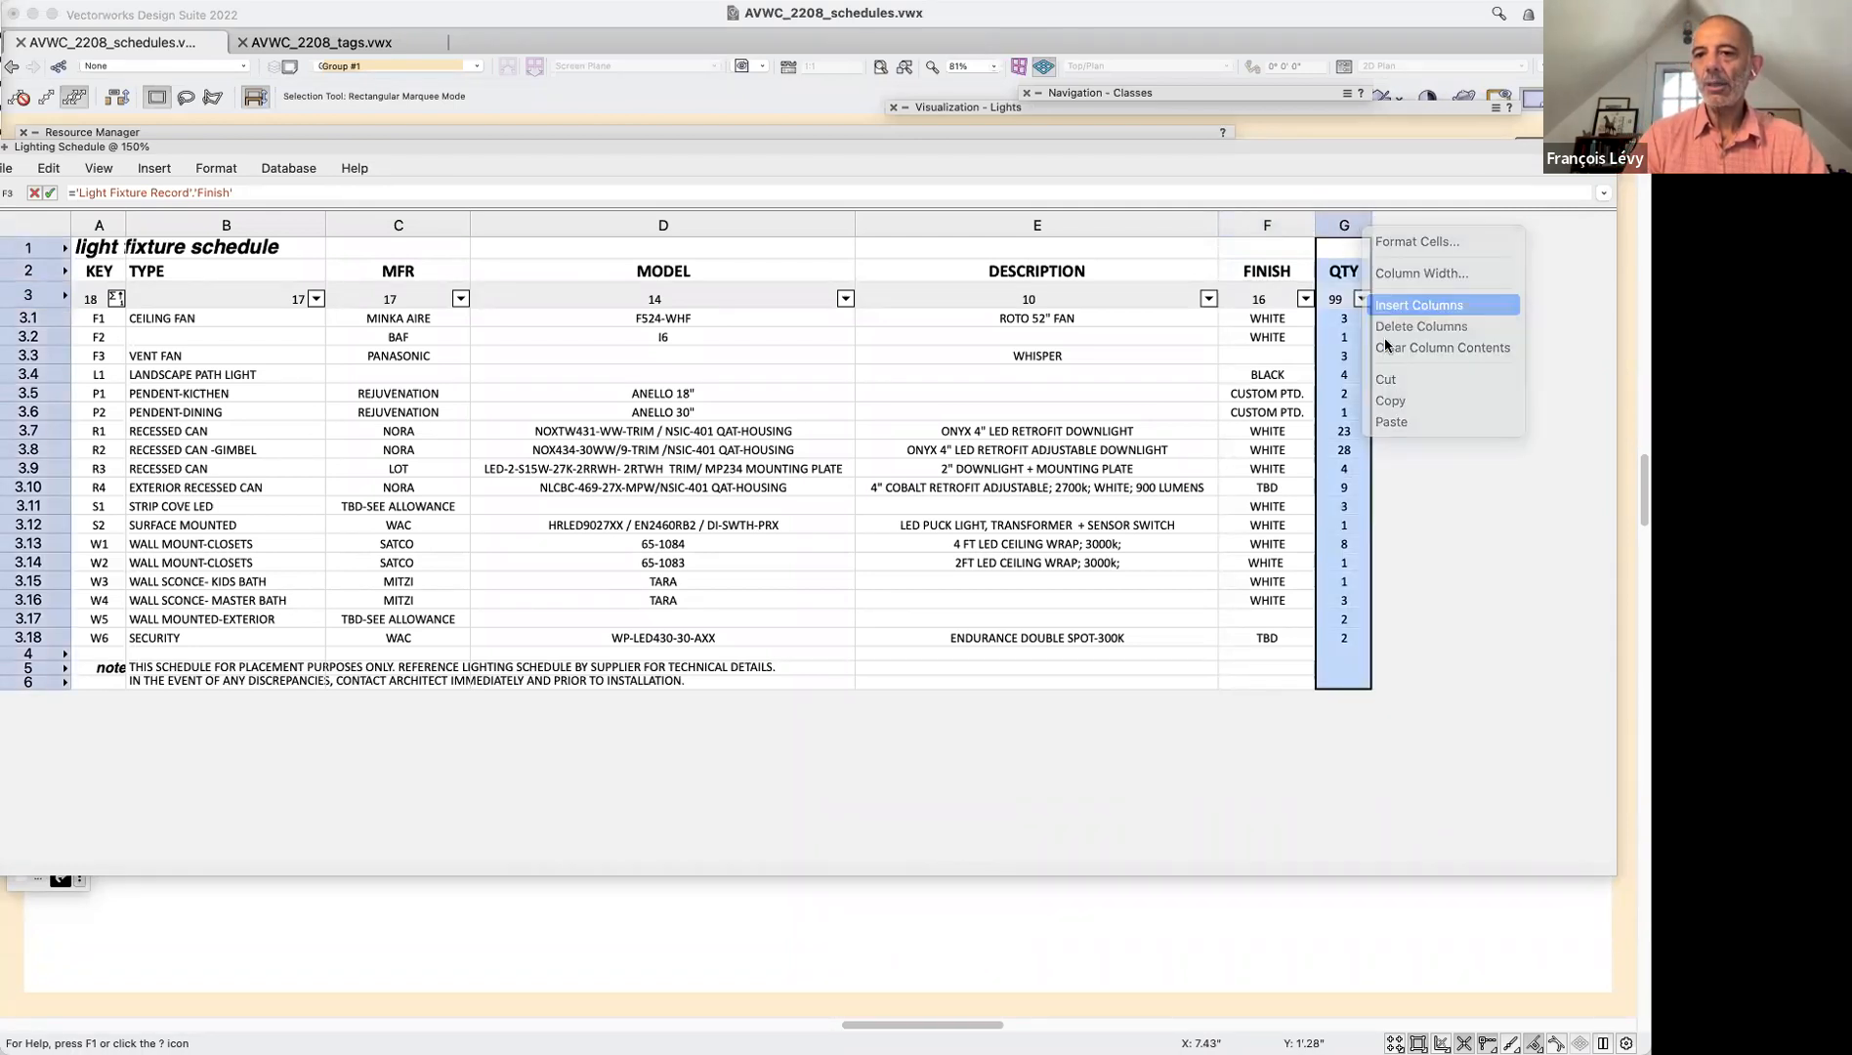
click(1283, 268)
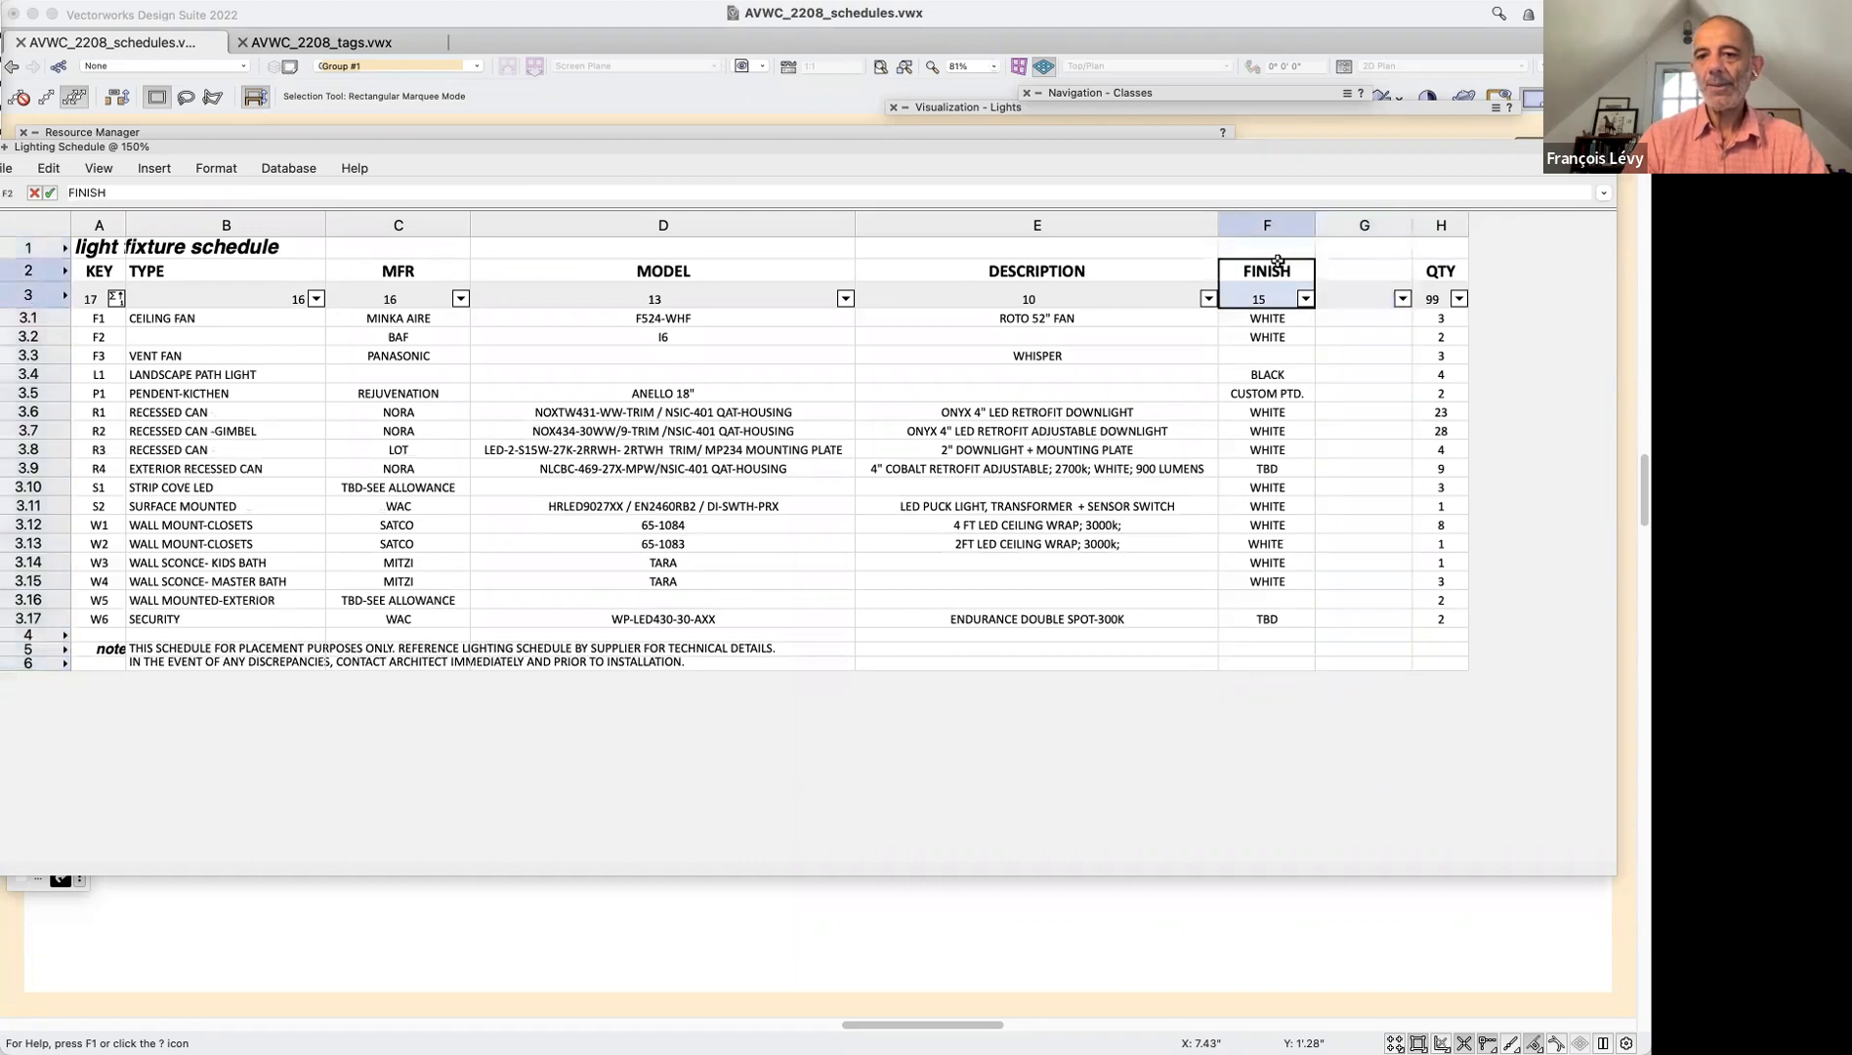
click(1350, 270)
text(FINISH FINISH FINISH FINISH FINISH FINISH FINISH FINISH FINISH FINISH FINISH FINISH FINISH FINISH FINISH FINISH FINISH FINISH FINISH)
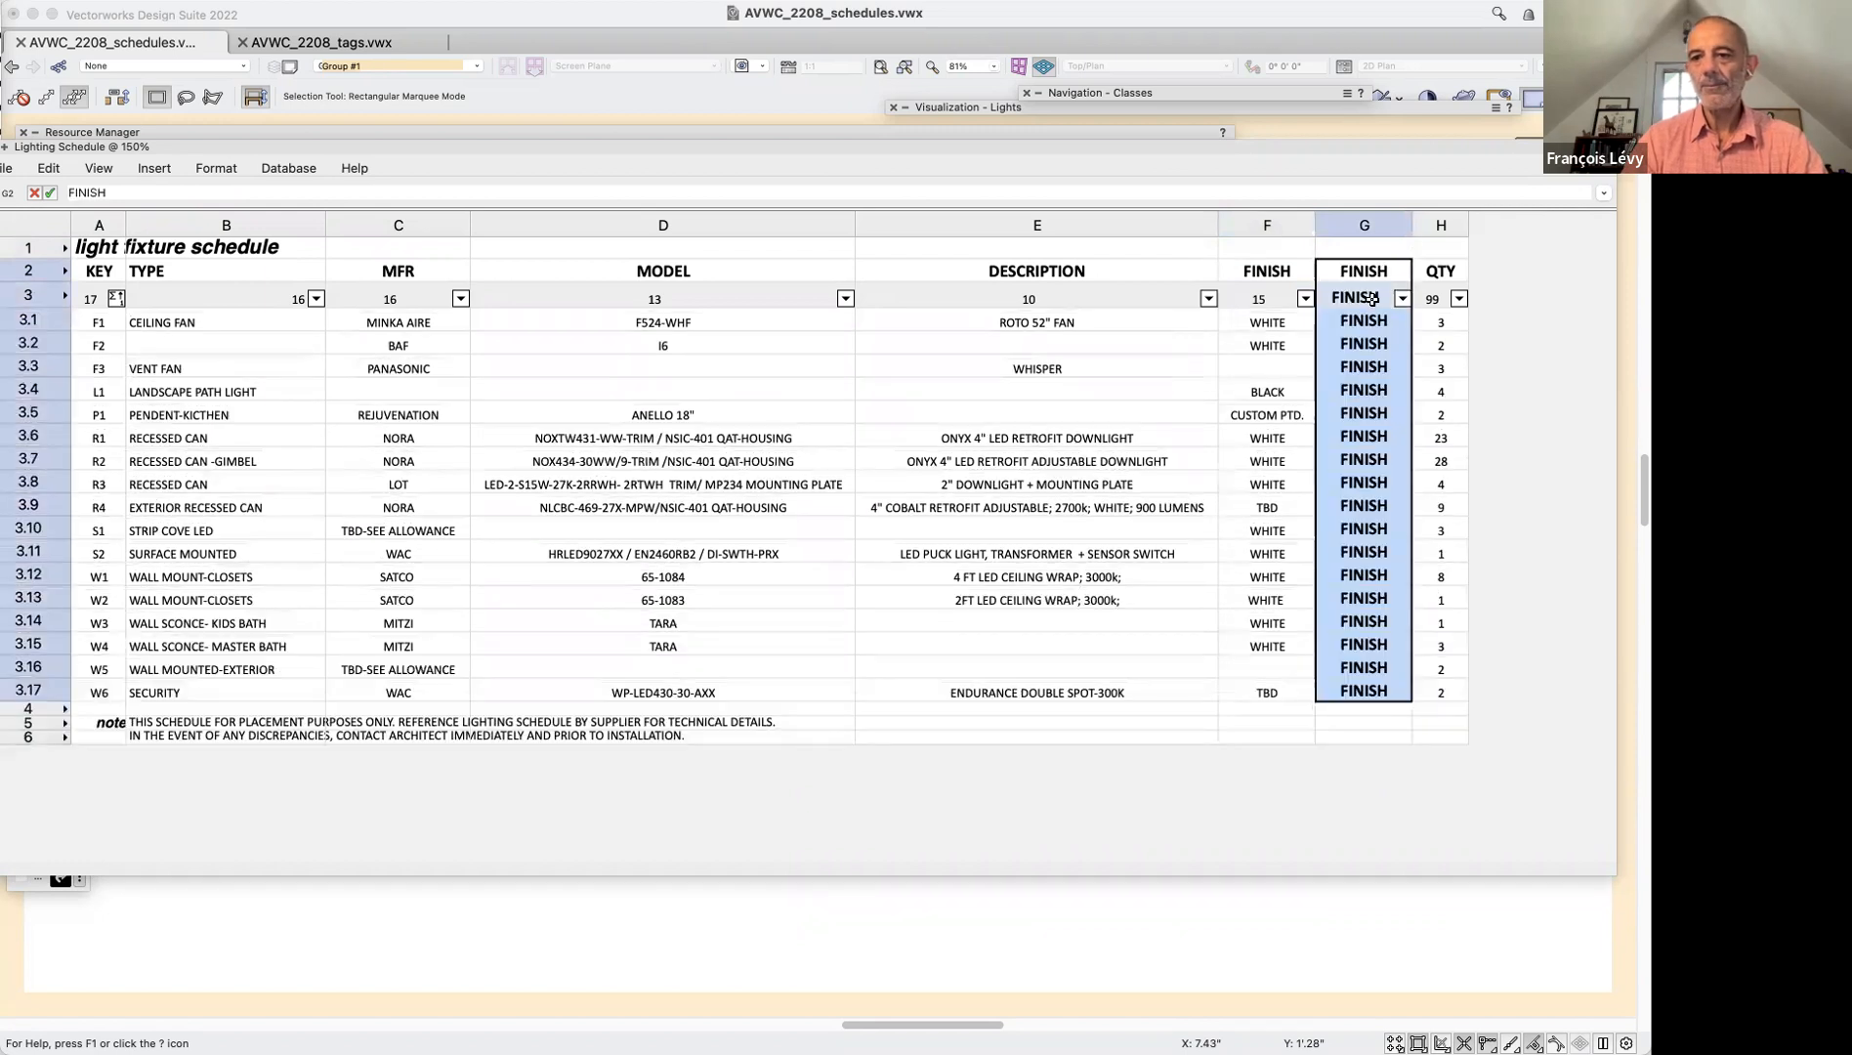
Copy the formula ='Light Fixture Record'.'Finish' from the FINISH column into the new column's row 3 database header
click(1372, 298)
click(1264, 298)
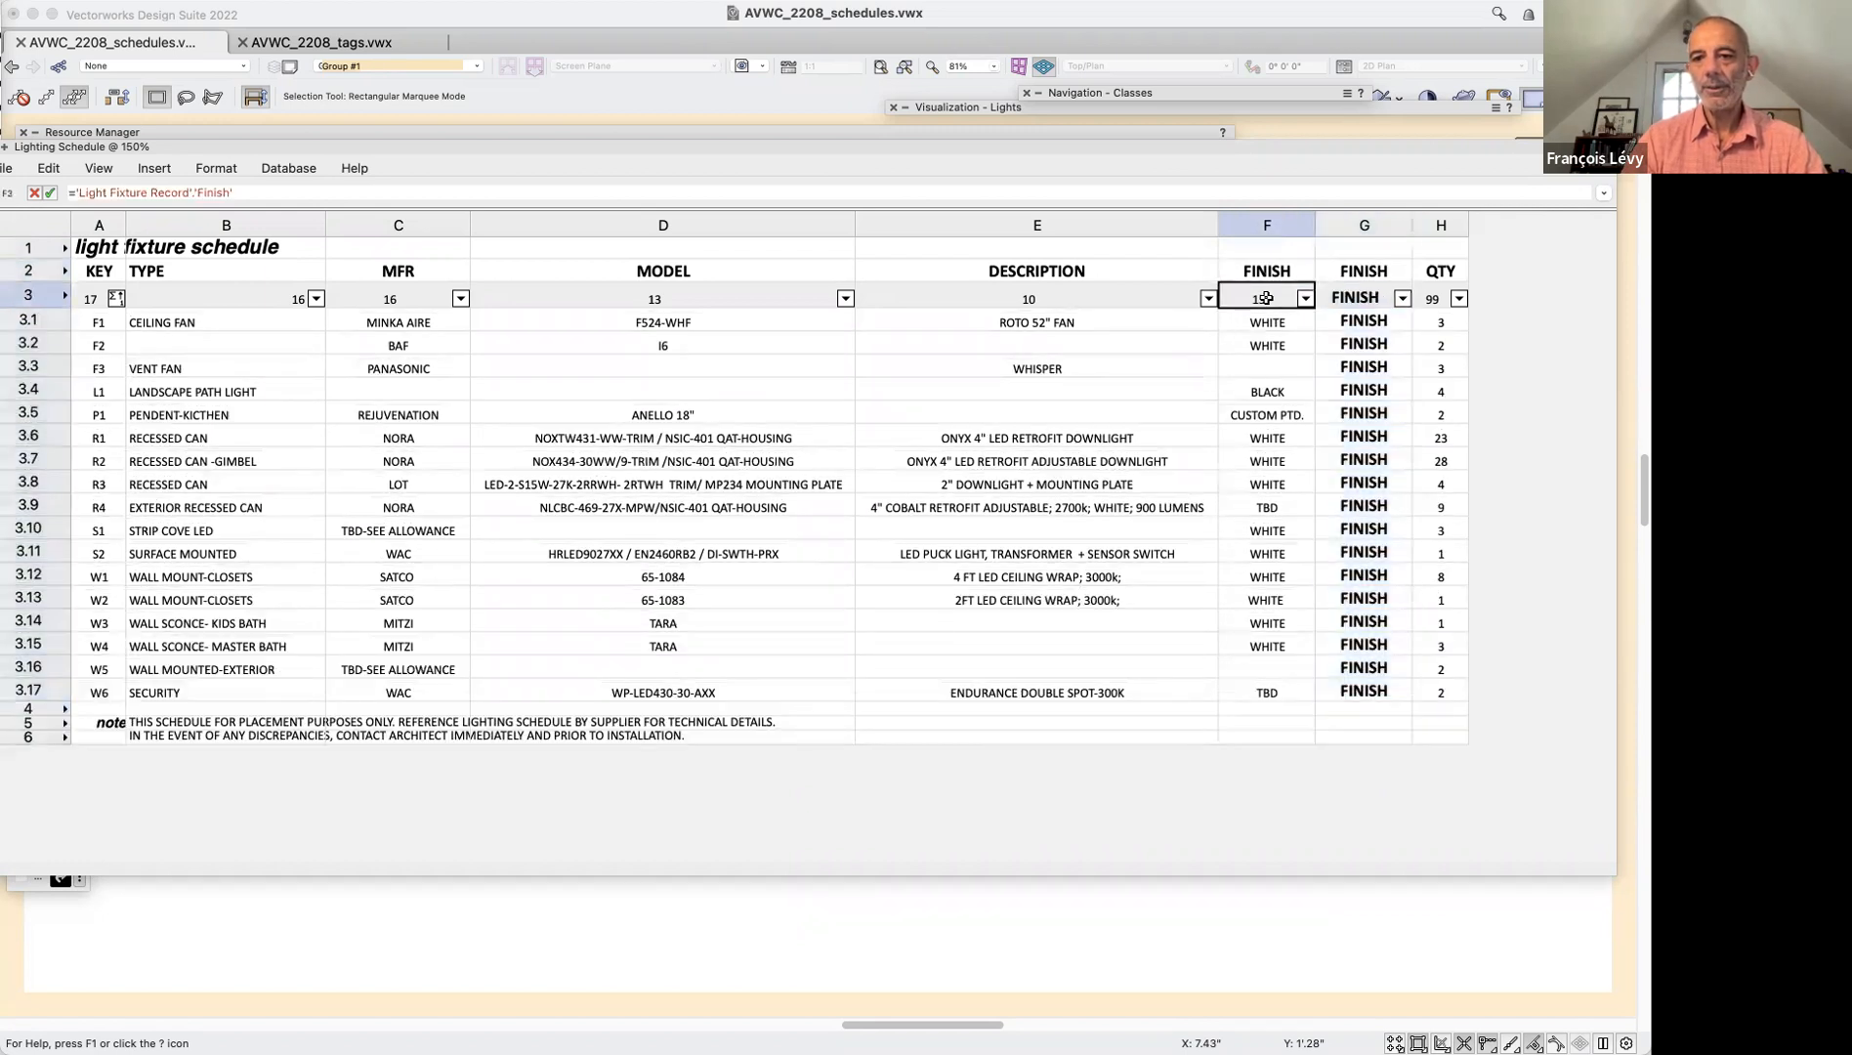
click(1366, 302)
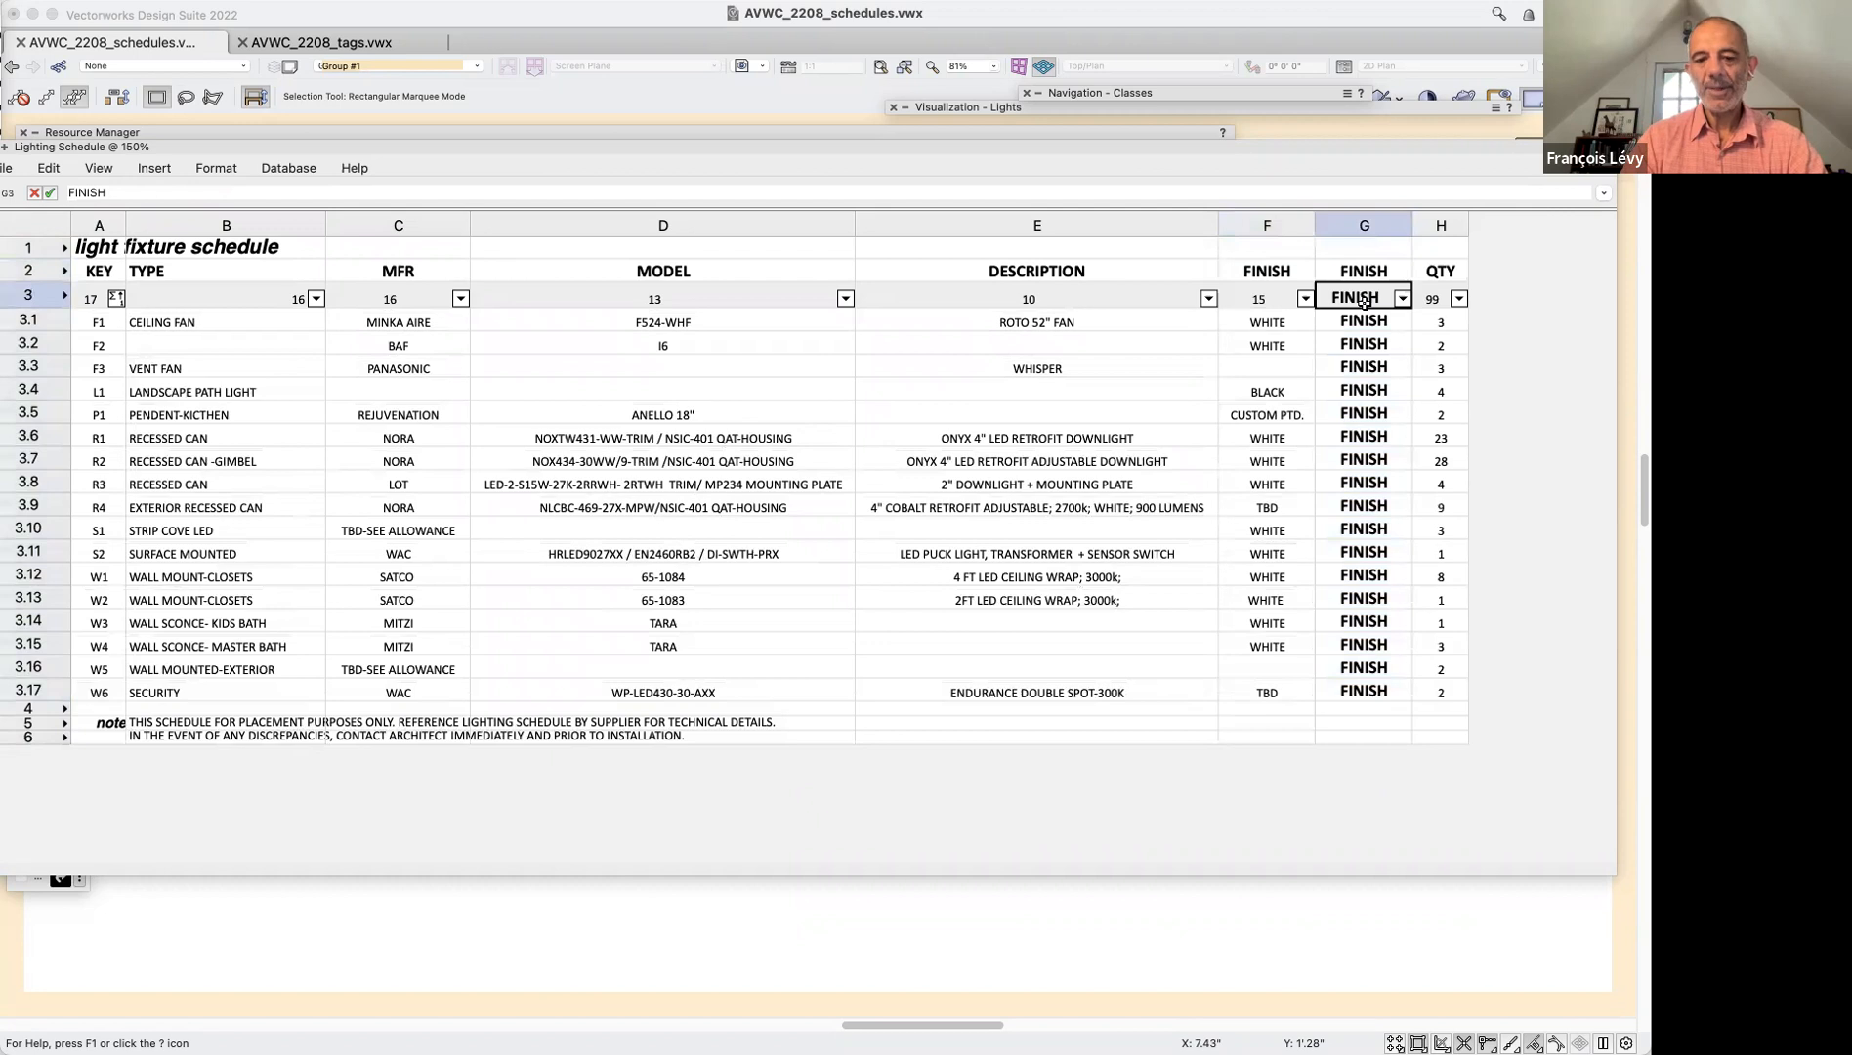
text(='Light Fixture Record'.'Finish')
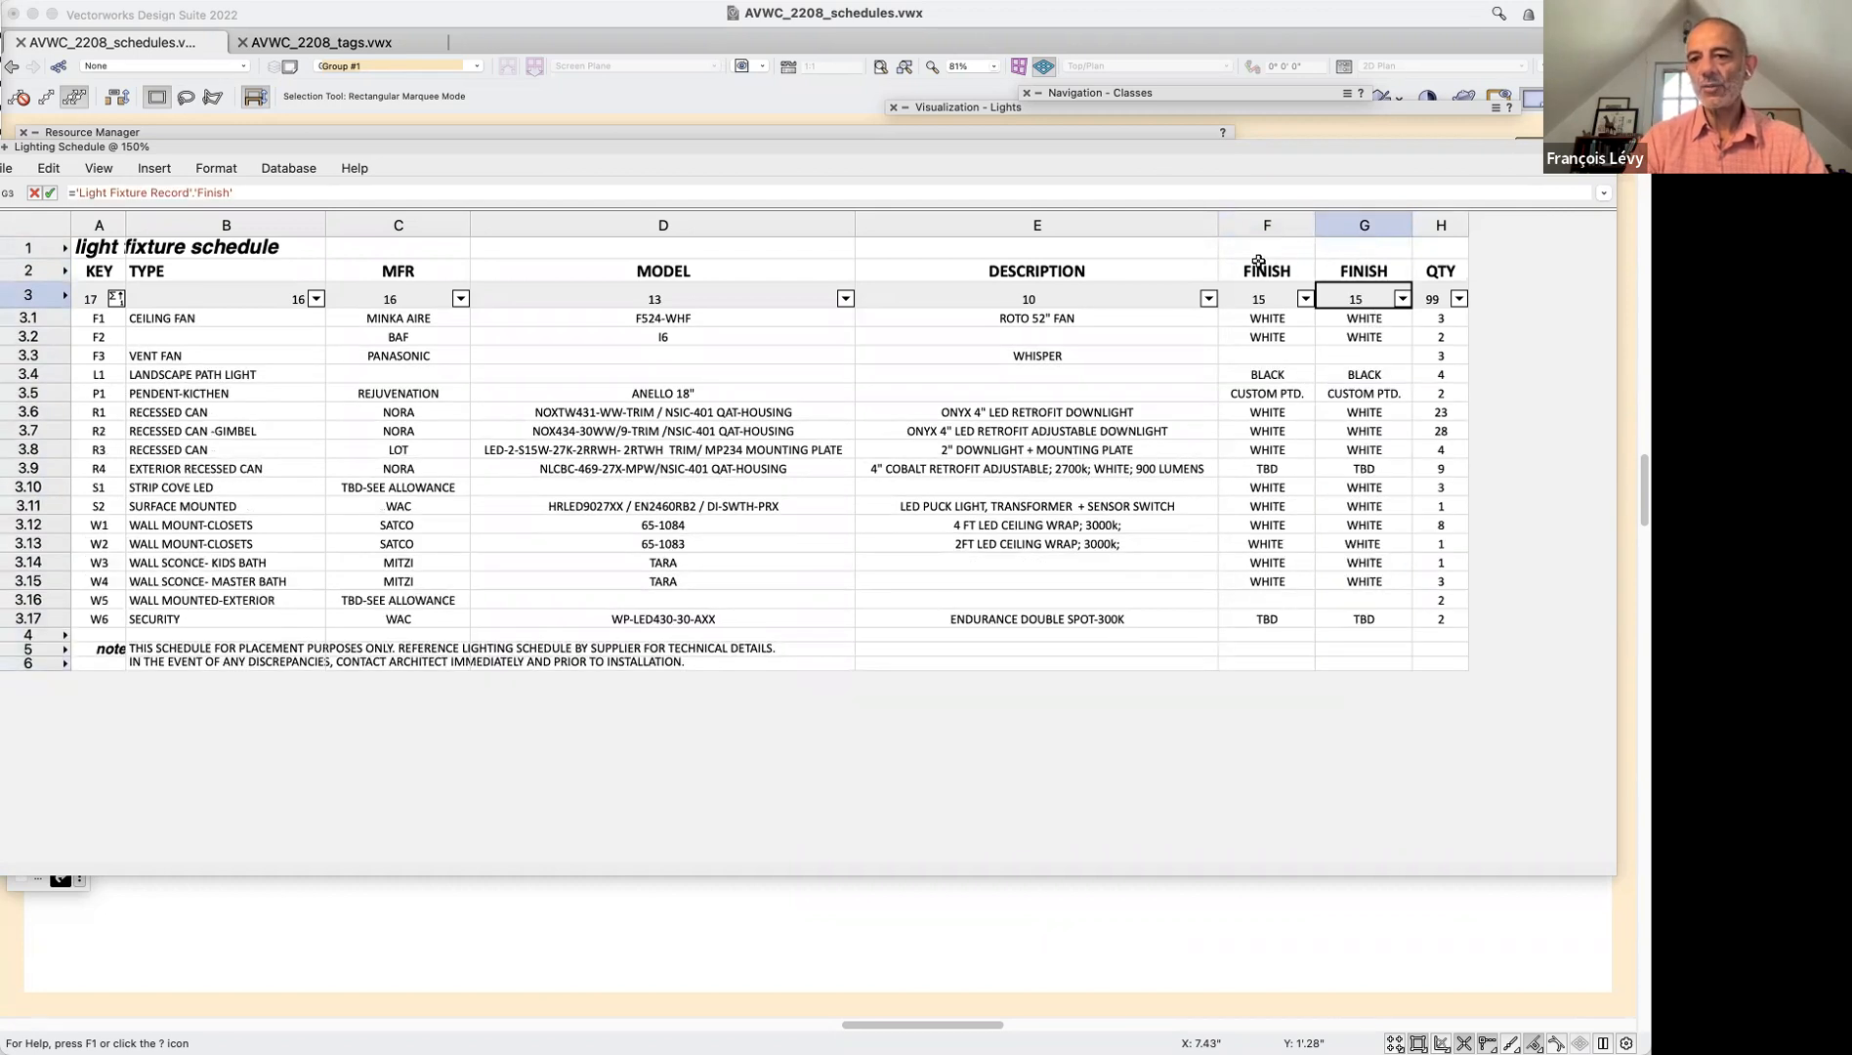
Change the new column's heading to WATTs
click(1371, 276)
text(WATT)
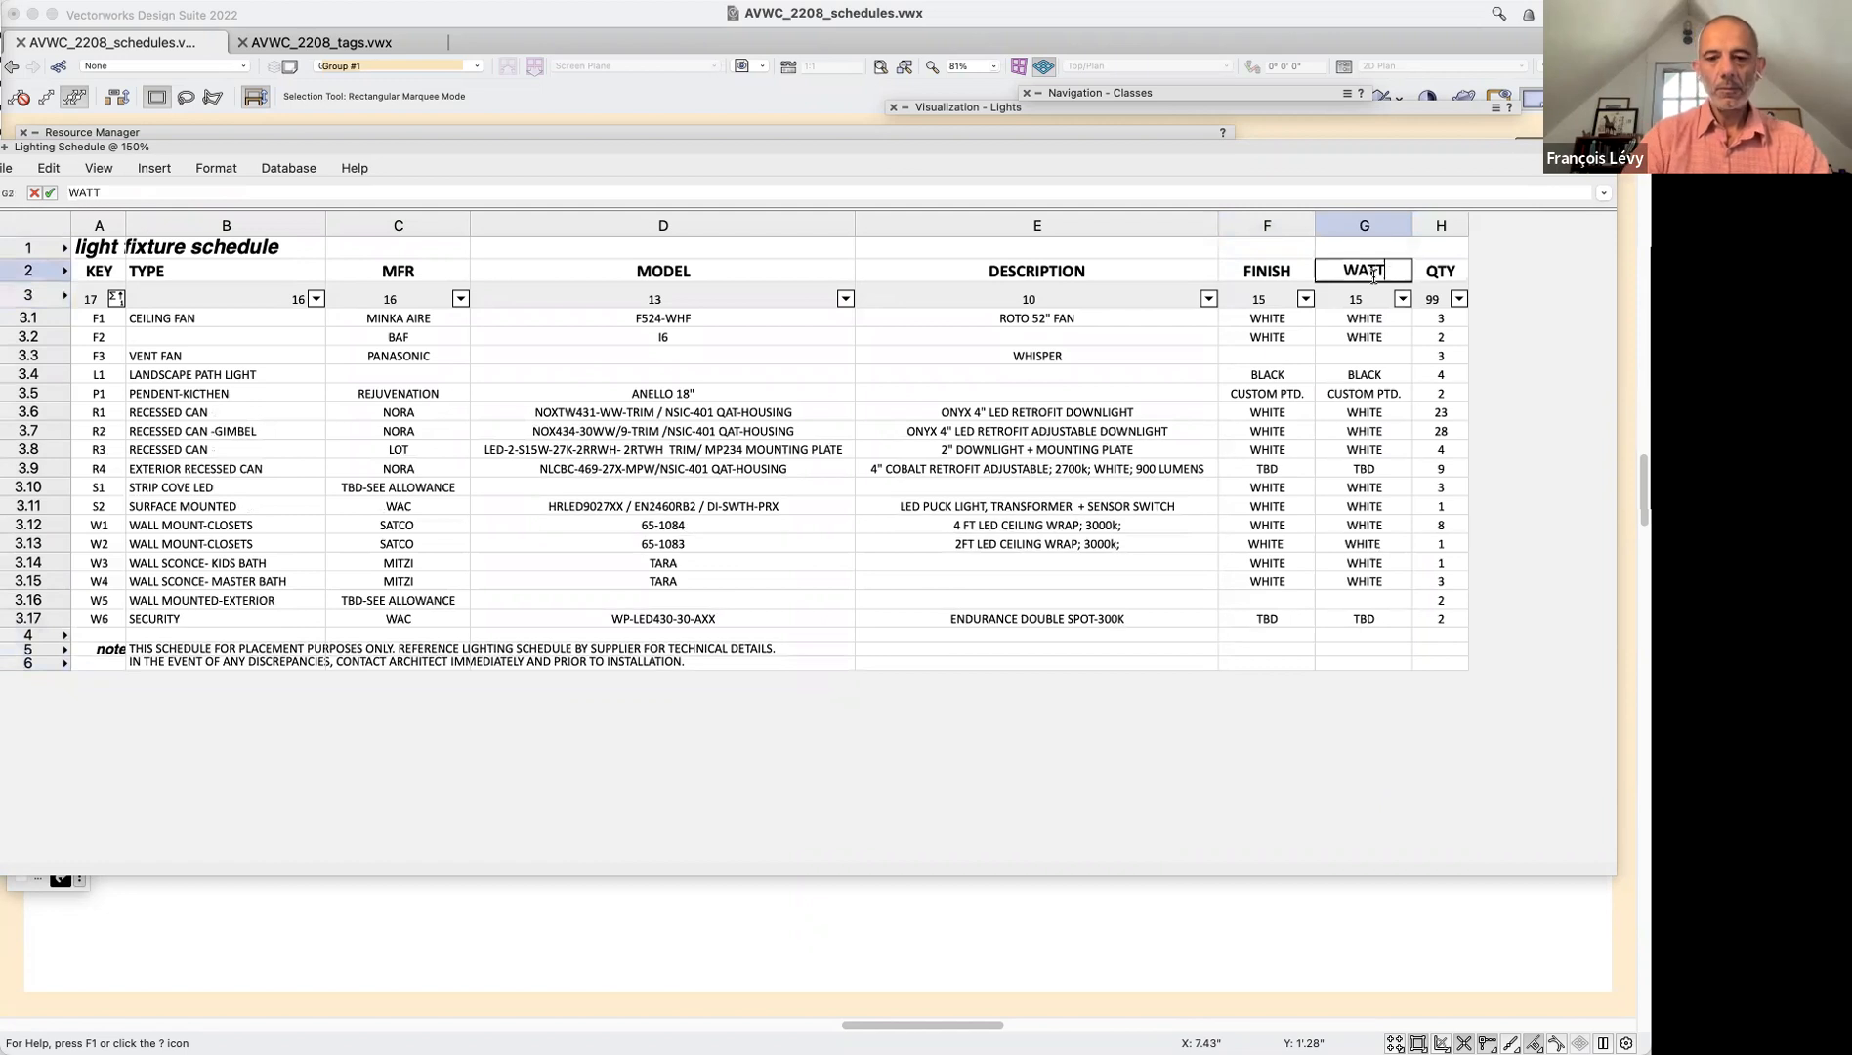
text(s)
key(Return)
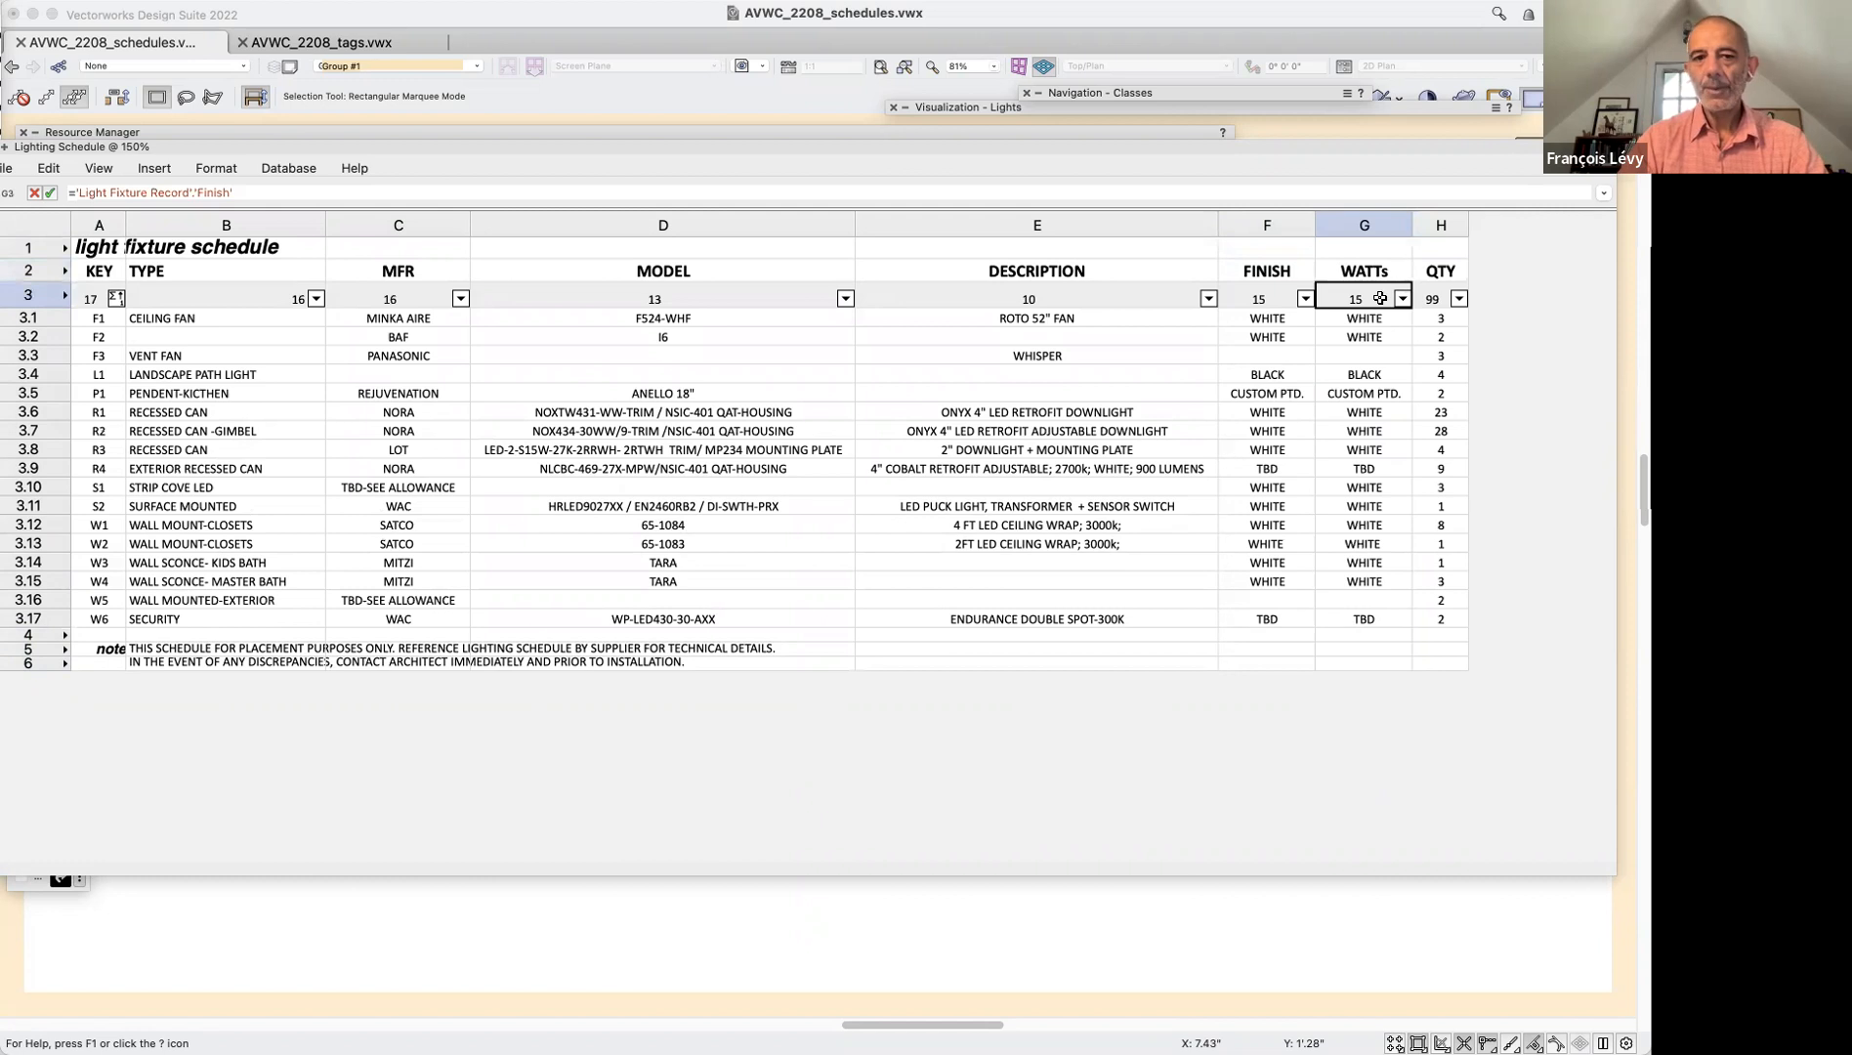
Edit the WATTs column's database formula to ='Light Fixture Record'.'Power'
double_click(214, 193)
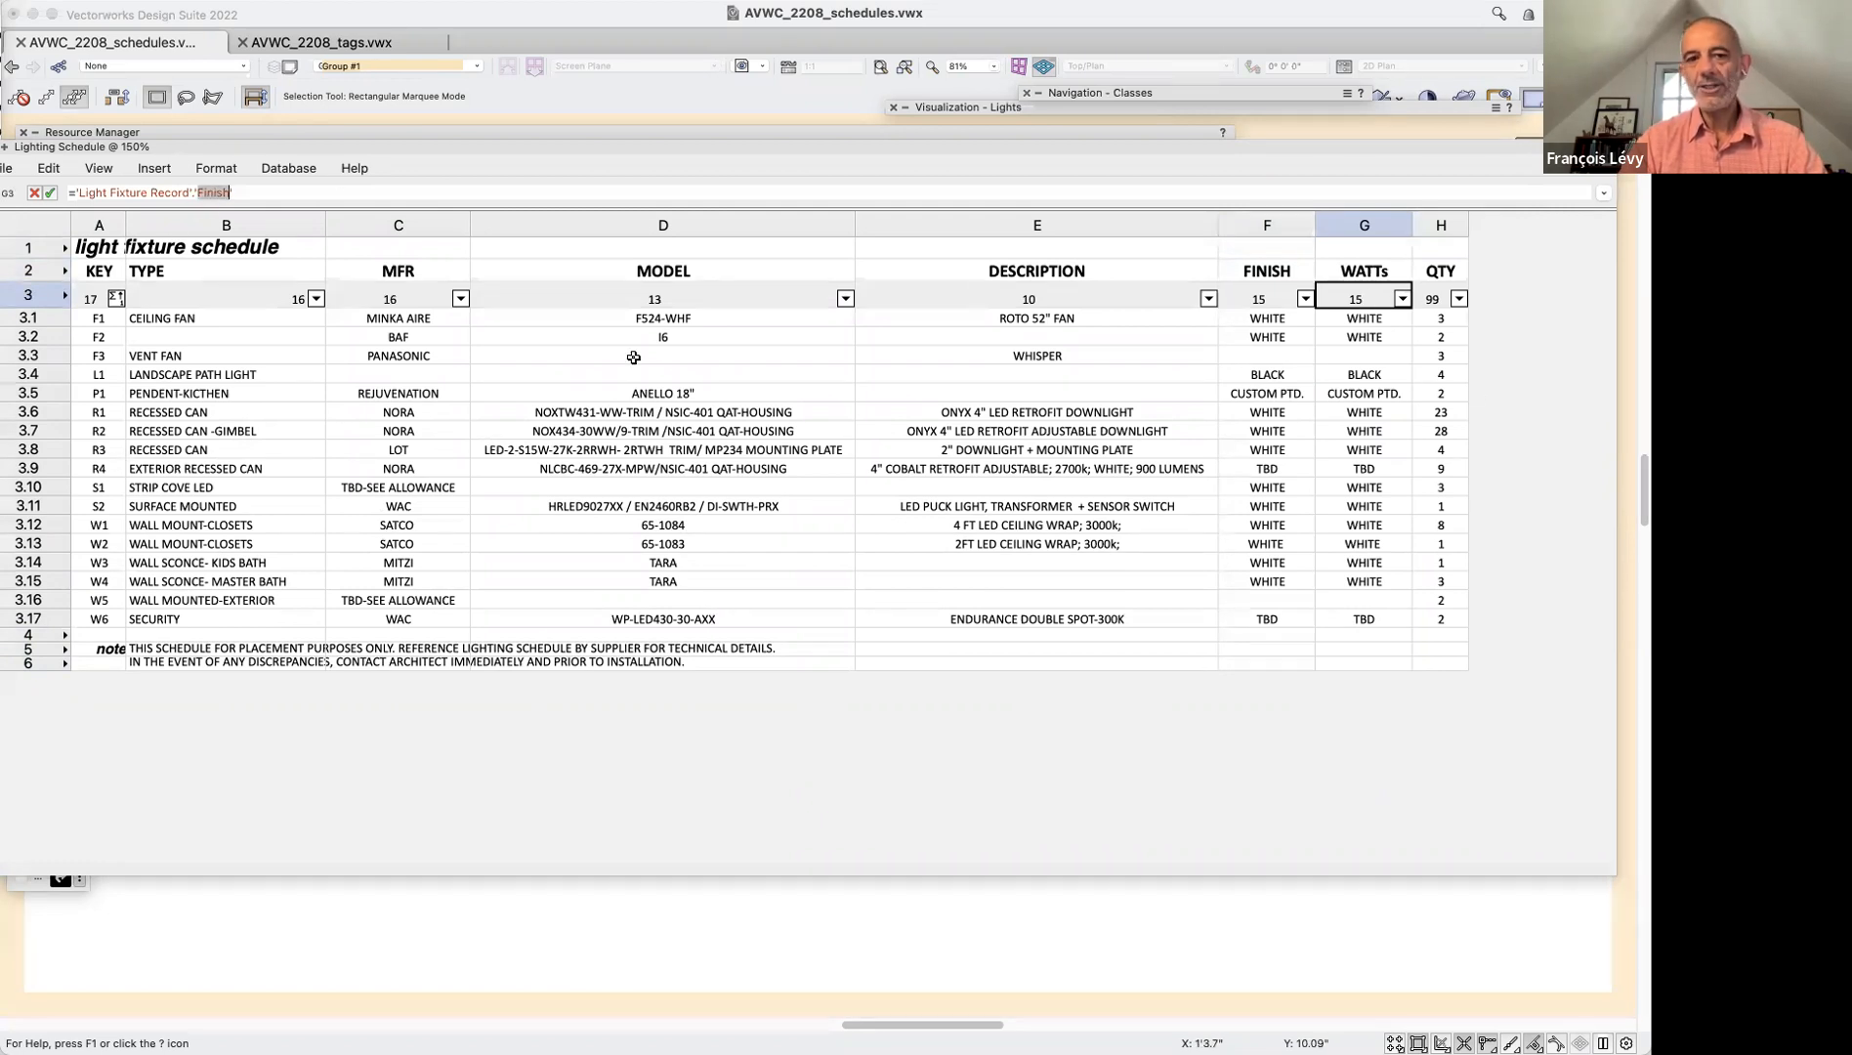
text(Power)
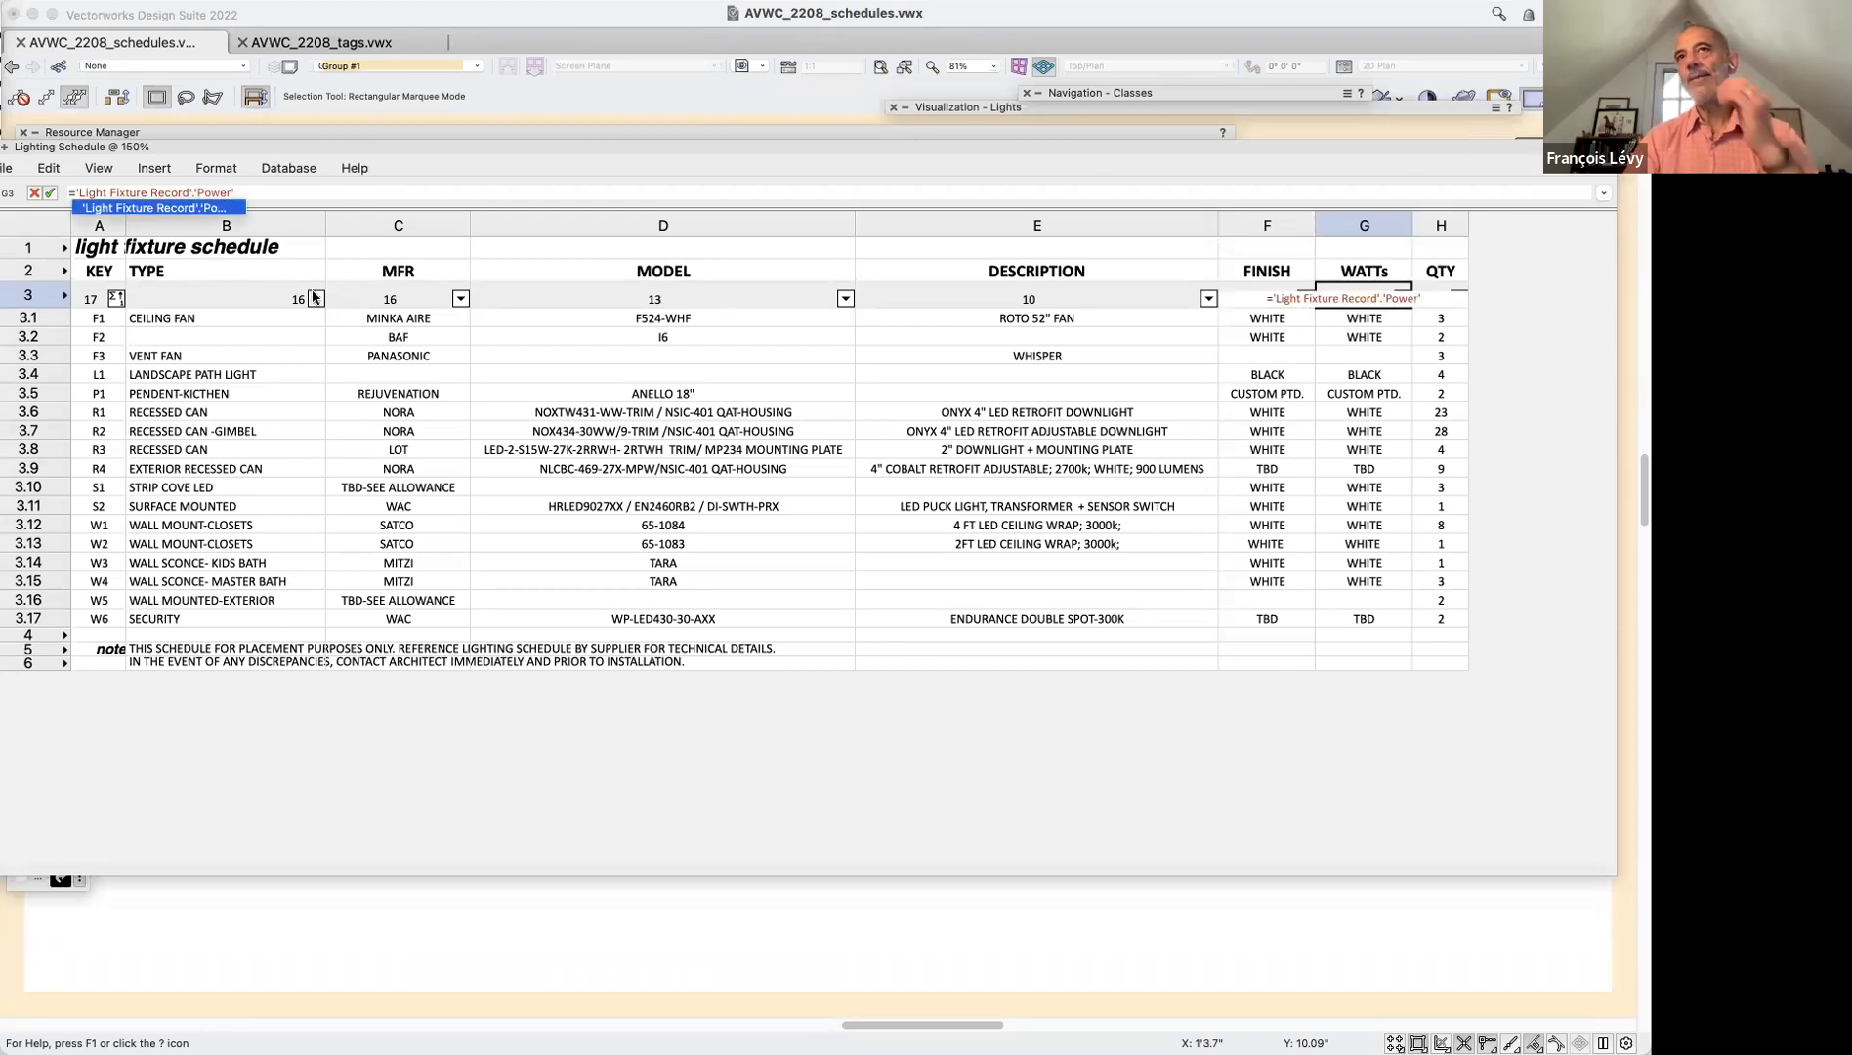
text(')
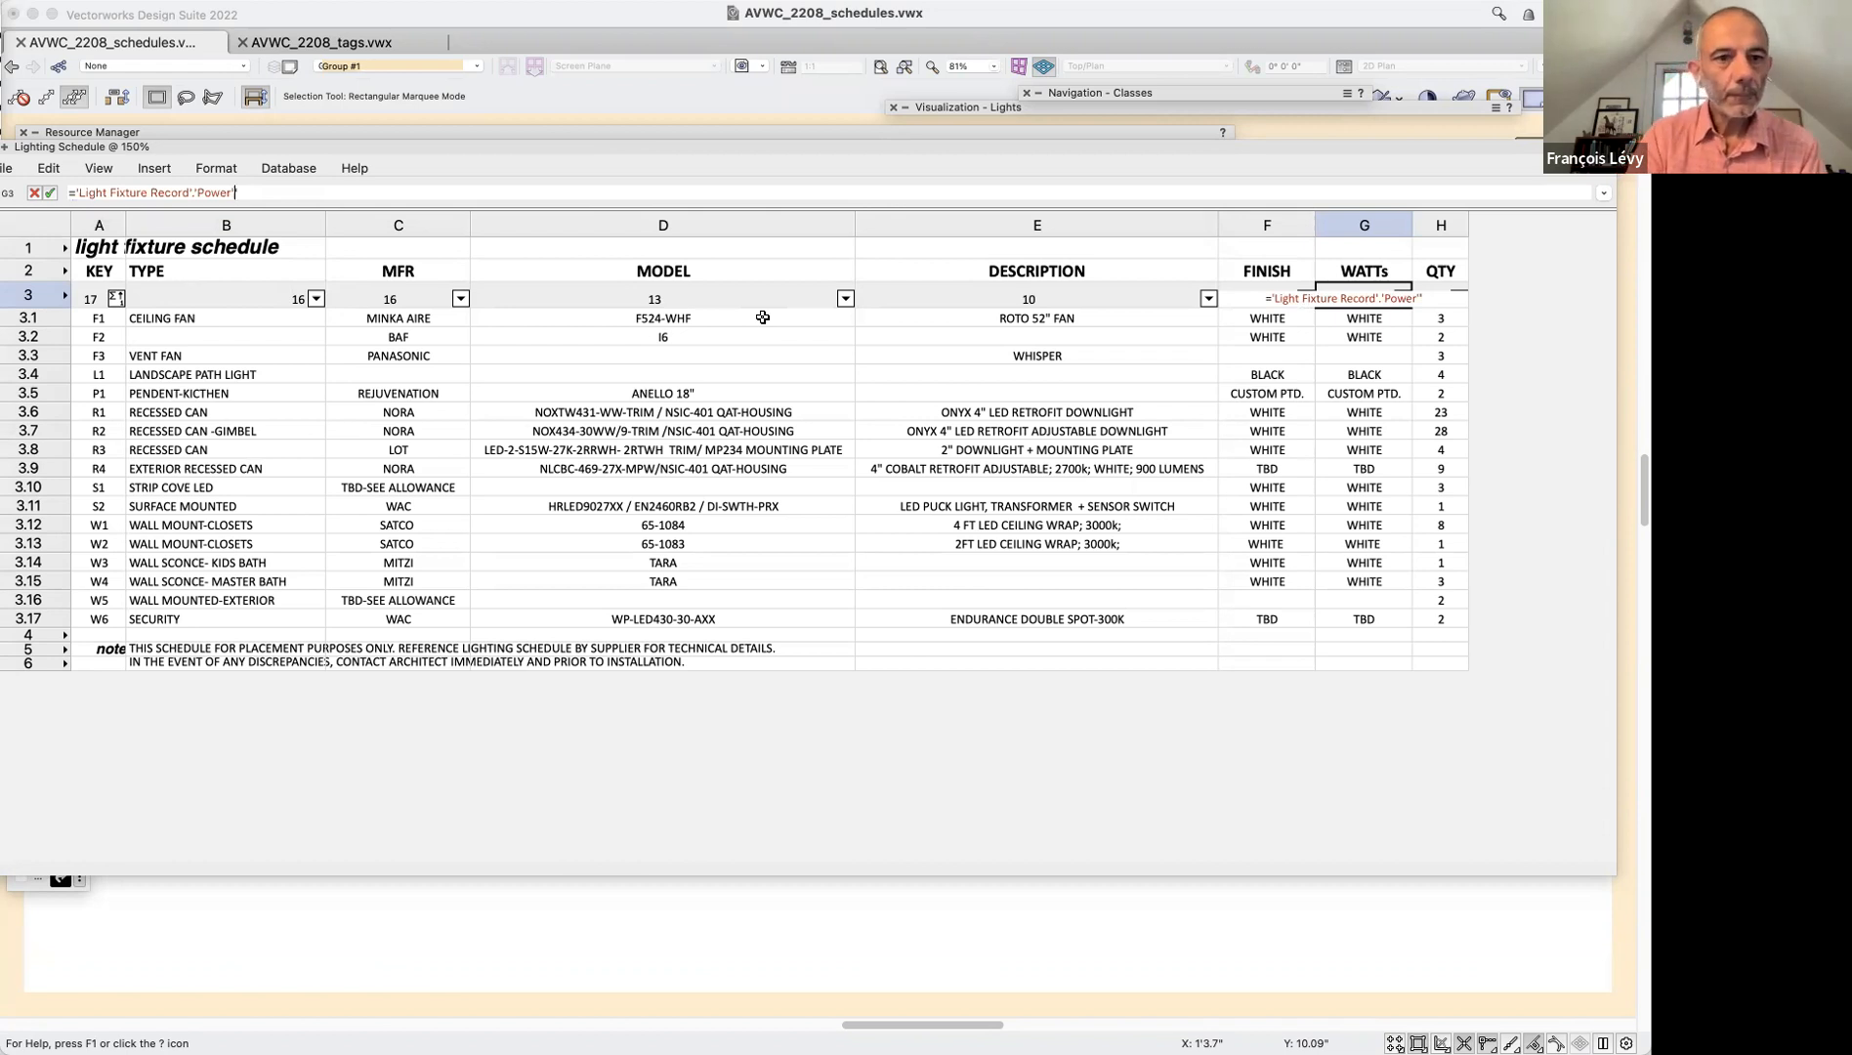
key(Return)
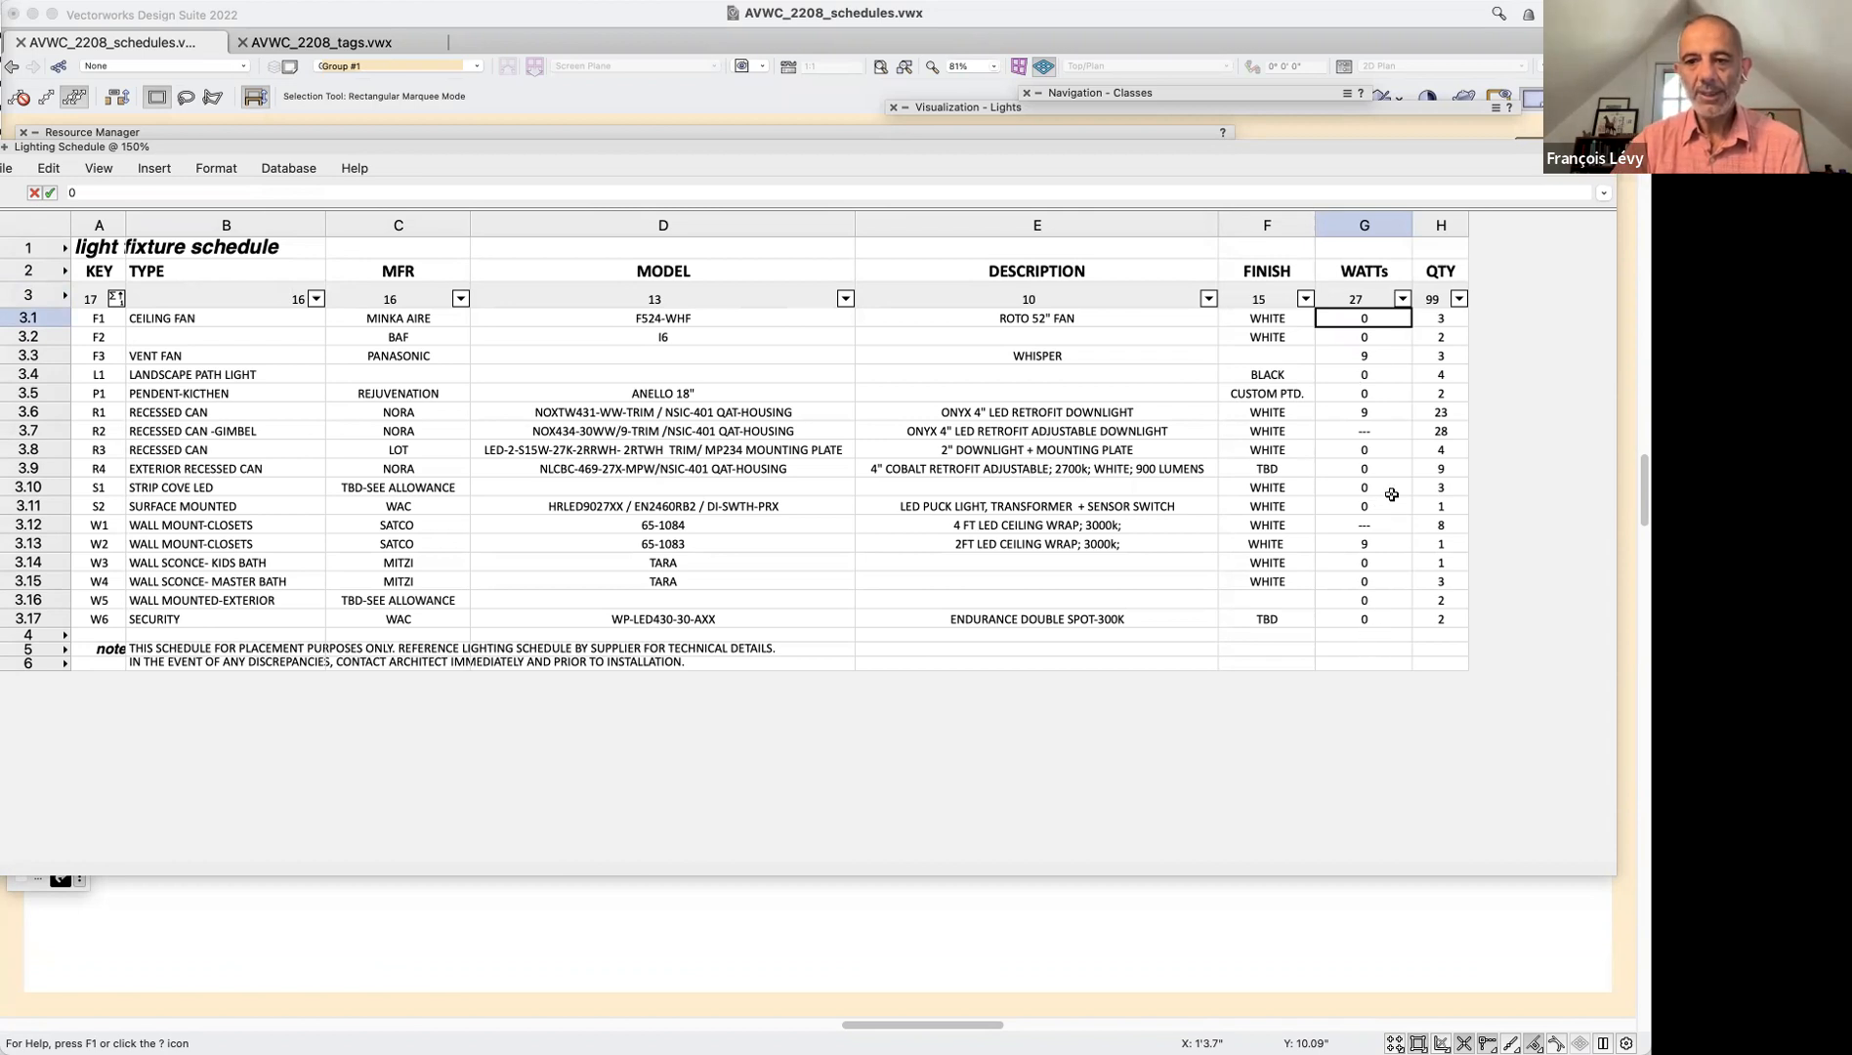
Enter a sum formula for the WATTs column in its row 4 cell, =SUM(G3)
click(1360, 302)
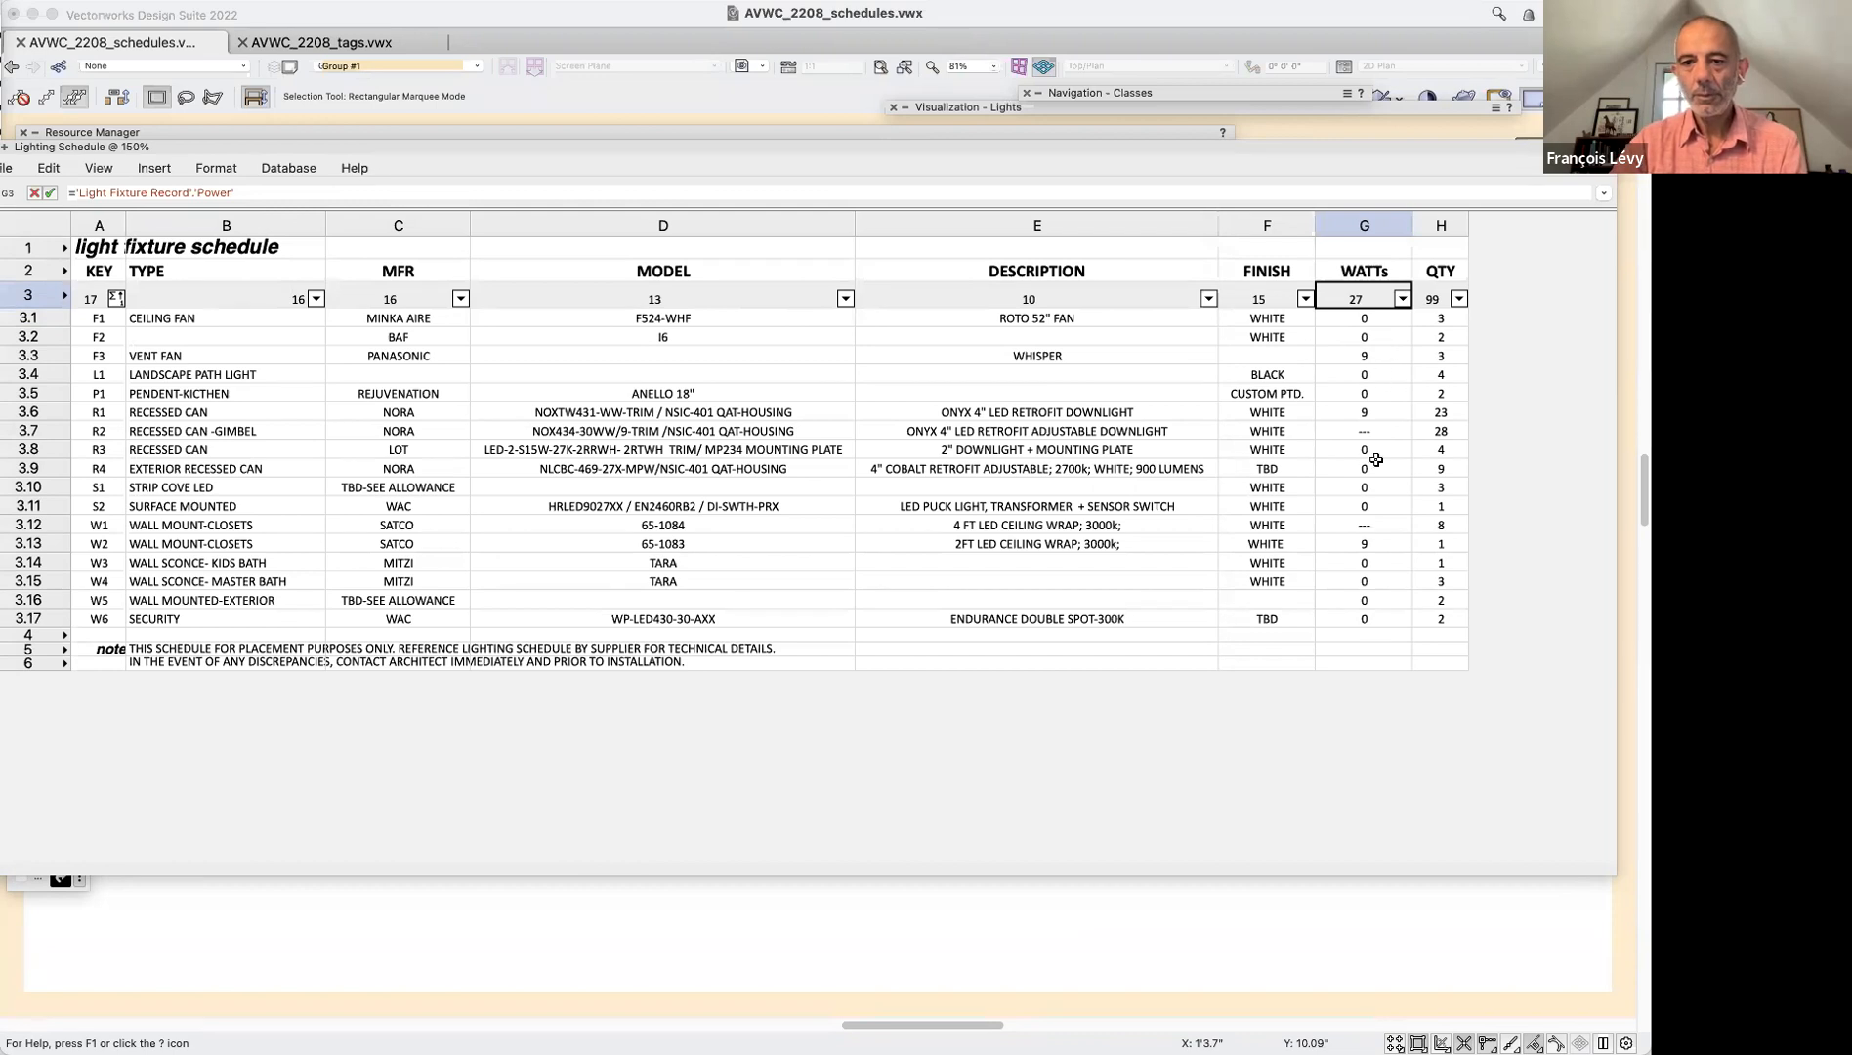
click(1363, 637)
text(=sum()
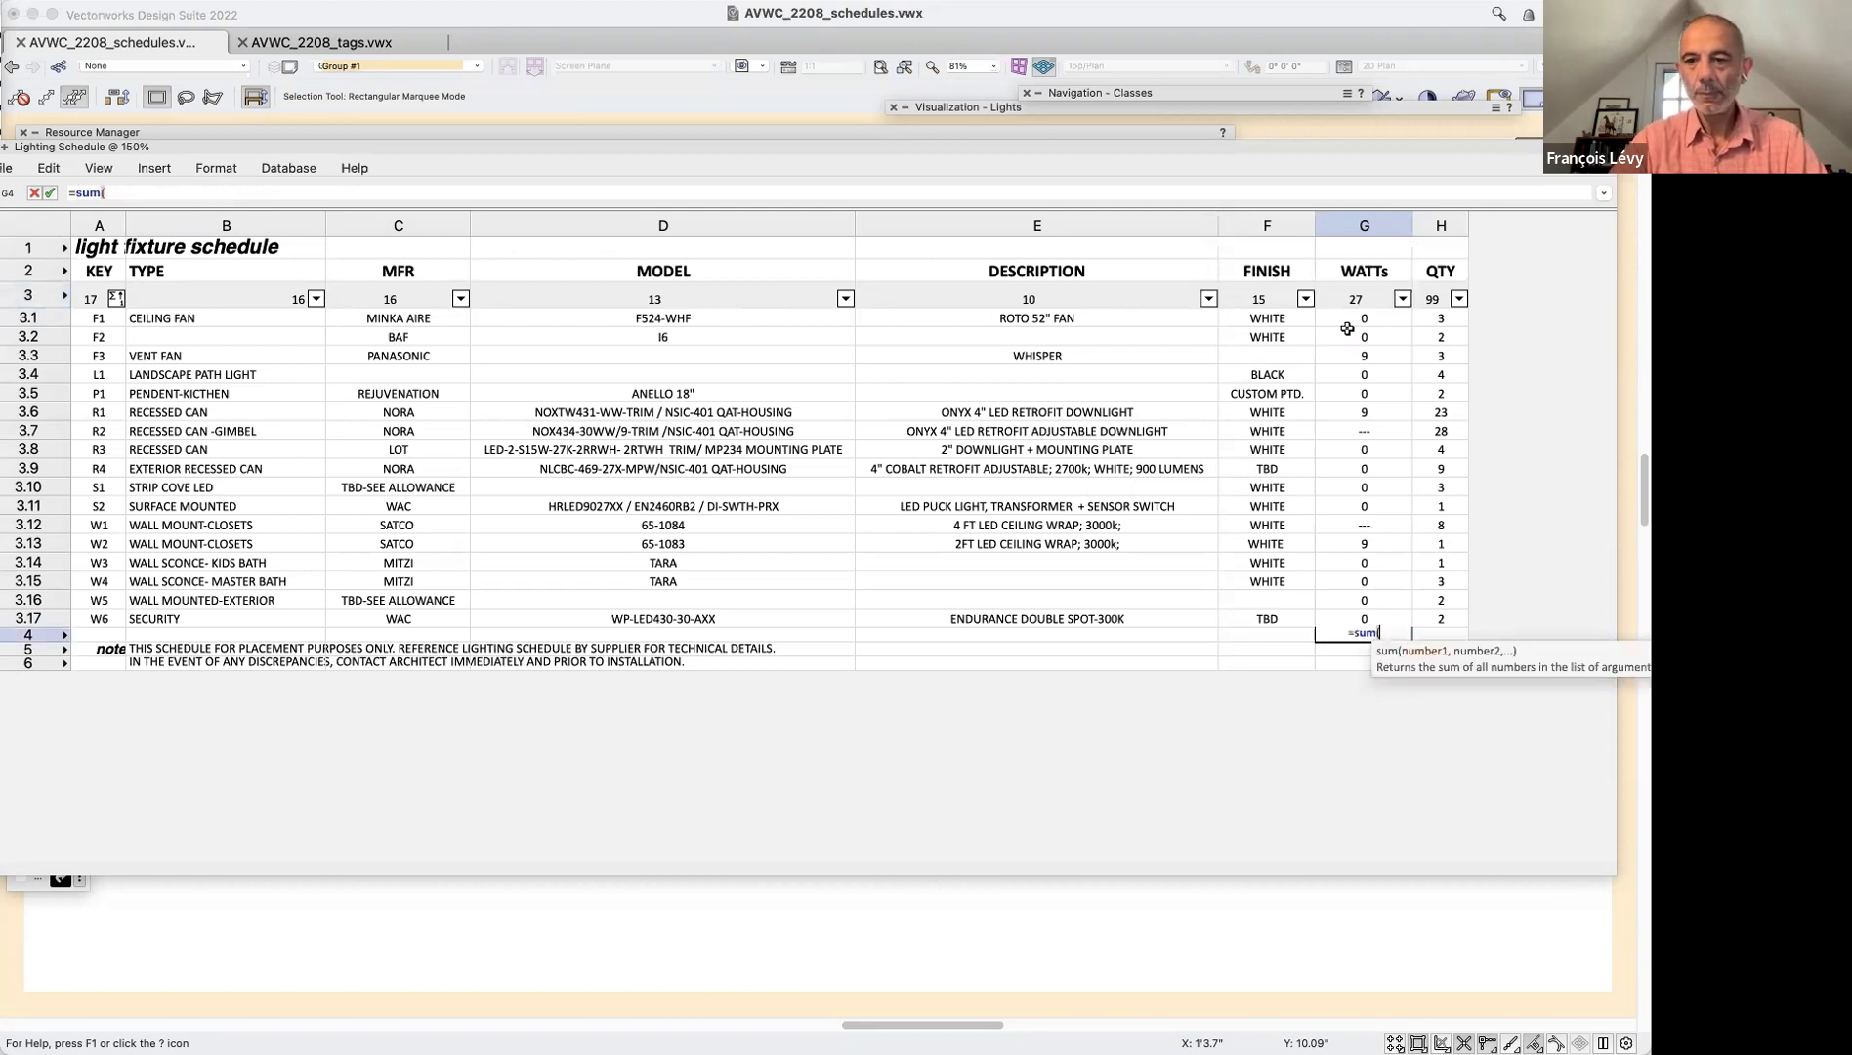
drag(1347, 323, 1348, 618)
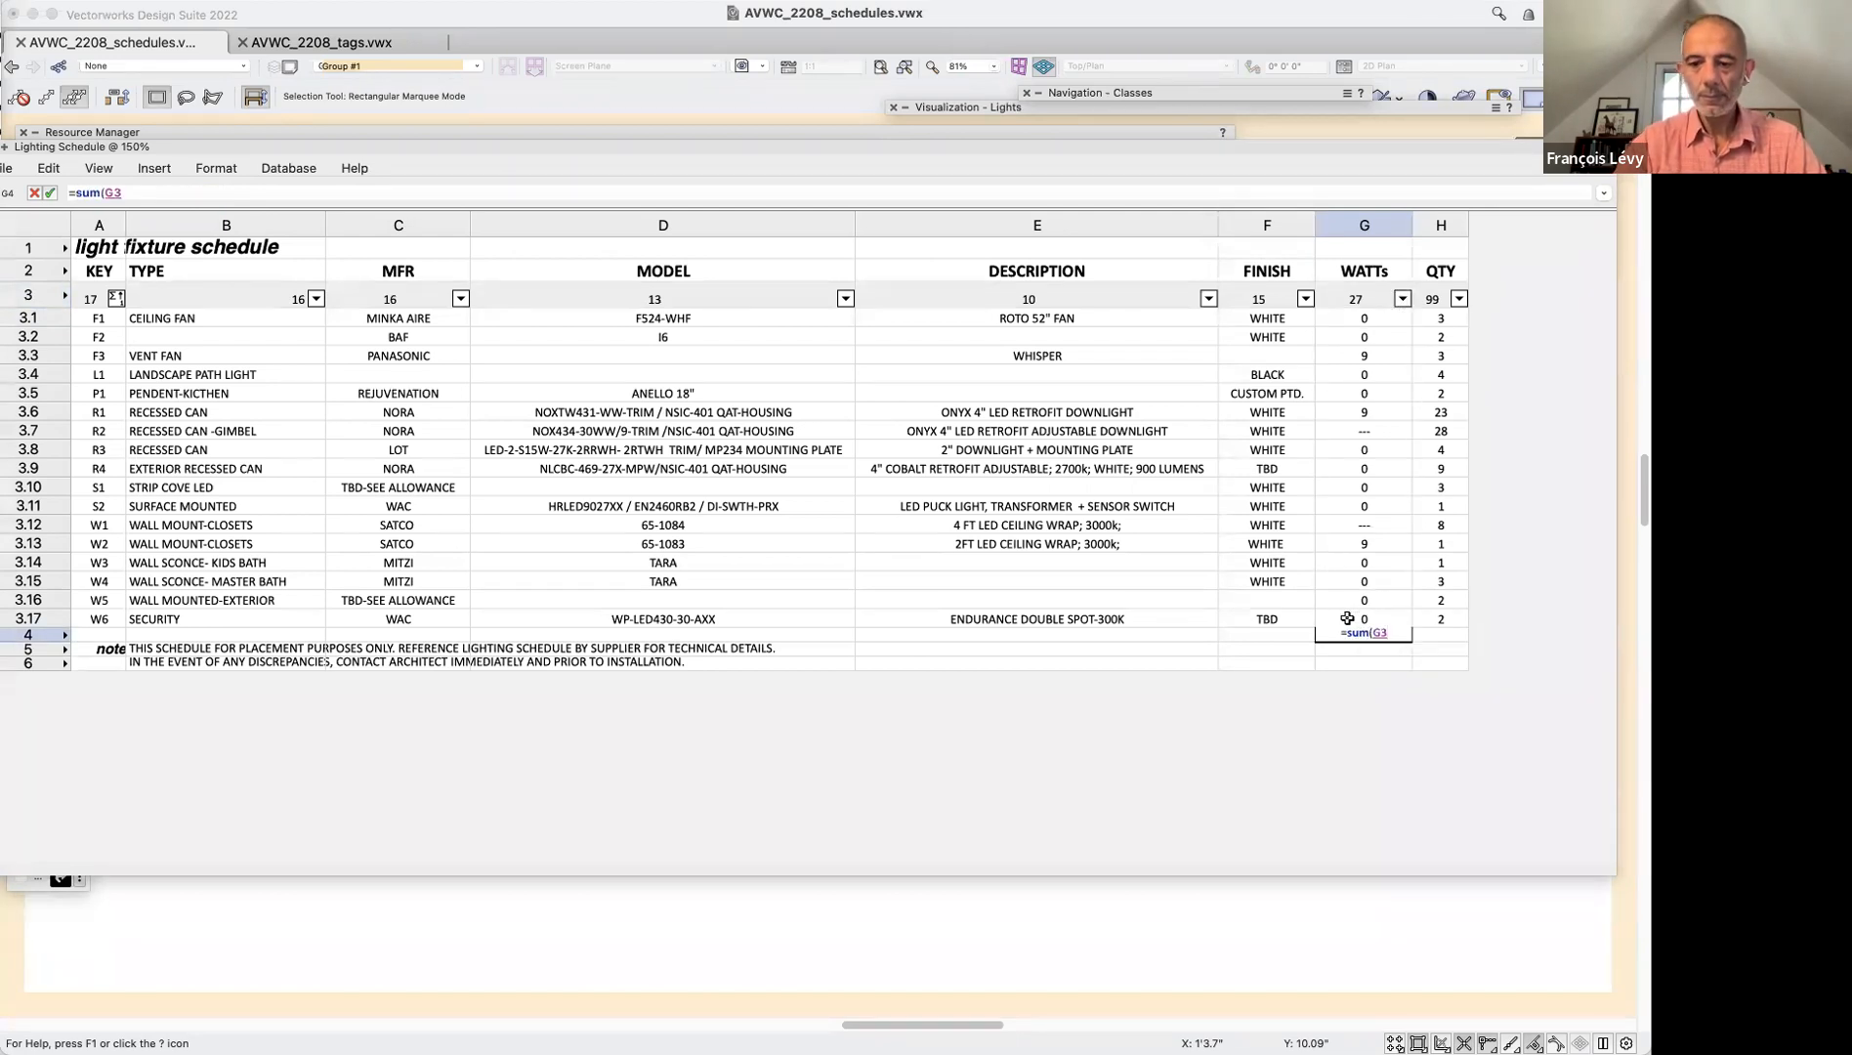
key(Return)
click(1391, 627)
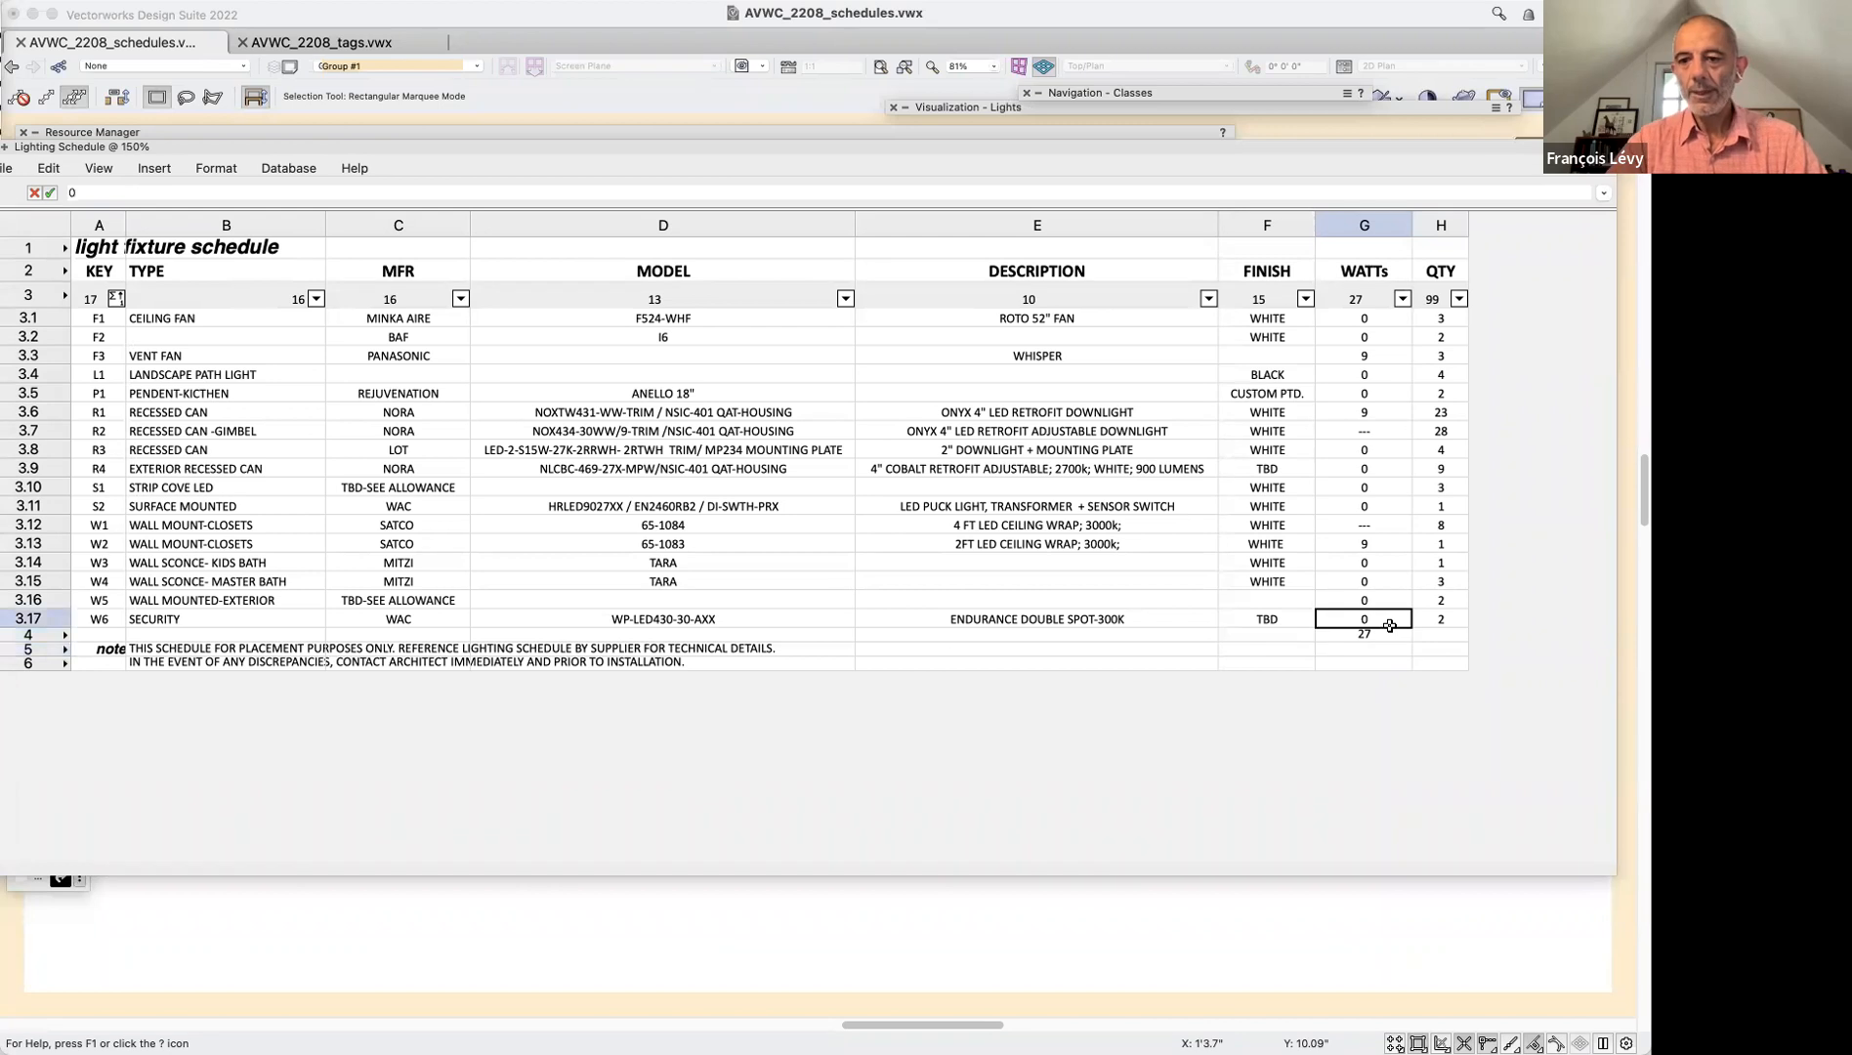
click(1389, 632)
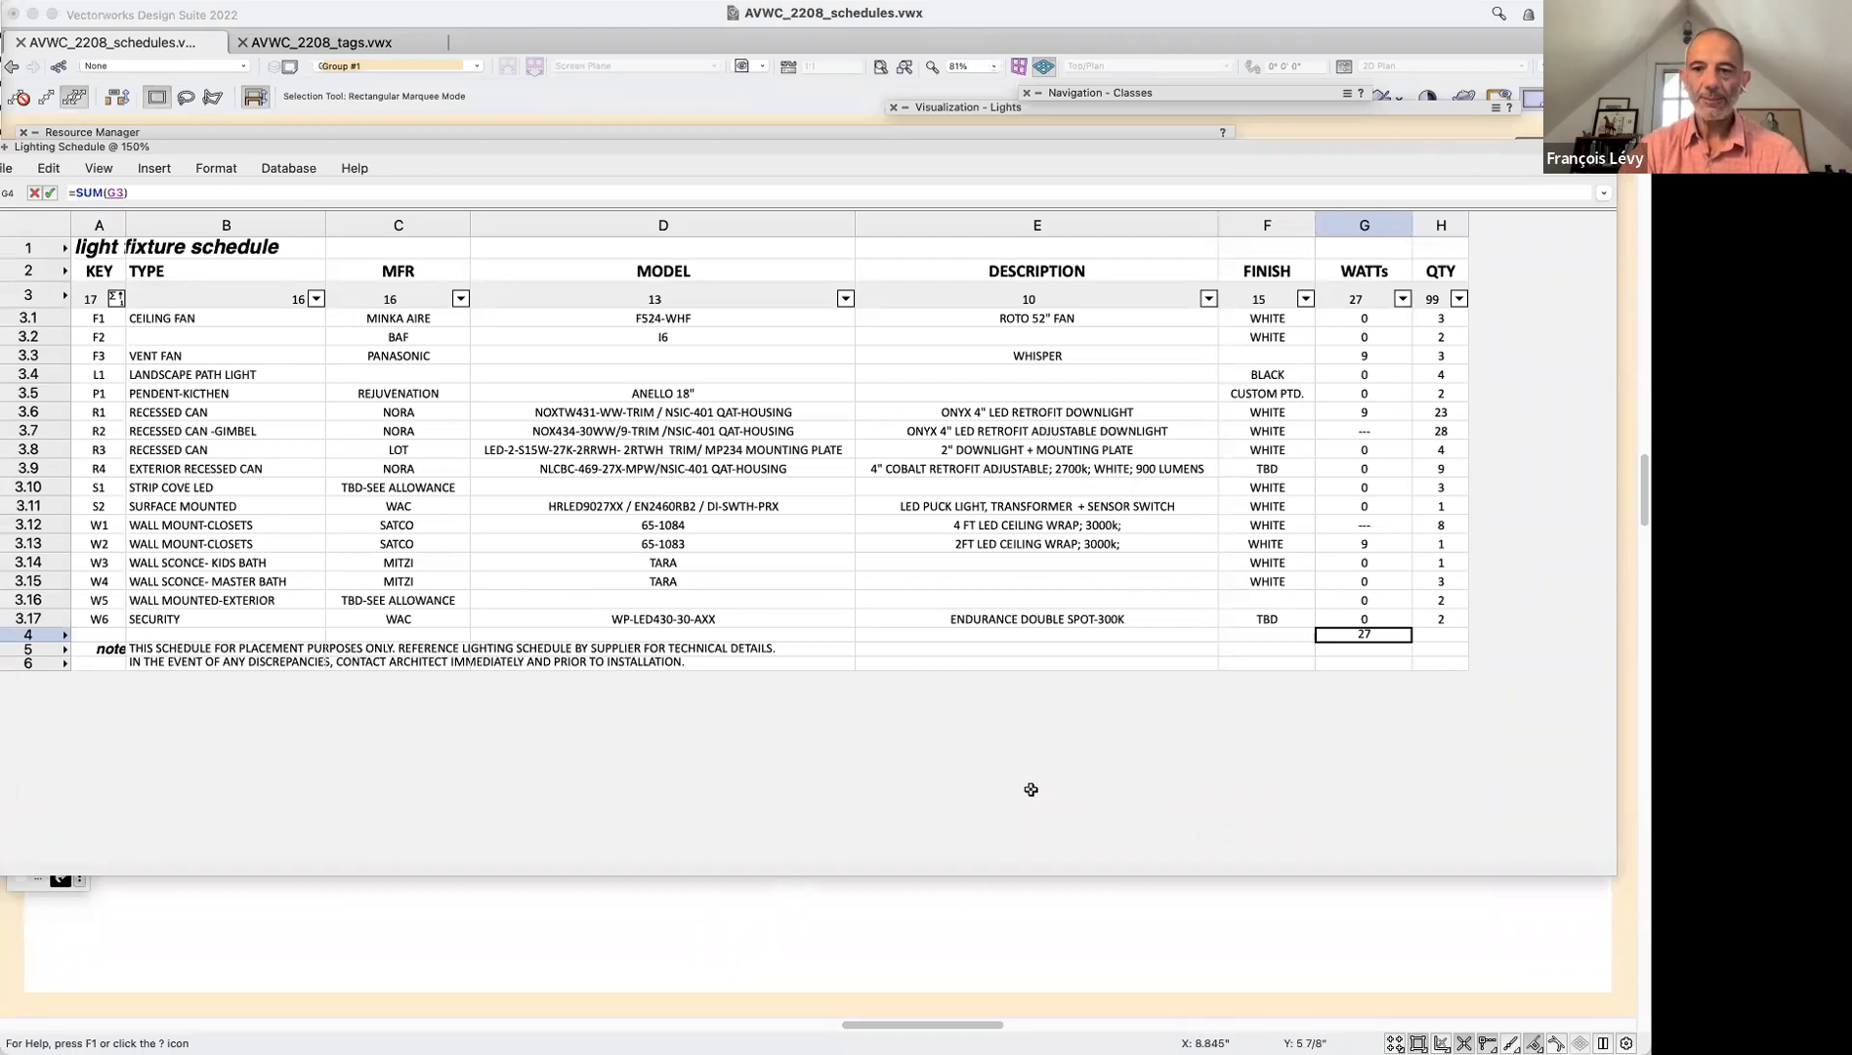
Examine the WATTs cells showing dashes in the W1 and R2 rows and compare the other fields of the R2 row
click(1370, 527)
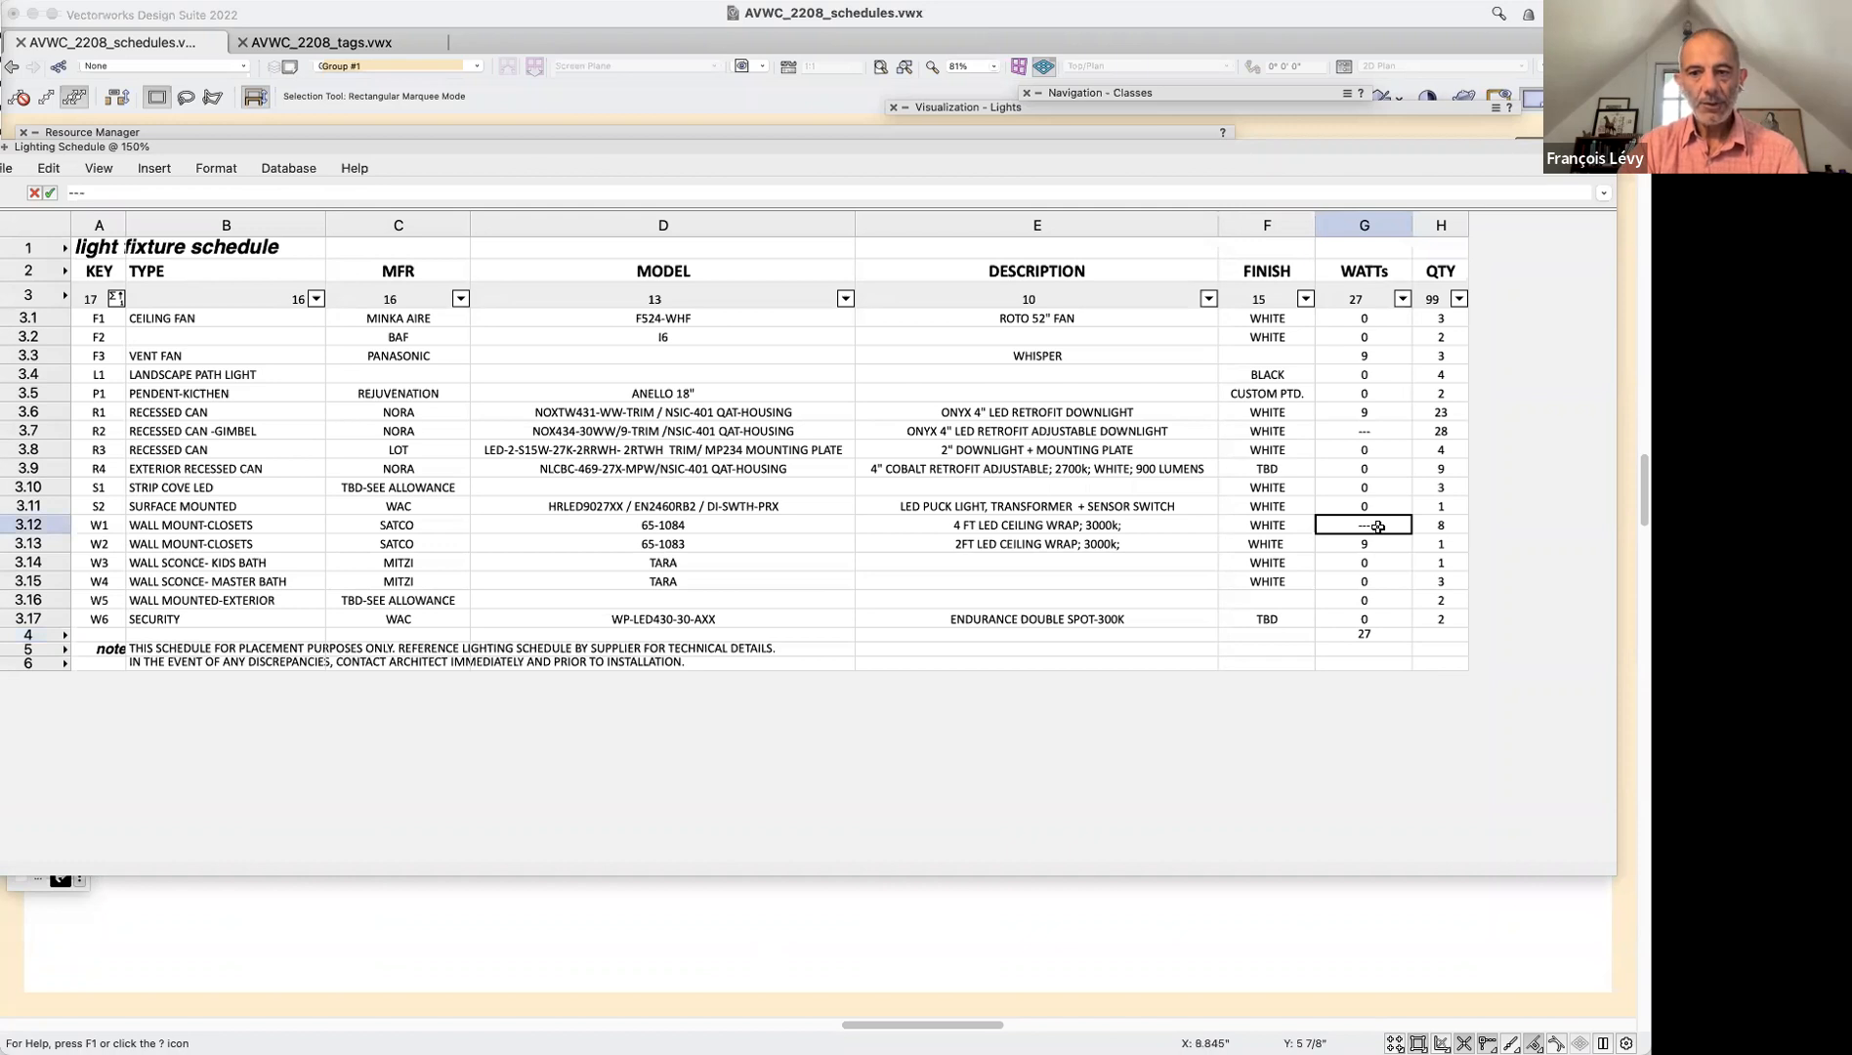
click(36, 525)
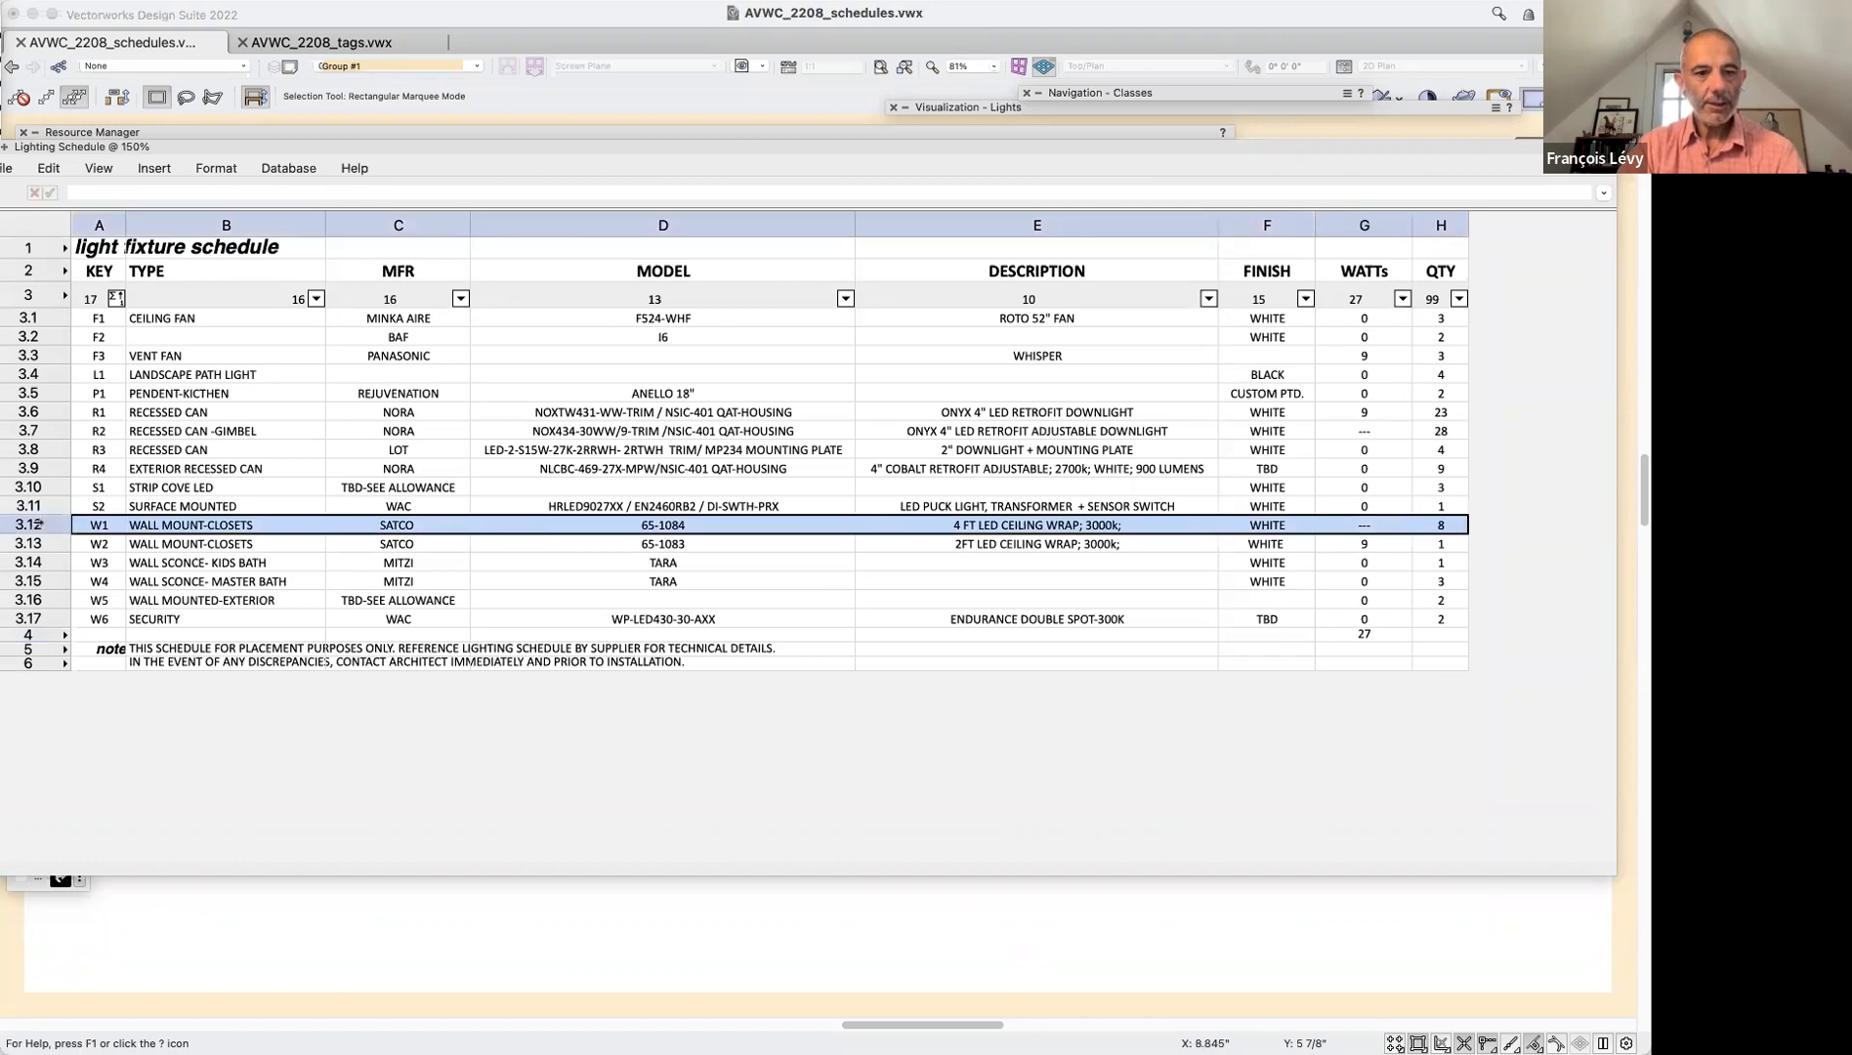
click(1401, 527)
click(1399, 430)
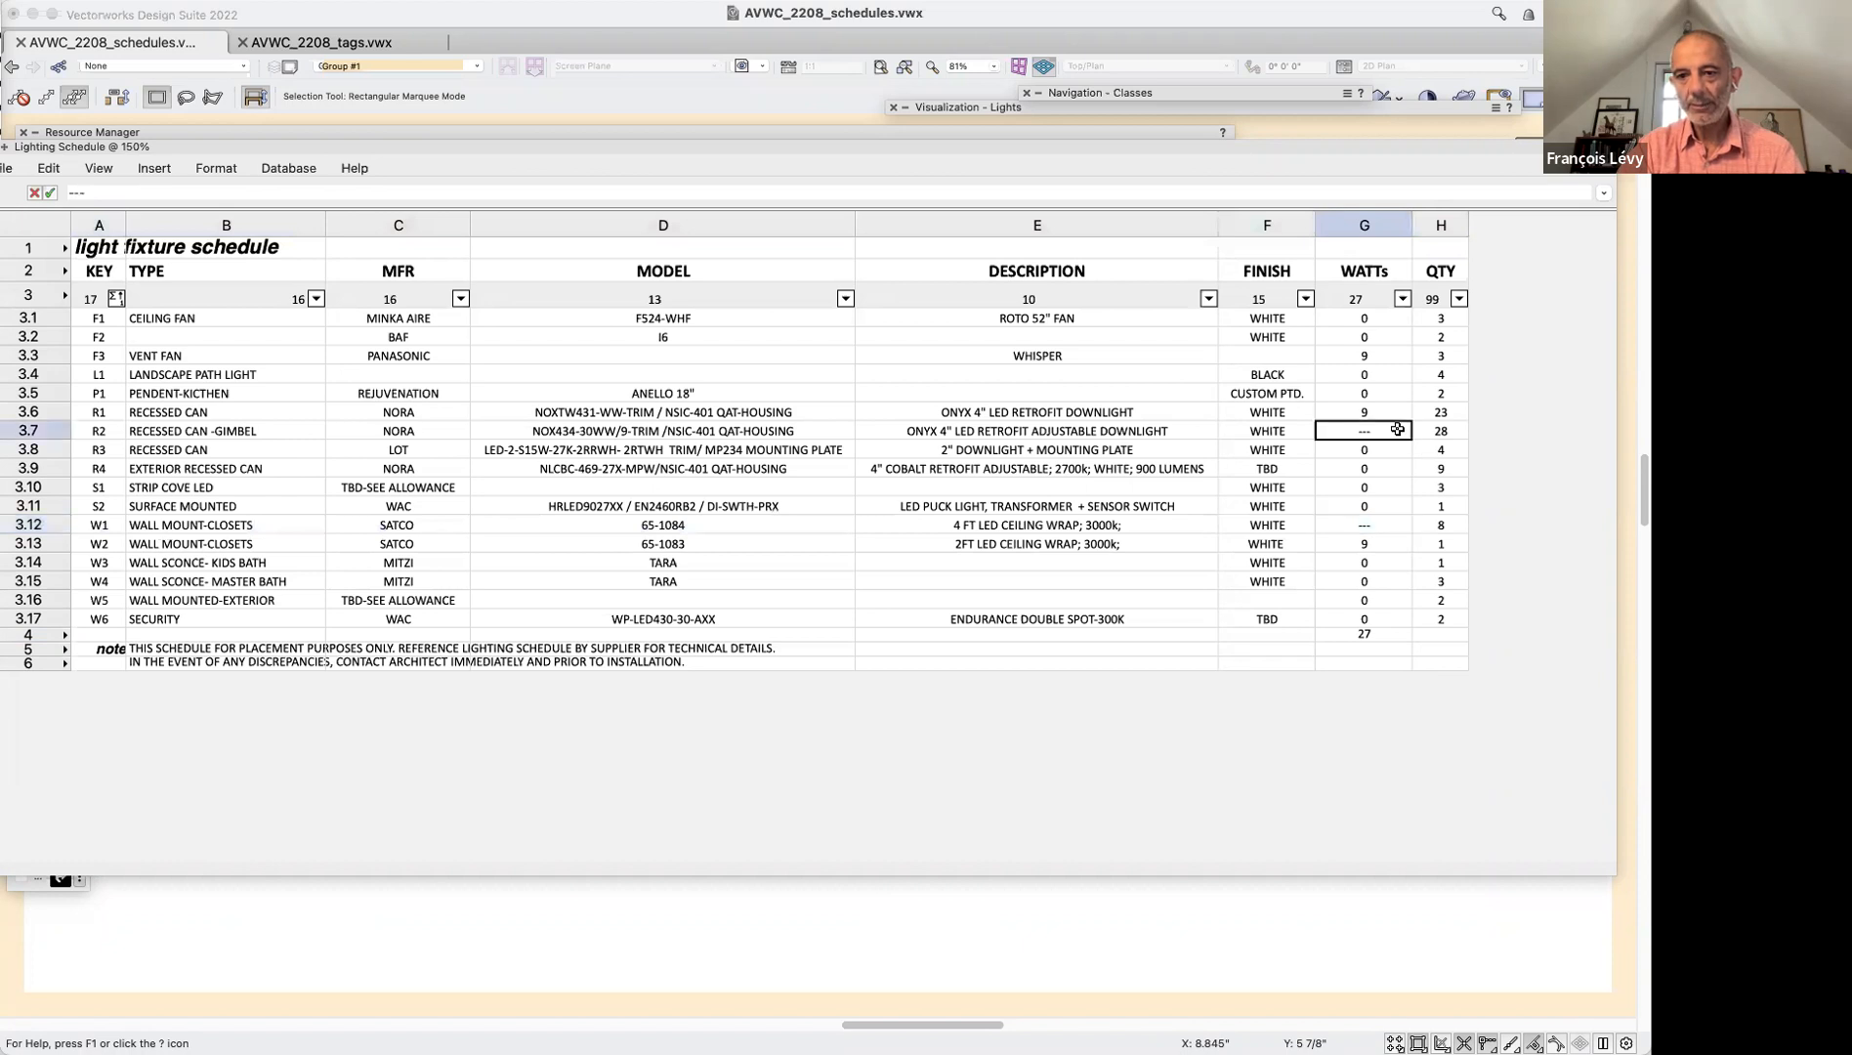
click(1399, 528)
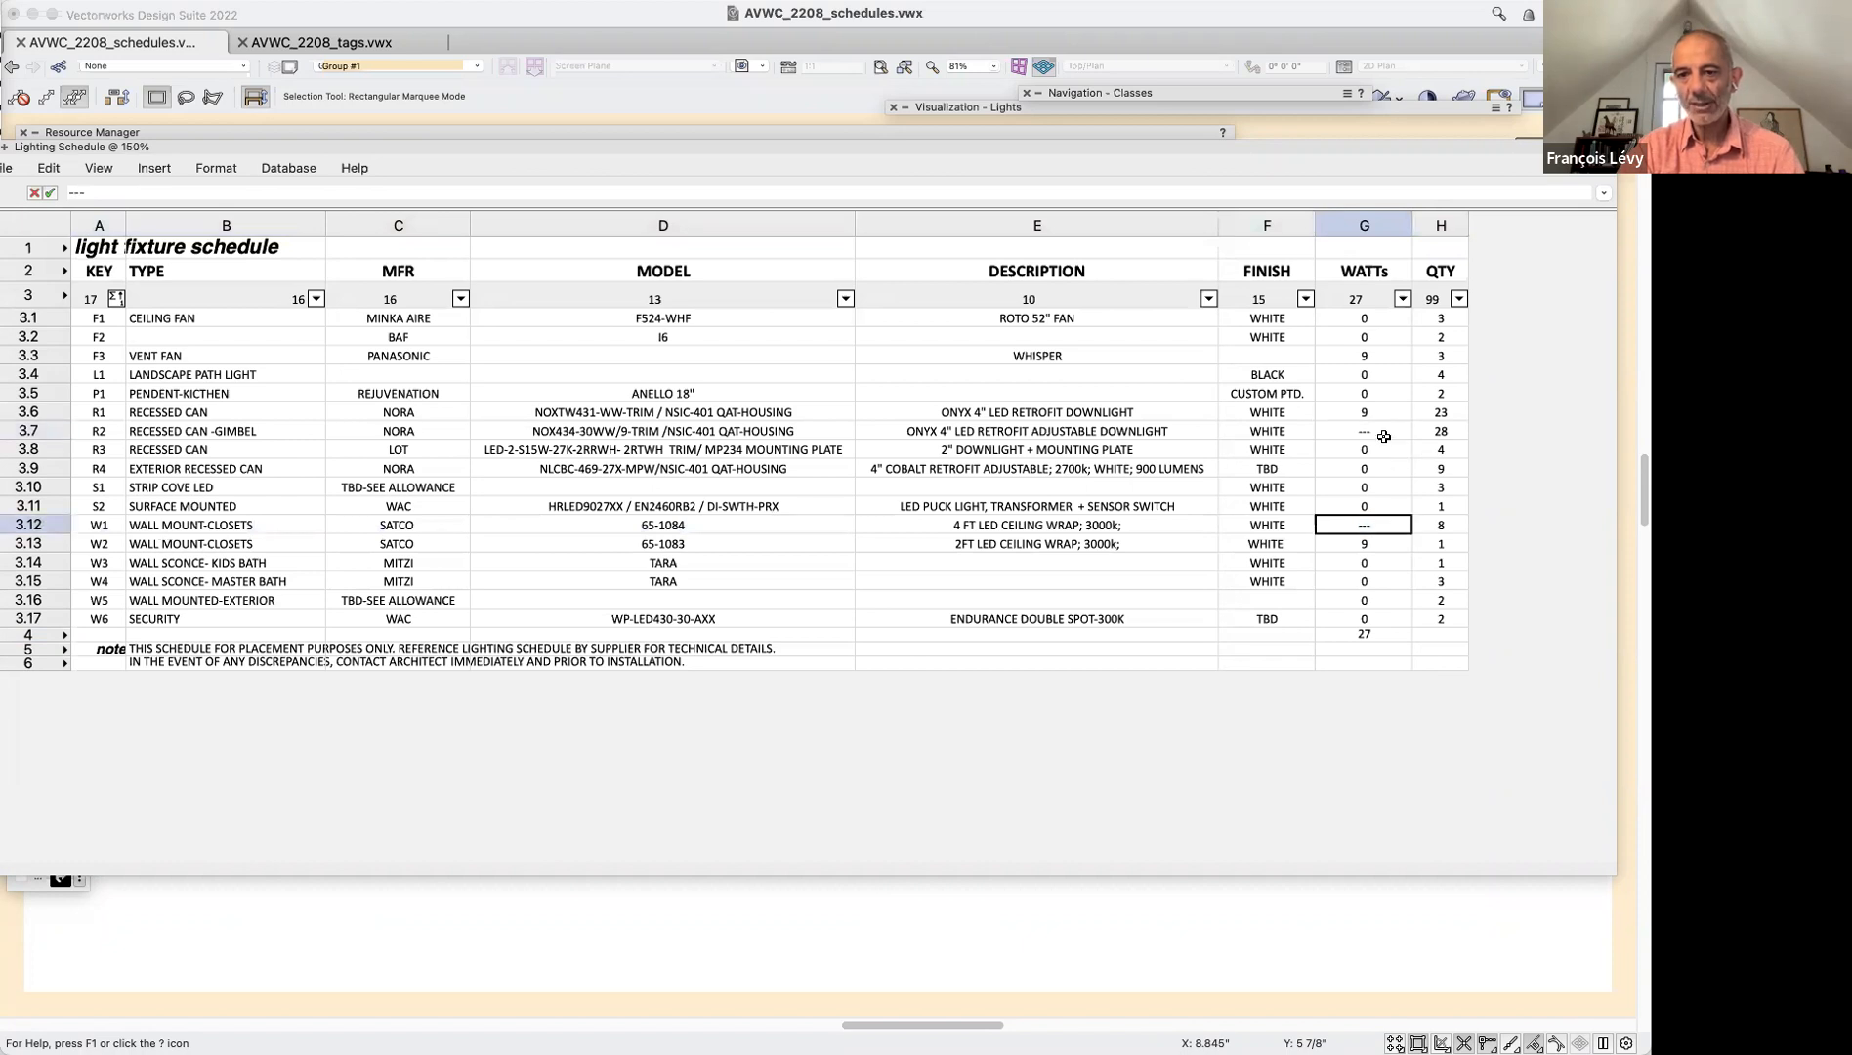
click(1385, 431)
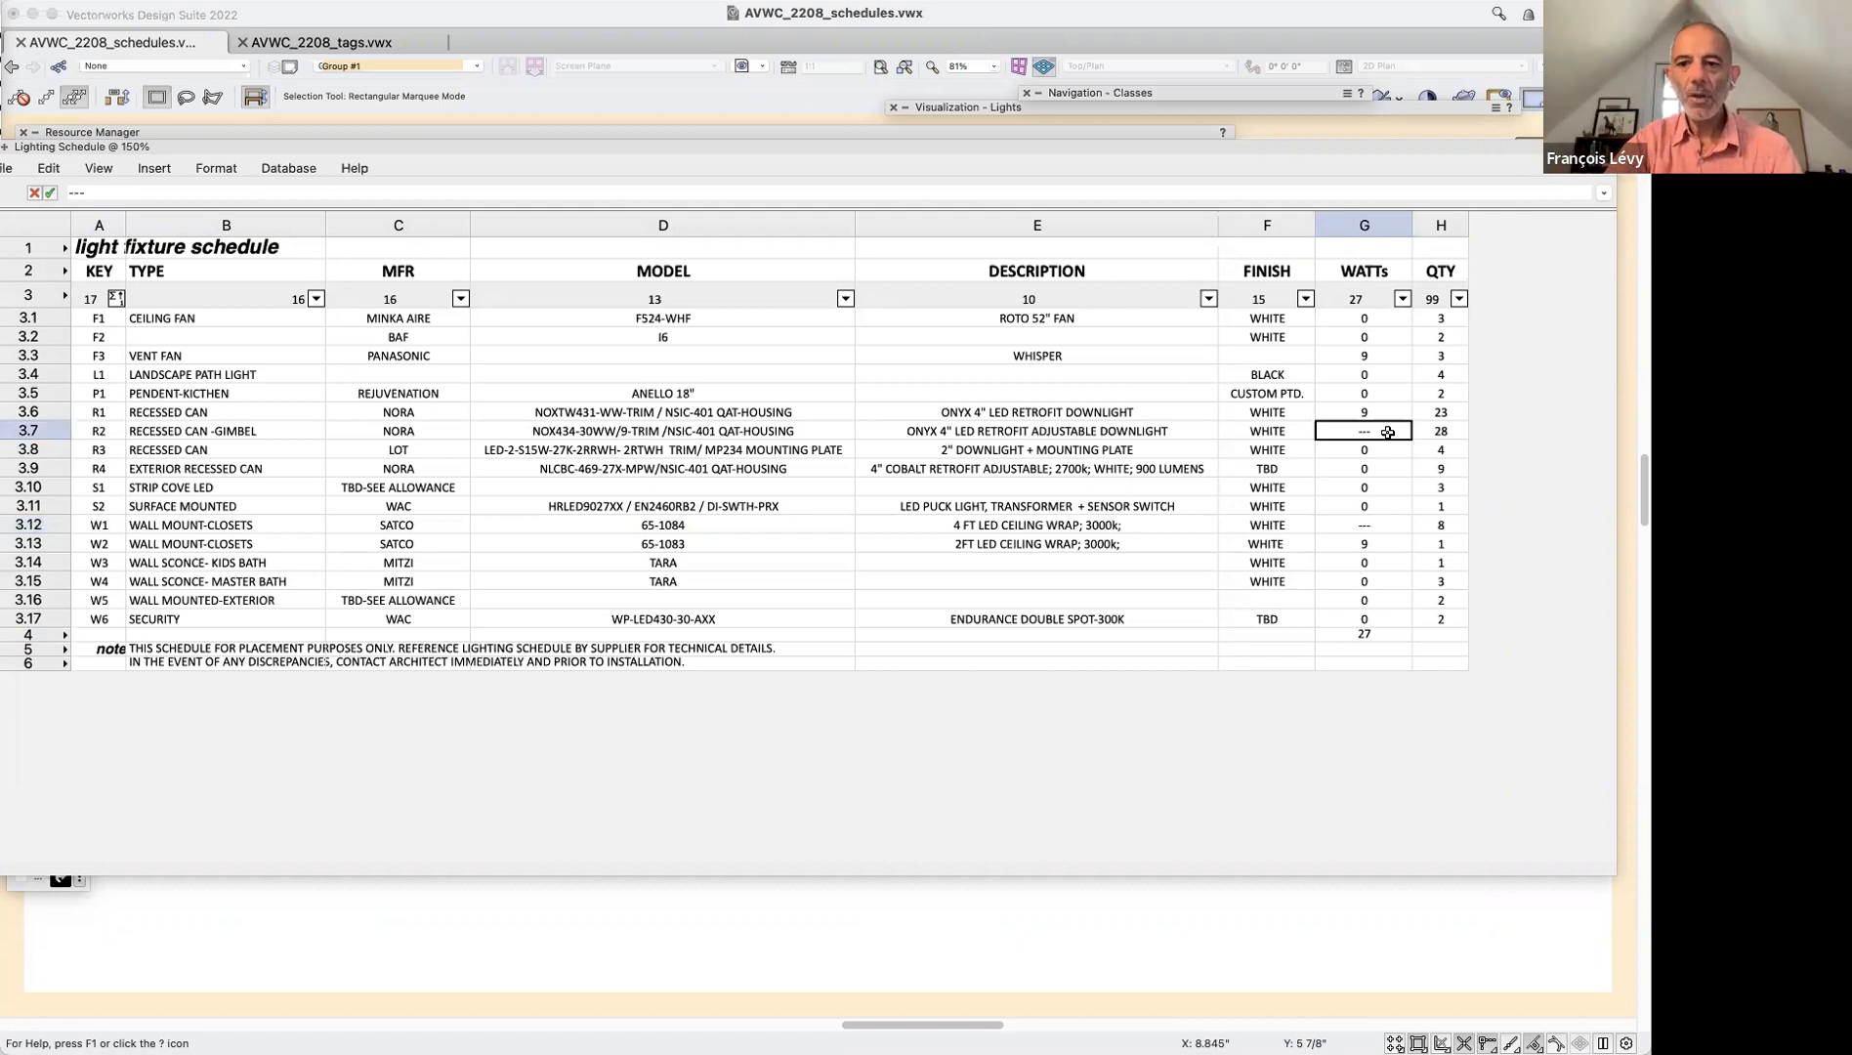
click(90, 432)
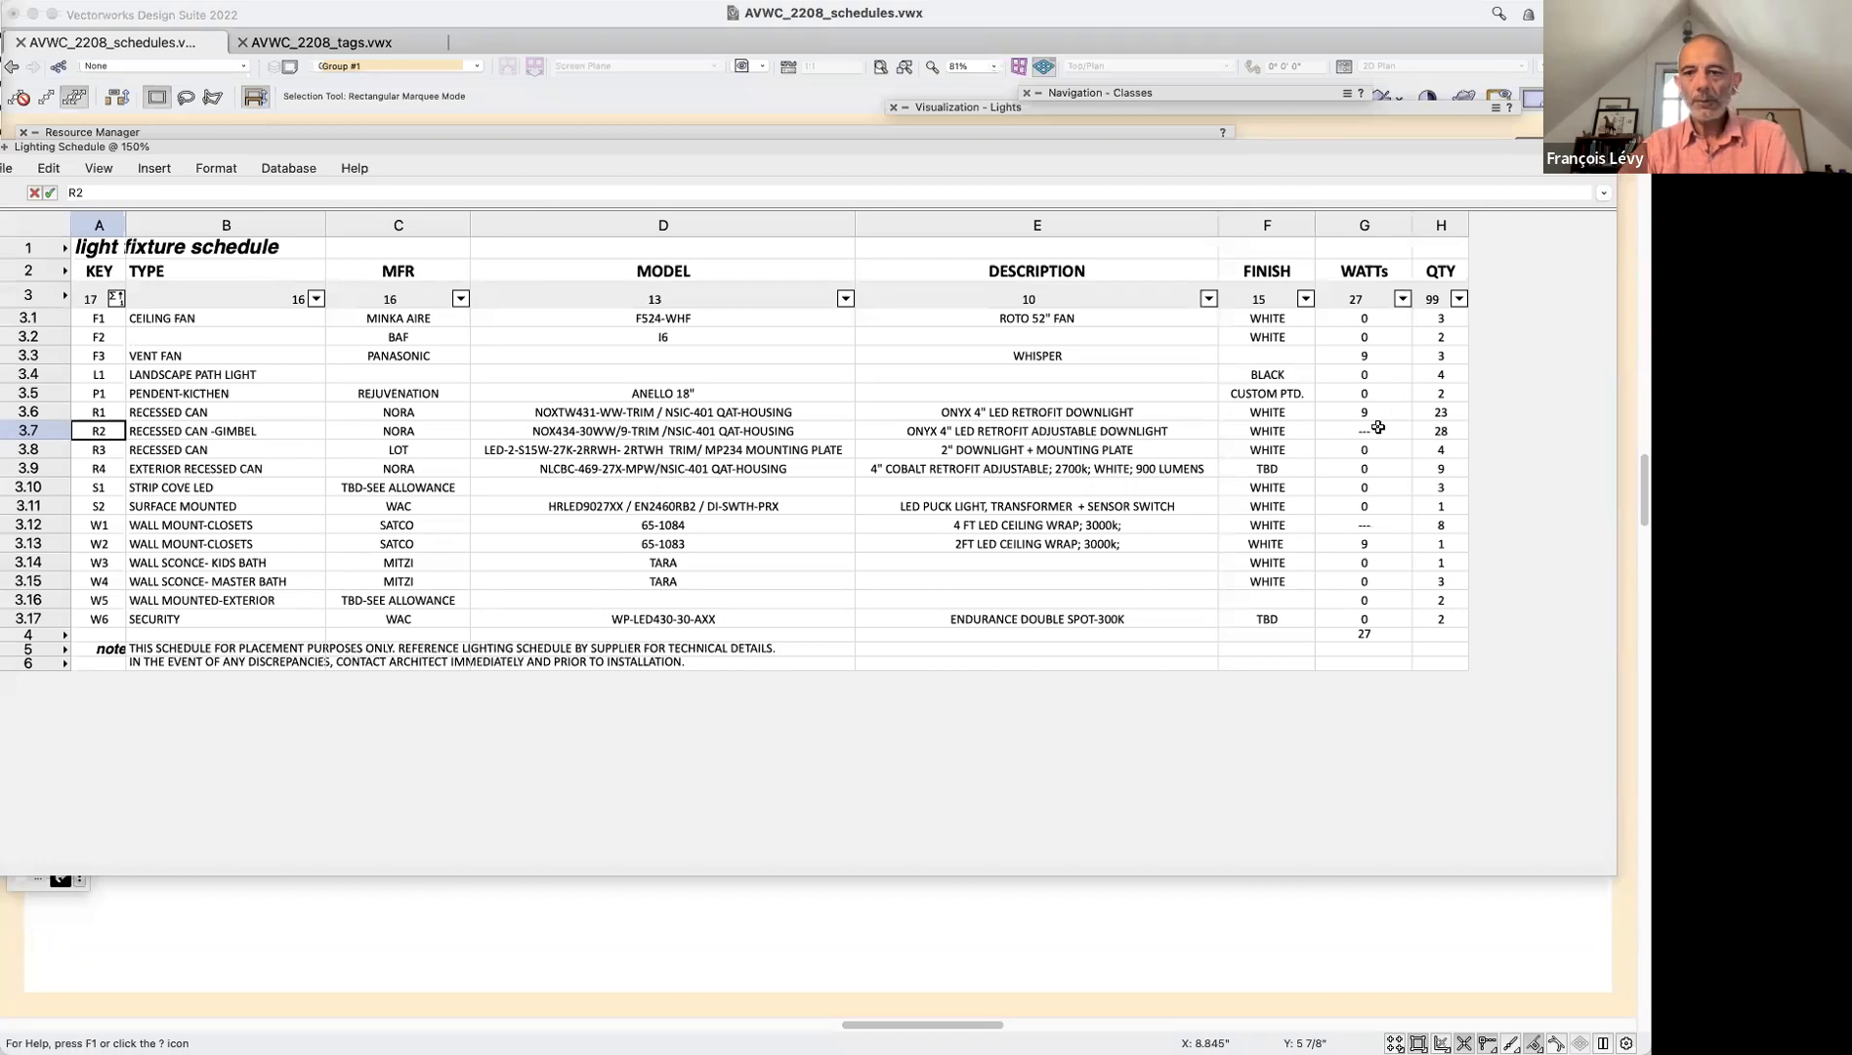
click(1109, 432)
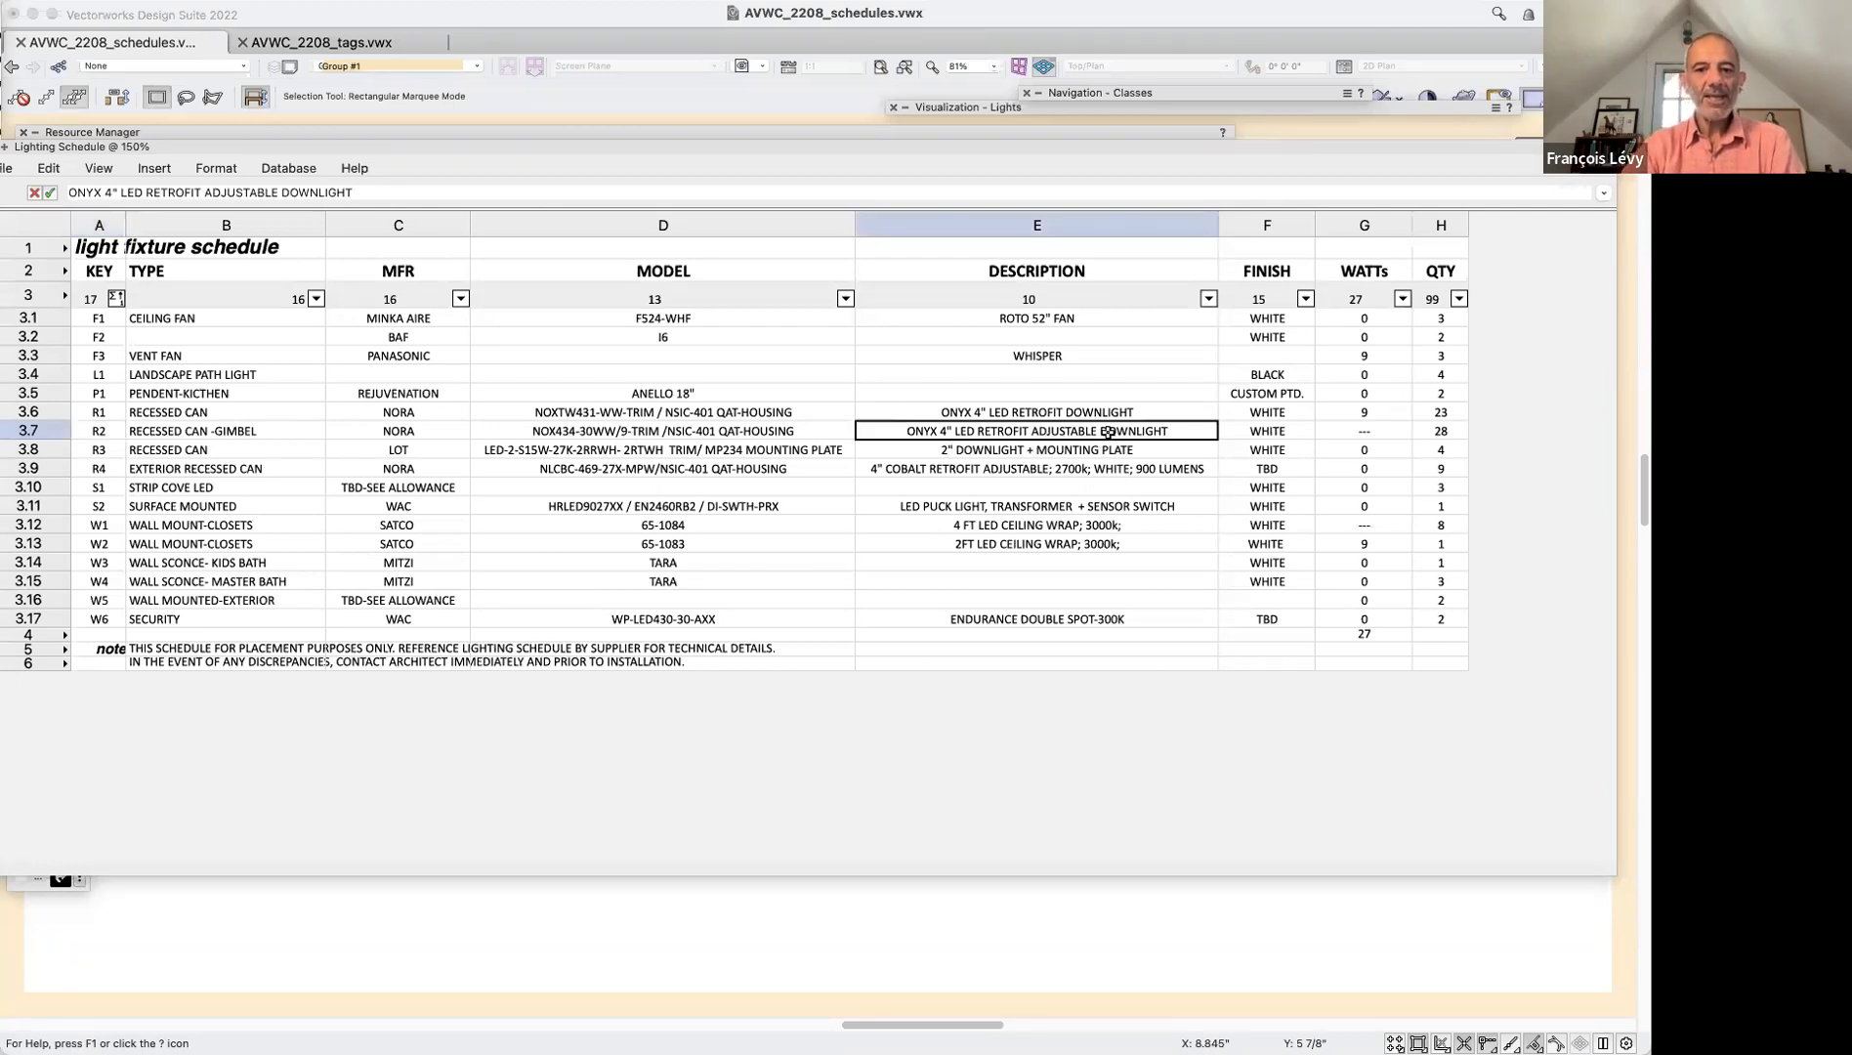
click(807, 432)
click(434, 434)
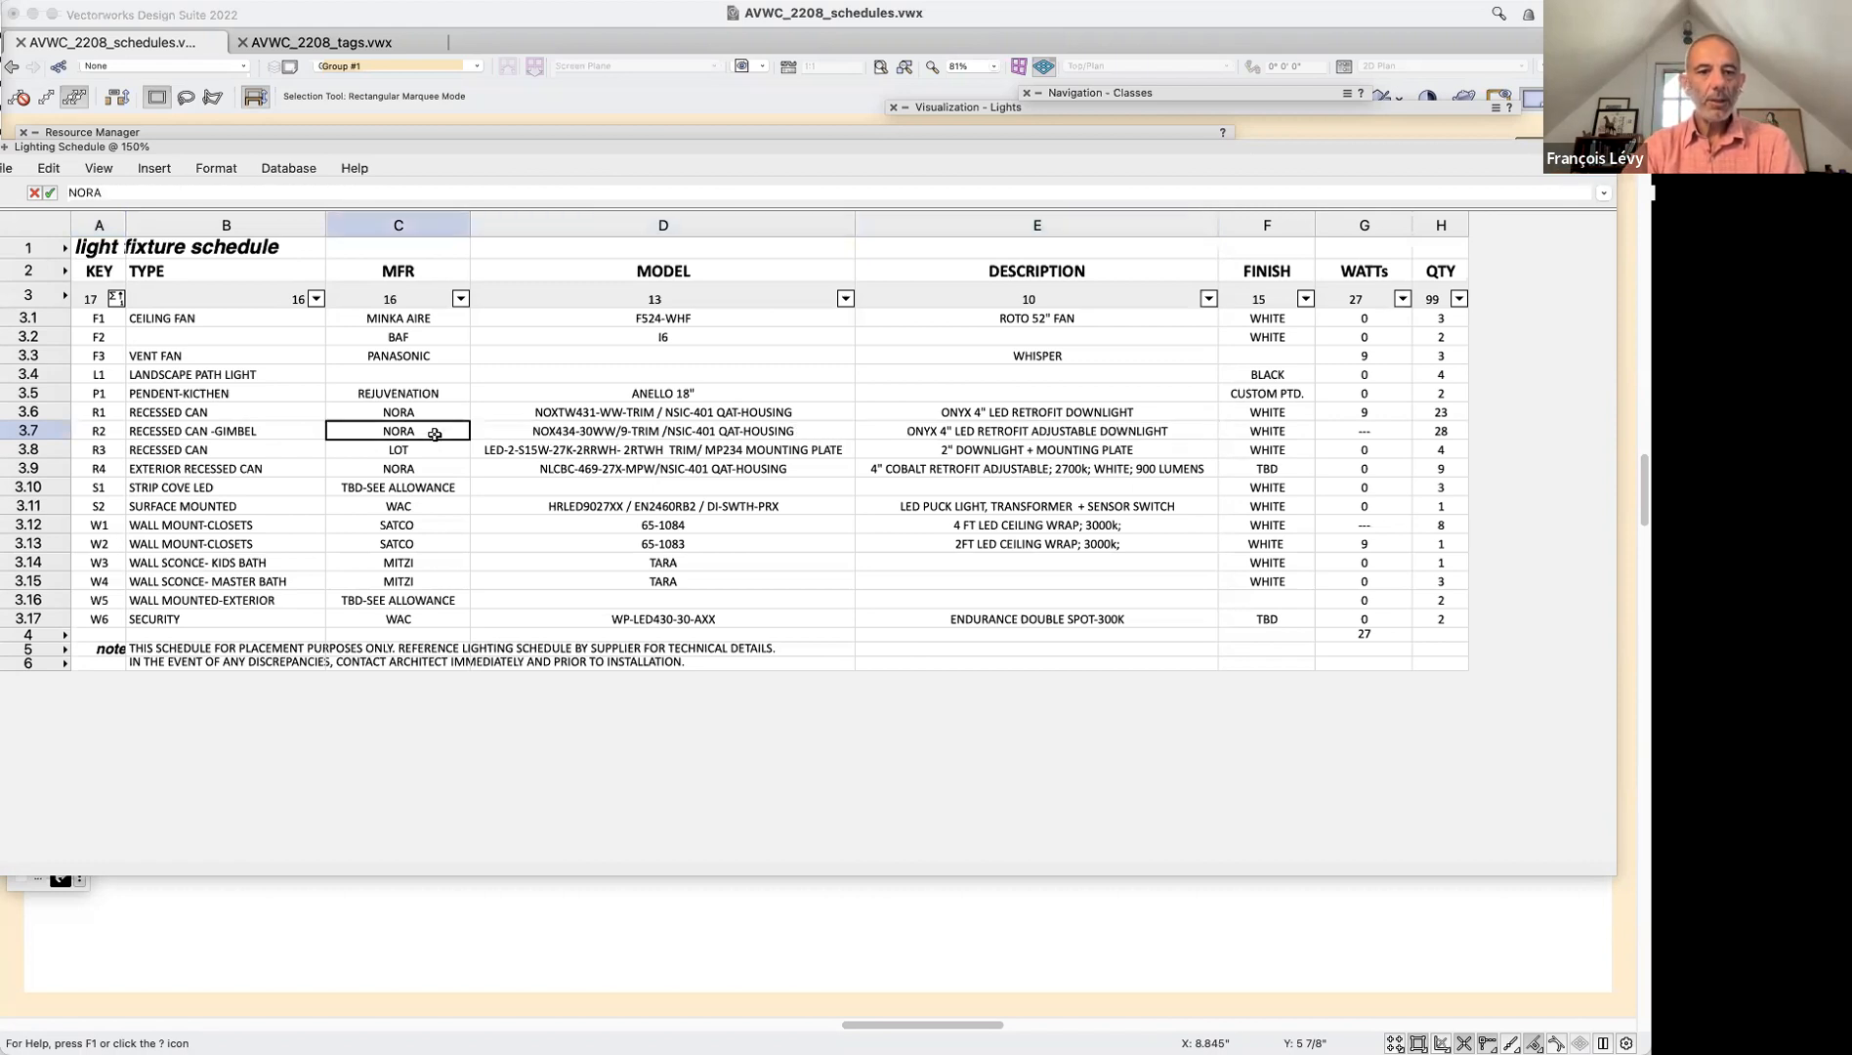
click(250, 433)
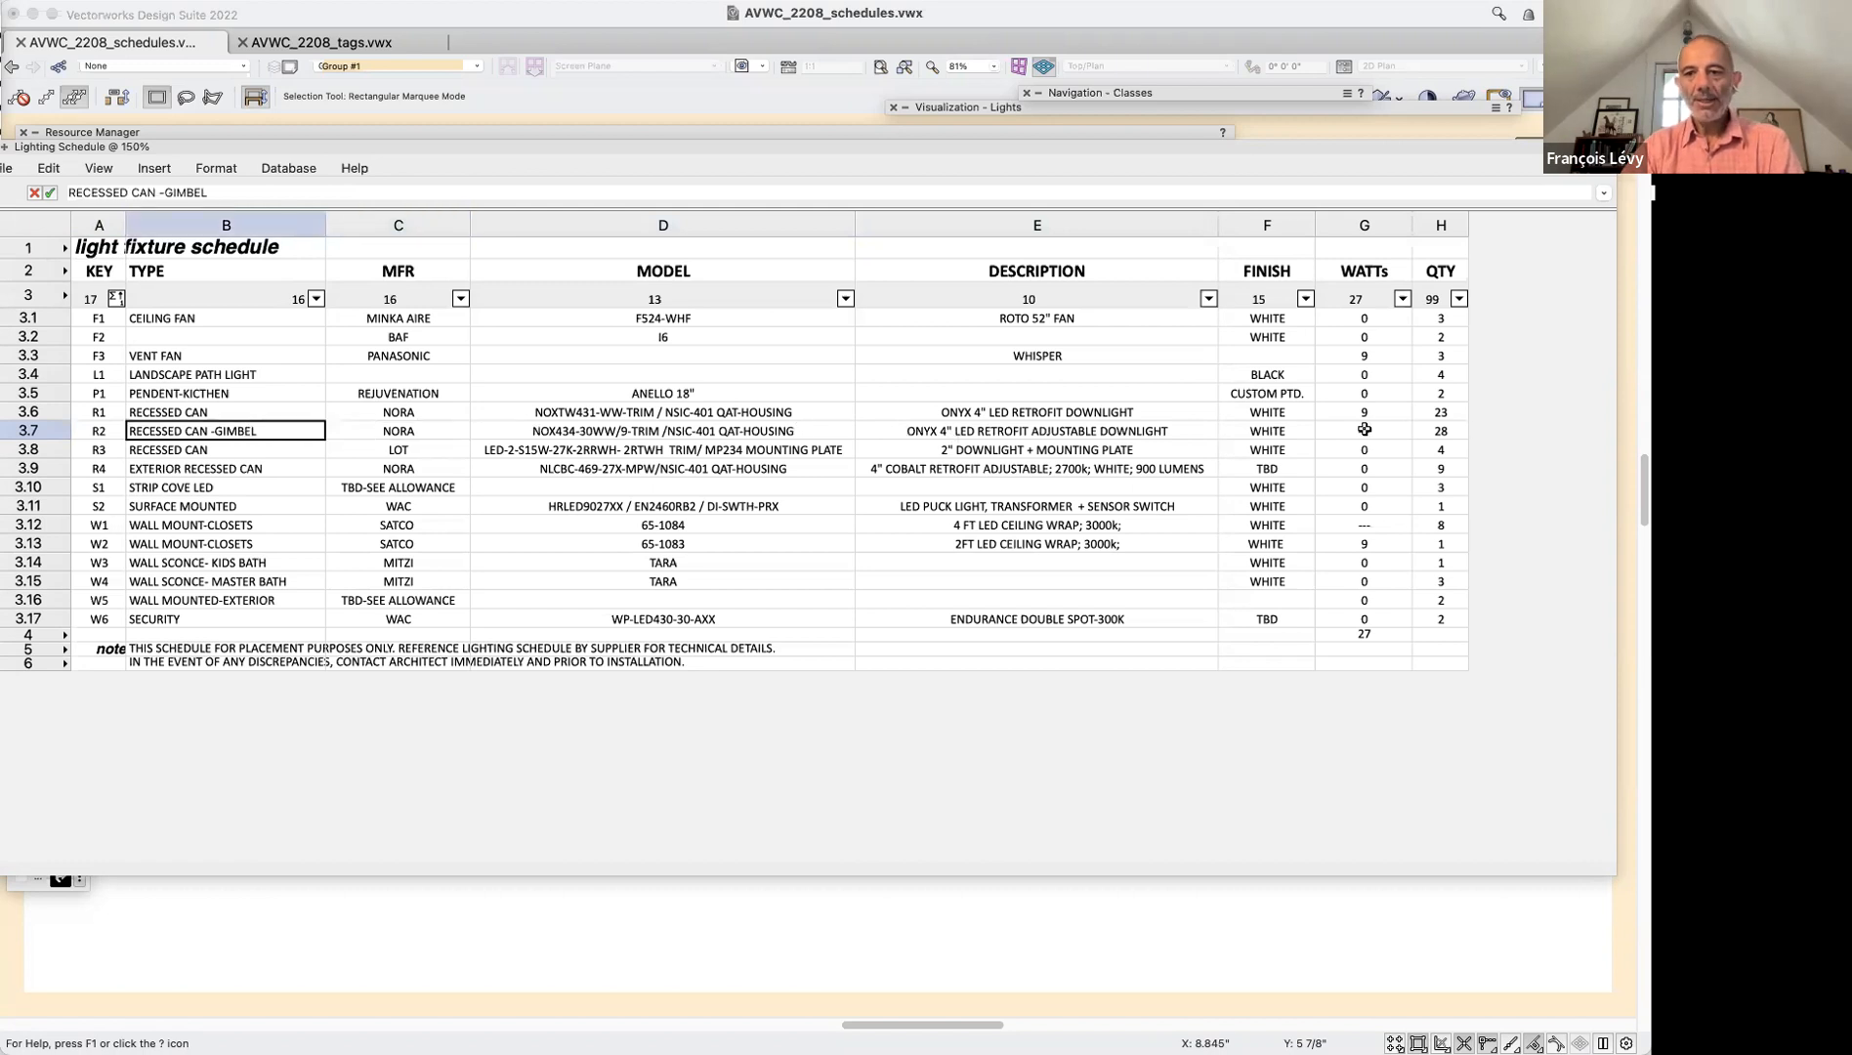
click(1365, 431)
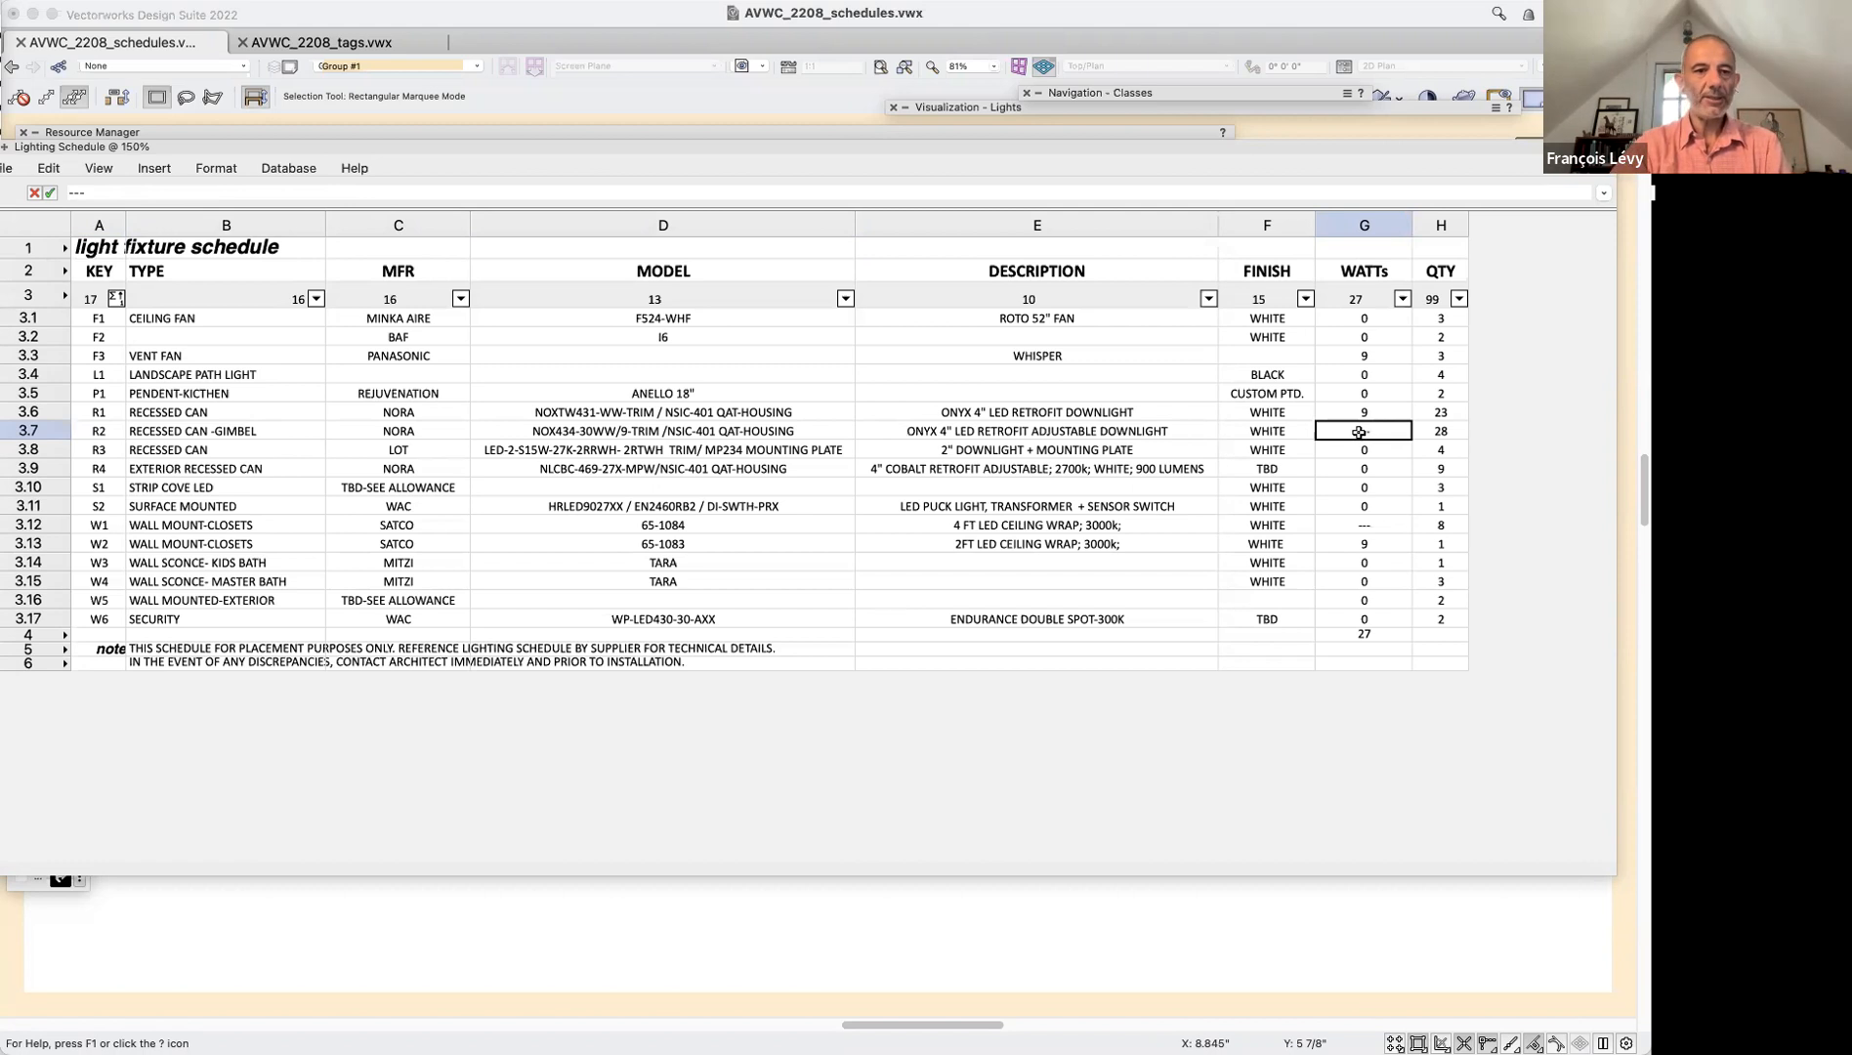
Select the R2 row's item in the drawing from row 3.7 and collapse the worksheet window
click(35, 431)
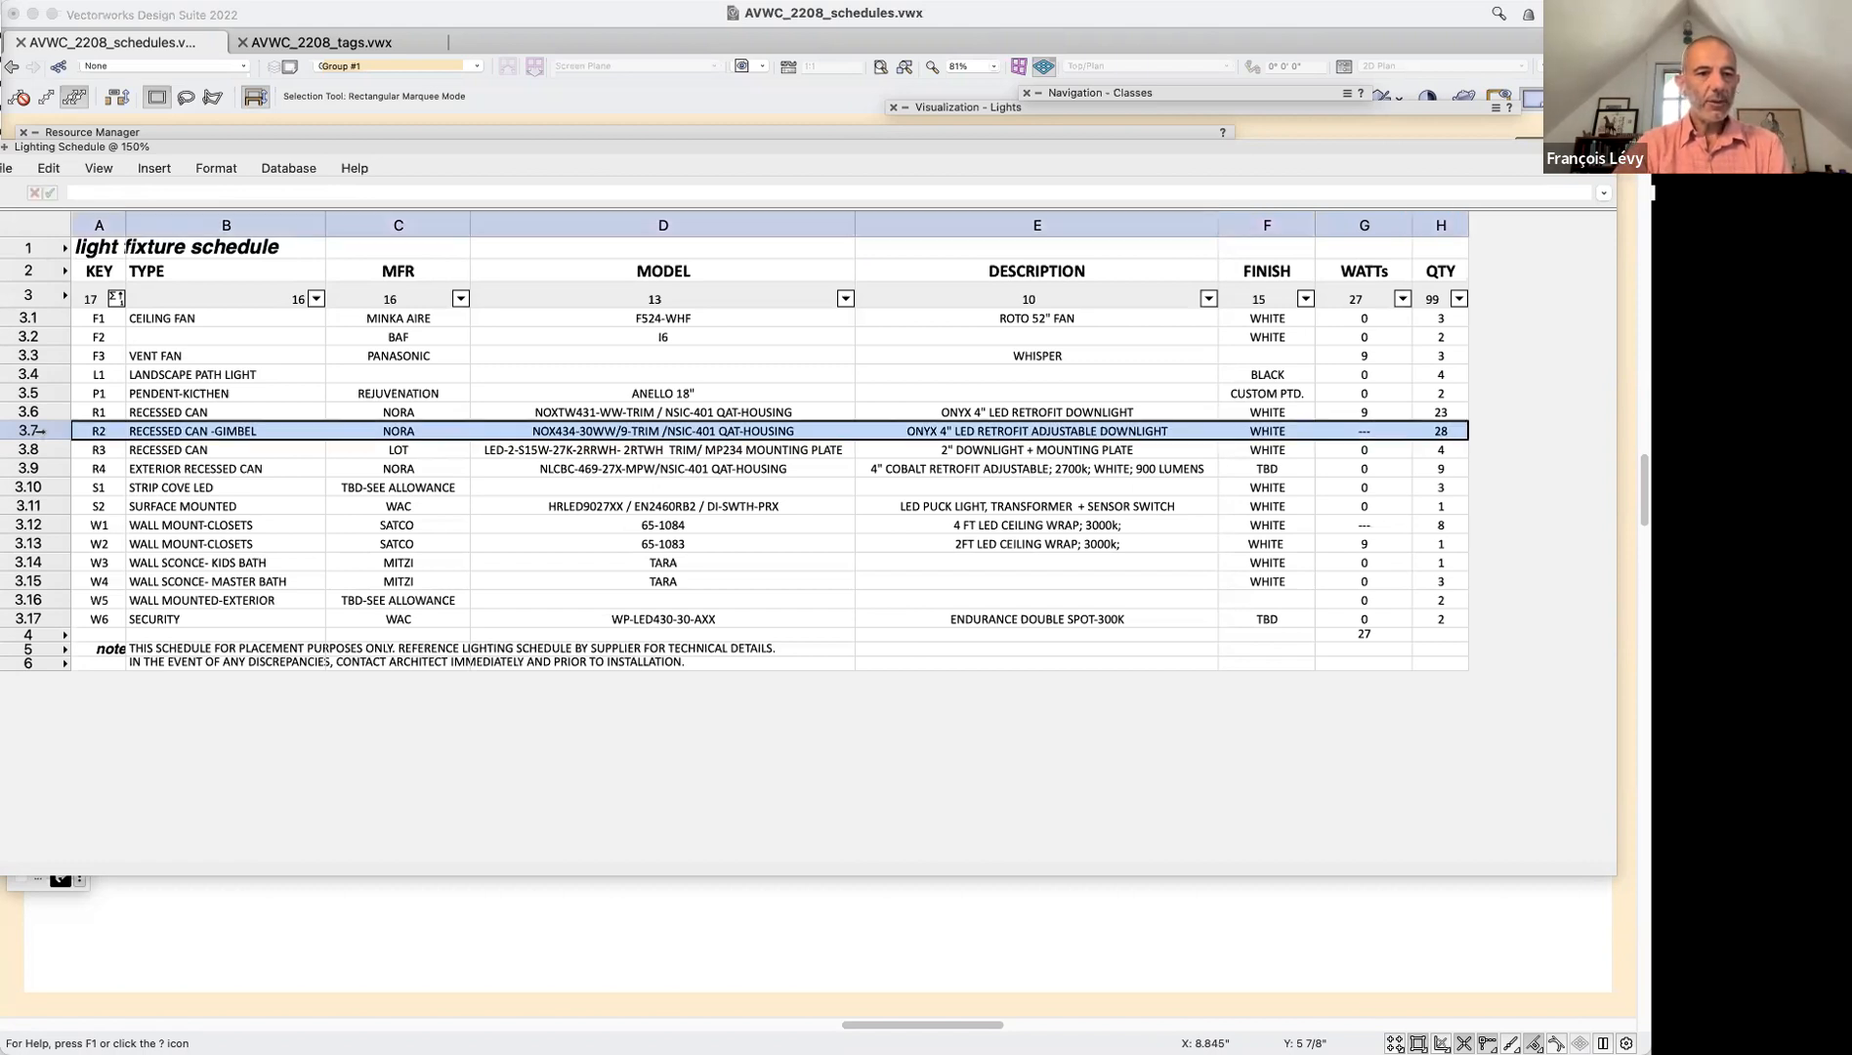
right_click(39, 431)
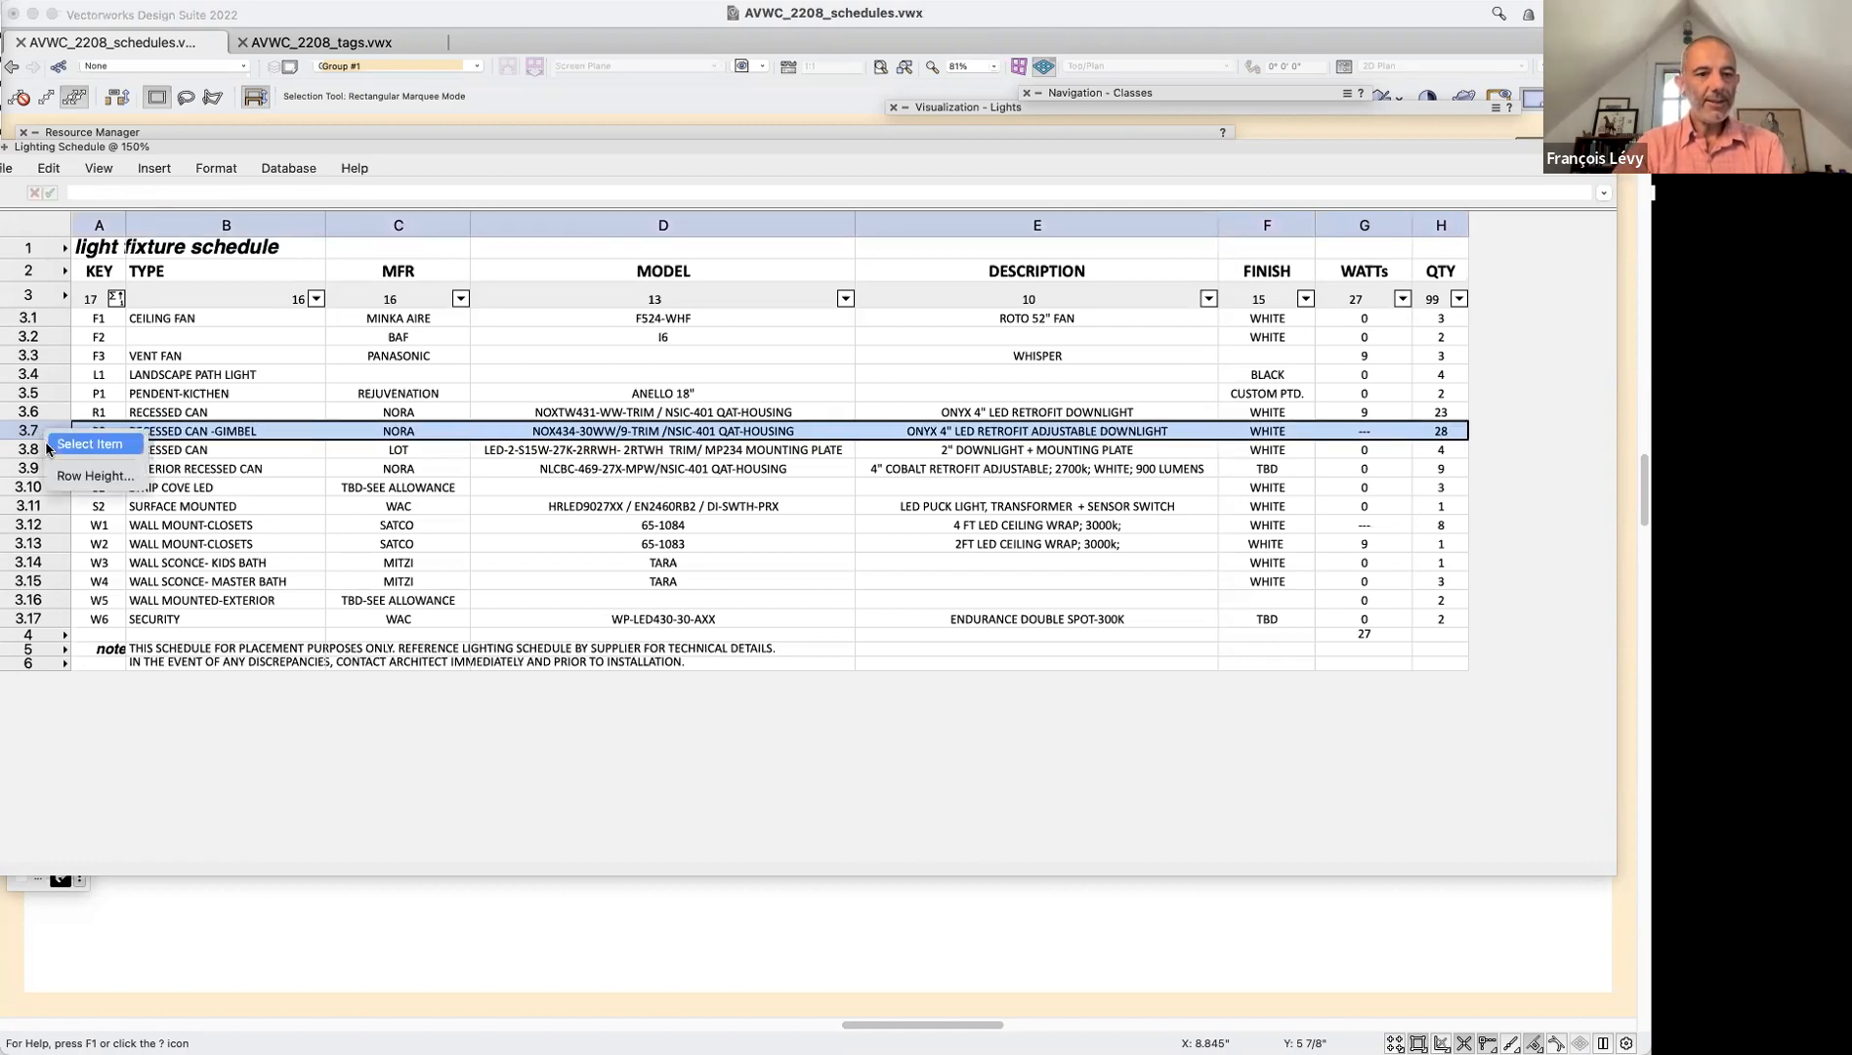
click(88, 446)
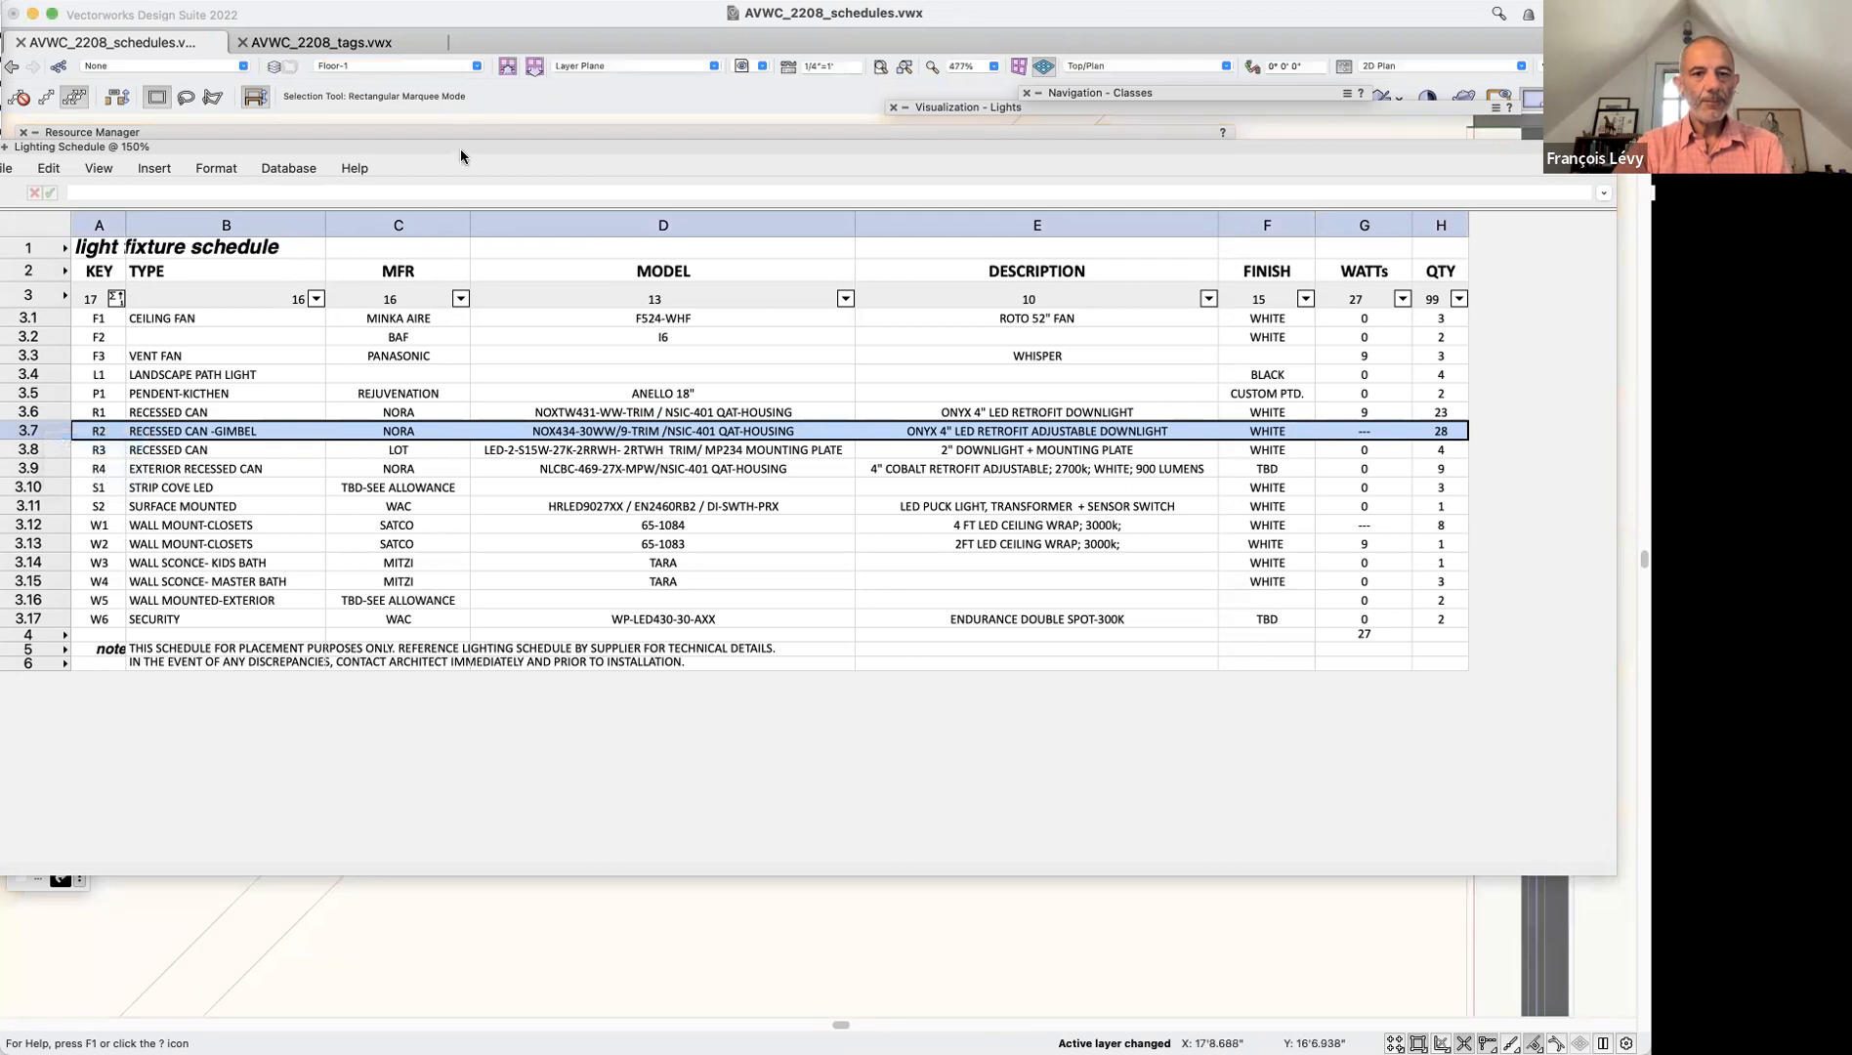
double_click(461, 149)
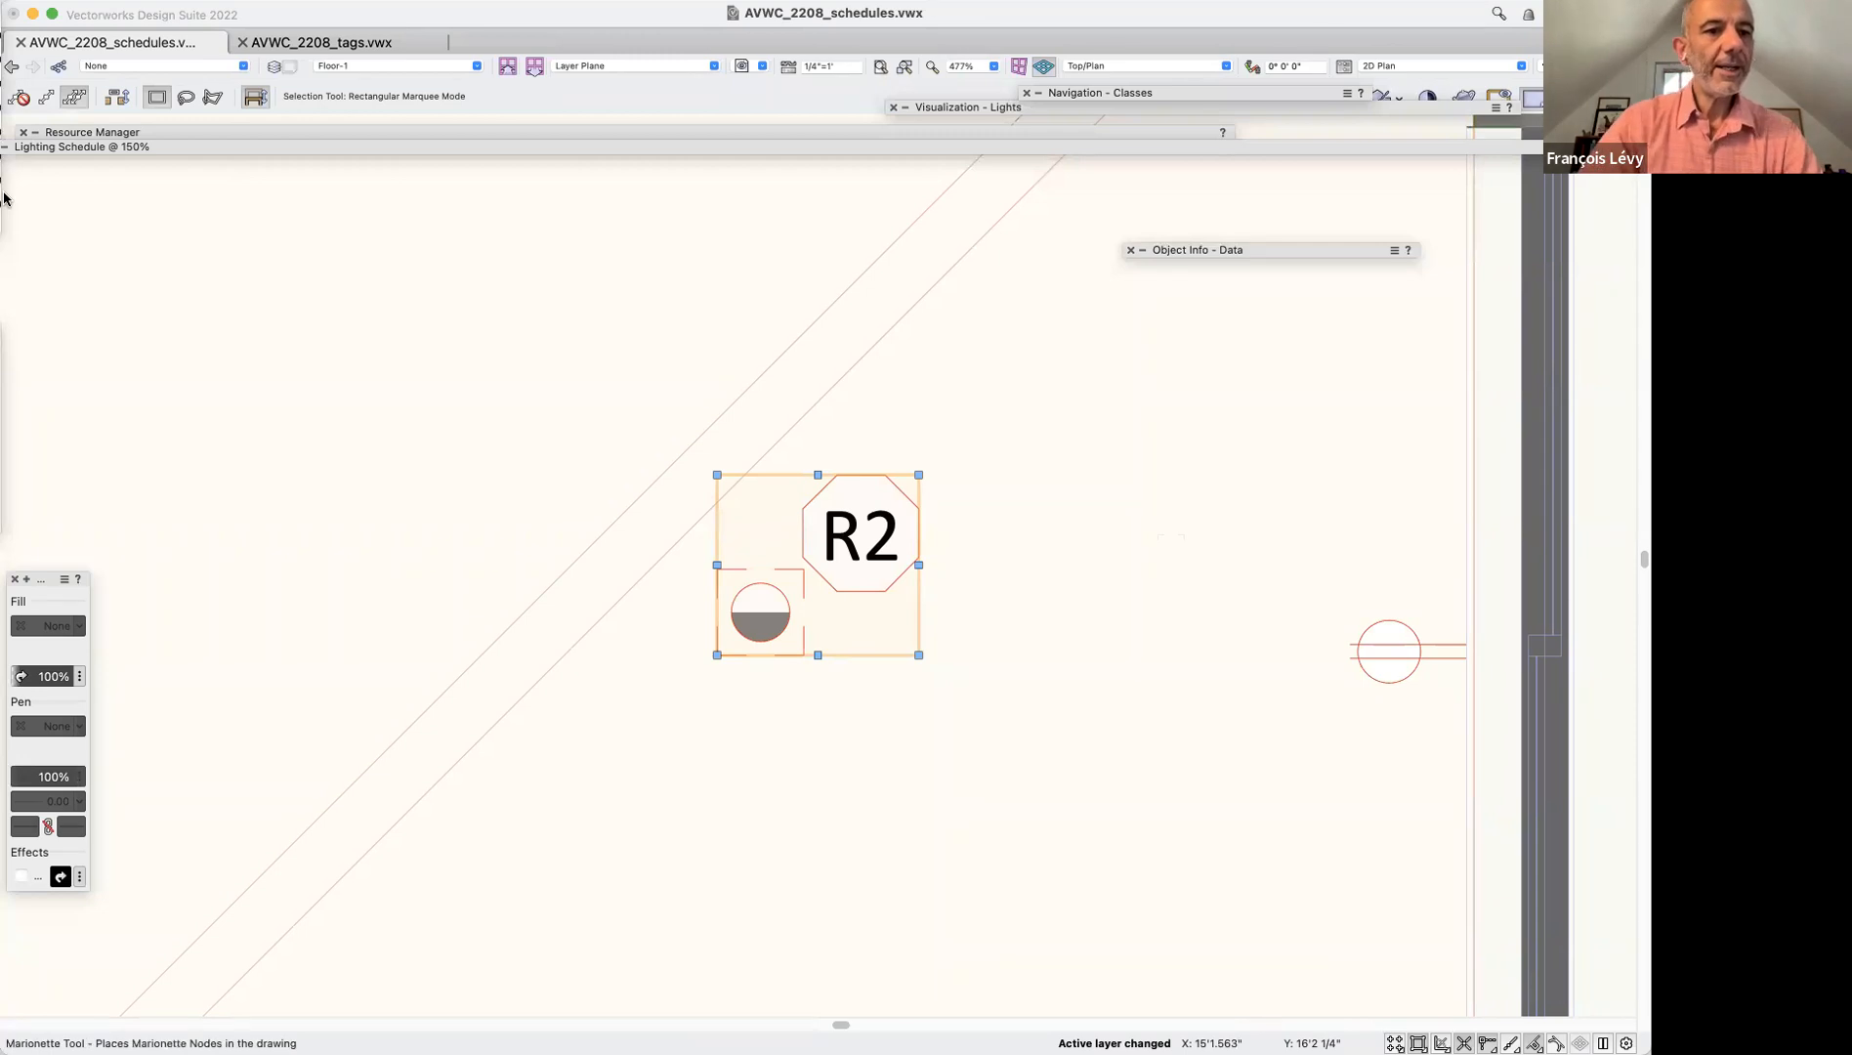
Check the Light Fixture Record data of the selected R2 symbol in Object Info, moving the palette clear of the fixture
double_click(1282, 250)
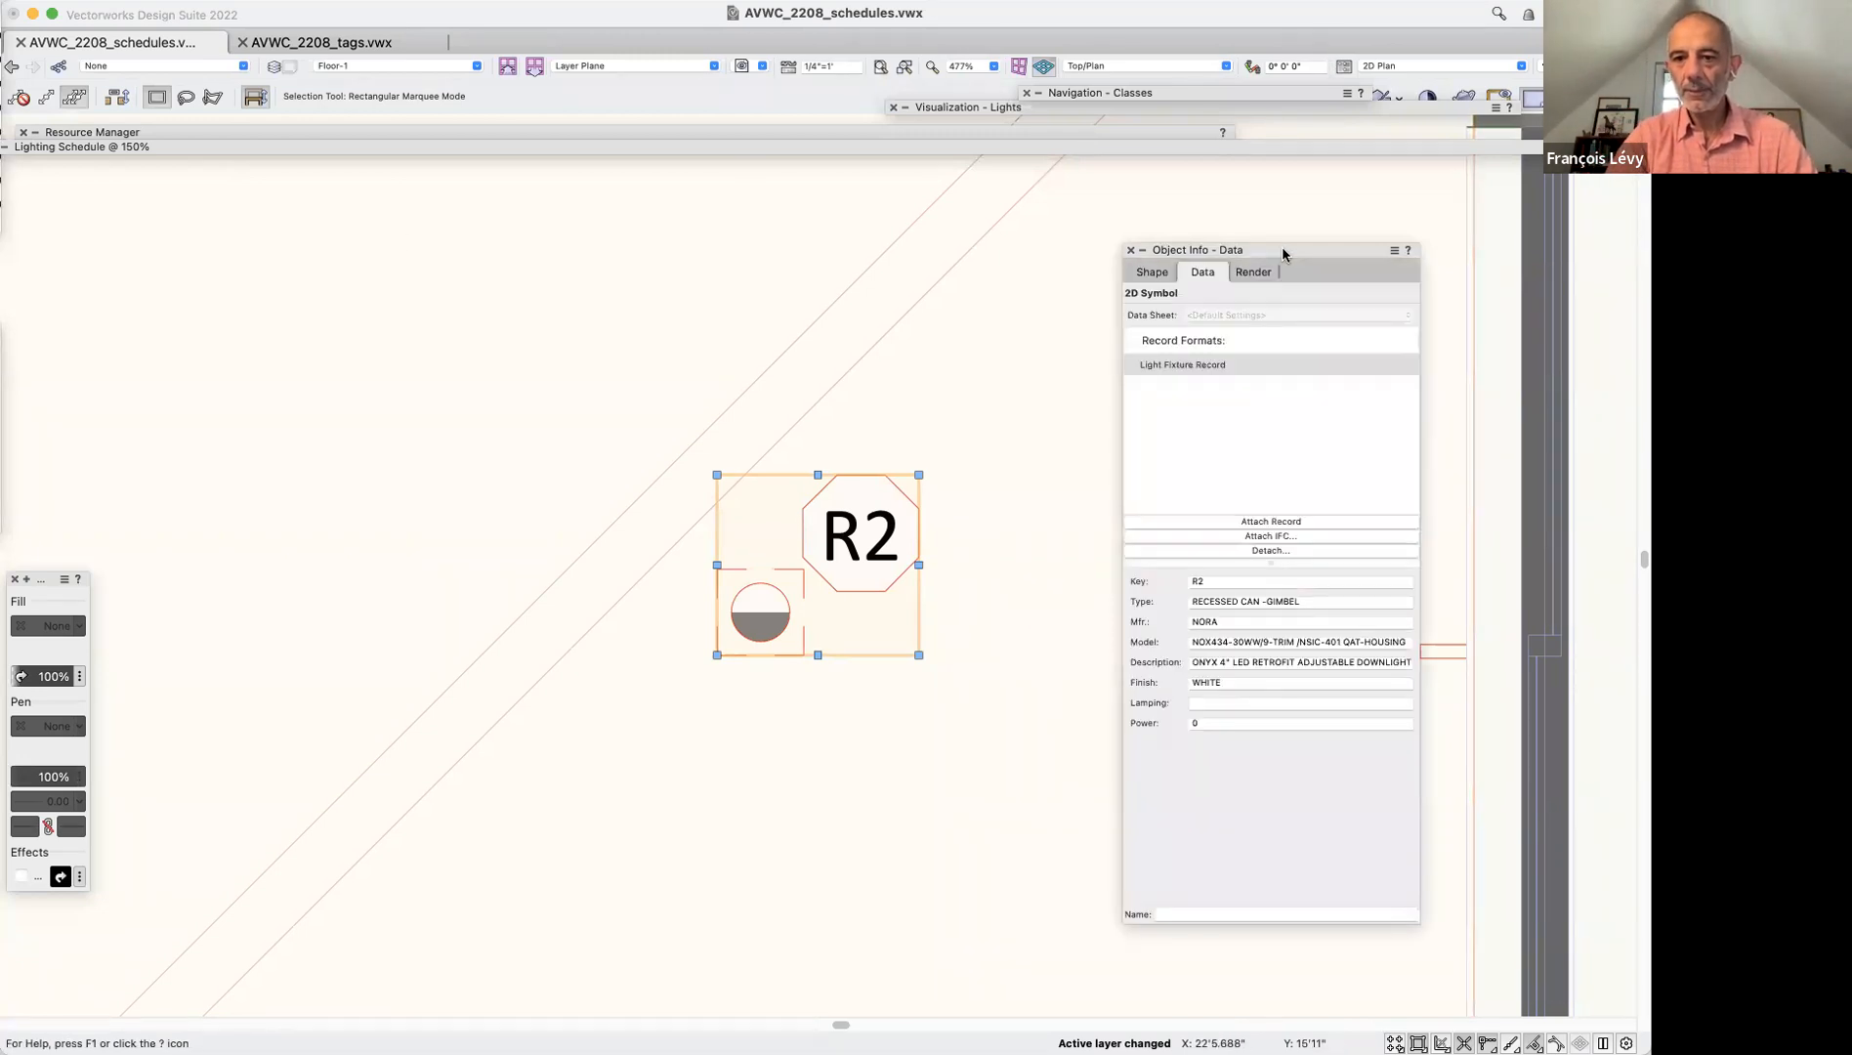
drag(1283, 252, 1451, 221)
click(1321, 239)
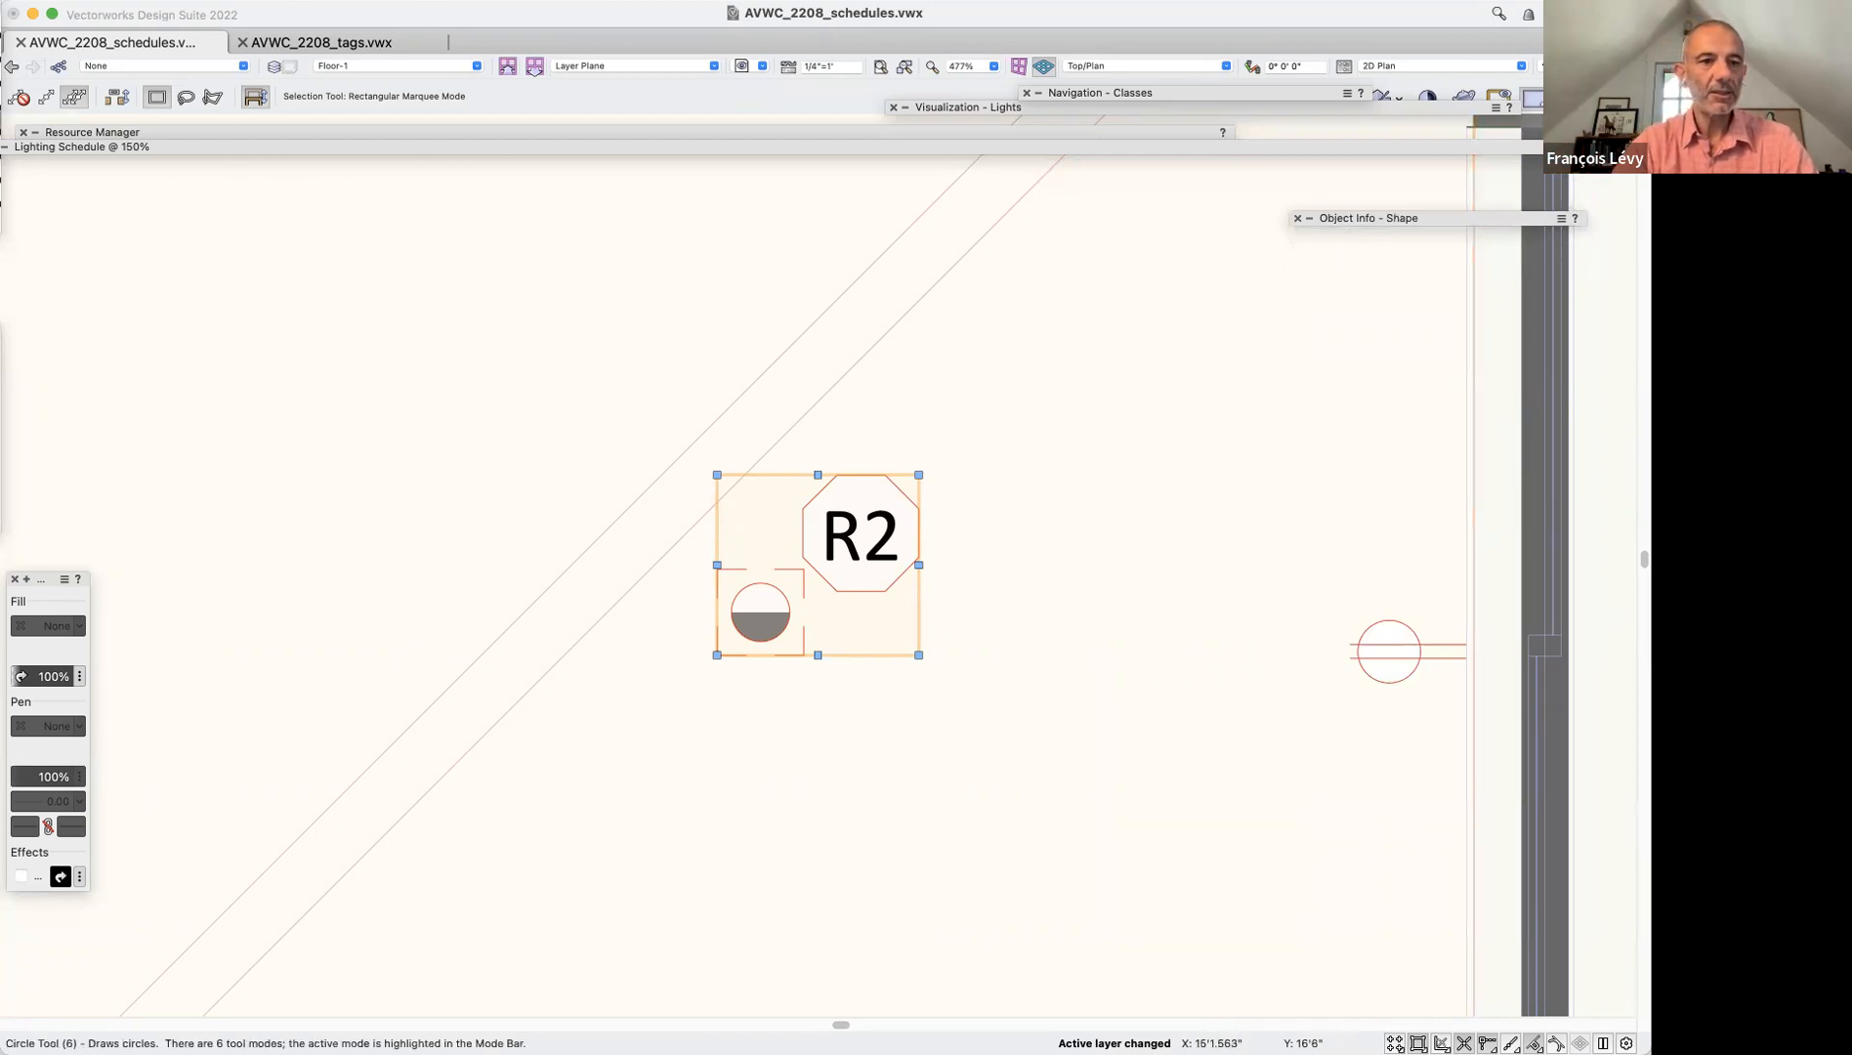
Set the Select Similar tool to match Symbol name and Database records, clearing Class and Object type
click(5, 146)
double_click(76, 146)
key(shift+slash)
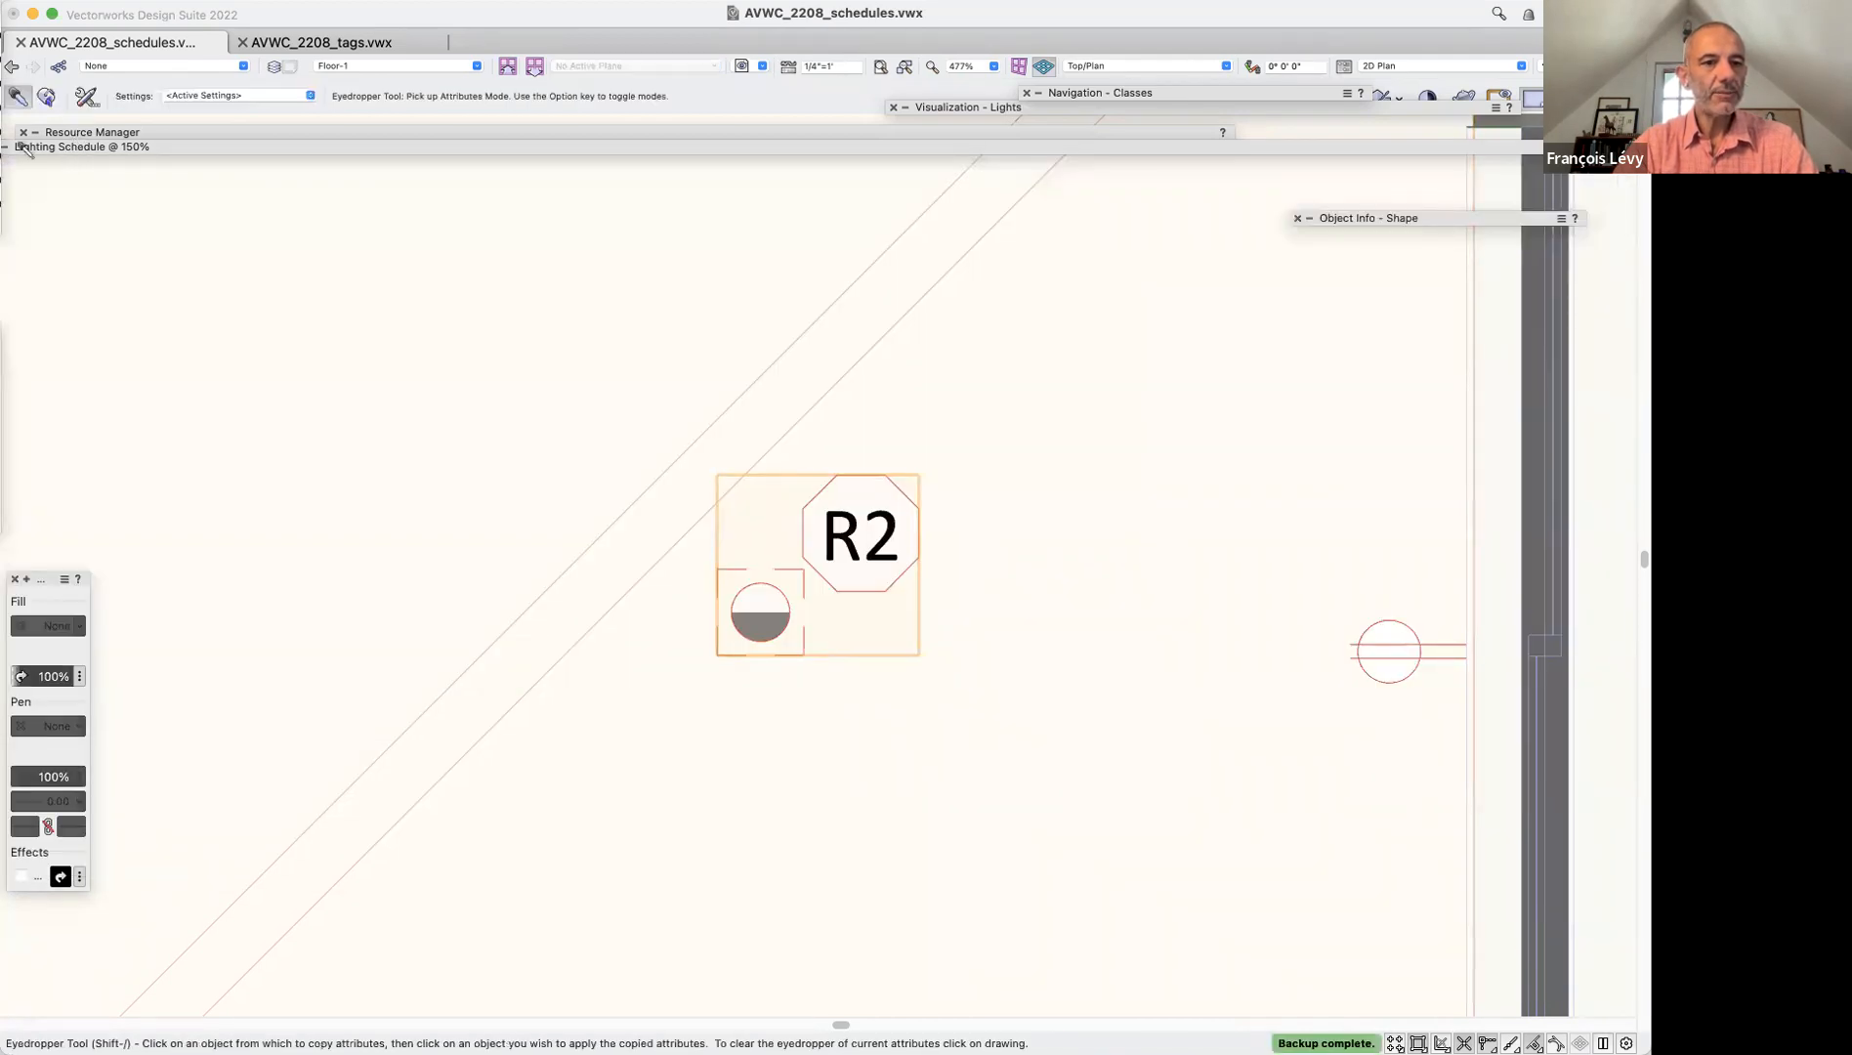
click(1, 148)
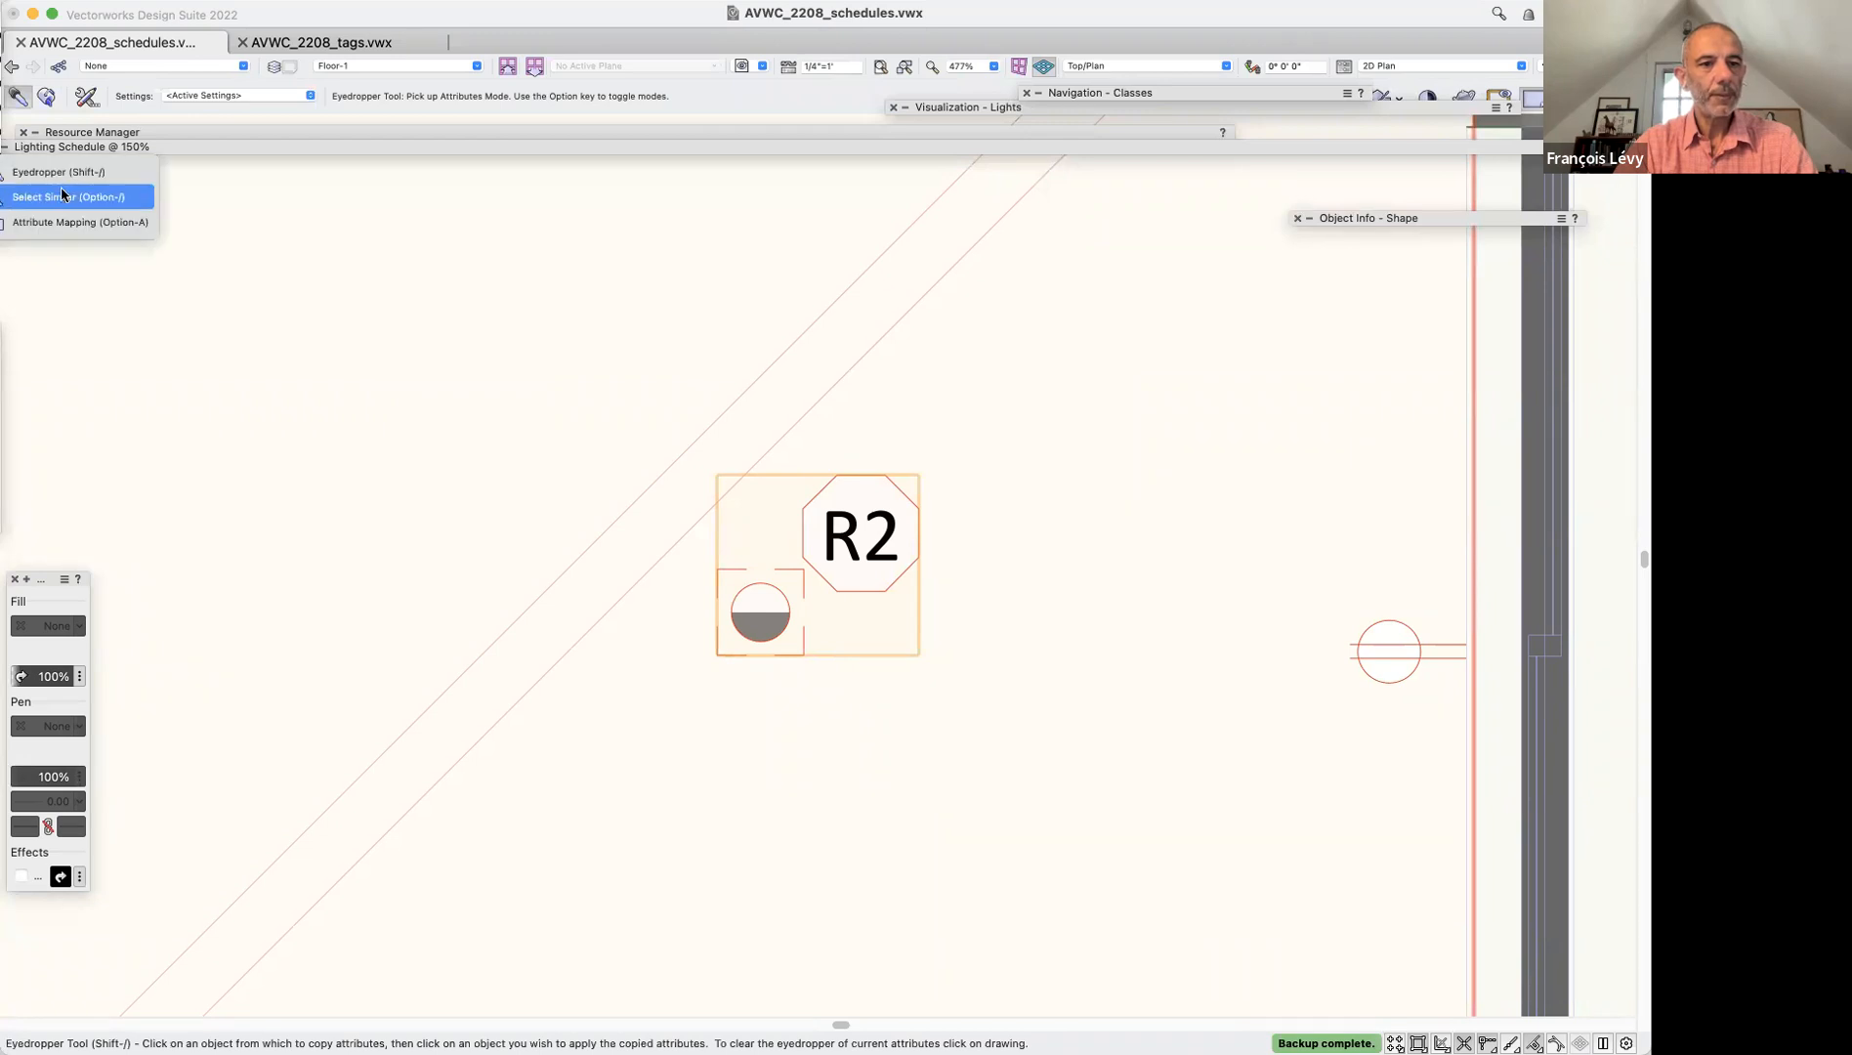
click(121, 201)
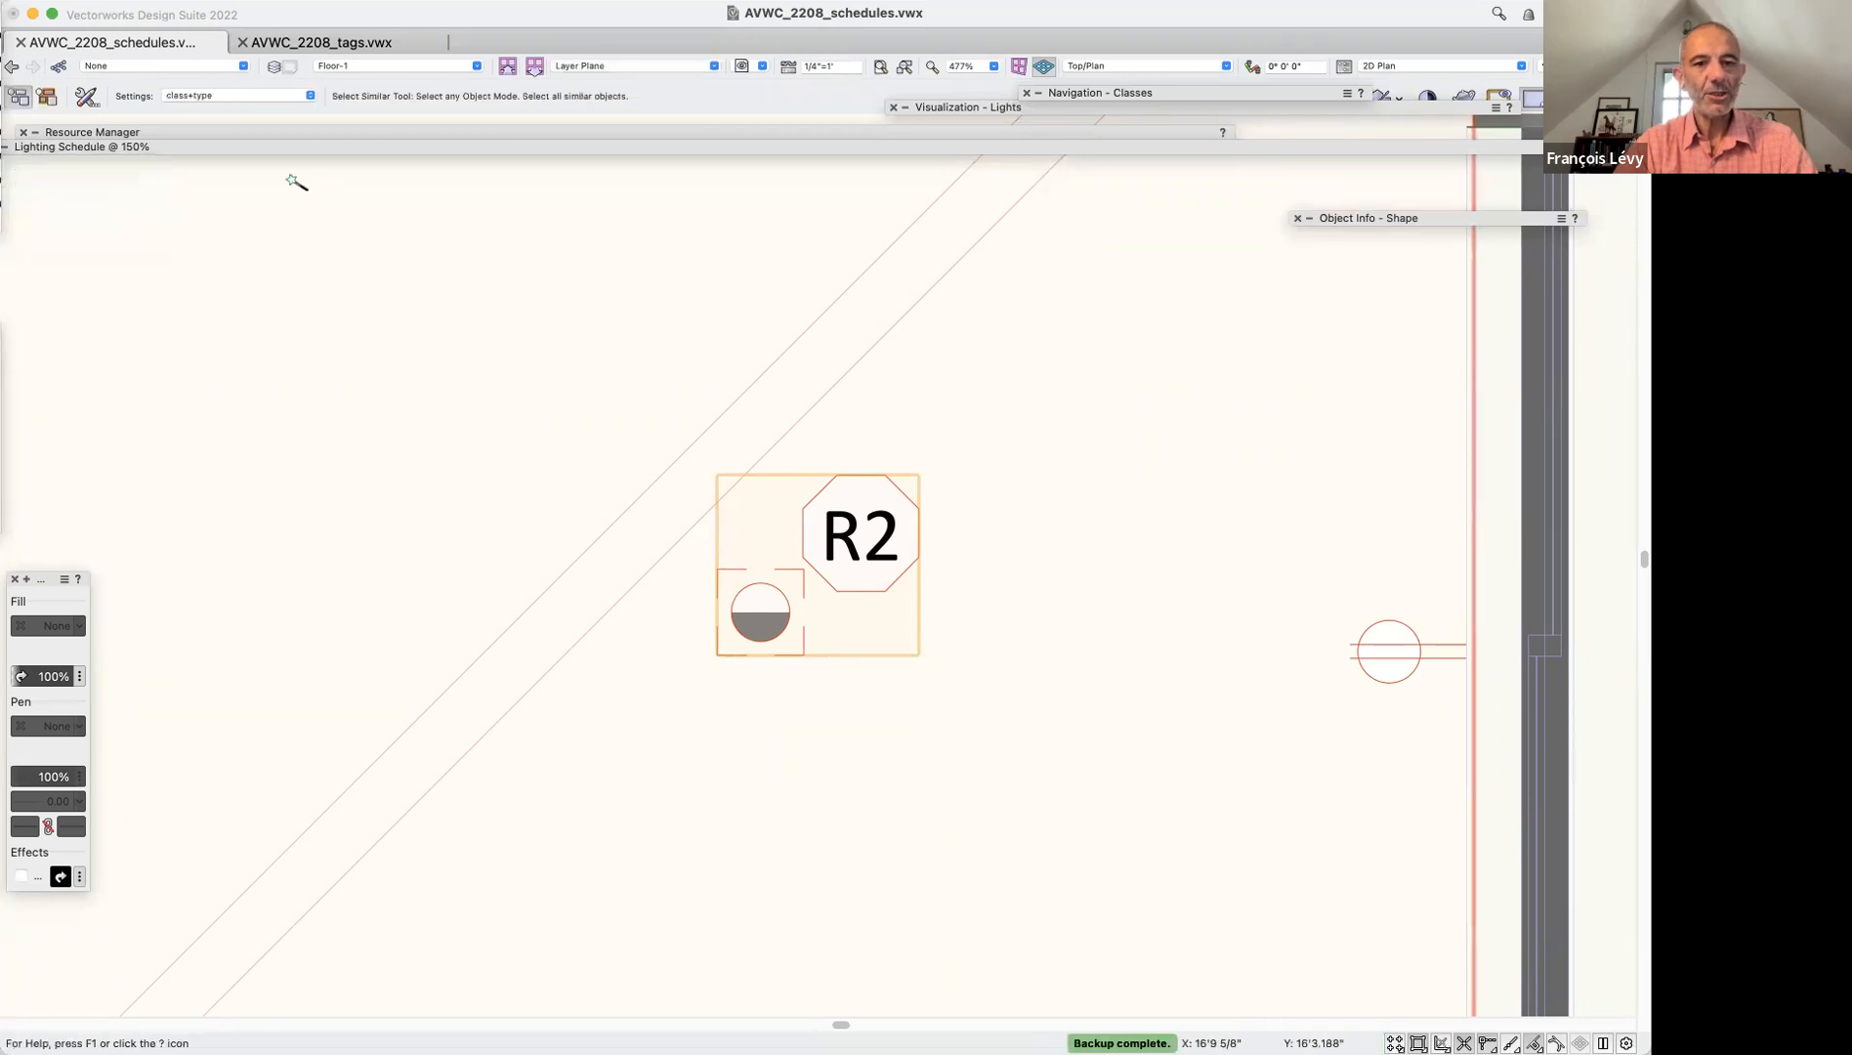
click(87, 96)
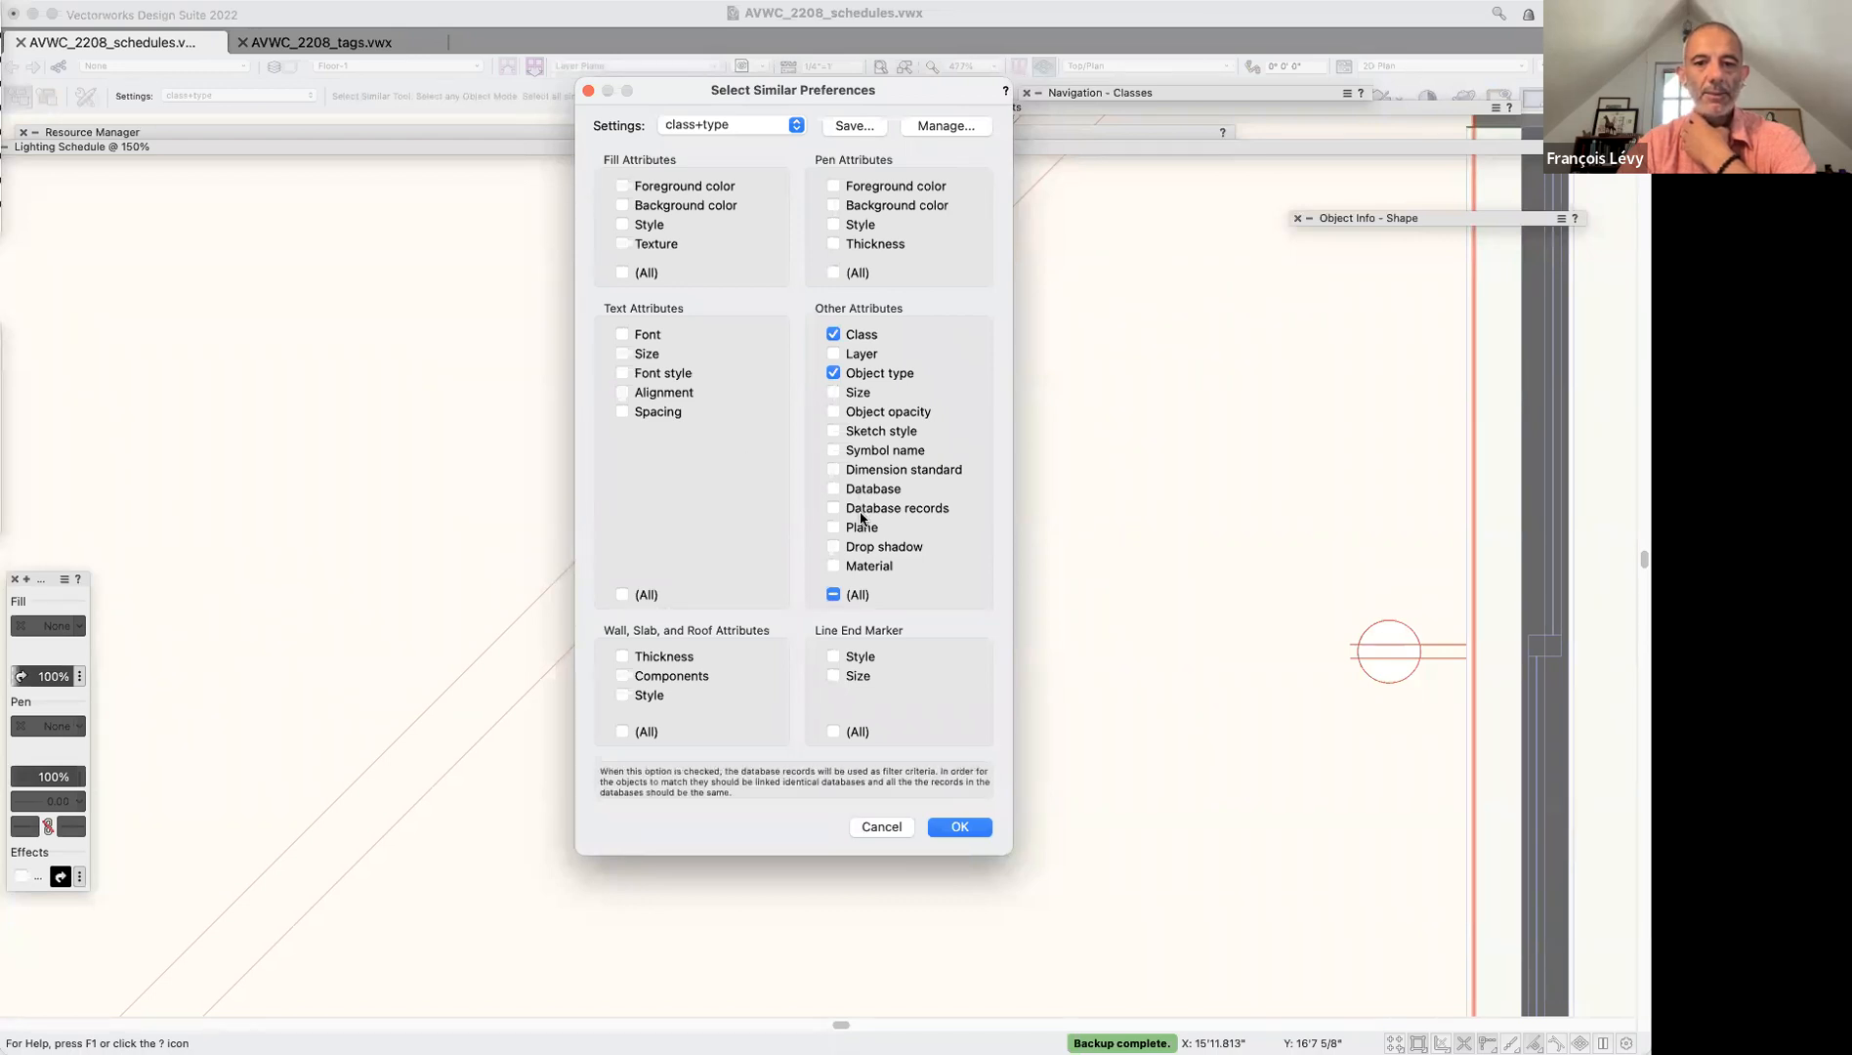
click(862, 335)
click(861, 373)
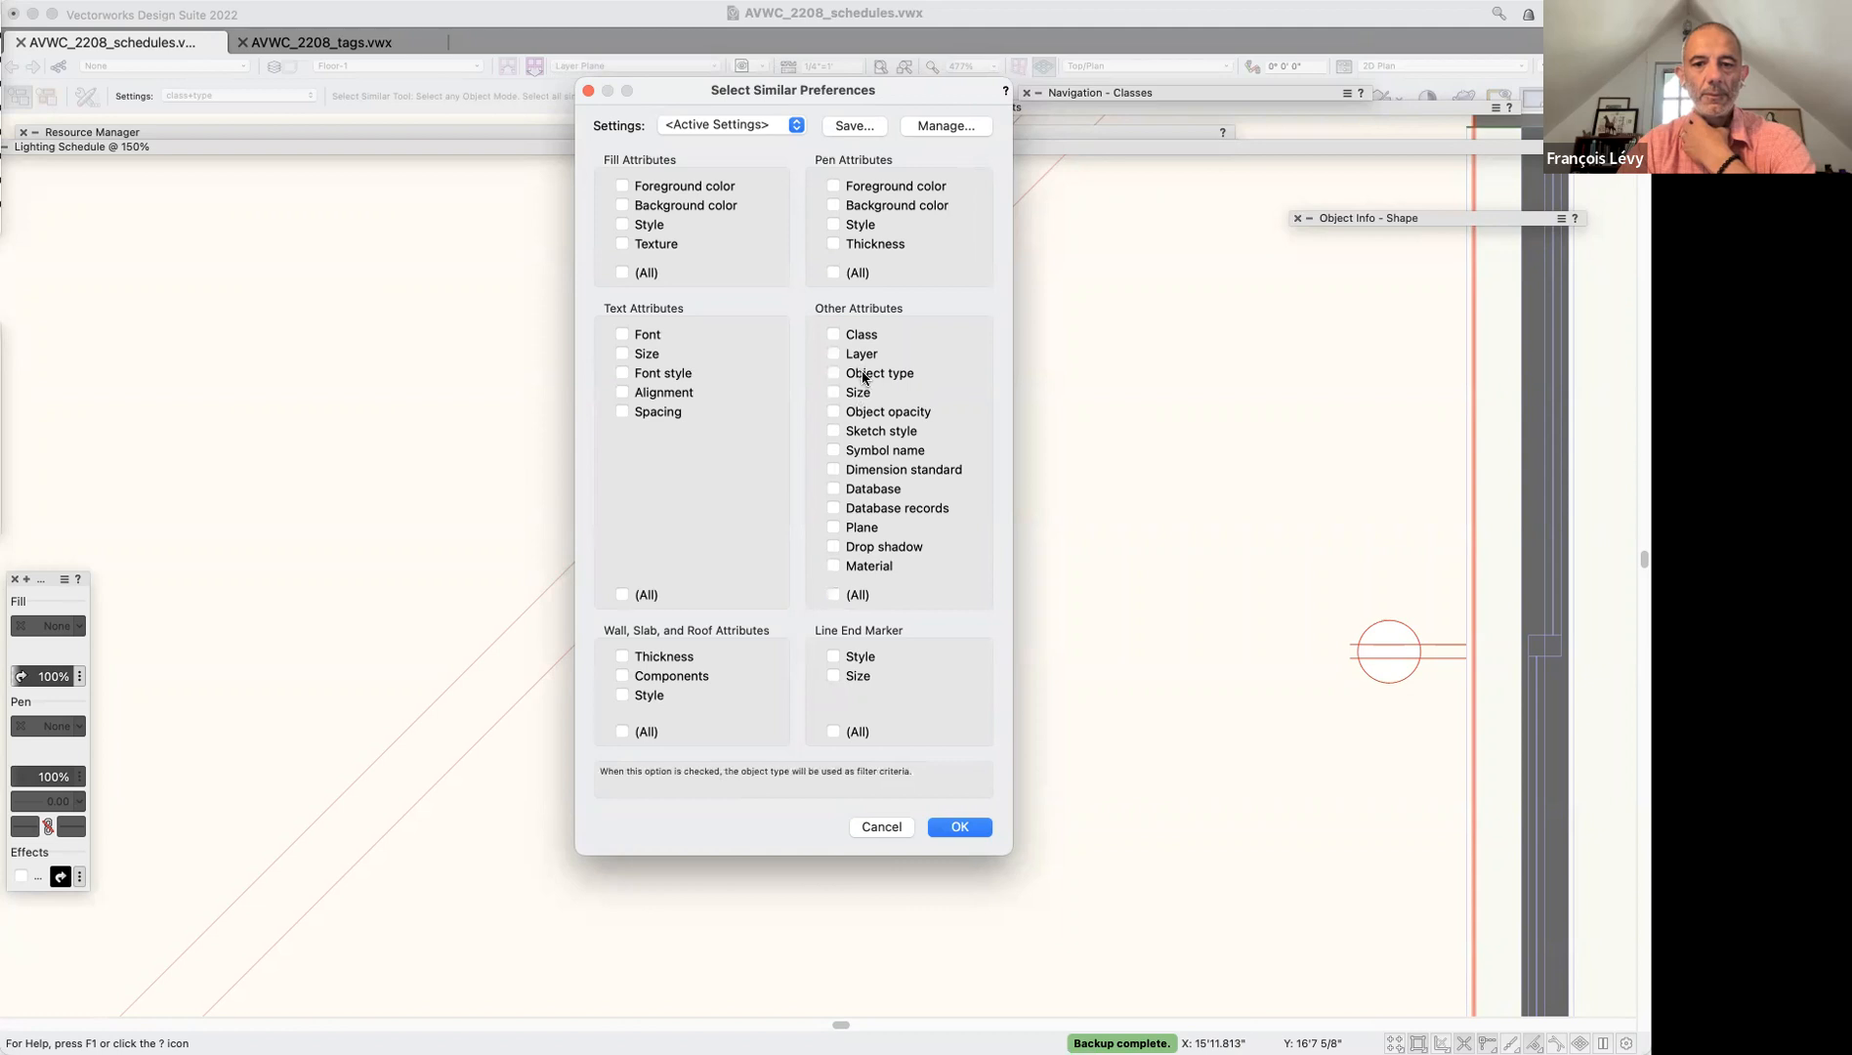
click(834, 451)
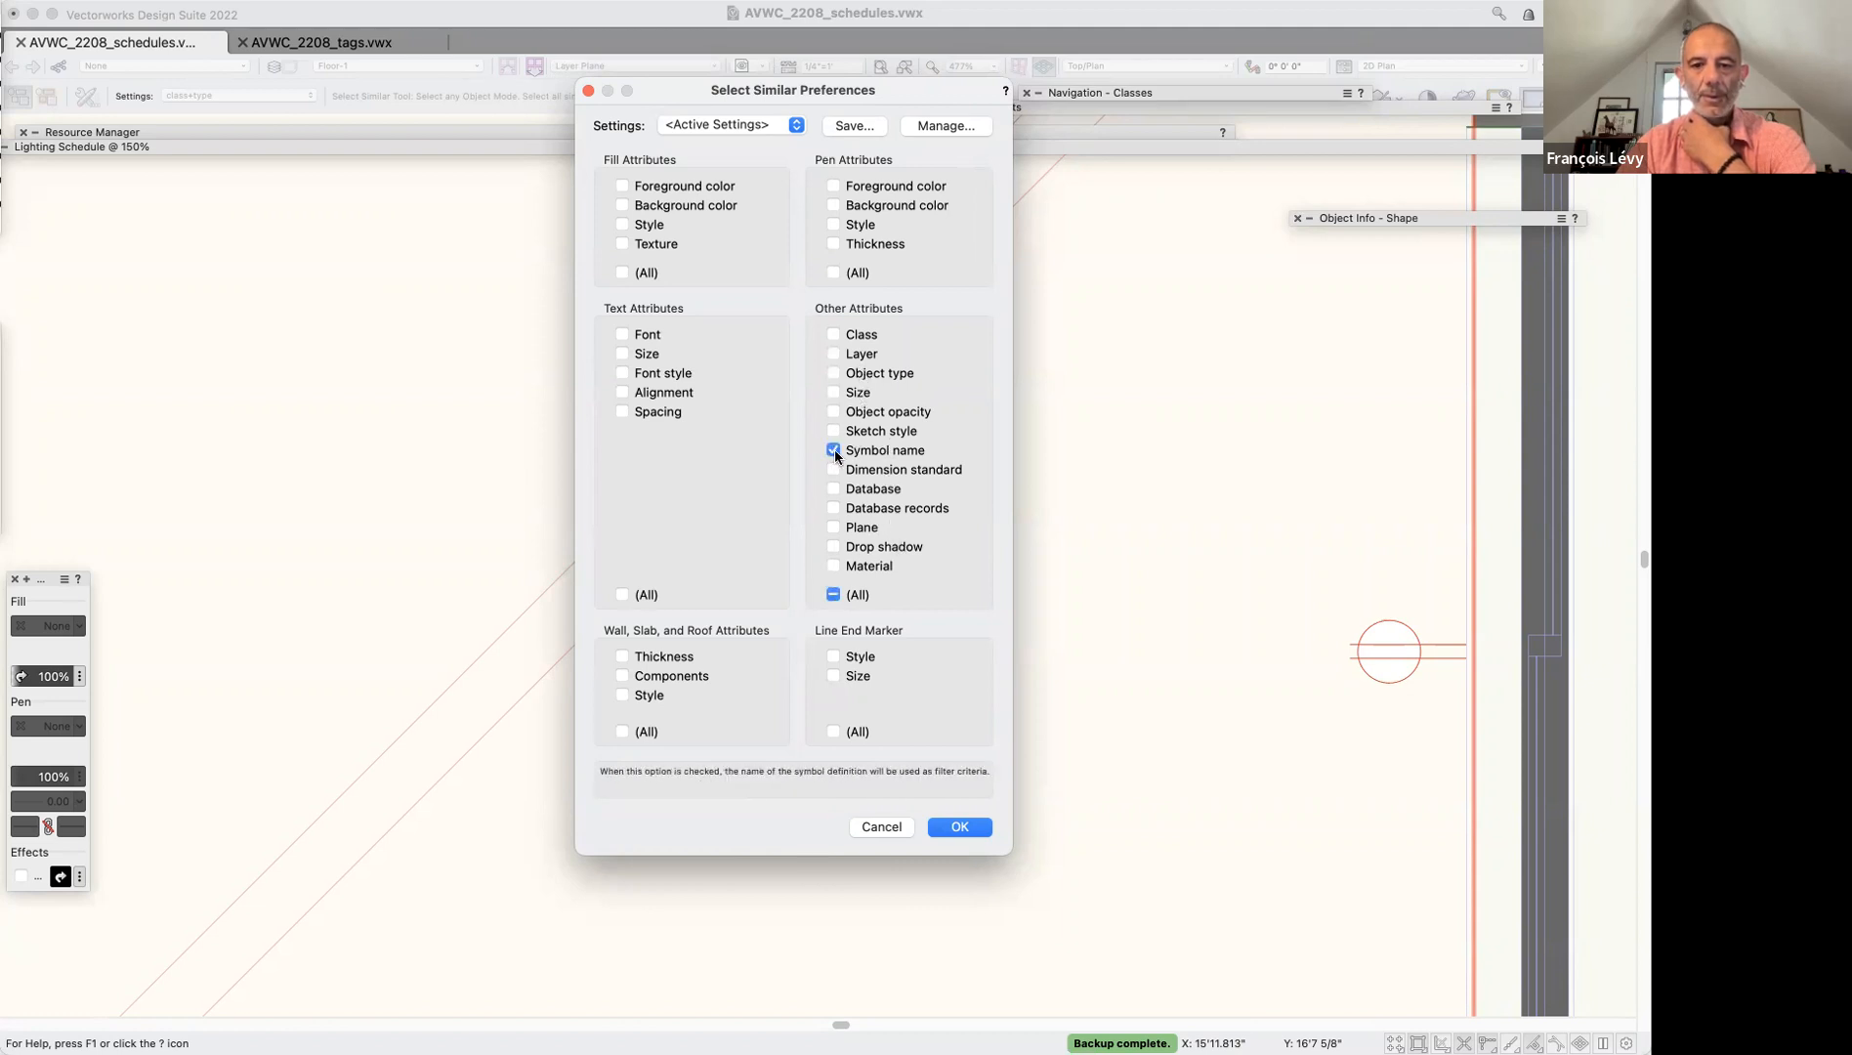
click(834, 509)
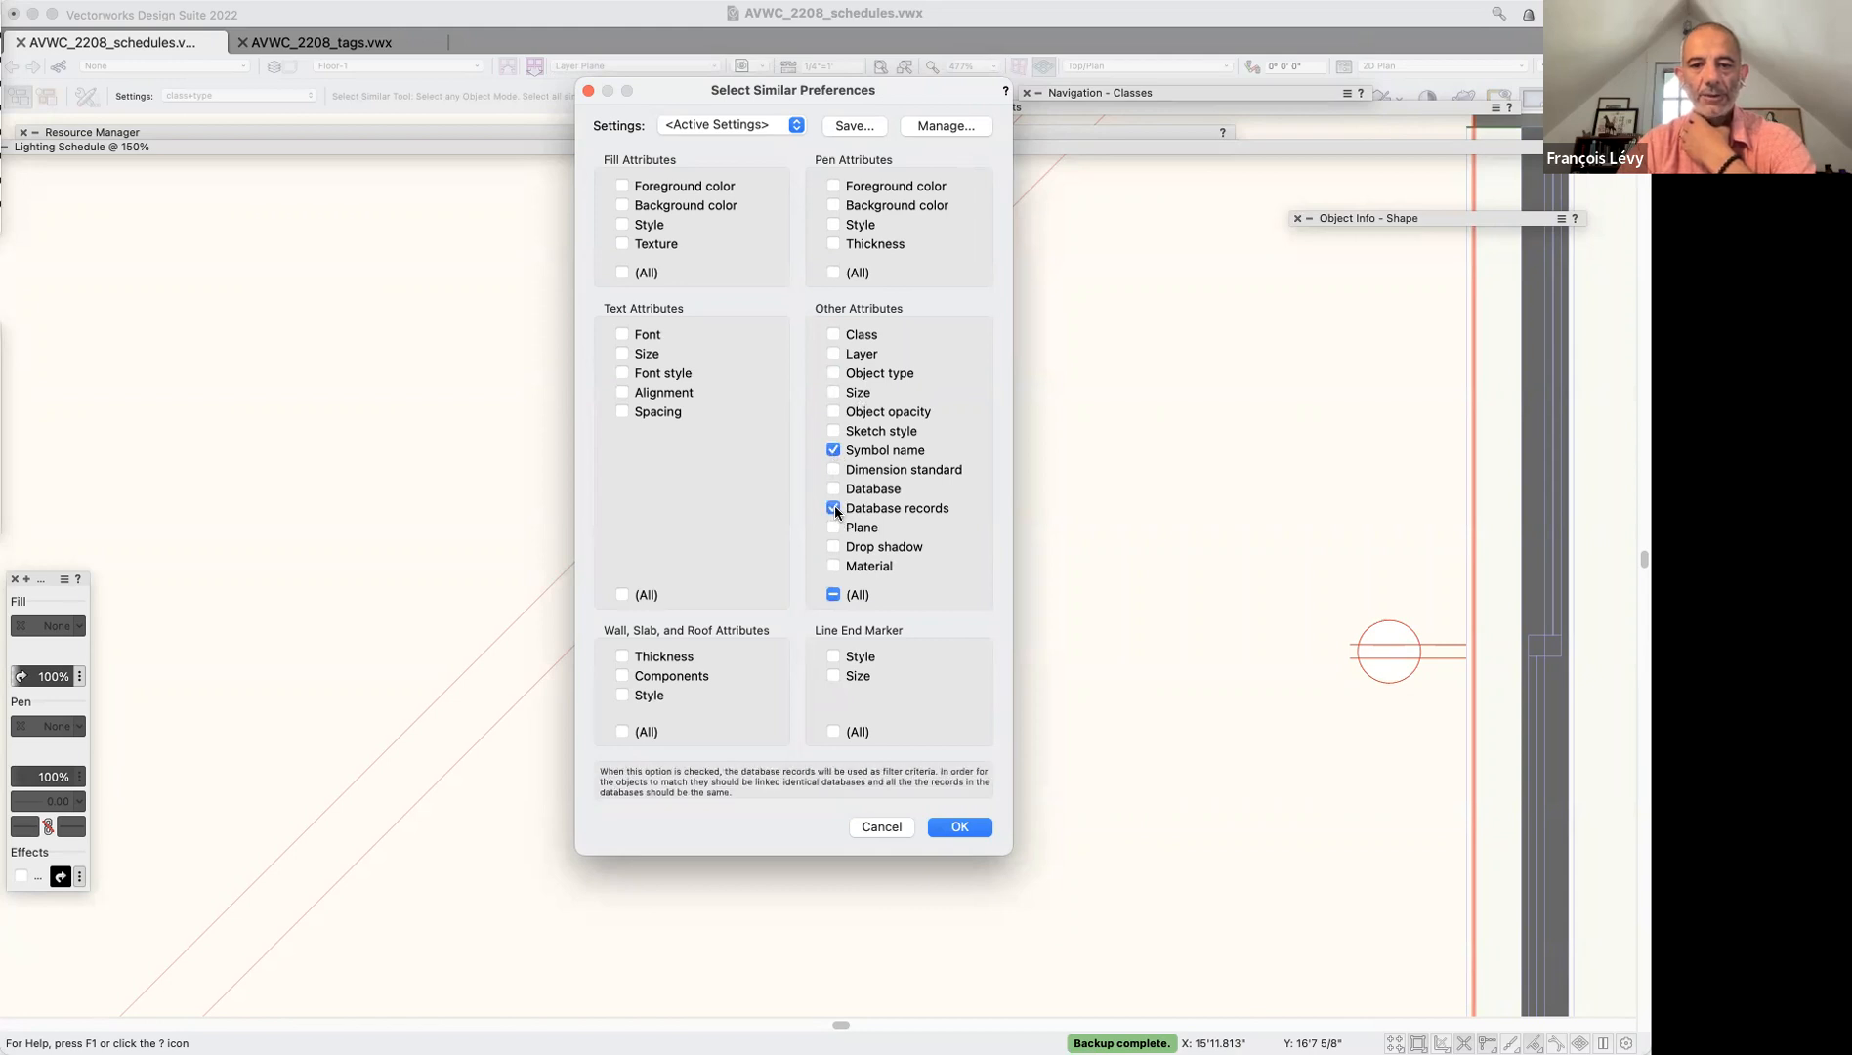
click(958, 827)
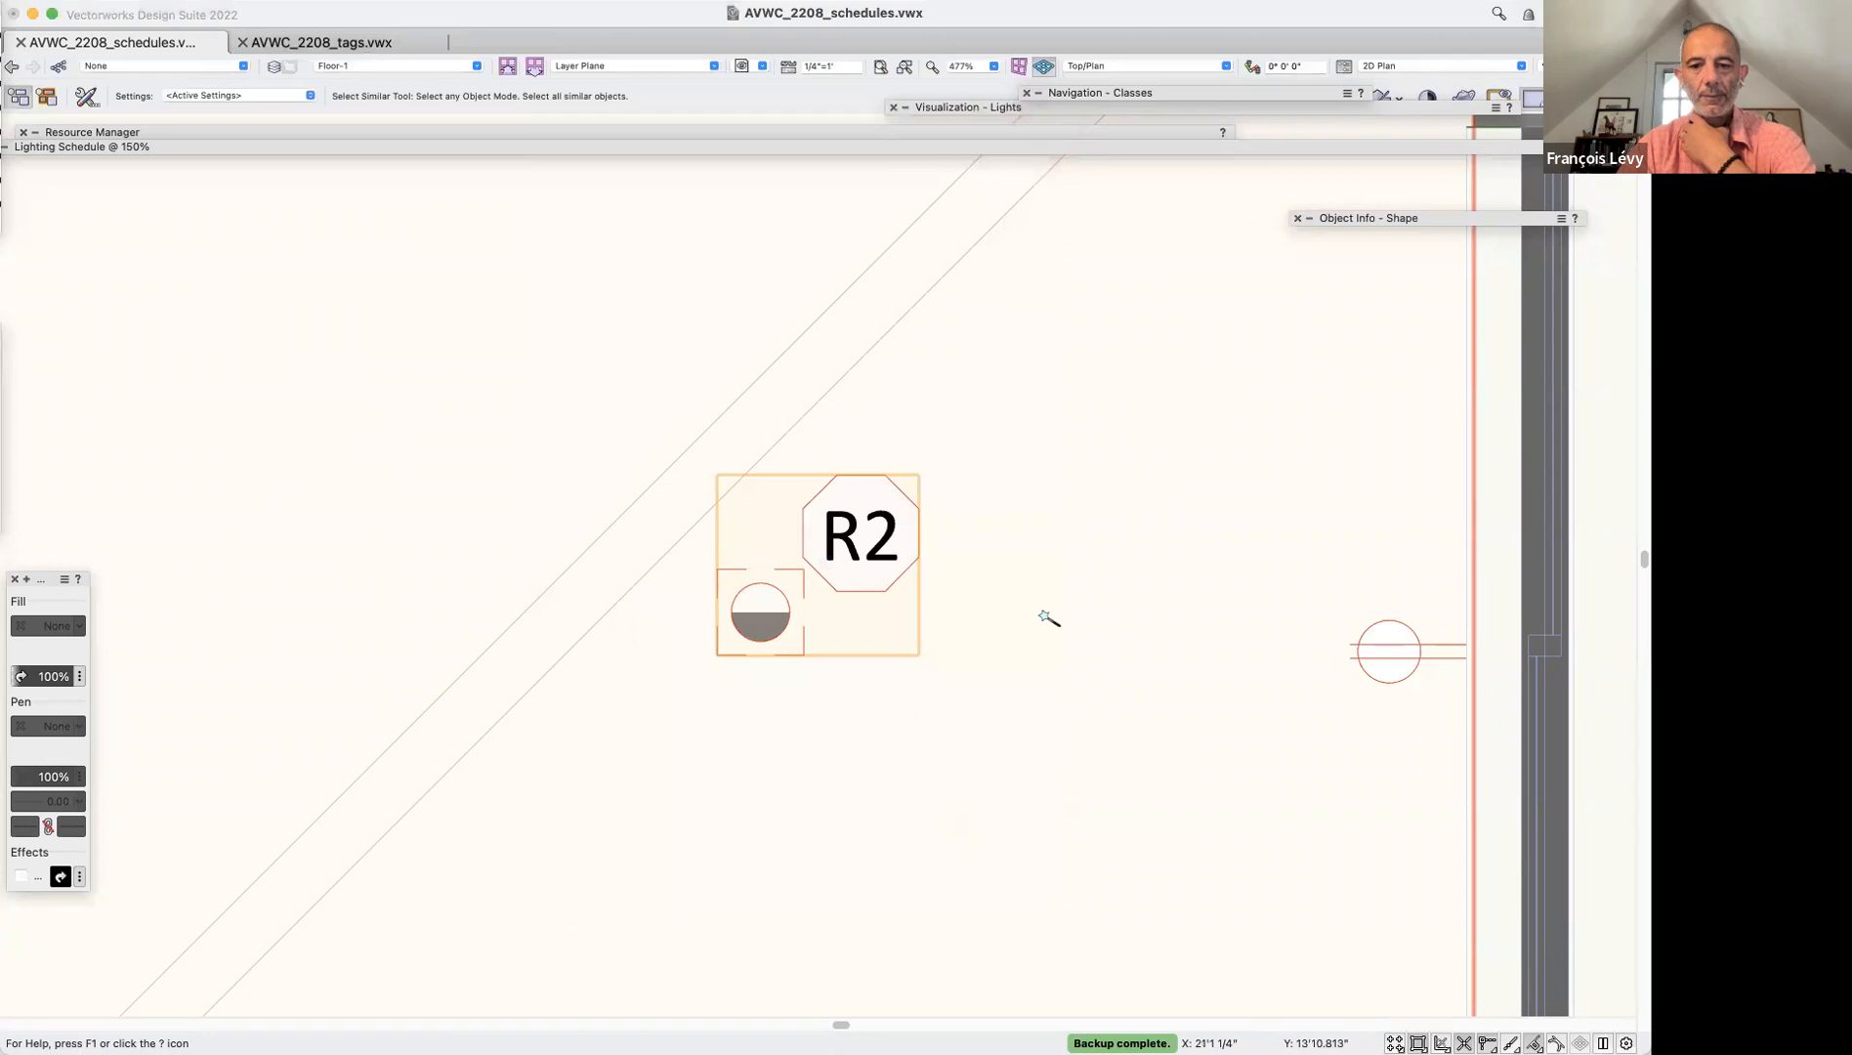
Select all symbols similar to the R2 fixture and fit them in view
click(879, 538)
mouse_move(1402, 217)
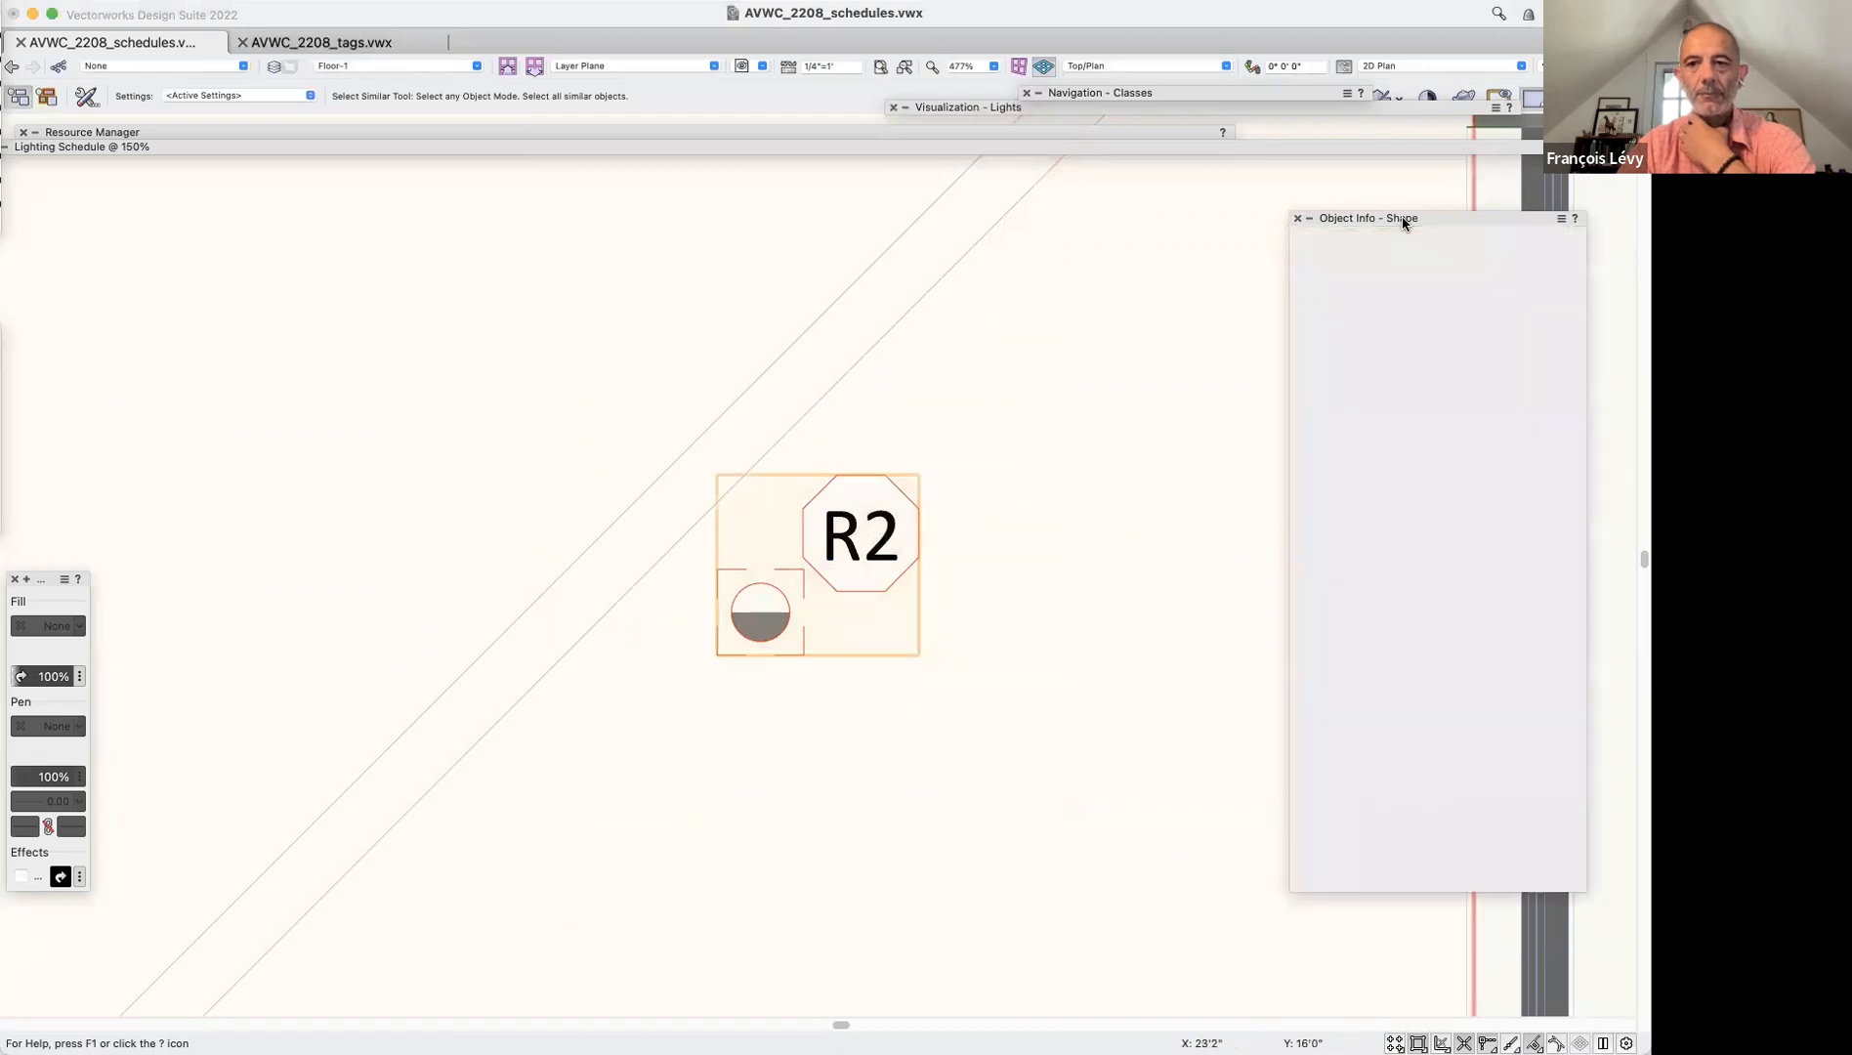
key(super+6)
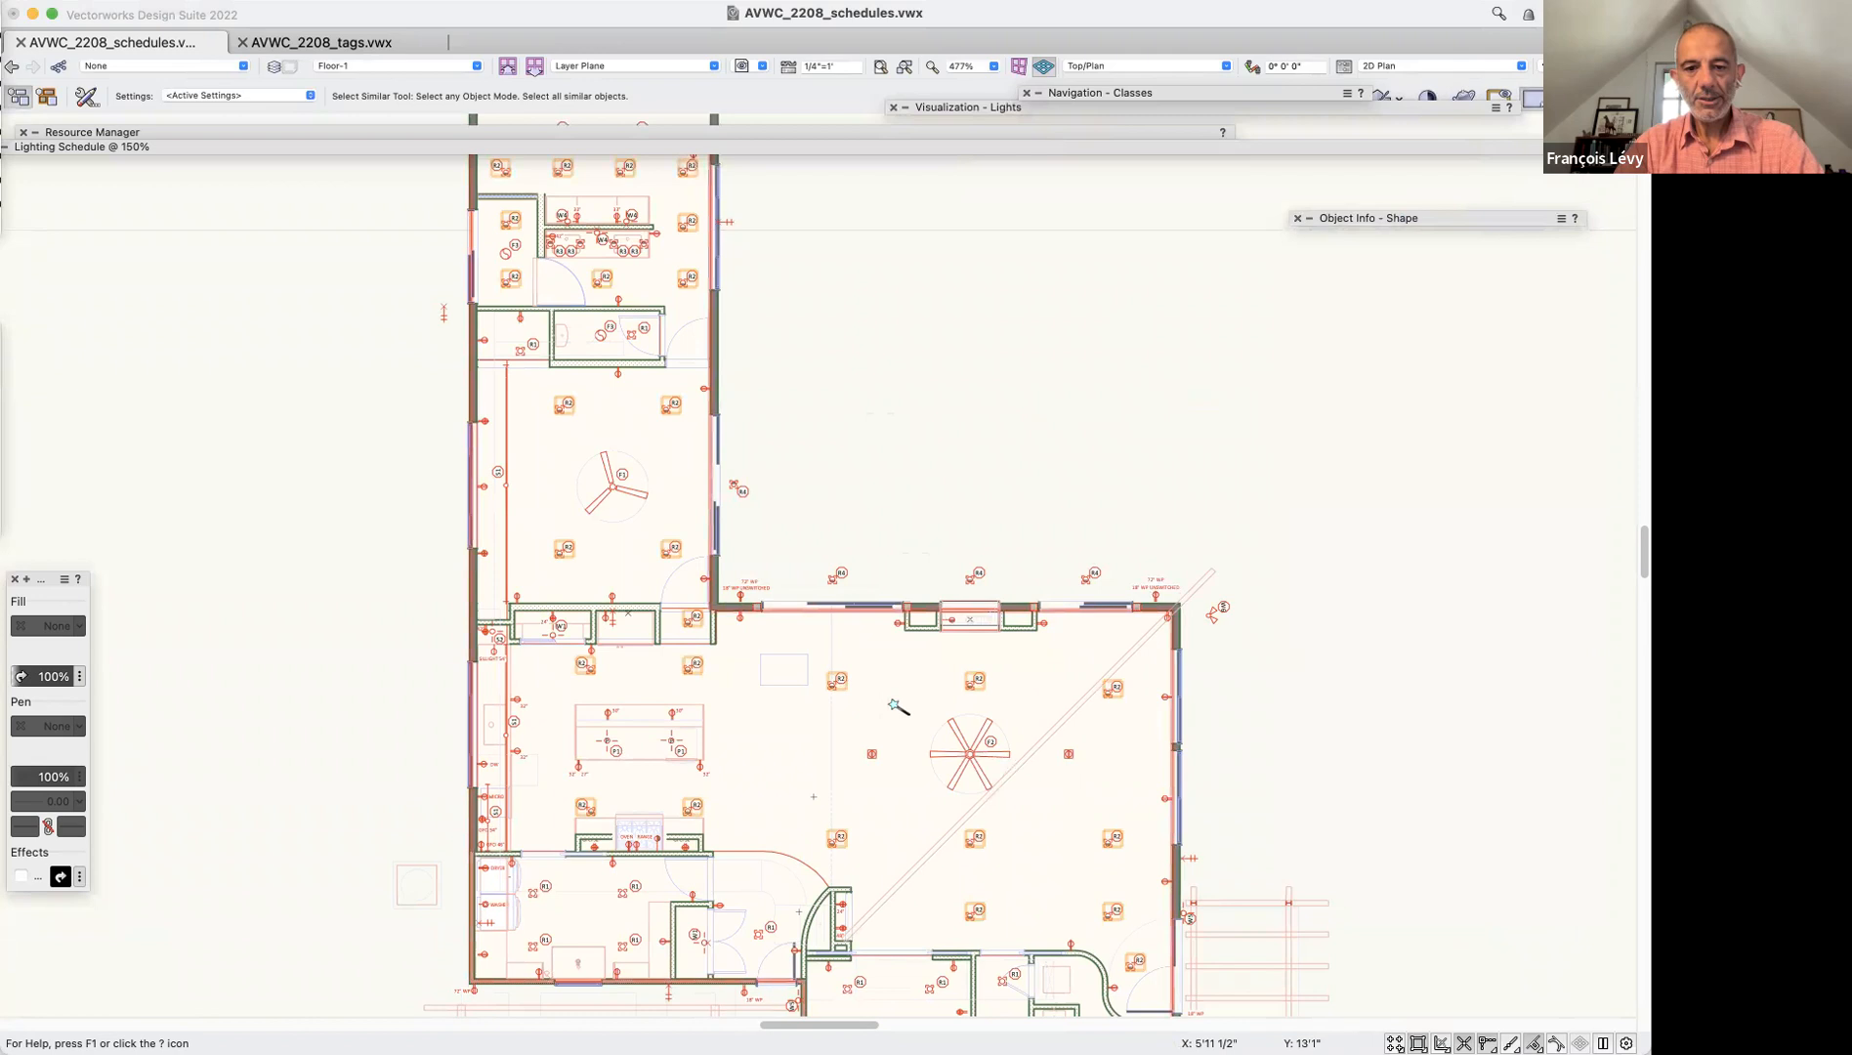
Examine which light fixtures across the floor plan are included in the R2 selection
key(c)
drag(872, 556, 622, 721)
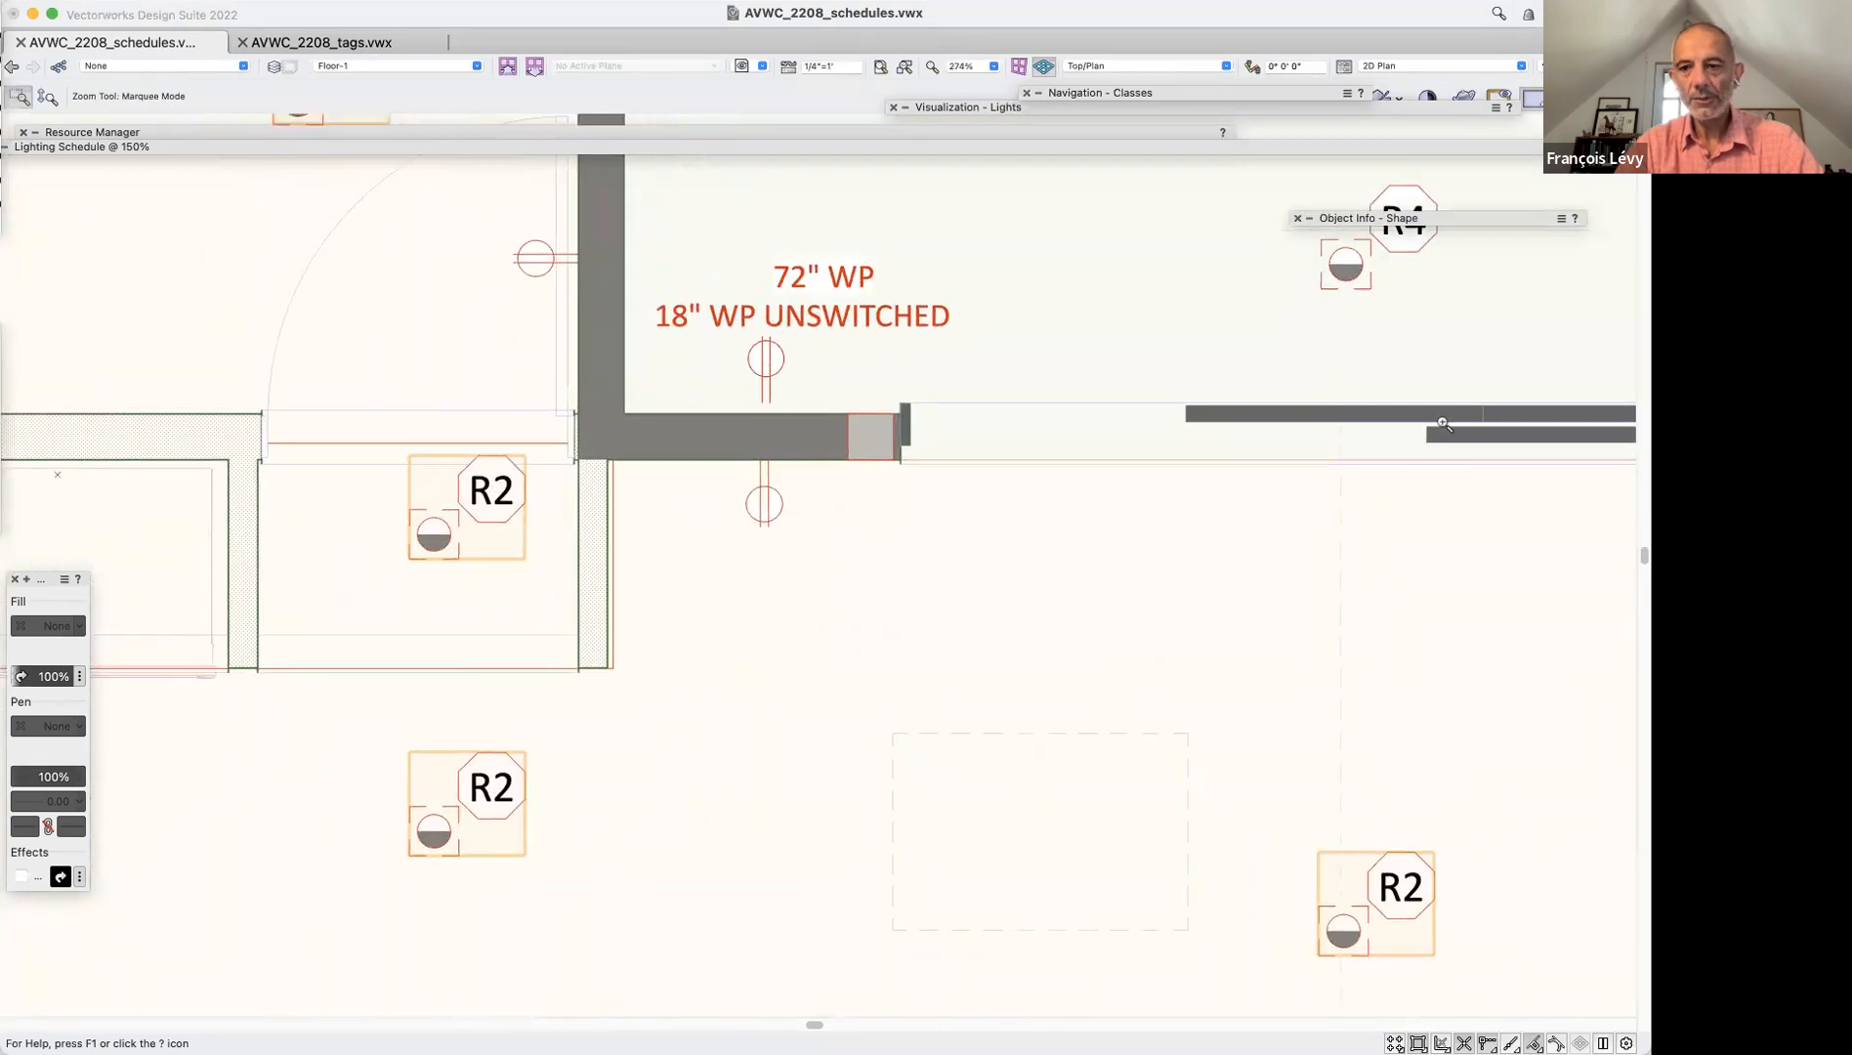
scroll(1407, 347, up, 3)
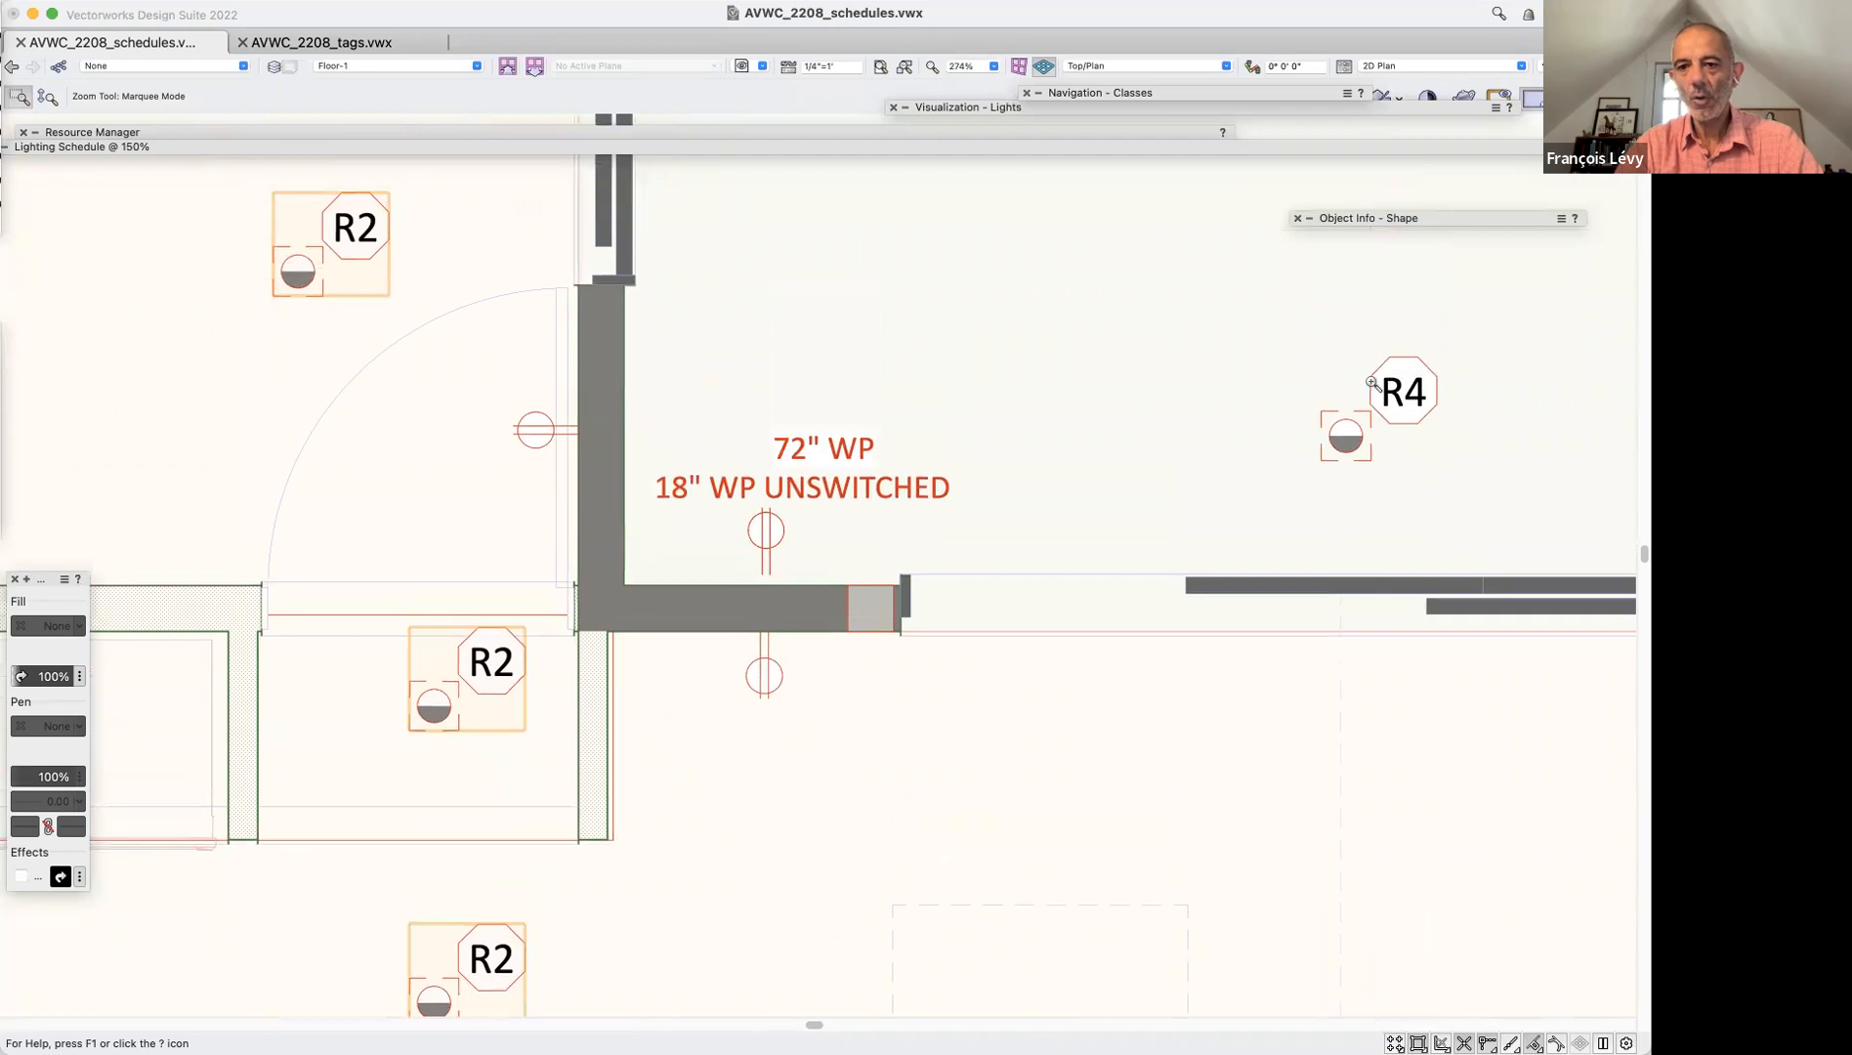
key(super+2)
key(super+2)
scroll(1381, 431, down, 6)
scroll(1380, 432, down, 4)
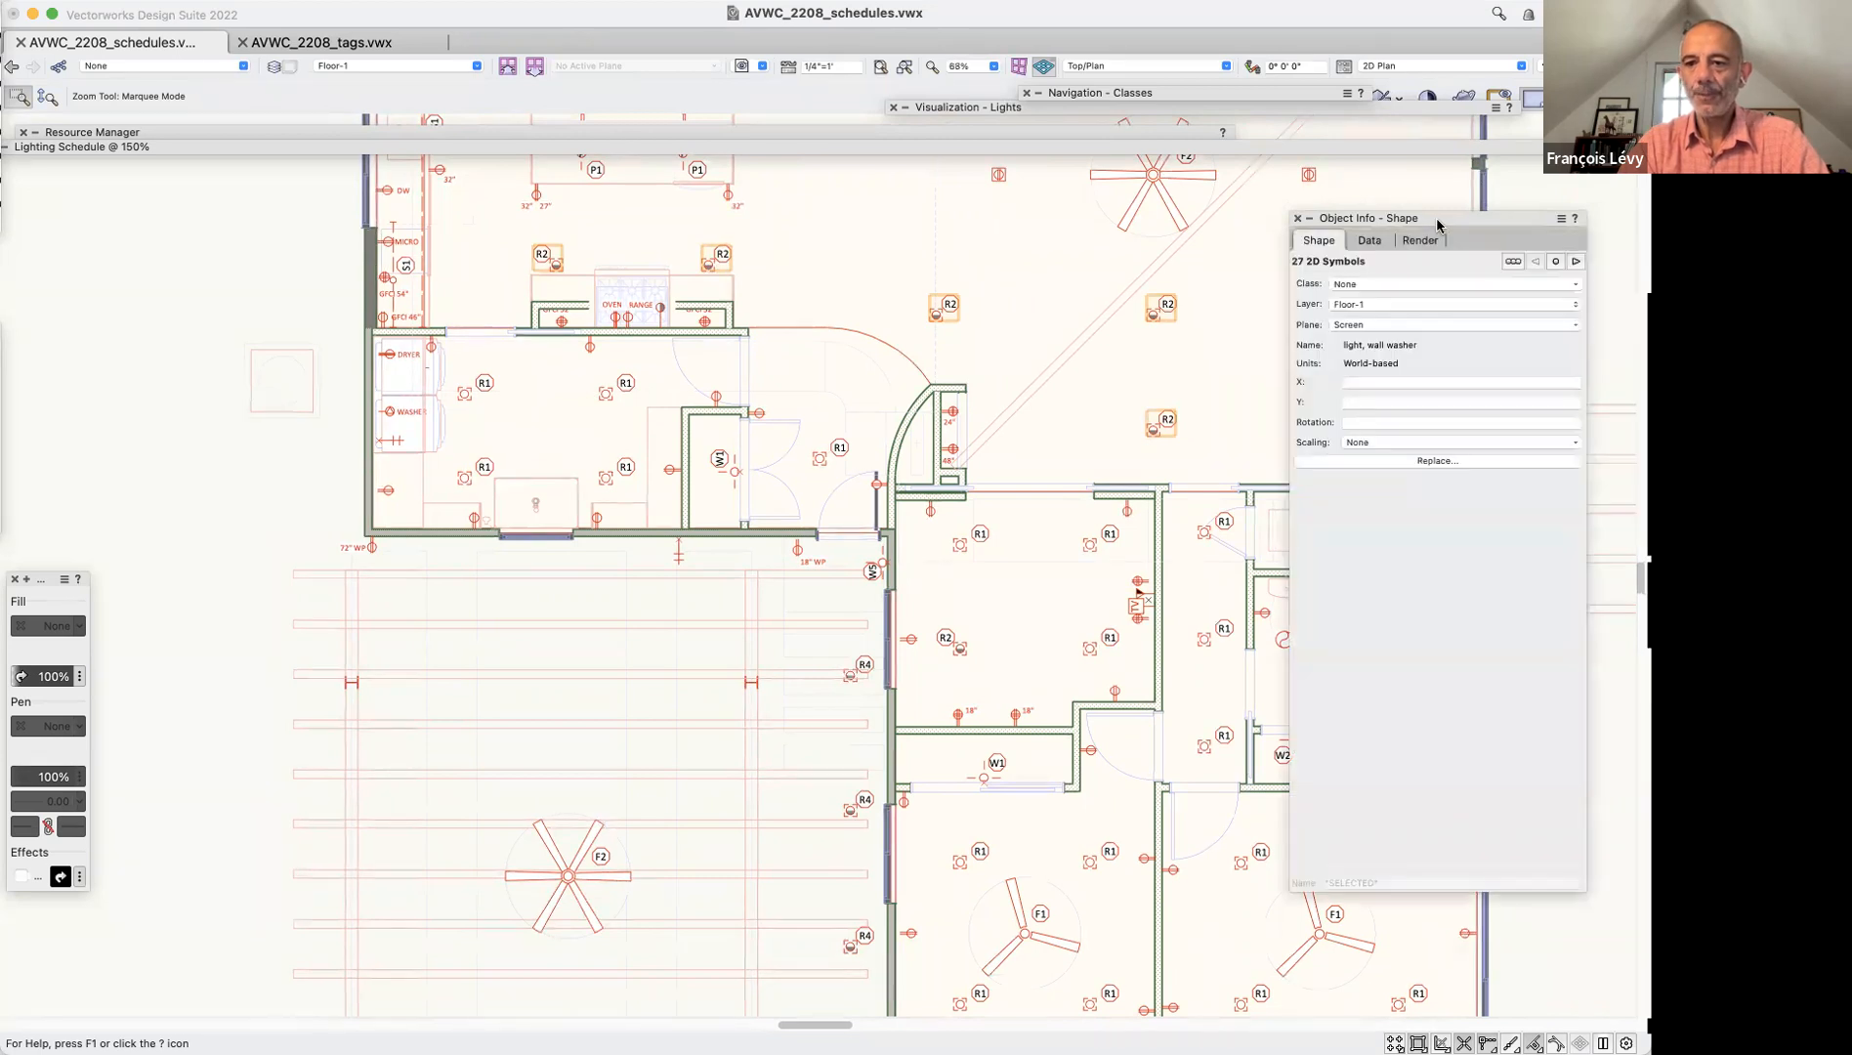
Set the Lamping field of the selected R2 fixtures' Light Fixture Record to "LED CRI 90+ 3000K°"
click(1366, 244)
click(1371, 674)
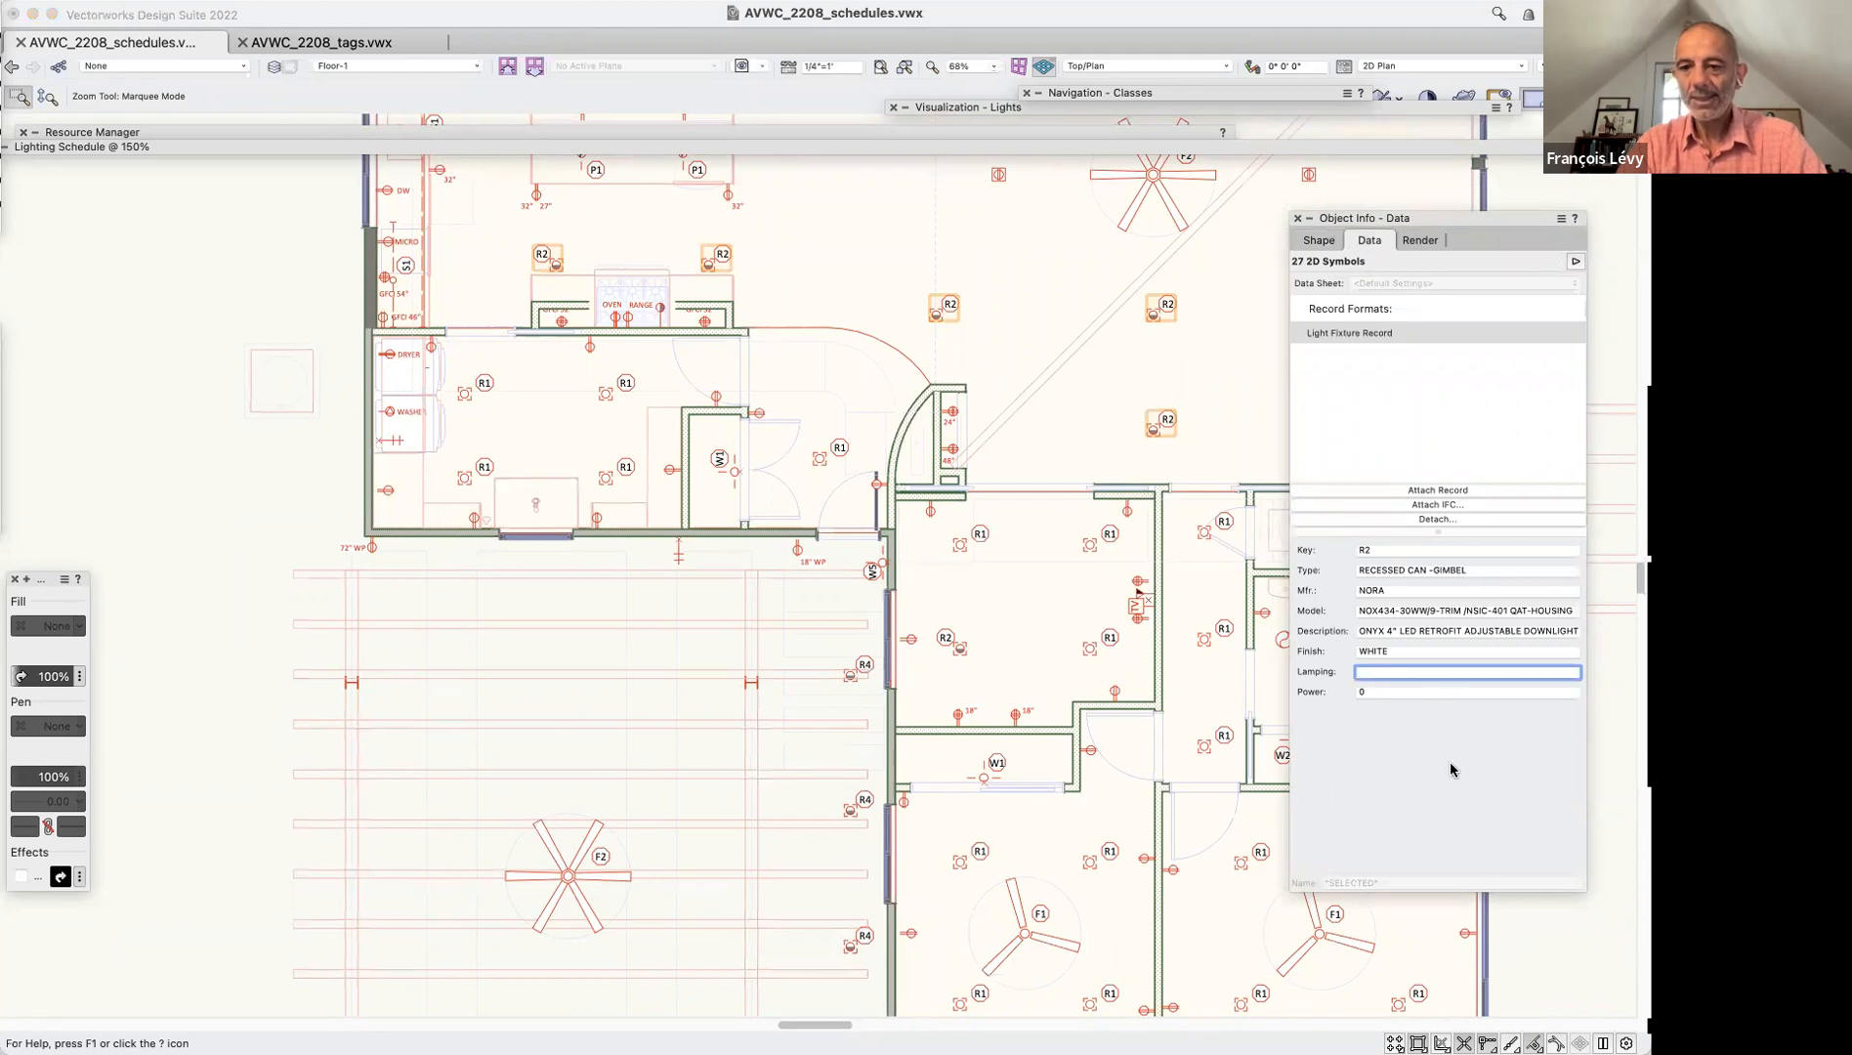
text(LED)
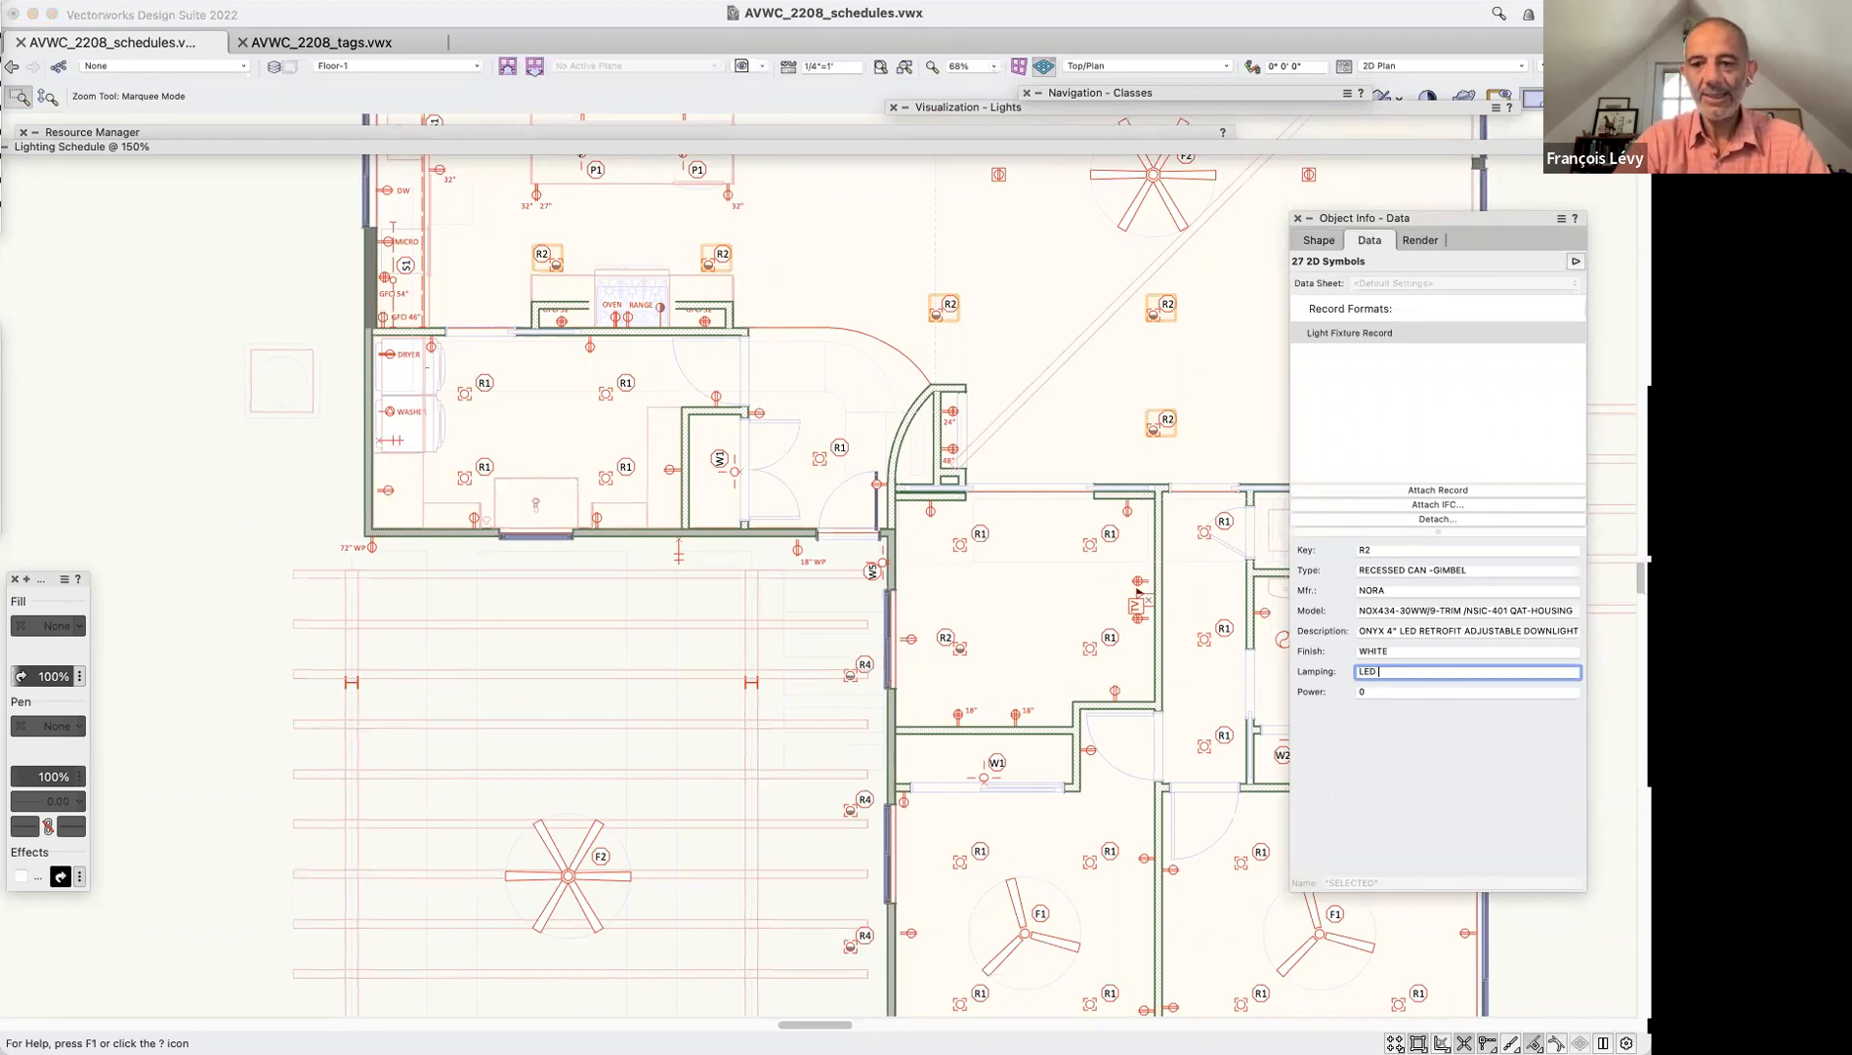
key(Tab)
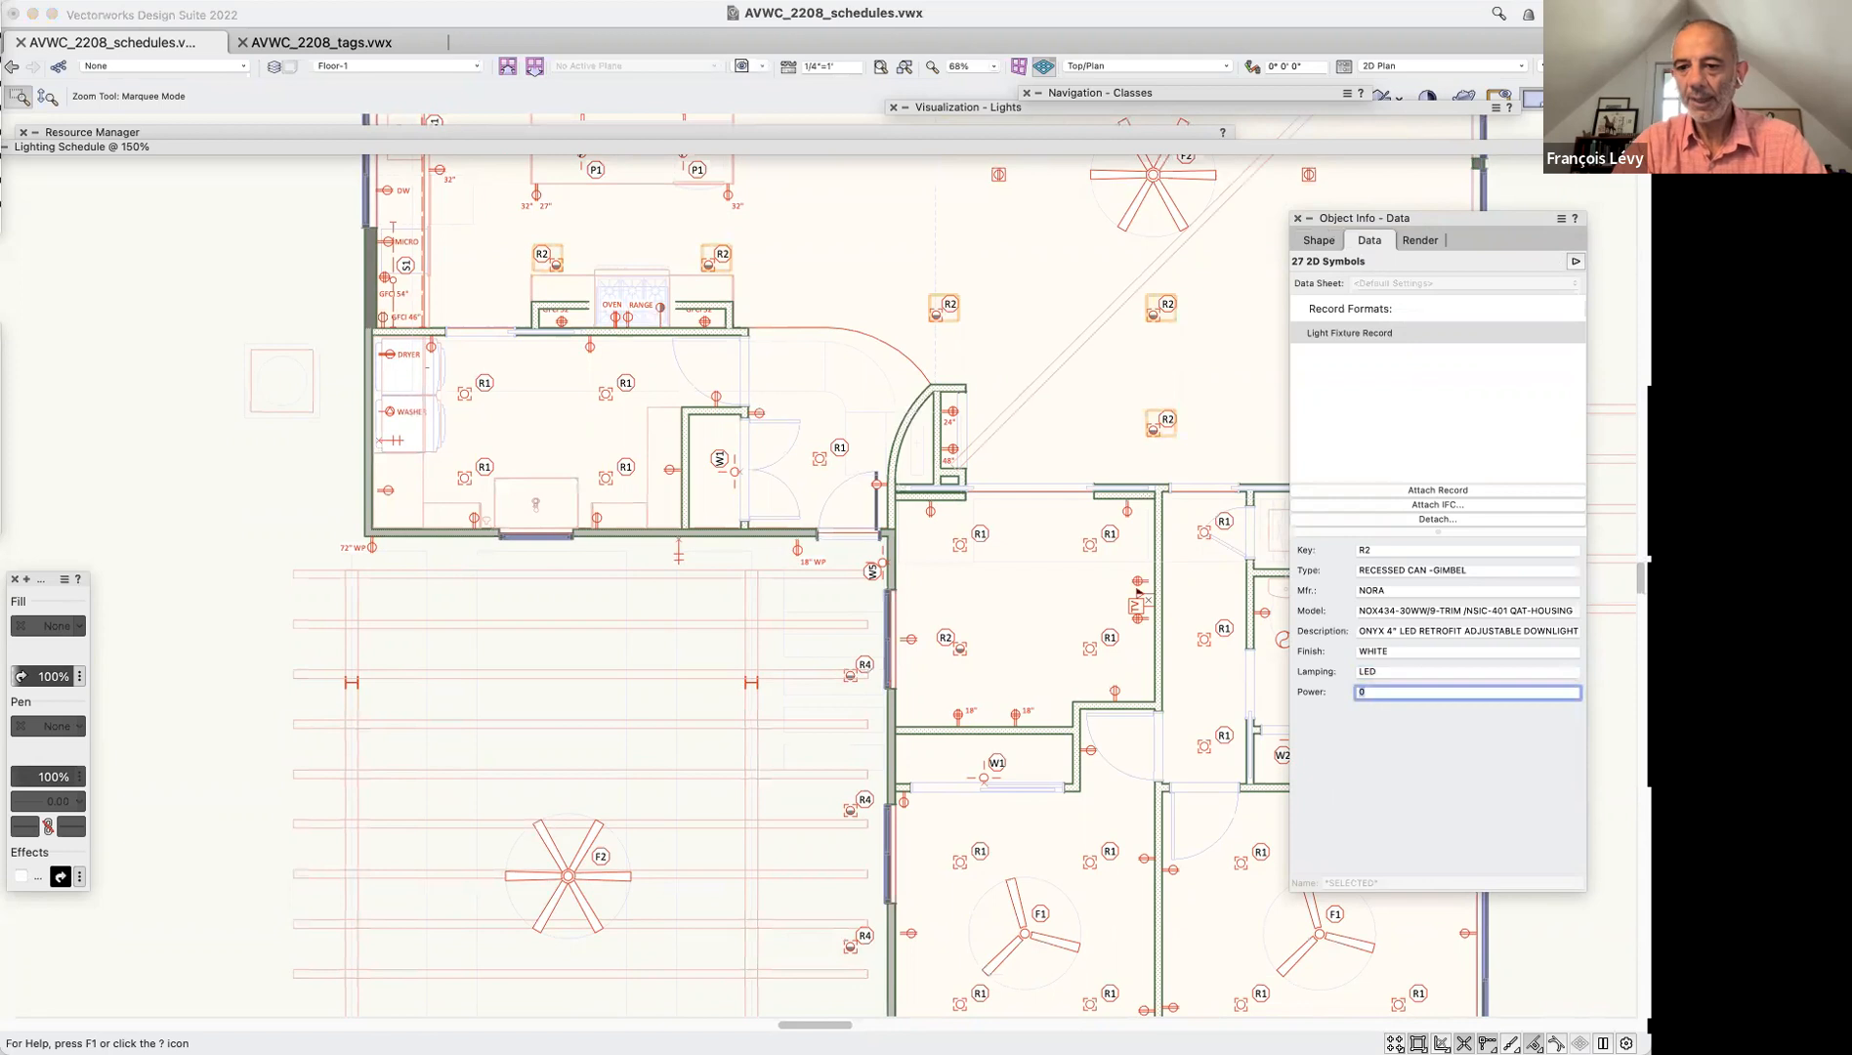
click(1409, 667)
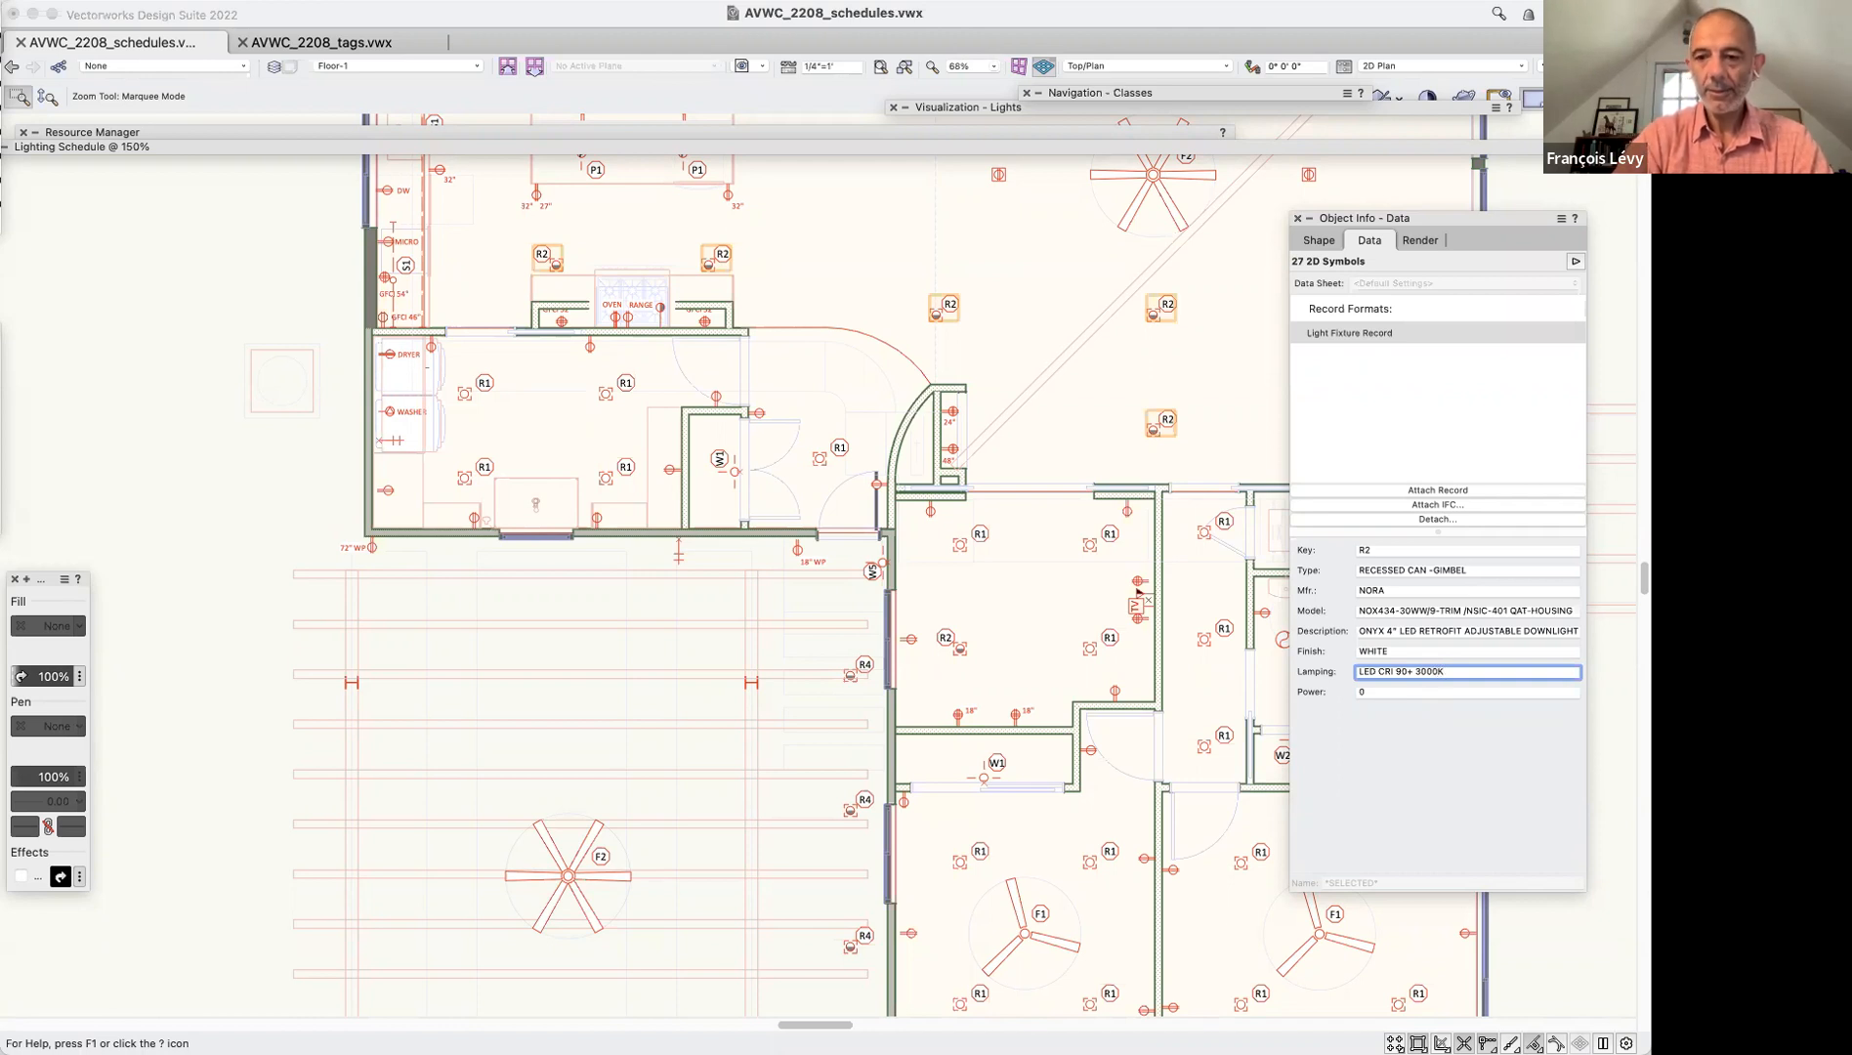
Set the Power field of the selected R2 fixtures' Light Fixture Record to 8
click(1403, 692)
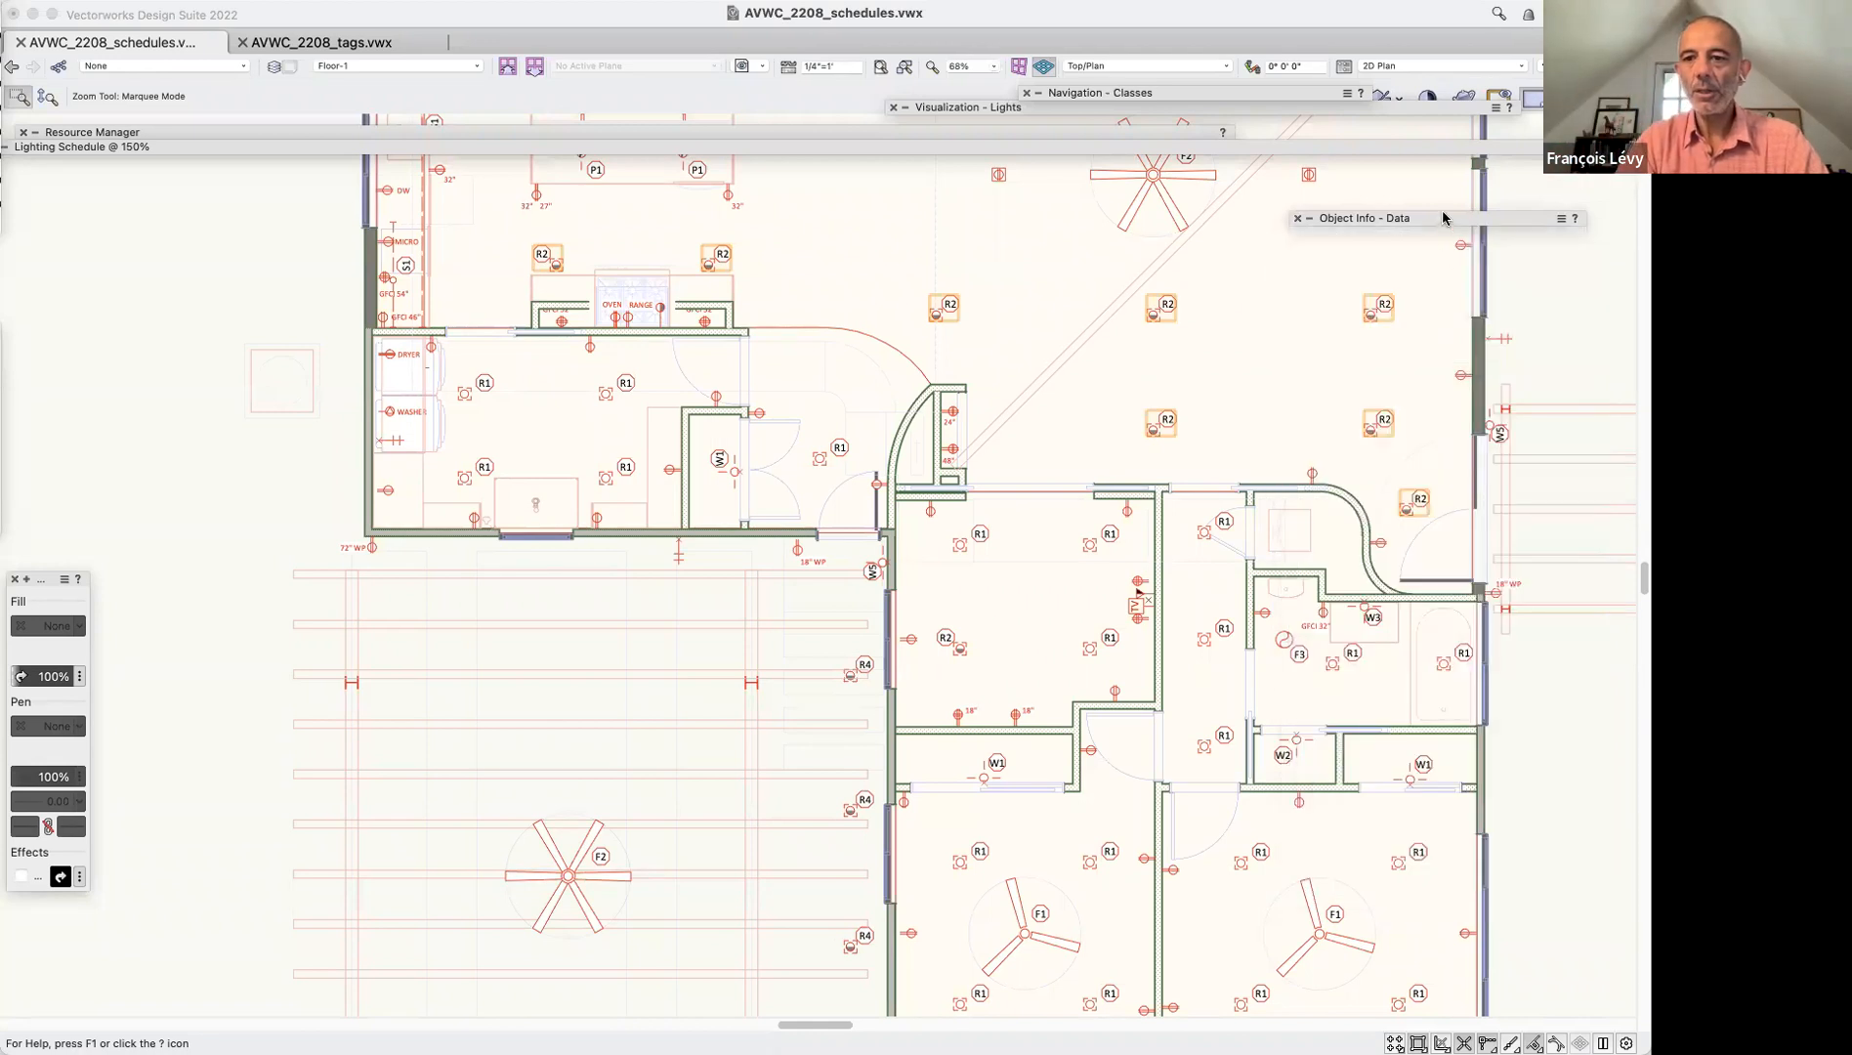
mouse_move(1443, 218)
click(1393, 694)
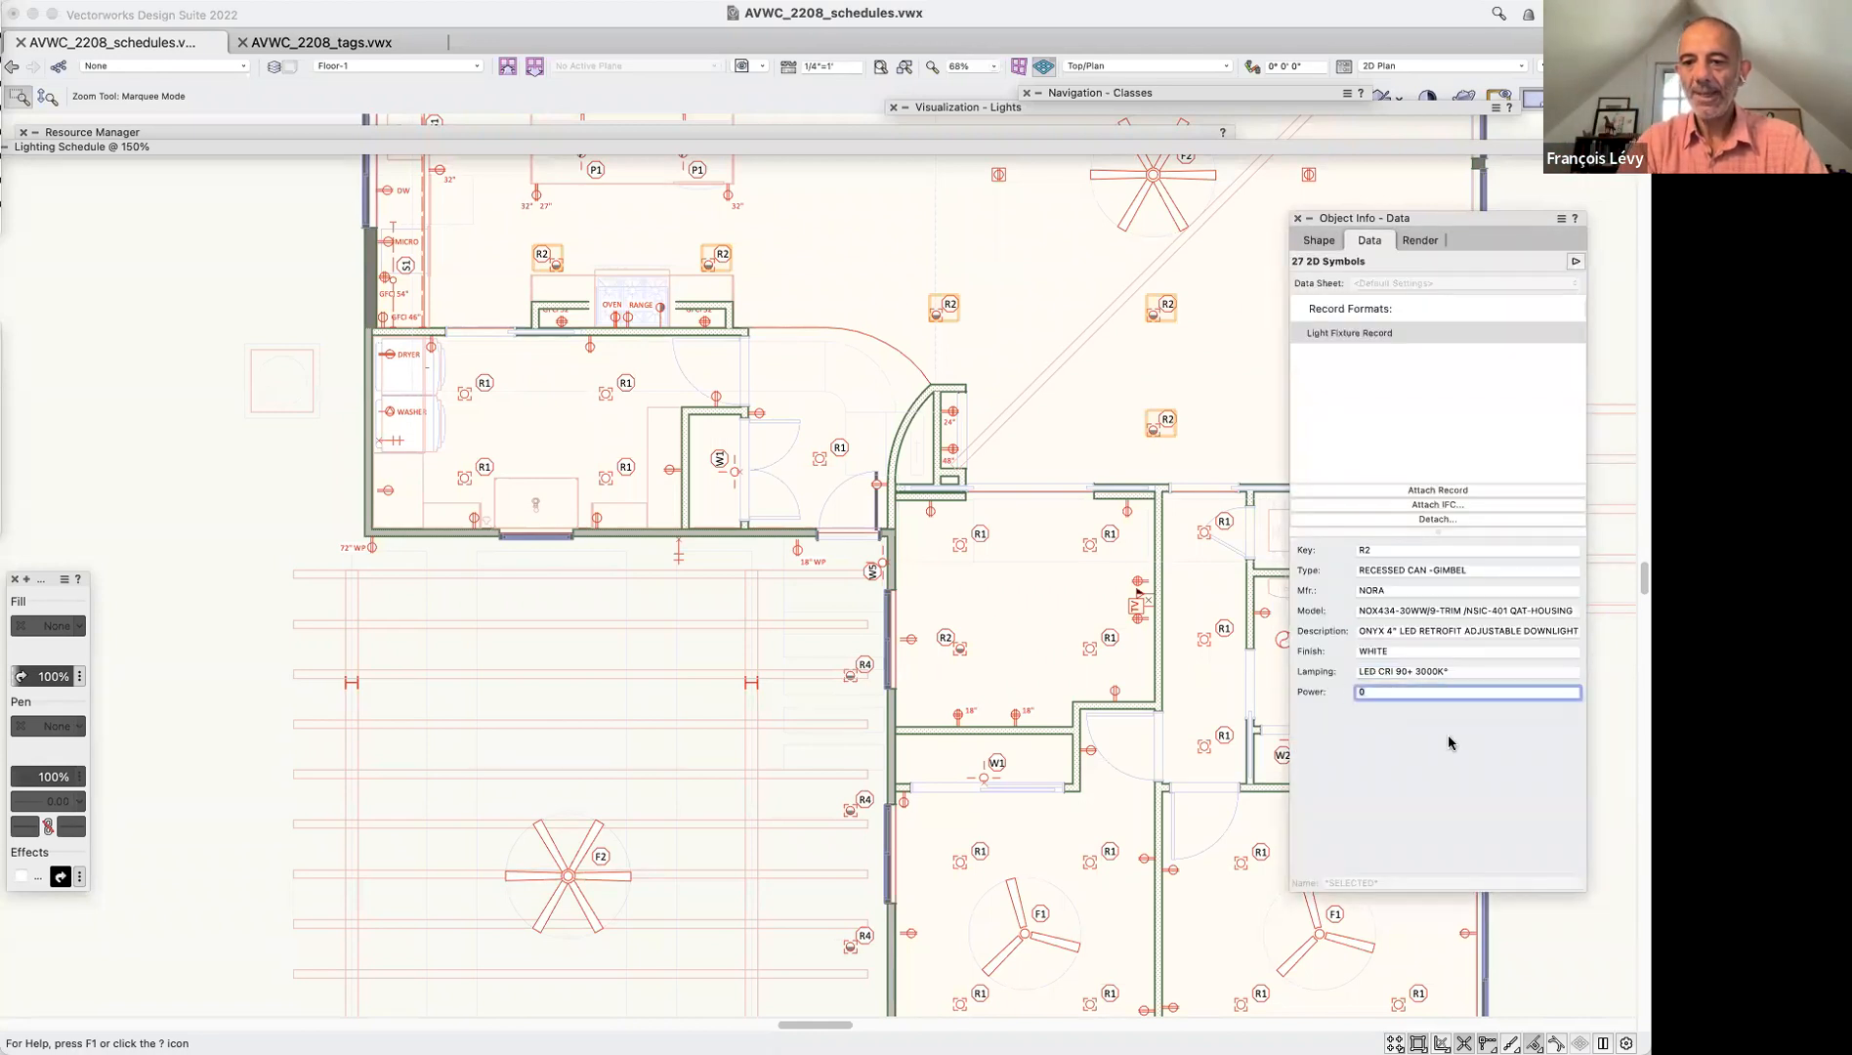
key(Tab)
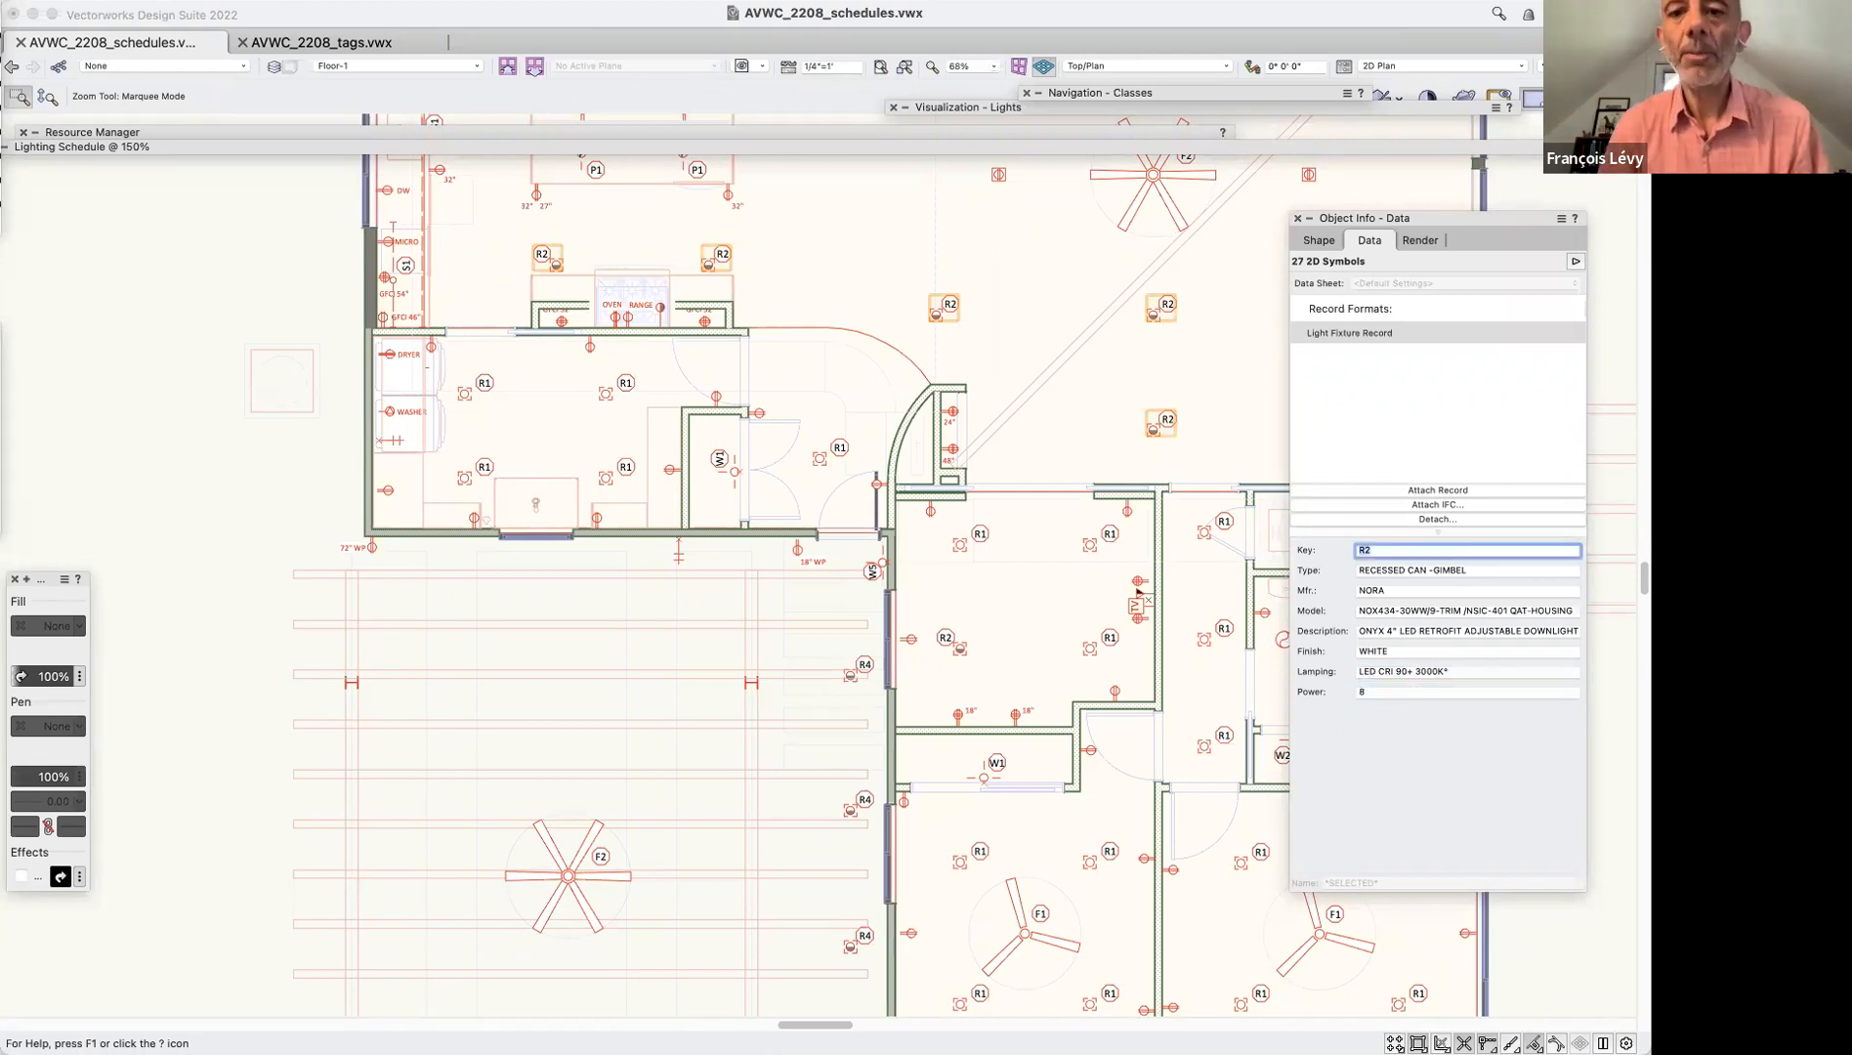
Clear the group selection and check the Light Fixture Record data of two individual R2 symbols beside the diagonal line
click(3, 69)
click(1294, 356)
click(1155, 313)
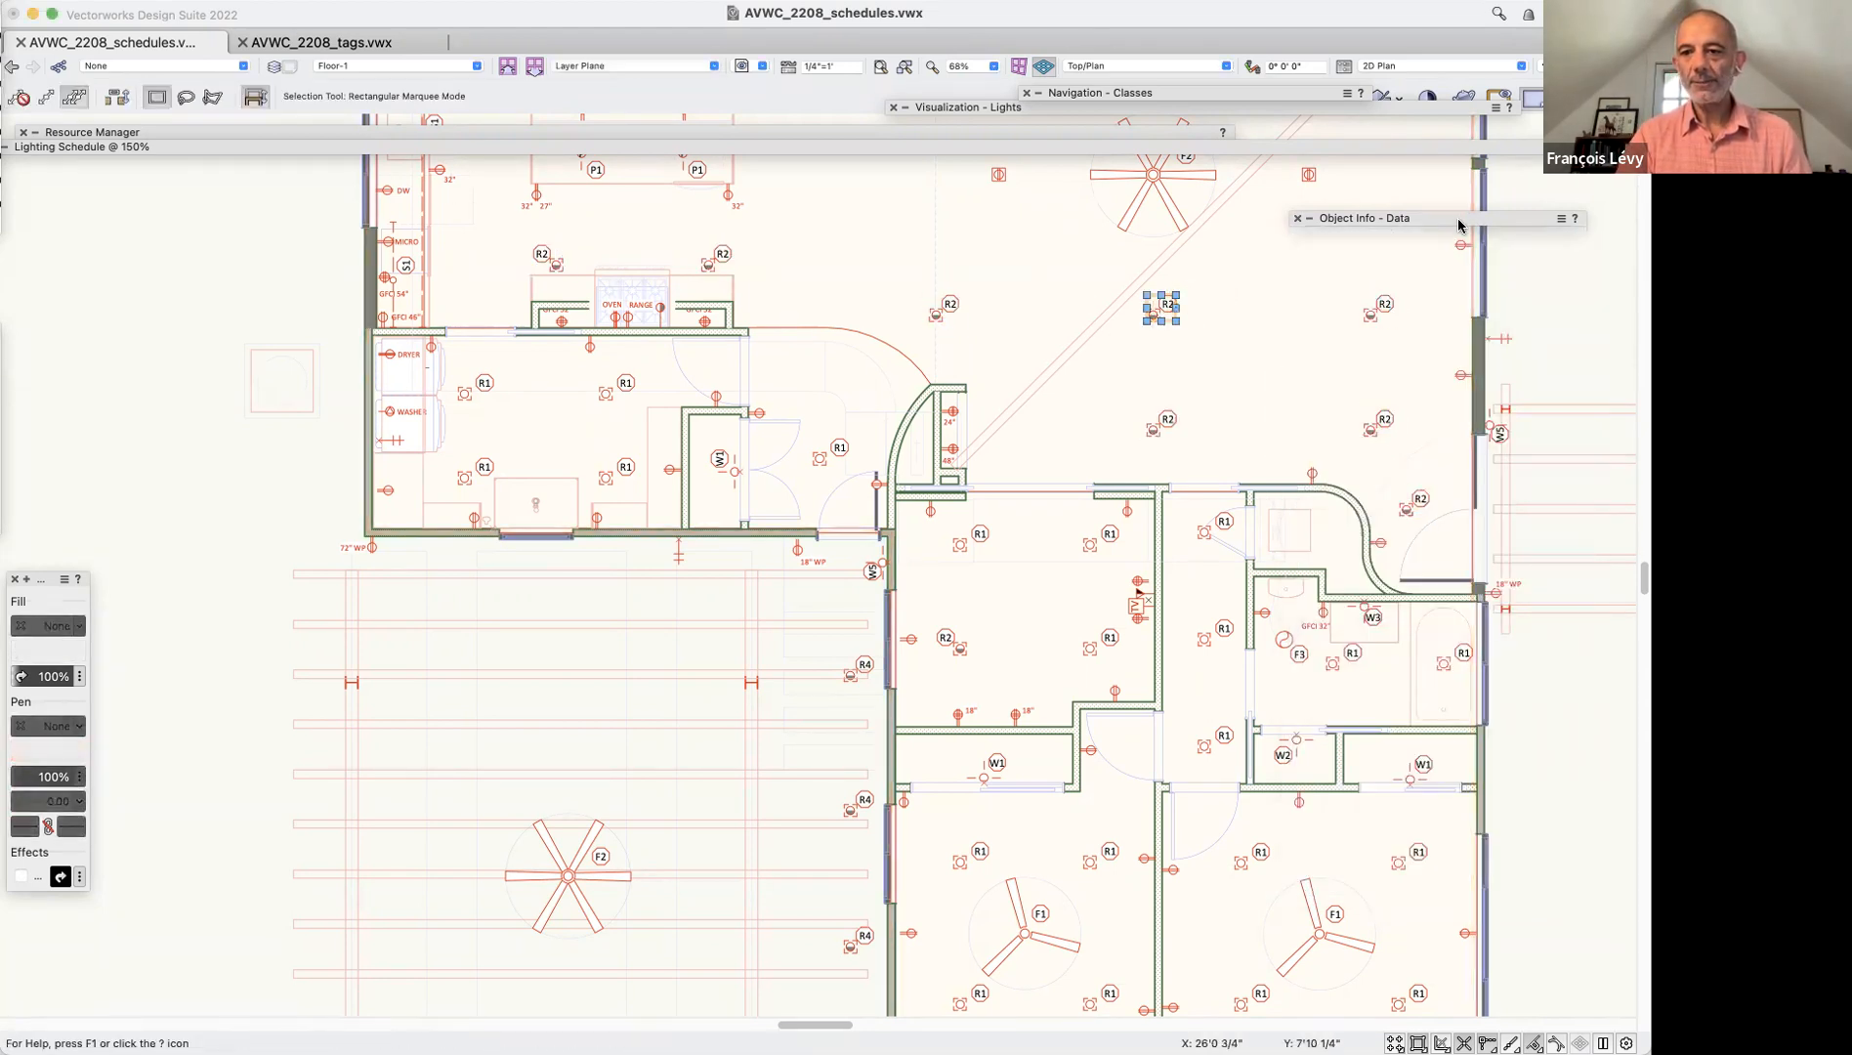
mouse_move(1455, 223)
click(1160, 422)
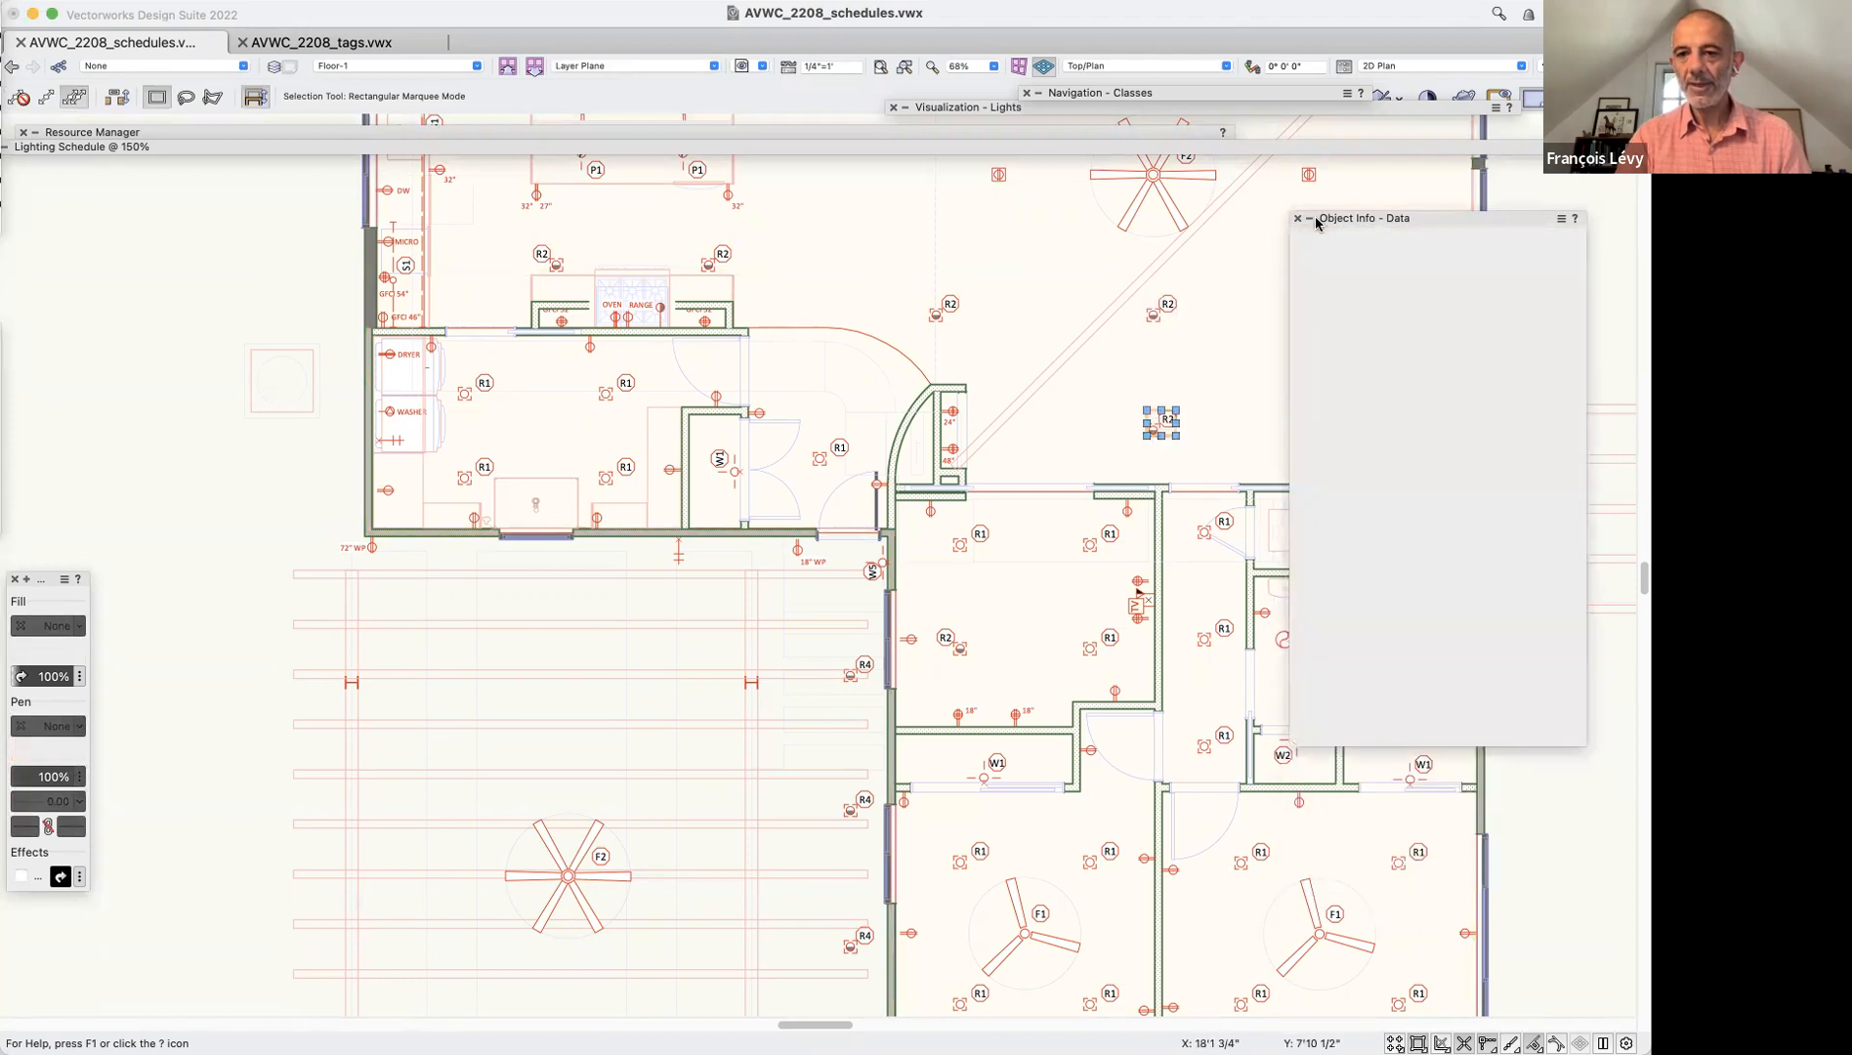
mouse_move(1309, 219)
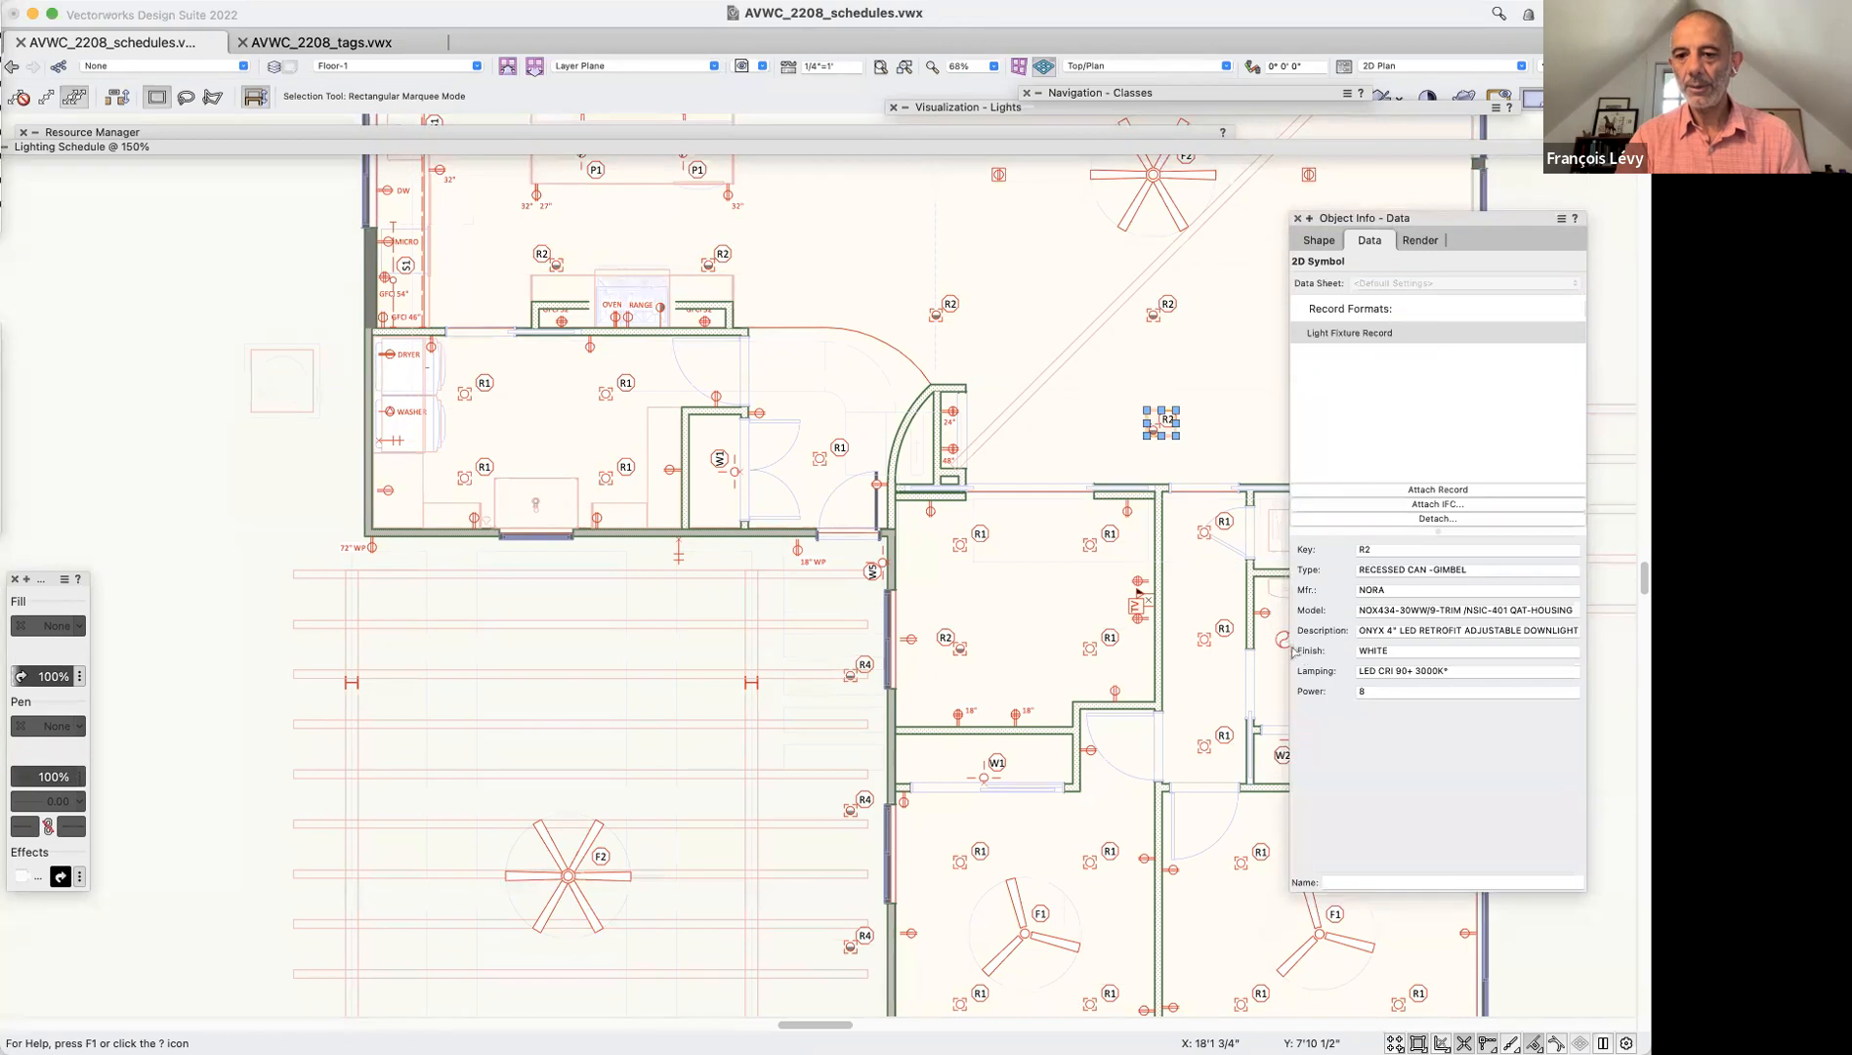
click(1165, 309)
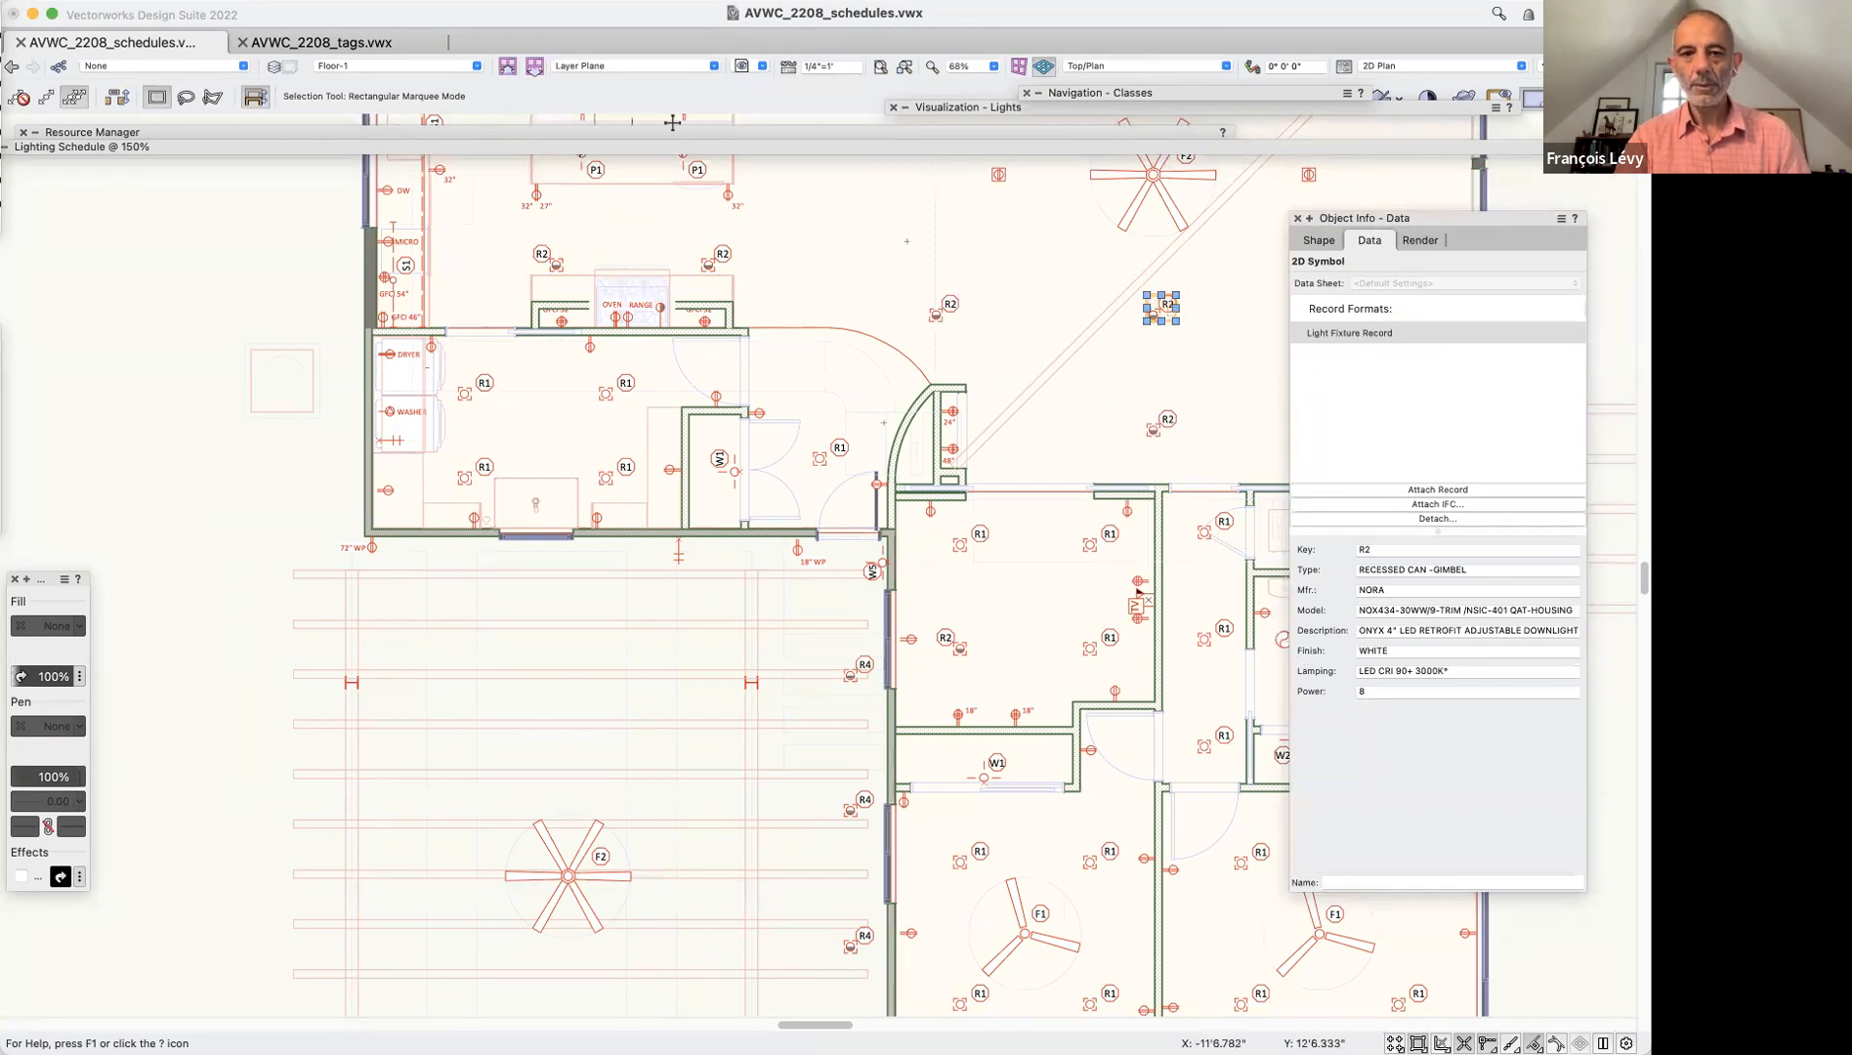
Bring the Lighting Schedule worksheet back into view and recalculate it
mouse_move(574, 152)
drag(575, 152, 640, 151)
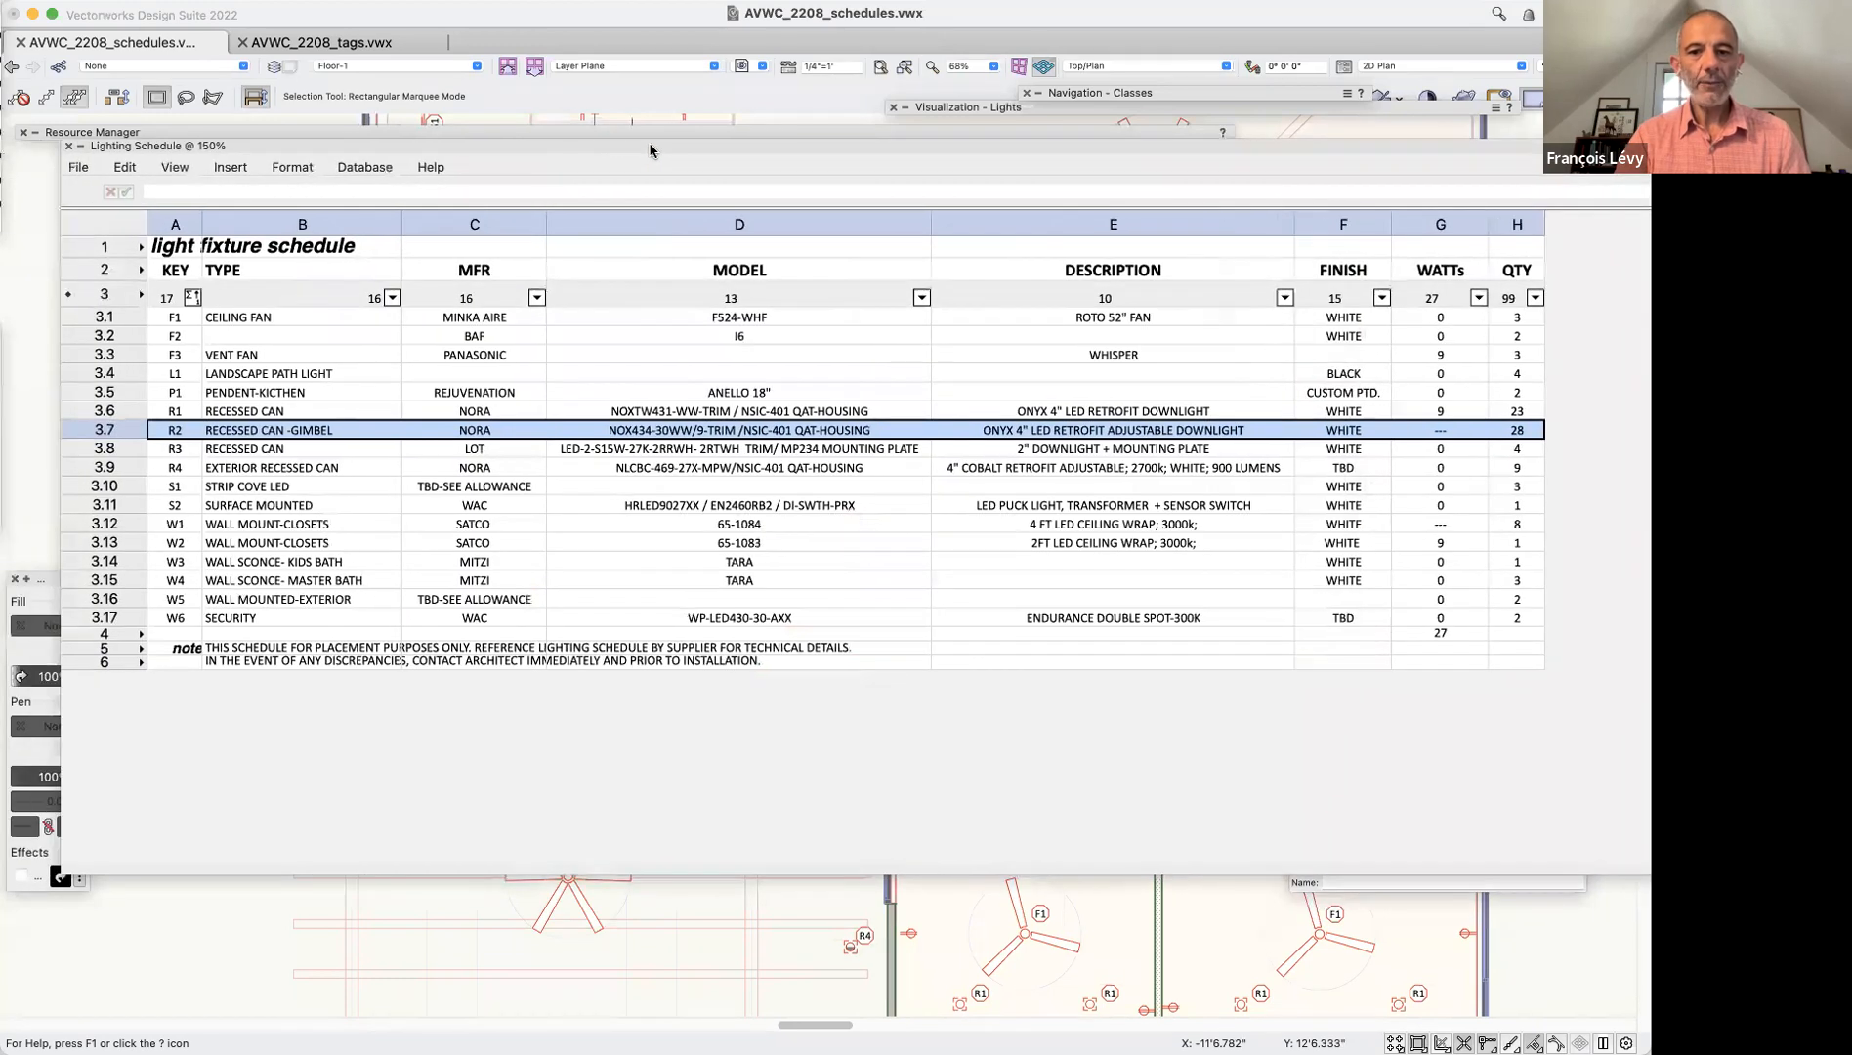
click(64, 170)
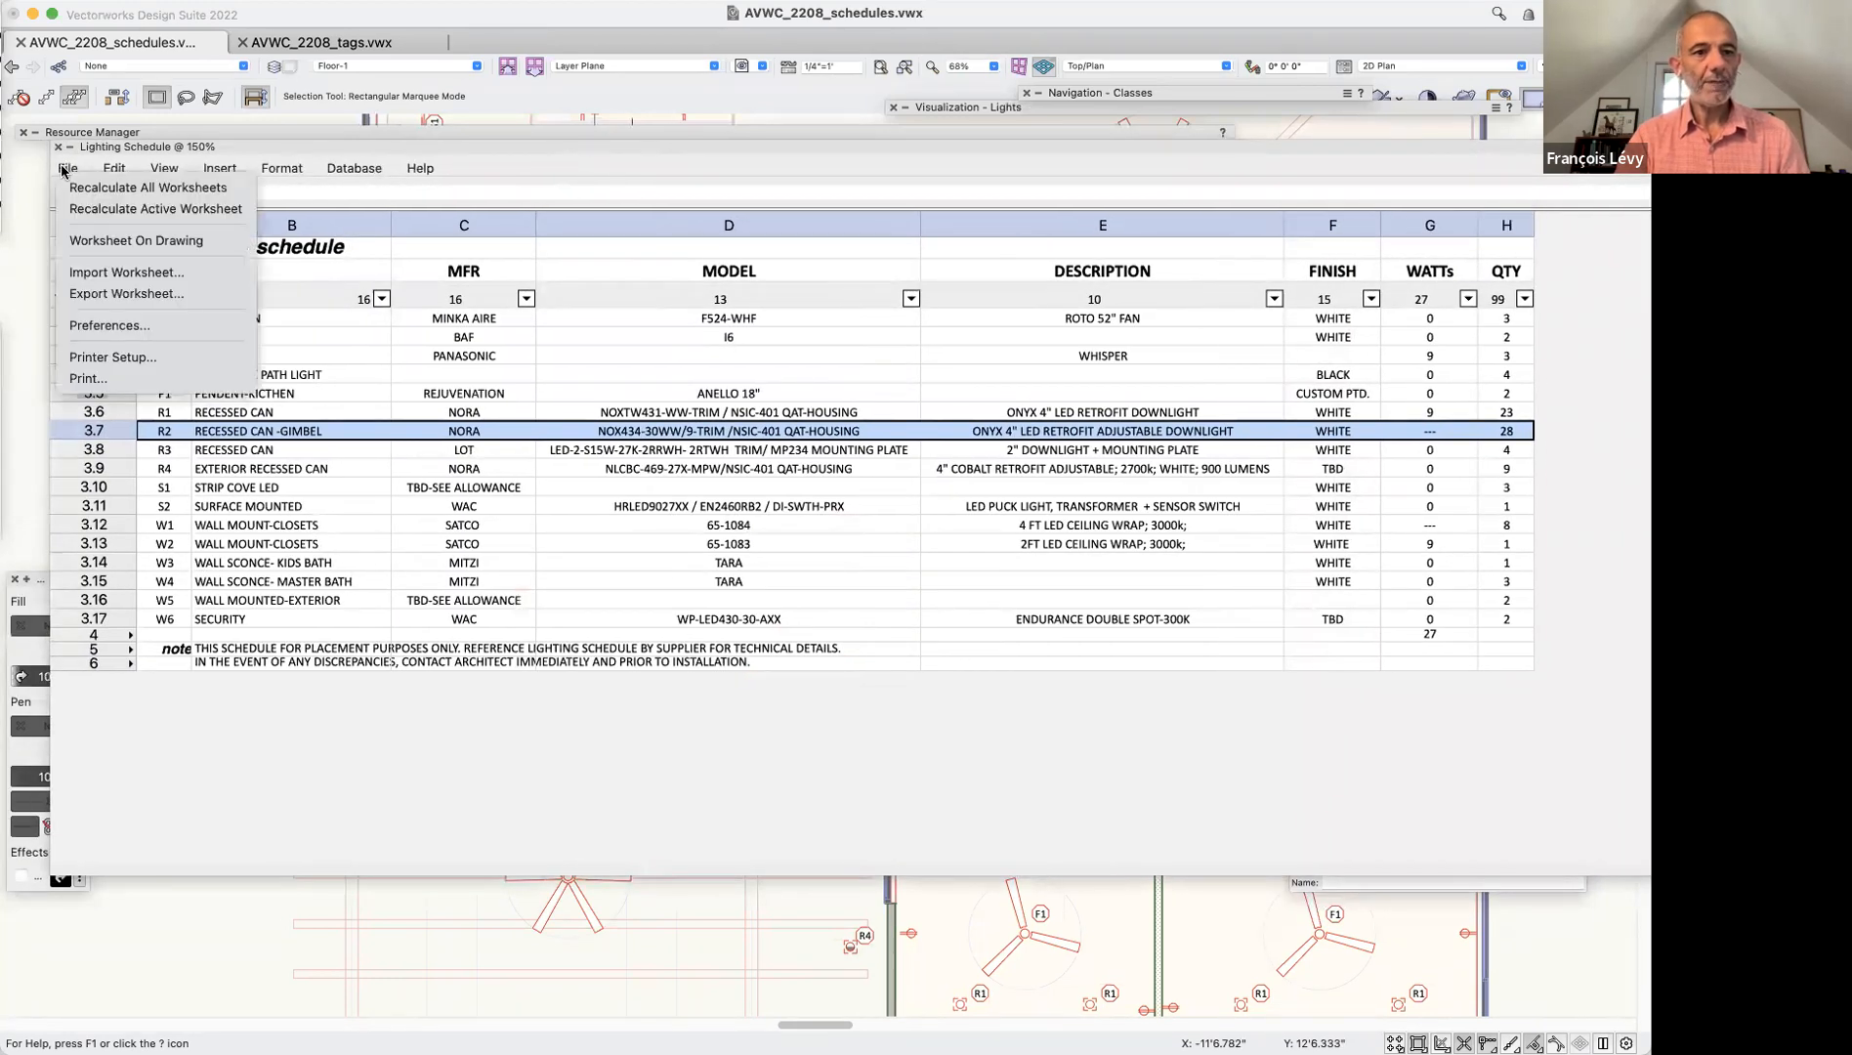
click(92, 210)
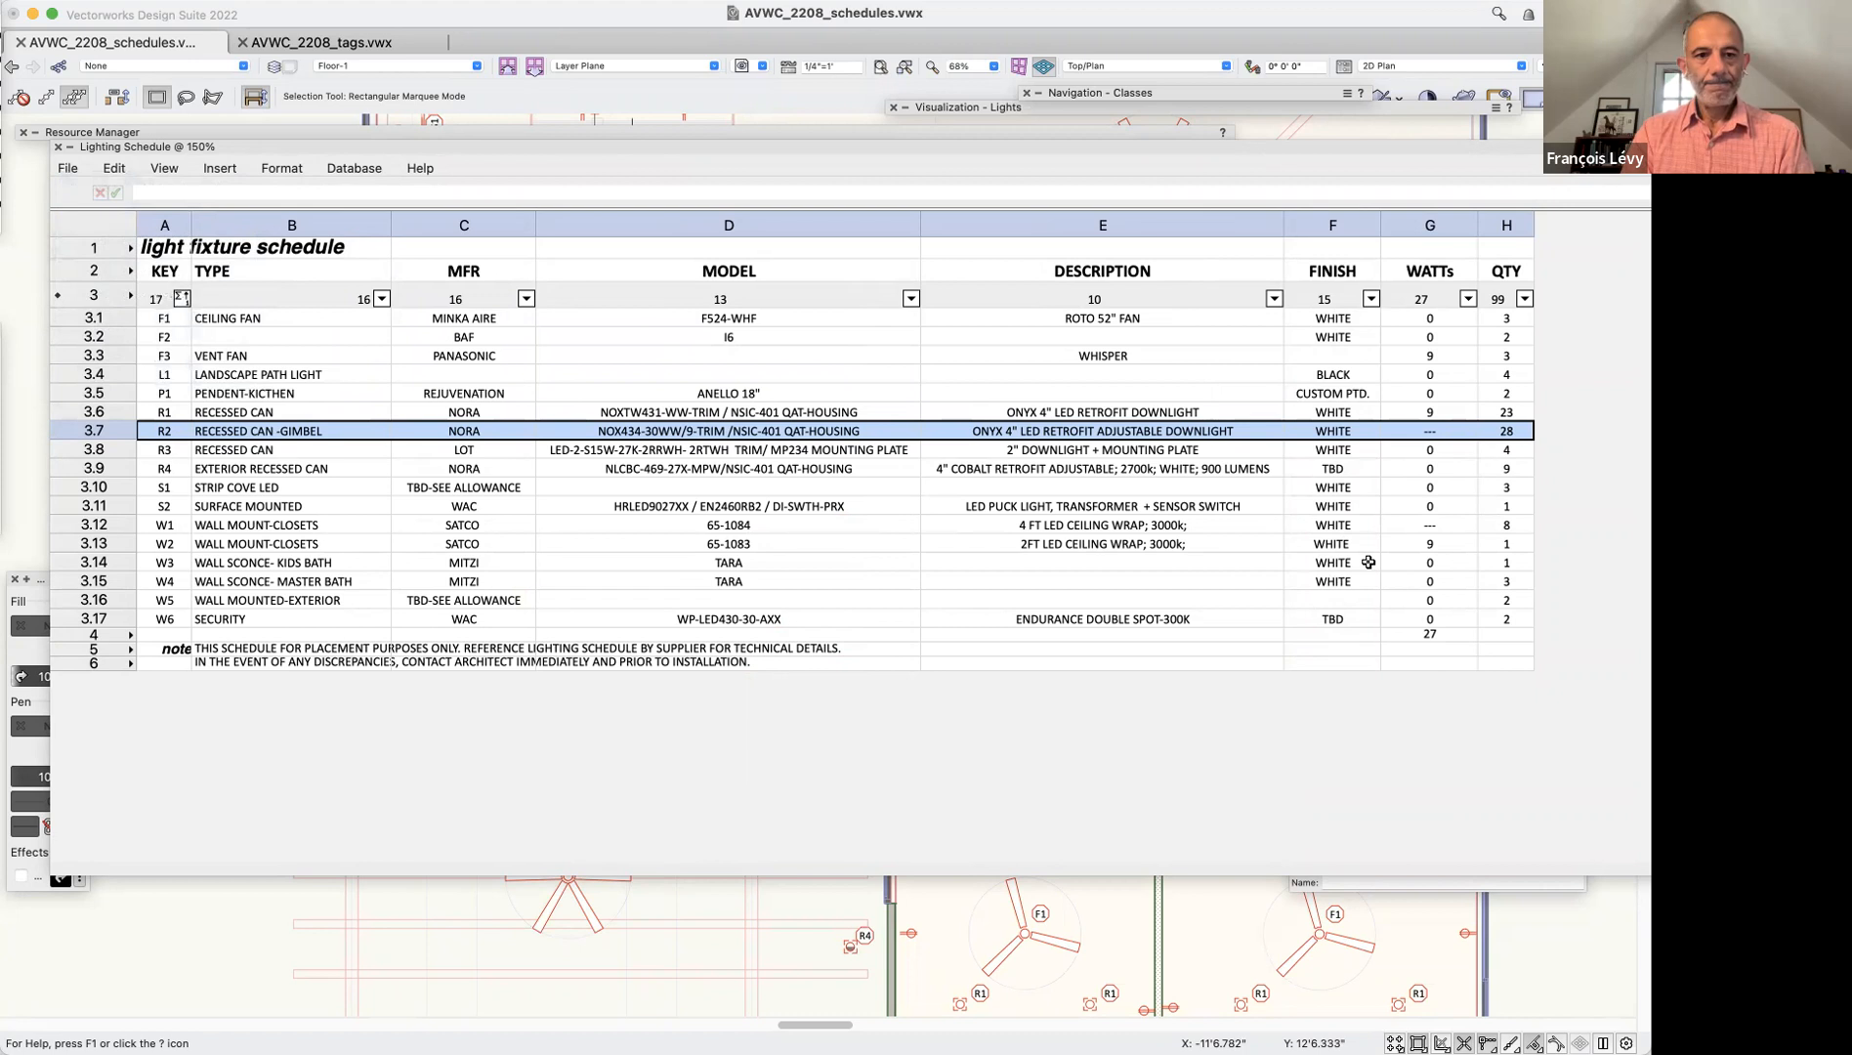
click(67, 170)
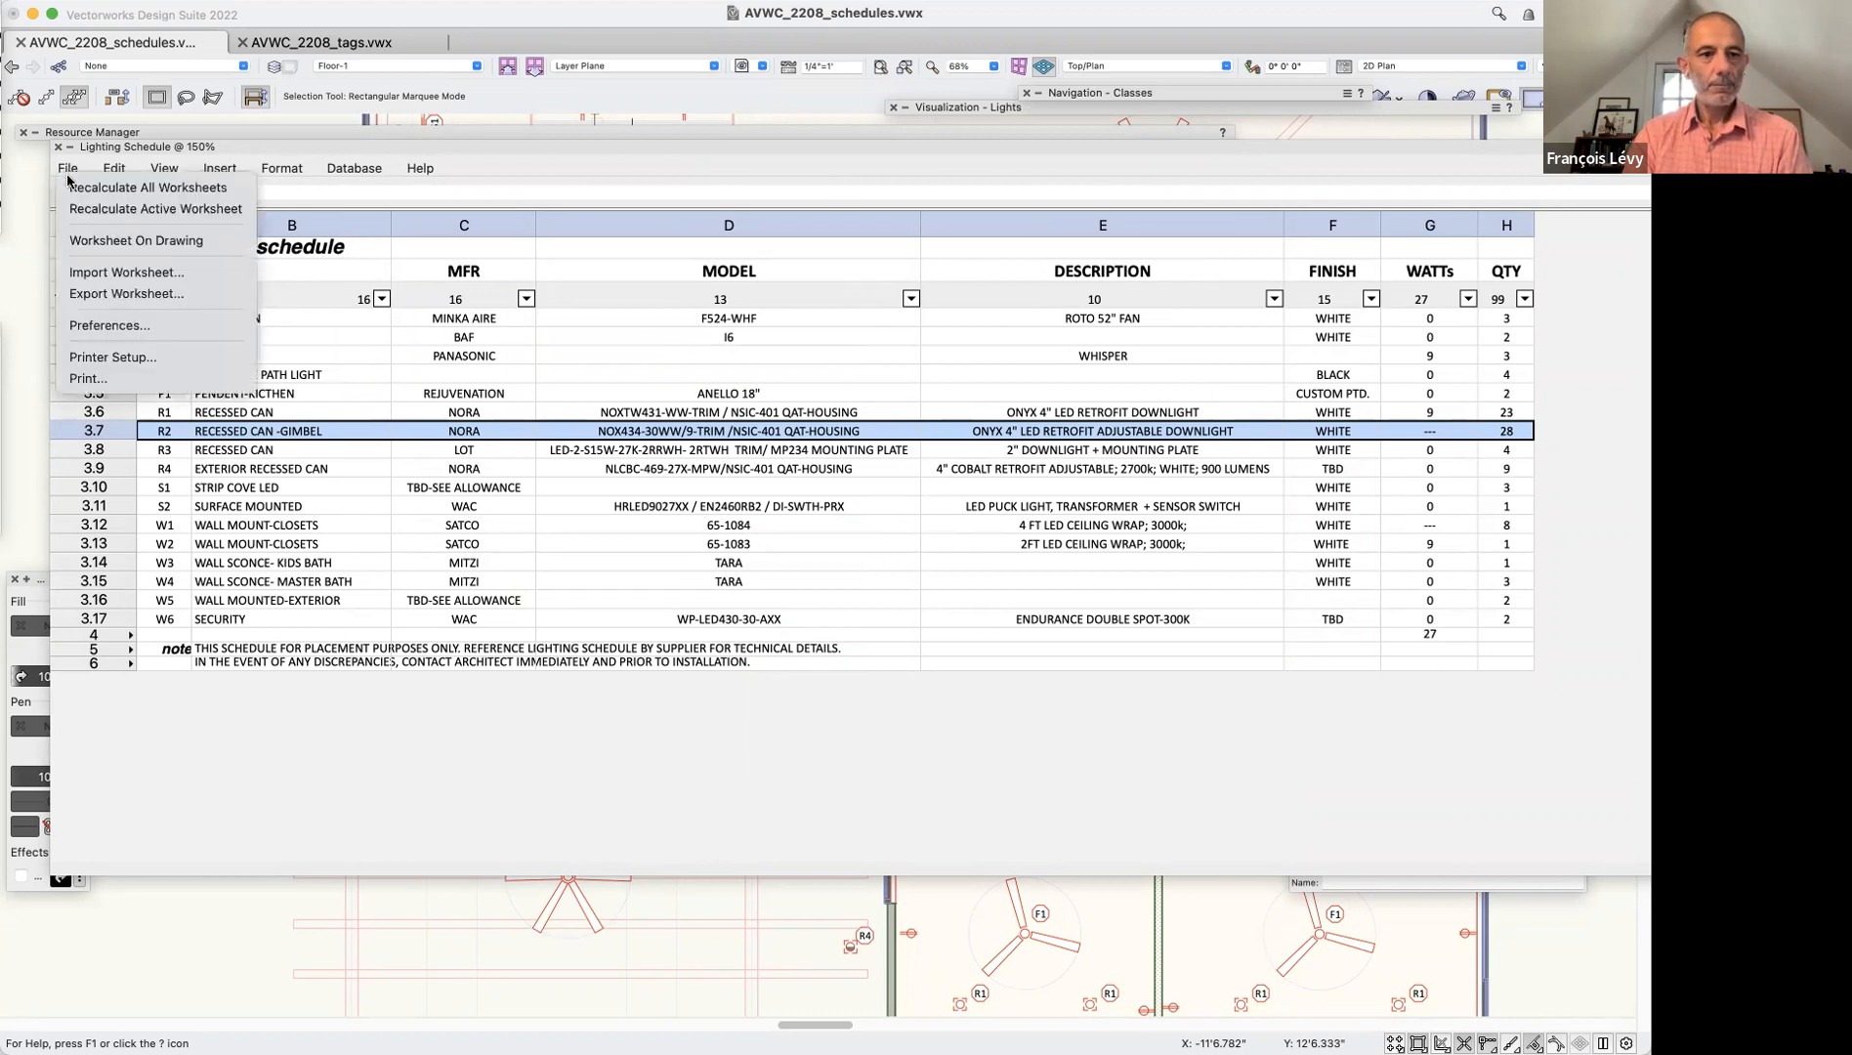
click(93, 207)
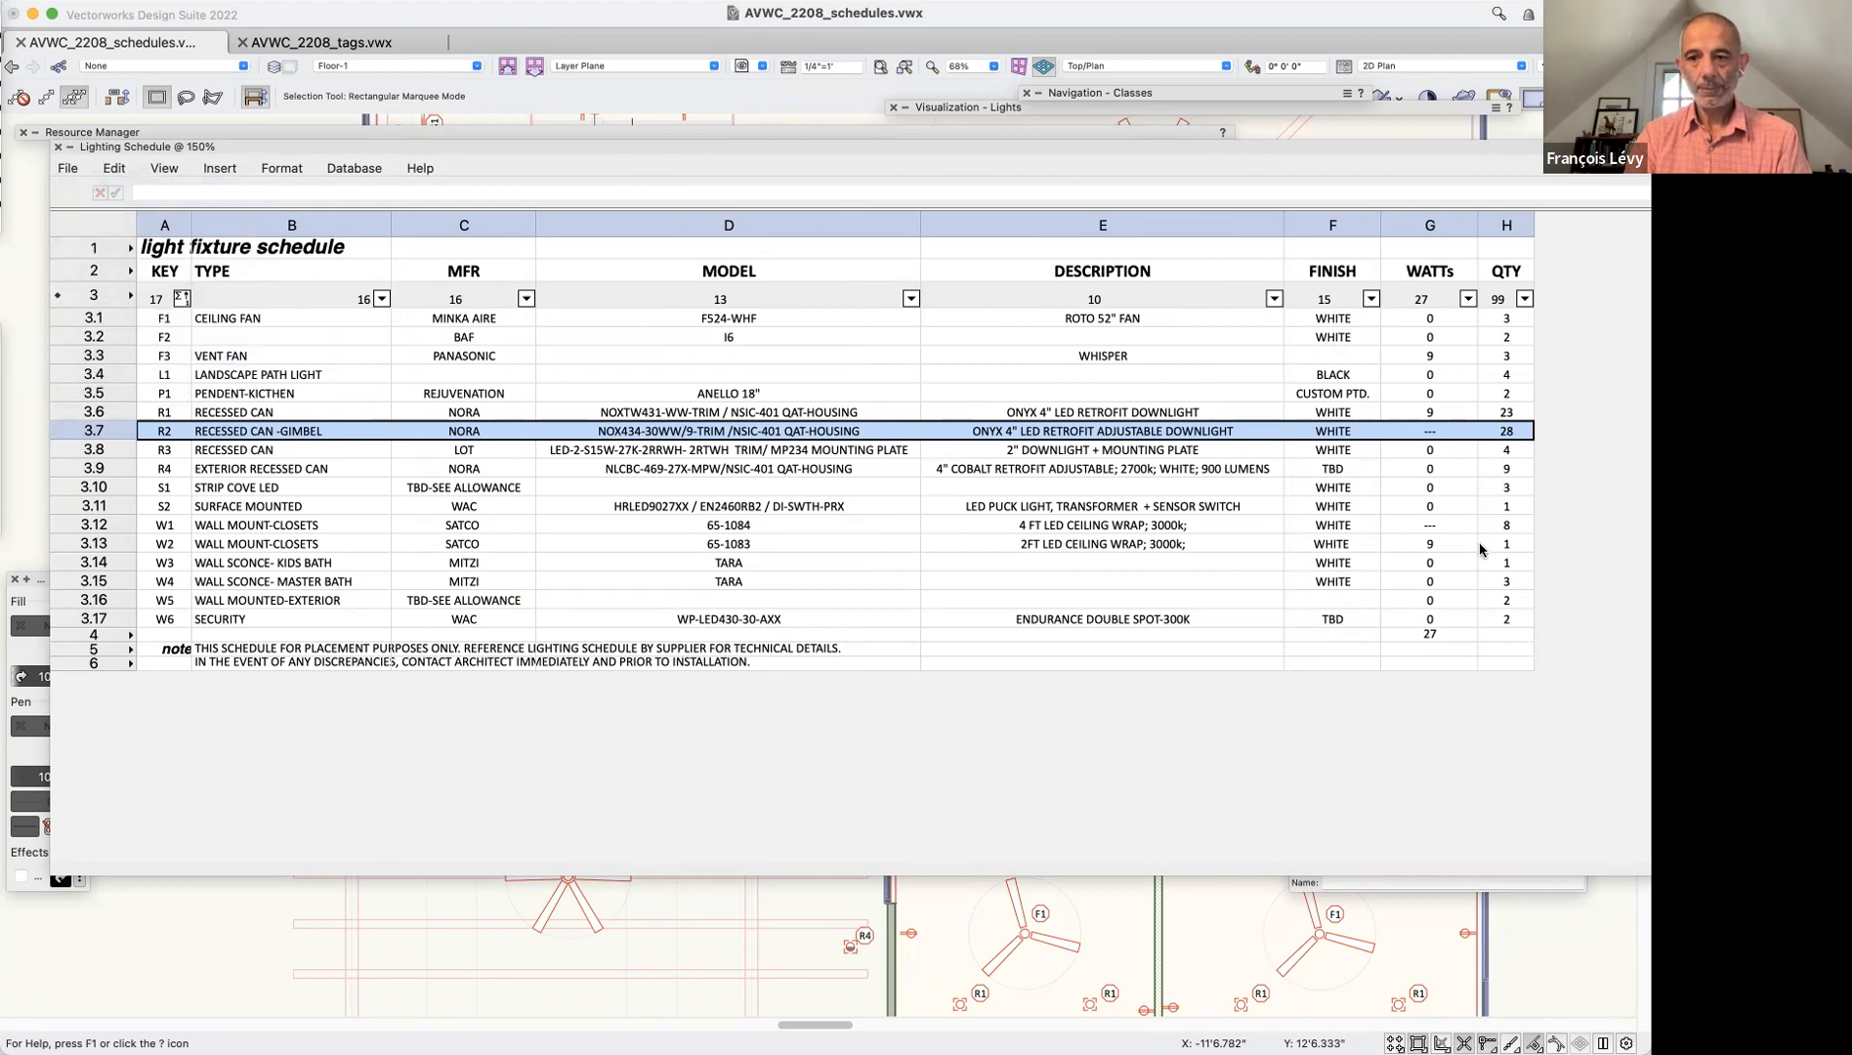
Set the WATTs value of the R2 recessed can row to 8 and recalculate the active worksheet
click(827, 458)
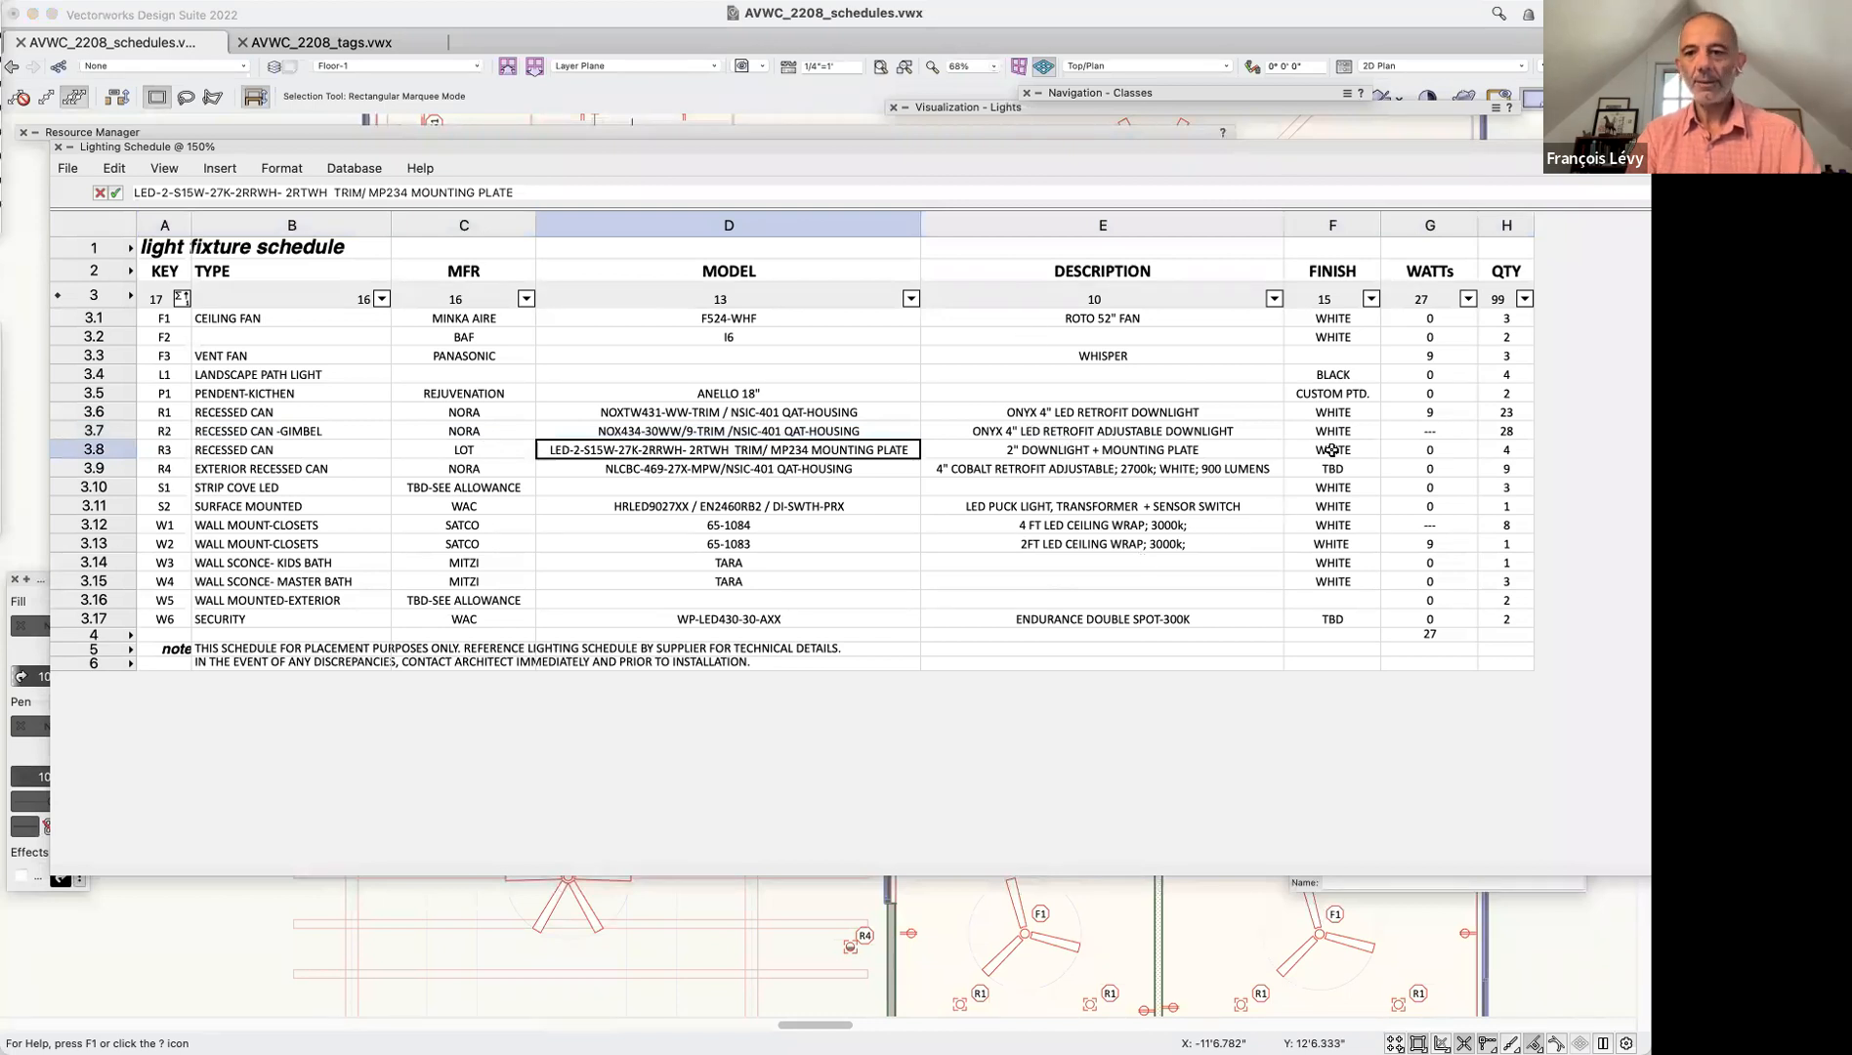
click(1412, 432)
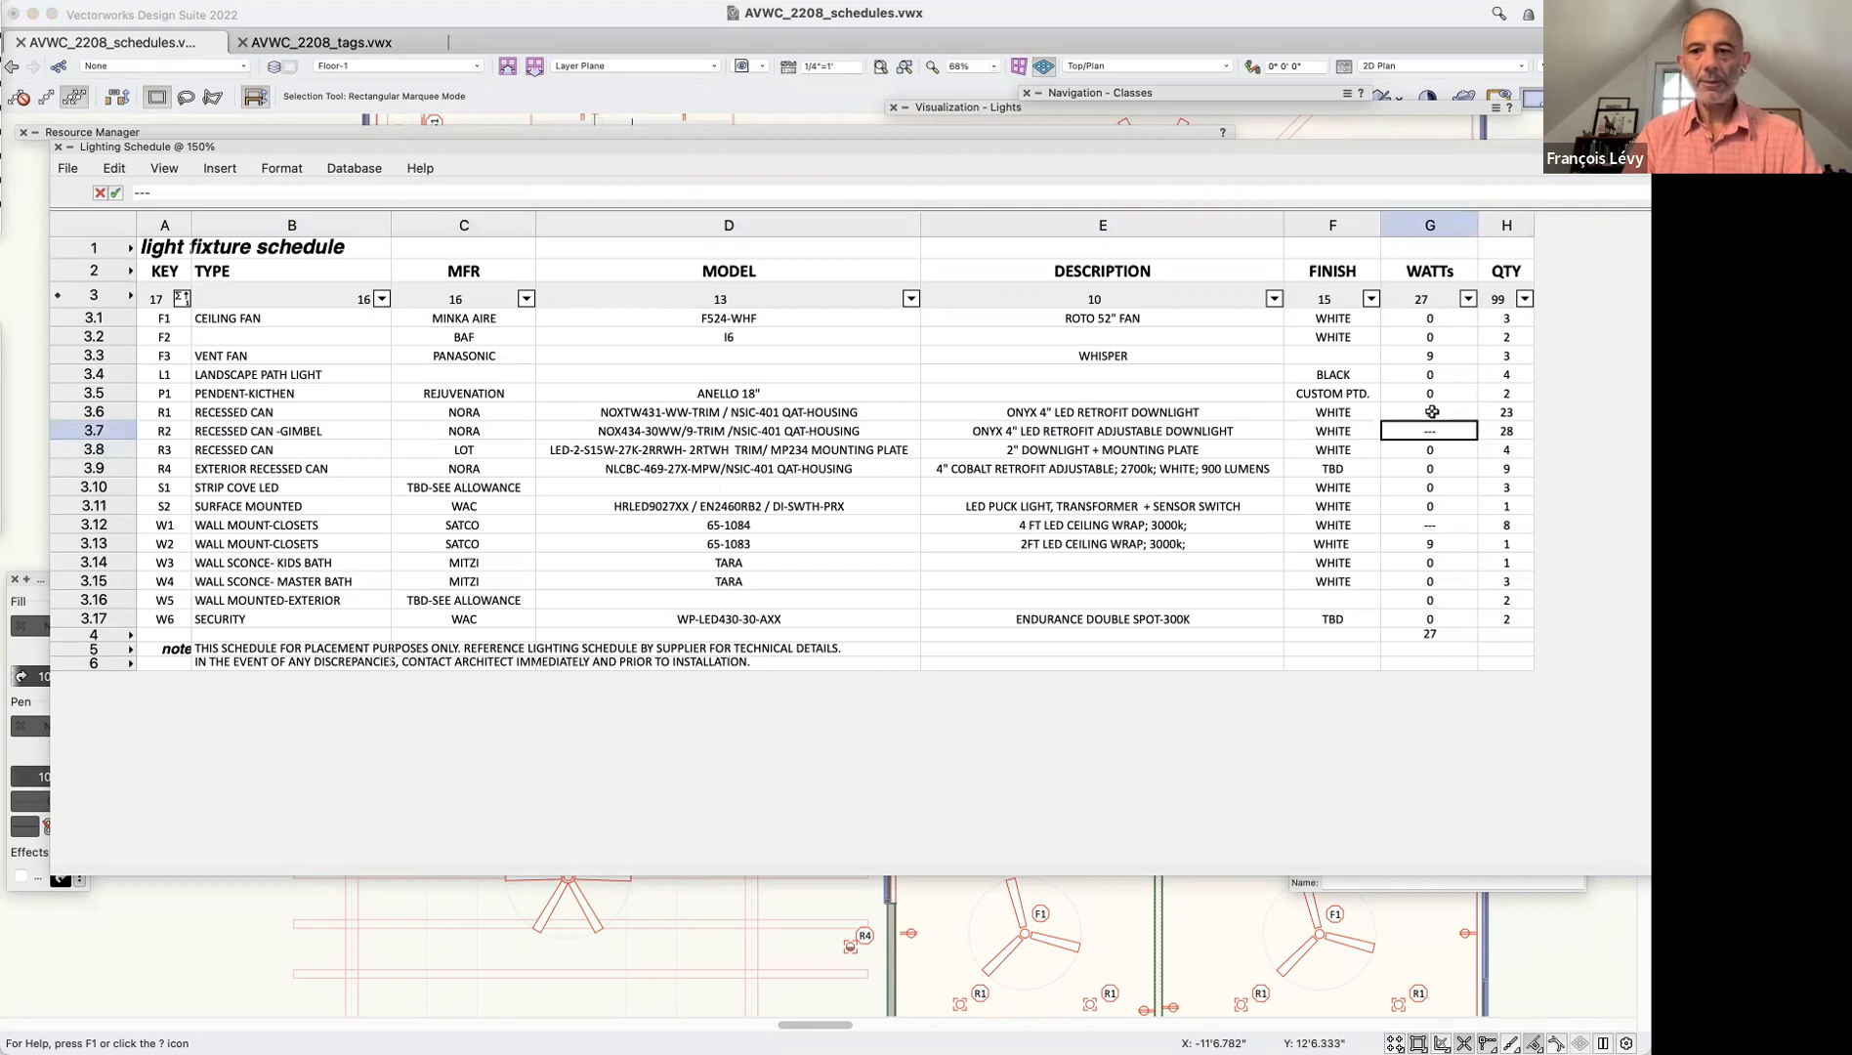
drag(152, 193, 96, 194)
text(8)
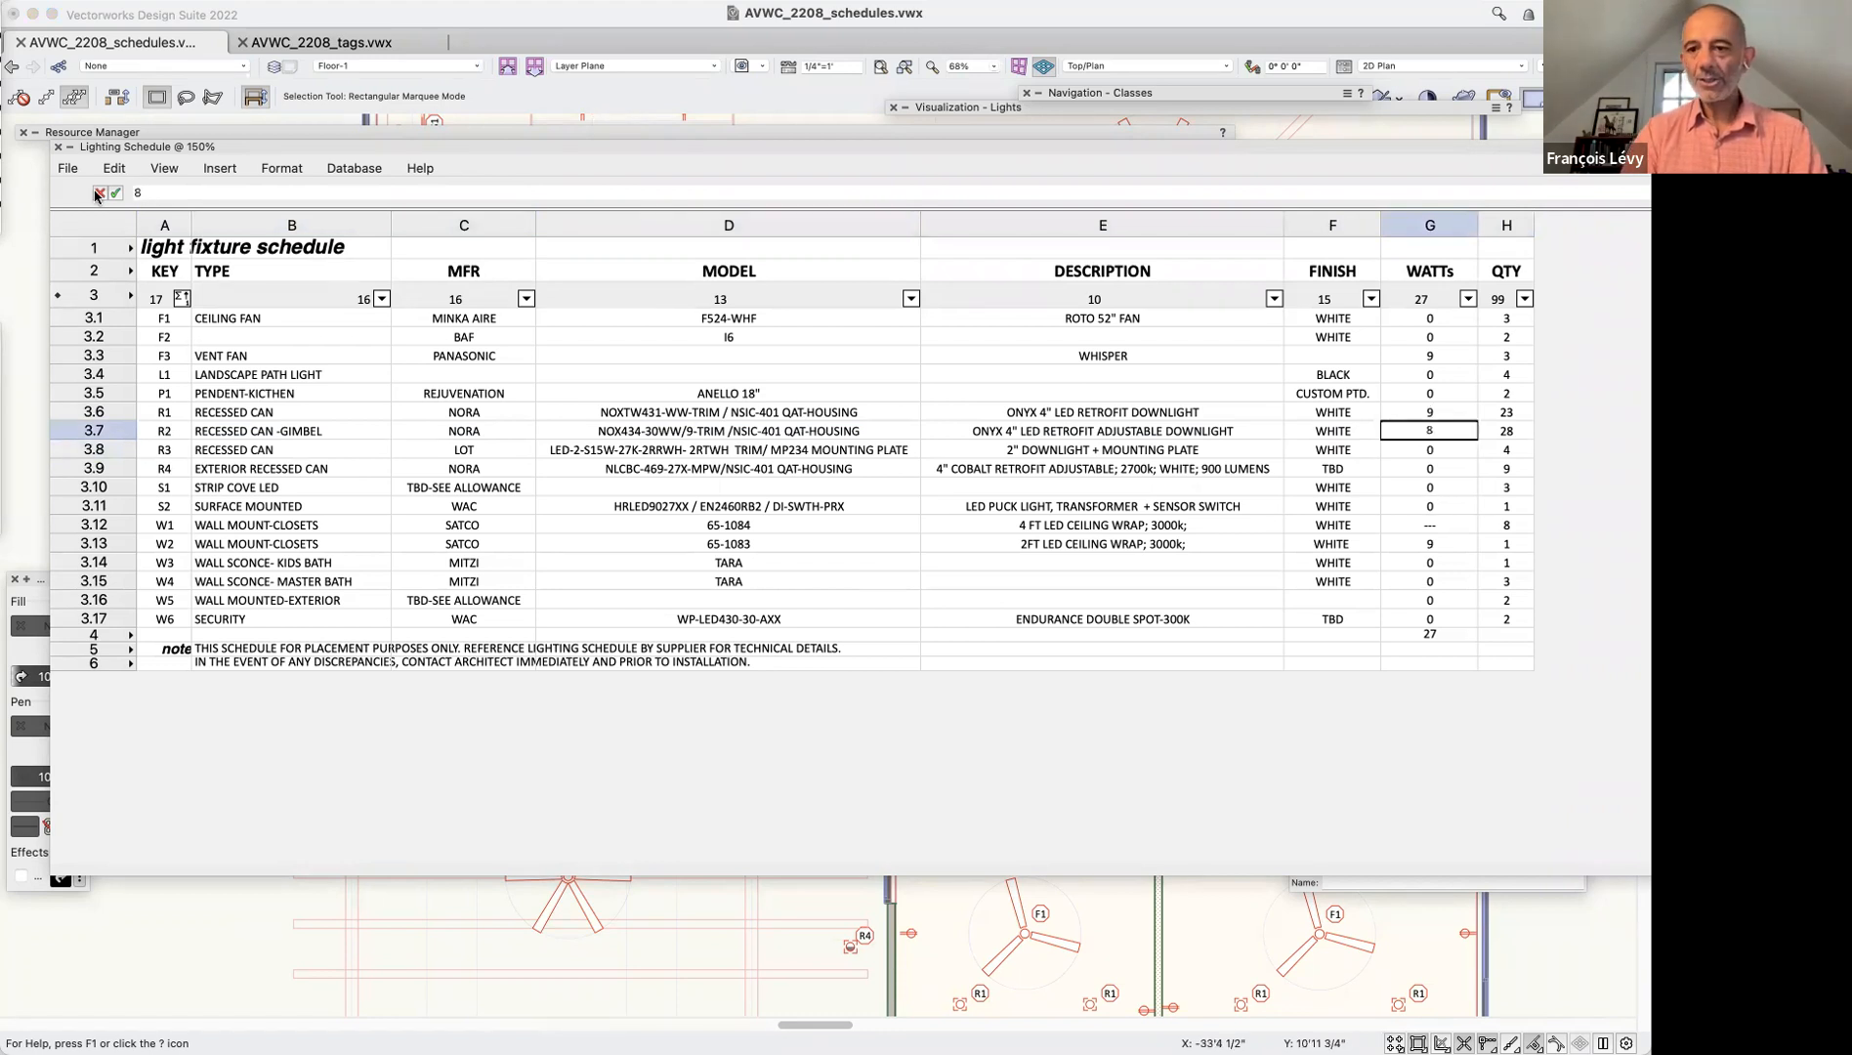
key(Return)
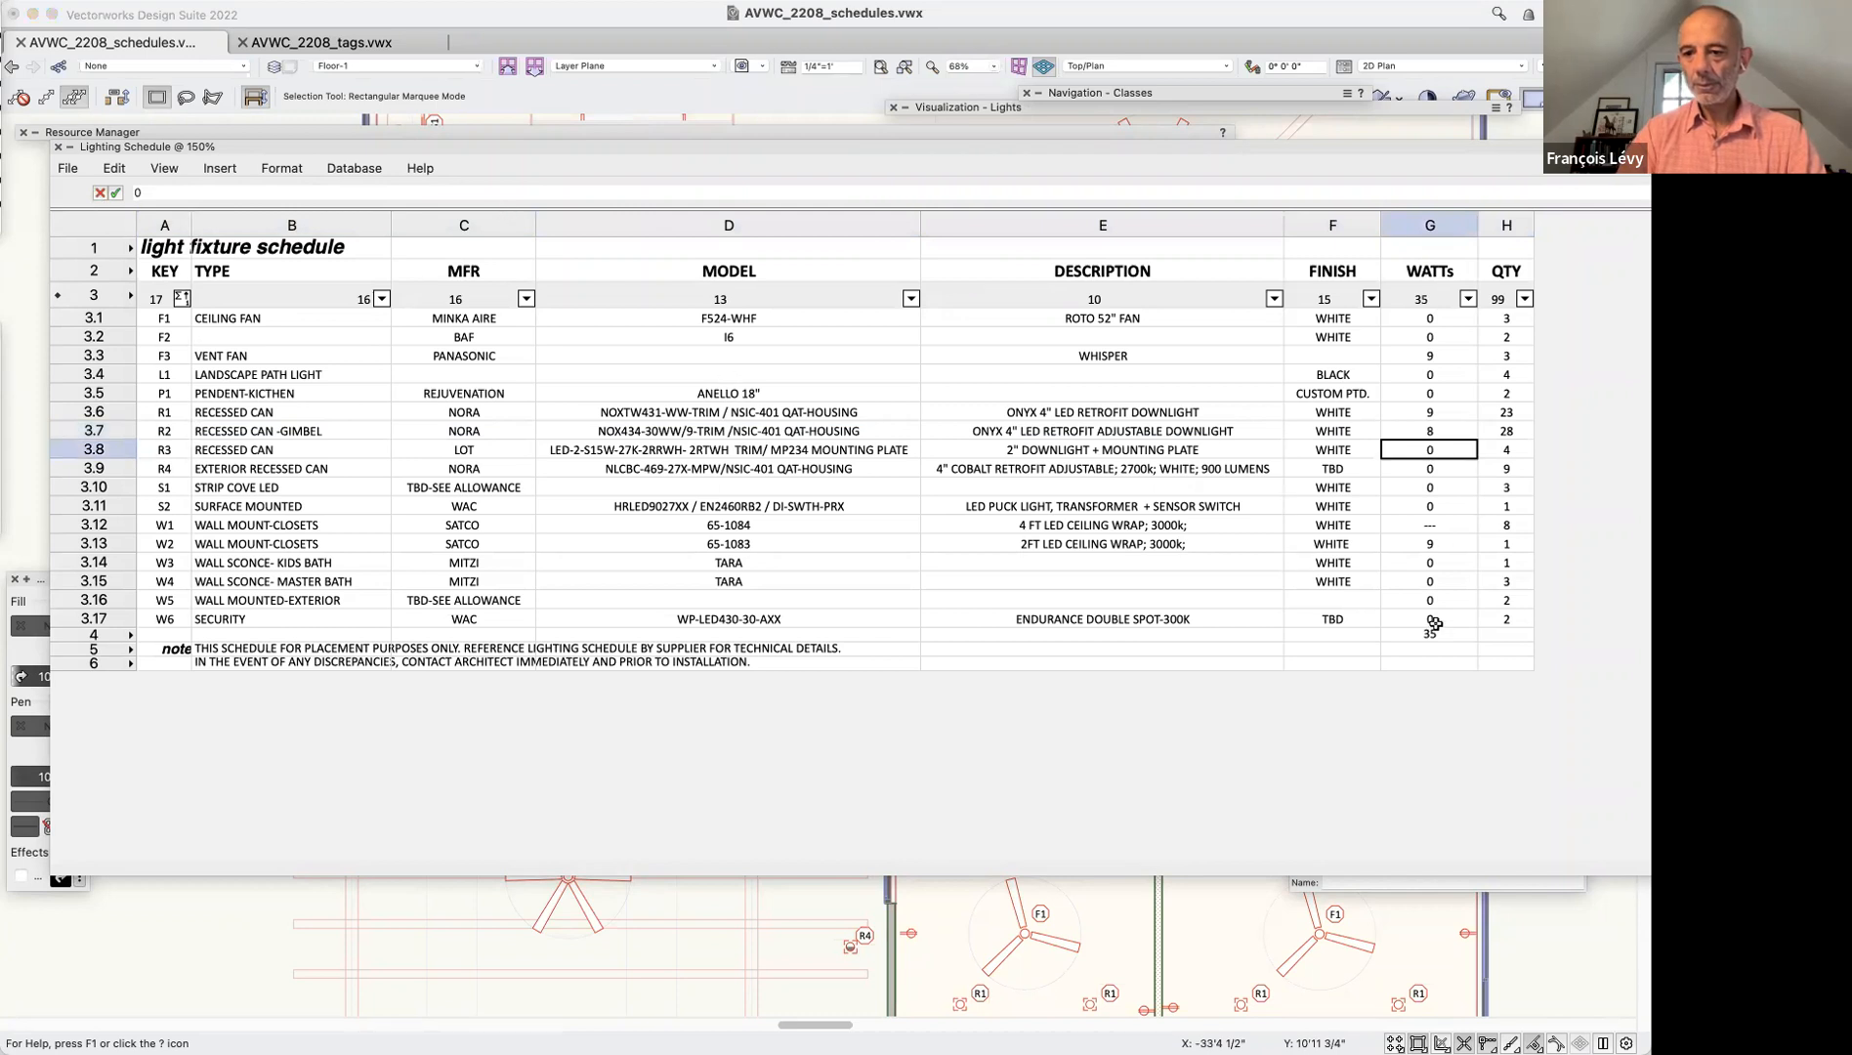
click(56, 167)
click(82, 207)
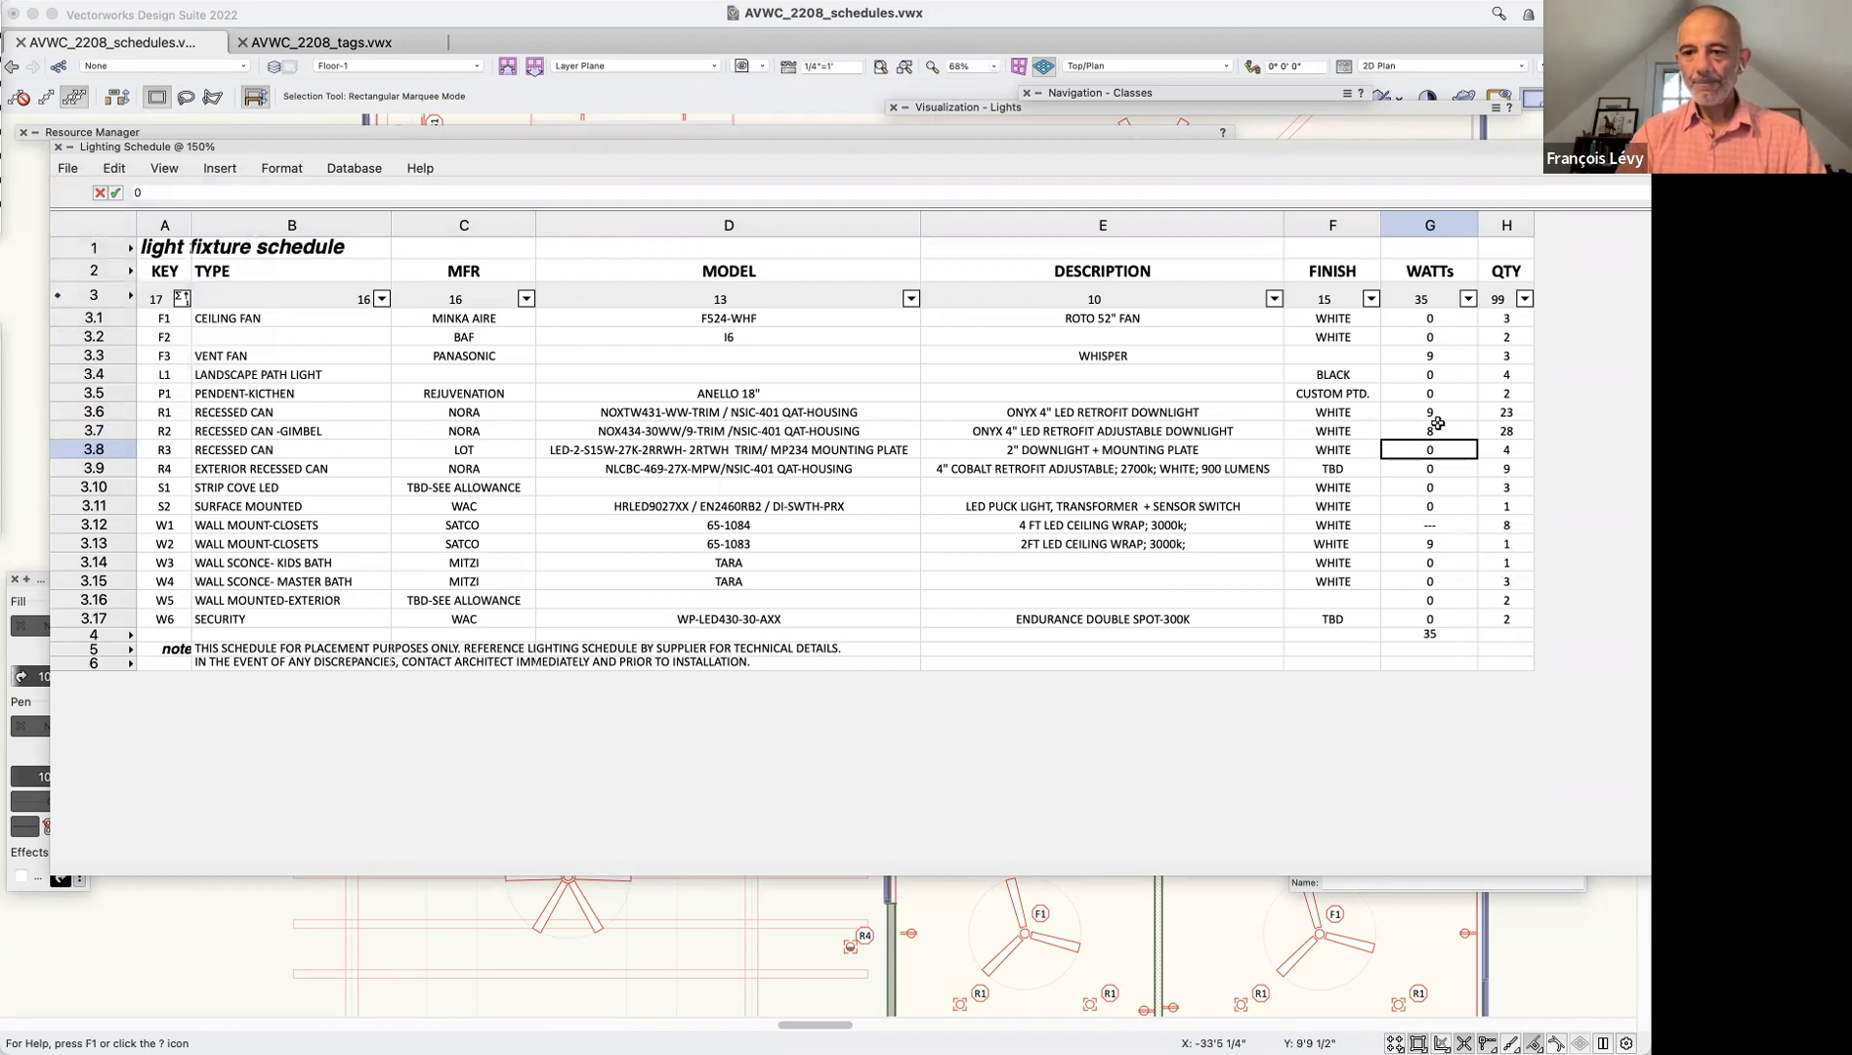
Insert a new column before FINISH in the light fixture schedule and narrow it
click(1345, 234)
right_click(1347, 232)
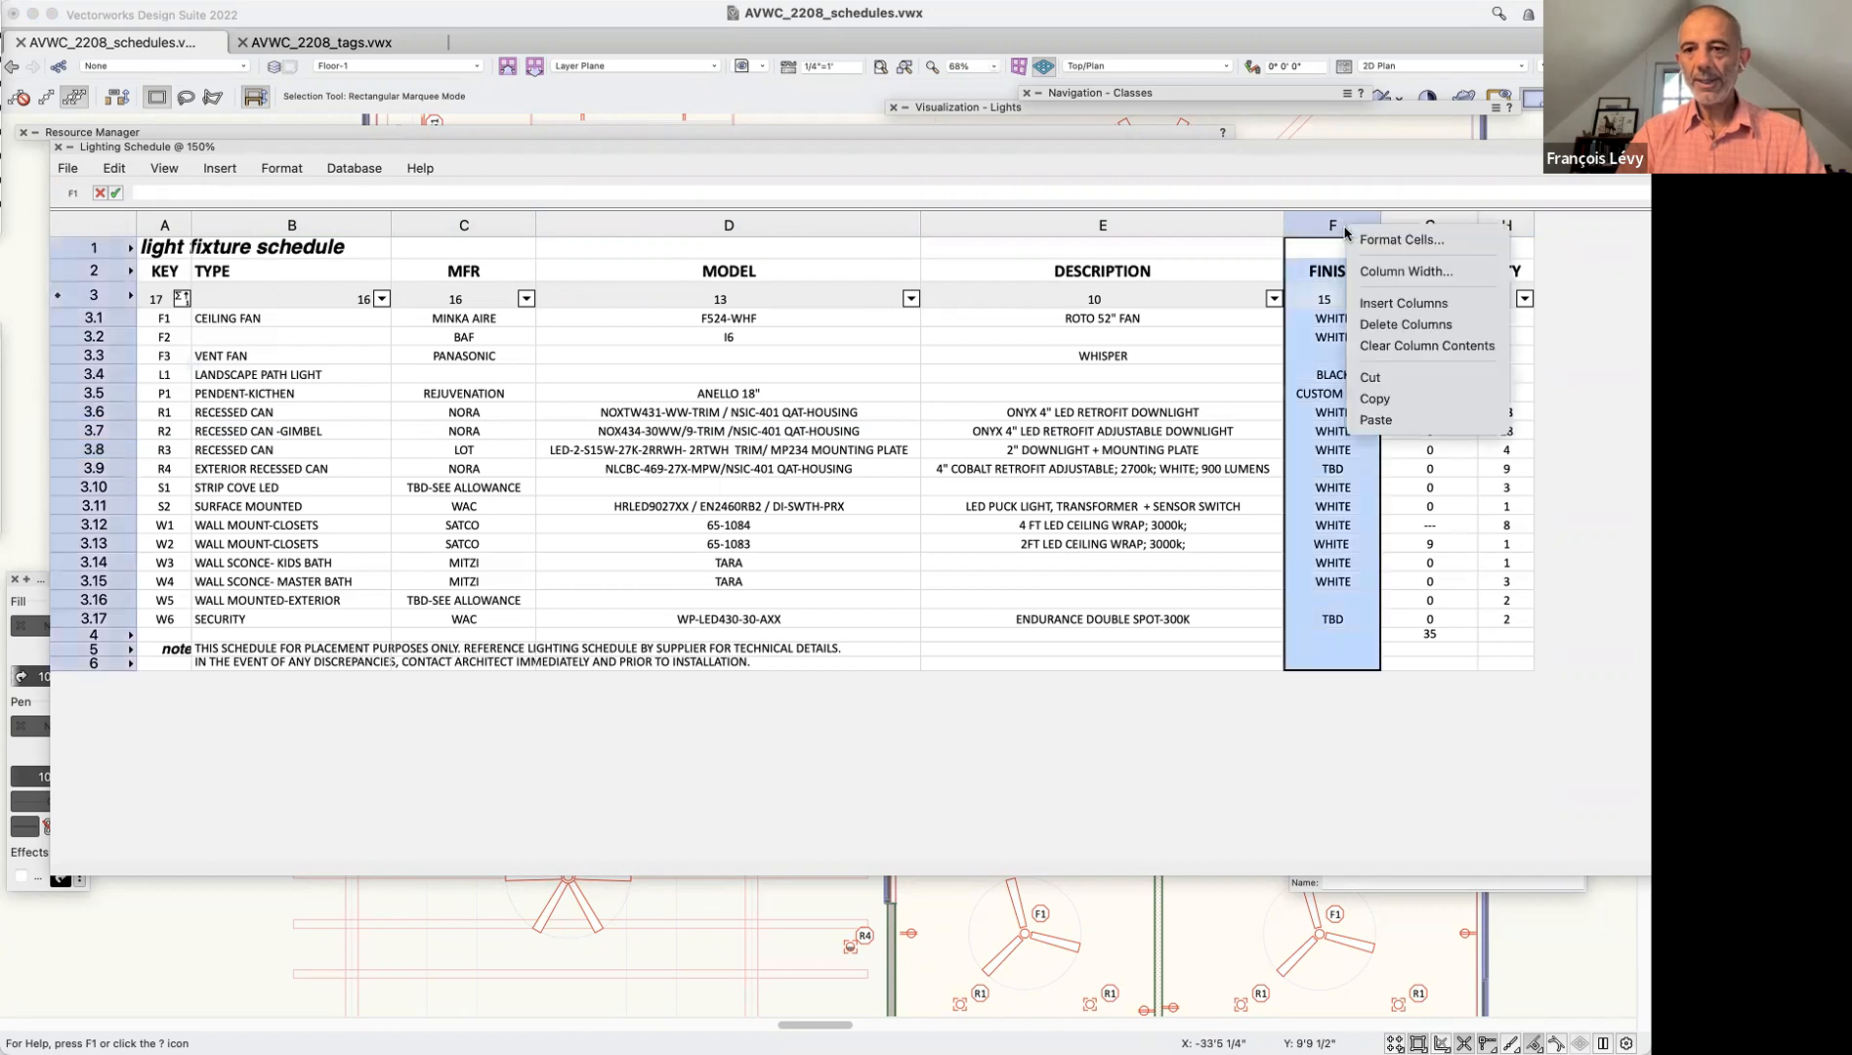
click(1370, 311)
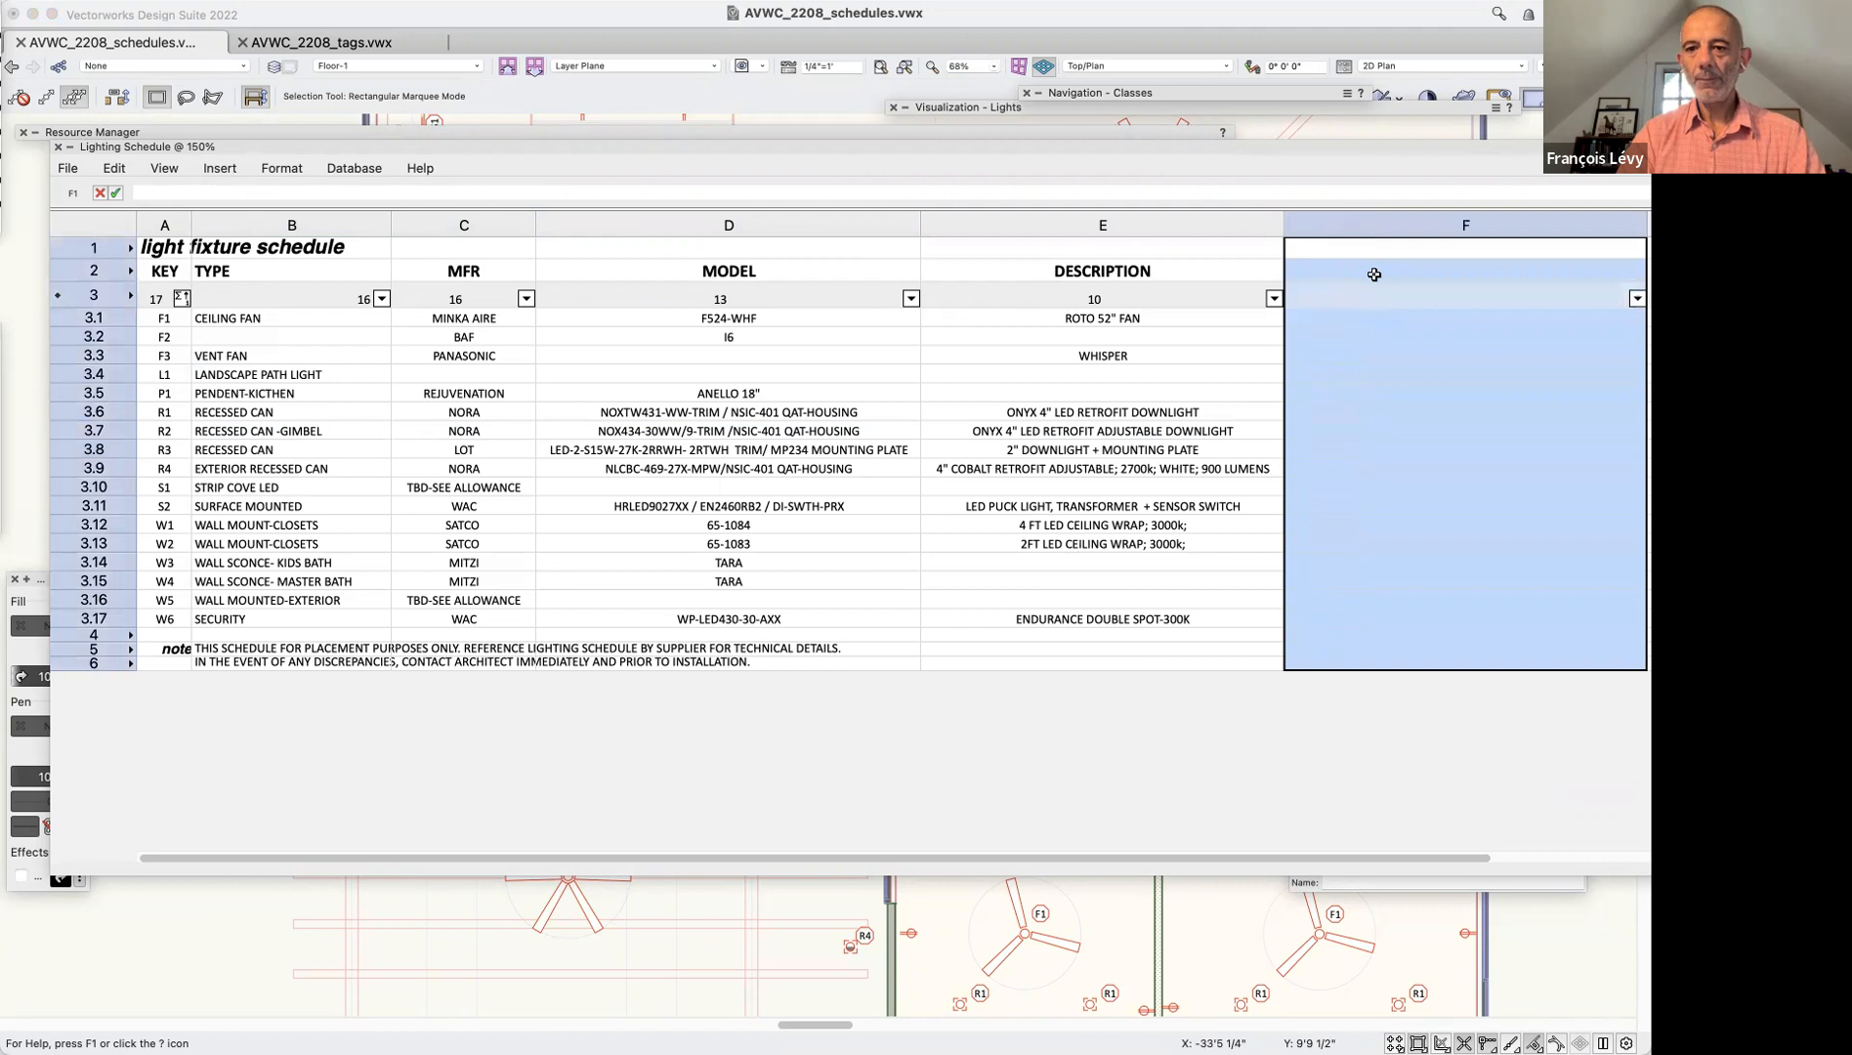
drag(1639, 226, 1404, 225)
Copy the FINISH header and its formula ='Light Fixture Record'.'Finish' into the new column F
click(1469, 276)
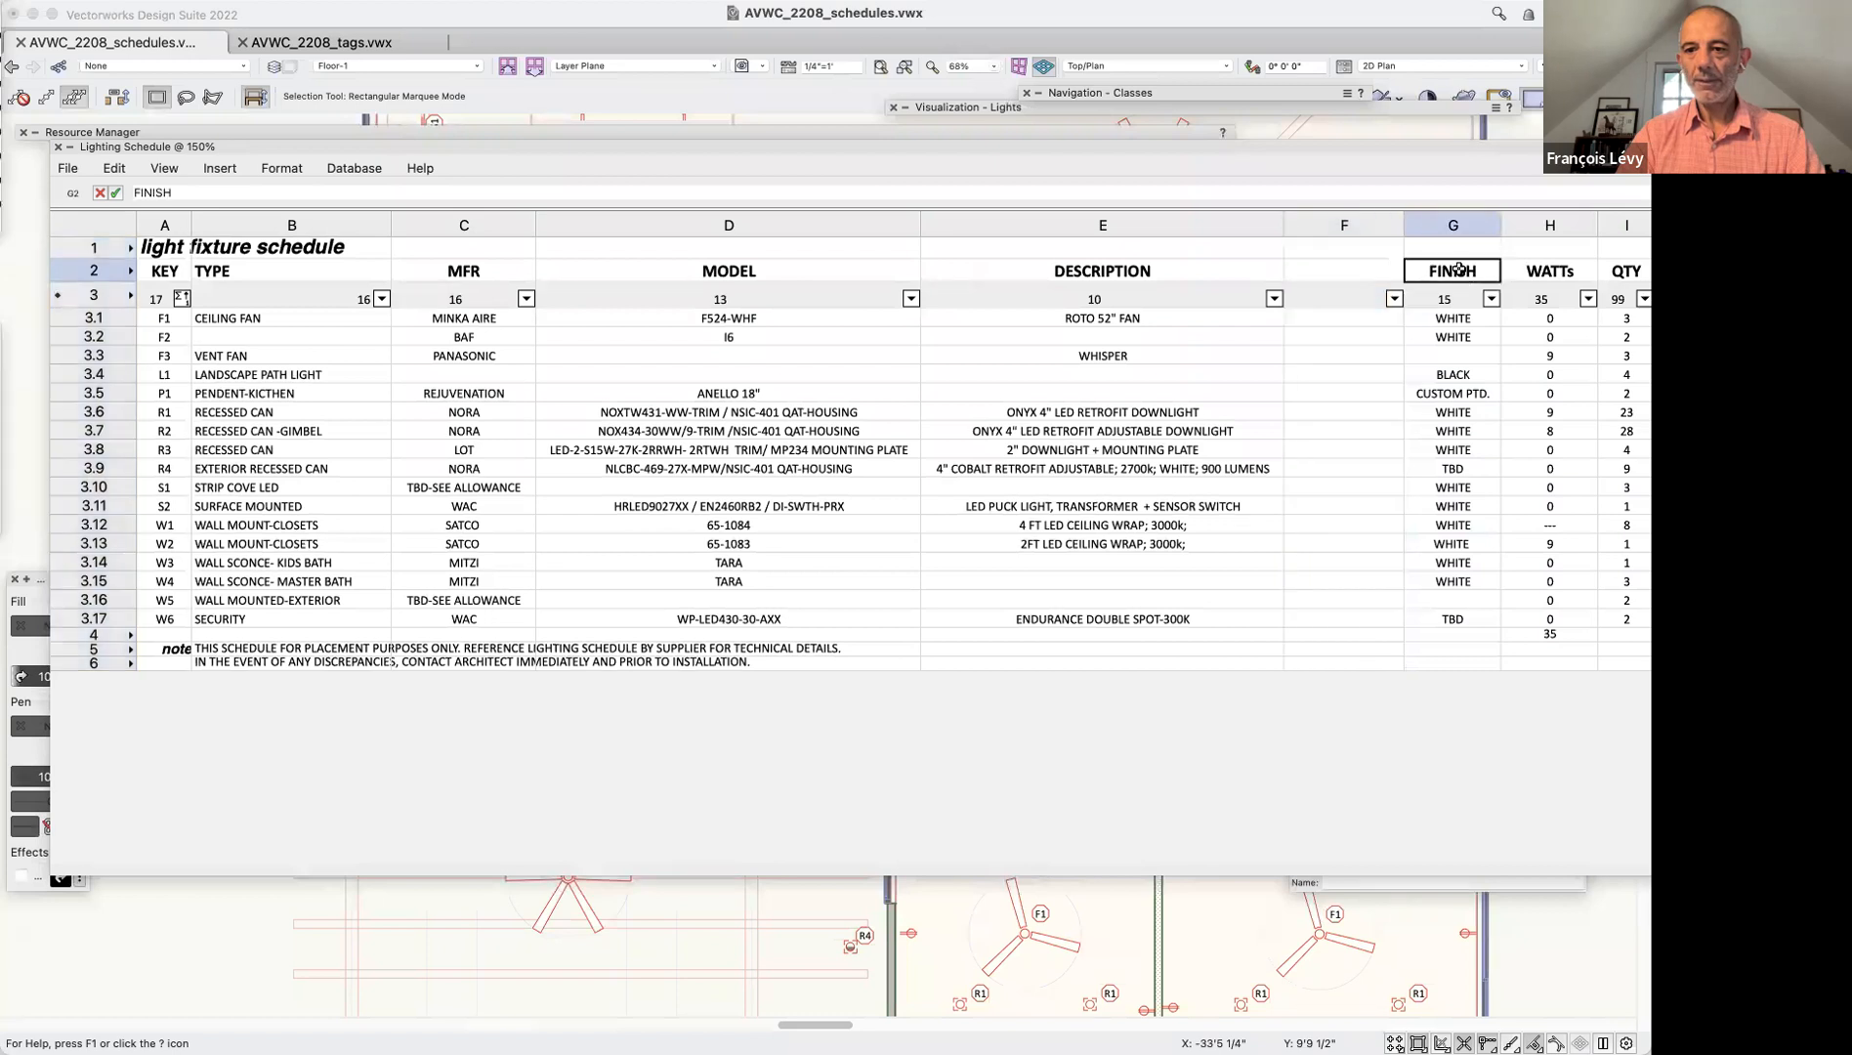
click(1378, 281)
text(FINISH)
click(1454, 300)
click(1356, 298)
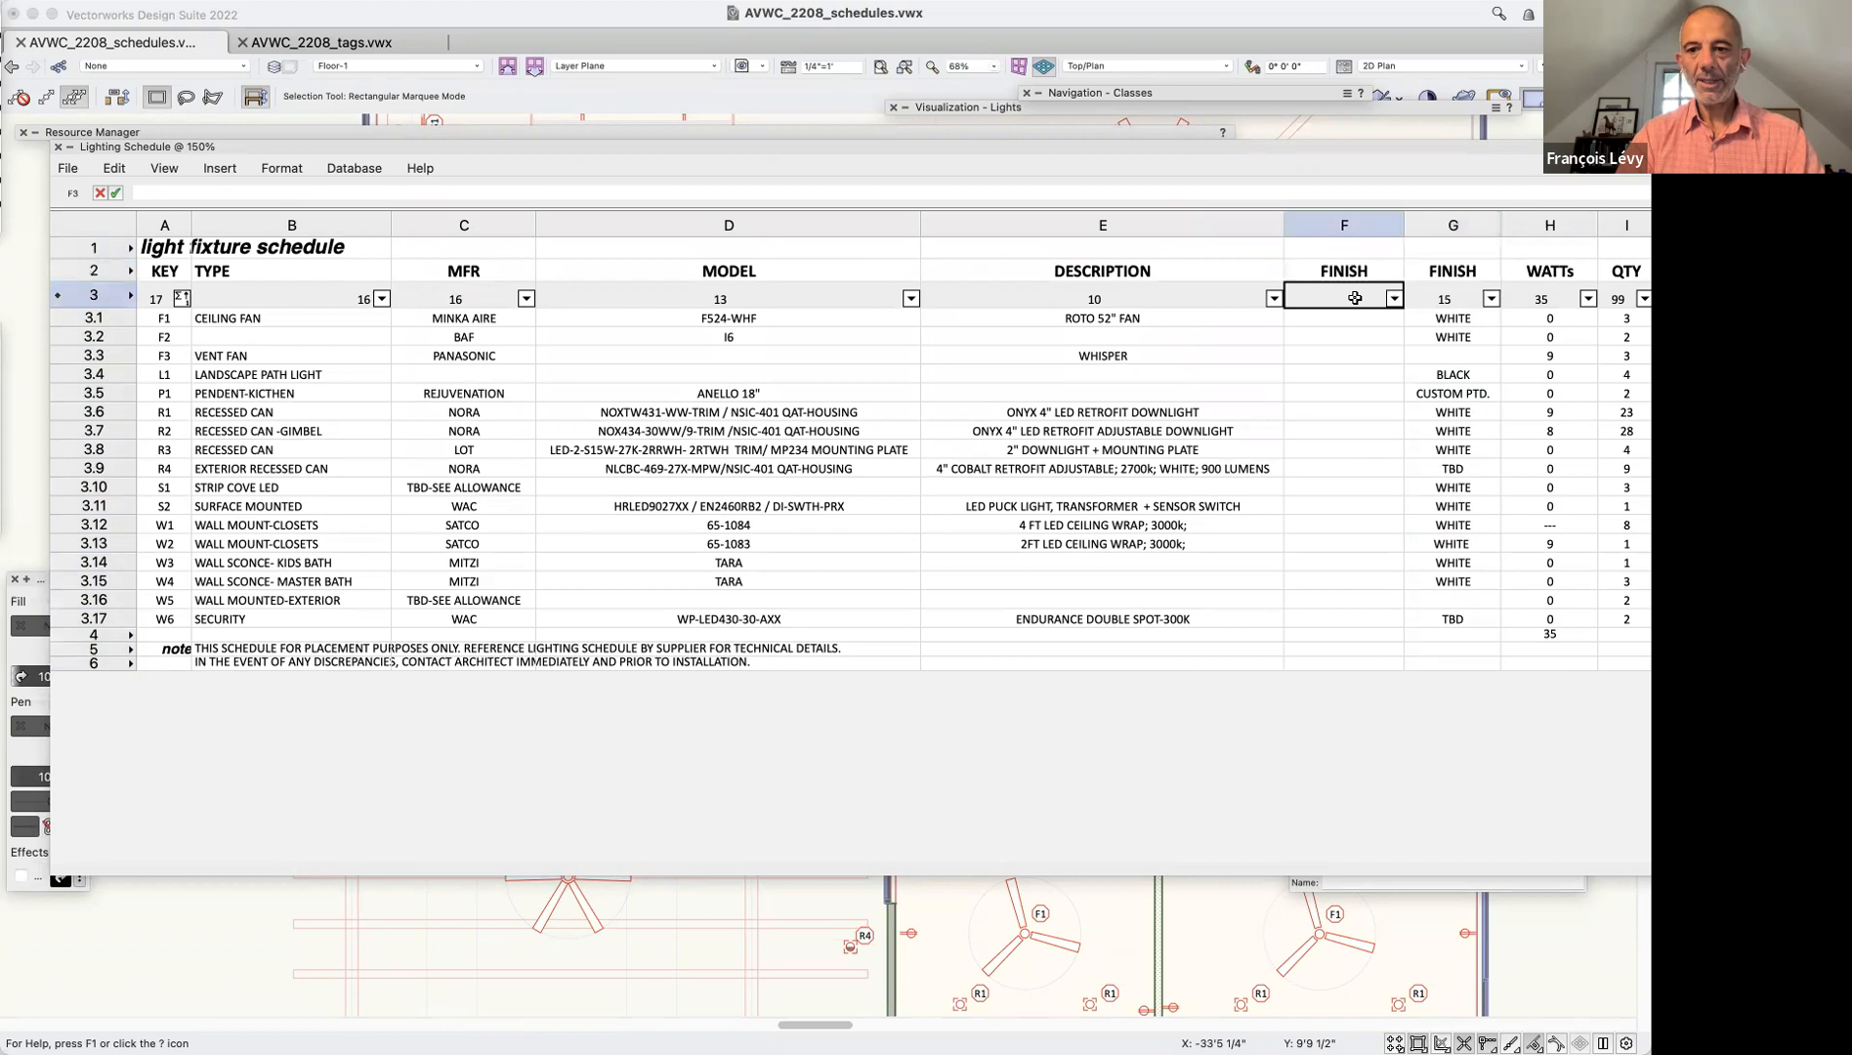
text(='Light Fixture Record'.'Finish')
Change the database row formula in column F to ='Light Fixture Record'.'Lamping'
double_click(279, 193)
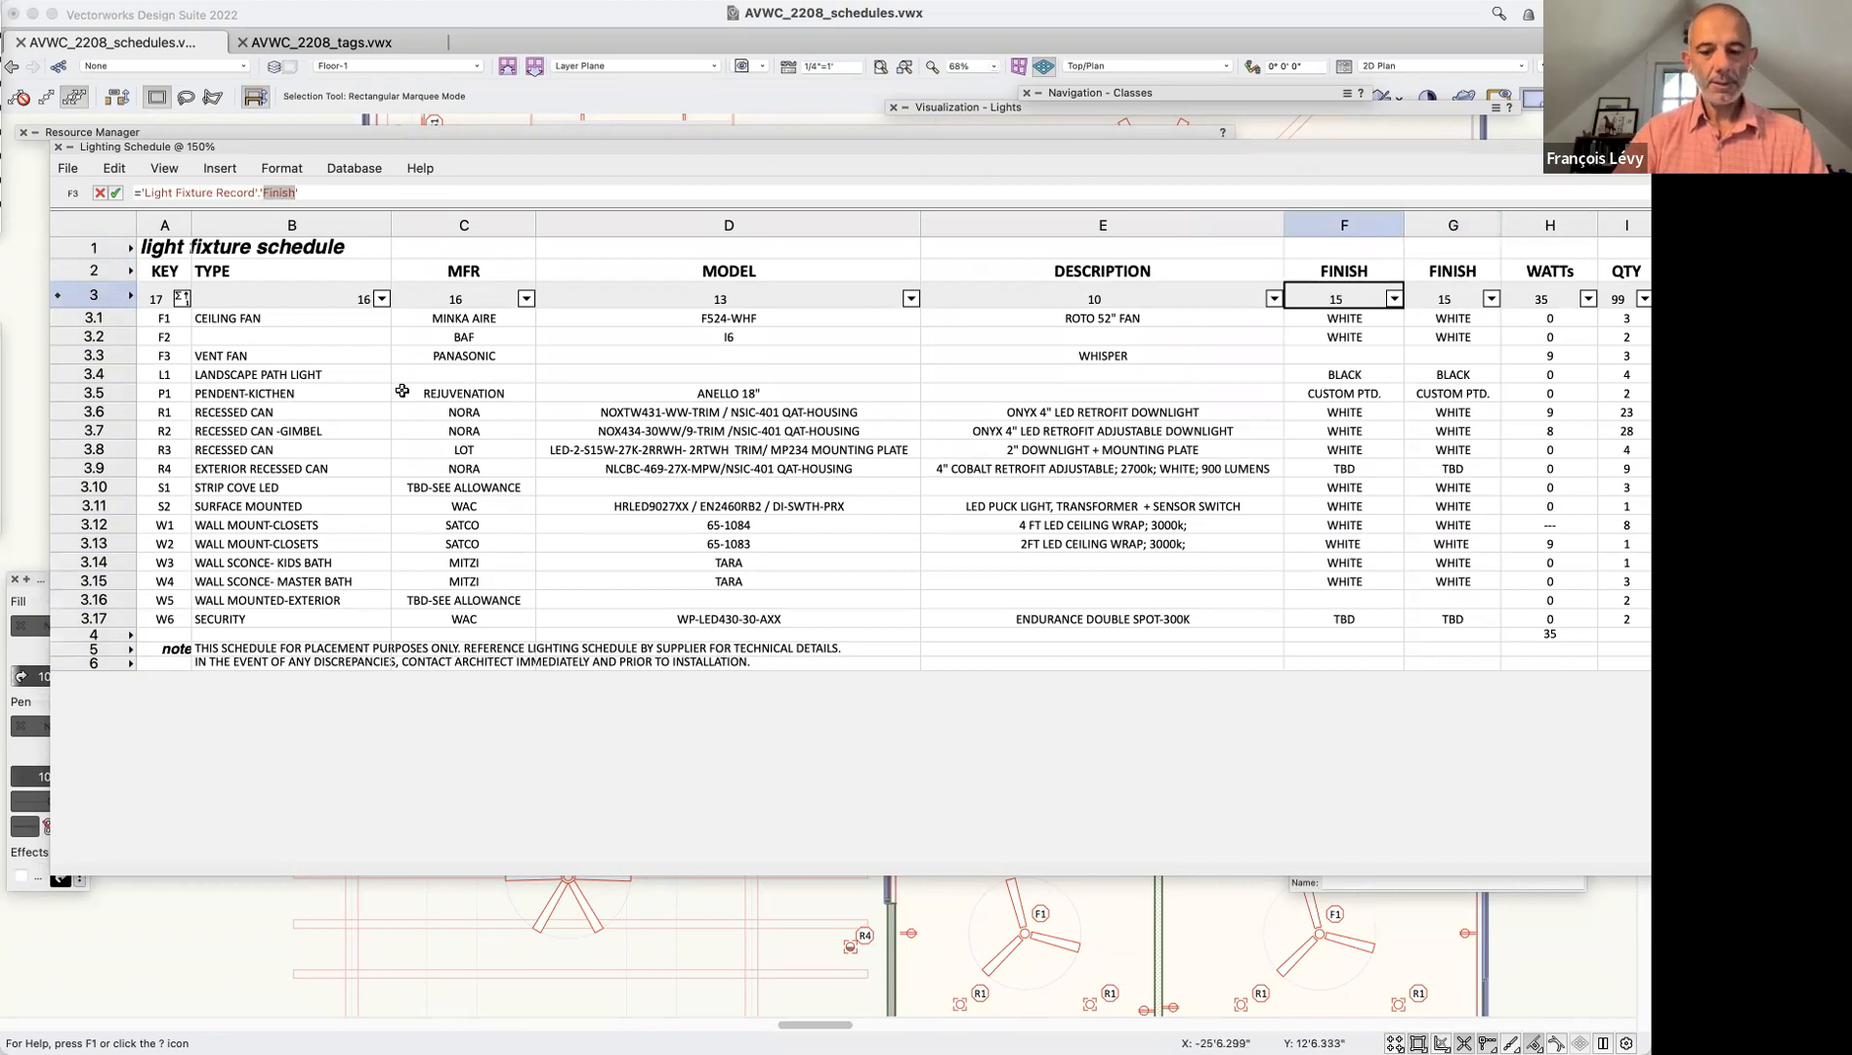
text(Lamping)
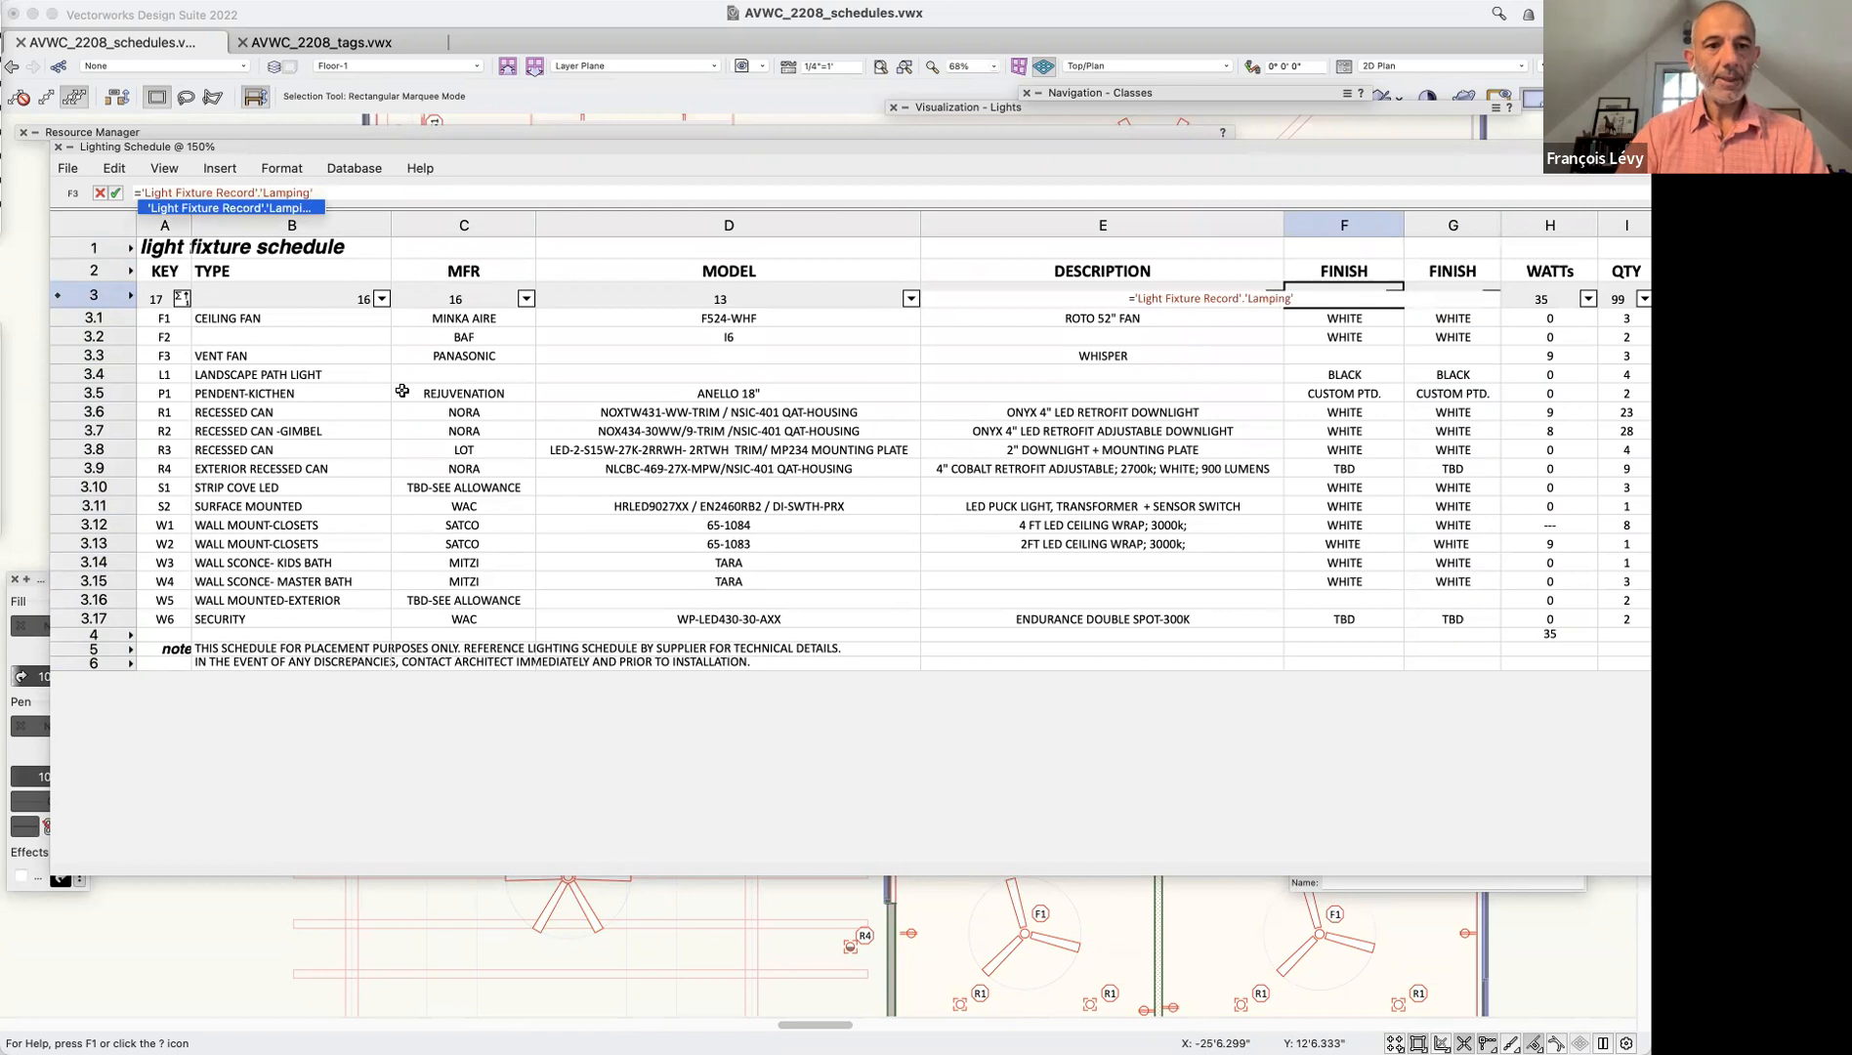
text(')
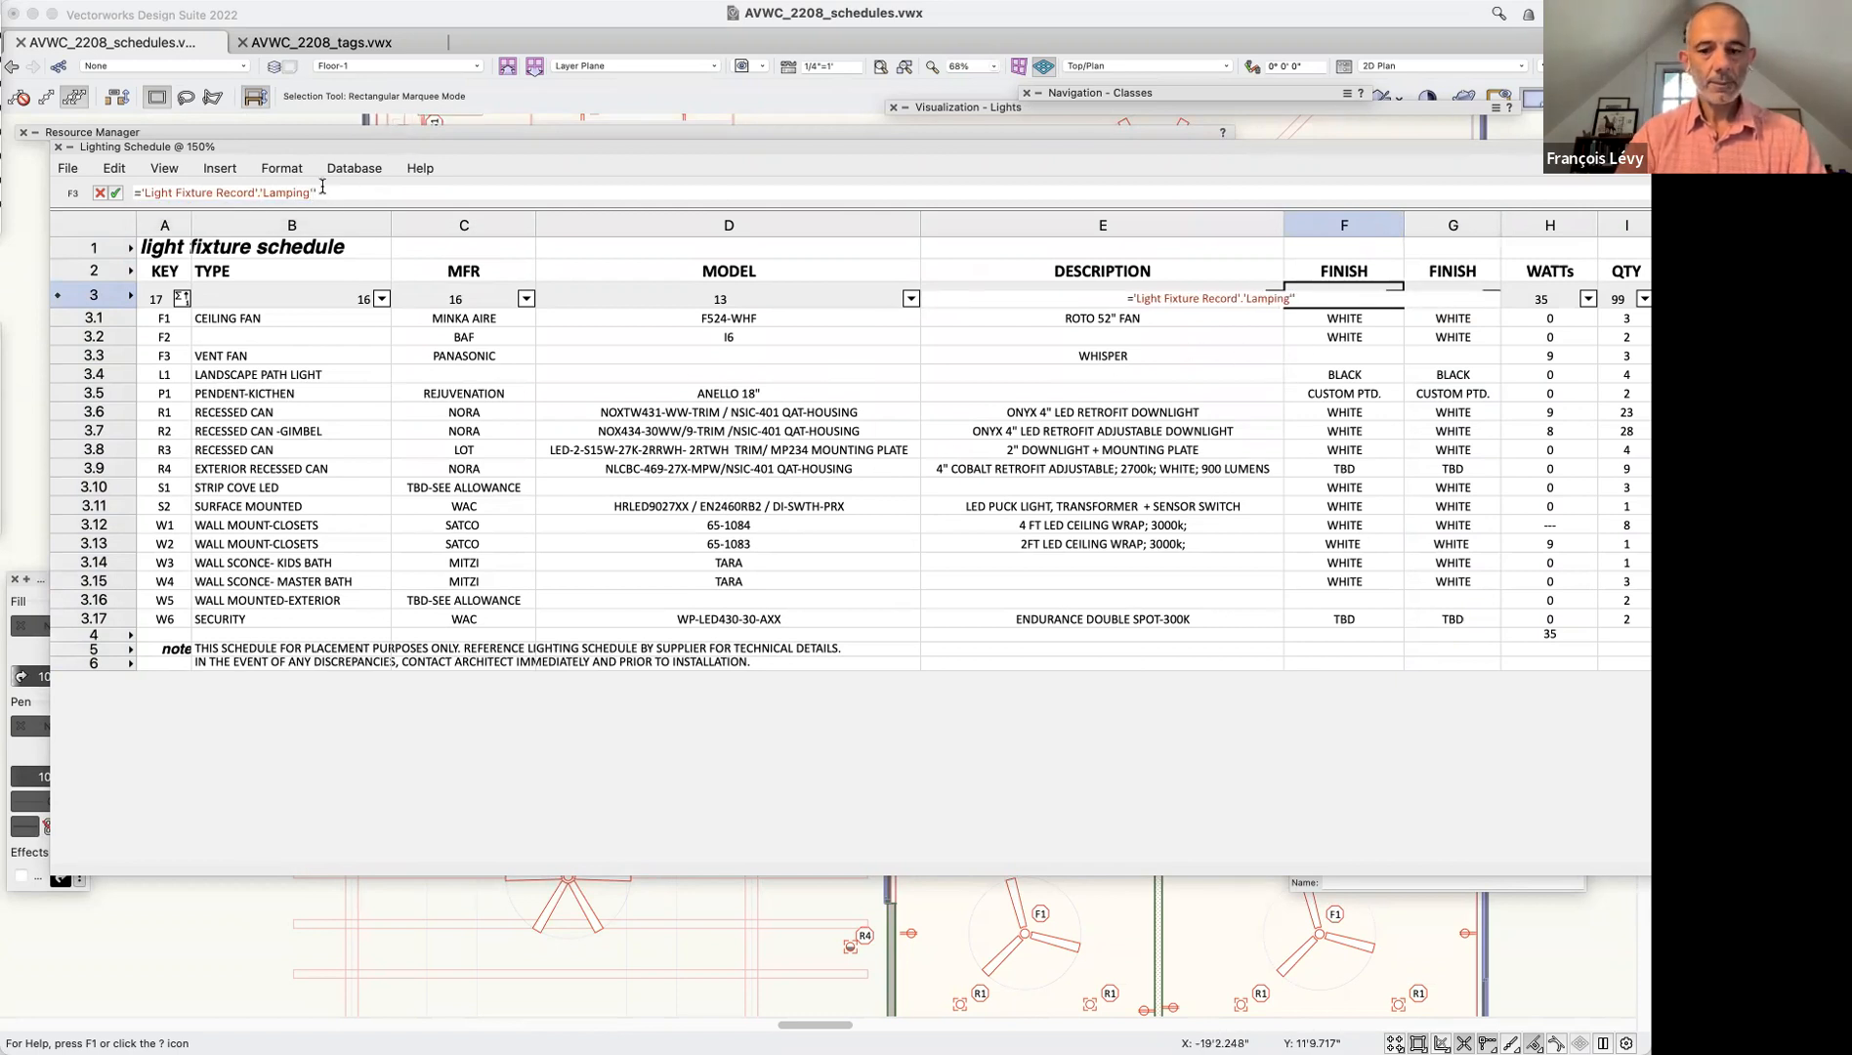
key(Return)
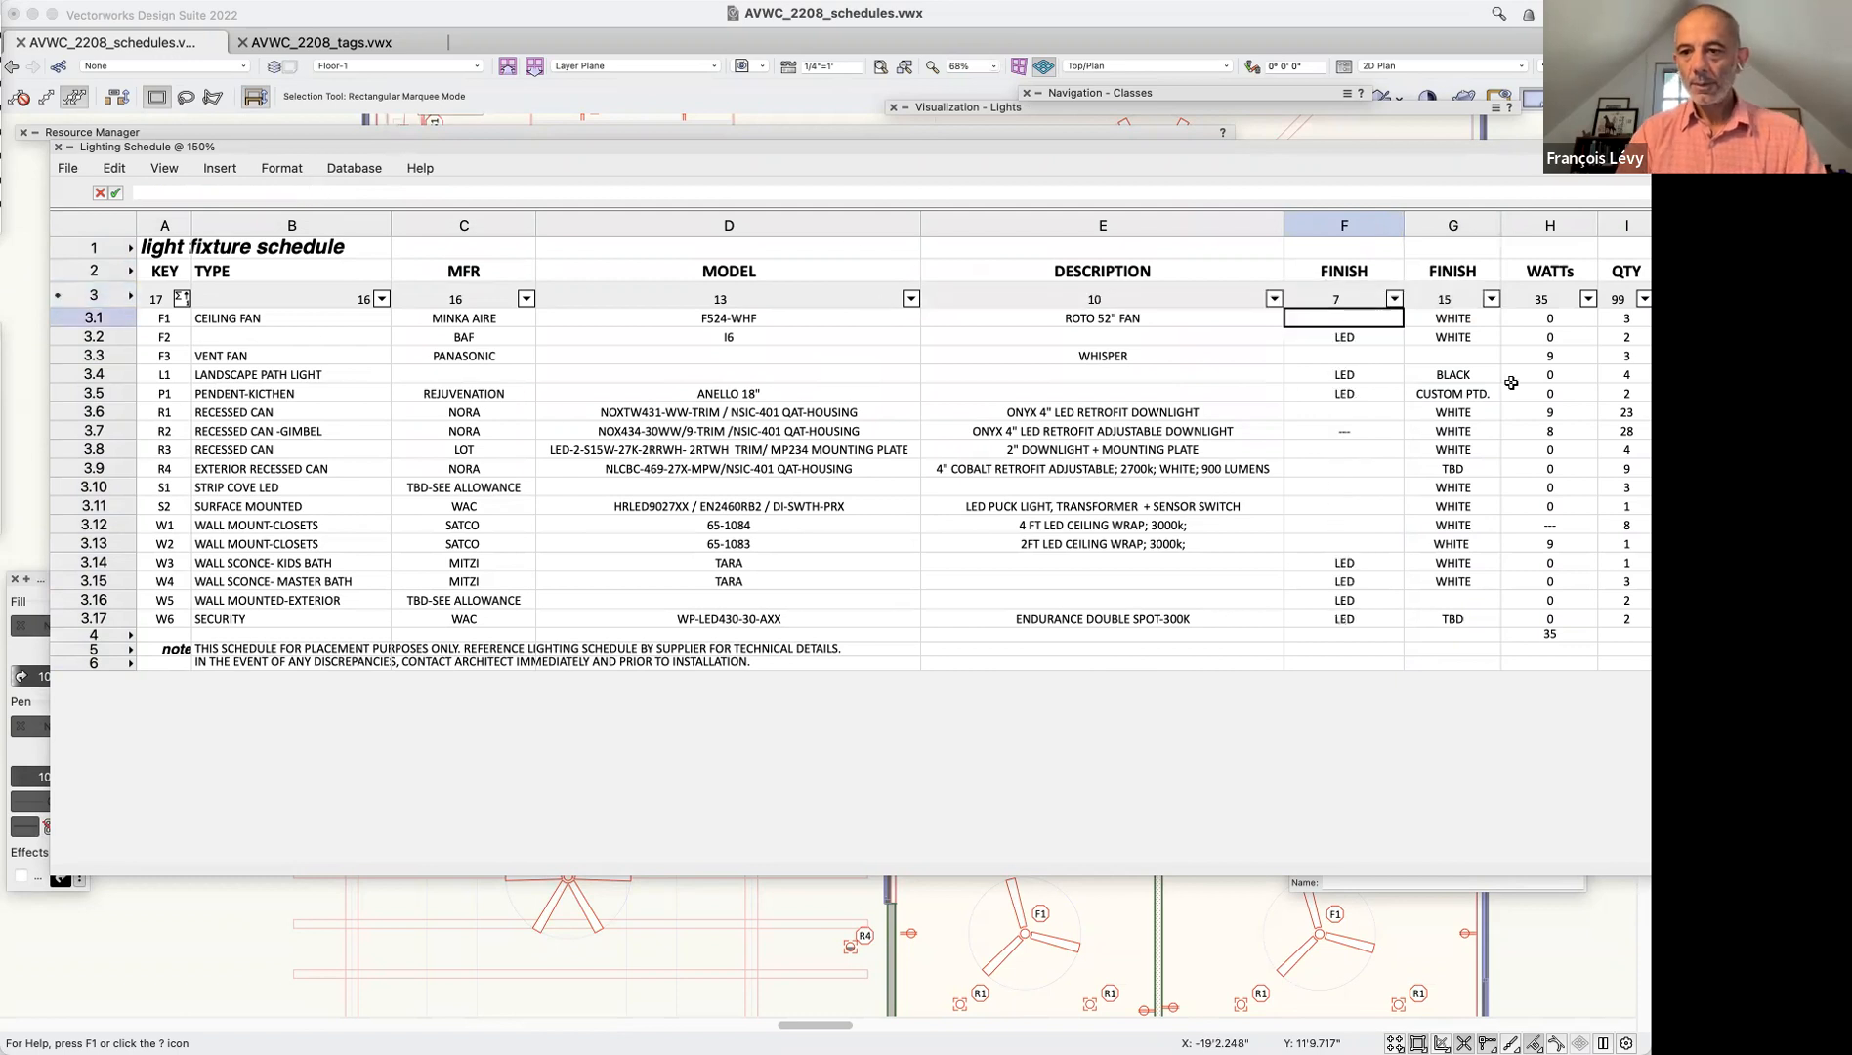
Rename the header of column F as LAMPING
click(1365, 273)
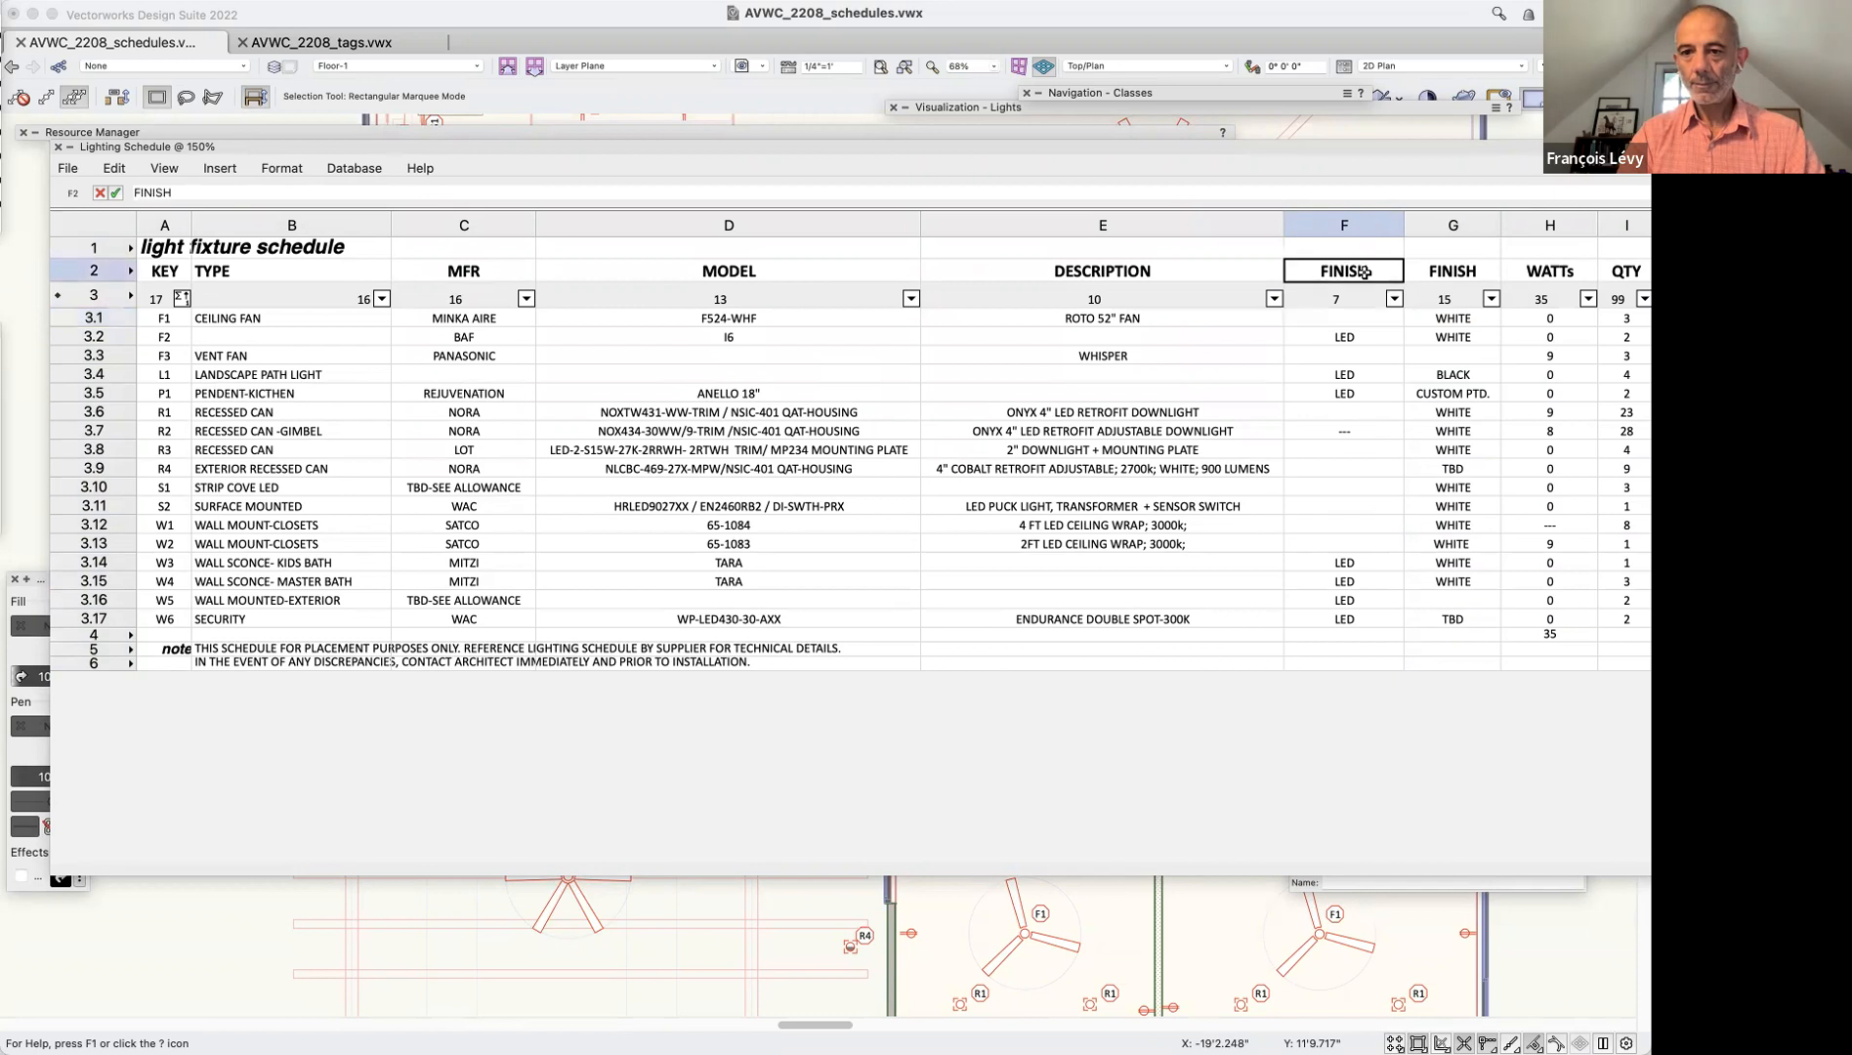
text(Lam)
key(BackSpace)
text(AMPON)
key(BackSpace)
key(BackSpace)
text(ING)
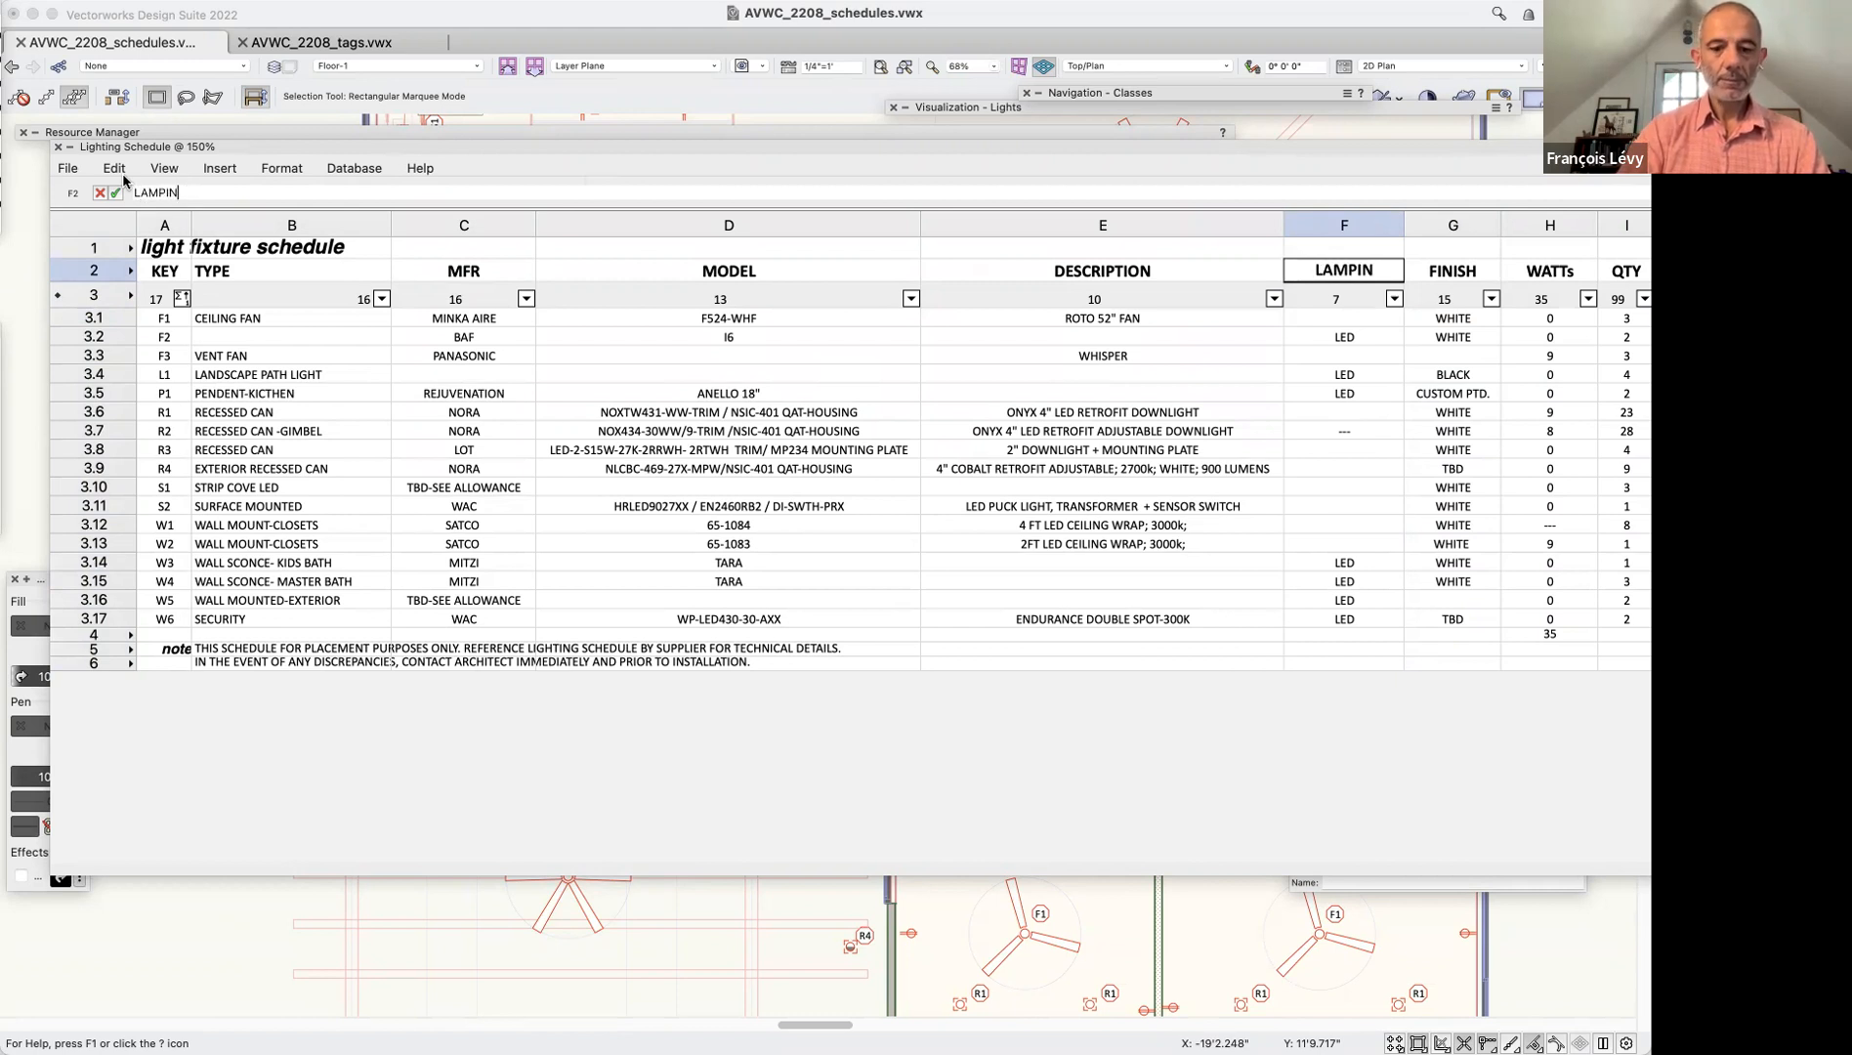
key(Return)
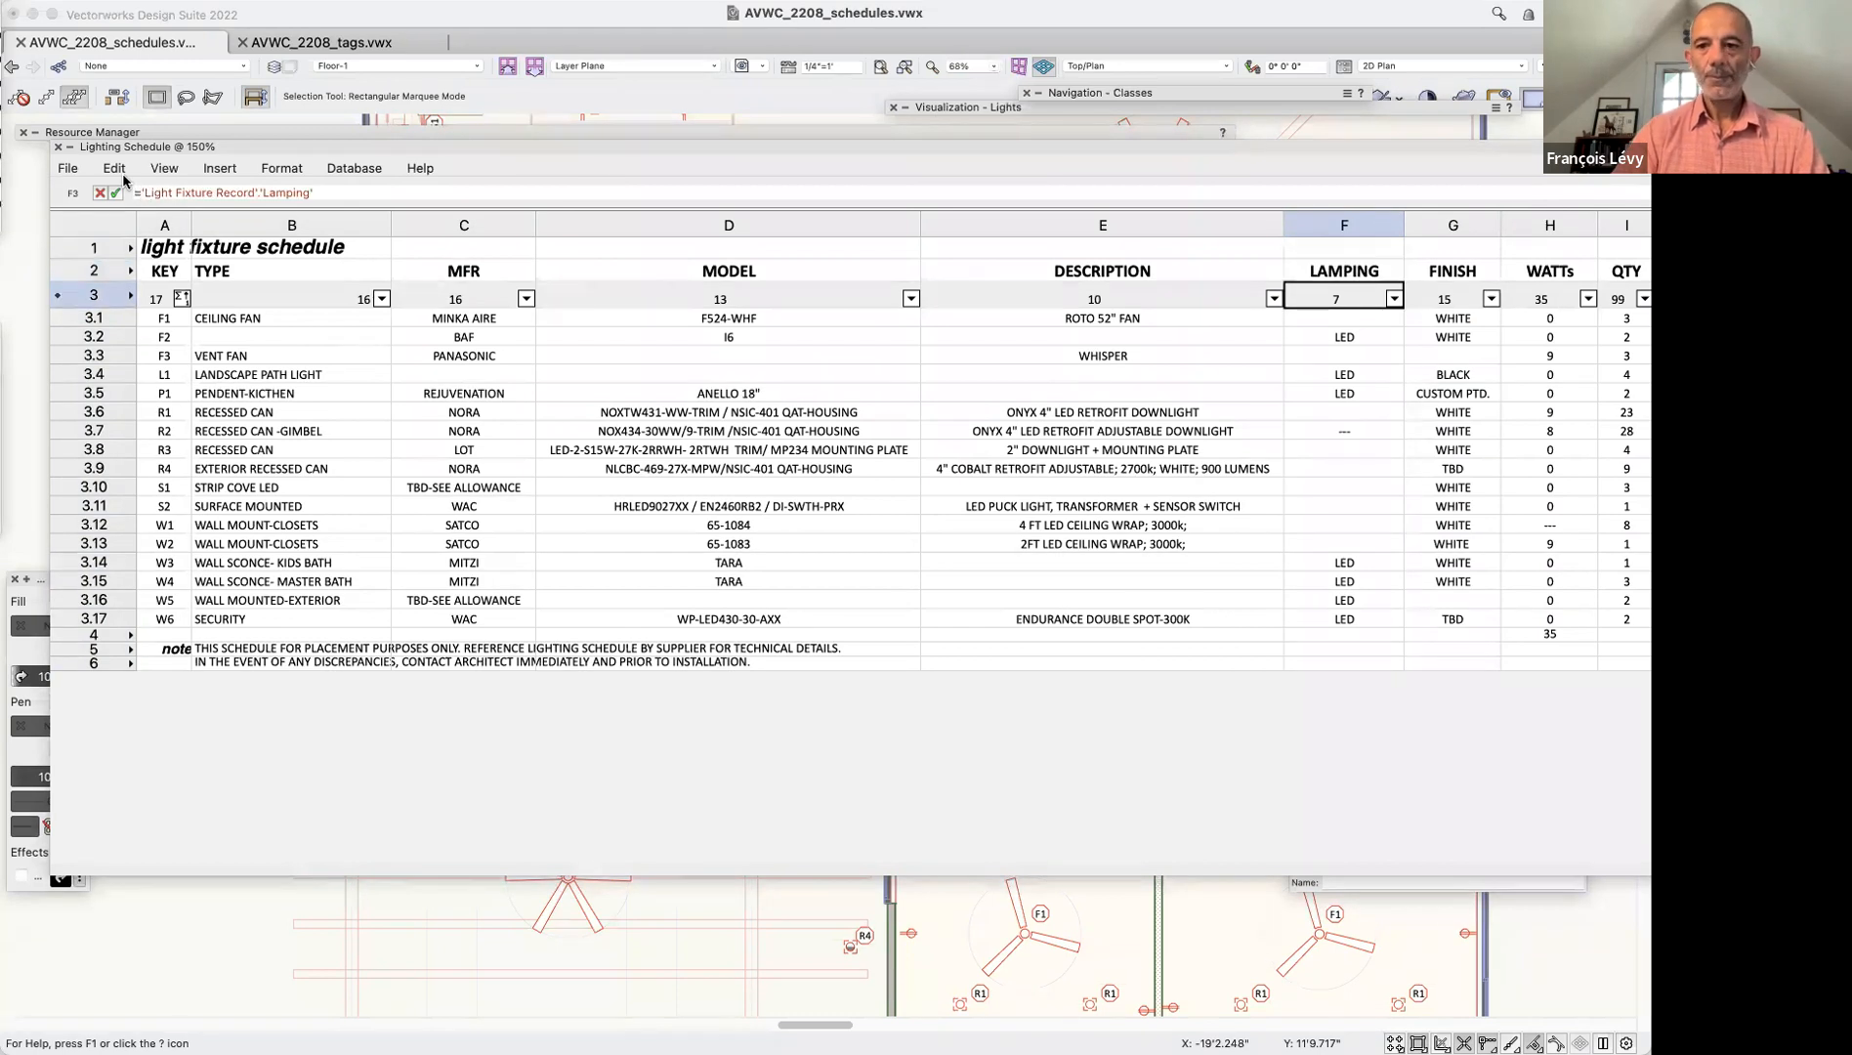
Recalculate the active worksheet with the new LAMPING column and select the R2 row's lamping cell
click(1325, 545)
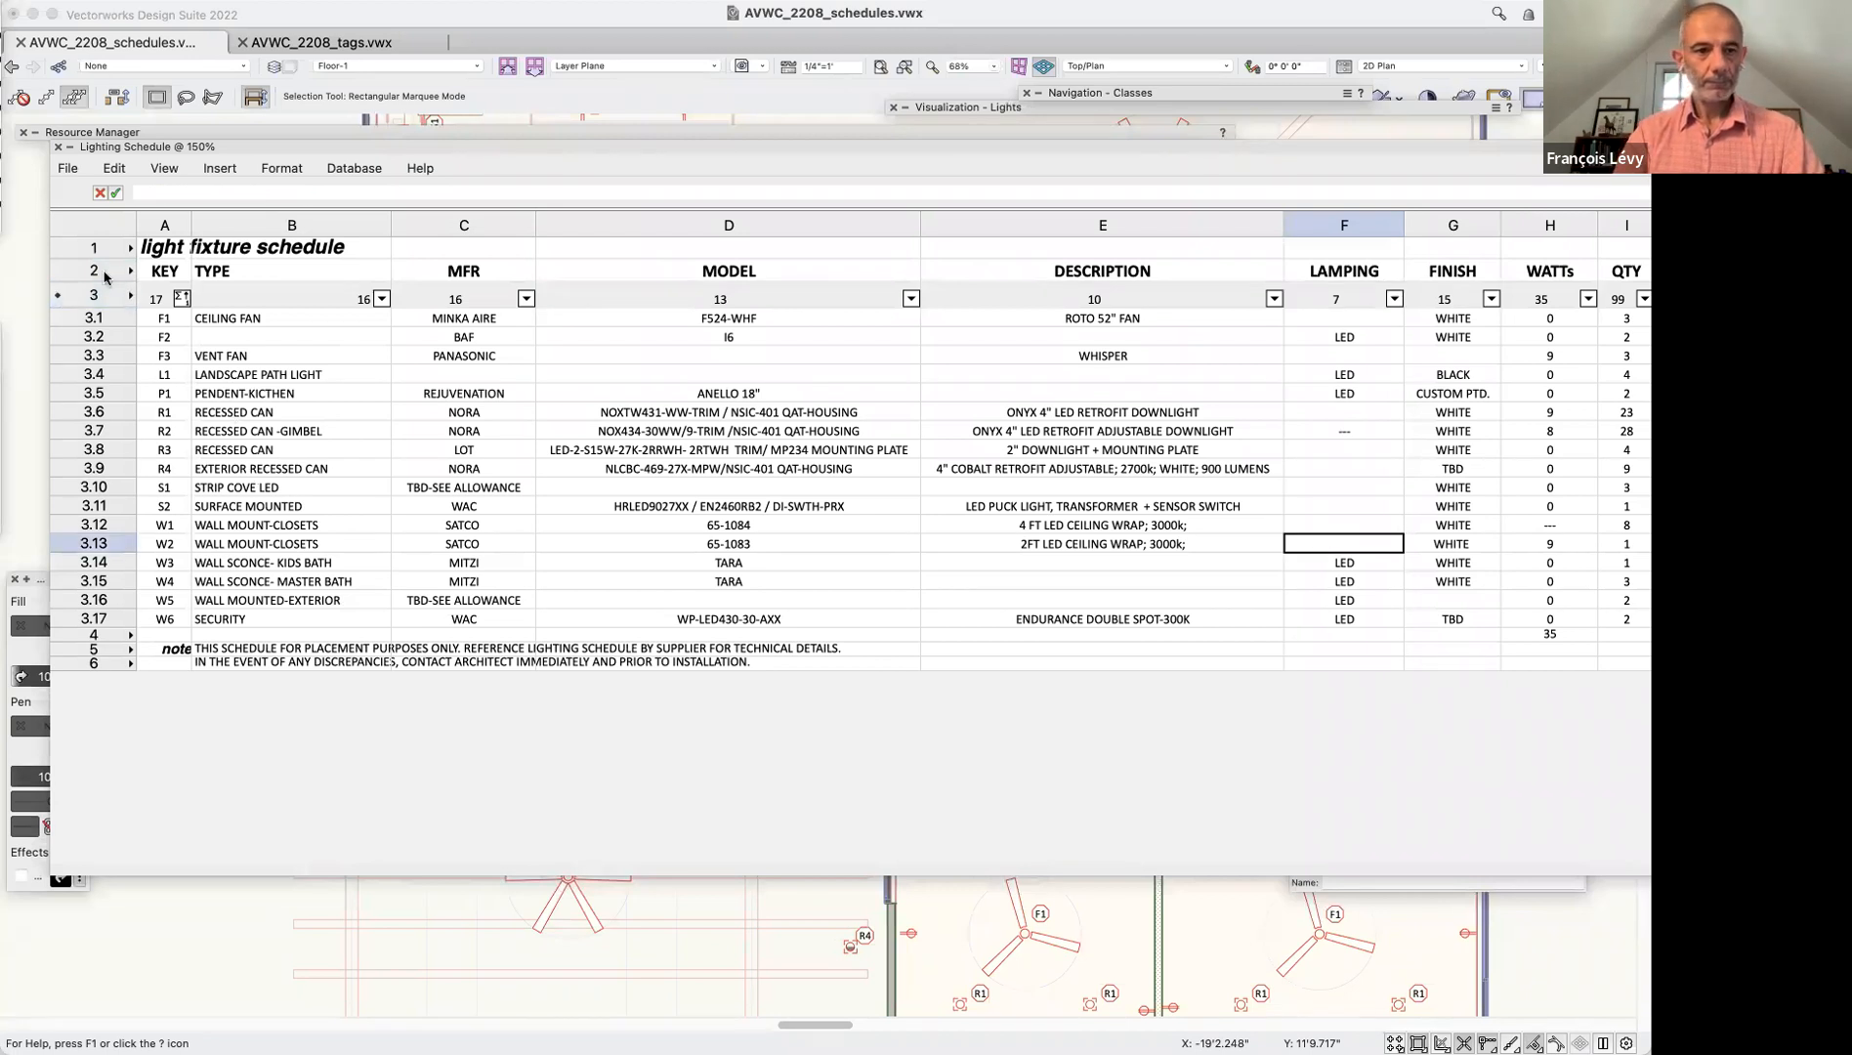
click(68, 170)
click(155, 208)
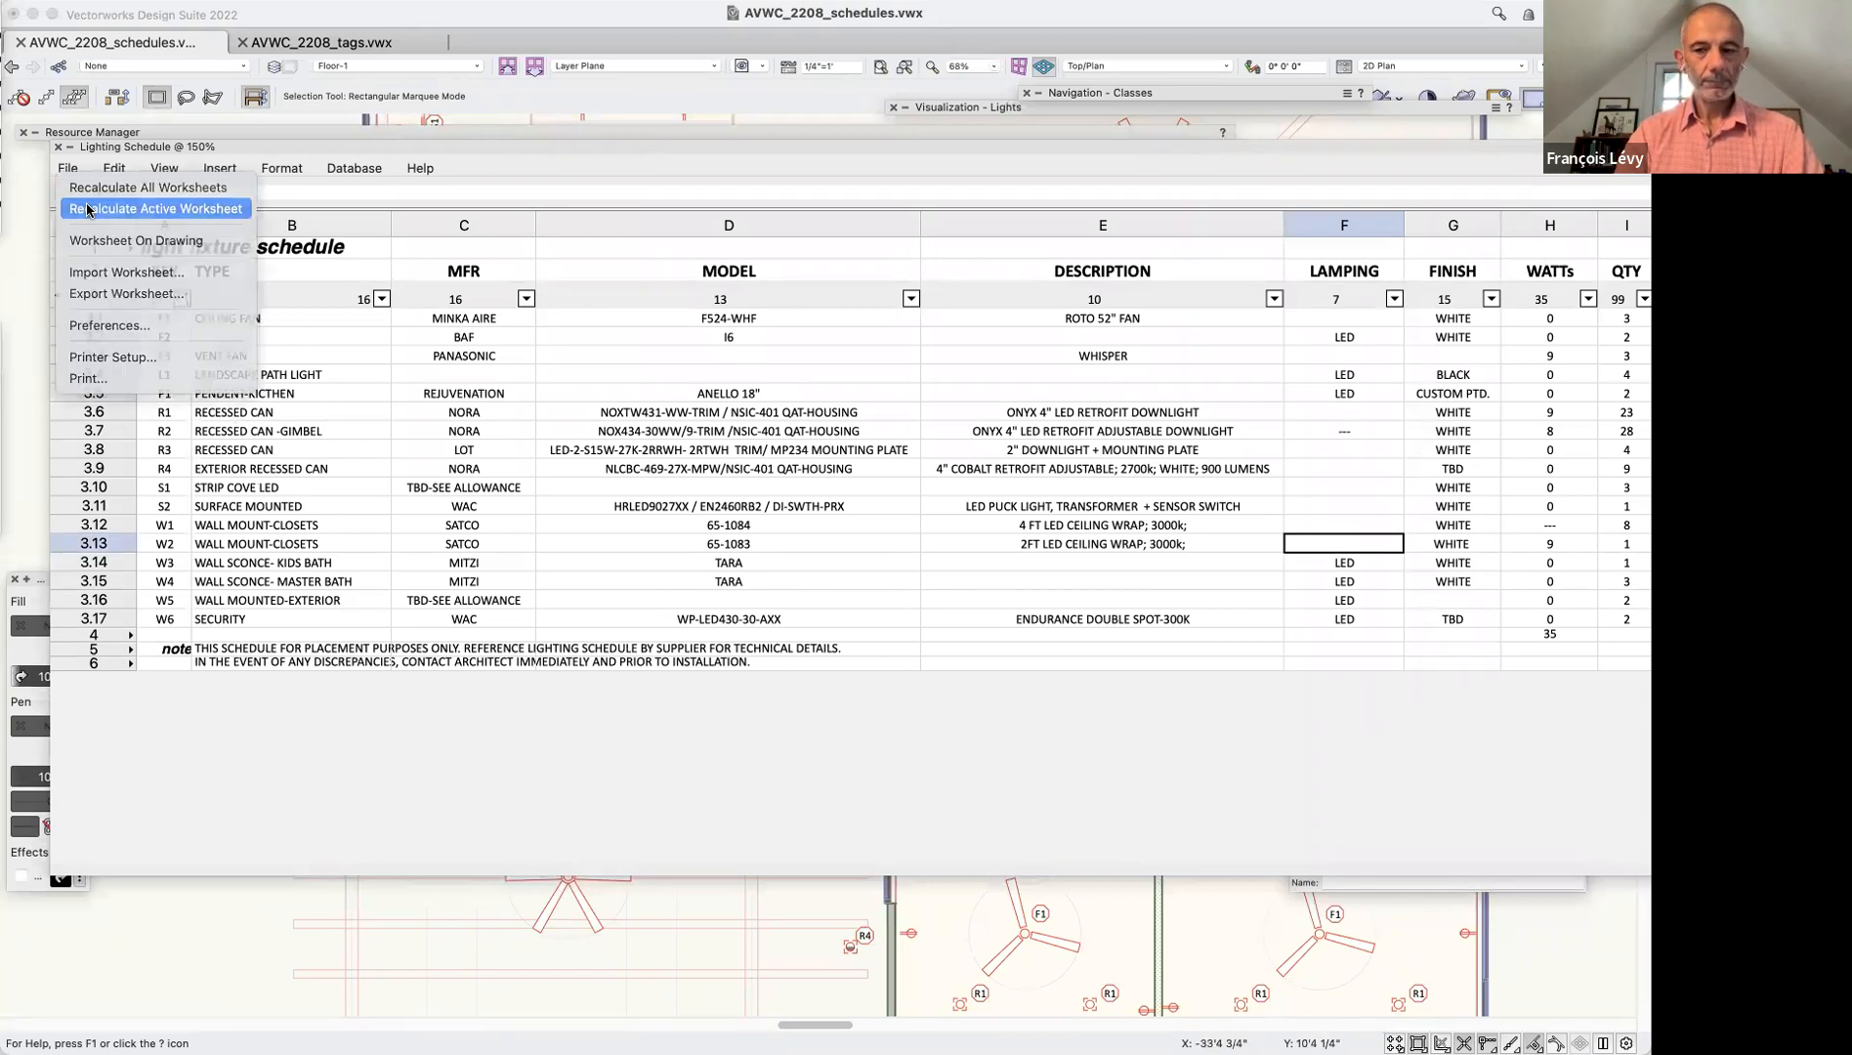
click(1355, 433)
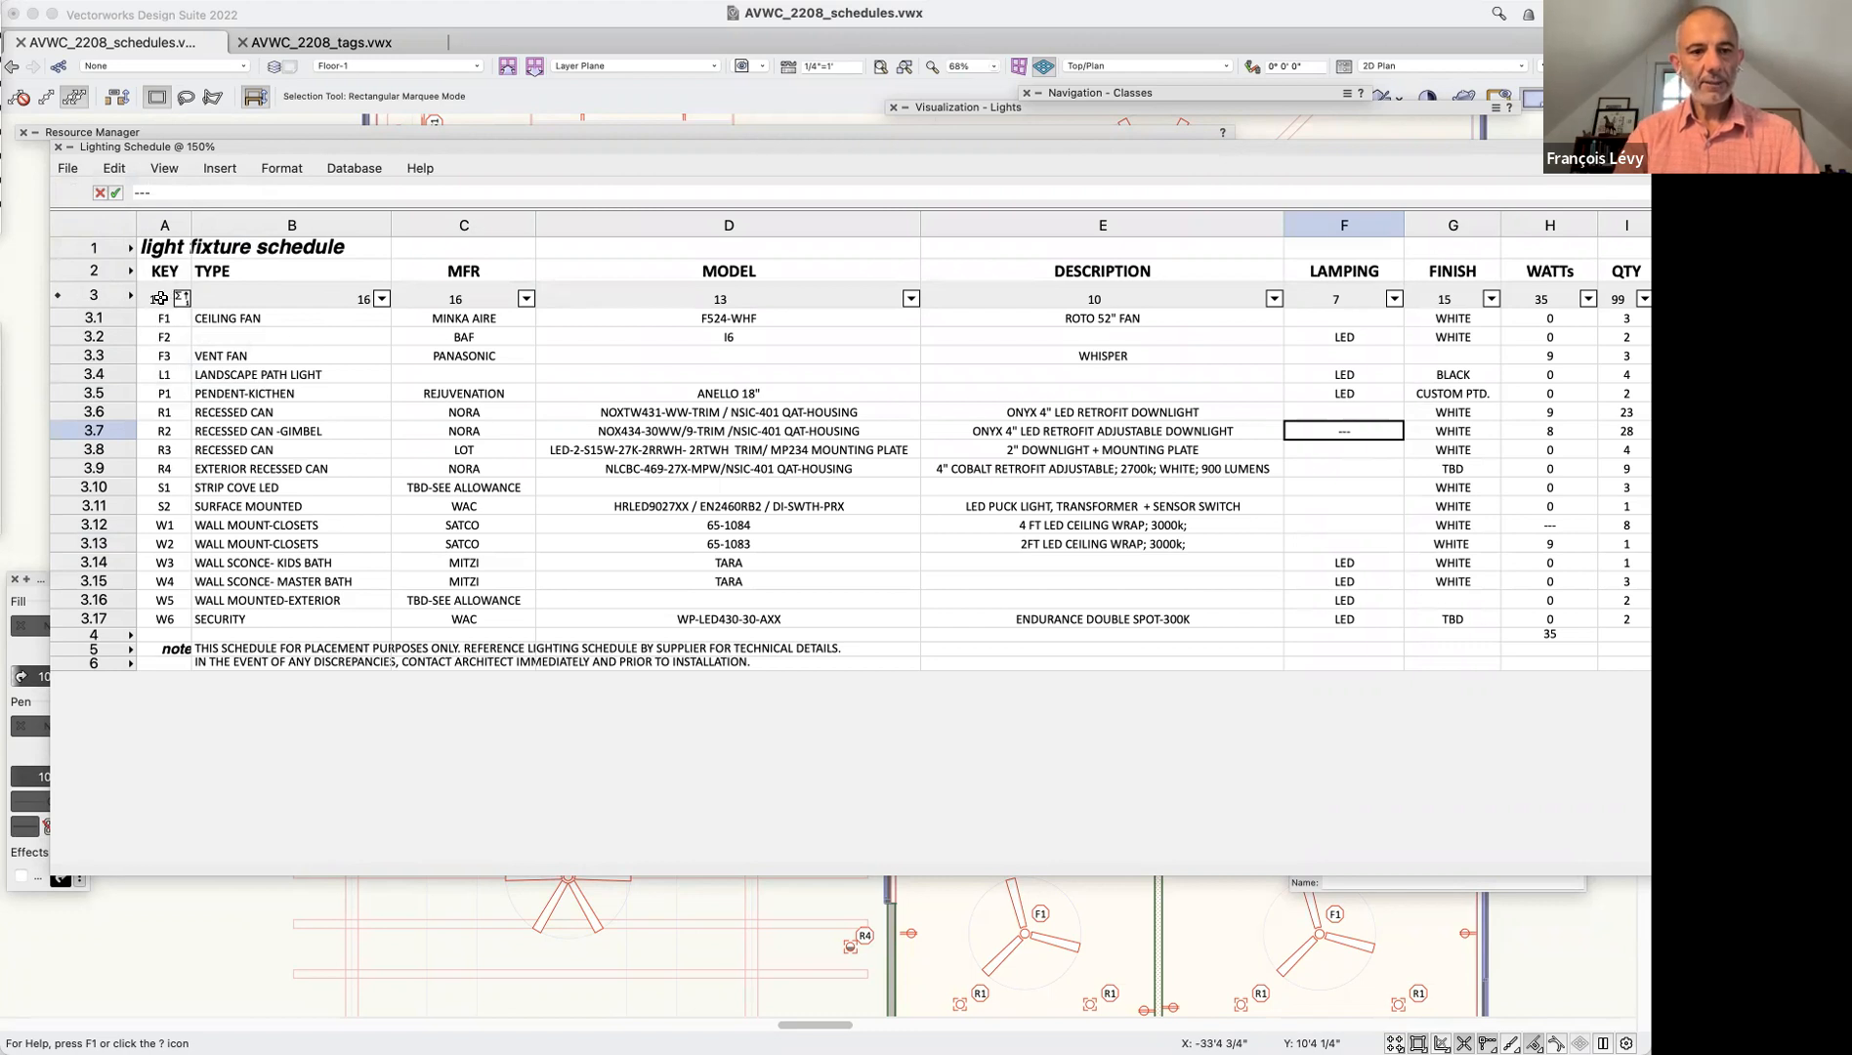
Turn off Summarize Items for the KEY column of the database row so every fixture gets its own row
click(160, 298)
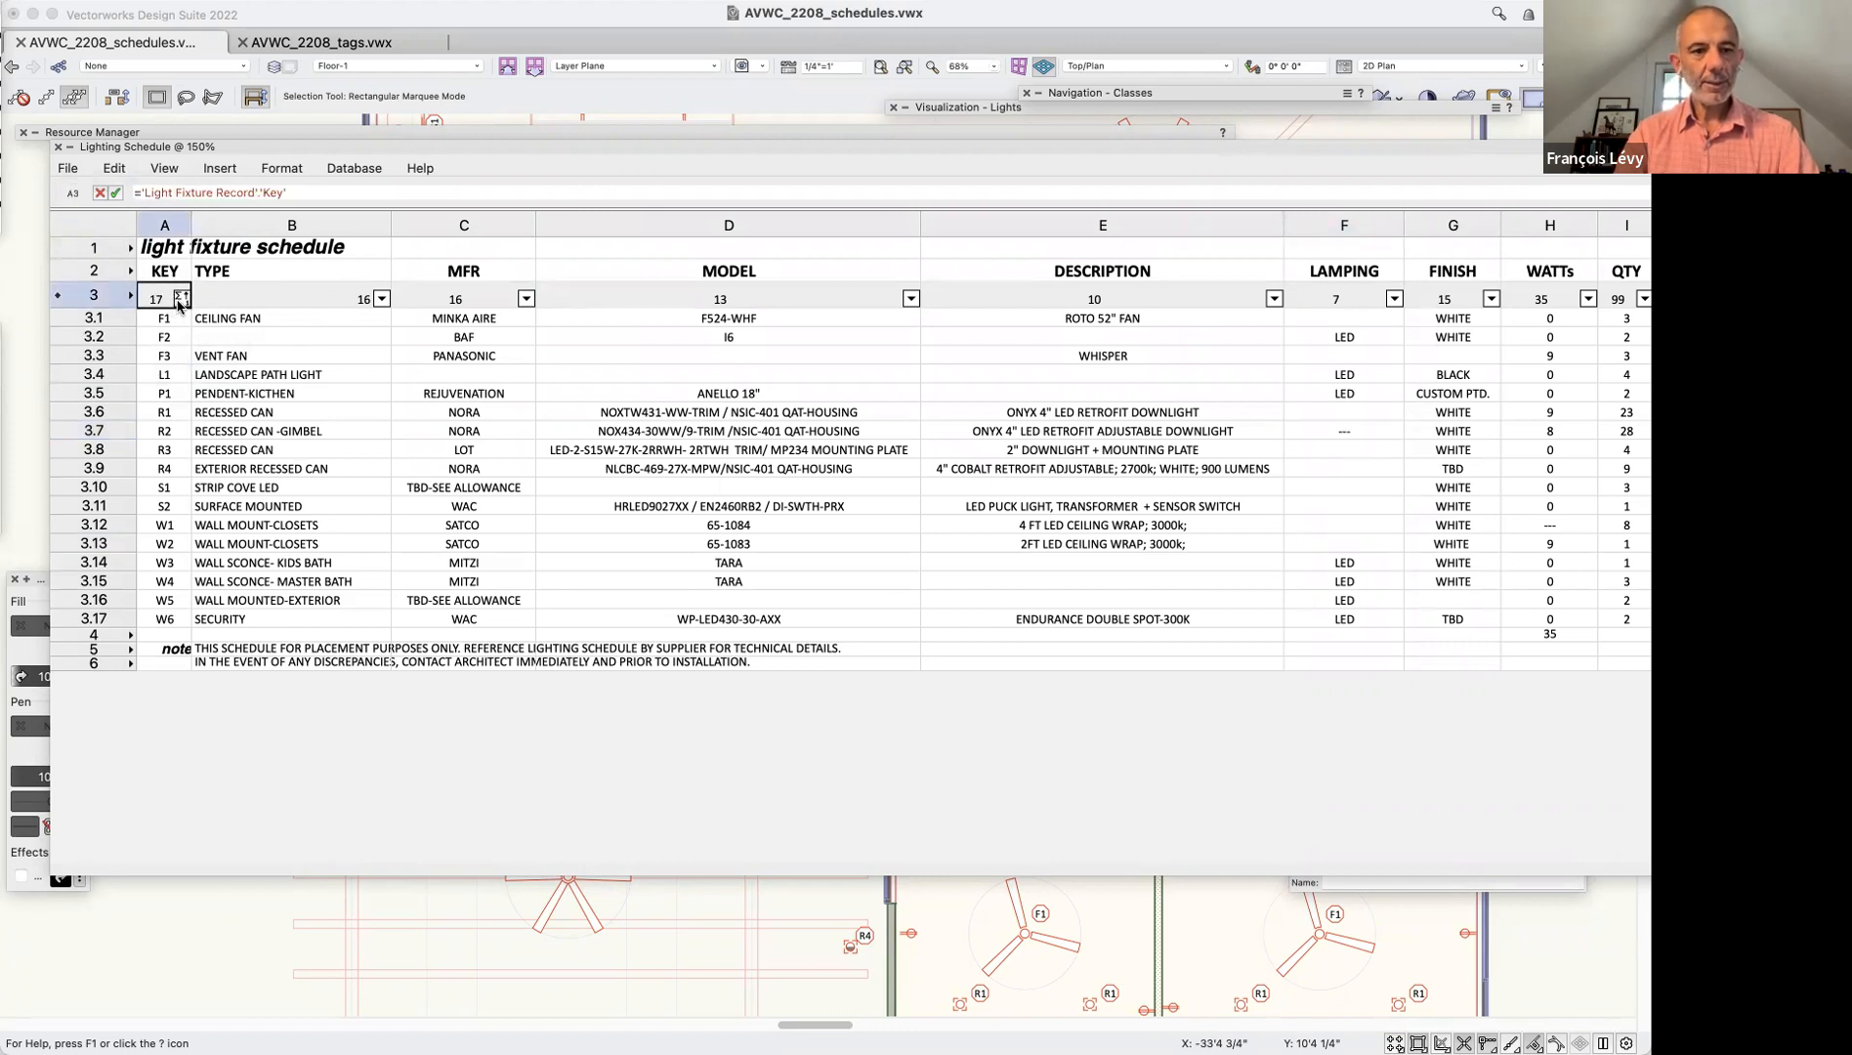
click(179, 302)
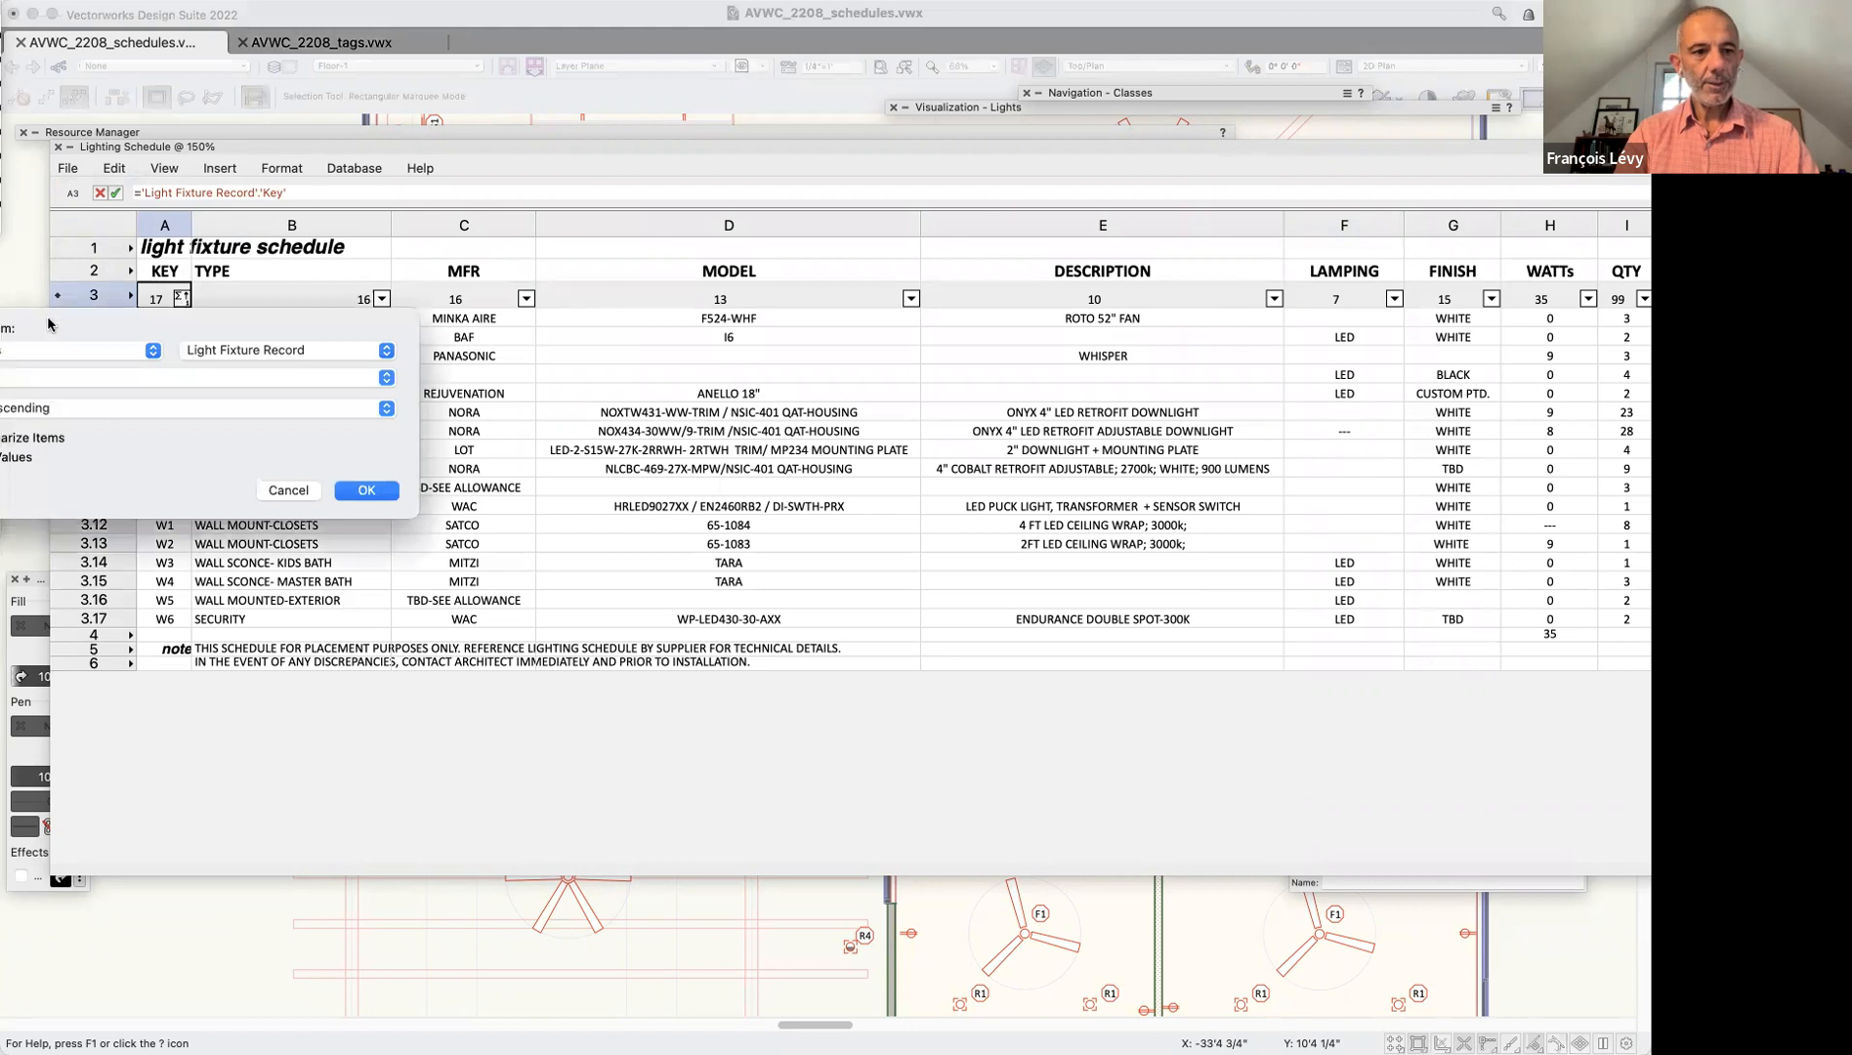
drag(48, 323, 346, 378)
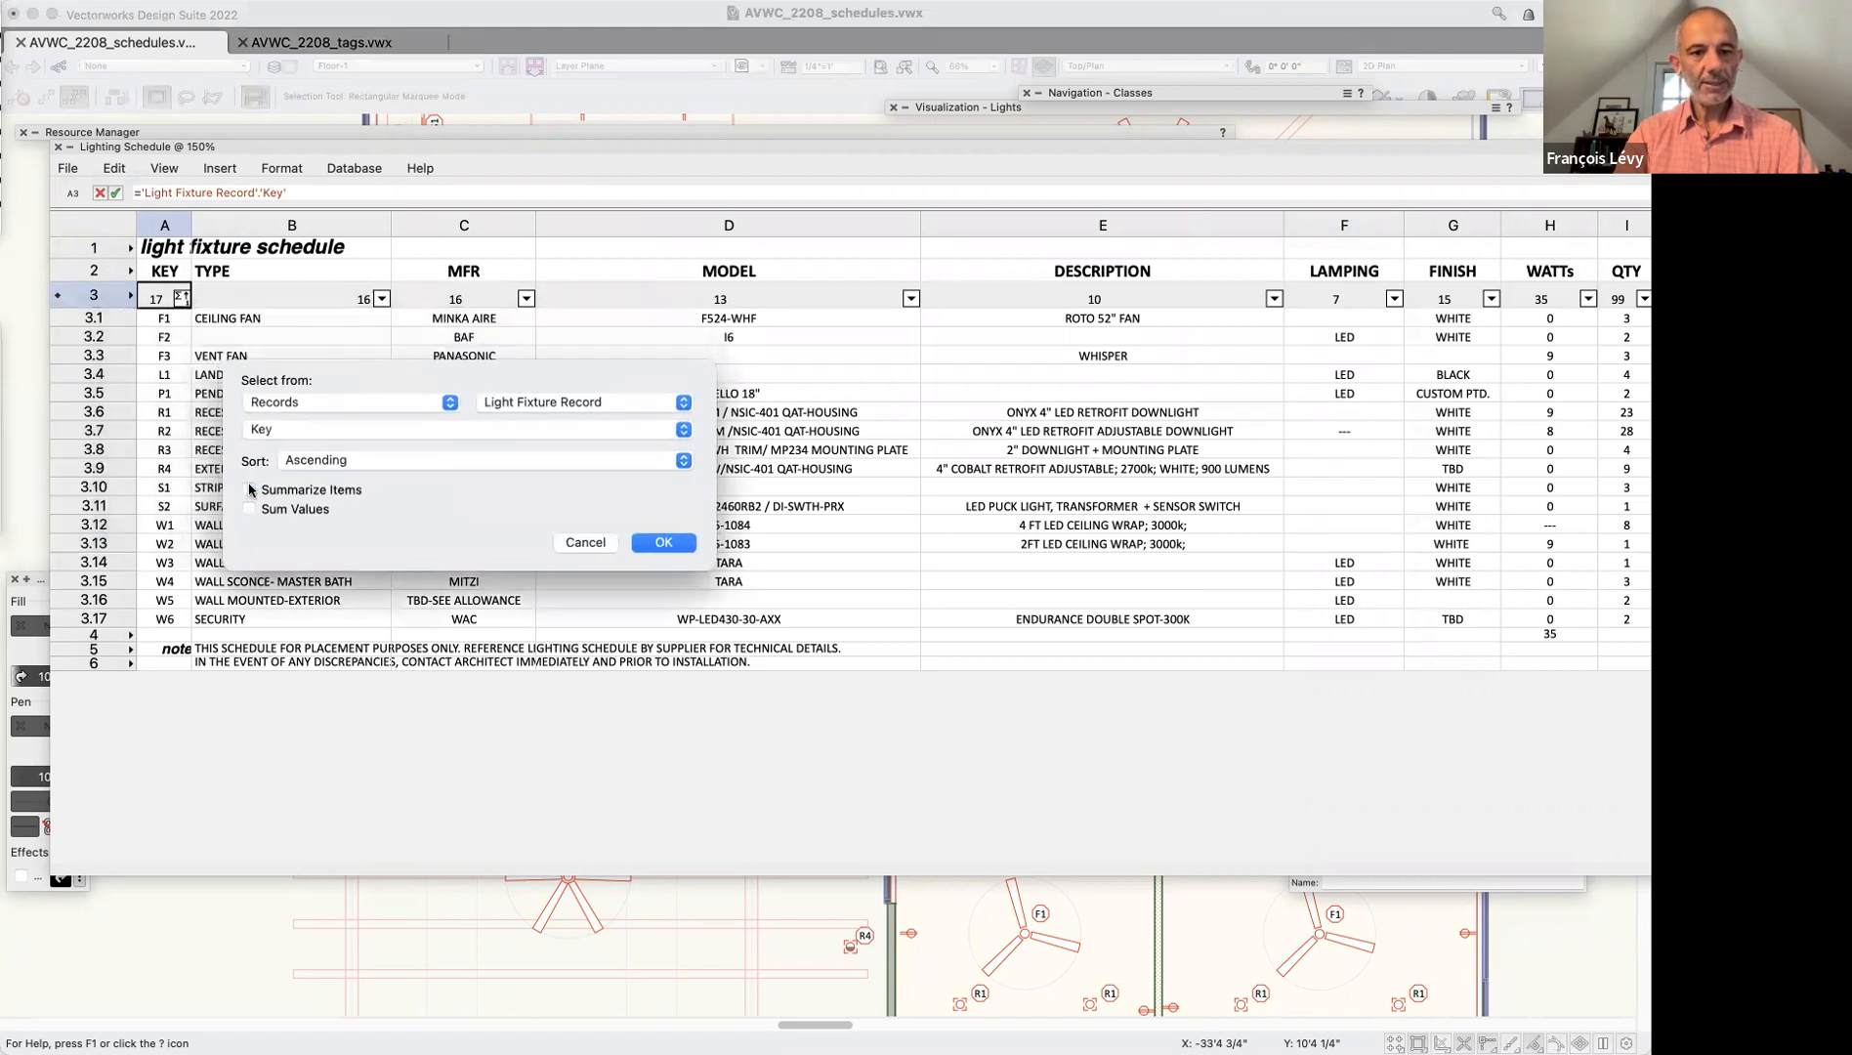
click(668, 544)
Fill the blank lamping cell of the R2 fixture in row 3.47 with LED CRI 90+ 3000K°, matching the row above
scroll(667, 407, down, 5)
scroll(666, 406, up, 4)
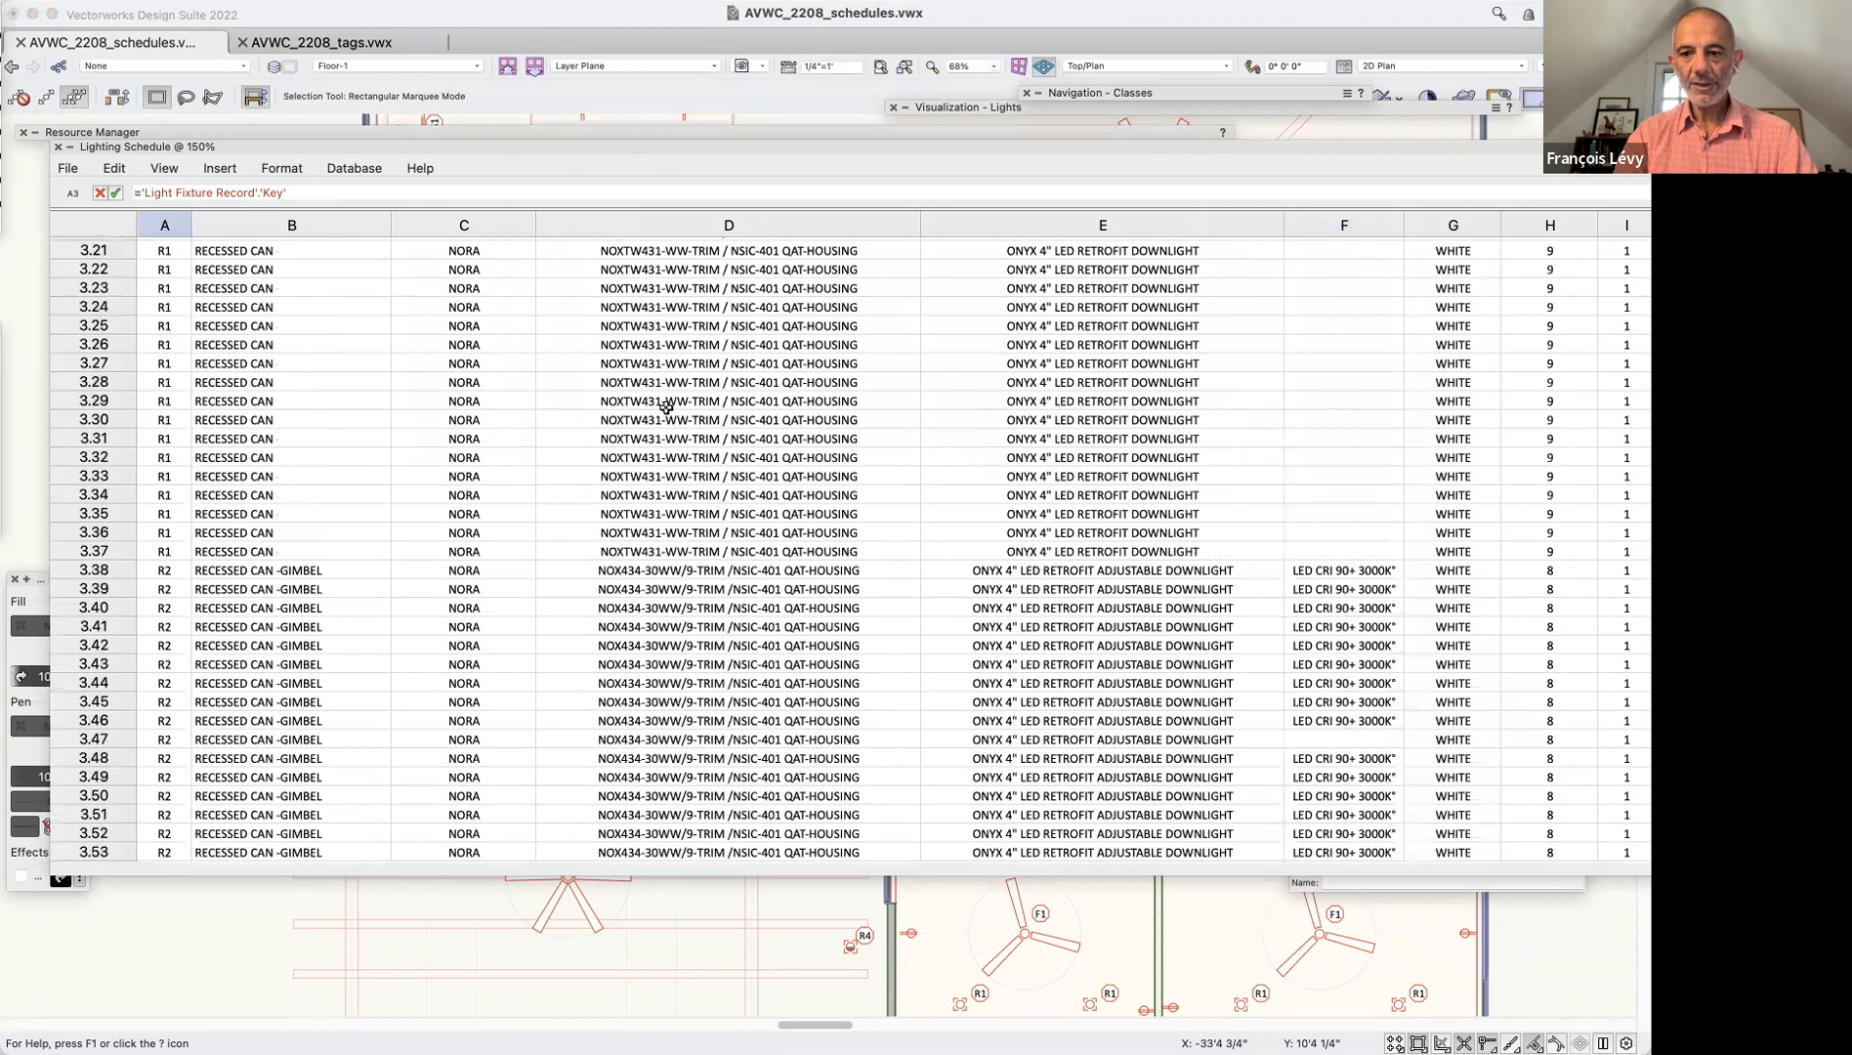
scroll(1309, 630, down, 5)
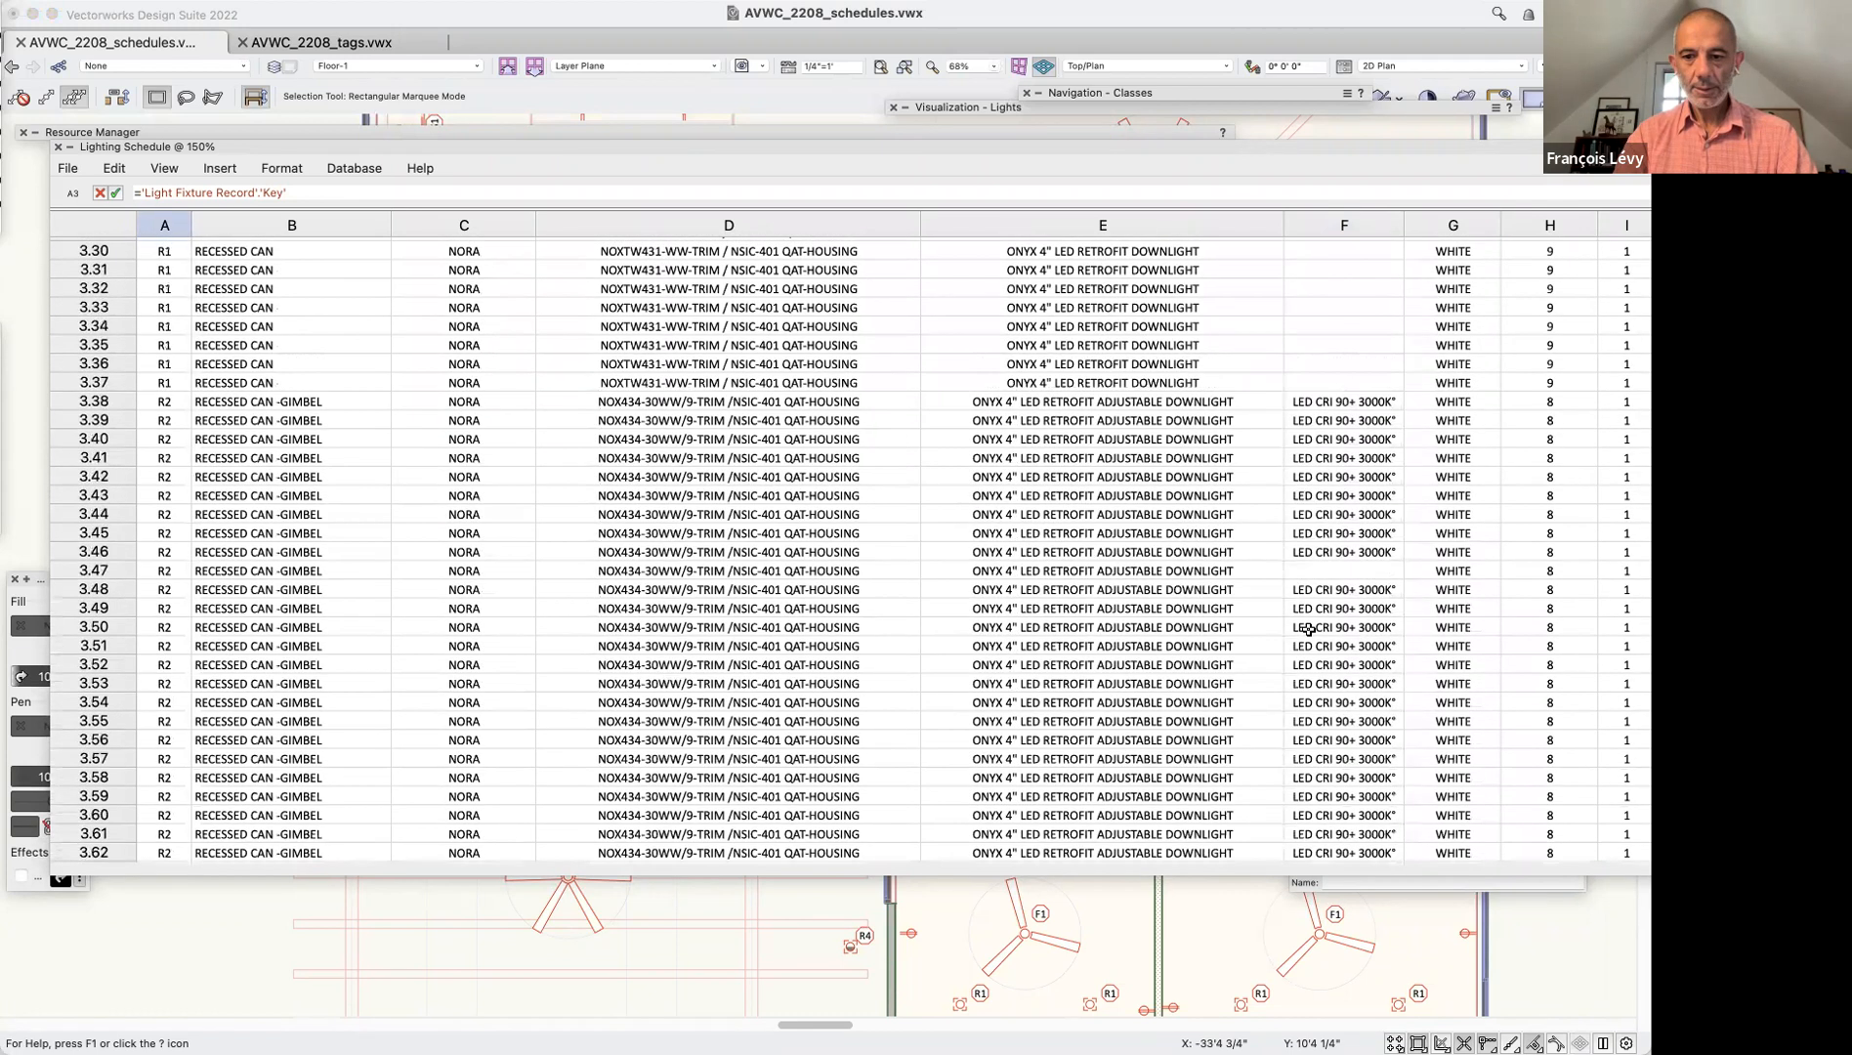
click(1371, 572)
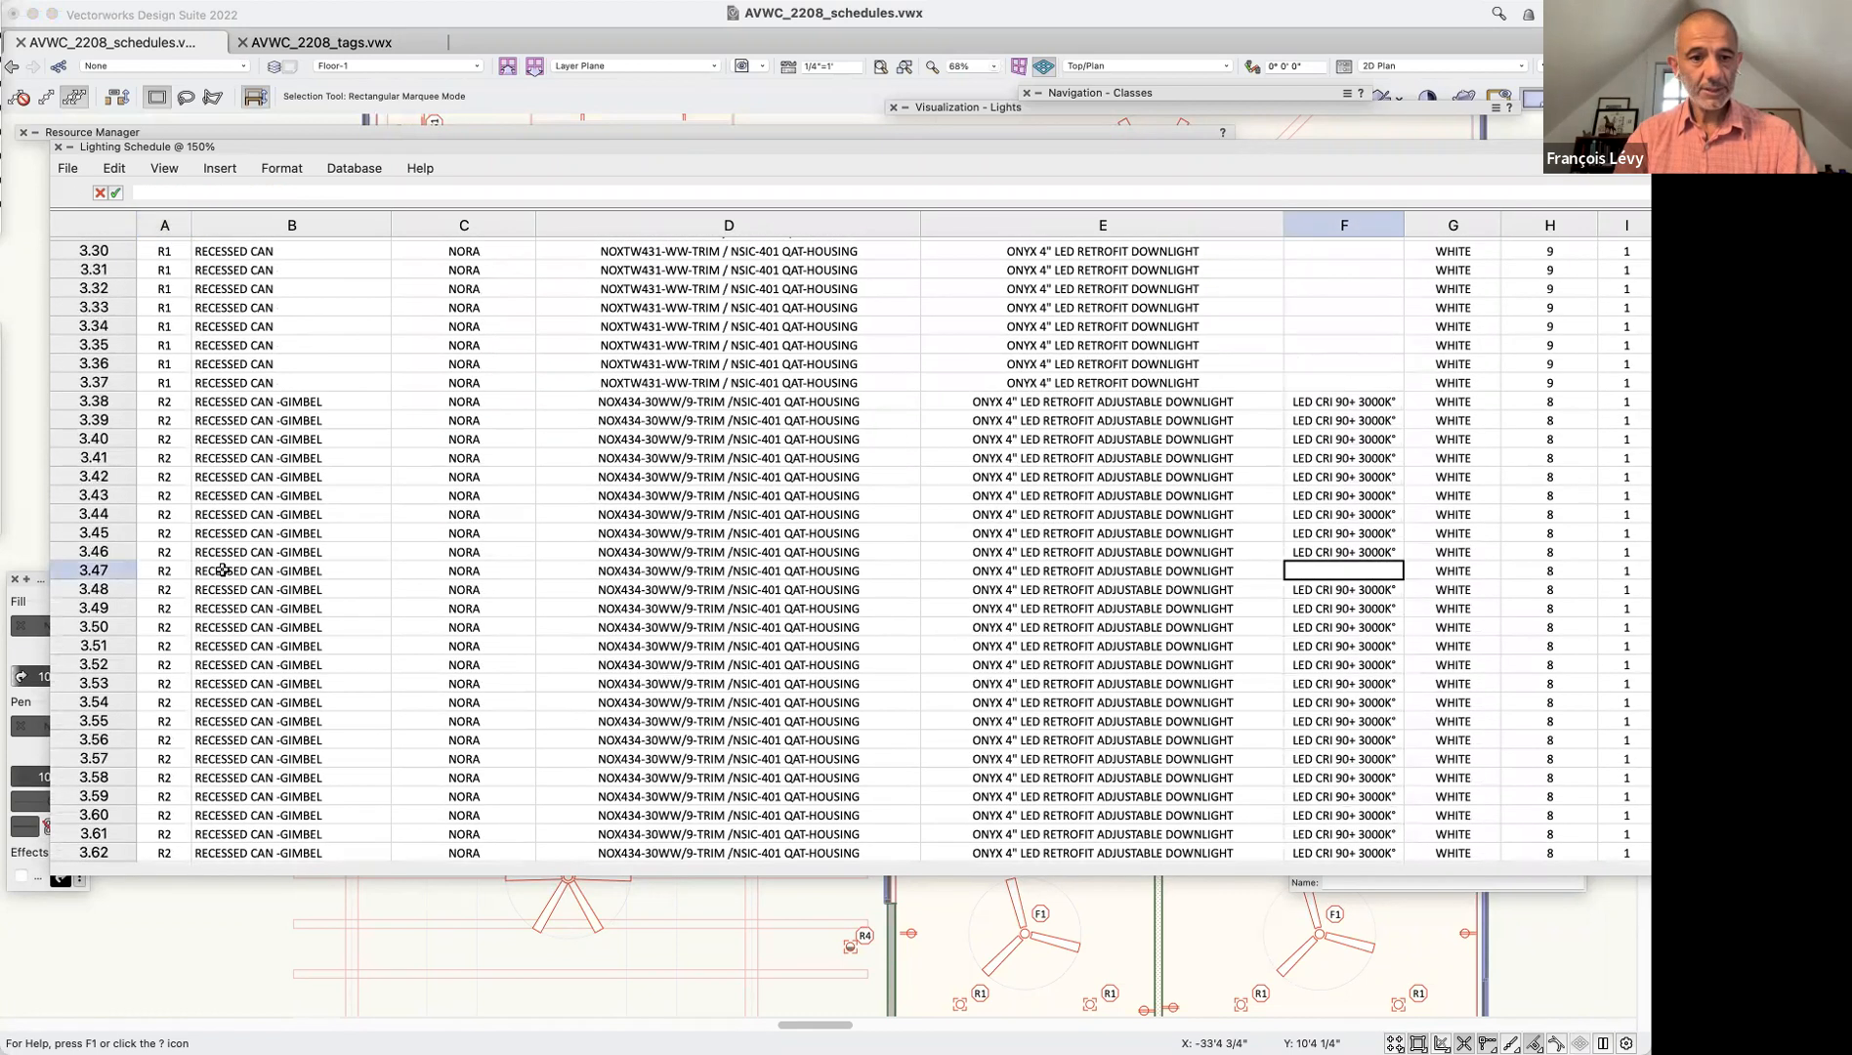
click(1368, 553)
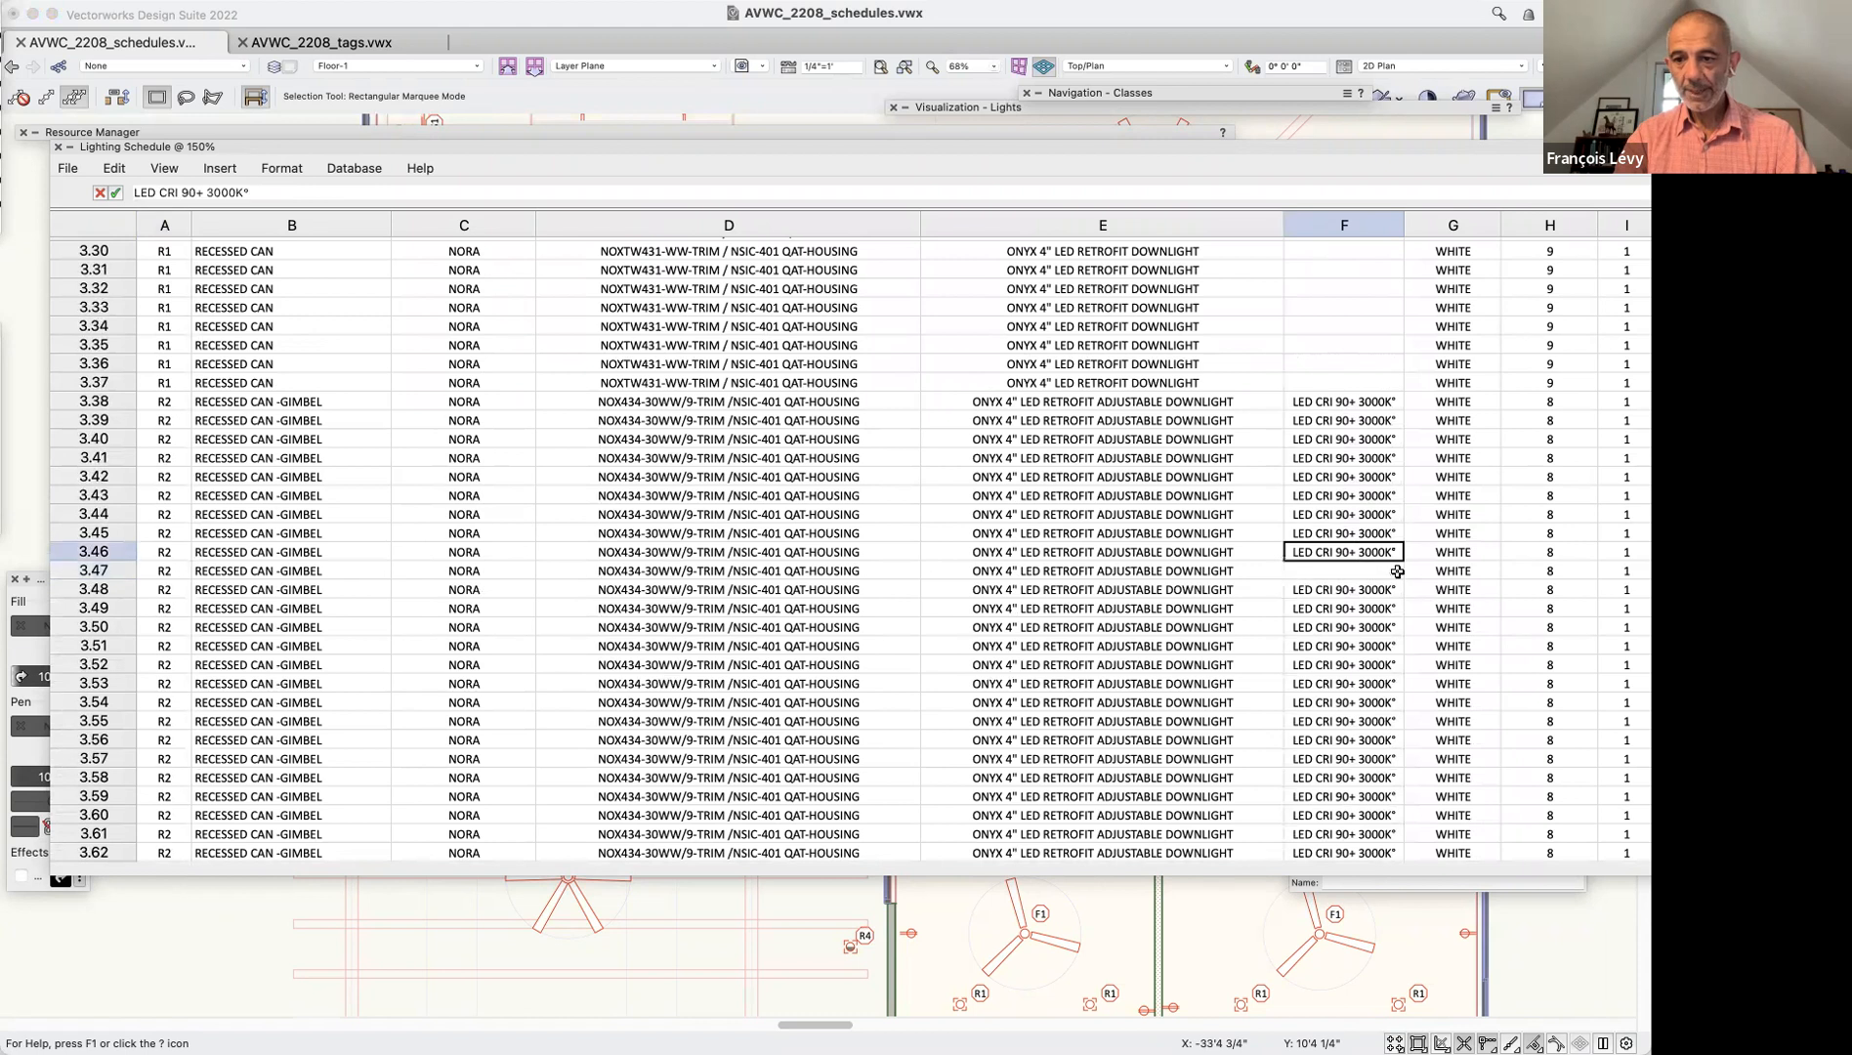
click(1391, 571)
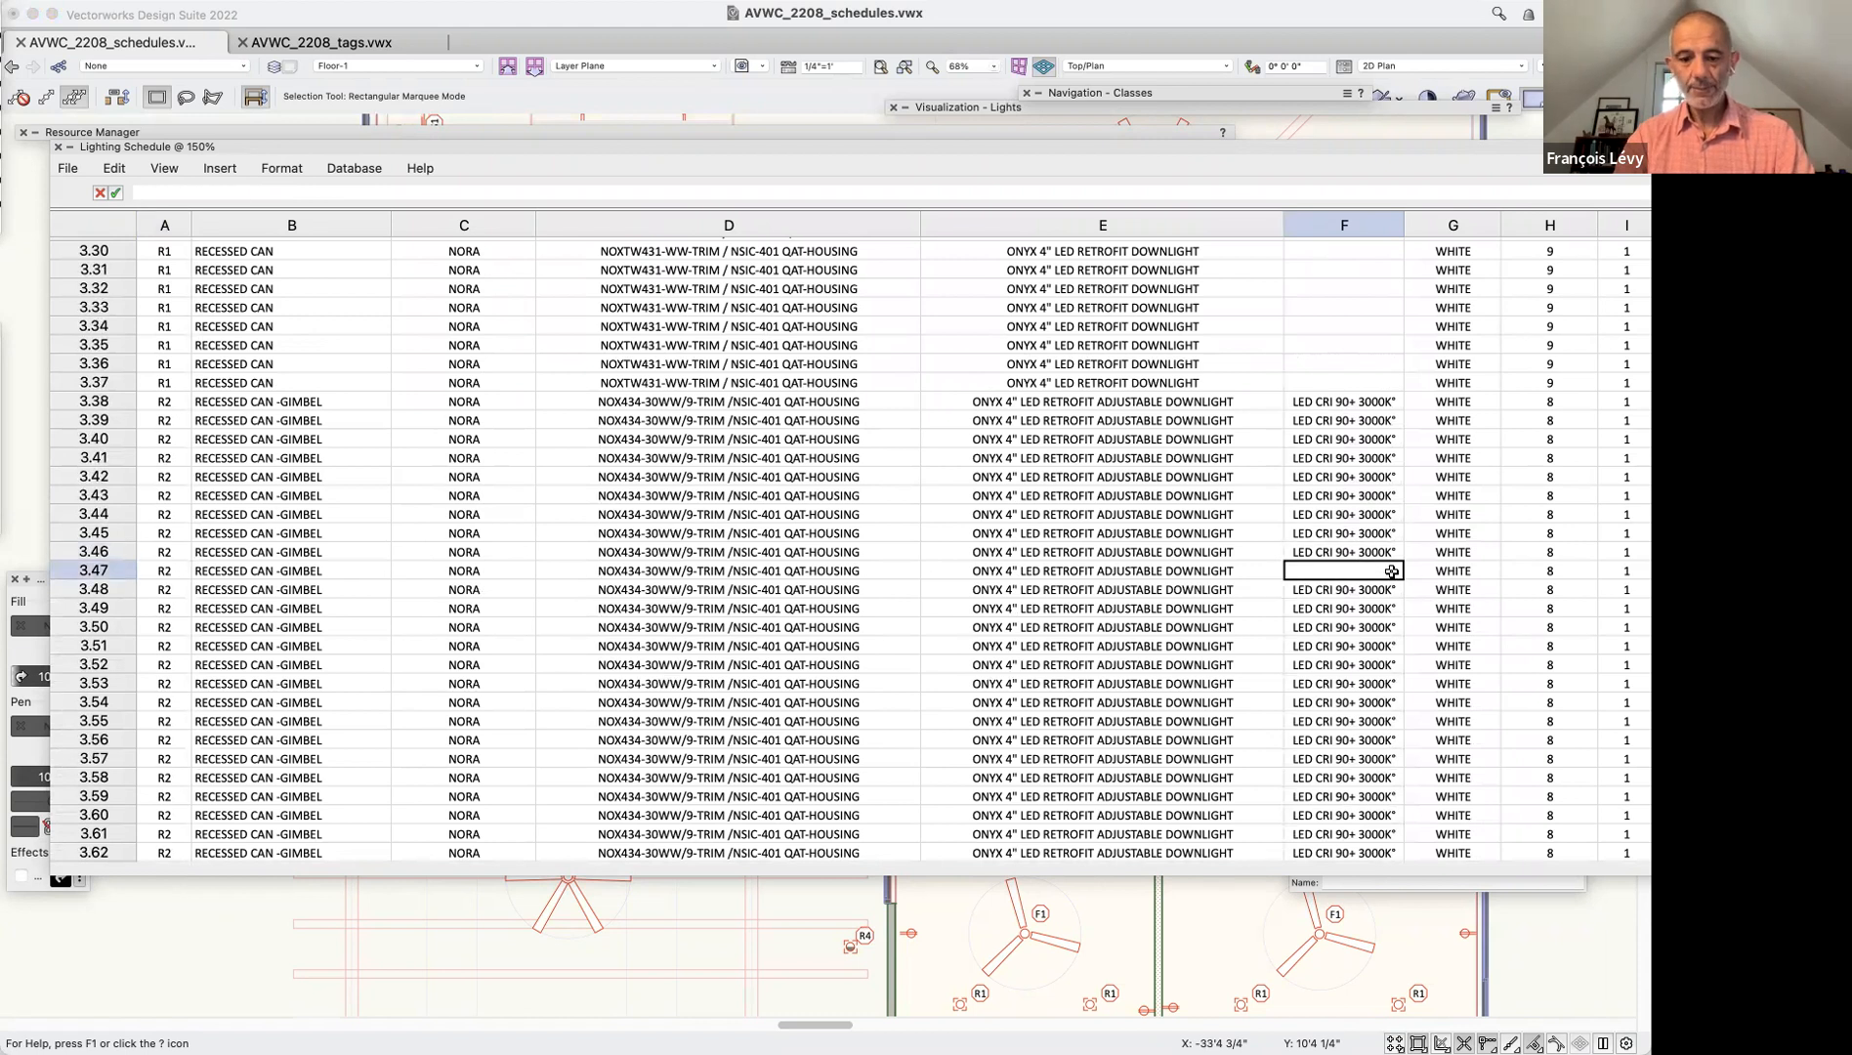
text(LED CRI 90+ 3000K°)
Turn Summarize Items back on for the KEY column of the database row
scroll(1348, 635, down, 5)
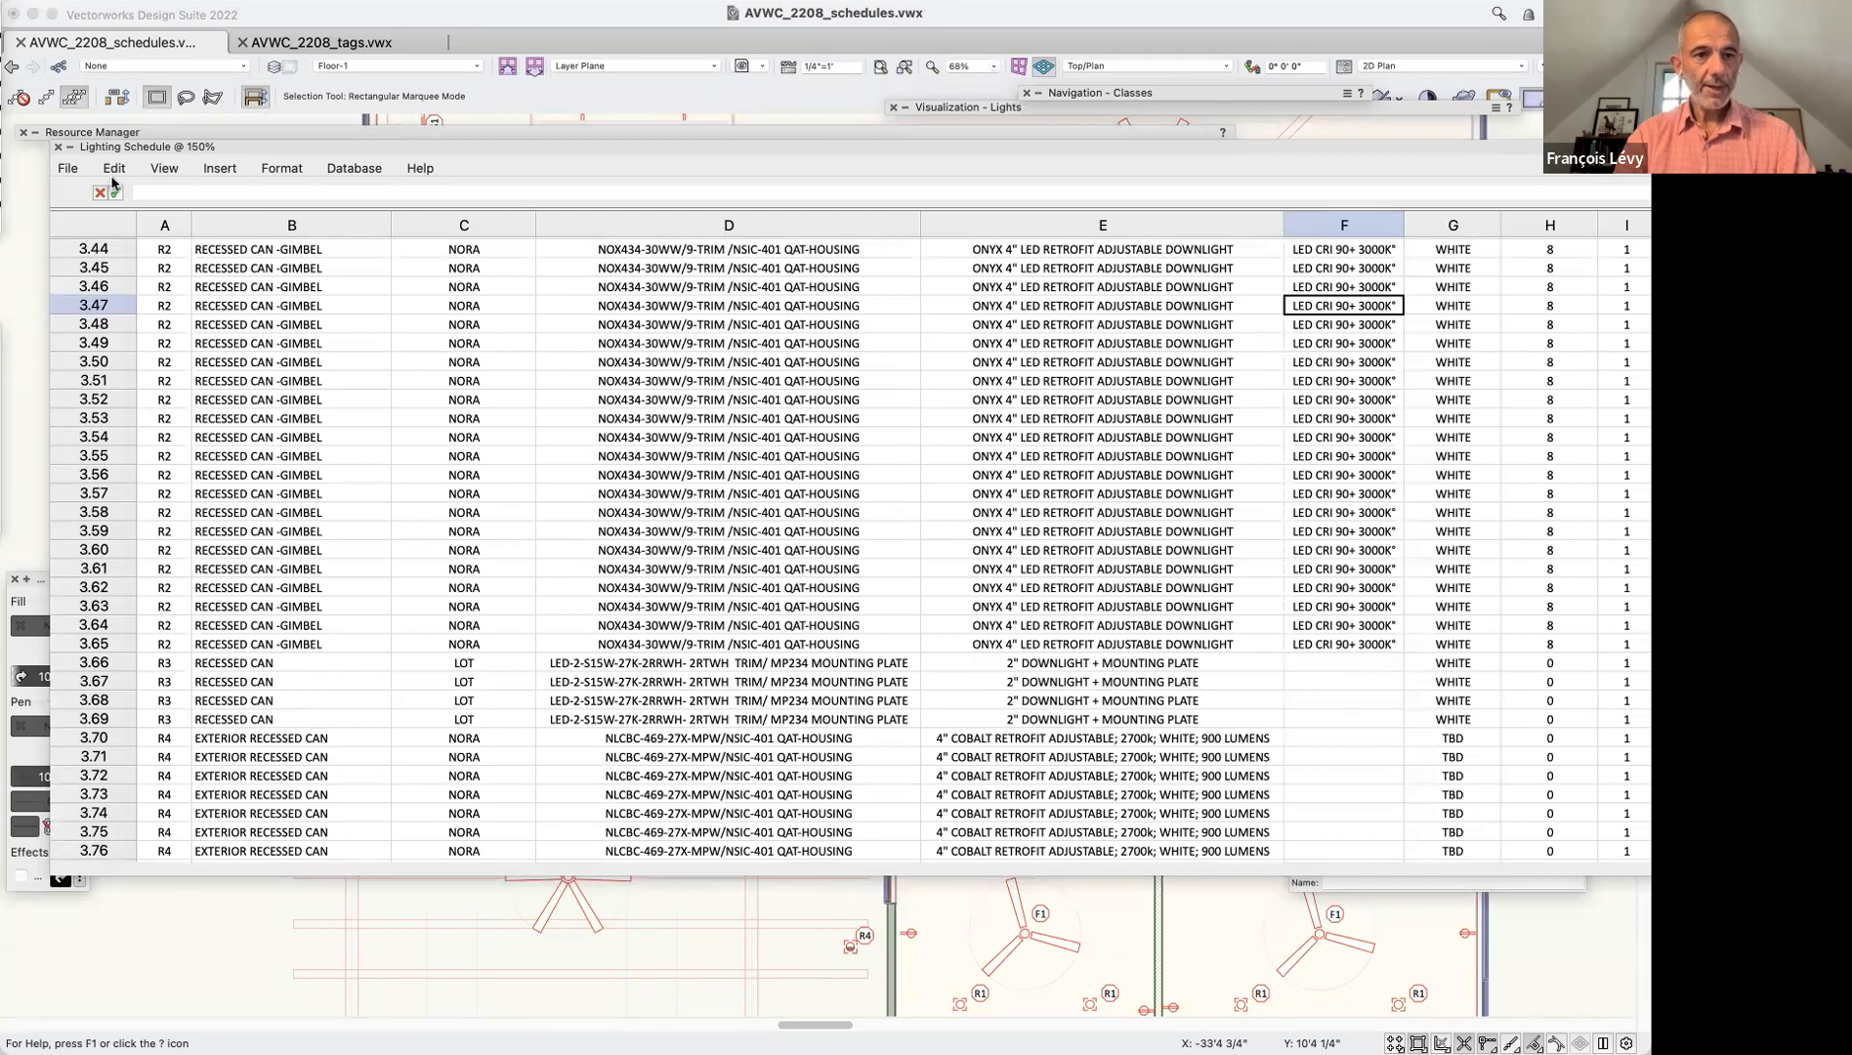
click(171, 228)
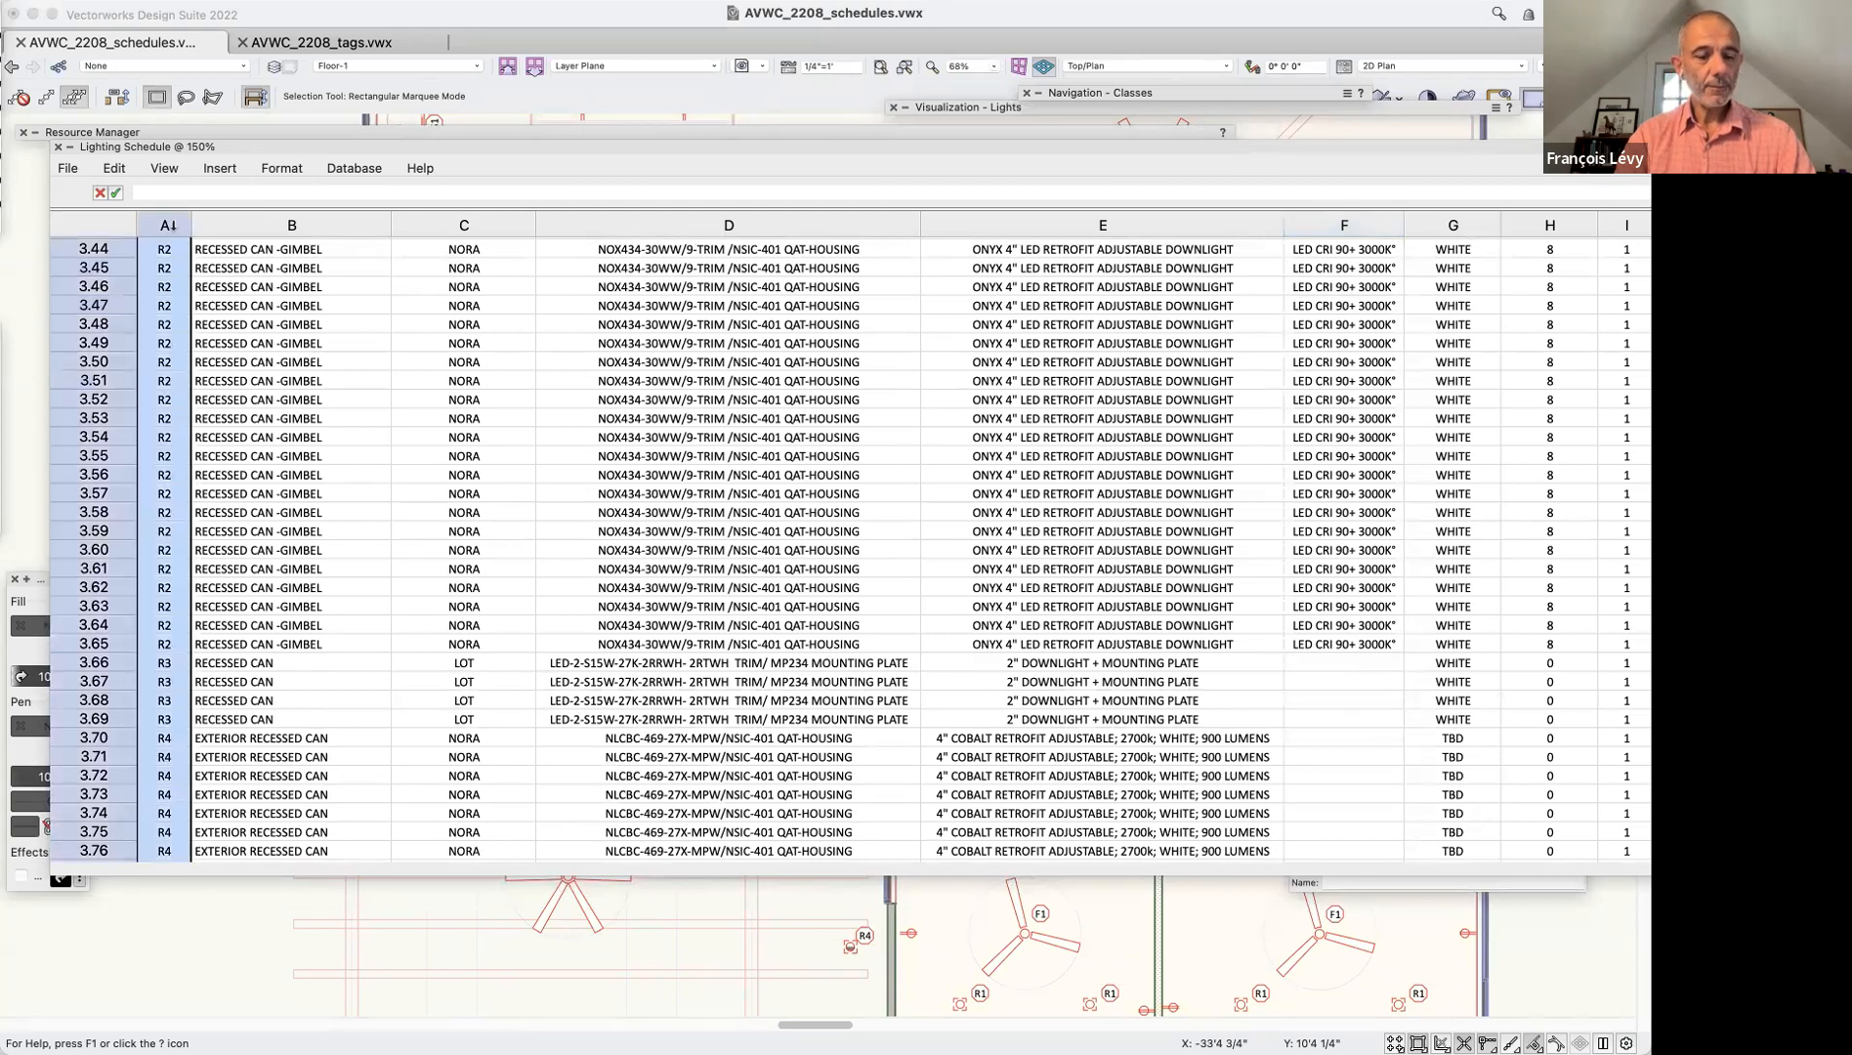
scroll(173, 225, up, 15)
click(182, 299)
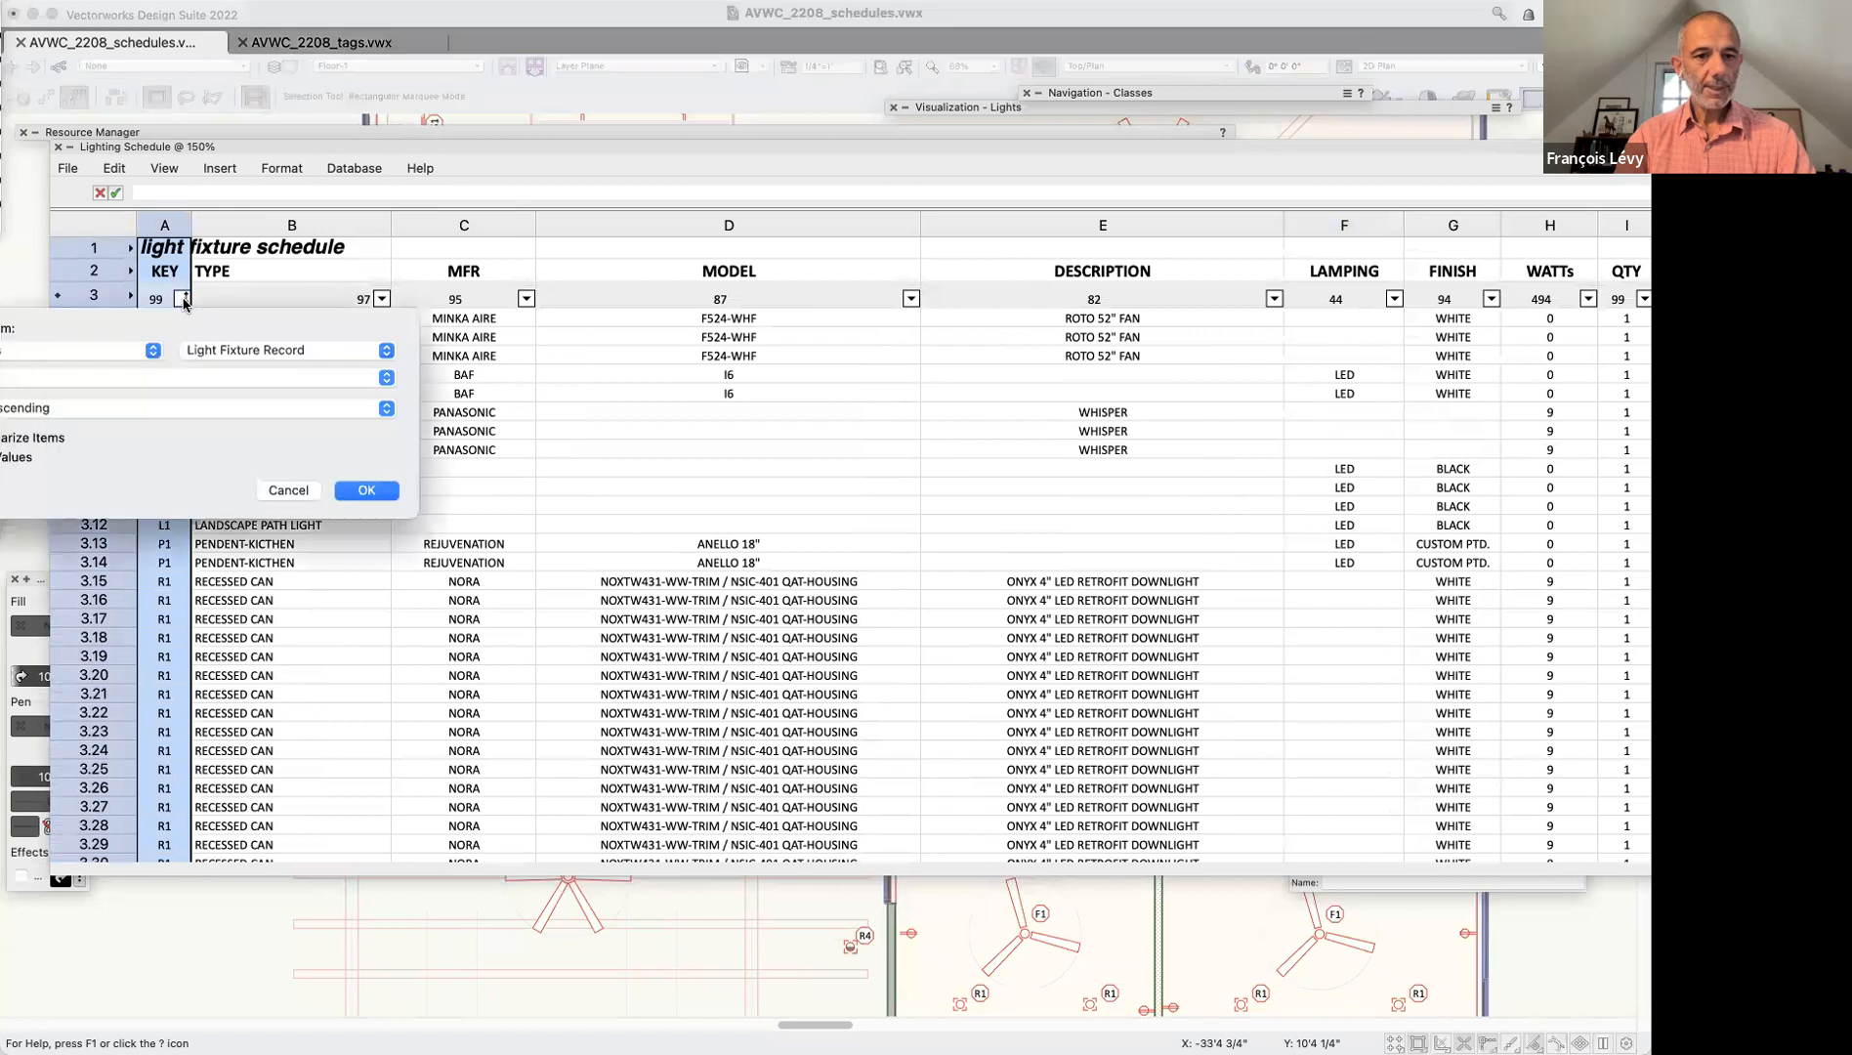
drag(66, 330, 433, 356)
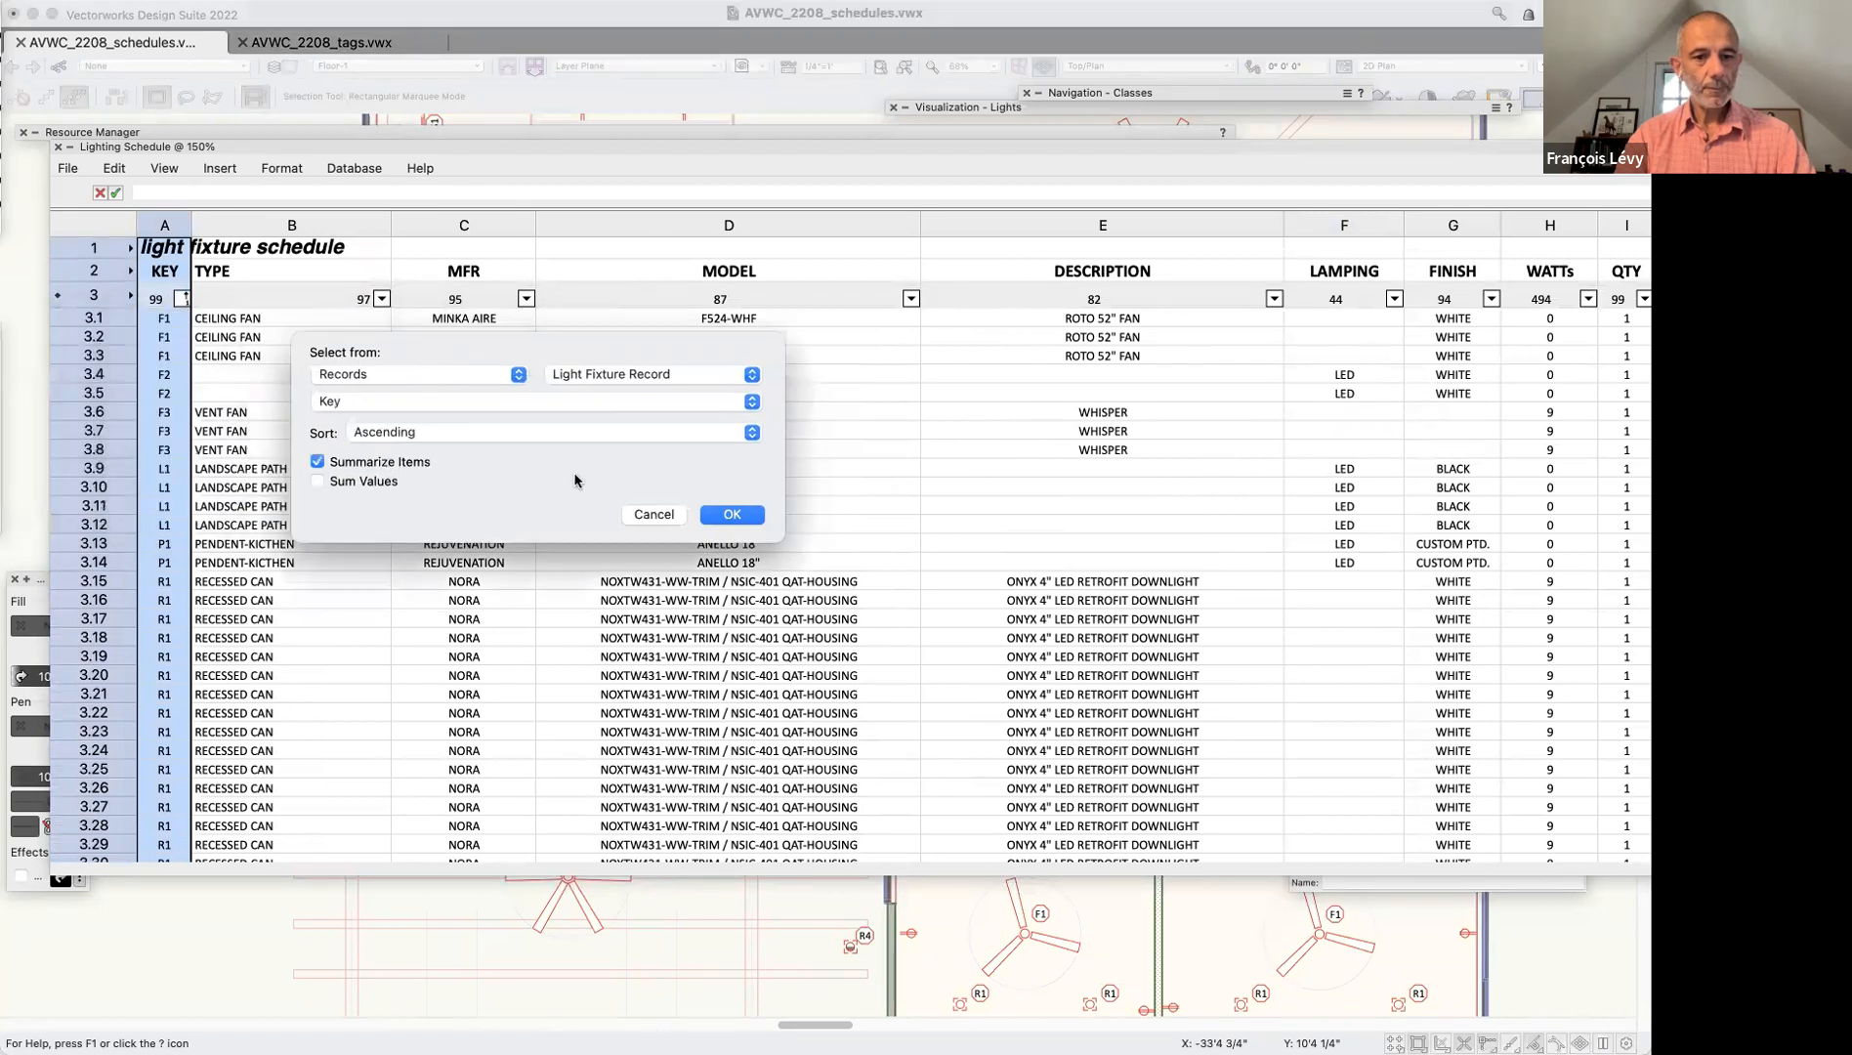
click(740, 518)
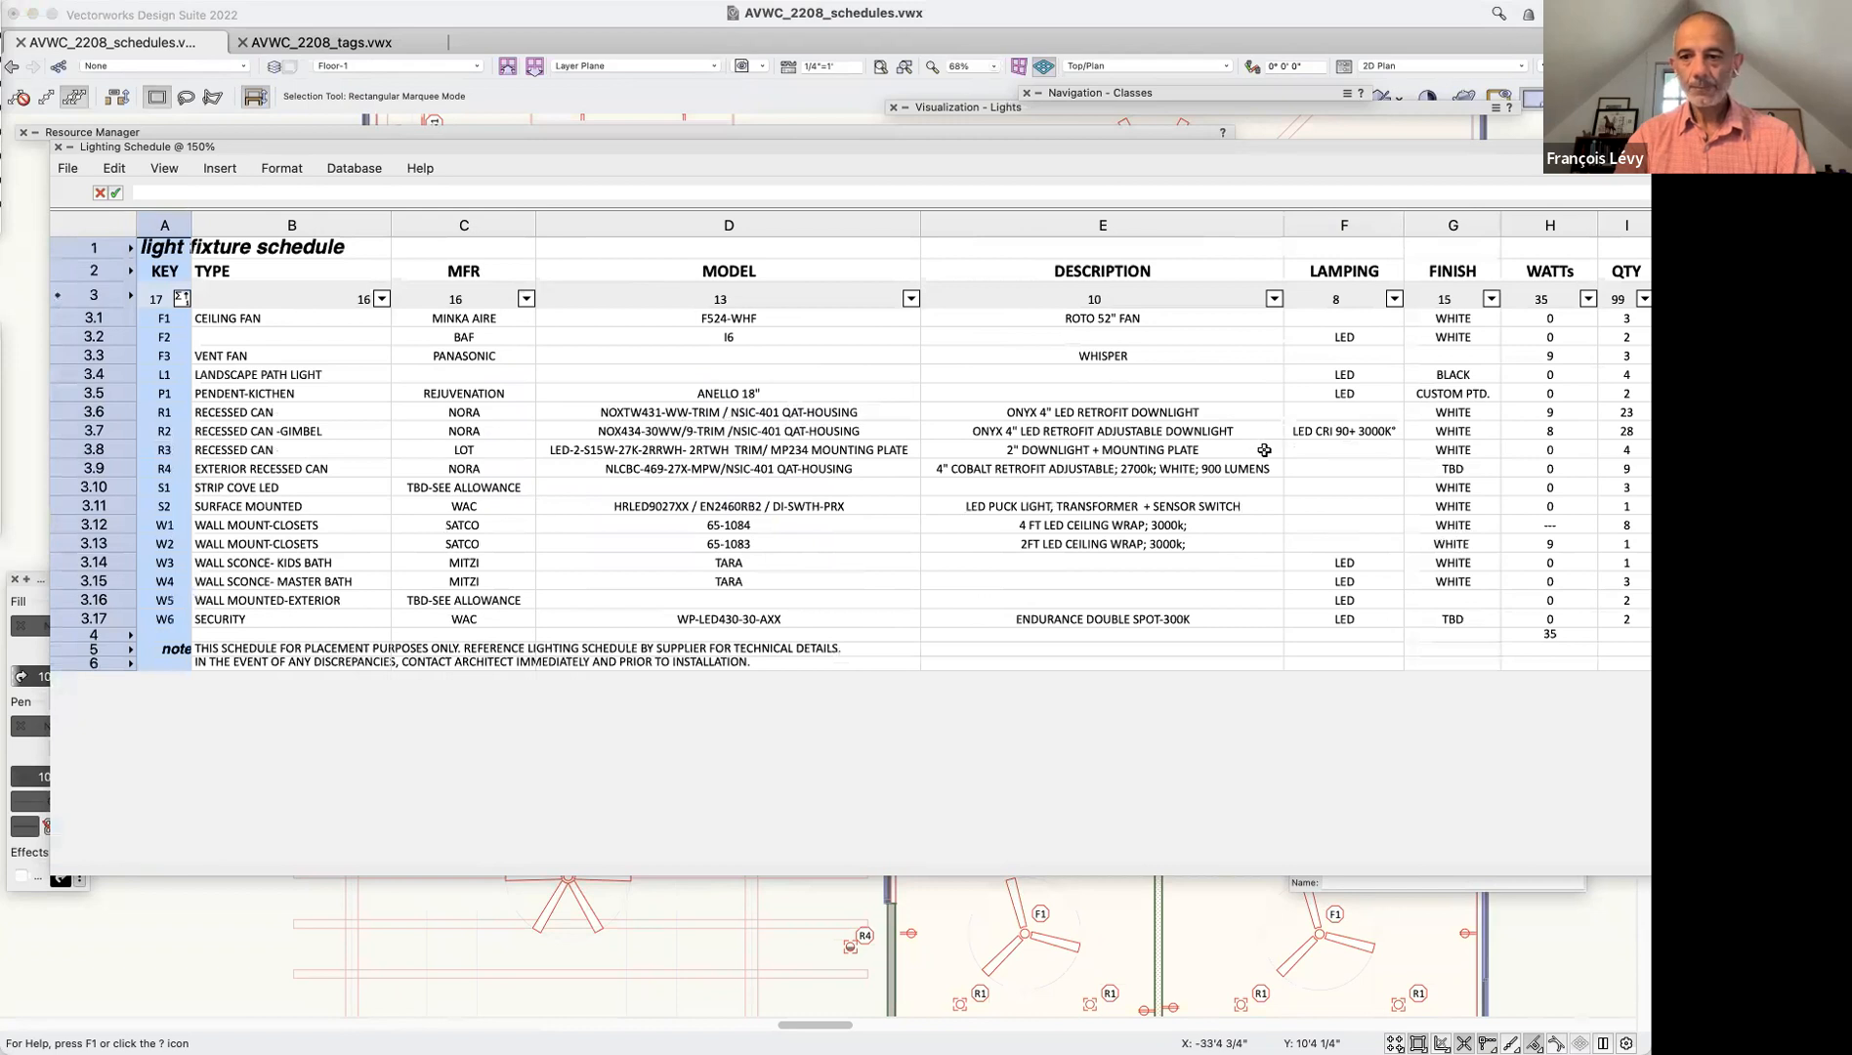
Turn on Sum Values for the WATTs column and select the total cell H4 beneath it
click(1547, 301)
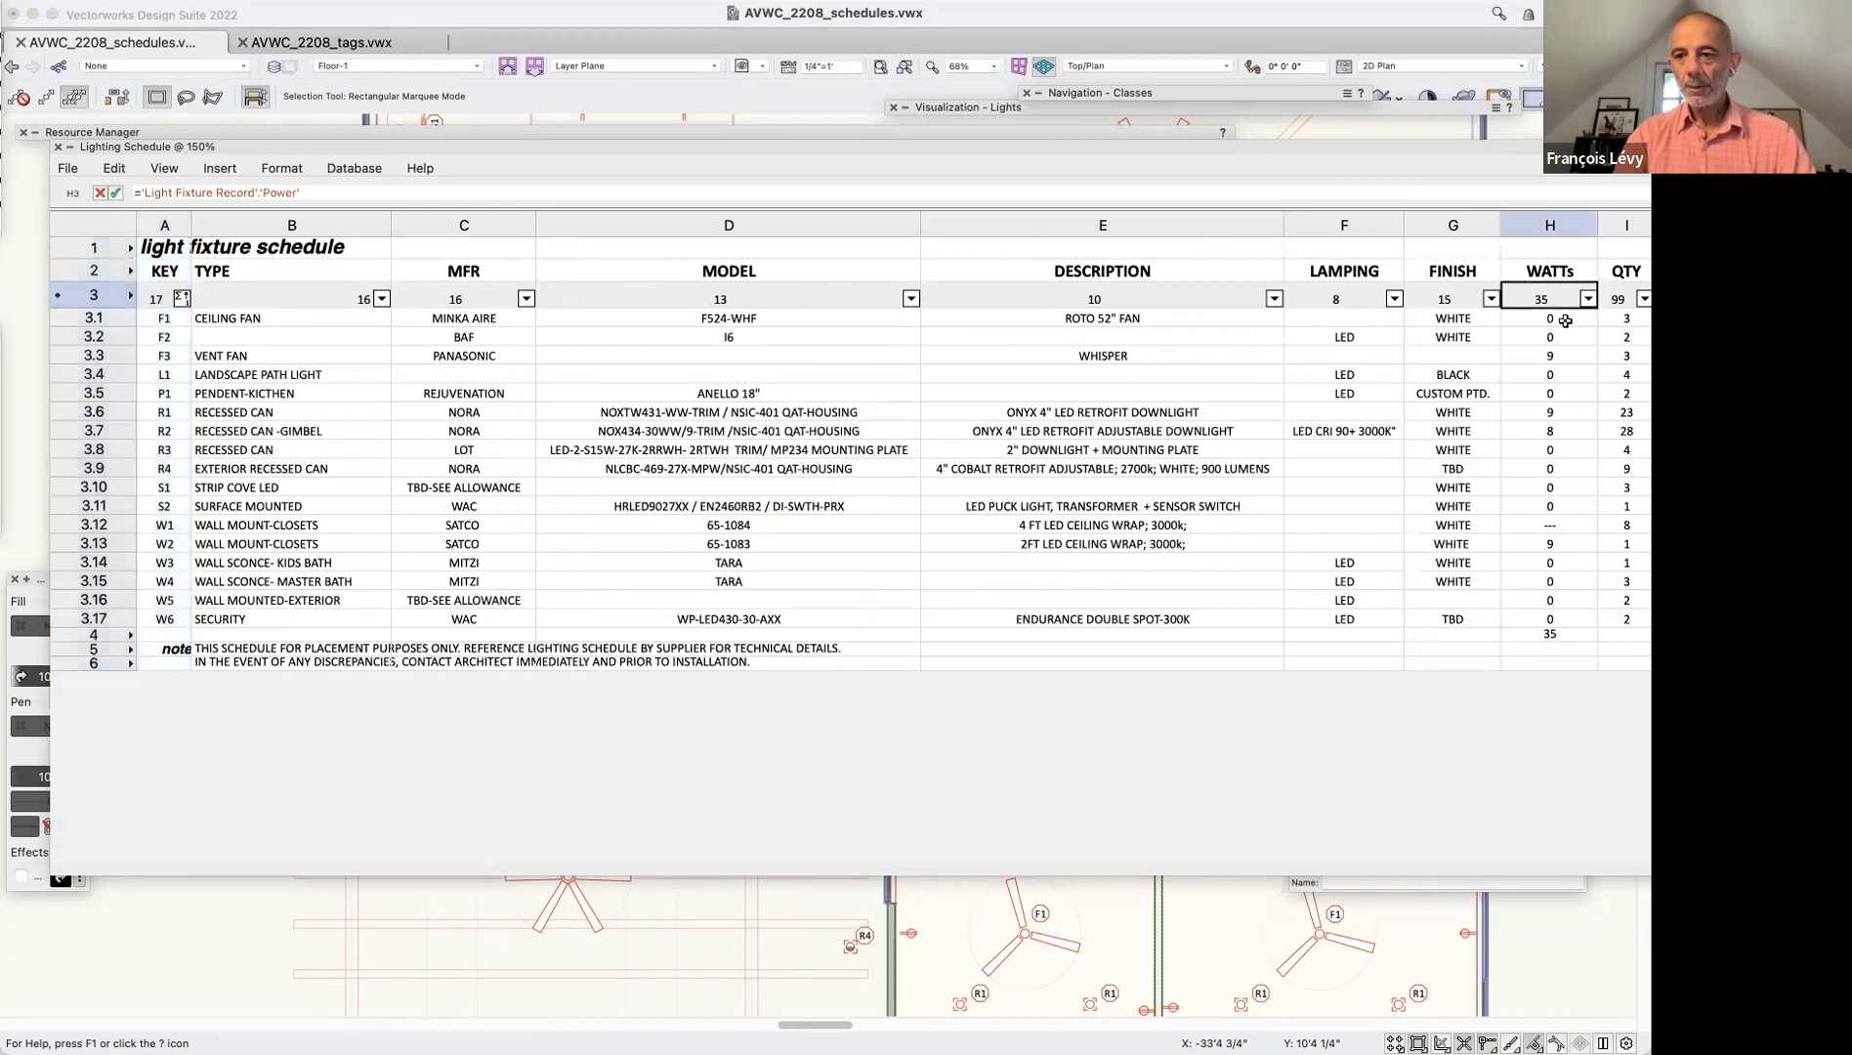
click(1585, 299)
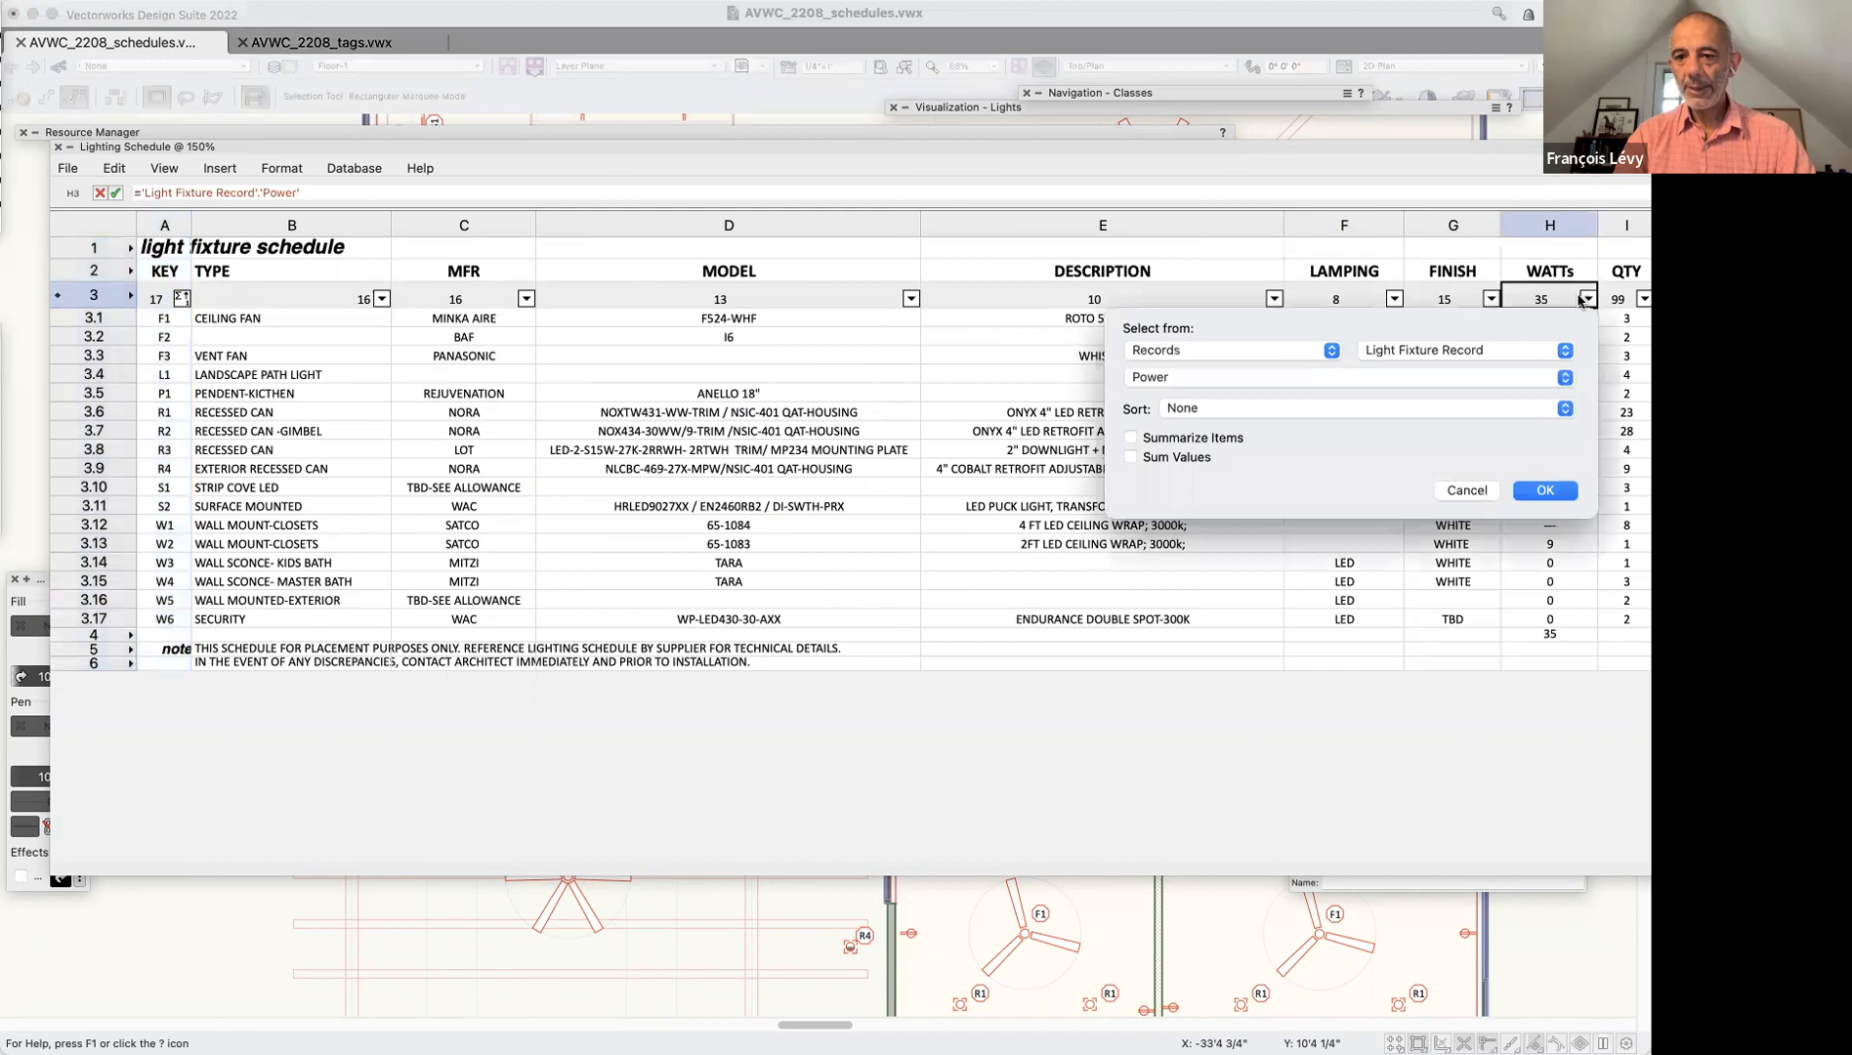
click(1186, 457)
click(1546, 492)
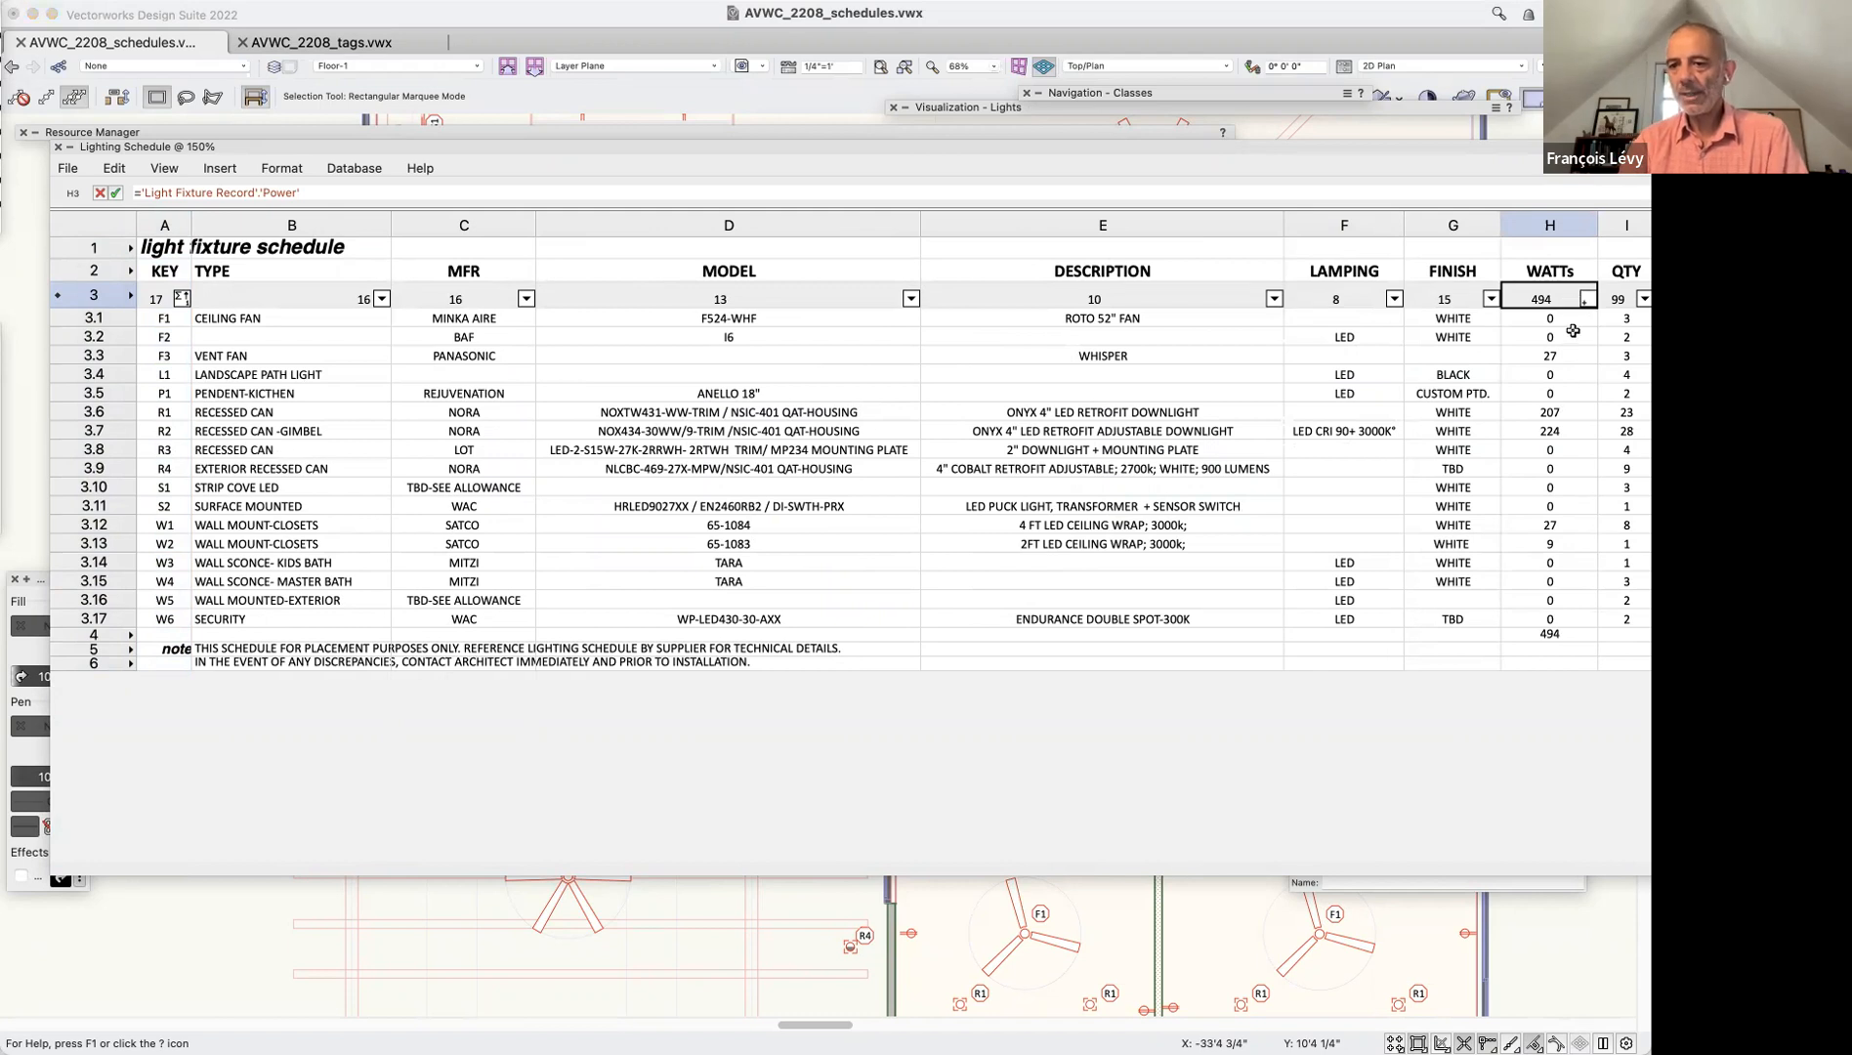
click(1569, 635)
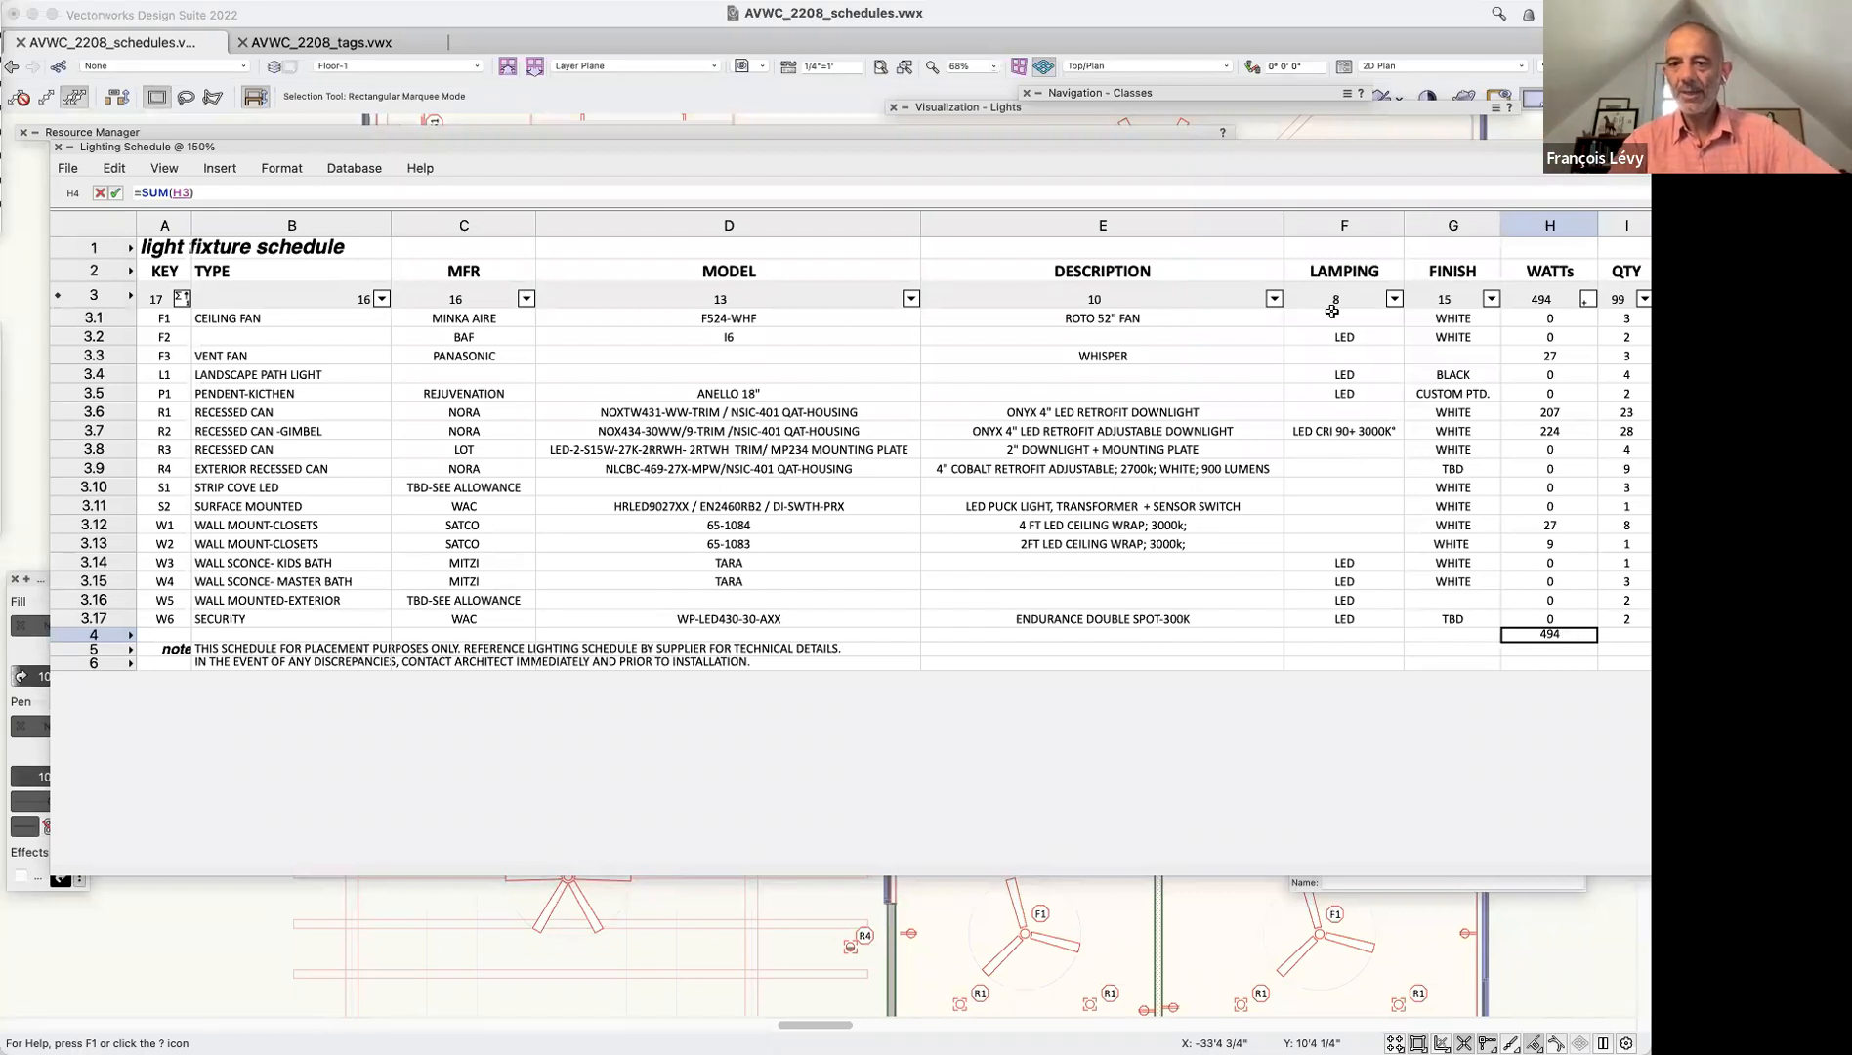
Collapse the Lighting Schedule worksheet window and deselect the R2 light in the floor plan
double_click(162, 148)
double_click(162, 150)
double_click(163, 149)
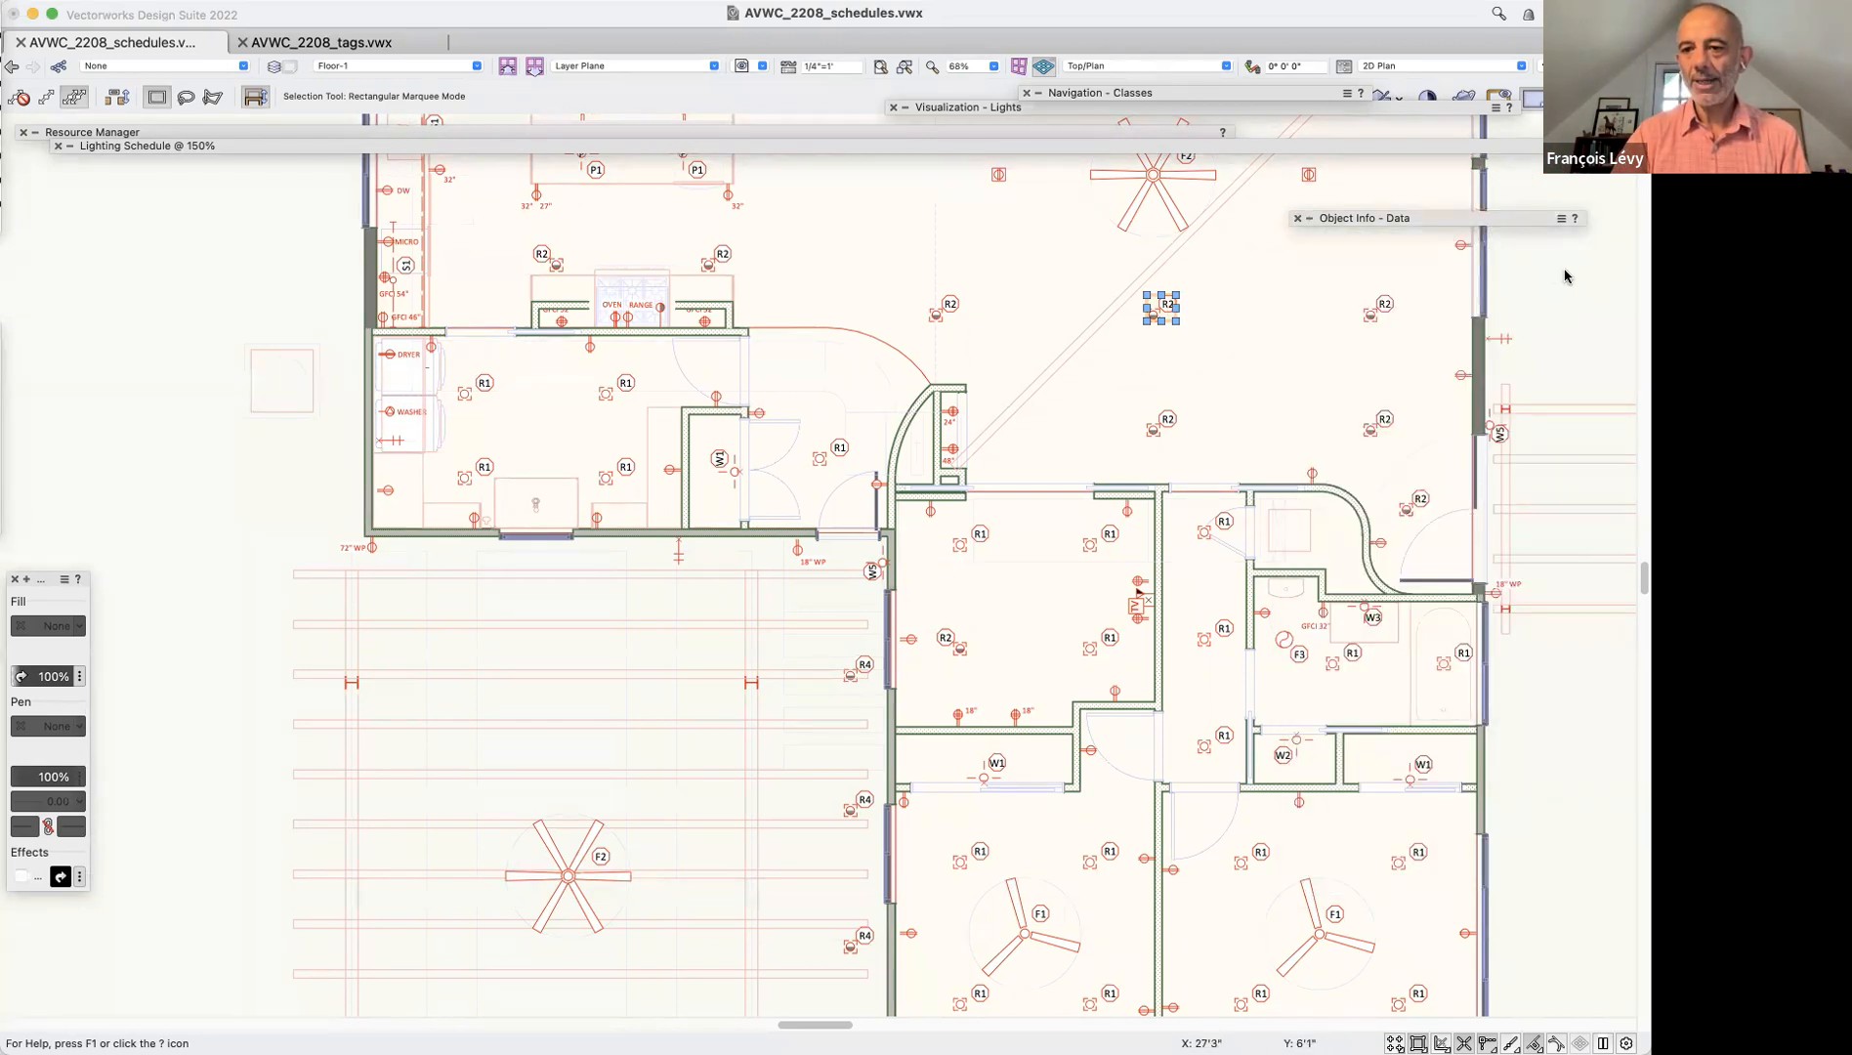
click(1565, 276)
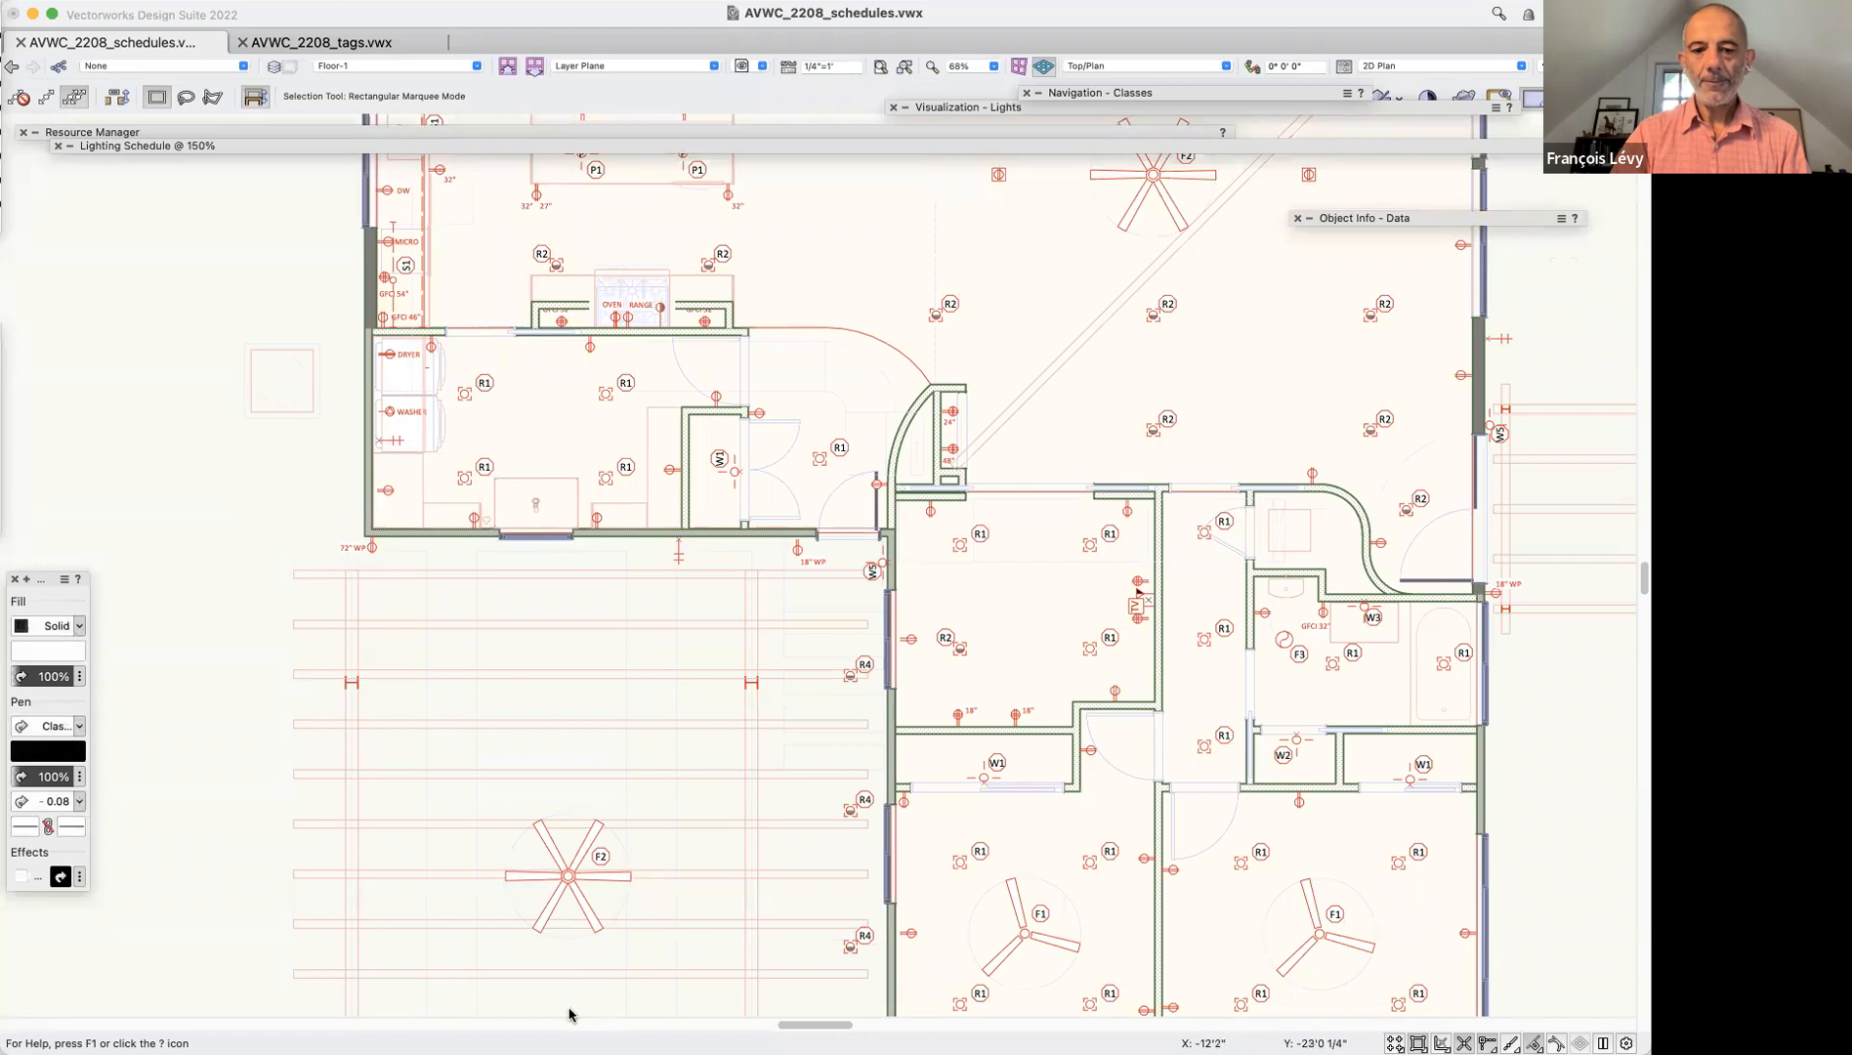
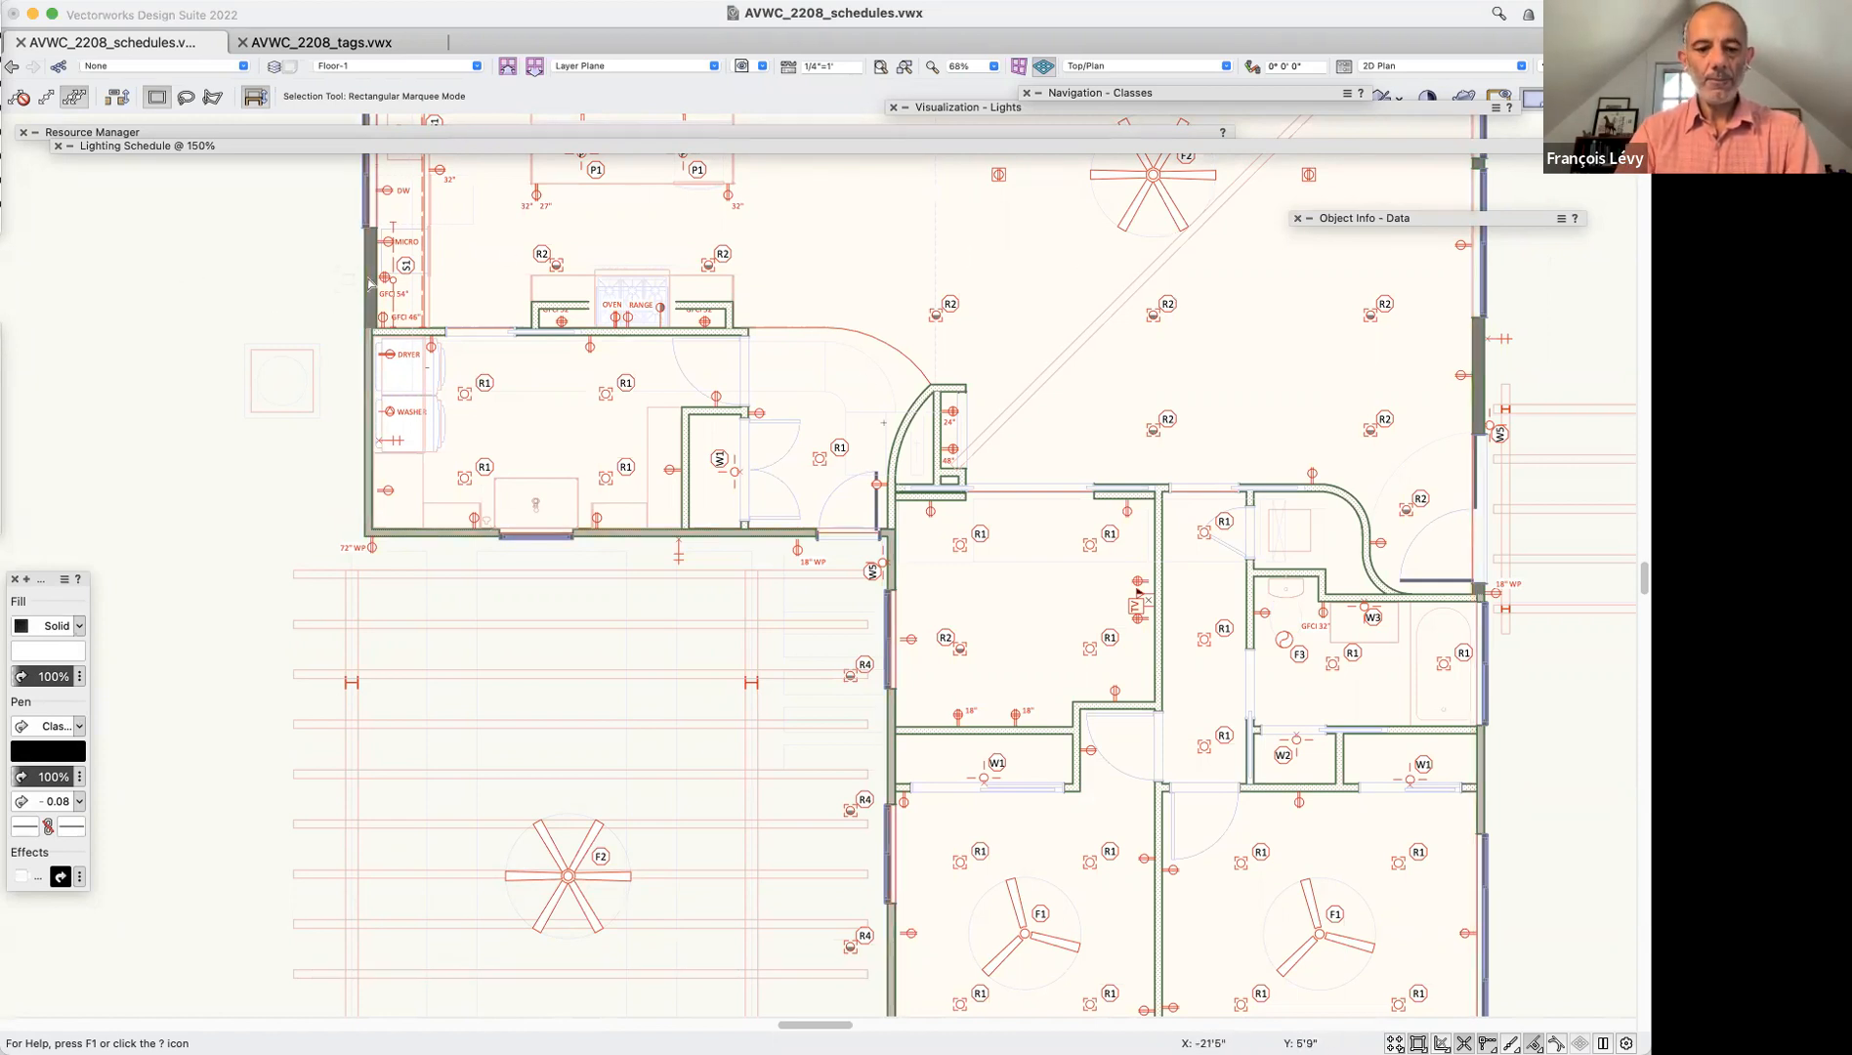
Switch from the Floor-1 design layer to the sheet layer a6 [reflected ceiling plan]
key(super+2)
scroll(505, 409, up, 2)
scroll(504, 410, right, 2)
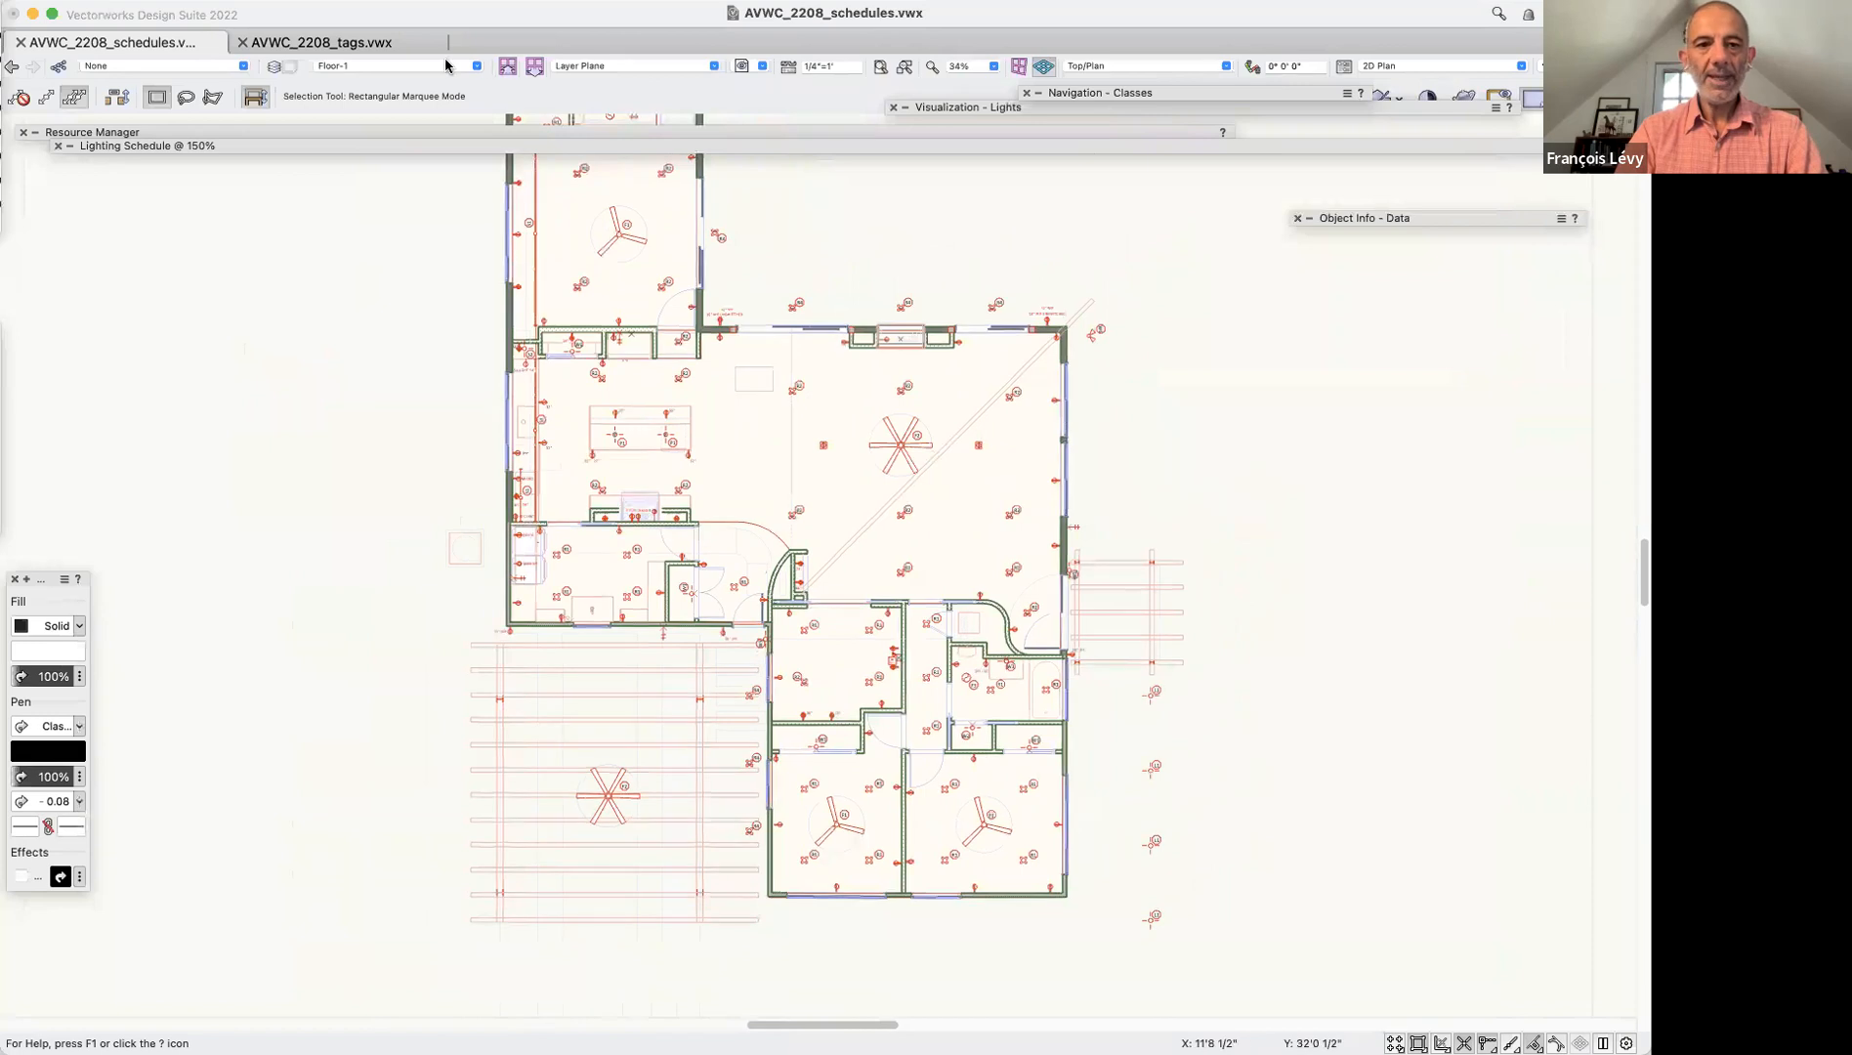
click(446, 65)
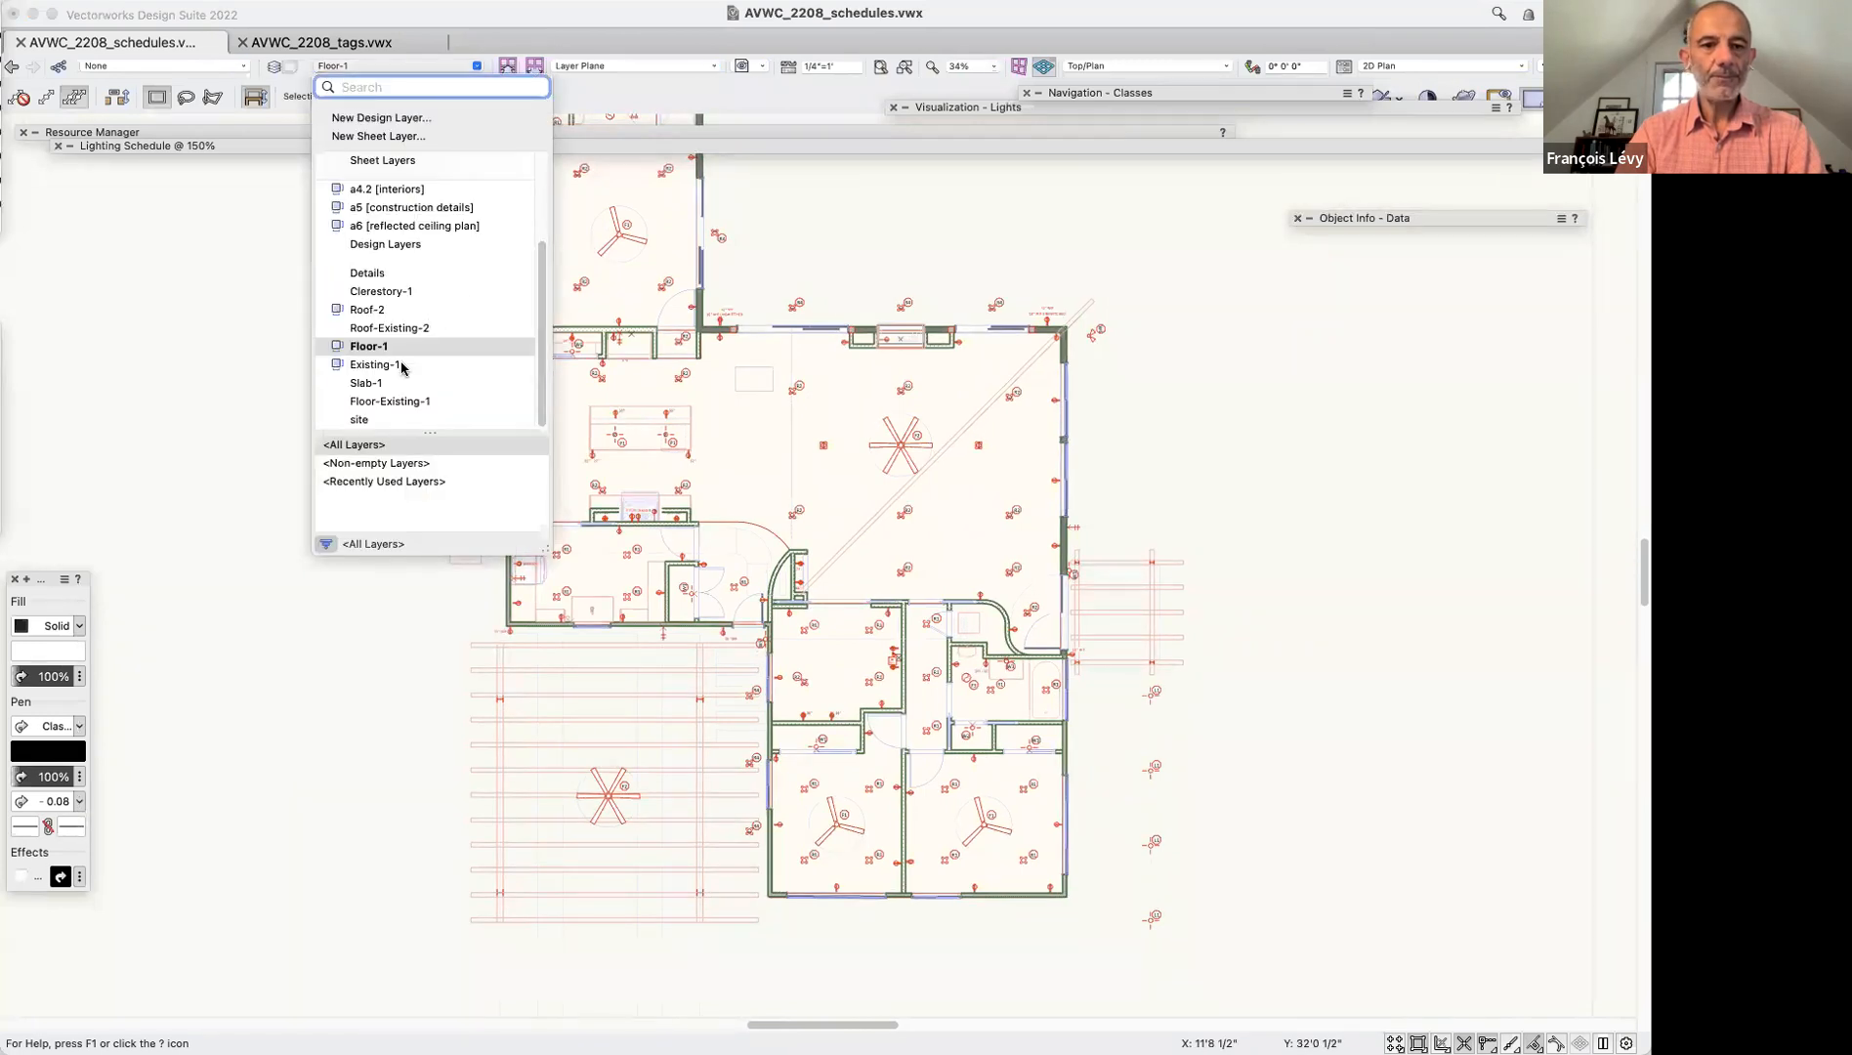
click(418, 225)
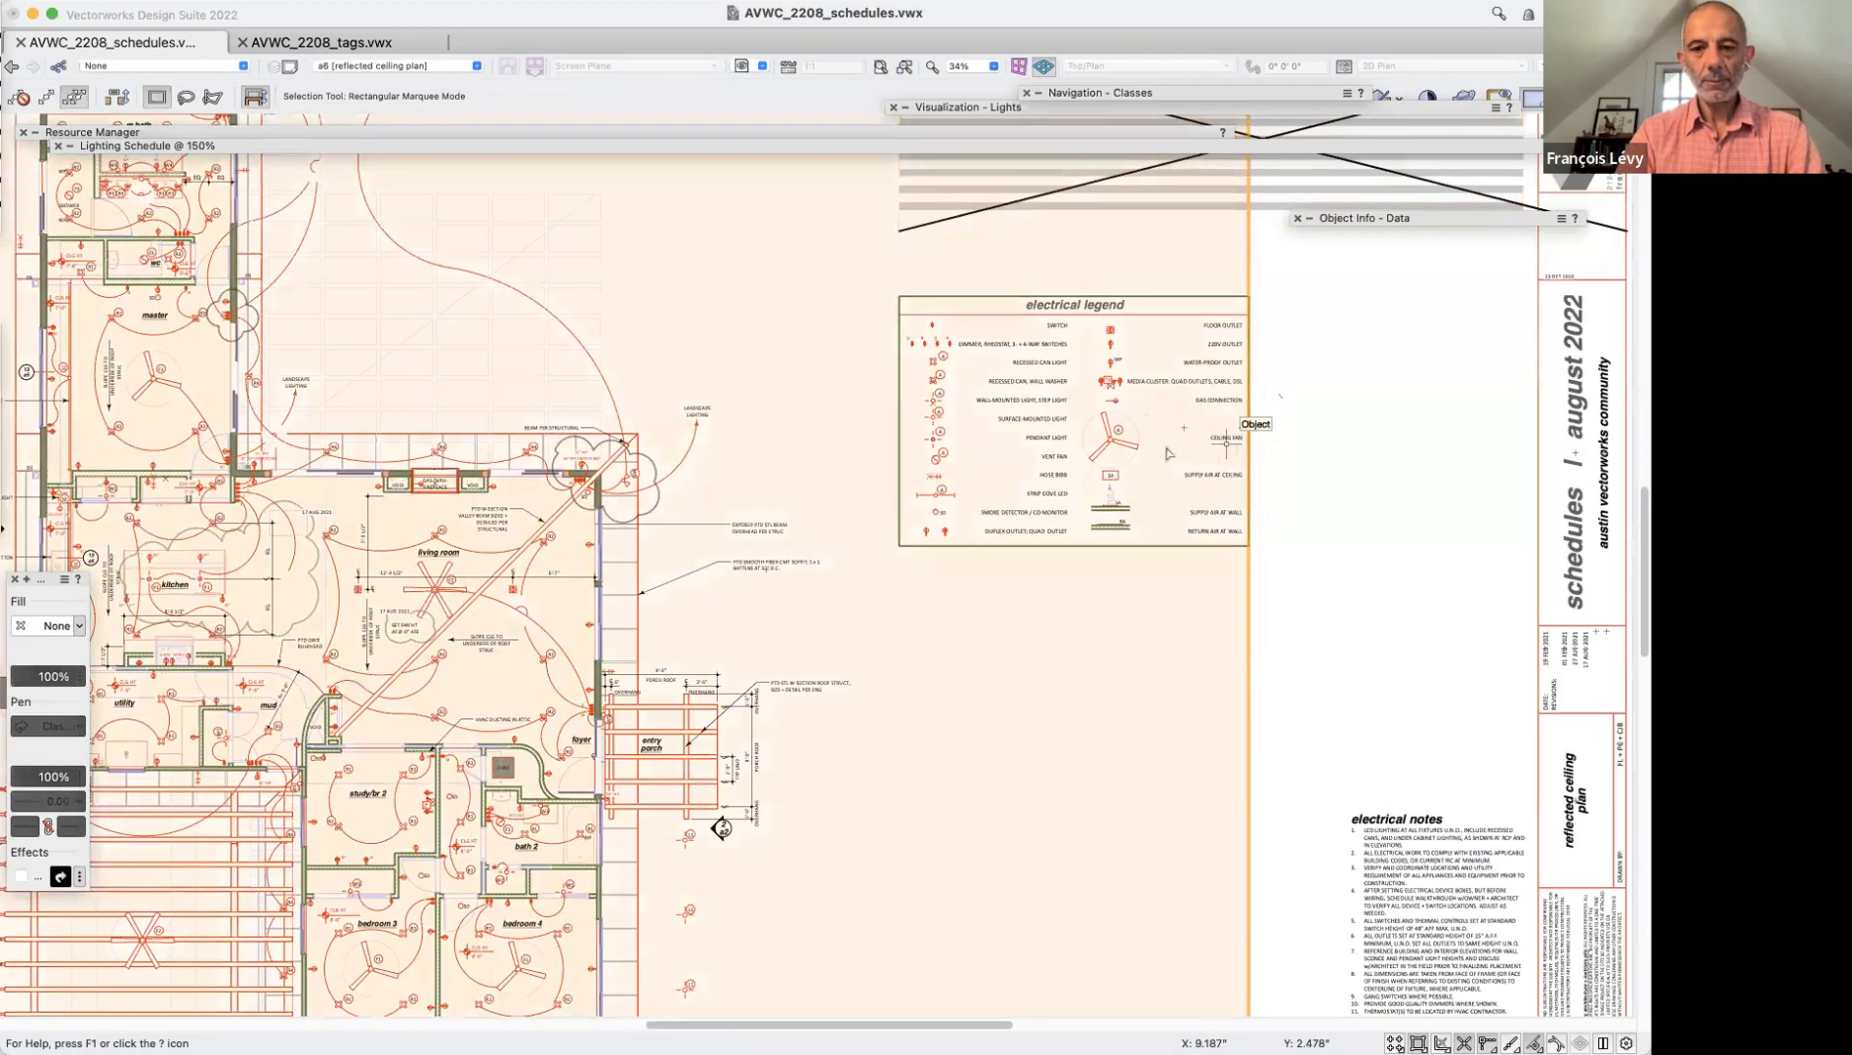
Enter the annotations of the reflected ceiling plan viewport and view the electrical legend up close with nothing selected
double_click(1172, 454)
click(900, 599)
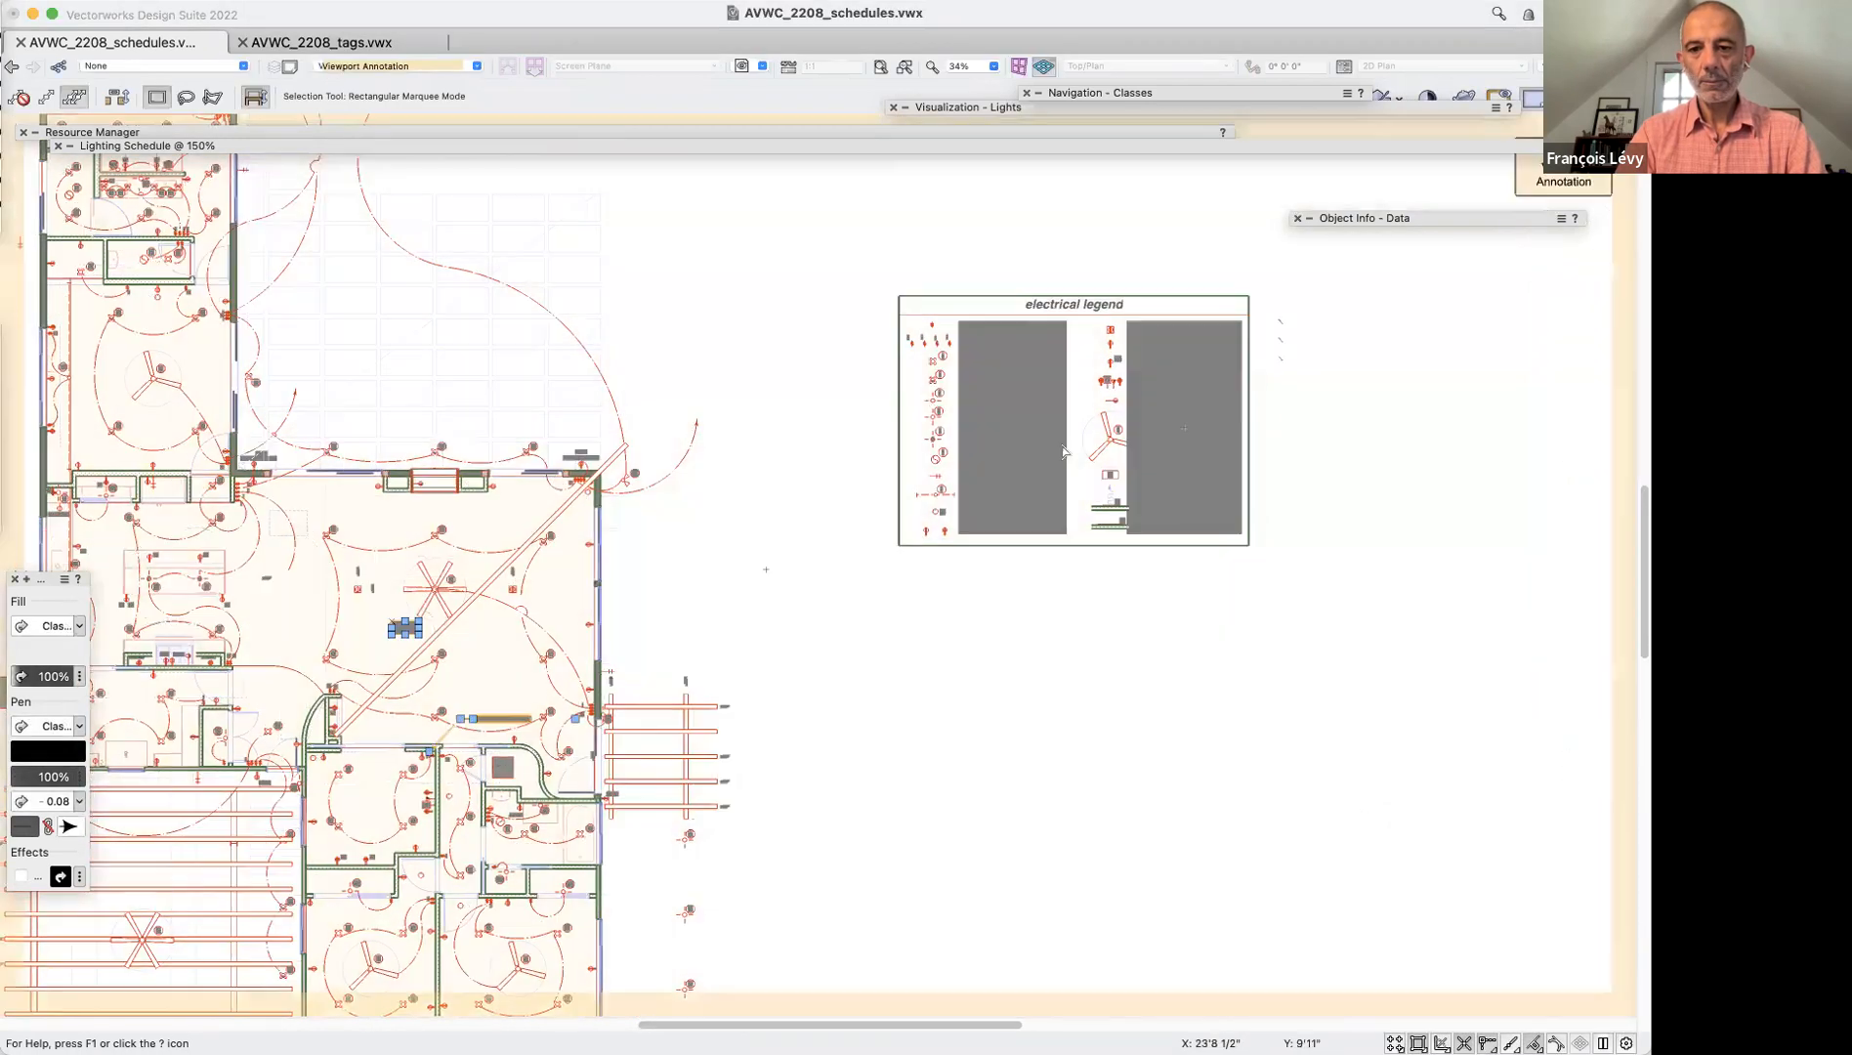
key(super+1)
key(super+1)
key(super+2)
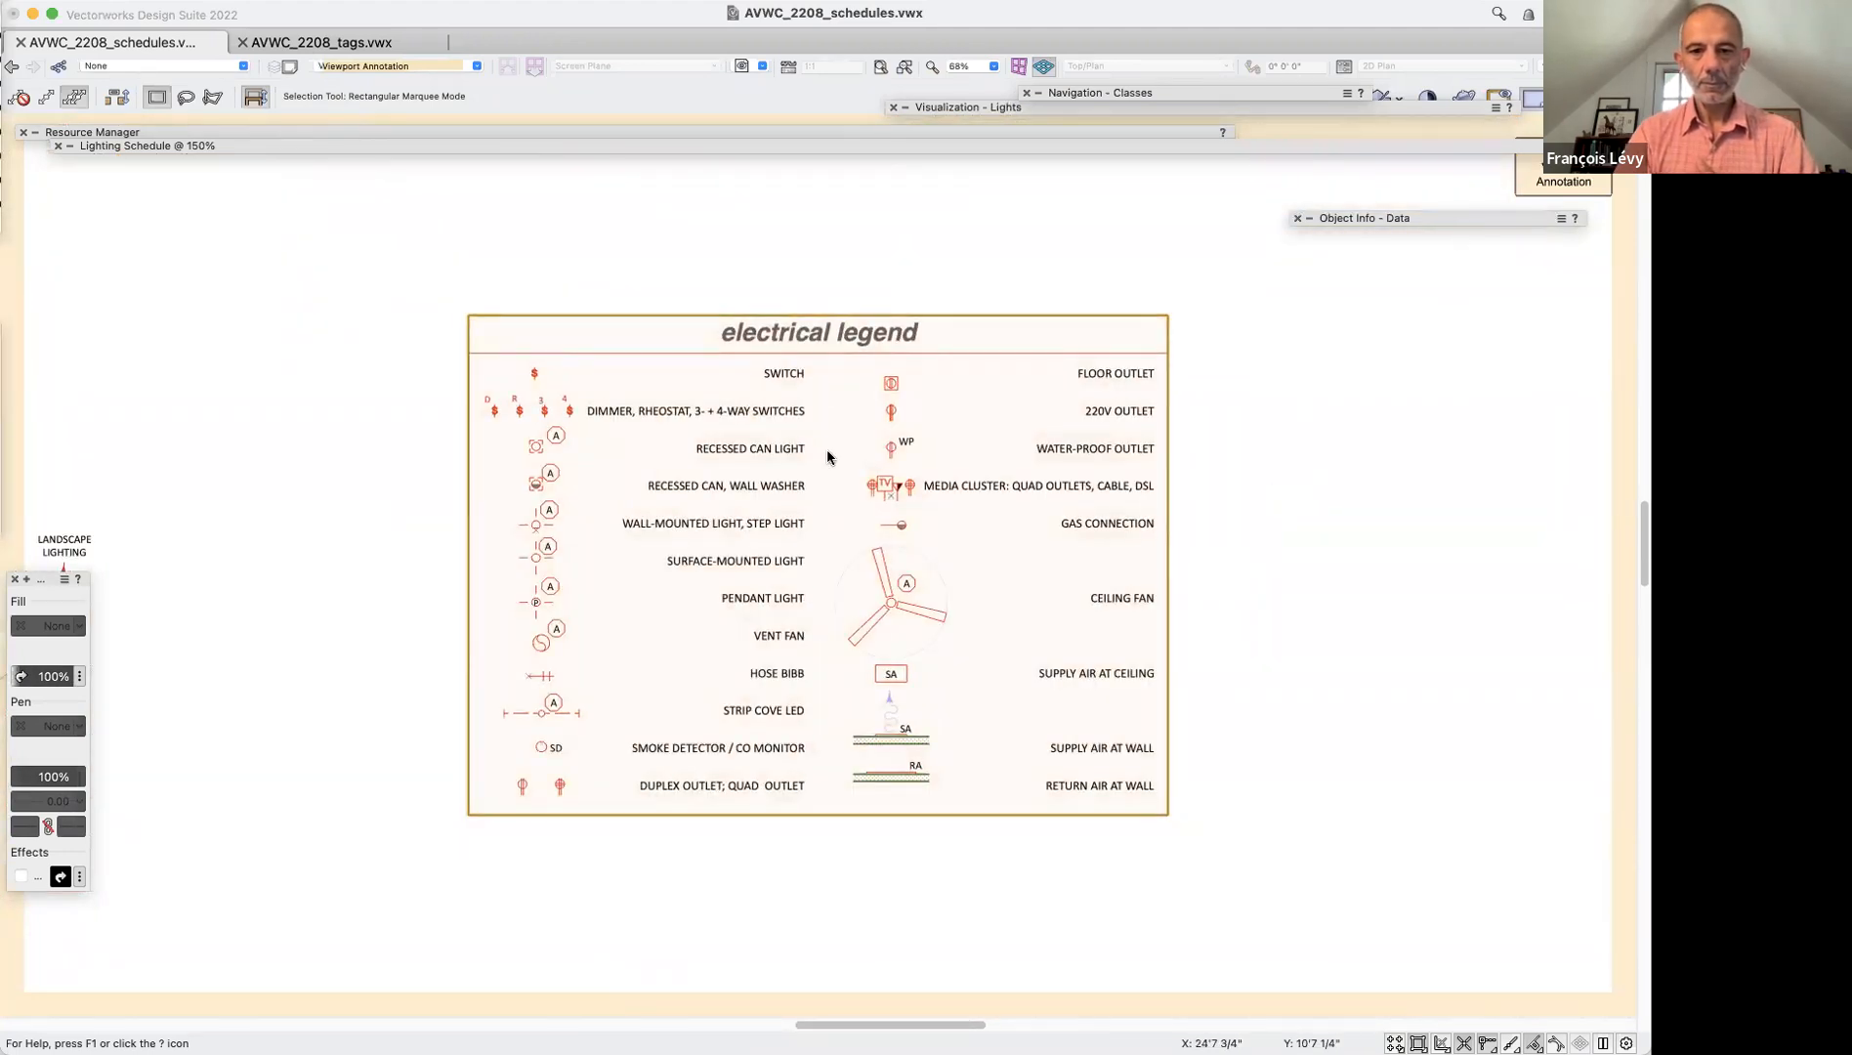
click(1507, 311)
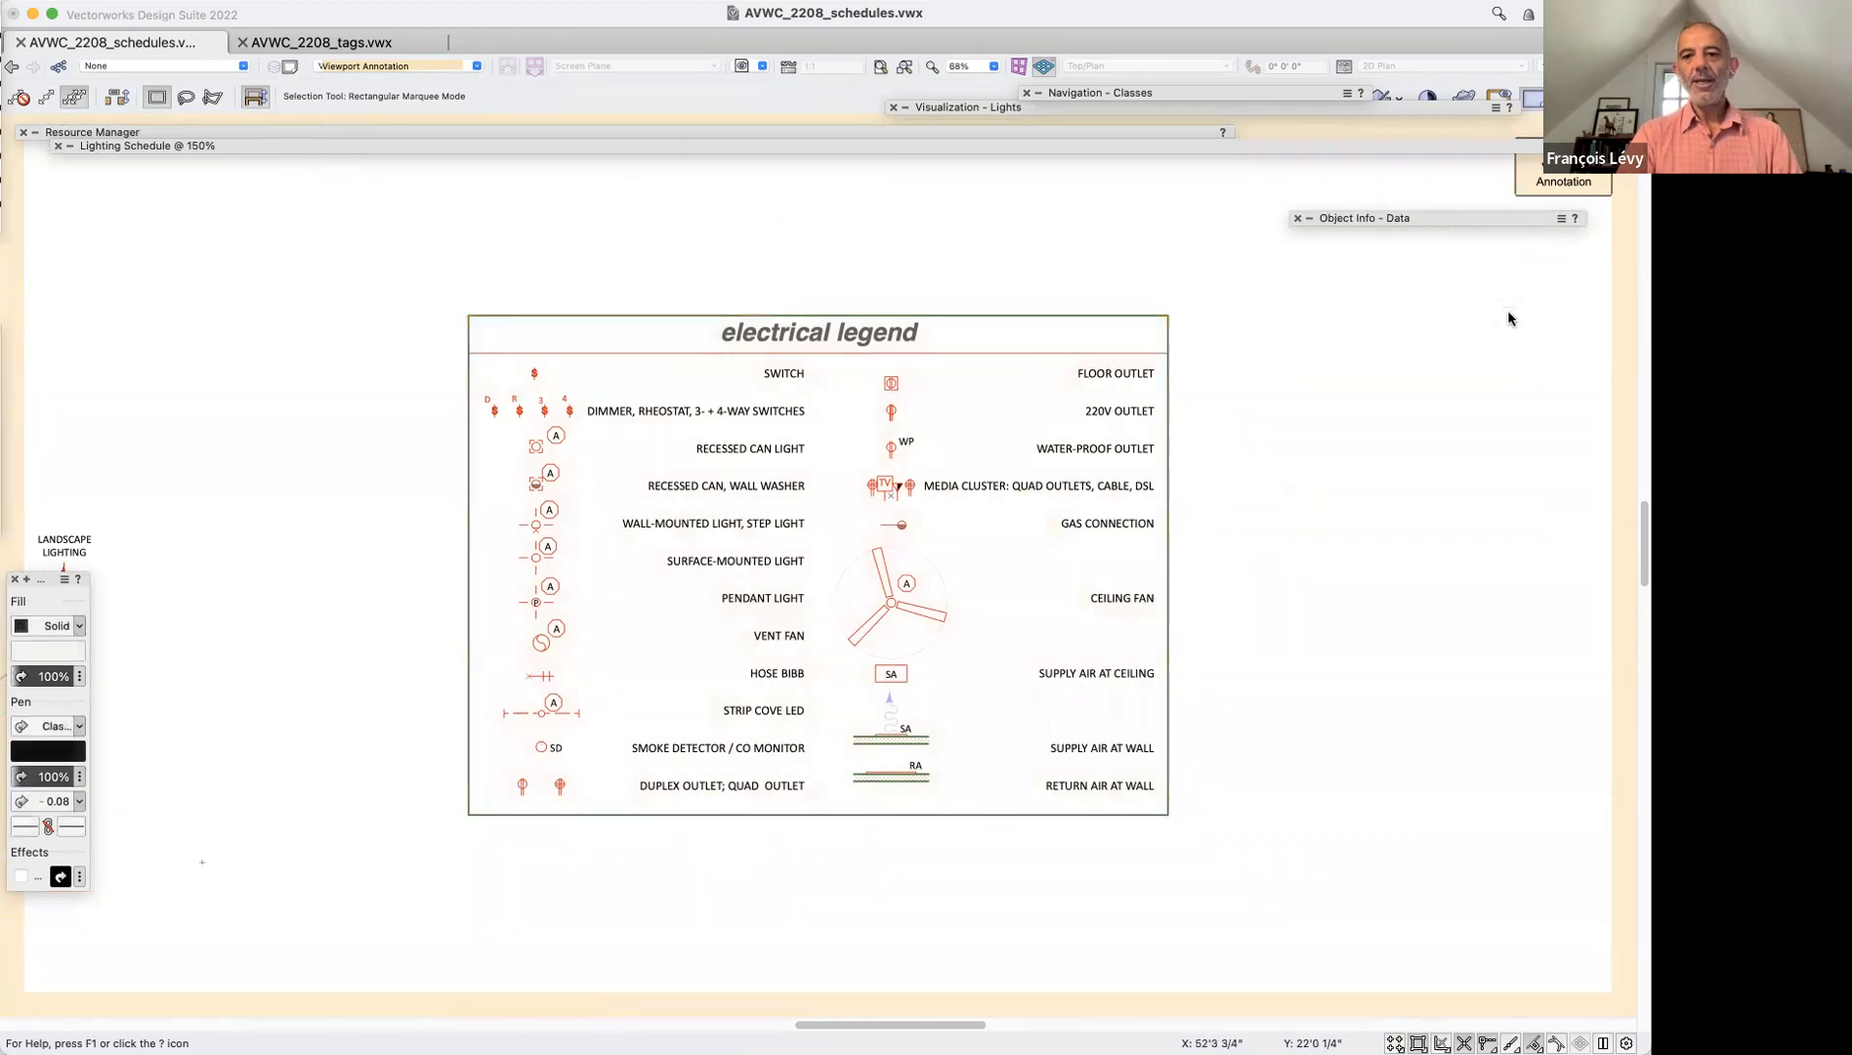
Open the electrical legend symbol for editing from within the viewport annotations
click(1112, 438)
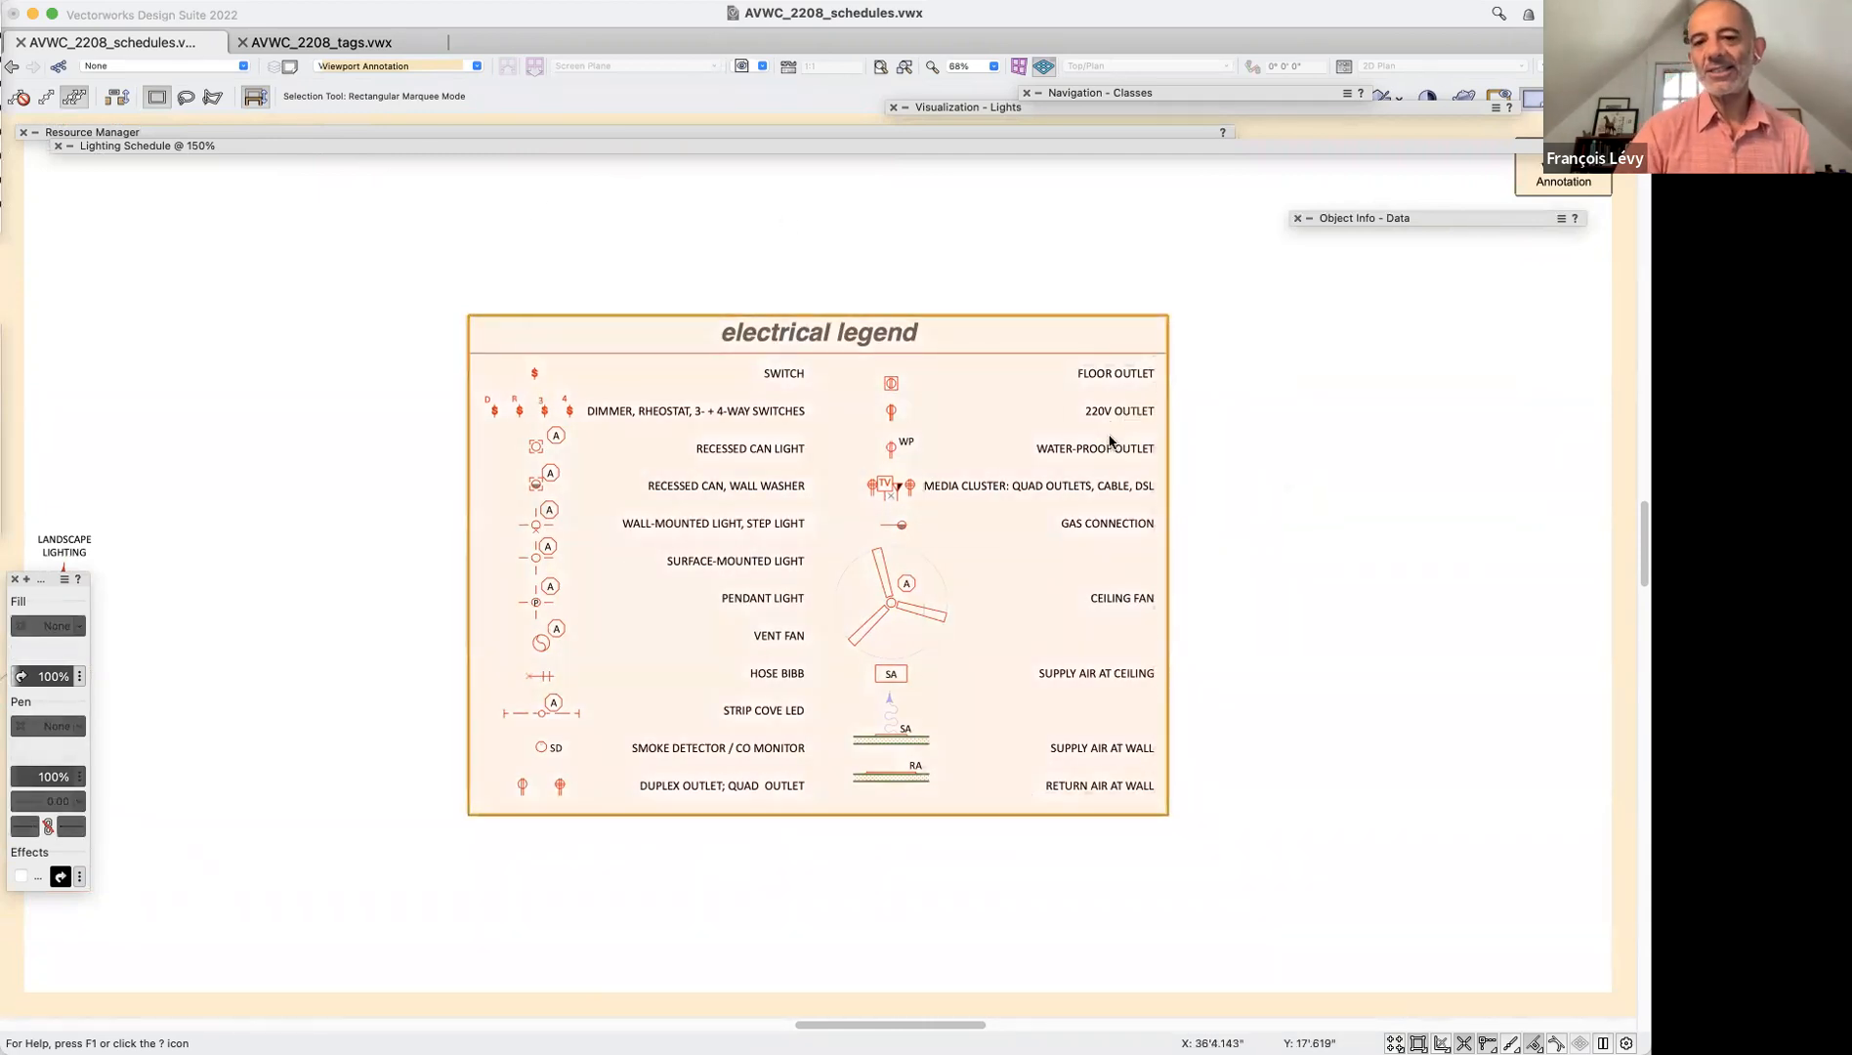
double_click(1111, 442)
click(995, 461)
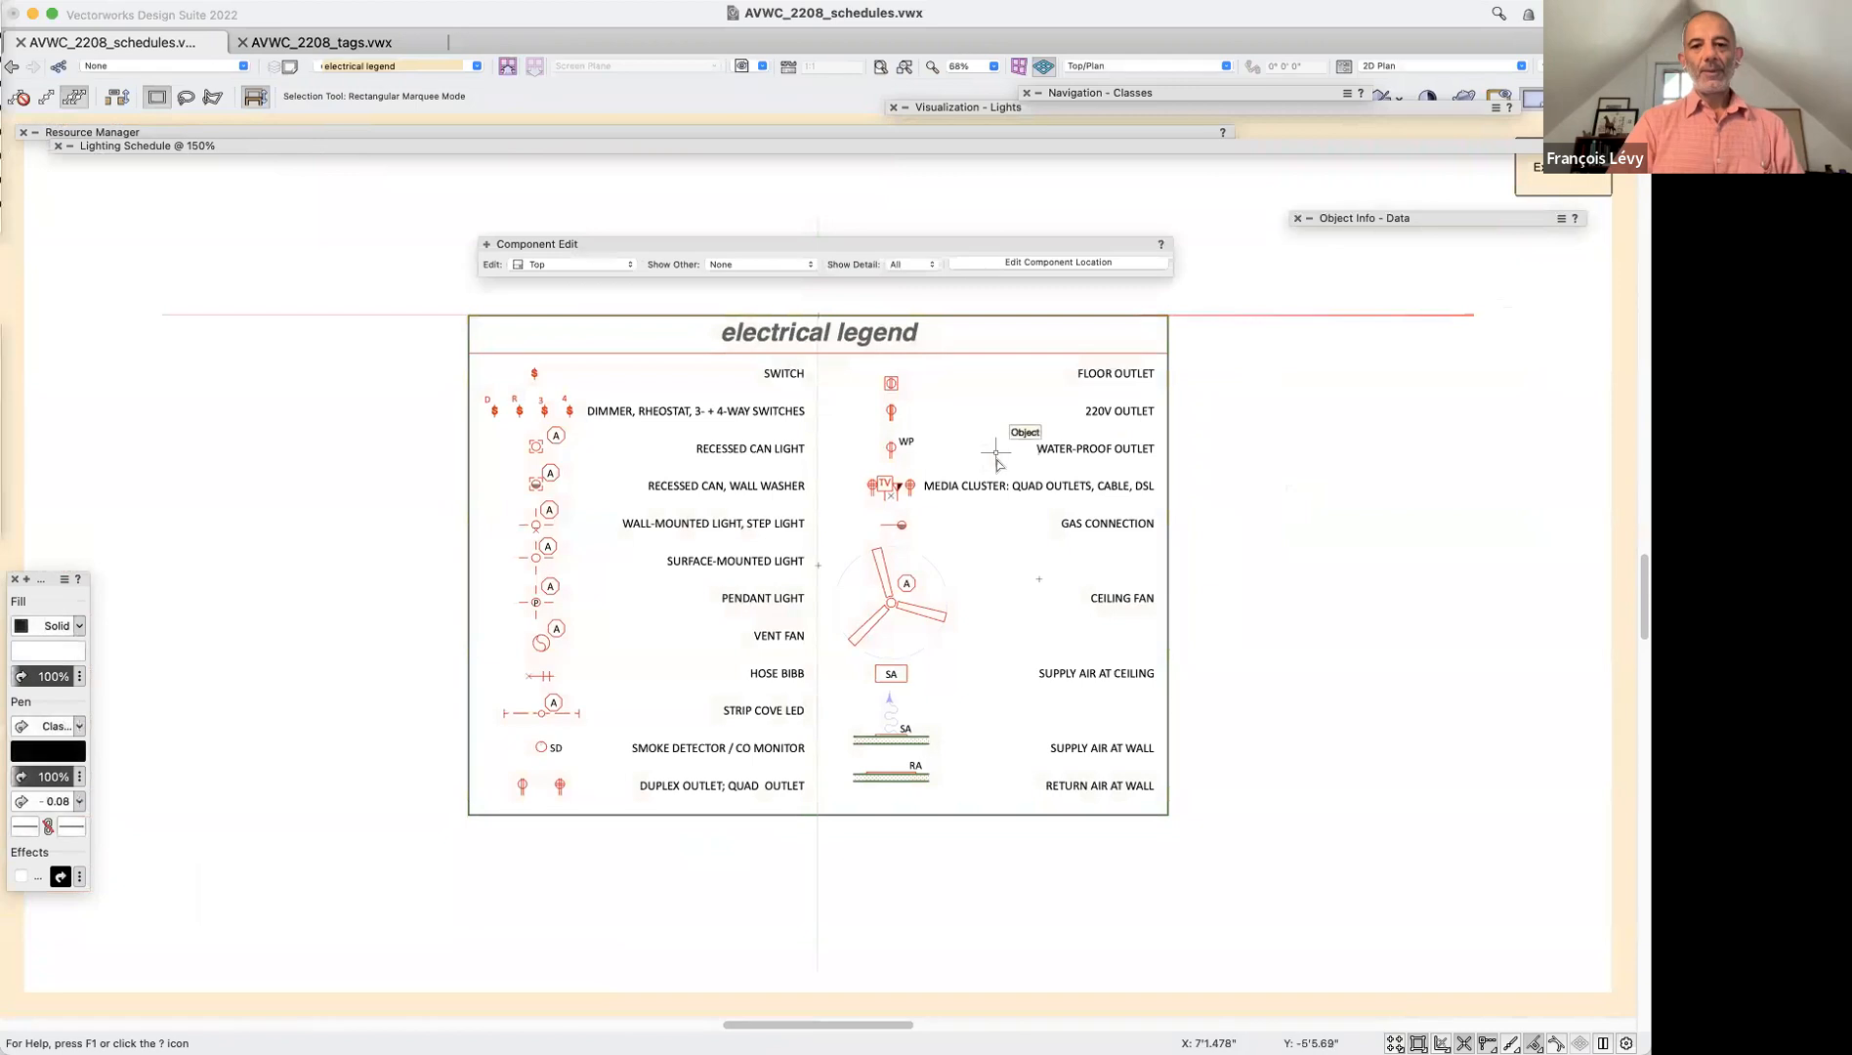
Inspect the wall washer, surface-mounted light, pendant light and vent fan symbols inside the legend, and exit the symbol
click(537, 481)
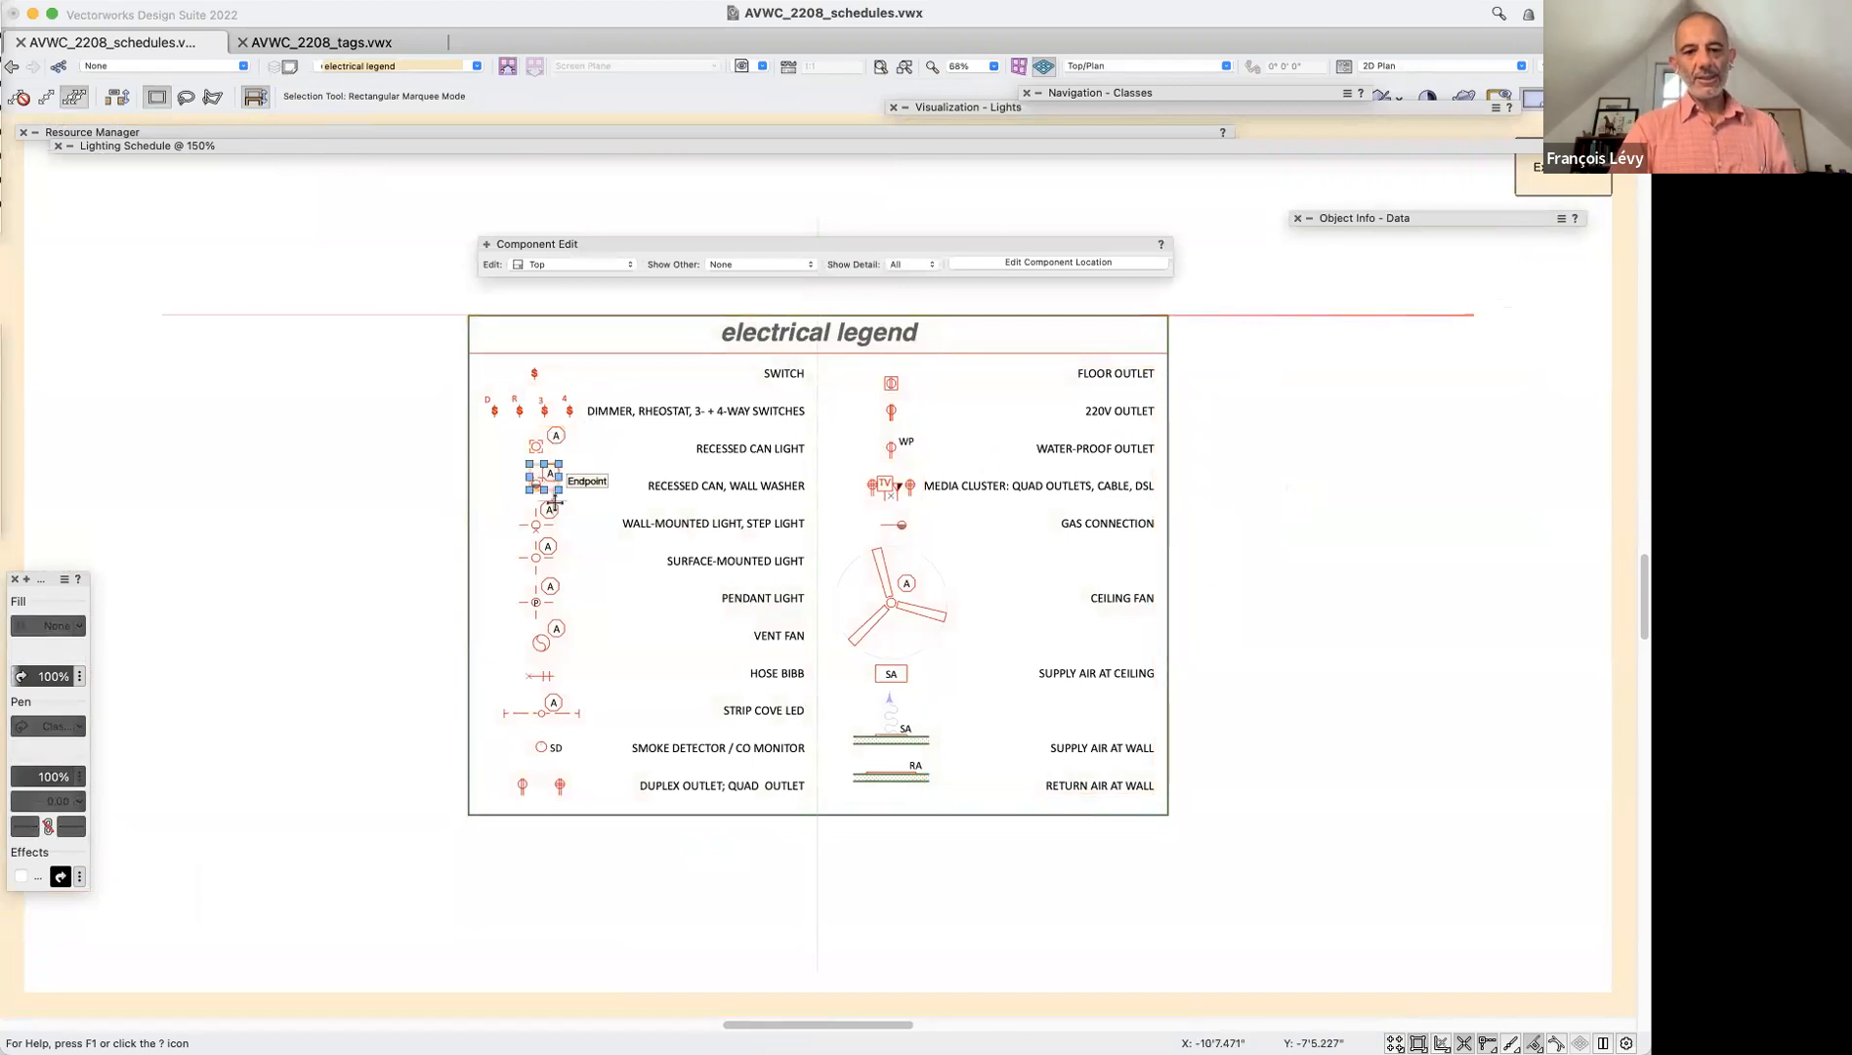
click(544, 552)
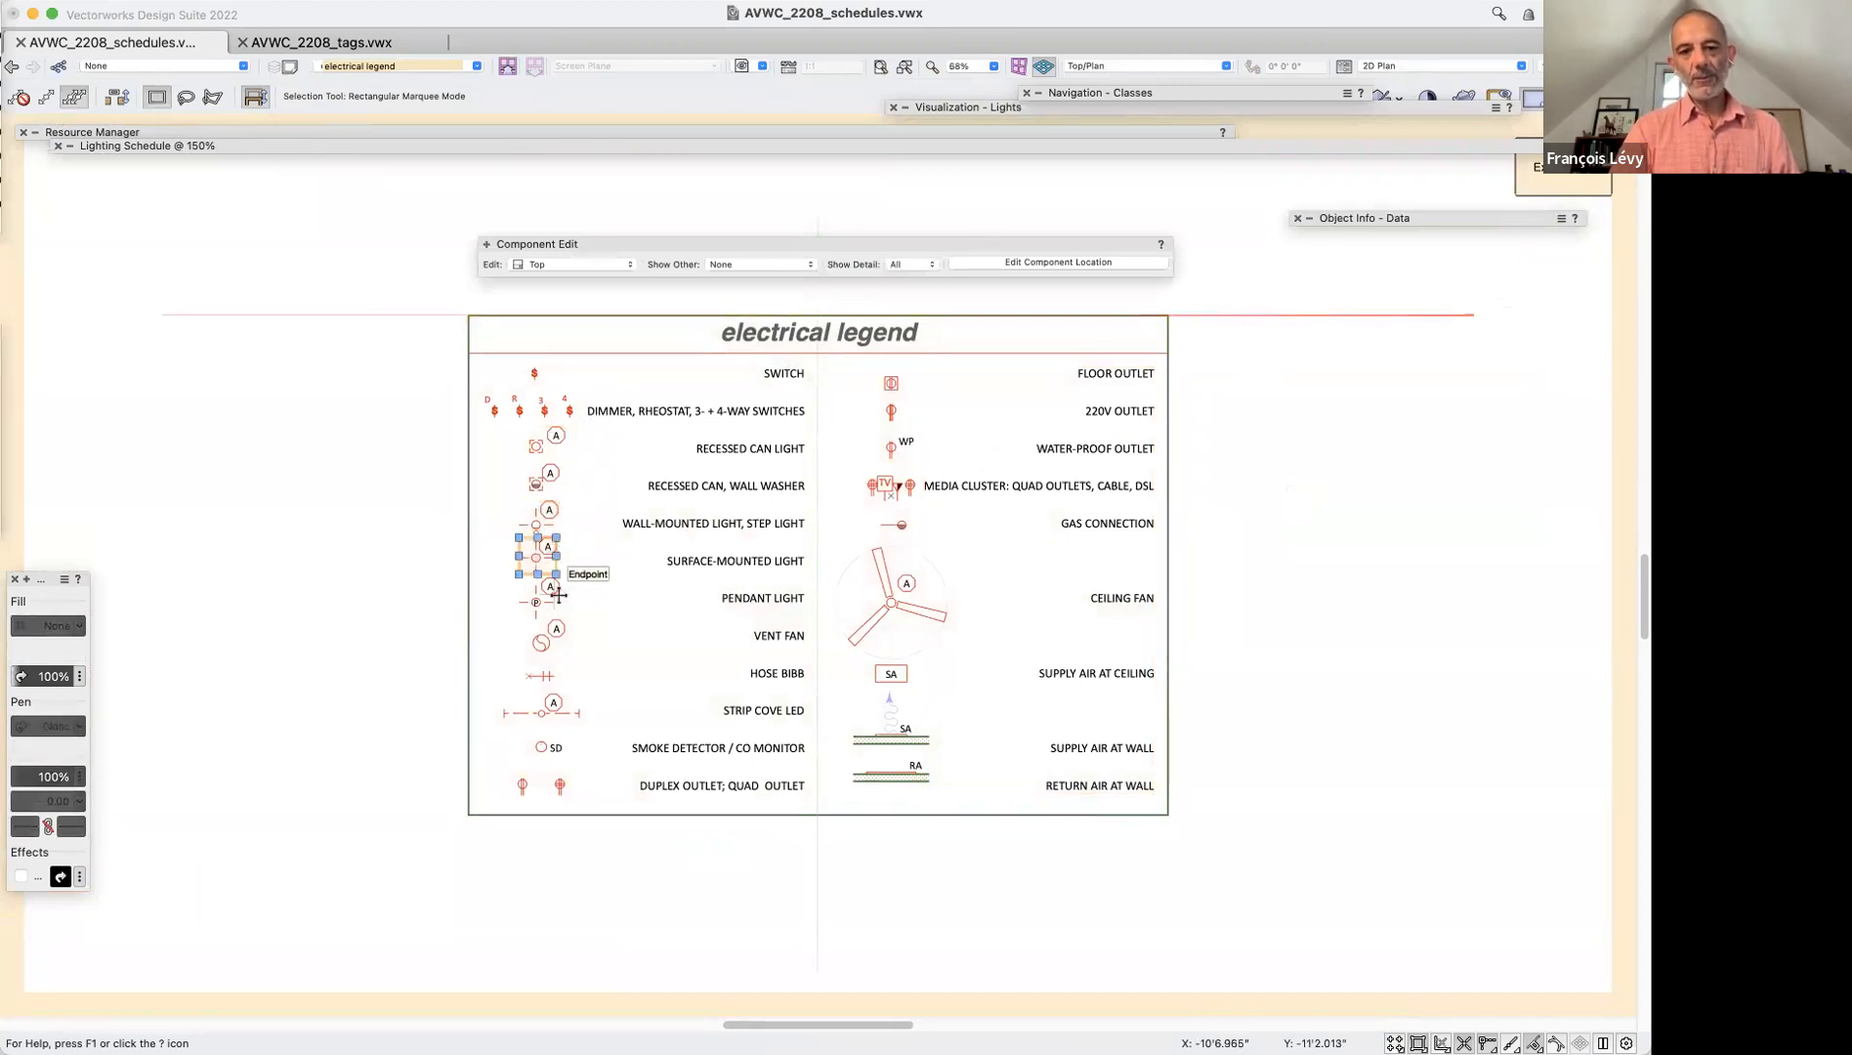
click(549, 592)
click(547, 635)
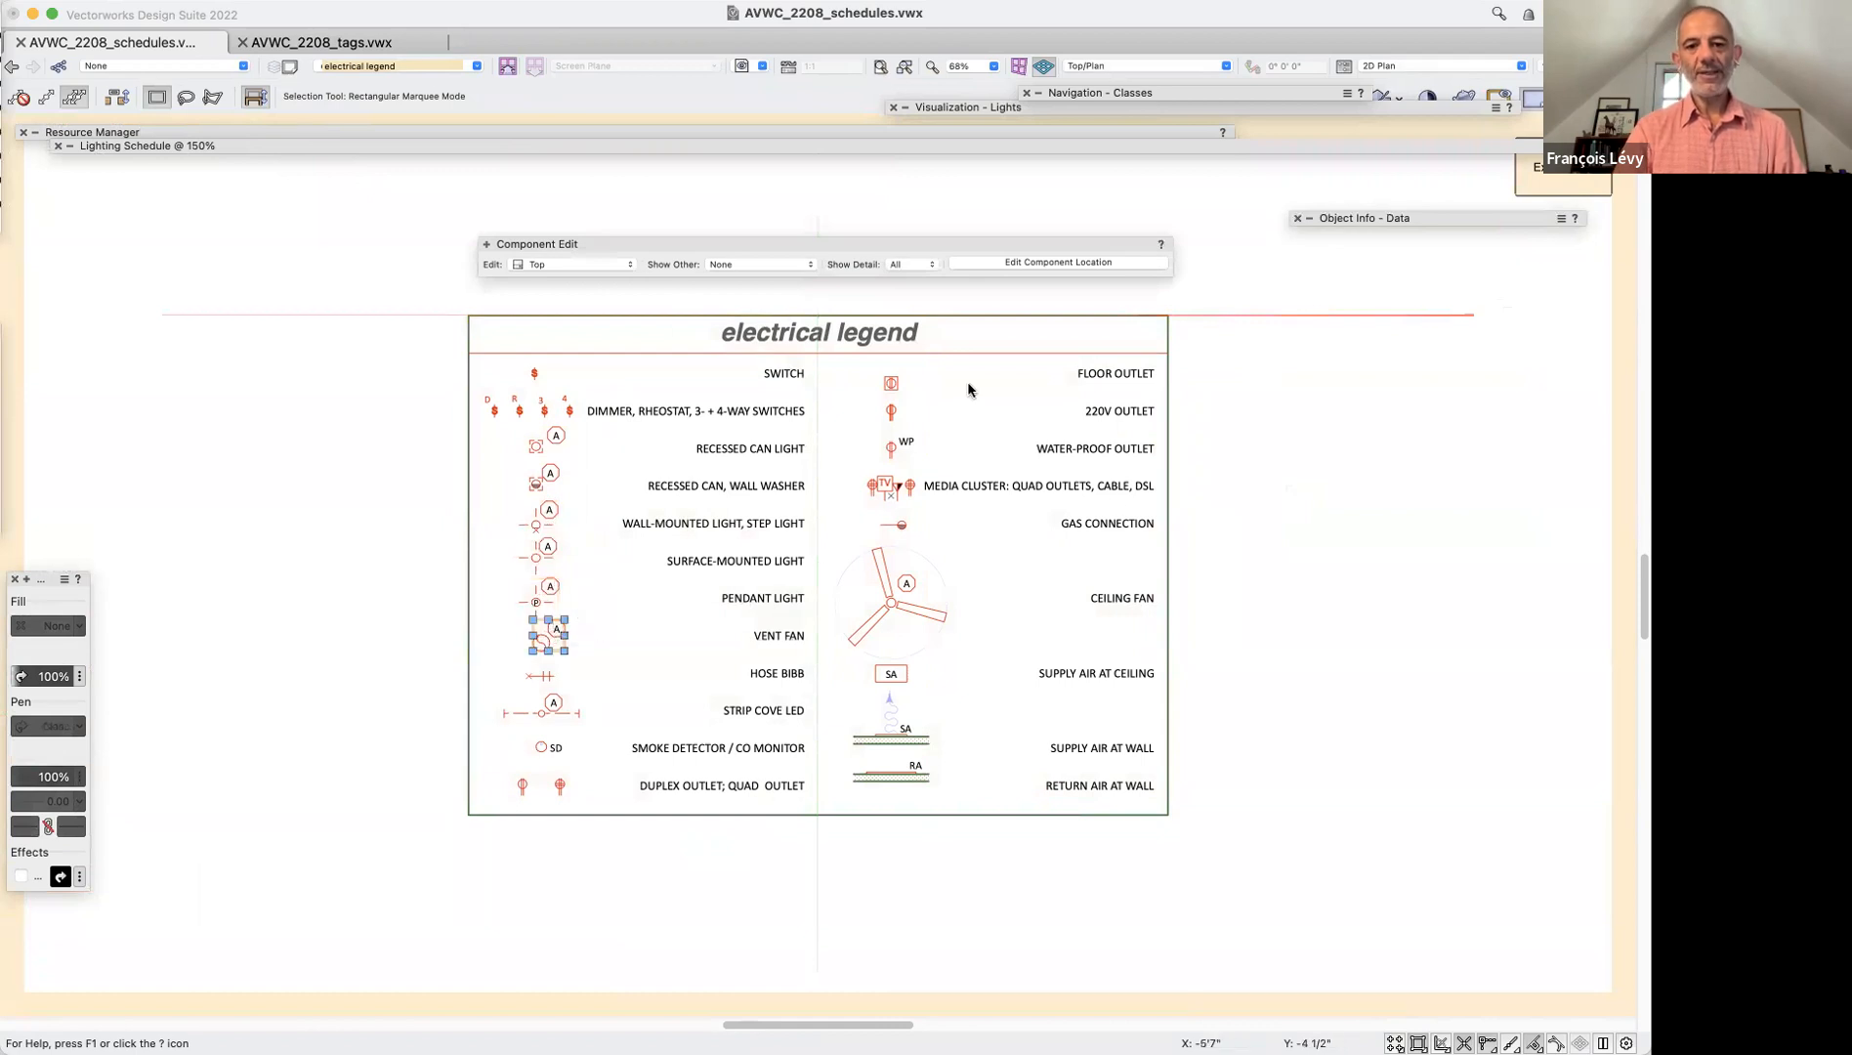
click(1593, 186)
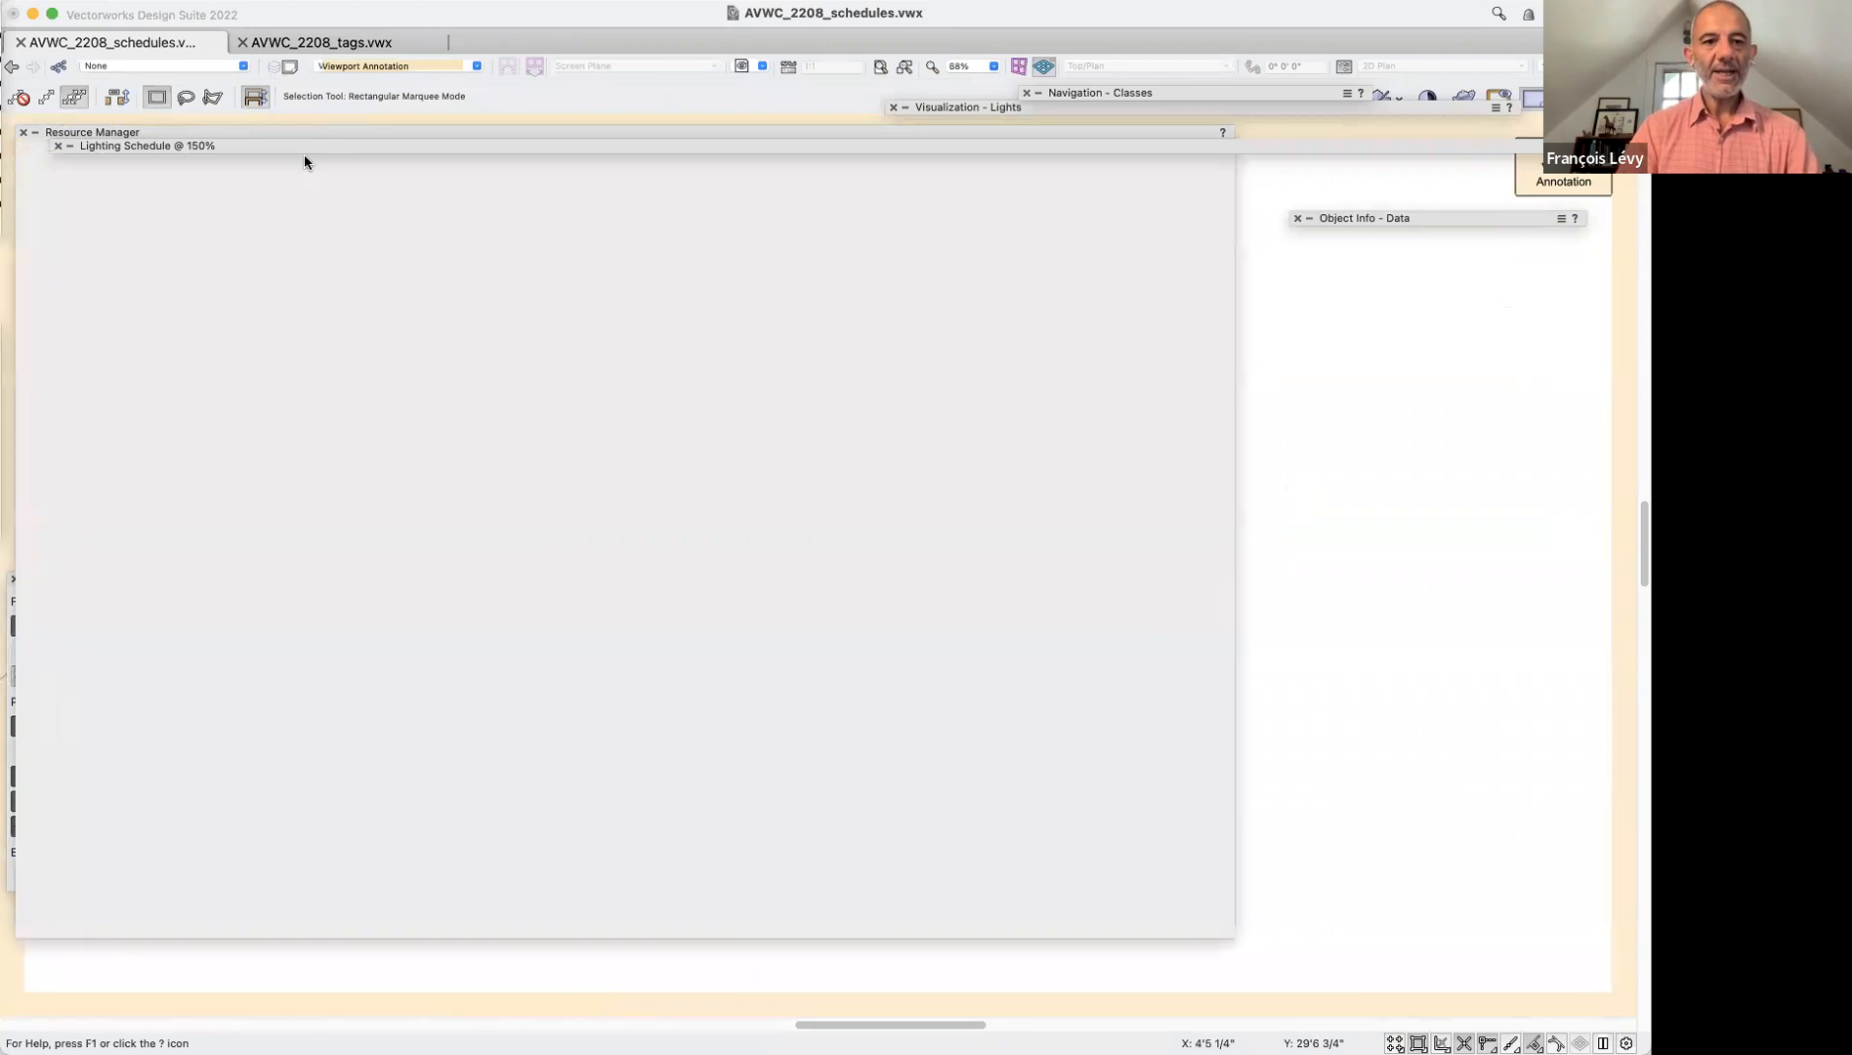
Examine the criteria of database row 3 in the Lighting Schedule, leave them unchanged, and close the worksheet
mouse_move(305, 151)
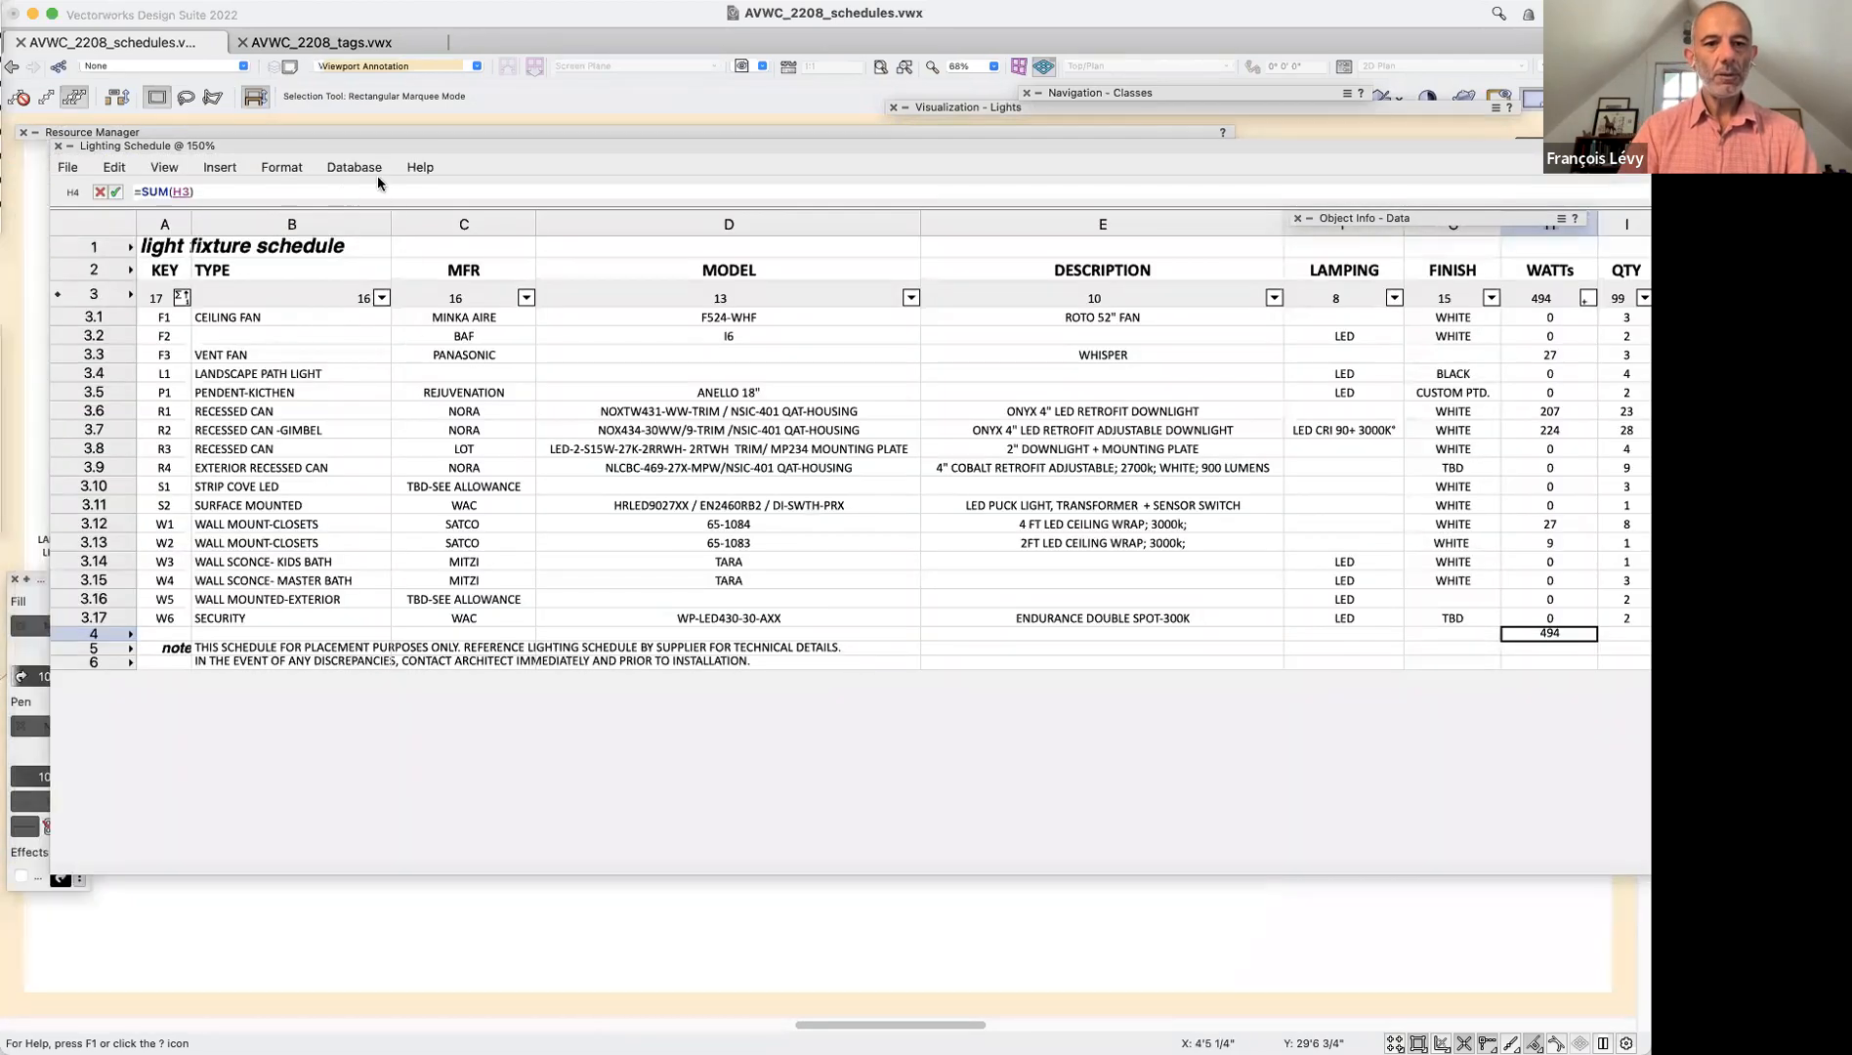
click(94, 295)
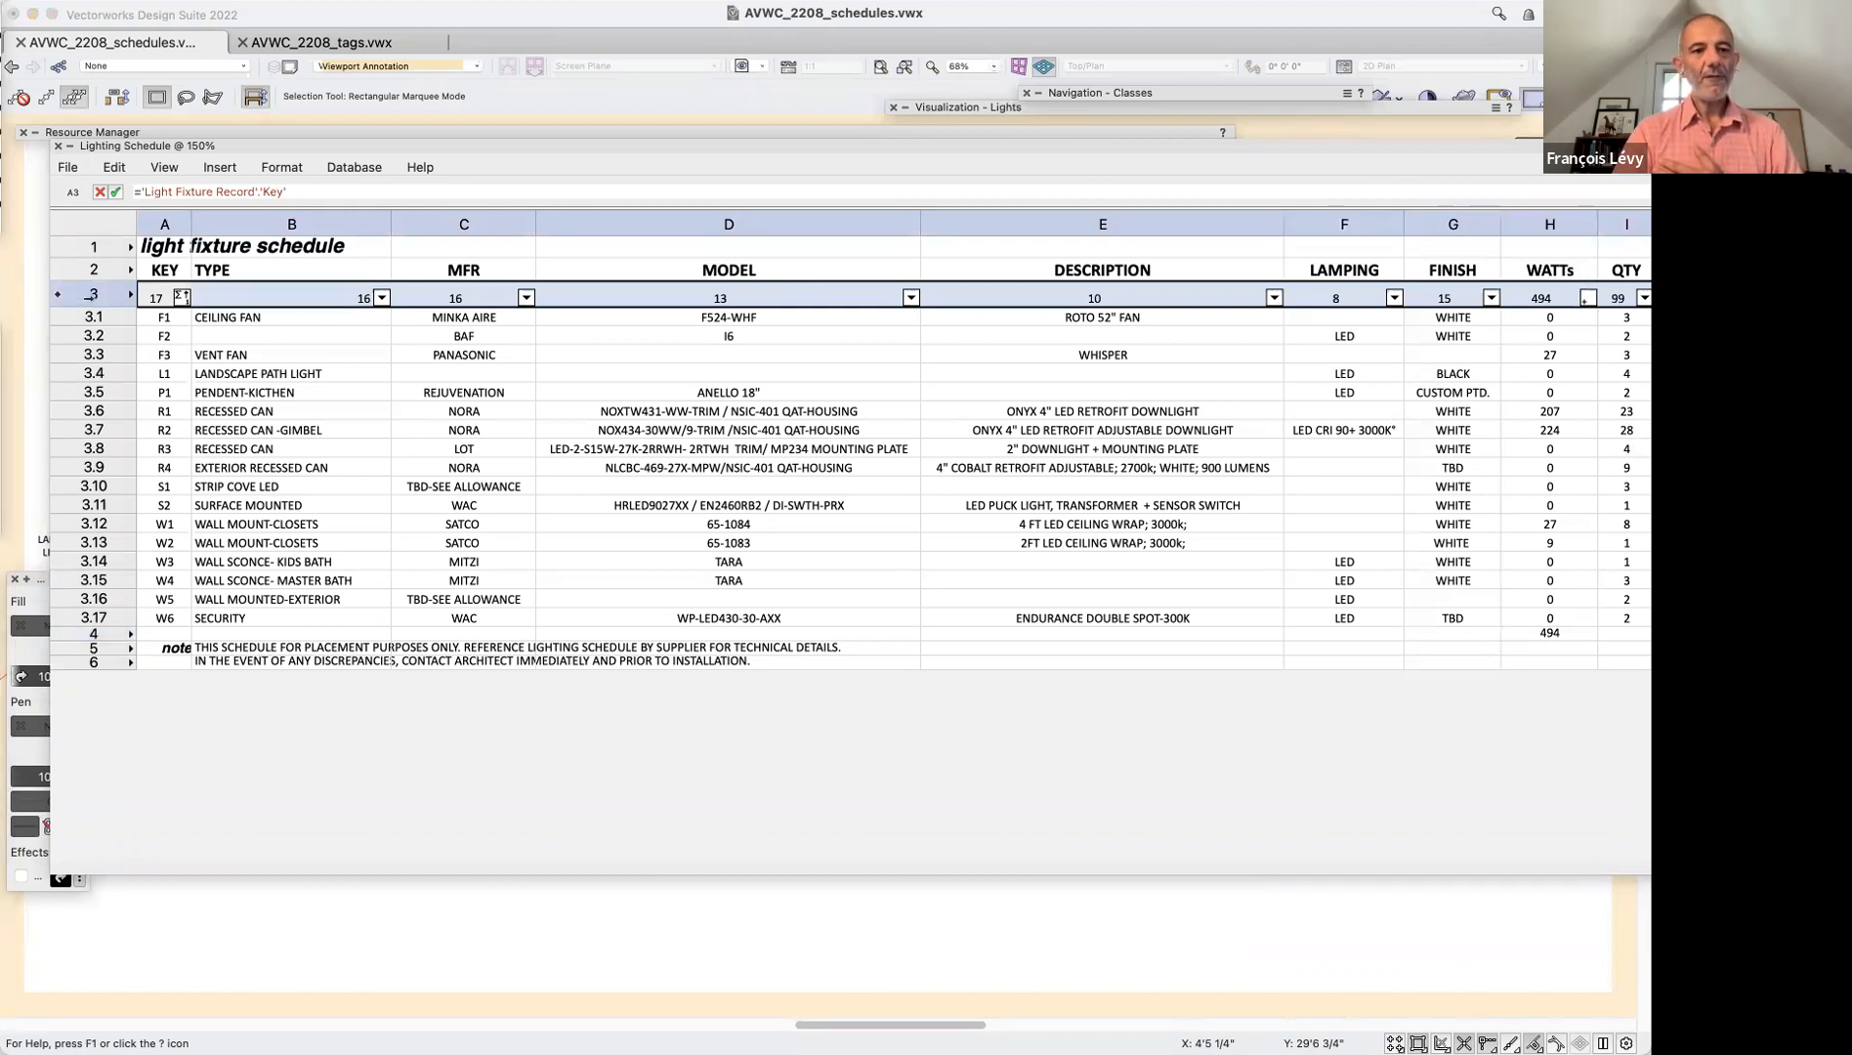
right_click(89, 301)
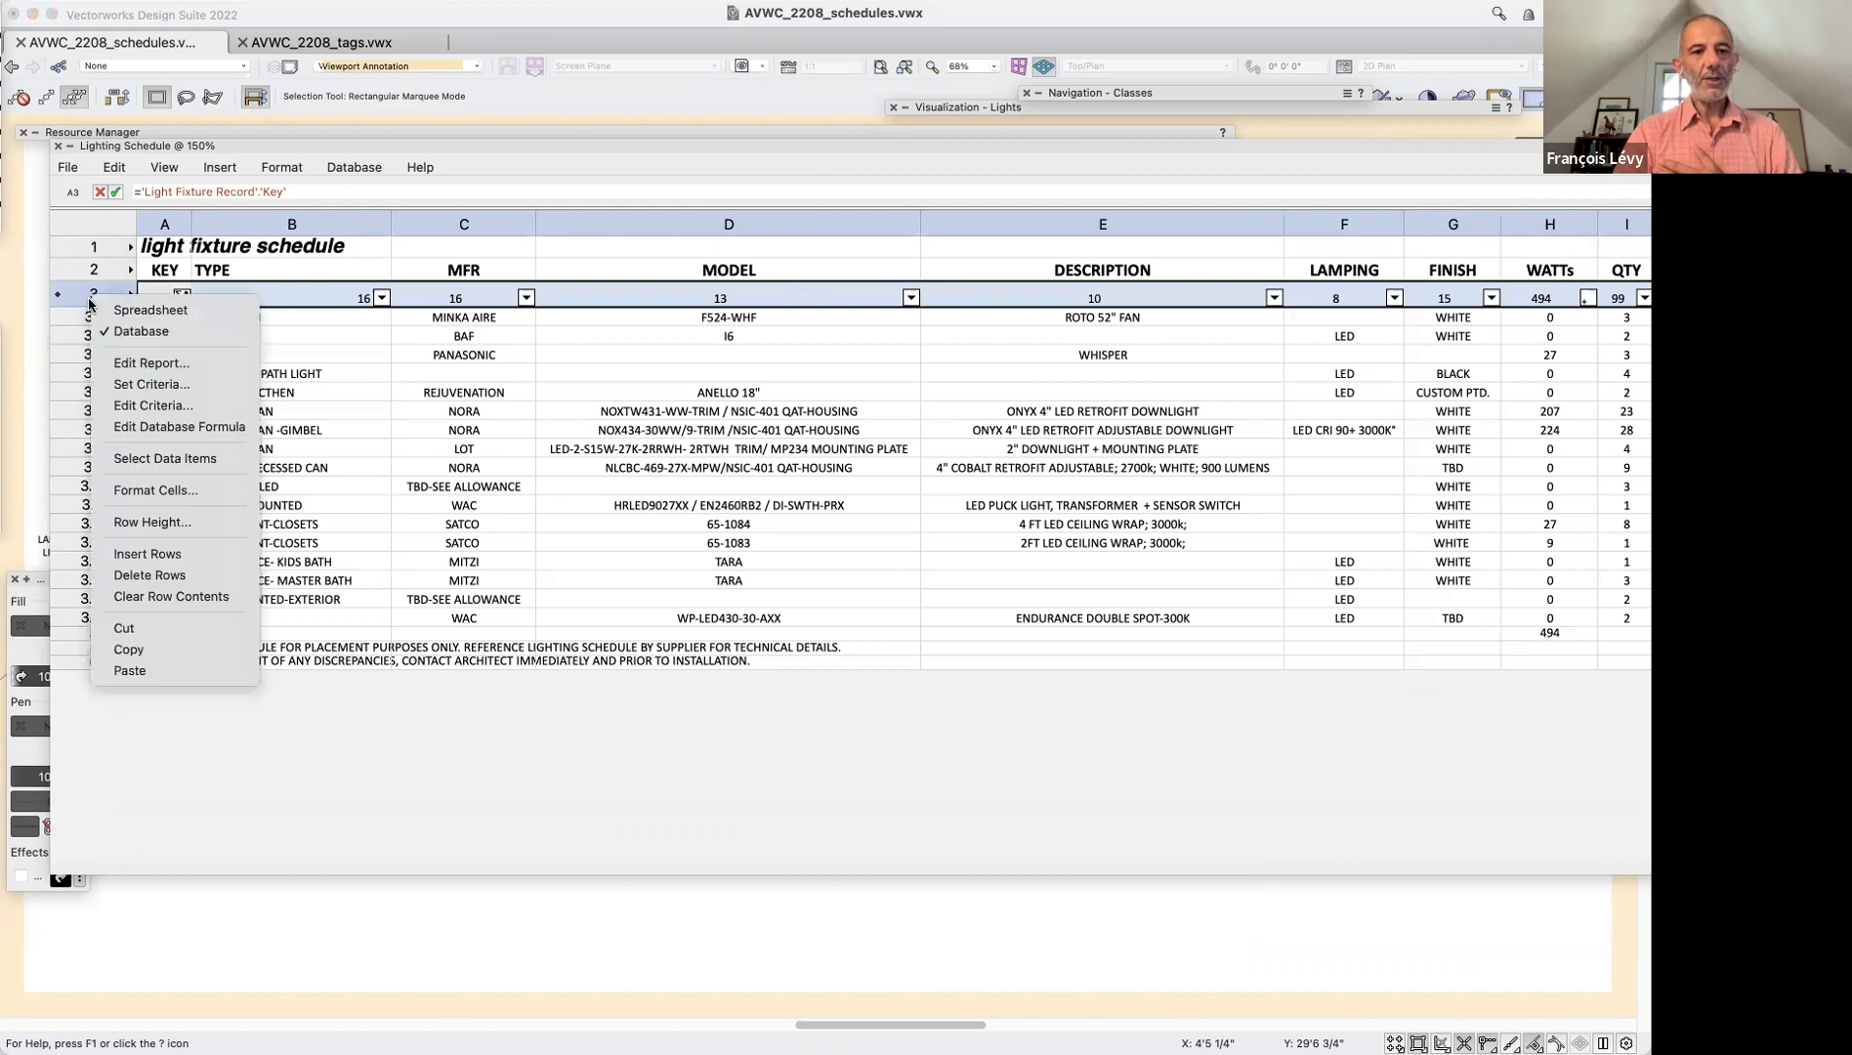
click(117, 405)
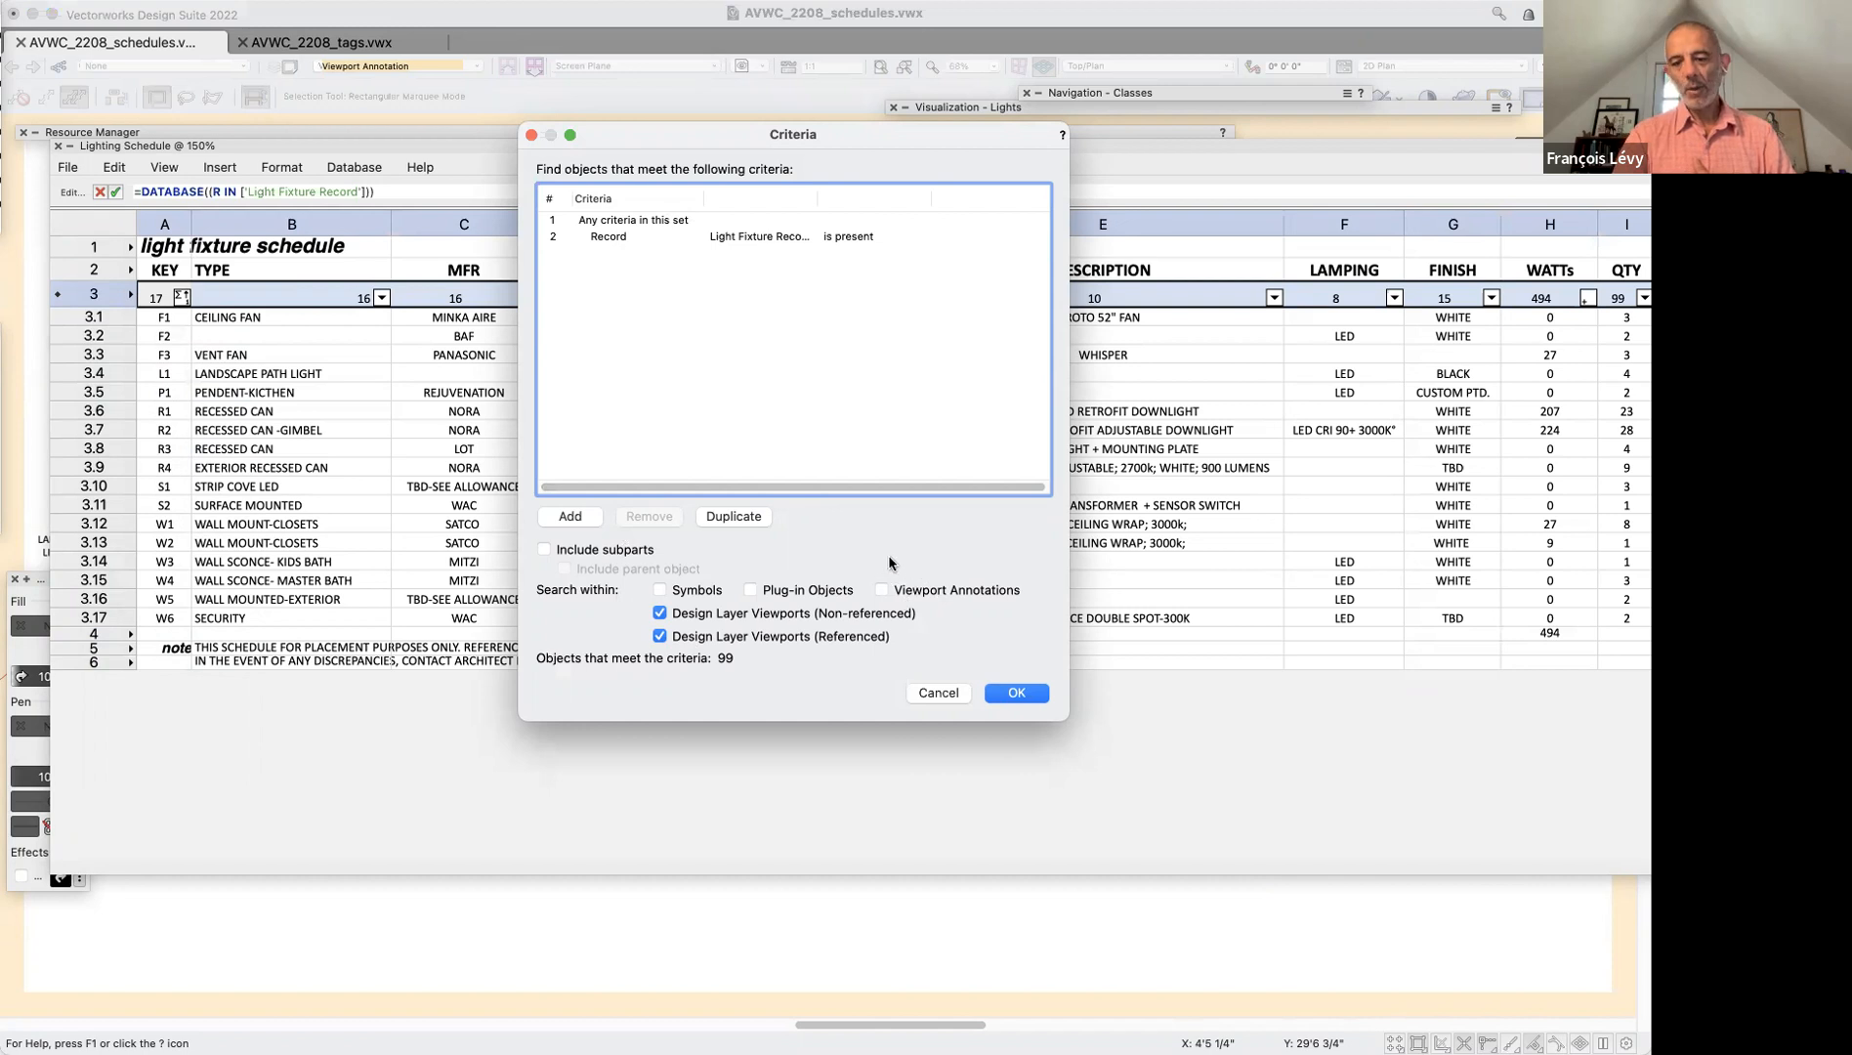
click(938, 694)
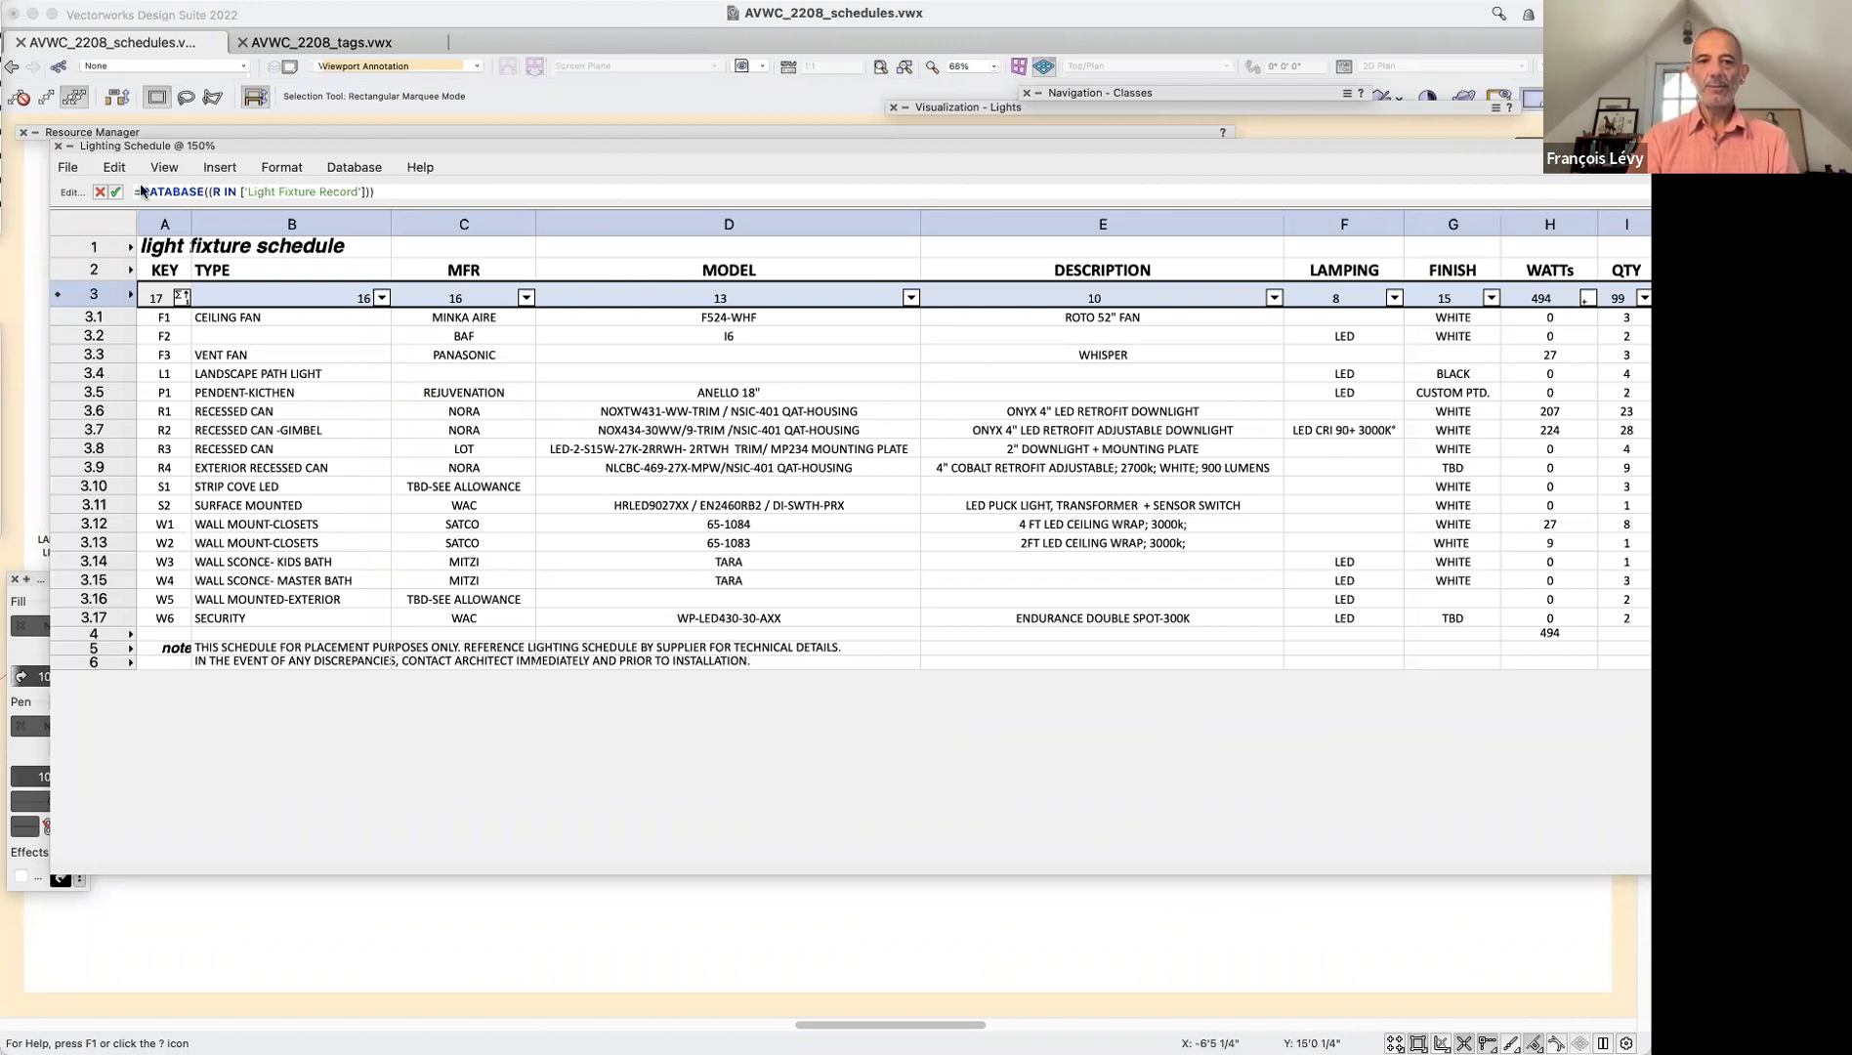
click(57, 146)
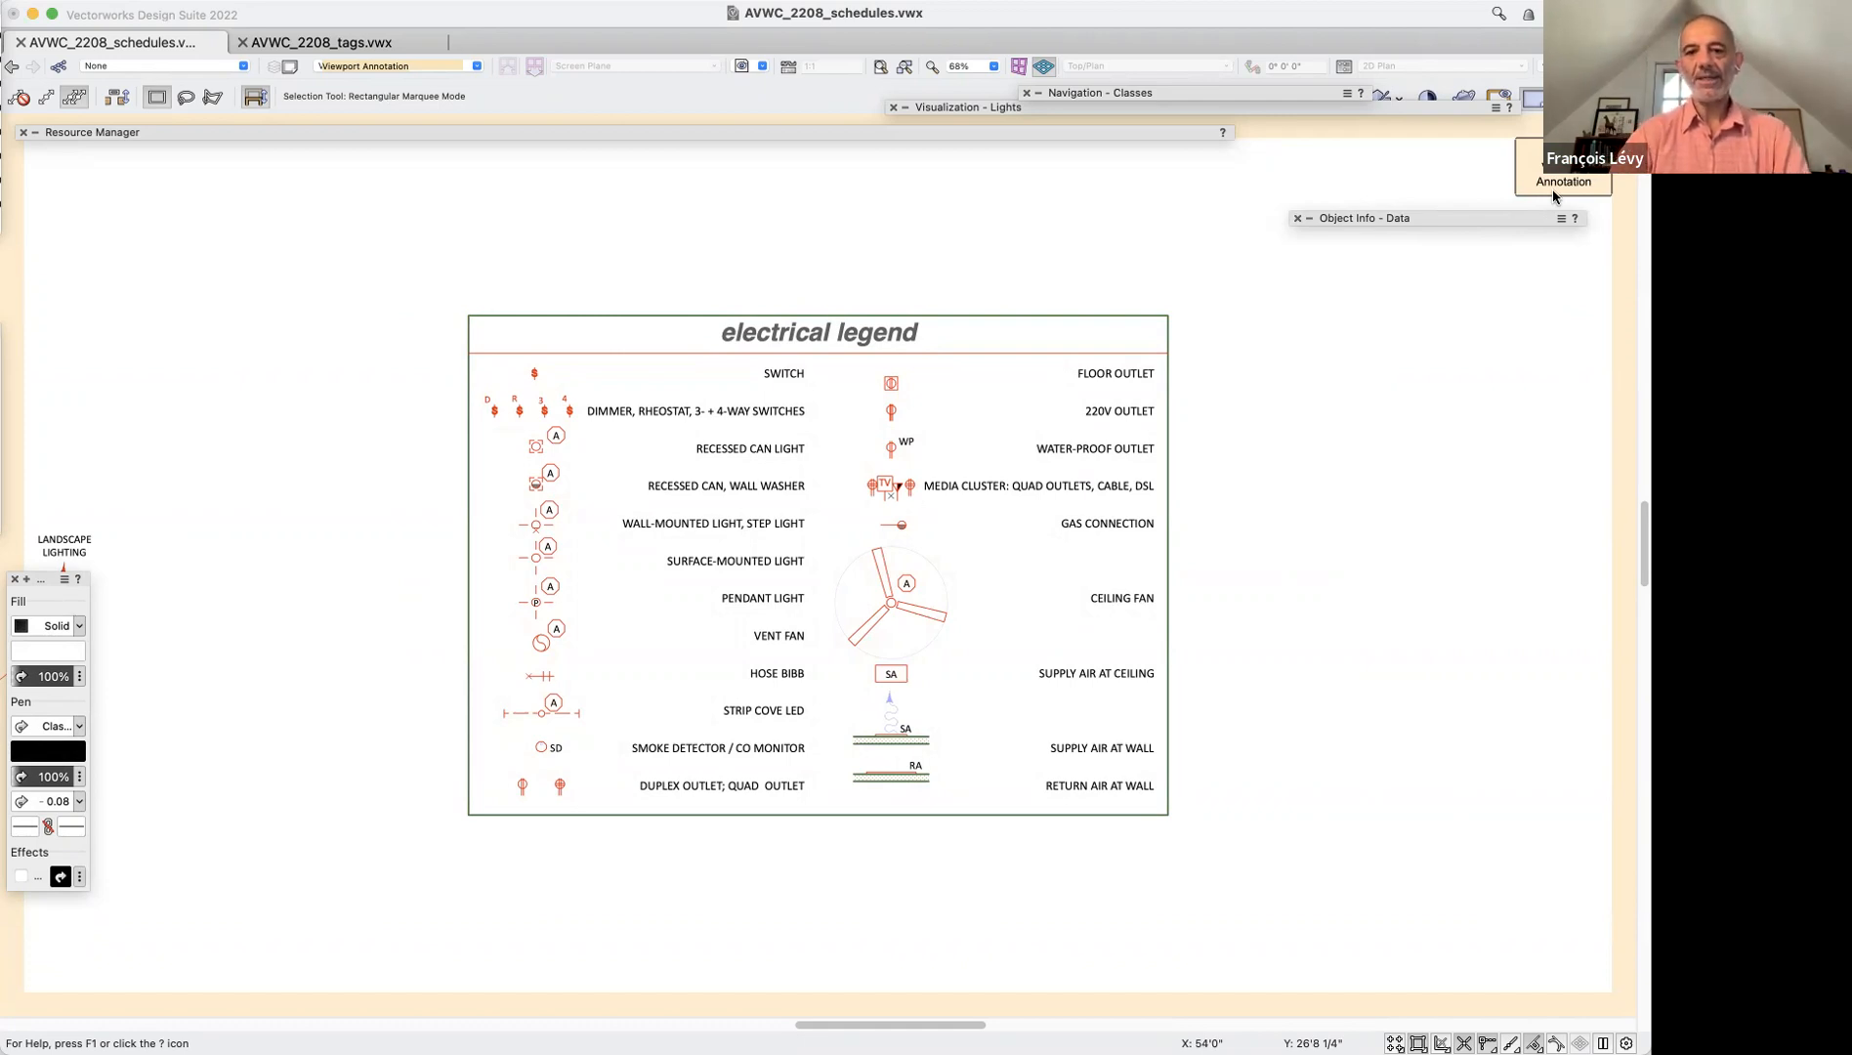
Exit the viewport annotations and recall the saved views 4b lighting schedule and 4a lighting layout
click(1555, 189)
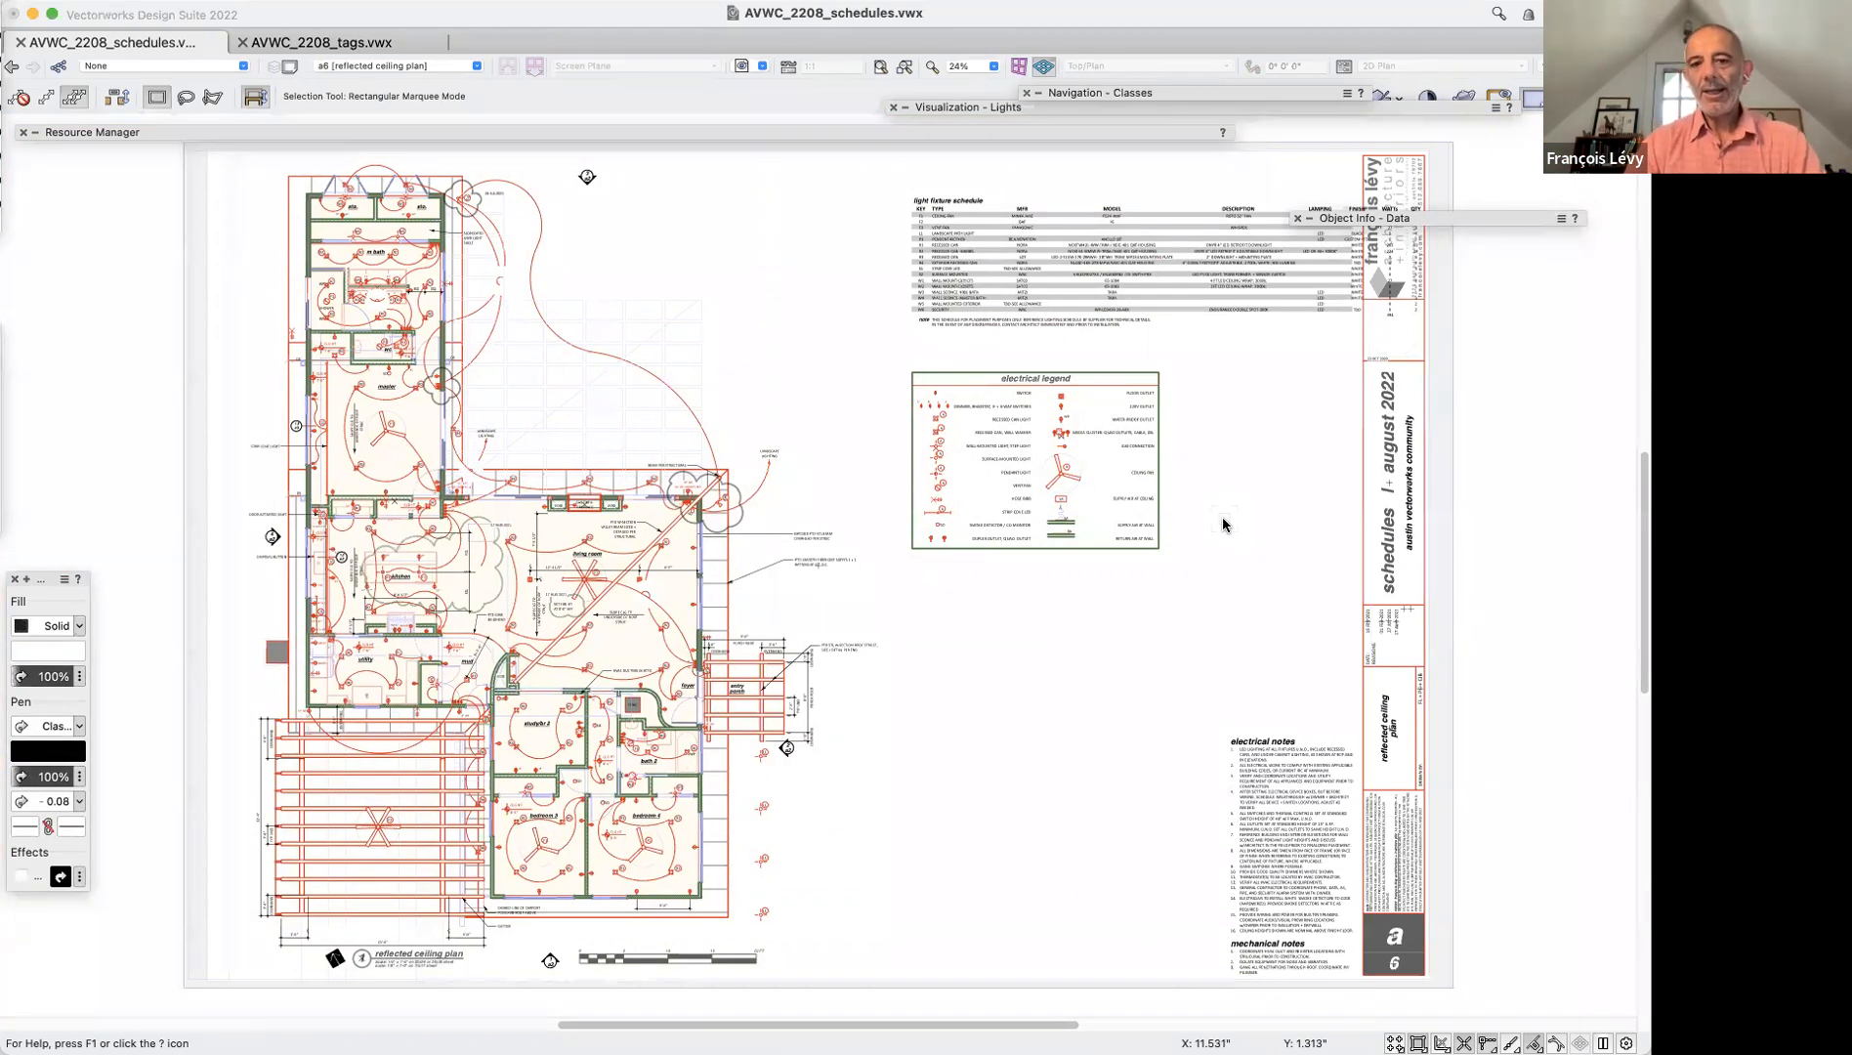
click(745, 64)
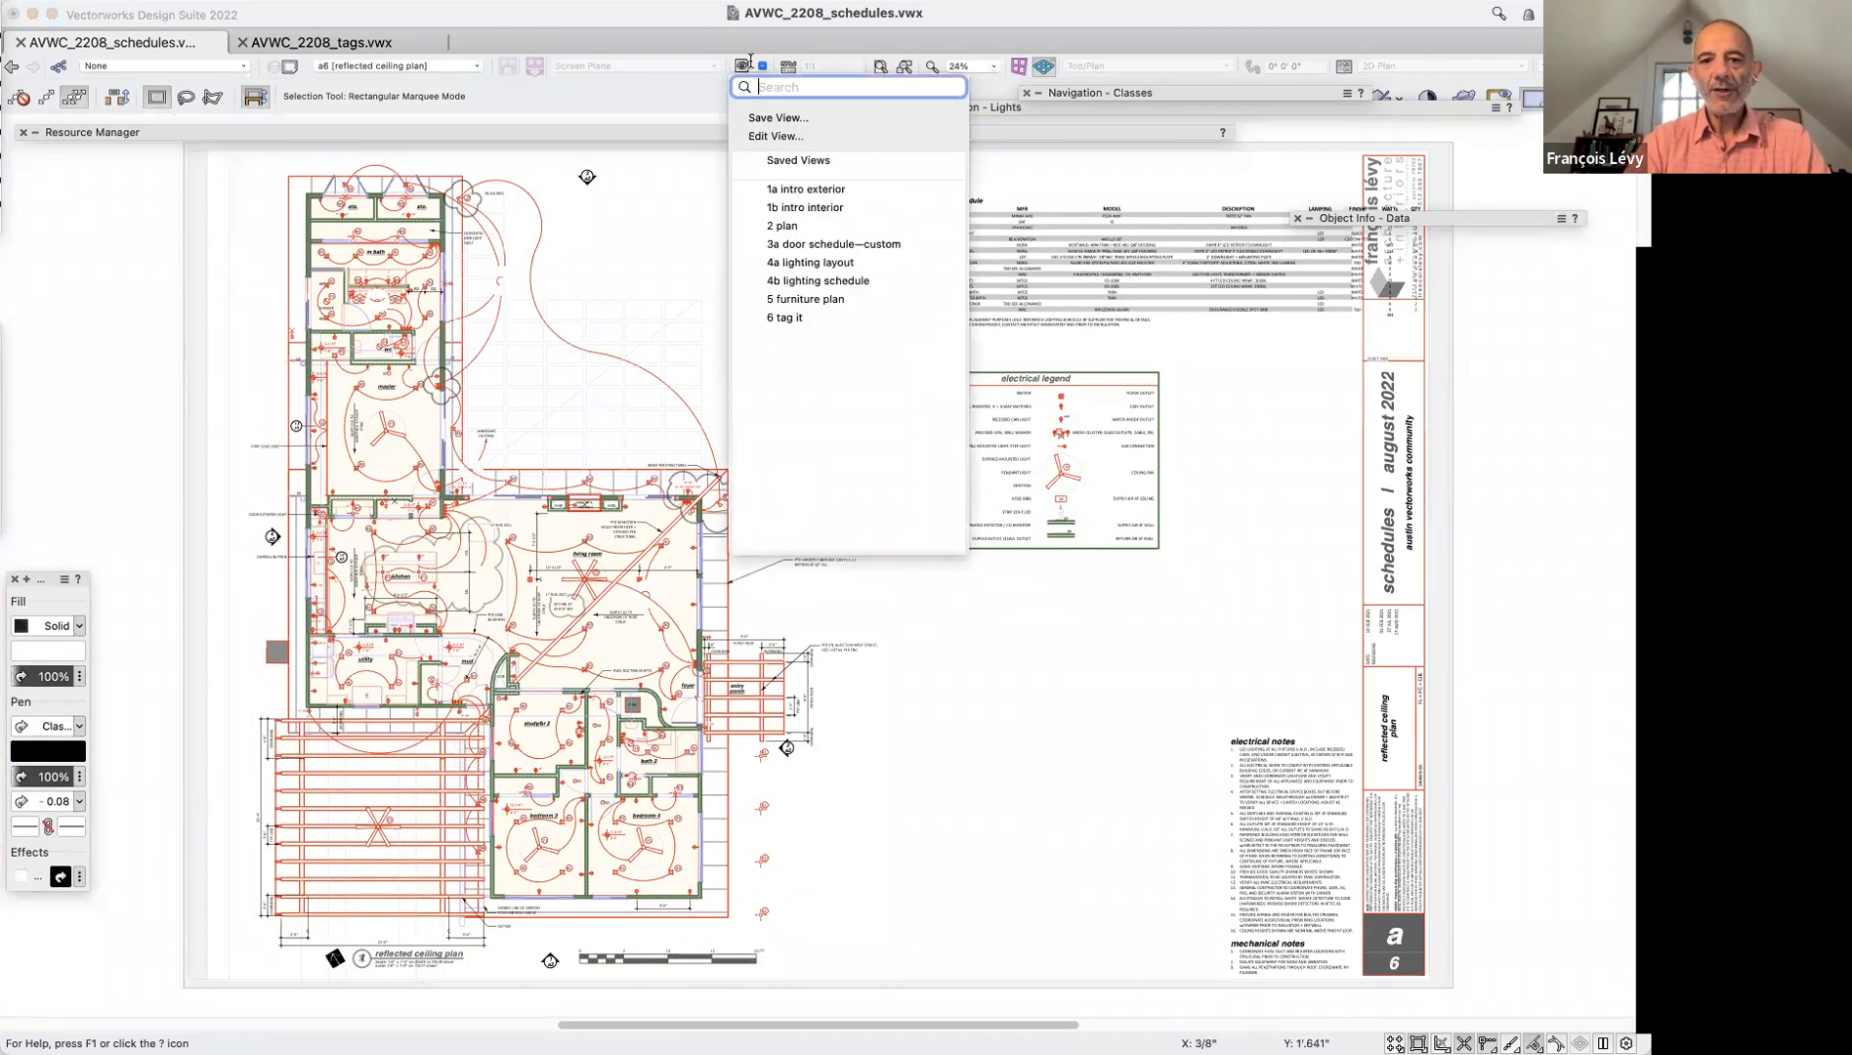
click(826, 281)
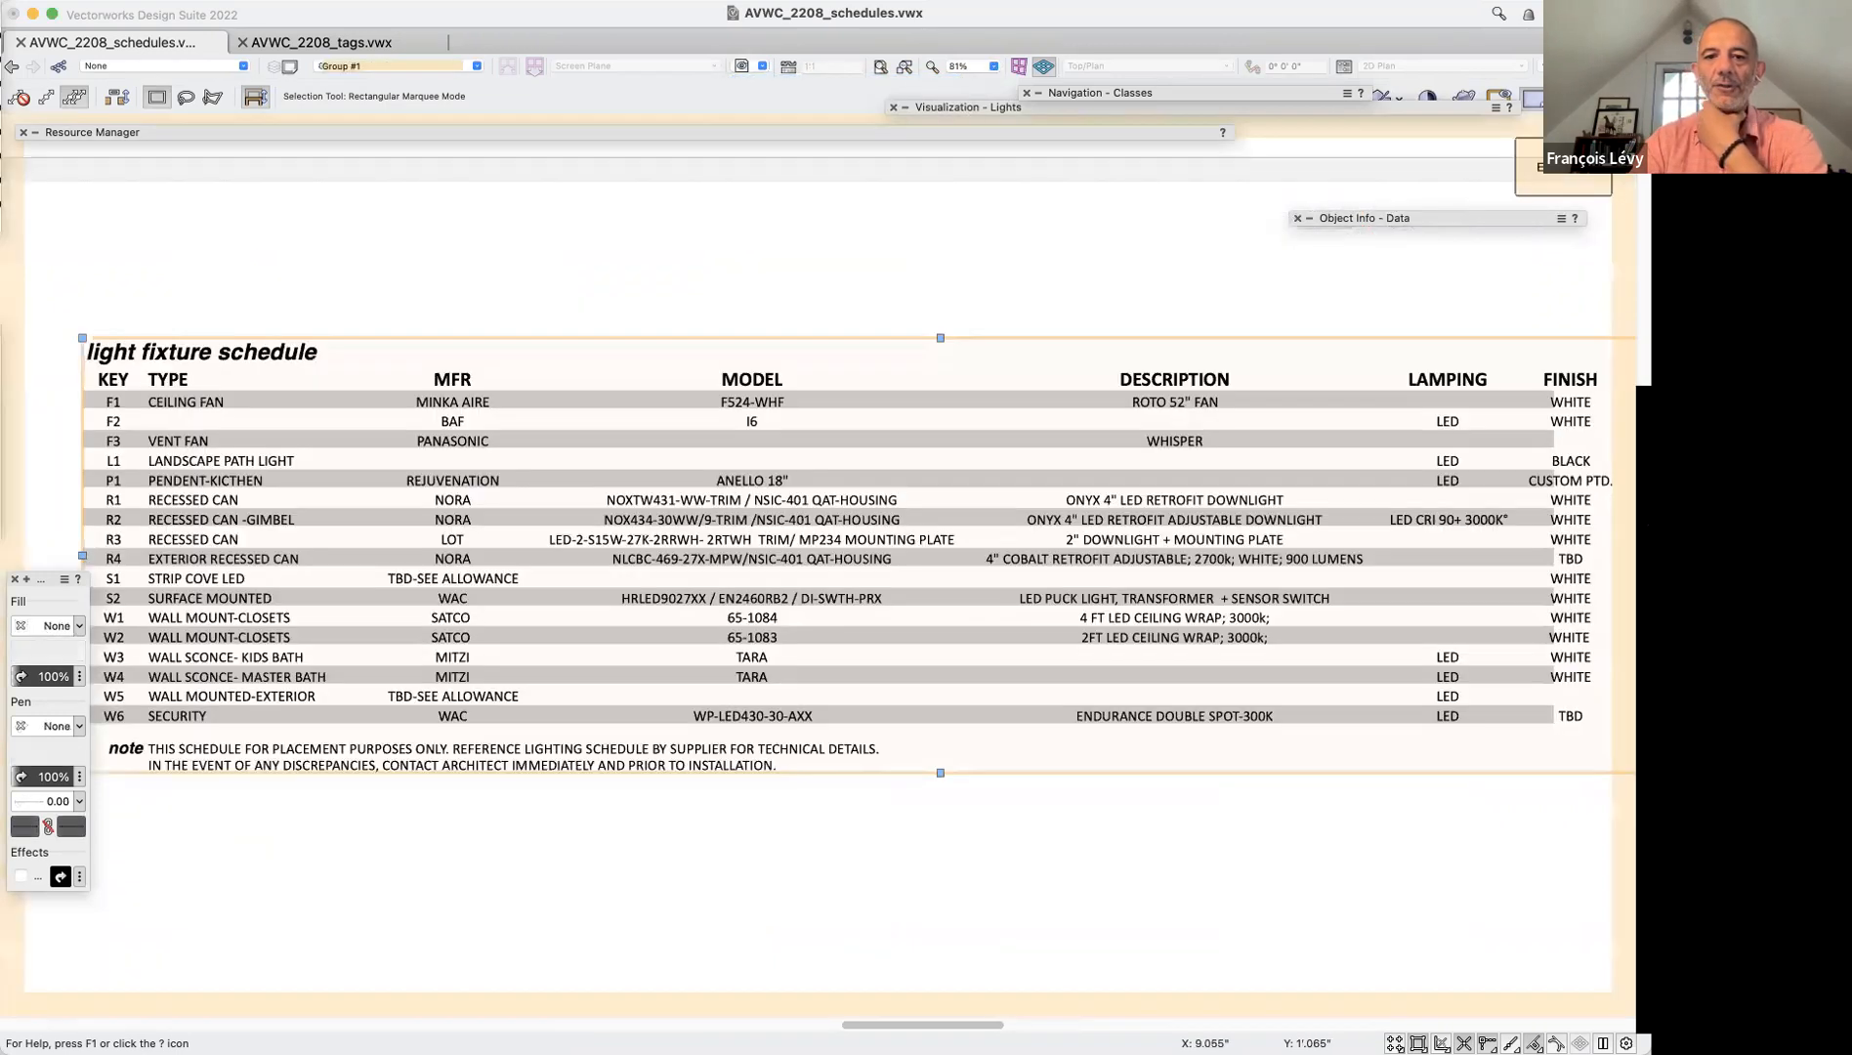
click(744, 68)
click(817, 263)
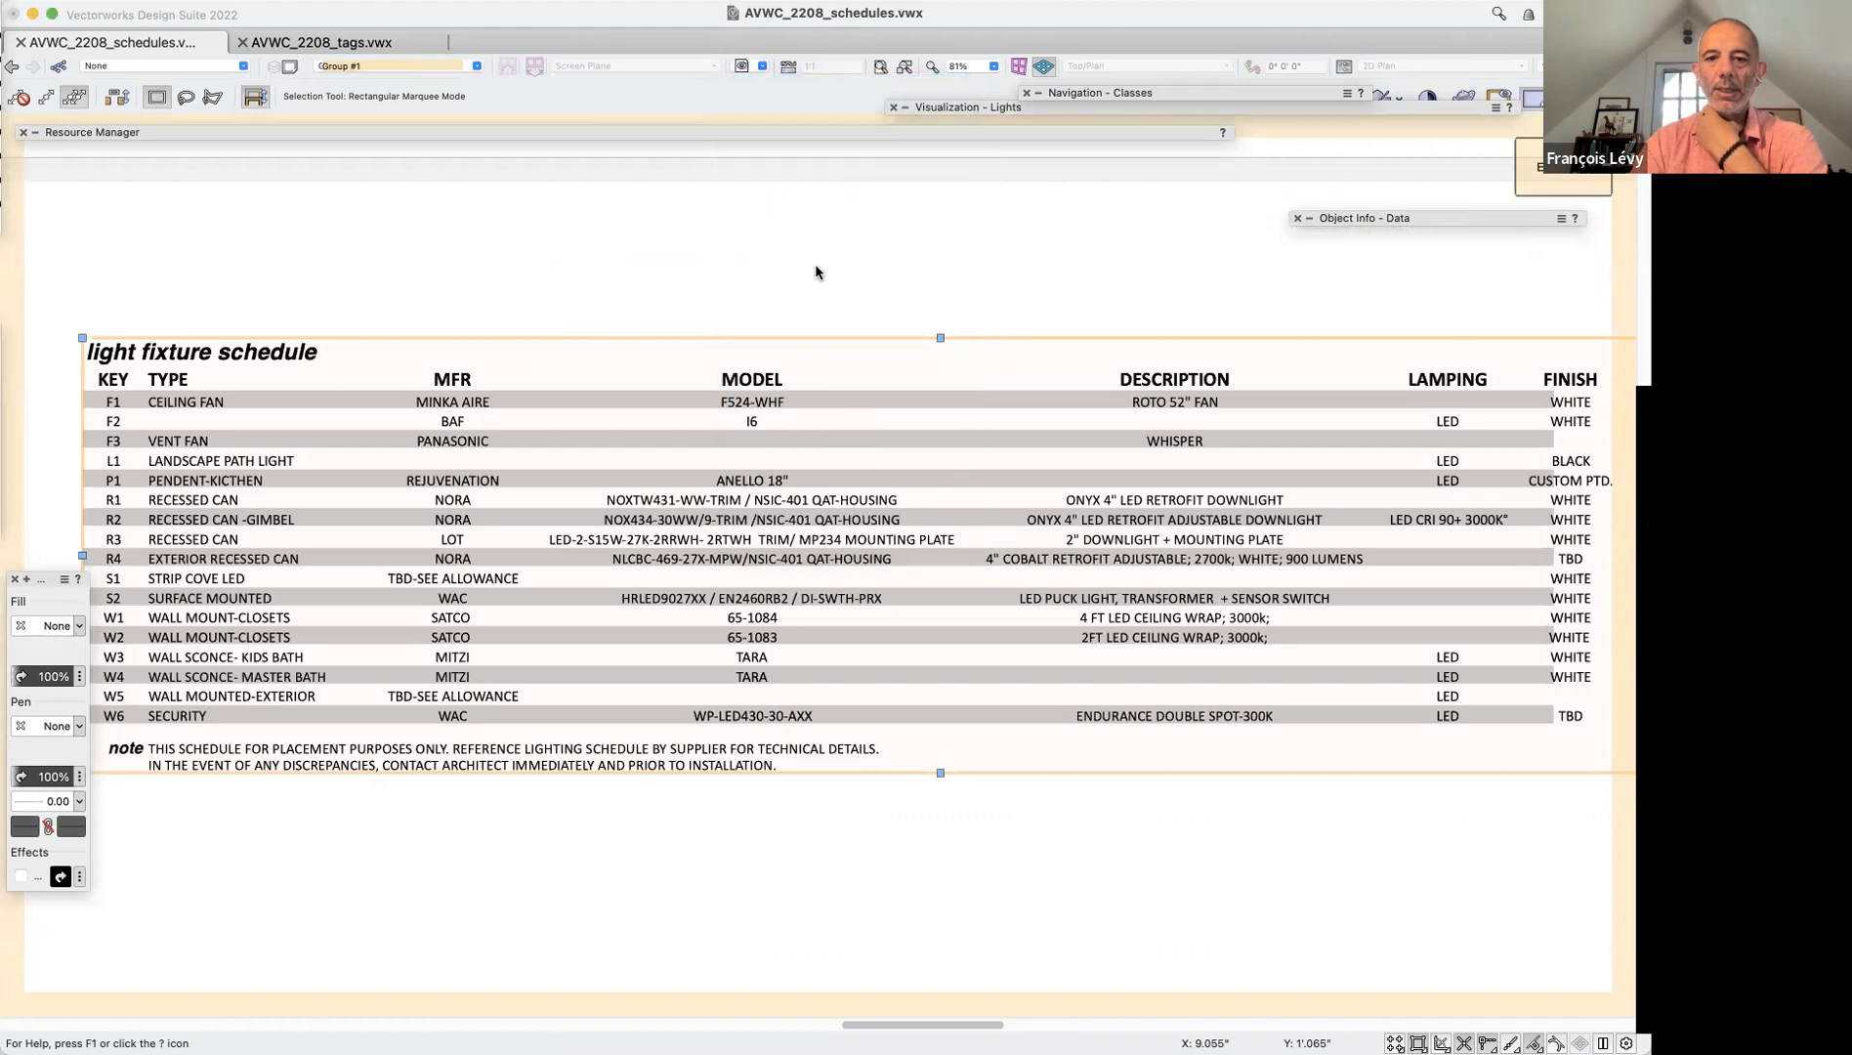
Check individual recessed light symbols inside and just outside the main living space by selecting them on the Floor-1 plan
click(890, 552)
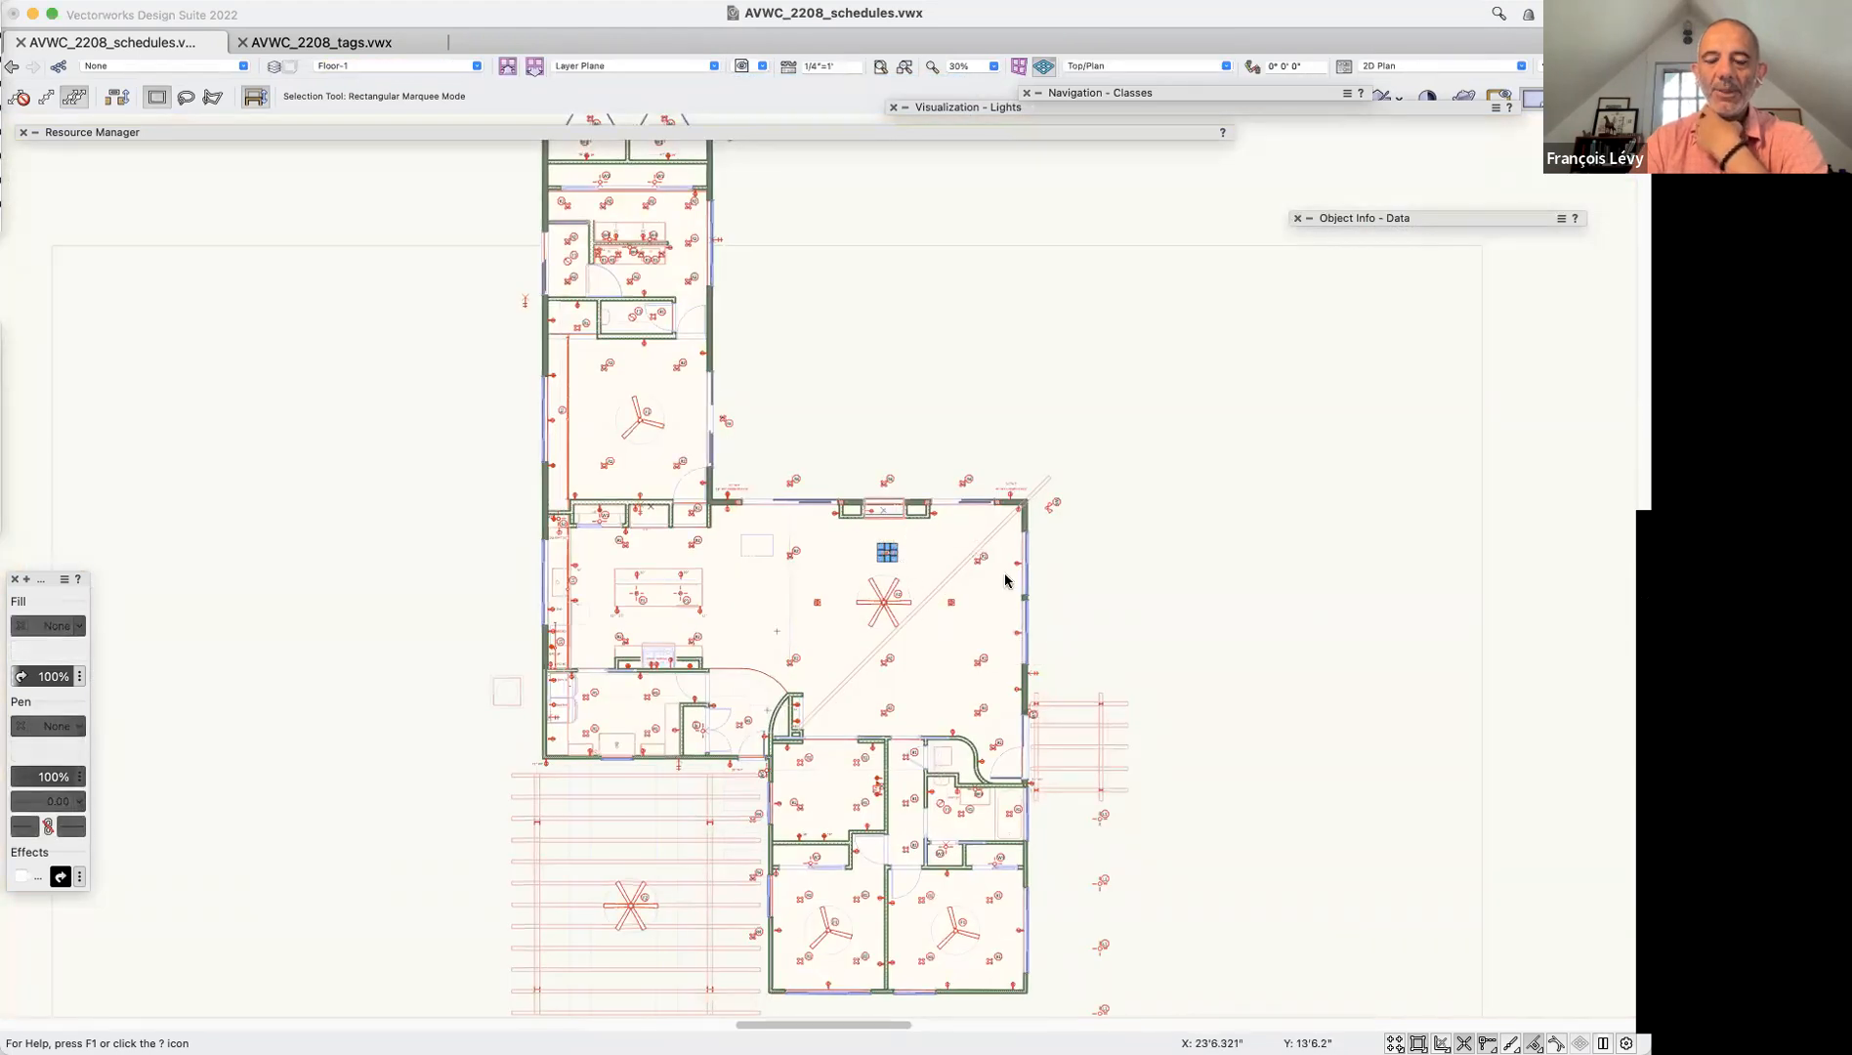
drag(981, 559, 981, 559)
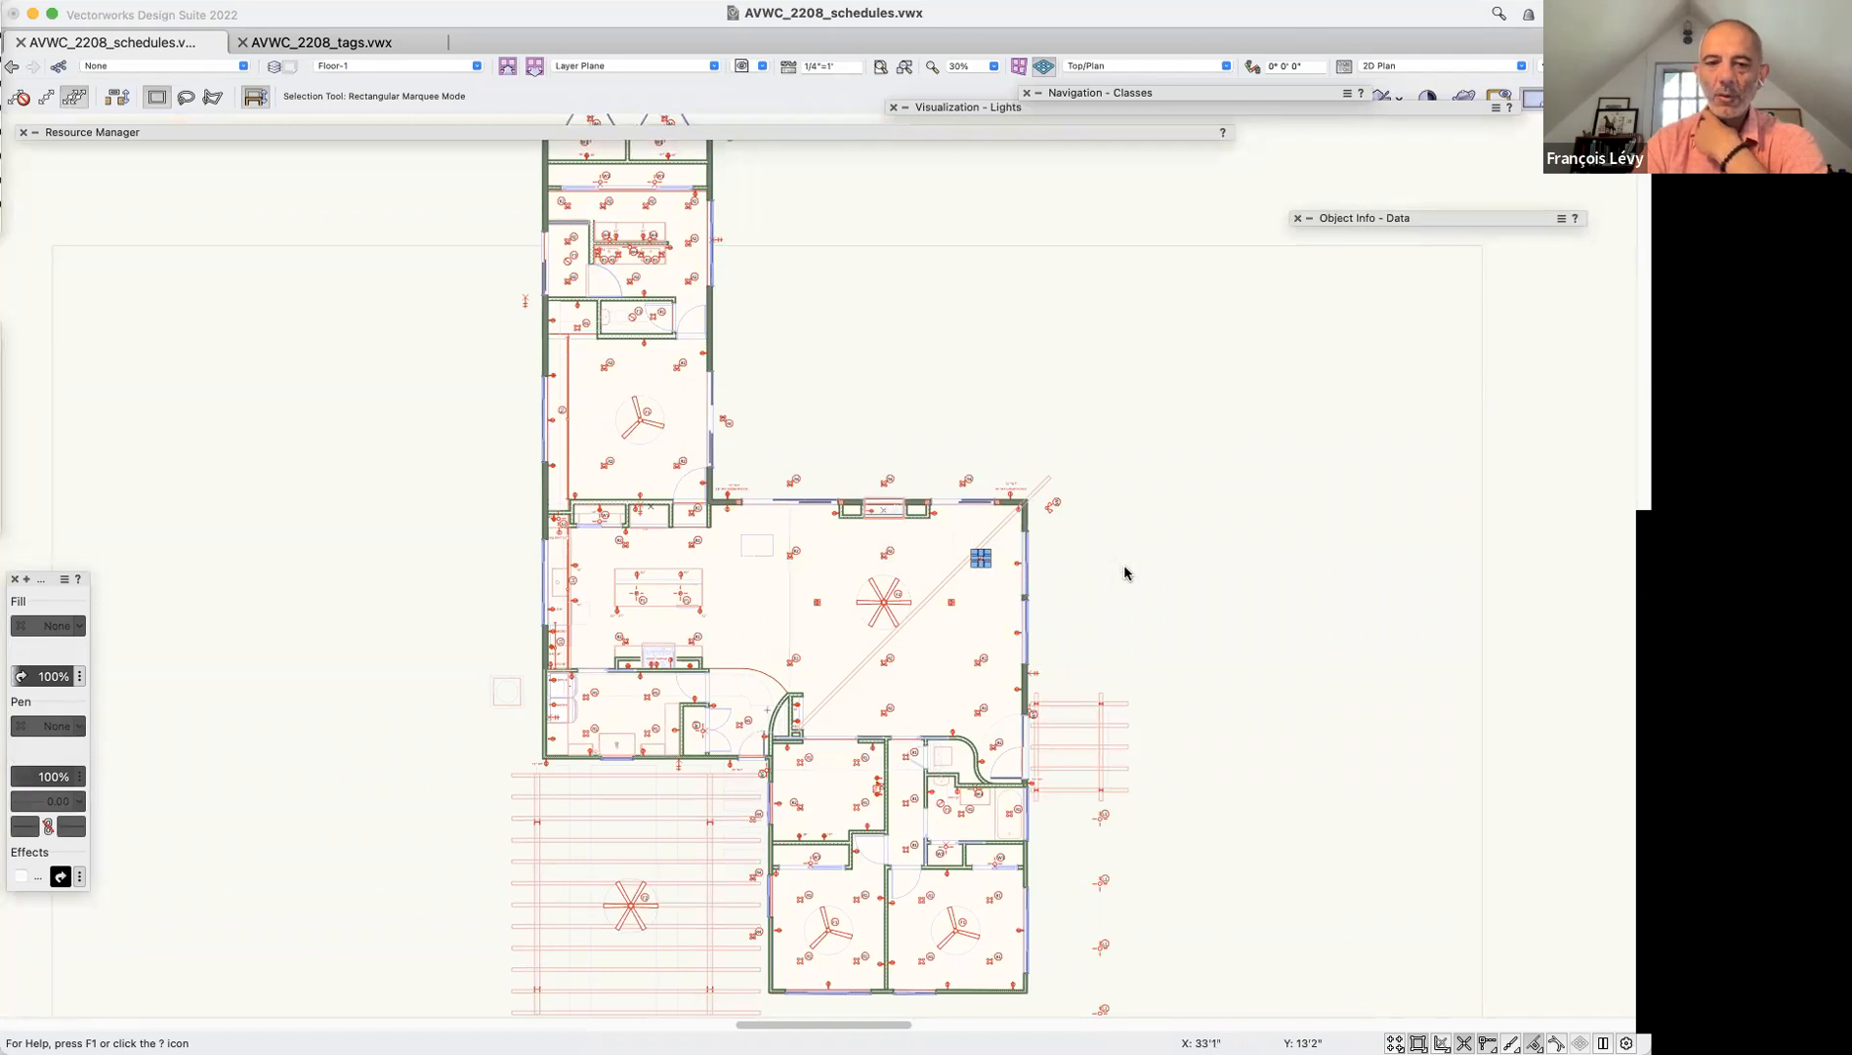
click(966, 481)
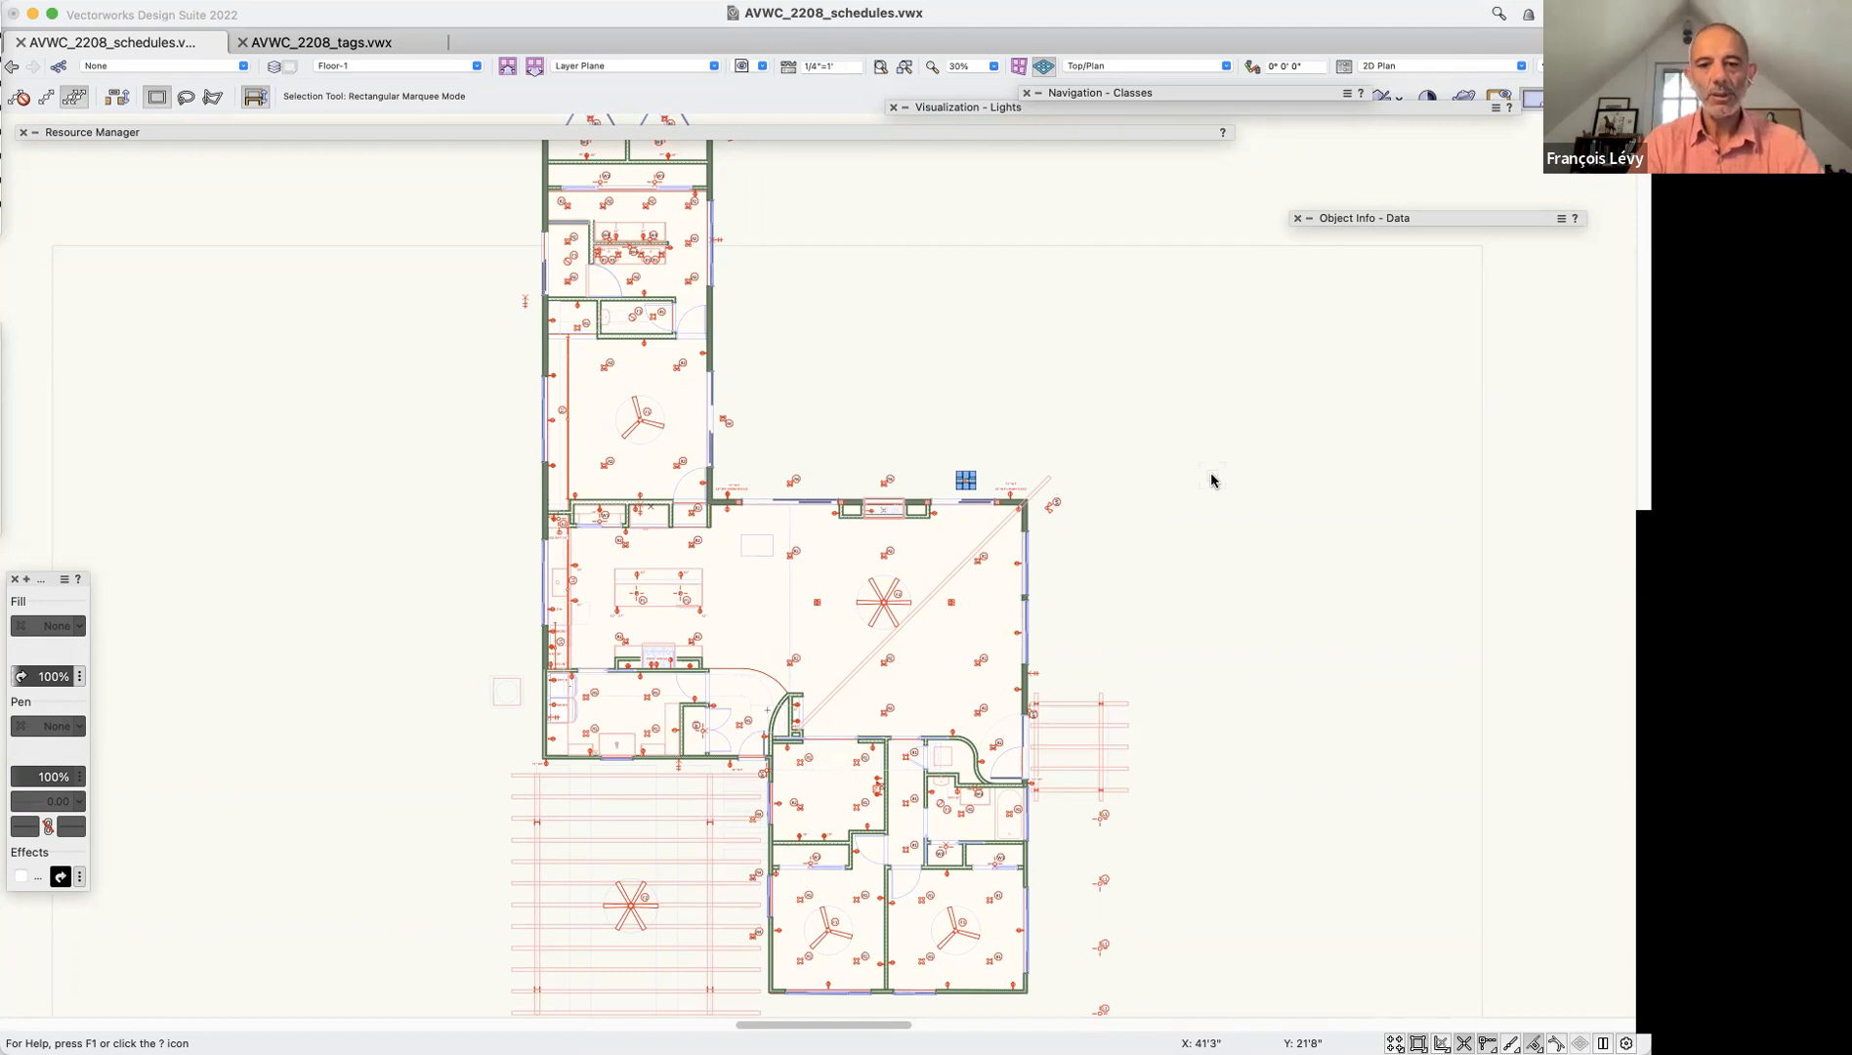
Select the F2 ceiling fan in the living space and inspect its Light Fixture Record data
key(c)
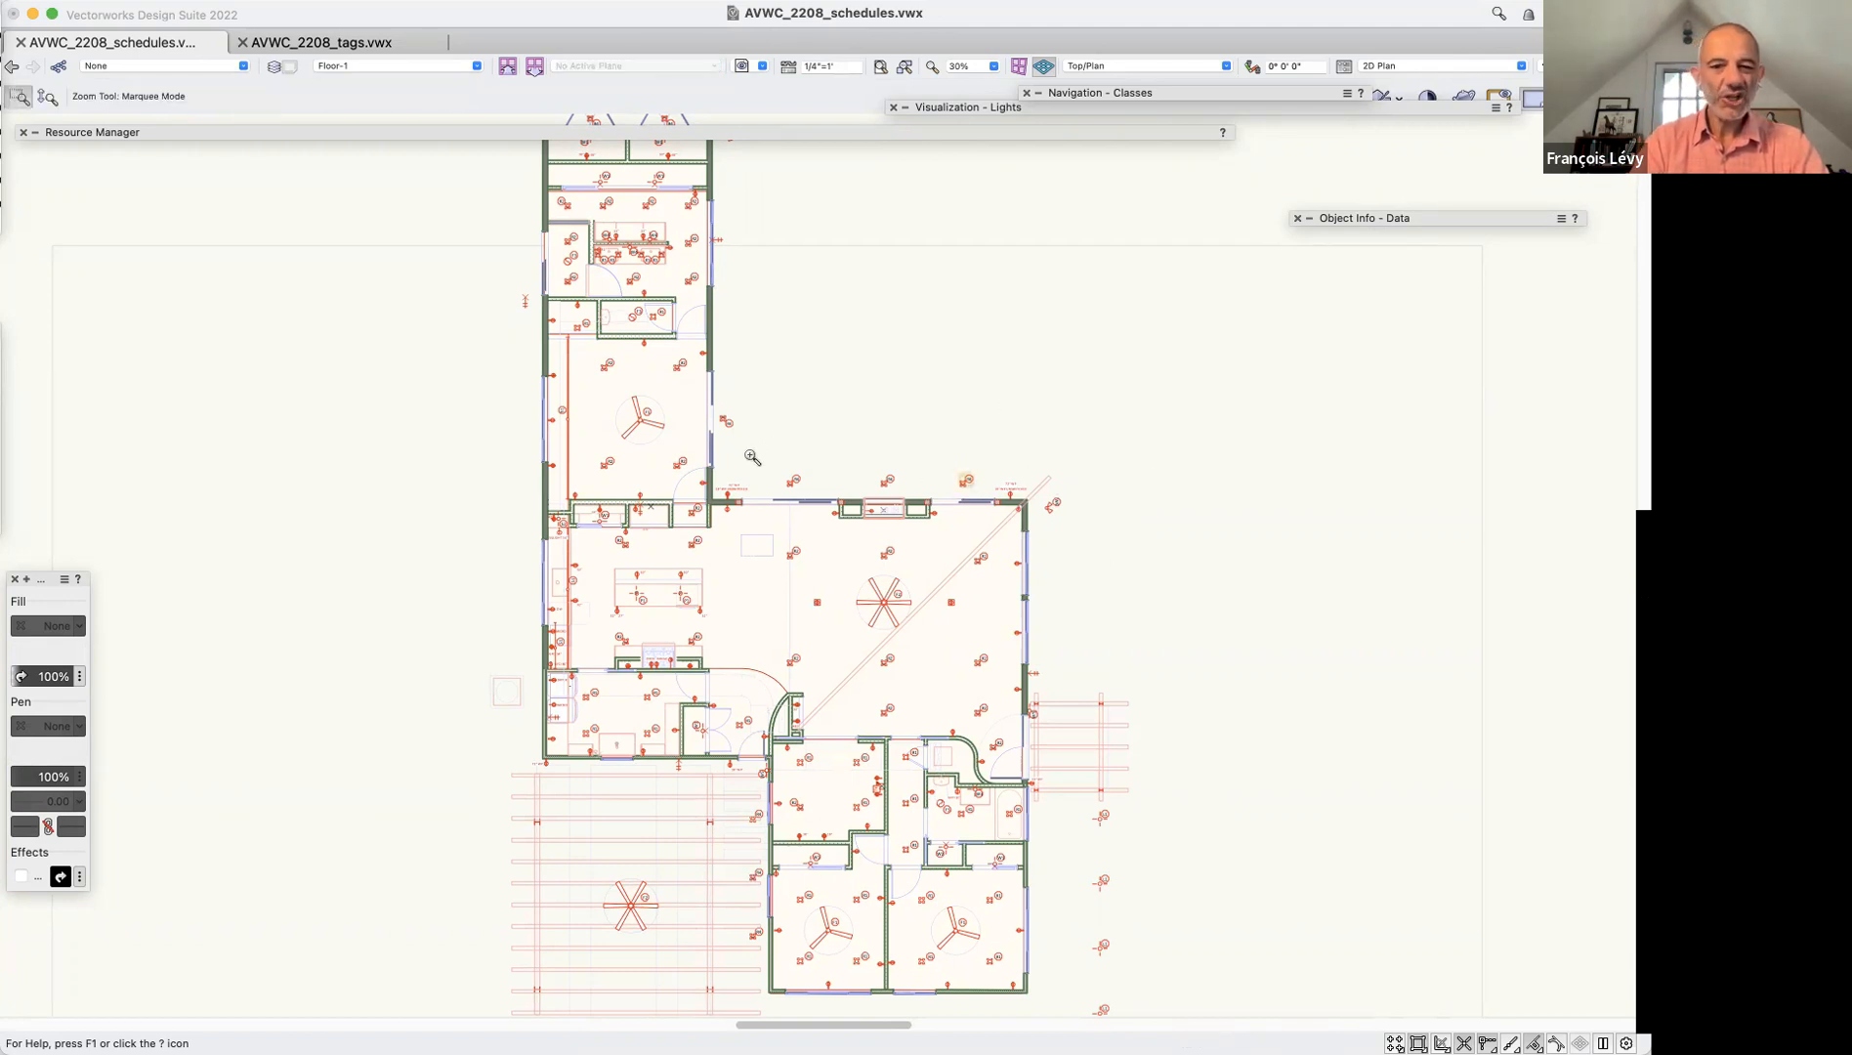
drag(842, 547, 954, 669)
key(x)
click(739, 549)
mouse_move(1443, 216)
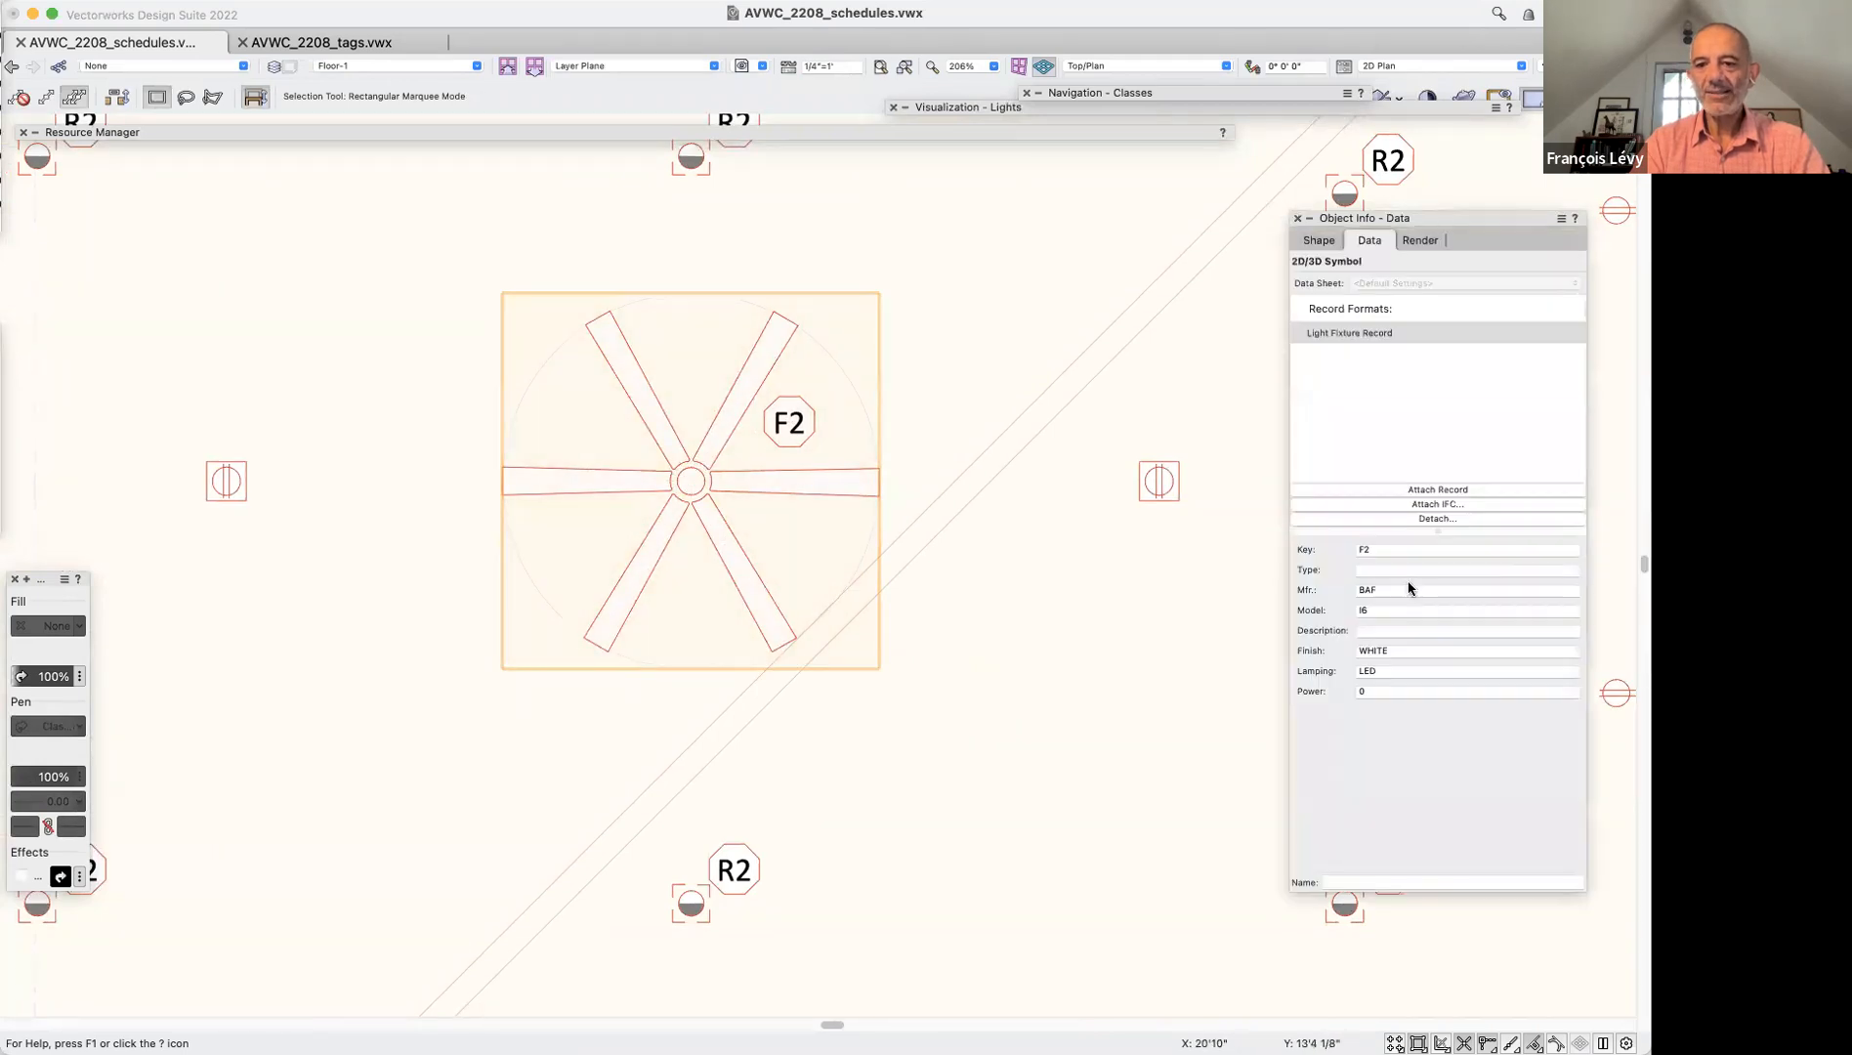
Set the F2 ceiling fan symbol's rotation to 27°
click(1321, 243)
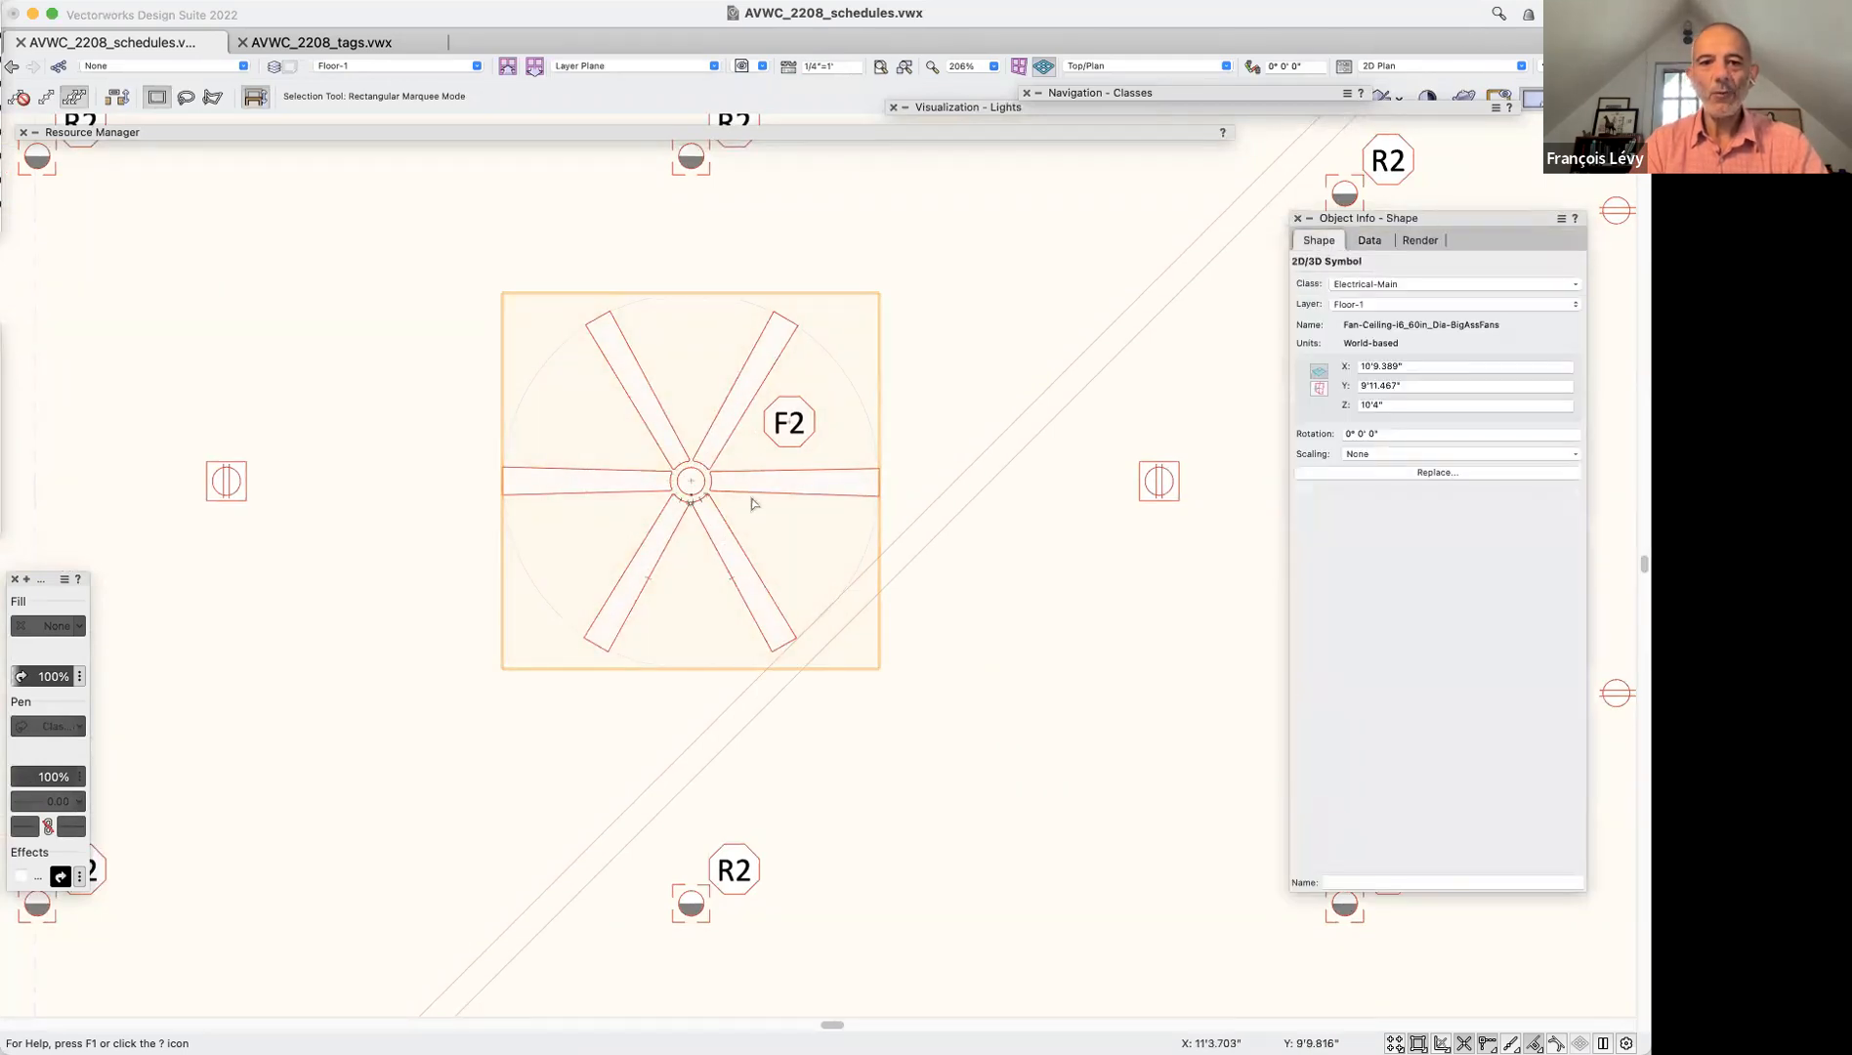
mouse_move(1474, 216)
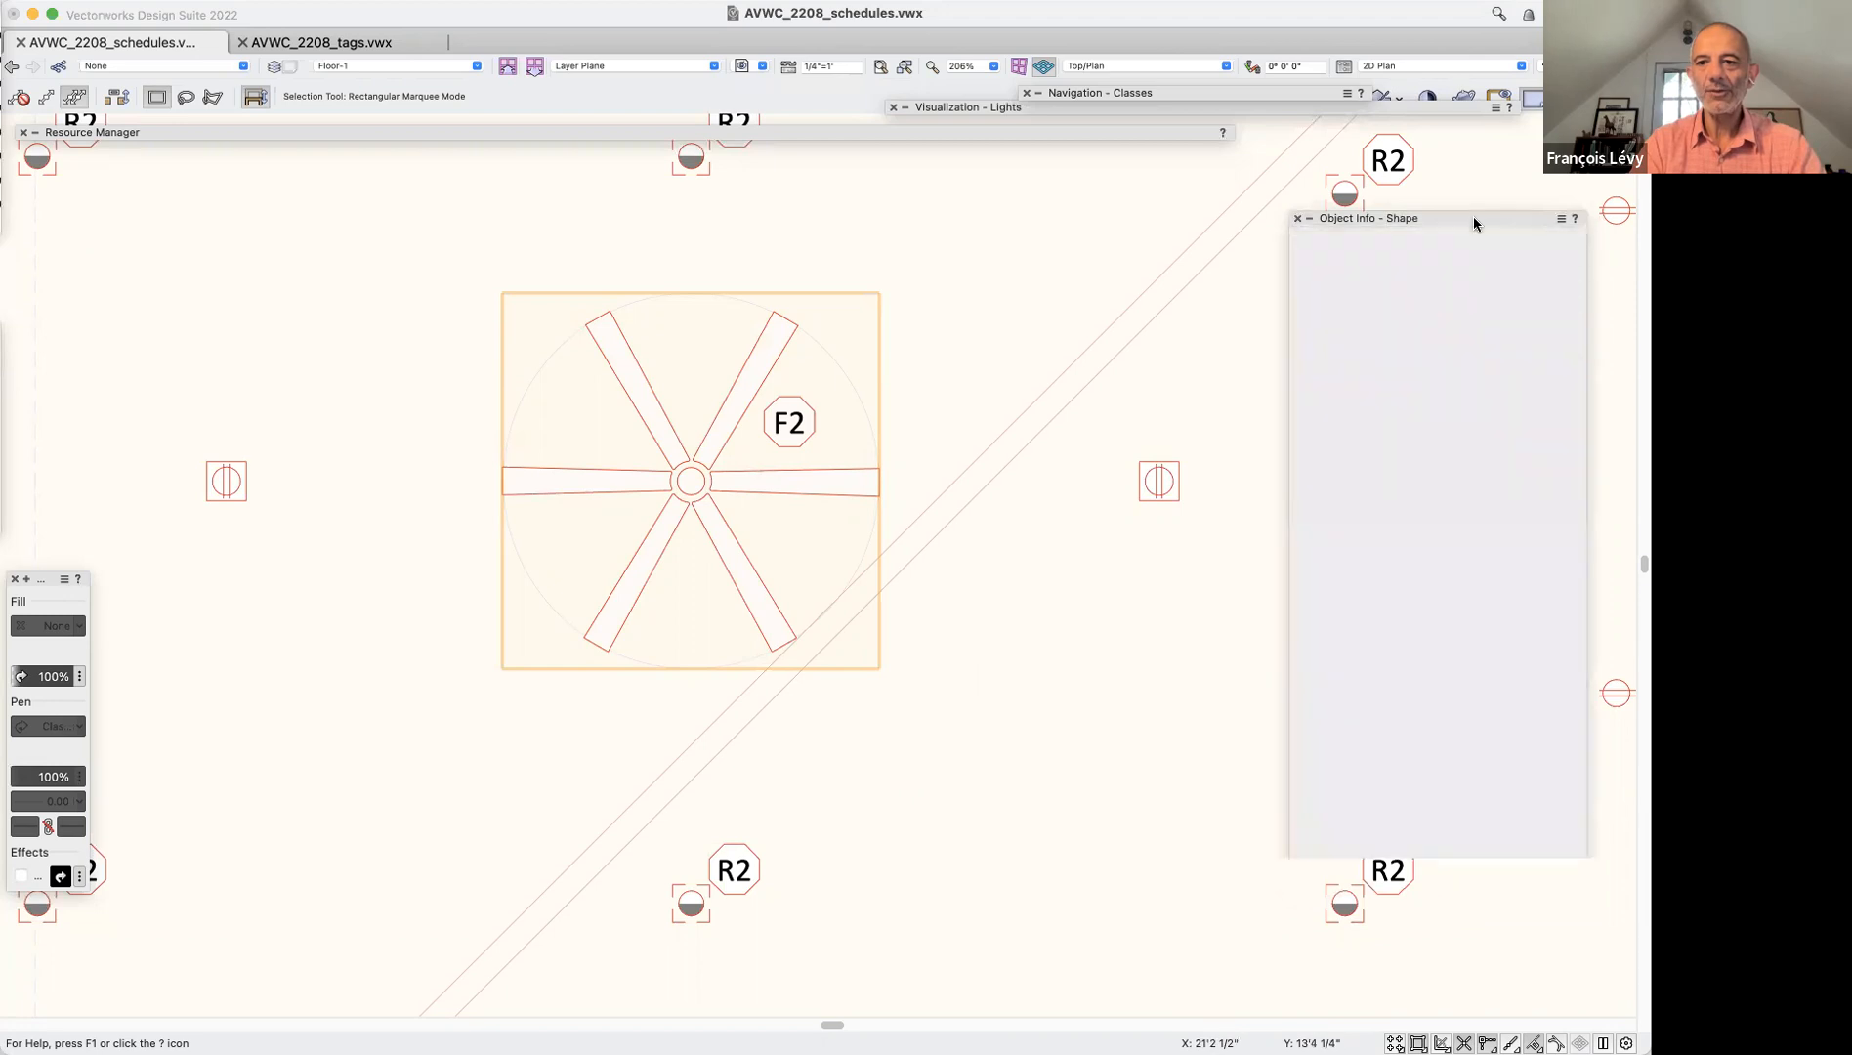
drag(1390, 431, 1300, 425)
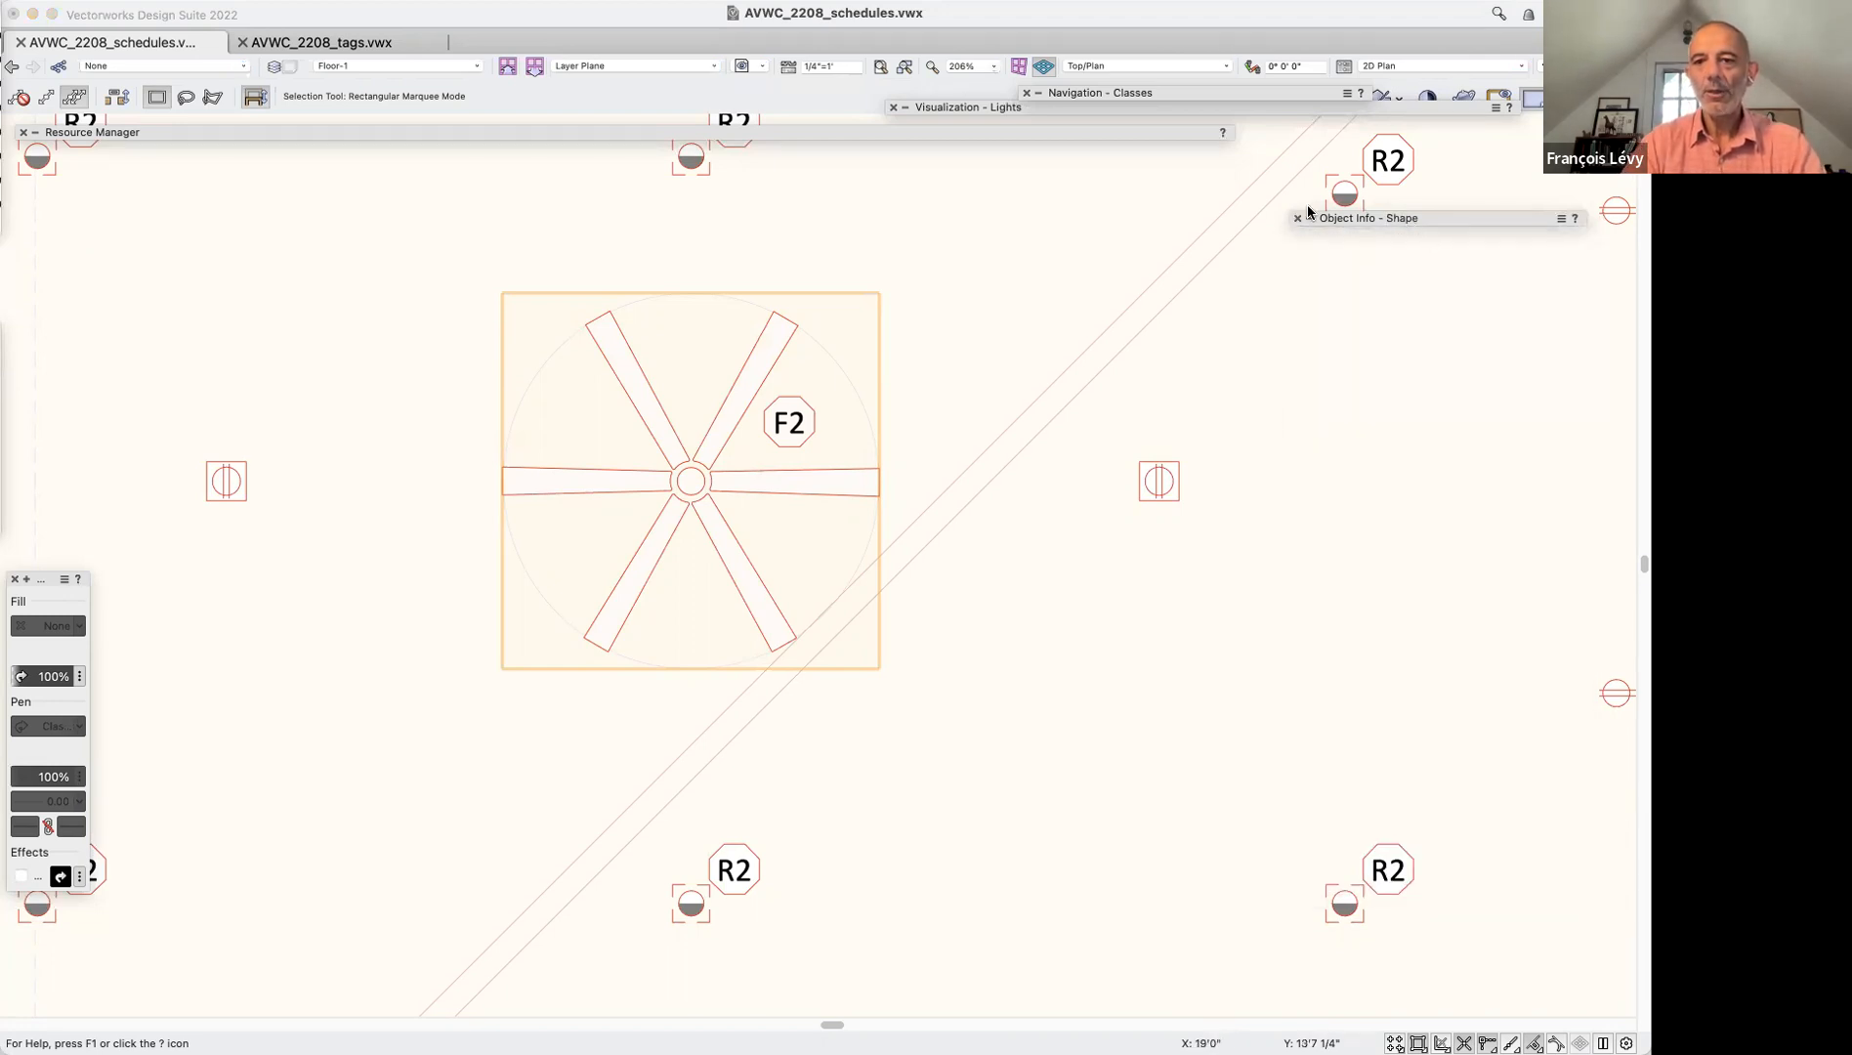
mouse_move(1319, 219)
drag(1353, 437, 1288, 425)
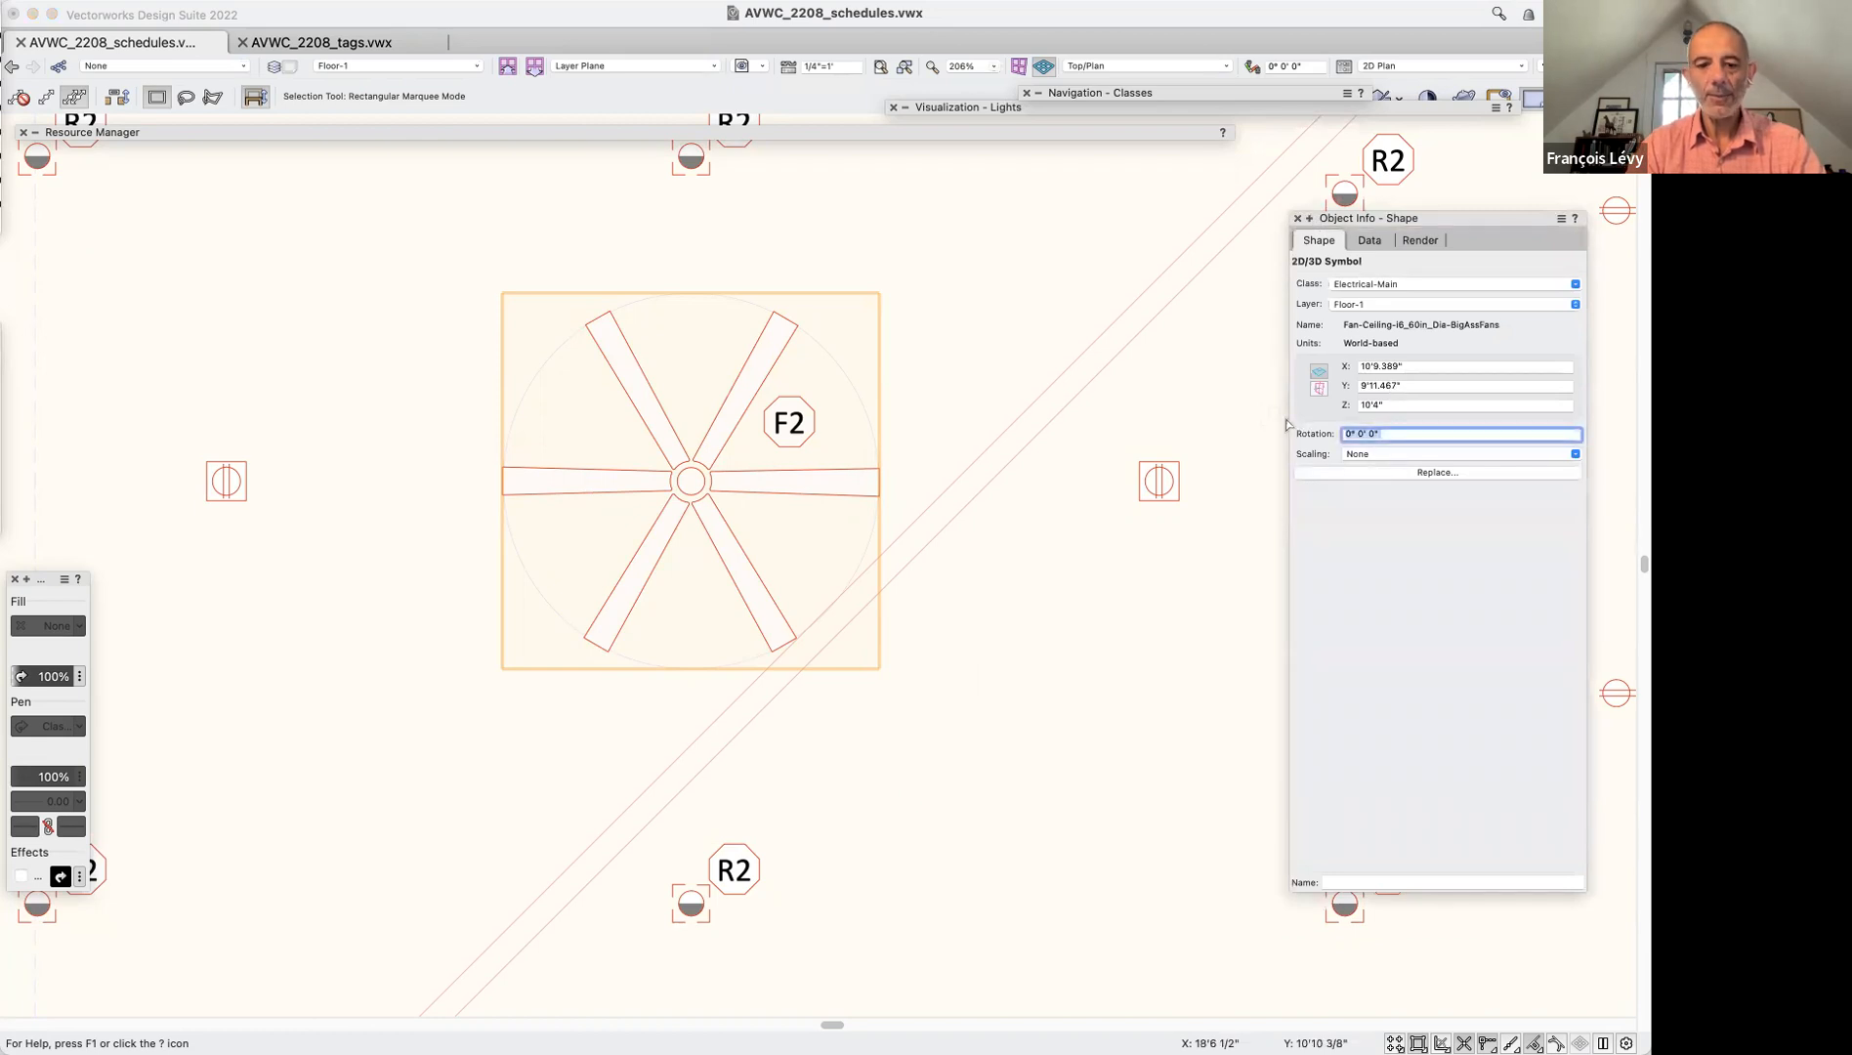
text(27)
key(Tab)
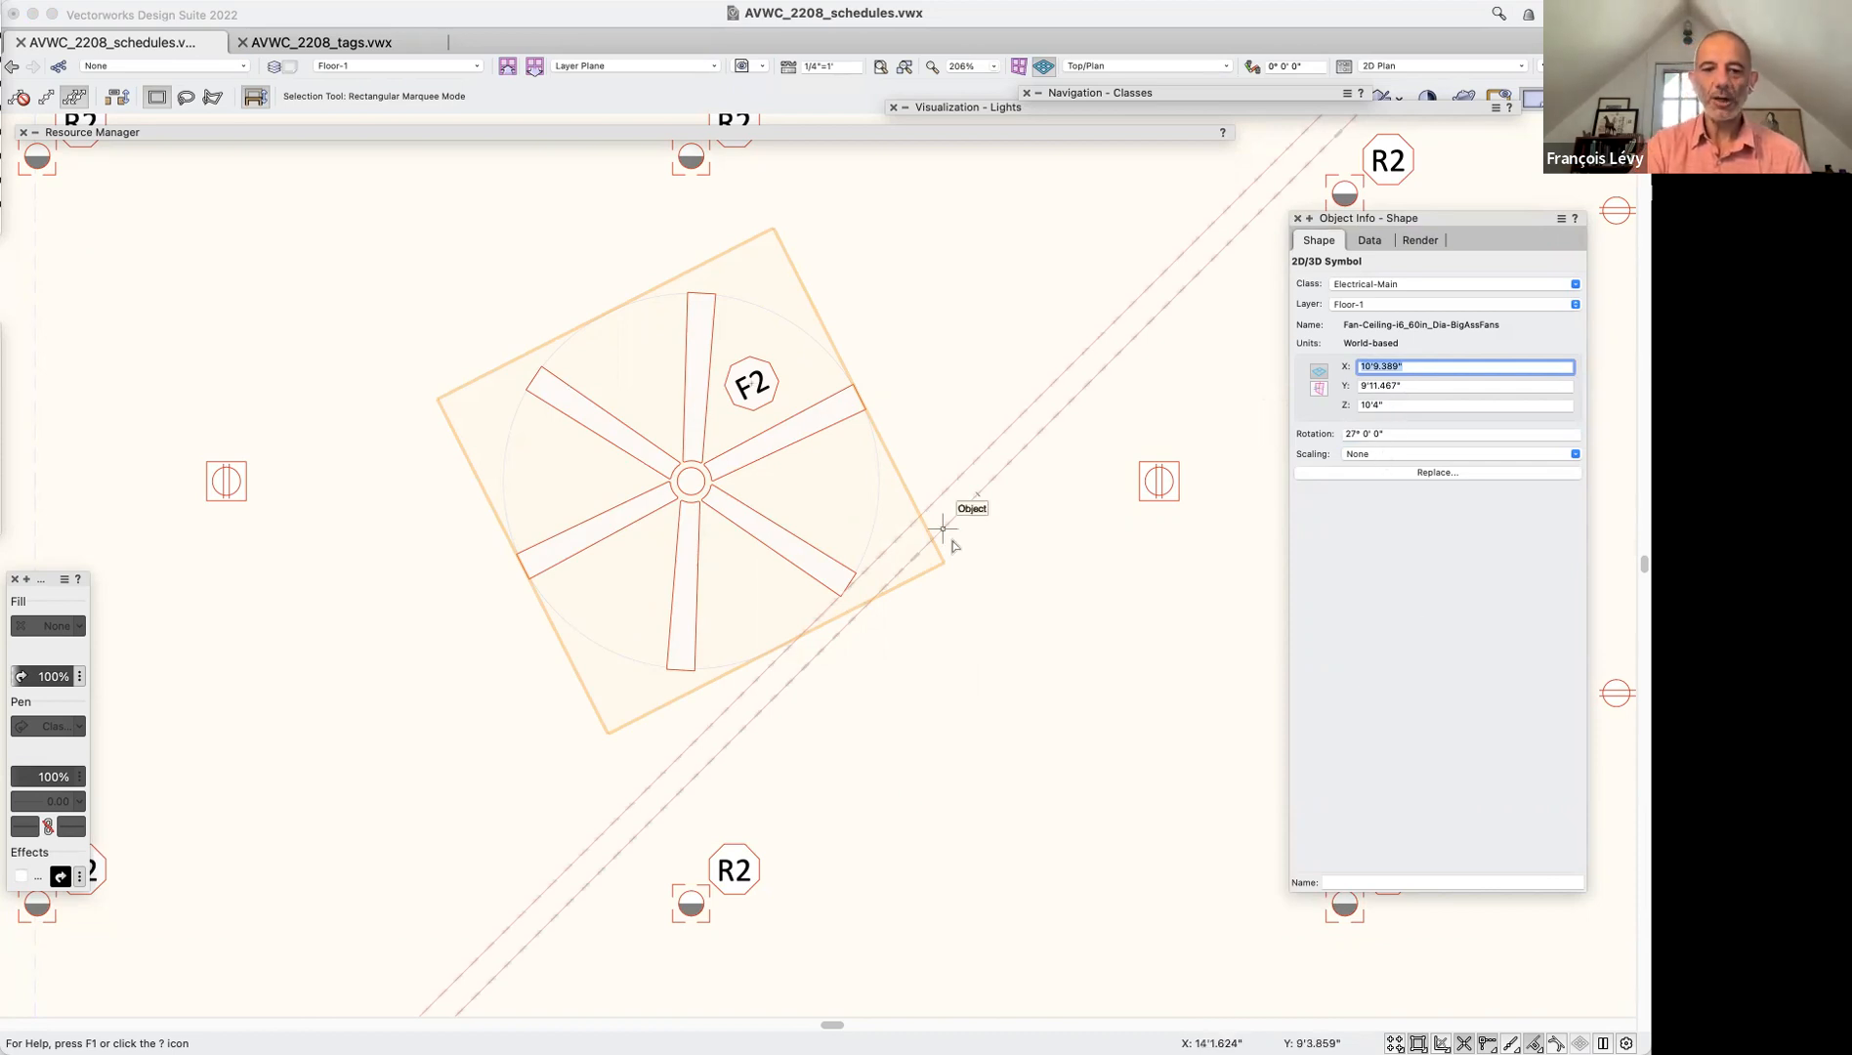
Filter the class list by "switch" and make the Electrical-Switch class visible
scroll(942, 529, down, 3)
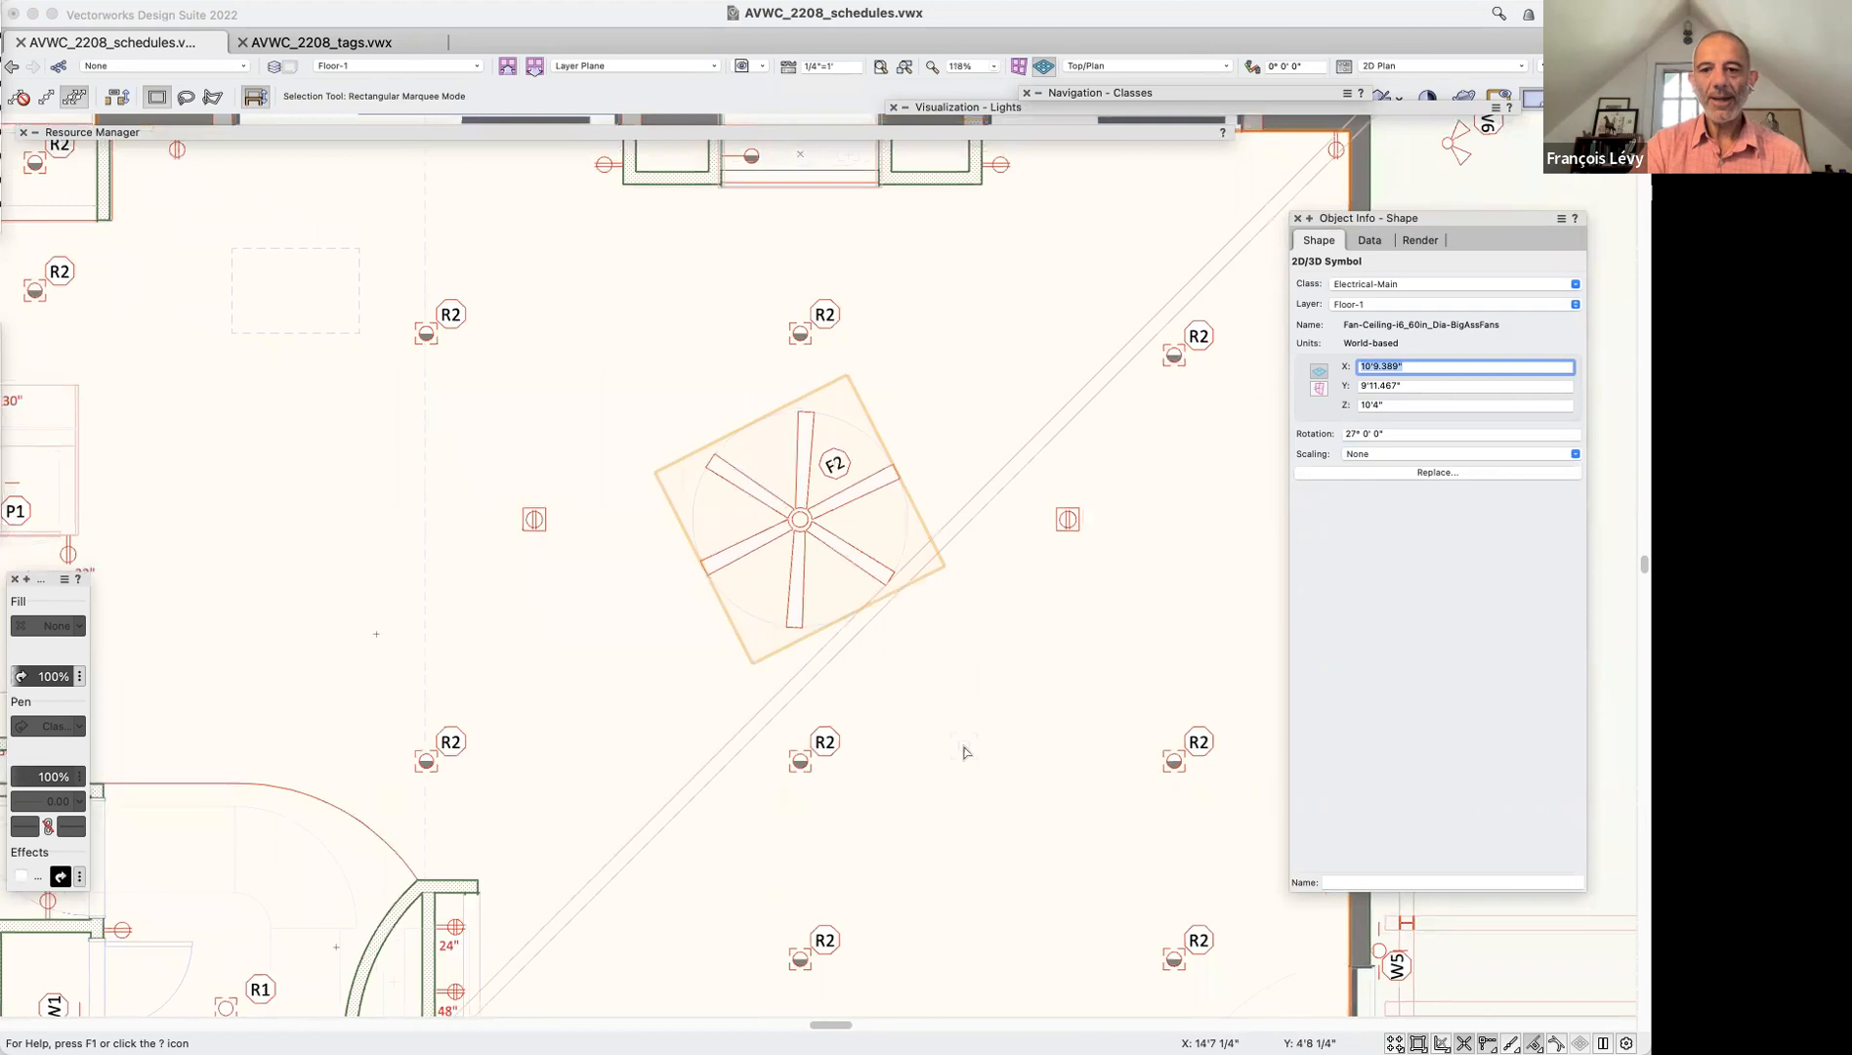
mouse_move(1266, 104)
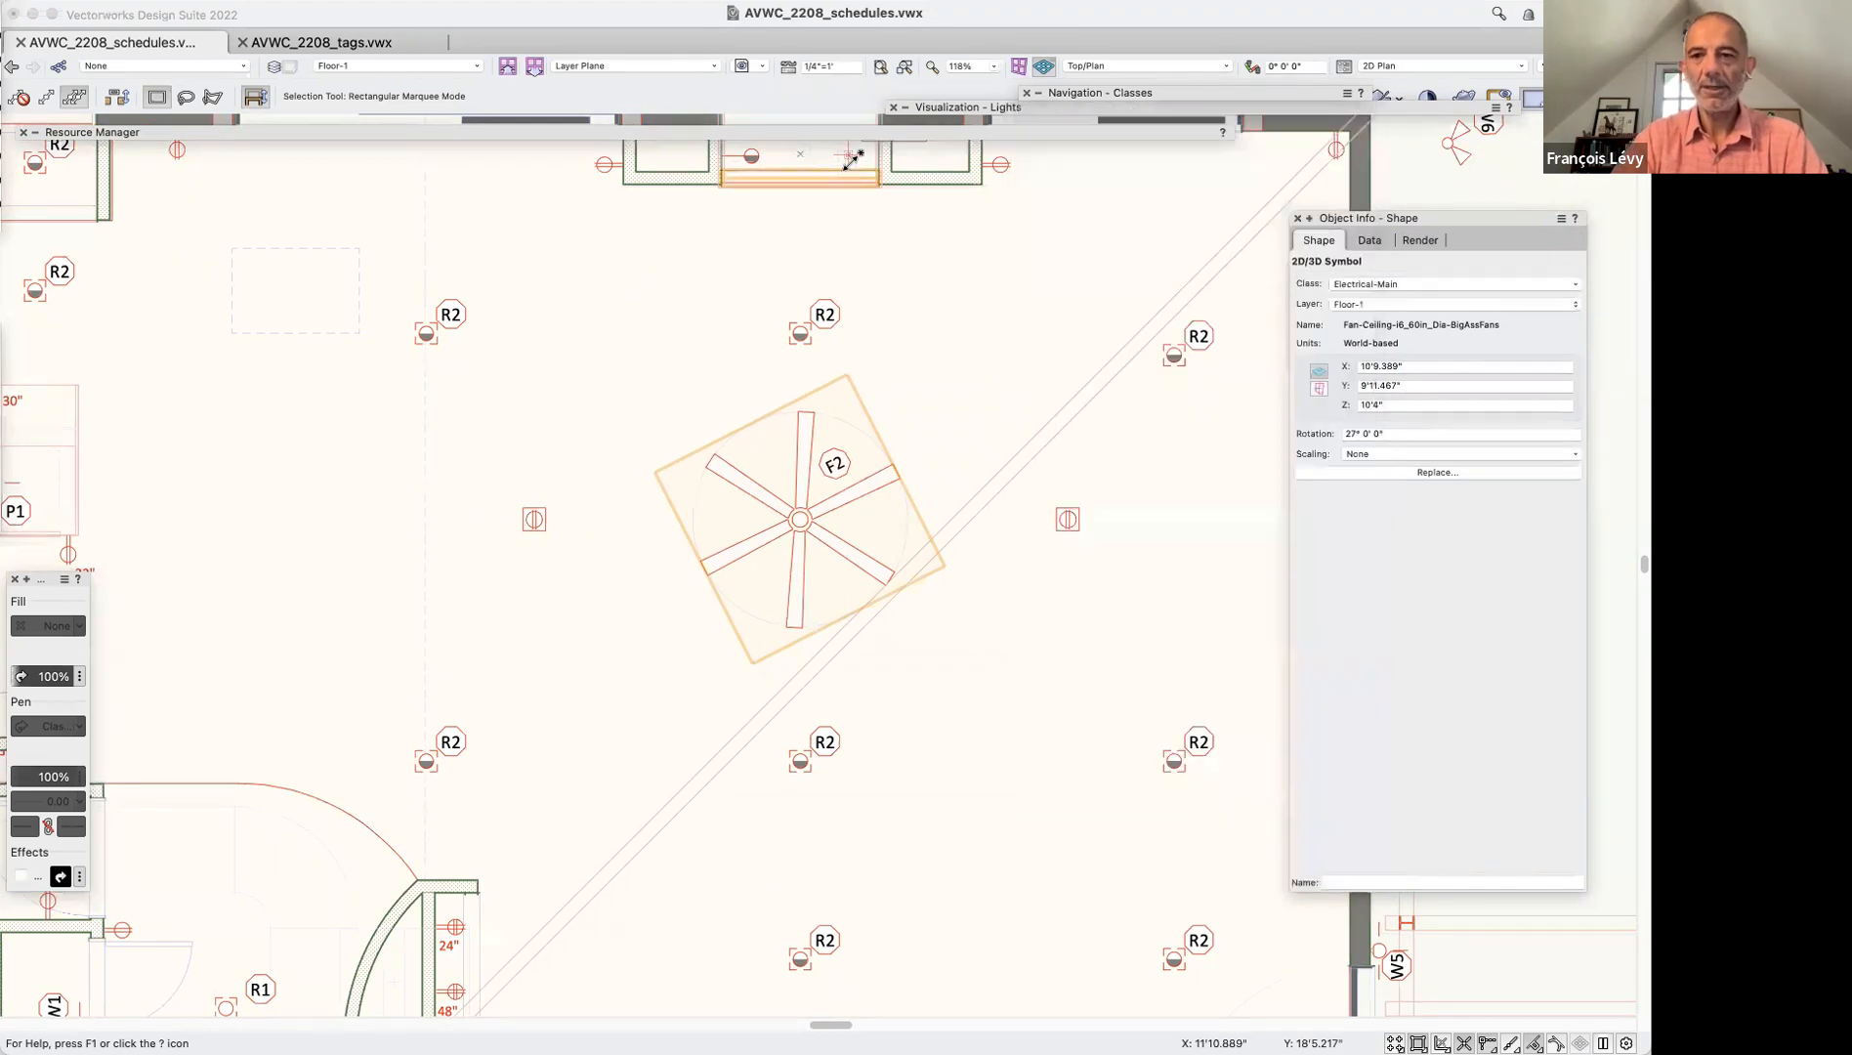
mouse_move(1033, 95)
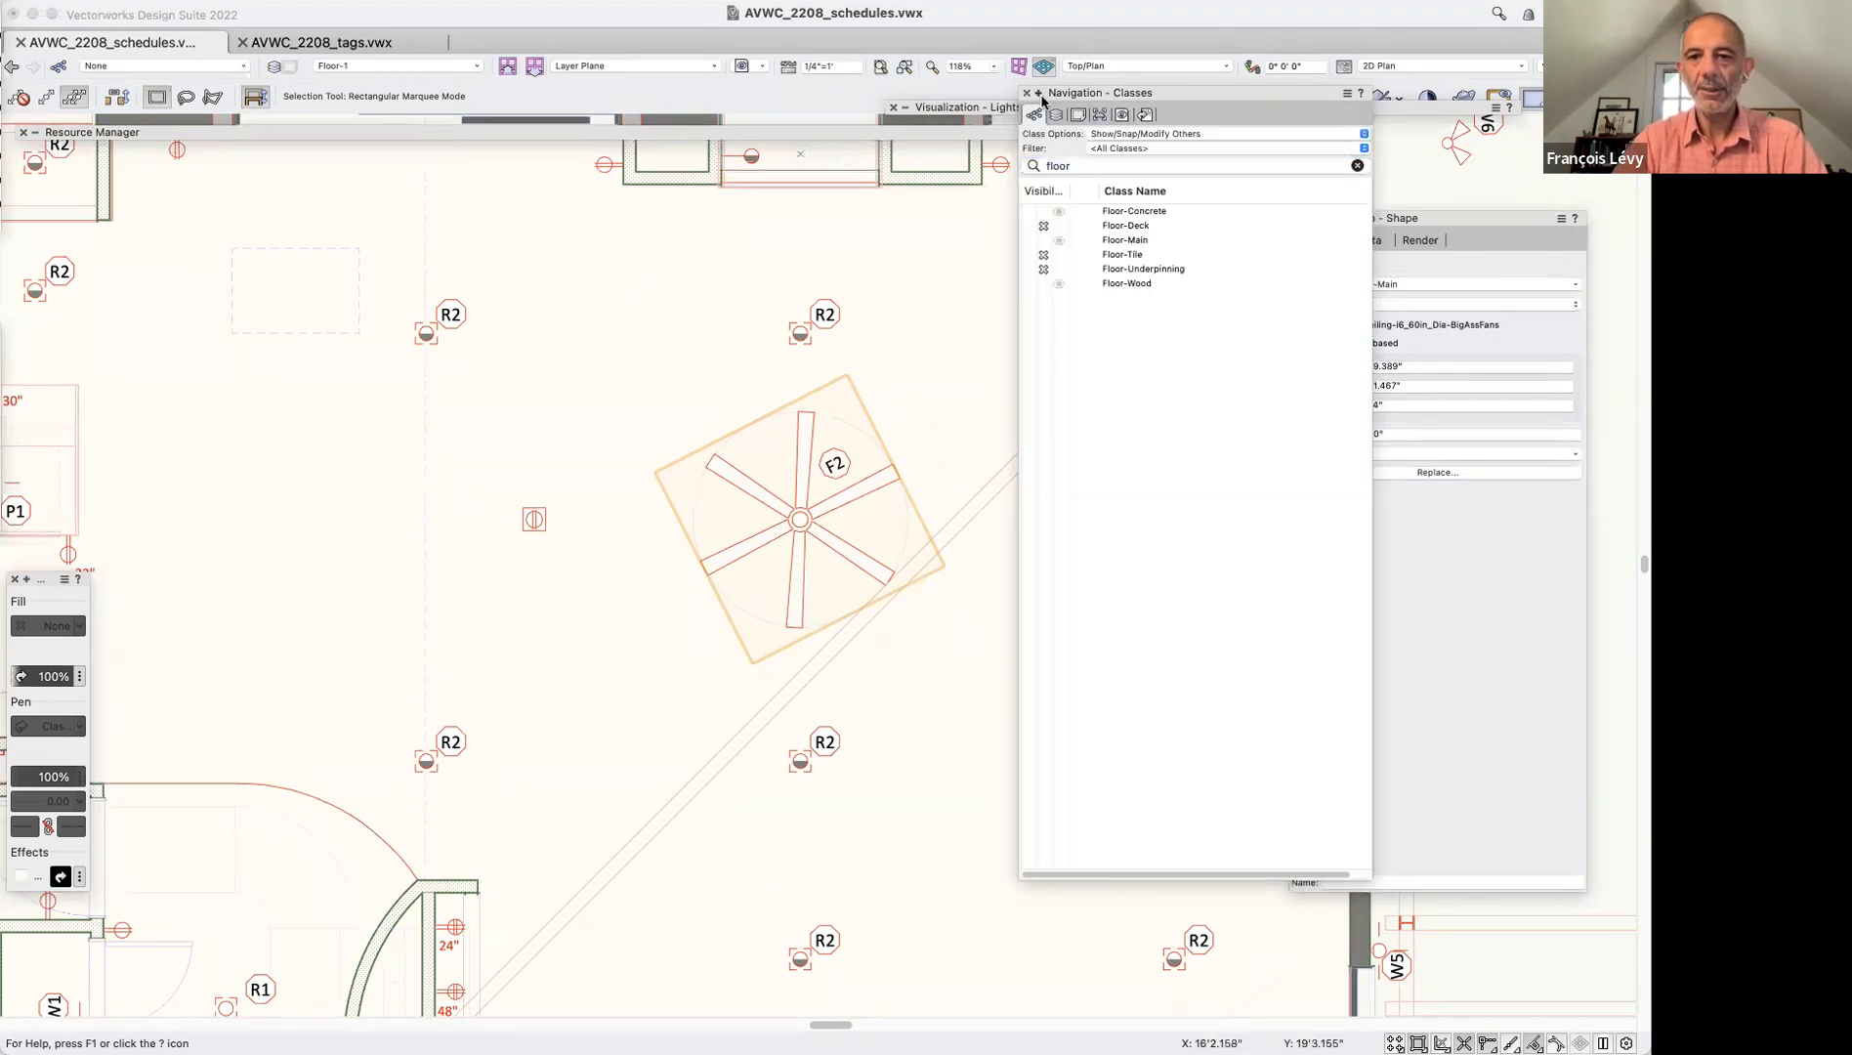
double_click(1077, 166)
text(switch)
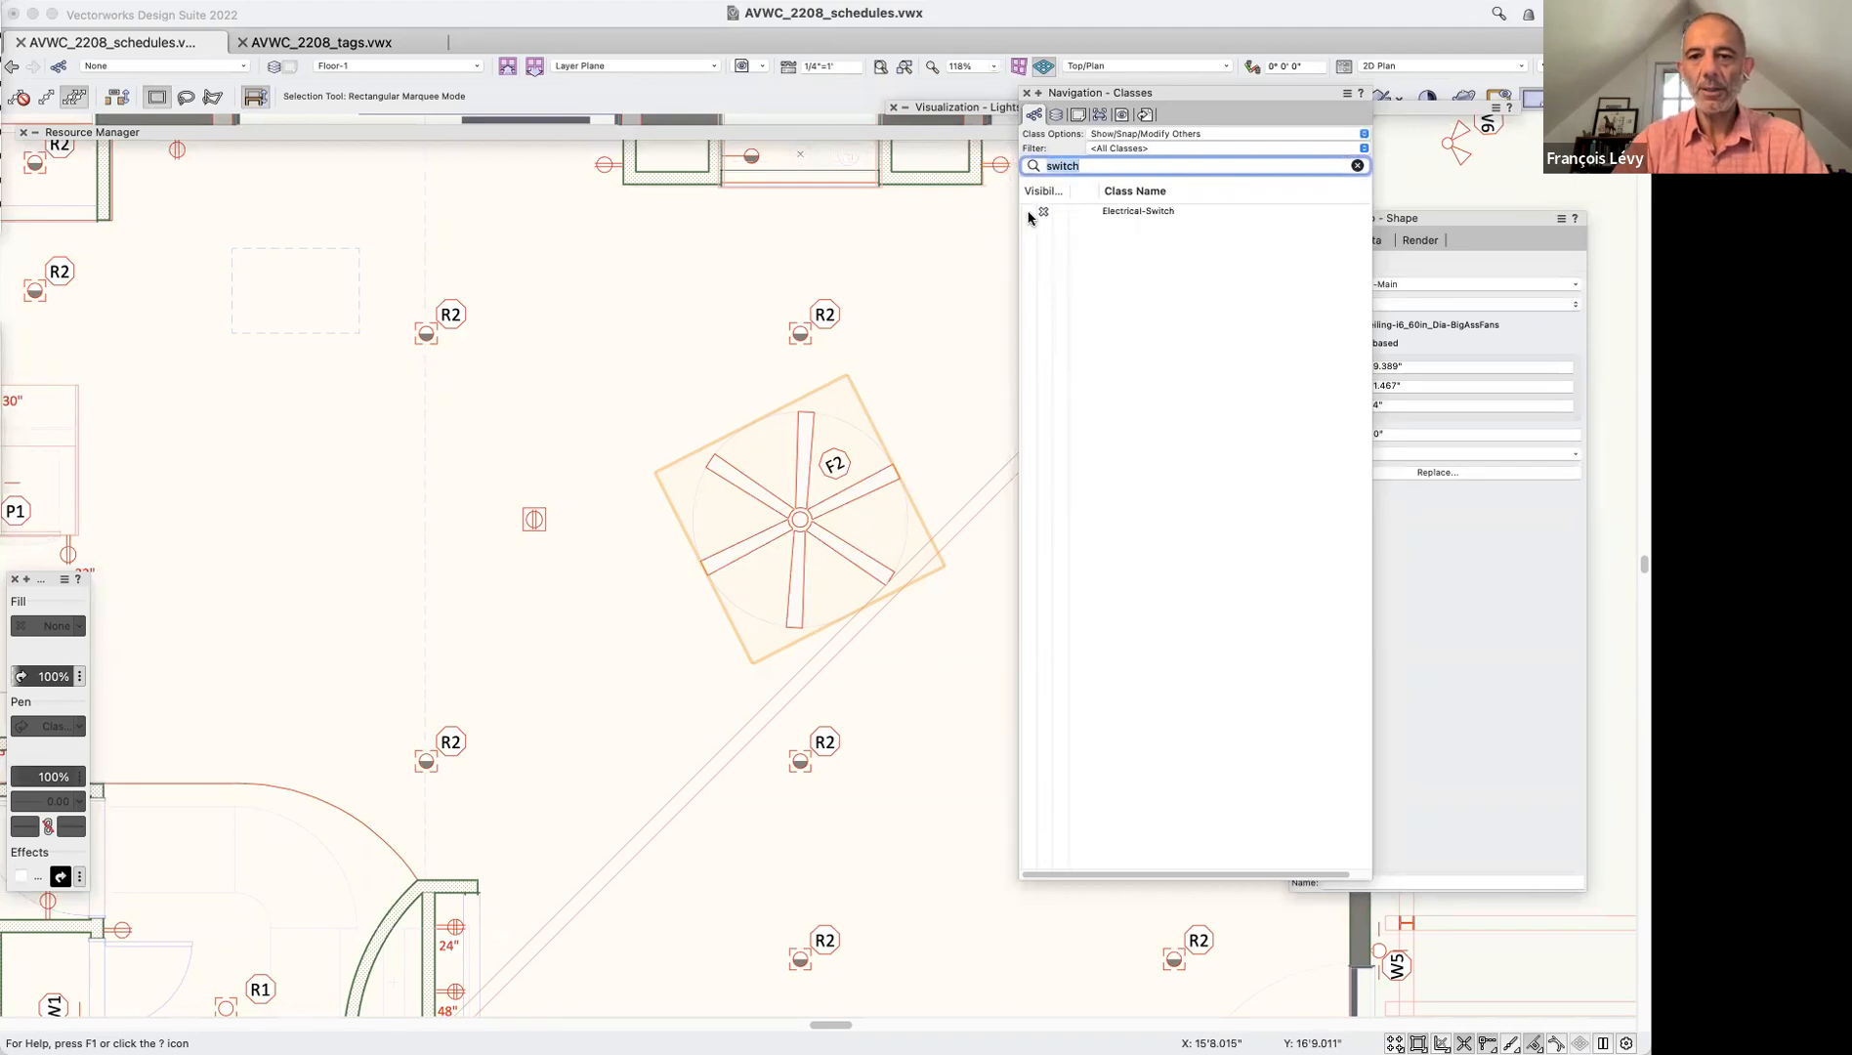
click(1028, 211)
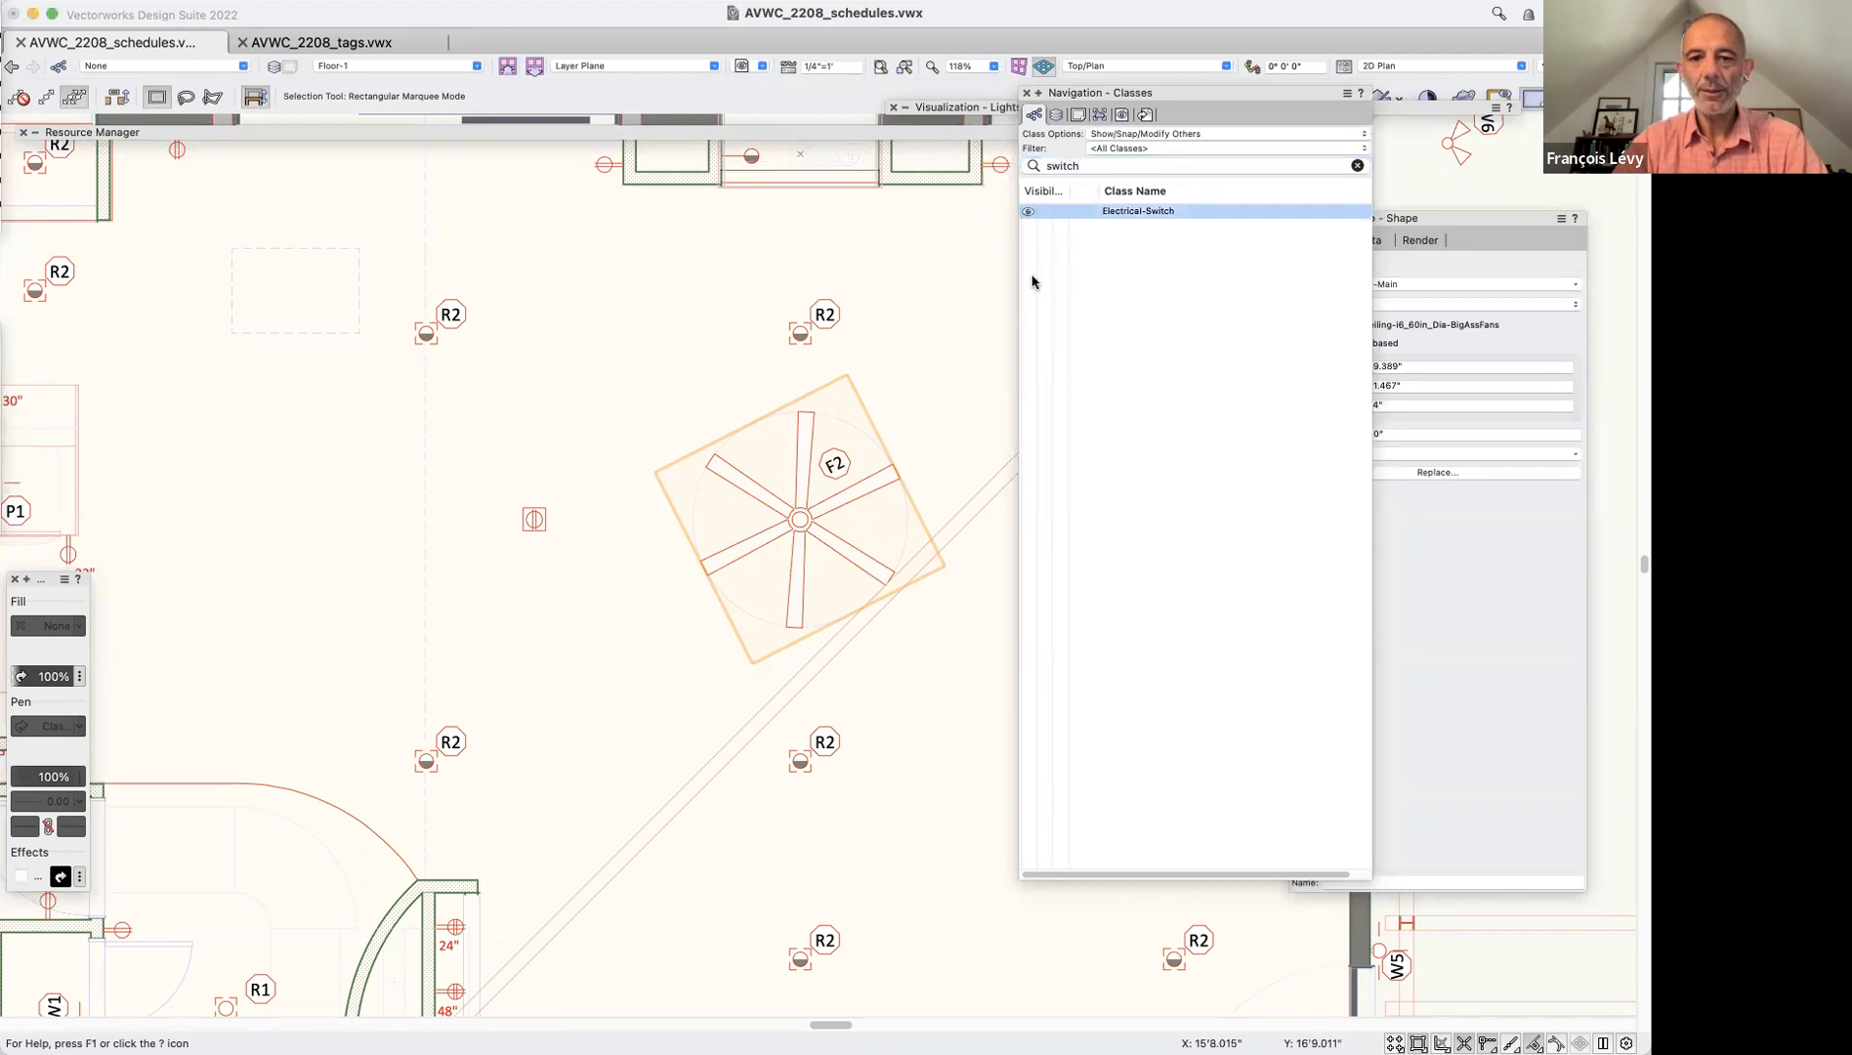
Examine the R1 recessed cans and their switch wiring in the laundry room below the kitchen
scroll(913, 812, down, 5)
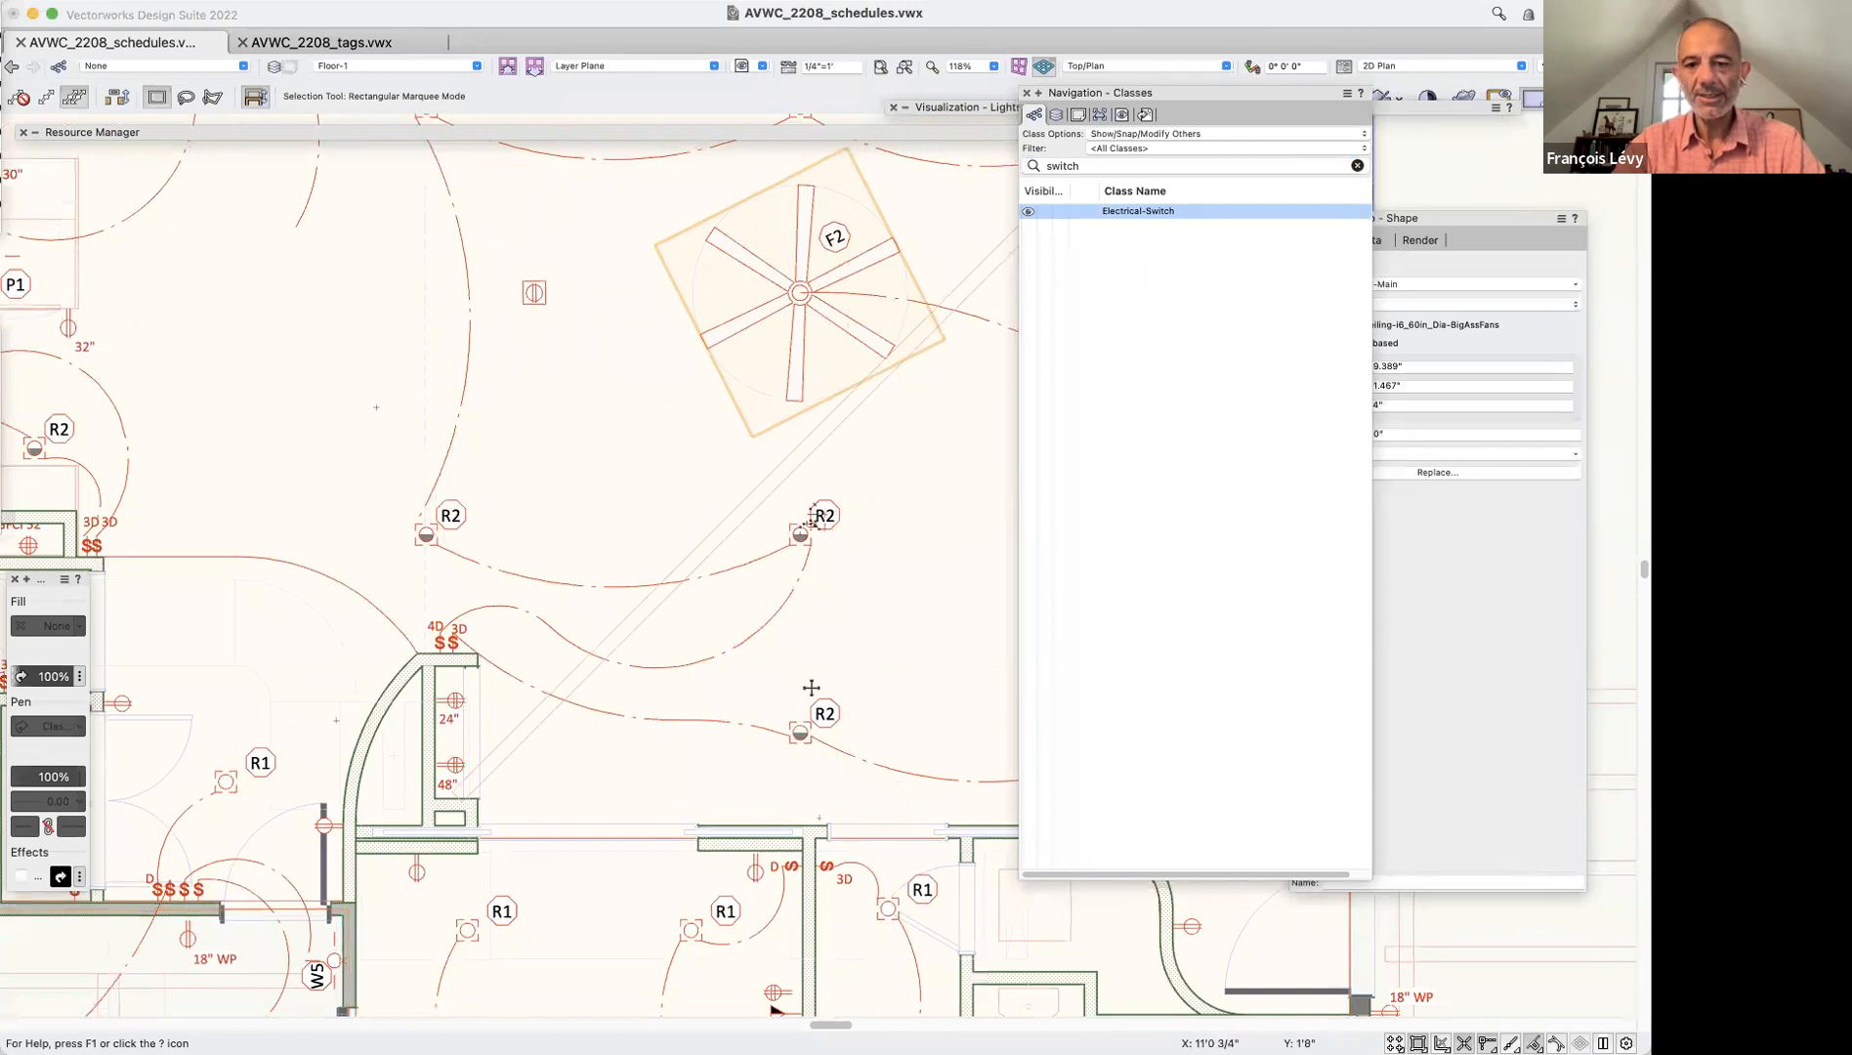
scroll(821, 717, left, 6)
scroll(820, 716, left, 1)
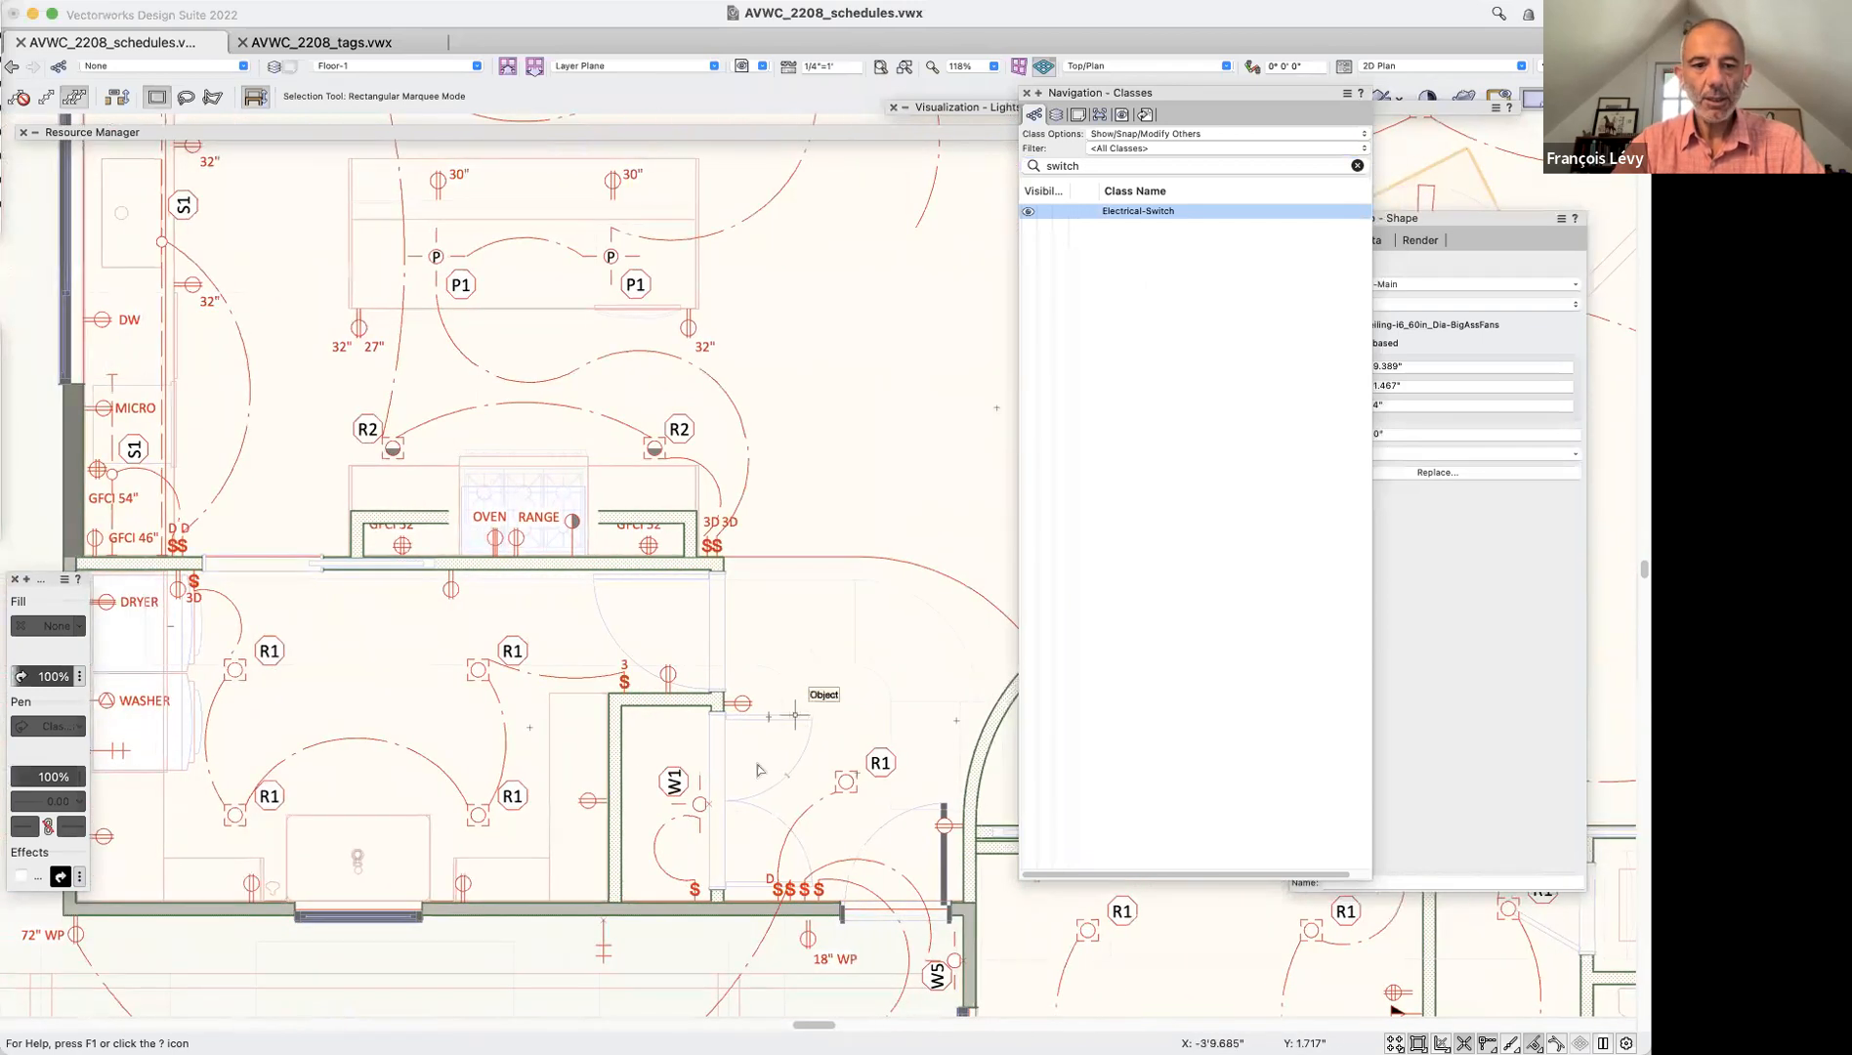
click(271, 650)
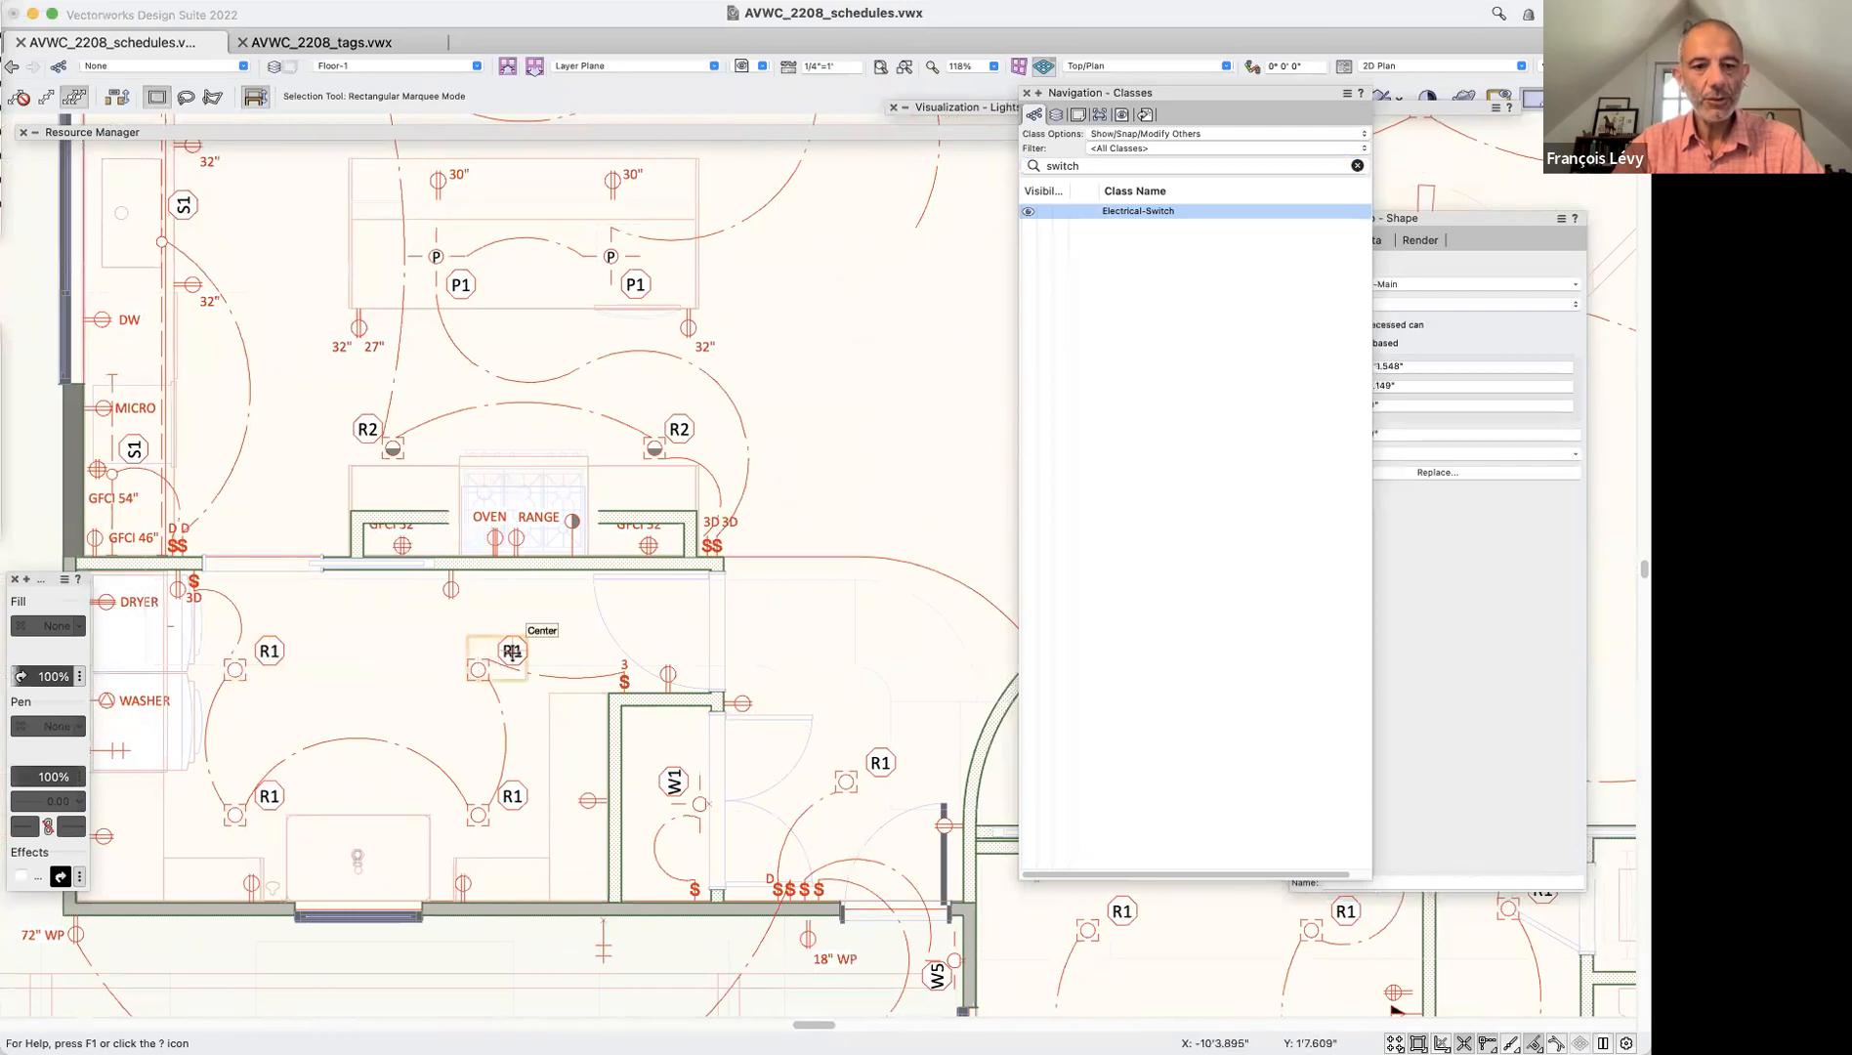
click(278, 795)
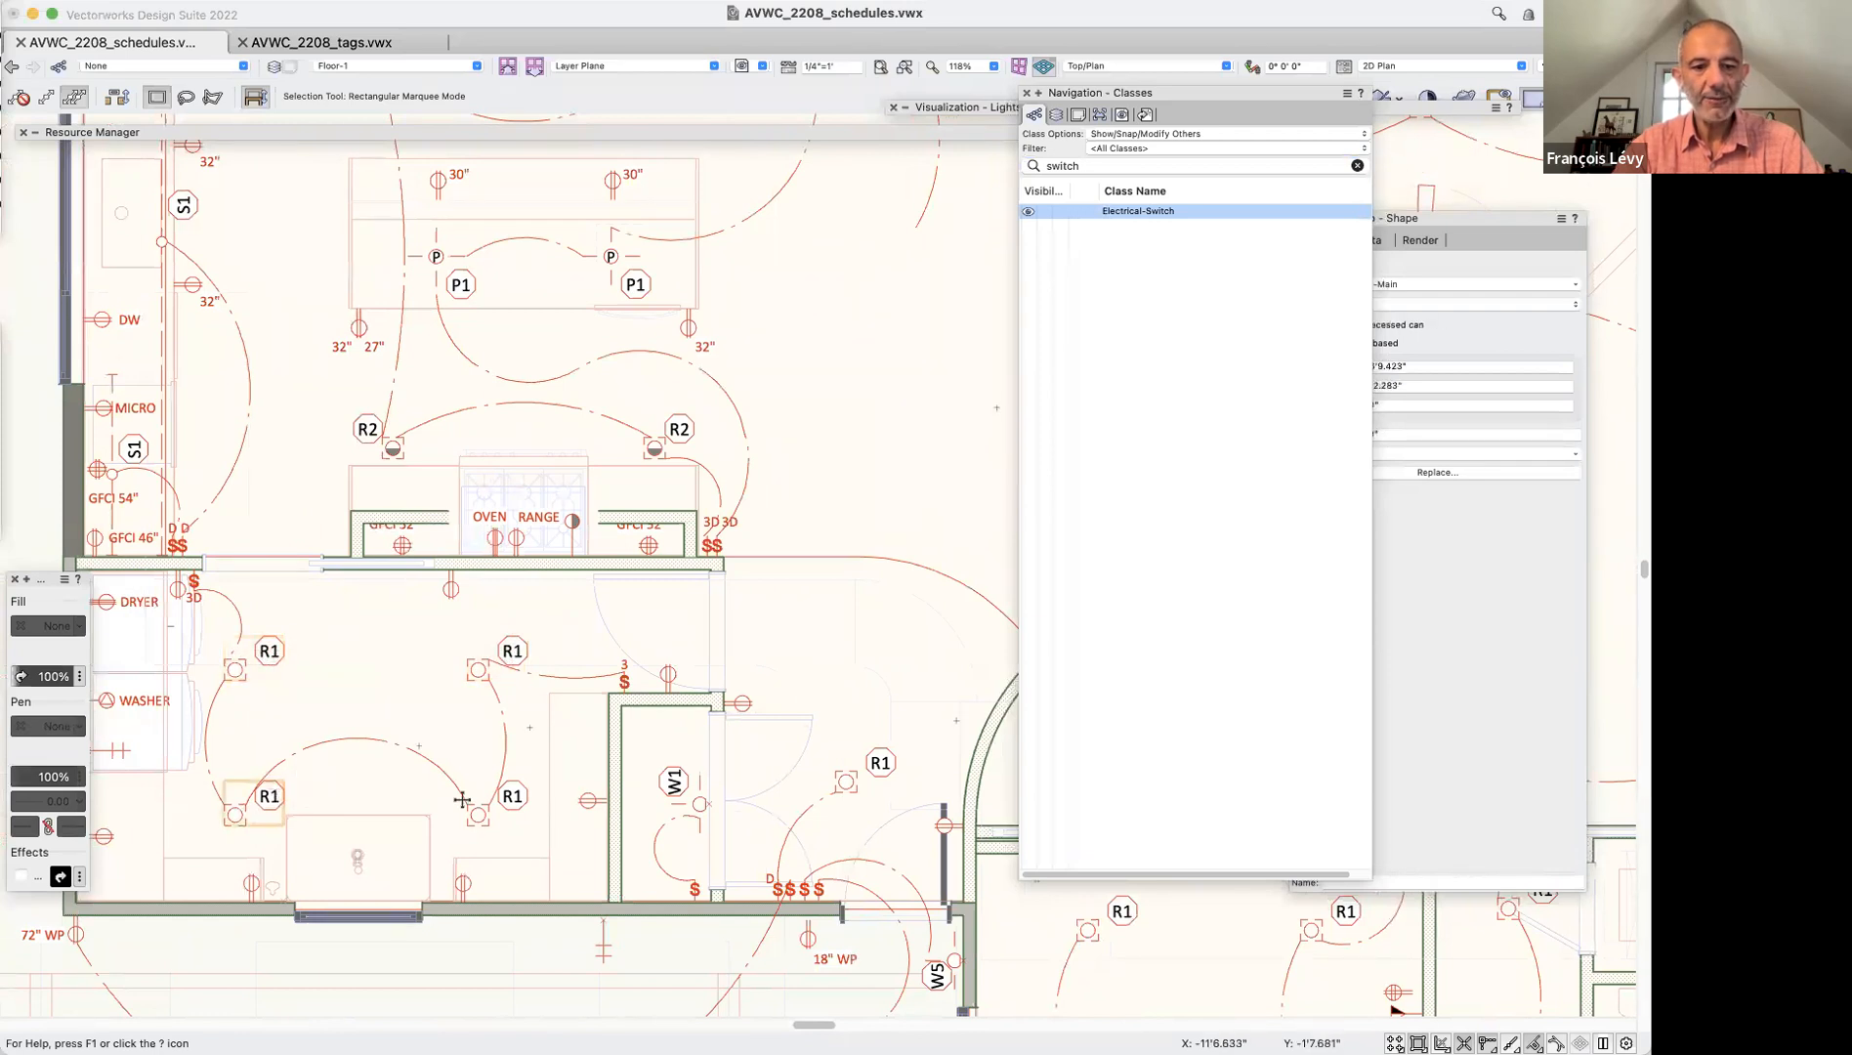
Inspect the kitchen's R2 wall washers, S1 strip light and the ceiling outline by selecting them in the plan
scroll(393, 547, up, 2)
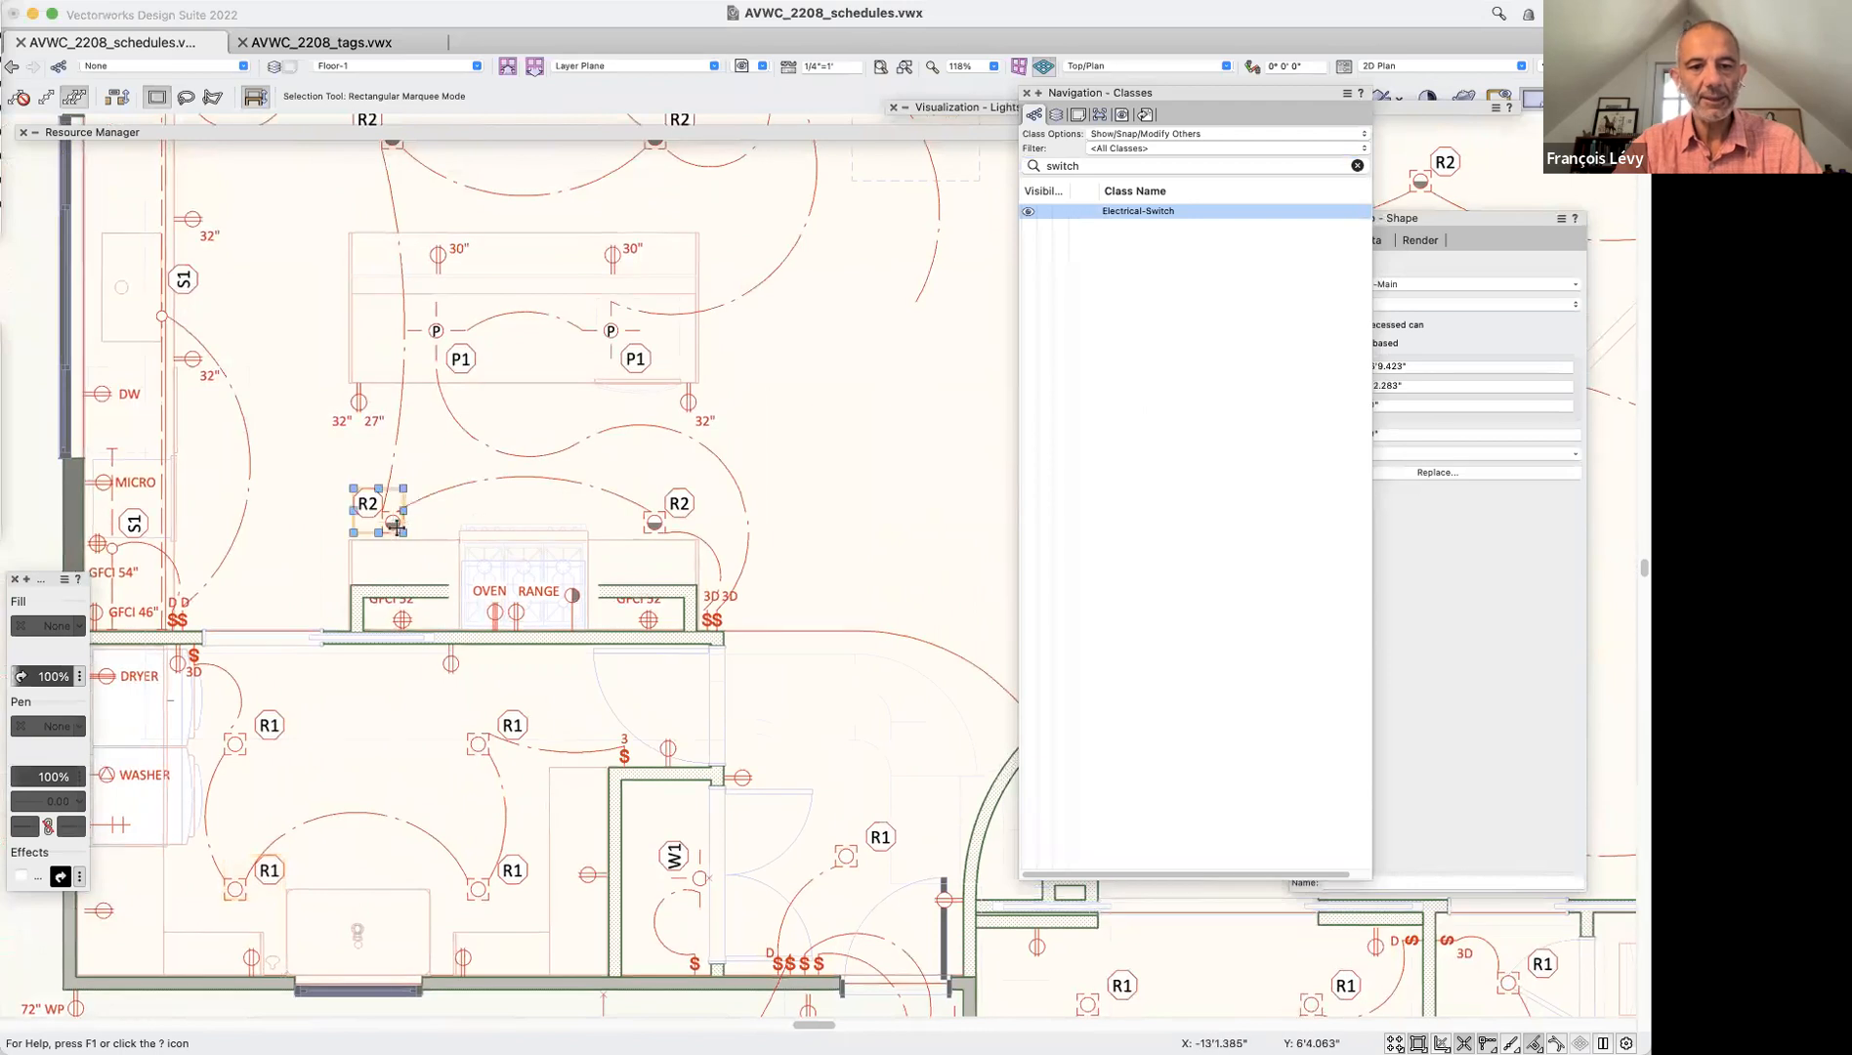
click(392, 522)
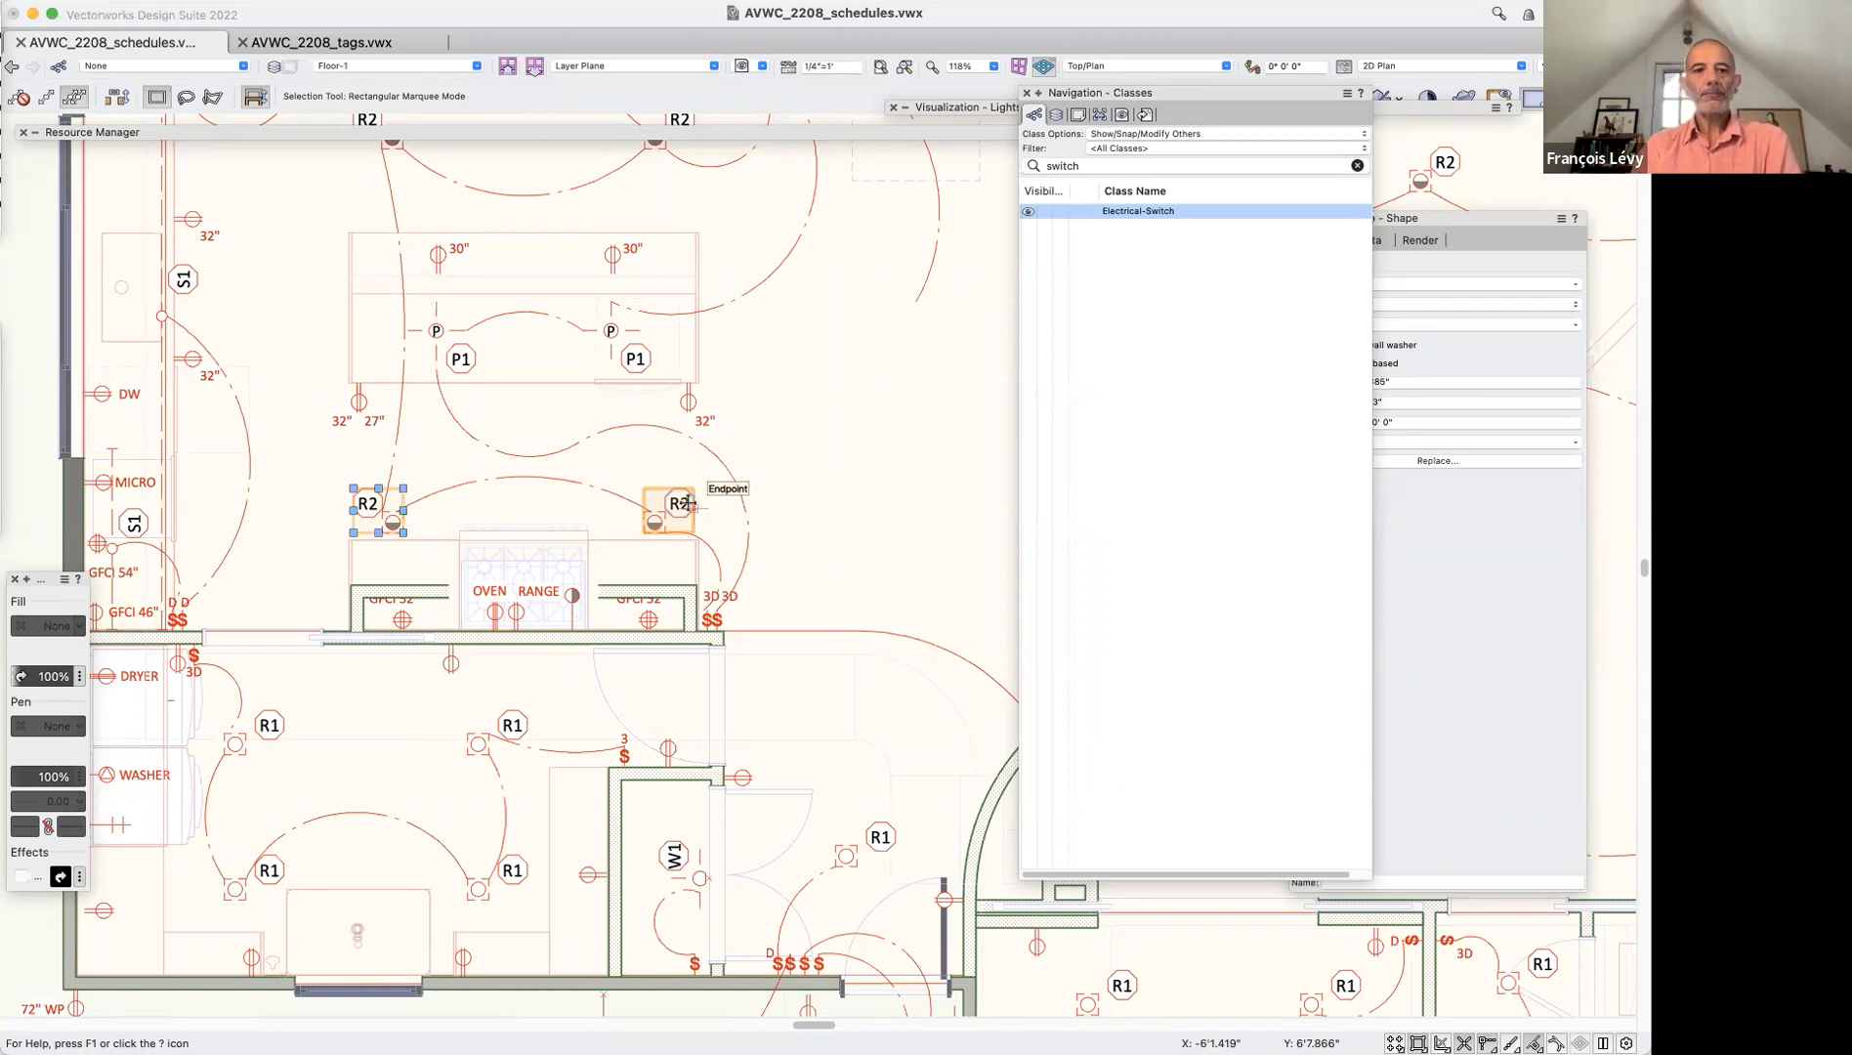
click(132, 483)
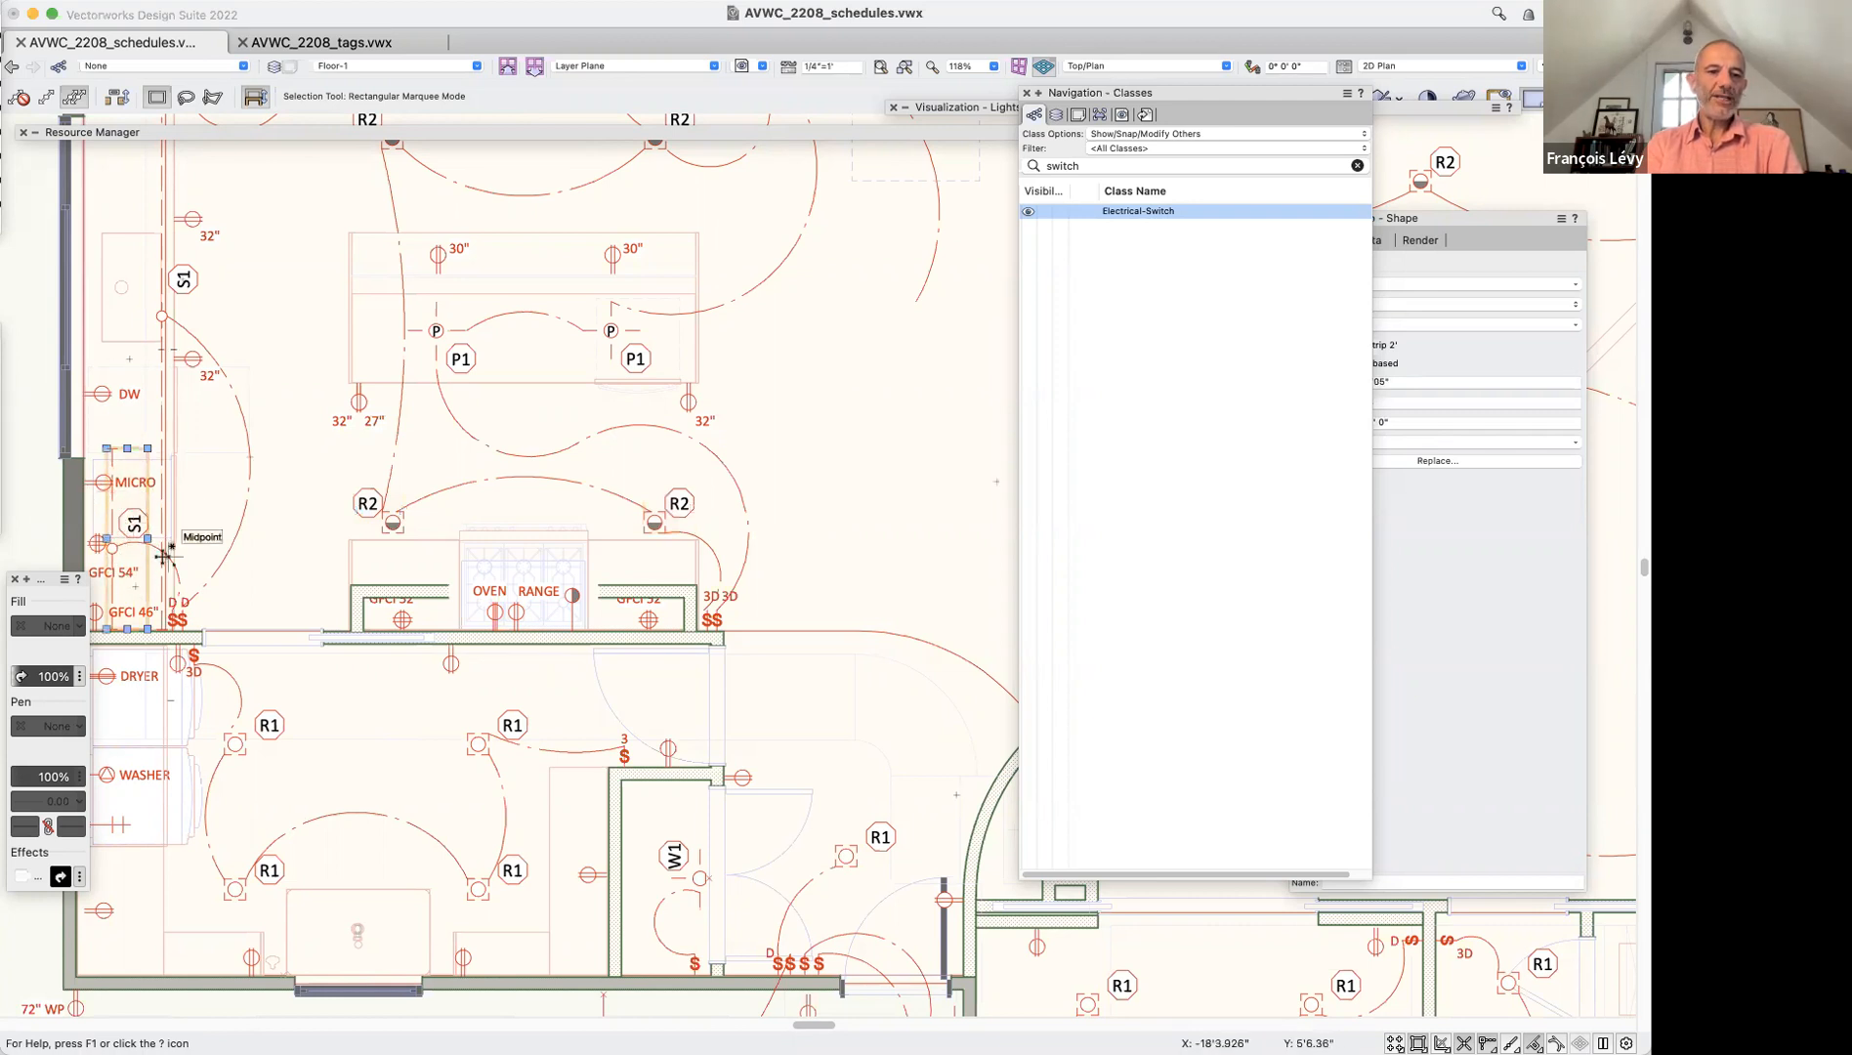
scroll(164, 555, up, 5)
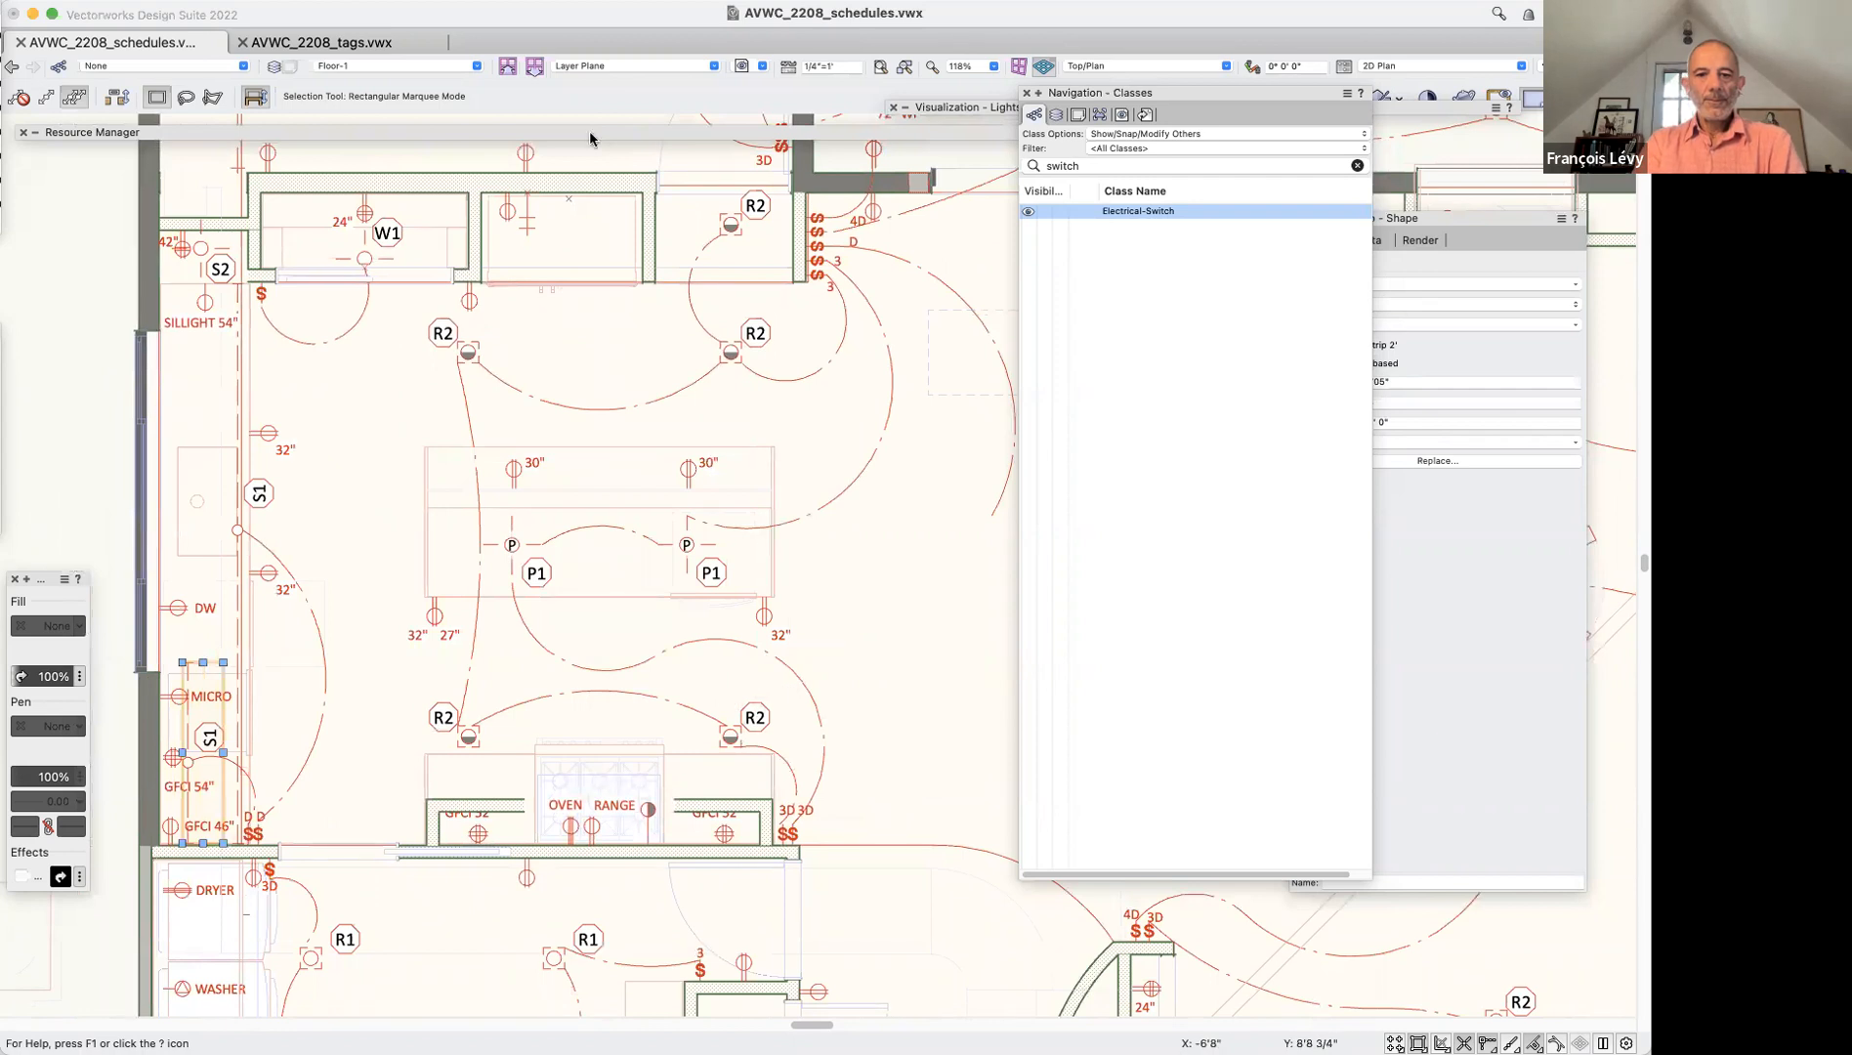
click(912, 519)
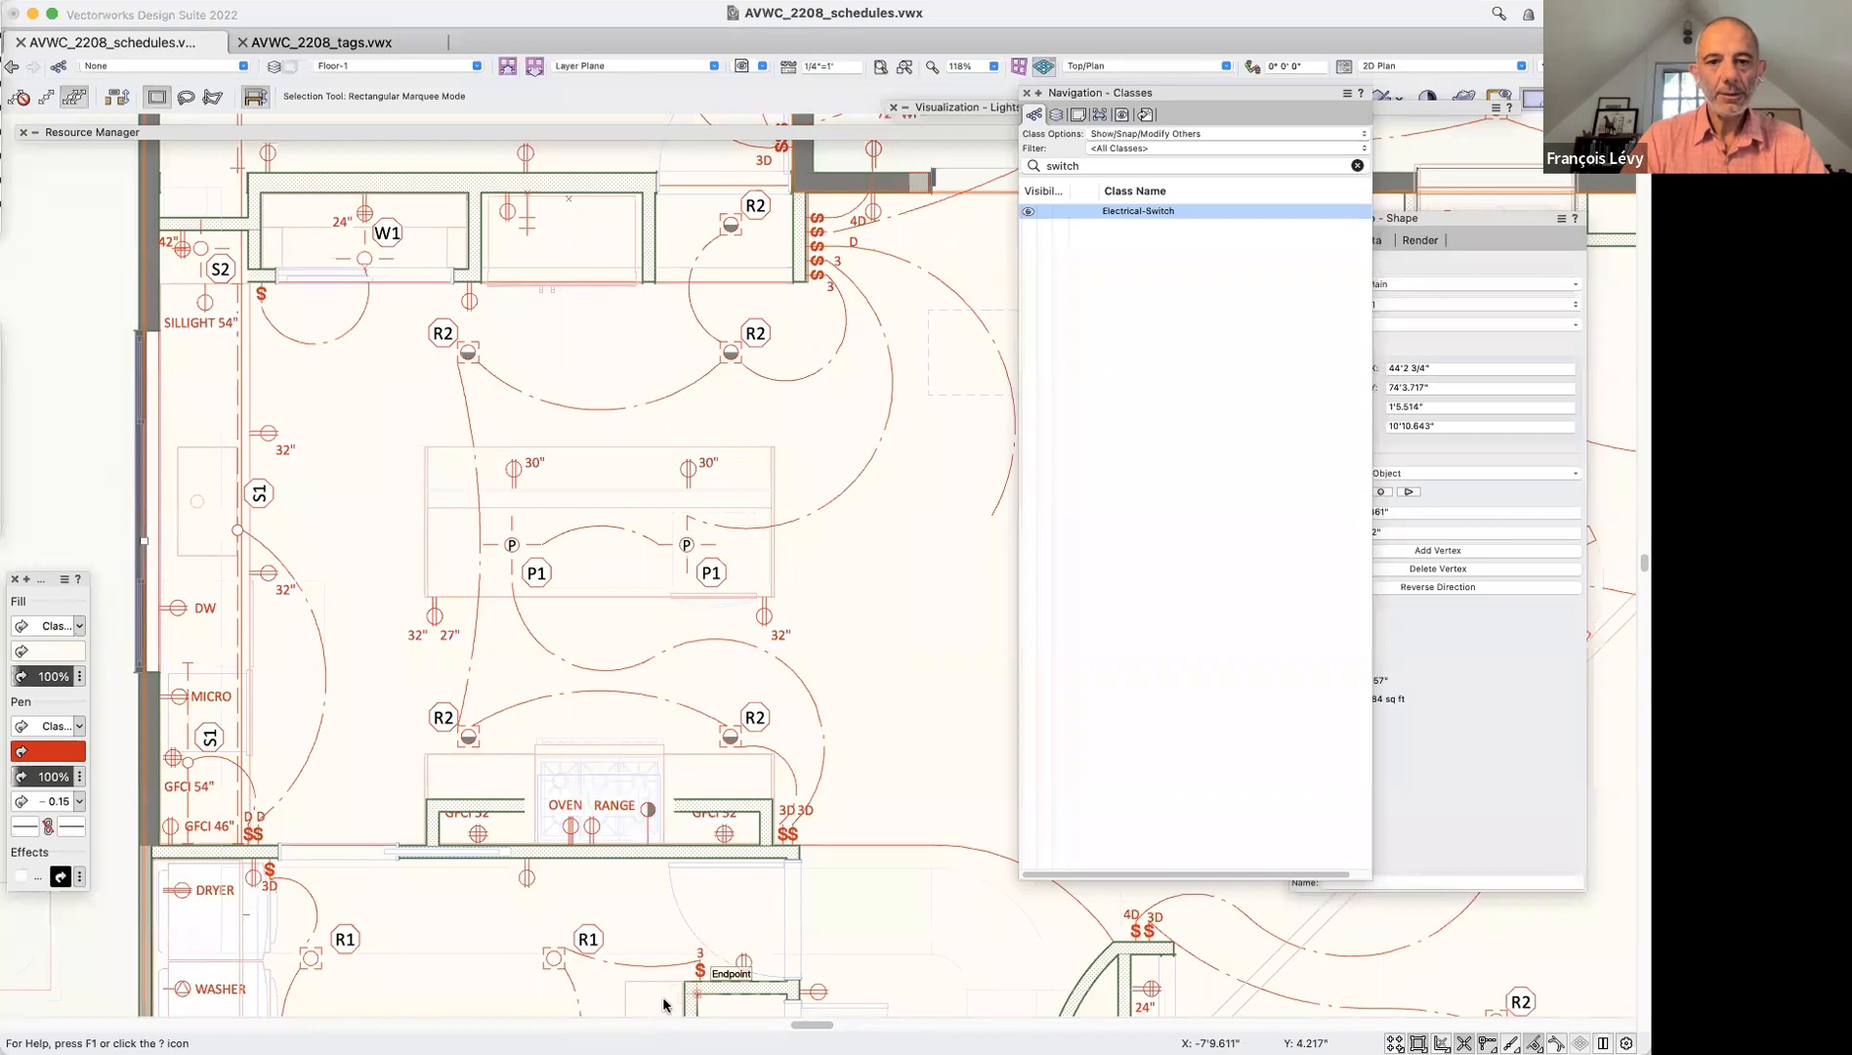
click(884, 868)
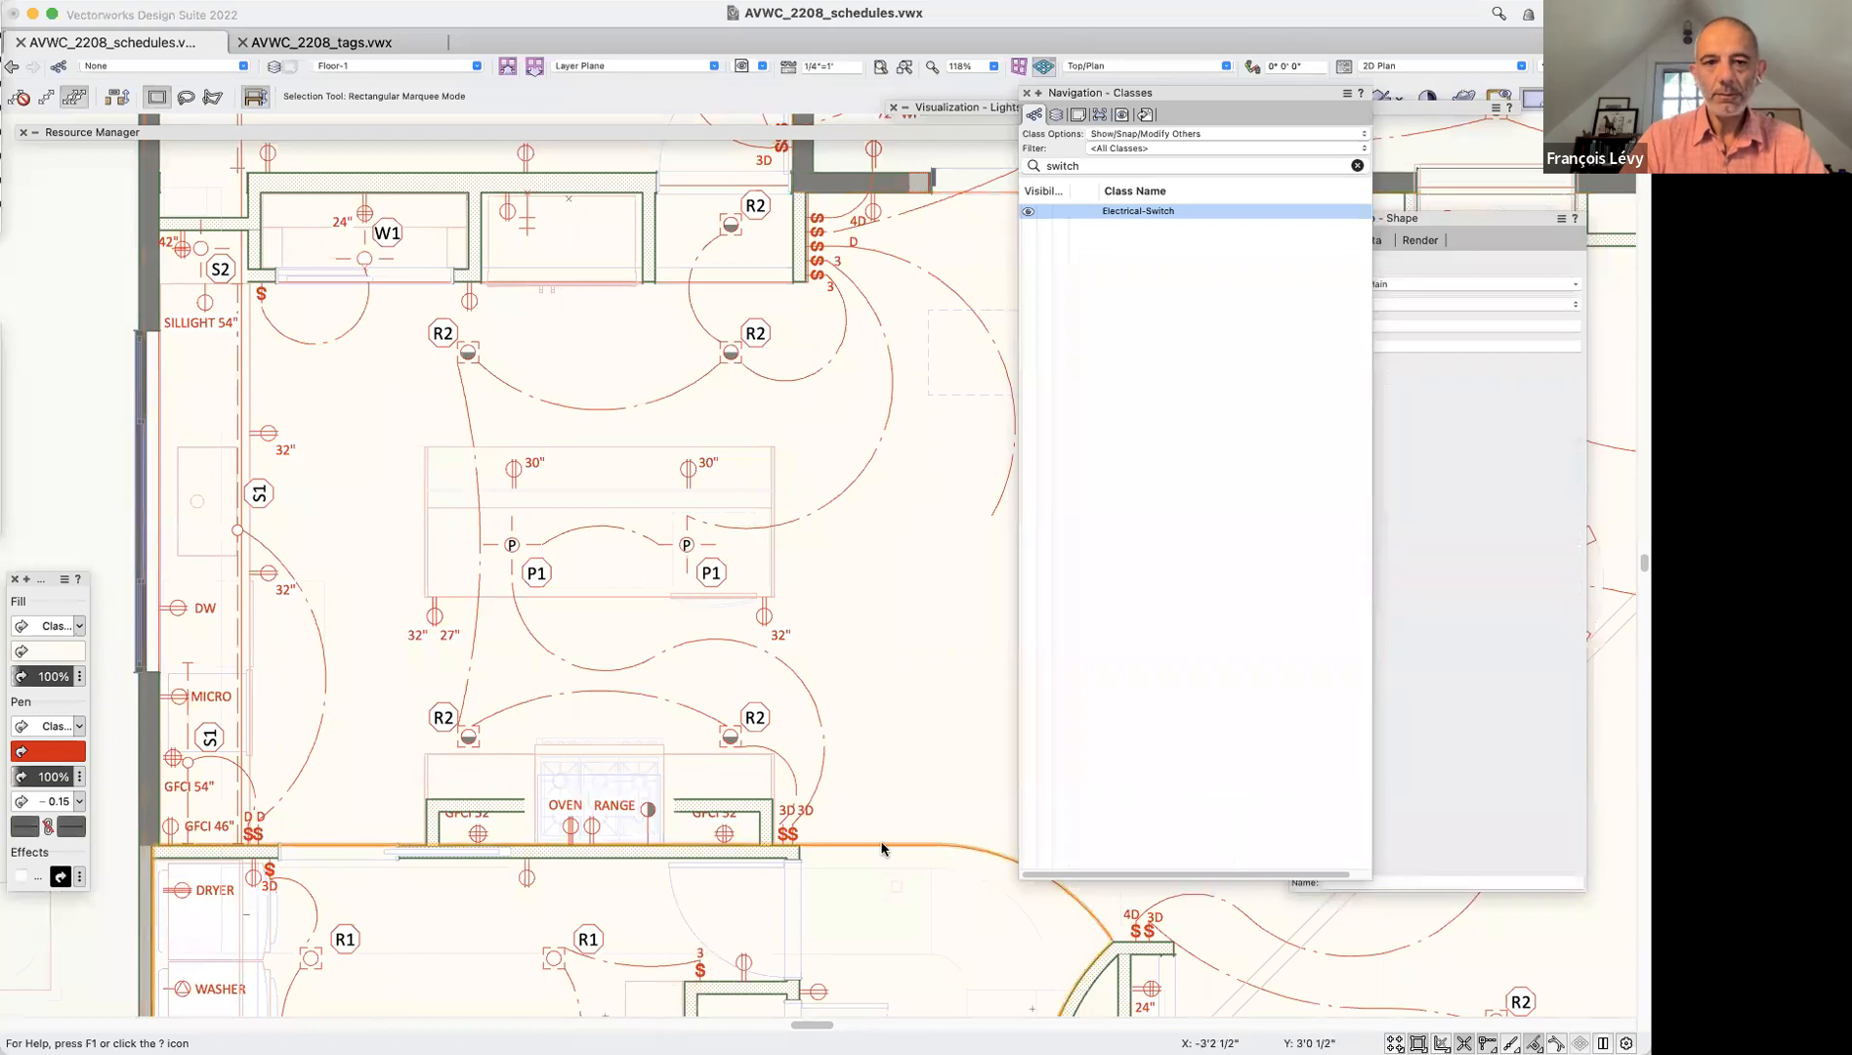
Switch to the AVWC_2208_tags.vwx file showing the reflected ceiling plan sheet
click(347, 43)
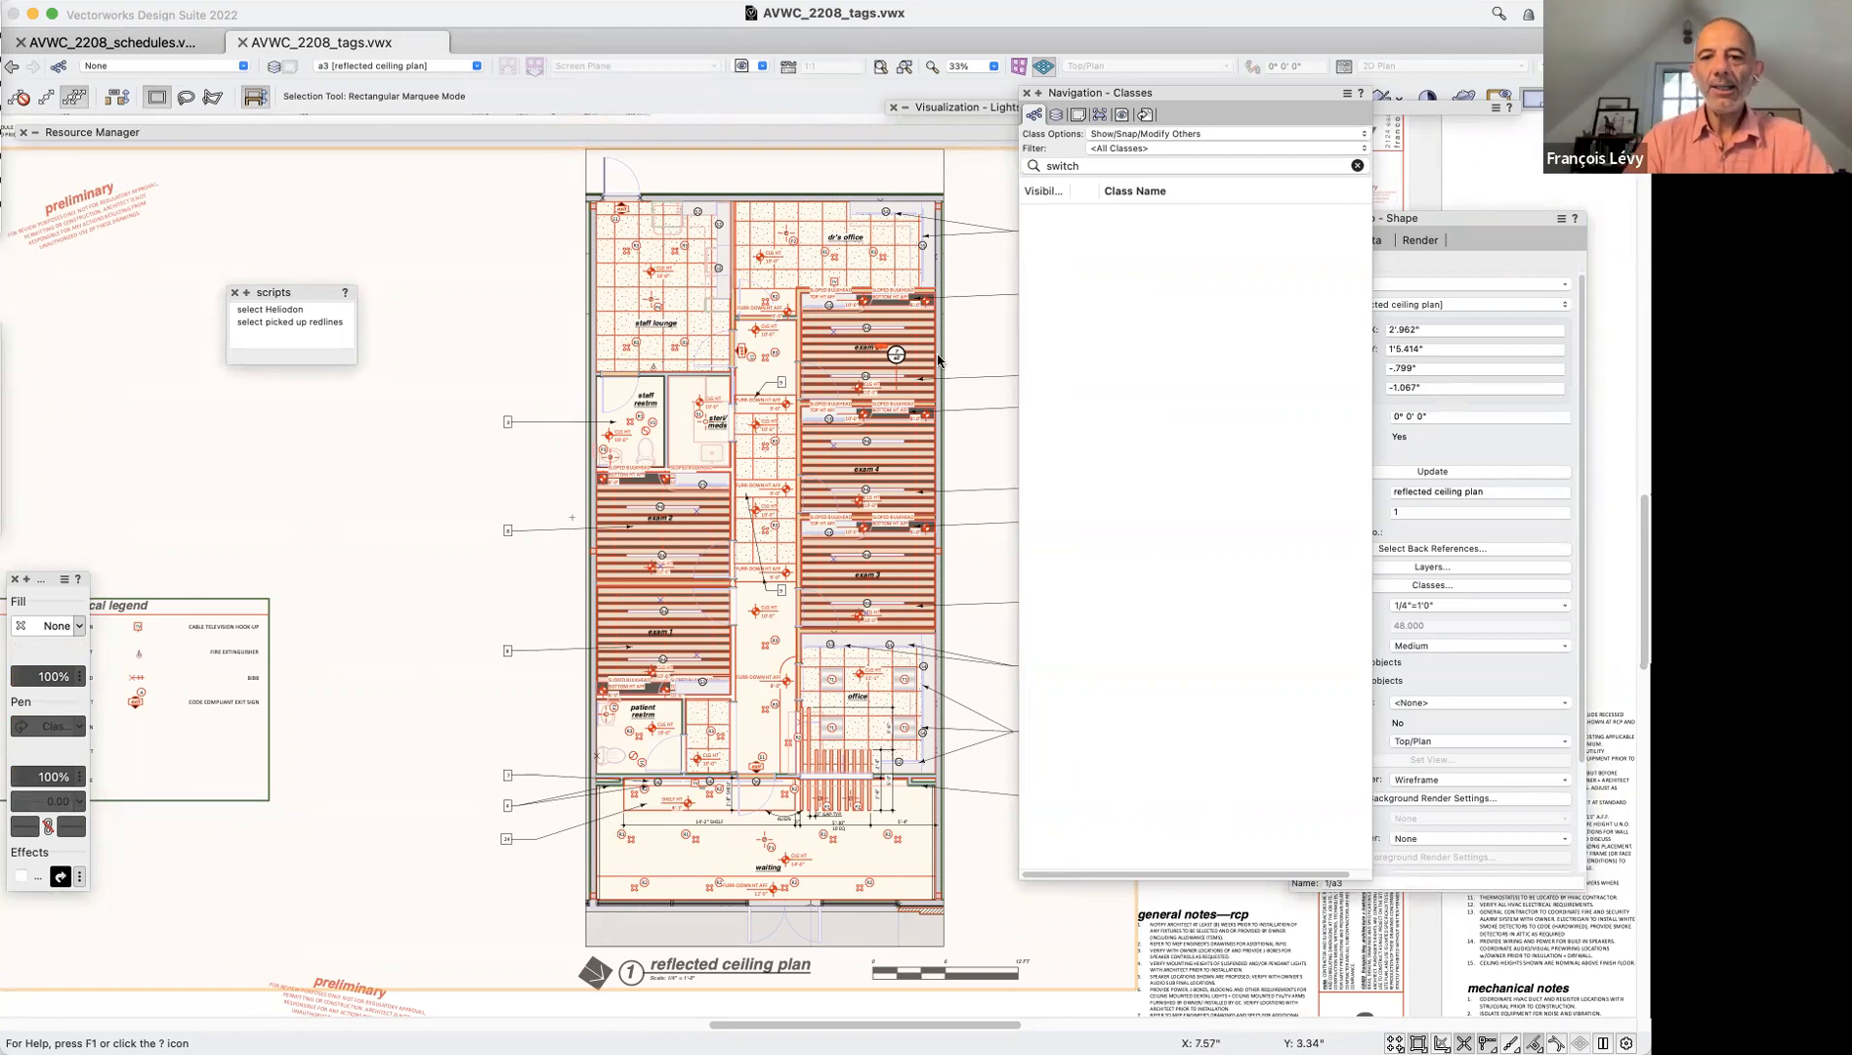
double_click(948, 391)
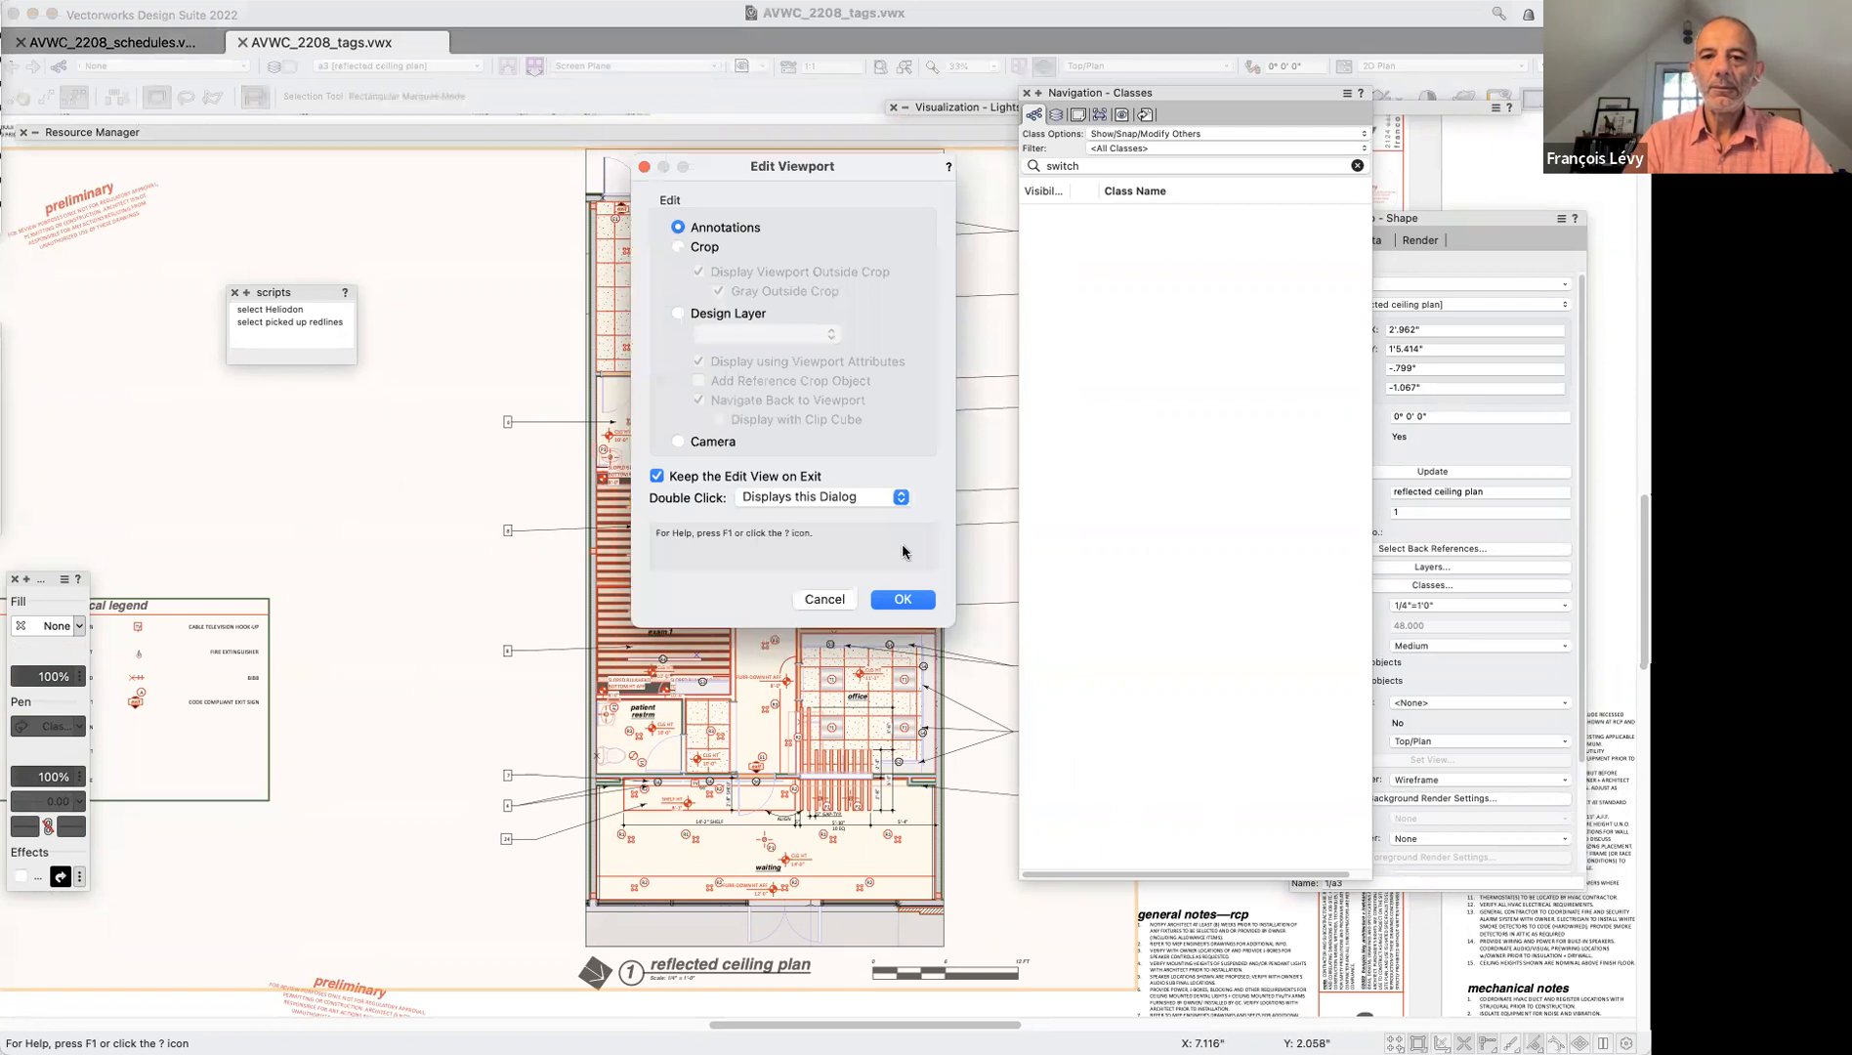
click(904, 600)
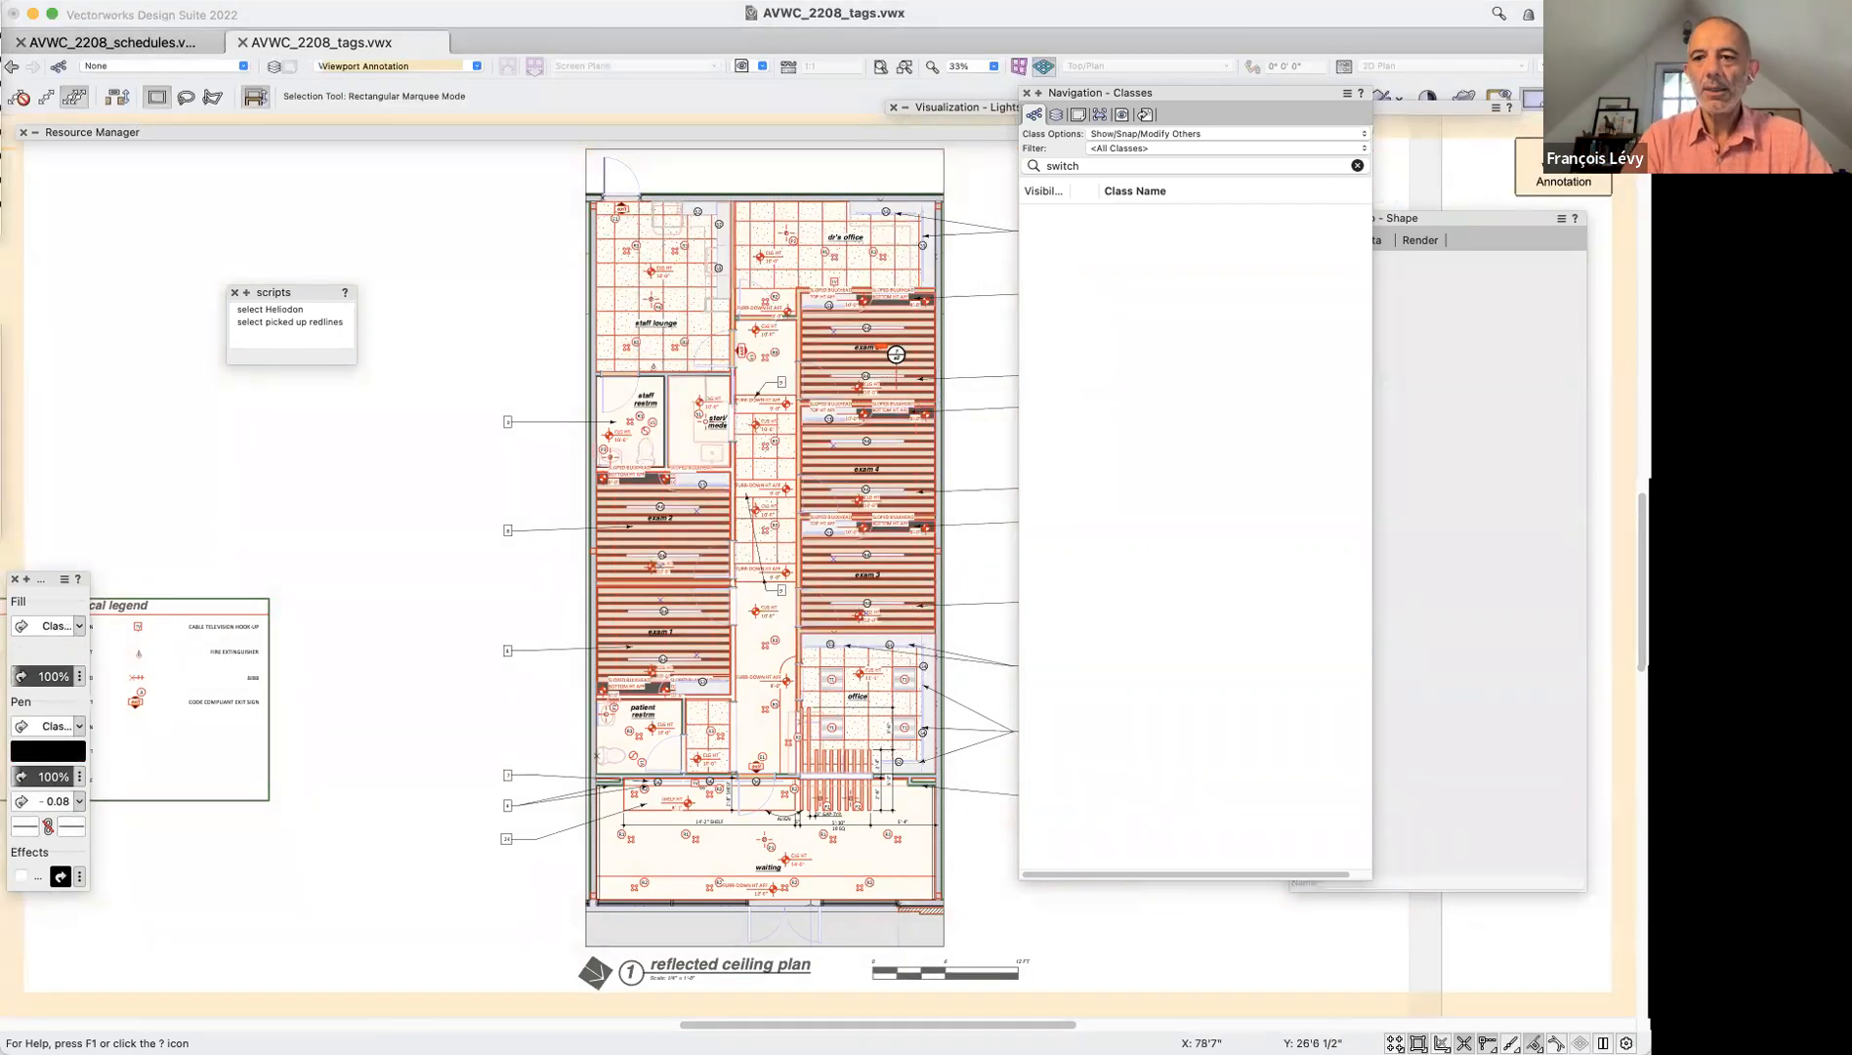
click(1563, 181)
Open the Floor-1 design layer for editing through the reflected ceiling plan viewport
double_click(865, 441)
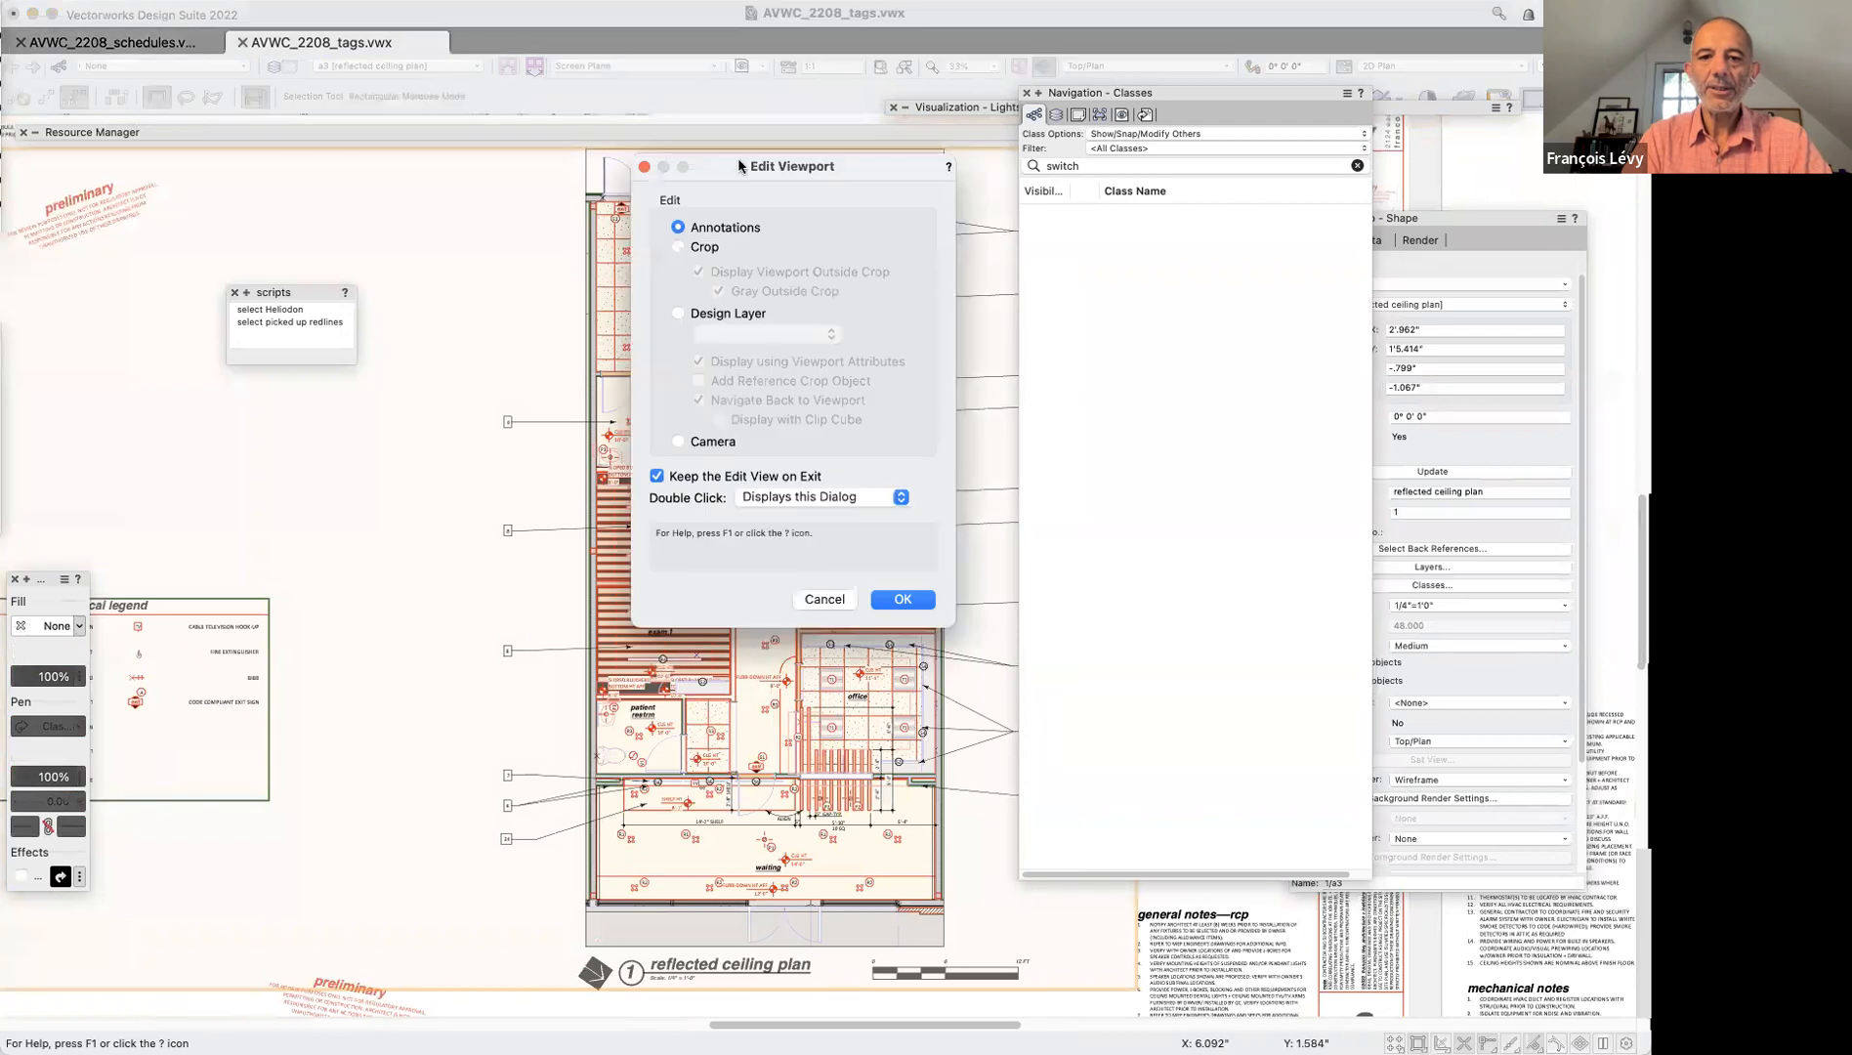
click(723, 313)
click(902, 599)
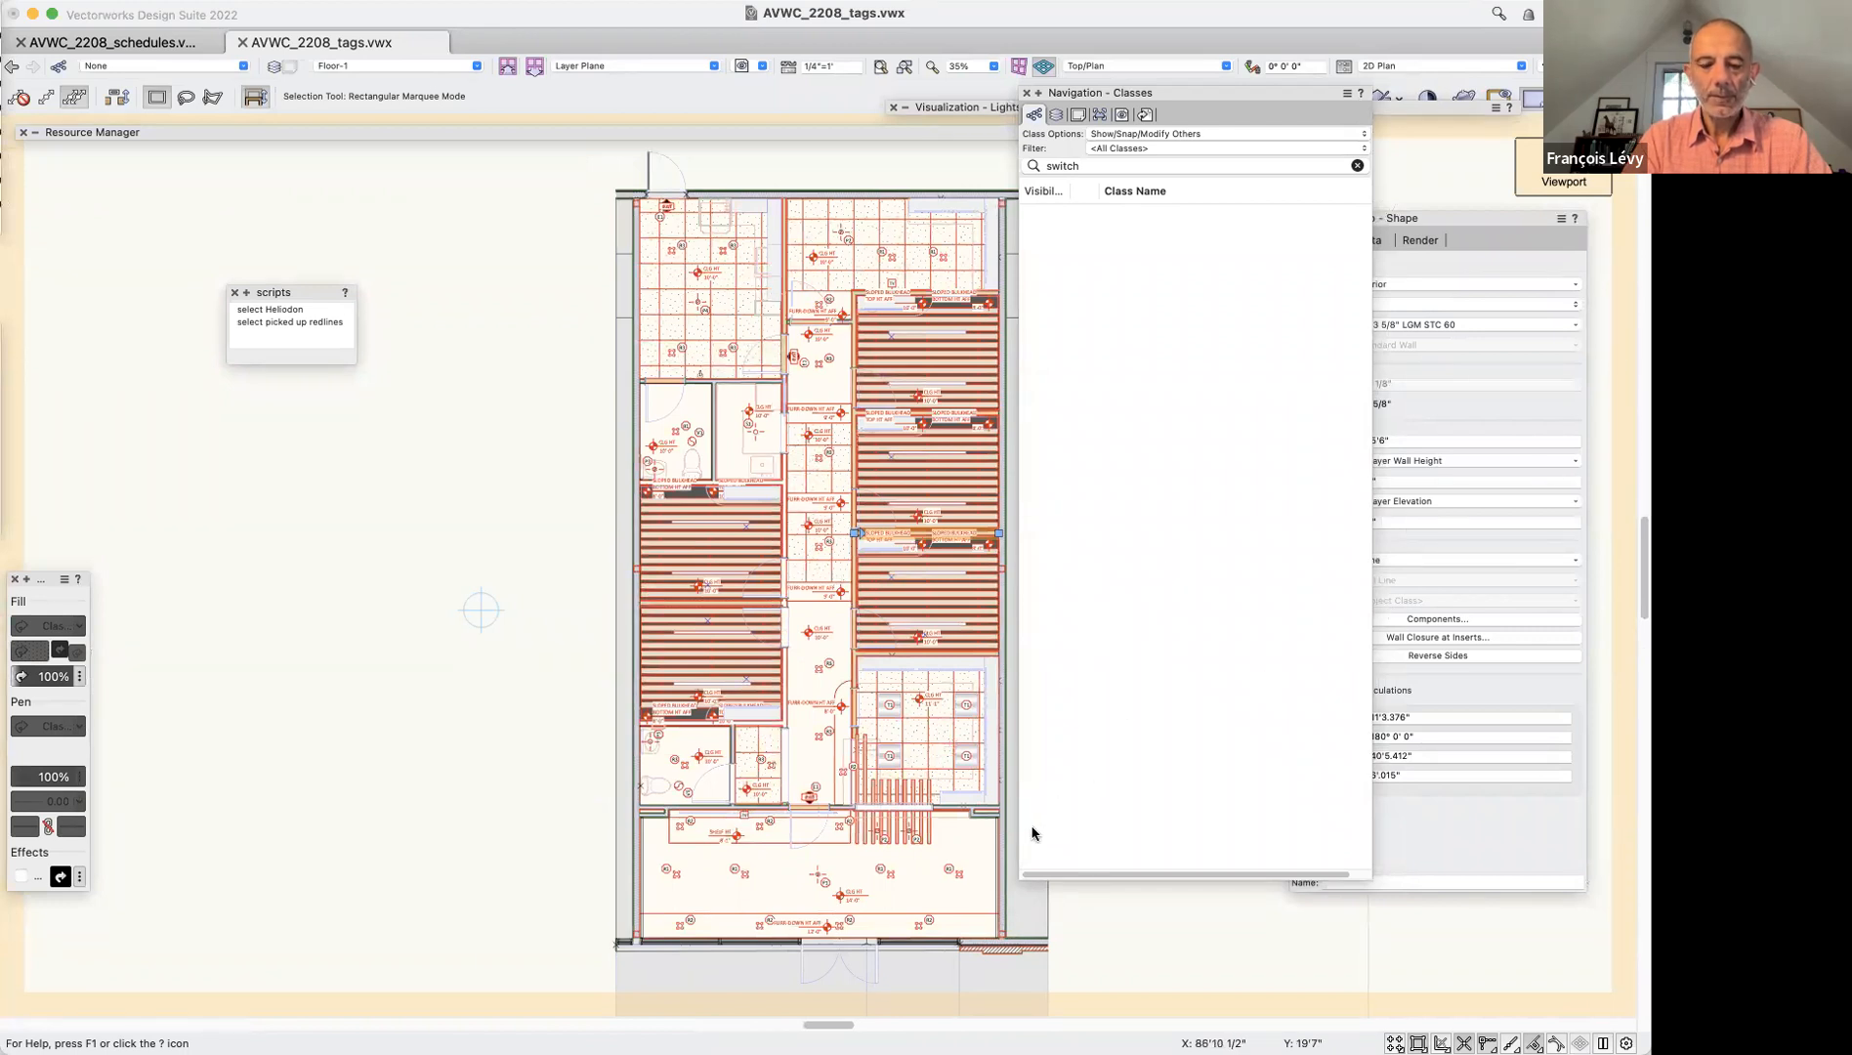
Open the 2D components of the P1 pendant symbol in the waiting area for editing and select its octagonal tag outline
key(c)
drag(674, 796, 884, 919)
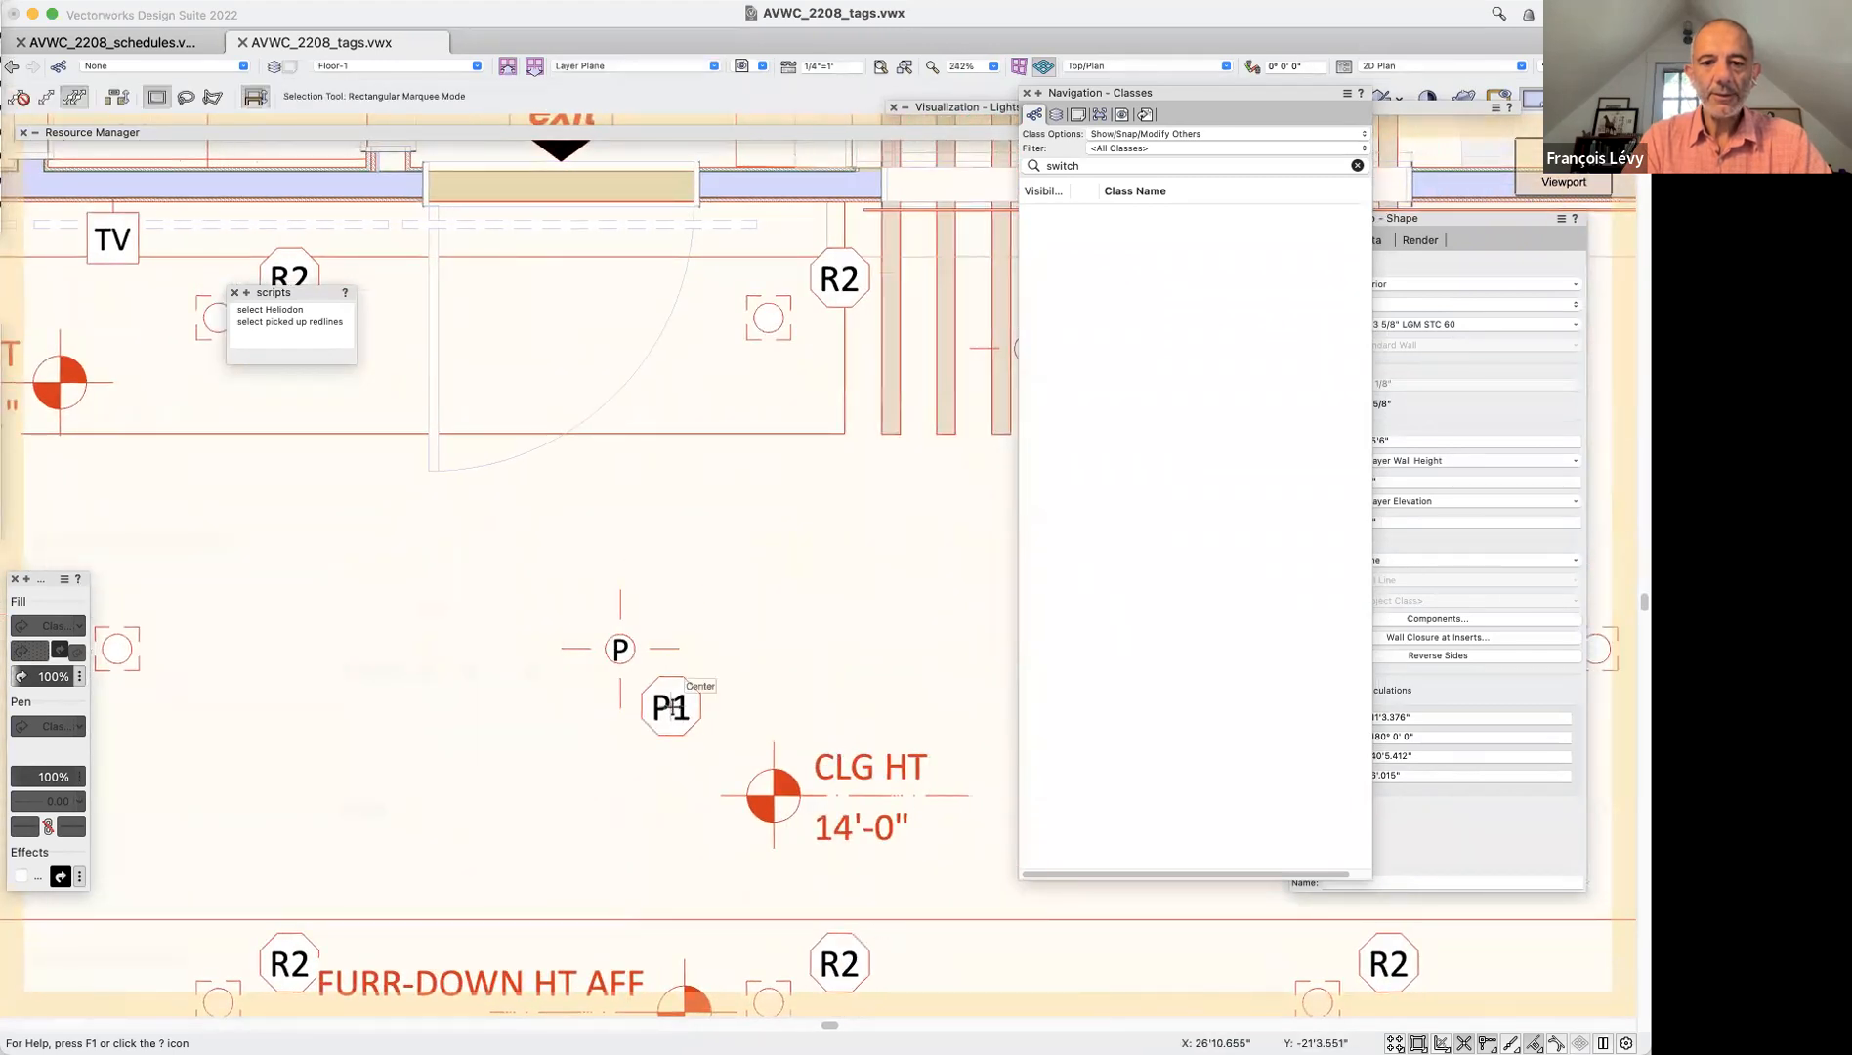
click(696, 686)
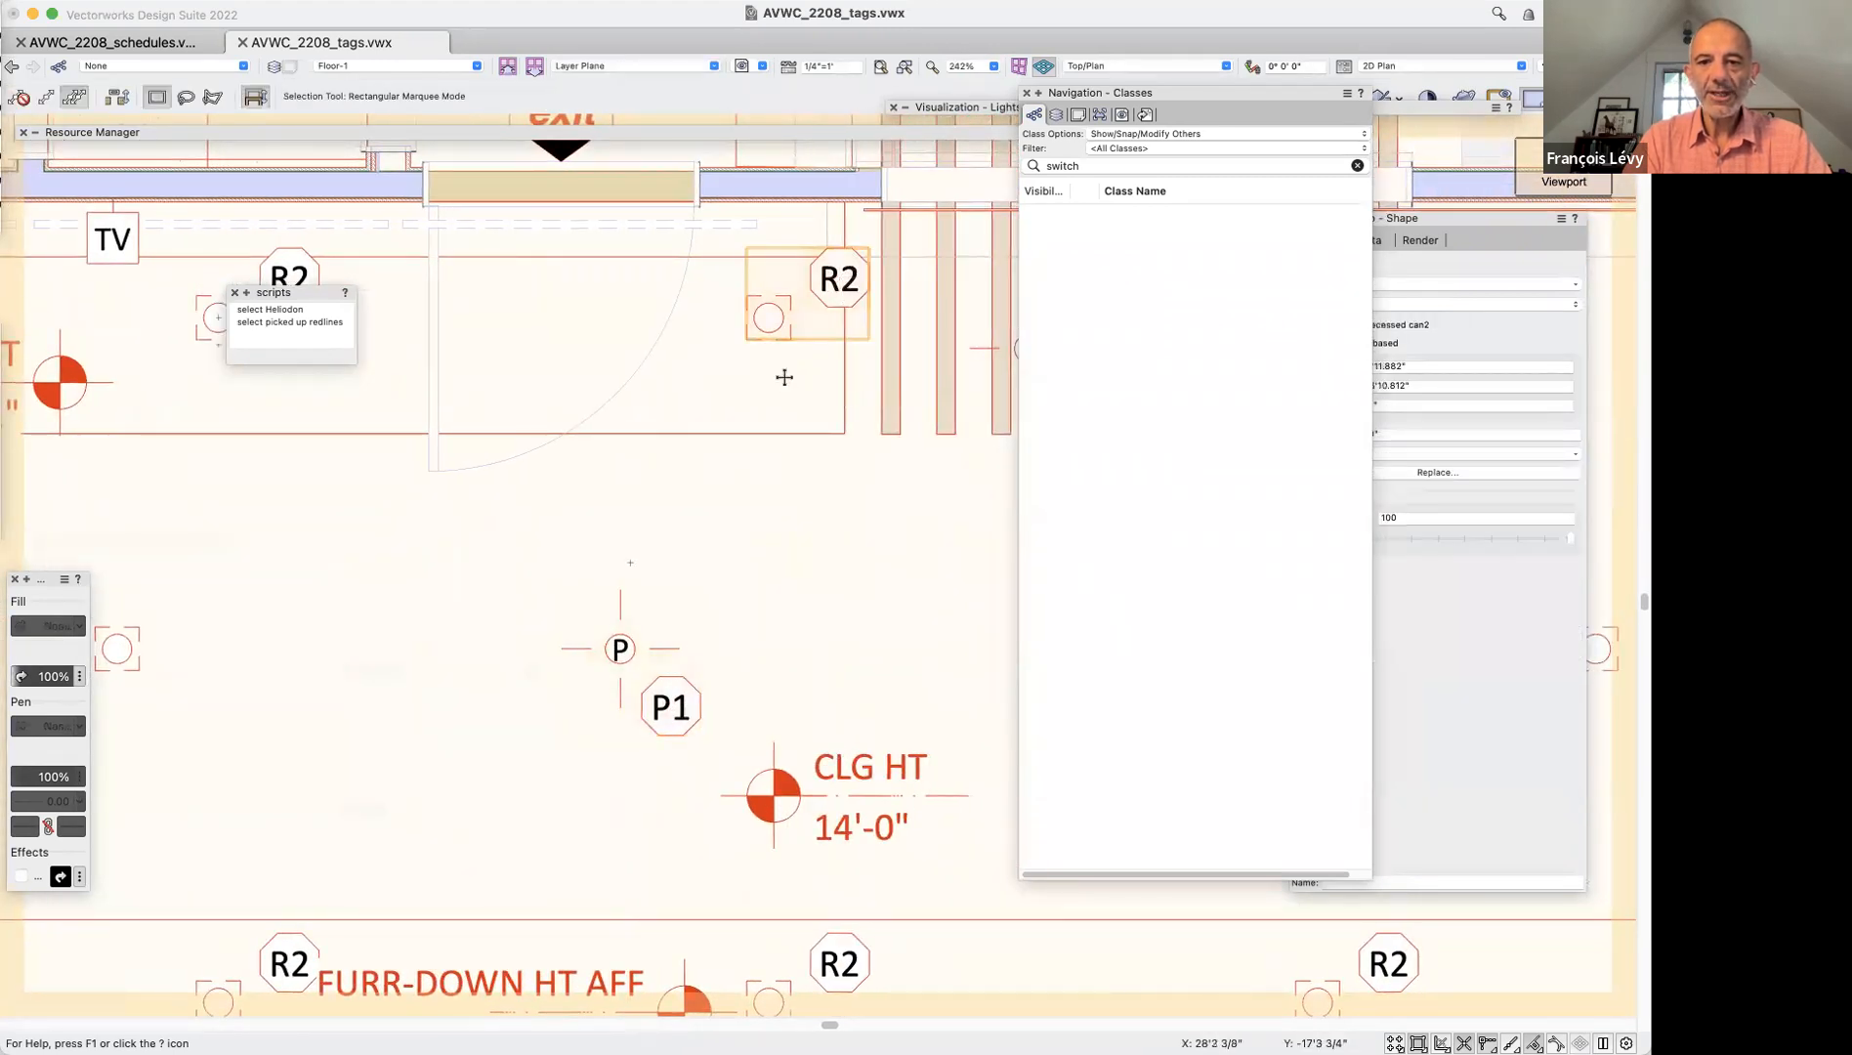
double_click(668, 722)
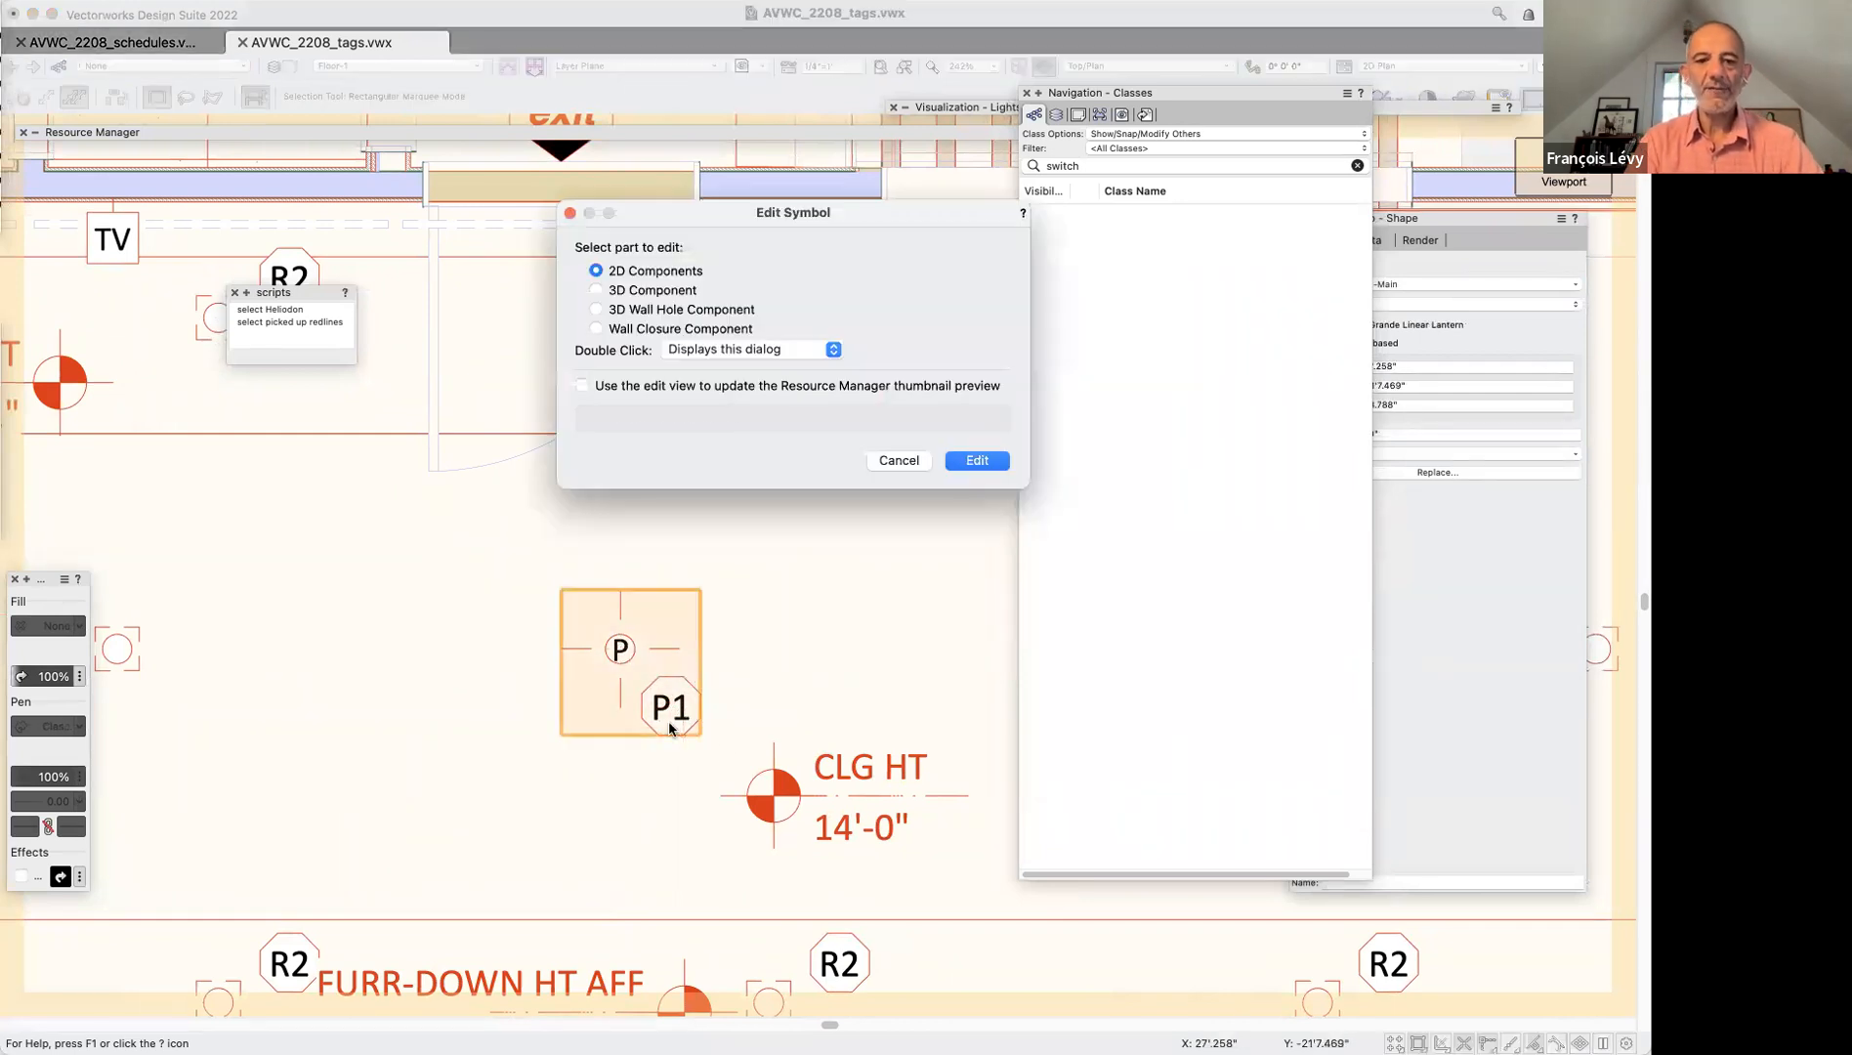
click(989, 460)
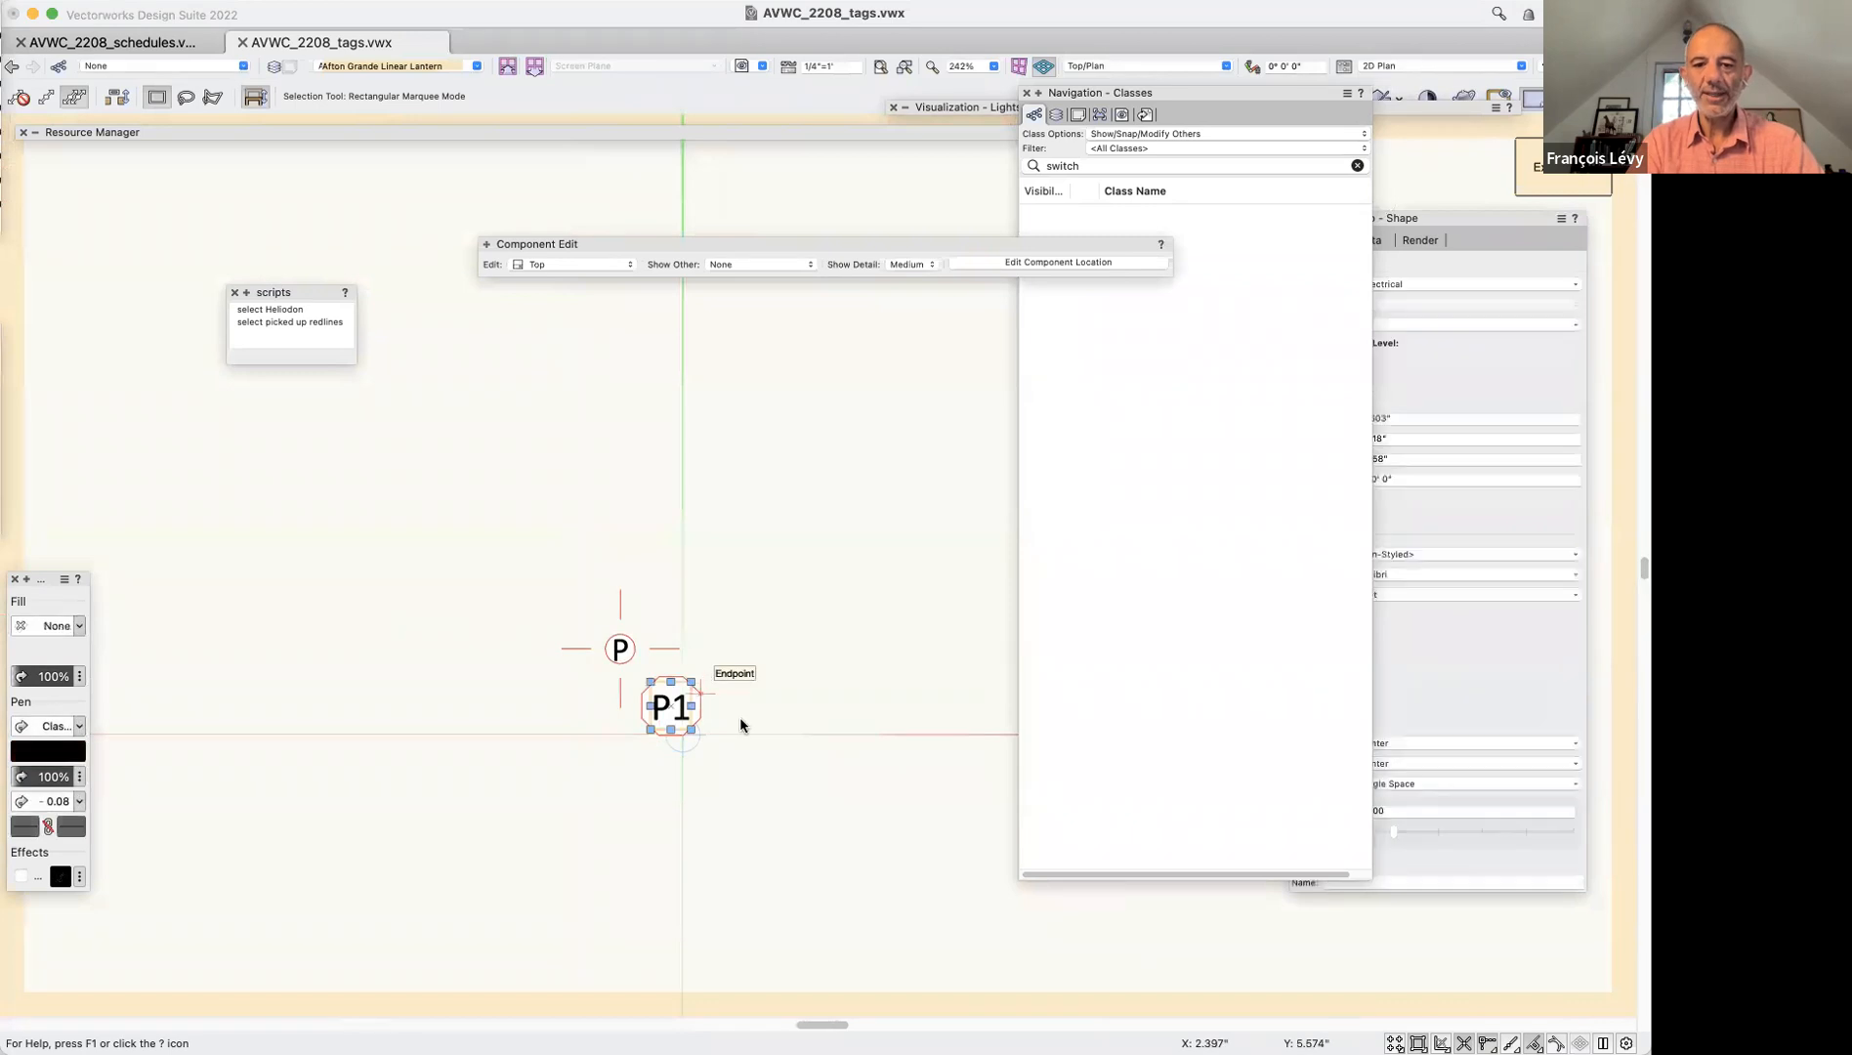
click(701, 705)
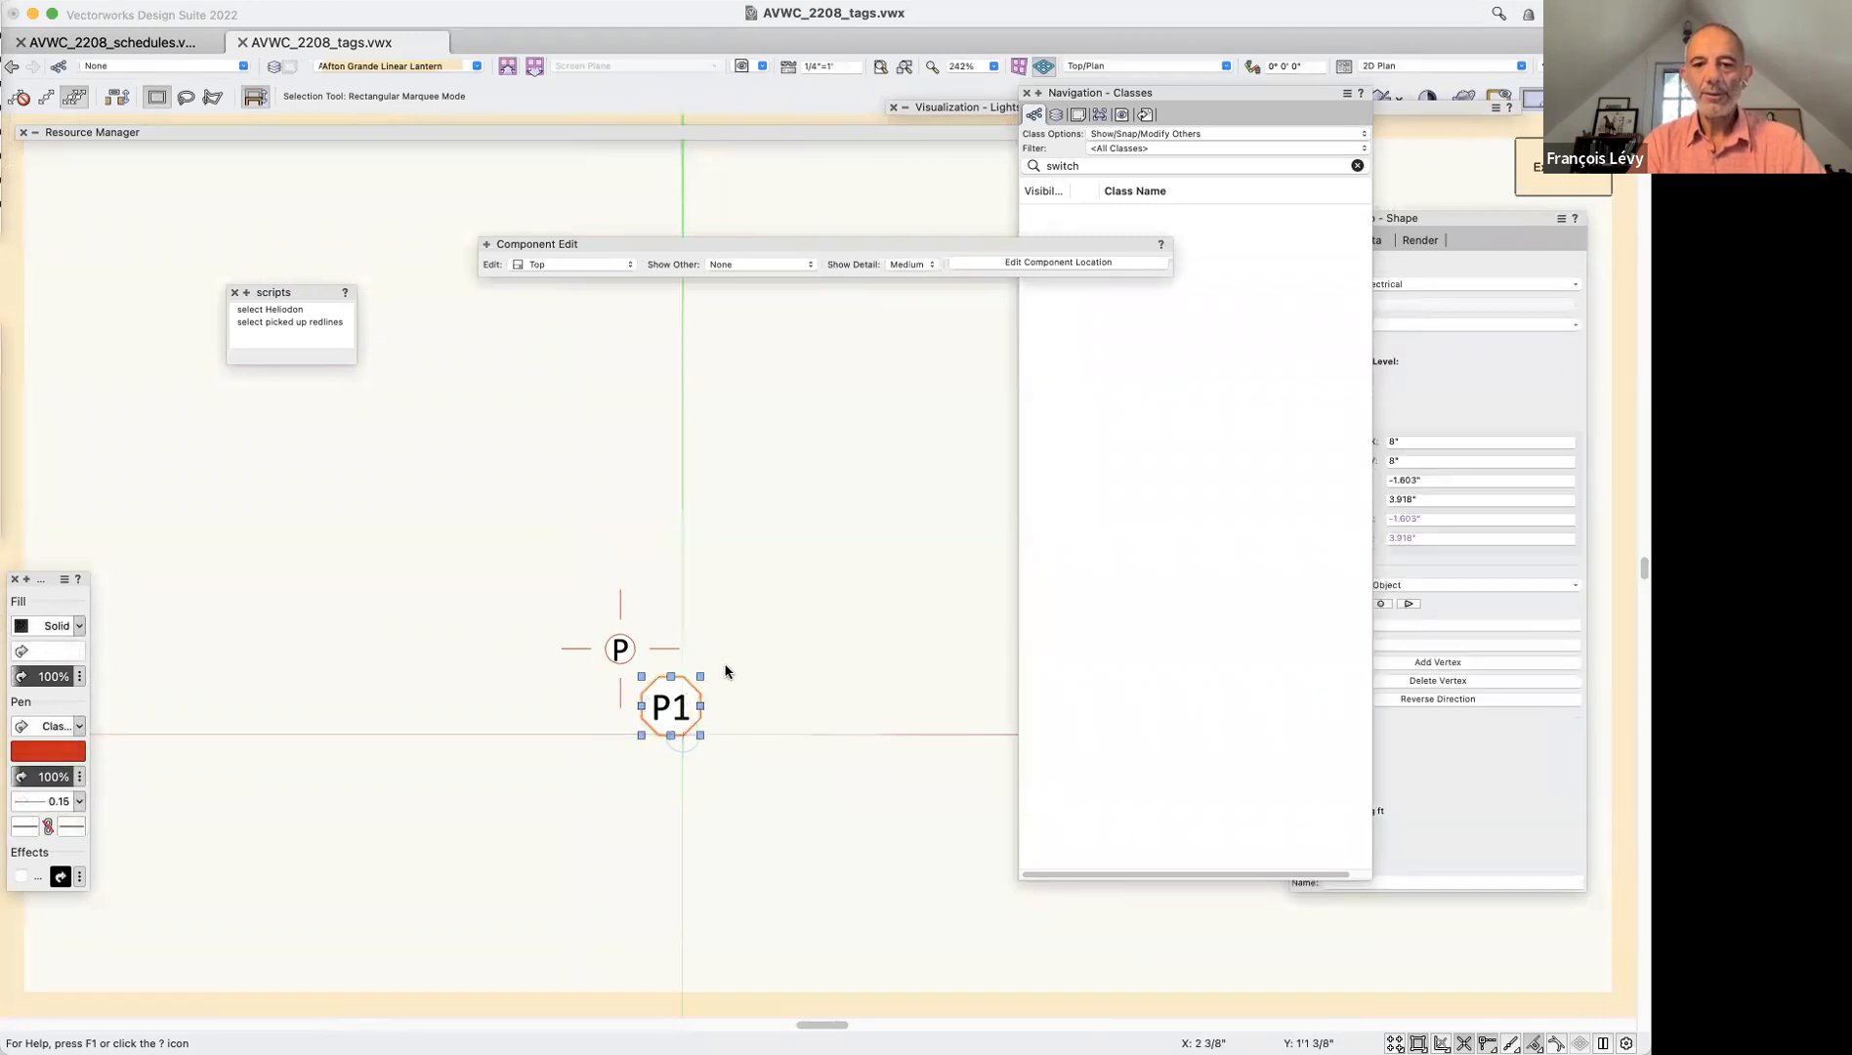
Exit the pendant symbol and reopen the Floor-1 design layer through the reflected ceiling plan viewport, at the waiting area's exit door
click(1596, 185)
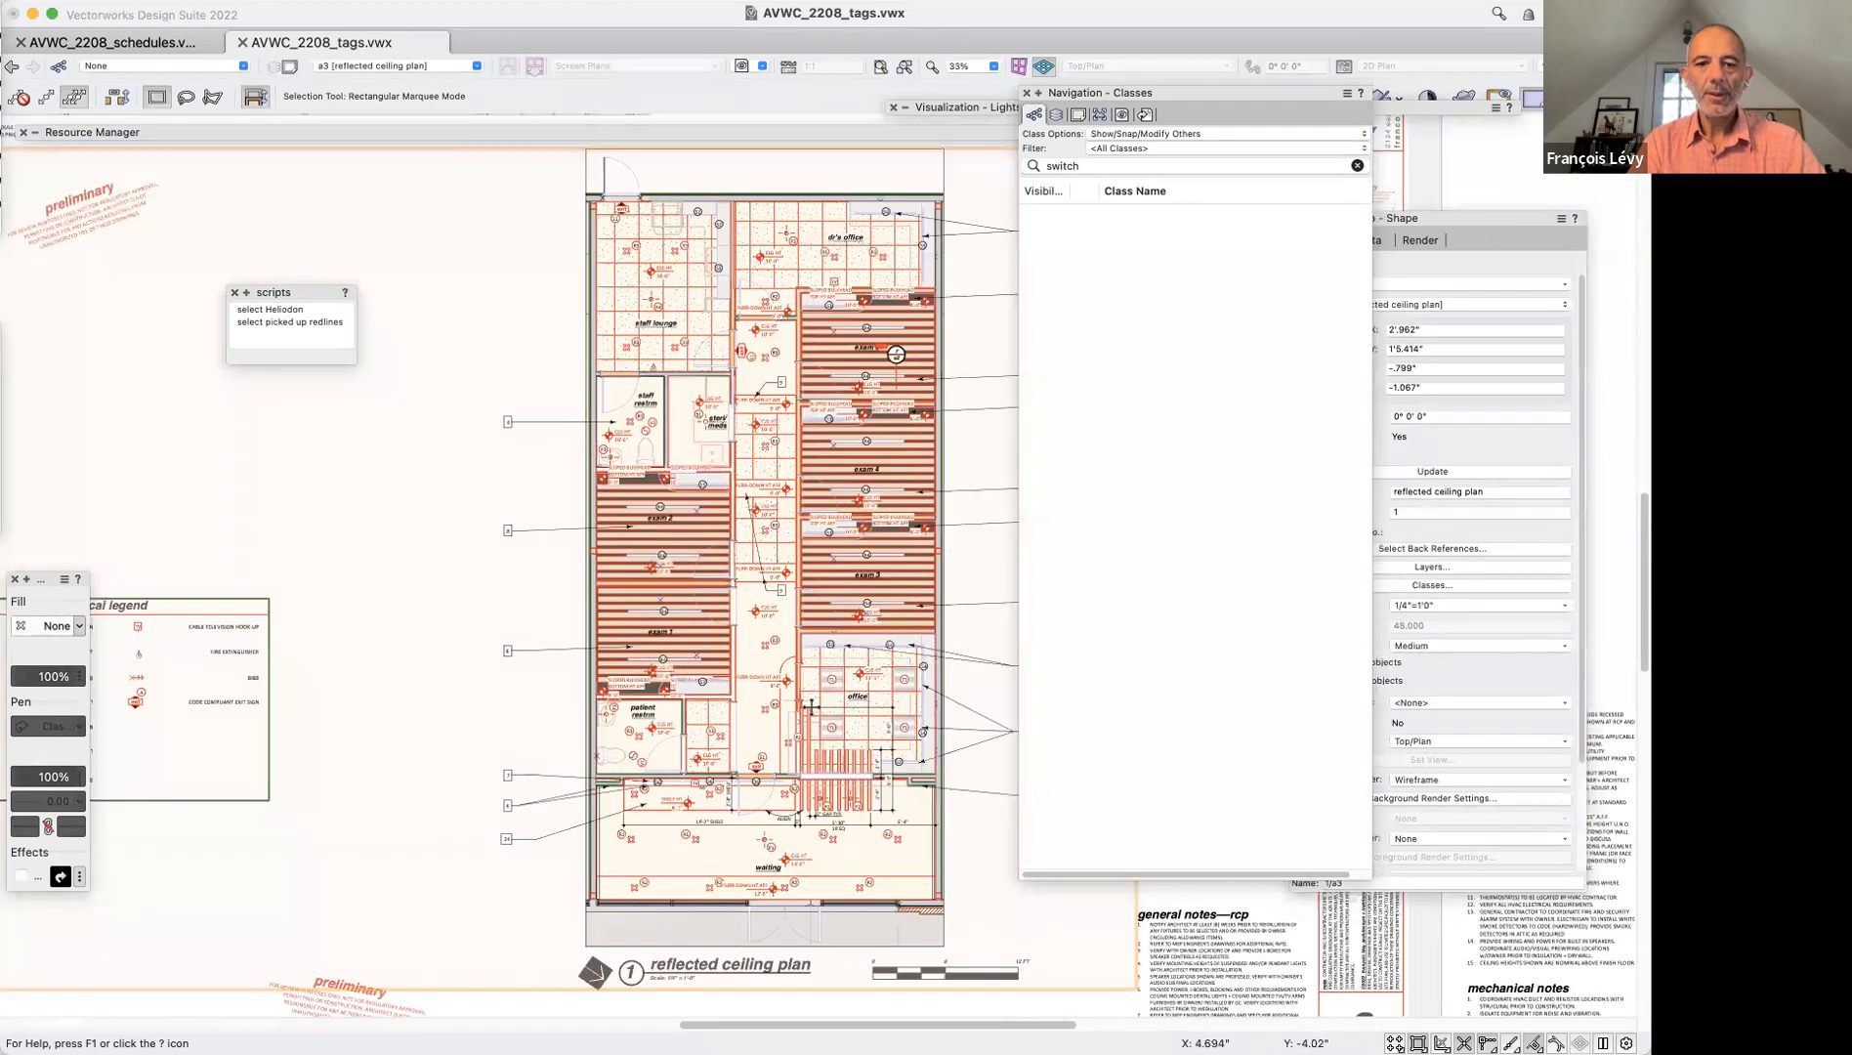
key(c)
drag(655, 725, 832, 881)
key(x)
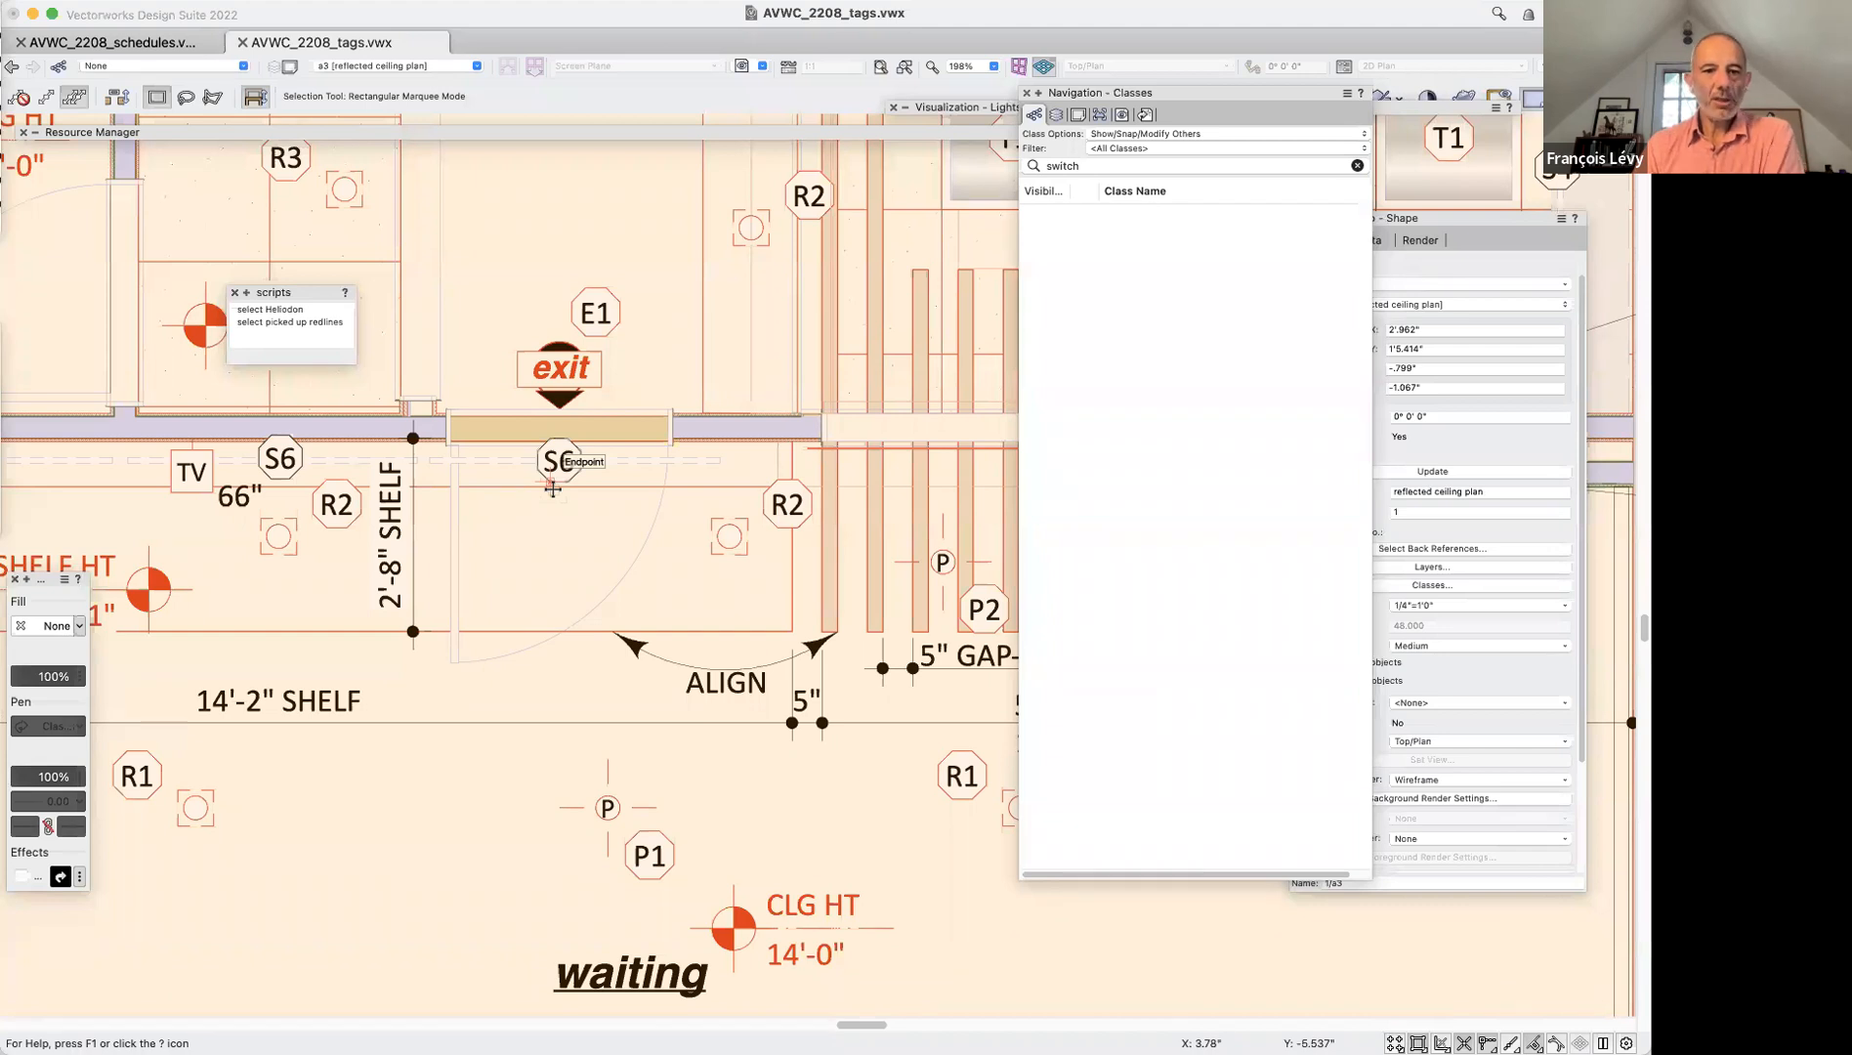
double_click(634, 477)
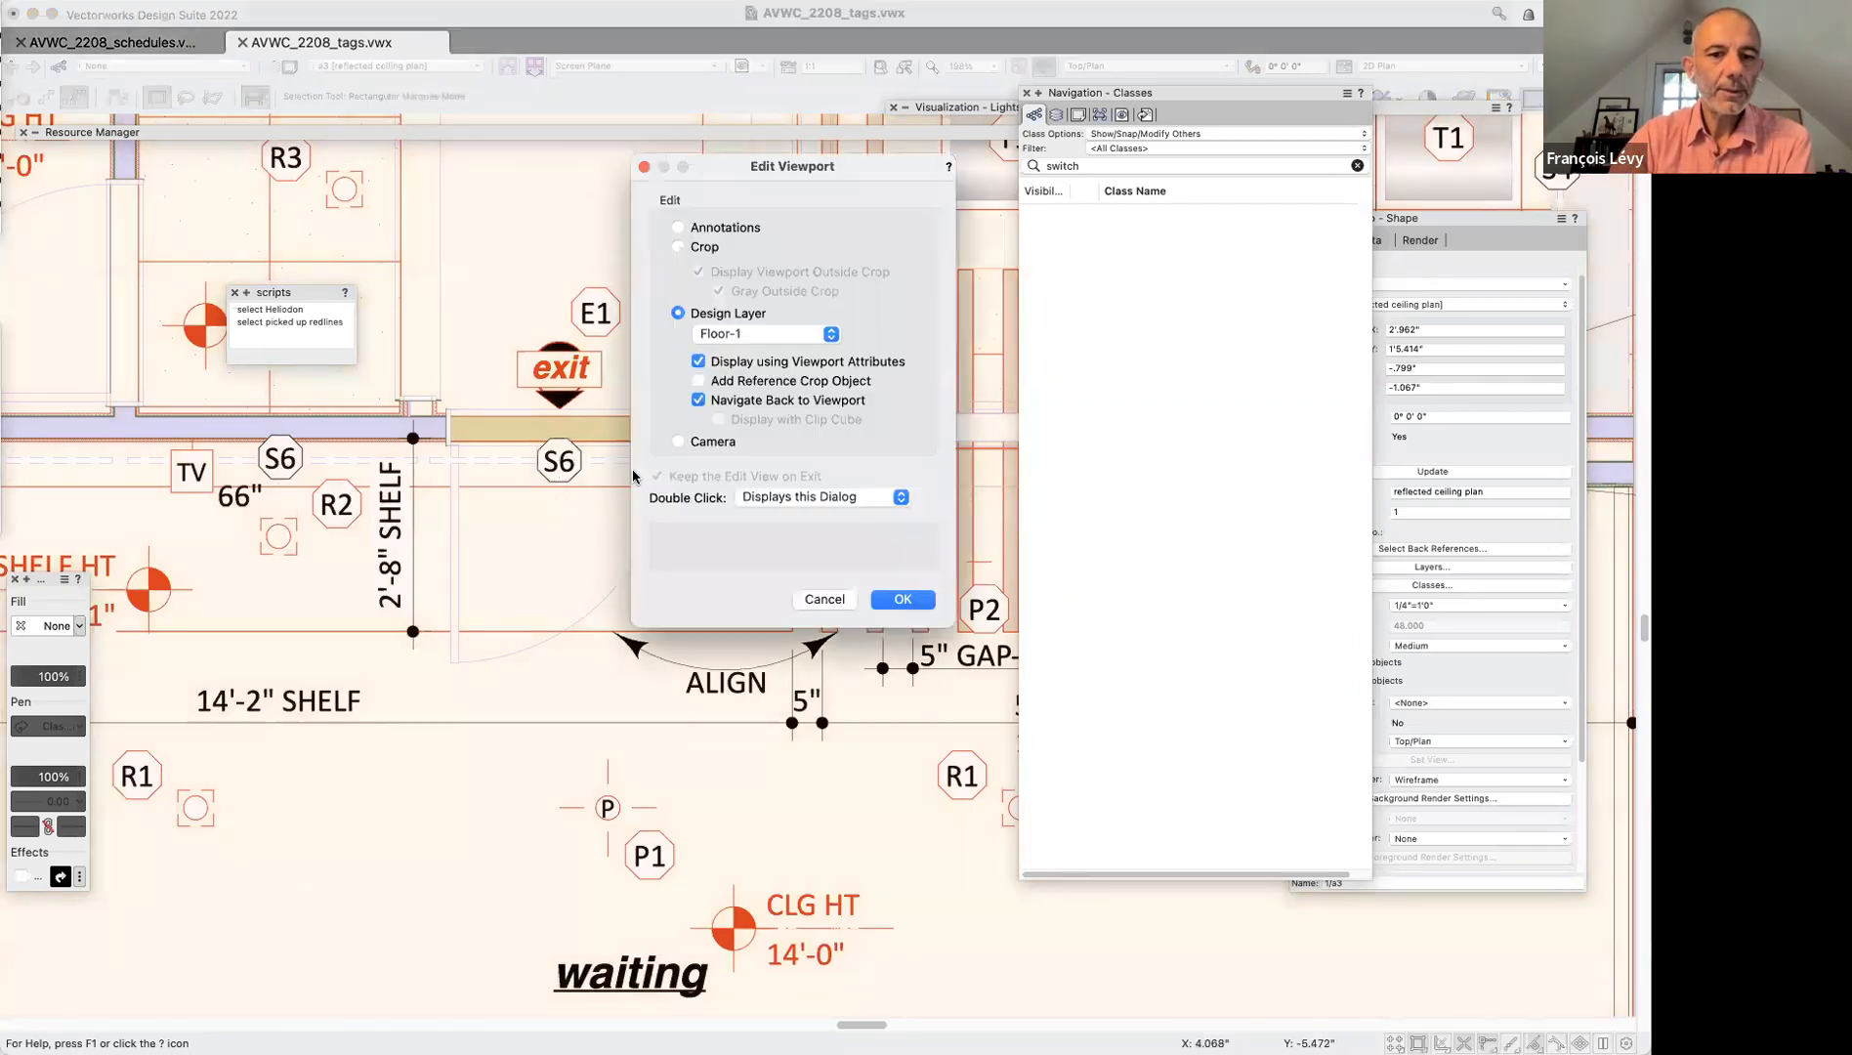
click(879, 598)
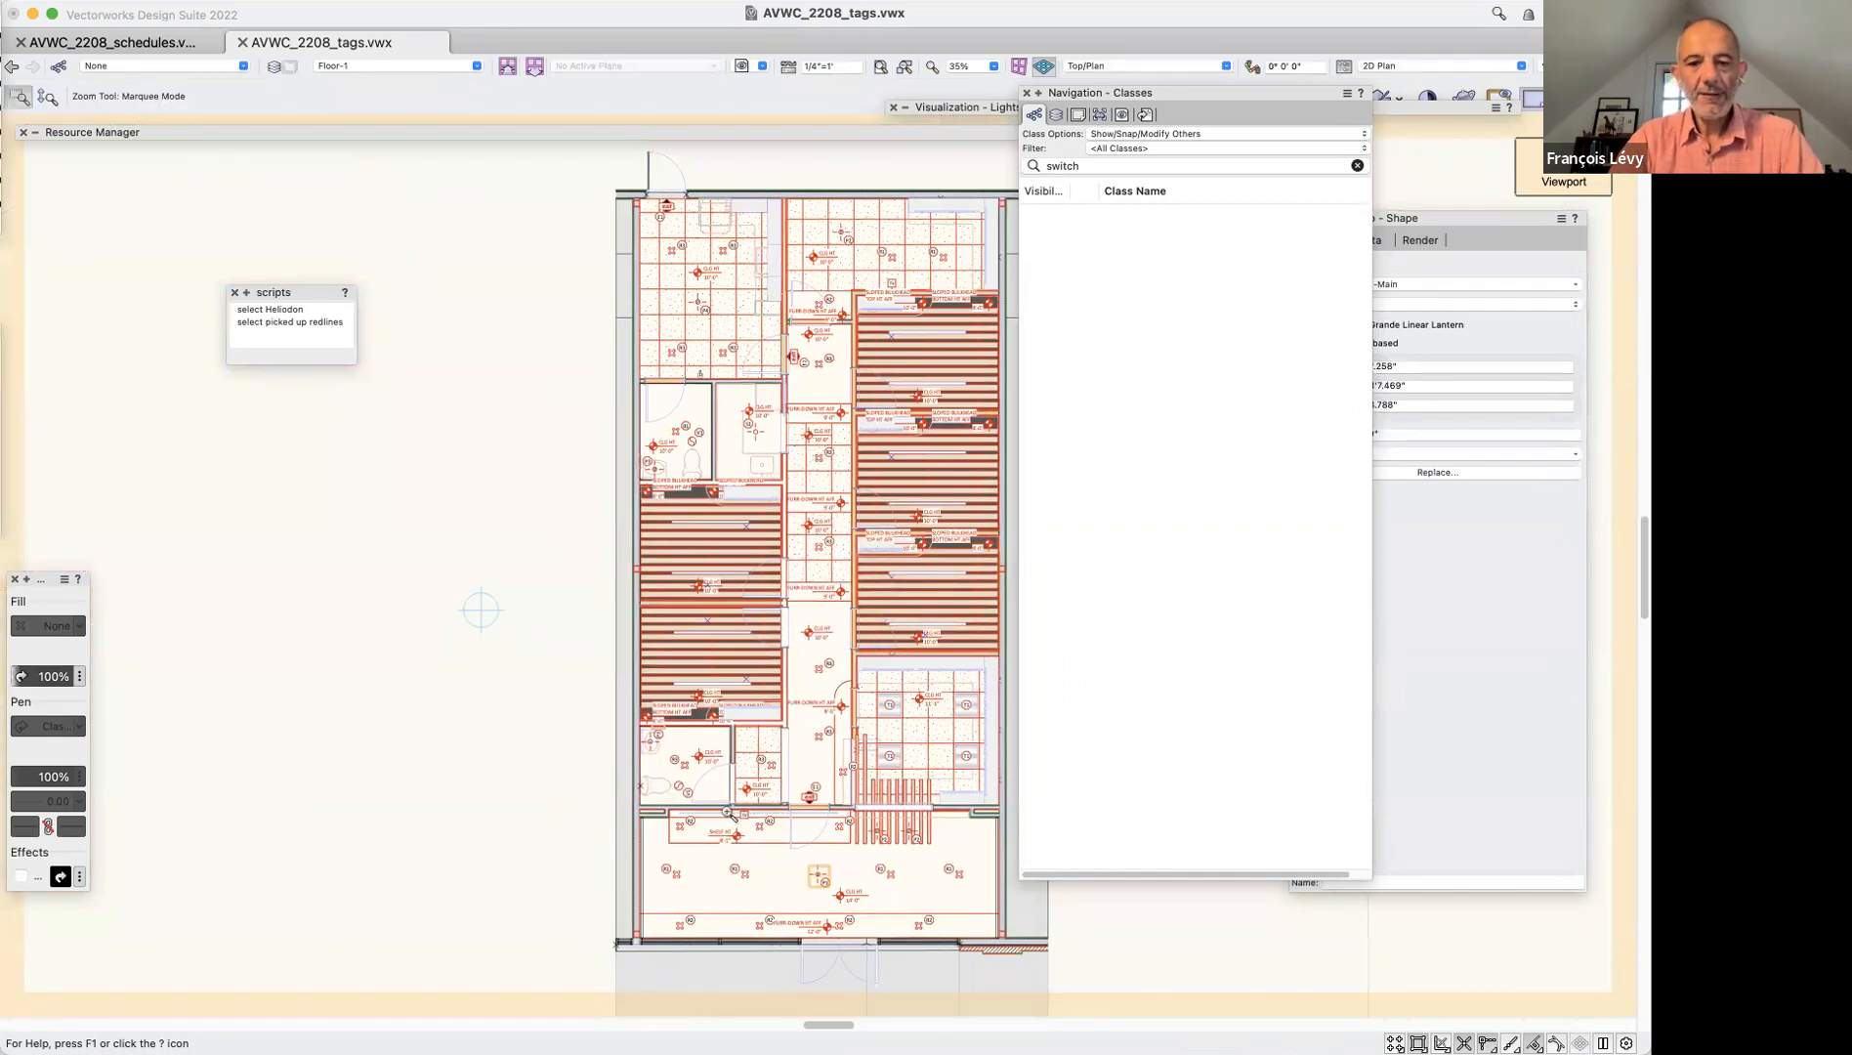
Select the linear LED strip light in front of the exit door and collapse the Navigation palette covering its object properties
scroll(751, 772, up, 6)
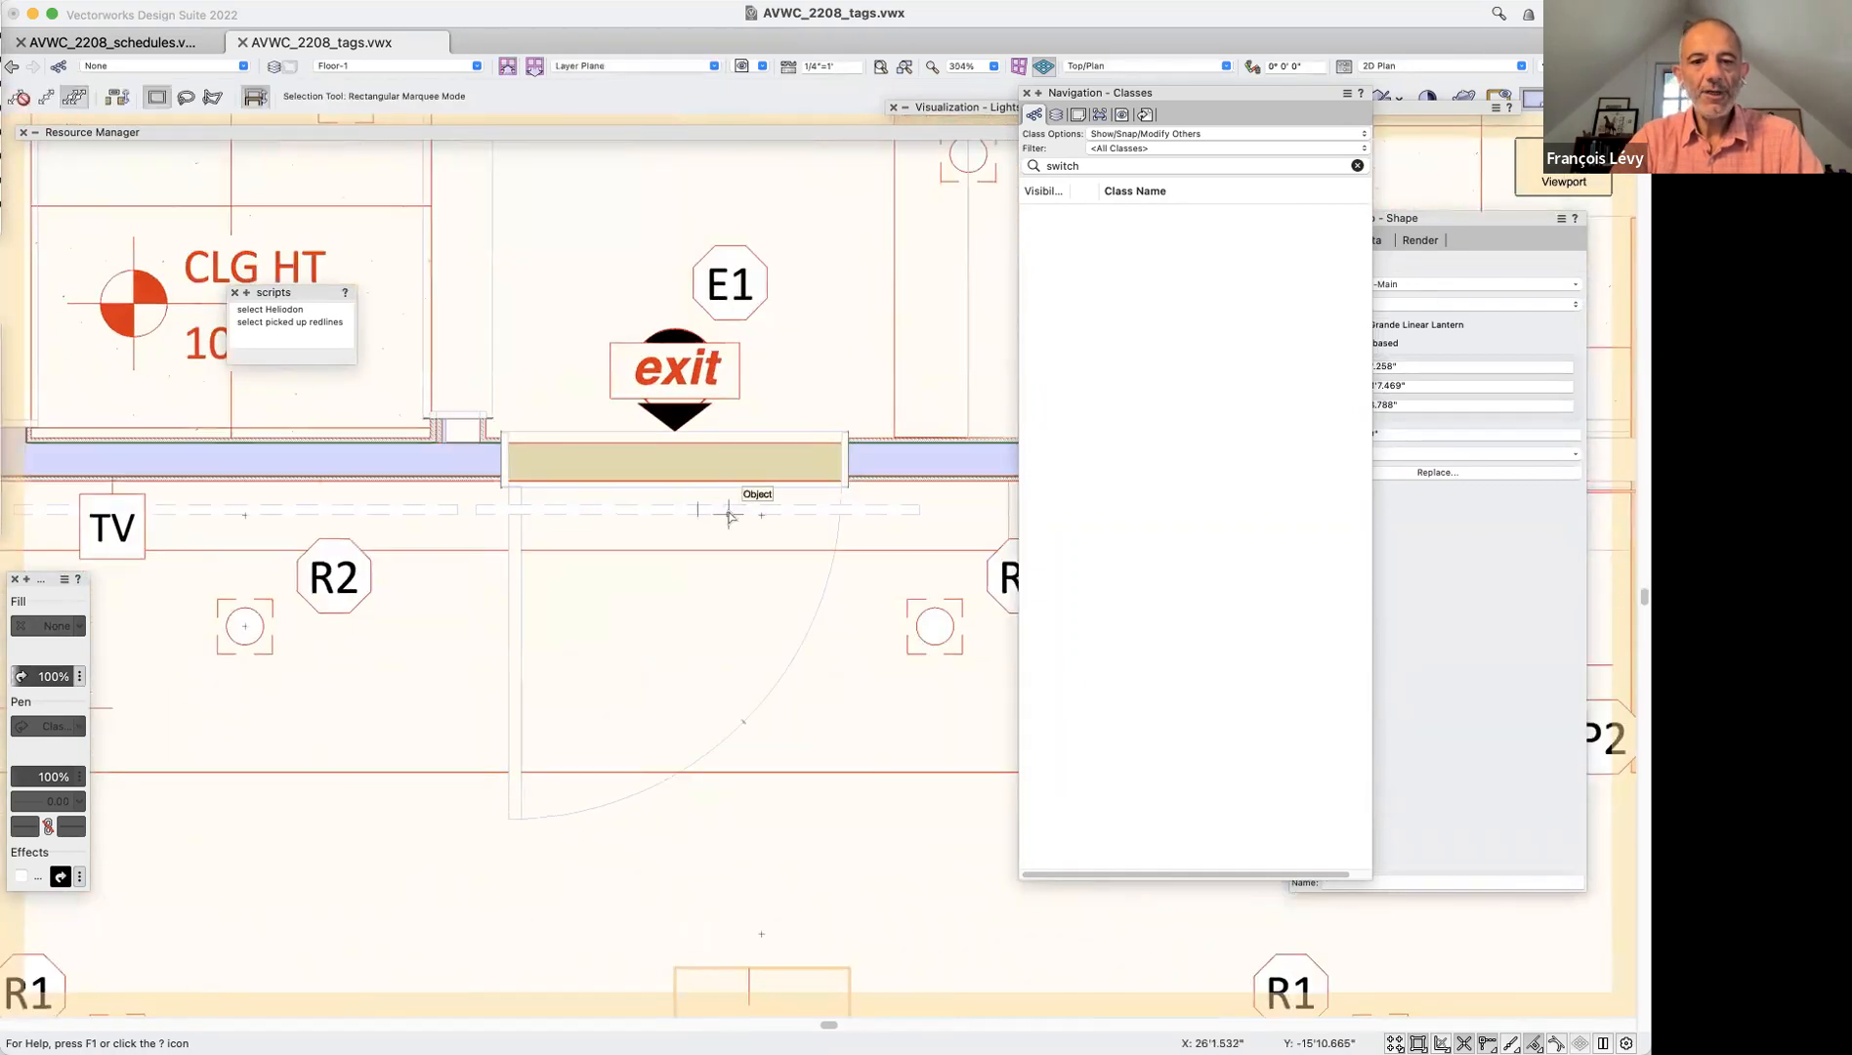
click(674, 508)
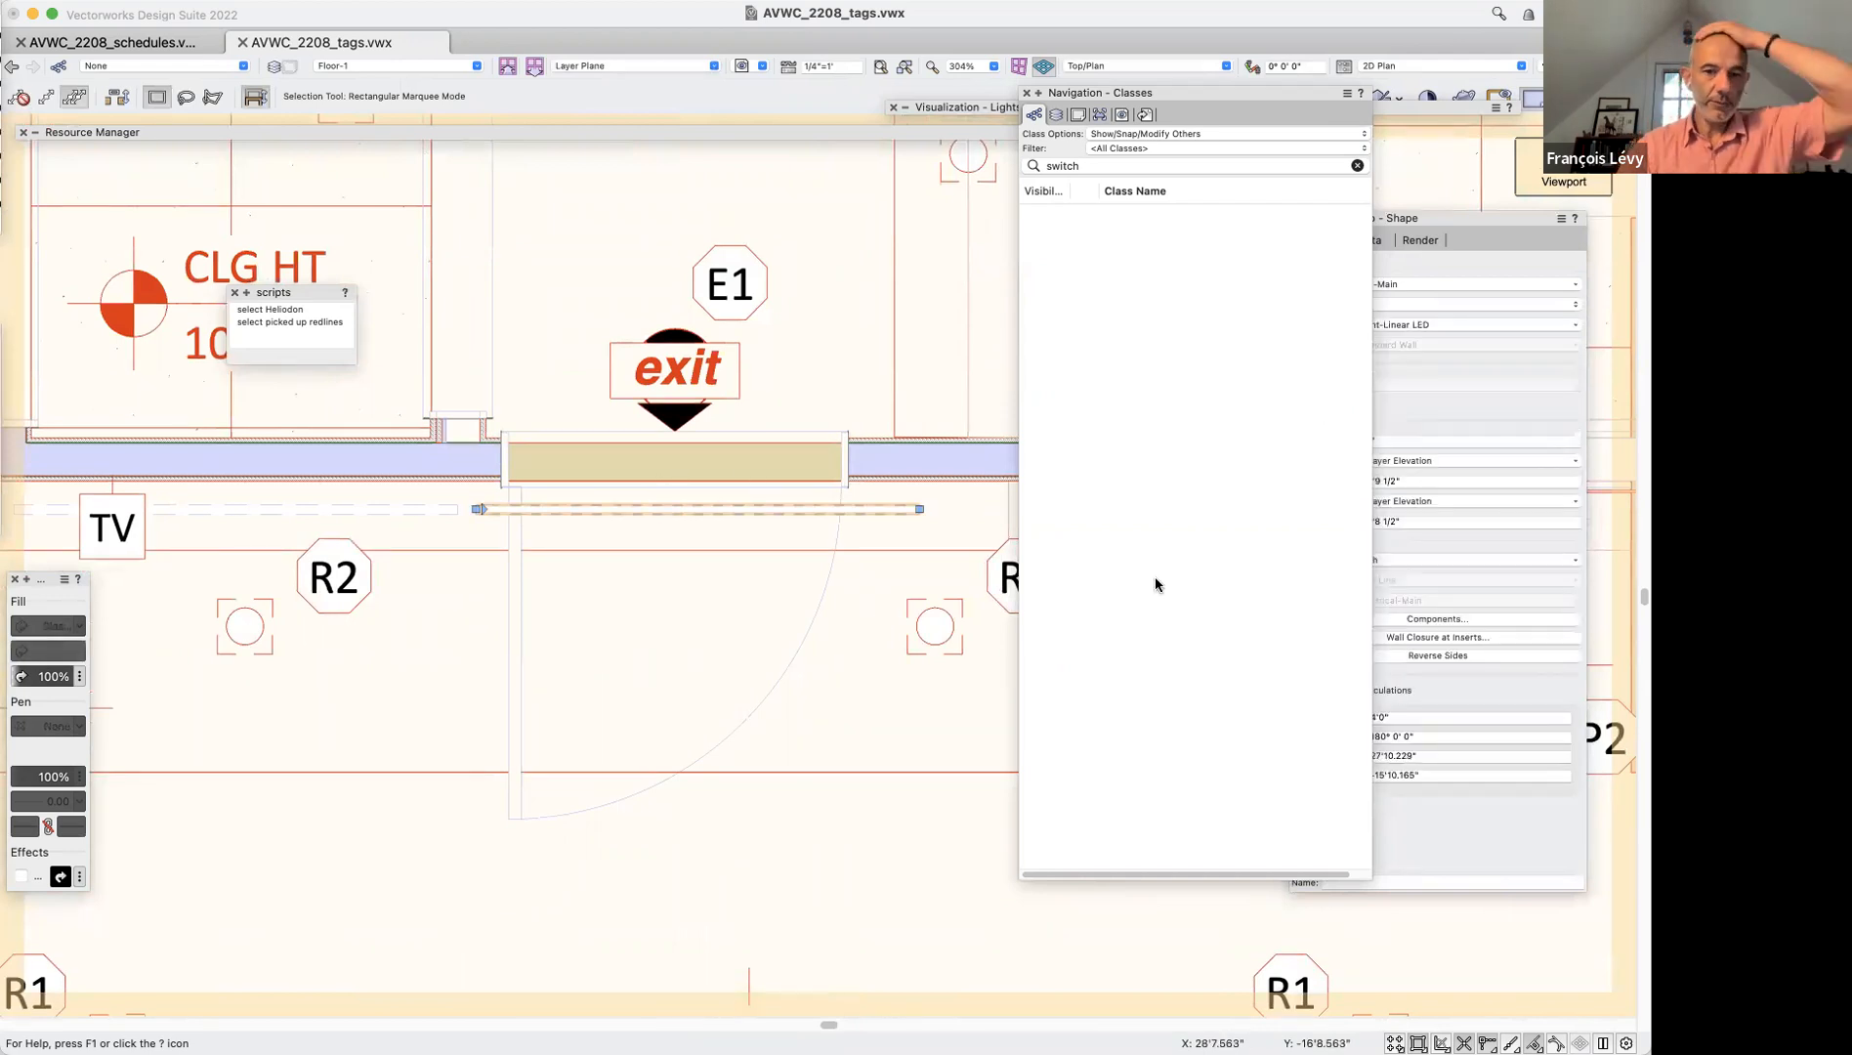
click(1192, 95)
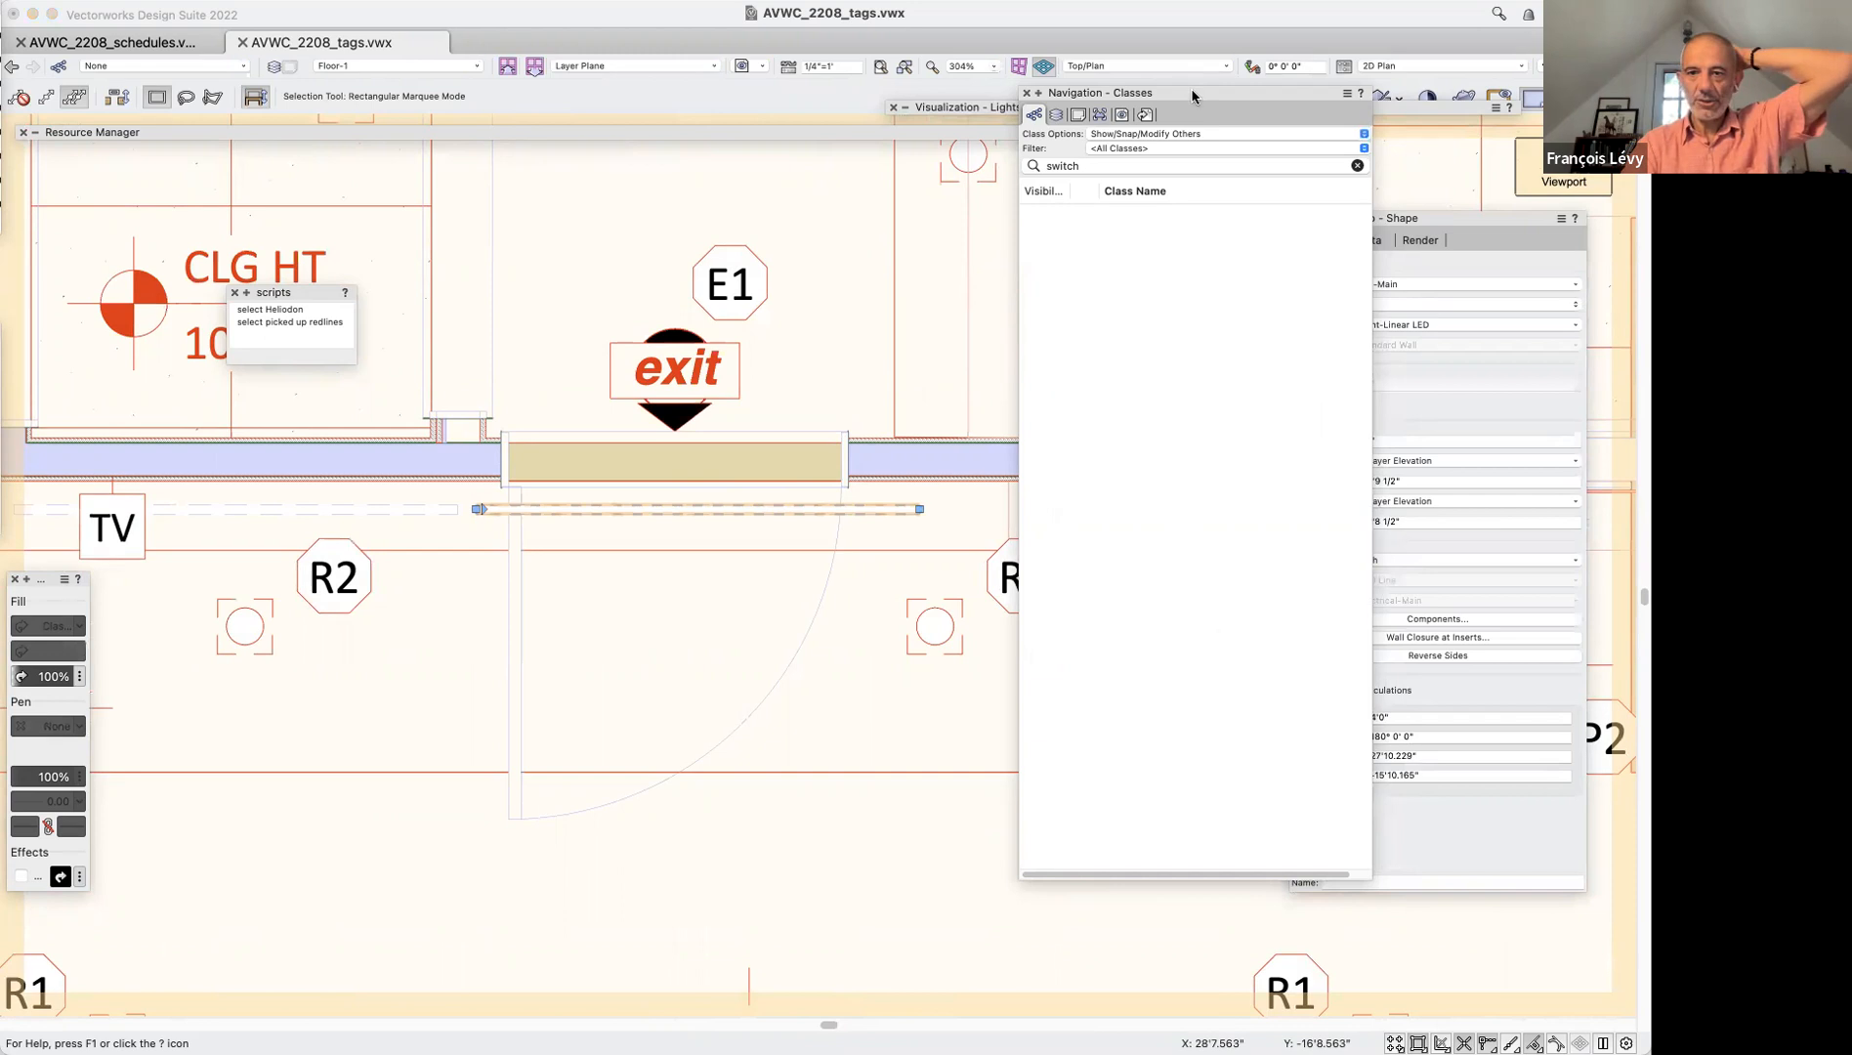
double_click(1192, 94)
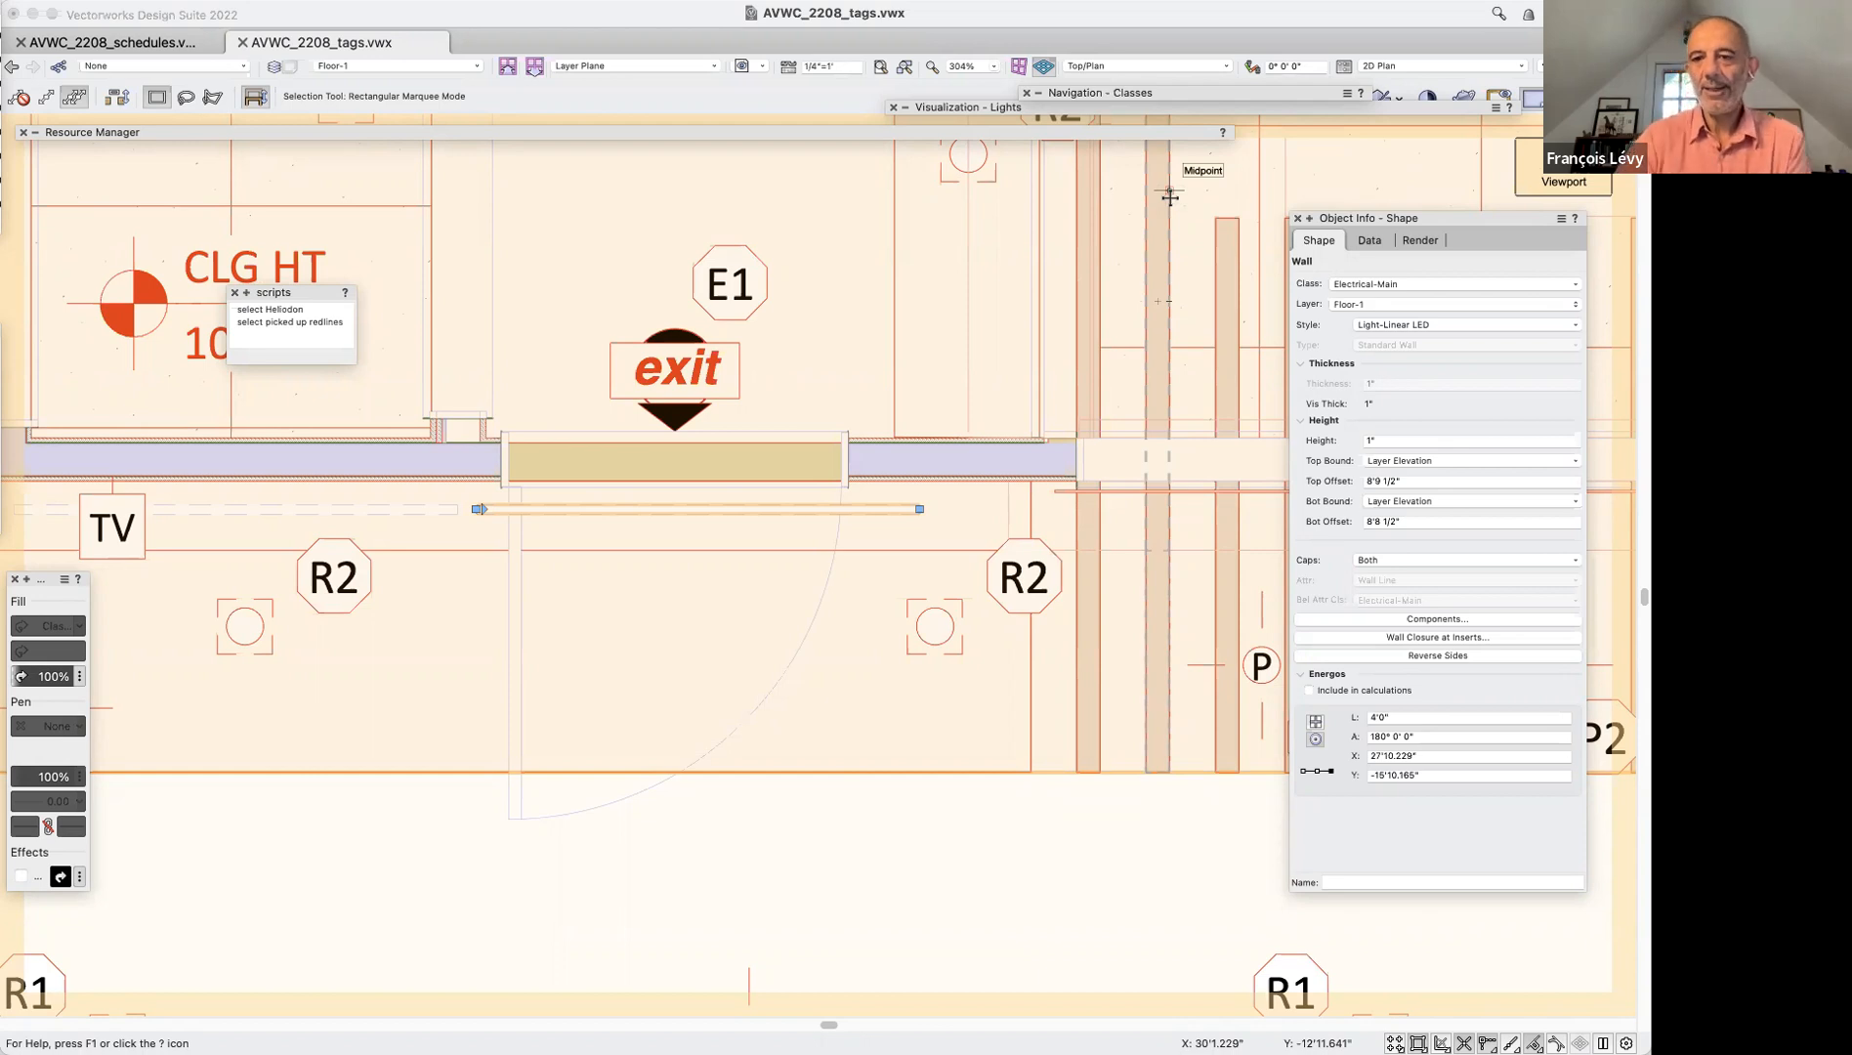
Examine the Light-Linear LED wall style definition of the selected strip light and close it without changes
click(1414, 325)
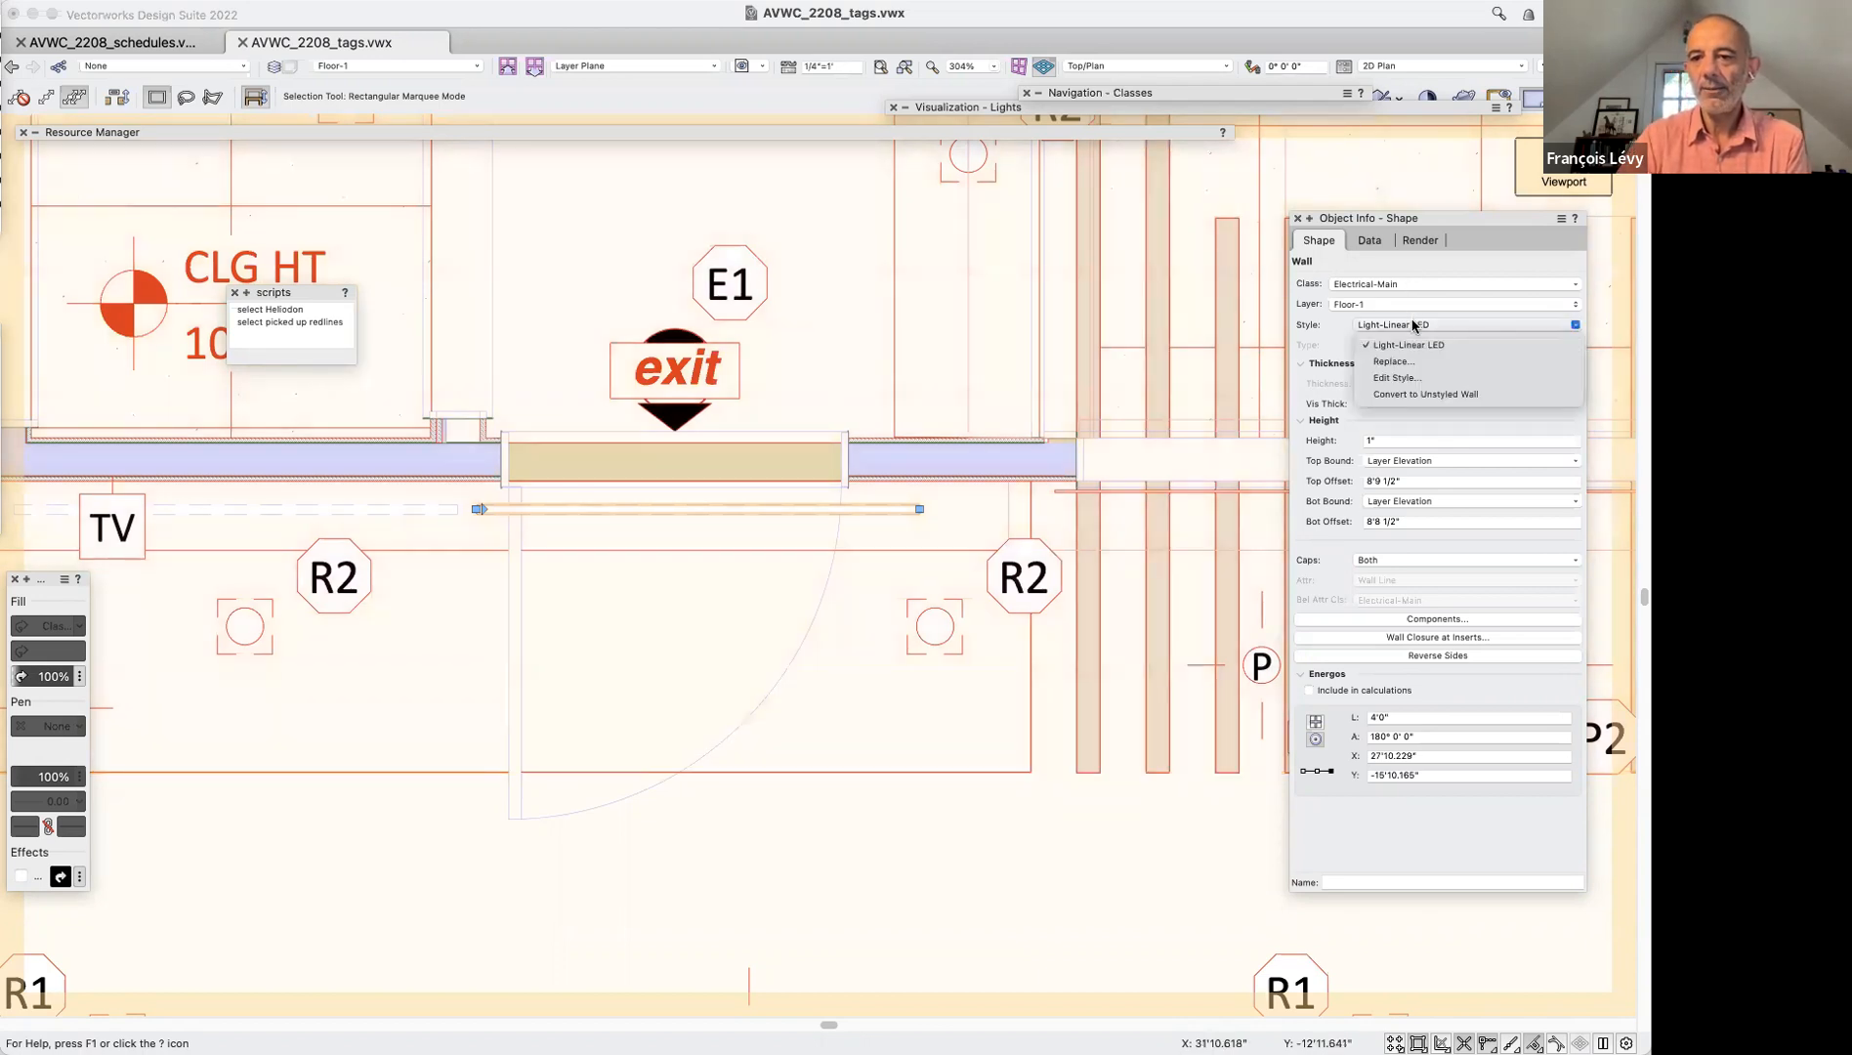
click(1388, 377)
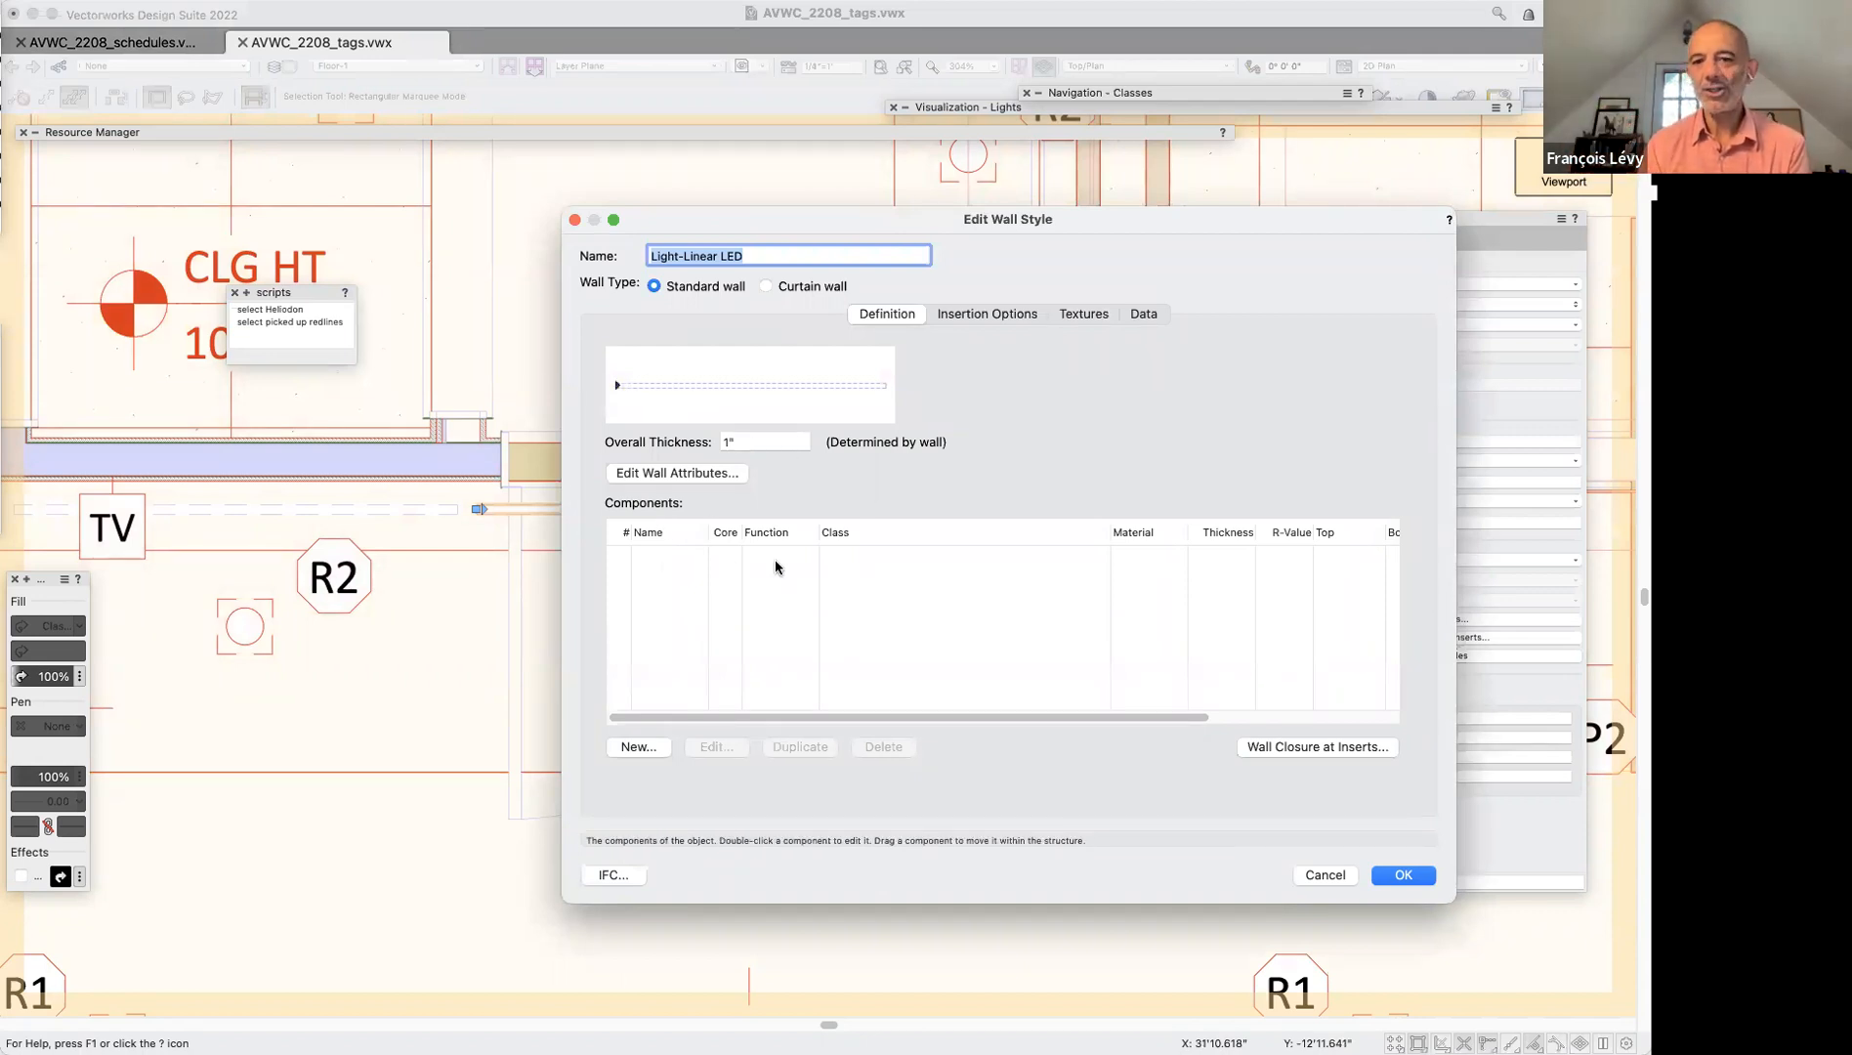
click(1355, 879)
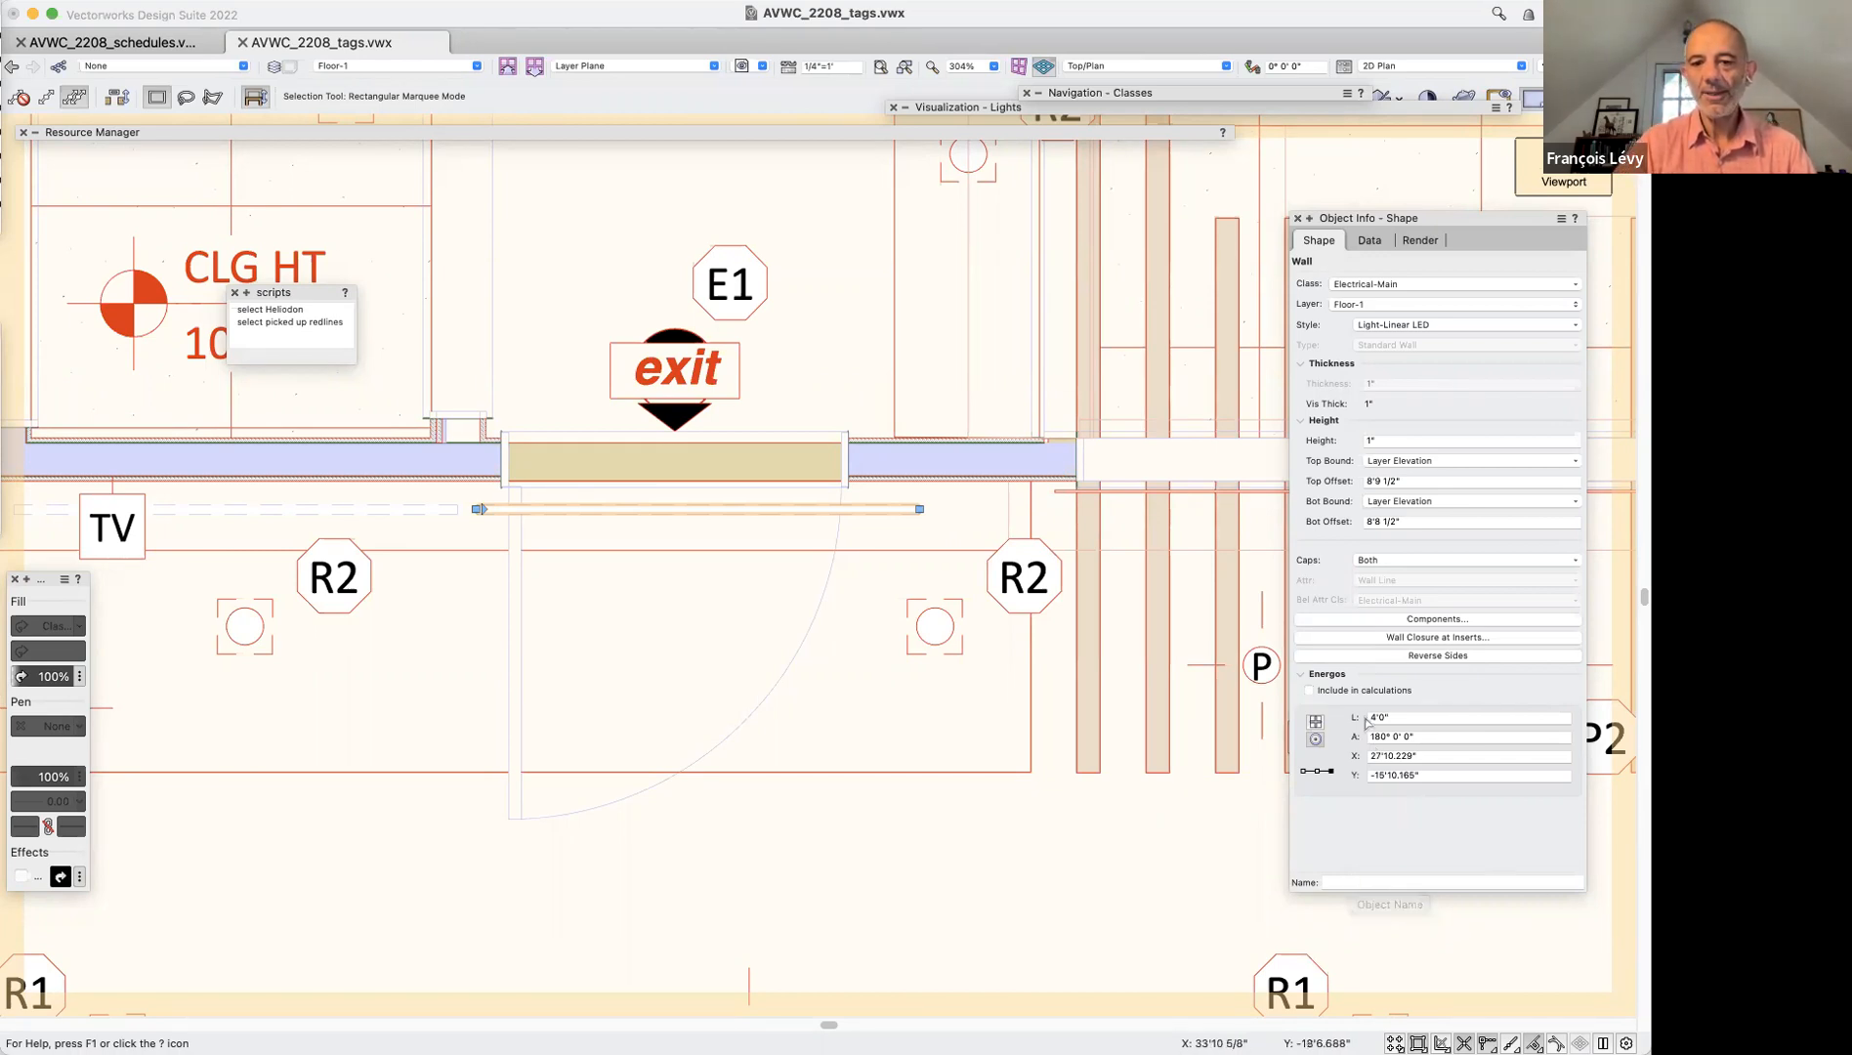
Inspect the Light Fixture Record data attached to the linear LED wall and to the R2 fixture symbol beside the door
click(1372, 246)
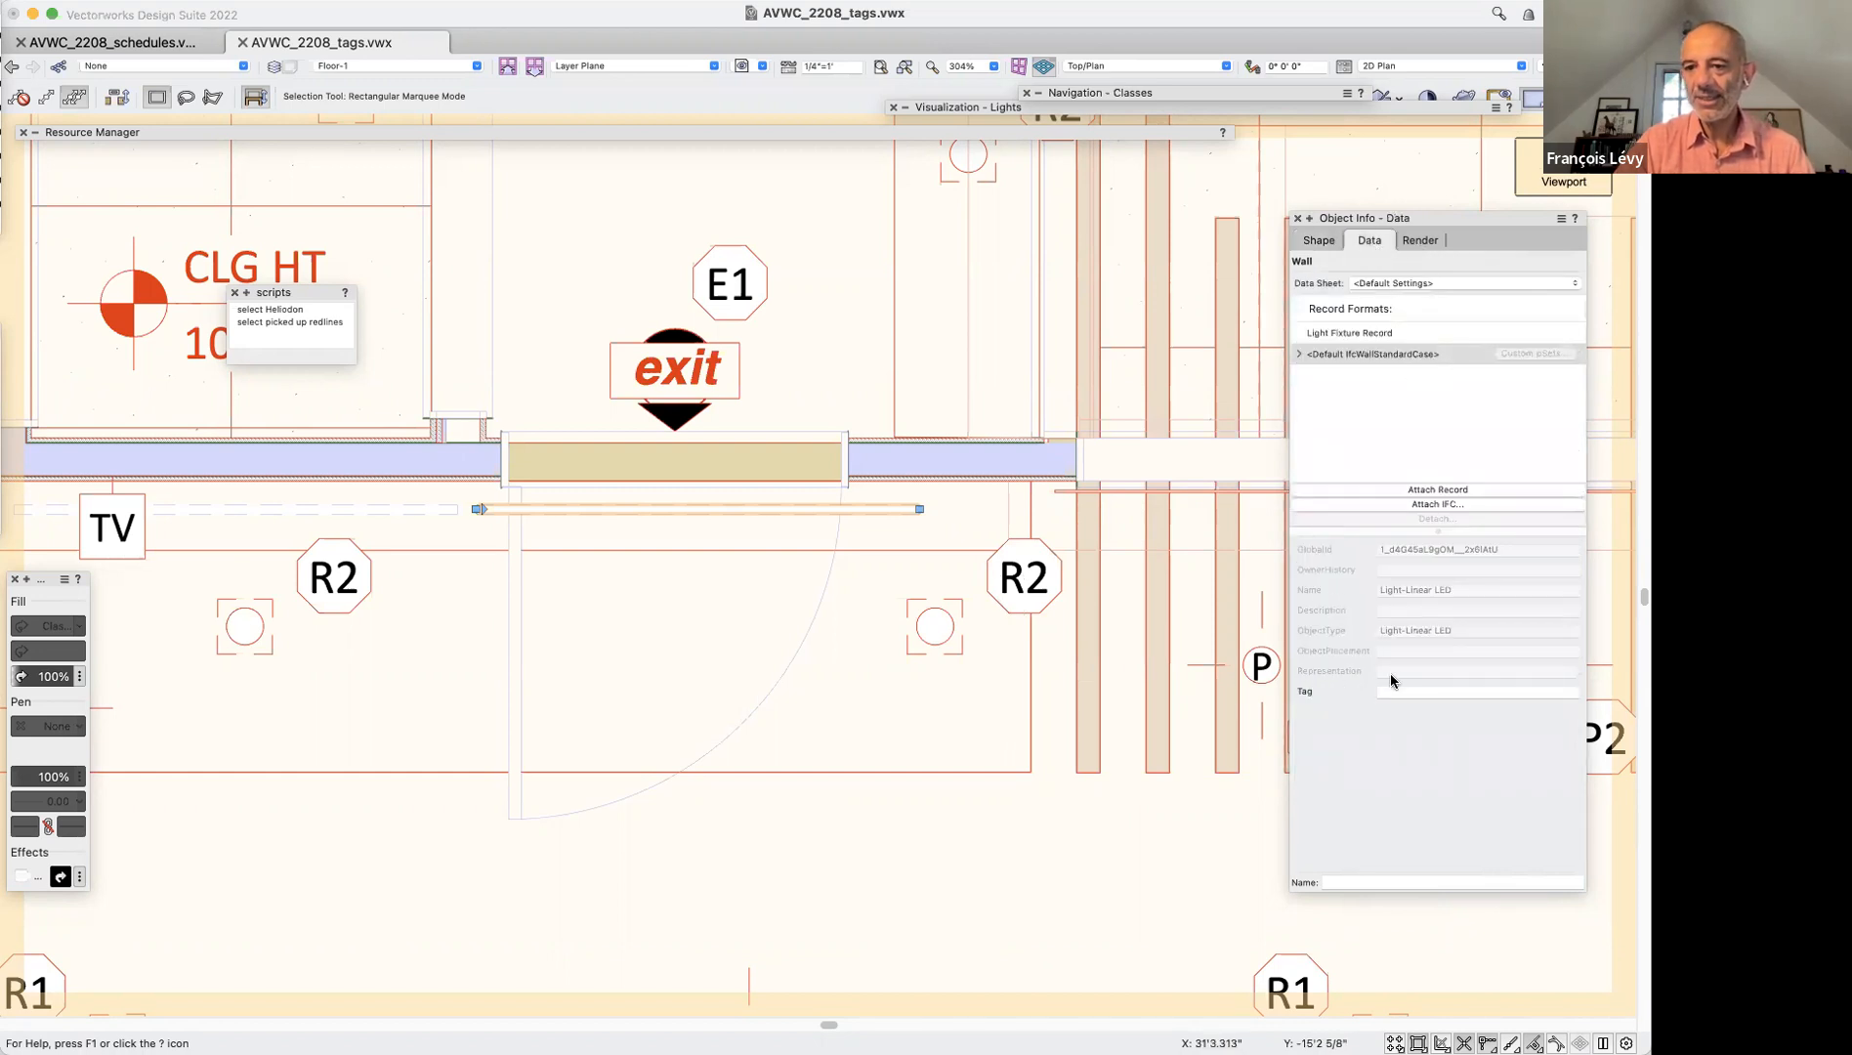
click(1377, 334)
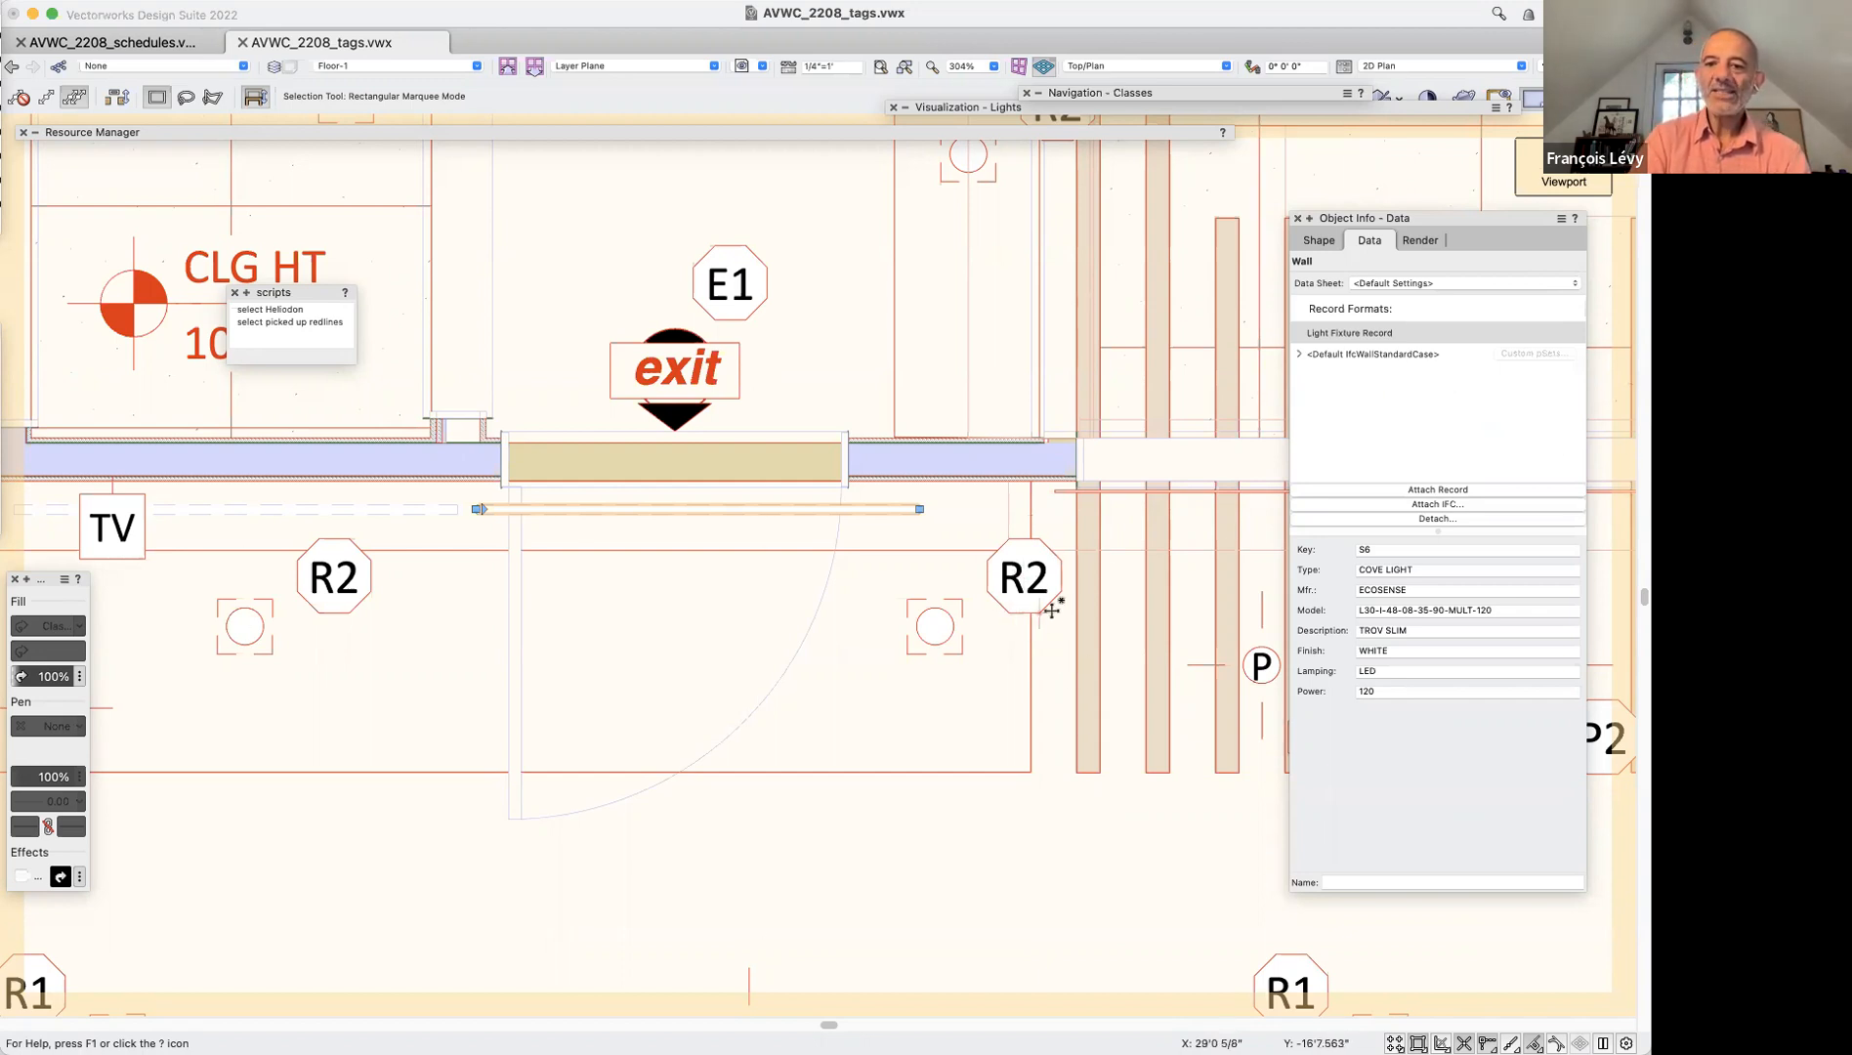
click(999, 579)
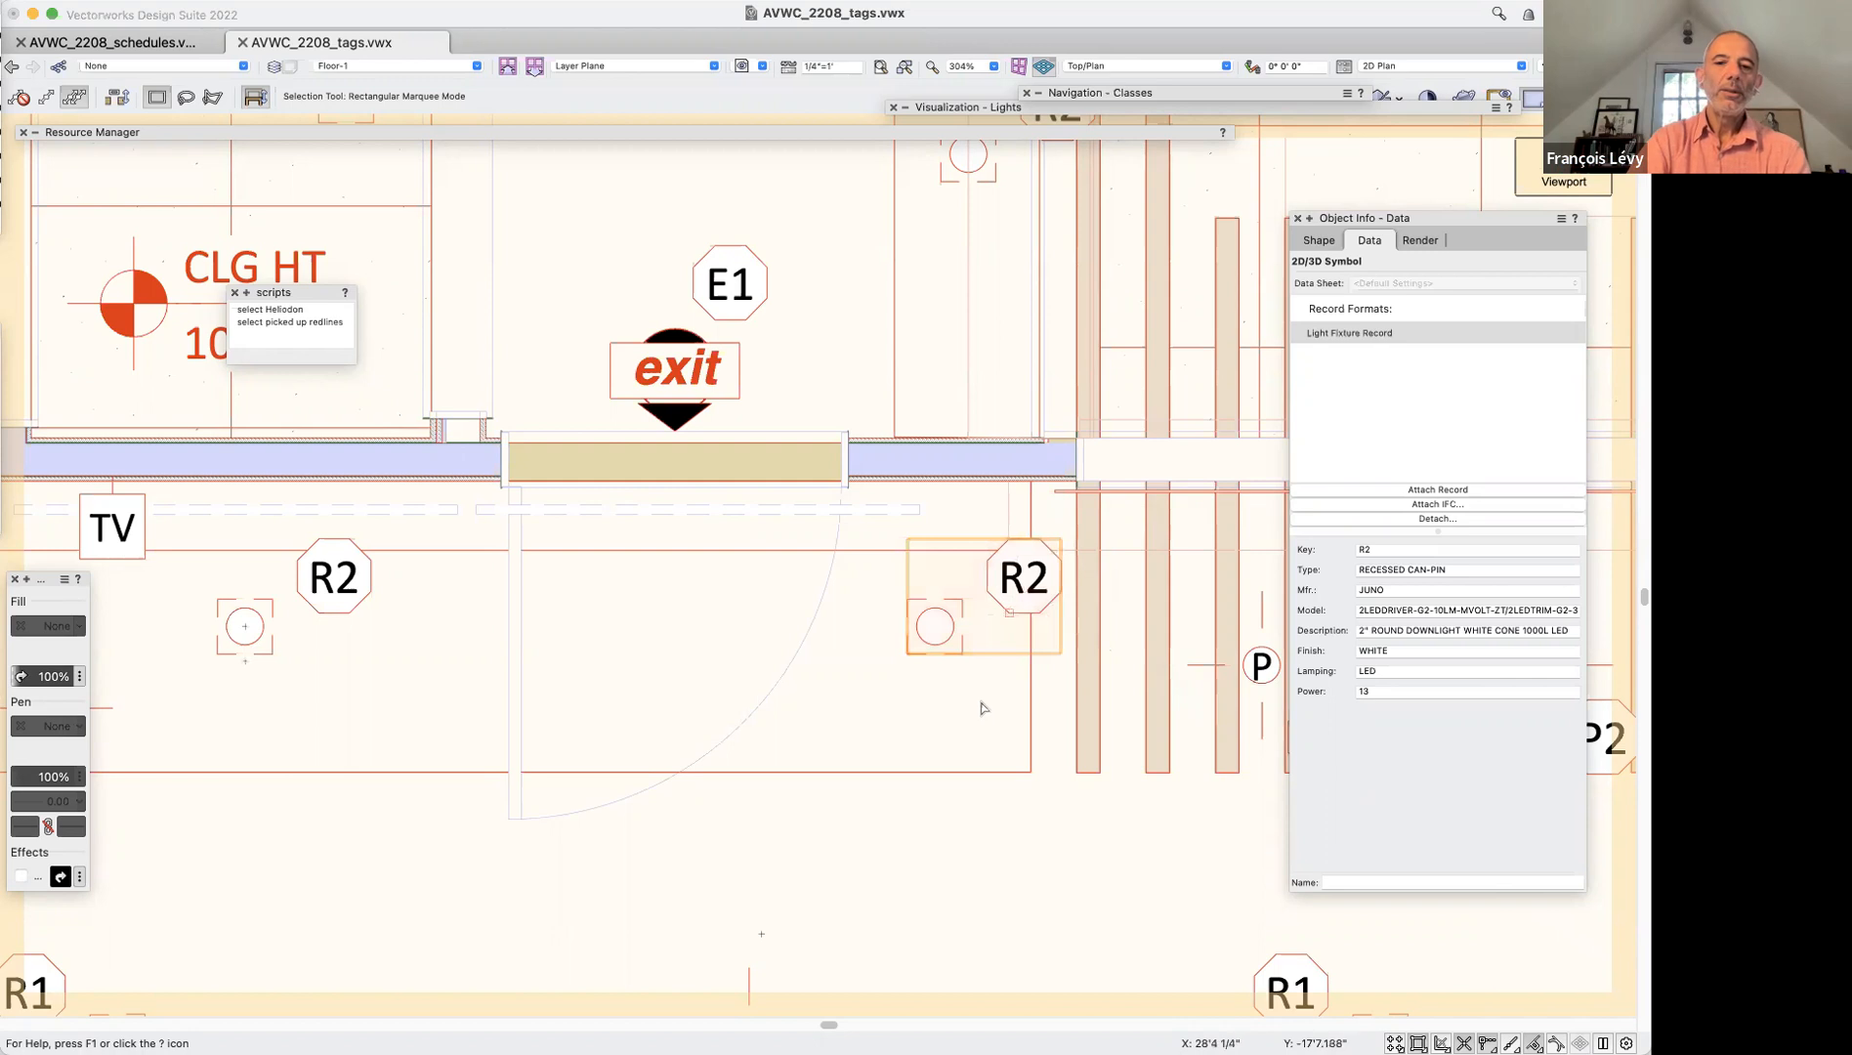
Return to the sheet and open the reflected ceiling plan viewport's annotations for editing
click(1543, 183)
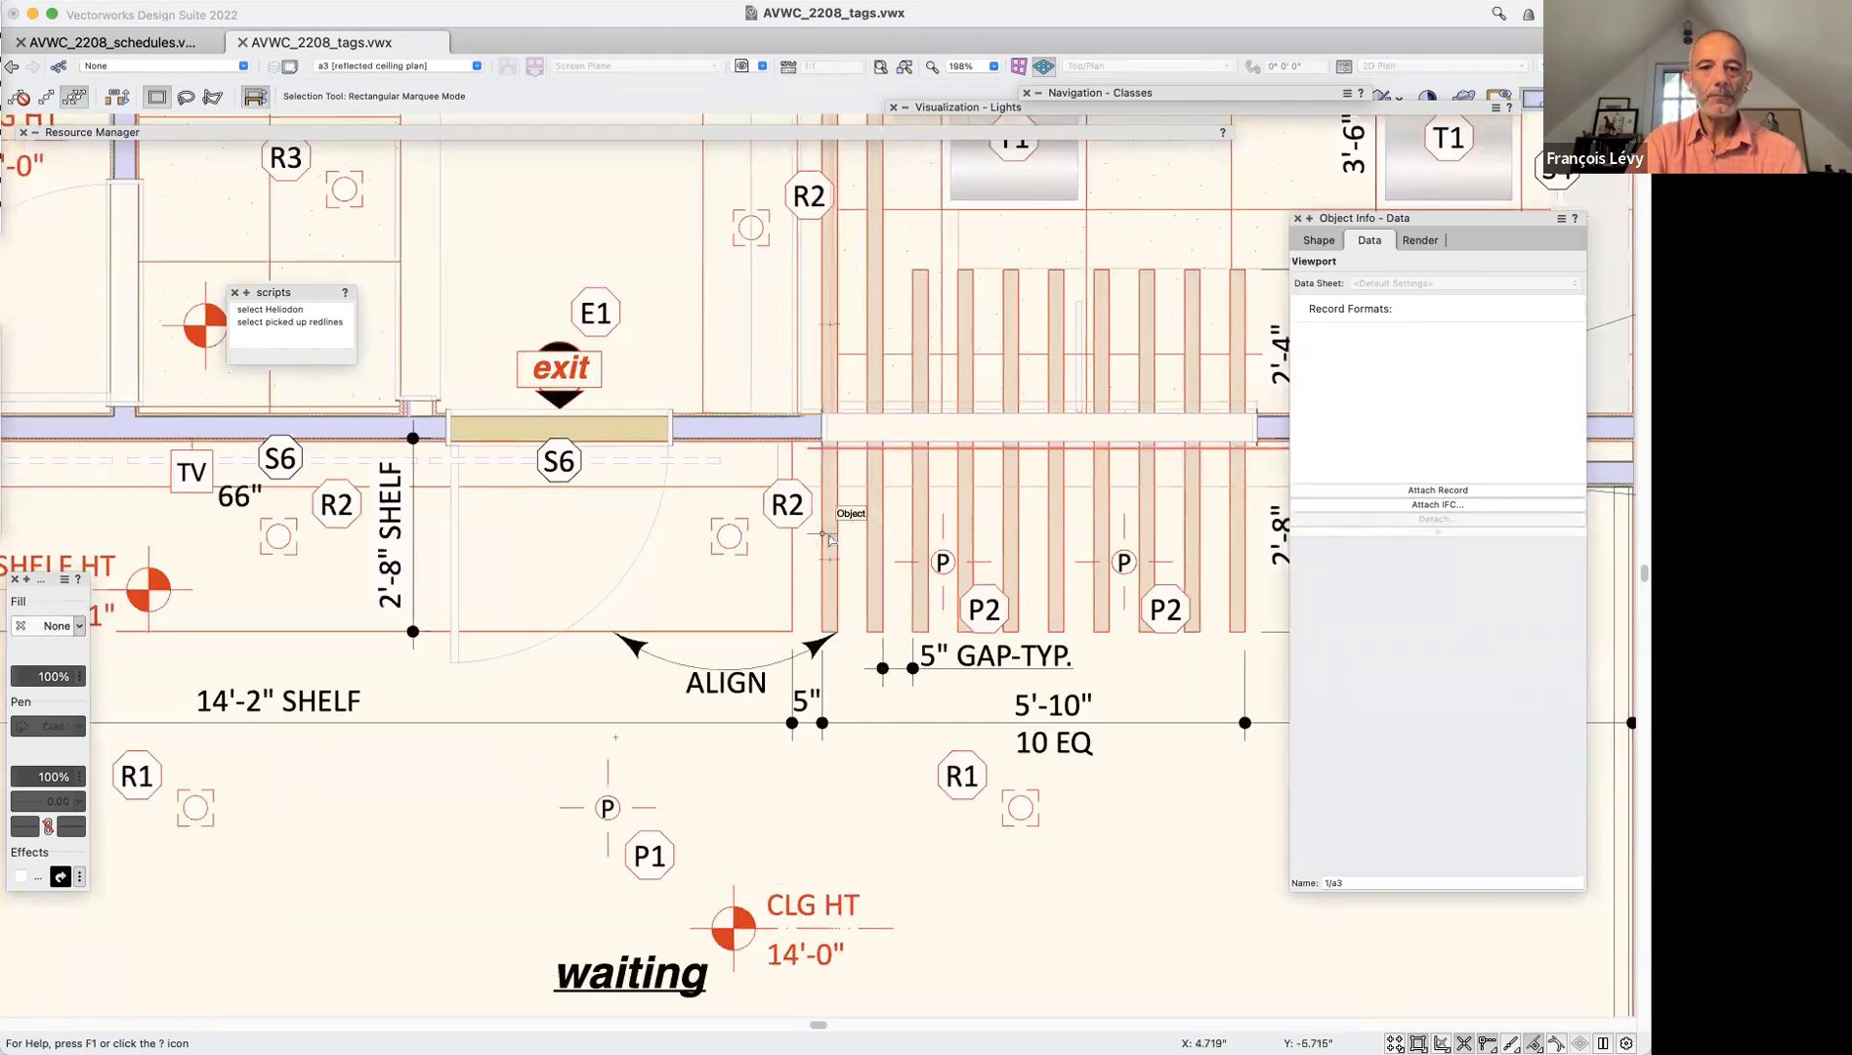
double_click(829, 540)
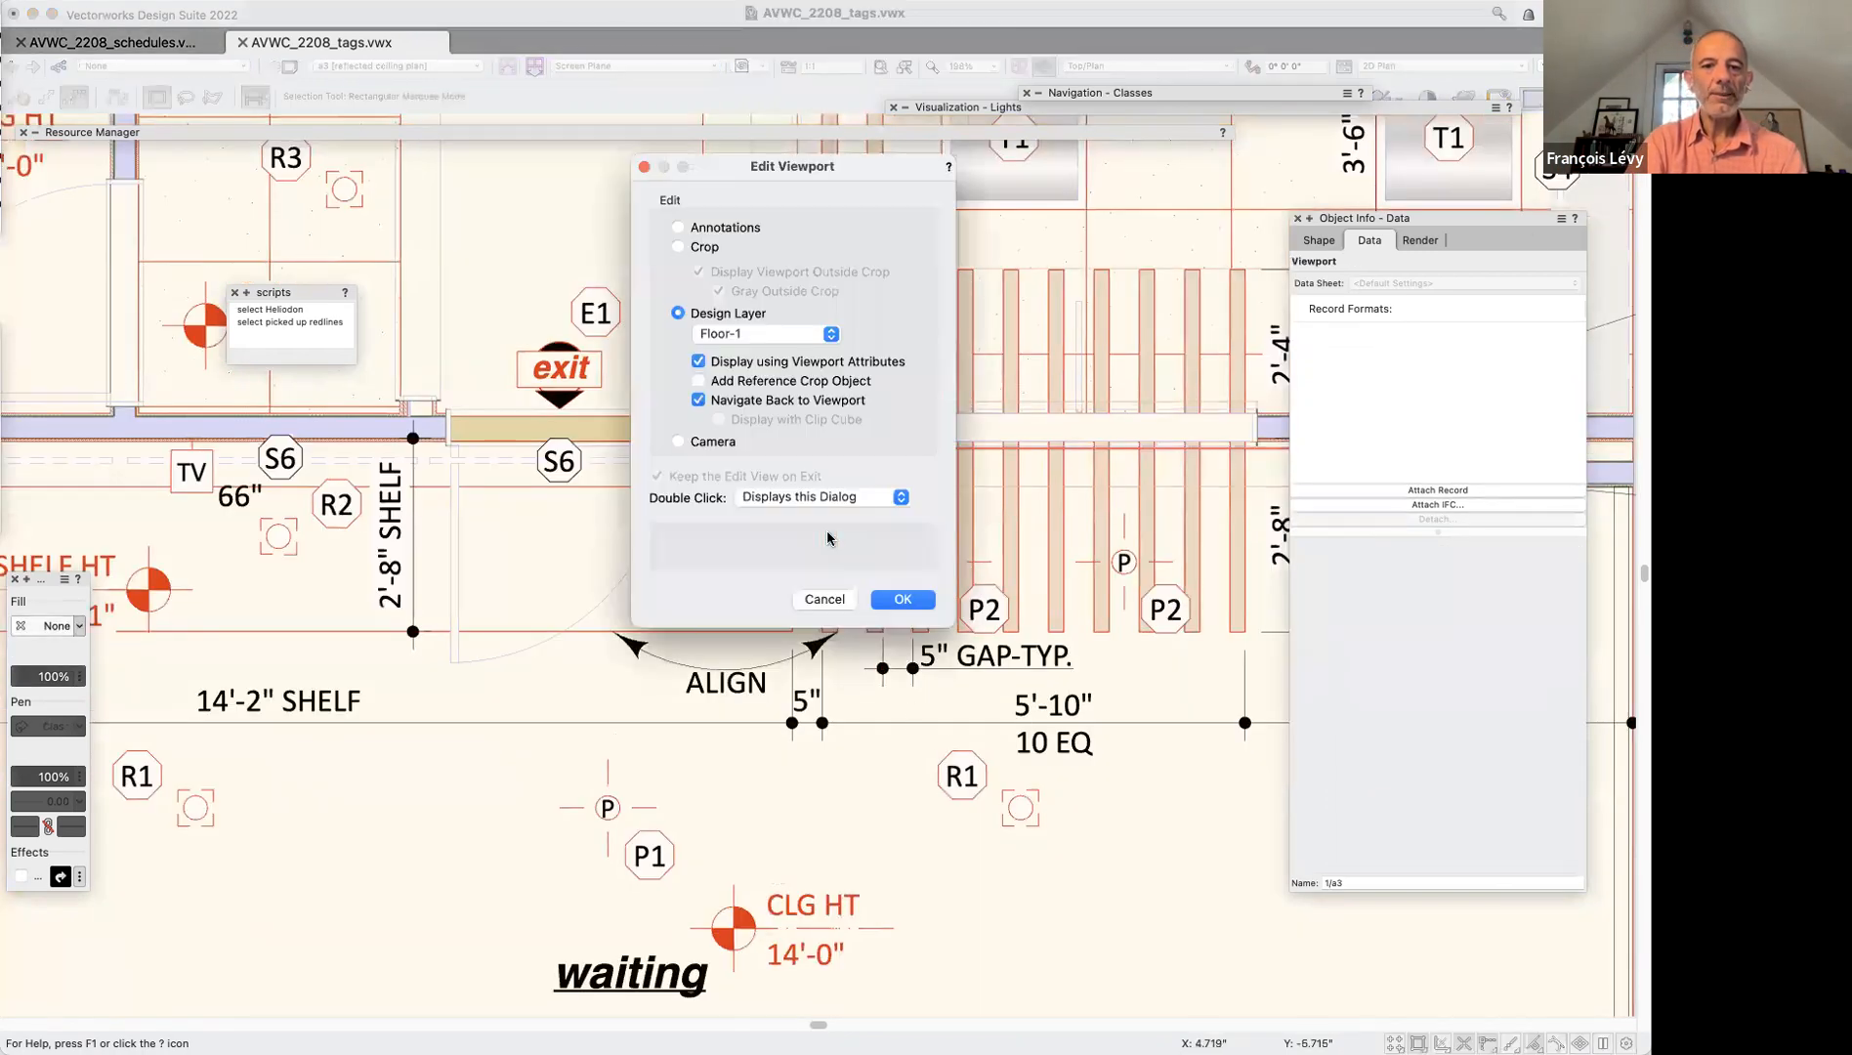
click(824, 599)
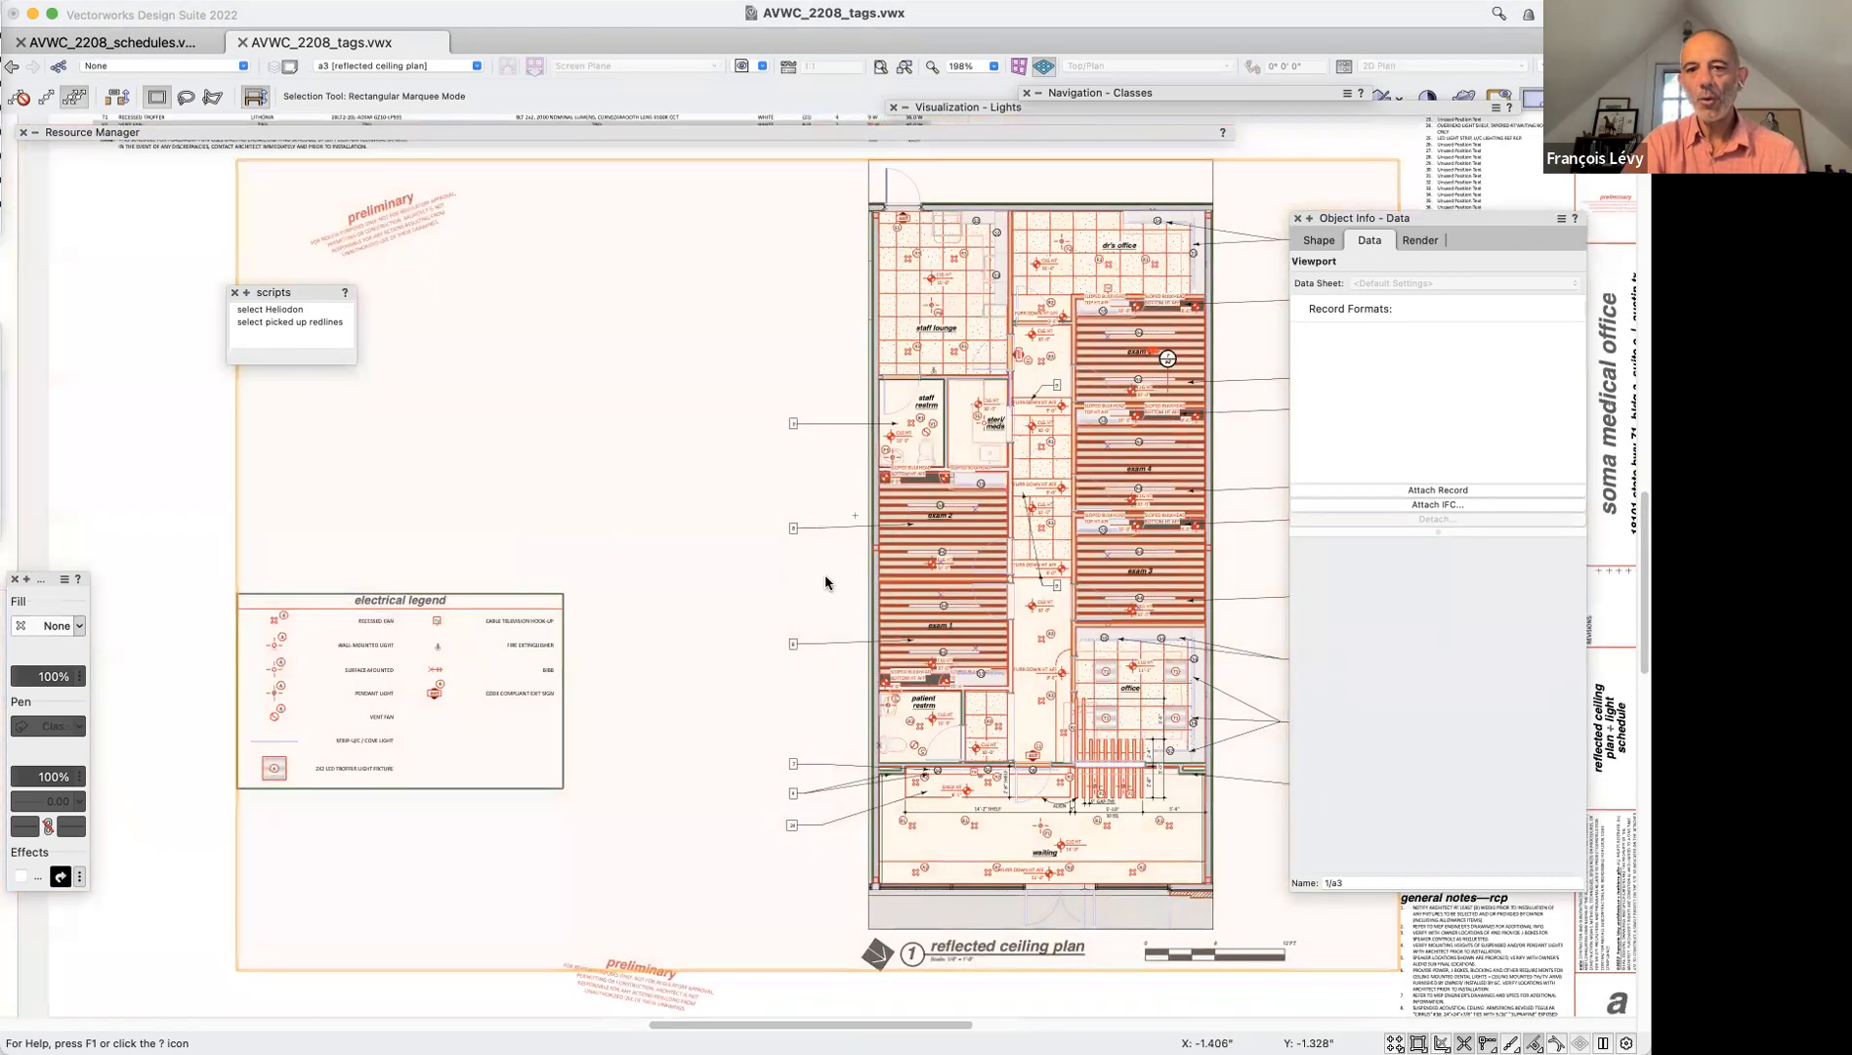
double_click(957, 568)
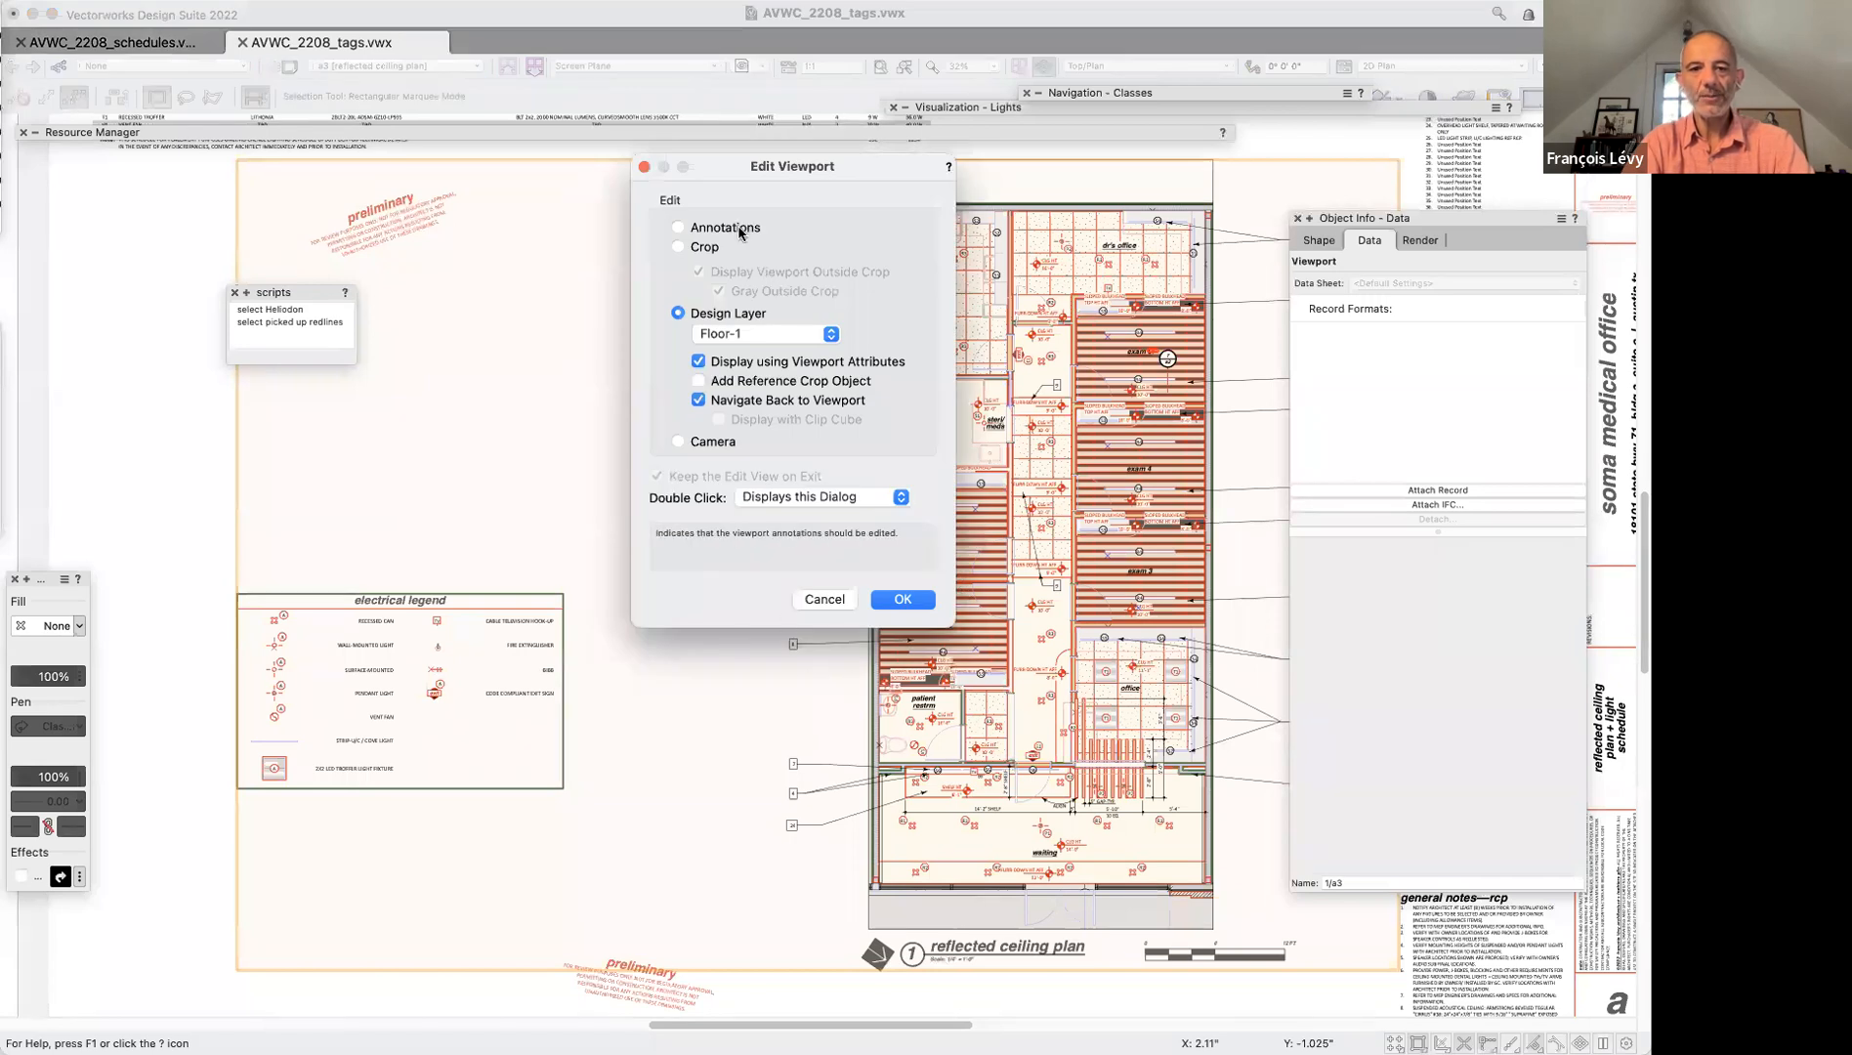
click(679, 226)
click(903, 599)
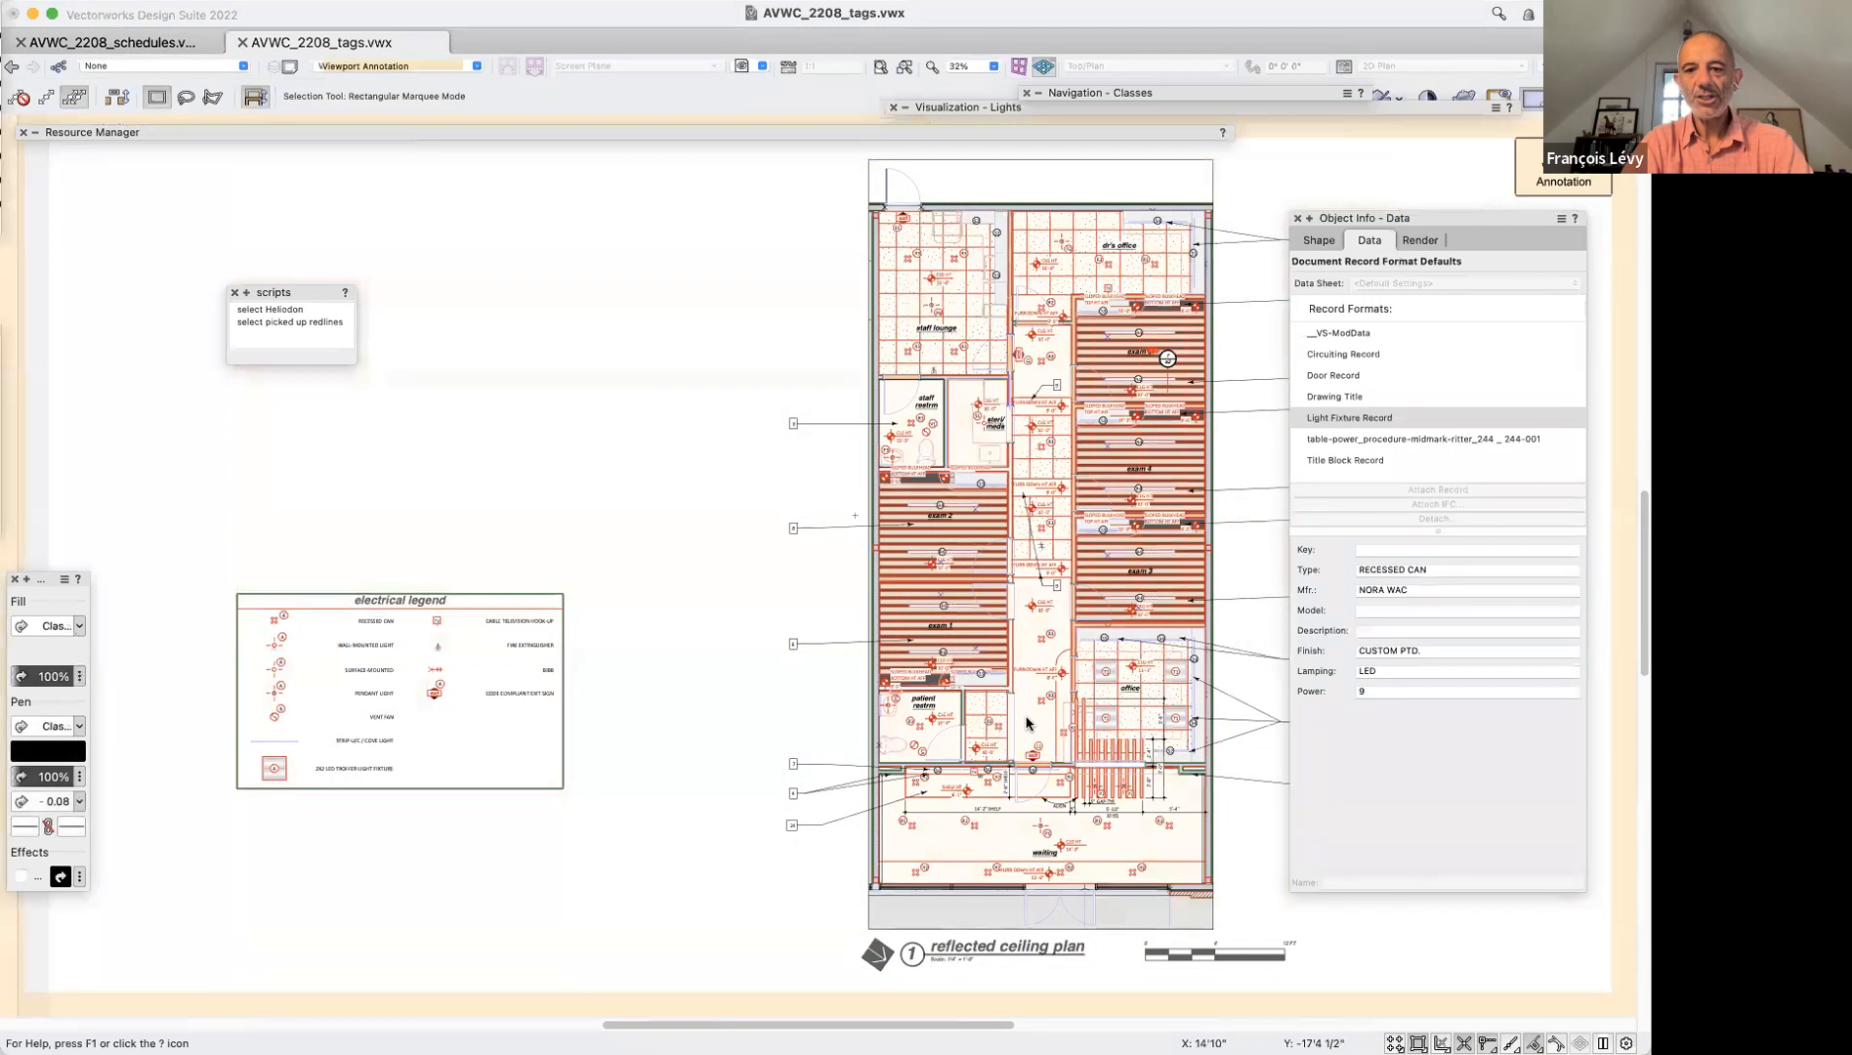
Select the S6 data tag below the exit door and examine its shape properties, including the tag style
key(c)
drag(957, 716, 1100, 839)
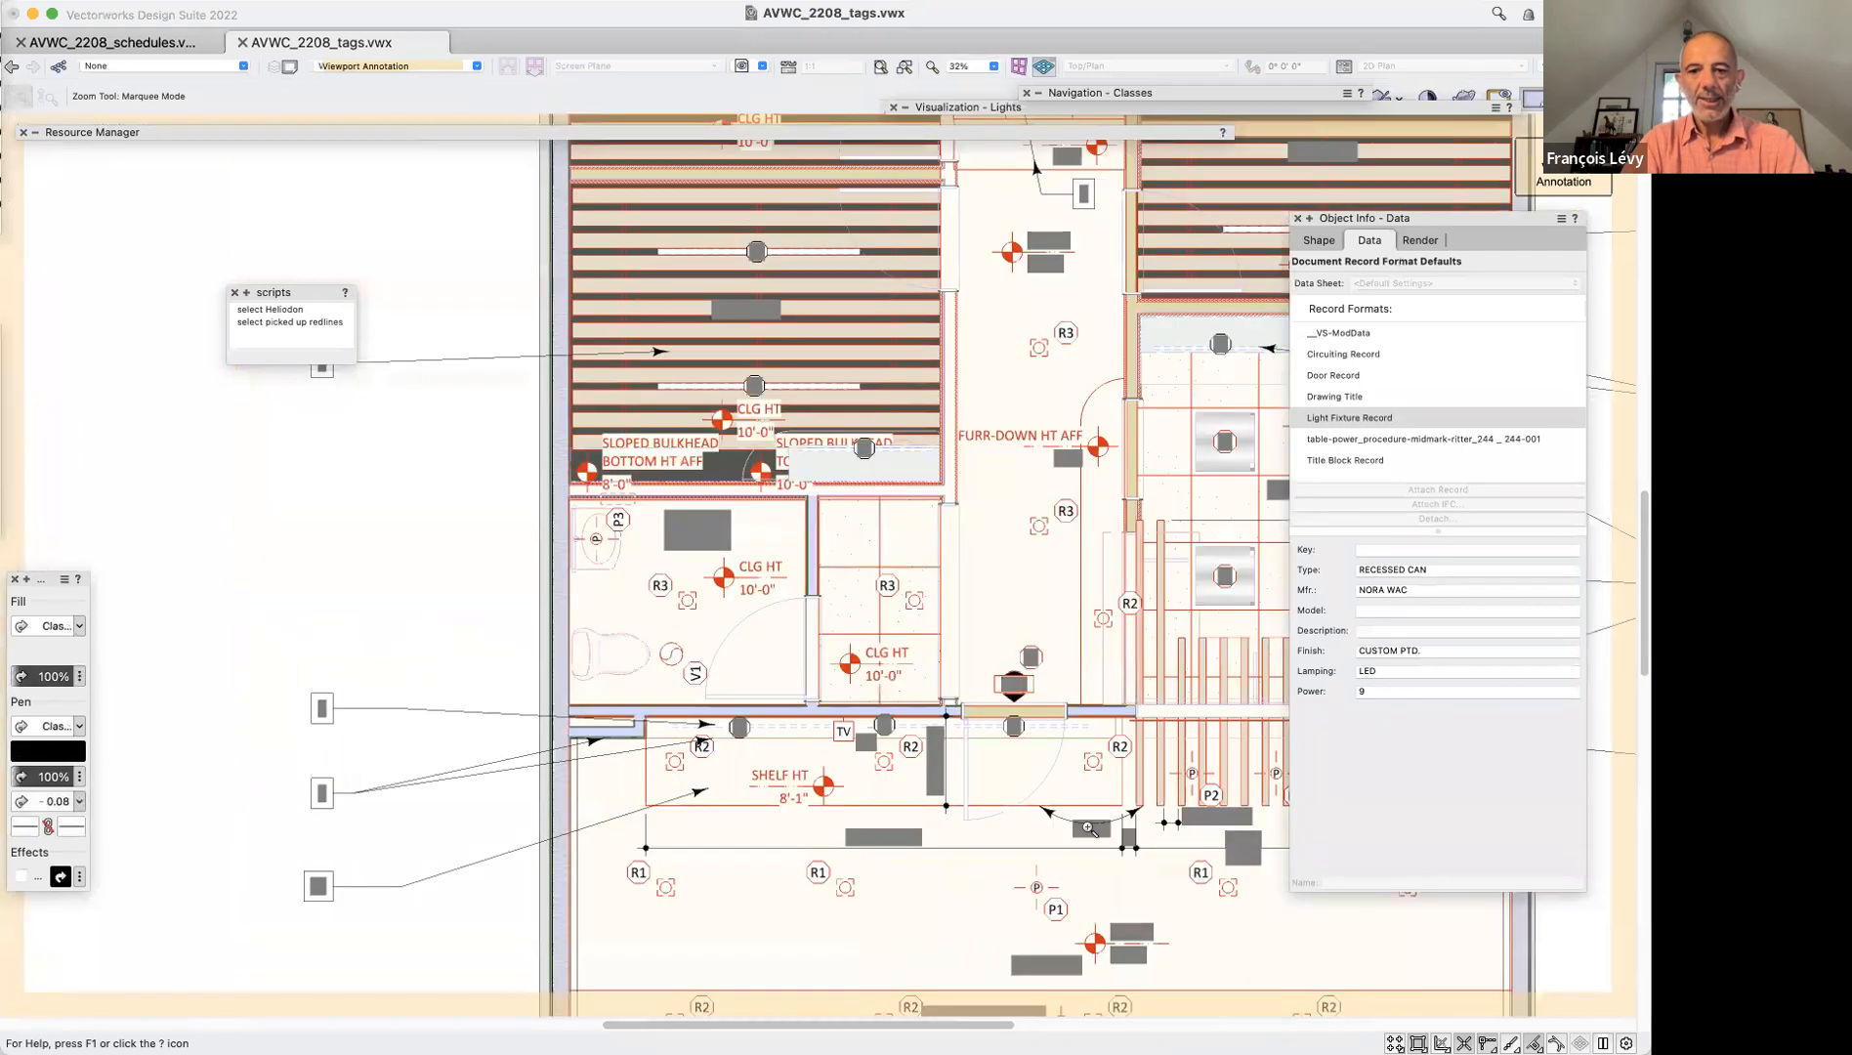
key(x)
click(904, 554)
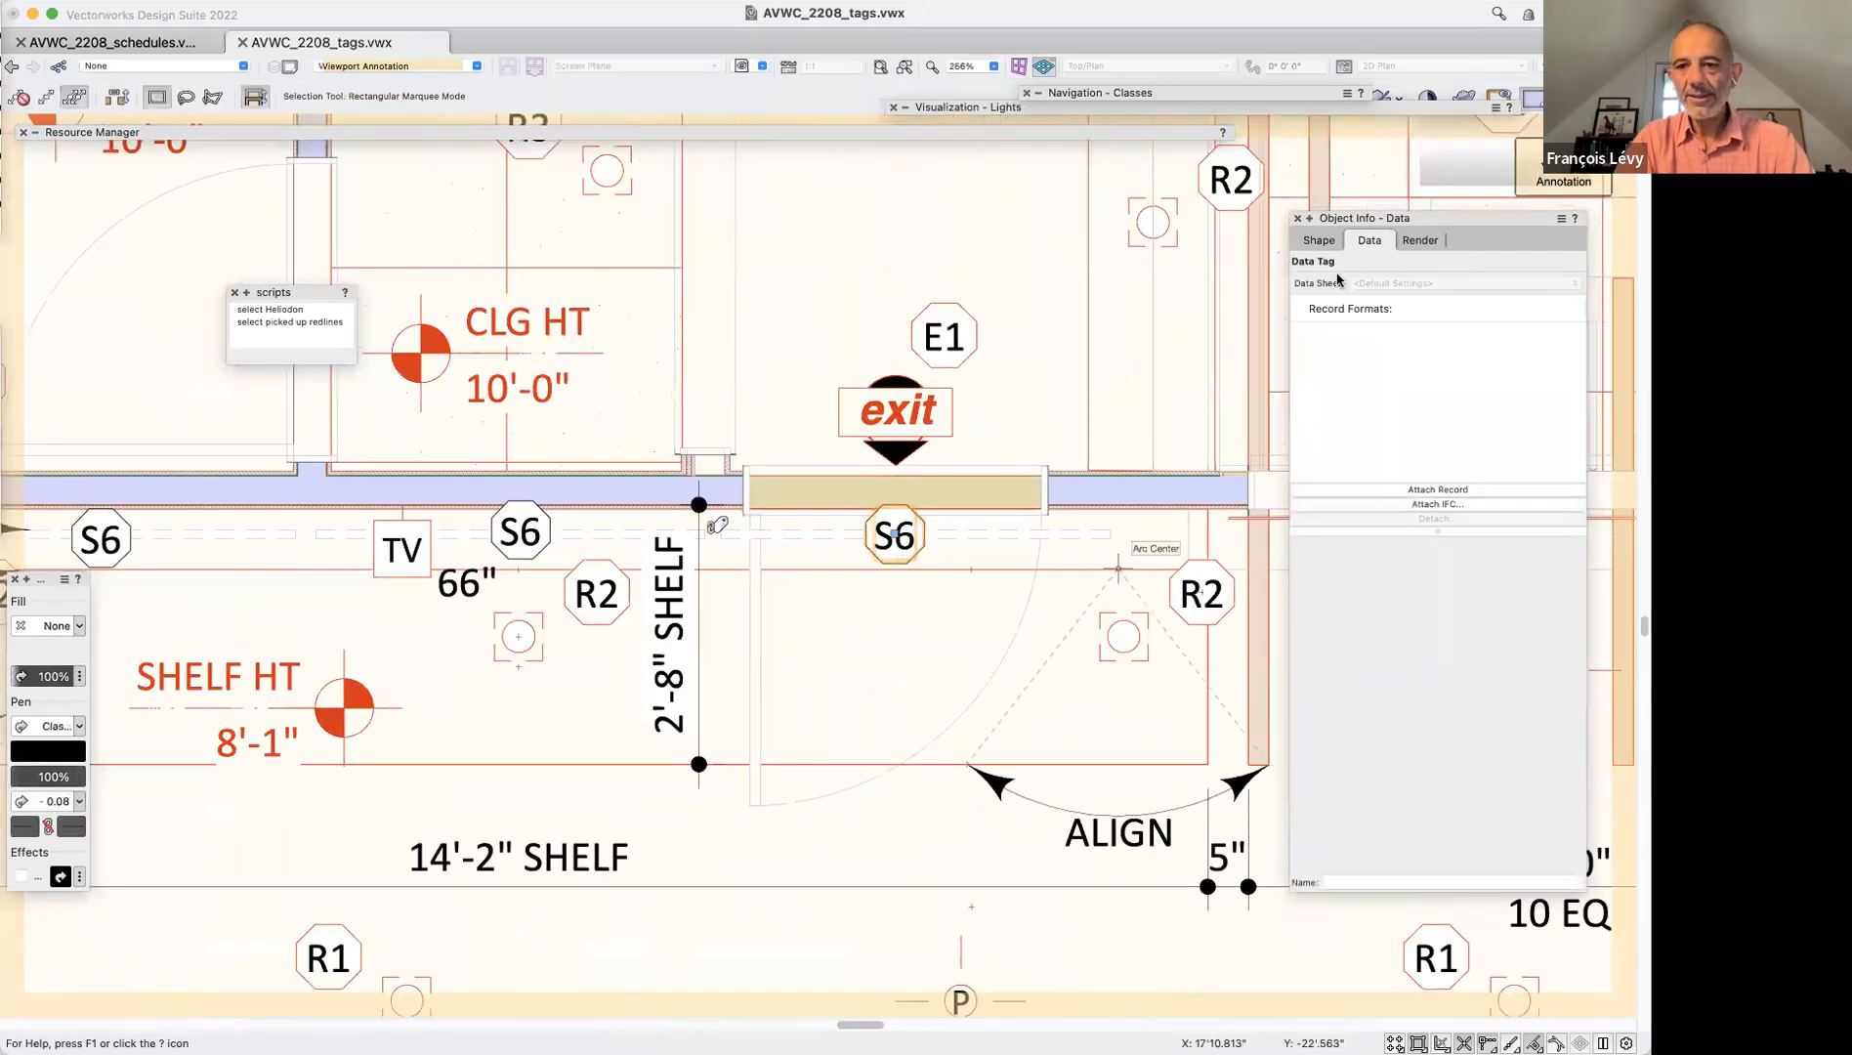
click(1327, 239)
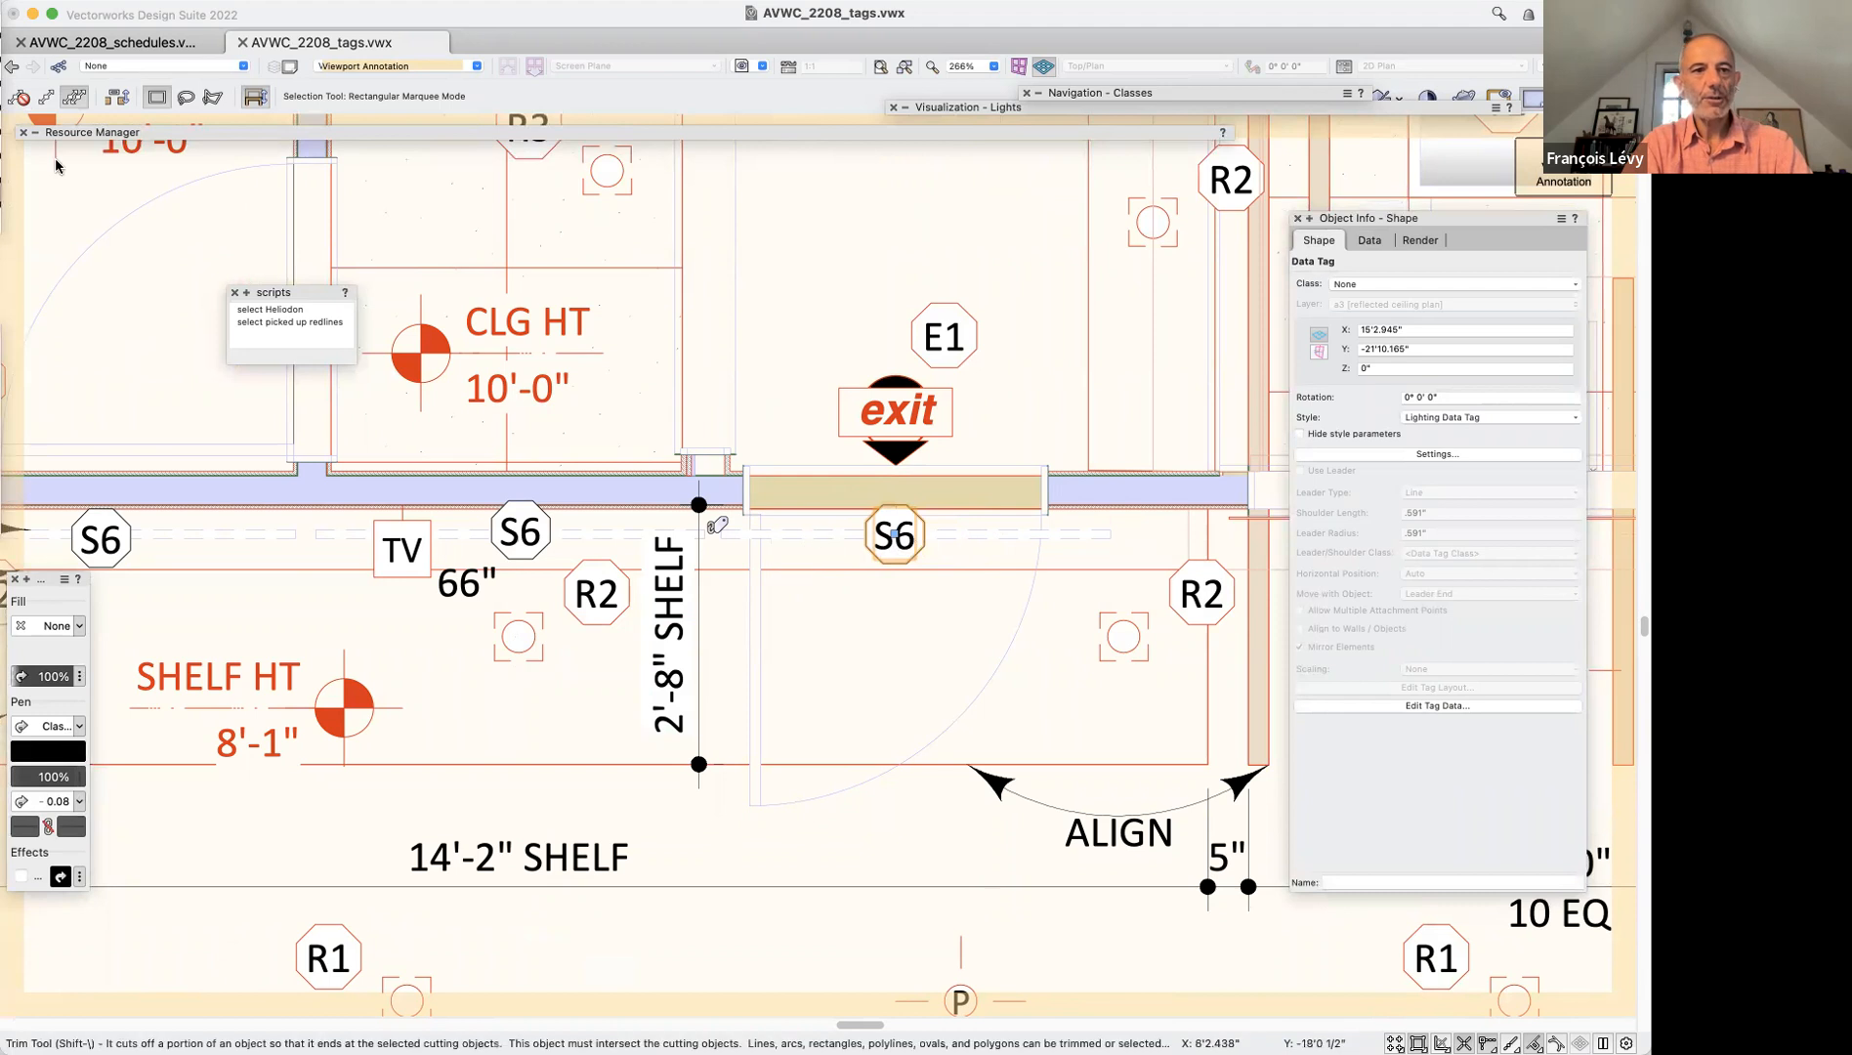
Open the Lighting Data Tag style for editing from the Data Tag Styles folder among the AVWC_2208_tags.vwx symbols
click(84, 133)
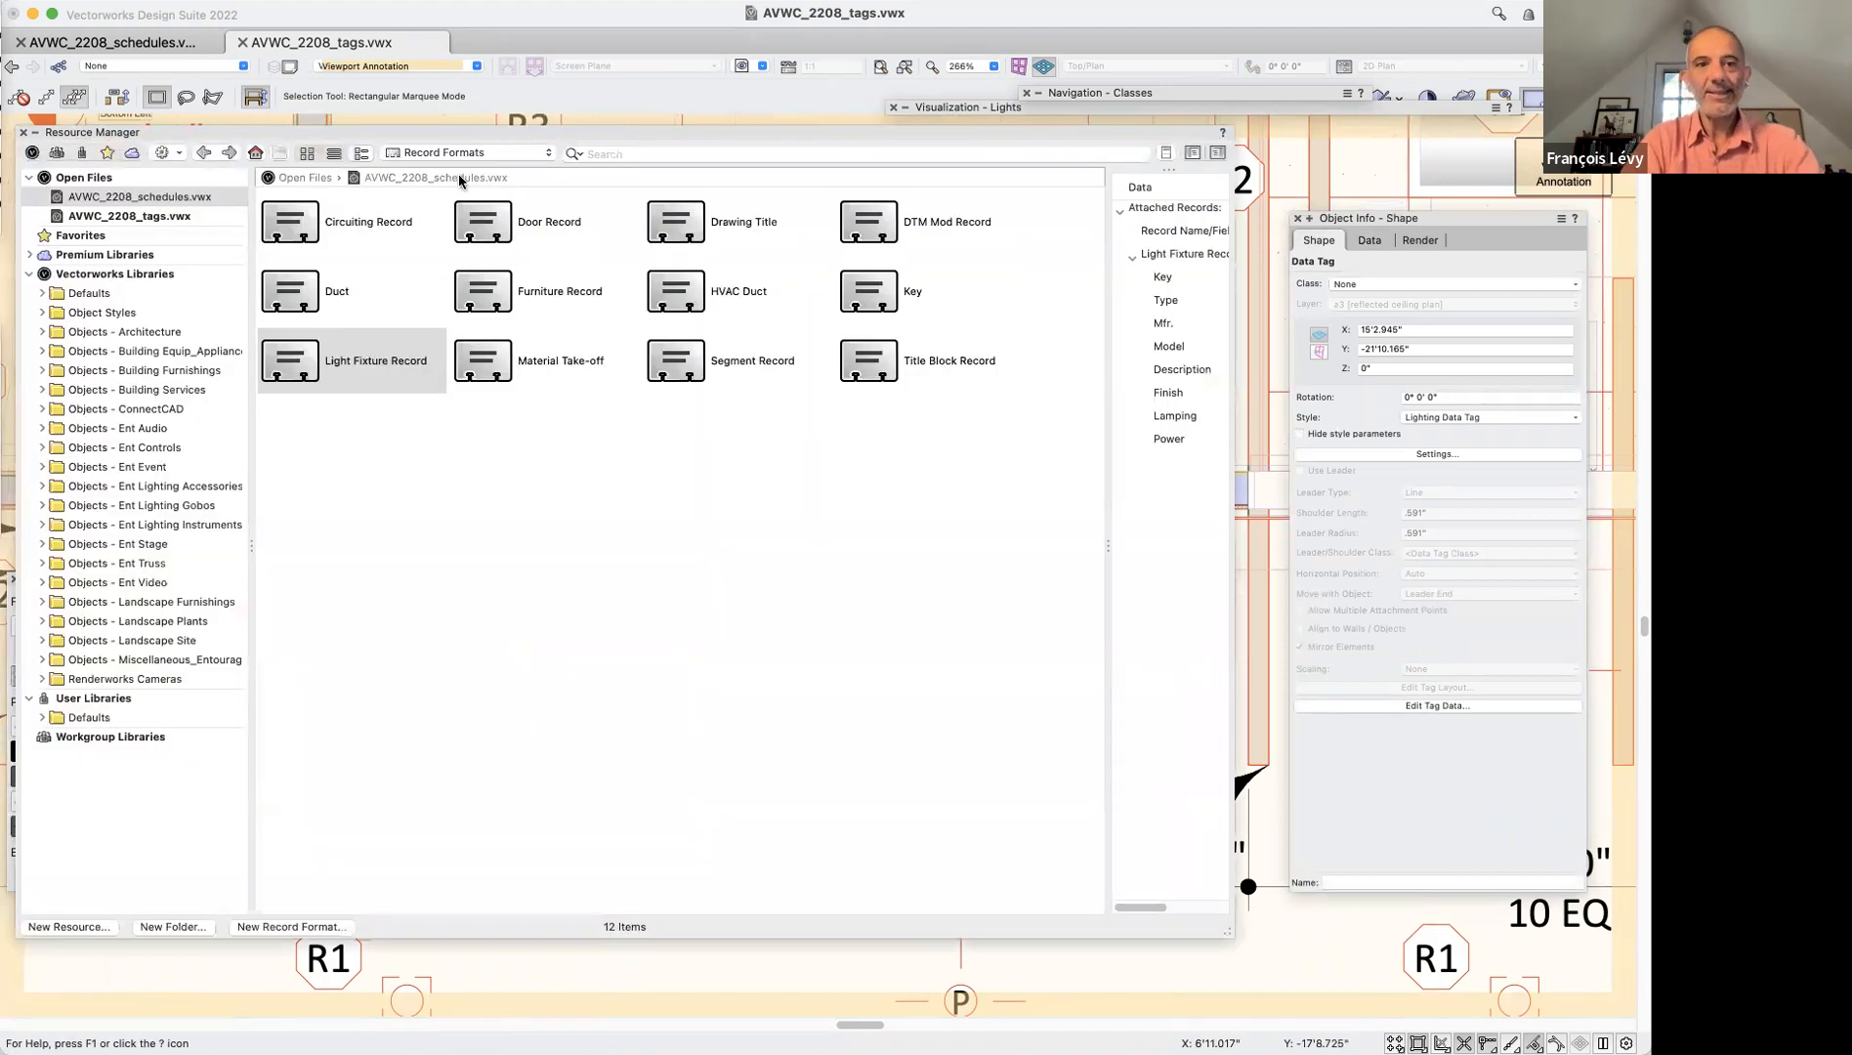
click(434, 153)
click(436, 308)
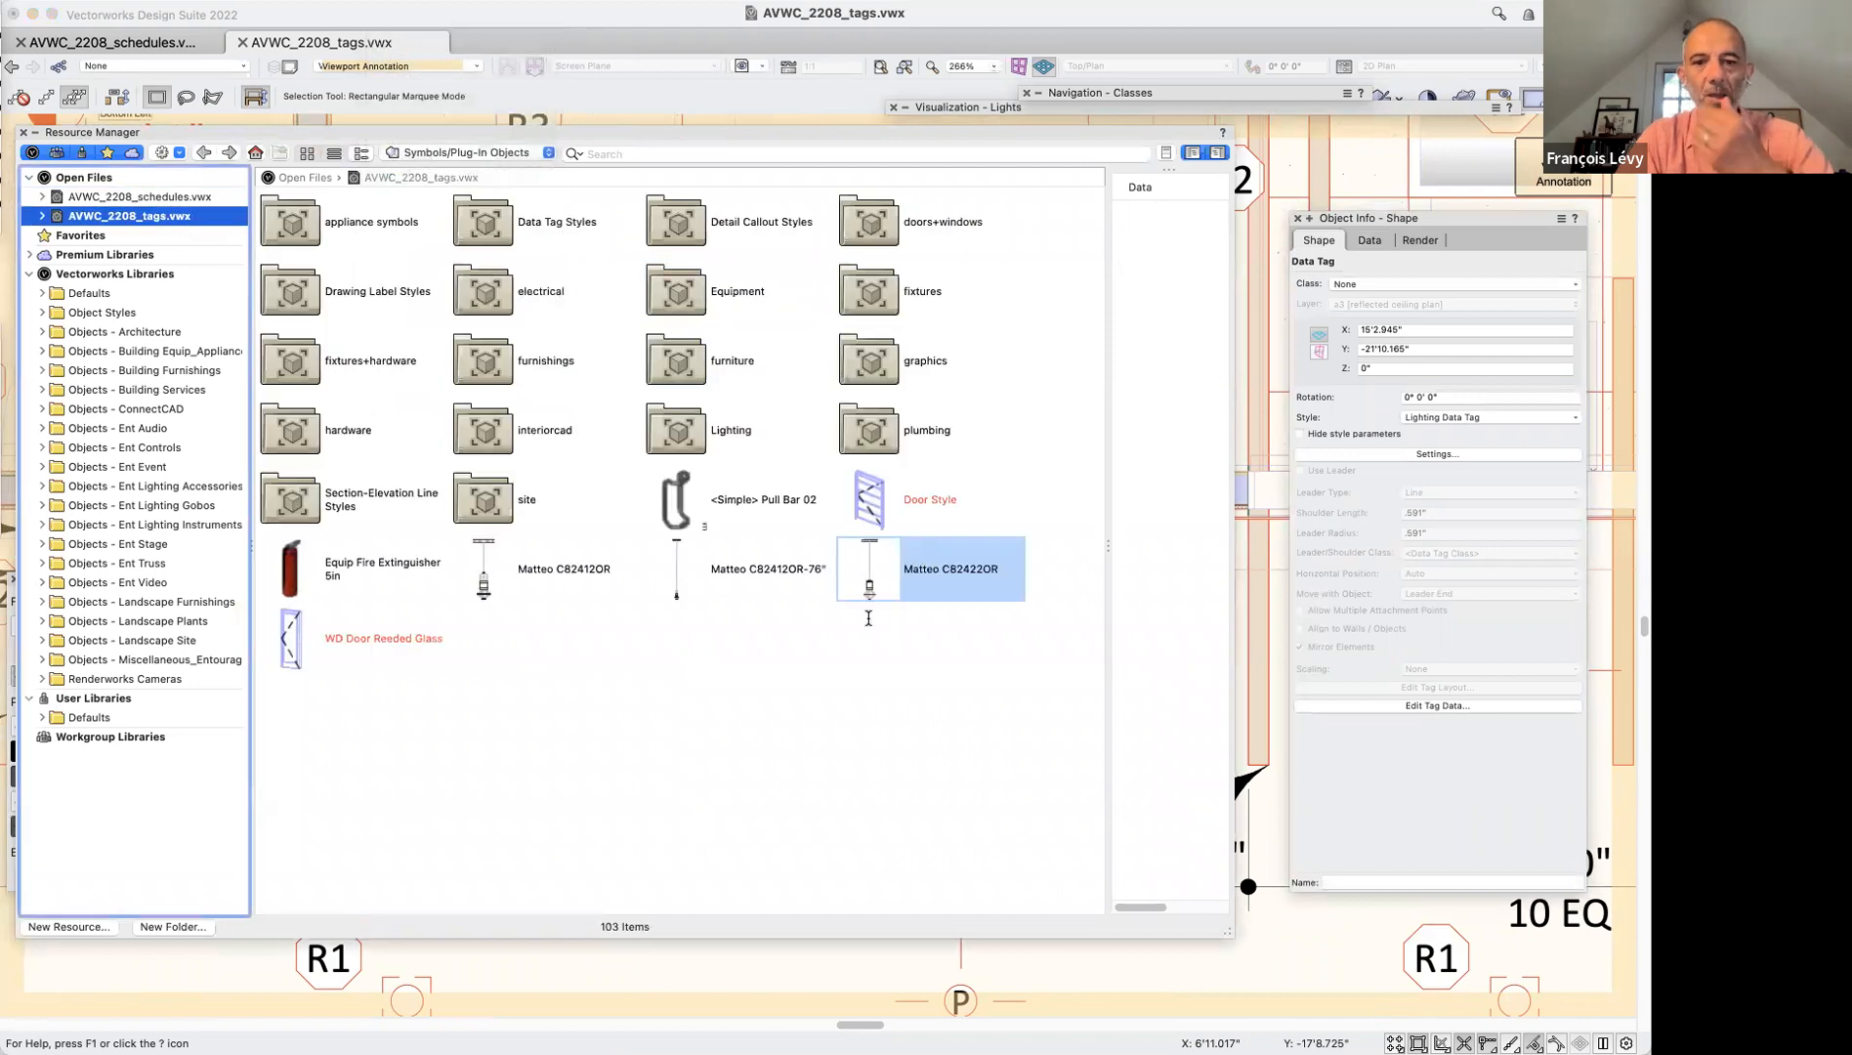
double_click(500, 224)
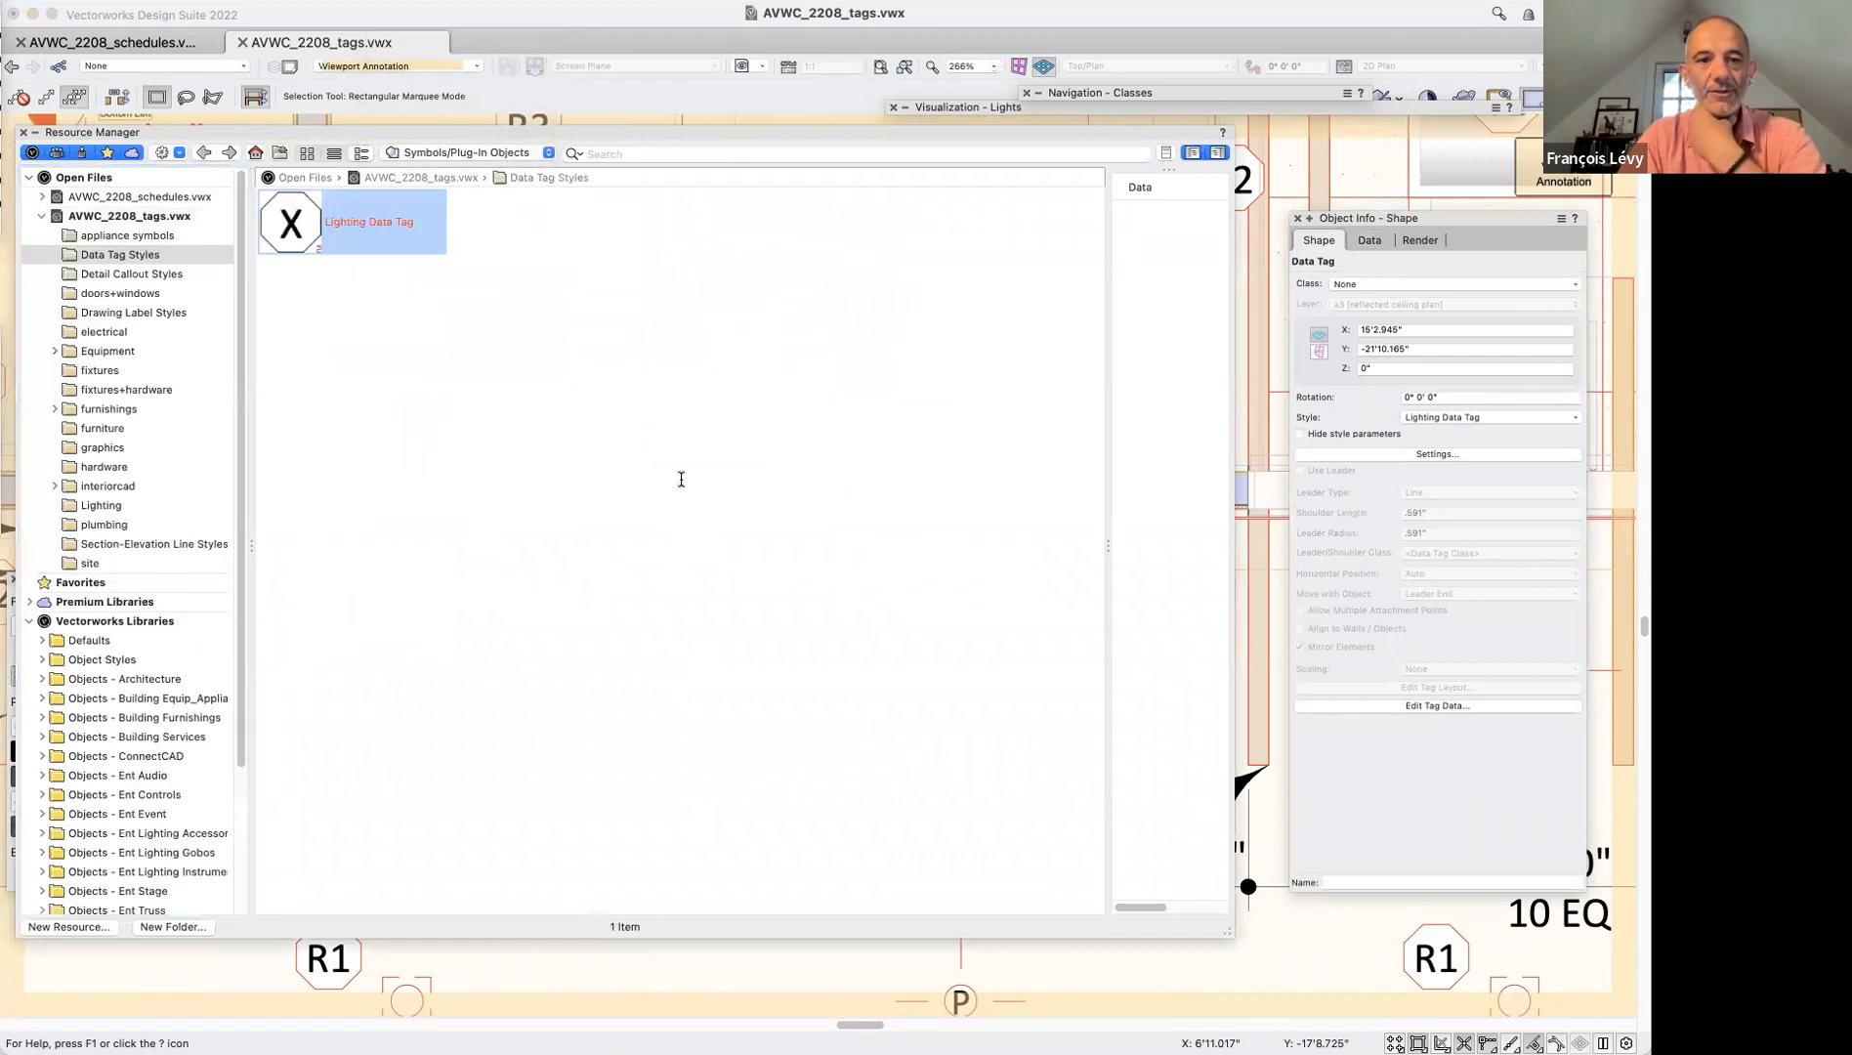
right_click(271, 240)
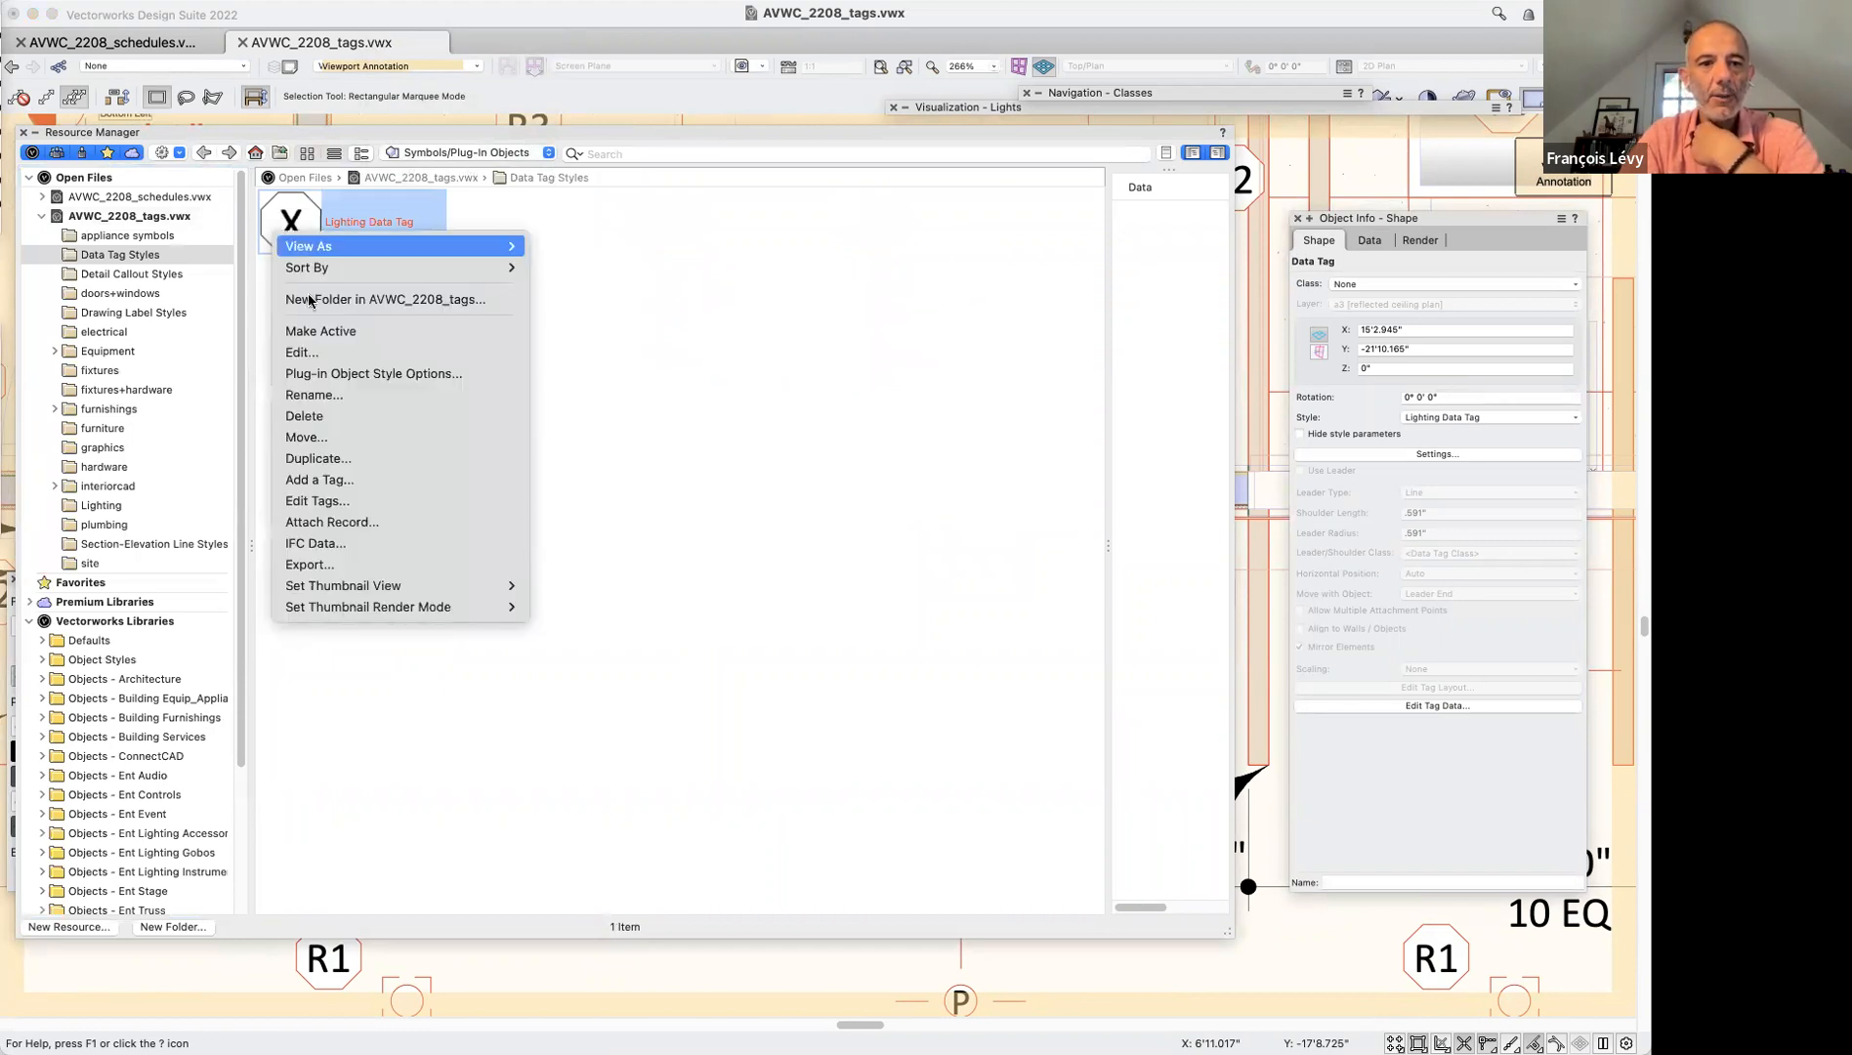
click(321, 353)
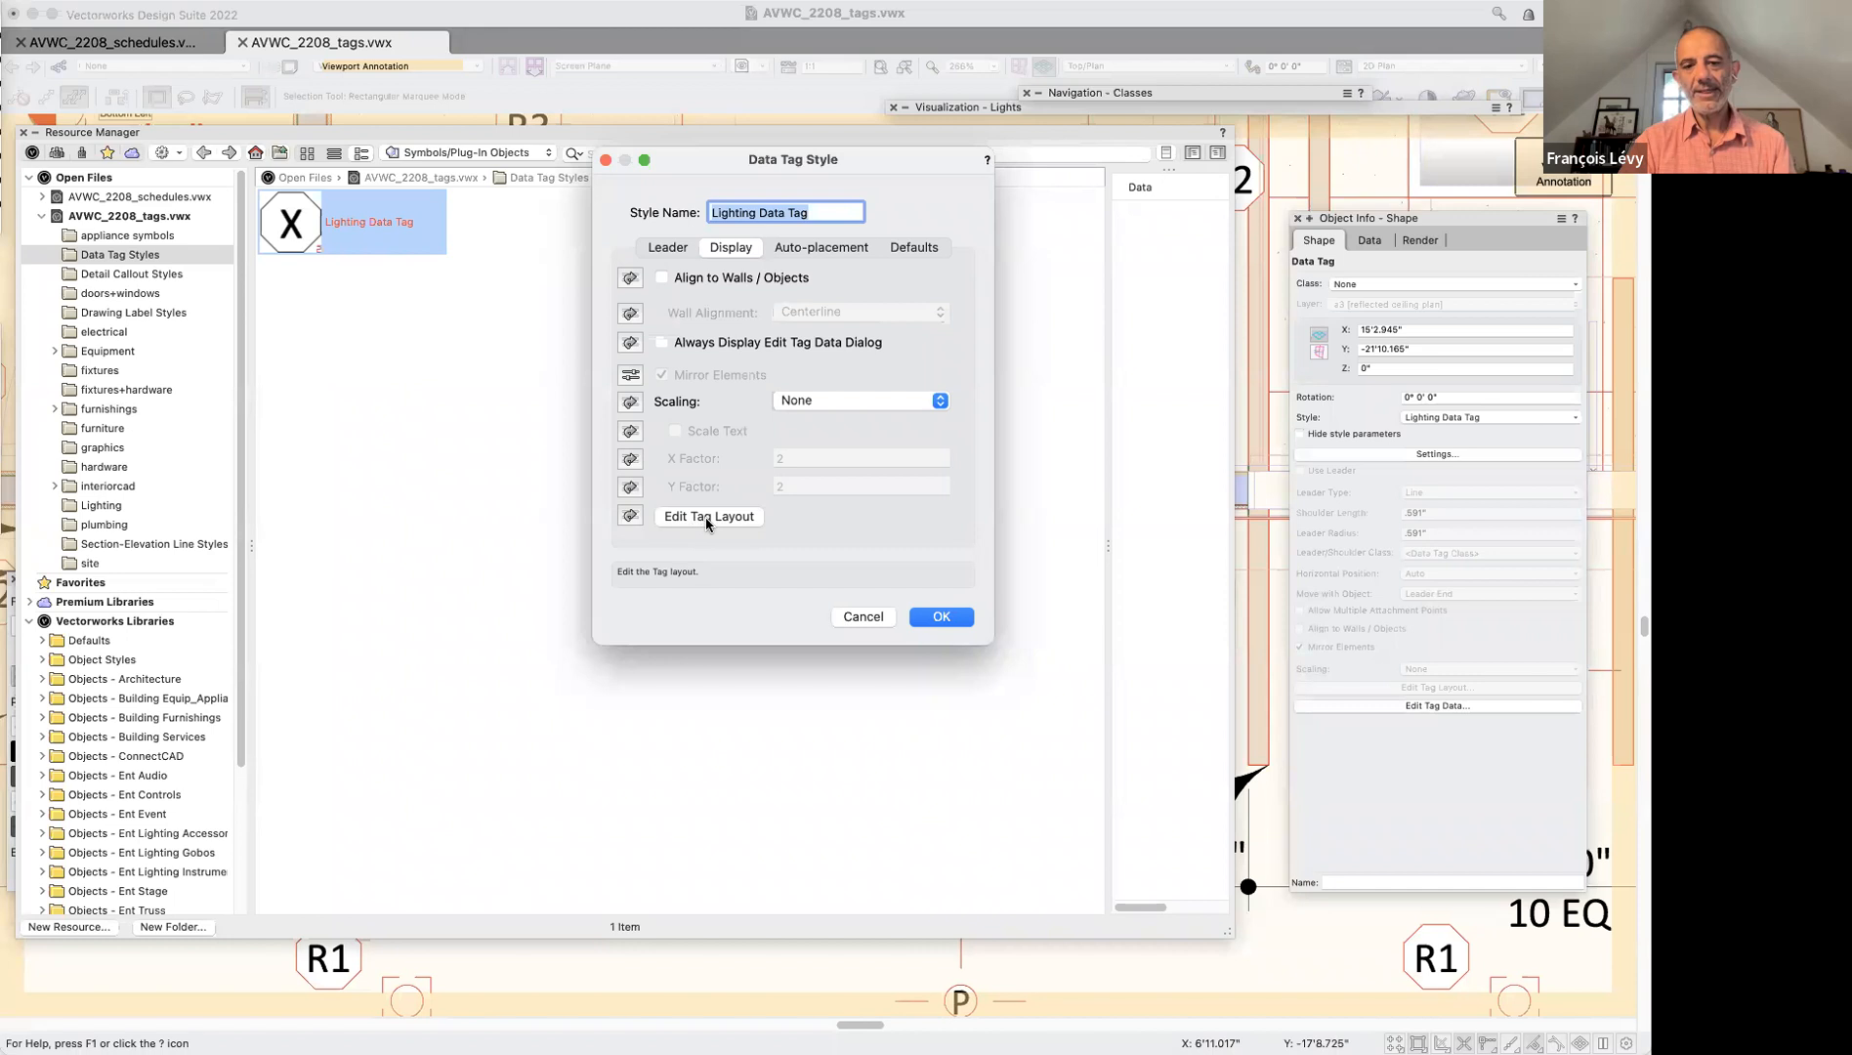
Open the tag layout of the style, select the X text inside the octagon and review its Tag Layout Data settings
click(731, 518)
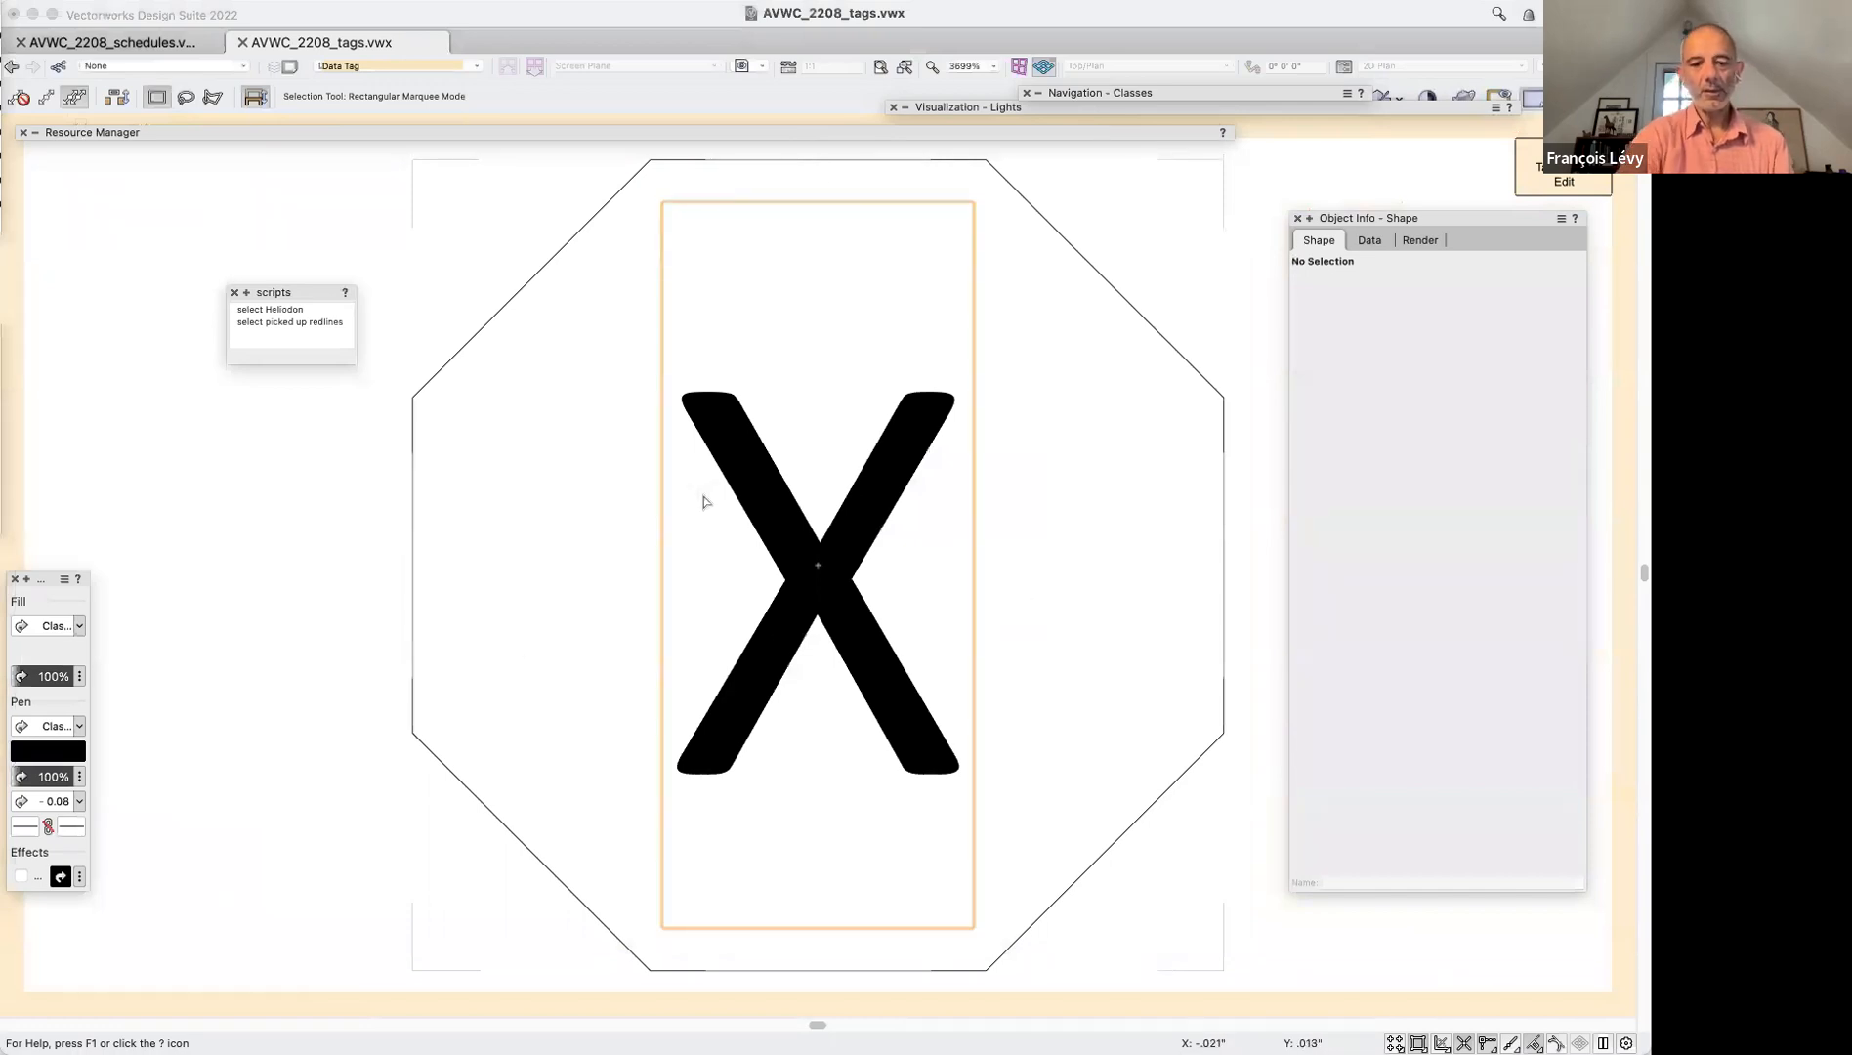
click(1154, 241)
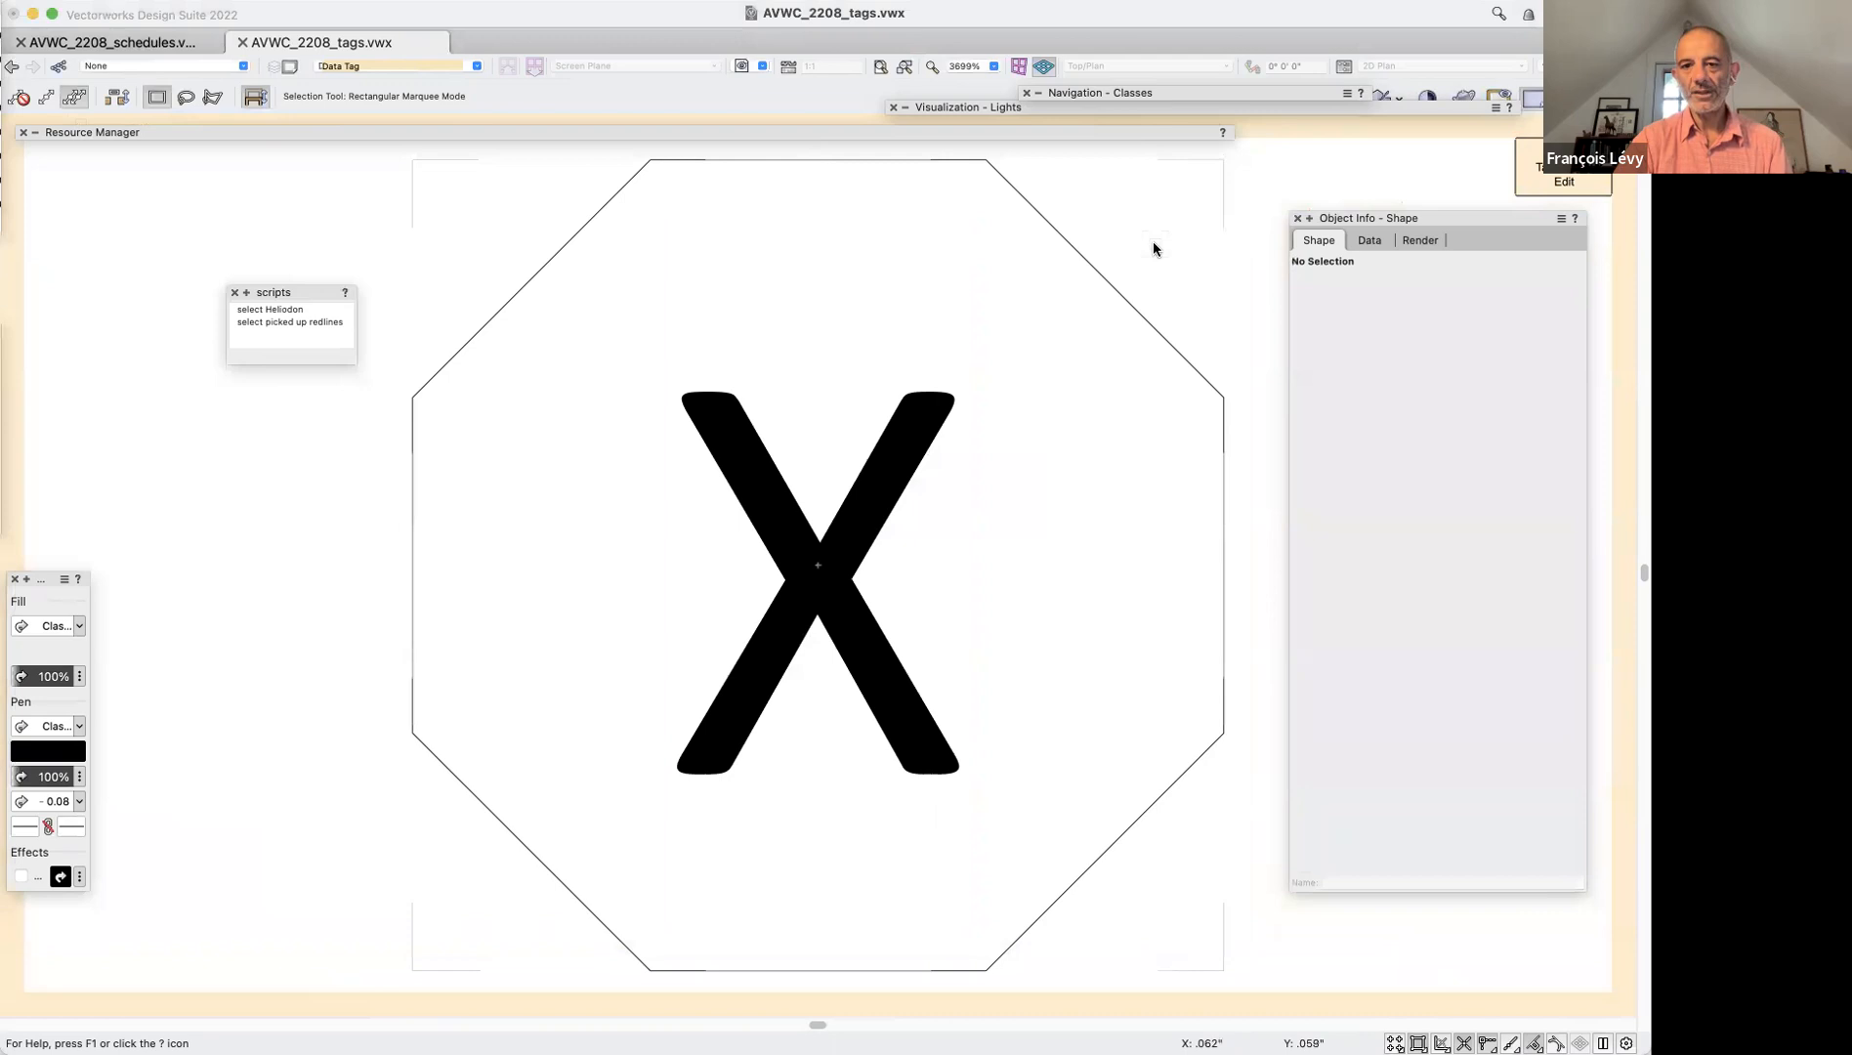
click(886, 501)
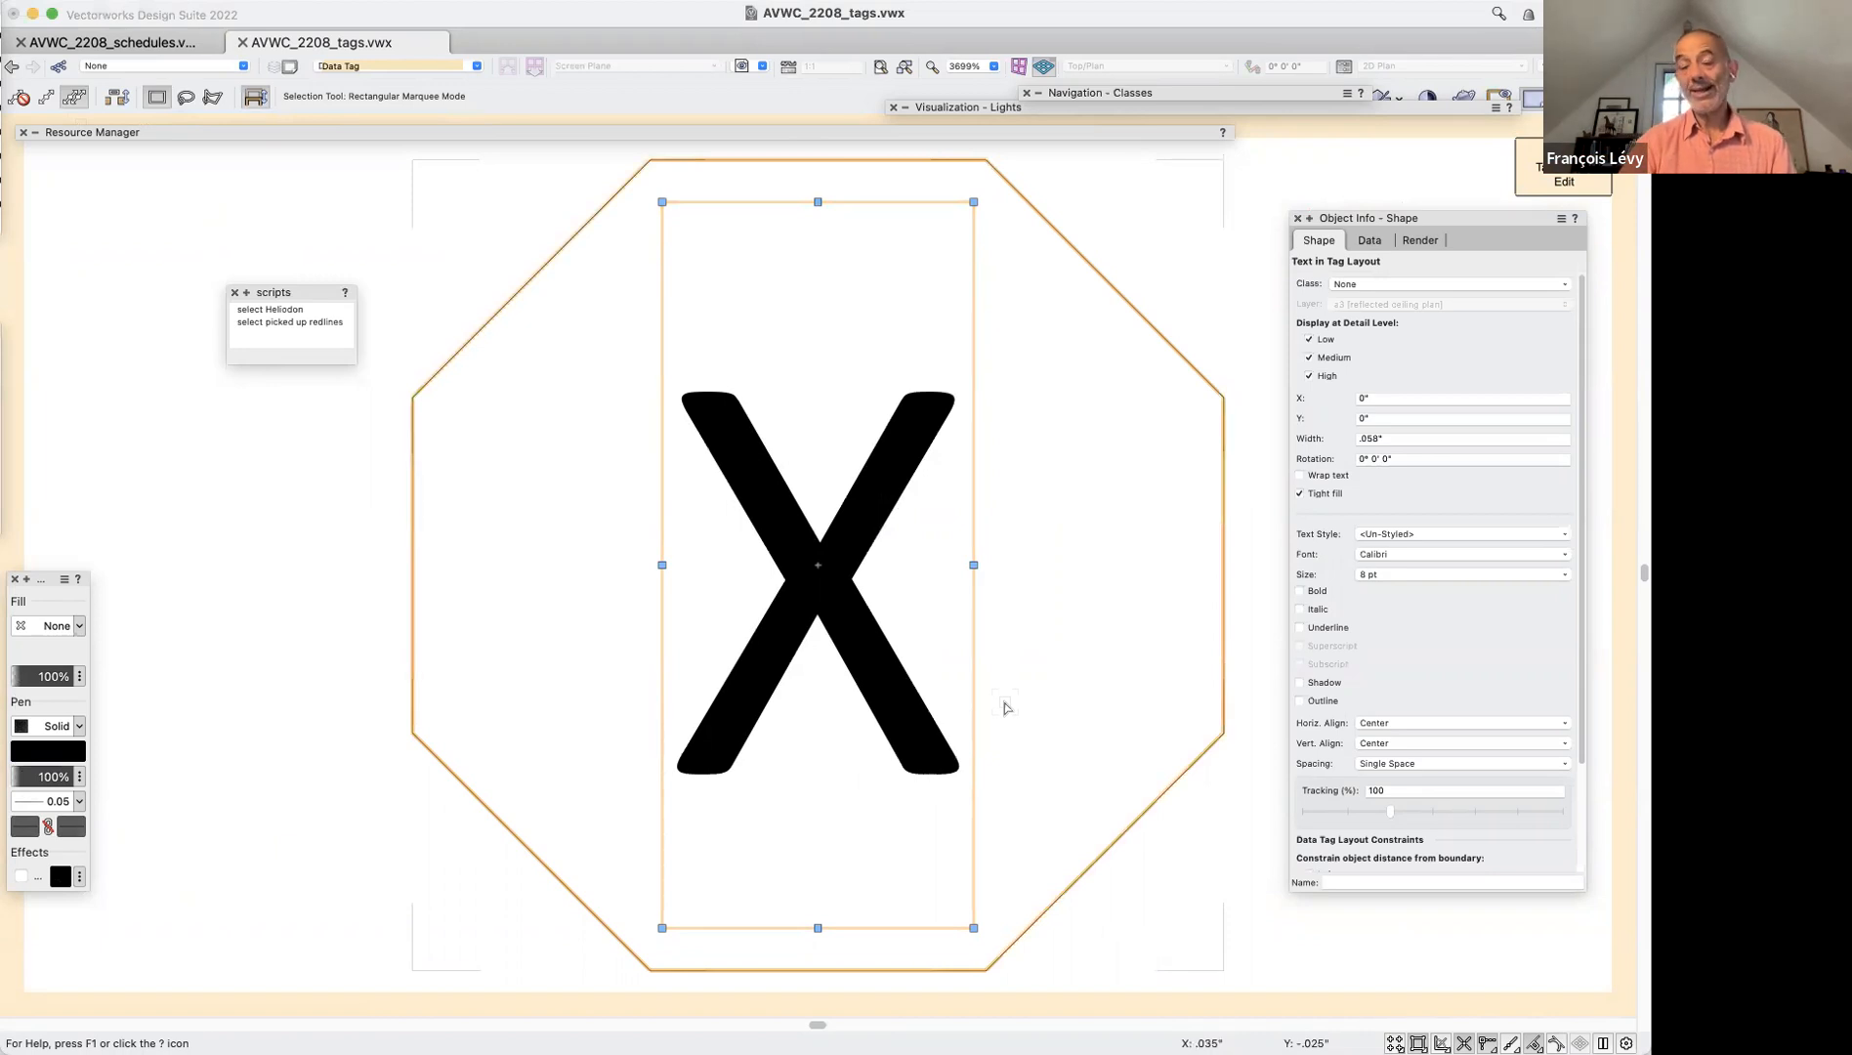
scroll(1006, 707, down, 1)
scroll(1453, 693, down, 3)
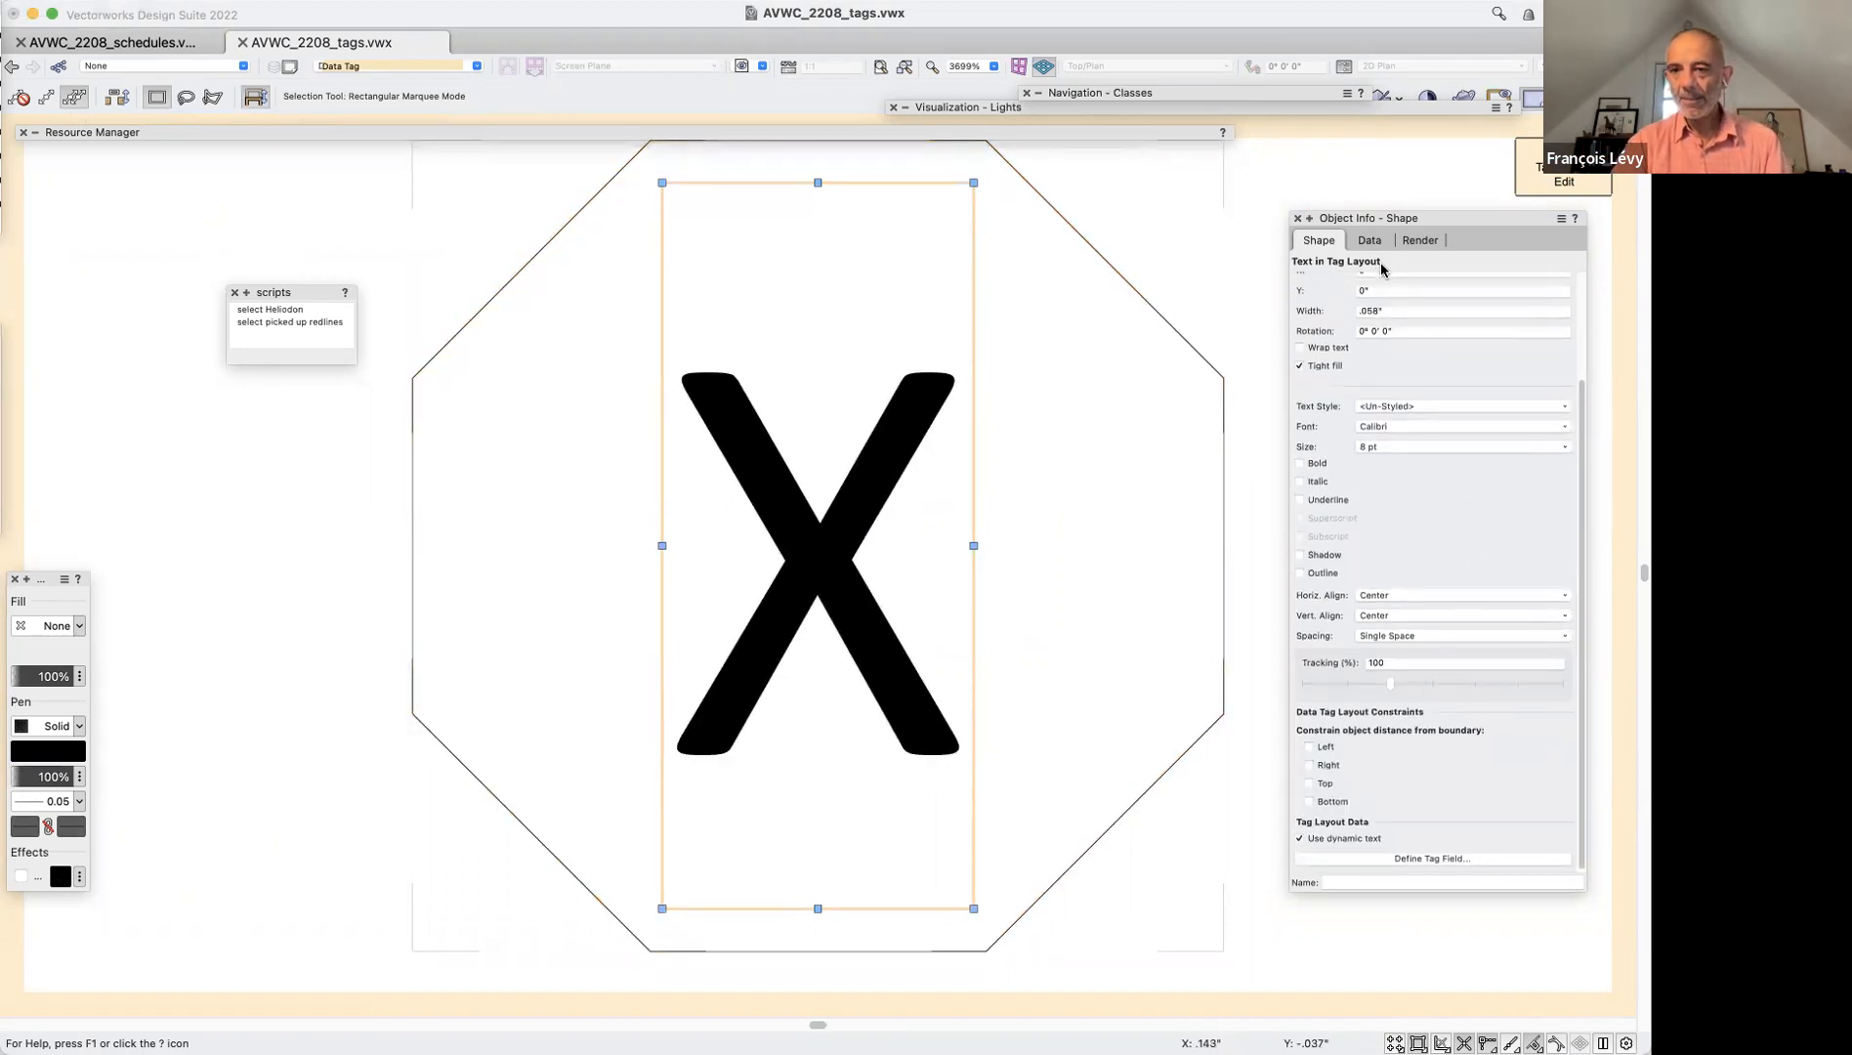
drag(1405, 219, 1344, 153)
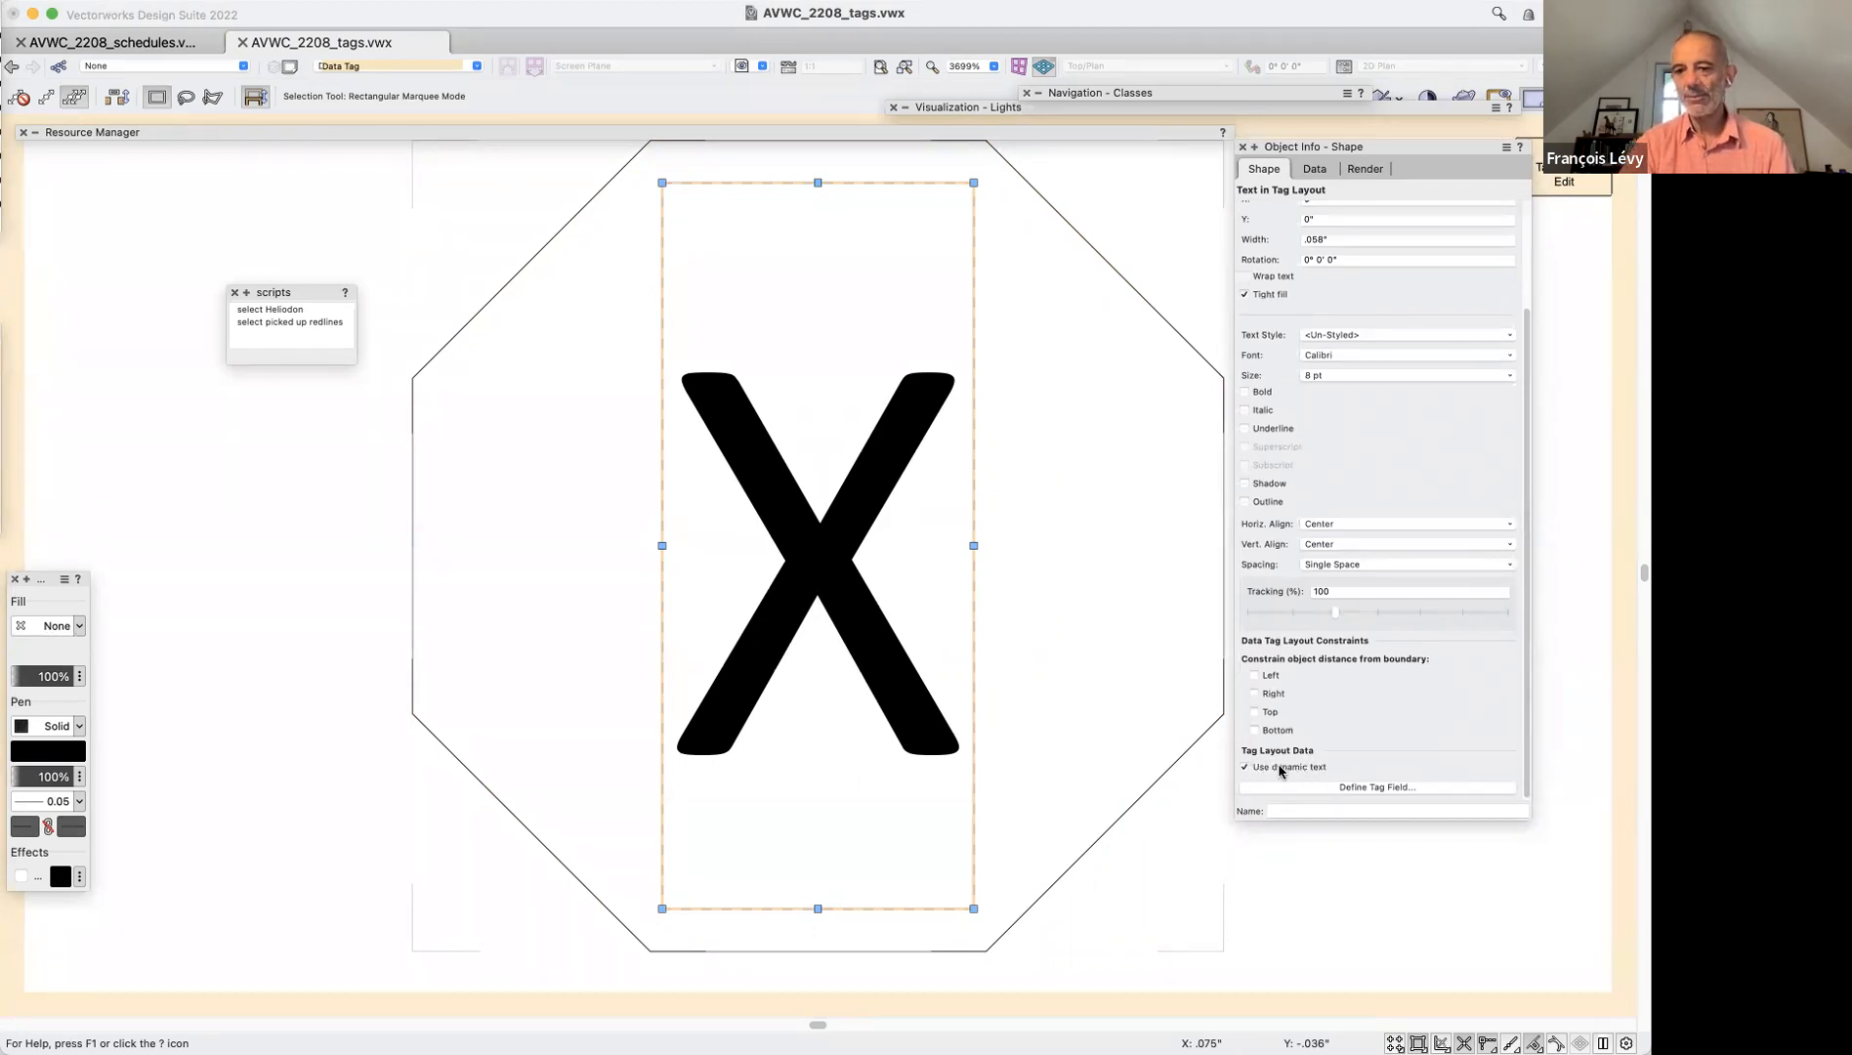
Open the tag field definition of the X text and check the data source options, keeping Record Format
click(1323, 786)
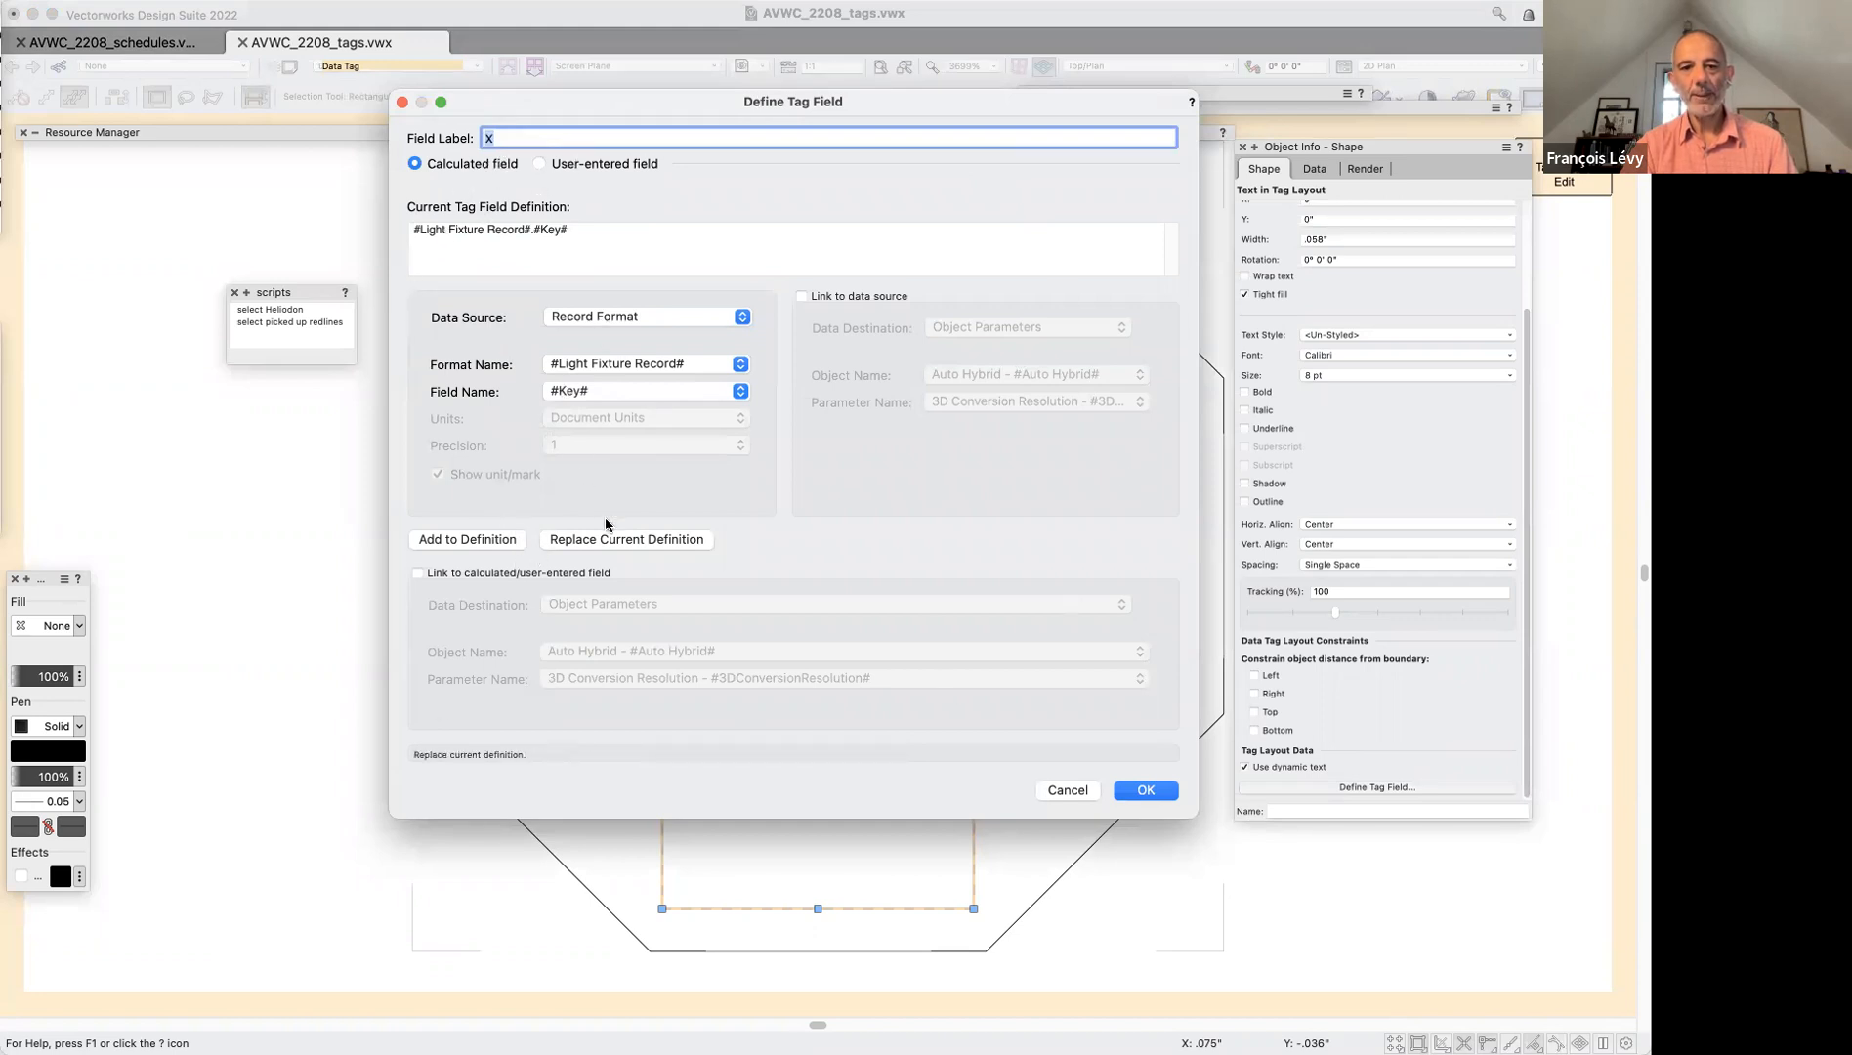
click(629, 317)
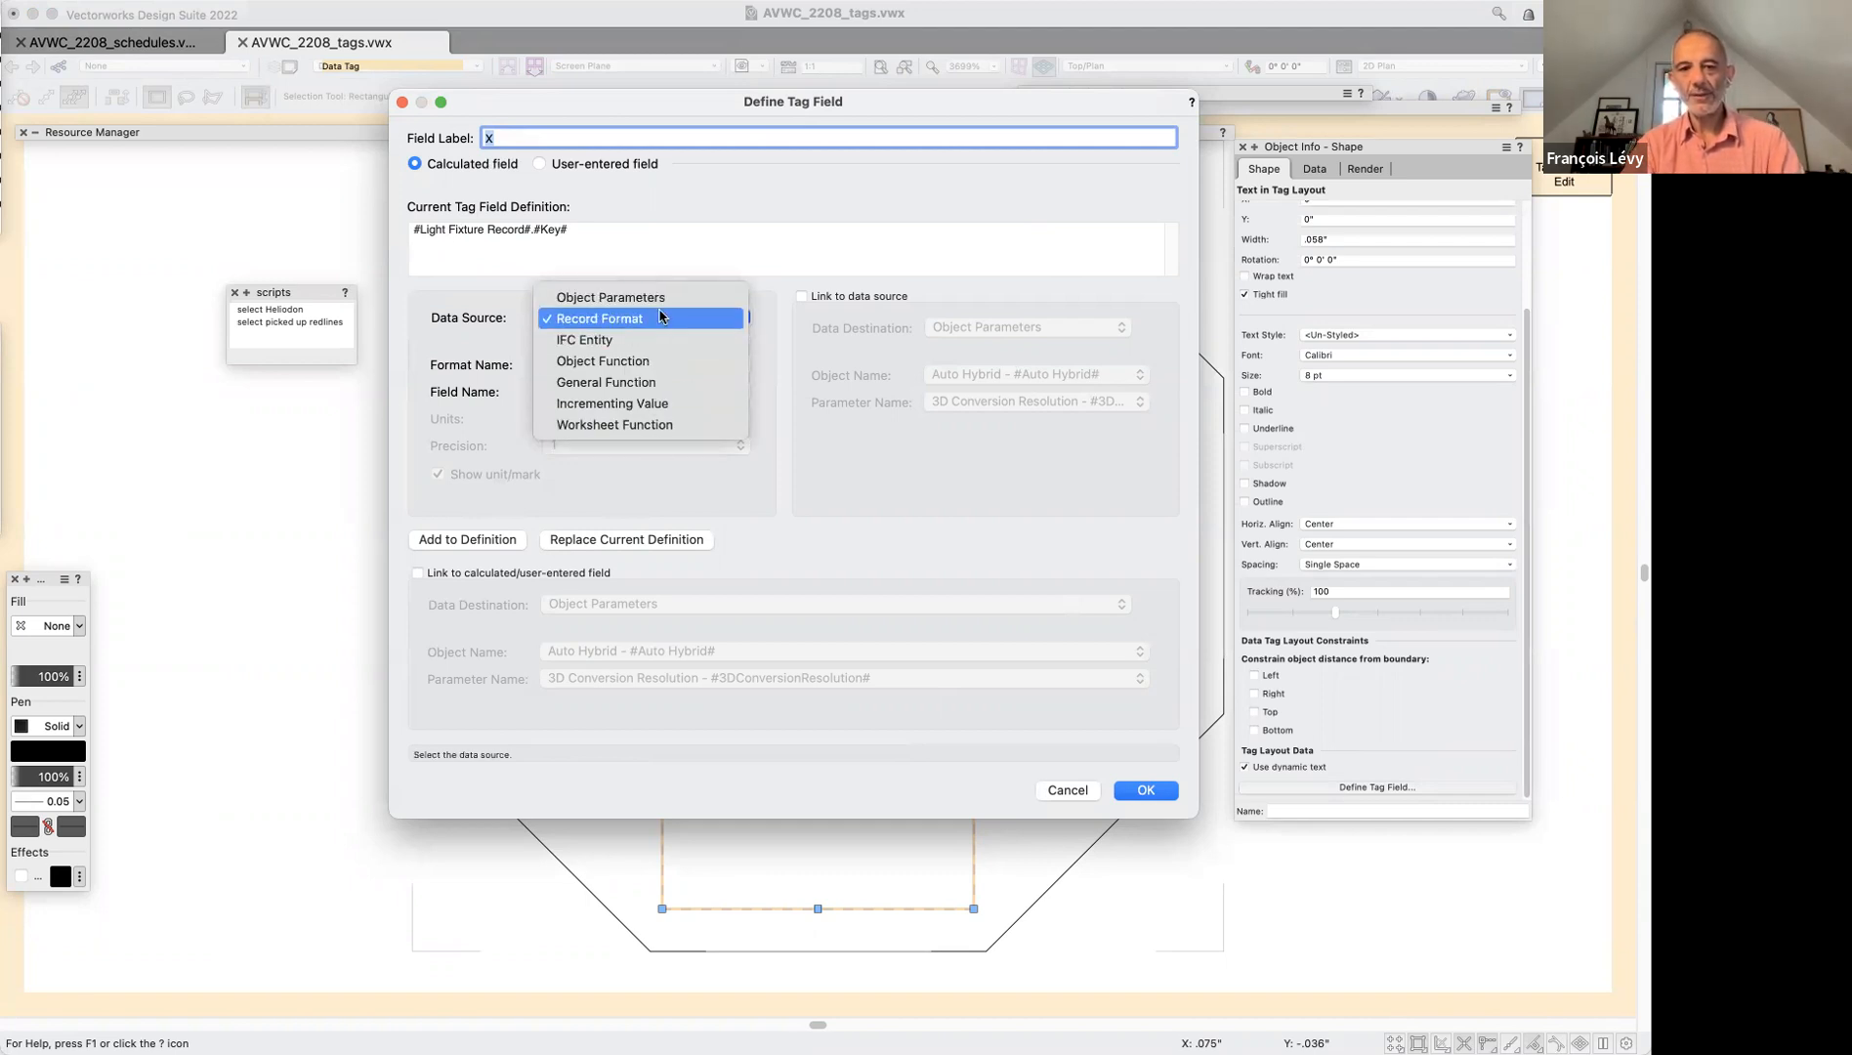
click(653, 319)
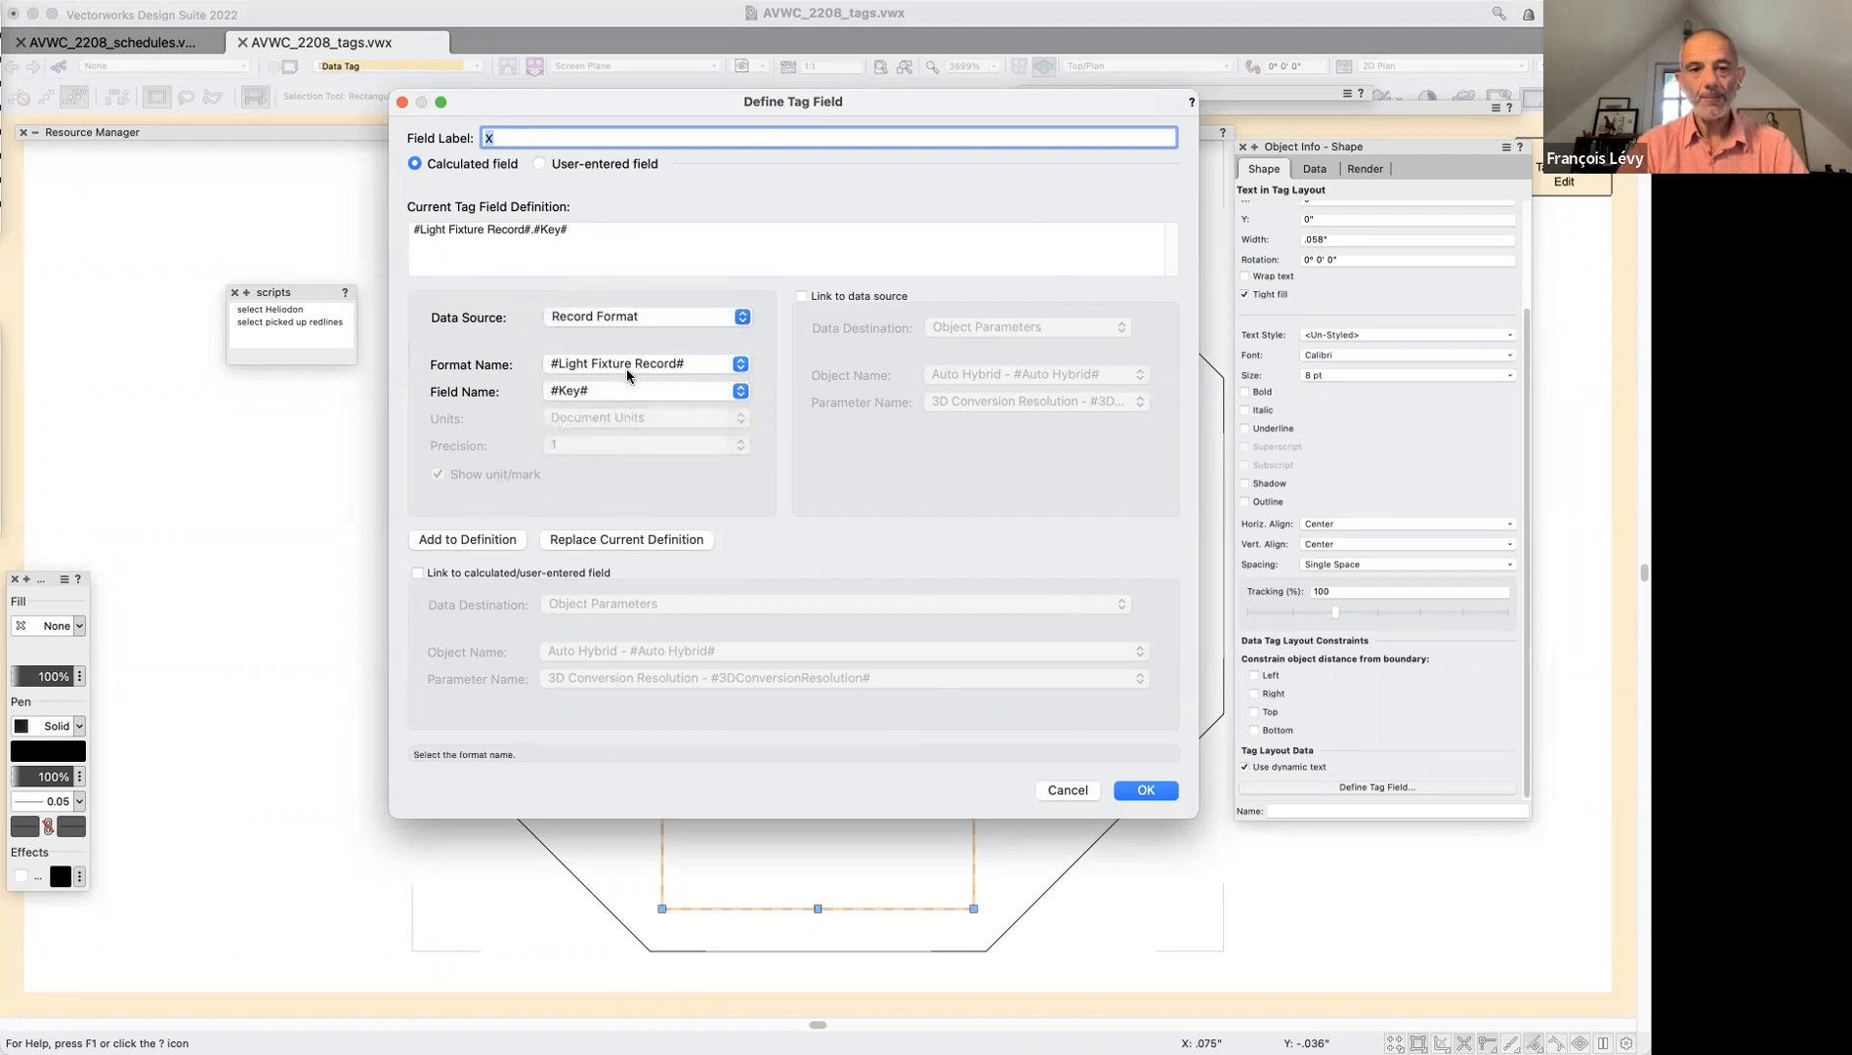
Review the Format Name and Field Name choices for the X text, keep Light Fixture Record and Key, and accept the tag field definition
click(581, 363)
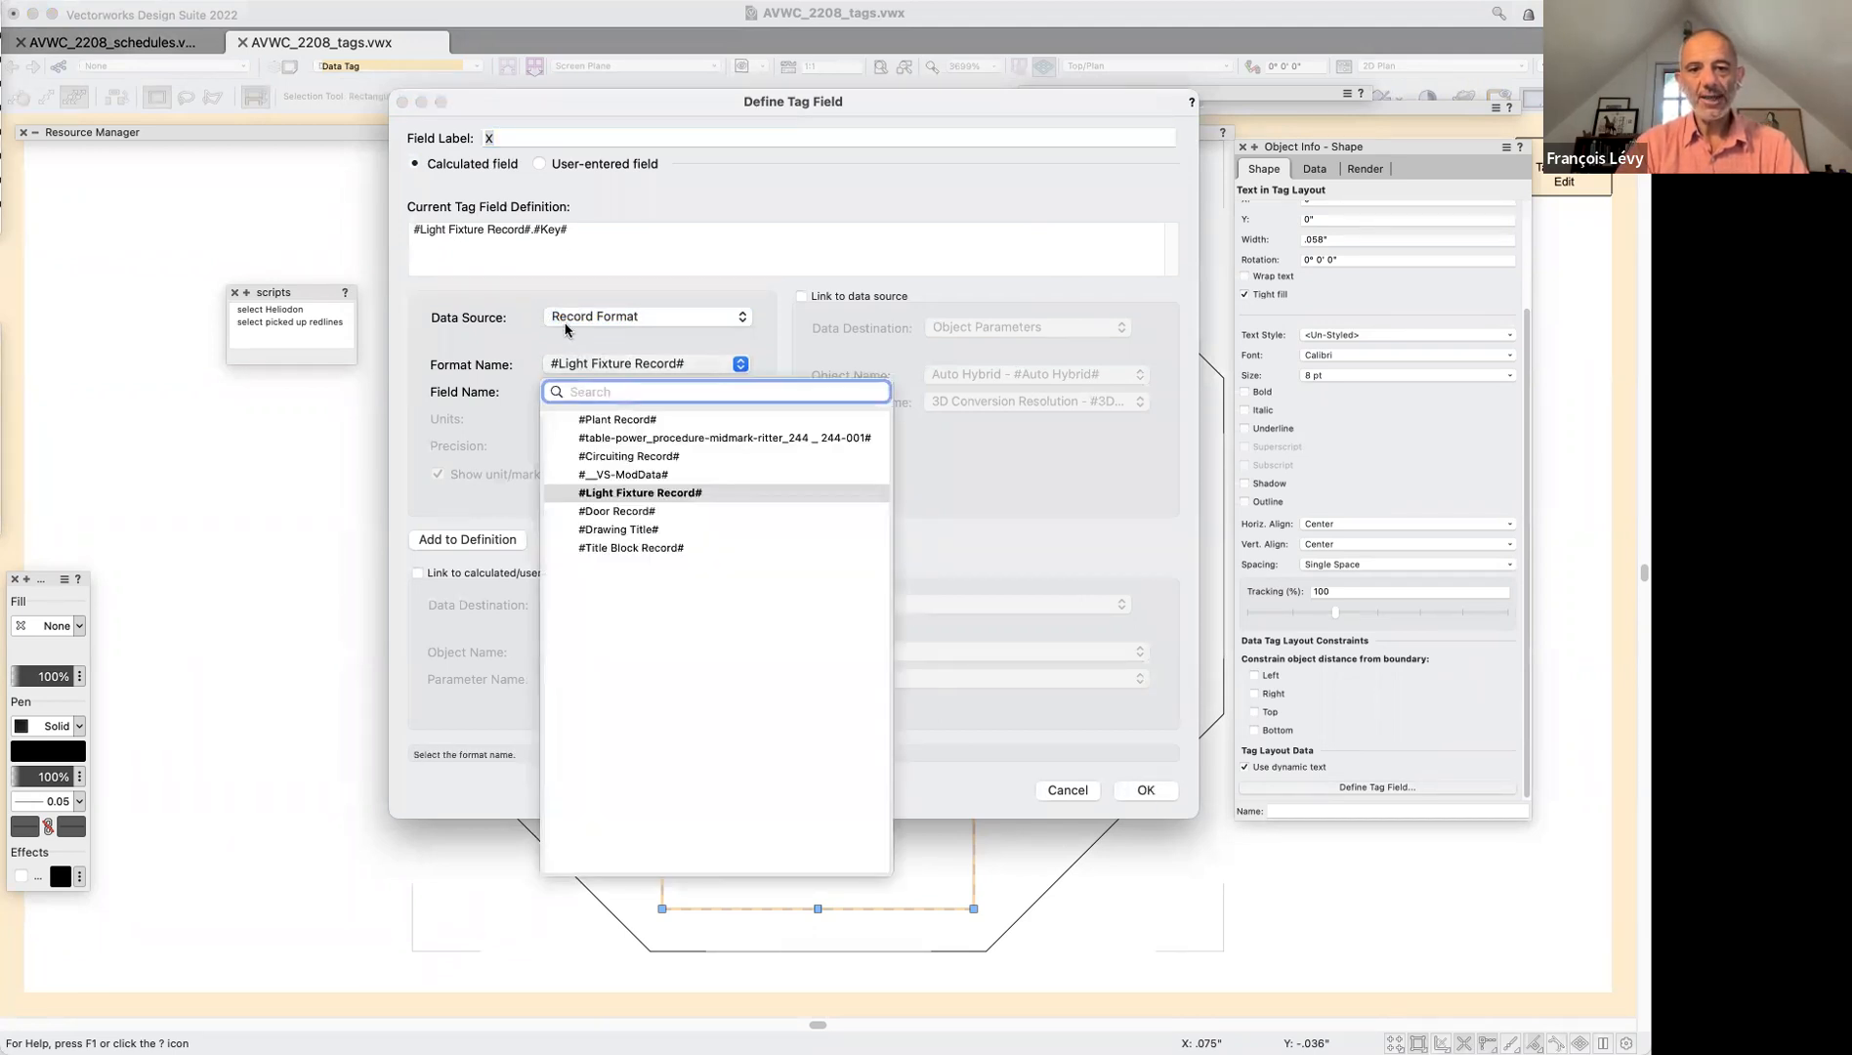
click(564, 329)
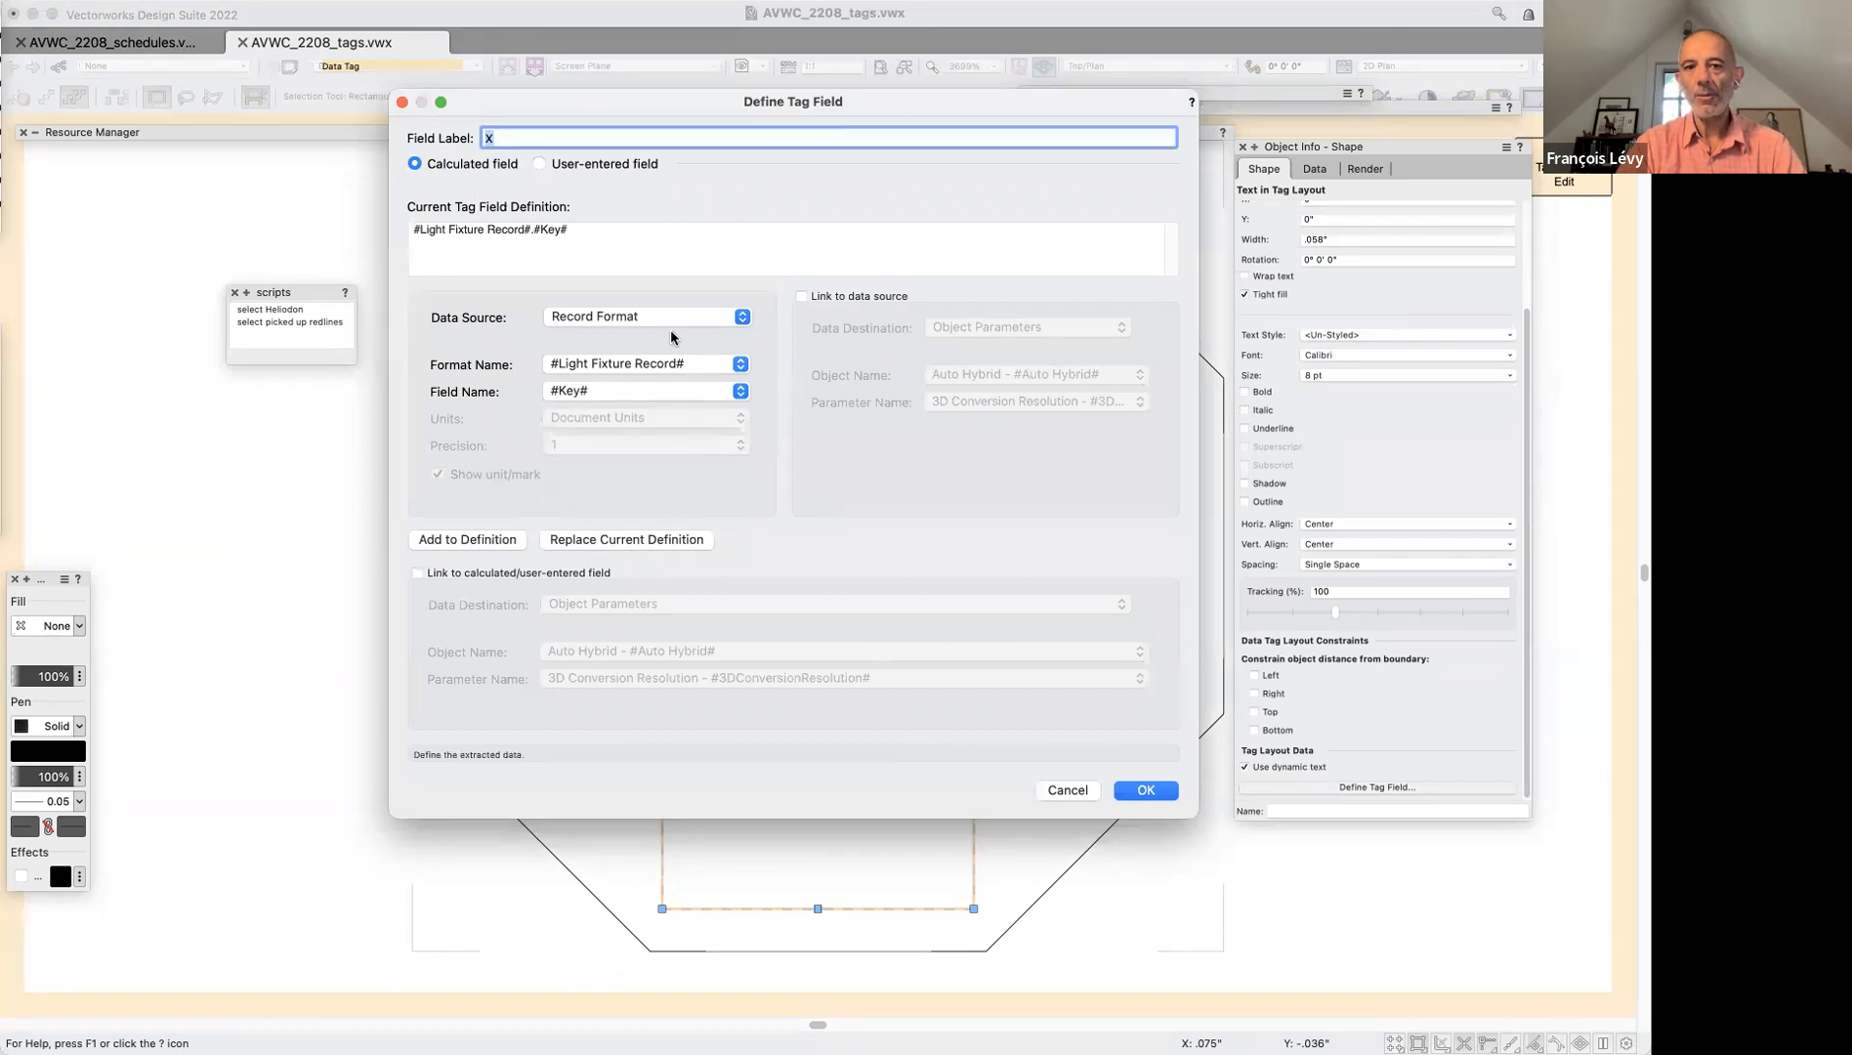
click(659, 367)
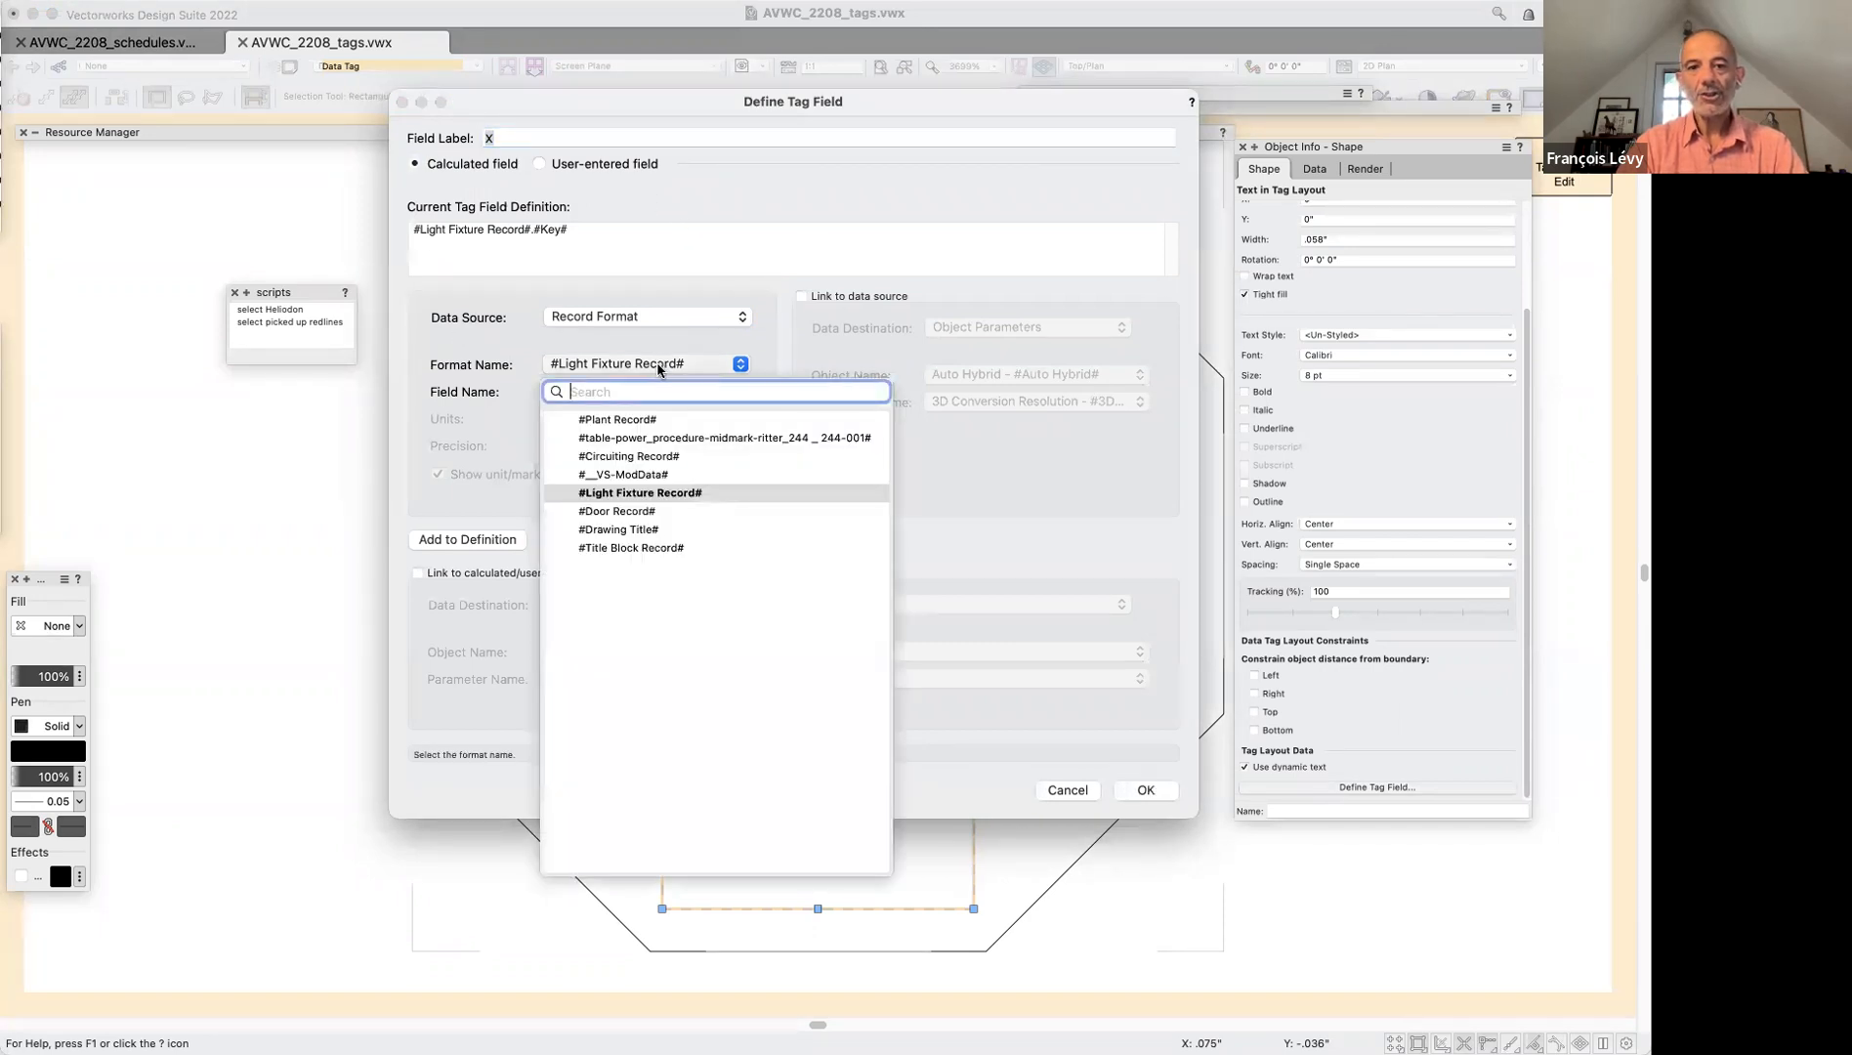
click(653, 493)
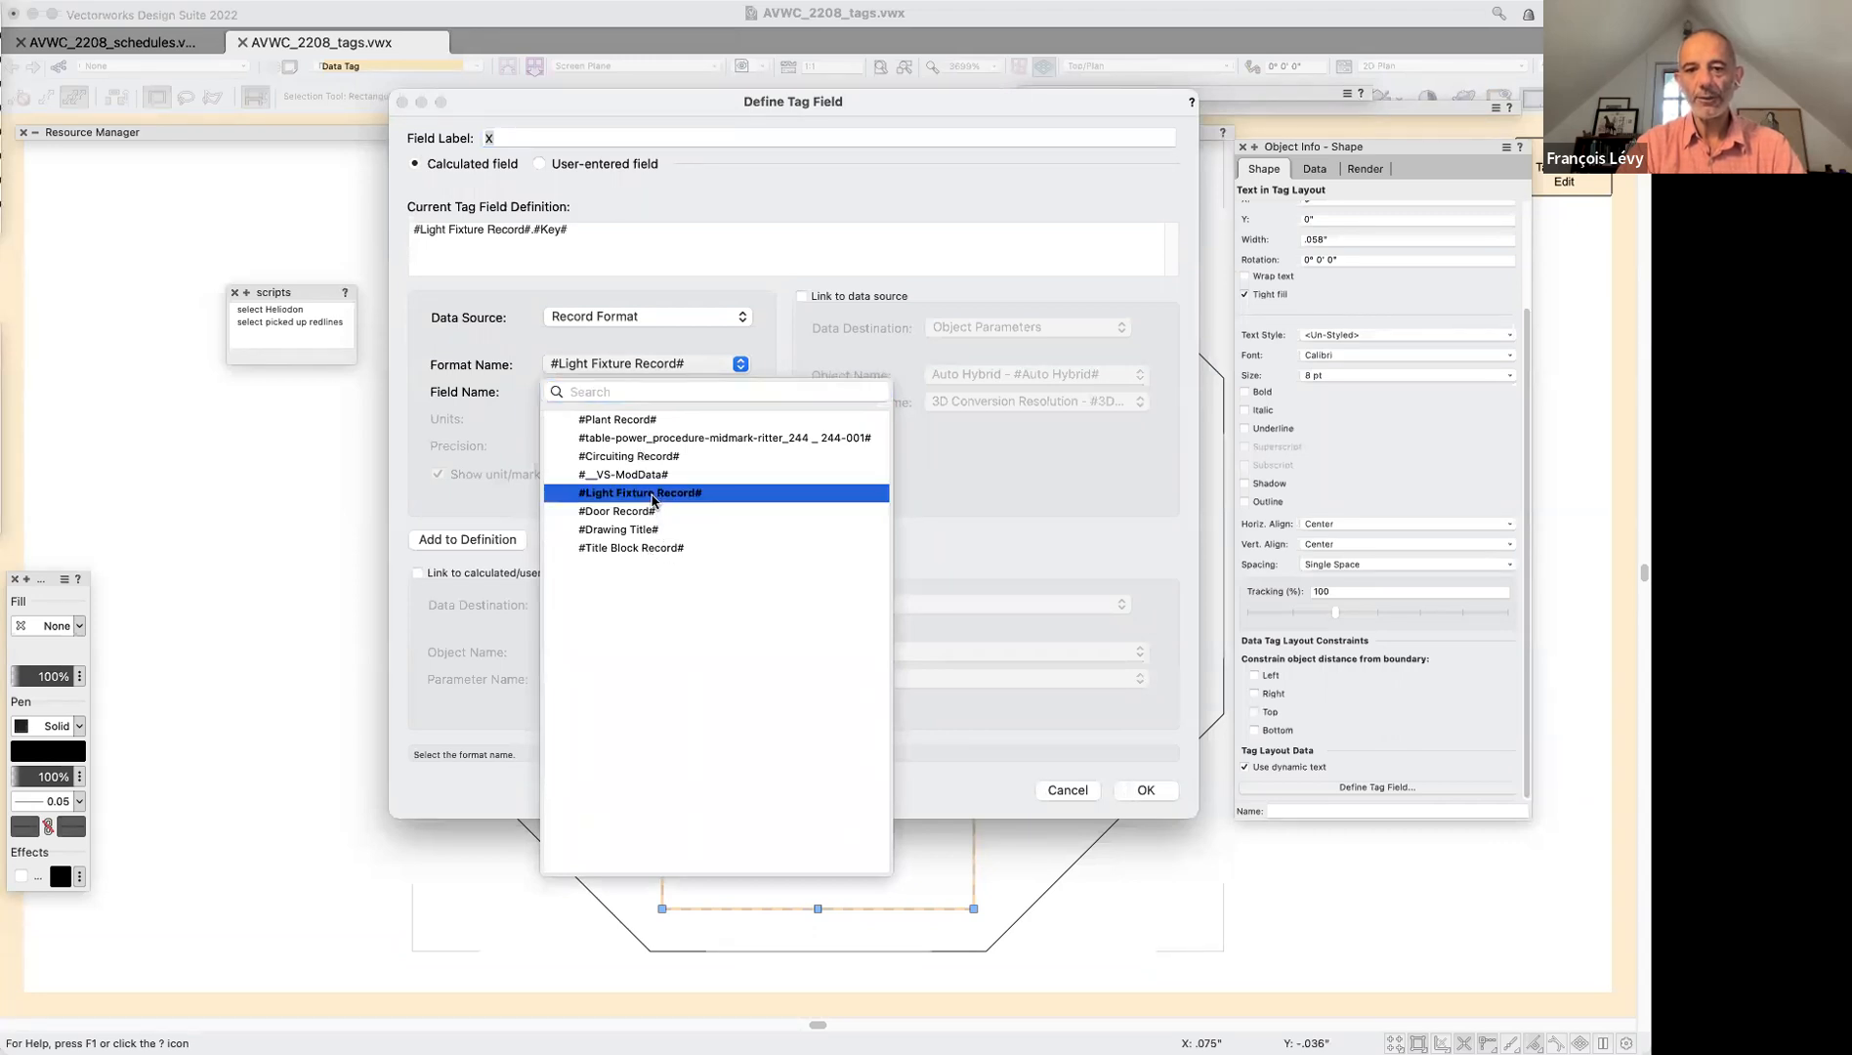
click(574, 393)
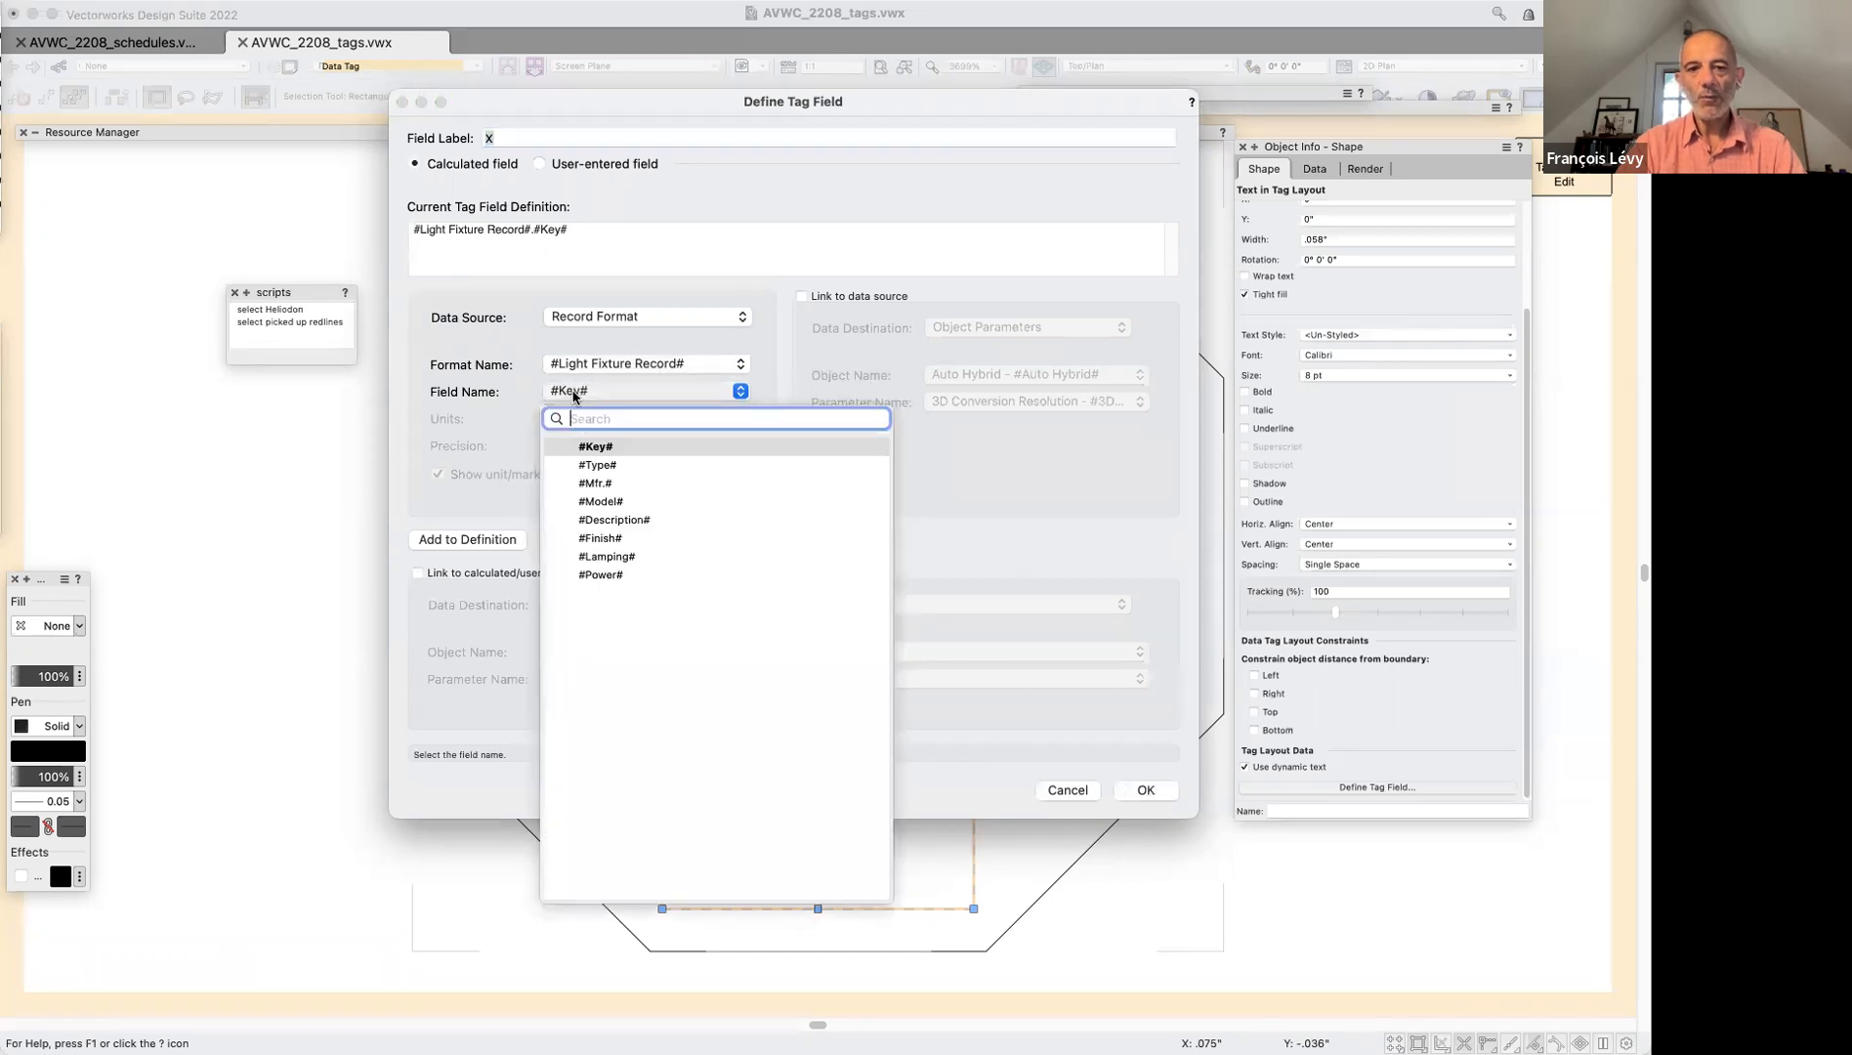
click(501, 499)
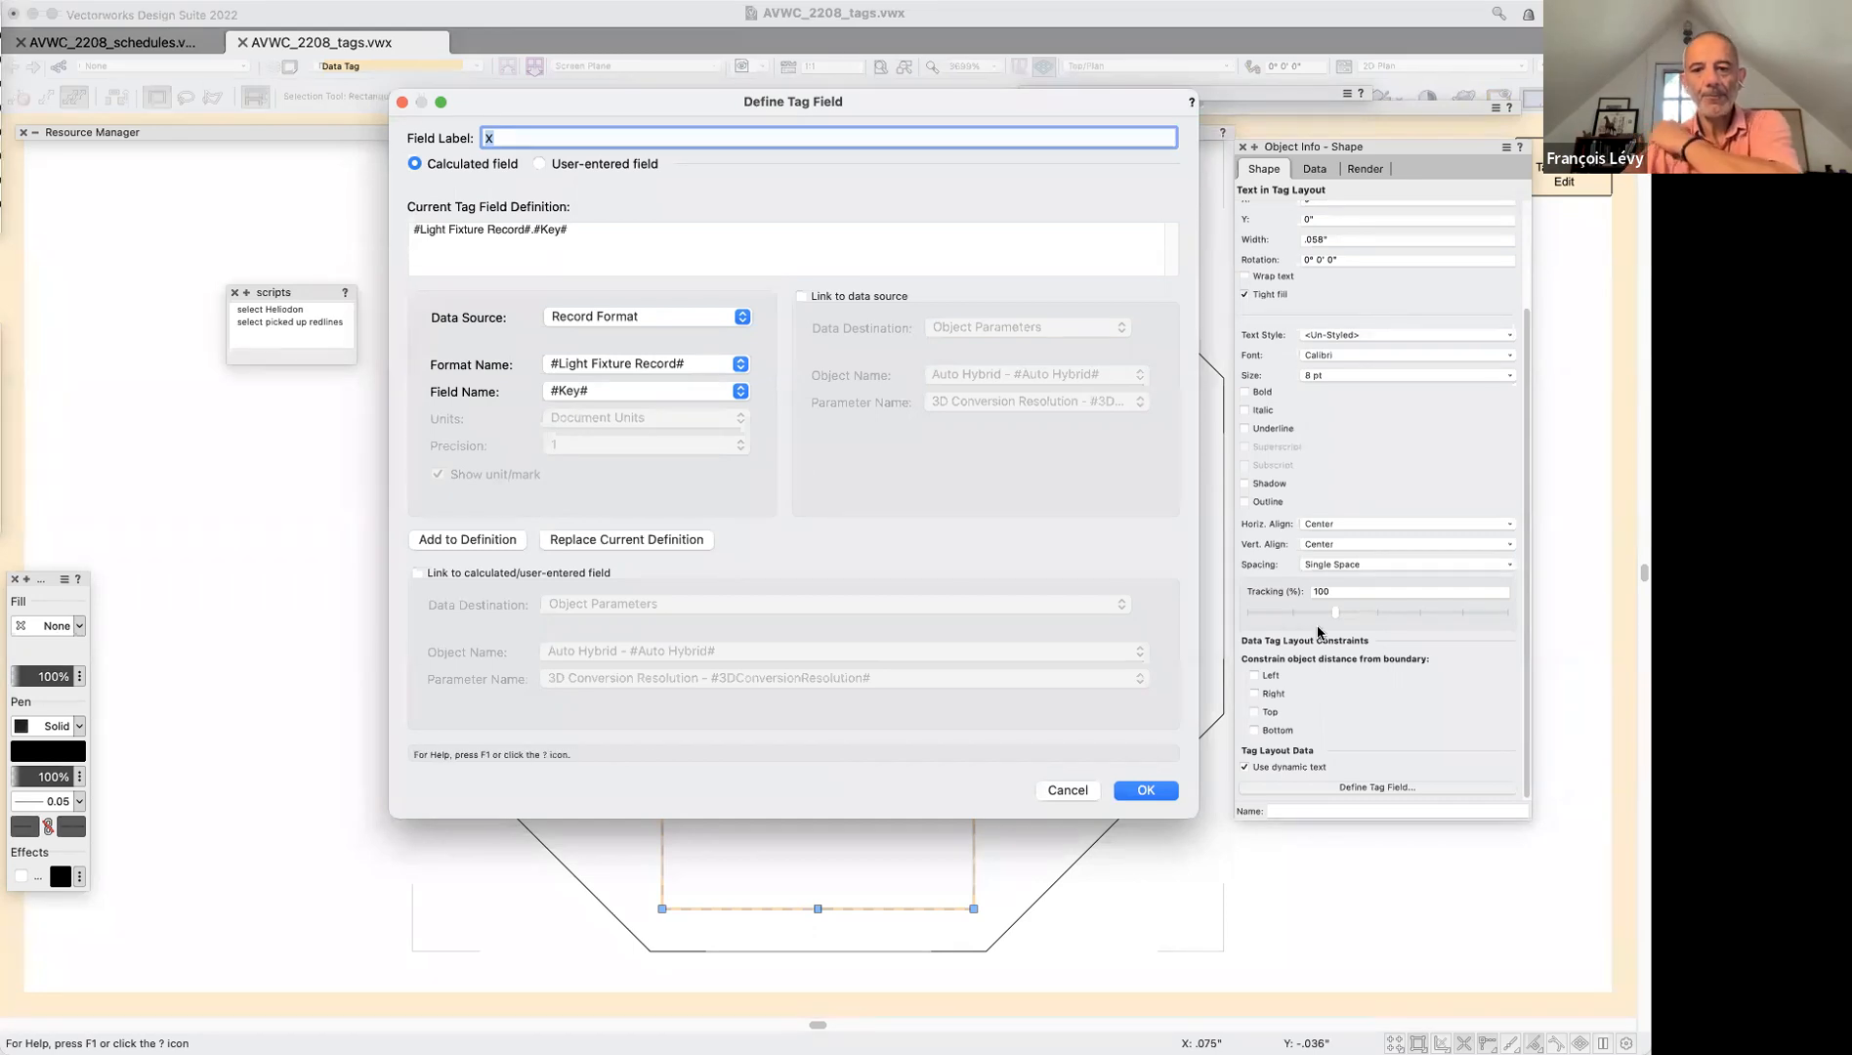
click(1145, 791)
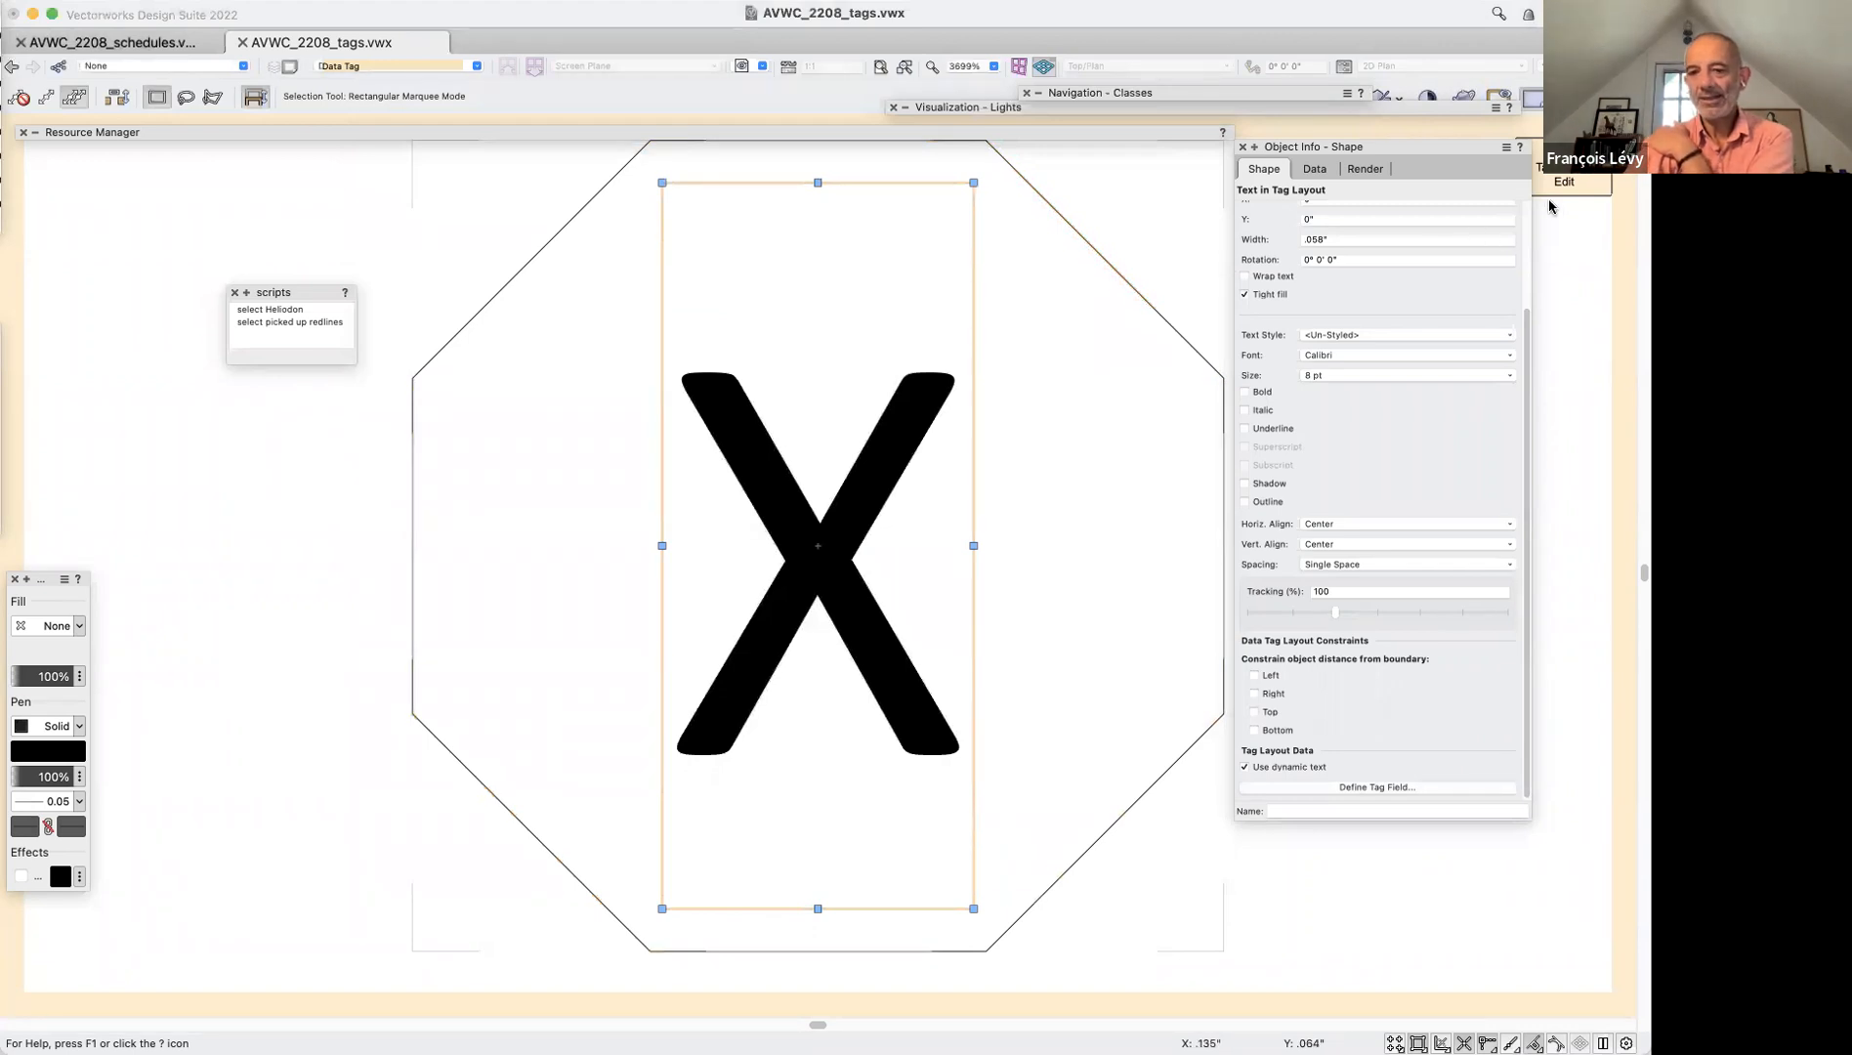
Inspect the octagon and X text in the tag layout, then exit the layout and cancel the Lighting Data Tag style edit
click(1091, 396)
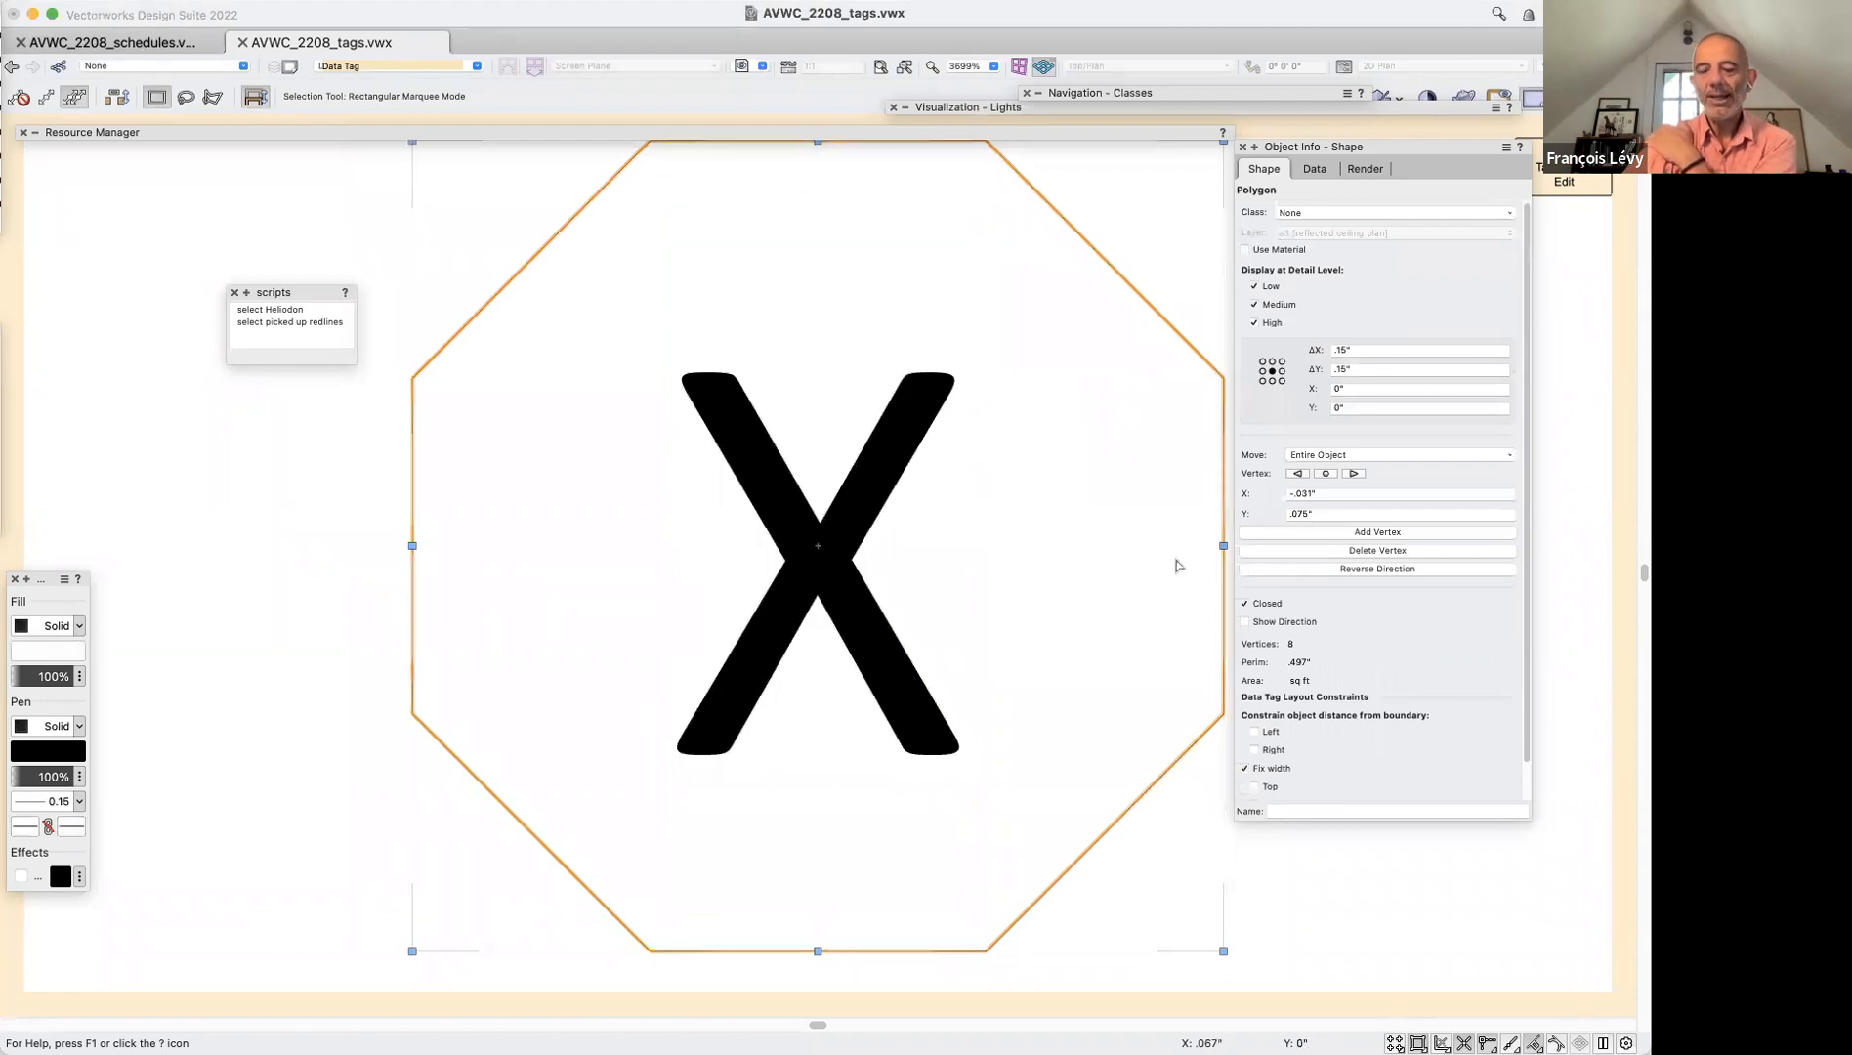
click(901, 442)
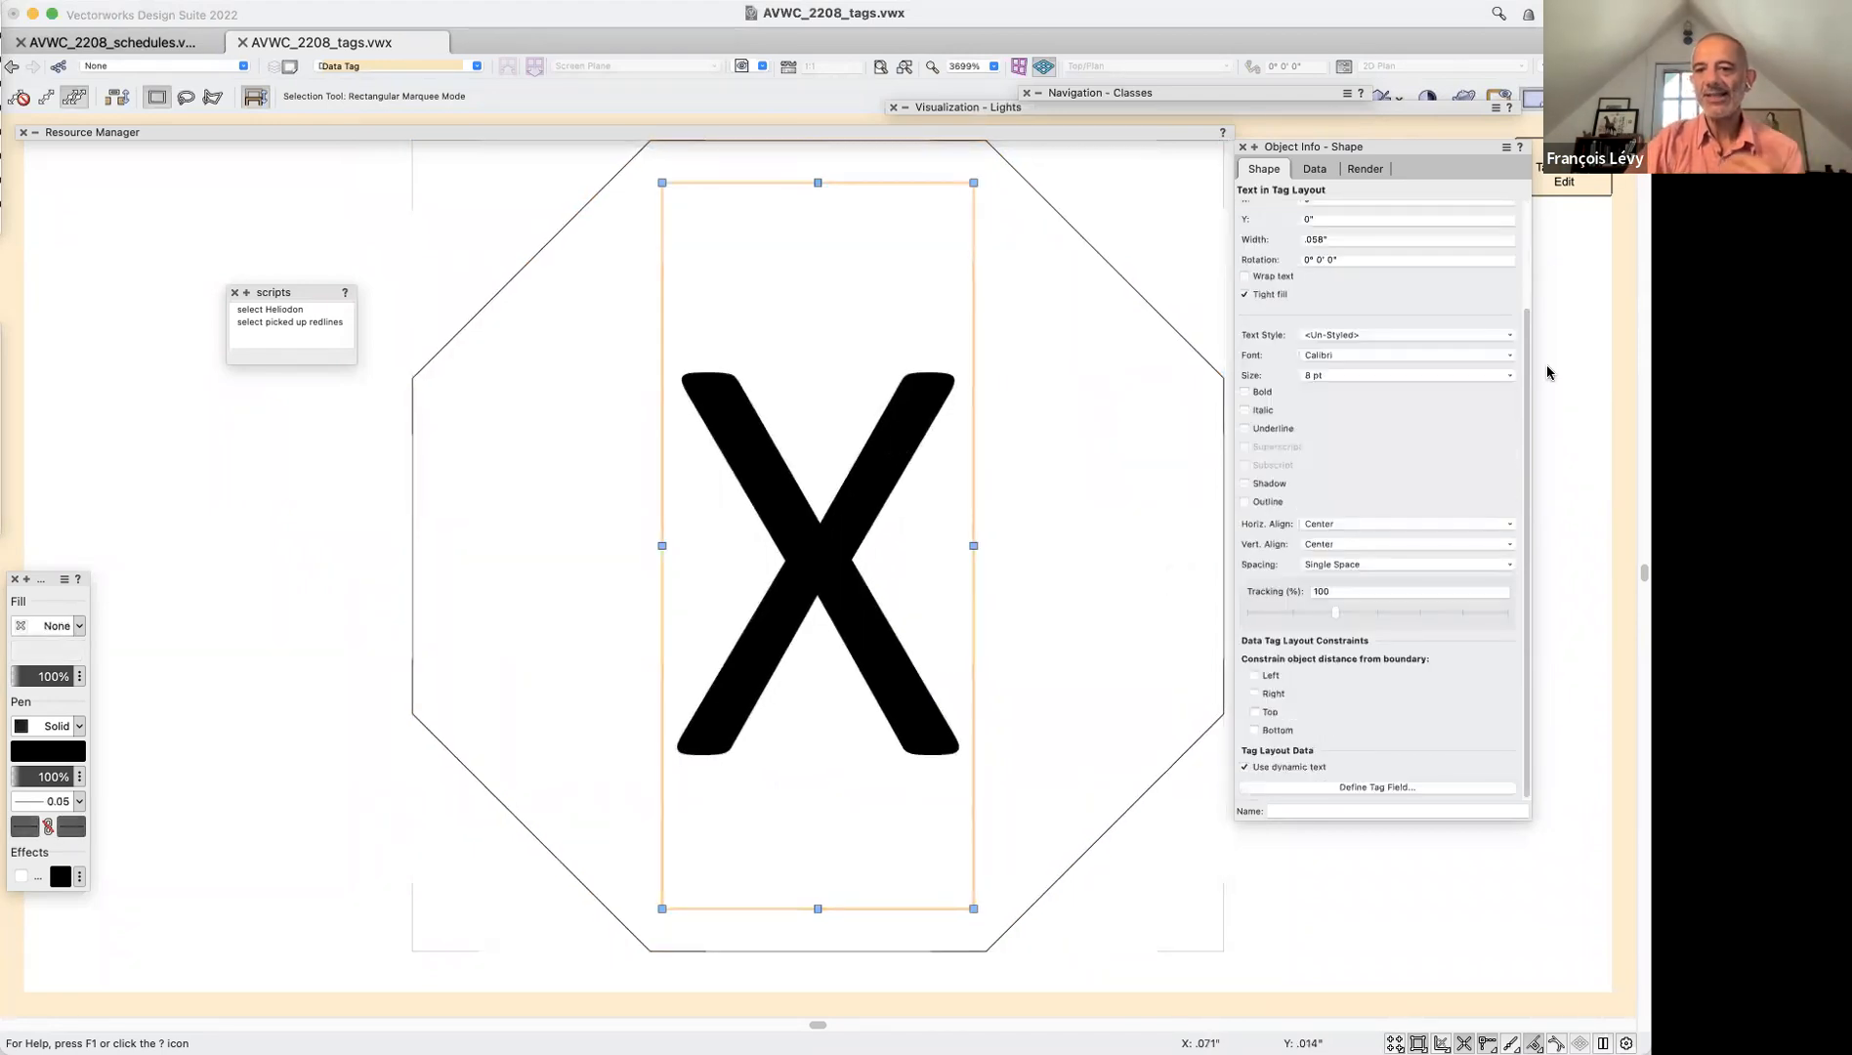
click(1566, 182)
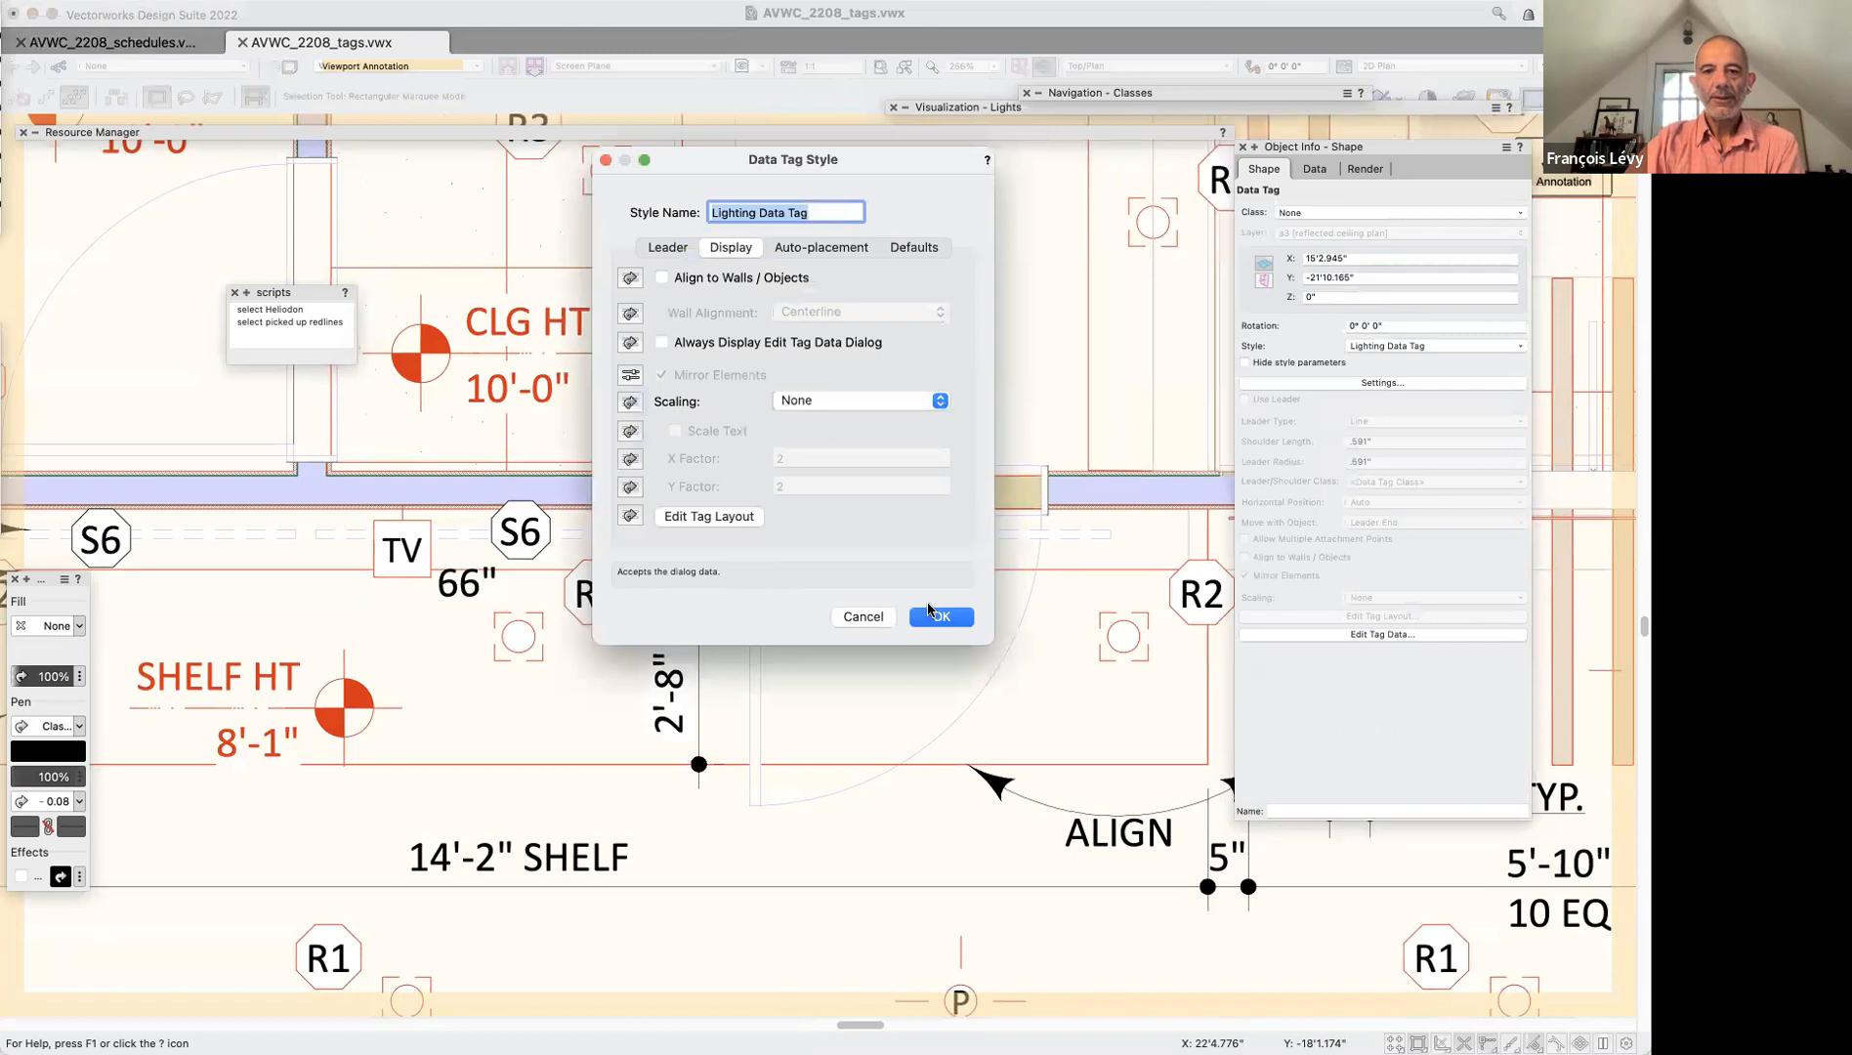
click(862, 616)
click(876, 699)
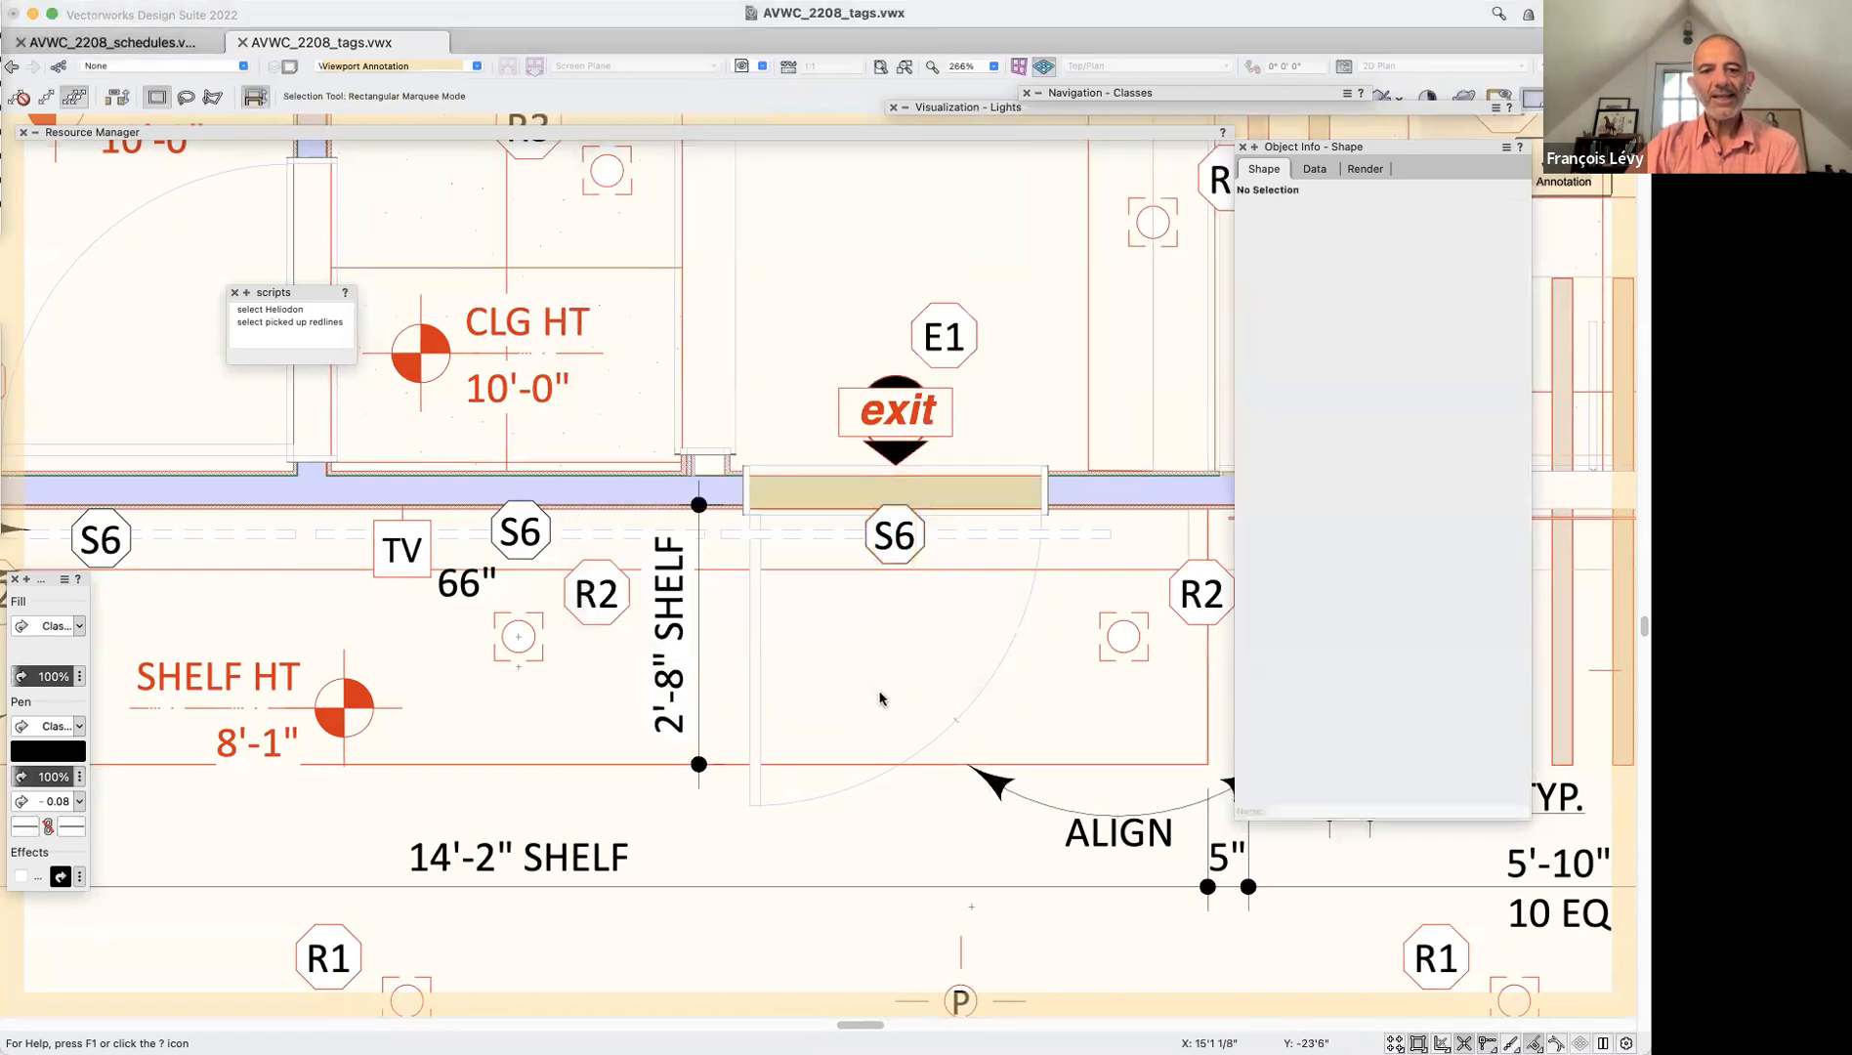
Place a data tag in the Lighting Data Tag style on the linear fixture below the exit door, beside the existing S6 tag
drag(273, 469, 480, 645)
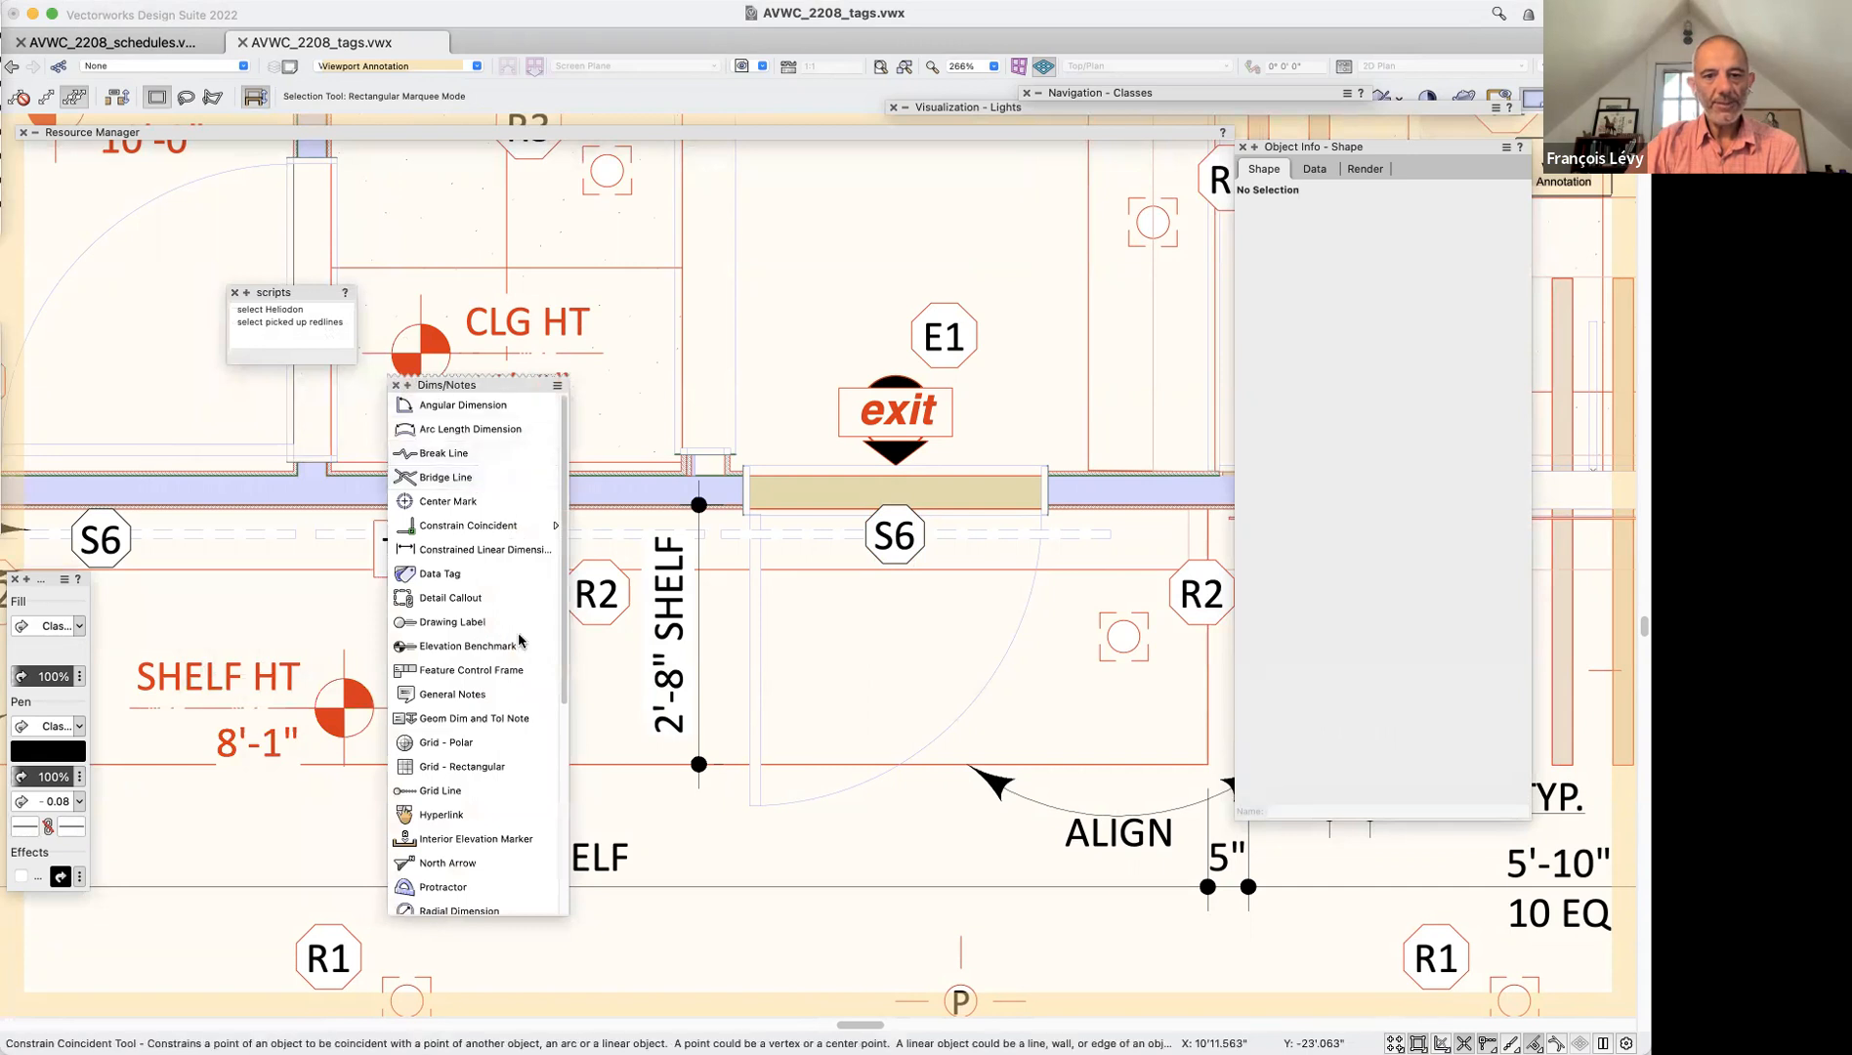
click(464, 582)
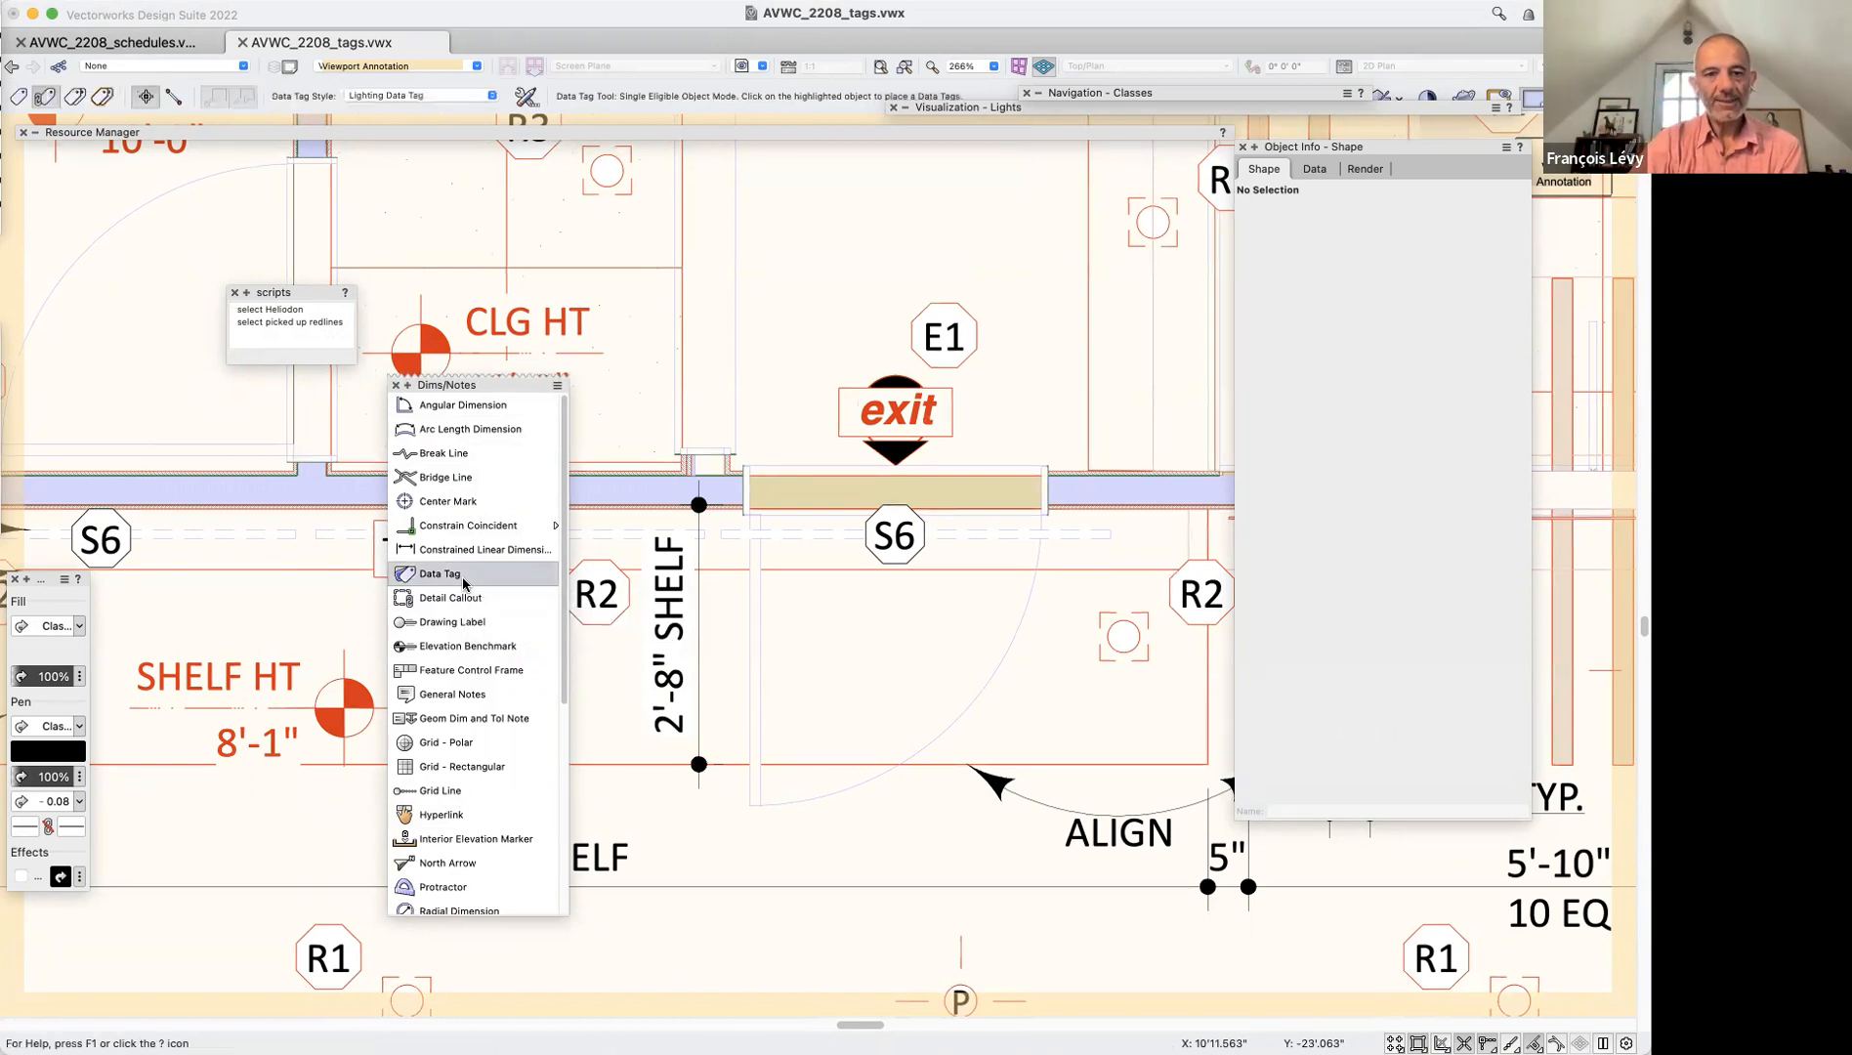
click(369, 97)
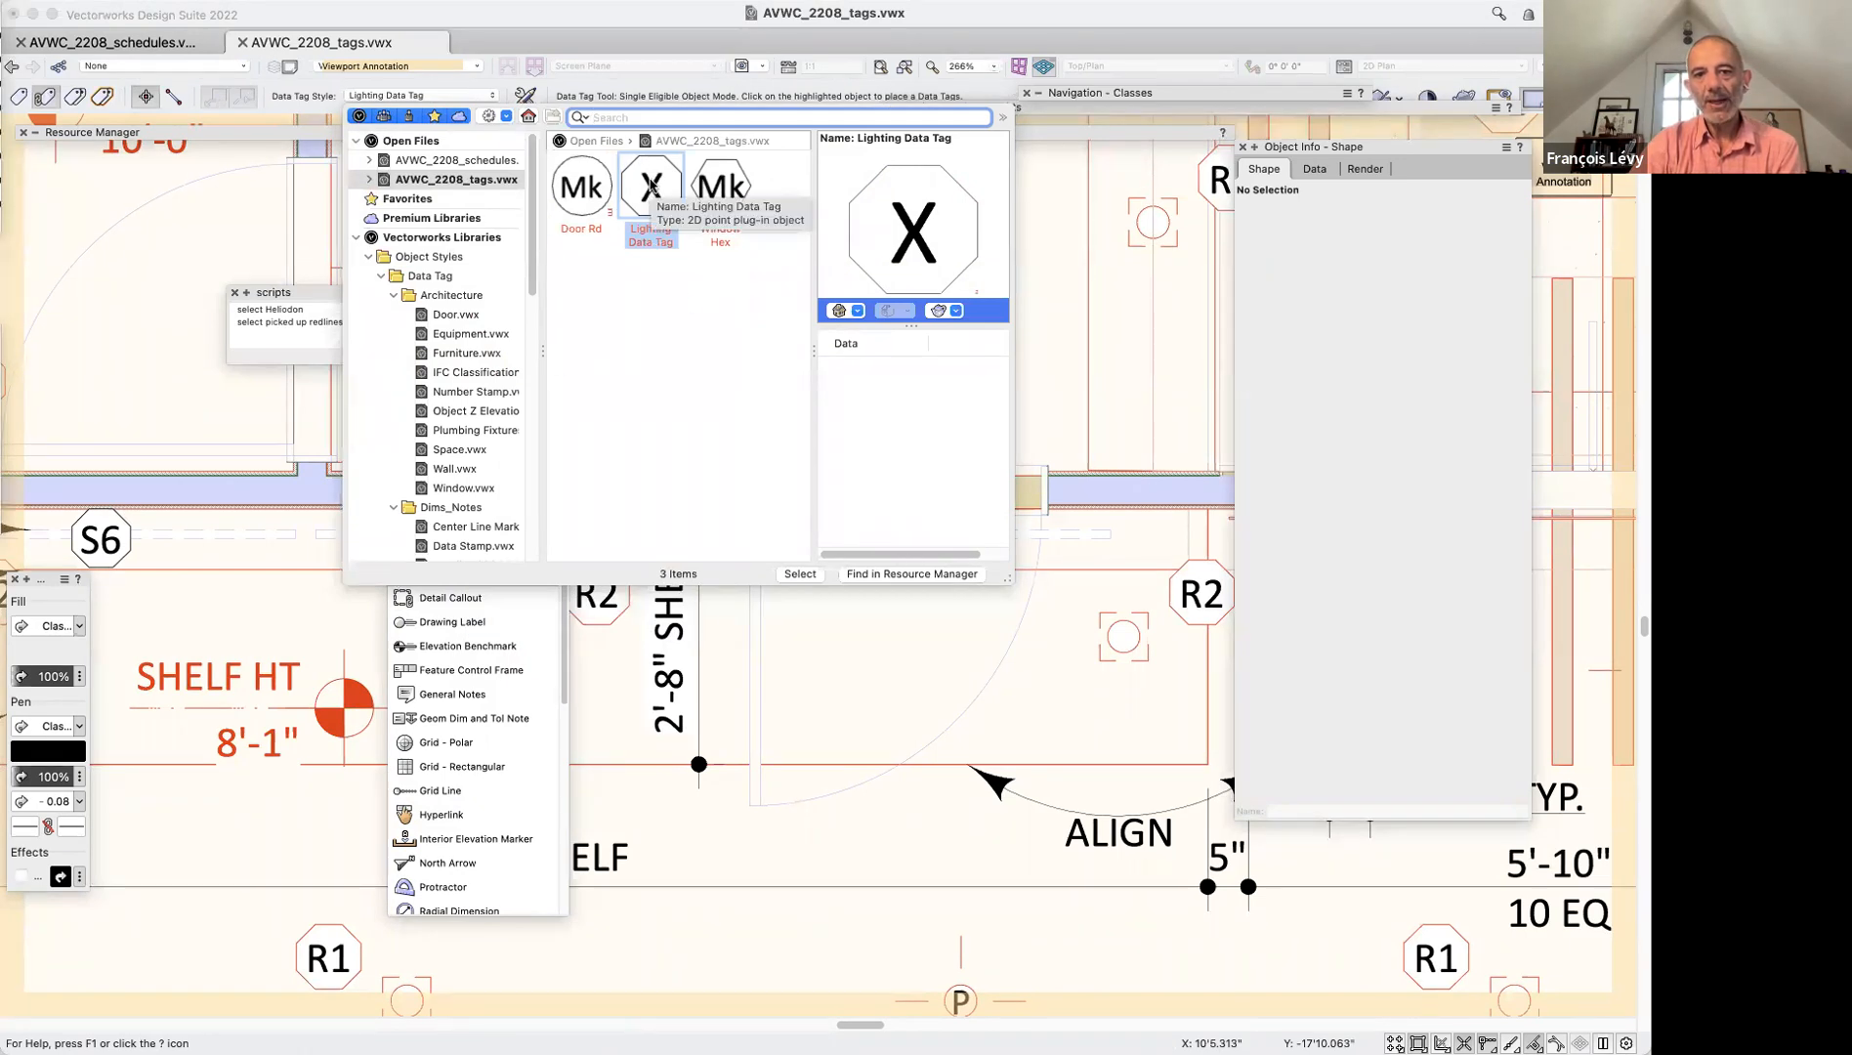
double_click(652, 185)
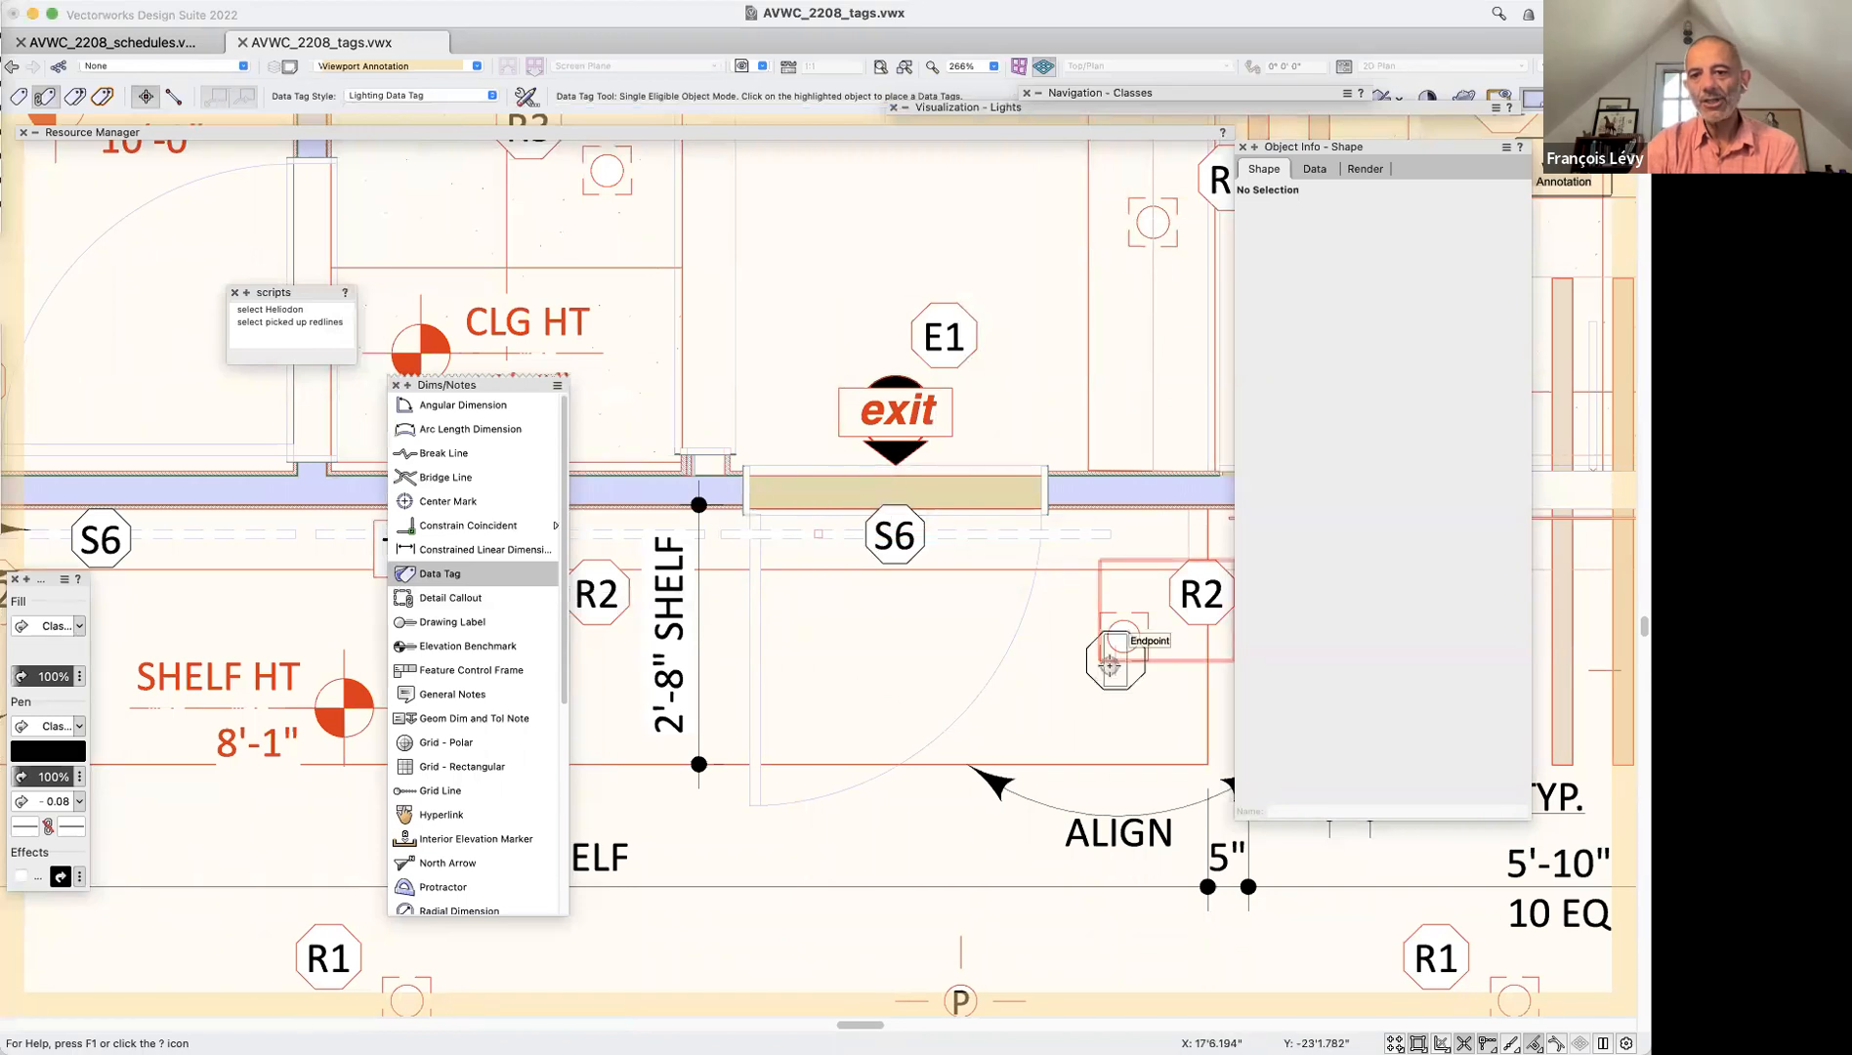
scroll(1111, 665, down, 1)
scroll(1111, 666, right, 2)
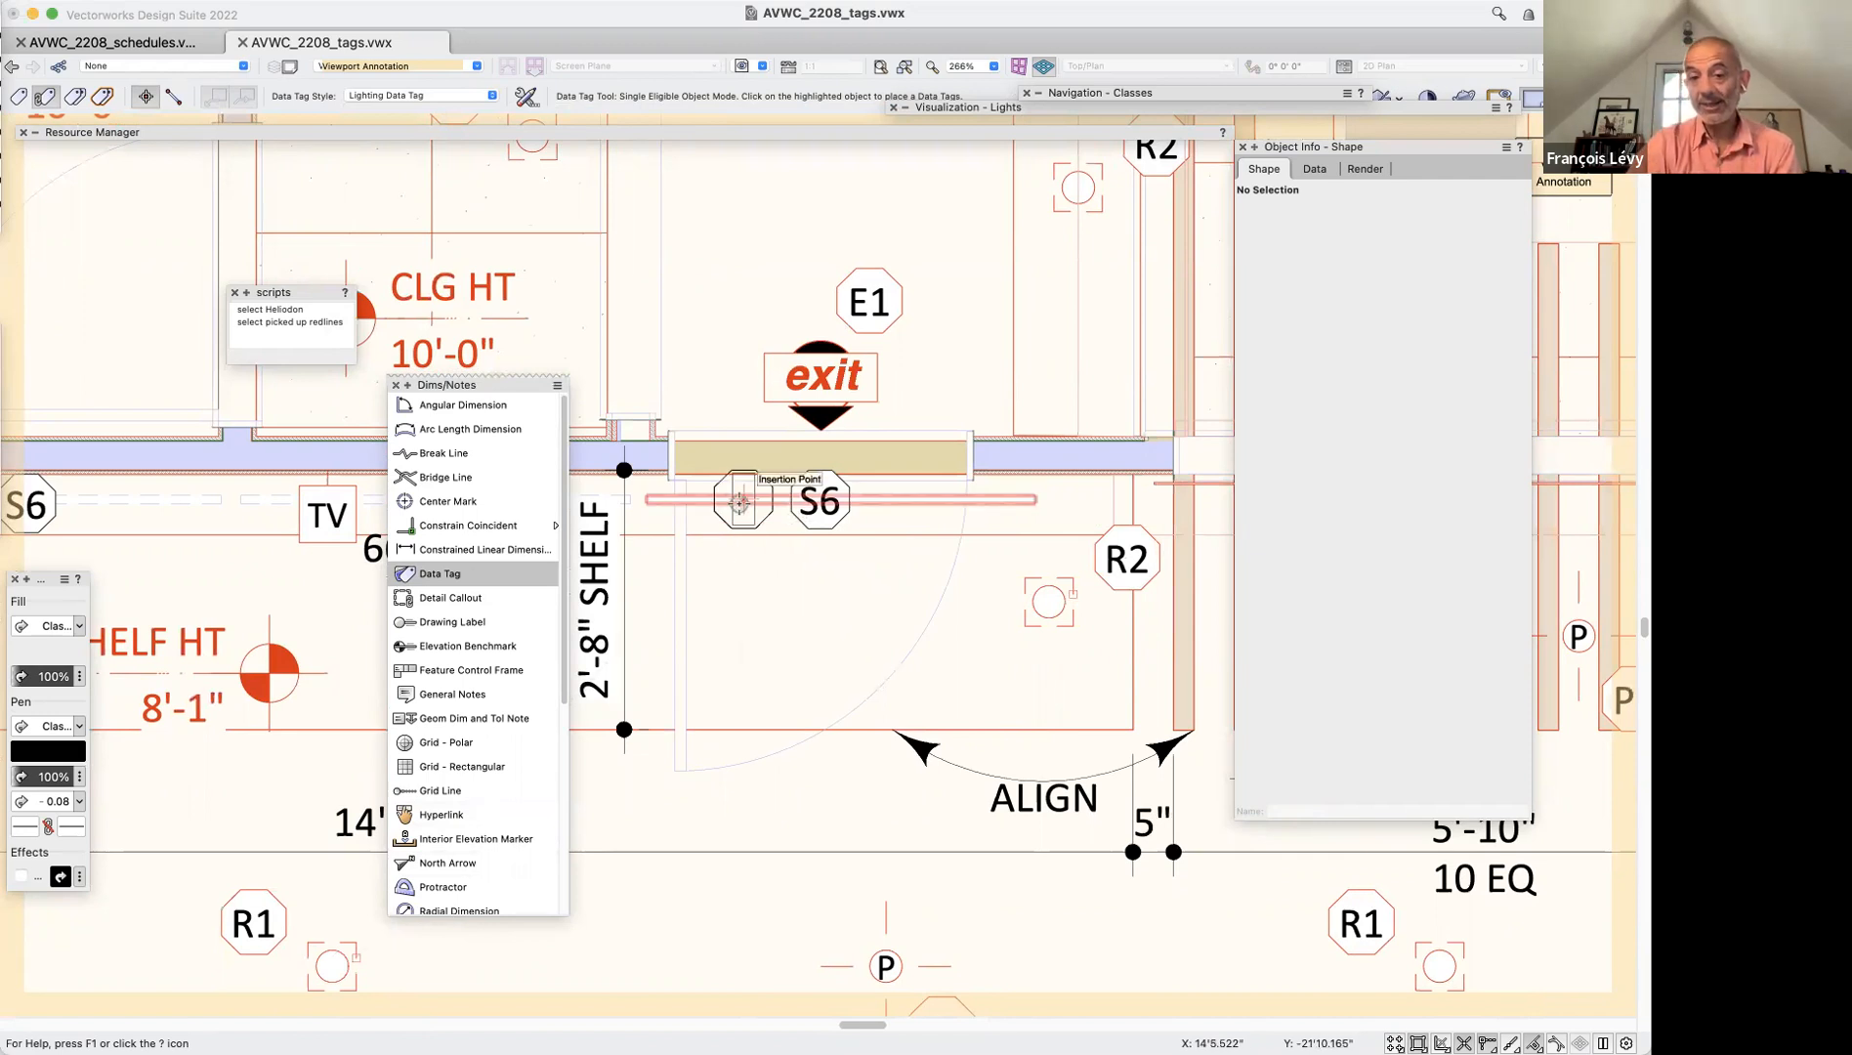
click(740, 503)
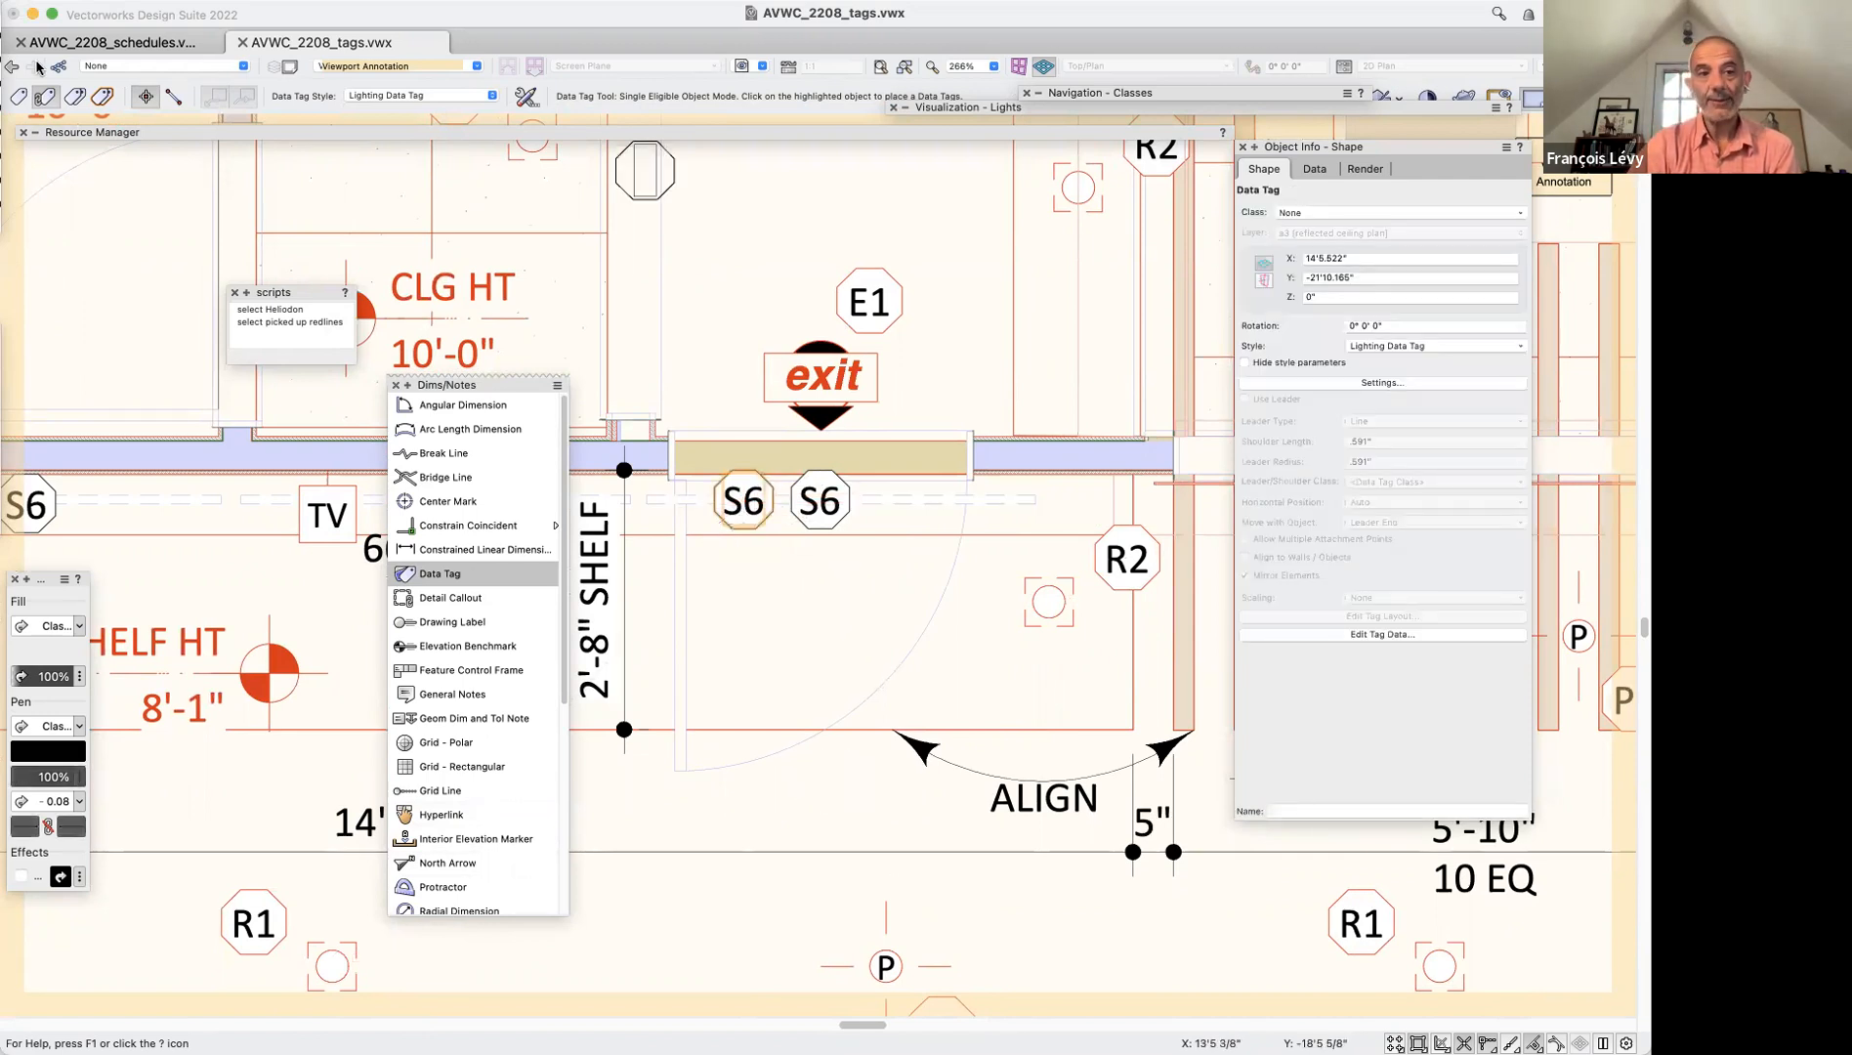
Move the new S6 tag off the linear fixture to just below it, within the door swing
key(x)
drag(732, 529, 724, 584)
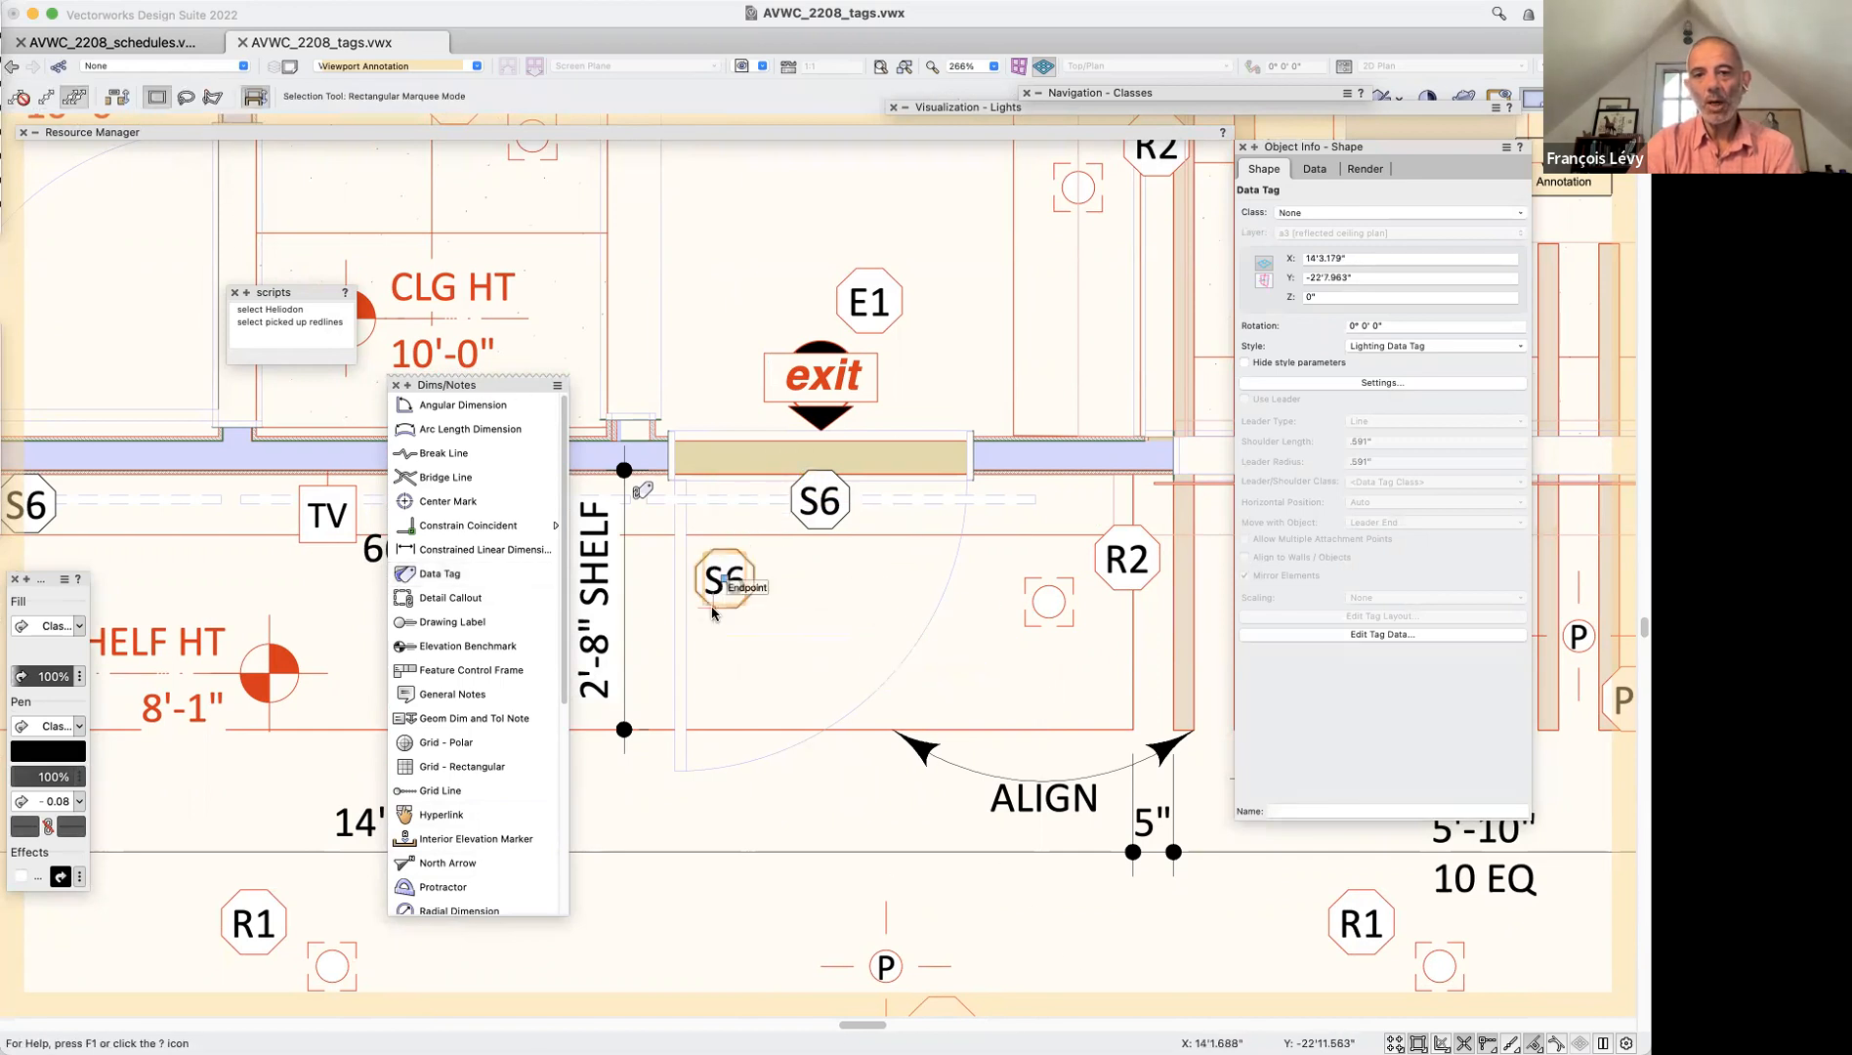
click(764, 612)
click(746, 592)
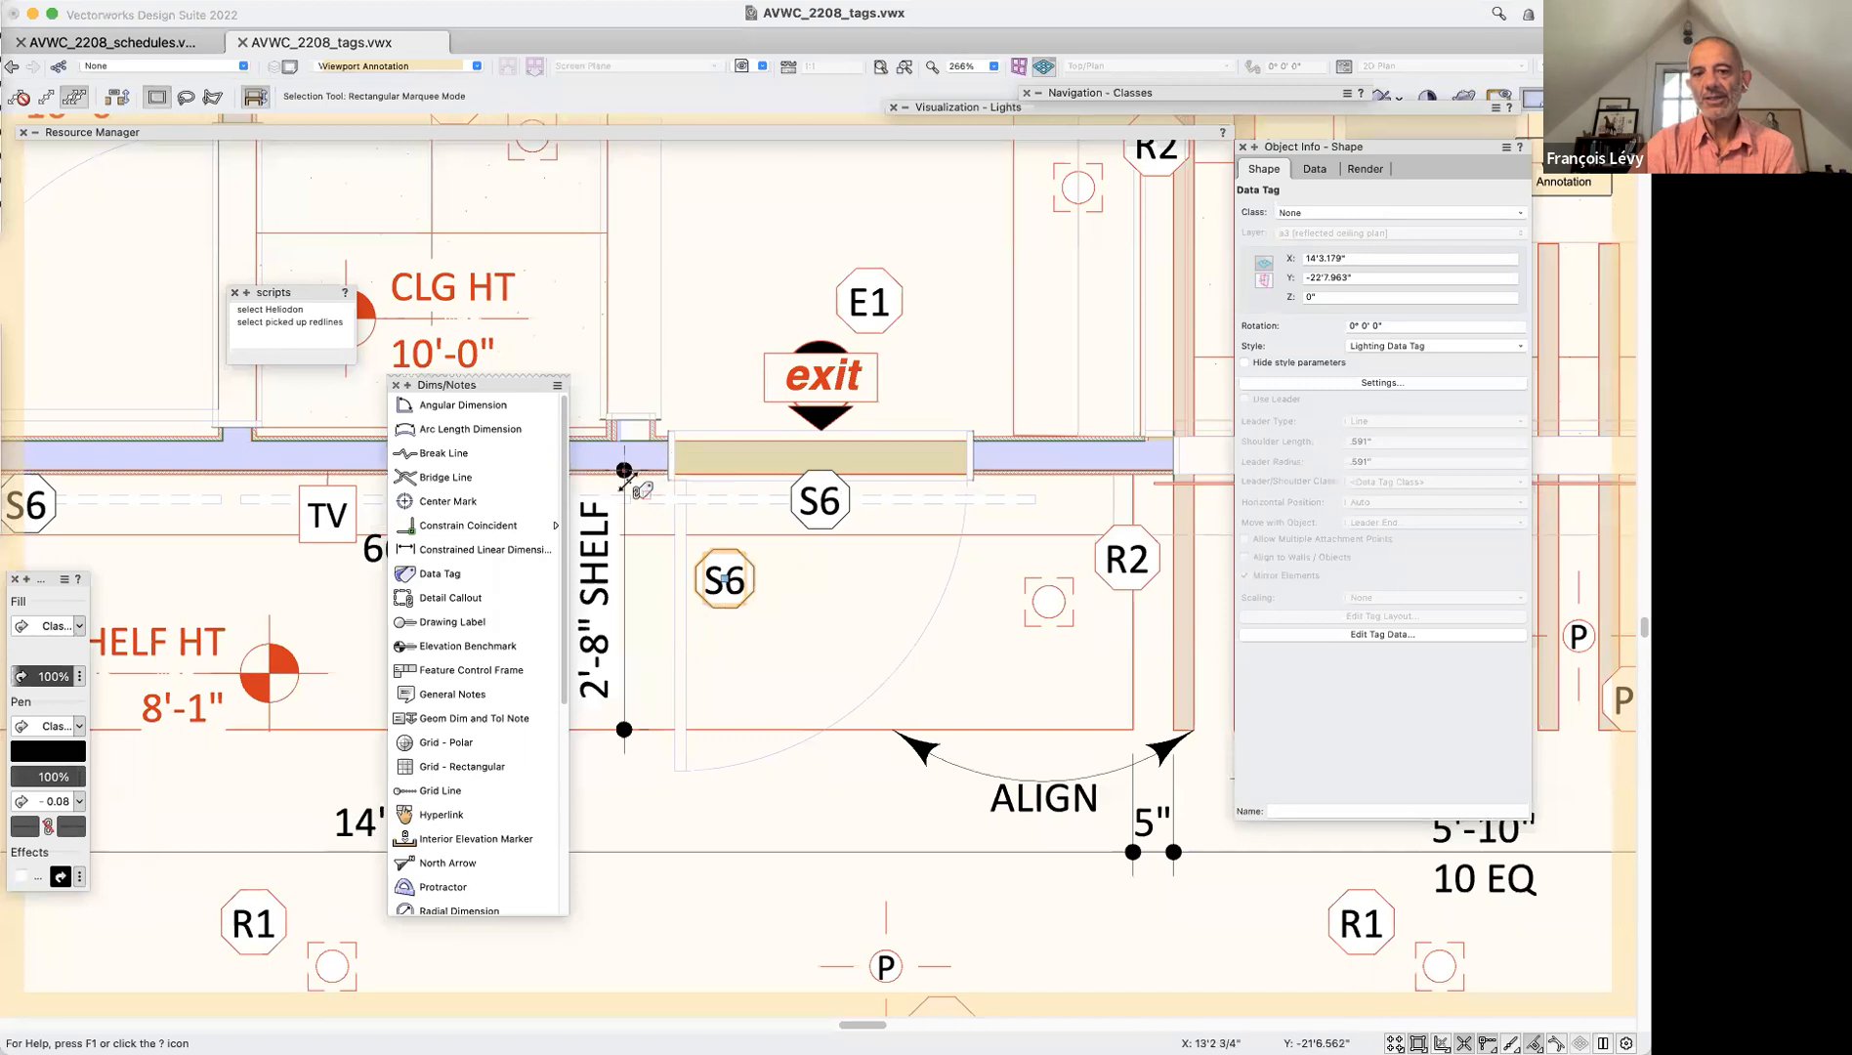
click(754, 591)
mouse_move(757, 583)
mouse_down()
mouse_move(819, 546)
mouse_move(788, 568)
mouse_up()
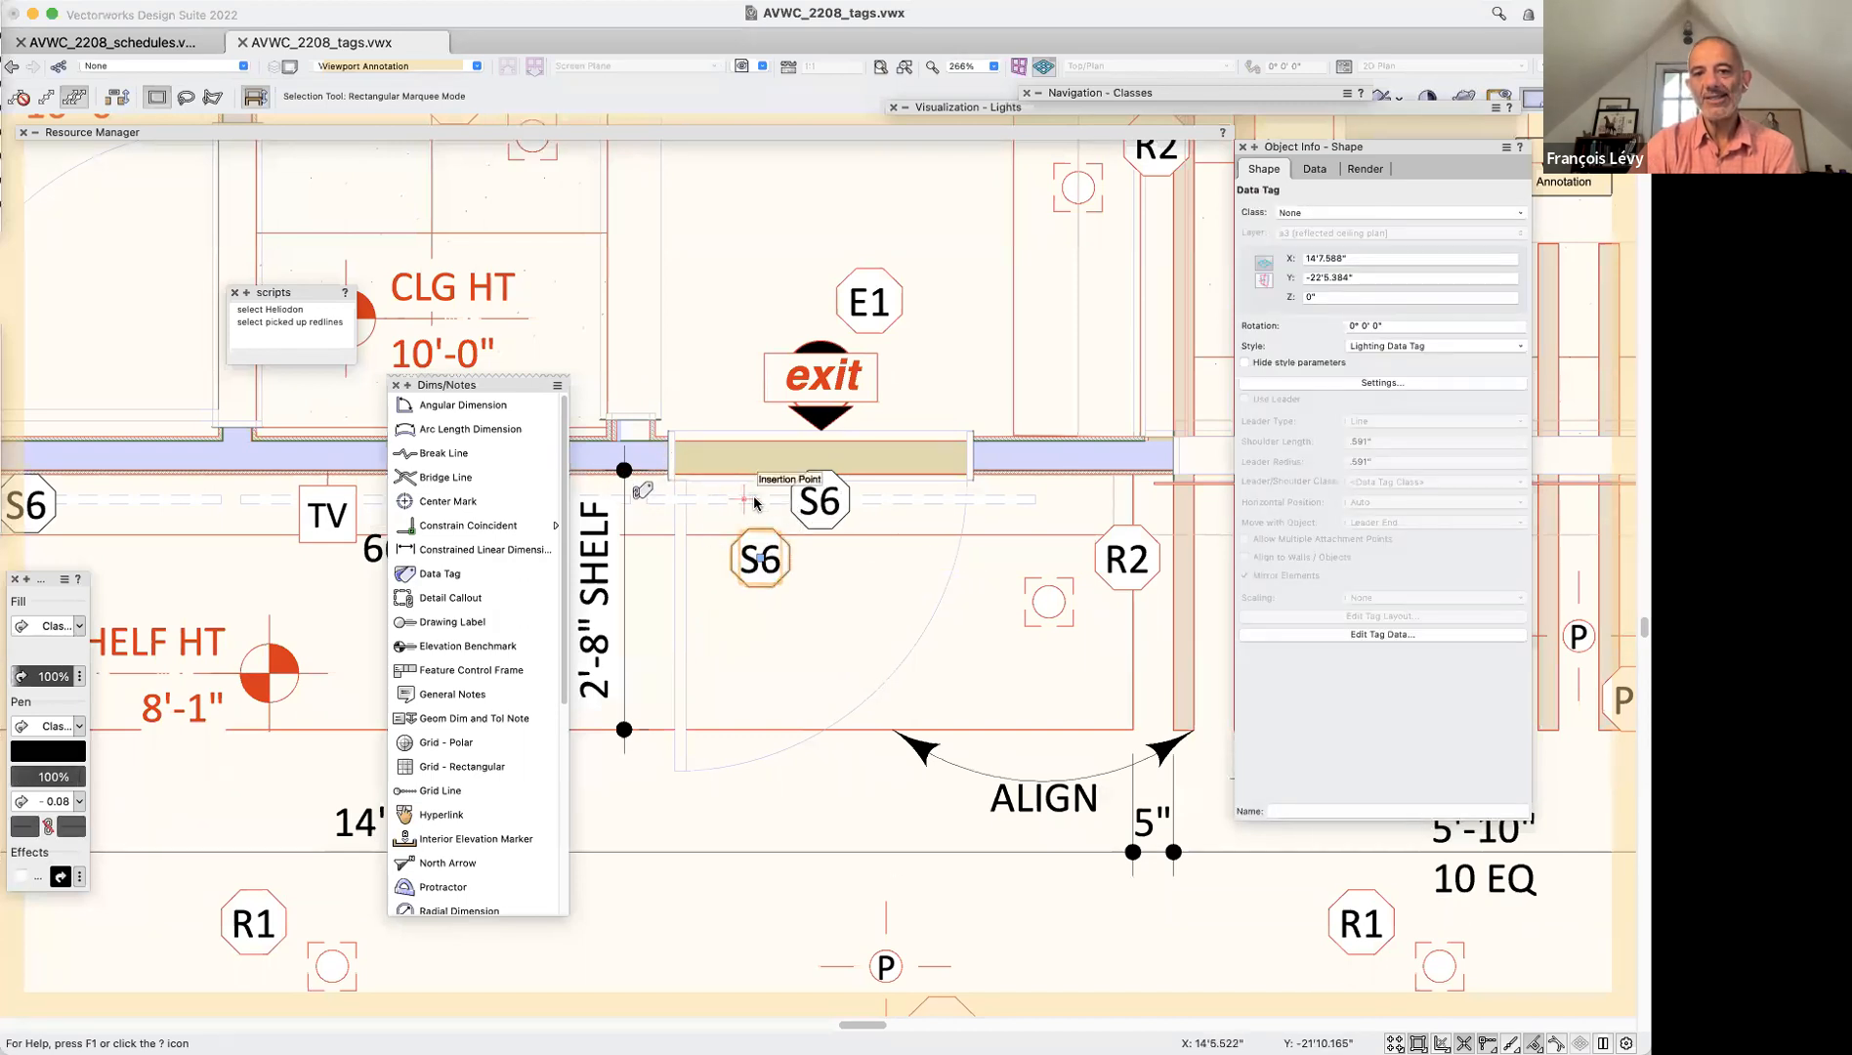
Delete the older S6 tag on the linear fixture and reposition the new S6 tag below the exit door
scroll(754, 503, left, 10)
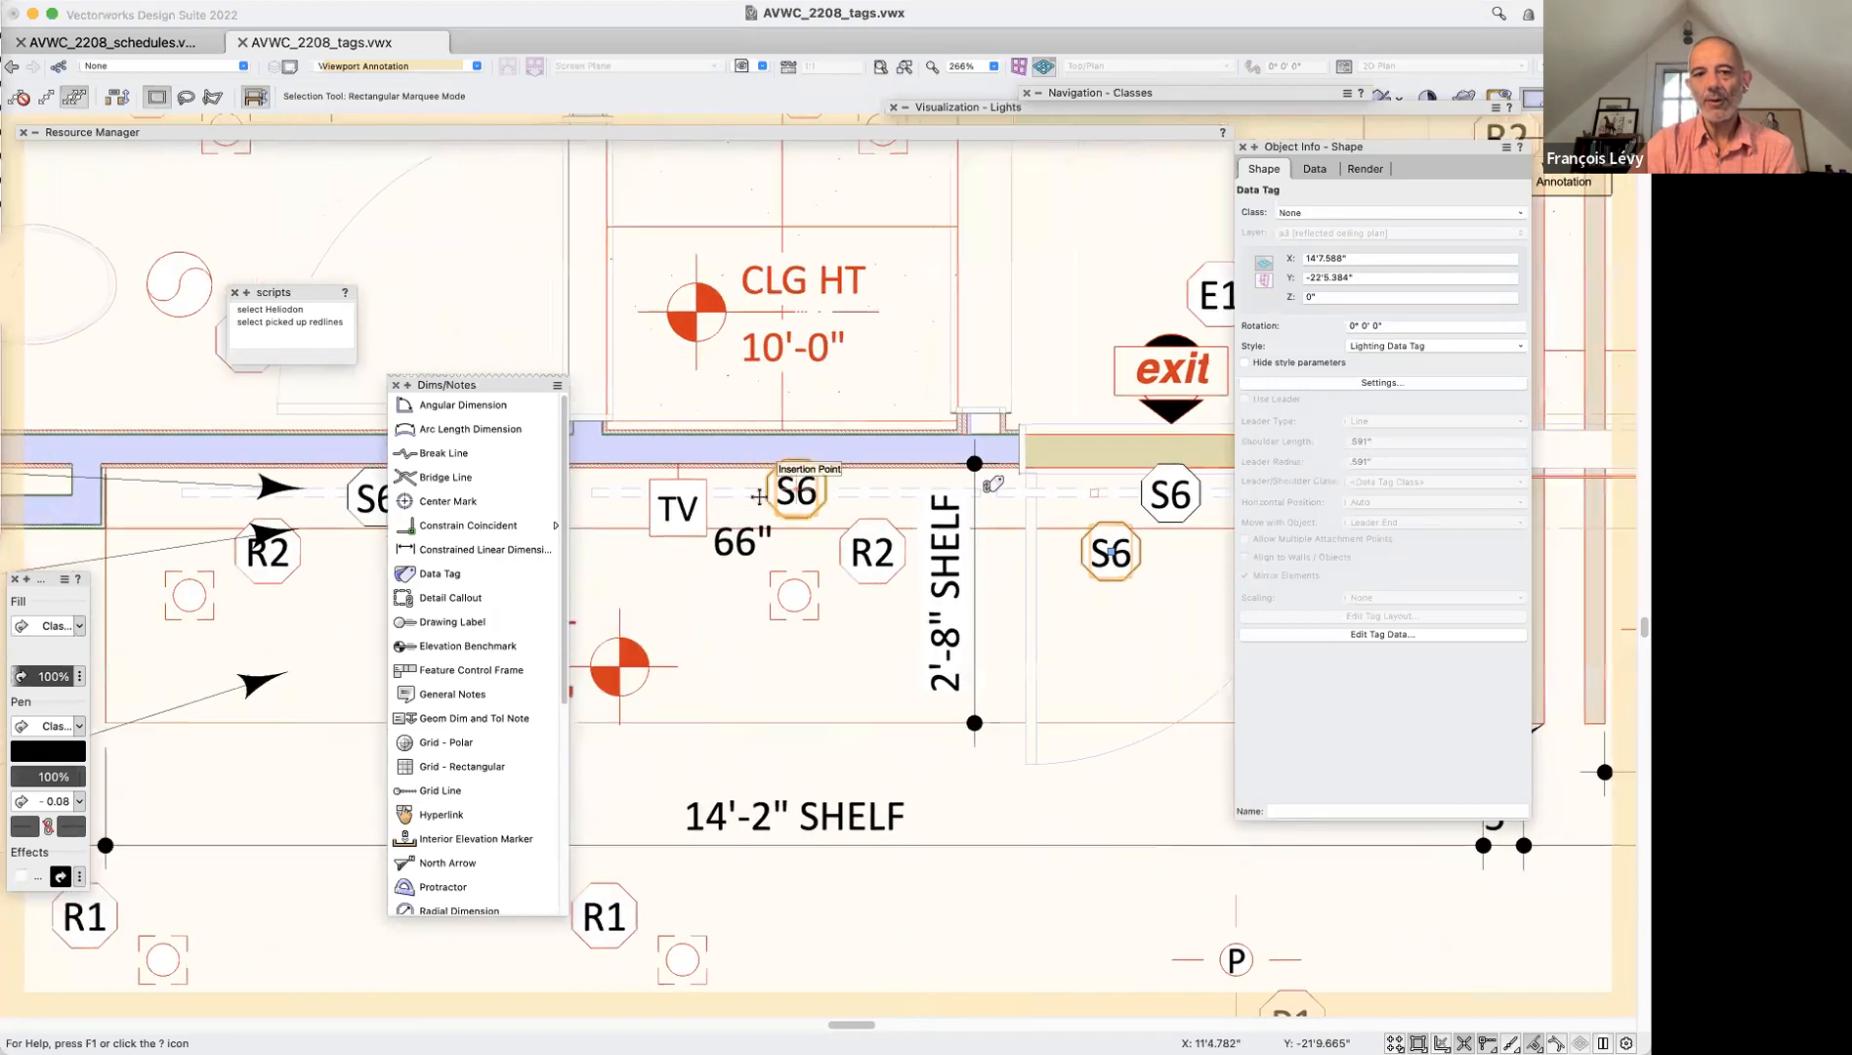
scroll(759, 496, left, 10)
scroll(848, 484, right, 18)
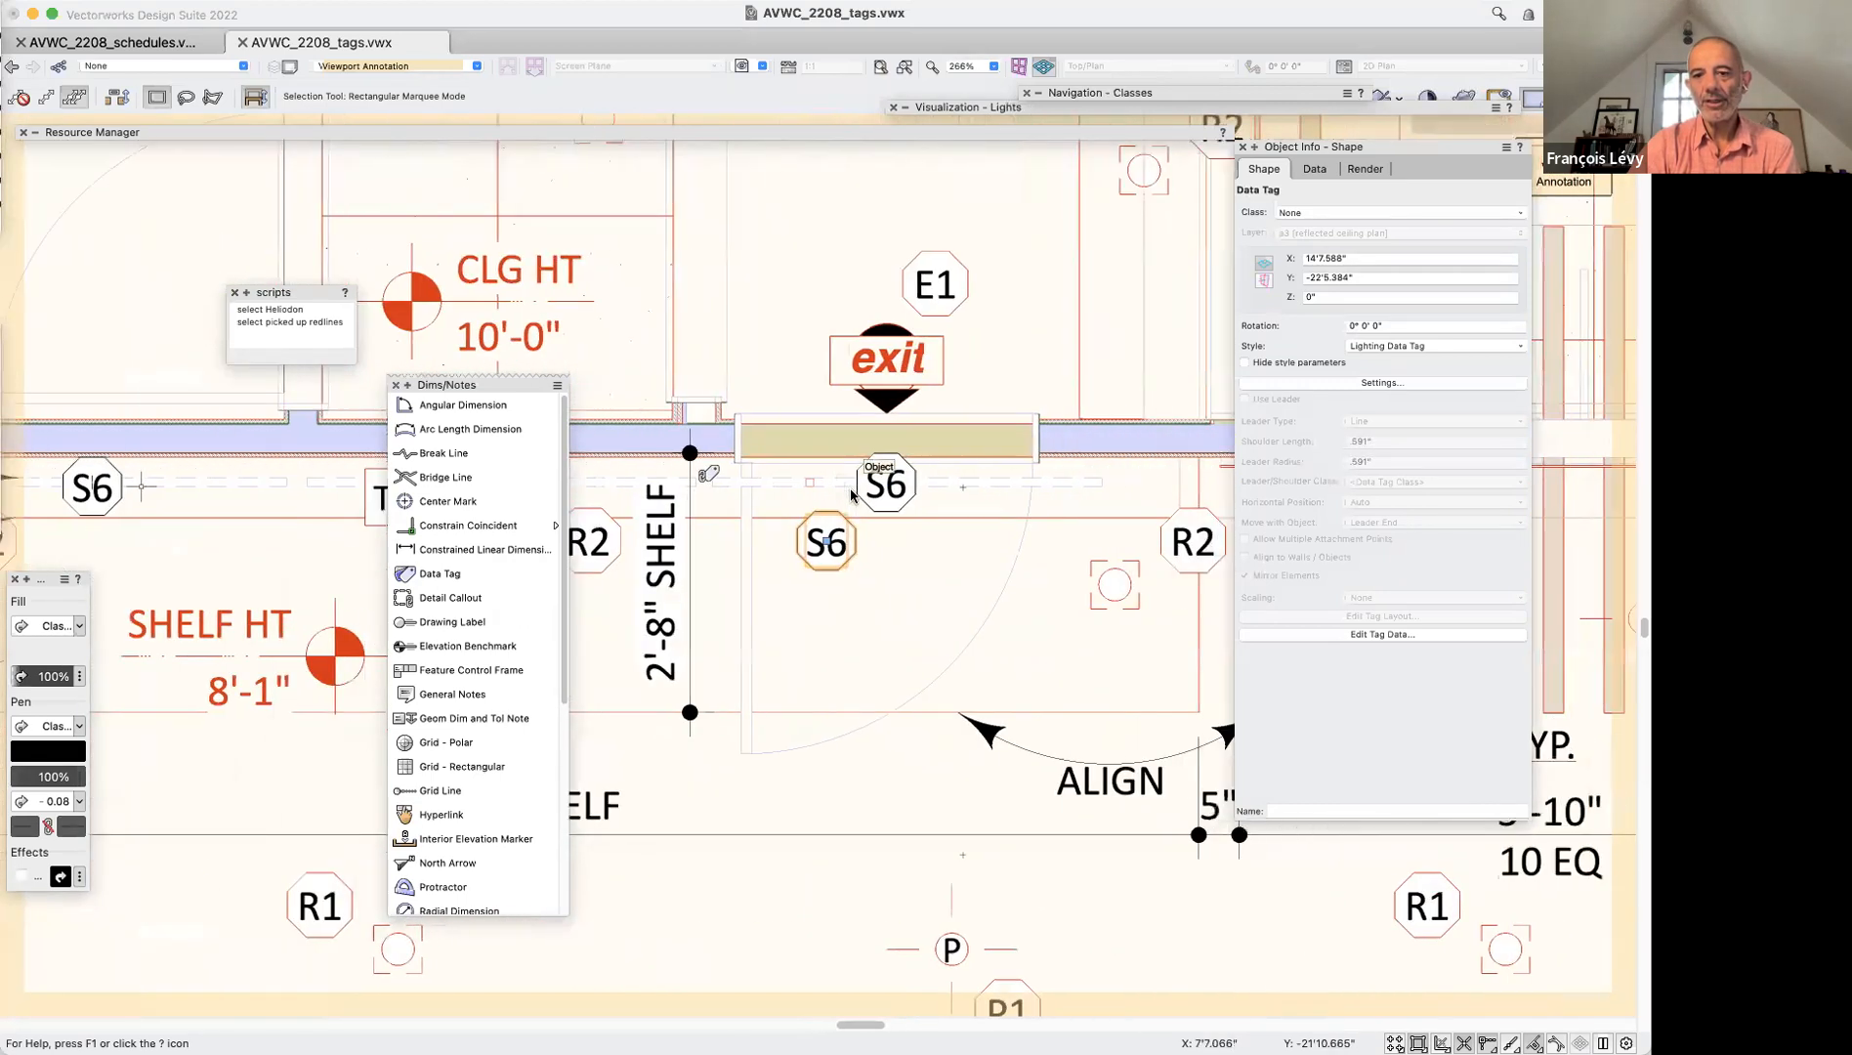
key(Delete)
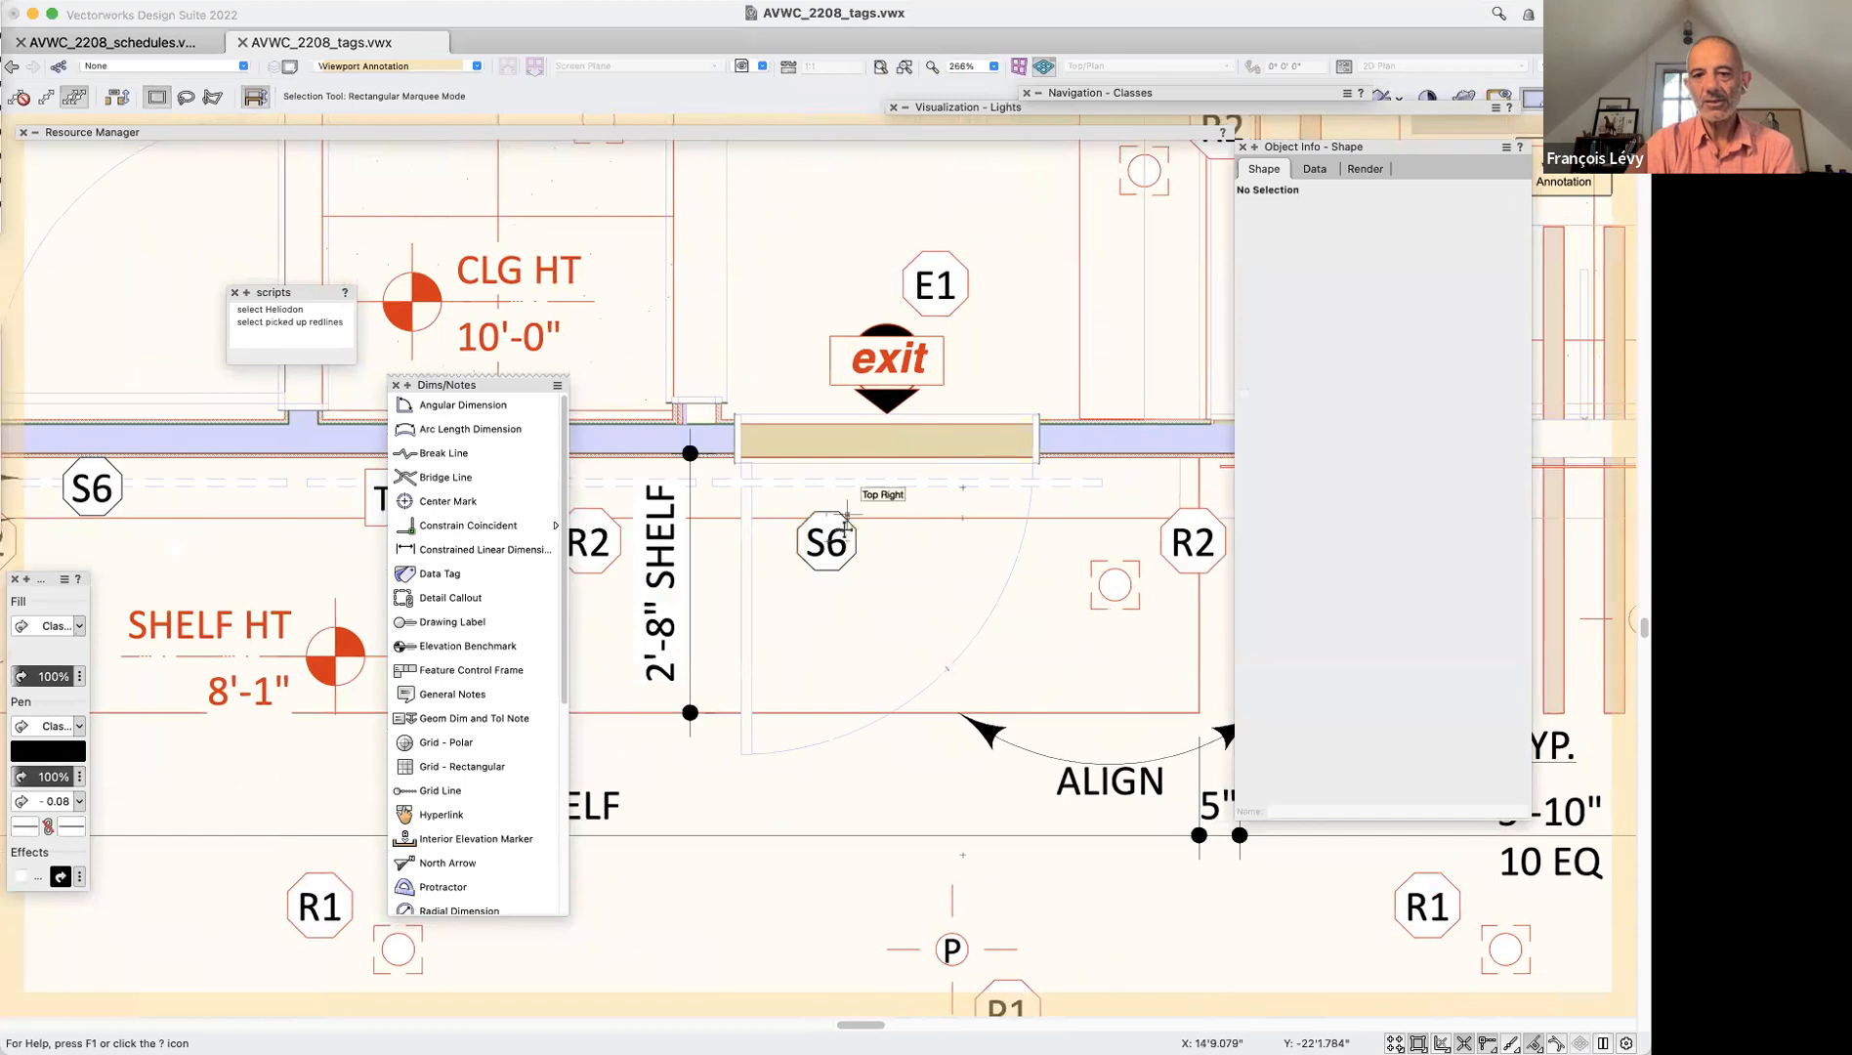
click(944, 519)
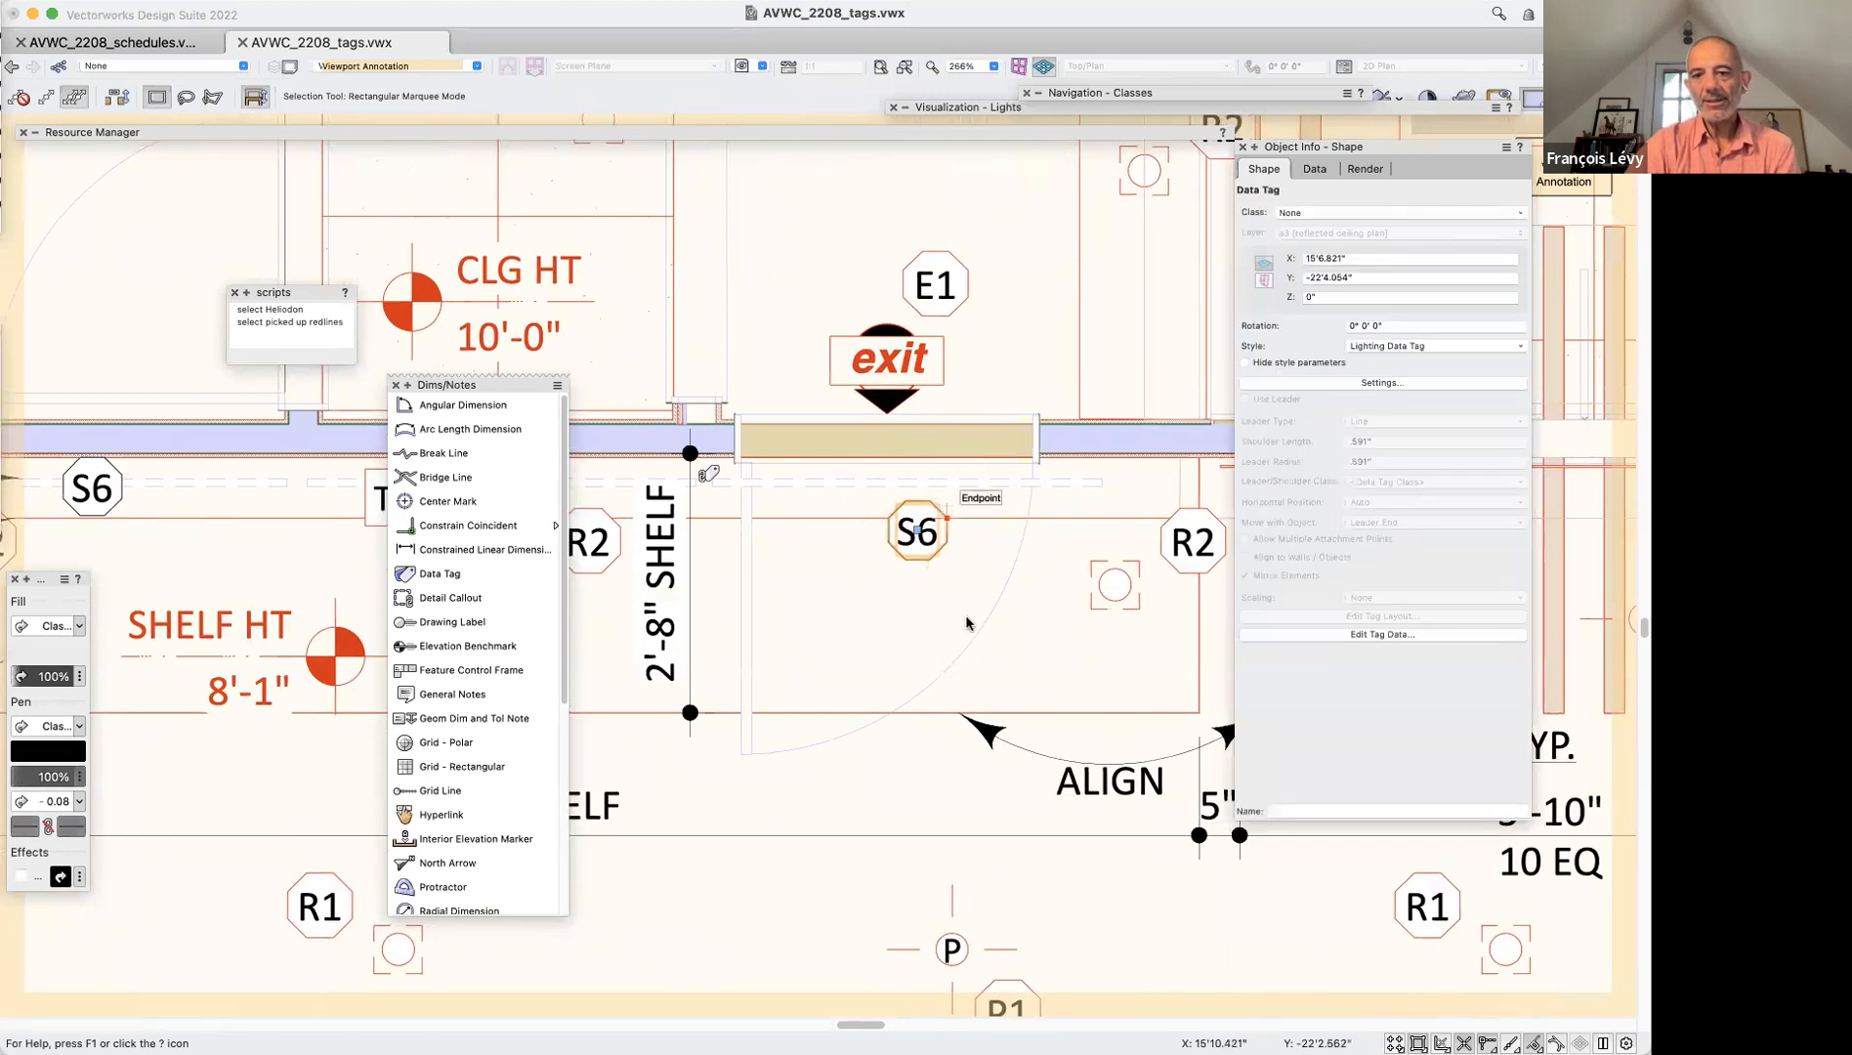
Tag the recessed light near the door and the pendant in the waiting area with the Lighting Data Tag style
scroll(966, 622, right, 12)
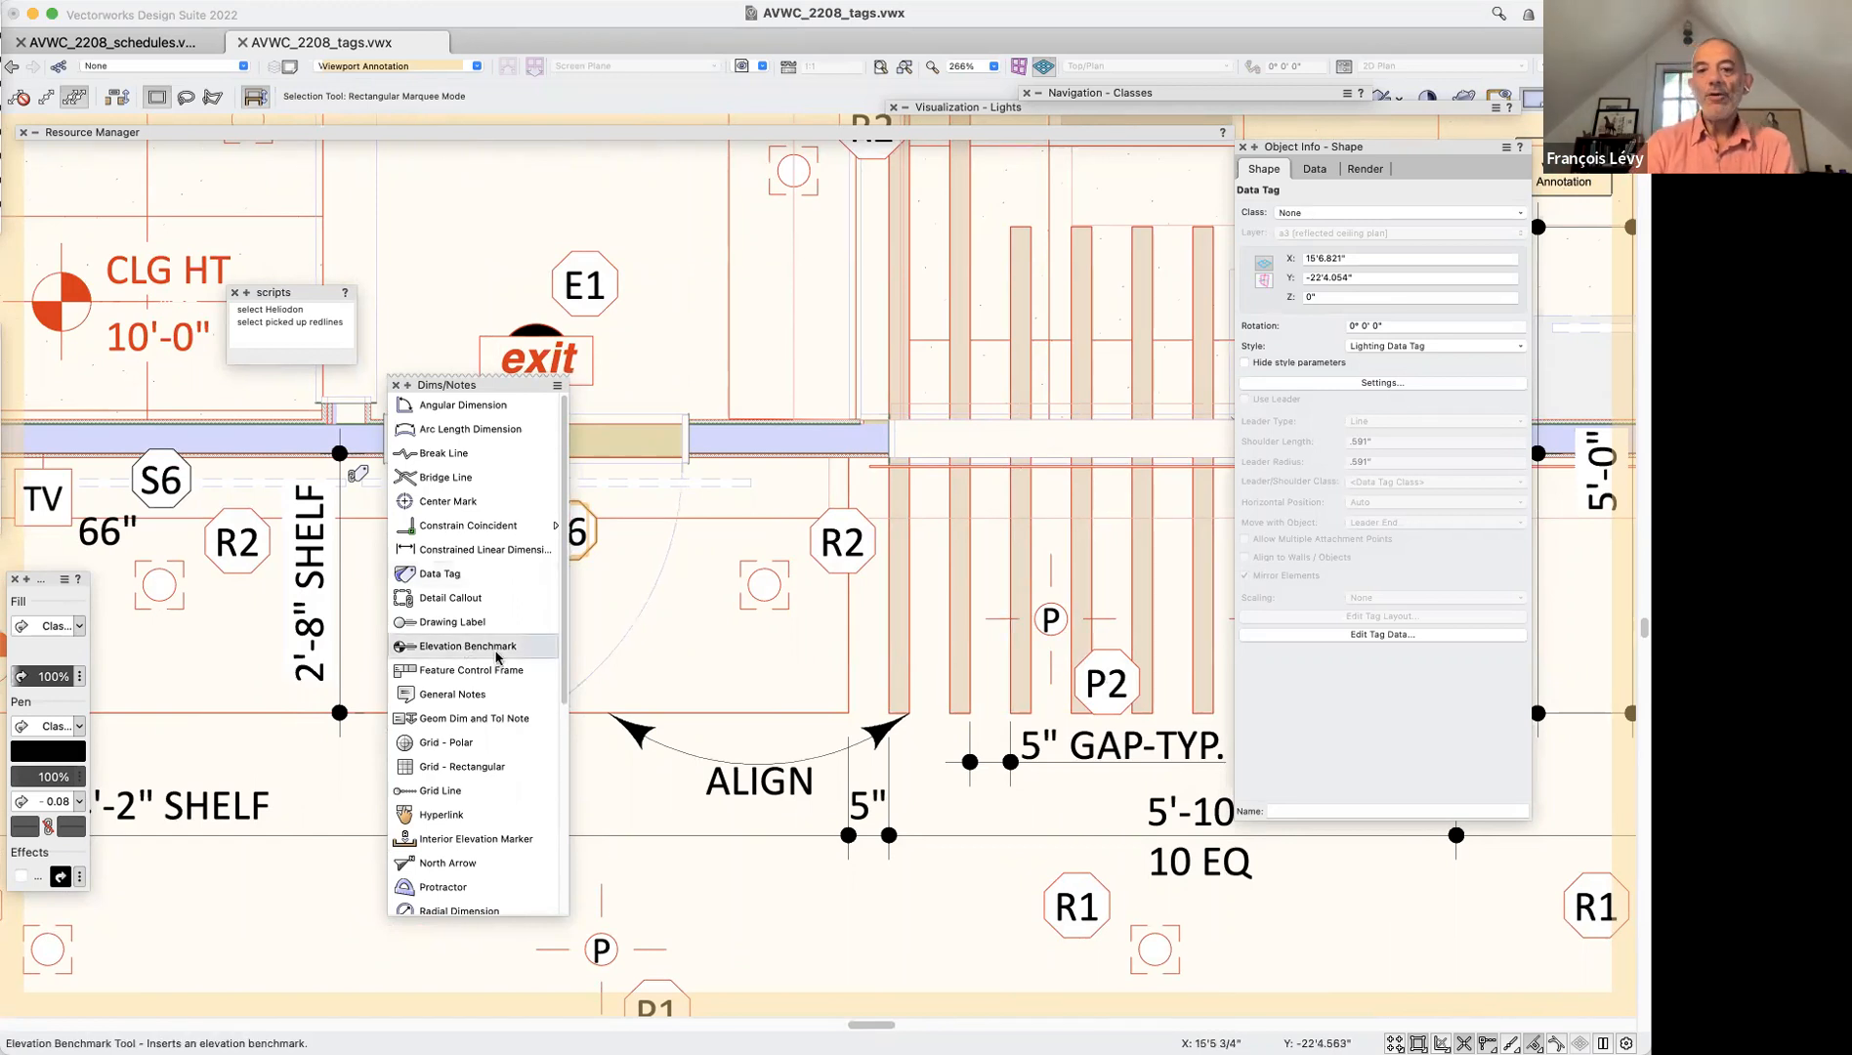
scroll(793, 598, left, 5)
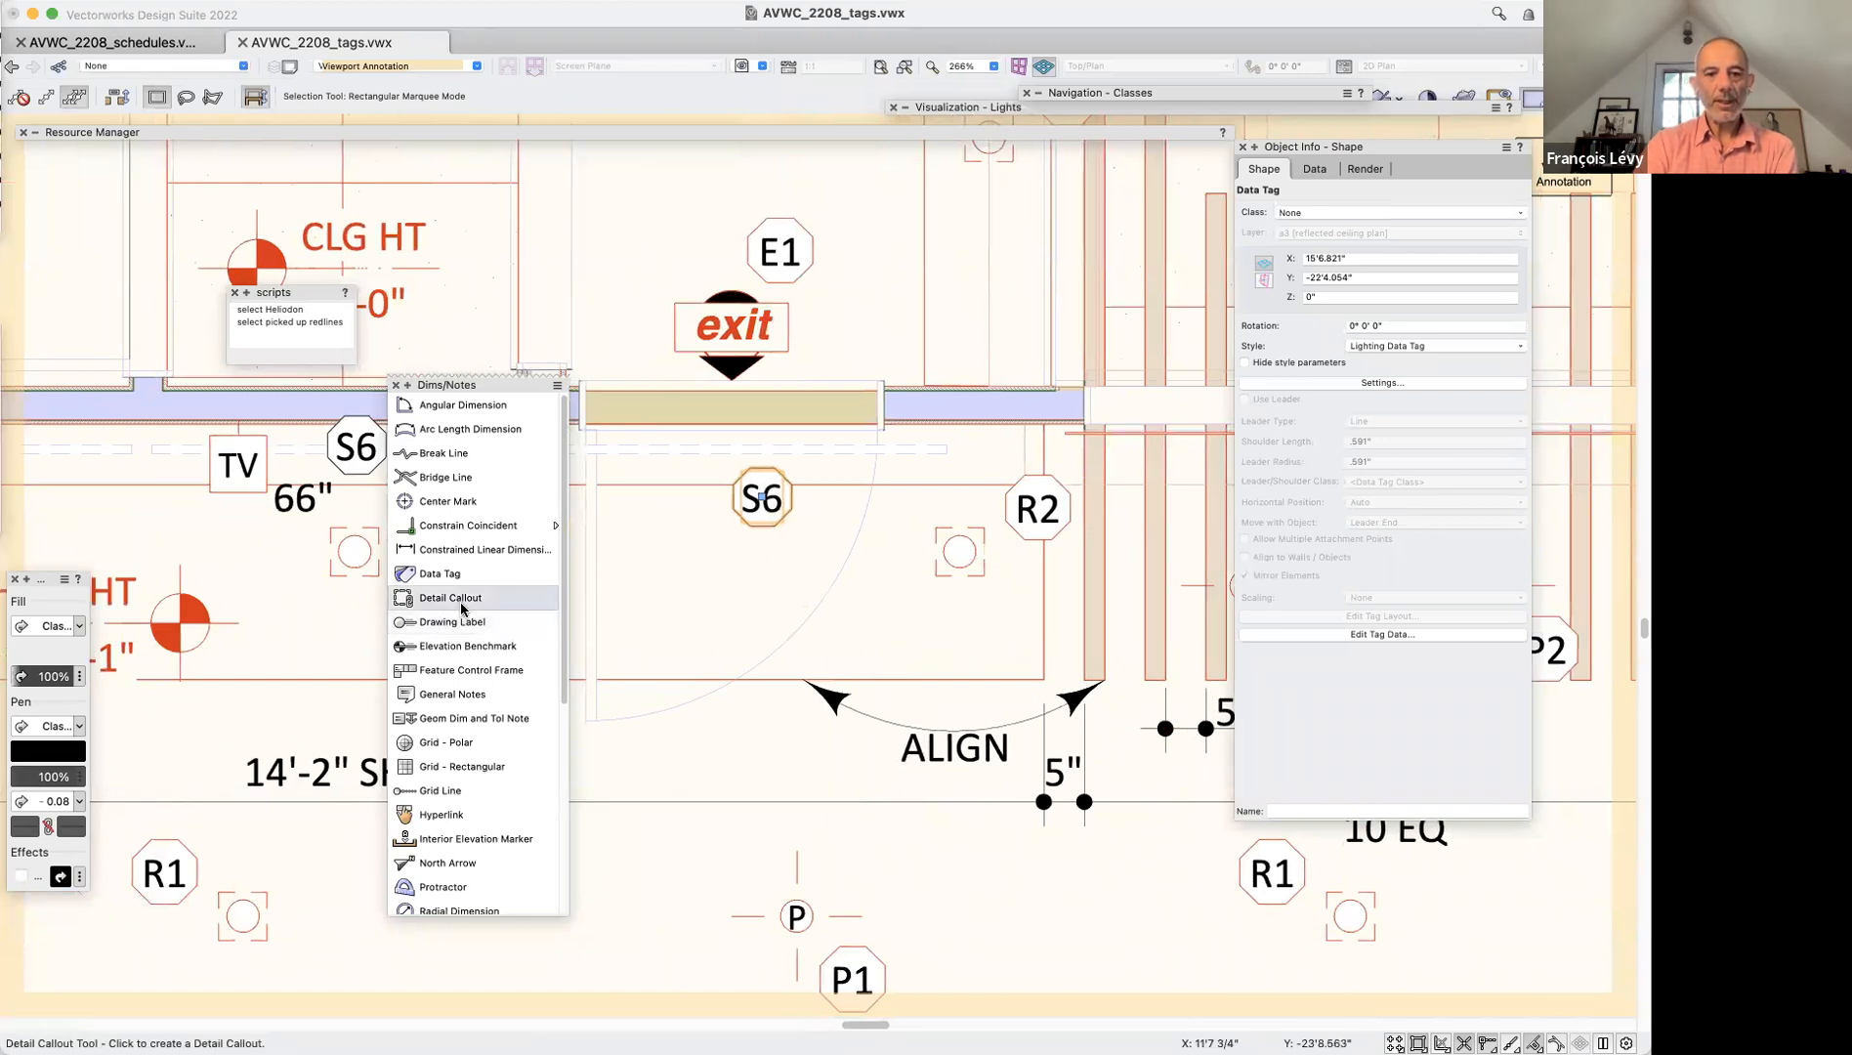
click(440, 573)
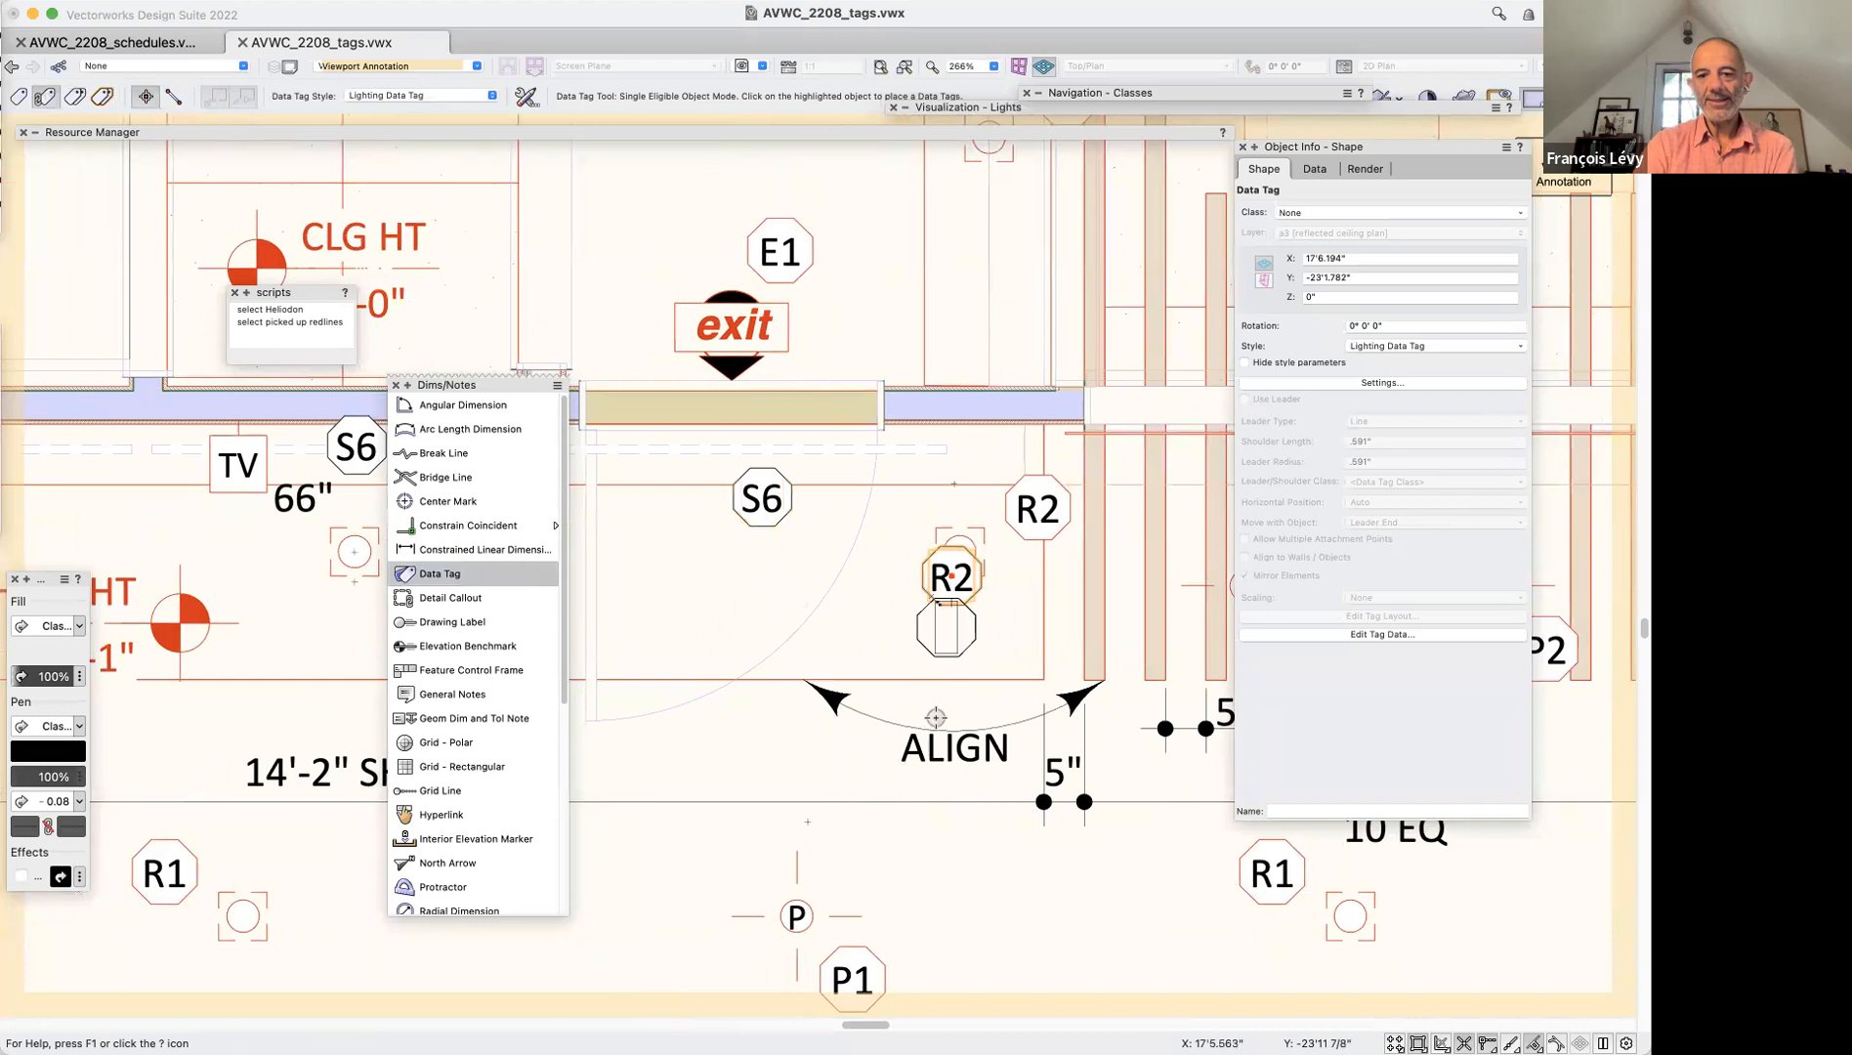
scroll(946, 628, down, 5)
click(796, 669)
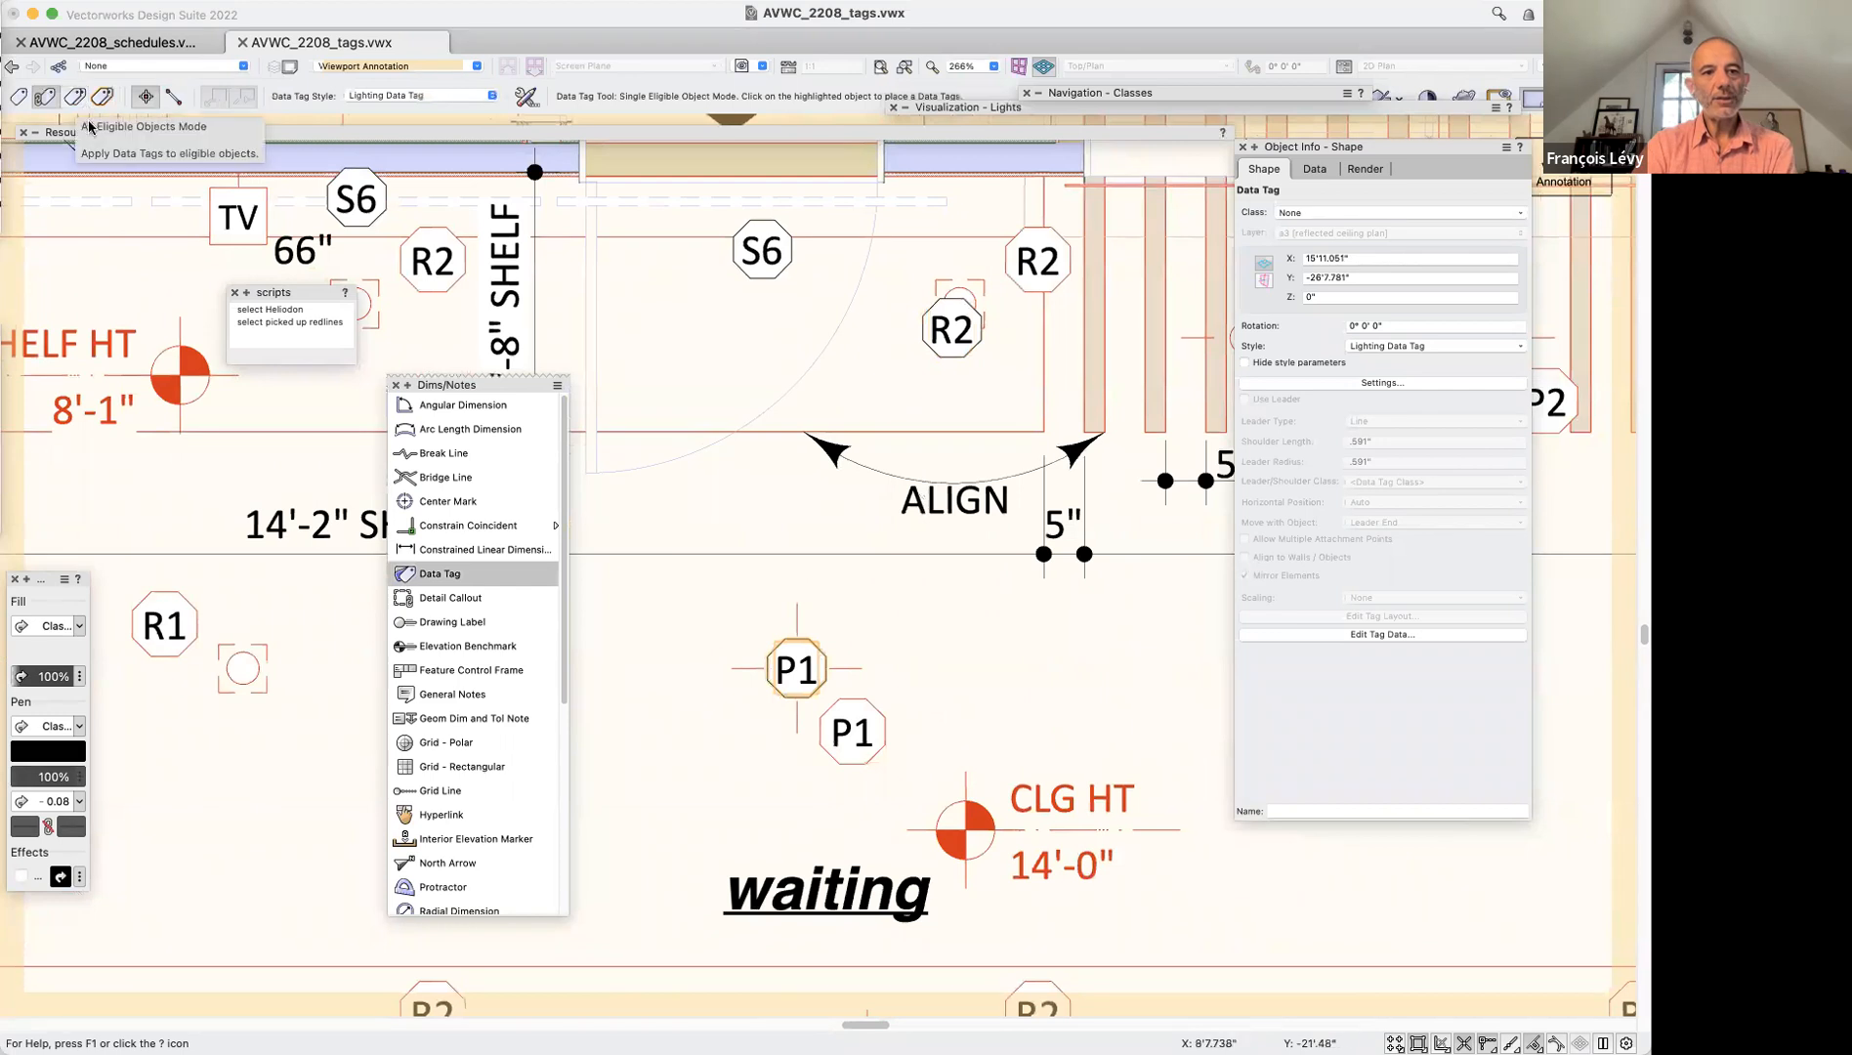
Apply Lighting Data Tags to all eligible light fixtures at once using All Eligible Objects Mode
click(68, 130)
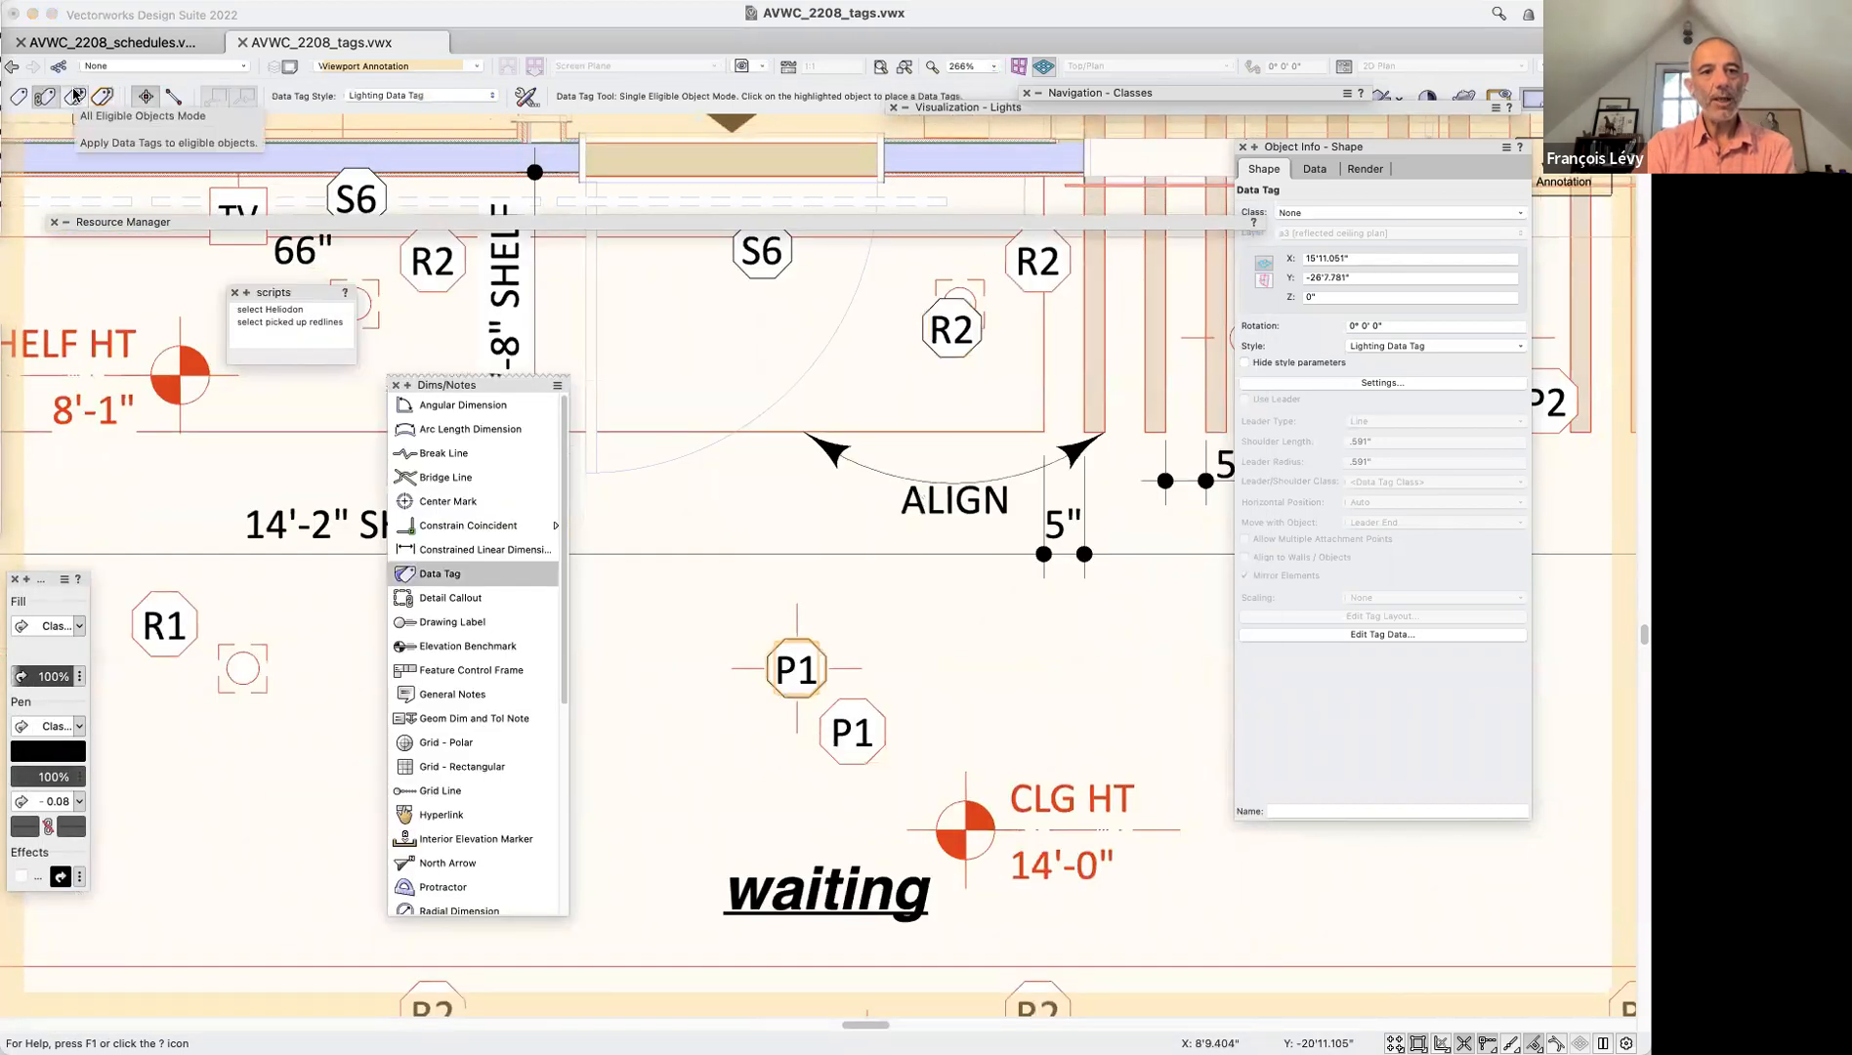
click(75, 96)
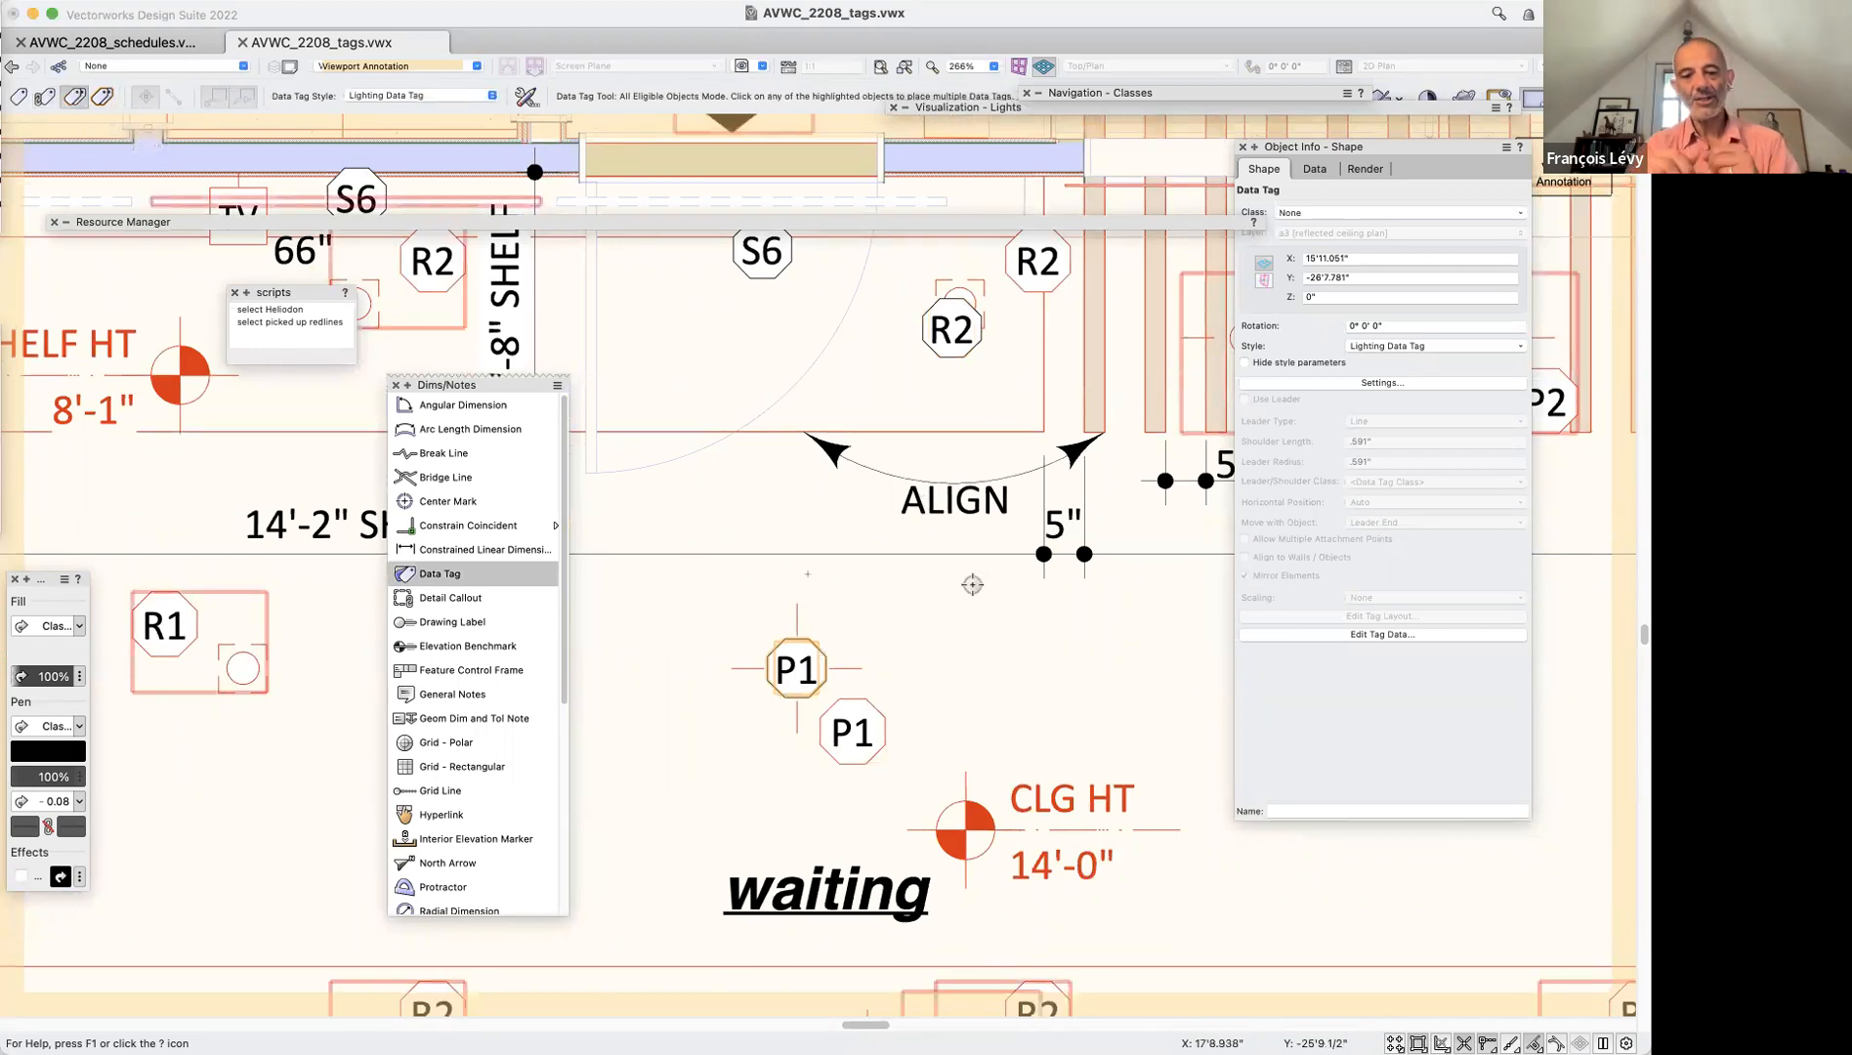
click(266, 663)
Examine the newly placed fixture tags across the reflected ceiling plan, from the waiting area through the office and exam rooms to the staff lounge
key(super+2)
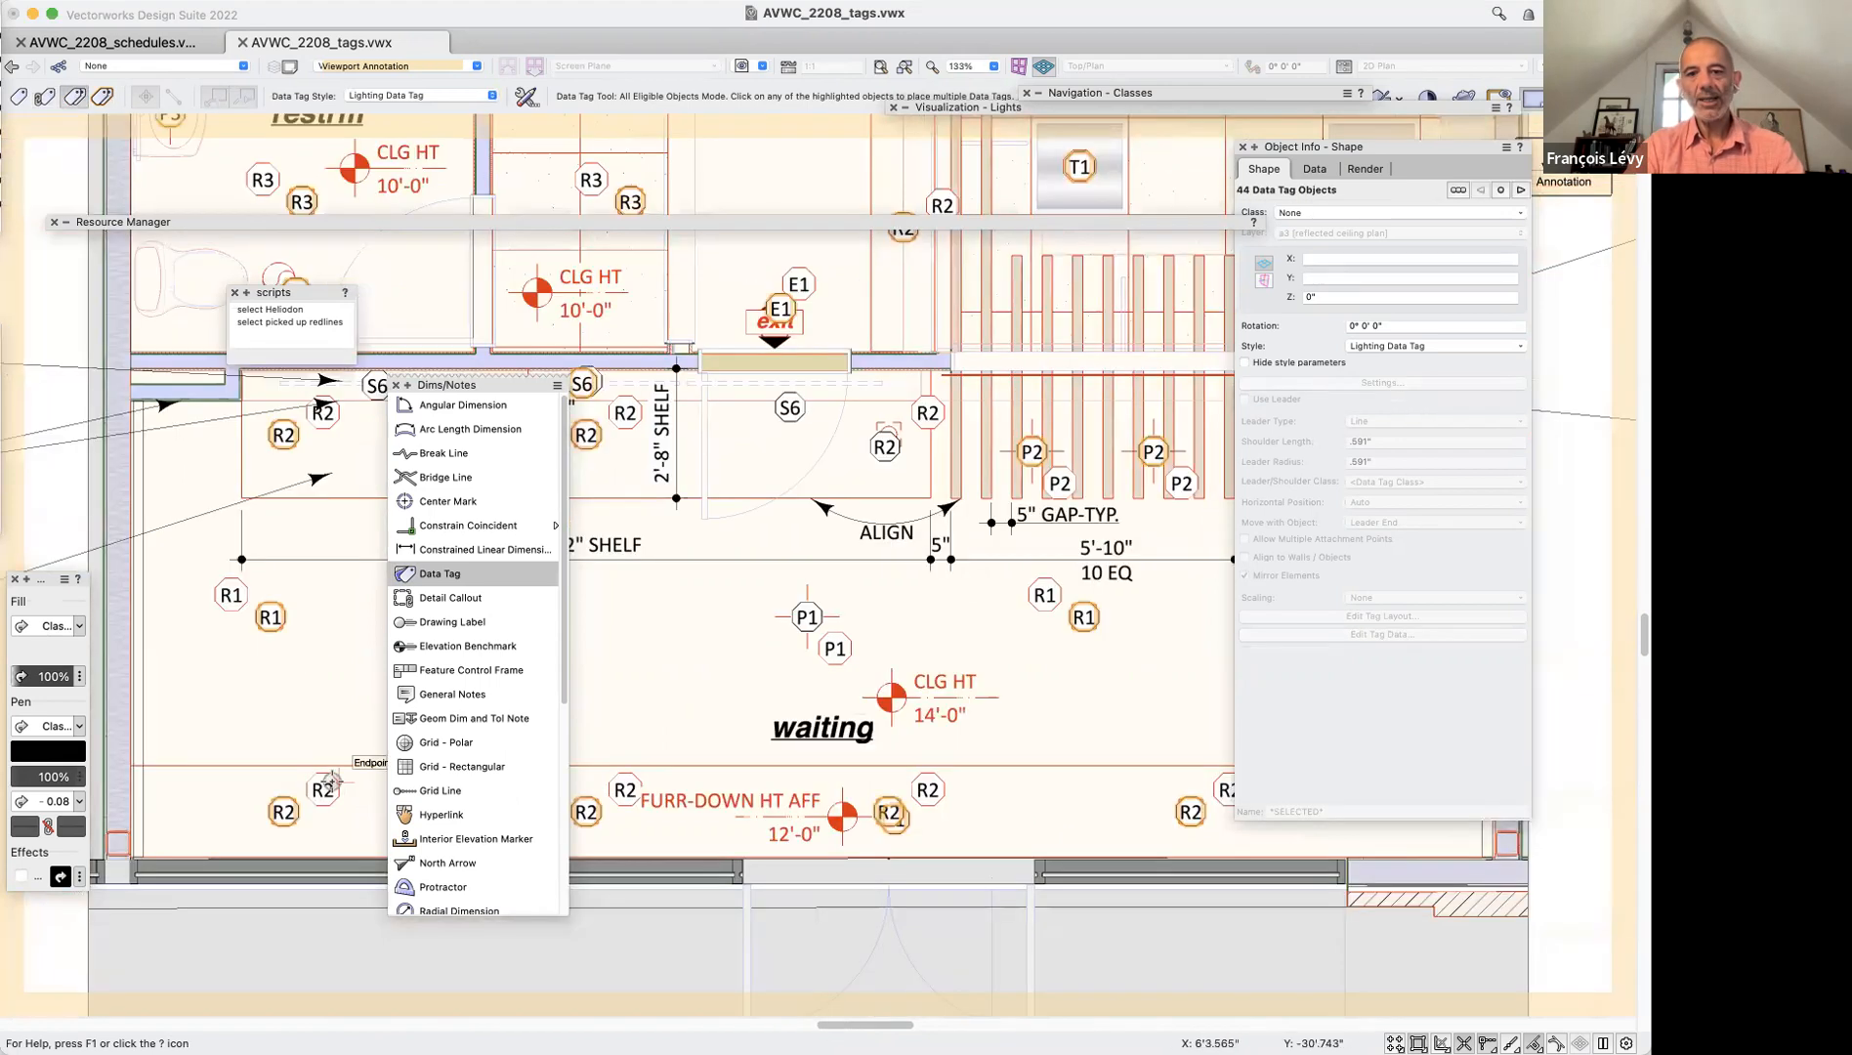
scroll(332, 781, right, 3)
scroll(332, 781, up, 2)
scroll(332, 782, right, 2)
scroll(332, 782, up, 10)
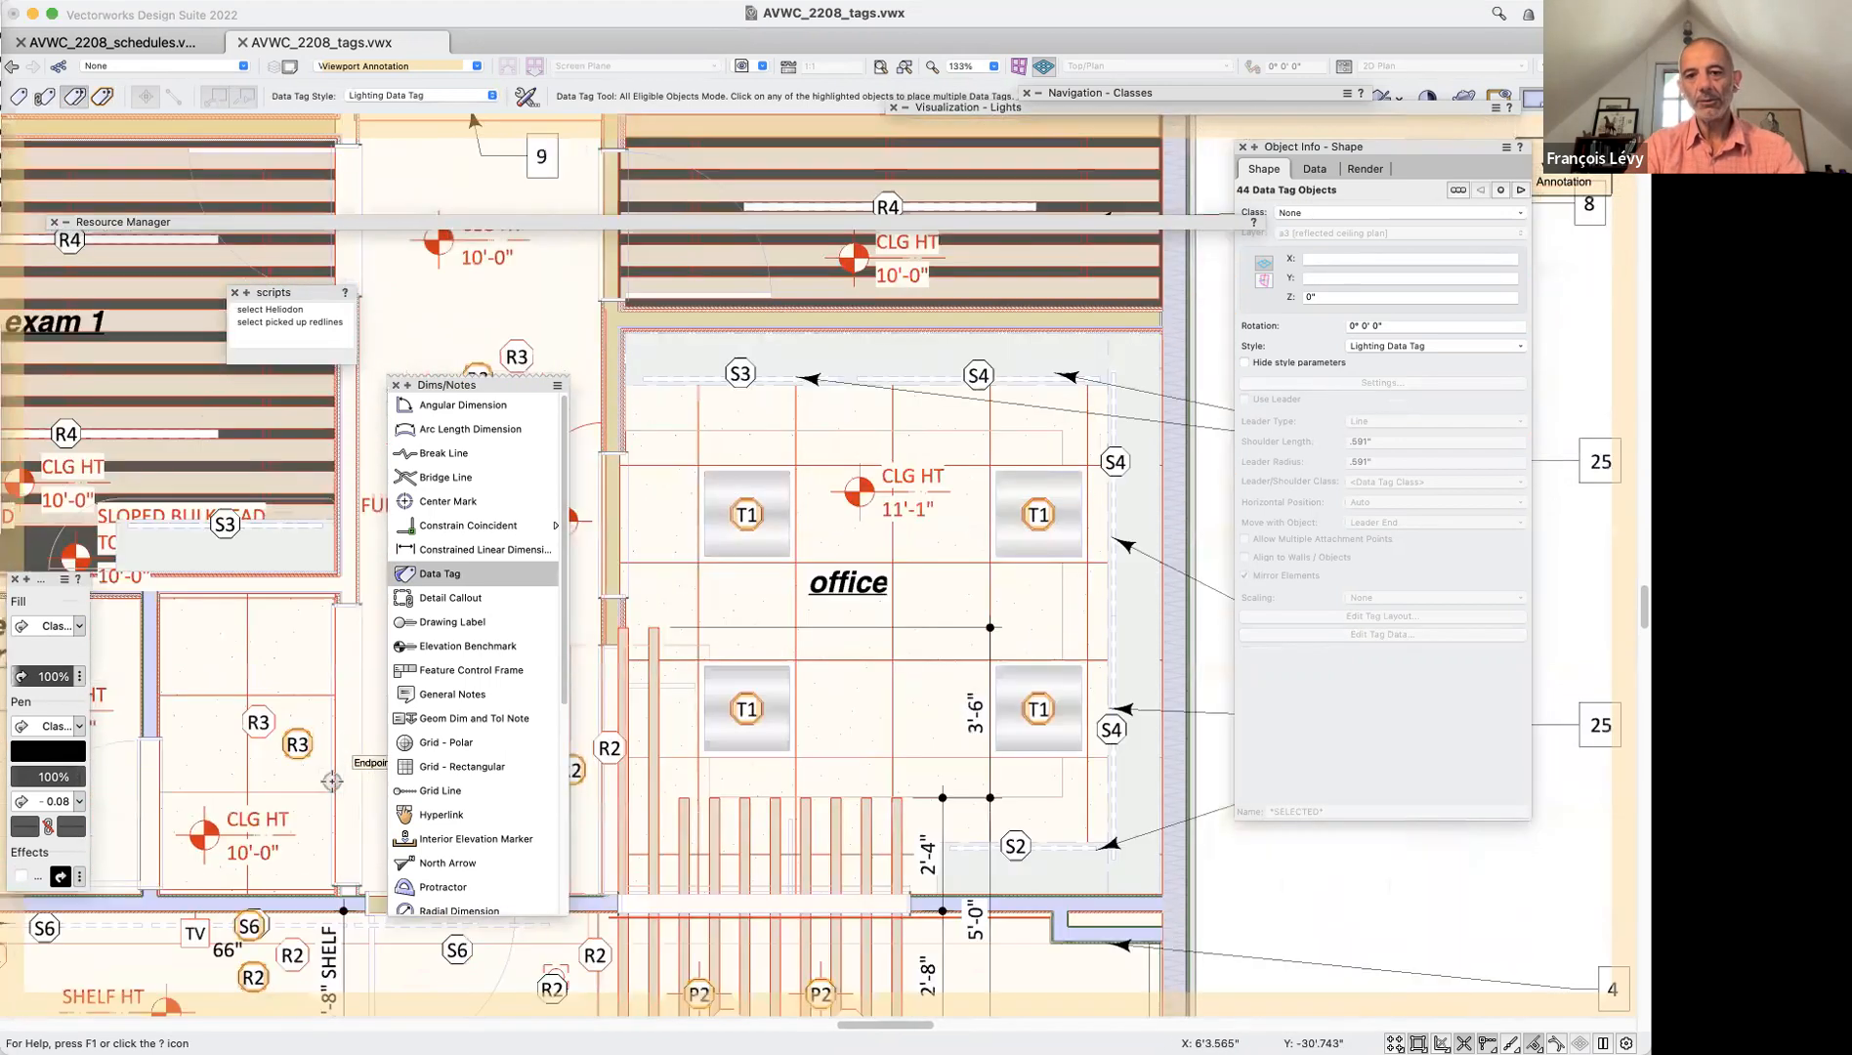
scroll(332, 781, up, 8)
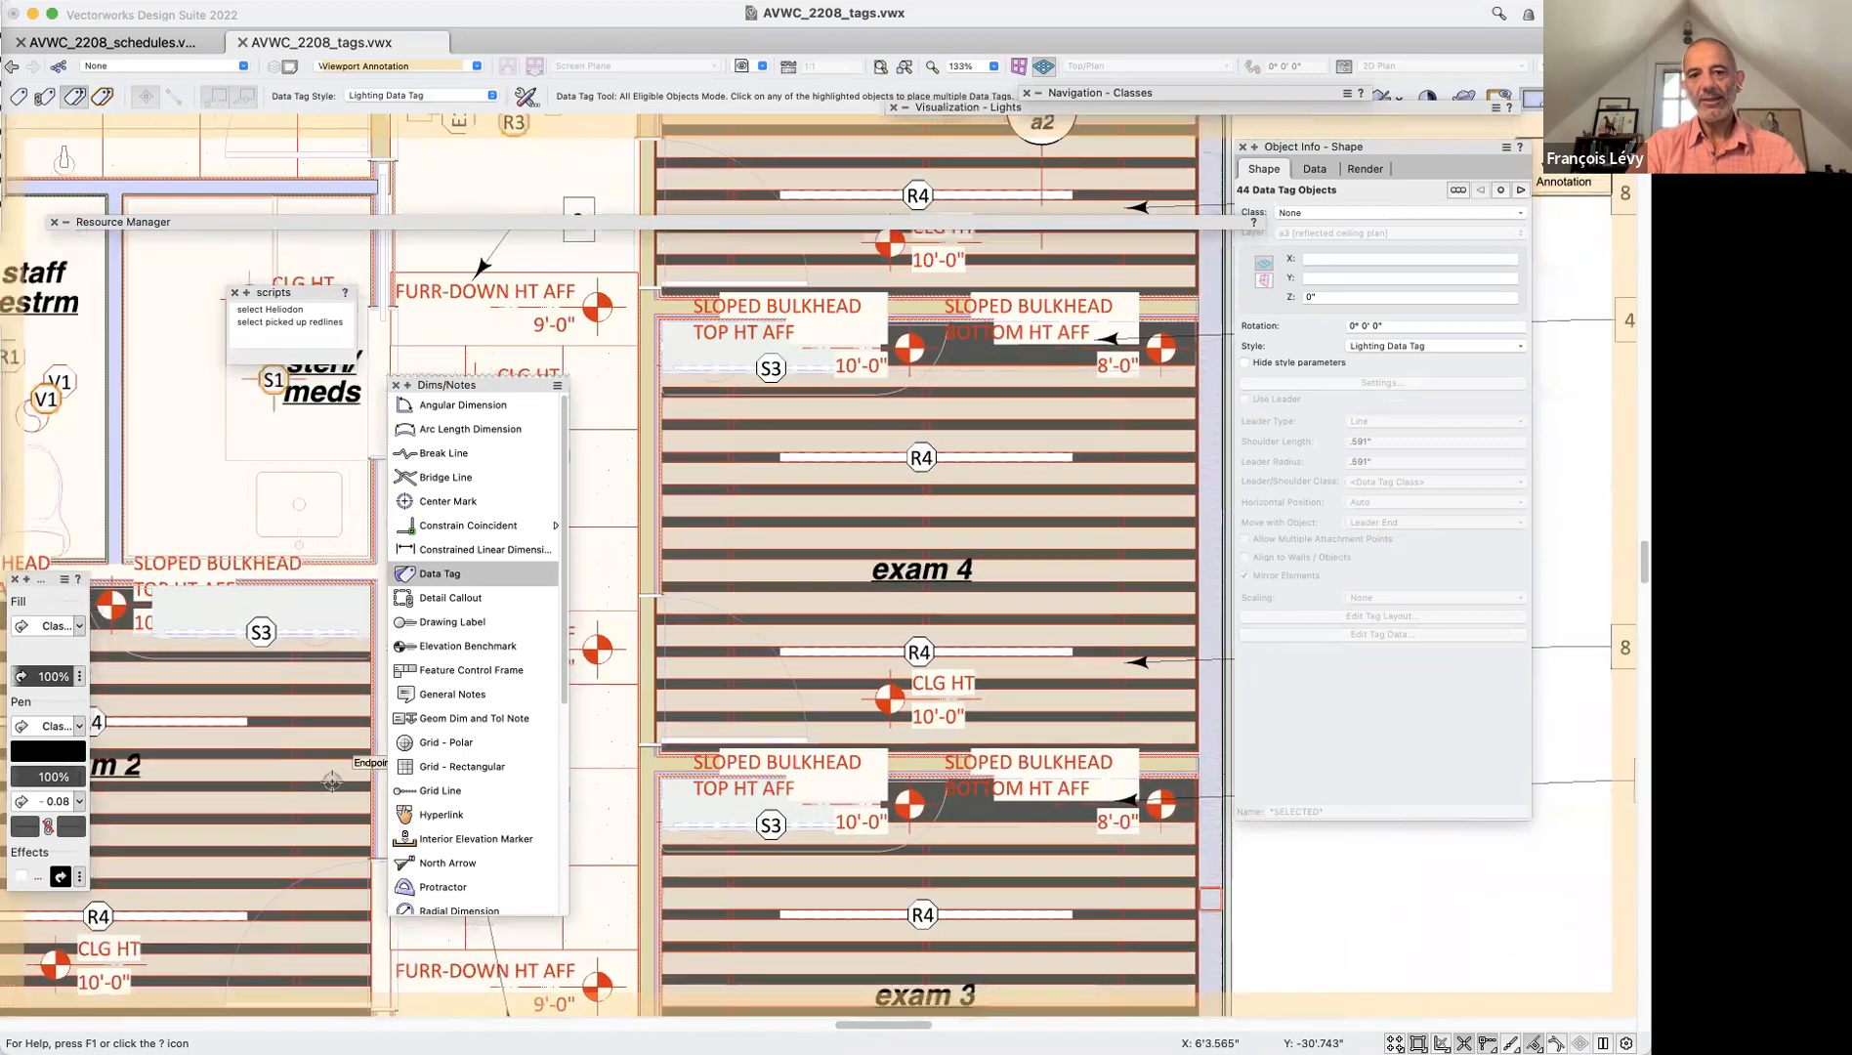
scroll(332, 781, left, 6)
scroll(333, 782, up, 8)
scroll(332, 782, left, 5)
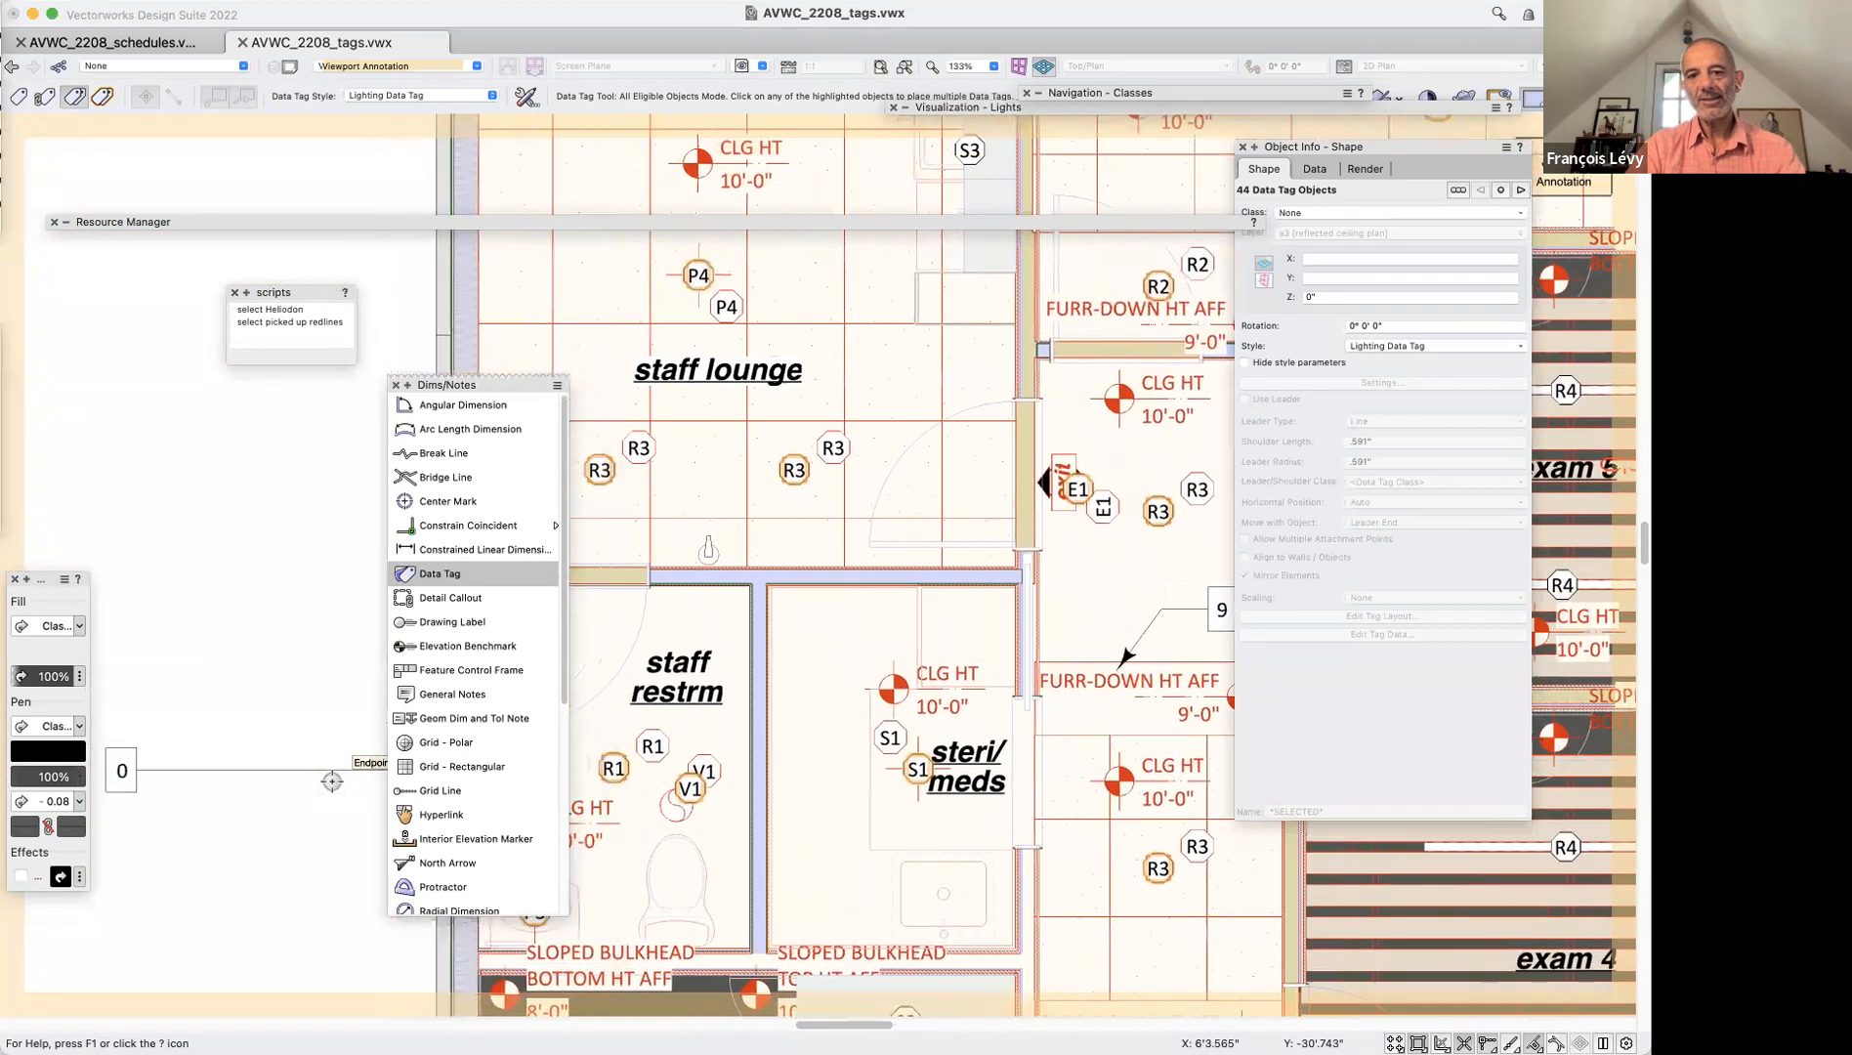
scroll(333, 781, right, 6)
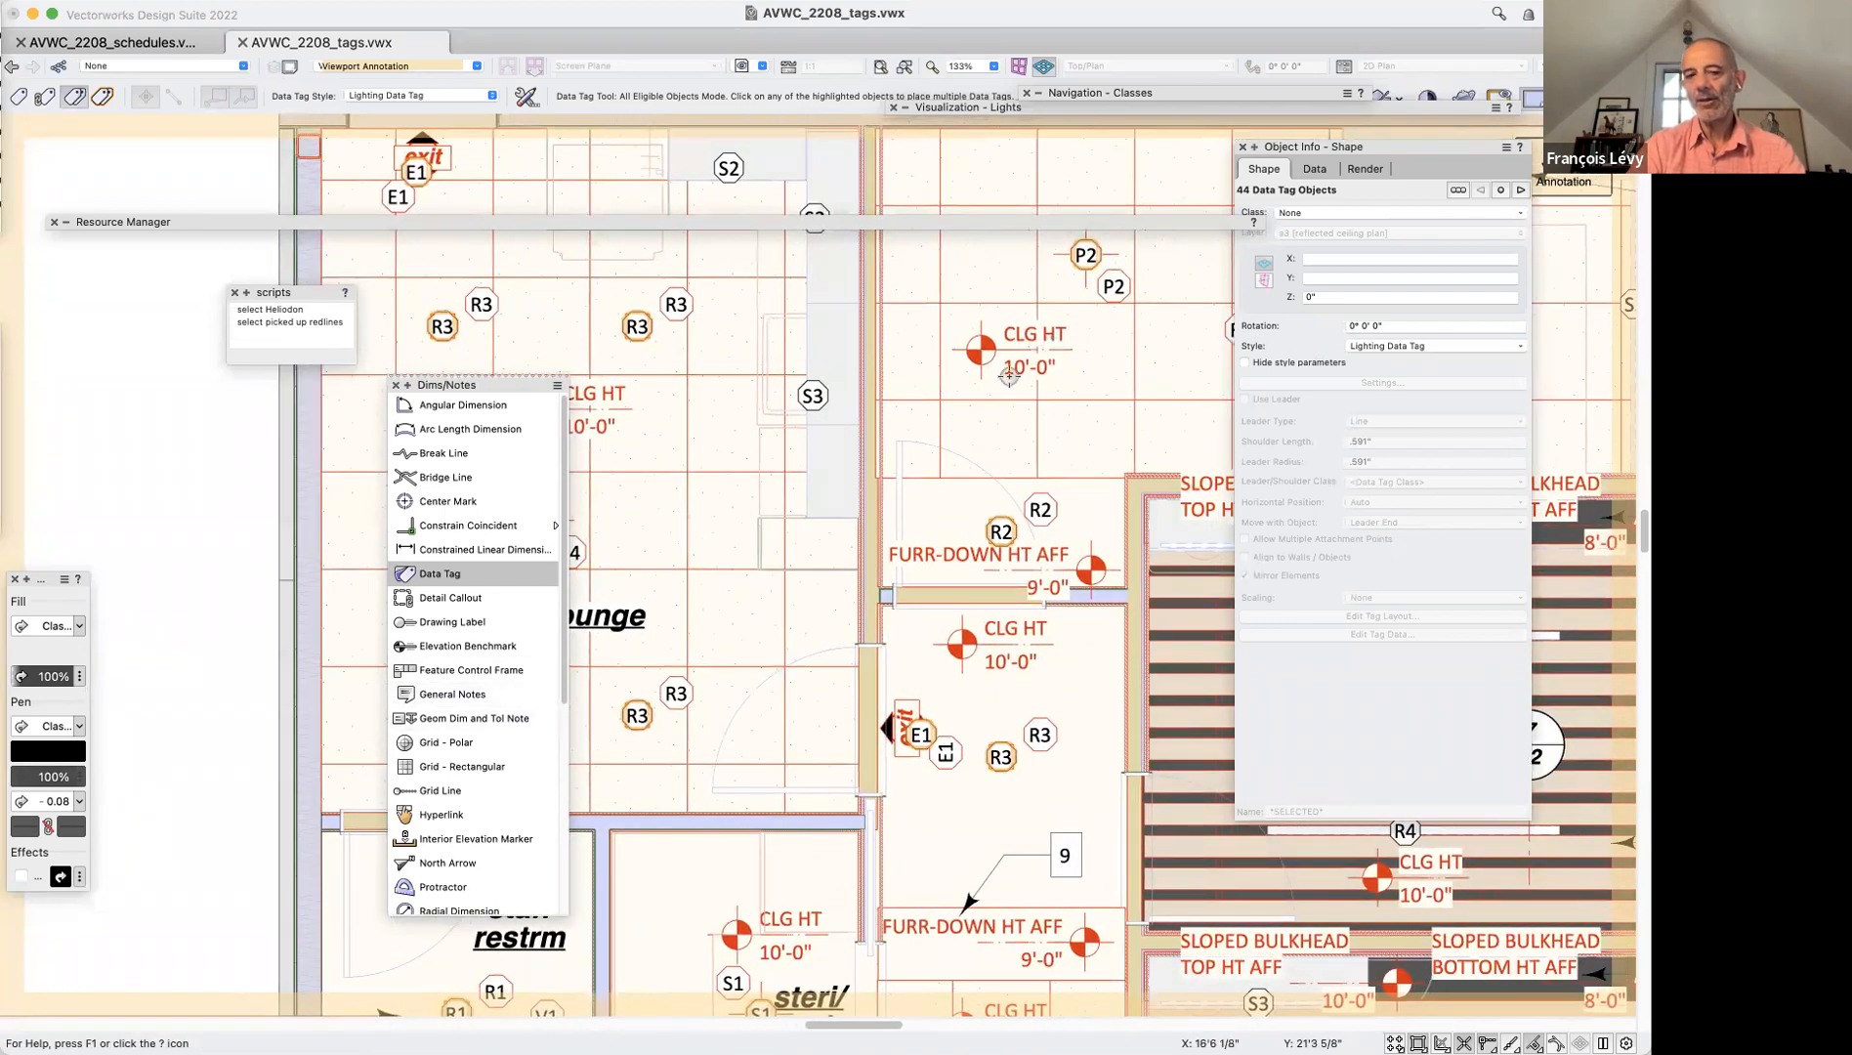
Check the tags around exam 1, the patient restroom and the waiting area, including the R4 tag on exam 1's lower linear fixture
scroll(1009, 377, down, 10)
scroll(1009, 376, down, 10)
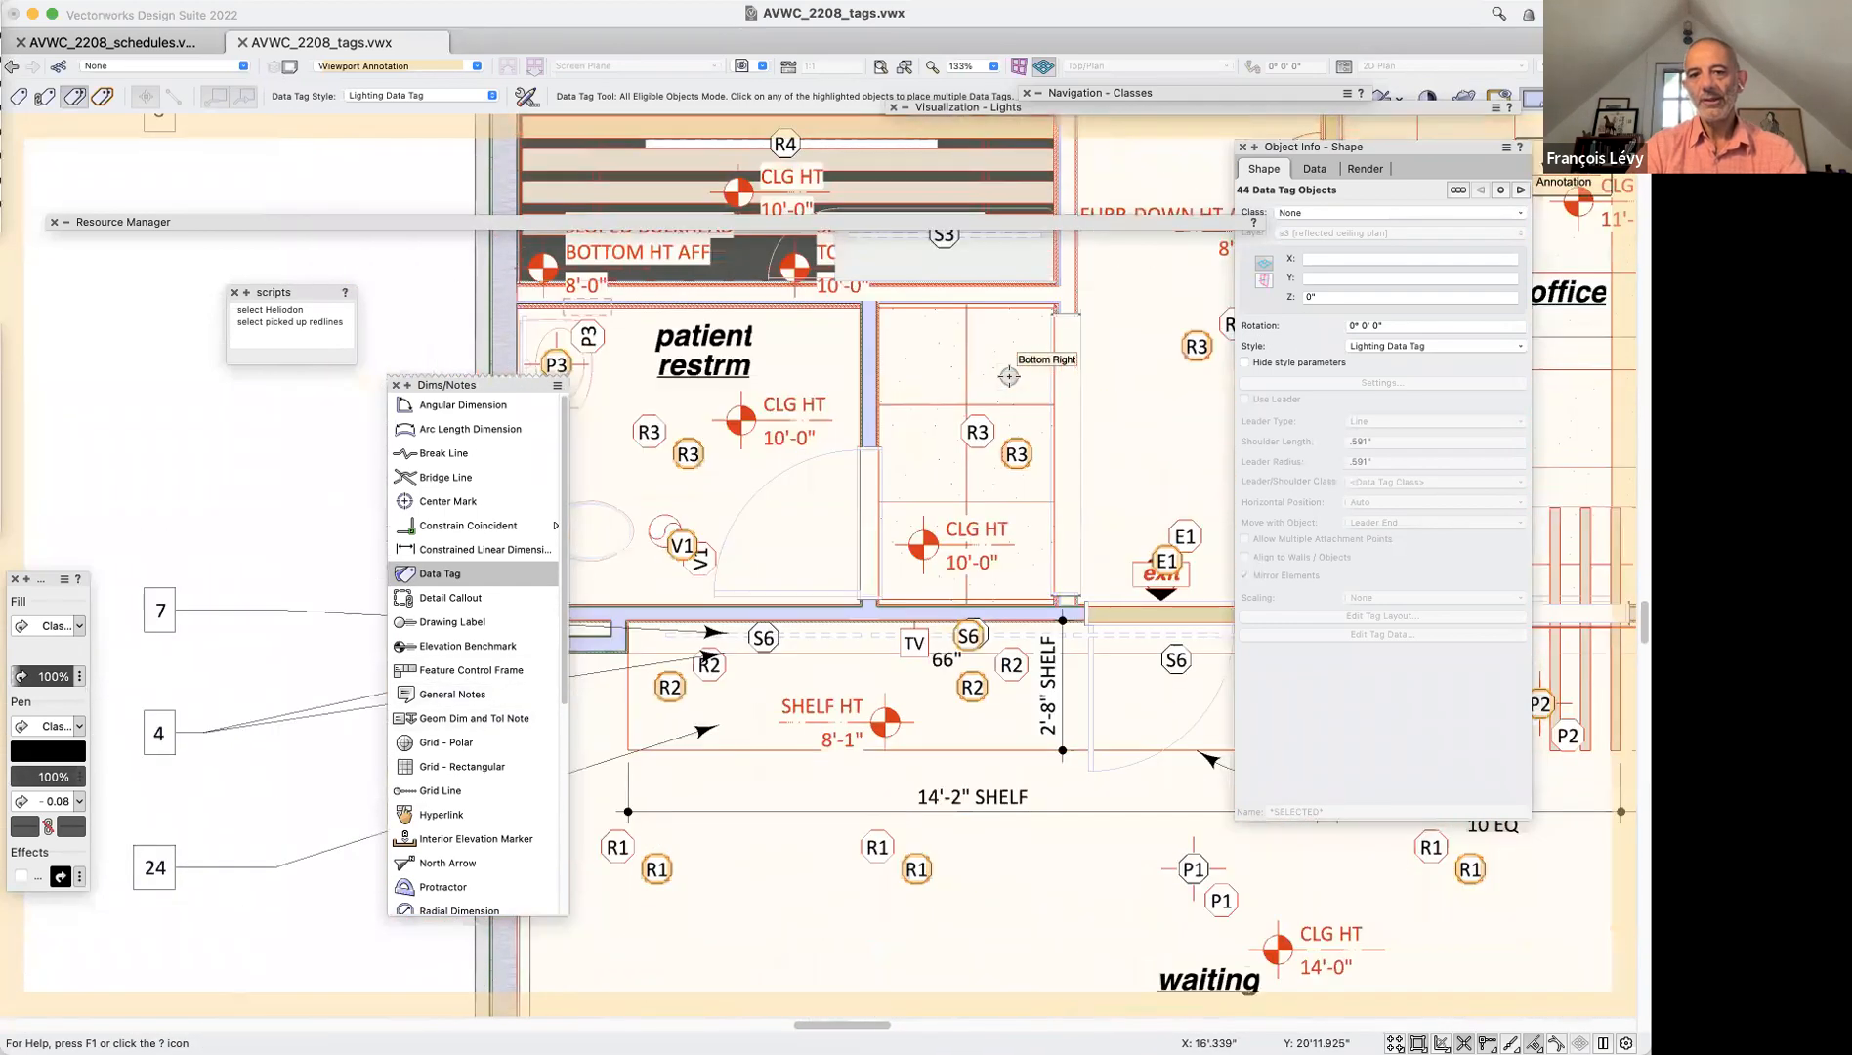
scroll(1010, 376, up, 8)
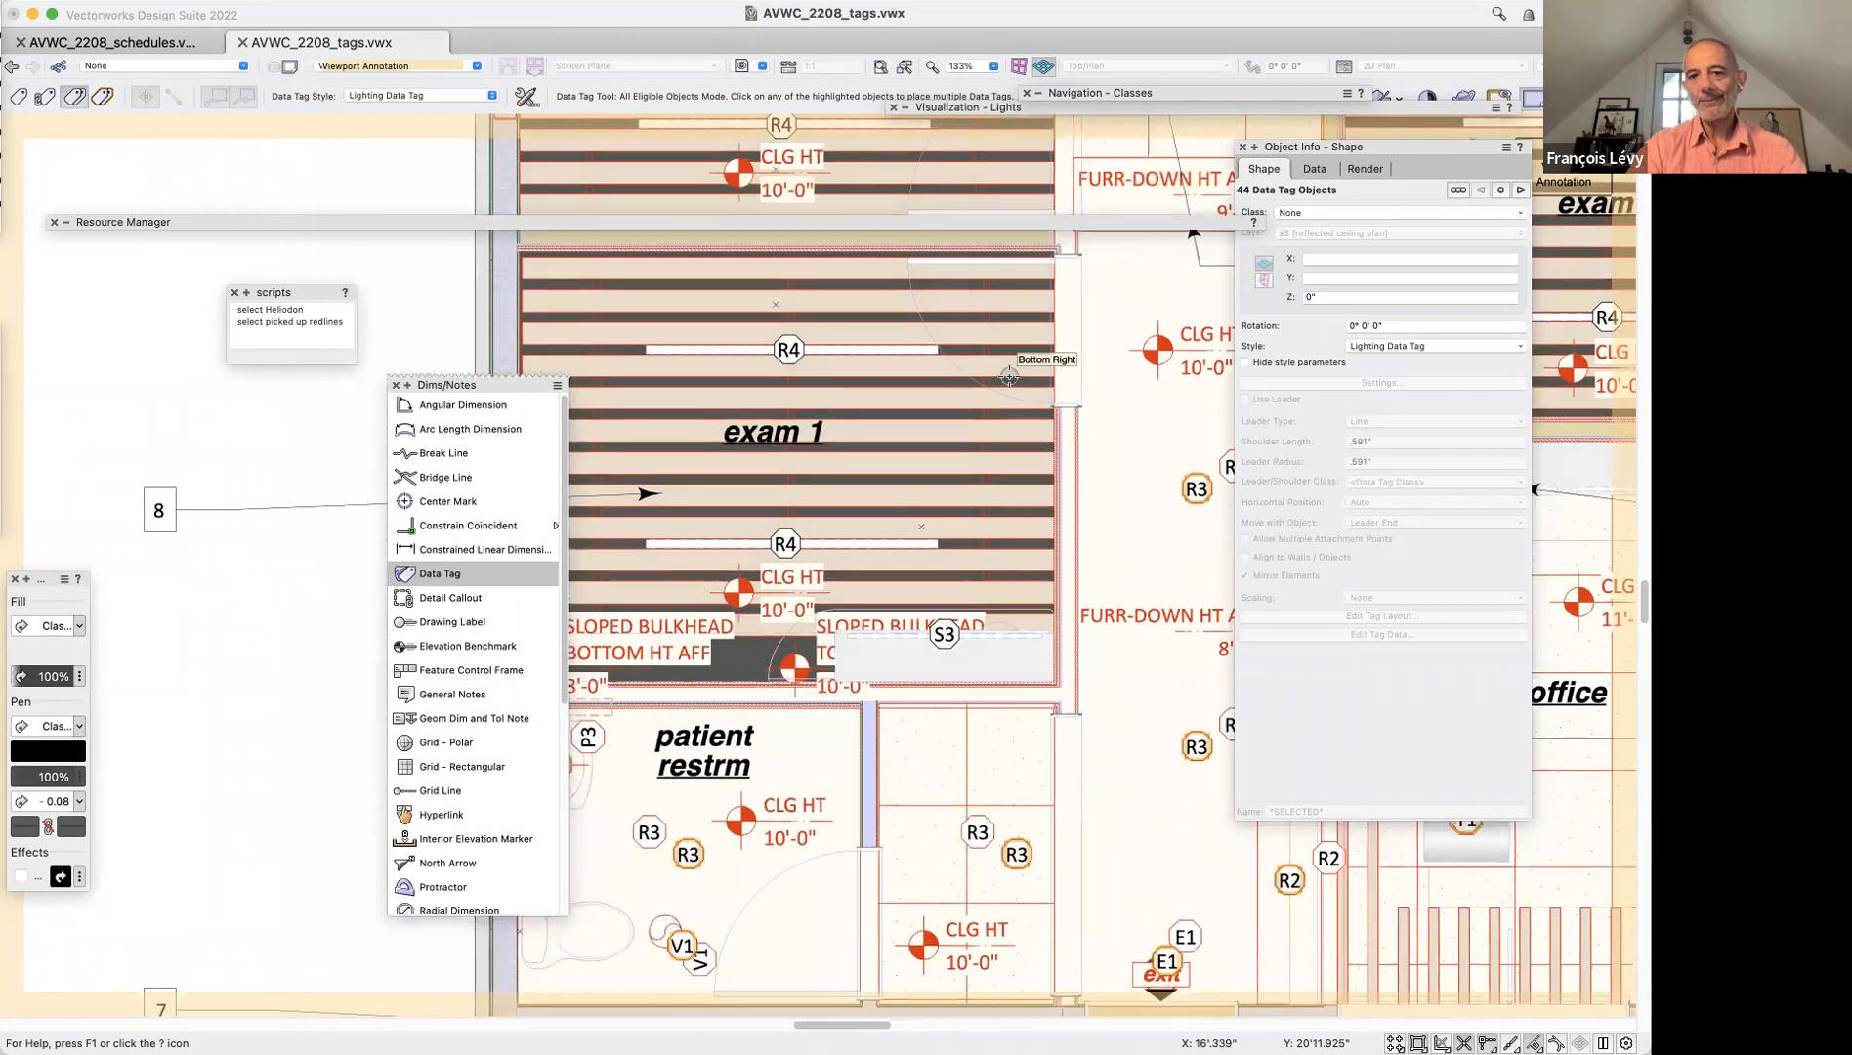
scroll(1010, 376, down, 4)
key(x)
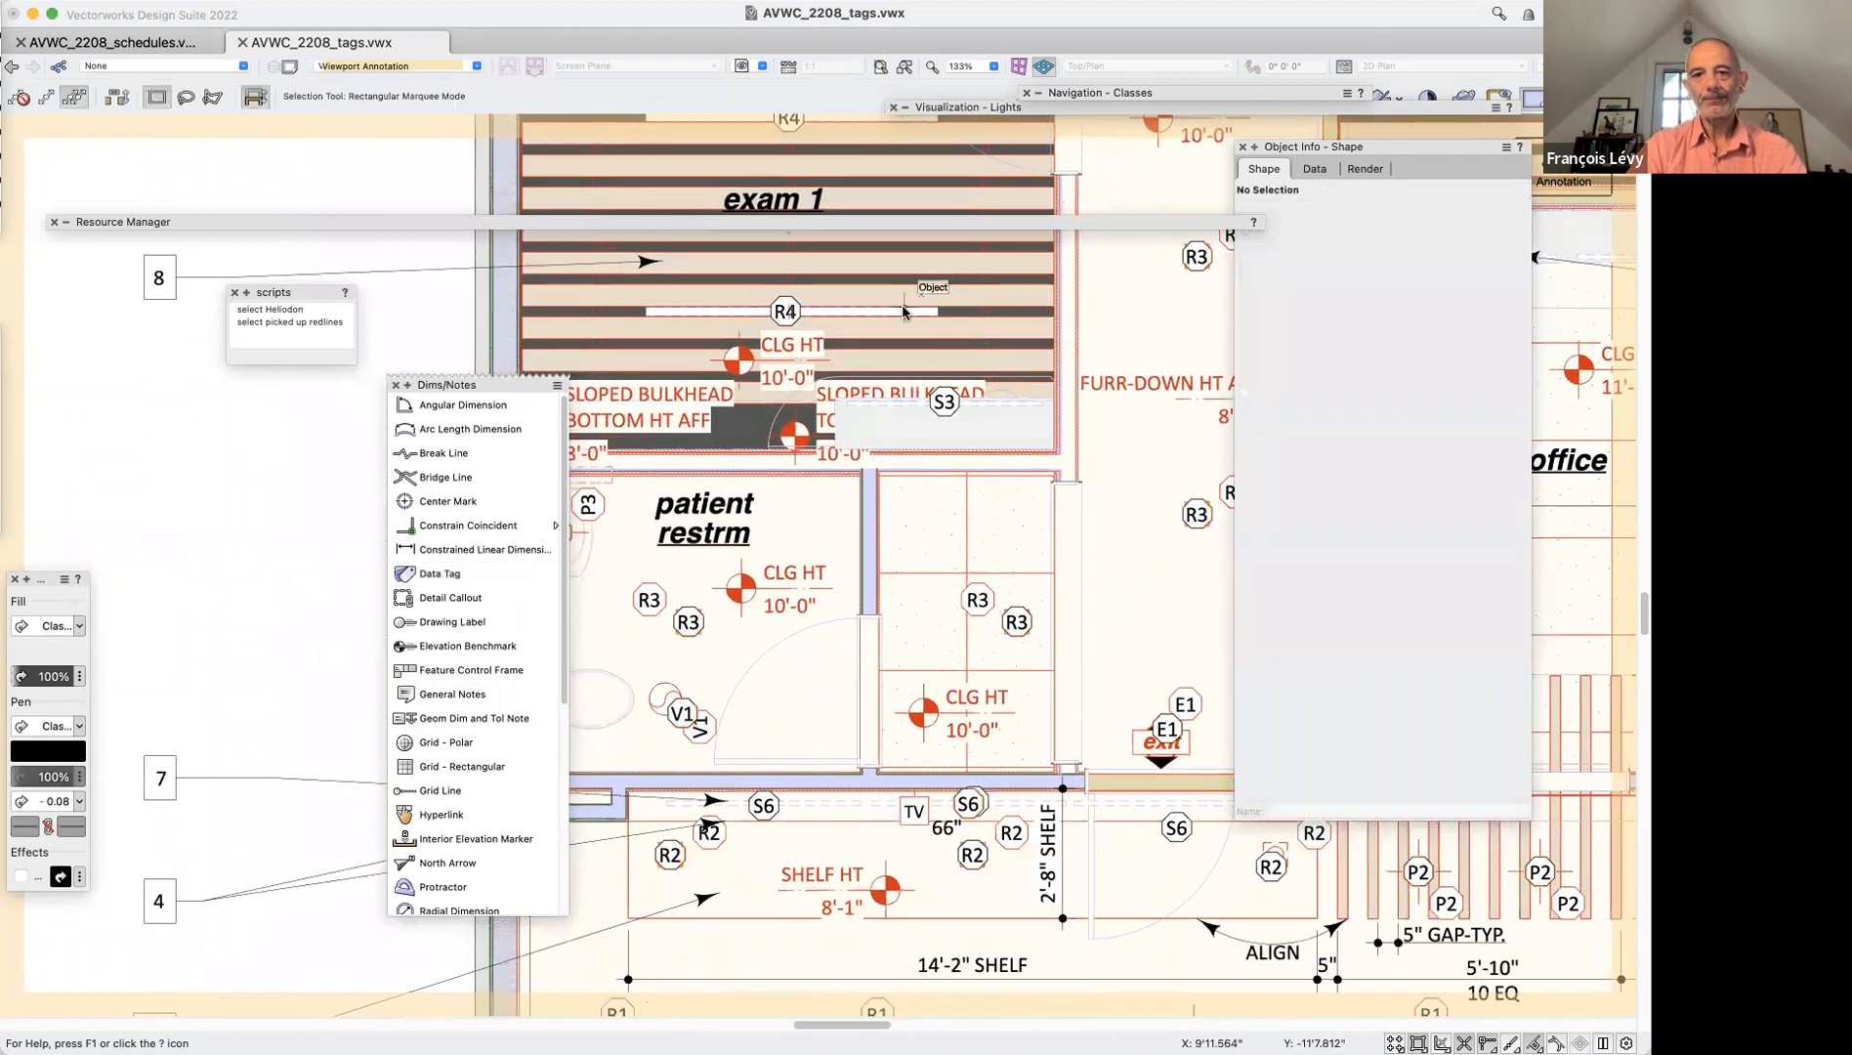
click(904, 313)
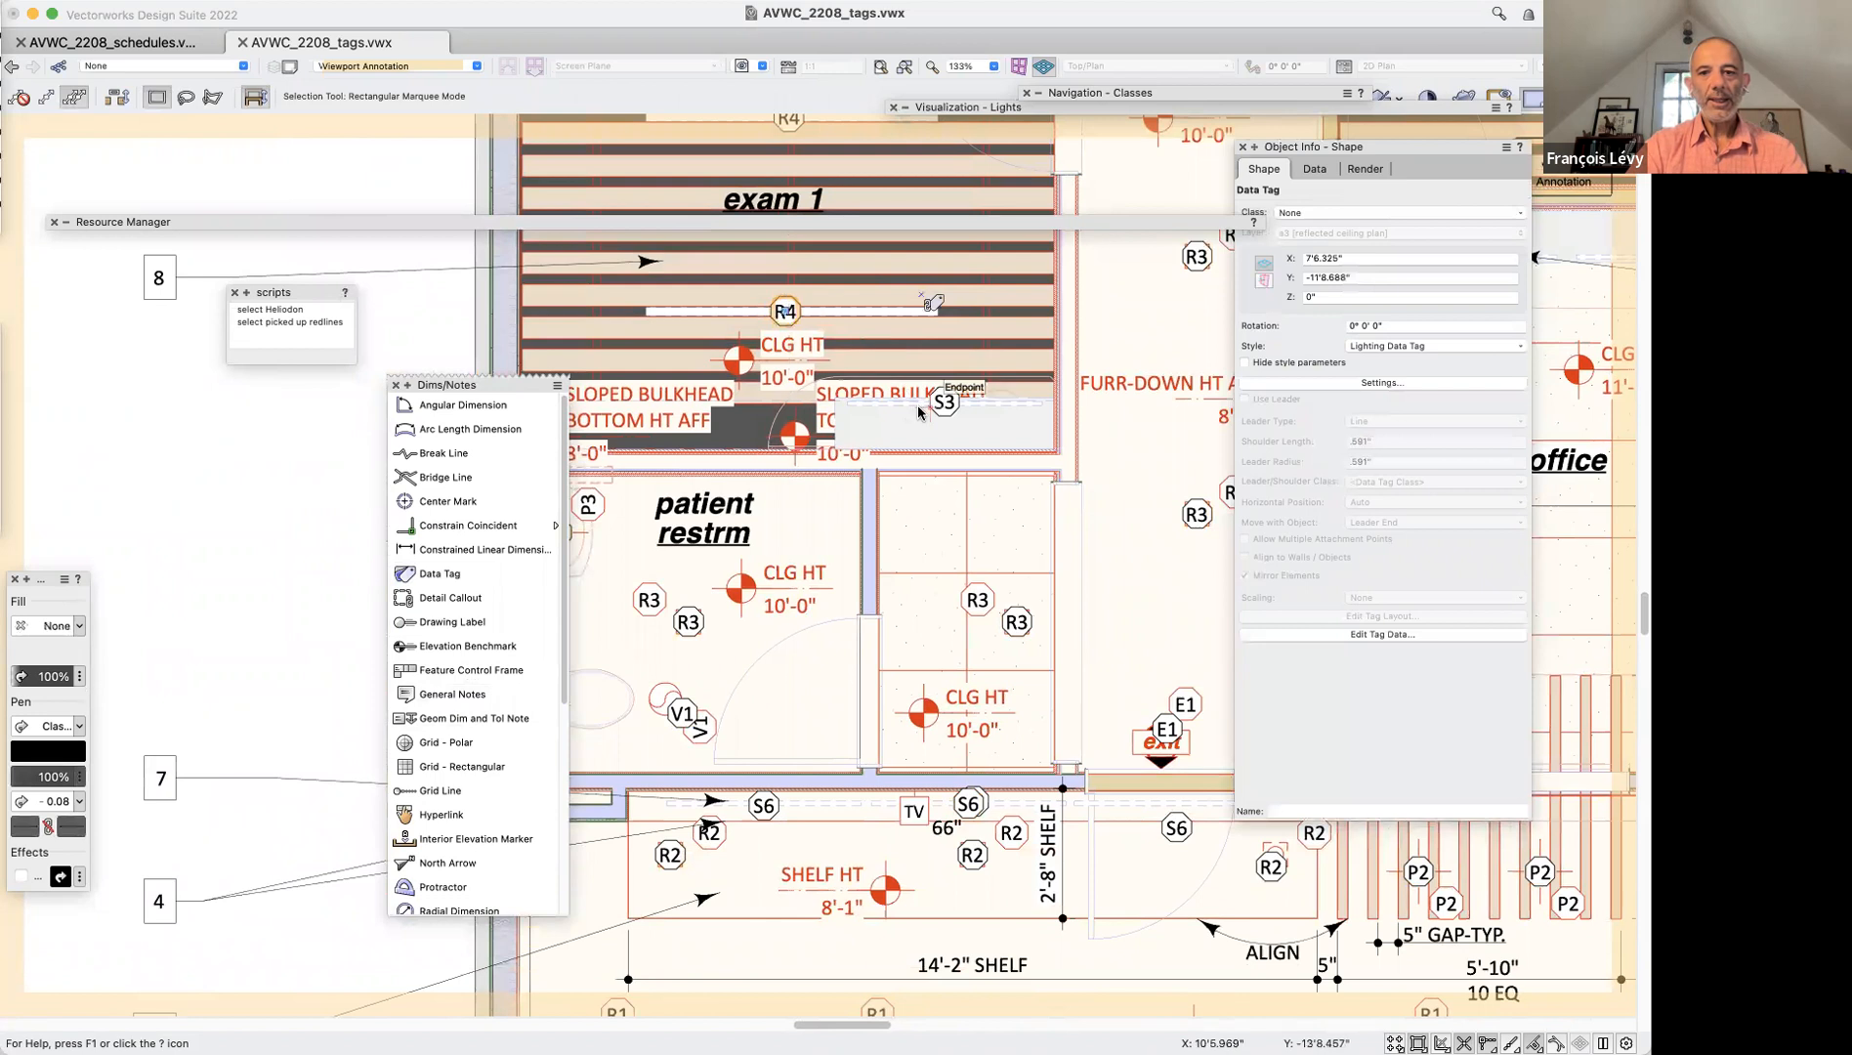
scroll(1023, 483, down, 6)
scroll(1023, 484, right, 2)
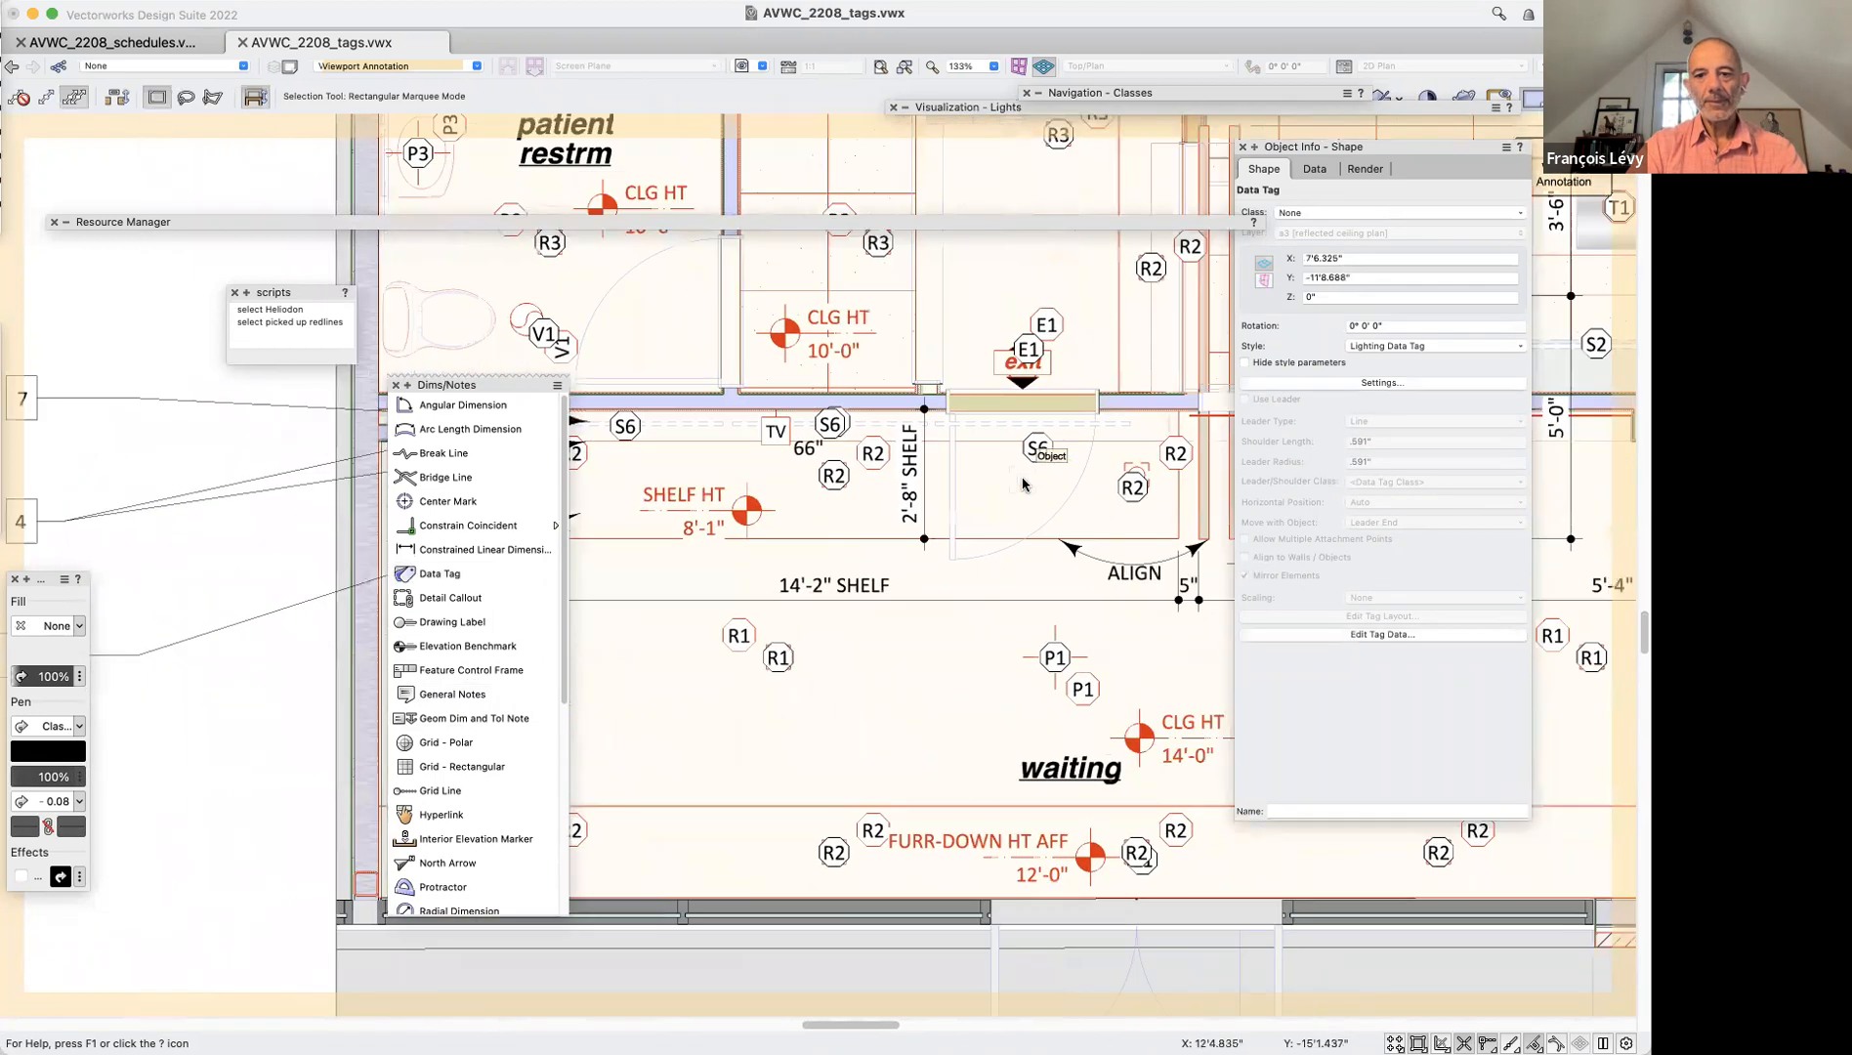
scroll(1023, 484, down, 1)
scroll(1023, 484, right, 2)
Undo the placement of Lighting Data Tags on all eligible light fixtures
key(super+z)
key(super+z)
key(super+z)
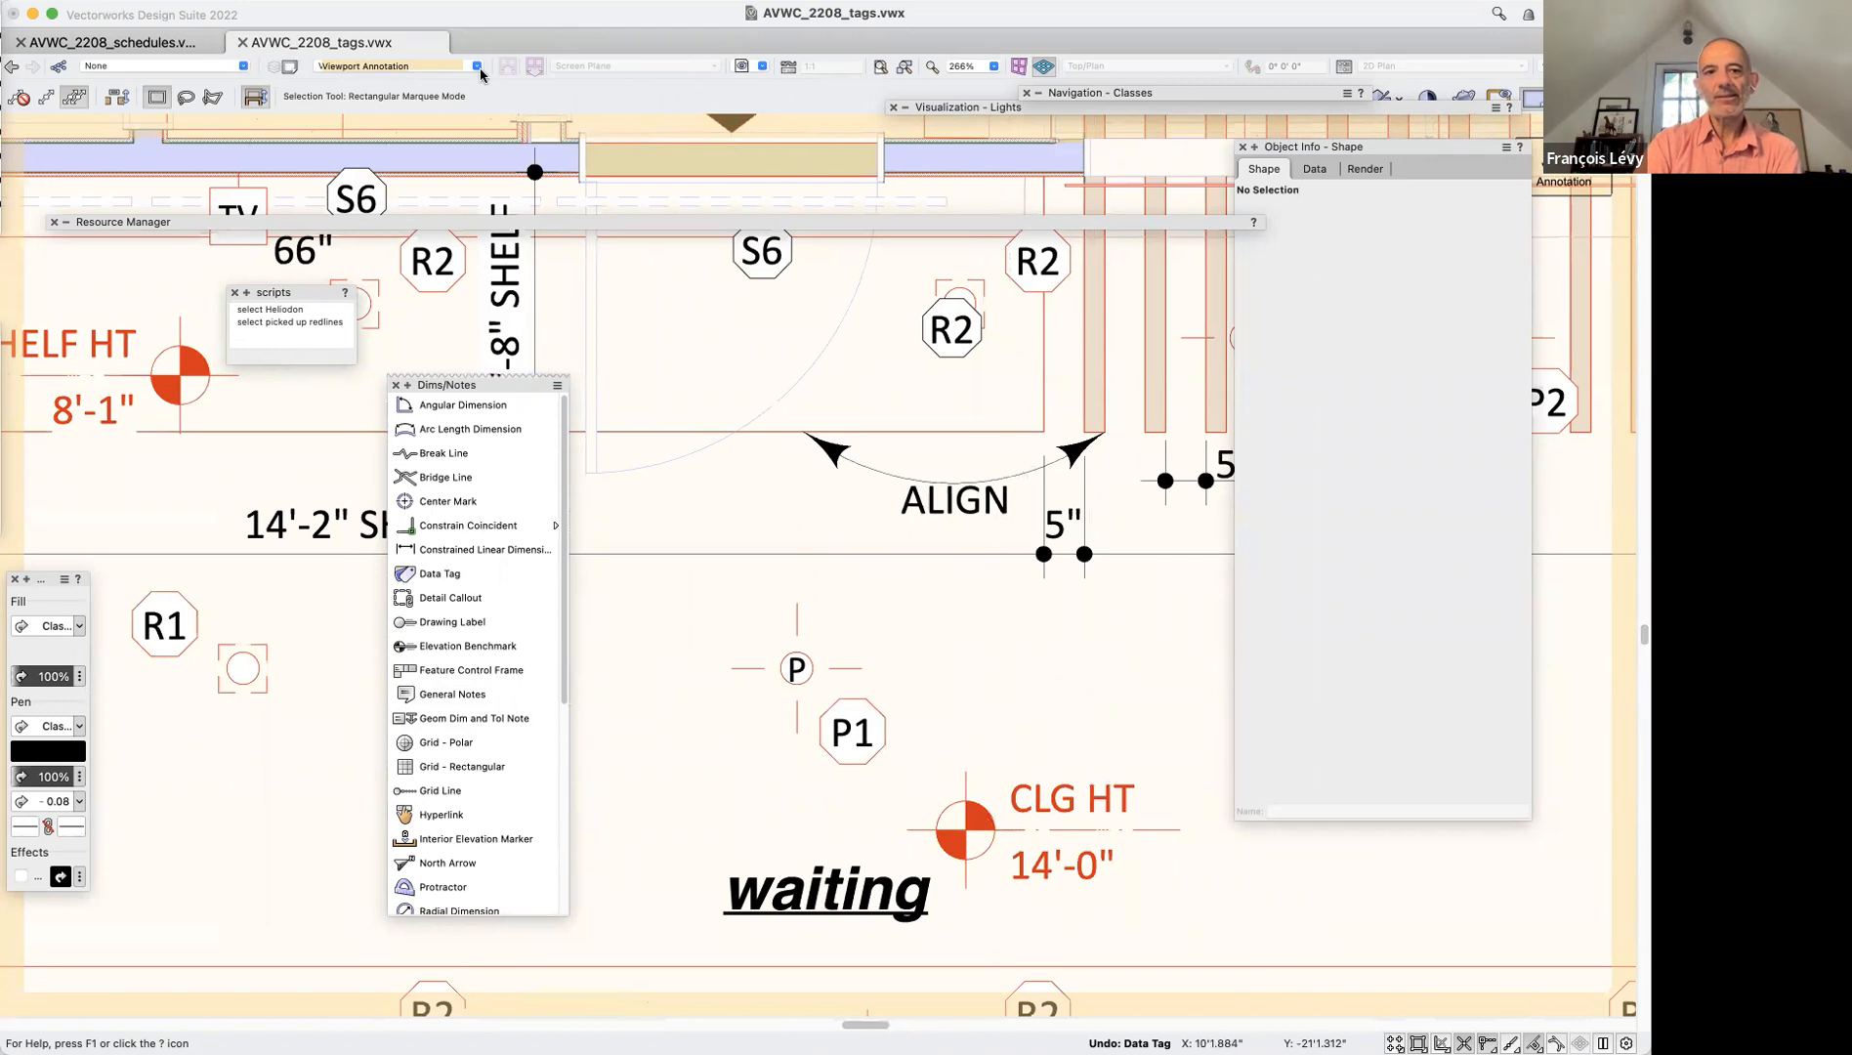
Leave annotation editing of the reflected ceiling plan viewport and return to its sheet layer
click(751, 68)
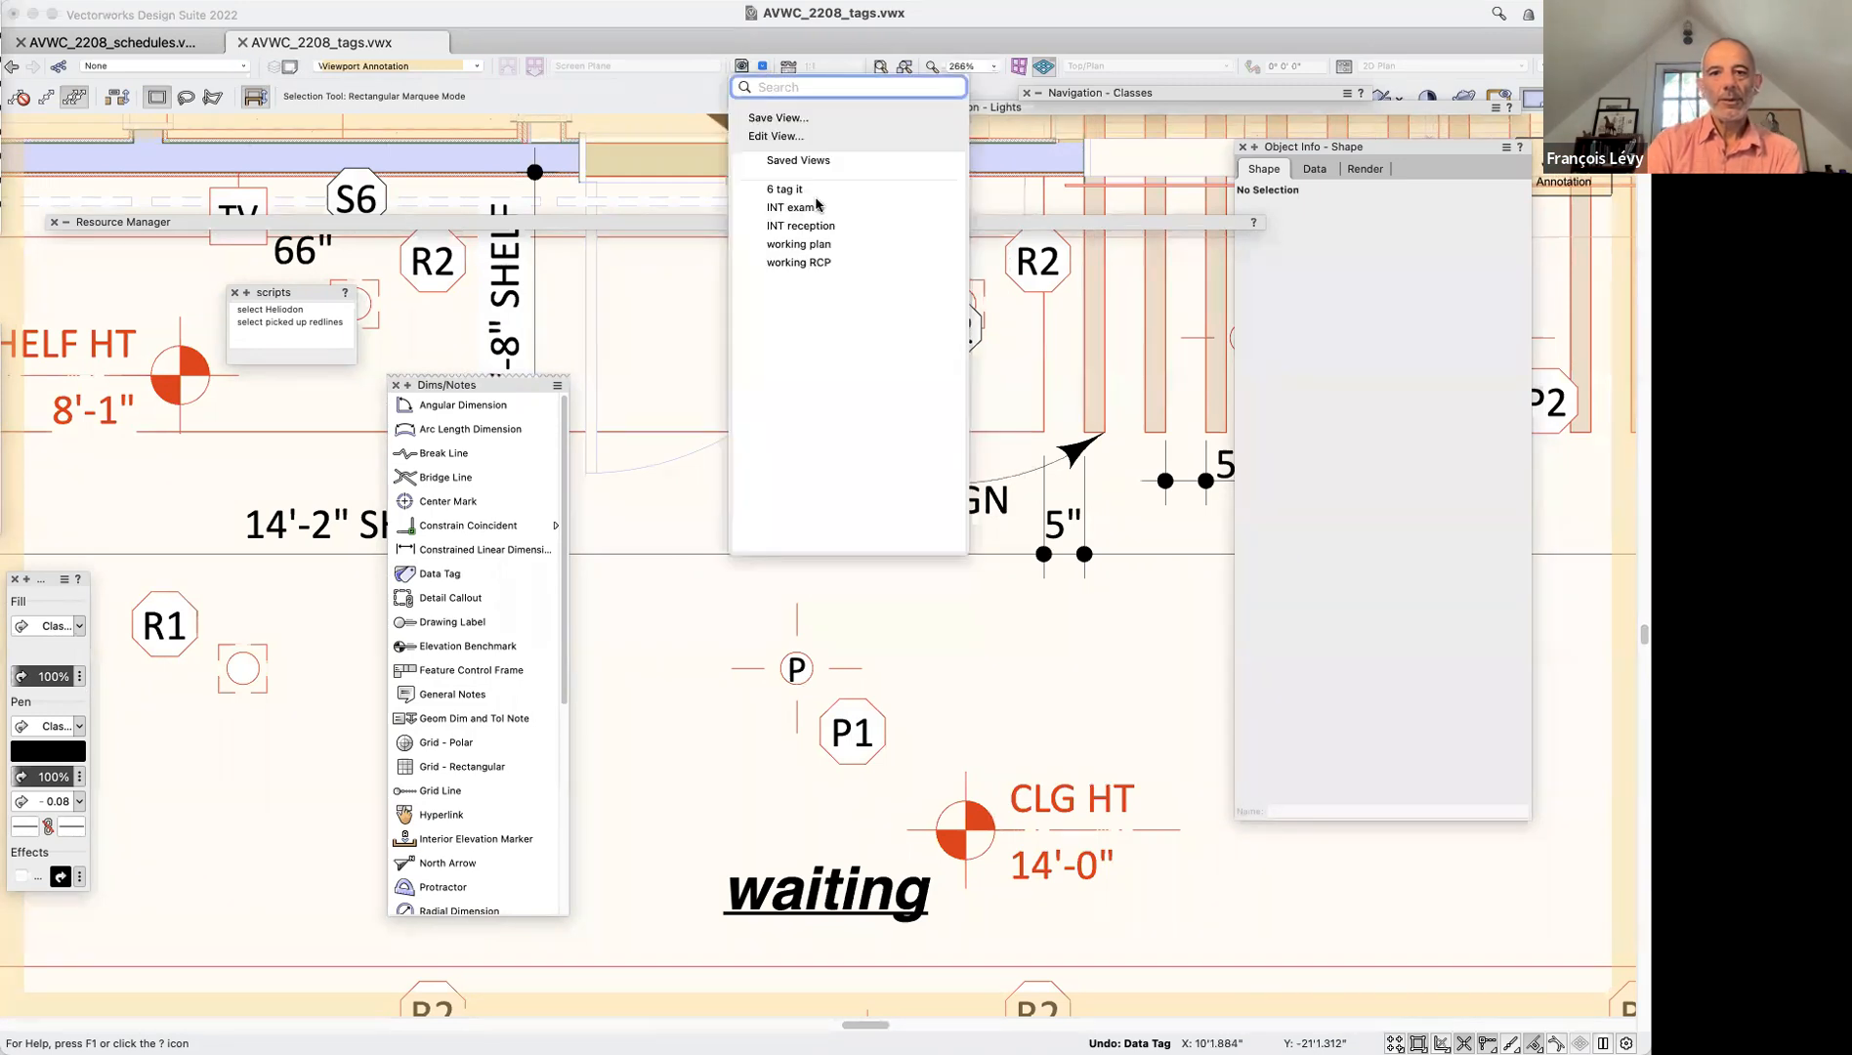
click(792, 207)
click(1583, 184)
Open the Lighting Schedule worksheet behind the light fixture schedule, review its fixture keys and model data, and close it
scroll(1041, 479, left, 5)
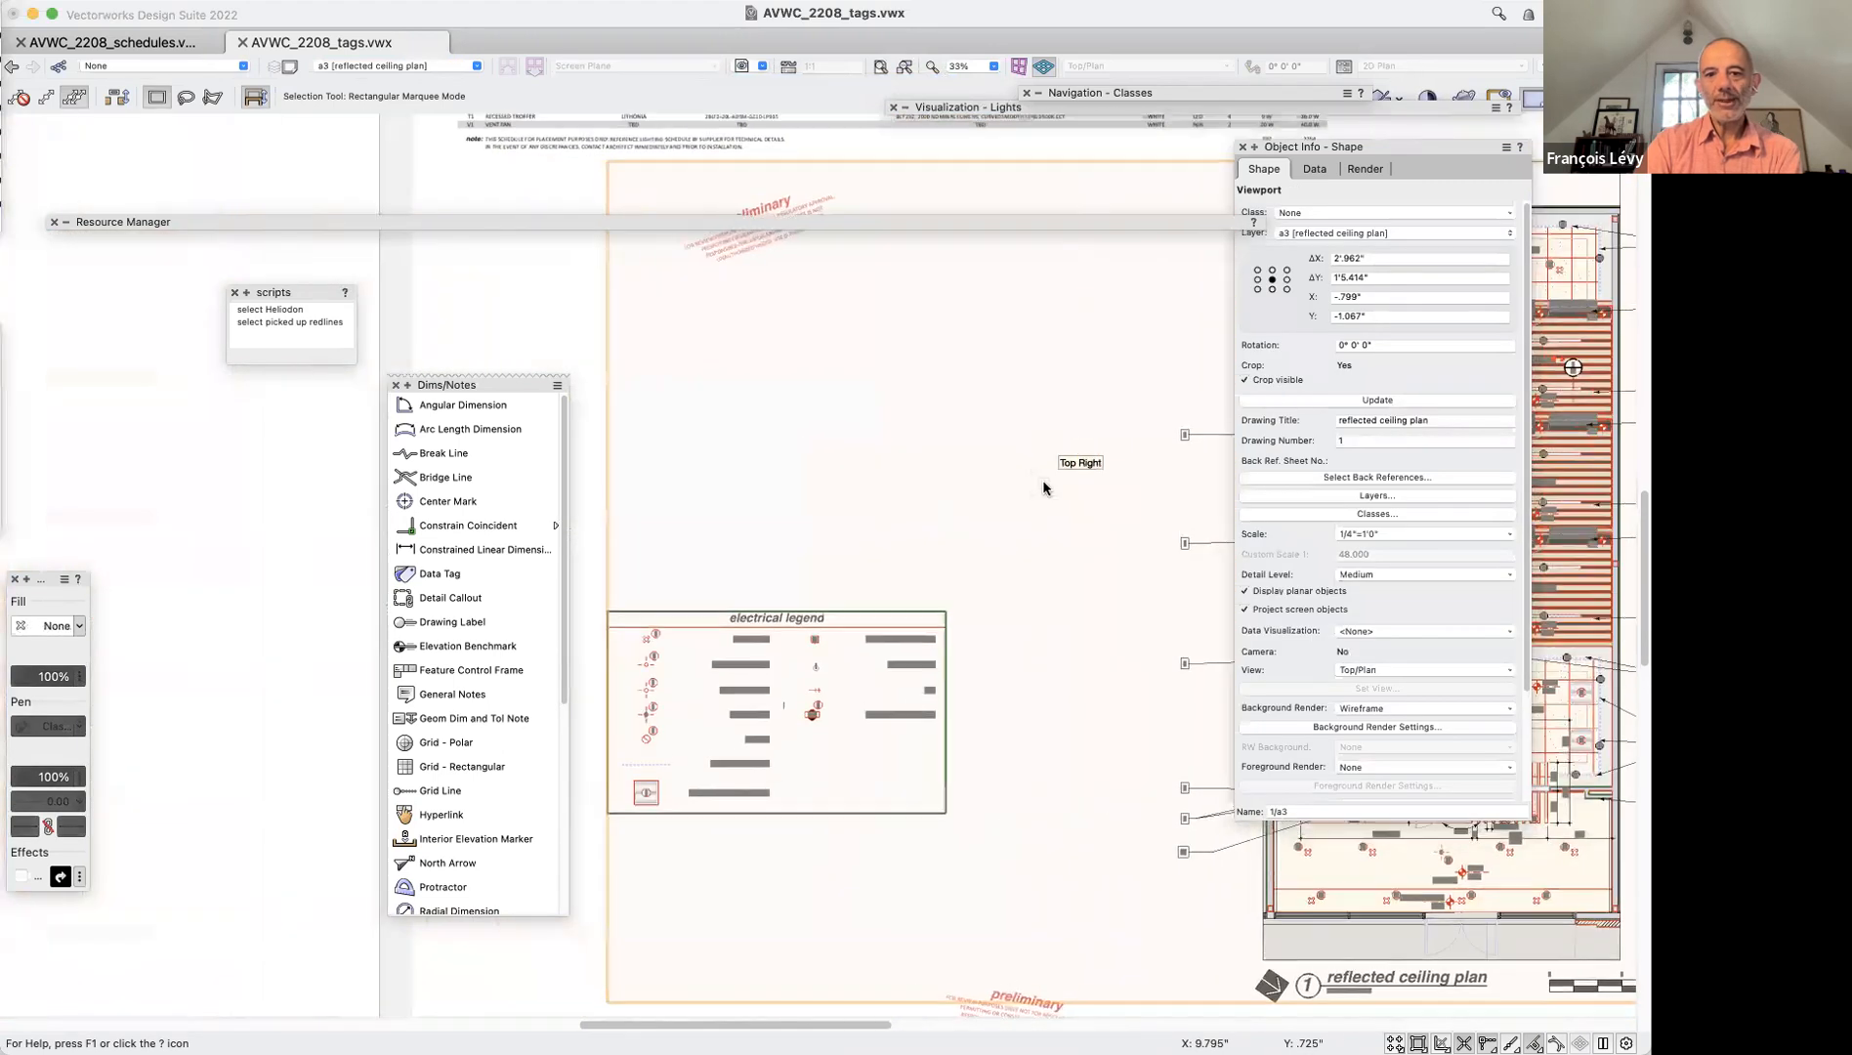
scroll(1041, 479, up, 4)
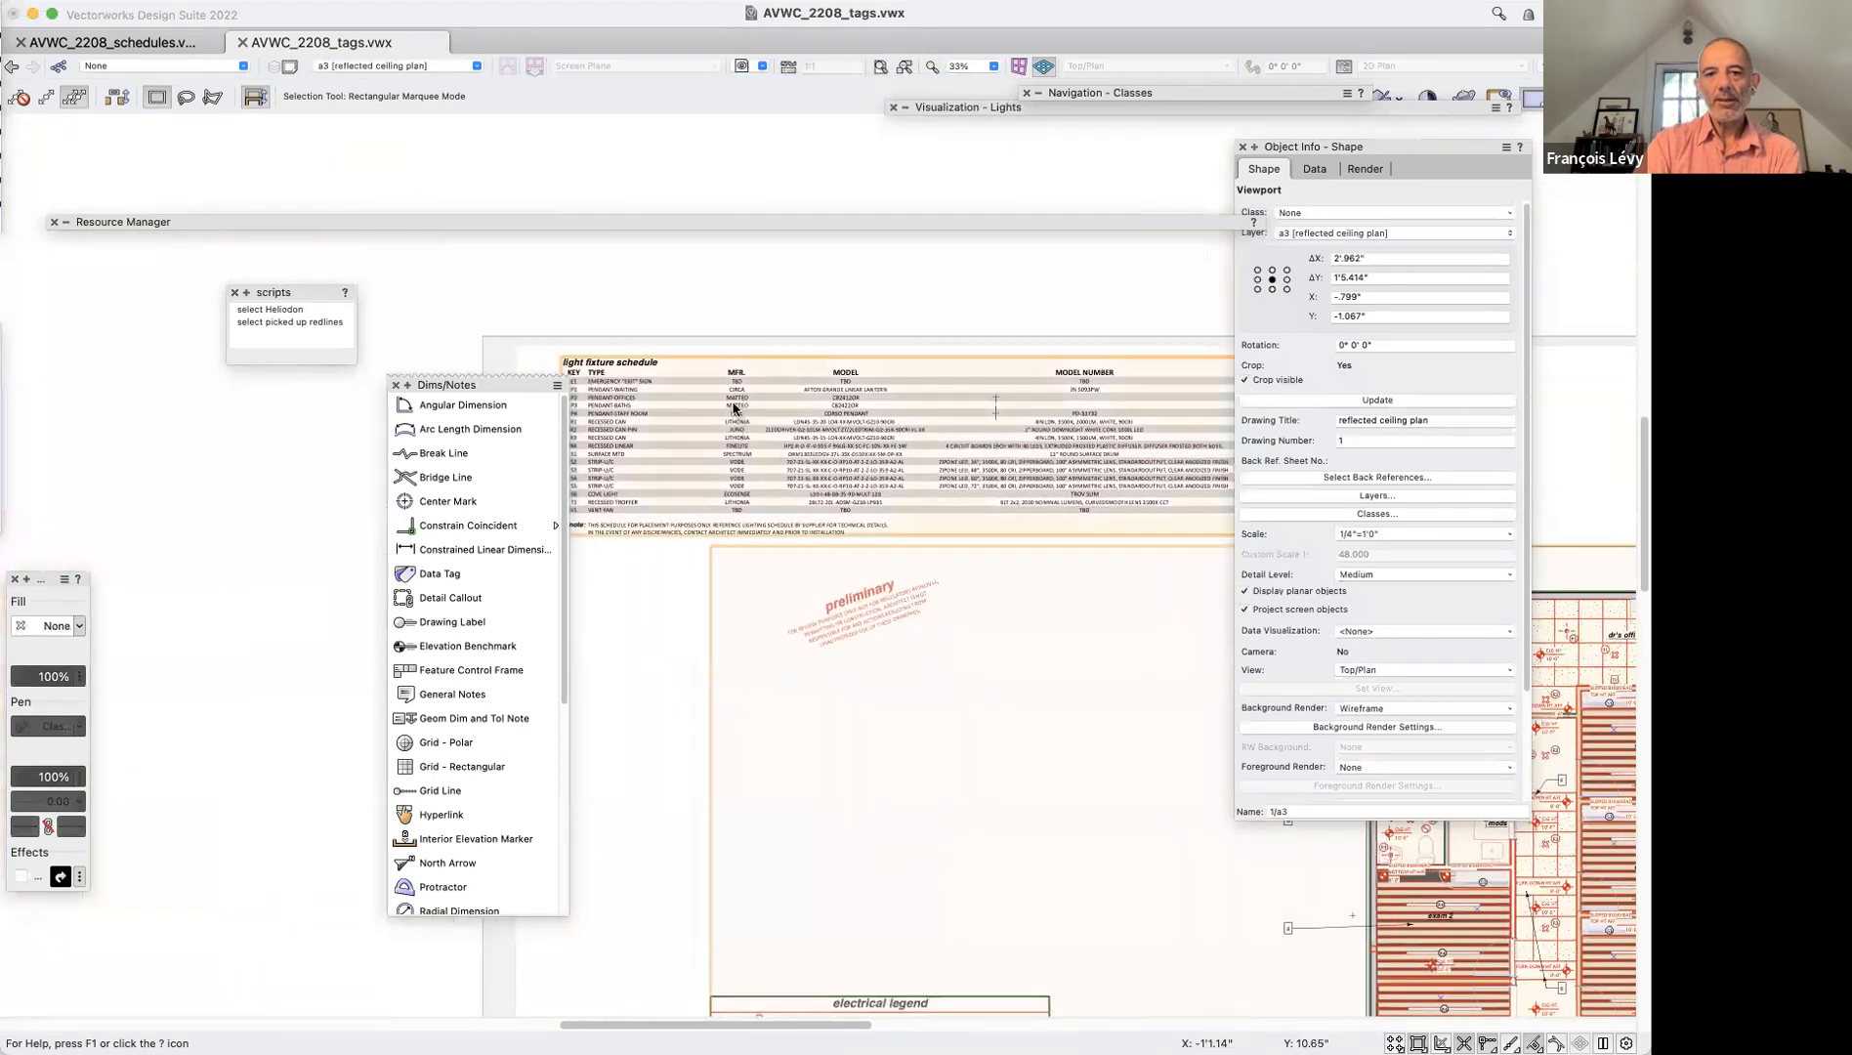
drag(467, 382, 210, 402)
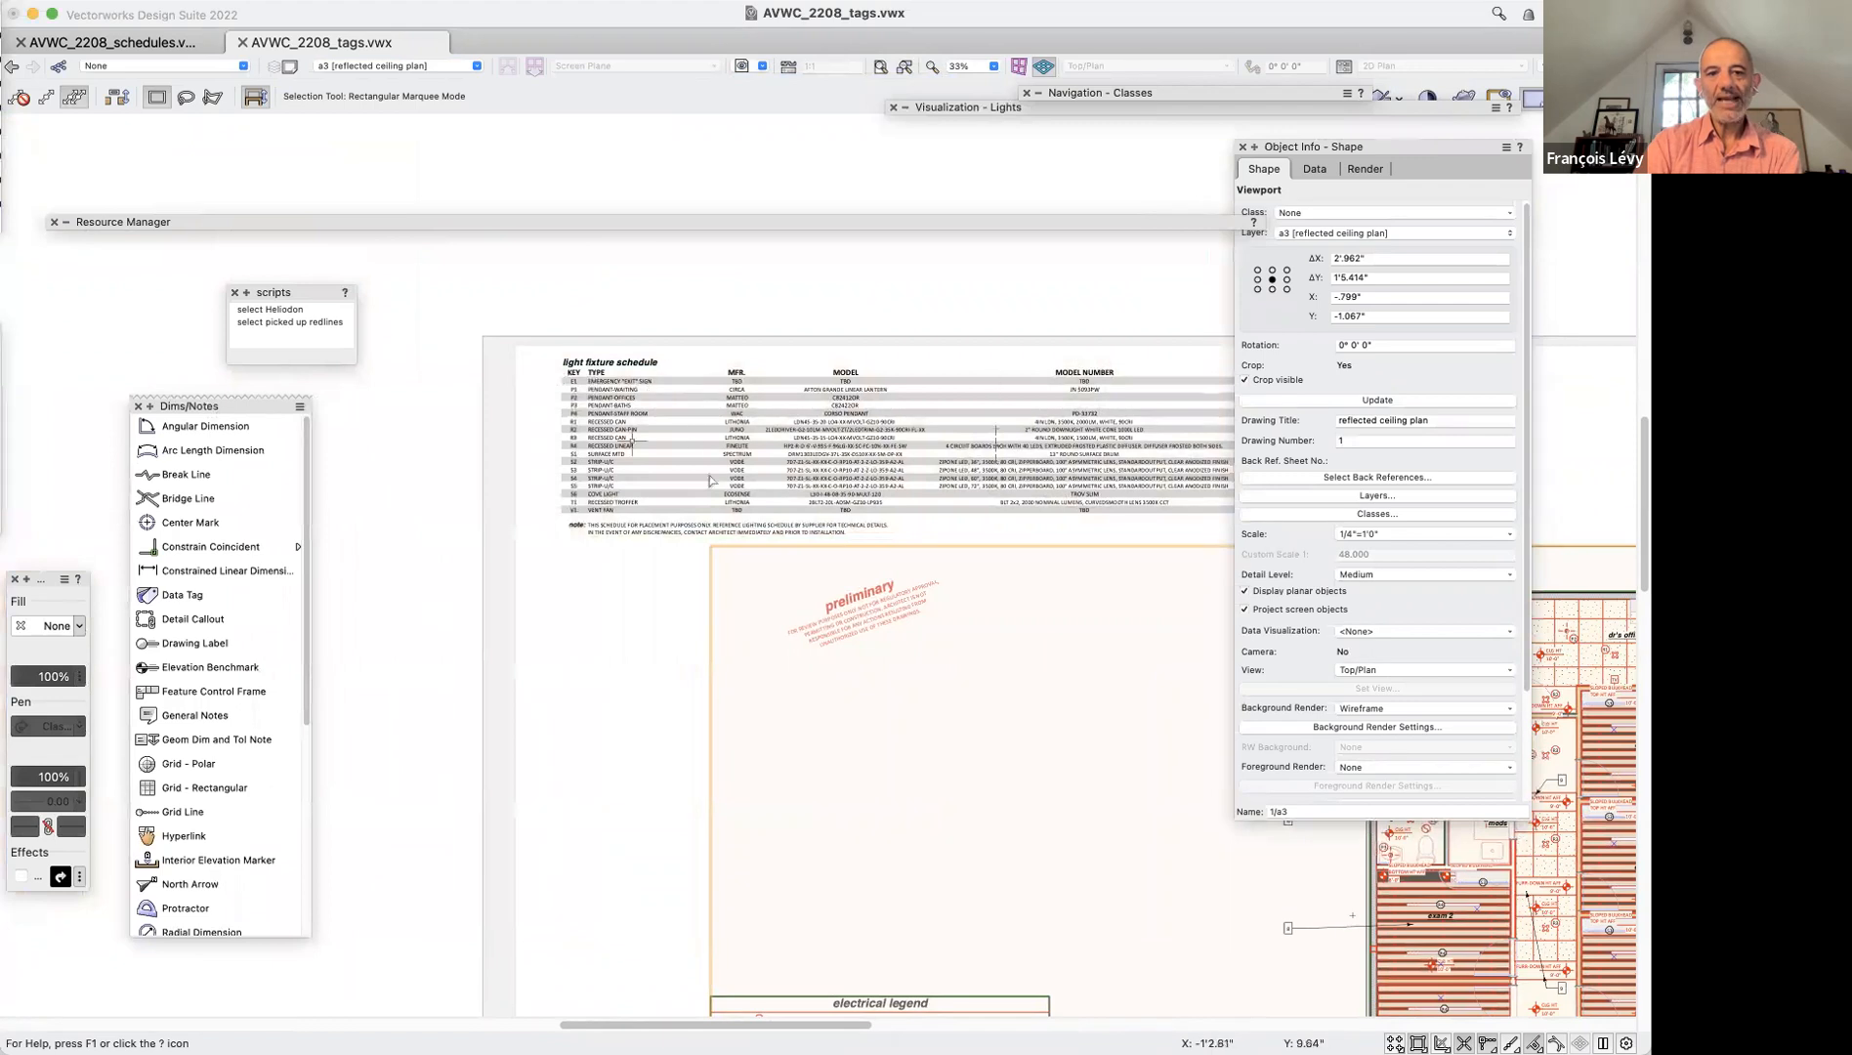
key(c)
drag(523, 335, 867, 626)
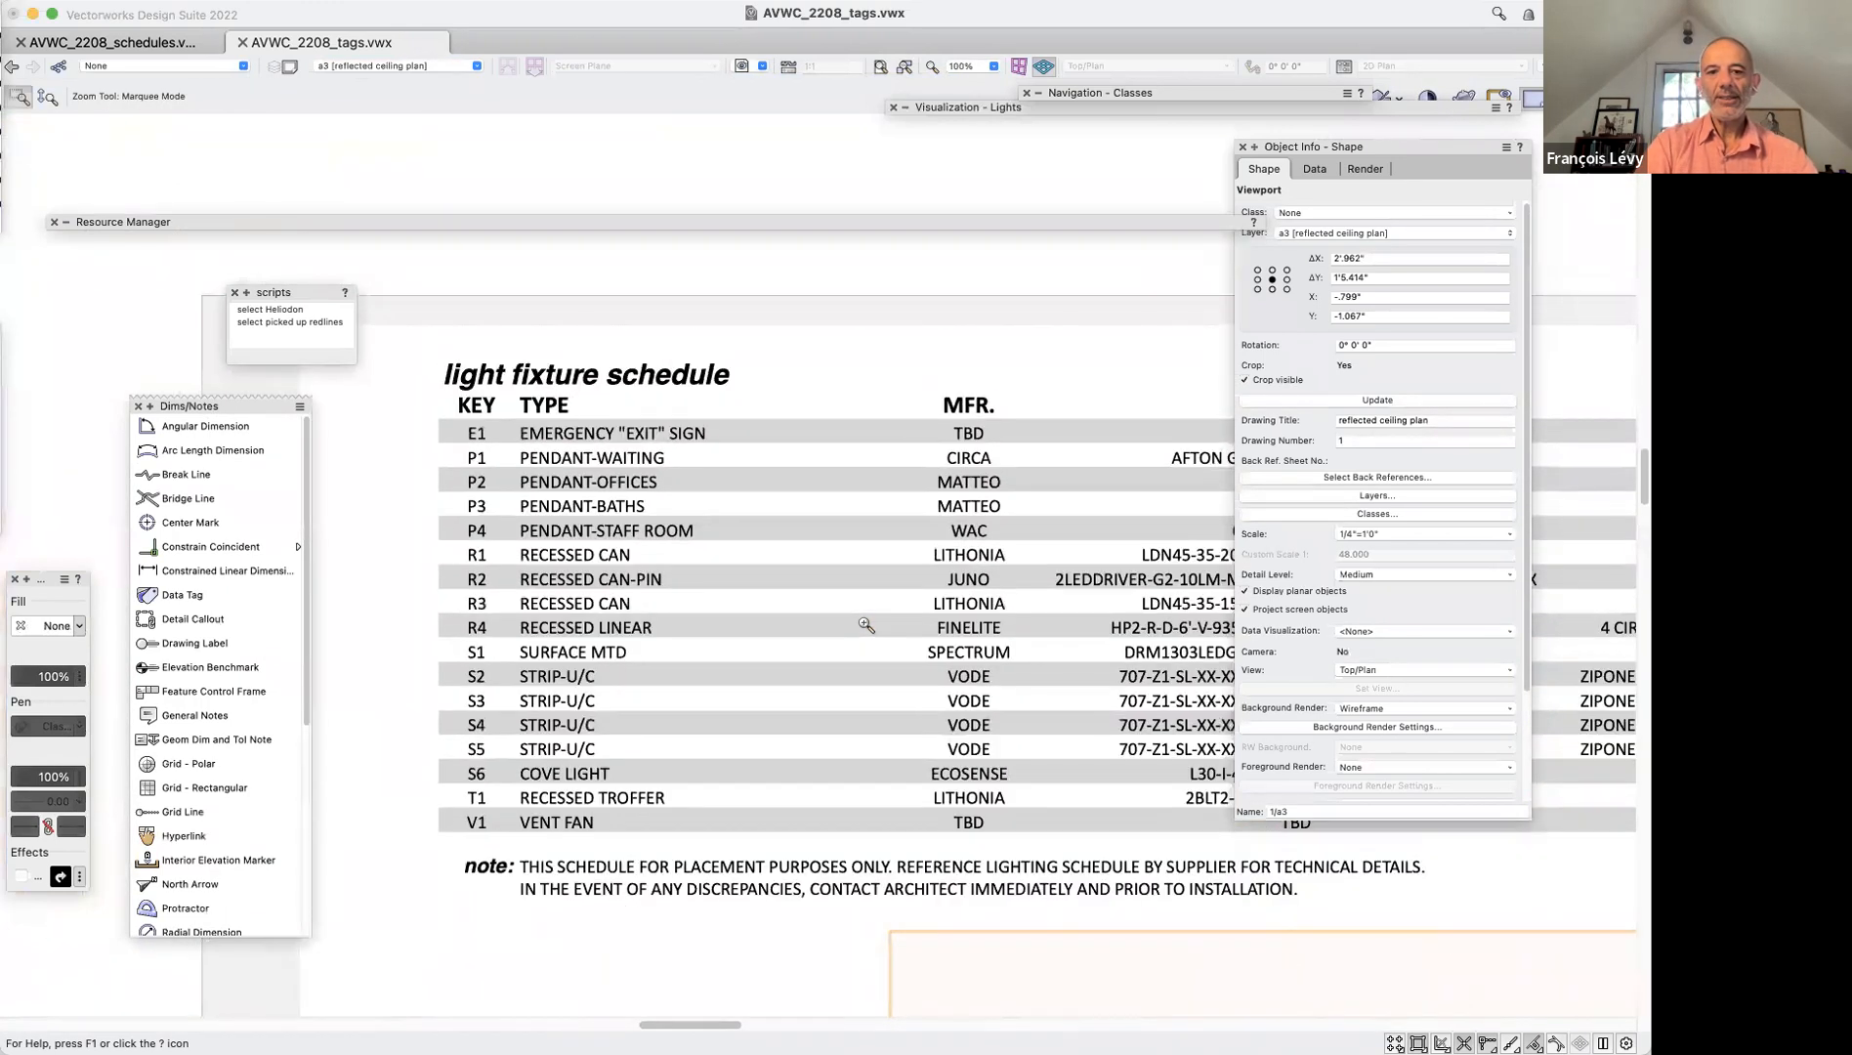
scroll(864, 623, down, 1)
key(x)
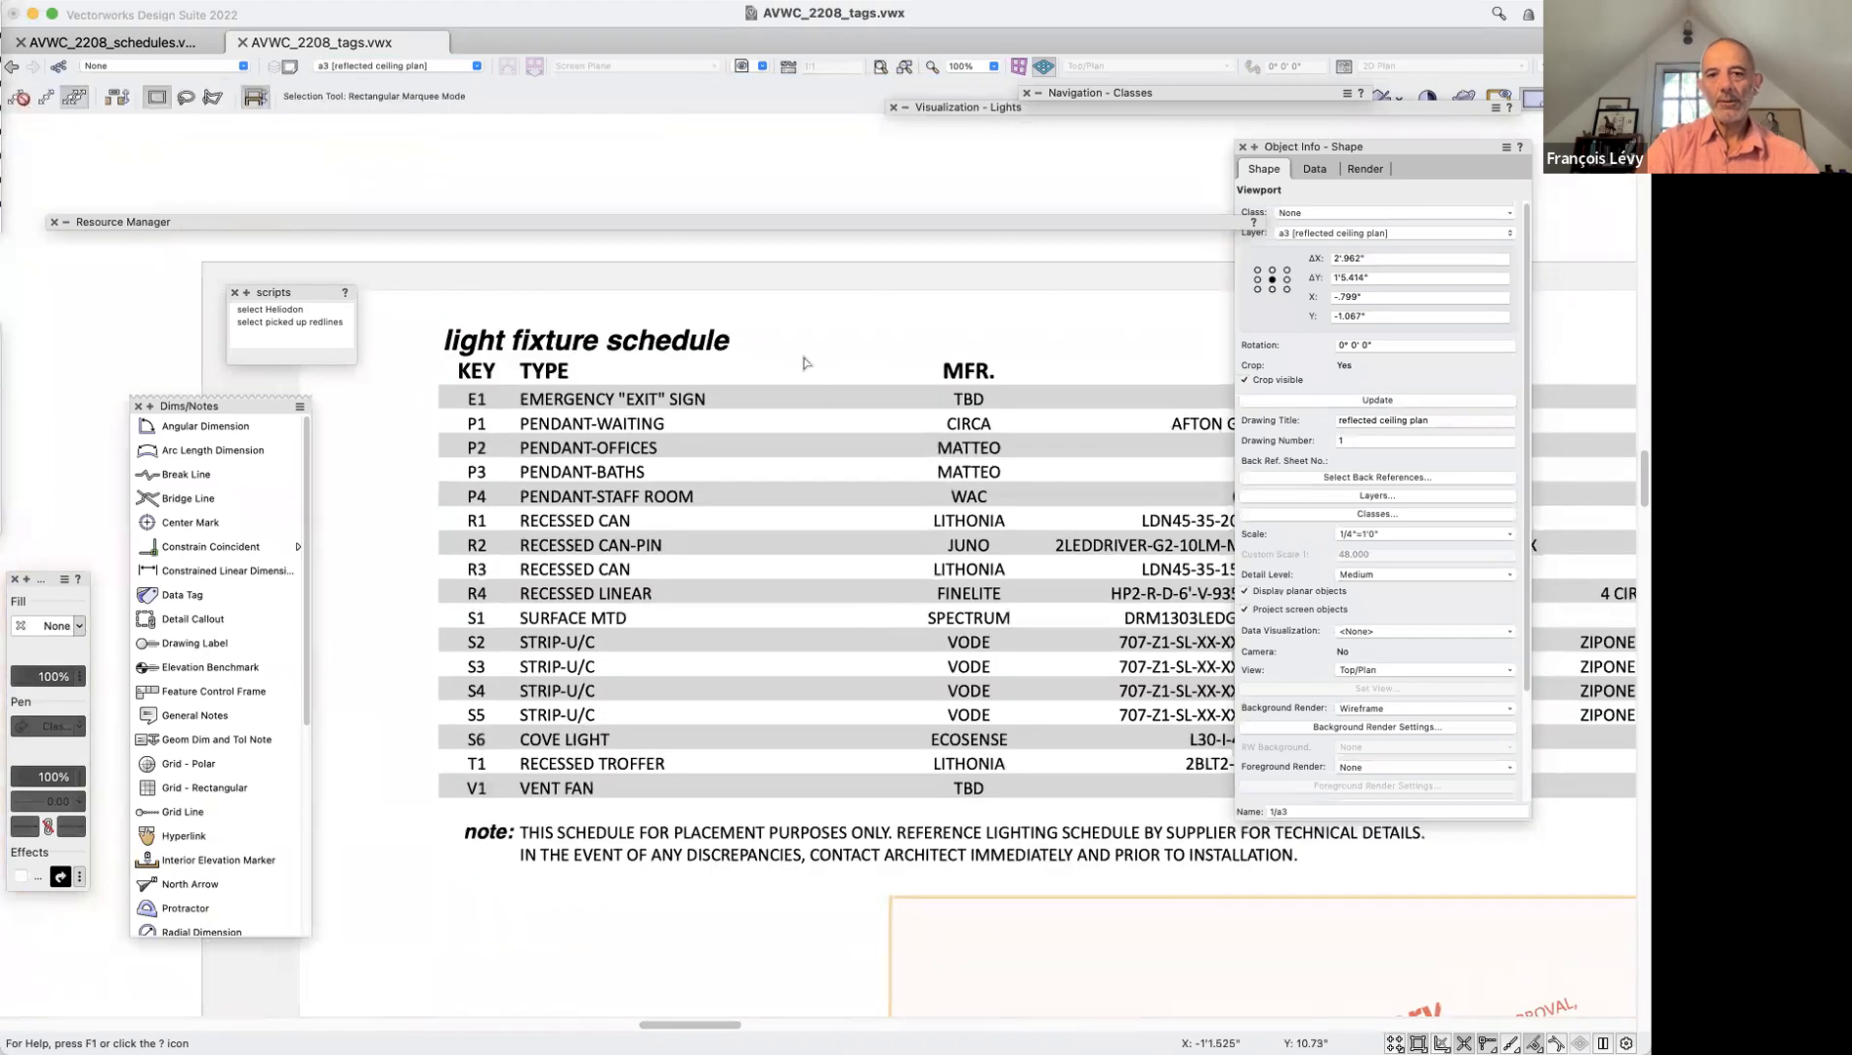
double_click(766, 356)
click(749, 349)
double_click(748, 350)
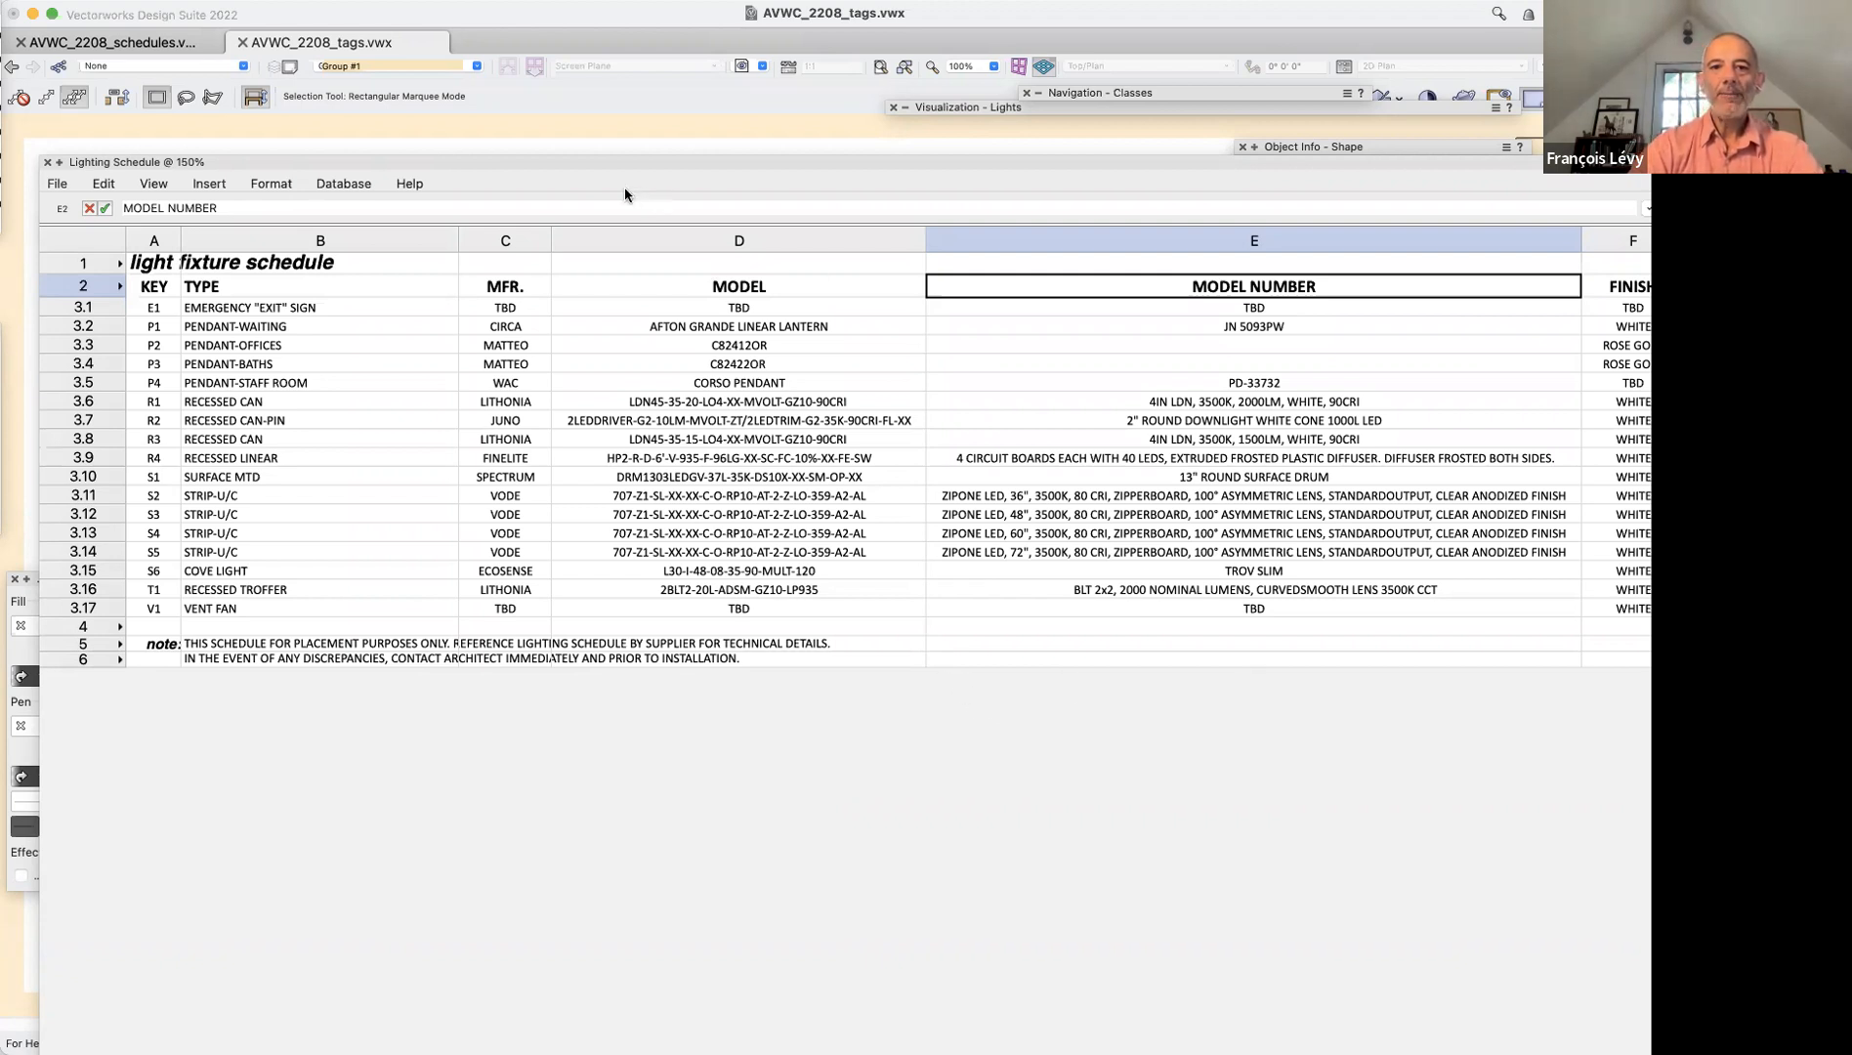
click(47, 162)
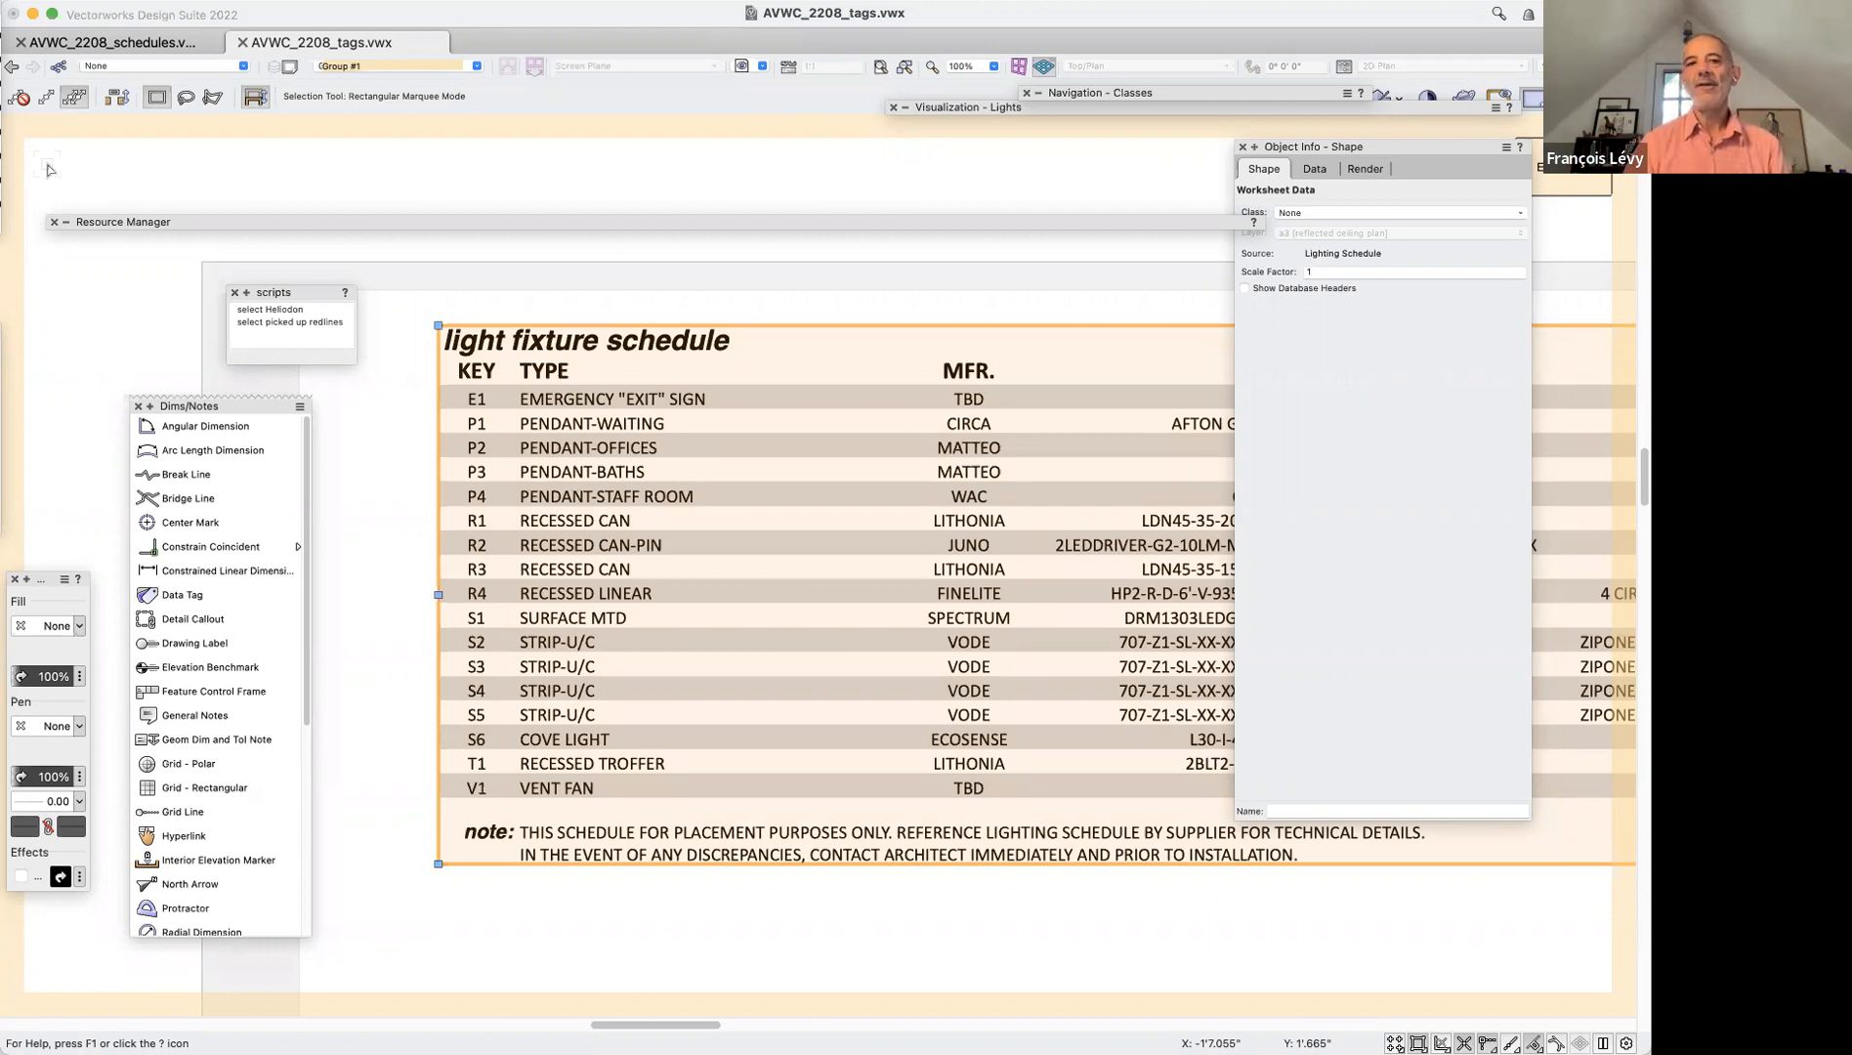
Search the preformatted reports in Create Report for "wall" and leave without creating a report
click(405, 3)
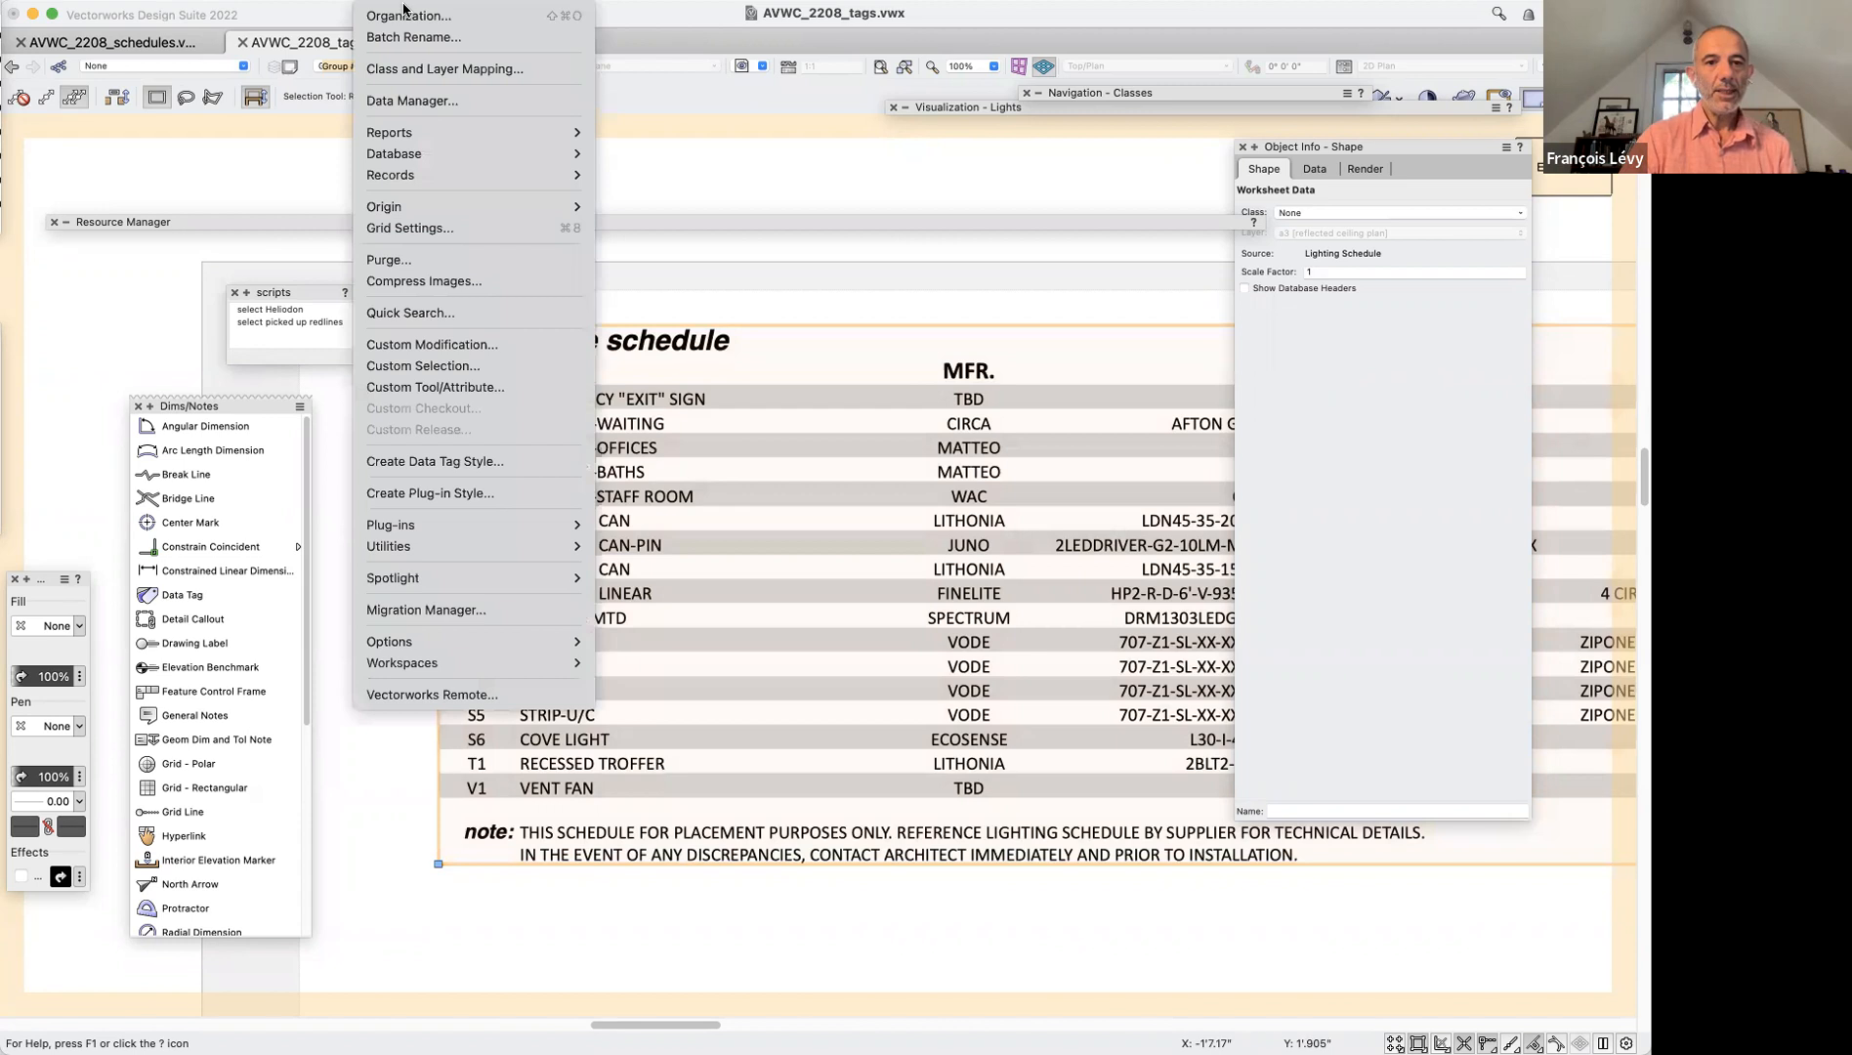
mouse_move(406, 132)
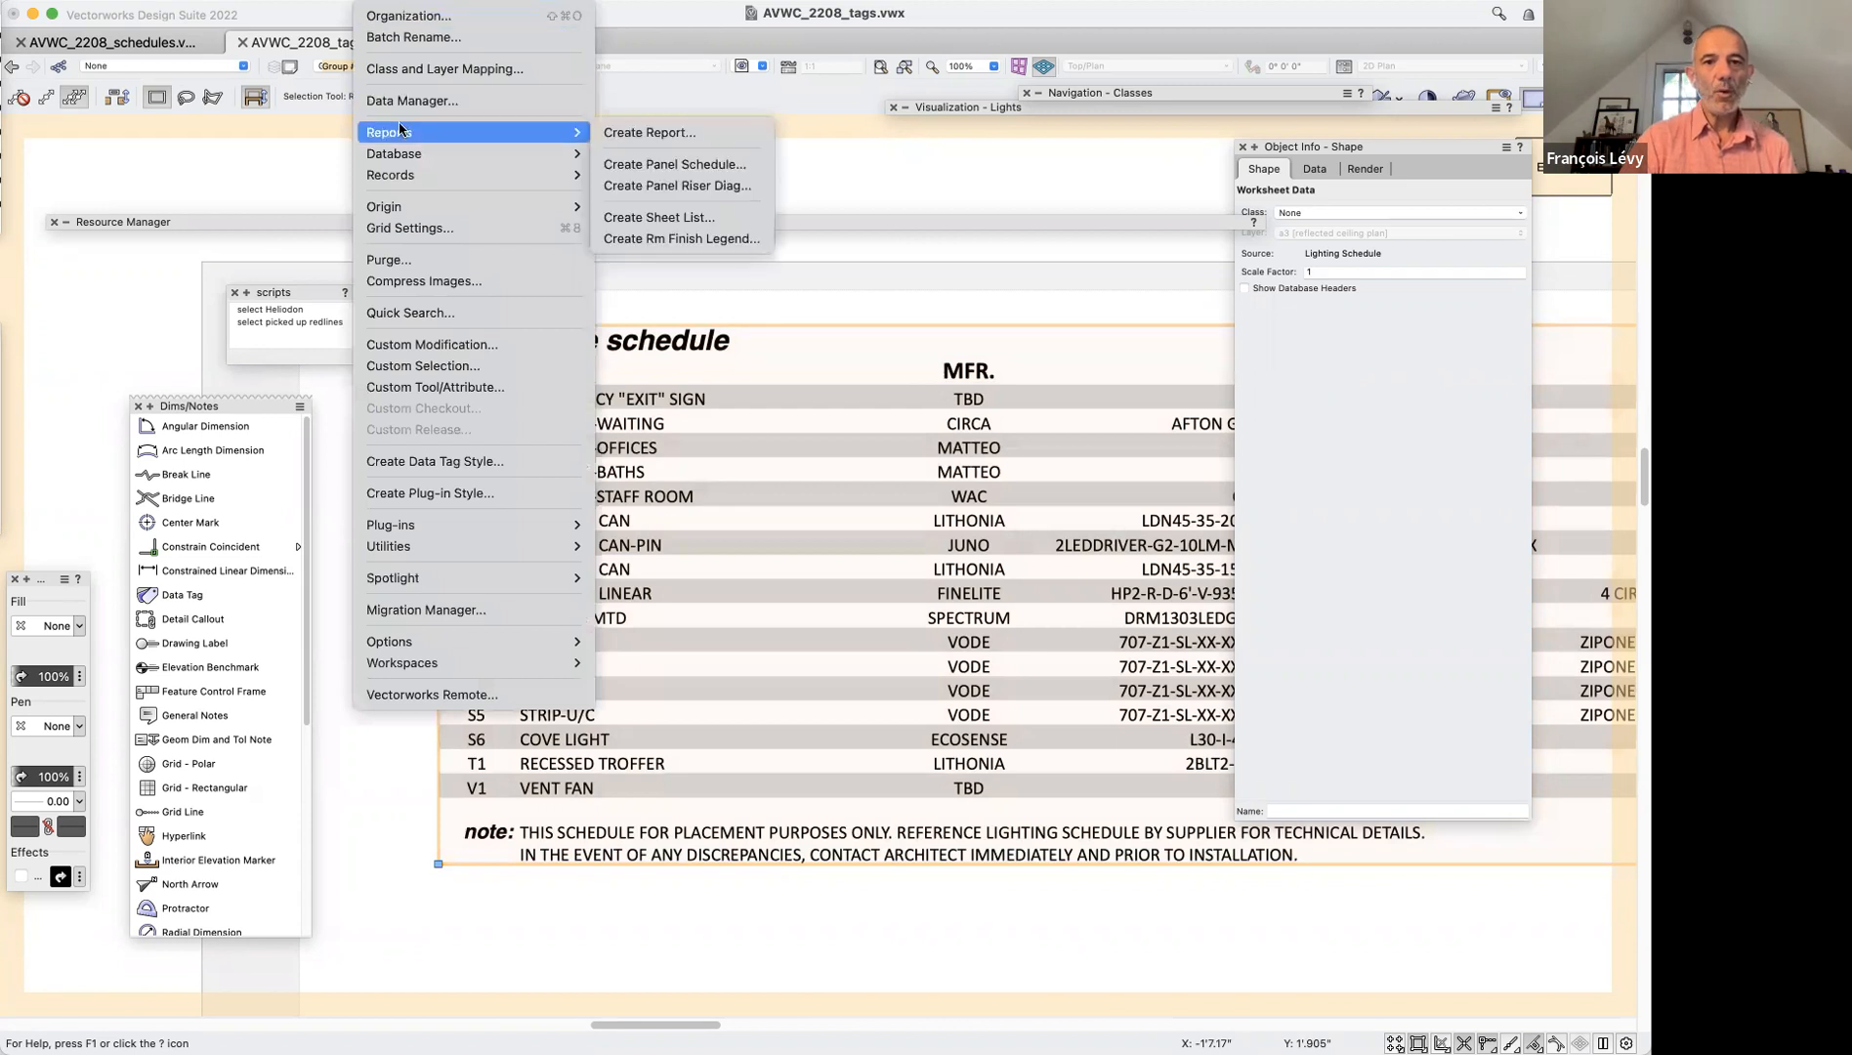
click(692, 134)
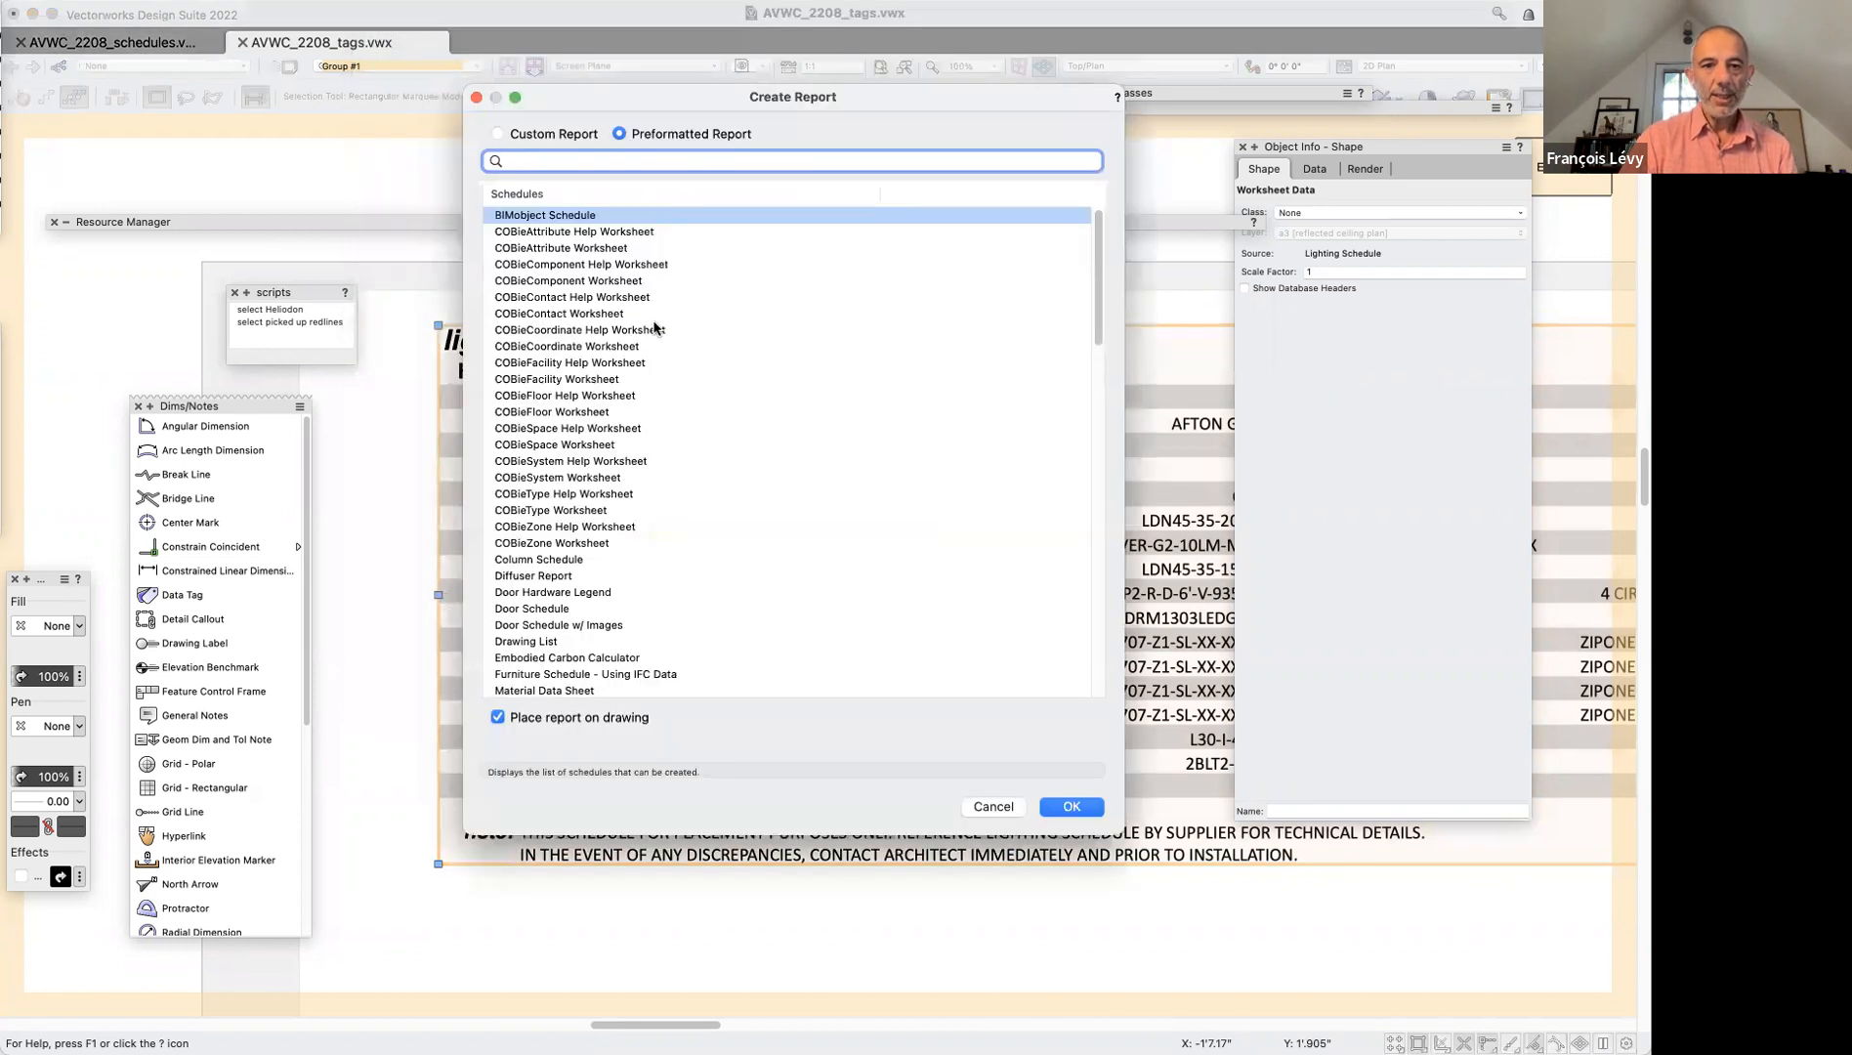
text(wall)
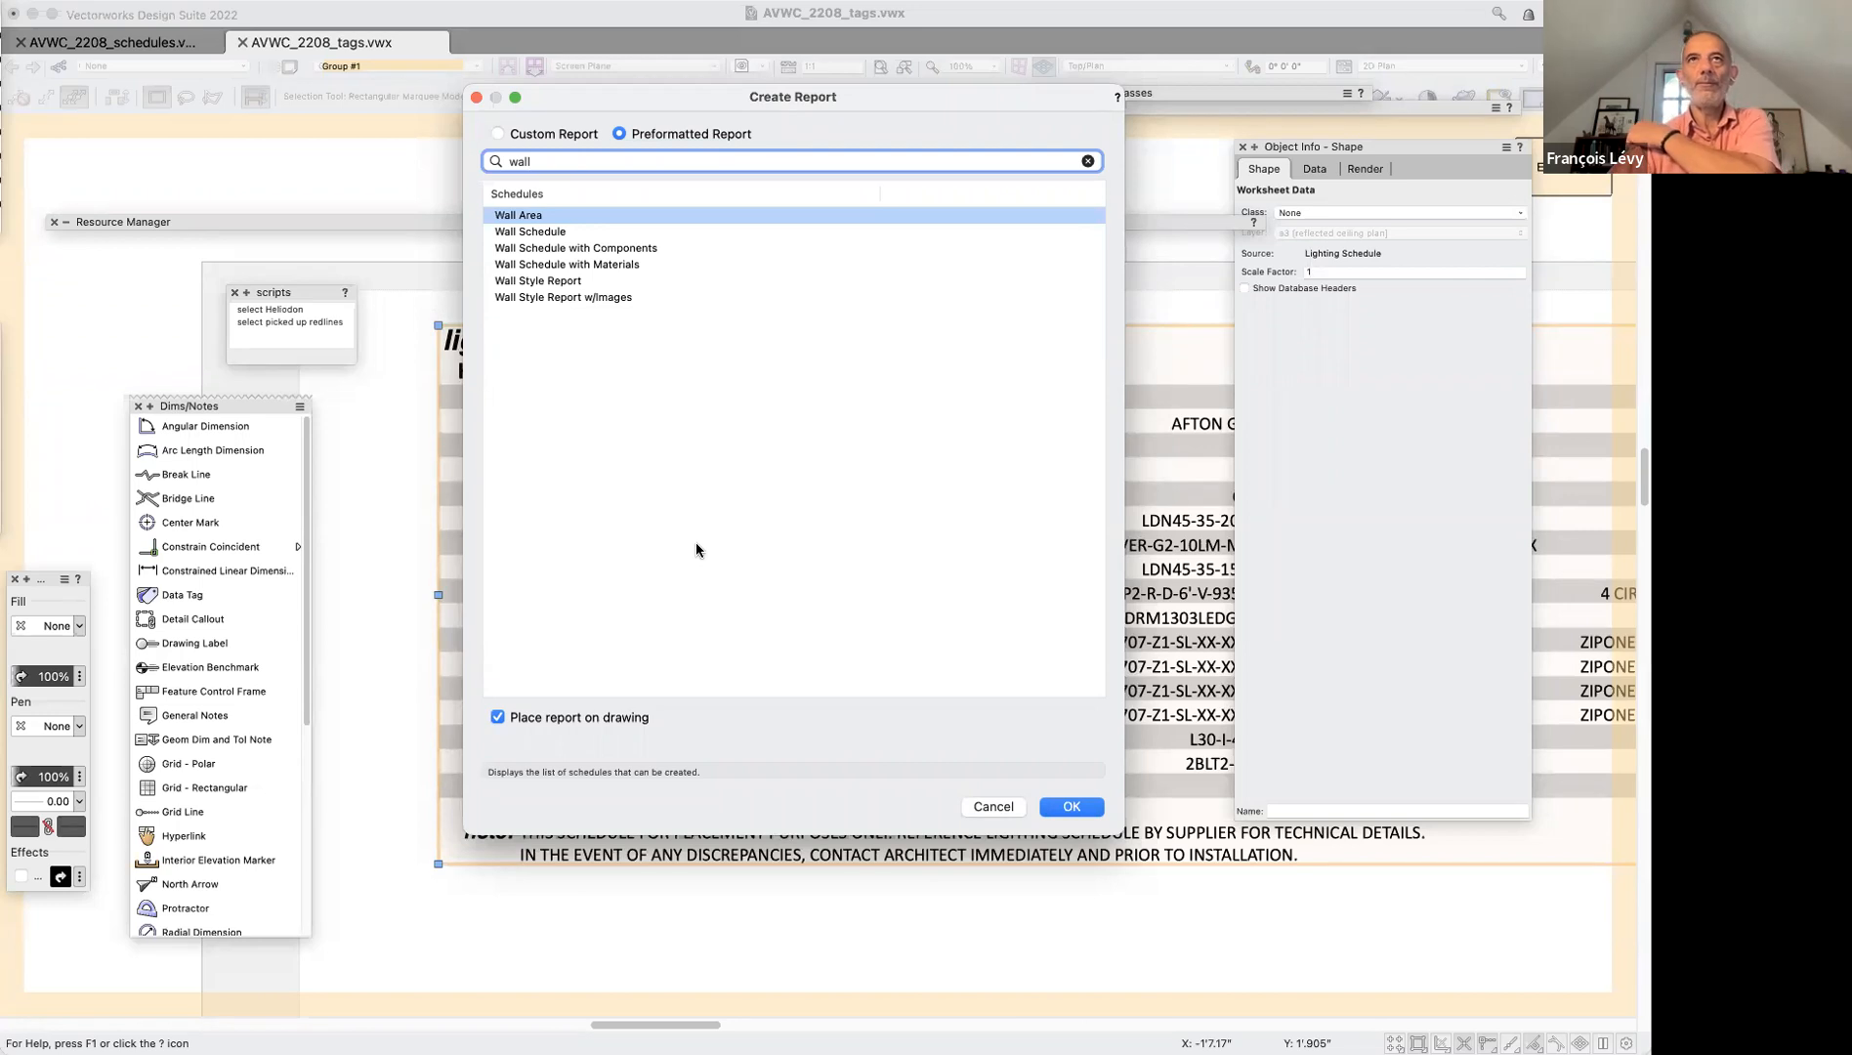
click(1001, 807)
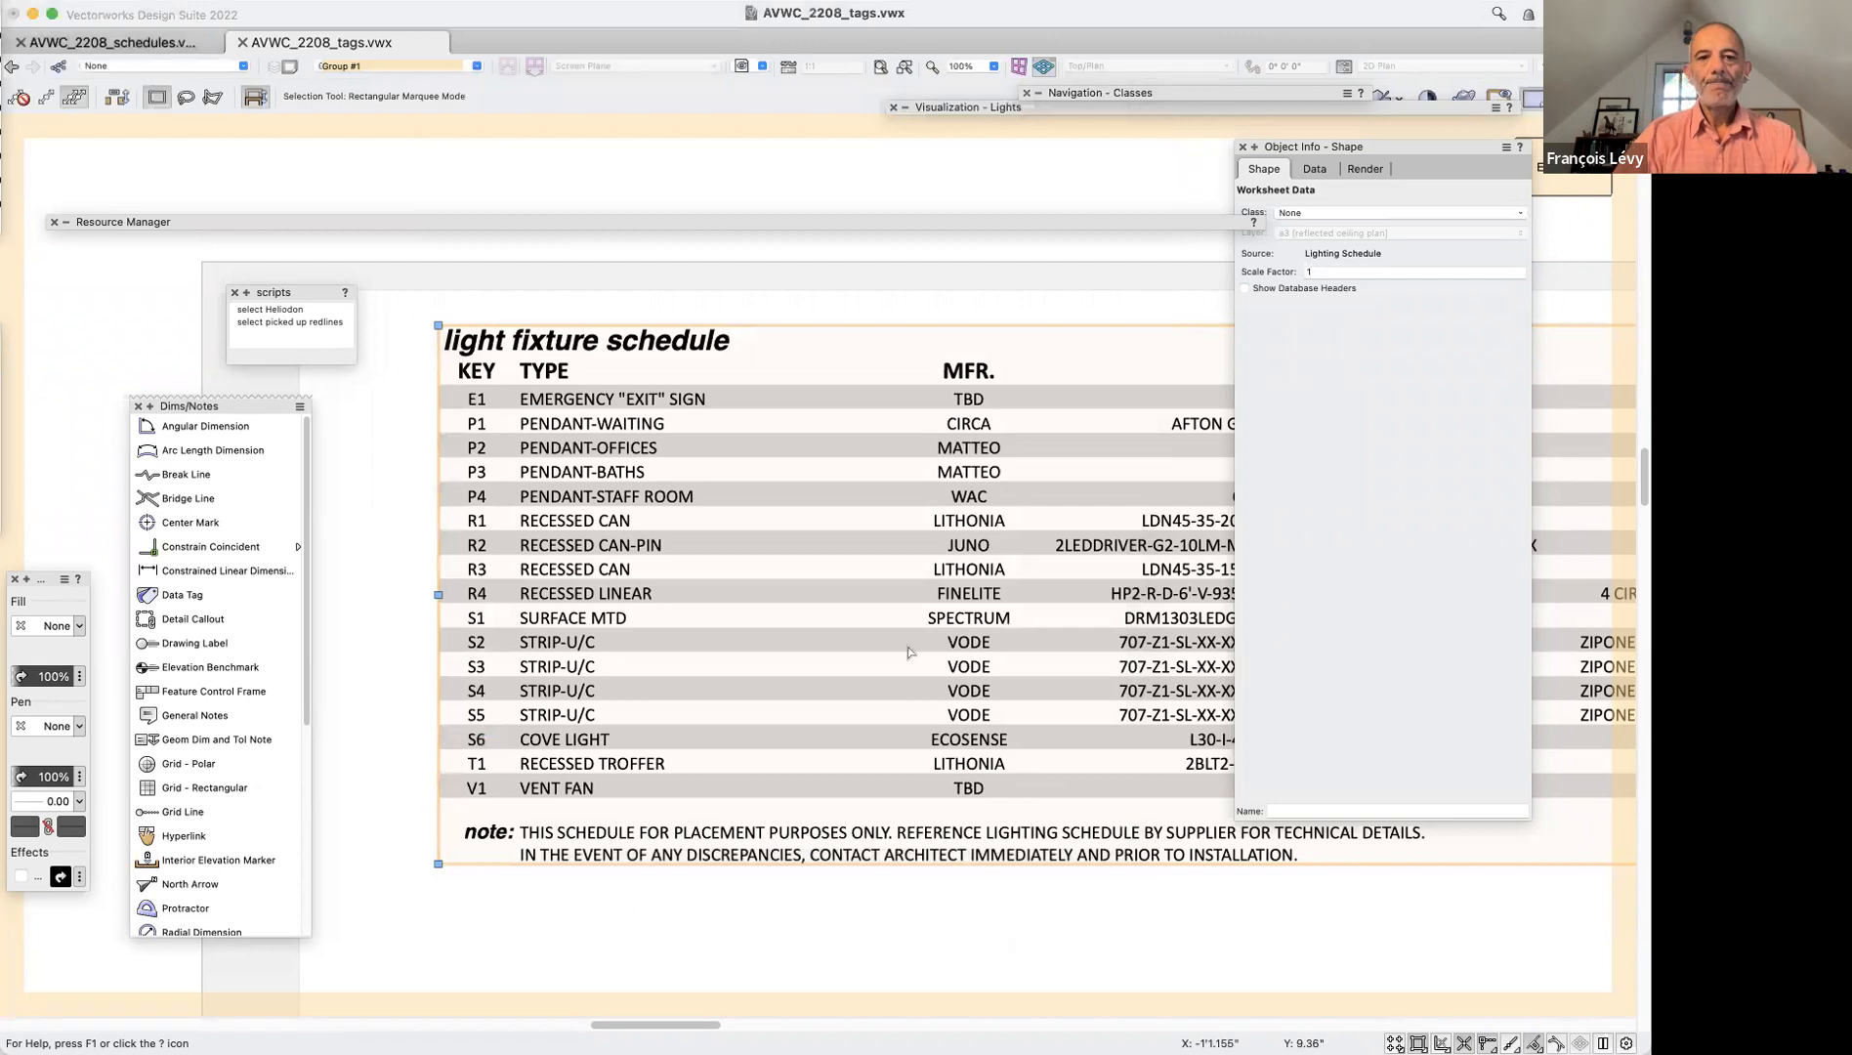
Switch to AVWC_2208_schedules.vwx and bring up the saved view "5 furniture plan"
click(154, 34)
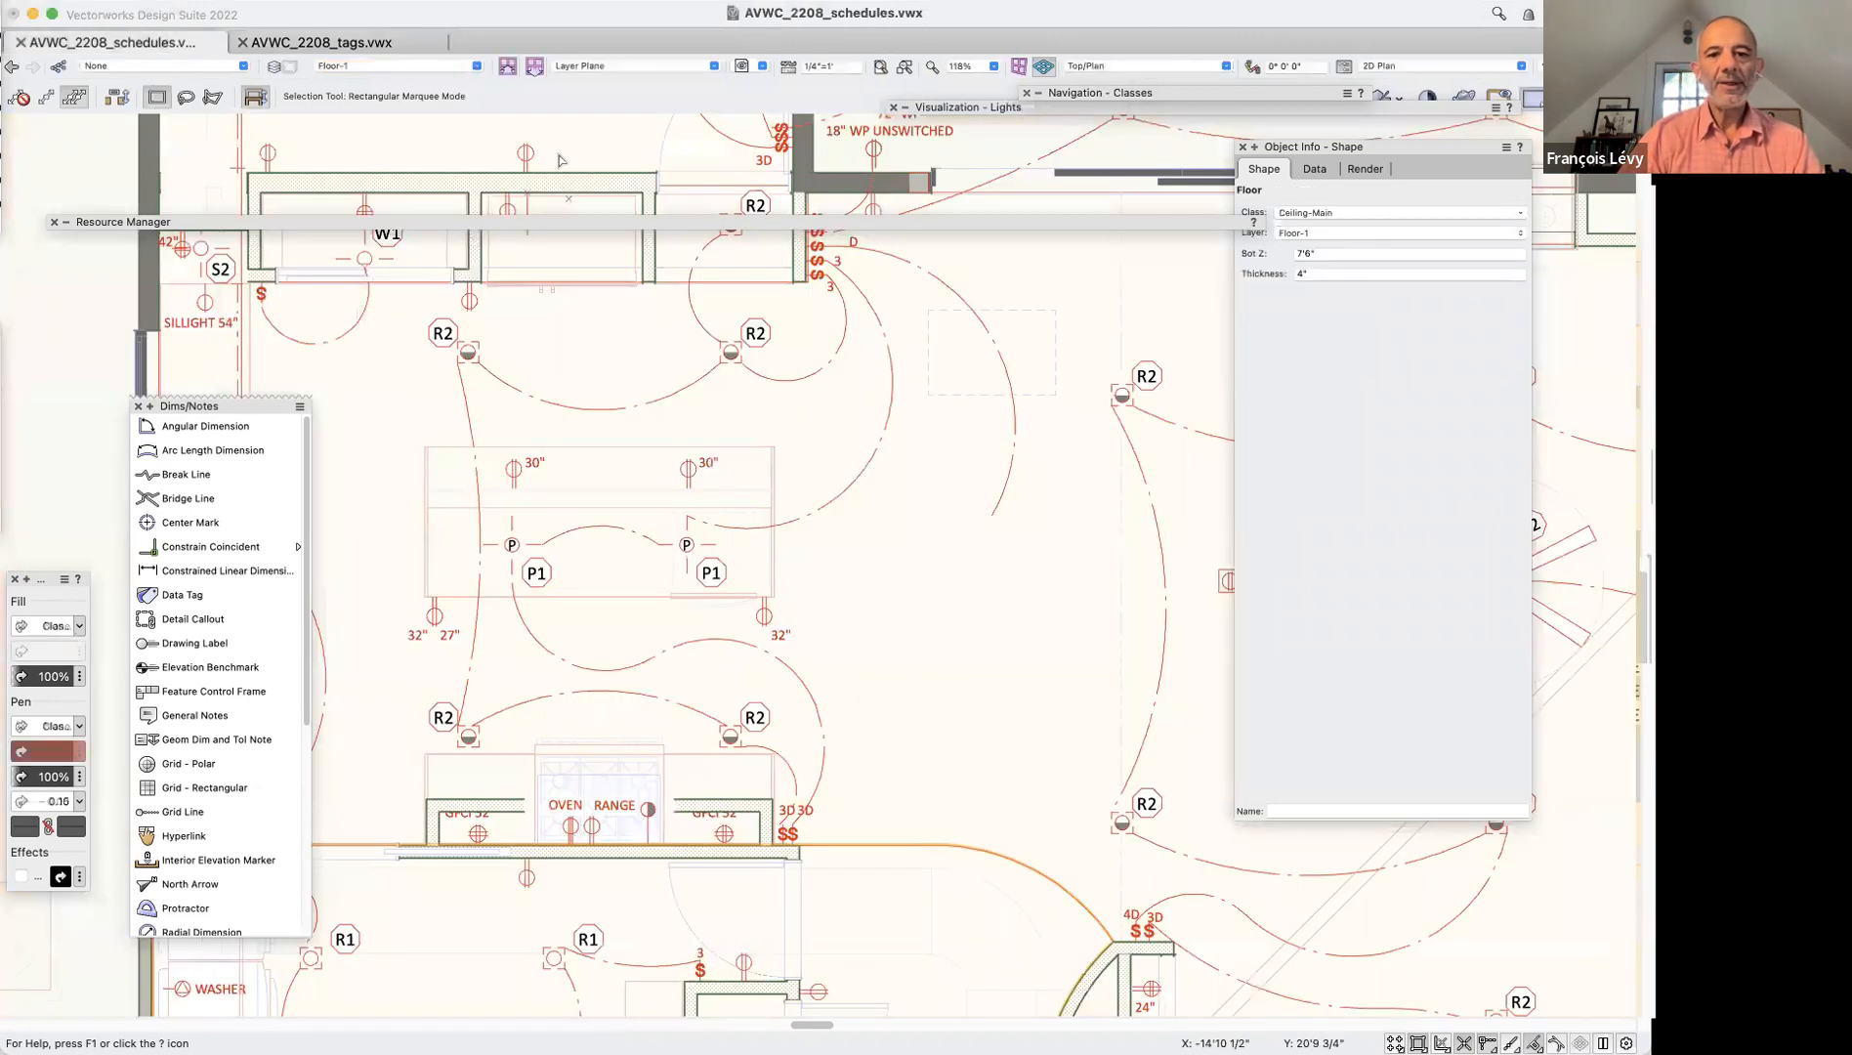
key(super+4)
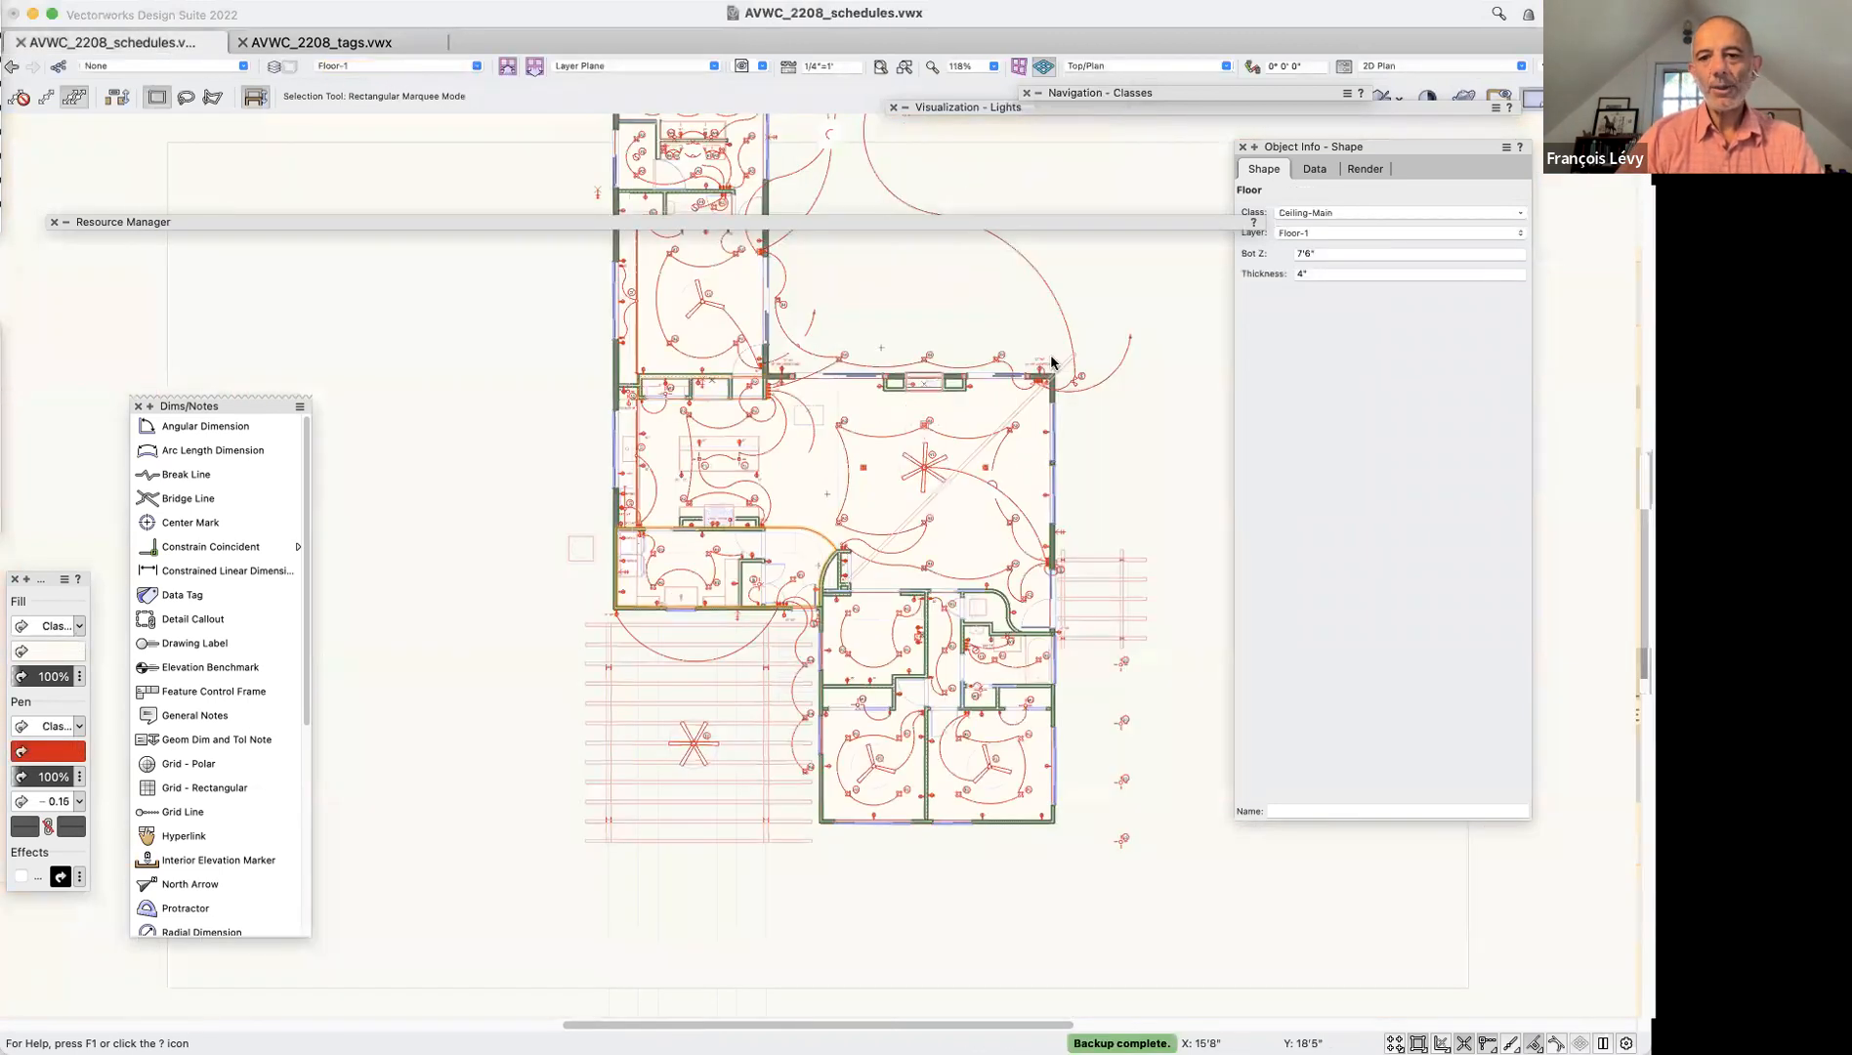
click(1176, 461)
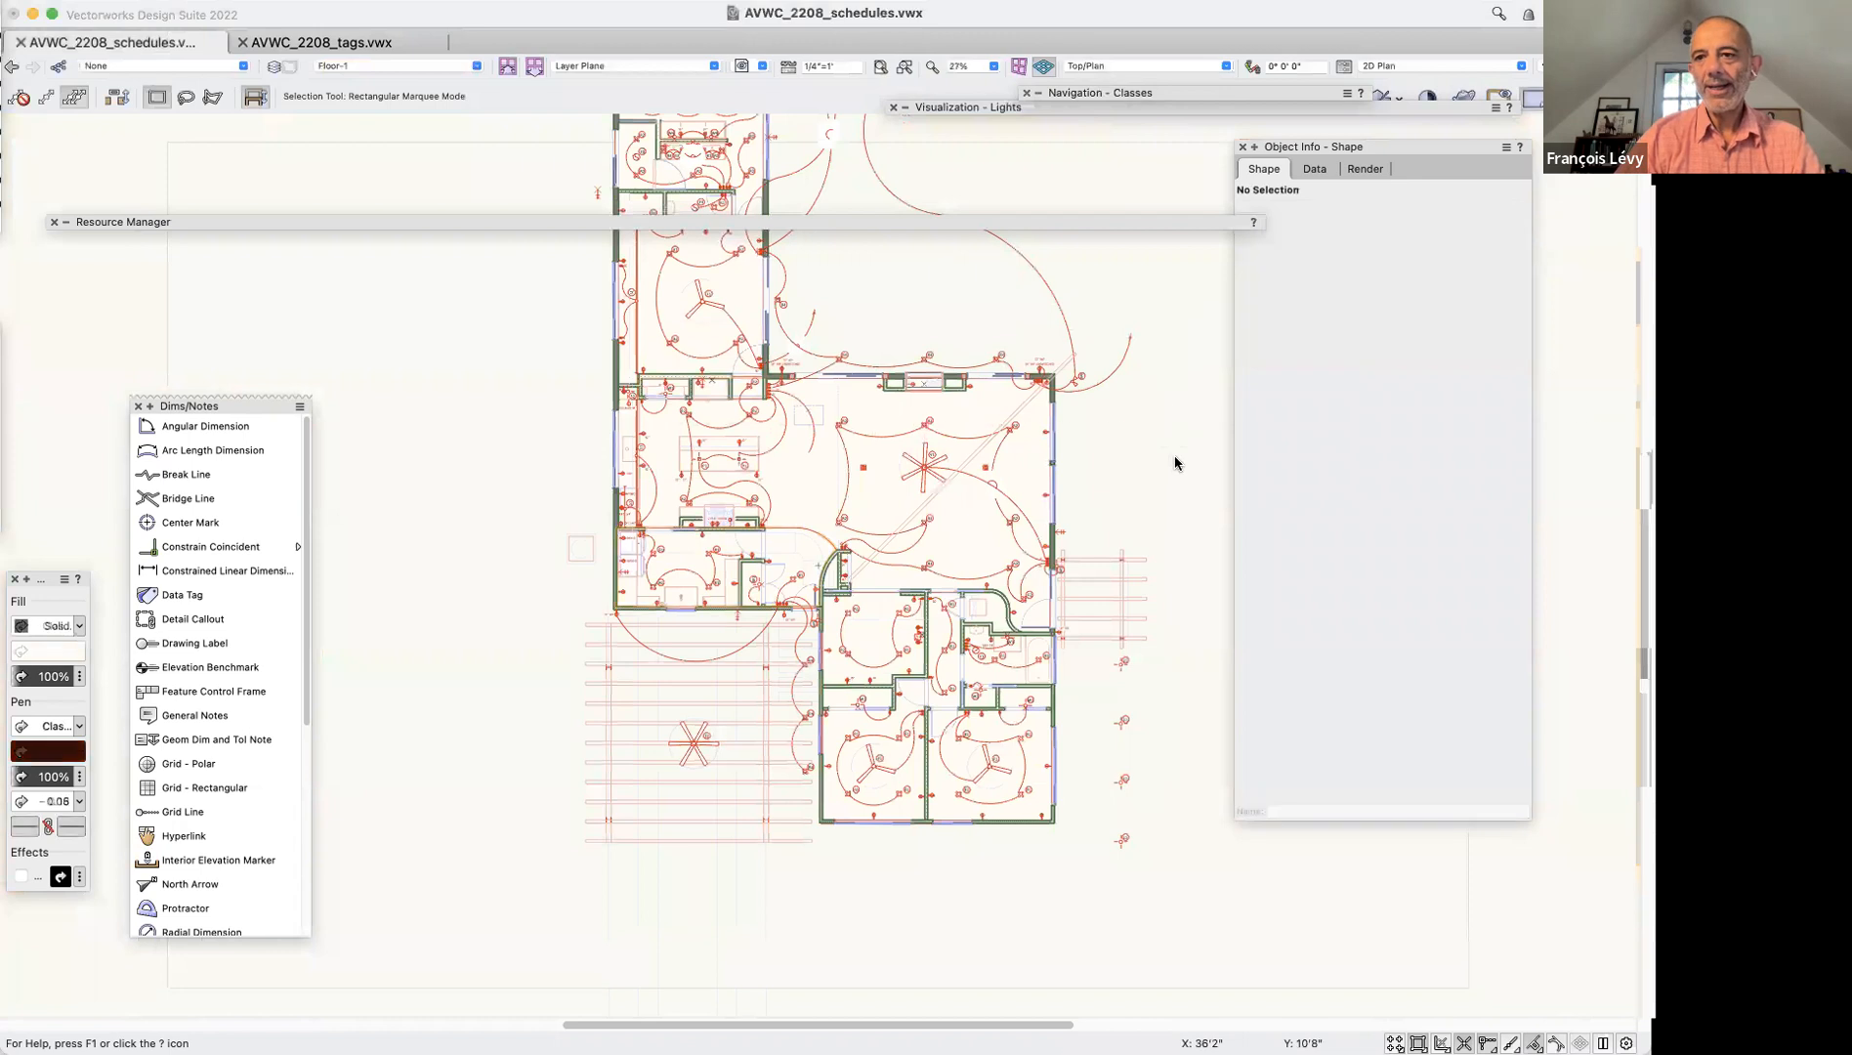
double_click(1386, 148)
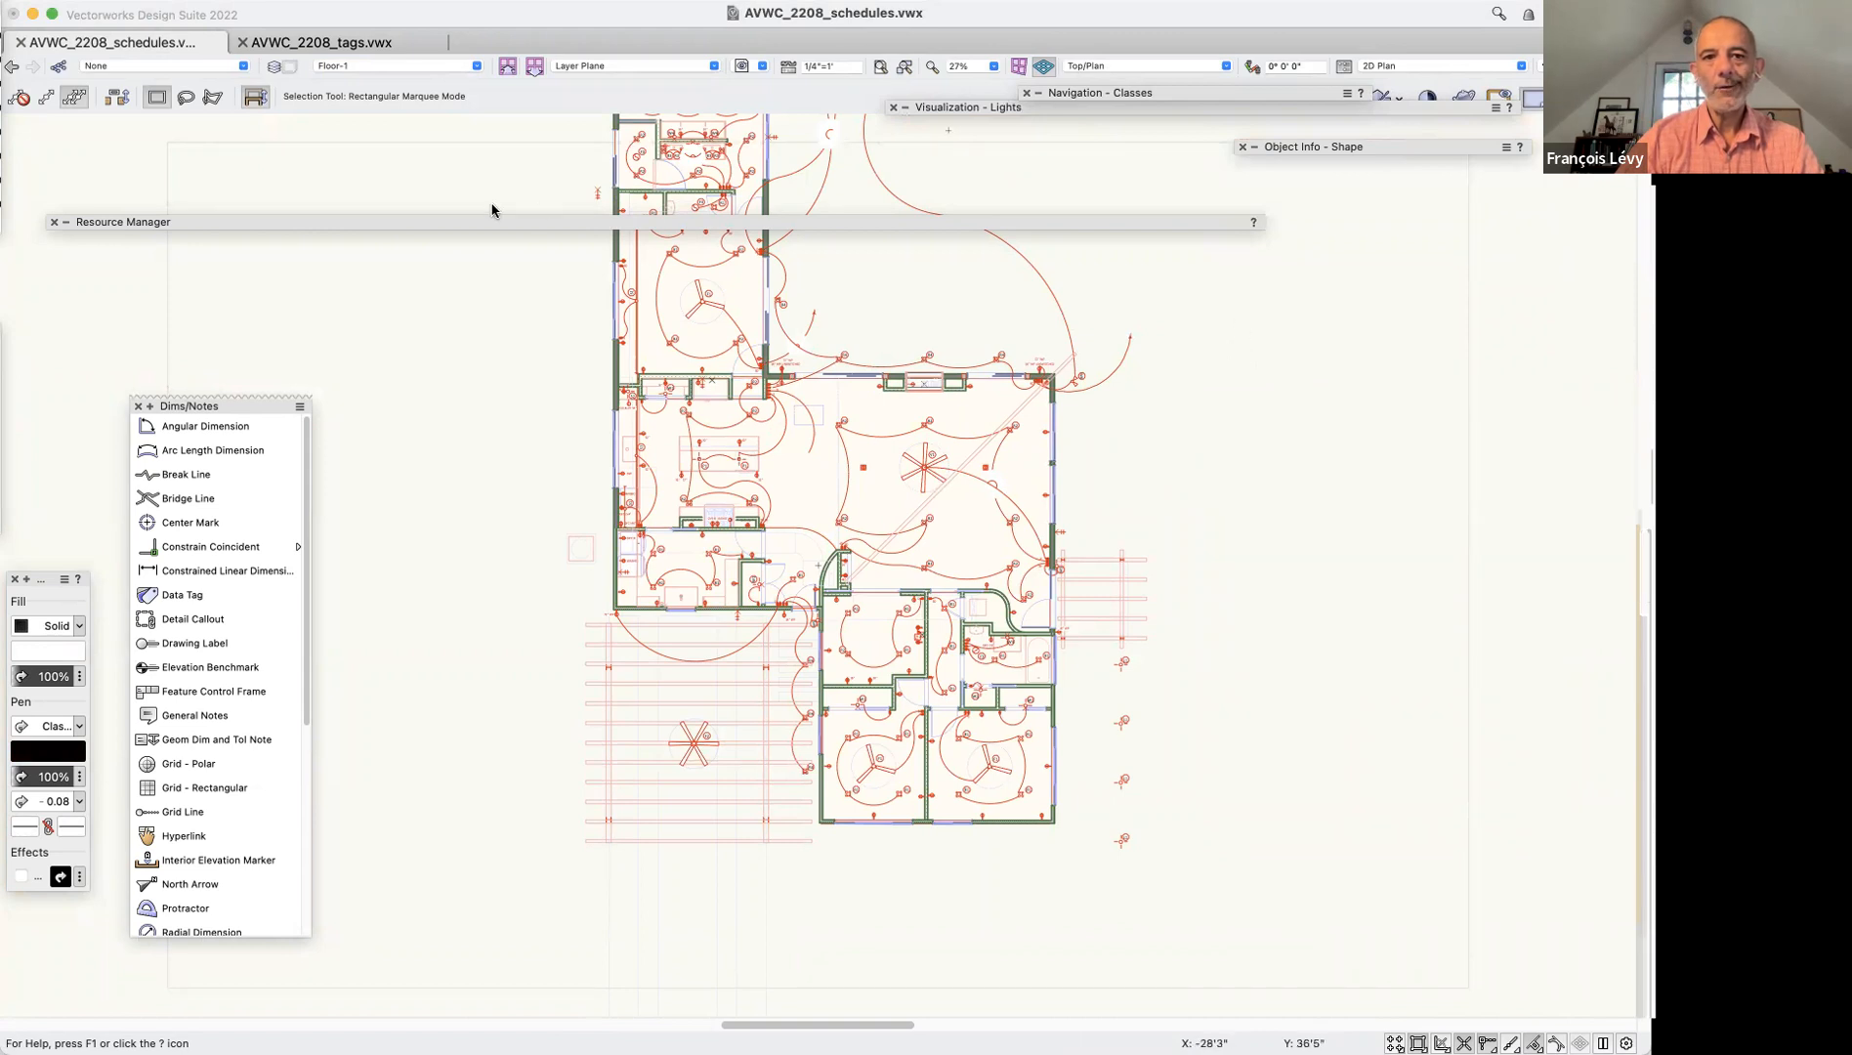
click(742, 67)
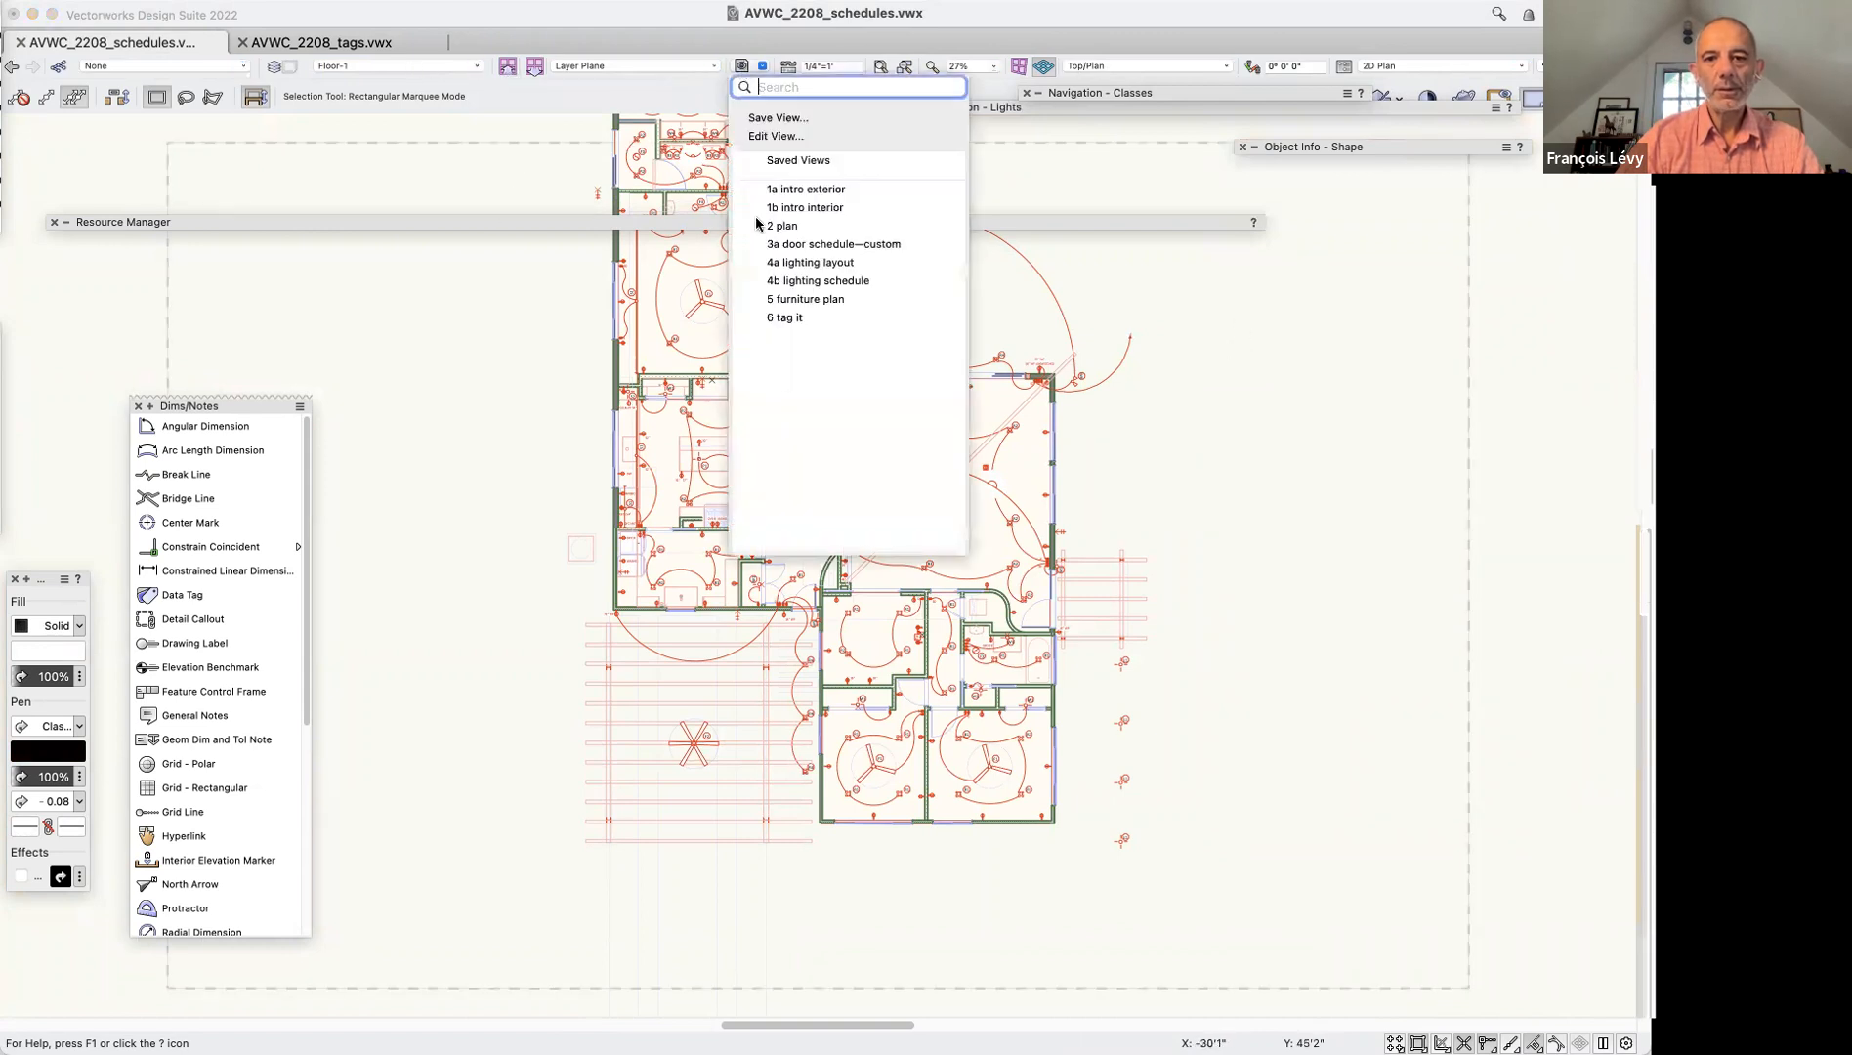
click(836, 301)
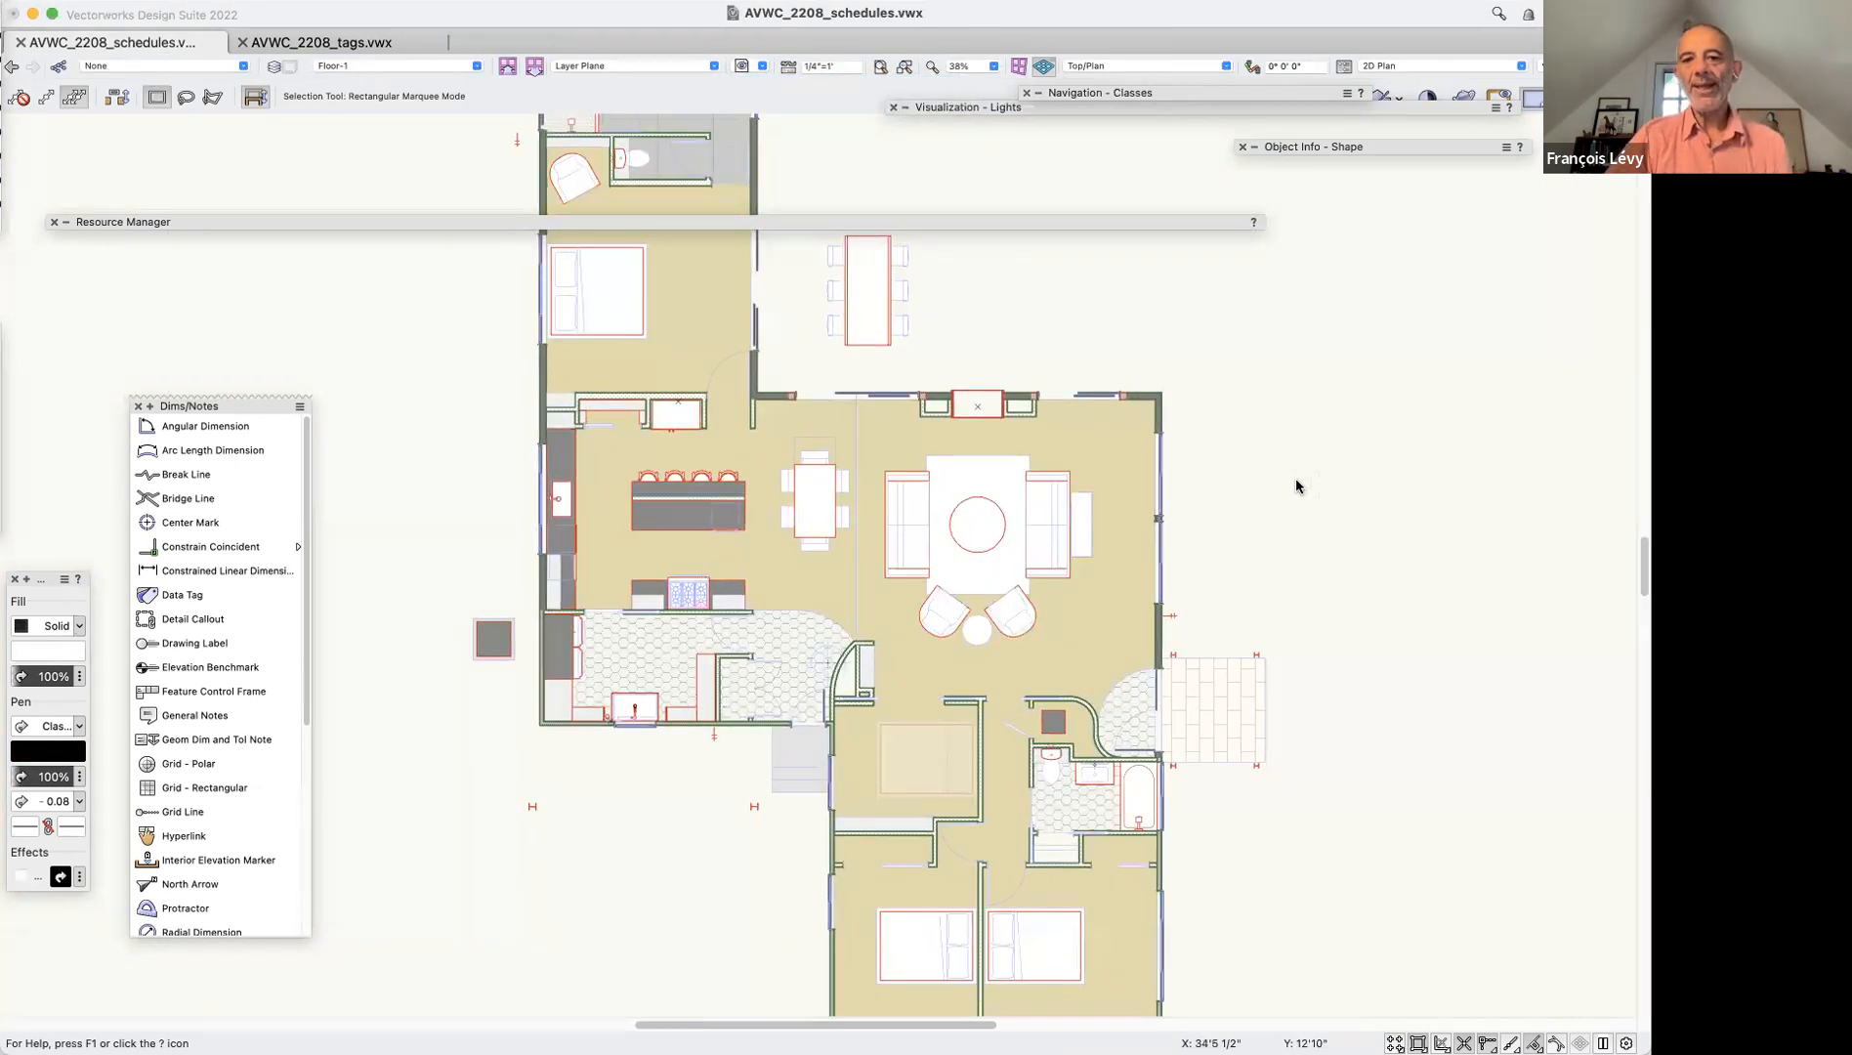
Inspect the living room sofa's shape and data properties, and select the round coffee table between the sofas
click(1048, 526)
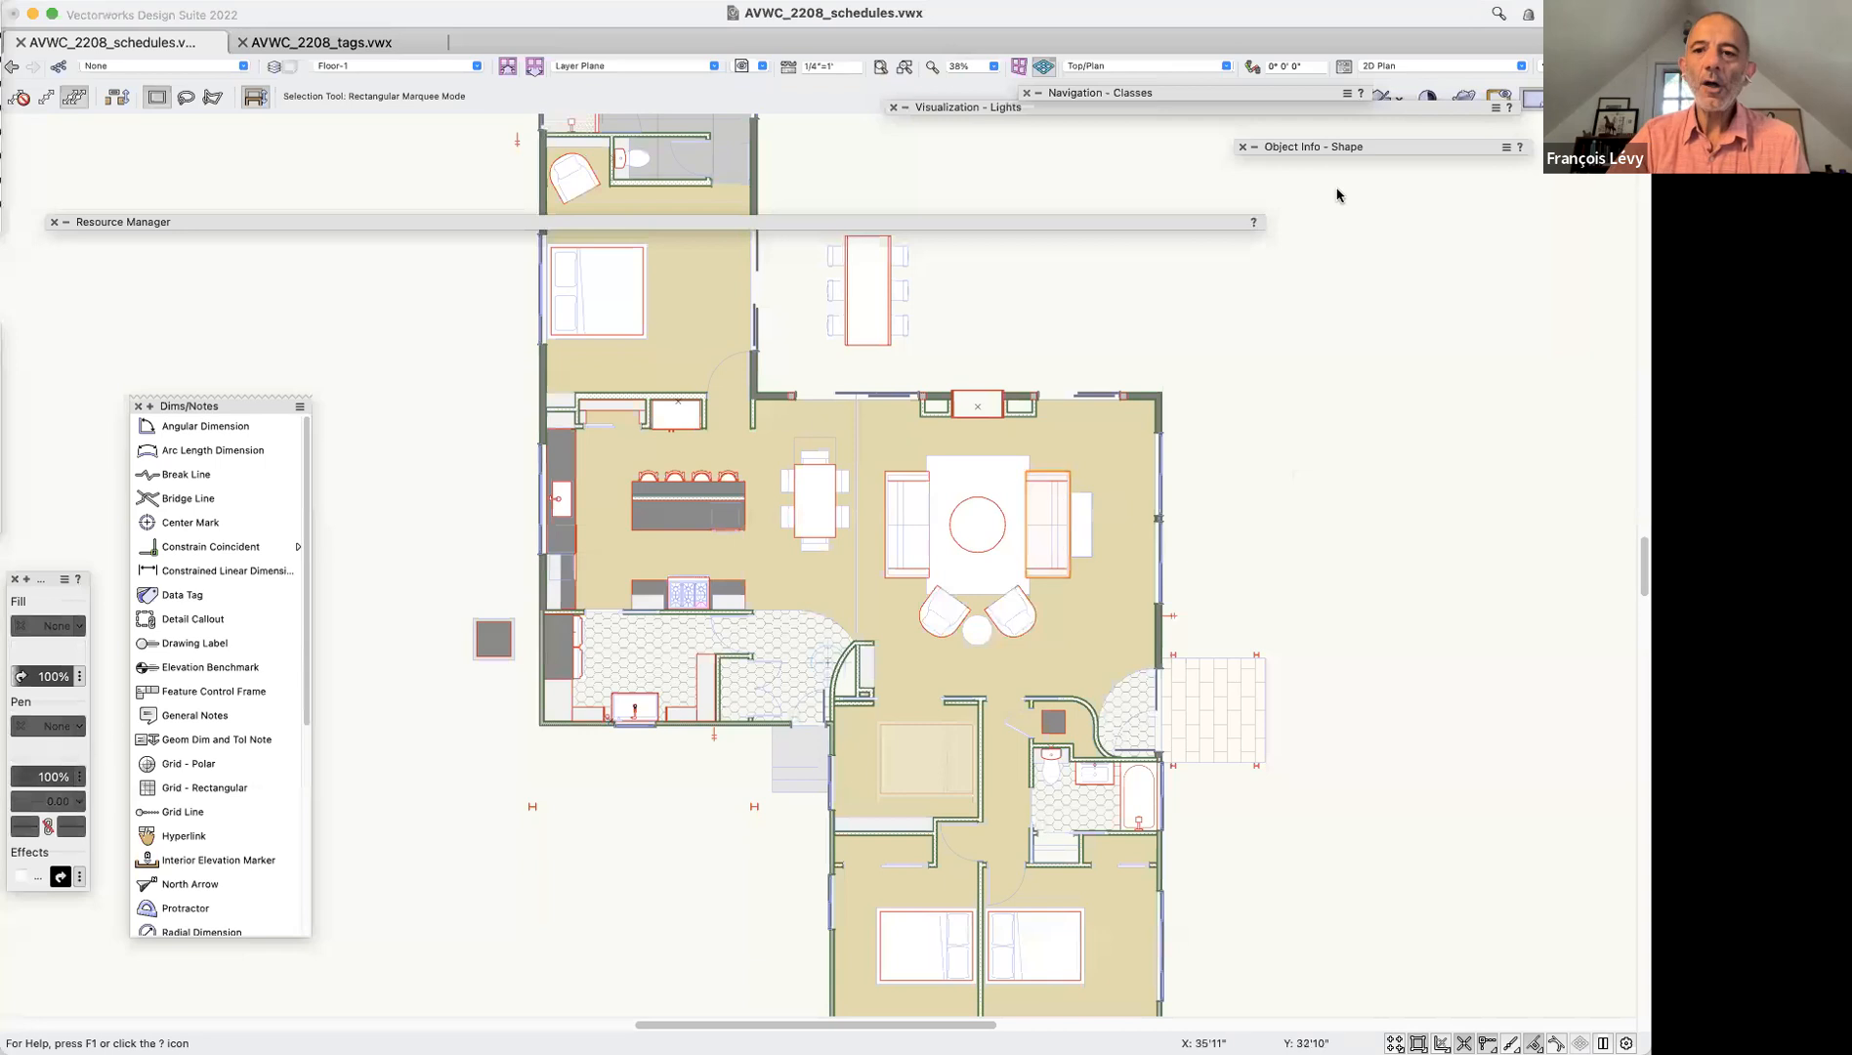
mouse_move(1380, 154)
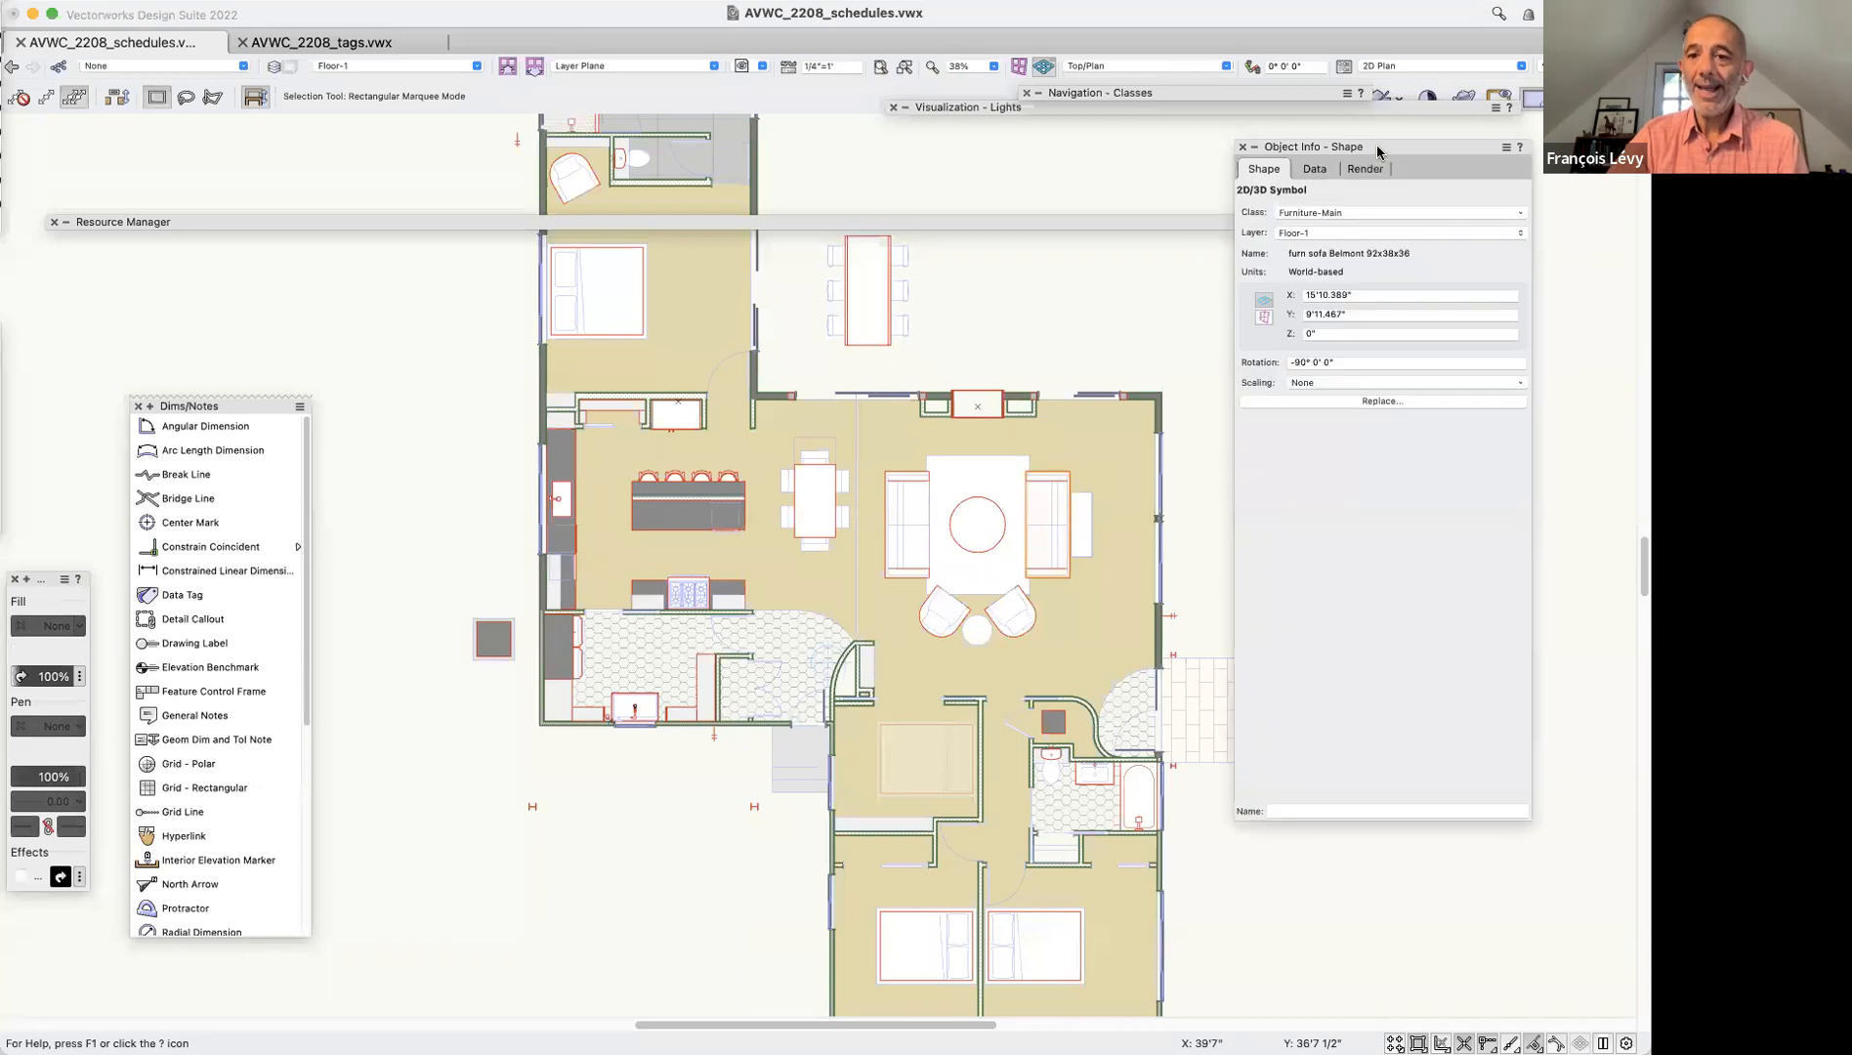
click(1319, 169)
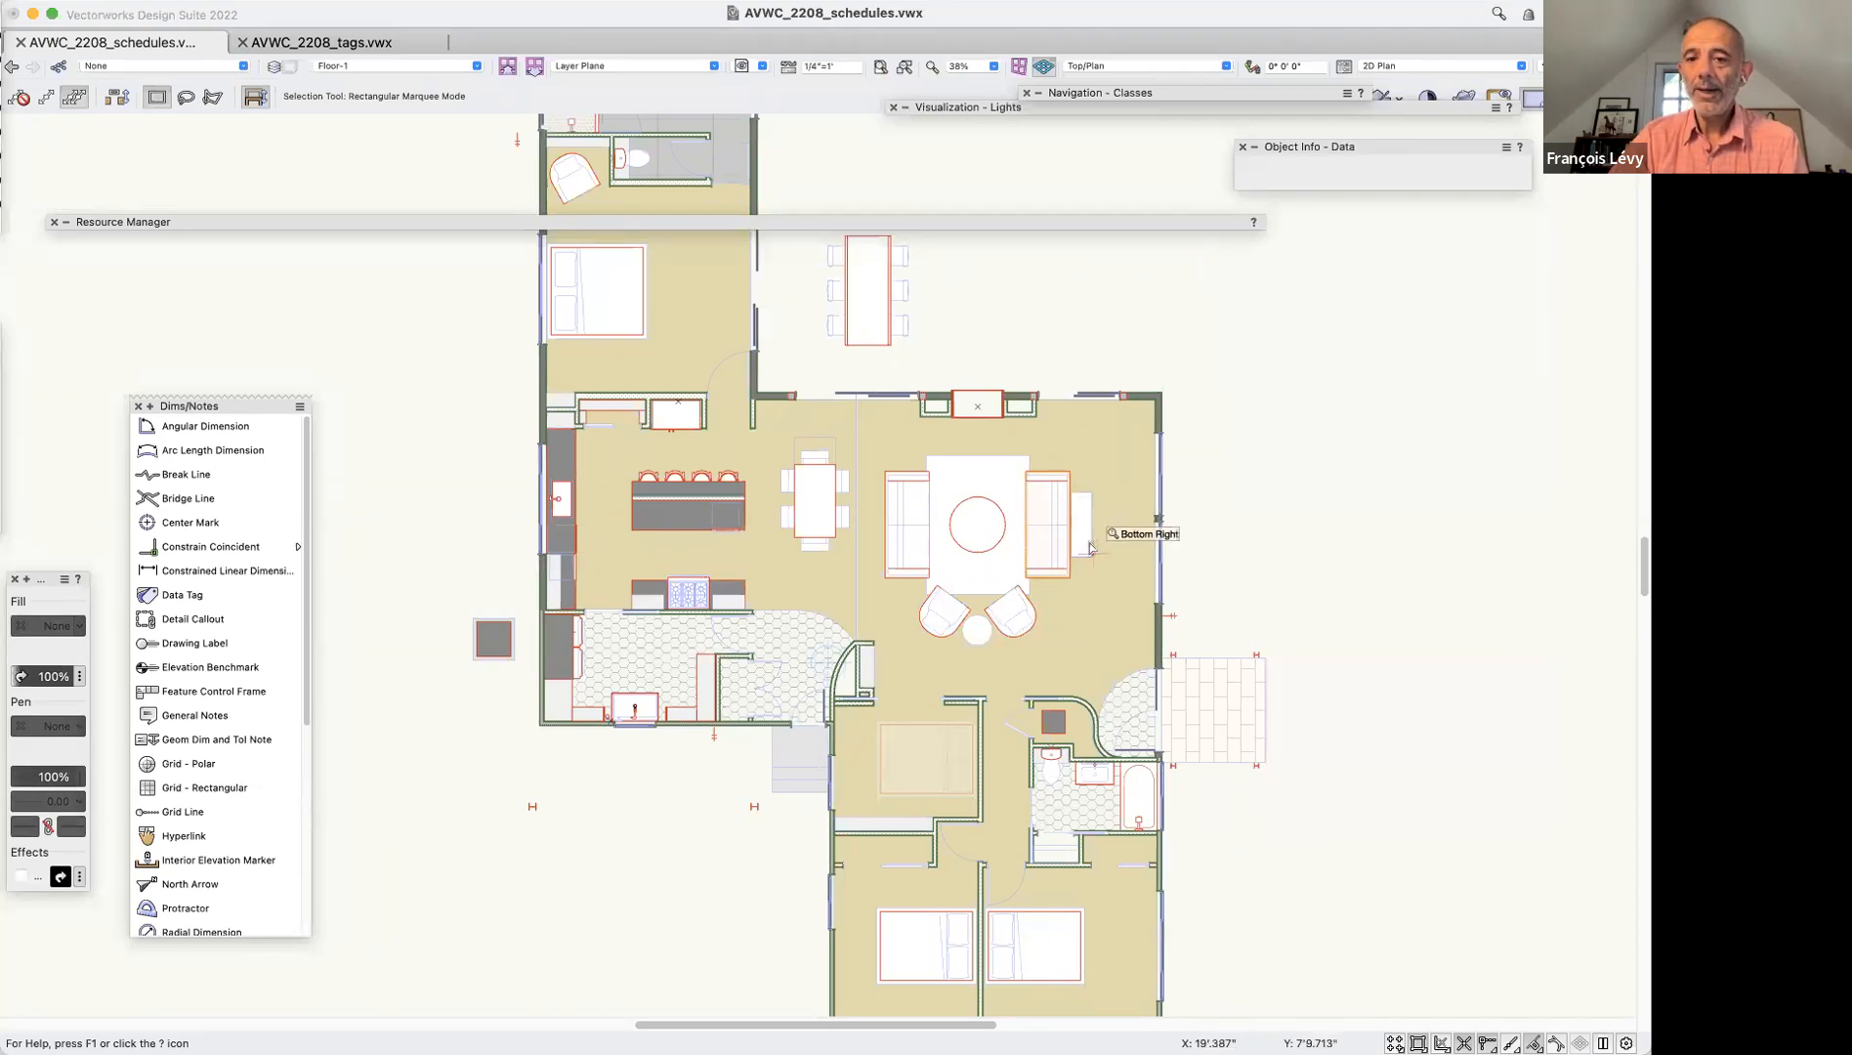
click(1012, 472)
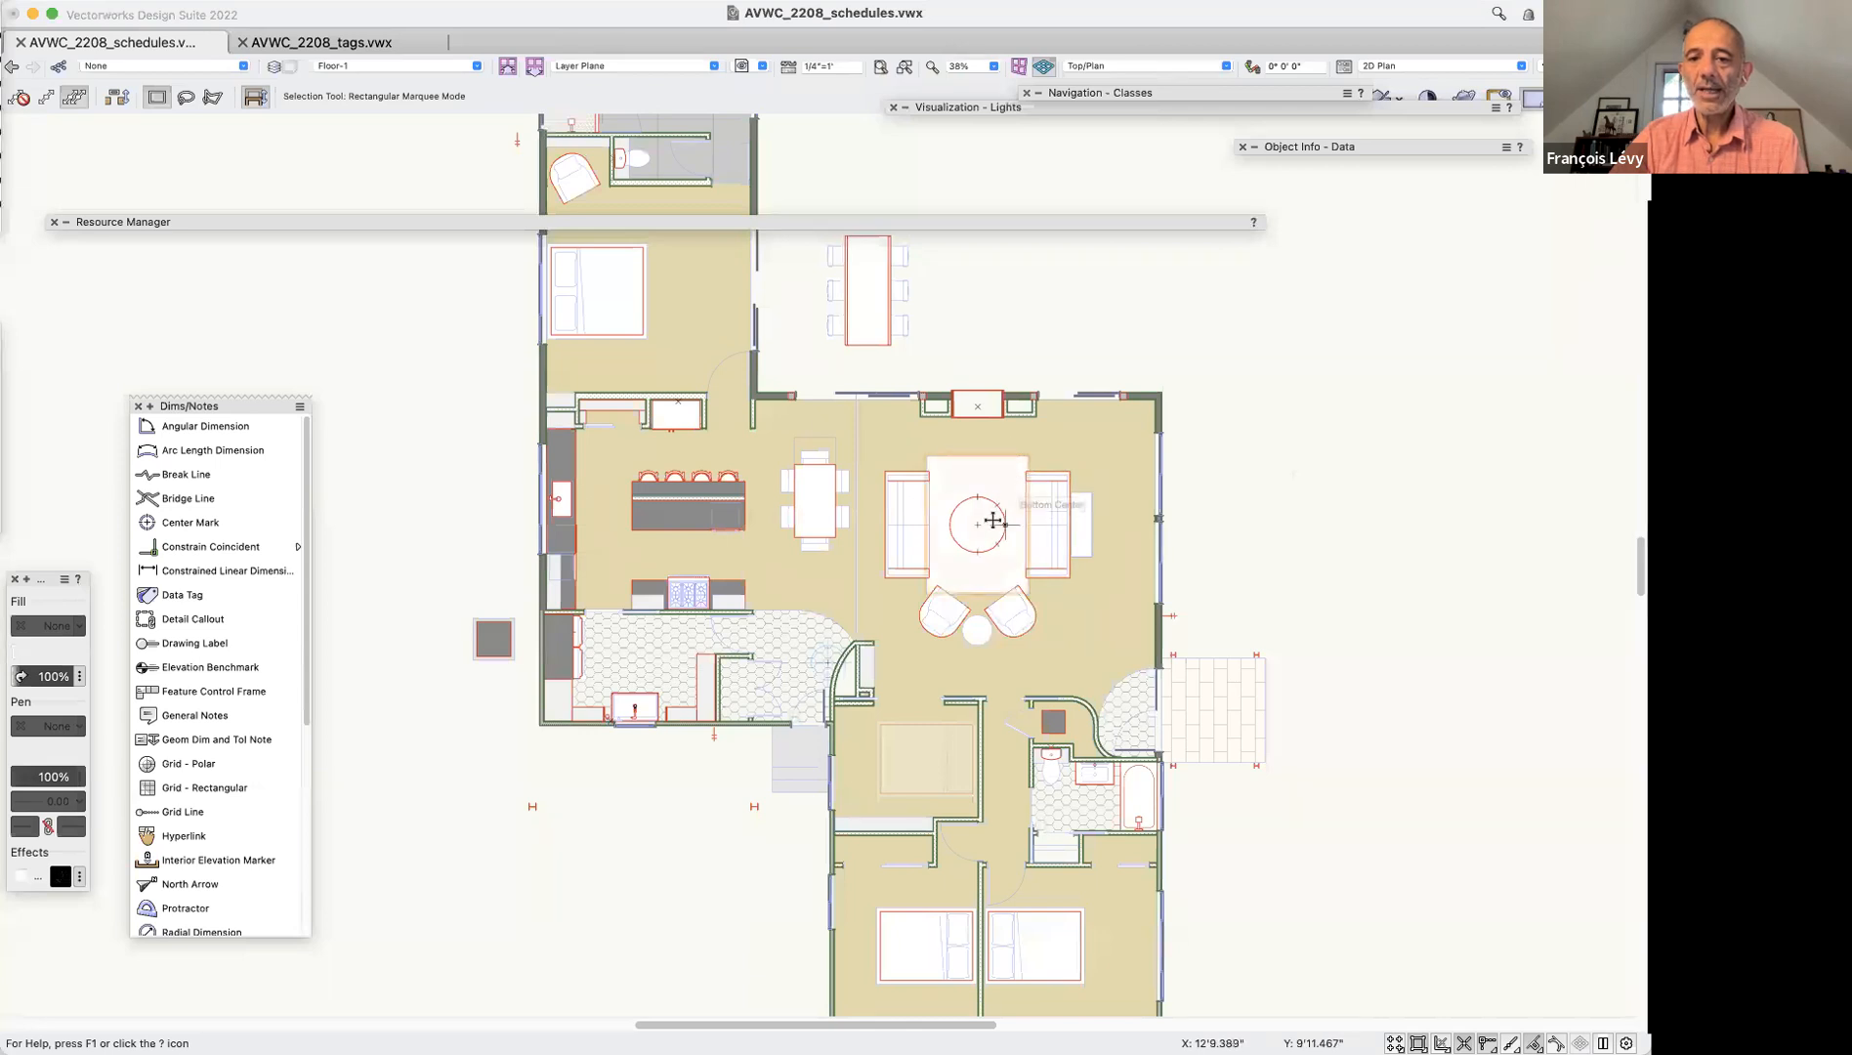
scroll(1176, 587, up, 3)
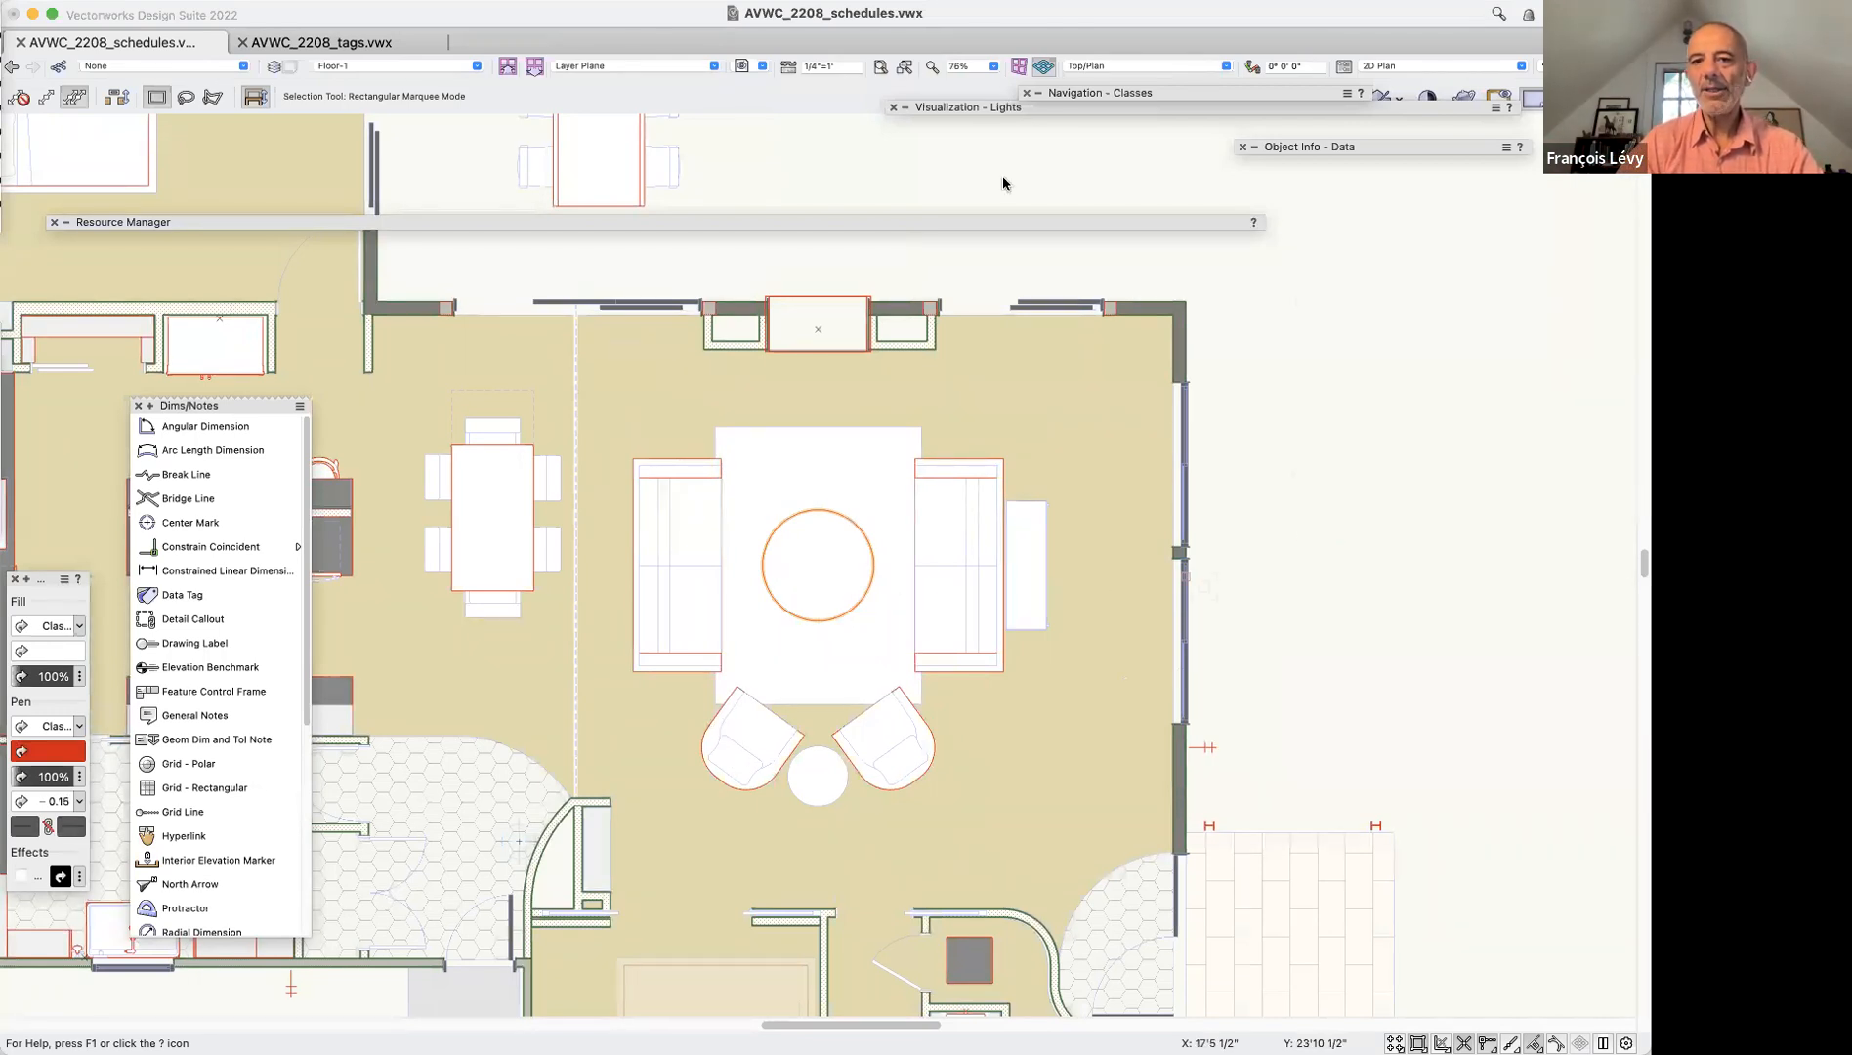
Bring up the saved view "1b intro interior" and examine the round coffee table's shape properties and its form in 3D
click(748, 66)
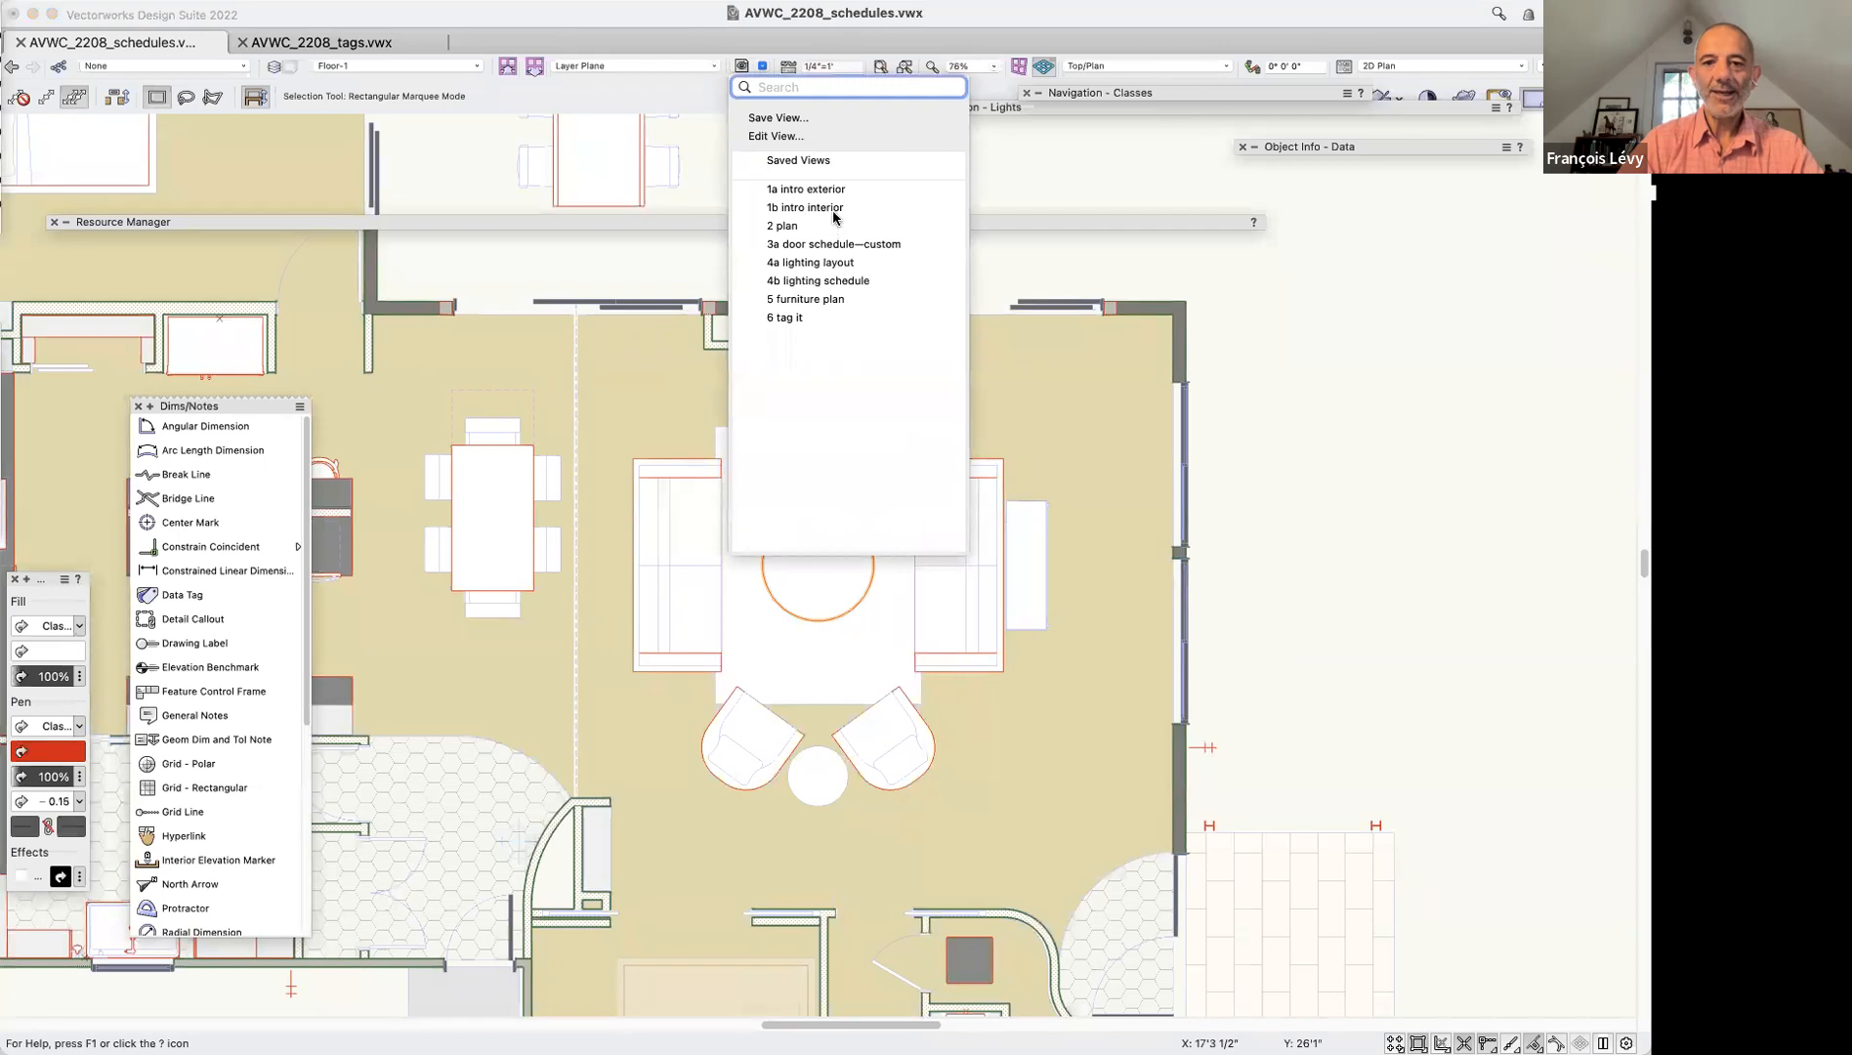
click(834, 208)
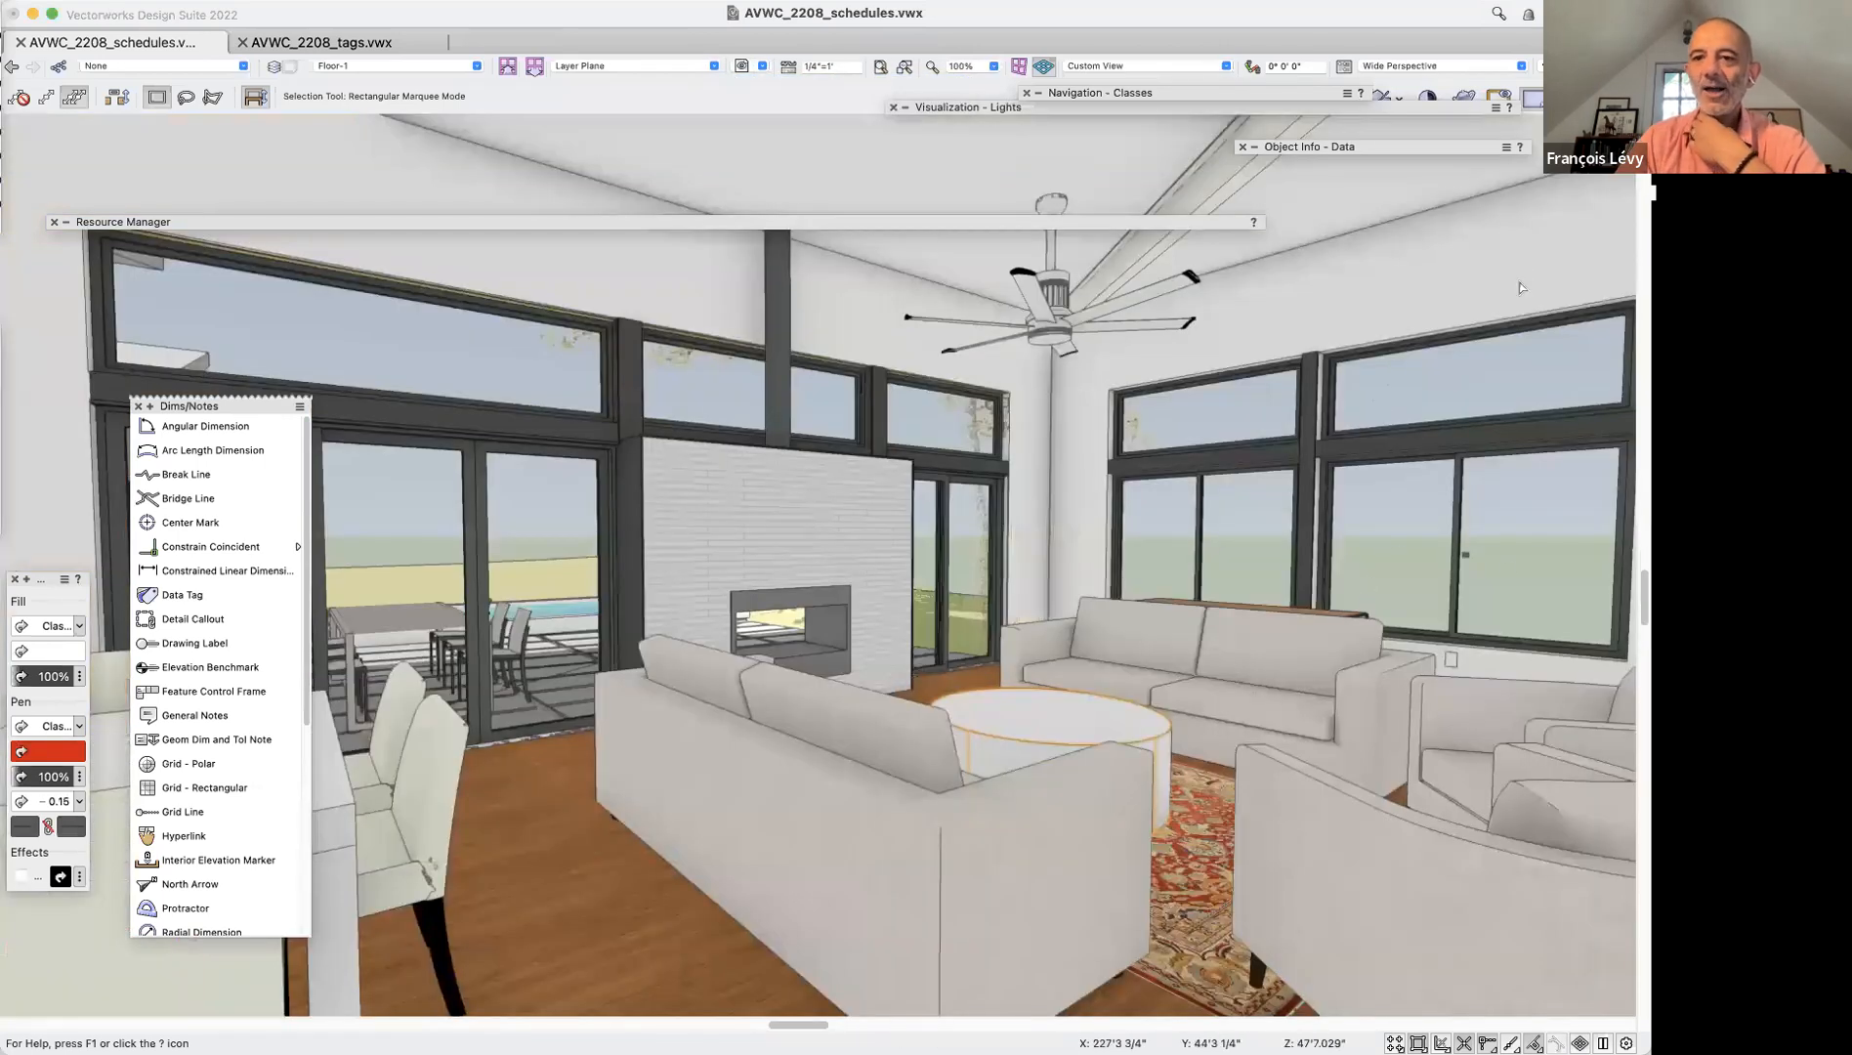
mouse_move(1404, 144)
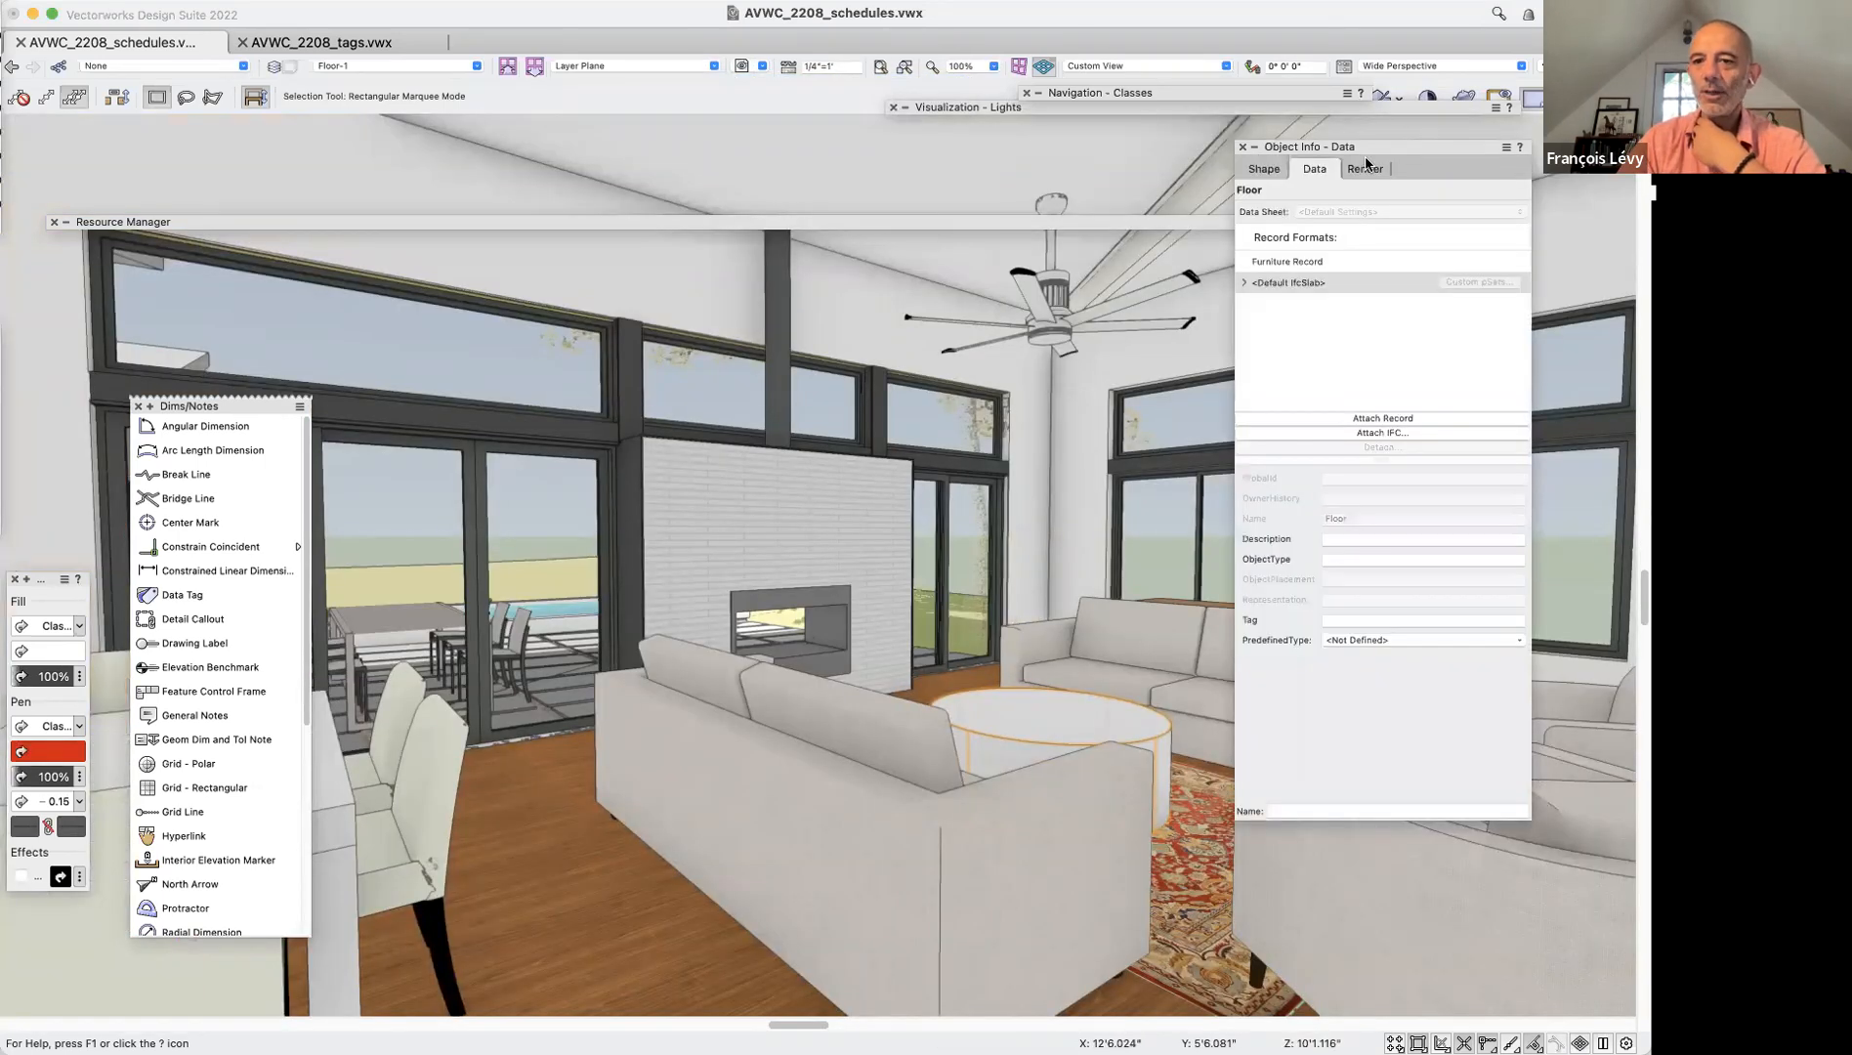
click(1261, 170)
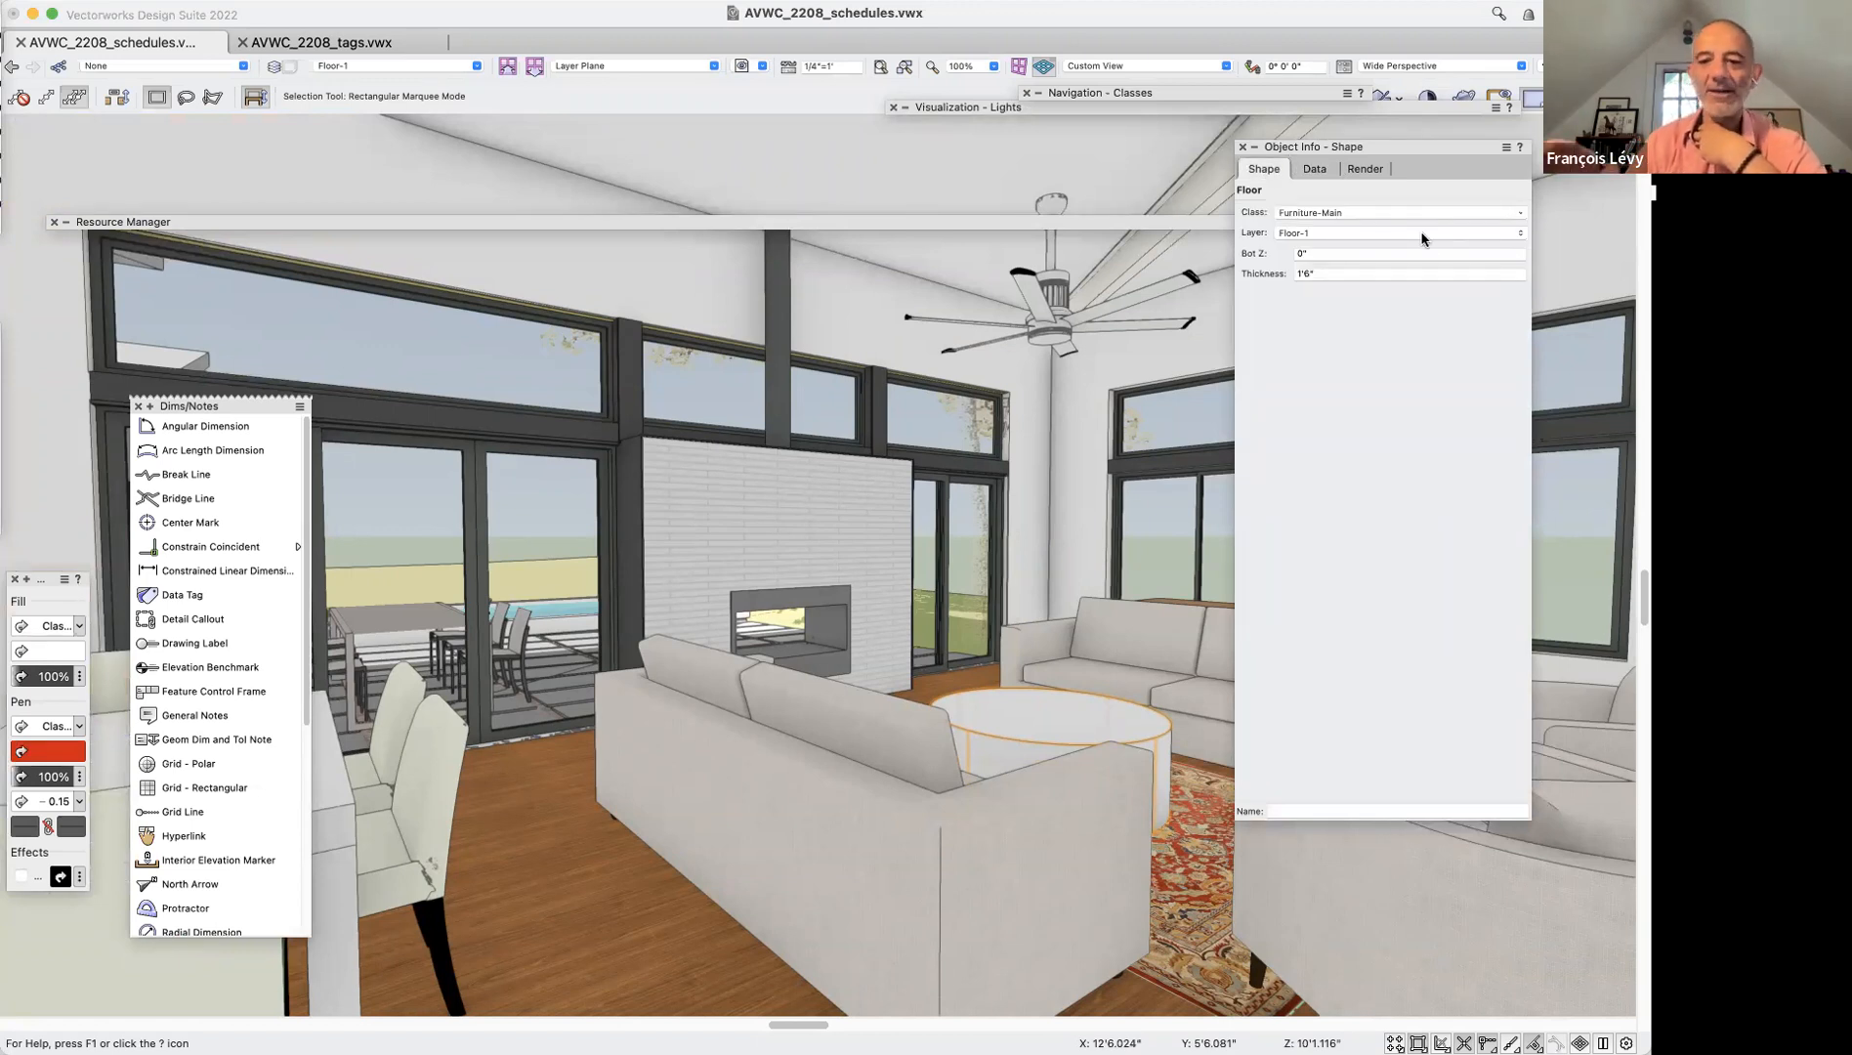
key(shift+c)
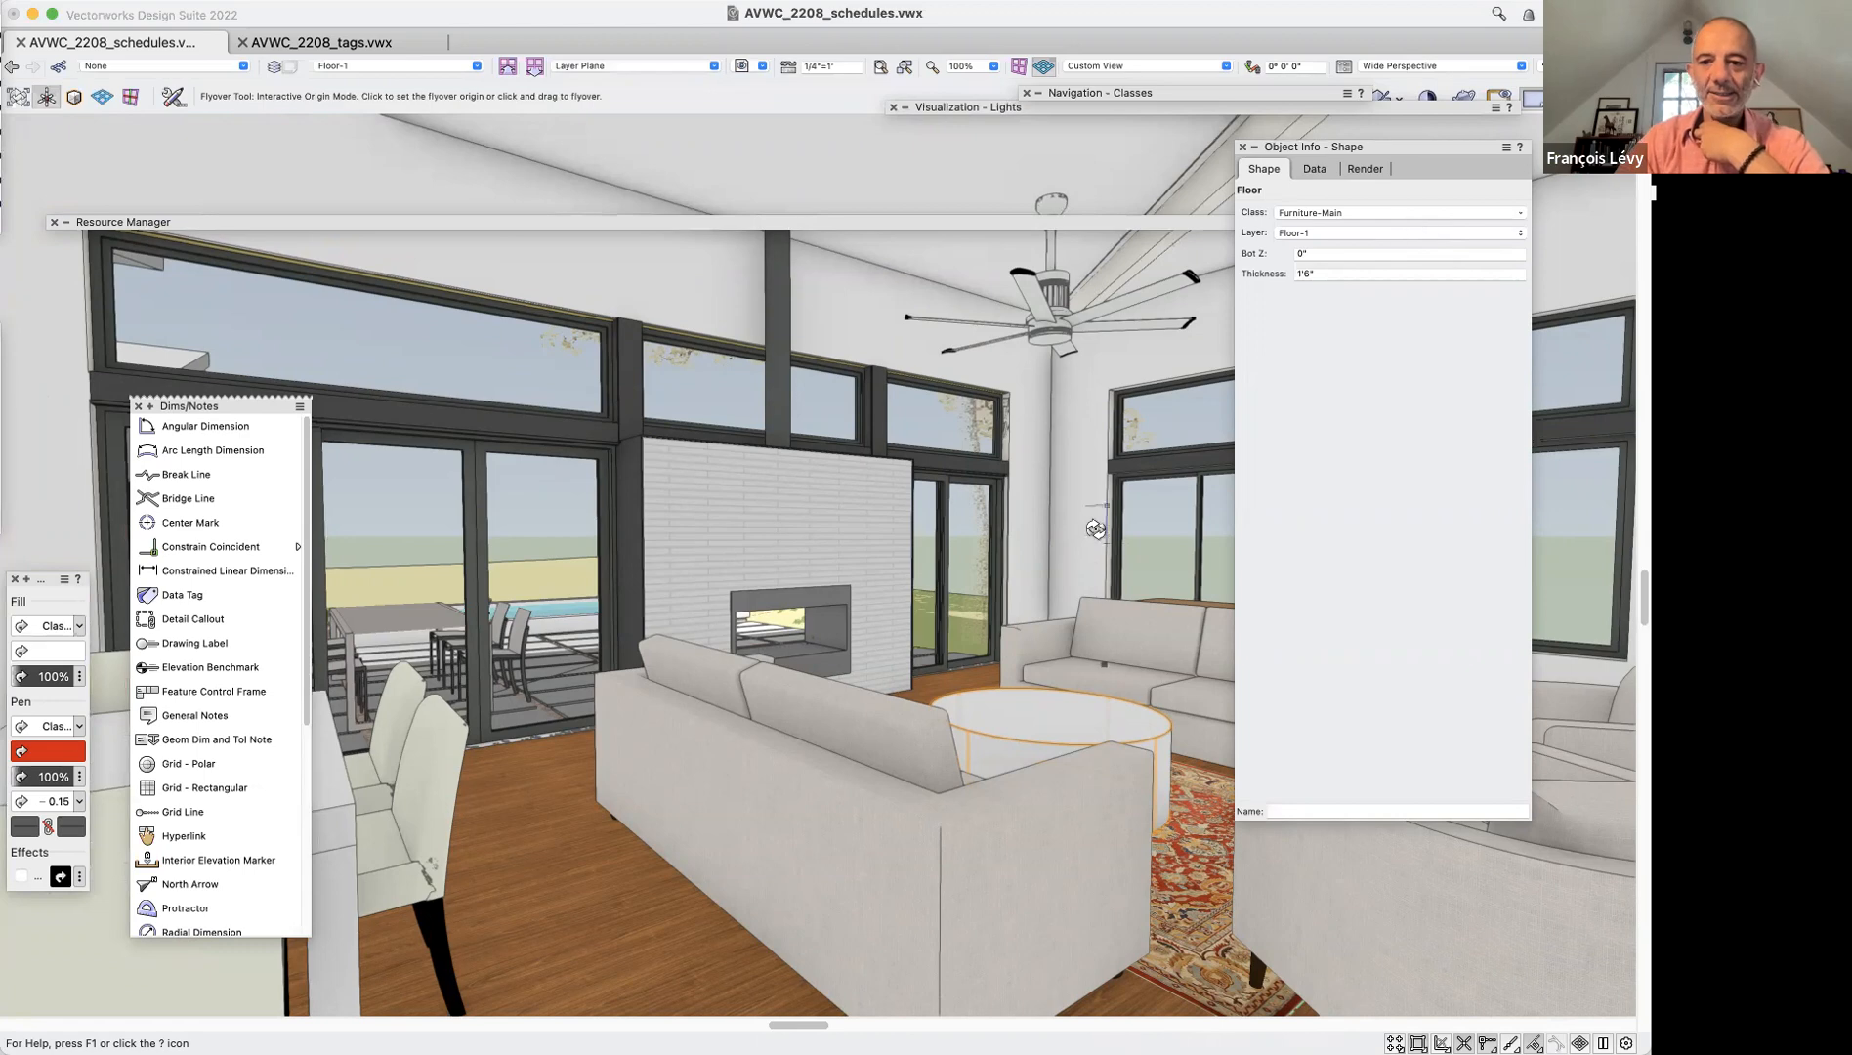
drag(1073, 680, 1096, 749)
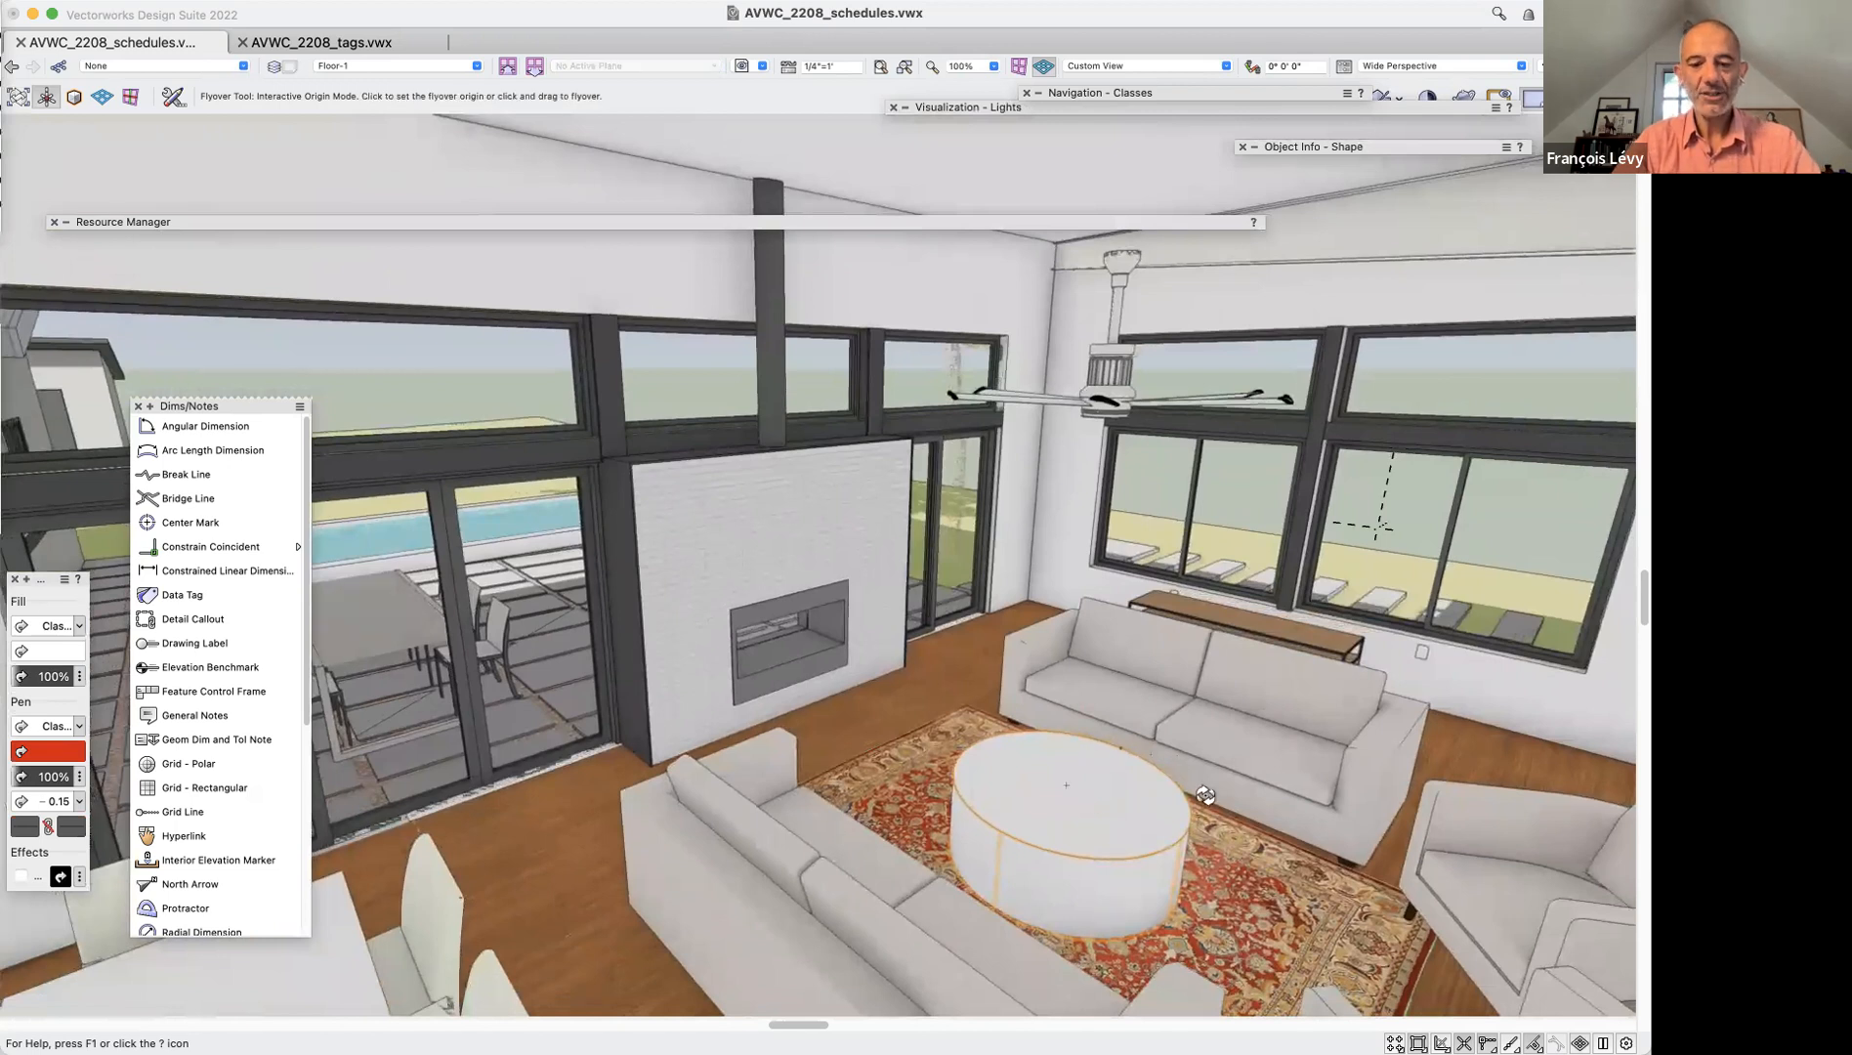
Look over the sofas, armchairs, side table and dining set in the interior perspective, keeping the object properties out of the way
key(x)
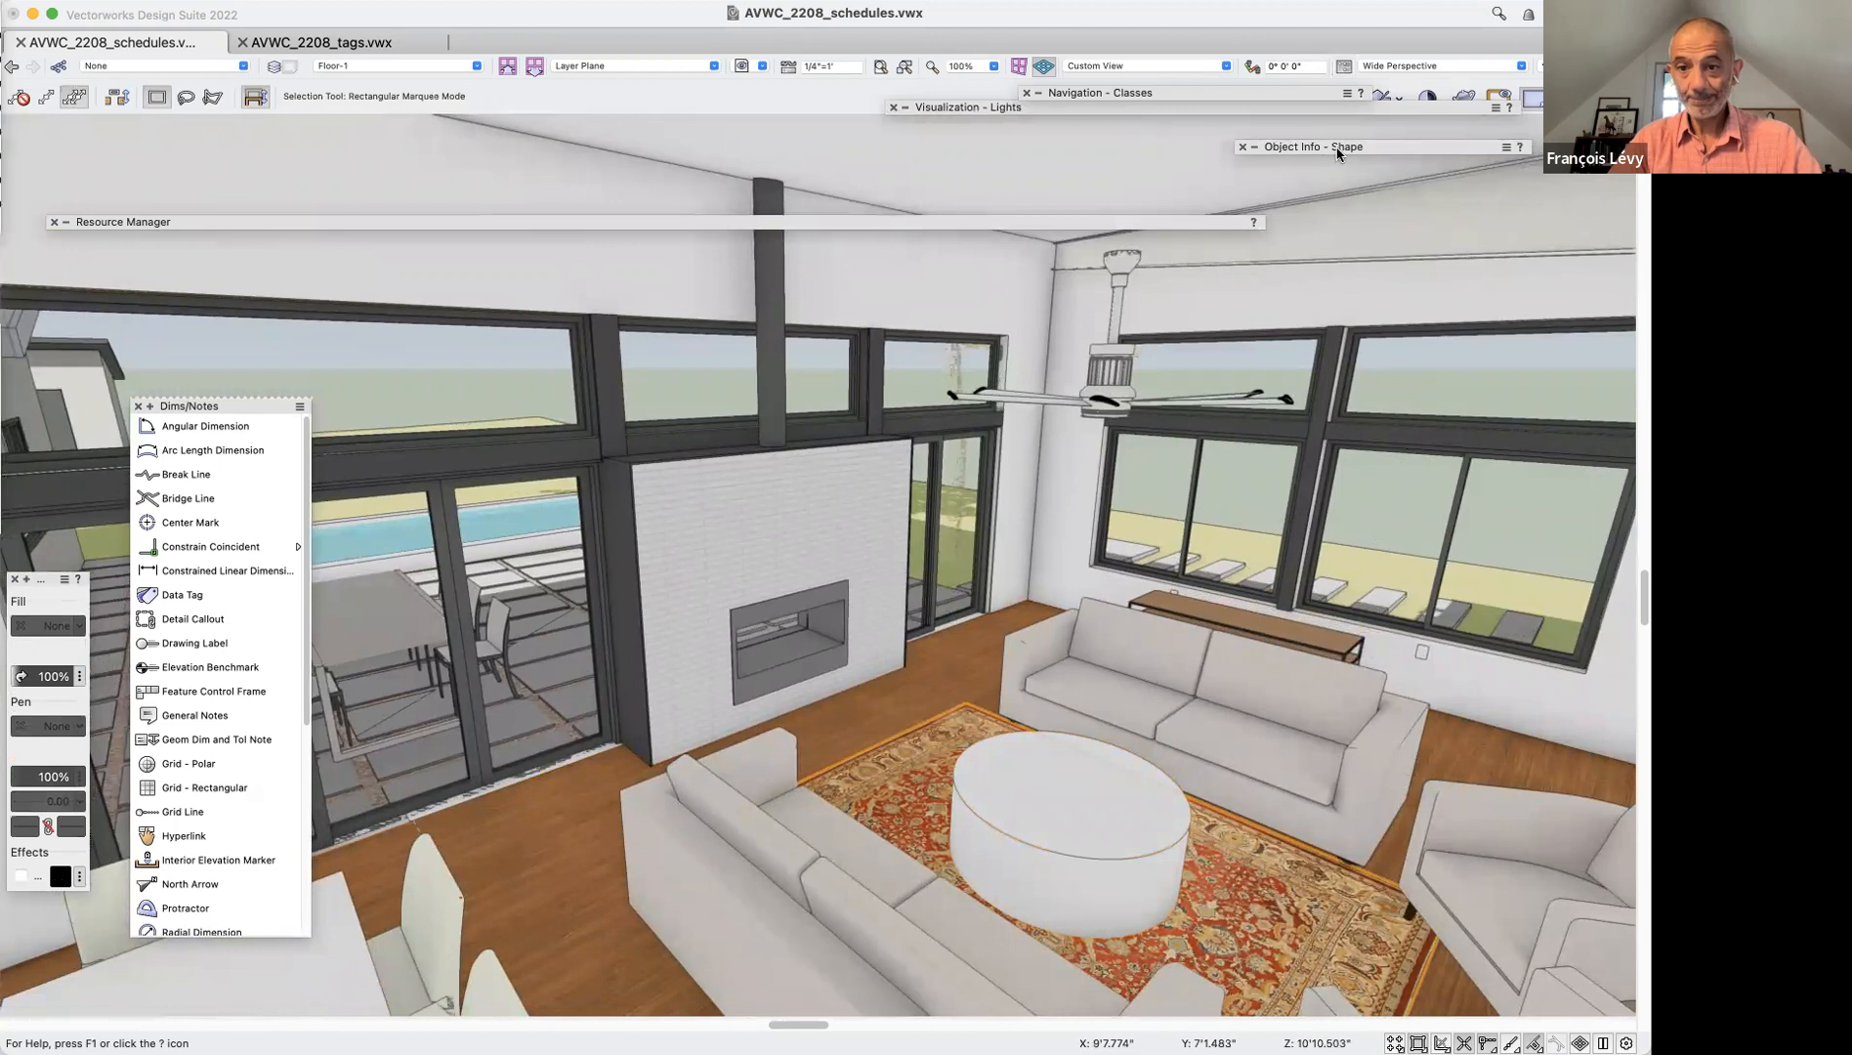
mouse_move(1338, 152)
drag(1338, 151, 1430, 152)
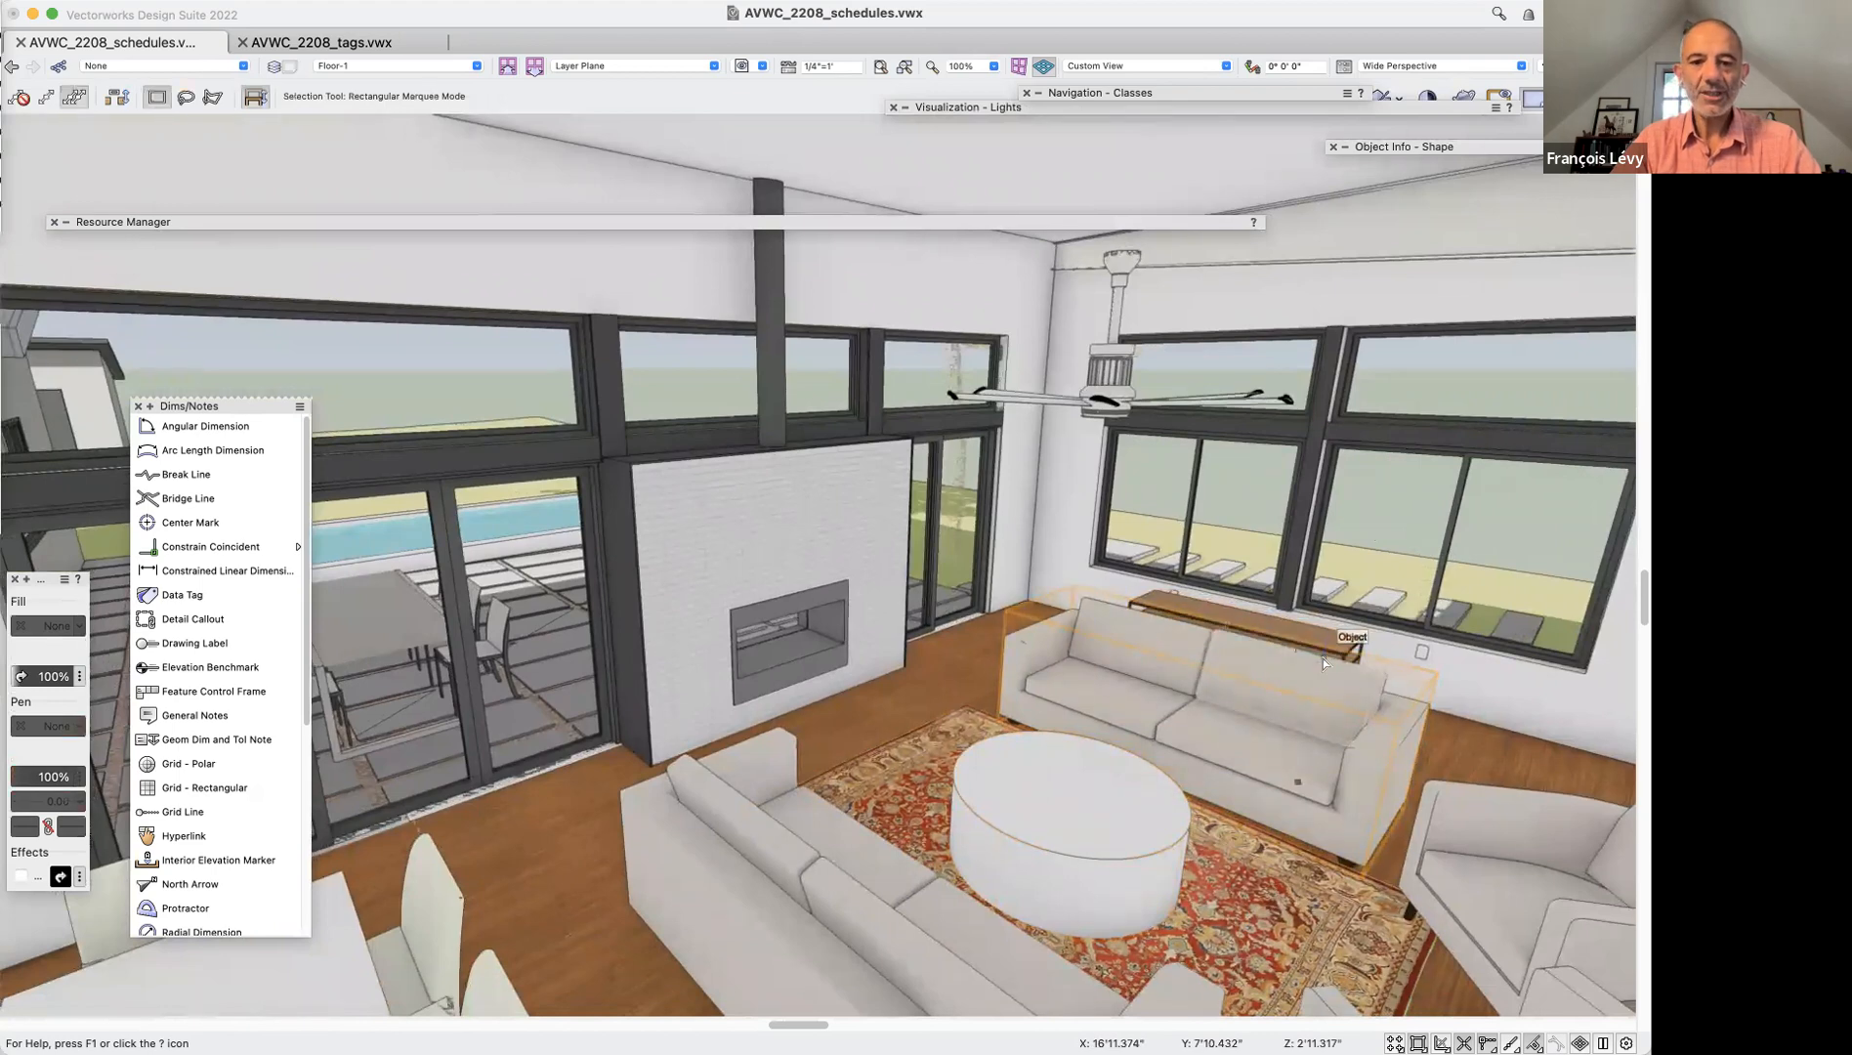
scroll(1318, 659, left, 10)
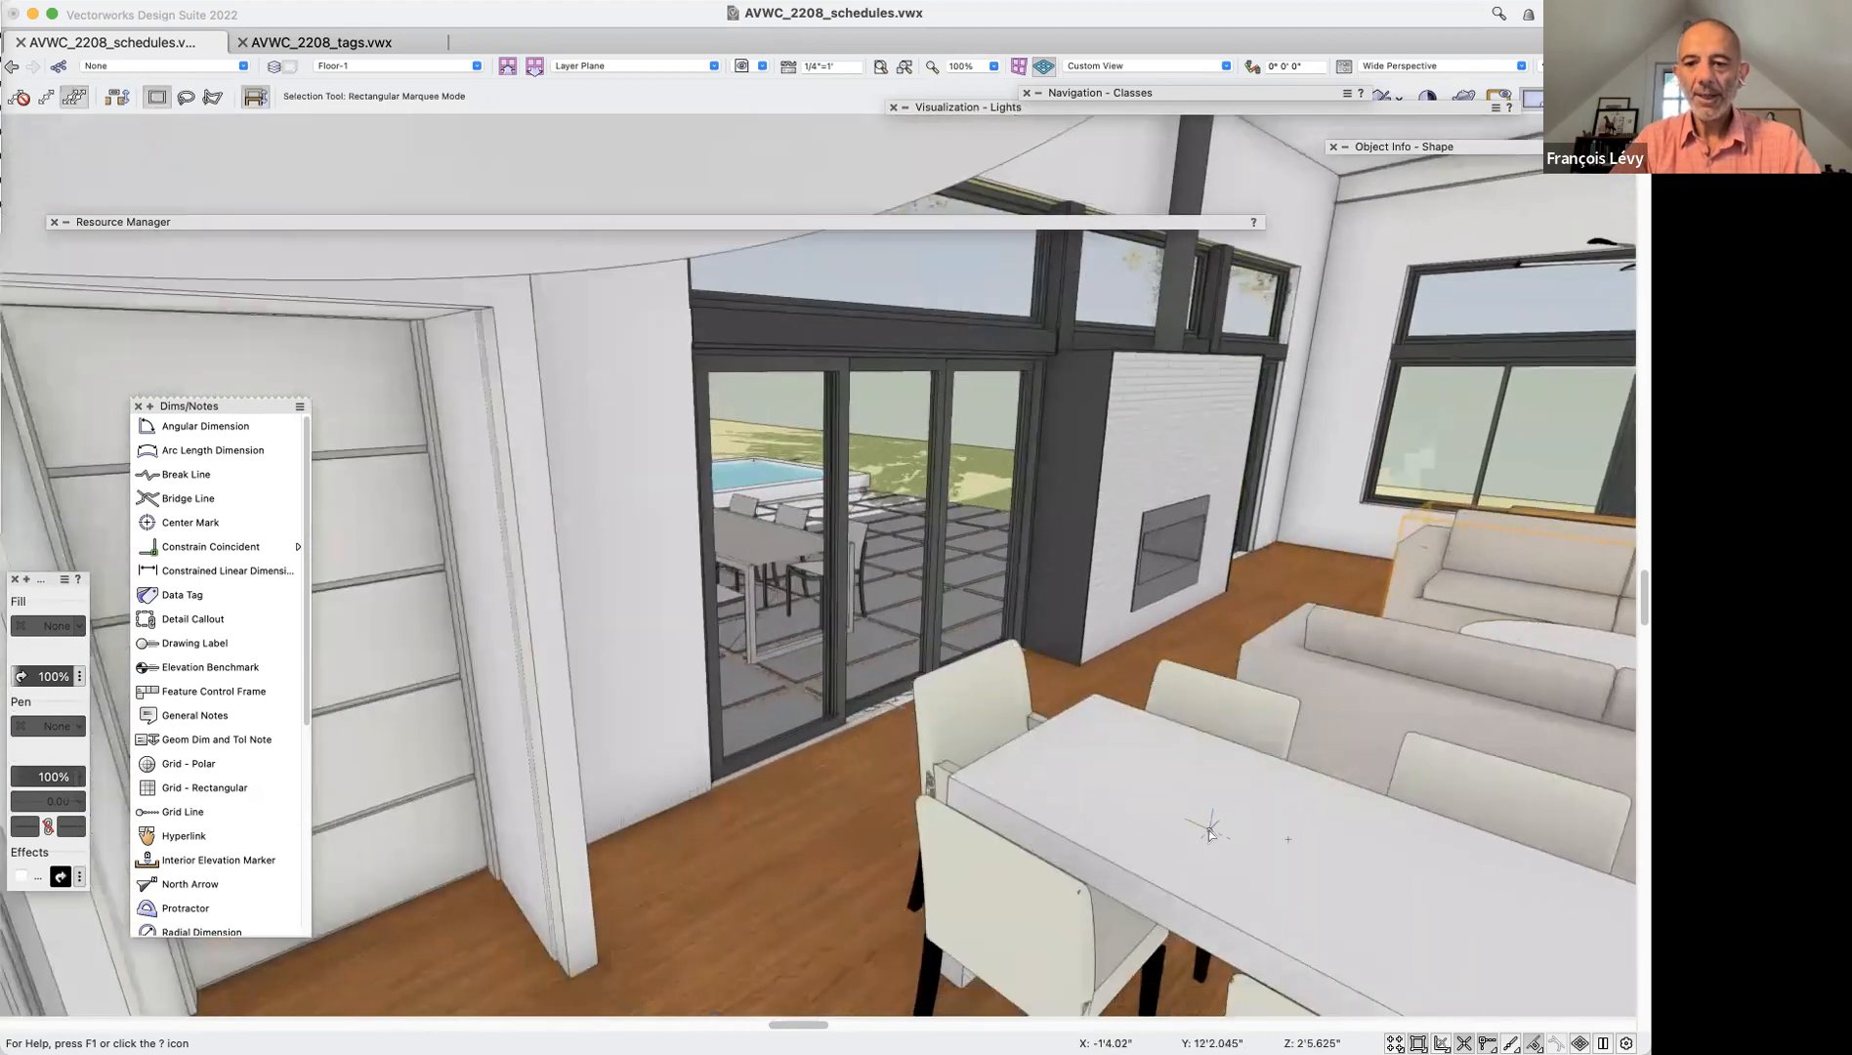
scroll(1209, 836, right, 10)
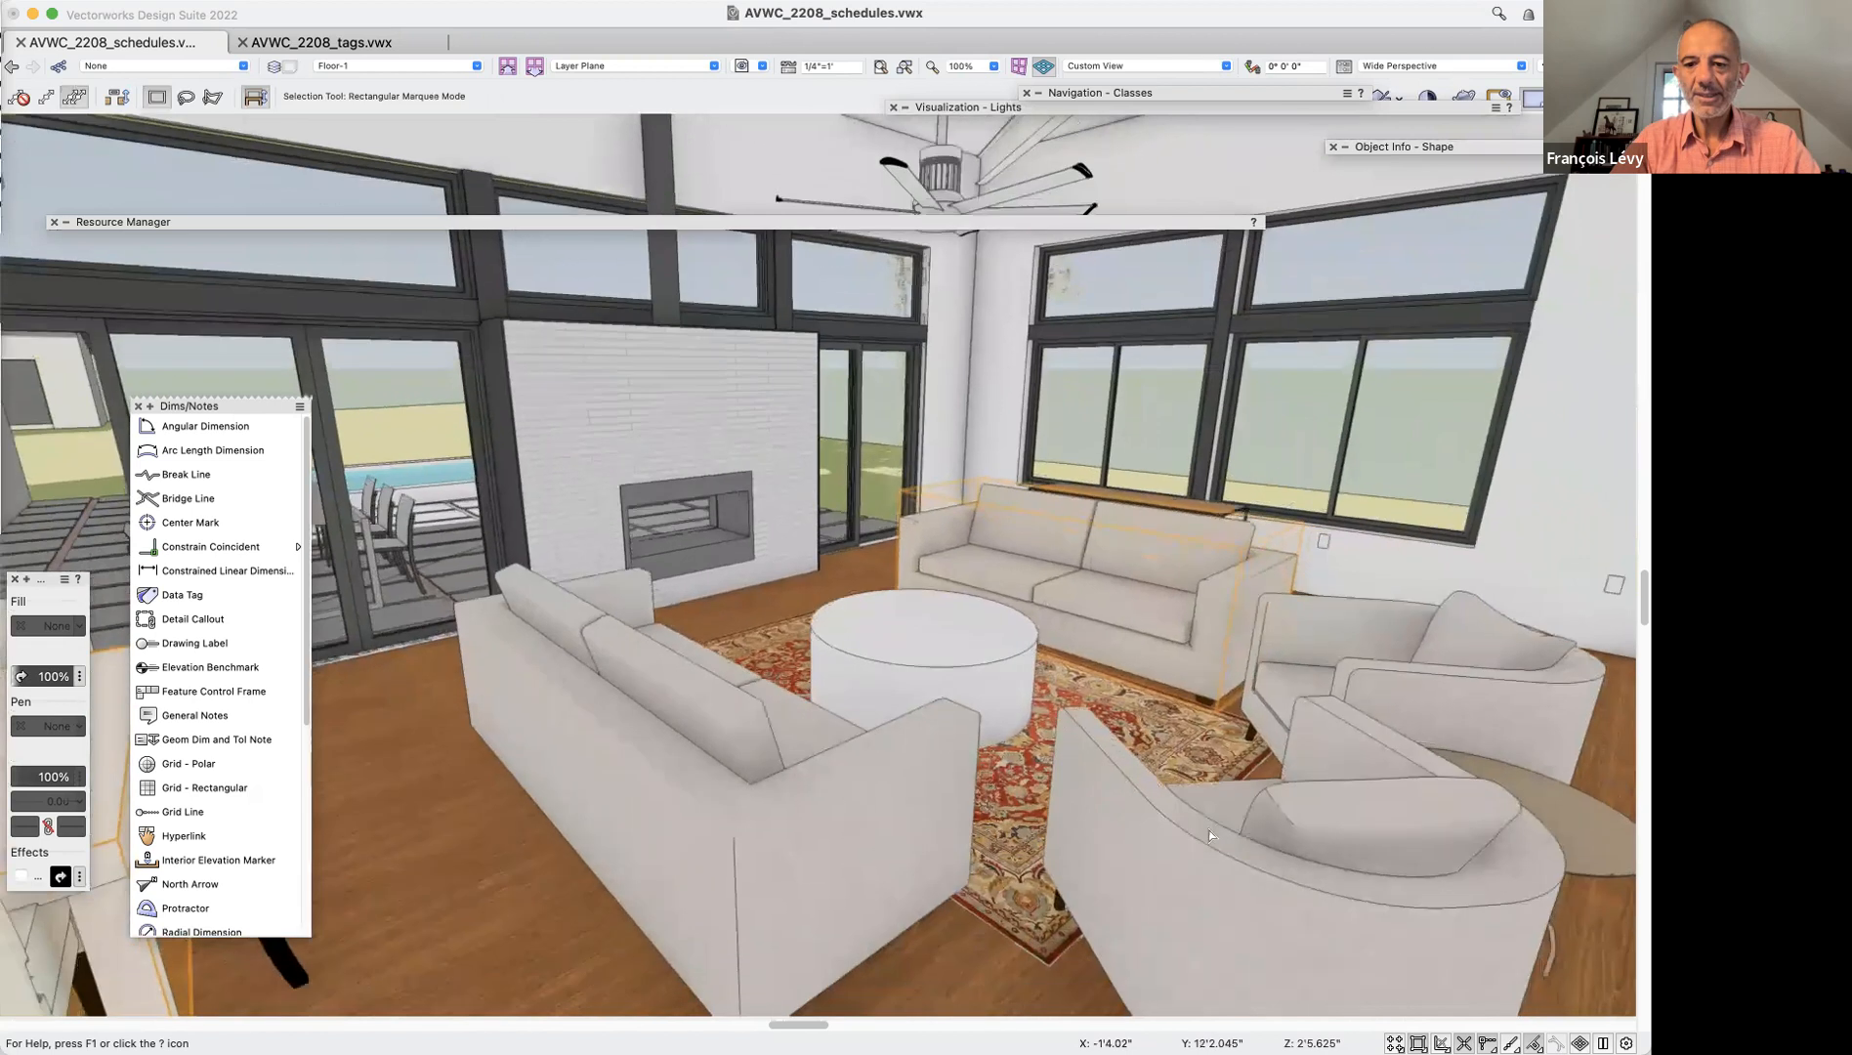
scroll(1211, 837, right, 5)
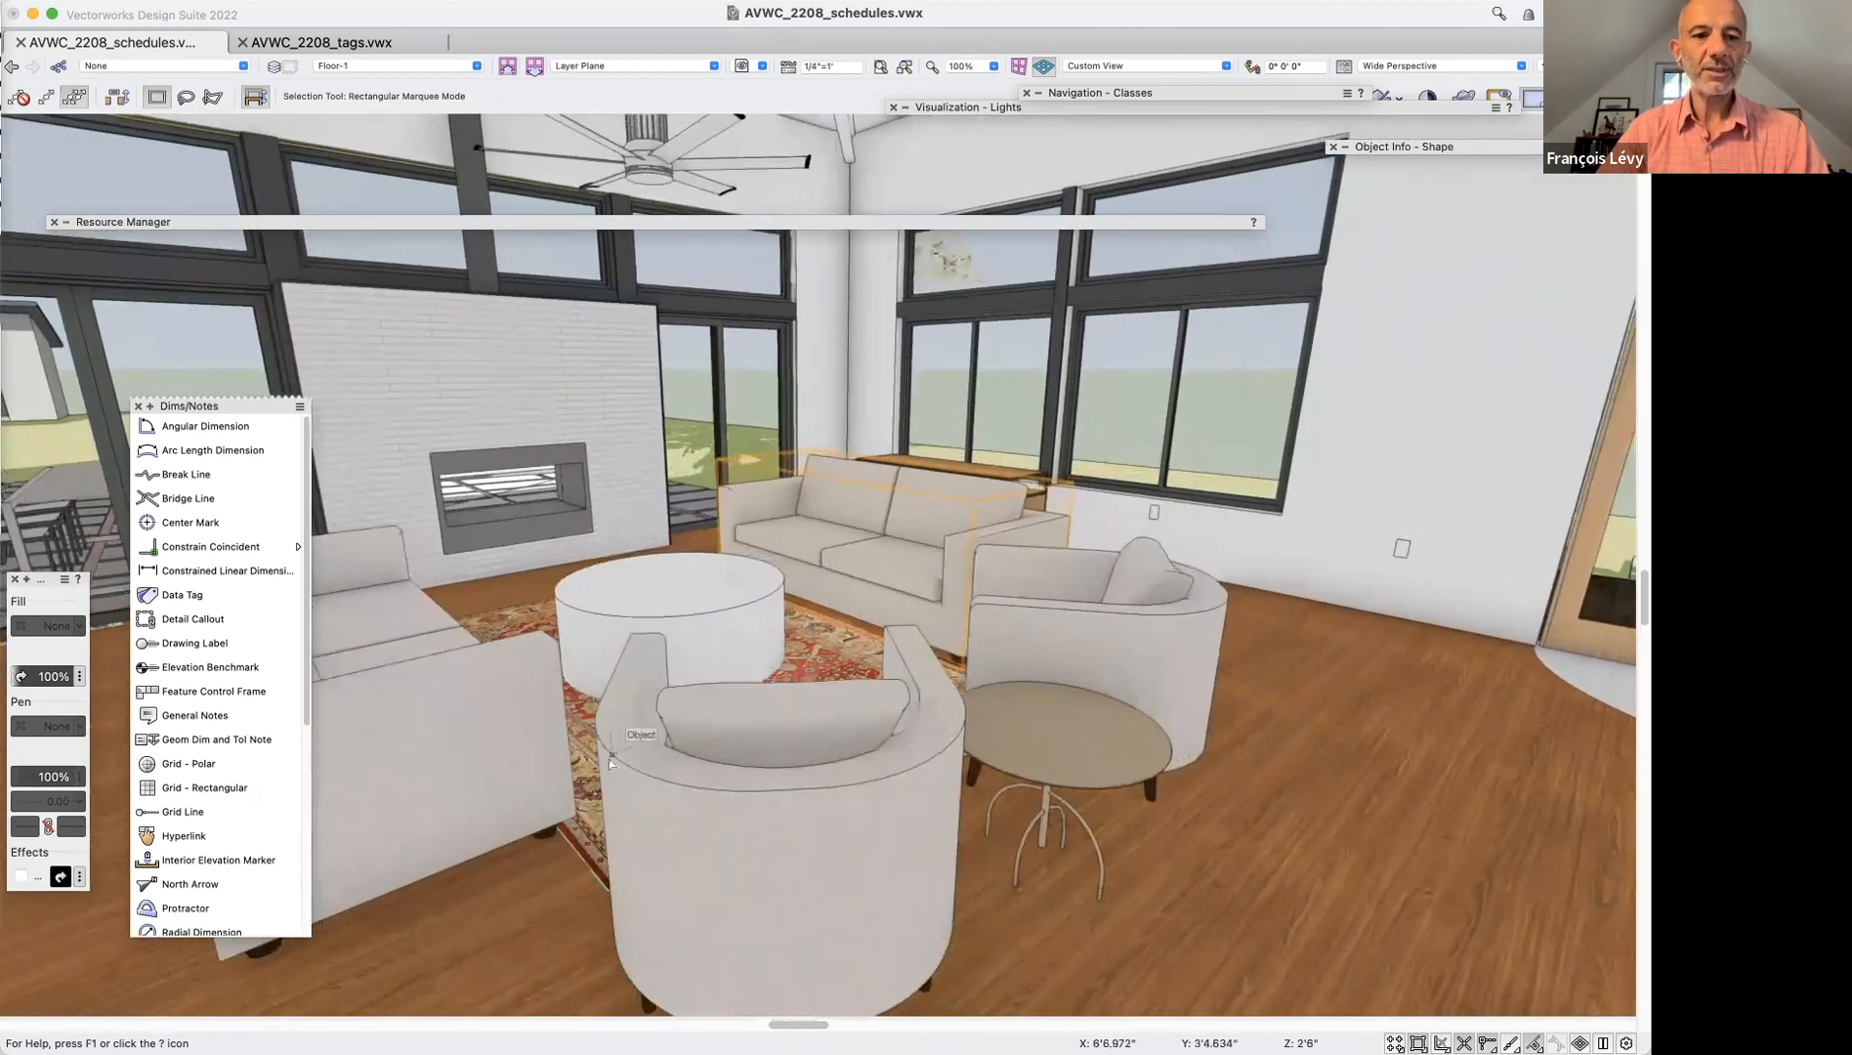
scroll(611, 765, left, 3)
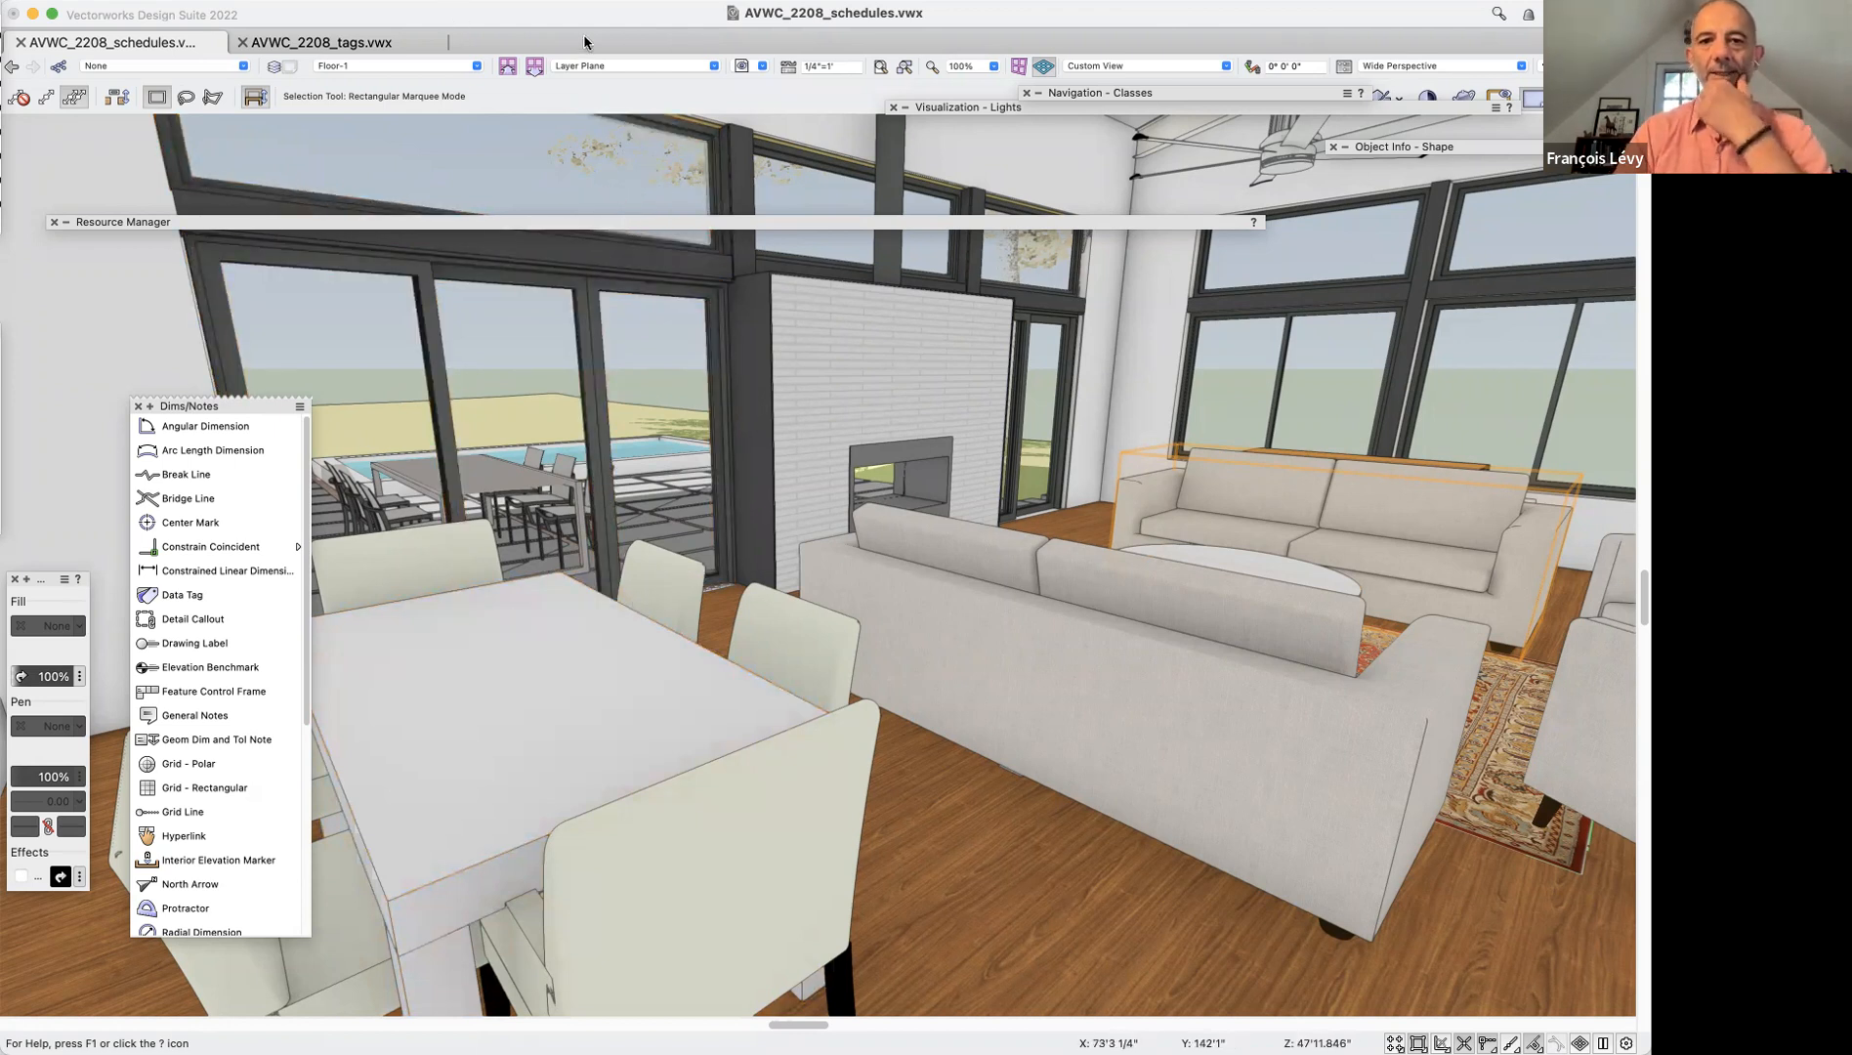
Return to the saved view "5 furniture plan" and start a custom report titled "Furniture Schedule"
click(739, 66)
click(833, 300)
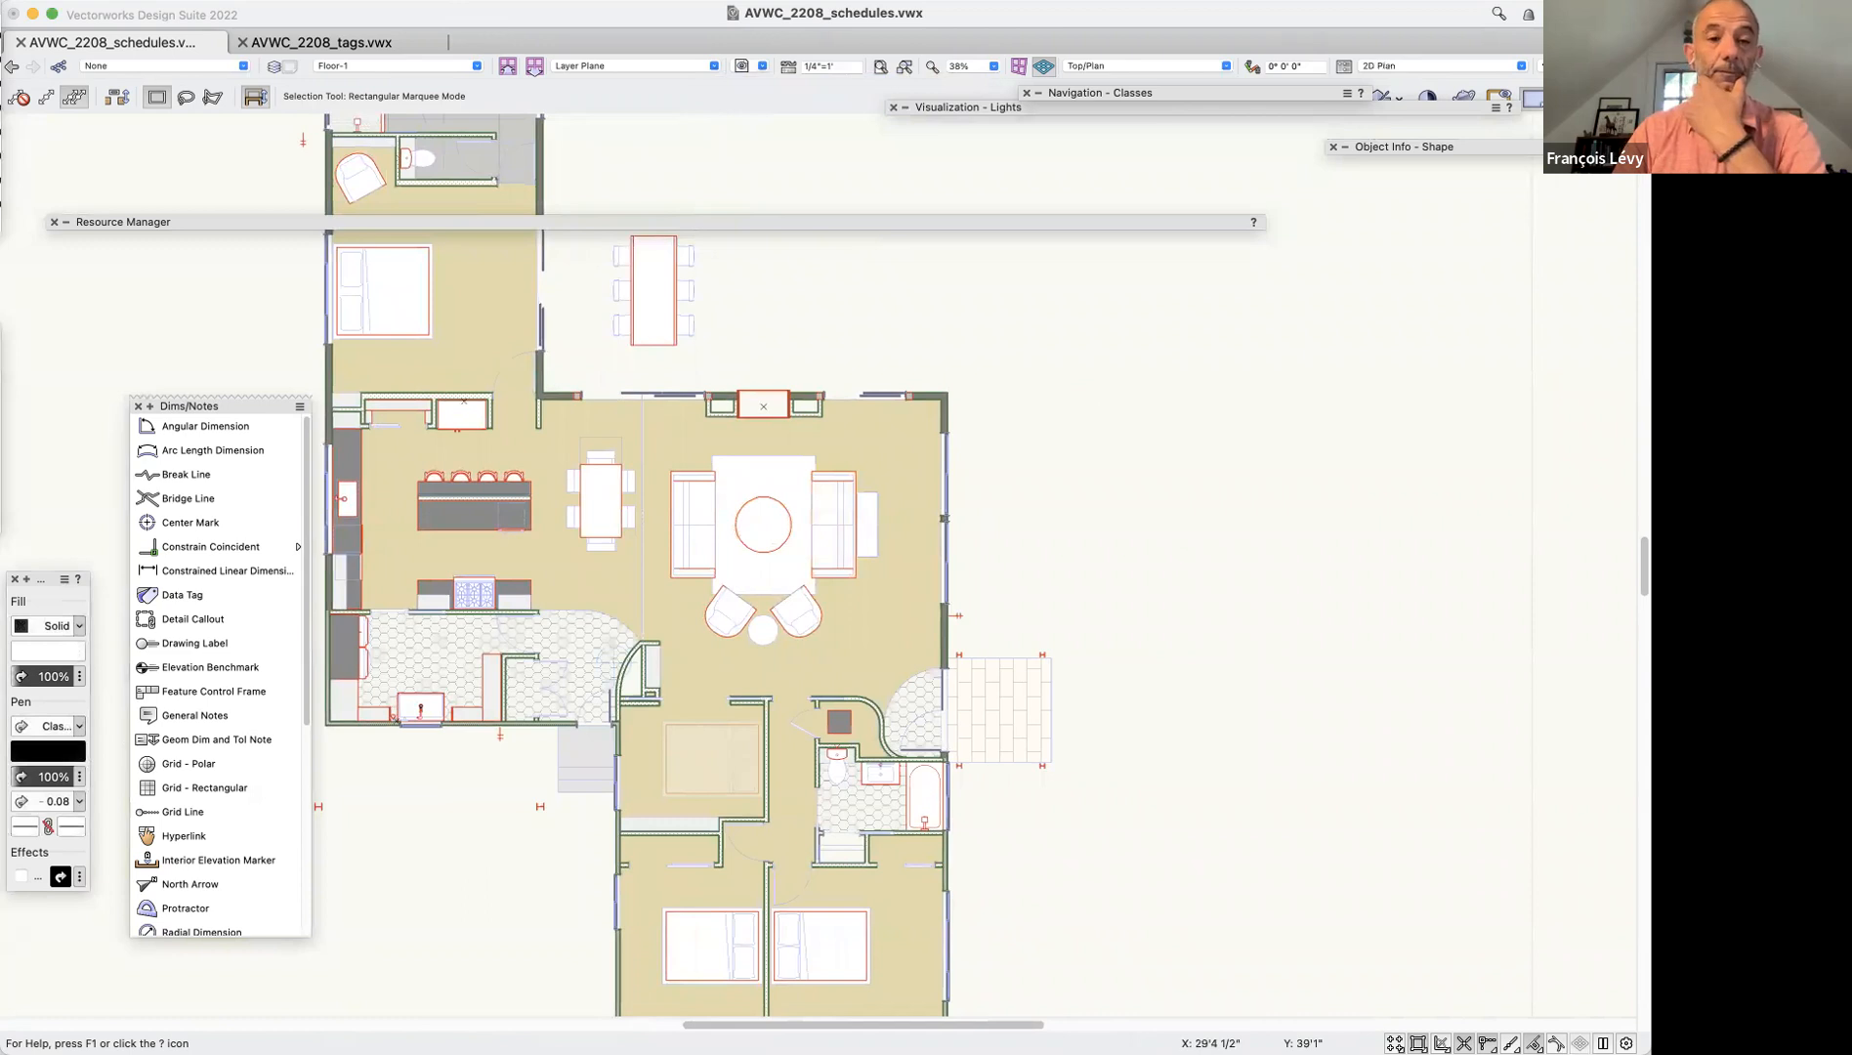
click(376, 0)
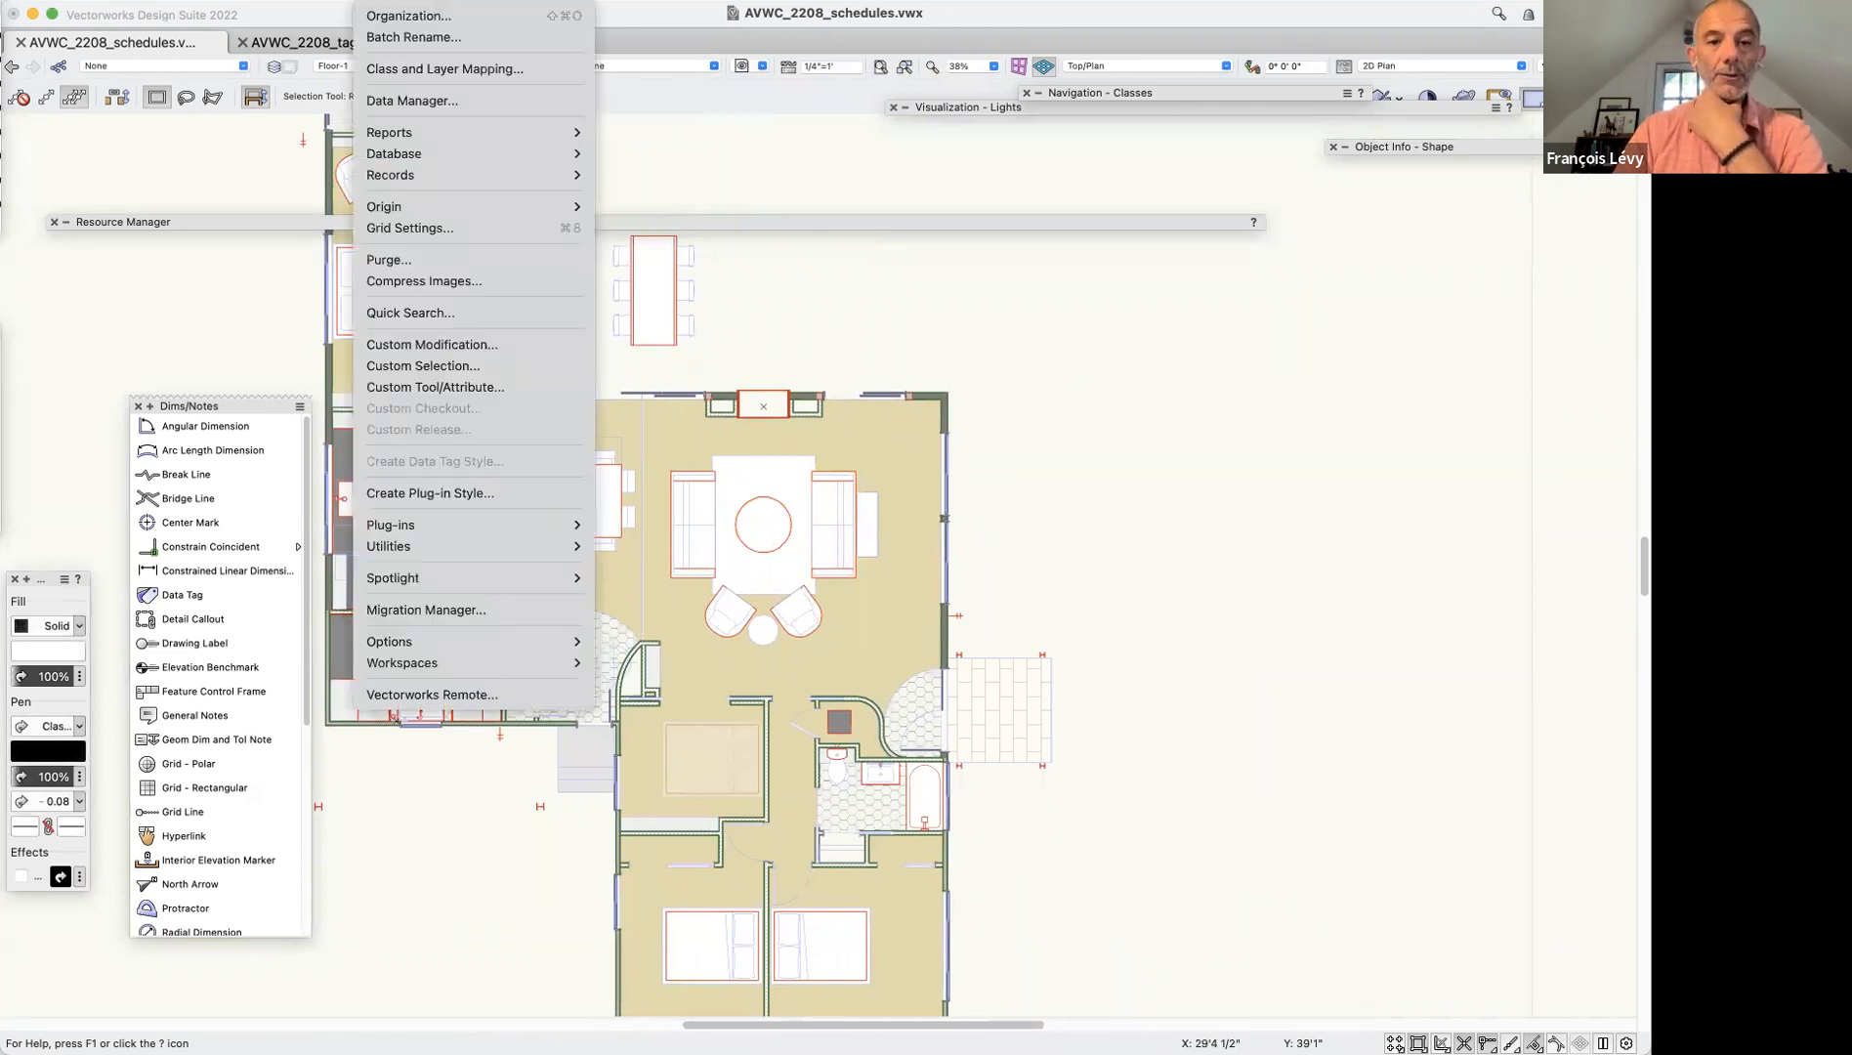
mouse_move(384, 131)
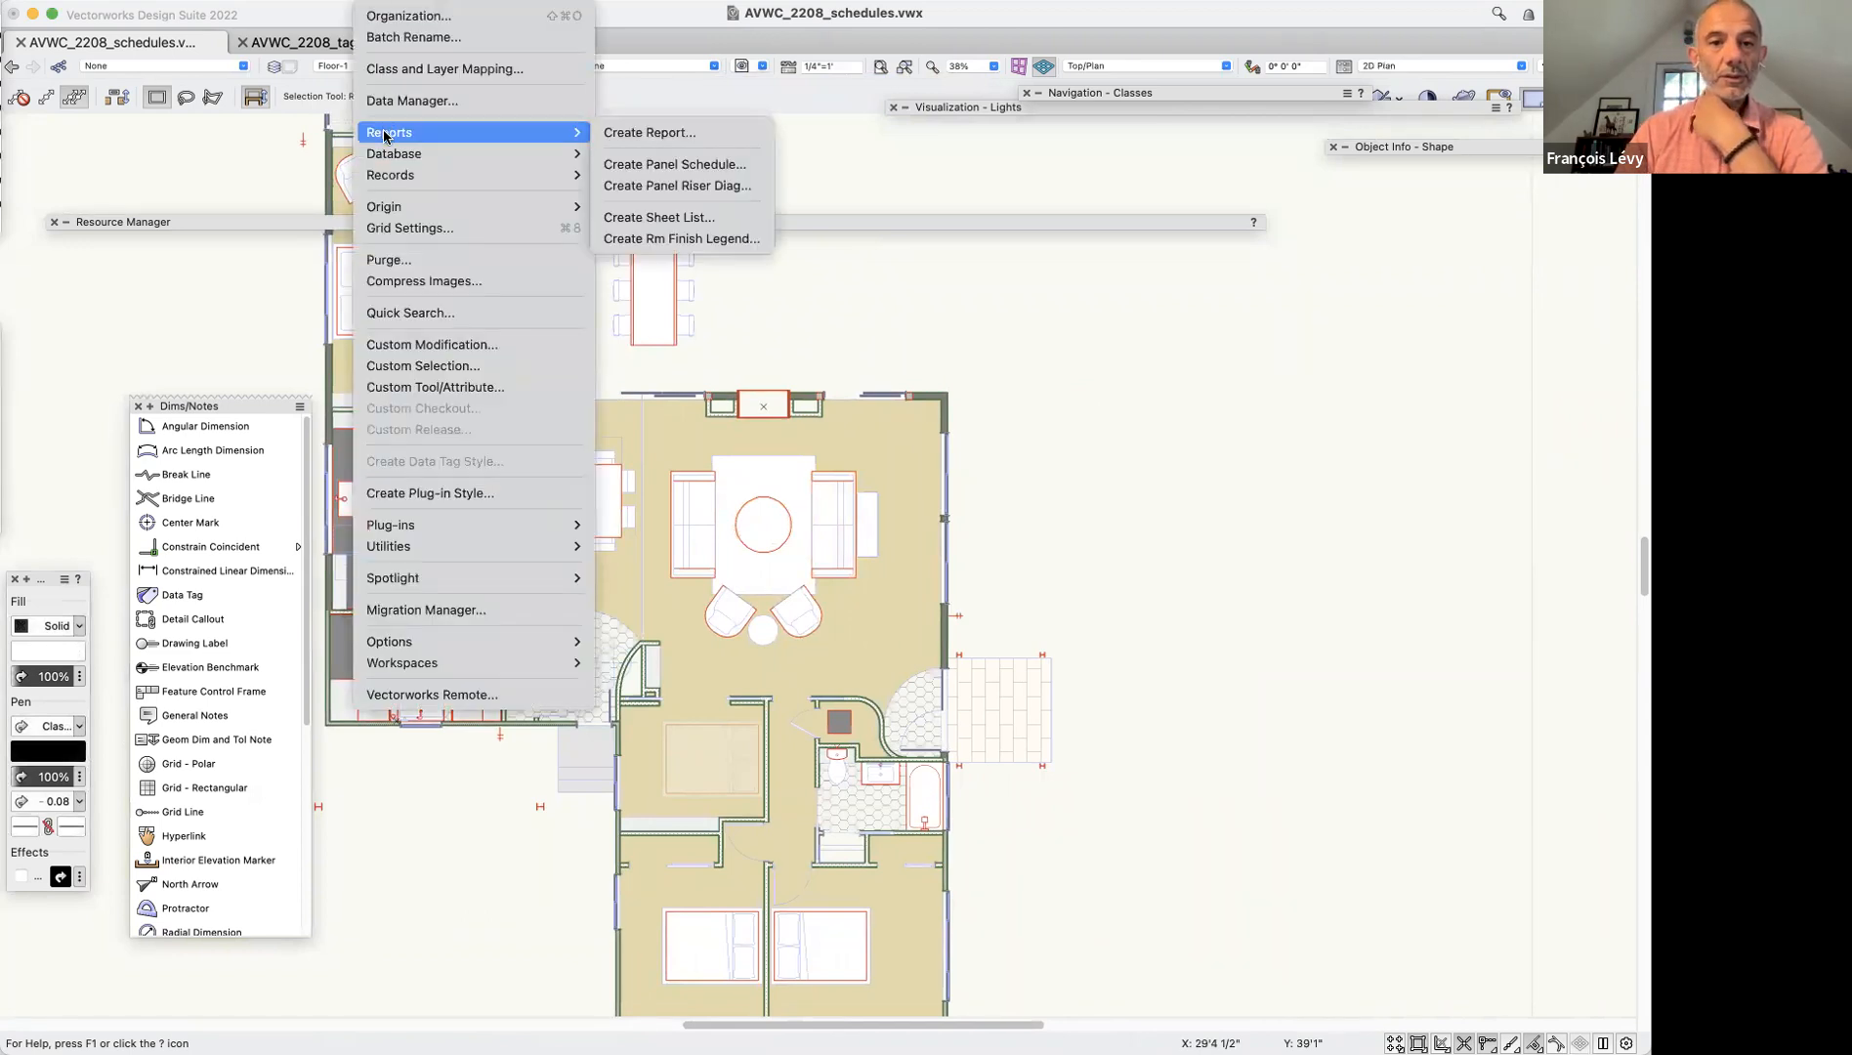
click(647, 132)
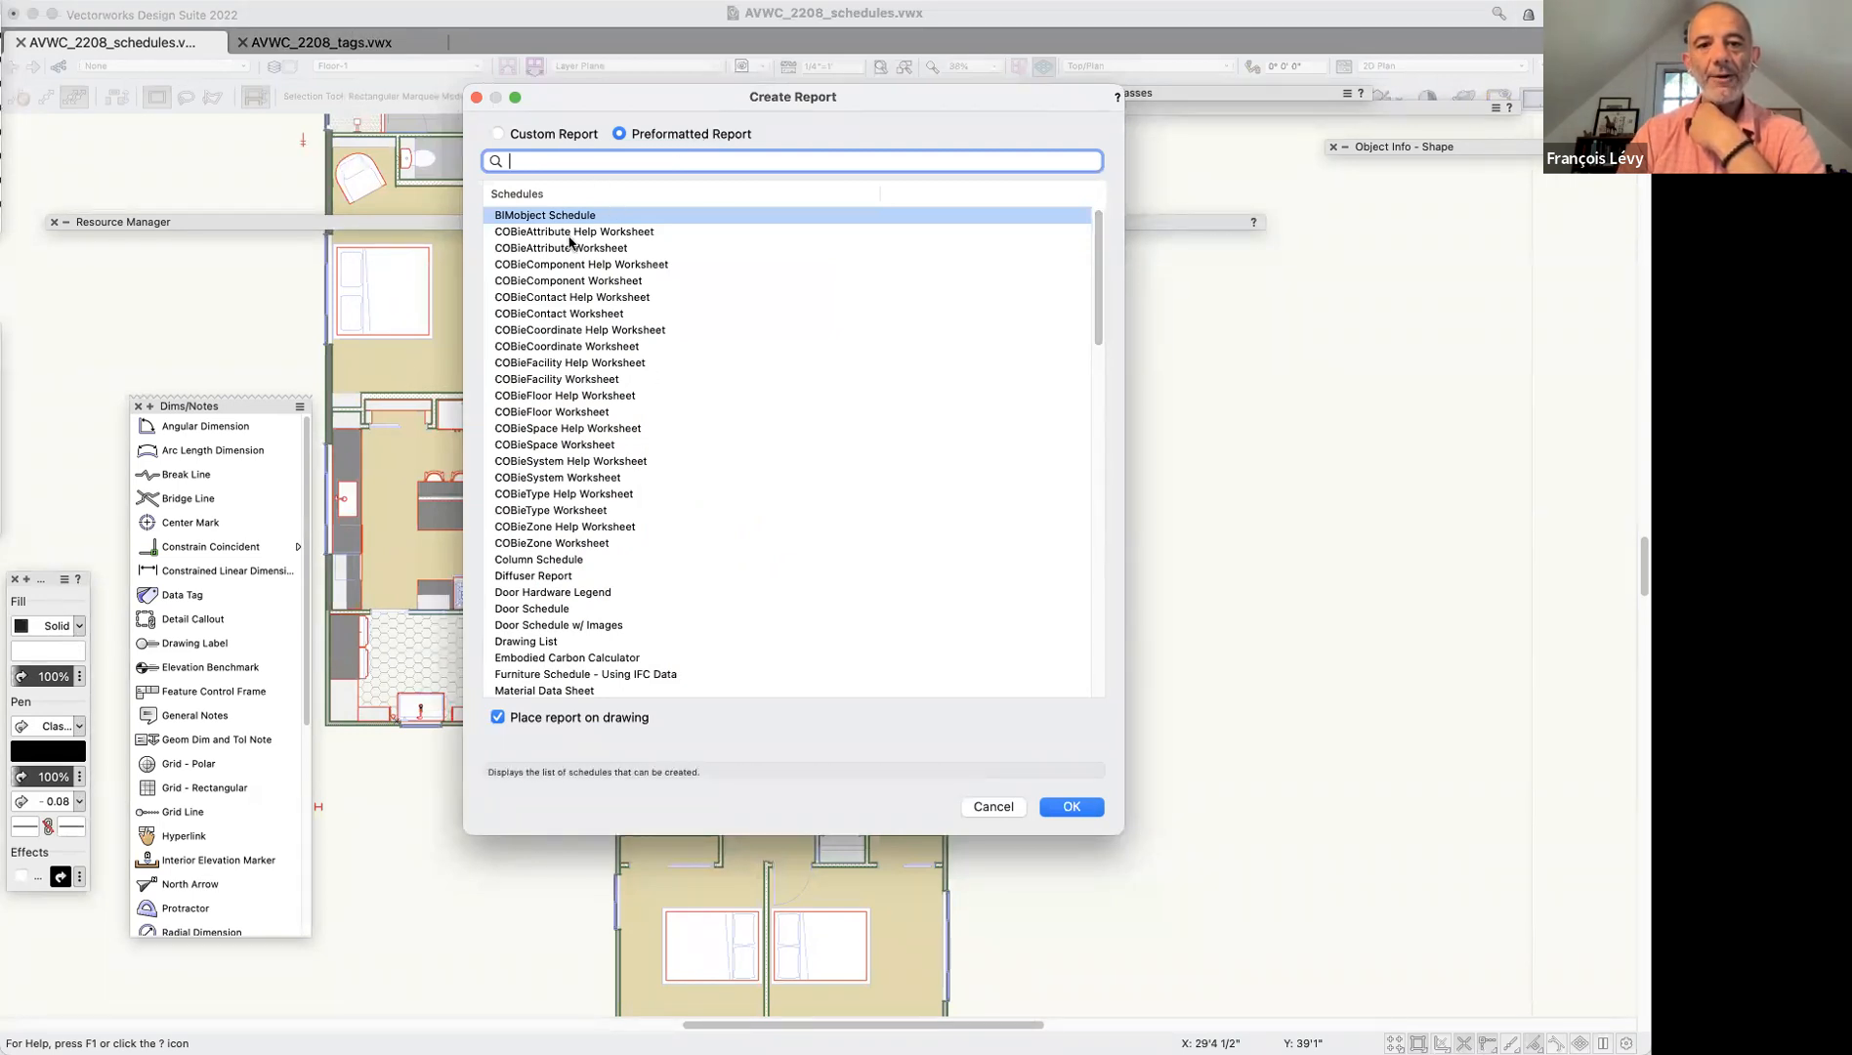
click(553, 135)
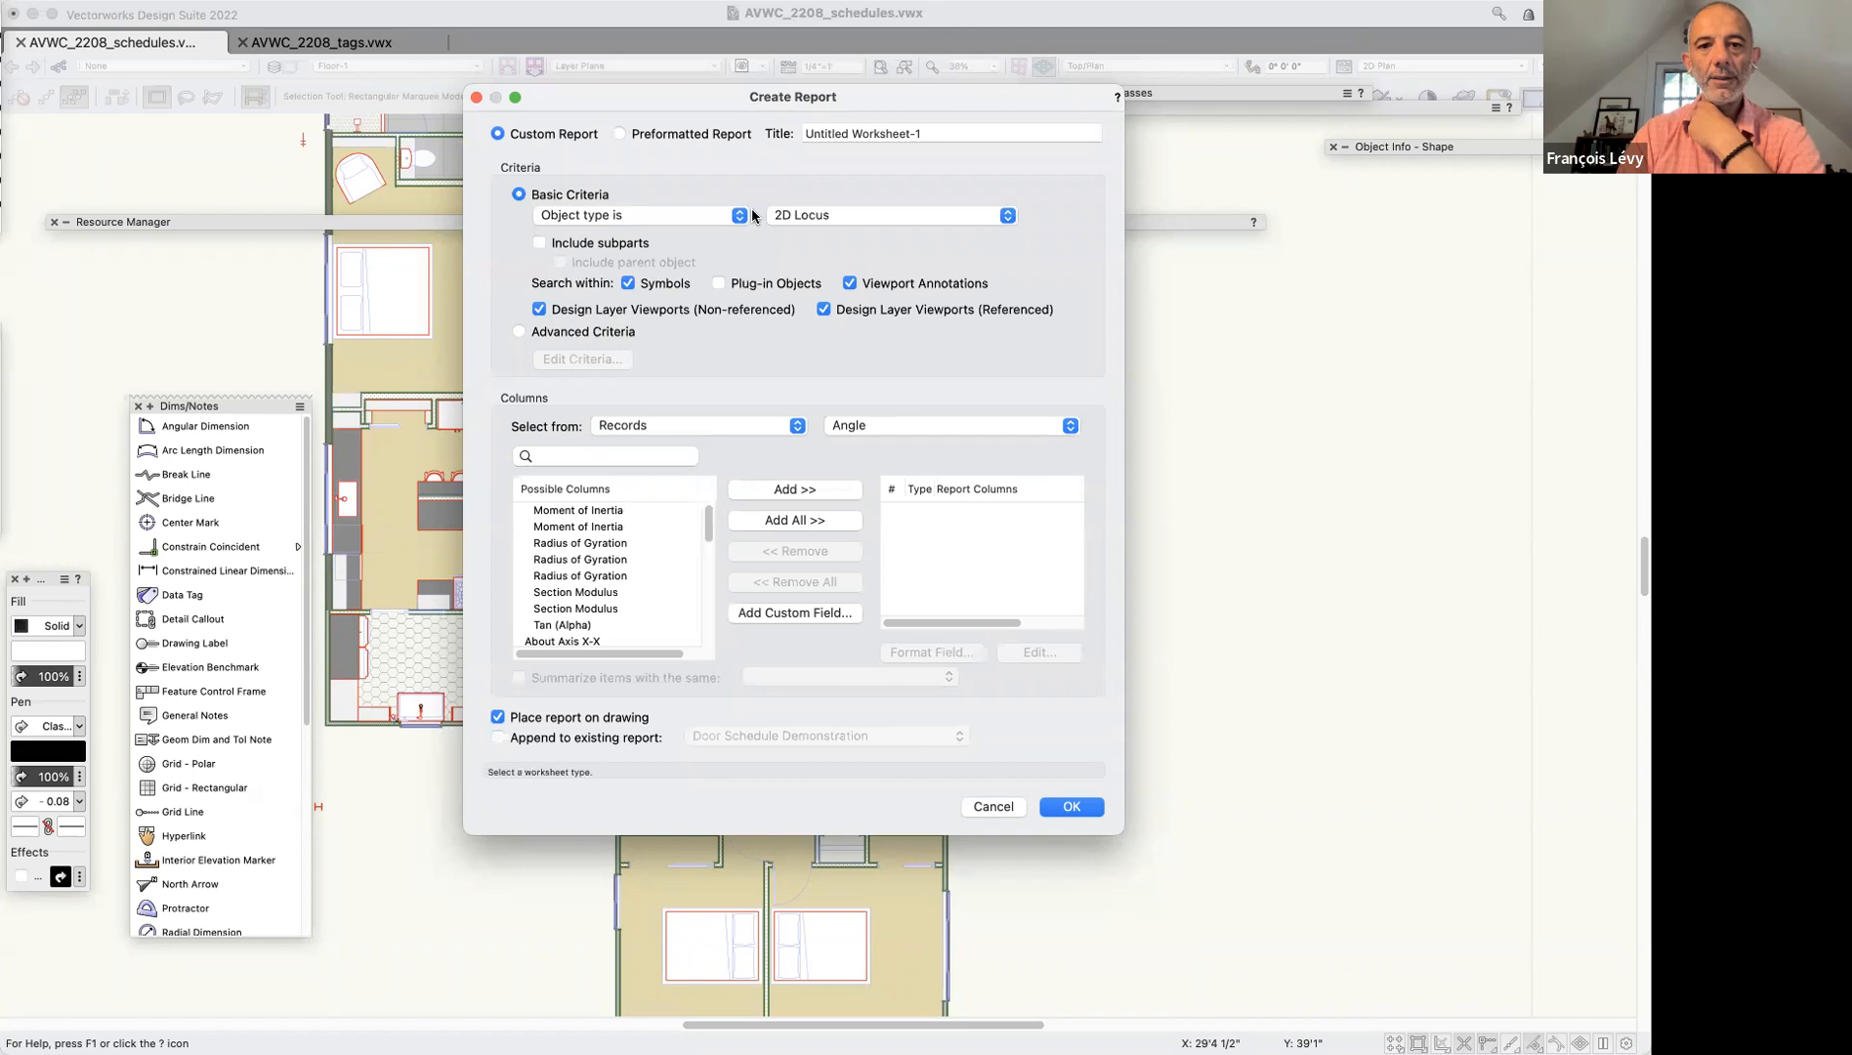
drag(925, 136, 785, 96)
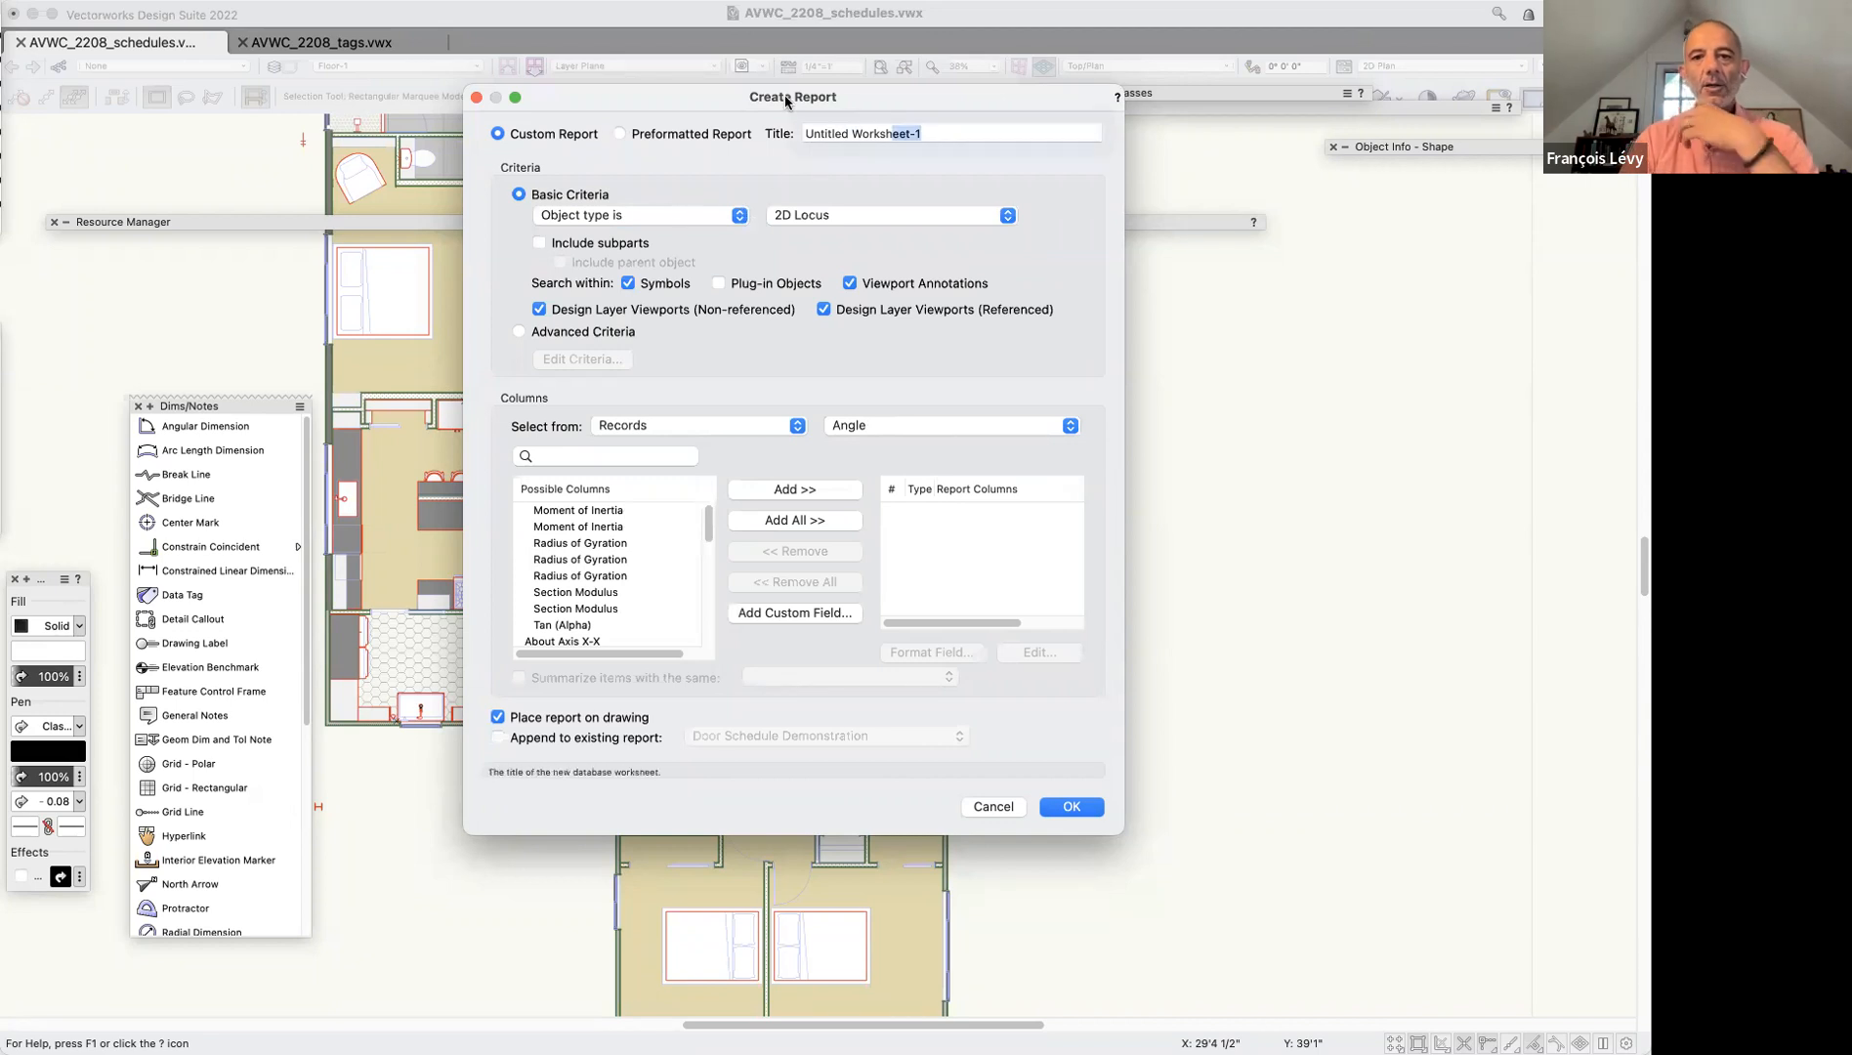
text(Furniture Schedule)
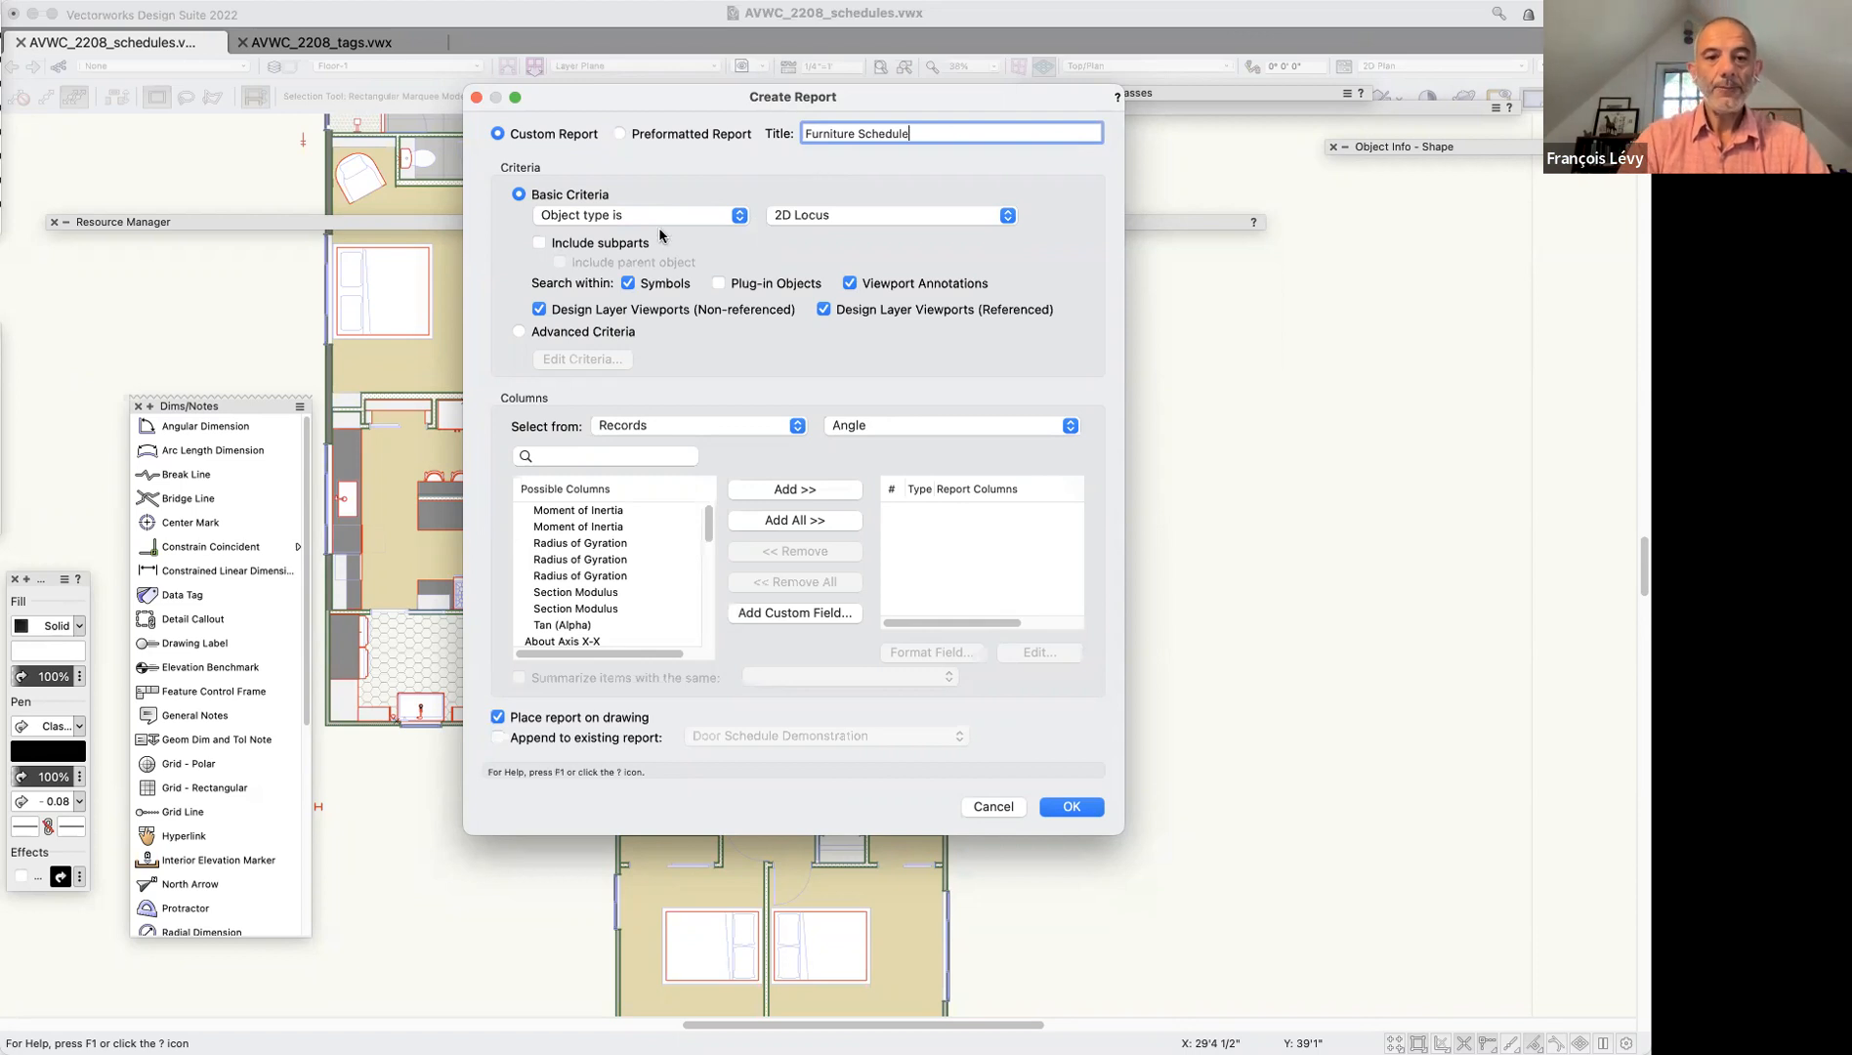
Limit the report to objects with the Furniture Record, excluding viewport annotations and both referenced and non-referenced design layer viewports
click(630, 216)
click(630, 235)
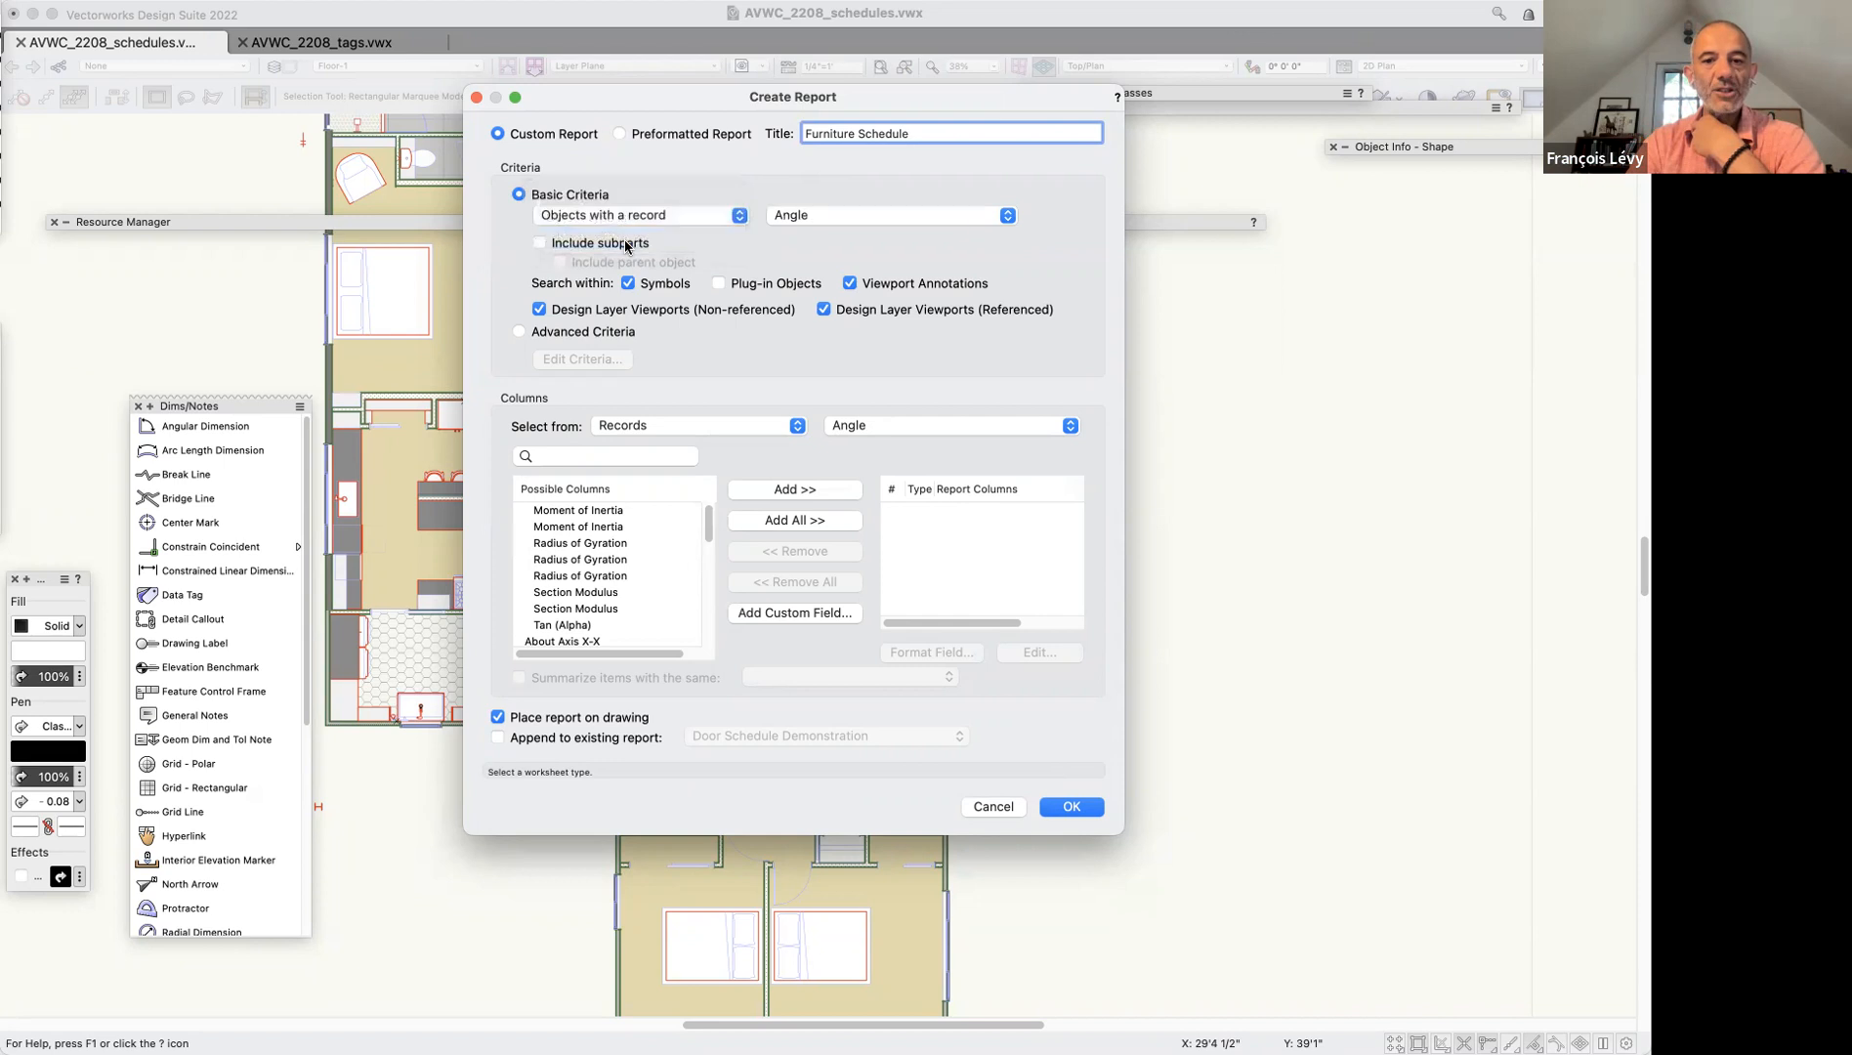
click(807, 216)
scroll(823, 372, down, 10)
scroll(826, 363, up, 12)
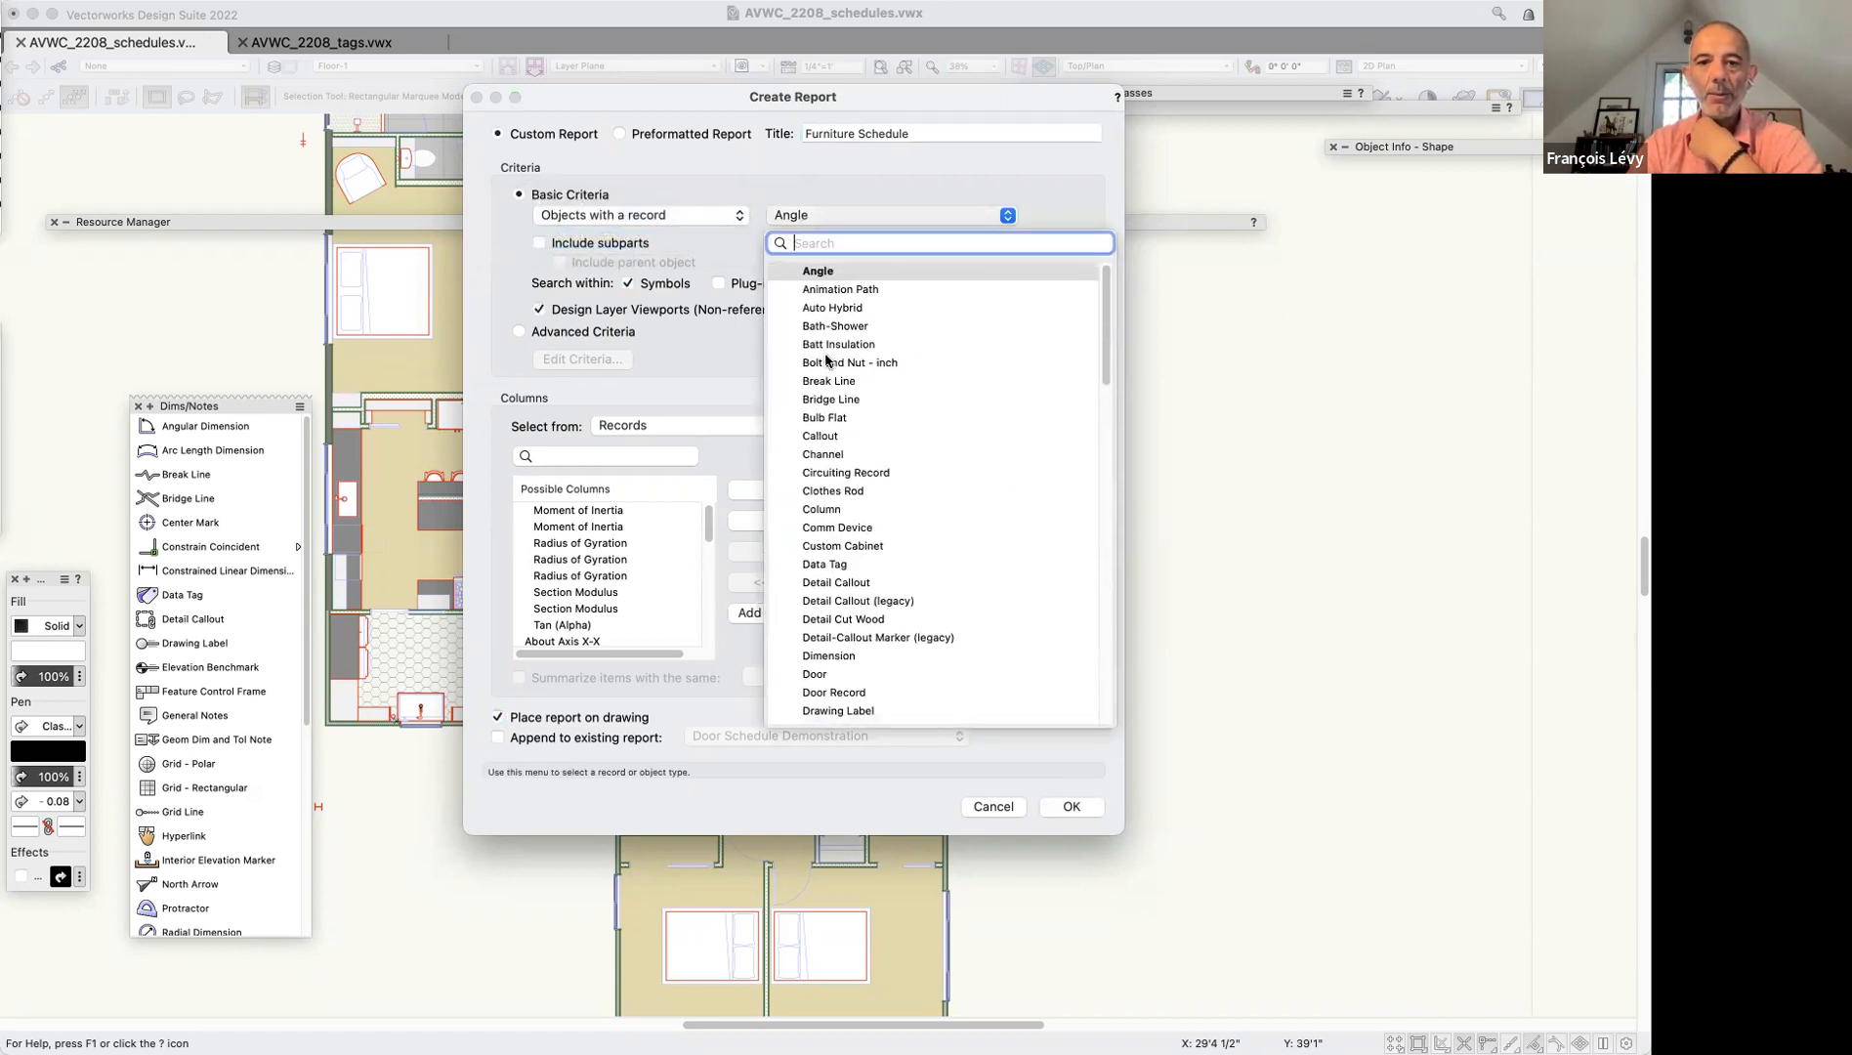
scroll(826, 360, down, 5)
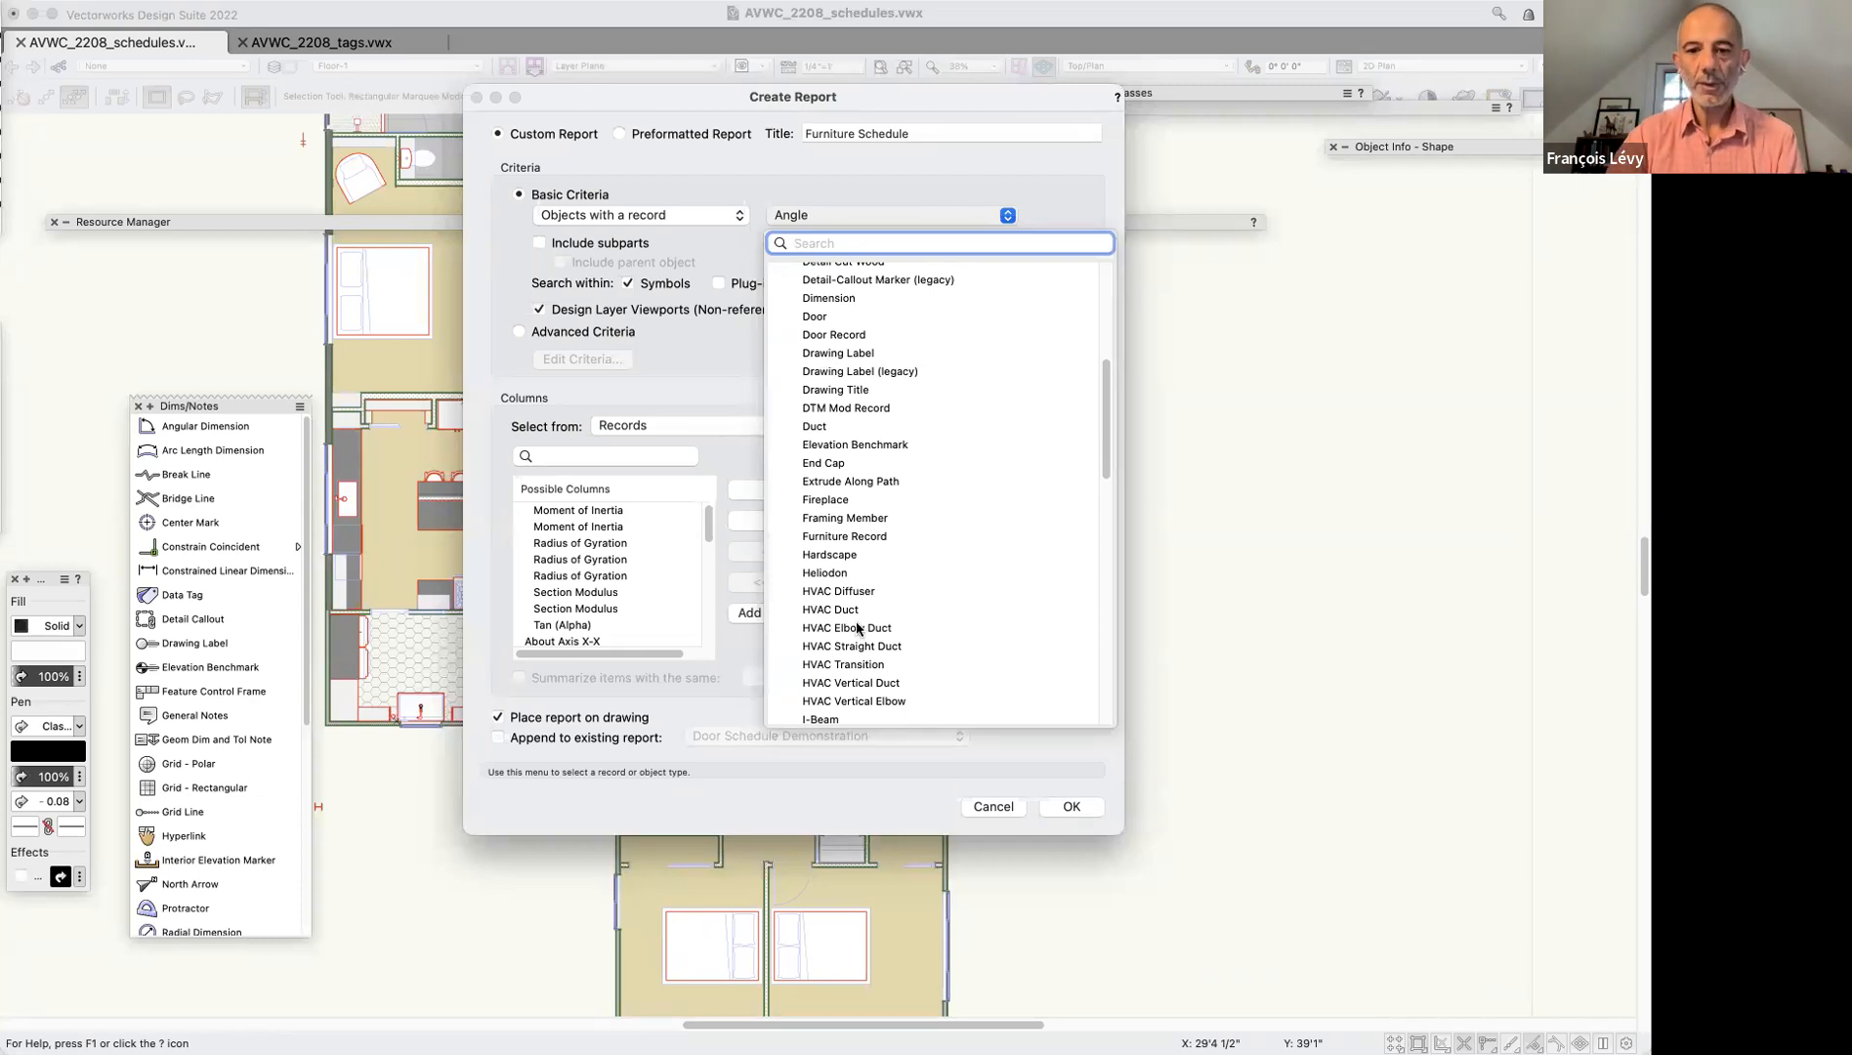
click(844, 536)
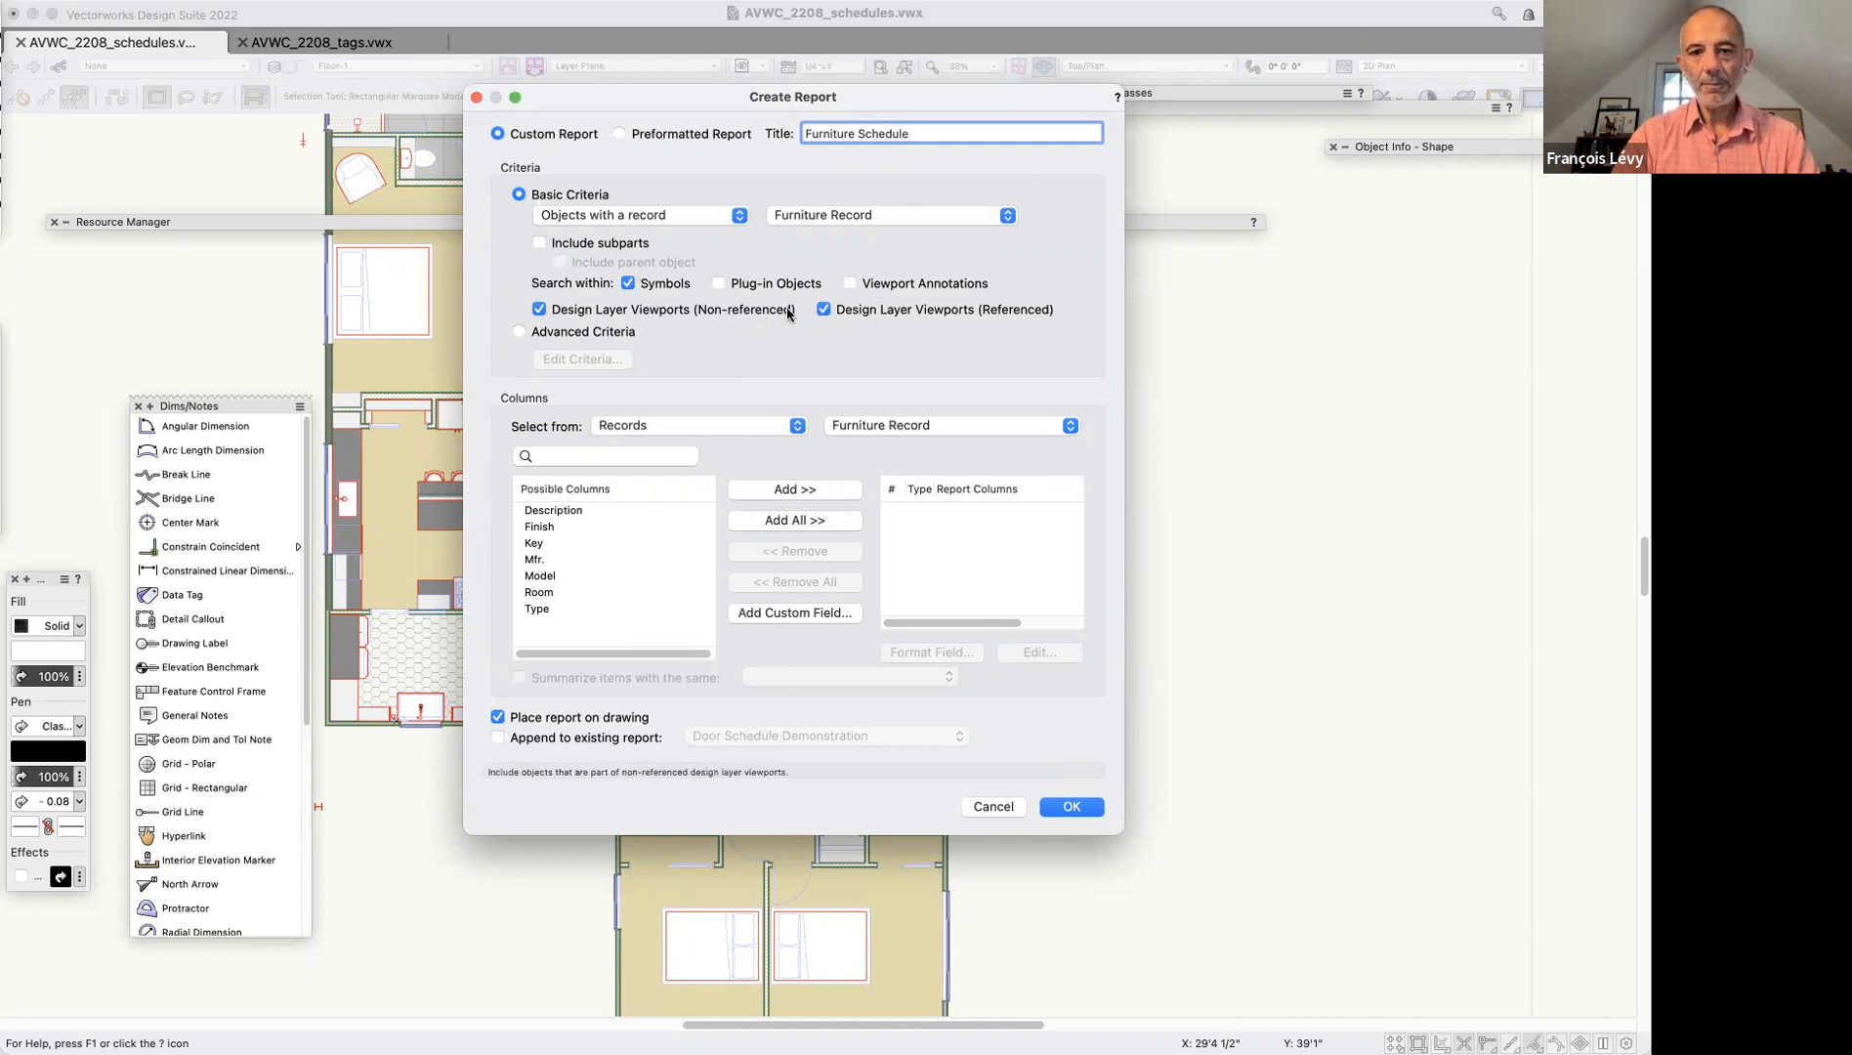
click(876, 311)
click(539, 309)
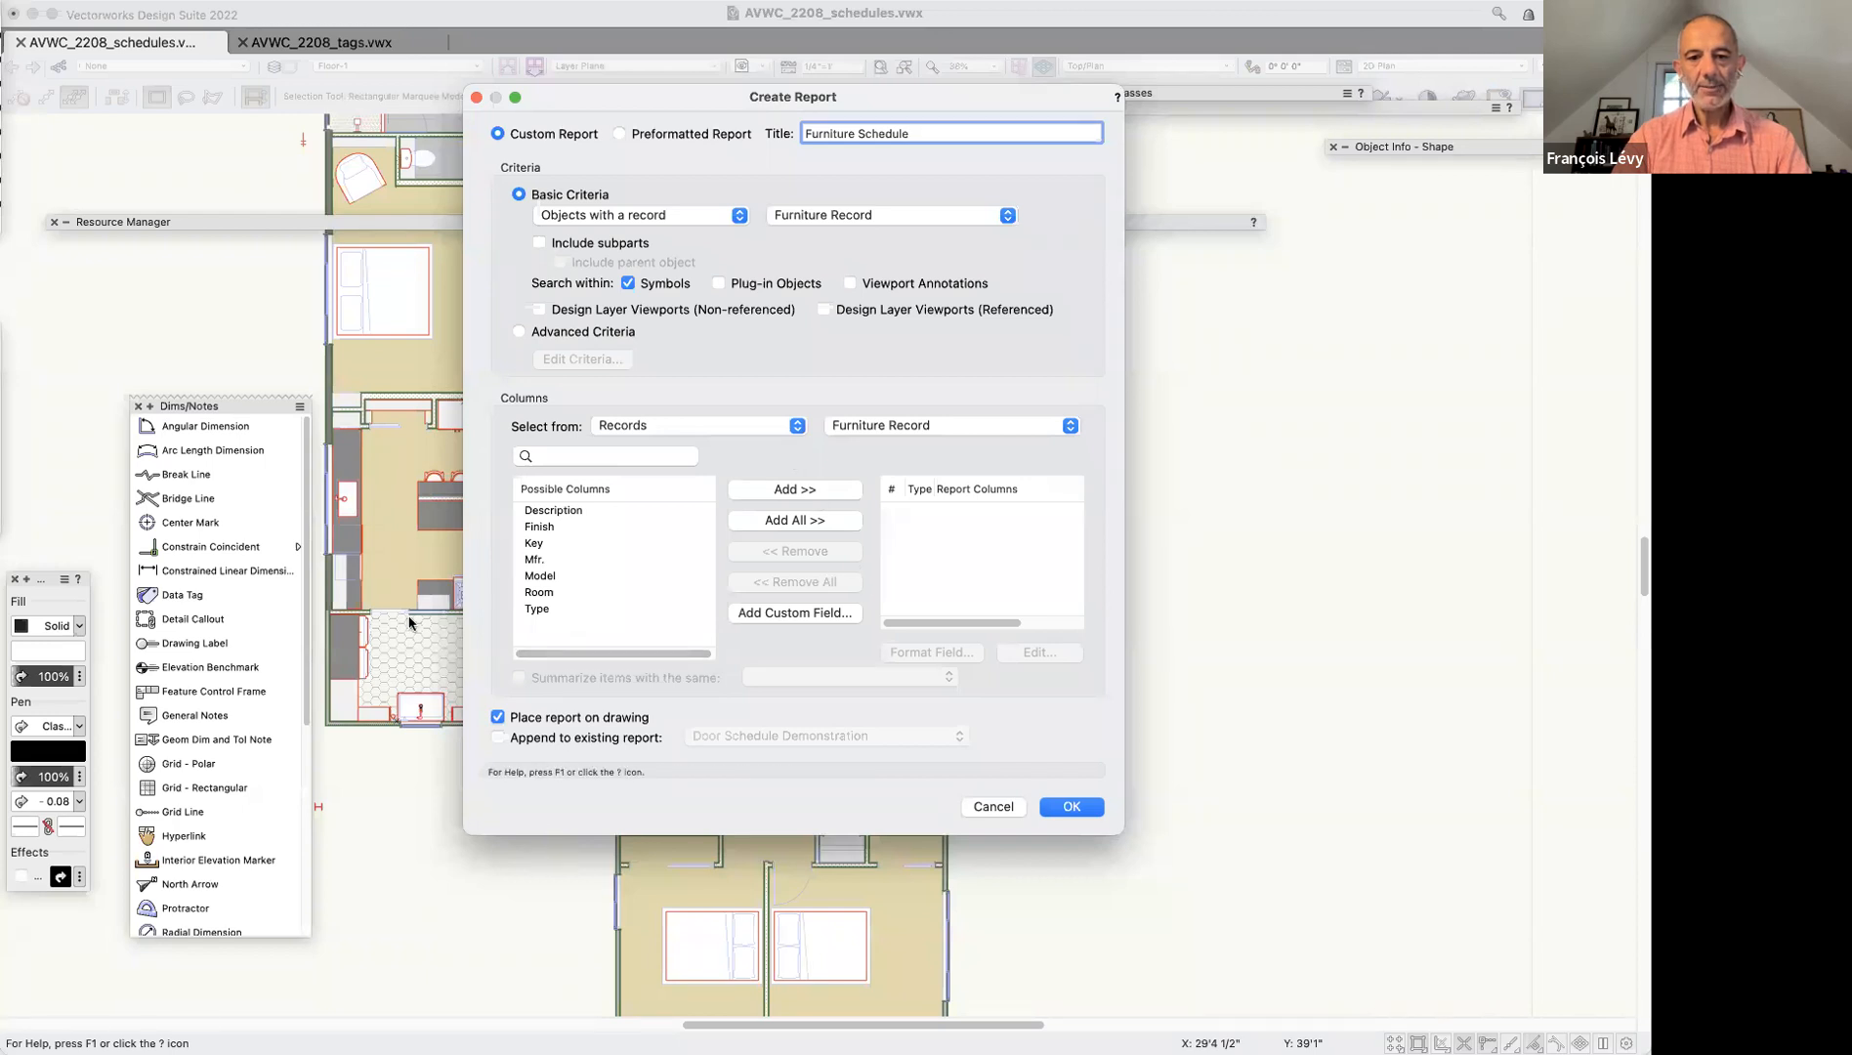
Add all Furniture Record fields as report columns, ordered Key, Type, Description, Mfr., Model, Finish, Room, without summarizing items
click(754, 523)
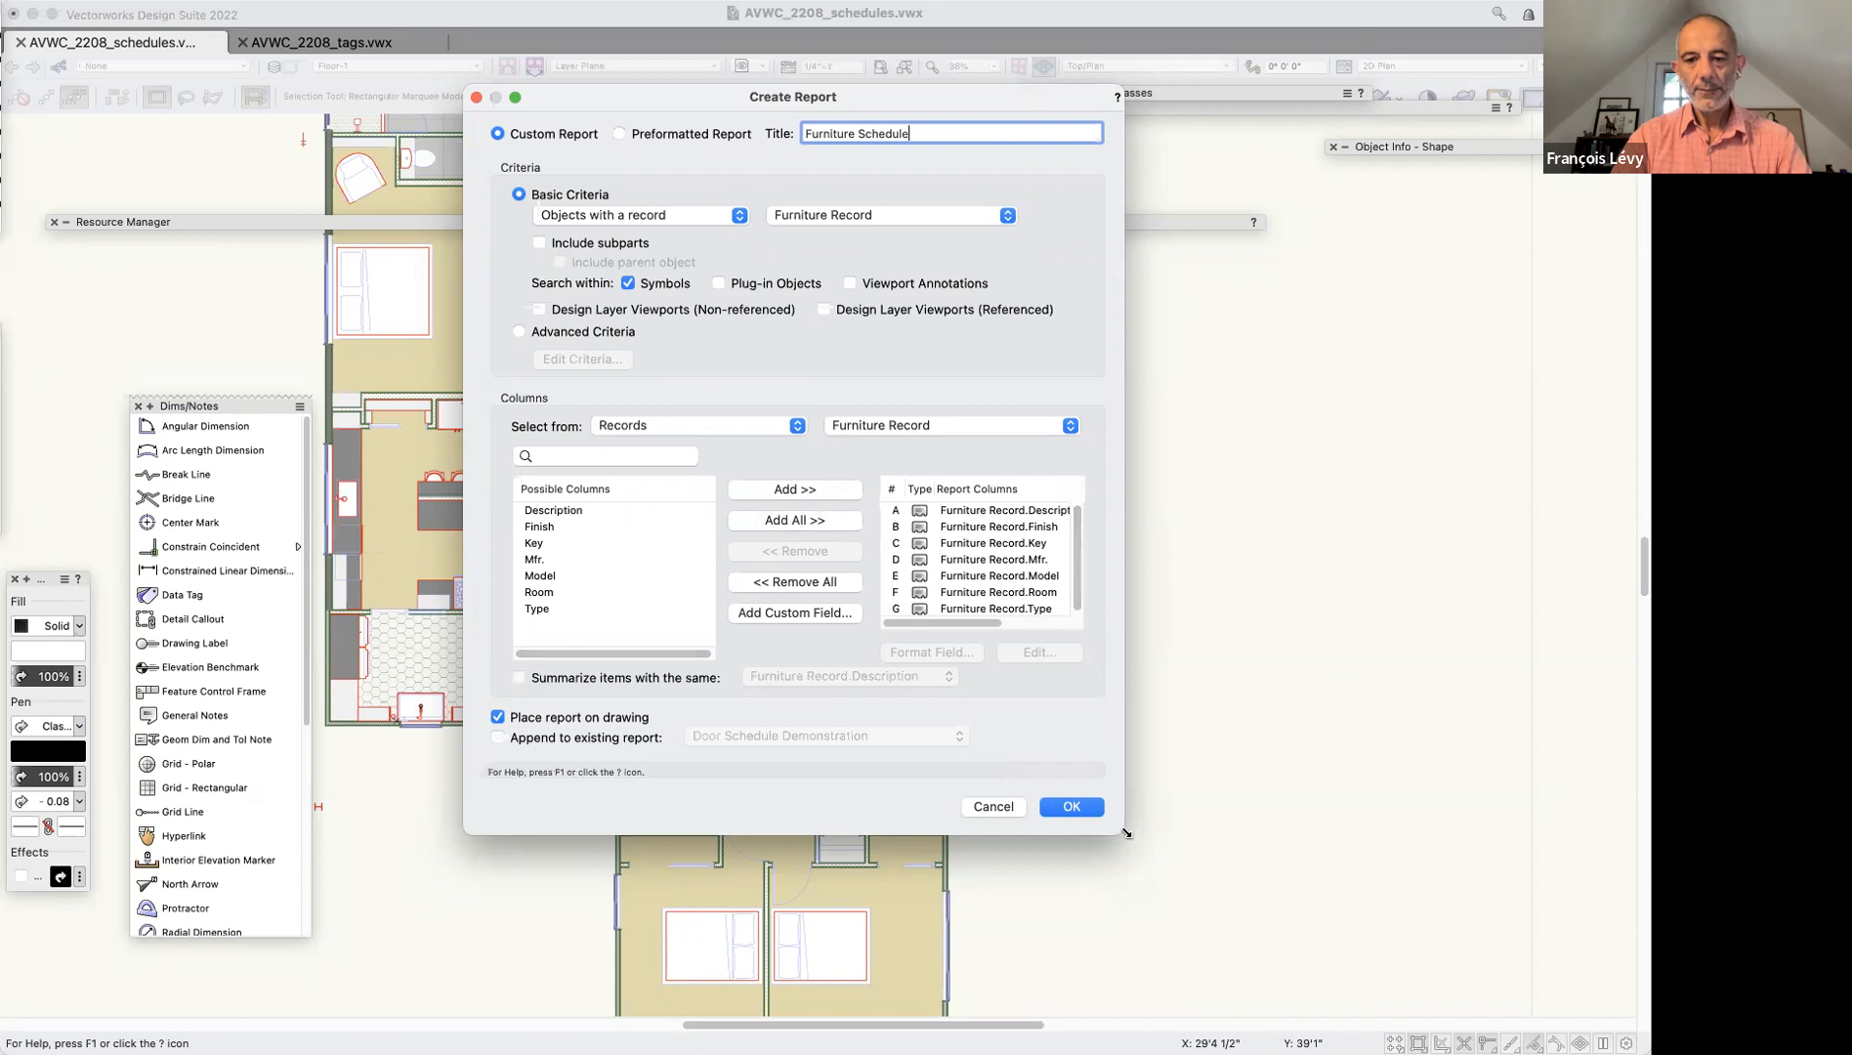
drag(1123, 831, 1287, 931)
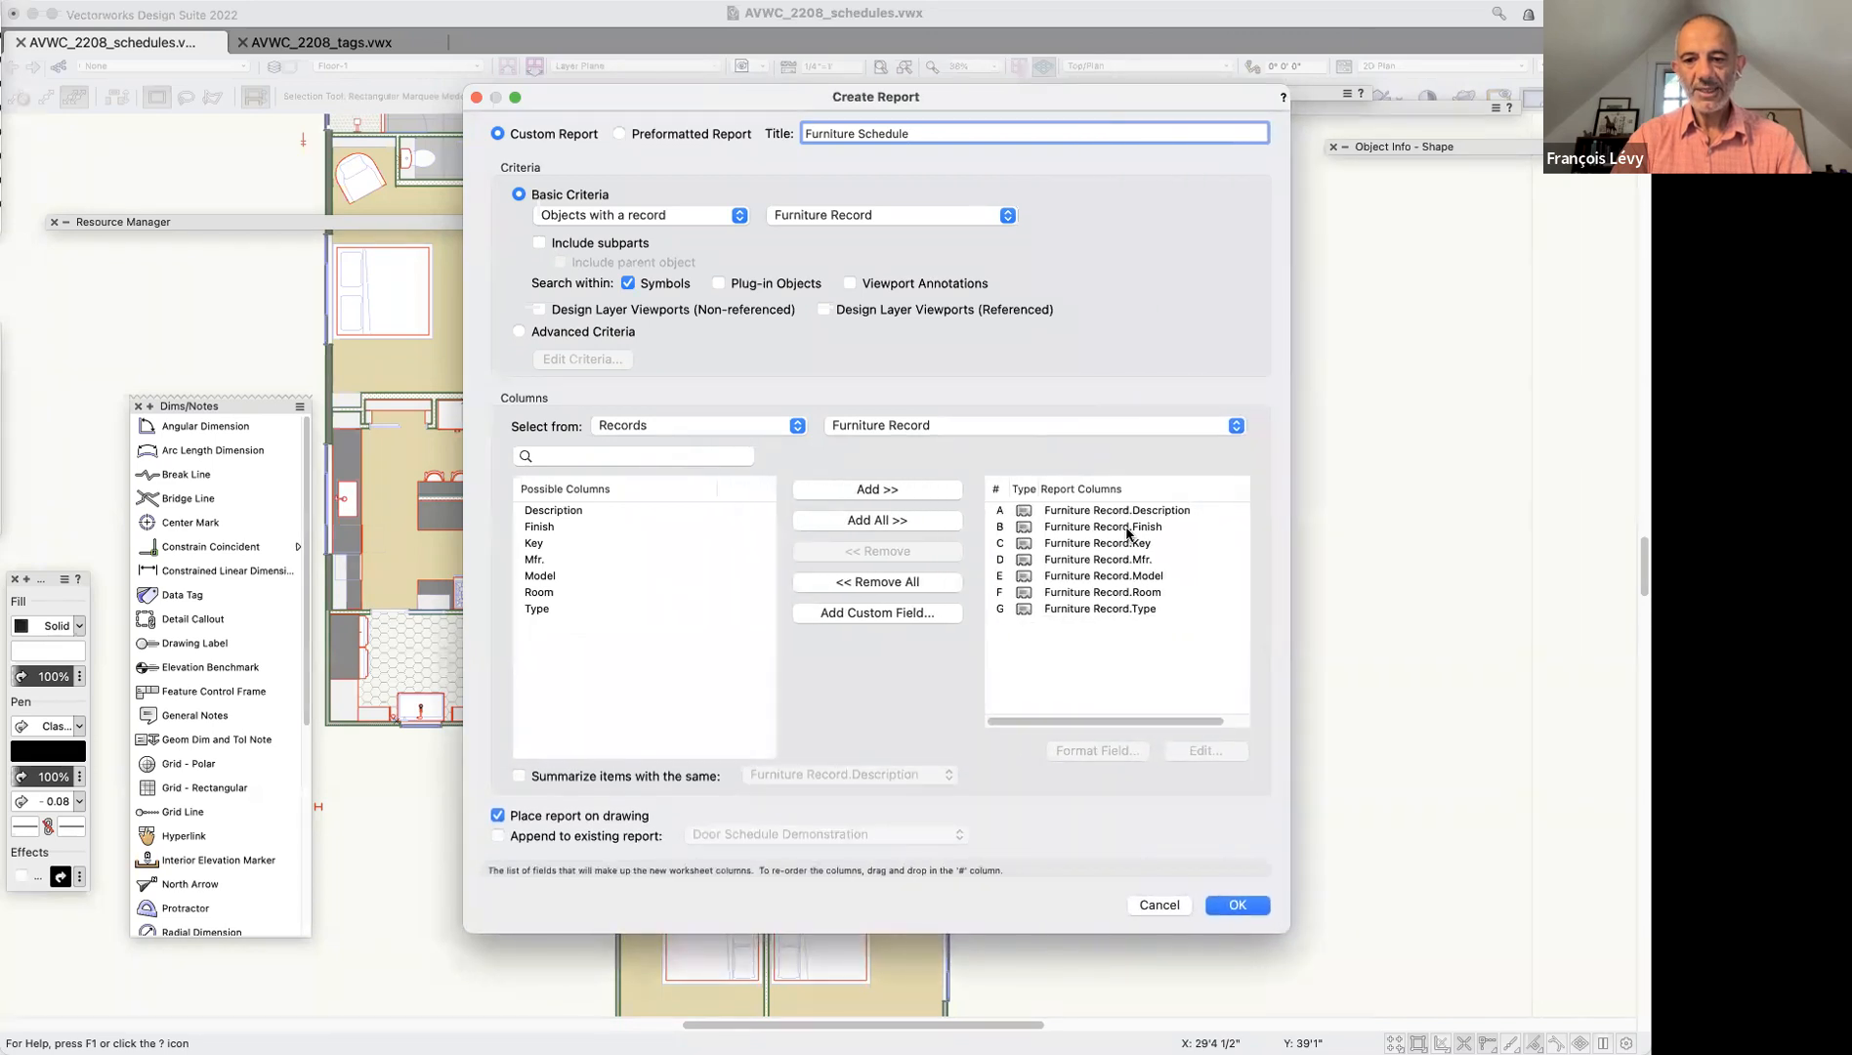
click(1048, 545)
drag(1000, 503, 1002, 510)
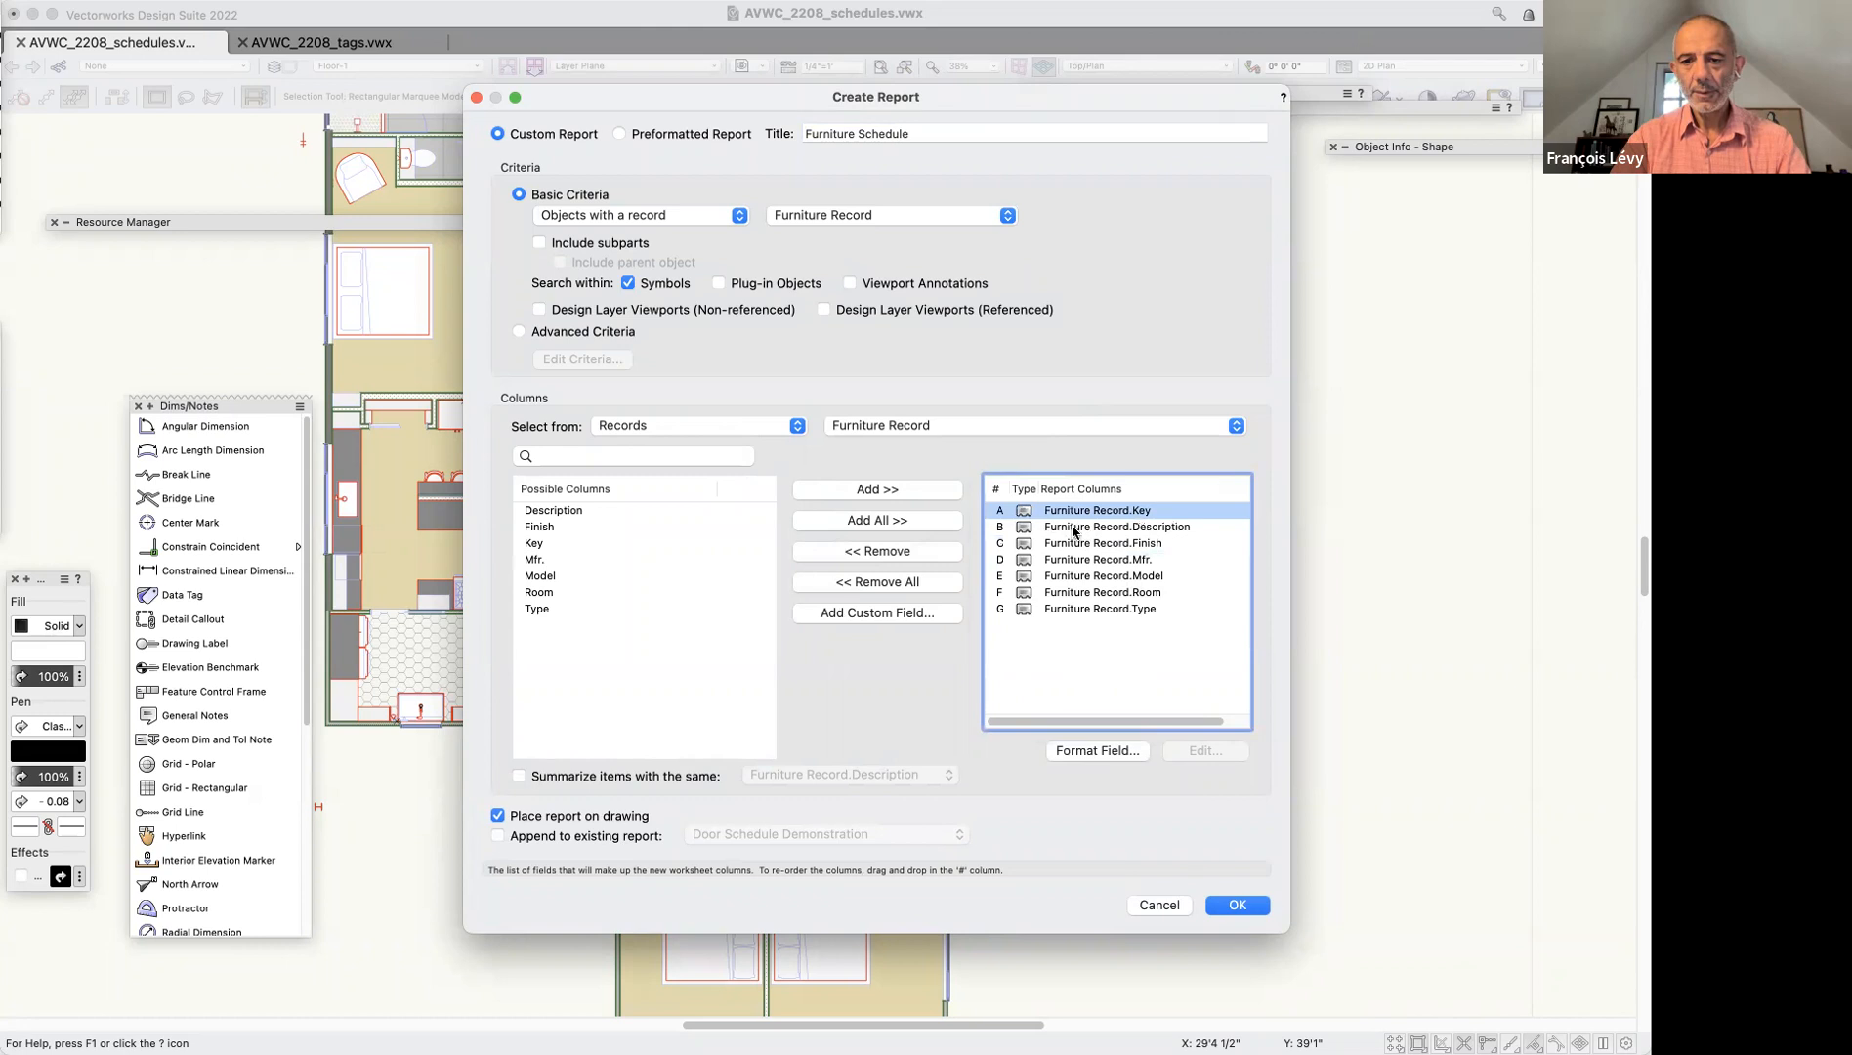
click(1136, 560)
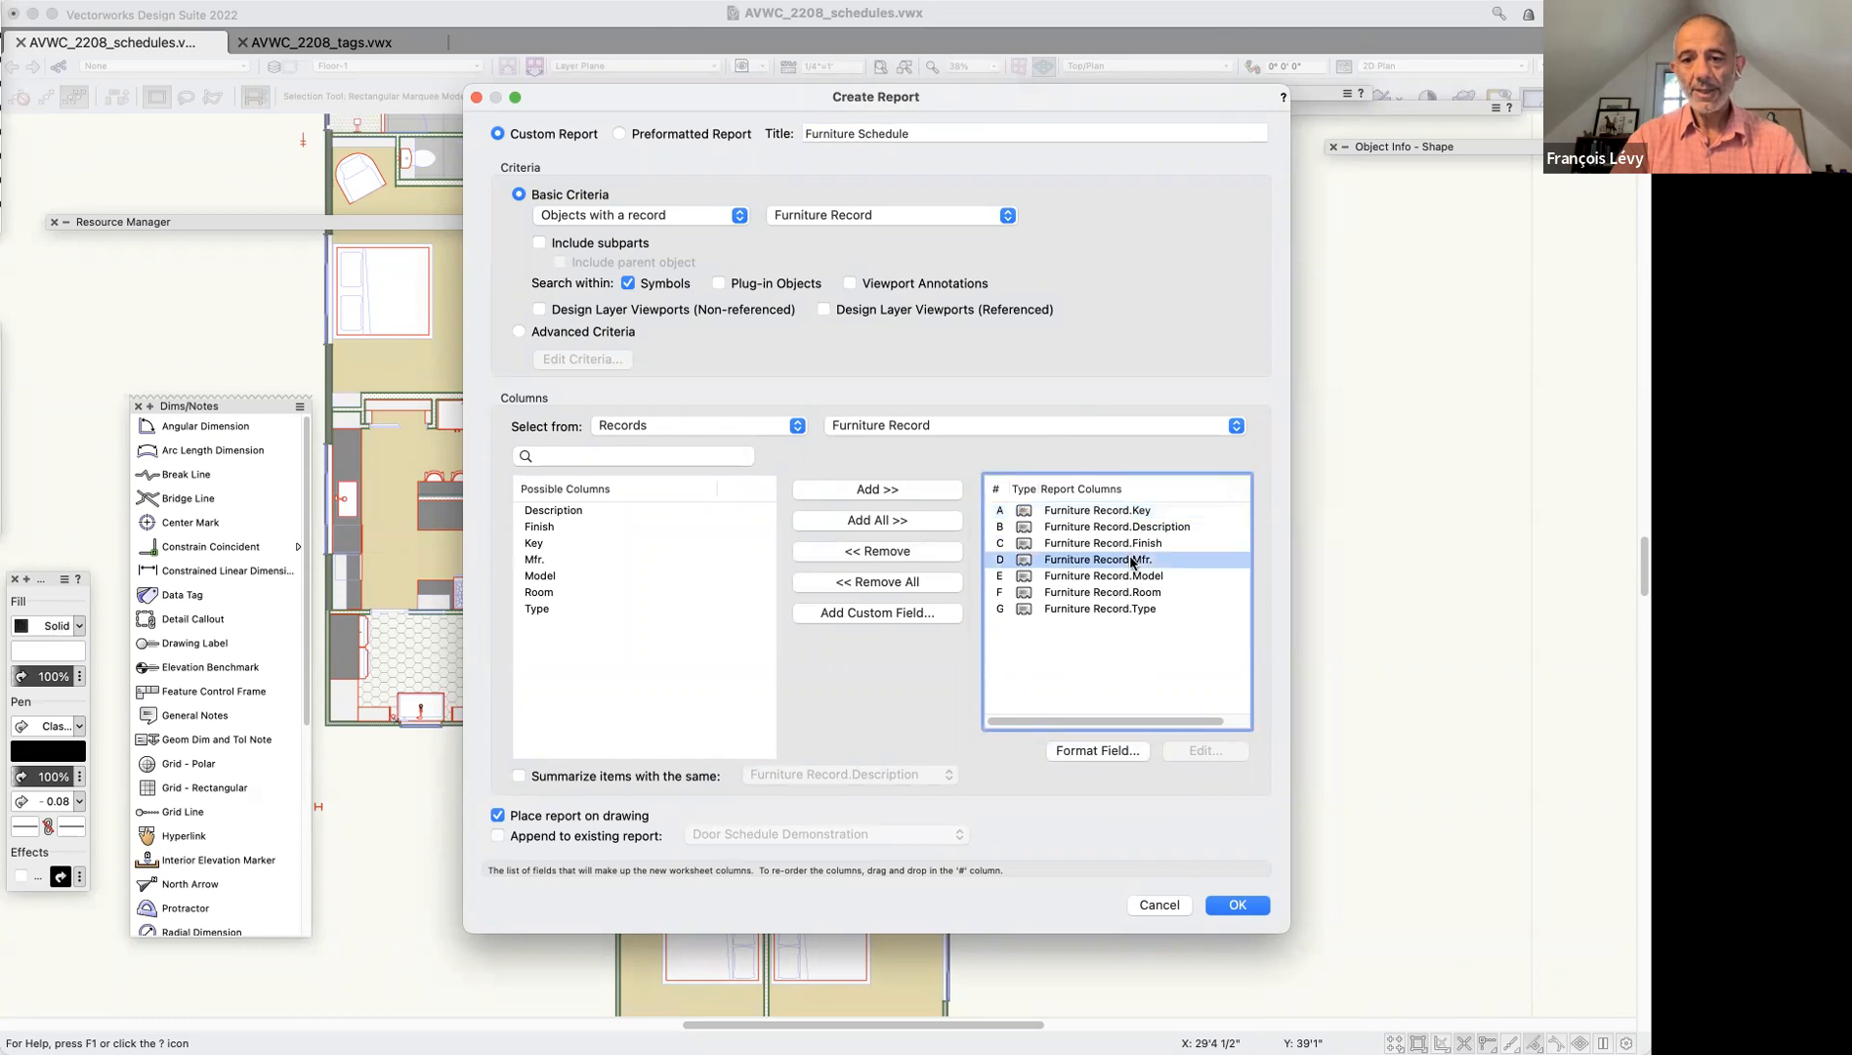
mouse_move(999, 565)
mouse_down()
mouse_move(1002, 531)
mouse_move(1000, 555)
mouse_move(1026, 566)
mouse_up()
click(999, 576)
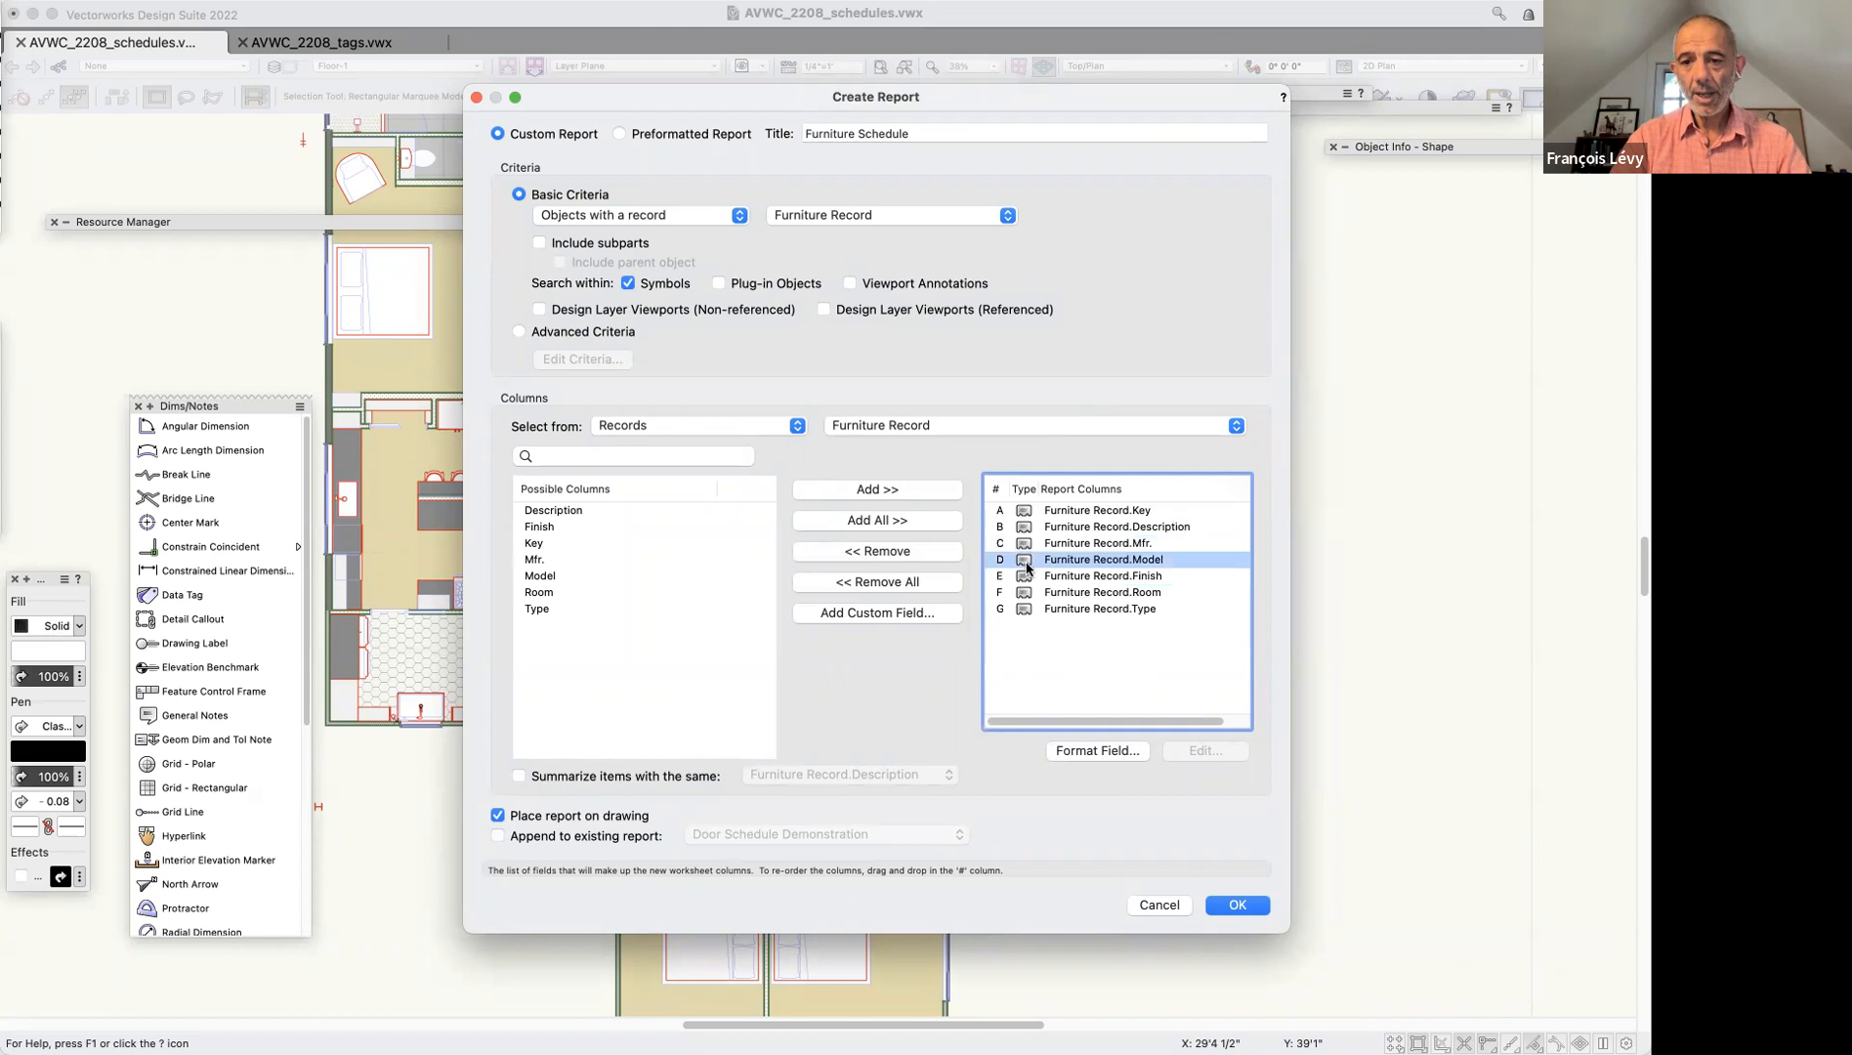
click(1000, 610)
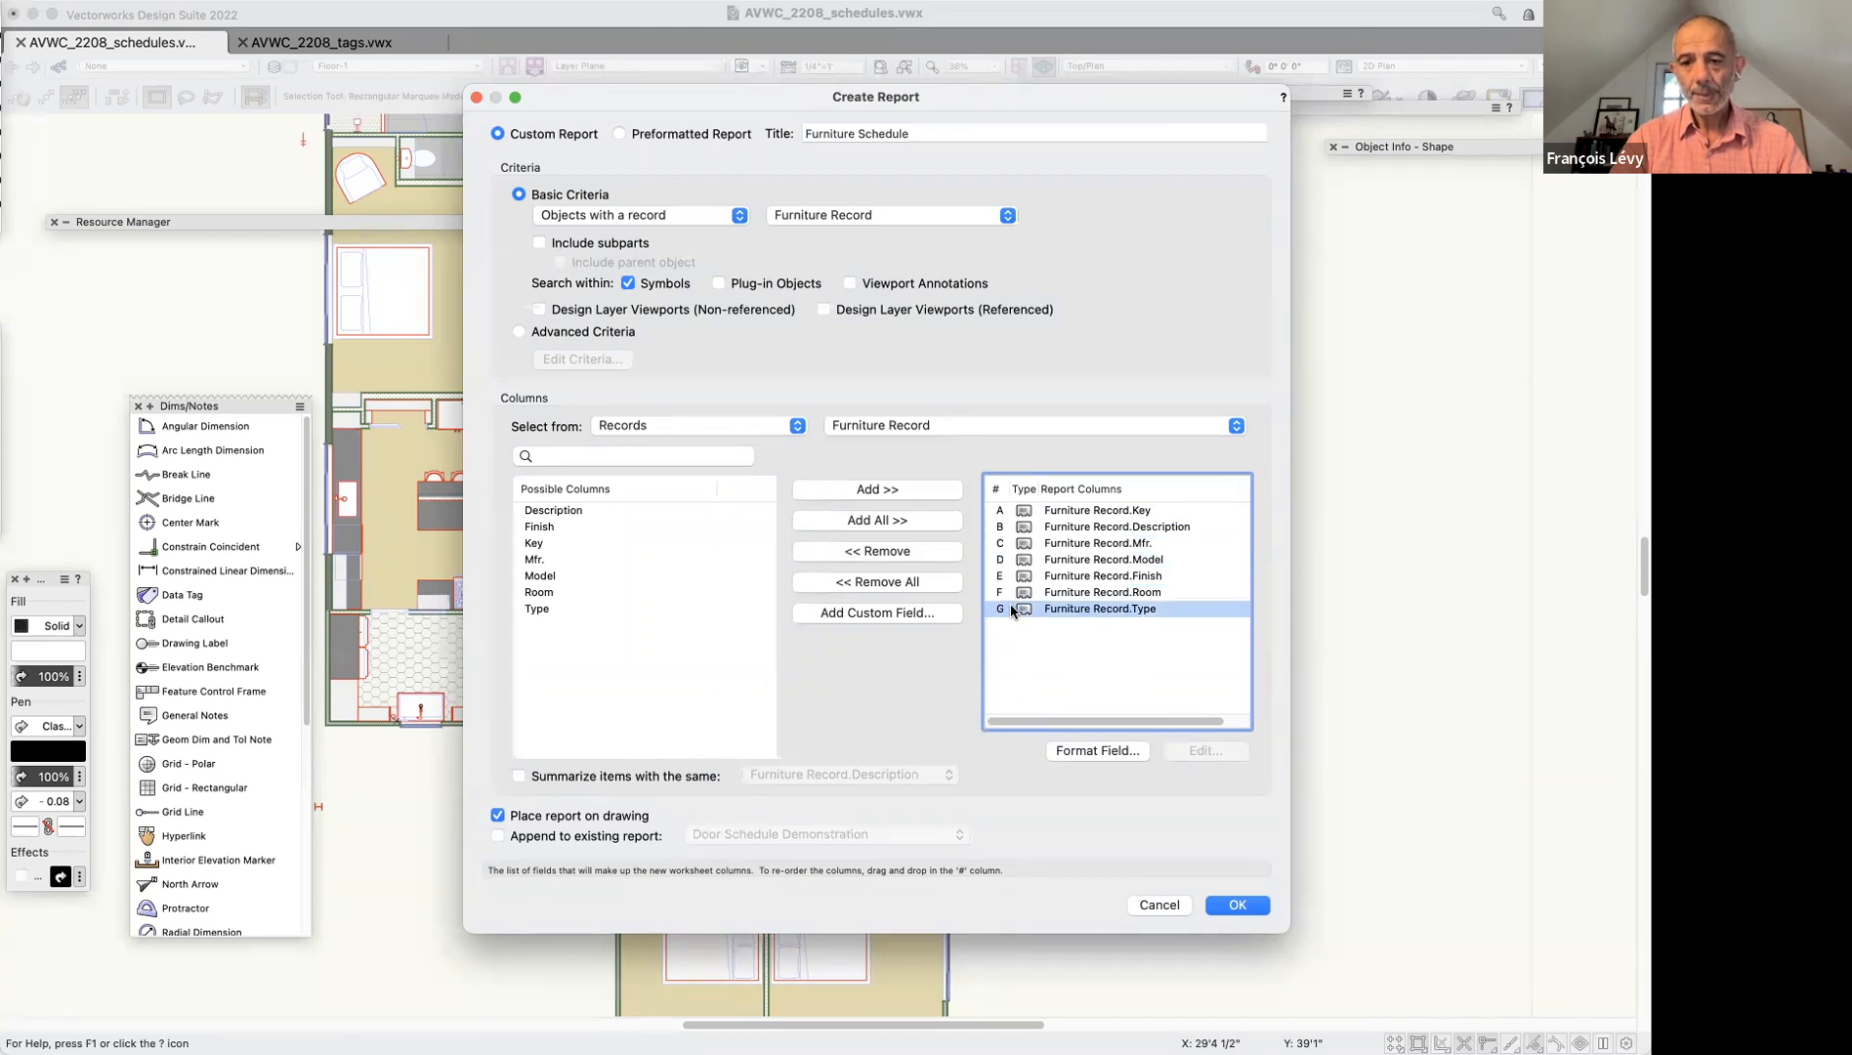
drag(997, 610, 986, 518)
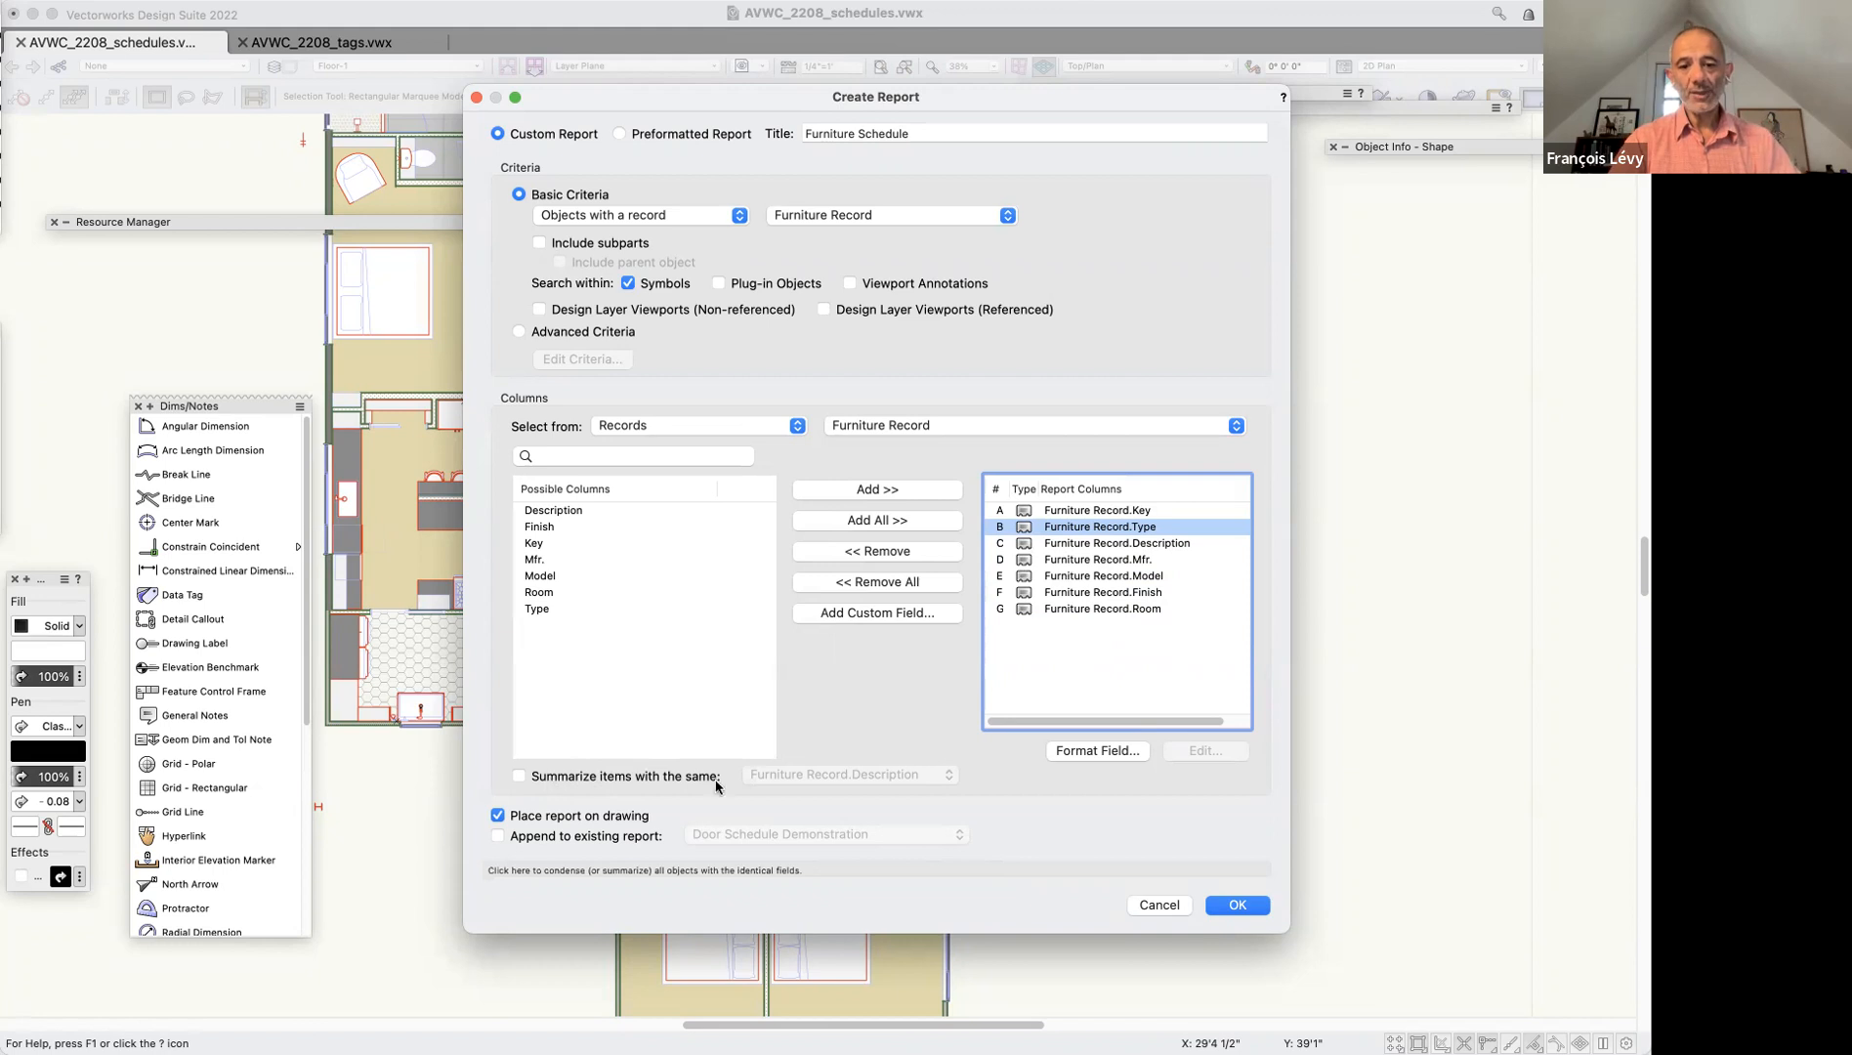
click(684, 776)
click(680, 782)
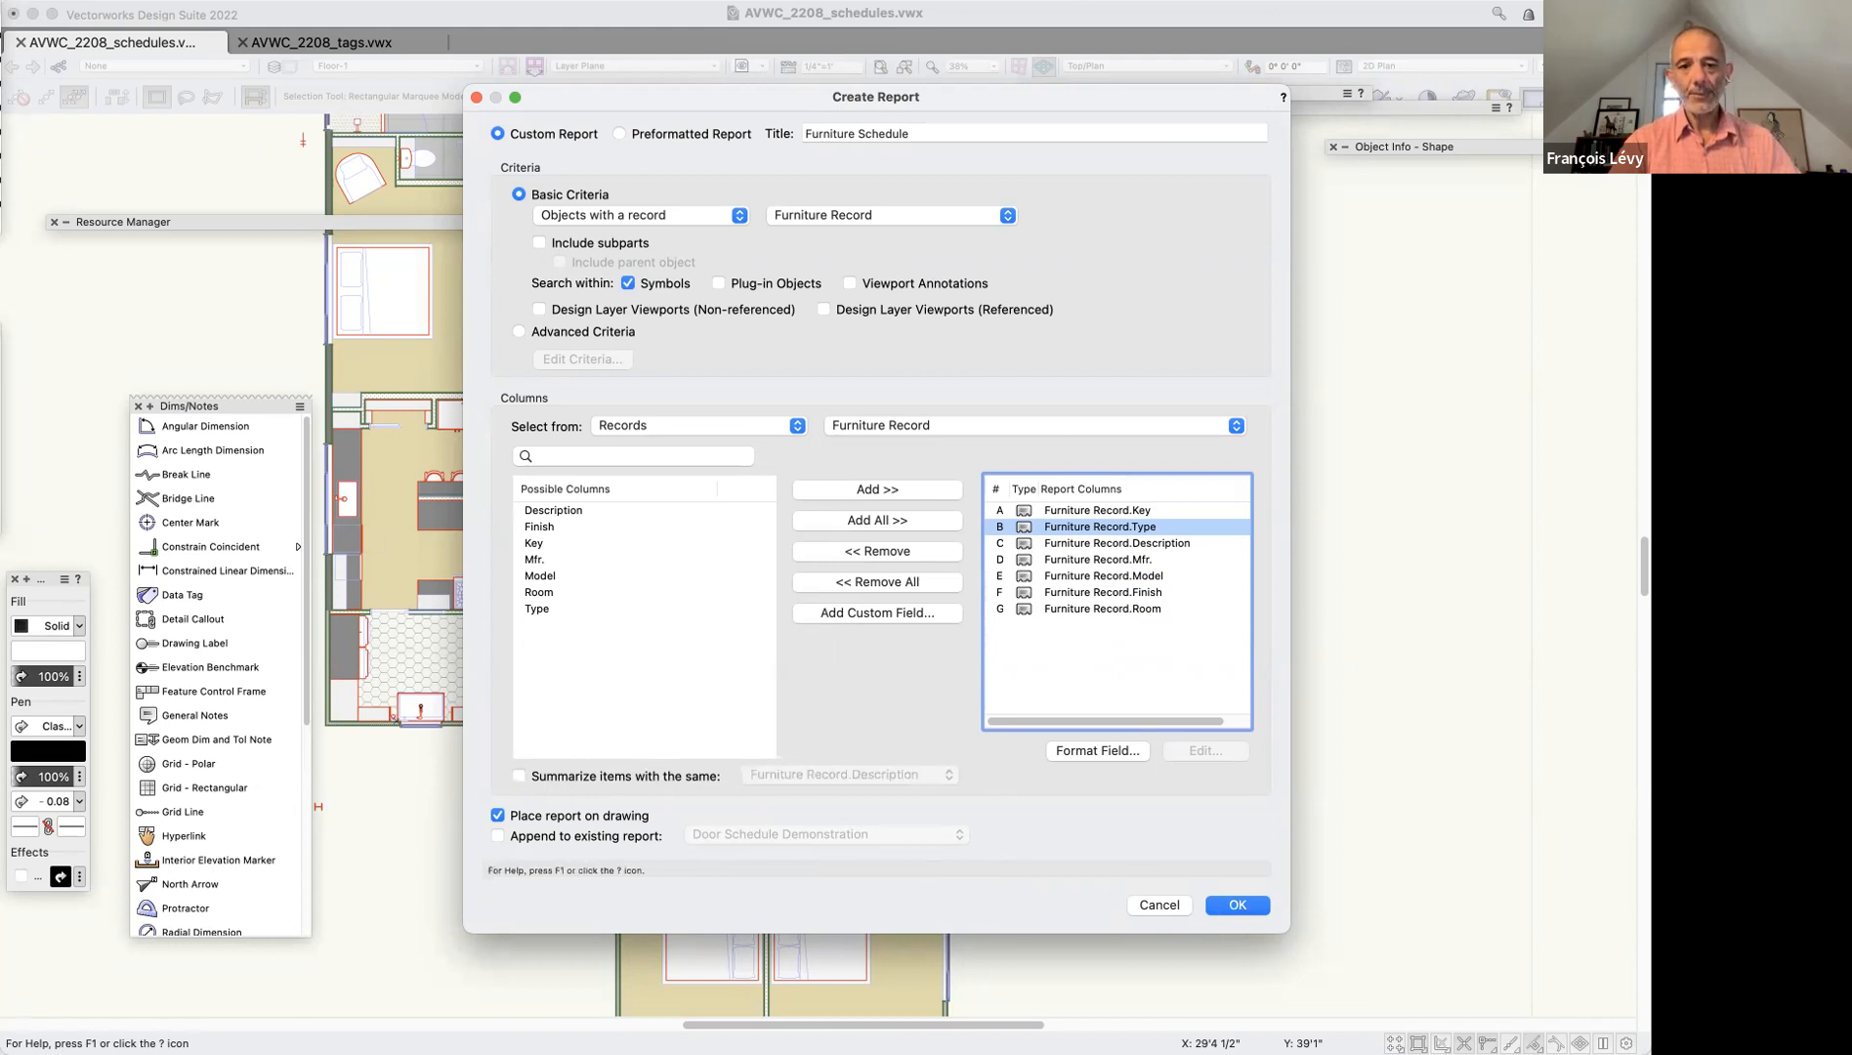
Create the furniture schedule, place it in the empty area east of the floor plan, and open its worksheet
click(1238, 905)
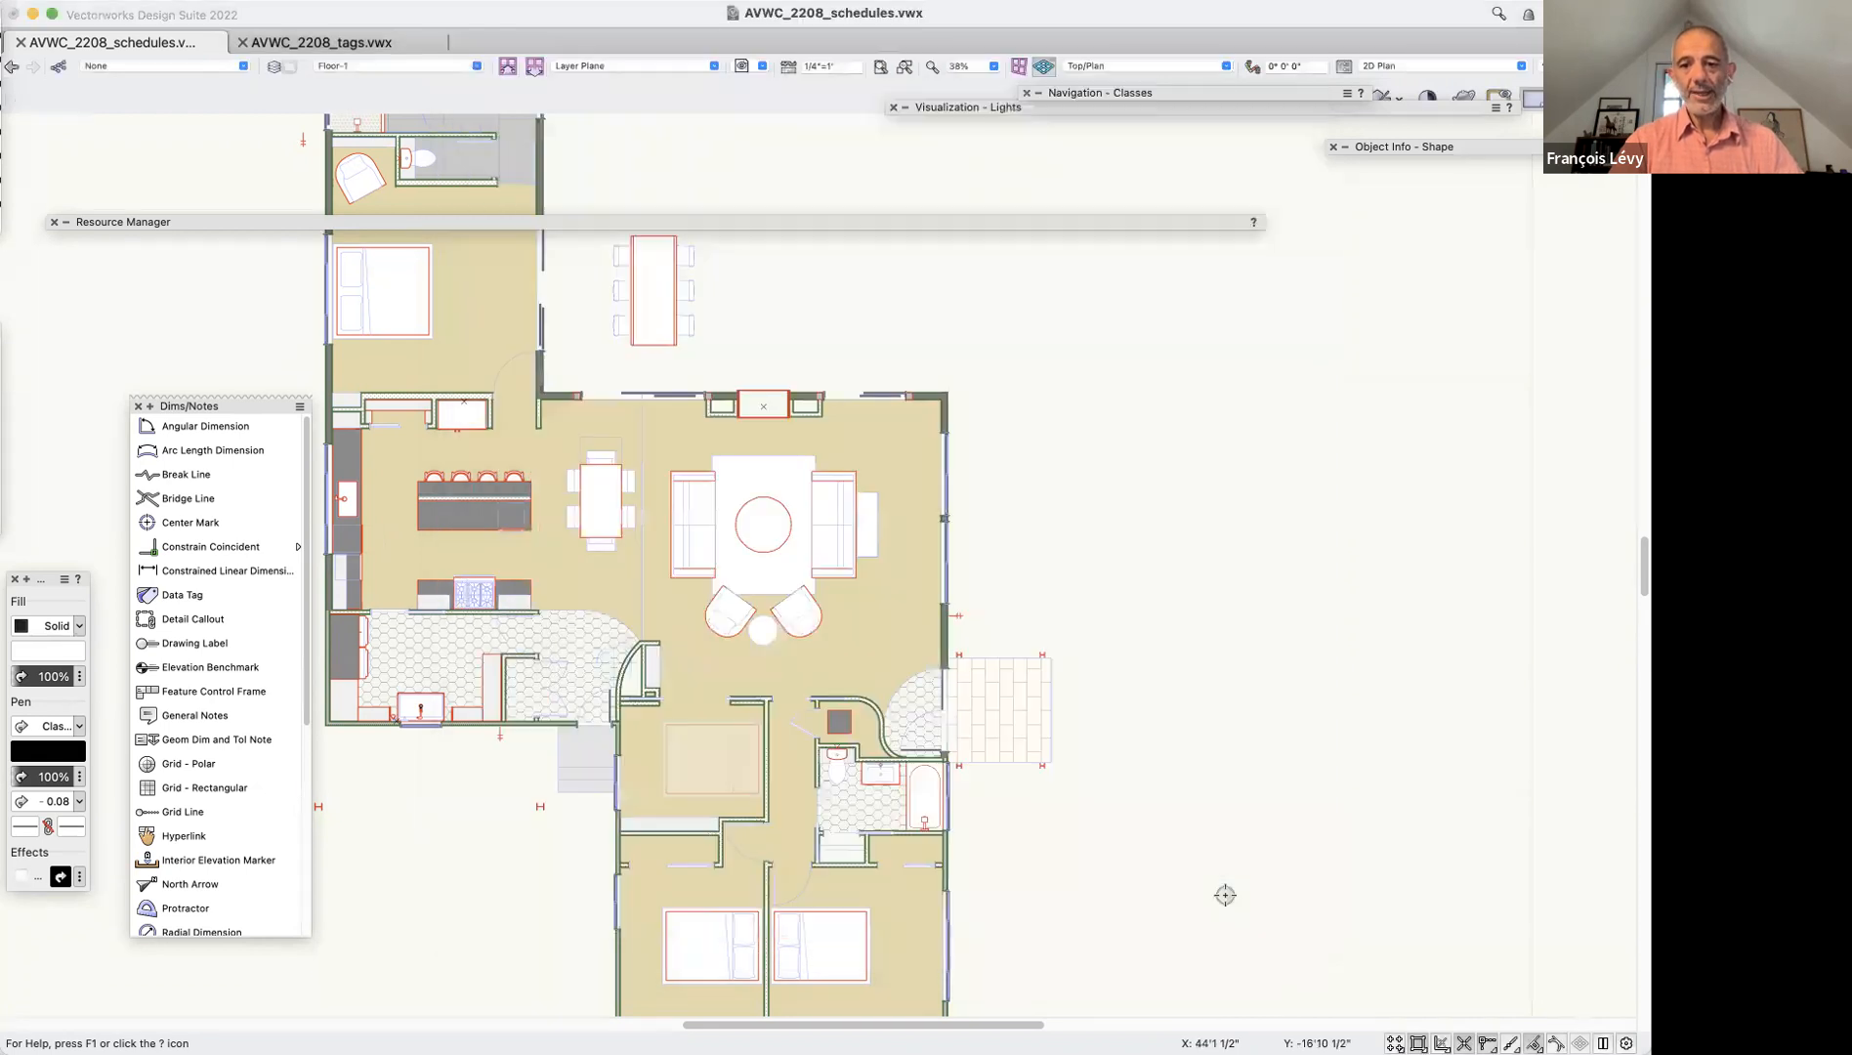
click(1077, 334)
scroll(1269, 733, right, 5)
scroll(1269, 735, right, 3)
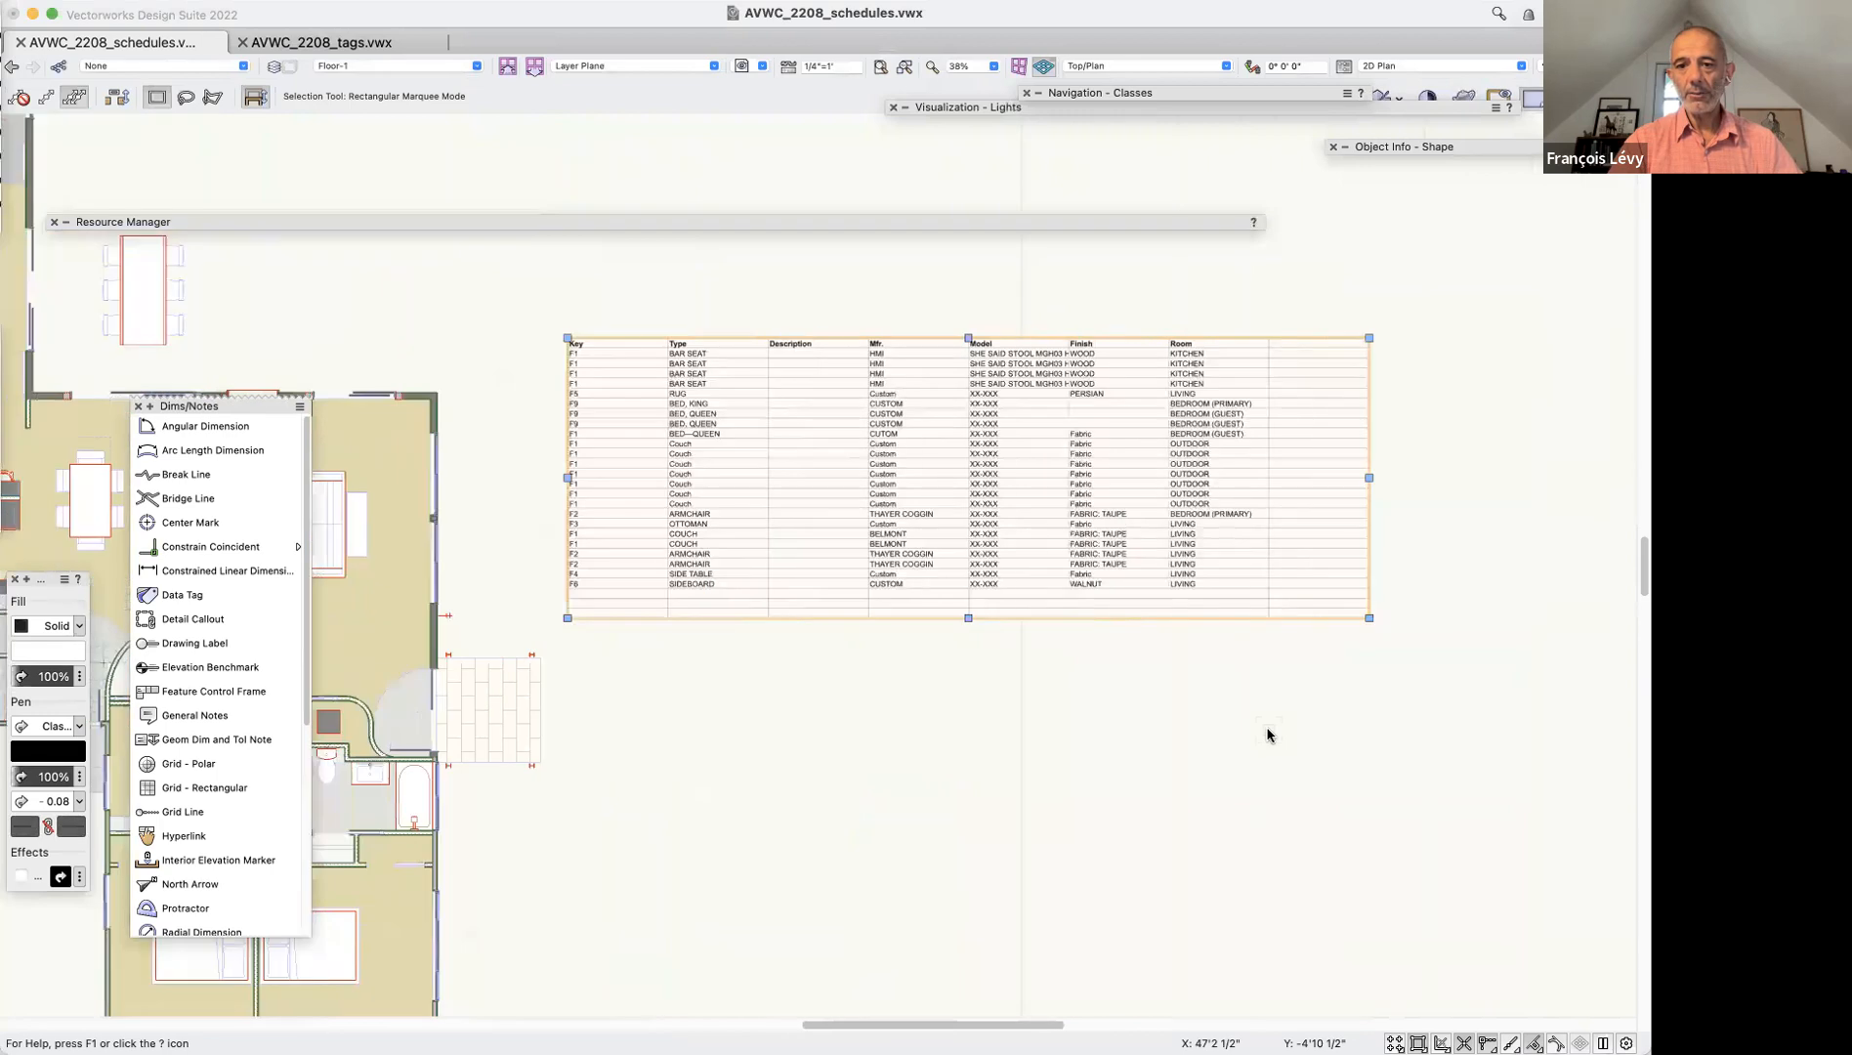
double_click(945, 520)
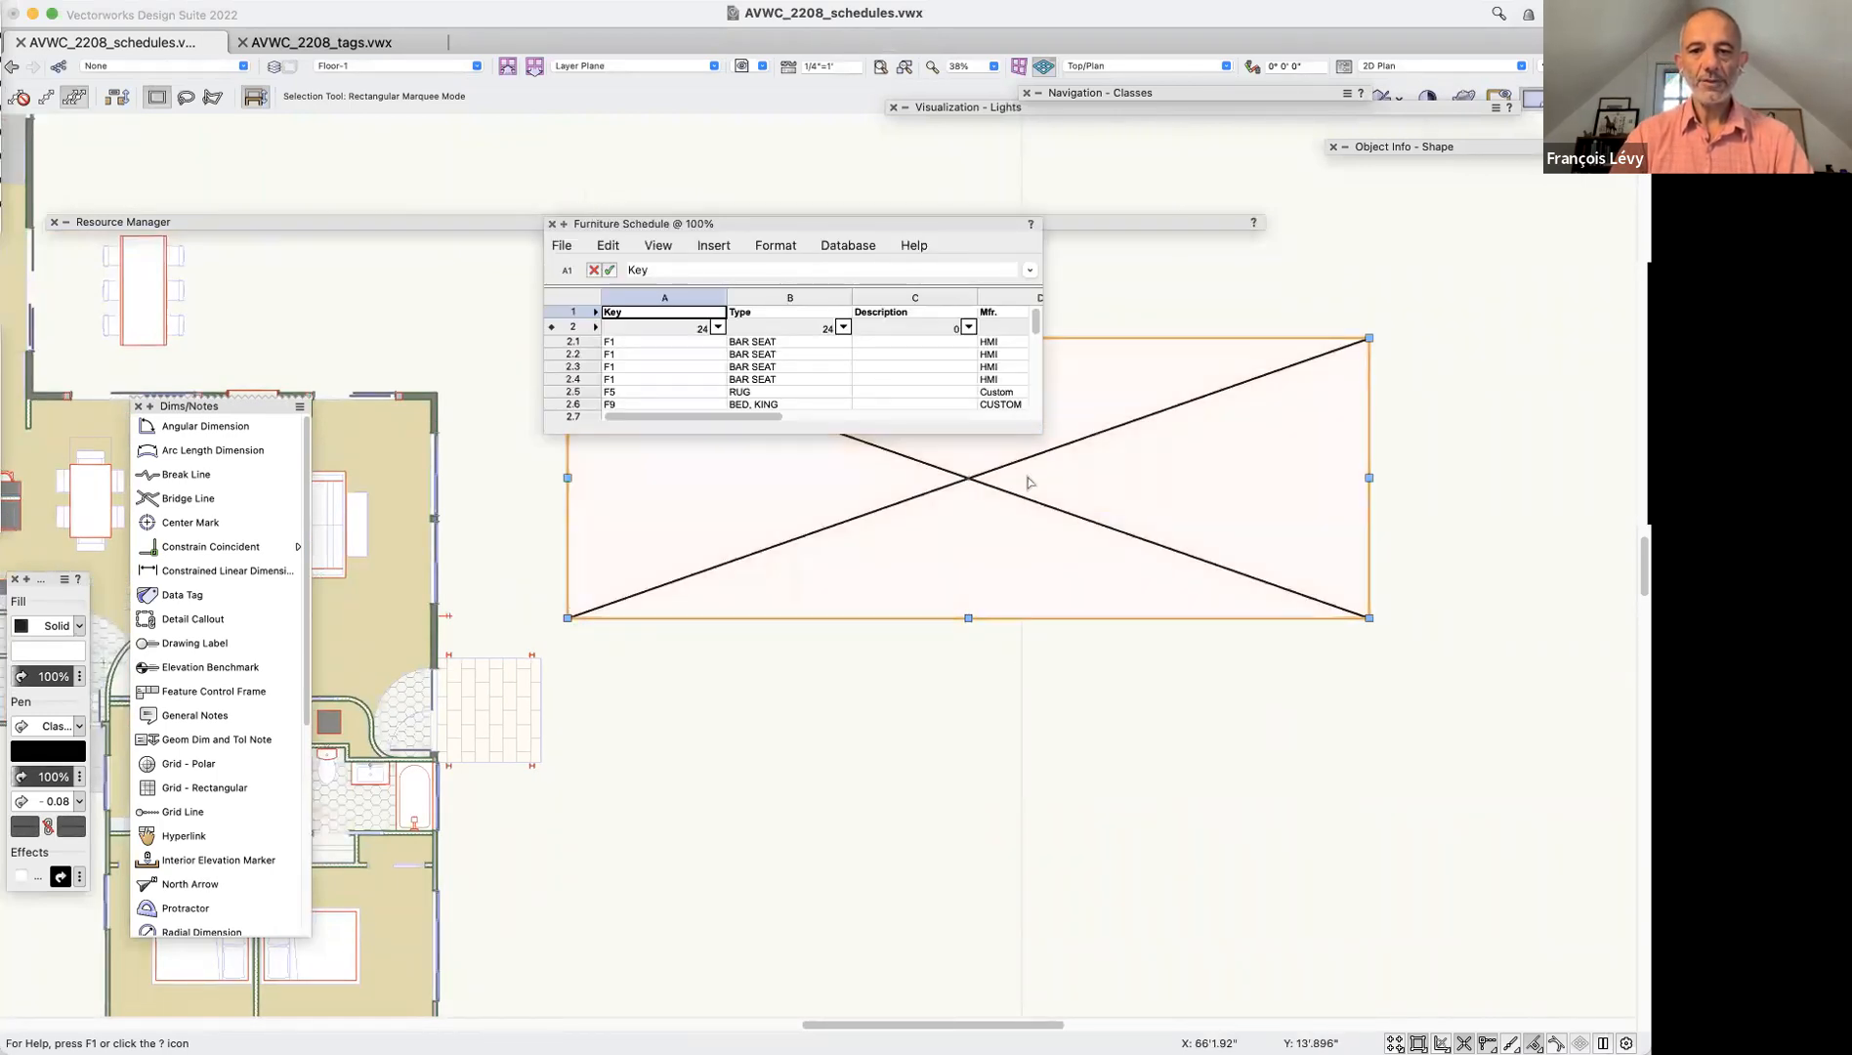
Zoom the Furniture Schedule worksheet to 150% and enlarge its window to show all schedule rows
click(561, 245)
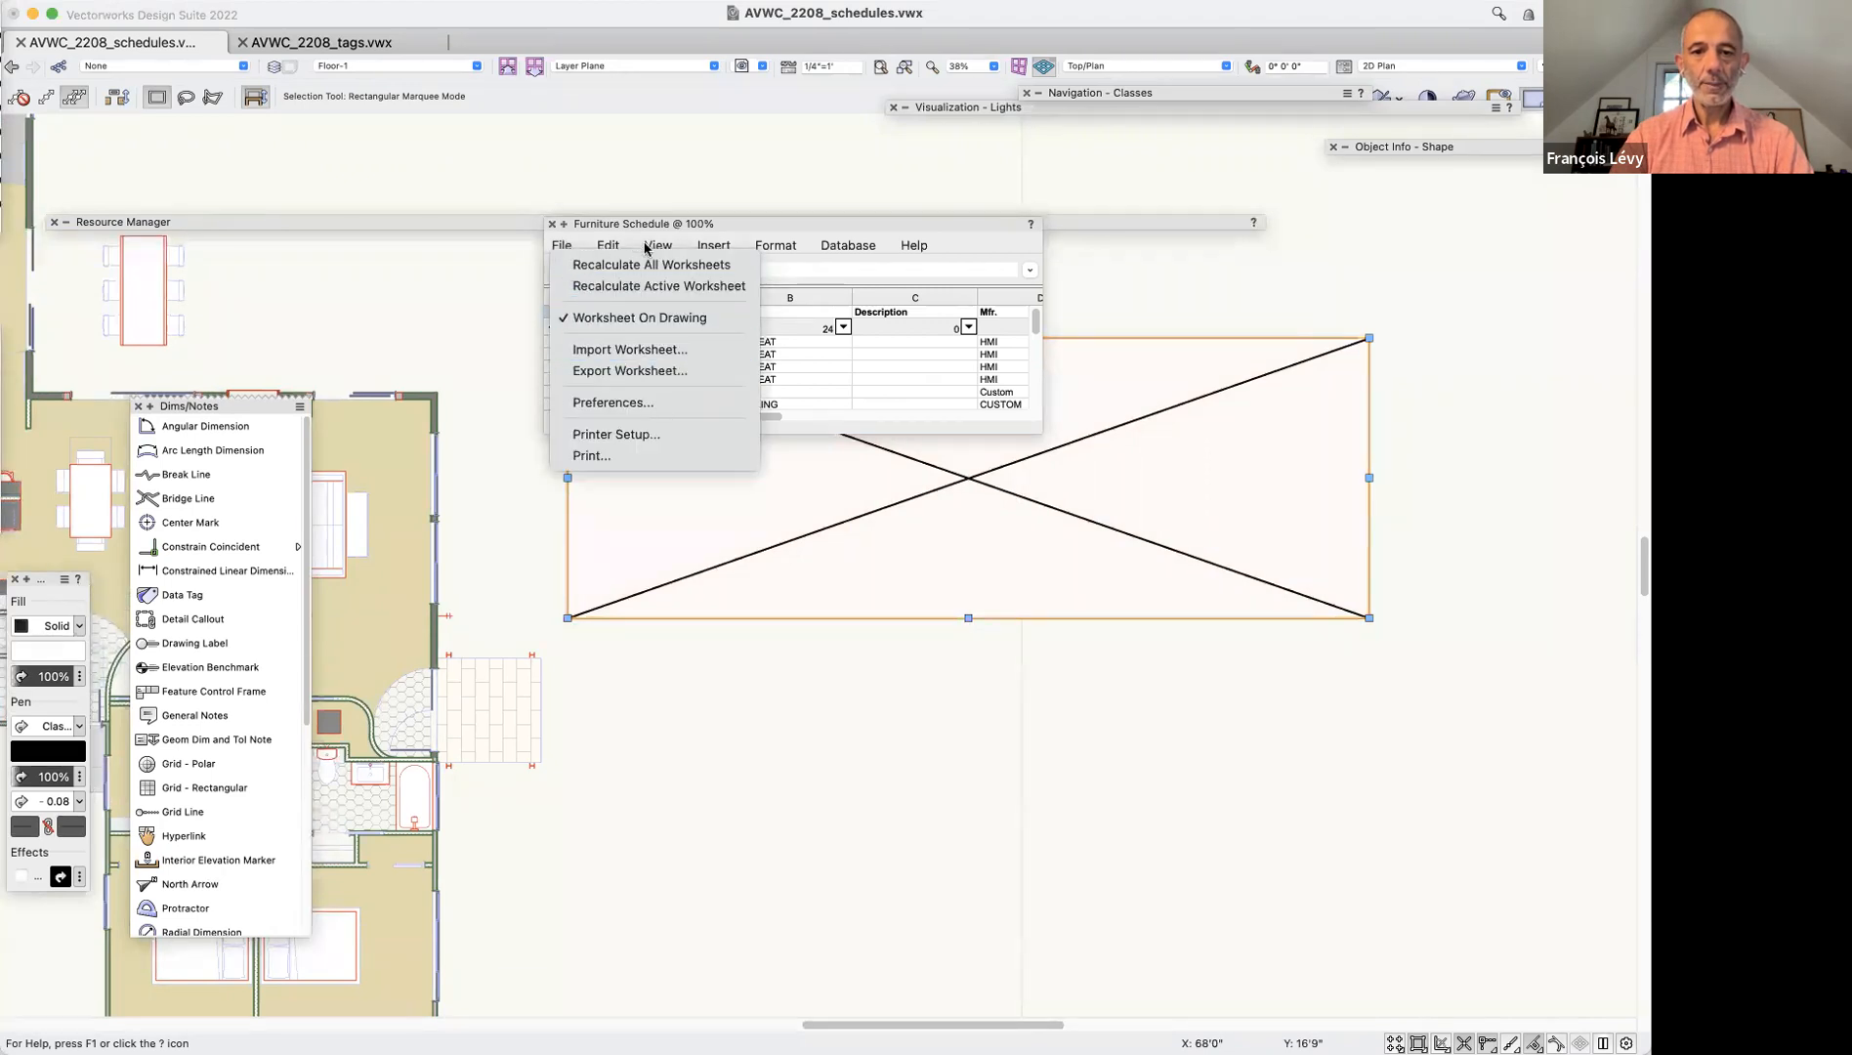
mouse_move(662, 246)
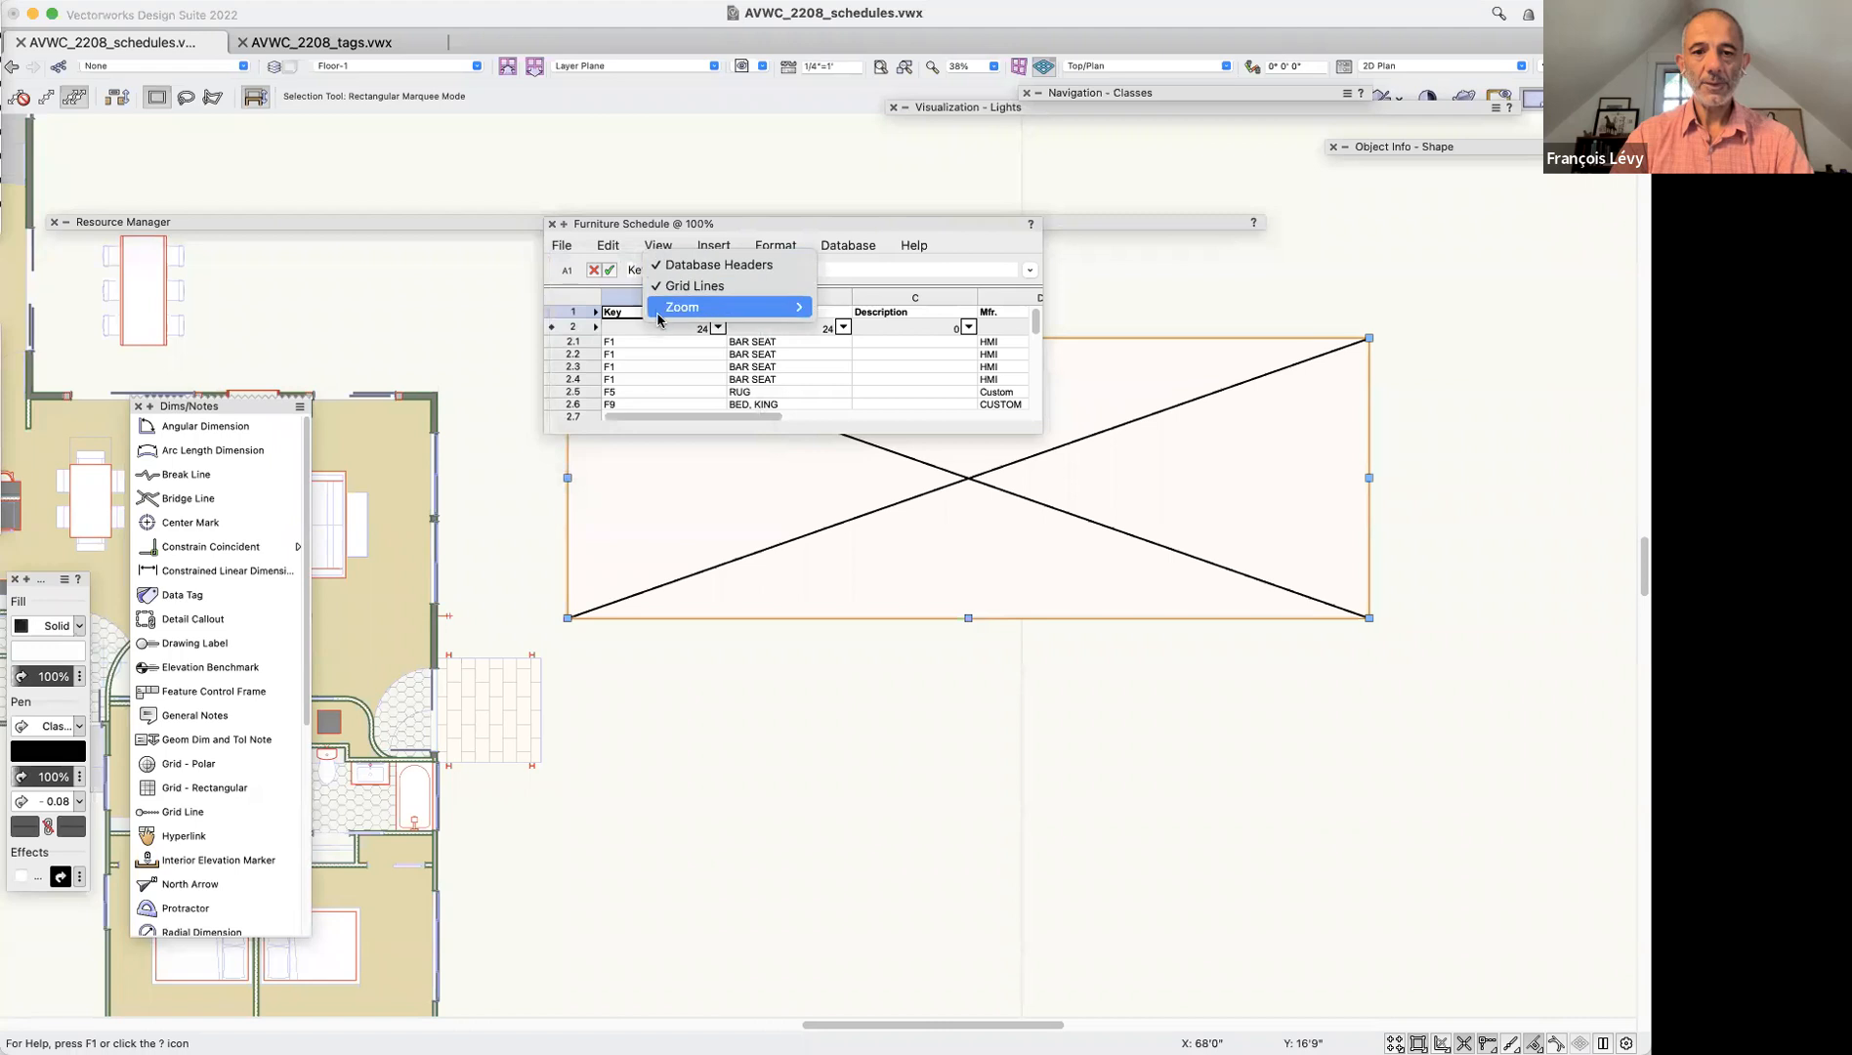
mouse_move(723, 307)
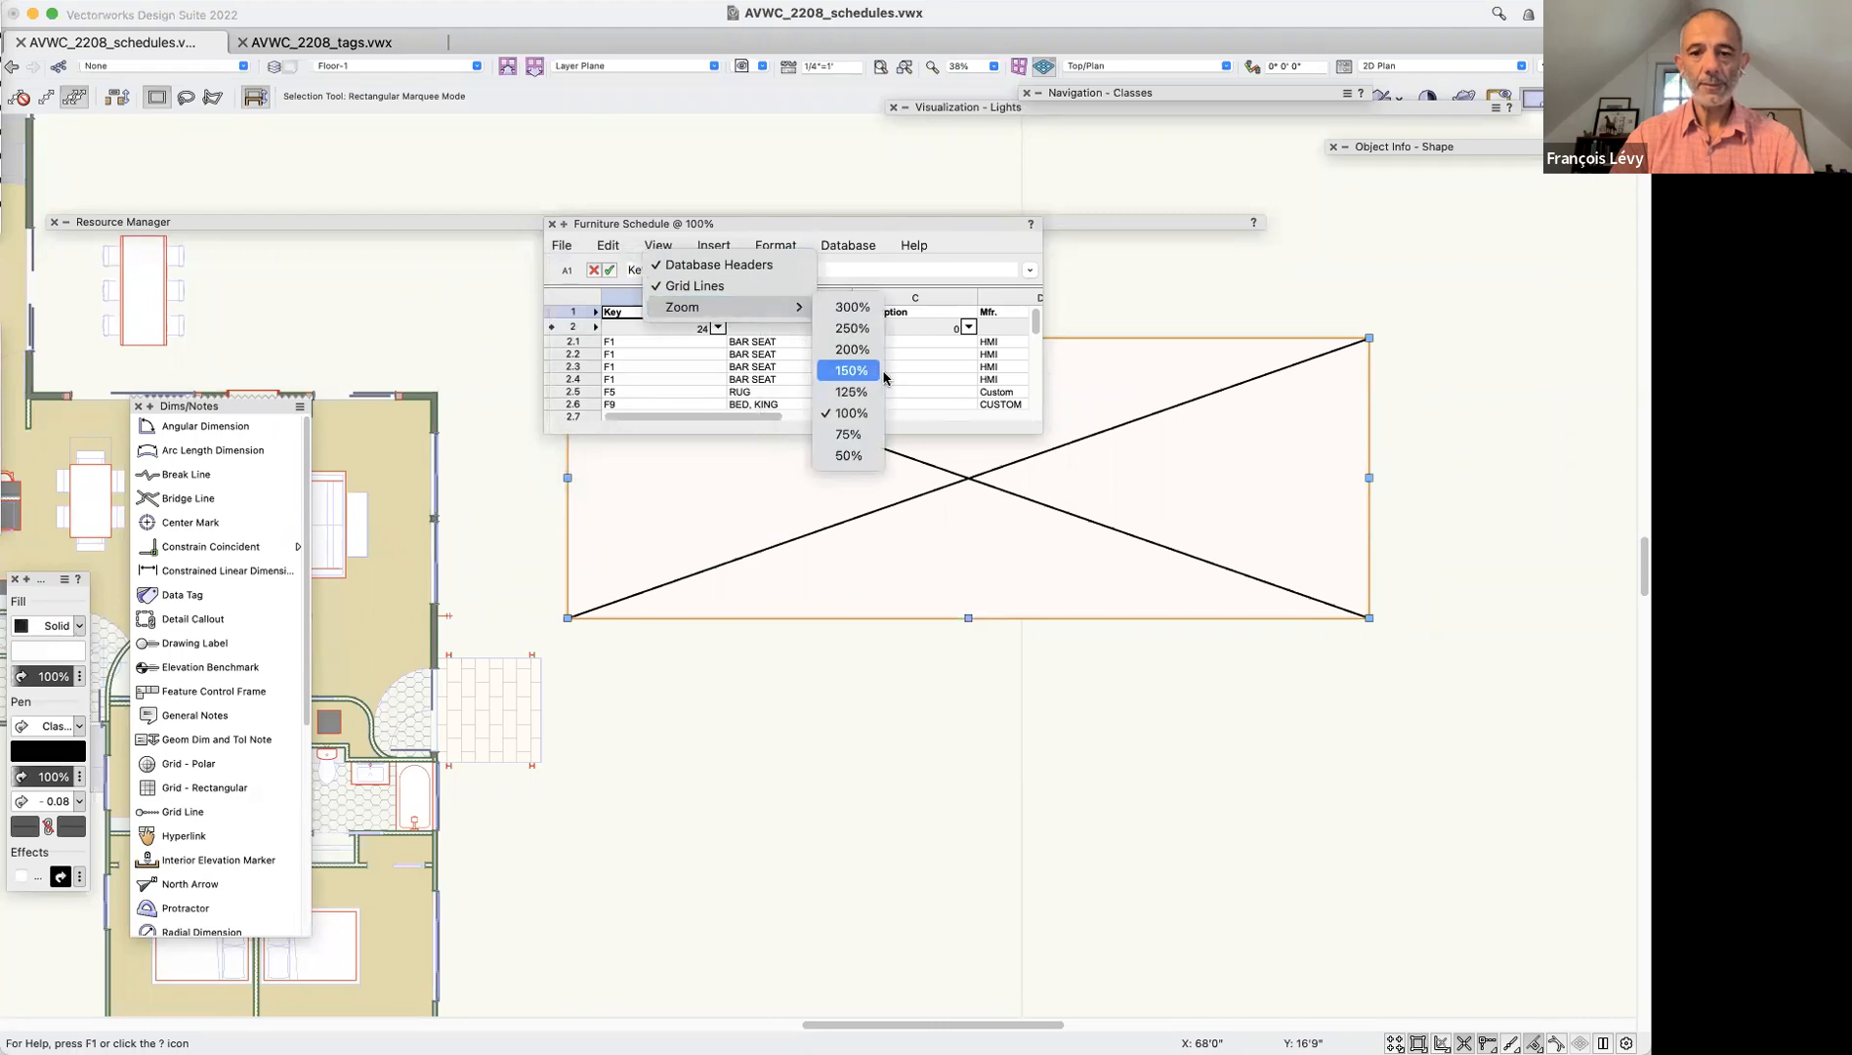
click(852, 370)
drag(1036, 428, 1649, 1016)
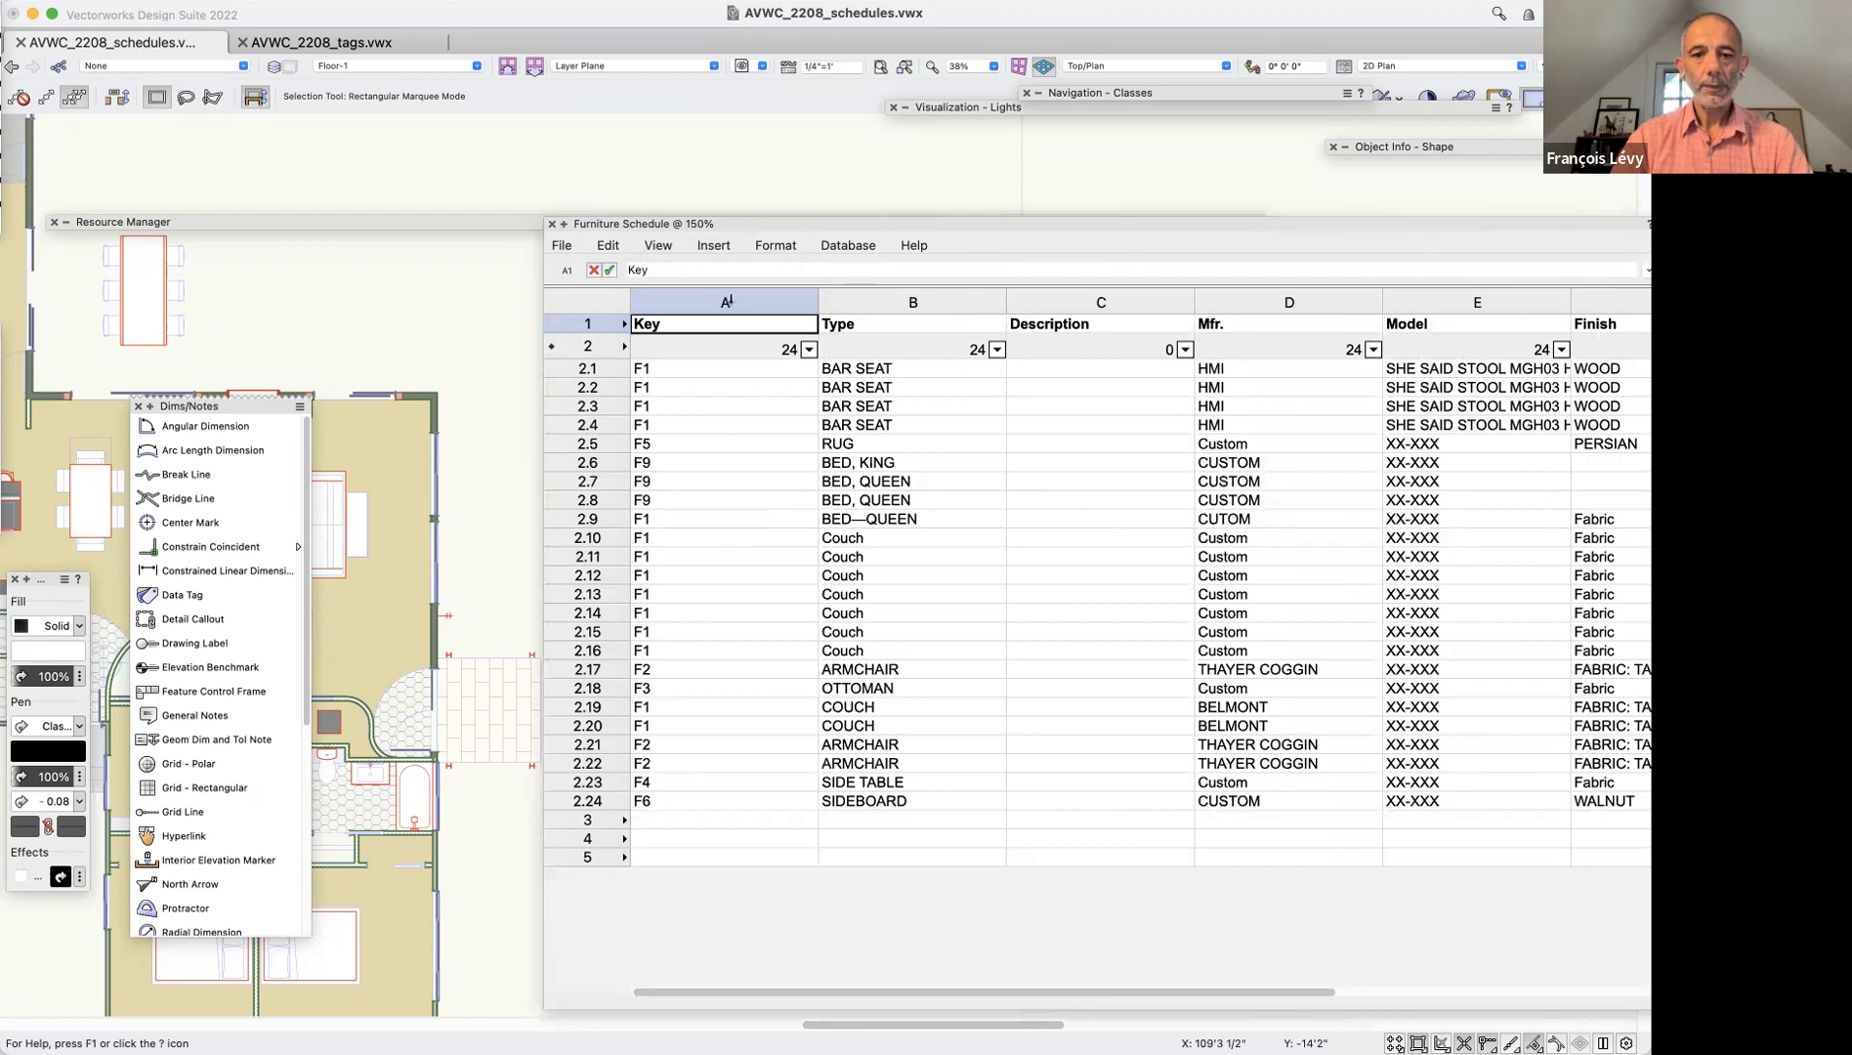
Narrow the Key, Type and Description columns of the worksheet to suit their contents
click(727, 302)
drag(817, 302, 686, 311)
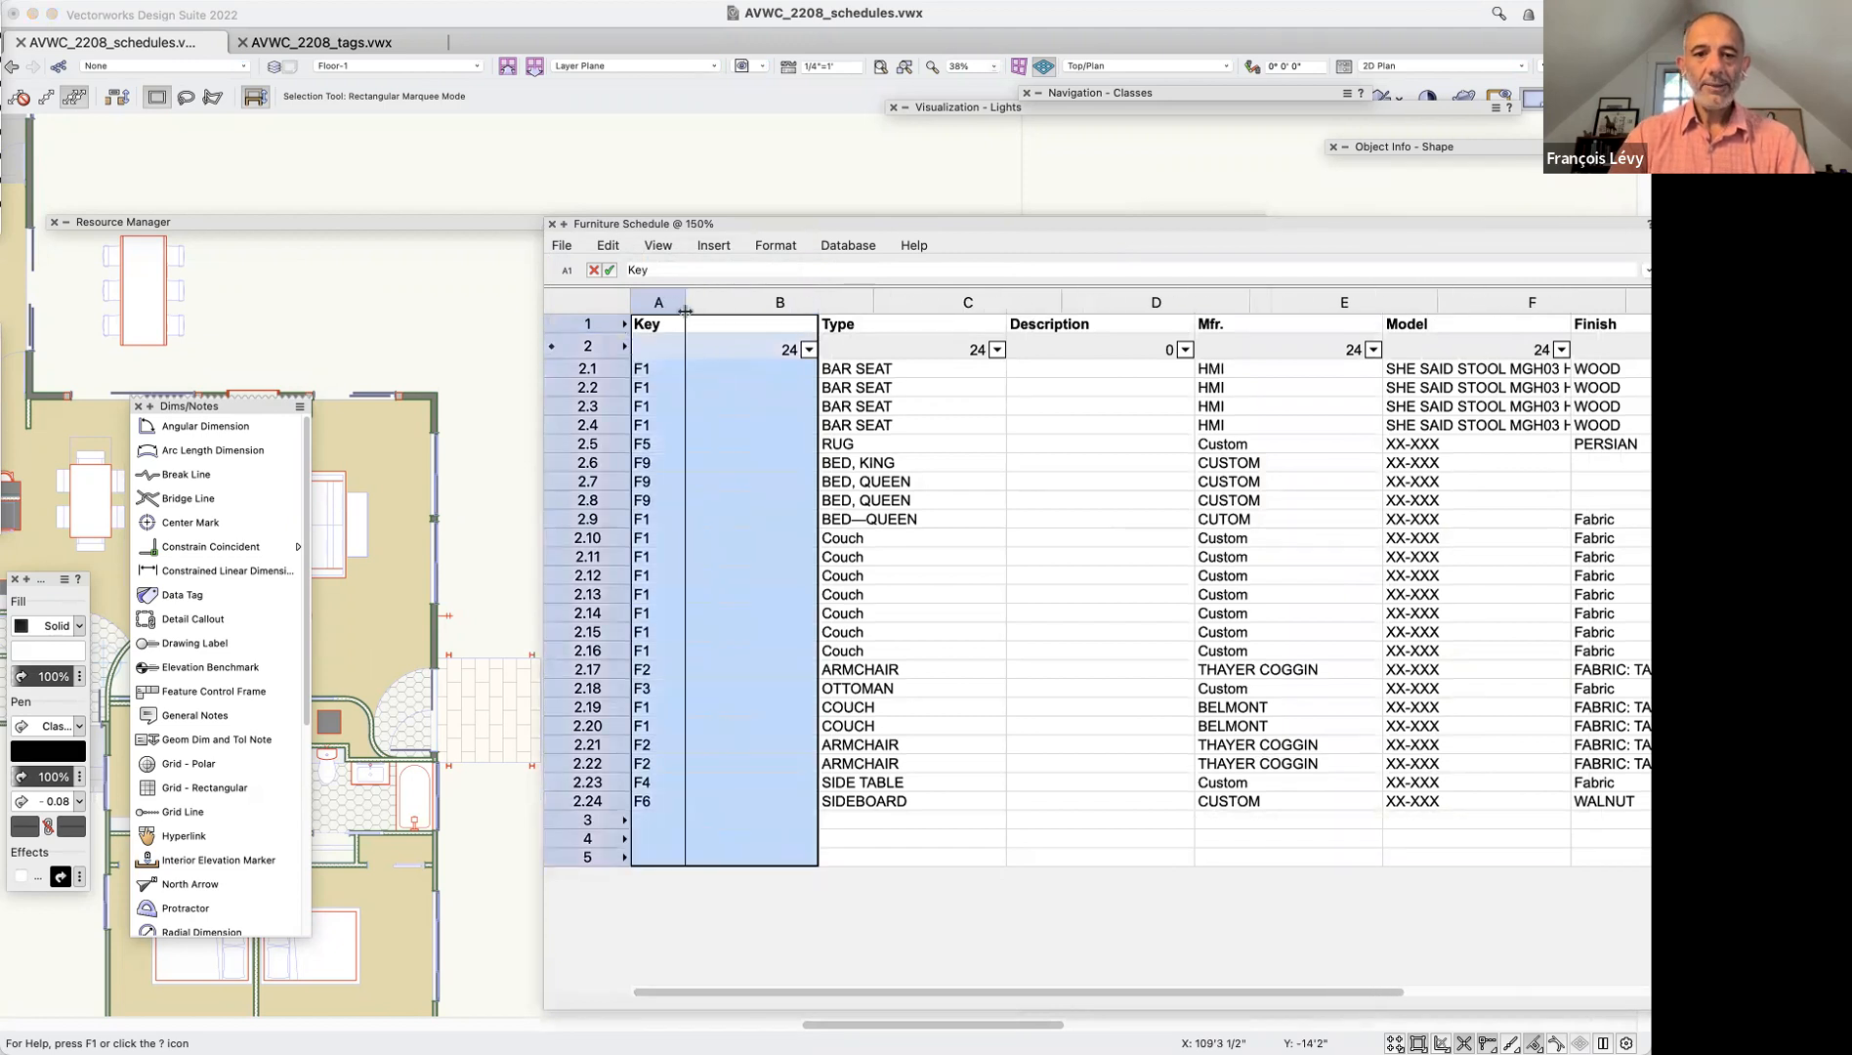
click(787, 299)
drag(877, 309, 808, 305)
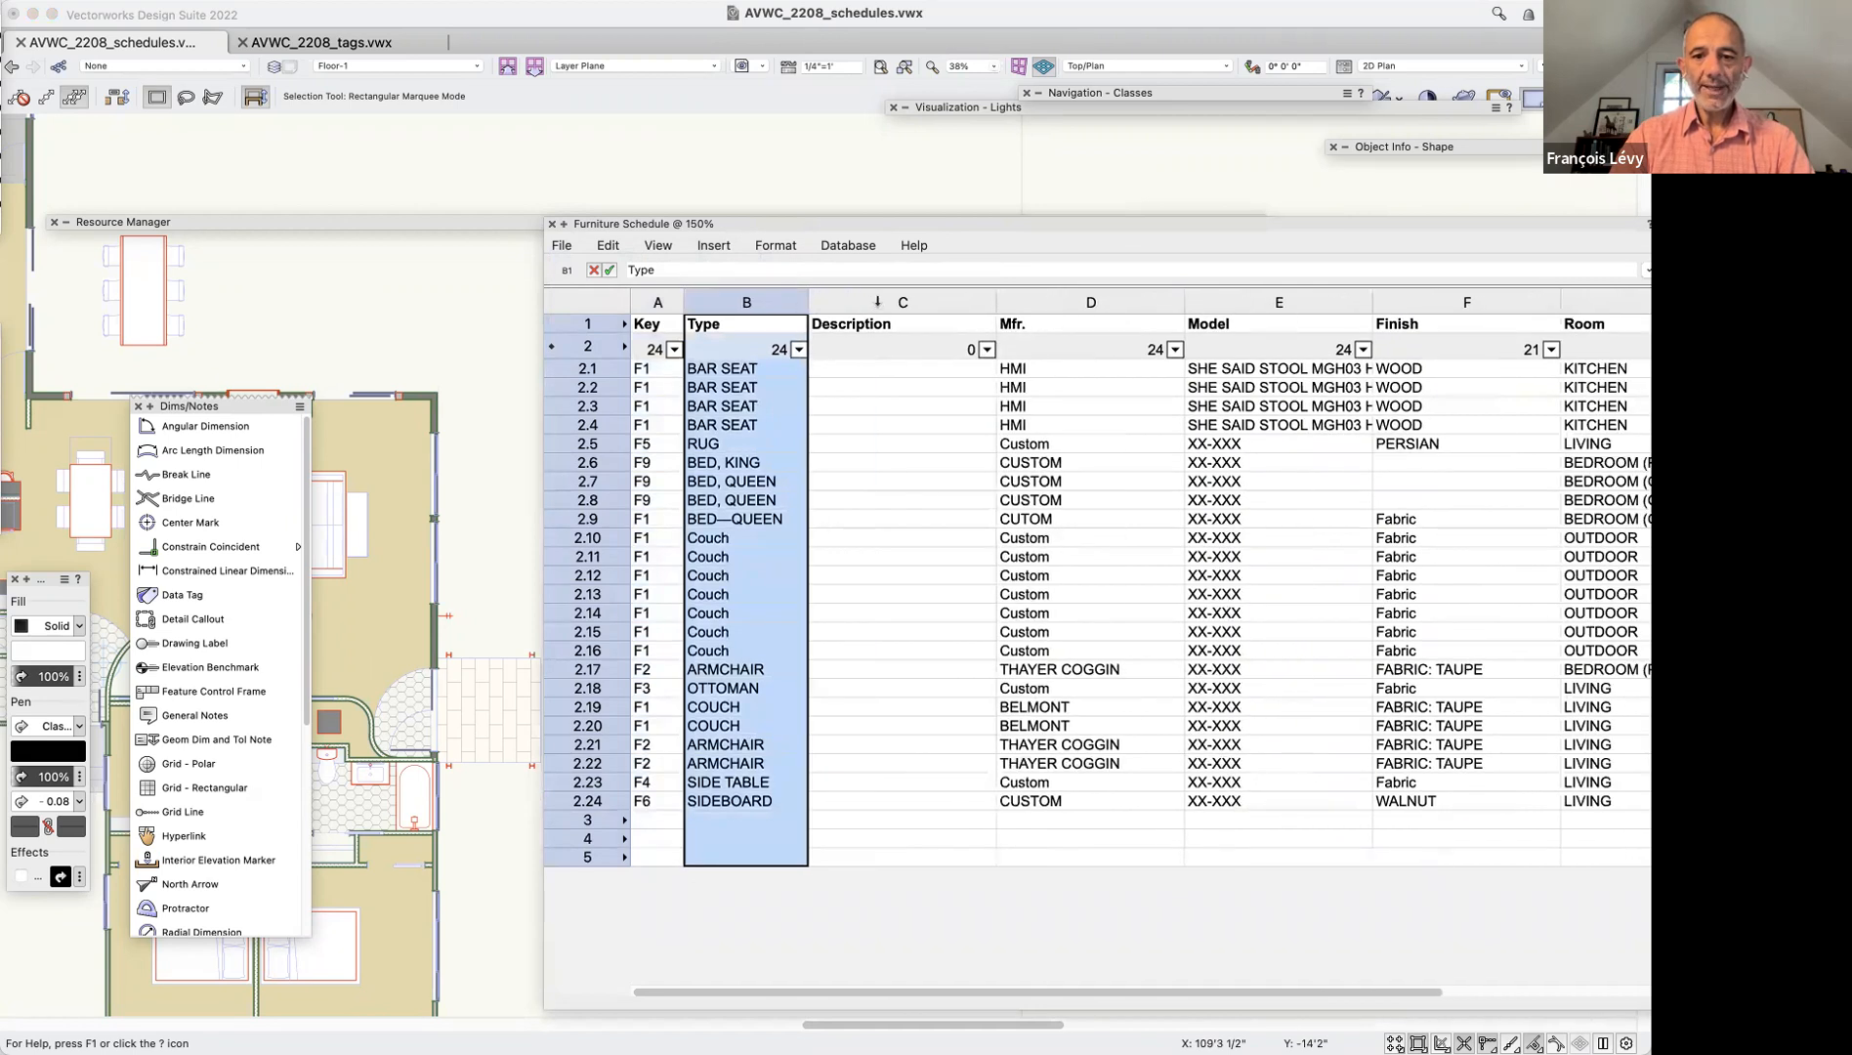
click(876, 302)
drag(997, 296, 945, 298)
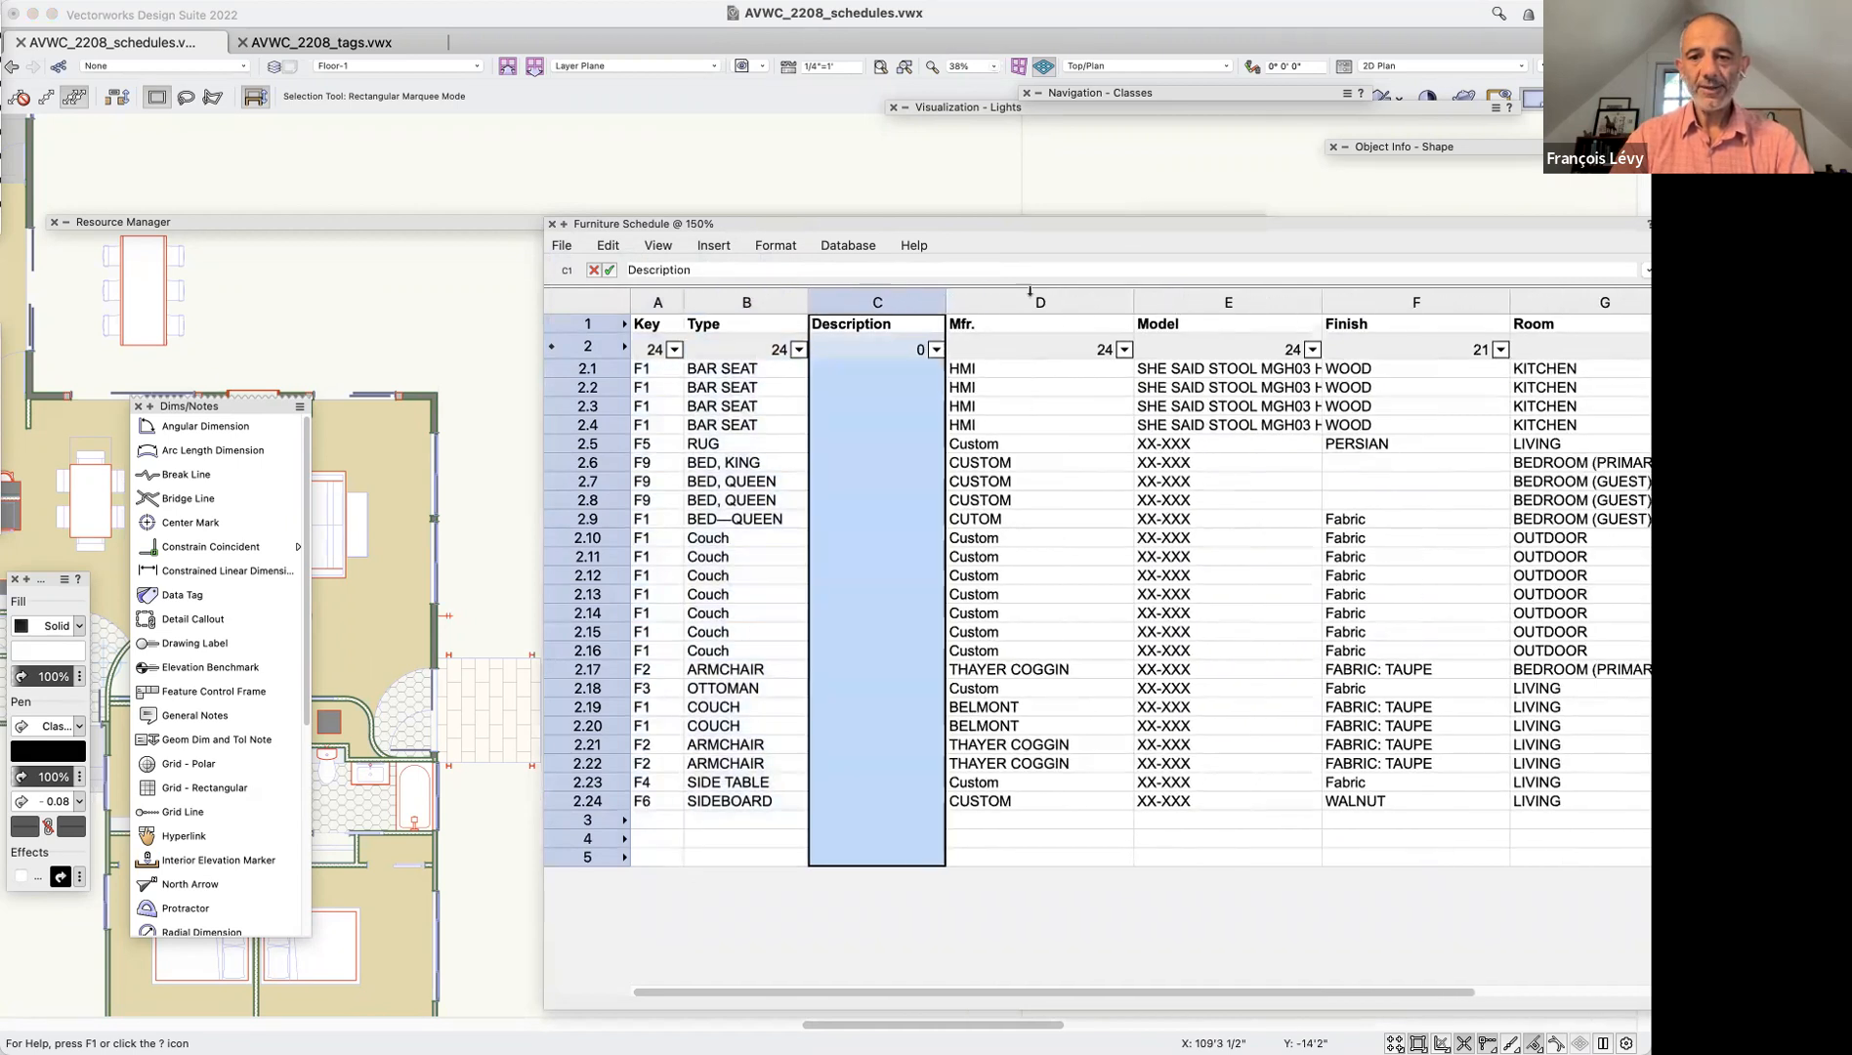
Narrow the Mfr., Finish and Room columns and widen the Model column so the full model names fit
click(1094, 305)
drag(1132, 300, 1091, 300)
click(1148, 304)
drag(1279, 302, 1332, 300)
click(1512, 304)
drag(1518, 305, 1464, 323)
scroll(1466, 323, right, 3)
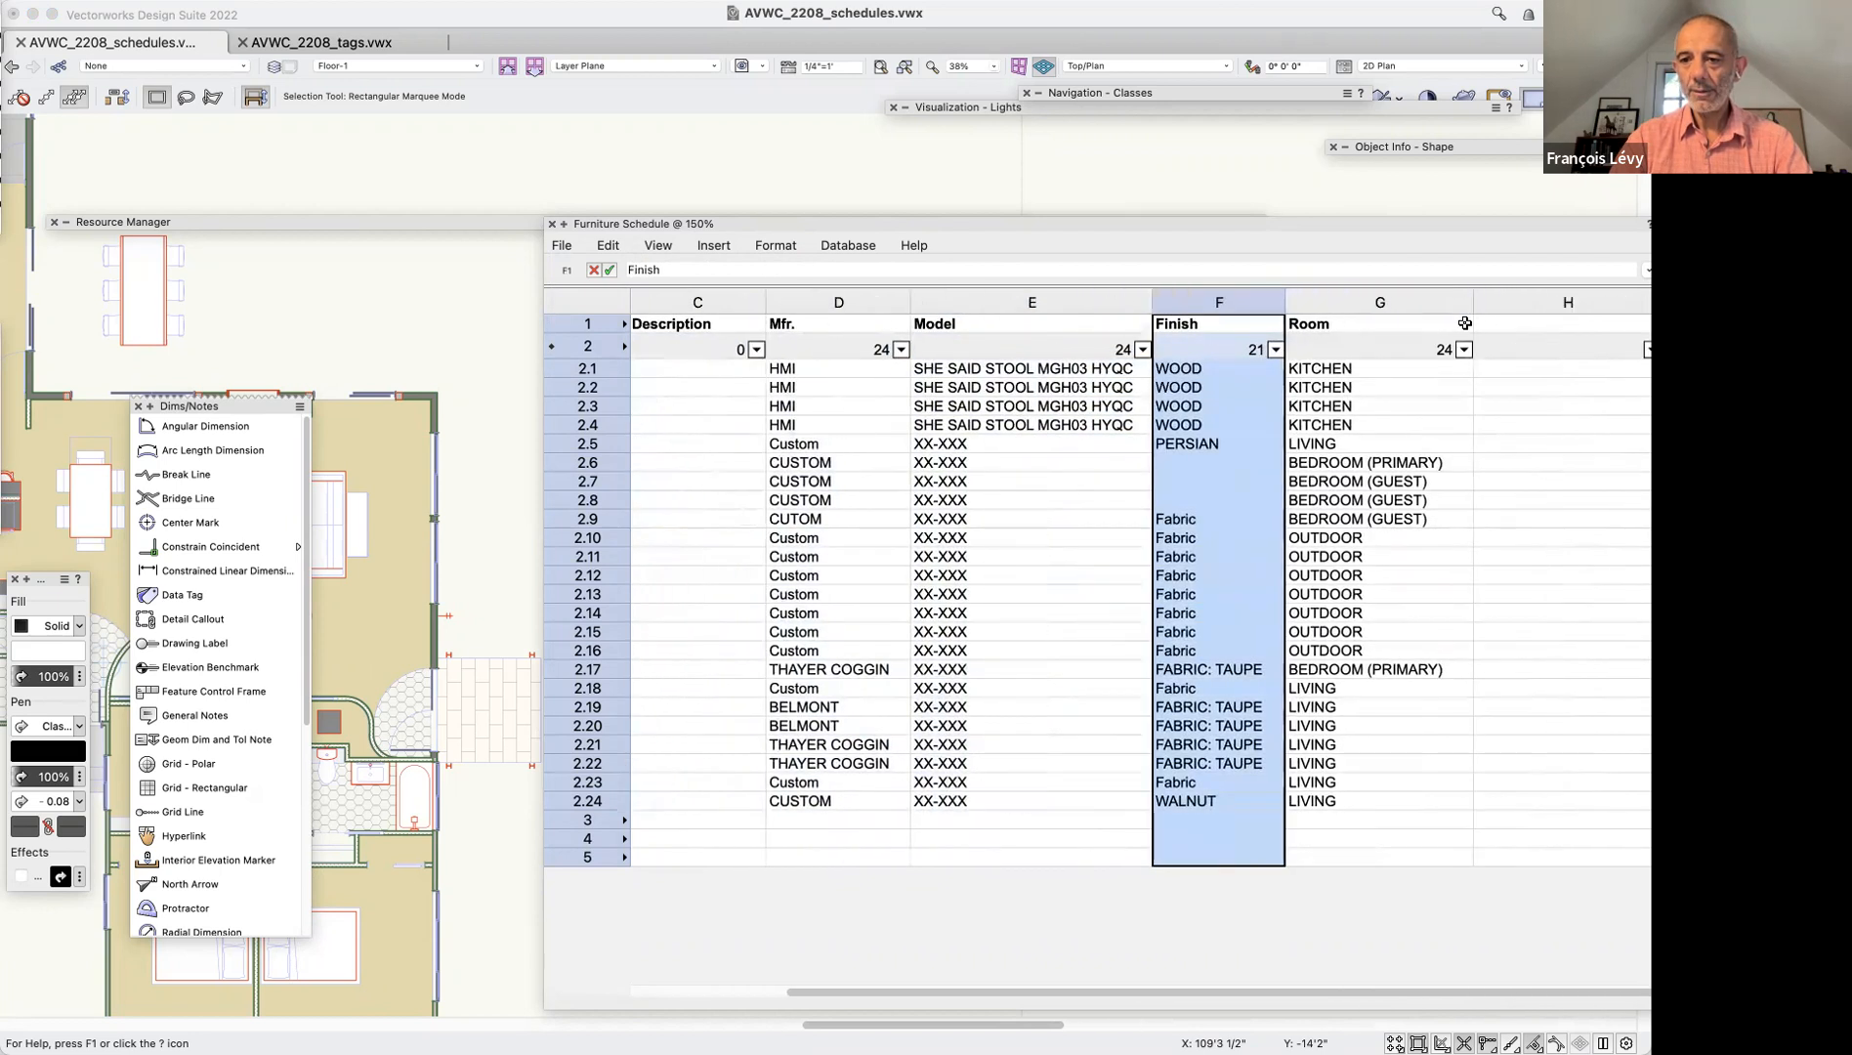
click(1402, 305)
drag(1470, 299, 1609, 304)
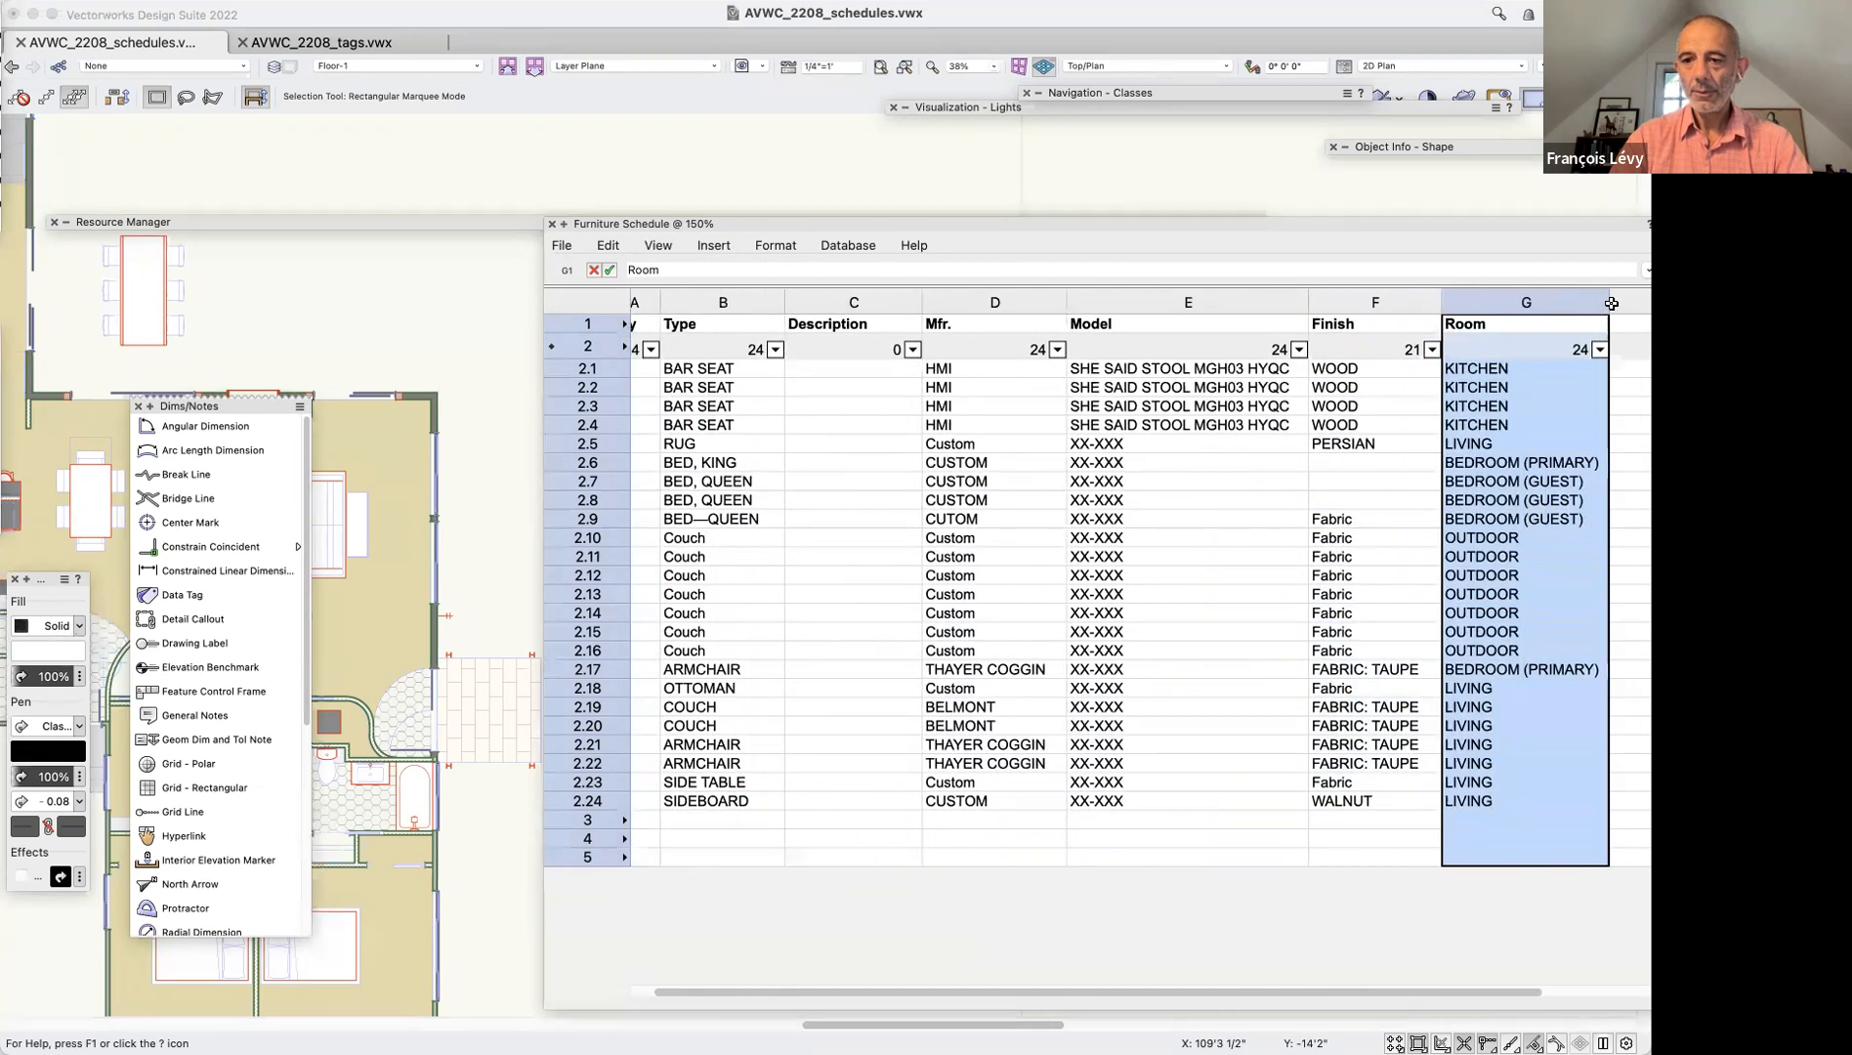
Reposition and widen the worksheet window to review every column from Key to Room, and close the worksheet
drag(1308, 224, 1004, 237)
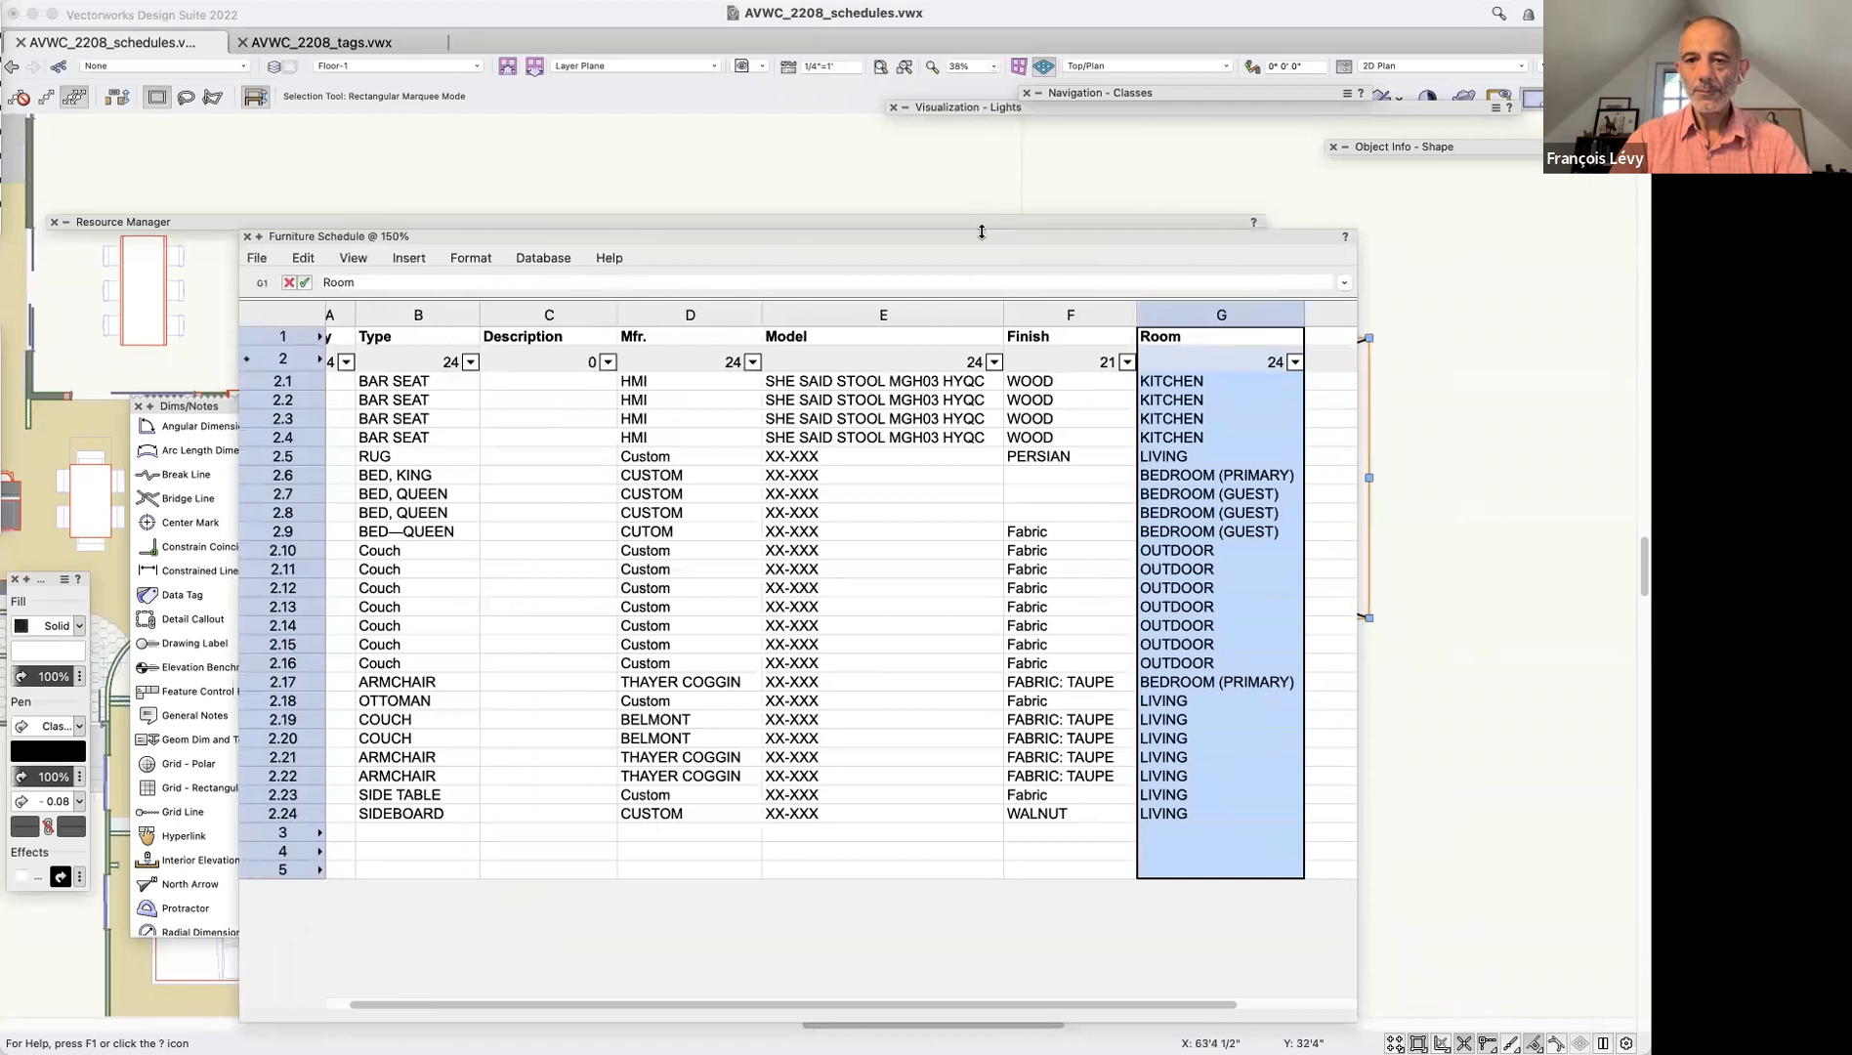
drag(982, 241, 949, 151)
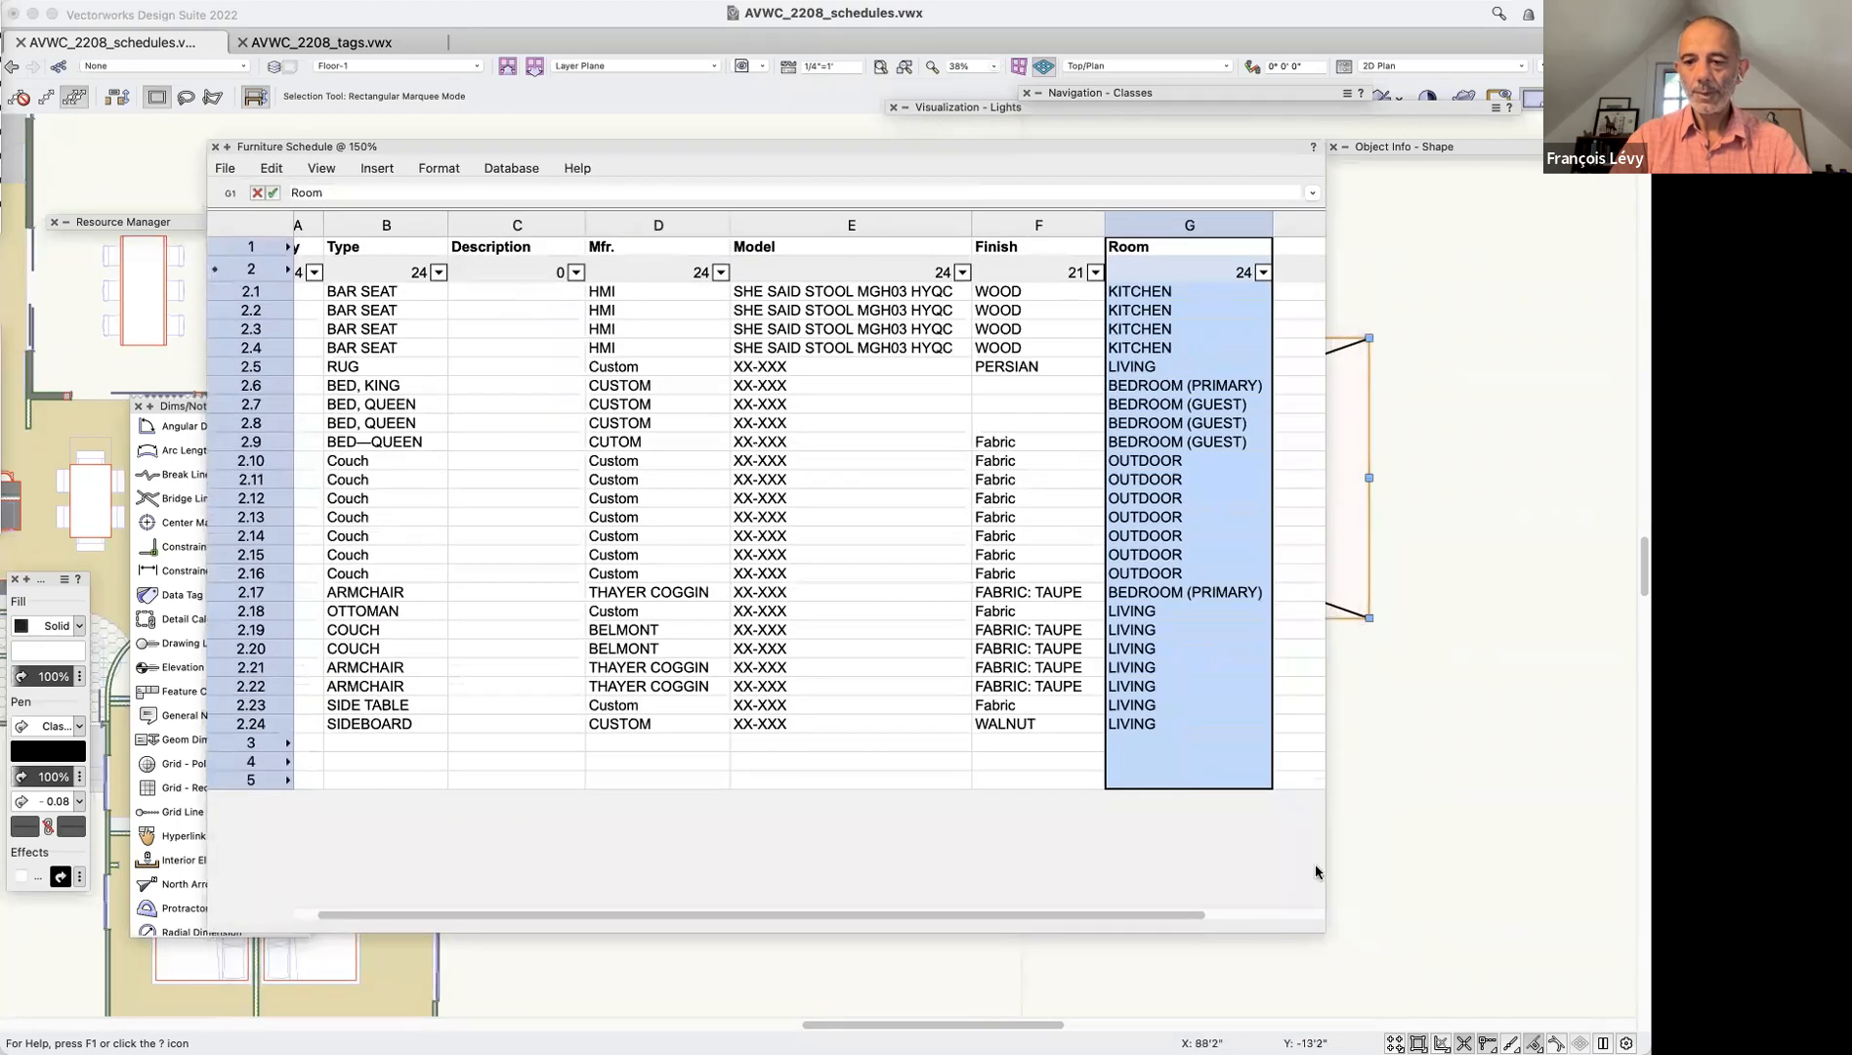
drag(1322, 928, 1728, 848)
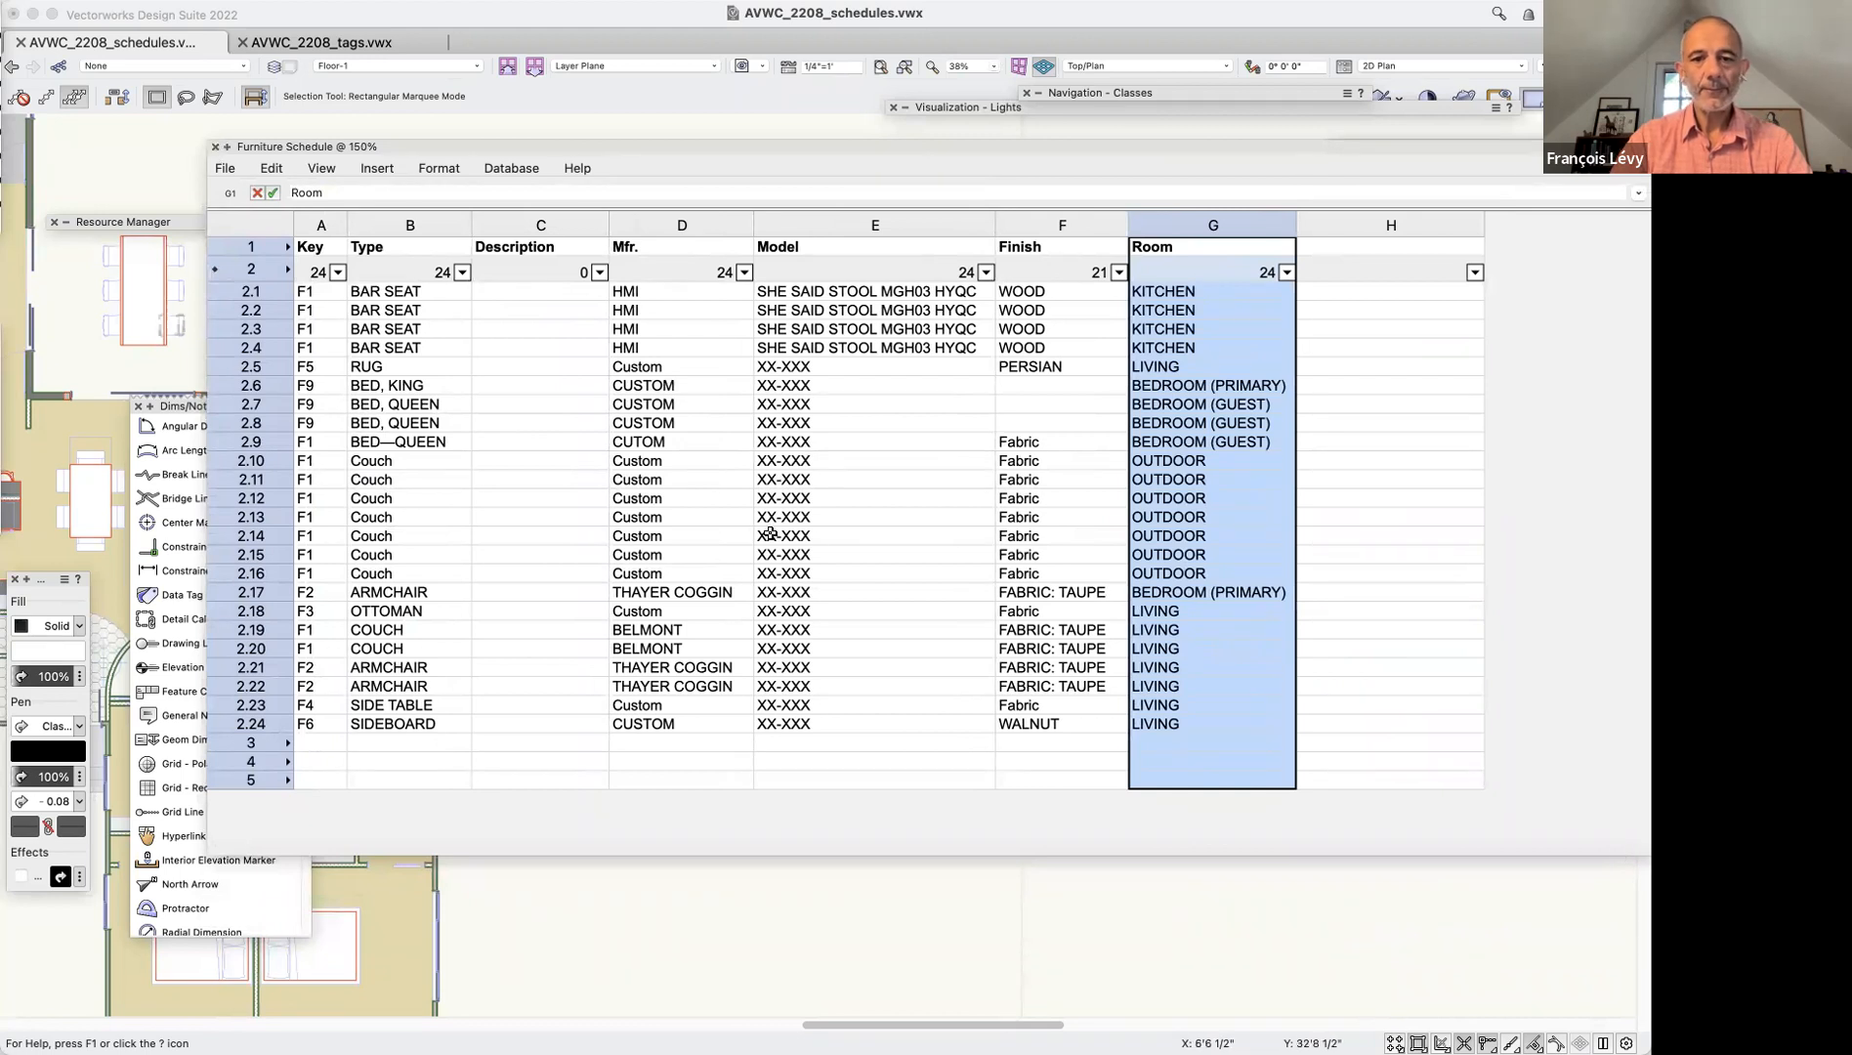
click(215, 147)
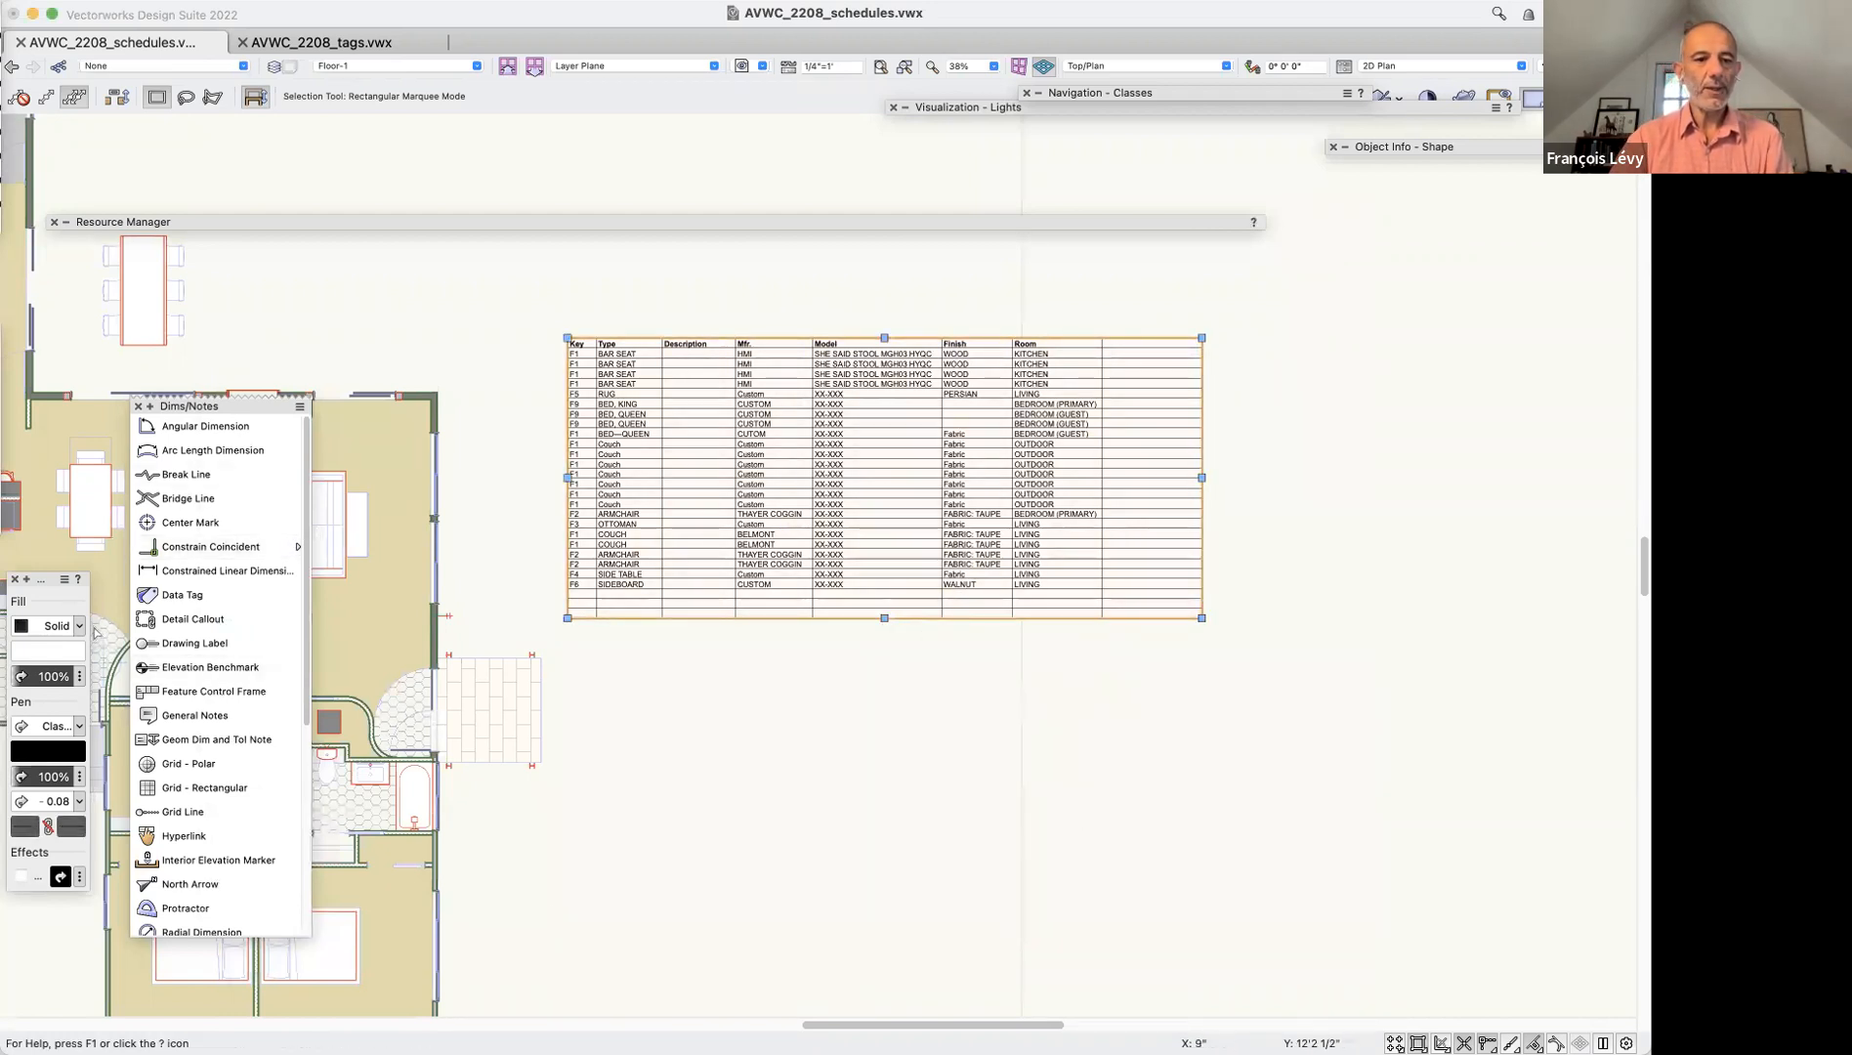
Set the placed furniture schedule's pen style to None and move the schedule slightly up beside the floor plan
click(32, 725)
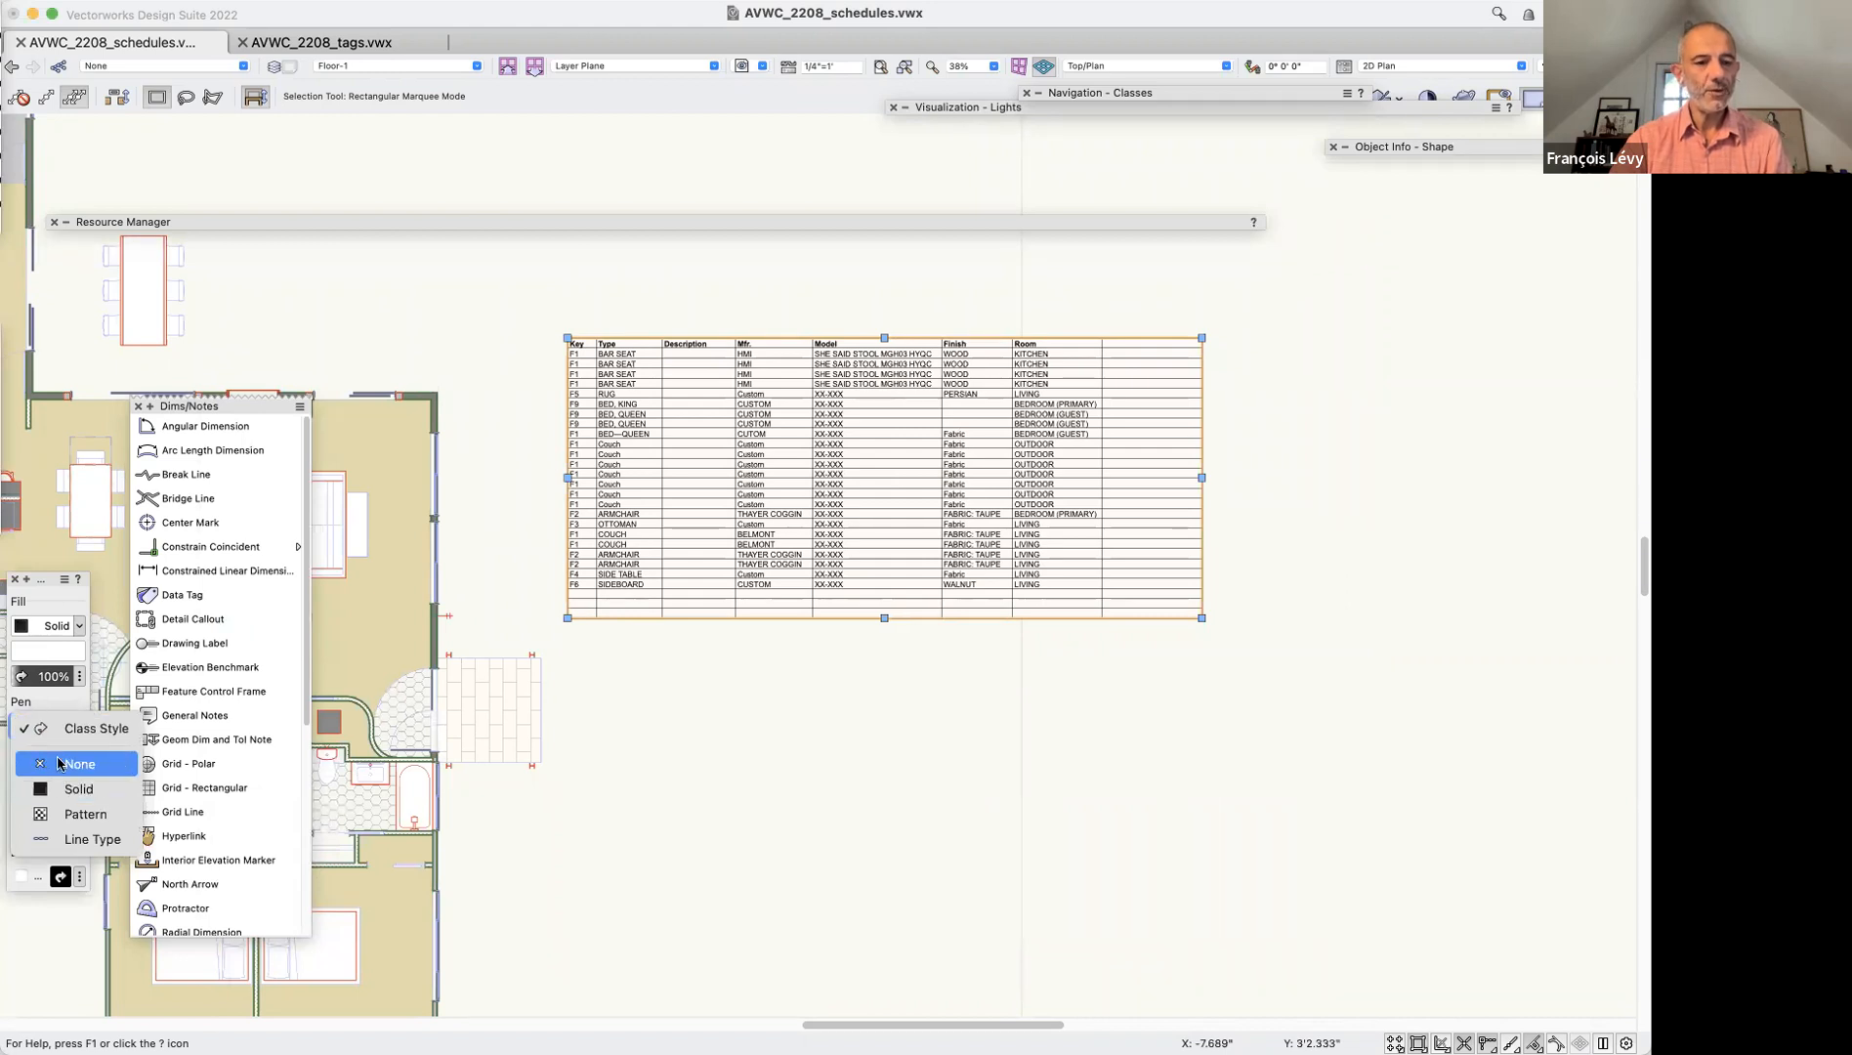
click(58, 763)
click(483, 785)
click(887, 512)
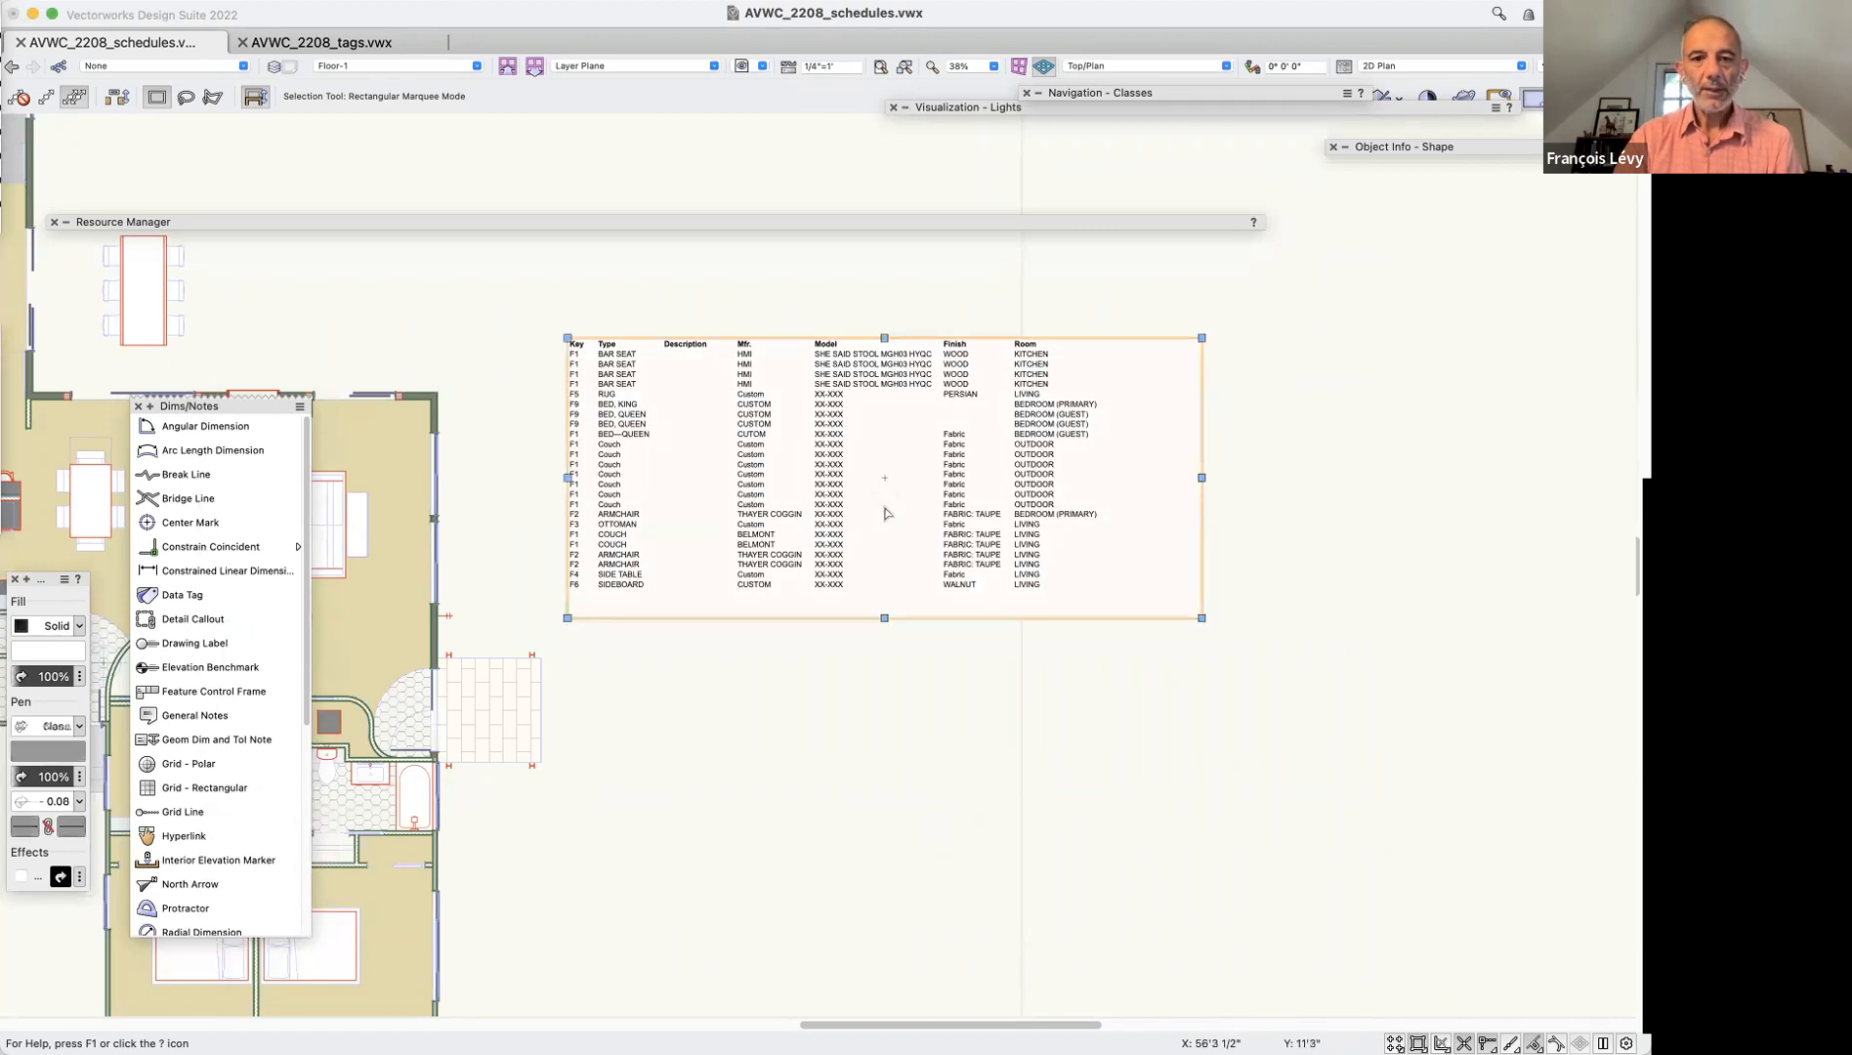
scroll(934, 680, left, 10)
drag(1377, 506, 1379, 436)
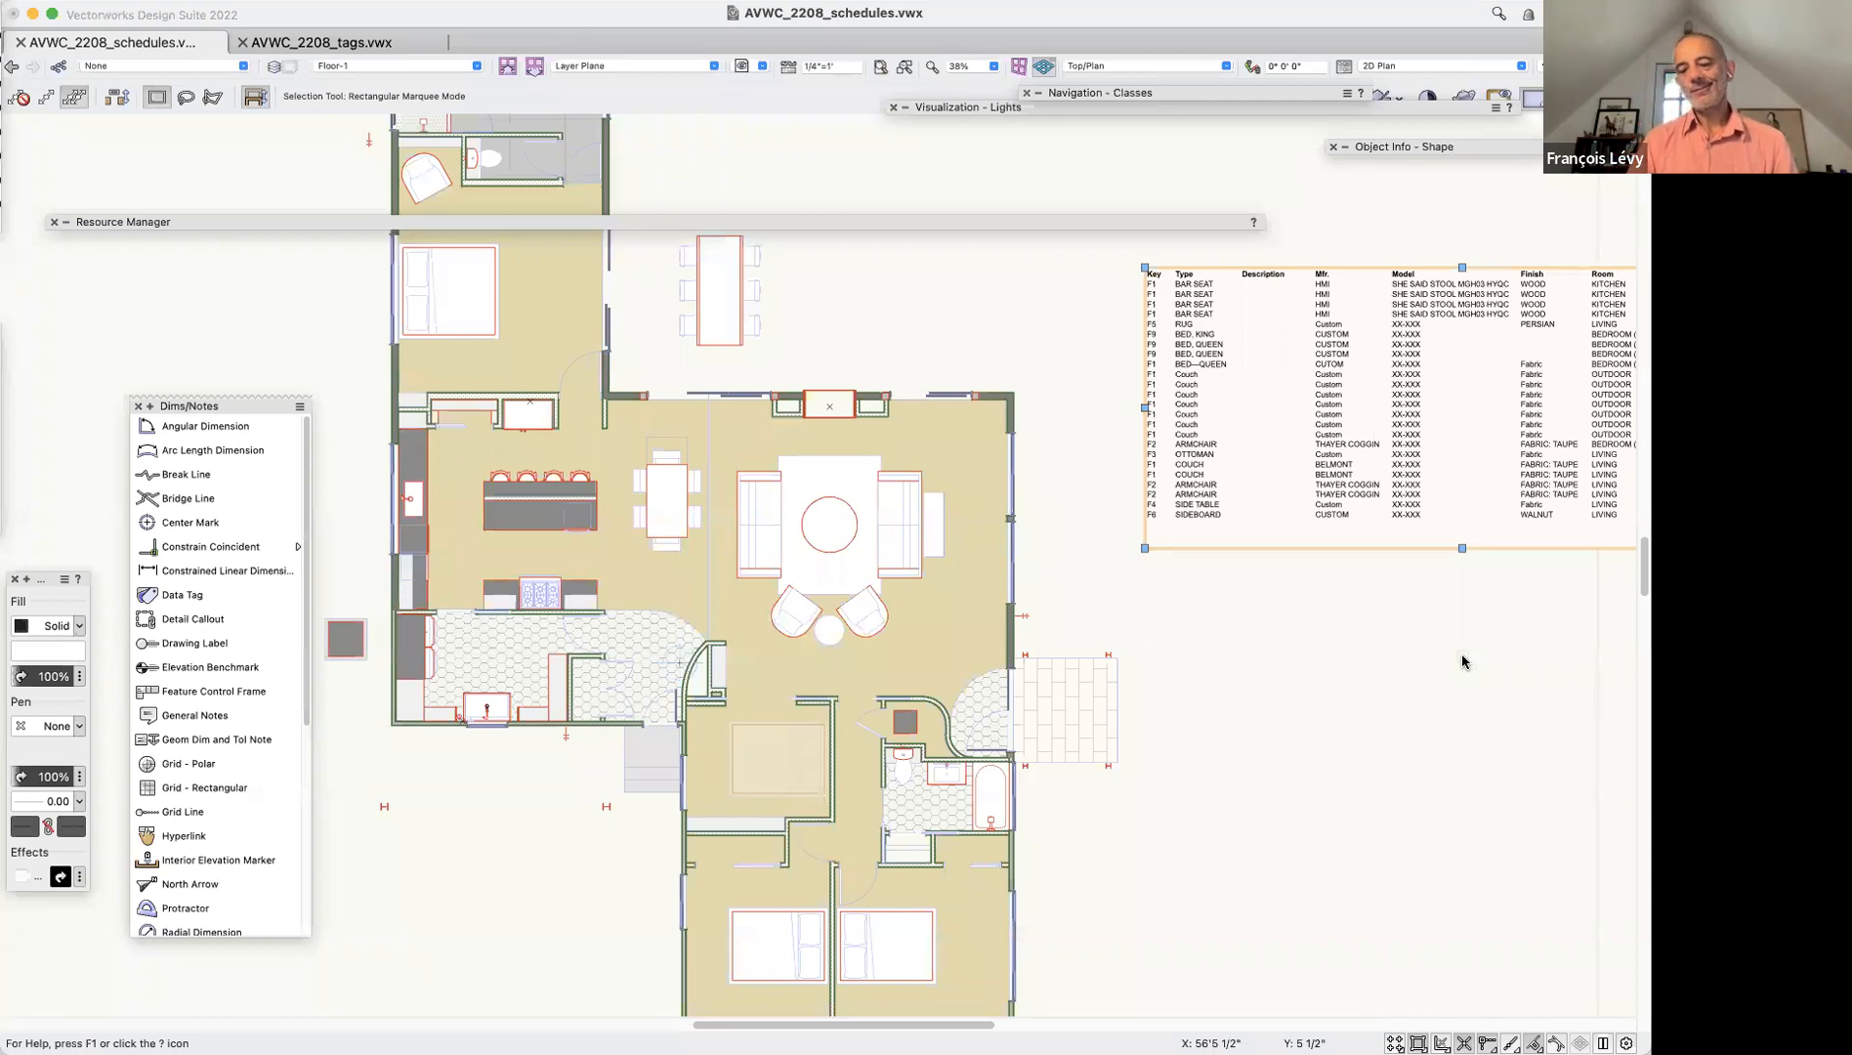
Reopen the furniture schedule's worksheet for editing and insert a blank column before the Key column
right_click(1417, 473)
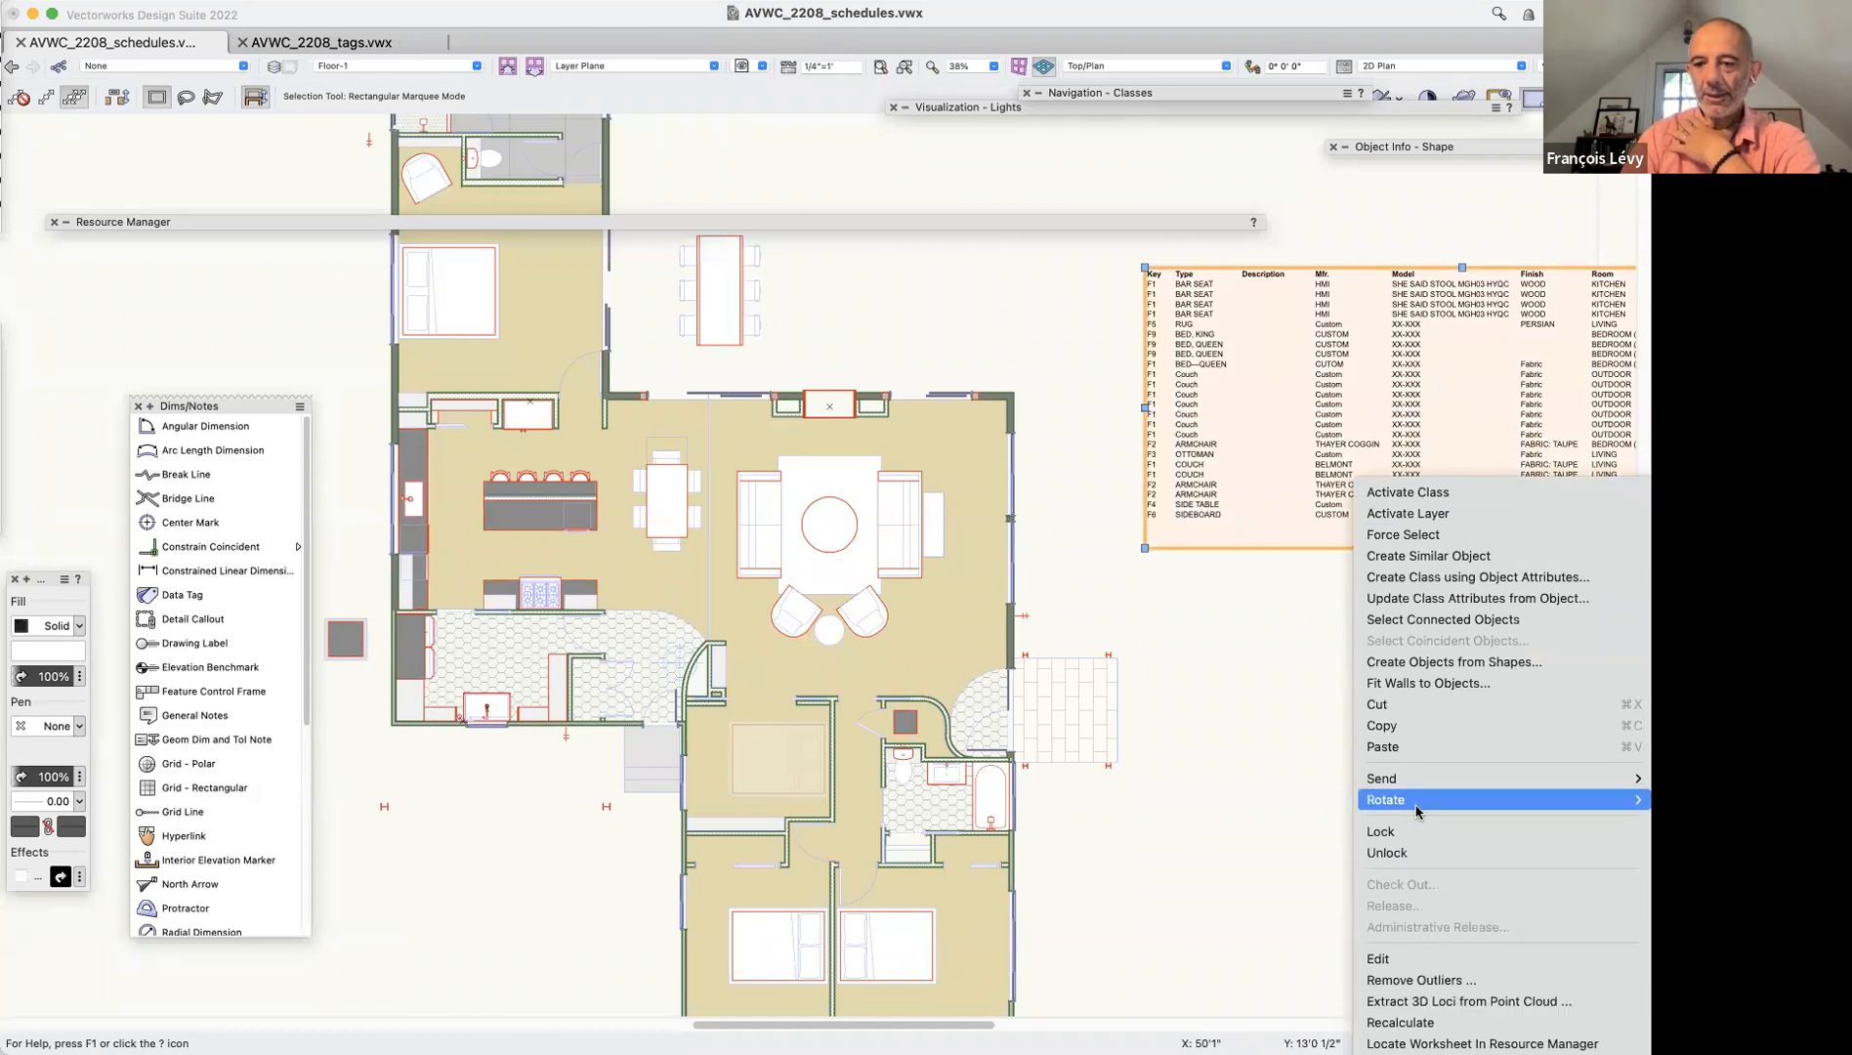
mouse_move(1416, 801)
click(1377, 958)
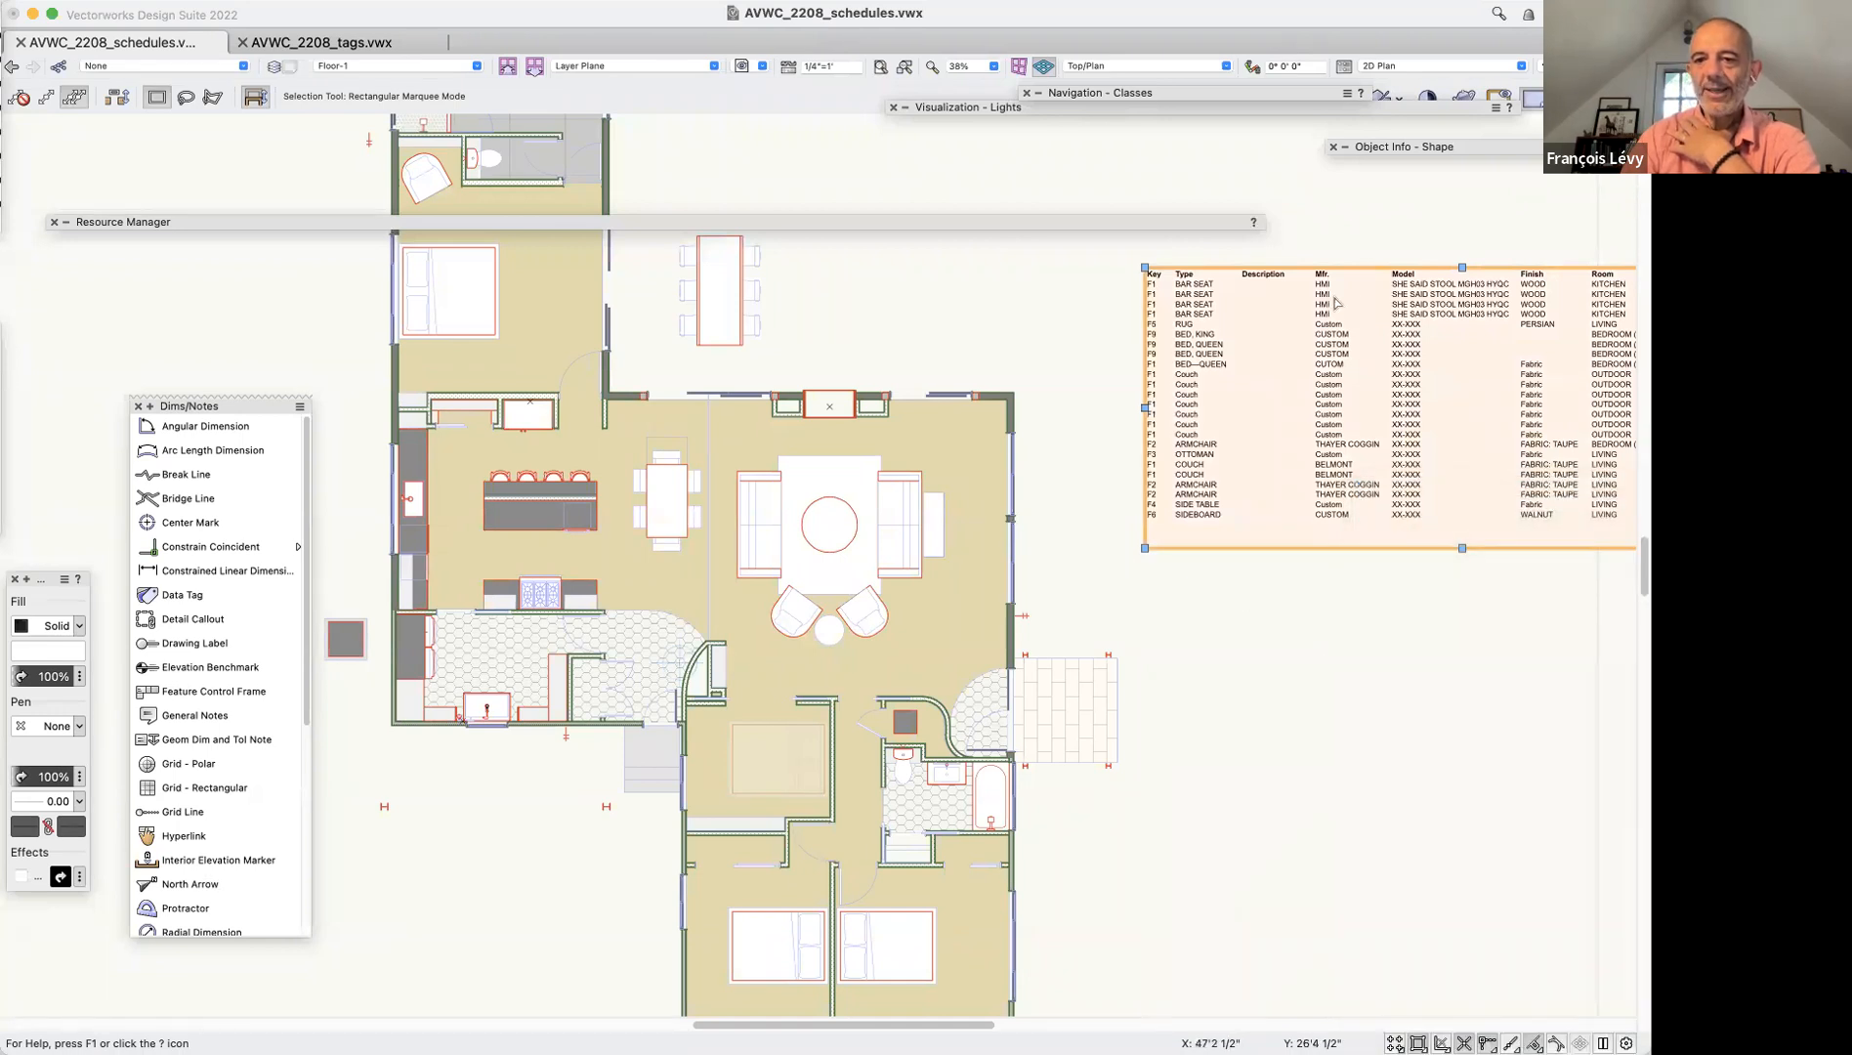
click(321, 225)
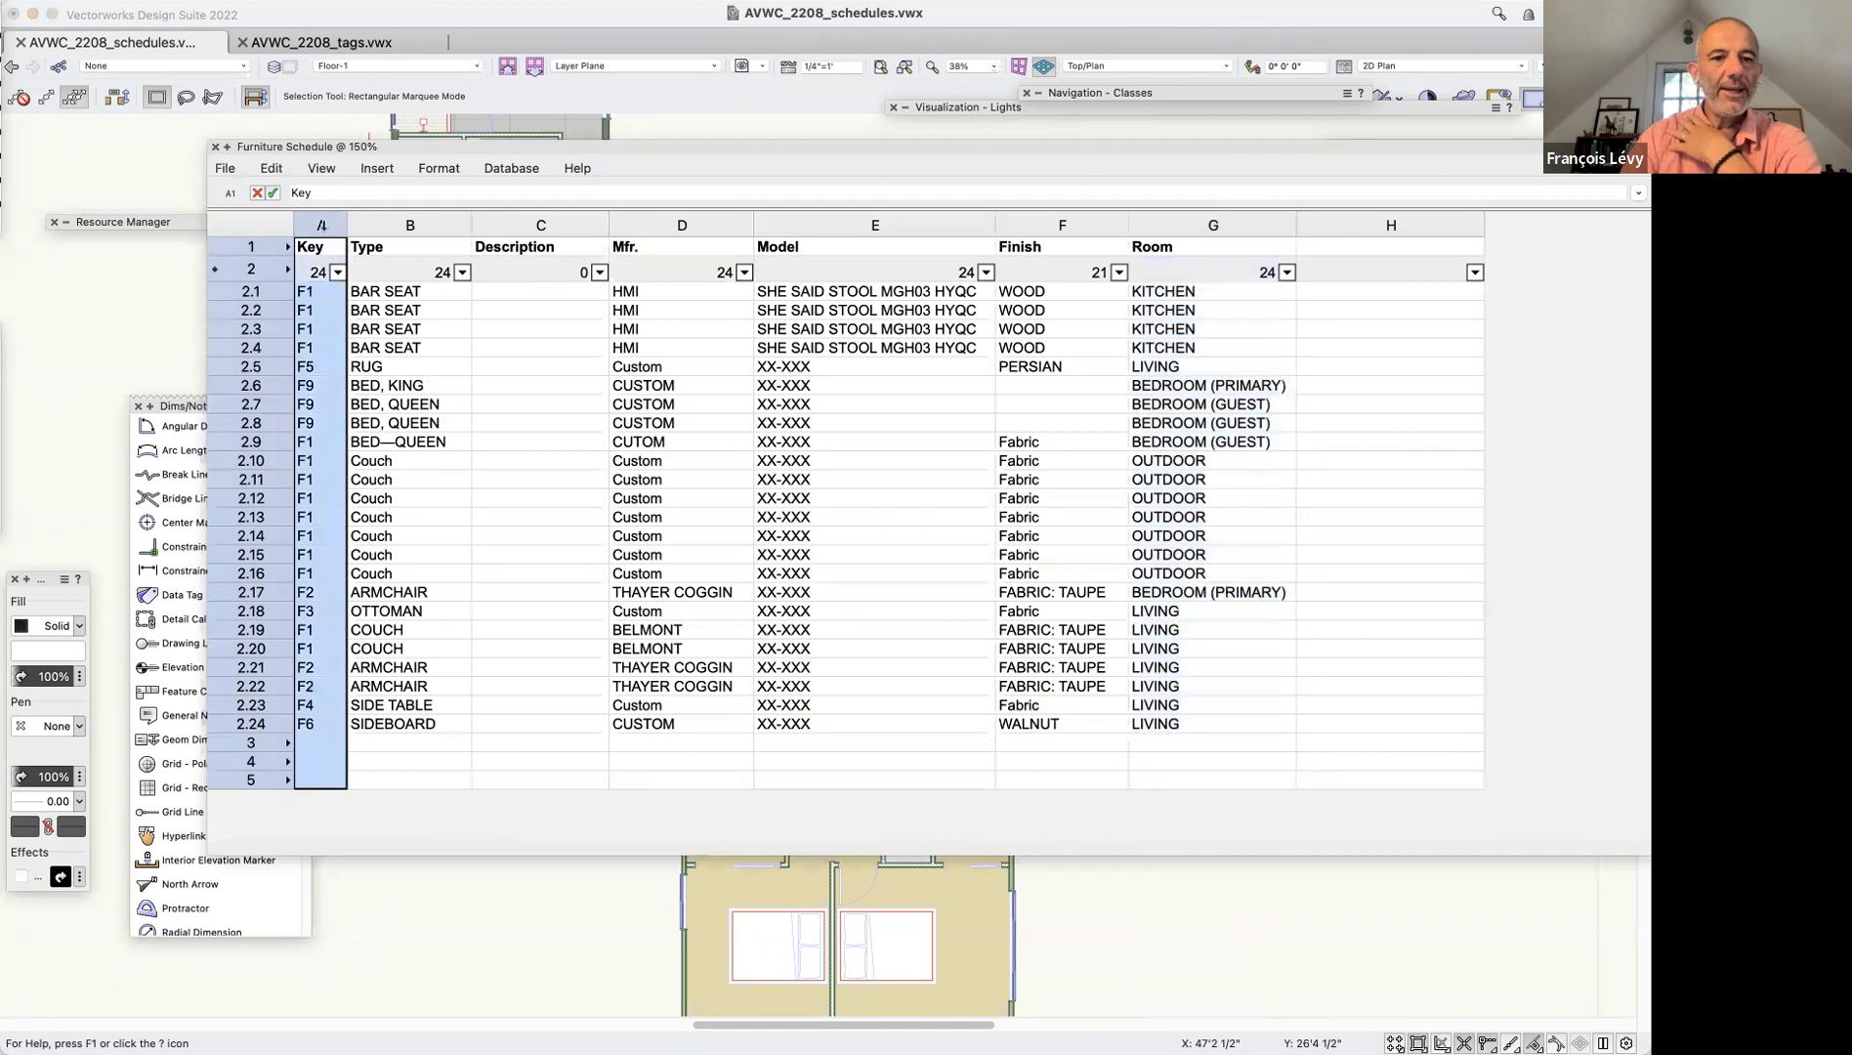
right_click(321, 225)
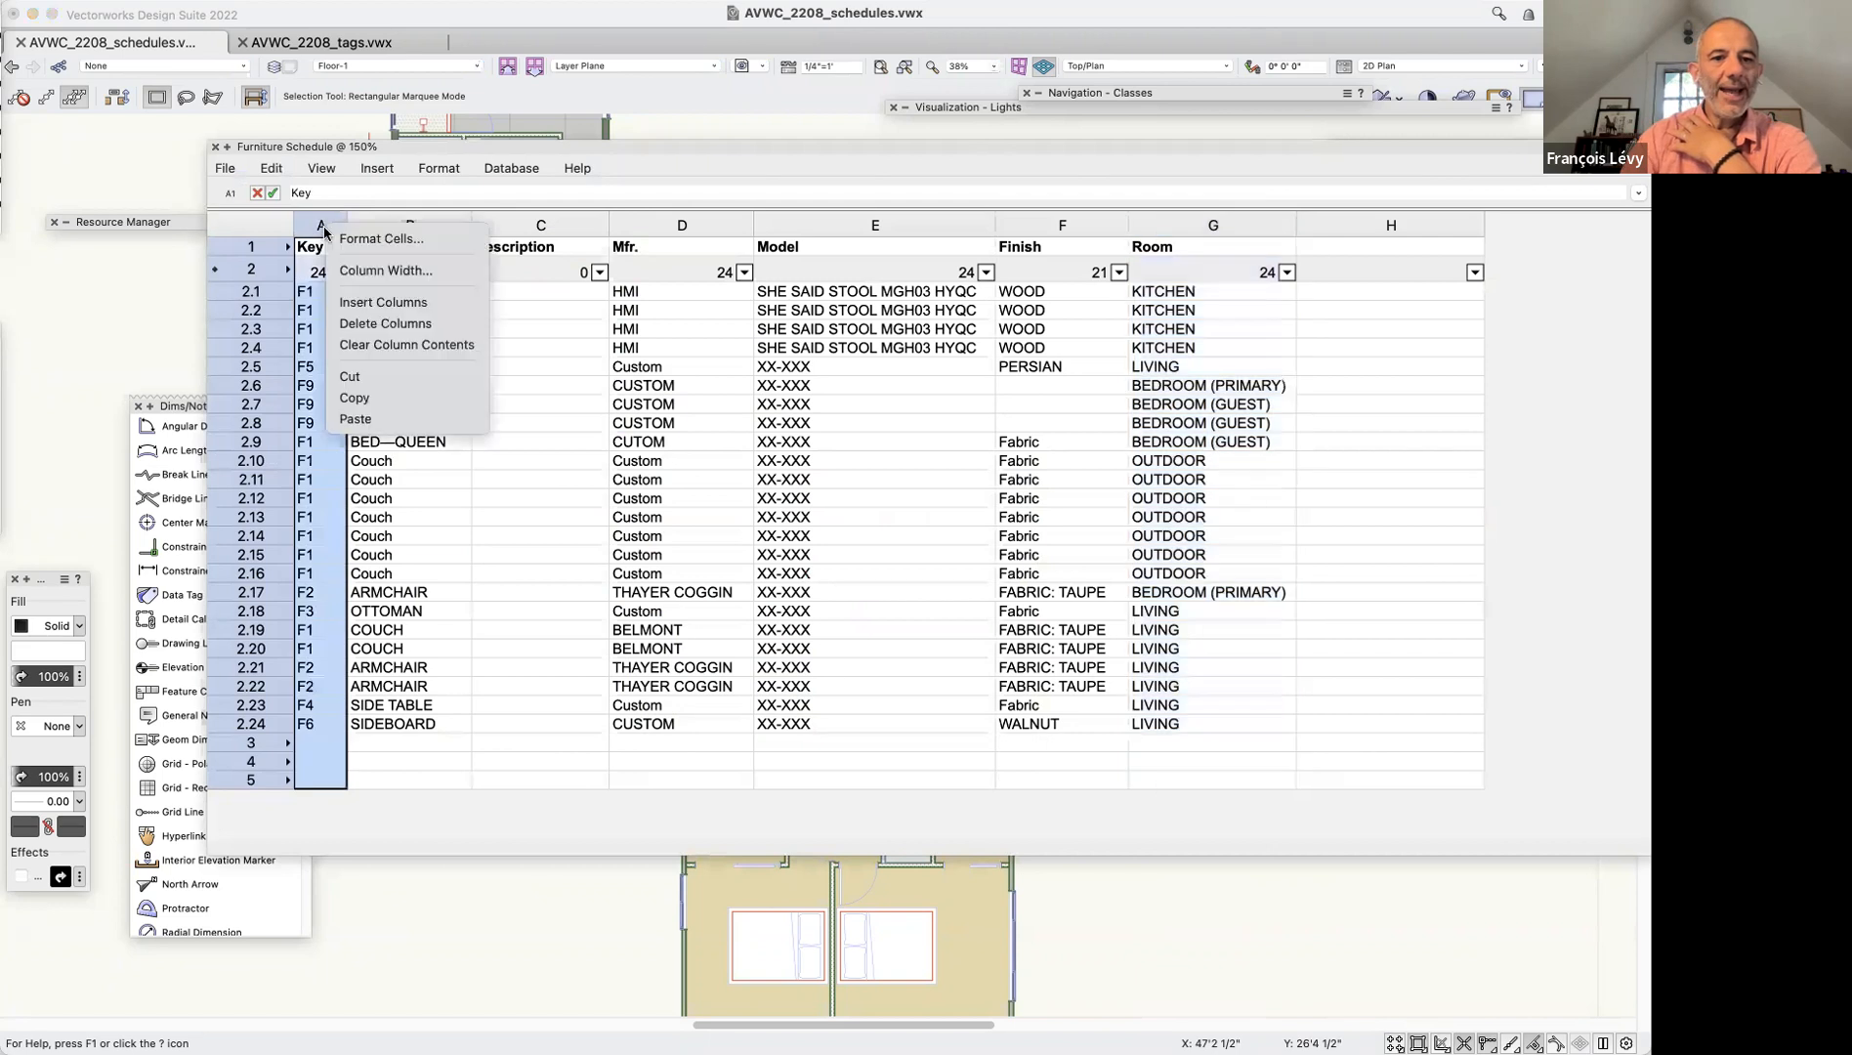
click(363, 303)
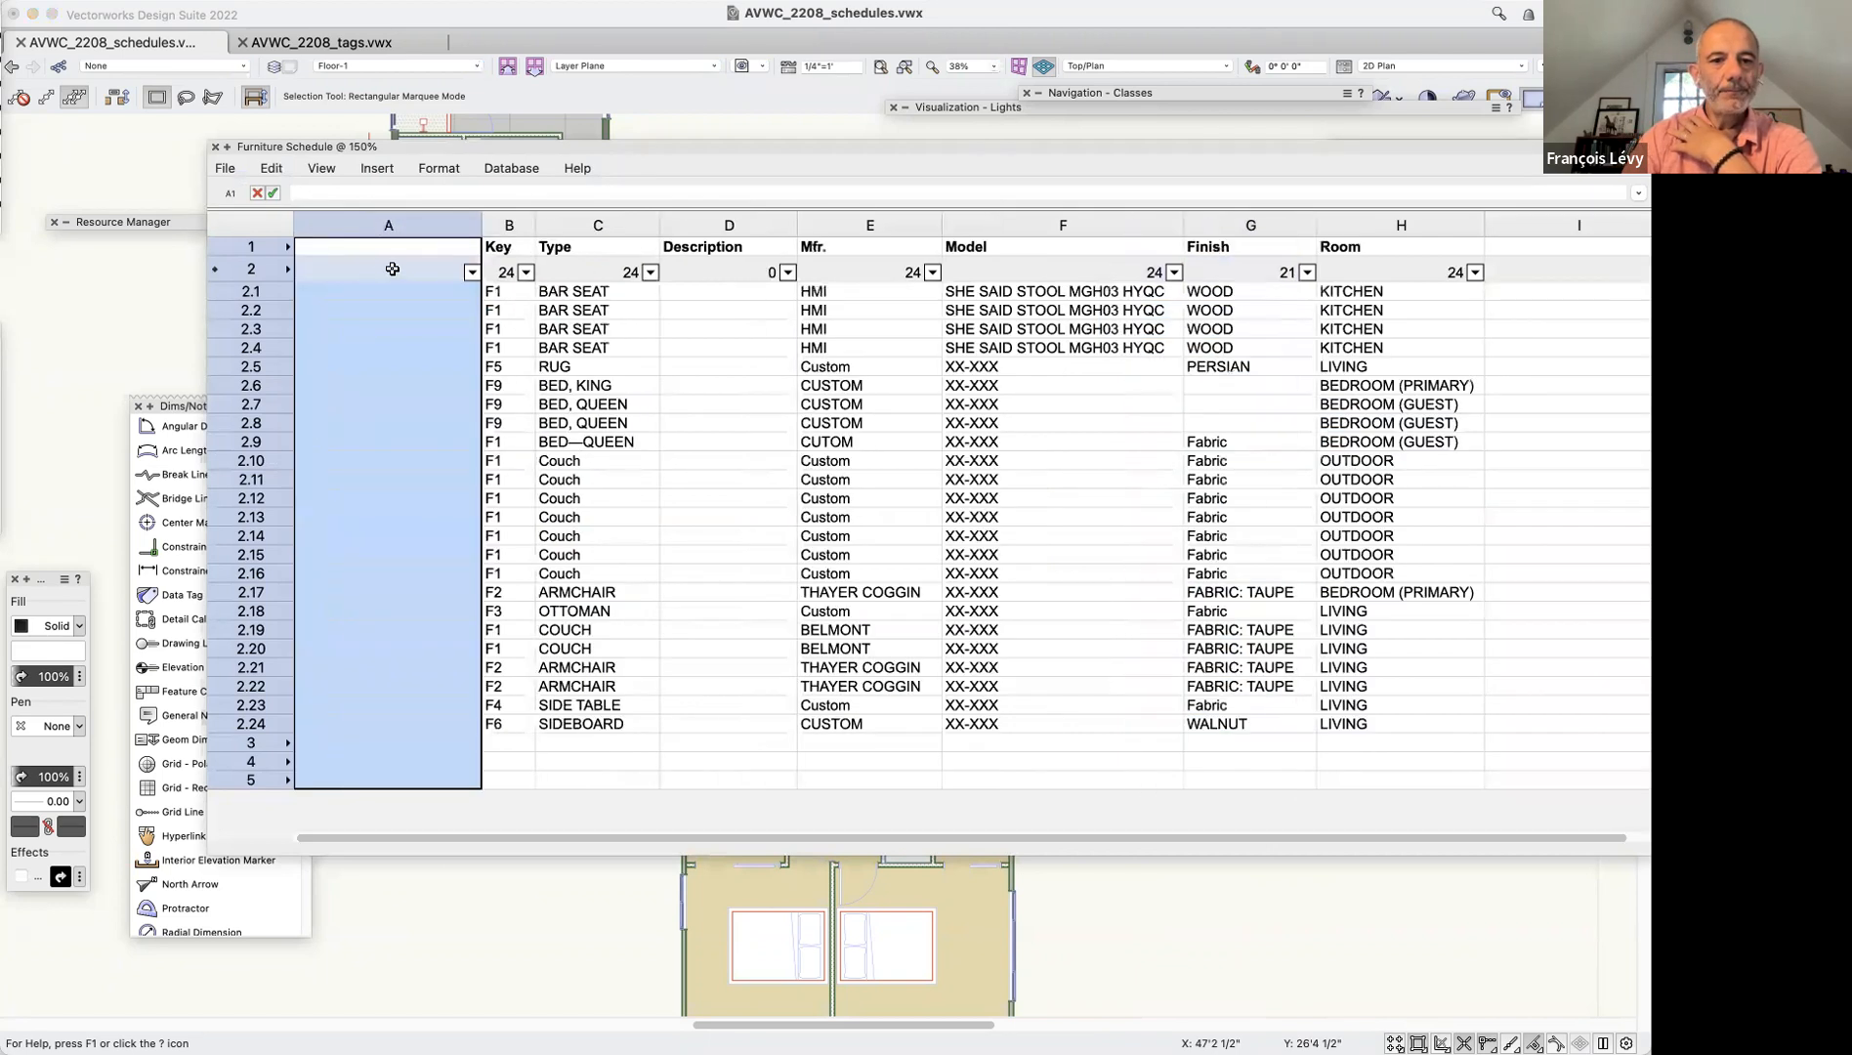
Insert the Image Function in cell A2, the database header cell of the blank first column
click(399, 276)
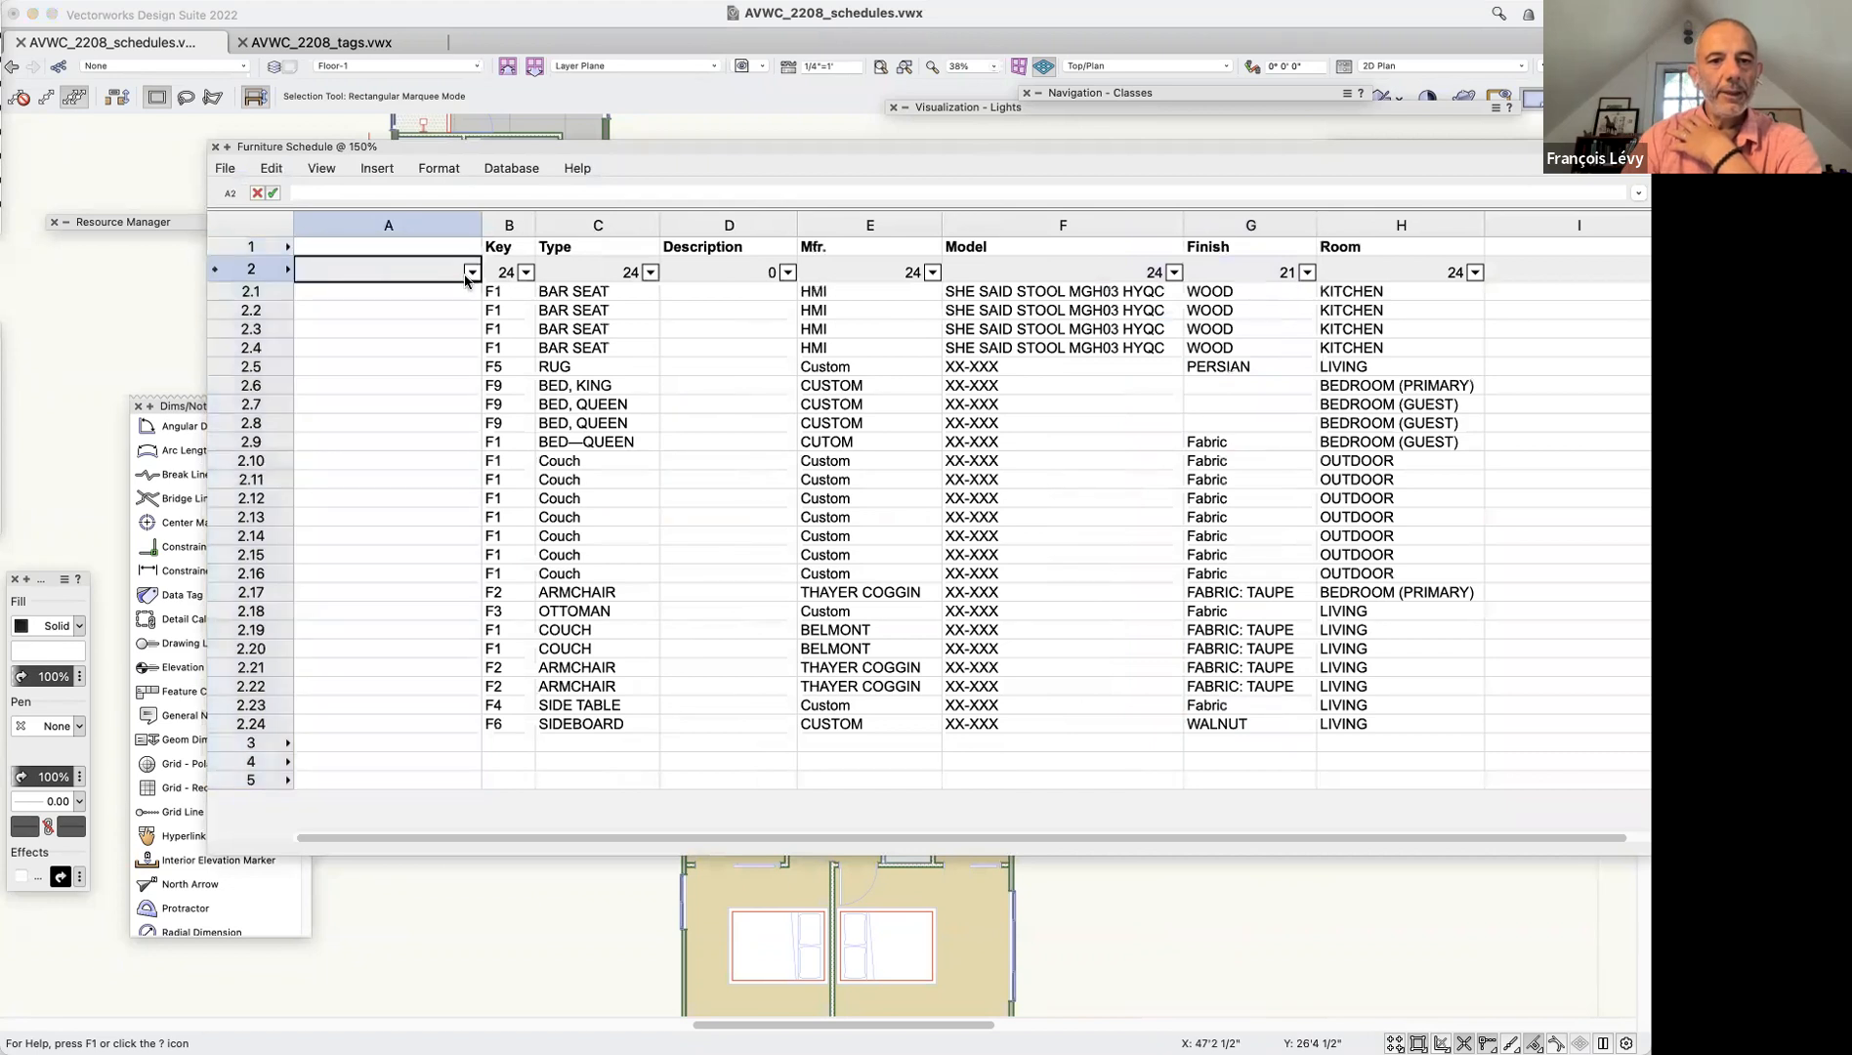
click(471, 272)
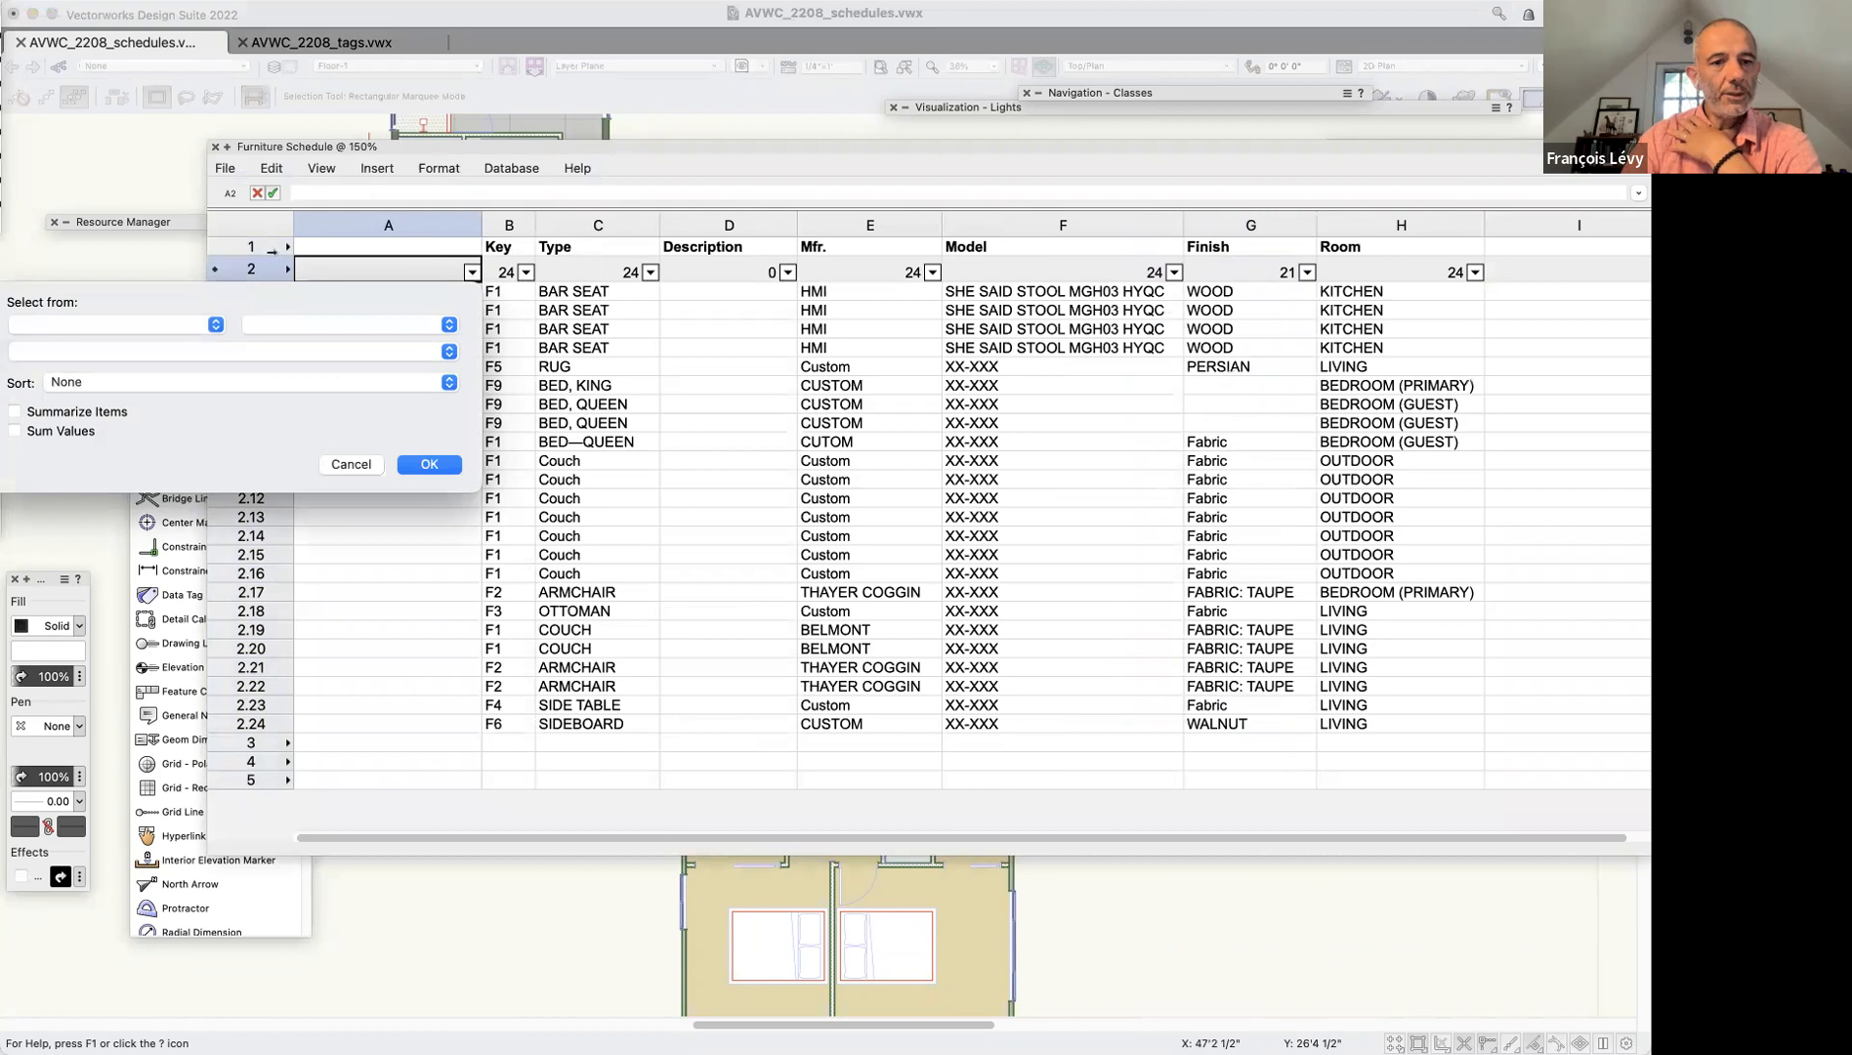
click(354, 464)
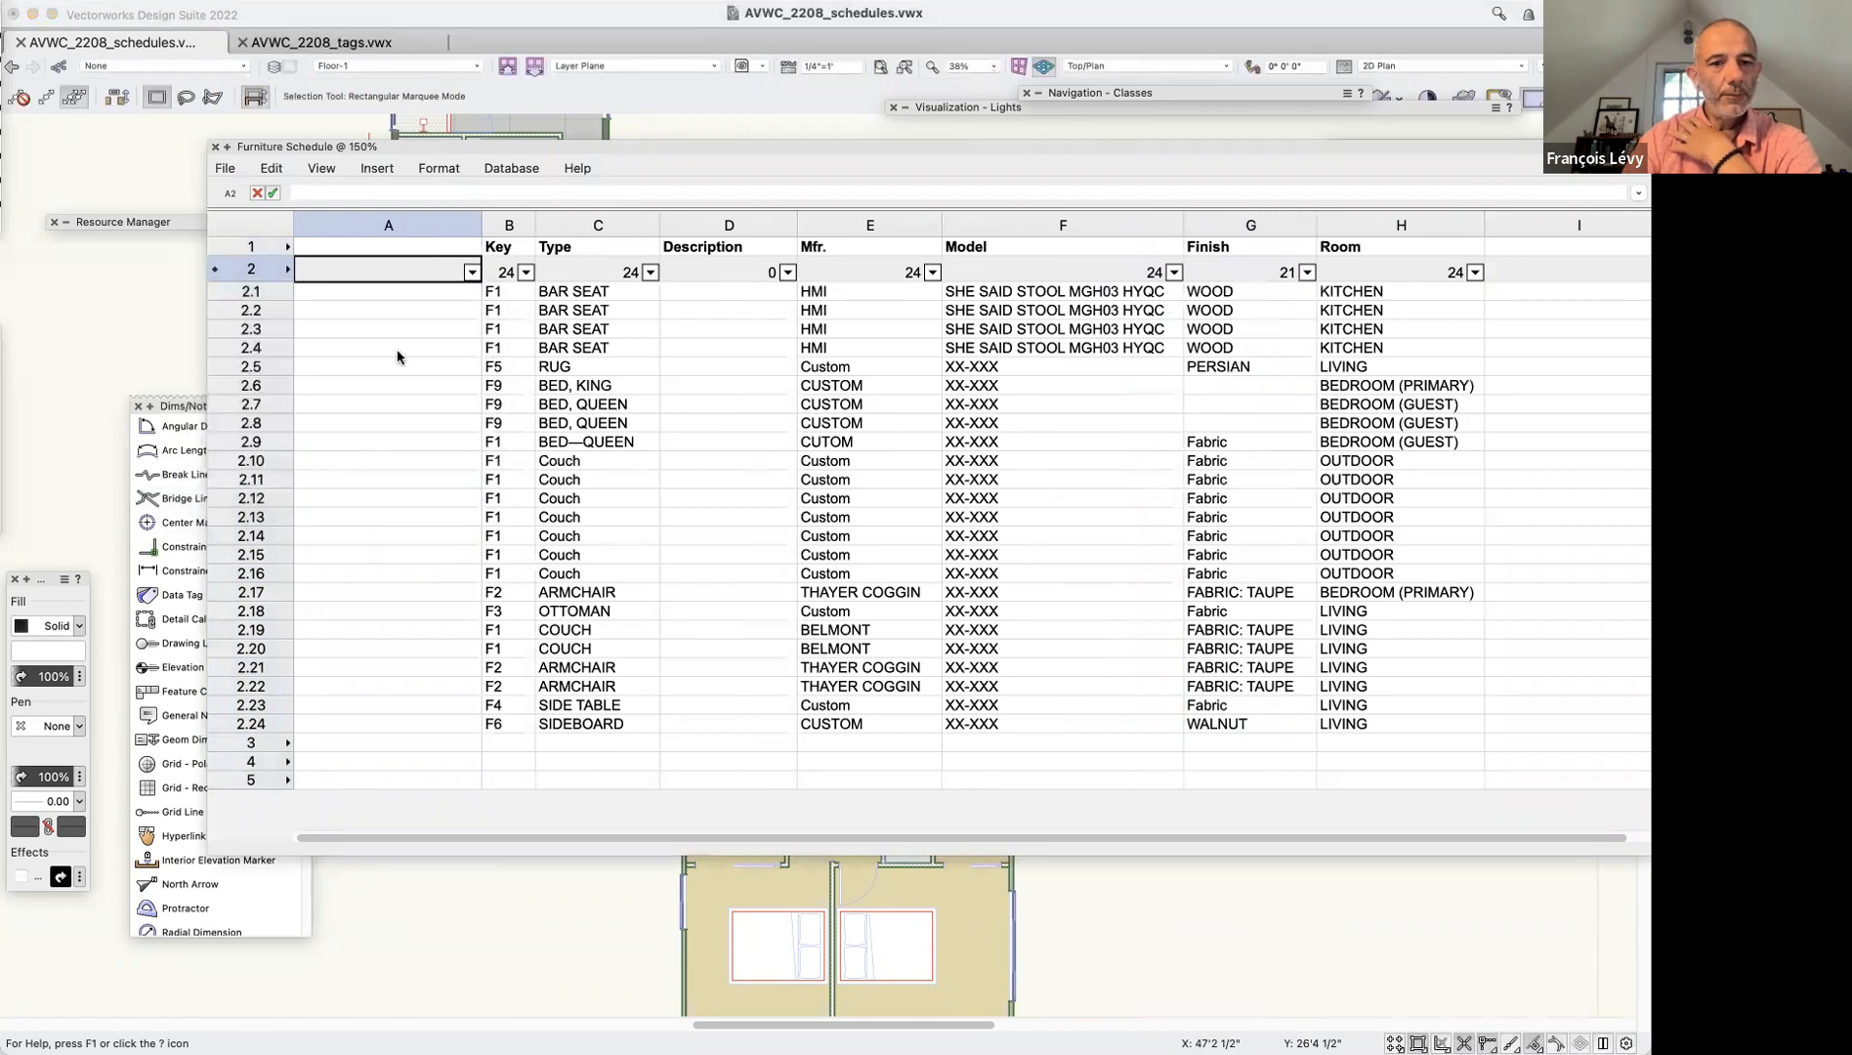
click(377, 170)
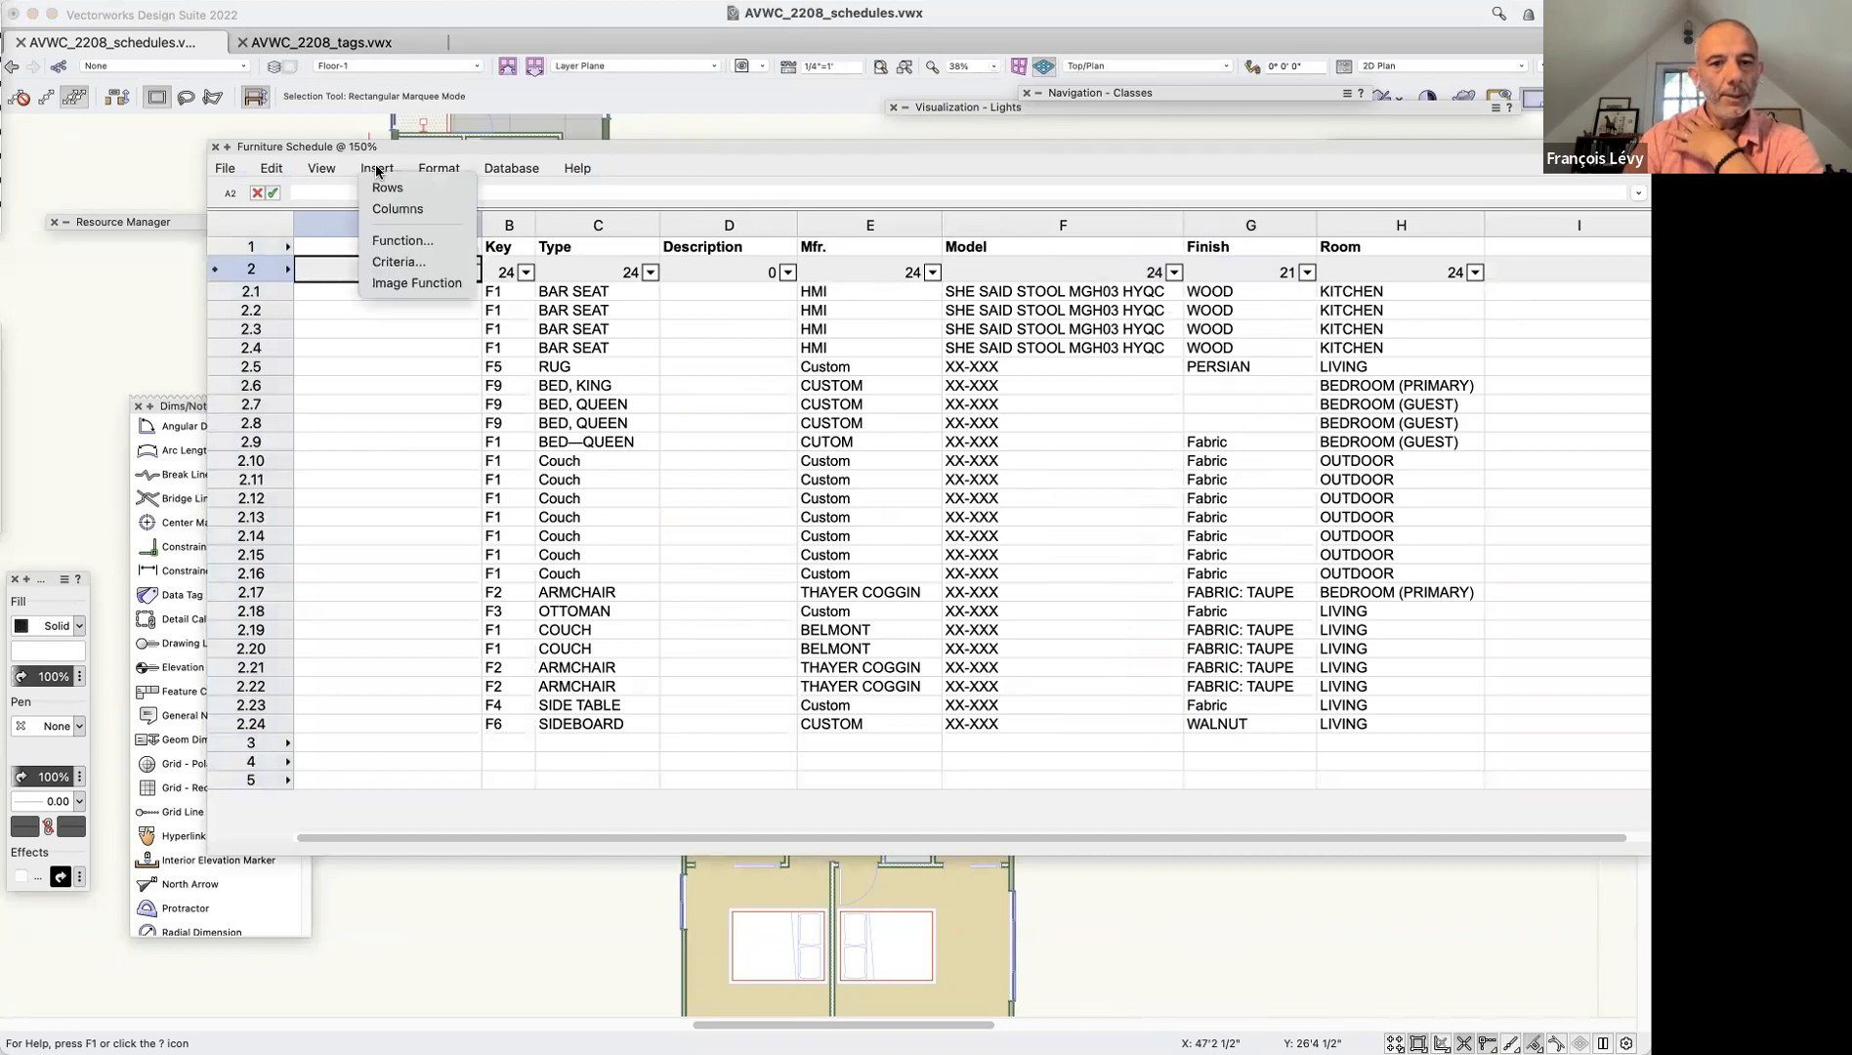
click(400, 285)
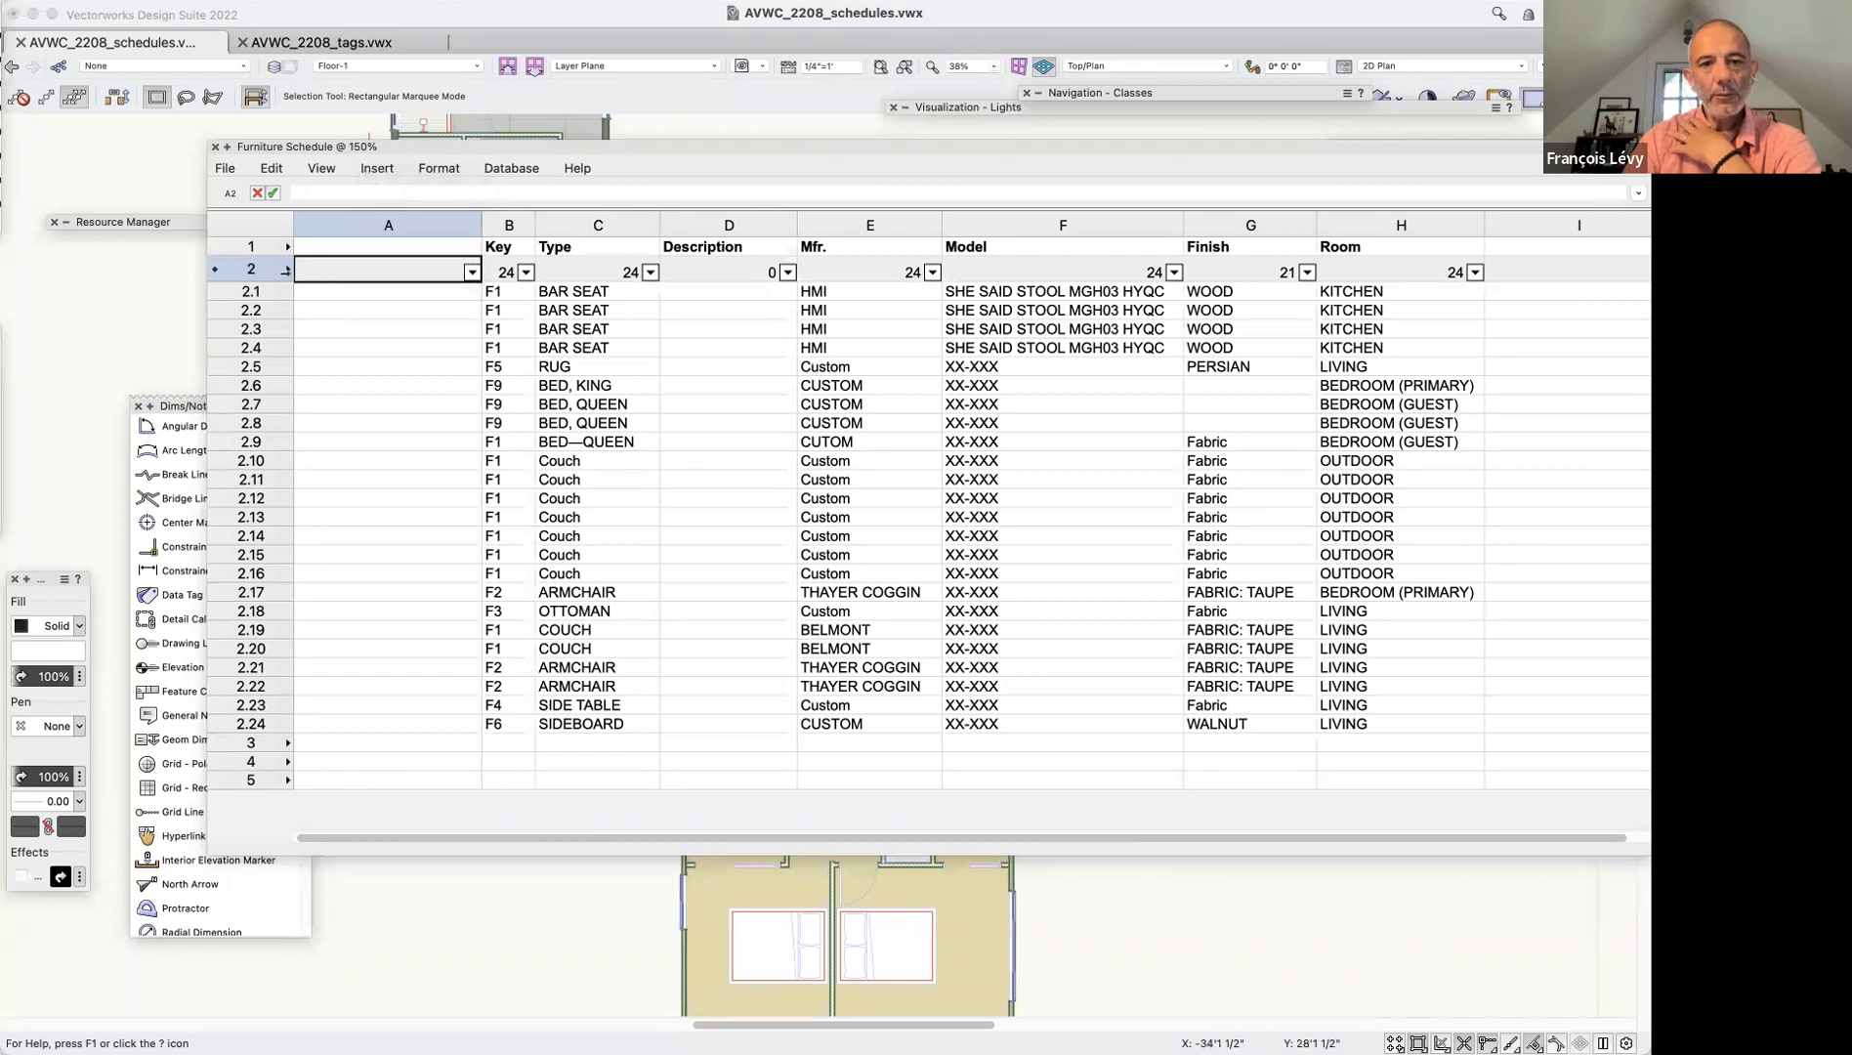
click(378, 172)
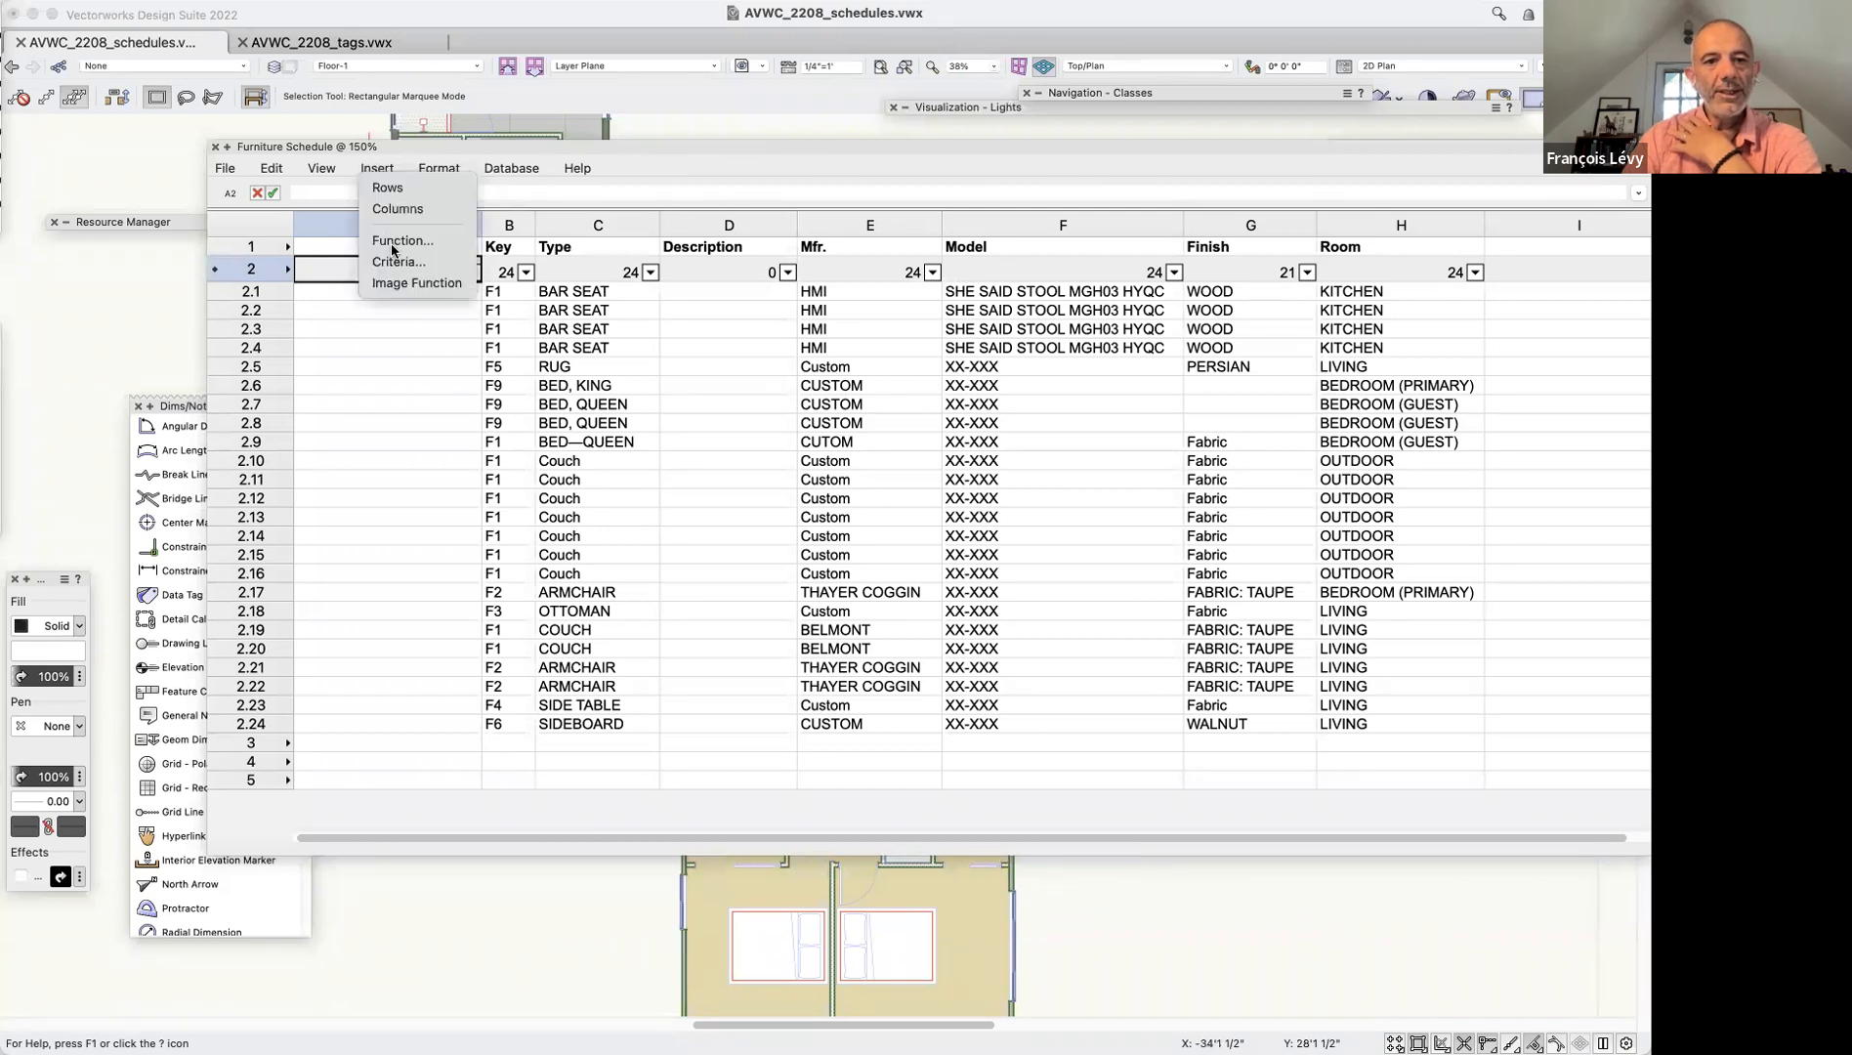
click(405, 283)
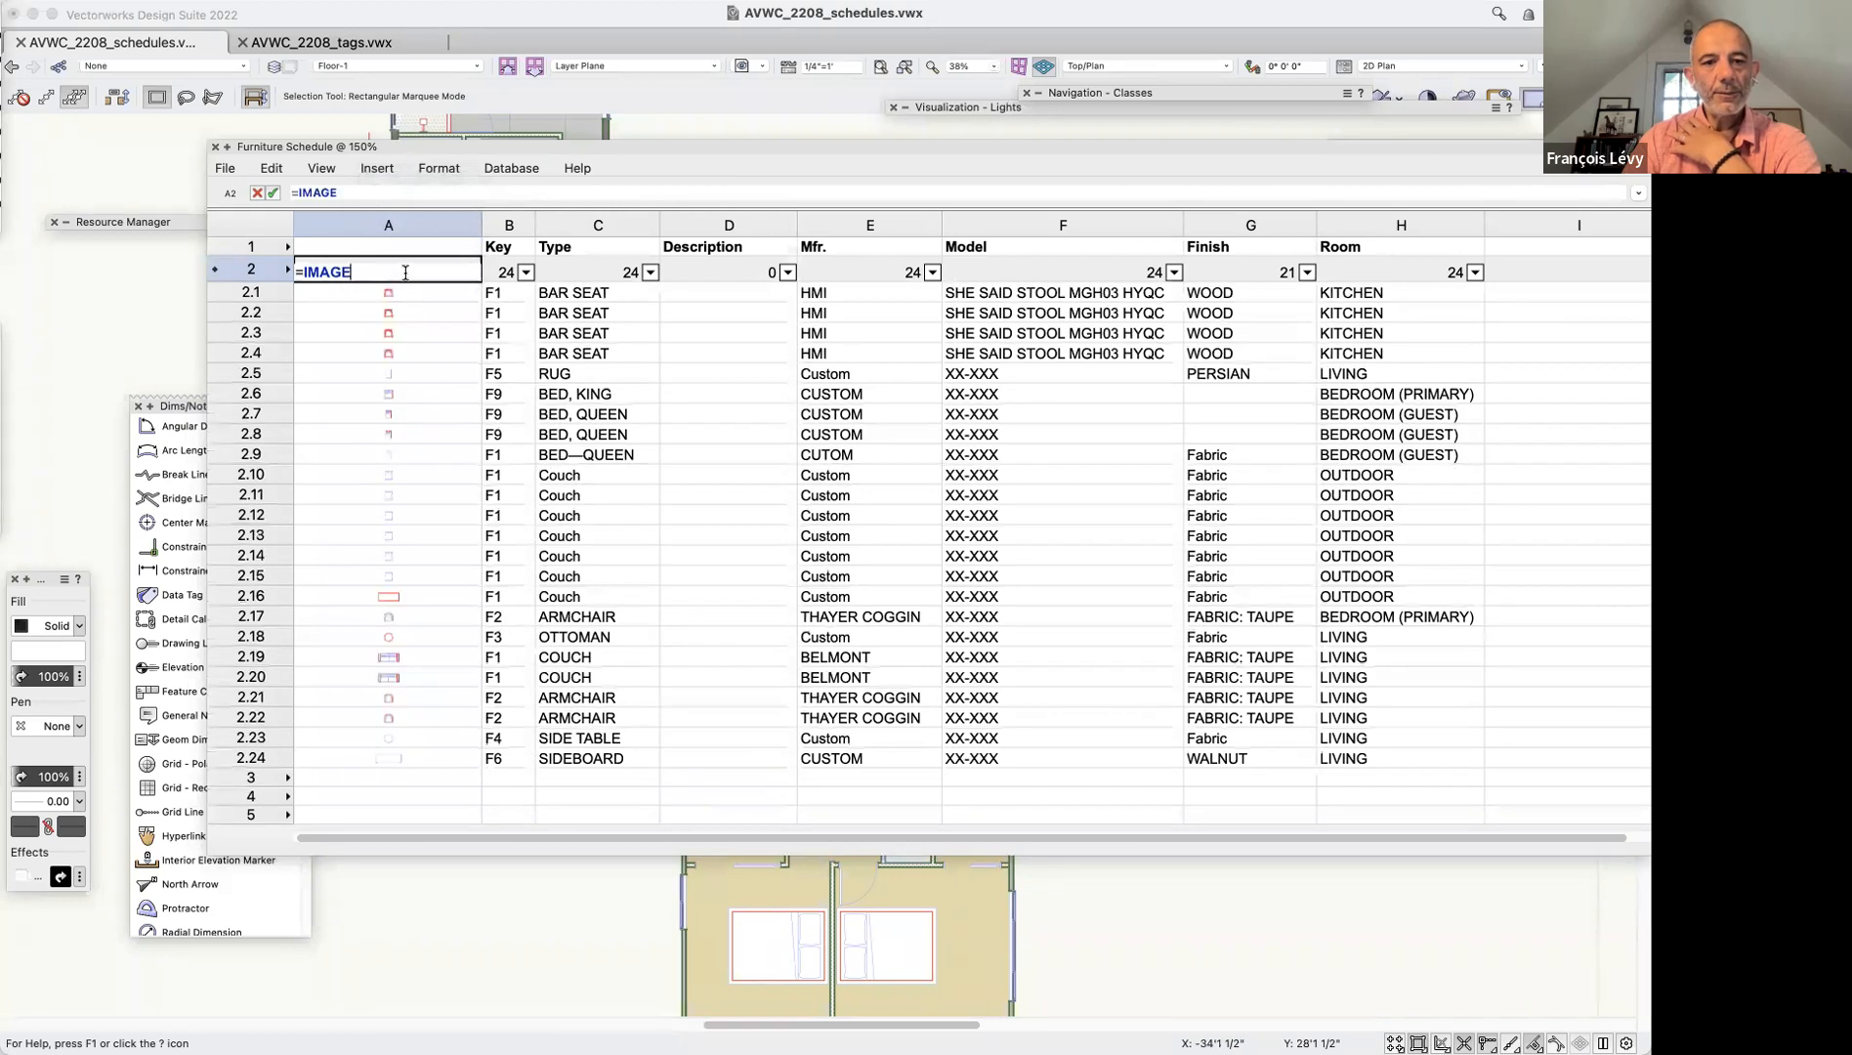
click(334, 293)
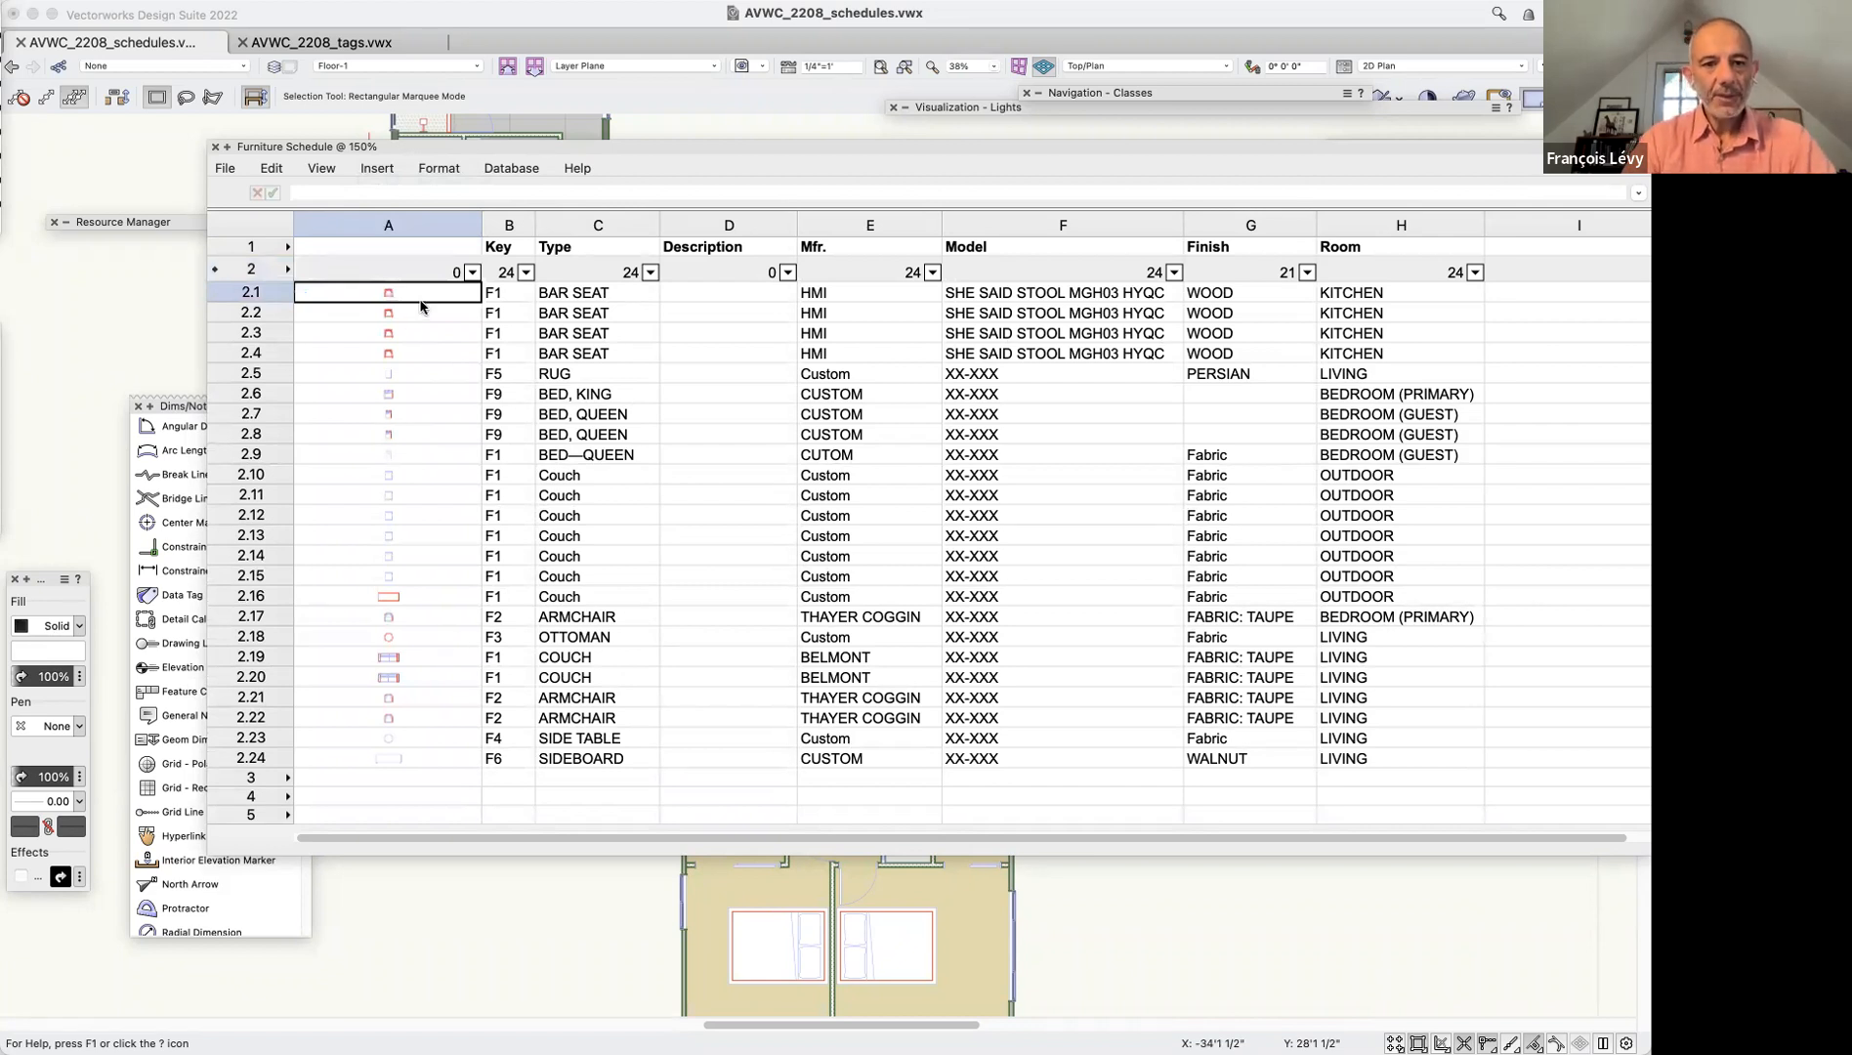
Try inserting the Image Function with the image cells of rows 2.1 to 2.24 selected, and reselect cell A2
click(423, 763)
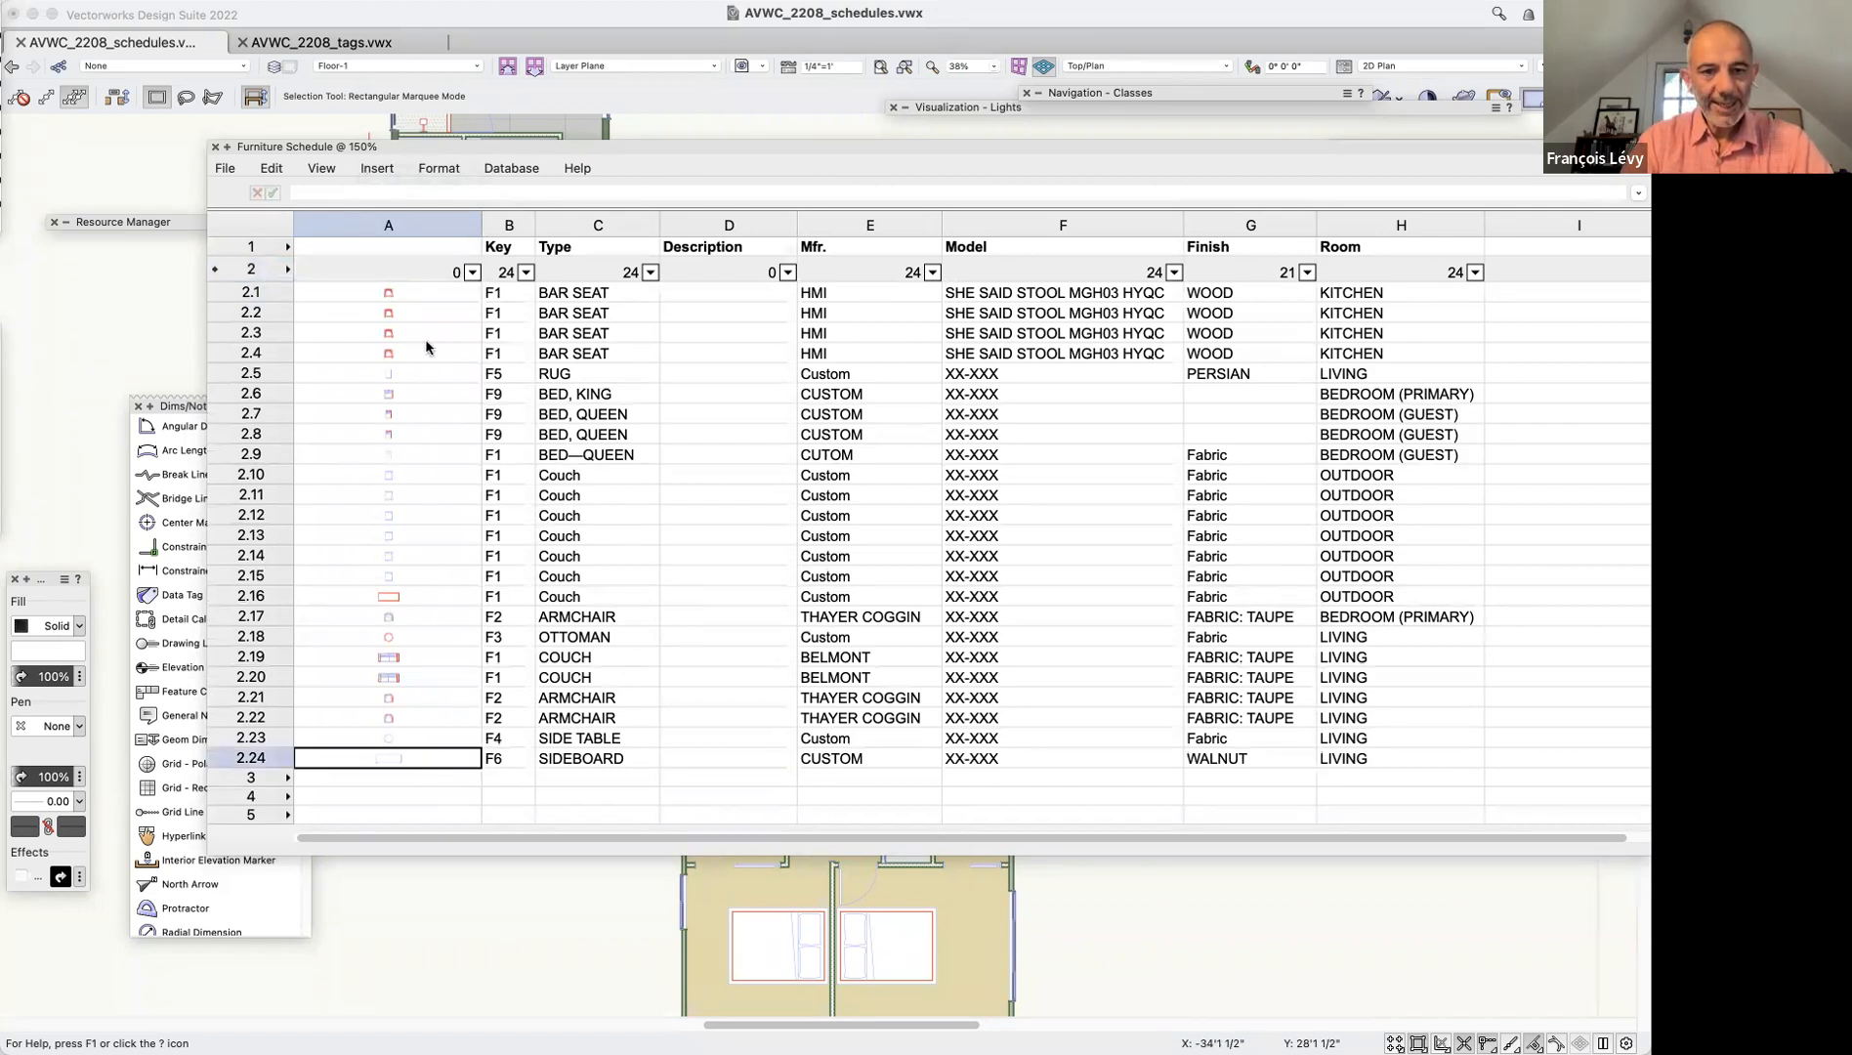
click(421, 294)
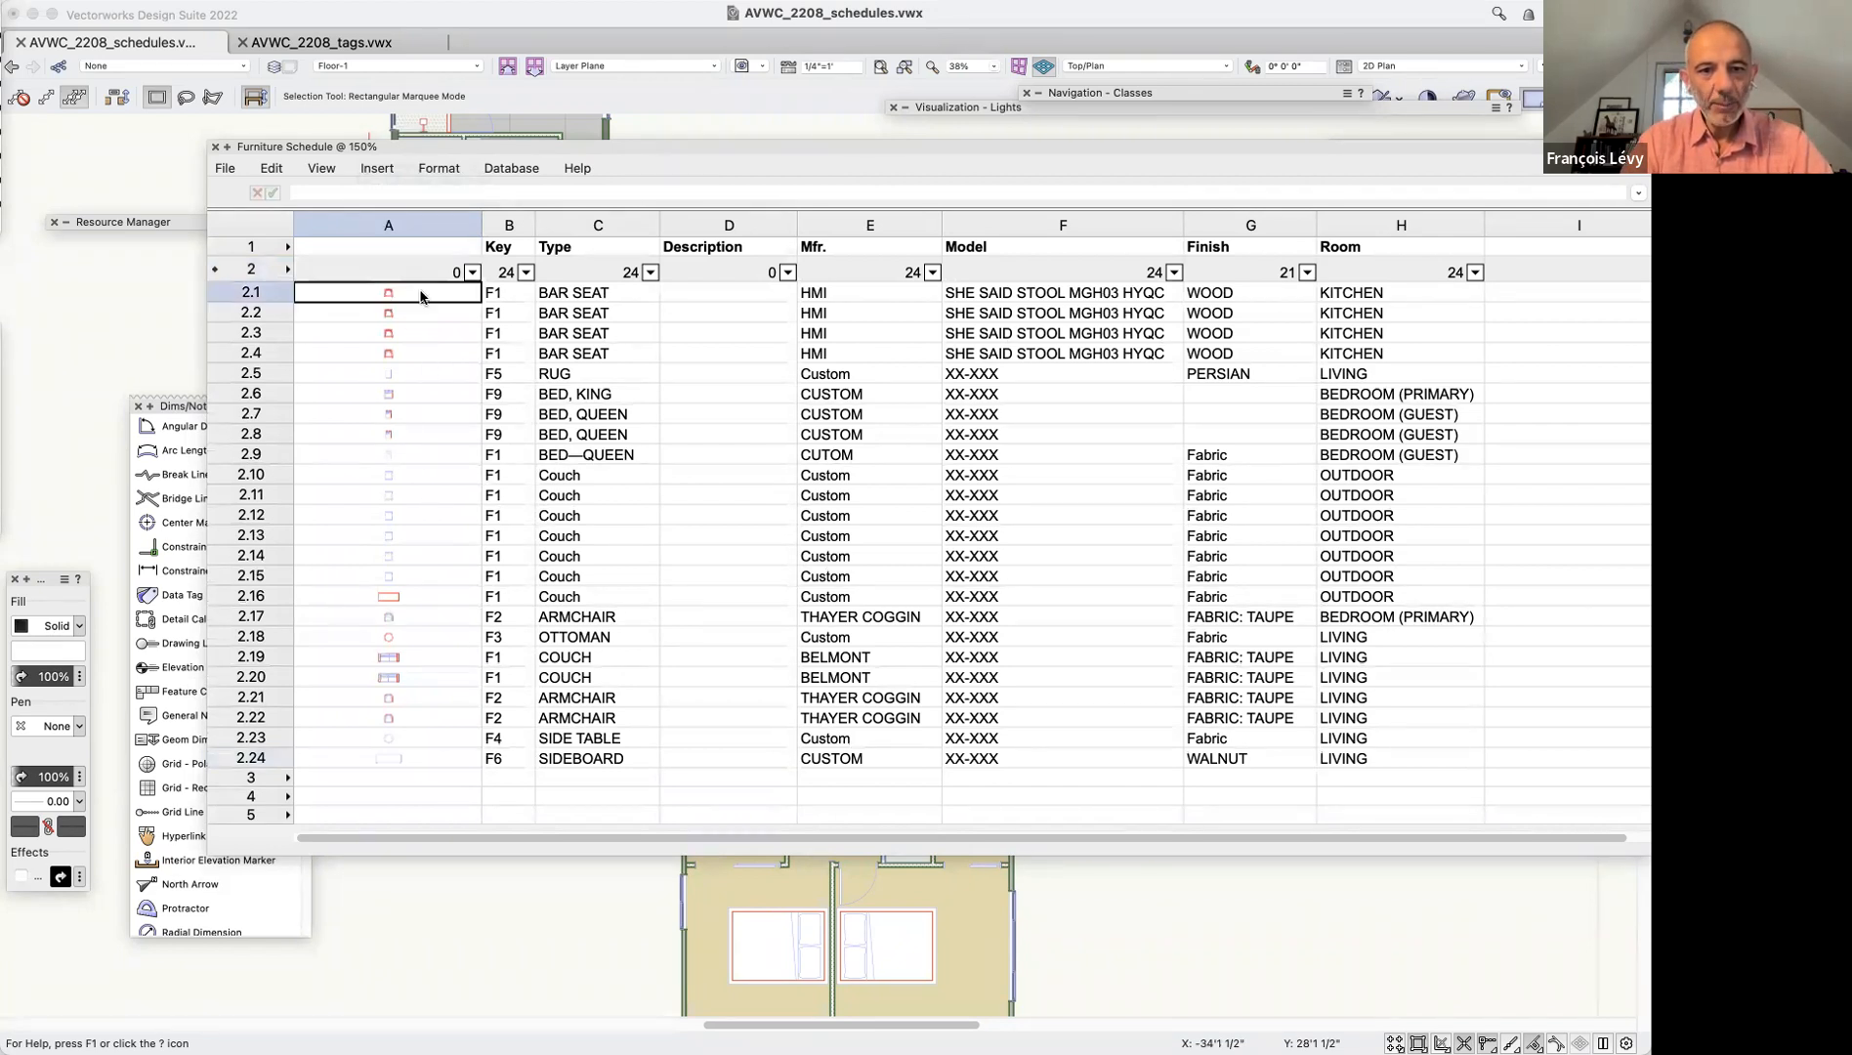
shift+click(455, 759)
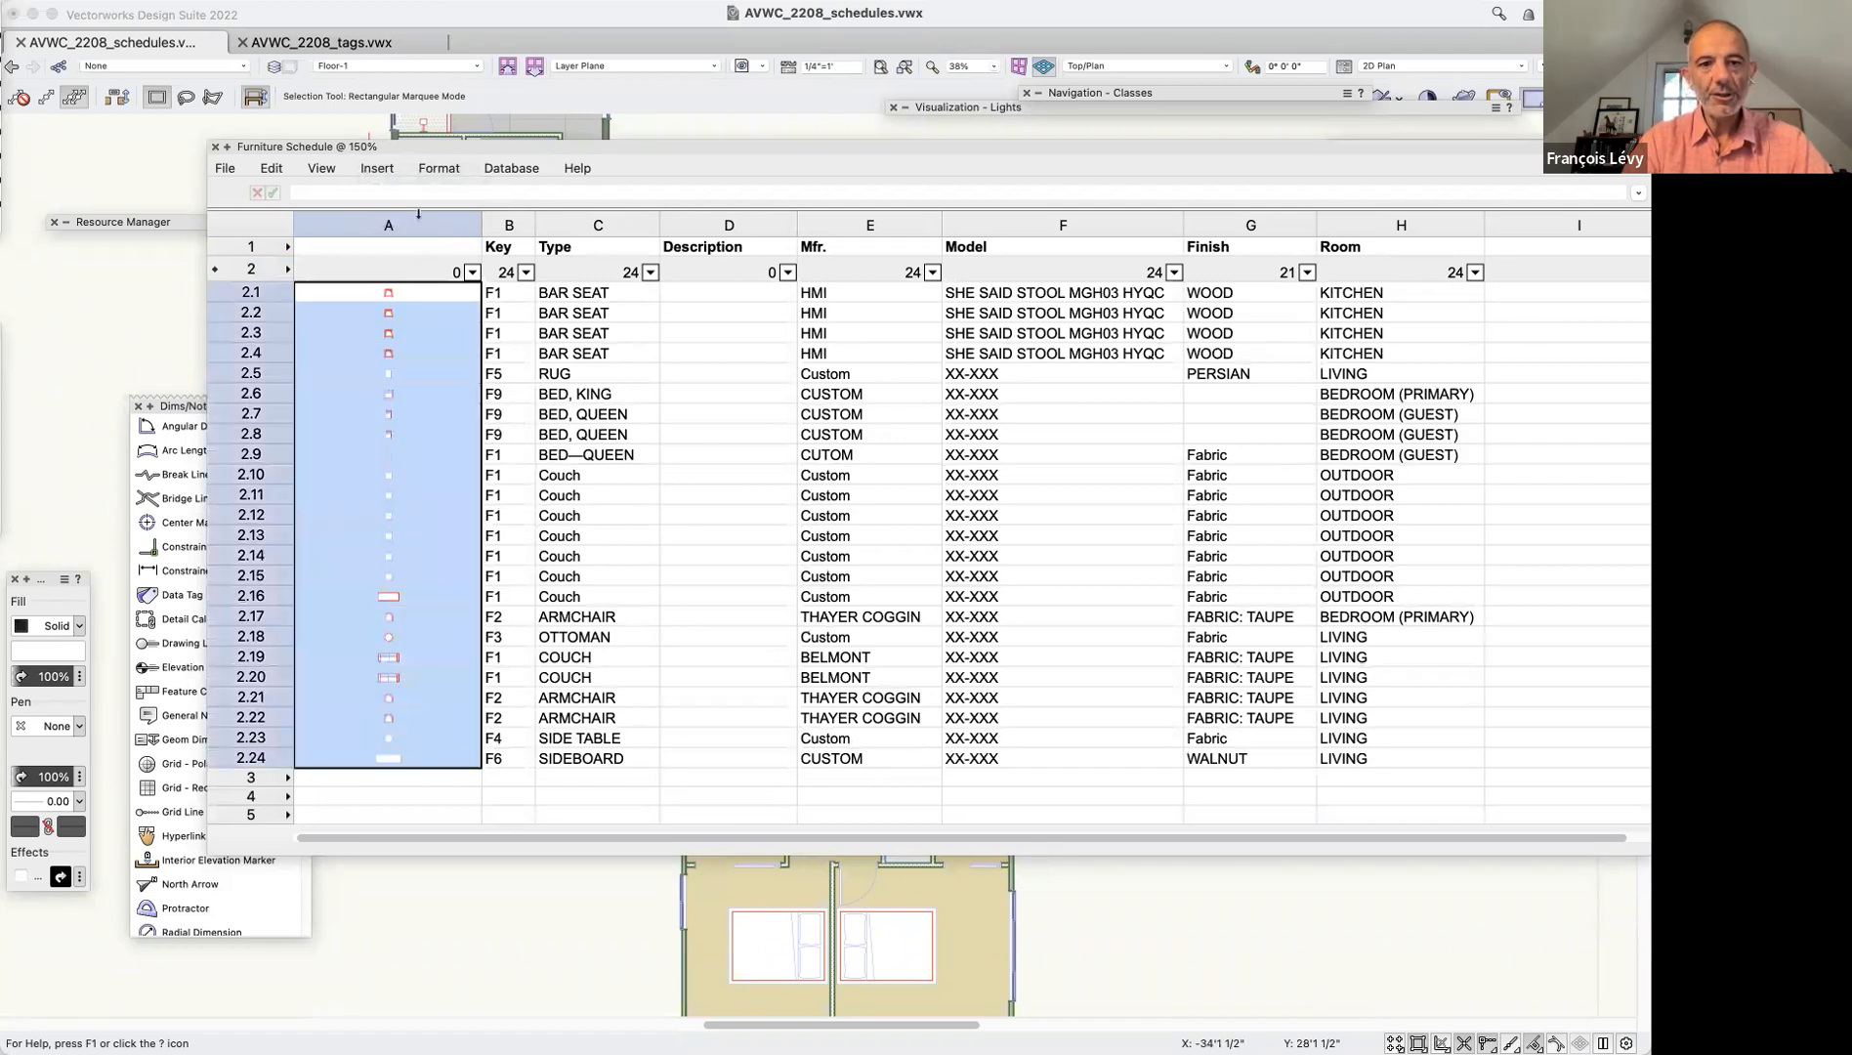
click(432, 169)
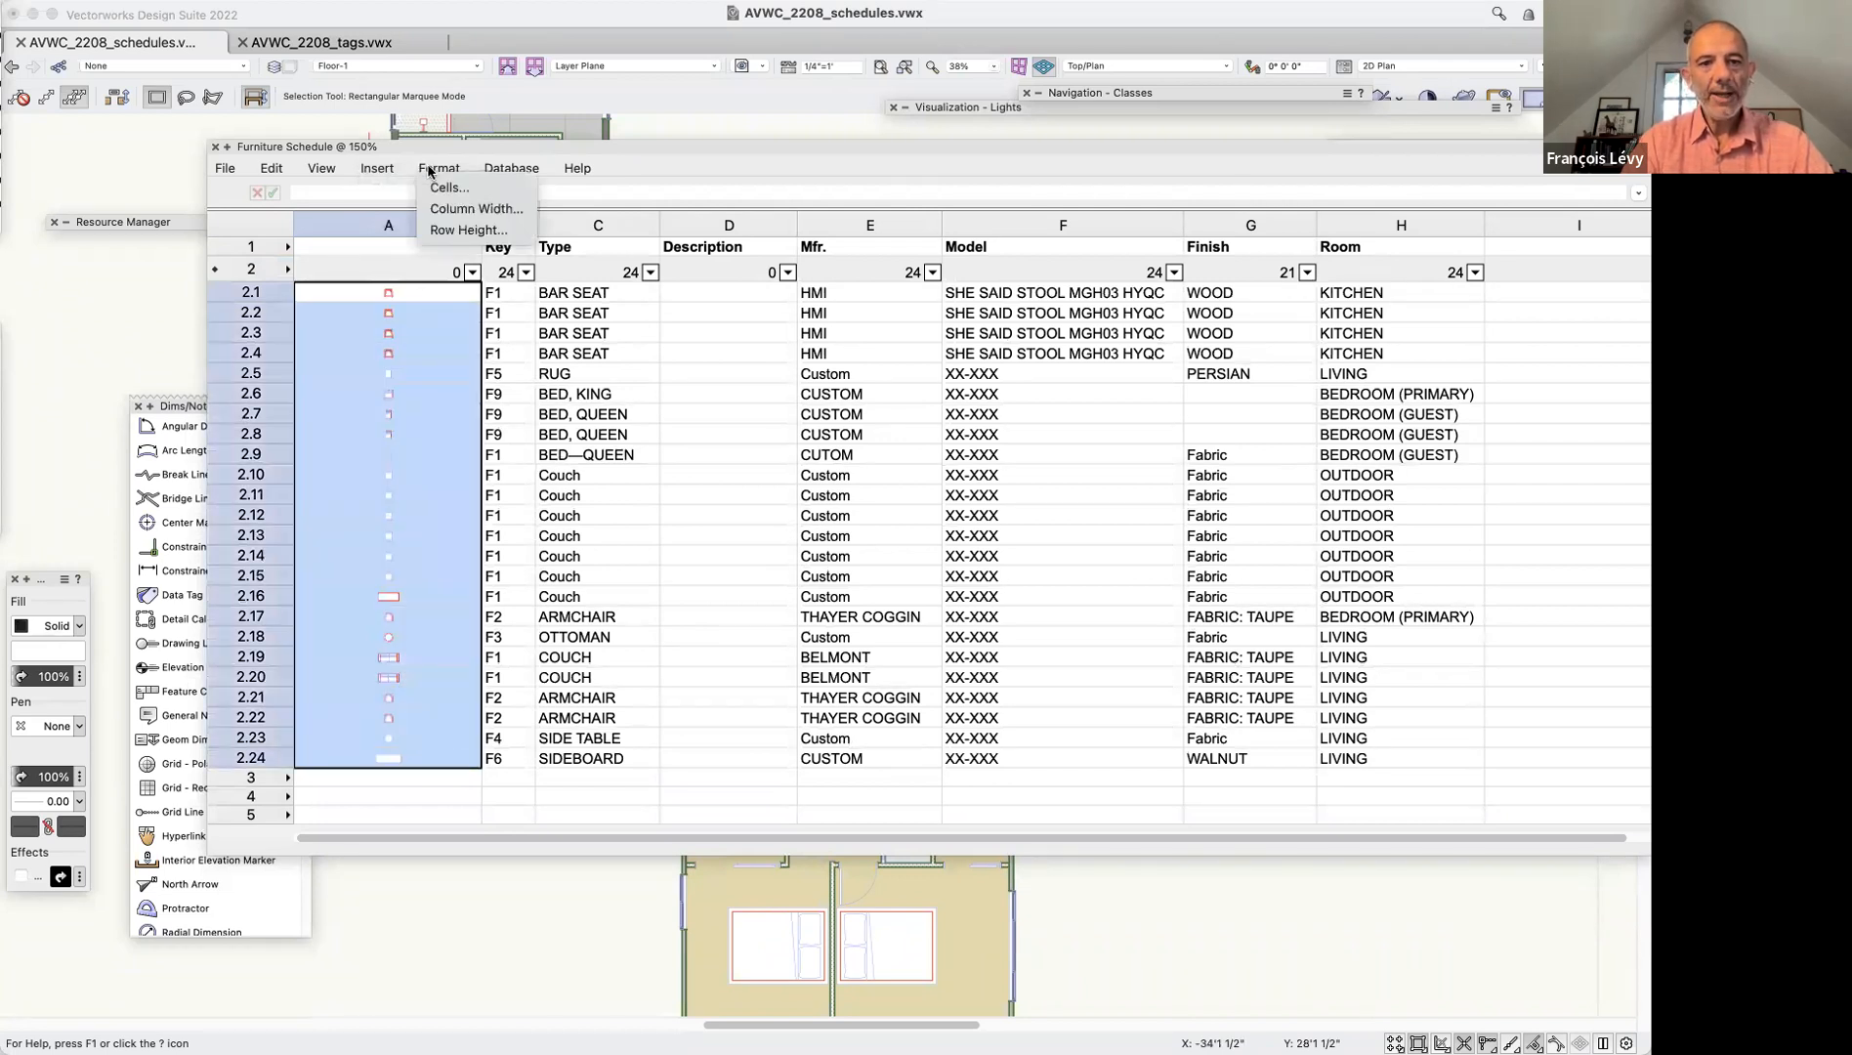
click(385, 173)
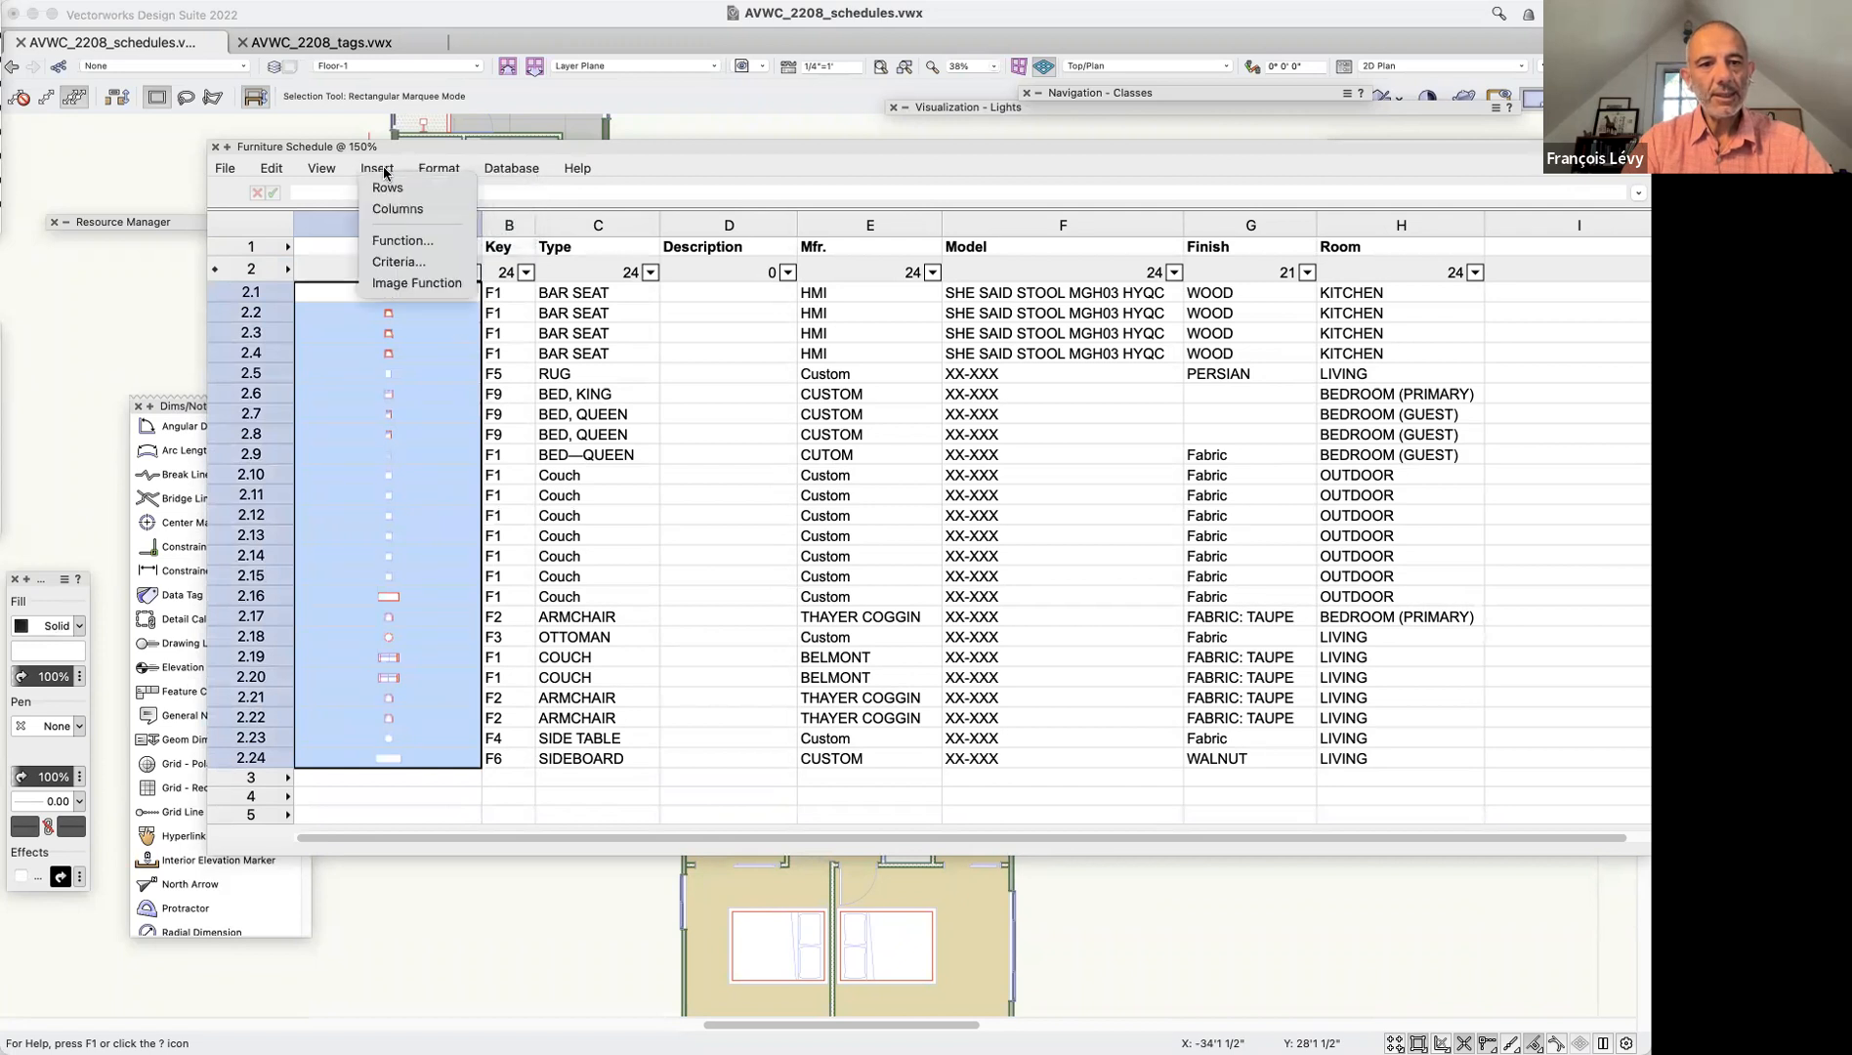
click(406, 282)
click(372, 276)
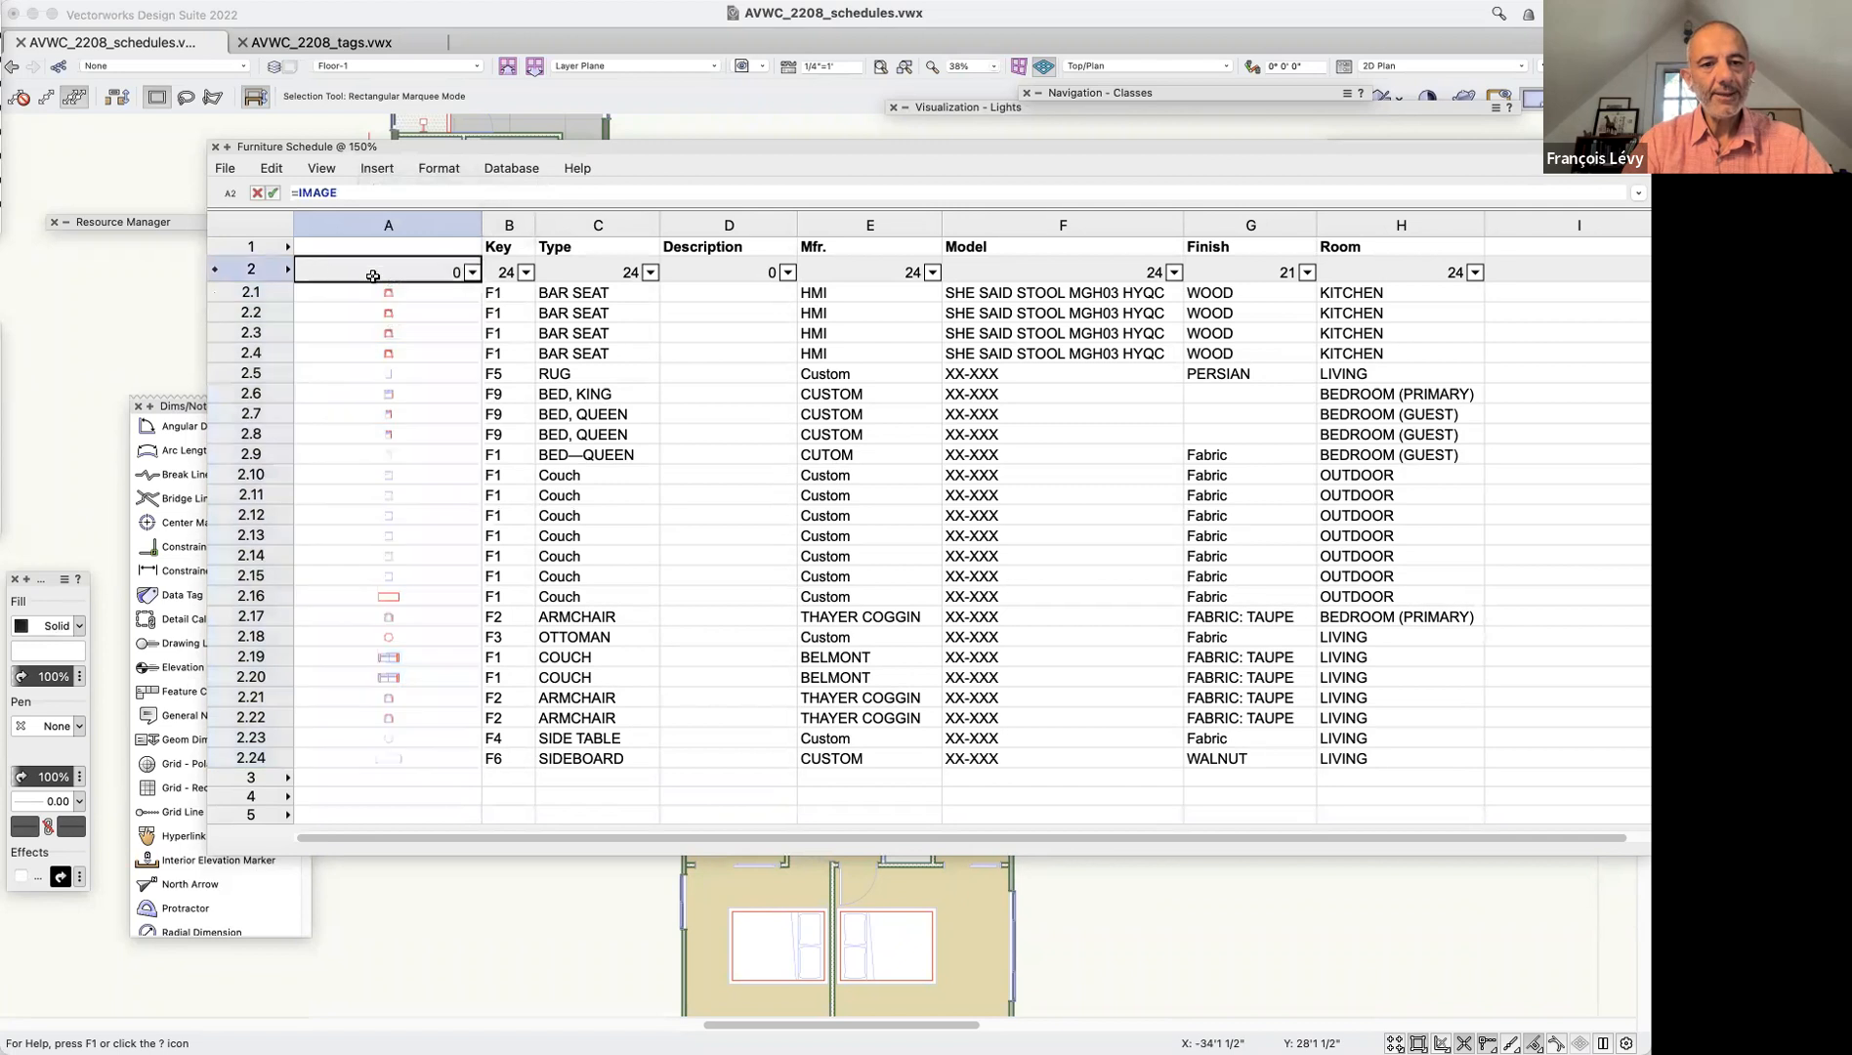
click(473, 273)
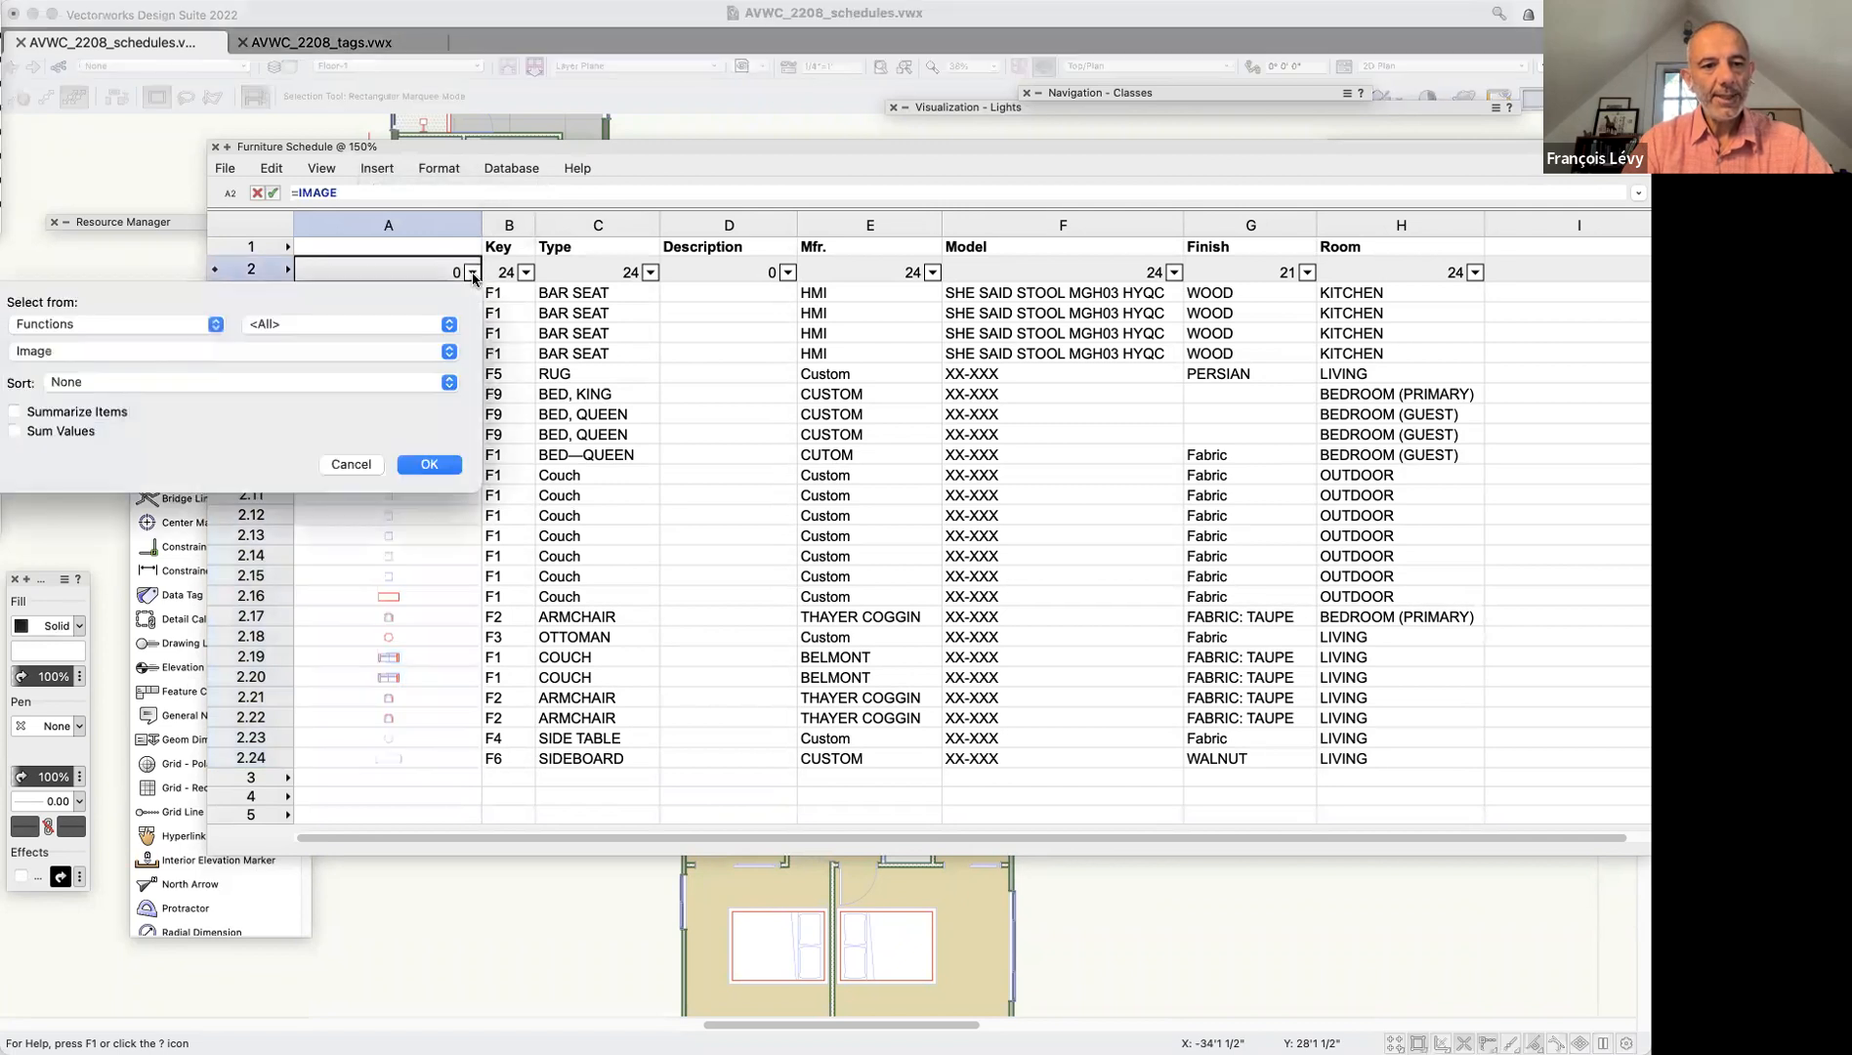
drag(310, 302, 565, 366)
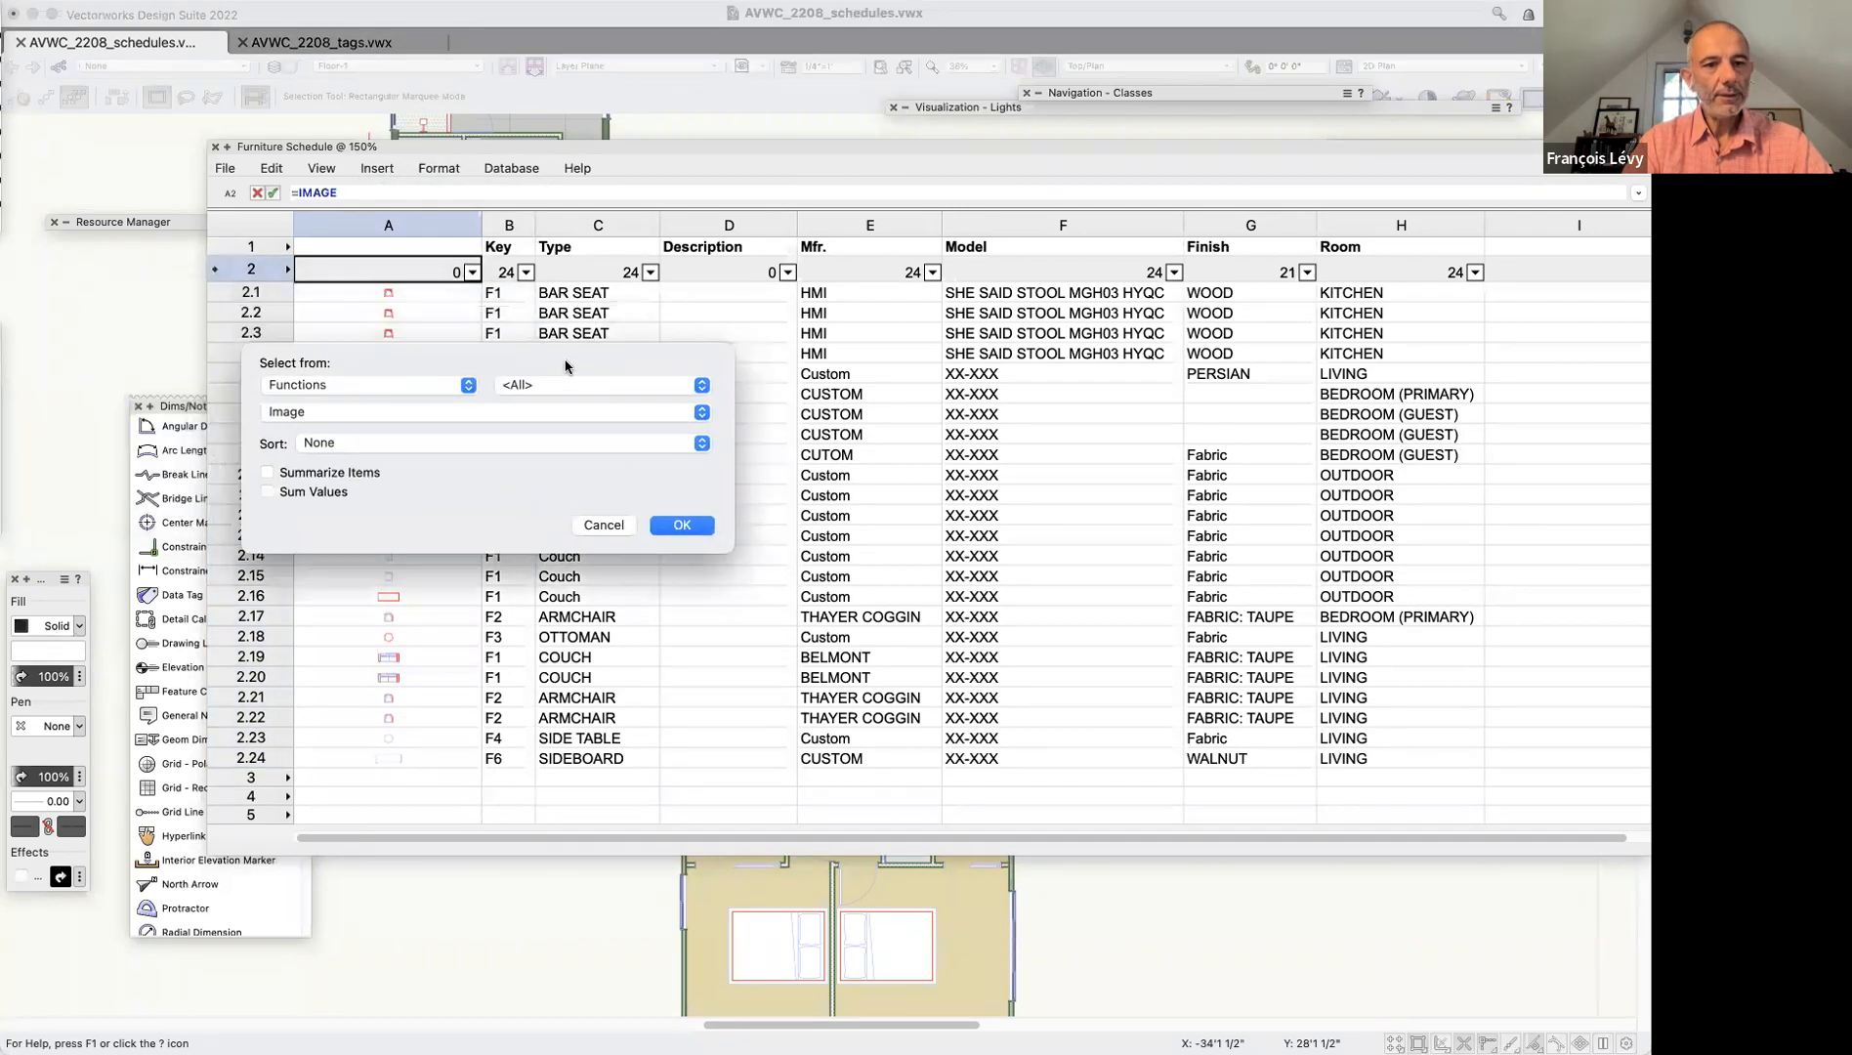
click(607, 527)
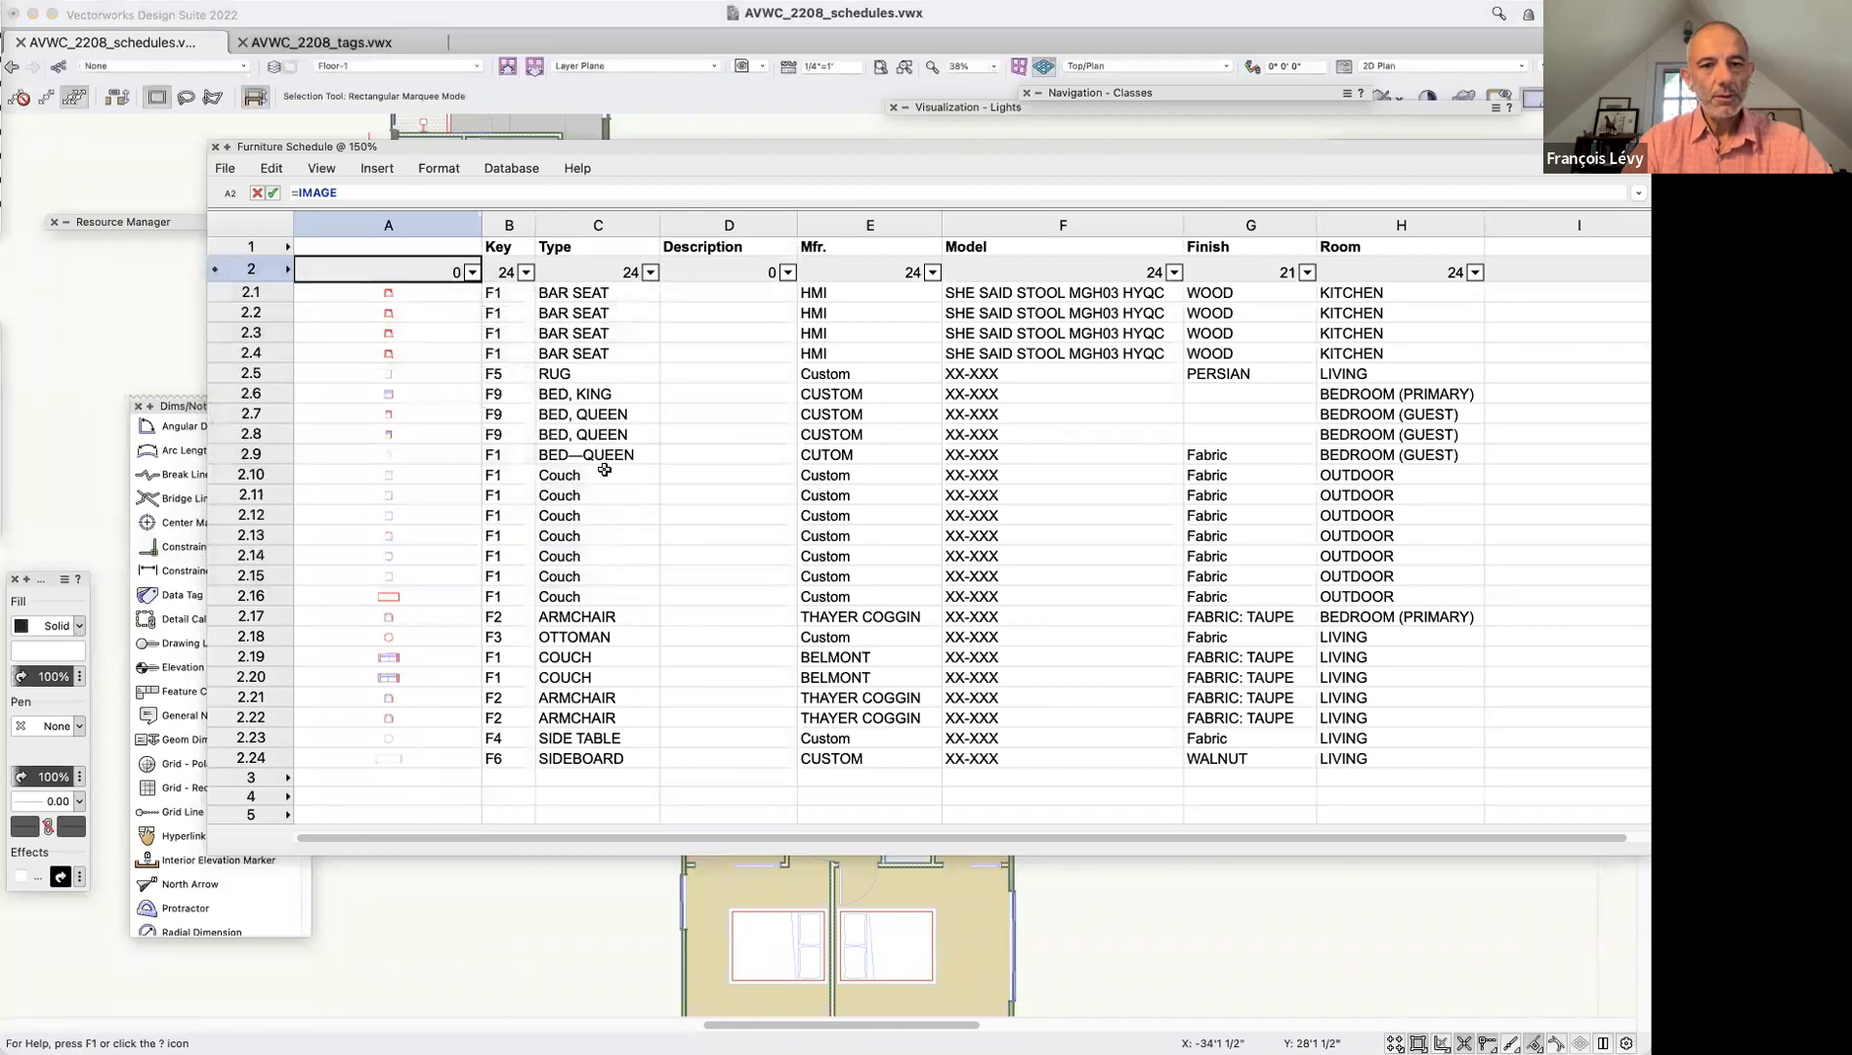
click(367, 174)
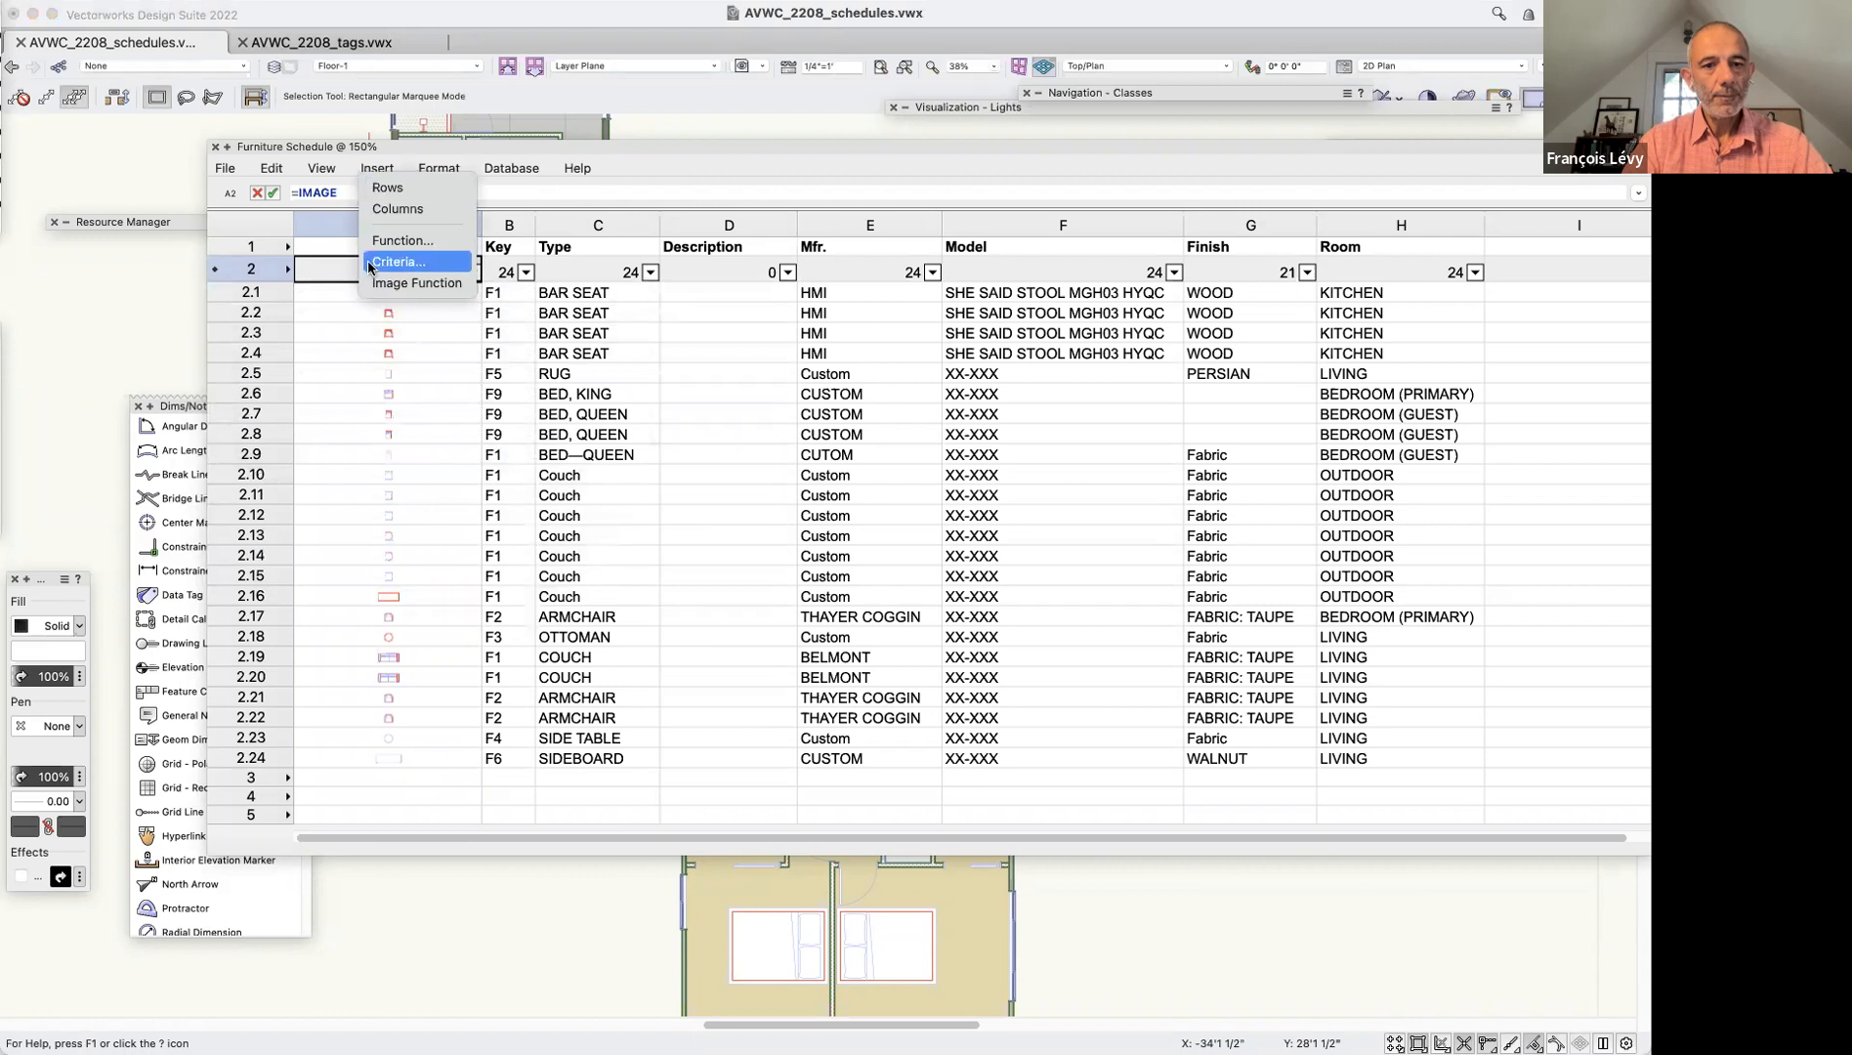
click(307, 261)
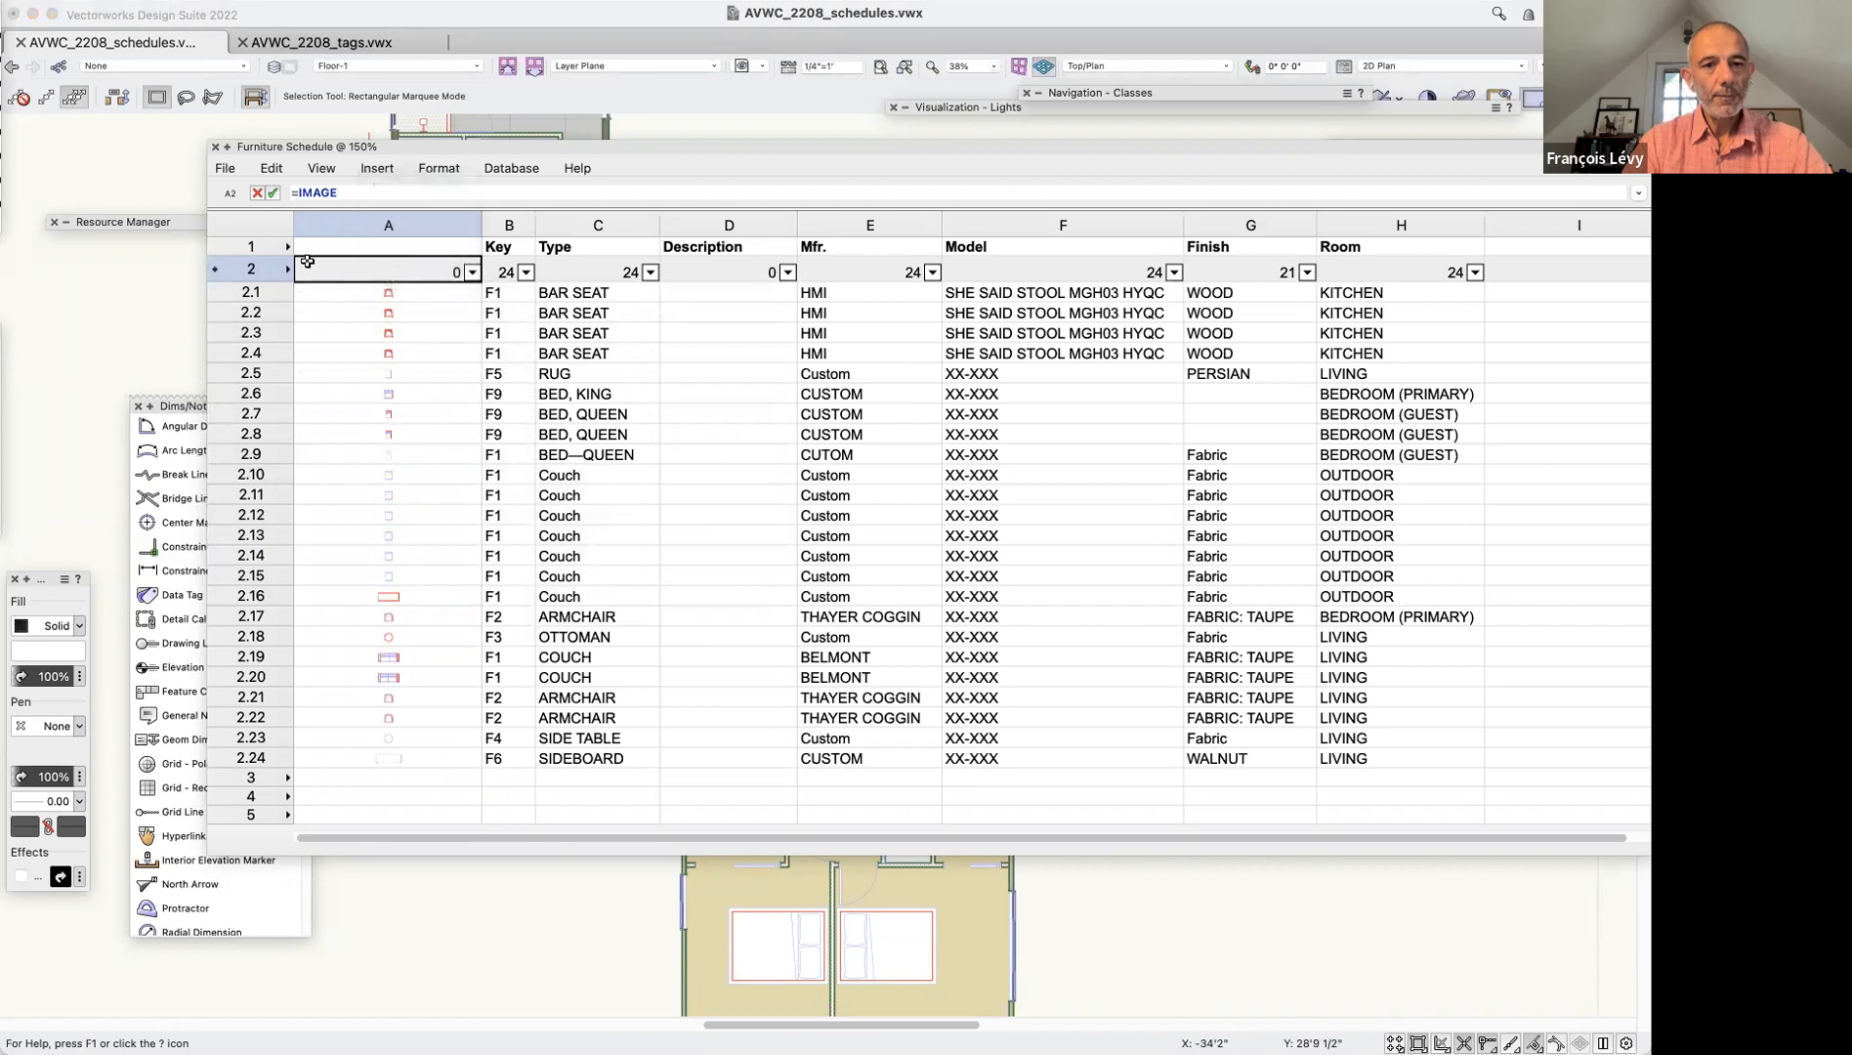
Format the images of cell A2 as thumbnails in Right Isometric view with the Shaded render mode
right_click(382, 271)
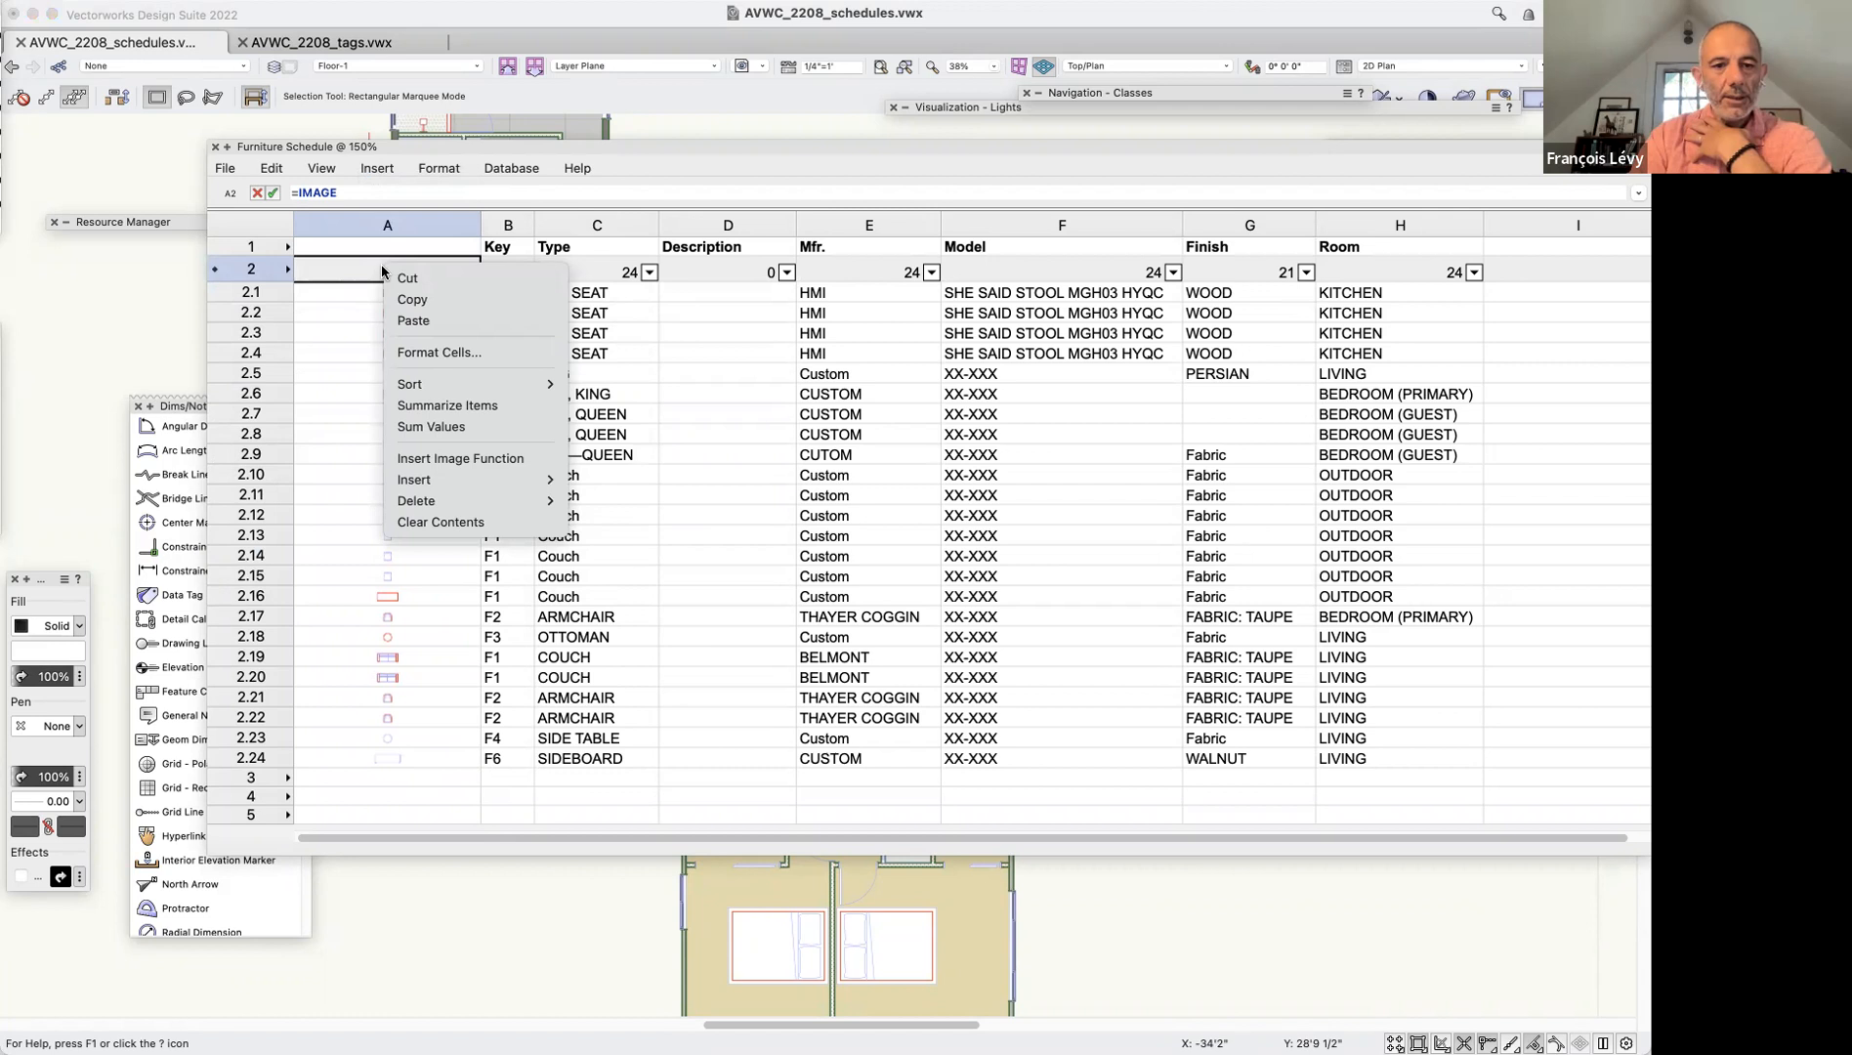
mouse_move(564, 483)
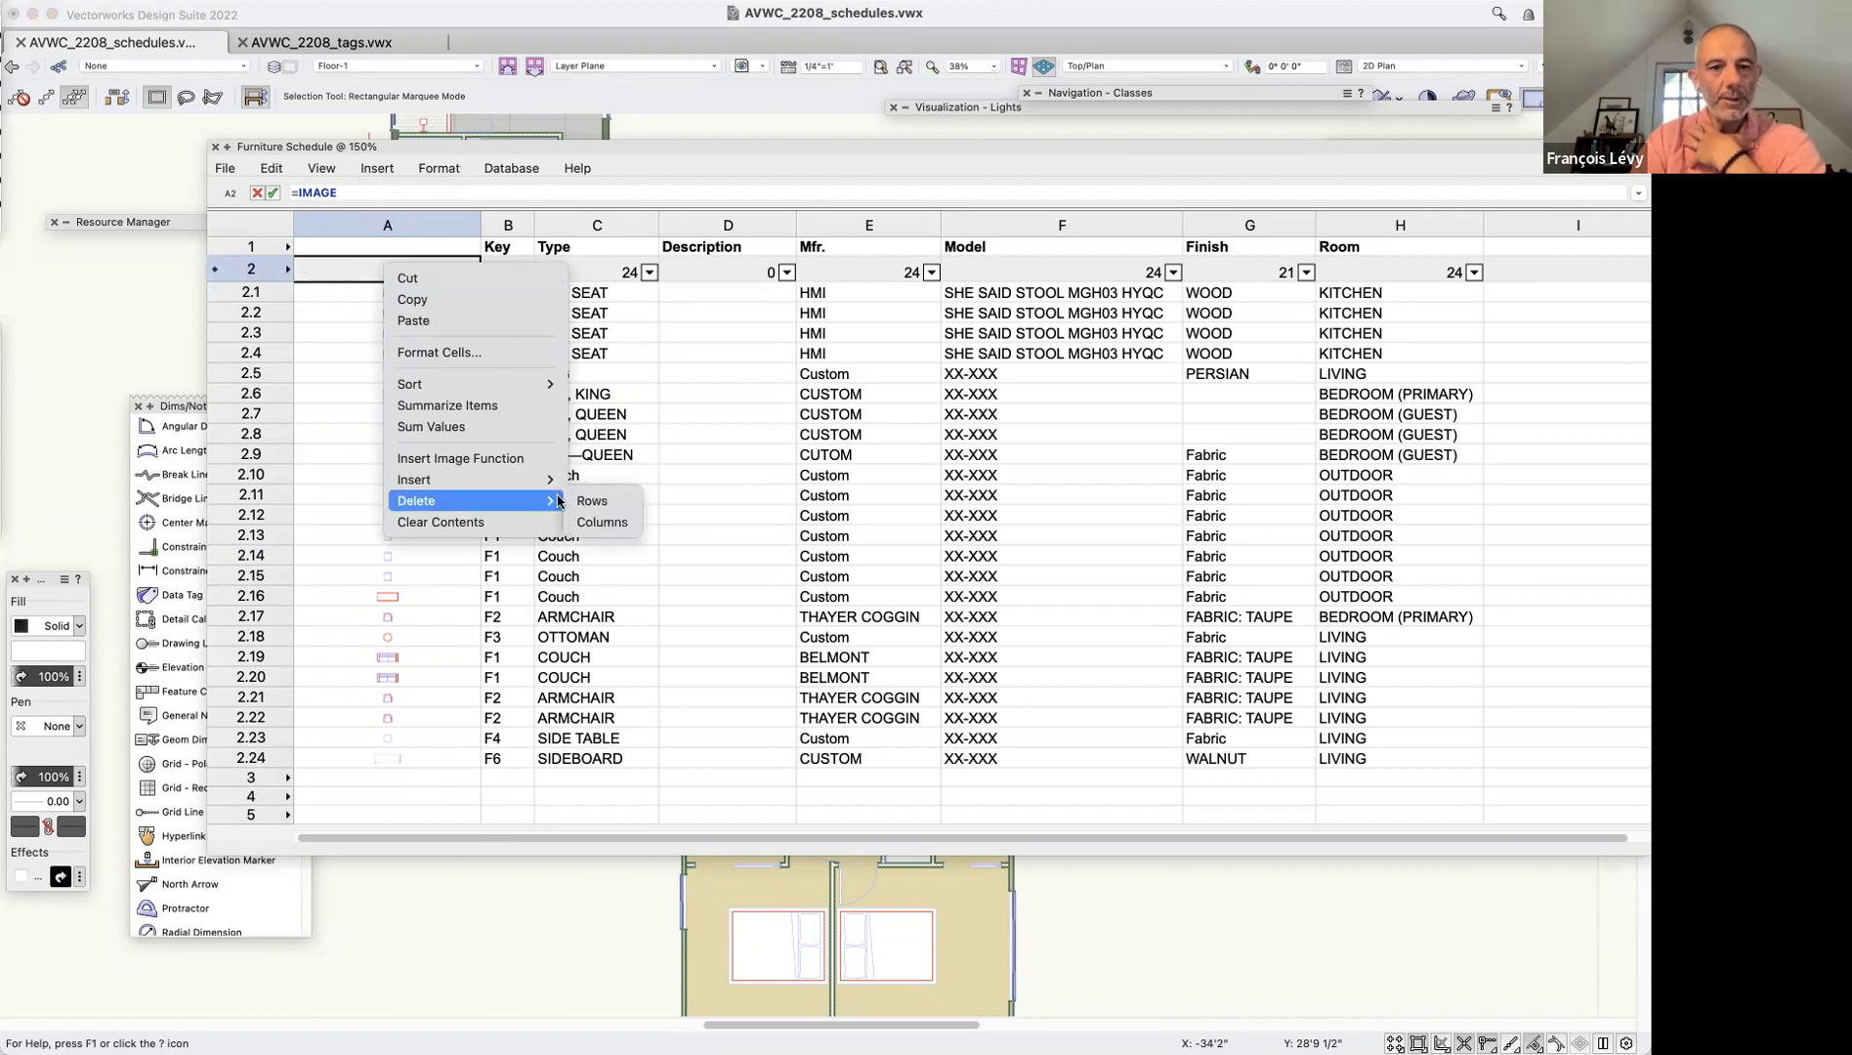
click(712, 391)
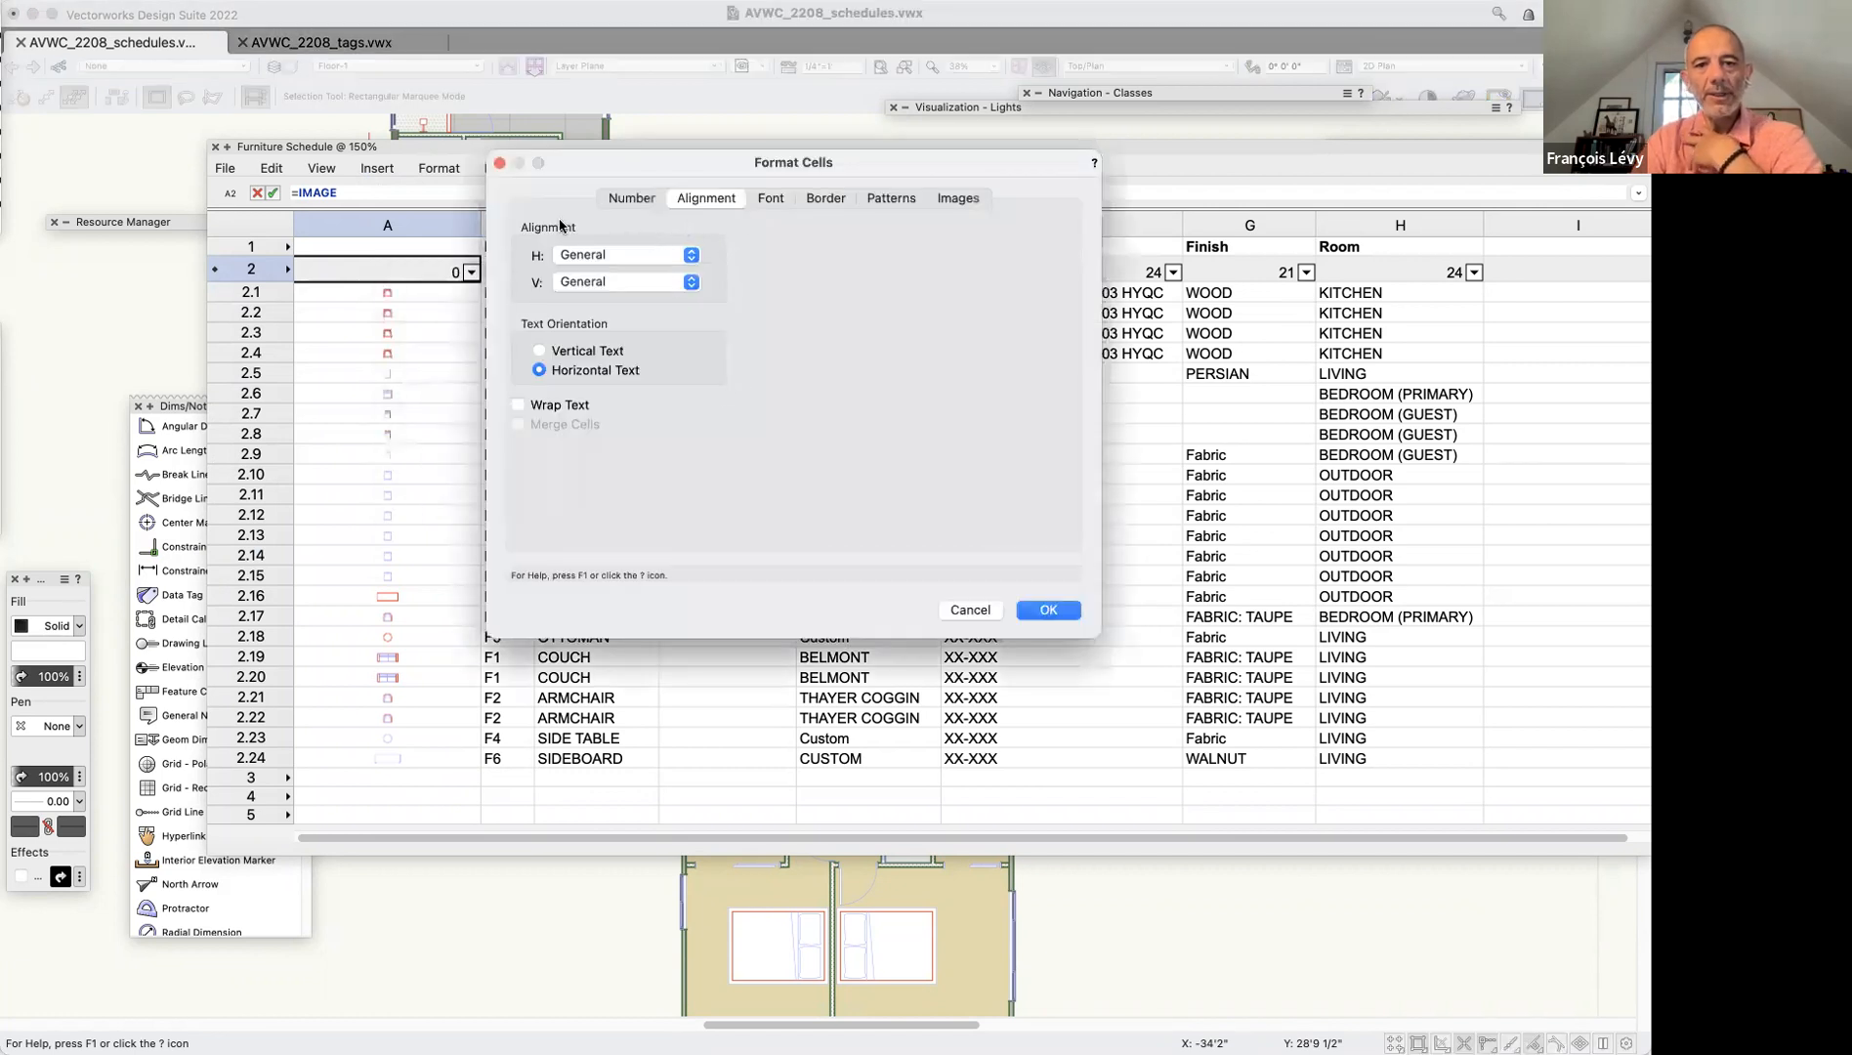
click(958, 199)
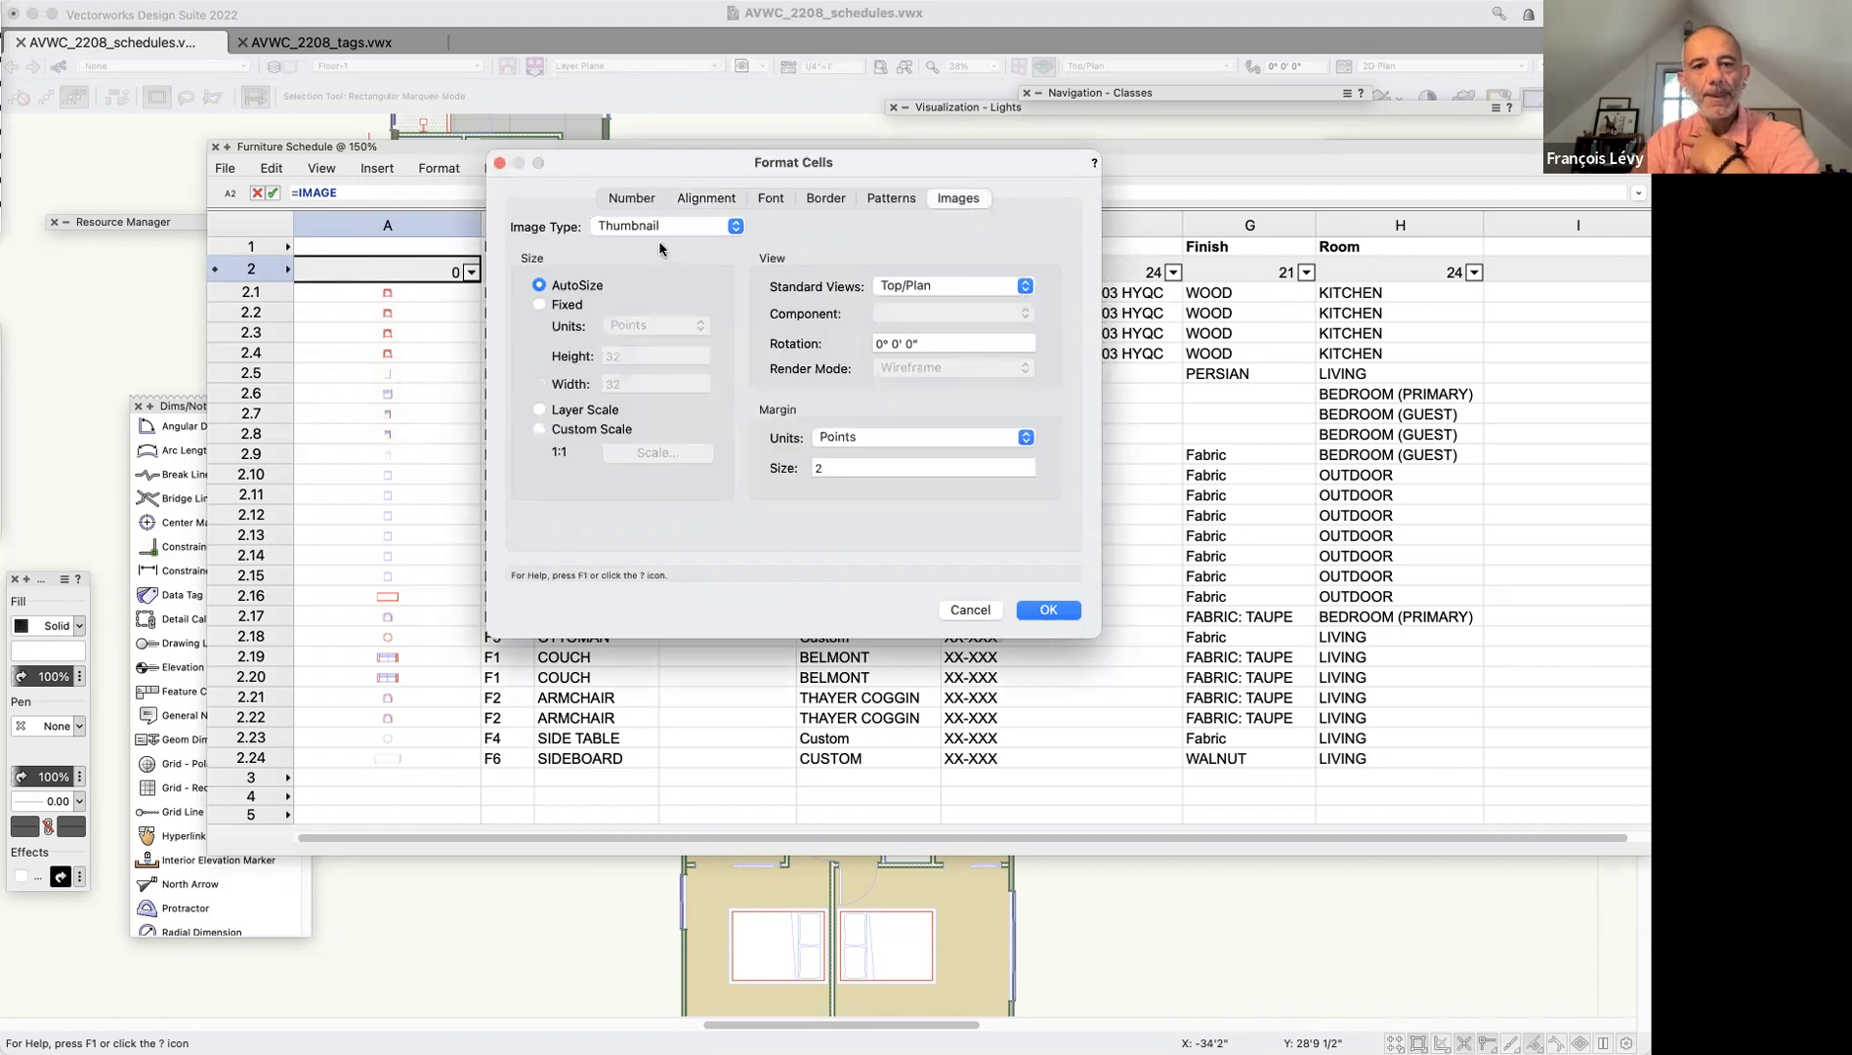
click(645, 226)
click(625, 229)
click(946, 284)
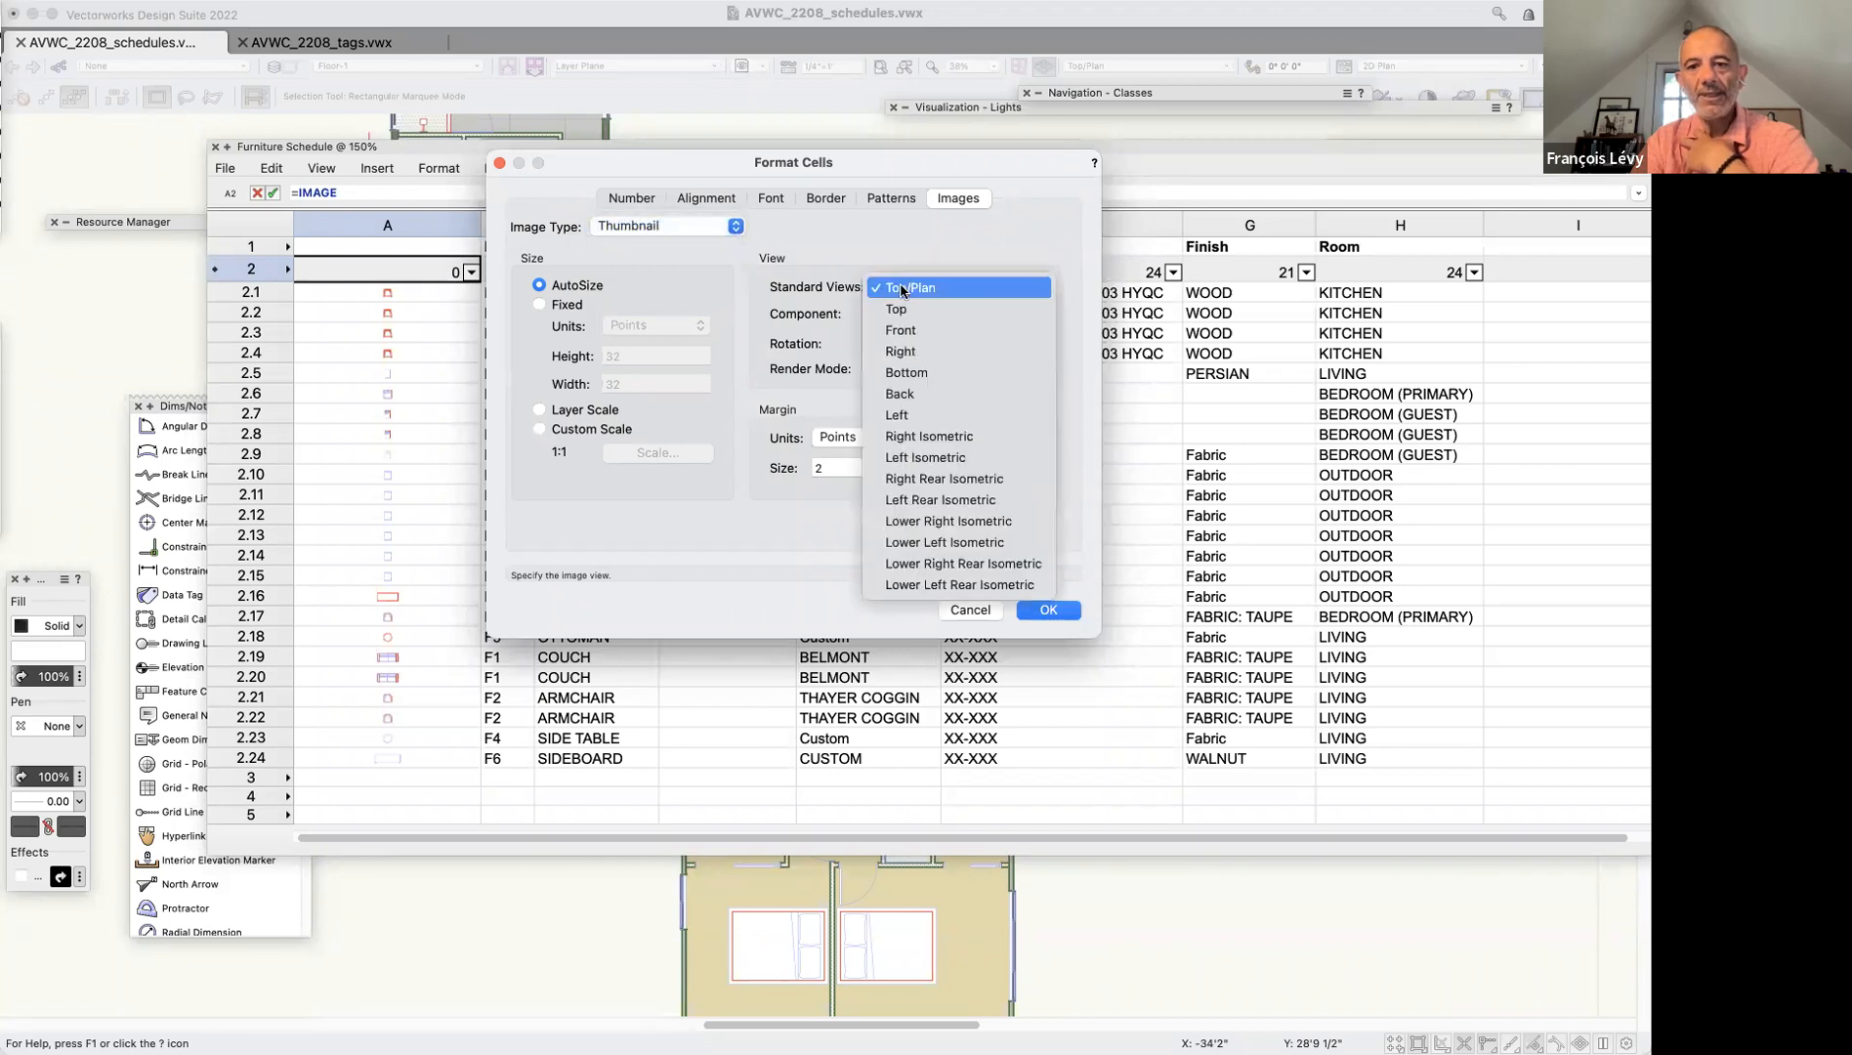
click(946, 443)
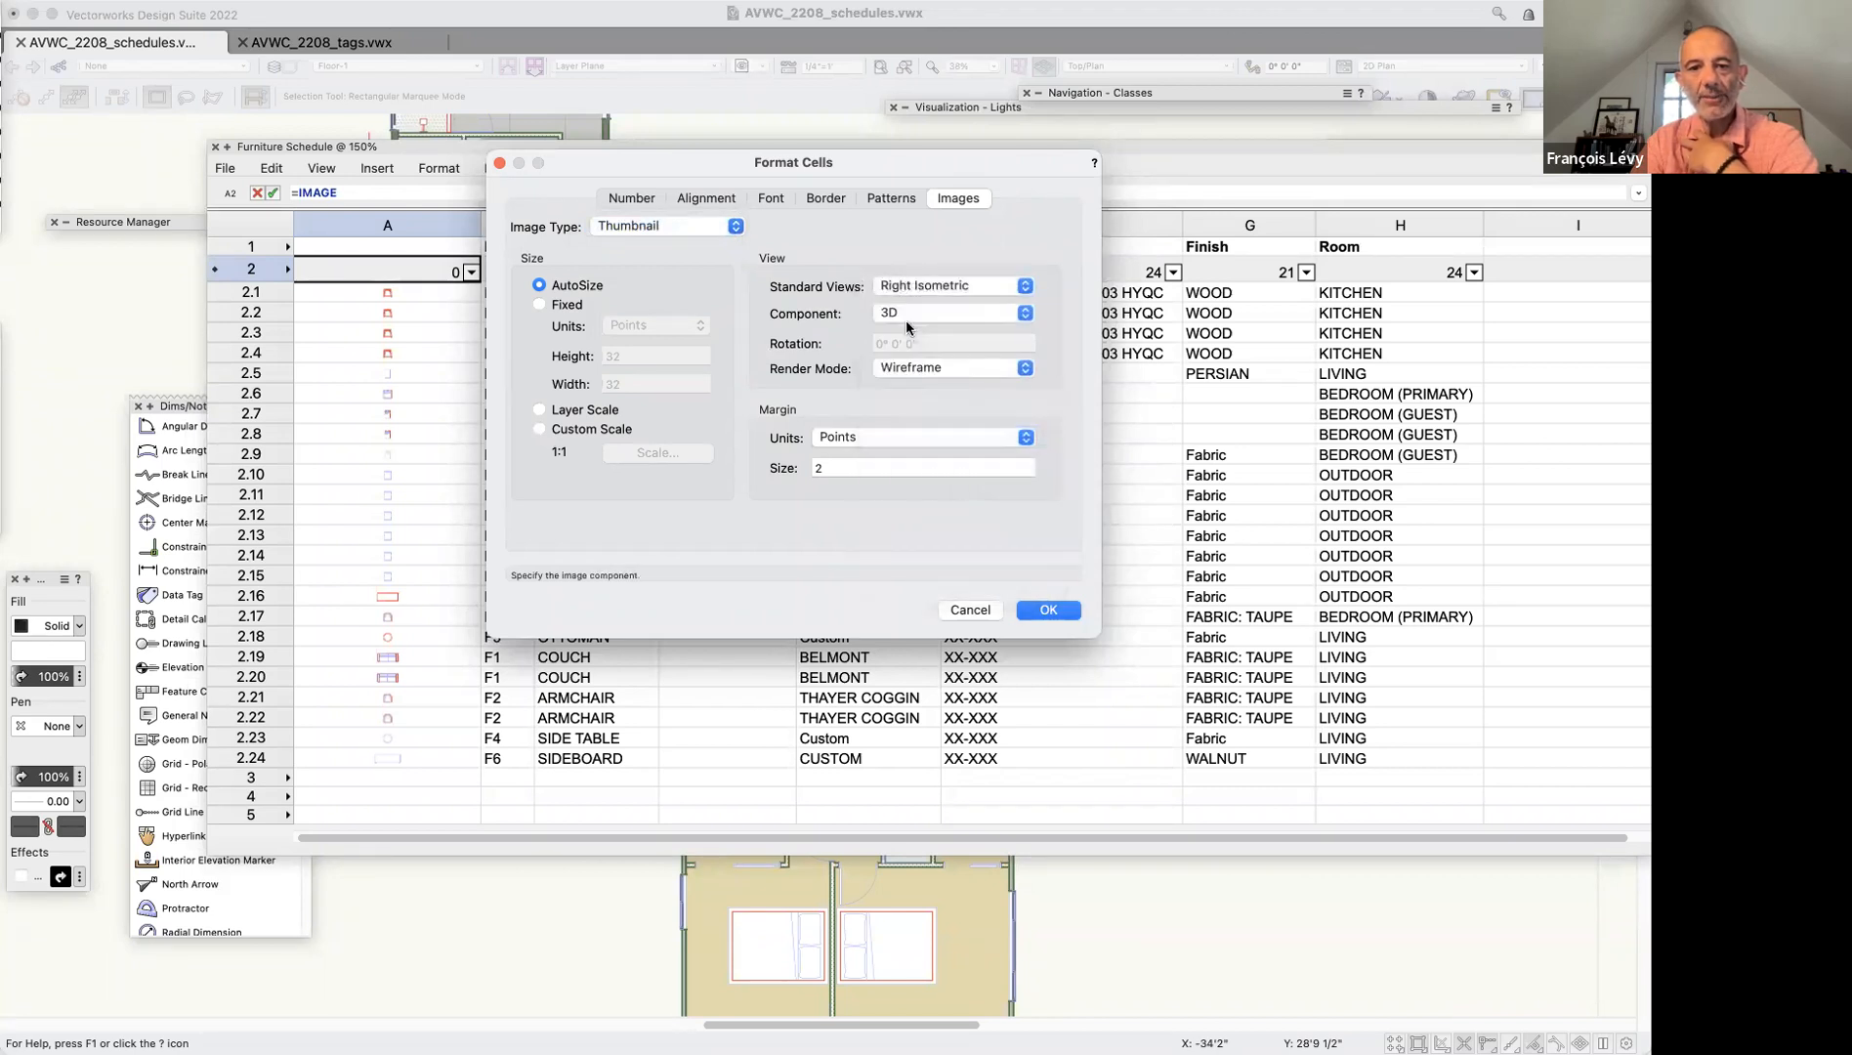
click(920, 370)
click(927, 401)
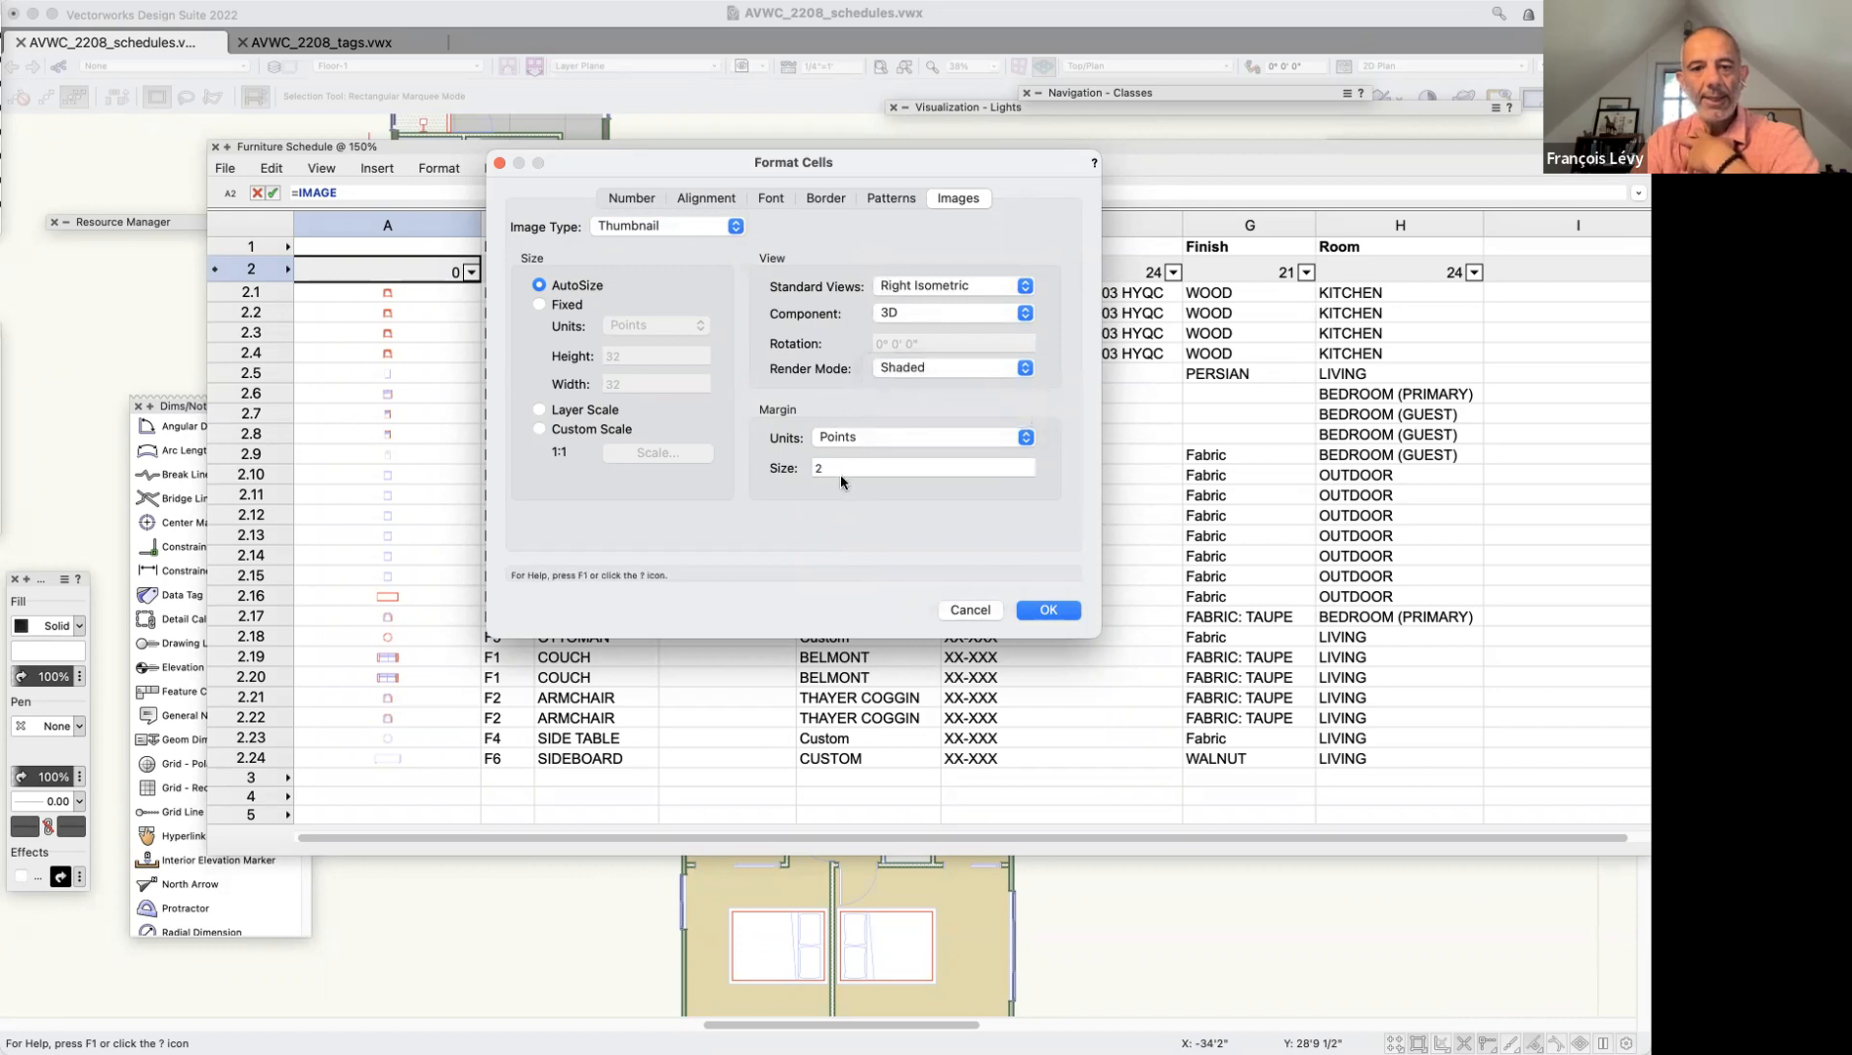
Set the image margin to 1 point and a fixed image size of 36 by 36 points, and apply the cell format
click(807, 470)
text(1)
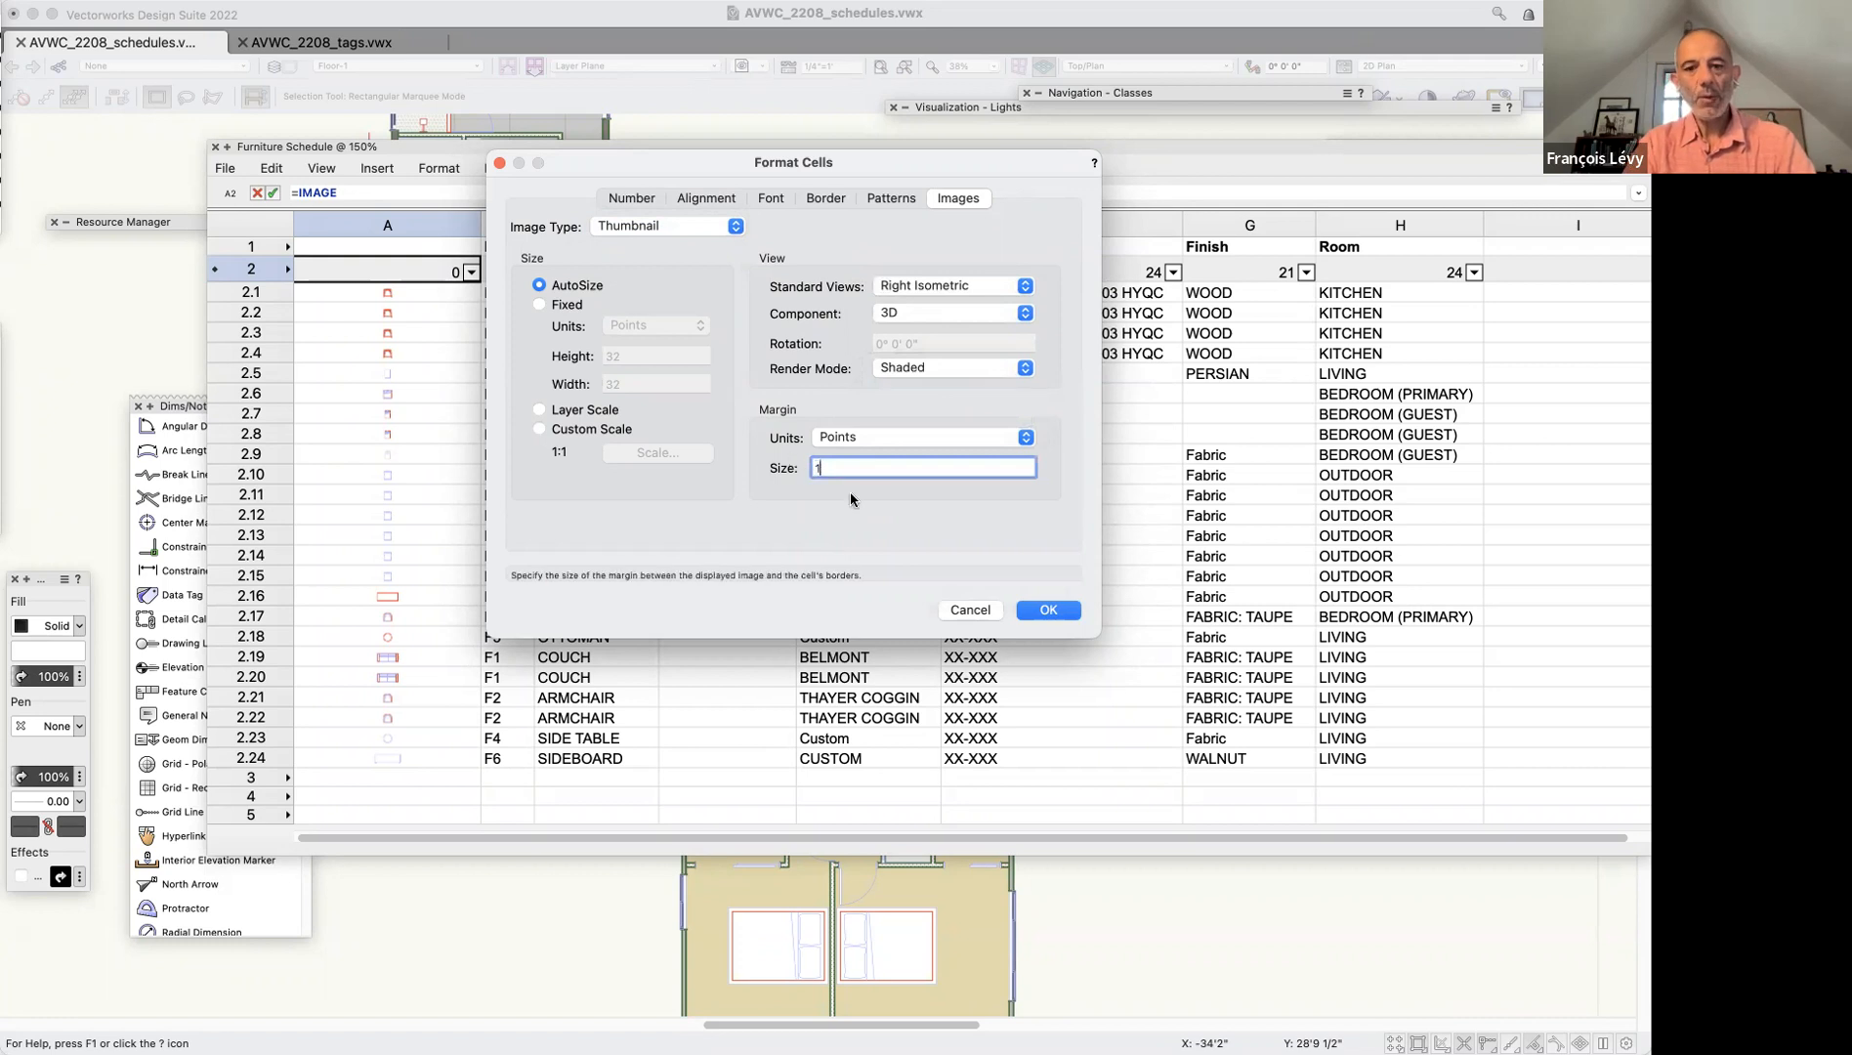
click(561, 306)
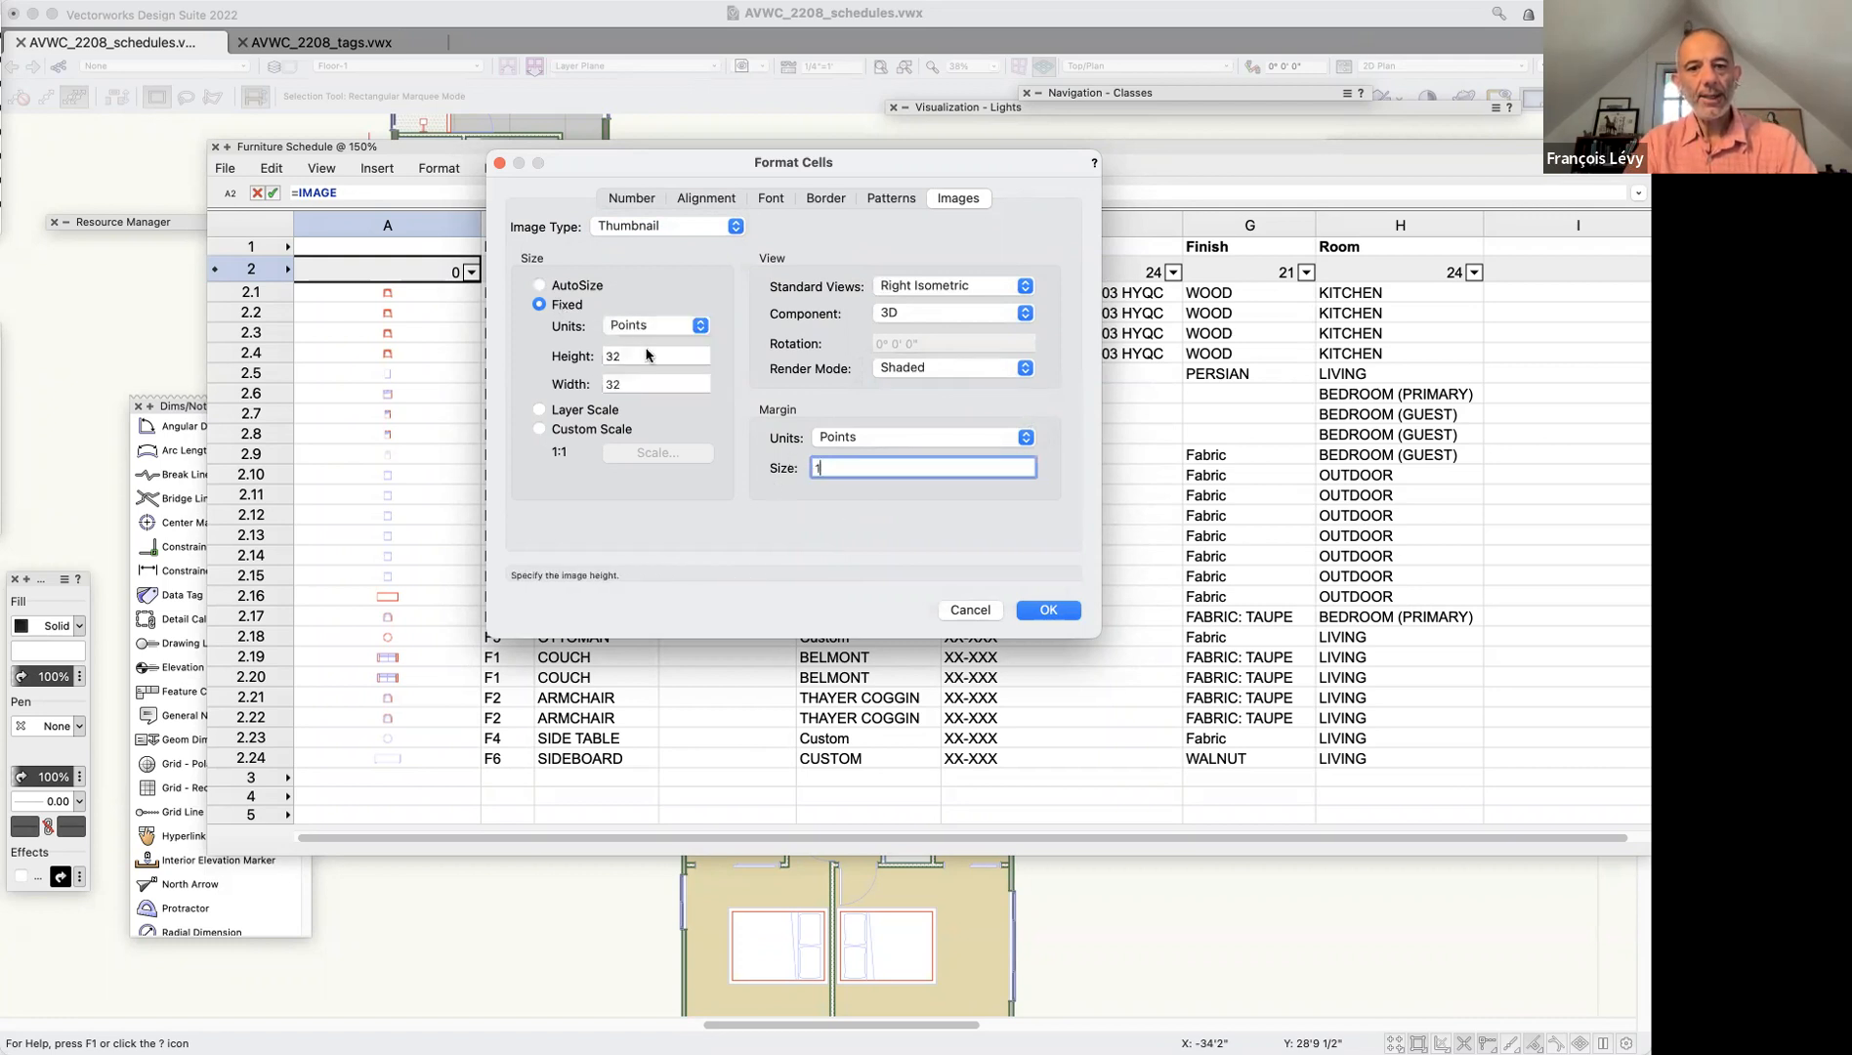
text(36)
key(Tab)
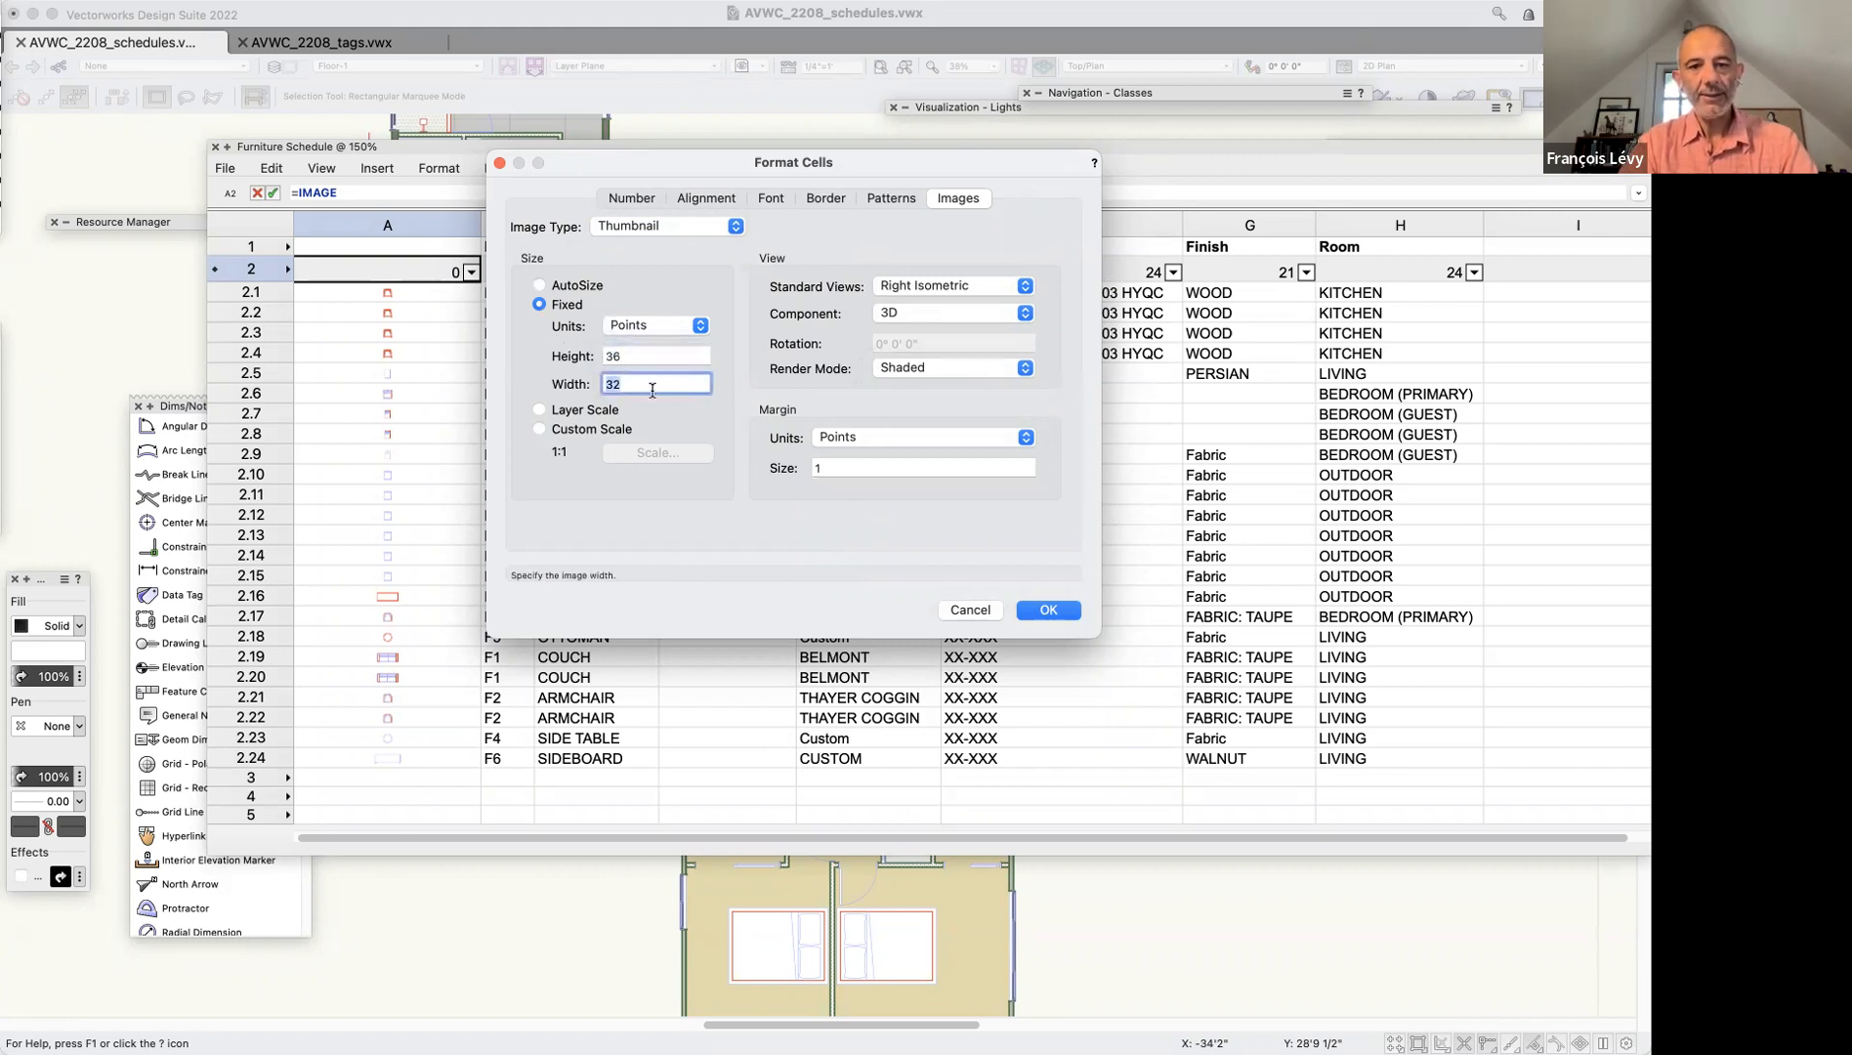
text(36)
key(Tab)
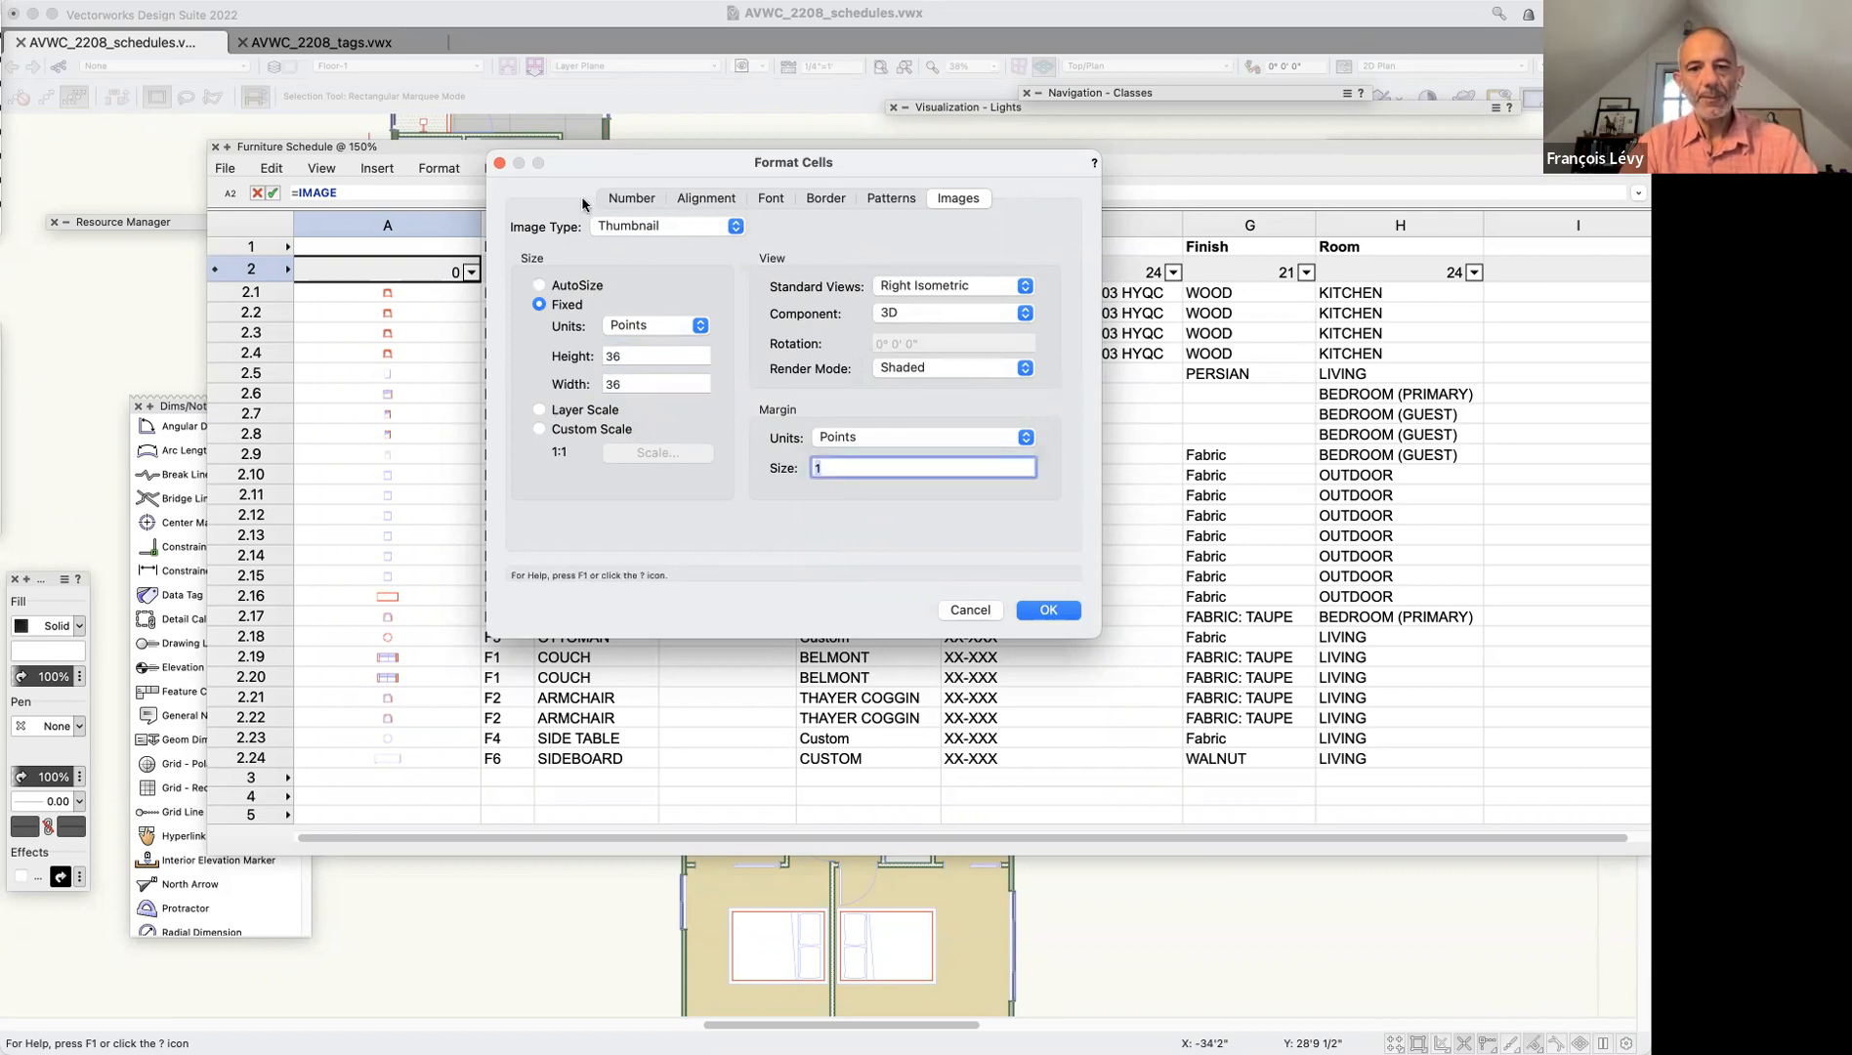
click(1049, 610)
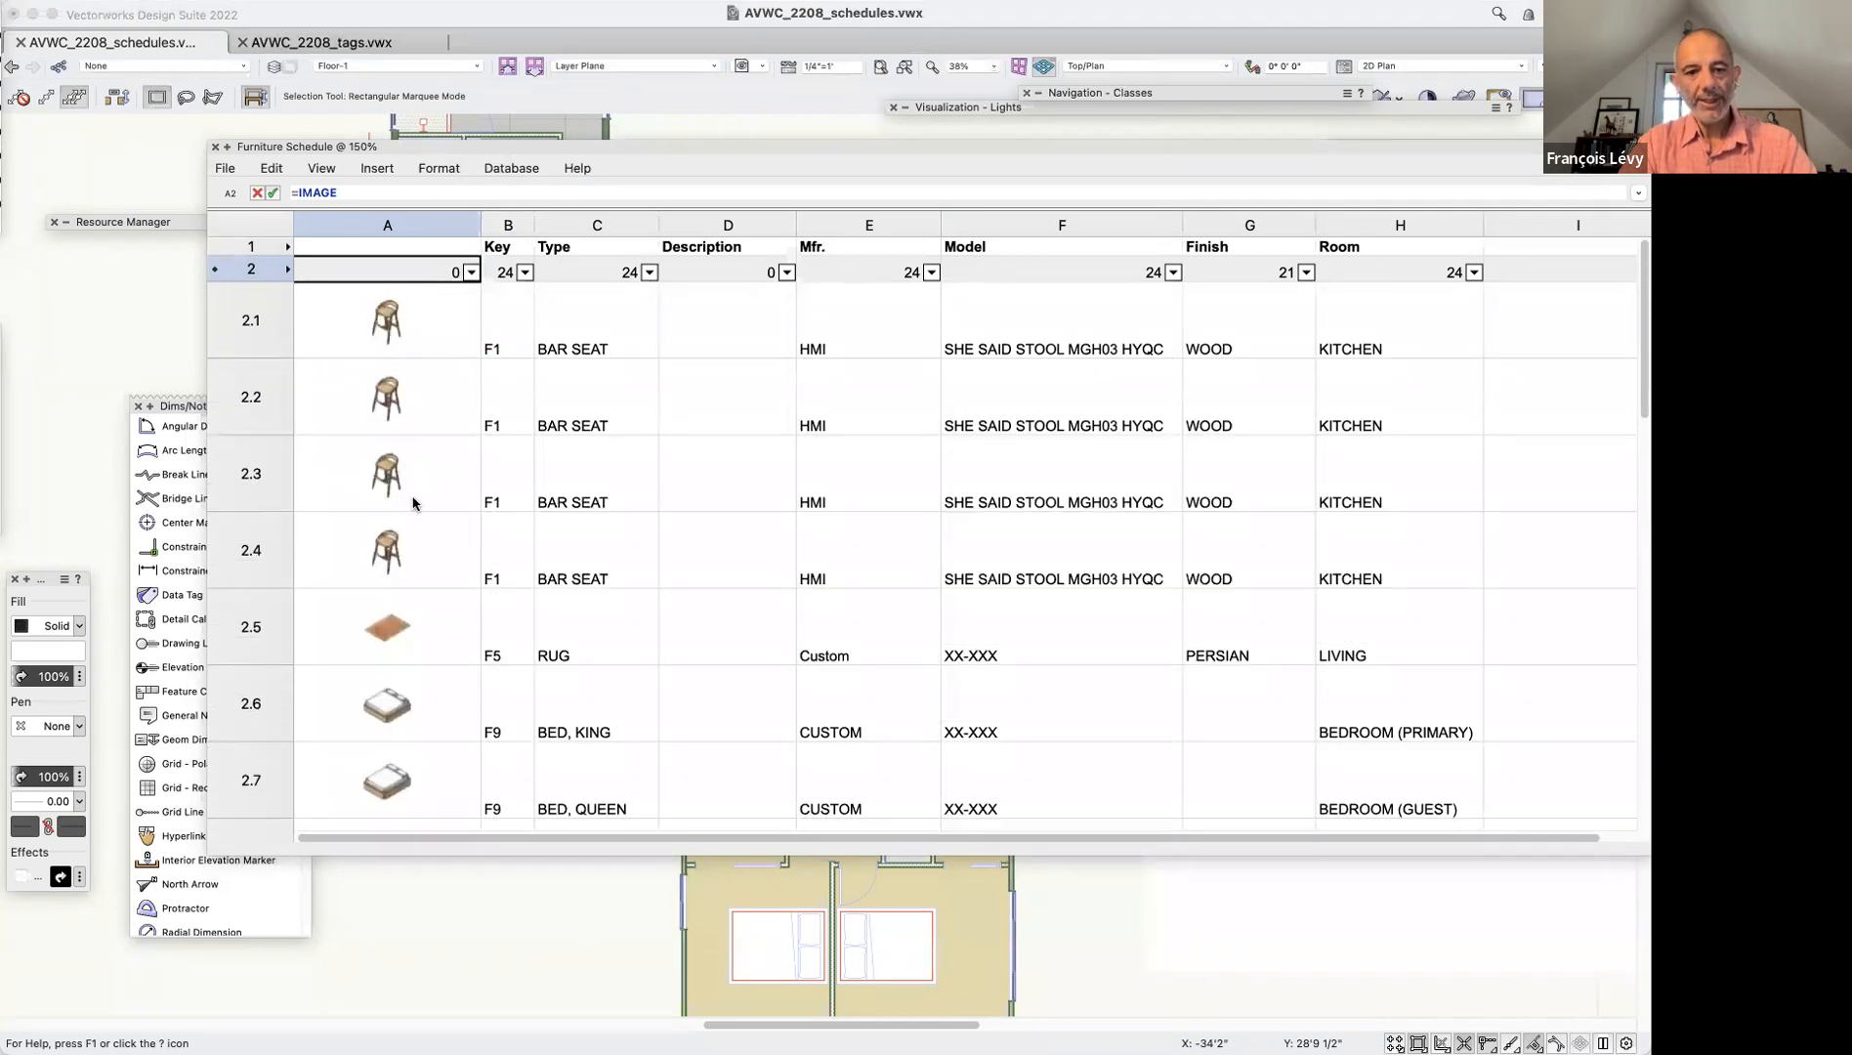
Review the furniture images down to row 2.24, and close the worksheet to view the placed schedule beside the floor plan
scroll(413, 503, down, 15)
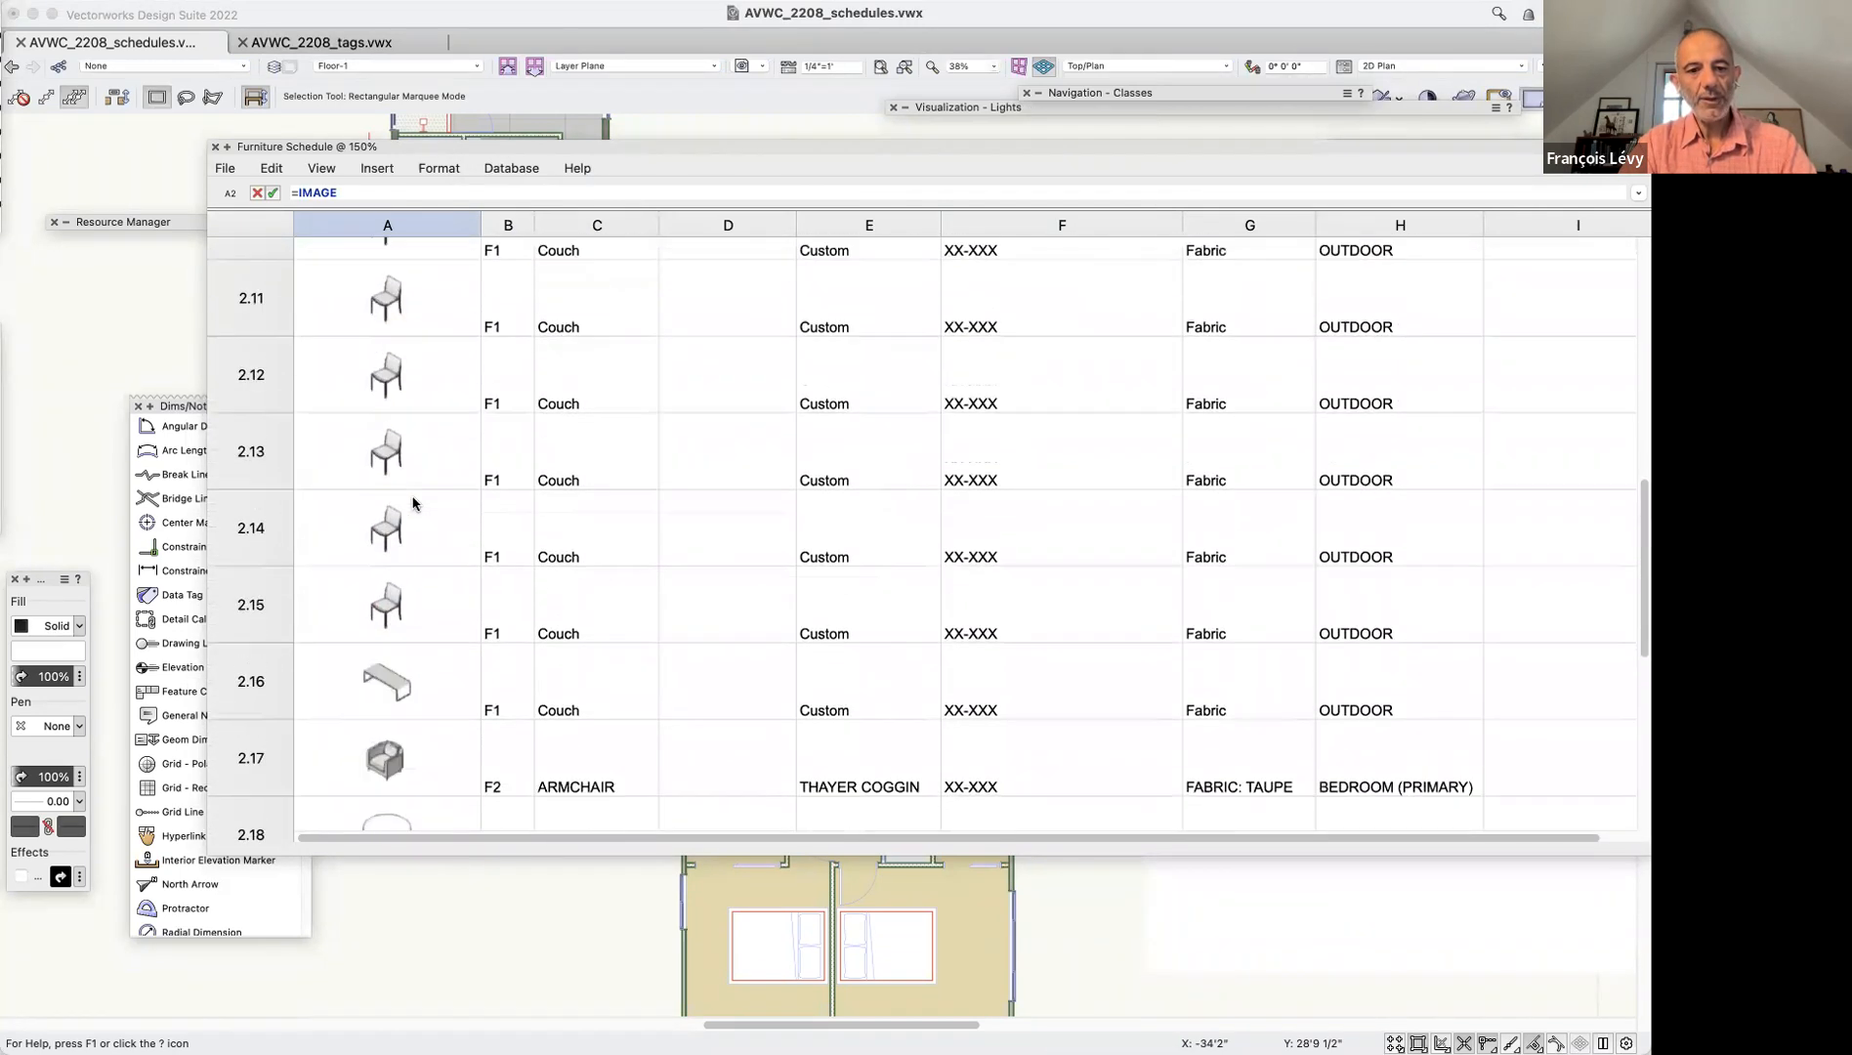
scroll(412, 503, down, 5)
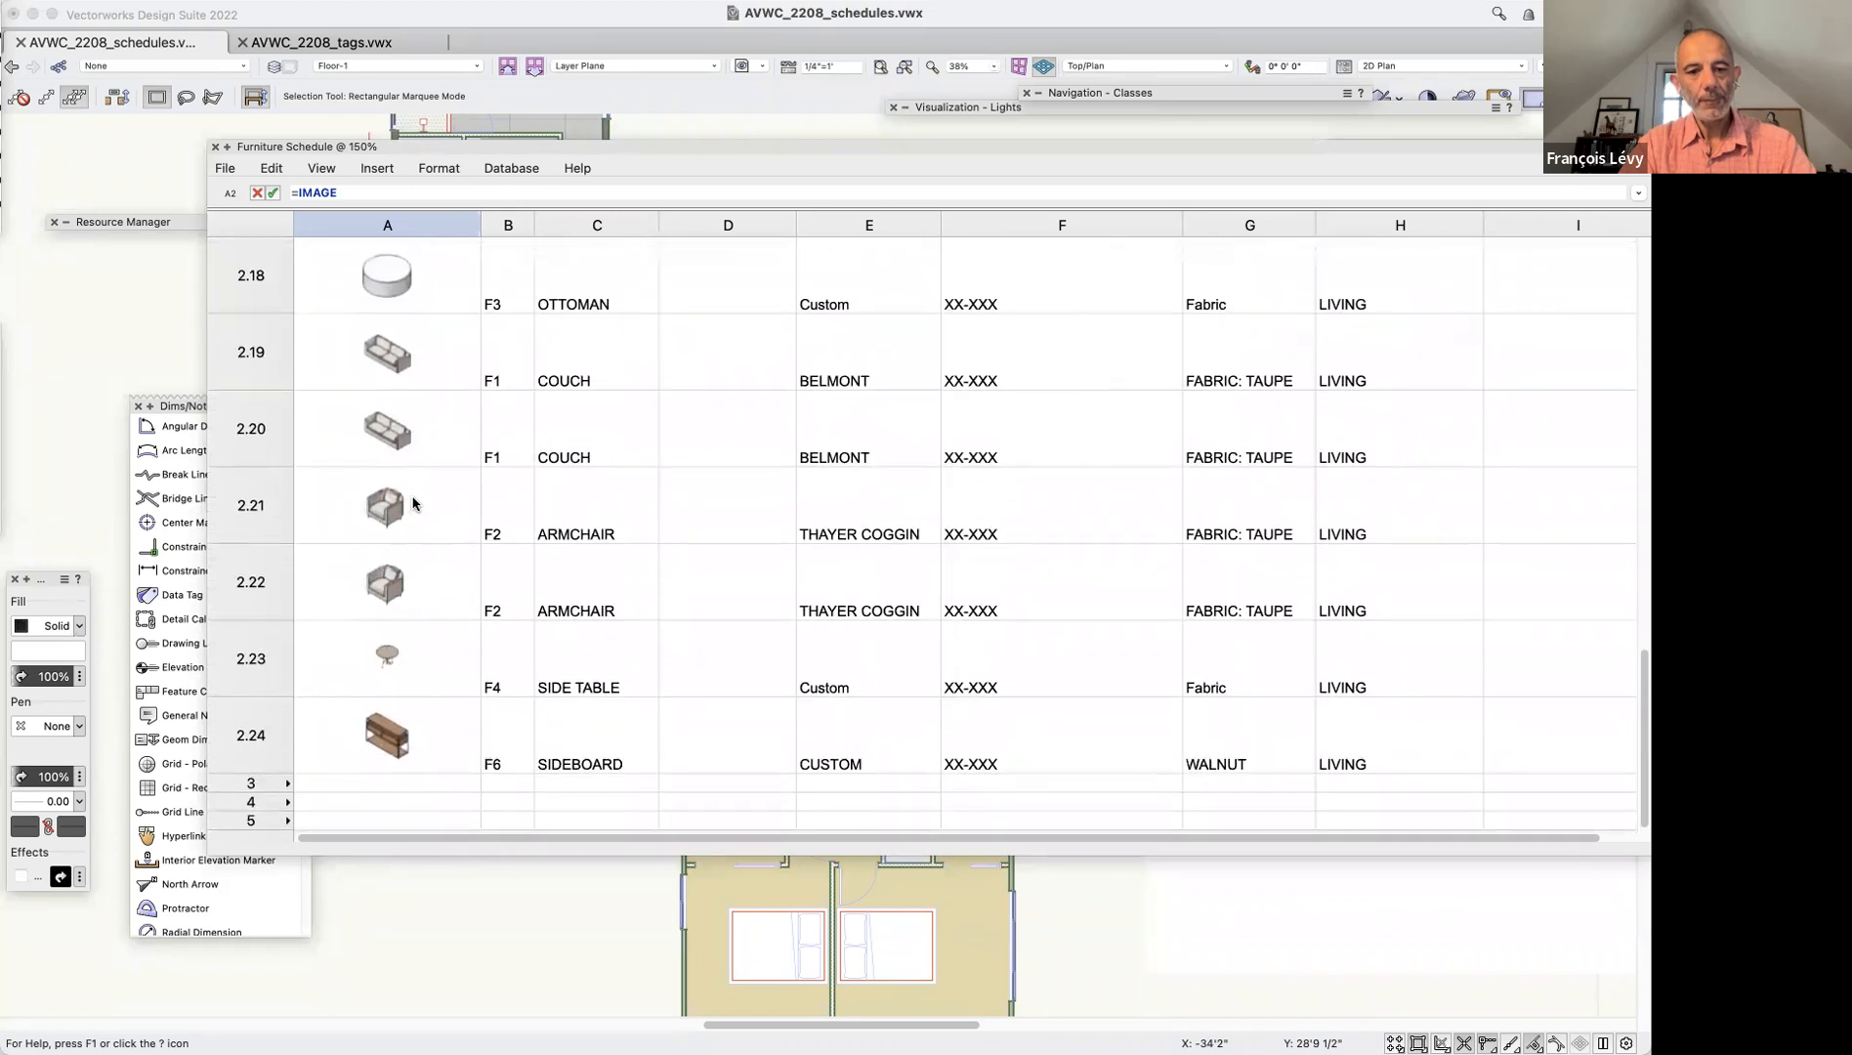
click(216, 149)
scroll(1094, 426, right, 5)
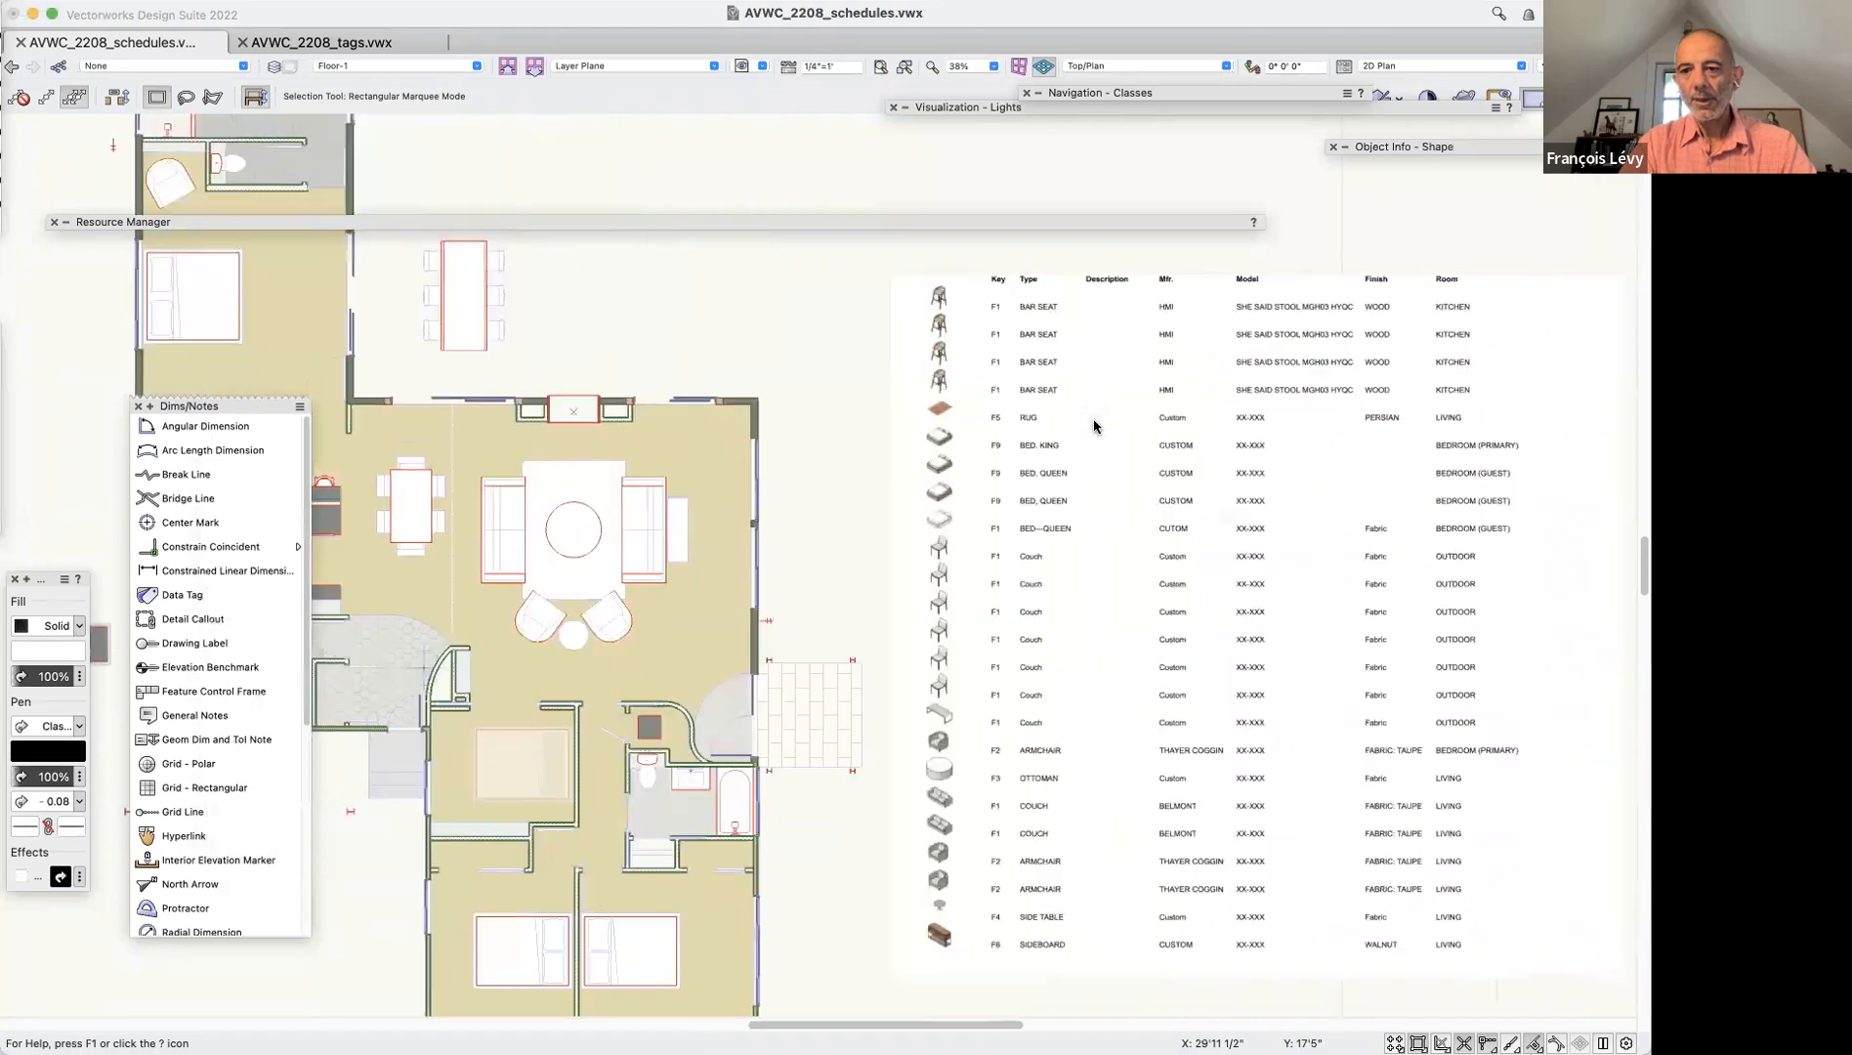
scroll(1094, 426, right, 2)
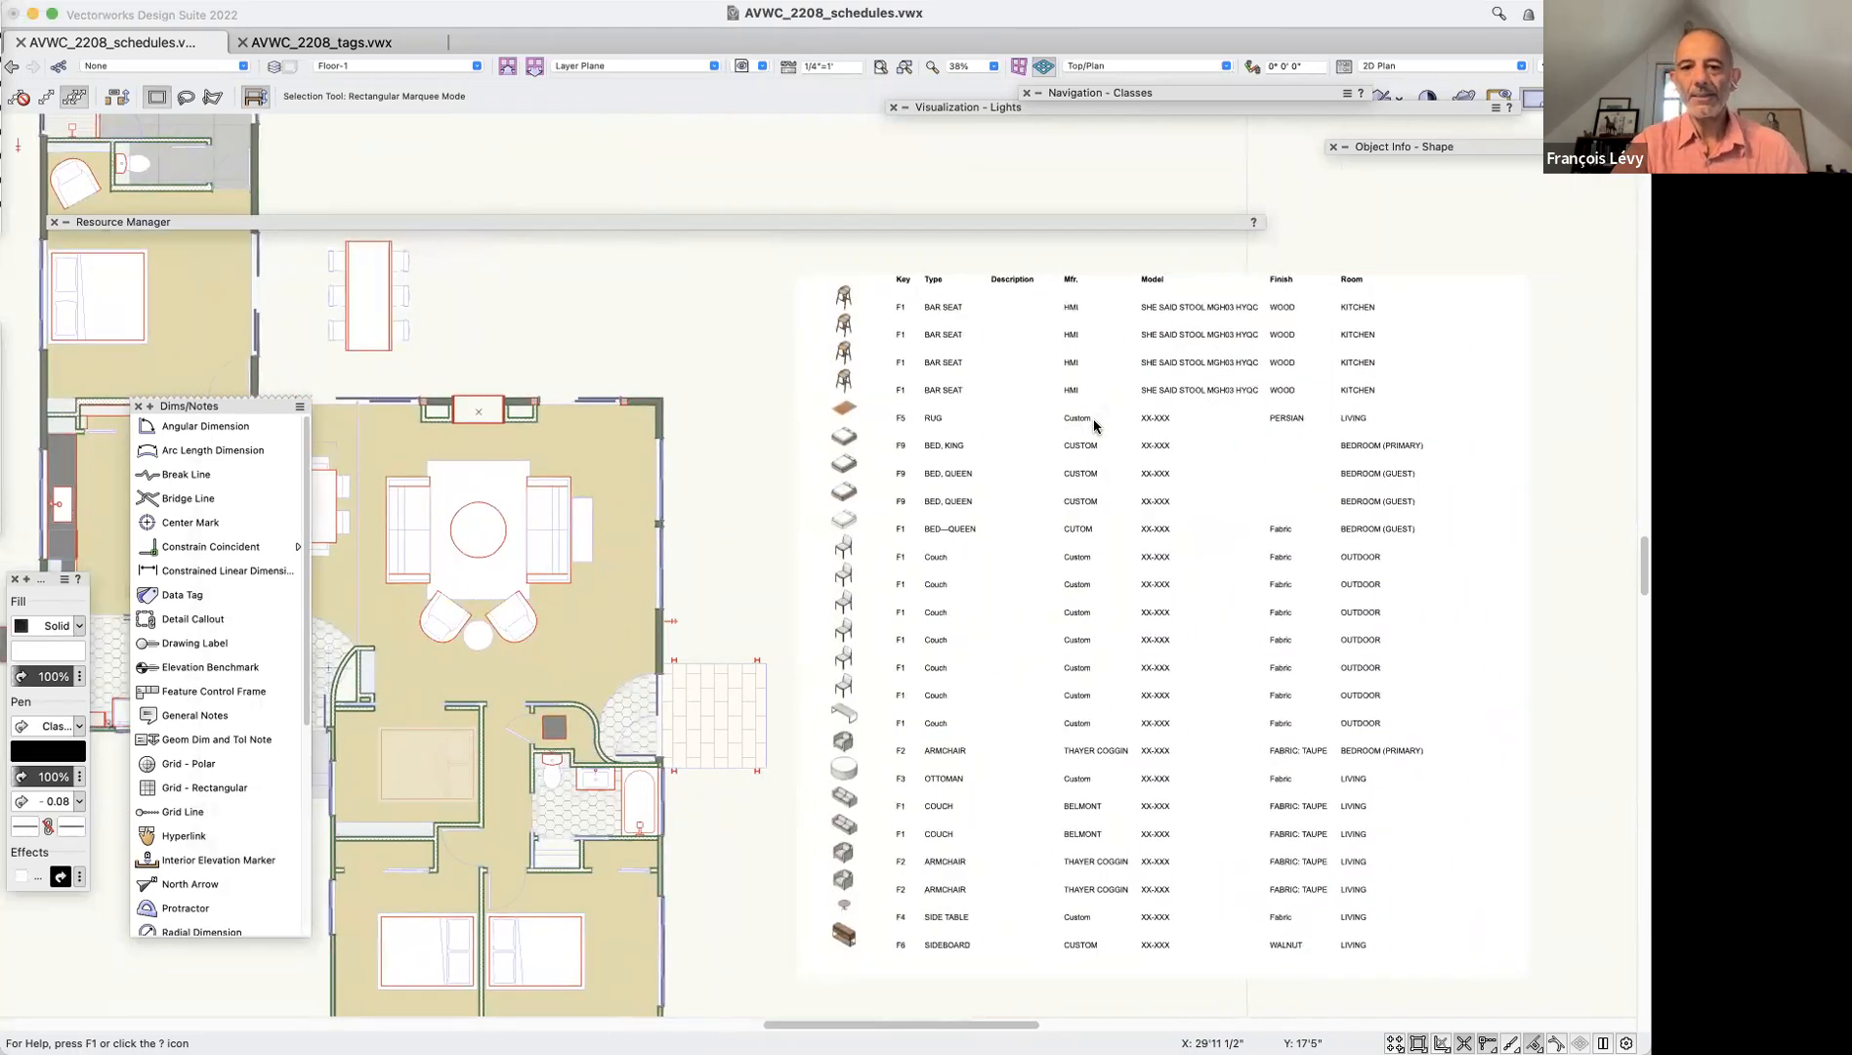
click(1006, 433)
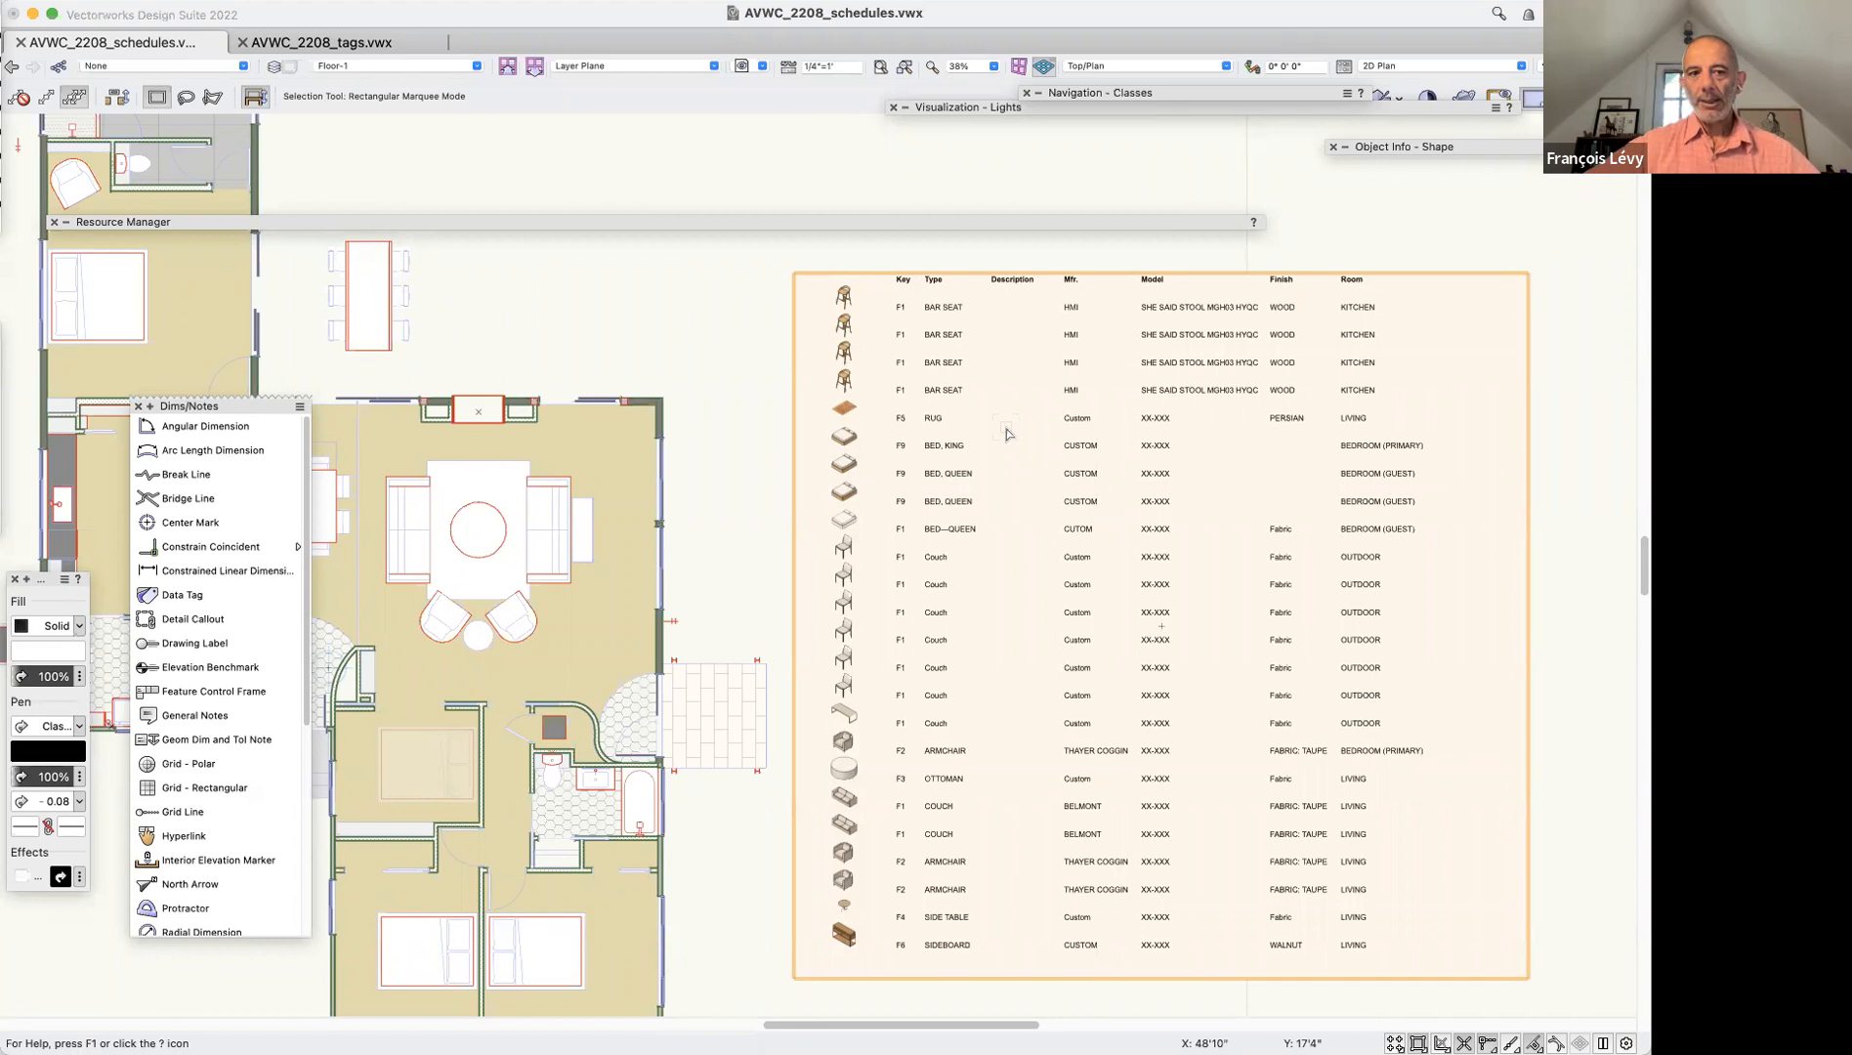
click(553, 518)
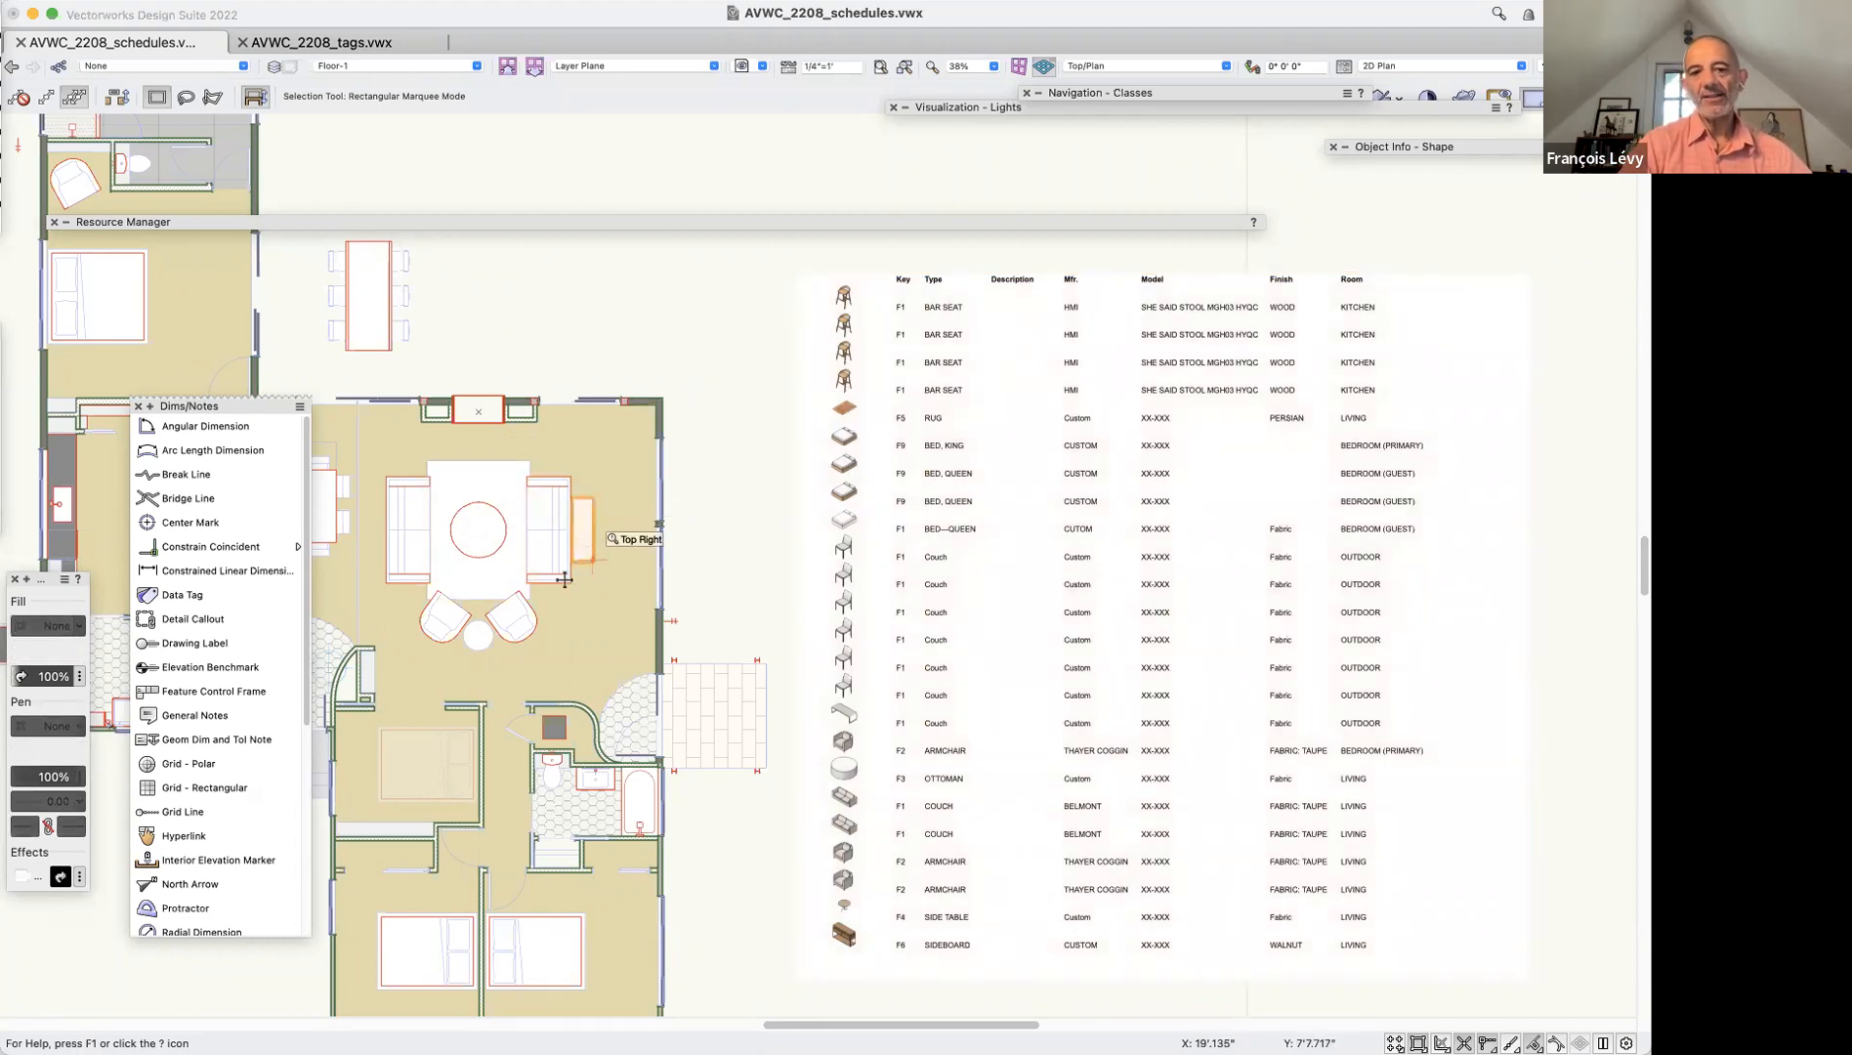
scroll(283, 606, down, 2)
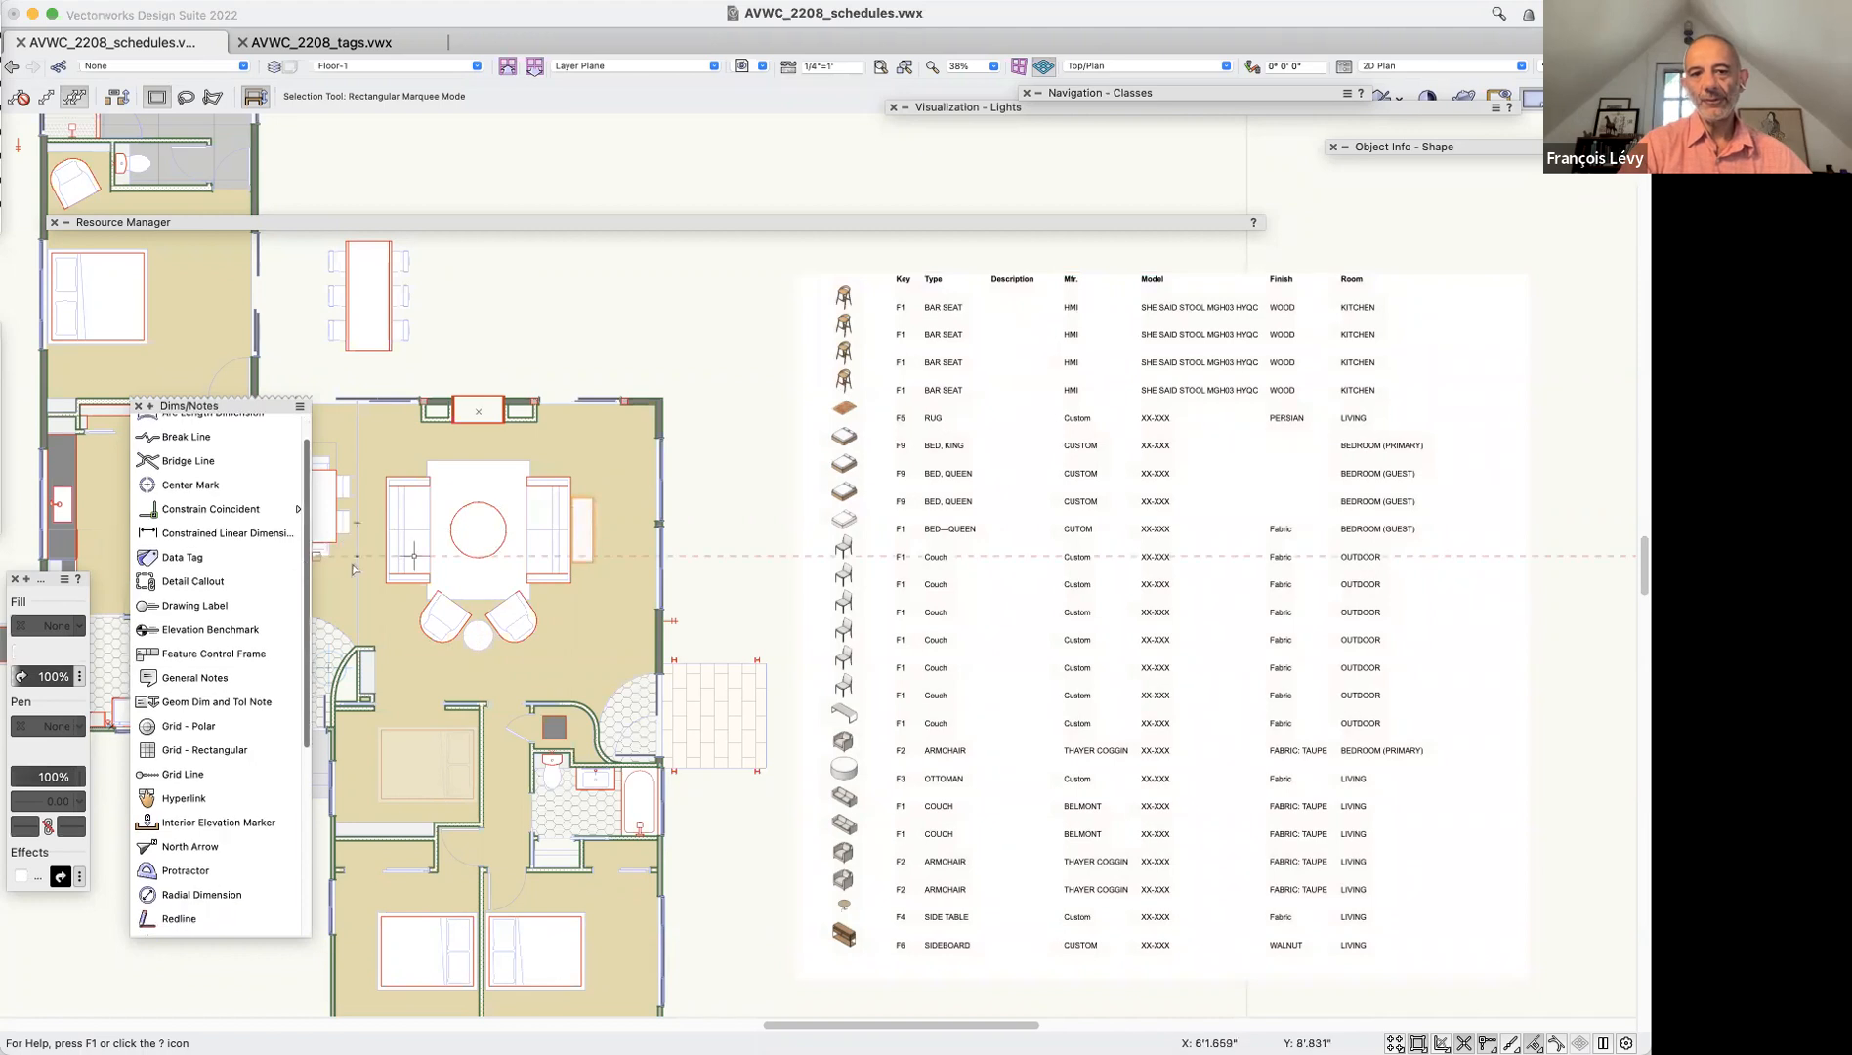
scroll(539, 562, left, 2)
scroll(540, 561, left, 10)
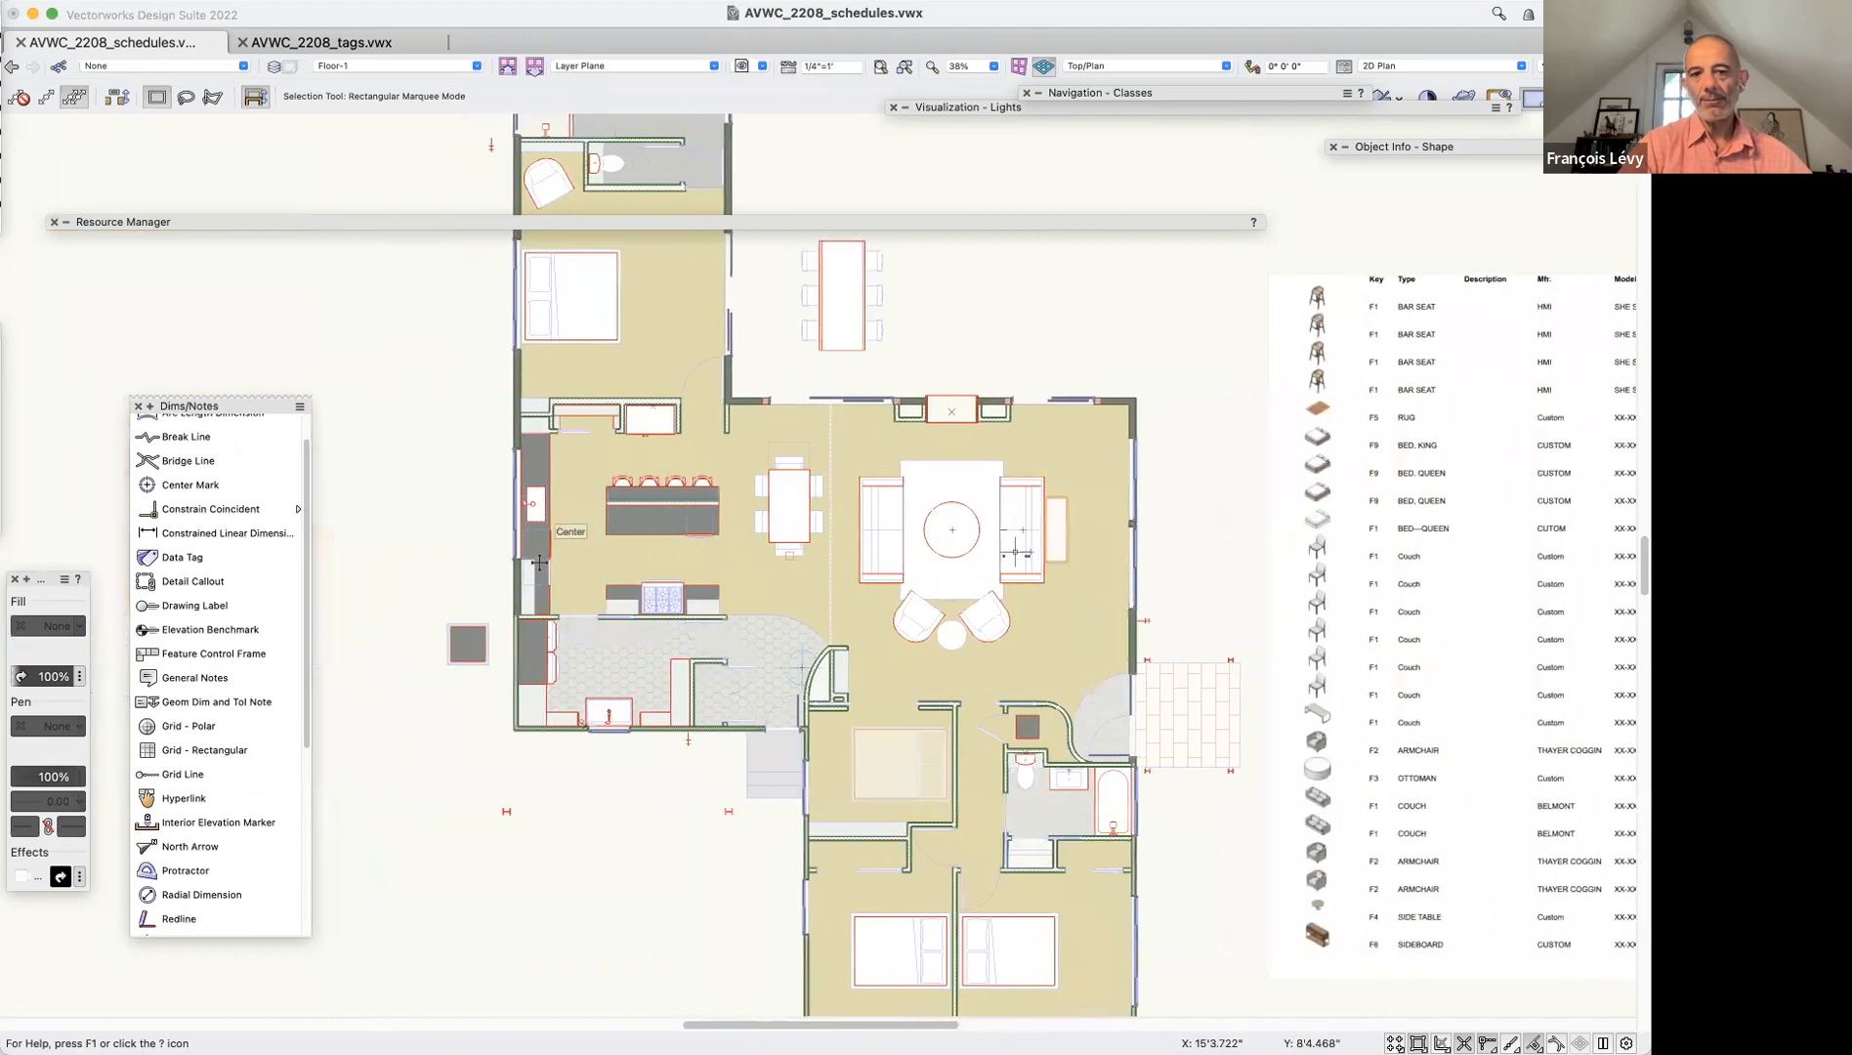
click(974, 512)
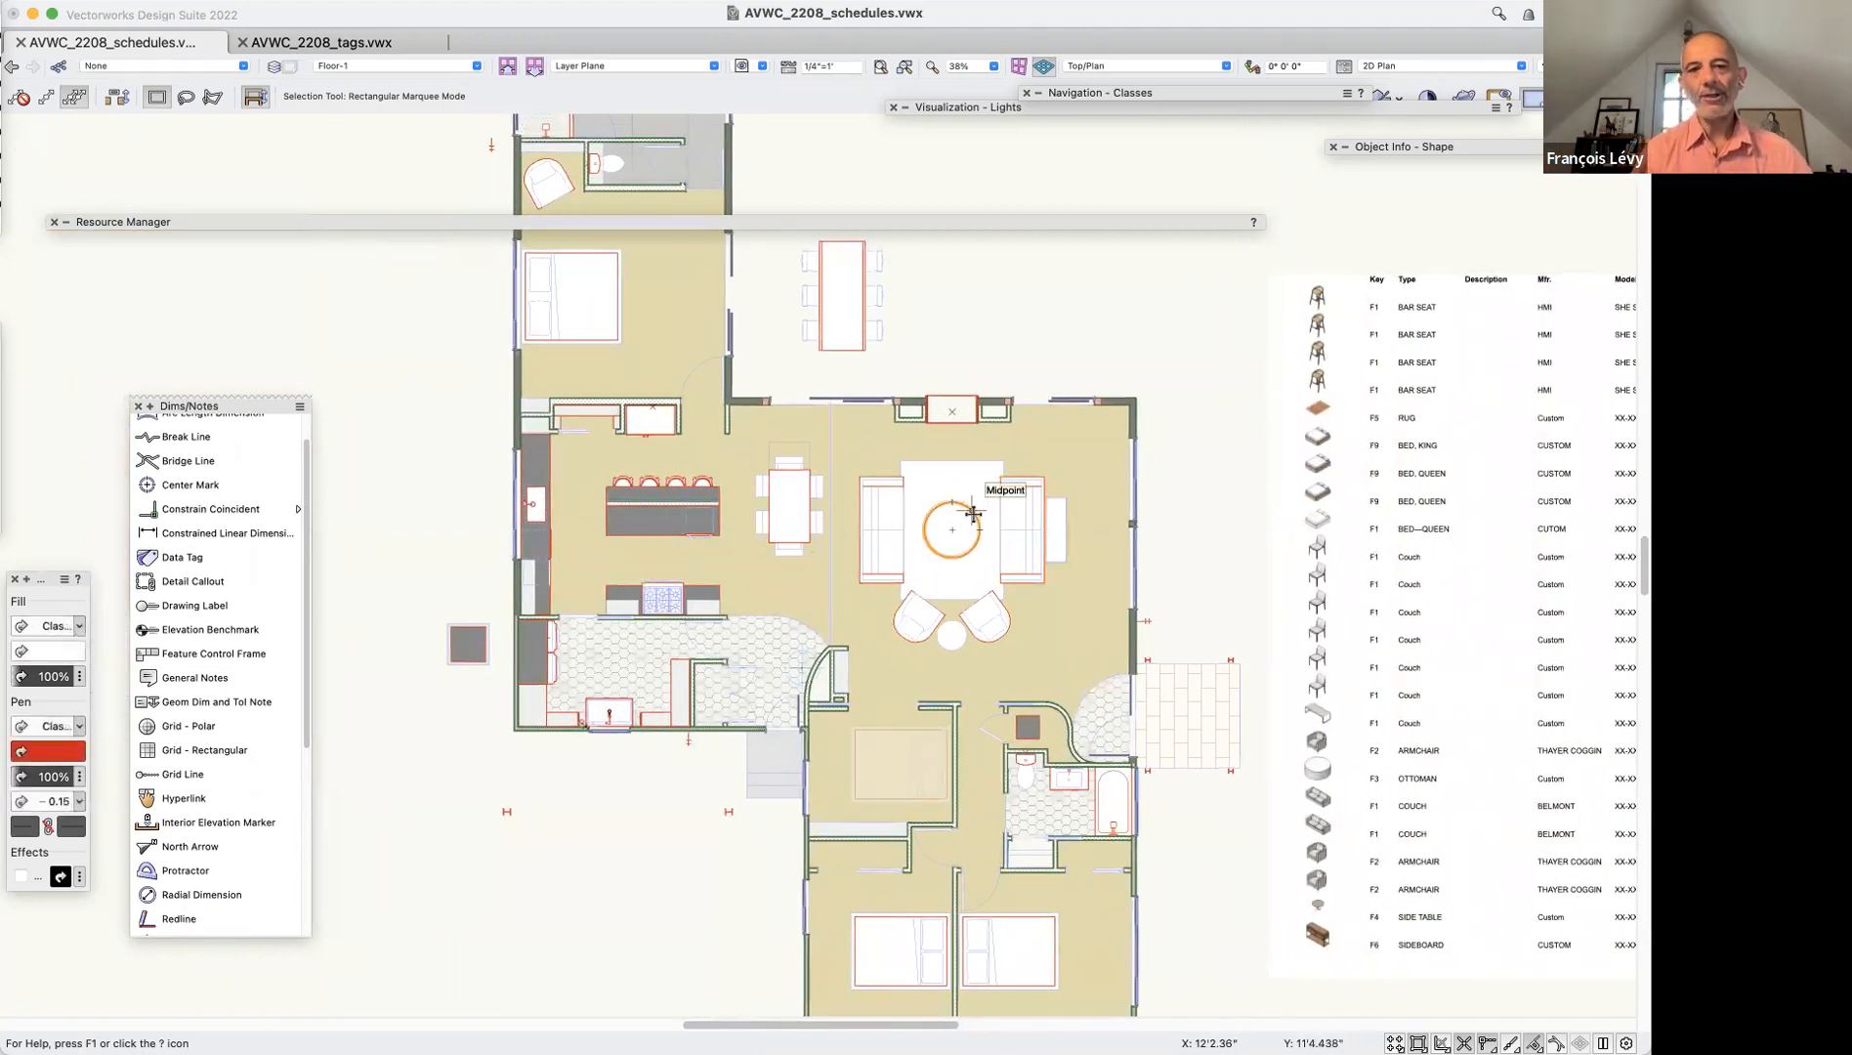
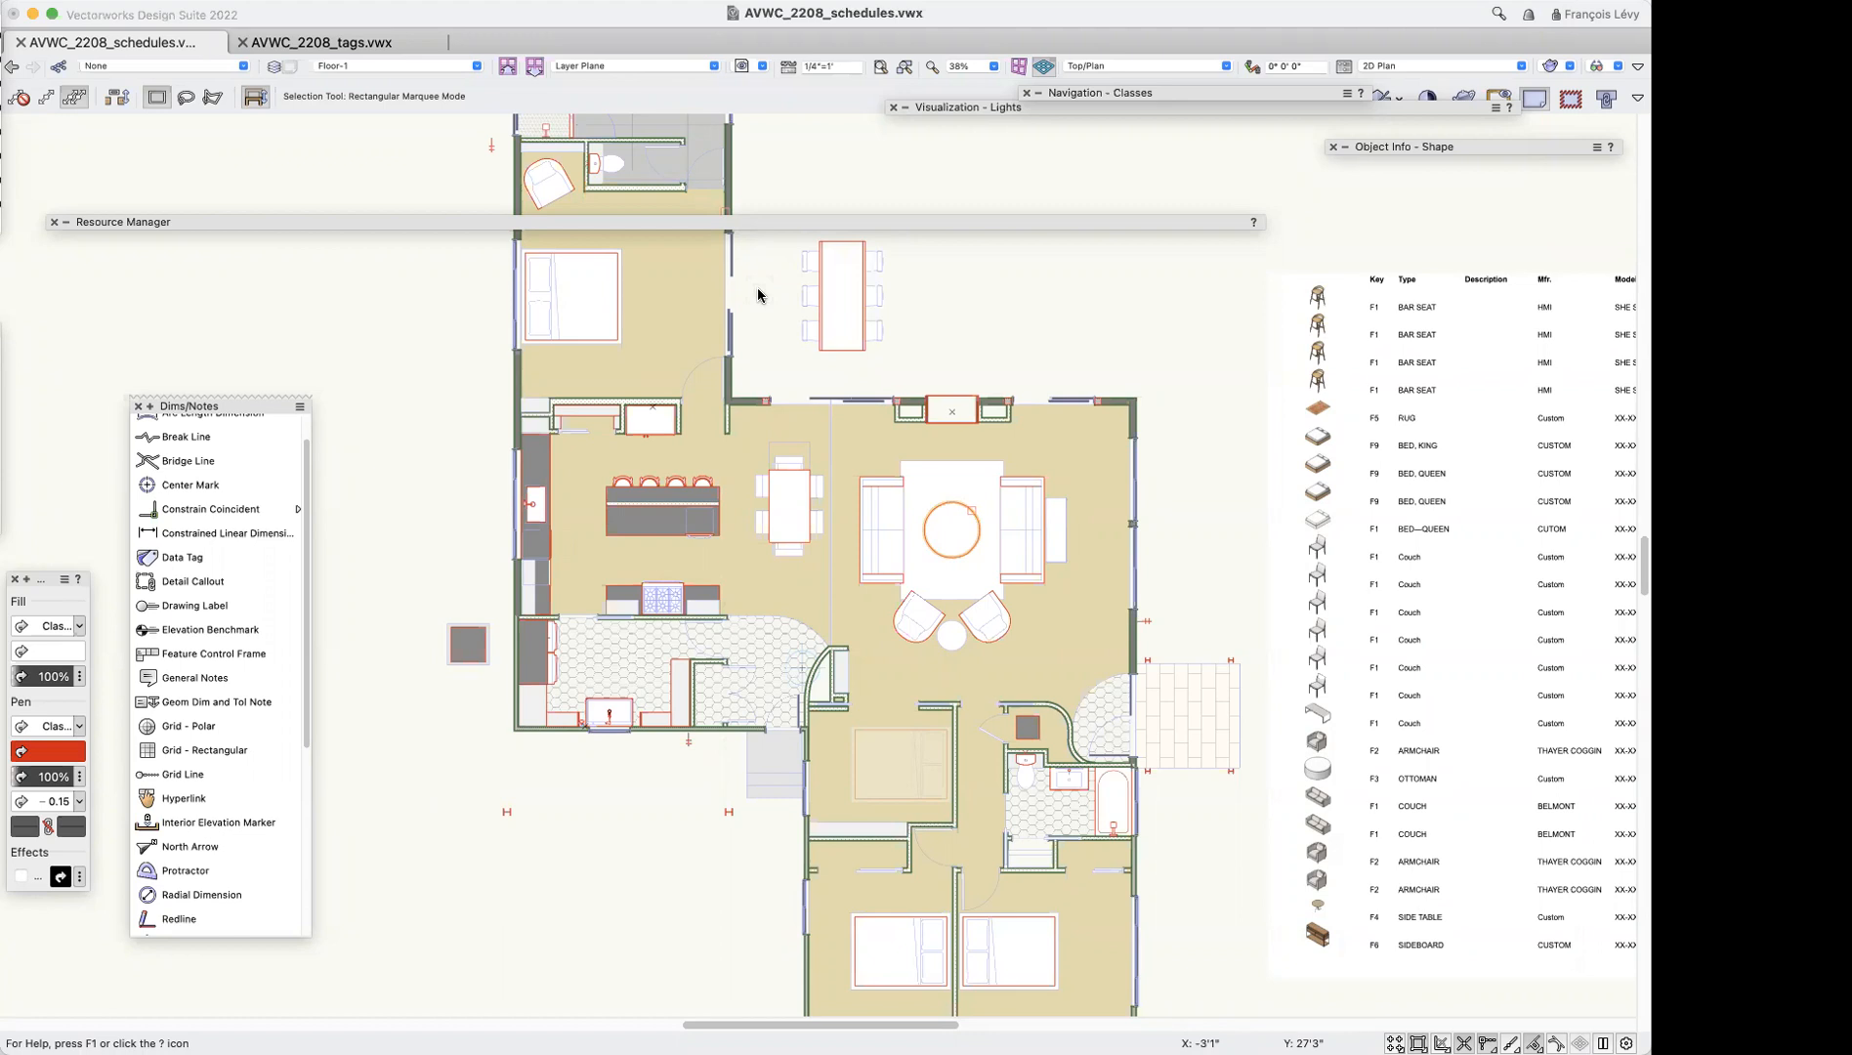
Reopen the placed furniture schedule's worksheet and summarize its items by the Key column
click(1389, 334)
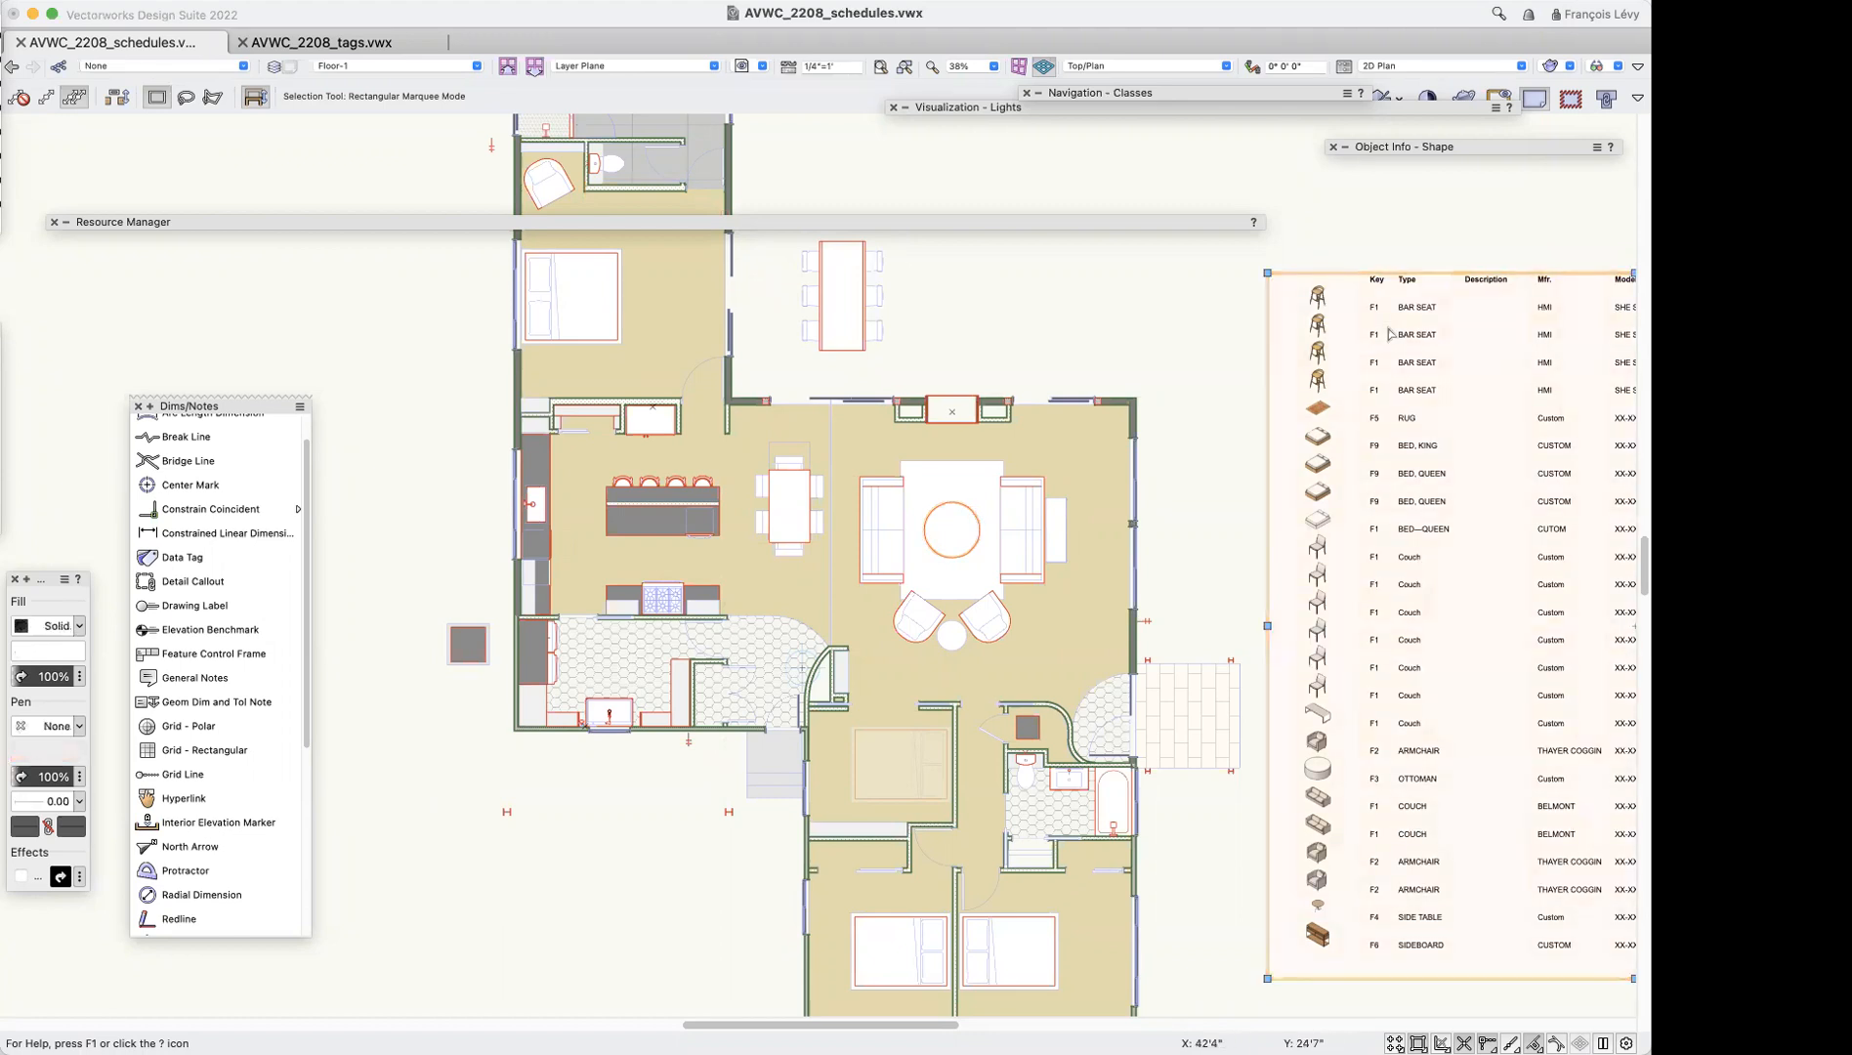
double_click(1389, 334)
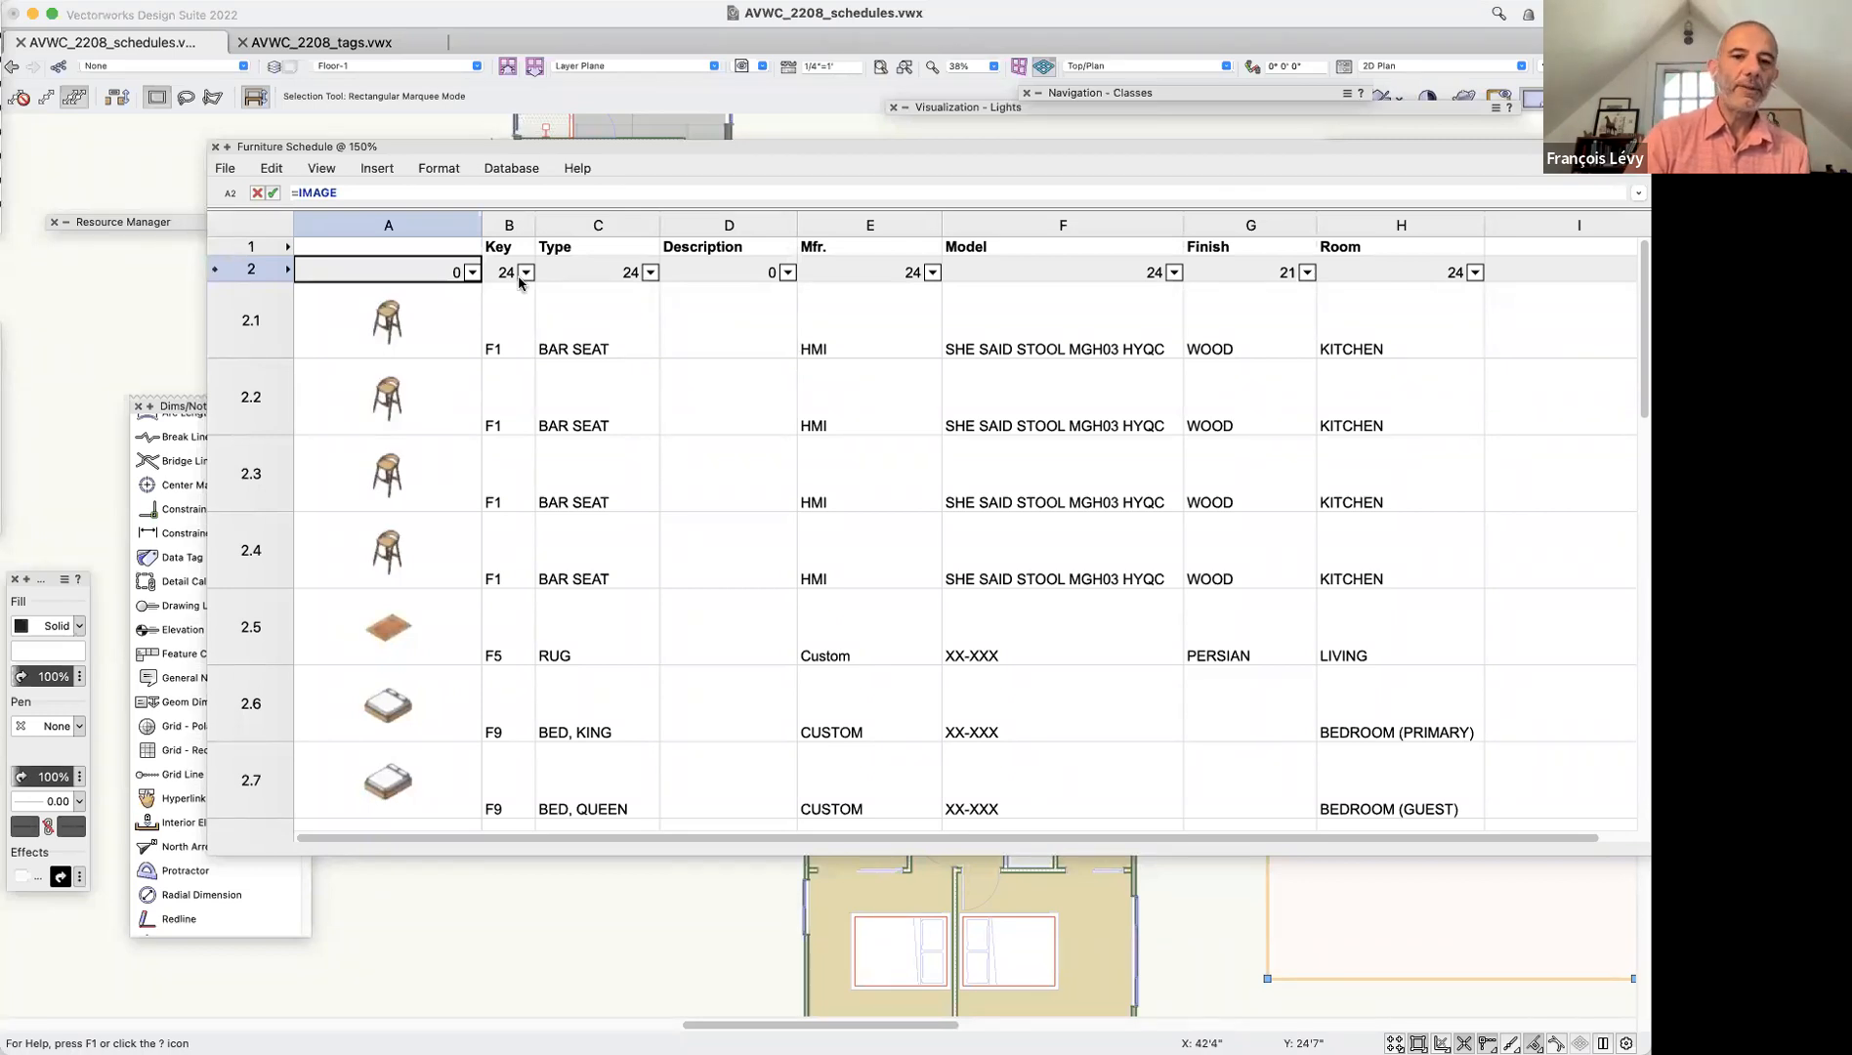
right_click(507, 276)
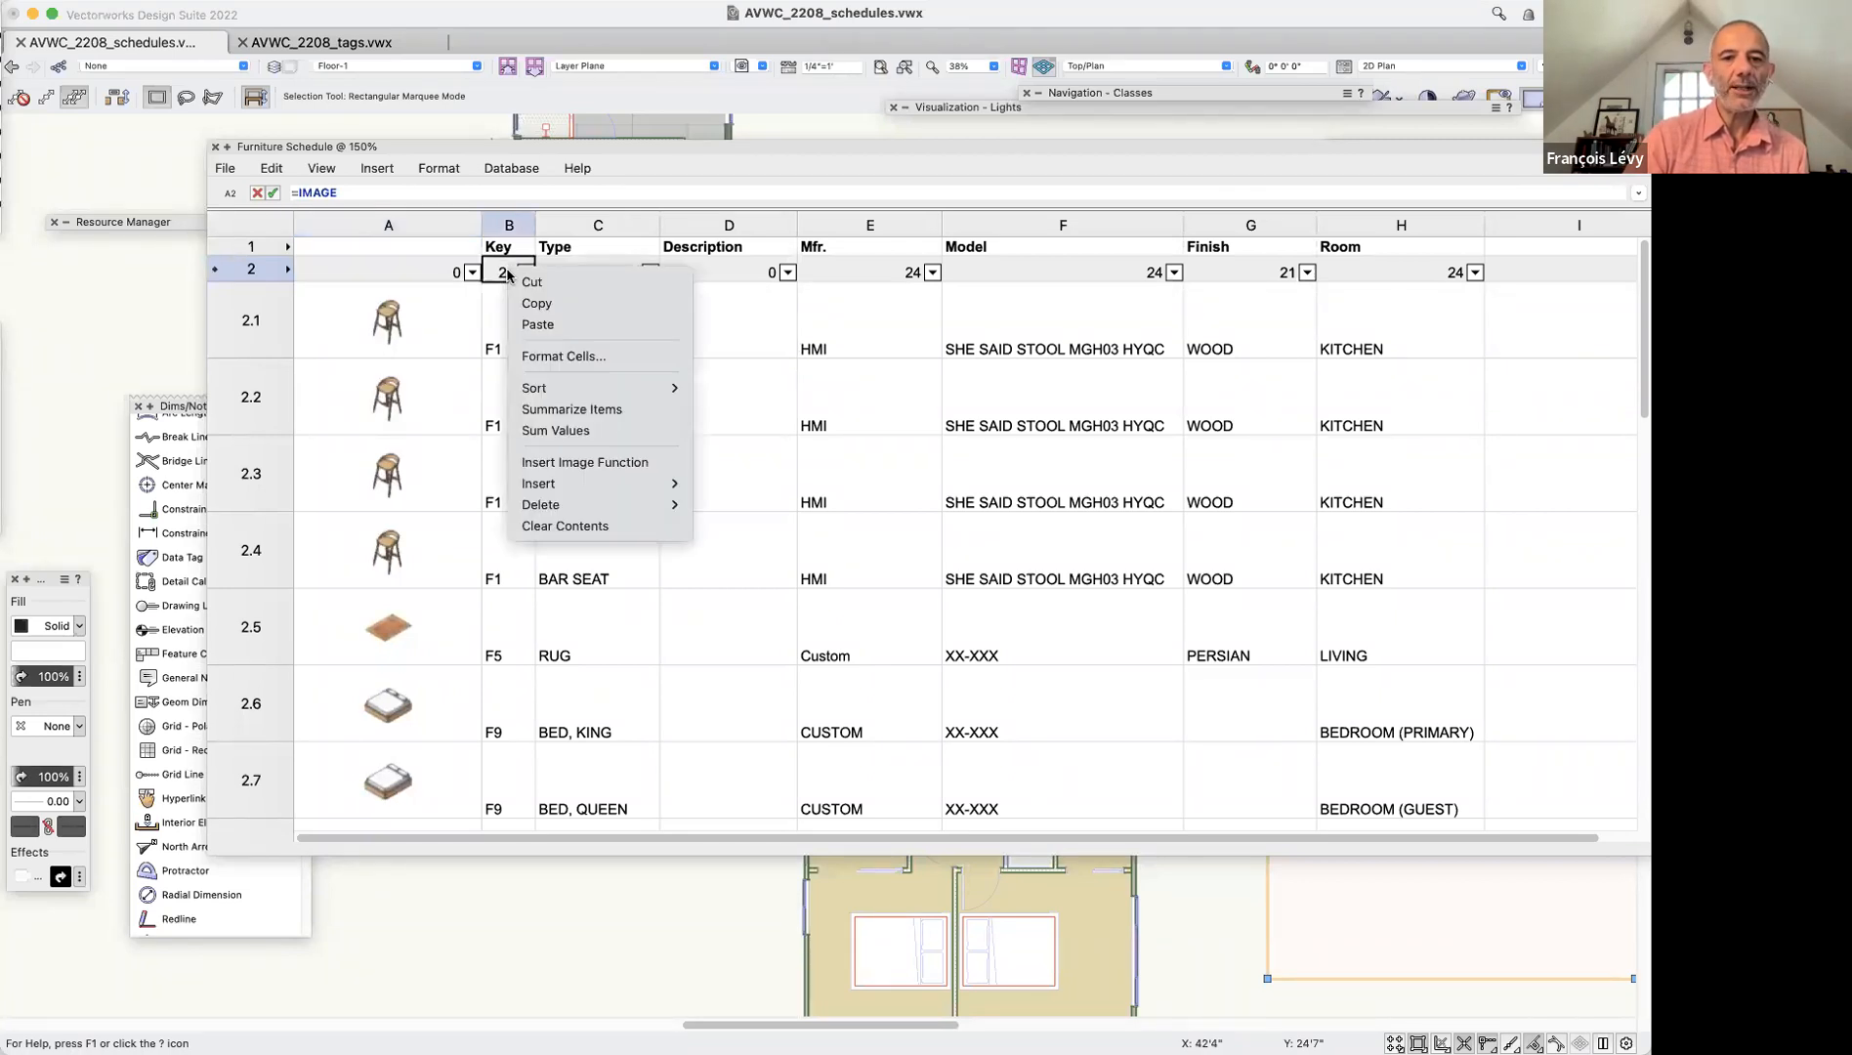
click(572, 410)
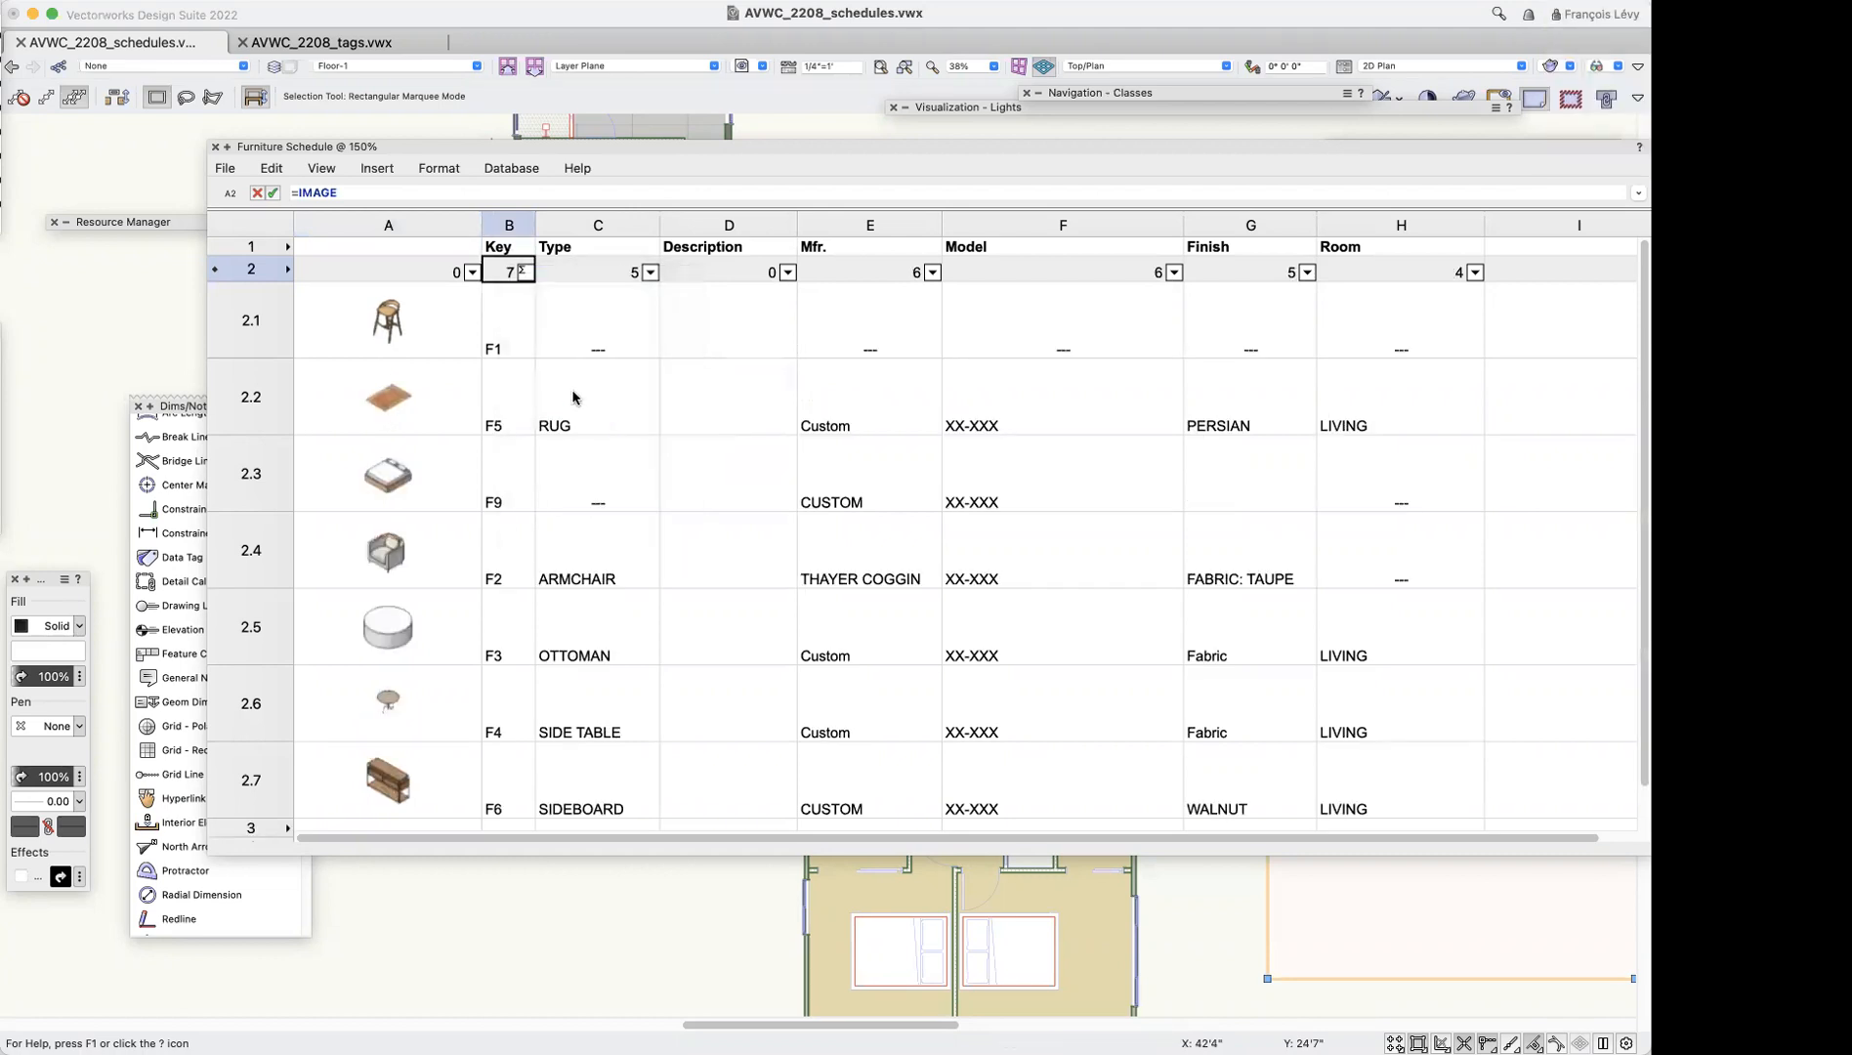
Check the Type, Mfr., Model, Finish and Room cells of the summarized F1 row, and undo the summarizing by Key
click(871, 324)
click(635, 318)
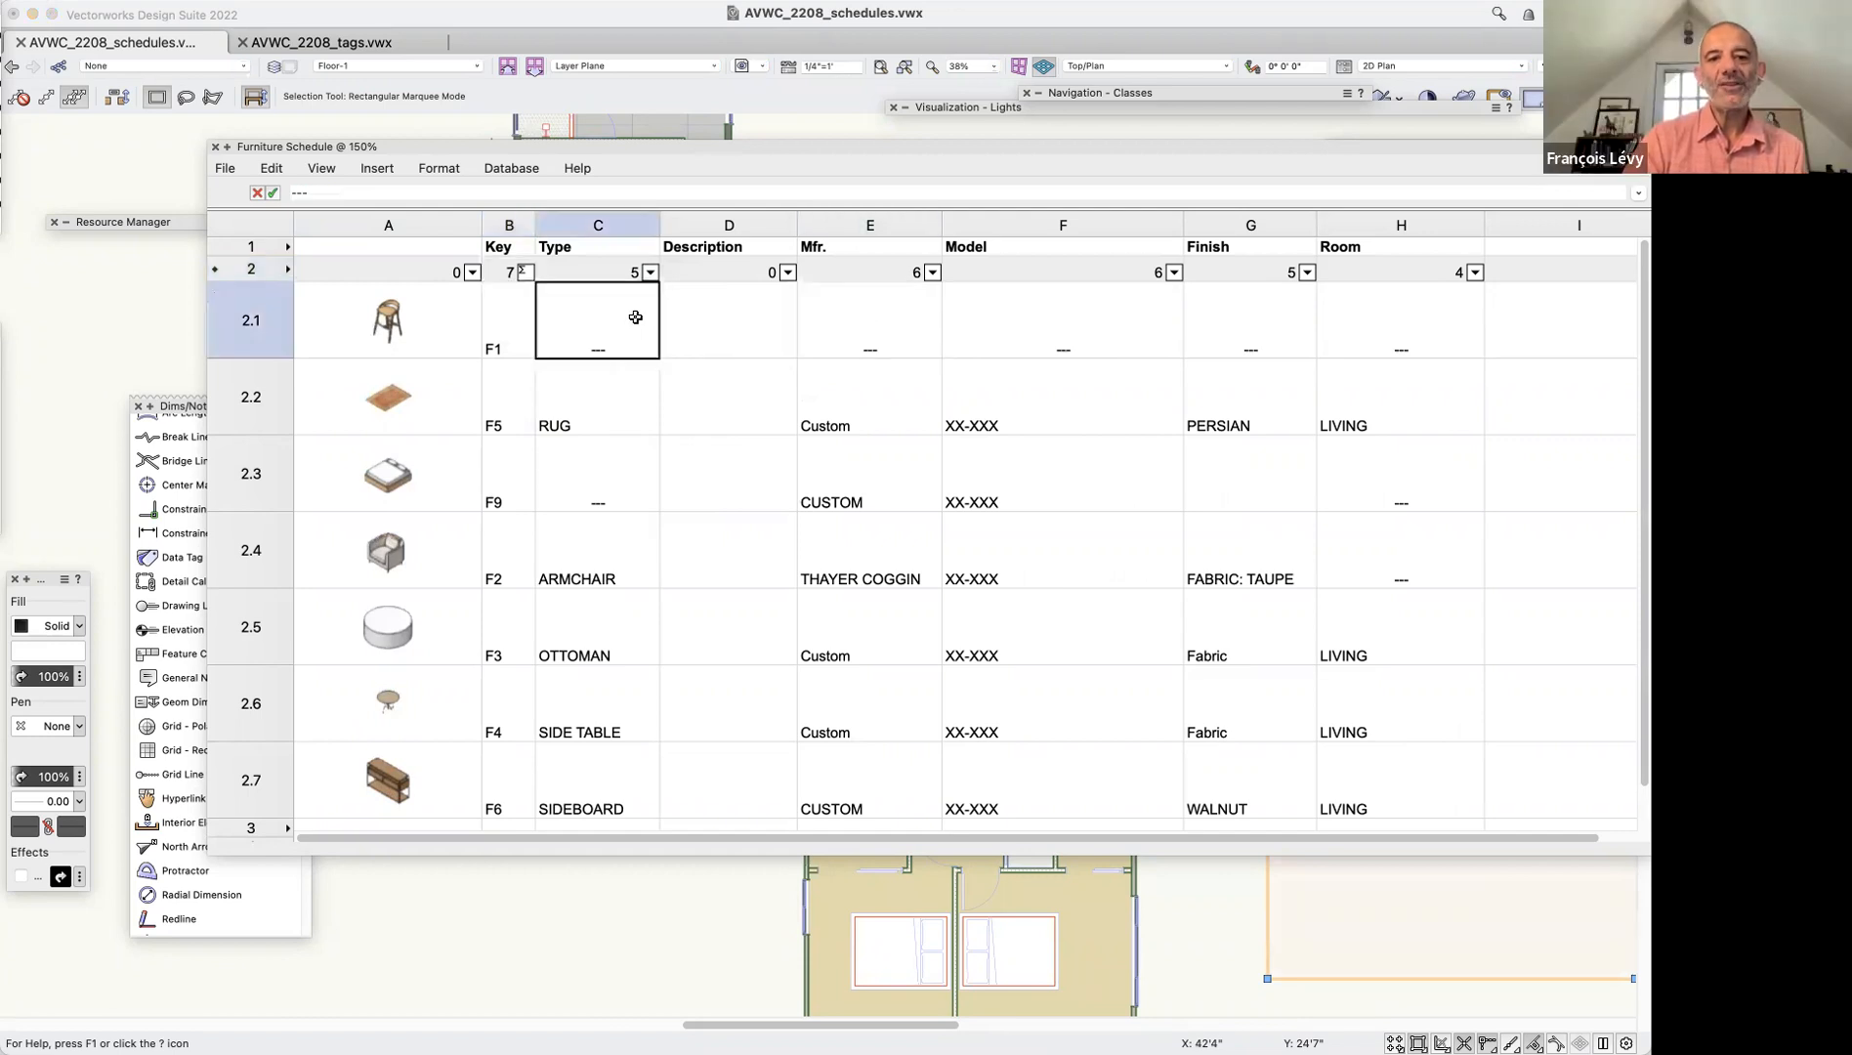
click(914, 345)
click(1120, 336)
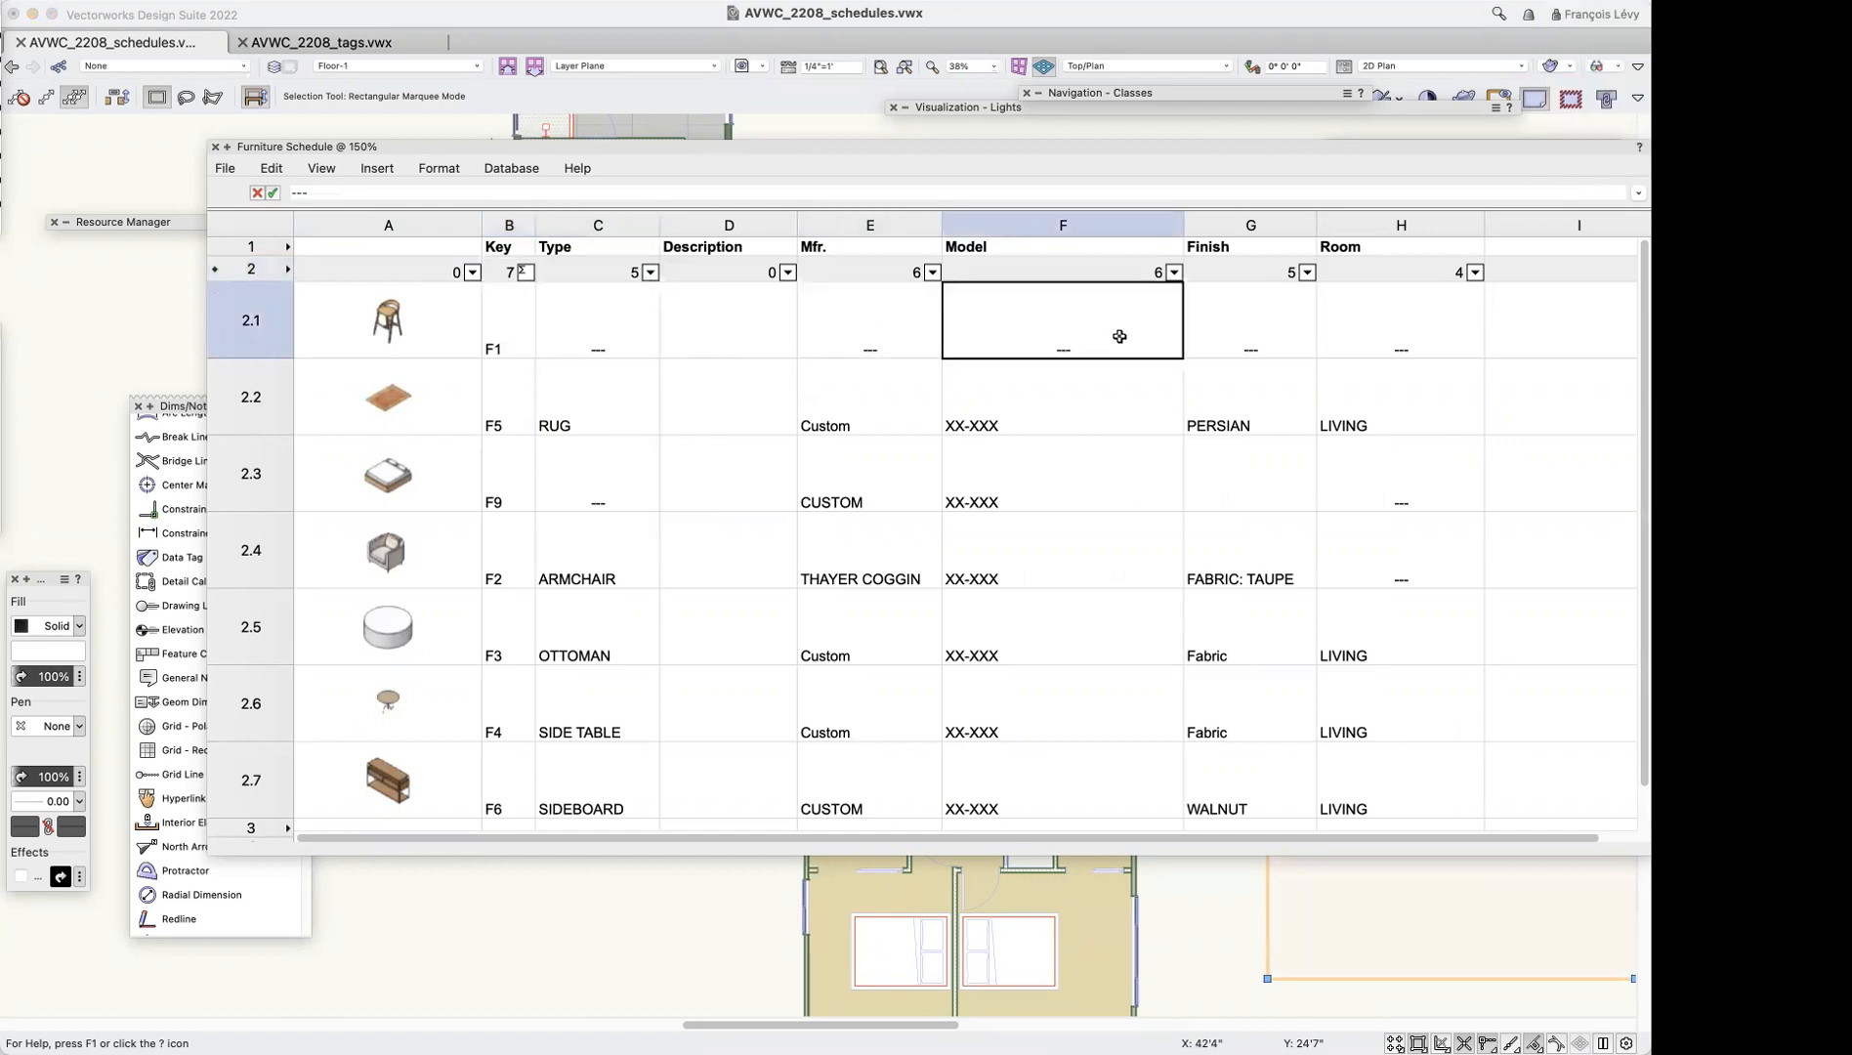
click(1251, 330)
click(1441, 336)
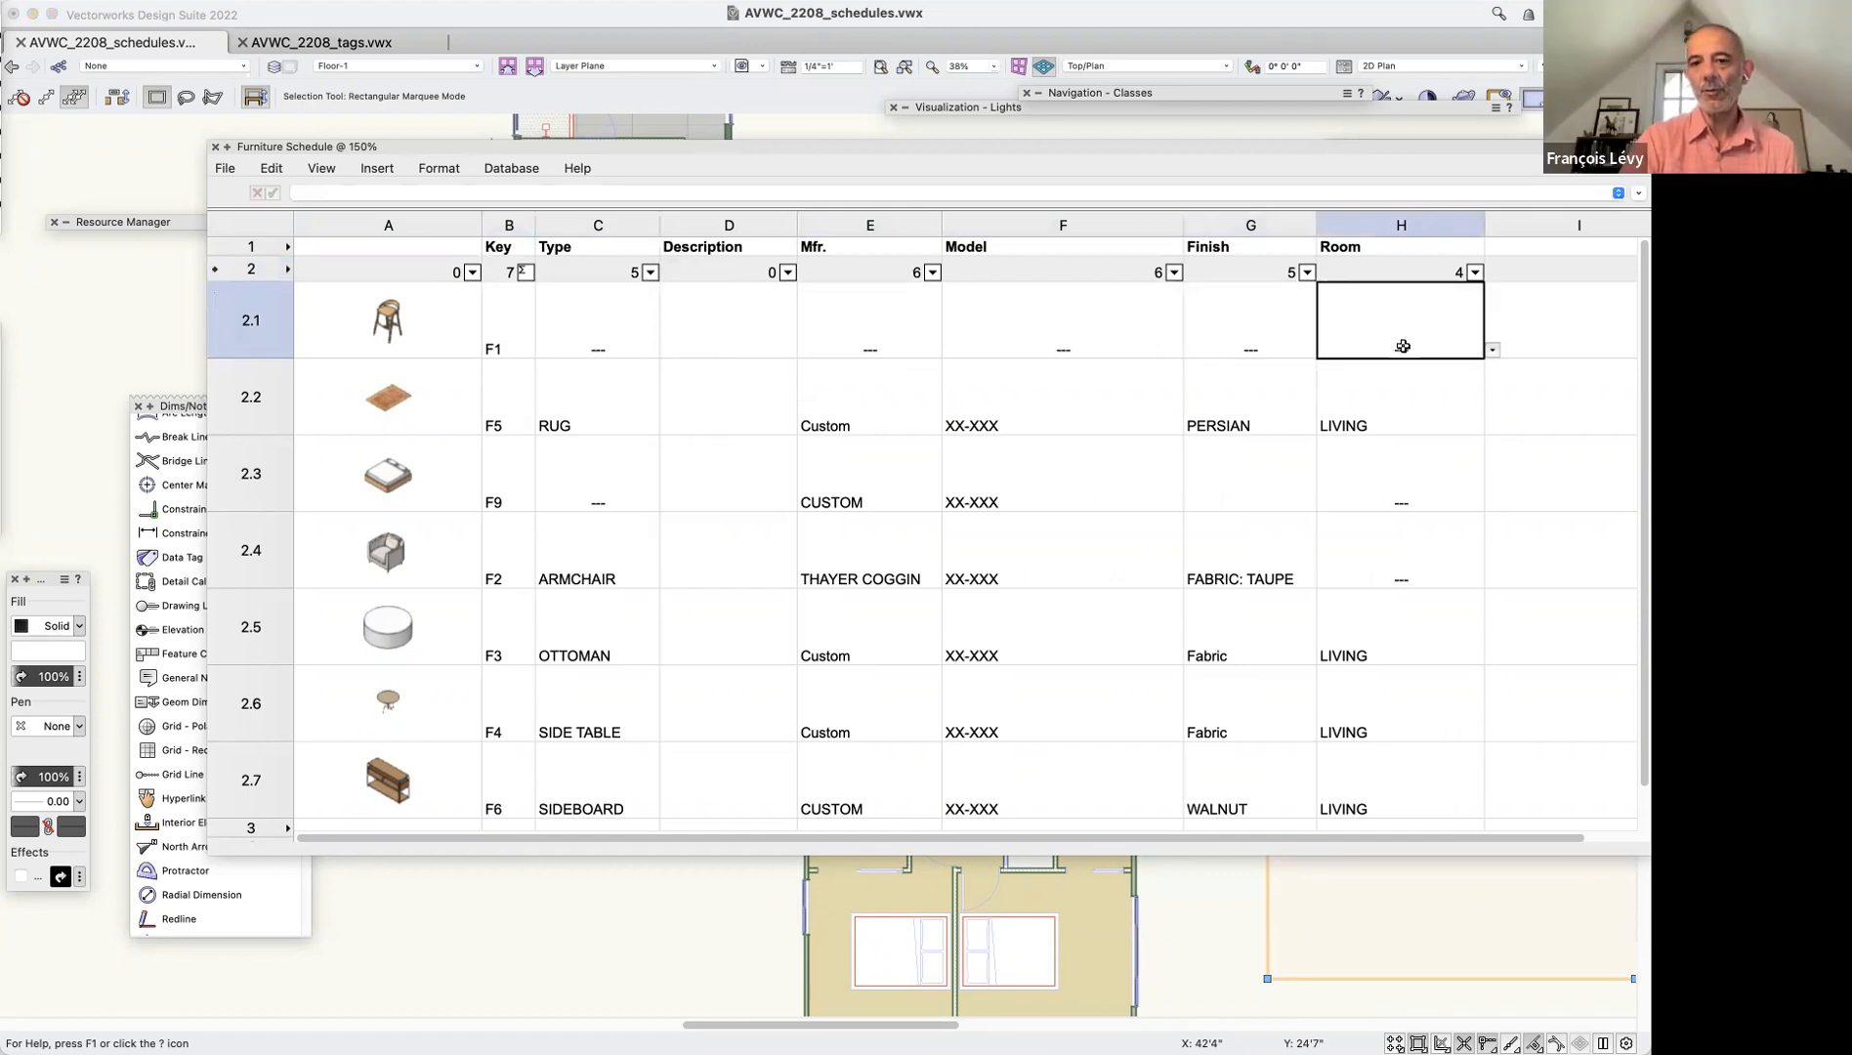
click(526, 274)
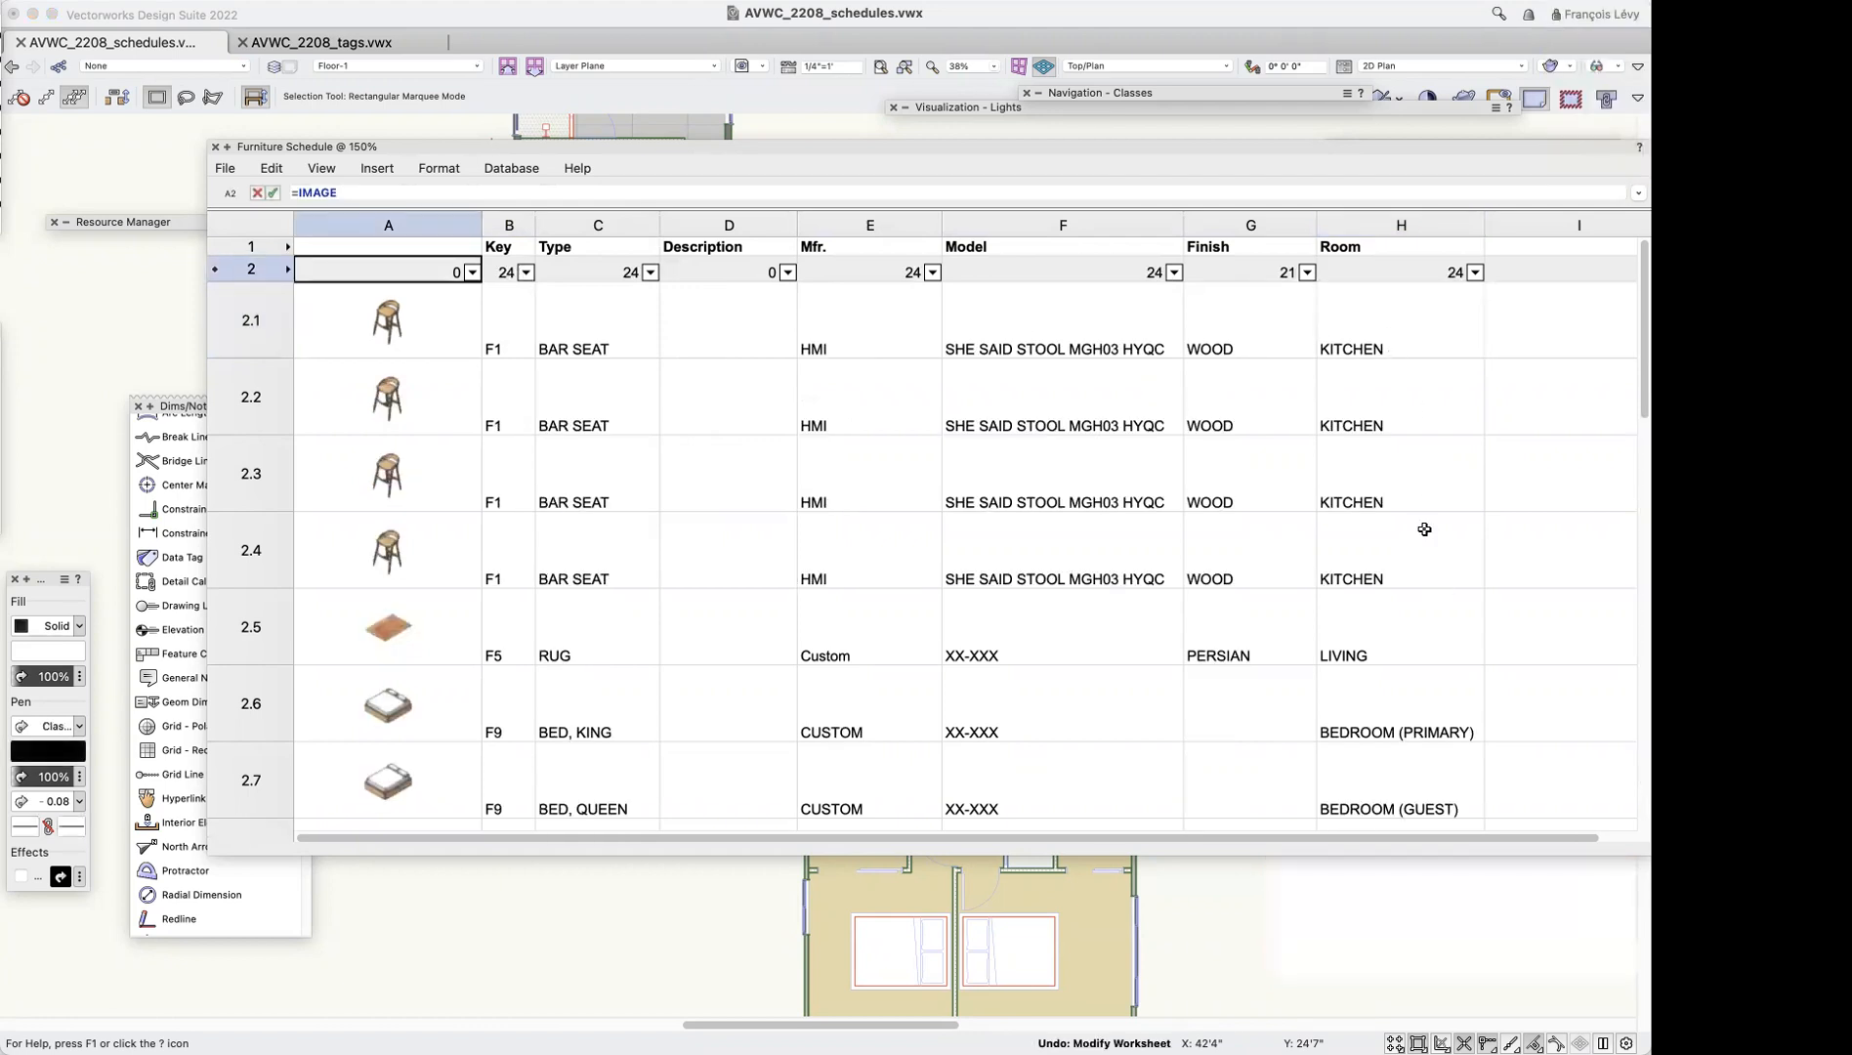
Enter the formula =Count in the database row of the empty column I beside Room
scroll(1427, 528, right, 2)
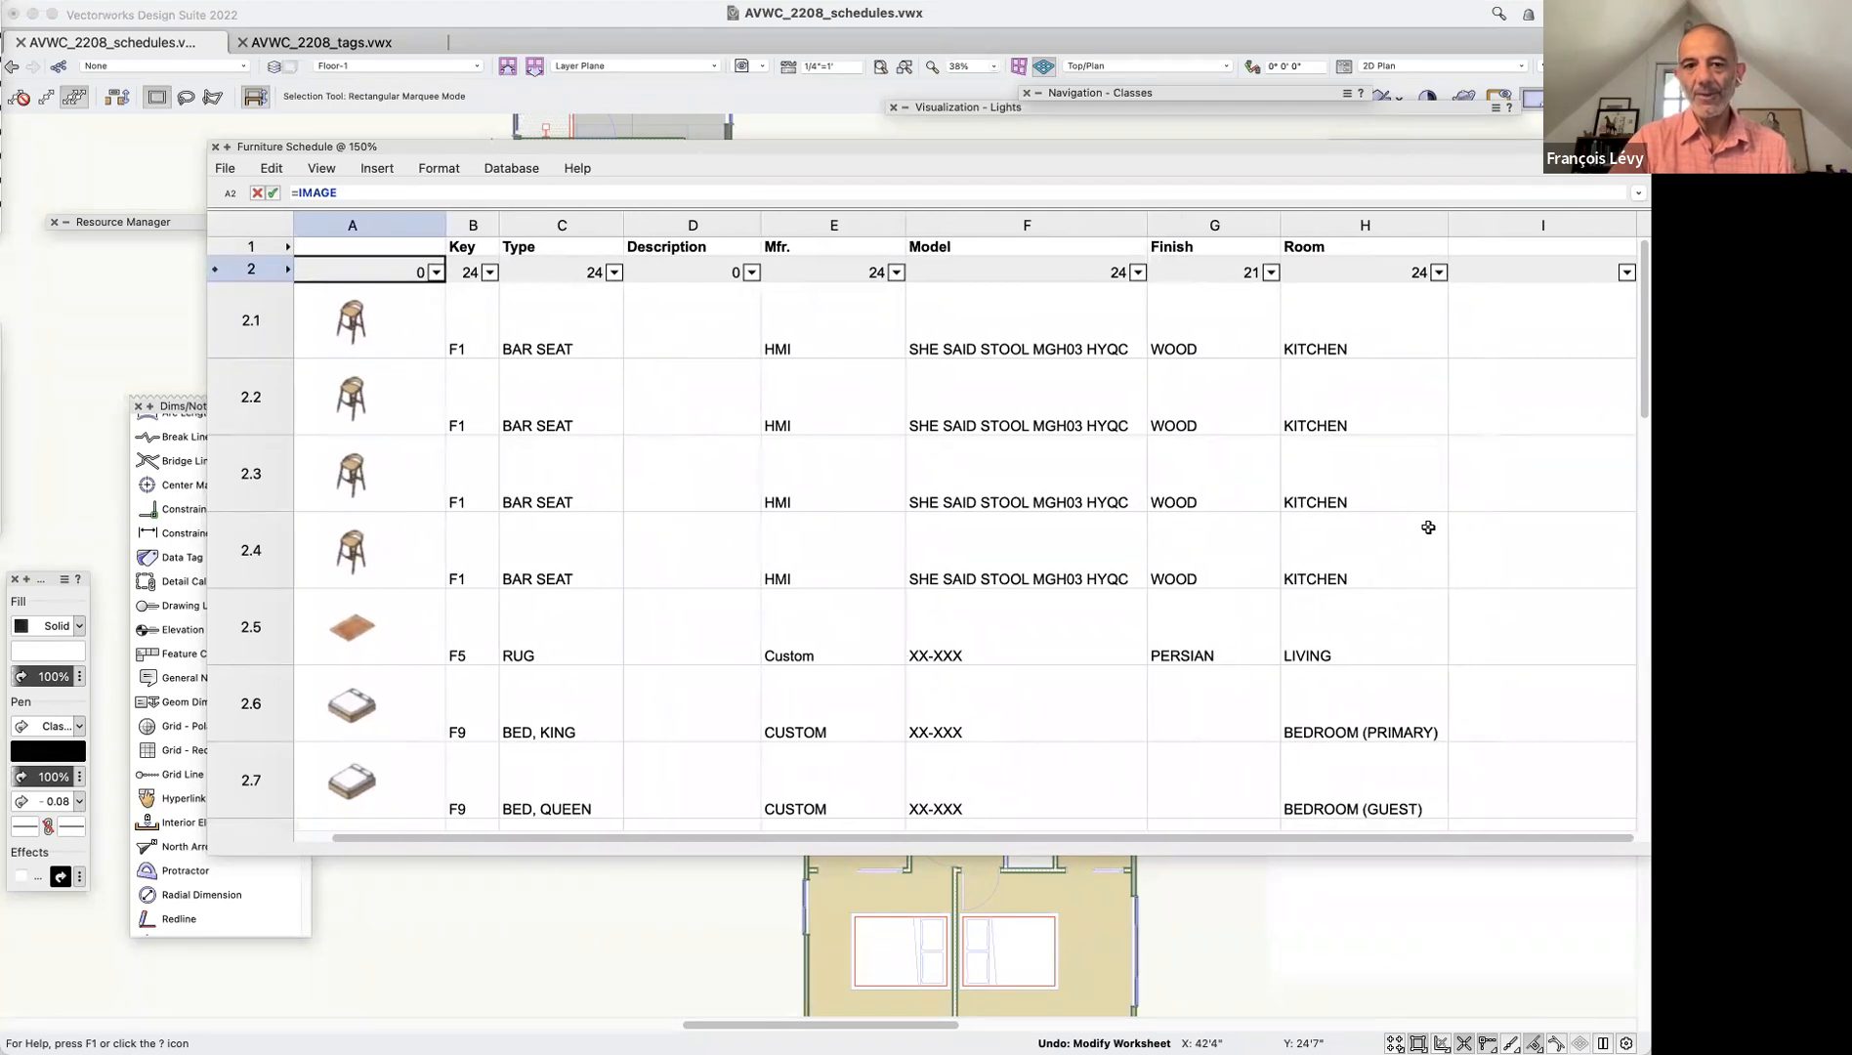
scroll(1428, 528, left, 2)
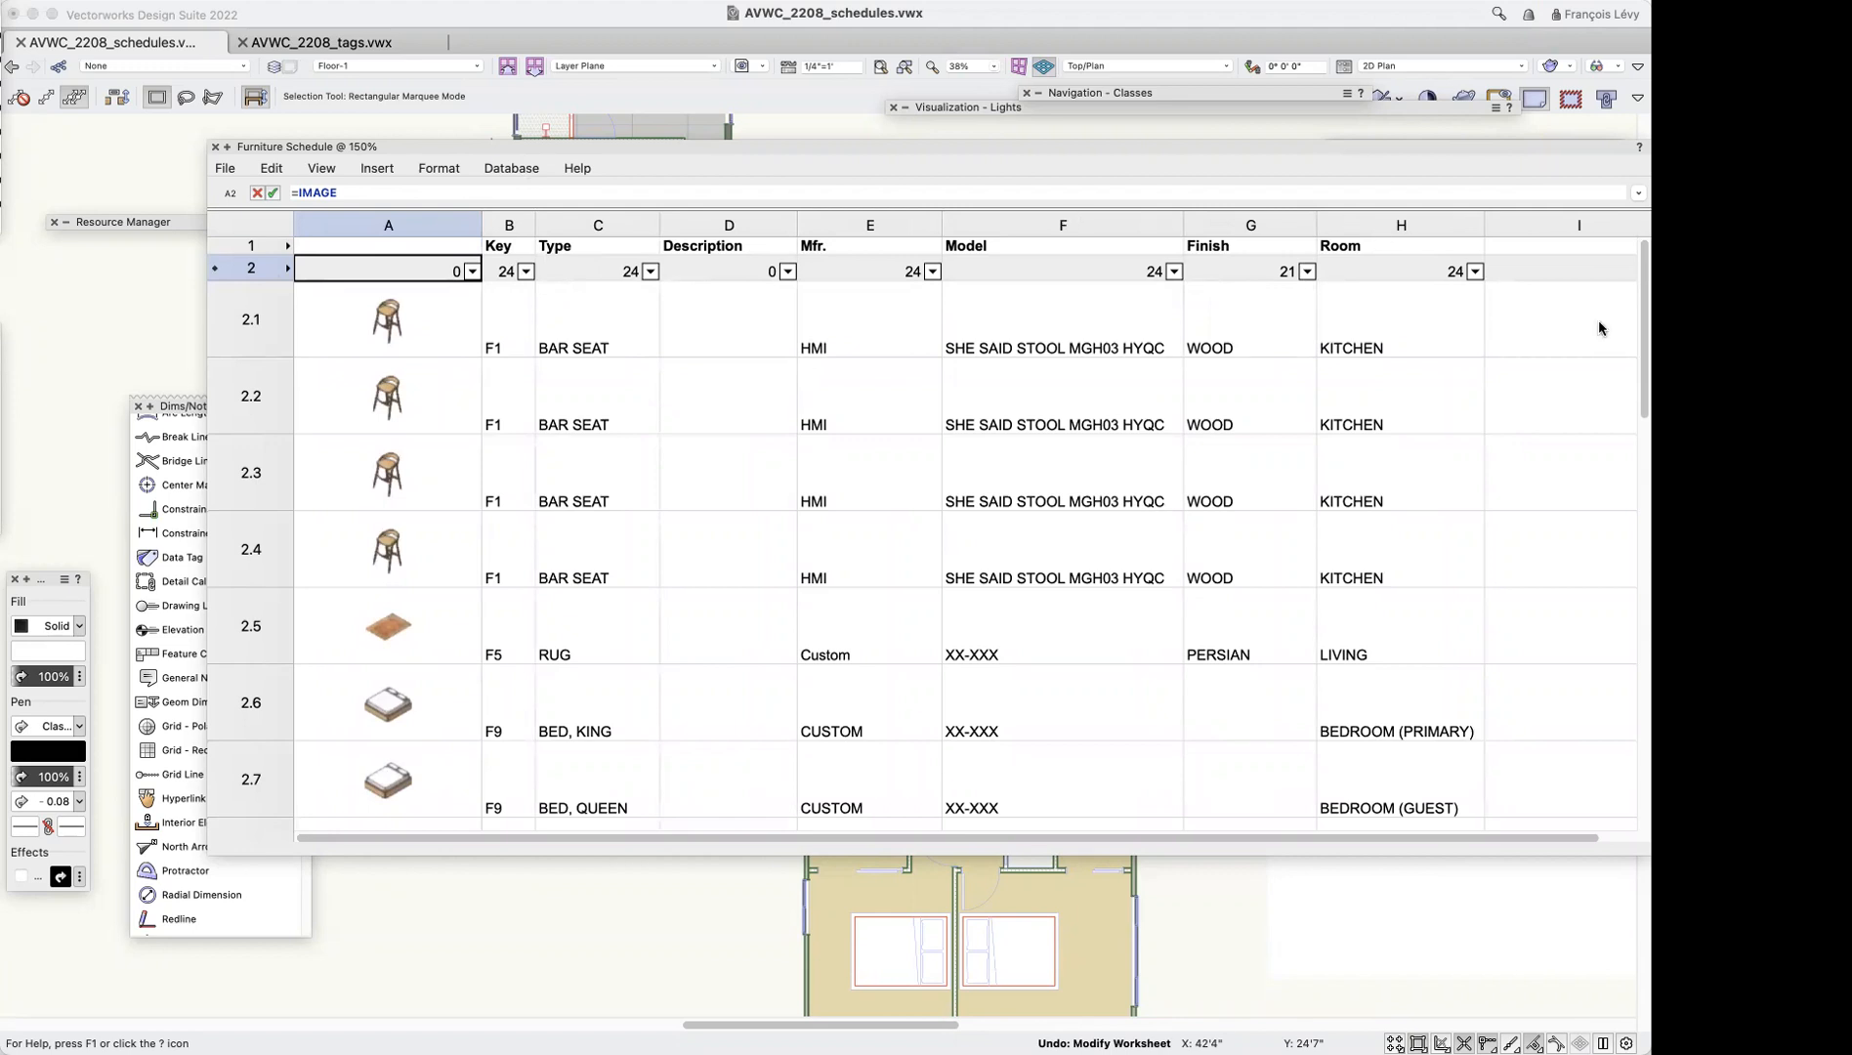
scroll(1564, 348, right, 2)
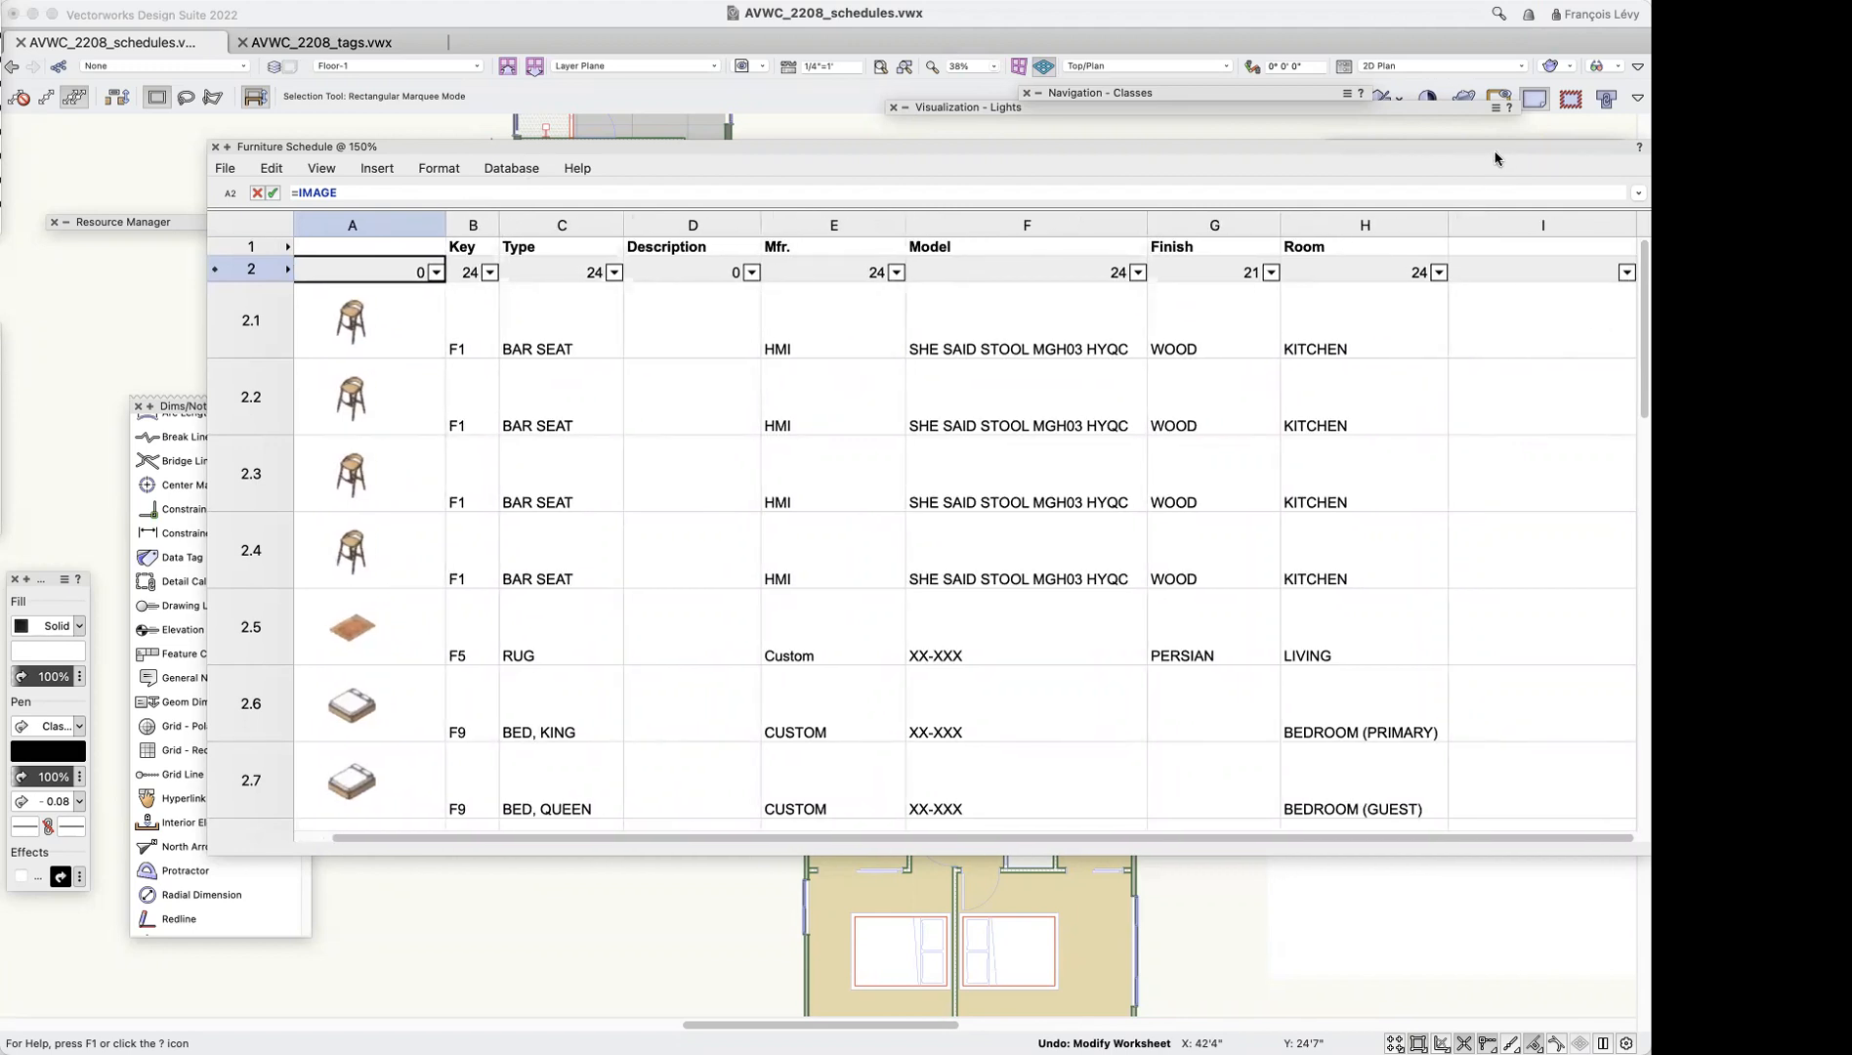
drag(1493, 149, 1224, 146)
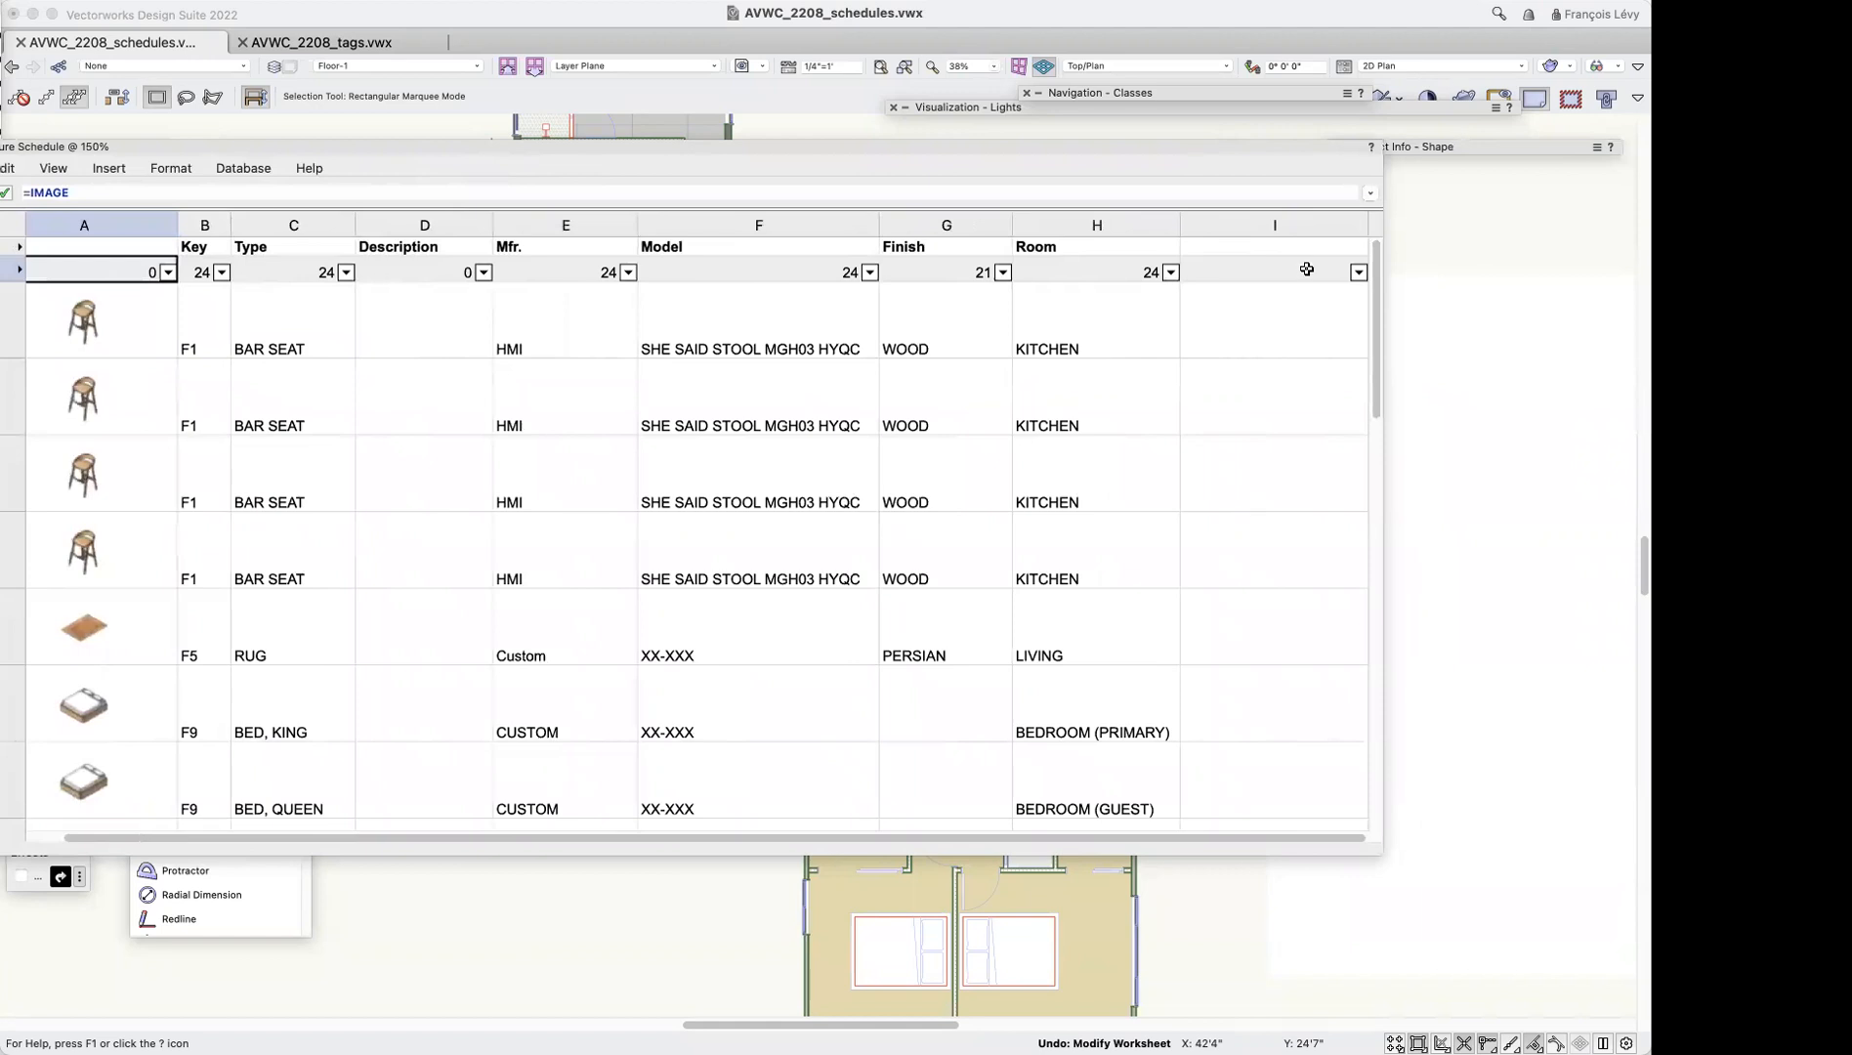
click(1266, 274)
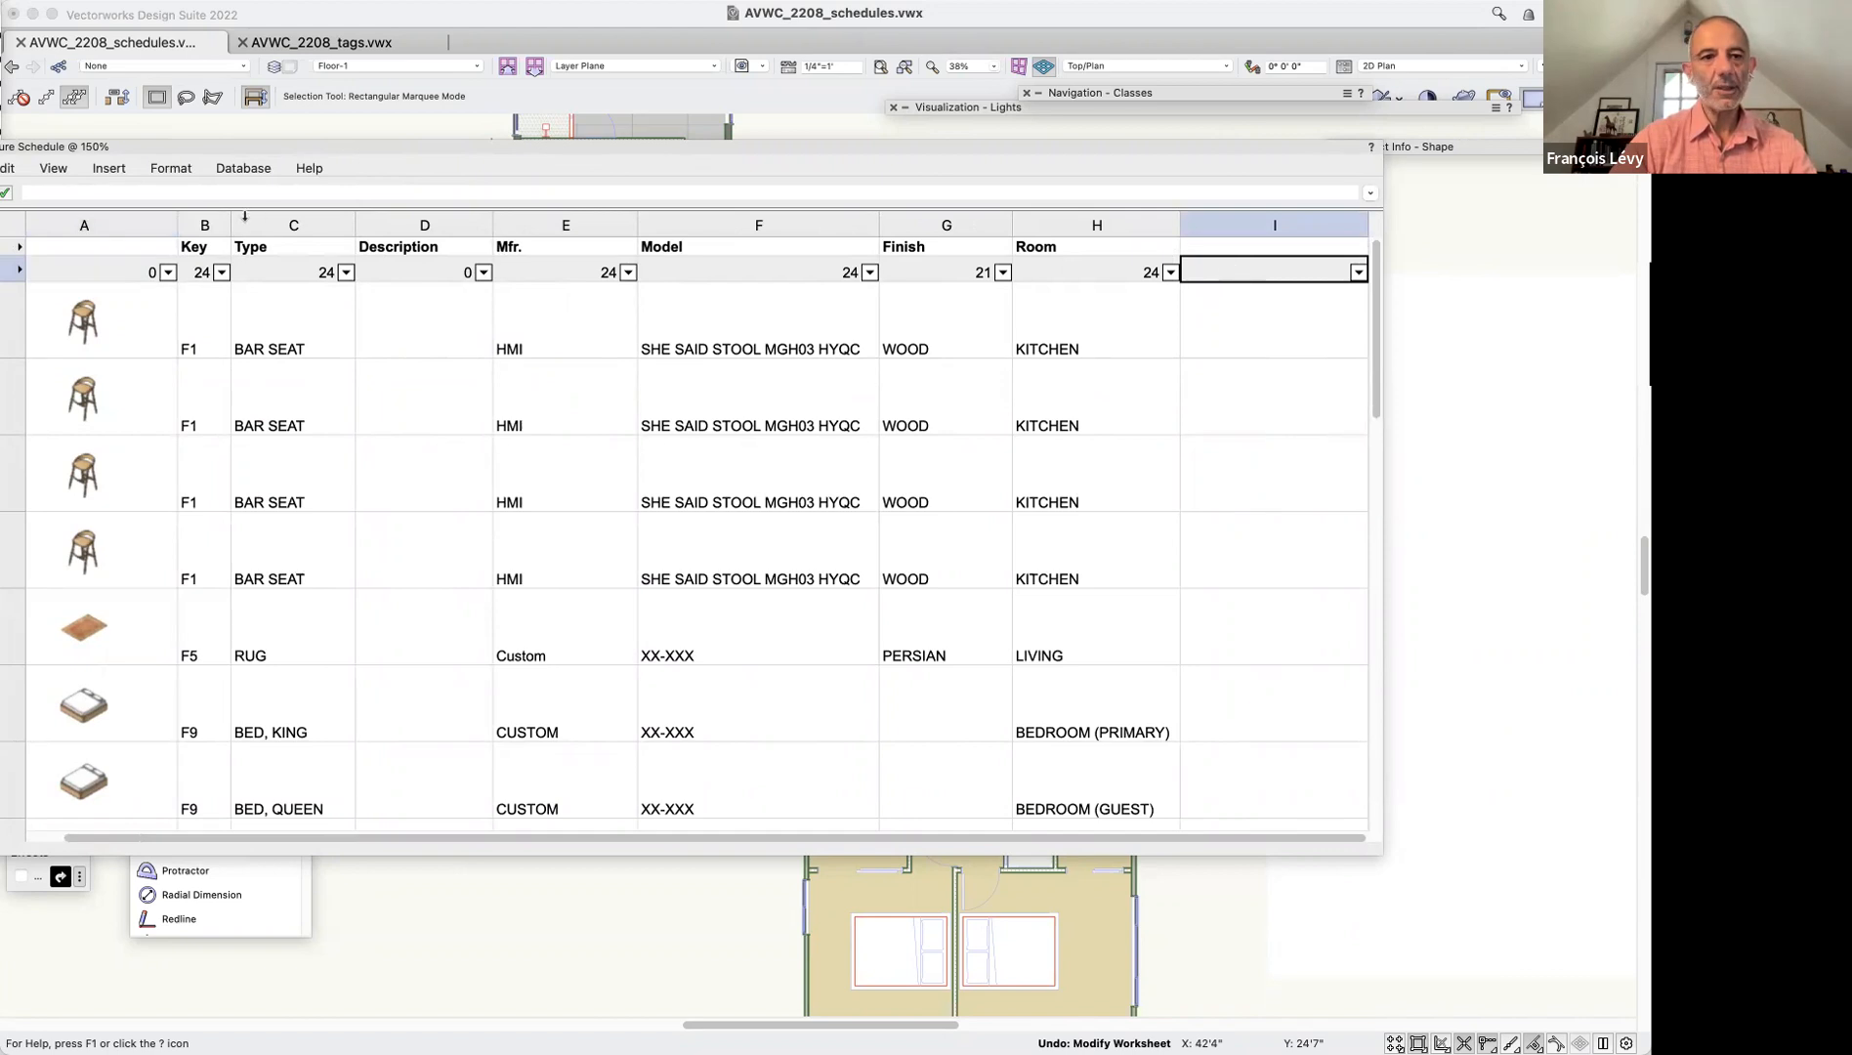
text(=count)
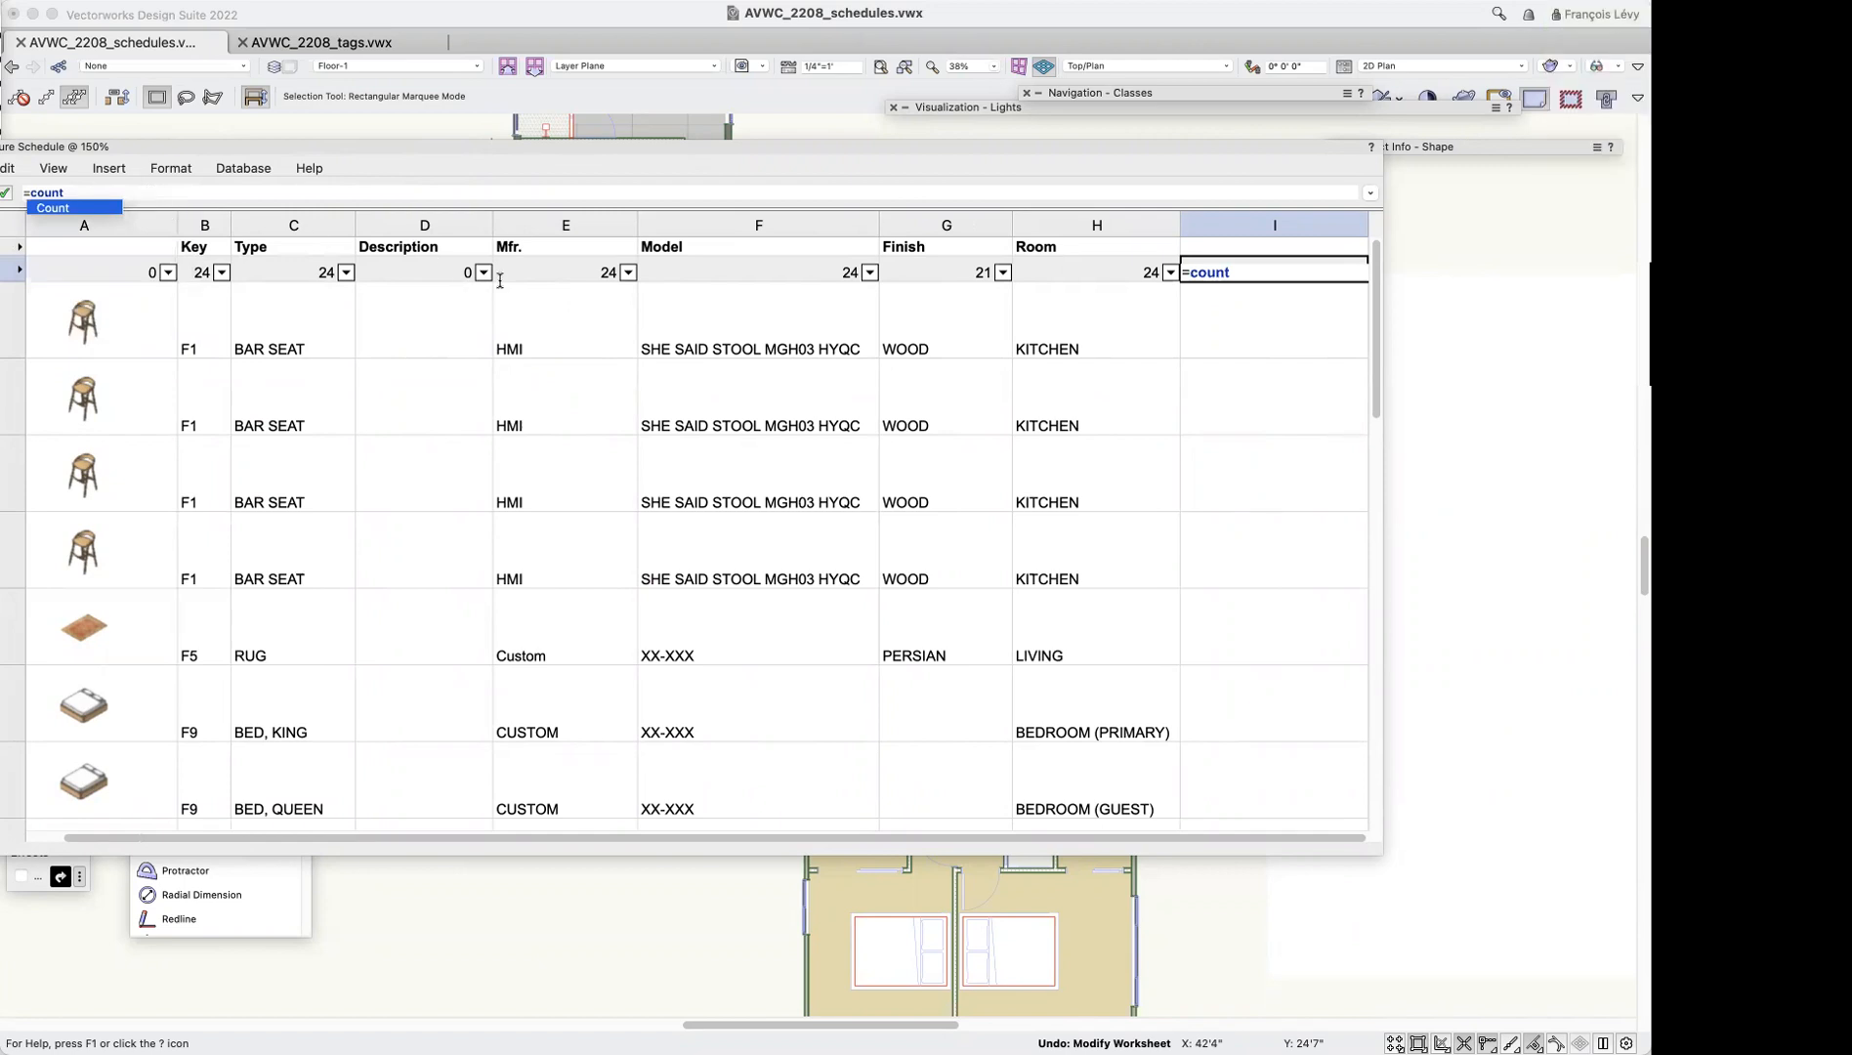
key(Return)
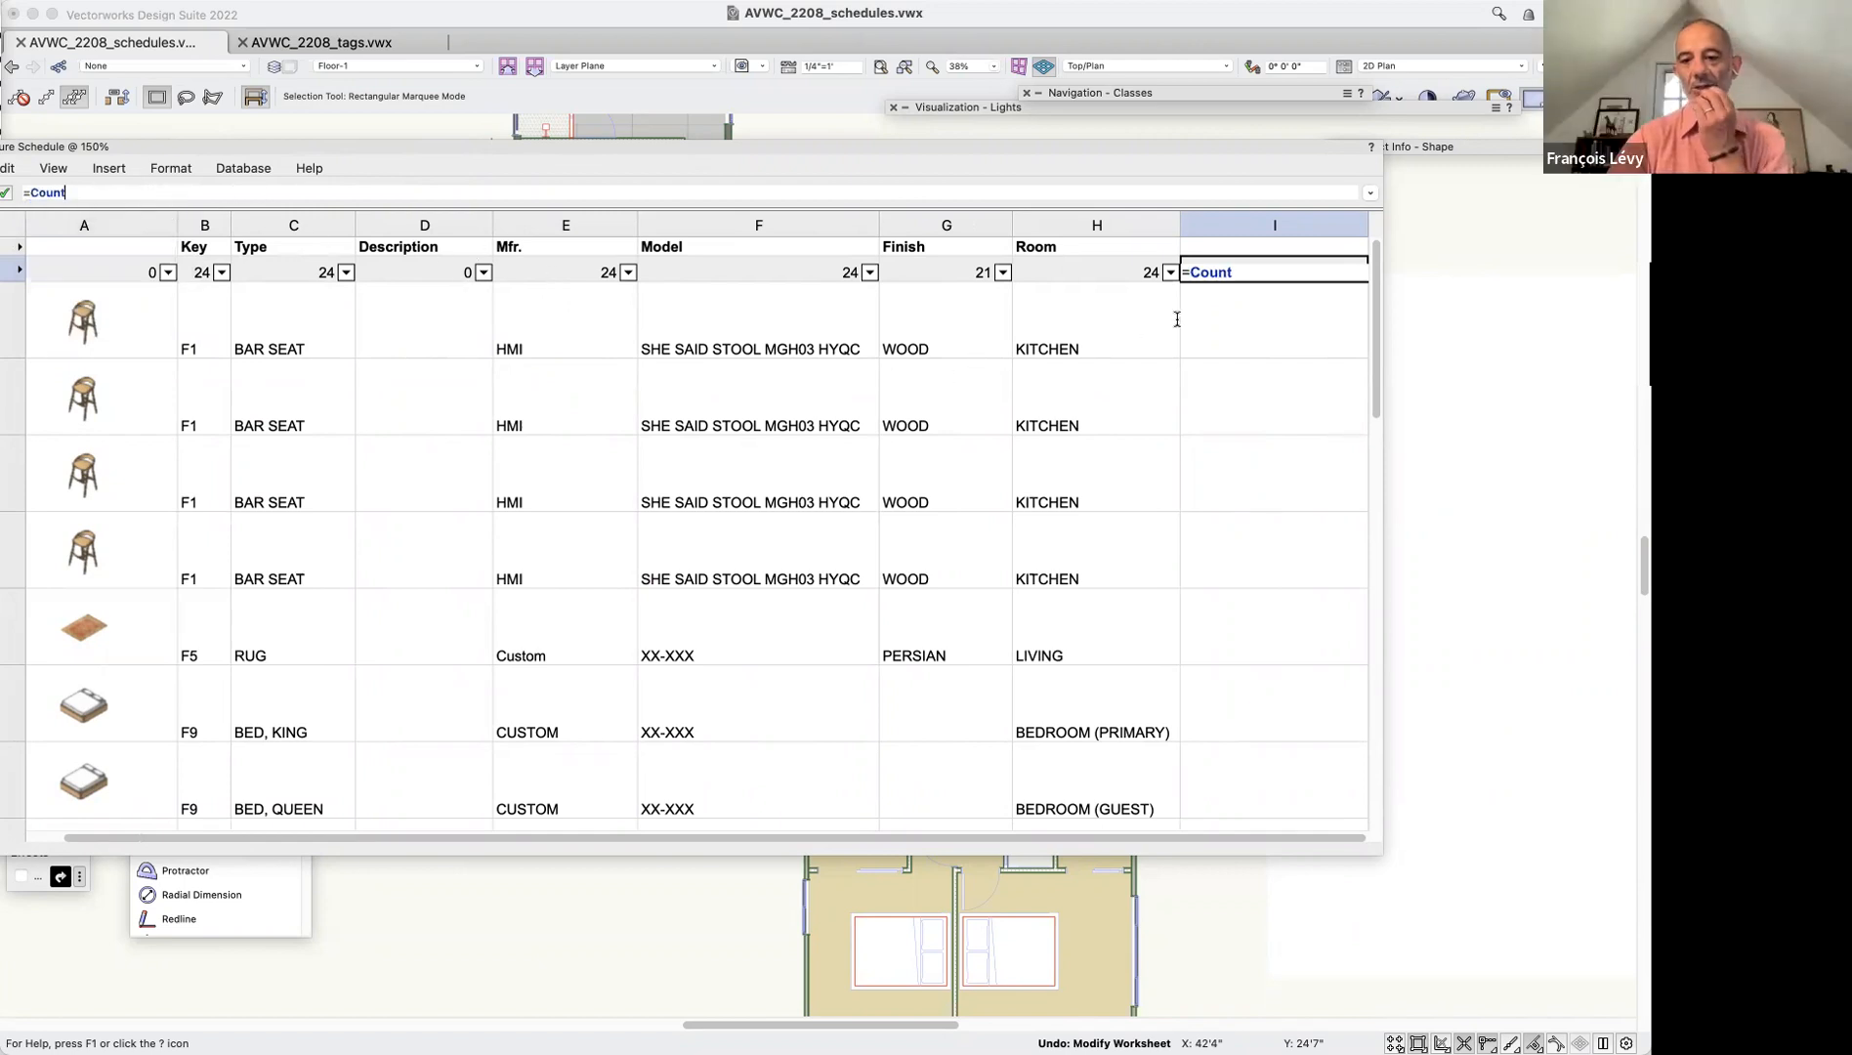
key(Return)
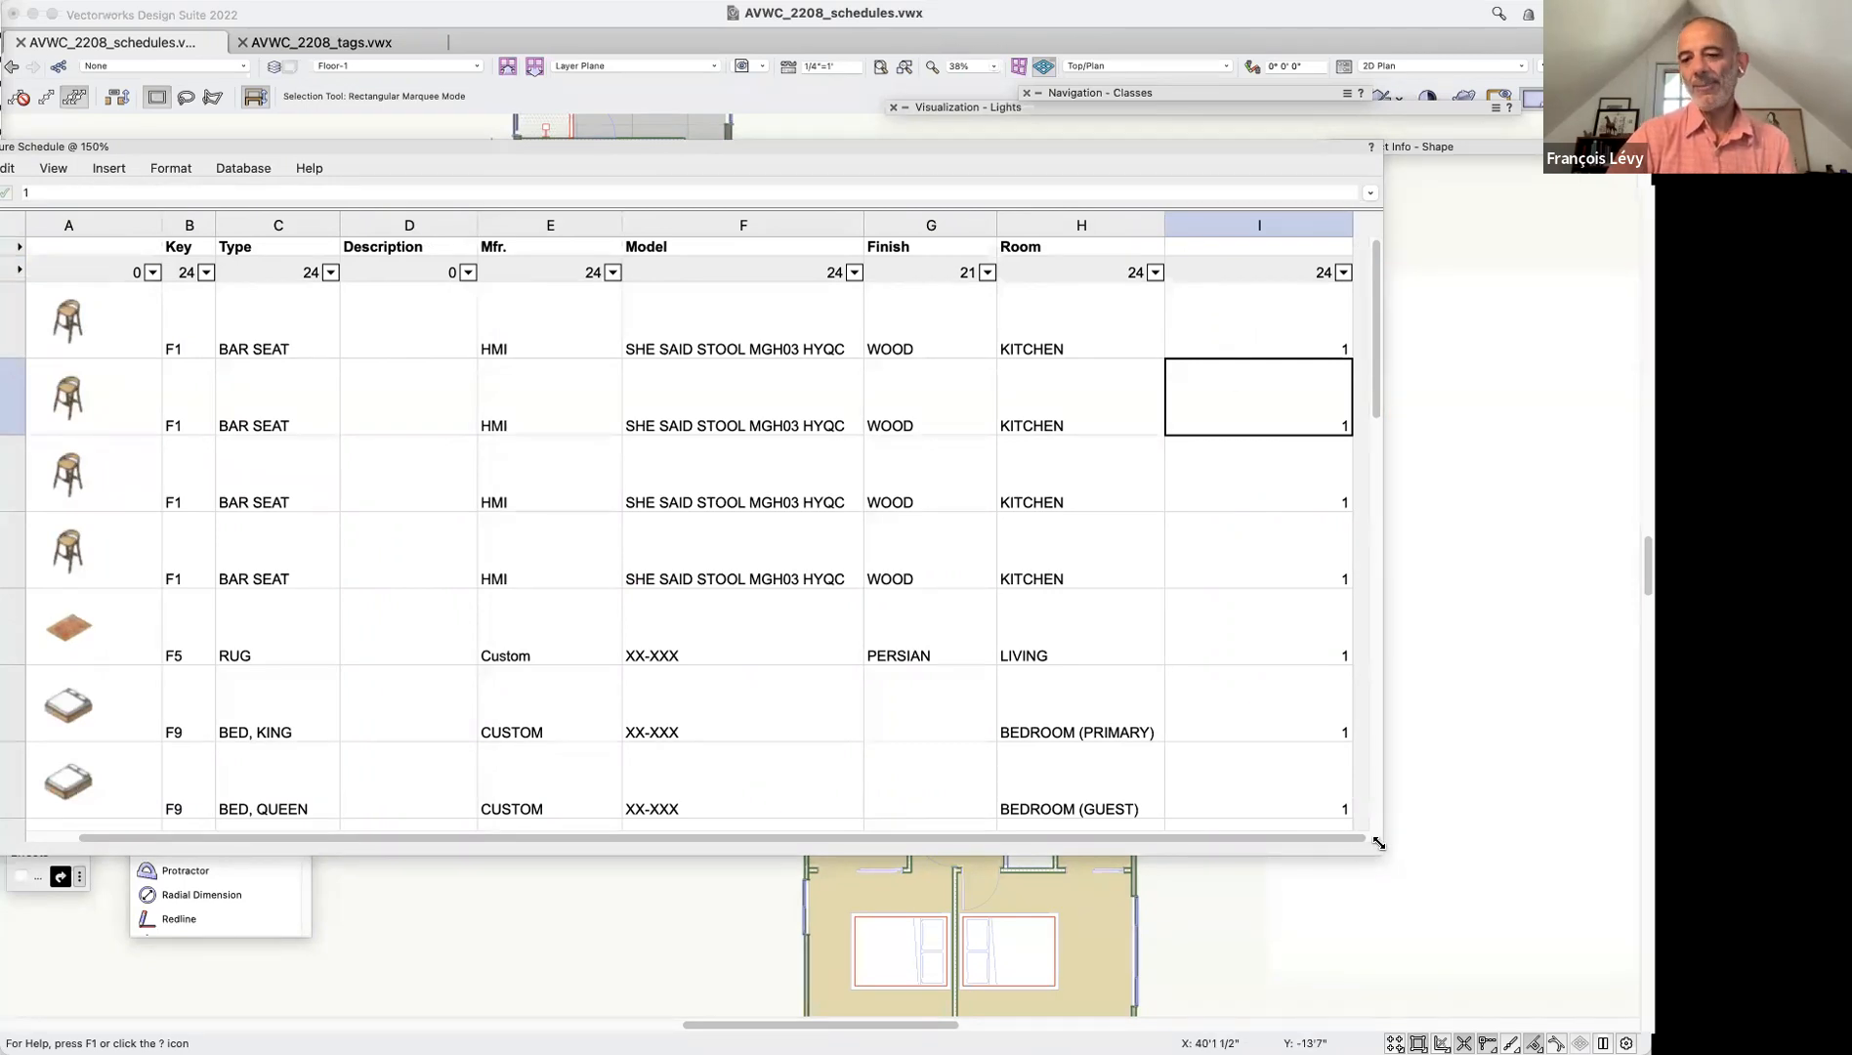
Narrow count column I and set the horizontal alignment of its cells to Center
drag(1379, 850, 1542, 904)
click(1269, 223)
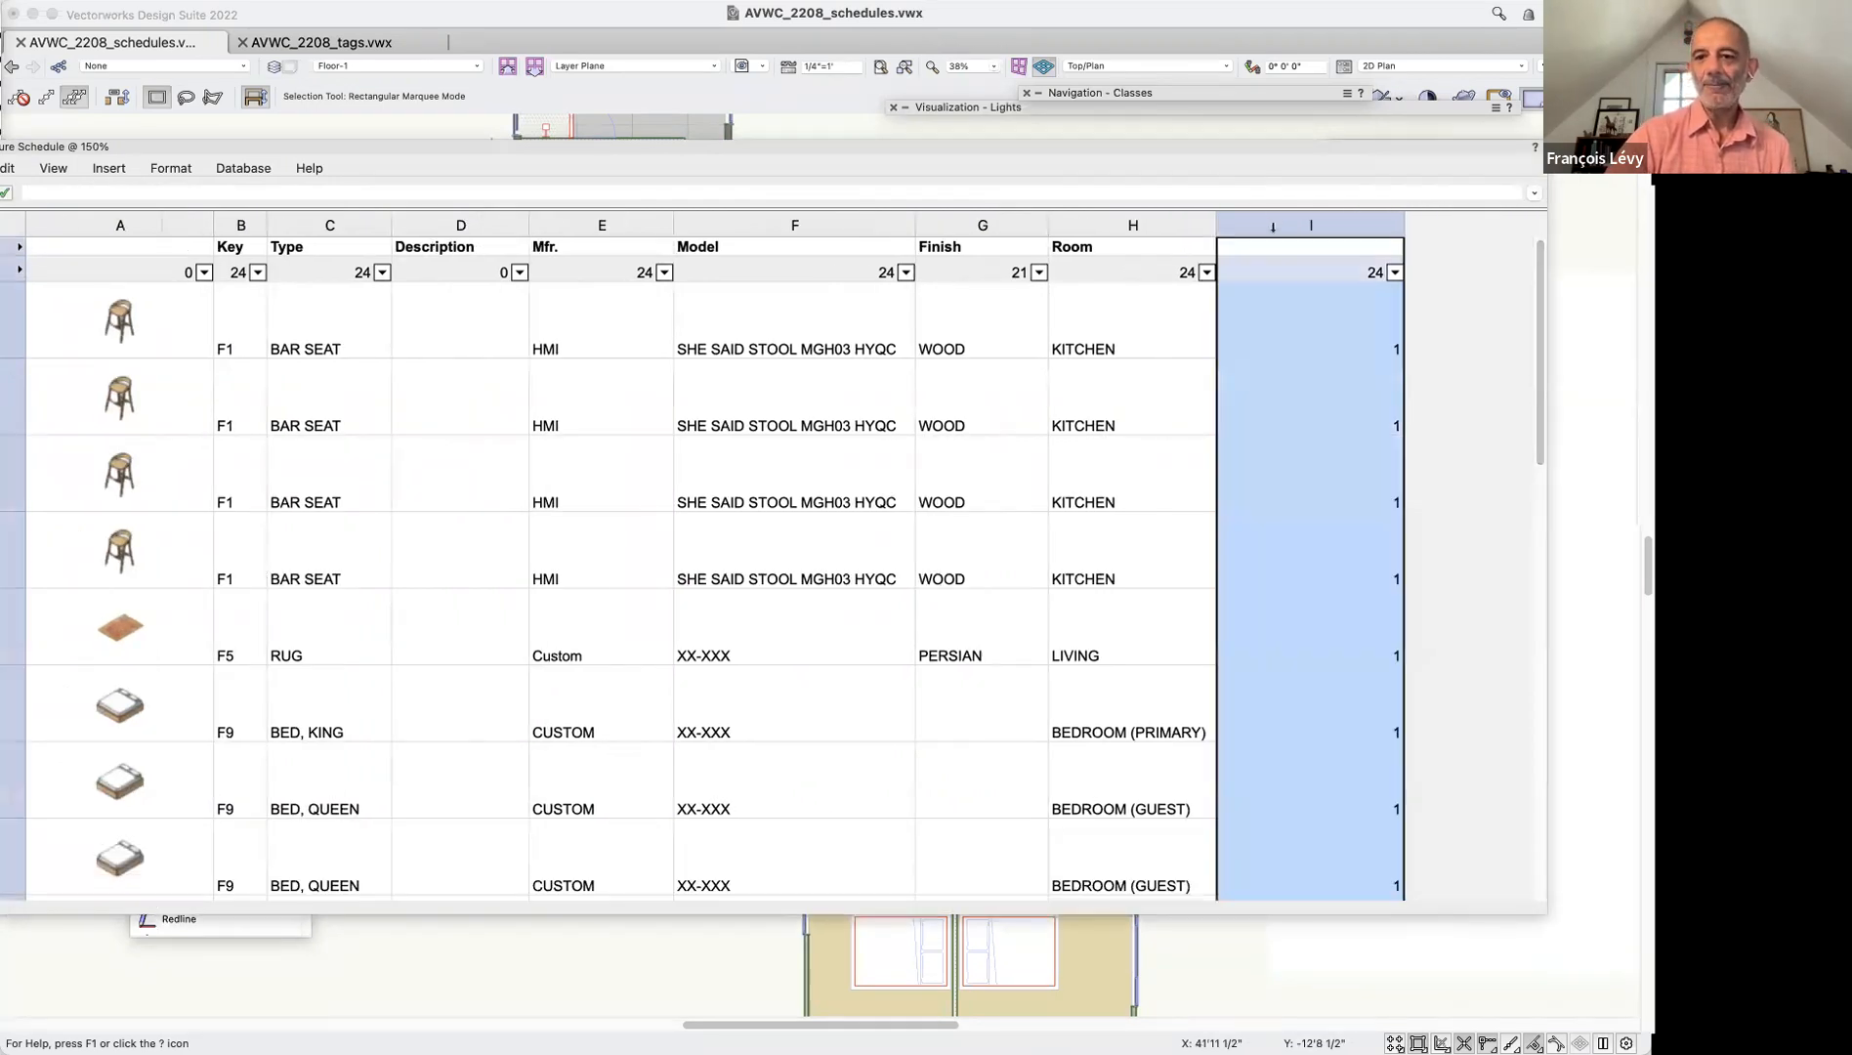
drag(1402, 228, 1324, 227)
right_click(1247, 227)
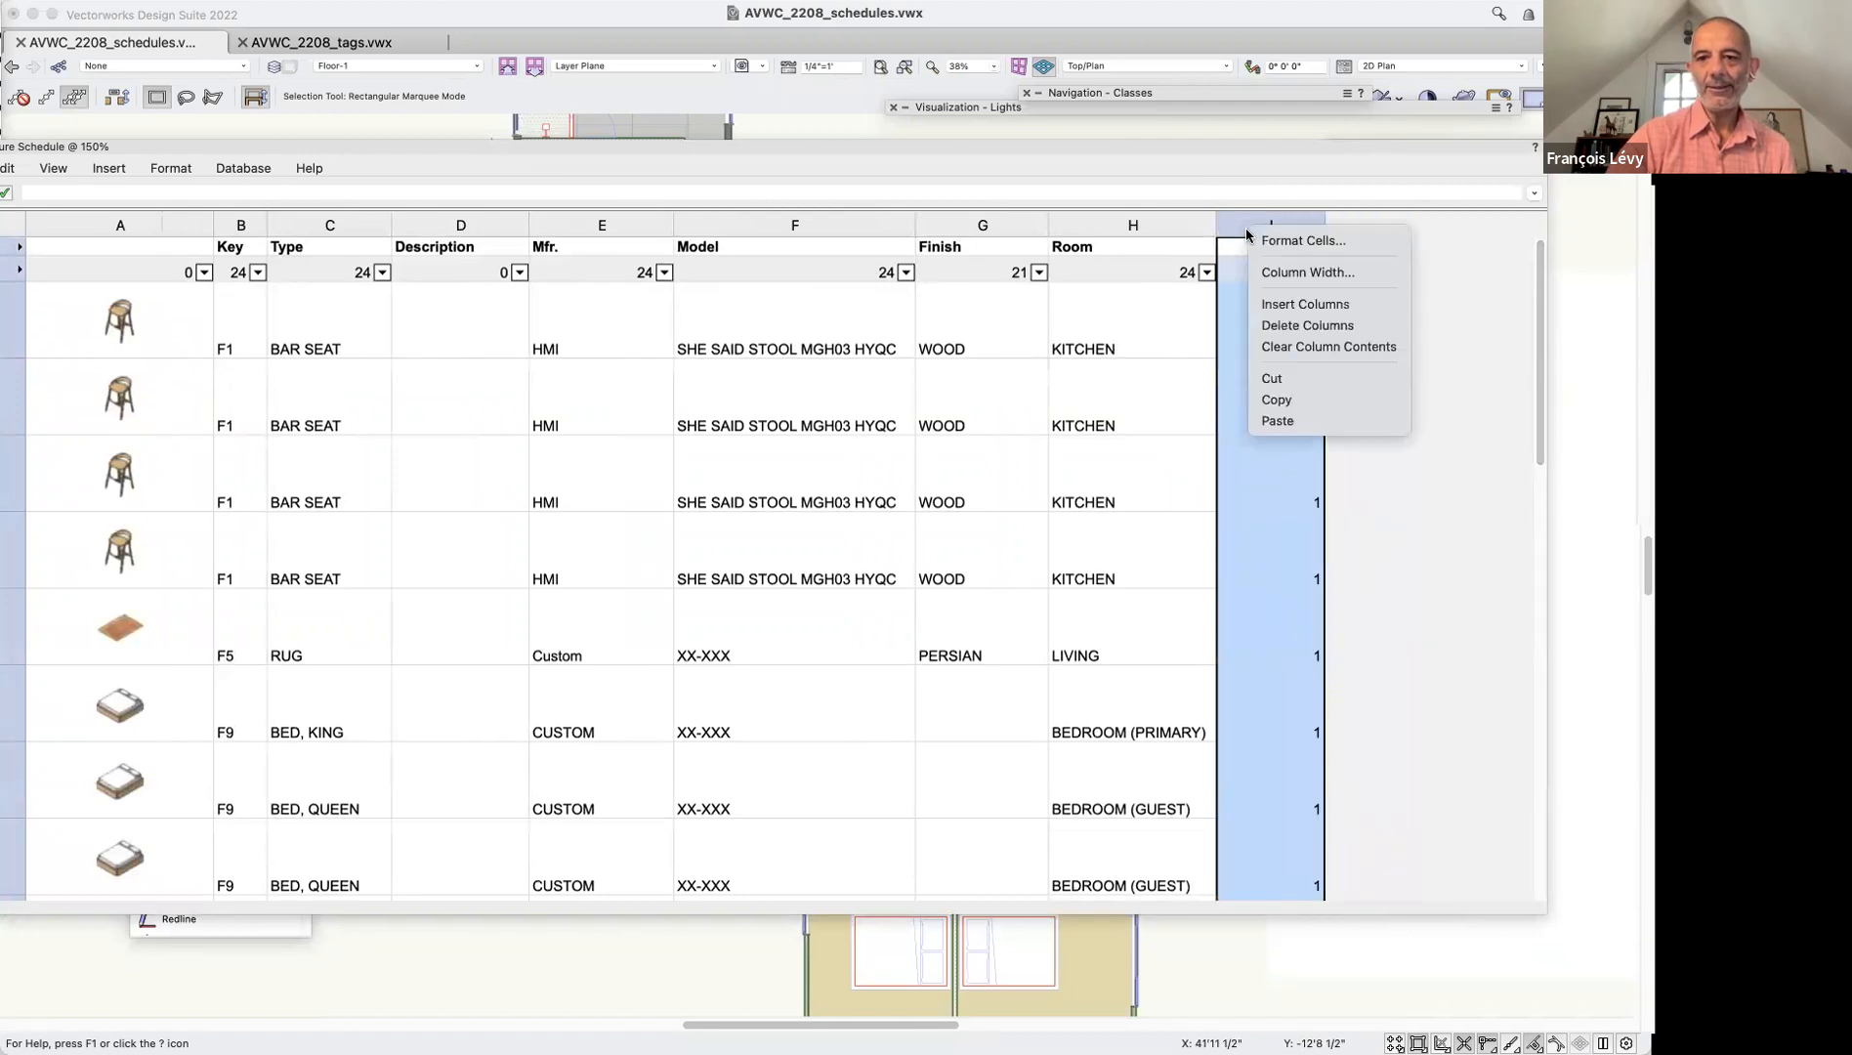
click(1263, 244)
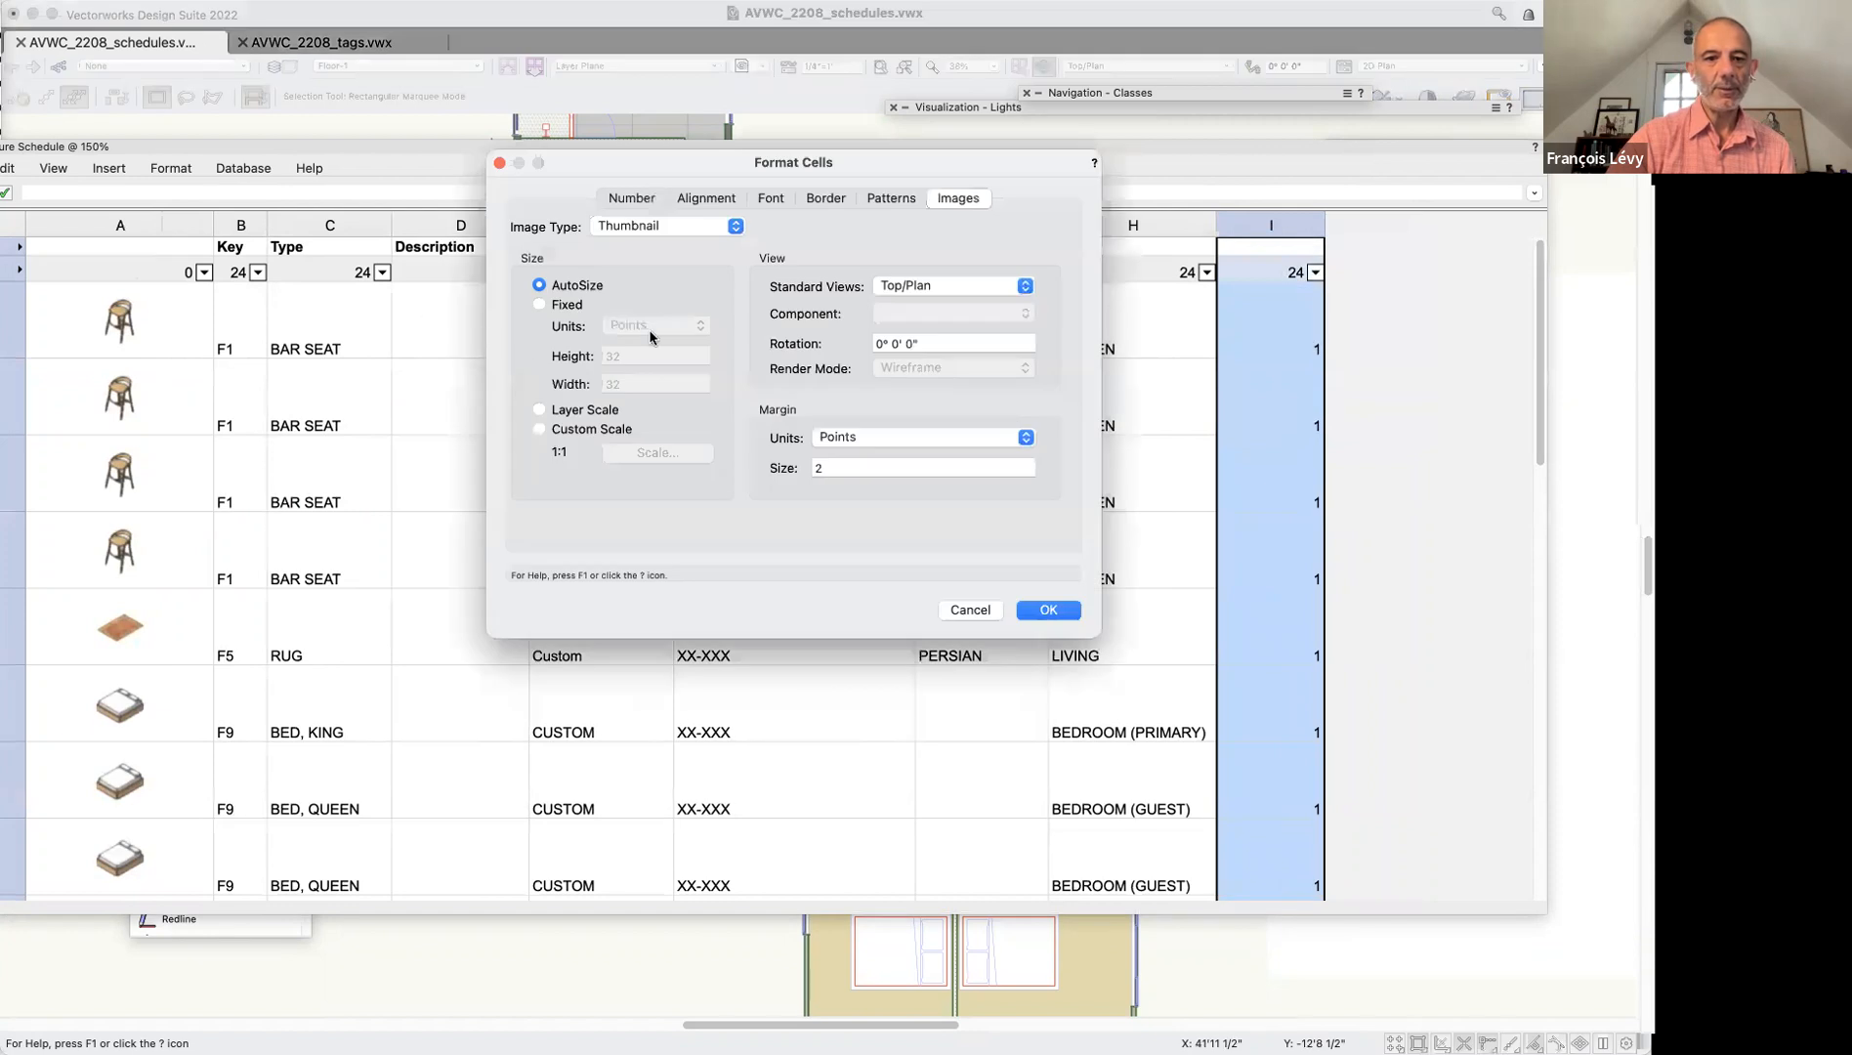
click(690, 200)
click(630, 256)
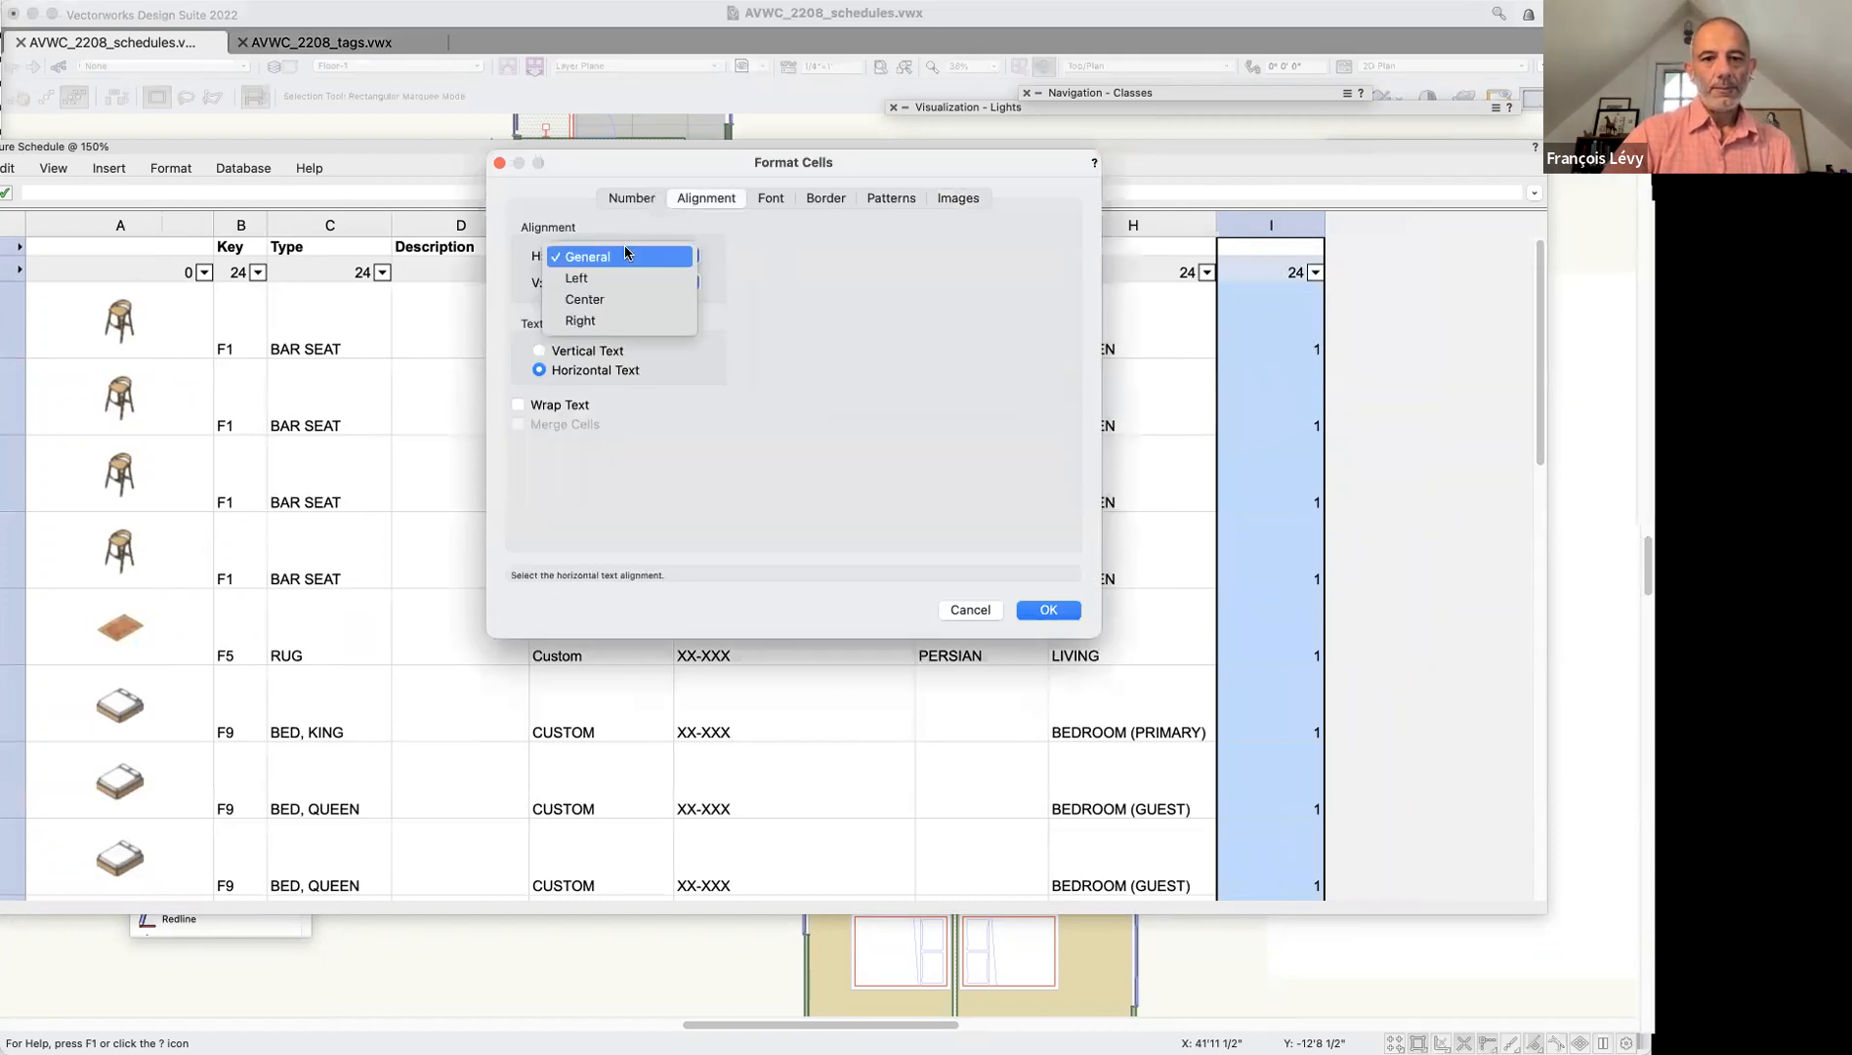
click(622, 299)
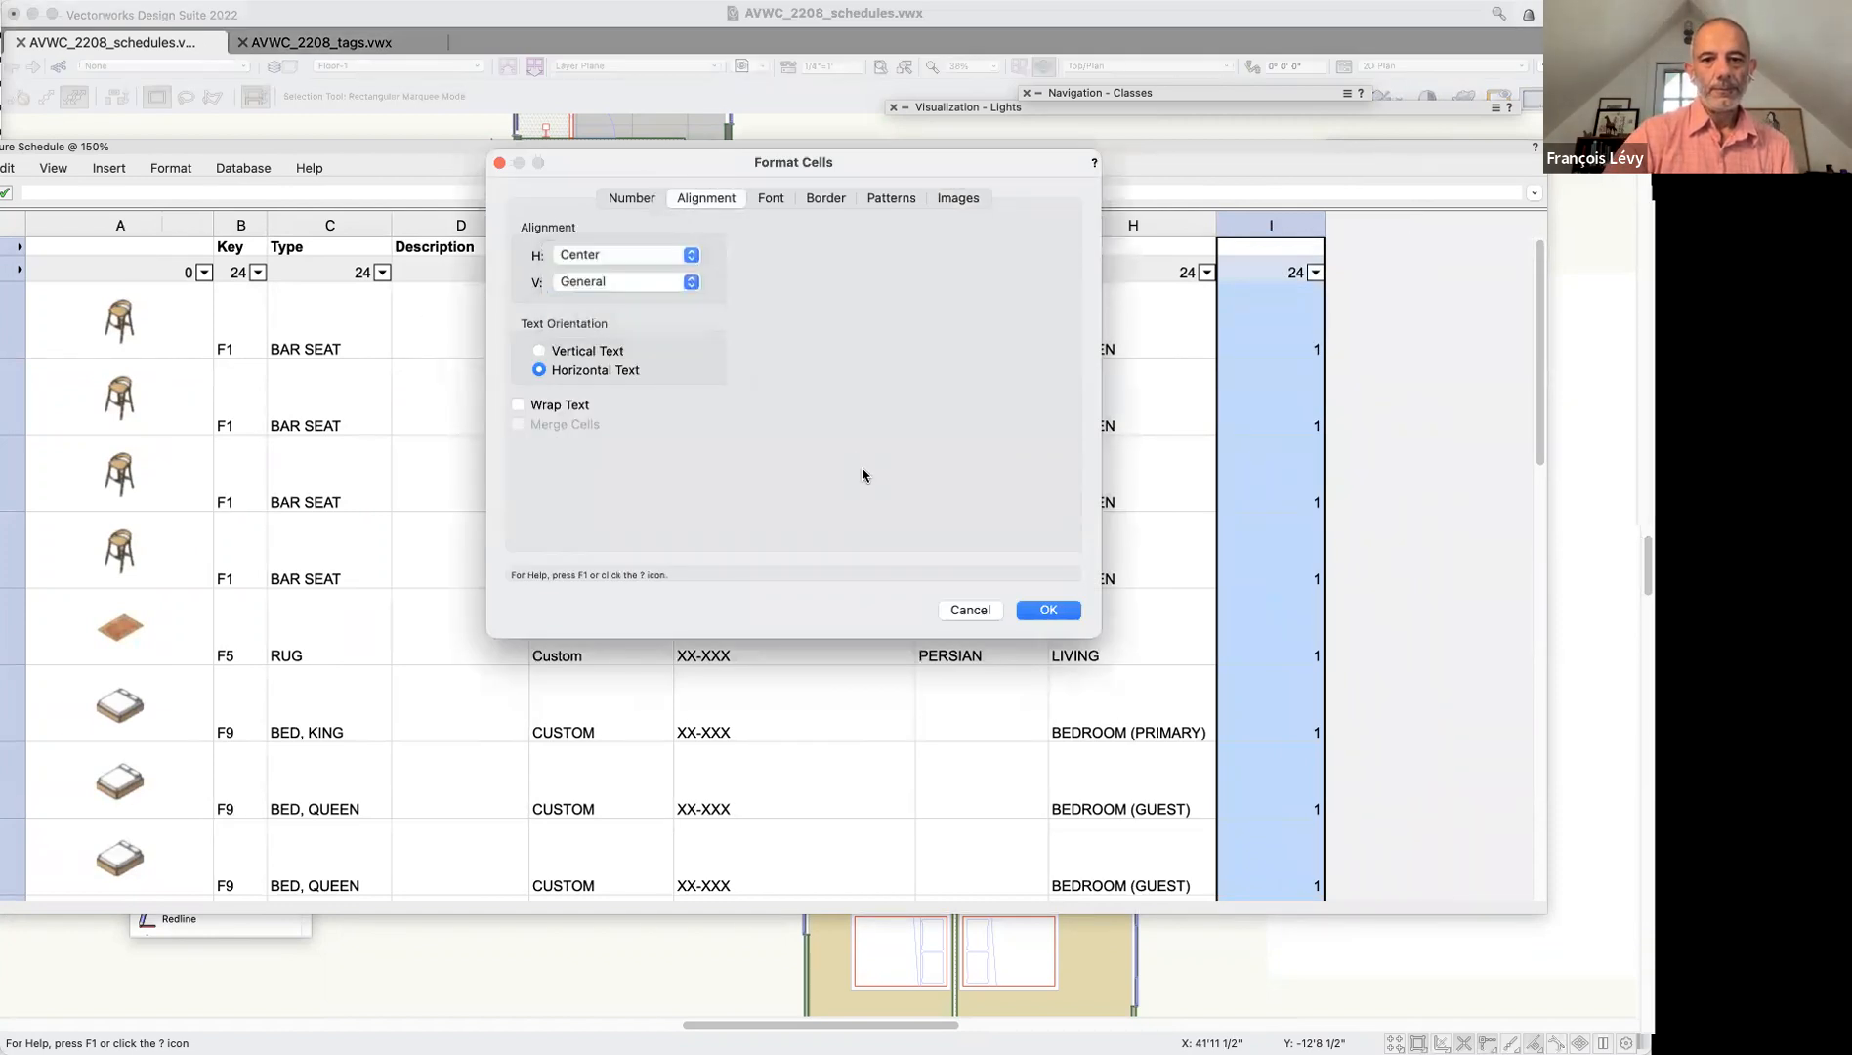
click(1061, 611)
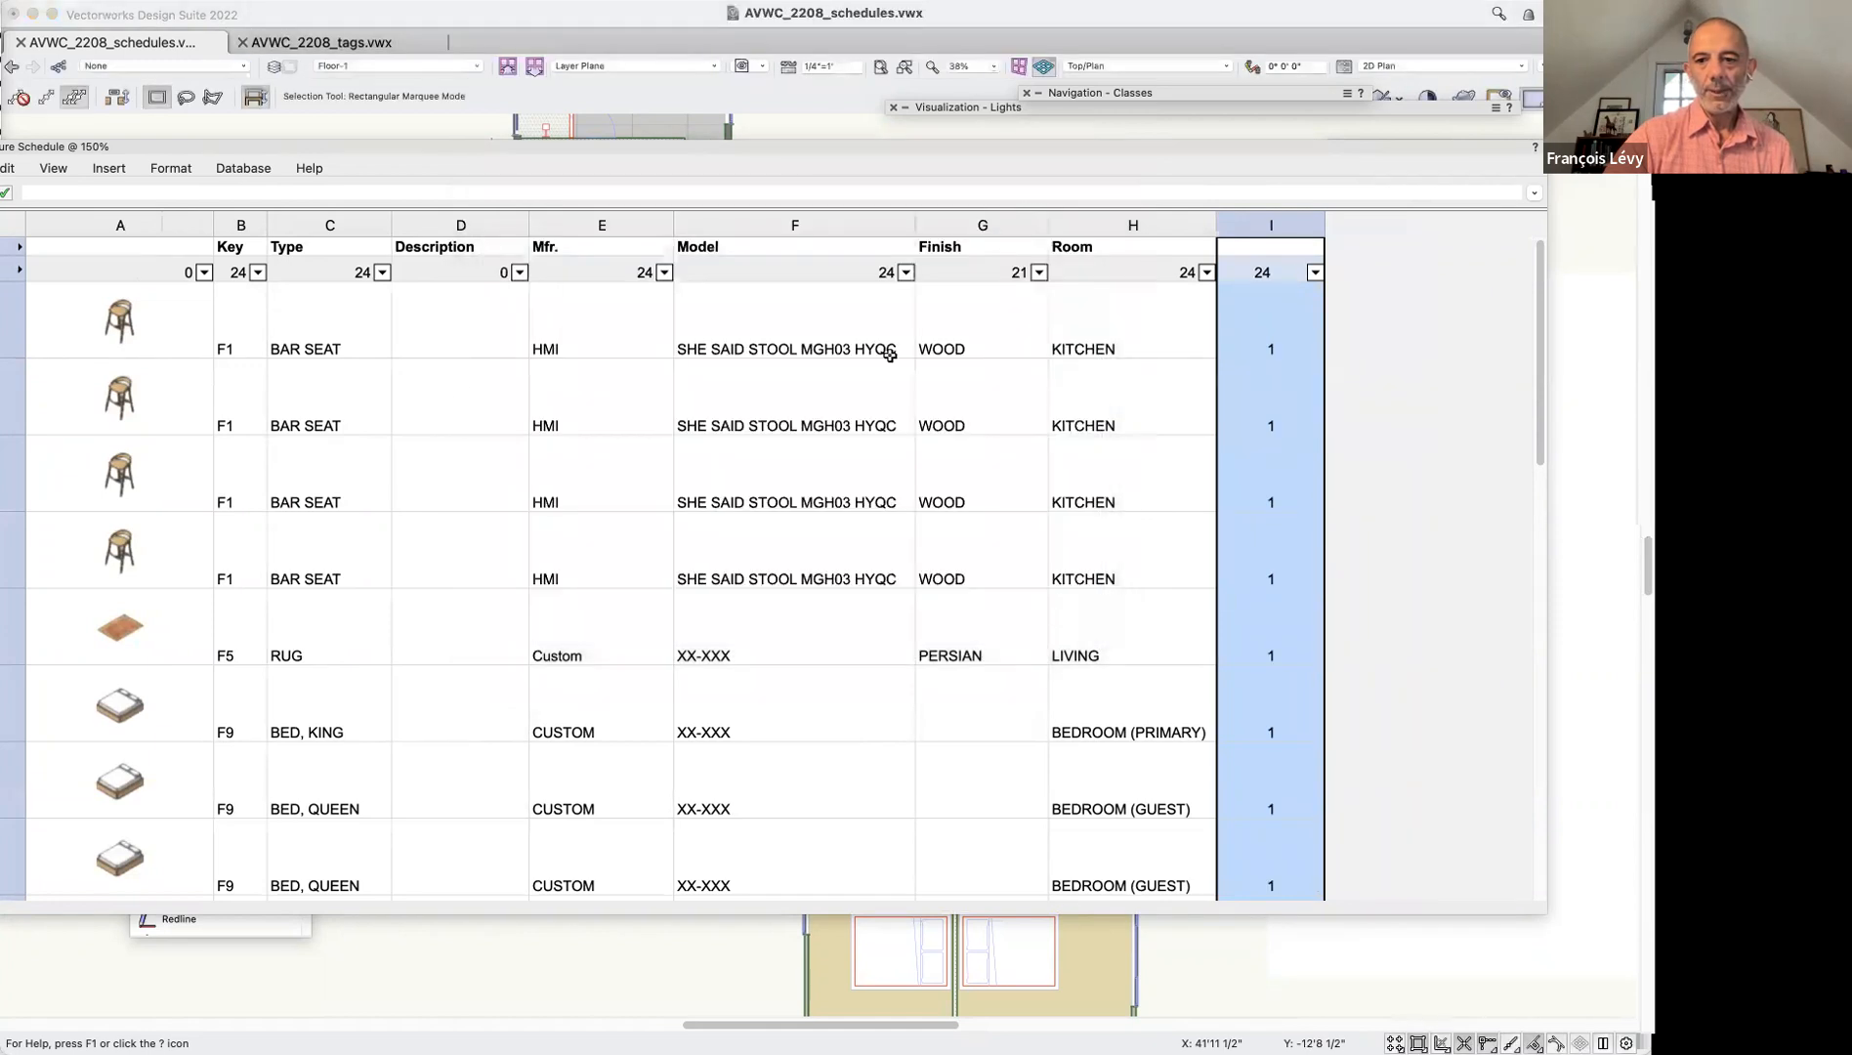
Summarize the schedule's items by the image column and by the Key column
click(156, 273)
right_click(203, 280)
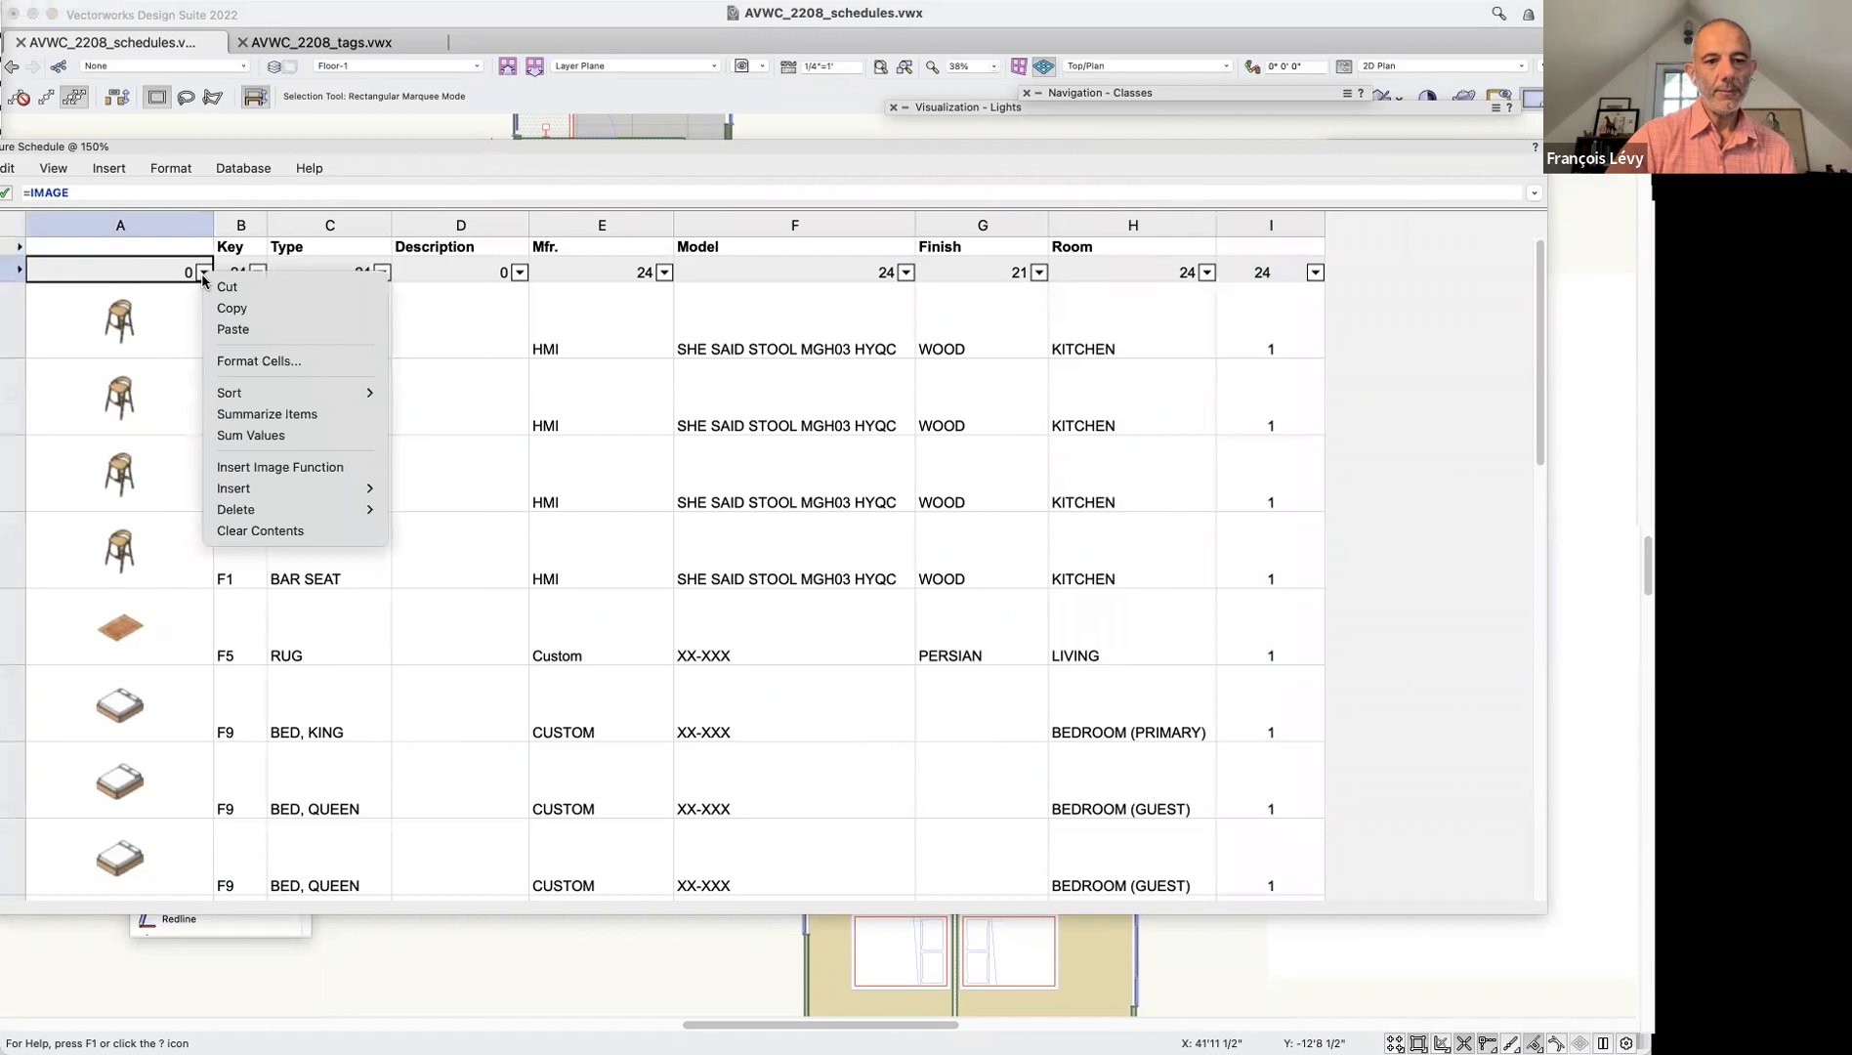
click(248, 417)
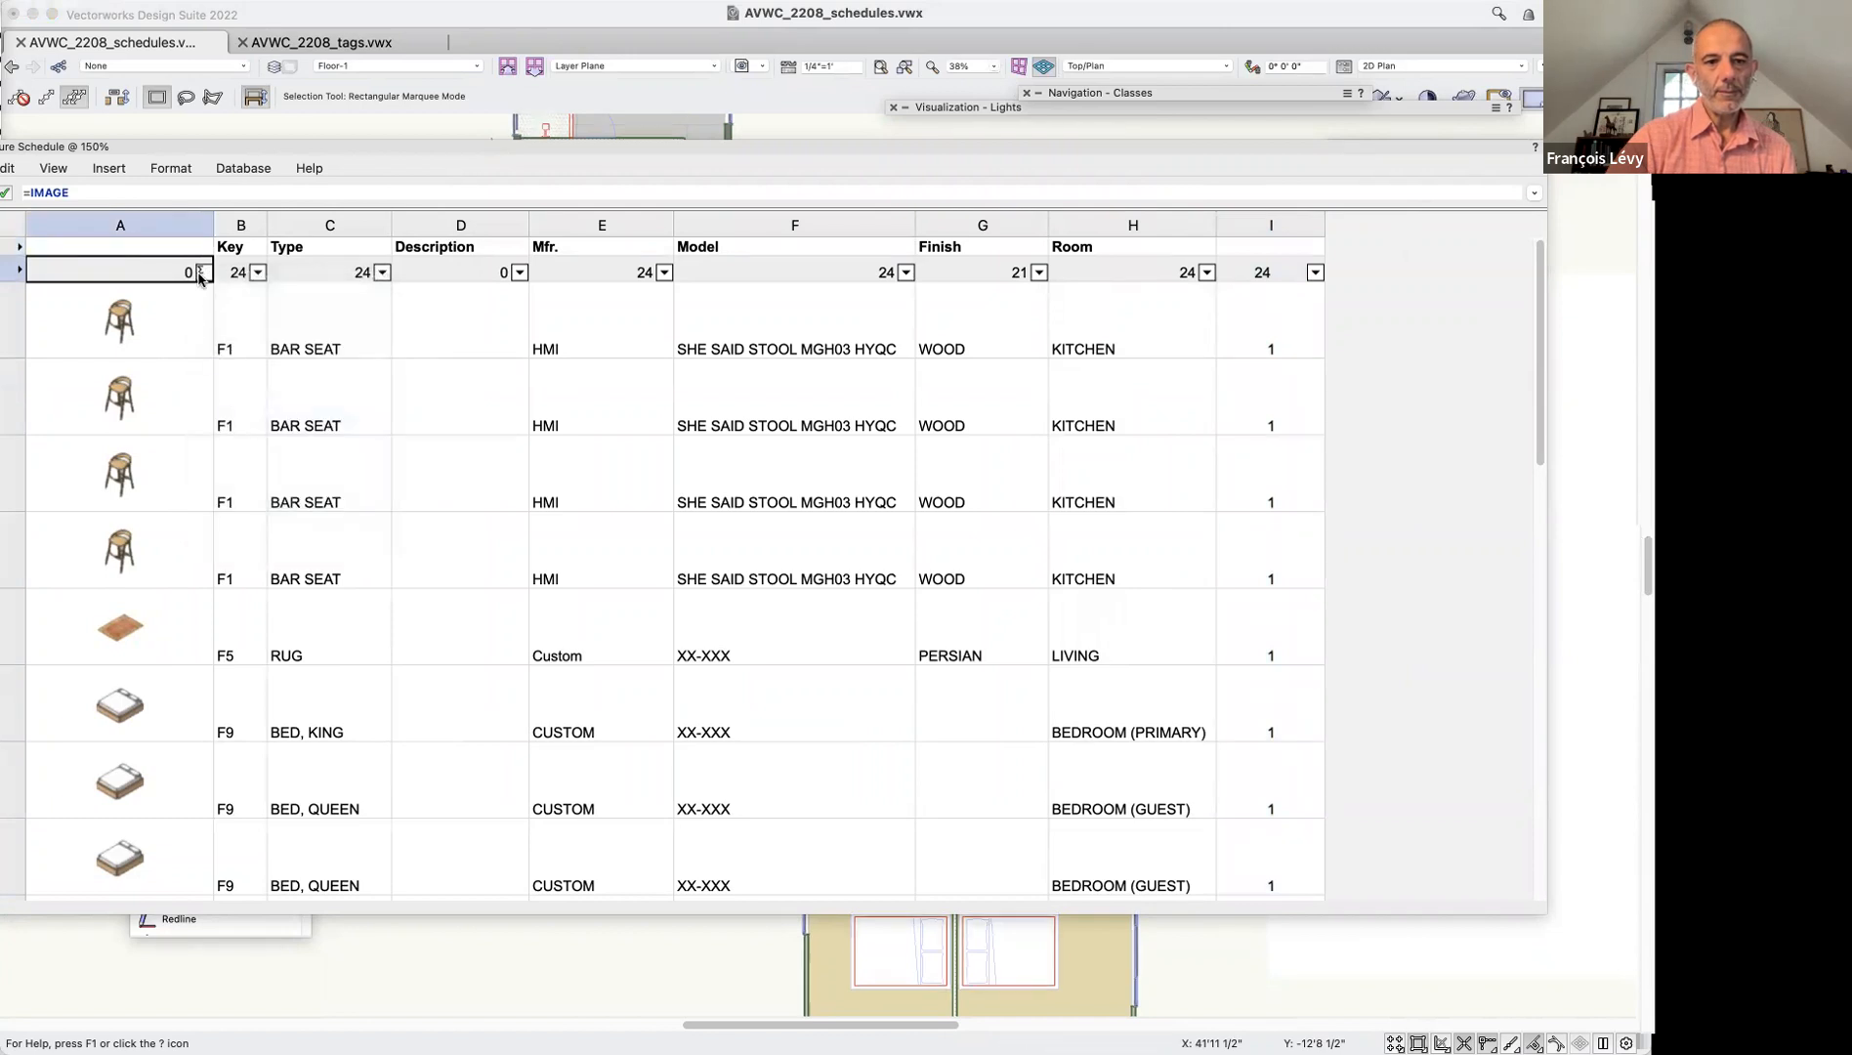
click(258, 274)
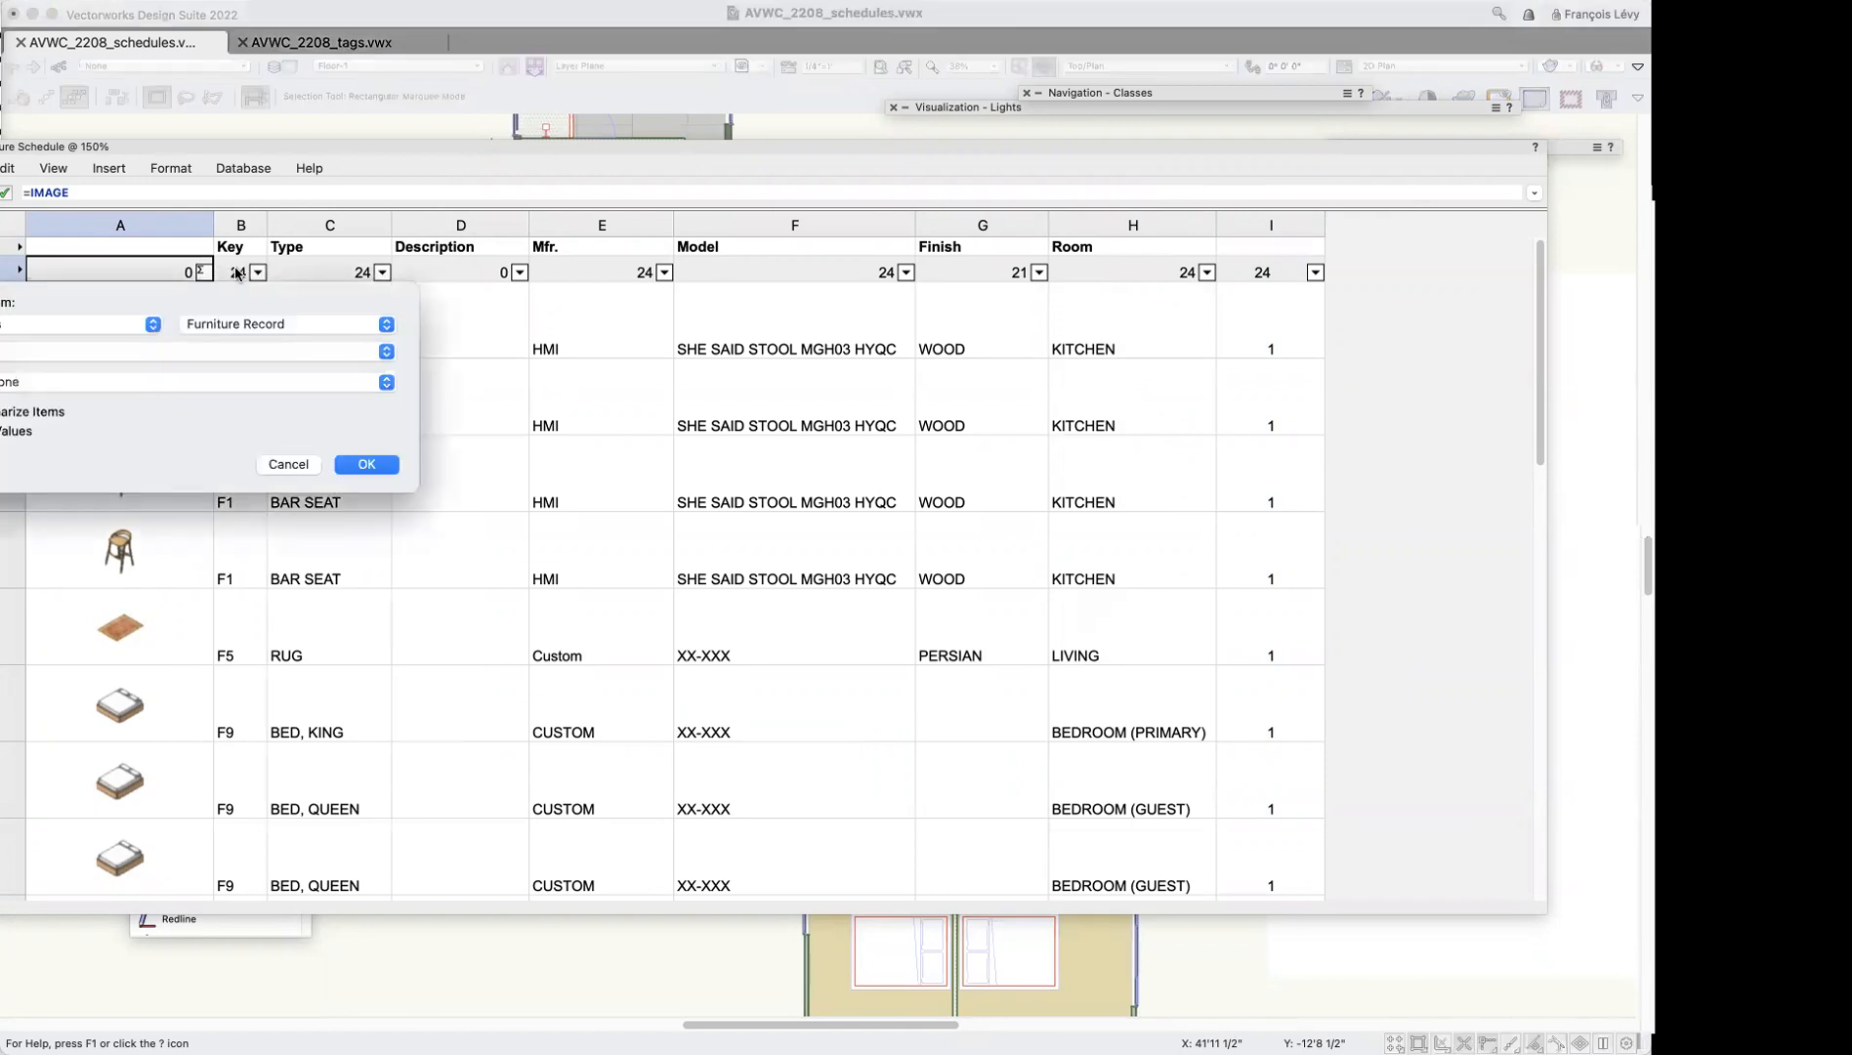
click(296, 466)
right_click(252, 273)
click(287, 411)
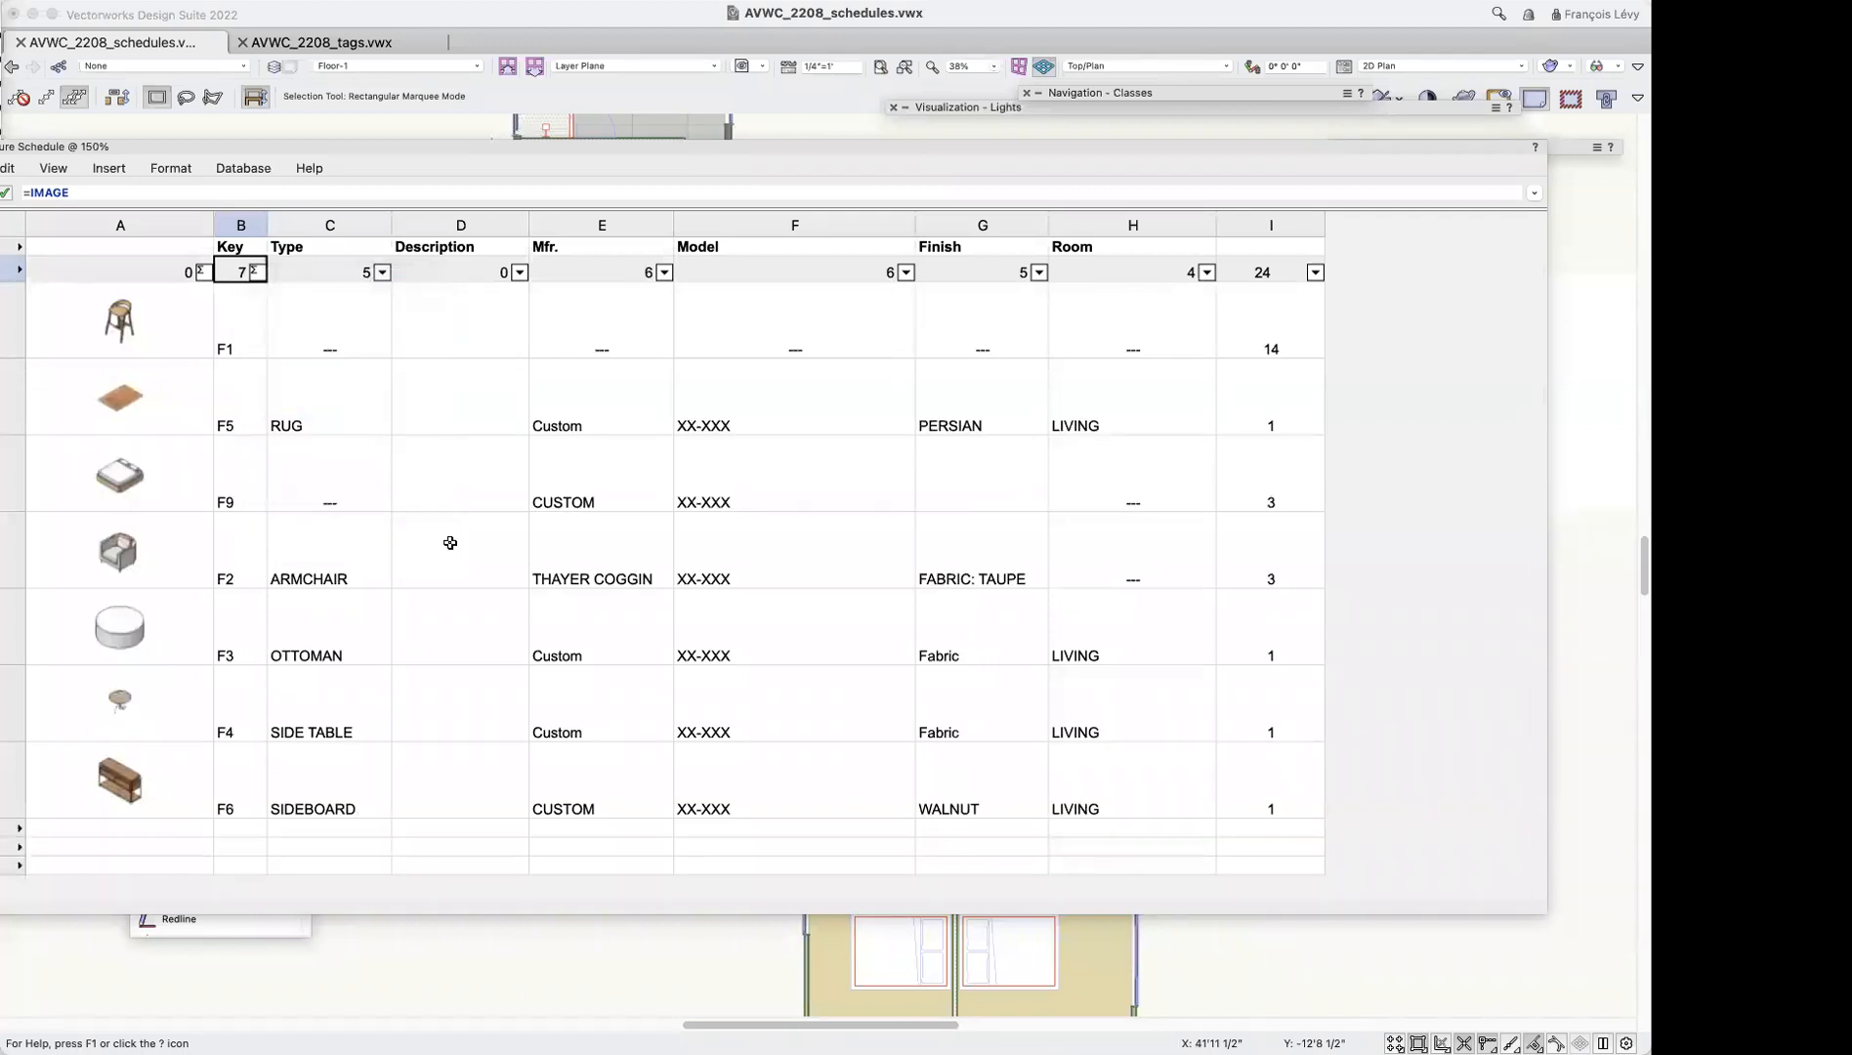
Summarize the schedule's items by the Type column as well
click(382, 274)
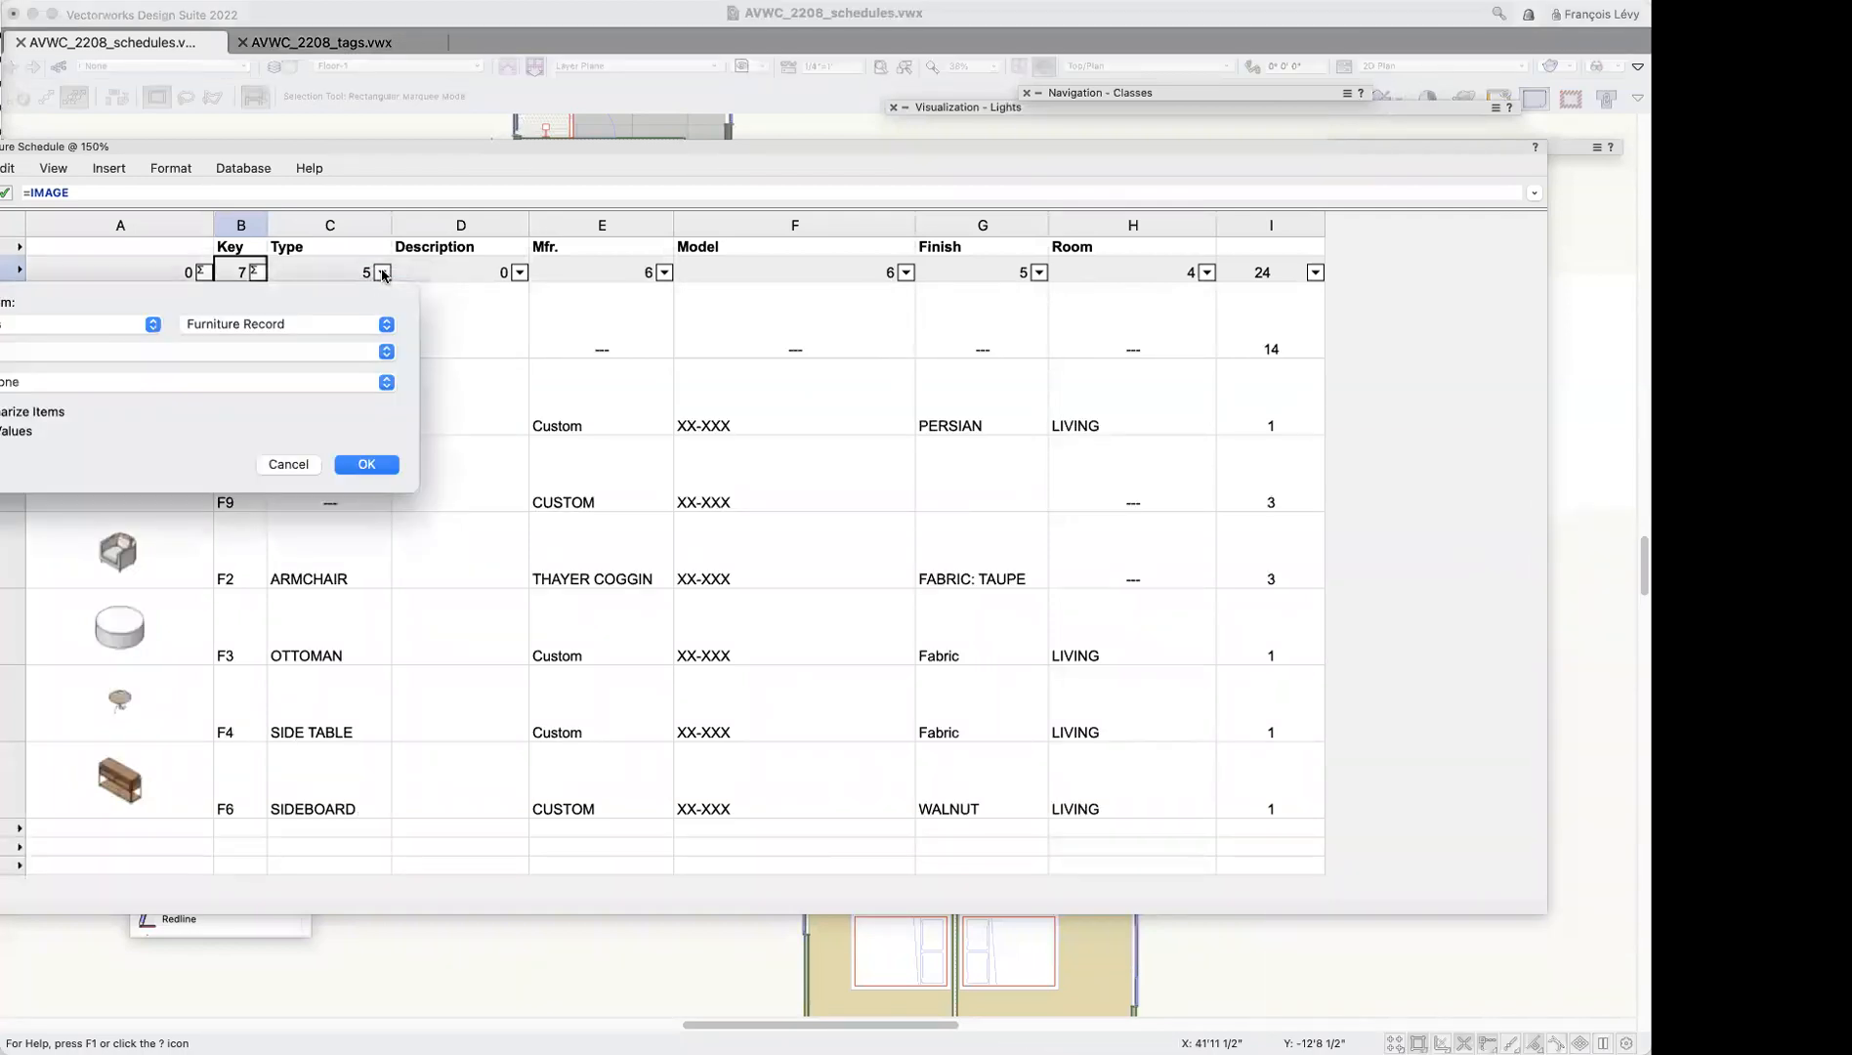
click(291, 464)
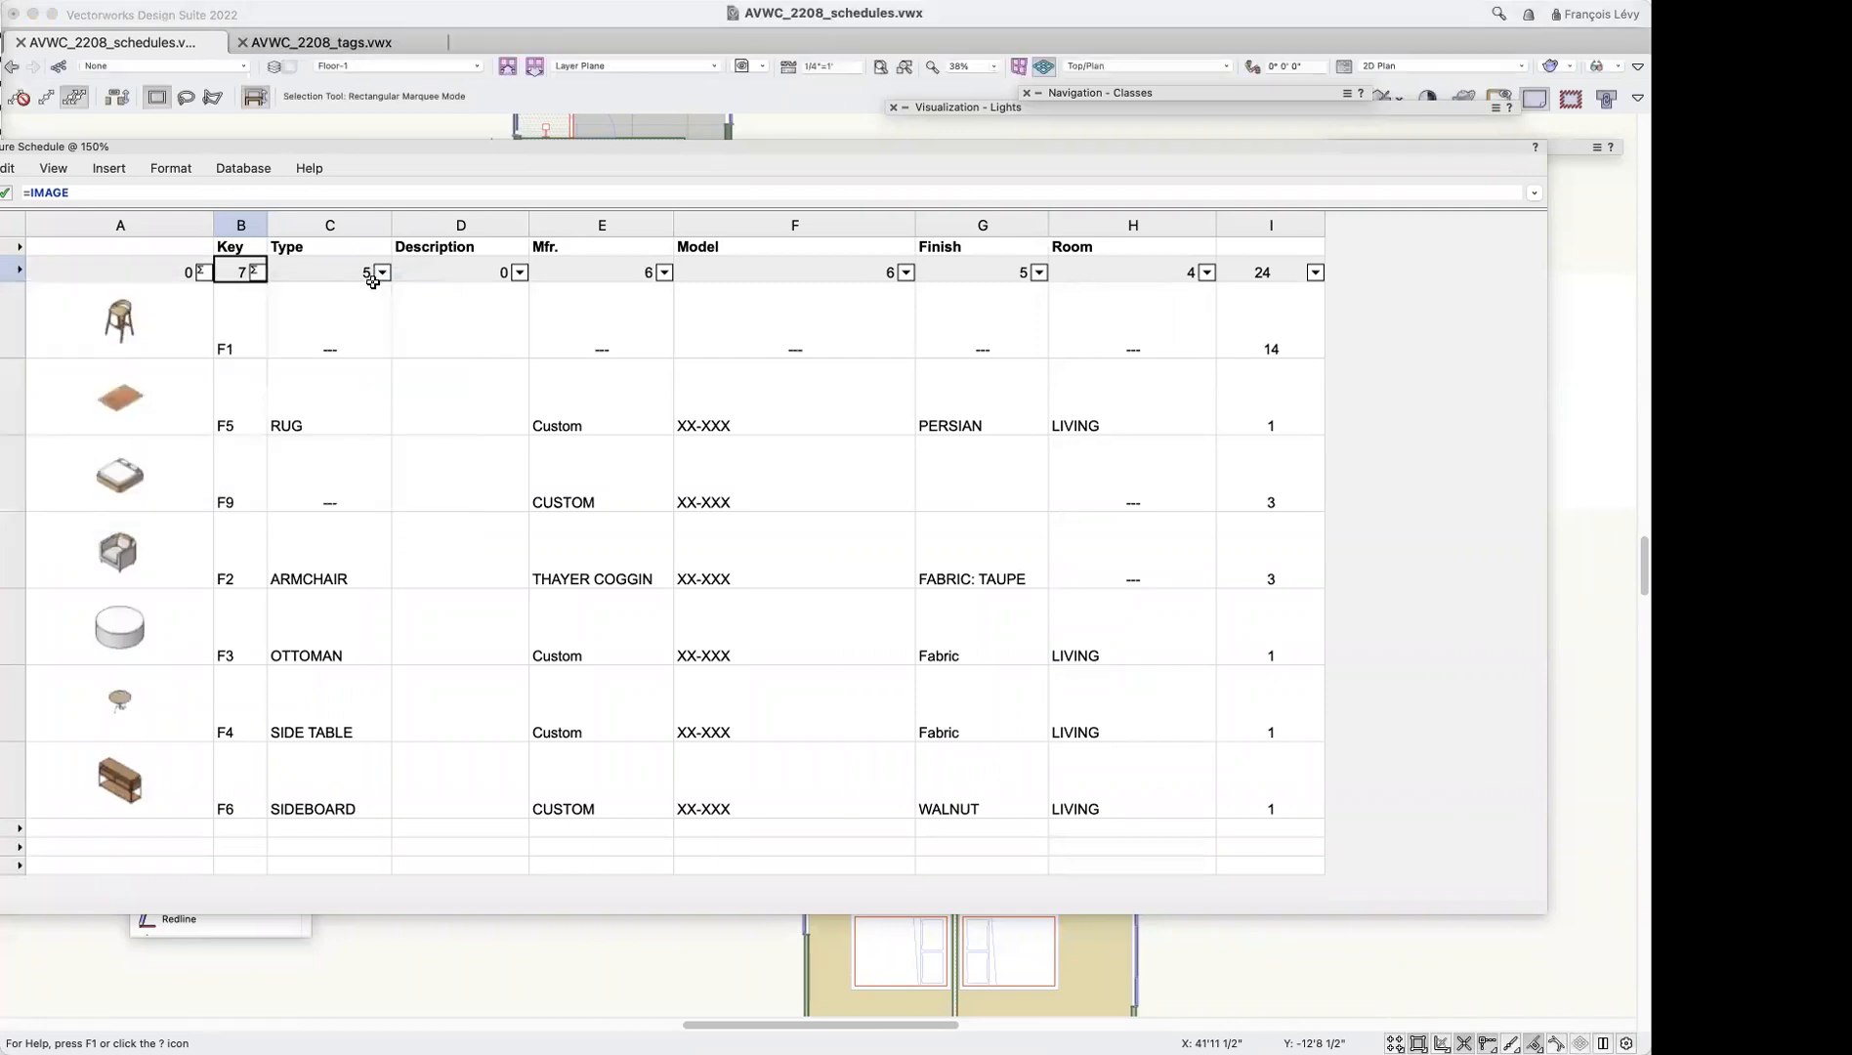
click(321, 322)
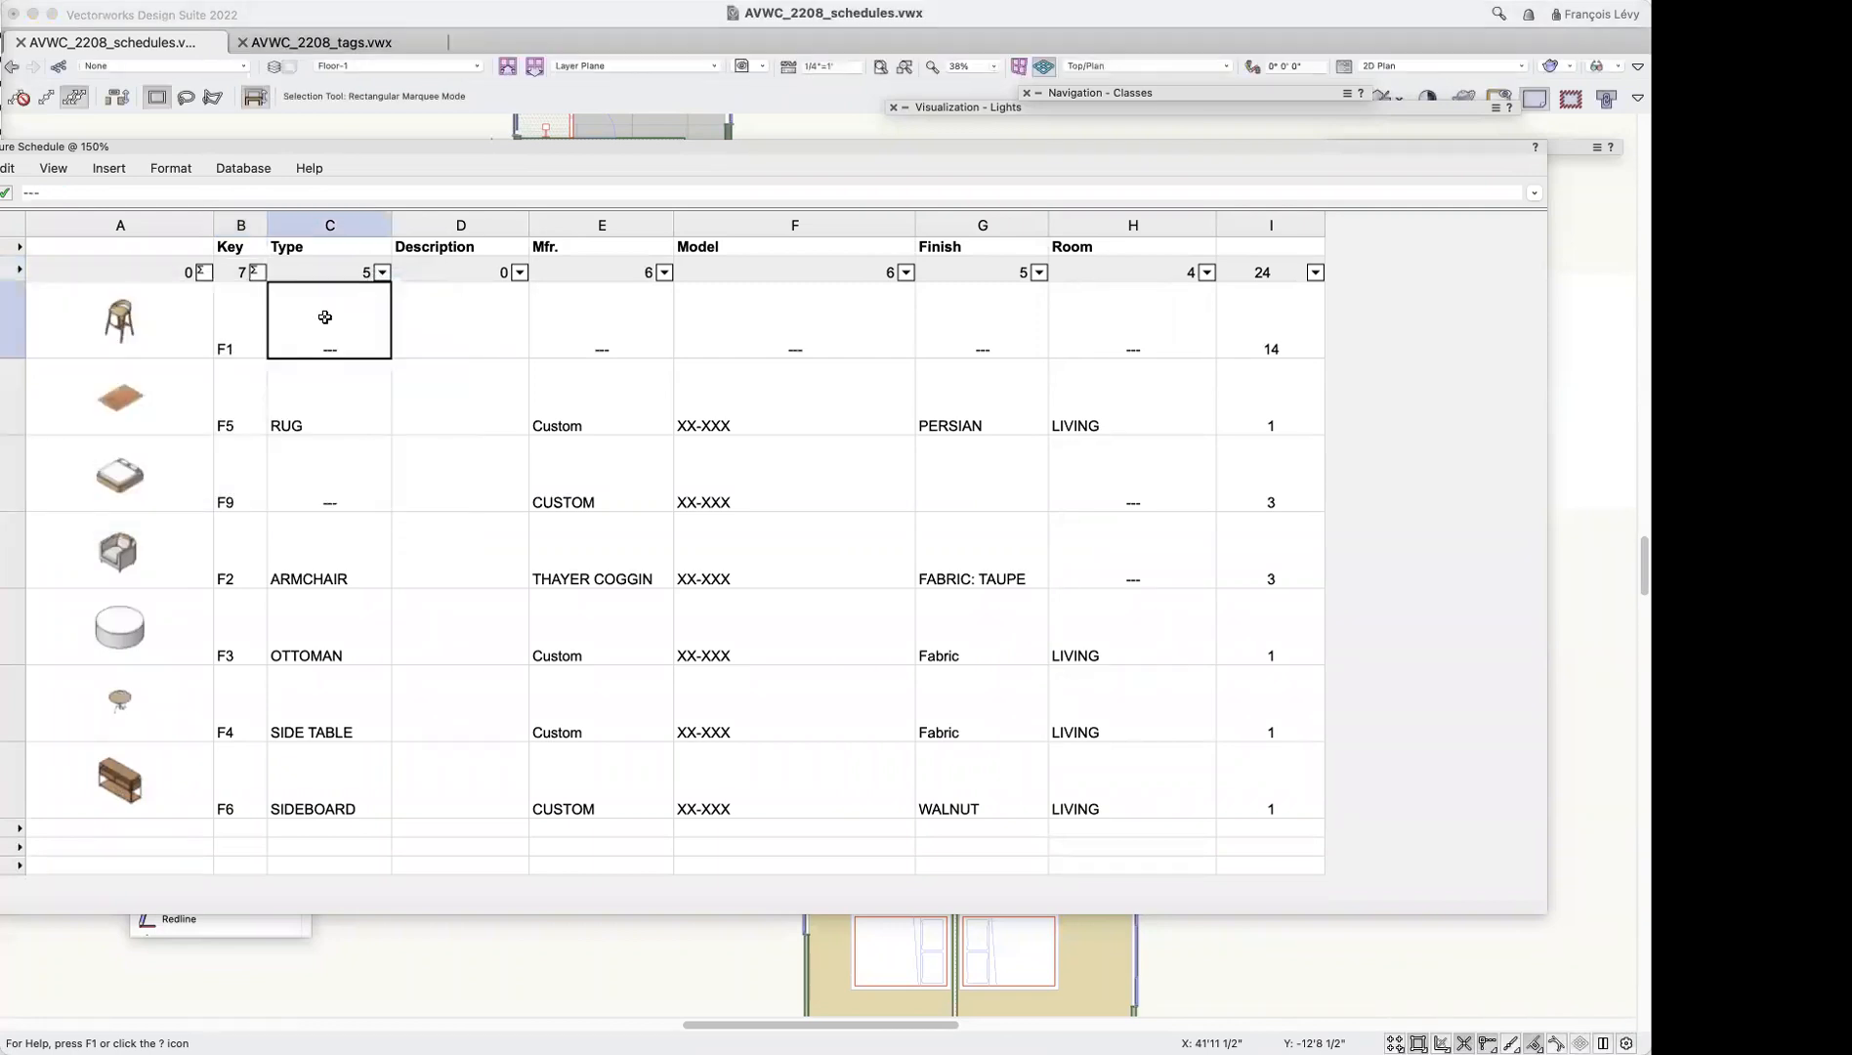
click(334, 262)
right_click(363, 271)
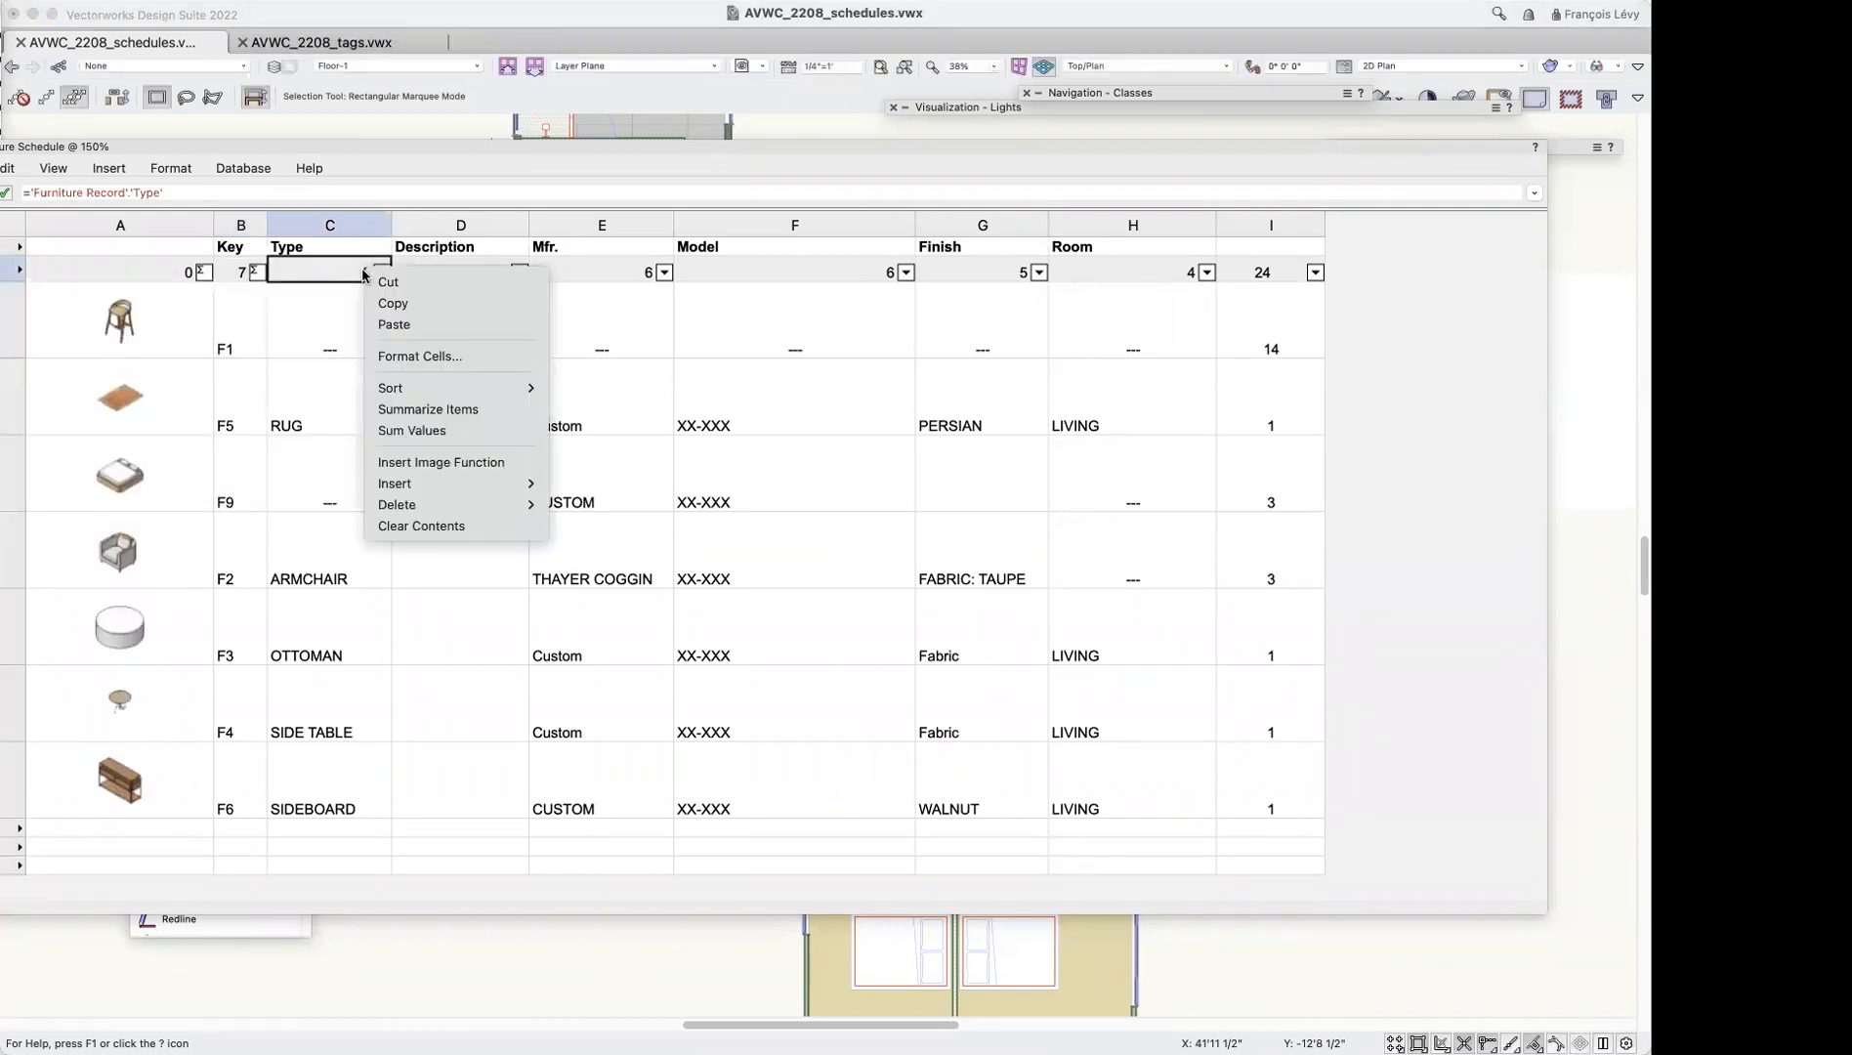
click(421, 413)
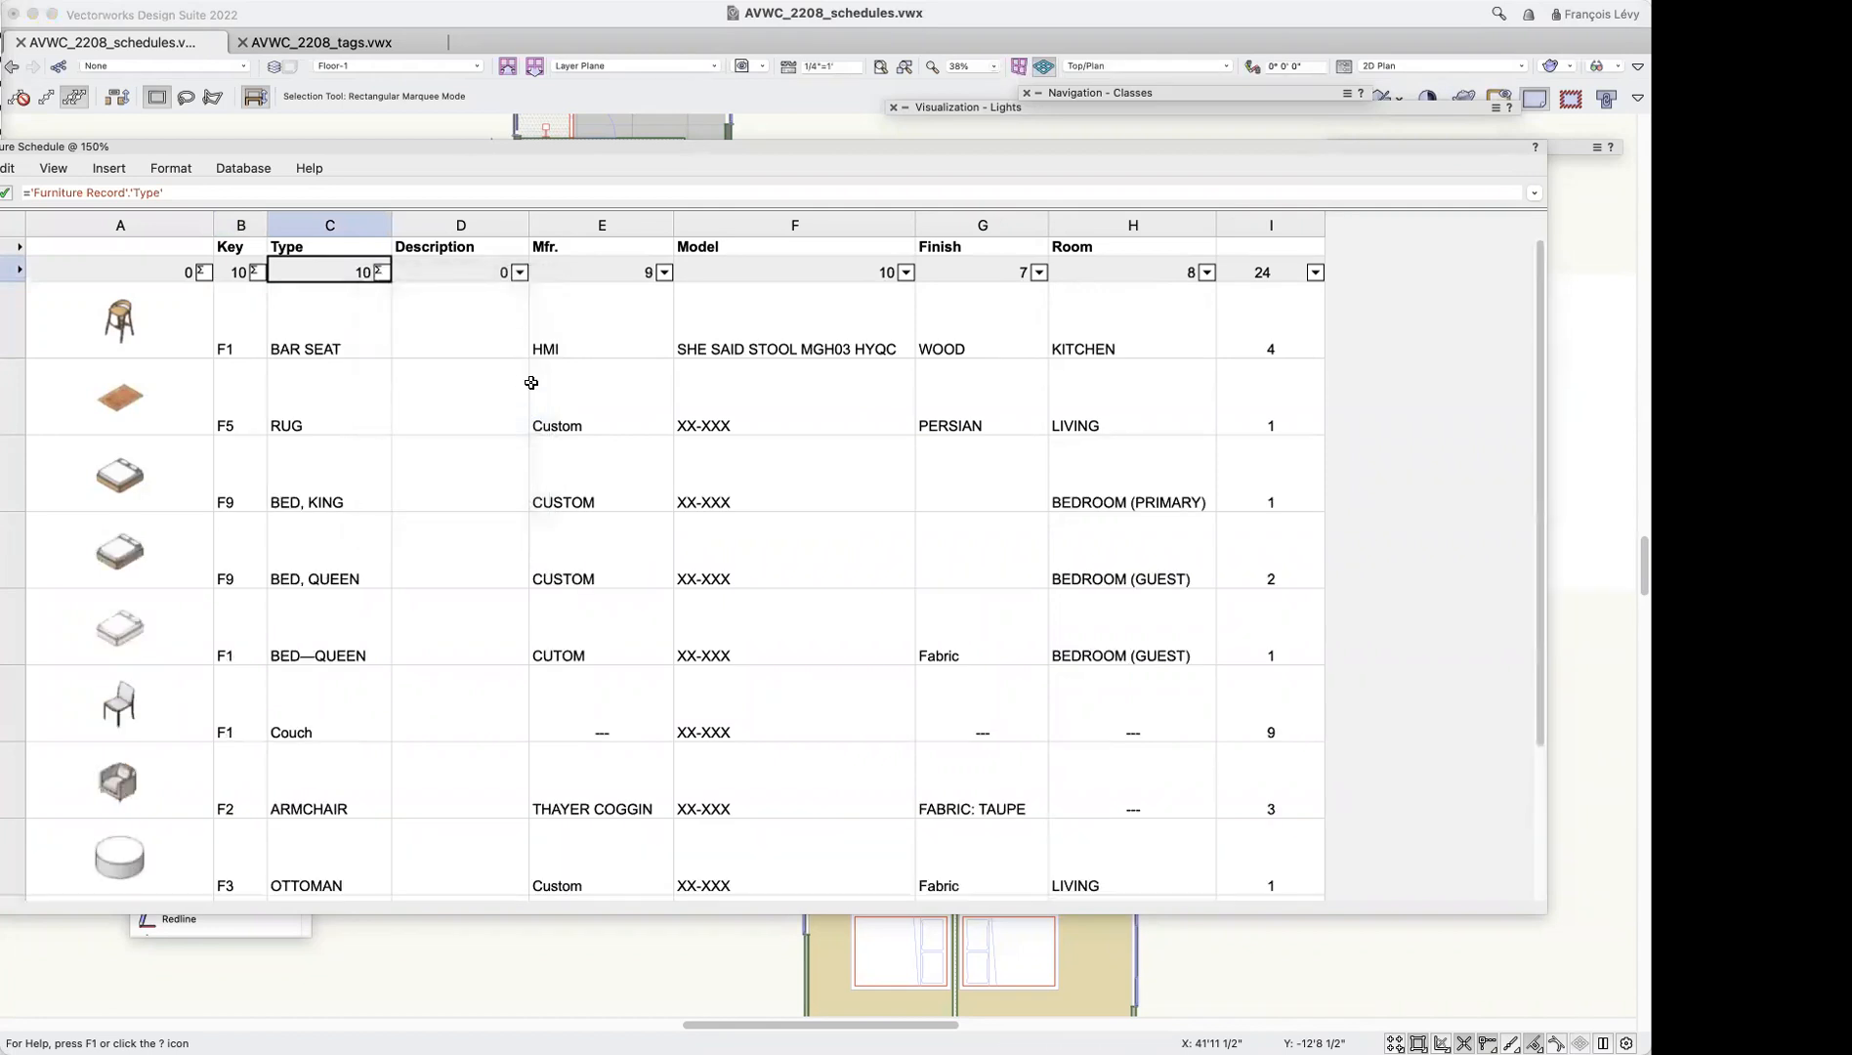
Add the Description column to the columns by which the schedule's items are summarized
click(488, 270)
right_click(489, 269)
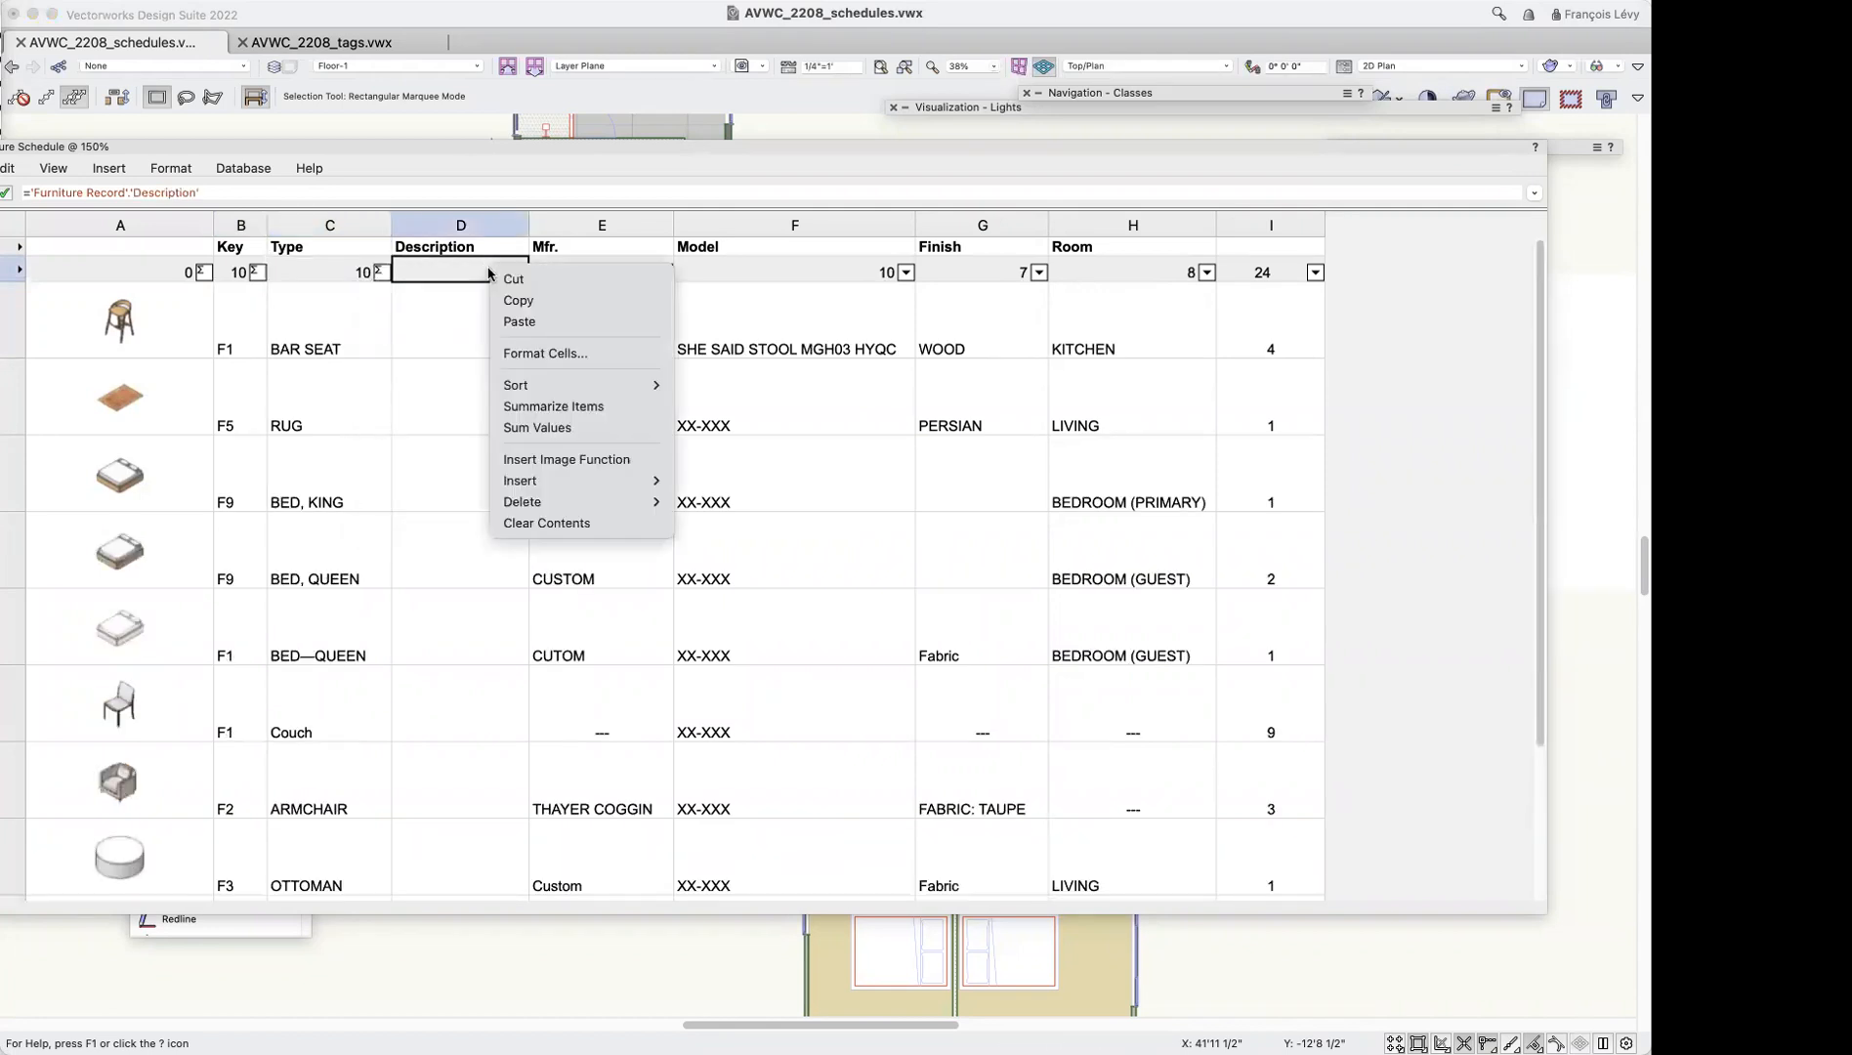
click(538, 405)
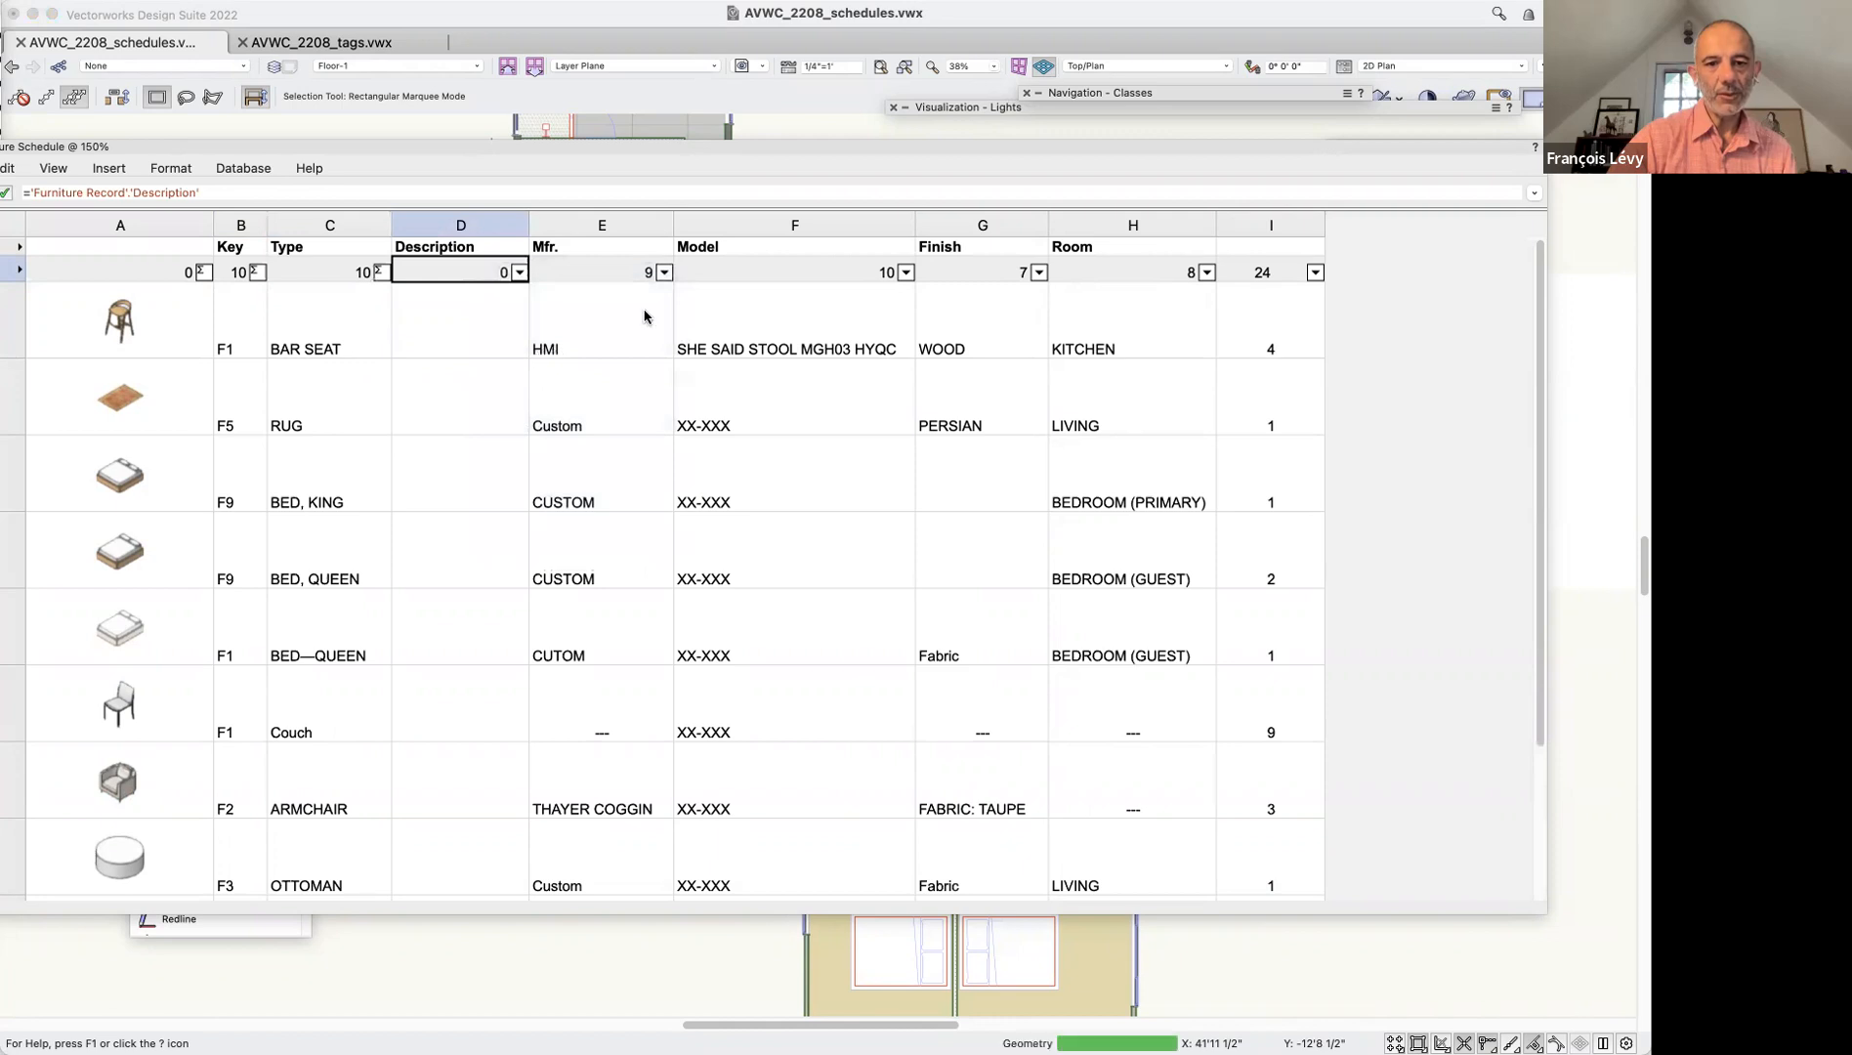
click(619, 272)
right_click(619, 273)
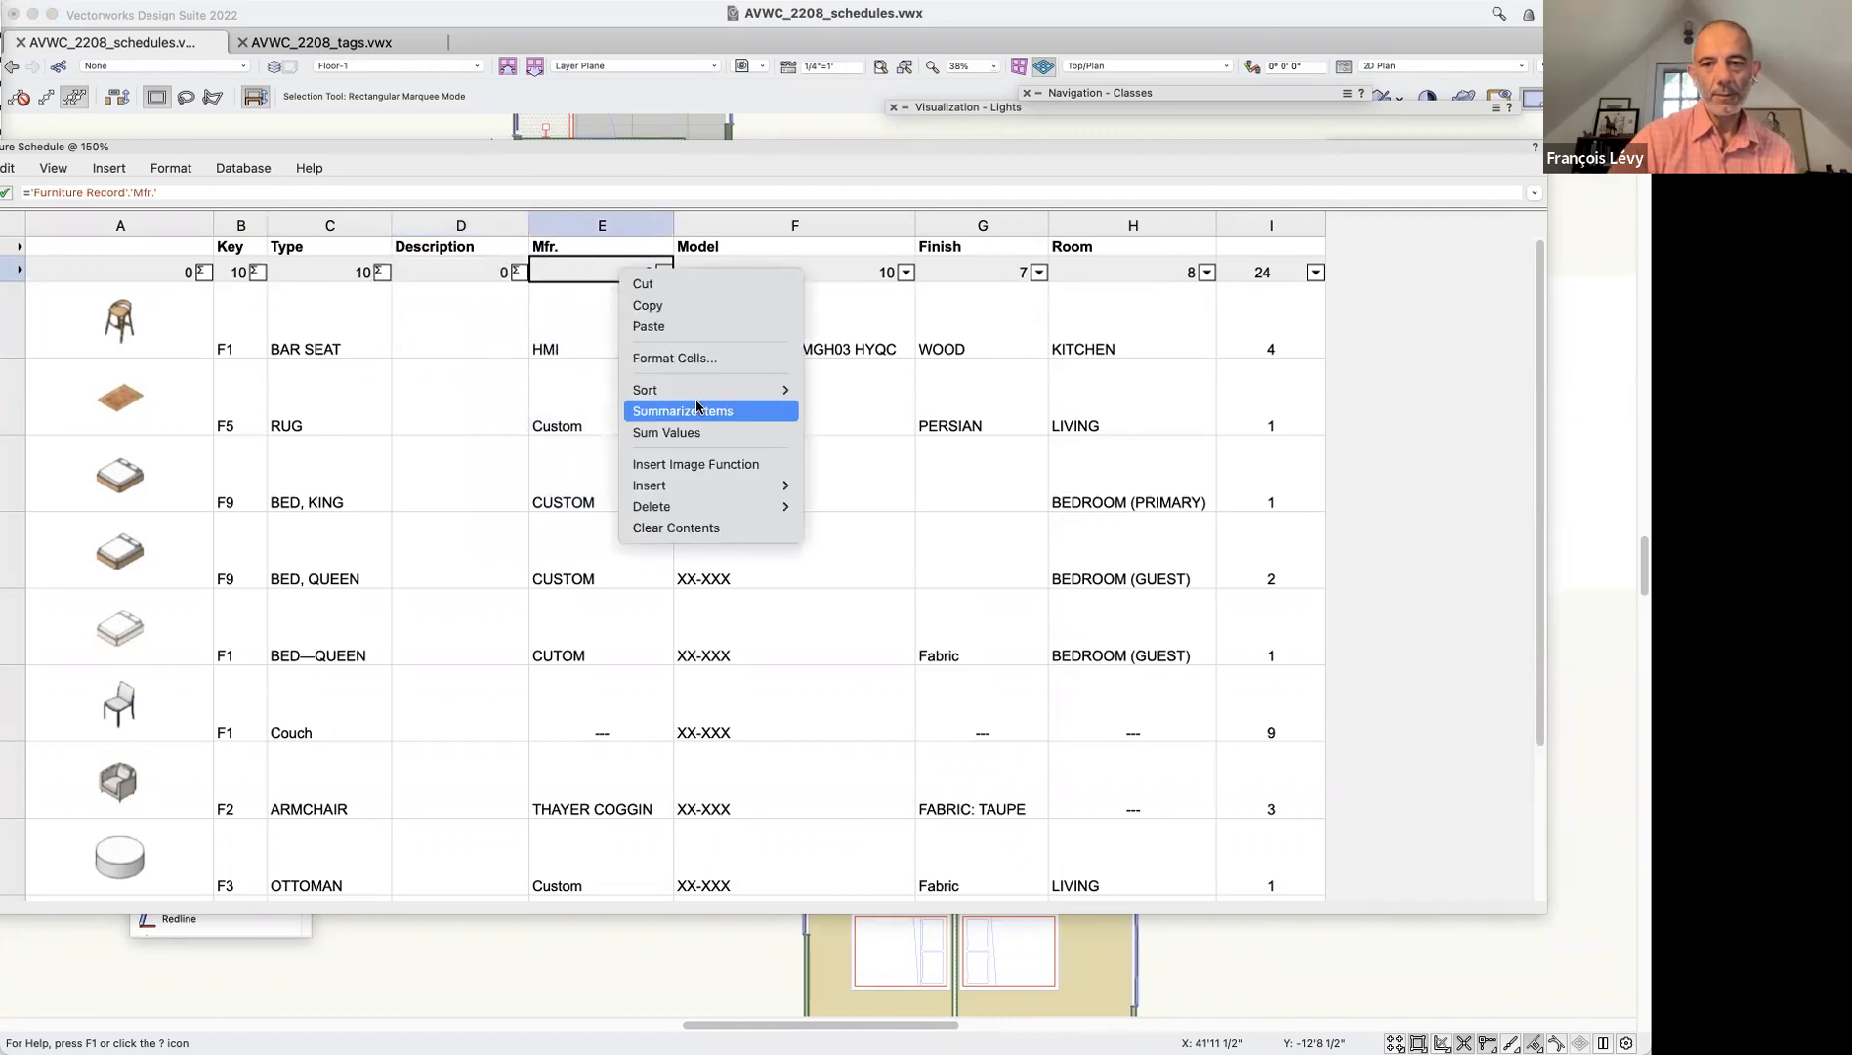
click(846, 584)
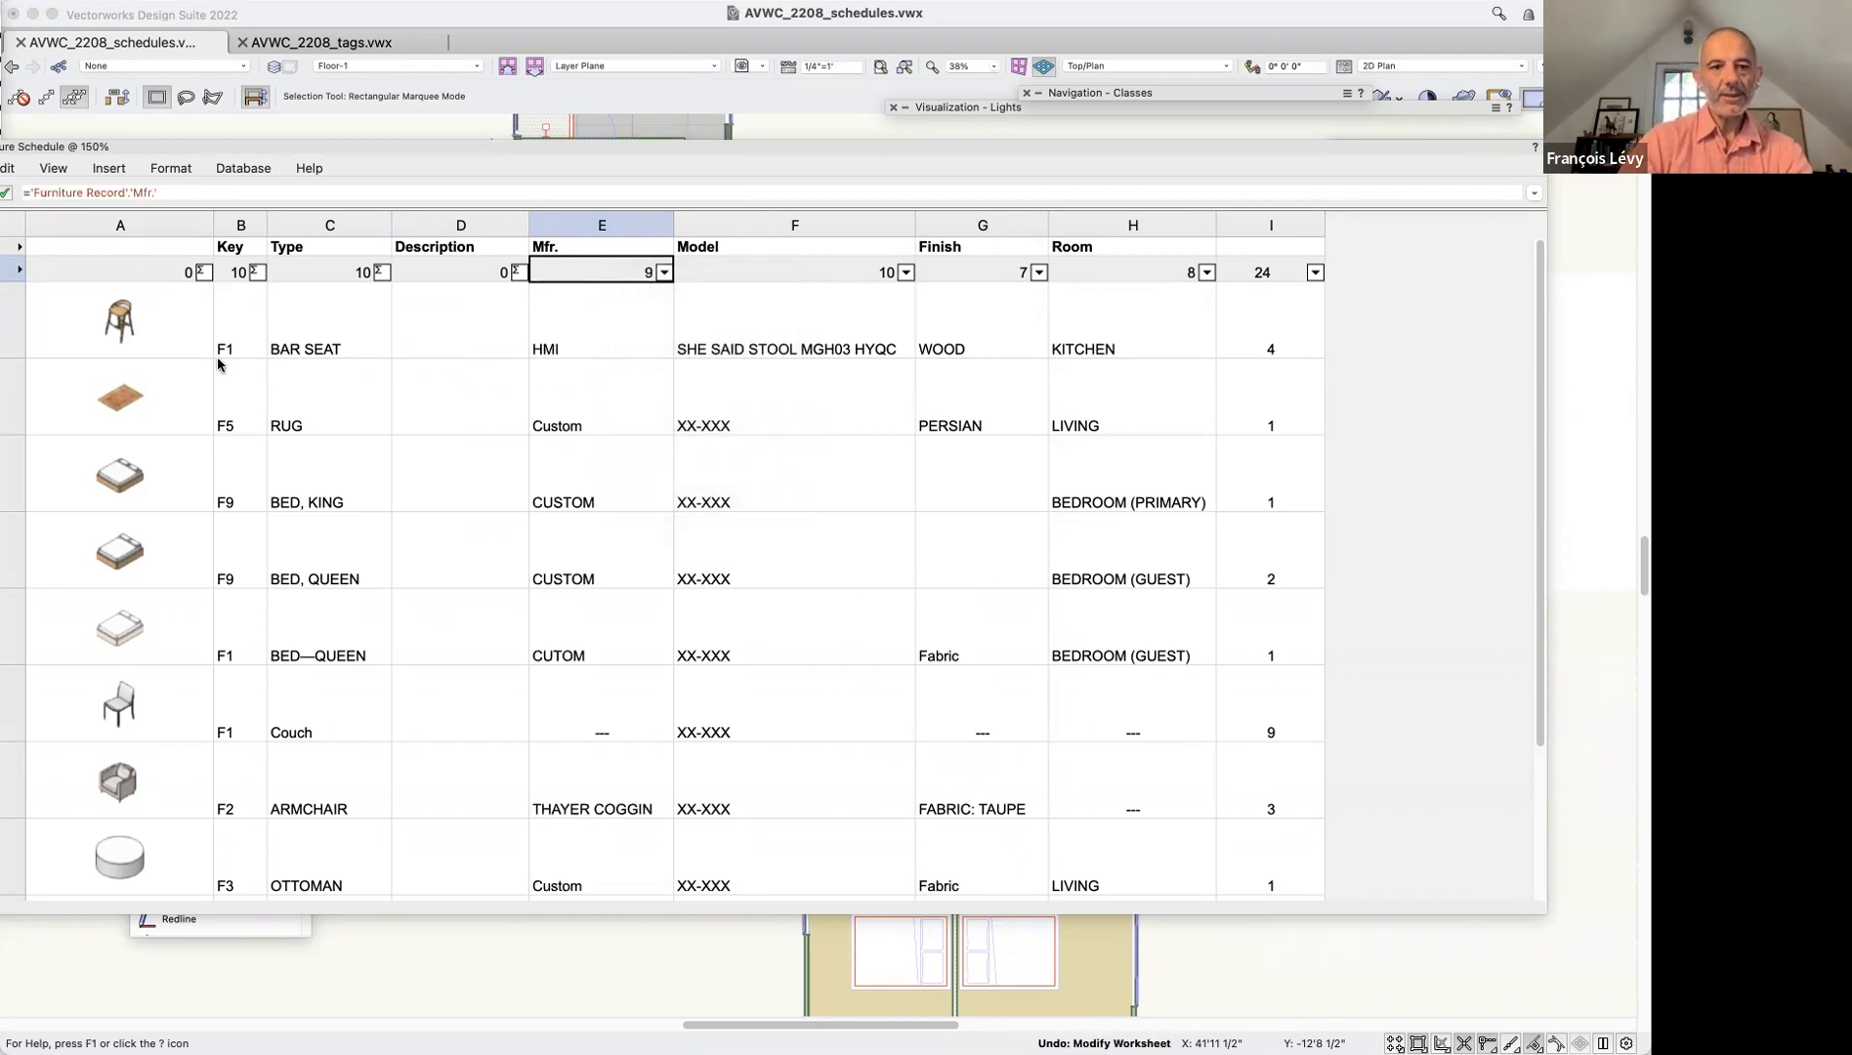
Check the image, Key, Type, Room and count cells of the summarized bar seat row
click(158, 340)
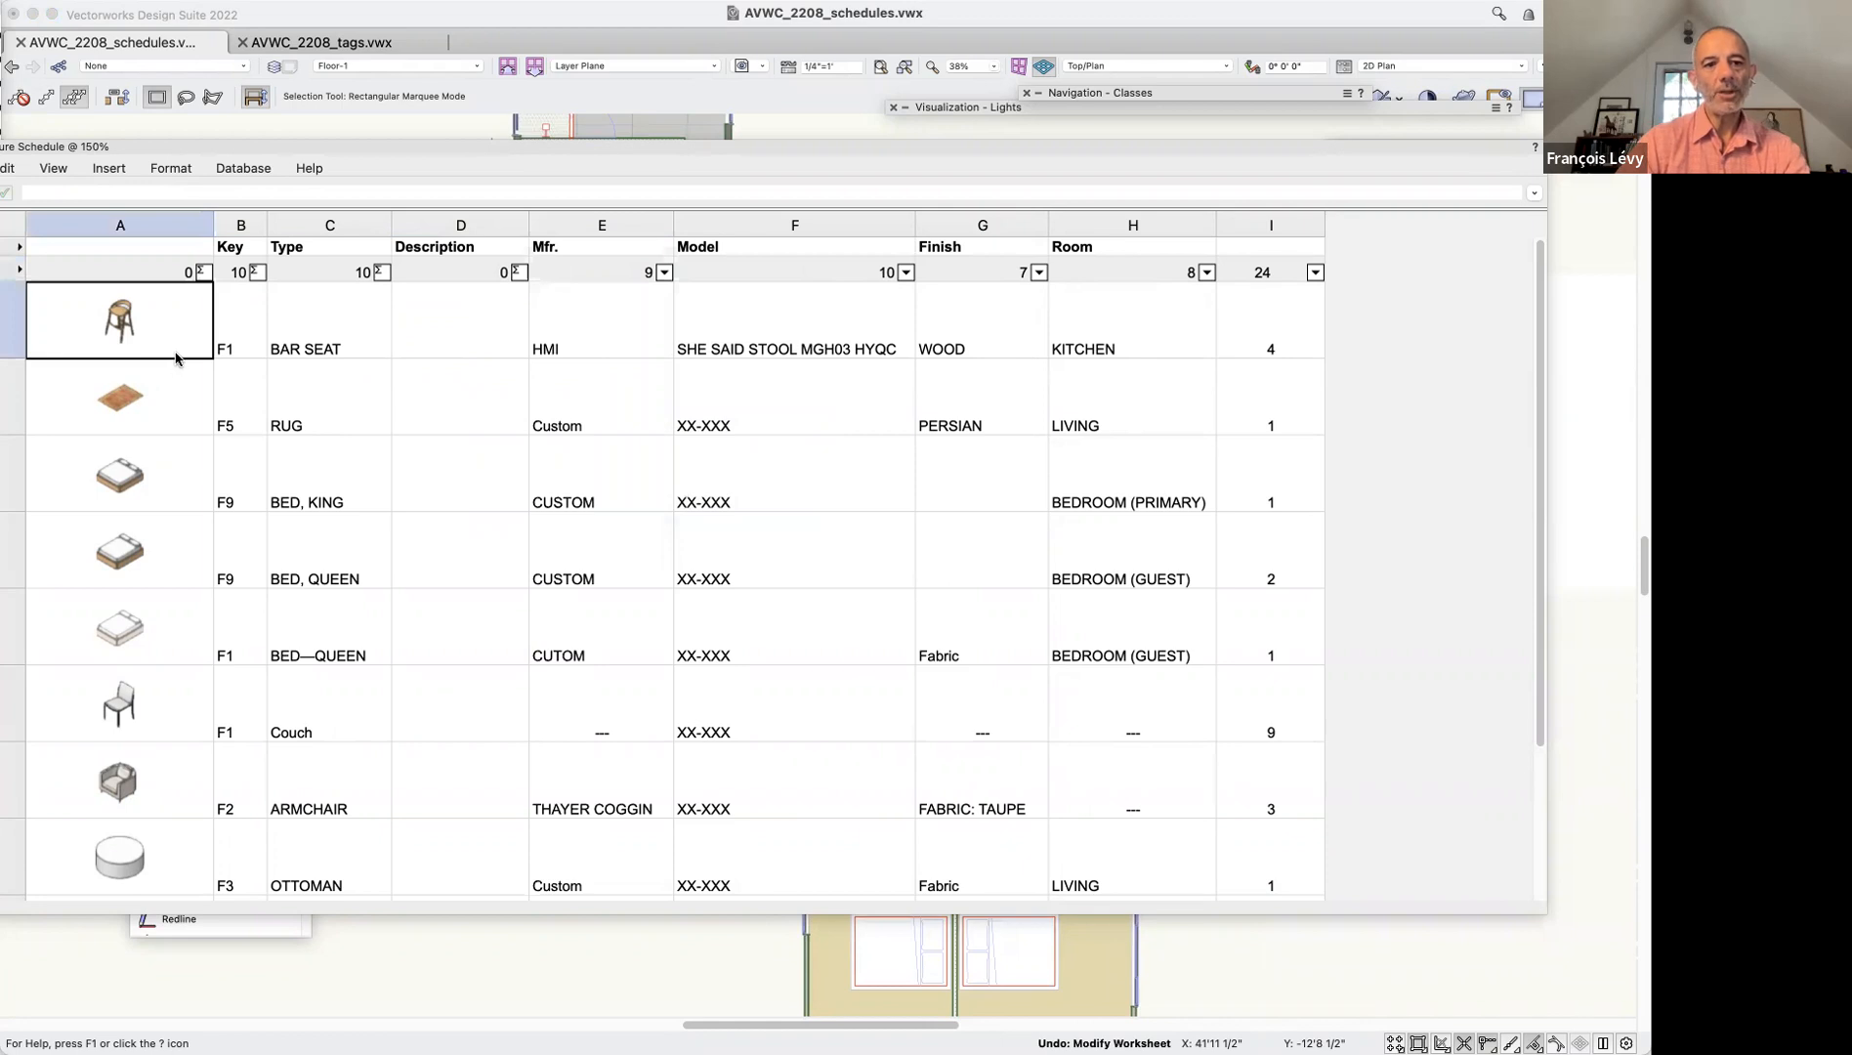
click(241, 340)
click(339, 355)
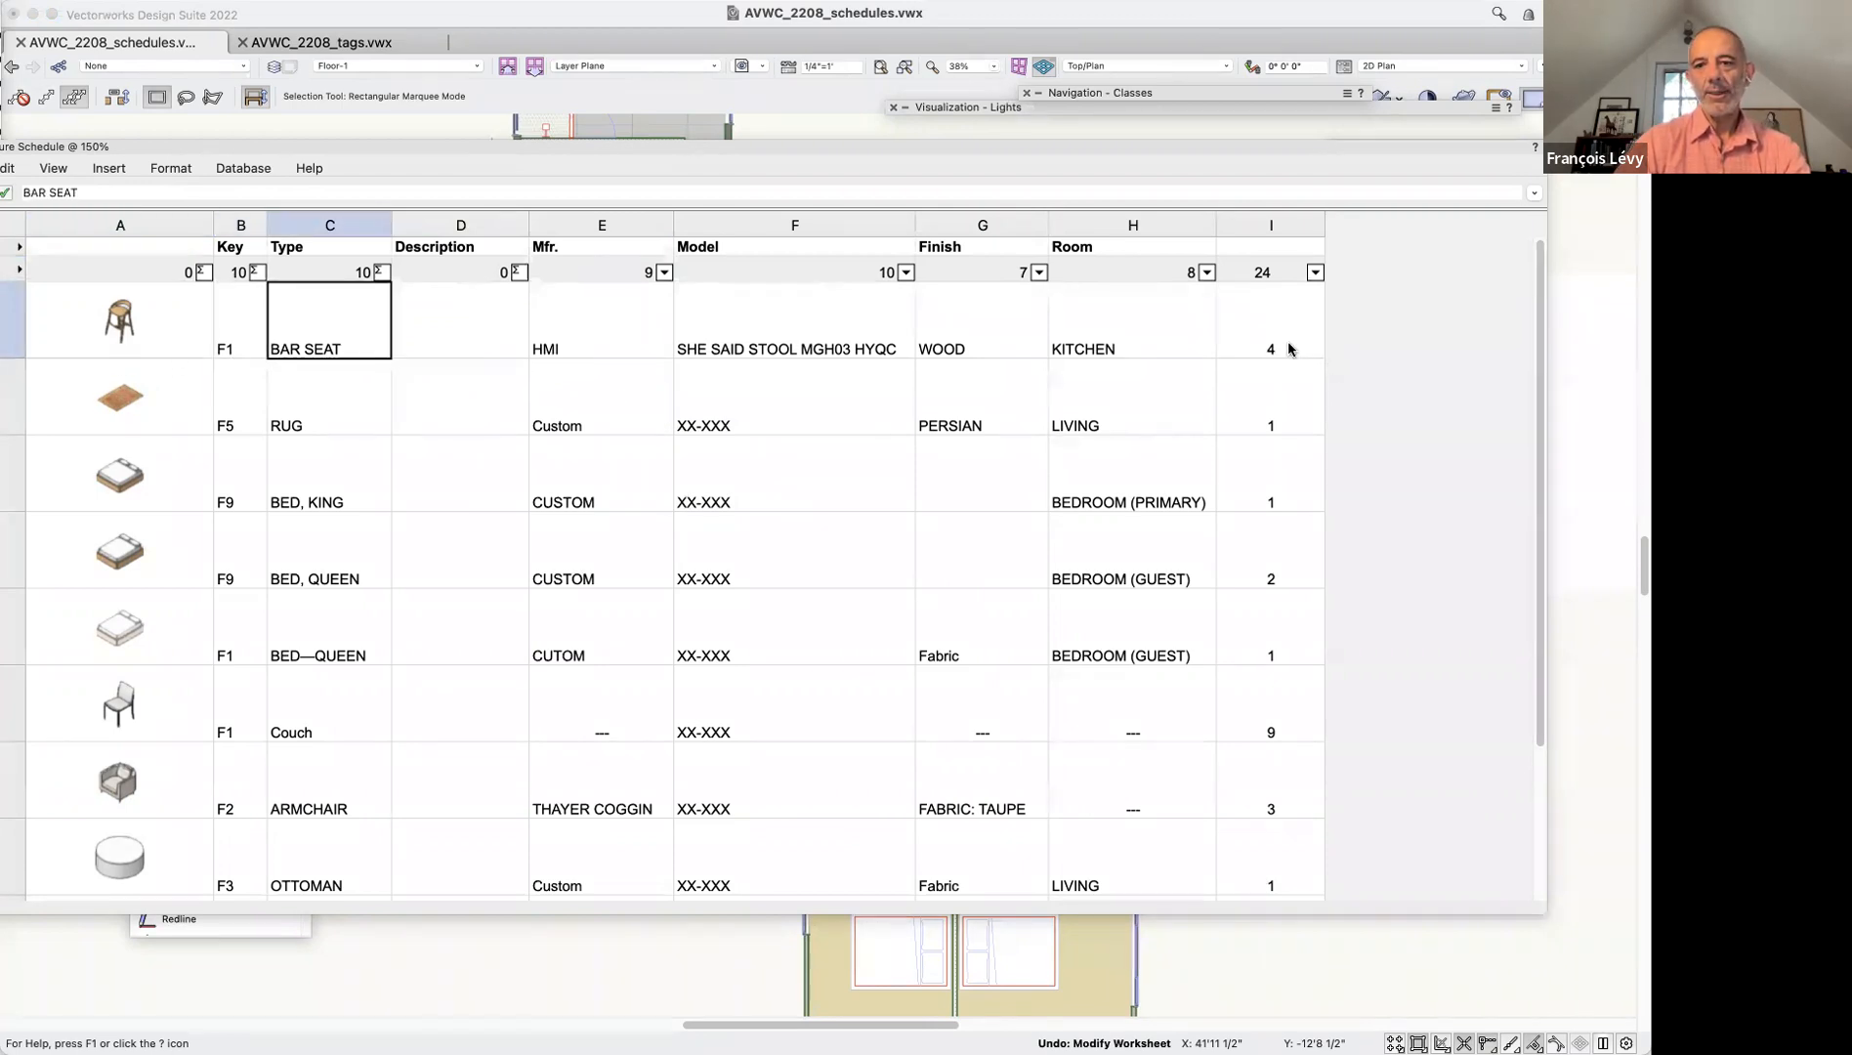
click(1102, 322)
click(1266, 315)
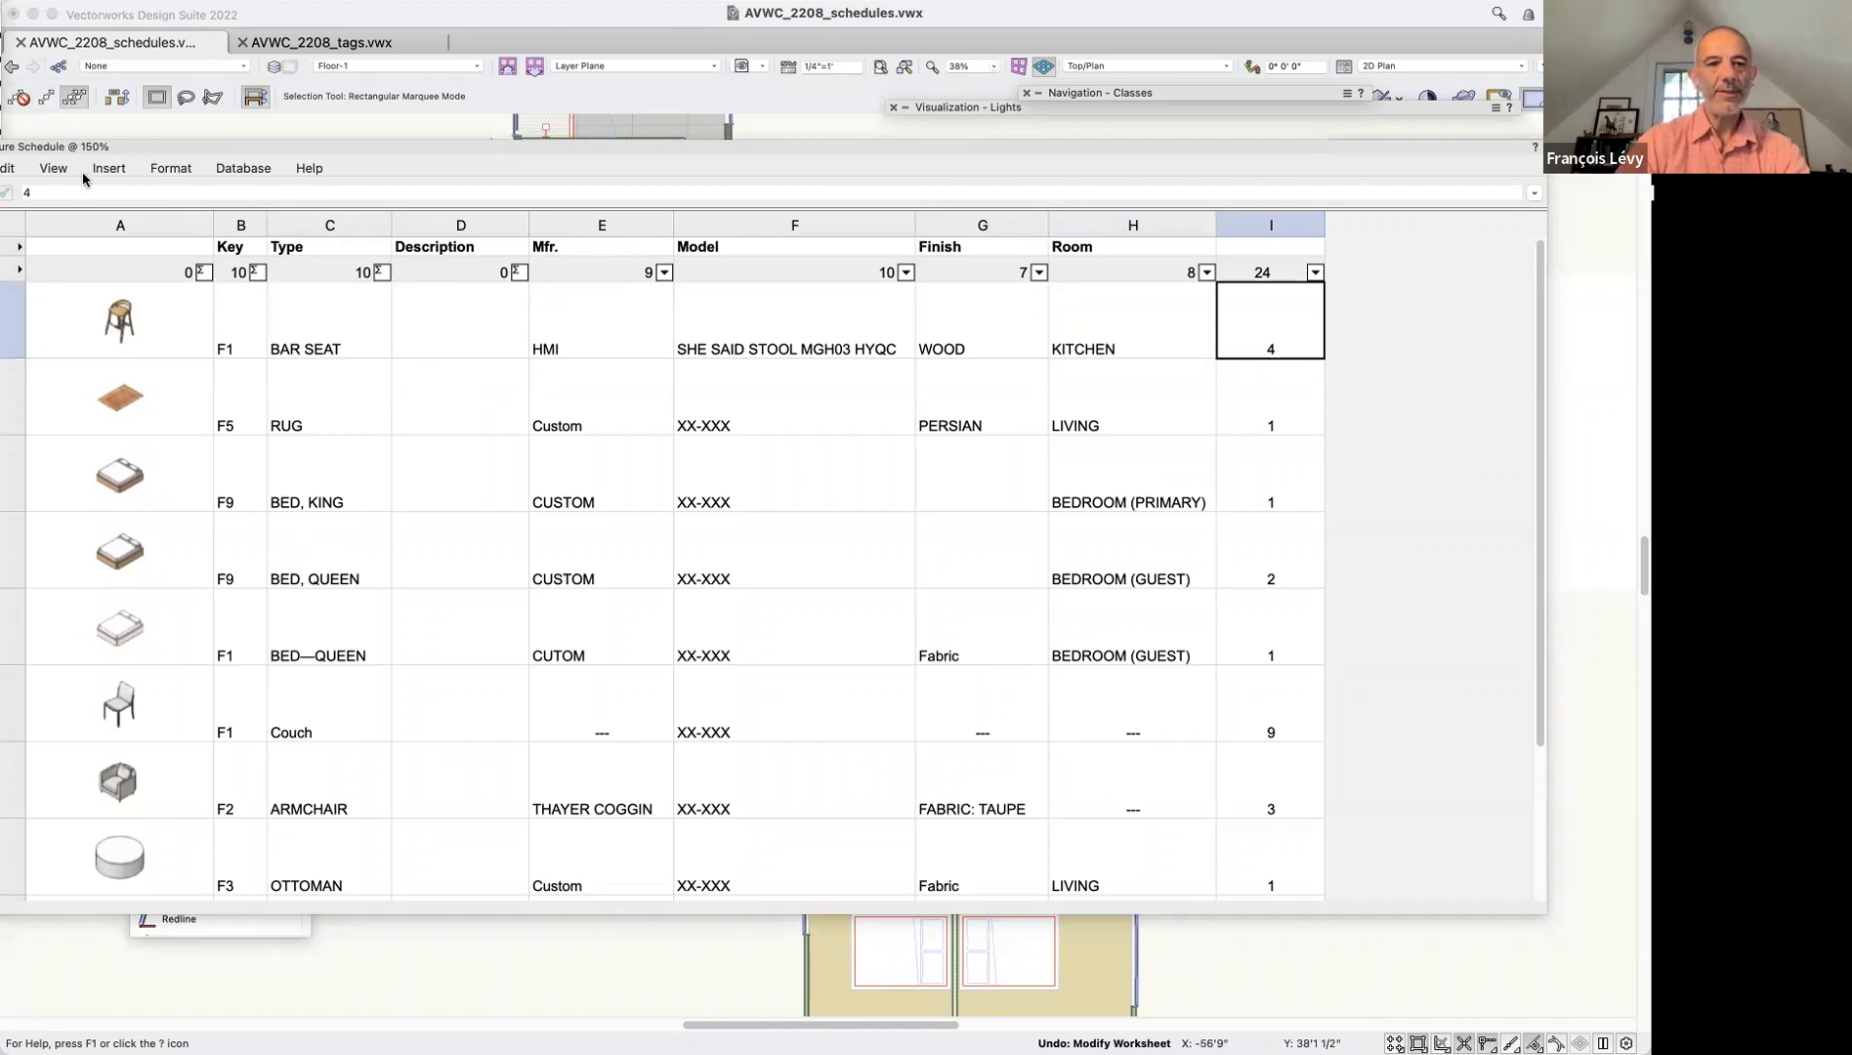
Set the Key of the BED—QUEEN item in row 2.5 to F9
drag(100, 149, 303, 190)
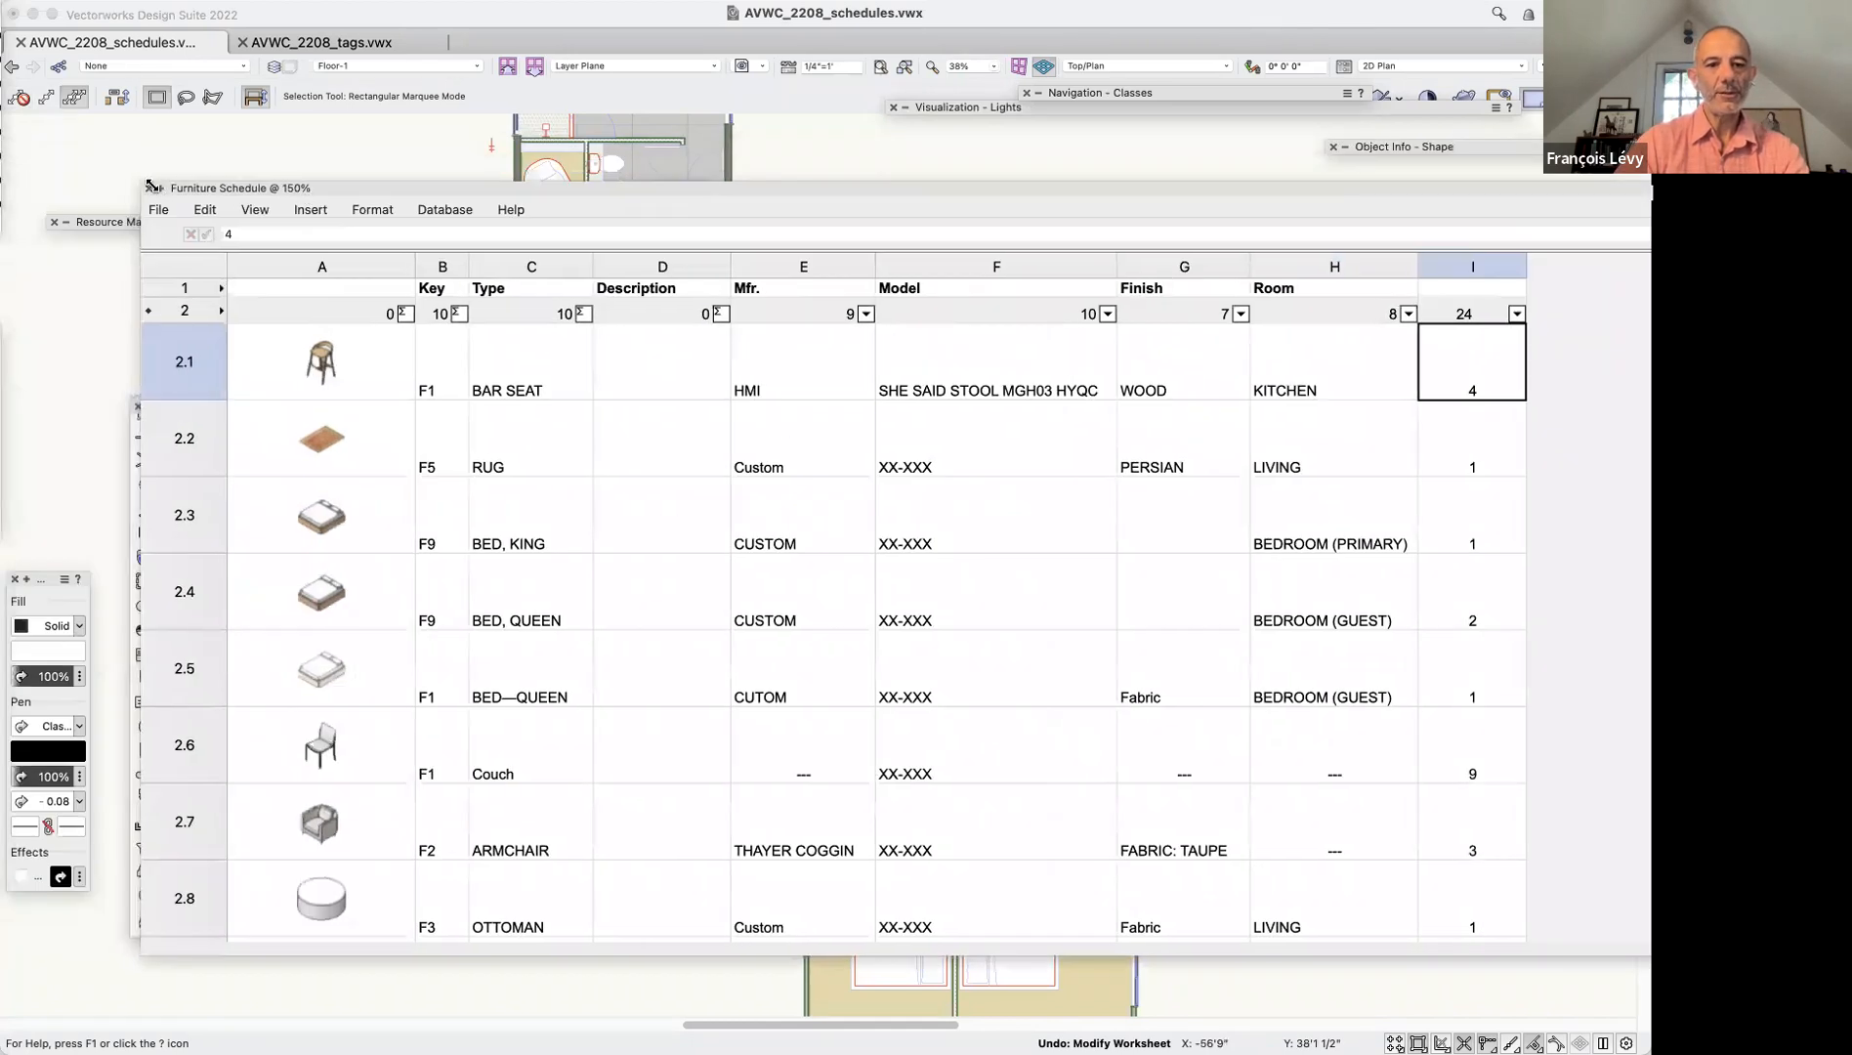
click(358, 684)
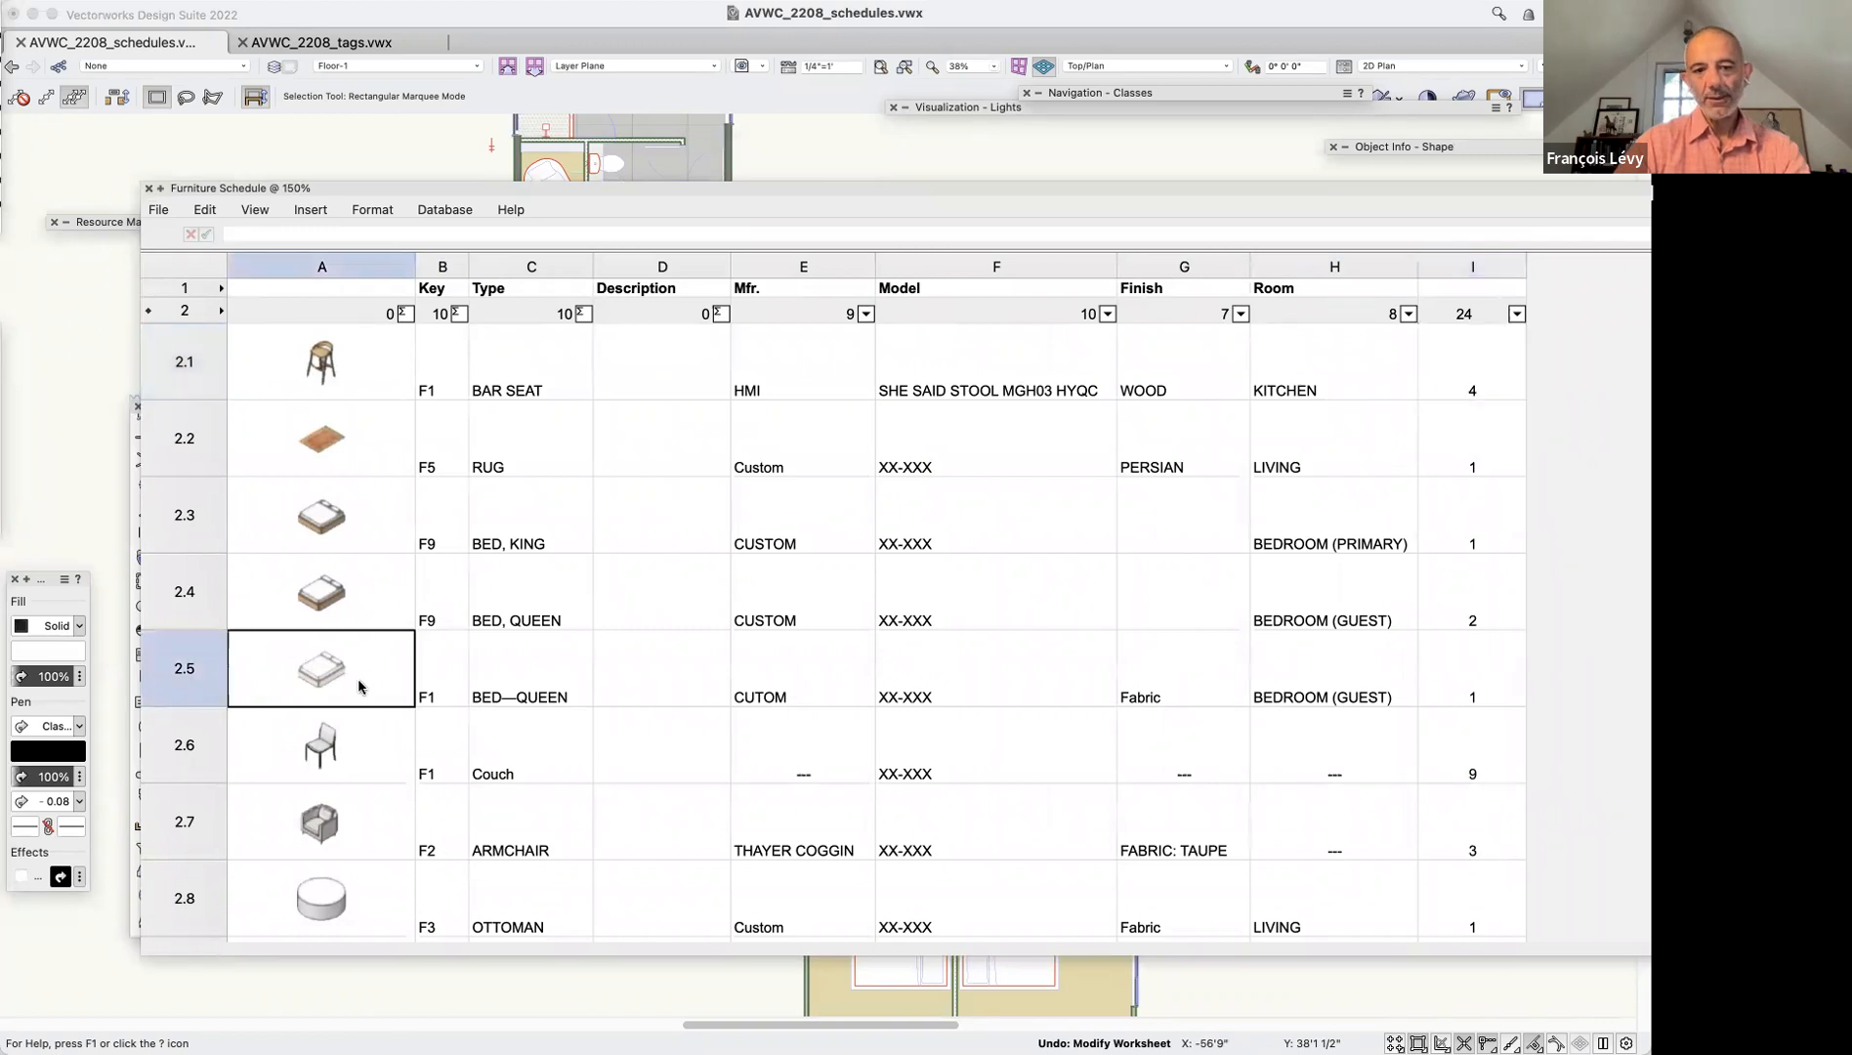
click(439, 683)
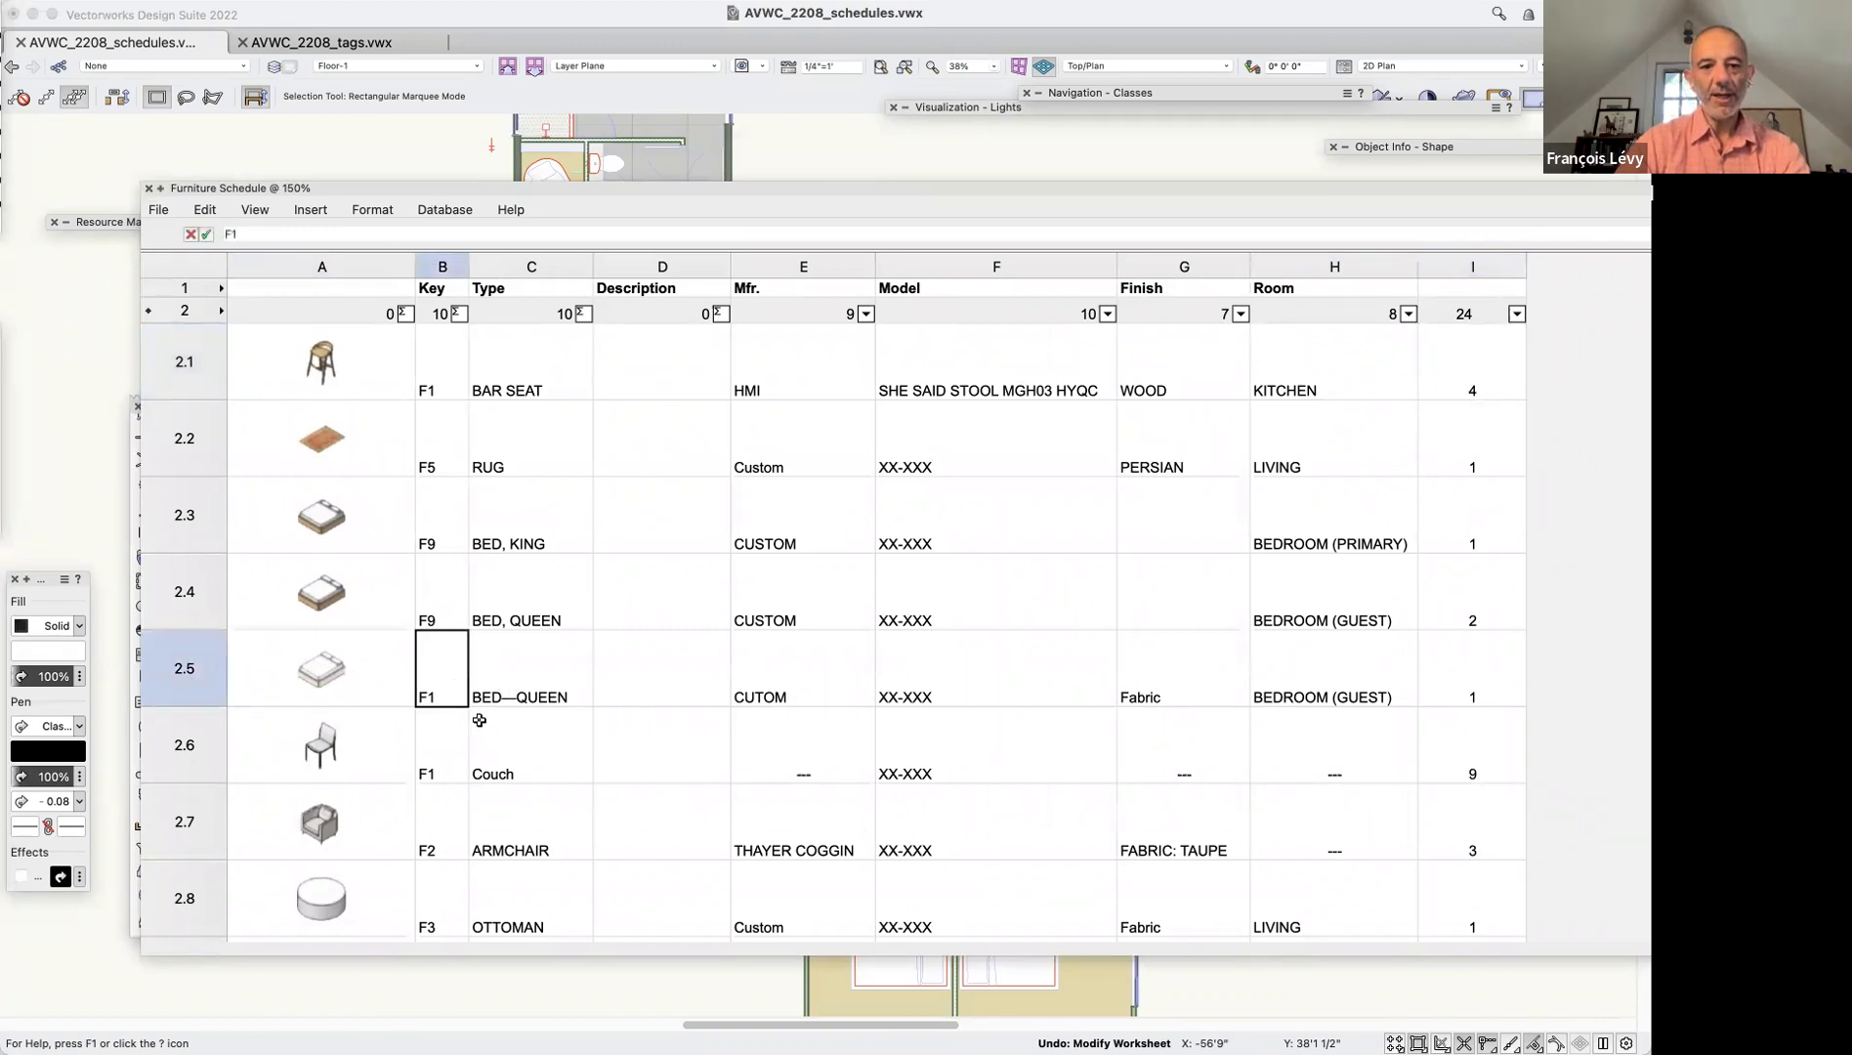
key(BackSpace)
key(BackSpace)
text(F9)
key(Return)
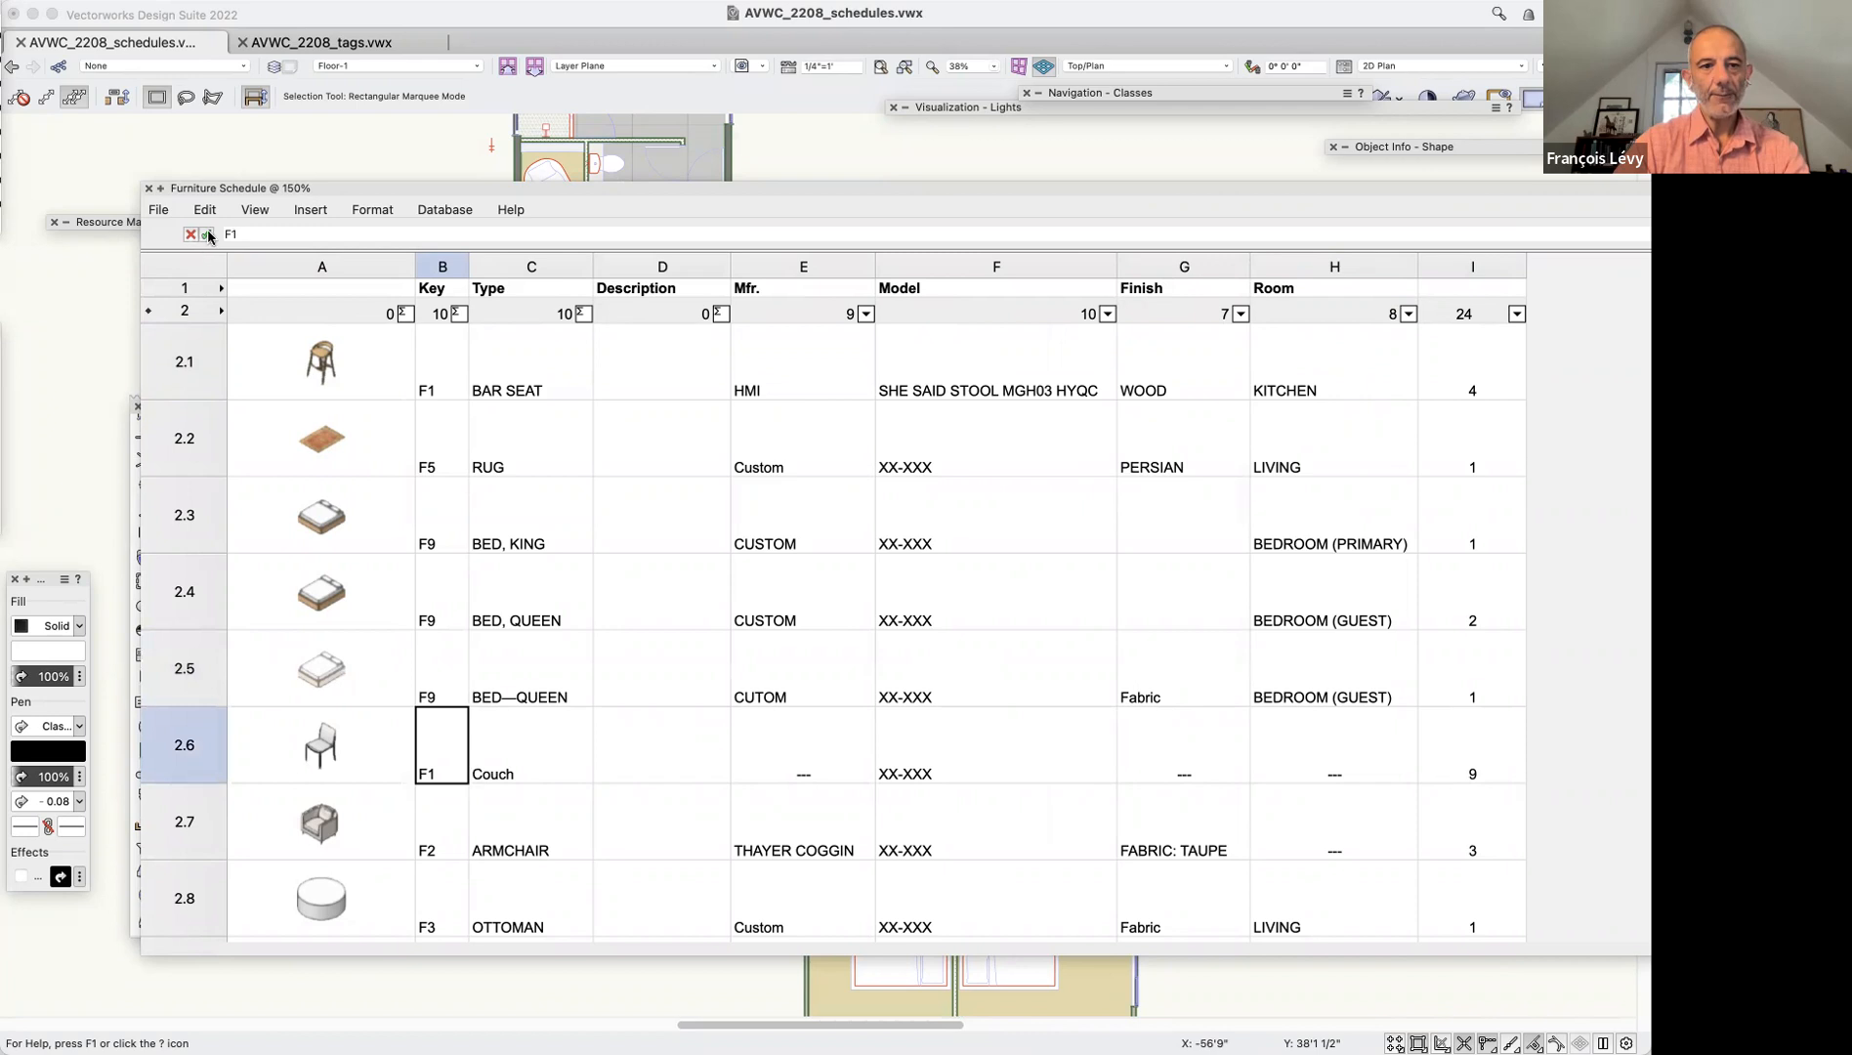
Recalculate the active Furniture Schedule worksheet and select the image cell of the BED—QUEEN row
click(158, 210)
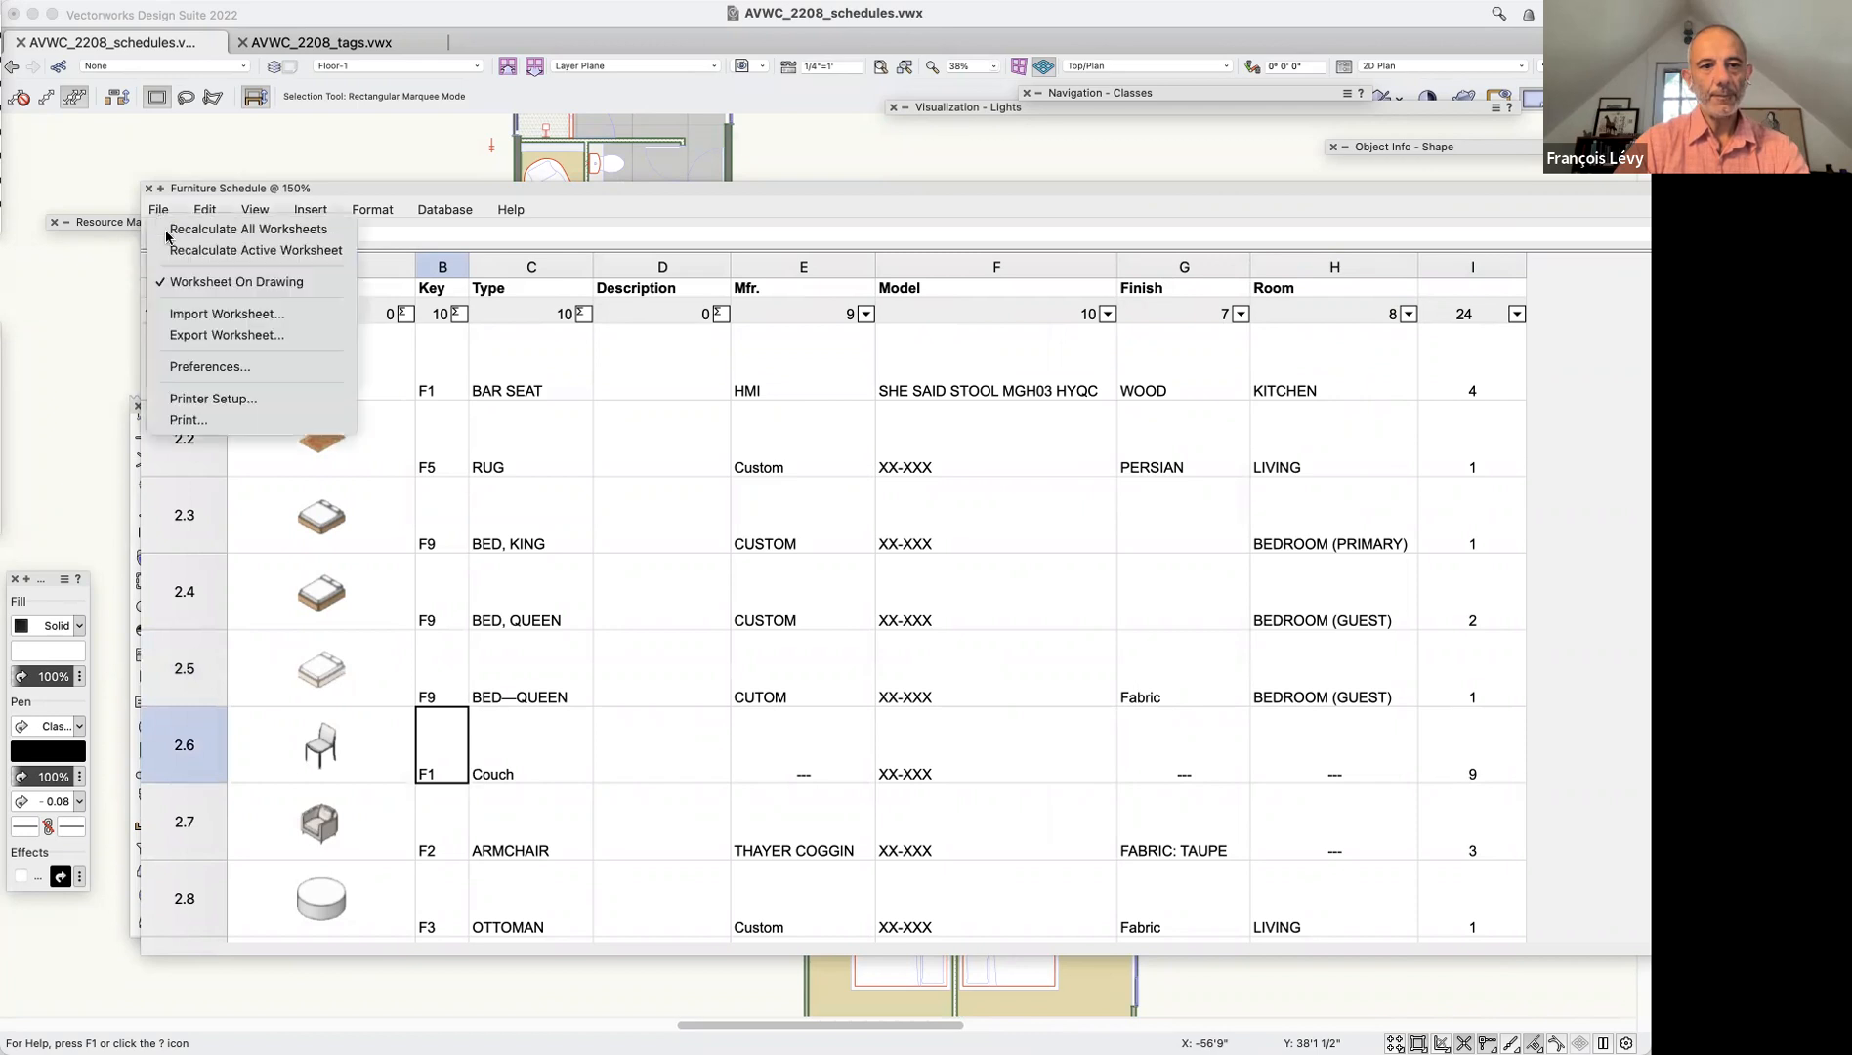
click(224, 248)
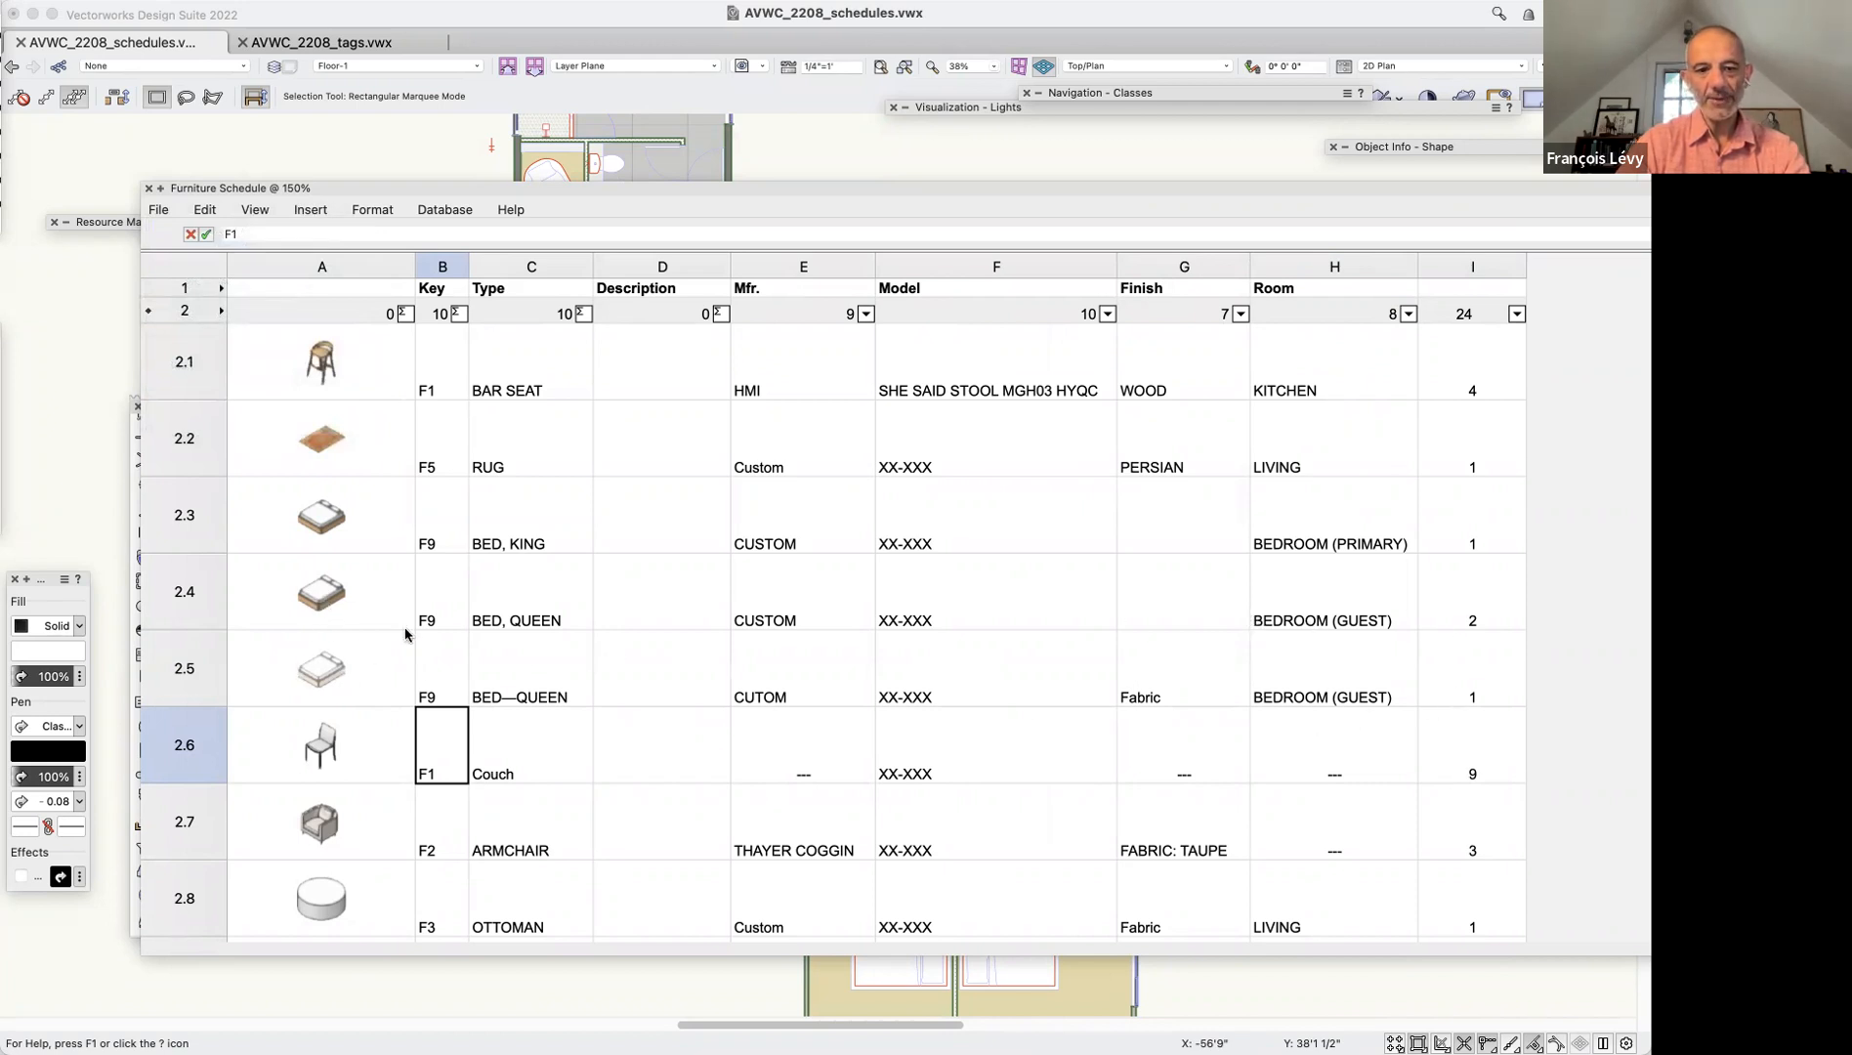
click(330, 669)
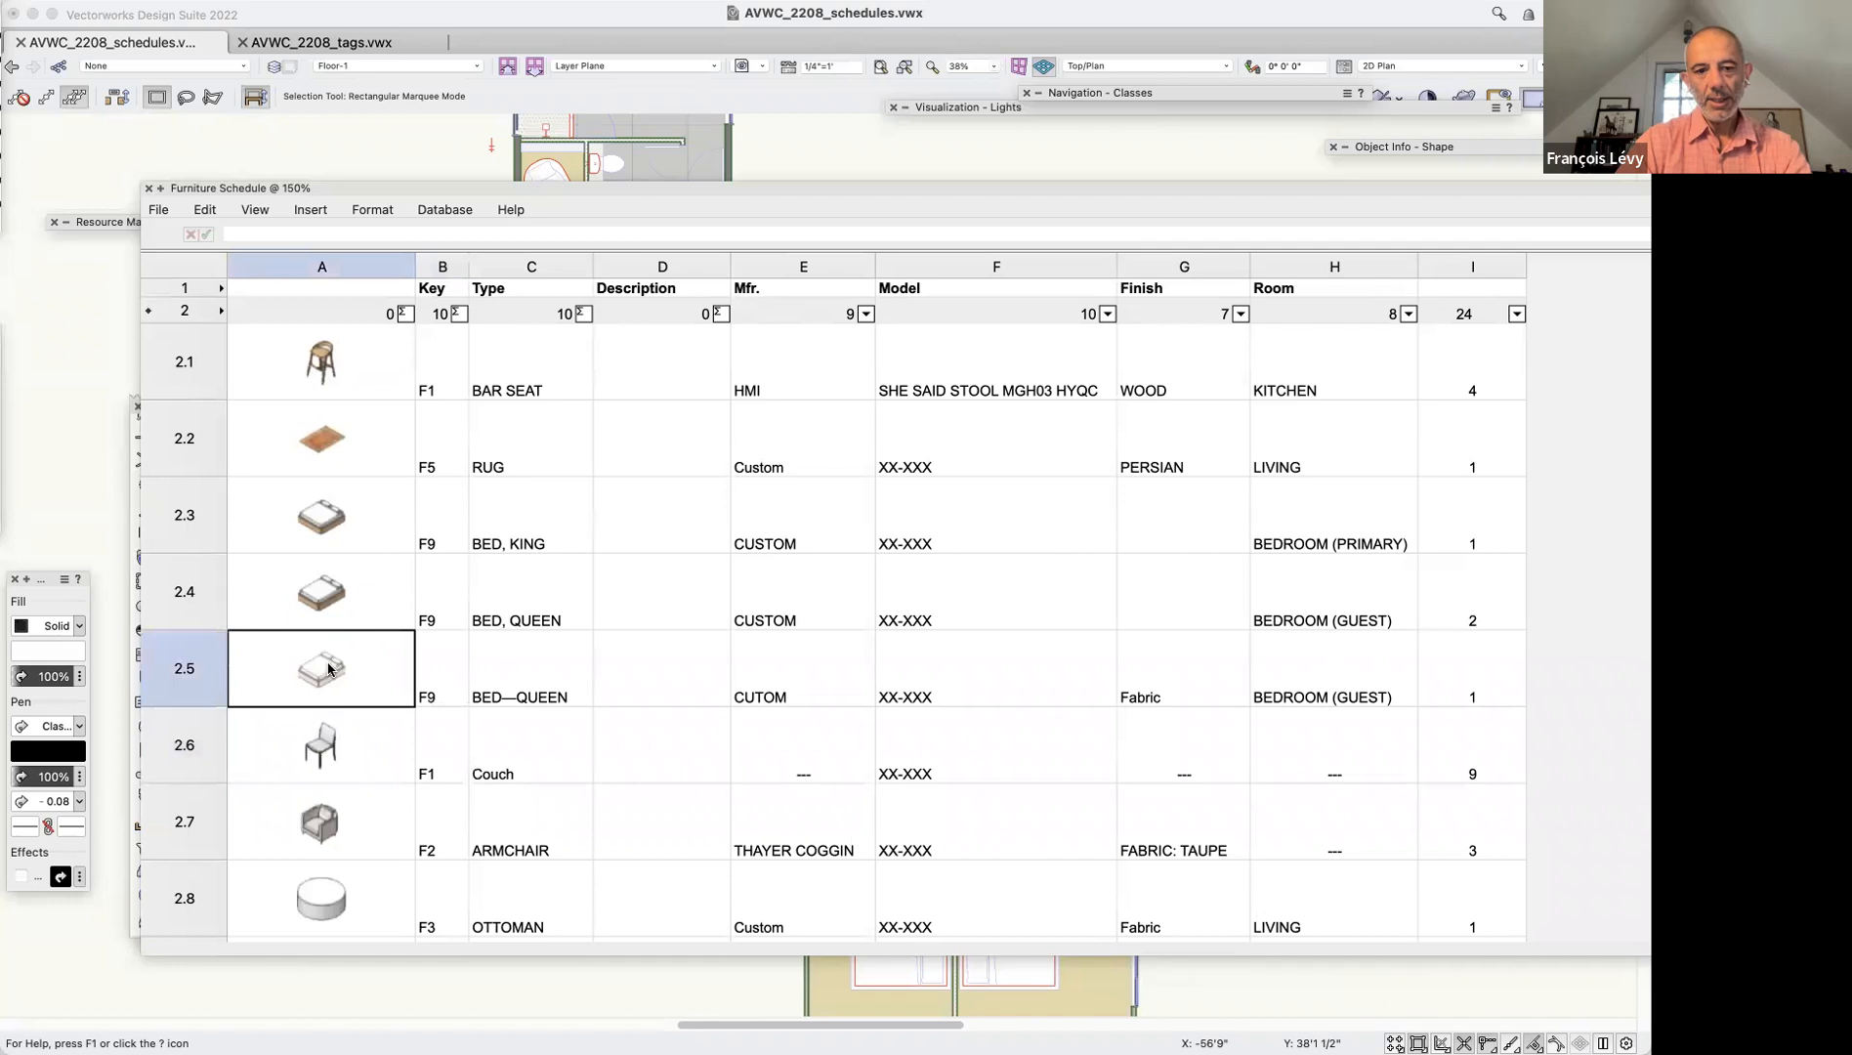
Close the Furniture Schedule worksheet to get back to the floor plan drawing
double_click(182, 192)
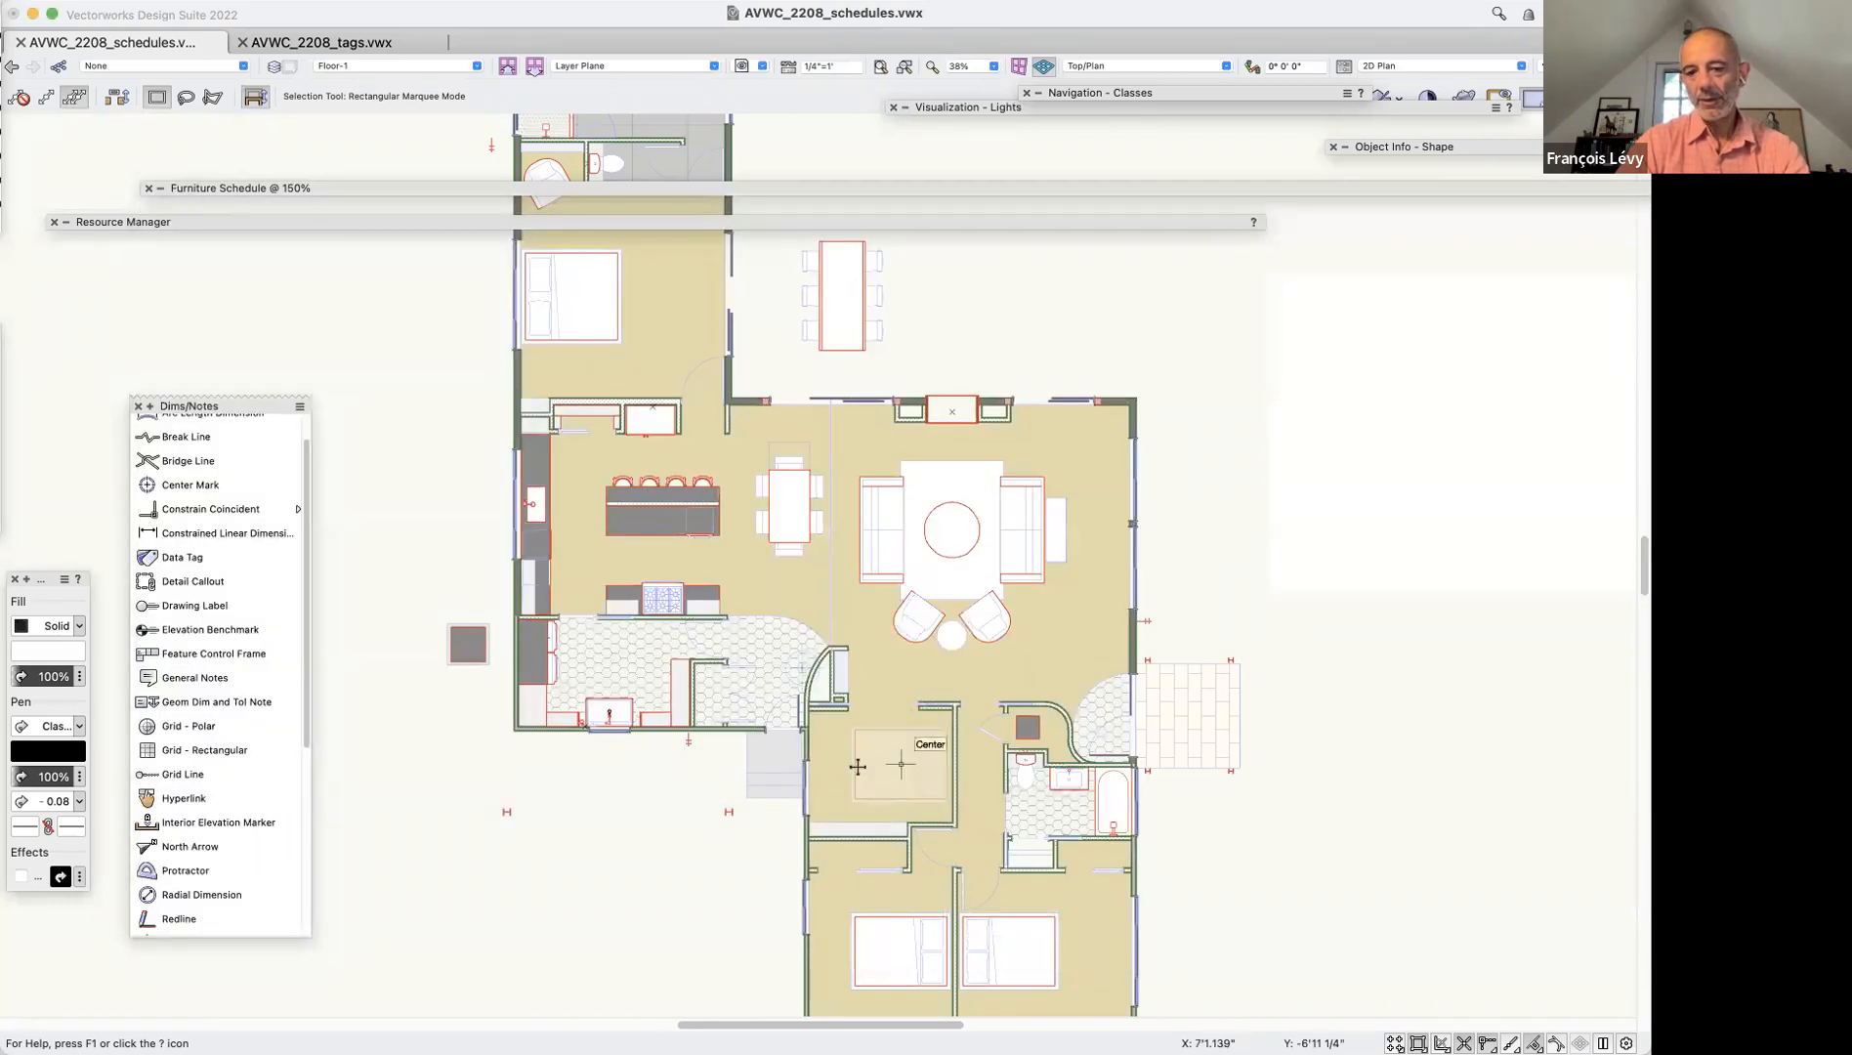
scroll(865, 674, down, 3)
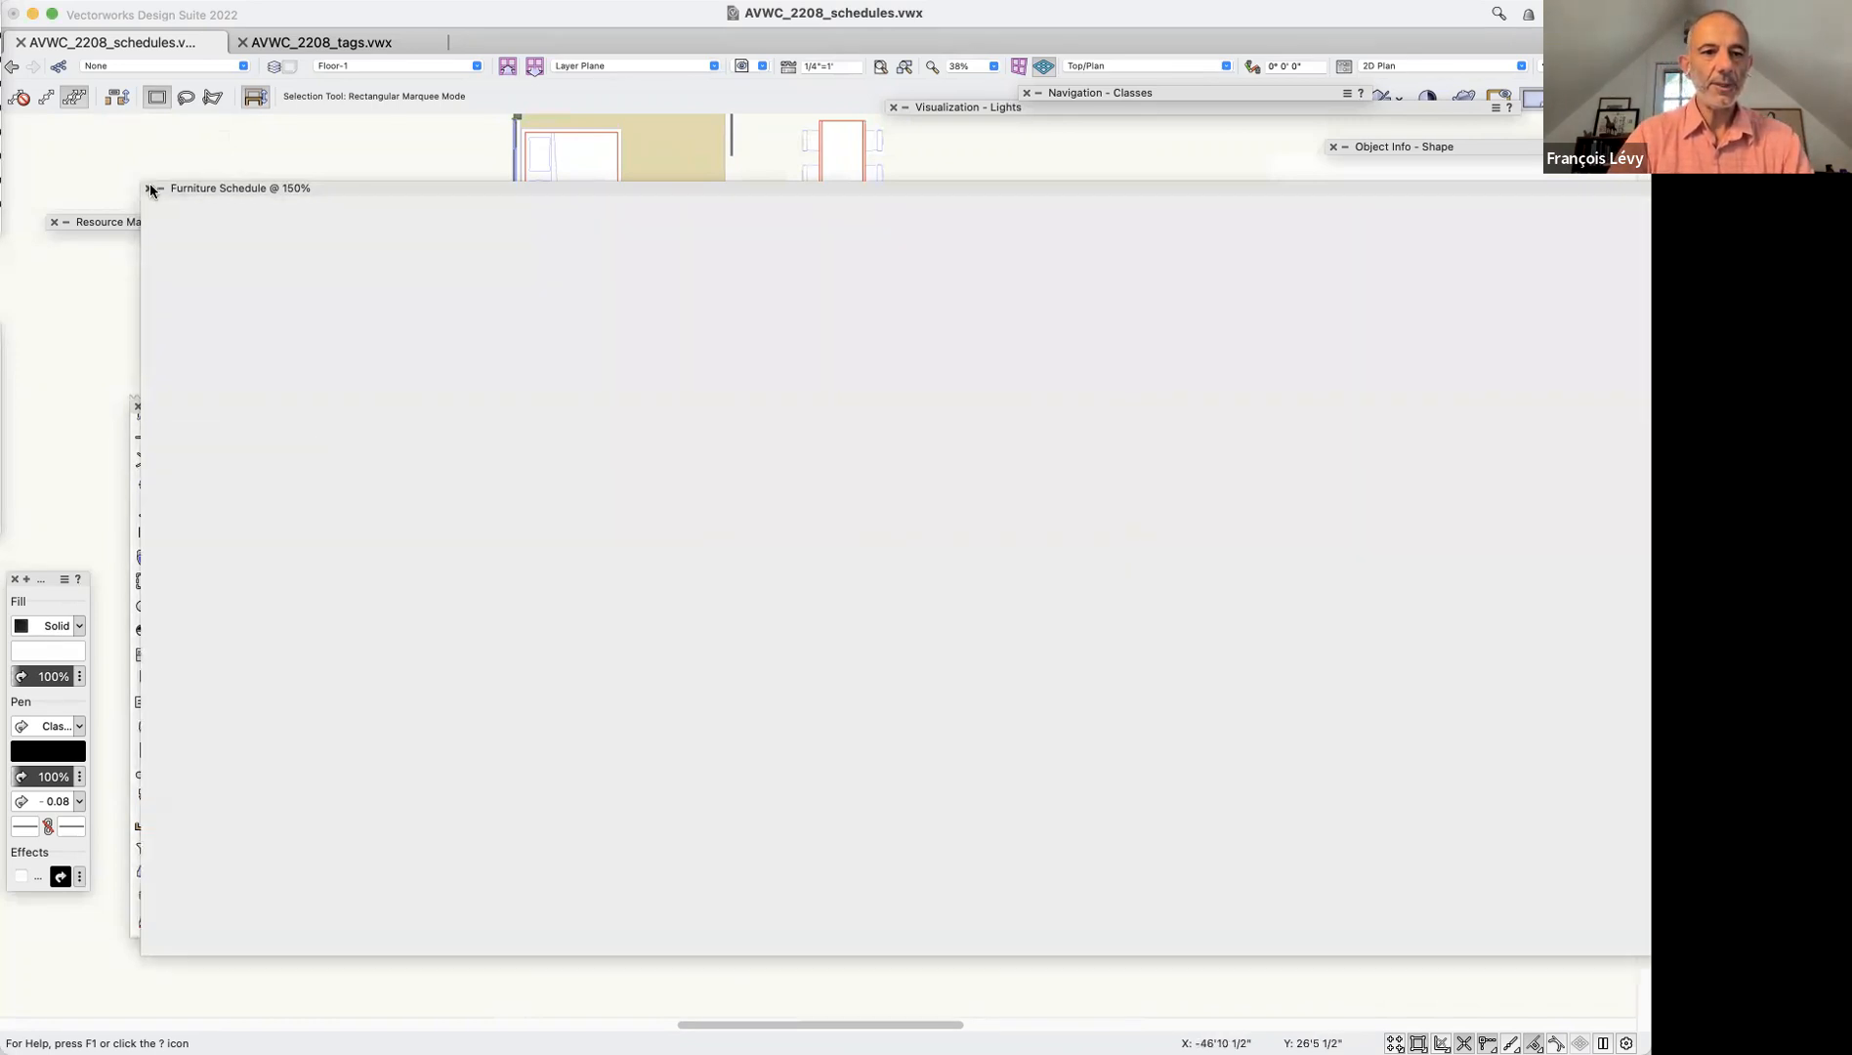
click(149, 188)
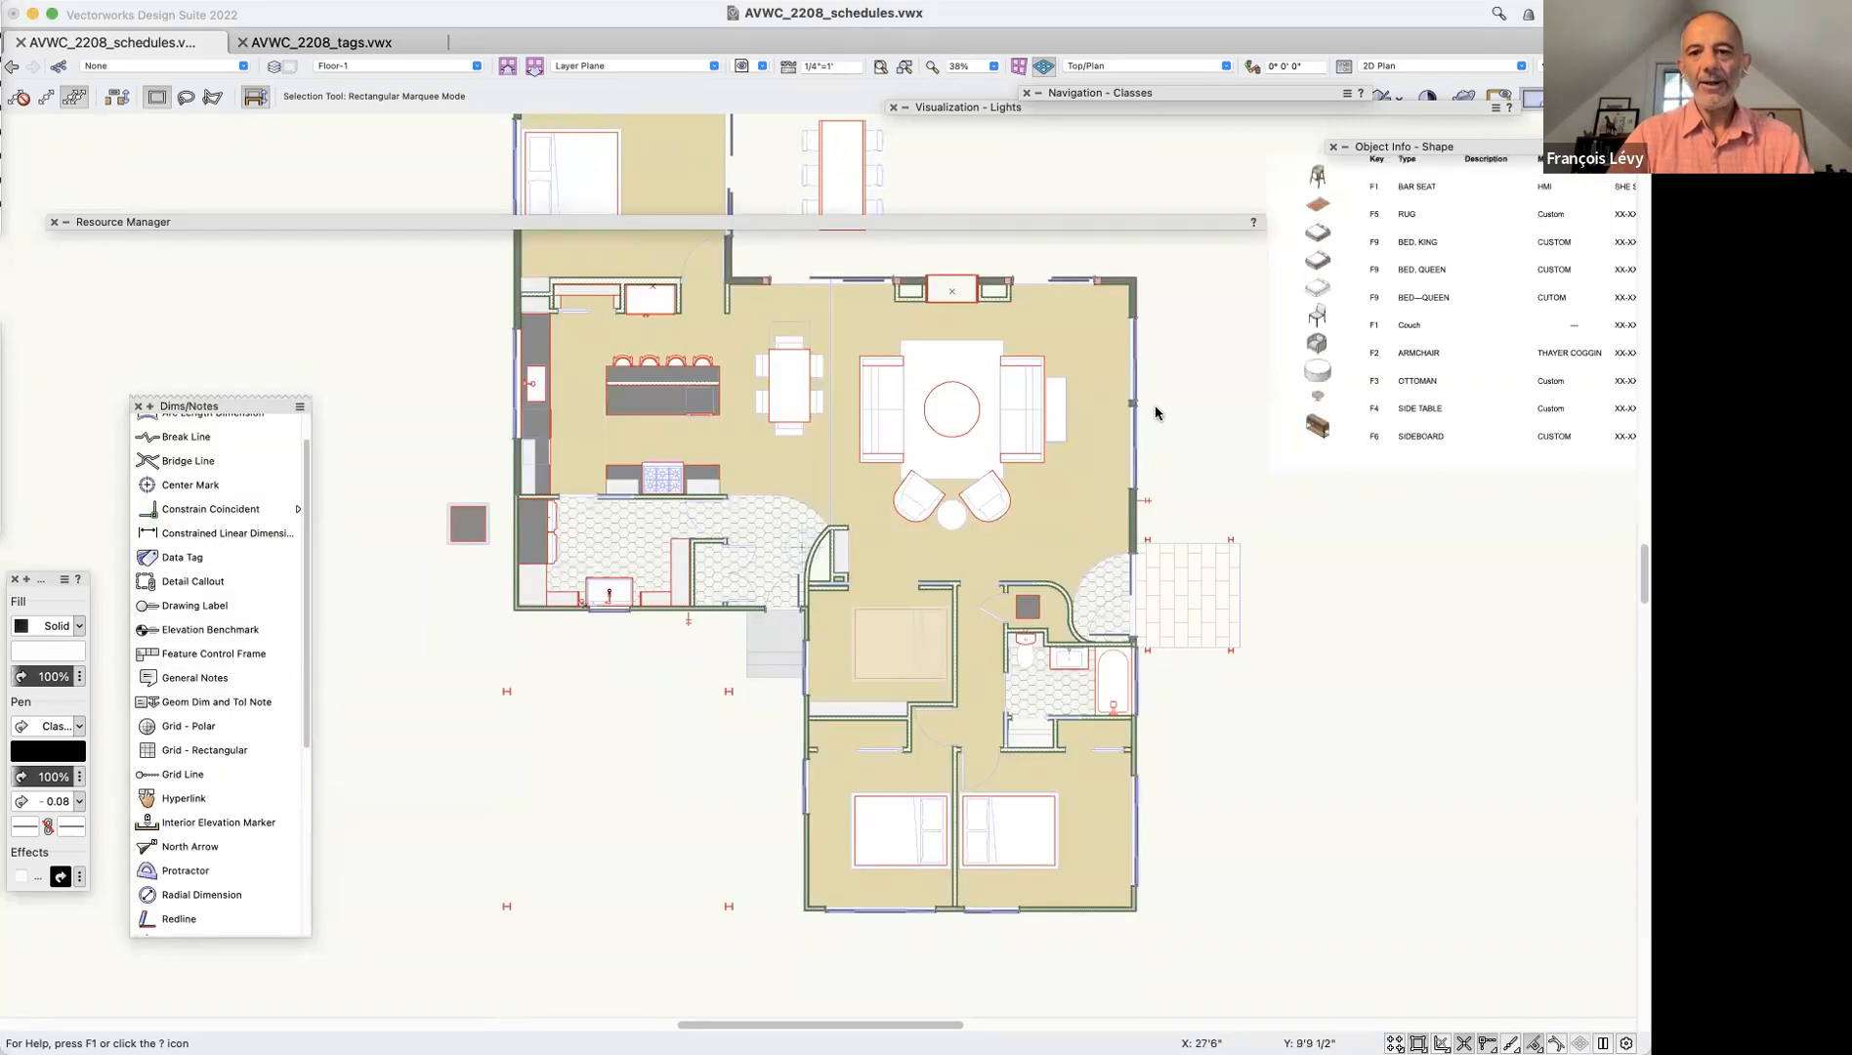
Examine the item images and rows of the furniture schedule placed beside the floor plan up close, and return to the whole drawing
scroll(1273, 428, right, 6)
scroll(1273, 428, up, 3)
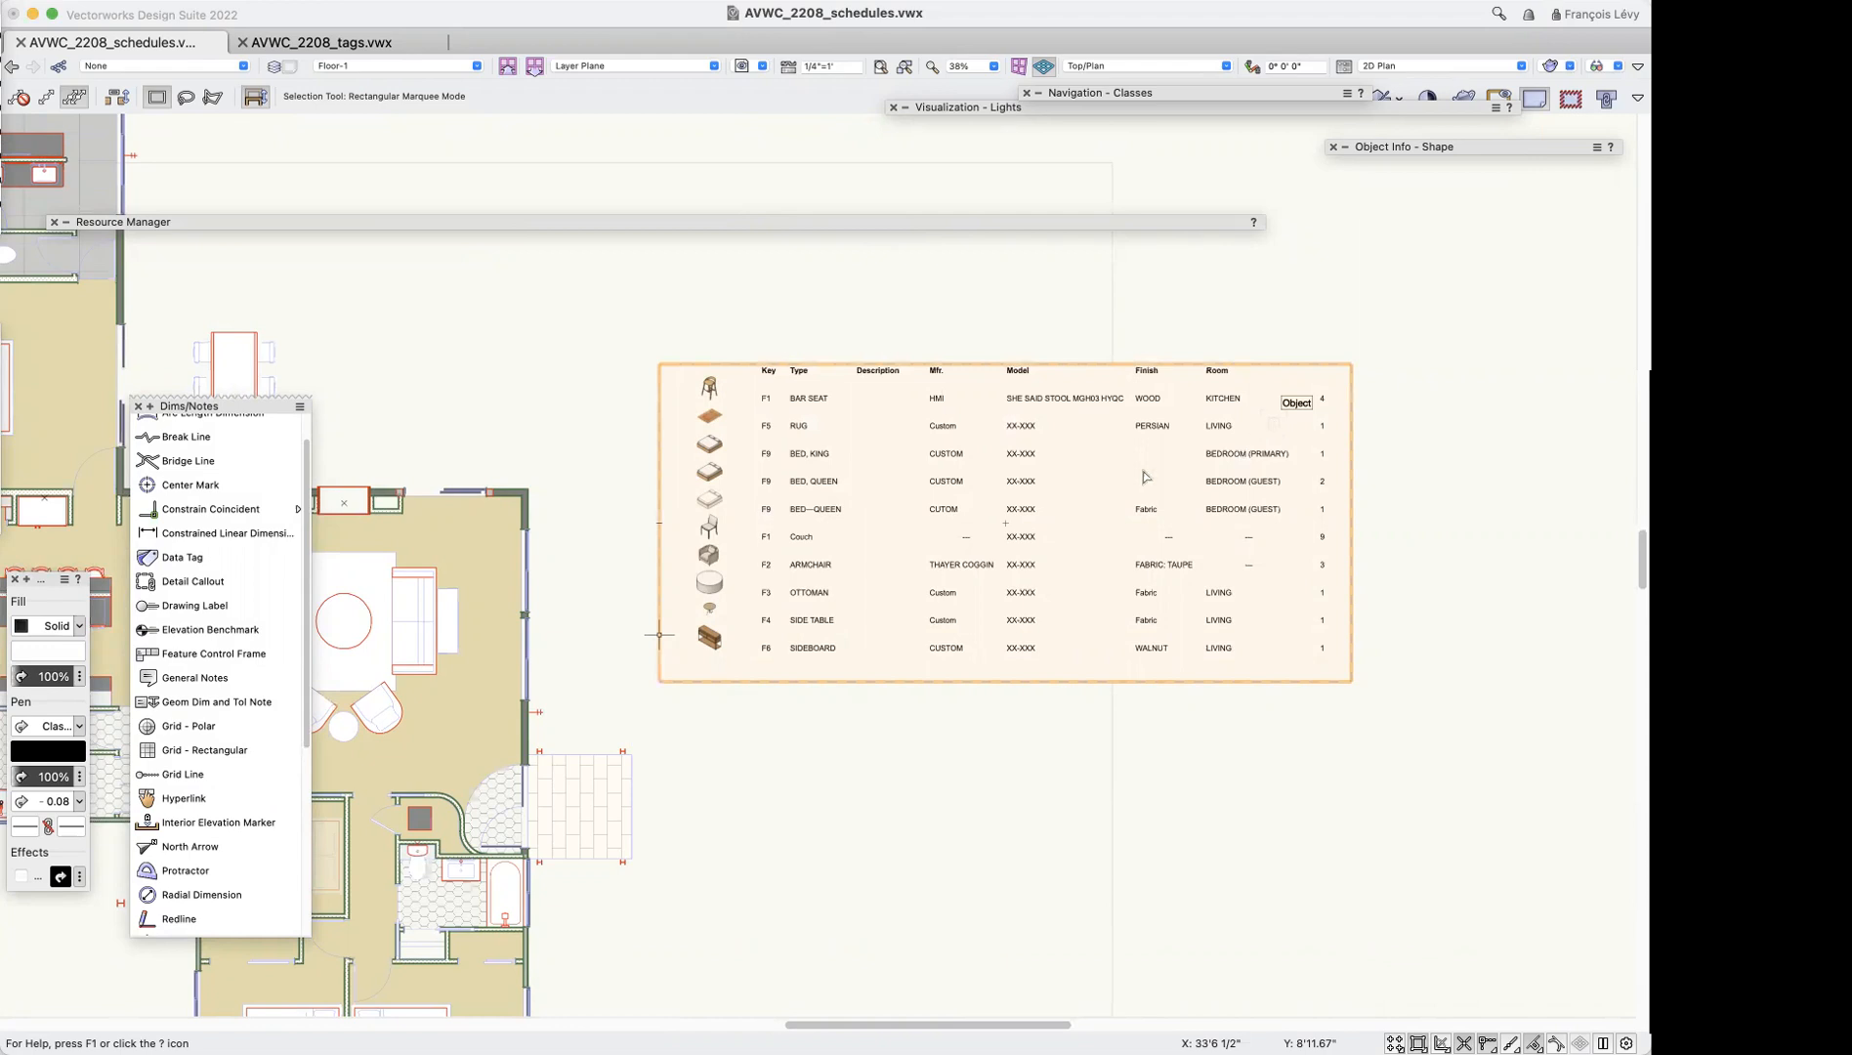
key(c)
drag(681, 482, 985, 675)
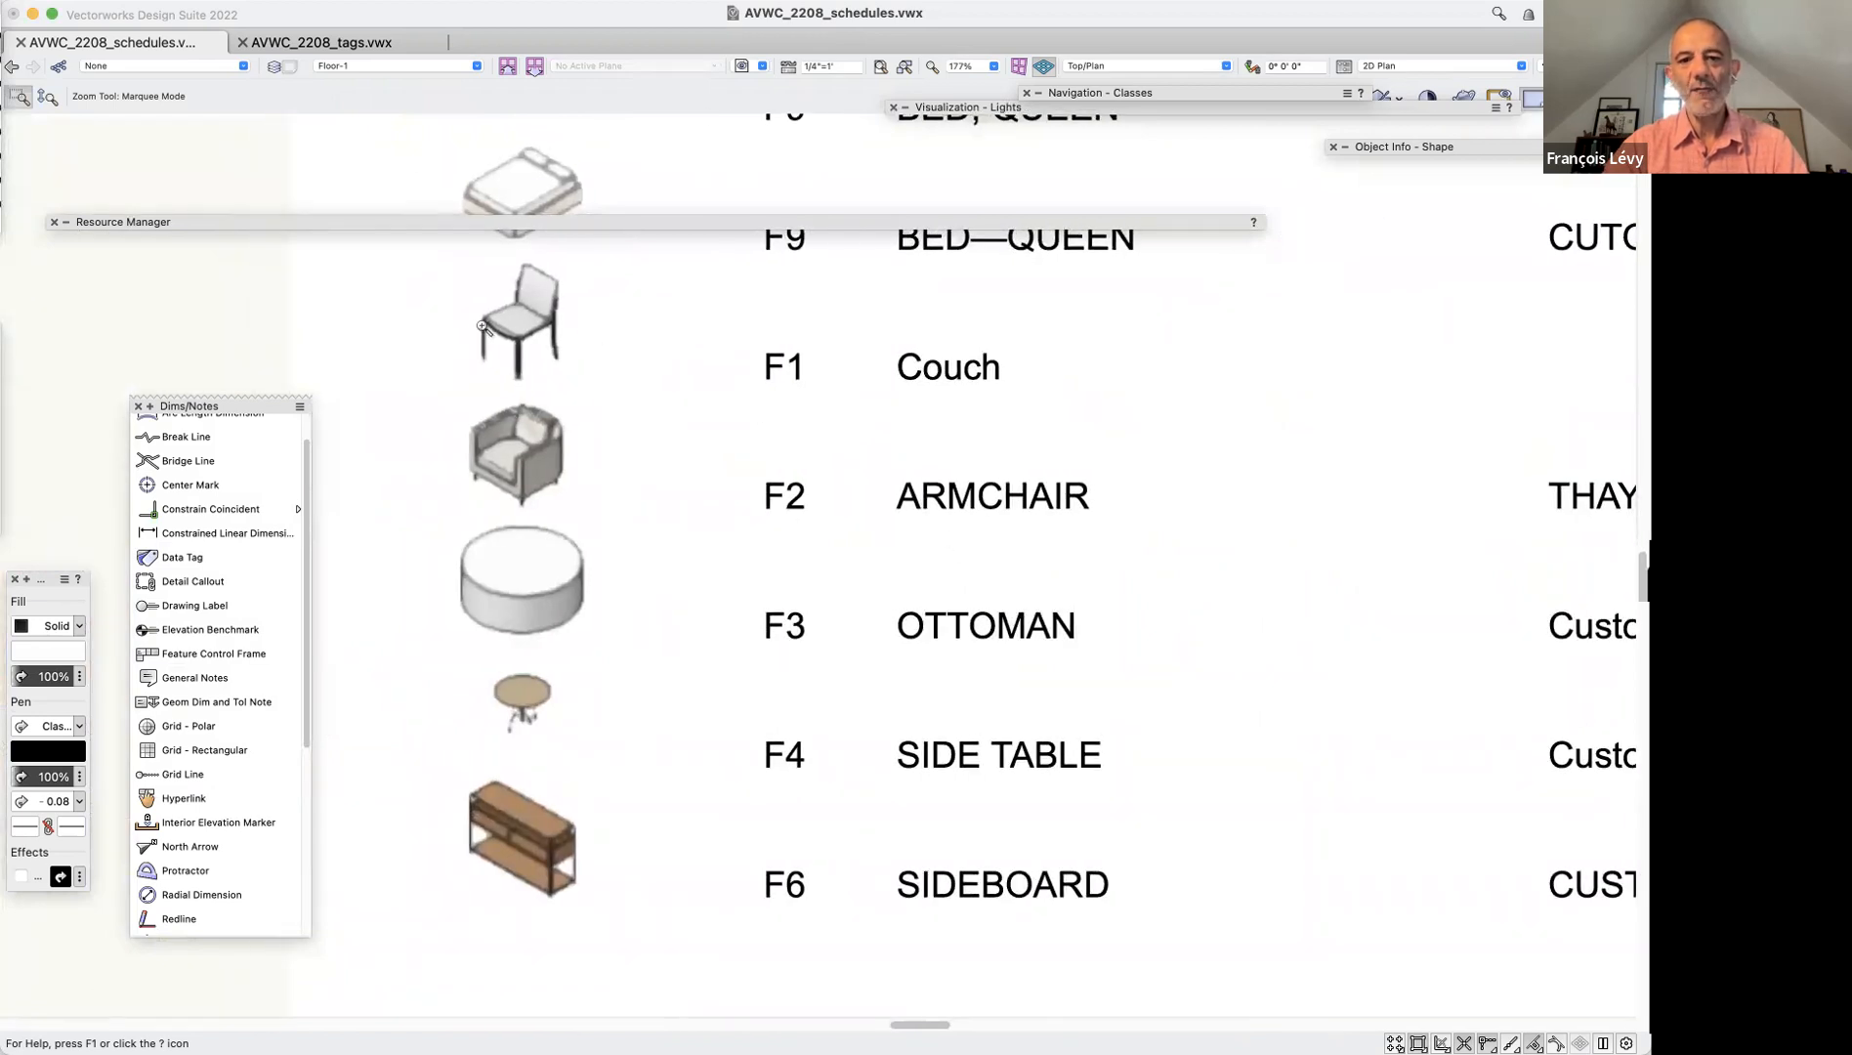
alt+click(511, 381)
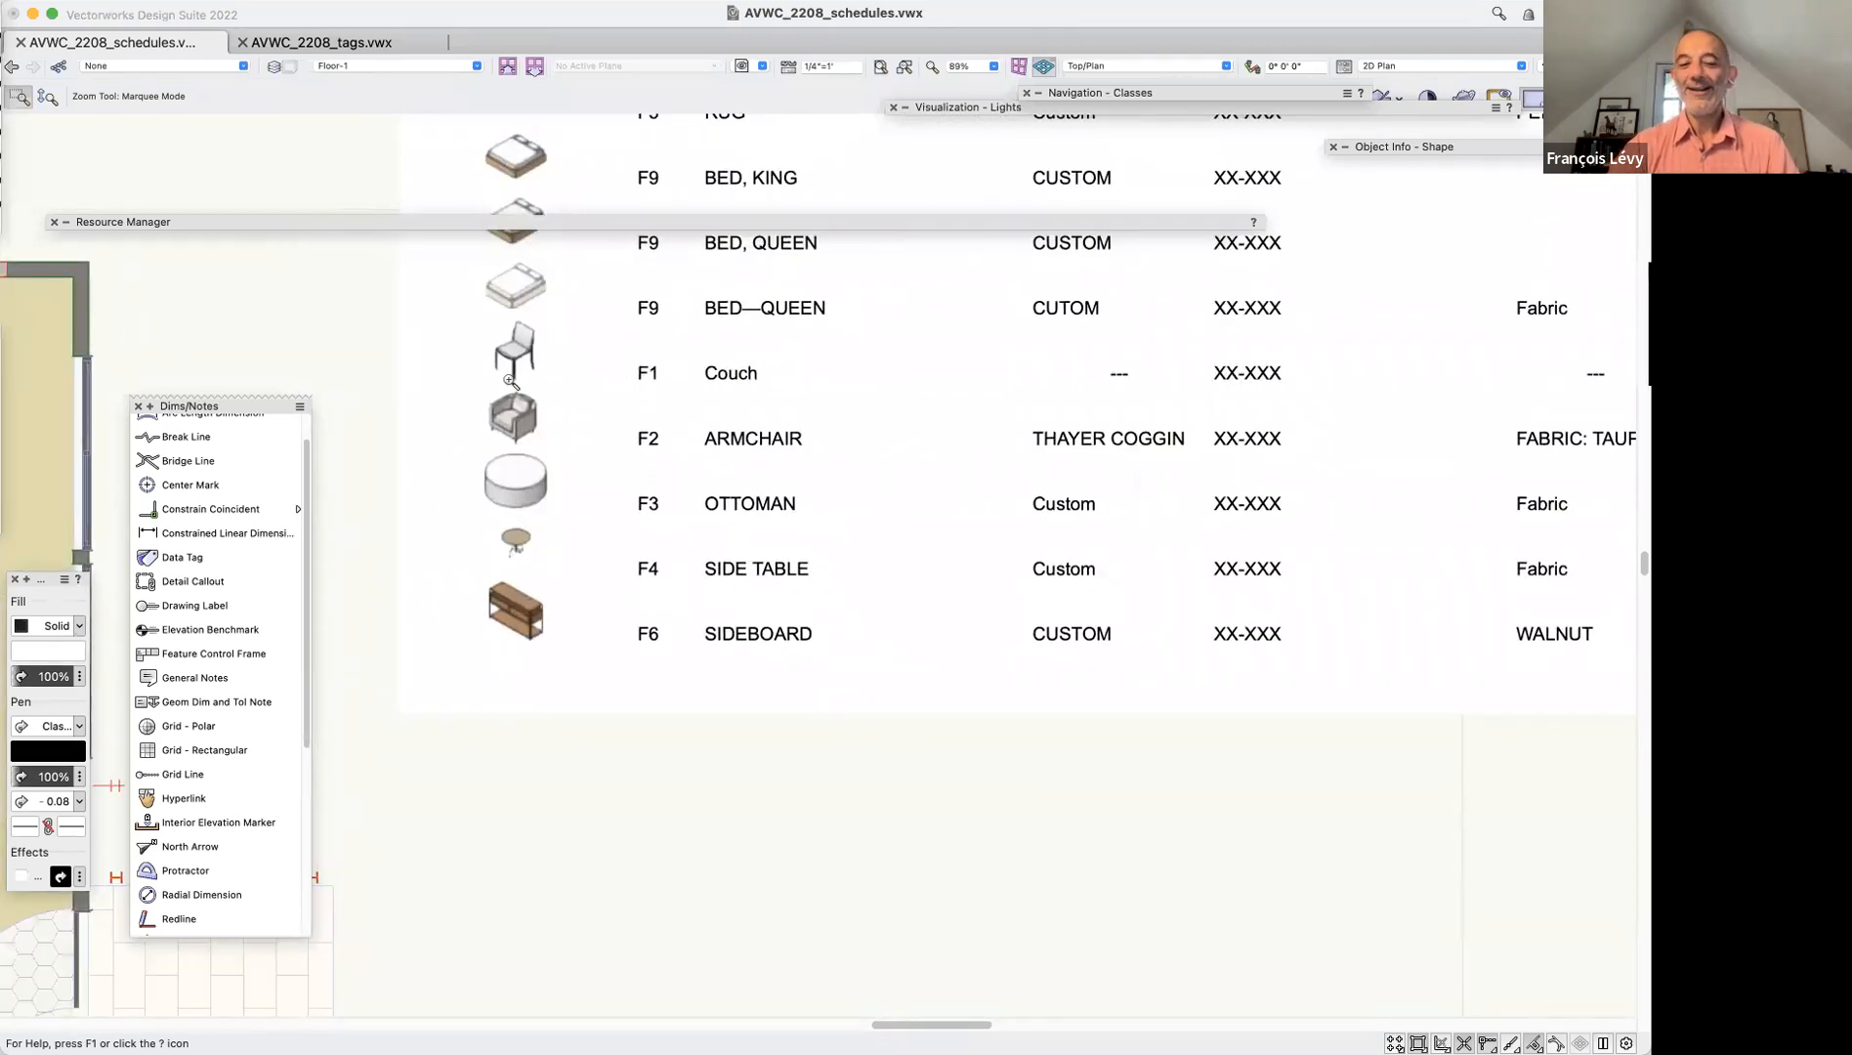
key(super+4)
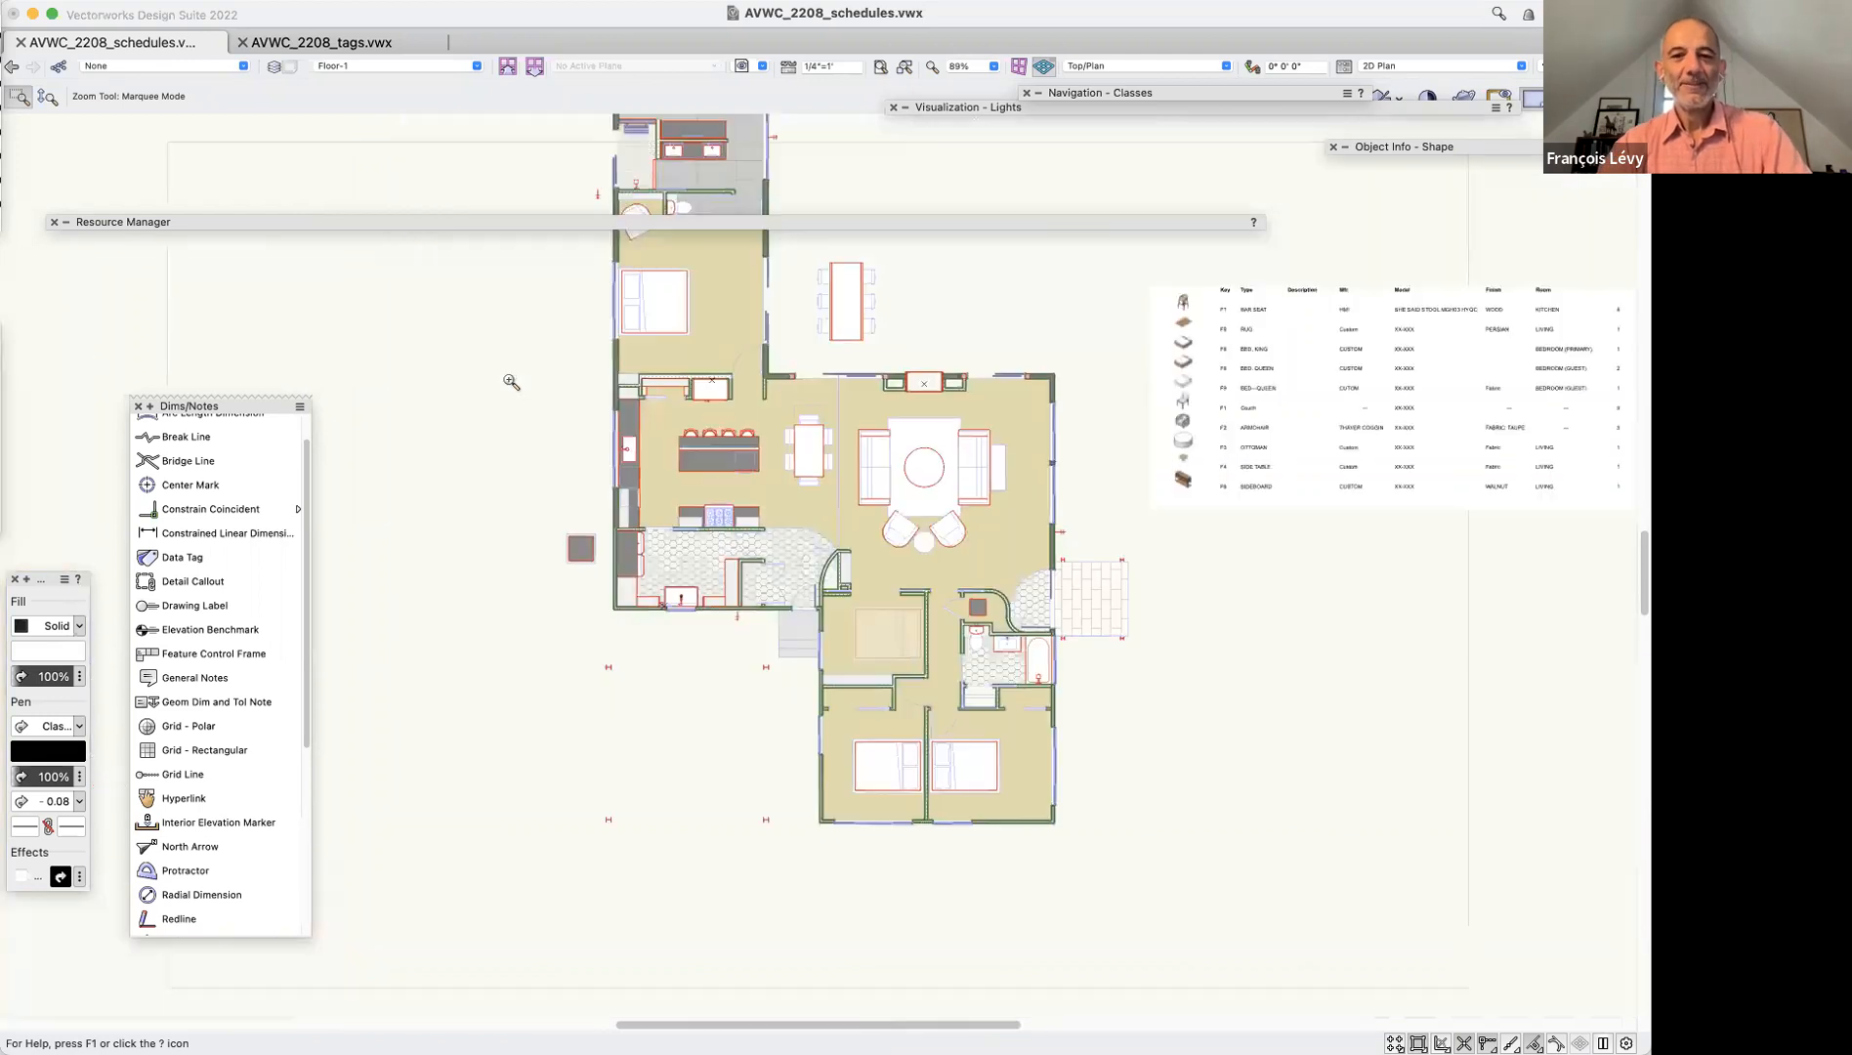